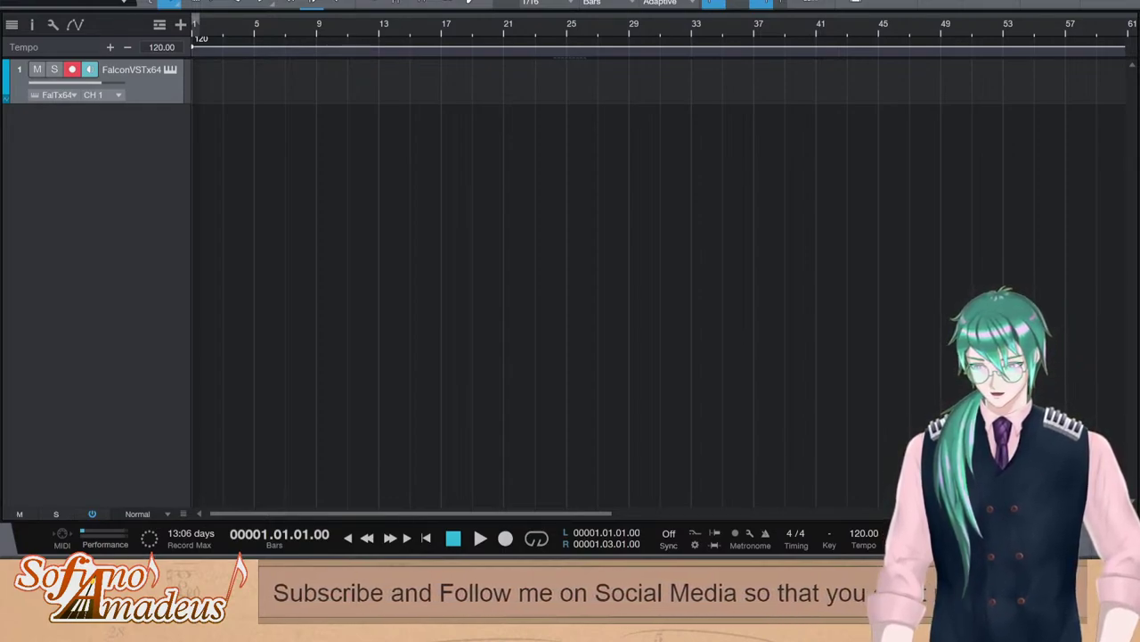
Add an instrument track with Spitfire Audio's BBC Symphony Orchestra from the instrument browser
key(F5)
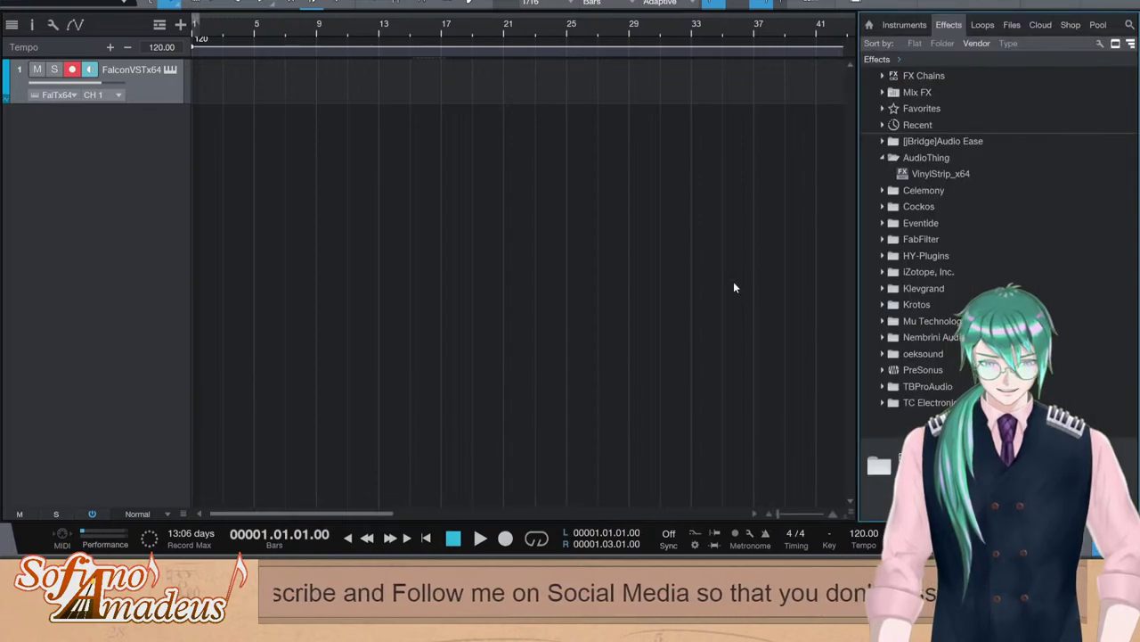
key(F5)
key(F5)
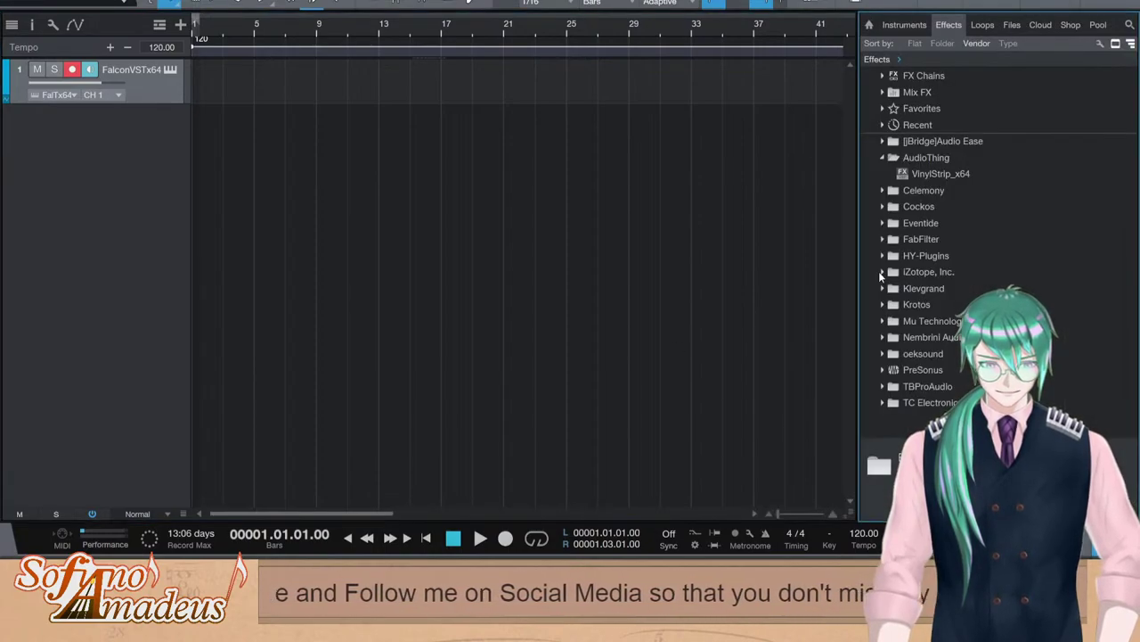
click(905, 25)
click(956, 354)
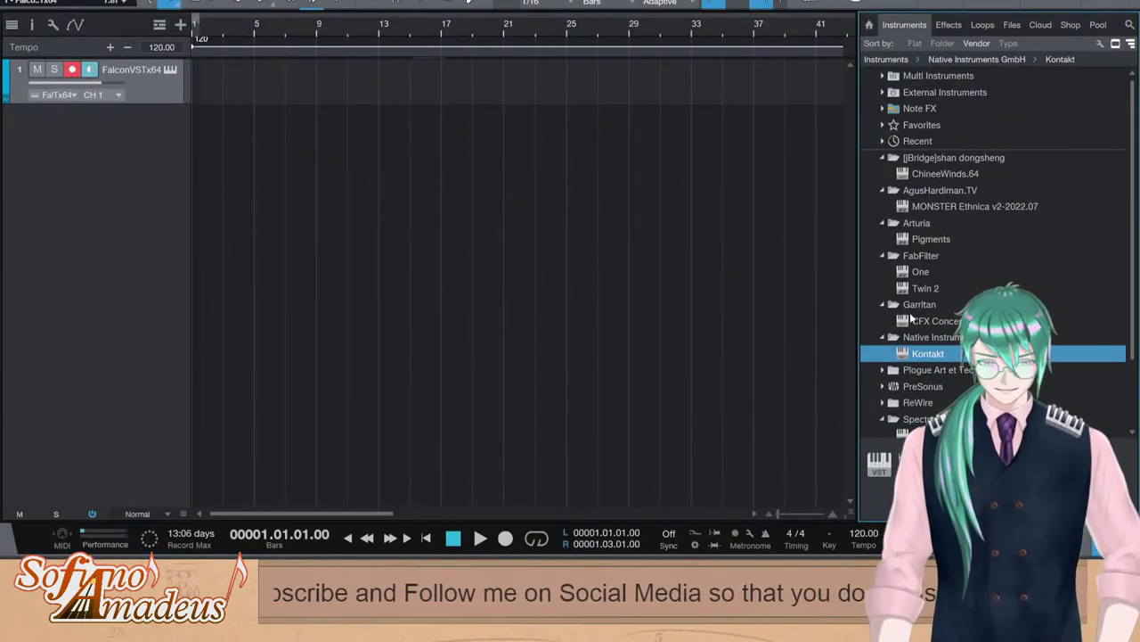
scroll(964, 364, down, 4)
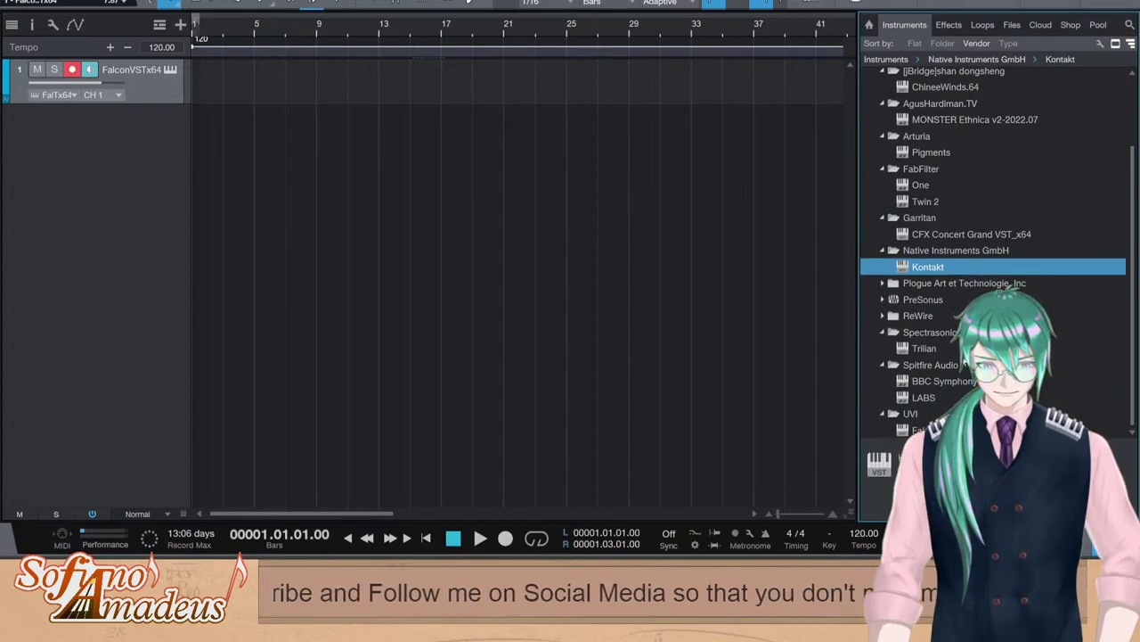
click(926, 381)
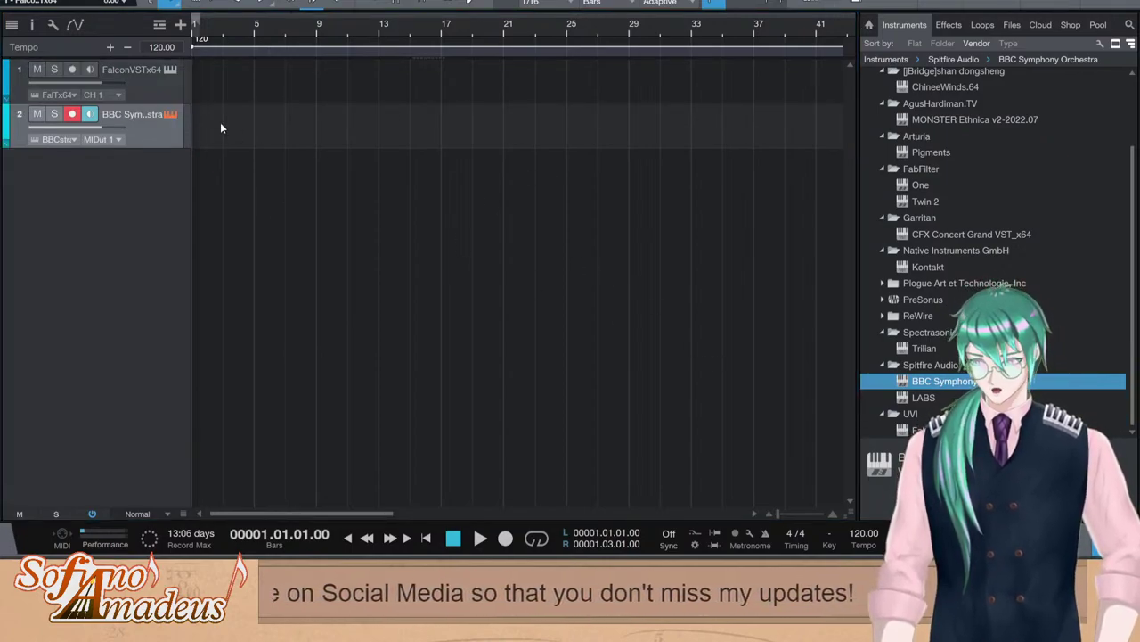
Create an empty instrument part on the Falcon track at bar 1 and extend it to the start of bar 2
click(174, 90)
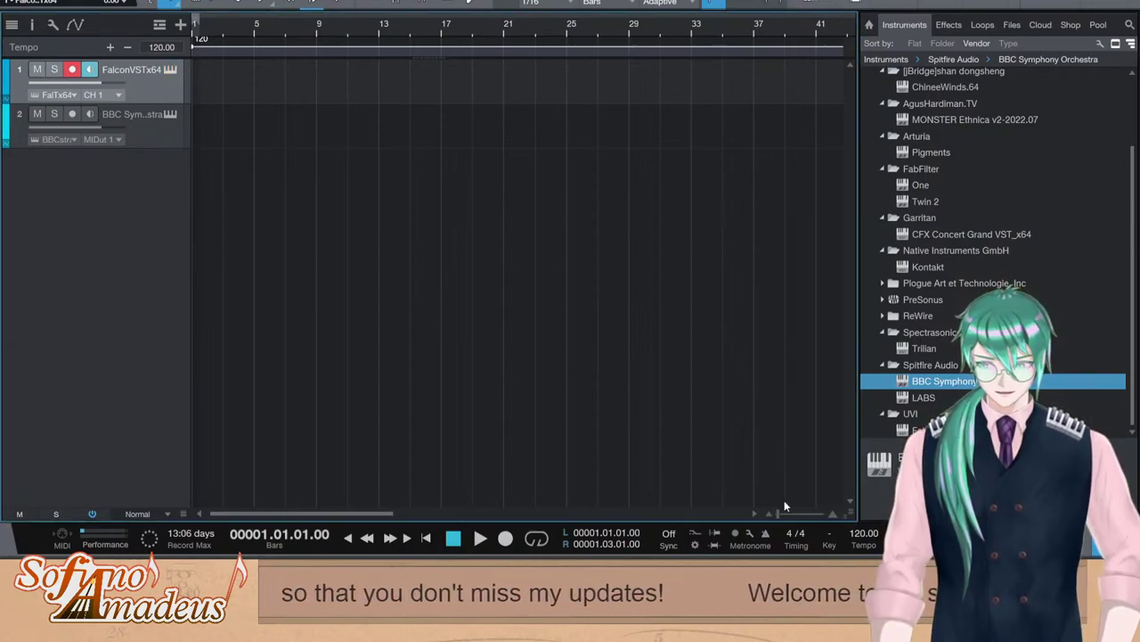
drag(779, 514, 796, 514)
double_click(250, 74)
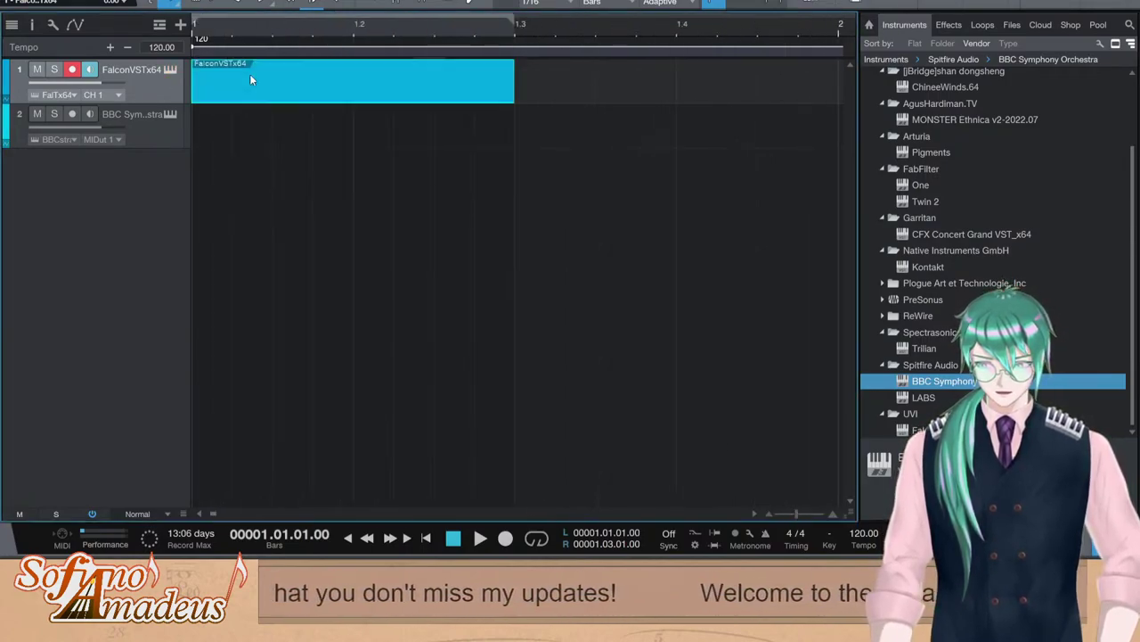
key(F5)
drag(1110, 514, 1105, 514)
drag(317, 88, 431, 88)
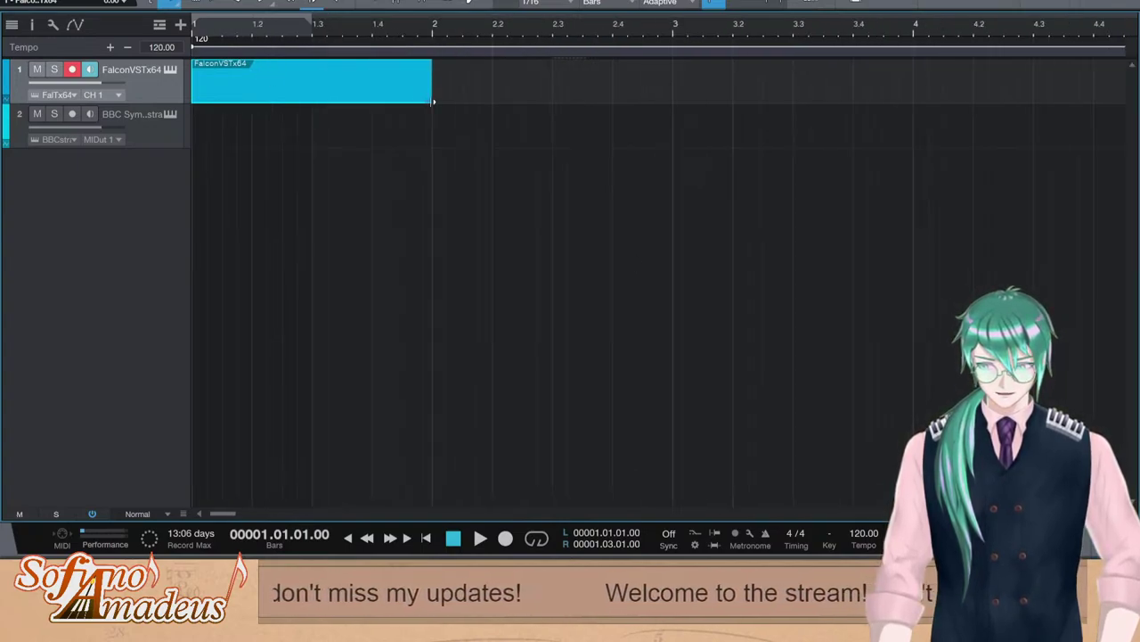
Open the Falcon part for note editing and enter 1/16 C3 notes at 1.1.1, 1.2.3 and 1.4.1
double_click(345, 81)
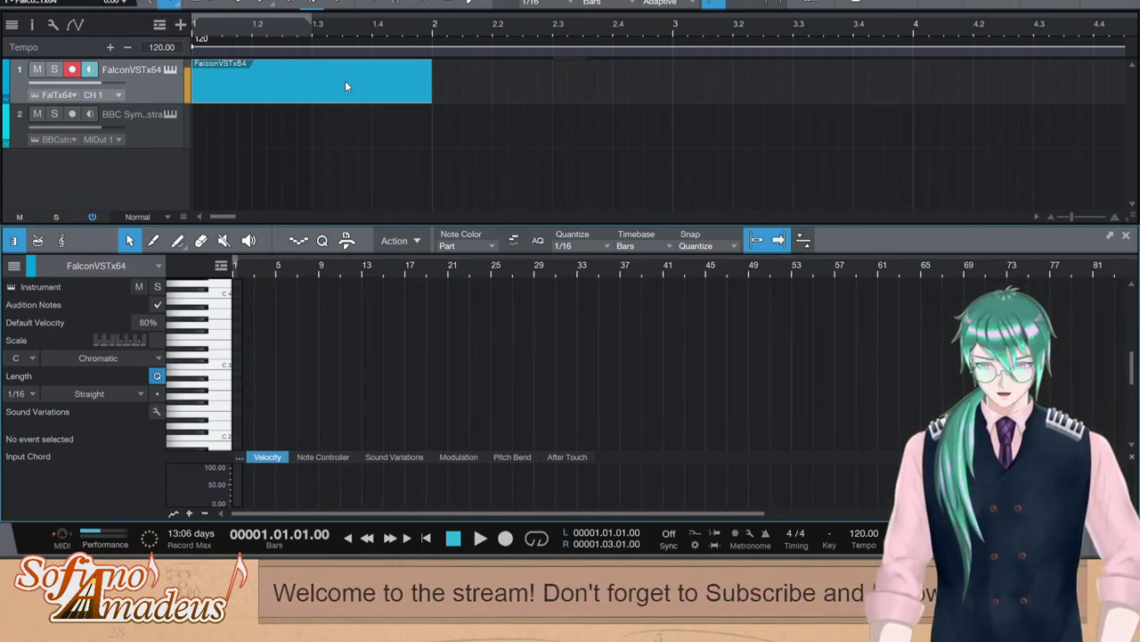
drag(1064, 514, 1077, 513)
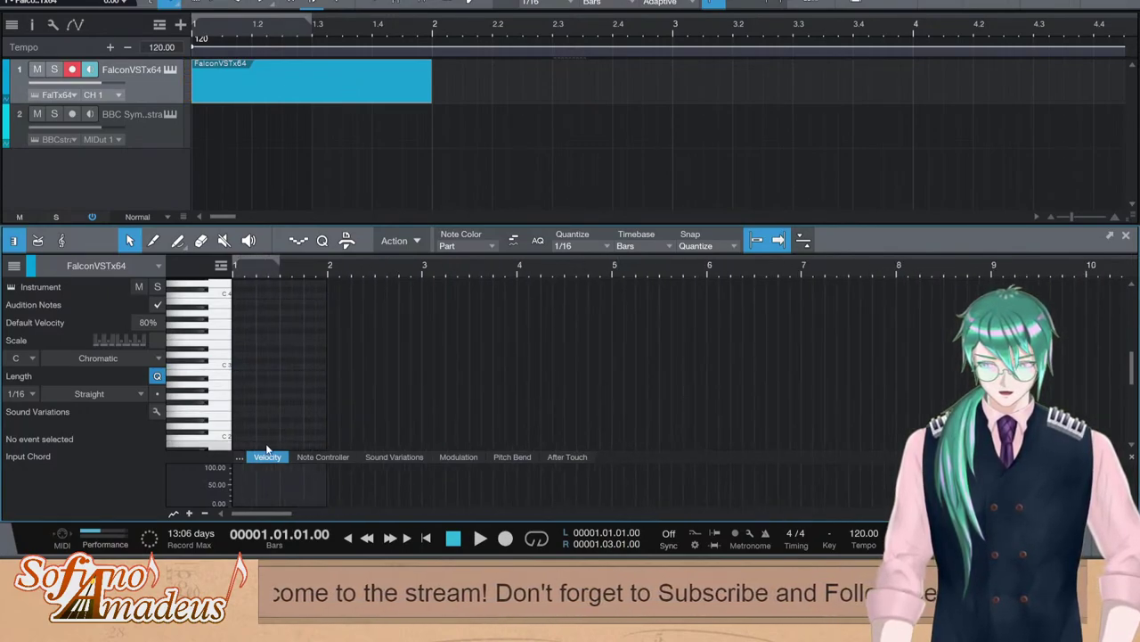
key(e)
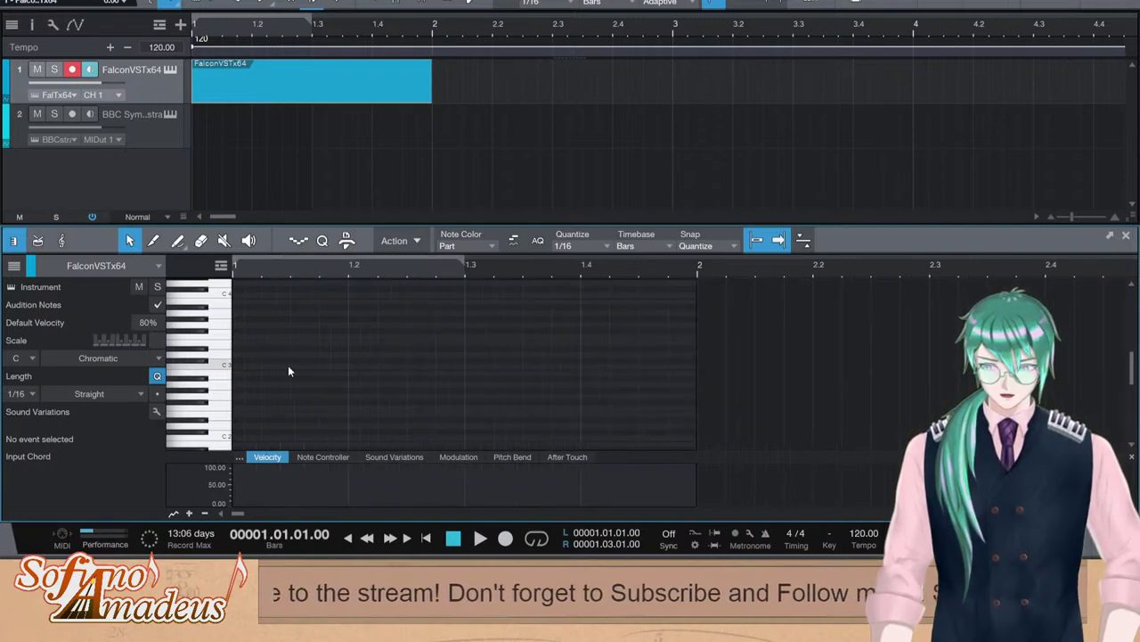
click(243, 365)
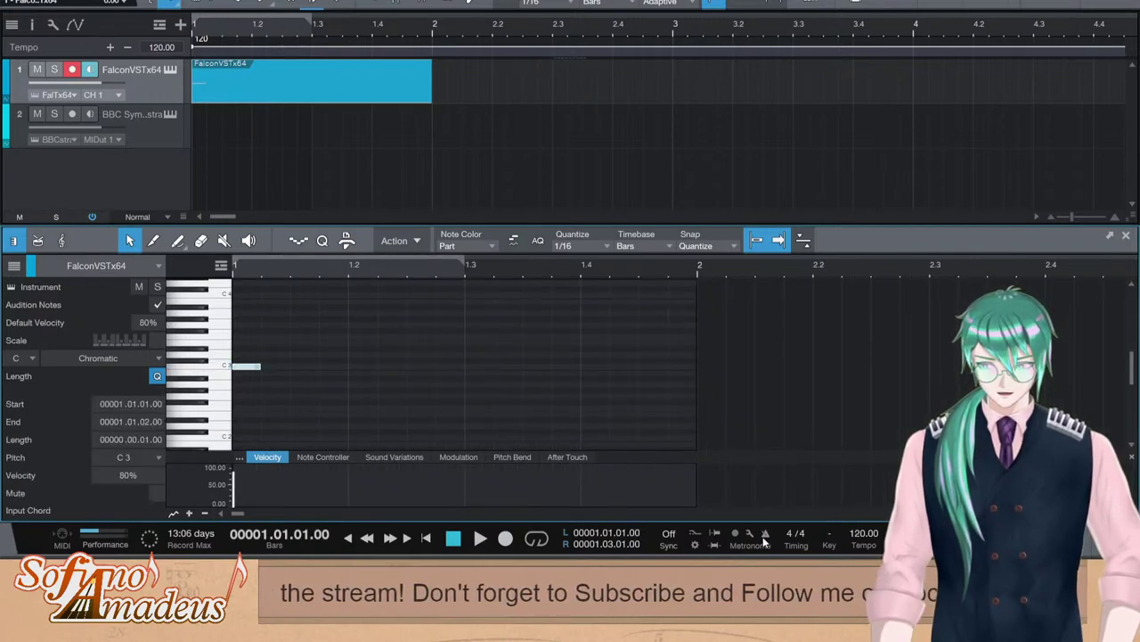
click(416, 364)
click(594, 365)
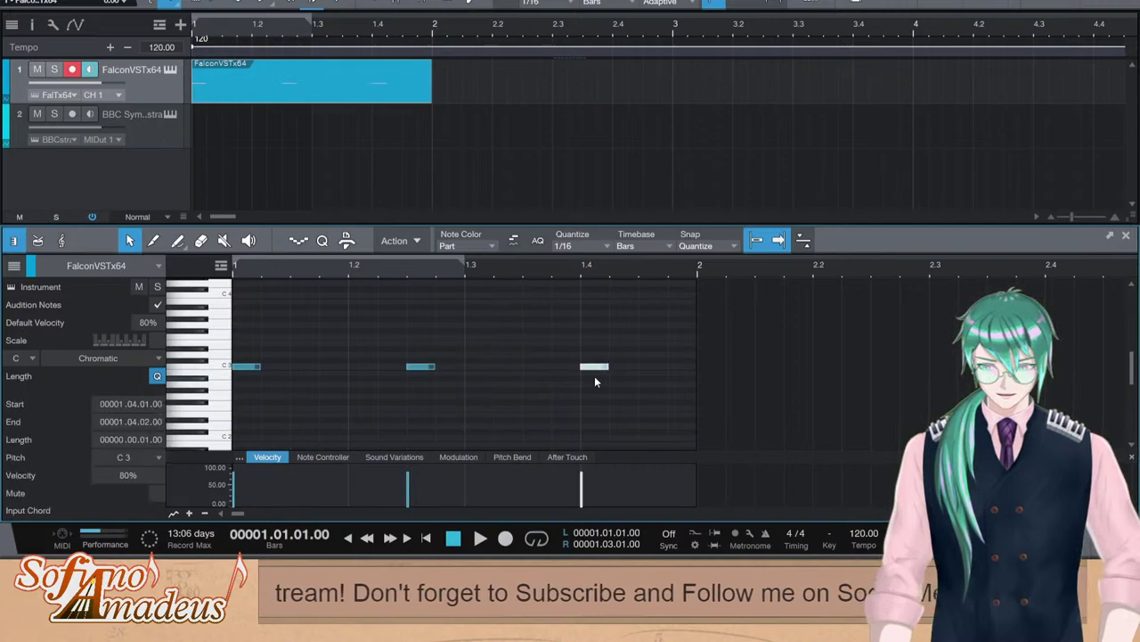
Extend the loop range to bar 2, turn looping on and play back the one-bar pattern
drag(466, 264, 699, 265)
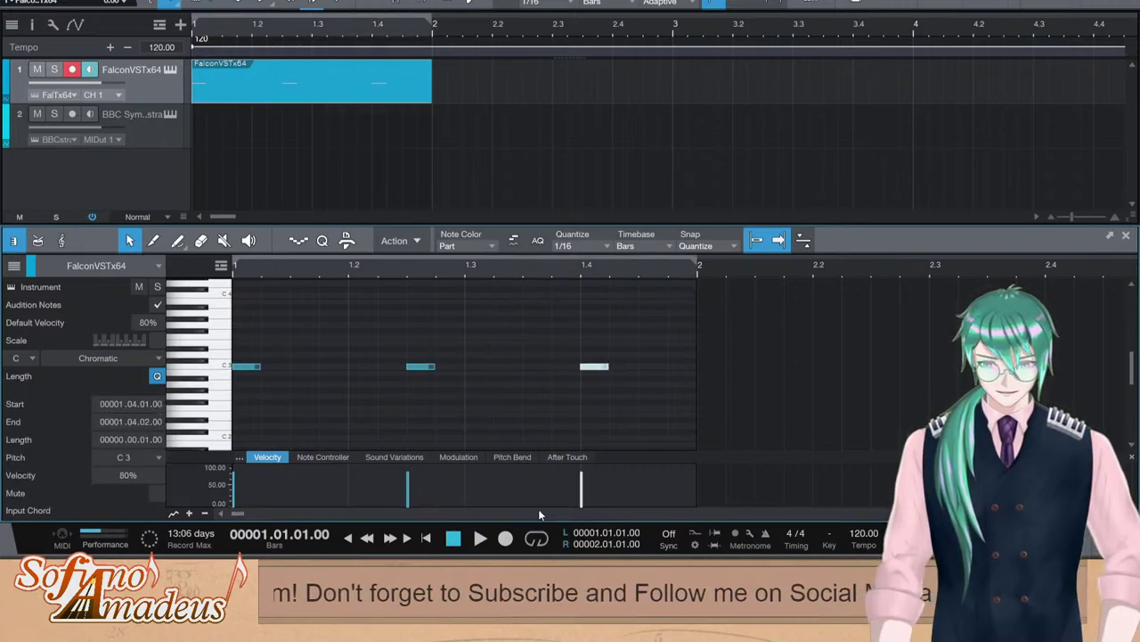
click(537, 539)
key(space)
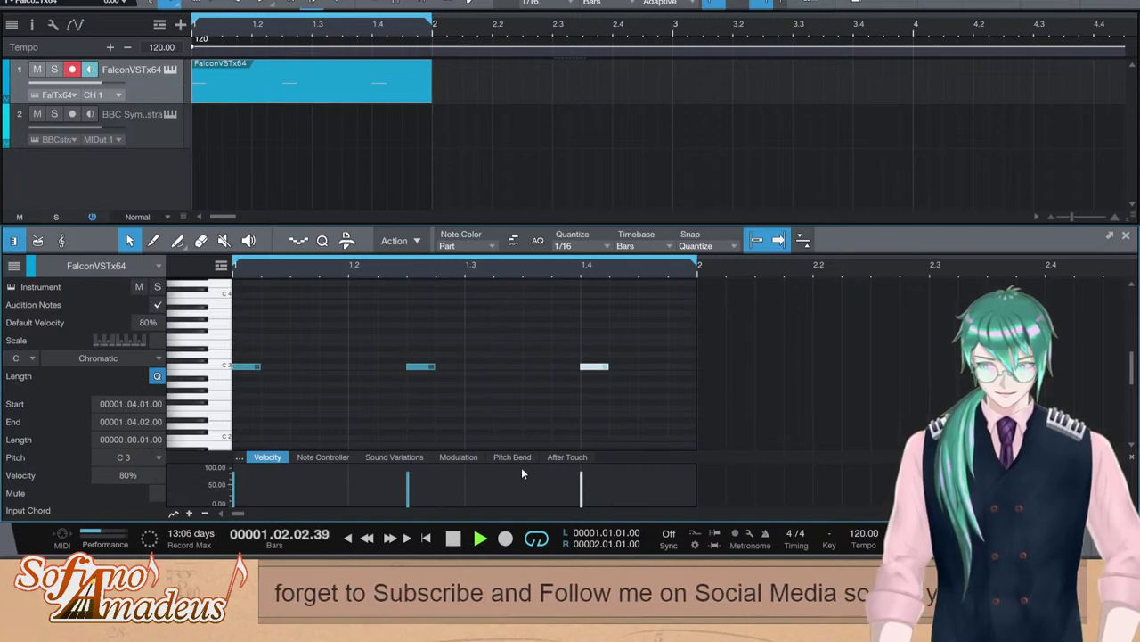
key(space)
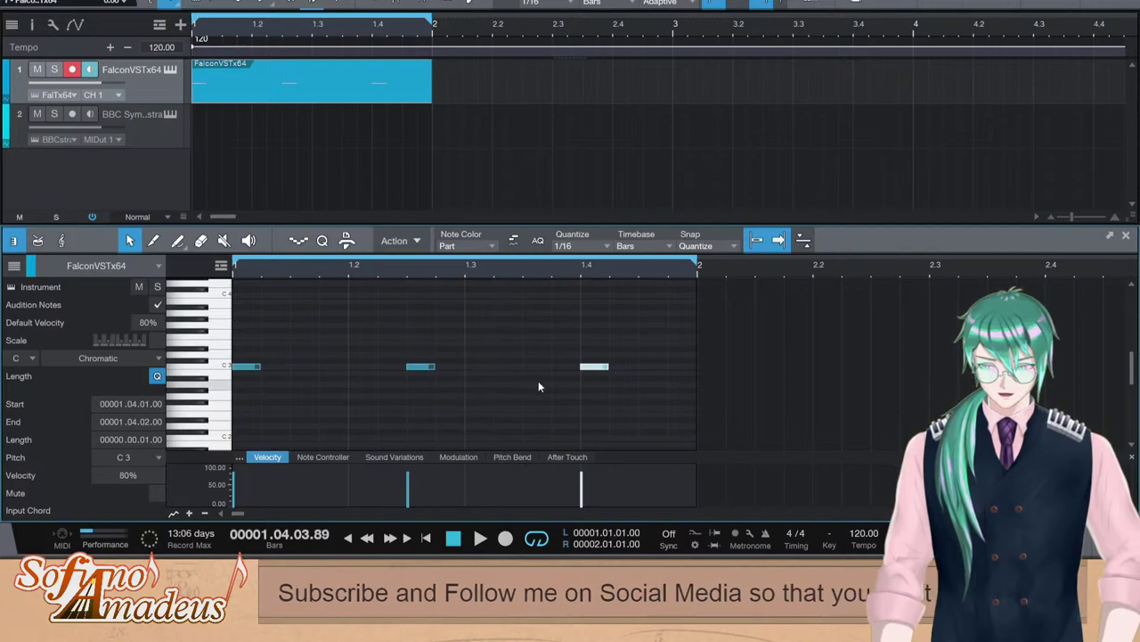
Extend both the Falcon part and the loop range to the start of bar 3
drag(431, 93, 682, 101)
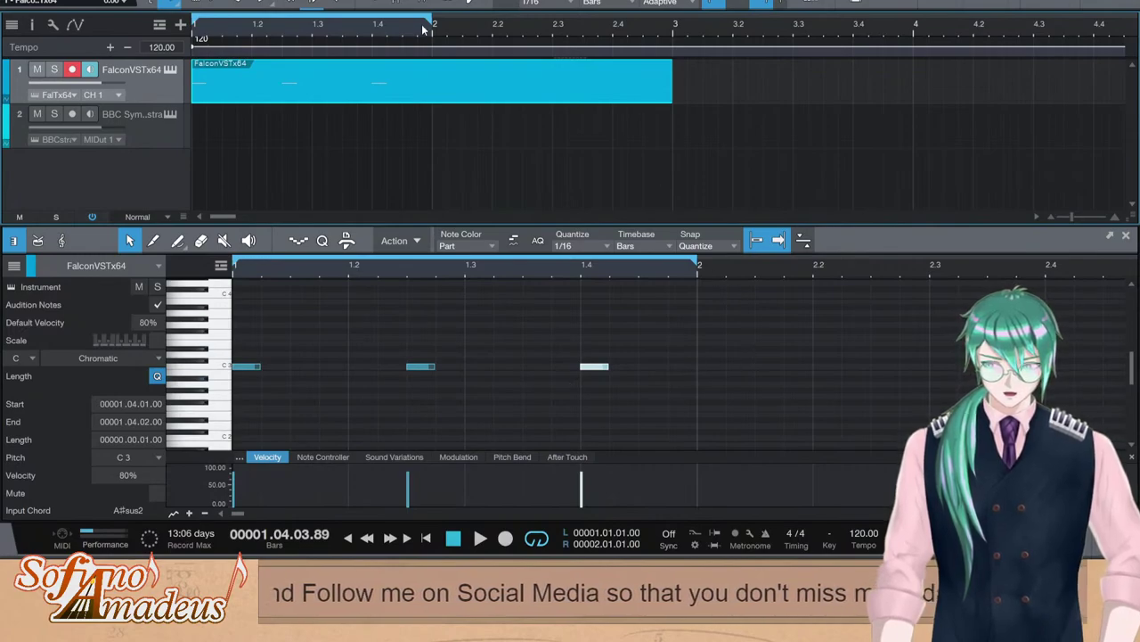
drag(434, 20, 674, 19)
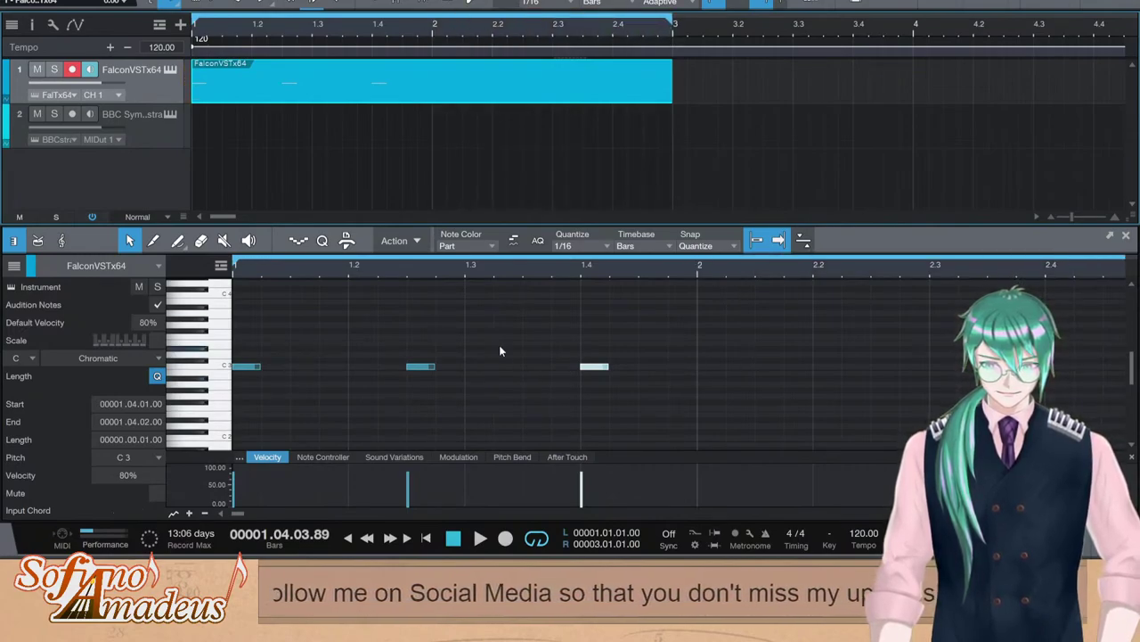
click(391, 337)
drag(392, 332, 804, 412)
click(614, 372)
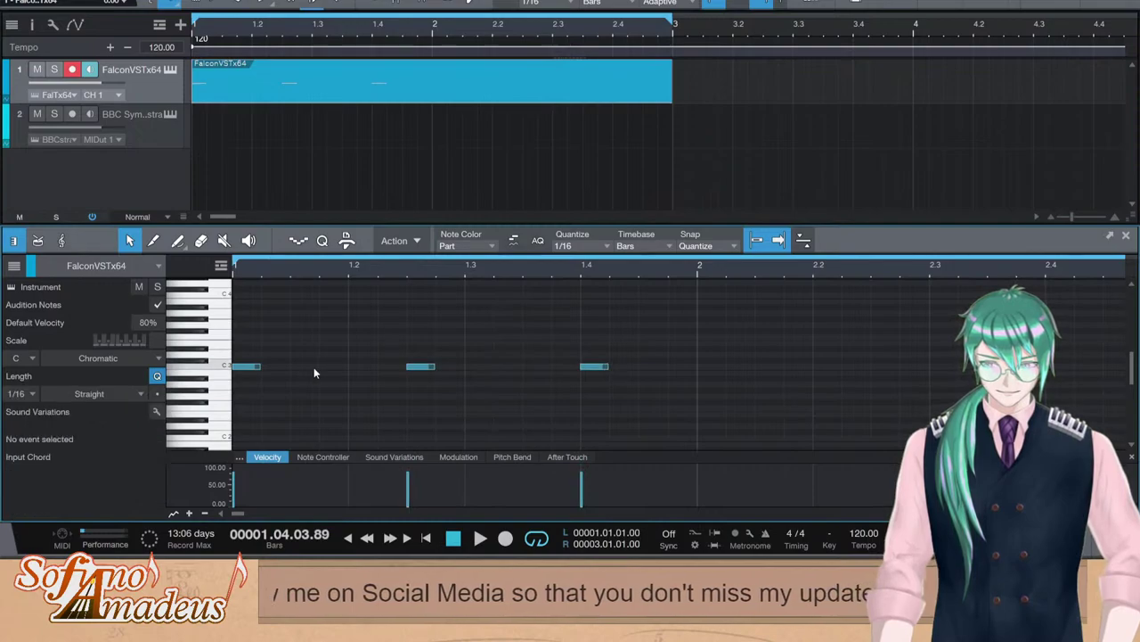
drag(492, 384, 695, 345)
click(659, 361)
drag(334, 340, 746, 412)
click(748, 367)
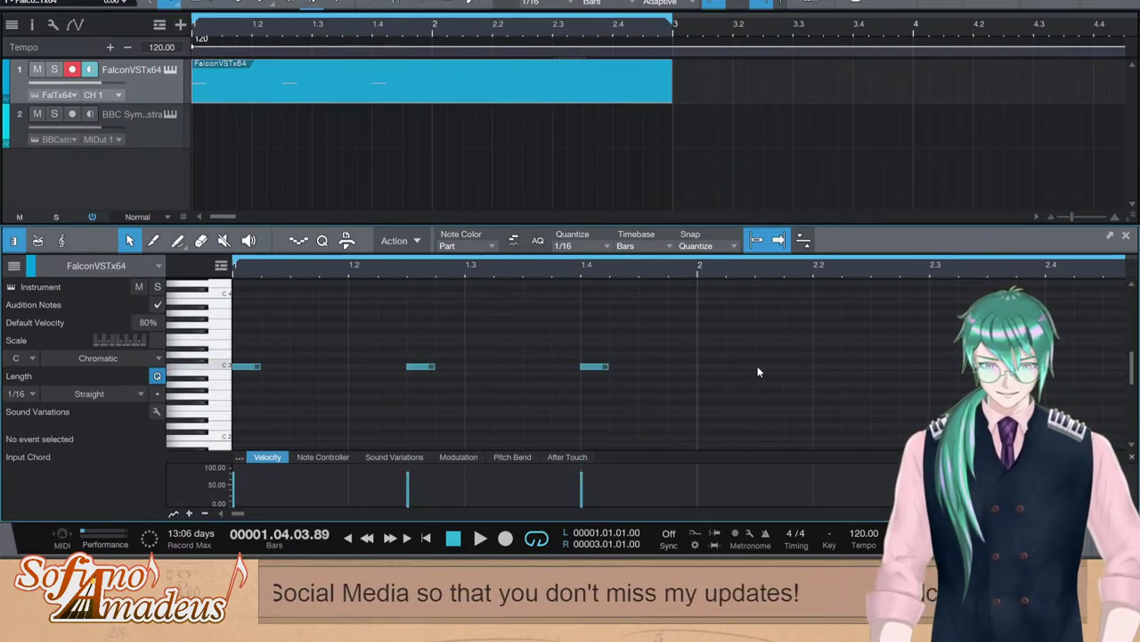
Add 1/16 C3 notes at 2.1.3, 2.3.1 and 2.4.1 to complete the two-bar rhythm, playing the loop to check it
double_click(766, 367)
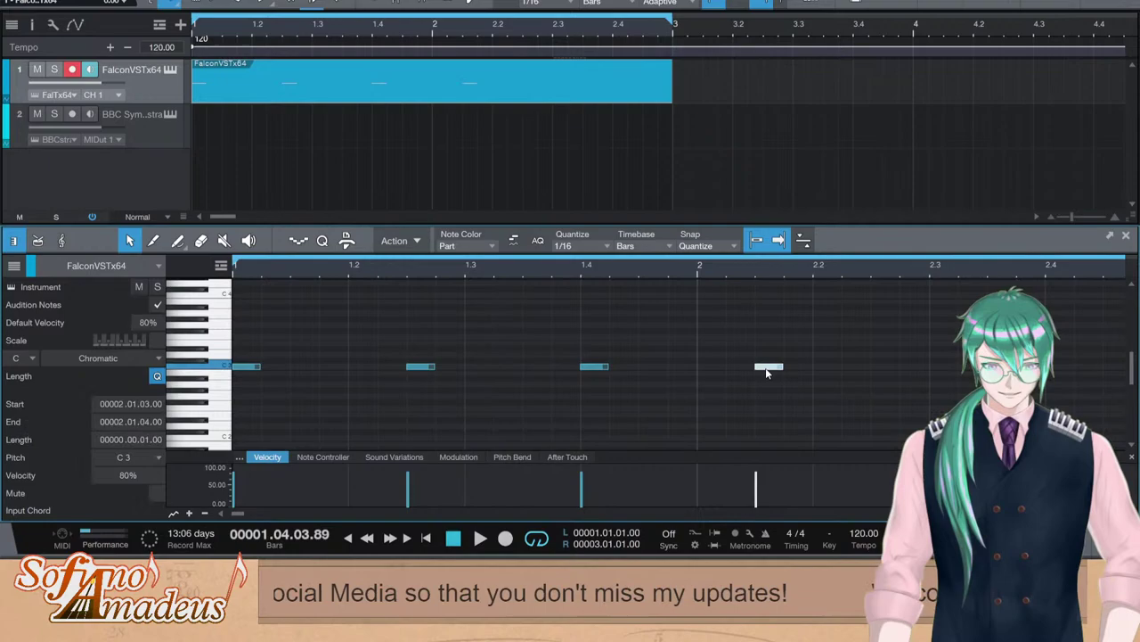
double_click(943, 366)
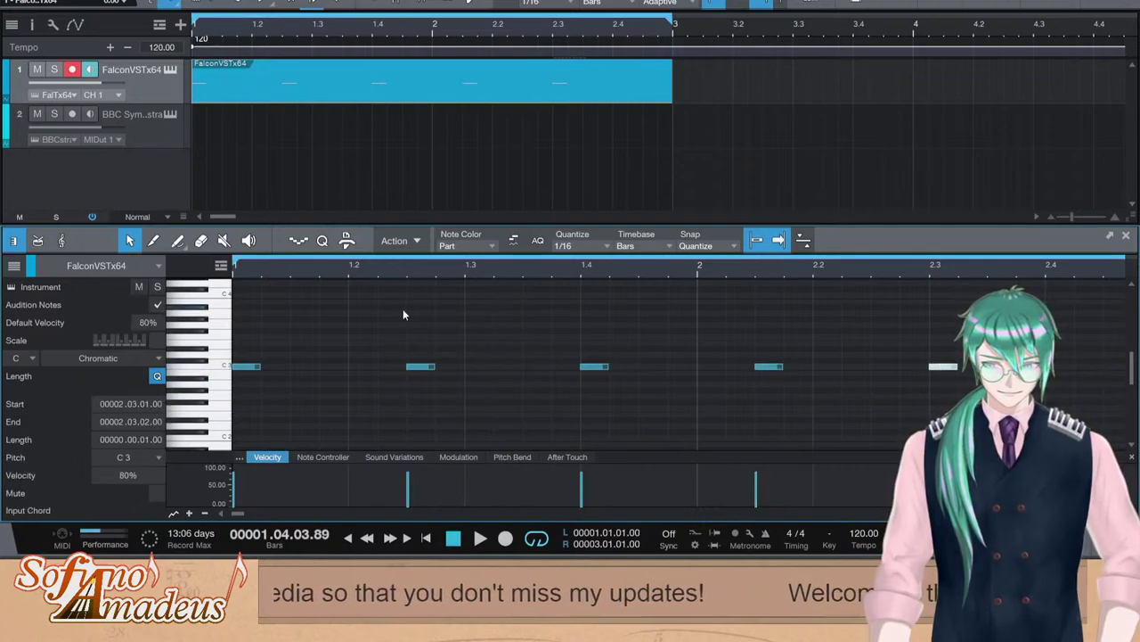
key(comma)
key(space)
key(space)
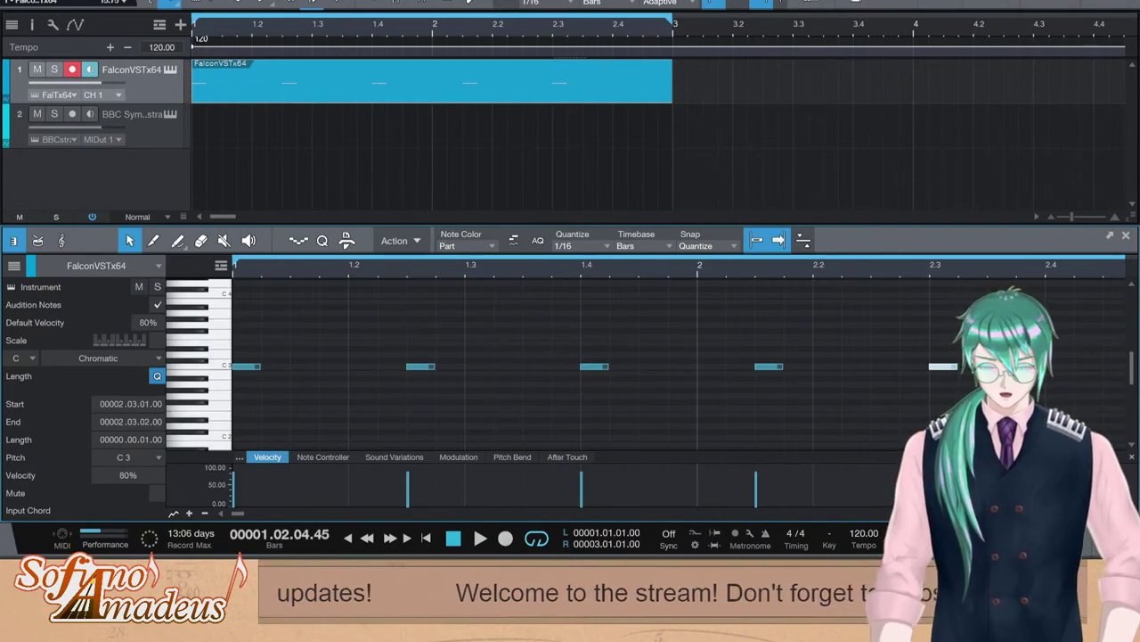
drag(1073, 514, 1069, 513)
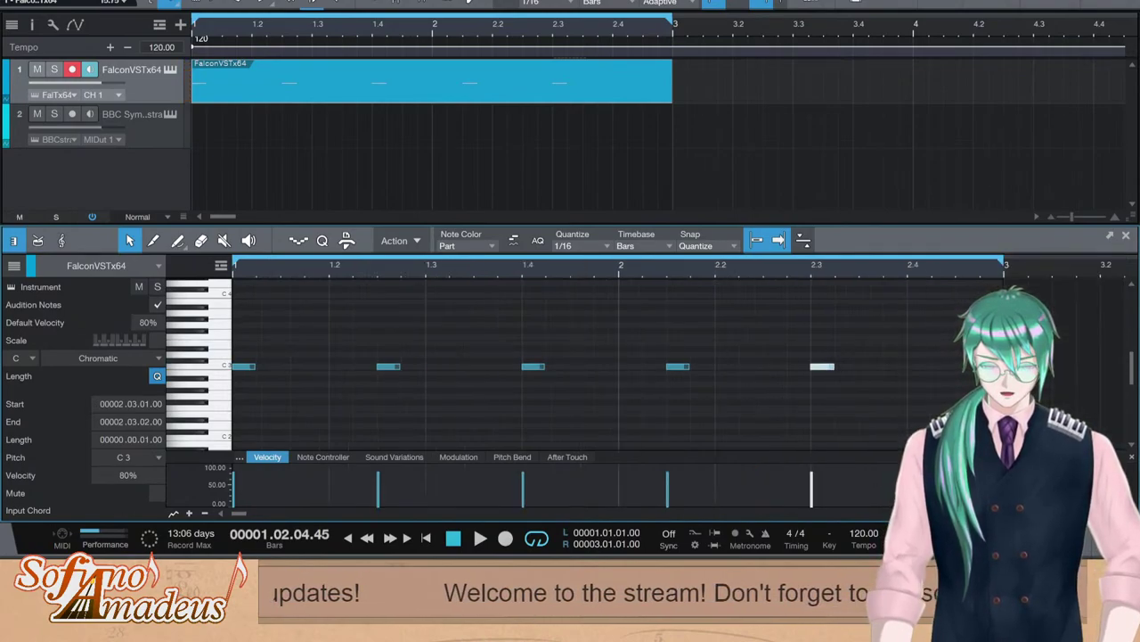
click(909, 367)
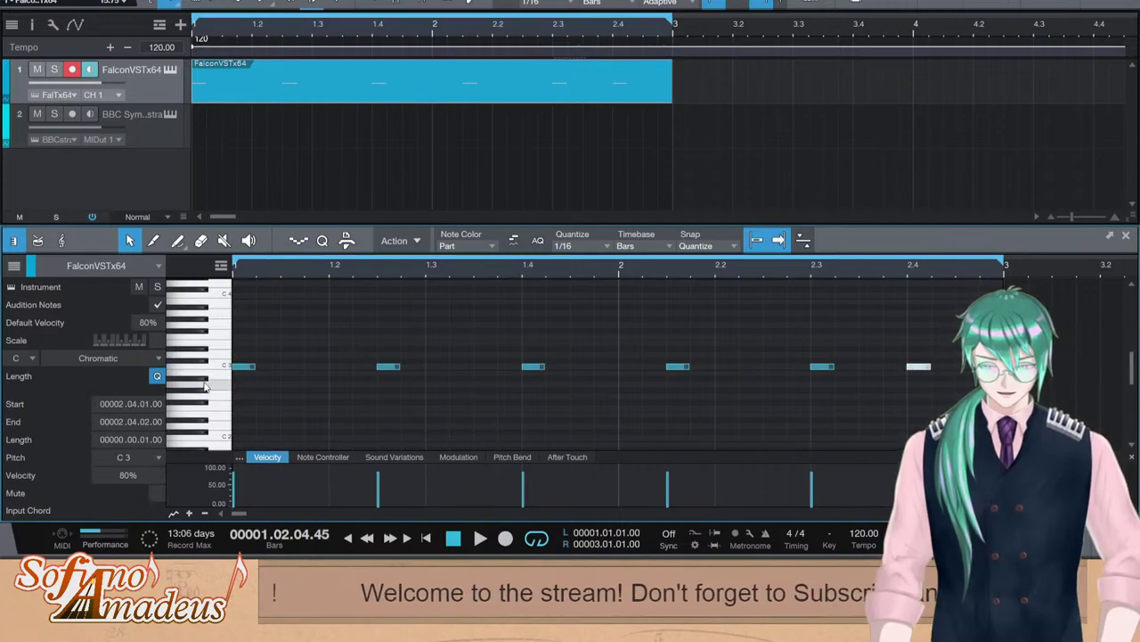
Review the two-bar C3 rhythm by playing the loop from the start and selecting its notes, ending with the last three
click(250, 369)
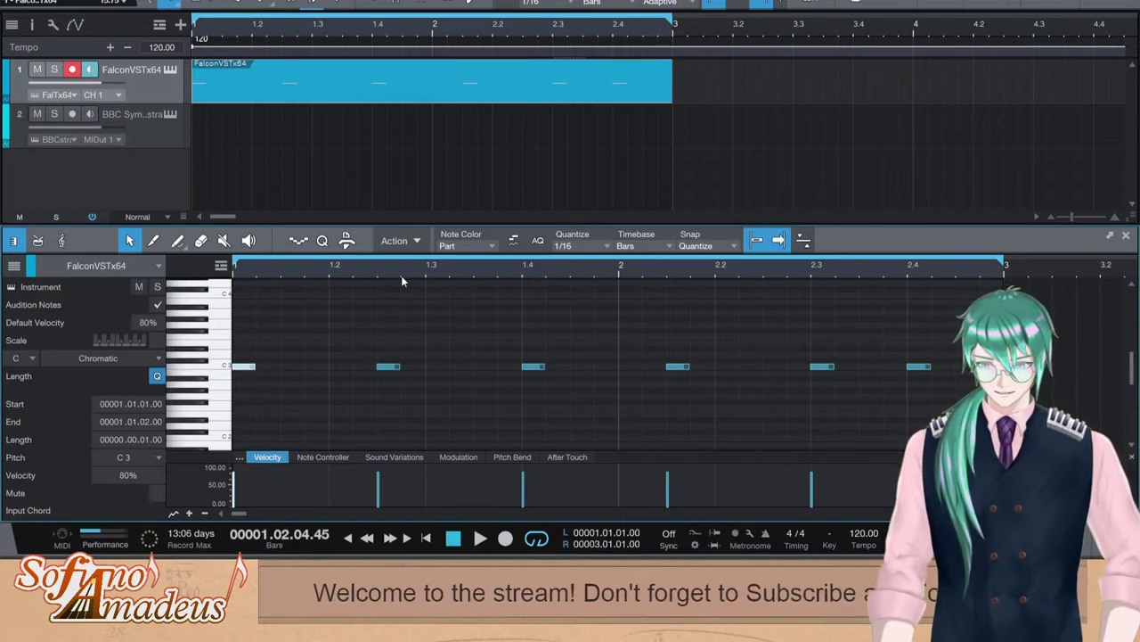
click(391, 363)
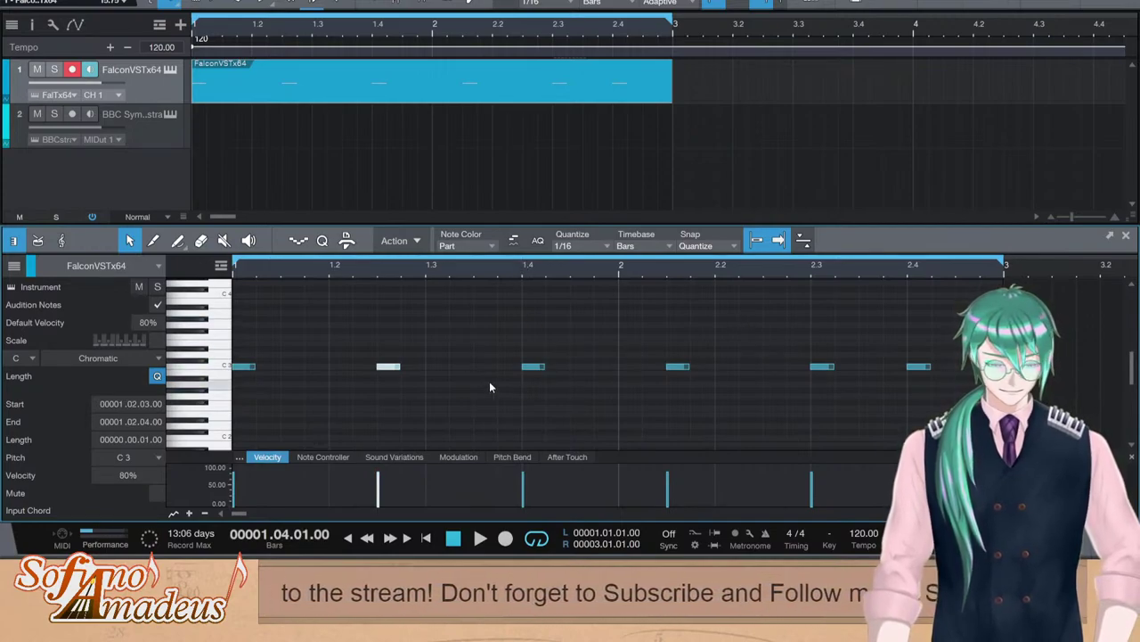
key(comma)
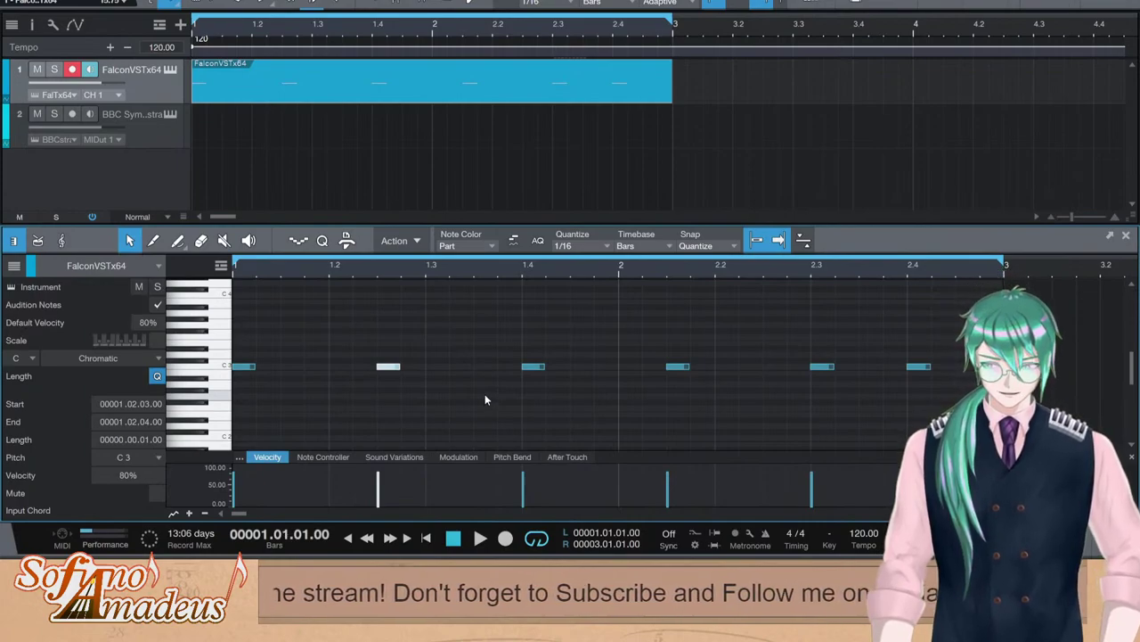
key(Left)
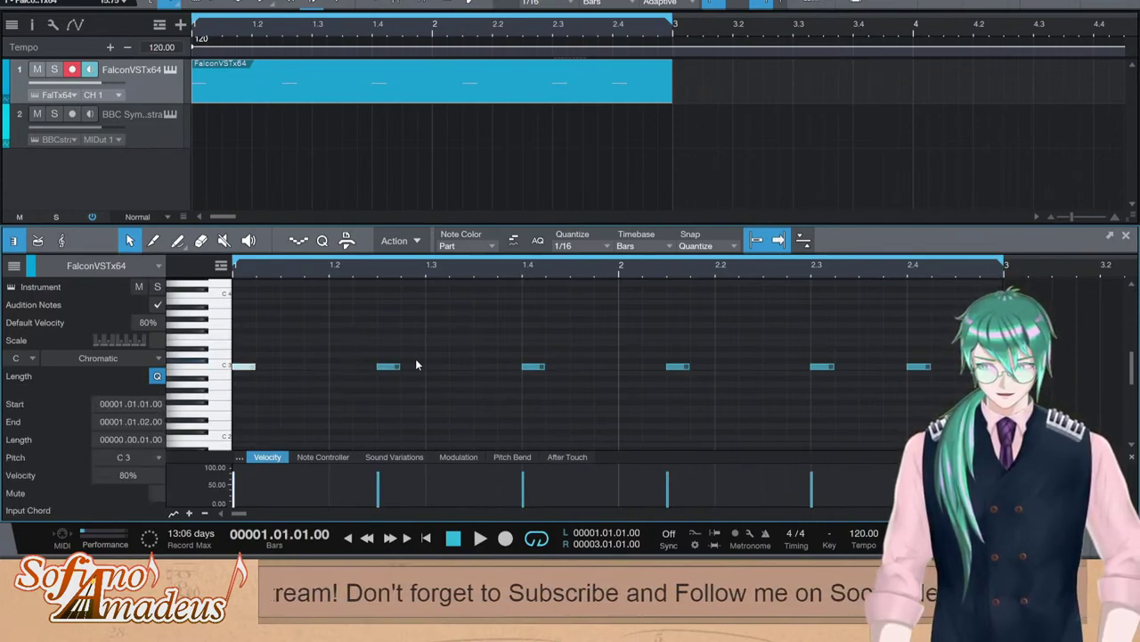
mouse_move(378, 271)
mouse_down()
mouse_move(388, 392)
mouse_move(373, 267)
mouse_up()
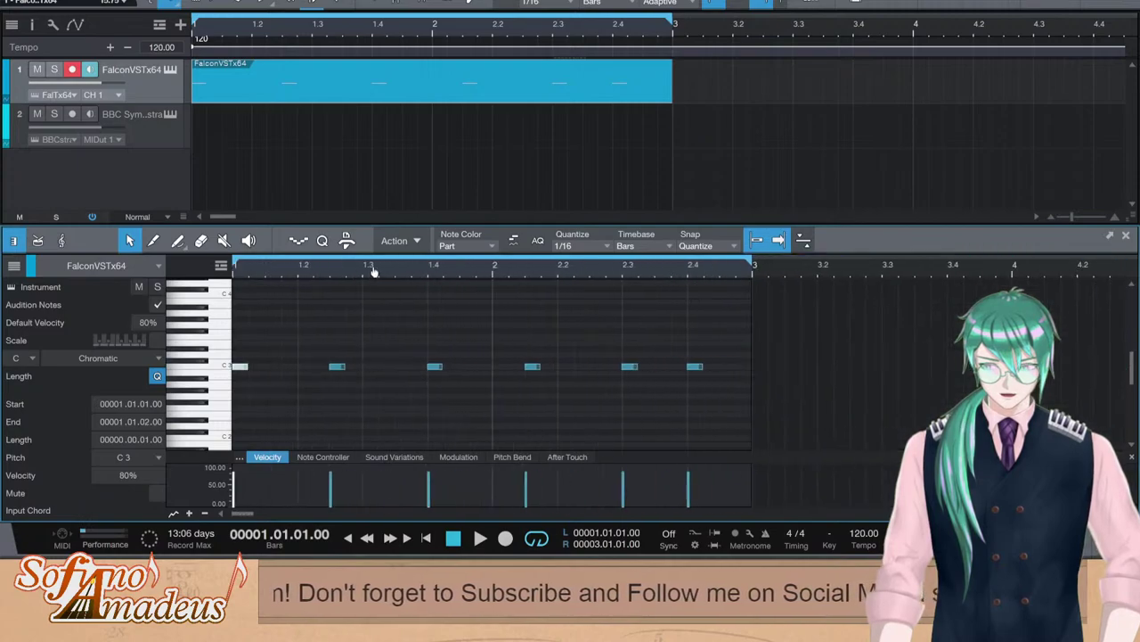
mouse_move(758, 417)
mouse_down()
mouse_move(630, 327)
mouse_move(749, 407)
mouse_up()
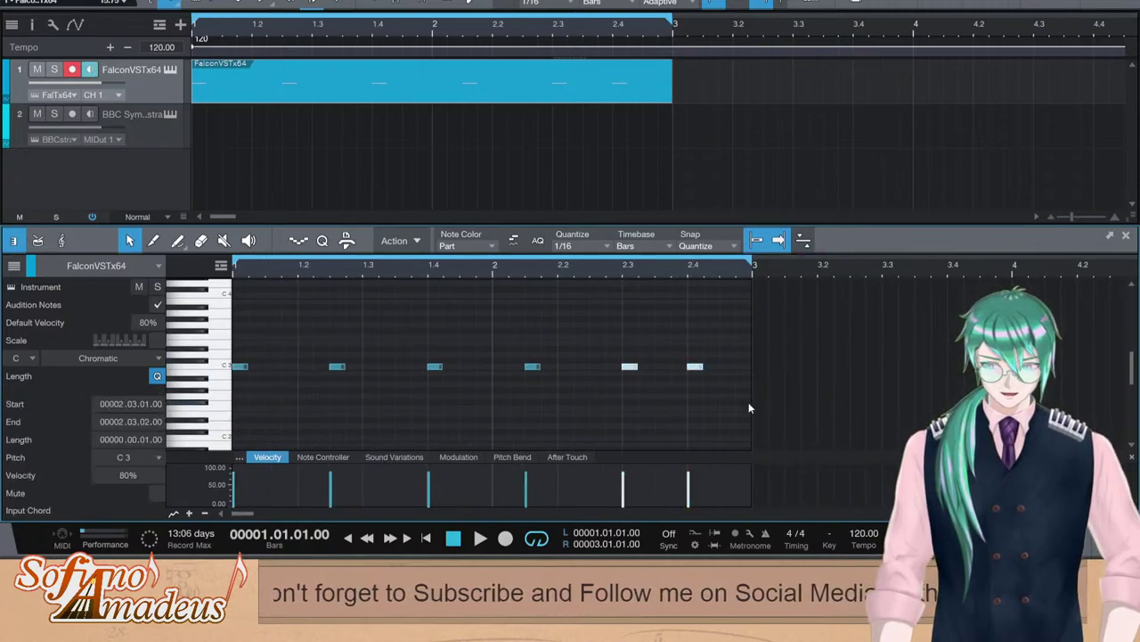
key(space)
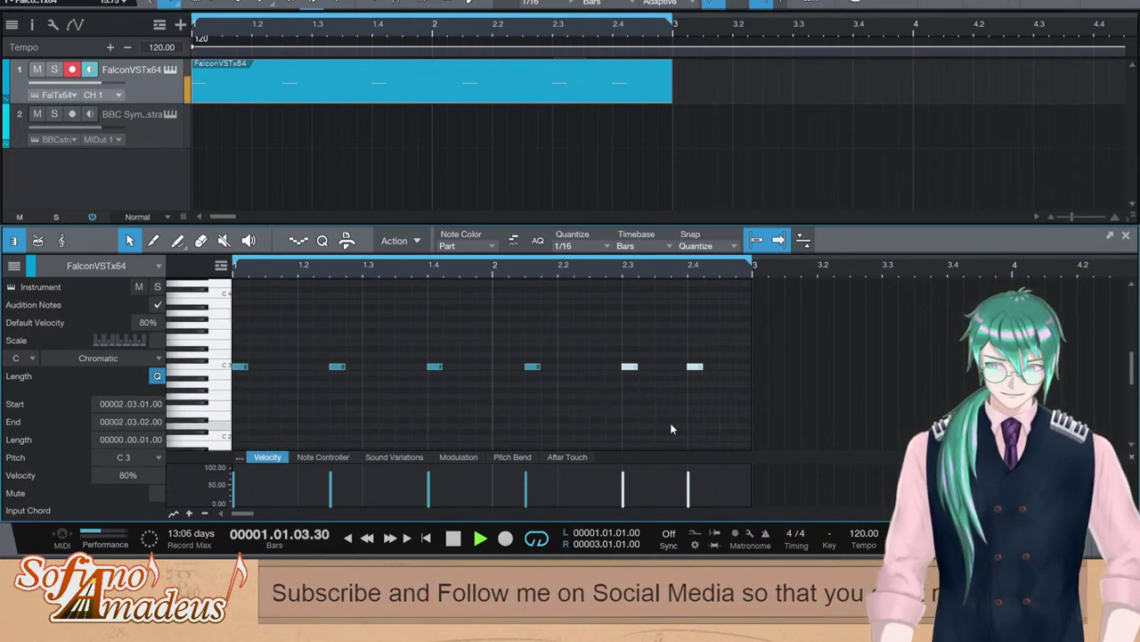
key(space)
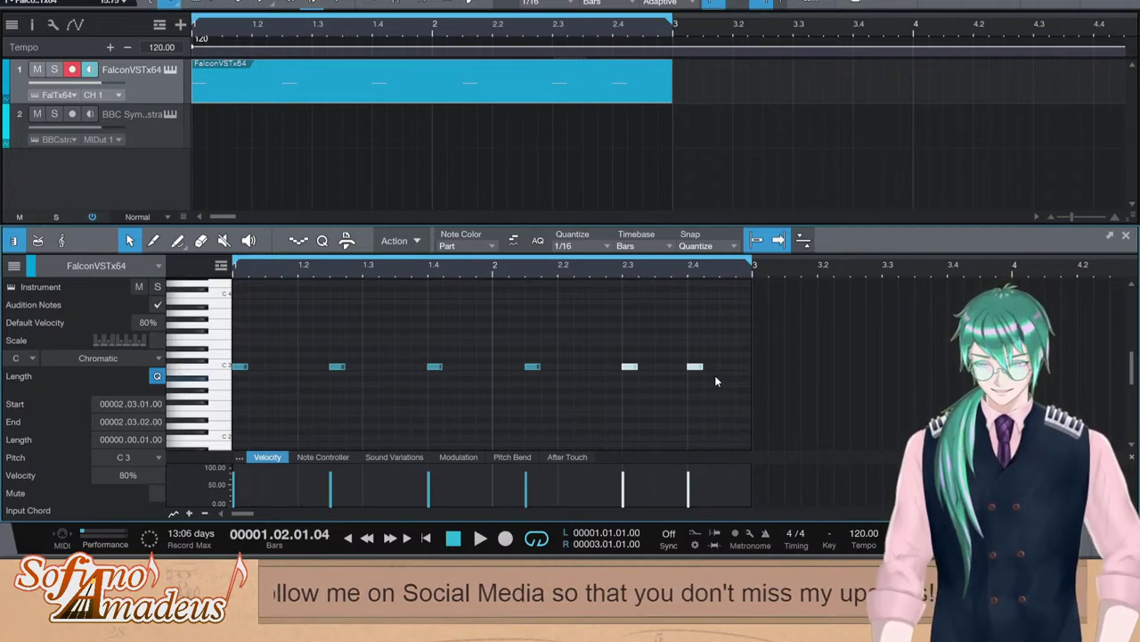
drag(742, 320, 172, 404)
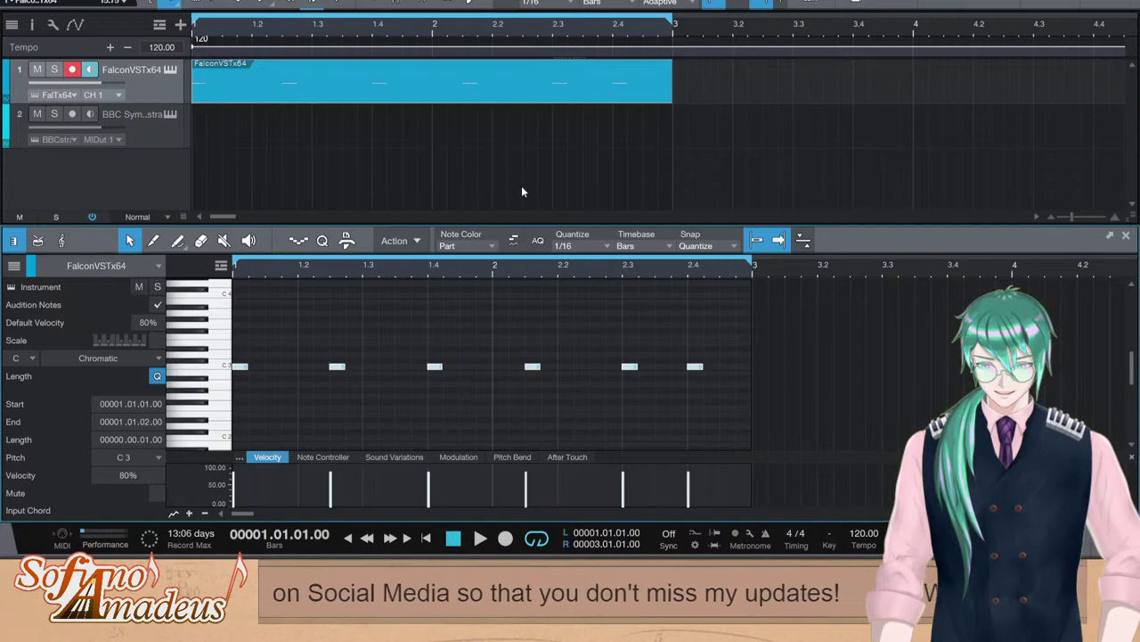
drag(729, 342, 524, 413)
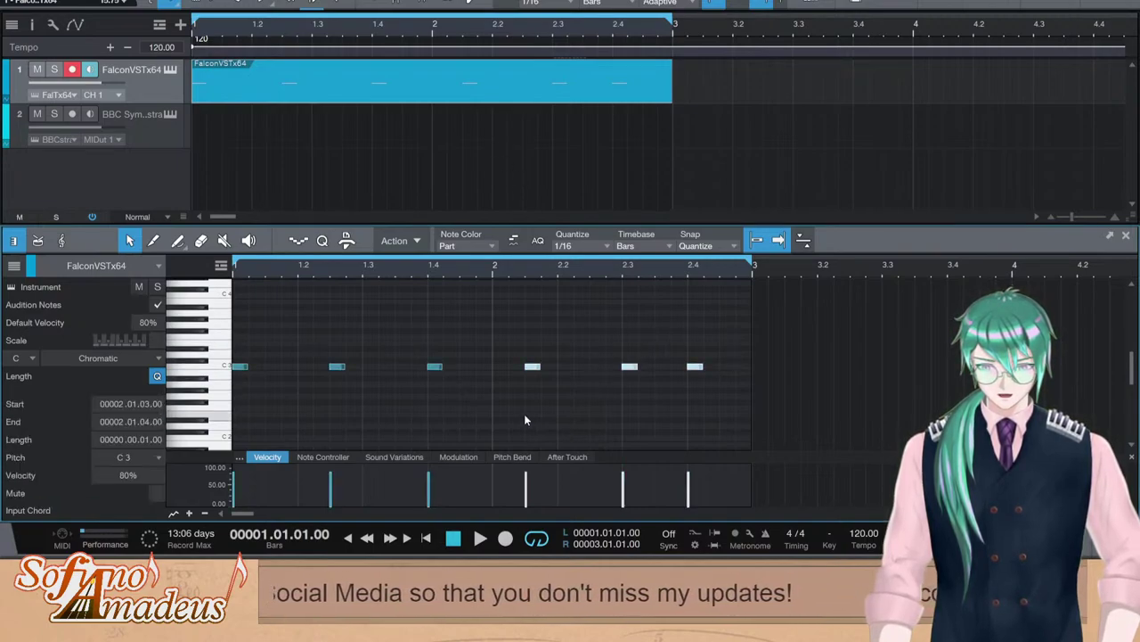
Shorten the loop range to the start of bar 2 and play the loop, selecting the C3 notes around its end
drag(753, 263, 496, 297)
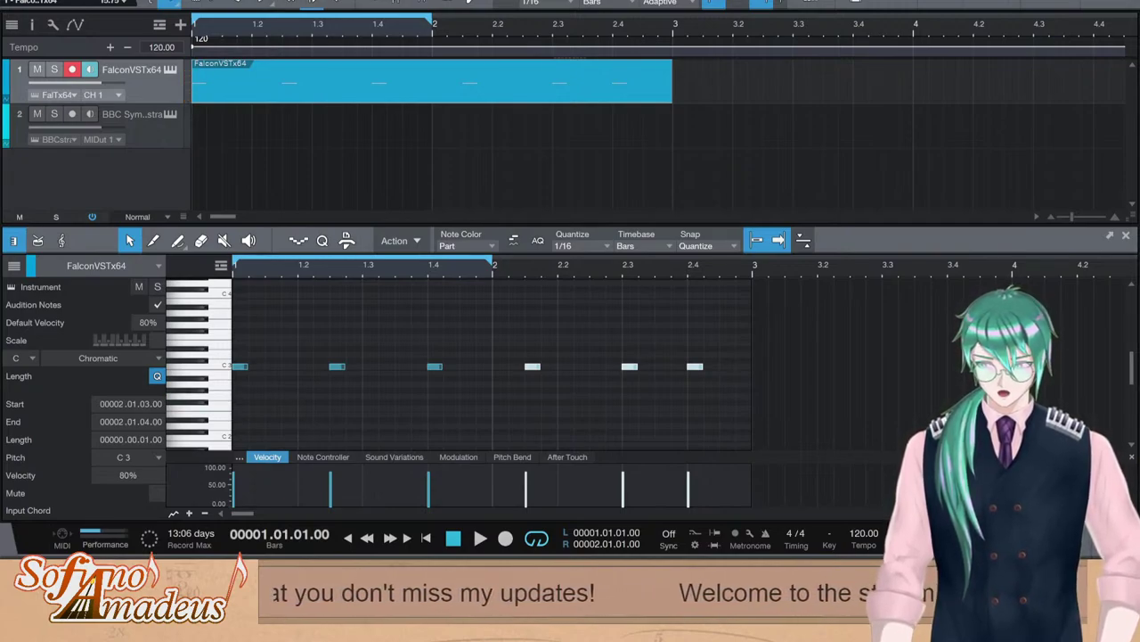
click(359, 394)
drag(554, 388, 331, 358)
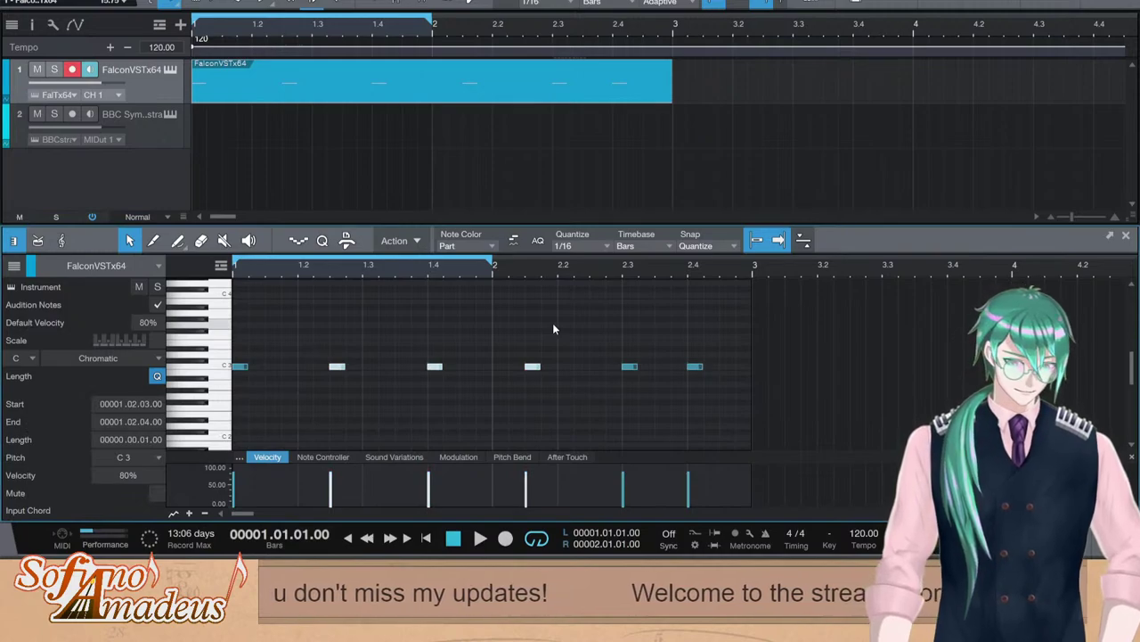
click(374, 420)
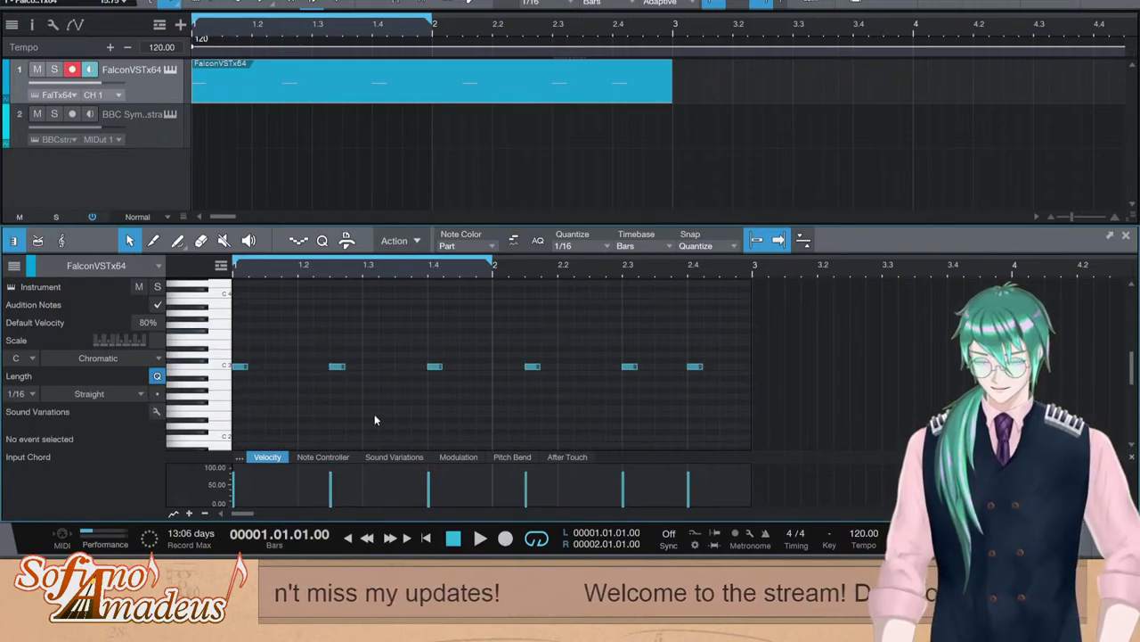
click(338, 366)
click(435, 366)
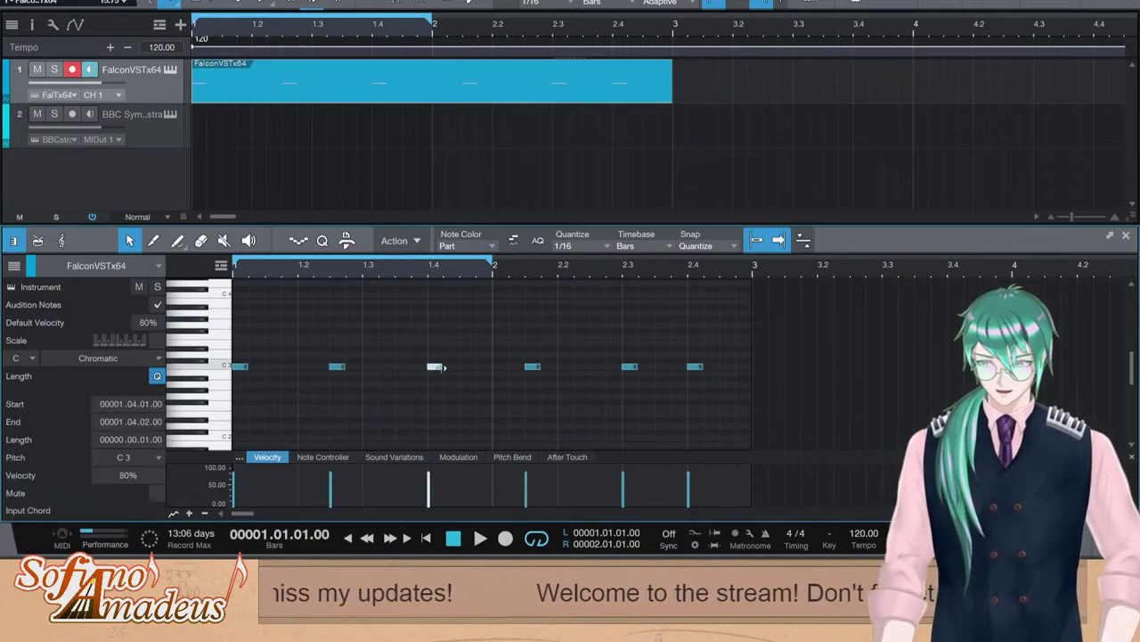
key(space)
key(space)
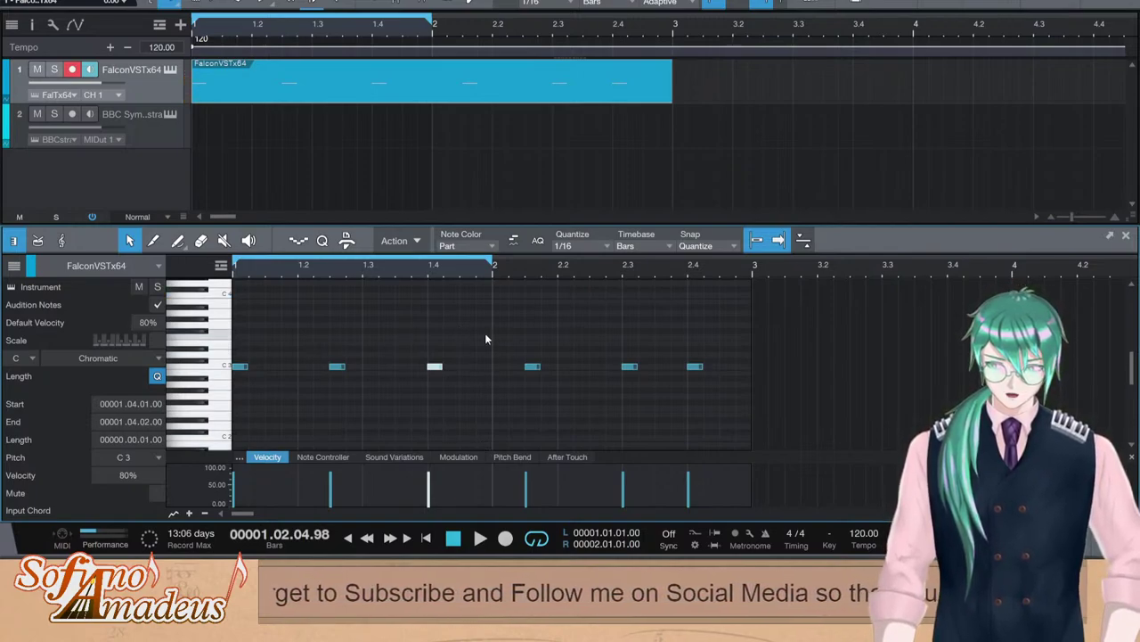
key(space)
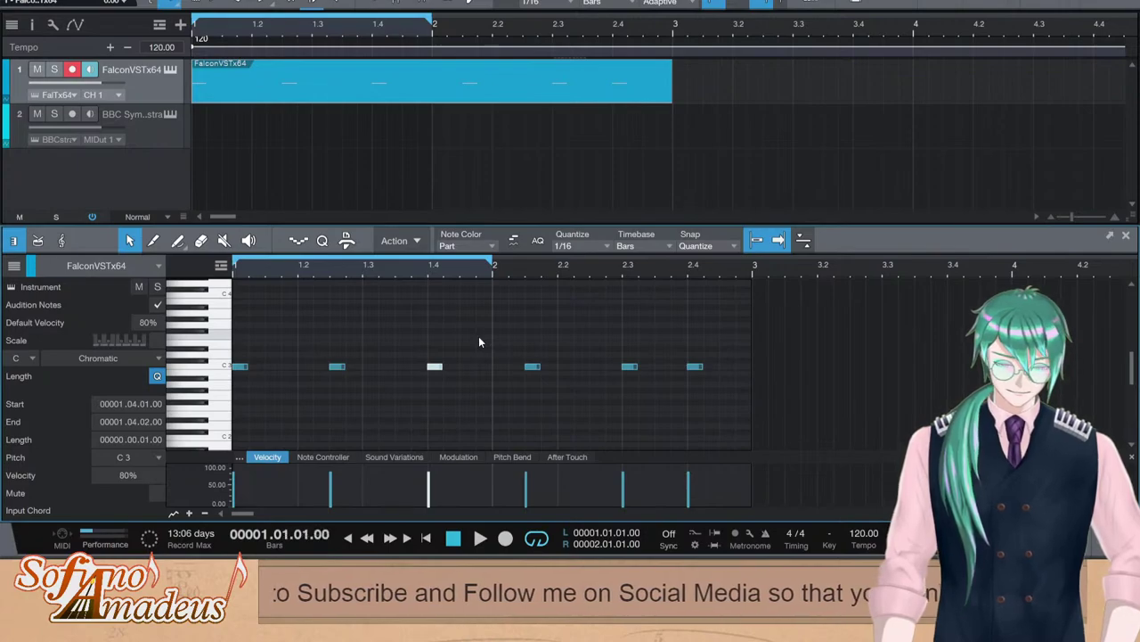
key(space)
Try moving the second and third C3 notes to 1.1.4 and 1.2.3, playing the loop to compare the rhythm
click(336, 395)
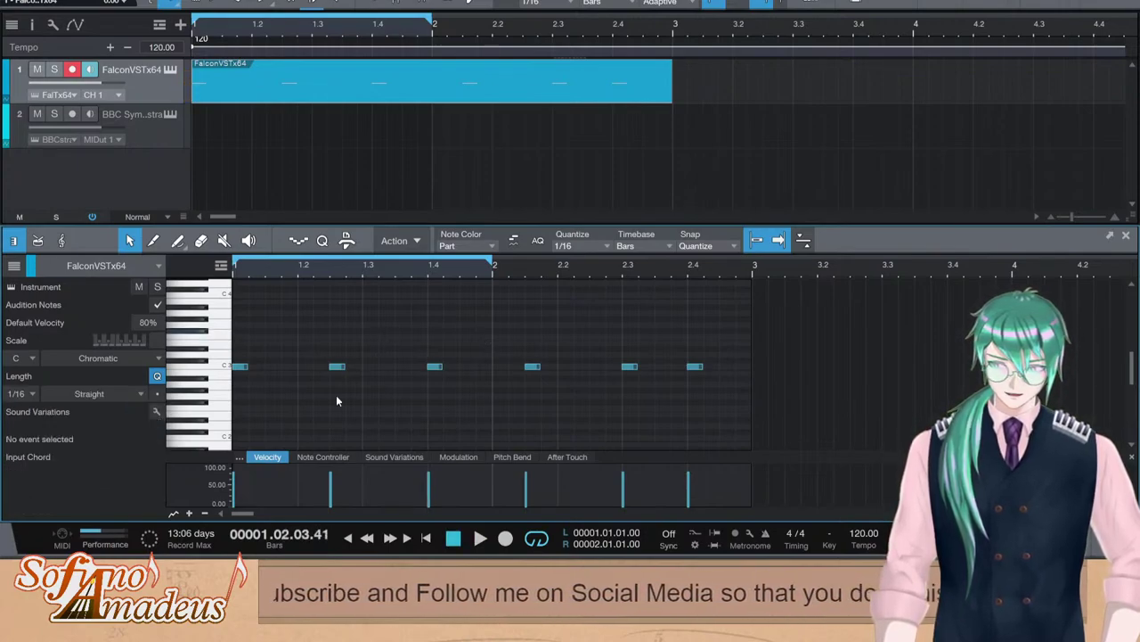
click(336, 367)
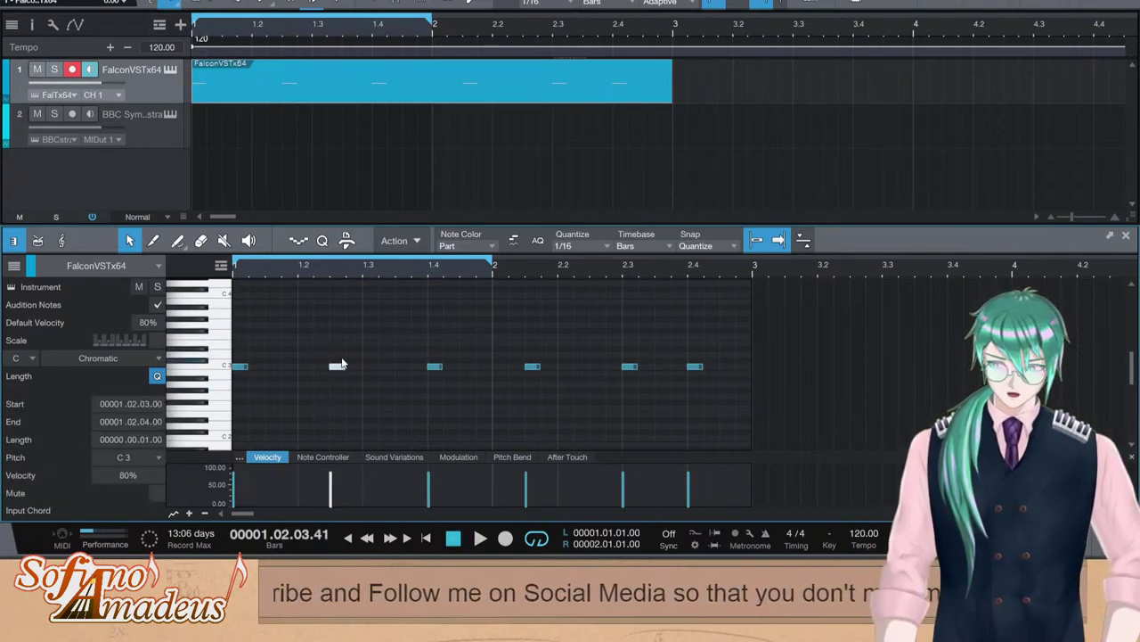
key(n)
mouse_move(277, 372)
mouse_down()
mouse_move(299, 376)
mouse_move(272, 374)
mouse_move(292, 369)
mouse_up()
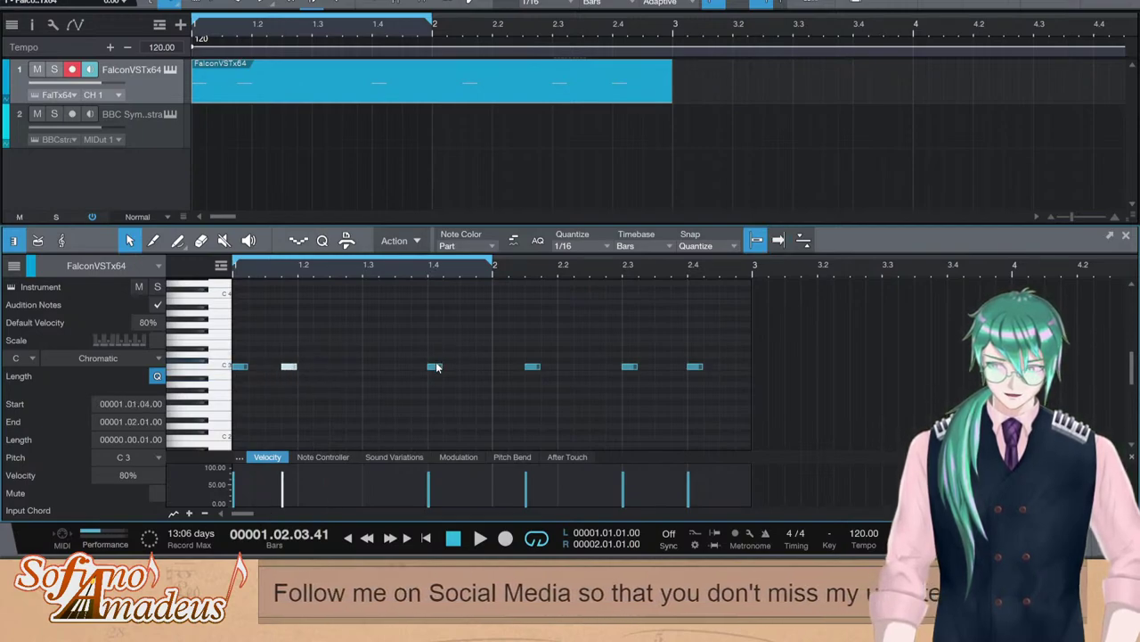
drag(434, 366, 274, 393)
key(comma)
key(space)
key(space)
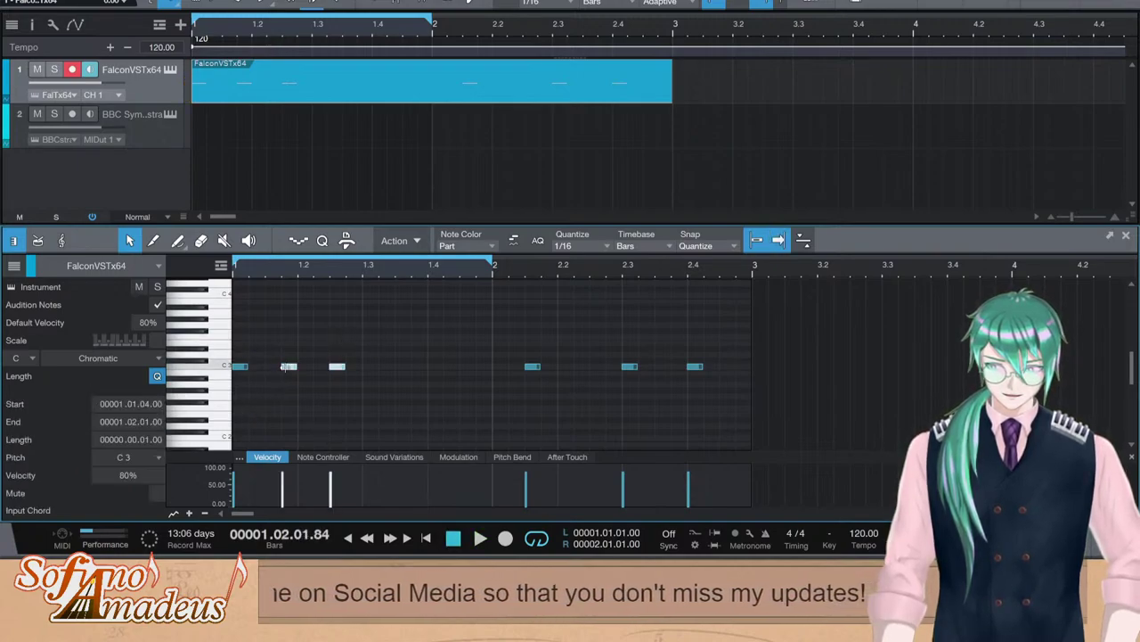
Undo the moves of the second and third C3 notes and play the loop from the start
key(ctrl+z)
key(ctrl+z)
key(ctrl+z)
key(space)
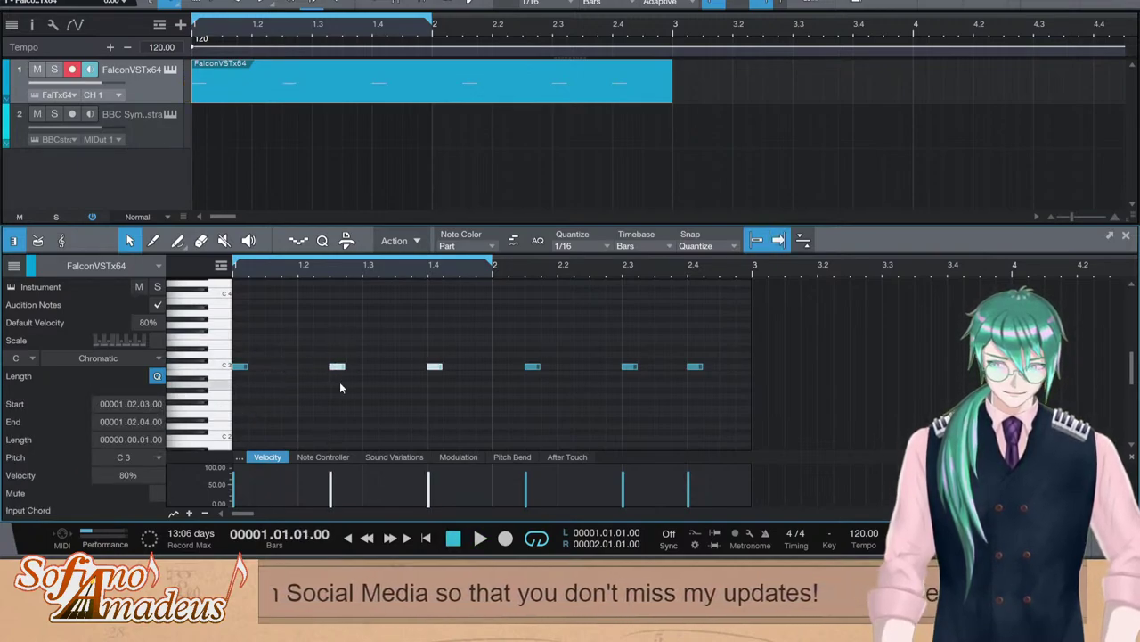
key(space)
Set the project tempo to 160 and play the one-bar loop
click(165, 47)
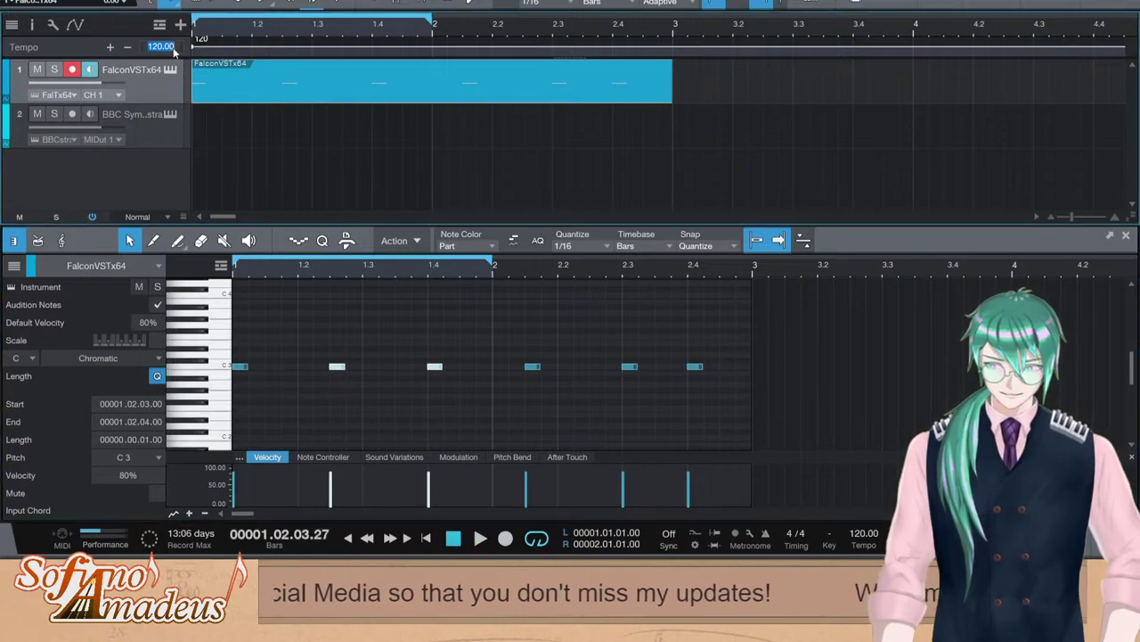
text(160)
key(Return)
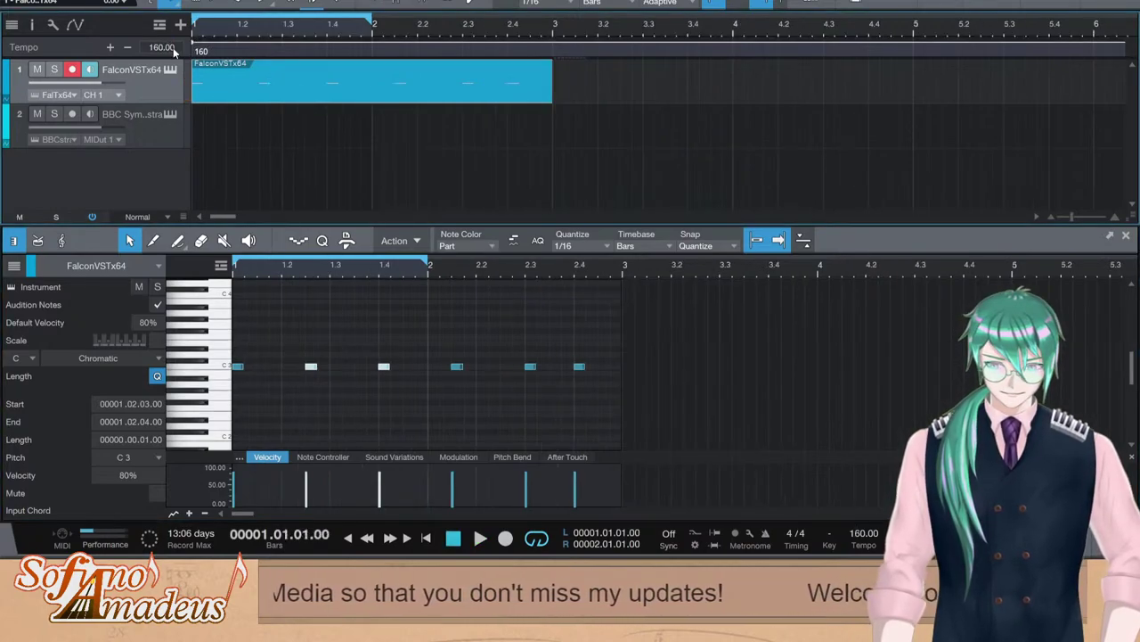
key(space)
key(space)
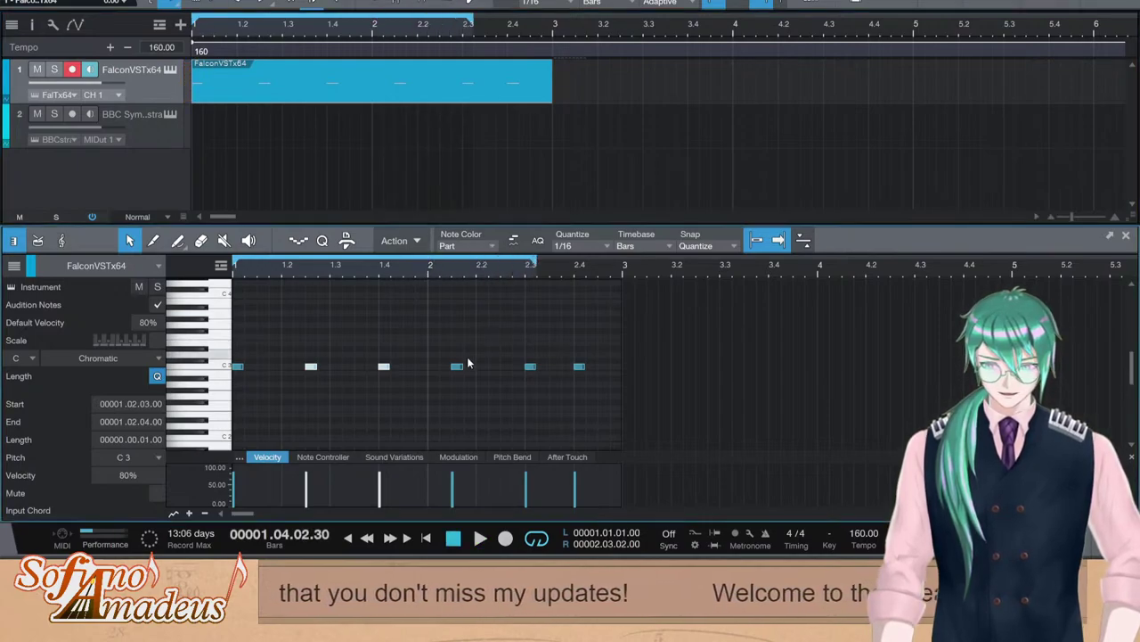
Move the three bar-2 notes to 2.1.1, 2.2.1 and 2.3.1, and play the loop with its range extended to the start of bar 3
click(452, 367)
drag(450, 369, 435, 368)
mouse_move(532, 367)
mouse_down()
mouse_move(481, 369)
mouse_move(532, 368)
mouse_up()
click(580, 367)
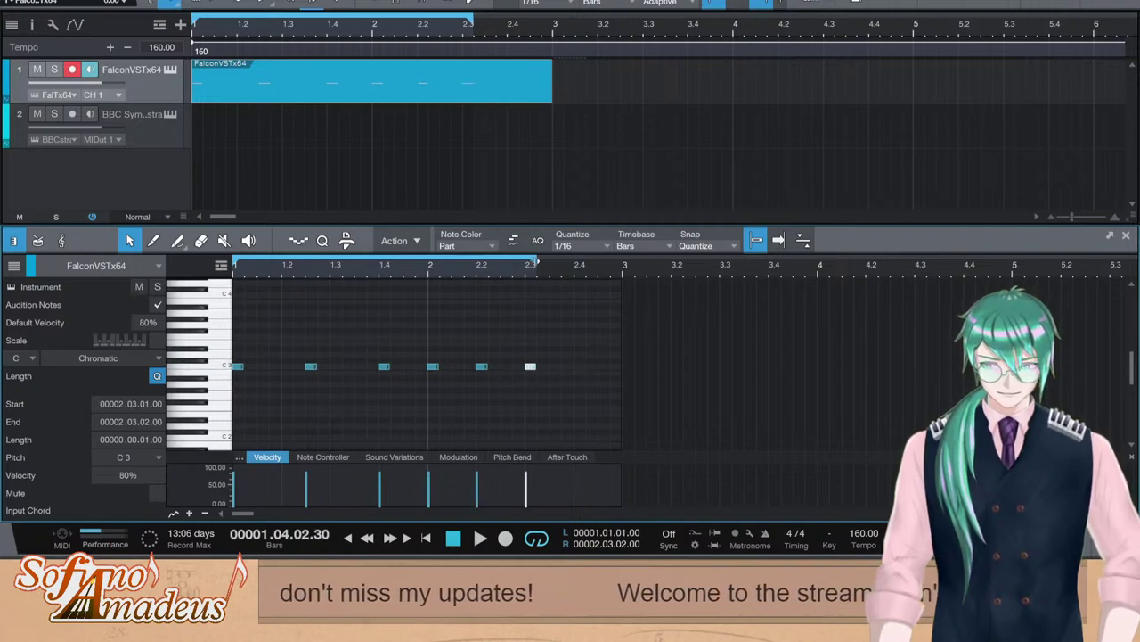
drag(536, 265, 623, 264)
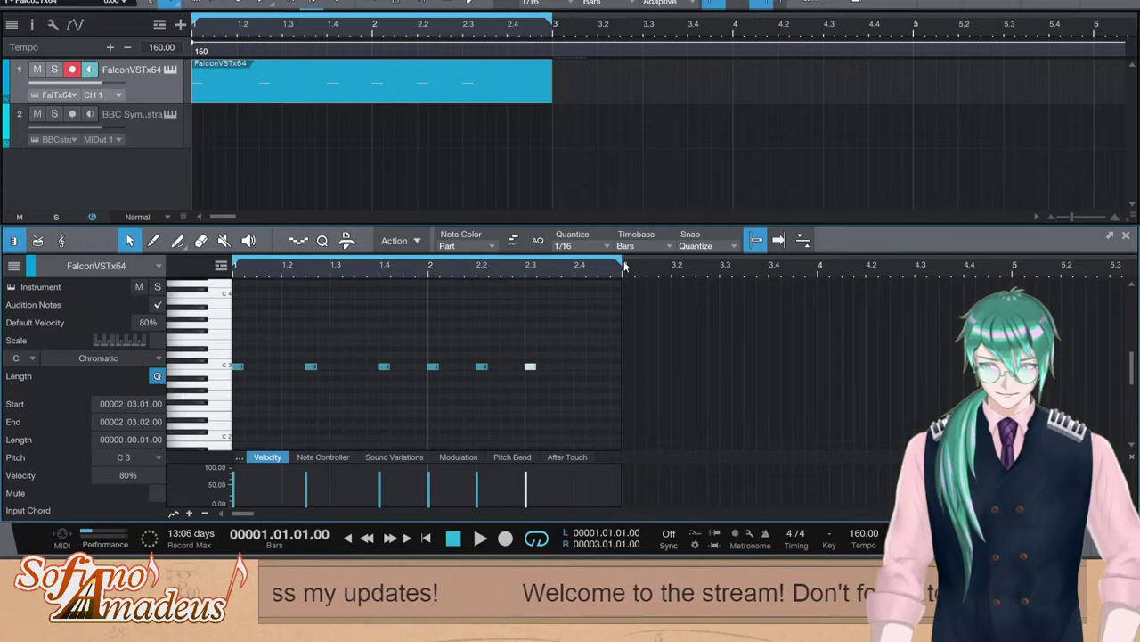
key(space)
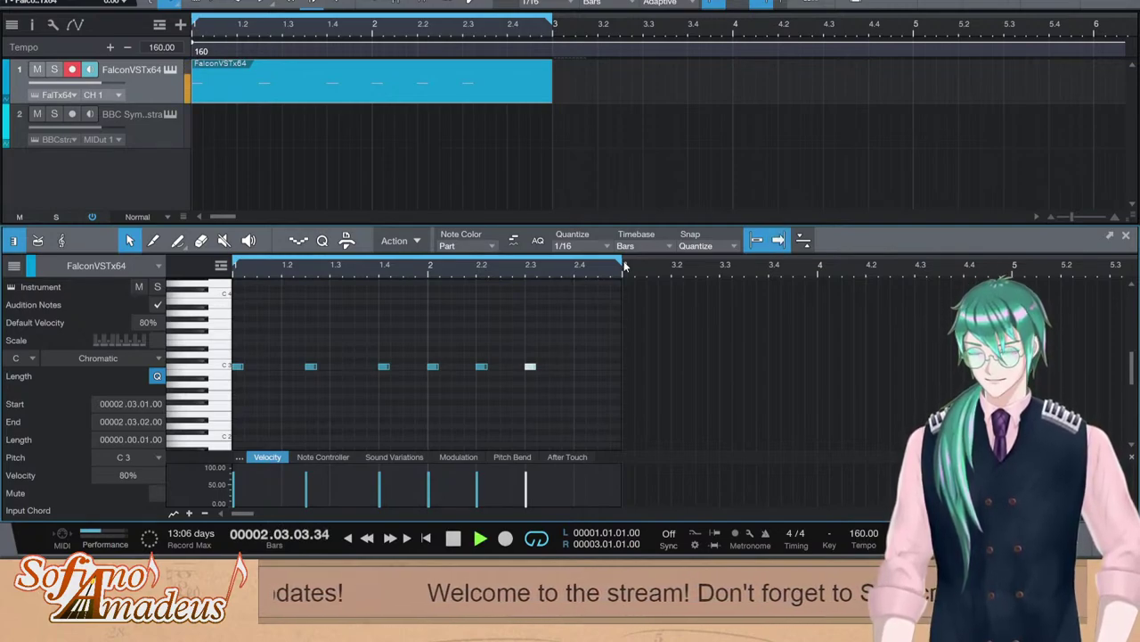
key(space)
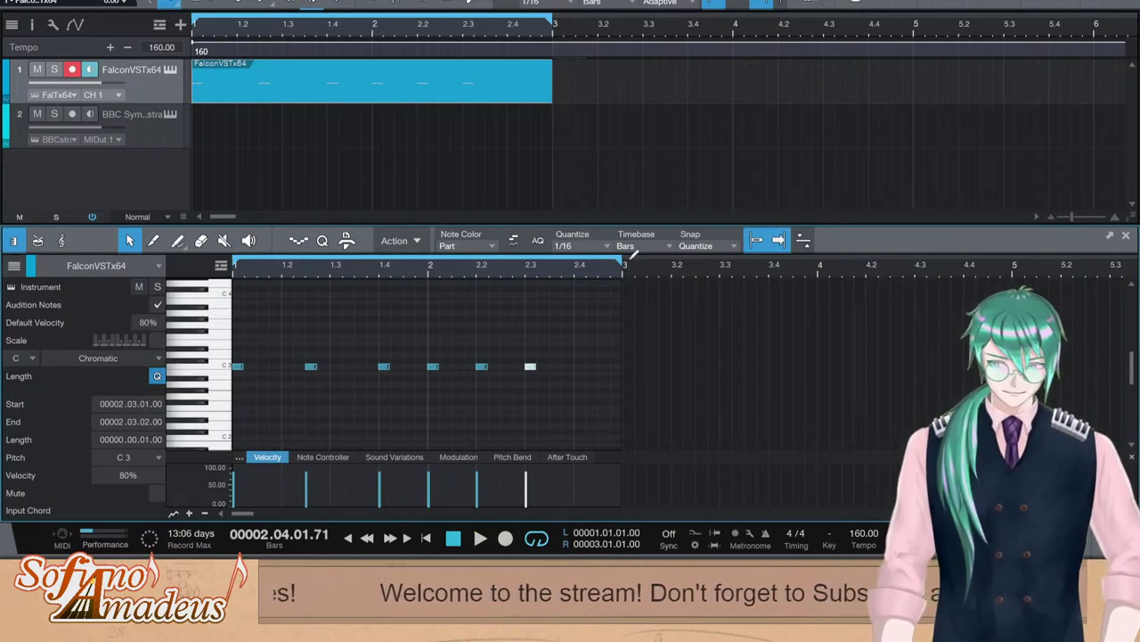
Shorten the loop range to the start of bar 2 and select the three C3 notes in bar 2
drag(622, 265, 434, 290)
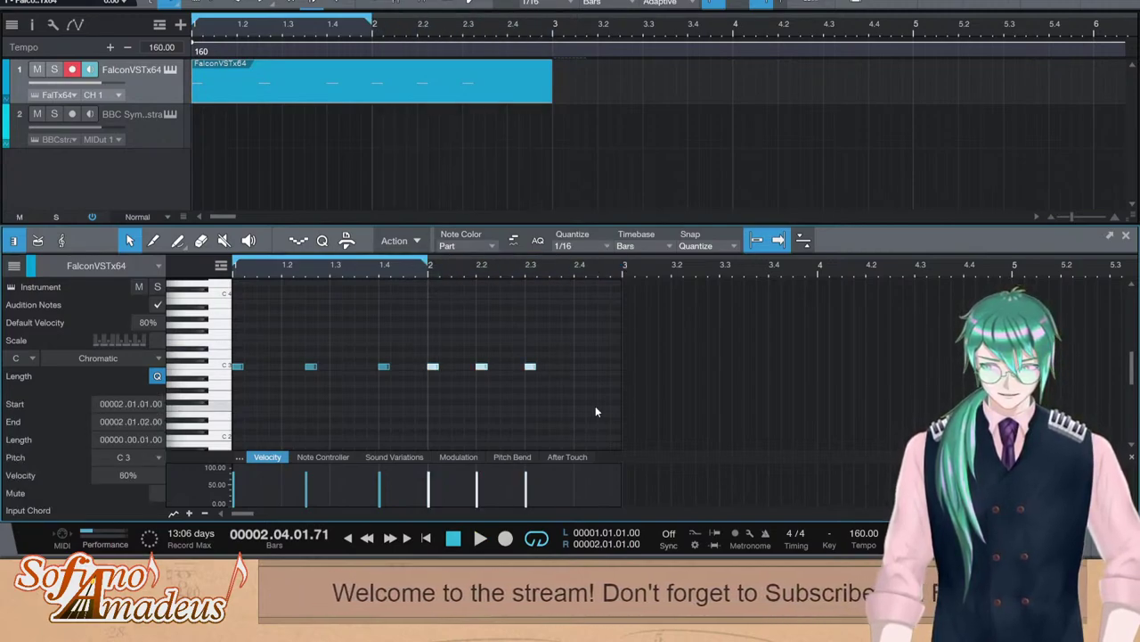
click(508, 383)
drag(508, 377, 422, 403)
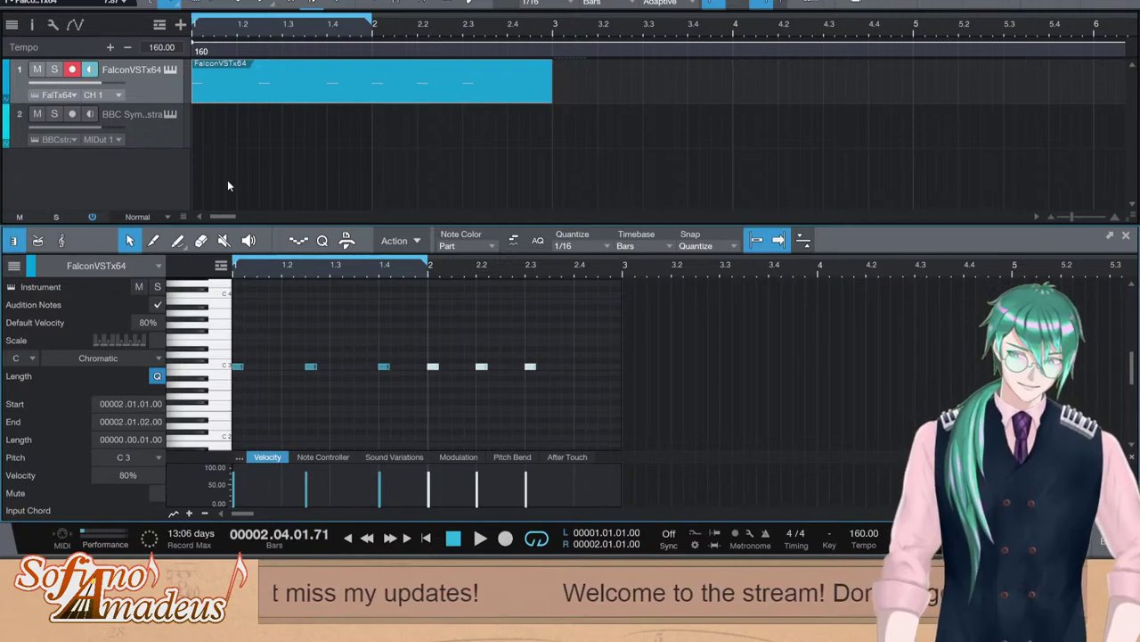
Select the BBC Symphony Orchestra track and record-arm the Falcon track together with it
click(175, 112)
click(167, 98)
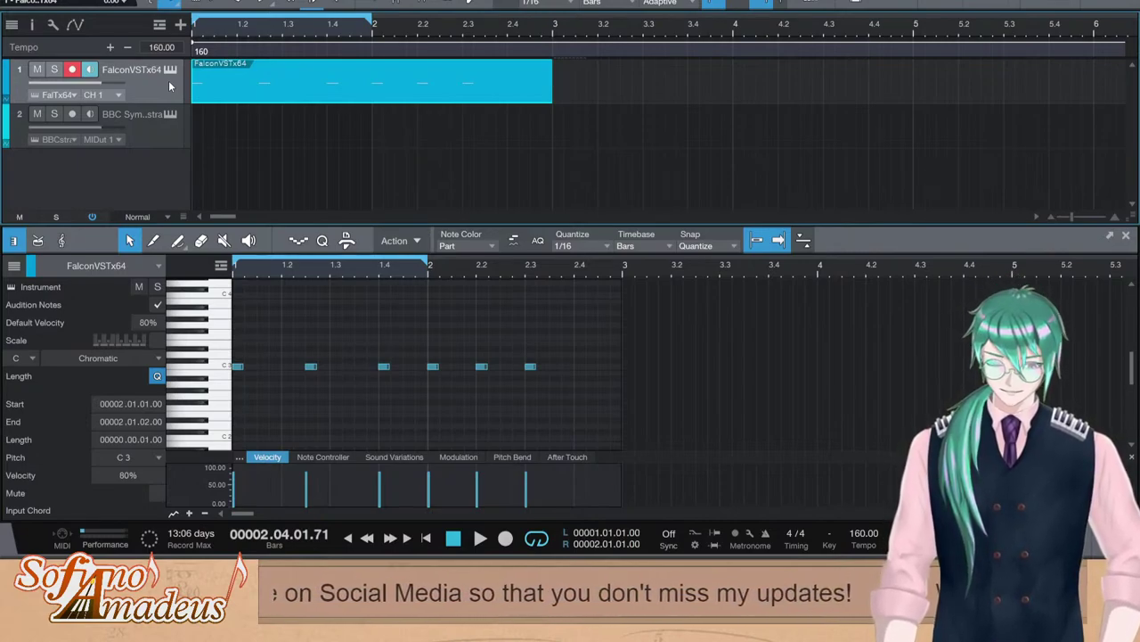
click(145, 144)
click(172, 118)
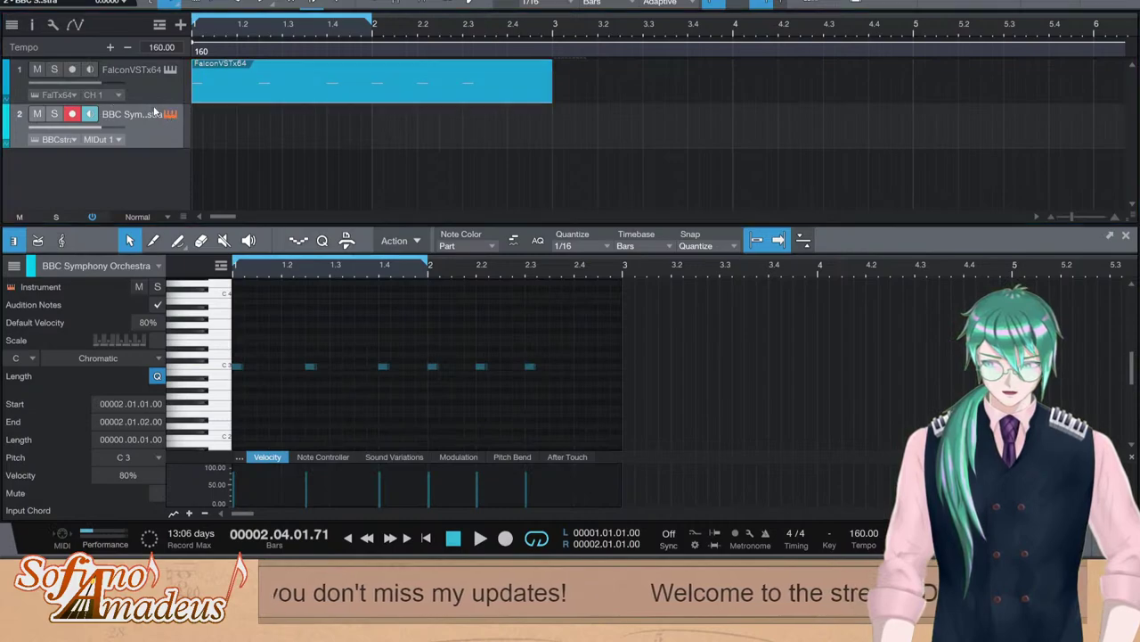
click(72, 71)
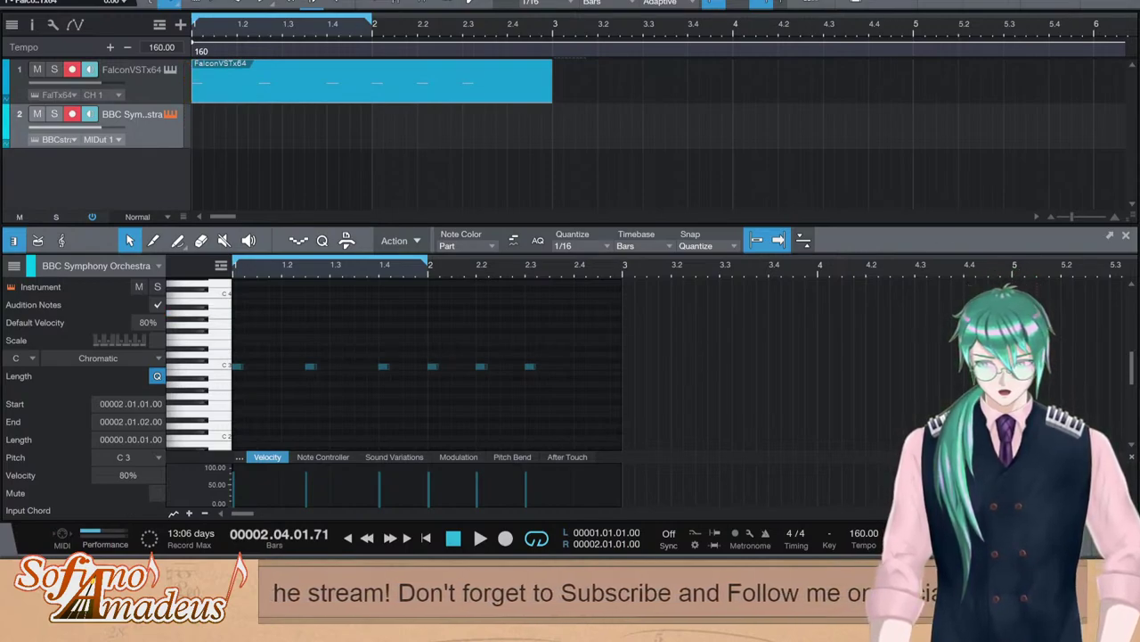
Delete all the C3 notes from the Falcon part
click(505, 56)
click(421, 206)
scroll(307, 400, up, 3)
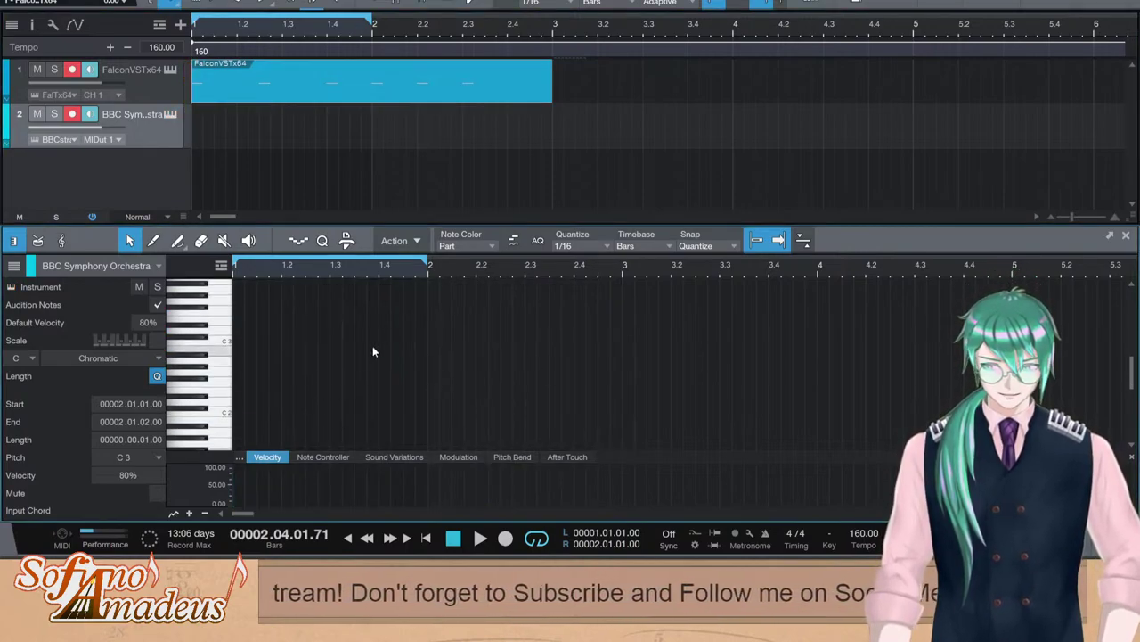
click(271, 87)
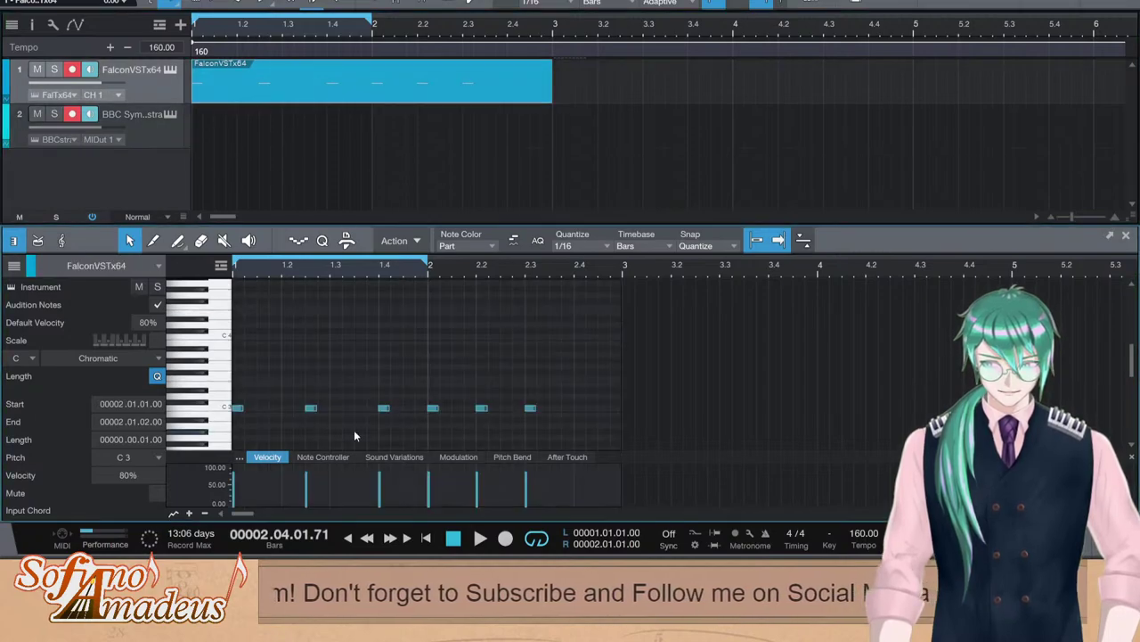
click(222, 409)
key(Delete)
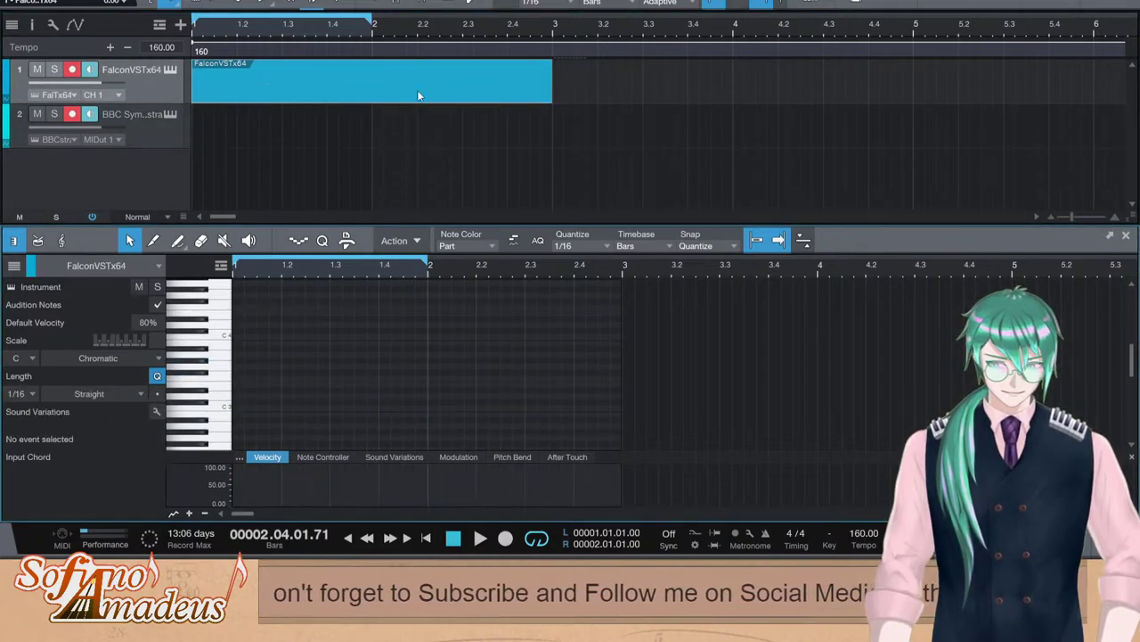
Extend the loop range to the start of bar 3 and disarm the BBC Symphony Orchestra track
drag(375, 11, 553, 16)
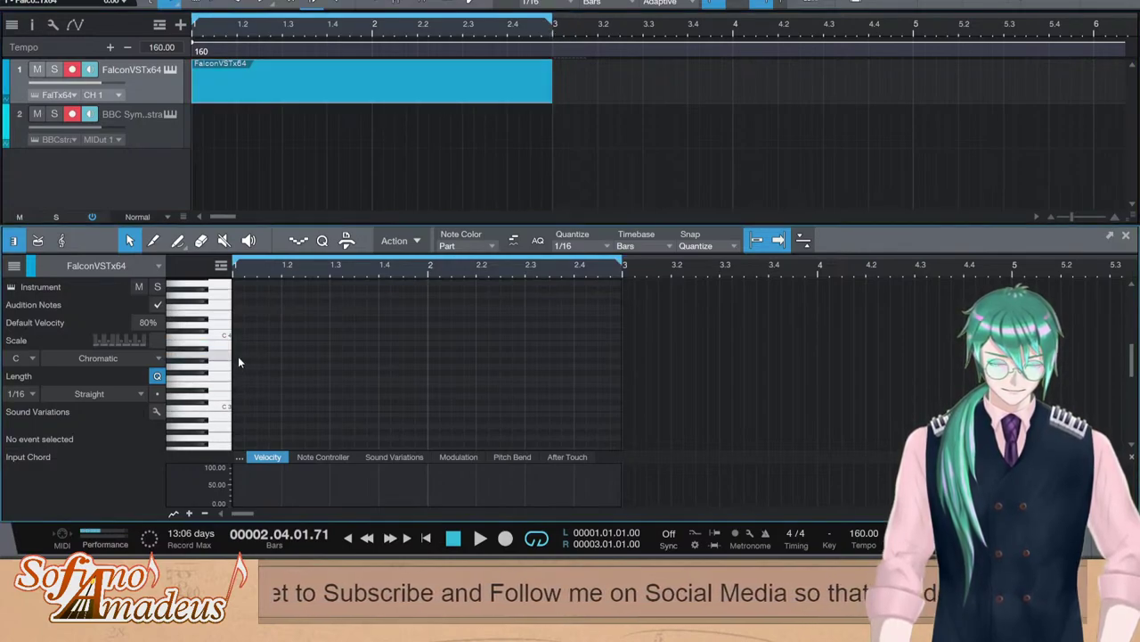
click(72, 114)
key(comma)
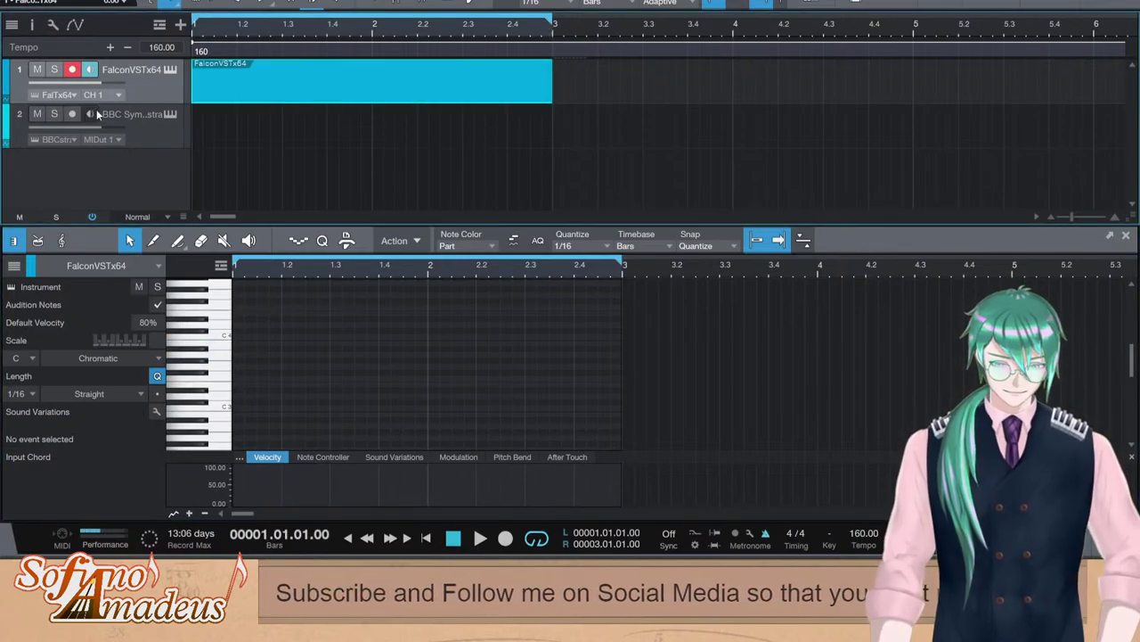
Turn on the metronome and set the project tempo to 120, playing the empty loop to check the click
key(c)
key(space)
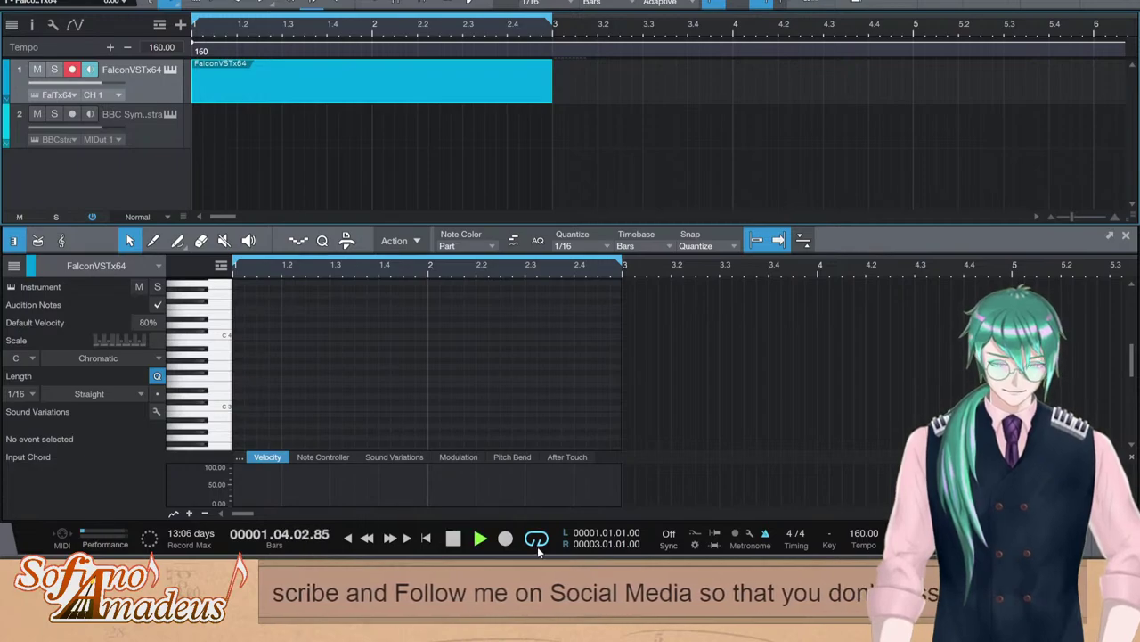
key(space)
click(154, 49)
text(120)
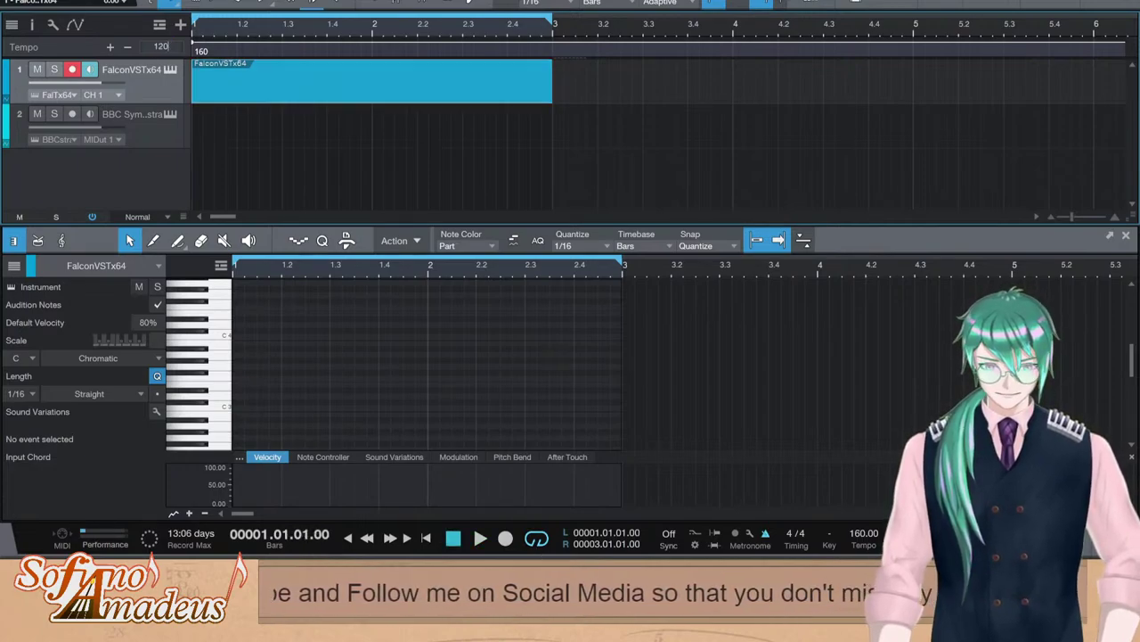
key(Return)
key(space)
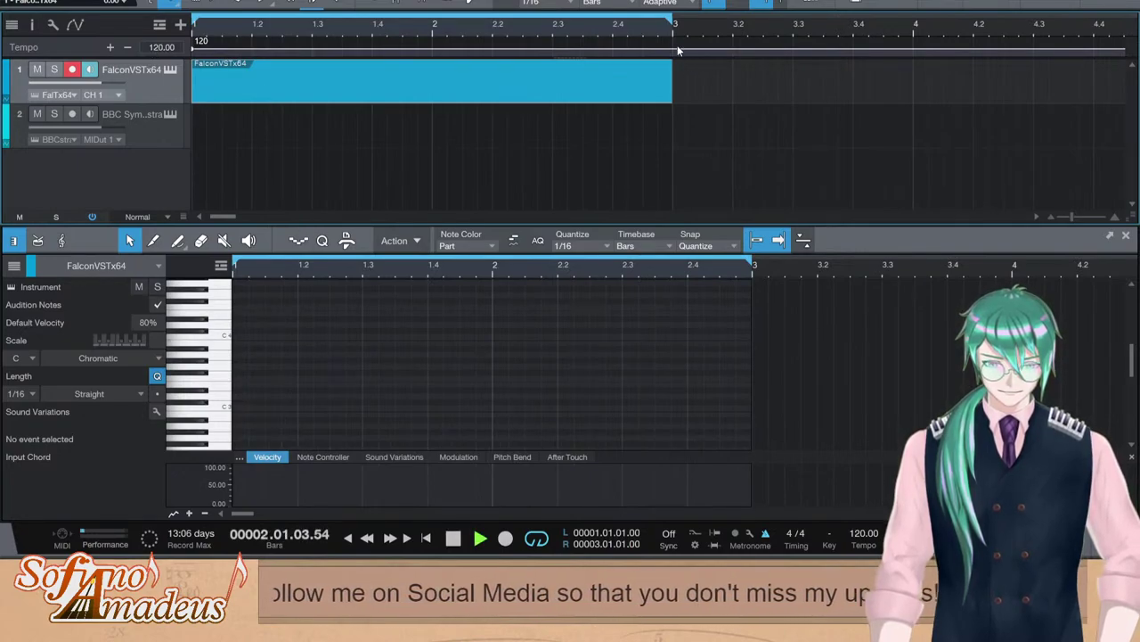
key(comma)
Turn off looping and record a live keyboard melody onto the armed Falcon track from bar 1
click(539, 537)
click(538, 537)
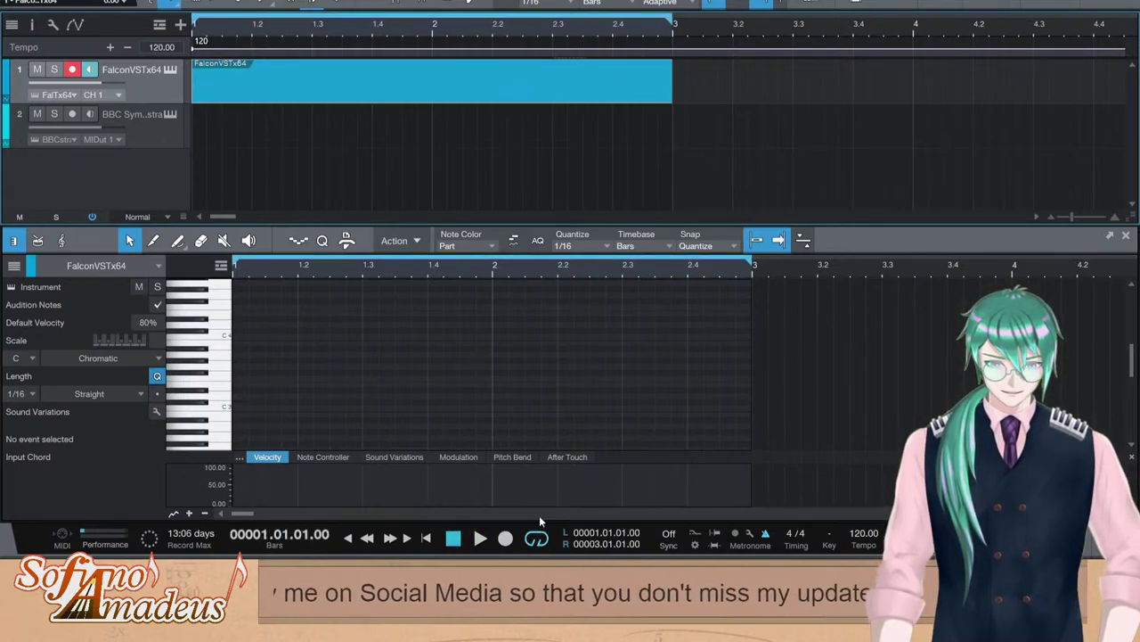
click(537, 538)
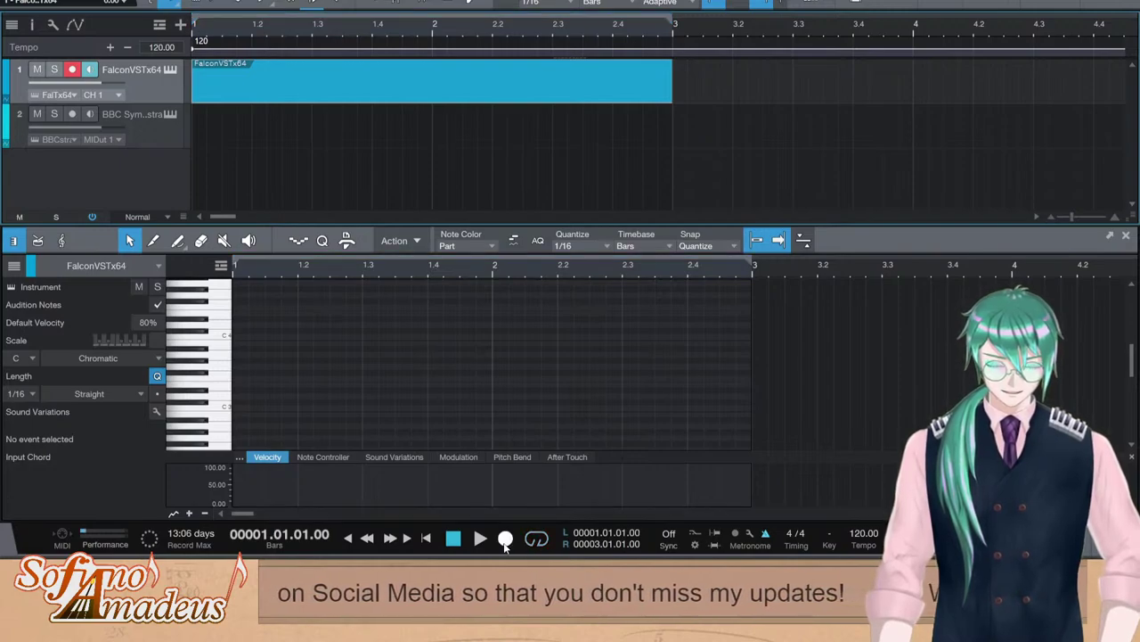
click(504, 540)
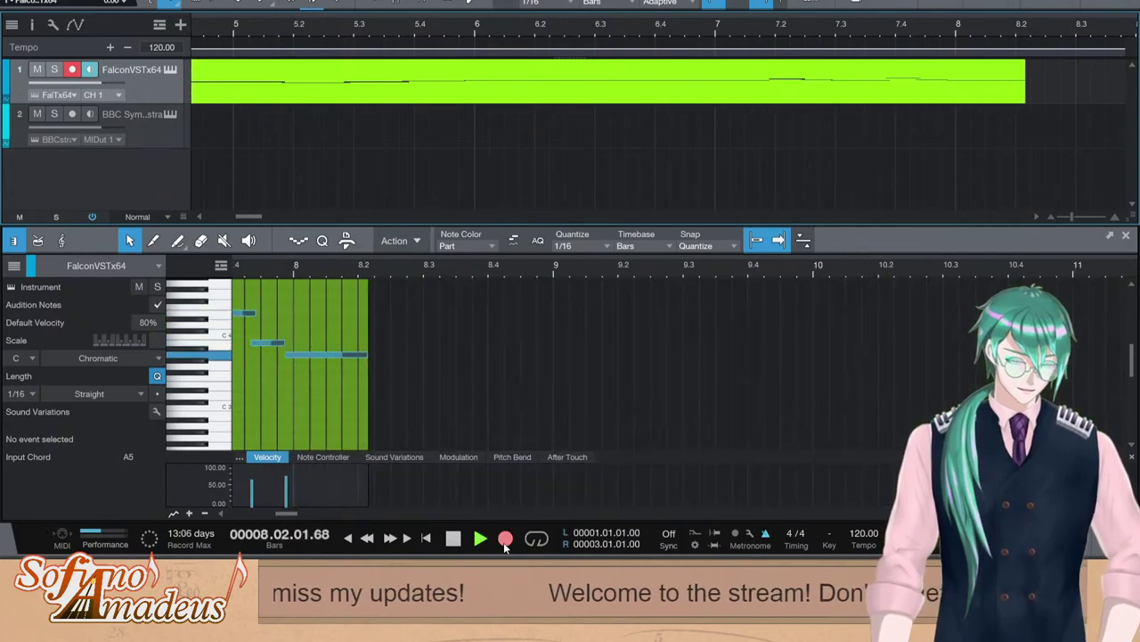
key(space)
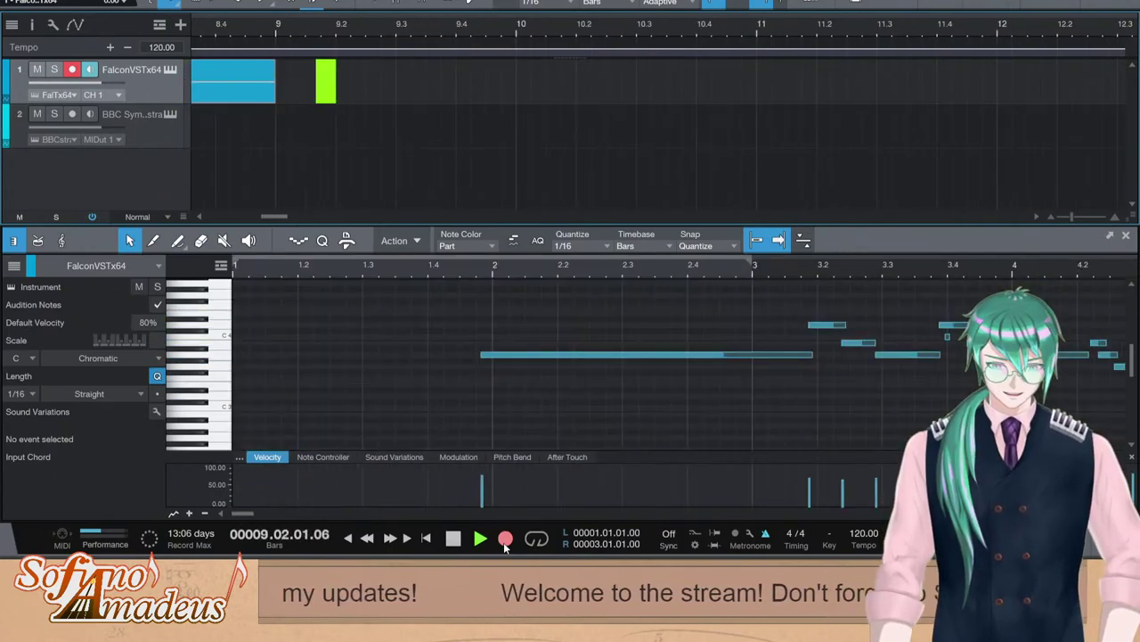
Try to quantize all the recorded notes in the Falcon part
click(151, 139)
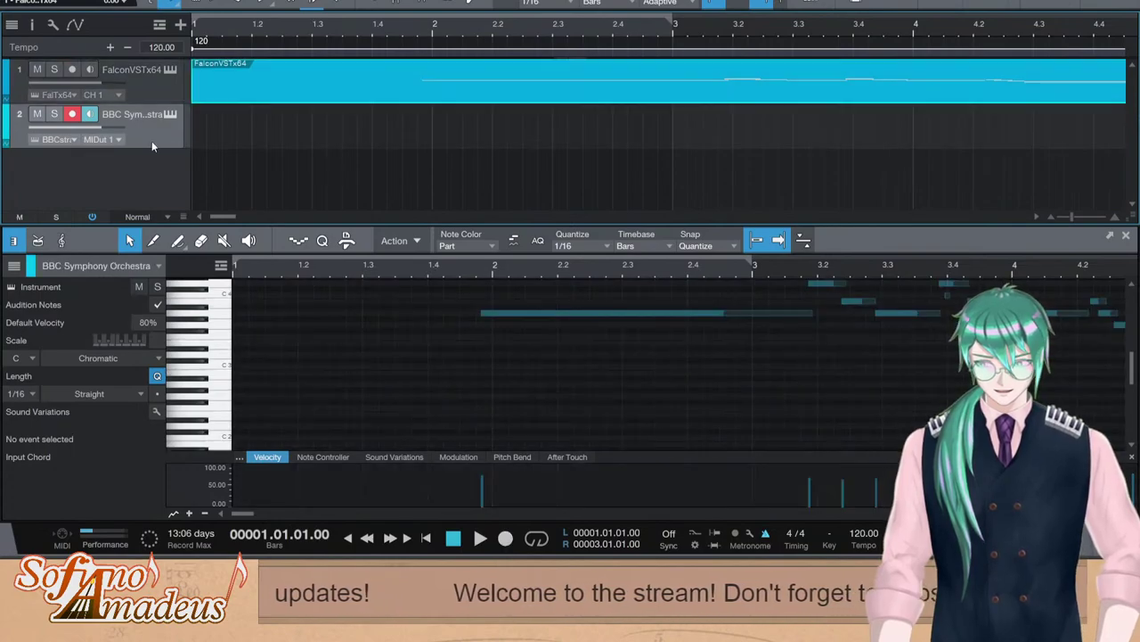
click(536, 362)
click(466, 102)
click(576, 360)
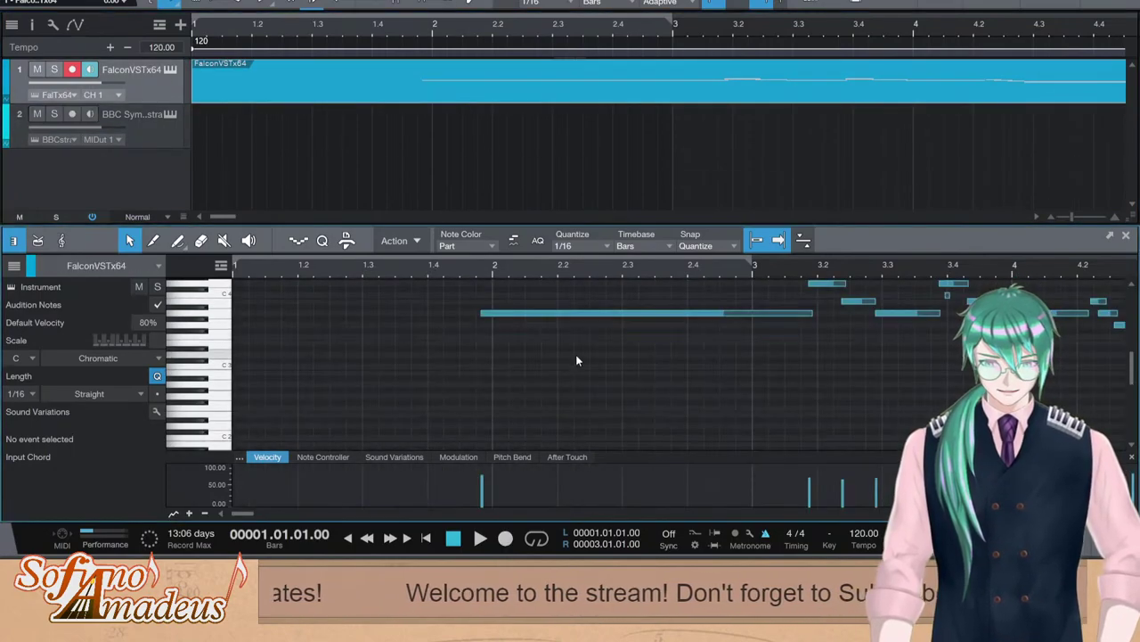
key(ctrl+a)
key(q)
key(ctrl+z)
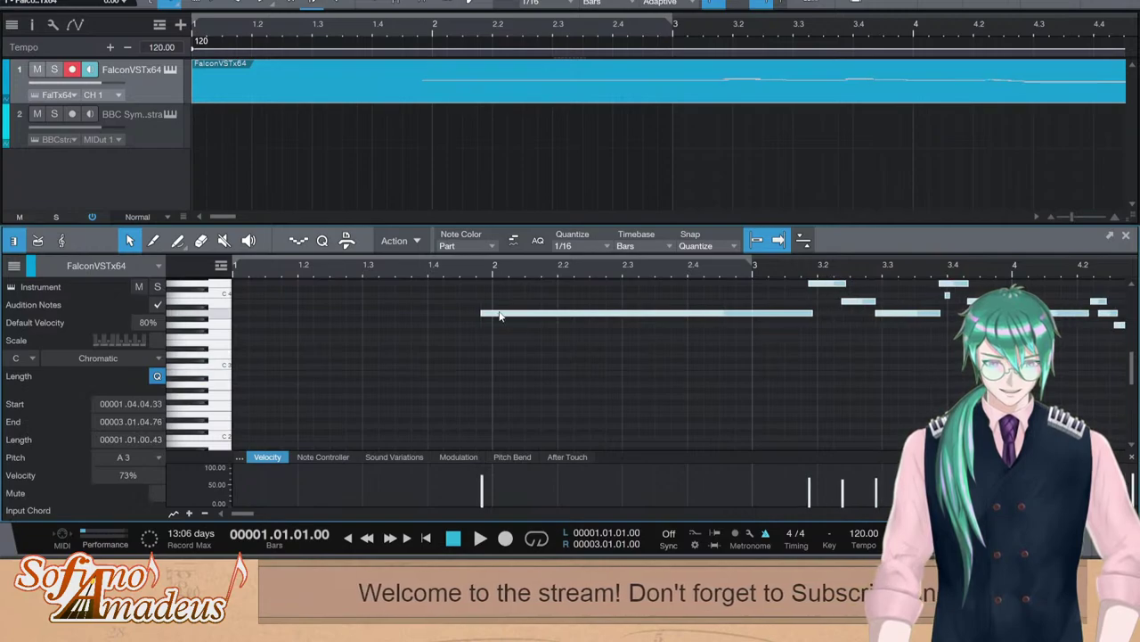
Shift all the recorded Falcon notes so the first one starts at bar 2, and play the result
click(500, 307)
key(ctrl+a)
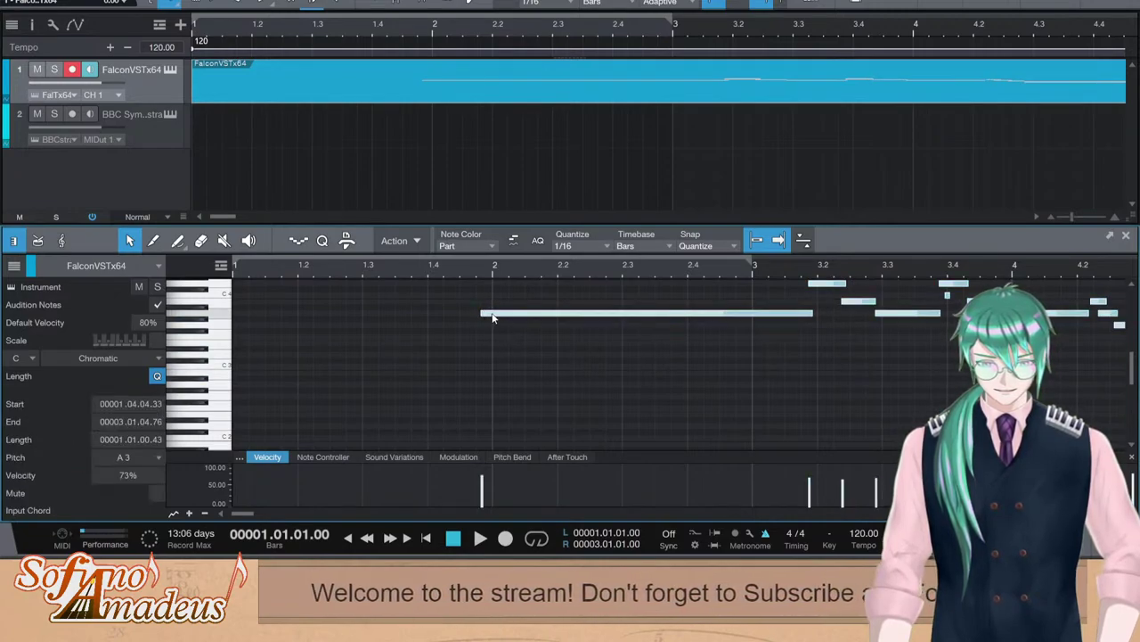
drag(493, 315, 504, 317)
key(space)
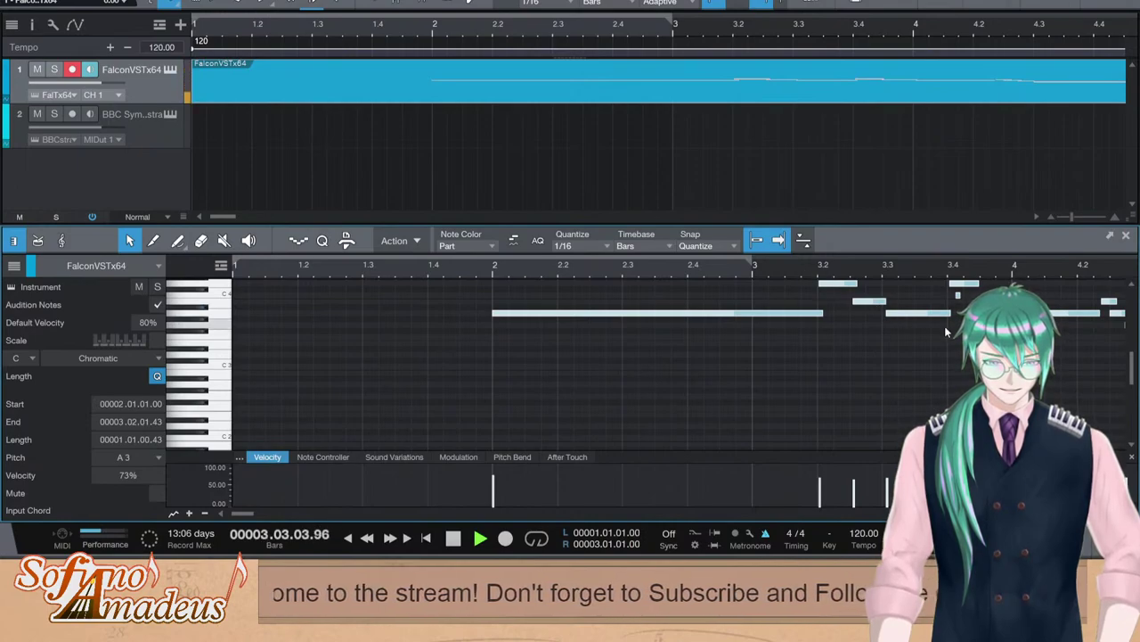
scroll(946, 332, up, 1)
key(space)
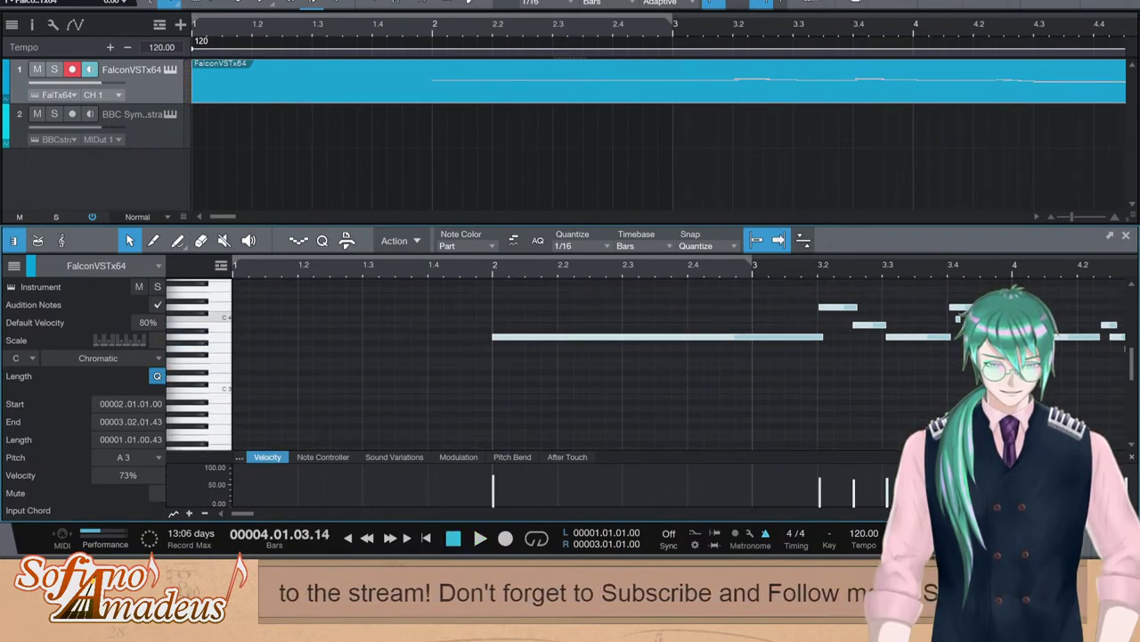
Delete the short stray B3 note just before bar 4 of the Falcon part
drag(1024, 338, 1032, 338)
key(ctrl+z)
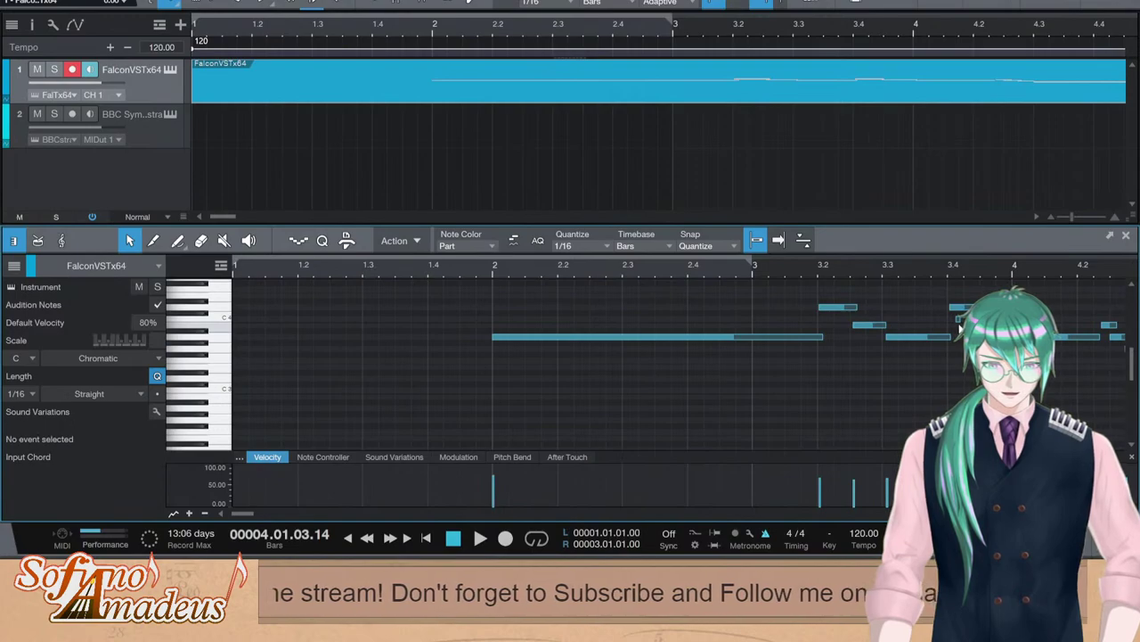
click(961, 318)
key(Delete)
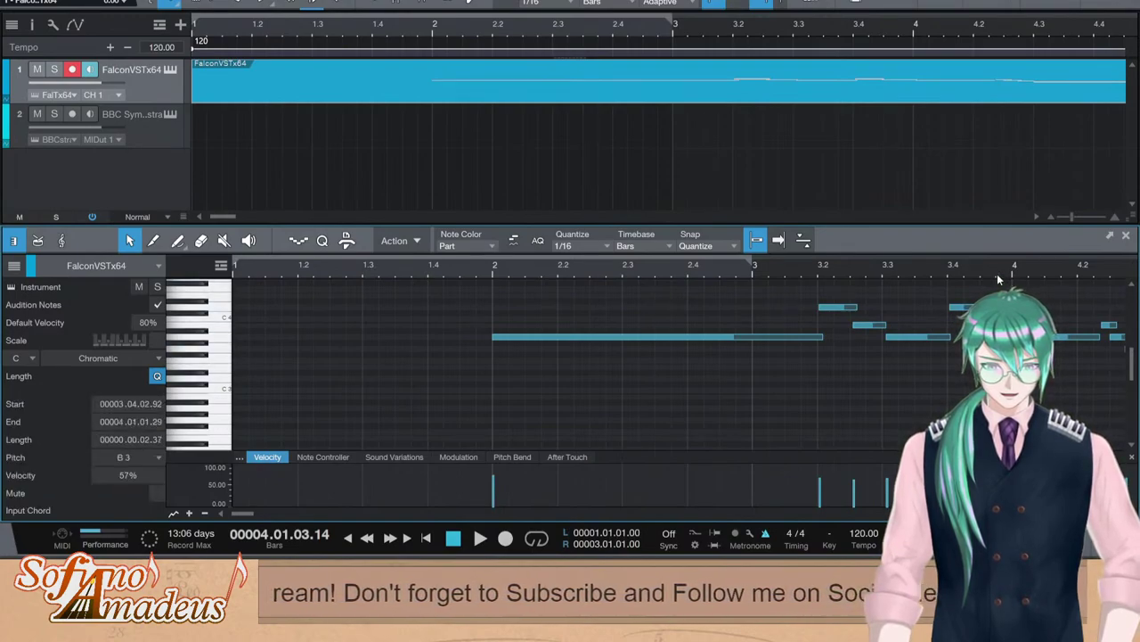
Select the BBC Symphony Orchestra track and play the project from the start
double_click(996, 274)
key(space)
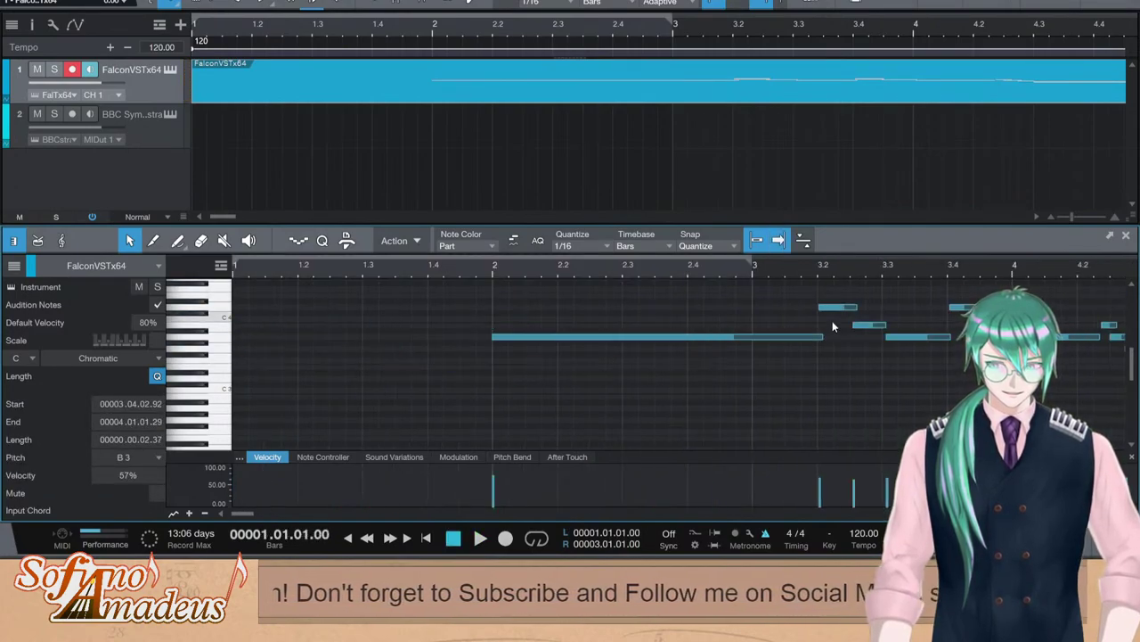
click(96, 141)
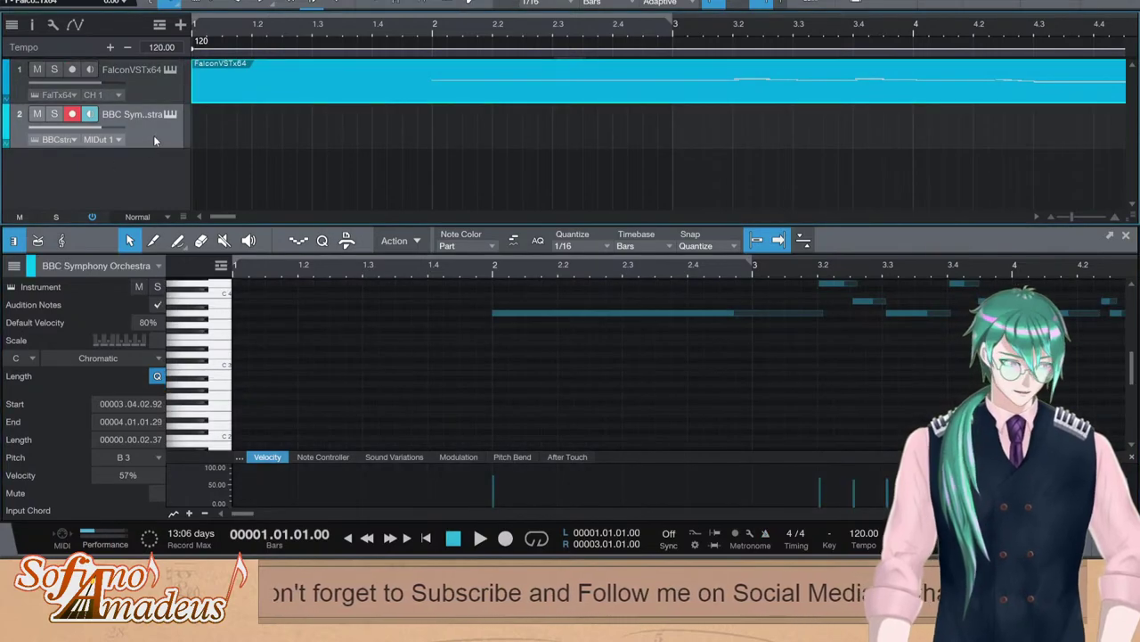
key(space)
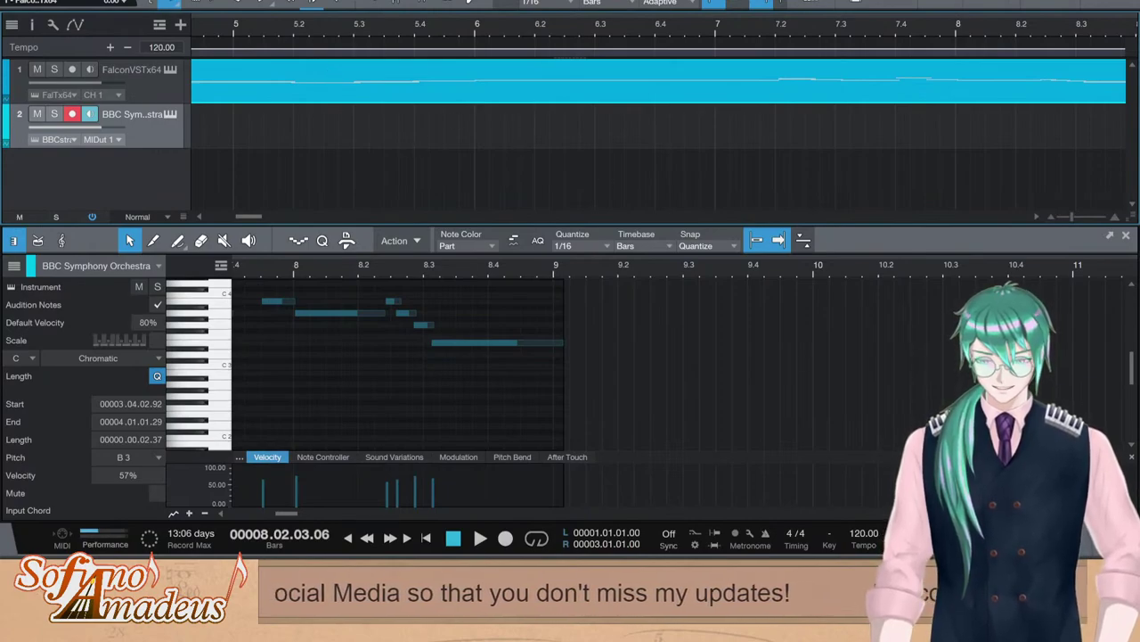
Close the note editor and delete the recorded part from the Falcon track
key(F2)
key(w)
key(w)
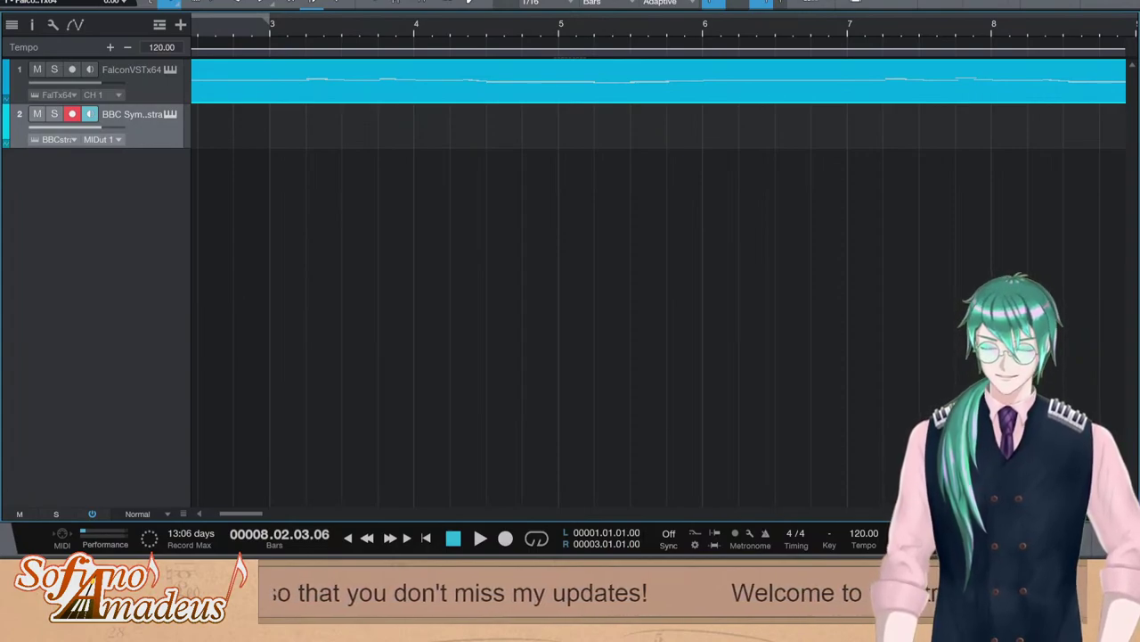
key(w)
key(w)
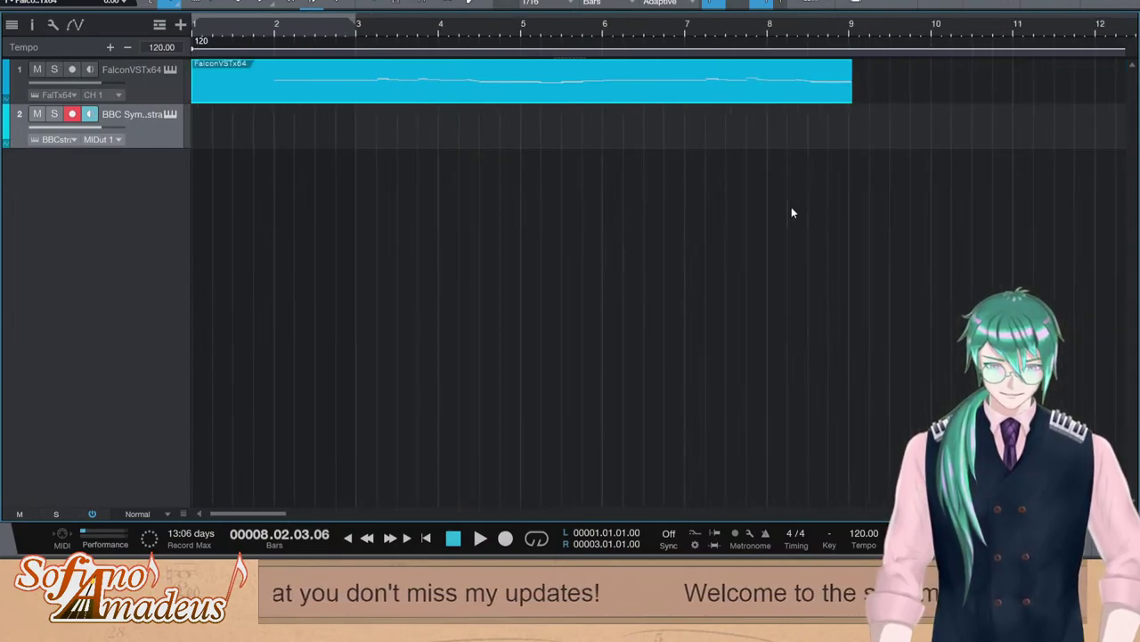
click(571, 88)
key(Delete)
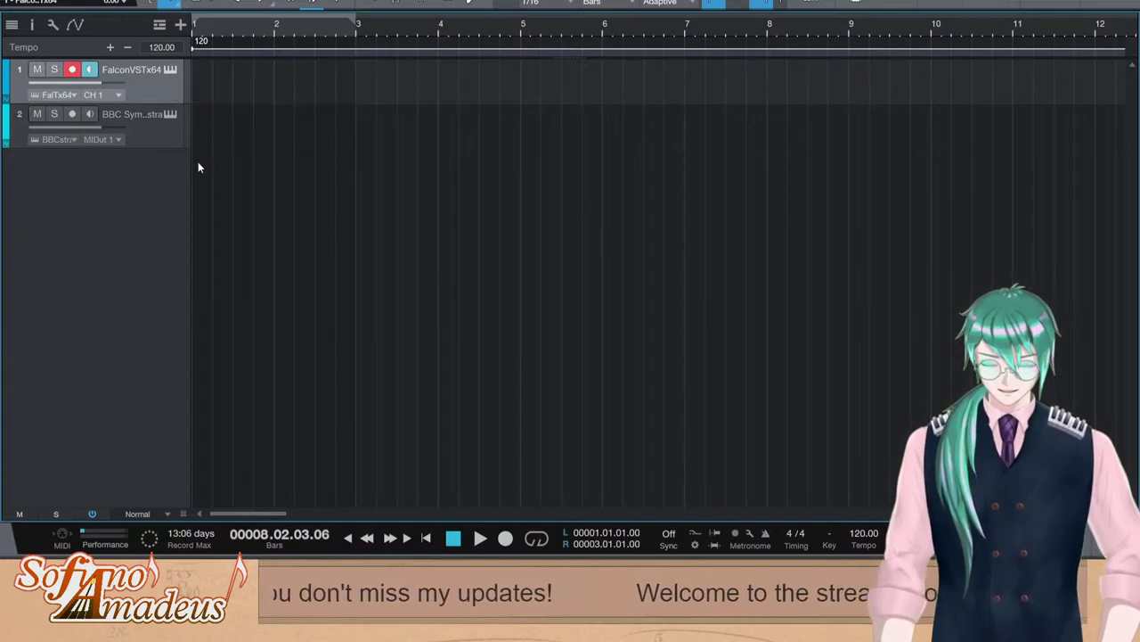
Remove the existing BBC Symphony Orchestra track from the song
double_click(144, 116)
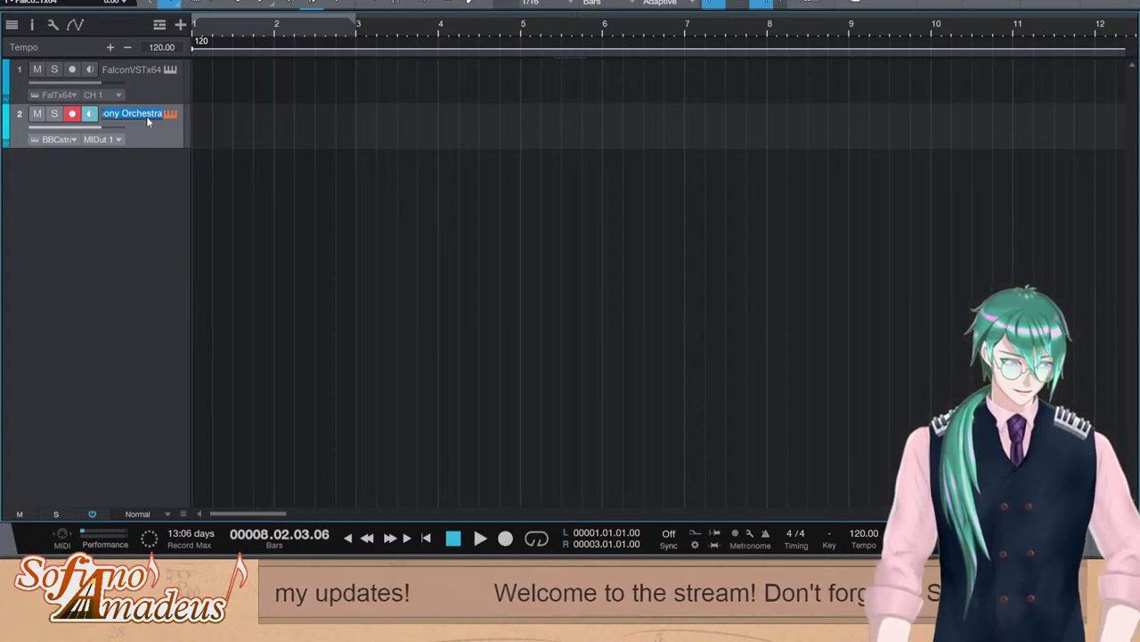
click(385, 72)
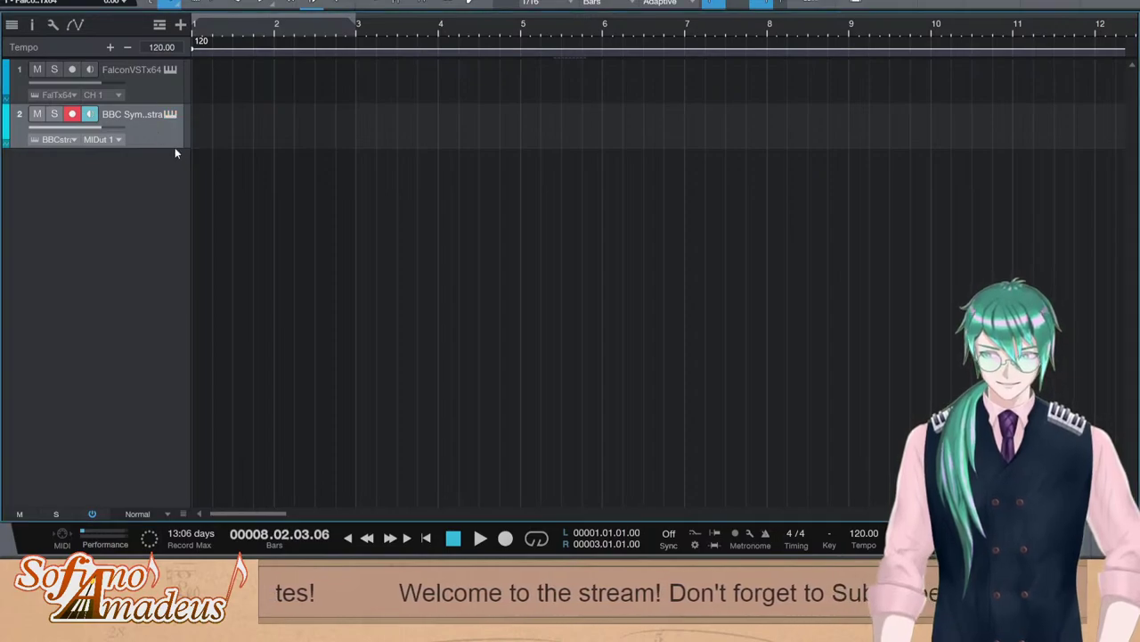
key(ctrl+z)
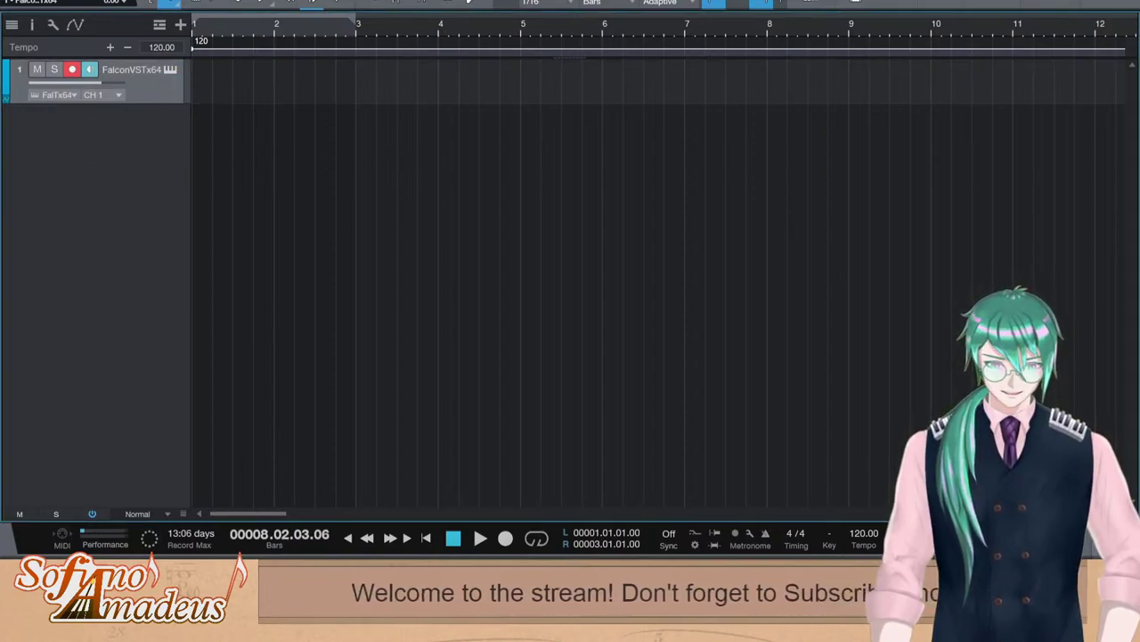
Add a new instrument track with BBC Symphony Orchestra from the Spitfire Audio instruments
click(1113, 541)
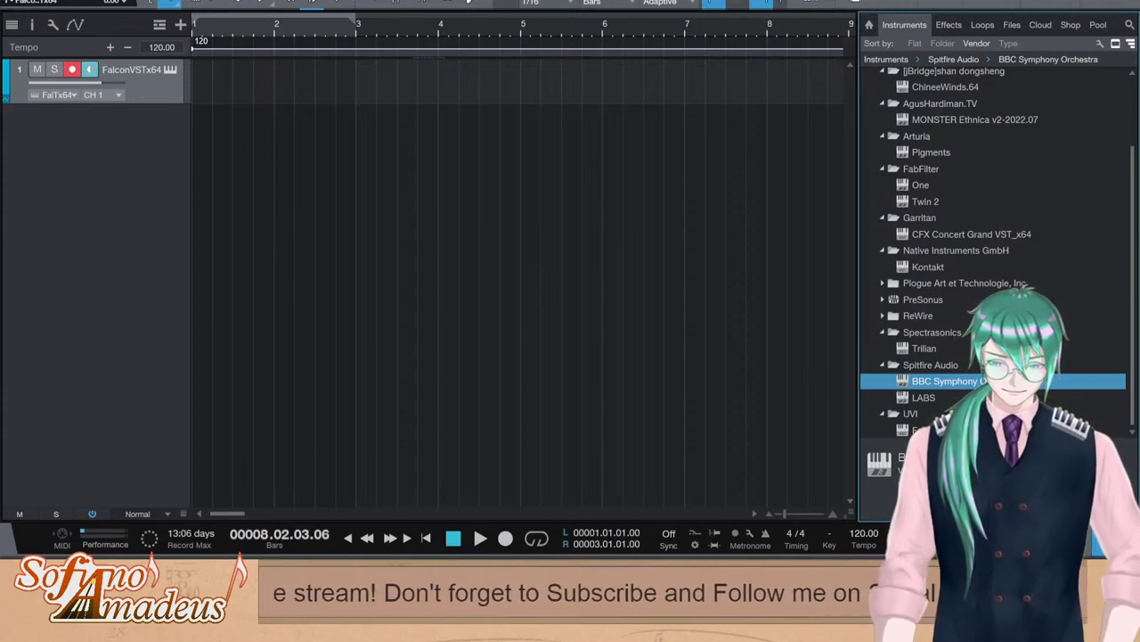
click(934, 367)
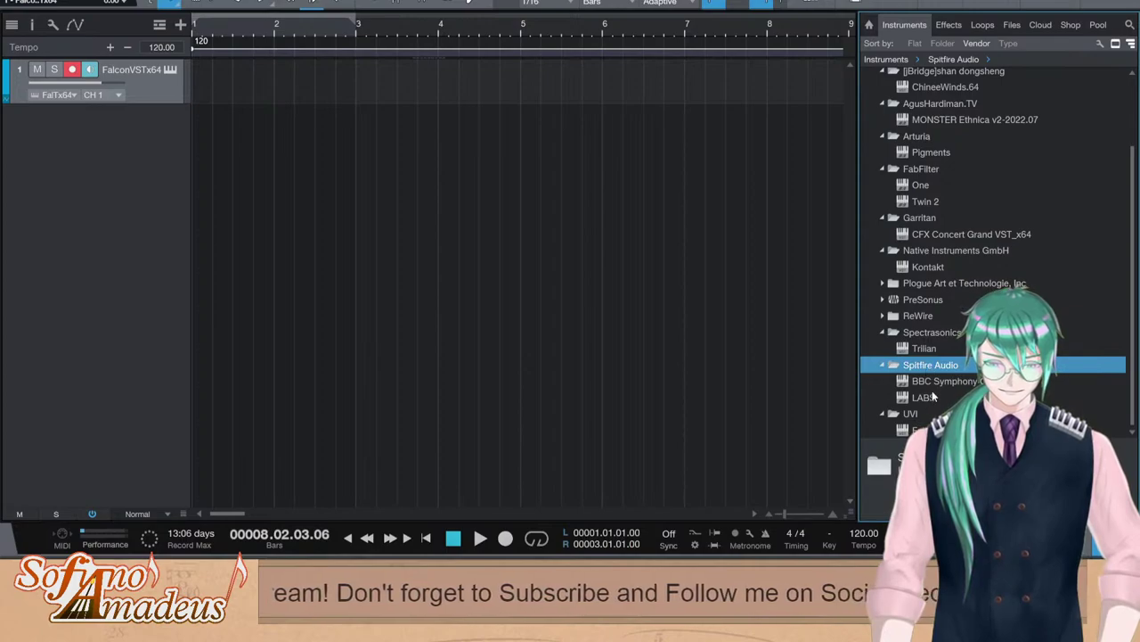
click(937, 383)
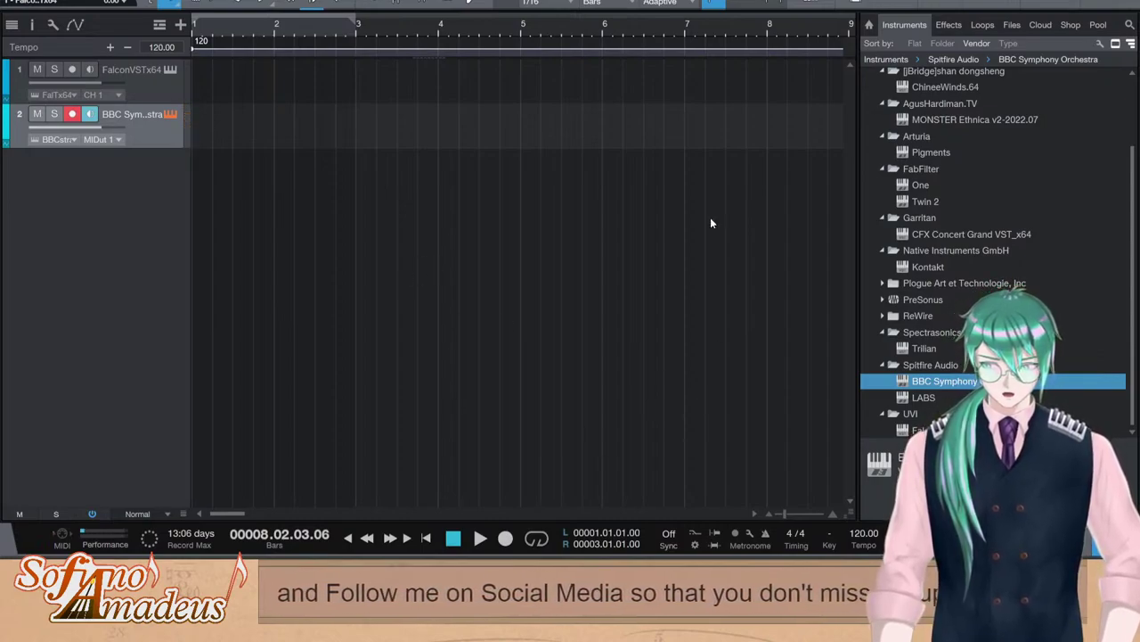
Rename the BBC Symphony Orchestra track to Violin 1
double_click(151, 115)
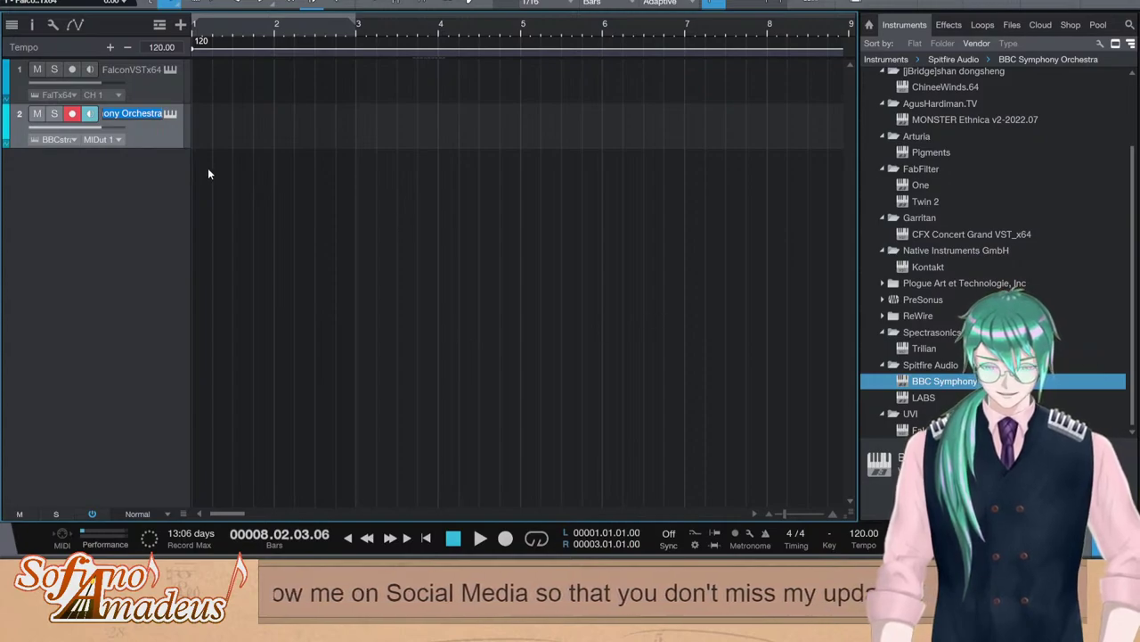
text(Violin 1)
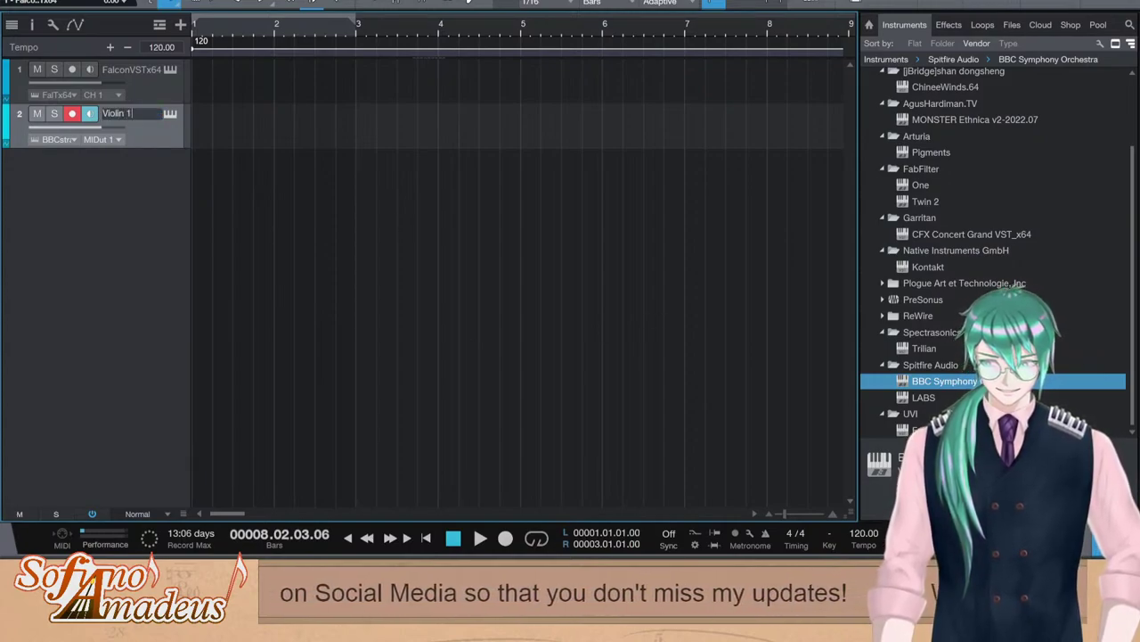
key(Return)
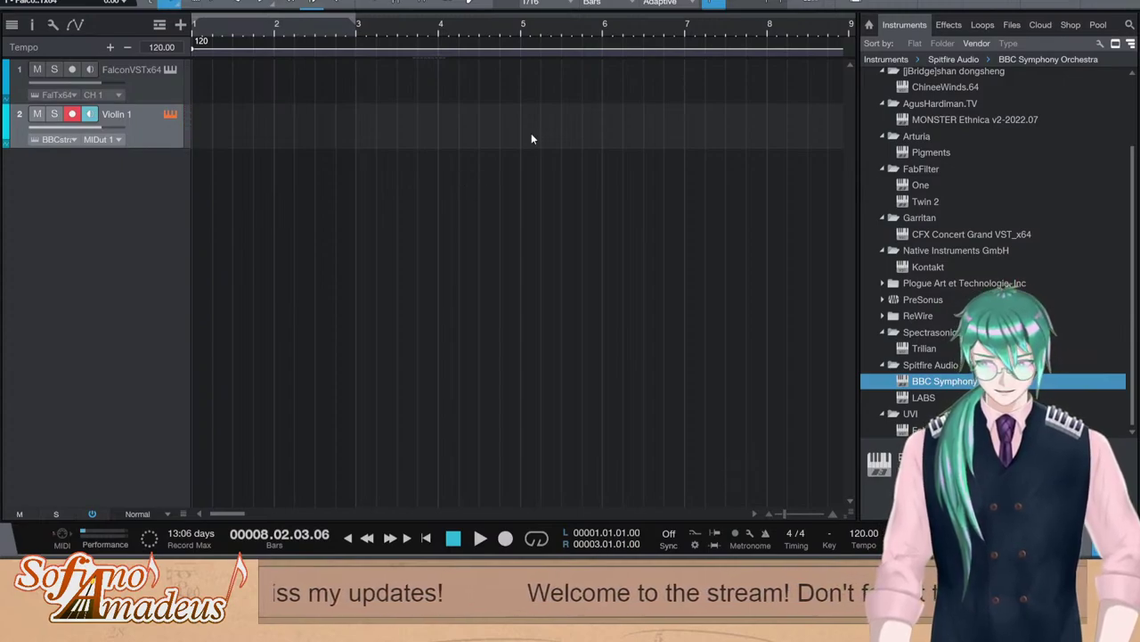
Create an empty part from bar 1 to bar 3 on the Violin 1 track and open it in the note editor
double_click(247, 136)
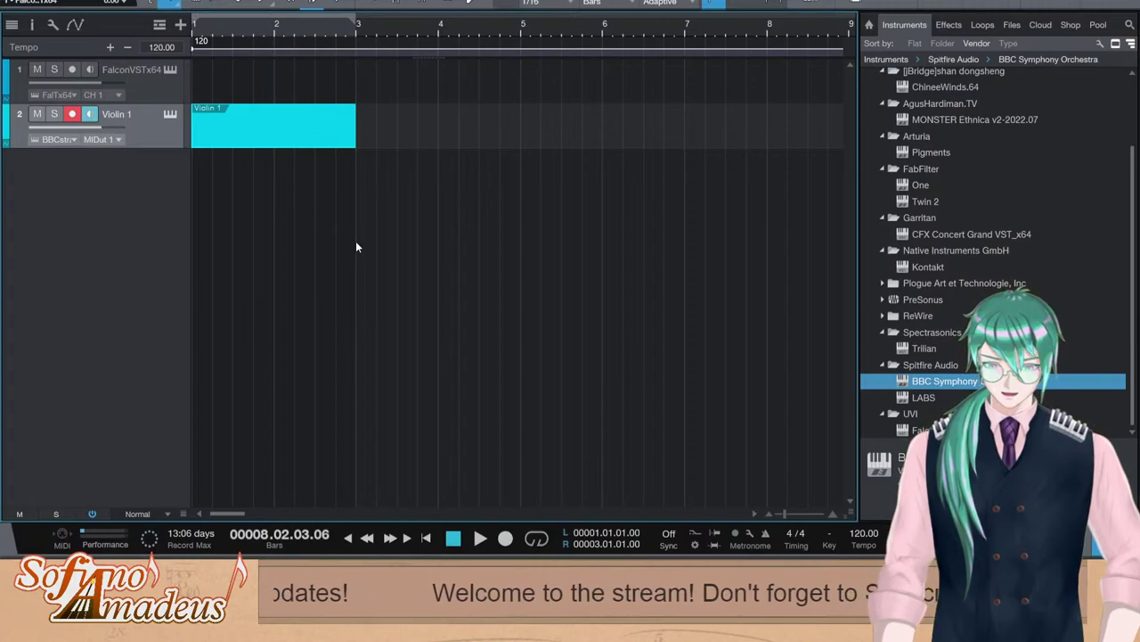
key(comma)
click(1111, 540)
double_click(270, 139)
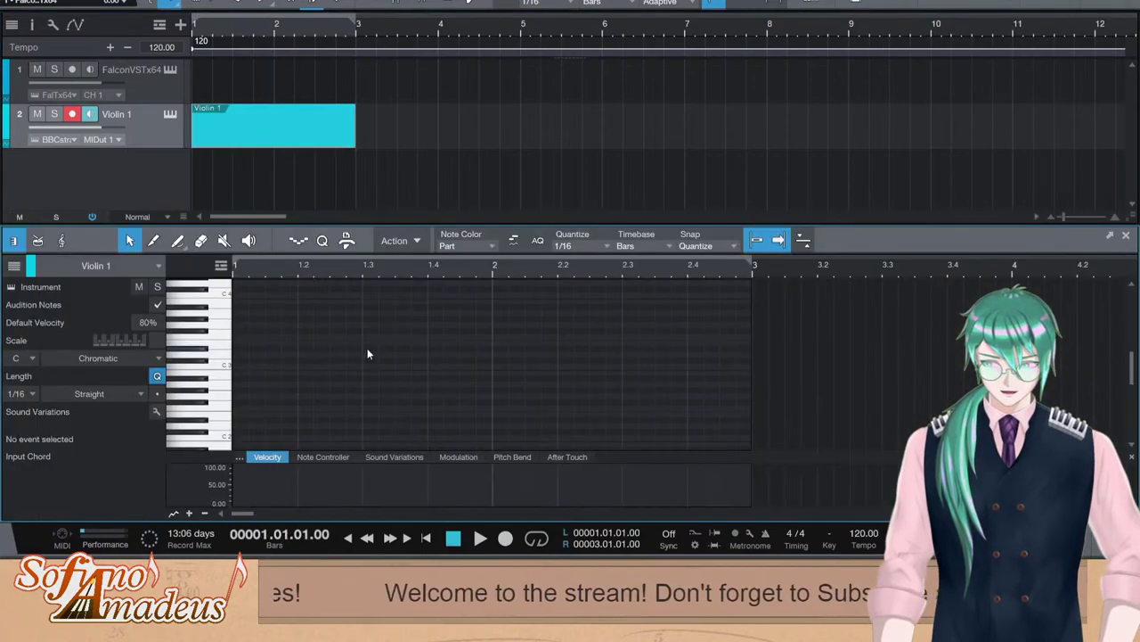
Enter 1/16 C3 notes at 1.1, 1.2.3 and 1.4 in the Violin 1 part, and loop bar 1
click(222, 366)
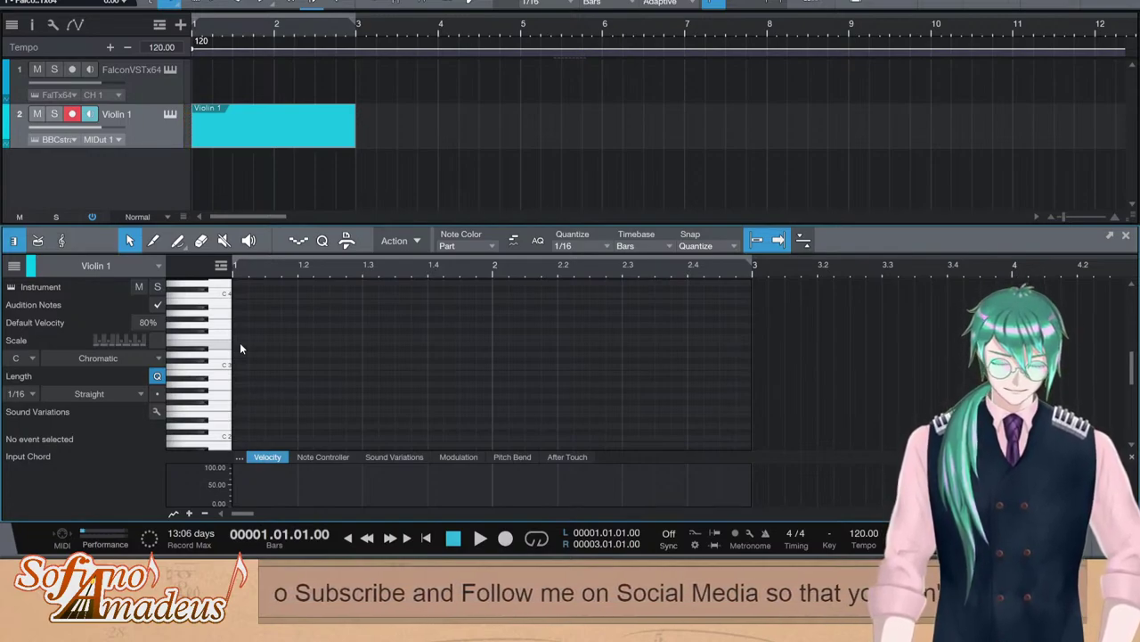
click(237, 366)
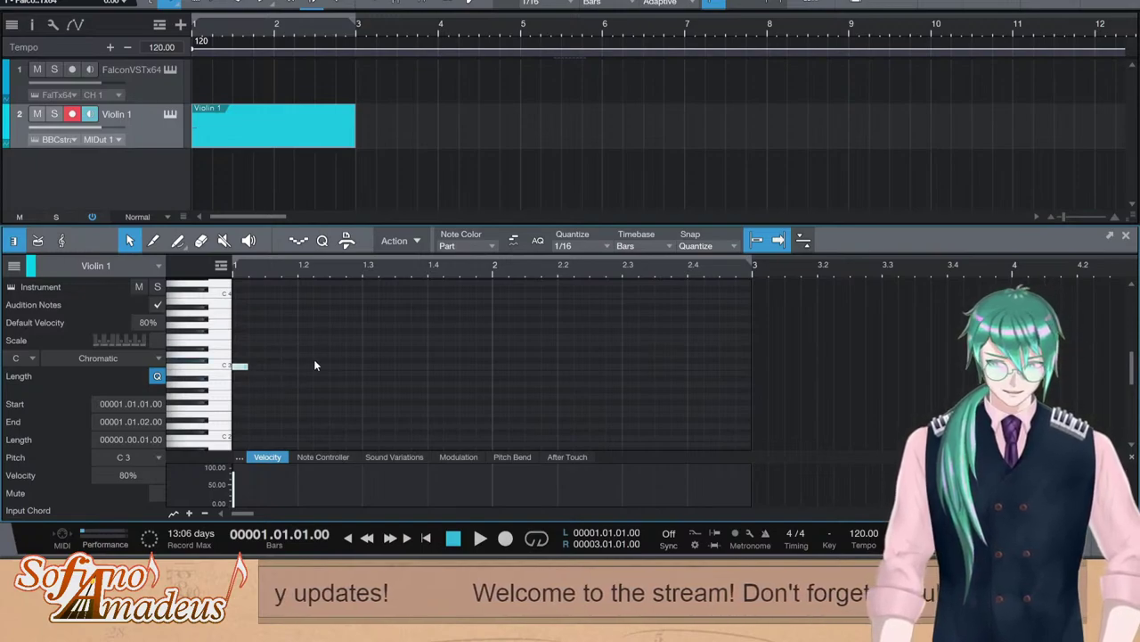
click(335, 367)
click(434, 367)
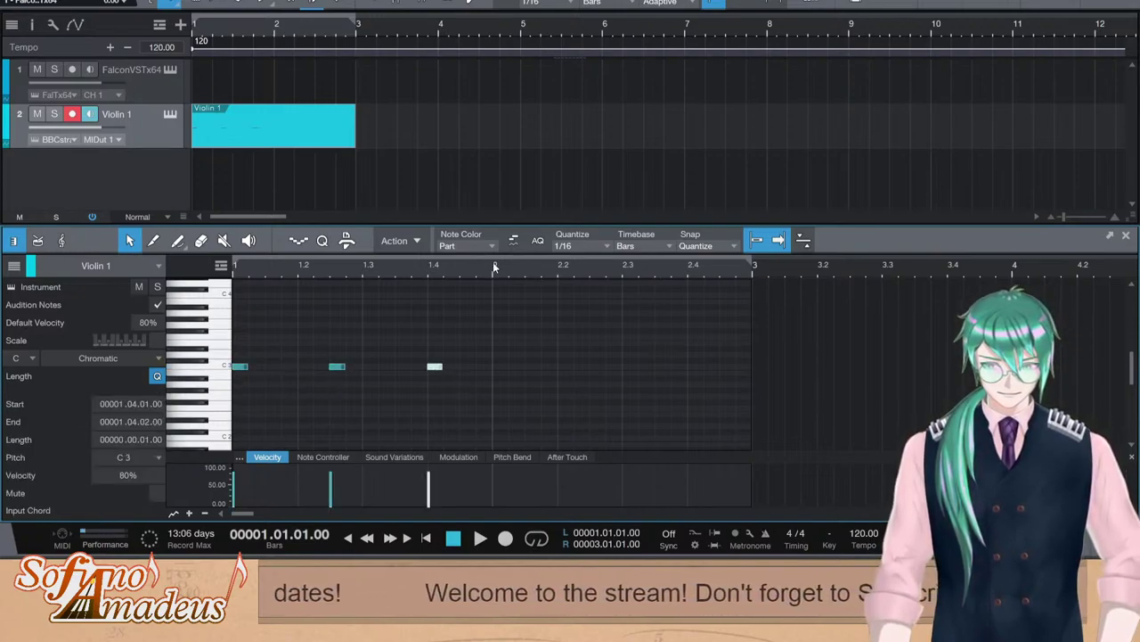
click(496, 255)
click(537, 539)
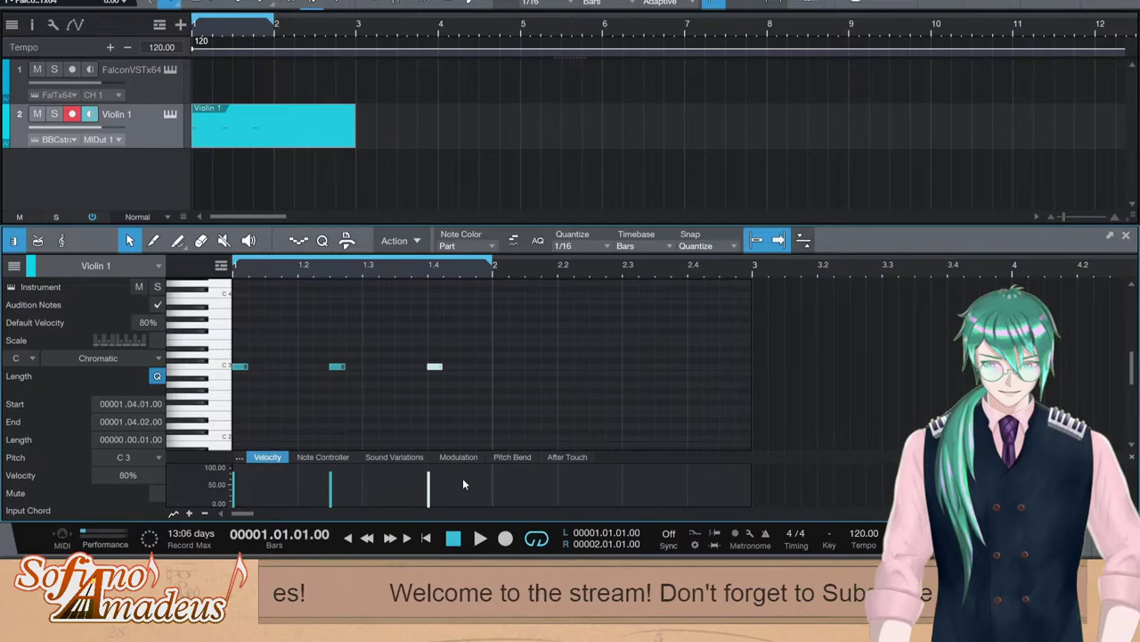
Add 1/16 D#3 notes above the three C3 notes in bar 1 and play the loop
double_click(241, 350)
click(337, 349)
click(434, 348)
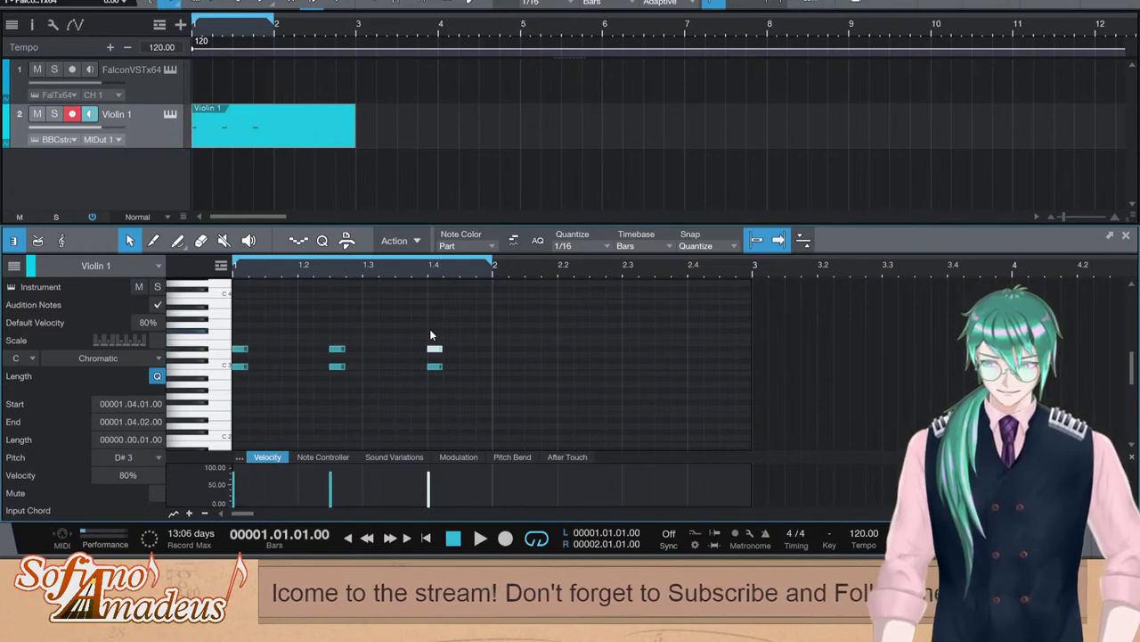
key(space)
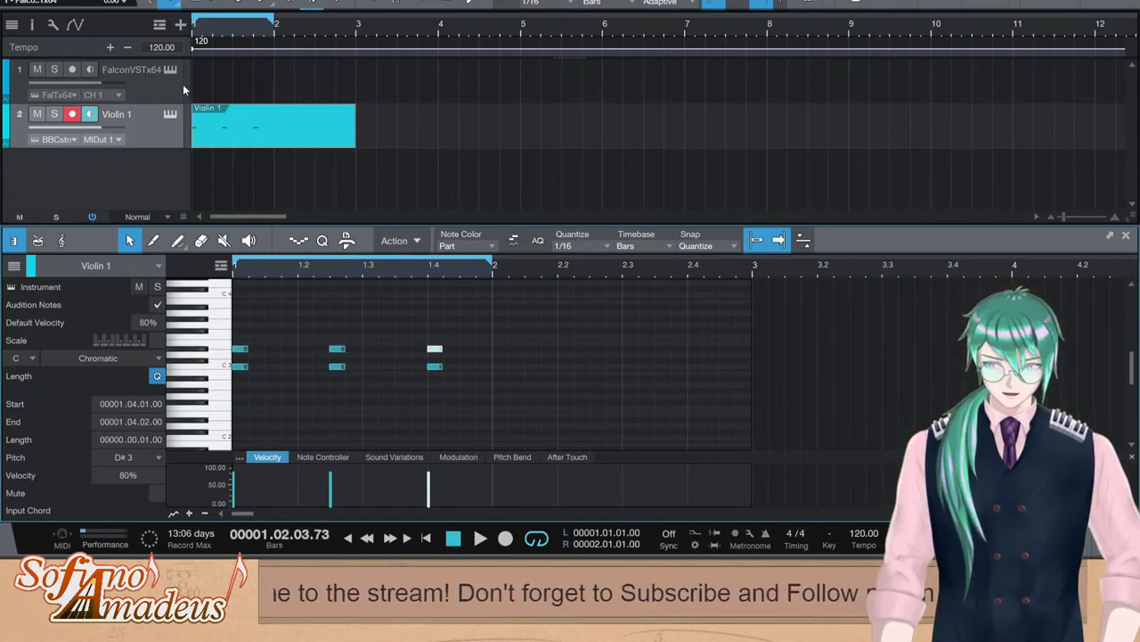
Set the tempo to 160 BPM and play the looped chord pattern in bar 1
drag(470, 384, 316, 355)
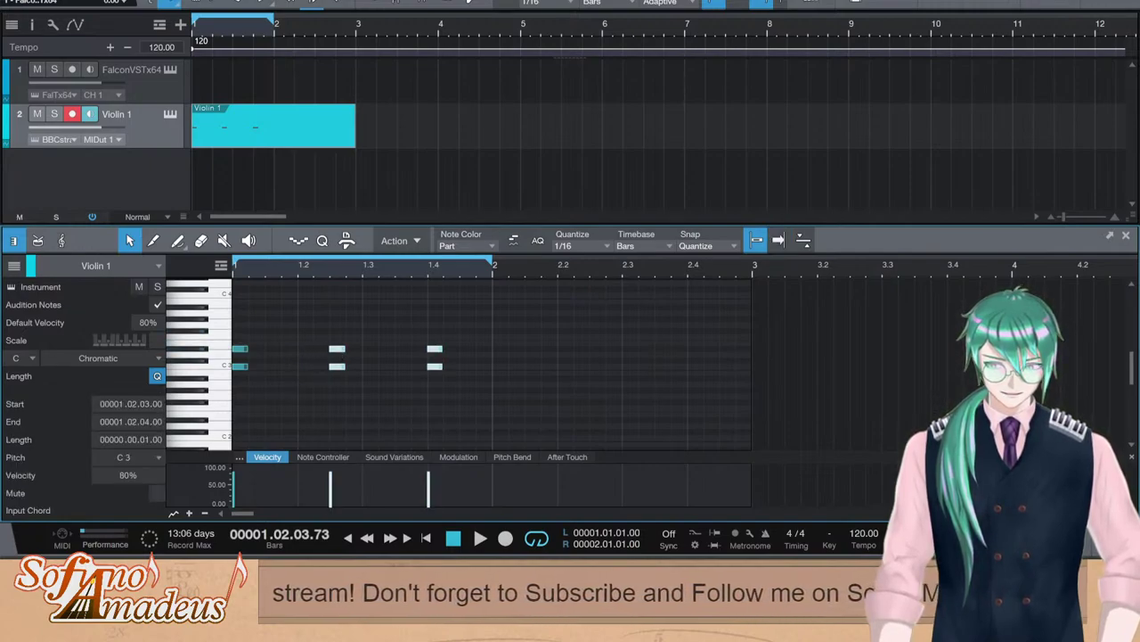
click(158, 51)
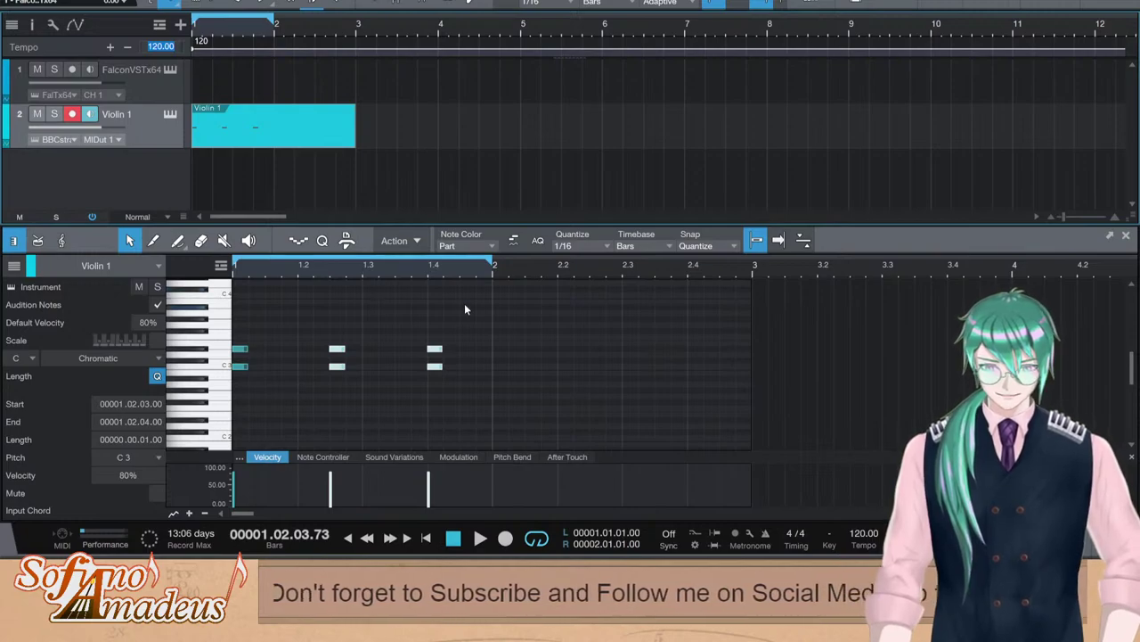
text(160)
key(Return)
key(space)
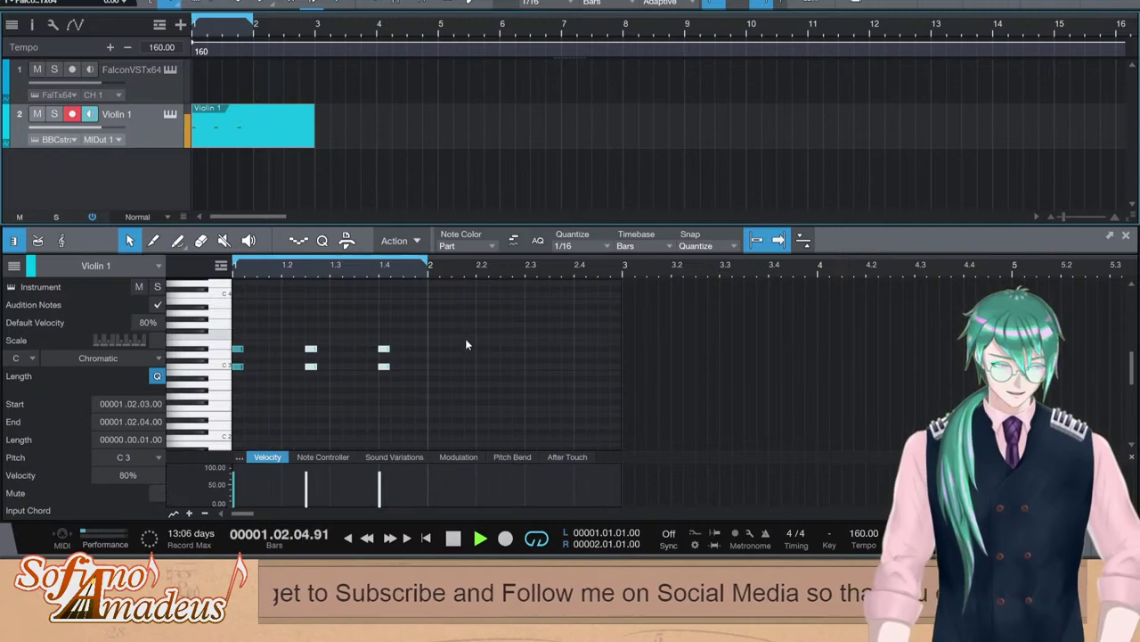
key(space)
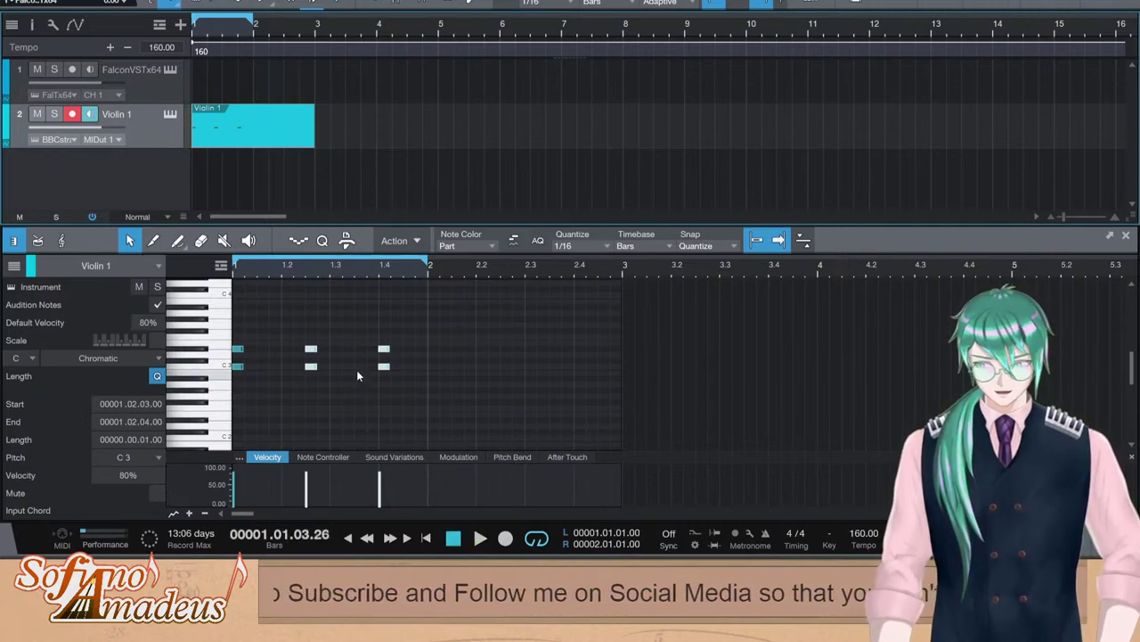
key(space)
key(space)
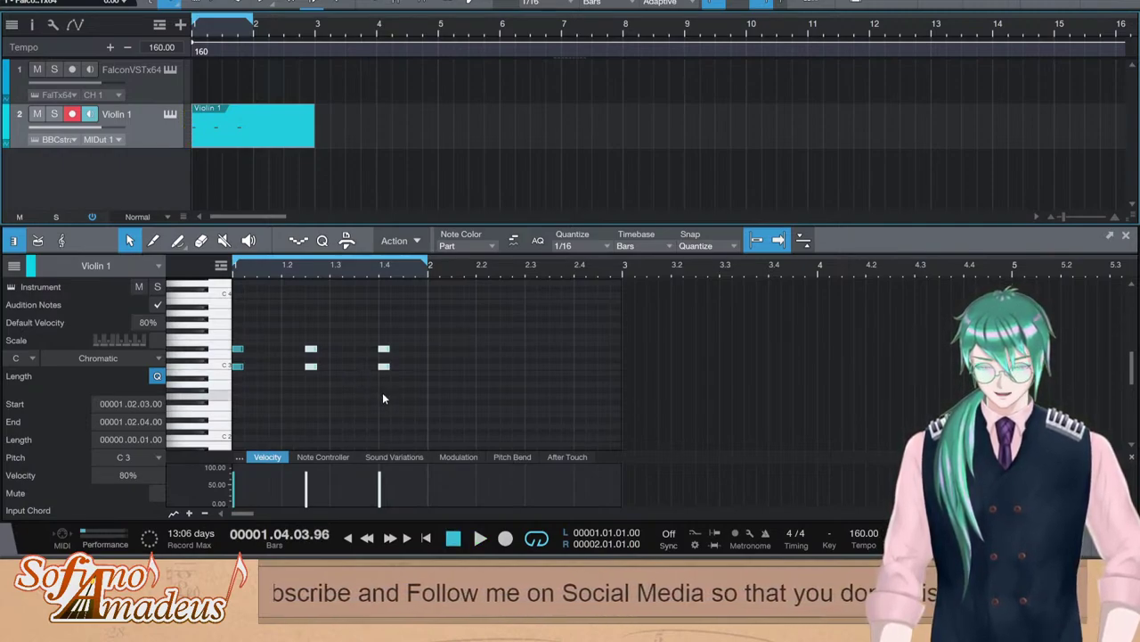
Select the three D#3 notes in bar 1, play the loop, and delete those notes
click(241, 397)
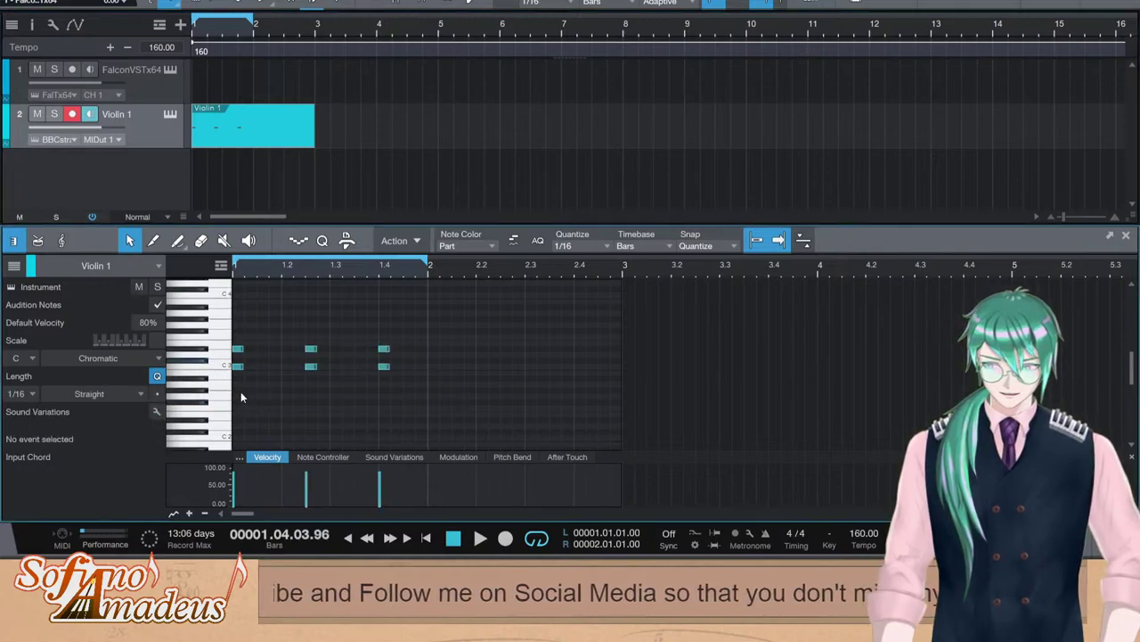
drag(241, 392, 230, 392)
drag(414, 316, 229, 354)
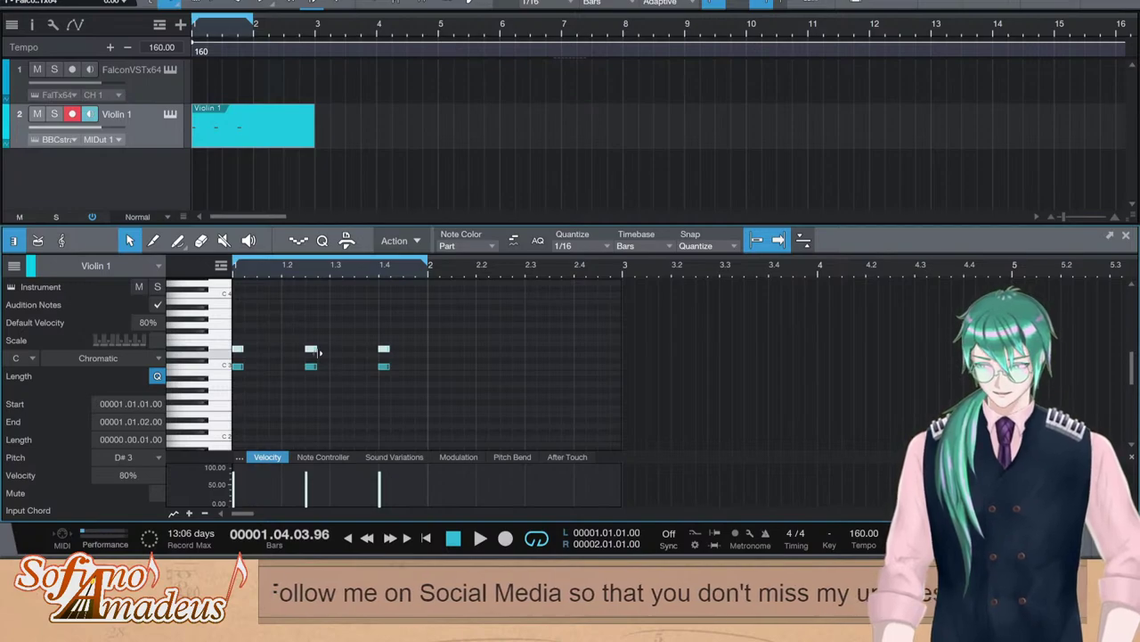
key(KP_Subtract)
key(space)
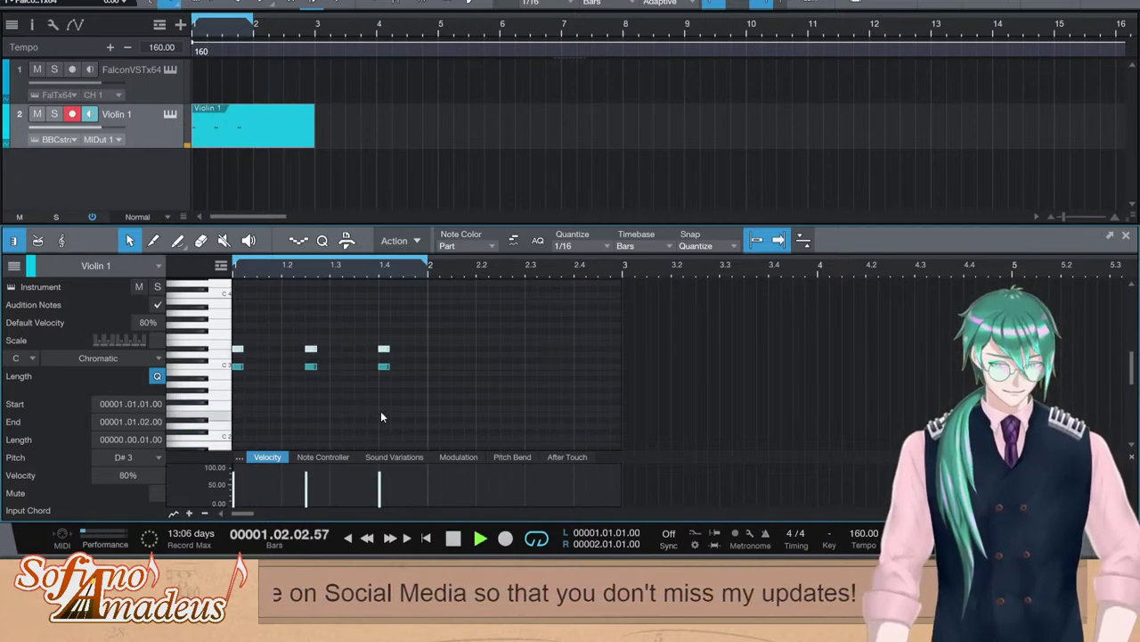
key(space)
click(230, 357)
drag(230, 354, 232, 358)
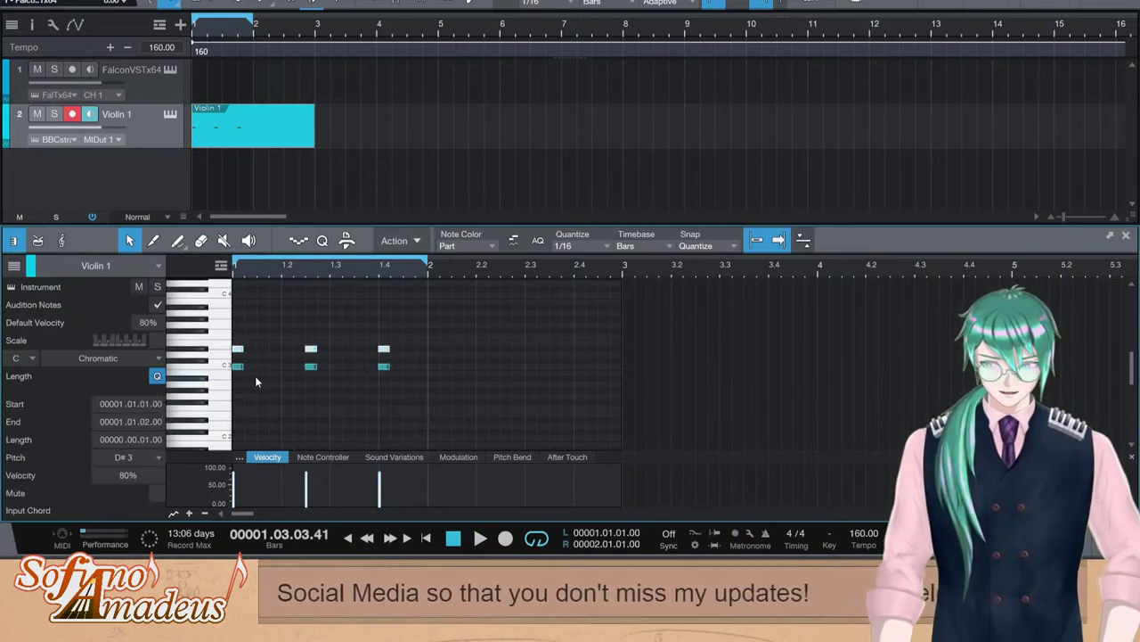
key(Delete)
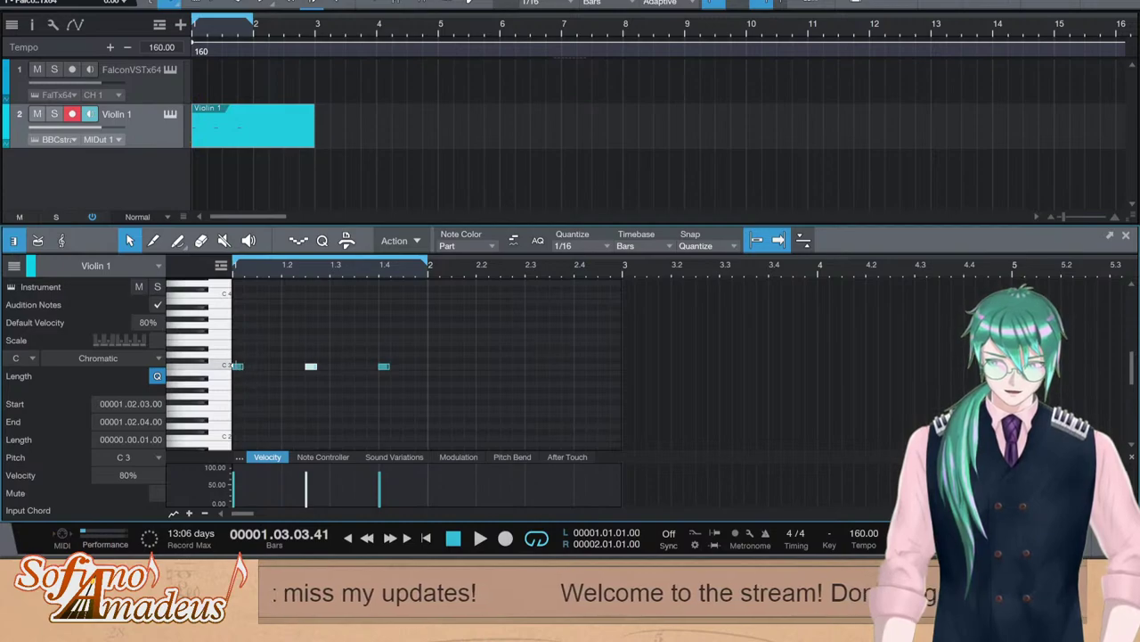
Add 1/16 D3 notes at 1.1.3, 1.3 and 1.4.3 and 1/16 D#3 notes at 1.2 and 1.3.3 between the C3 notes
click(258, 354)
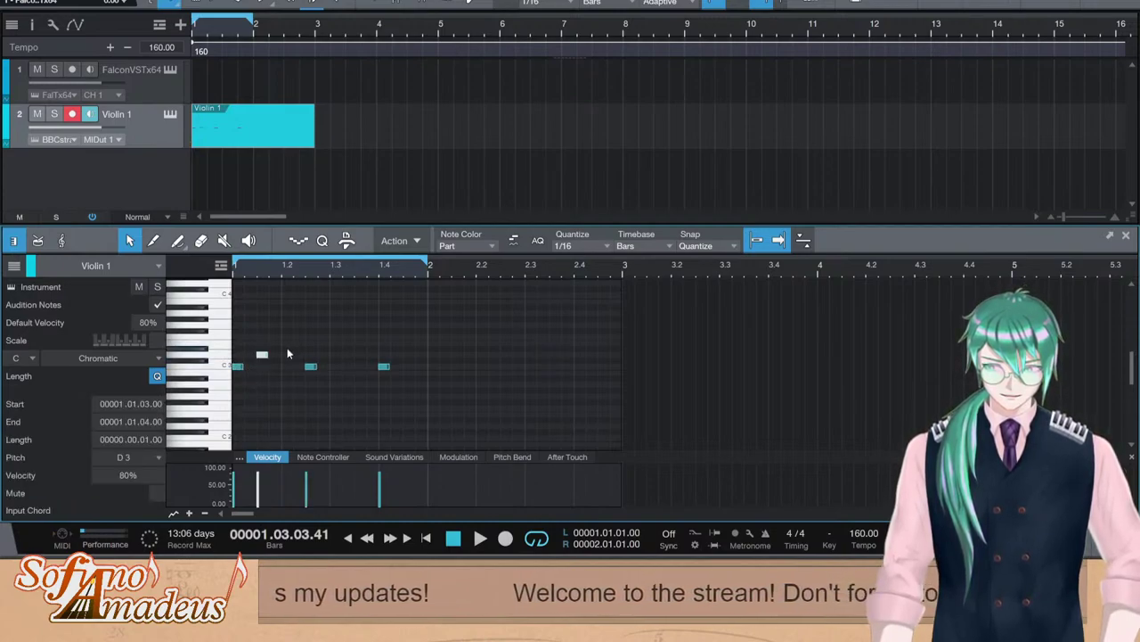
click(287, 348)
key(space)
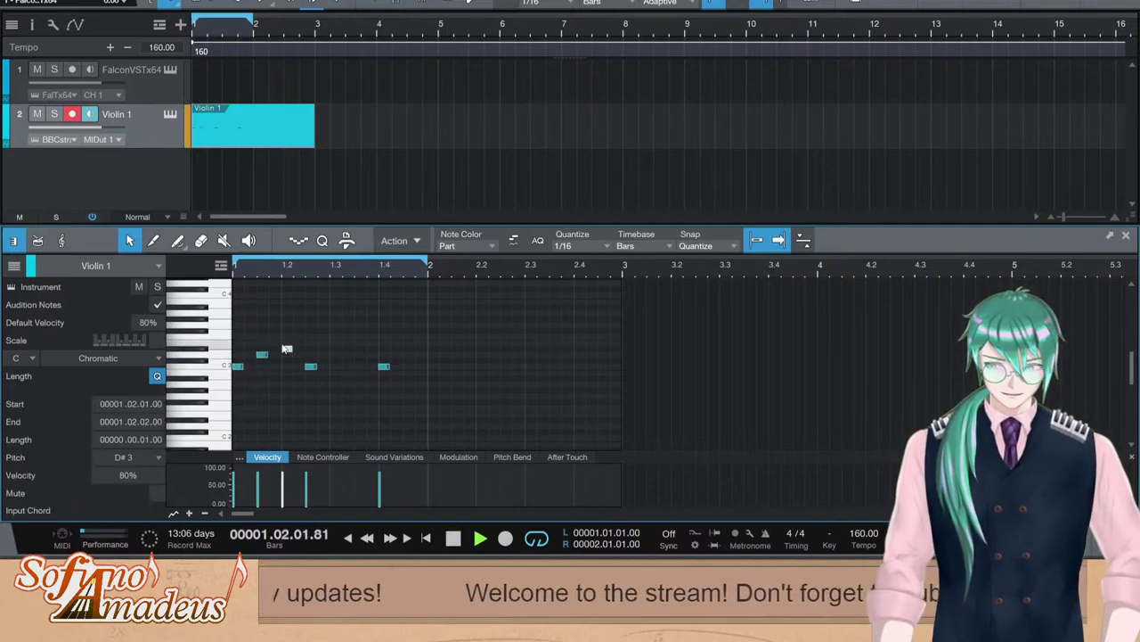
key(space)
drag(246, 326, 298, 358)
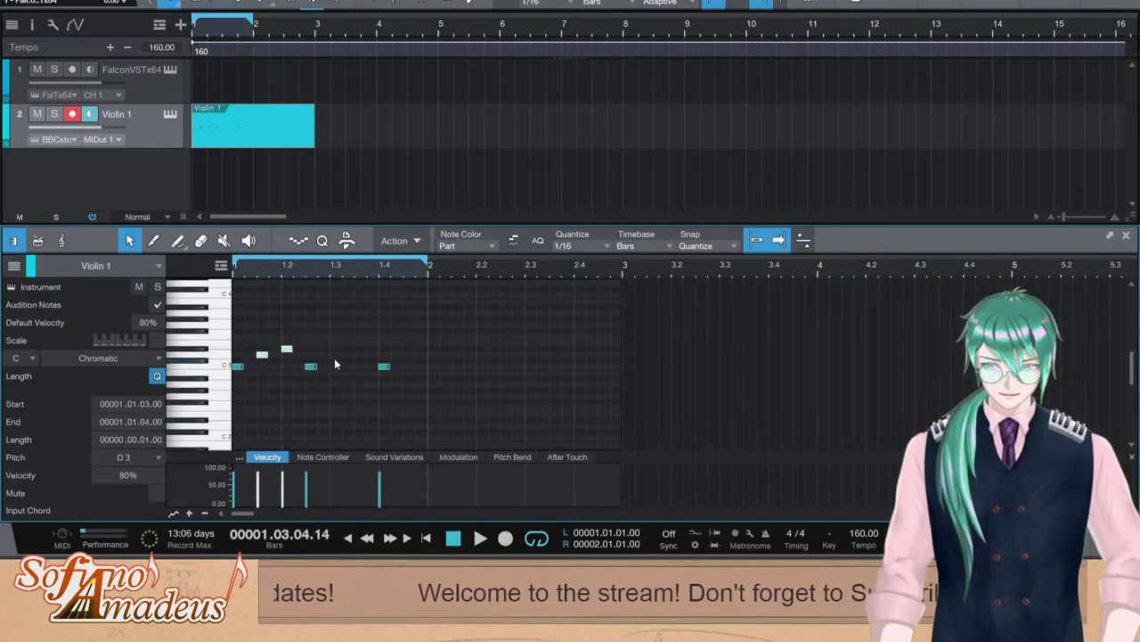
click(336, 355)
click(358, 348)
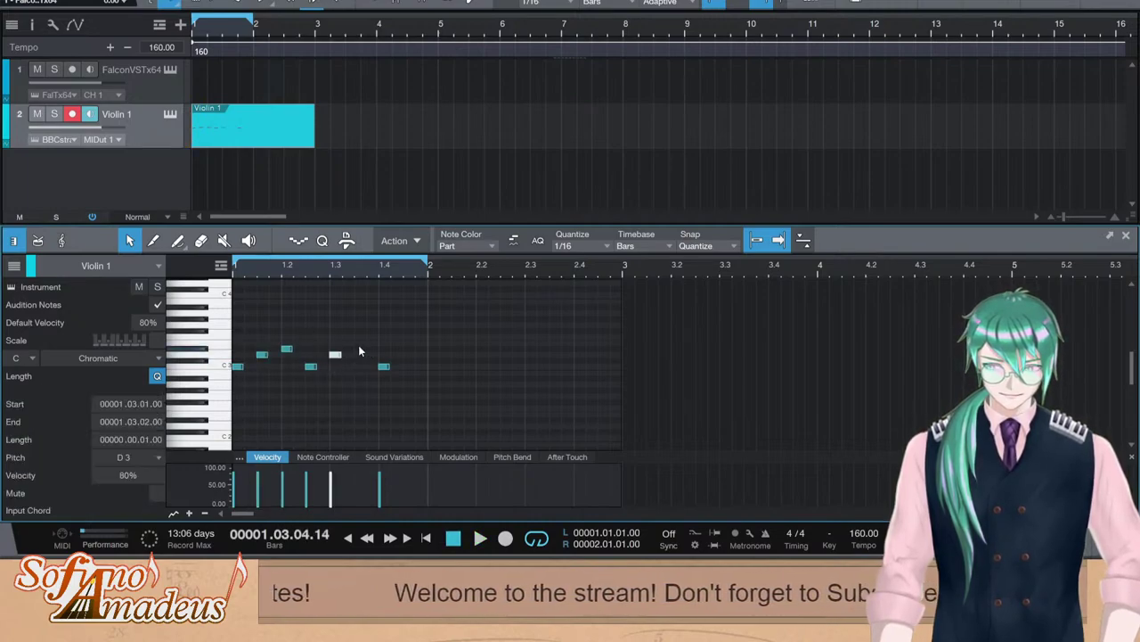
double_click(408, 355)
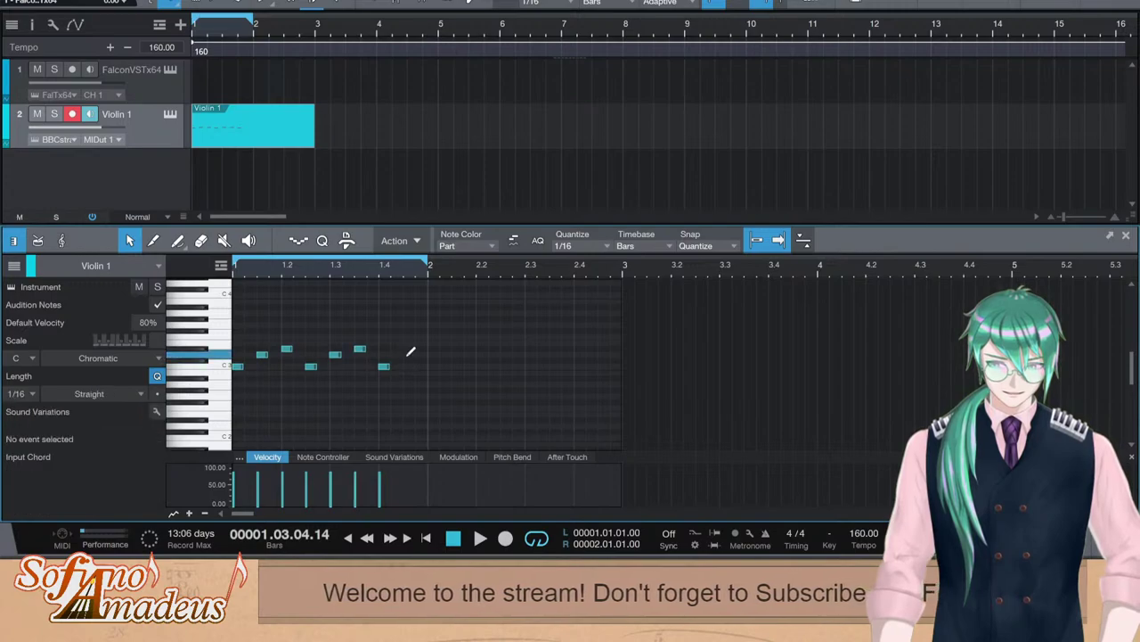
Lower the velocity of the five D3 and D#3 notes to 45% and play the loop
drag(447, 328, 260, 358)
drag(282, 494, 282, 512)
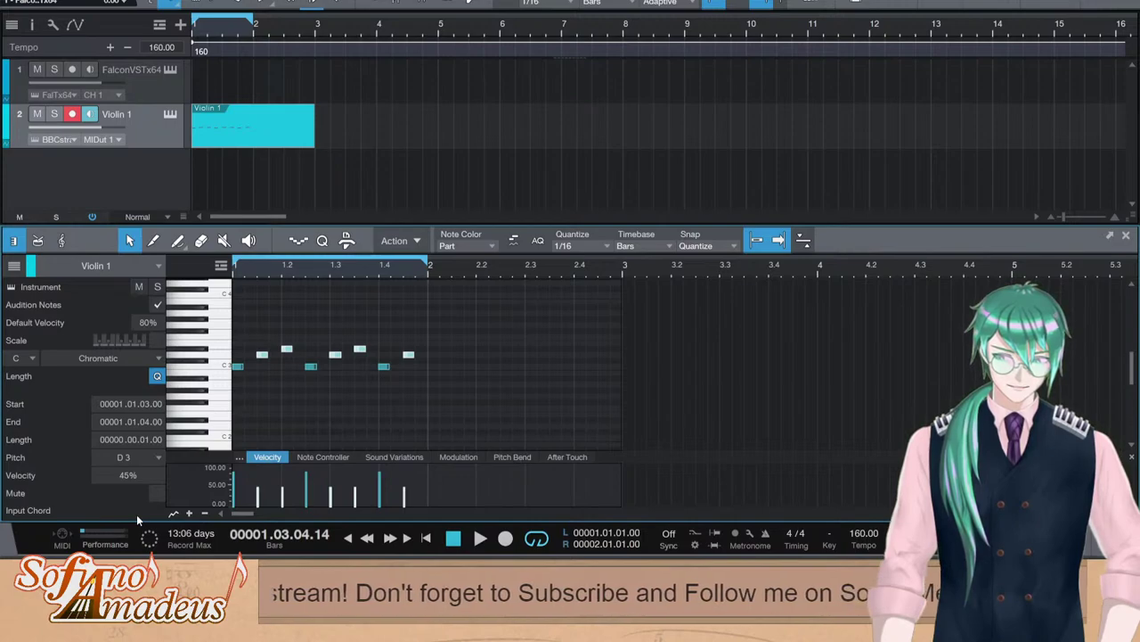
key(space)
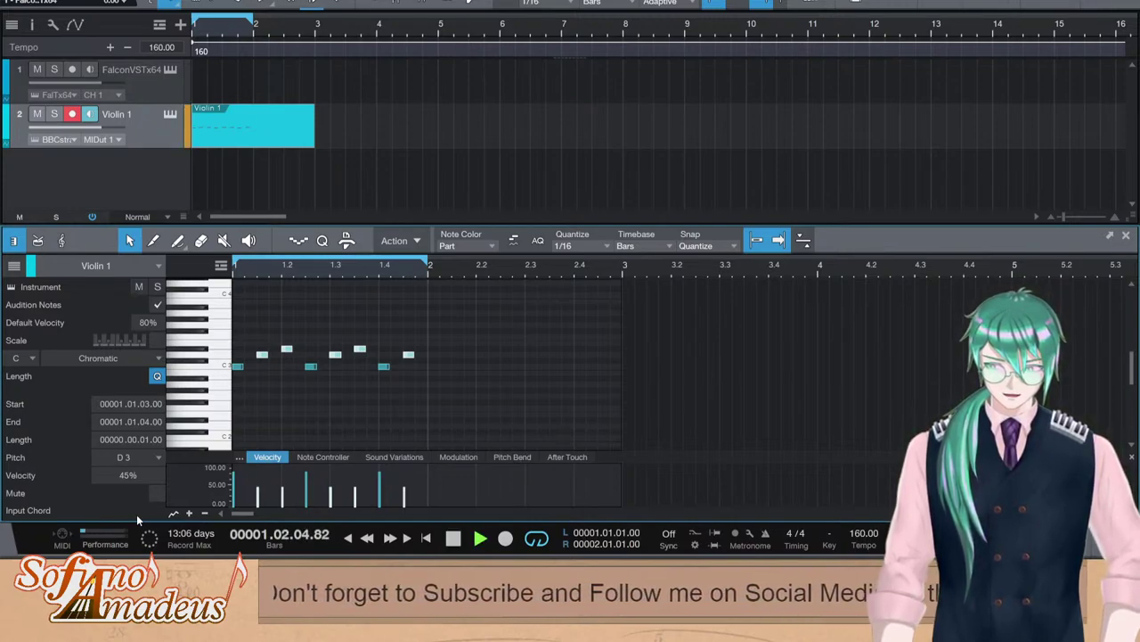
key(space)
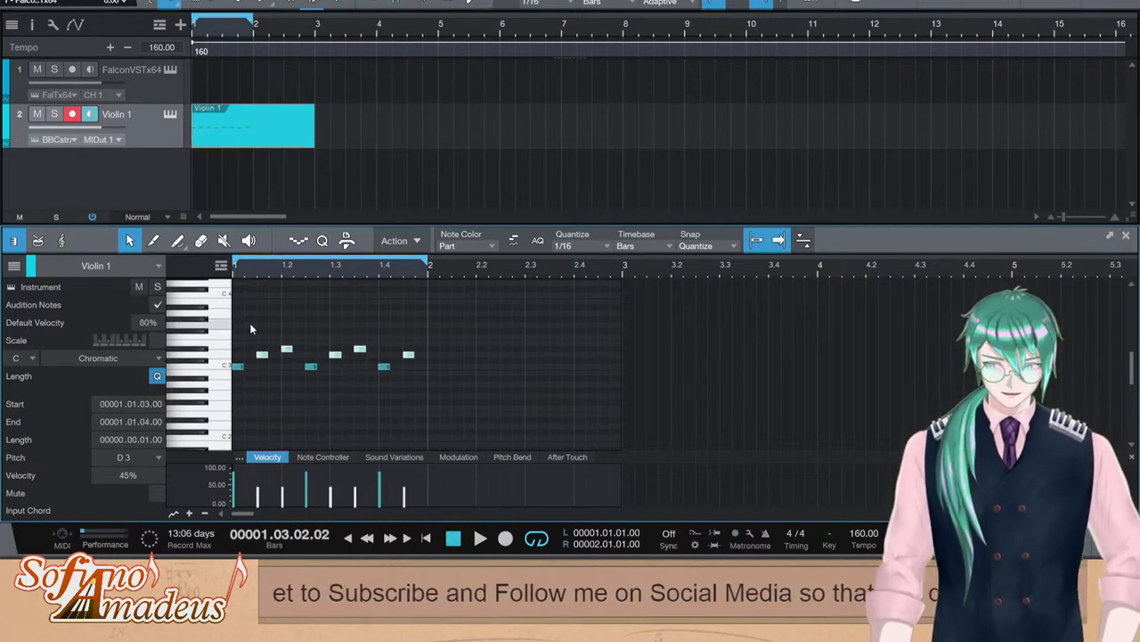
Delete the five D3 and D#3 notes and play the remaining C3 notes from the start of the loop
click(322, 357)
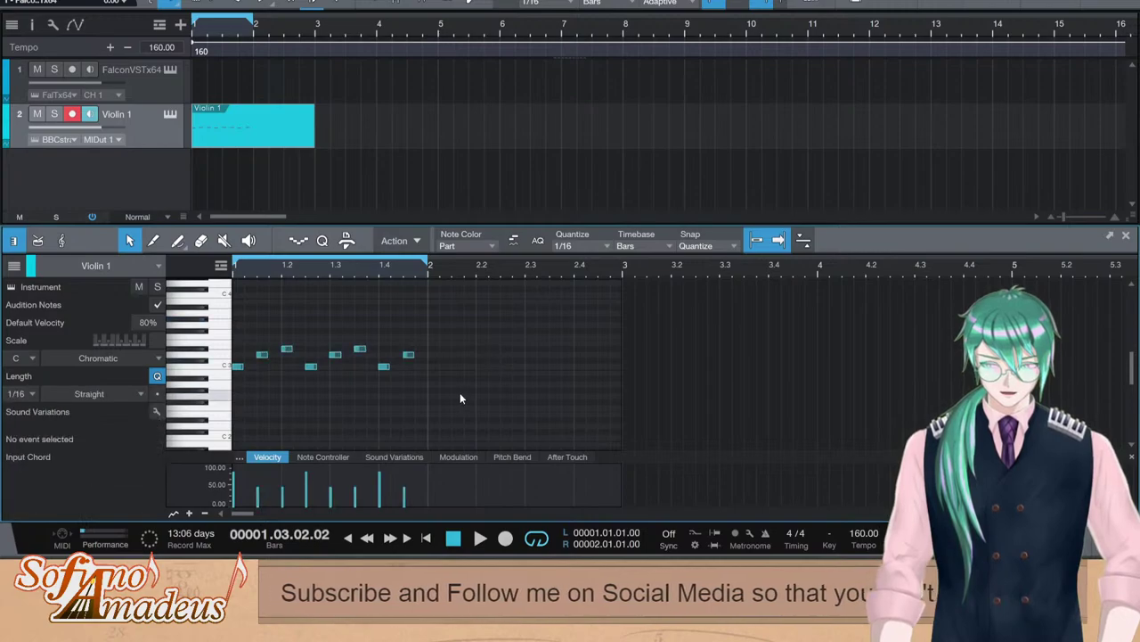
drag(448, 332, 245, 354)
key(Delete)
key(KP_Decimal)
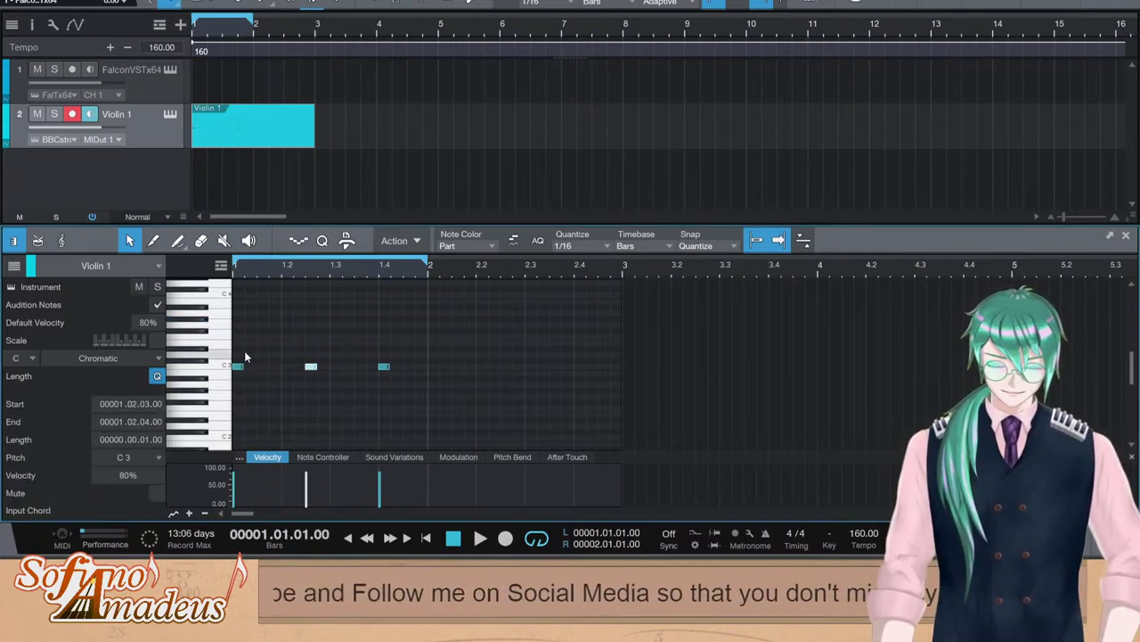
key(space)
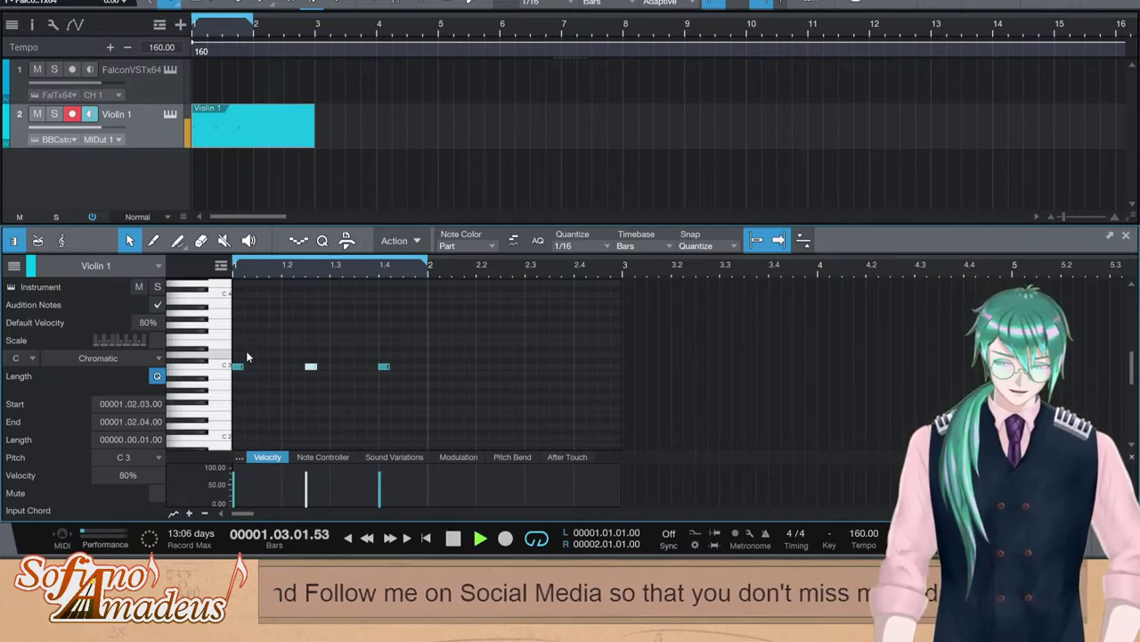
Restore the deleted D3 and D#3 notes and select all the C3 notes in the part
key(ctrl+y)
key(ctrl+y)
key(ctrl+y)
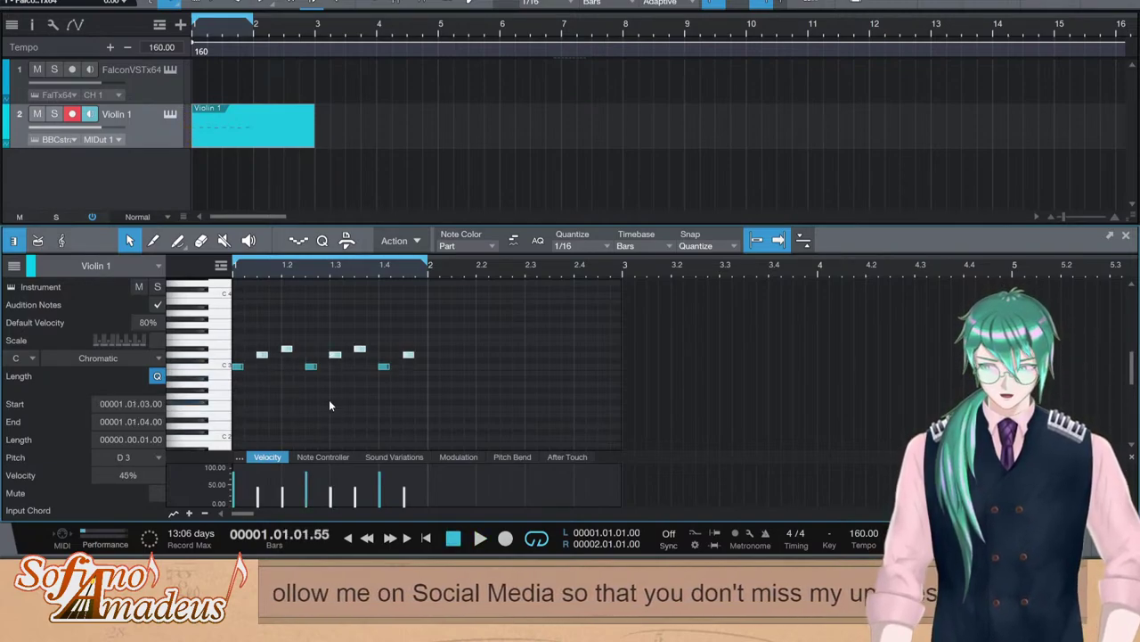
click(429, 390)
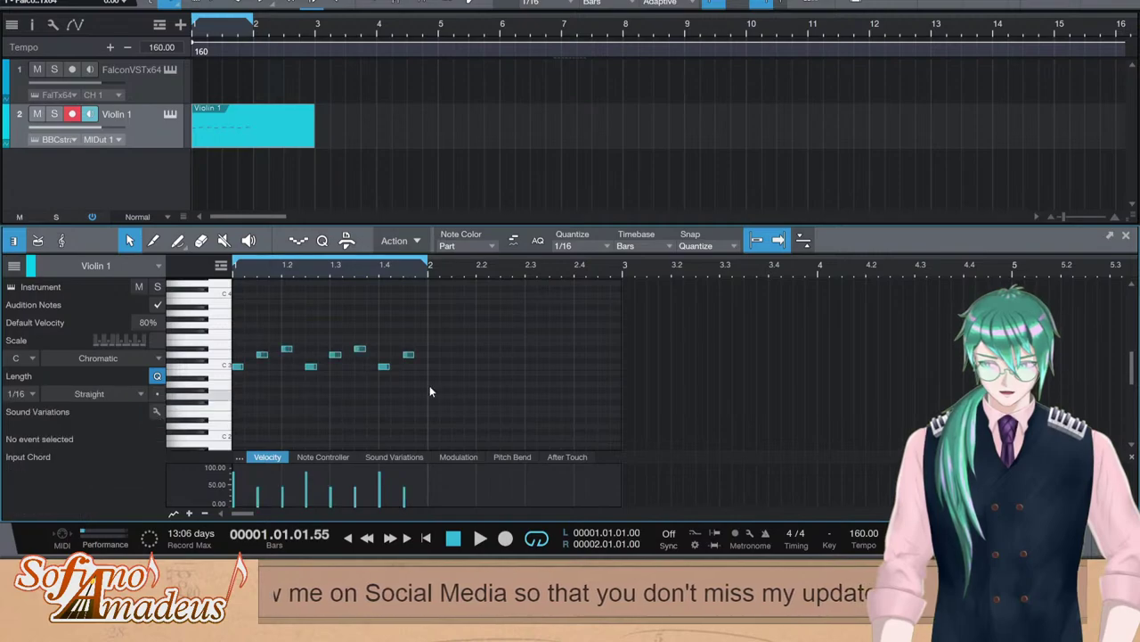
click(207, 373)
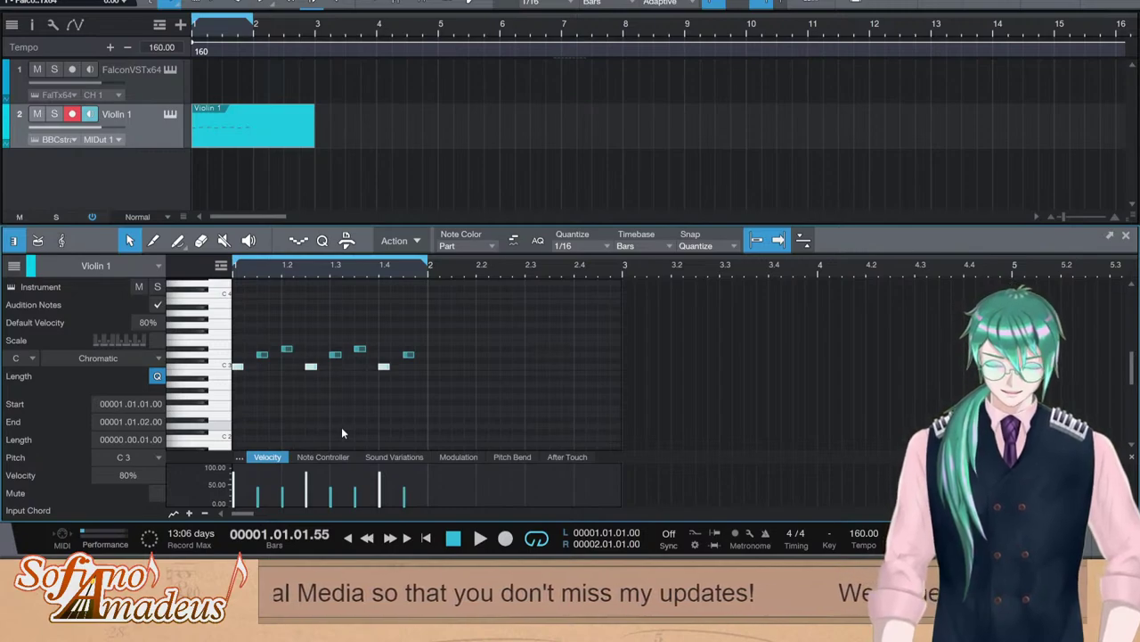
click(504, 357)
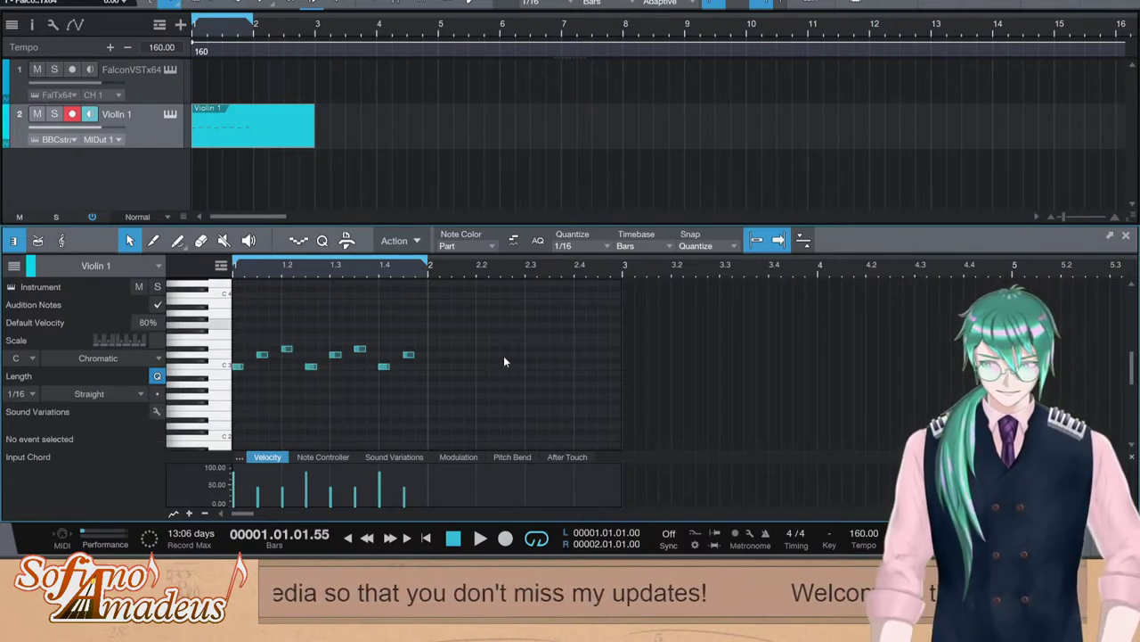
Delete the D3 and D#3 notes again and play the C3-only rhythm
drag(548, 351, 252, 343)
key(Delete)
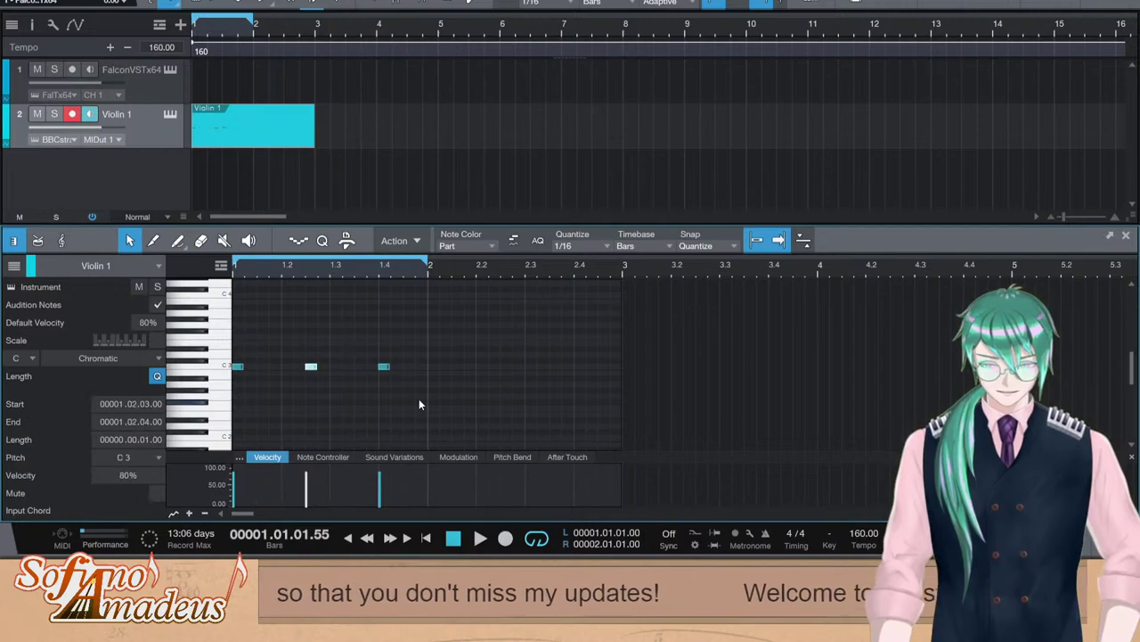
key(comma)
key(space)
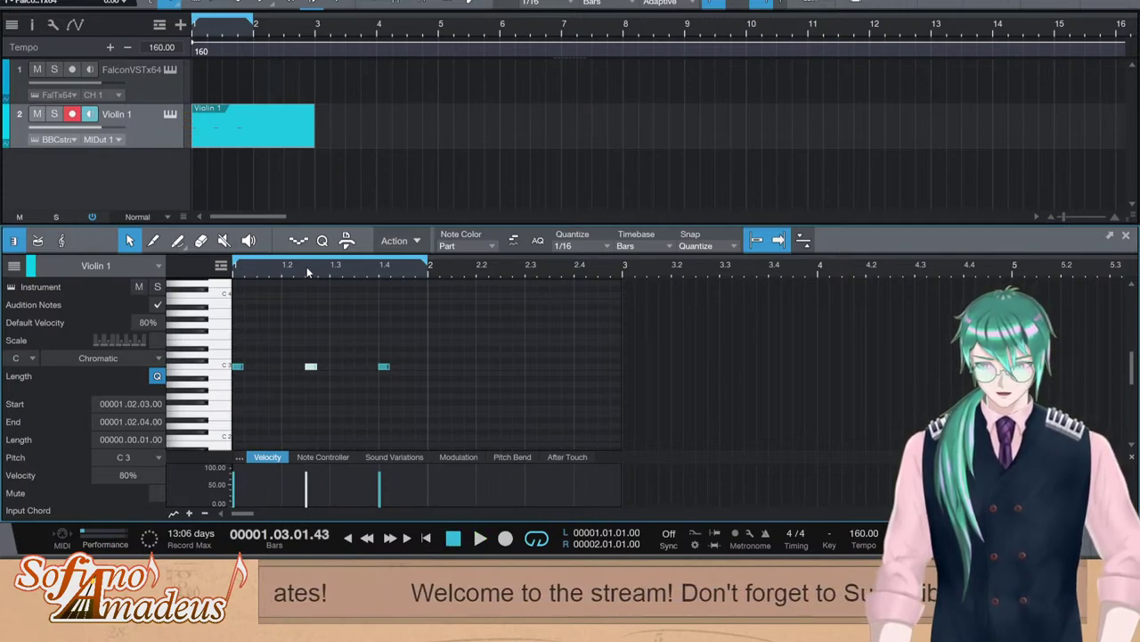
Move the middle C3 note to 1.2, add a 1/16 C3 note at 1.3, and play the loop
click(379, 267)
drag(342, 338, 238, 402)
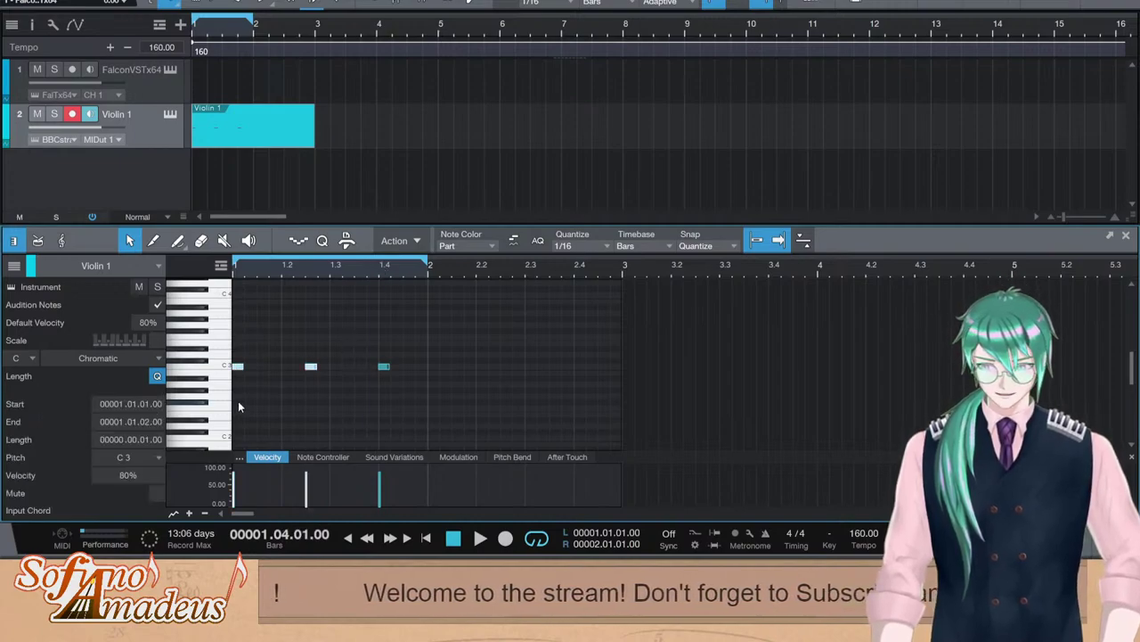
click(310, 366)
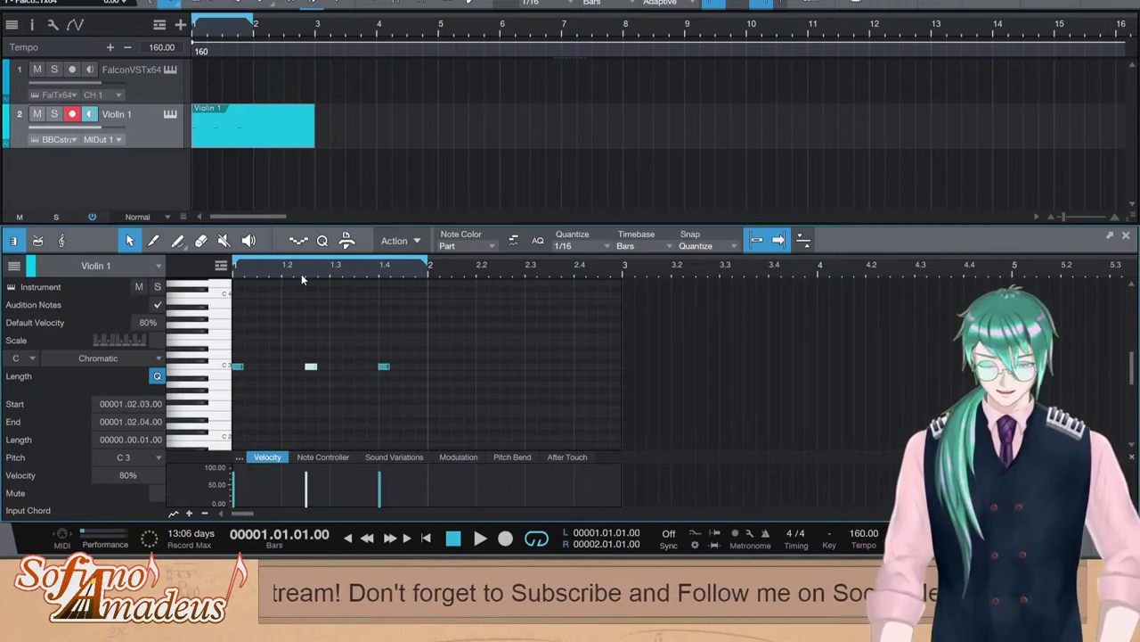
drag(312, 367, 288, 369)
double_click(336, 367)
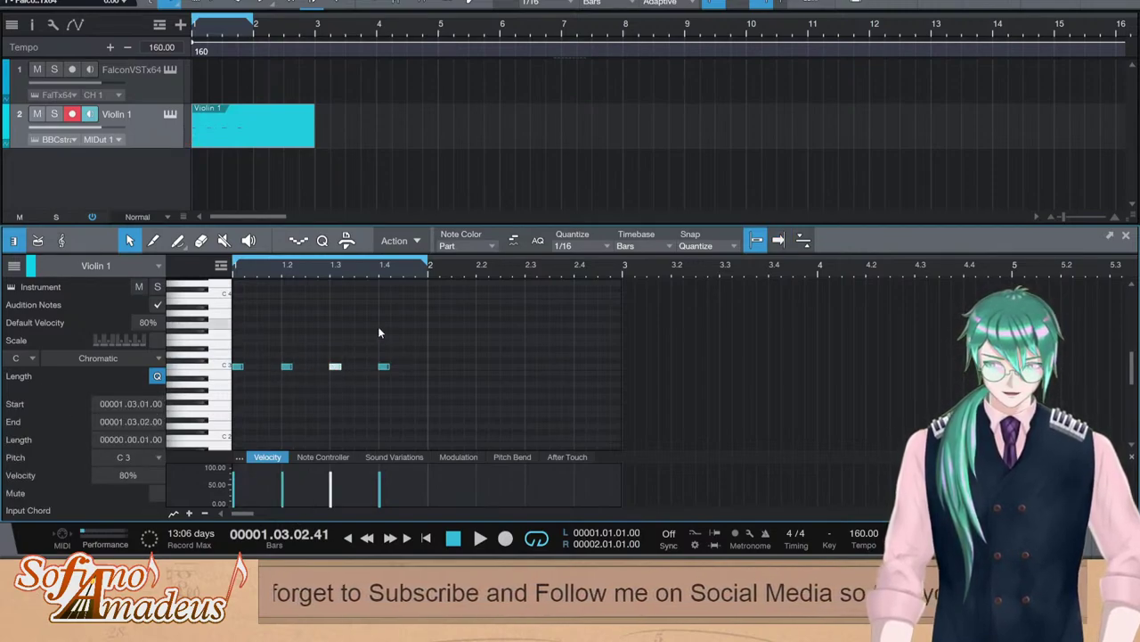
key(comma)
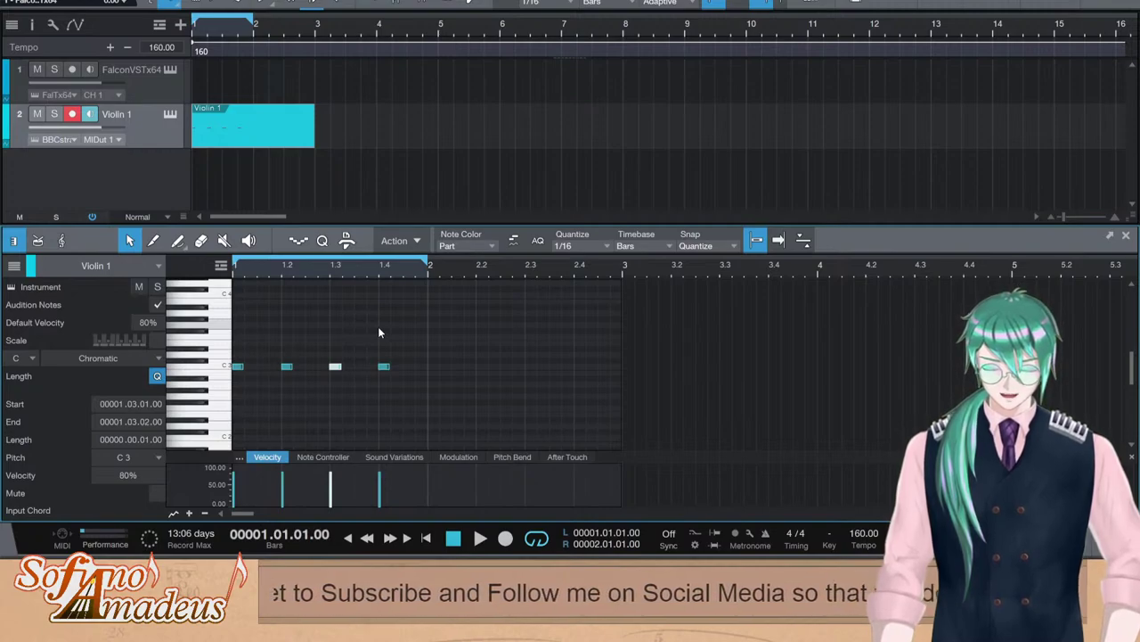
key(space)
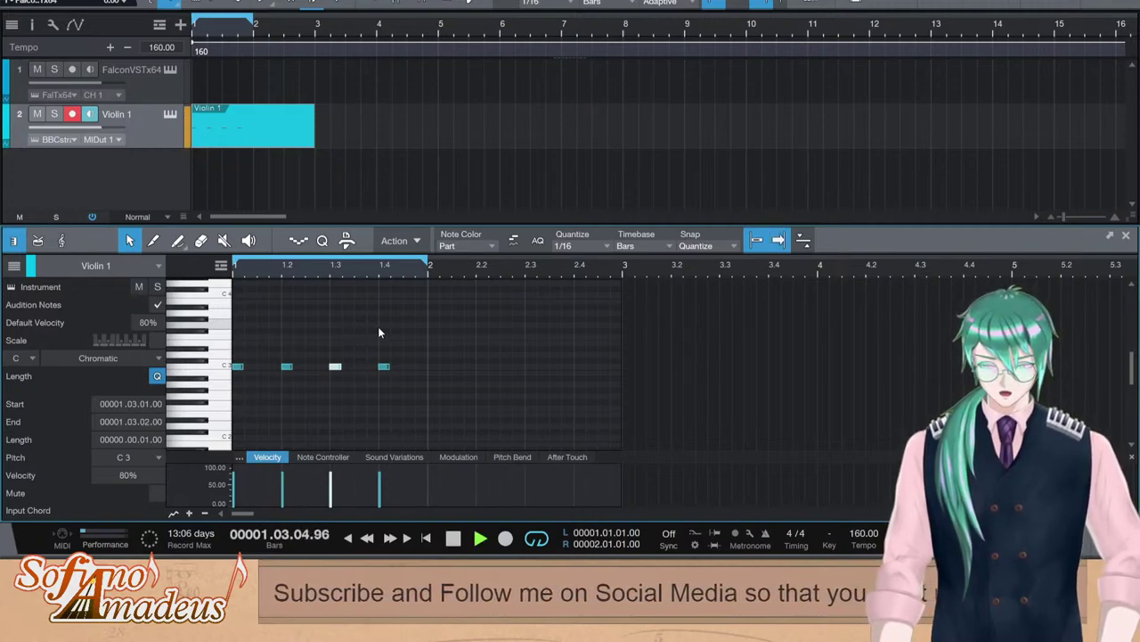
key(space)
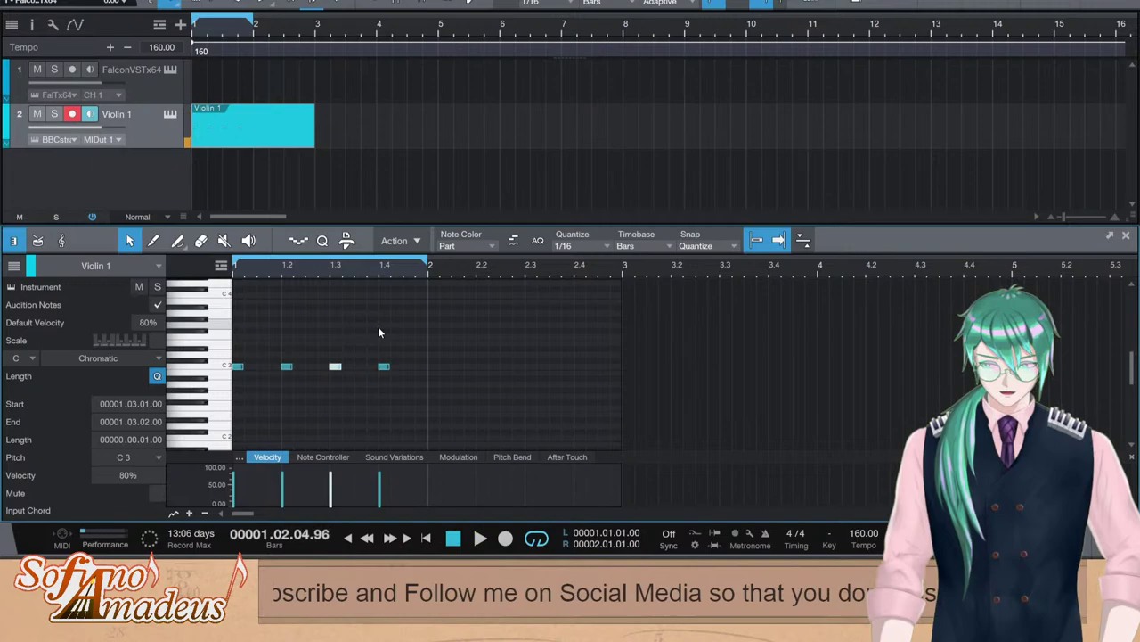
Delete the C3 note at 1.2 and move the C3 note at 1.3 to 1.2.3
click(286, 366)
key(Delete)
drag(335, 367, 356, 404)
click(282, 269)
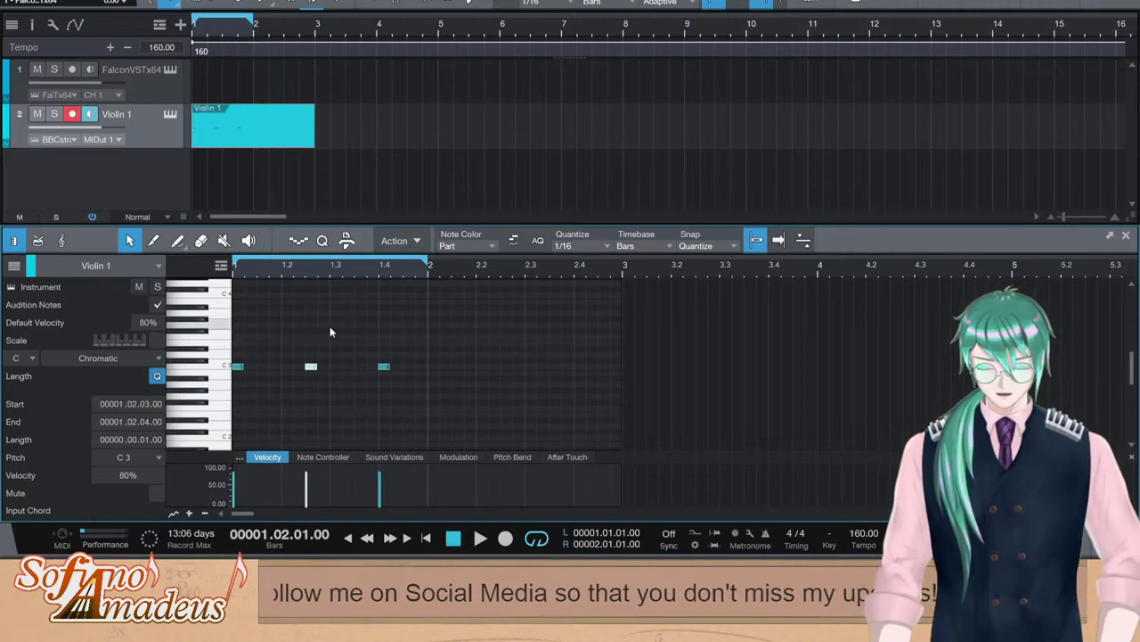
click(336, 267)
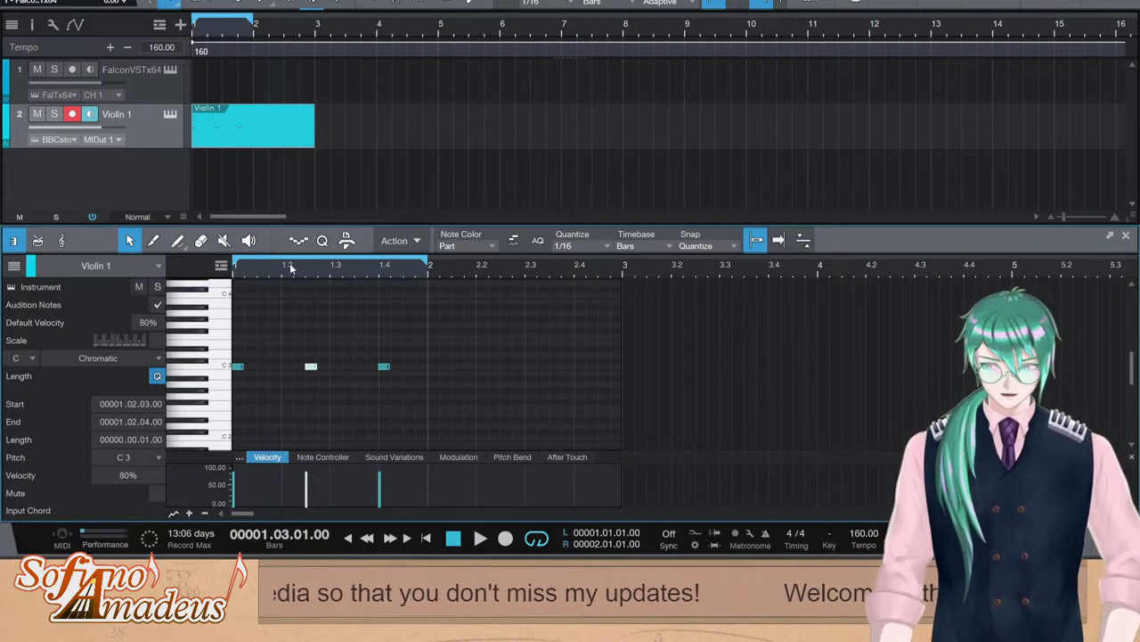
Step the playhead through the first beats of bar 1 up to 1.2.3, play the three-note loop, and clear the note selection
key(Home)
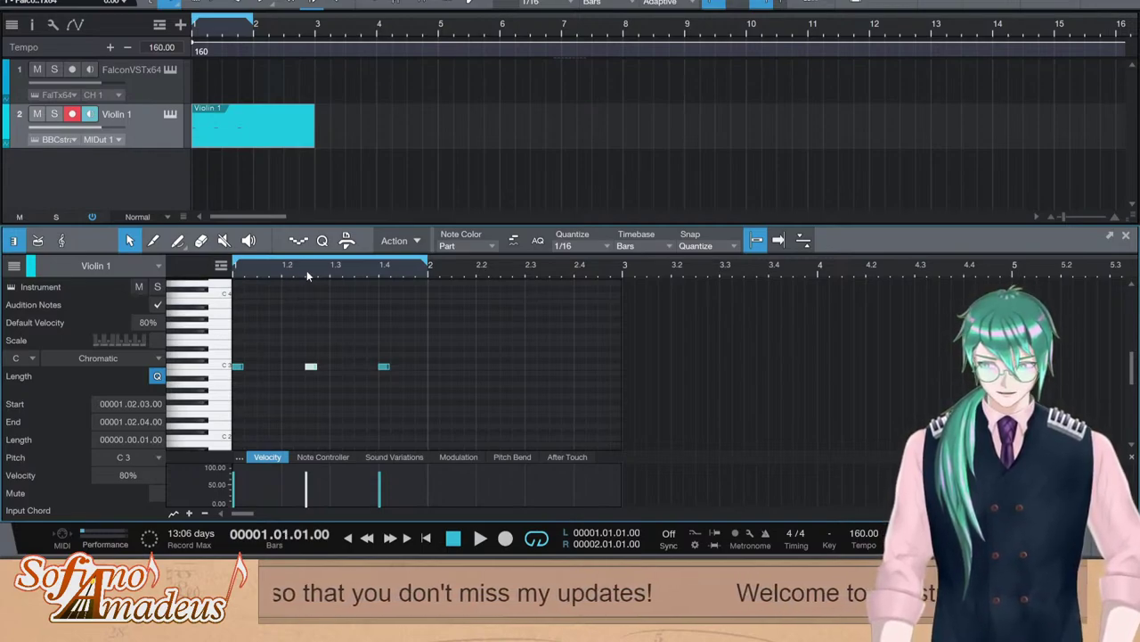
key(space)
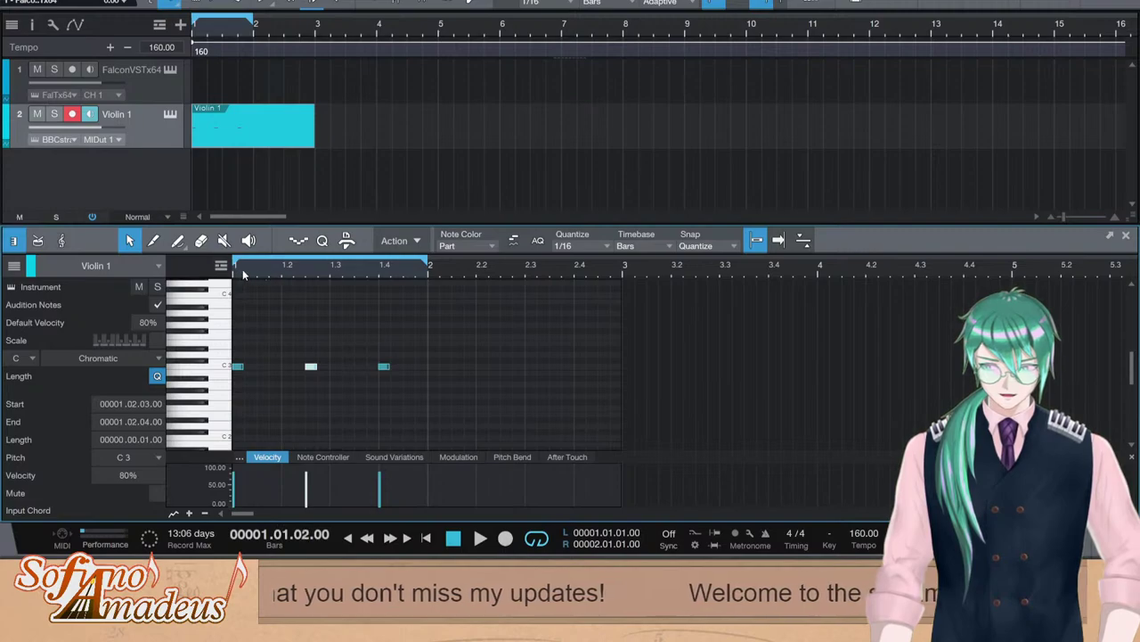
click(287, 276)
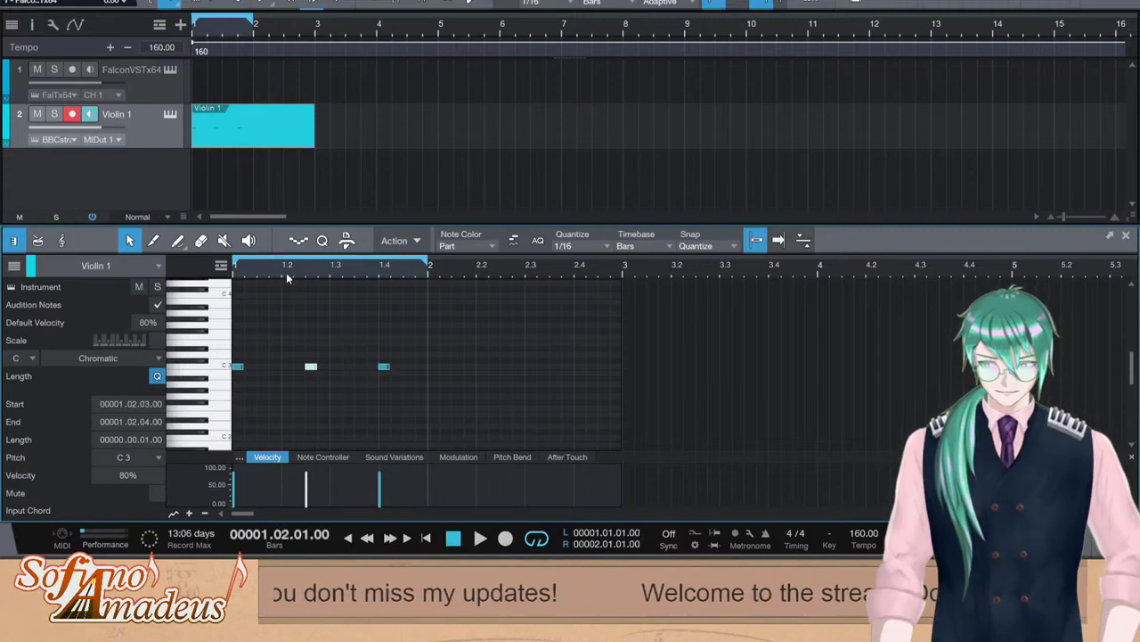
click(333, 272)
click(381, 277)
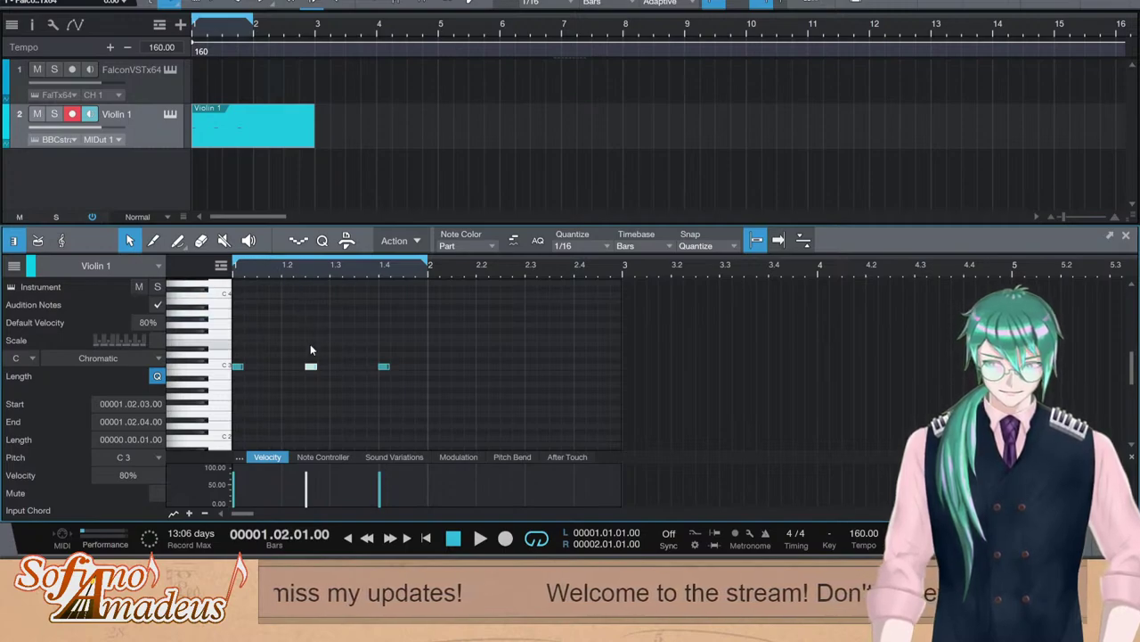
click(304, 276)
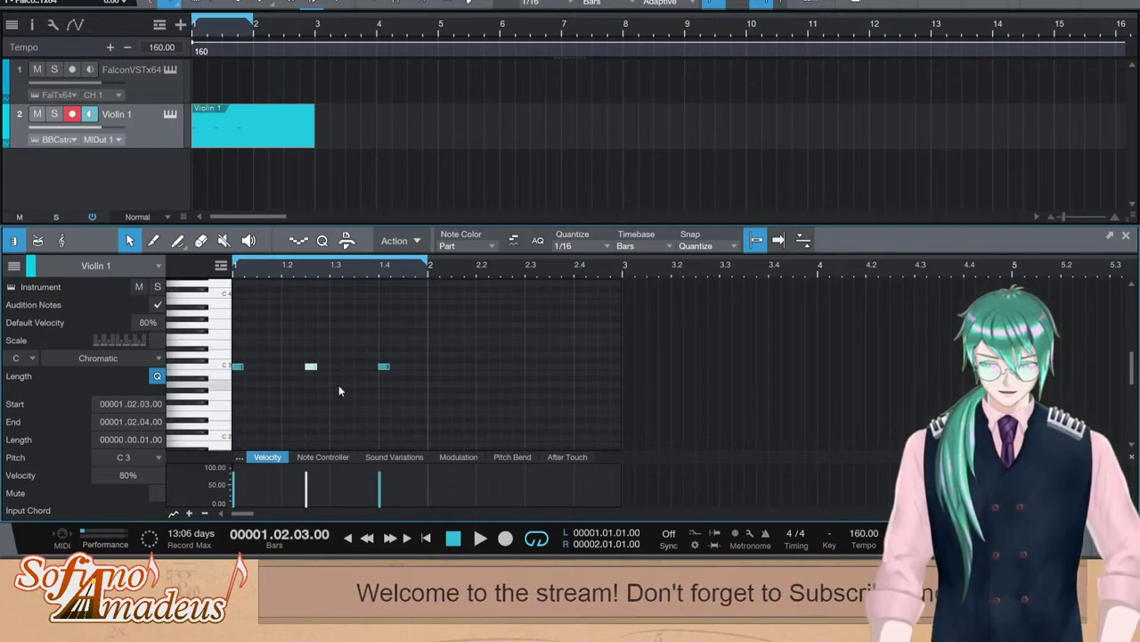
key(comma)
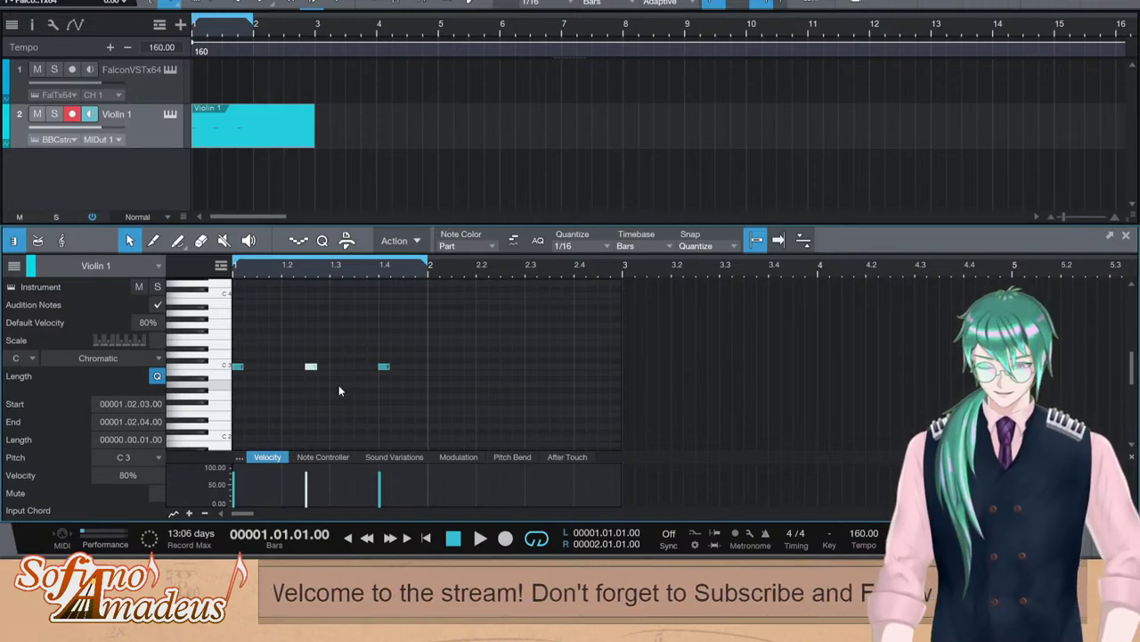
key(space)
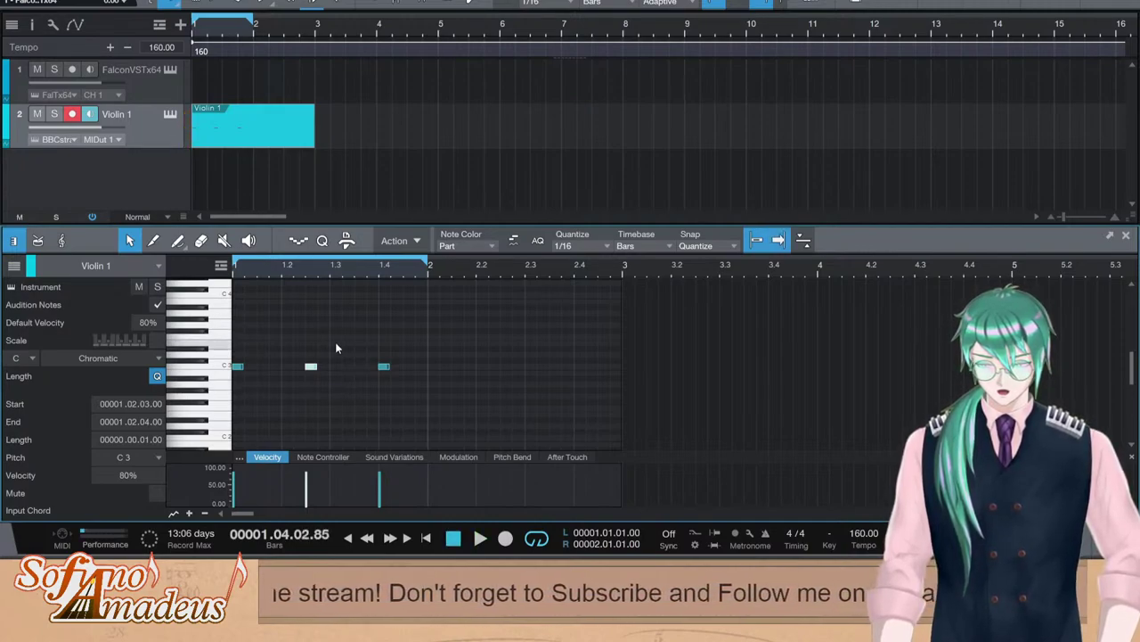
drag(408, 335, 284, 405)
click(297, 301)
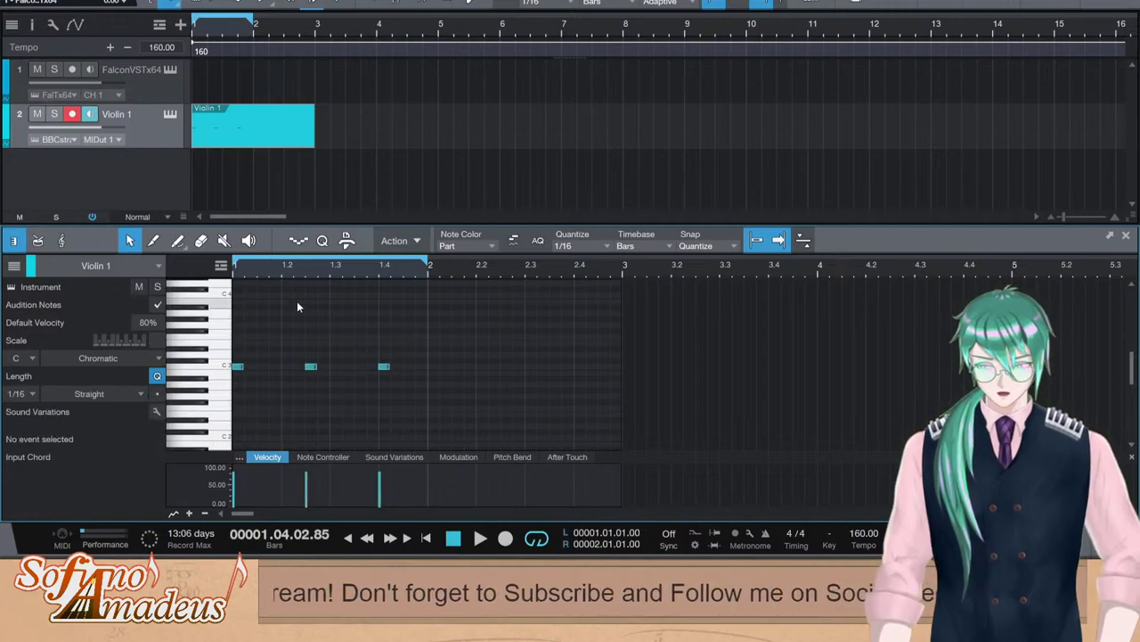
click(276, 269)
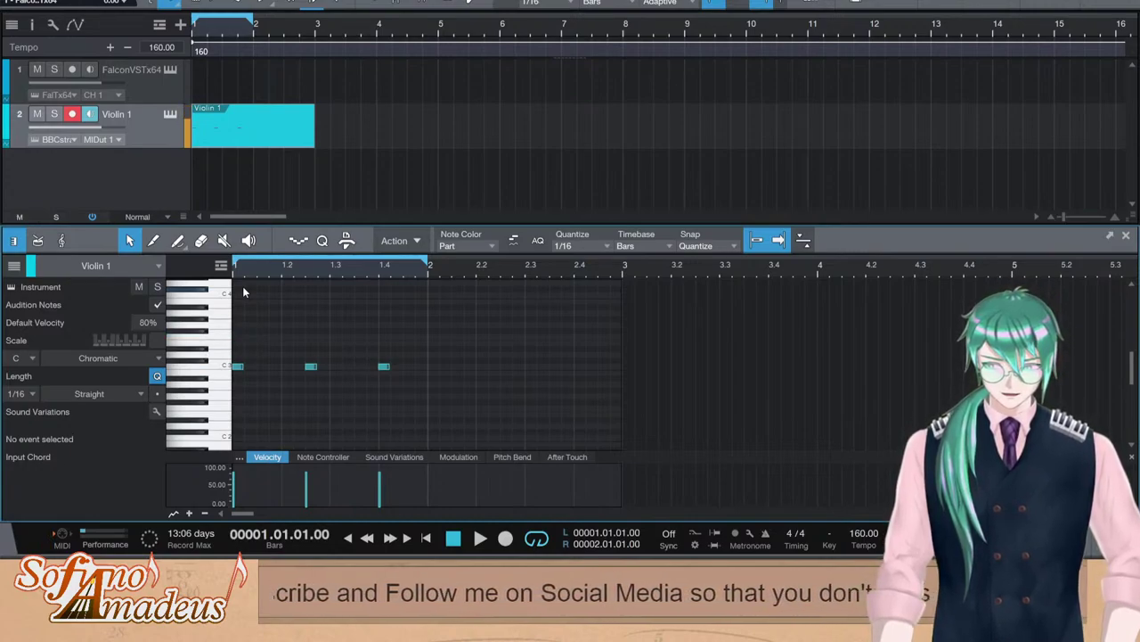
Extend the loop range to end at the start of bar 3
drag(254, 19, 314, 21)
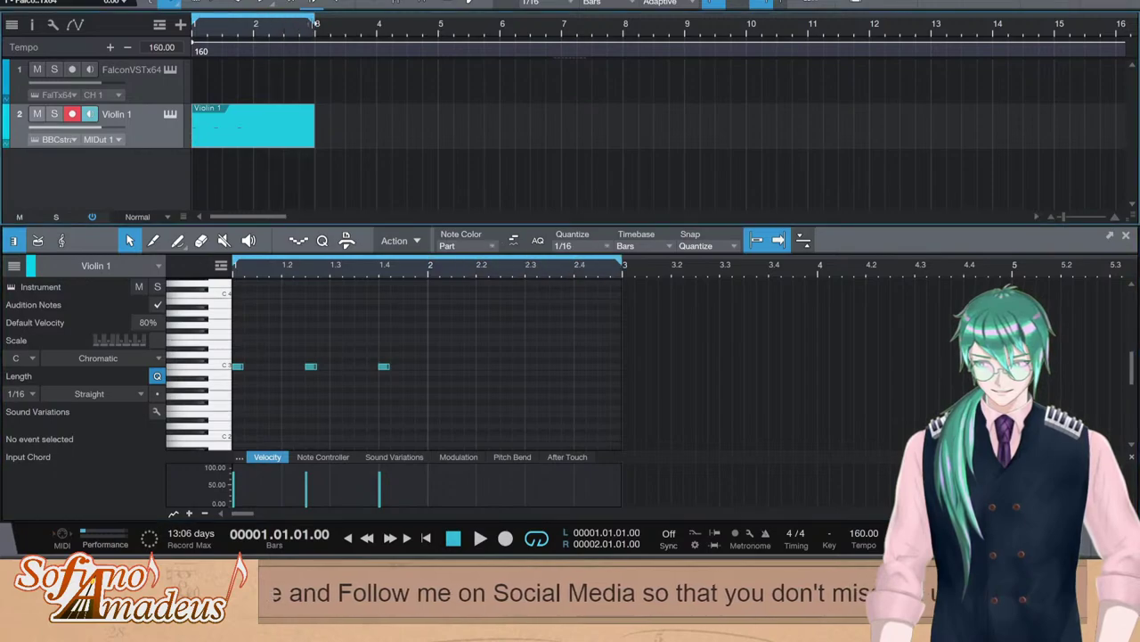
drag(452, 337, 99, 400)
click(413, 381)
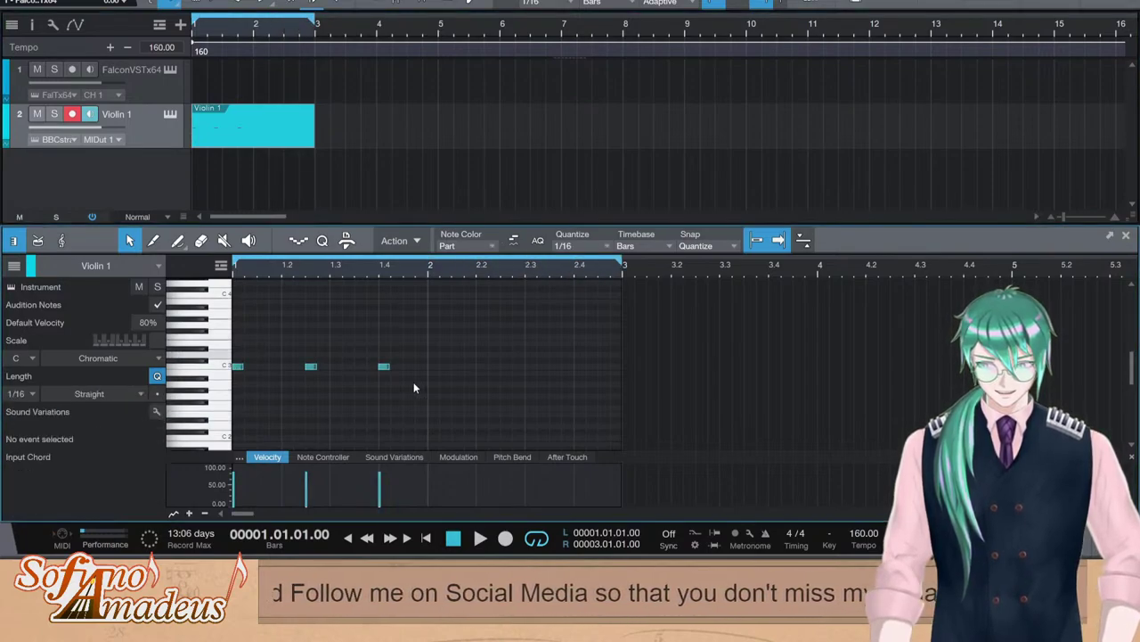
click(383, 366)
click(450, 362)
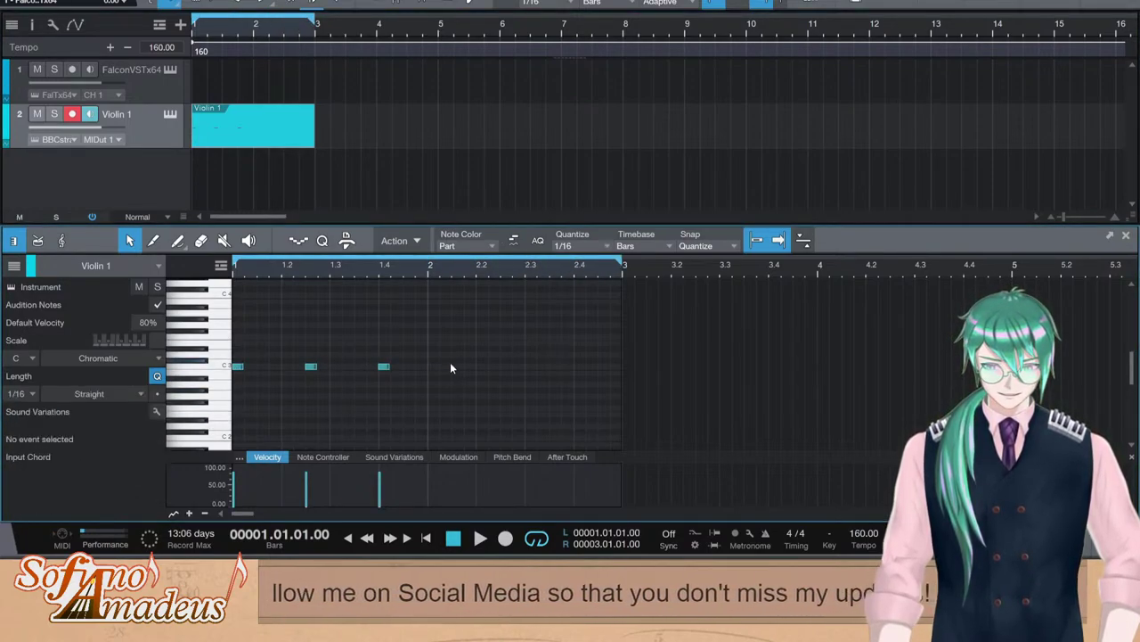
Add 1/16 C3 notes at 2.1.3, 2.3.1 and 2.4.1, and play the two-bar loop
double_click(453, 367)
click(503, 370)
double_click(506, 367)
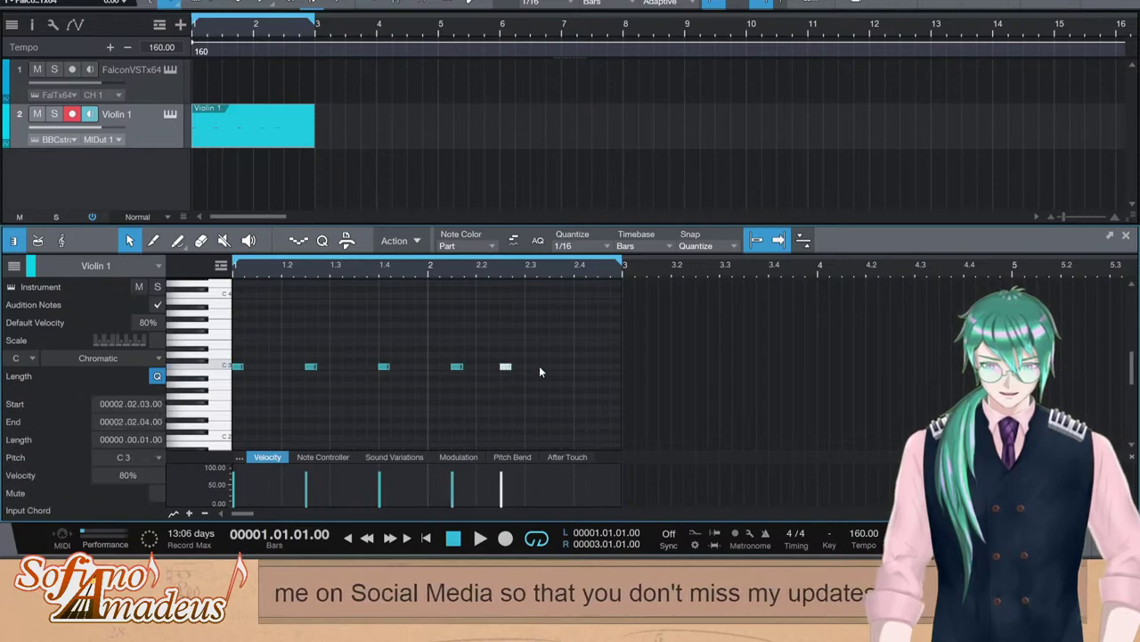
drag(508, 367, 536, 368)
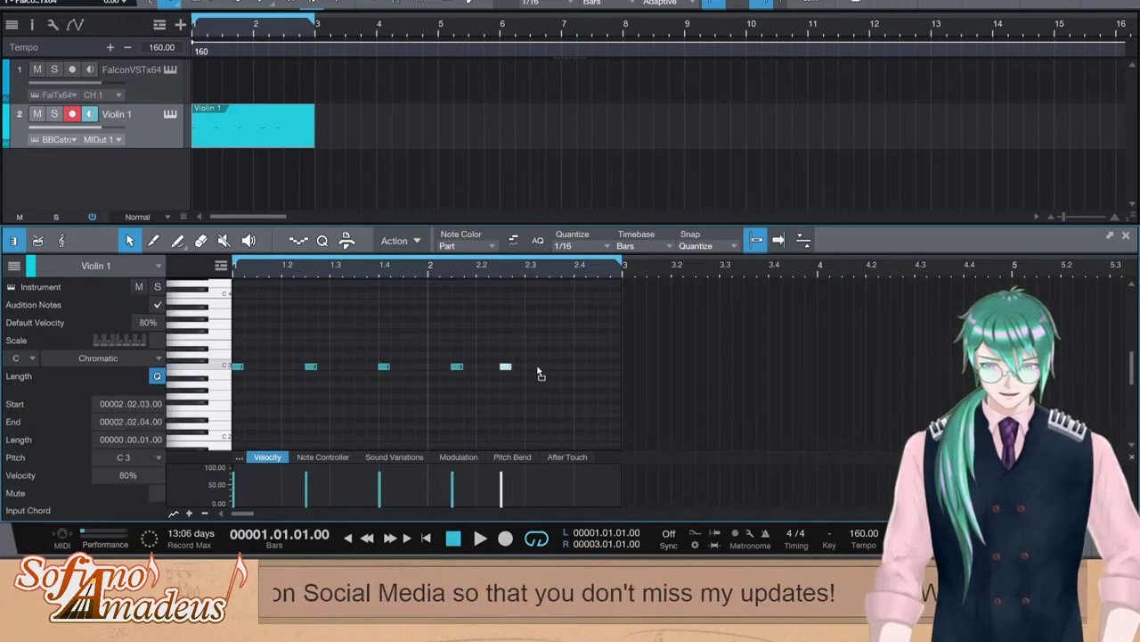
double_click(578, 368)
key(space)
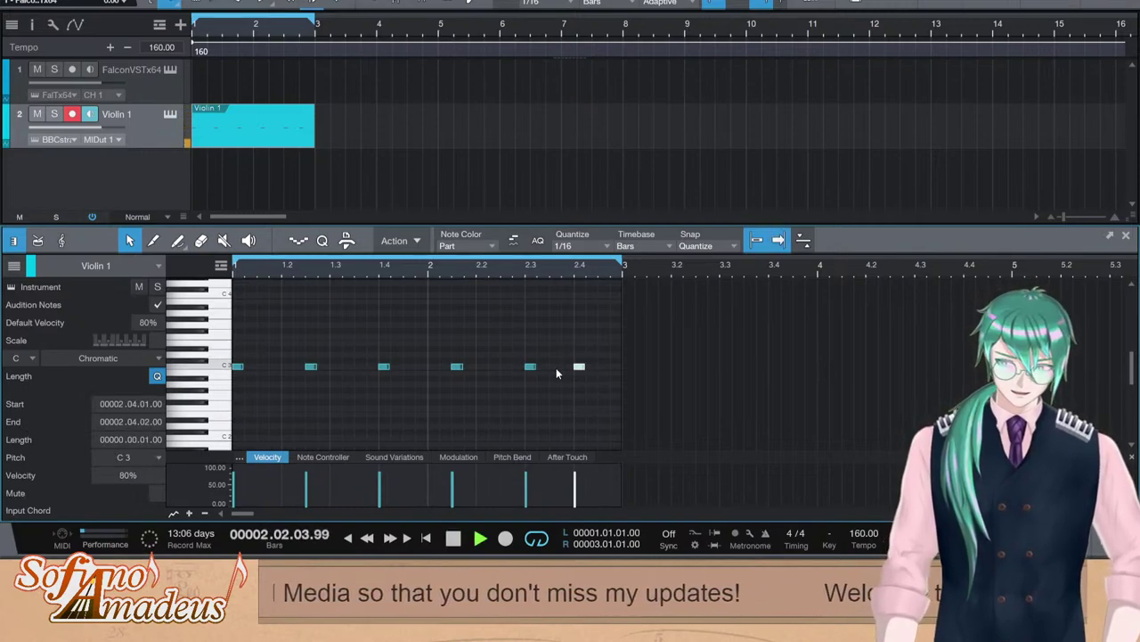
key(space)
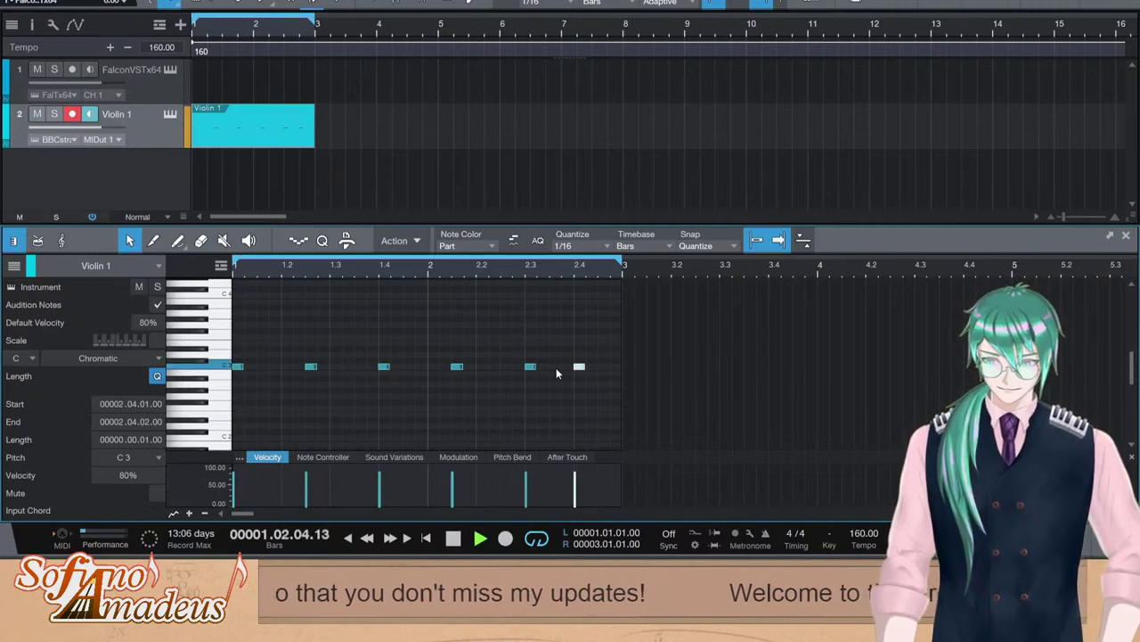
key(KP_0)
key(KP_0)
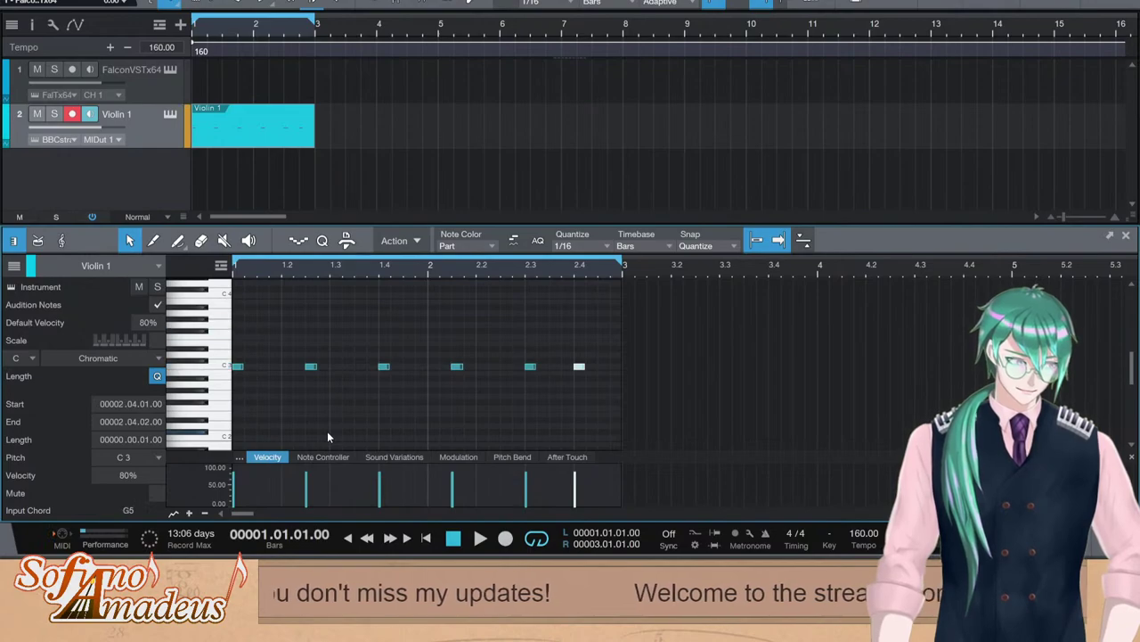
Add 1/16 notes E3 at 1.1.3 and F3 at 1.2.1, and lower both velocities to 40%
double_click(262, 342)
double_click(286, 336)
drag(246, 351, 301, 331)
drag(282, 483, 283, 502)
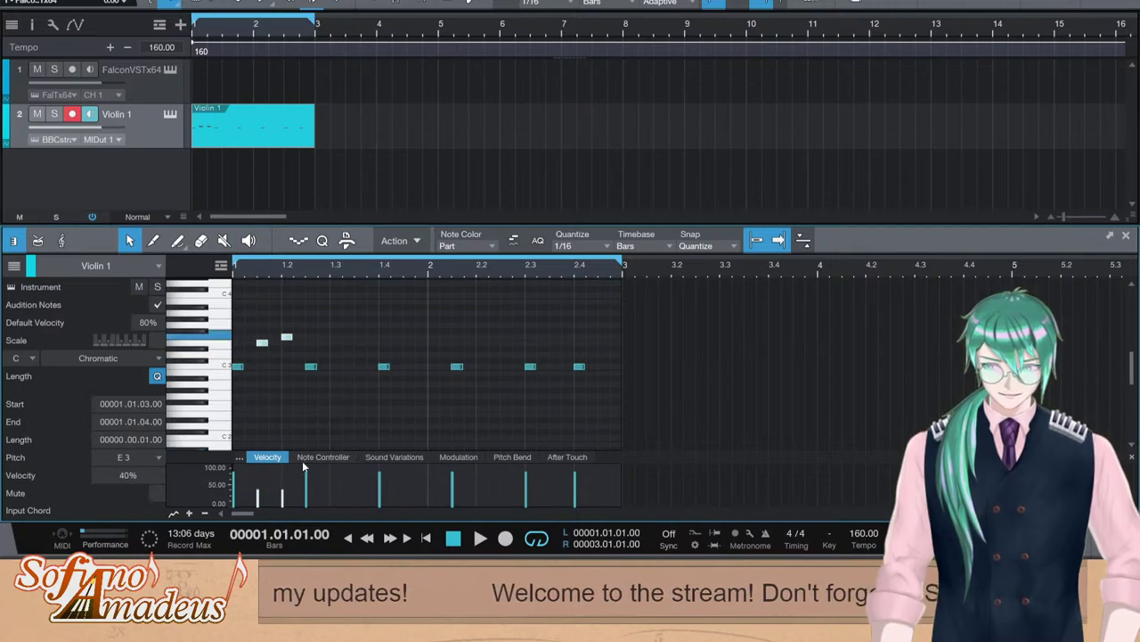
Paste copies of the E3 and F3 pair starting at 1.3.1, 1.4.3 and 2.2.1
click(340, 276)
key(ctrl+v)
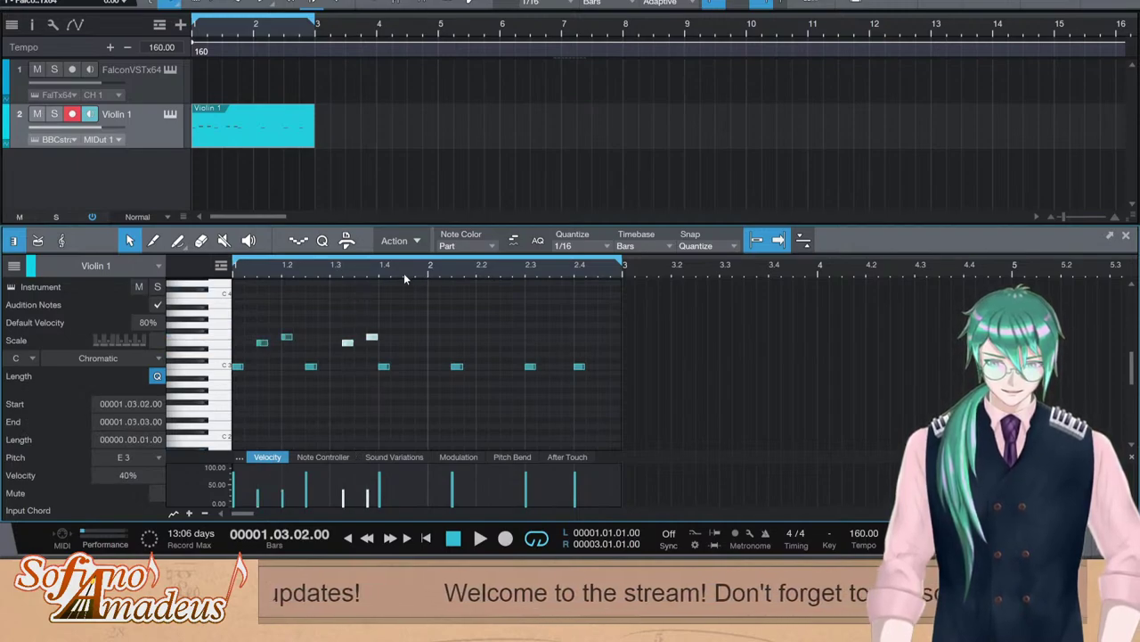
click(404, 273)
drag(341, 332, 382, 356)
key(alt+Left)
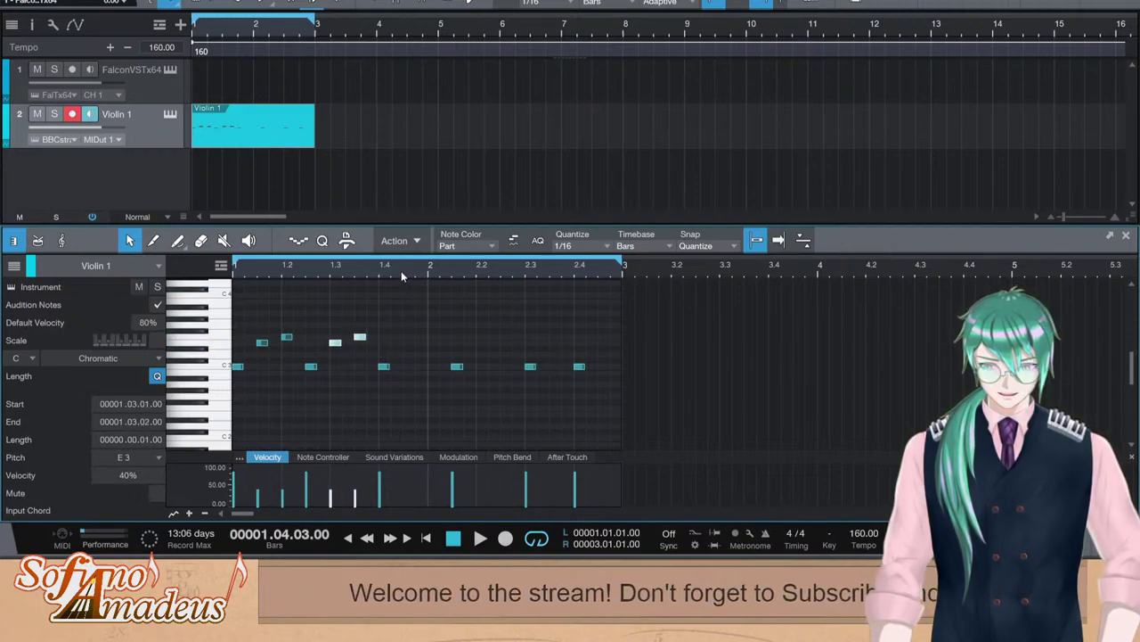
key(ctrl+v)
click(482, 272)
key(ctrl+v)
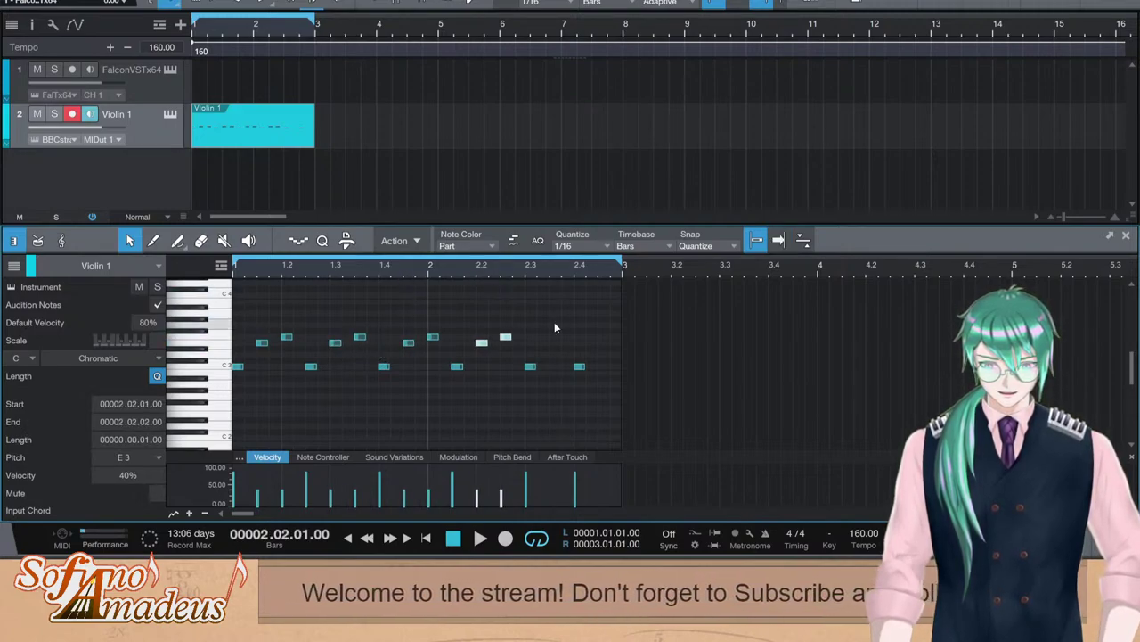
Transpose the C3 note at 2.4.1 up to E3
click(553, 323)
click(579, 366)
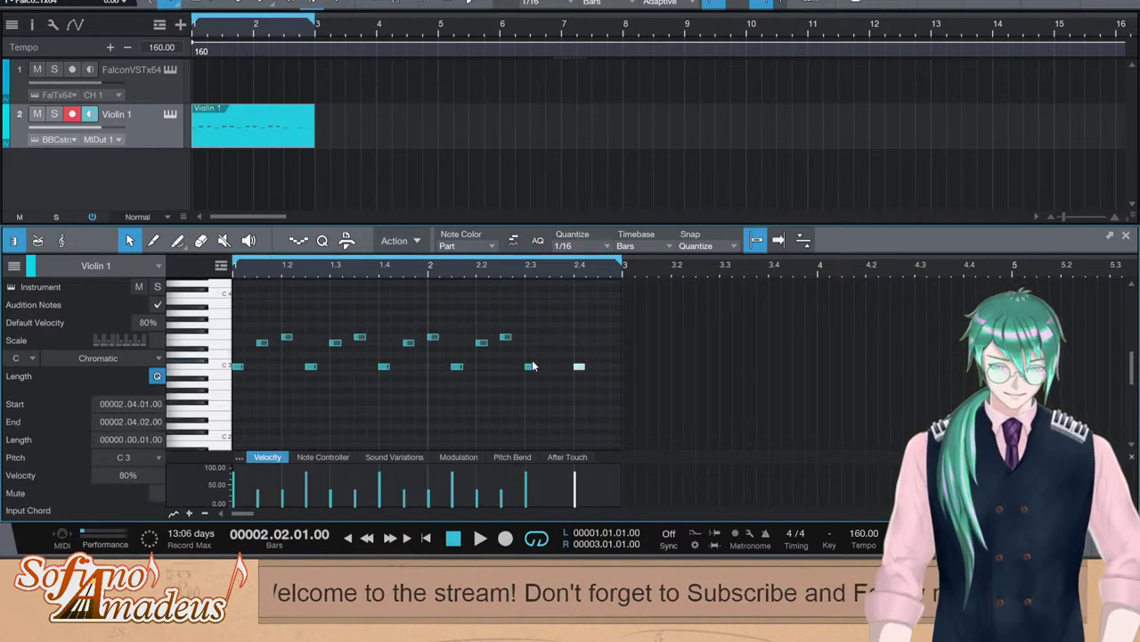
key(Up)
key(Up)
key(Up)
key(Up)
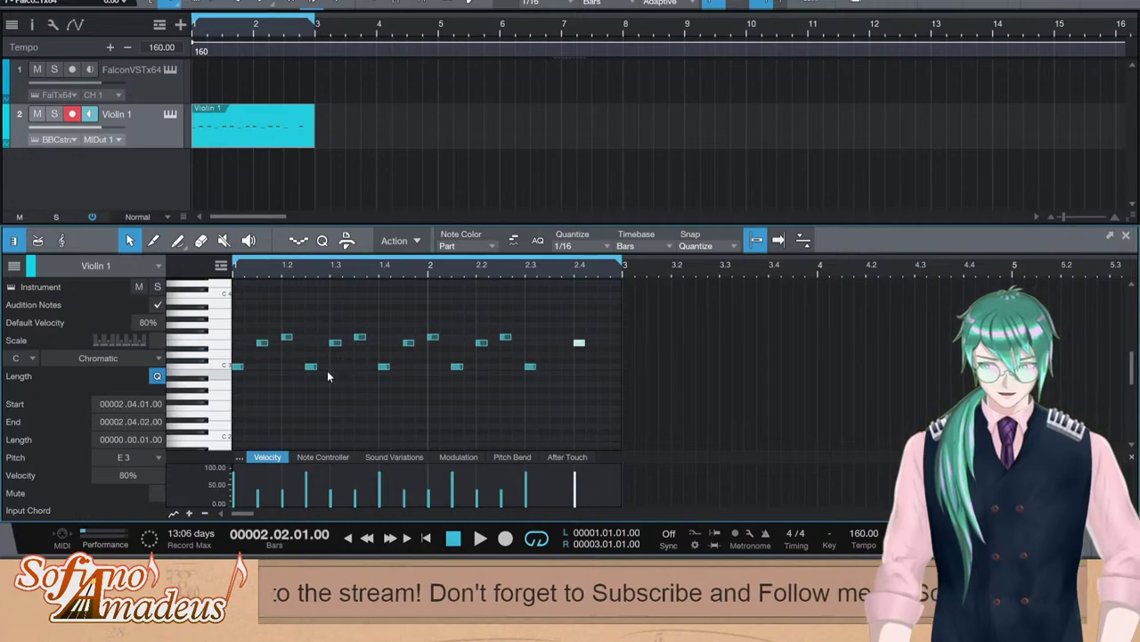
Add an E3 note at 2.3.3, raise the note at 2.4.1 to F3, and add a G3 note at 2.4.3
click(551, 344)
click(553, 342)
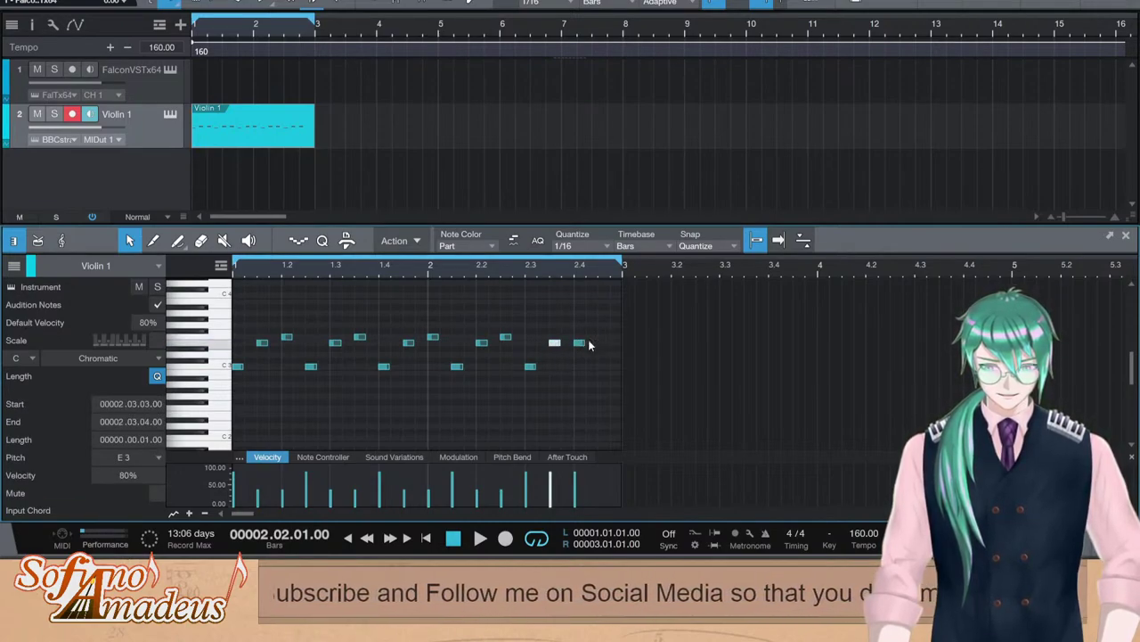
drag(580, 343, 581, 337)
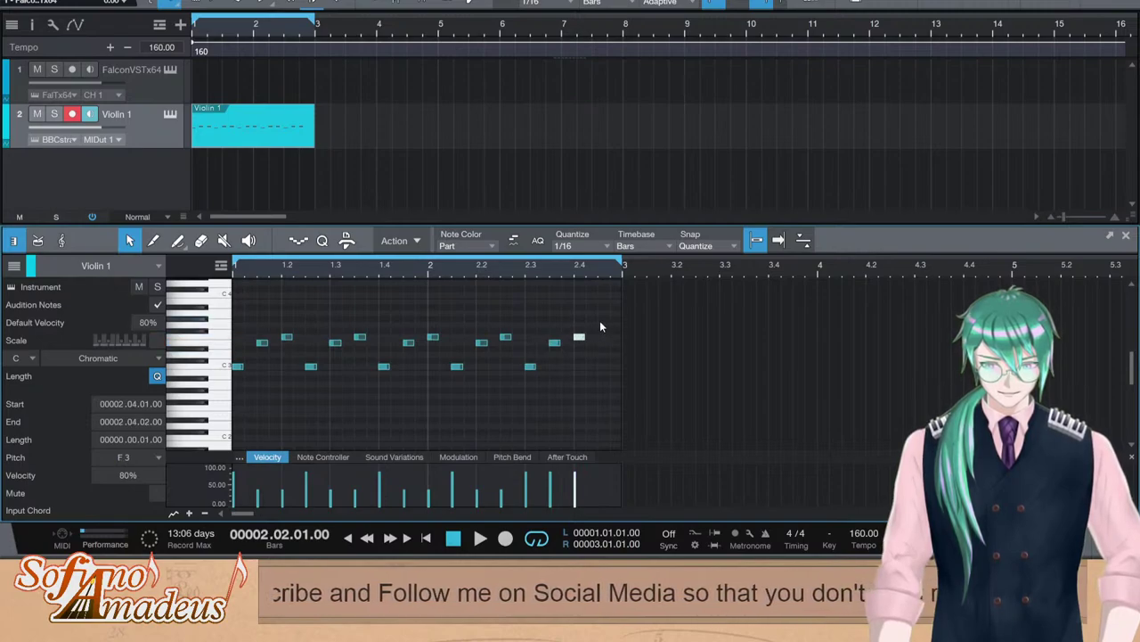
click(601, 324)
click(530, 366)
click(556, 343)
click(578, 338)
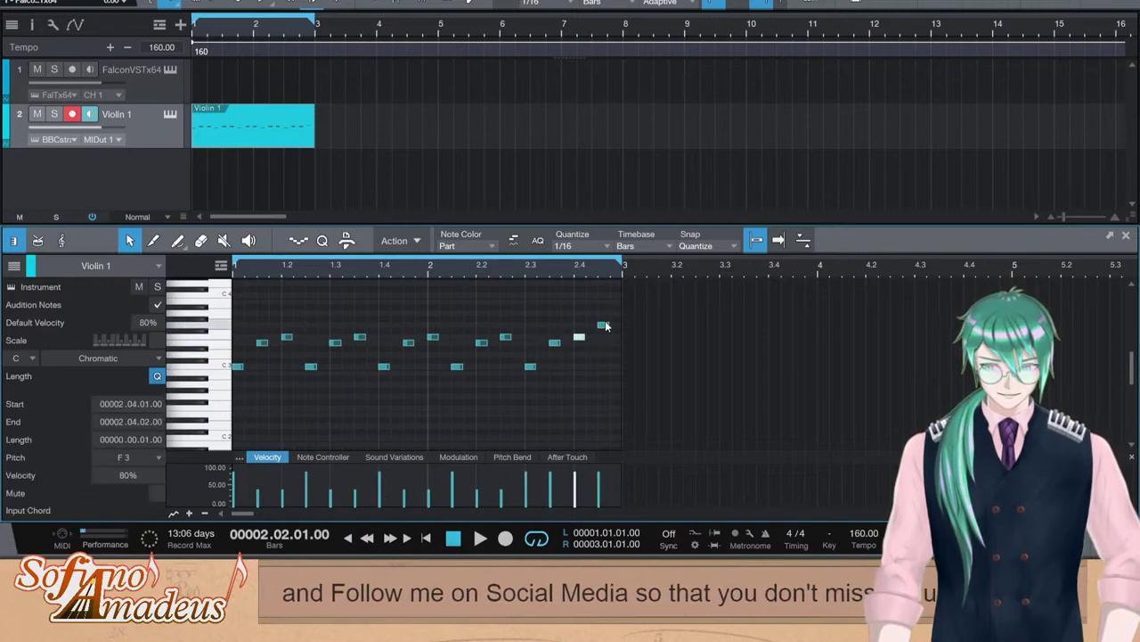
click(559, 343)
Transpose all the E3 notes up to F3 and all the F3 notes up to G3
click(261, 343)
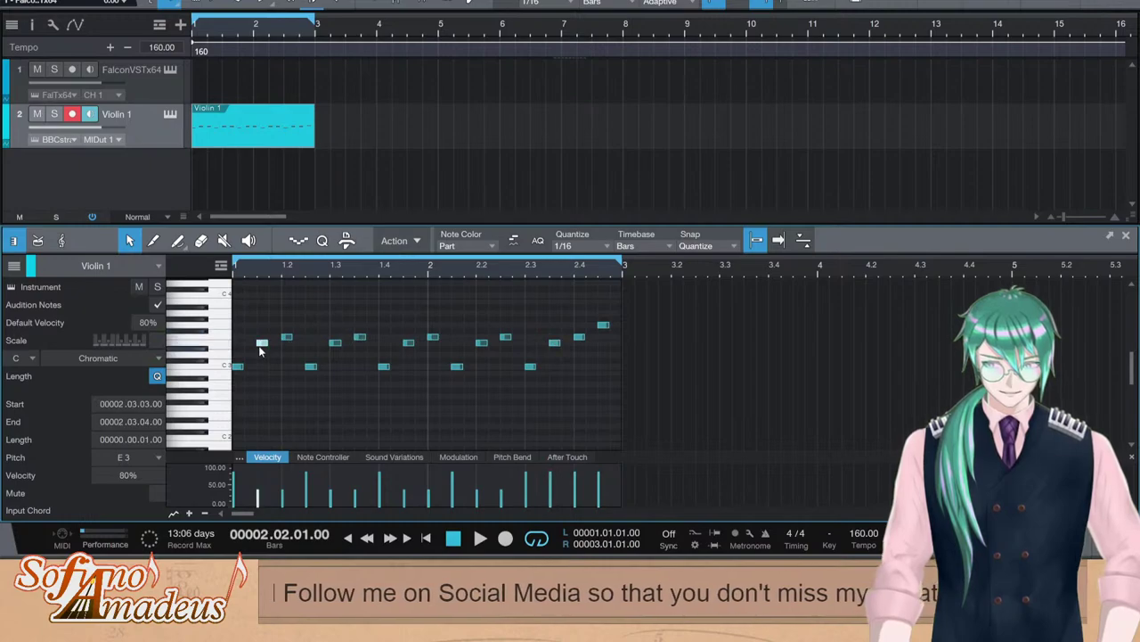
click(286, 337)
click(254, 326)
drag(611, 350, 603, 348)
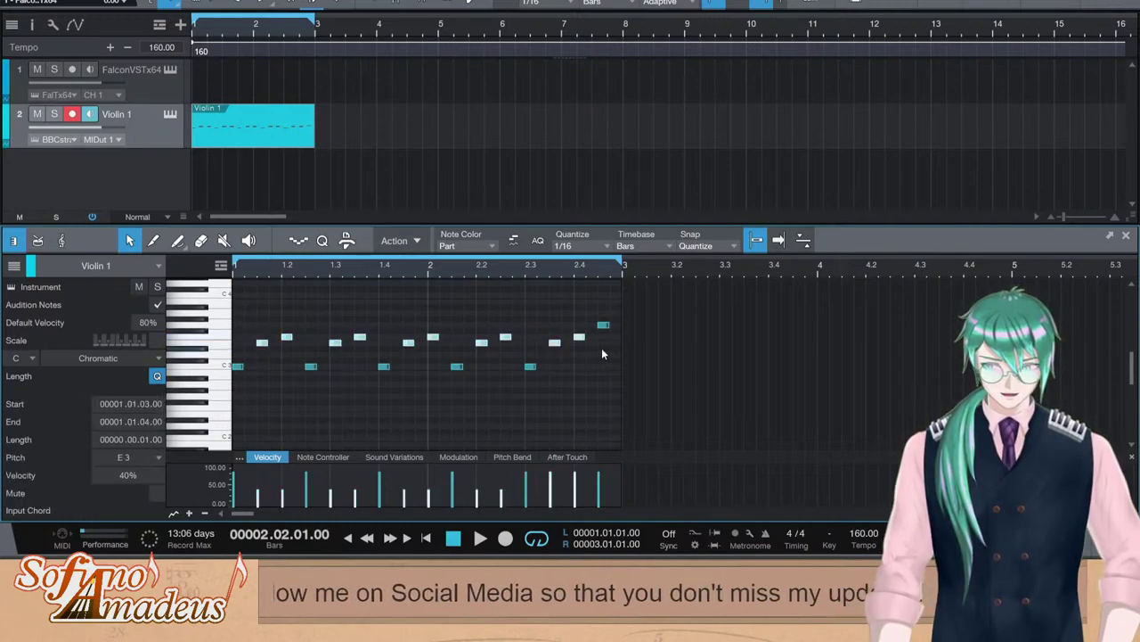
key(Up)
mouse_move(252, 304)
mouse_down()
mouse_move(602, 341)
mouse_move(268, 312)
mouse_up()
key(Up)
Transpose the last note at 2.4.3 up three semitones to A#3
click(602, 344)
click(606, 326)
key(Up)
key(Up)
key(Up)
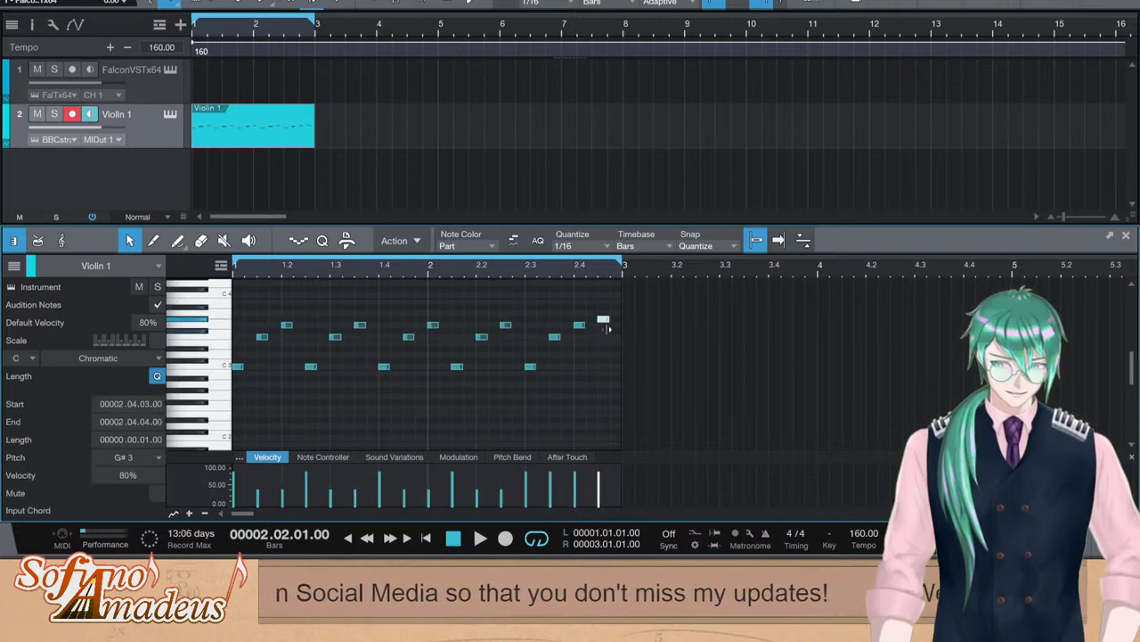
click(582, 336)
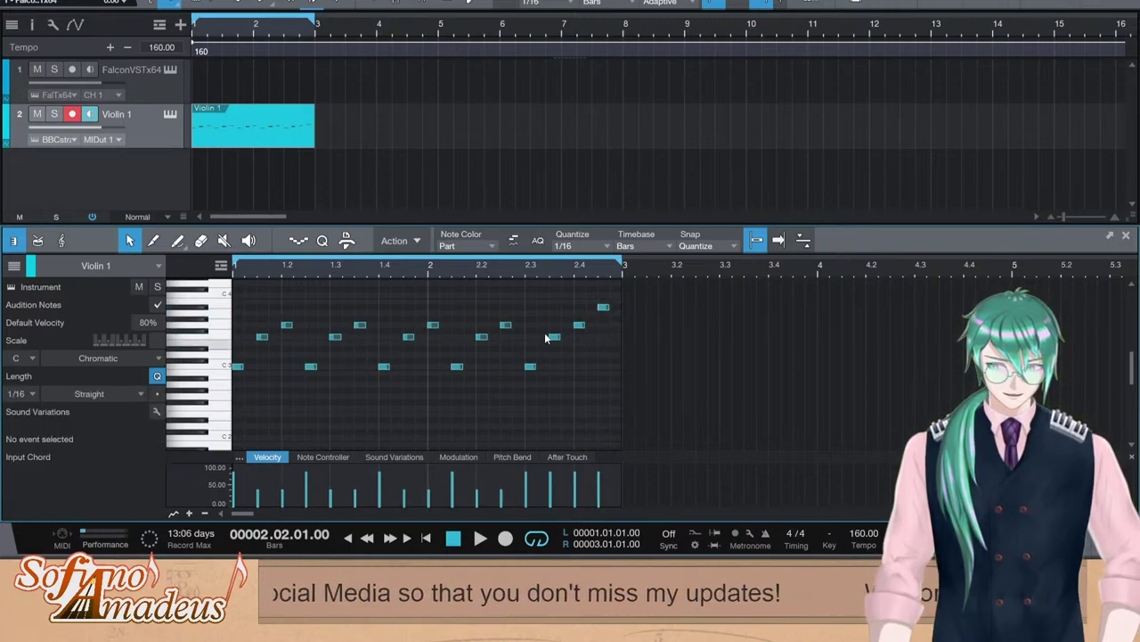
Lower the velocity of the notes at 2.3.3 and 2.4.3 to about 38% and play the loop
click(554, 336)
drag(549, 472, 549, 490)
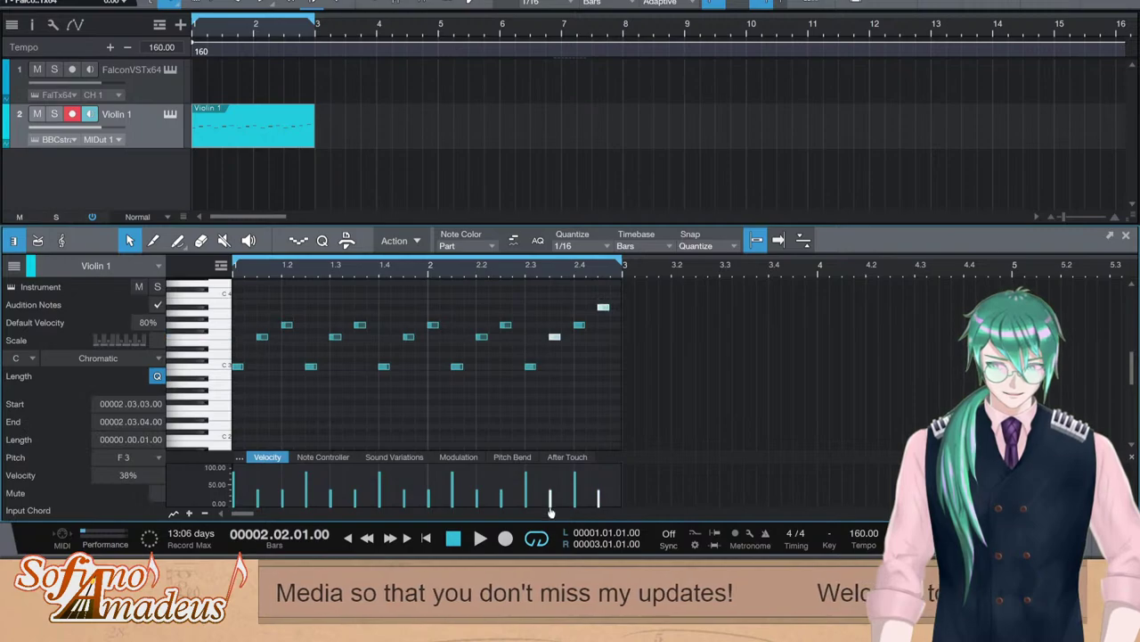
key(space)
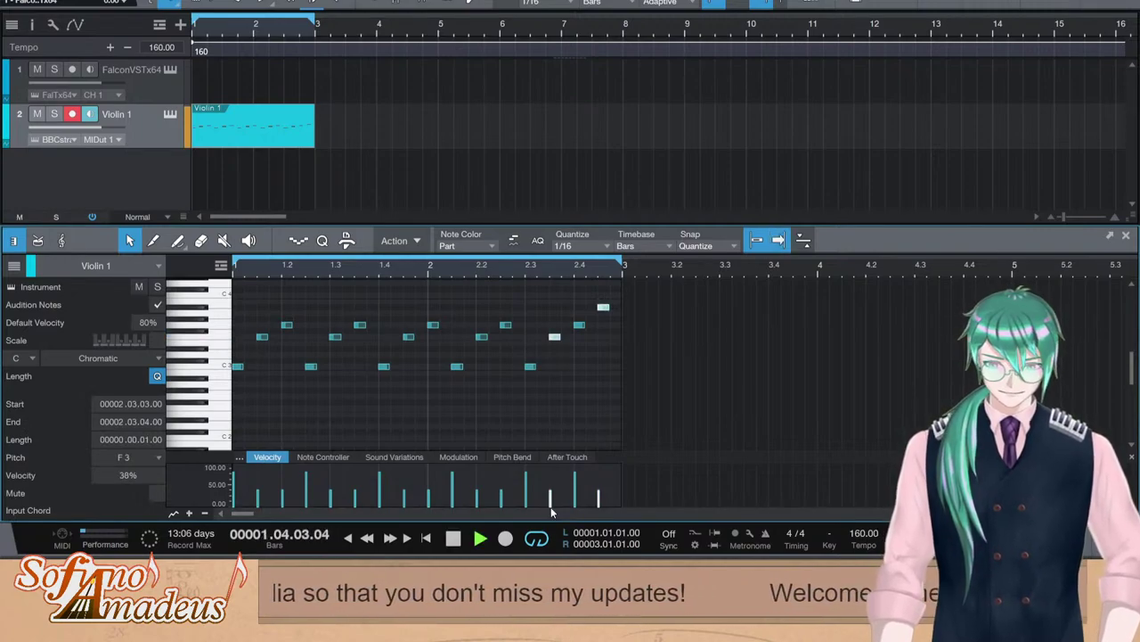
key(space)
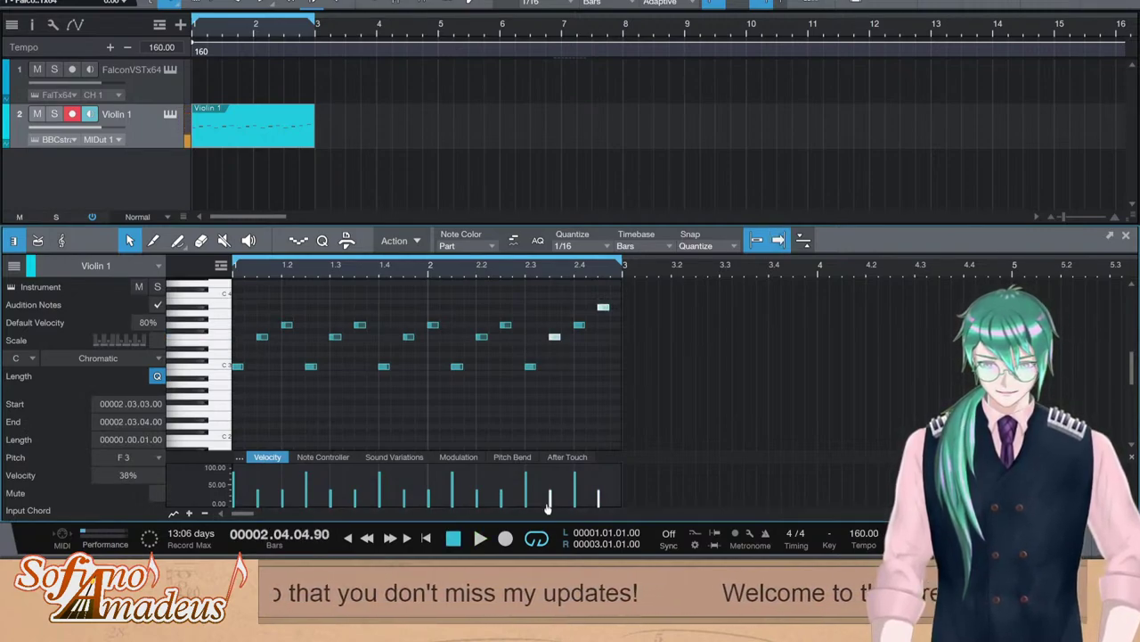
key(space)
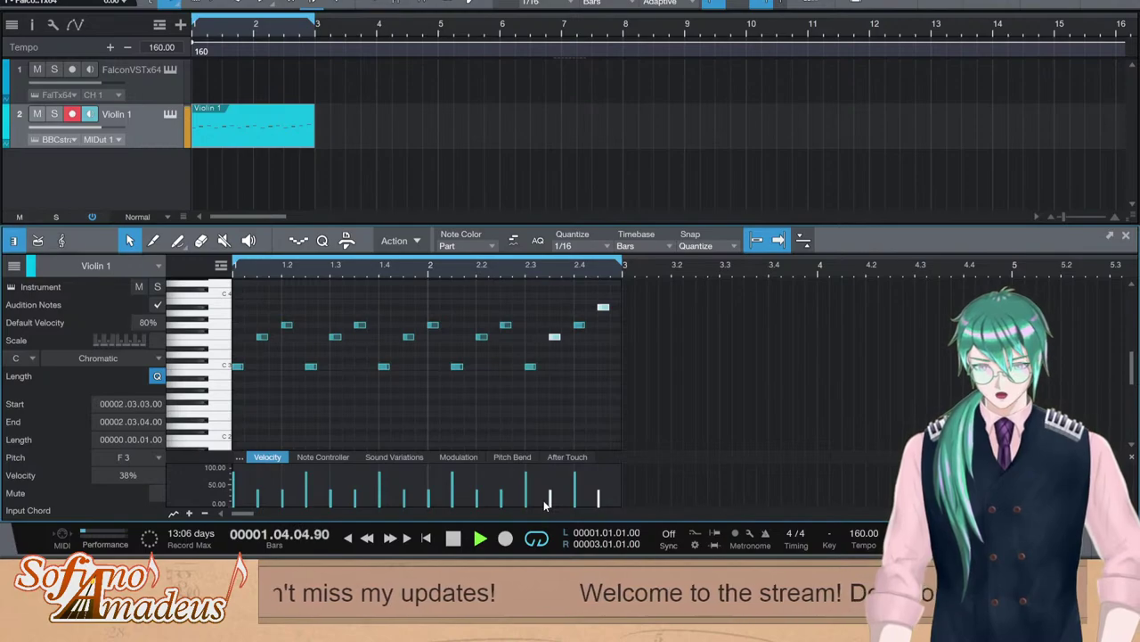
key(space)
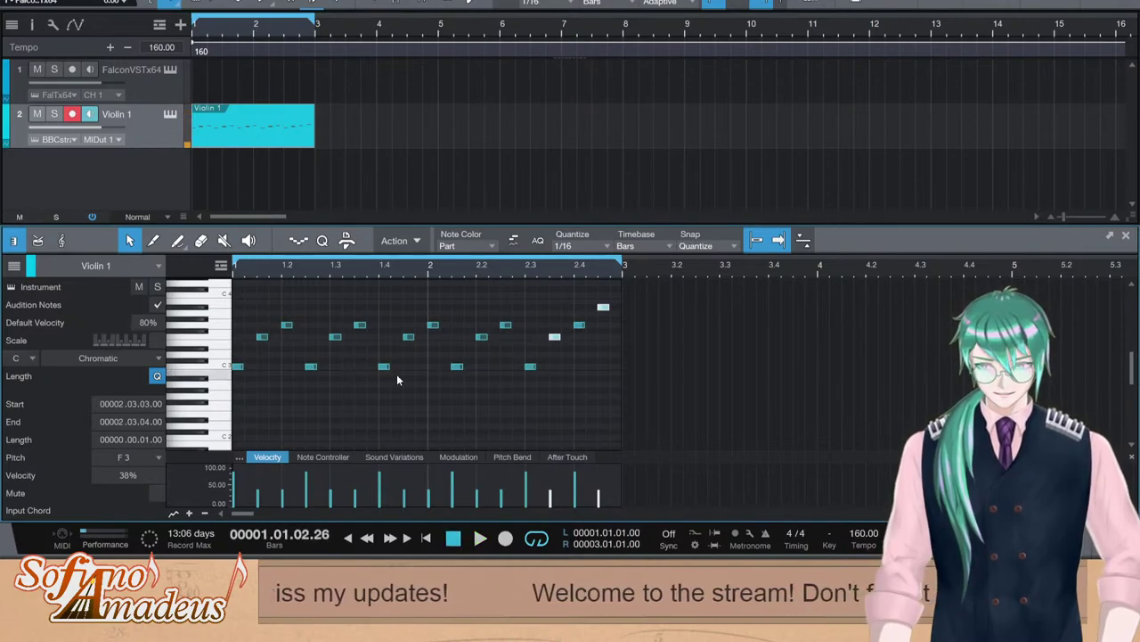
Duplicate the two-bar Violin 1 part to bar 3 and delete the copy's notes after 3.4.3
key(d)
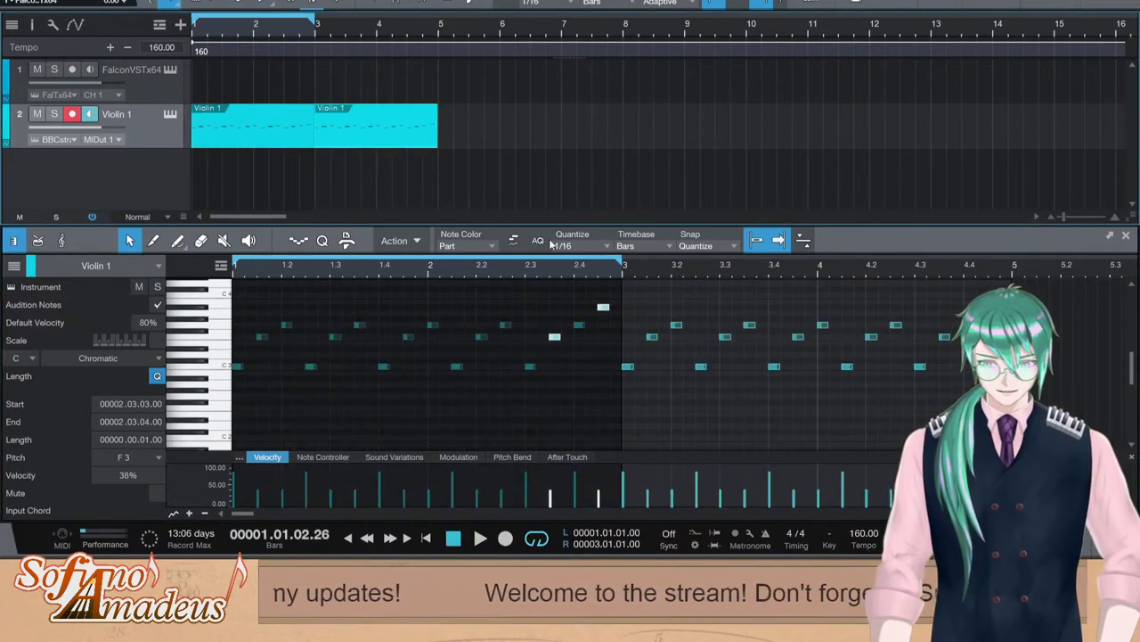
key(Delete)
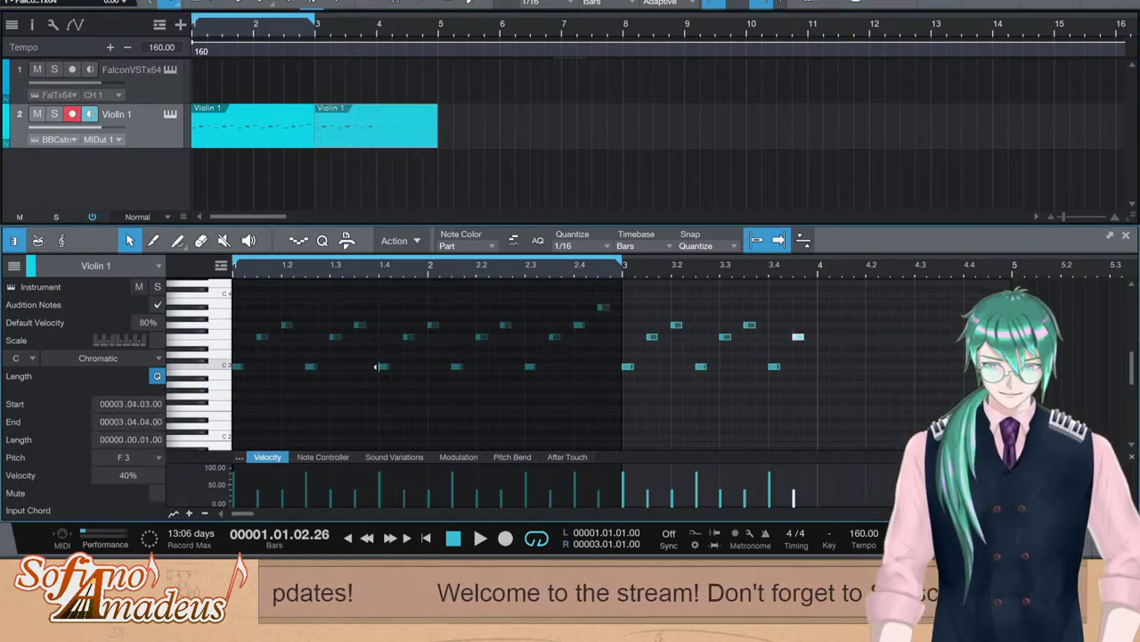
click(415, 391)
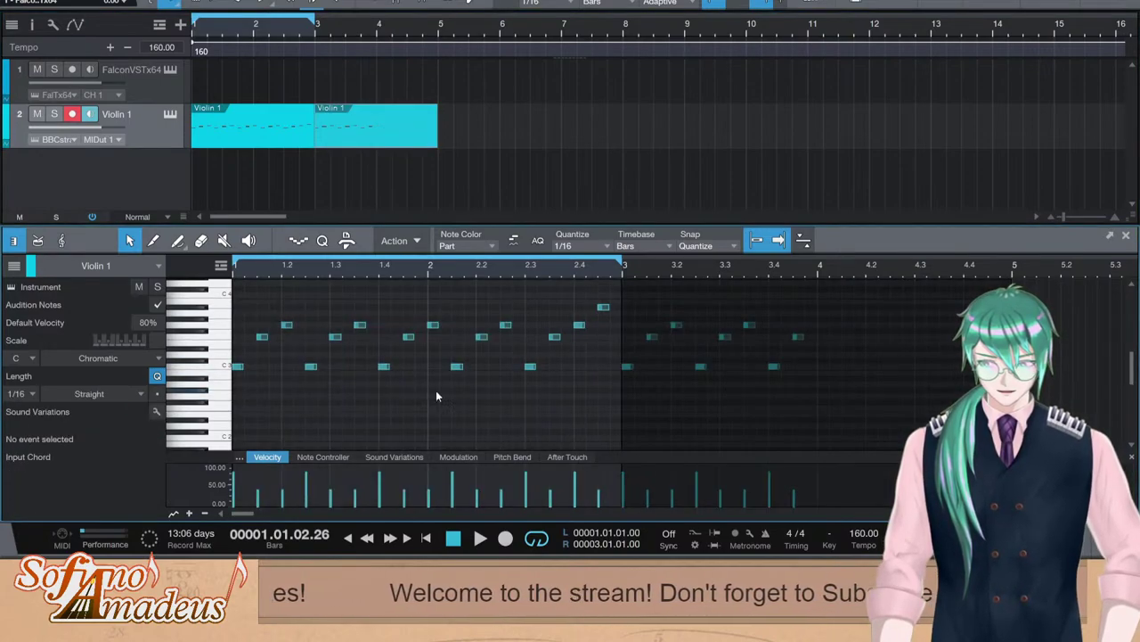
click(397, 390)
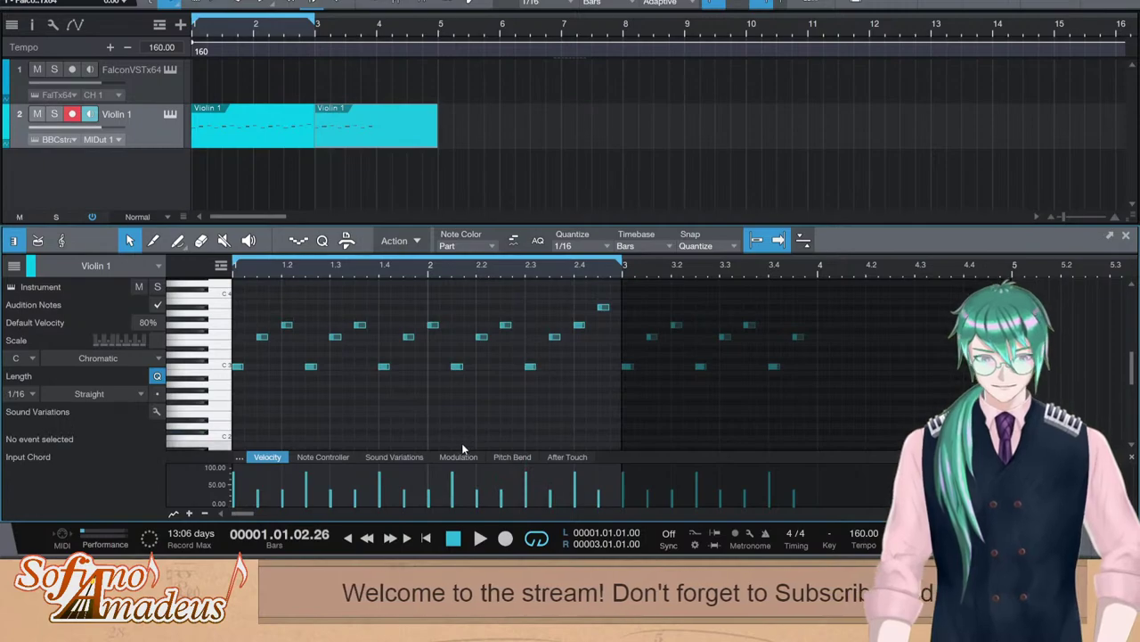
Set the loop range to bar 3 and raise the C3 note at 3.4.1 to G3
click(845, 421)
drag(624, 261, 817, 263)
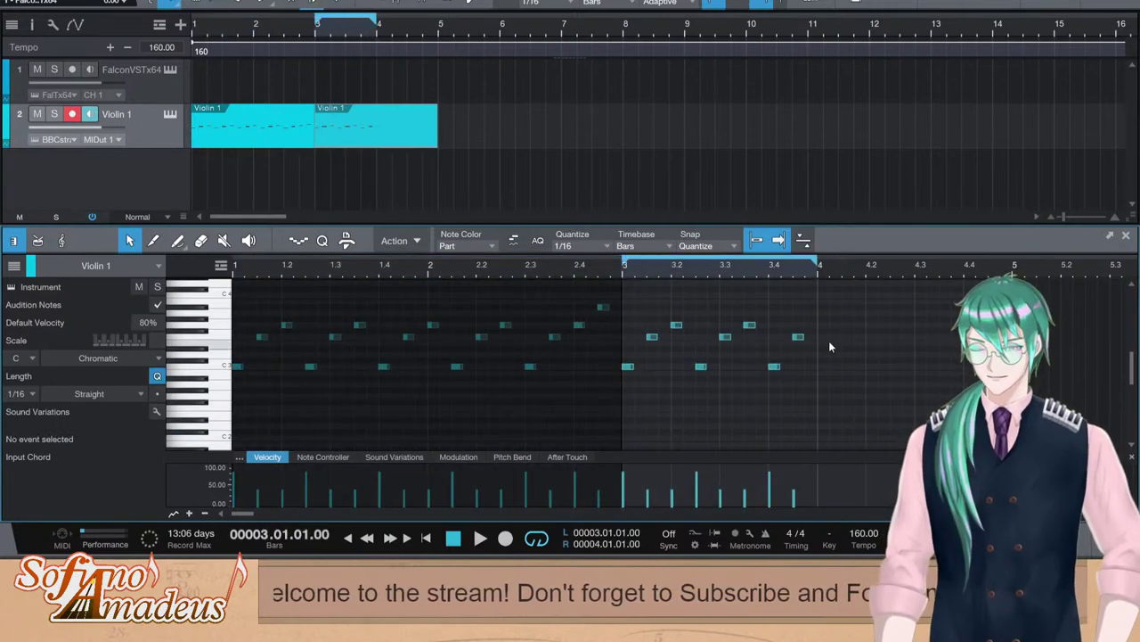
key(Left)
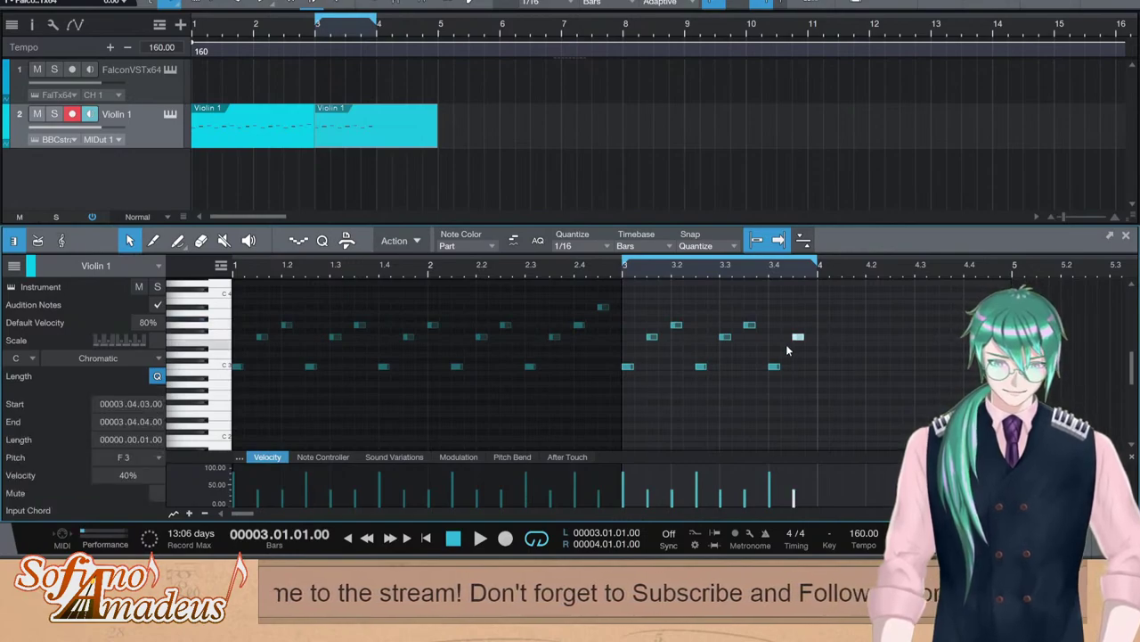
key(Left)
key(Up)
key(Up)
key(Up)
key(Up)
key(Up)
key(Up)
key(Up)
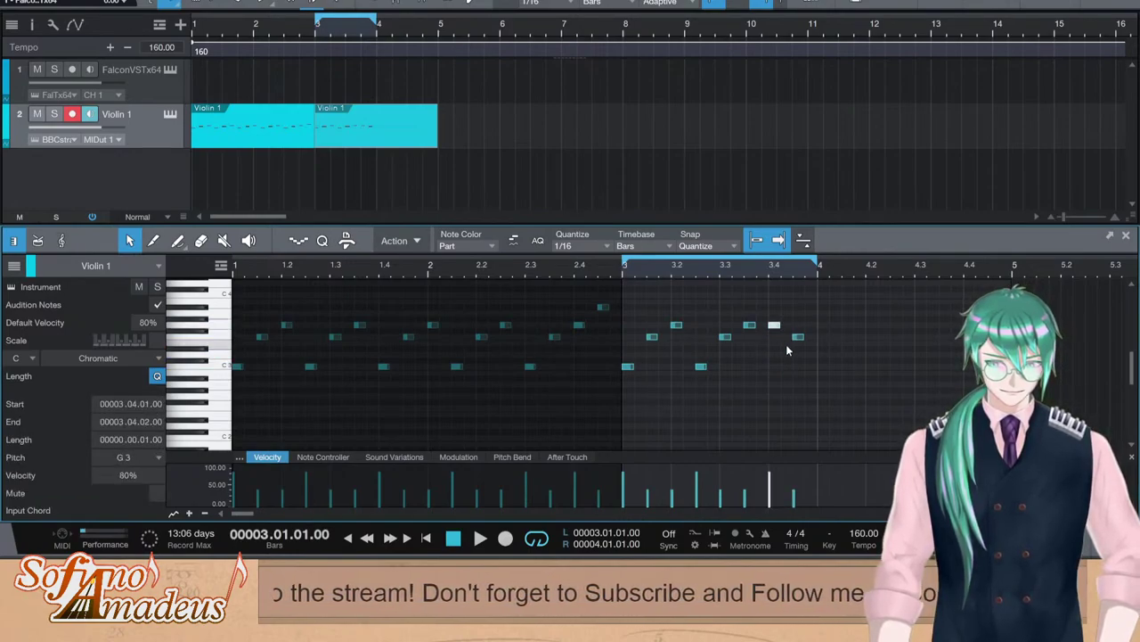
Raise the note at 3.4.1 three more semitones to A#3 and play the bar 3 loop
key(Left)
key(Left)
key(Left)
key(Right)
key(Right)
key(Right)
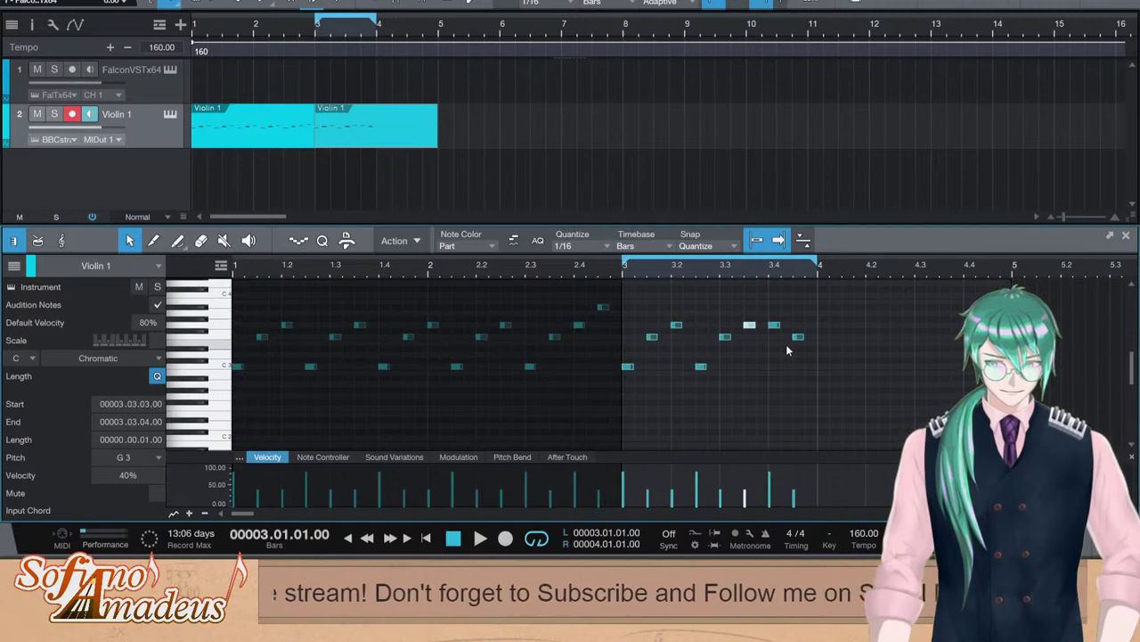
key(Up)
key(Up)
key(Up)
key(Right)
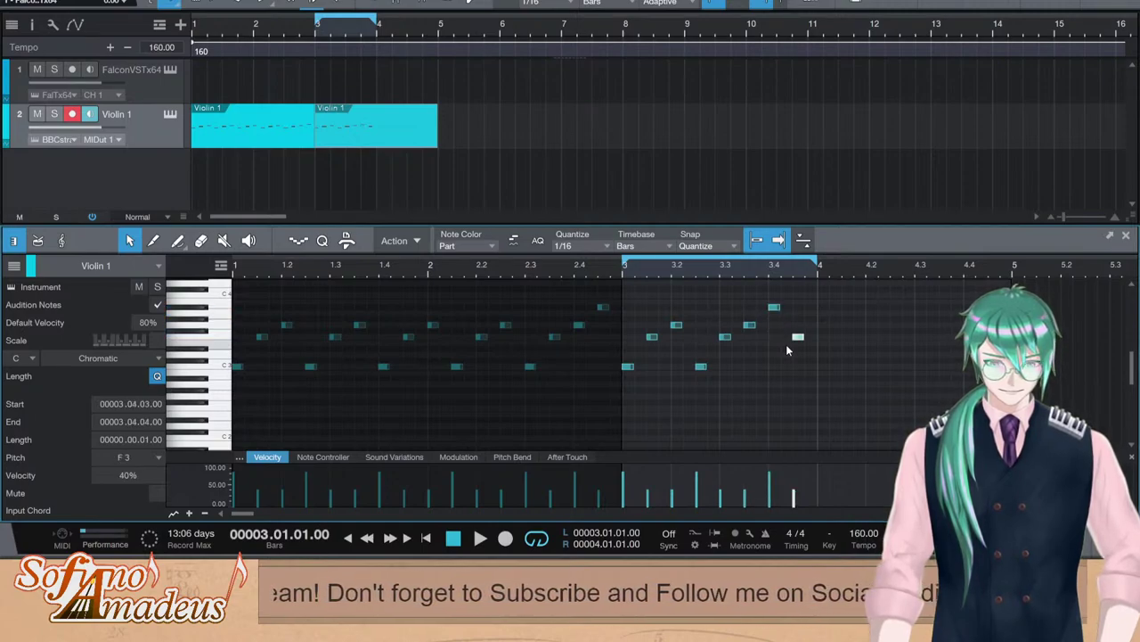
key(space)
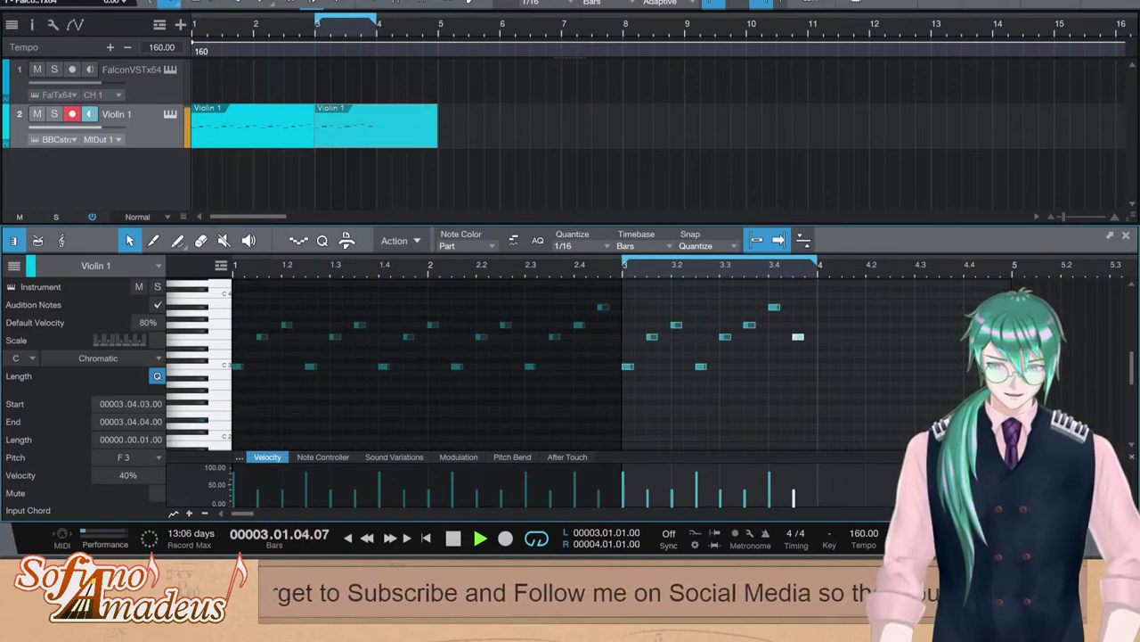
key(space)
click(626, 275)
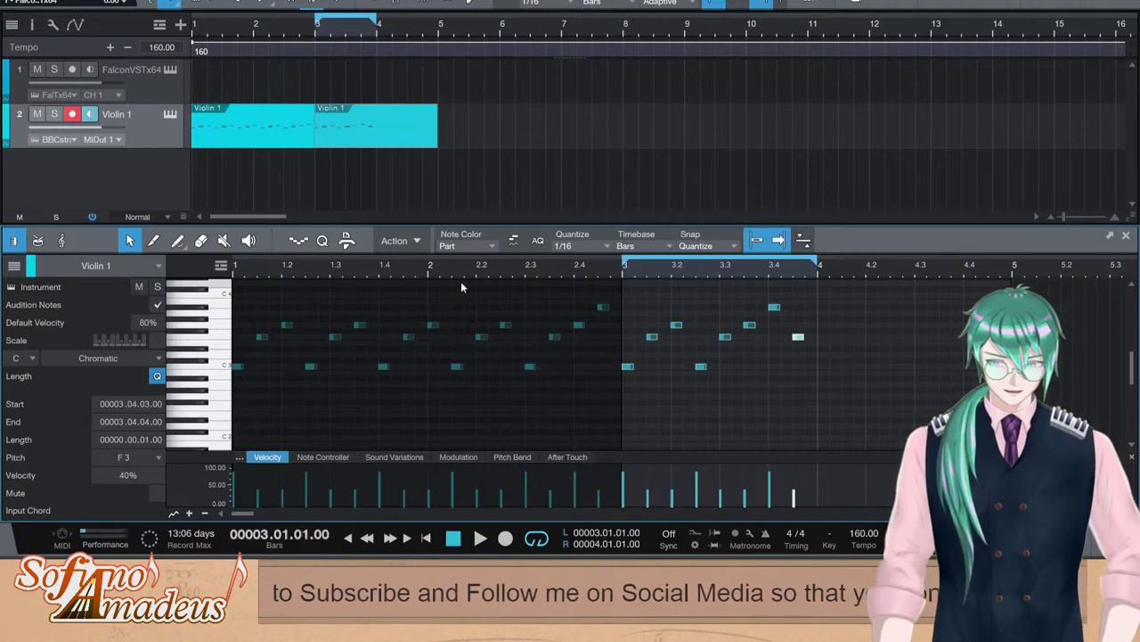
Move the loop range back to bars 1 and 2 and play the original two-bar pattern
click(447, 286)
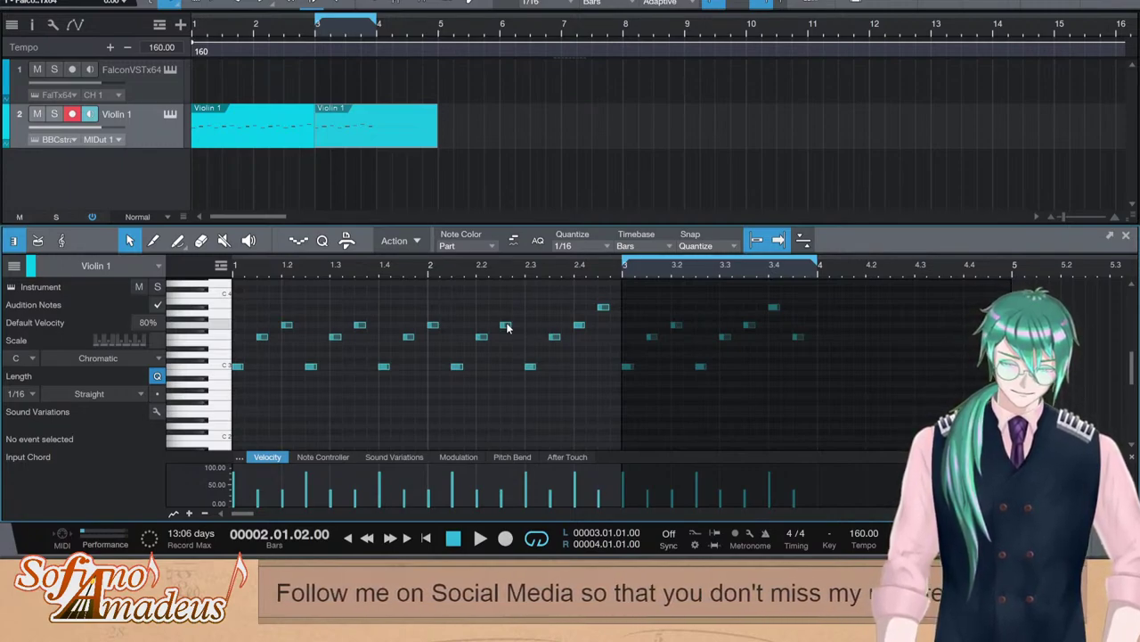
key(comma)
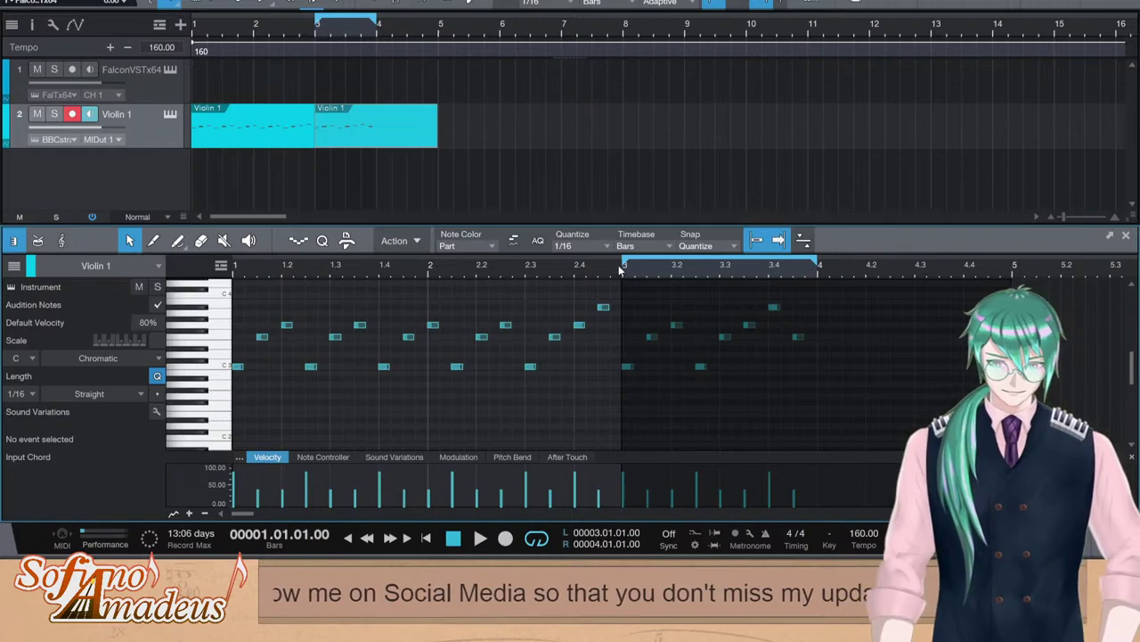
drag(625, 258, 235, 259)
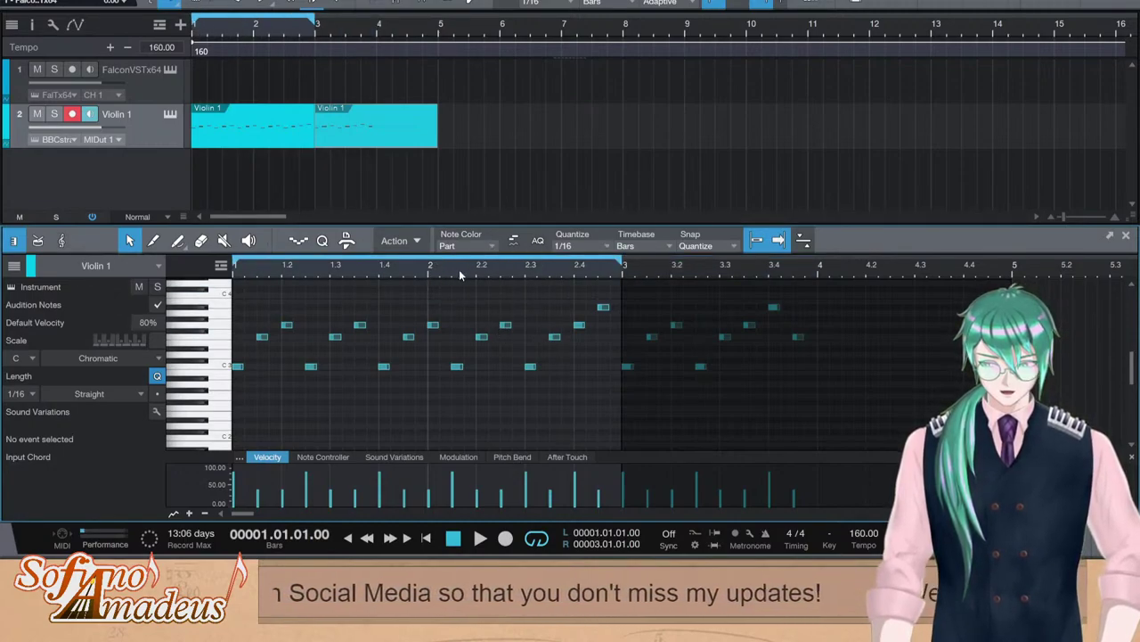
drag(517, 303, 236, 405)
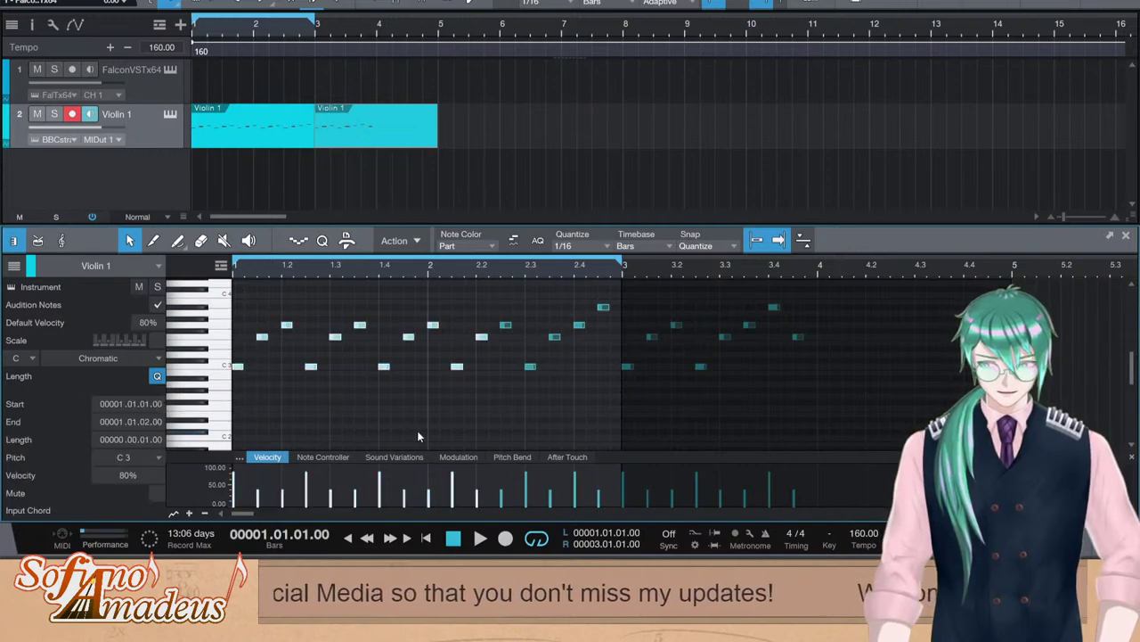
click(417, 430)
key(space)
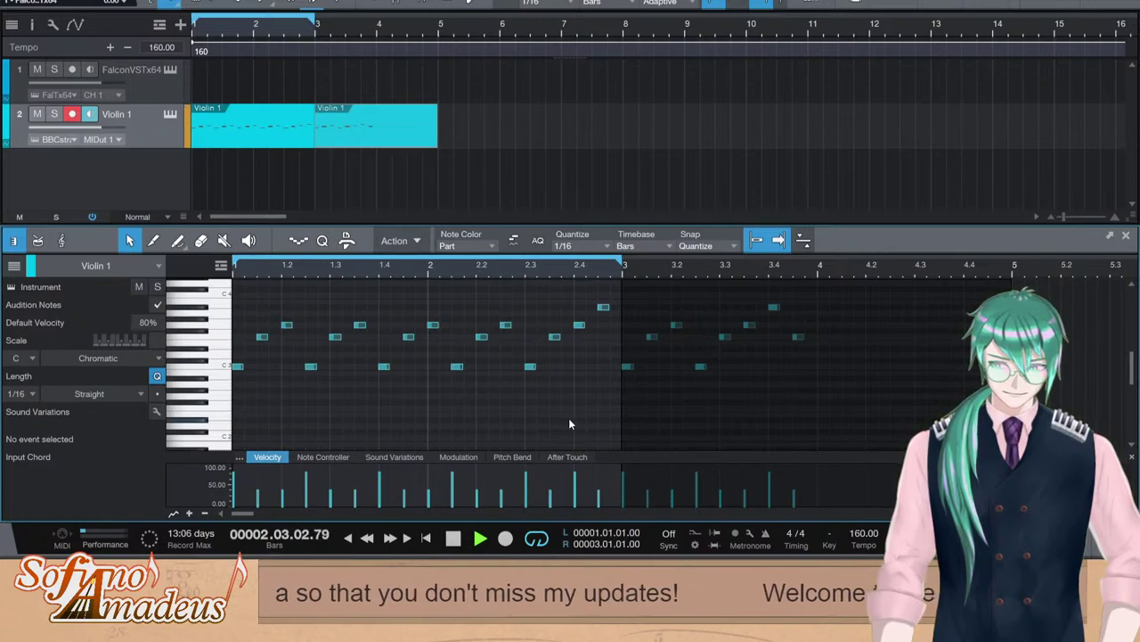
key(space)
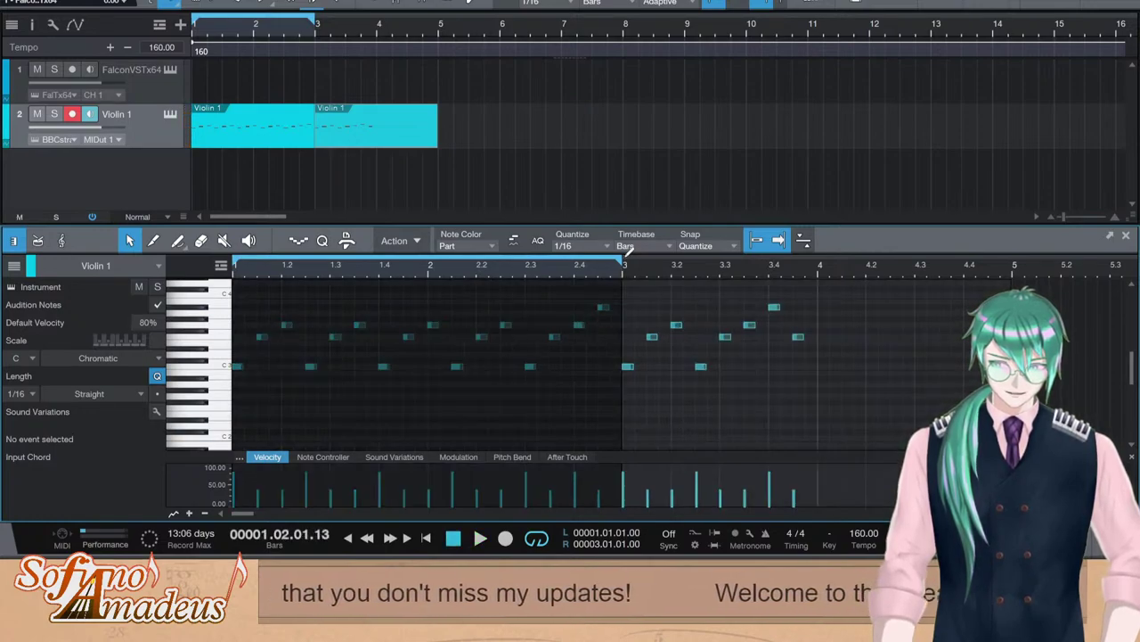
Set the loop range to bar 3 again and play the one-bar variation for comparison
drag(626, 254, 818, 321)
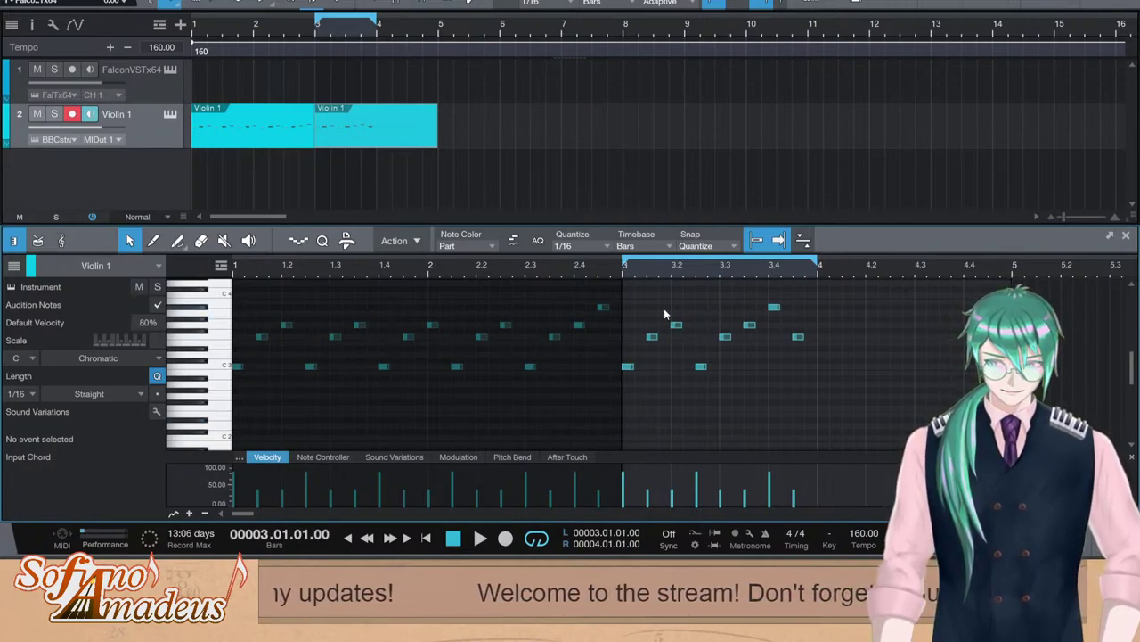
key(space)
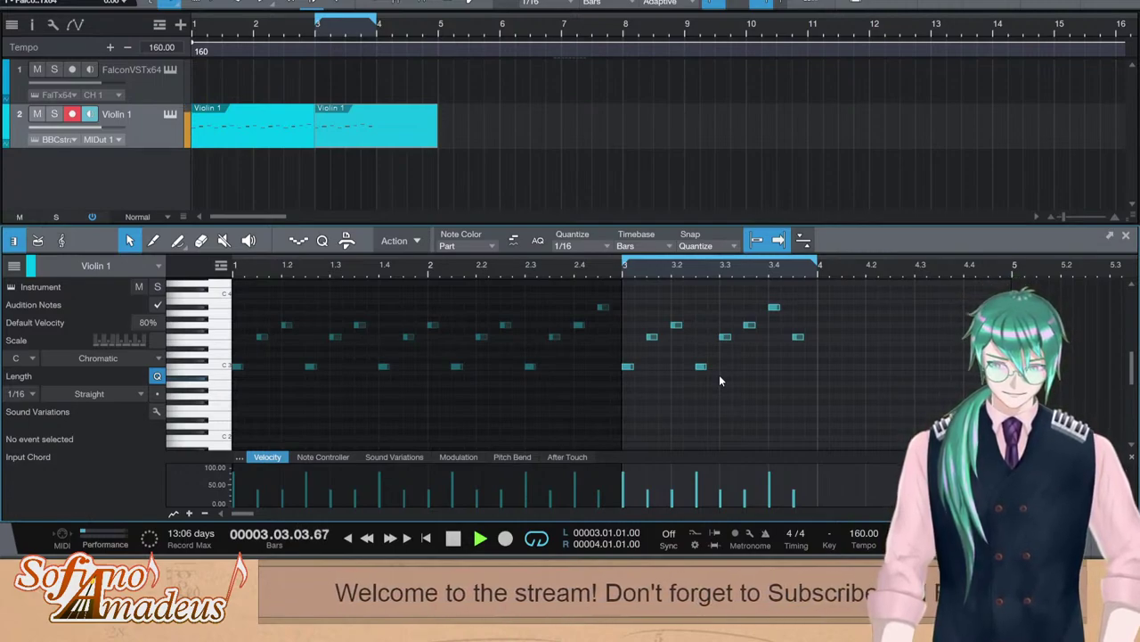
key(space)
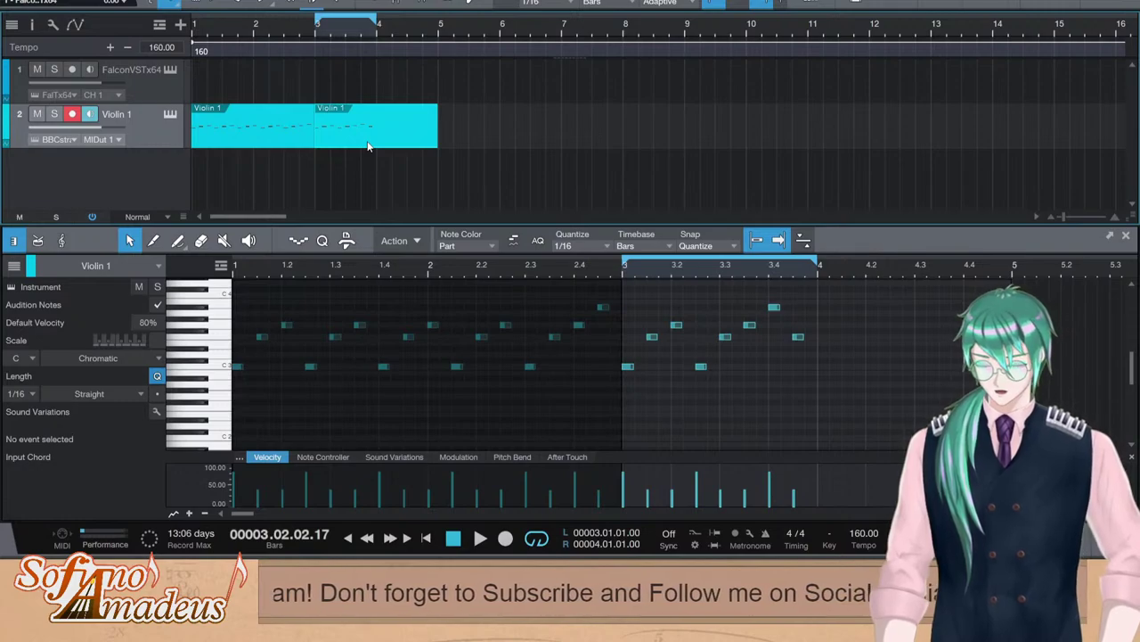
Turn off looping and delete the duplicated Violin 1 part at bar 3
click(537, 538)
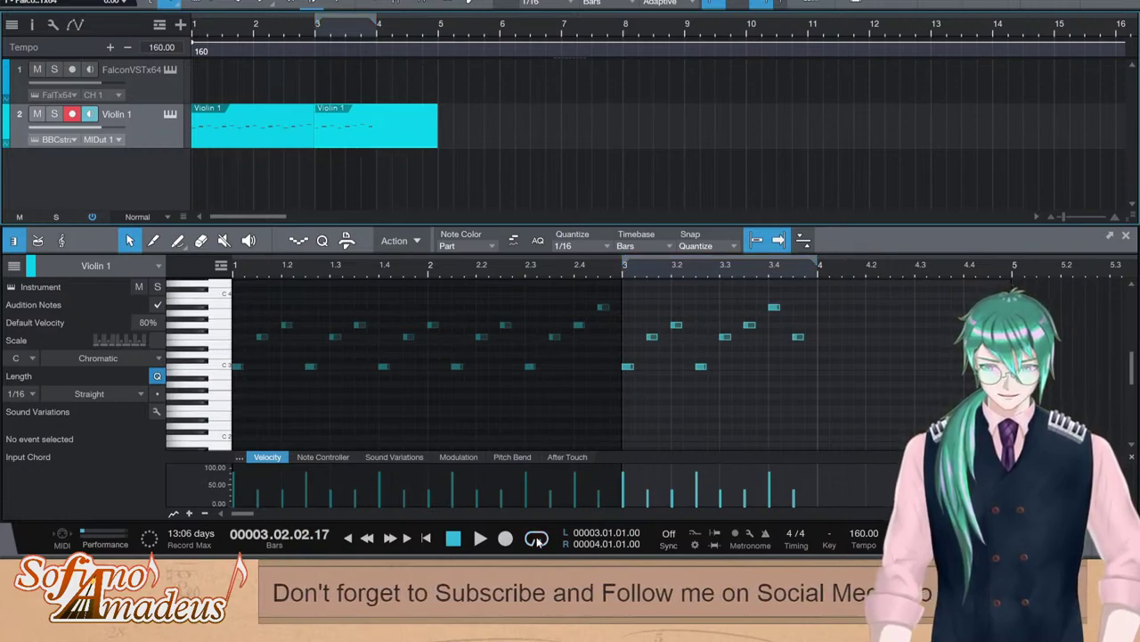
key(Delete)
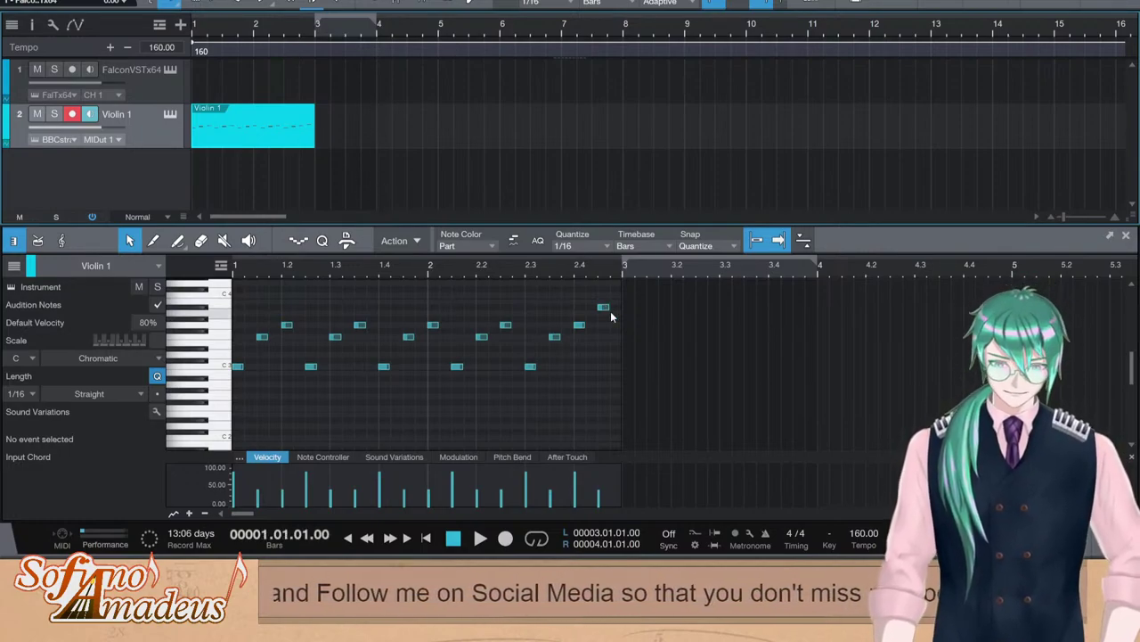
Create an empty FalconVSTx64 part spanning bars 1 and 2 above the Violin 1 part
double_click(261, 83)
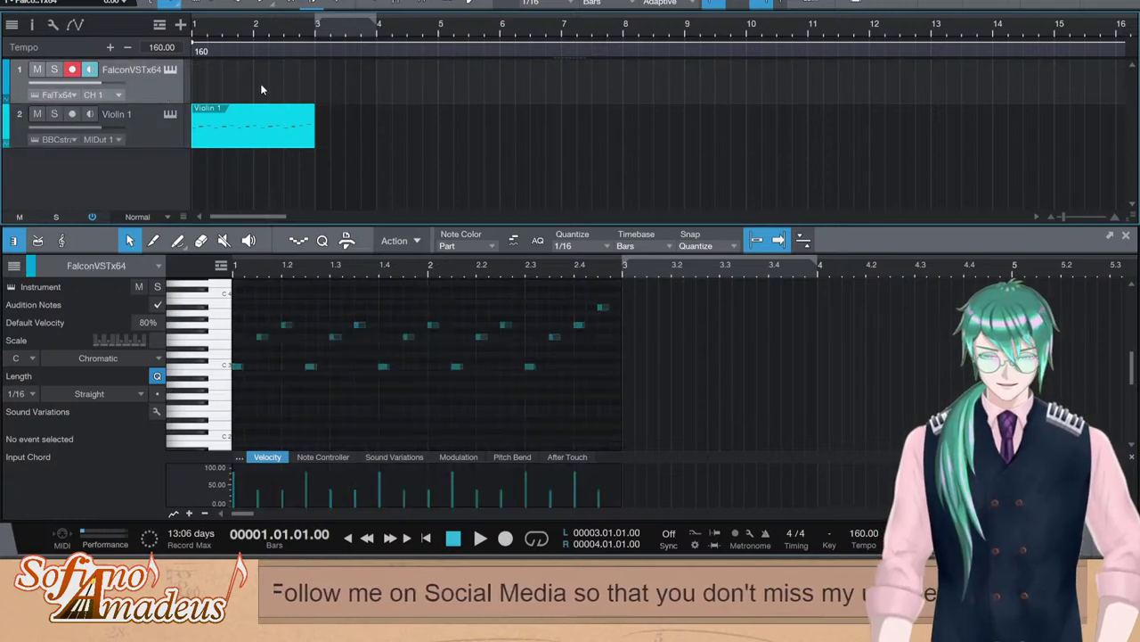
drag(260, 83, 230, 80)
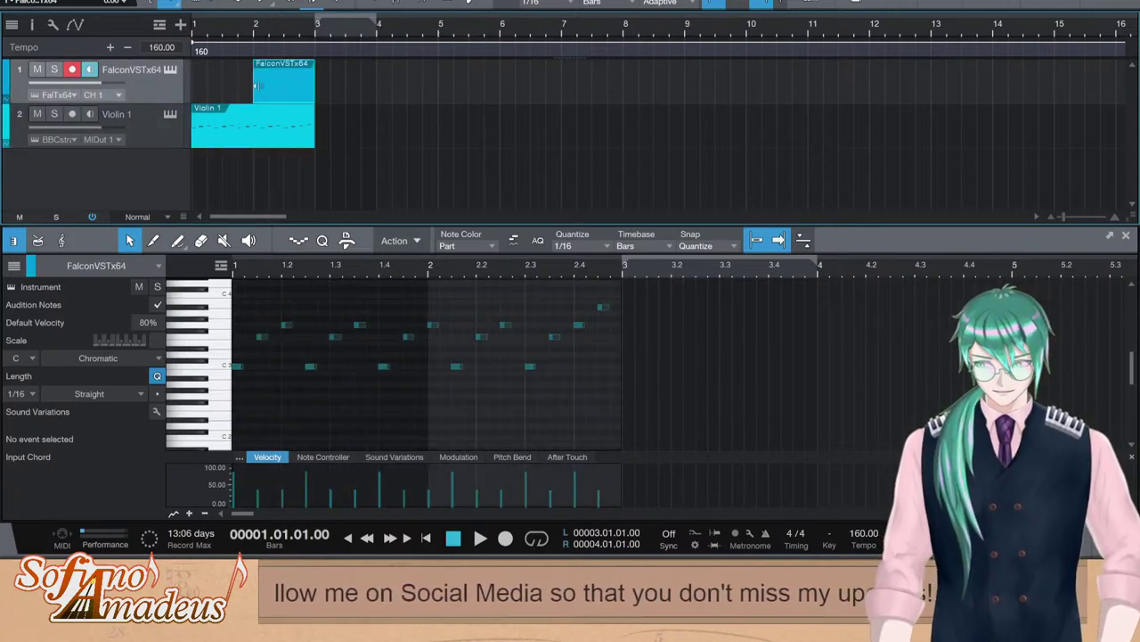
click(249, 140)
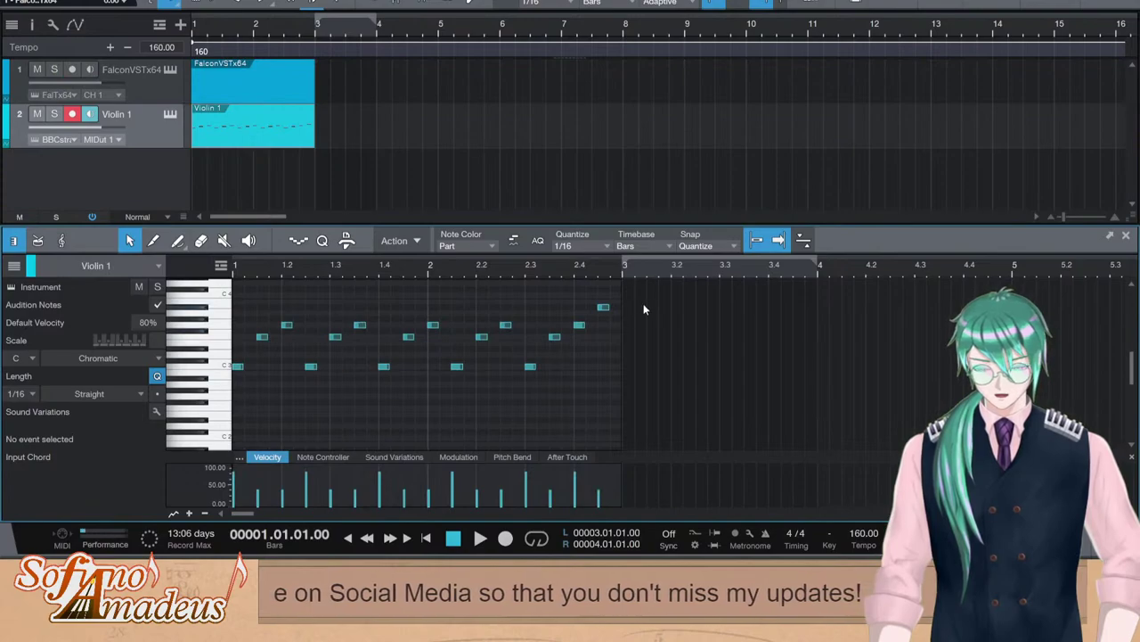
click(230, 71)
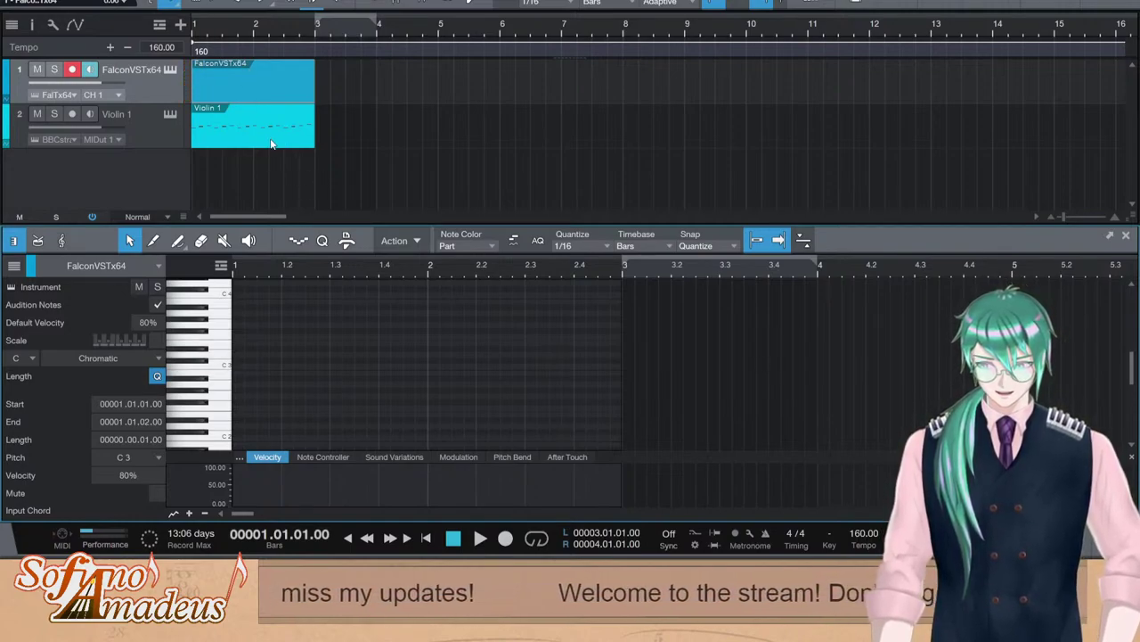
Play the Violin 1 part and add a Violin 2 instrument track using BBC Symphony Orchestra
click(171, 170)
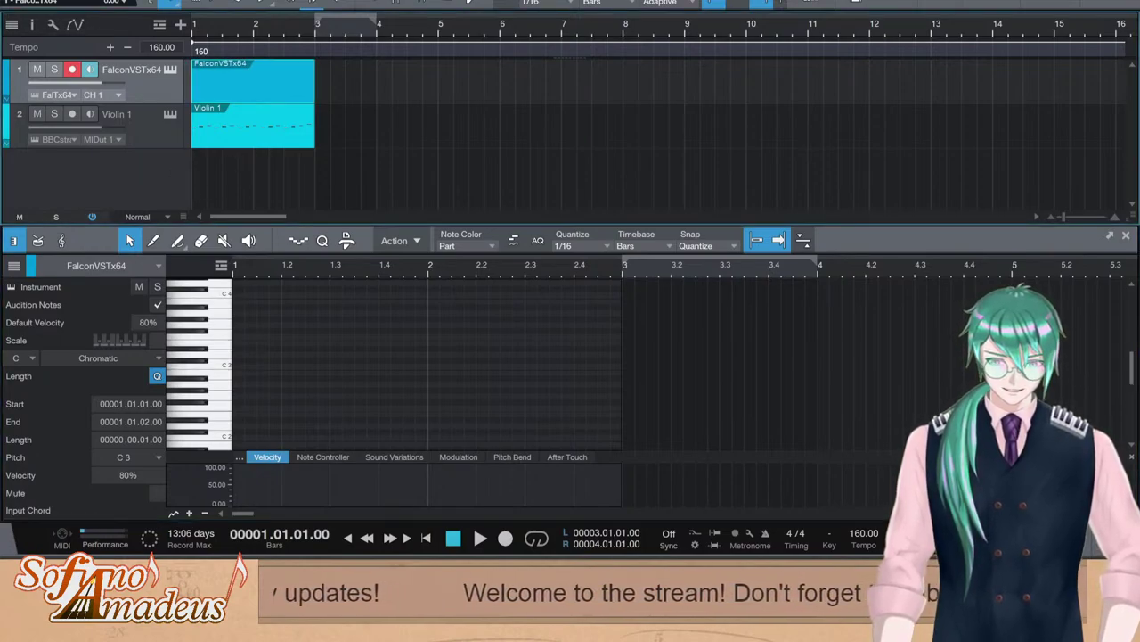
key(F5)
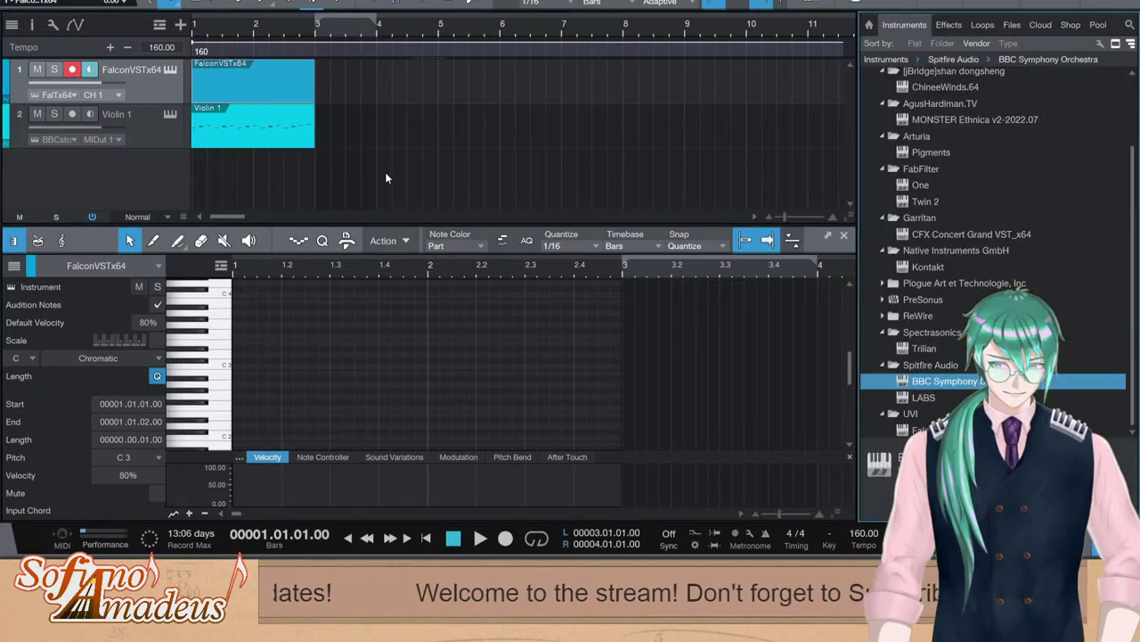
click(196, 114)
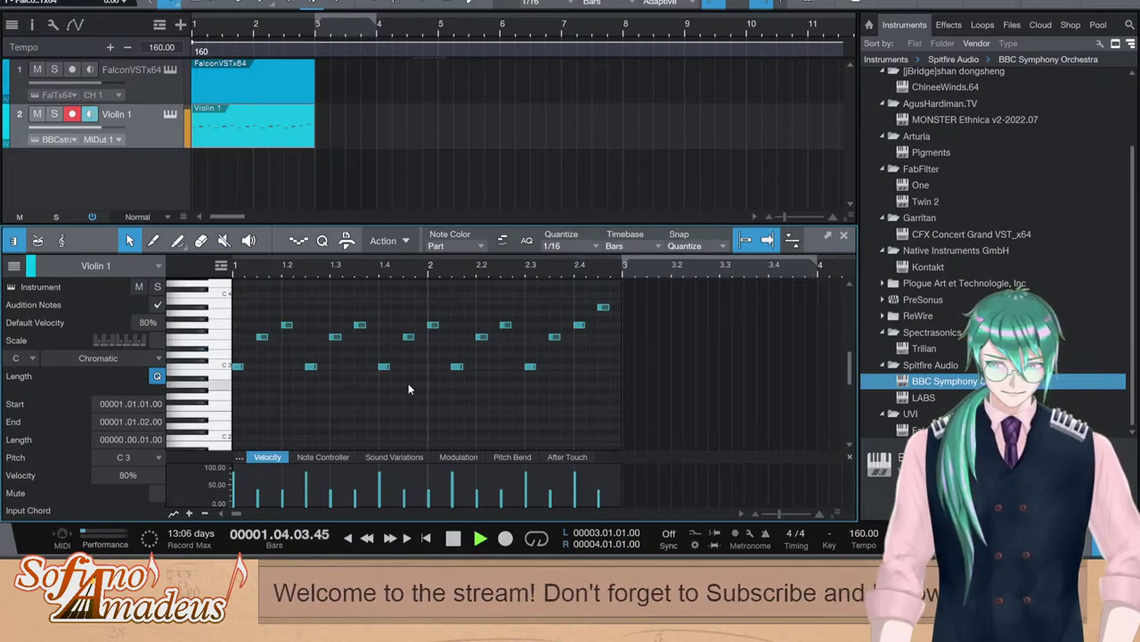
key(space)
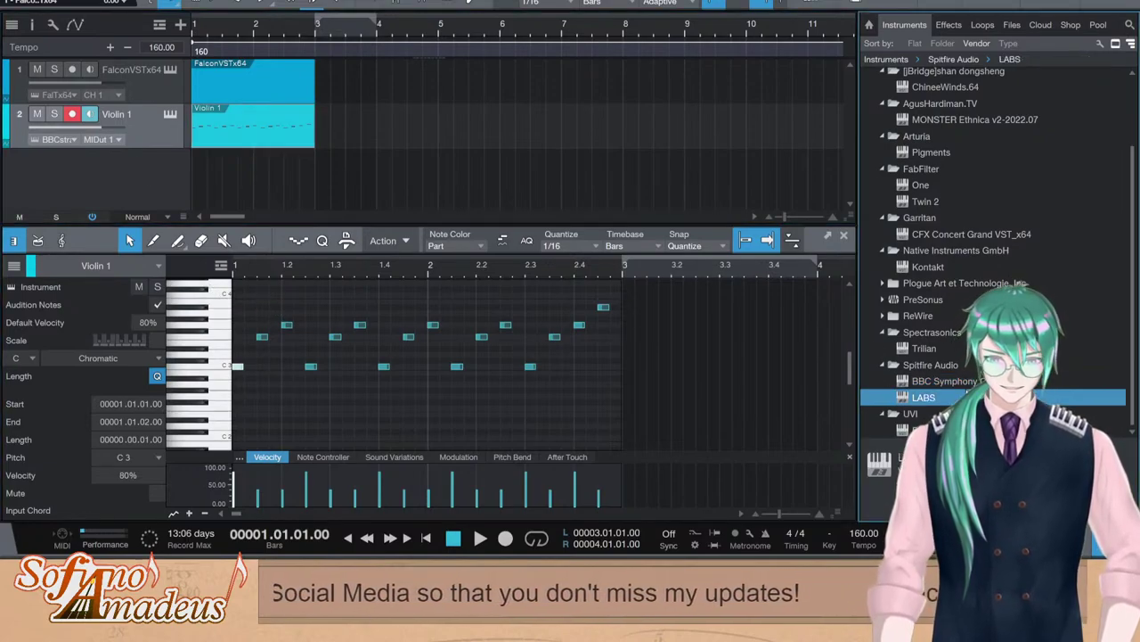
drag(924, 389, 129, 147)
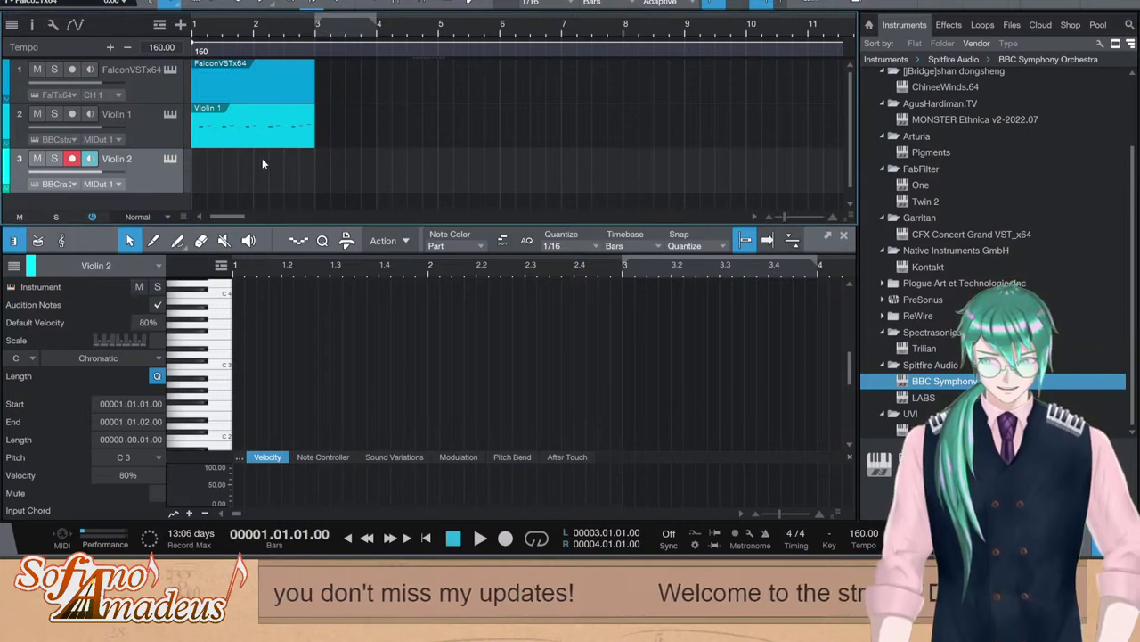
Create an empty Violin 2 part at bar 1 and extend it to two bars
click(236, 169)
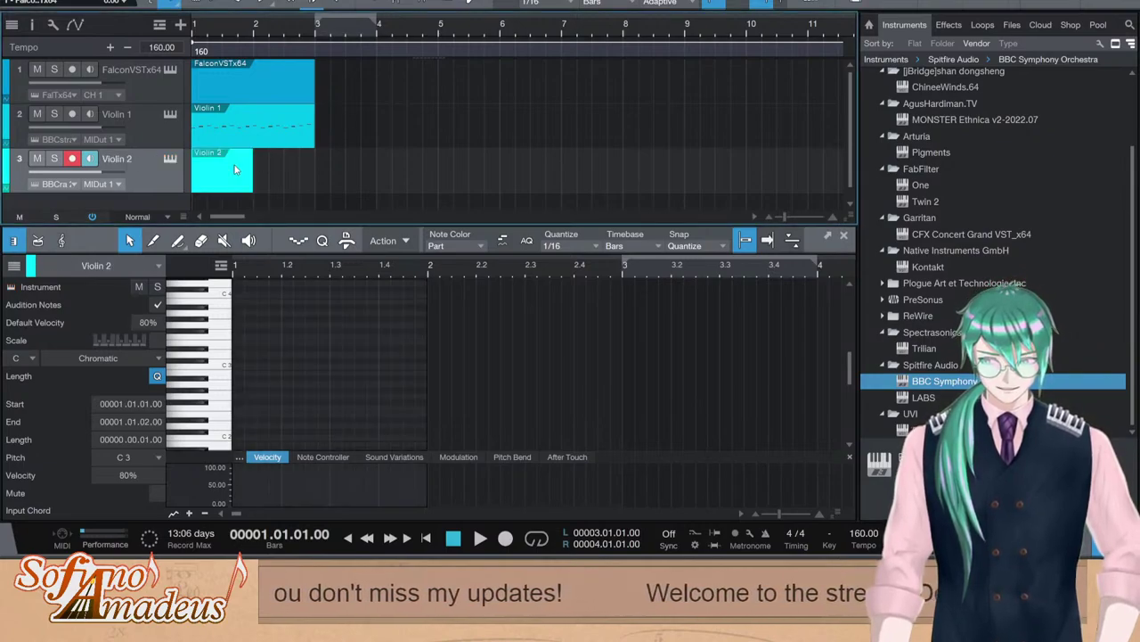
click(253, 138)
drag(253, 178, 314, 178)
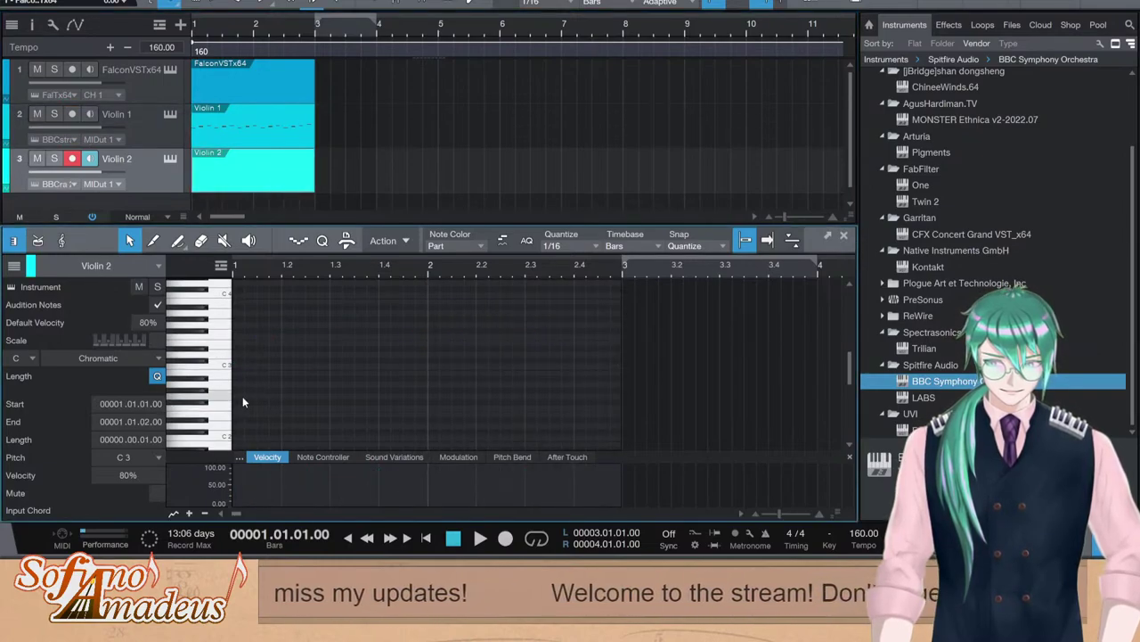
Return to the Violin 1 part's notes and audition its first C3 note
click(265, 125)
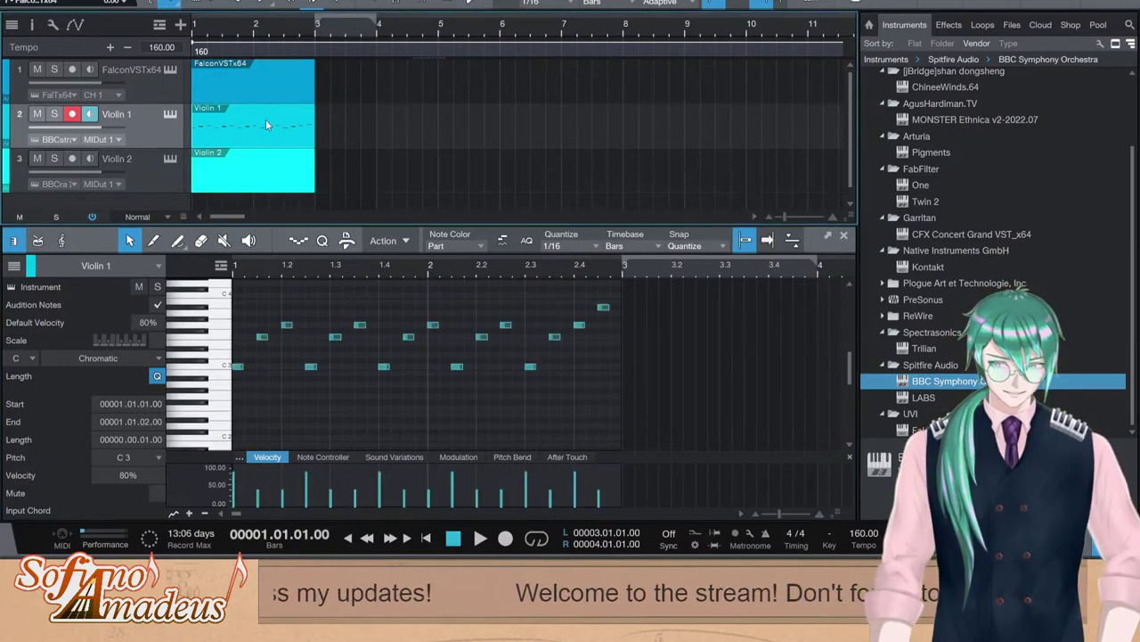
click(239, 367)
click(534, 393)
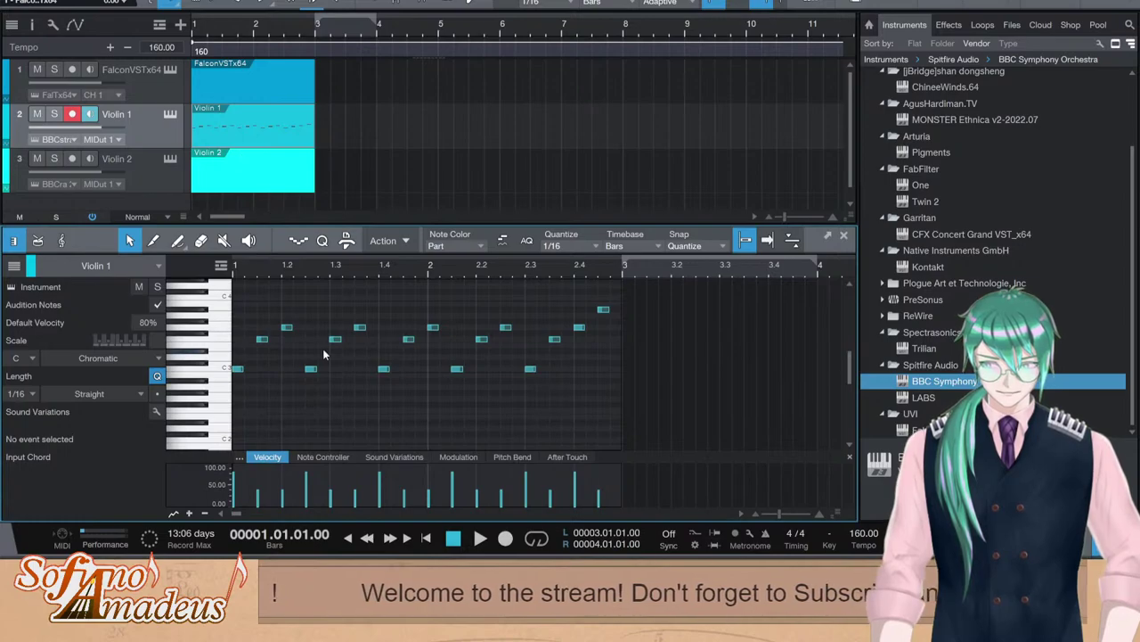
Copy the accented Violin 1 notes, the C3 hits plus the G3 at bar 2 beat 4, into the Violin 2 part
click(154, 176)
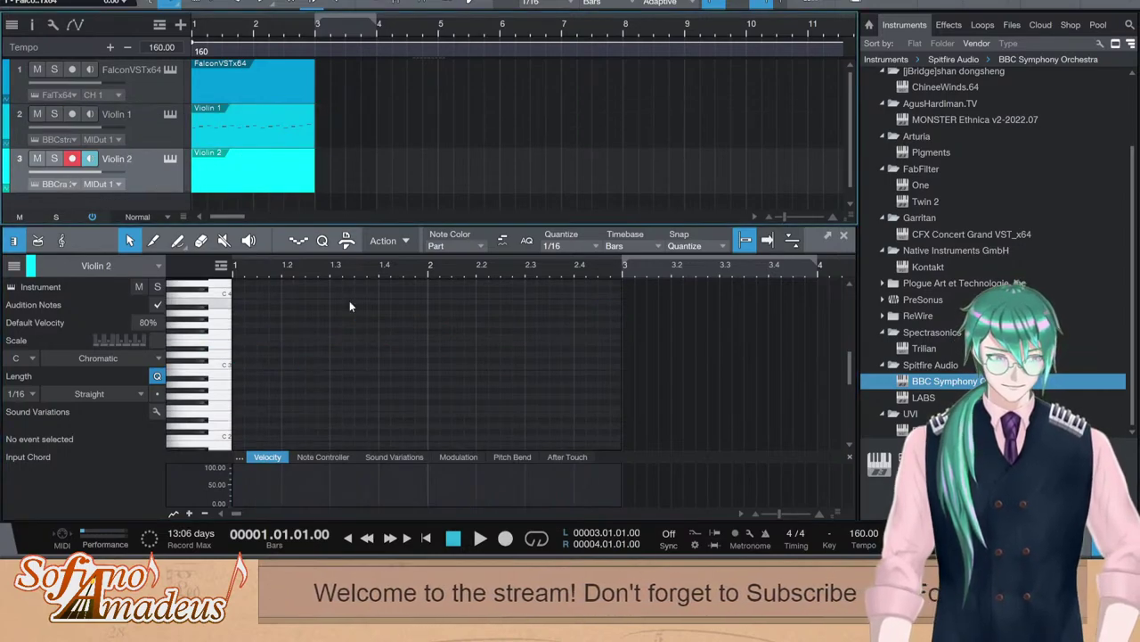
click(238, 131)
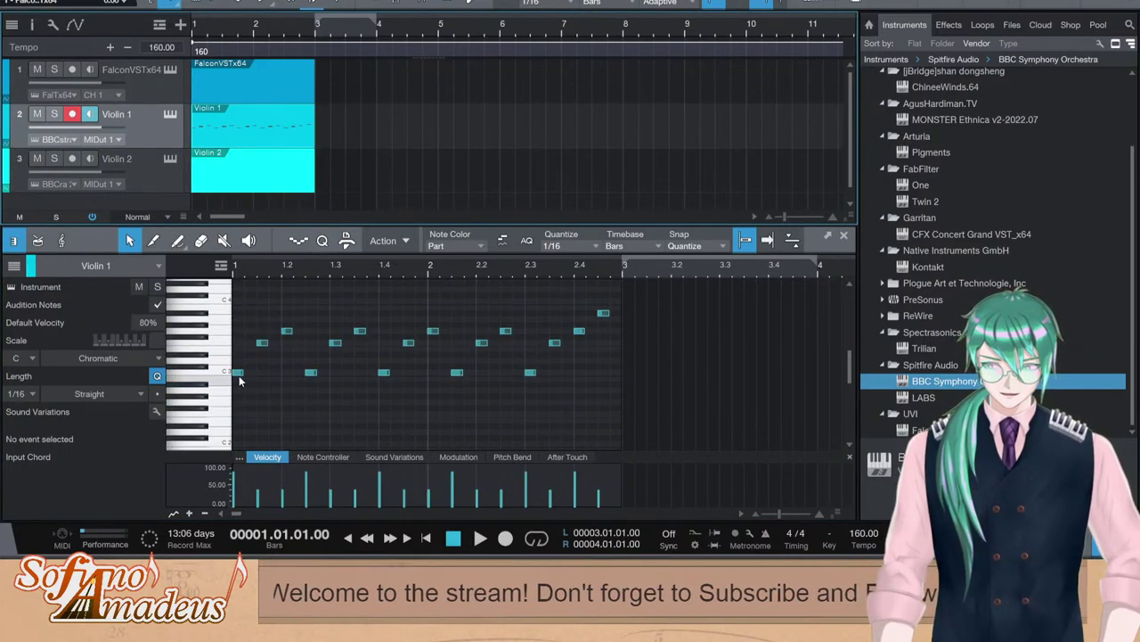
click(238, 373)
click(462, 377)
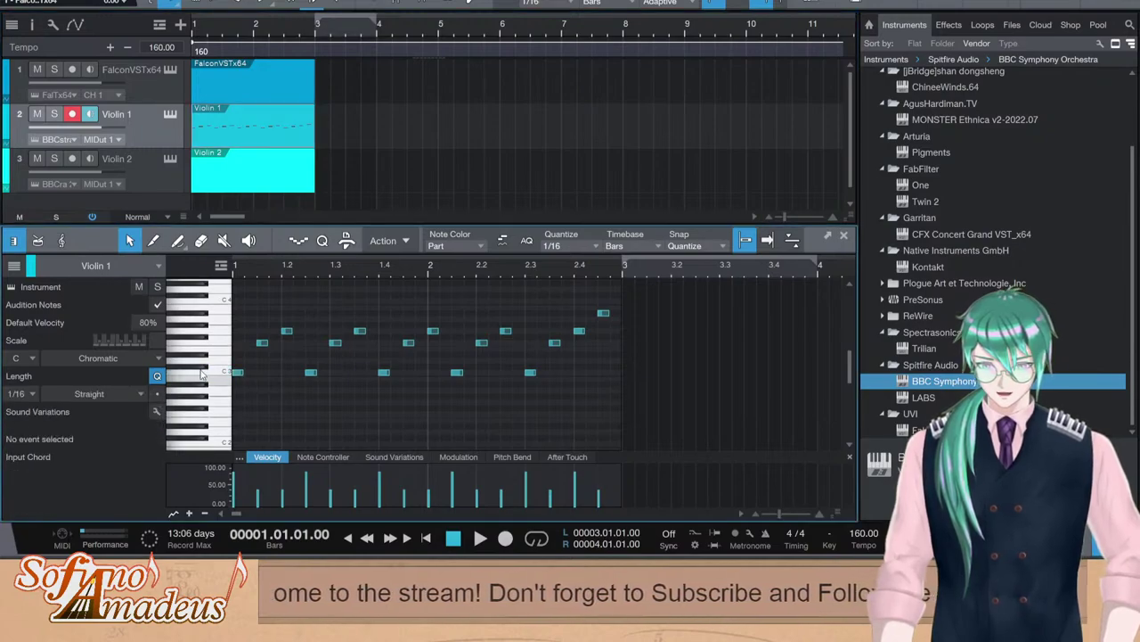
click(238, 373)
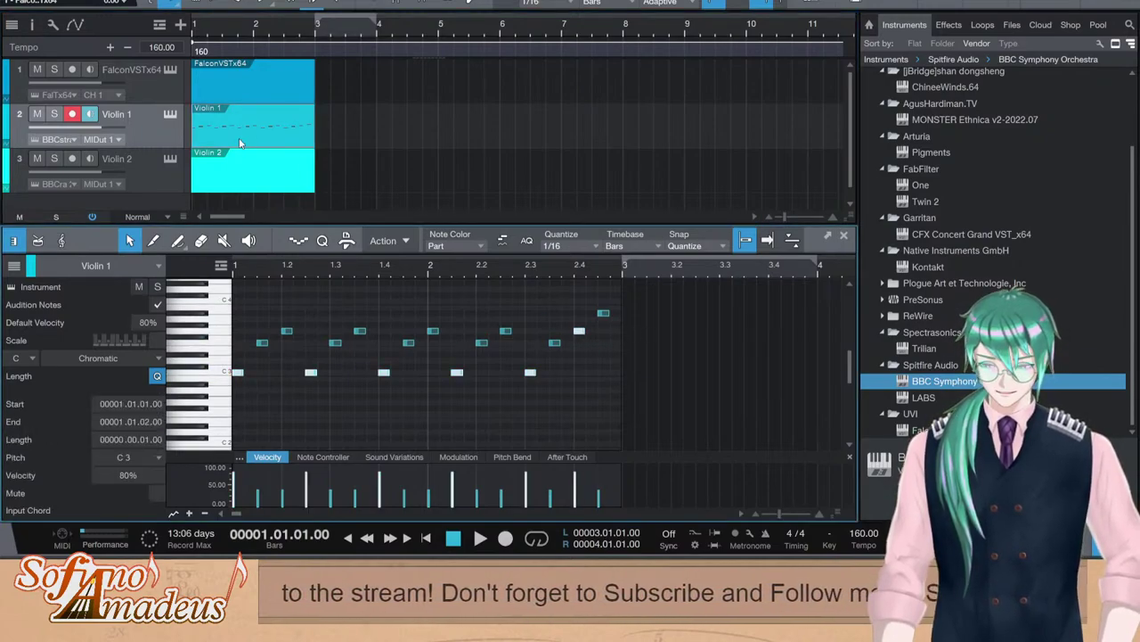
click(241, 165)
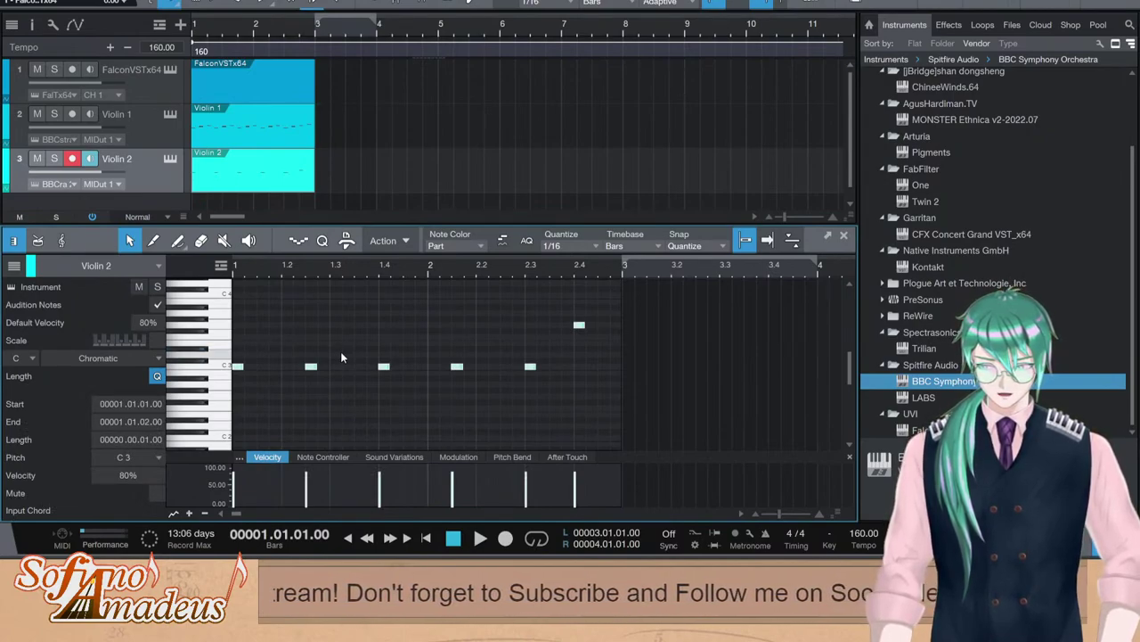
Transpose the copied Violin 2 notes down five semitones so the repeated notes sit on G2
key(Down)
key(Down)
key(Down)
key(Down)
key(Down)
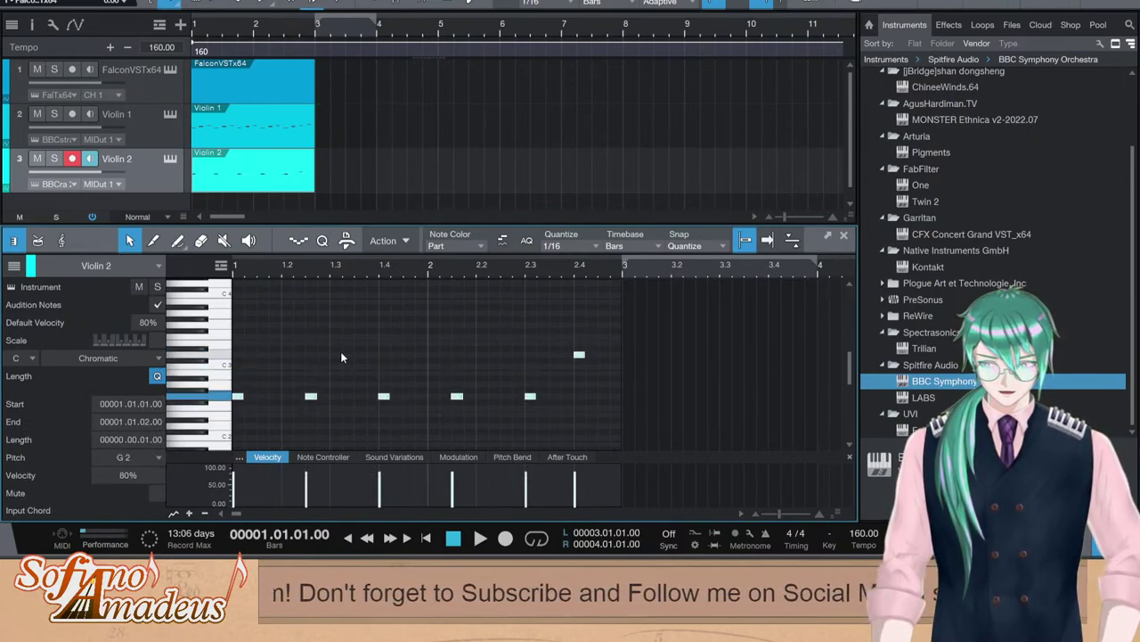
click(647, 336)
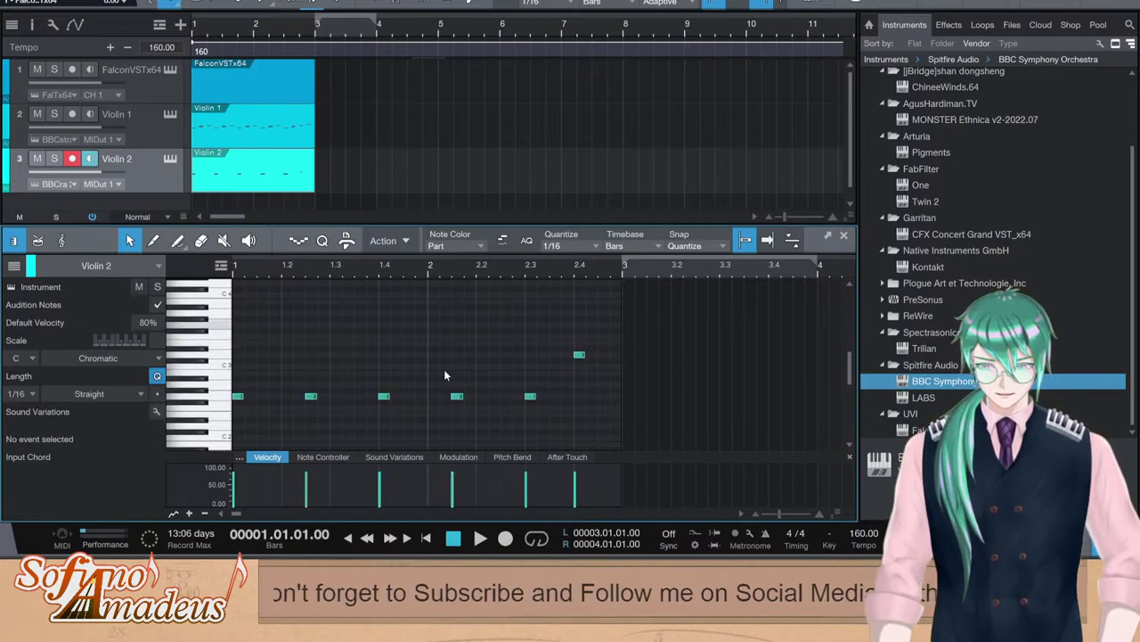
Lower the last Violin 2 note, at bar 2 beat 4, to C3 and play the parts together
click(579, 355)
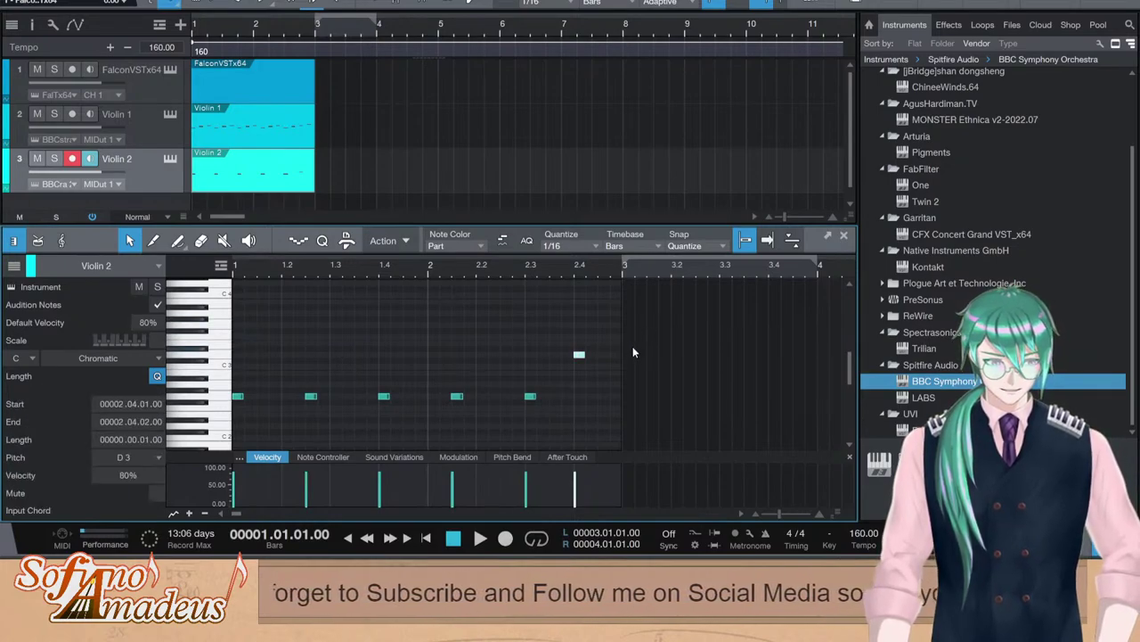
drag(633, 348, 570, 375)
key(Down)
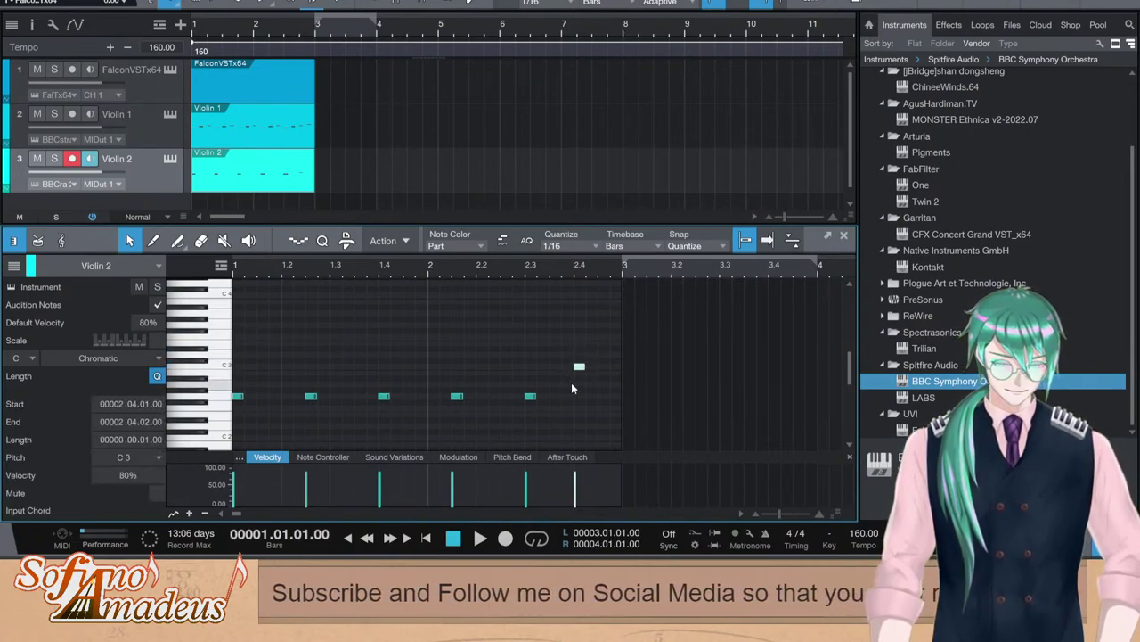
key(space)
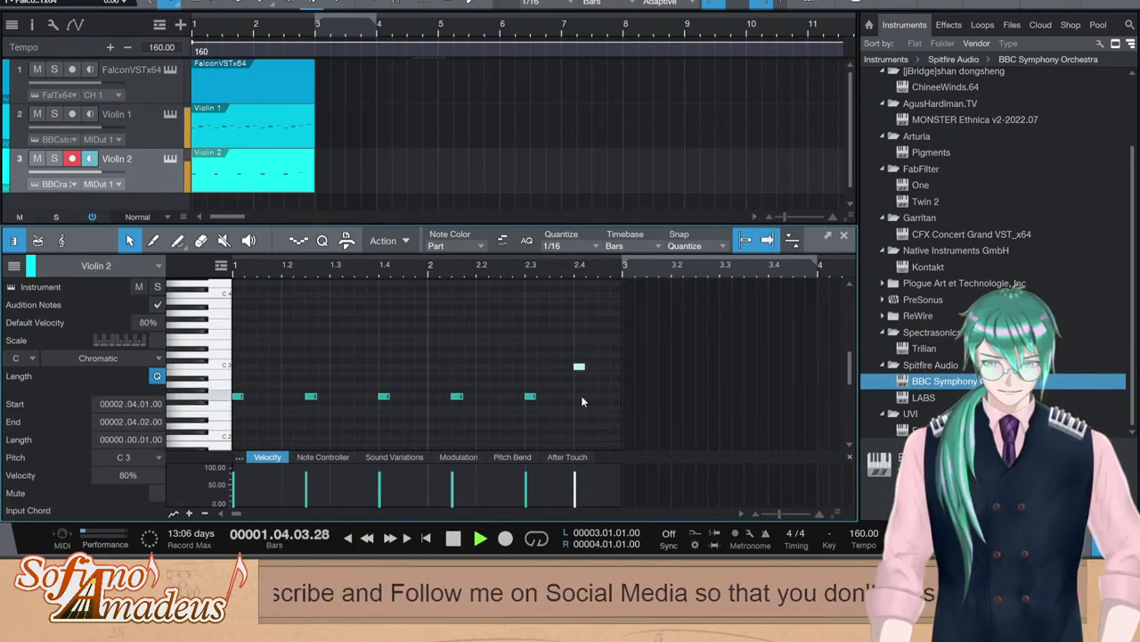
key(space)
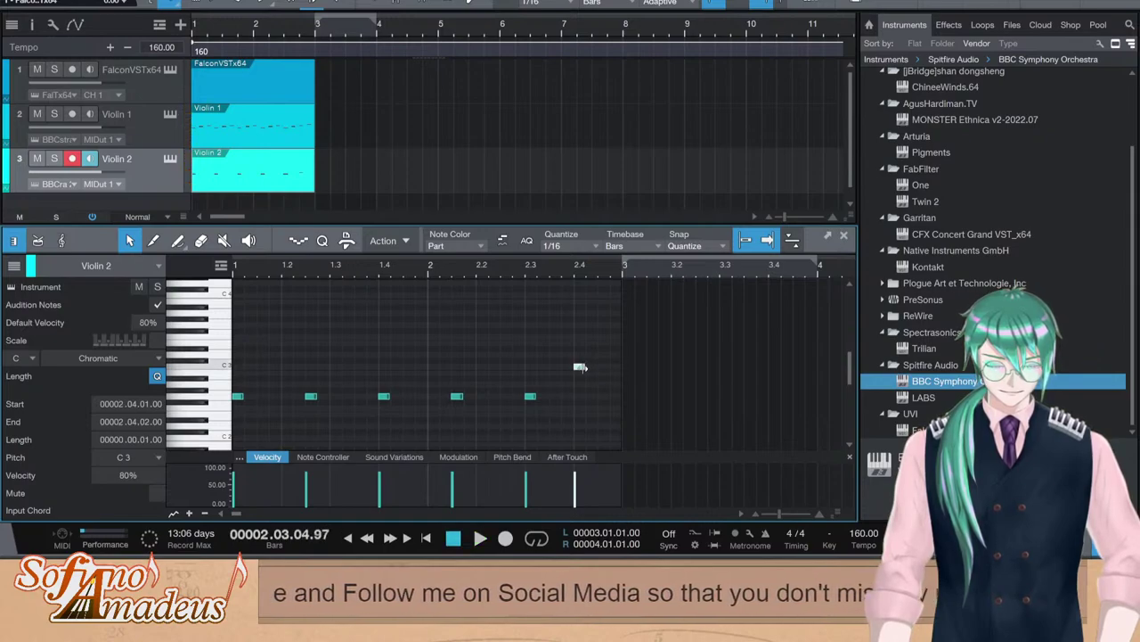
Transpose all Violin 2 notes up eight semitones so the repeated notes sit on D#3
drag(602, 348, 230, 468)
scroll(317, 158, down, 1)
click(206, 173)
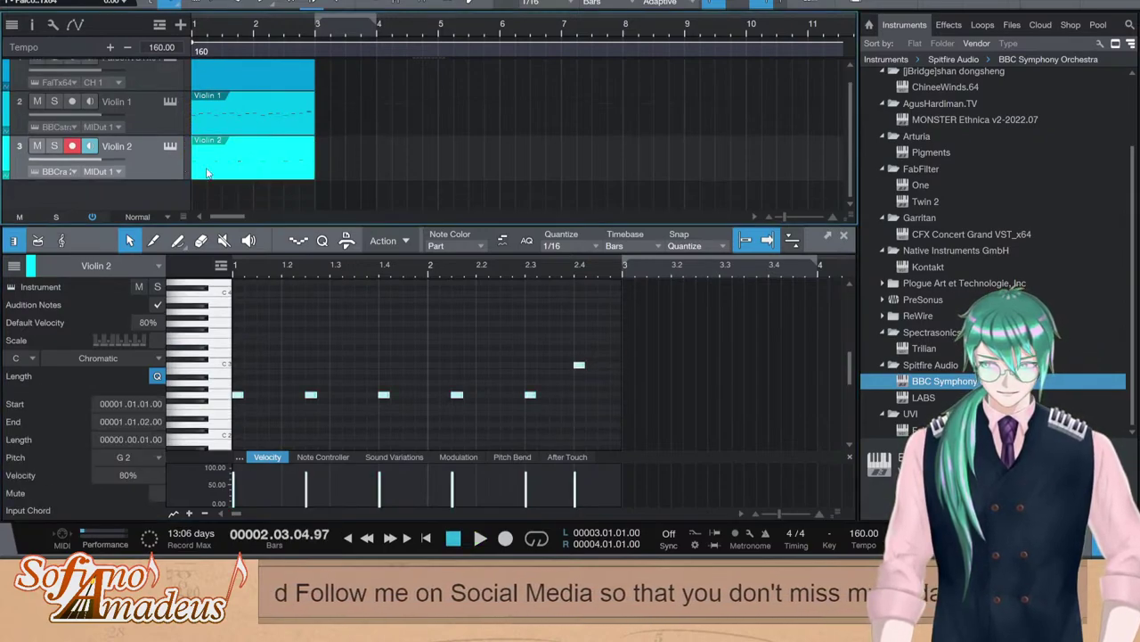
click(569, 377)
key(ctrl+a)
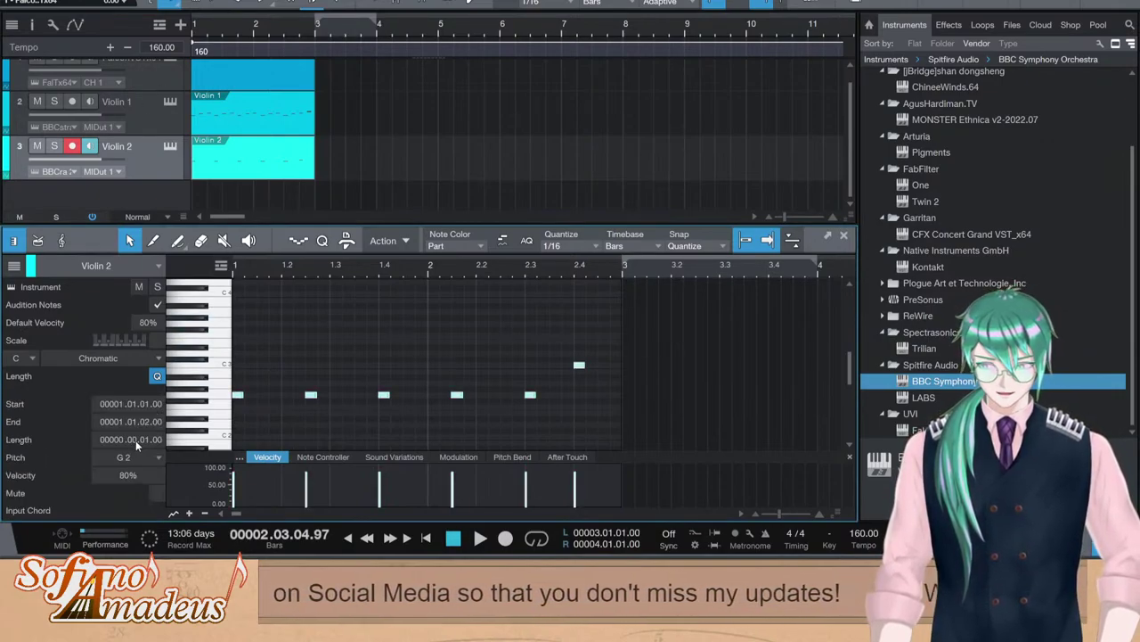
key(Up)
key(Up)
key(Up)
key(Up)
key(Up)
key(Up)
key(Up)
key(Up)
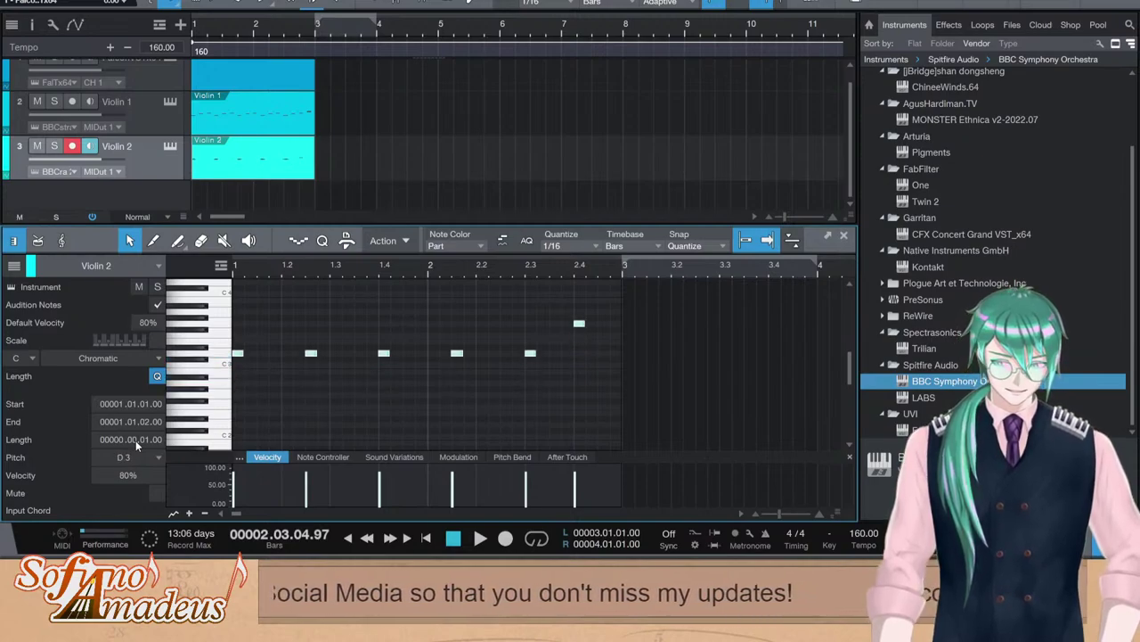
click(287, 389)
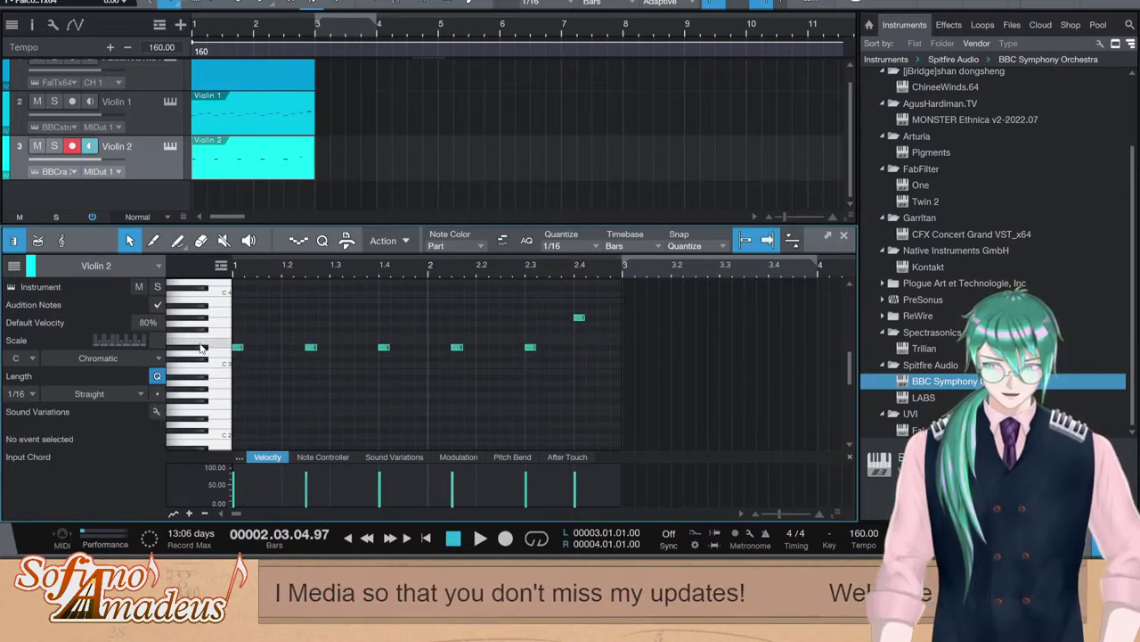
Lower the last Violin 2 note to G3 and play the parts from the start
drag(604, 310, 532, 333)
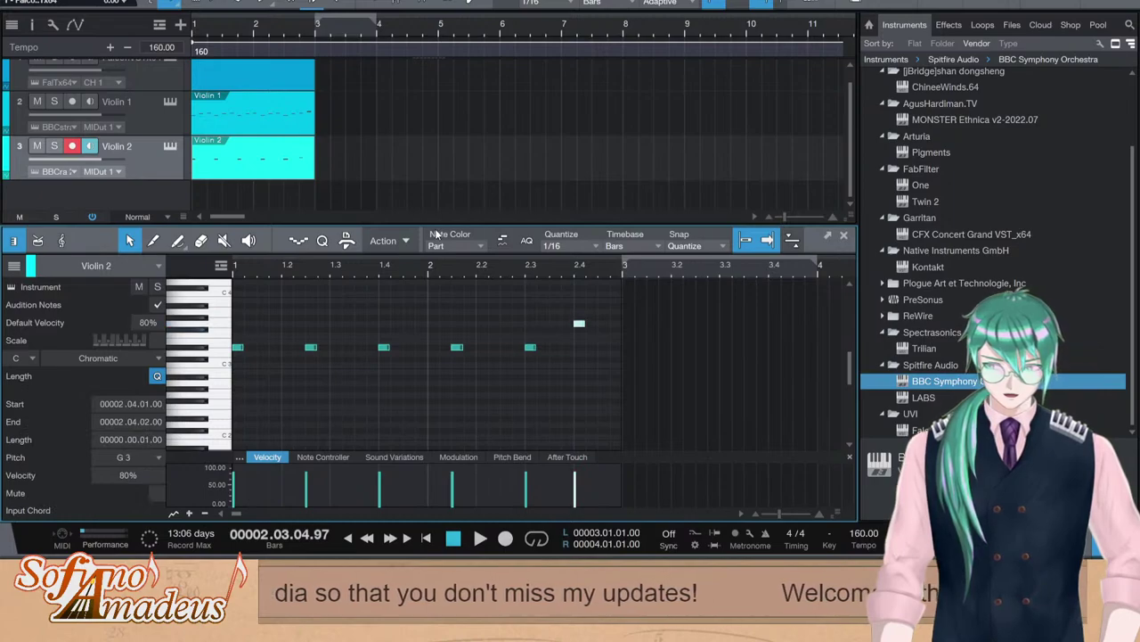
key(comma)
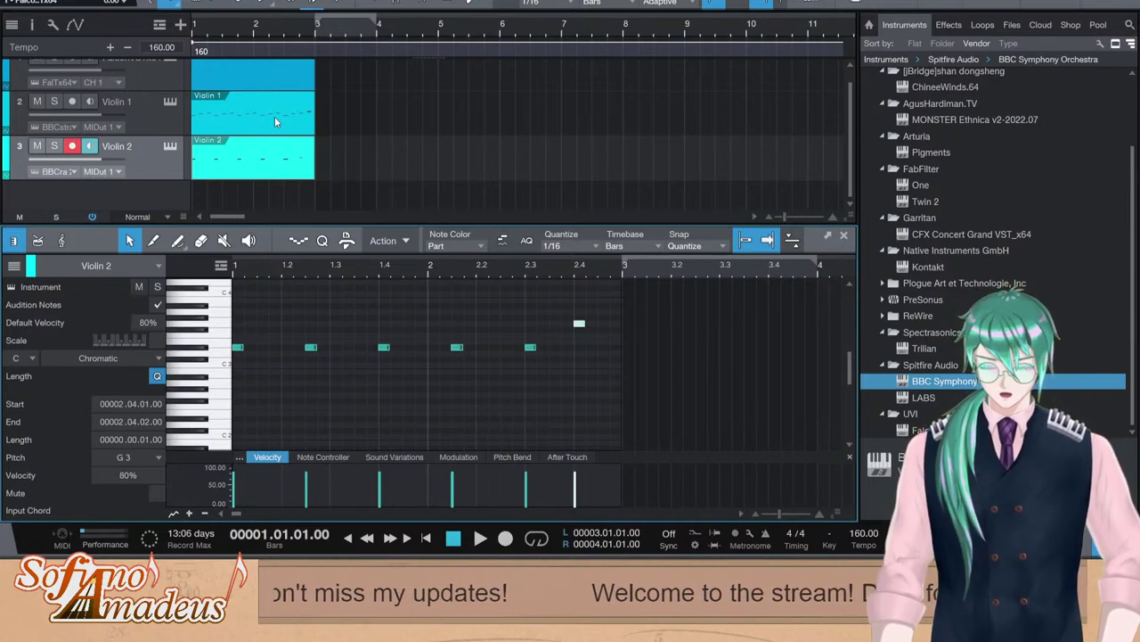
key(space)
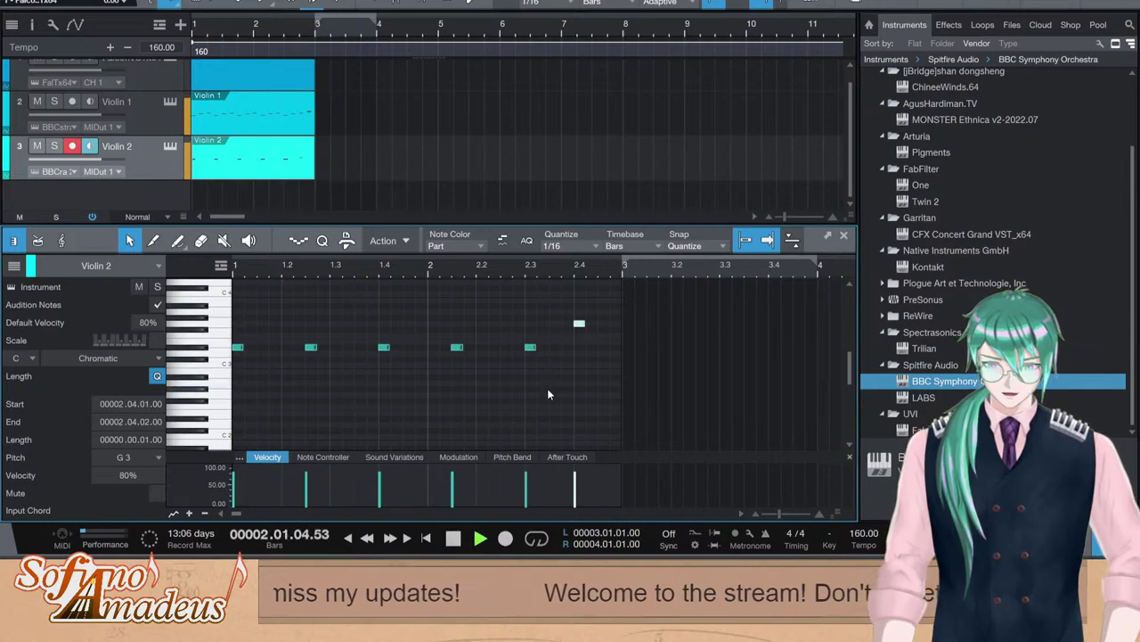
key(space)
Raise the last Violin 2 note to A#3 and play the parts from the start
click(610, 320)
drag(609, 320, 567, 335)
key(Up)
key(Up)
key(Up)
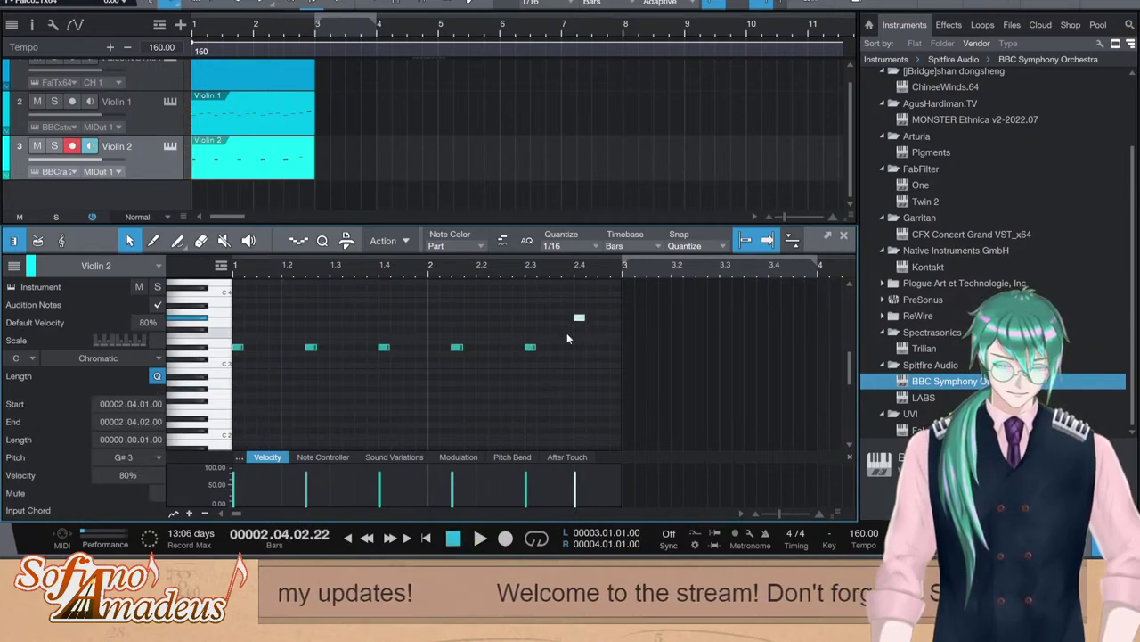
key(comma)
key(space)
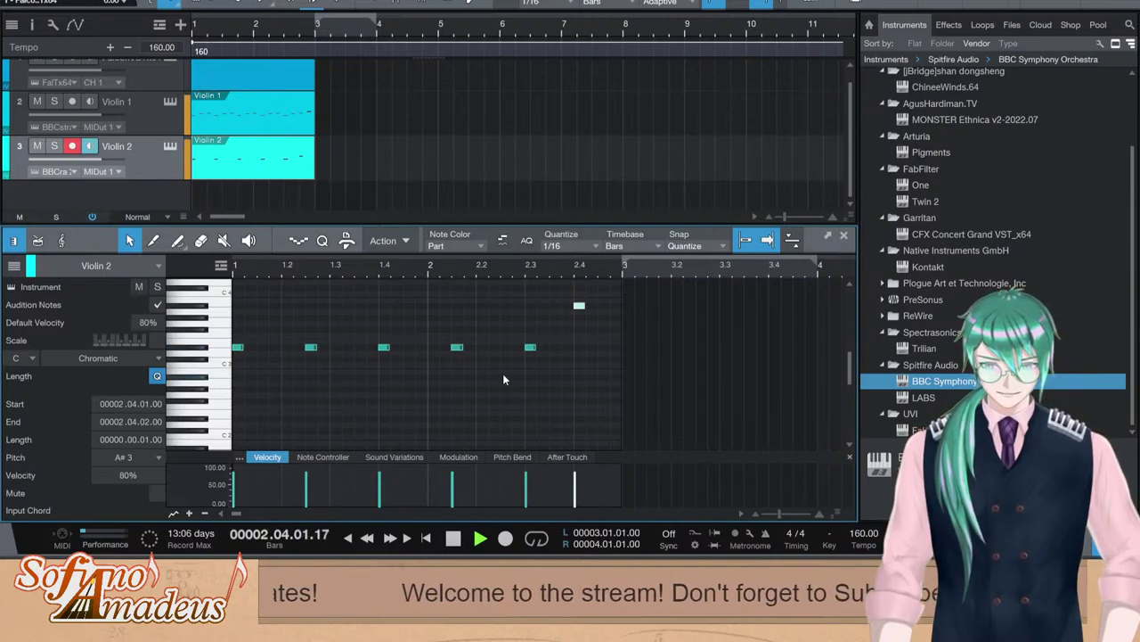
key(space)
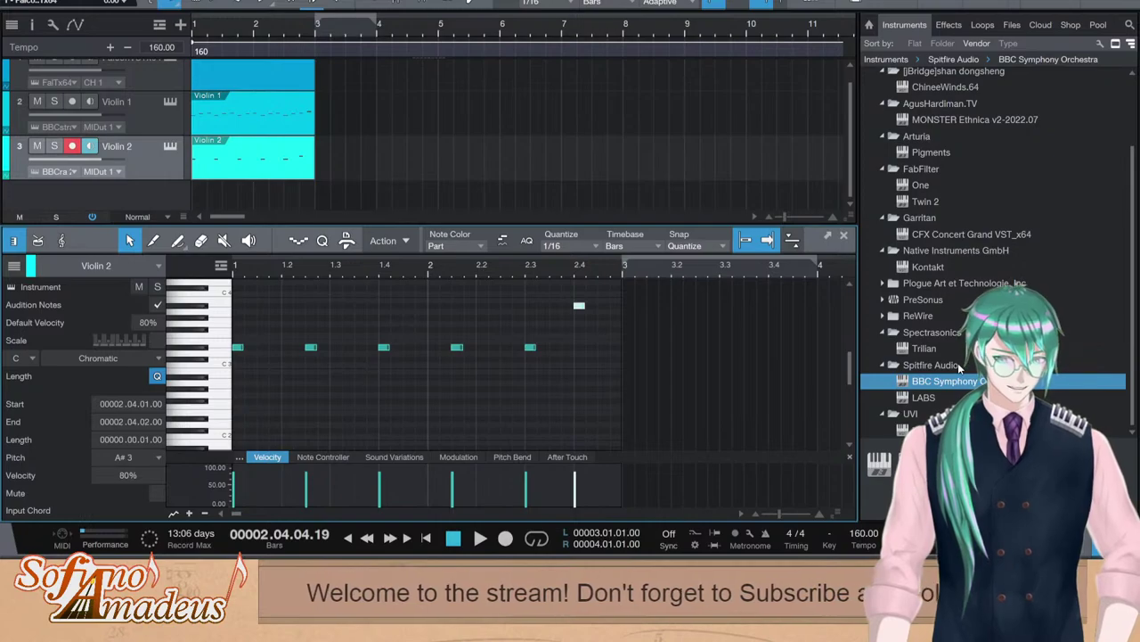
Add a BBC Symphony Orchestra instrument track below Violin 2 and rename it Viola
drag(949, 388, 122, 196)
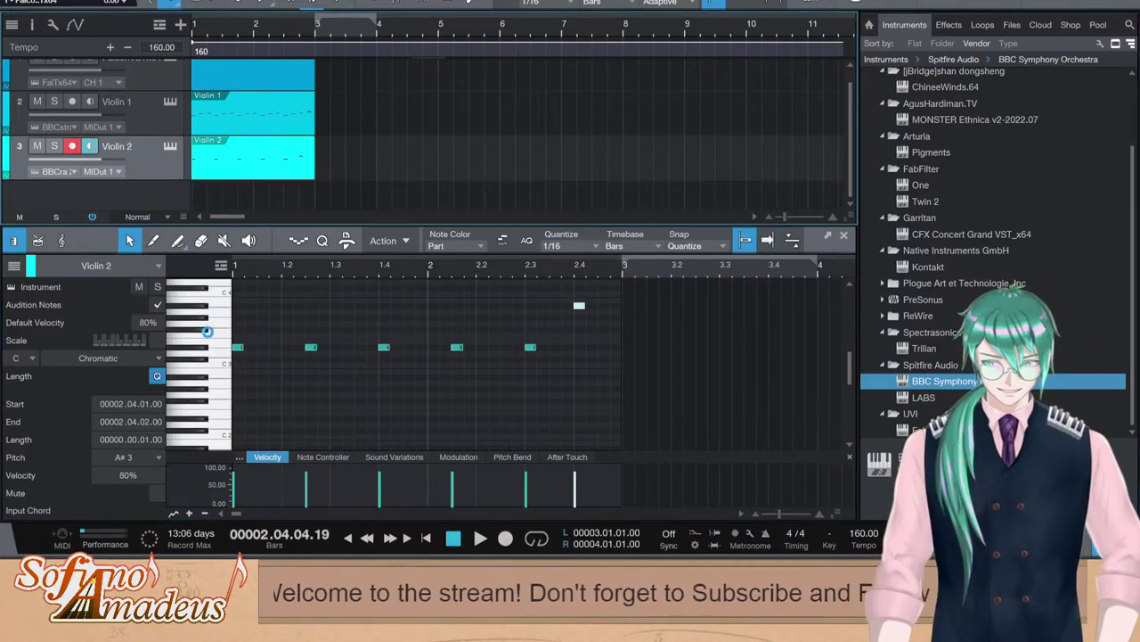
double_click(145, 177)
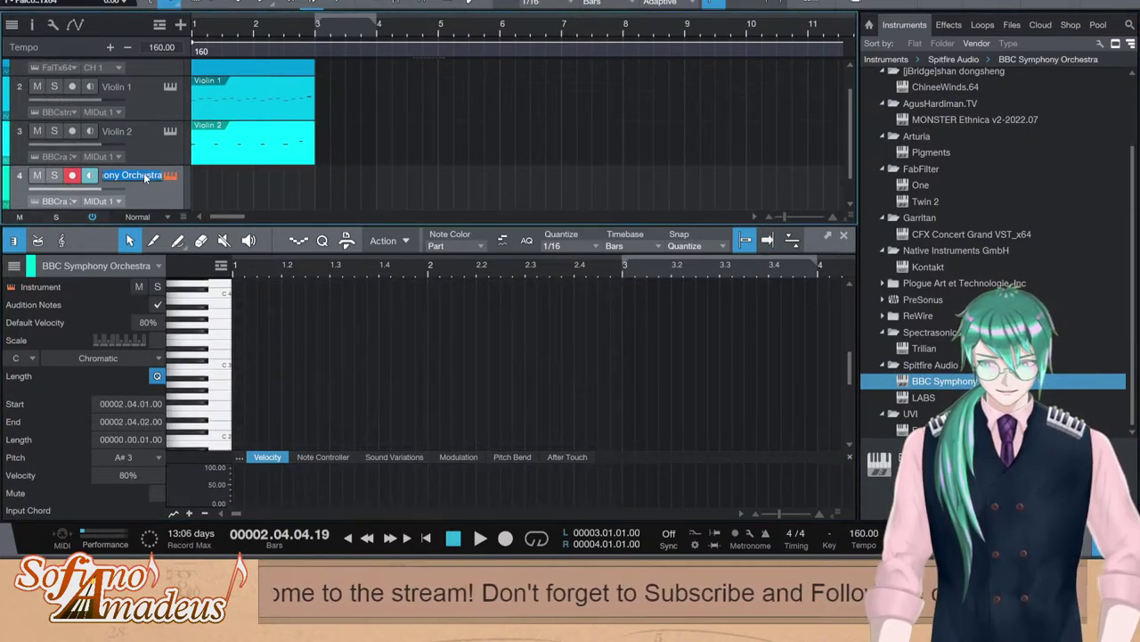
text(Viola)
key(Return)
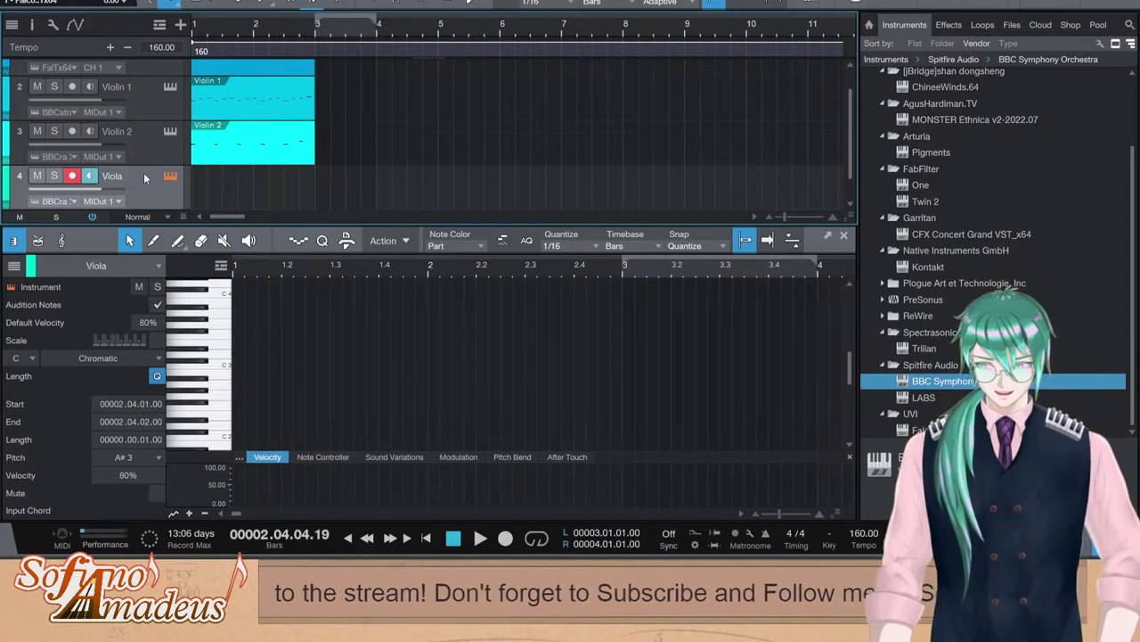
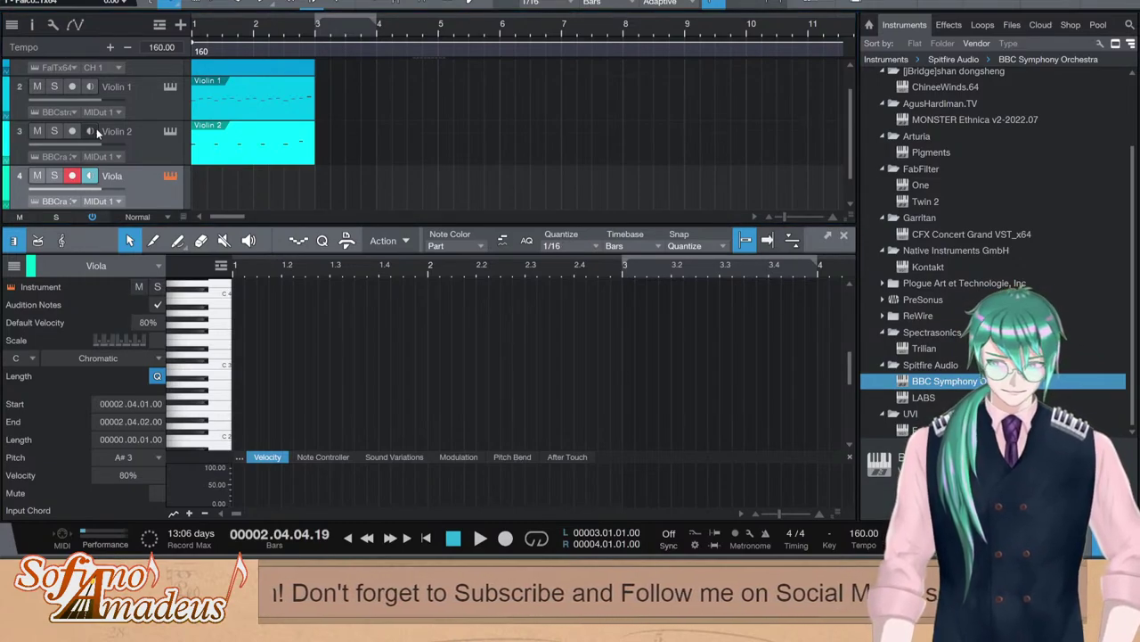
click(787, 12)
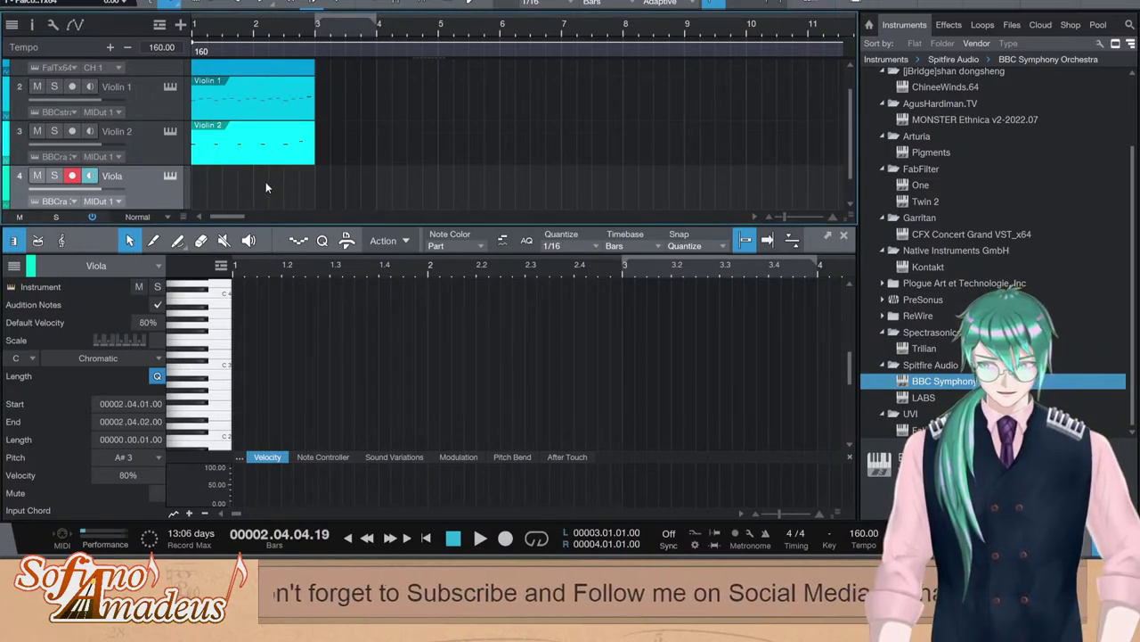
Copy the Violin 2 part to the Viola track at bar 1
click(239, 156)
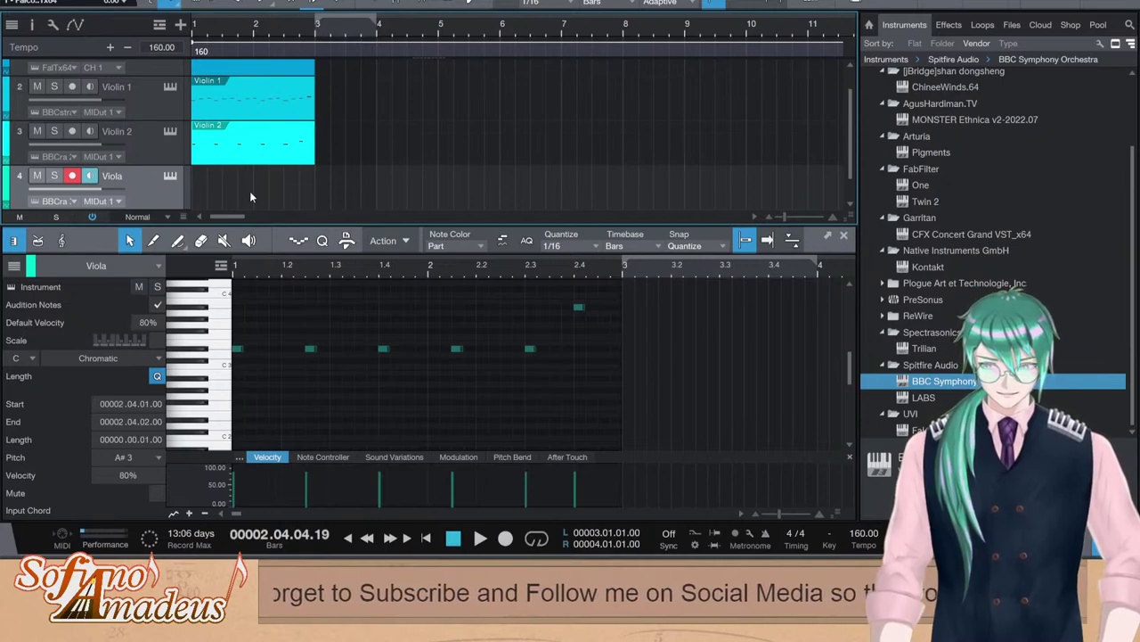
key(ctrl+v)
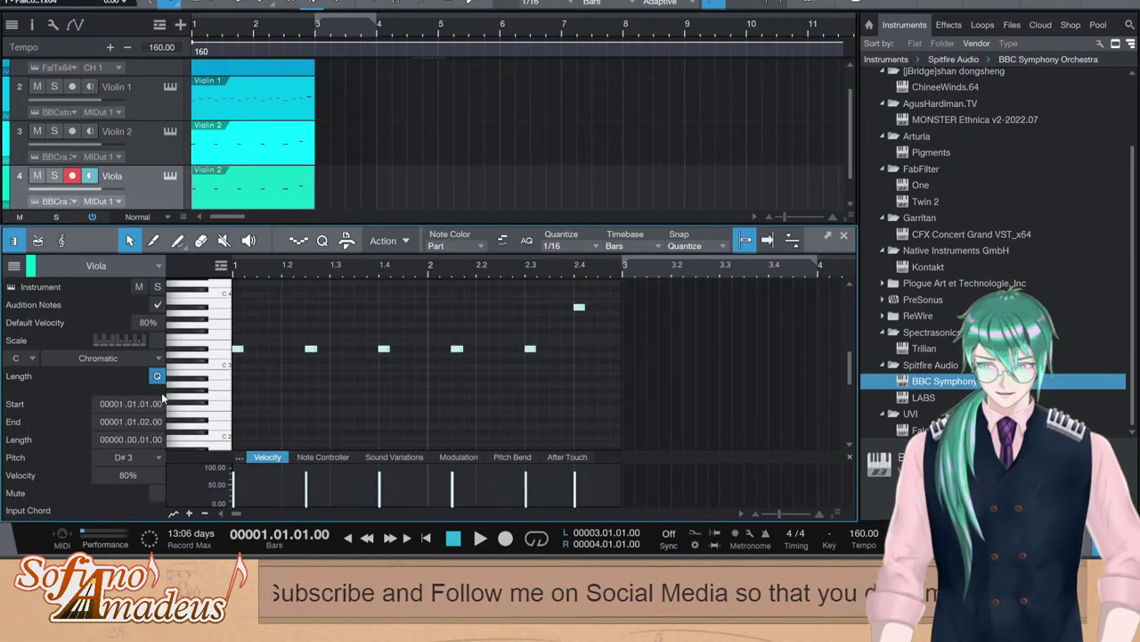
key(shift+Down)
key(shift+Up)
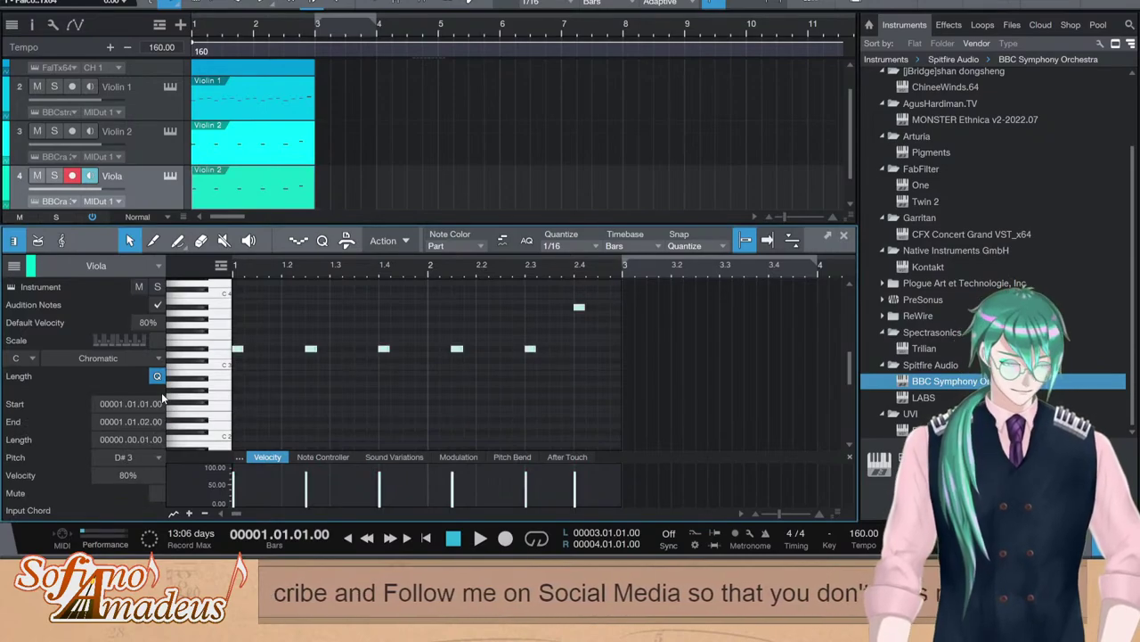
Transpose all notes in the Viola part down eight semitones so the repeated notes sit on G2
click(153, 143)
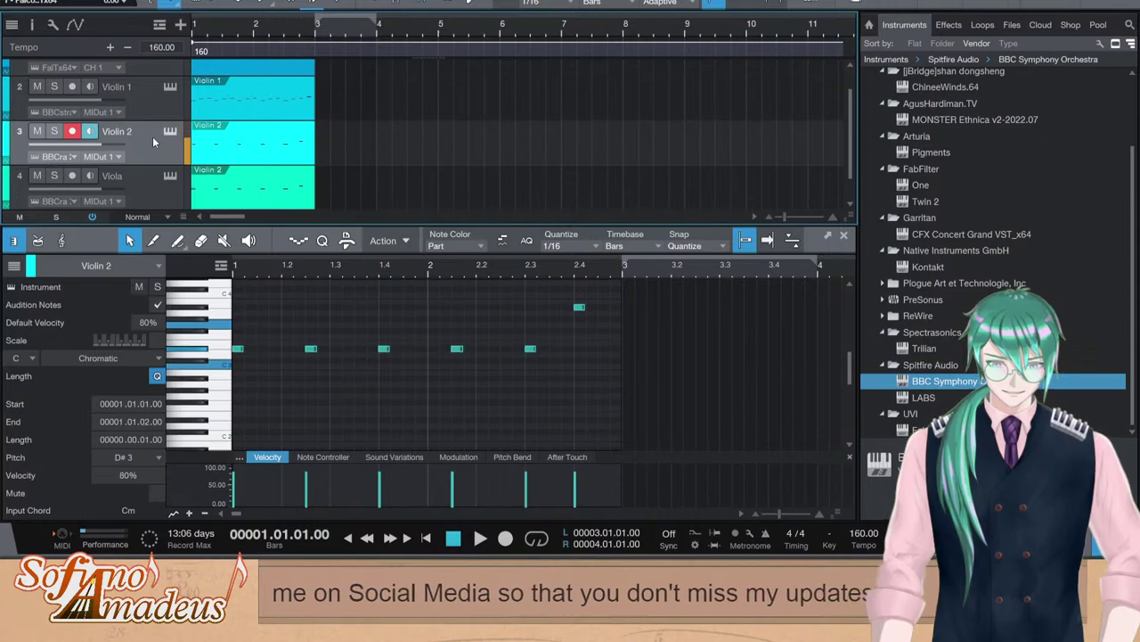
click(267, 190)
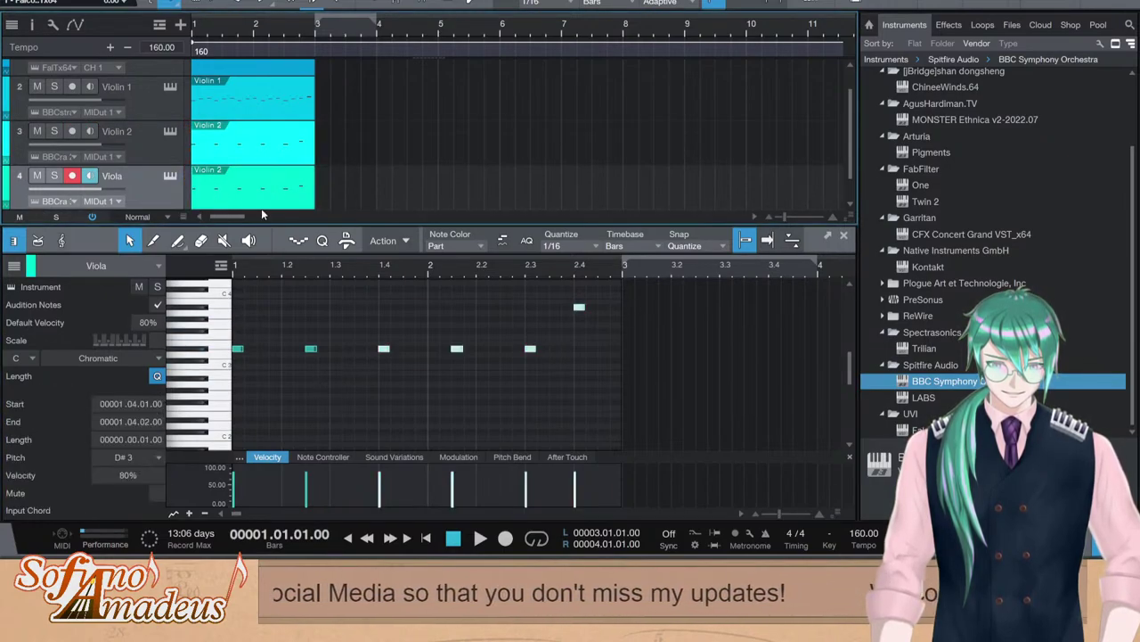
click(300, 392)
key(ctrl+a)
key(Down)
key(Down)
key(Down)
key(Down)
key(Down)
key(Down)
key(Down)
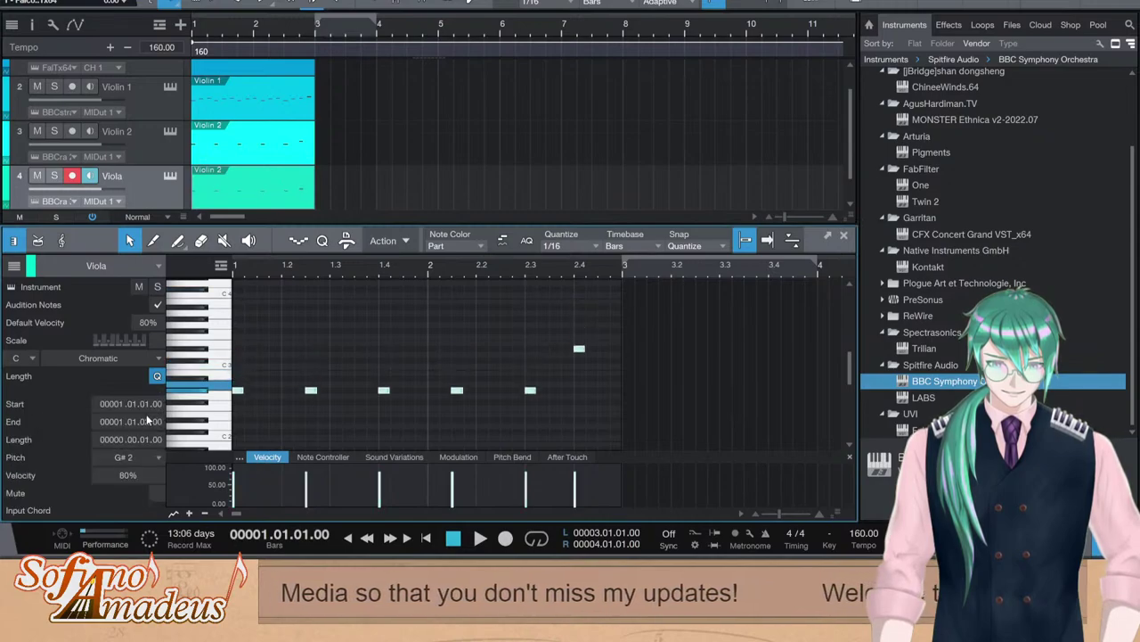
key(Down)
Open the Viola's instrument window and review the notes of Violin 2 and Violin 1
click(169, 176)
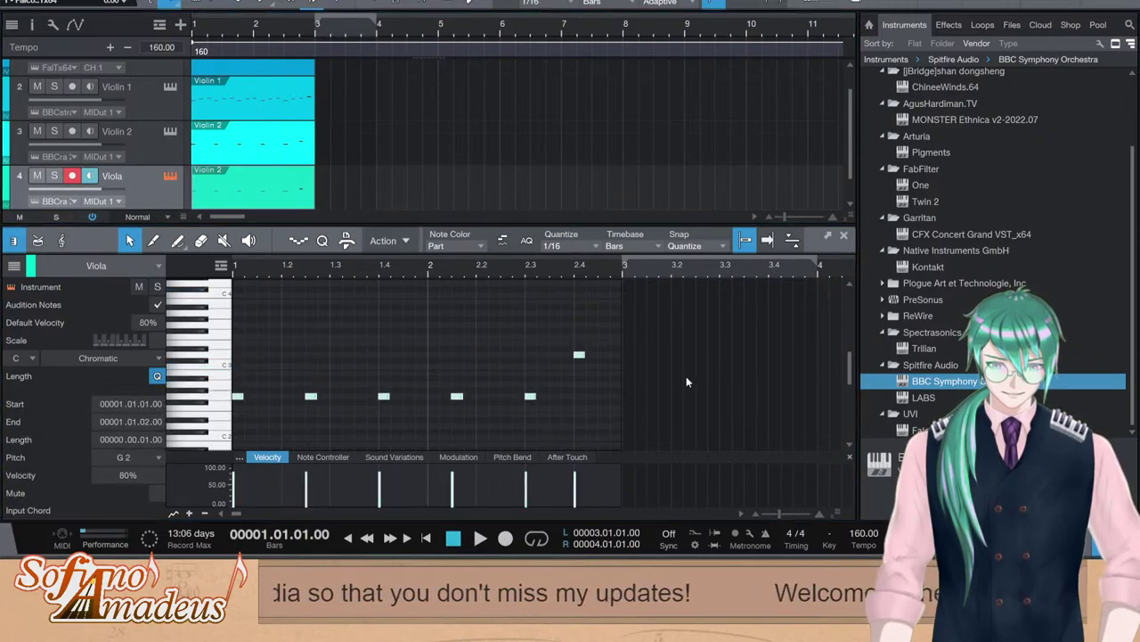
click(169, 141)
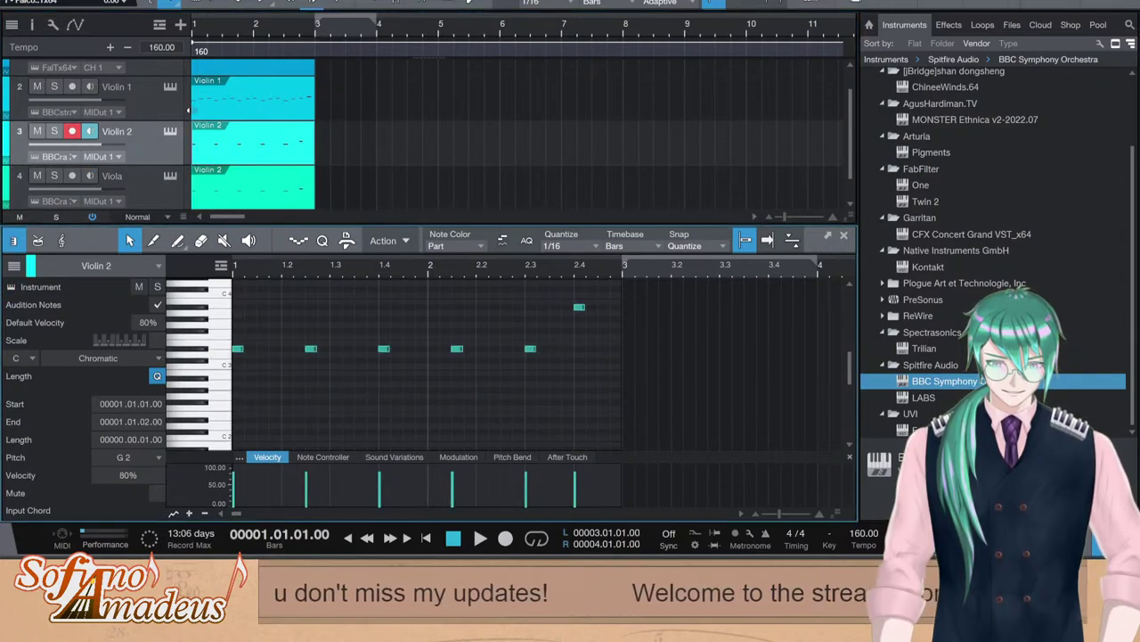
click(161, 116)
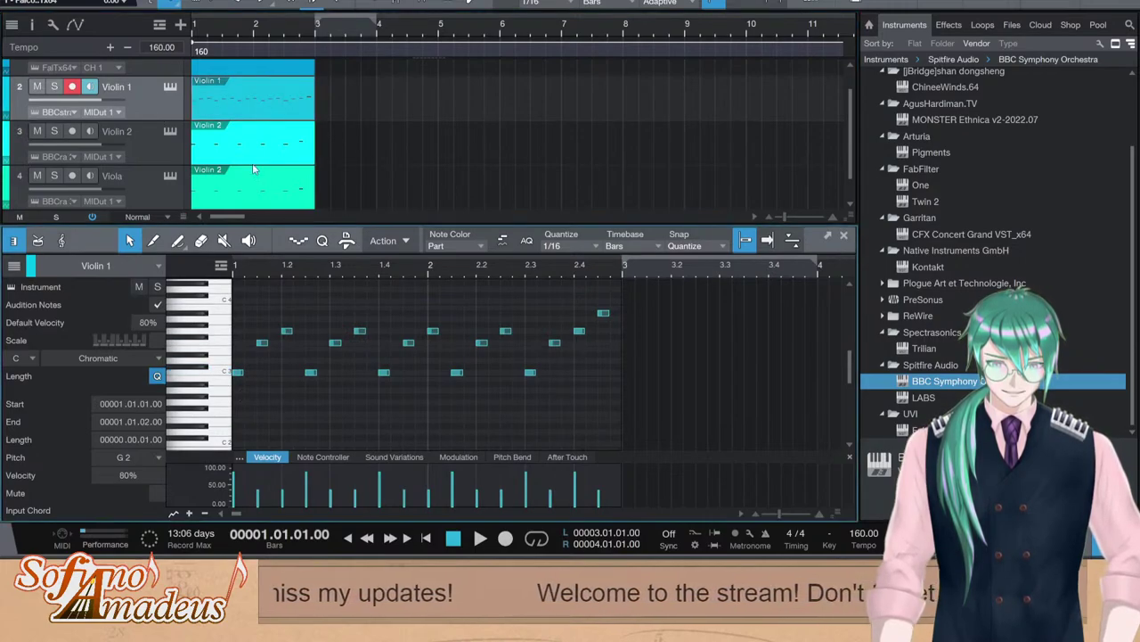
Lower the last note of the Viola part four semitones to A#2 and play back the two bars
scroll(254, 169, down, 1)
click(202, 160)
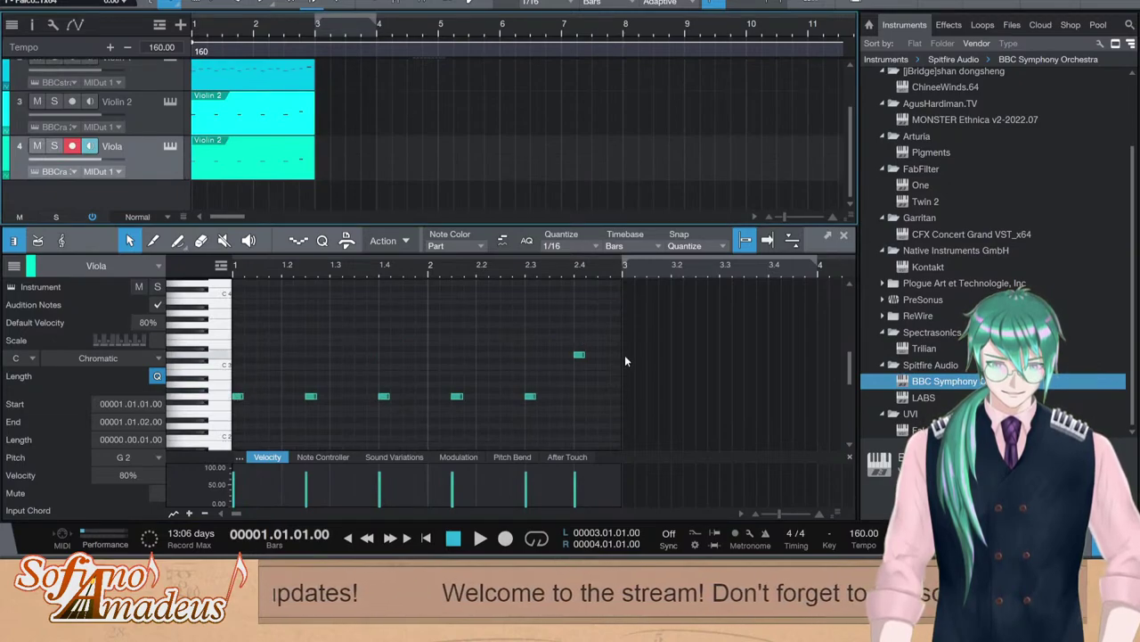
click(579, 355)
key(Down)
key(Down)
key(Down)
key(Down)
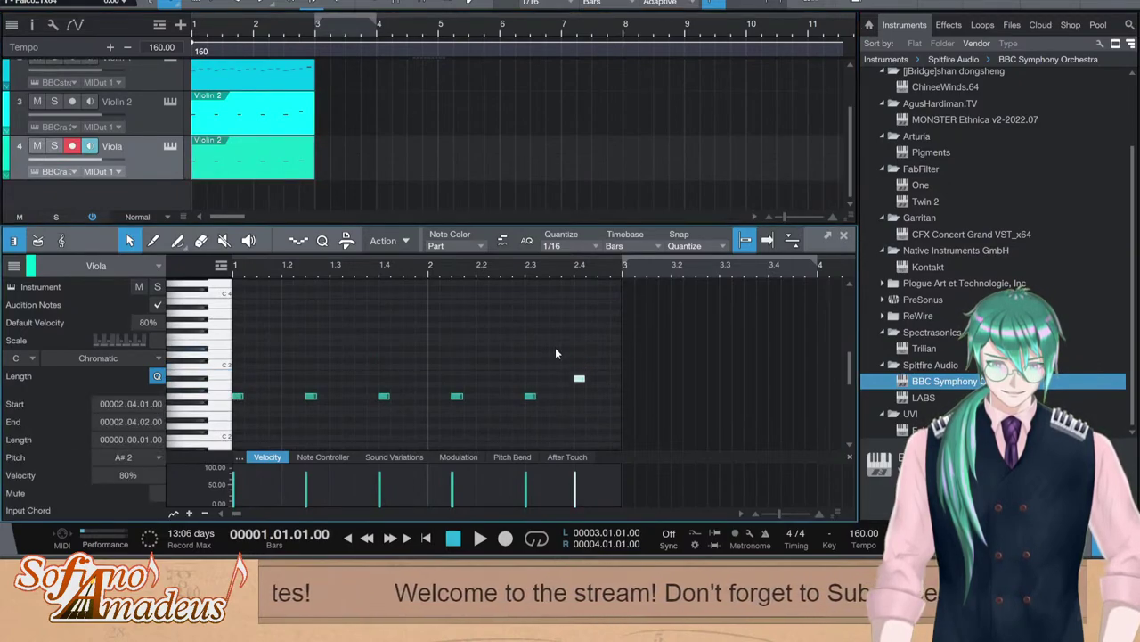
key(space)
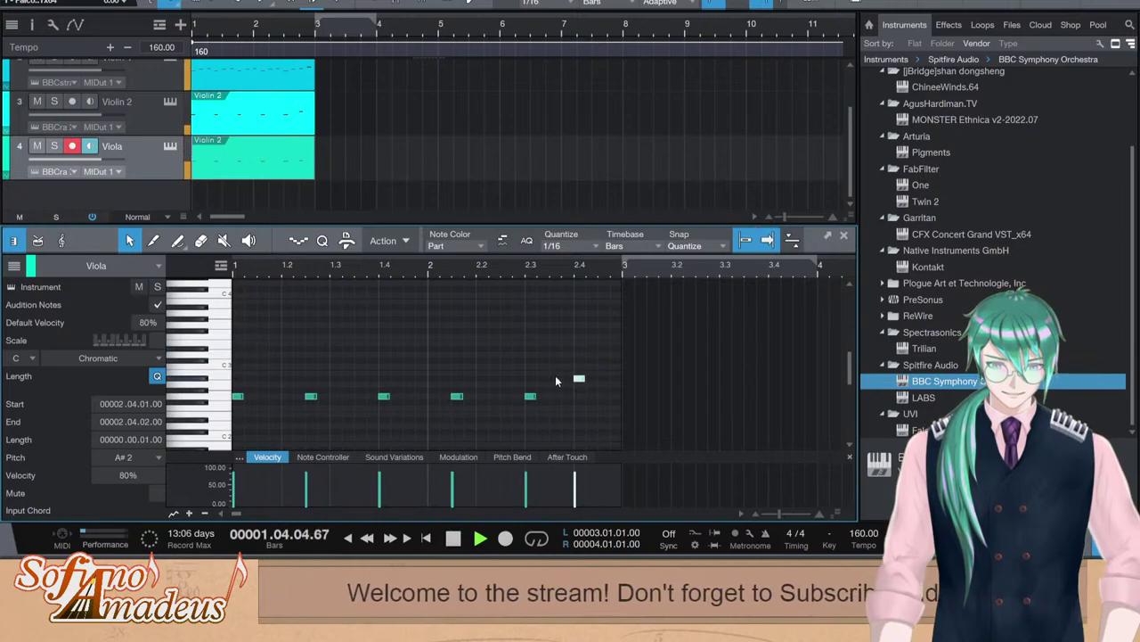
key(space)
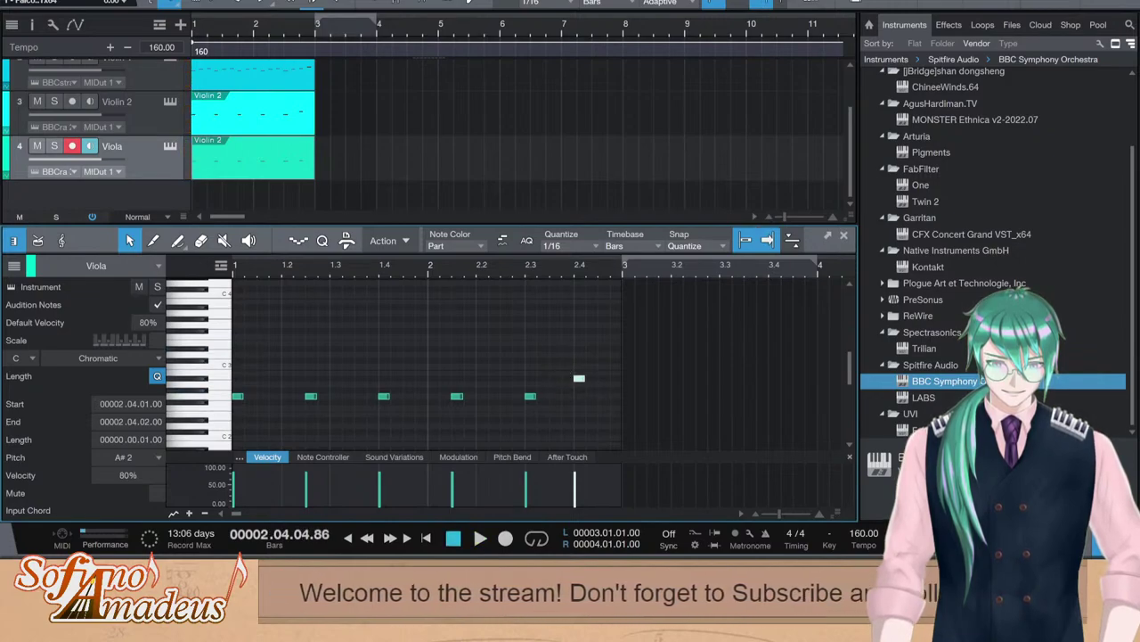
Open the Violin 2 part and play the arrangement from the start, muting Violin 2 to compare
key(F2)
click(261, 111)
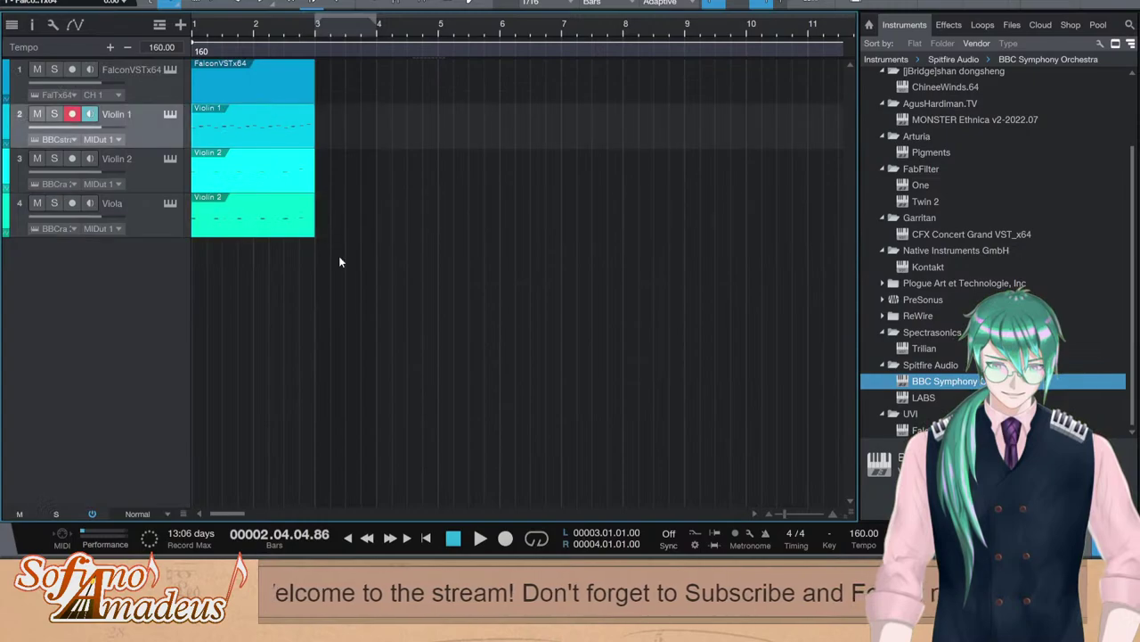
double_click(233, 186)
key(KP_Decimal)
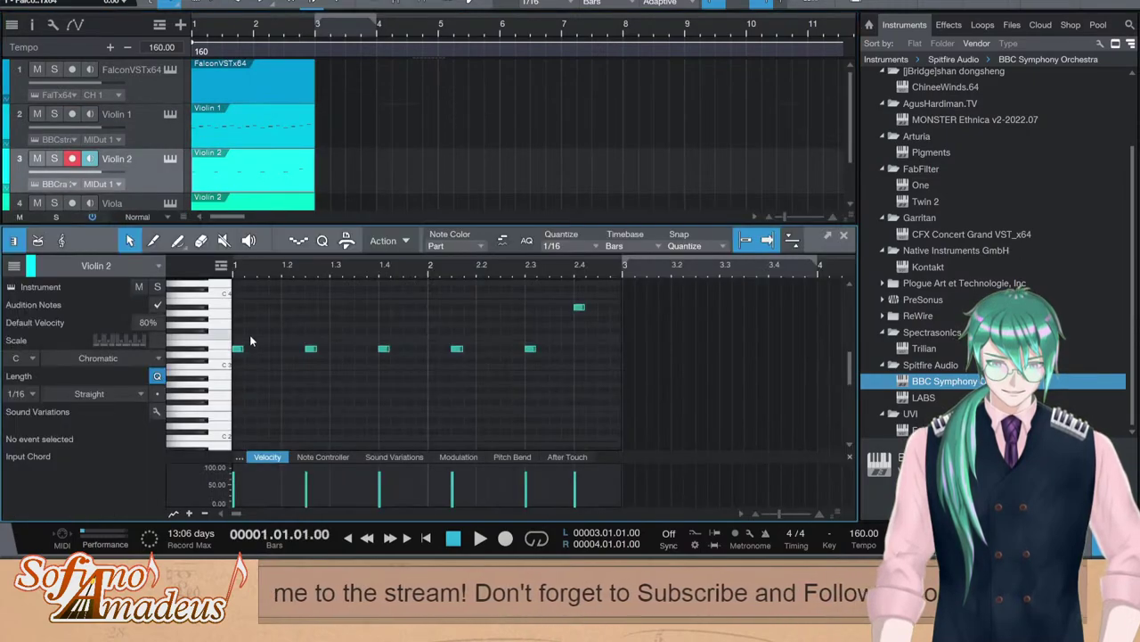
key(space)
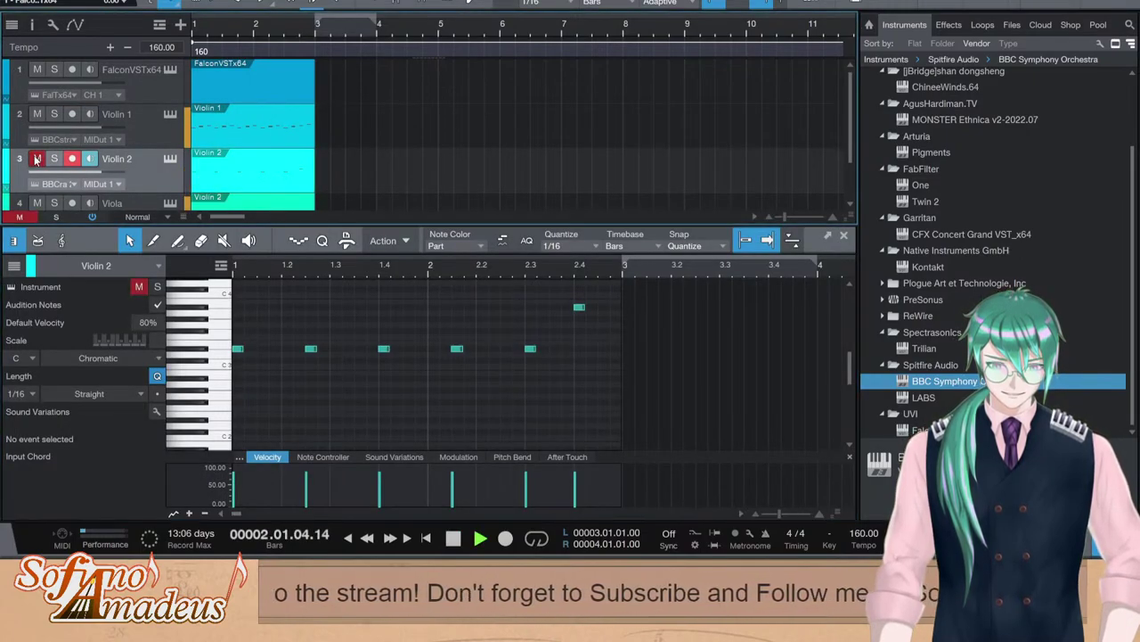
key(space)
Raise the five lowest repeated notes of the Violin 1 part three semitones to D#3
double_click(247, 132)
drag(621, 390, 156, 368)
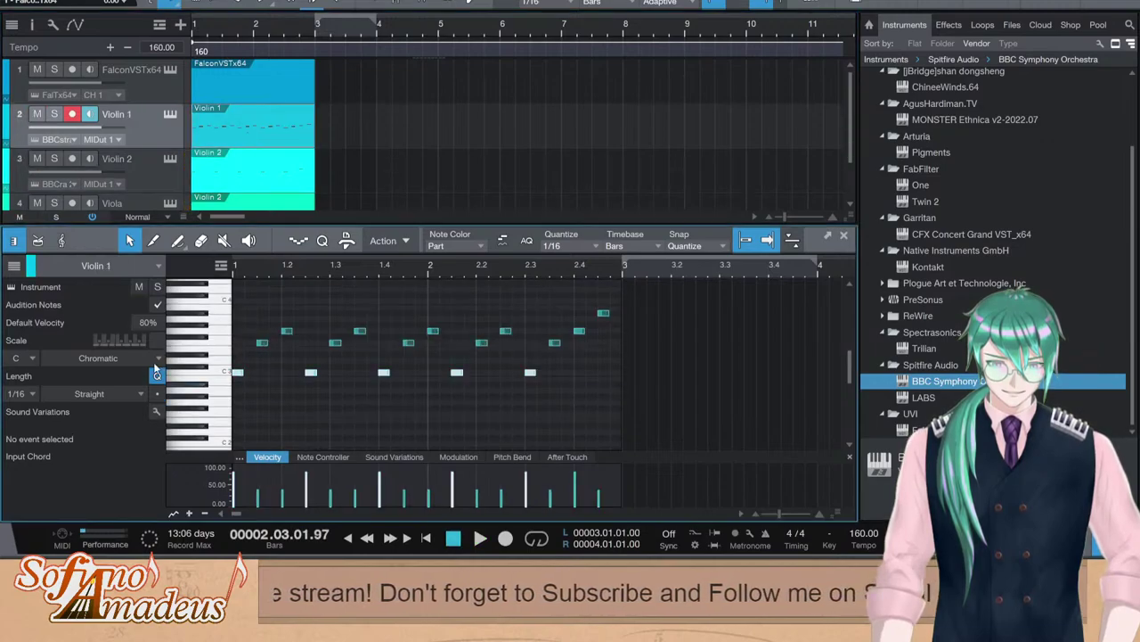
key(Up)
key(Up)
key(Up)
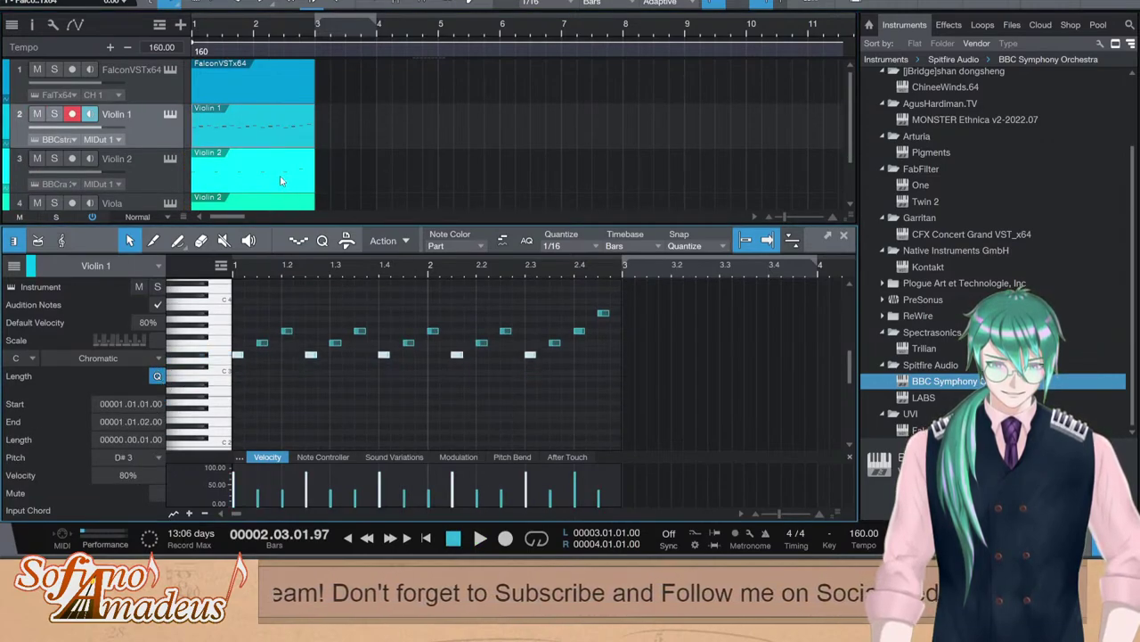
Lower Violin 2's five repeated notes to C3 and its last note to G3
click(281, 181)
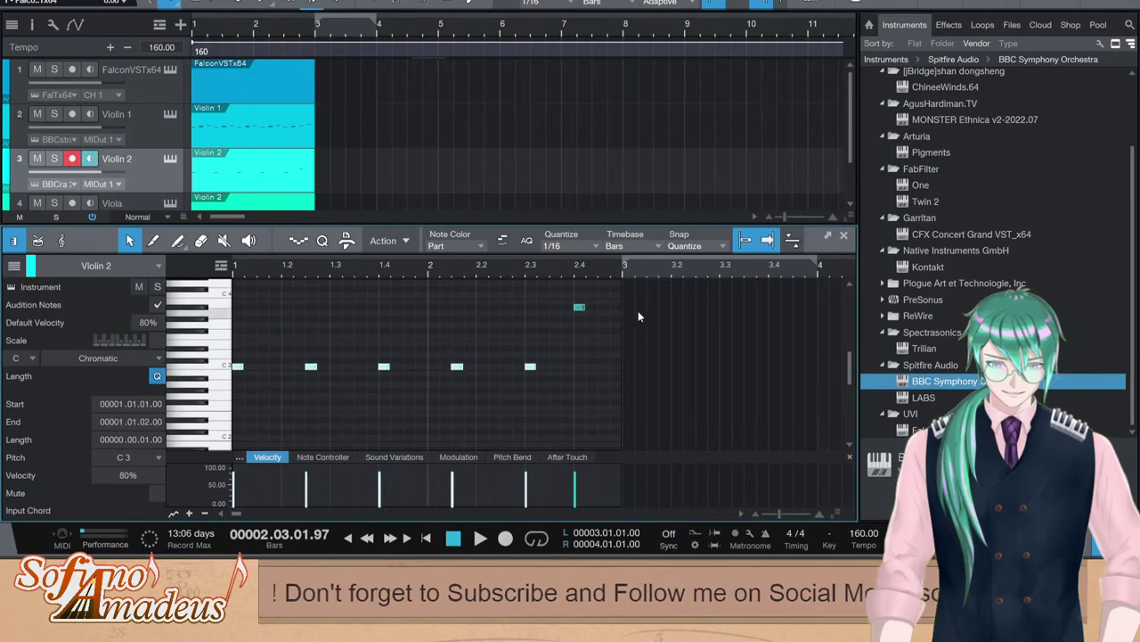
click(579, 307)
key(Down)
key(Down)
key(Down)
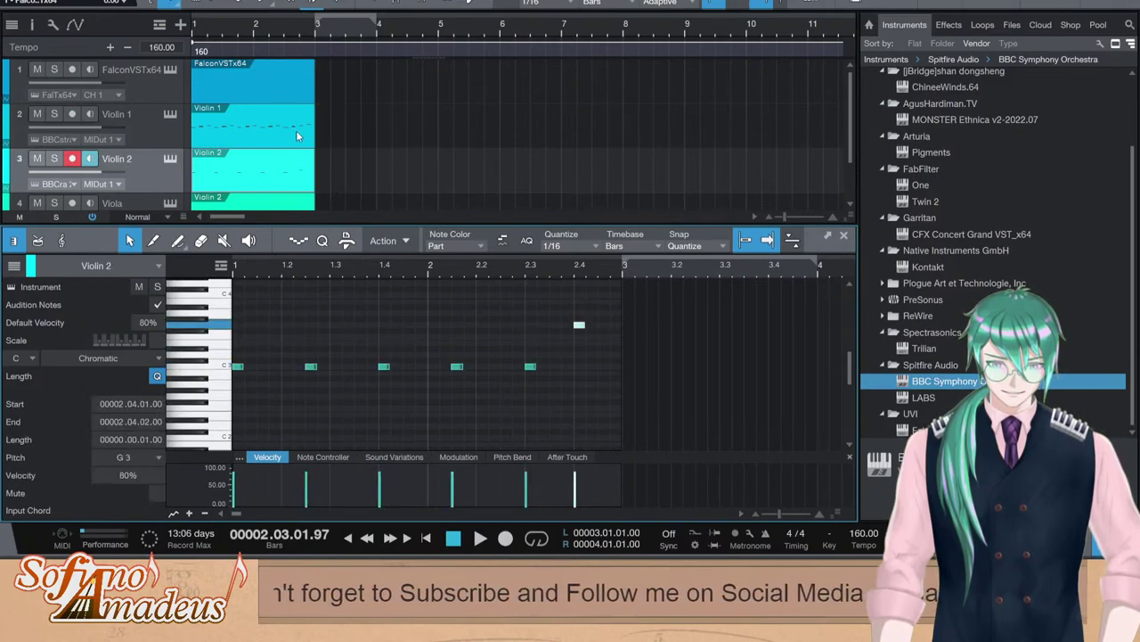
Raise the last note of the Viola part two semitones to C3 and play back the two bars
scroll(307, 161, down, 2)
click(277, 157)
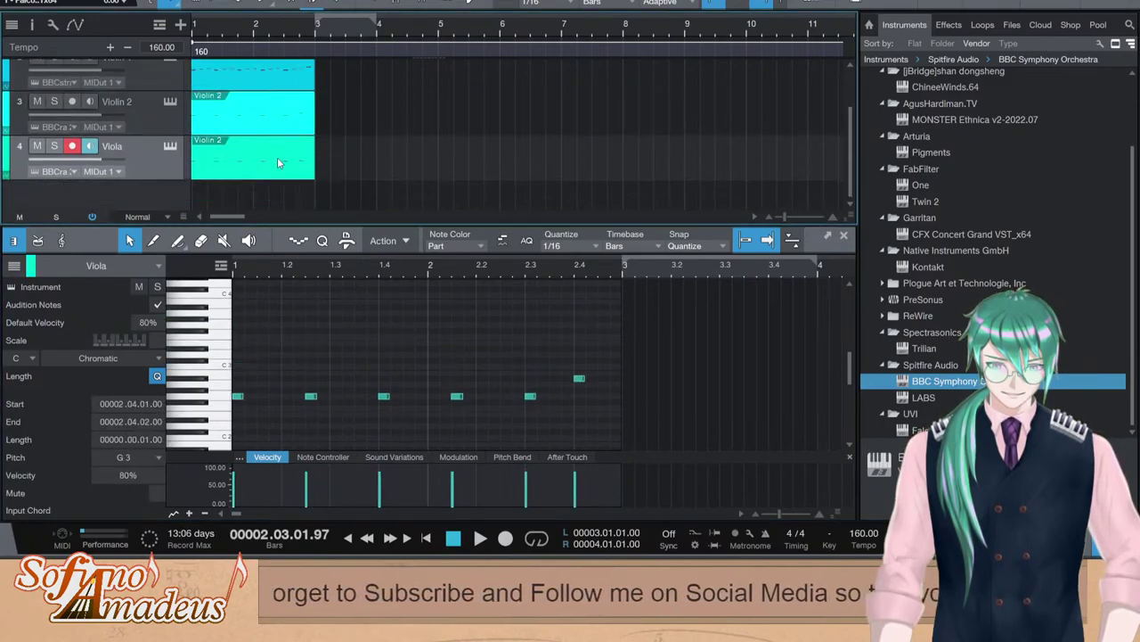
click(580, 379)
key(Up)
key(Up)
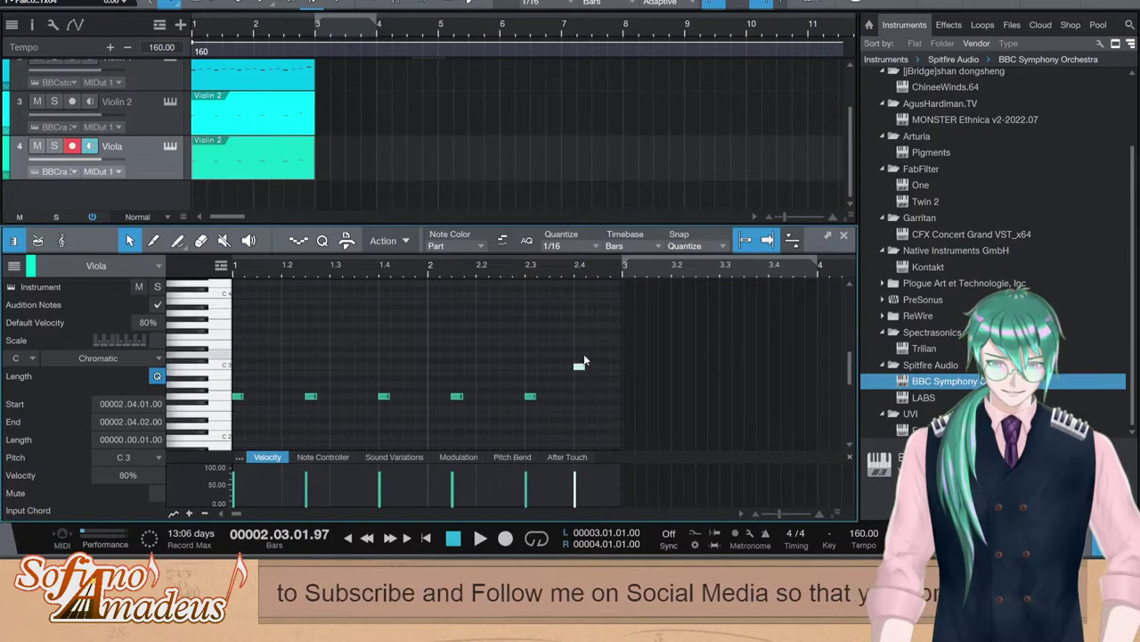
key(space)
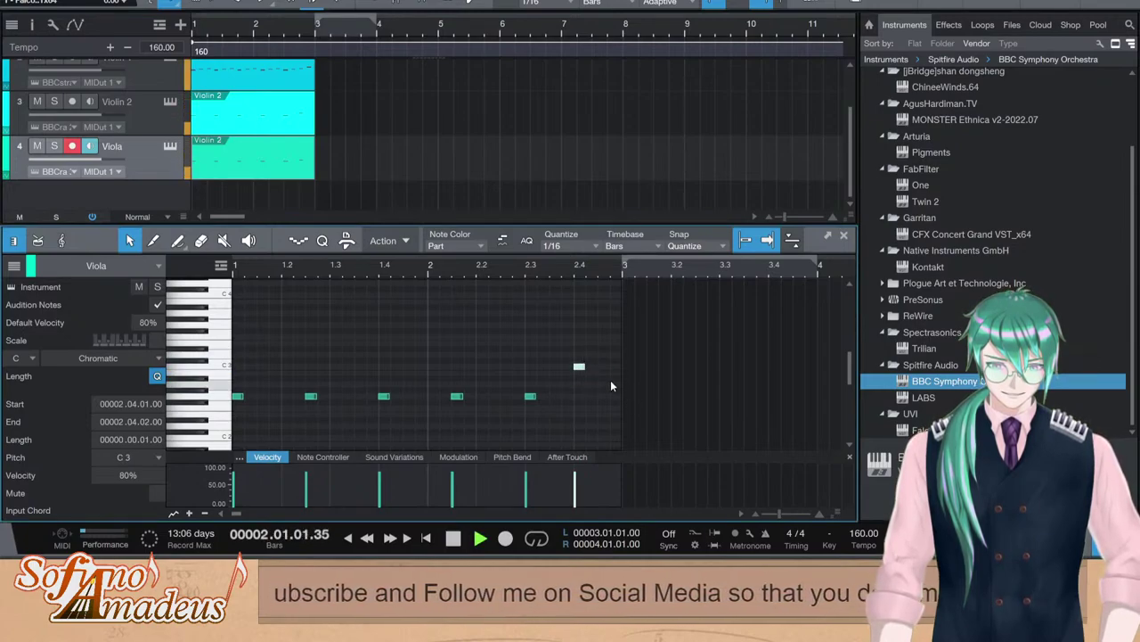
key(space)
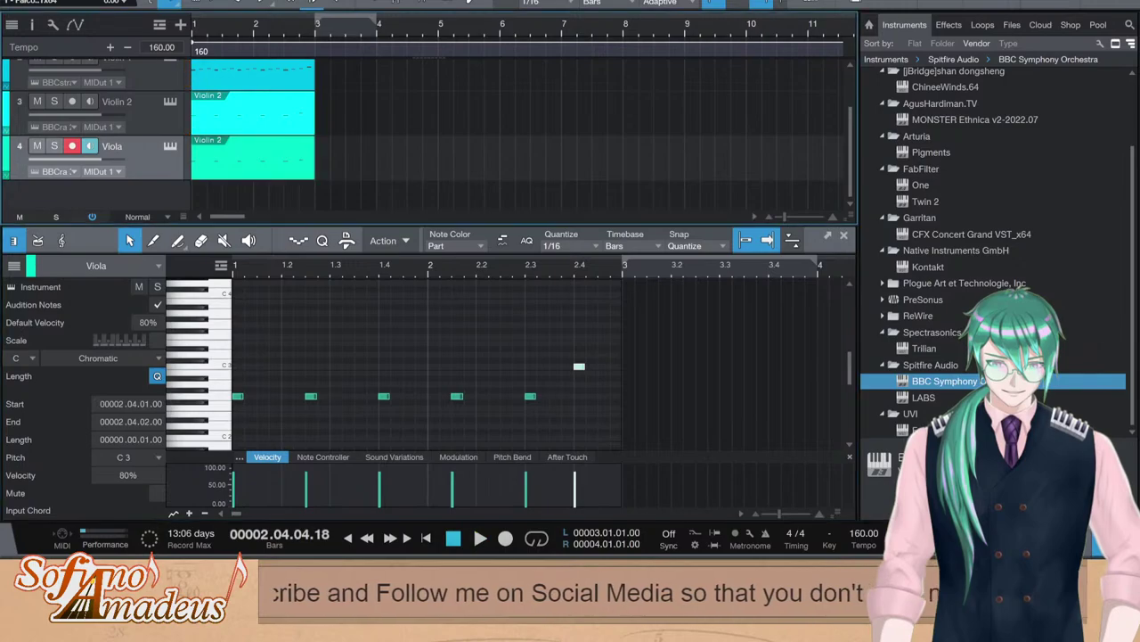
Compare the Violin 1 notes with the other string parts and listen to the arrangement from bar 1
scroll(104, 115, up, 2)
click(197, 141)
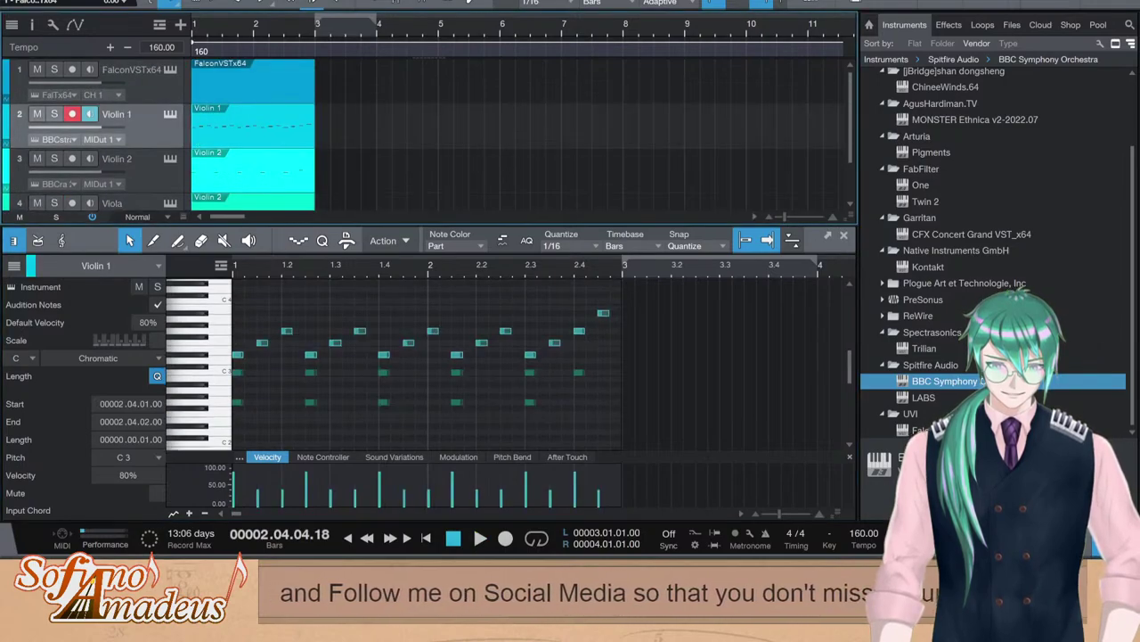
key(F2)
key(F5)
key(comma)
key(space)
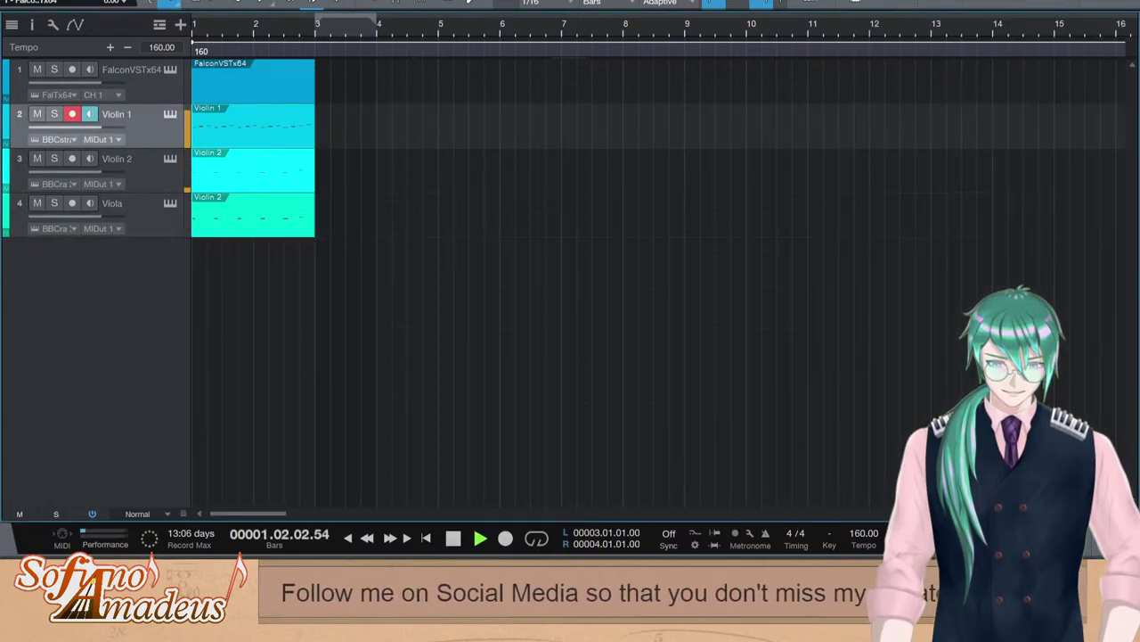
key(space)
Add another BBC Symphony Orchestra instrument track below Viola and rename it Cello
key(F5)
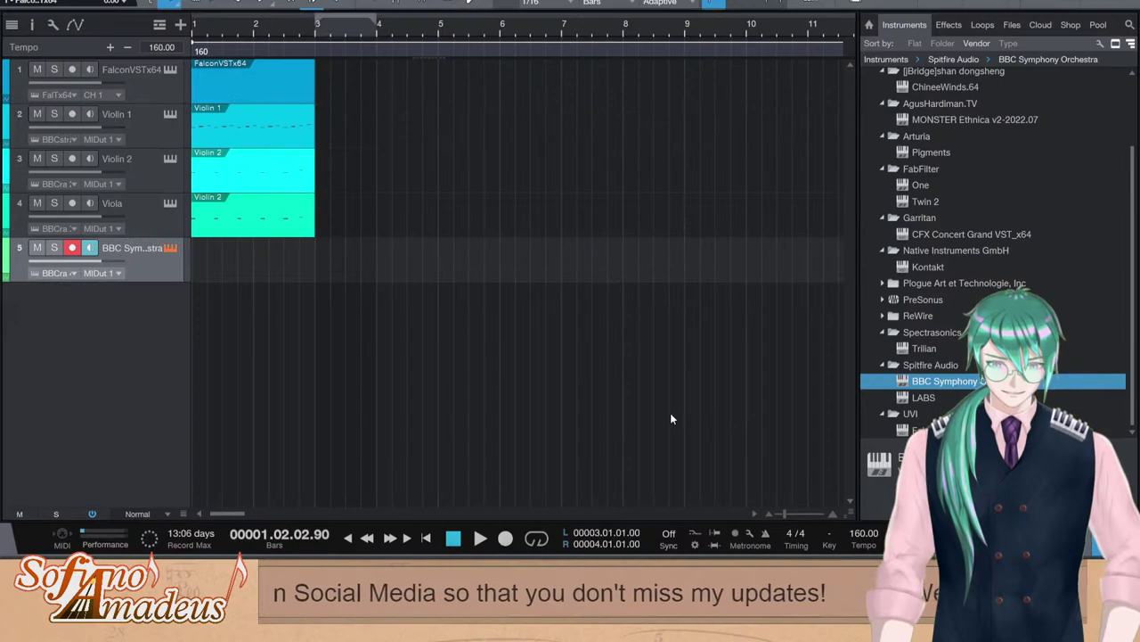
double_click(130, 248)
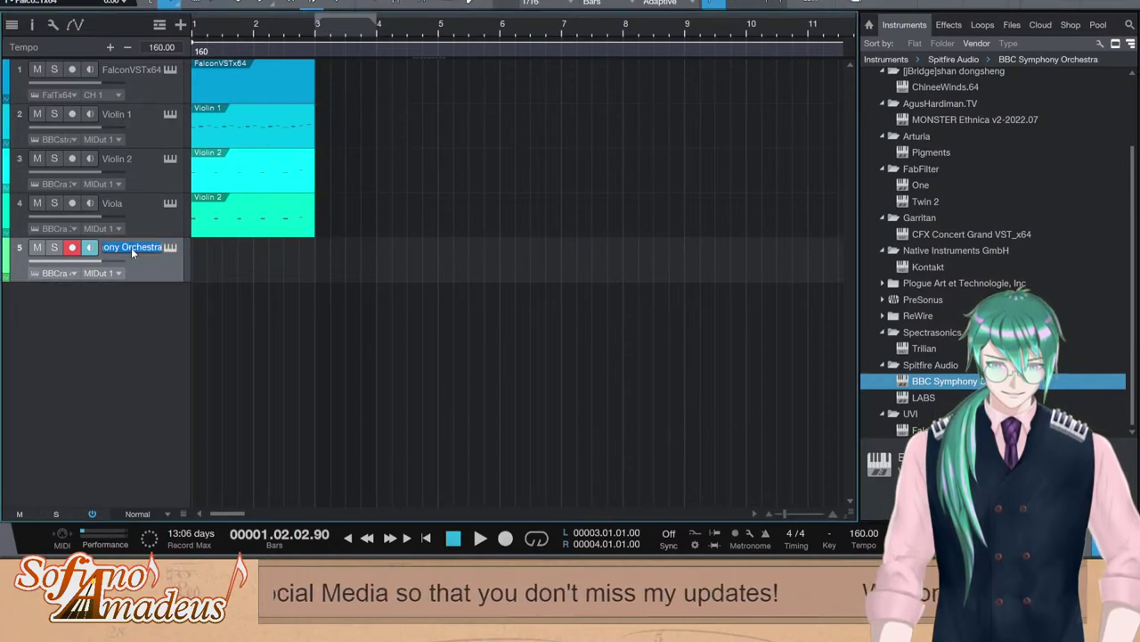
text(Cello)
key(Return)
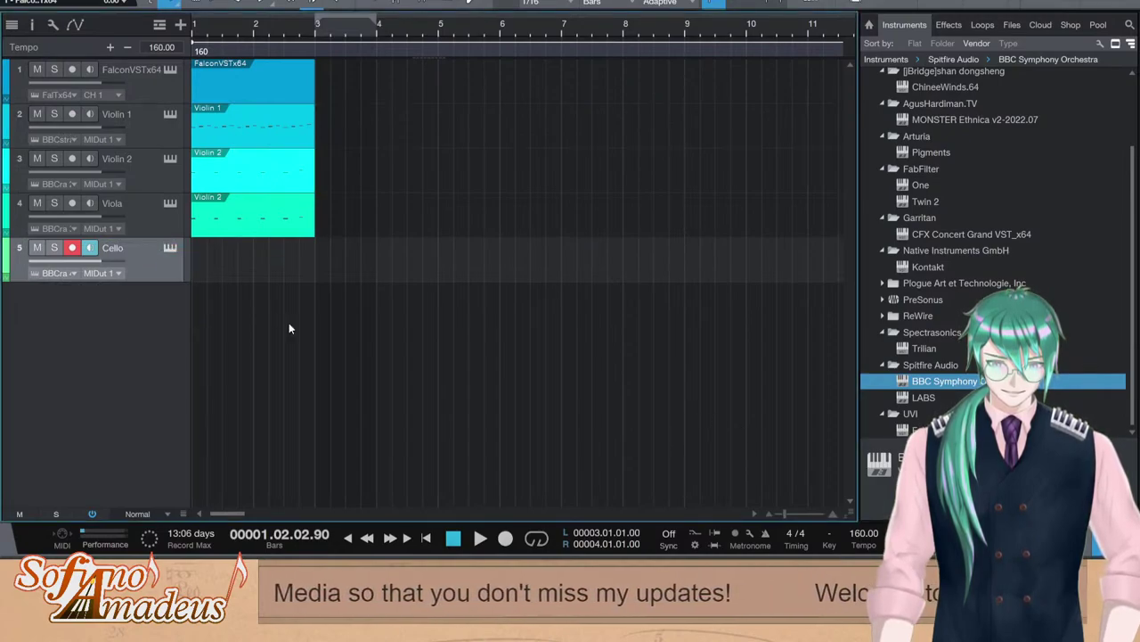
Create an empty part at bar 1 of the Cello track, extend it to two bars and open it for note editing
double_click(246, 216)
key(F2)
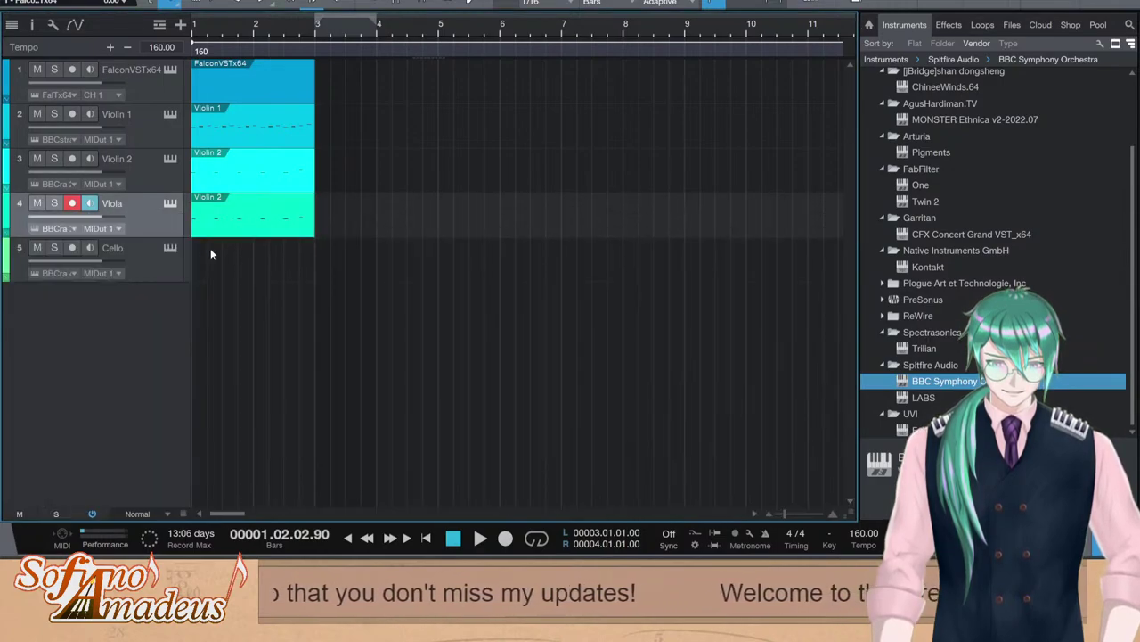
double_click(214, 262)
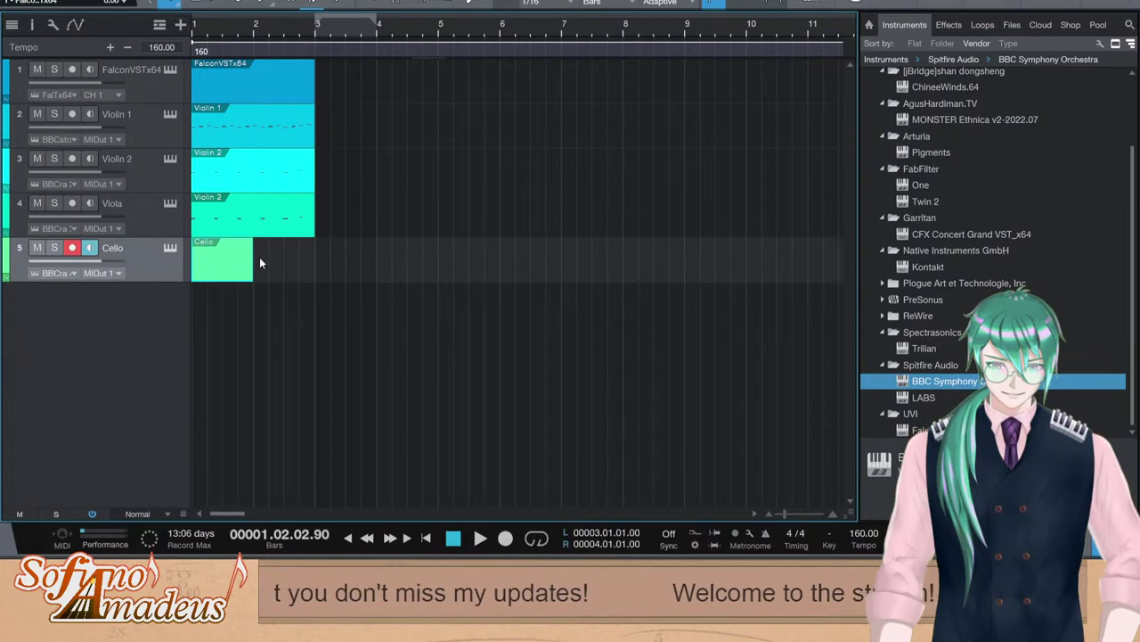
drag(253, 263, 315, 266)
double_click(290, 269)
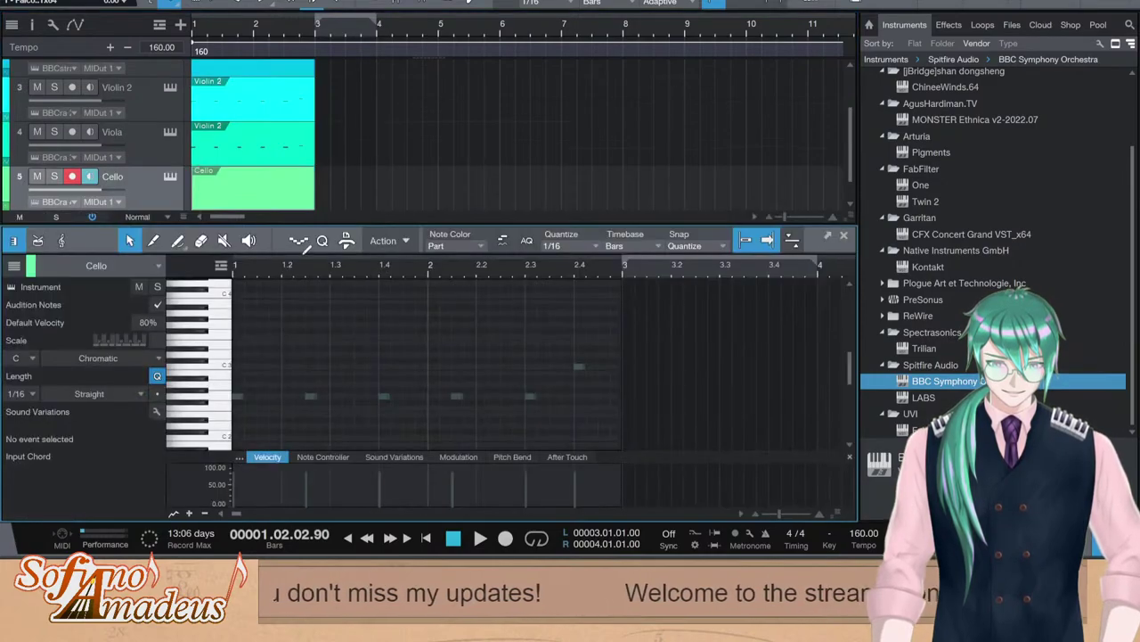
Copy all of Violin 2's notes into the Cello part, aligned to the start of bar 1
click(247, 148)
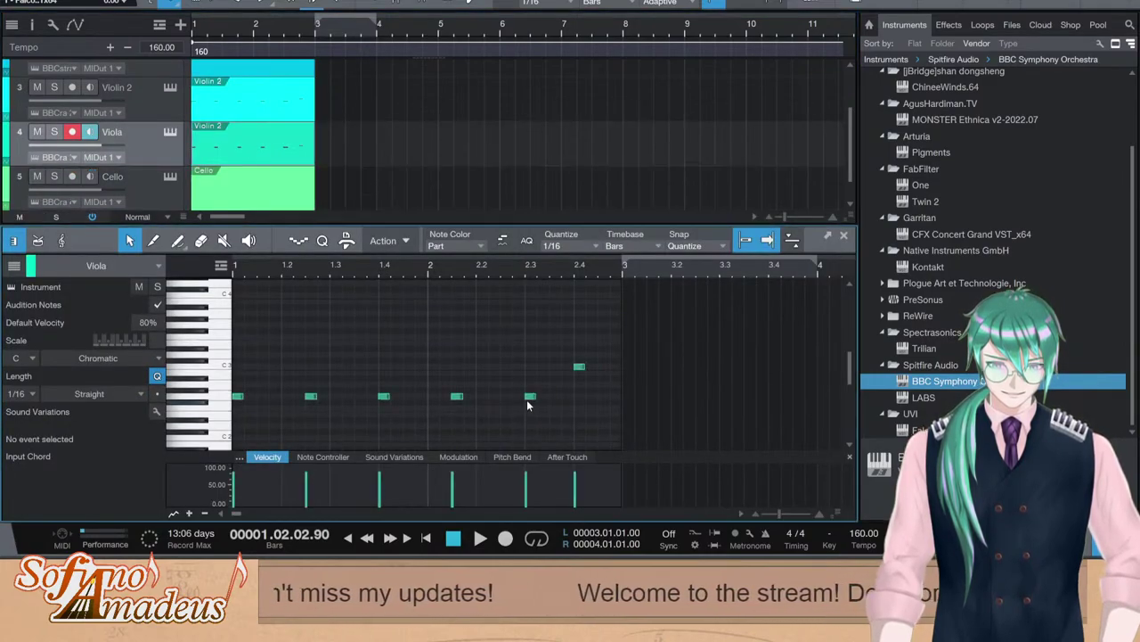
scroll(251, 99, up, 2)
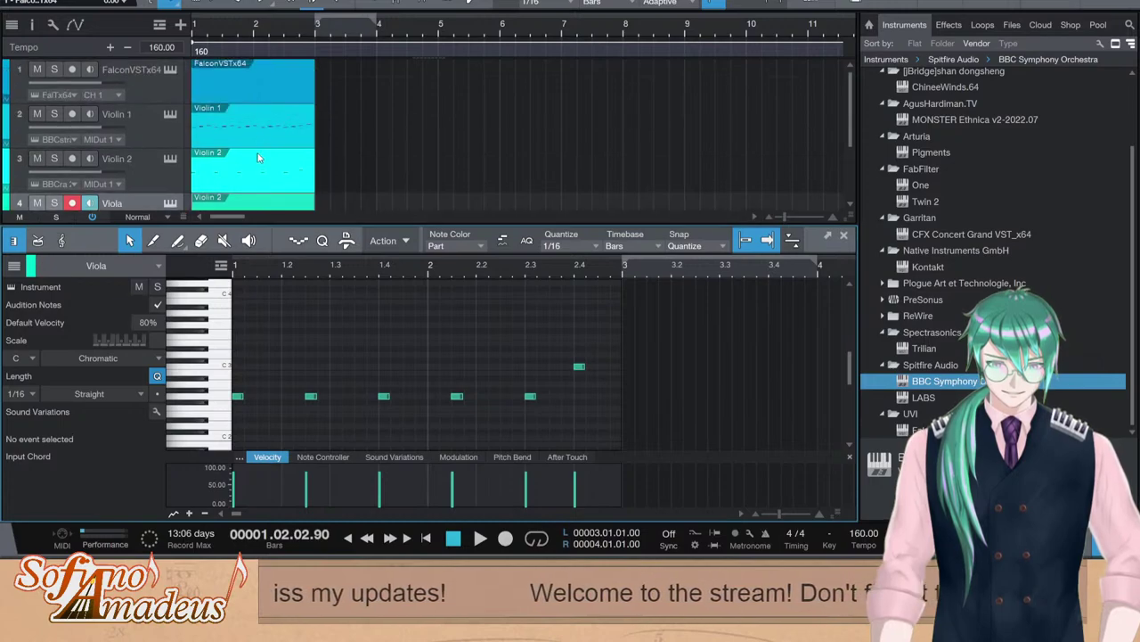
click(257, 174)
scroll(444, 351, down, 1)
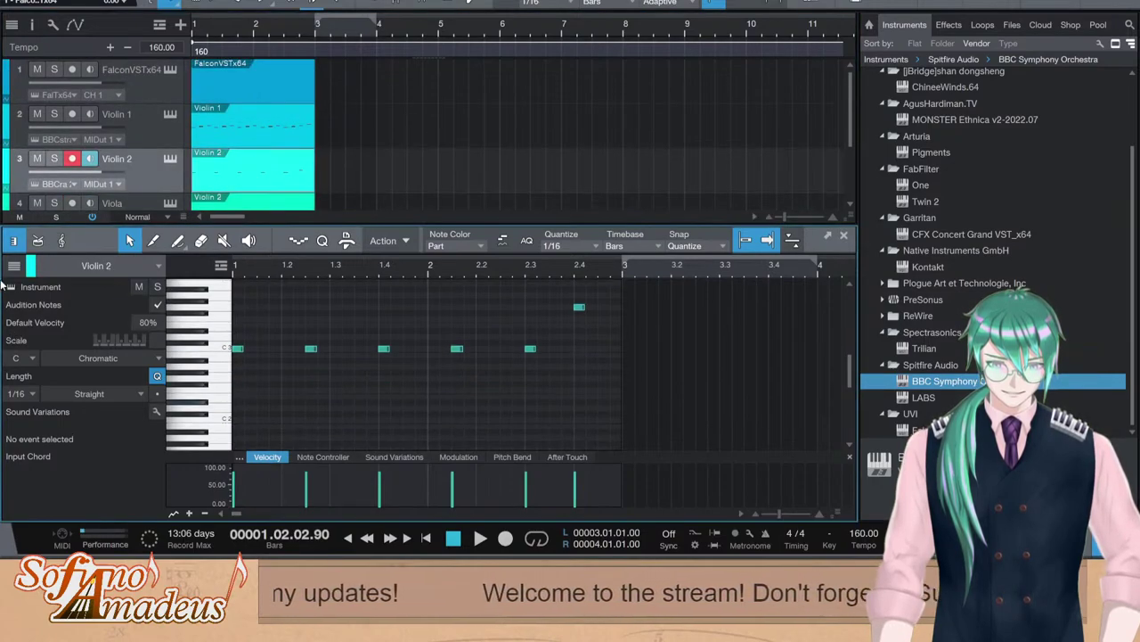
scroll(224, 146, down, 3)
click(272, 174)
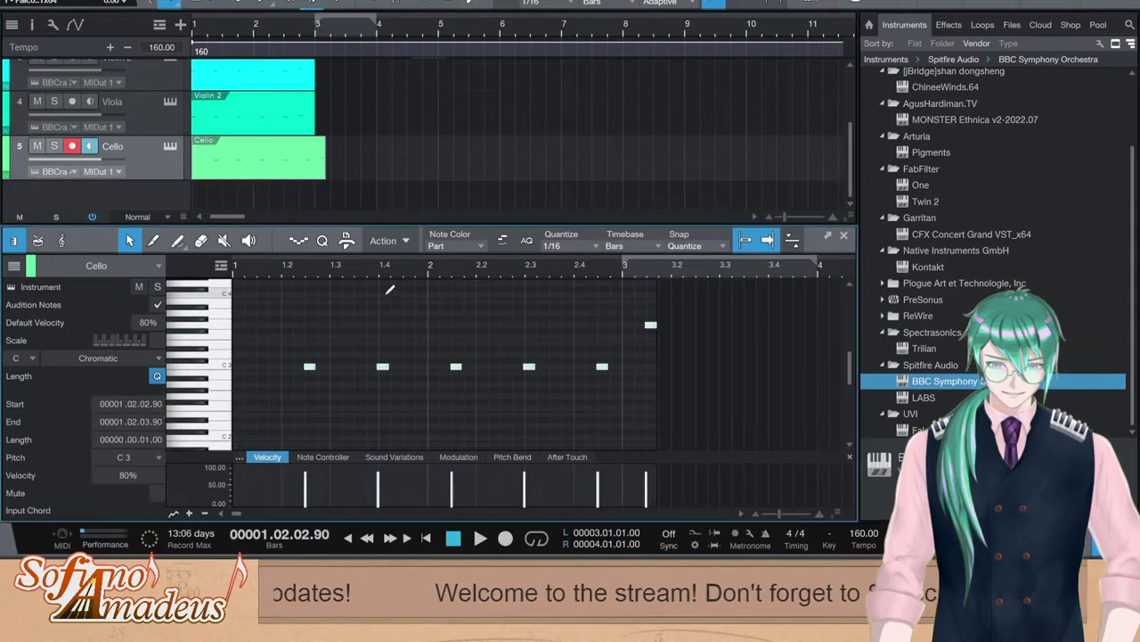
key(ctrl+z)
key(ctrl+y)
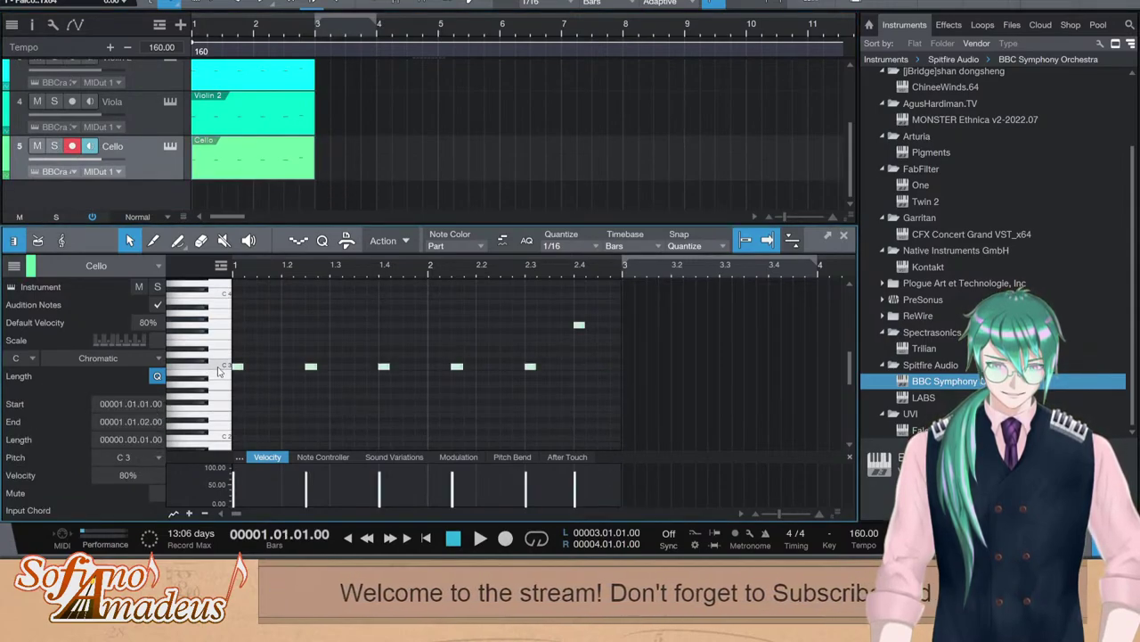
Lower the last note of the Cello part seven semitones to C3 and play it back briefly
drag(643, 295, 546, 327)
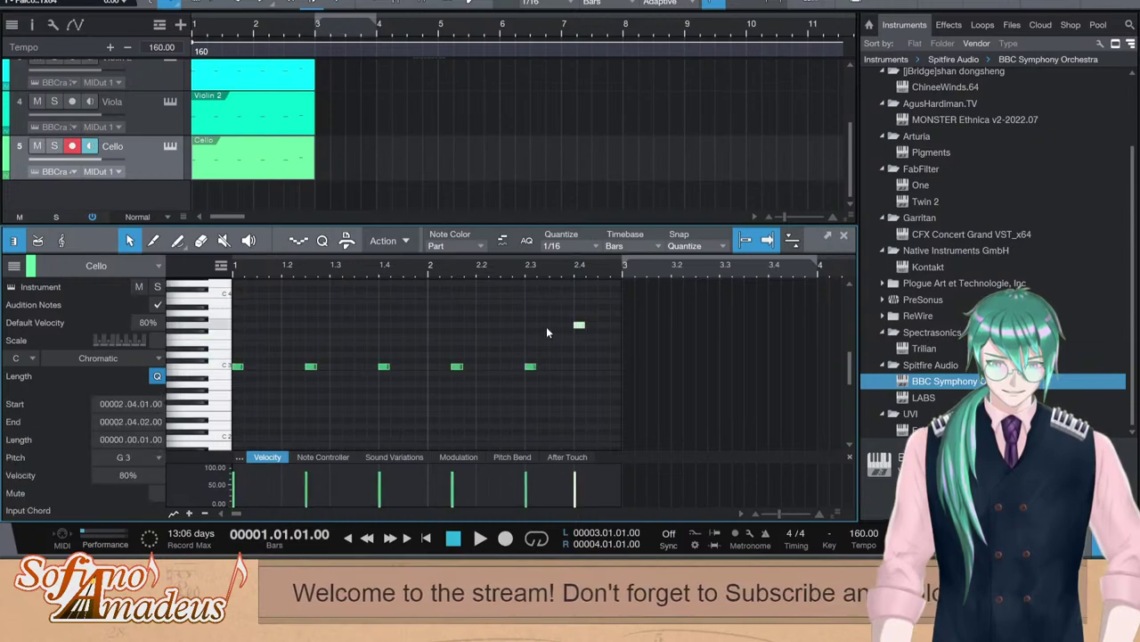
key(Down)
key(Down)
key(Down)
key(Down)
key(Down)
key(Down)
key(Down)
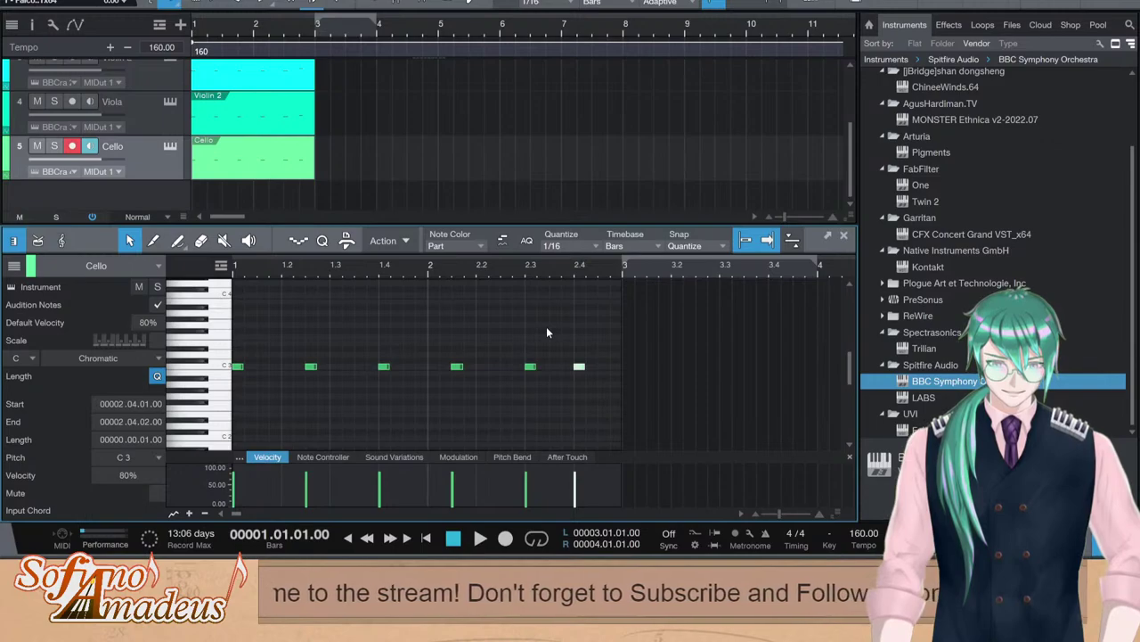
key(space)
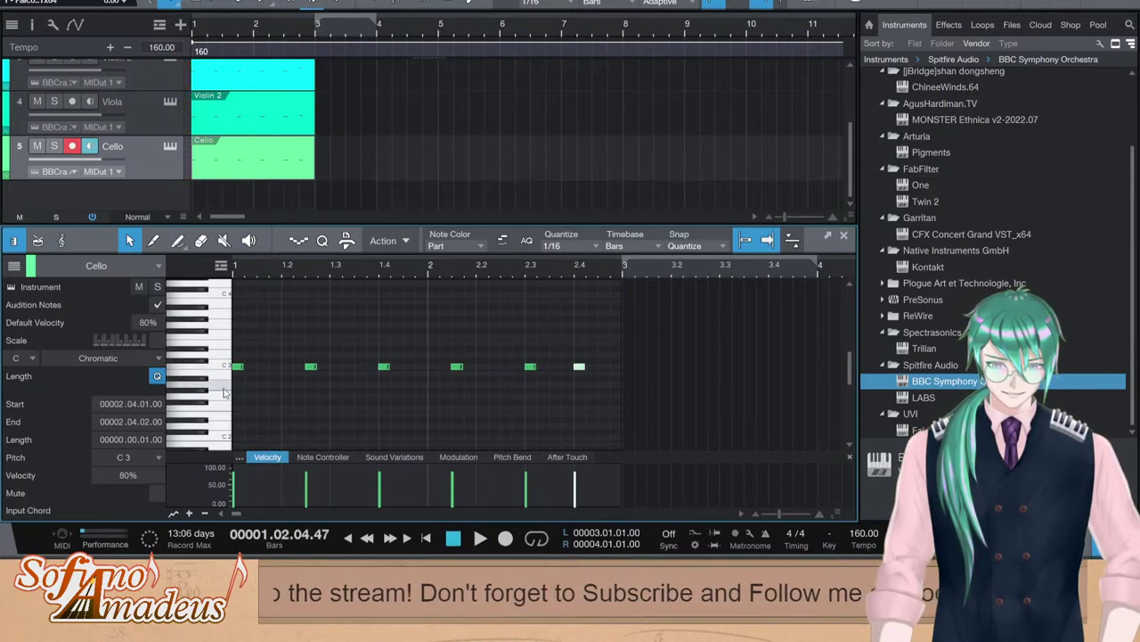
Transpose all Cello notes down one octave to C2 and play back the arrangement
key(ctrl+a)
key(shift+Down)
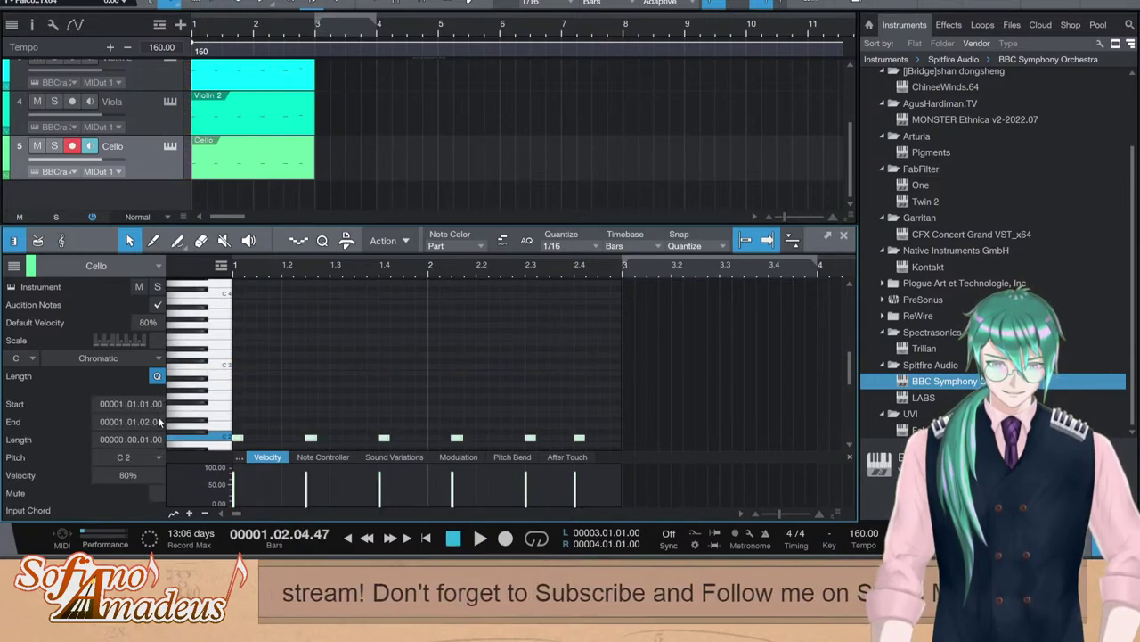
key(space)
scroll(394, 319, down, 1)
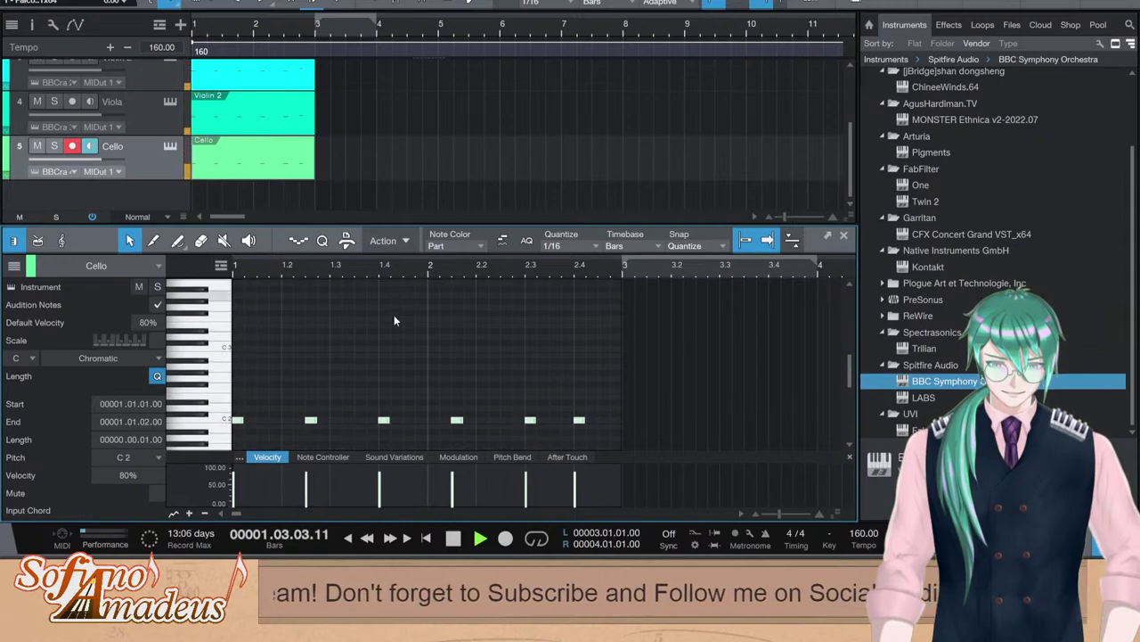
scroll(397, 317, down, 1)
key(space)
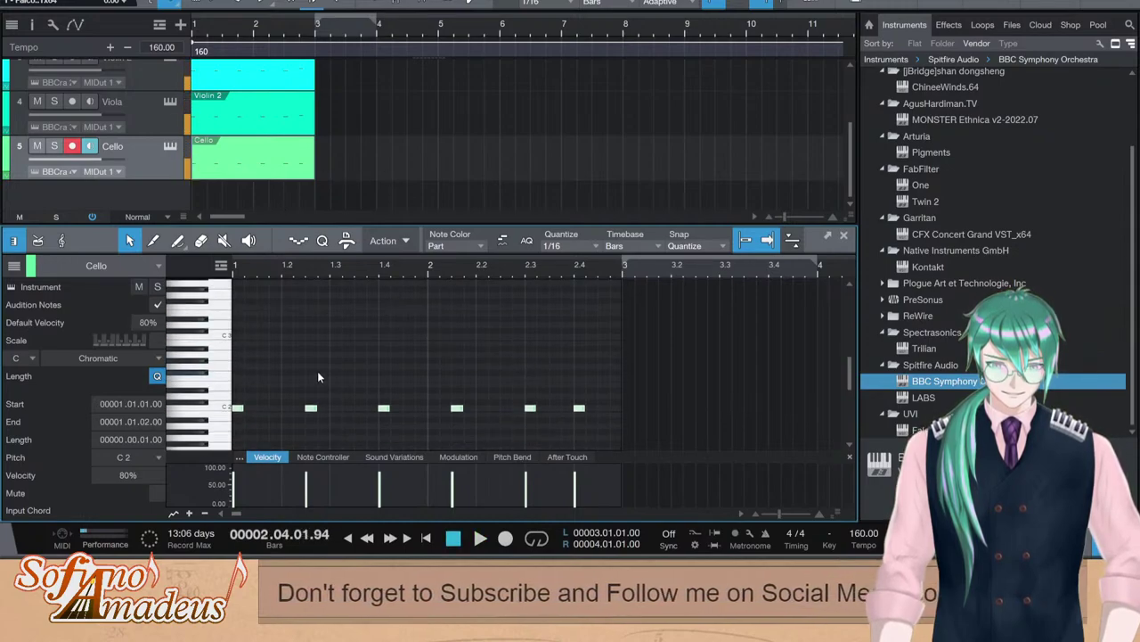
click(632, 358)
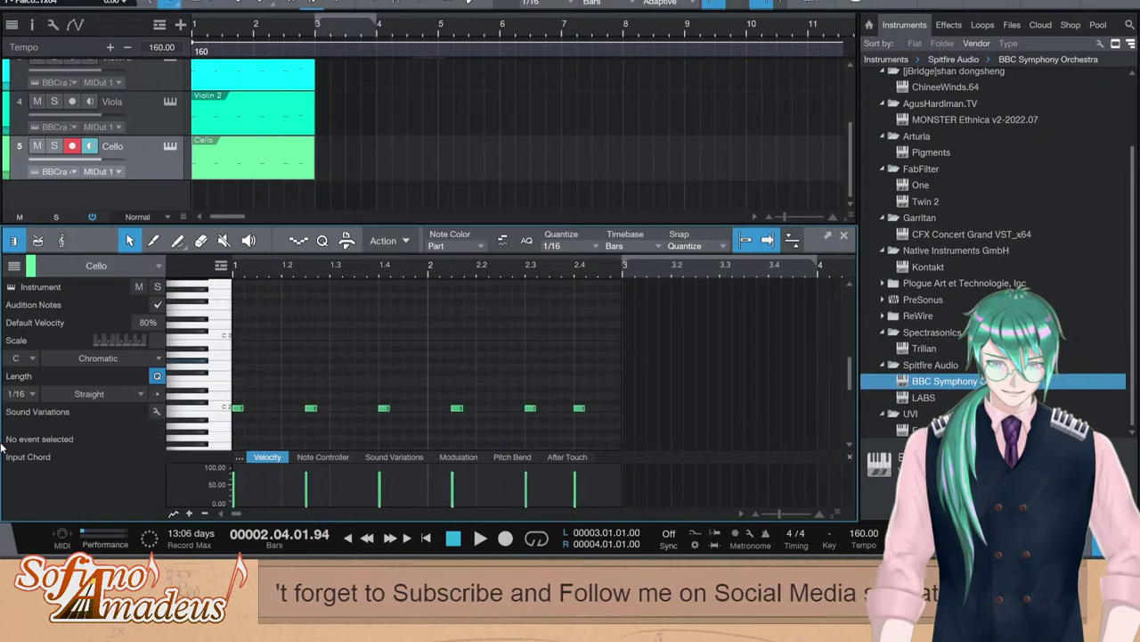
Add two C2 notes between the first two Cello accents, at 1.1.3 and 1.2.1, and lower their velocity to 38%
key(ctrl+a)
click(547, 381)
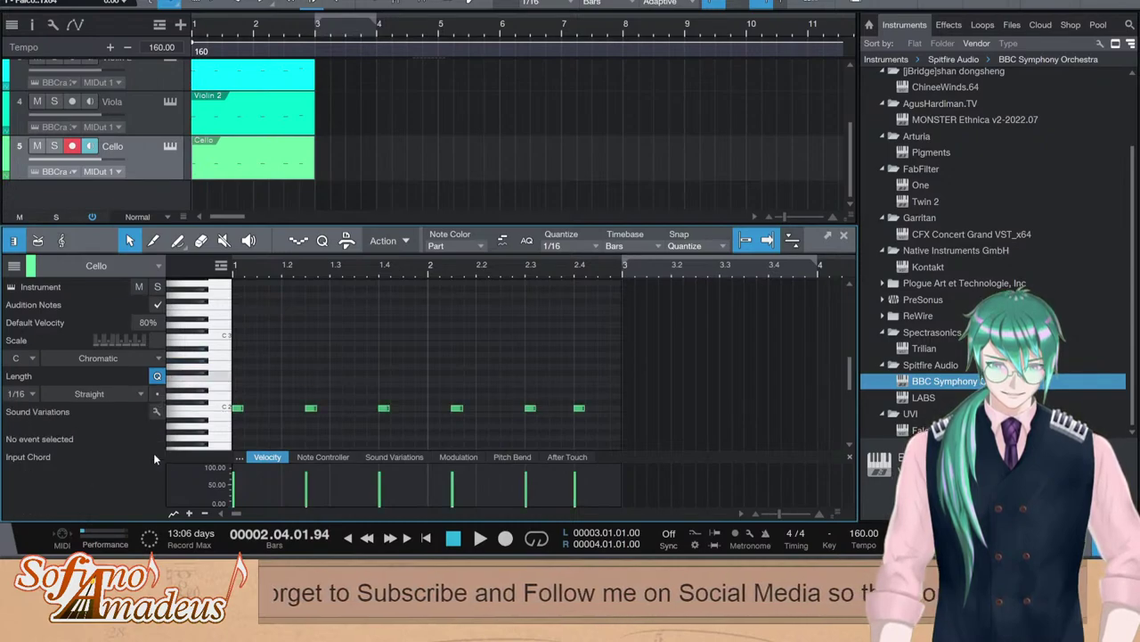
double_click(262, 408)
double_click(287, 408)
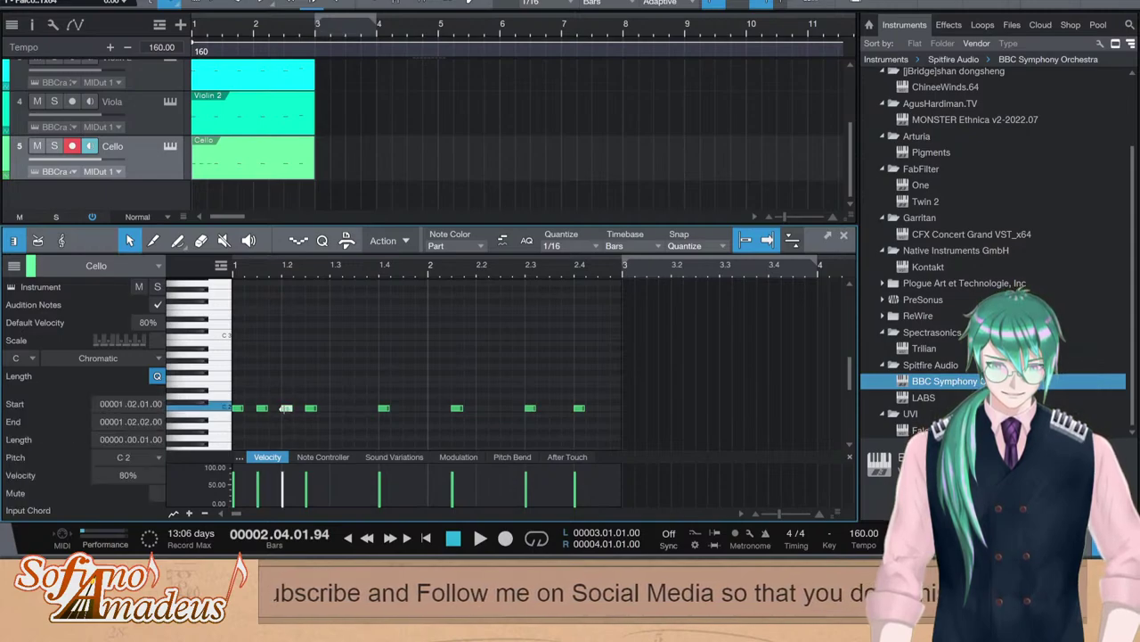
drag(295, 413, 258, 402)
drag(282, 491, 288, 513)
scroll(130, 92, up, 1)
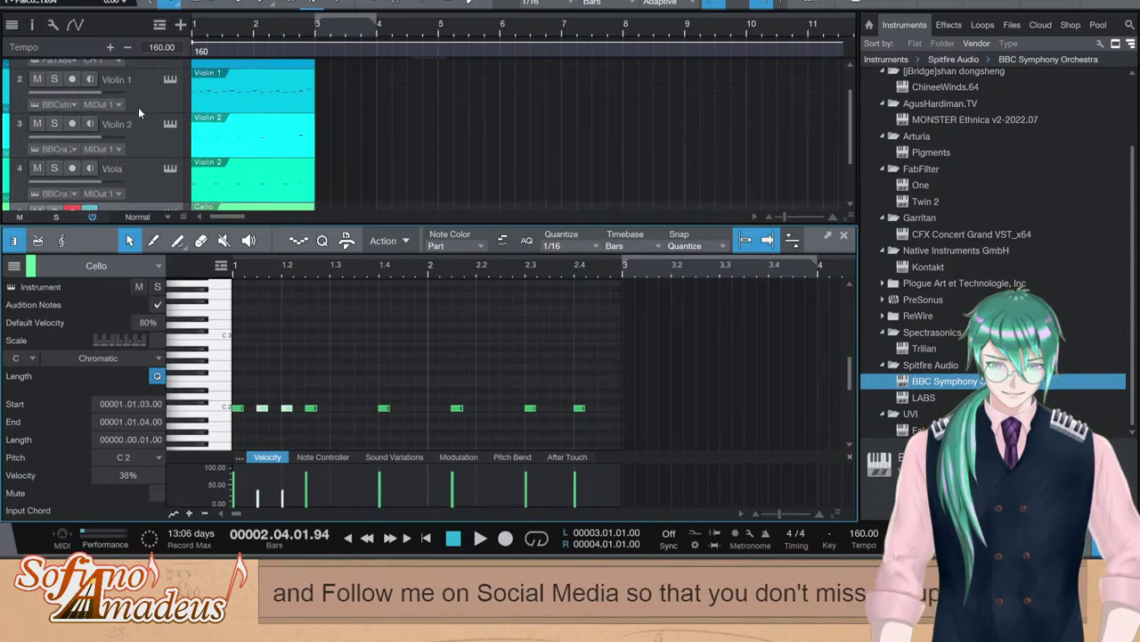
Copy the two soft Cello notes into the following gaps between accents, starting at 1.3.1, 1.4.3 and 2.2.1
drag(298, 390, 252, 416)
key(ctrl+c)
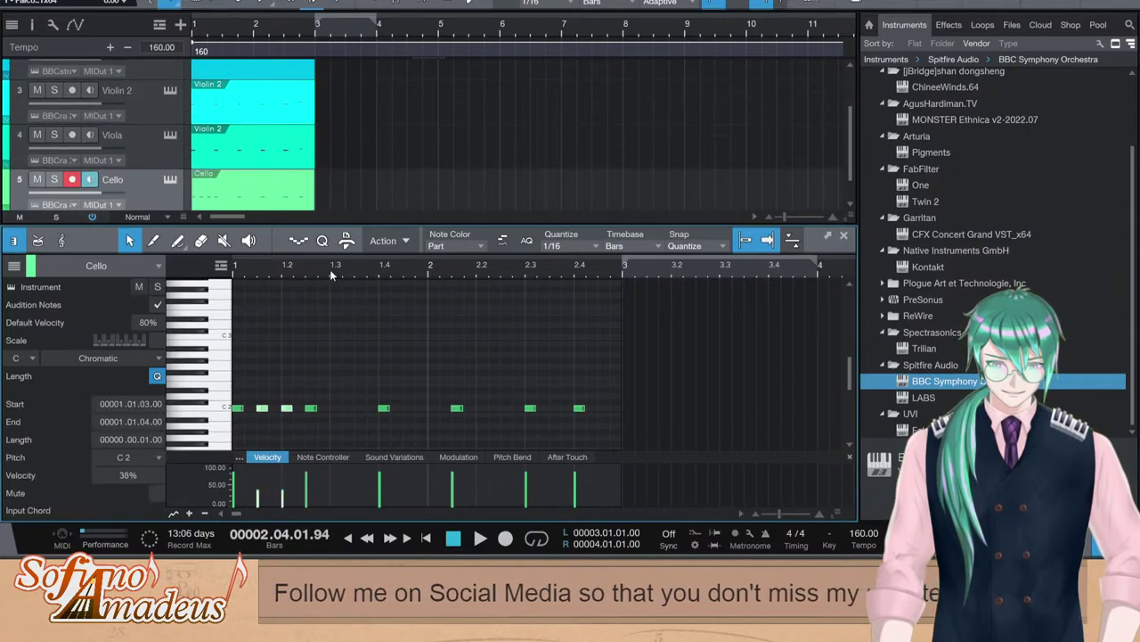
click(330, 271)
key(ctrl+v)
click(406, 271)
key(ctrl+v)
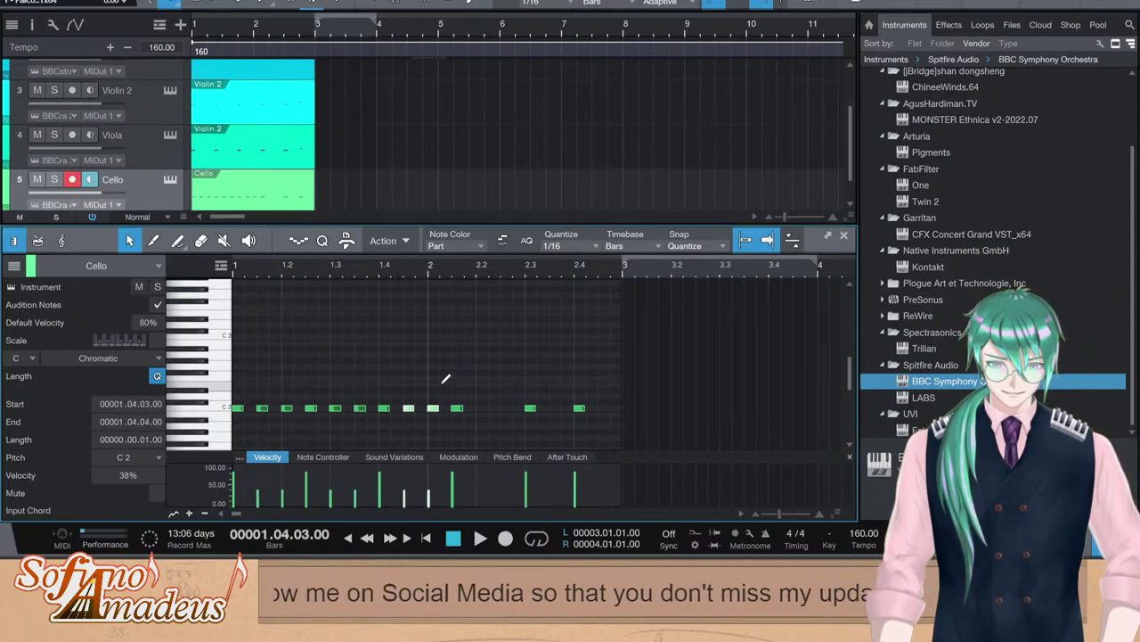
click(476, 273)
key(ctrl+v)
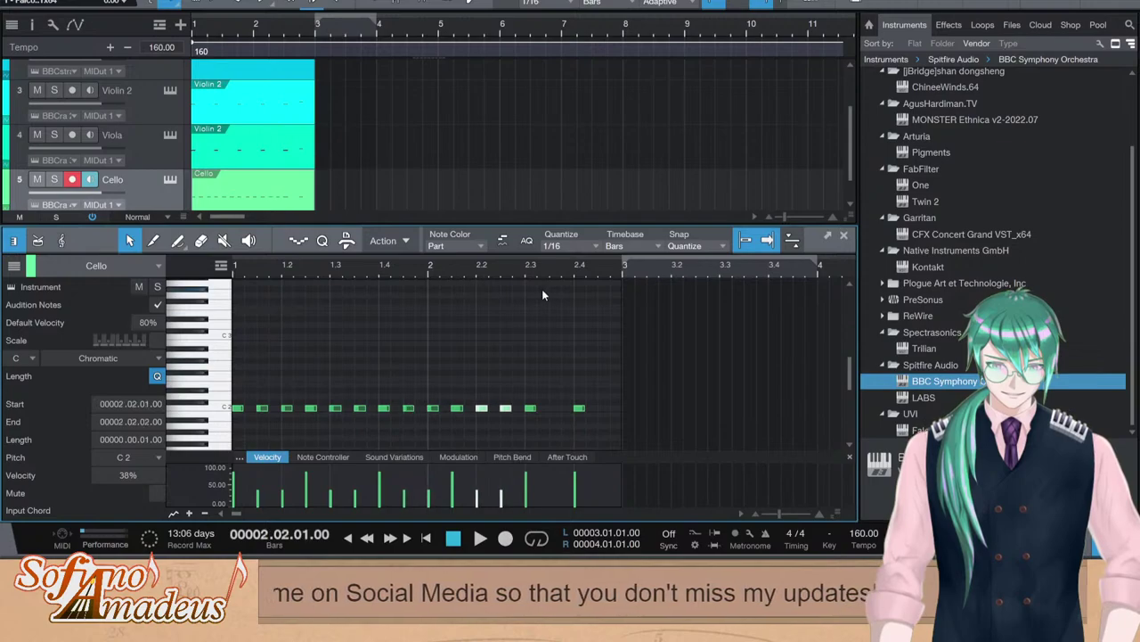
Fill the last two Cello gaps with single C2 notes at 2.3.3 and 2.4.3, velocity 40%, and play back the arrangement
click(557, 406)
click(557, 407)
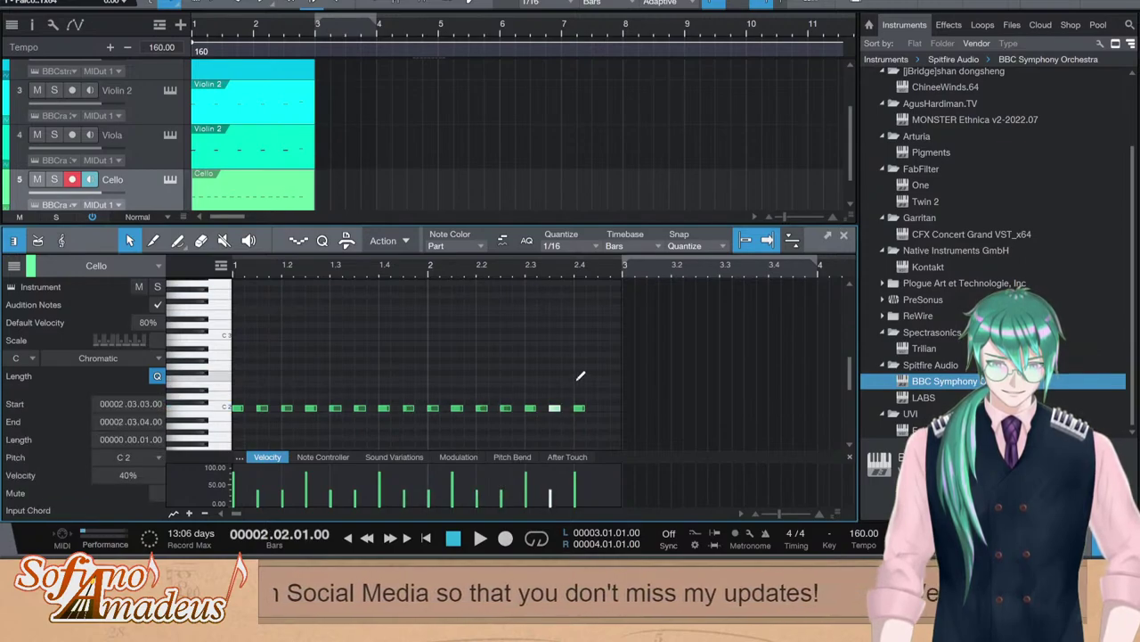
click(596, 275)
key(ctrl+v)
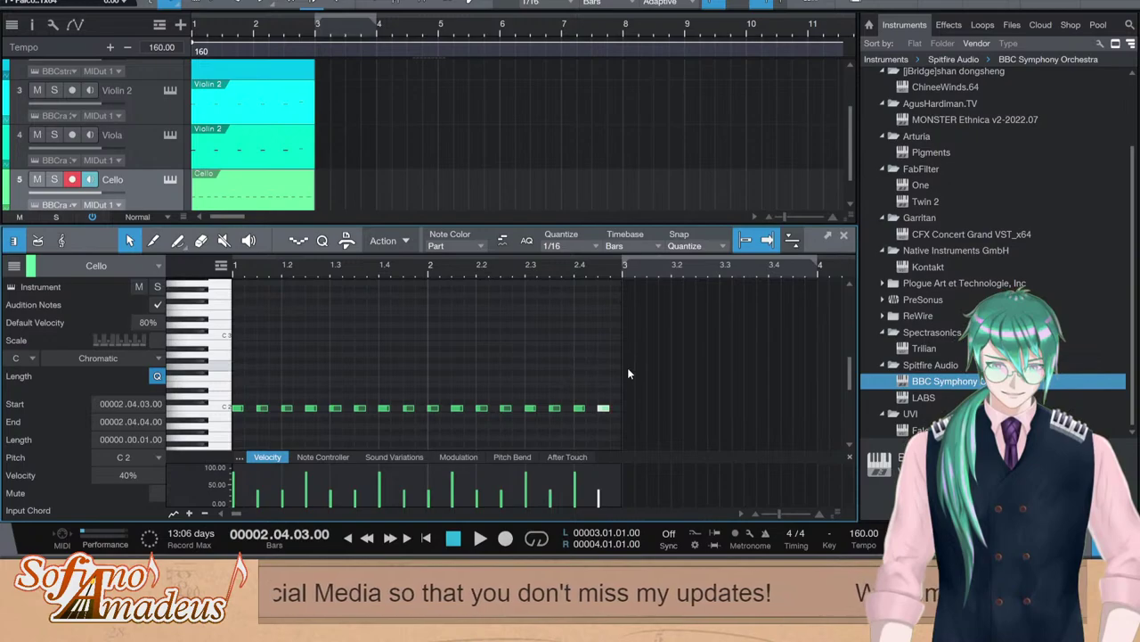
key(space)
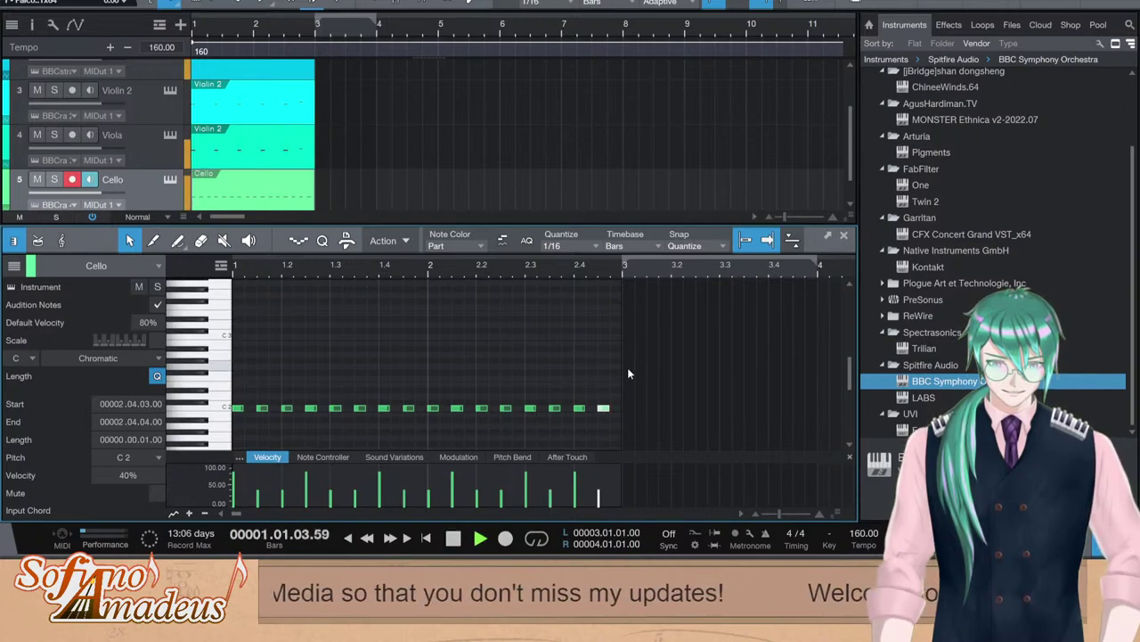
key(space)
Raise the velocity of all unaccented Cello notes together to about 50% and play back the arrangement
drag(253, 397, 441, 427)
drag(472, 391, 611, 411)
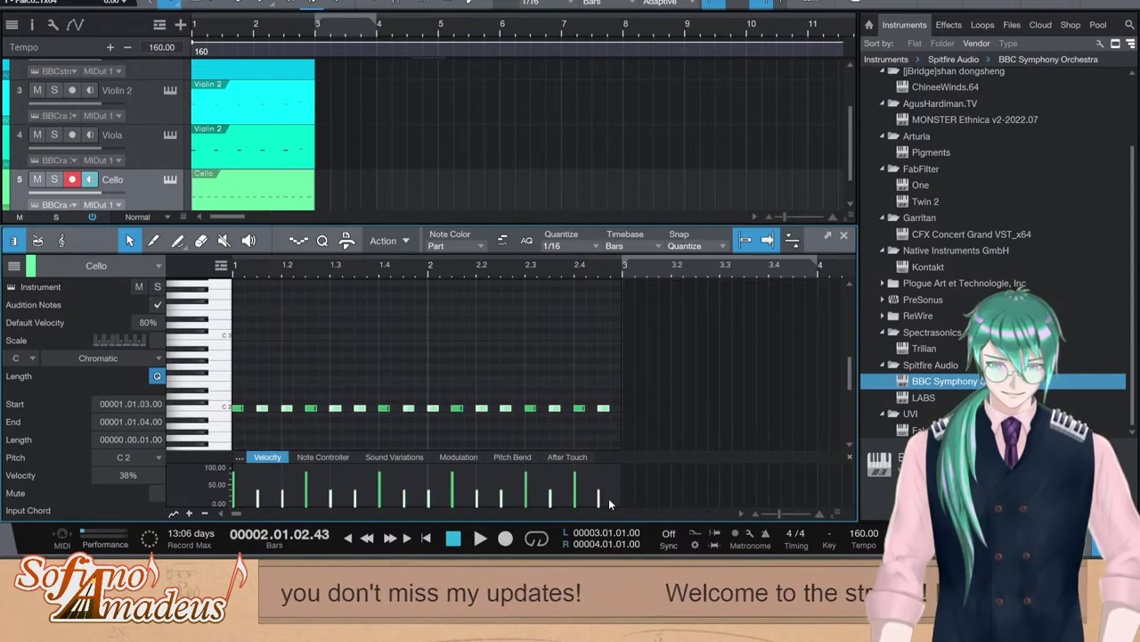
drag(548, 502, 549, 495)
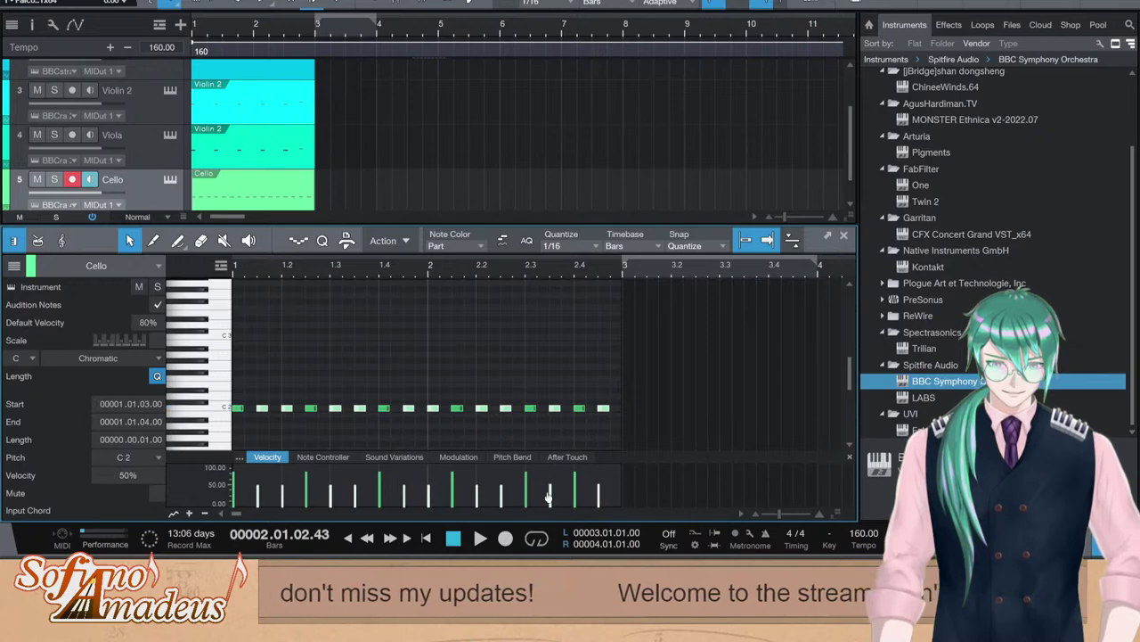
key(space)
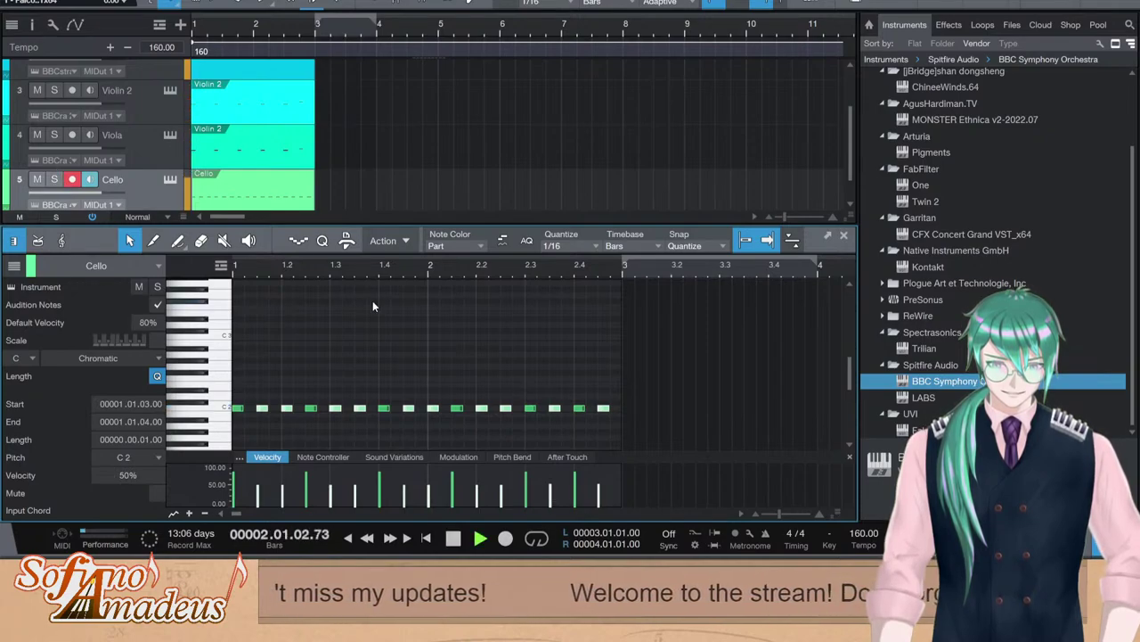
key(space)
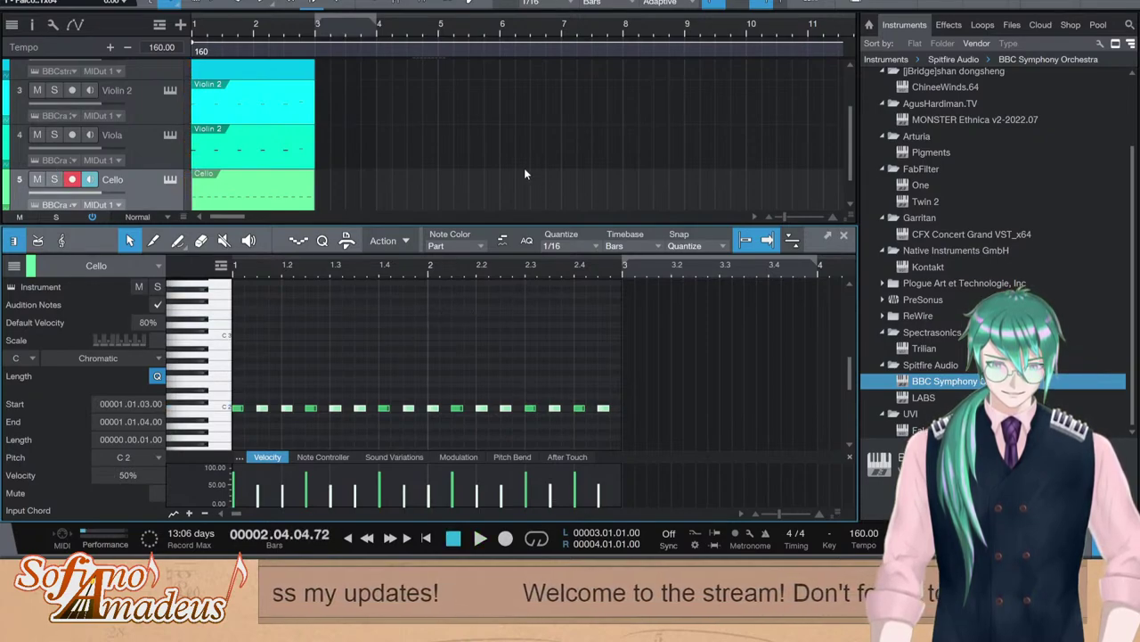
key(space)
Add another BBC Symphony Orchestra instrument track below the Cello and name it Double Bass
key(F2)
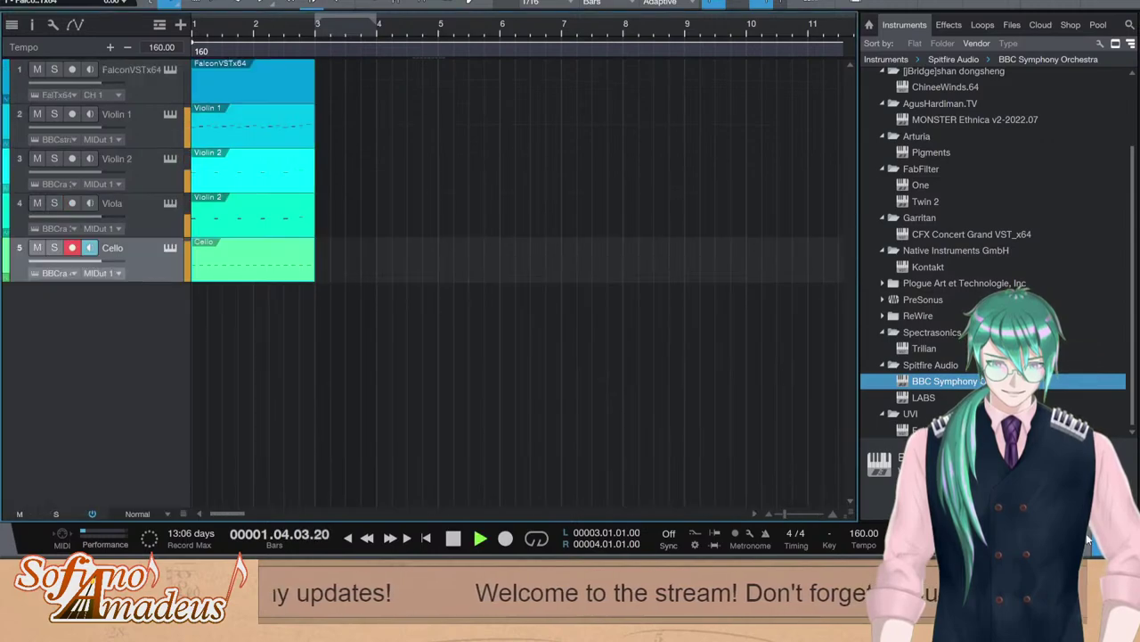
key(F5)
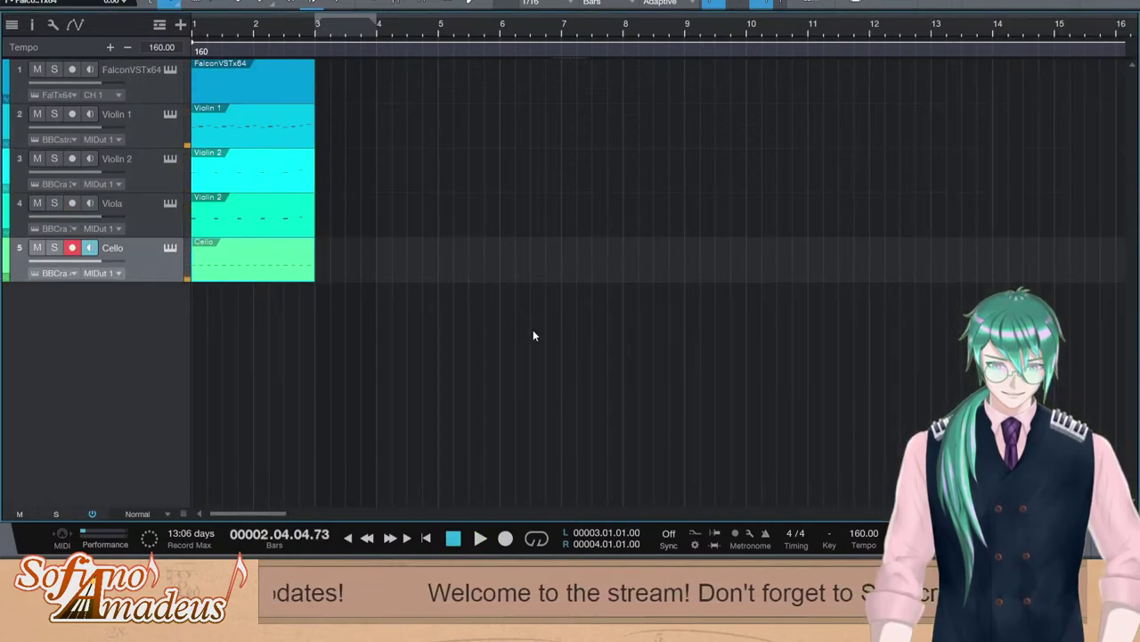
key(F5)
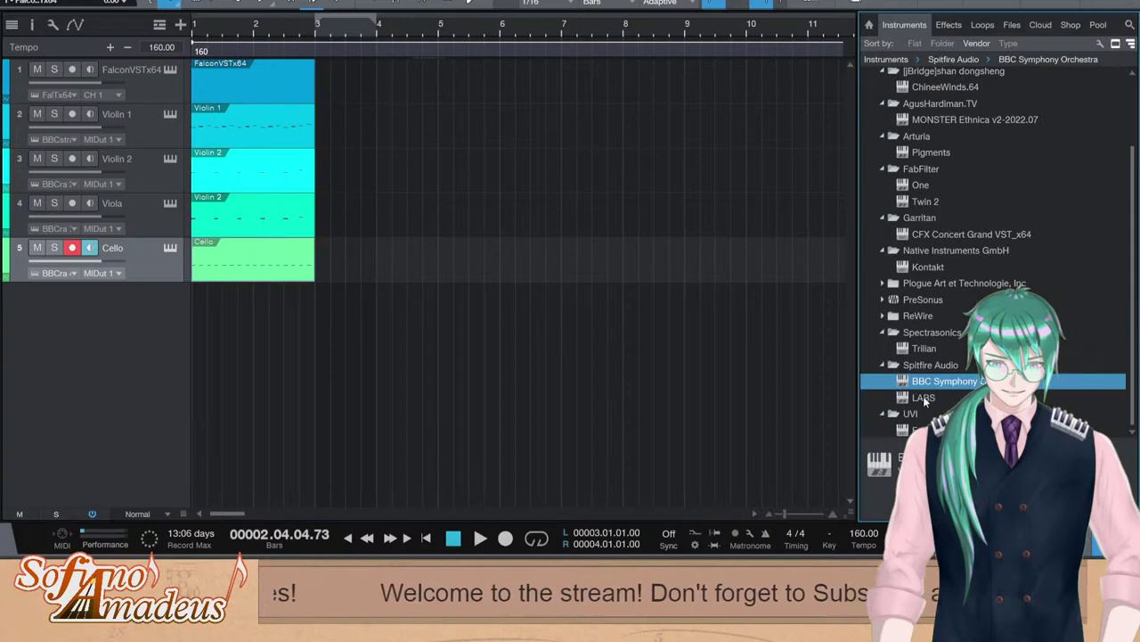
drag(198, 327, 114, 324)
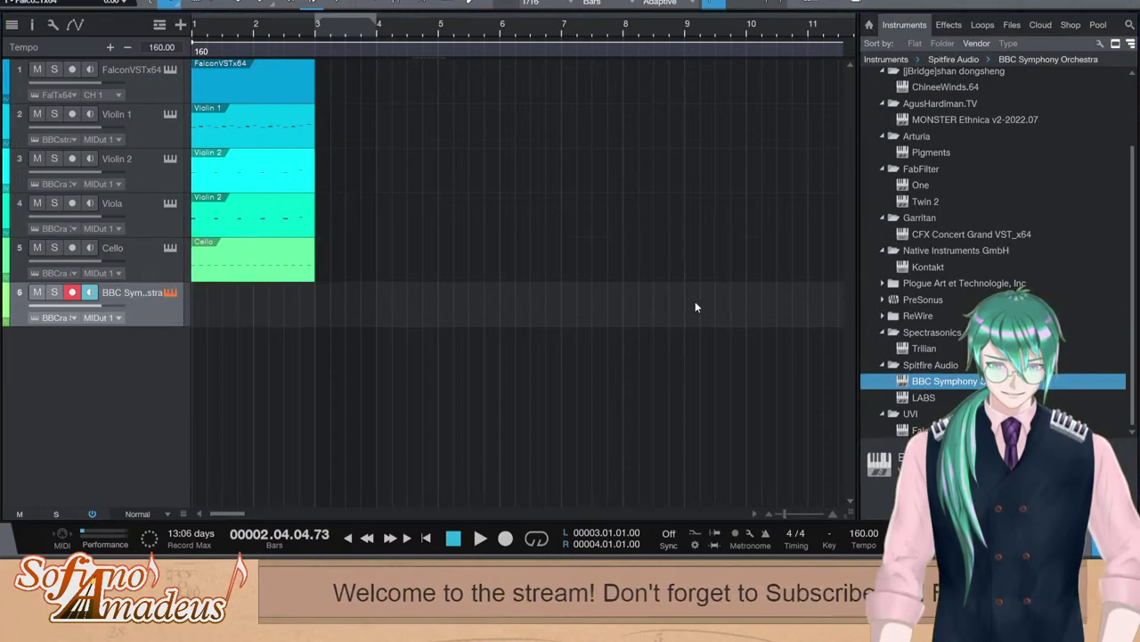
double_click(130, 291)
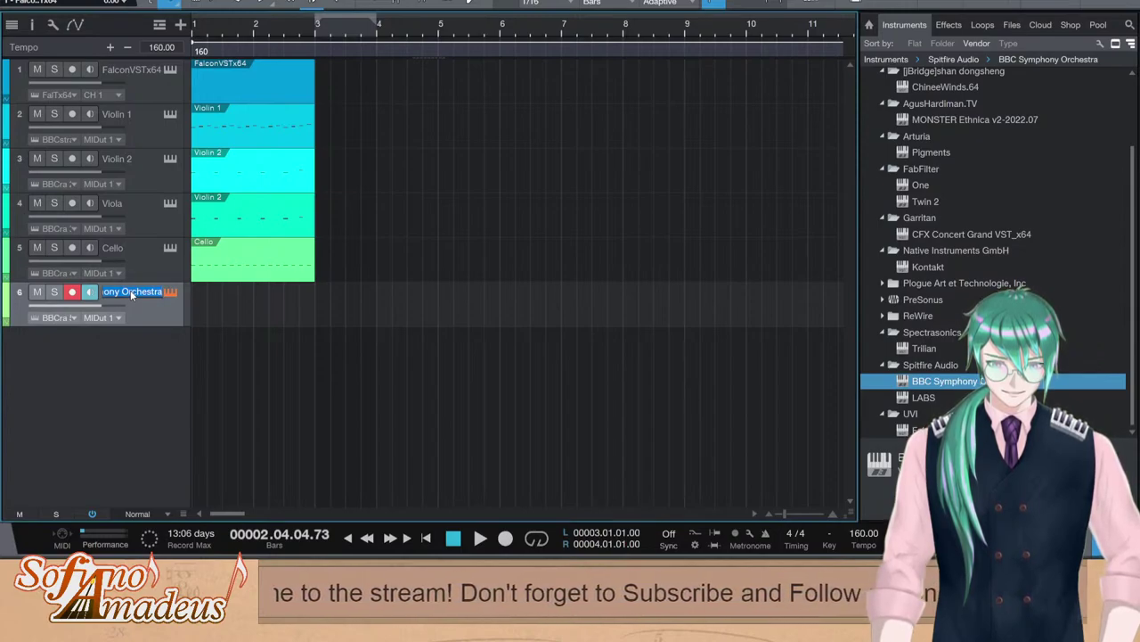
text(Double Bass)
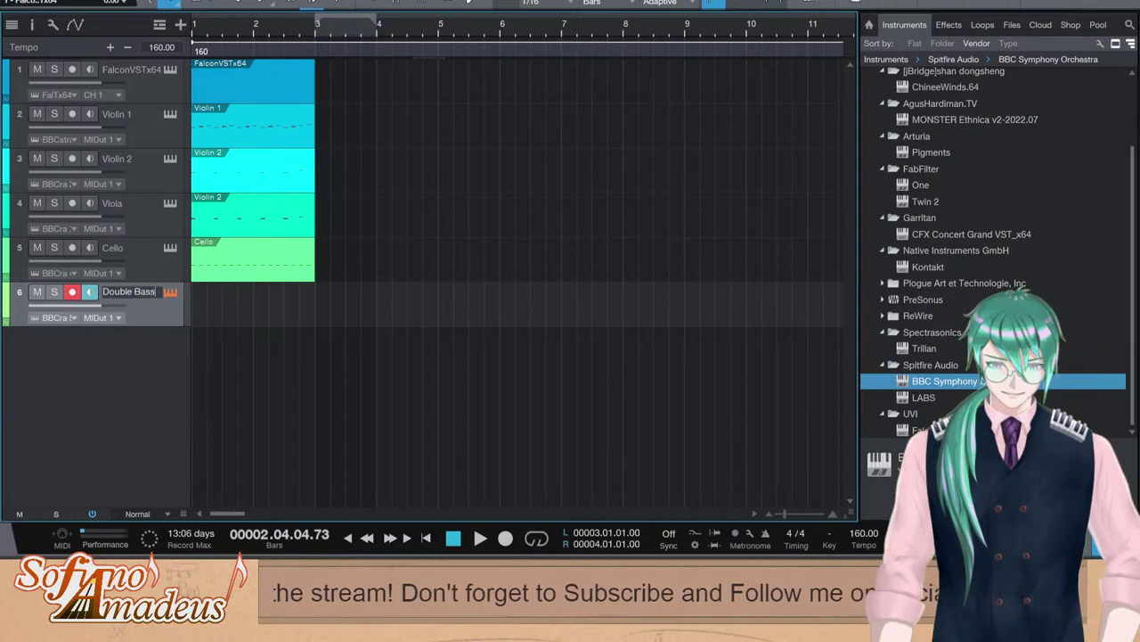
key(Return)
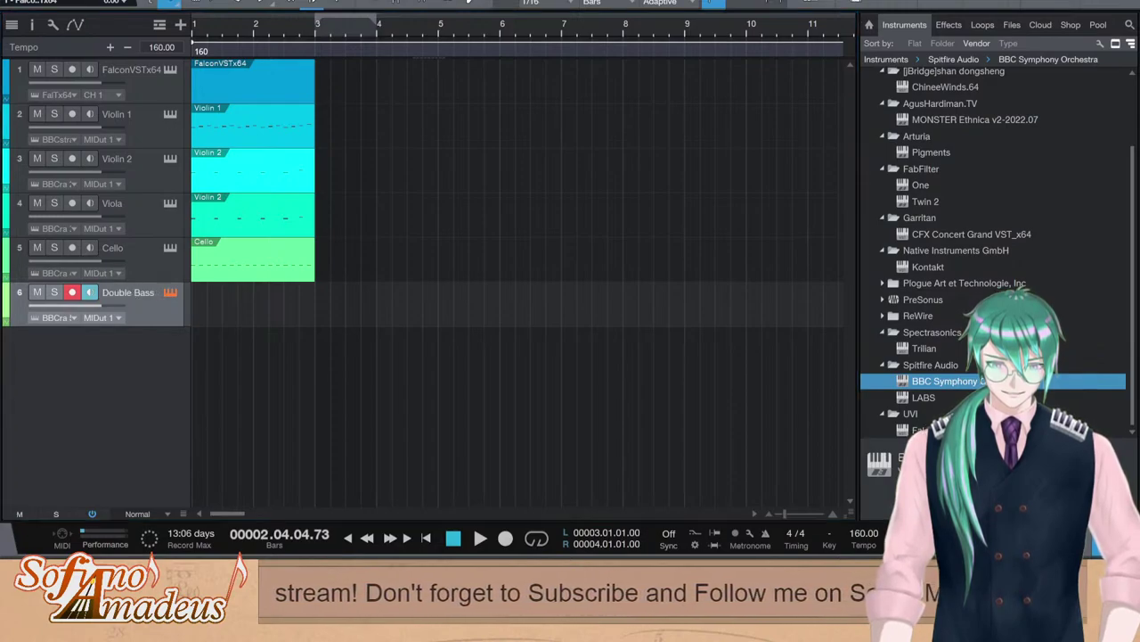
Copy the Cello part onto the Double Bass track at bar 1 and open the copy for note editing
click(277, 263)
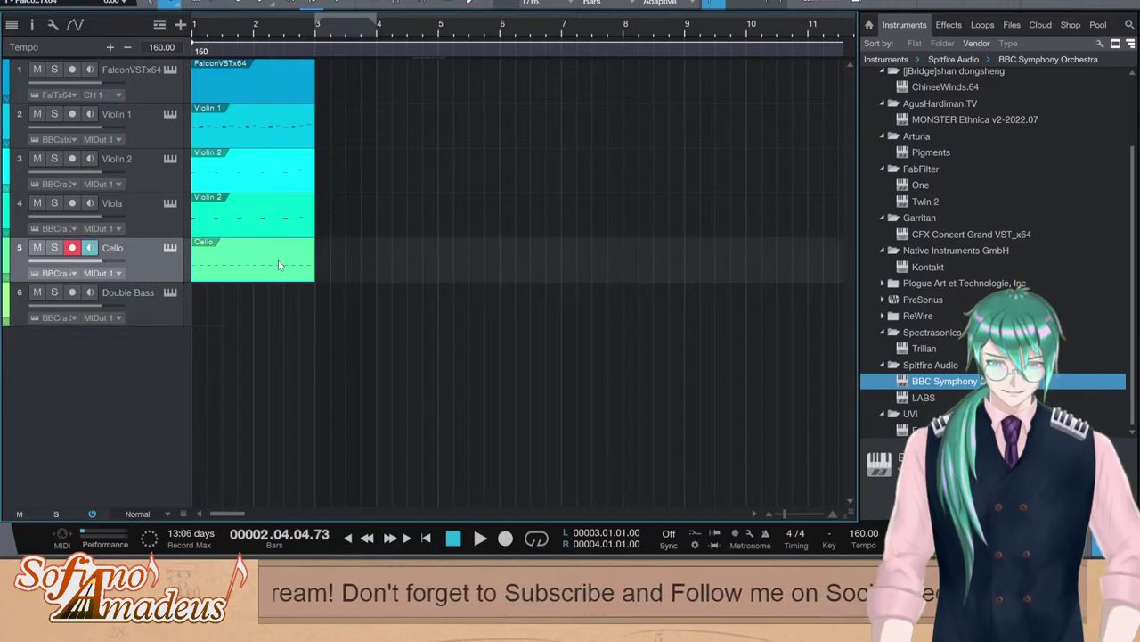
click(168, 314)
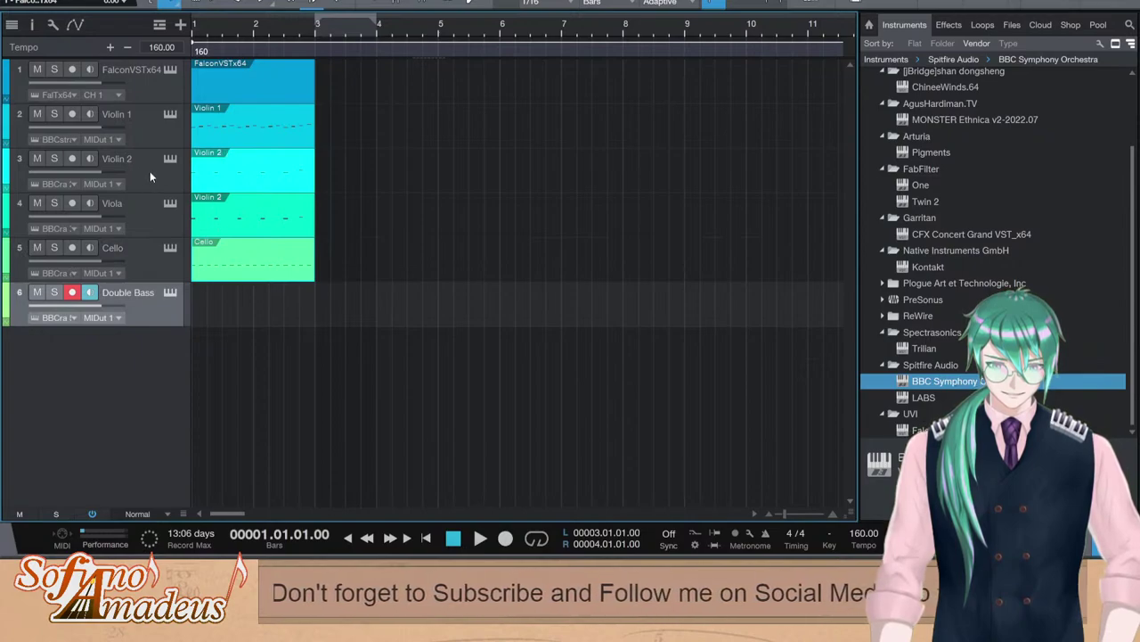
click(210, 214)
click(214, 272)
click(176, 307)
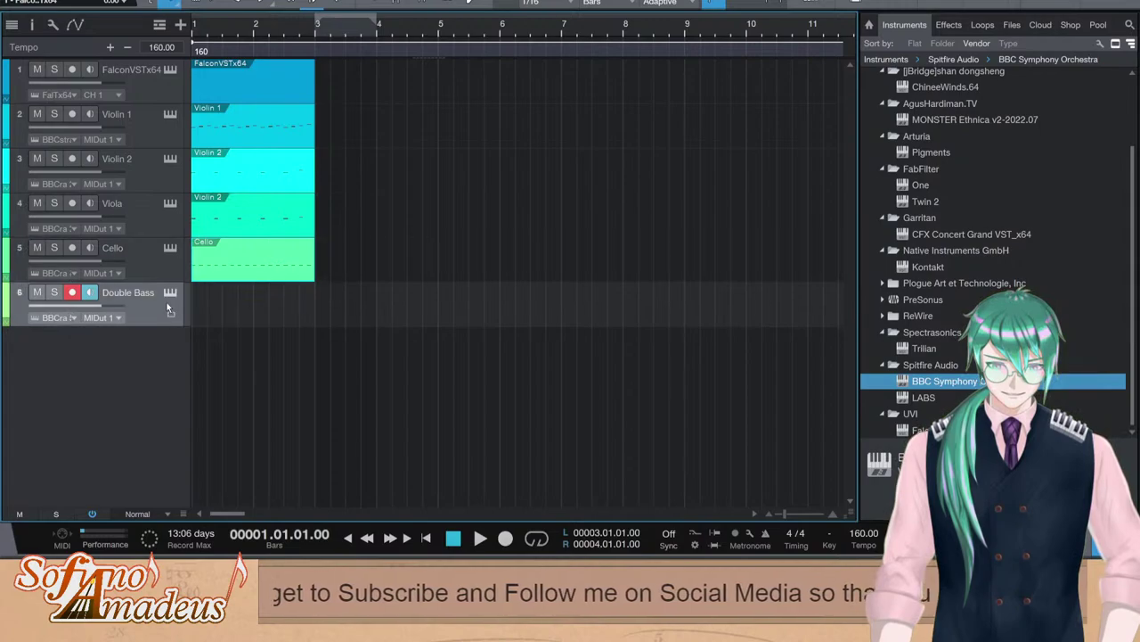
key(ctrl+v)
double_click(247, 305)
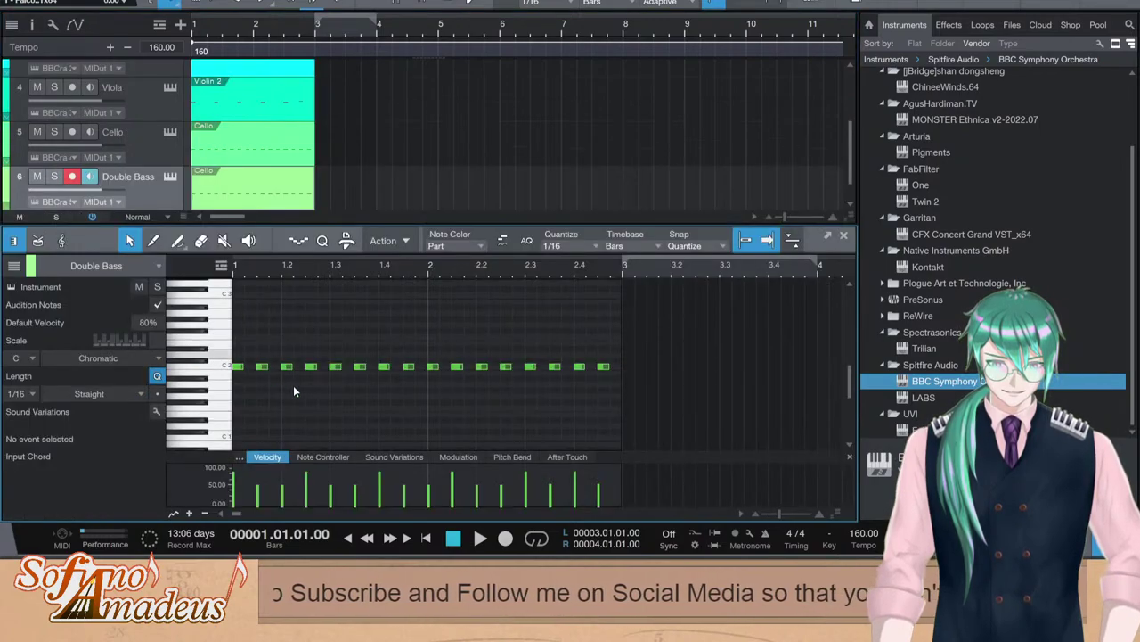
Delete all the unaccented notes from the Double Bass part, keeping only the six accents
drag(294, 387, 254, 358)
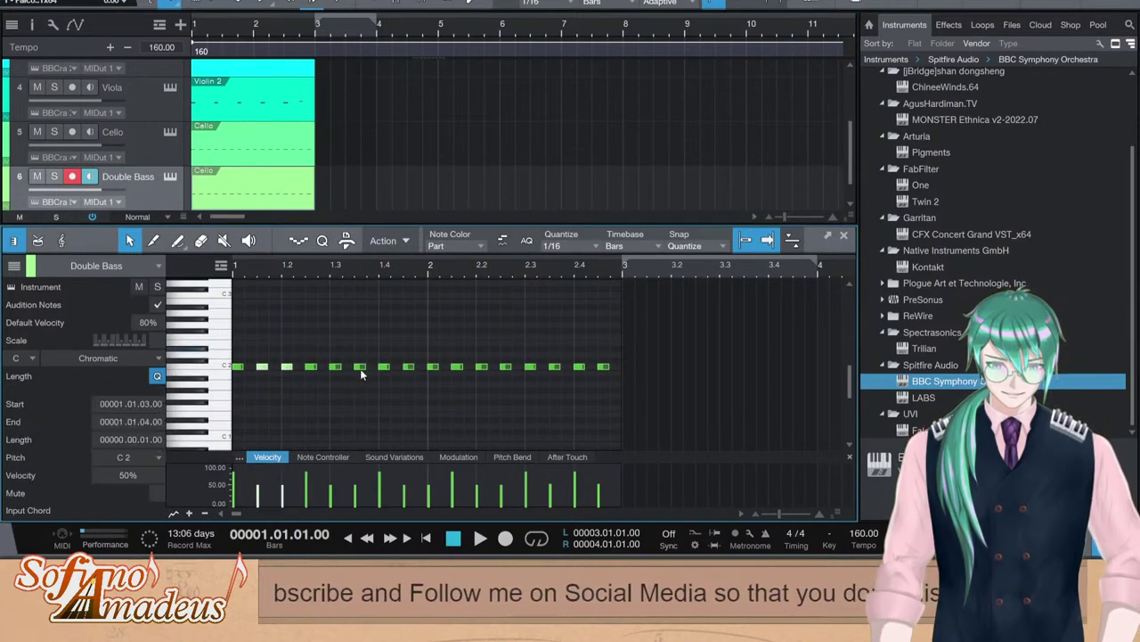
drag(360, 370, 330, 358)
drag(404, 359, 502, 369)
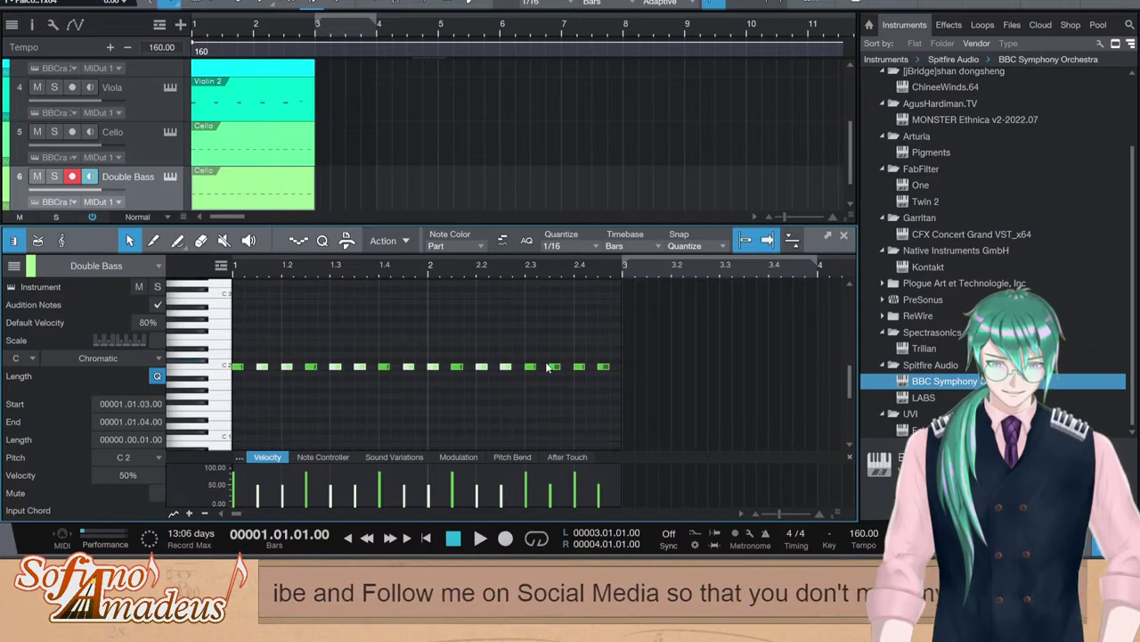
shift+click(553, 367)
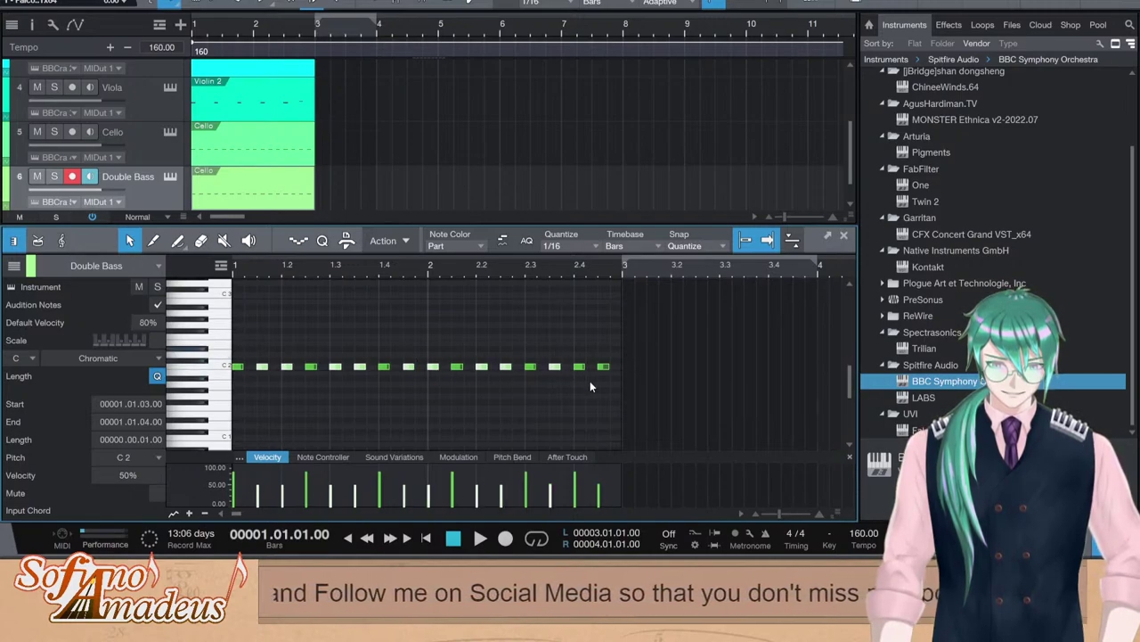
shift+click(603, 367)
key(Delete)
Transpose all remaining Double Bass notes down one octave to C1 and audition briefly with the Cello track soloed
click(577, 383)
key(ctrl+a)
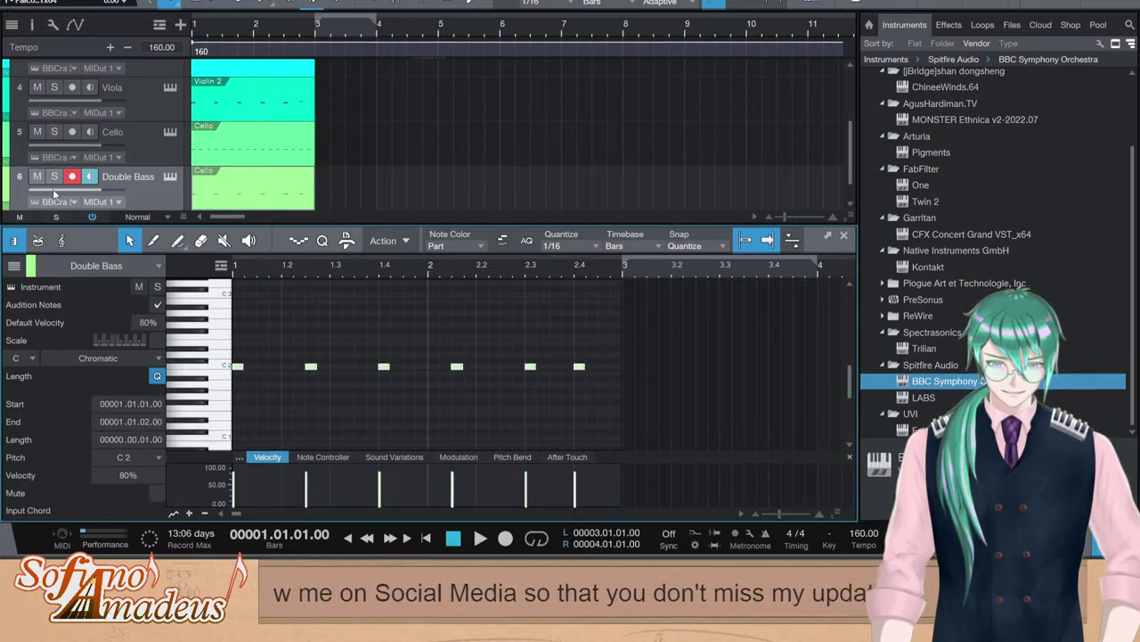
click(53, 134)
key(space)
key(space)
click(54, 135)
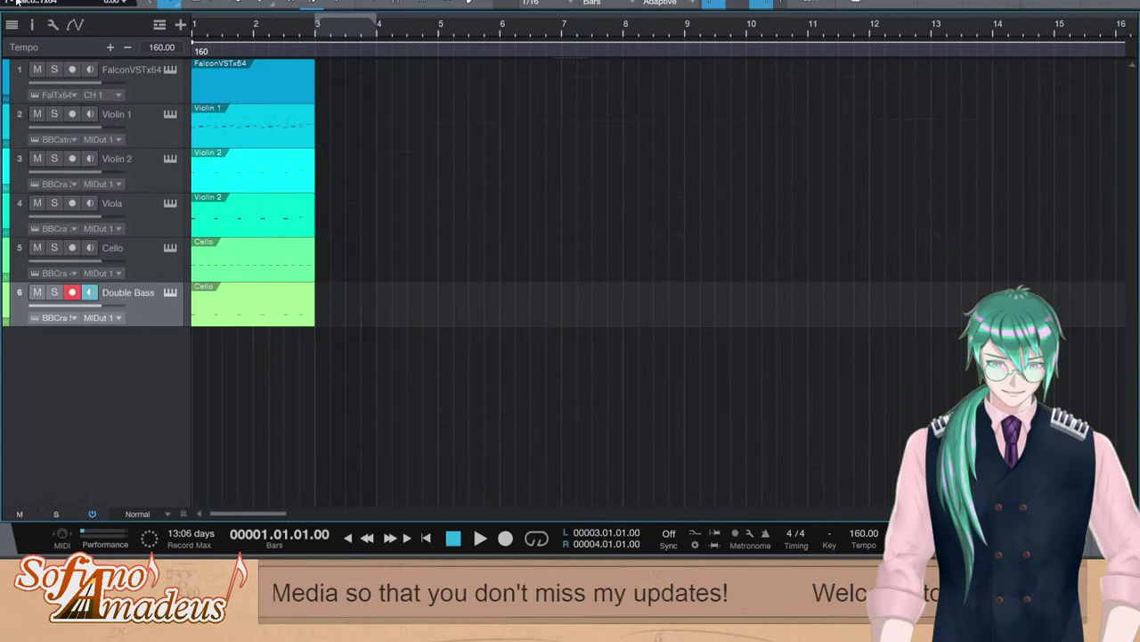
Open the Violin 1 part together with the other string parts in the note editor, compare their notes and play back
click(157, 132)
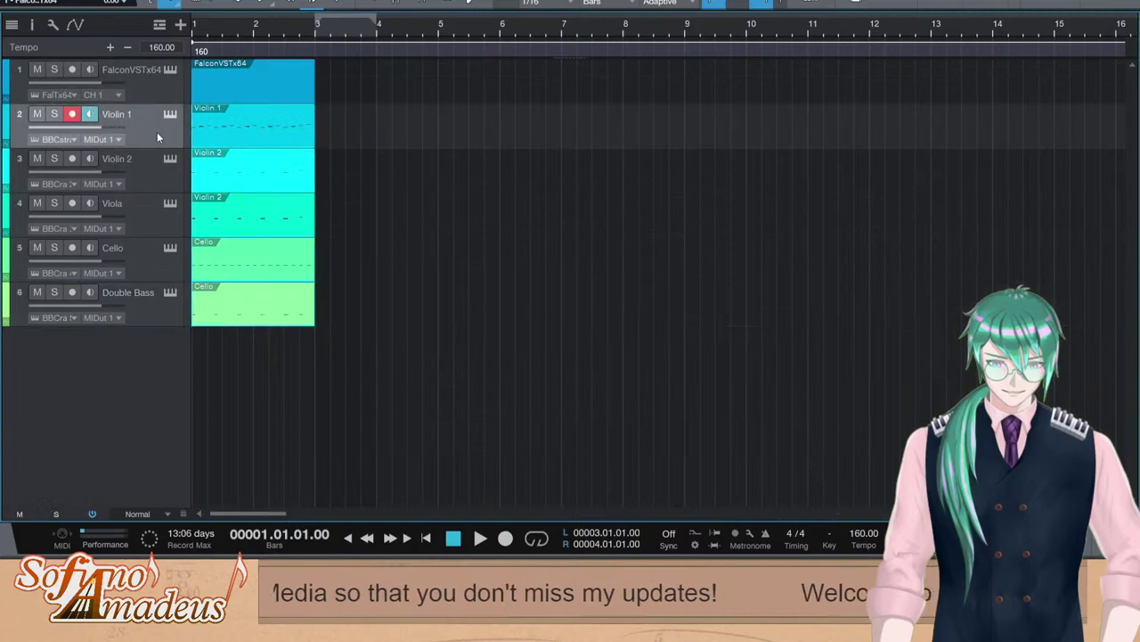
double_click(232, 127)
scroll(489, 389, down, 5)
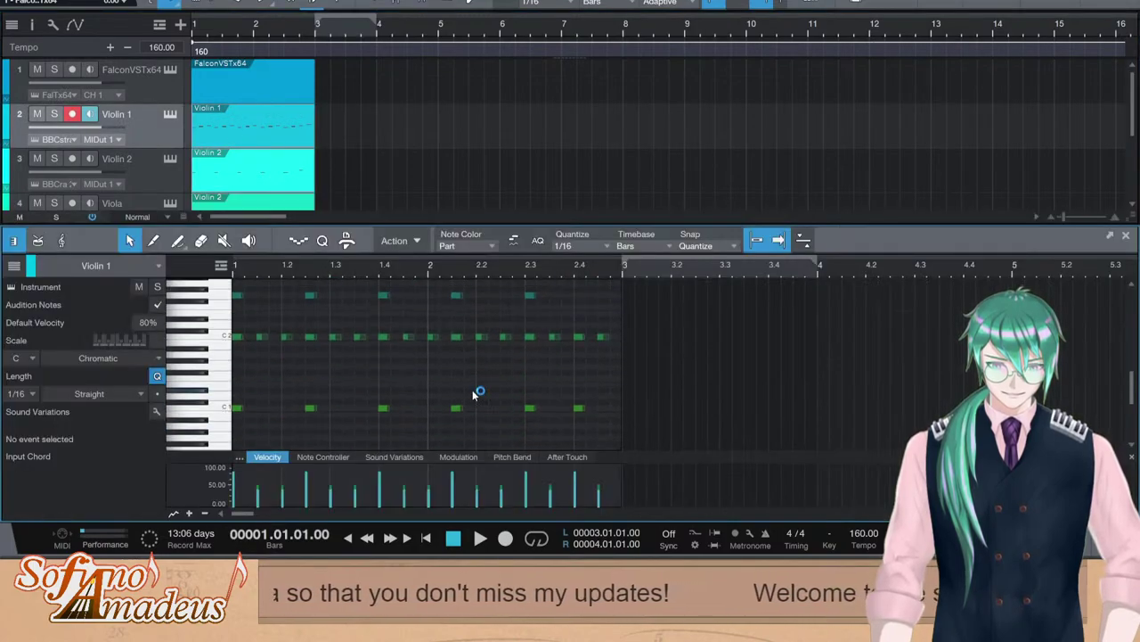
scroll(464, 384, up, 4)
scroll(433, 372, down, 2)
scroll(432, 374, down, 2)
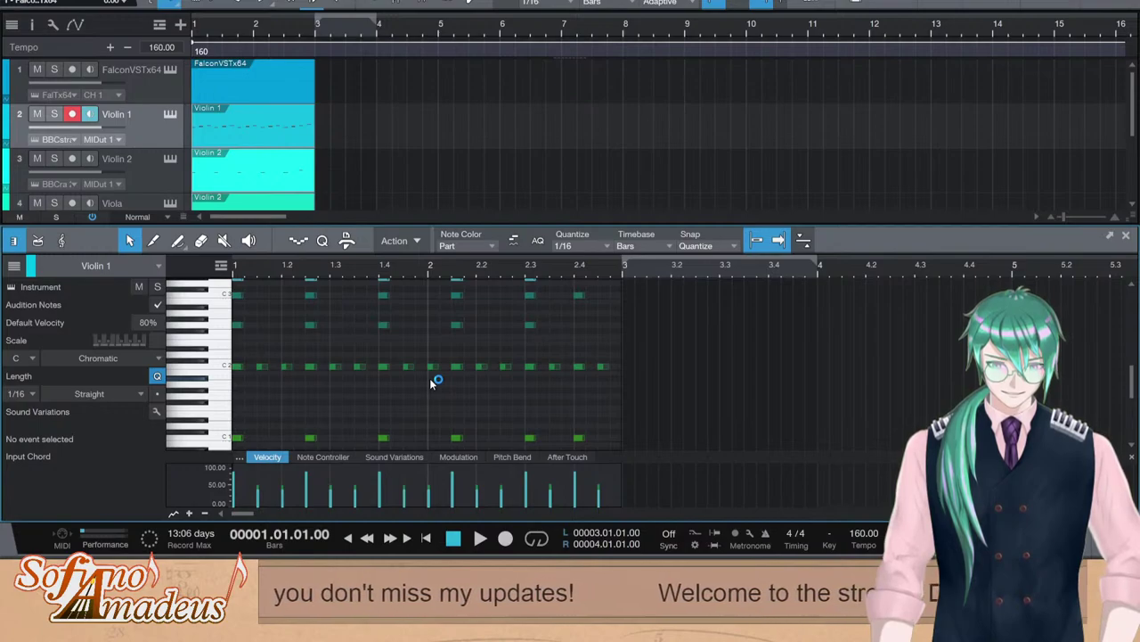
key(space)
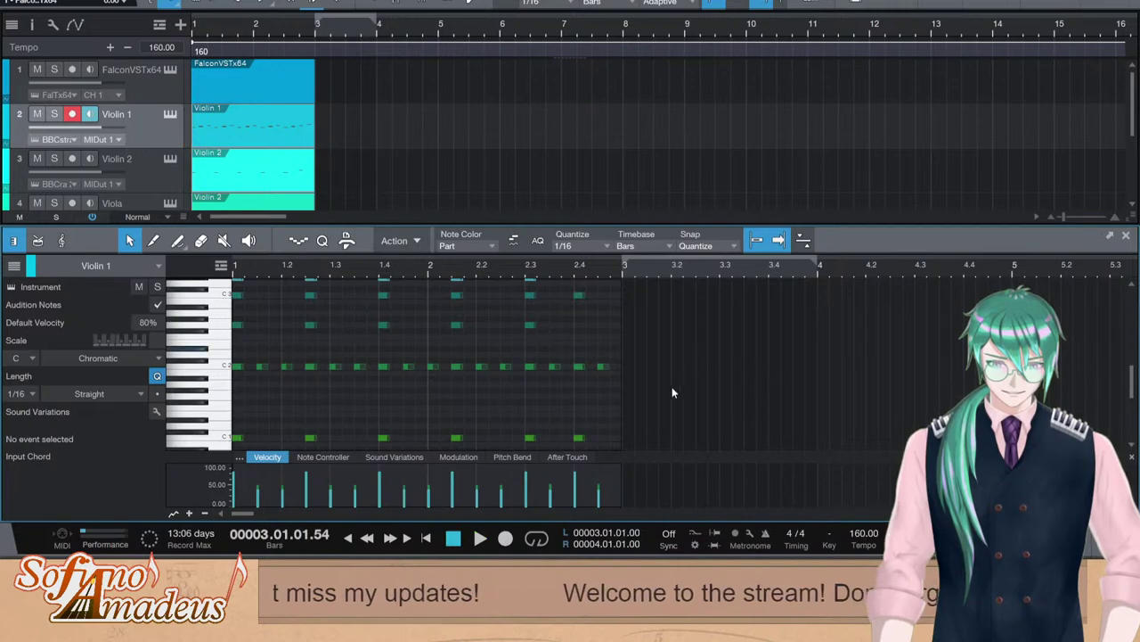
Raise the last two Cello notes to D#2 and the last Double Bass note to D#1, and play back the result
drag(631, 346, 561, 441)
key(Up)
key(Up)
key(Up)
key(Up)
key(Down)
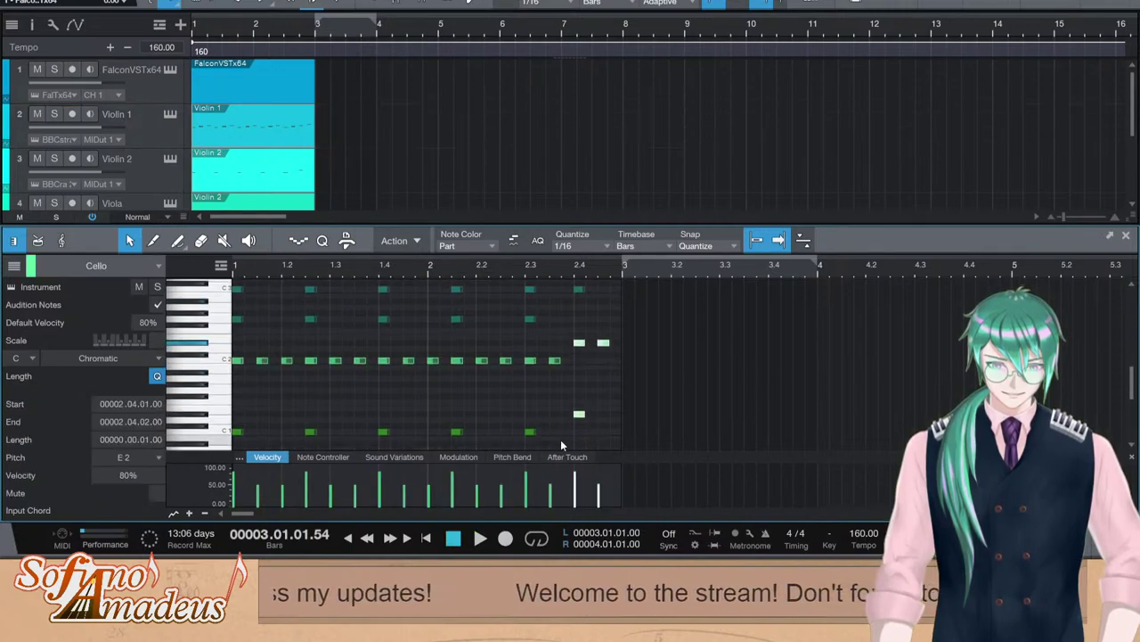
key(Down)
key(space)
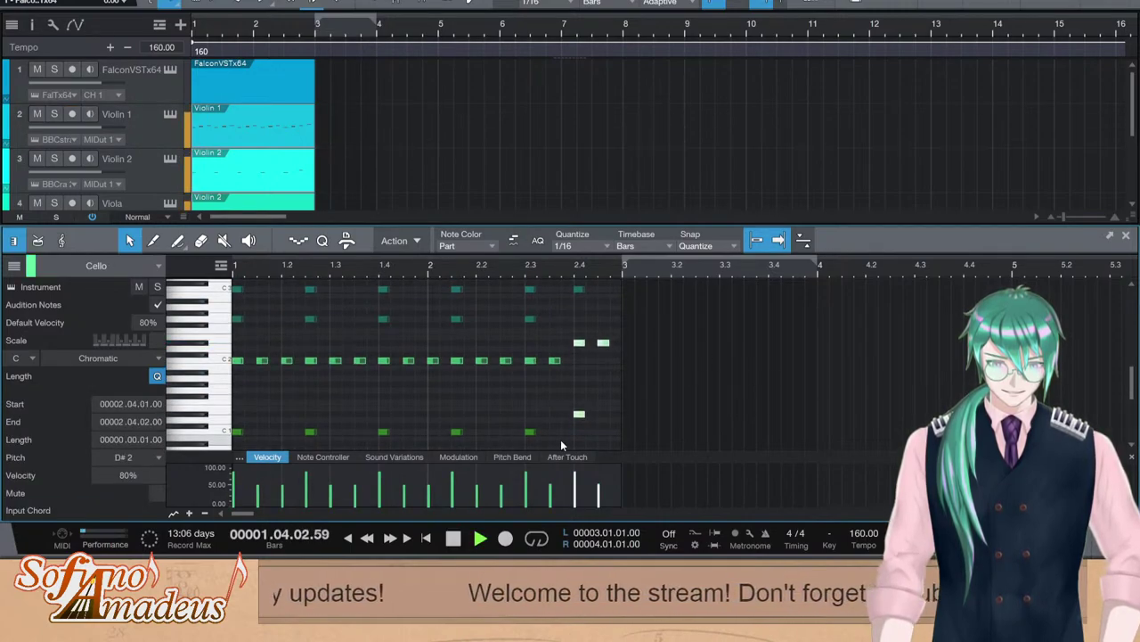
Raise the last two Cello notes to G2 and the last Double Bass note to G1, and play back the result
key(space)
key(Up)
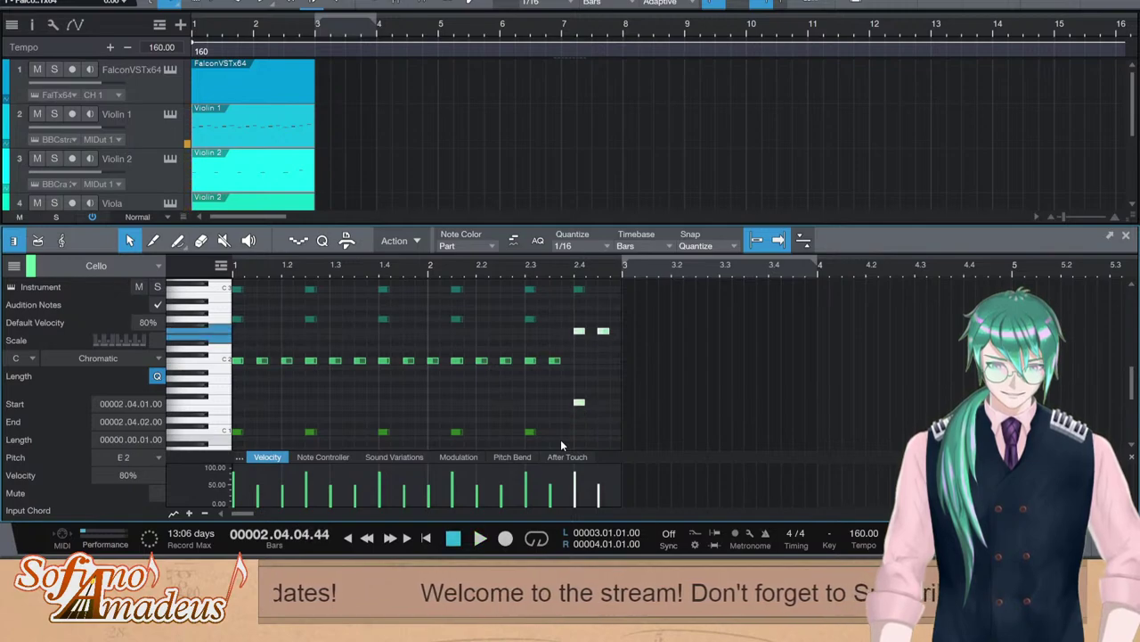
key(Up)
key(Up)
key(Up)
key(space)
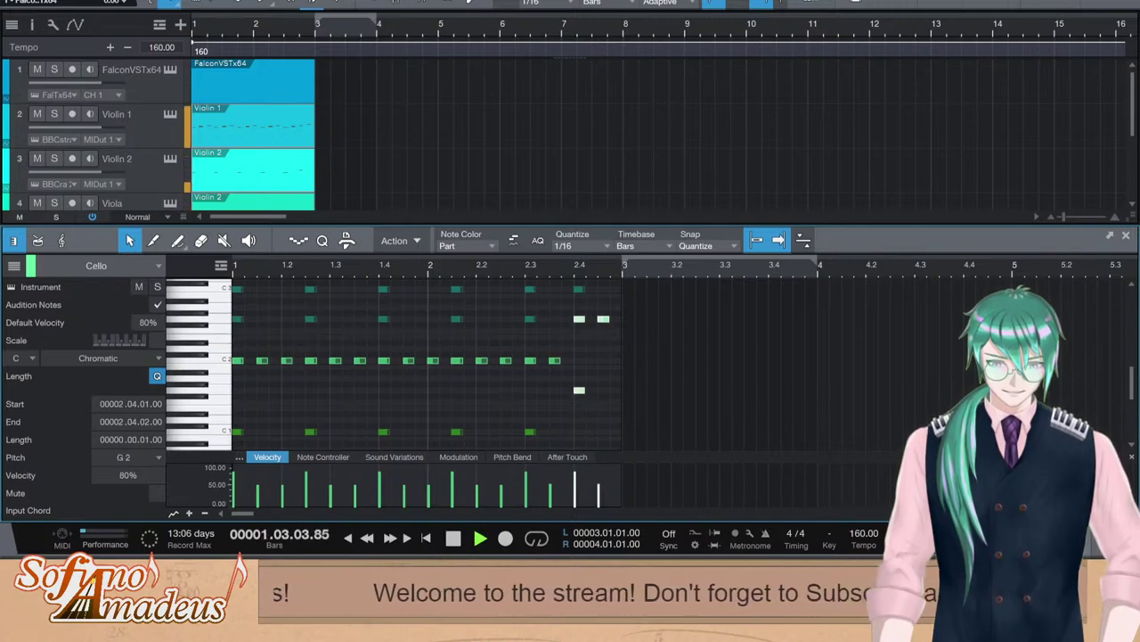
key(F2)
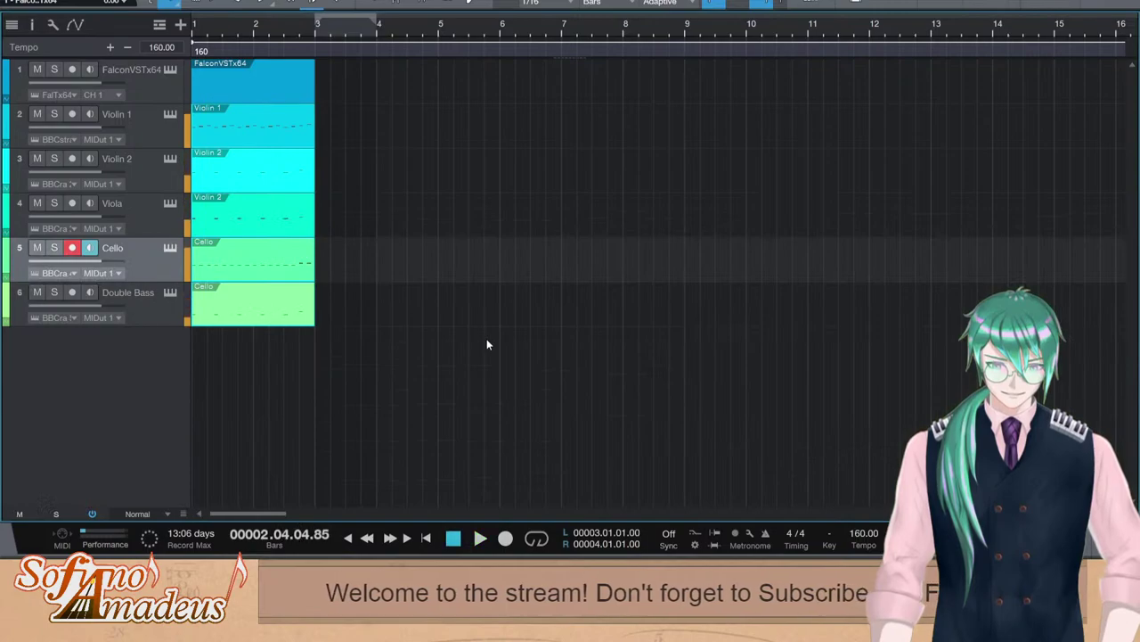
Lower the last two Cello notes to C2 and the last Double Bass note to C1, and close the note editor
double_click(290, 273)
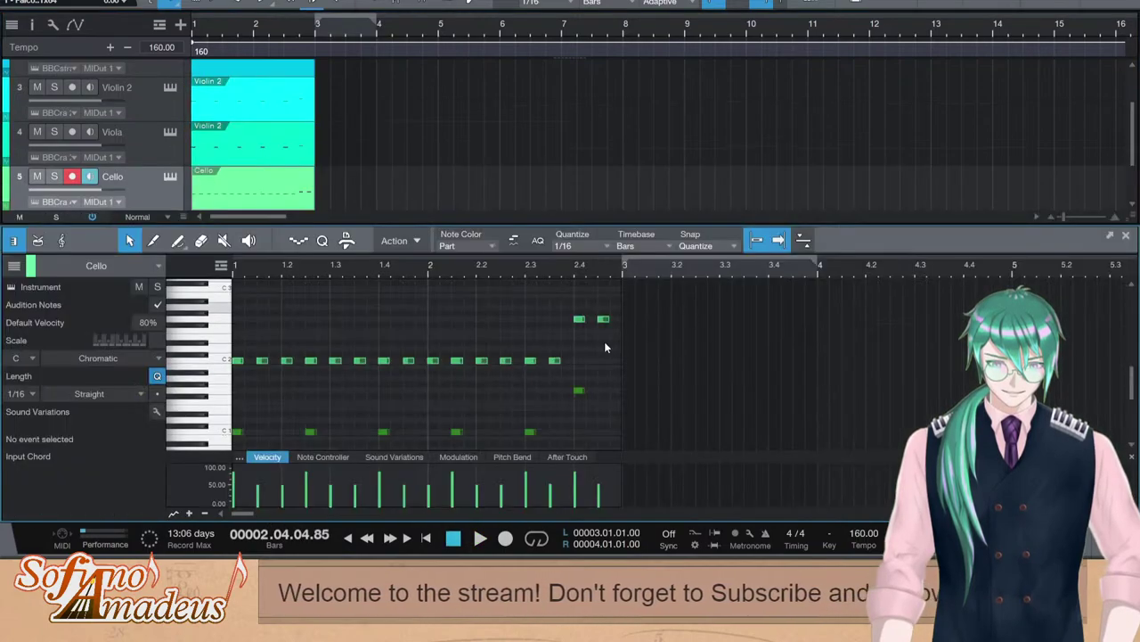
drag(580, 410, 580, 412)
drag(628, 314, 563, 399)
key(Down)
key(Down)
key(Down)
key(Down)
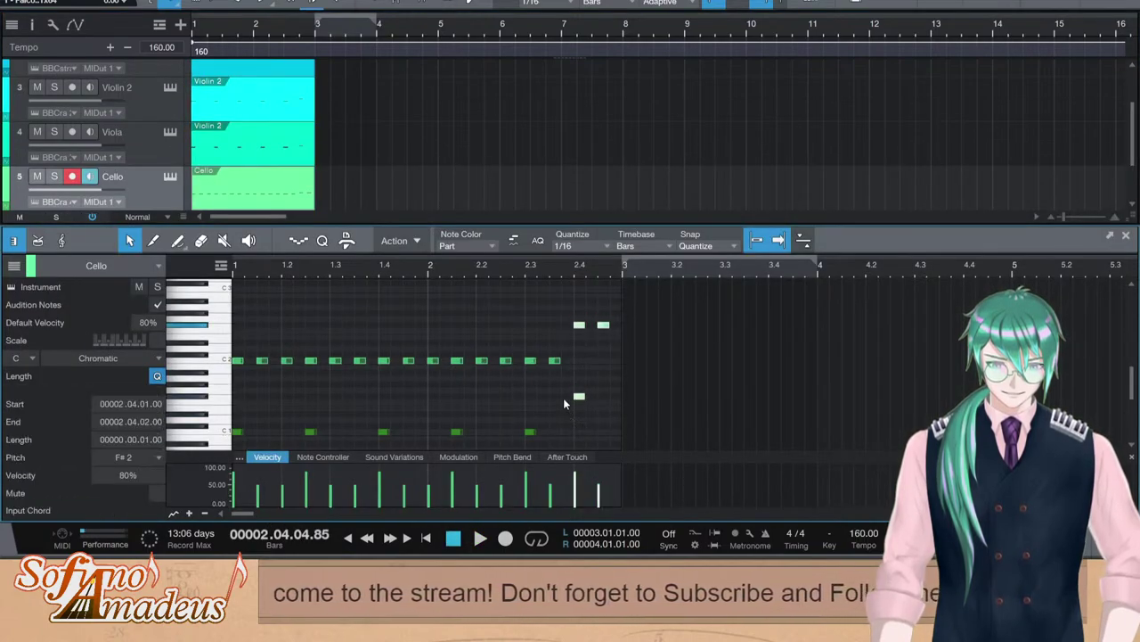
key(Down)
key(Down)
key(Down)
key(F2)
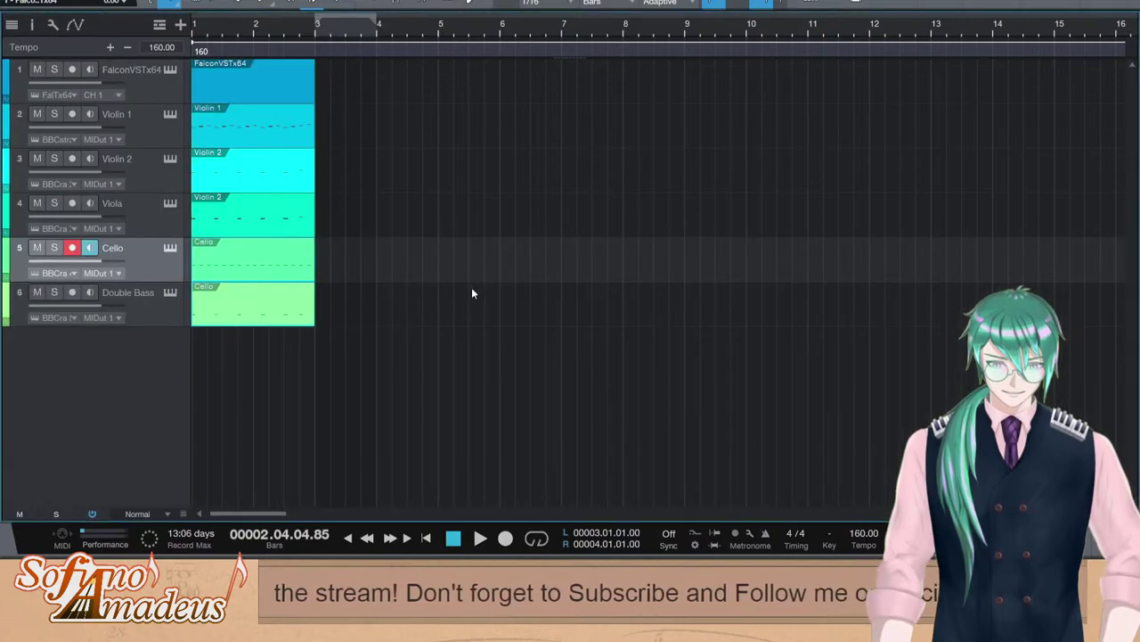
click(138, 118)
click(142, 209)
click(143, 299)
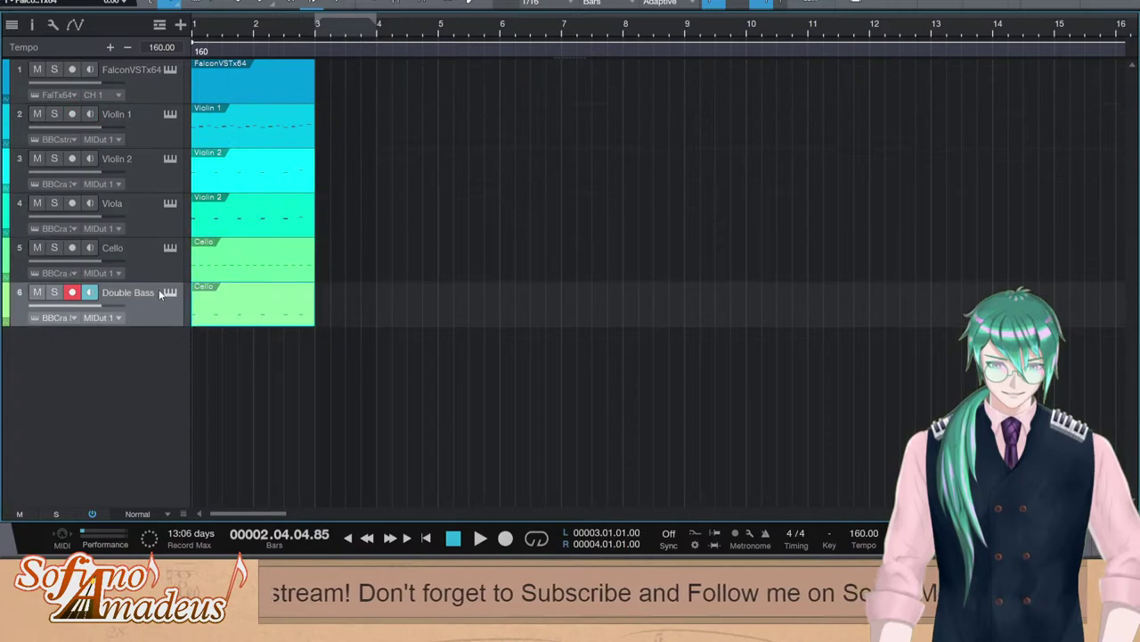
click(150, 240)
key(Up)
key(Up)
key(Up)
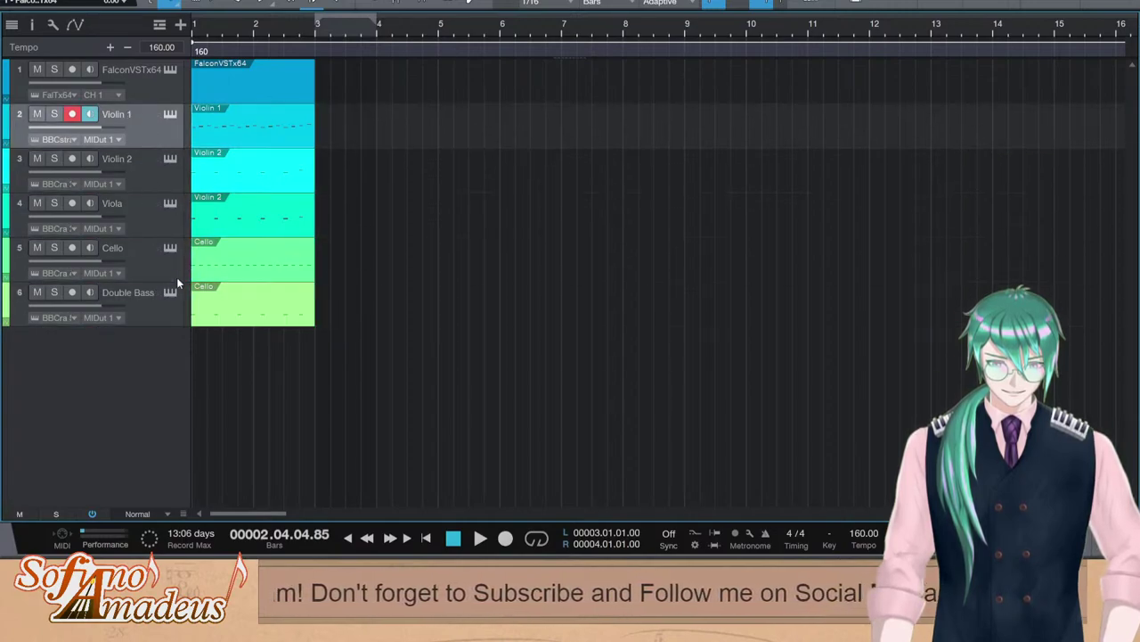
click(167, 294)
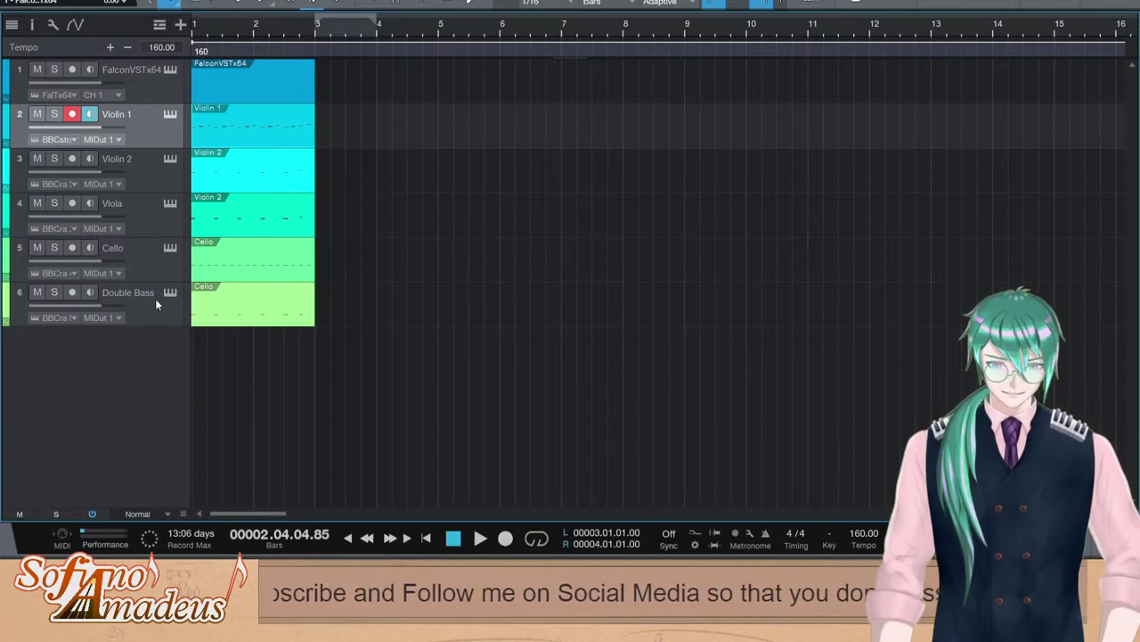
Return the playhead to the song start and add a BBC Symphony Orchestra instrument track directly above Violin 1
key(comma)
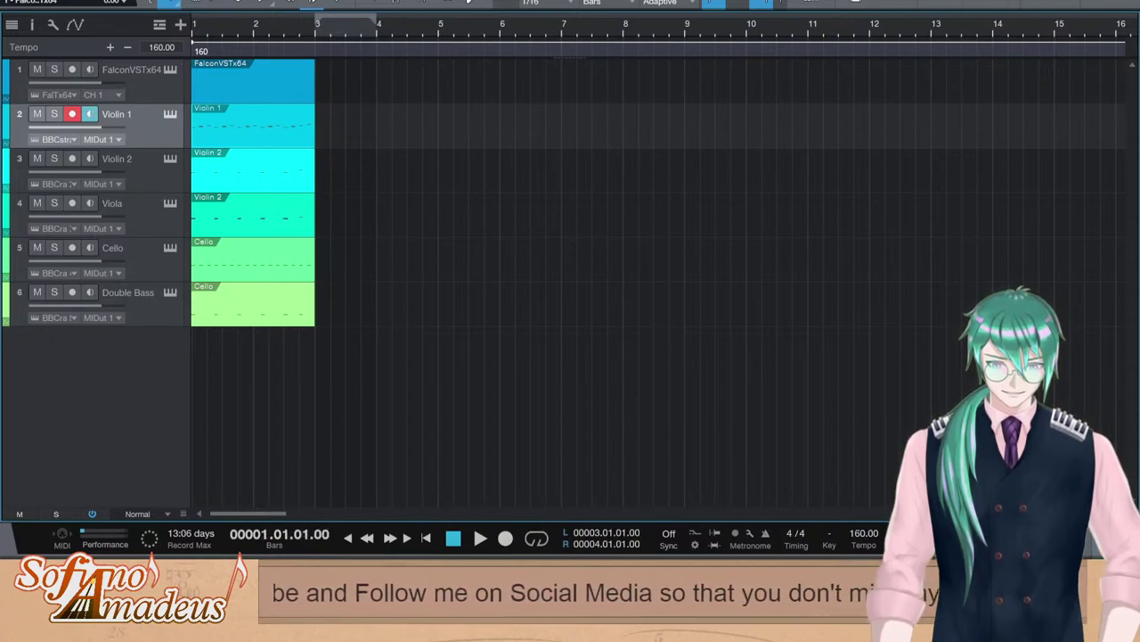
key(F7)
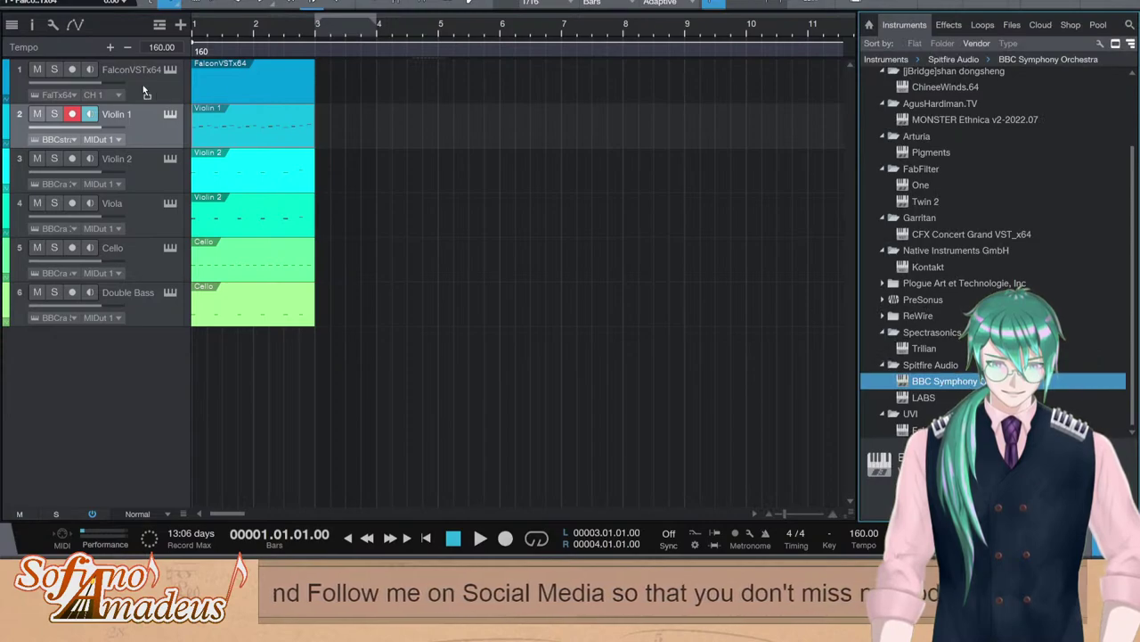
drag(125, 105, 127, 106)
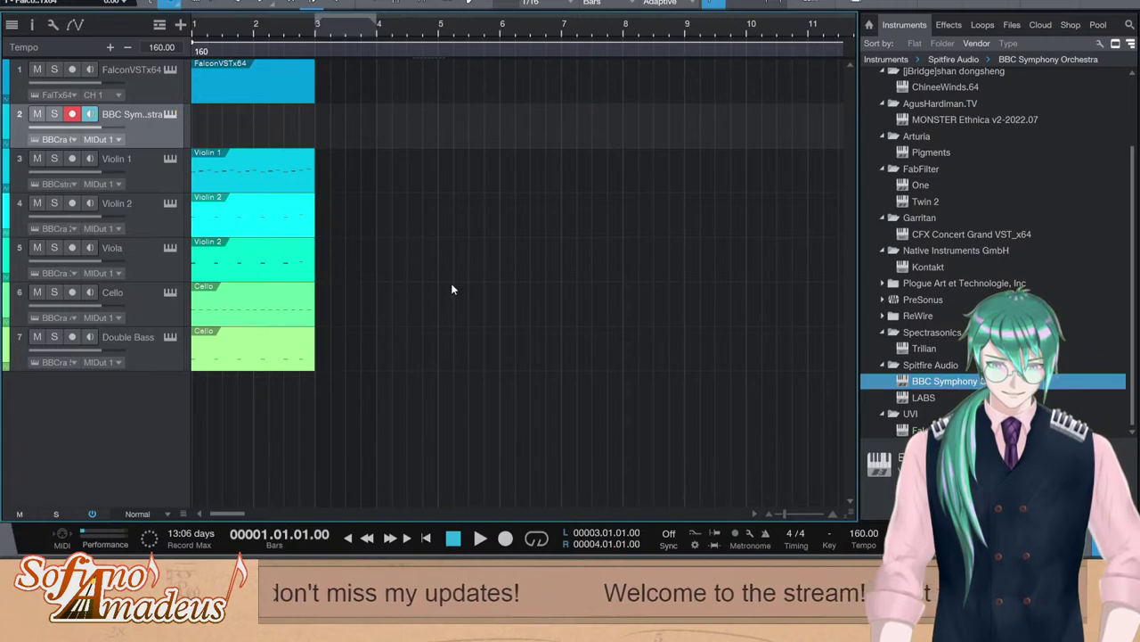
Copy the Double Bass part and rename the new BBC Symphony Orchestra track as Tenor Trombone
click(128, 249)
click(267, 344)
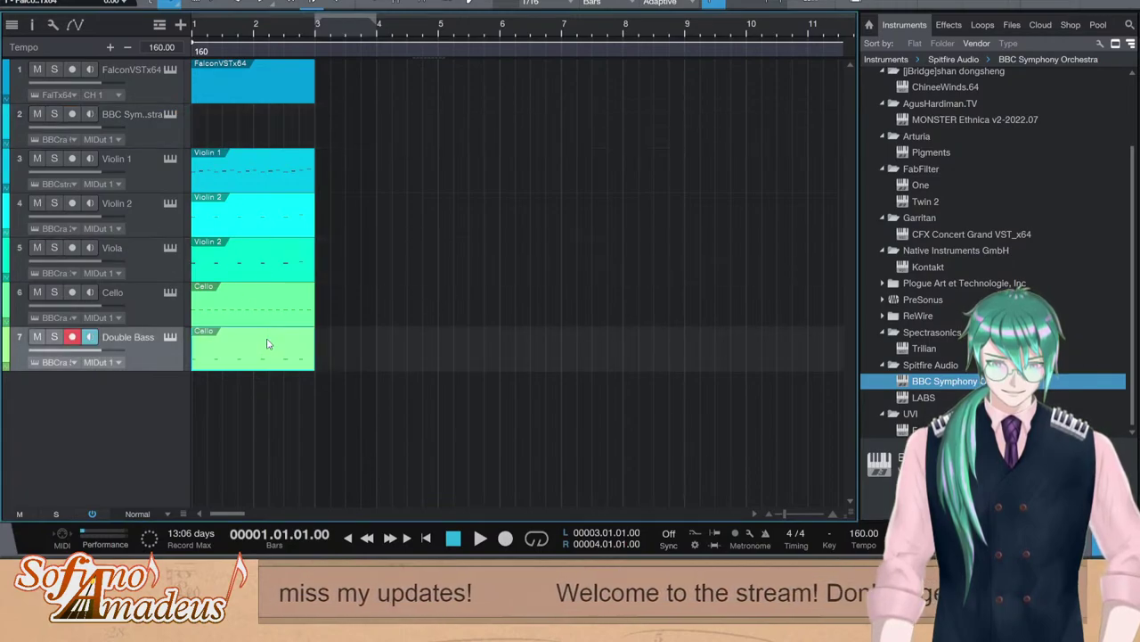
click(165, 138)
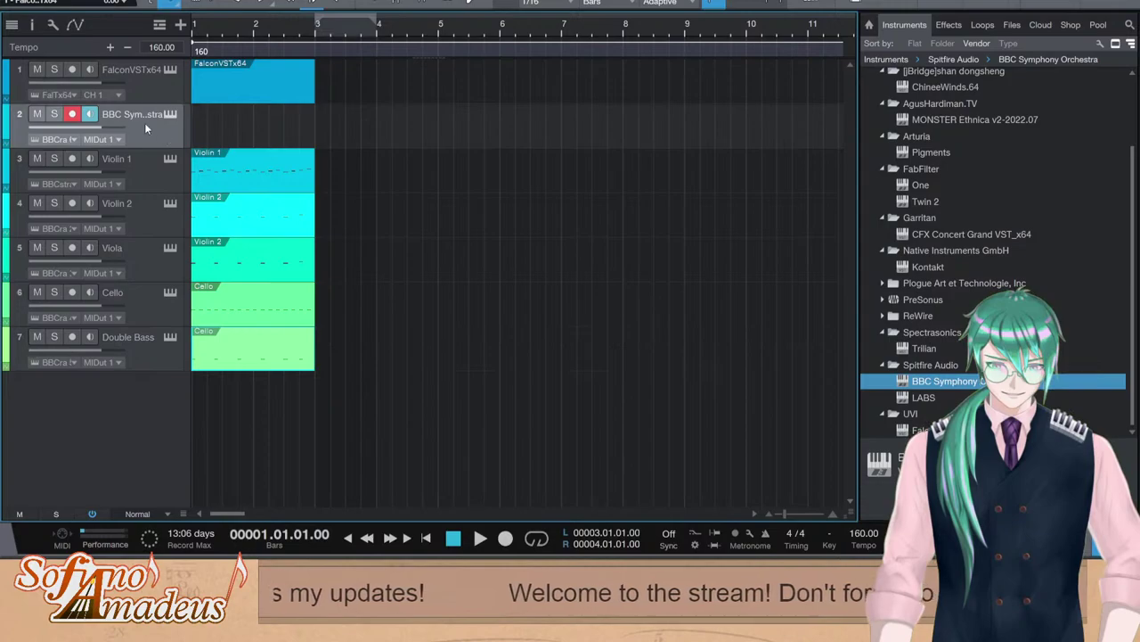
double_click(135, 116)
text(Trombone)
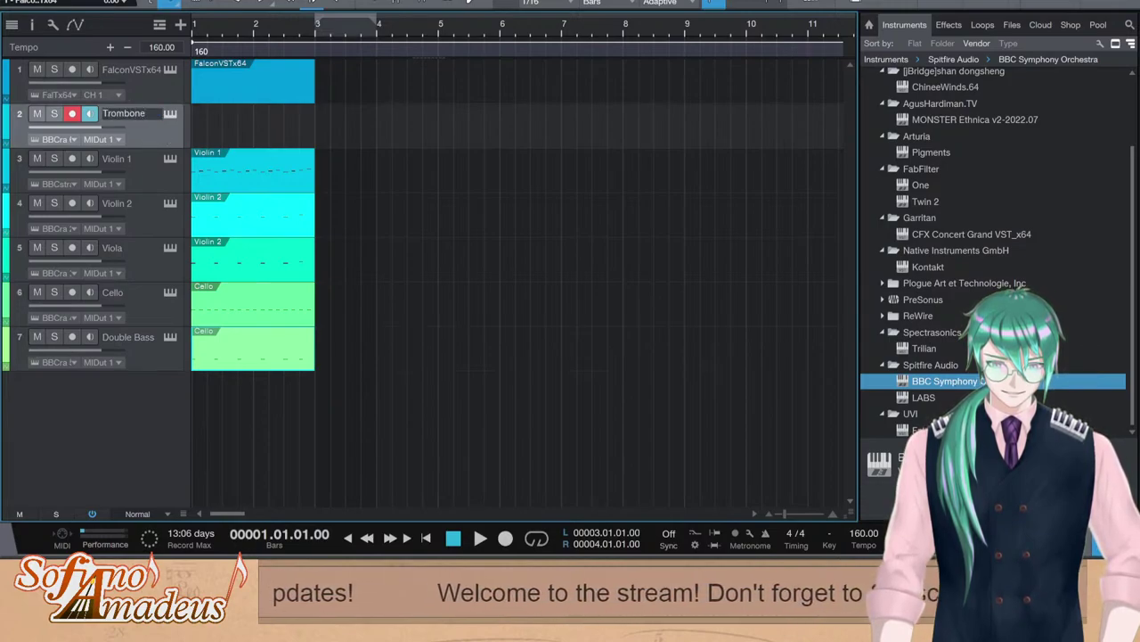
key(Return)
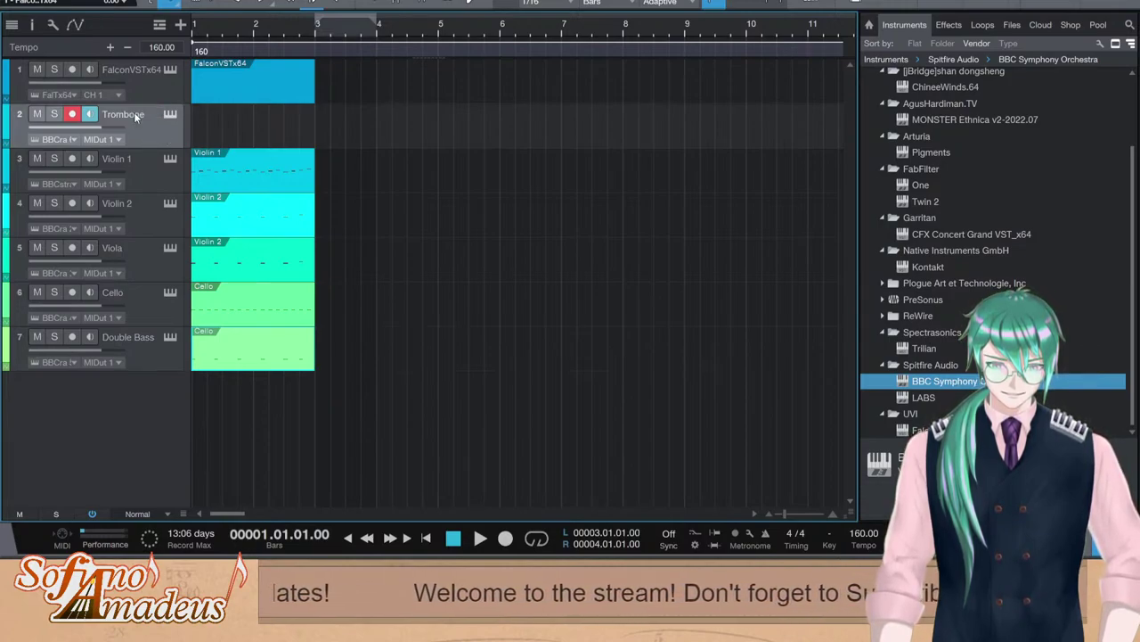
double_click(134, 114)
key(Home)
text(Tenor)
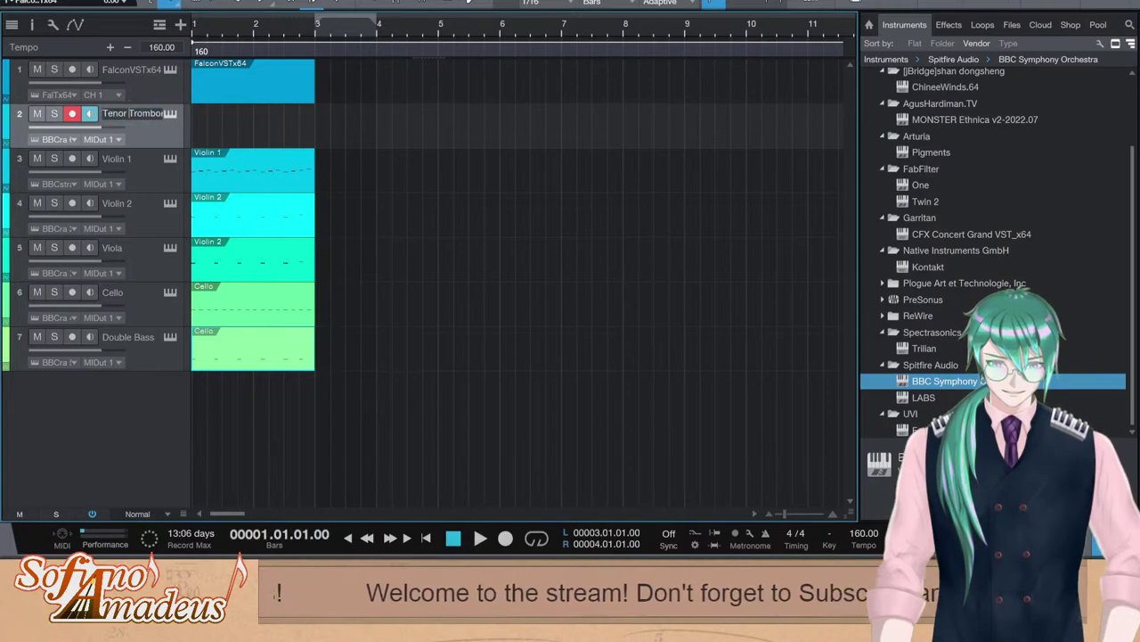
key(Return)
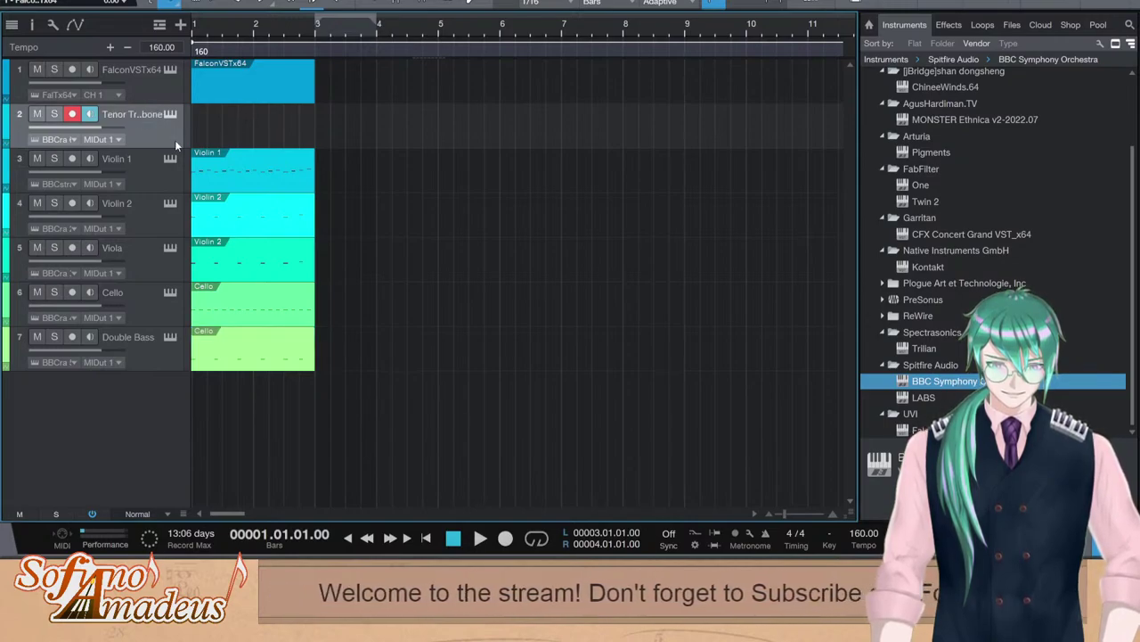
Paste the Double Bass part into the Tenor Trombone track at bar 1 and transpose all its notes up one octave to C2
key(ctrl+v)
double_click(254, 140)
key(ctrl+a)
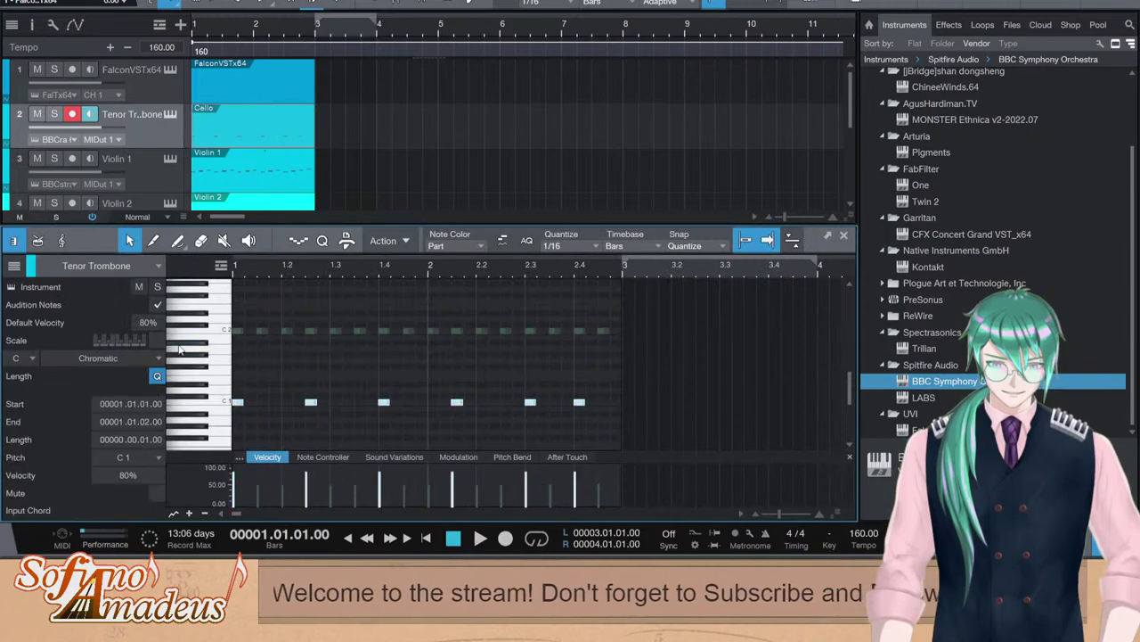
key(shift+Up)
key(shift+Up)
key(shift+Down)
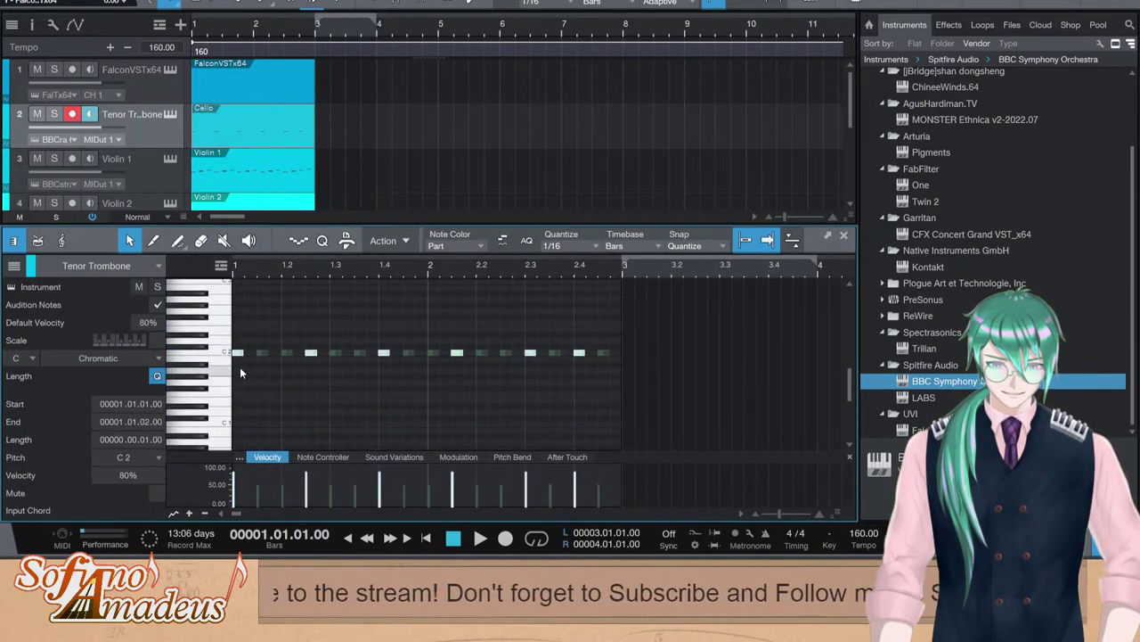
Play back the arrangement with the Tenor Trombone unmuted and muted, and close the note editor and browser
click(418, 313)
key(space)
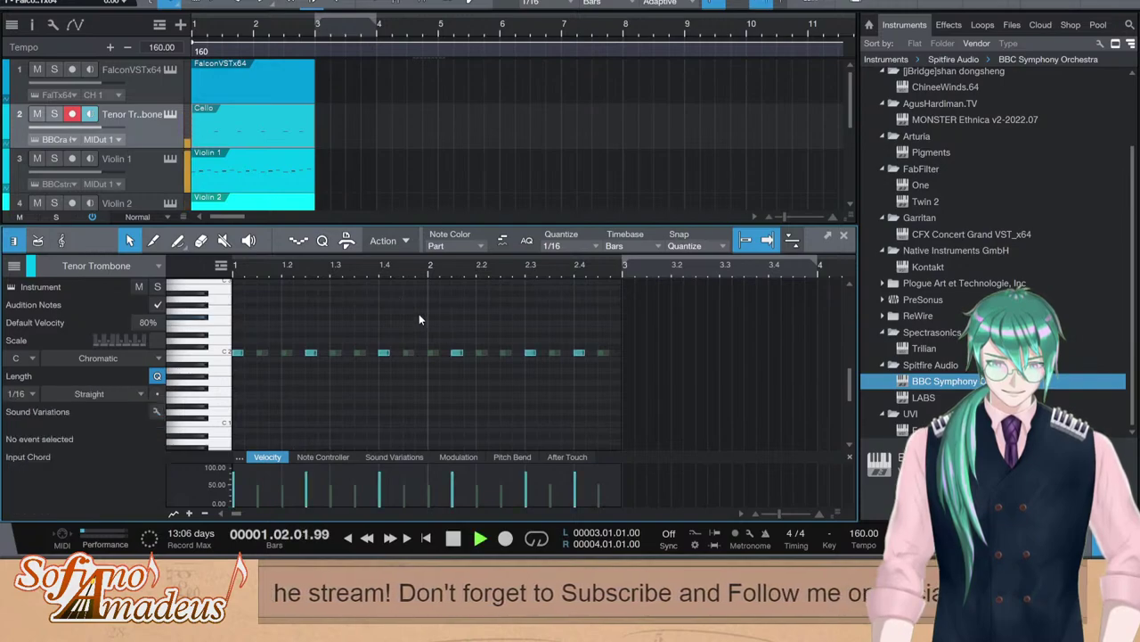
click(35, 115)
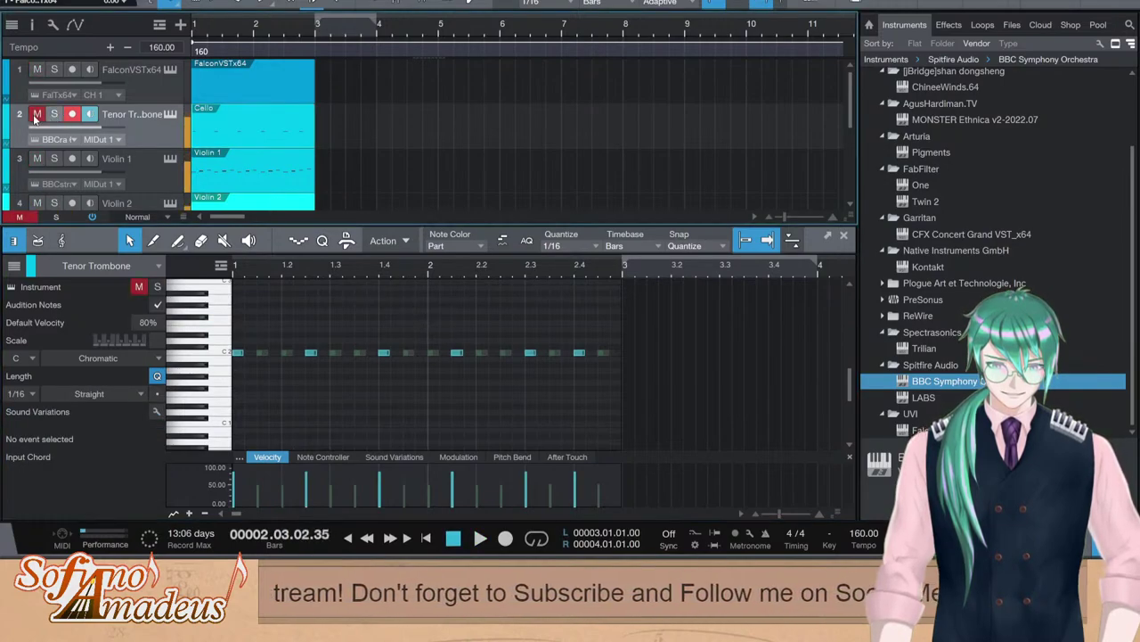
click(36, 115)
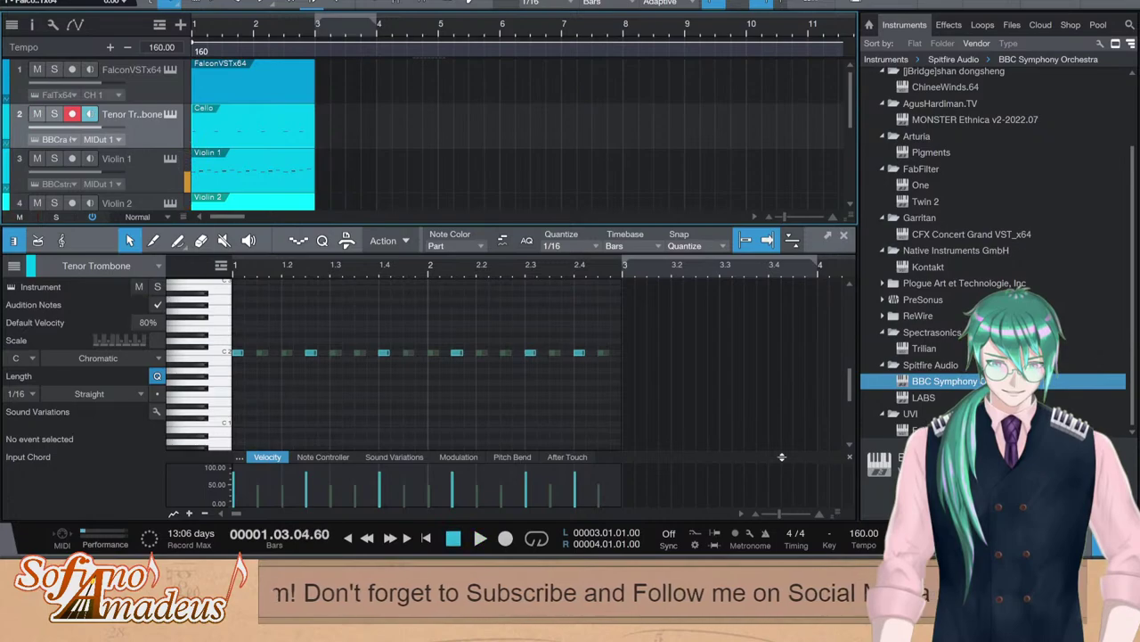
key(F2)
key(F5)
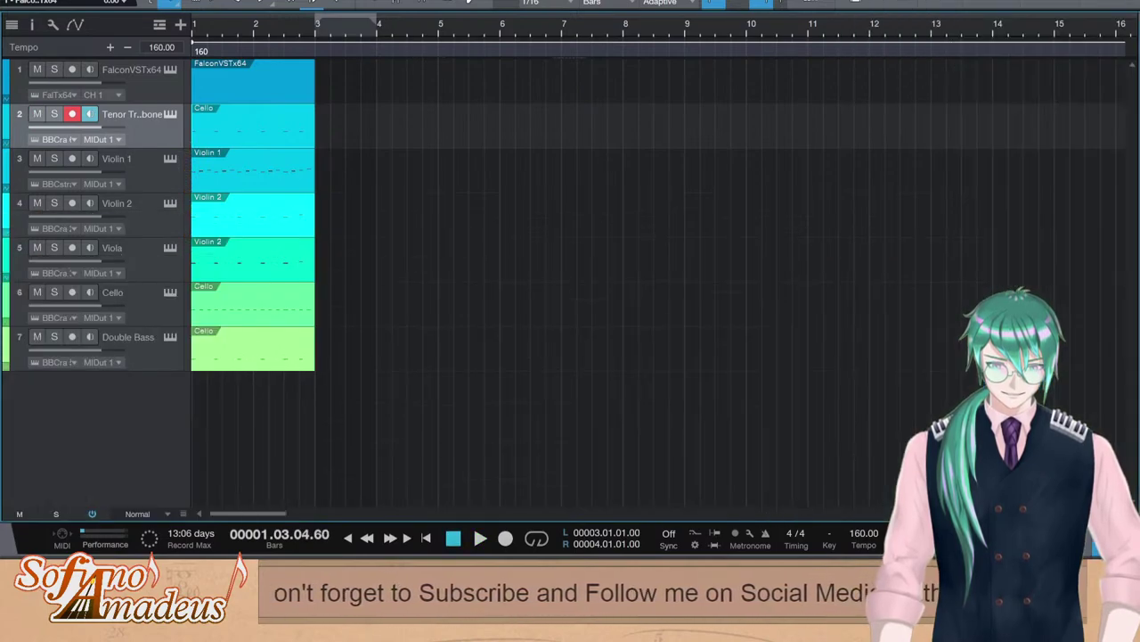
Add another BBC Symphony Orchestra instrument track between Tenor Trombone and Violin 1 and name it Tuba
key(F5)
drag(119, 148, 119, 146)
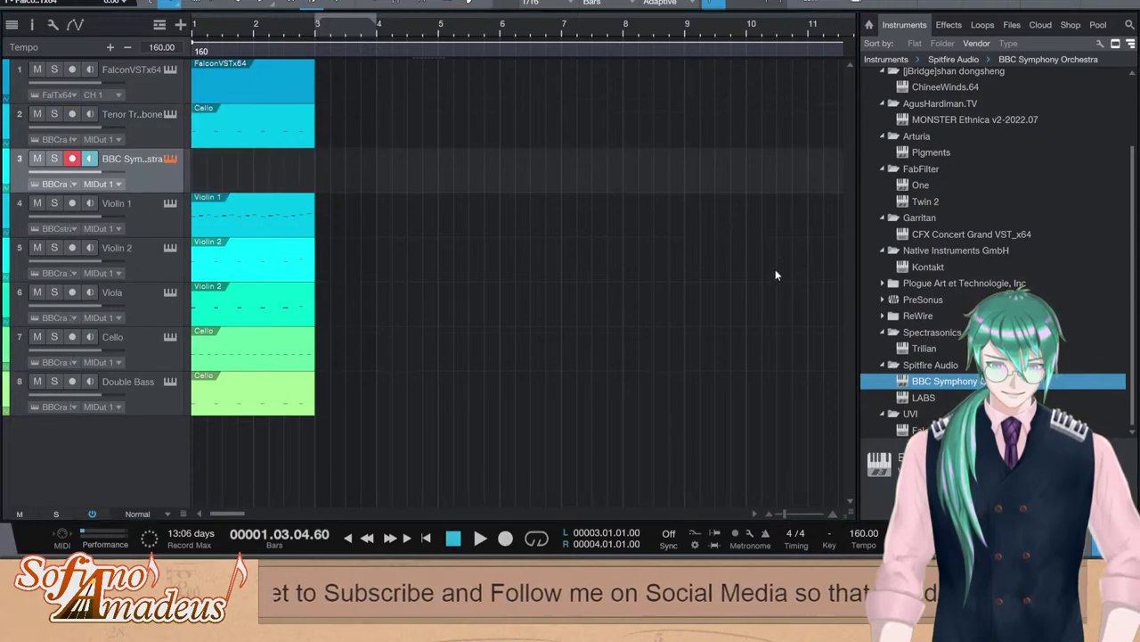
double_click(125, 158)
text(Tubz)
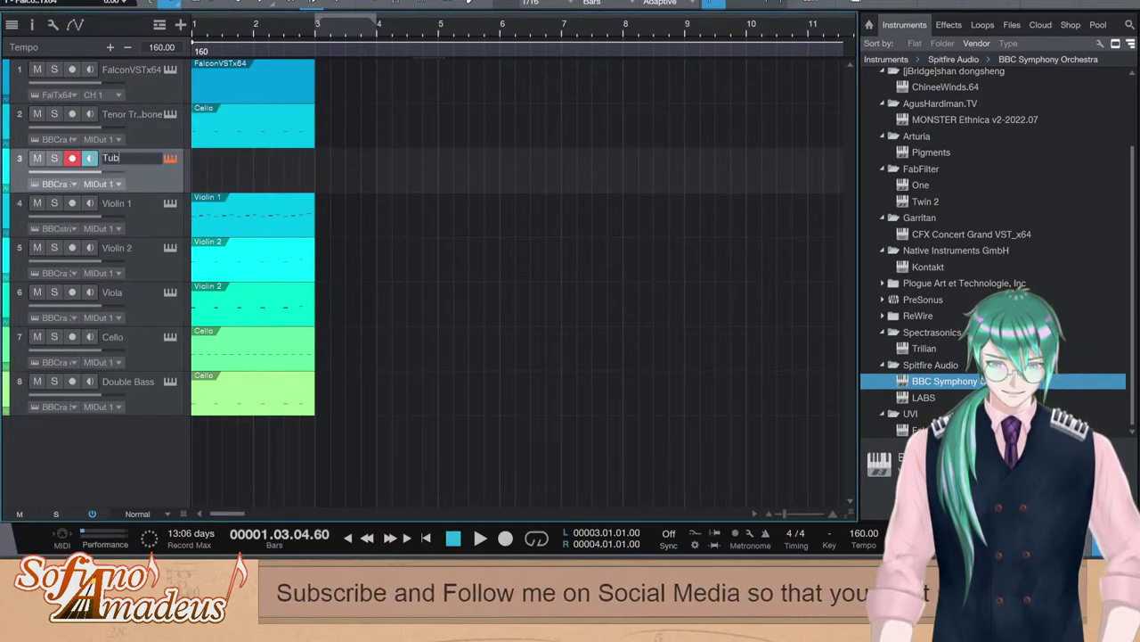
double_click(116, 158)
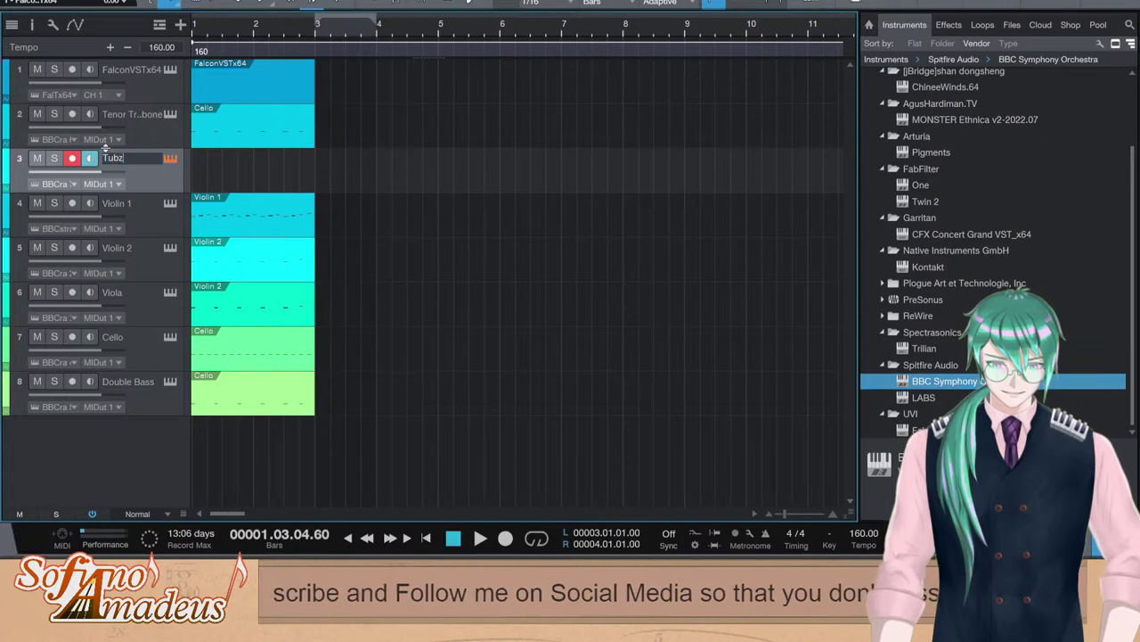
text(Tuba)
key(Return)
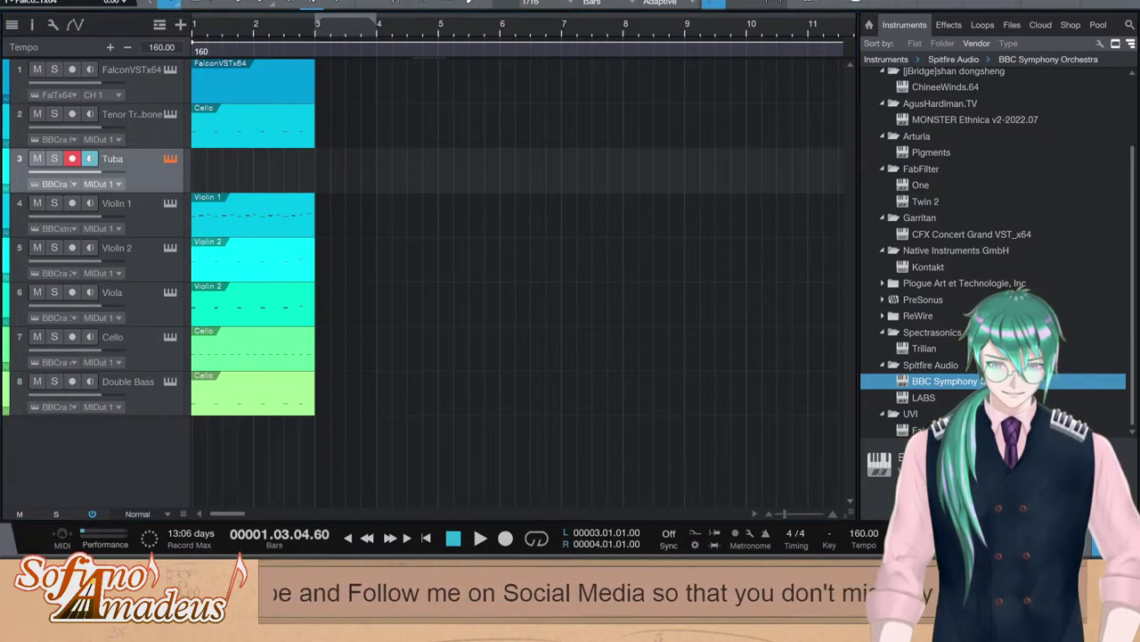
Copy the Double Bass part and paste it into the Tuba track at bar 1
click(240, 138)
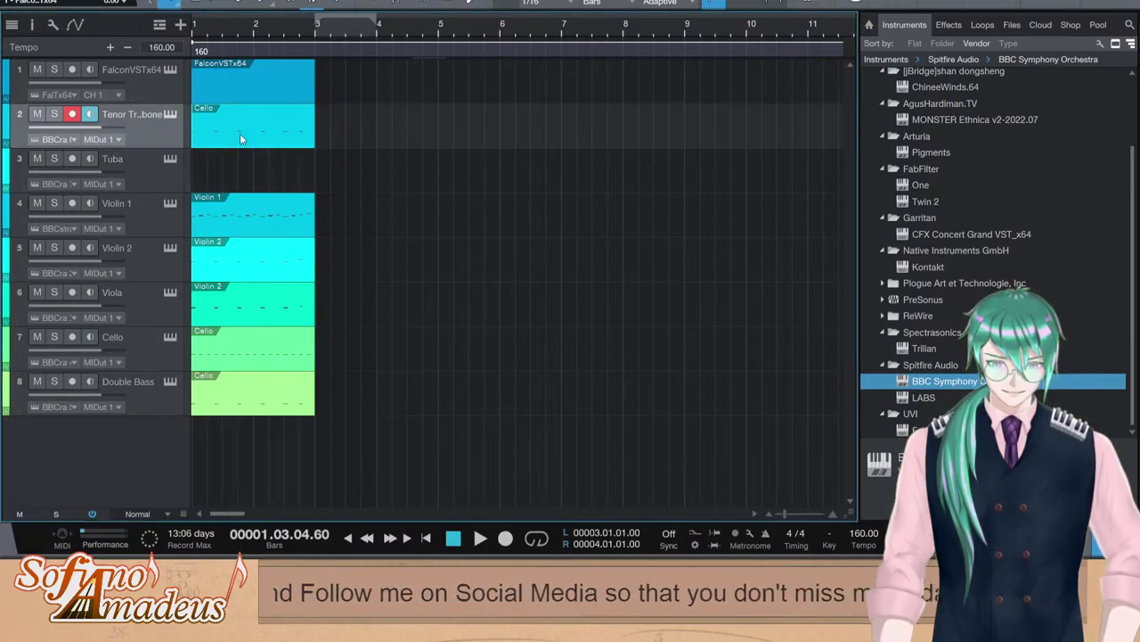
click(331, 410)
click(141, 168)
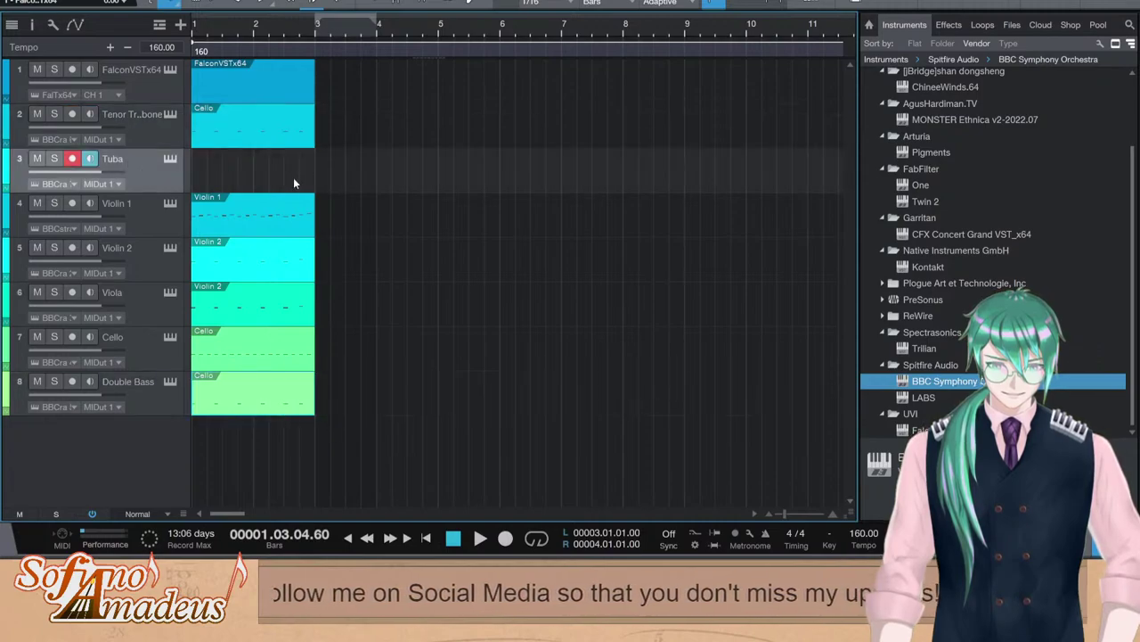
key(comma)
key(ctrl+v)
Play back the arrangement from the start several times to check the Tuba together with the other parts
key(space)
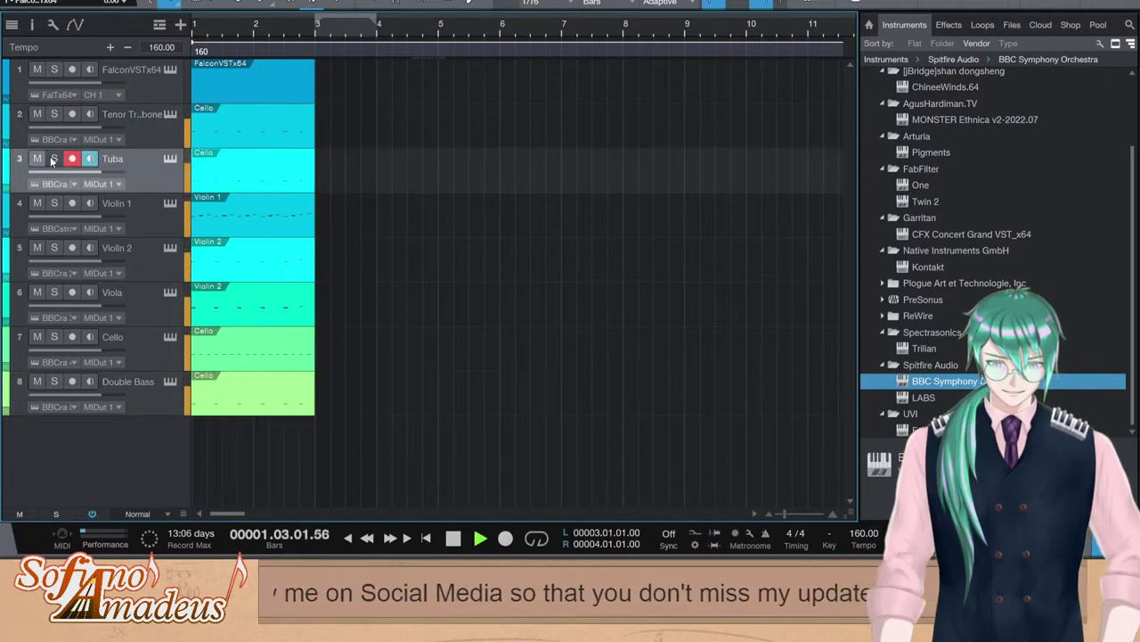
key(space)
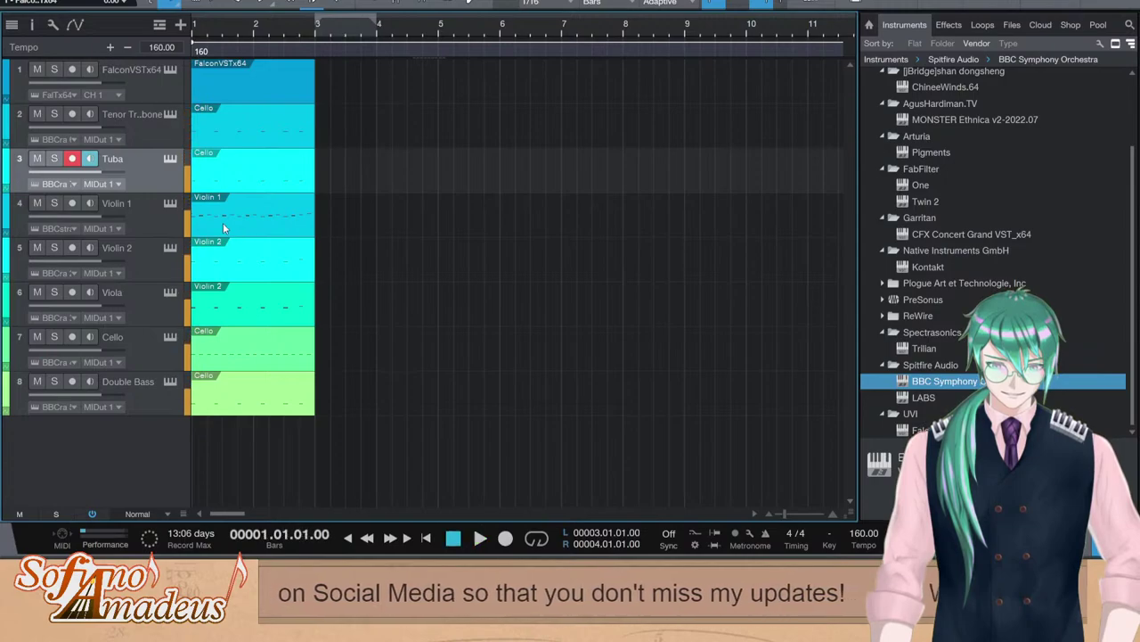
key(space)
key(space)
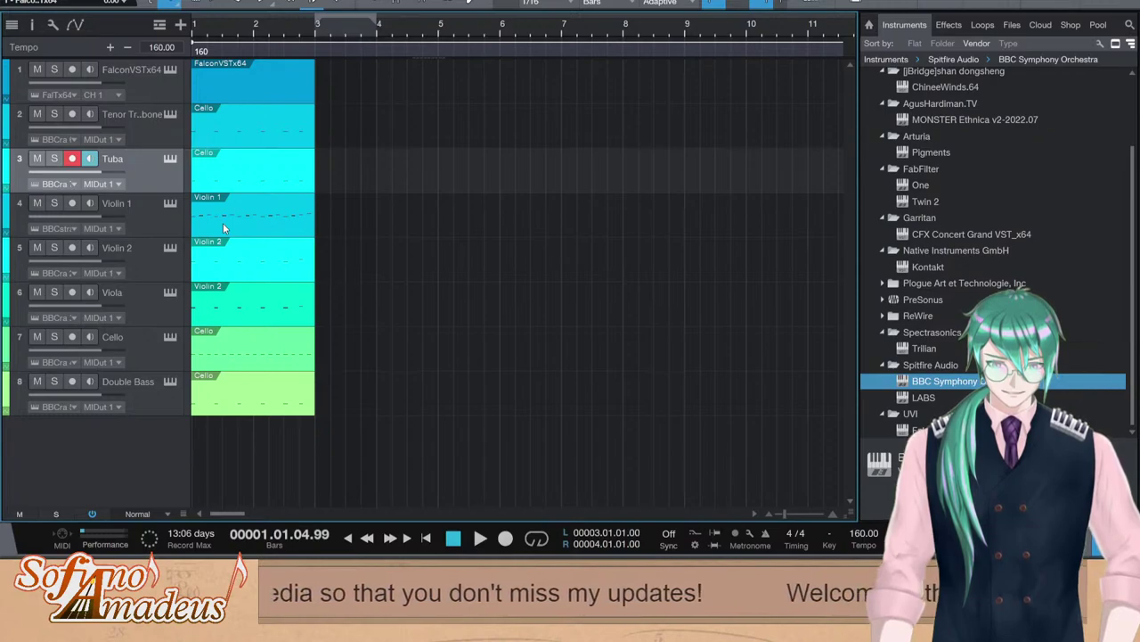
key(space)
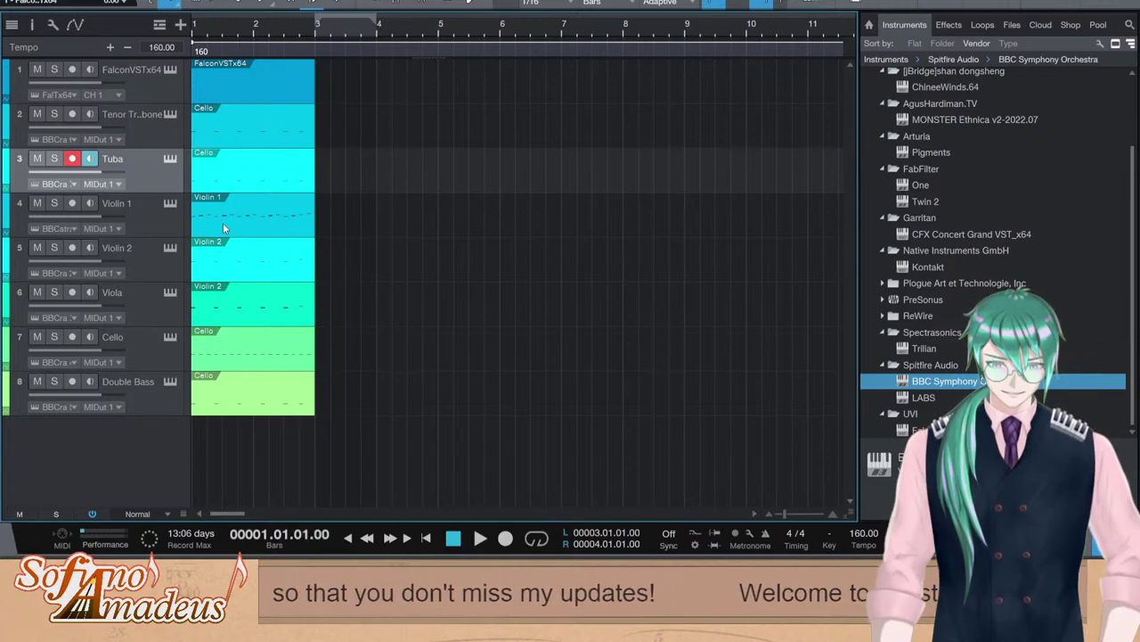
Add another BBC Symphony Orchestra instrument track between Tenor Trombone and Tuba and name it Bass Trombone
drag(951, 386, 413, 208)
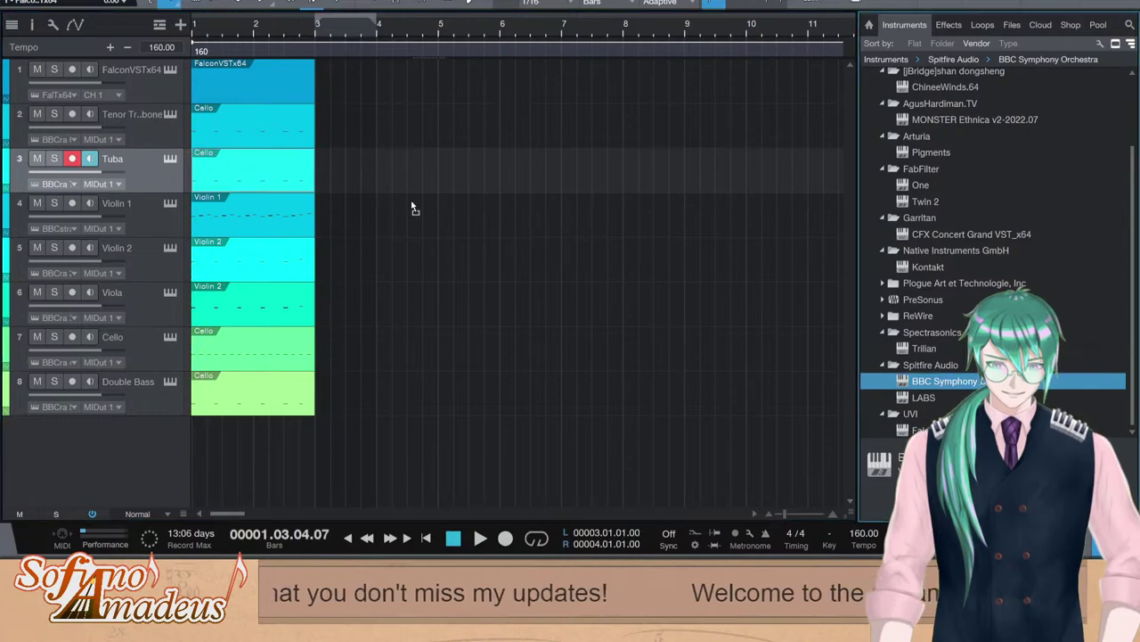
drag(145, 156, 146, 156)
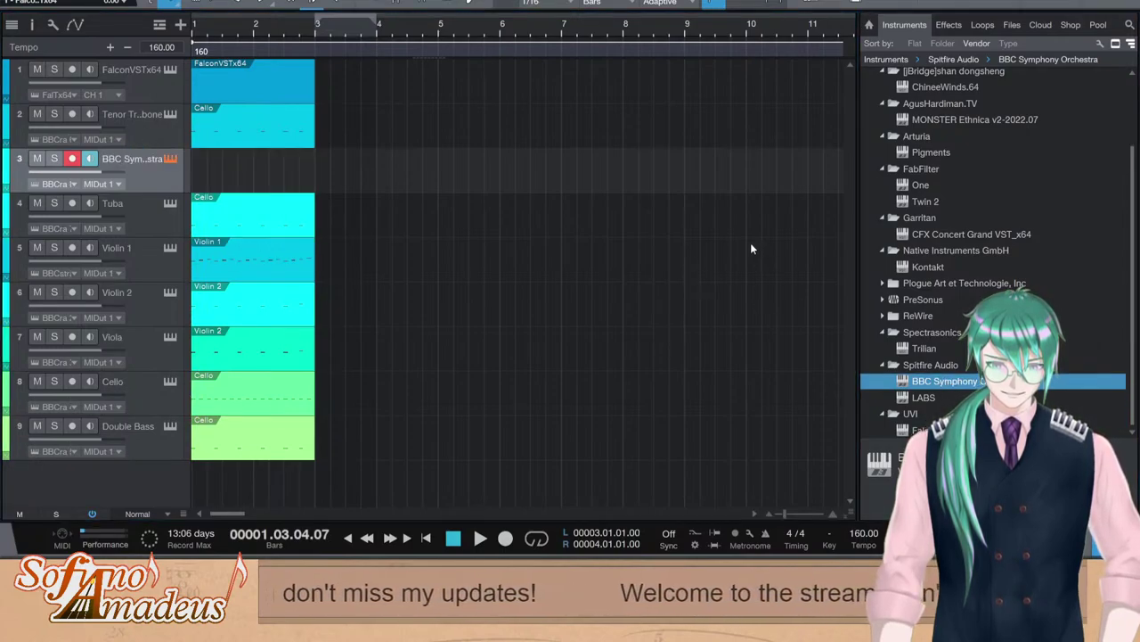
double_click(149, 157)
text(Bass Trom)
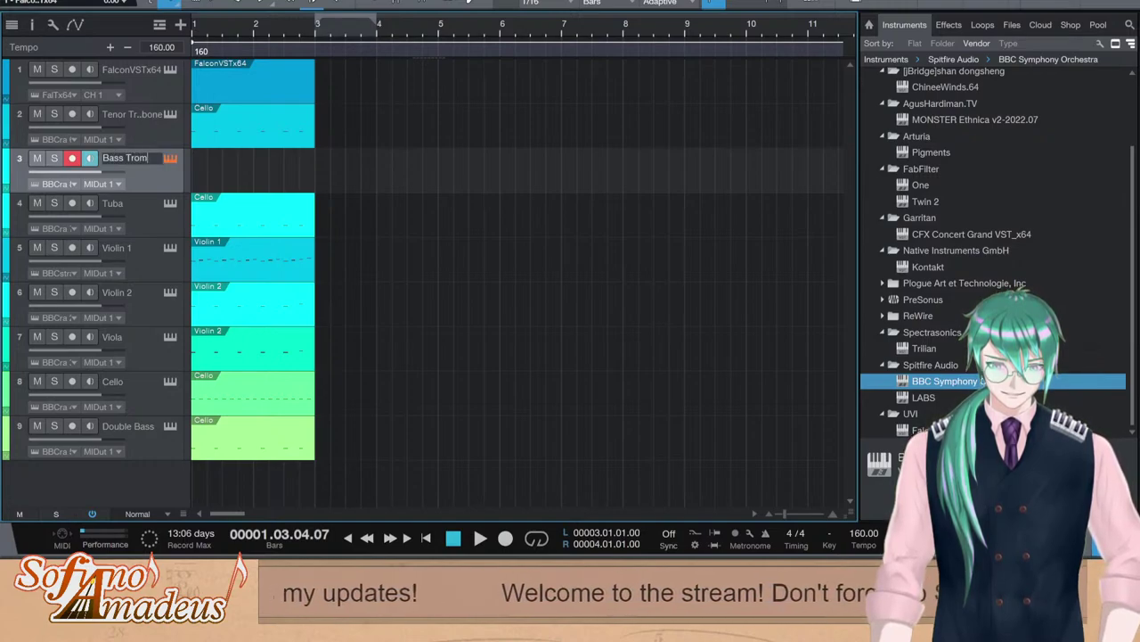
text(bone)
key(Return)
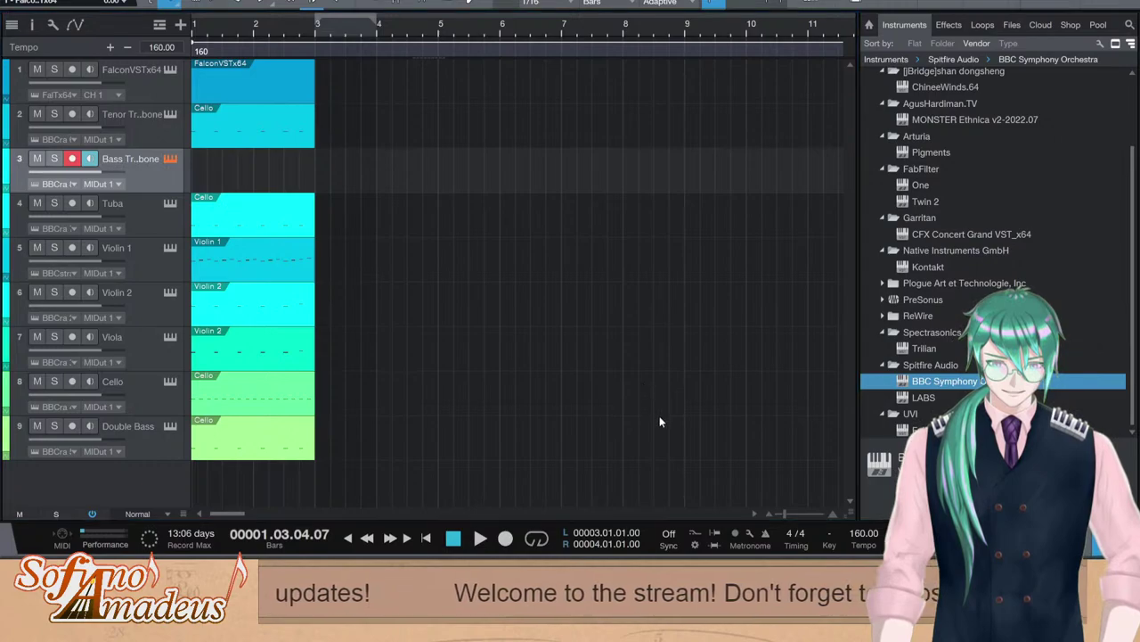
Copy the Tuba part and paste it into the Bass Trombone track at bar 1
click(273, 209)
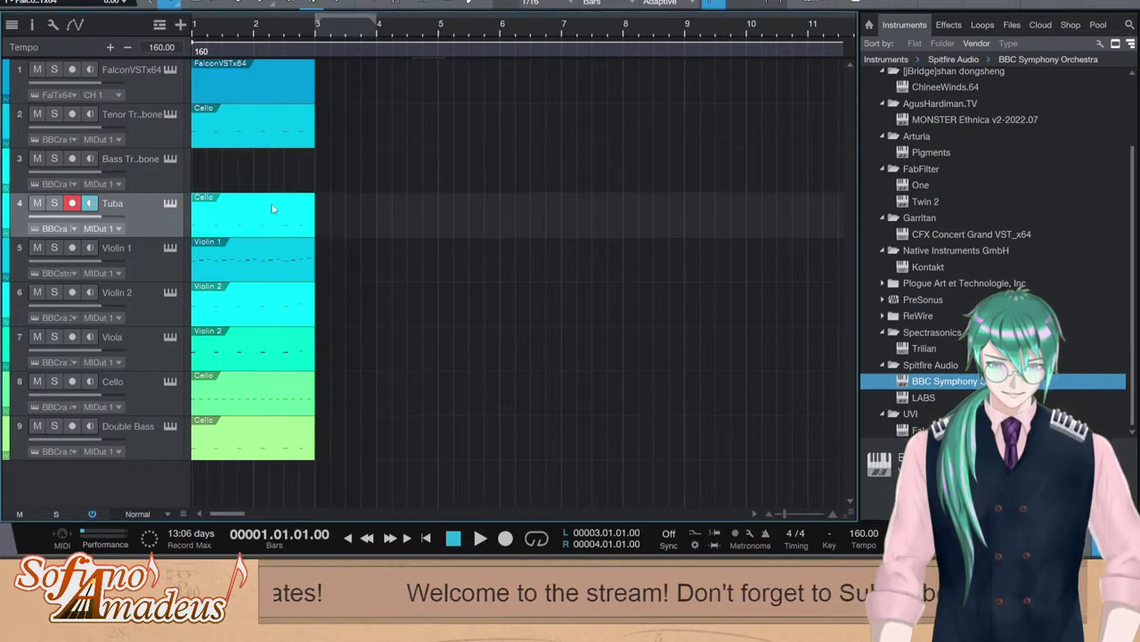
click(164, 182)
key(ctrl+v)
Play back the arrangement with the Bass Trombone soloed and unsoloed, and close the note editor and the browser
key(space)
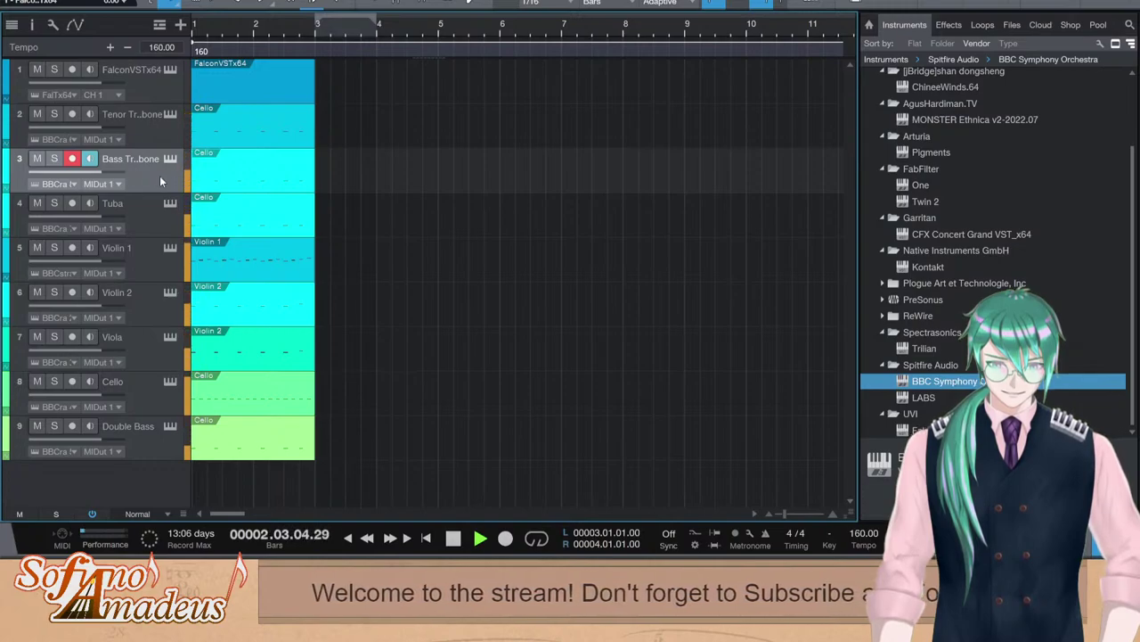
key(space)
click(55, 159)
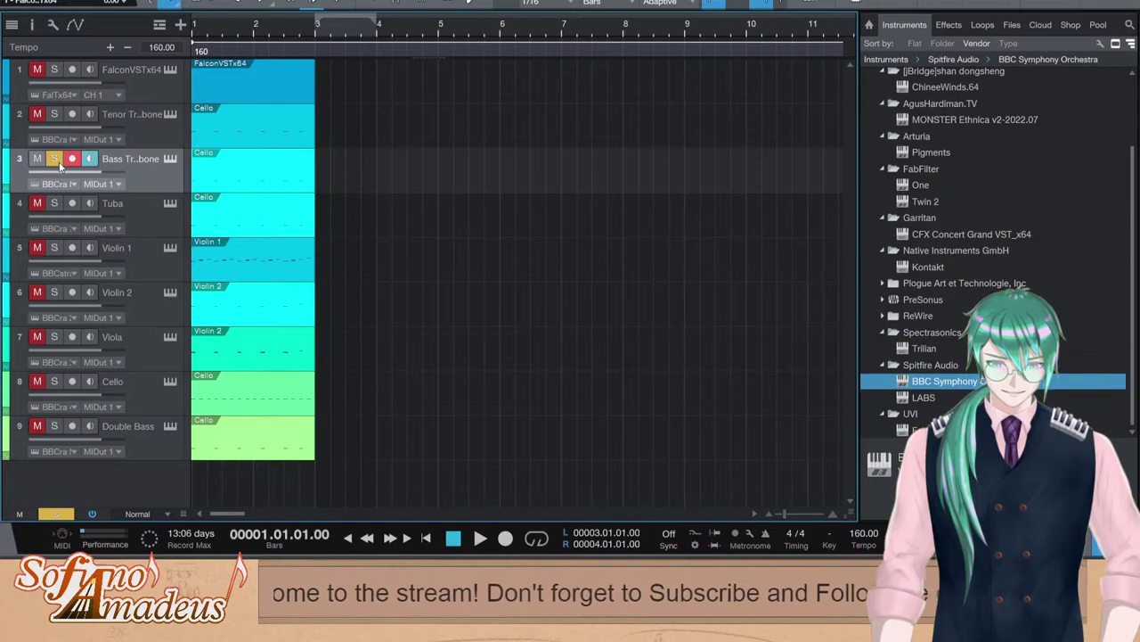
key(space)
click(59, 161)
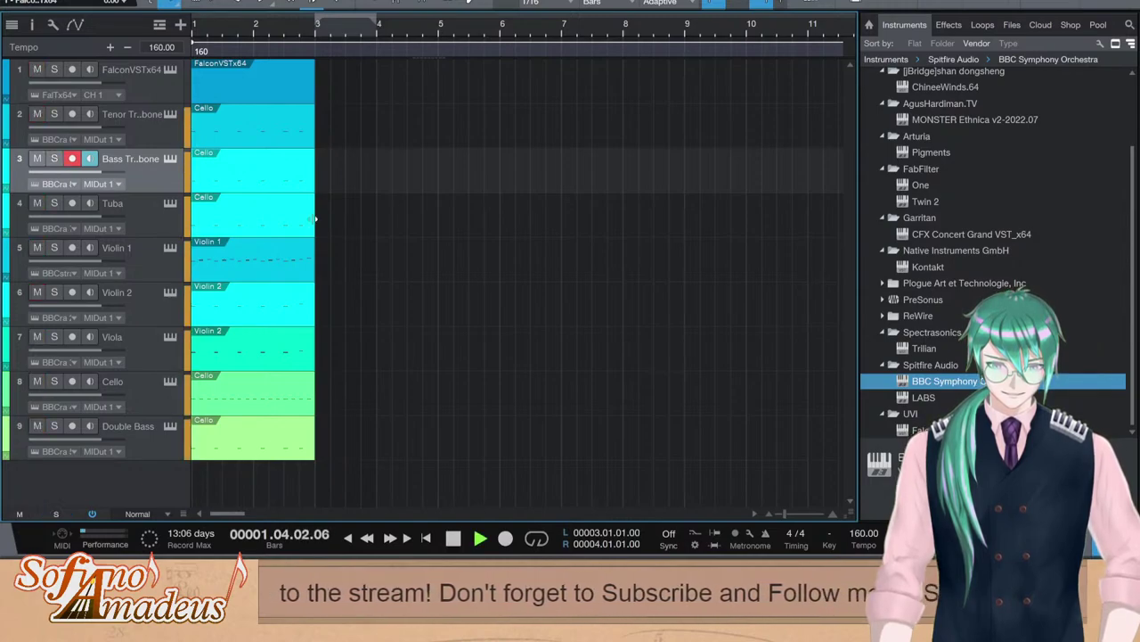
double_click(286, 181)
key(space)
key(F2)
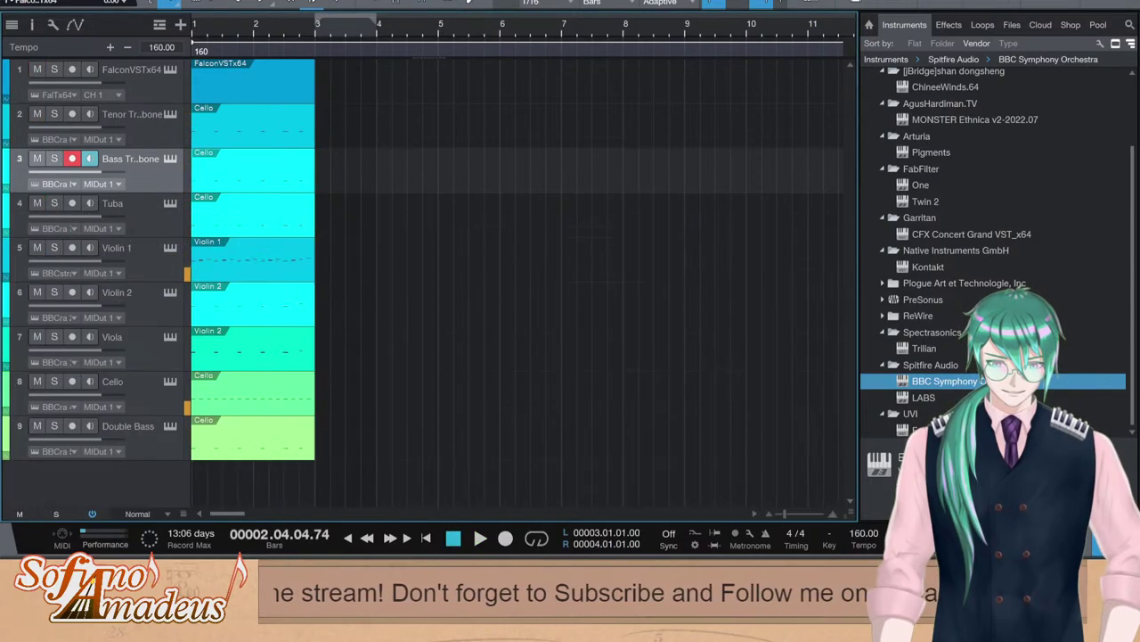
key(F5)
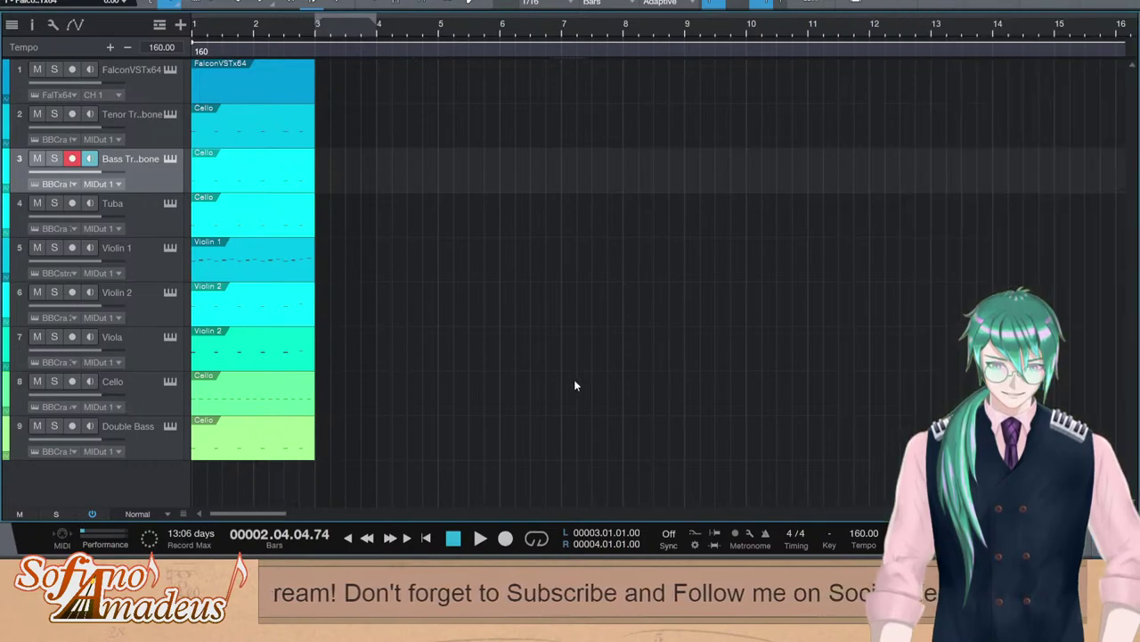
Play back the full arrangement from bar 1 and return the playback position to the start
key(Home)
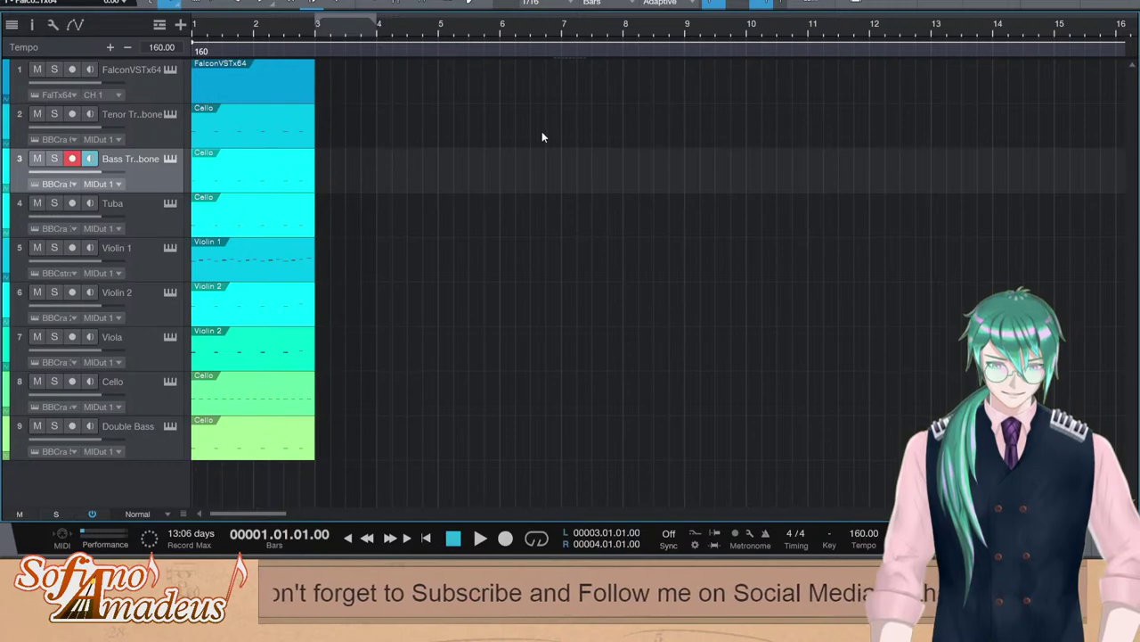
key(space)
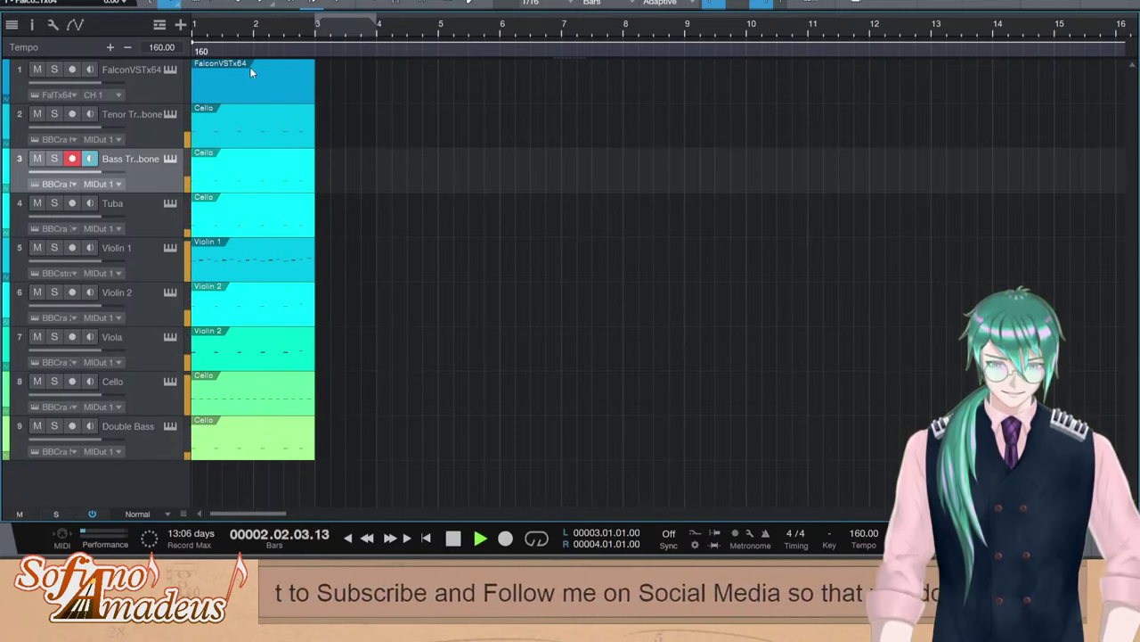
key(space)
key(Home)
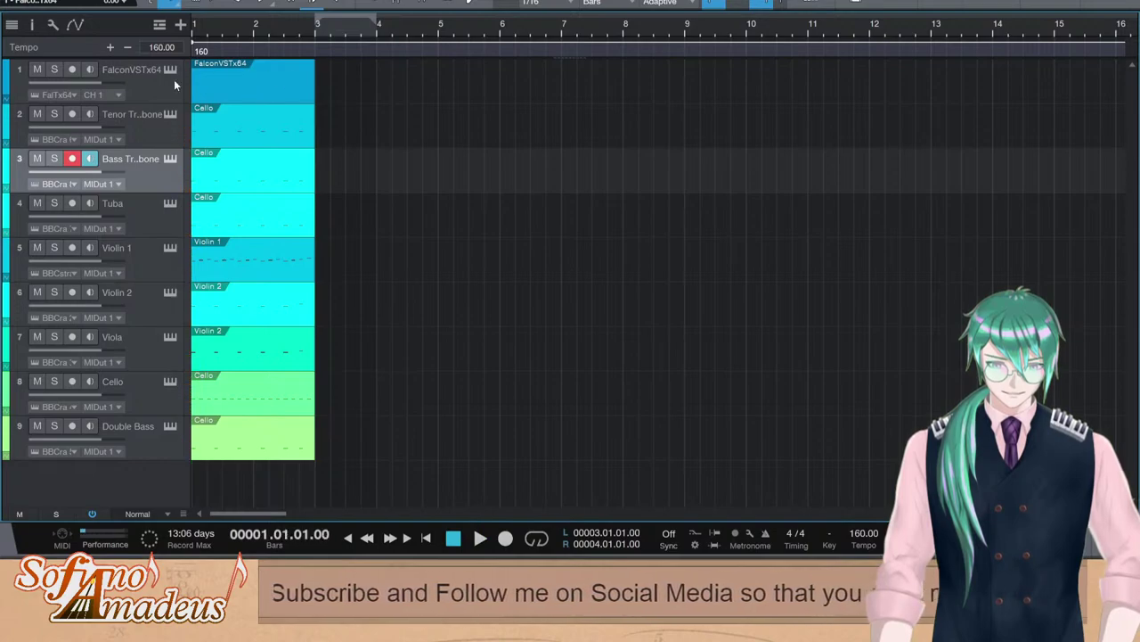
Select the FalconVSTx64 track, examine its part in the note editor and close the editor
click(141, 92)
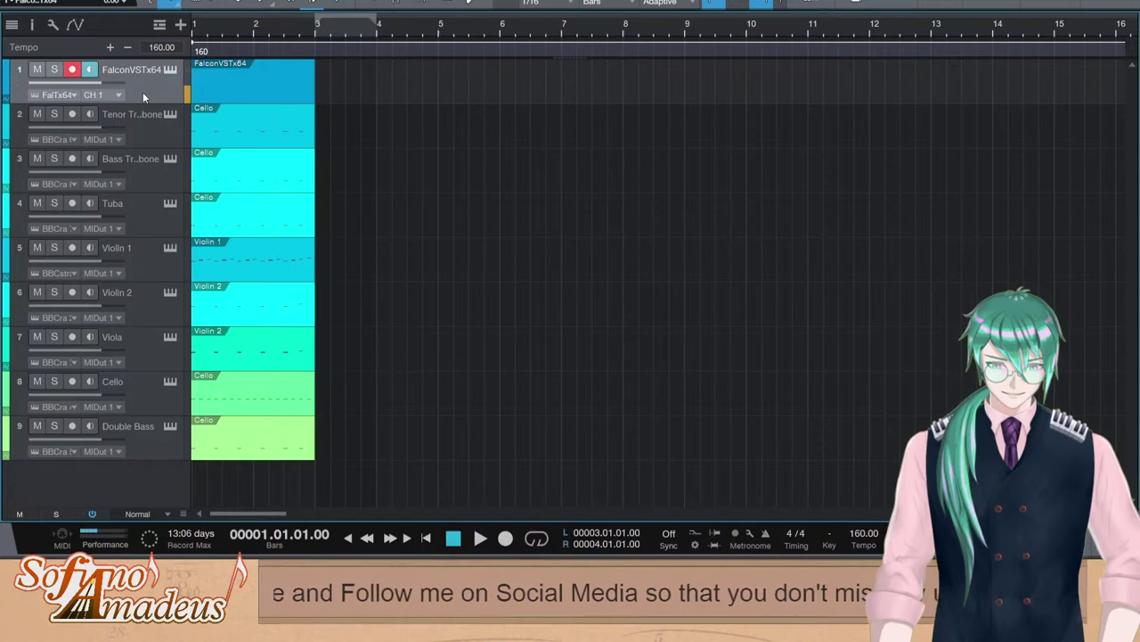
double_click(217, 82)
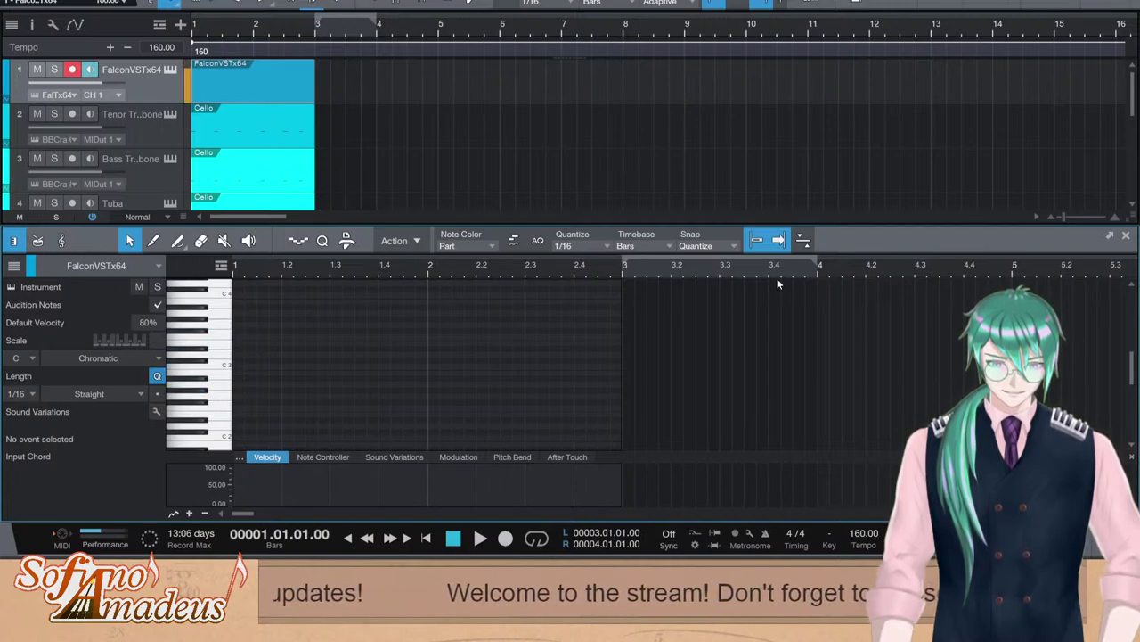
scroll(332, 89, down, 2)
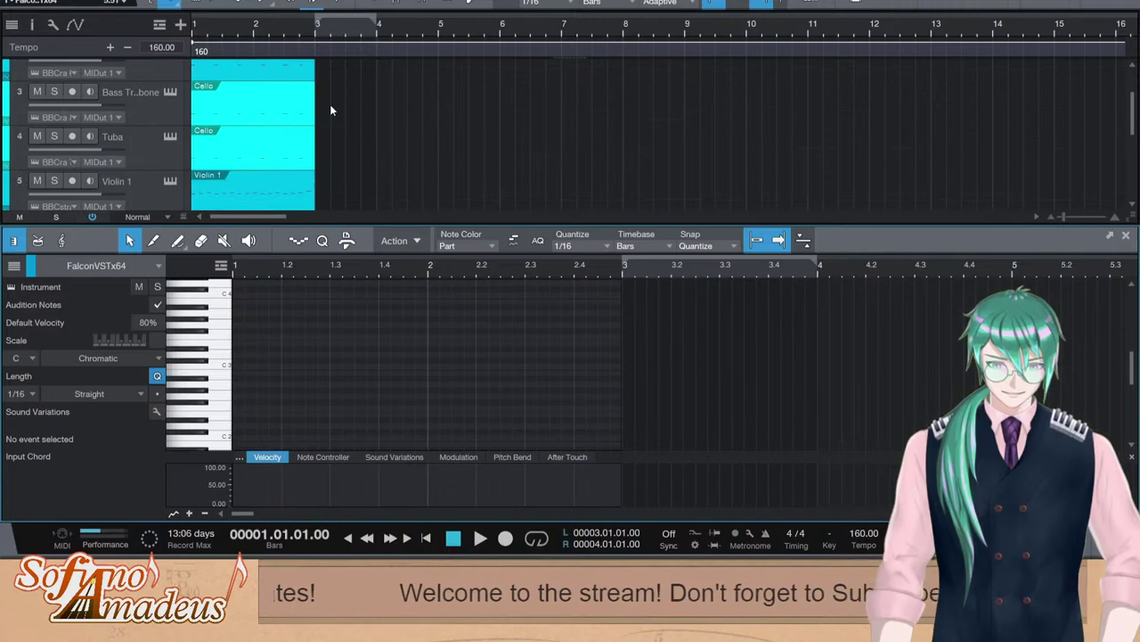
key(F2)
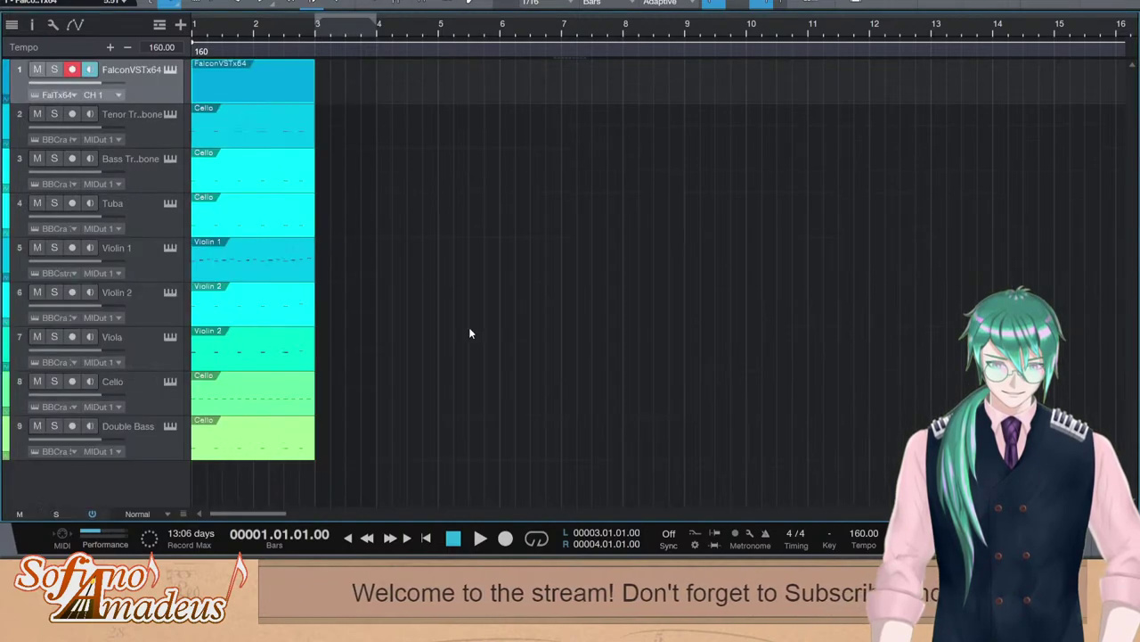
Duplicate the two-bar parts on the tracks from Tenor Trombone to Double Bass at bar 3 and play back the copies
click(146, 117)
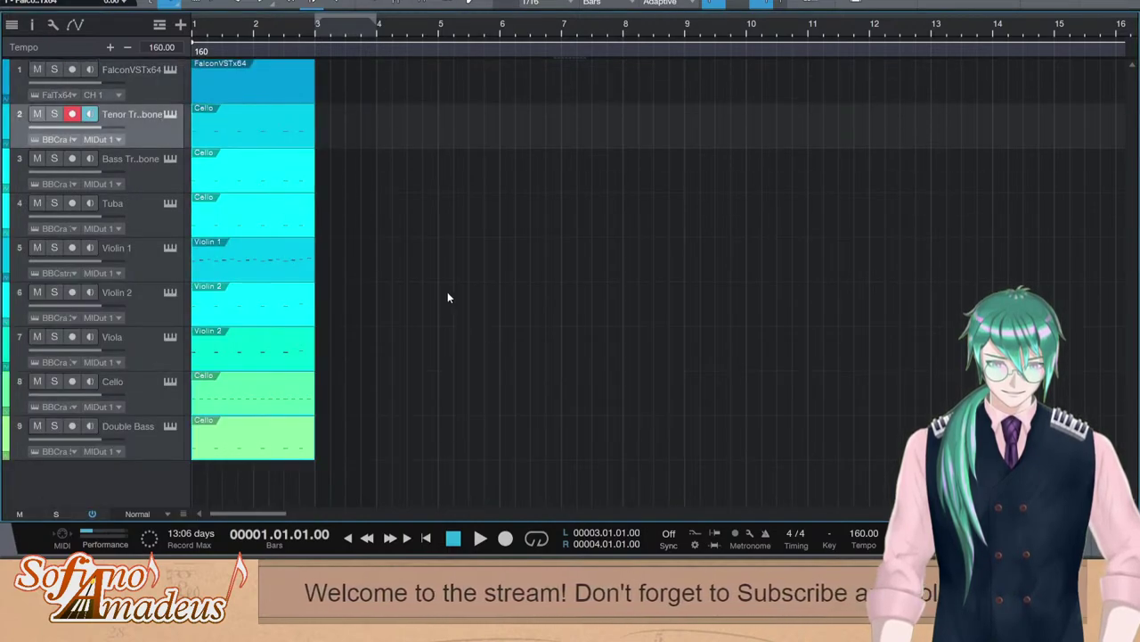
key(d)
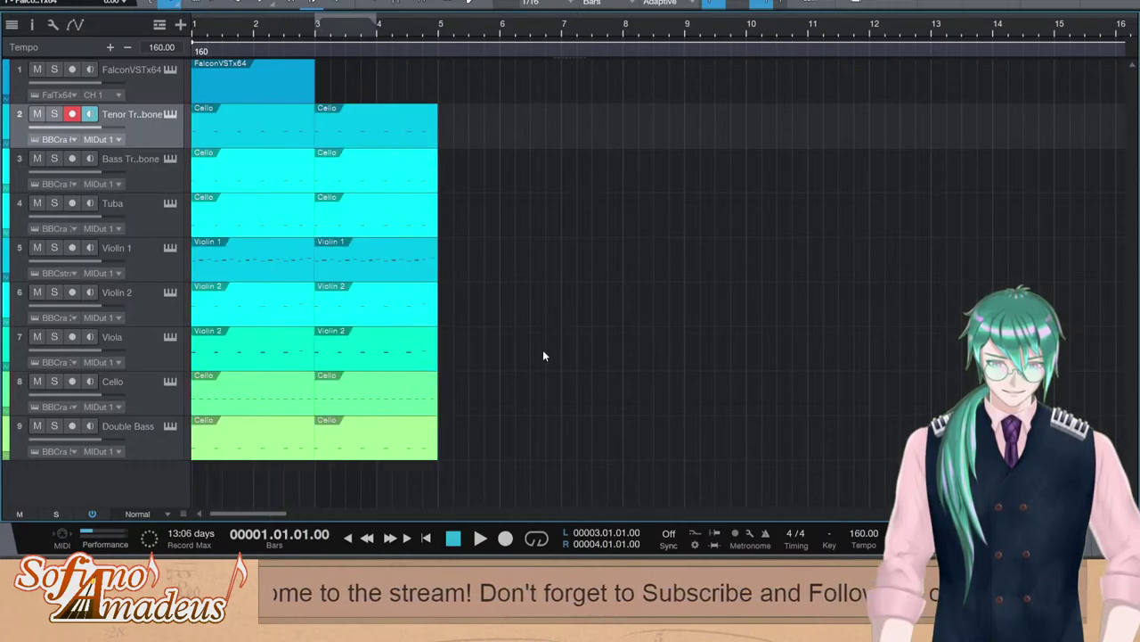
click(318, 17)
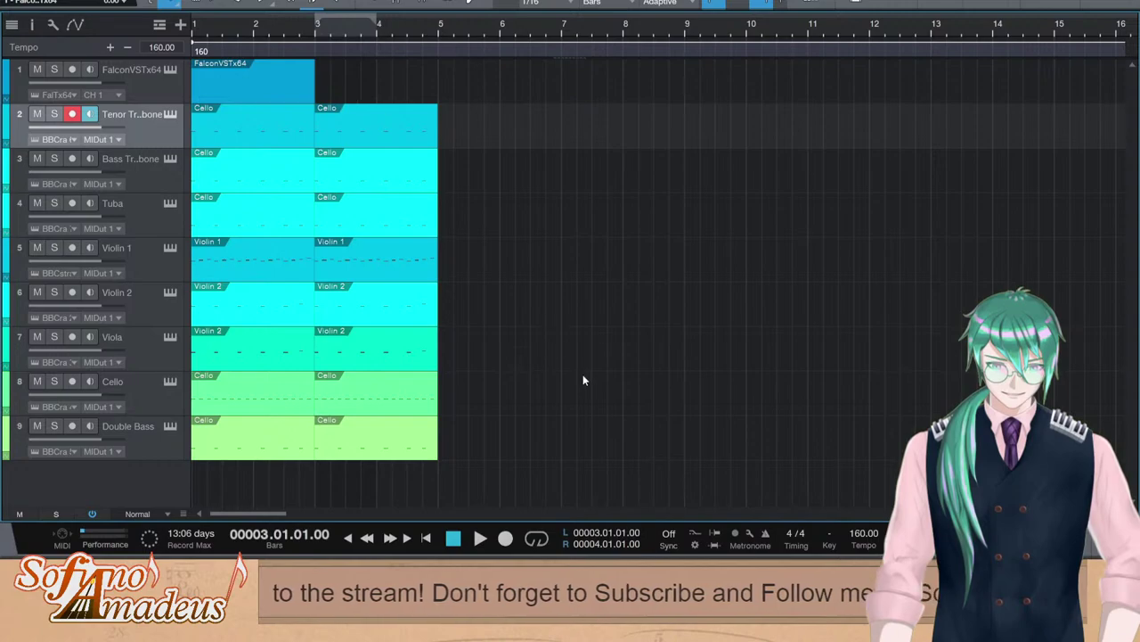
key(space)
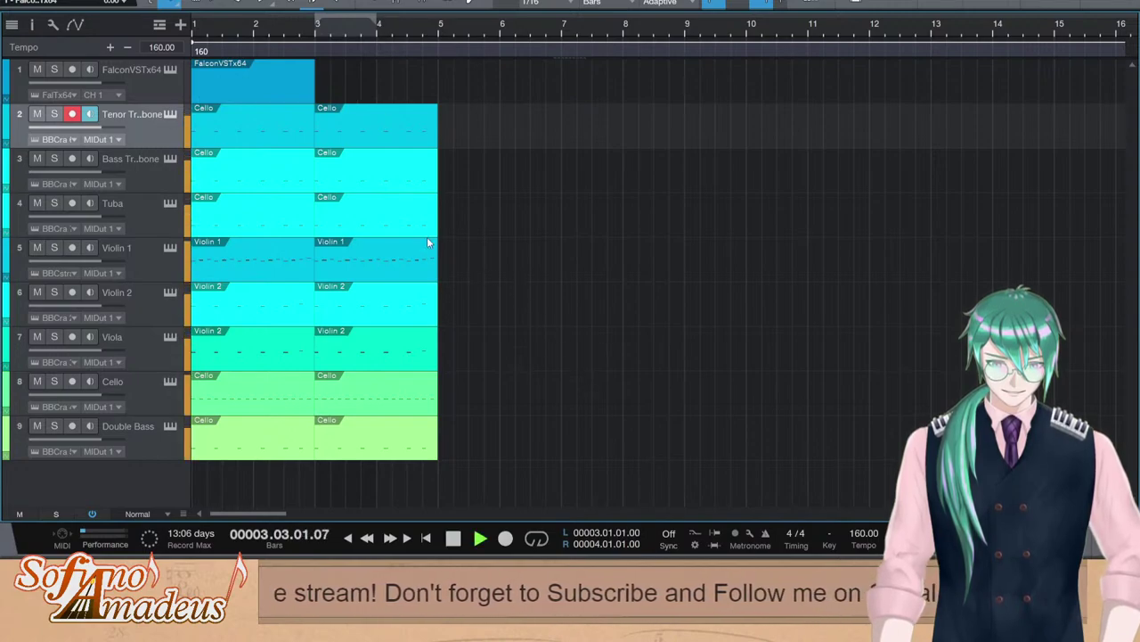
key(space)
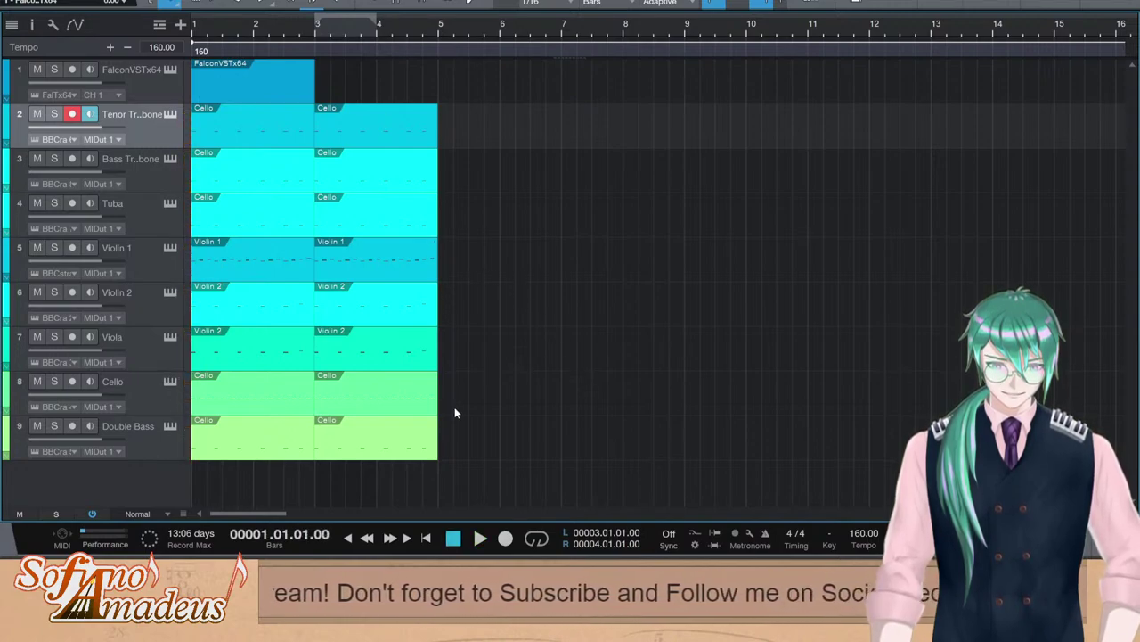
Open the bar 3 low brass, Cello and Double Bass clips together and transpose all their notes down four semitones to G#
double_click(426, 434)
key(F2)
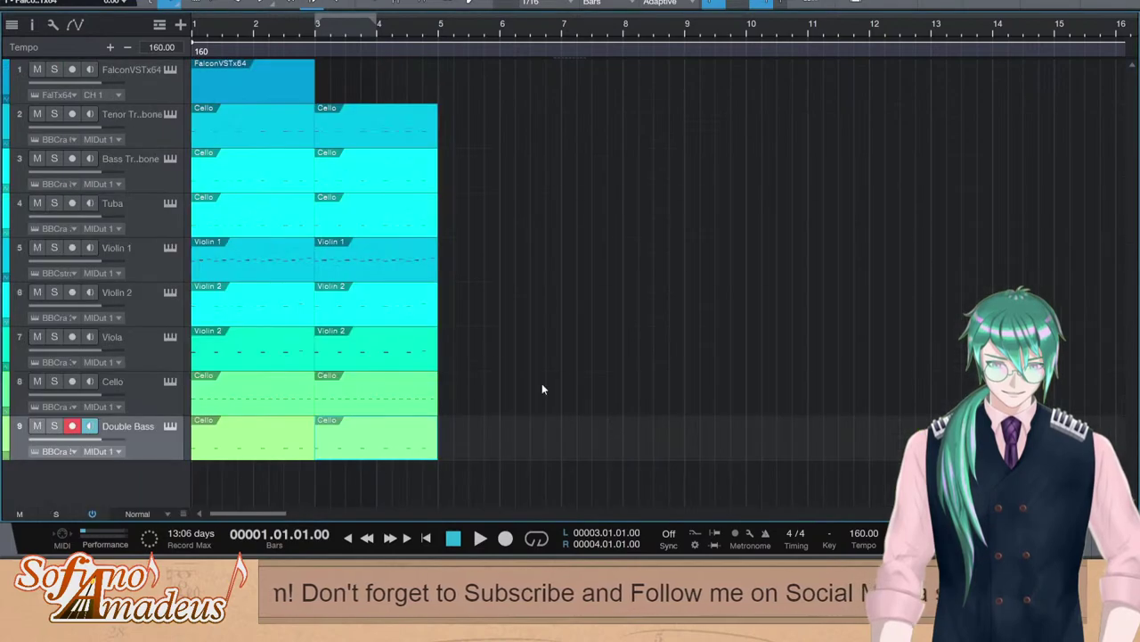
click(345, 395)
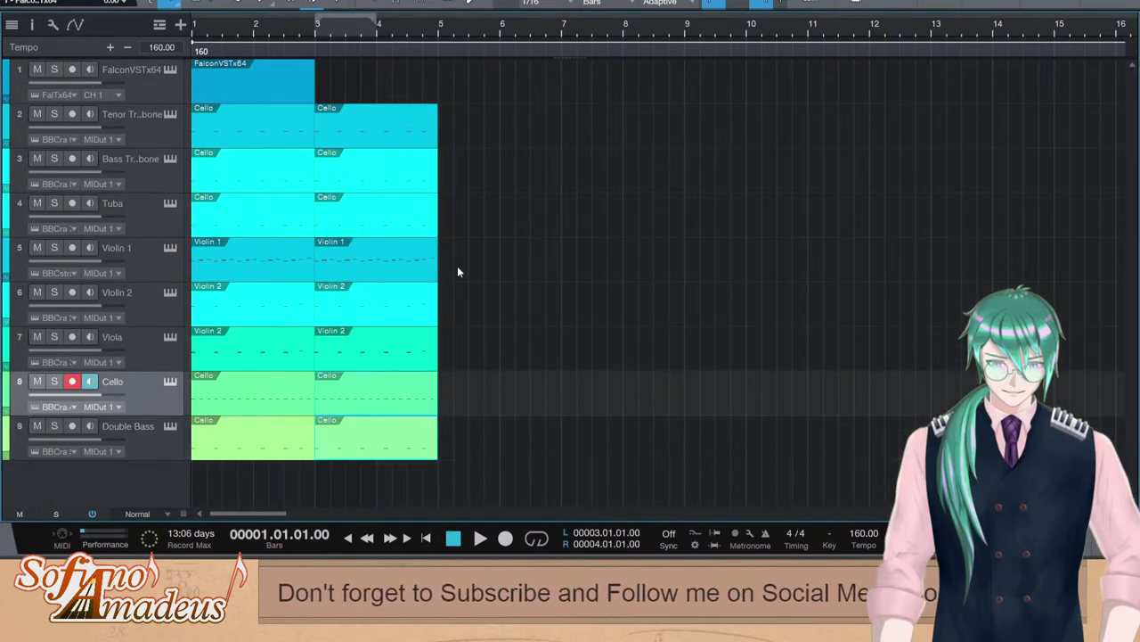
click(354, 127)
double_click(376, 134)
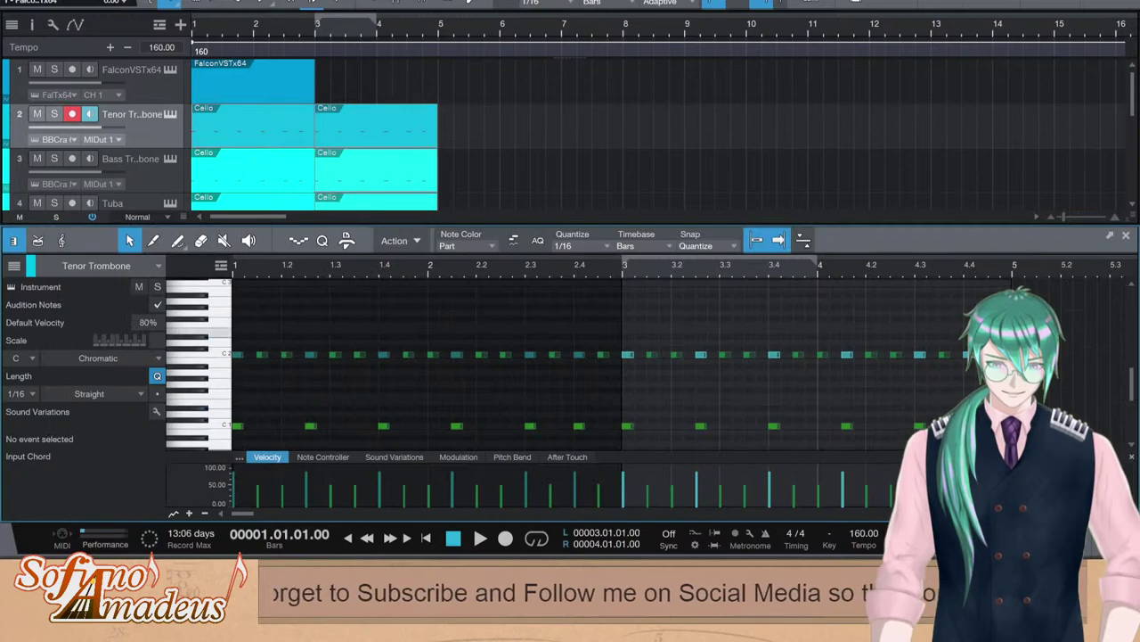
scroll(615, 368, down, 1)
key(ctrl+a)
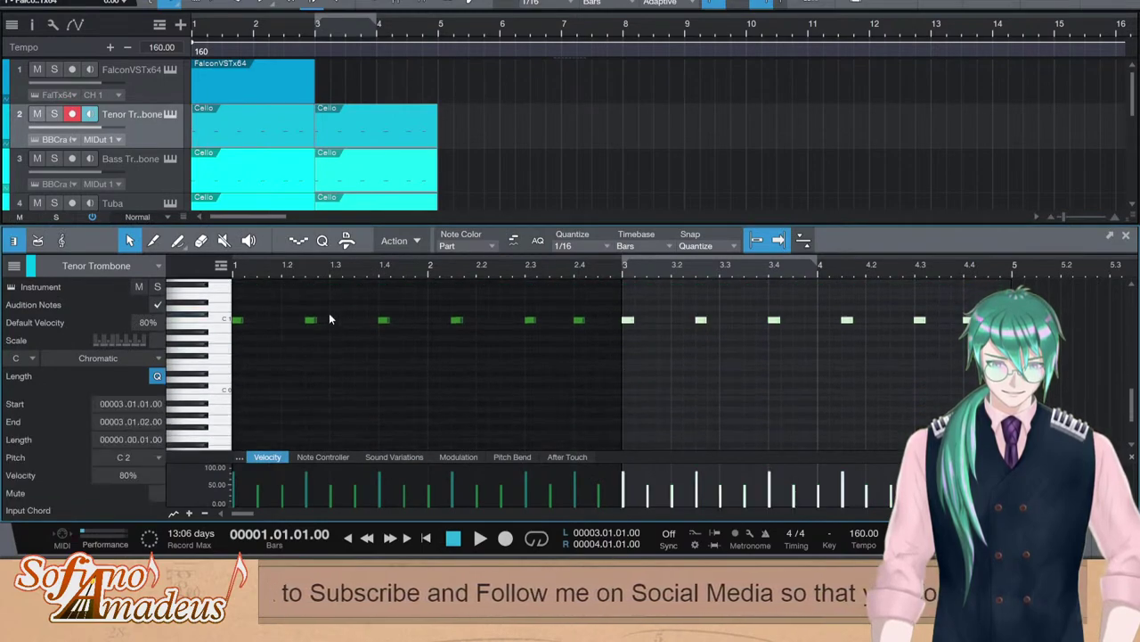
key(Down)
key(Down)
key(Down)
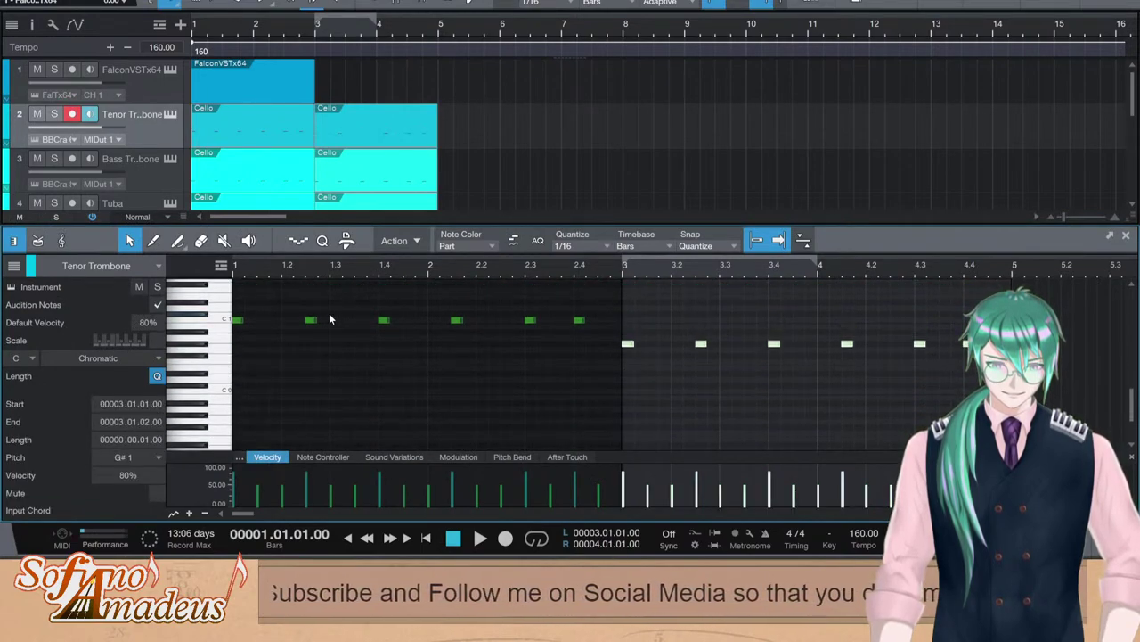
mouse_move(628, 337)
mouse_down()
mouse_move(618, 281)
mouse_move(632, 347)
mouse_up()
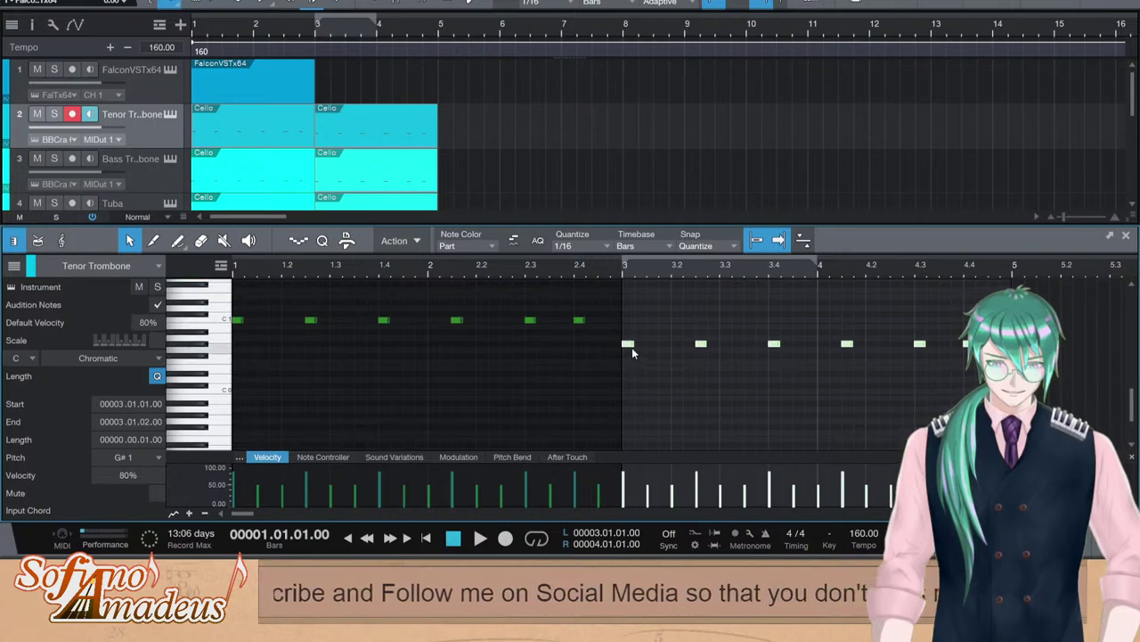
scroll(631, 343, up, 2)
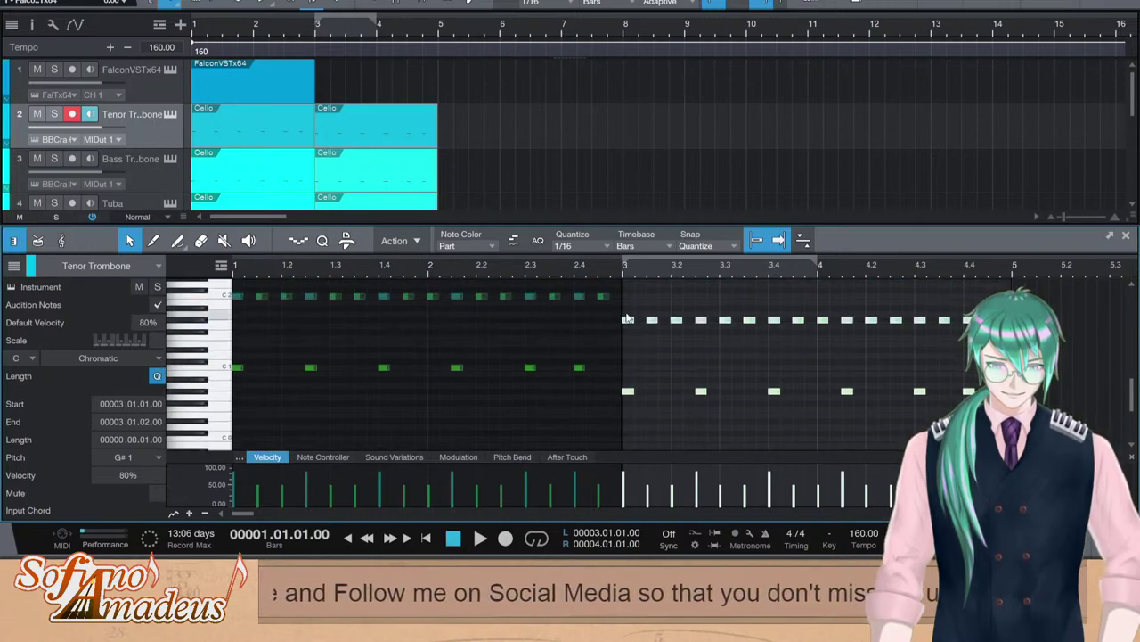
Select the FalconVSTx64 track and set the playhead to bar 3
click(144, 88)
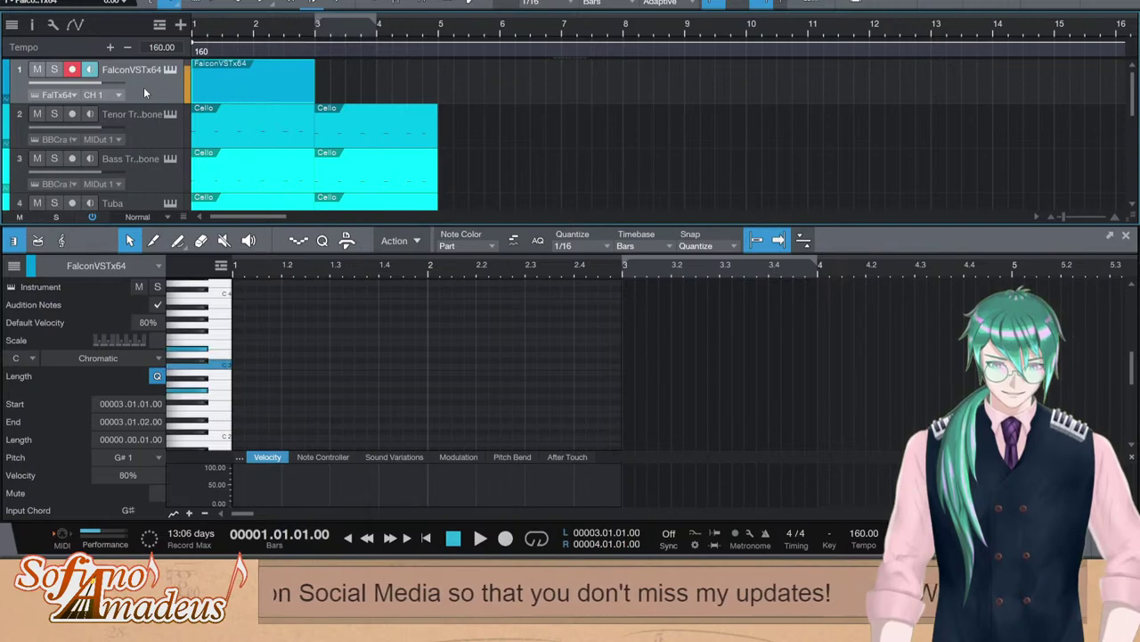
click(318, 27)
click(1025, 539)
Open the Violin 1 clip at bar 3, inspect its G3 notes and play the passage from bar 3
double_click(410, 265)
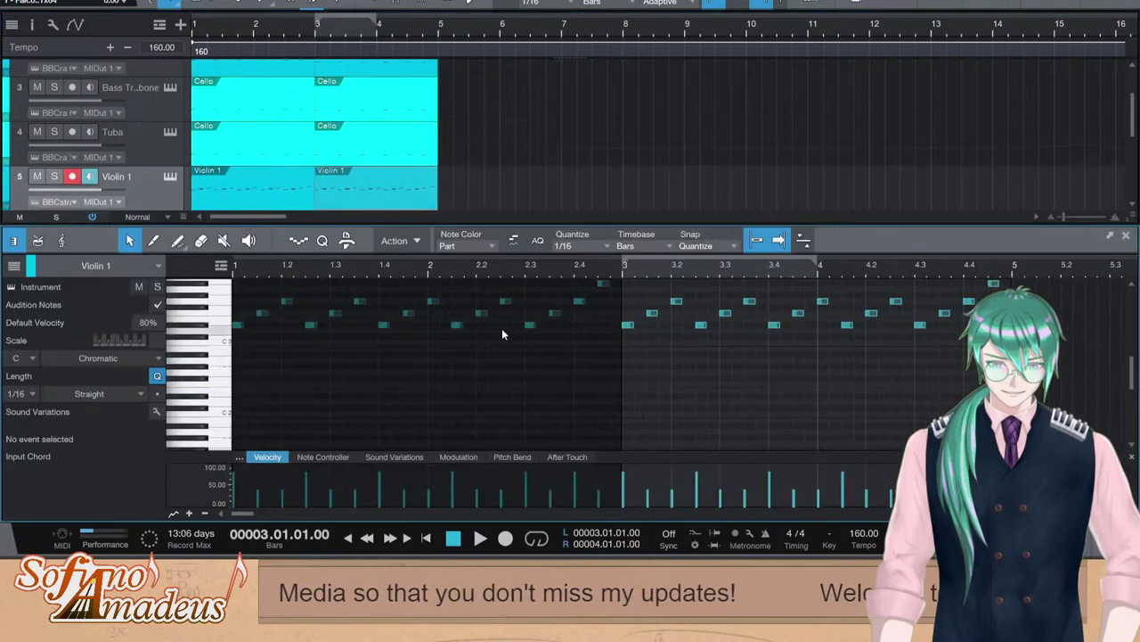
scroll(745, 388, up, 1)
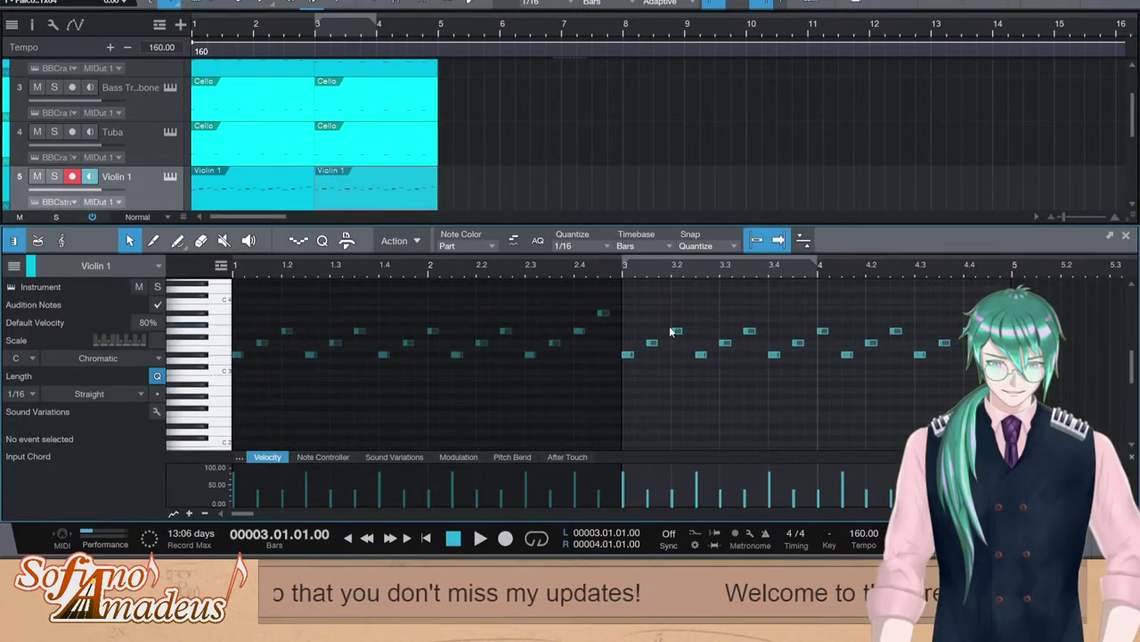
drag(935, 333, 666, 329)
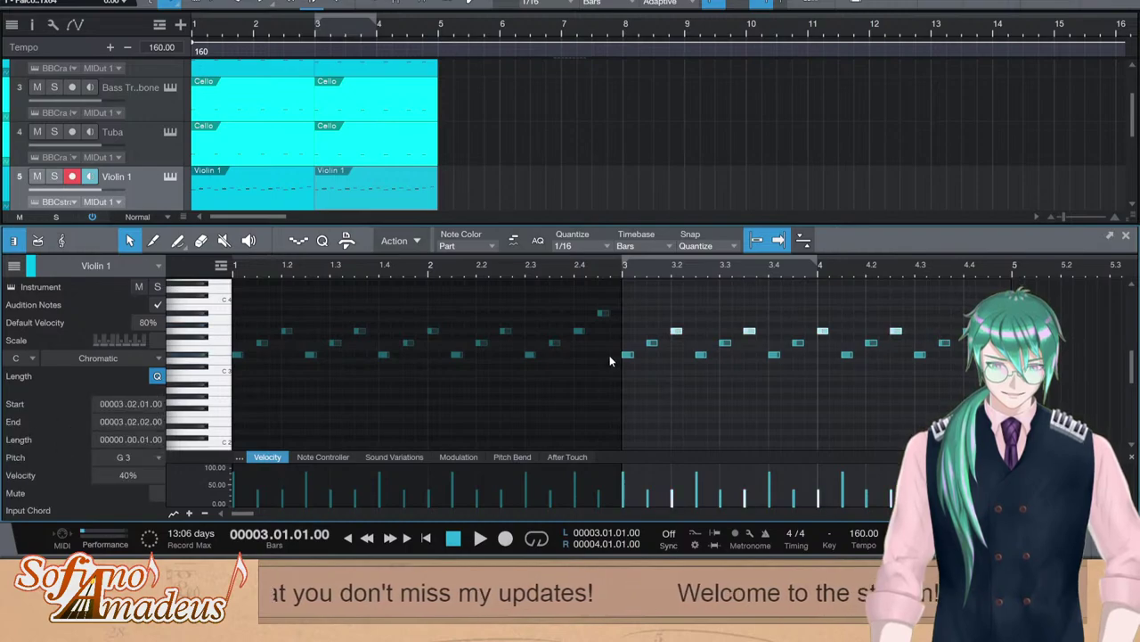
click(676, 331)
key(space)
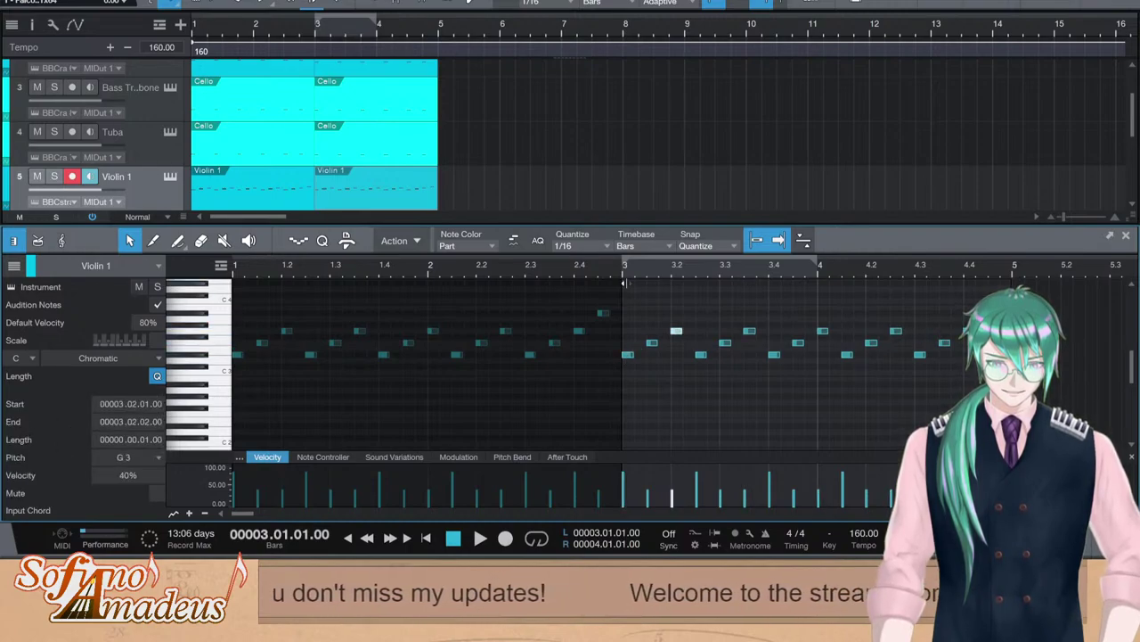
key(space)
key(F2)
Open the Violin 2 and Viola clips at bar 3 together and raise the Viola's G2 notes to G#2
double_click(378, 290)
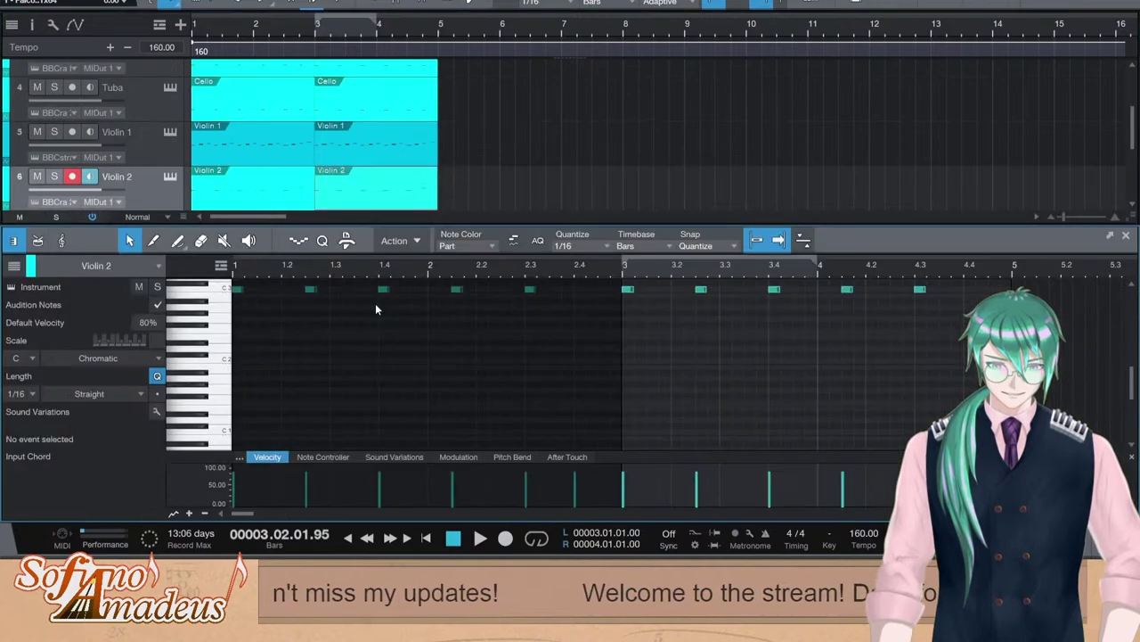
key(F2)
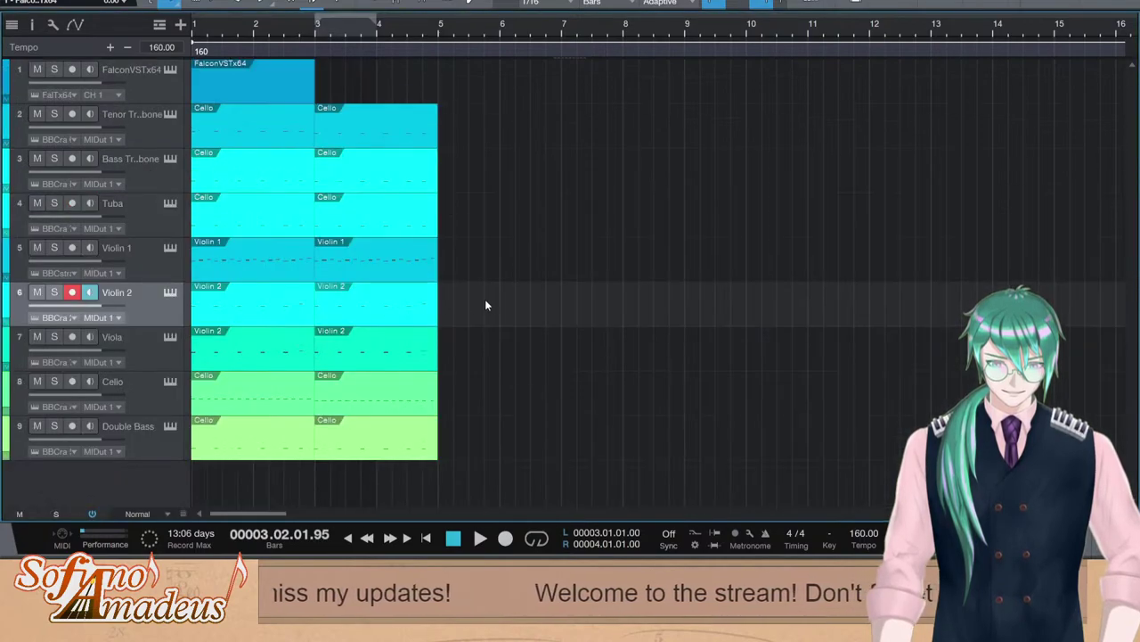
double_click(365, 312)
scroll(793, 397, up, 5)
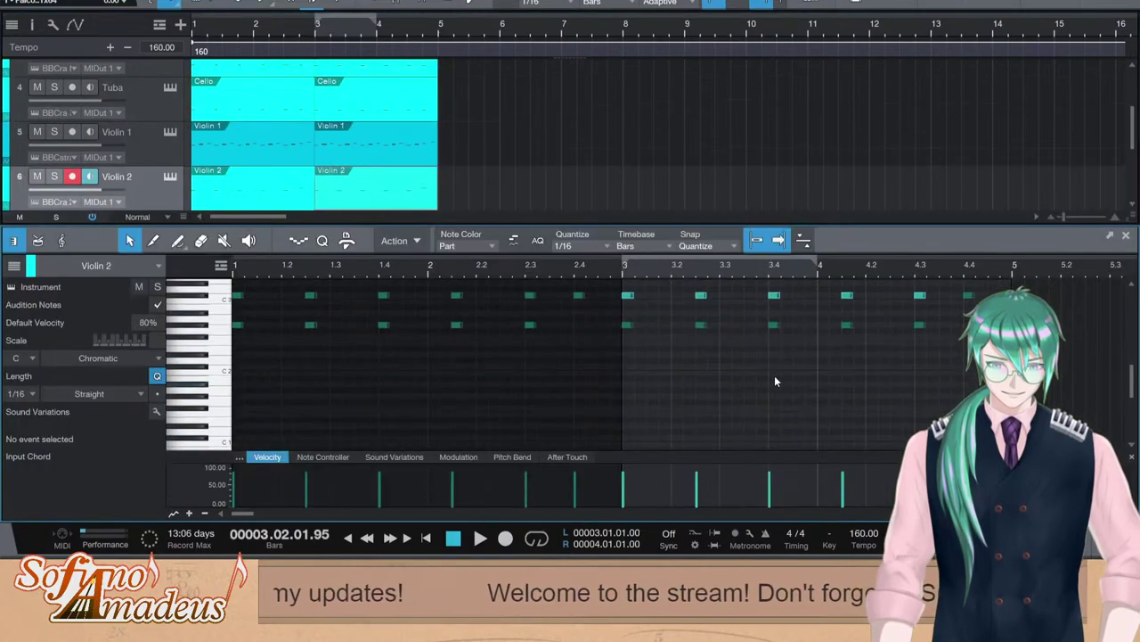
scroll(784, 375, up, 1)
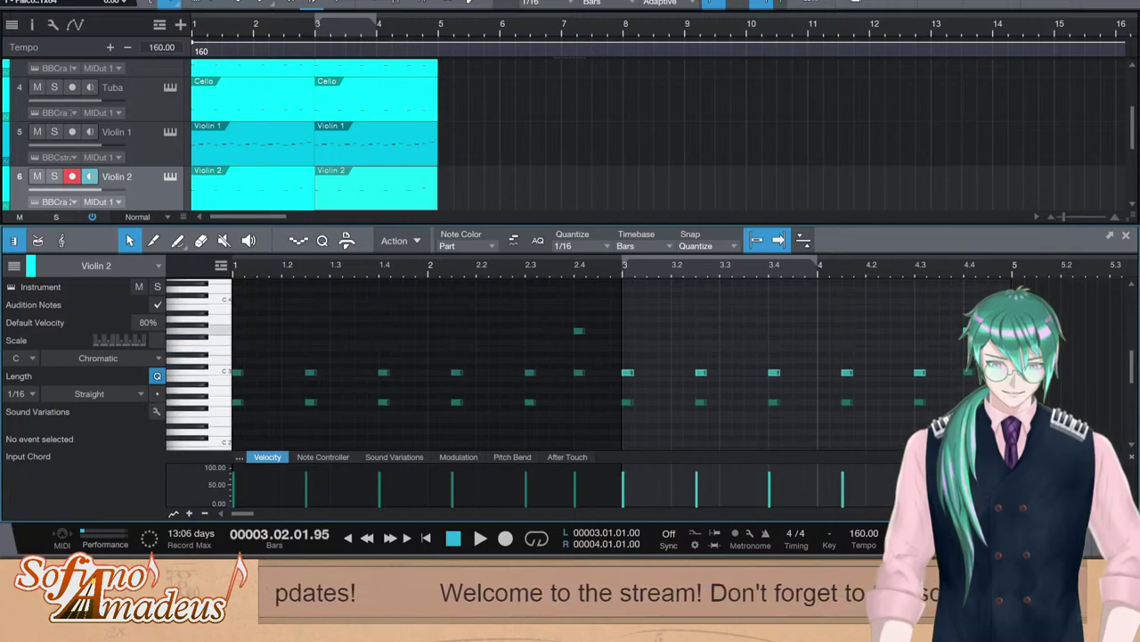
key(ctrl+a)
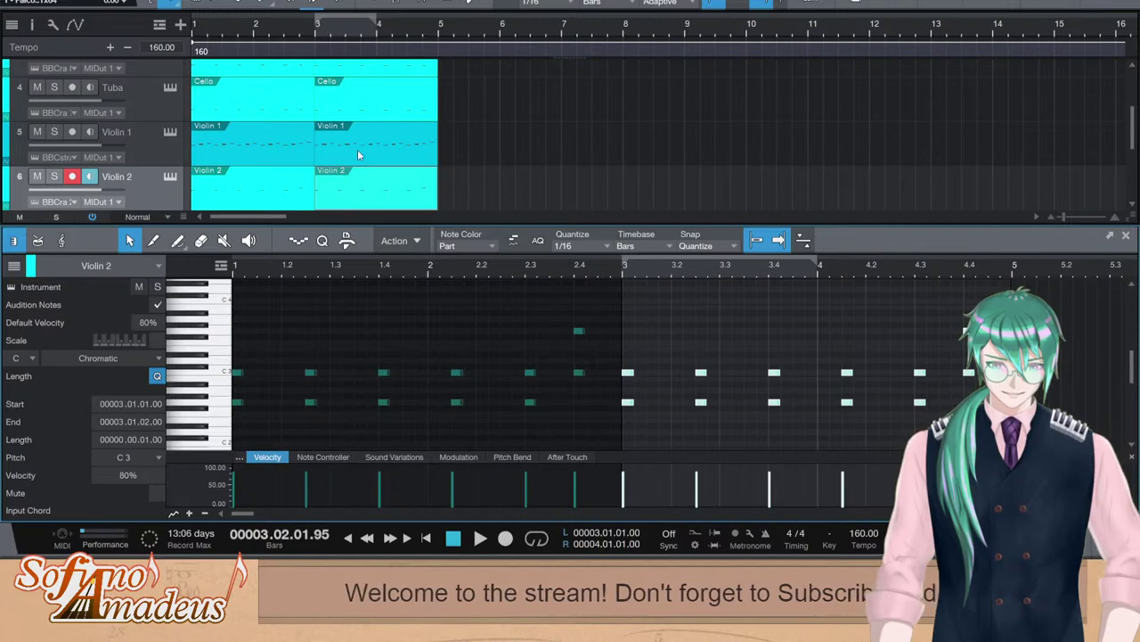
scroll(685, 376, down, 3)
click(624, 393)
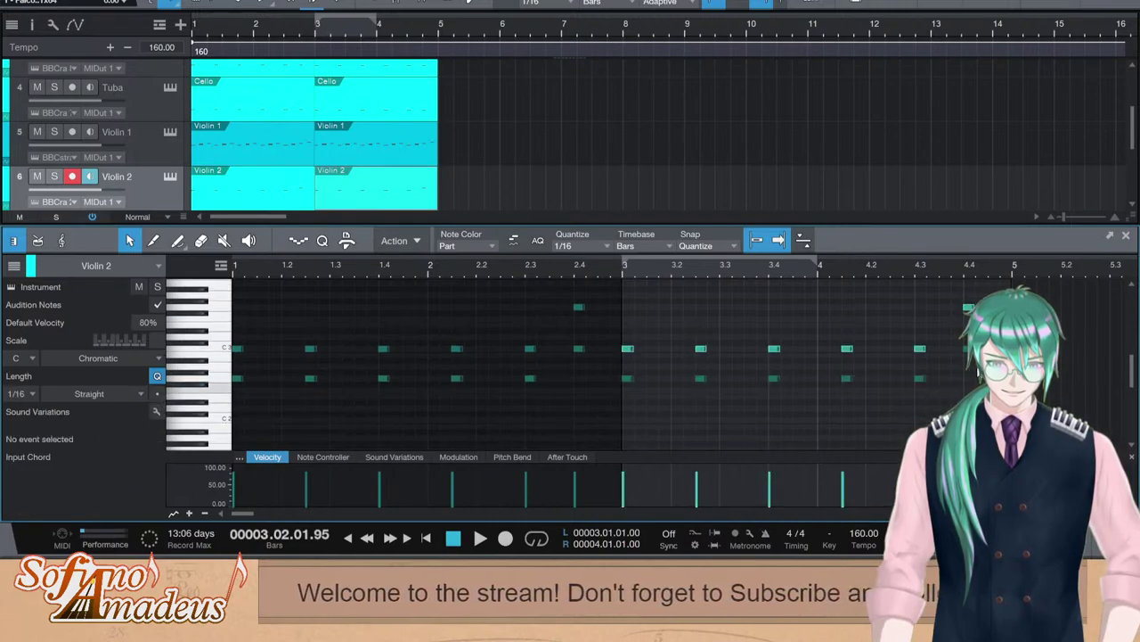
key(Down)
scroll(416, 153, down, 2)
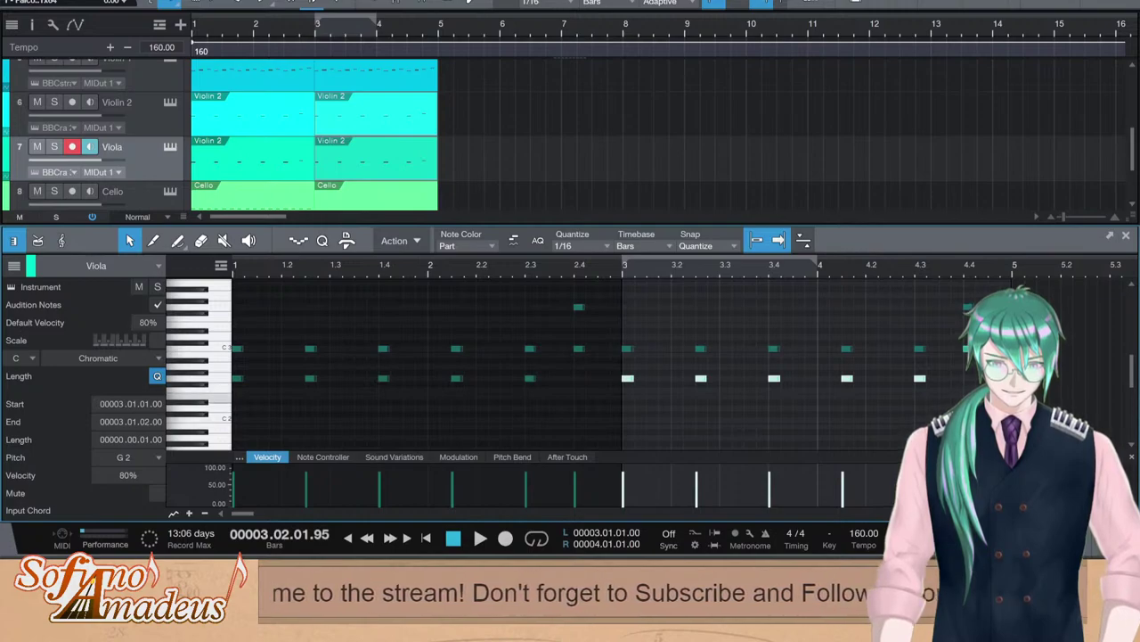
key(Up)
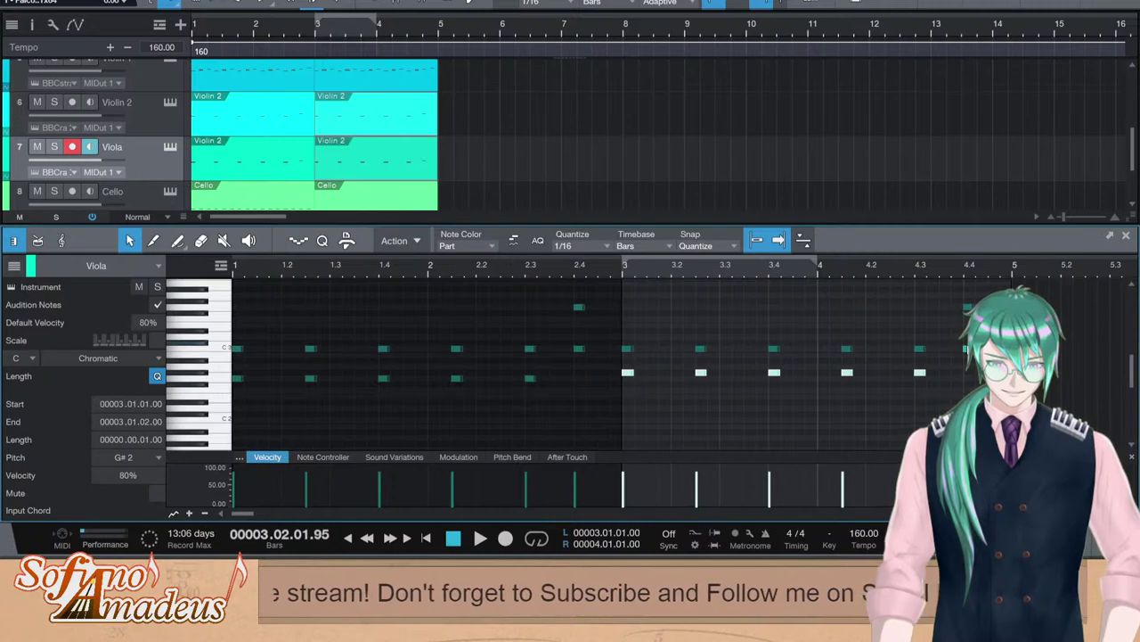
Check the Violin 2 notes, close the note editor and play the arrangement from bar 3
click(628, 349)
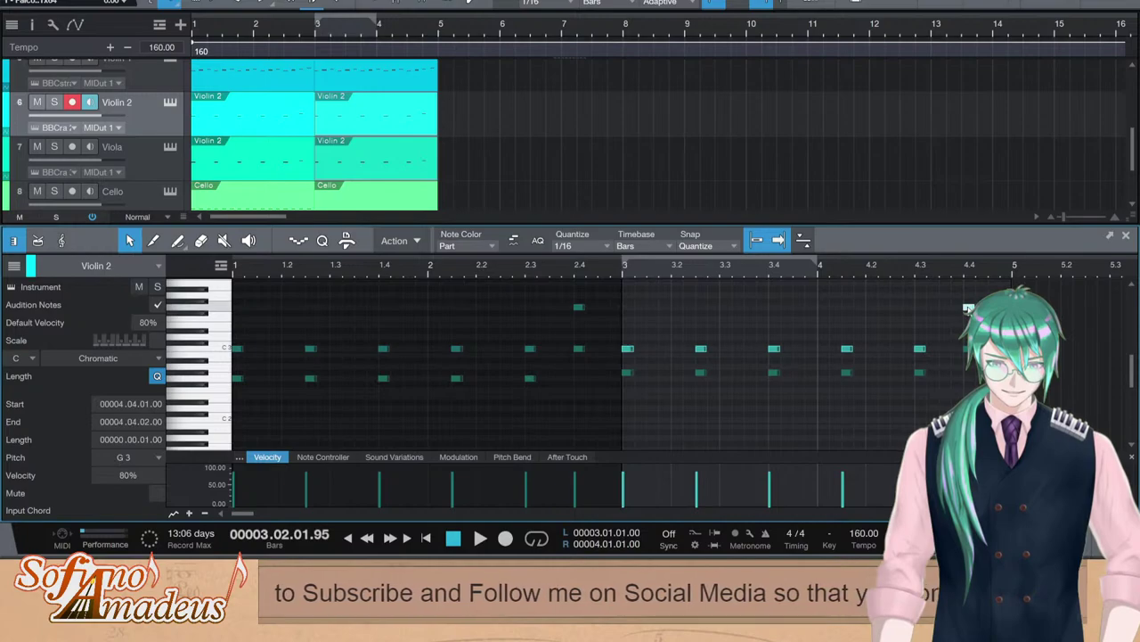
click(625, 274)
key(space)
key(F2)
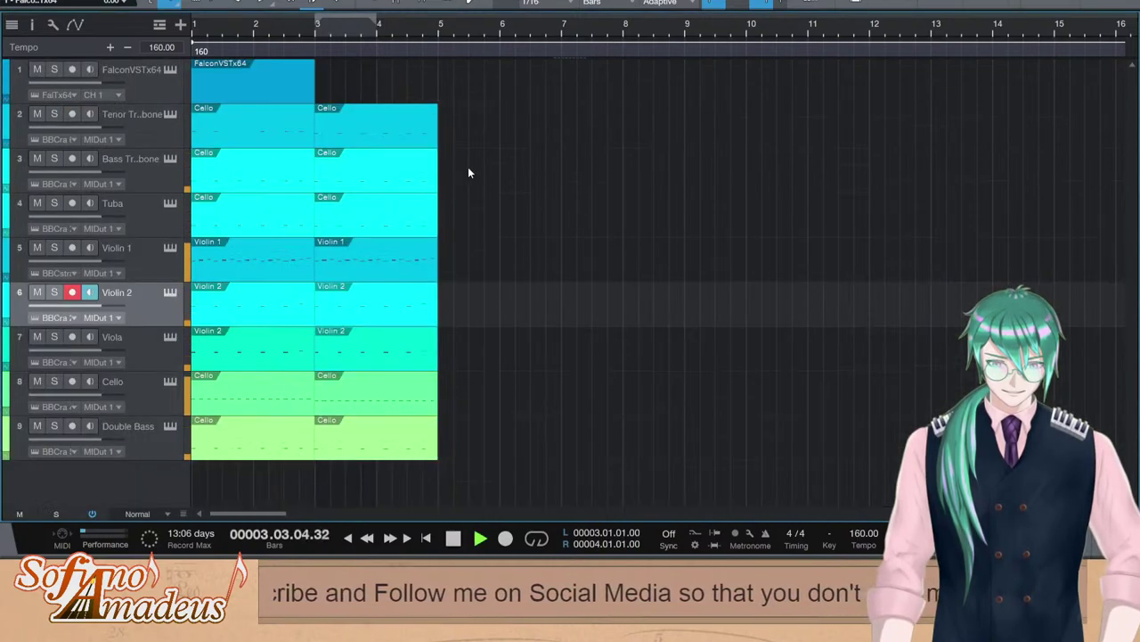
key(space)
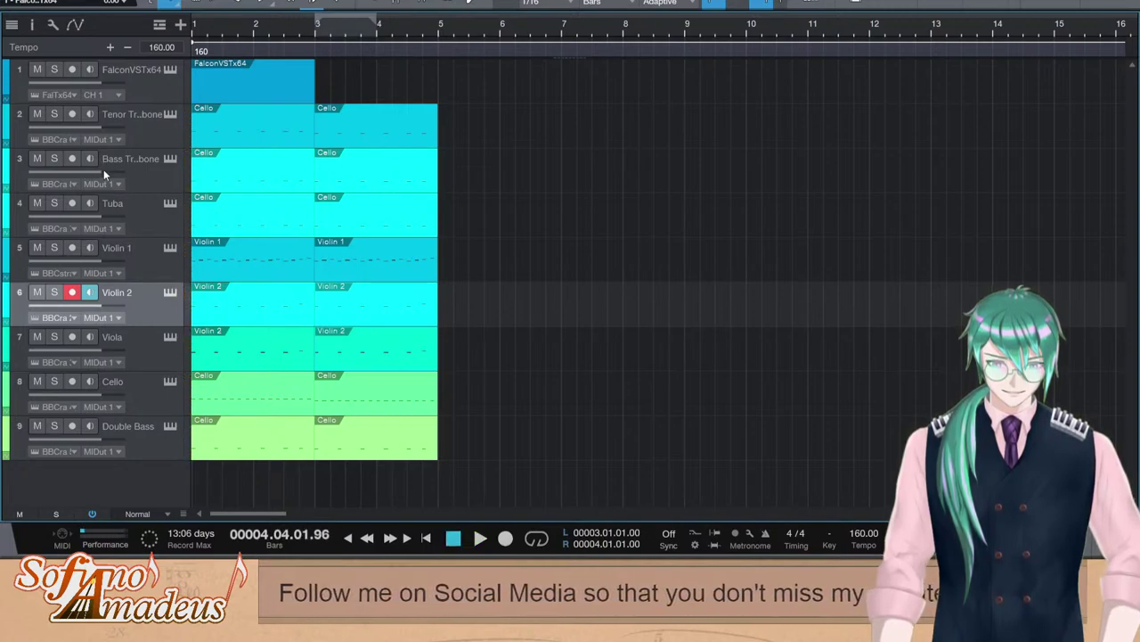
Set the velocity of all Bass Trombone notes in both clips to 58%
double_click(416, 189)
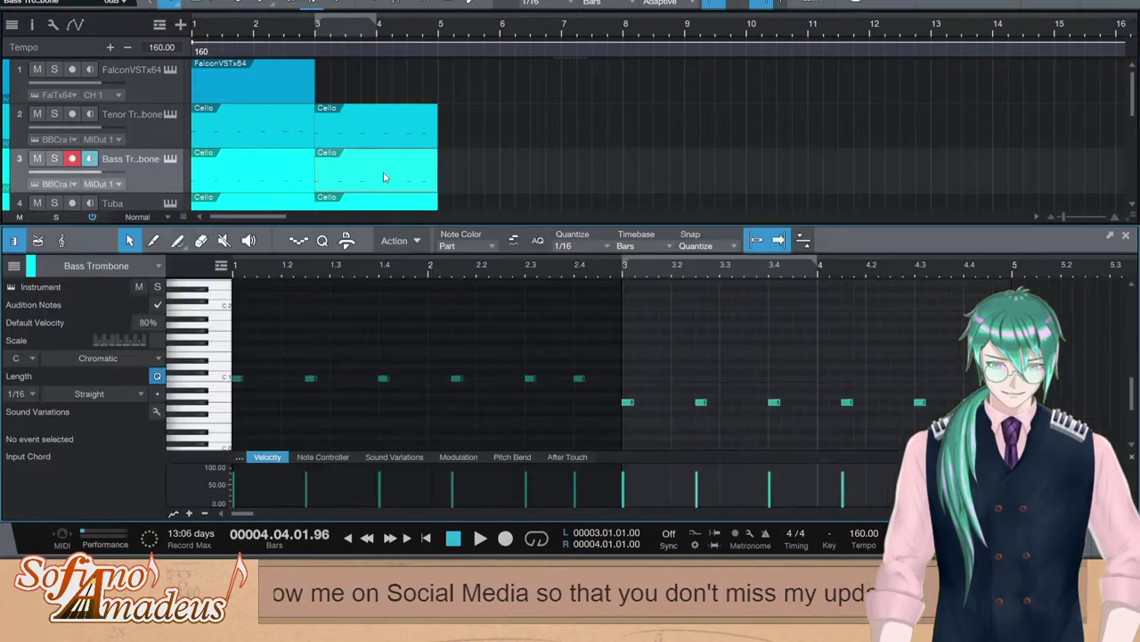
key(ctrl+a)
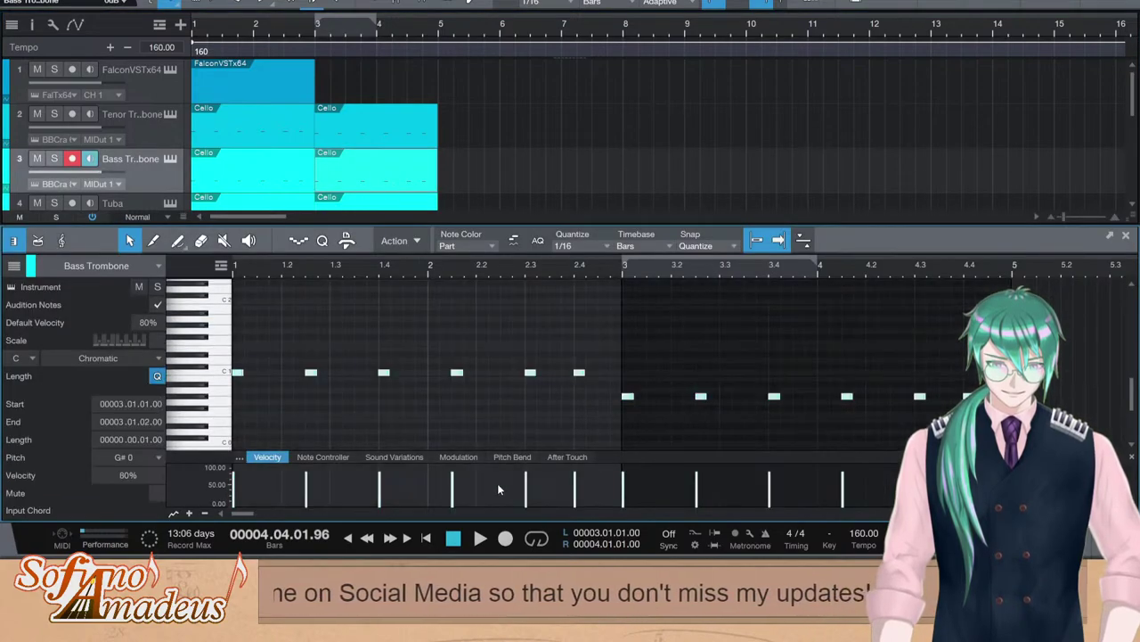
drag(451, 499, 452, 502)
Play the arrangement from the beginning and again from bar 3 to check the balance, closing the note editor
key(space)
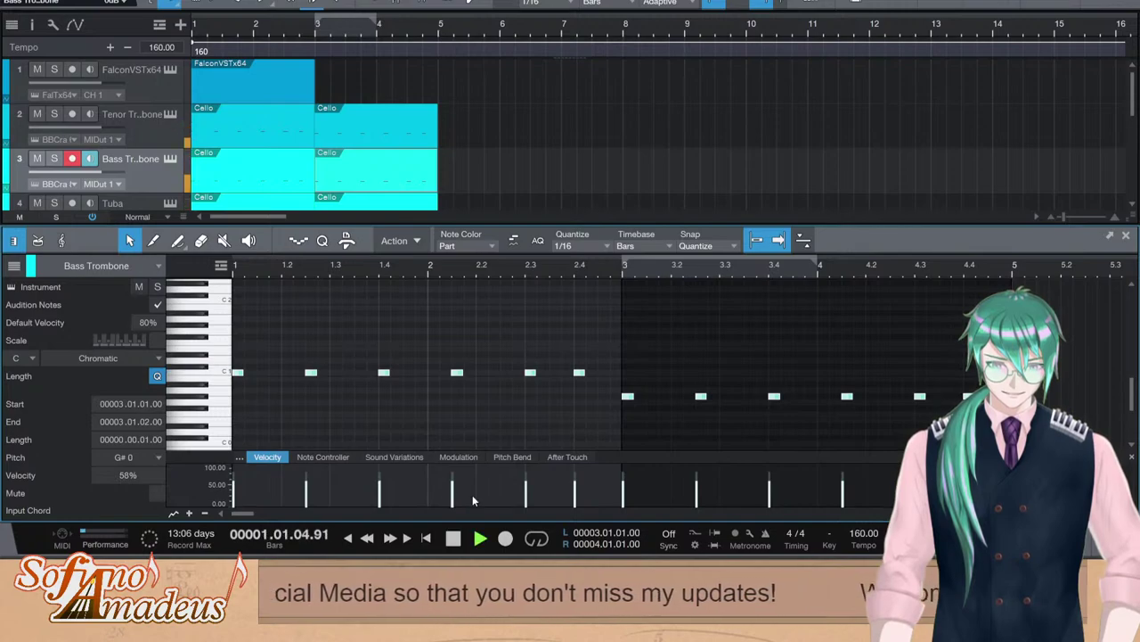
key(F2)
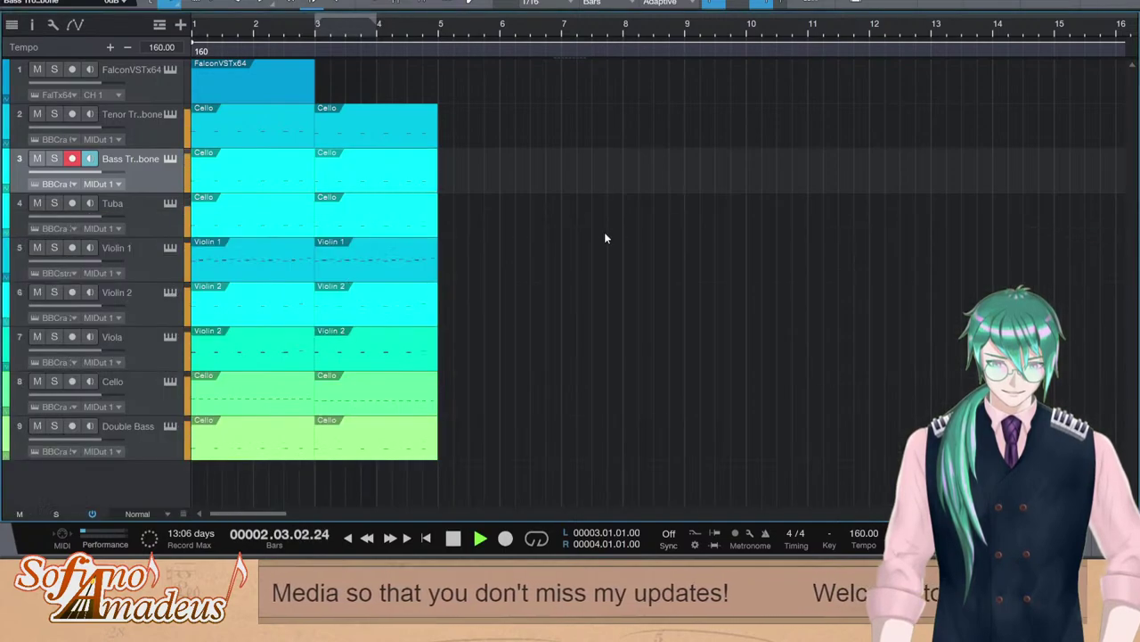
key(space)
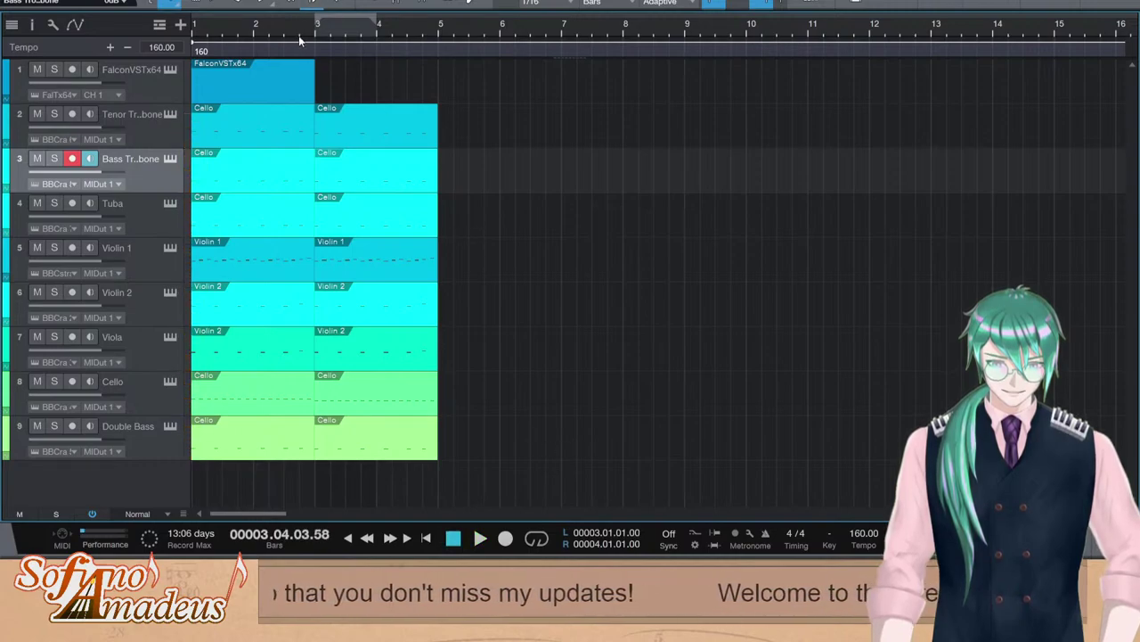
key(space)
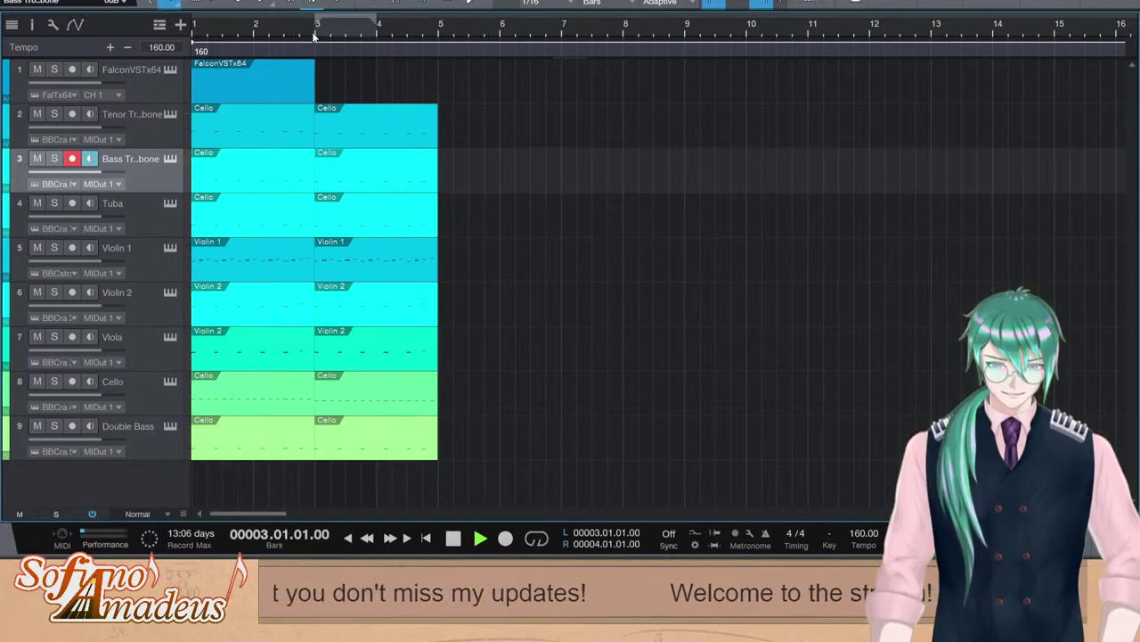
key(space)
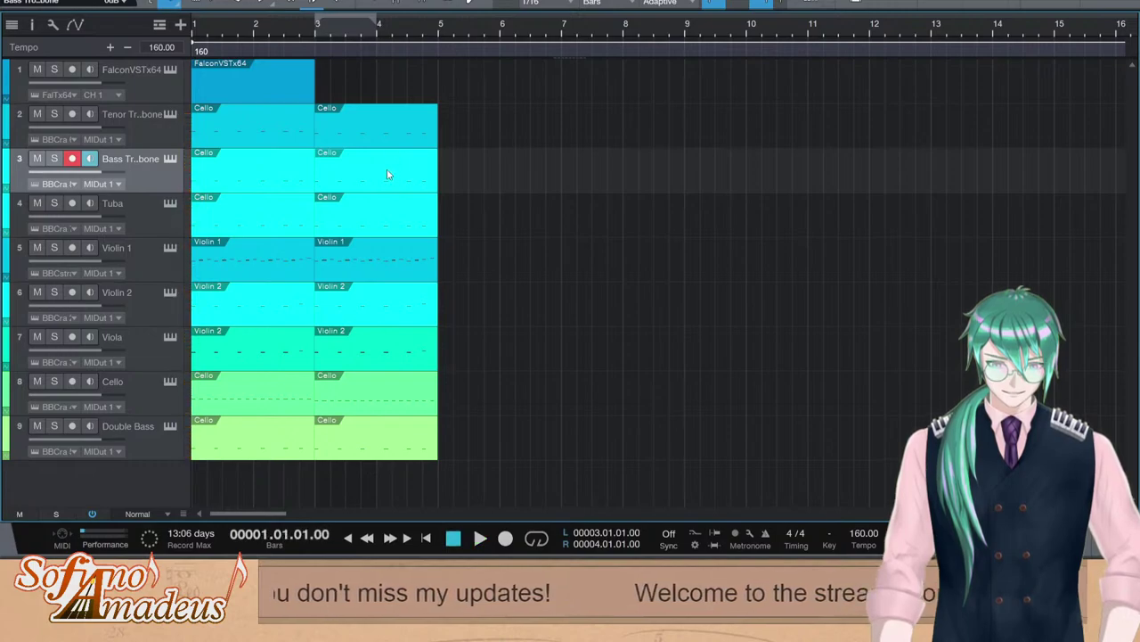
Select the FalconVSTx64 track and move the playhead from bar 3 to bar 4
click(250, 90)
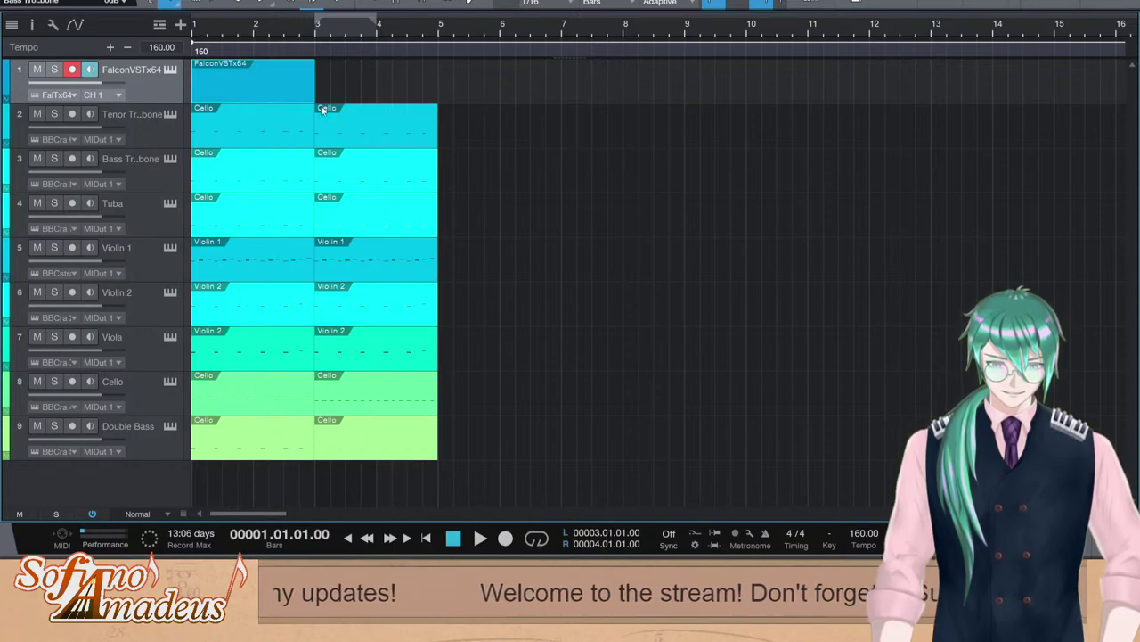
click(318, 34)
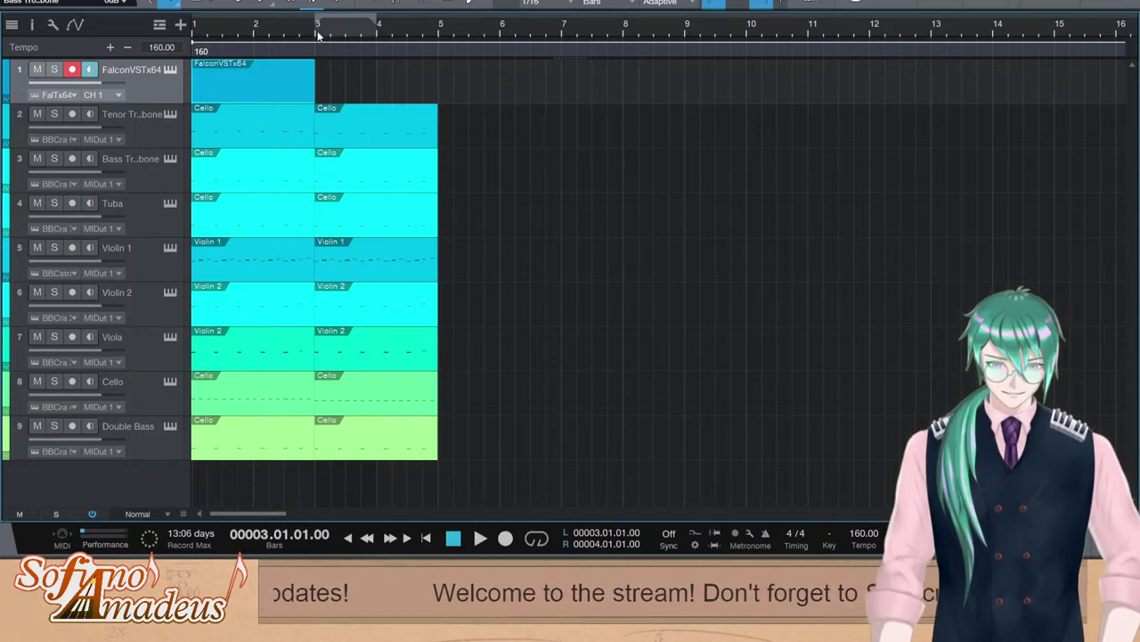
click(378, 35)
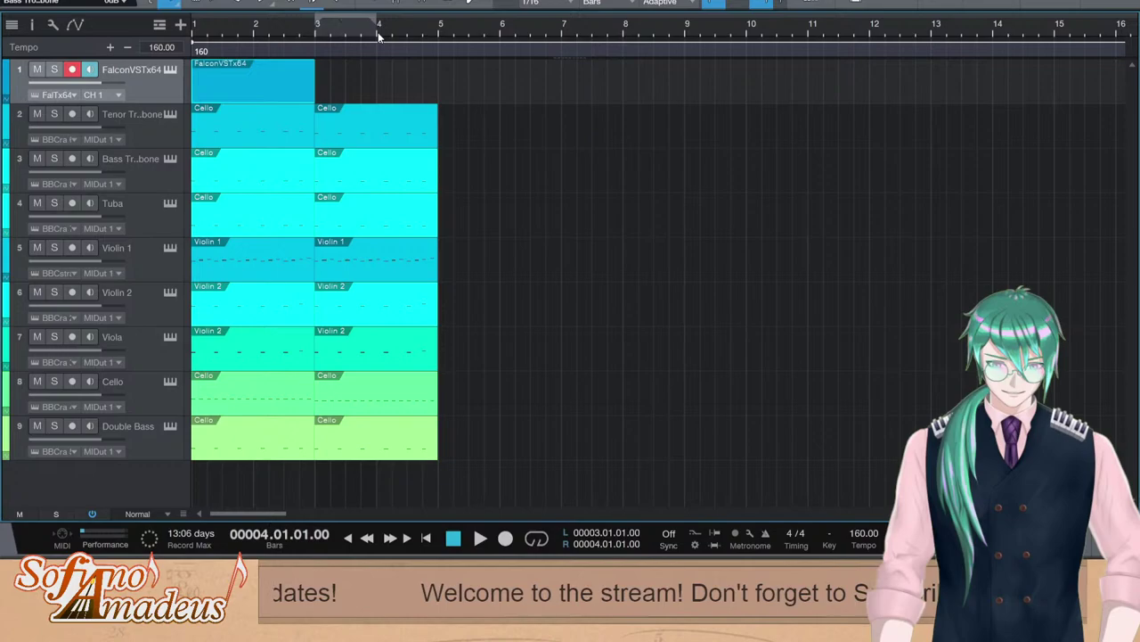
Open all the bar 3 clips together and raise the low G# notes from 4.1.3 onward two semitones to A#
drag(411, 500, 339, 138)
double_click(379, 140)
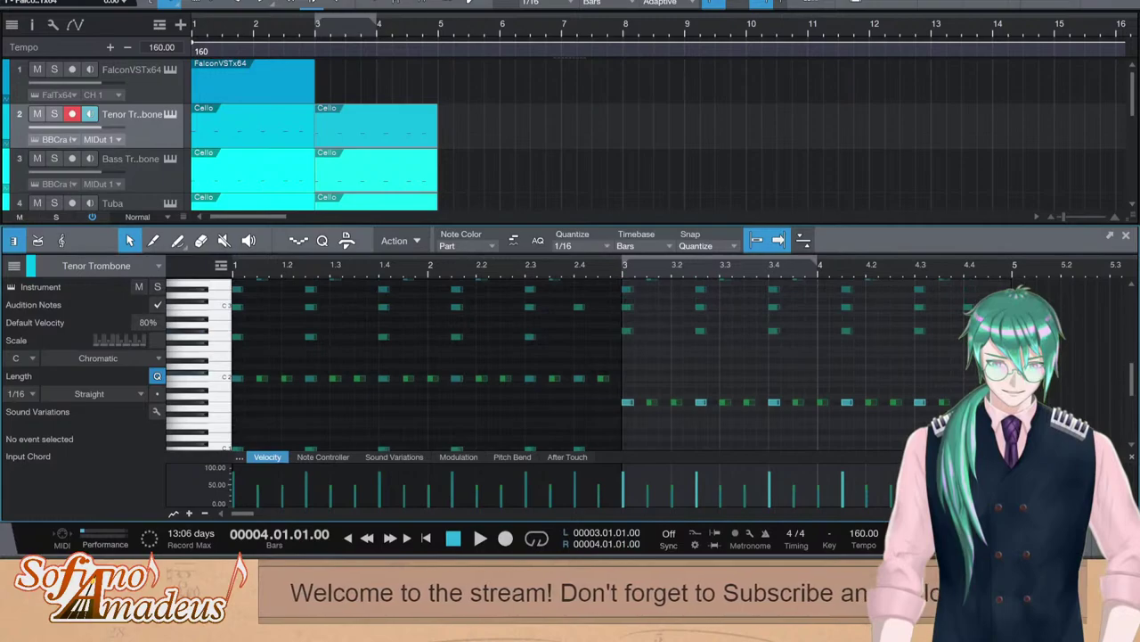
scroll(806, 429, down, 2)
drag(819, 436, 843, 435)
key(Up)
key(Up)
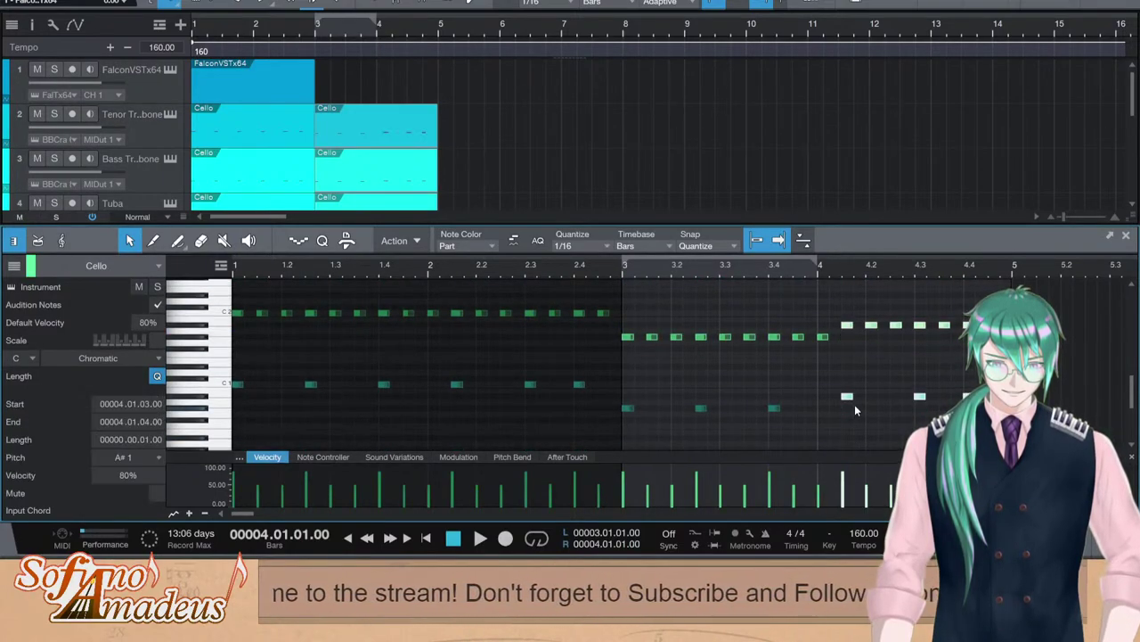
Raise the Violin 2 and Viola notes in bar 4 two semitones to D3 and A#2, and raise the last high note one semitone
scroll(834, 363, down, 1)
scroll(832, 360, up, 1)
click(619, 270)
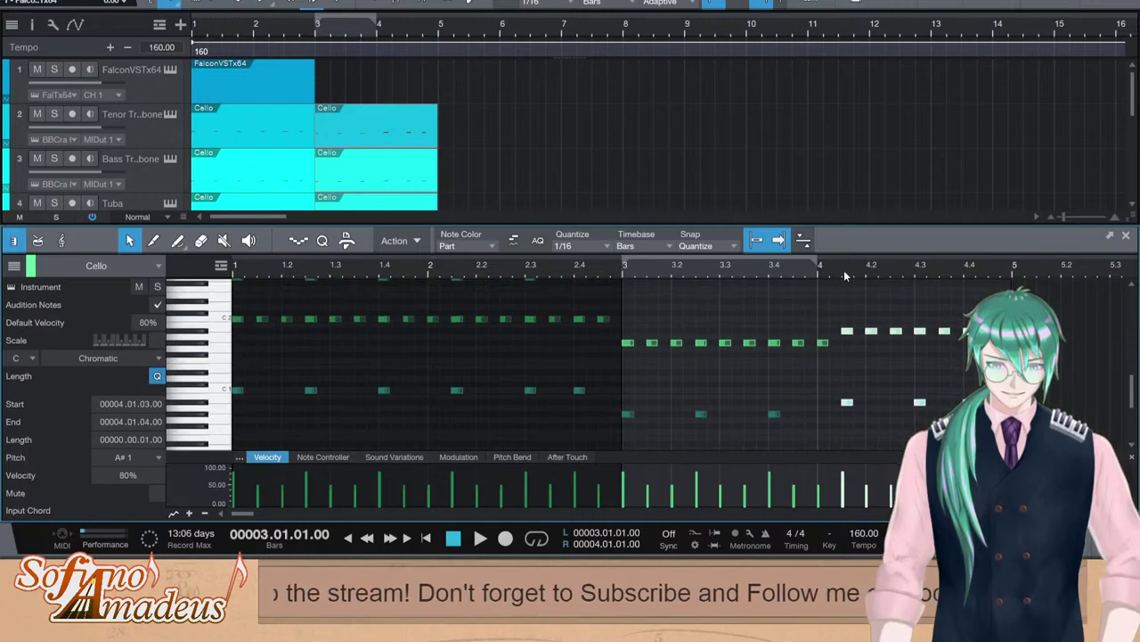
click(827, 271)
scroll(885, 360, up, 1)
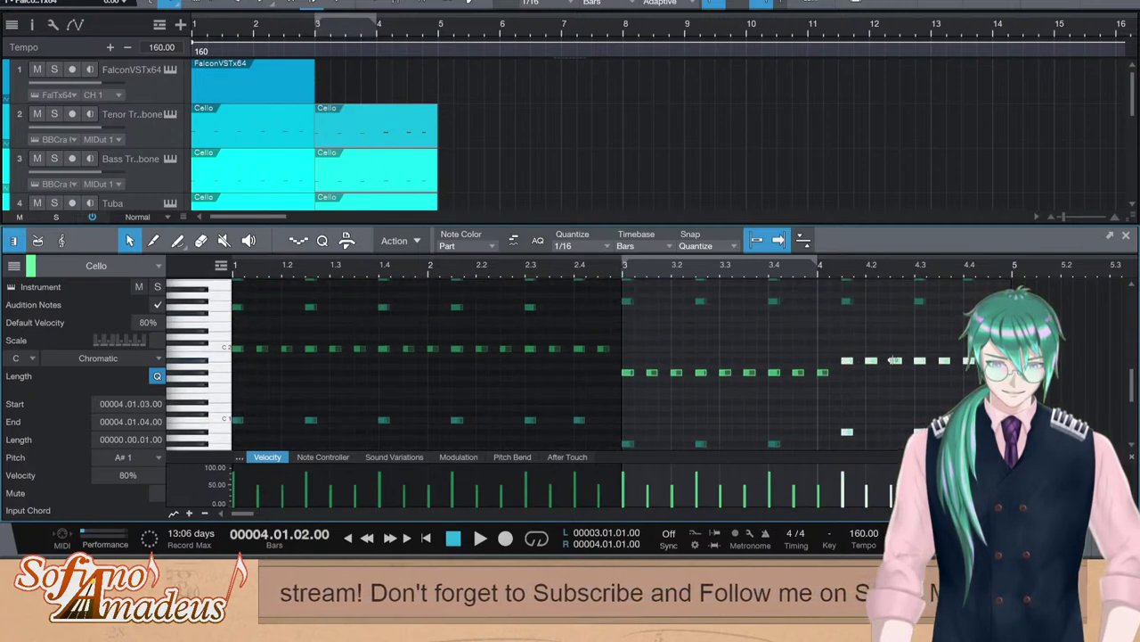
scroll(911, 399, up, 2)
scroll(908, 393, up, 2)
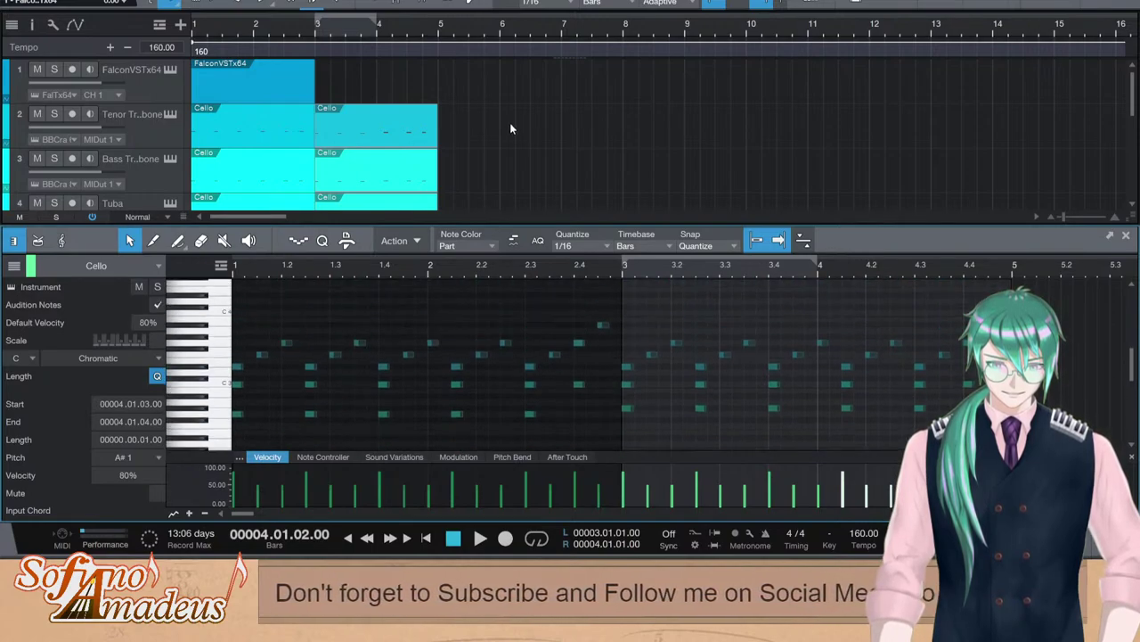
scroll(510, 125, down, 2)
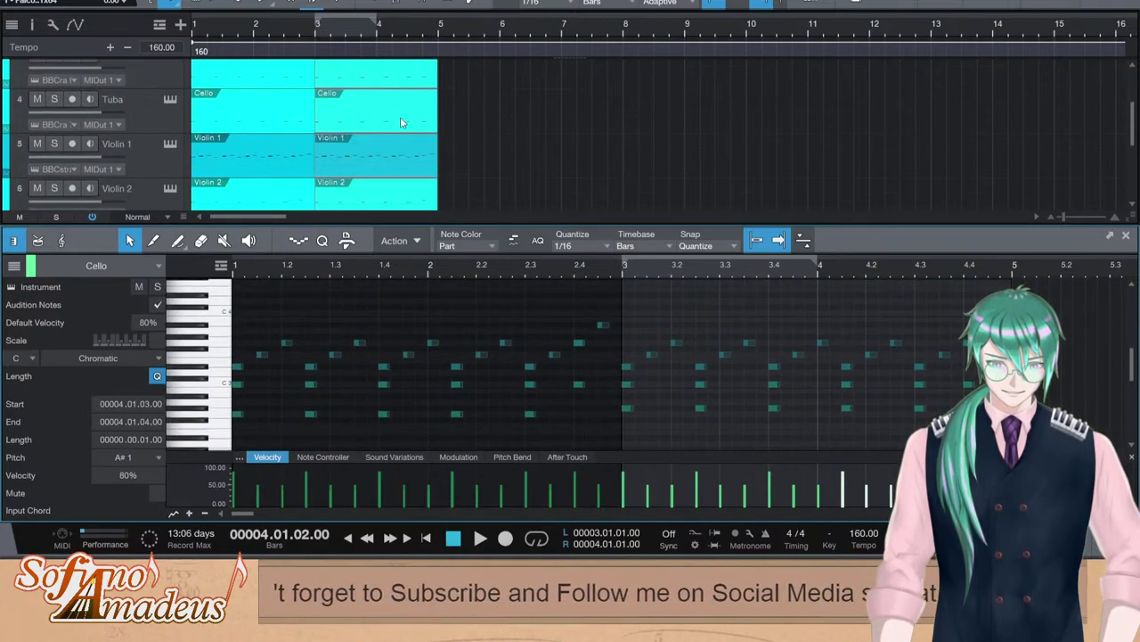
scroll(362, 143, down, 2)
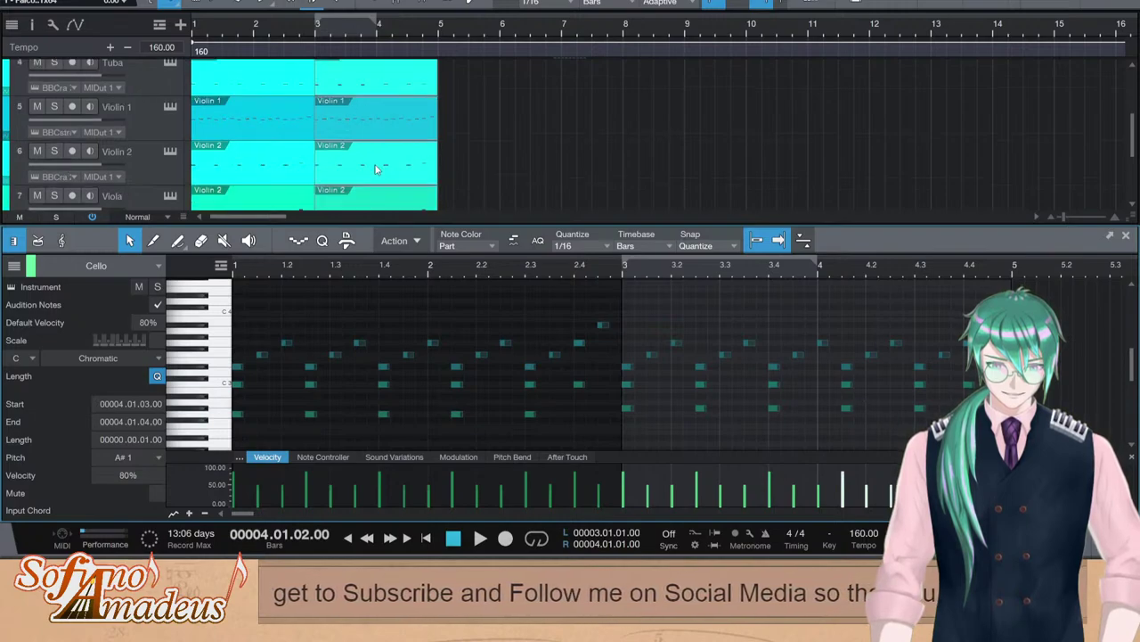
click(365, 134)
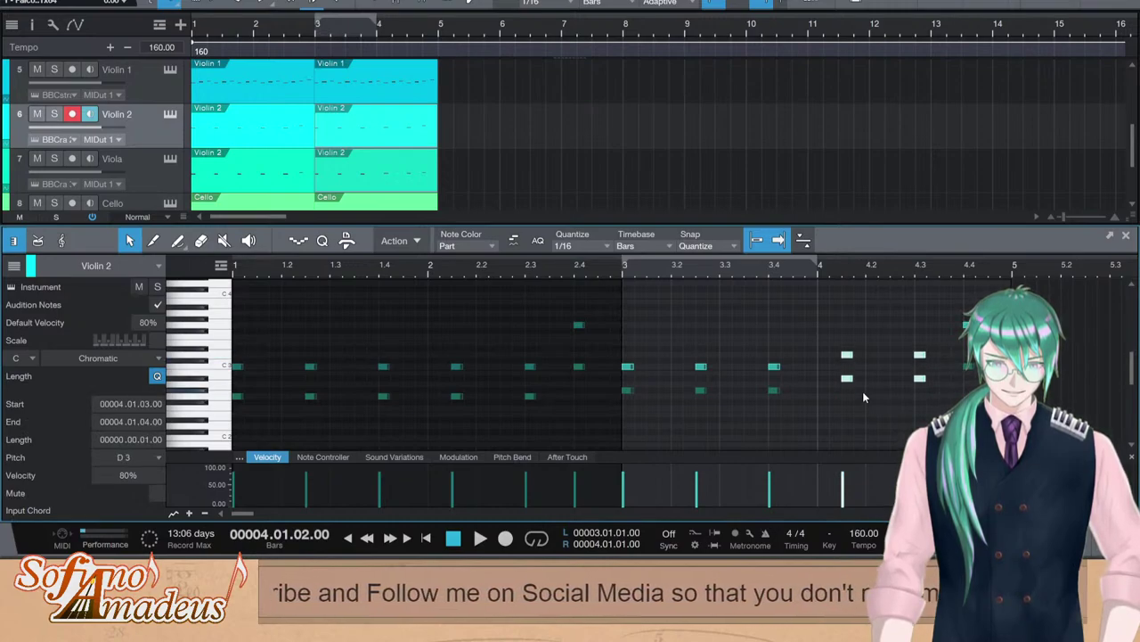
drag(919, 366, 922, 355)
click(969, 325)
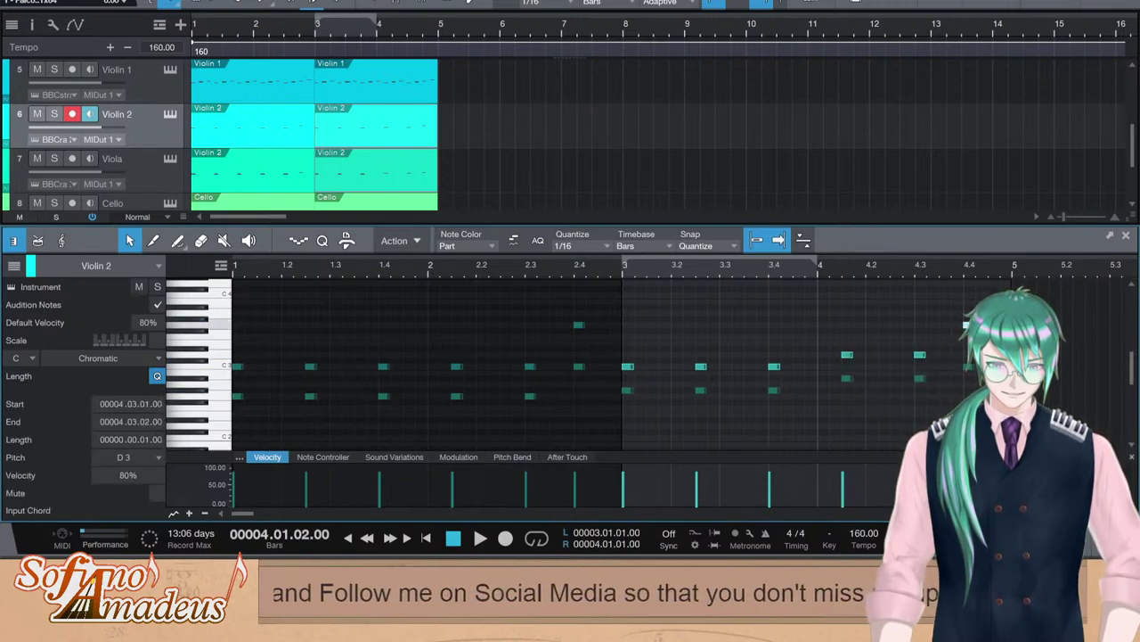
key(Up)
click(969, 368)
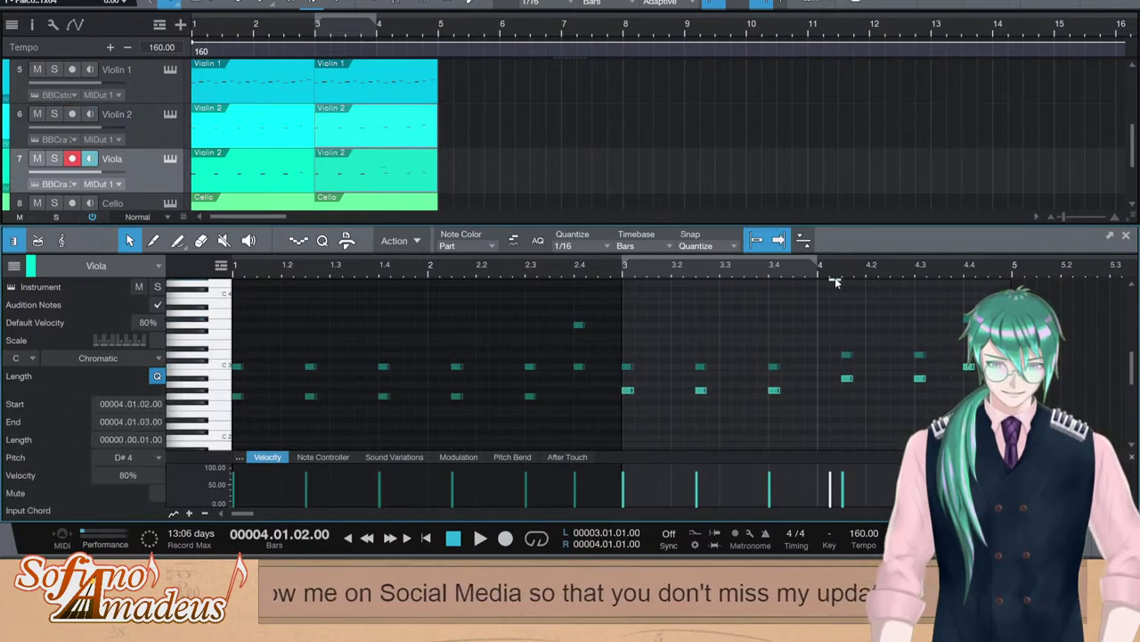
Play the second phrase from bar 3 to check the new harmony, closing the note editor
key(space)
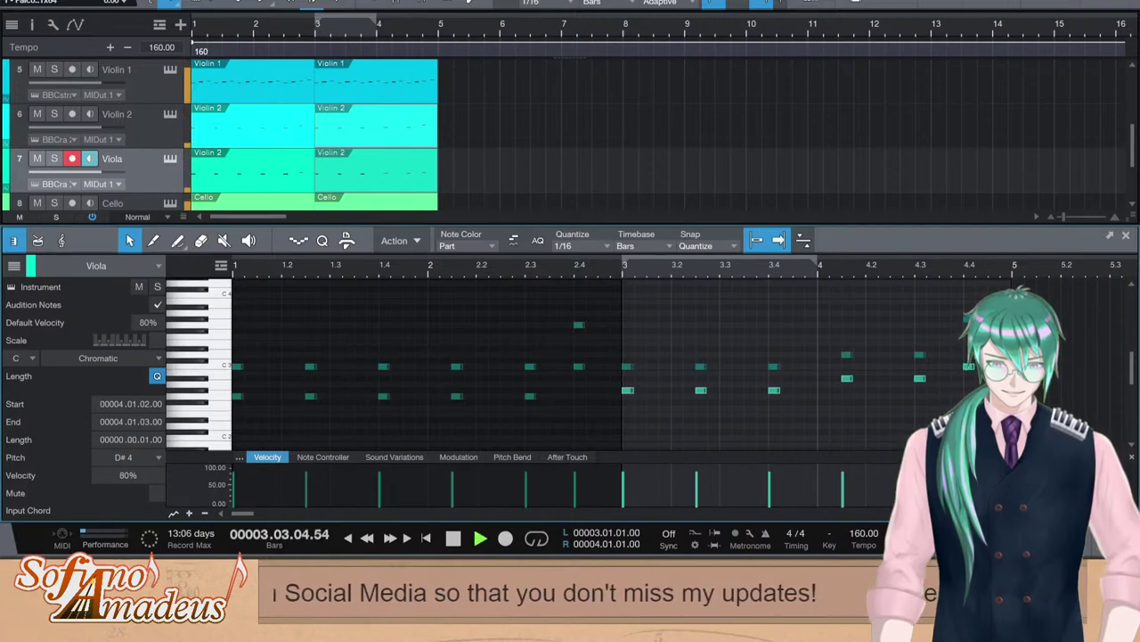
key(F2)
key(space)
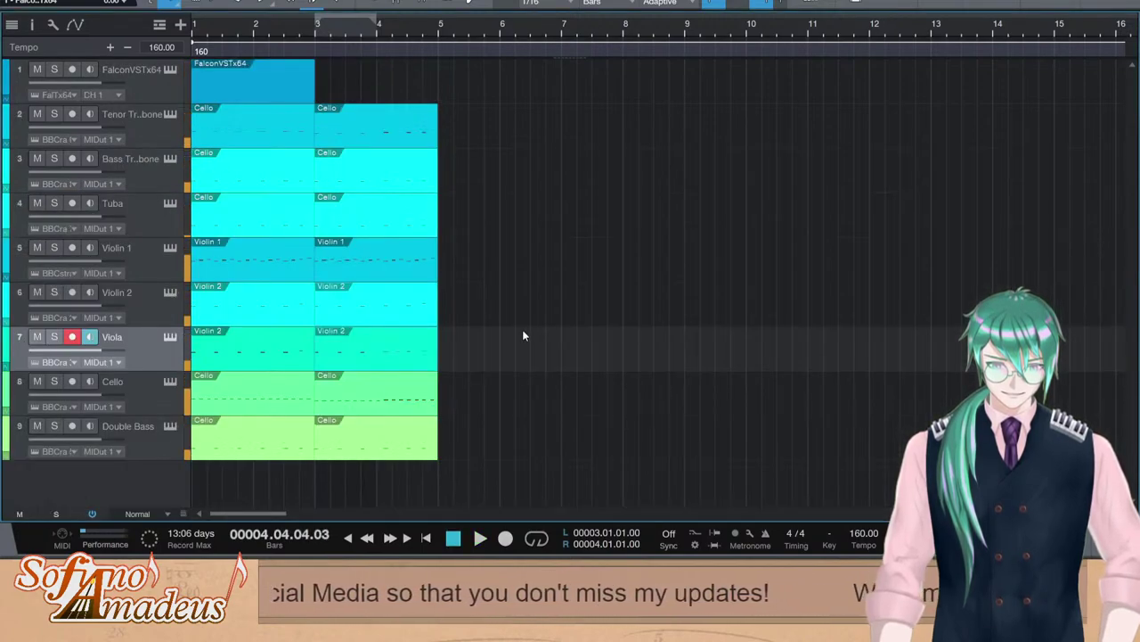
Copy the first two-bar clips of all brass and string tracks to bar 5
click(232, 139)
key(ctrl+c)
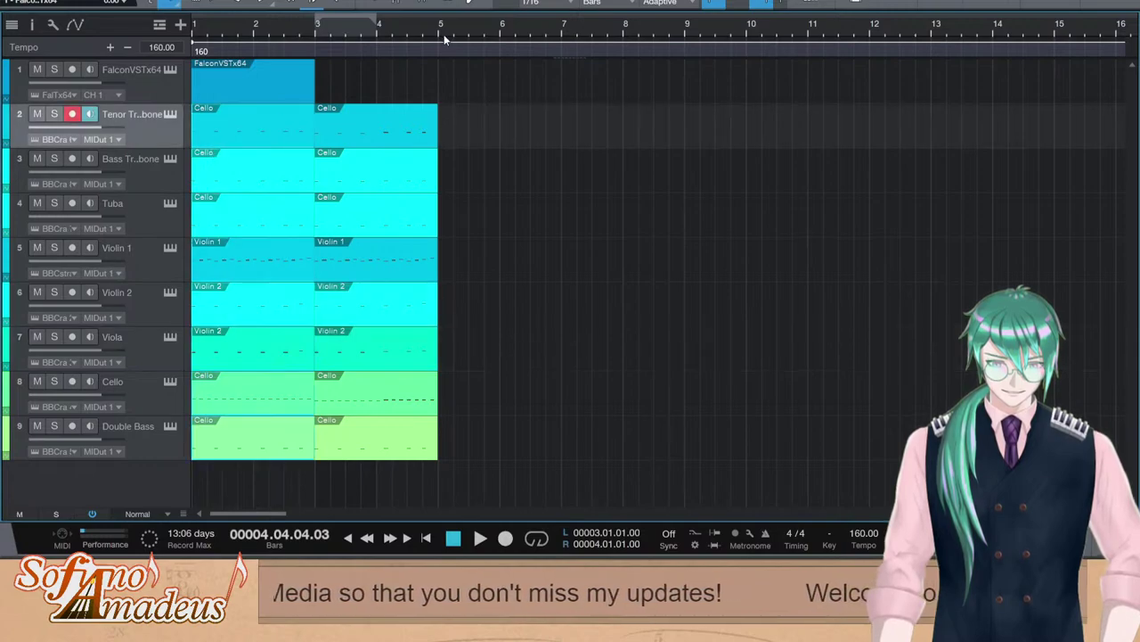
click(439, 25)
key(ctrl+v)
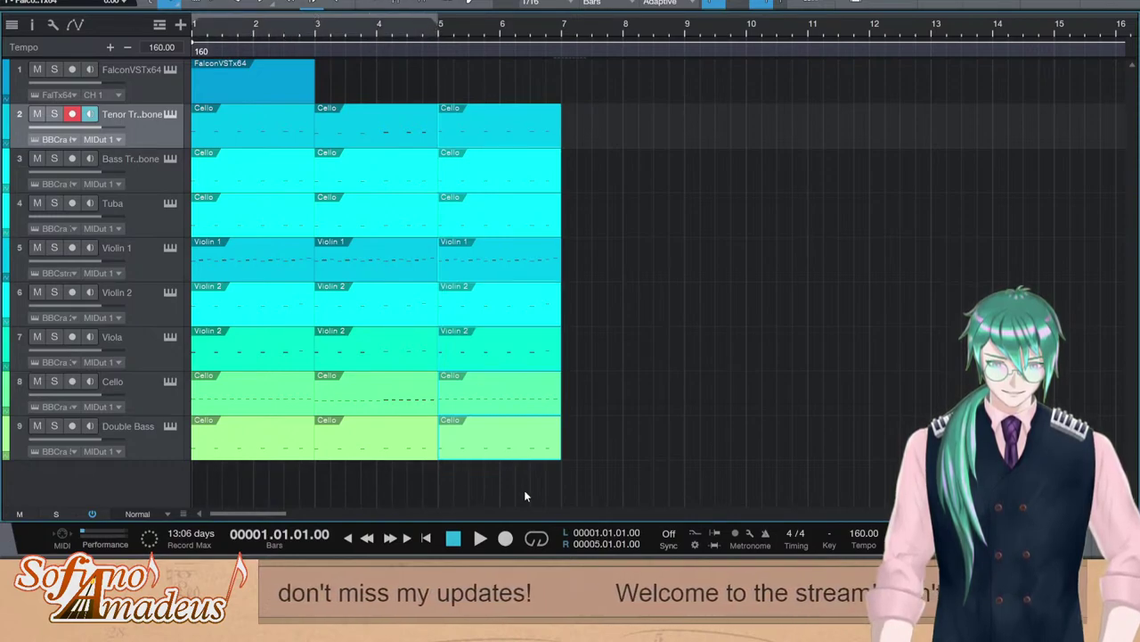
Turn on looping for bars 1 to 5 and play the arrangement from the beginning twice, selecting the Double Bass track
click(537, 539)
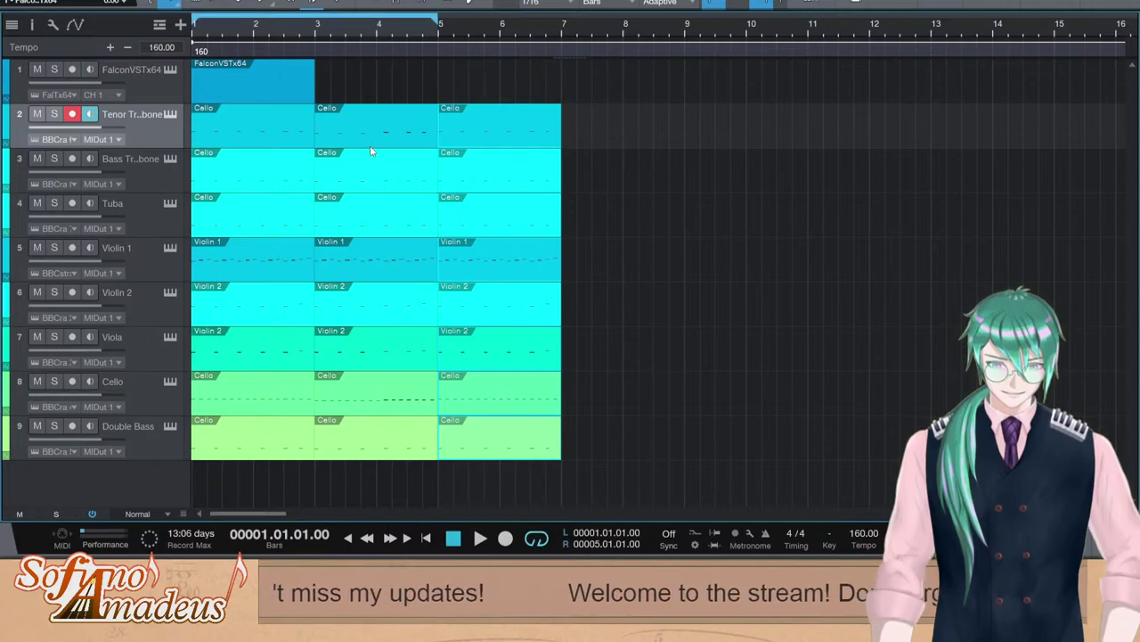
key(space)
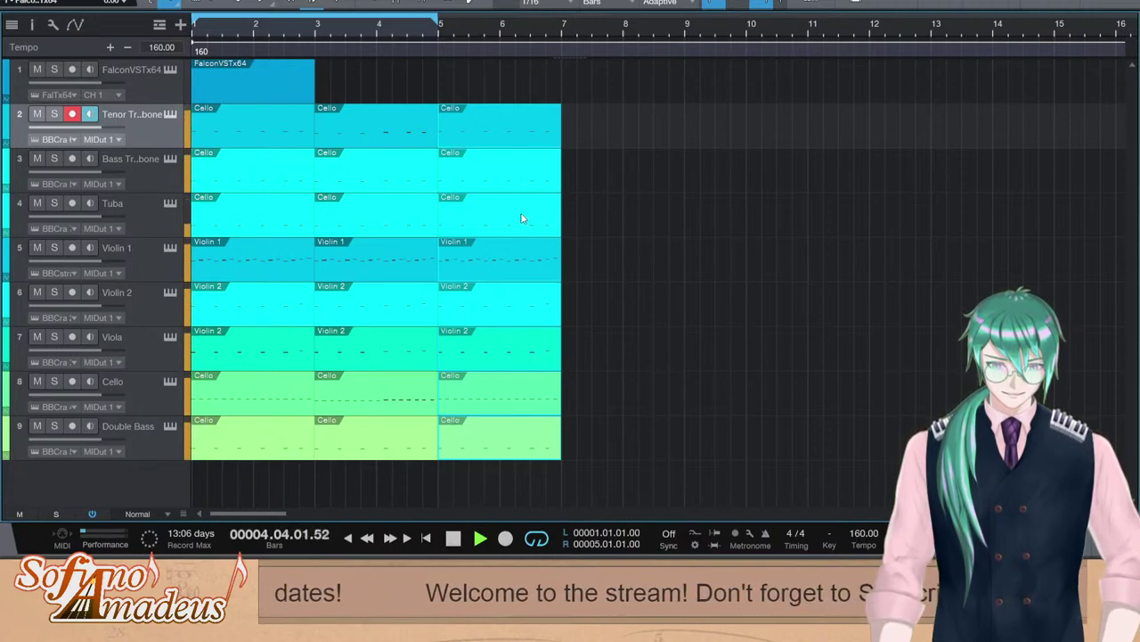
key(space)
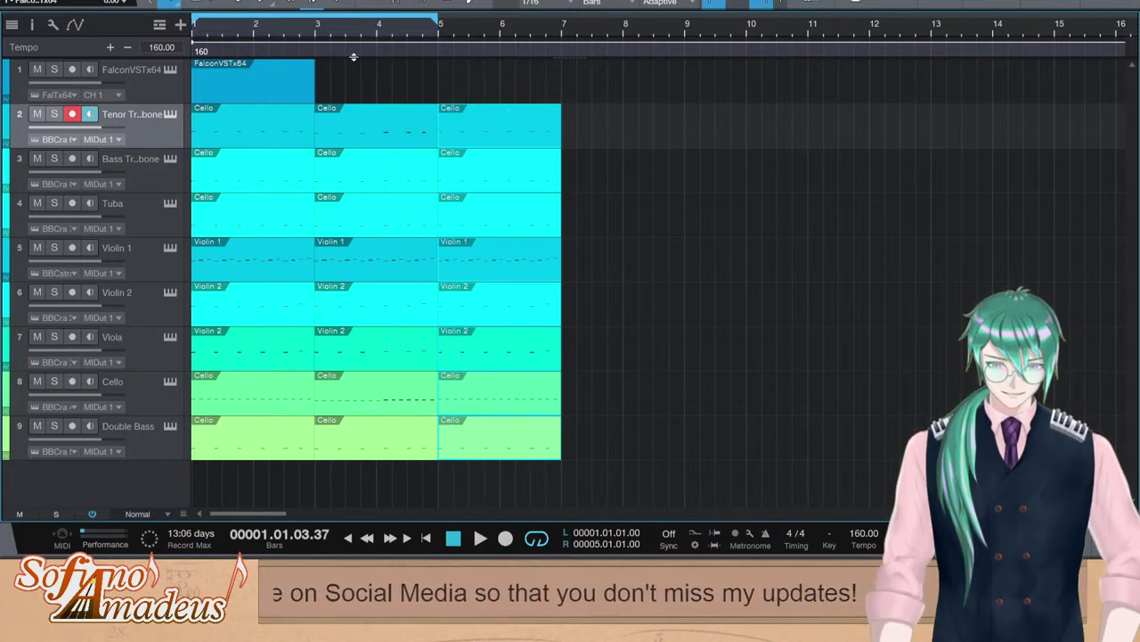
key(comma)
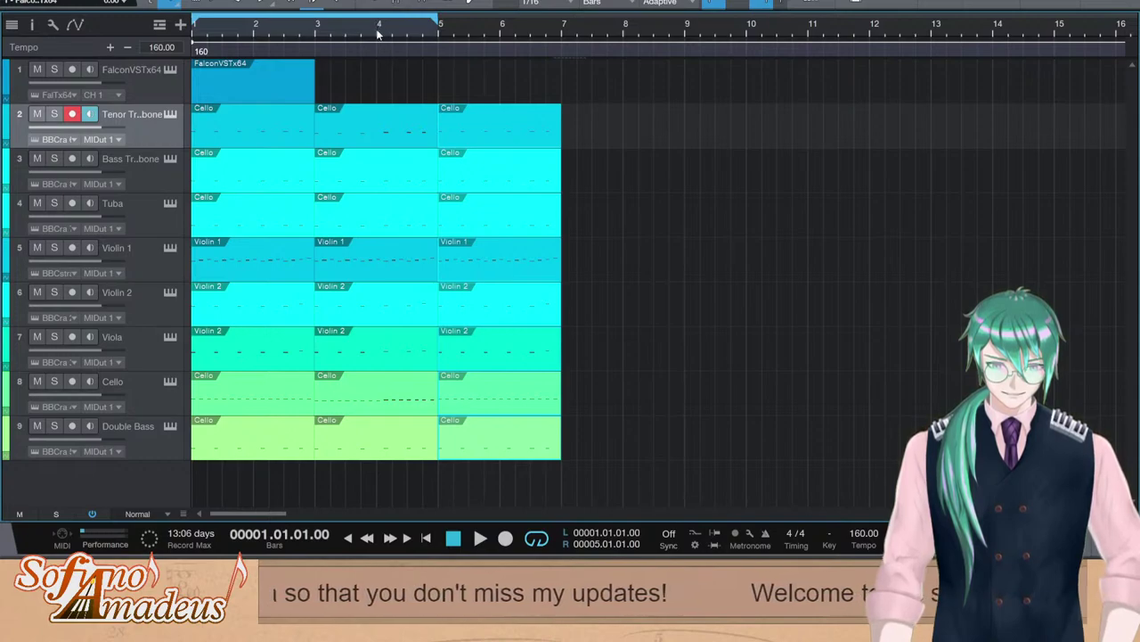
key(space)
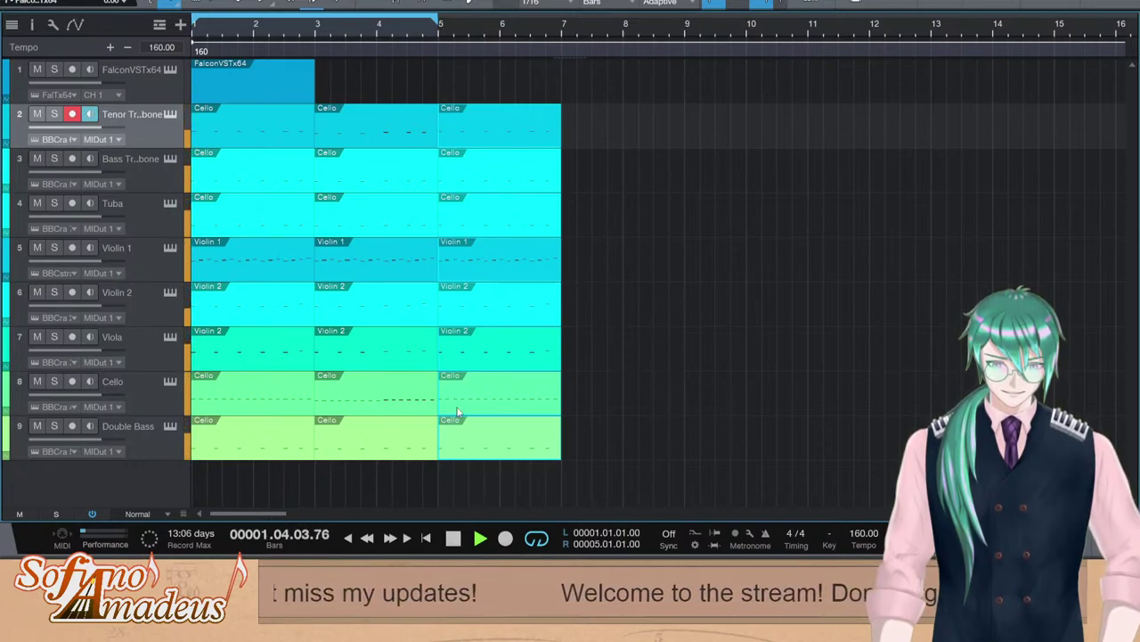
click(159, 447)
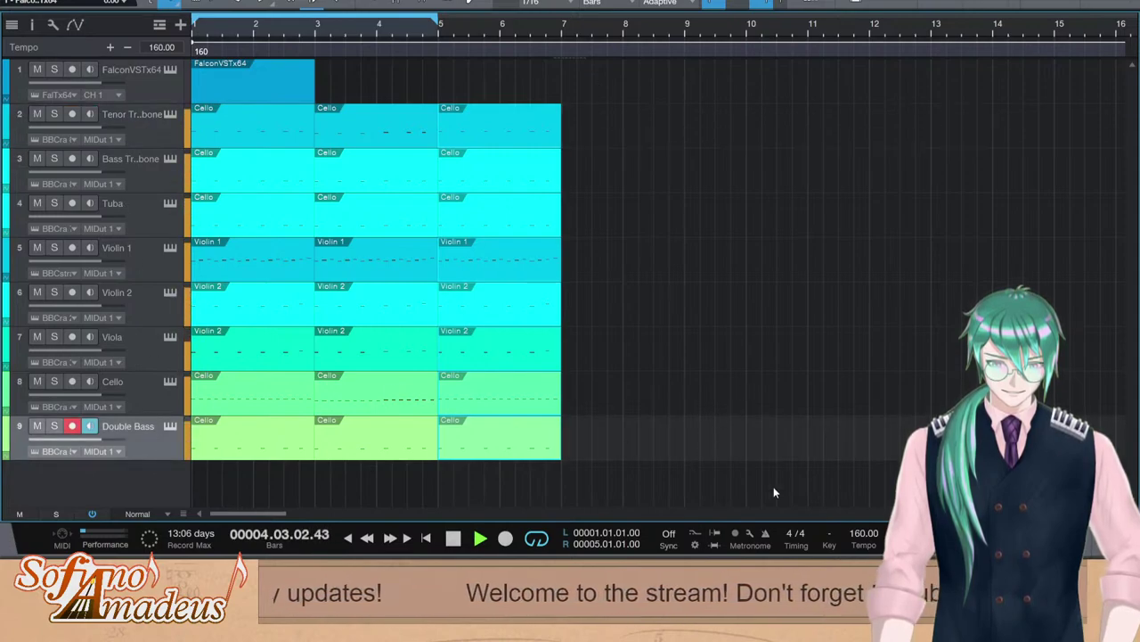
key(space)
Add a BBC Symphony Orchestra instrument track above the Tenor Trombone track and name it Trumpets
key(F5)
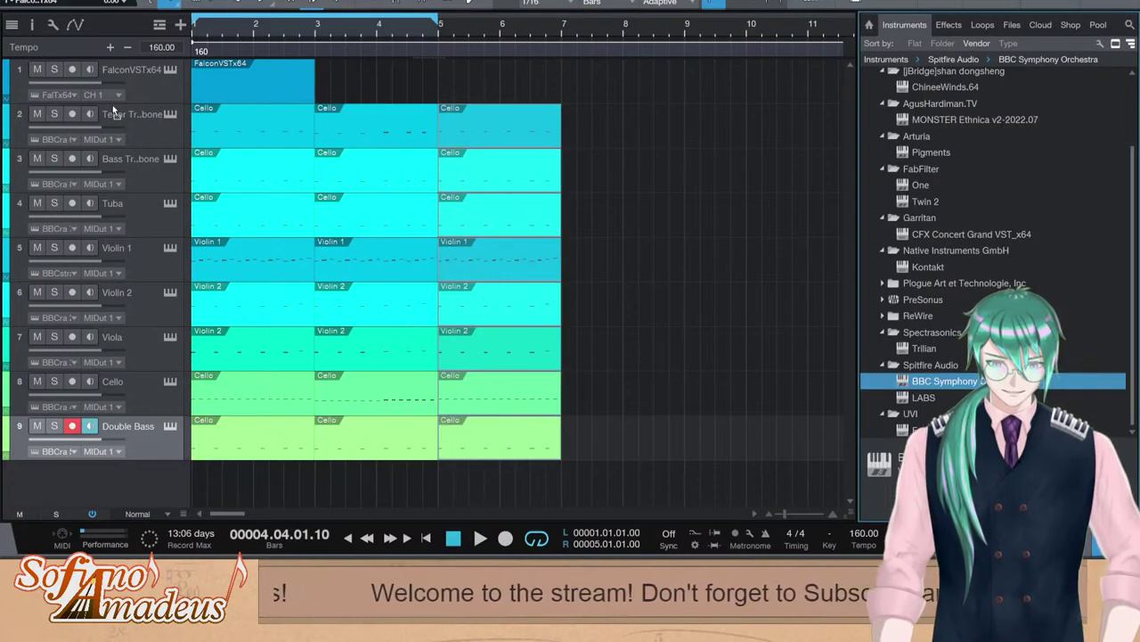
drag(125, 108, 125, 109)
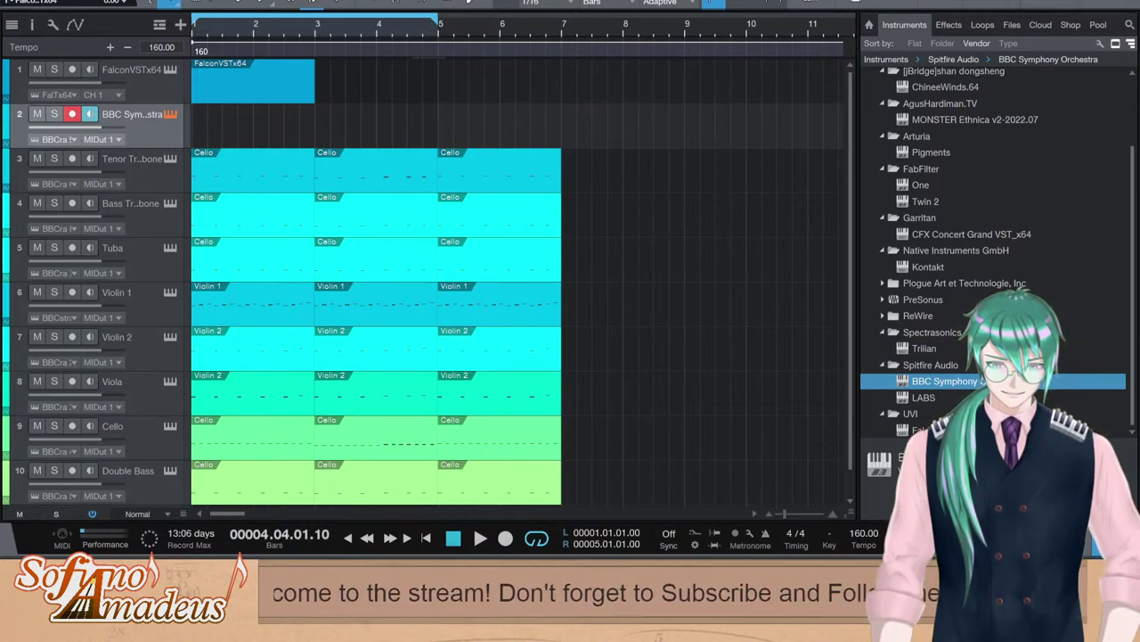
double_click(140, 125)
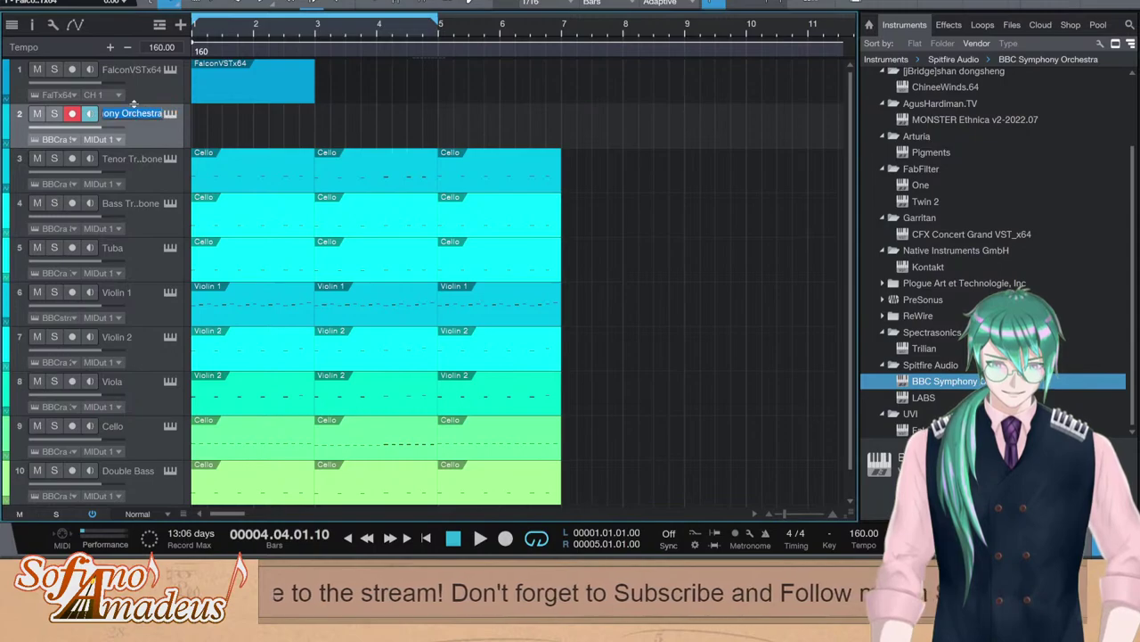
text(Trumpet)
key(Return)
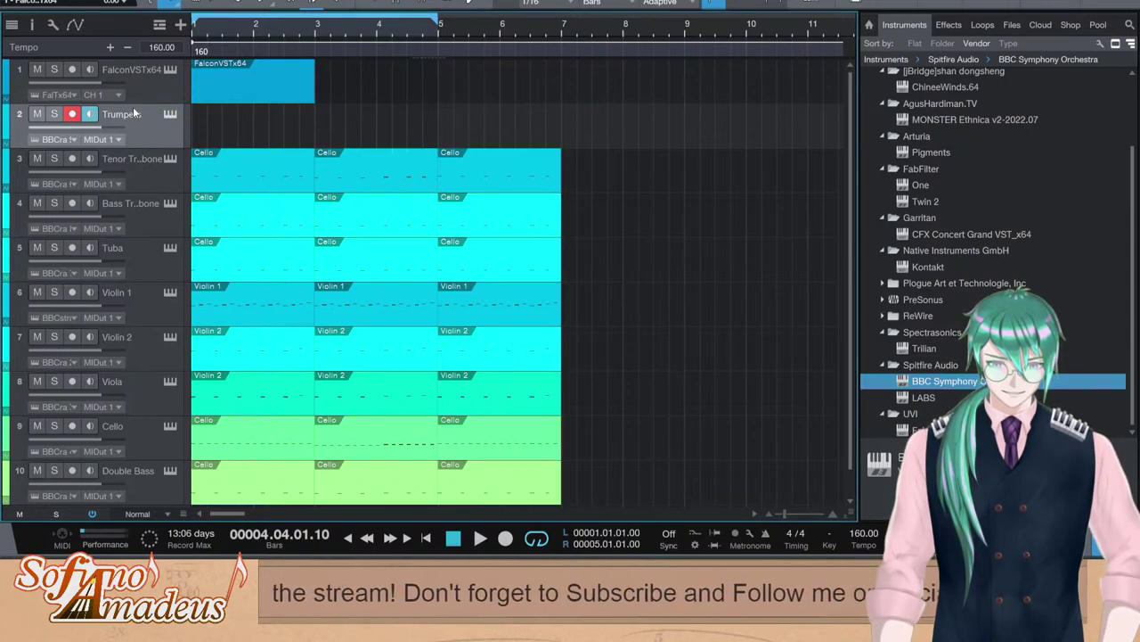
Create an empty two-bar clip at bar 1 on the Trumpets track, hide the instrument browser and open the clip for note editing
mouse_move(250, 134)
mouse_down()
mouse_move(446, 145)
mouse_move(296, 129)
mouse_up()
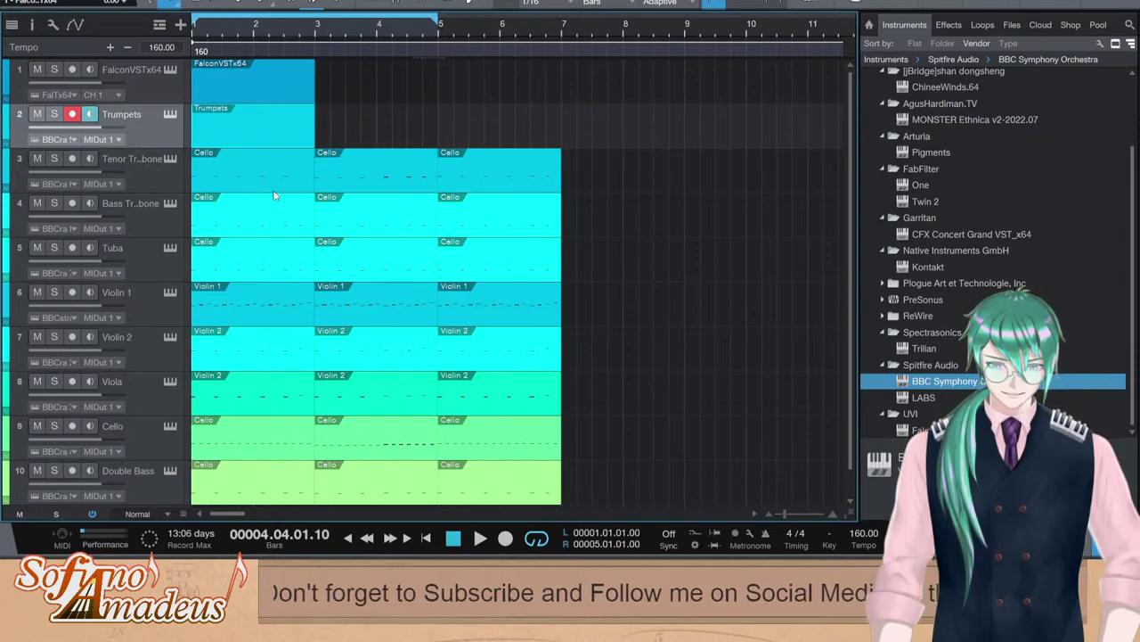
double_click(243, 127)
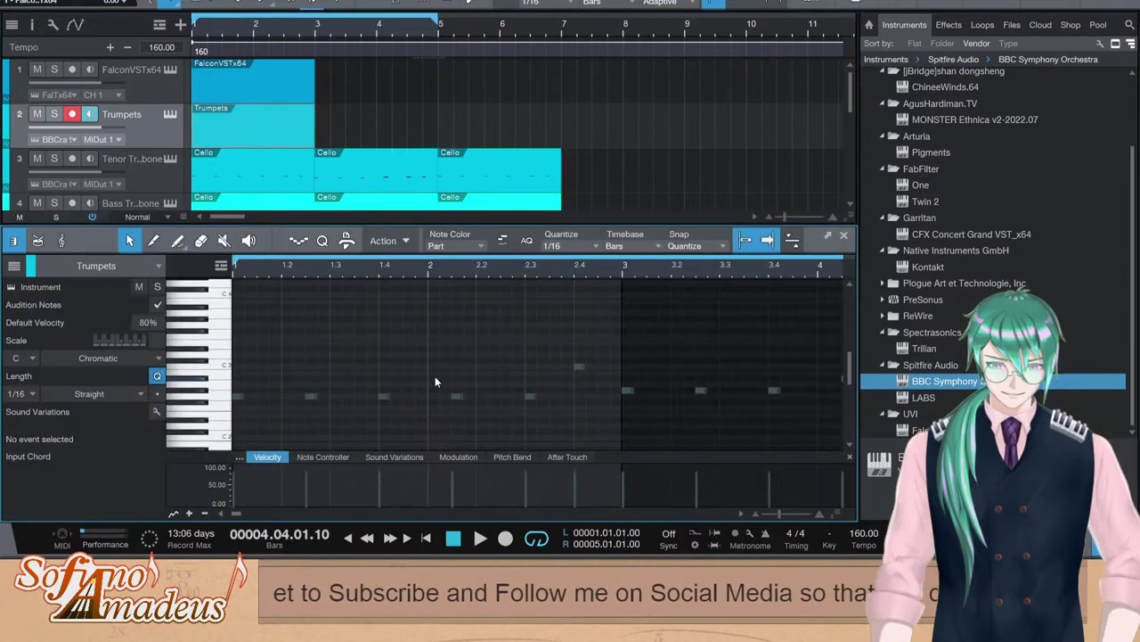
key(Home)
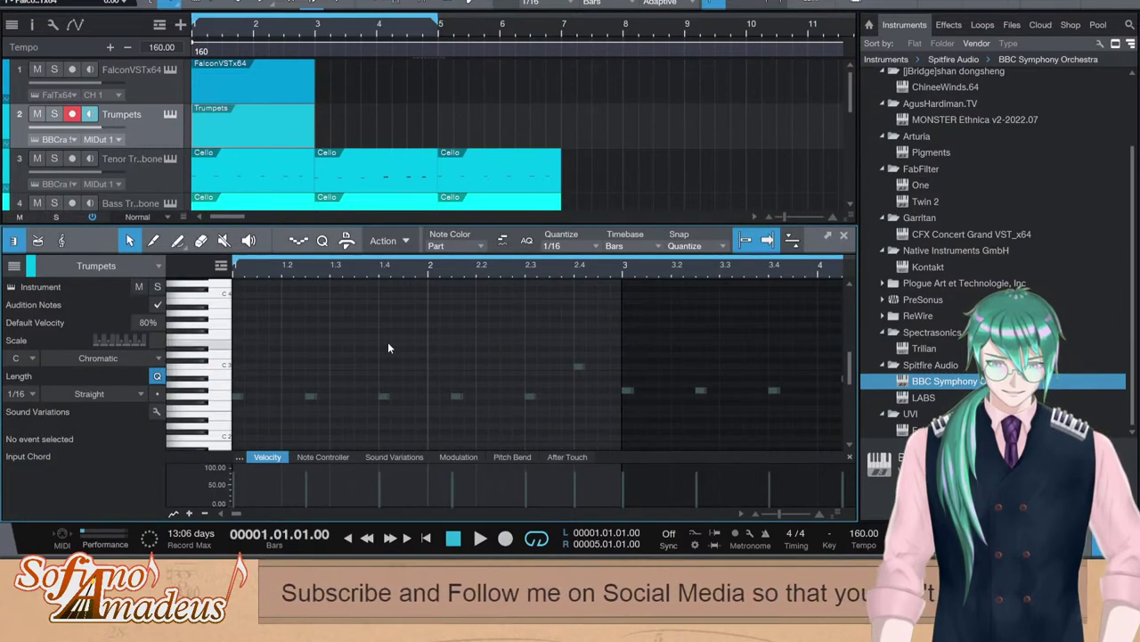
scroll(305, 134, down, 6)
key(F2)
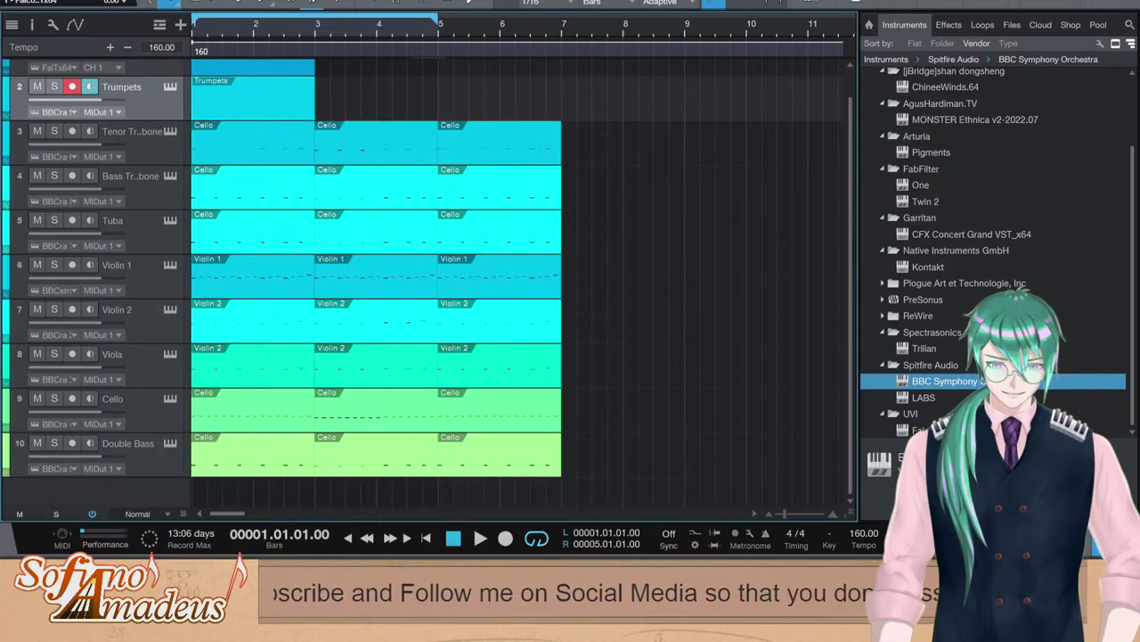
key(F5)
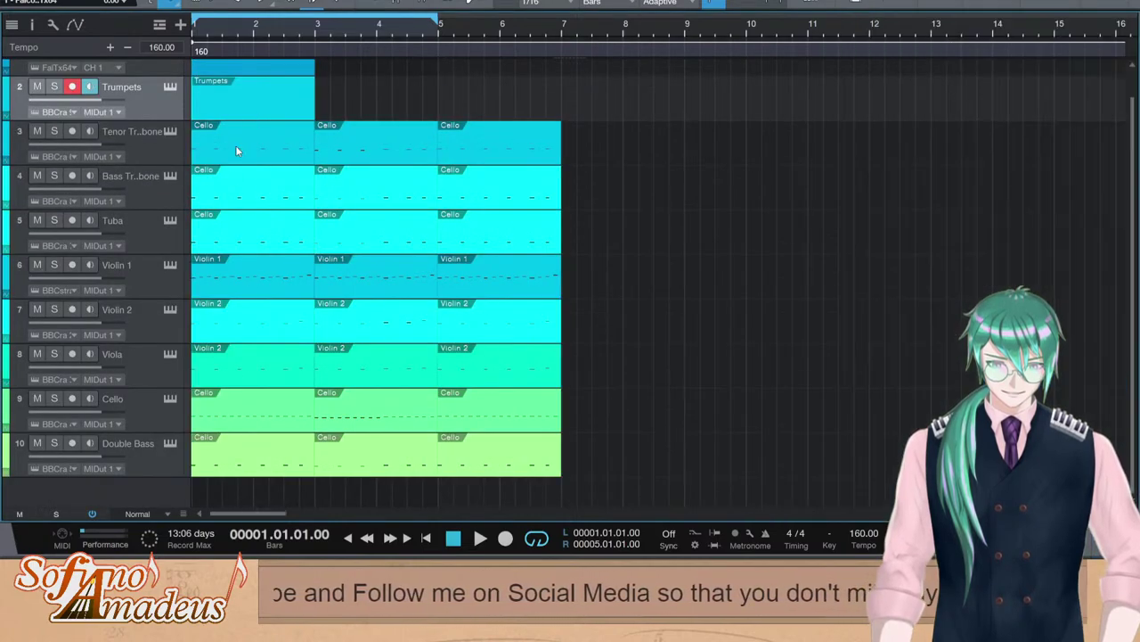
double_click(219, 103)
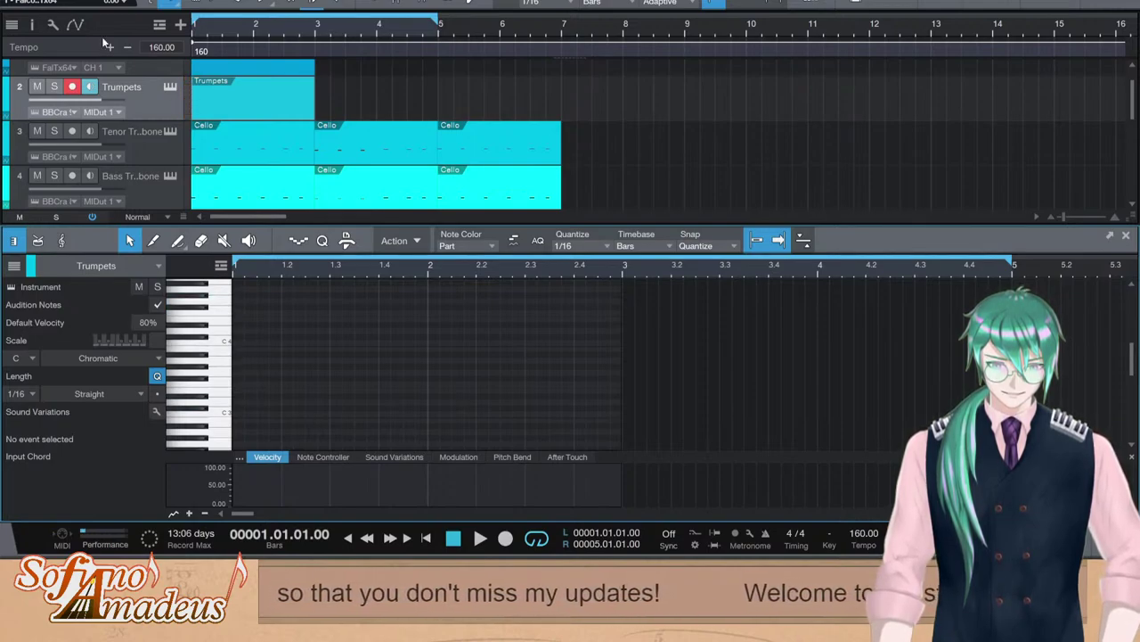
Enter a C4, D#4 and G4 sixteenth-note chord at 1.1.1, duplicate it to 1.2.3 and 1.4.1, and play it back
click(235, 342)
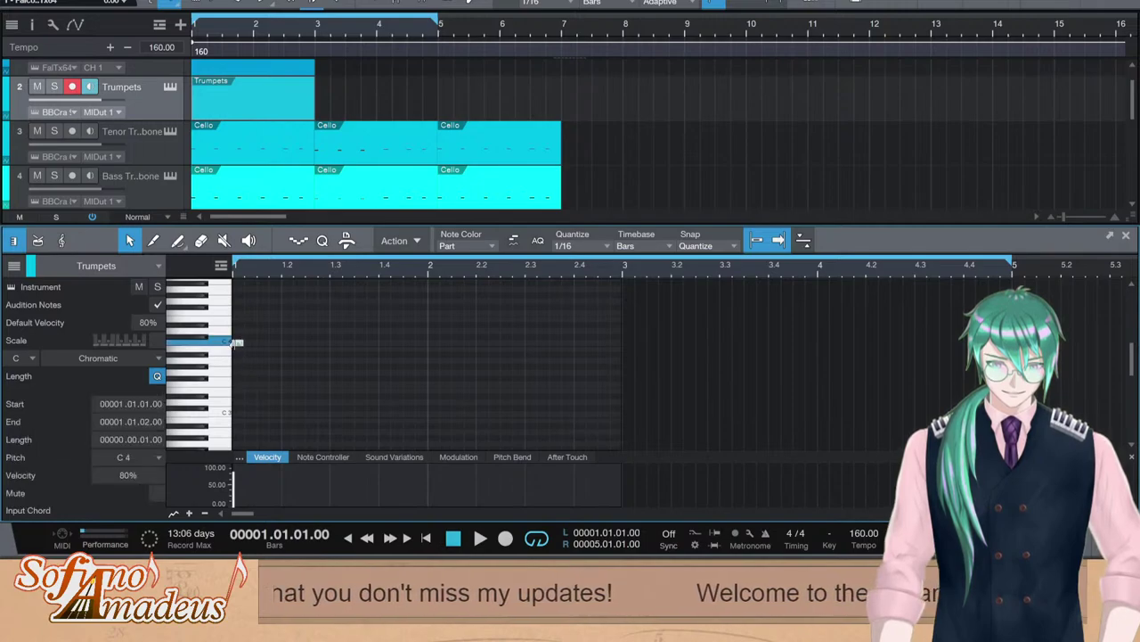
click(240, 326)
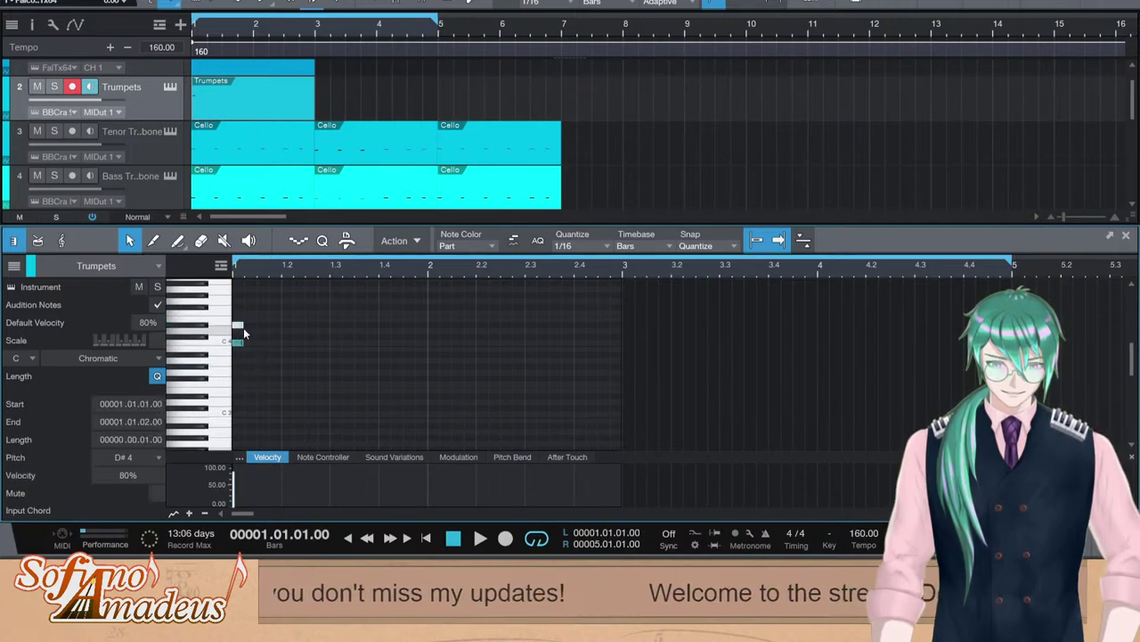
click(237, 300)
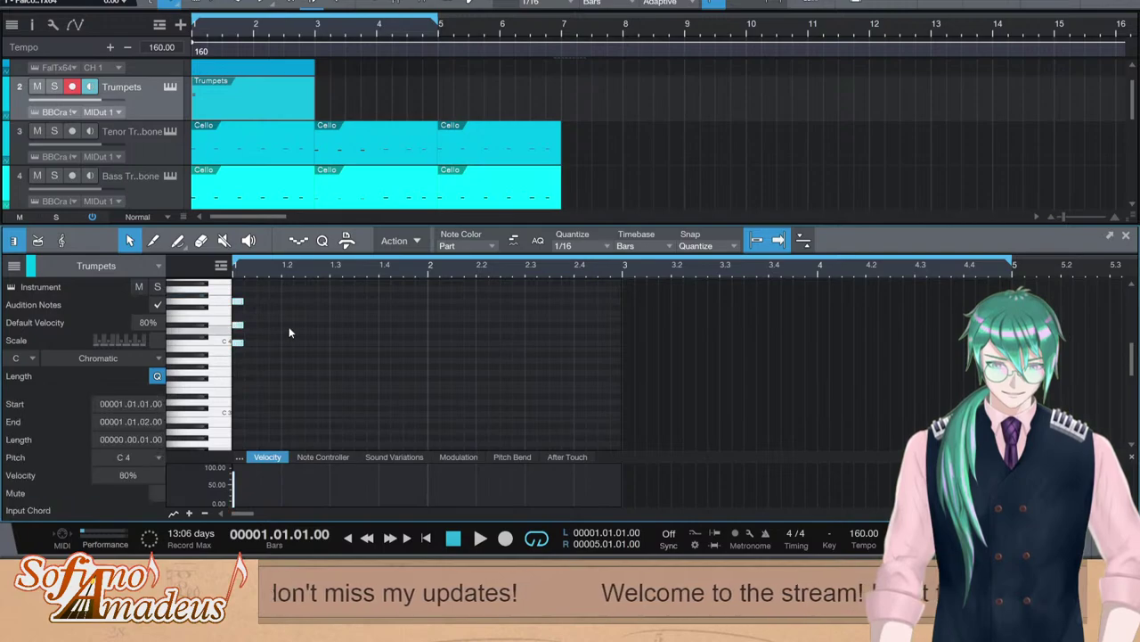
key(d)
key(d)
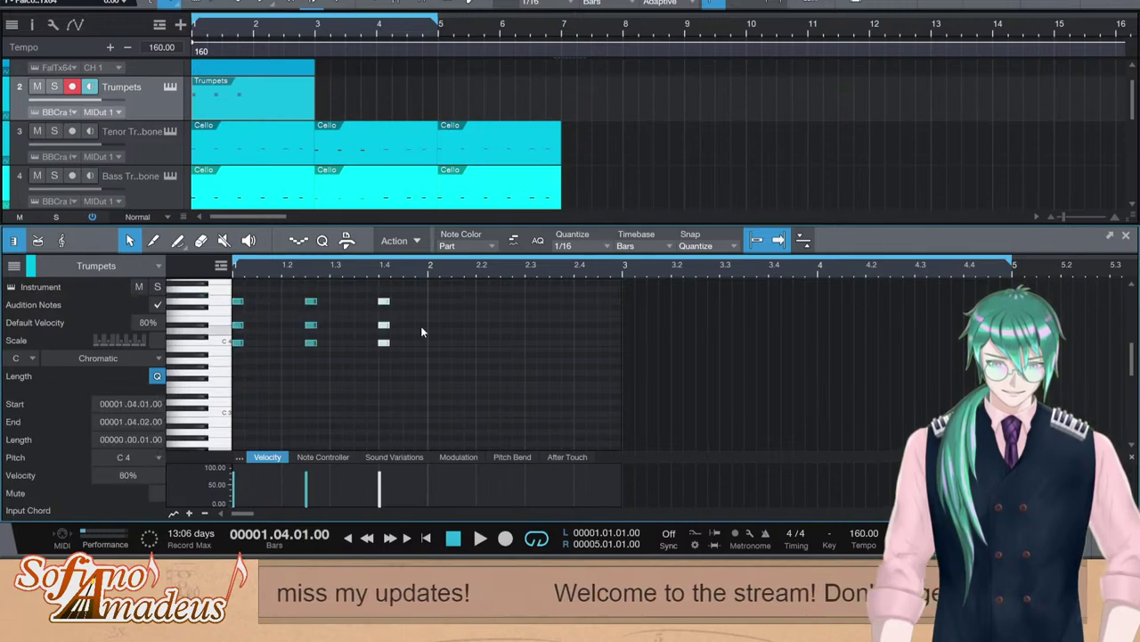
key(space)
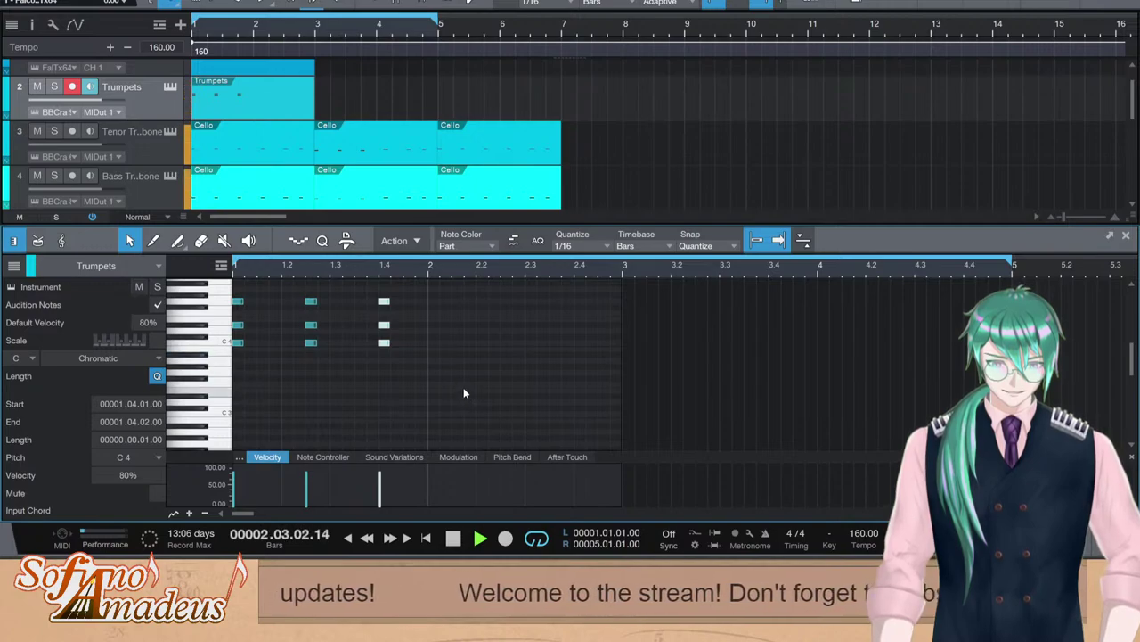
key(space)
click(484, 367)
key(ctrl+a)
click(741, 335)
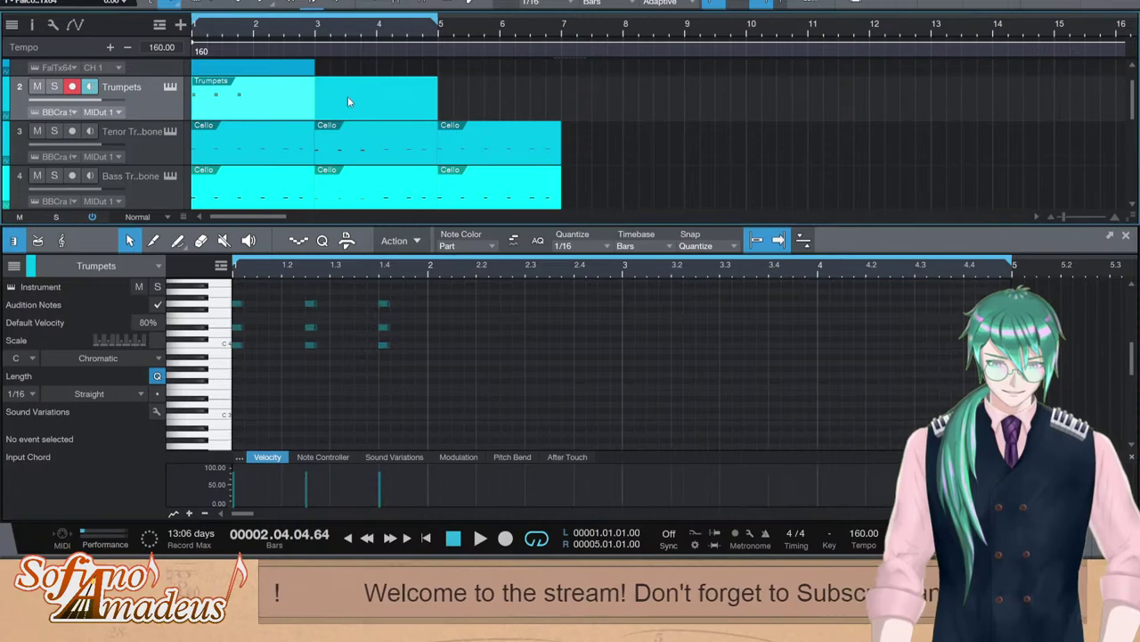
key(Delete)
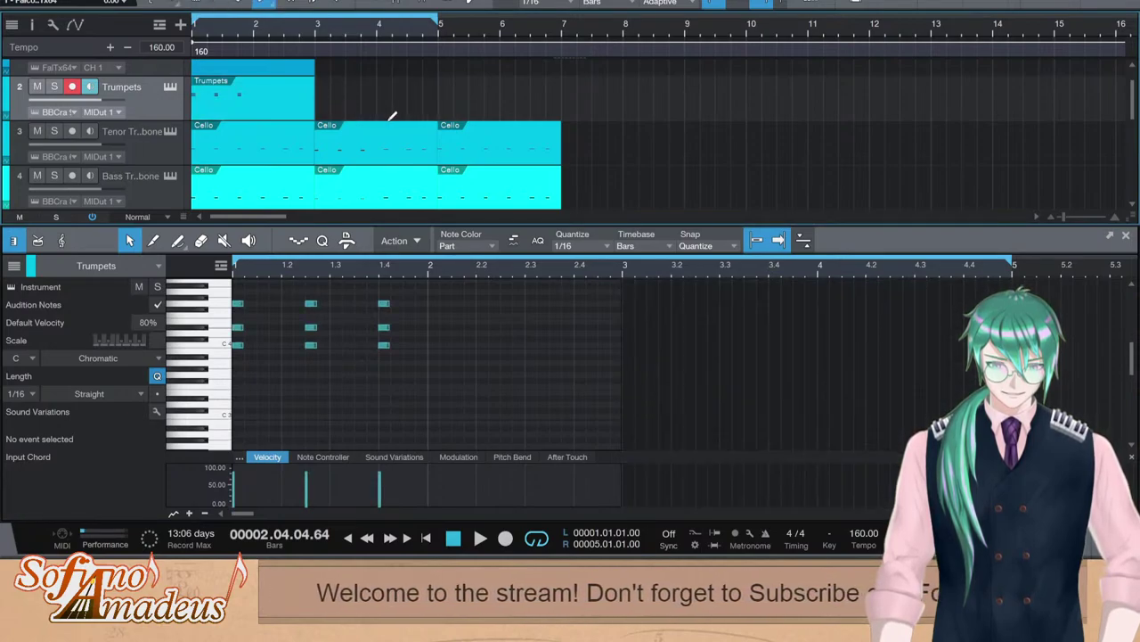
Duplicate the Trumpets clip to bar 3 and raise the top notes of its three chords to G#4
key(d)
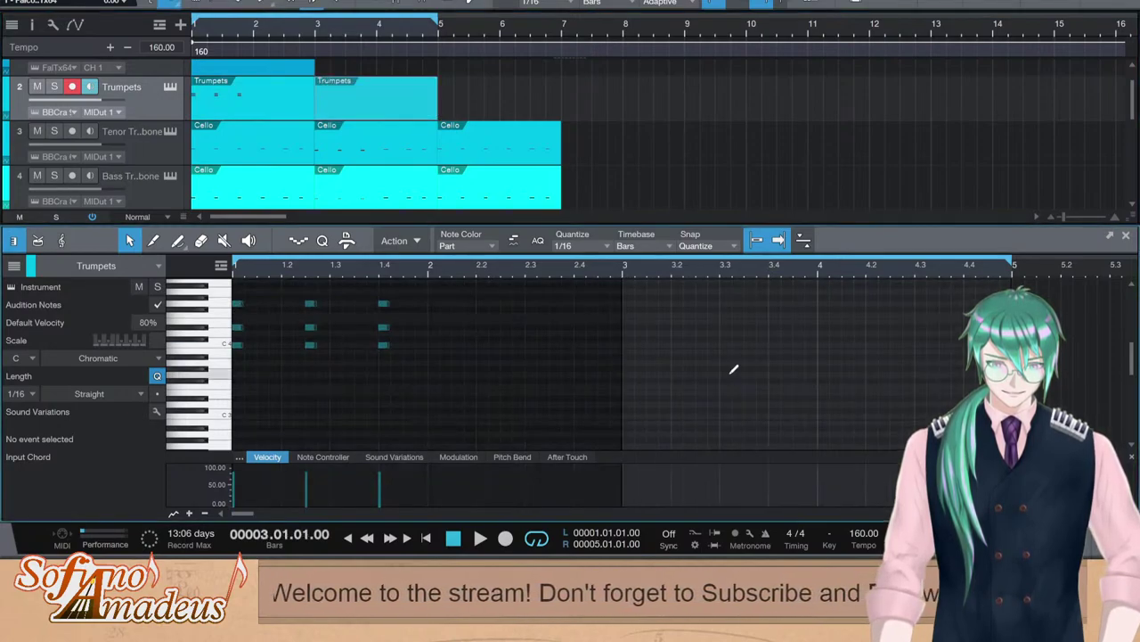
scroll(629, 311, up, 1)
drag(618, 327, 791, 326)
key(Up)
click(631, 368)
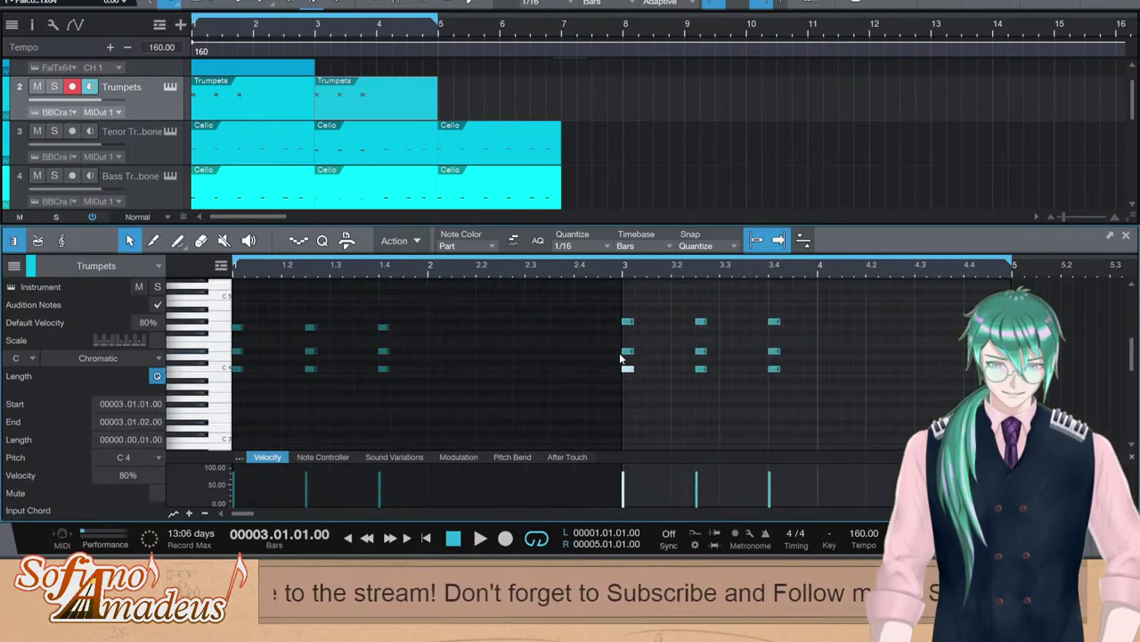
Play the arrangement twice, stopping after the new Trumpets chords in bar 3
click(620, 278)
key(space)
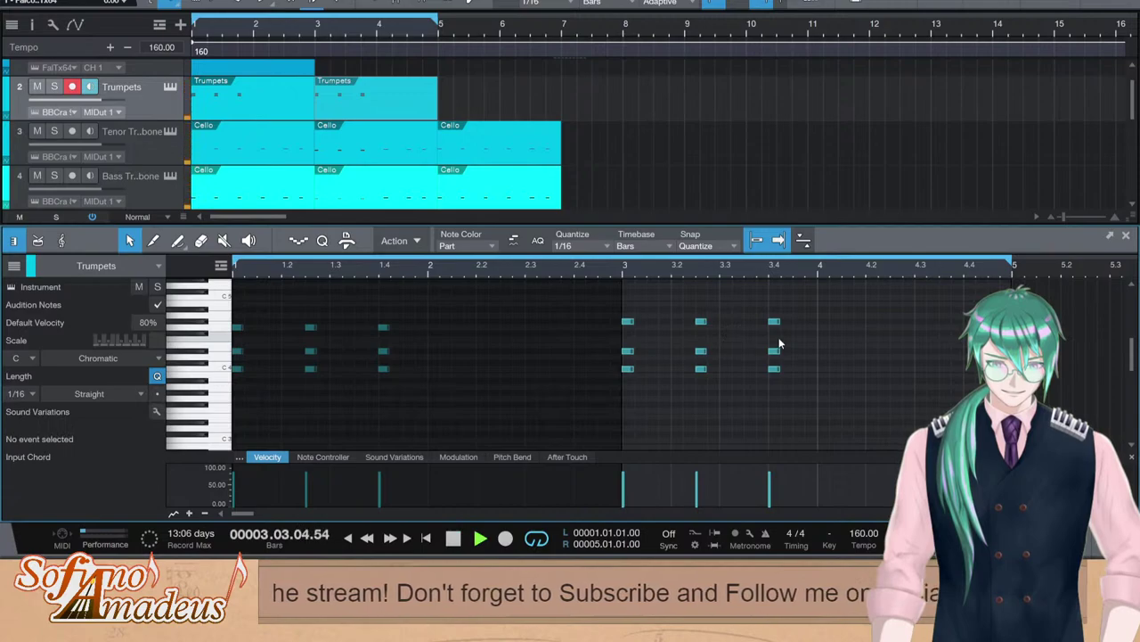
key(space)
drag(614, 404, 813, 311)
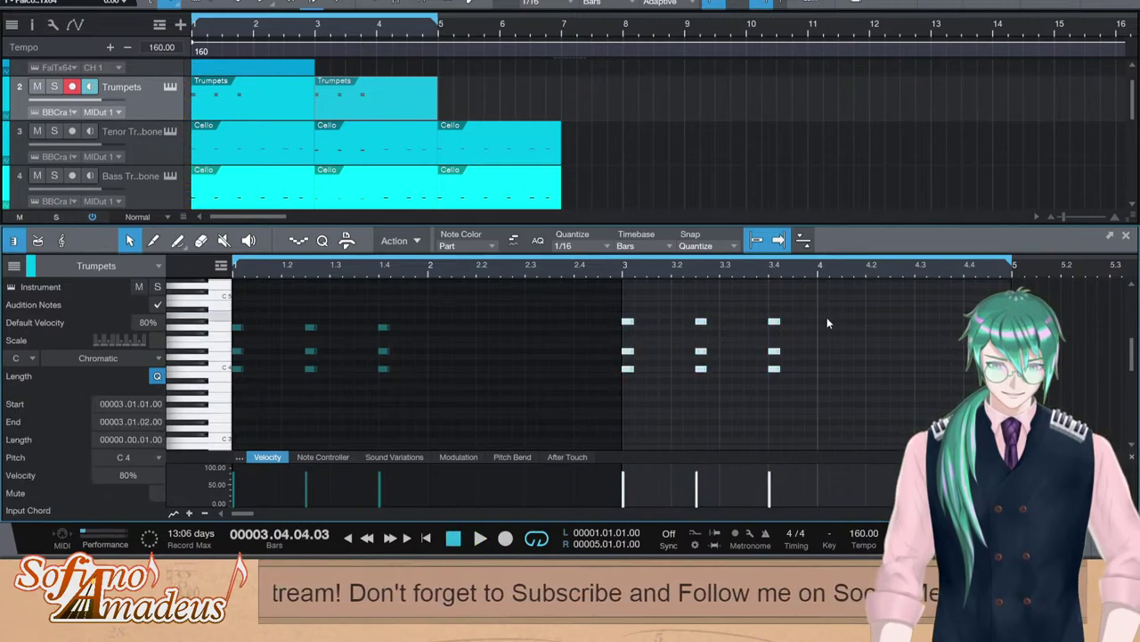
click(672, 393)
drag(615, 404, 857, 300)
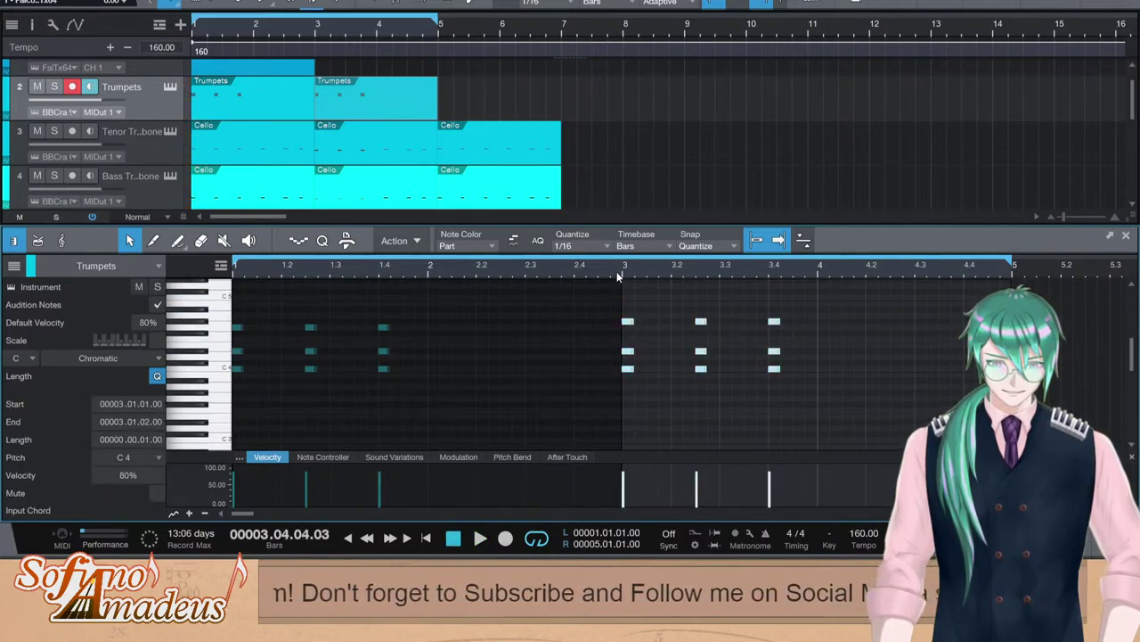
key(space)
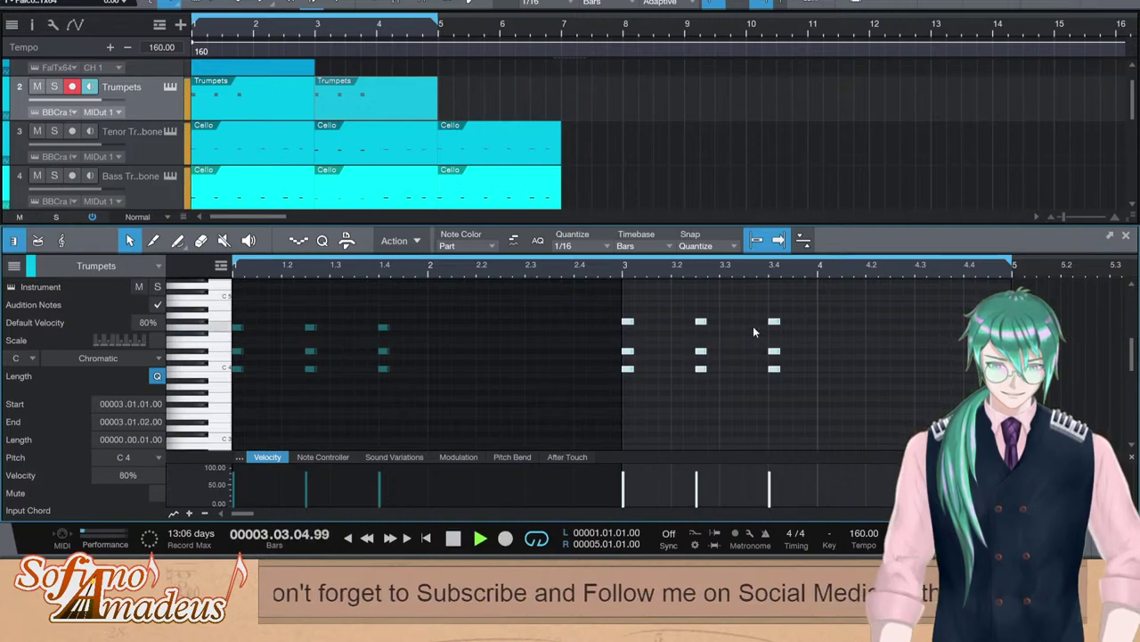
key(space)
Duplicate the last two Trumpets chords of bar 3 to 4.1.3 and 4.3.1
click(600, 394)
drag(600, 394, 802, 307)
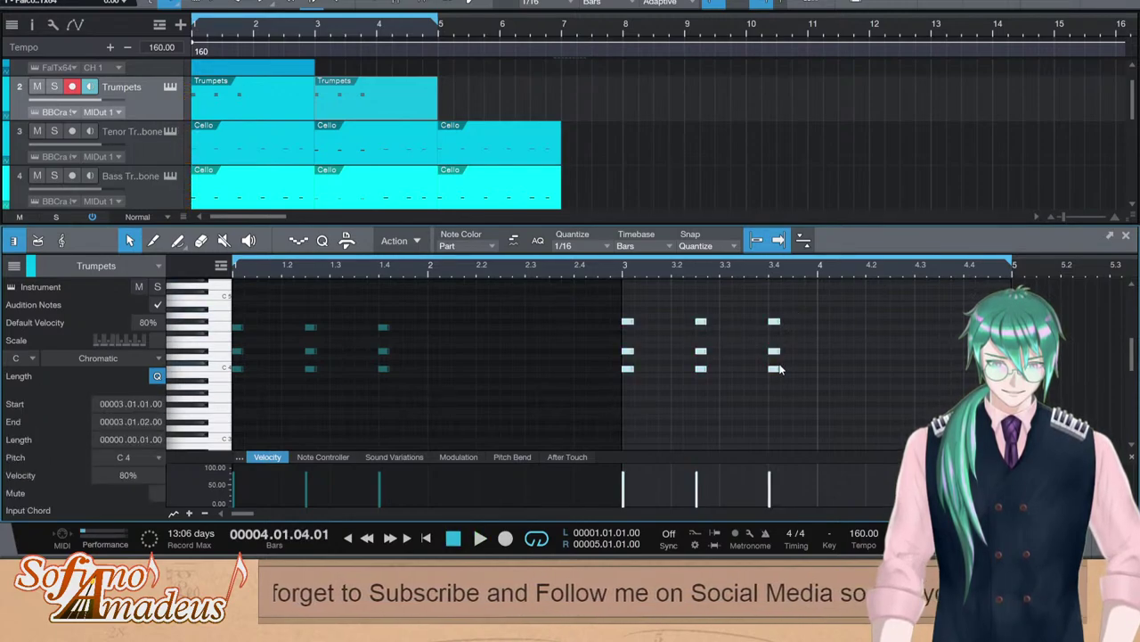
click(837, 319)
drag(586, 400, 834, 331)
click(833, 331)
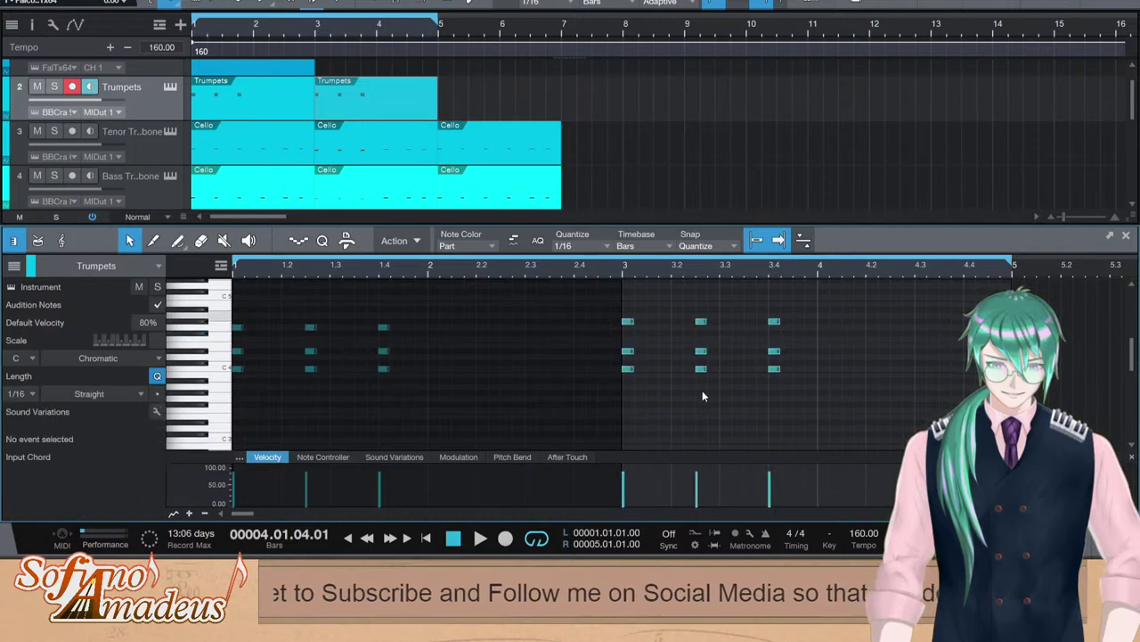
drag(682, 392, 838, 277)
key(d)
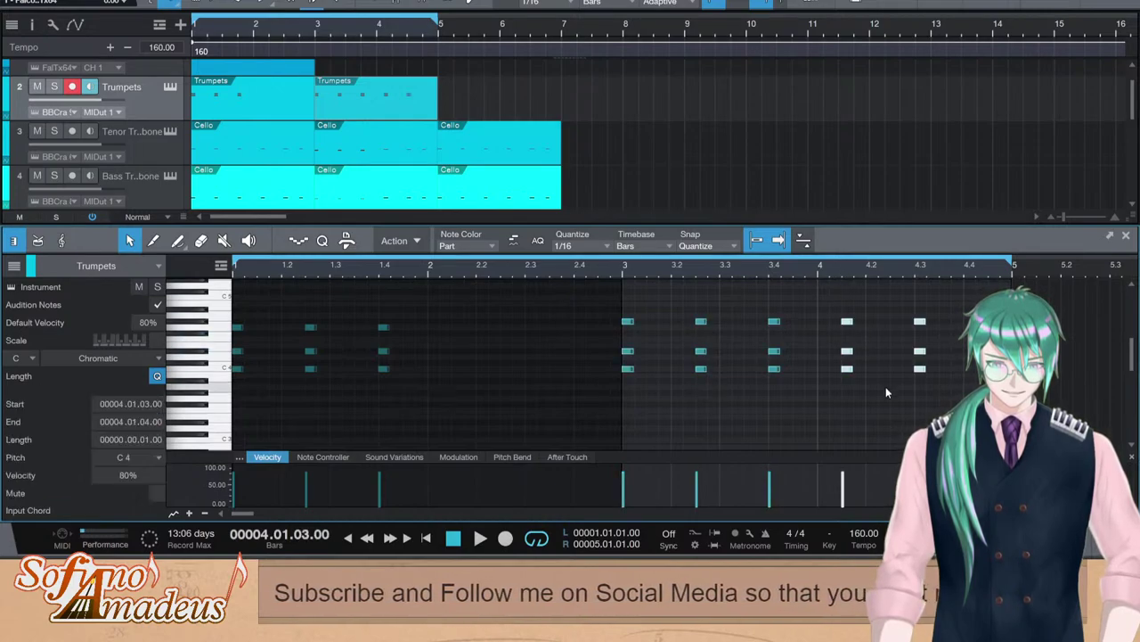
click(889, 332)
drag(829, 305, 943, 338)
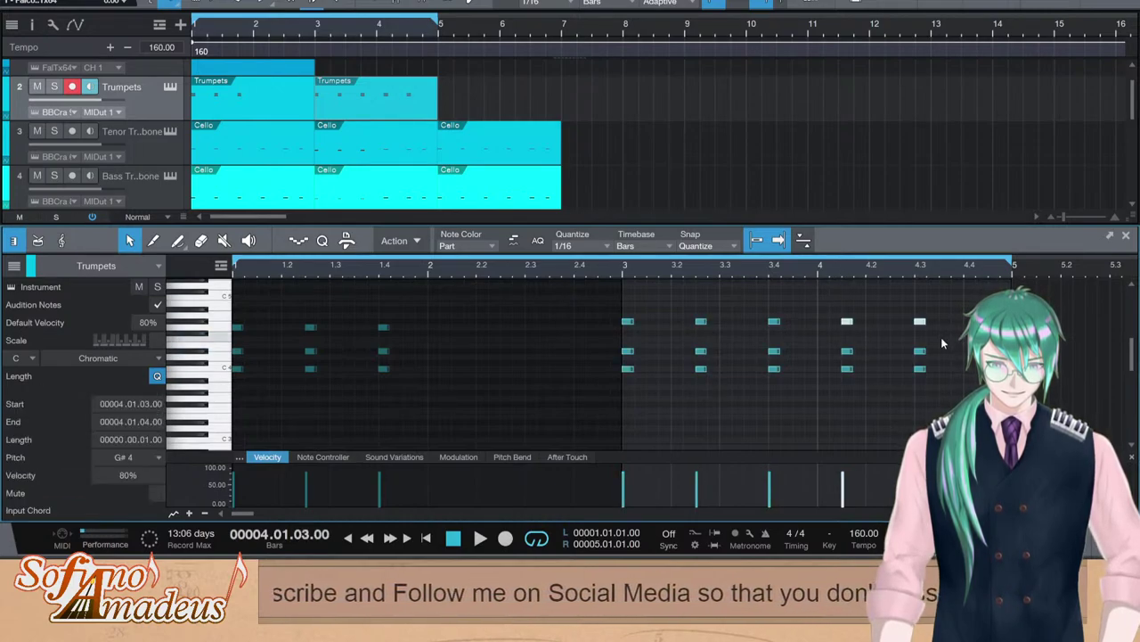
key(Up)
key(Up)
key(Down)
key(Down)
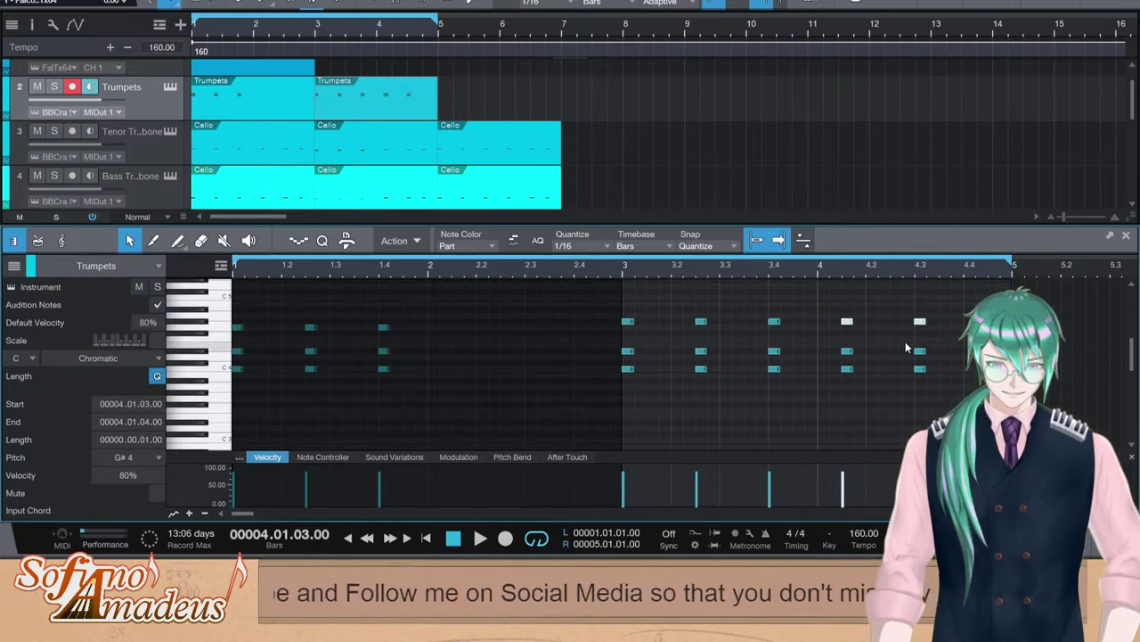
In both bar 4 Trumpets chords, lower the bottom notes to A#3 and the middle notes to D4
click(835, 344)
drag(828, 414, 930, 360)
key(Down)
key(Down)
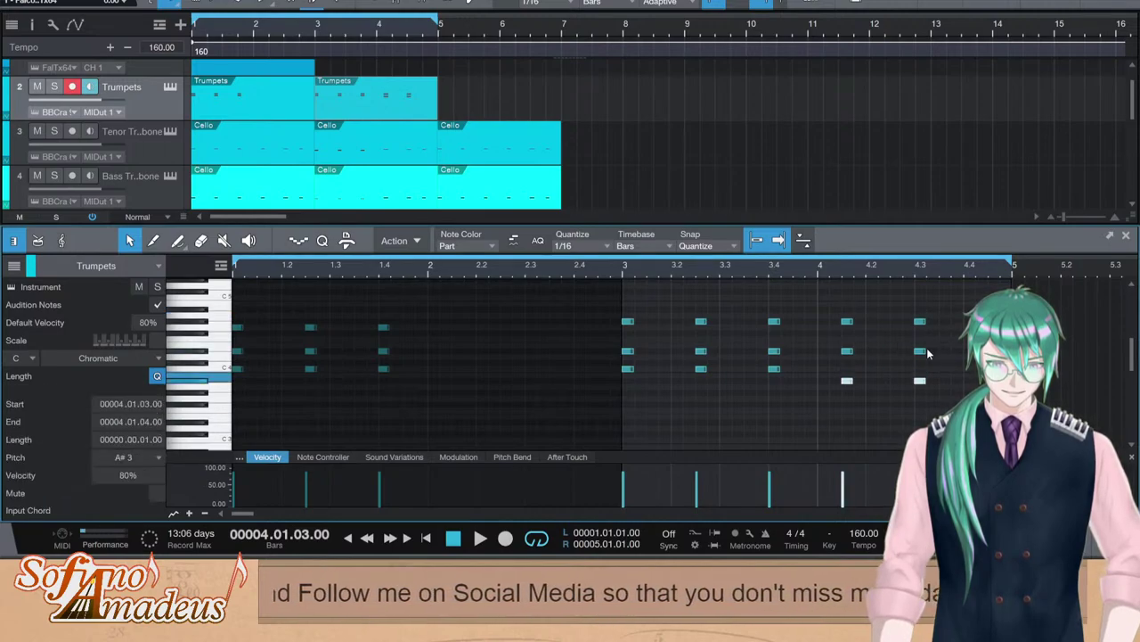
drag(827, 358, 931, 348)
key(Down)
click(847, 410)
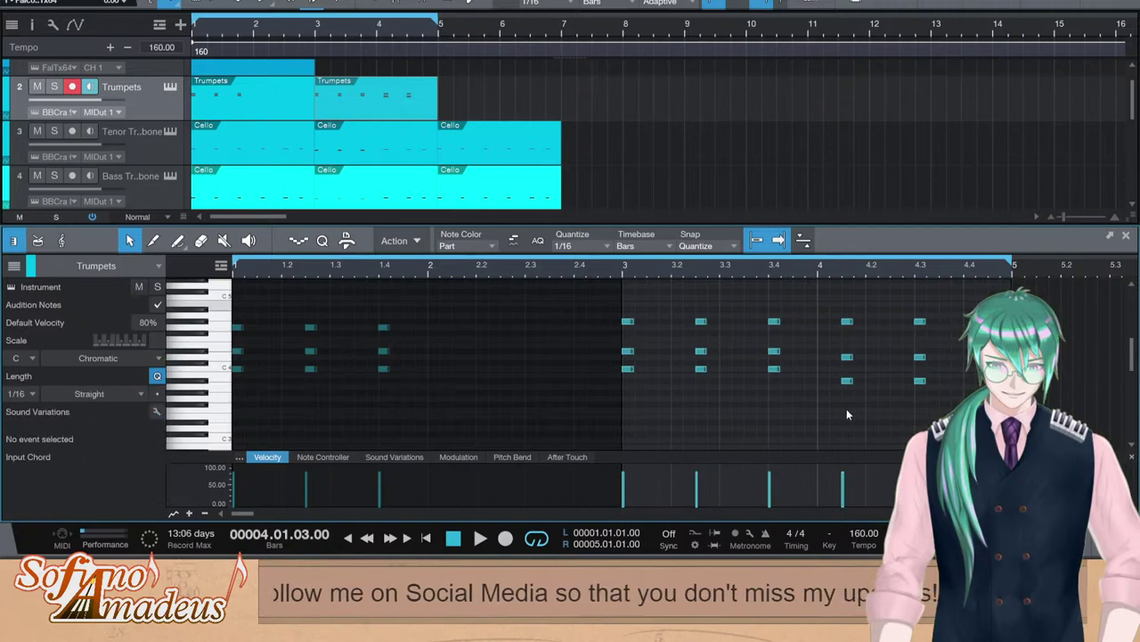
Duplicate the Trumpets chord at 4.3.1 to 4.4.1 and play the looped phrase twice
drag(865, 406, 938, 308)
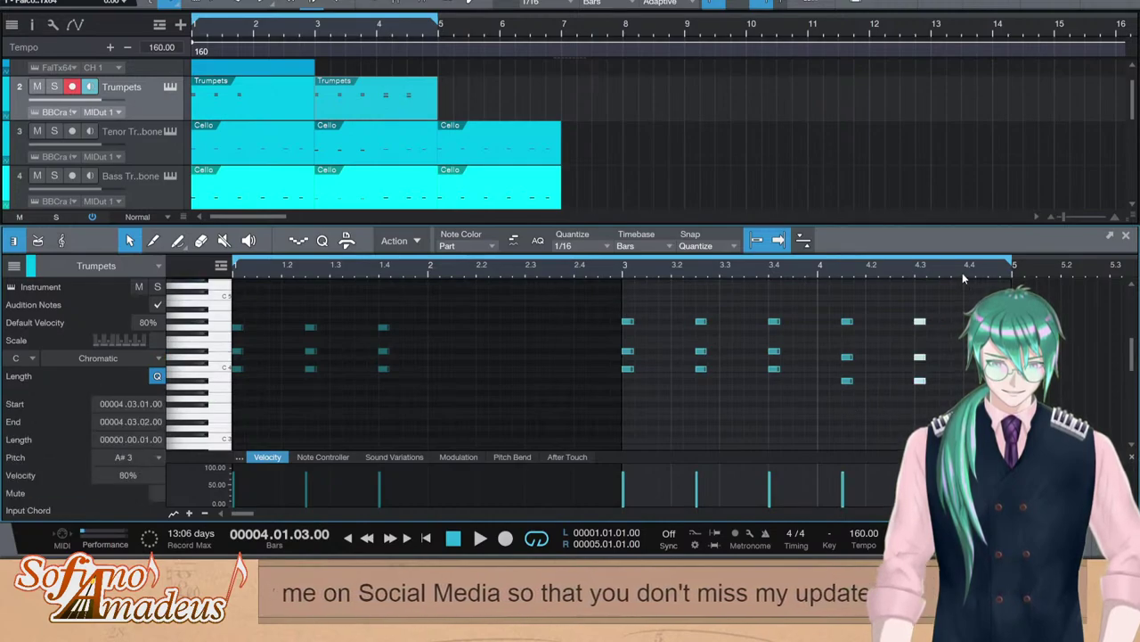
key(d)
key(space)
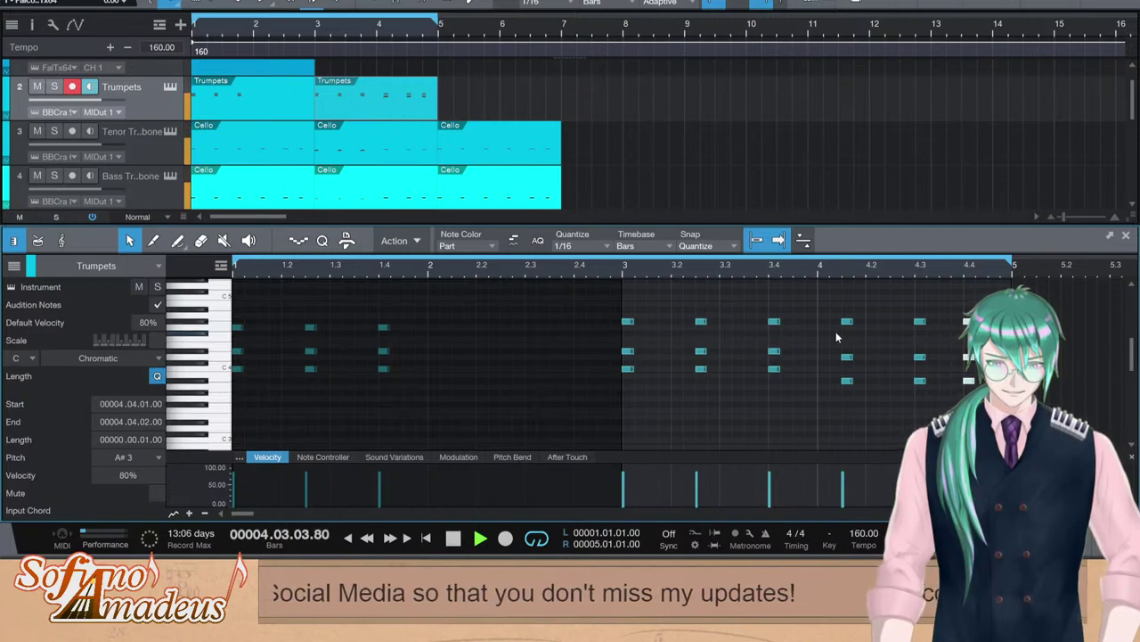
key(space)
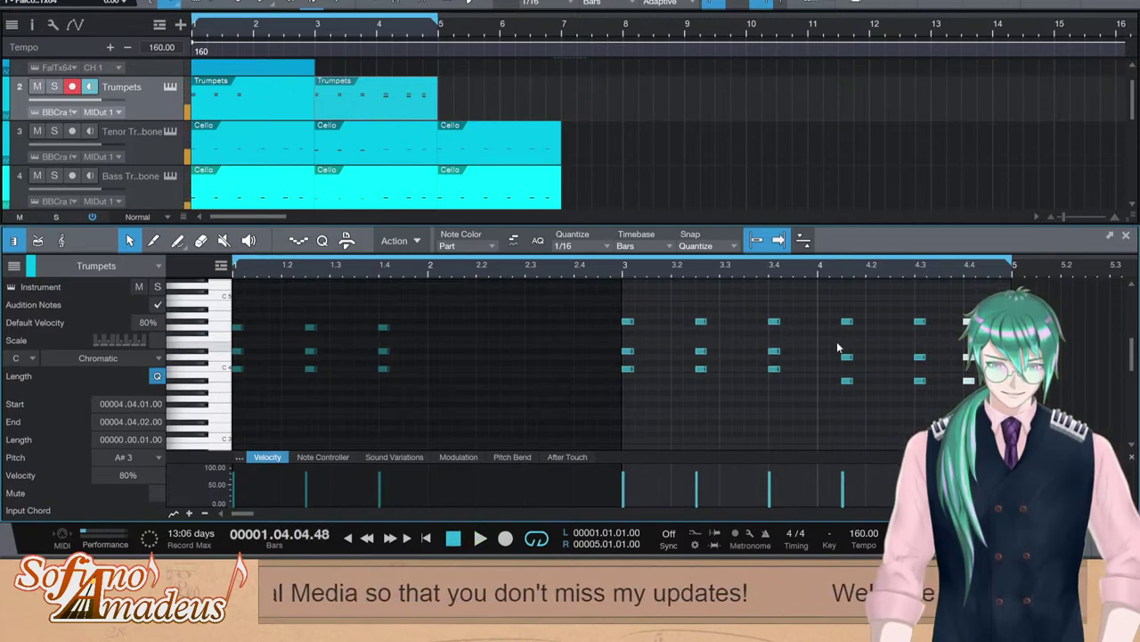
drag(826, 315, 990, 334)
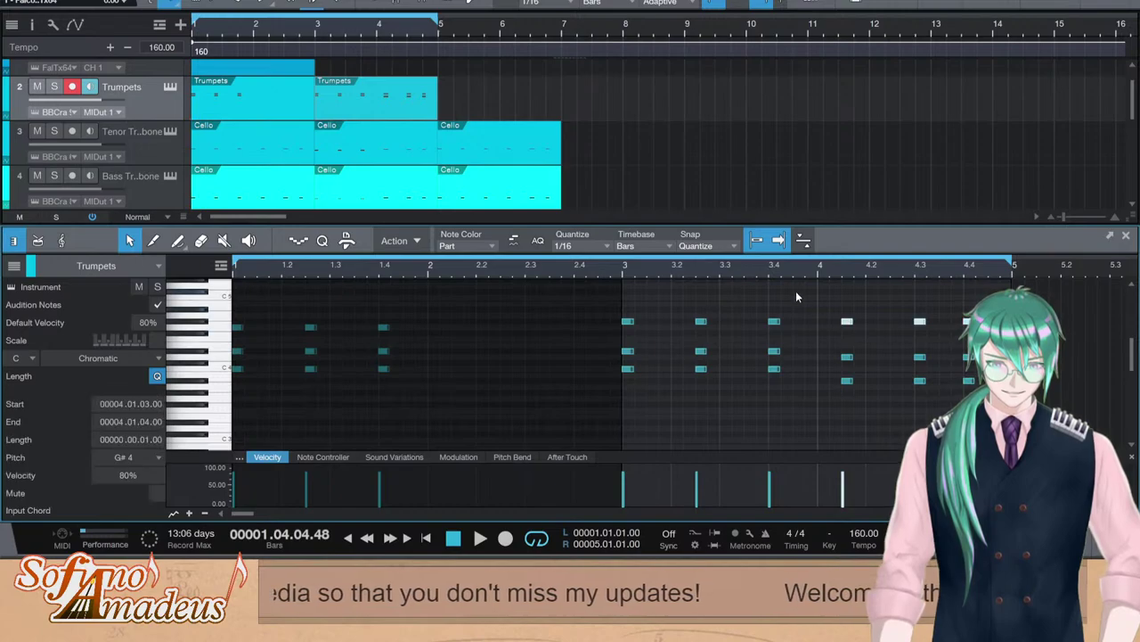
key(space)
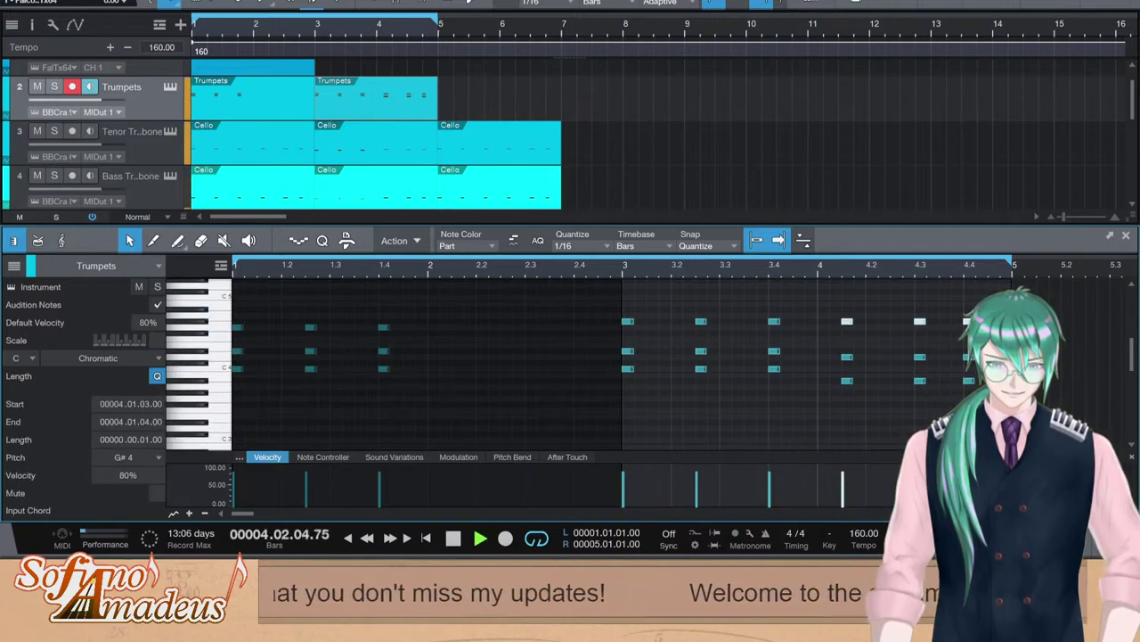
key(space)
Close the note editor, add a BBC Symphony Orchestra instrument track above the Trumpets track and name it French Horn
key(F2)
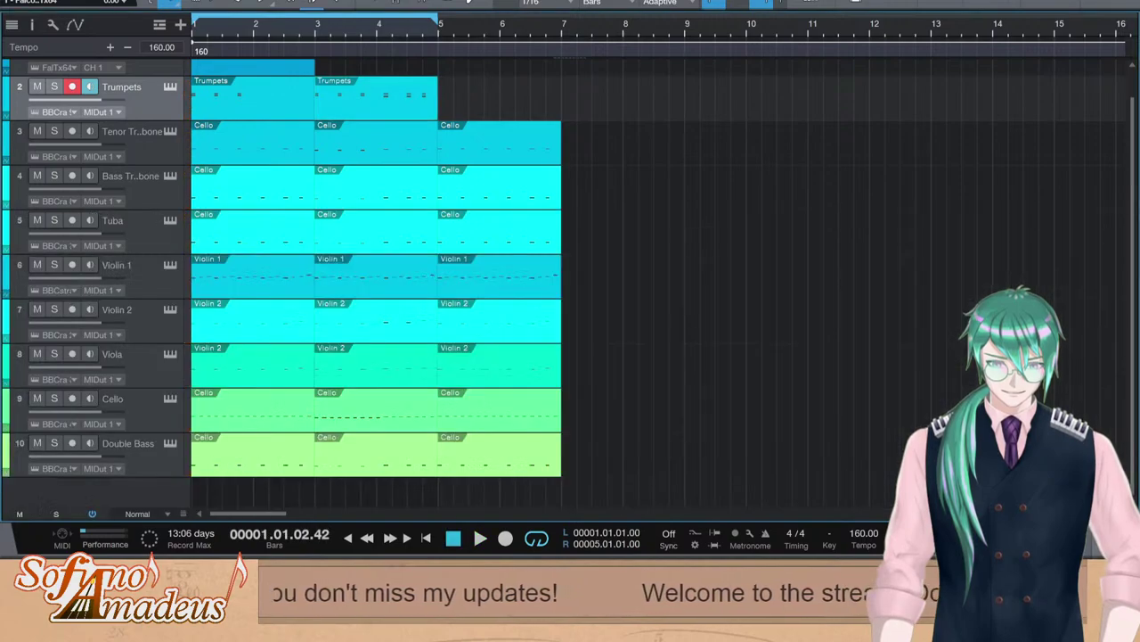
key(F5)
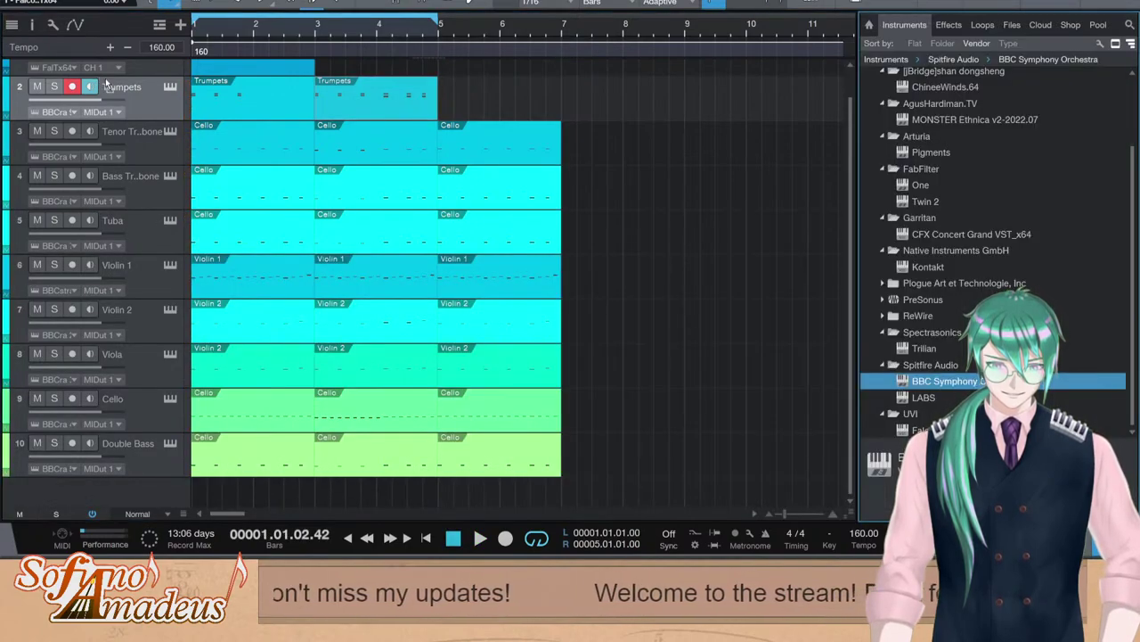
drag(944, 381, 107, 86)
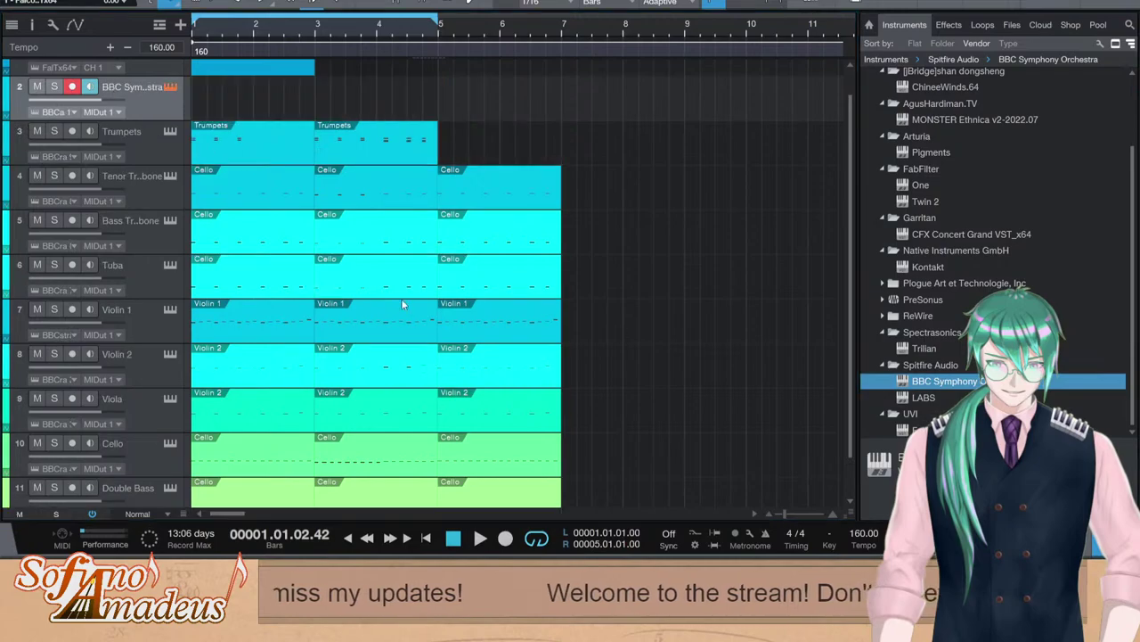
double_click(148, 87)
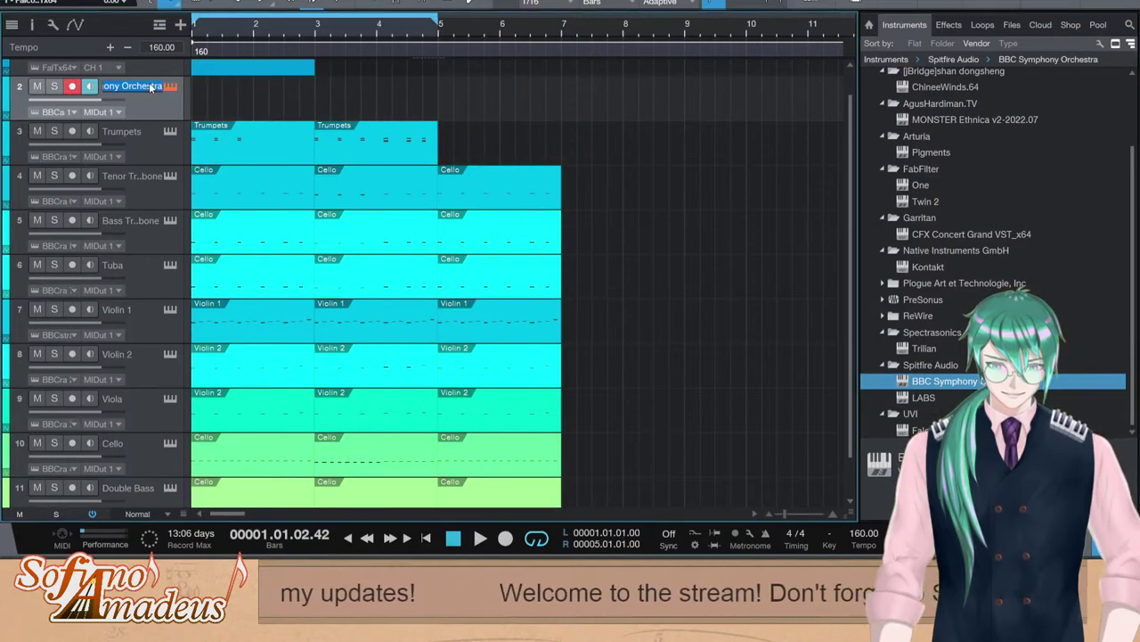
text(Fro)
text(nc)
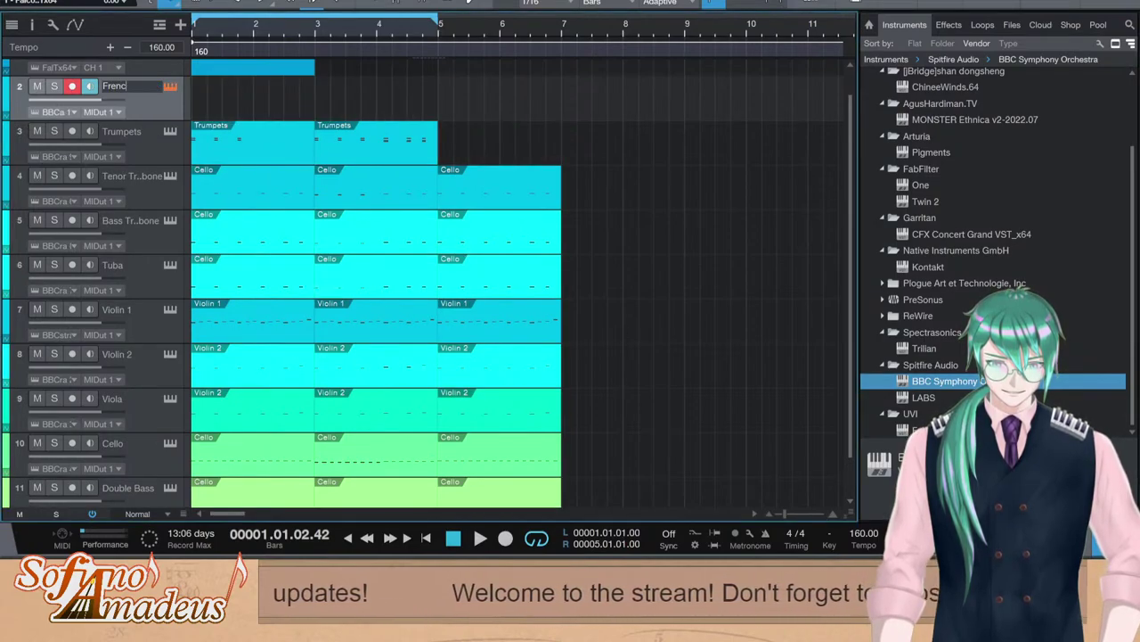
text(h Hor)
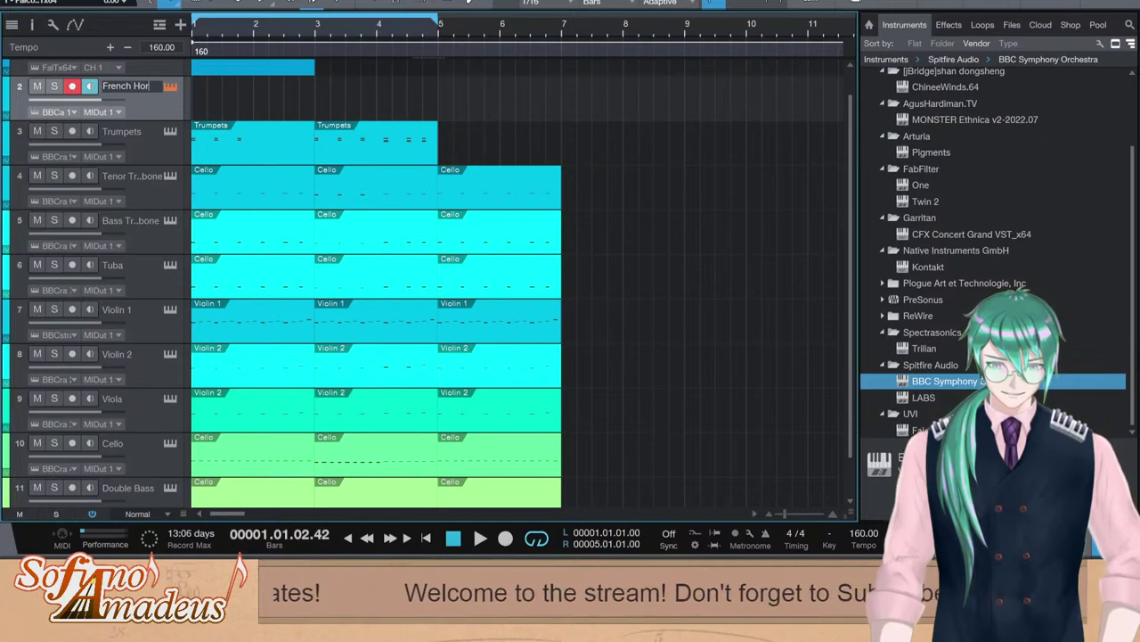
text(n)
key(Return)
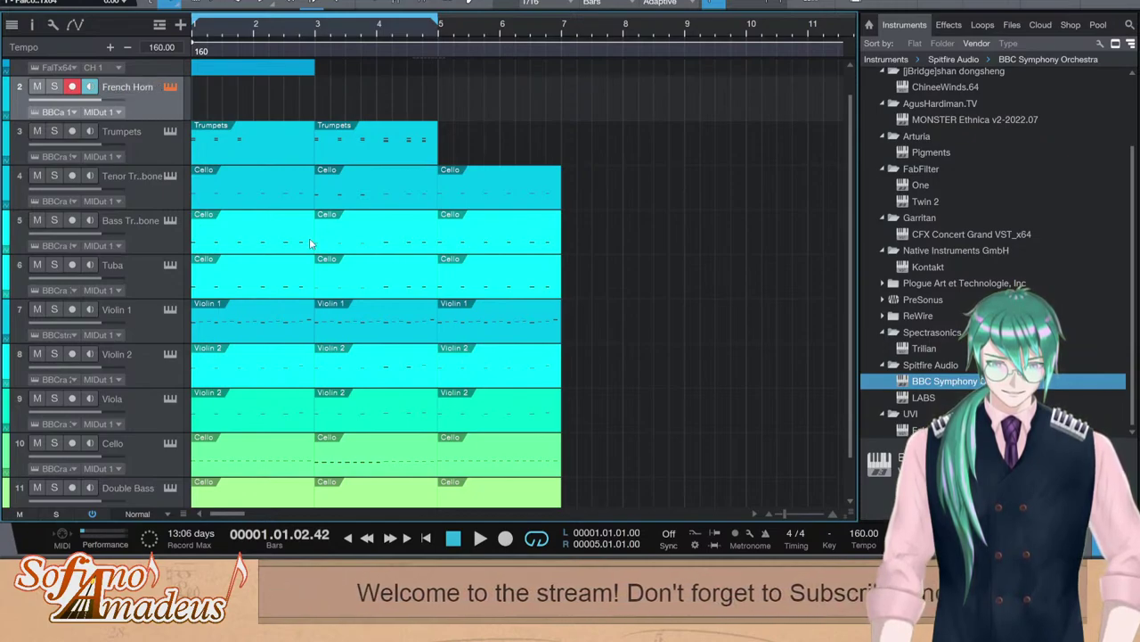
Copy both Trumpets clips to the French Horn track at bar 1 and open the first copy for note editing
click(446, 143)
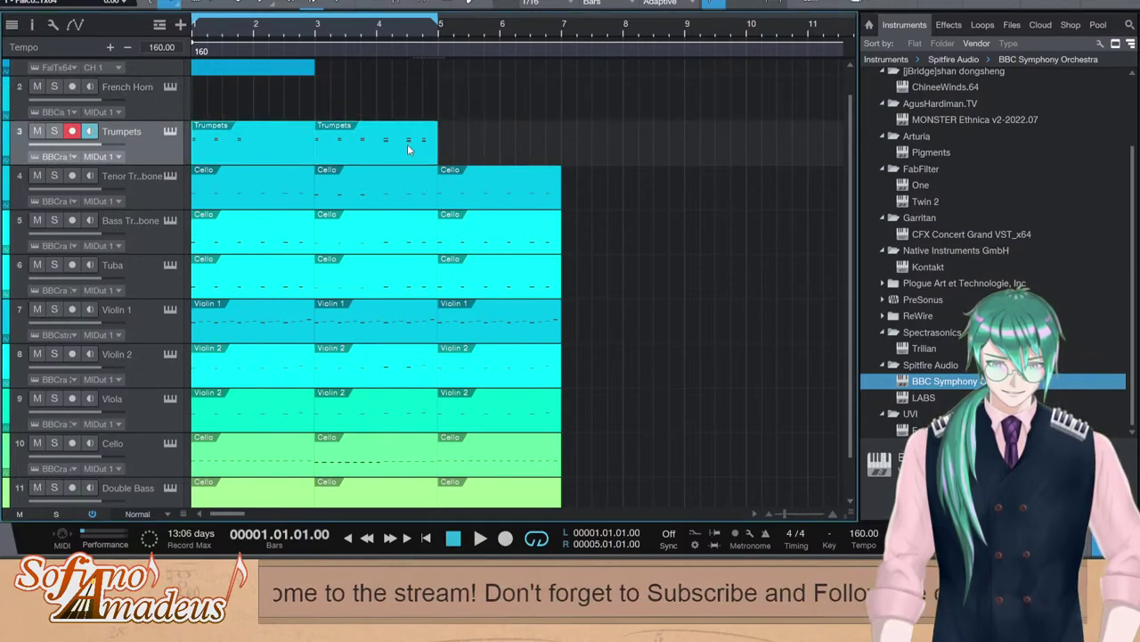
click(180, 87)
key(ctrl+v)
double_click(228, 99)
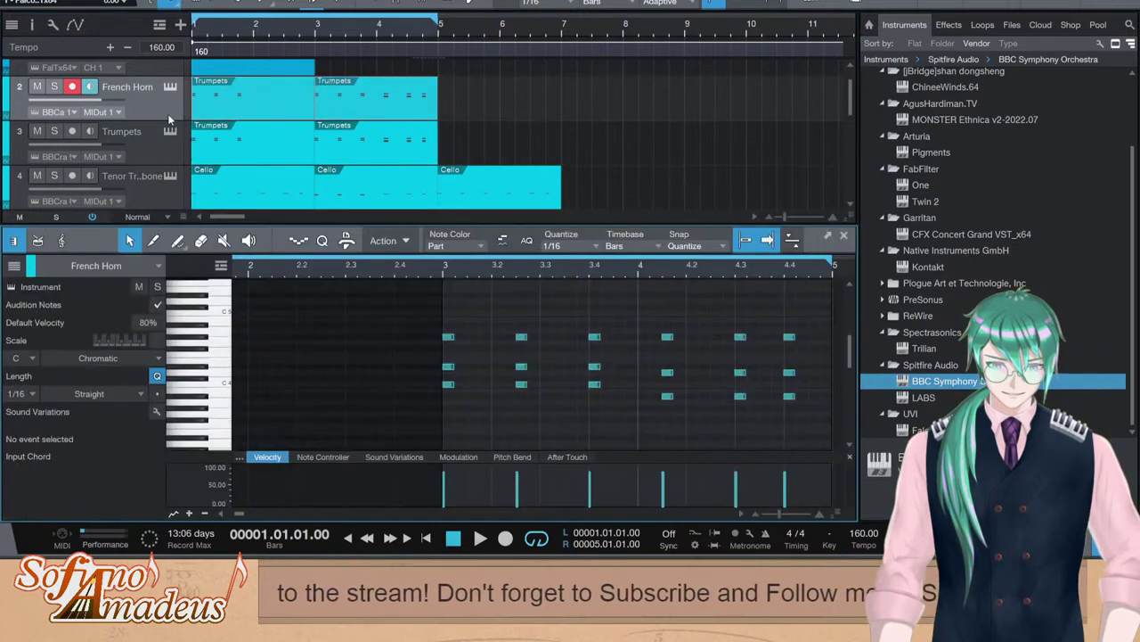
click(235, 137)
click(230, 99)
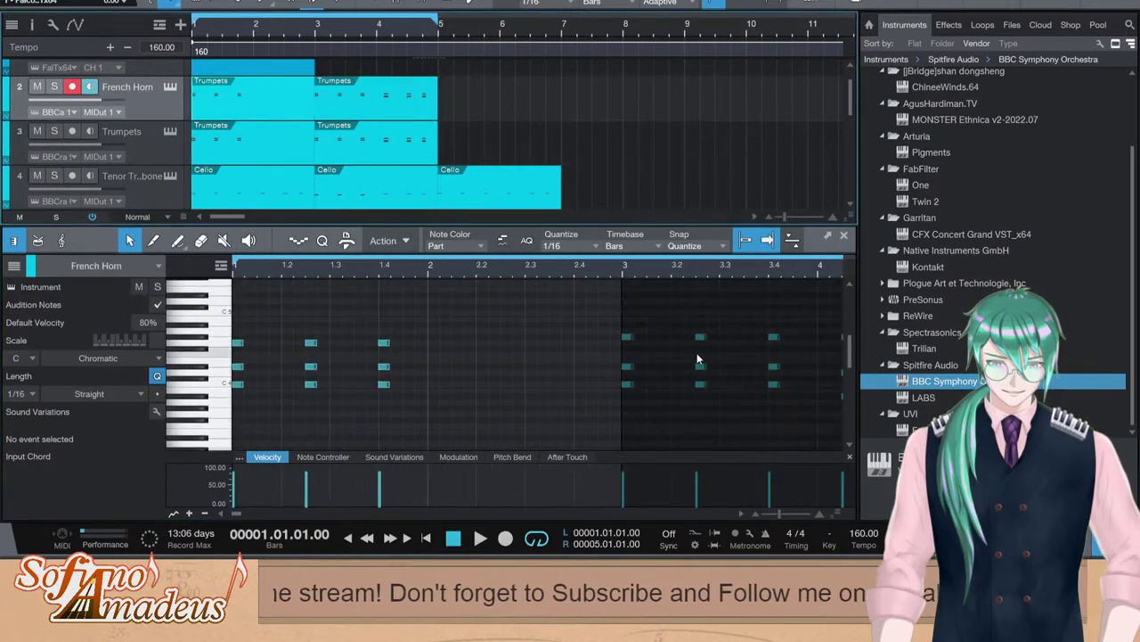
Transpose all notes in both French Horn clips down one octave and play them back
click(768, 513)
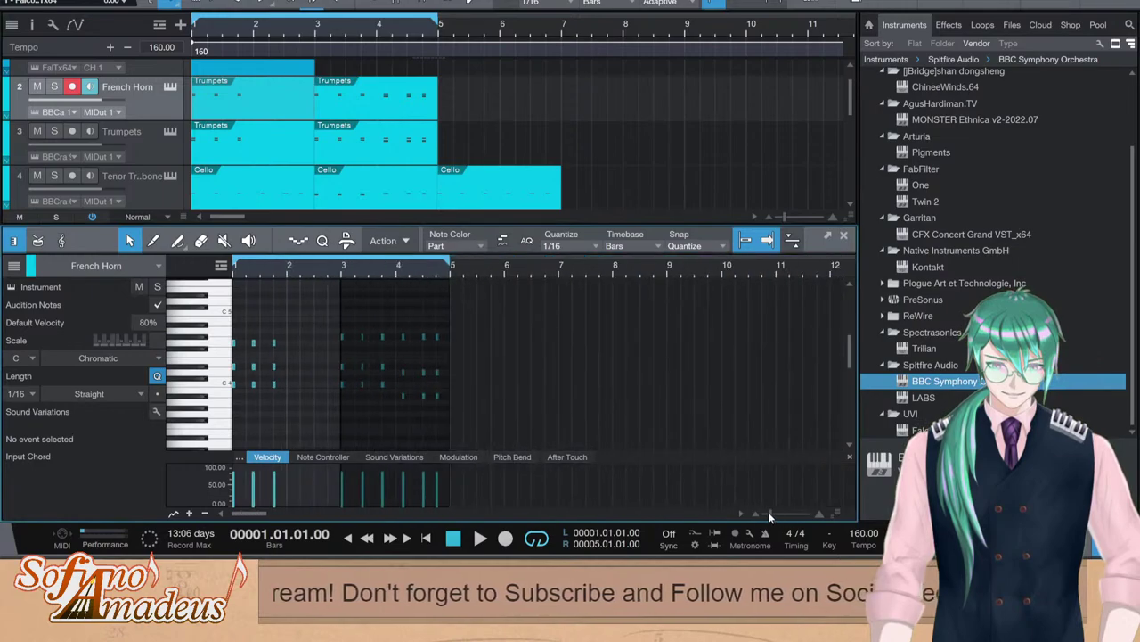
key(ctrl+a)
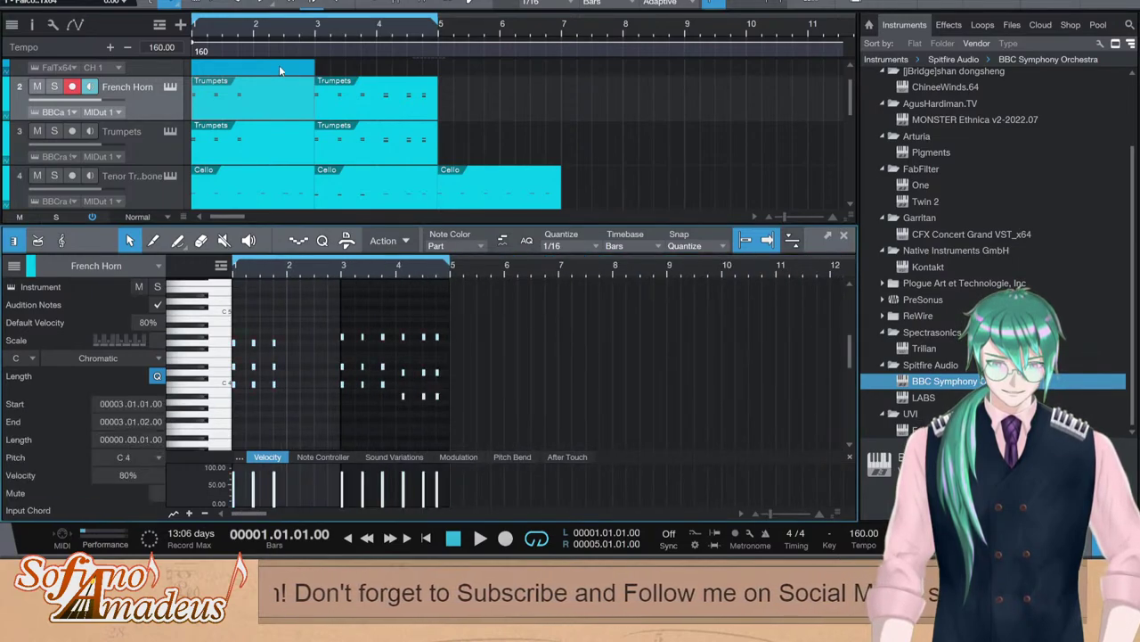
click(531, 328)
key(ctrl+a)
key(shift+Down)
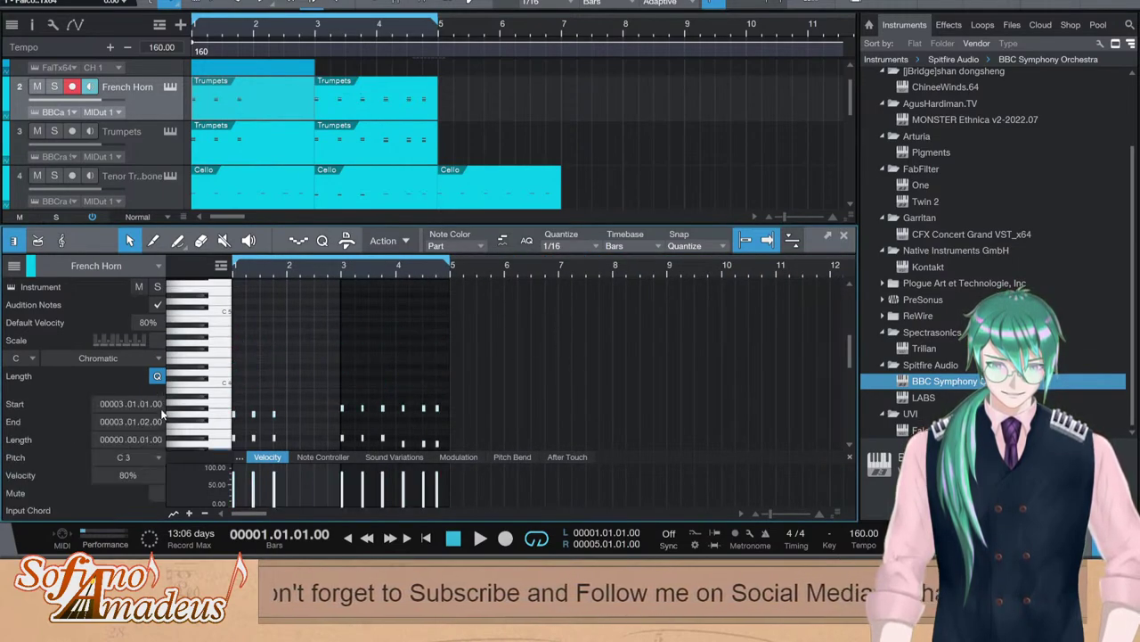
click(271, 387)
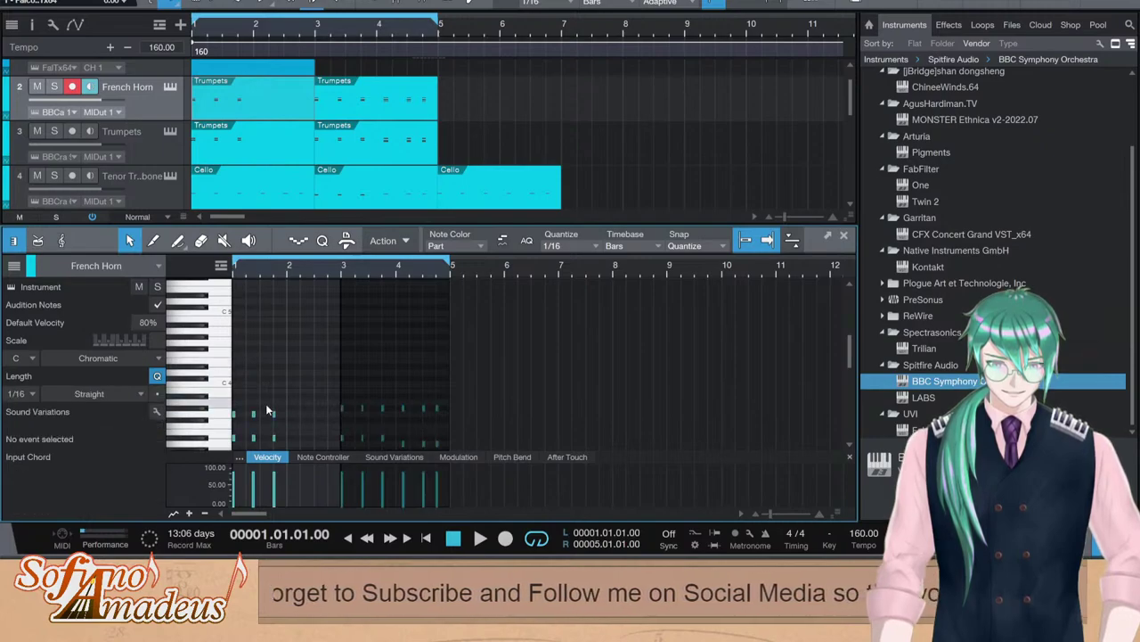
key(space)
Raise the C3 notes of the three chords in the first French Horn clip one octave to C4
scroll(339, 376, down, 1)
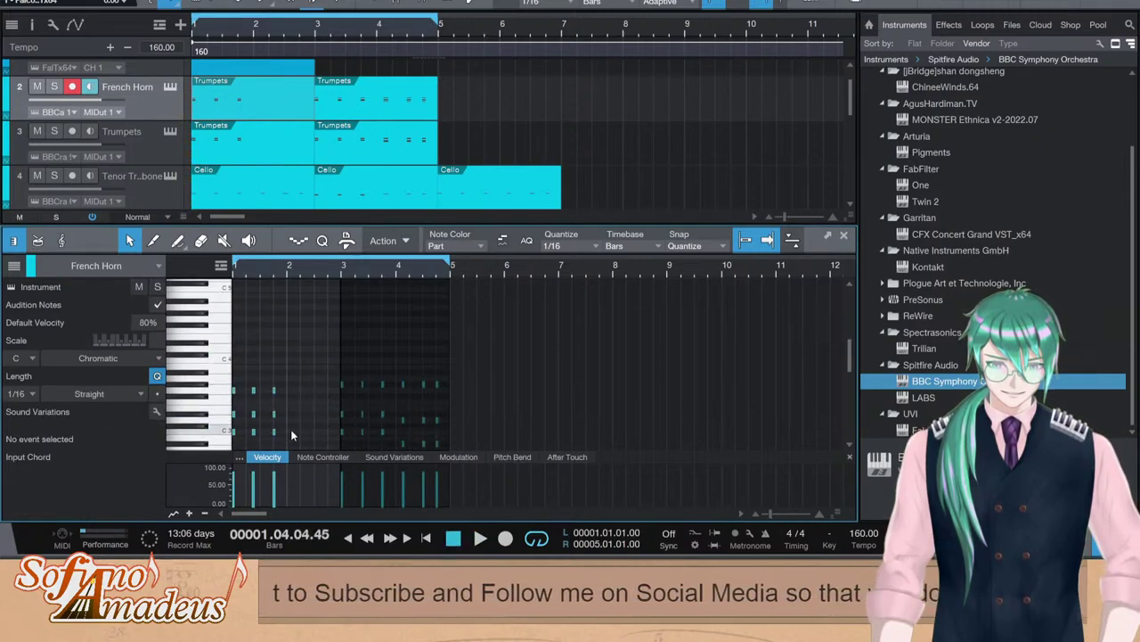
scroll(312, 414, down, 1)
drag(318, 410, 214, 426)
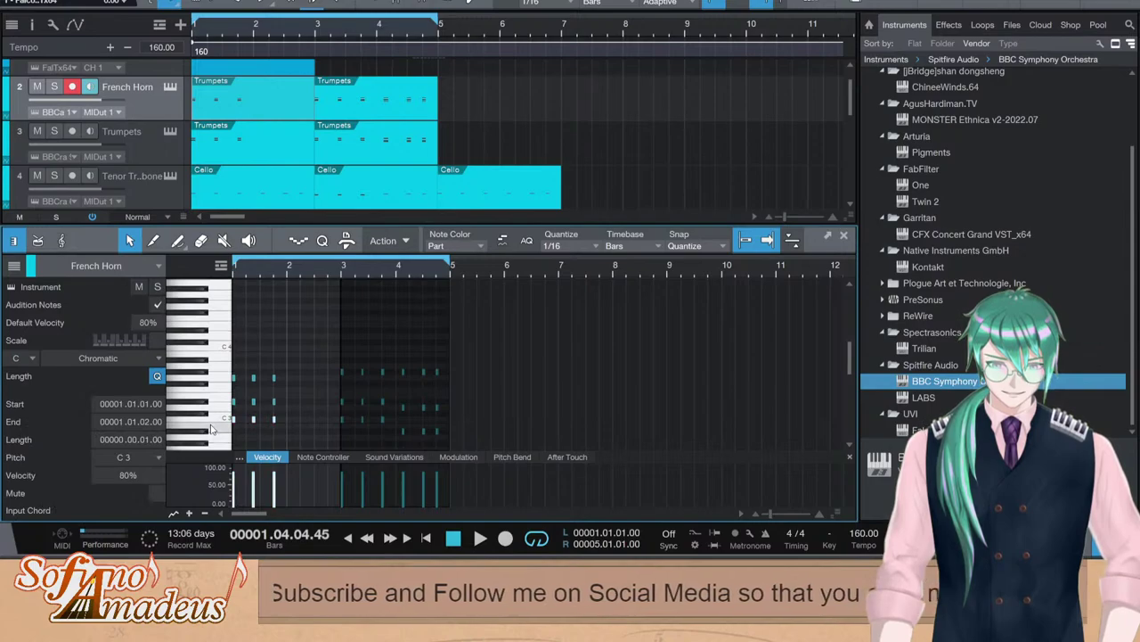
key(shift+Up)
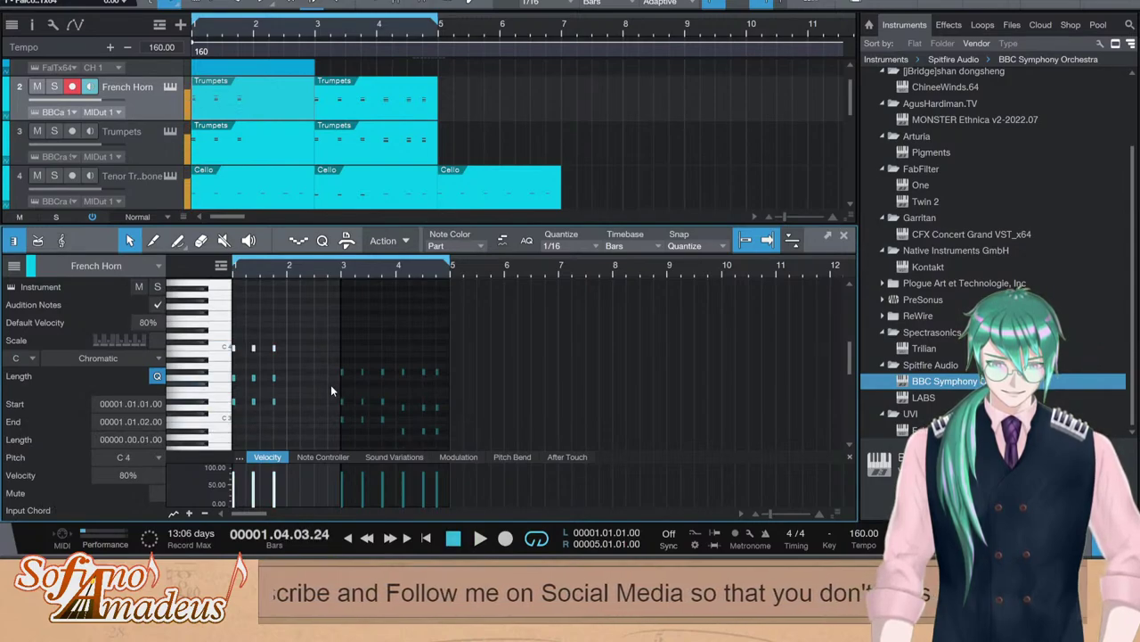
Undo the octave raise of the three C3 notes in the first French Horn clip and play the arrangement back
key(ctrl+z)
key(comma)
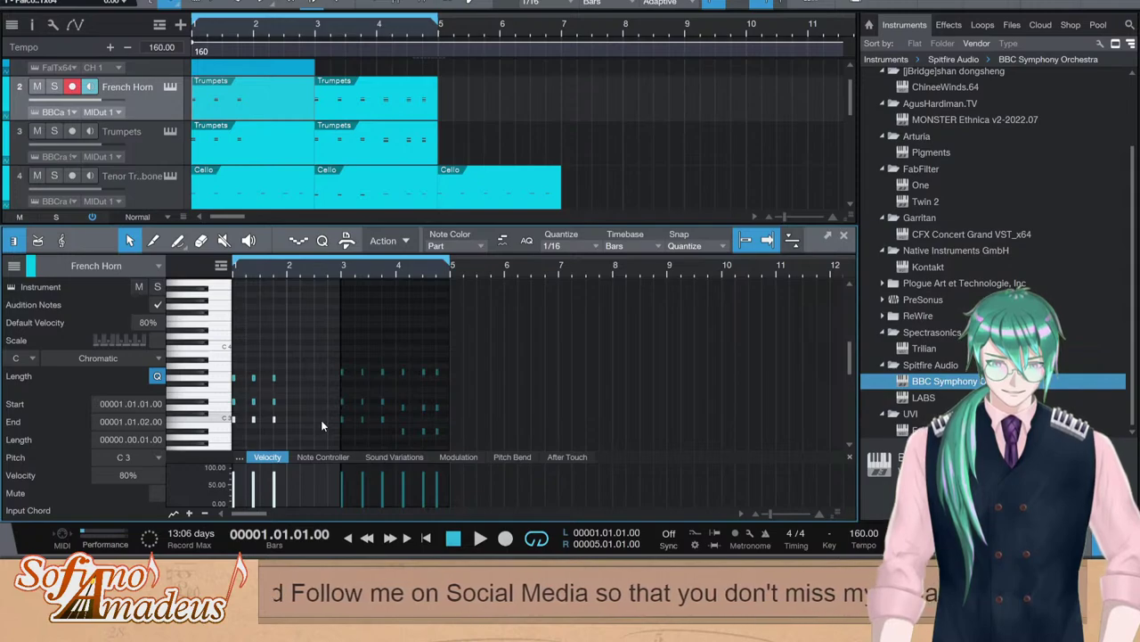
key(space)
key(F2)
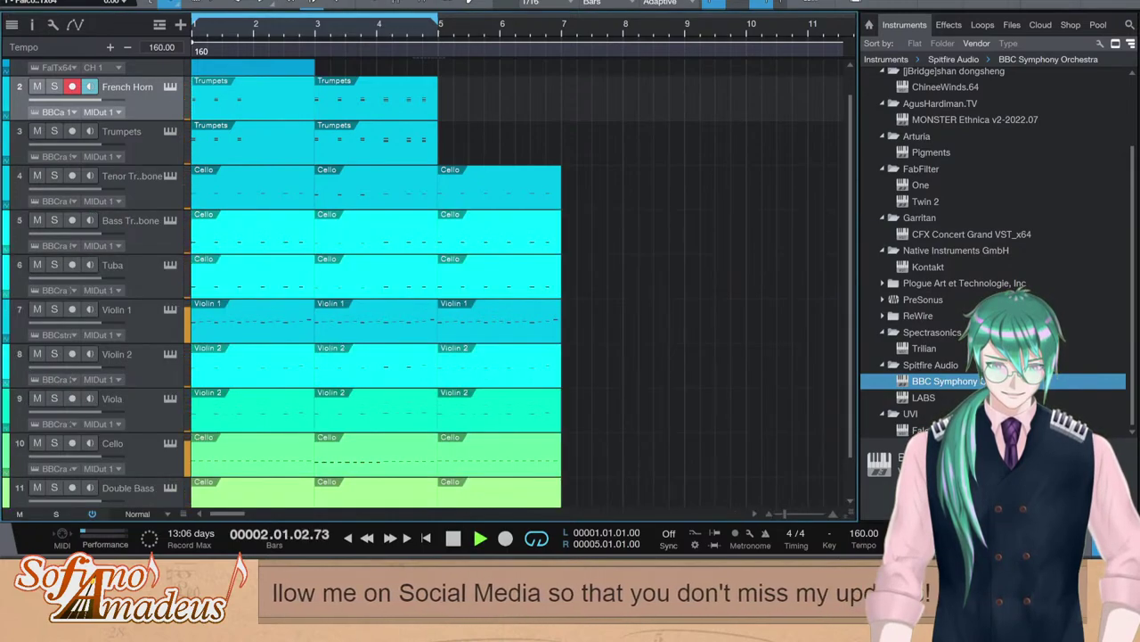
key(F5)
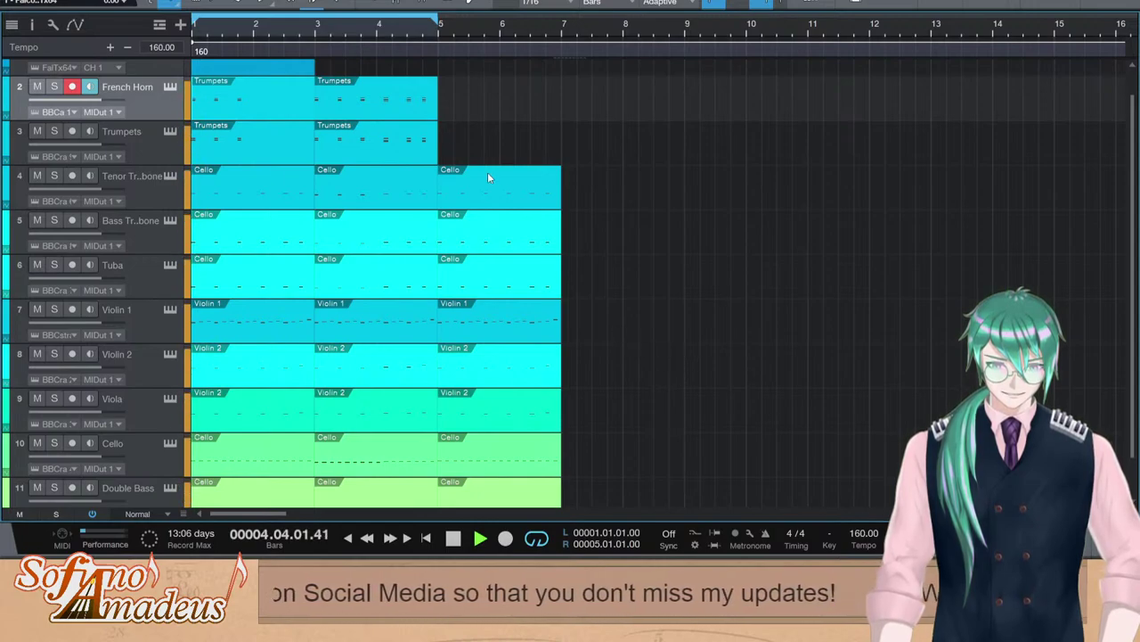
key(space)
Try deleting the first bar 4 chord from the second French Horn and Trumpets clips, then undo the deletion
key(F2)
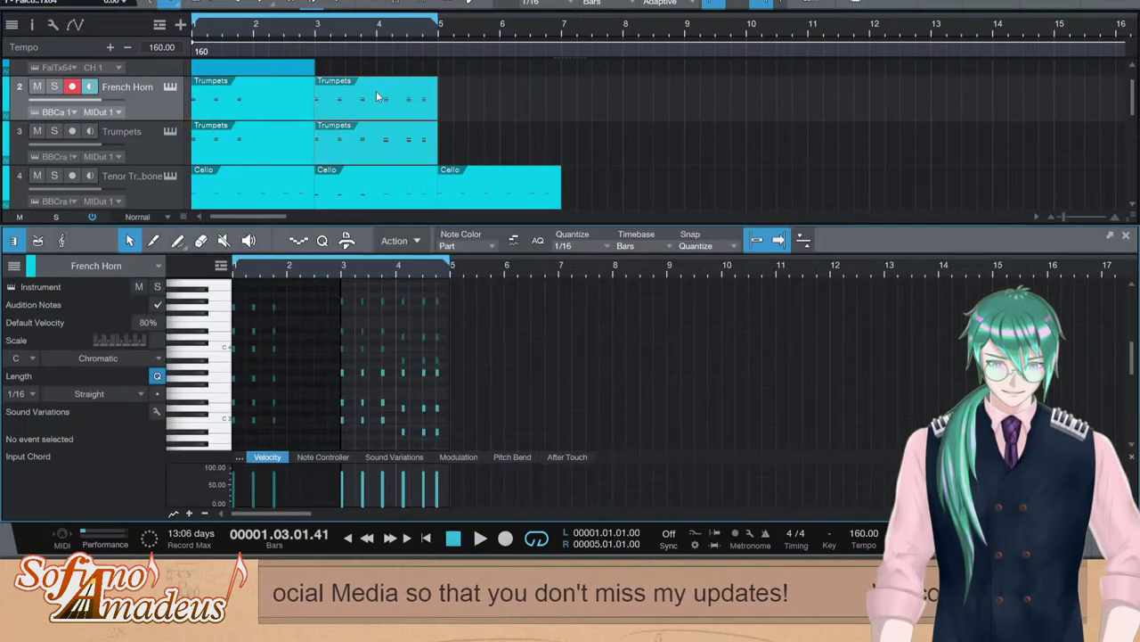
key(space)
drag(394, 288, 419, 452)
key(space)
key(Delete)
key(space)
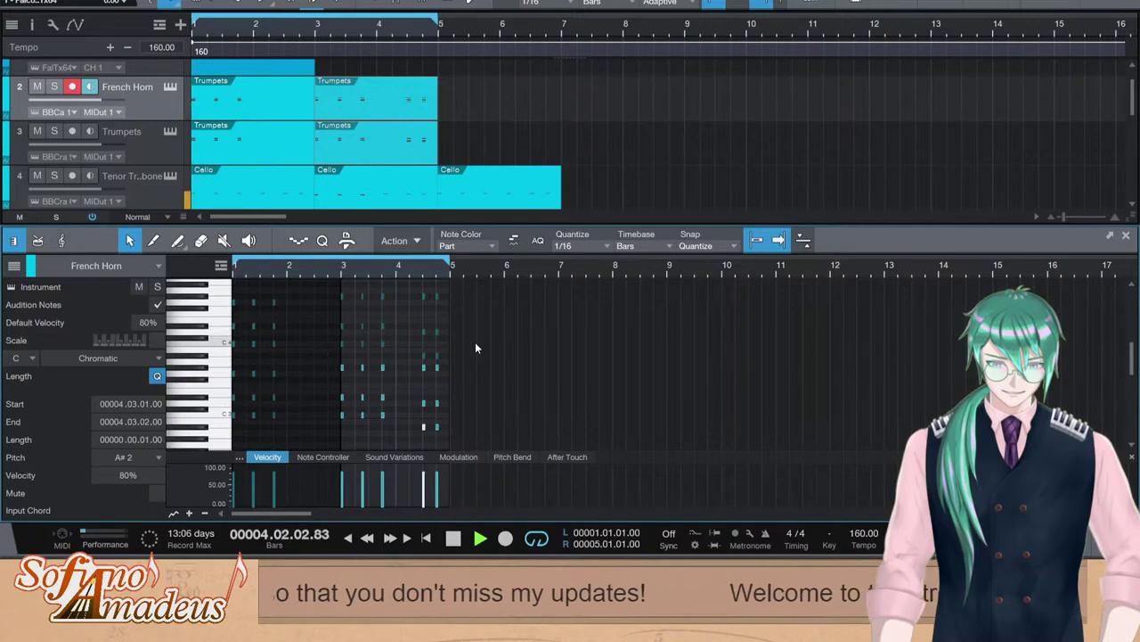
key(space)
key(ctrl+z)
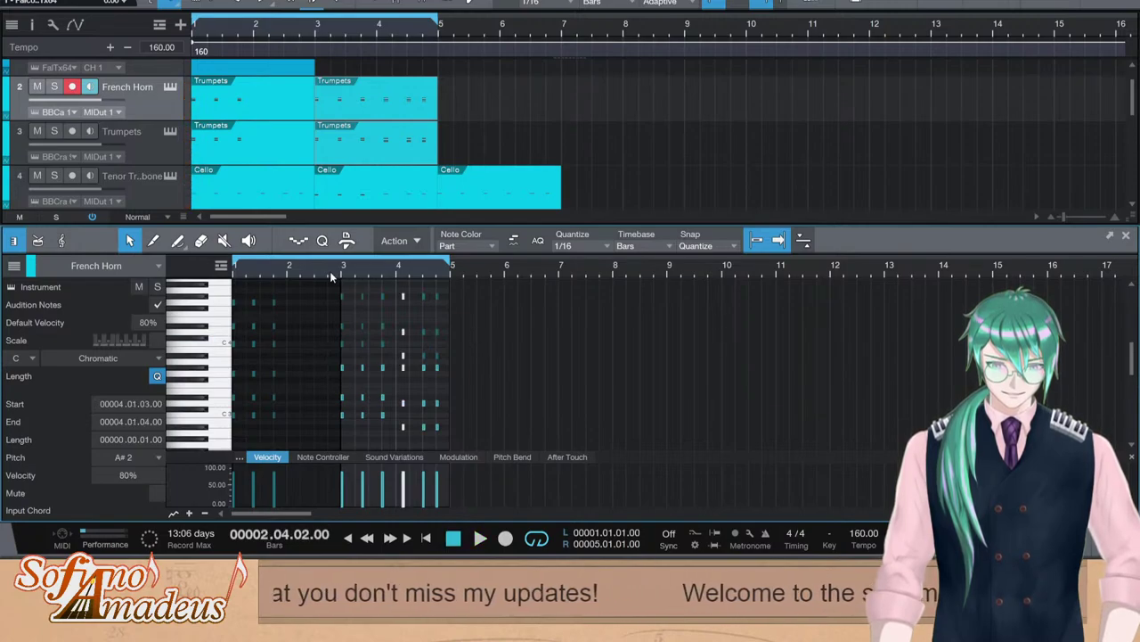
Play the full arrangement from the start and look over all tracks
key(space)
key(F2)
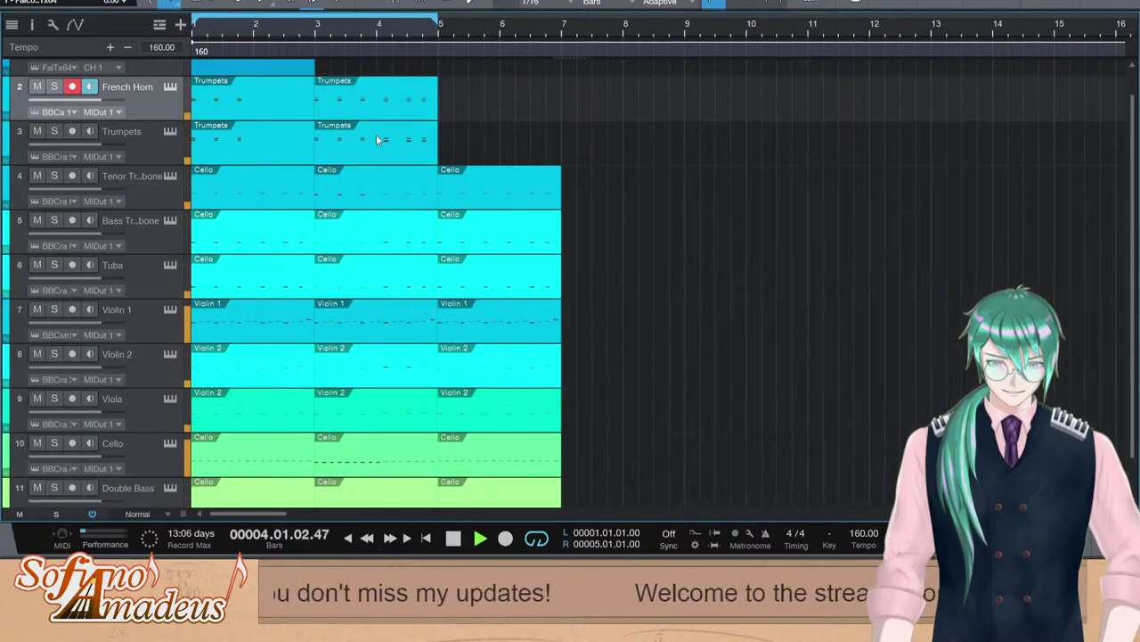
key(F2)
key(F2)
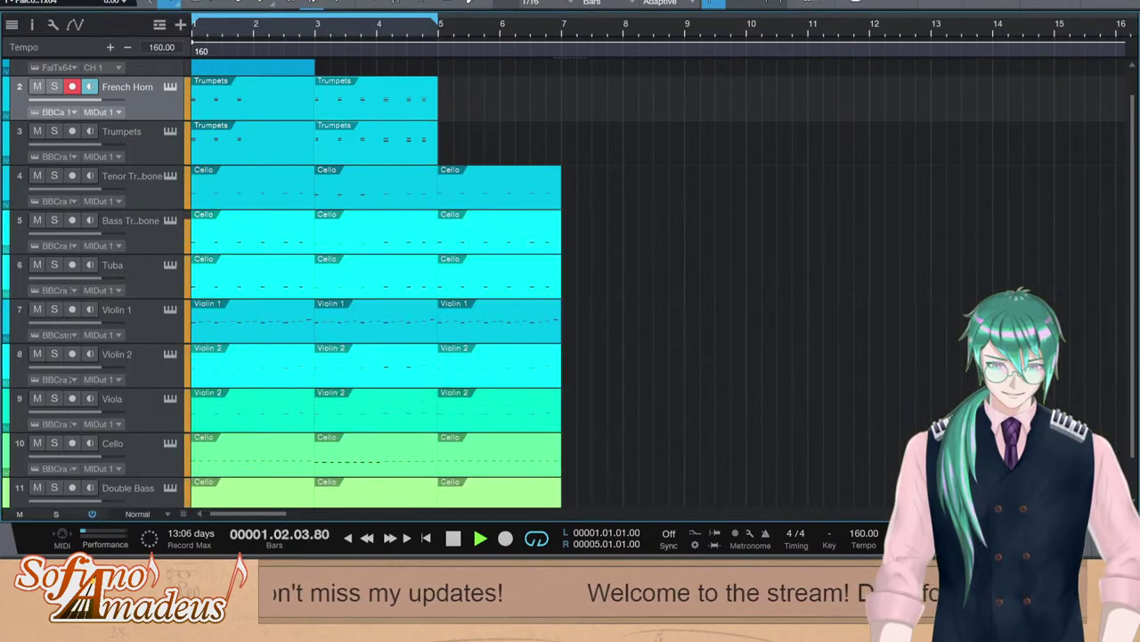
key(space)
scroll(470, 241, up, 1)
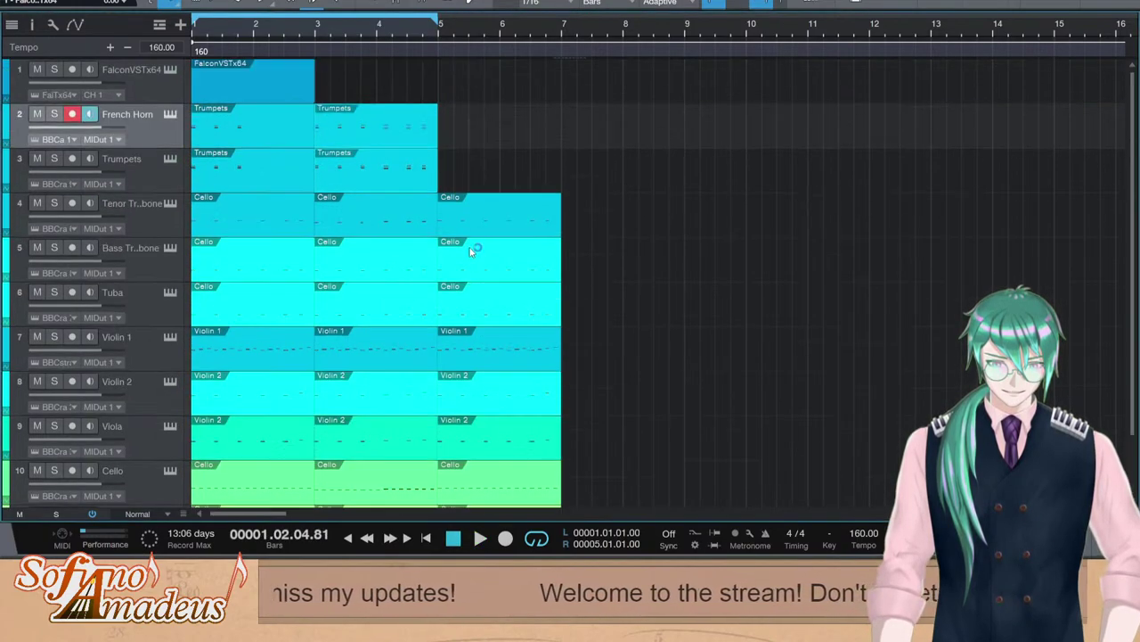
scroll(699, 449, down, 3)
scroll(782, 291, up, 3)
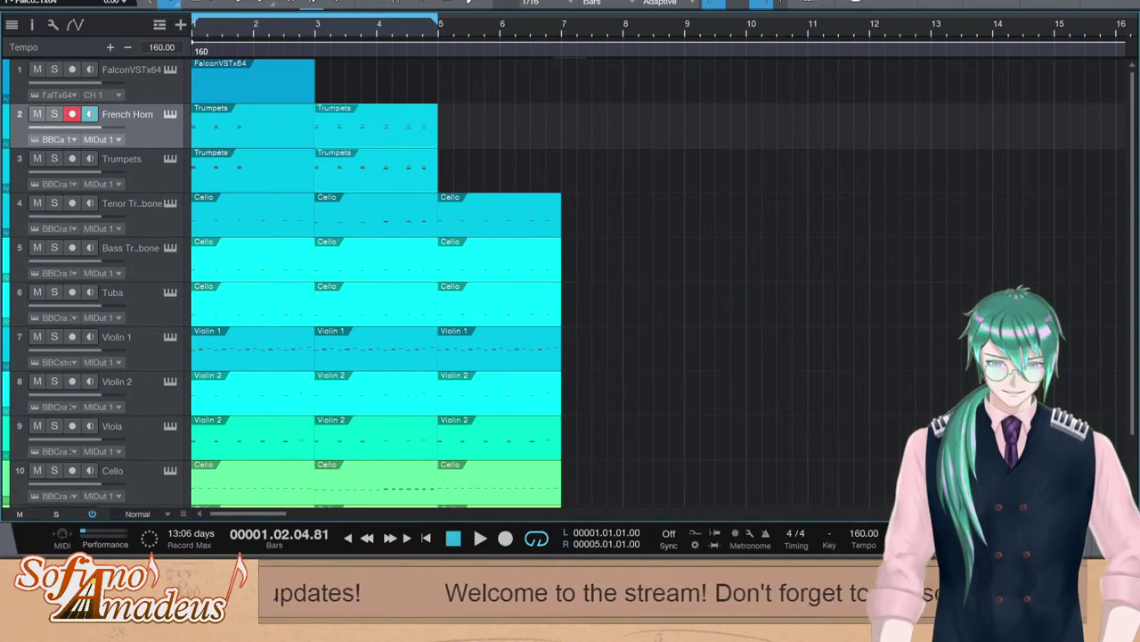
Add a BBC Symphony Orchestra instrument track between Tuba and Violin 1 and name it Percussion
key(F5)
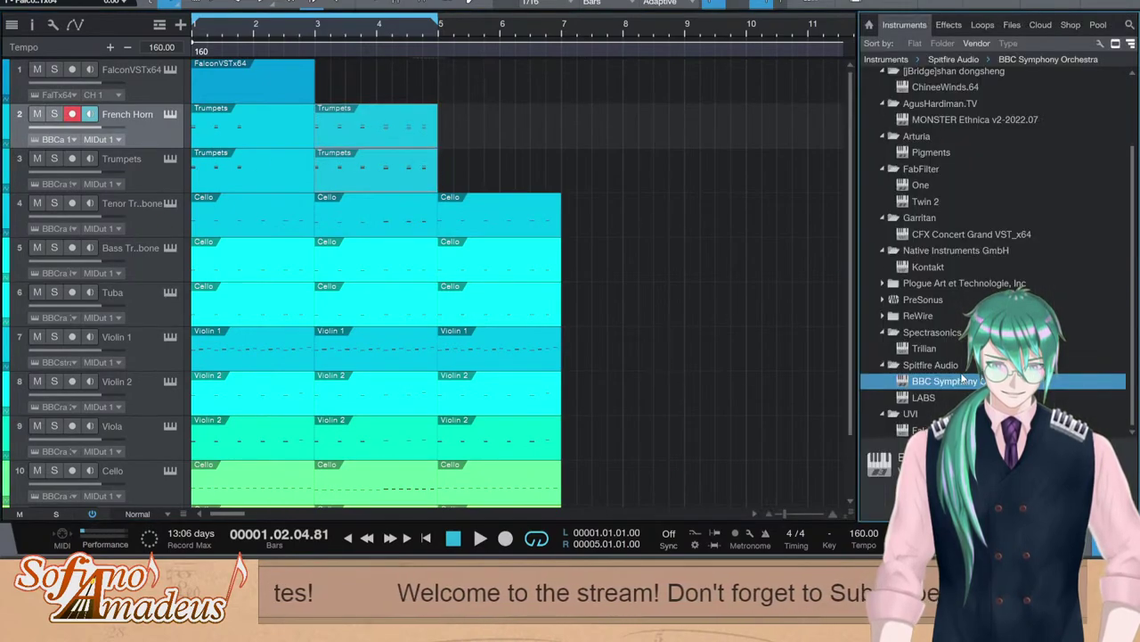
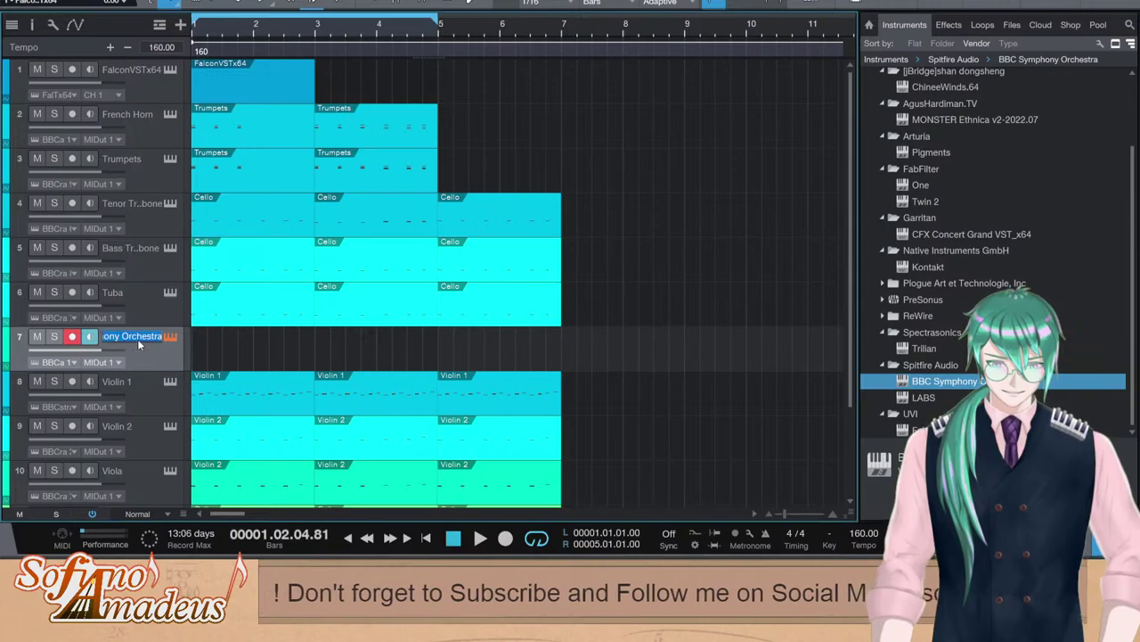
text(Snare)
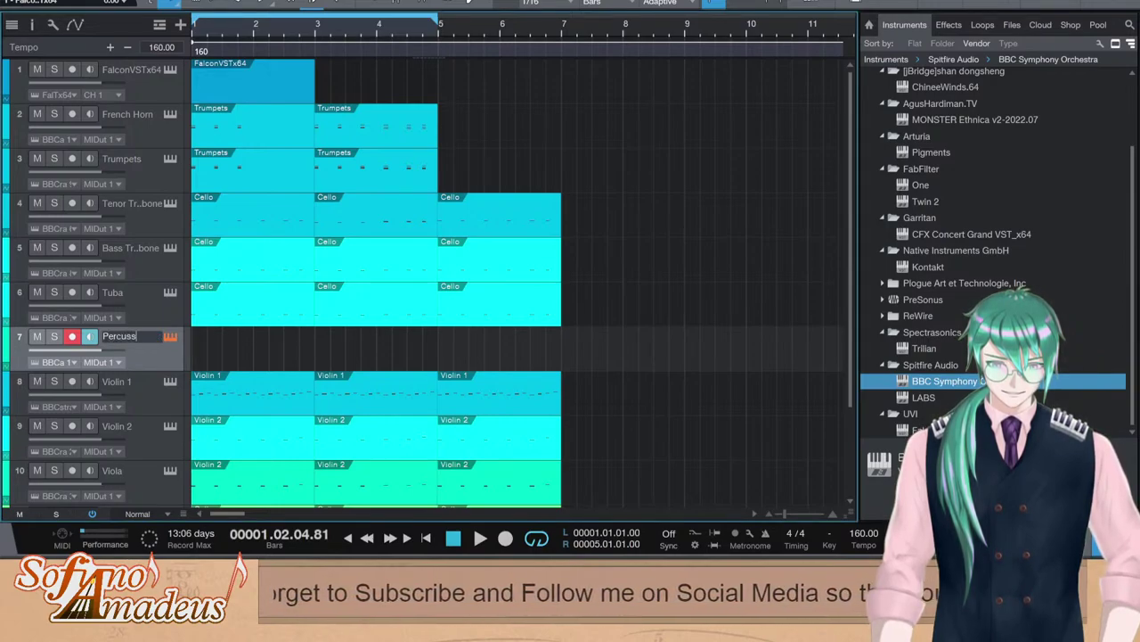
text(ion)
key(Return)
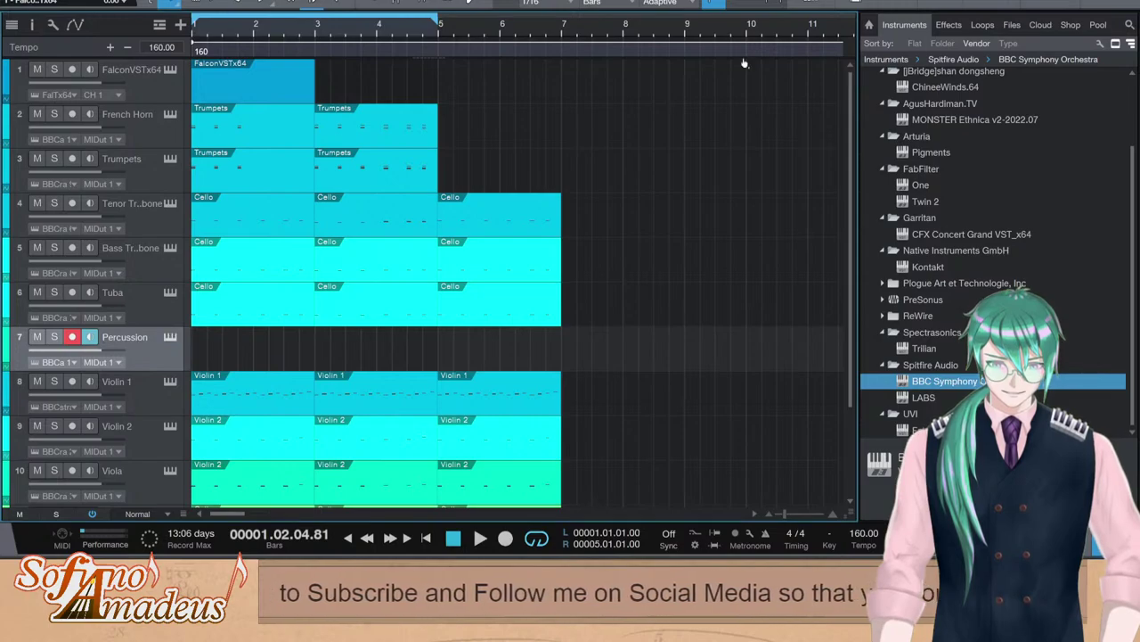
Create an empty clip on the Percussion track spanning bars 1 to 4 and hide the instrument browser
scroll(220, 355, down, 1)
double_click(213, 309)
double_click(249, 310)
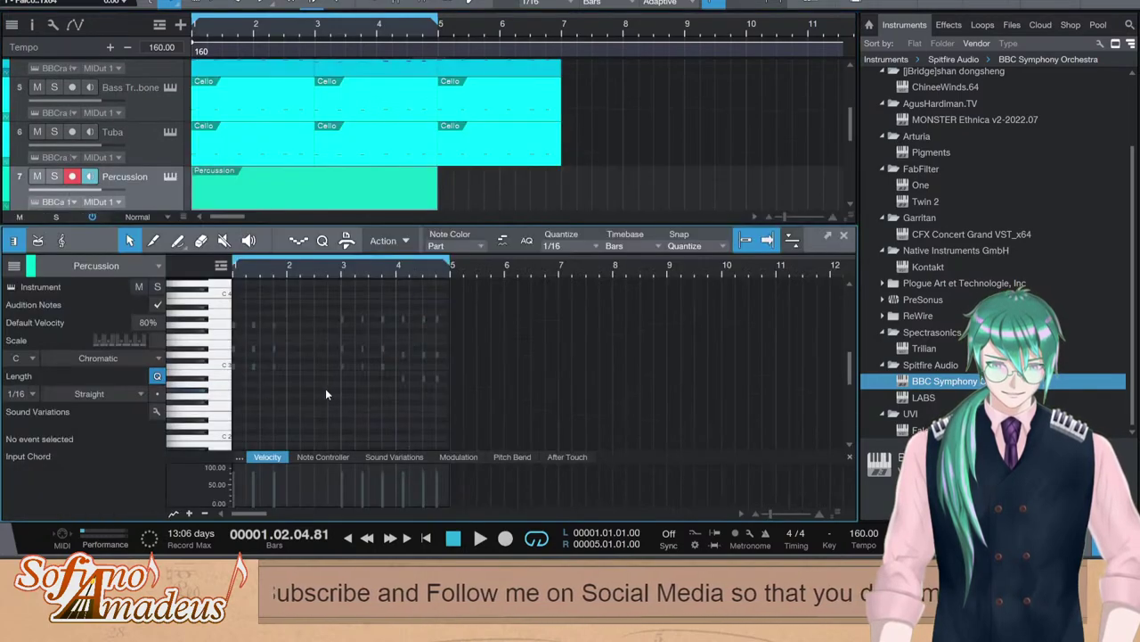
key(F2)
key(F5)
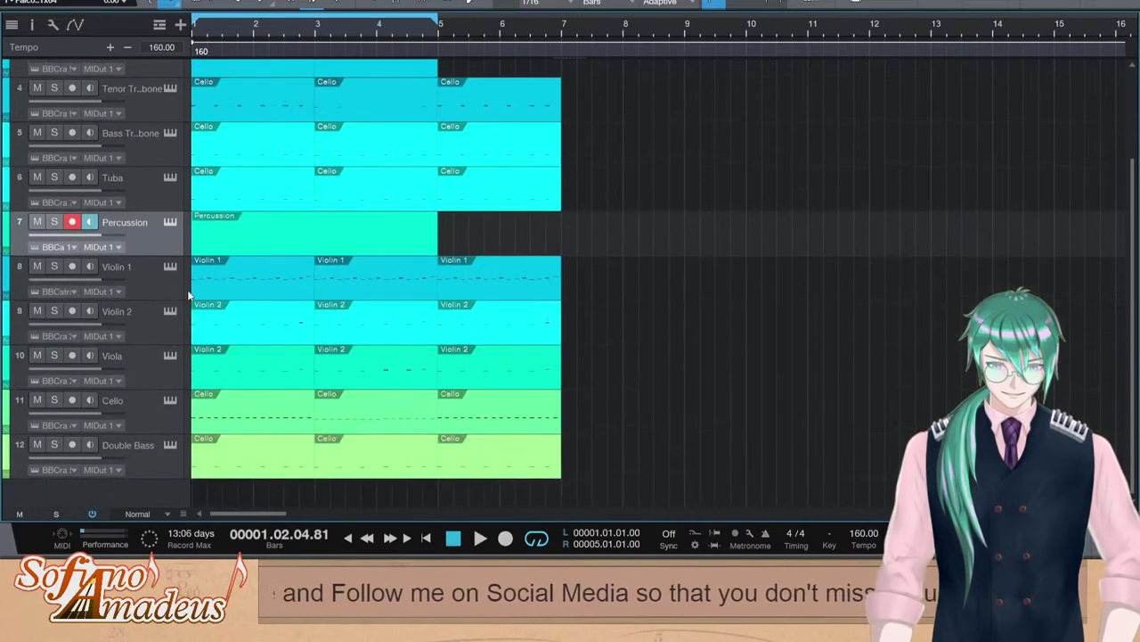
scroll(208, 305, up, 2)
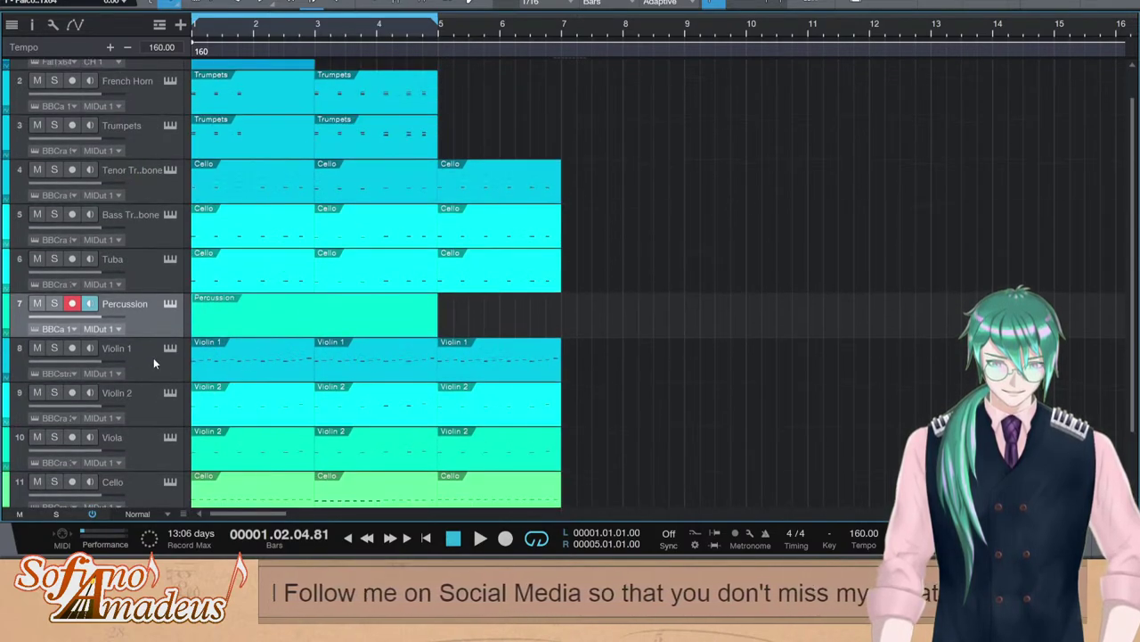
scroll(173, 392, down, 2)
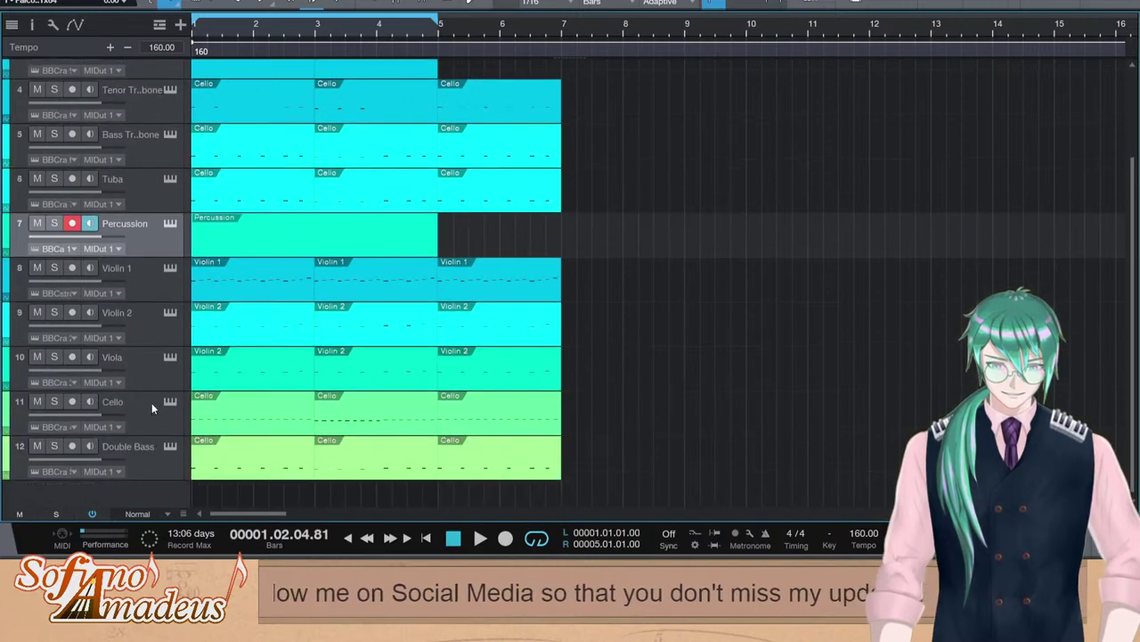
Open the Percussion clip for note editing and audition the E2 sound
double_click(219, 239)
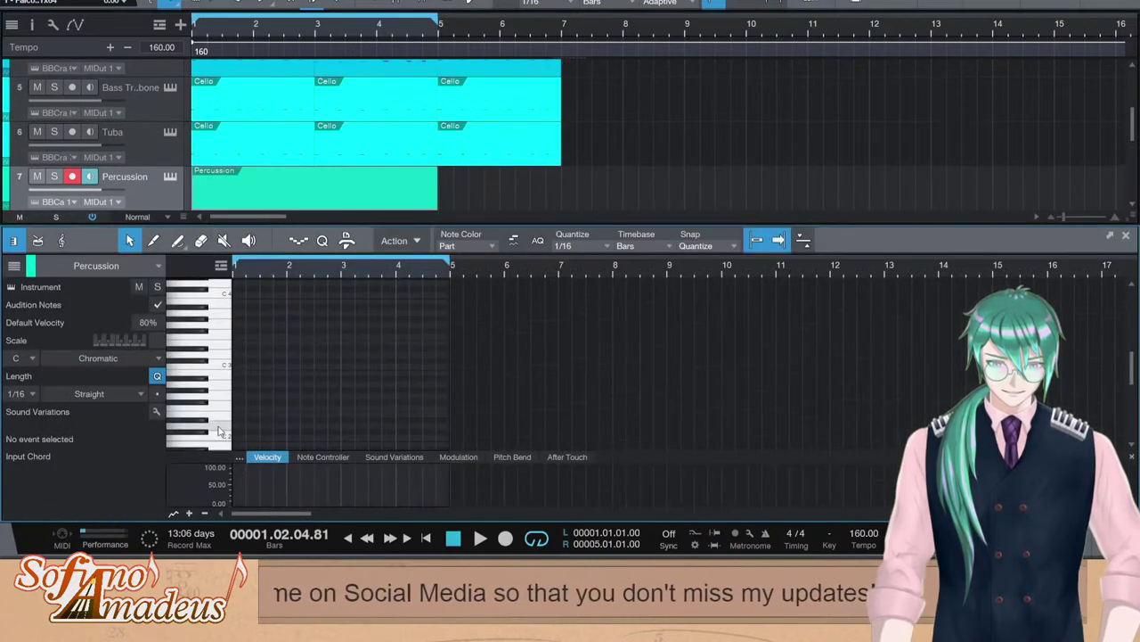
click(220, 416)
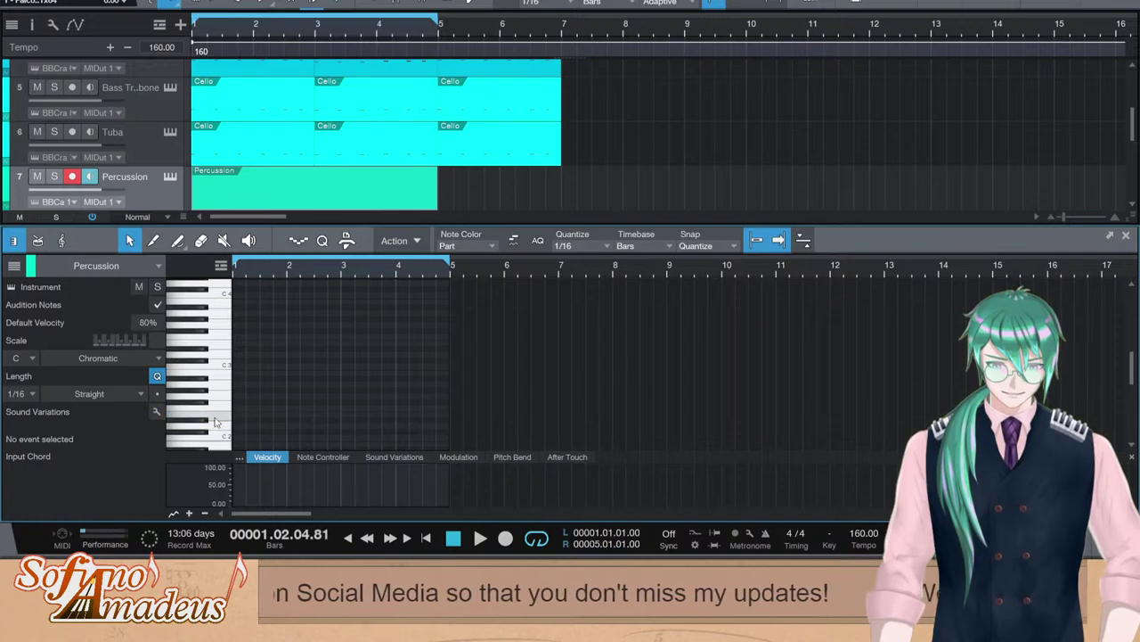
click(219, 416)
Enter three E2 sixteenth notes an eighth apart from the start of bar 1, setting the last two to 30% velocity
drag(1062, 514, 1079, 513)
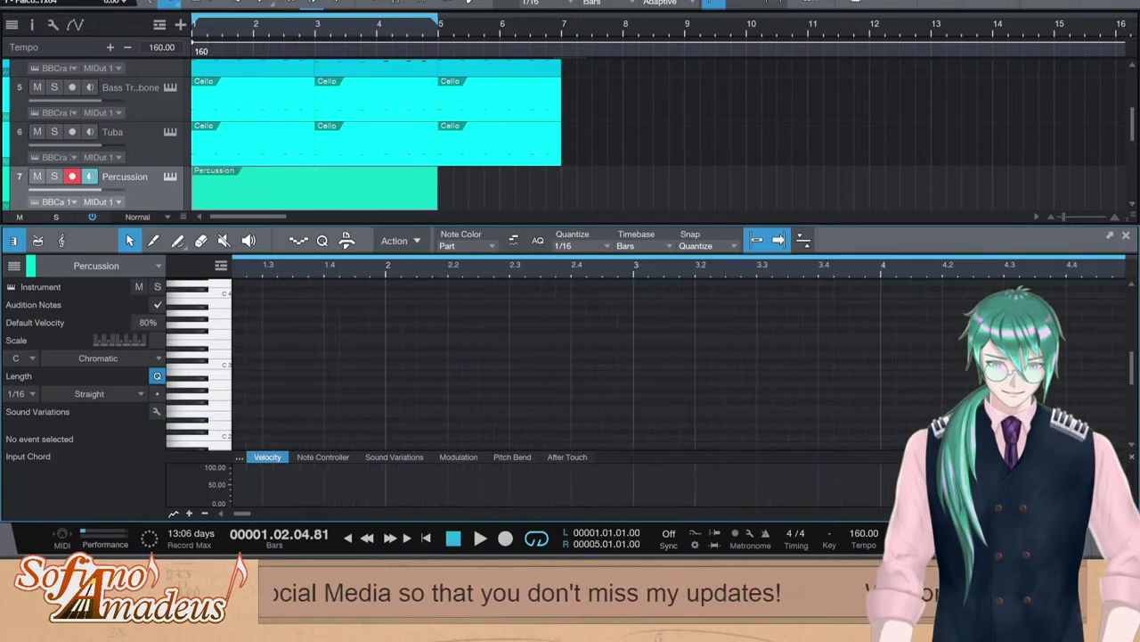
click(252, 512)
drag(260, 515, 222, 512)
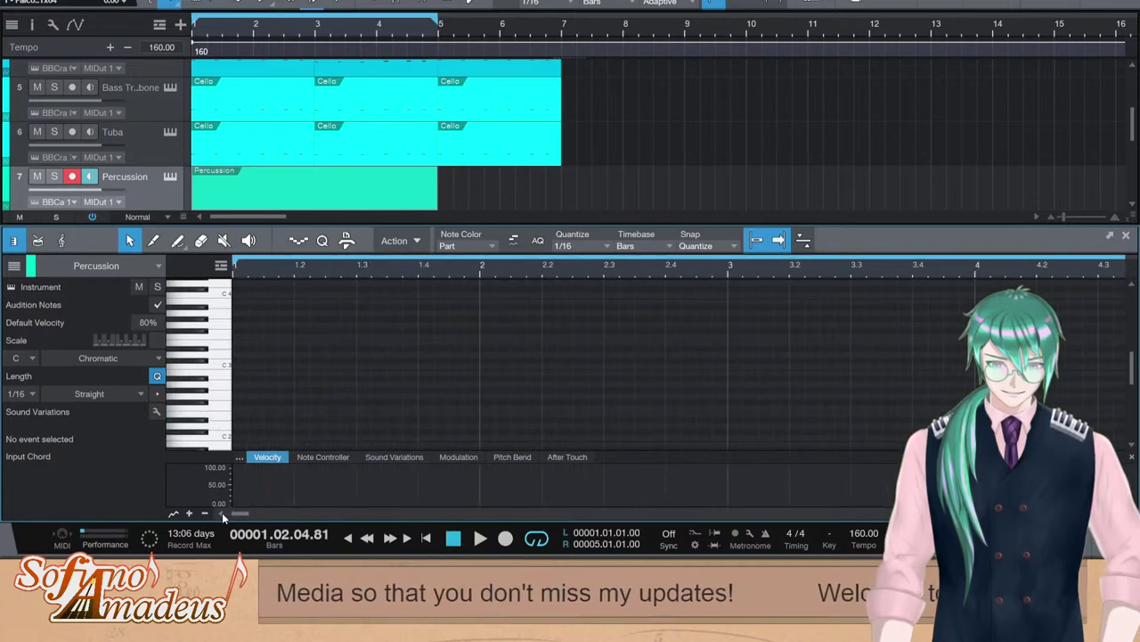
double_click(239, 415)
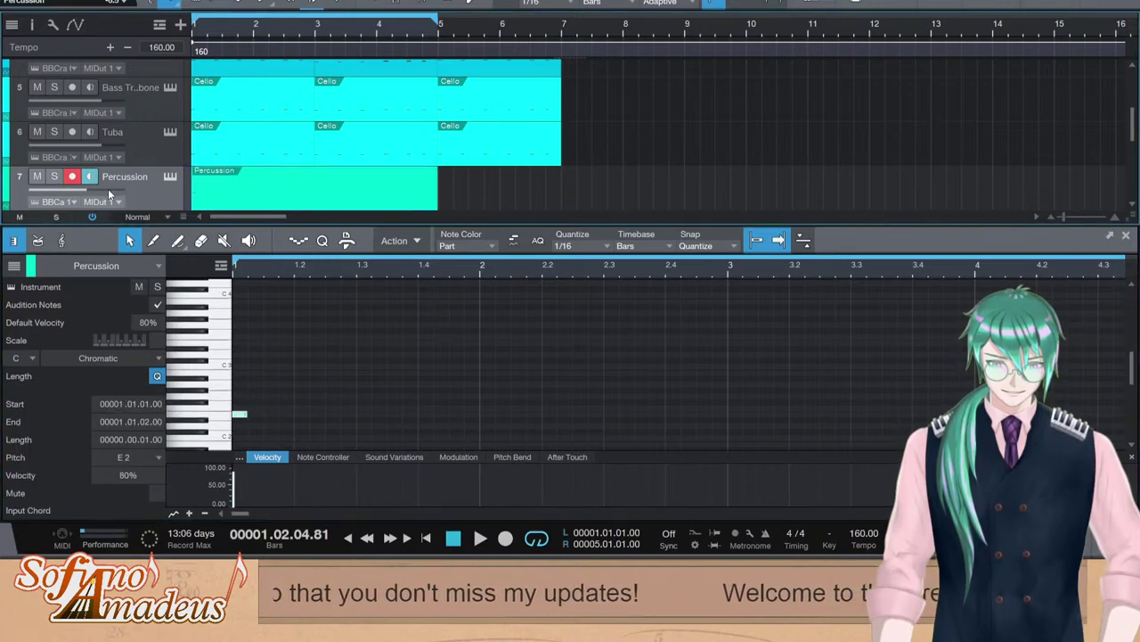
double_click(270, 415)
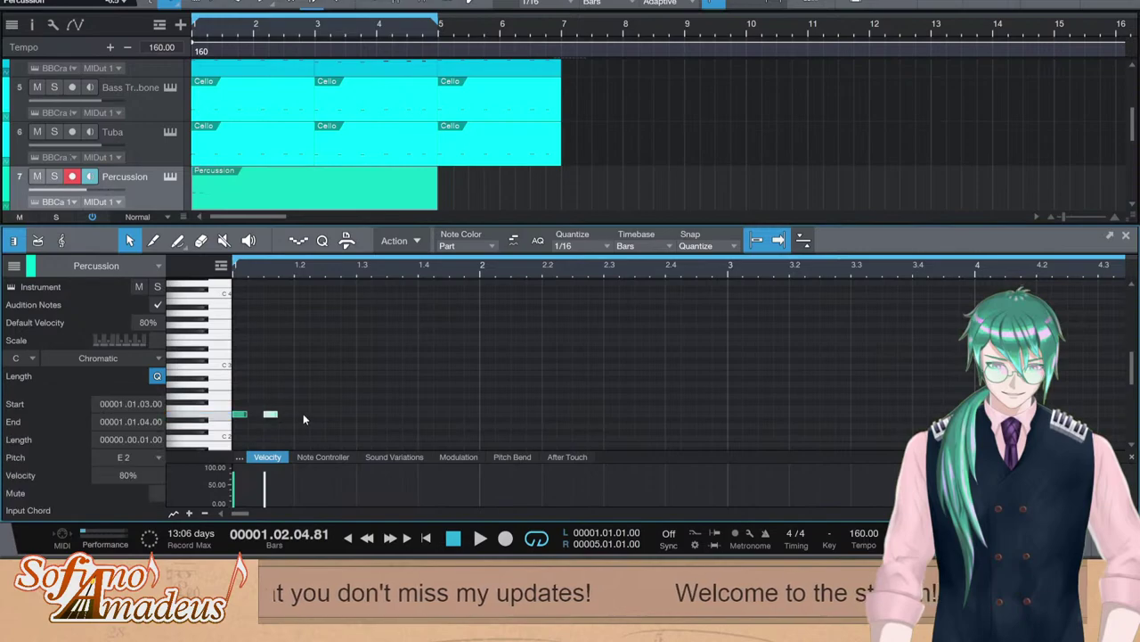
double_click(301, 415)
drag(269, 510, 270, 519)
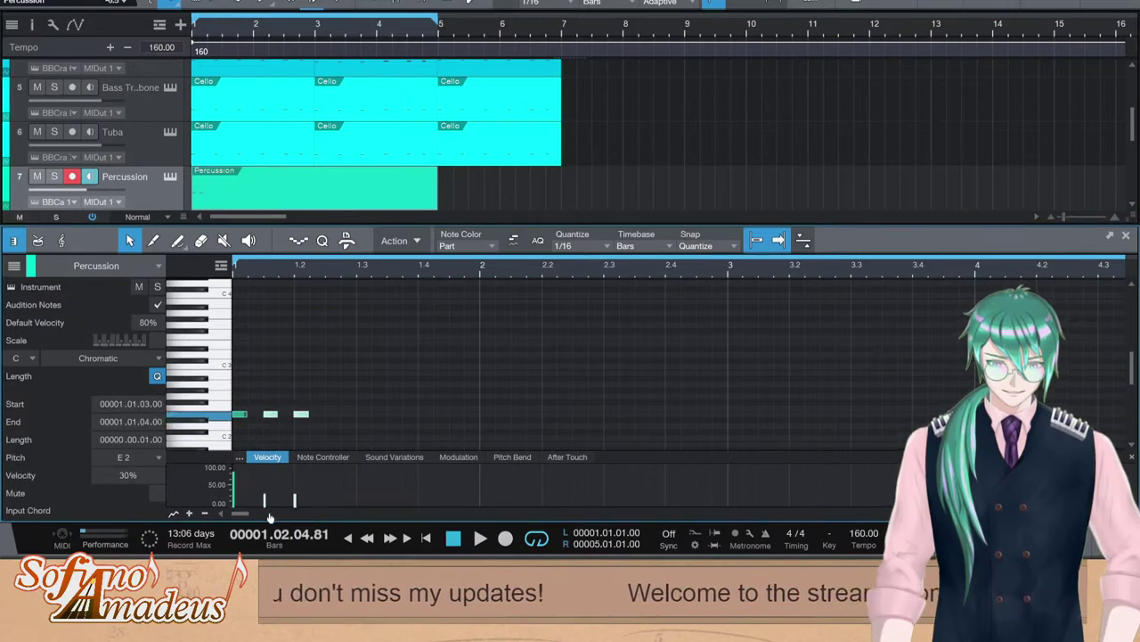
Duplicate the accented three-note E2 group four times to extend the pattern through bar 2
drag(317, 405, 226, 440)
key(d)
key(ctrl+z)
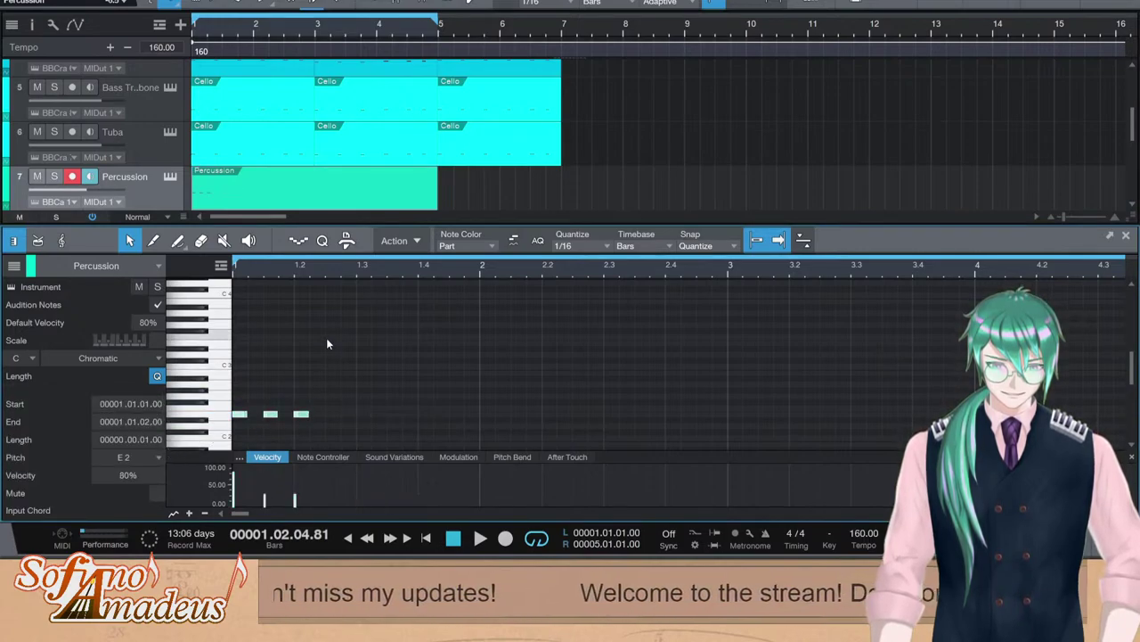
key(ctrl+d)
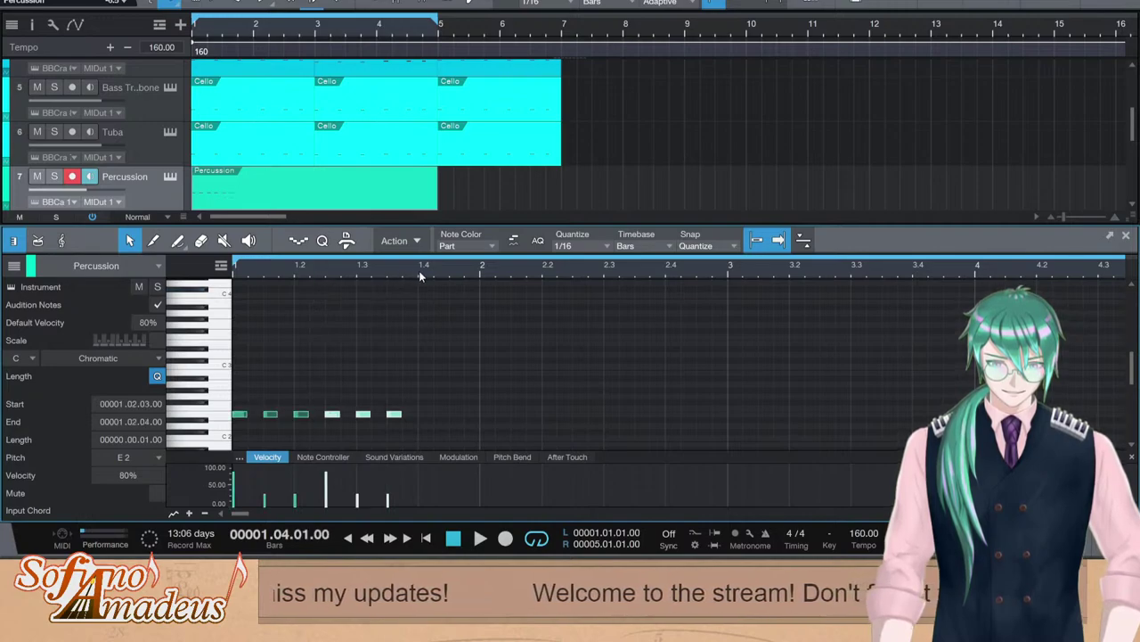
key(ctrl+d)
key(ctrl+d)
key(ctrl+d)
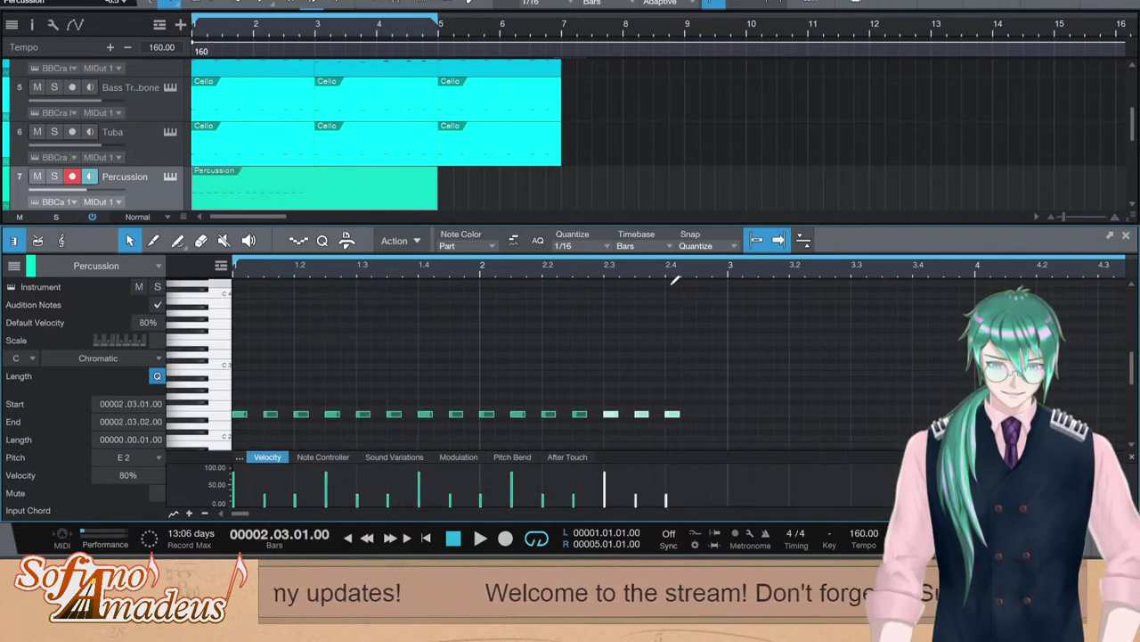
Delete the last E2 note, duplicate the remaining two-note group to complete bar 2, and duplicate both bars into bars 3 and 4
drag(773, 407, 604, 434)
key(Delete)
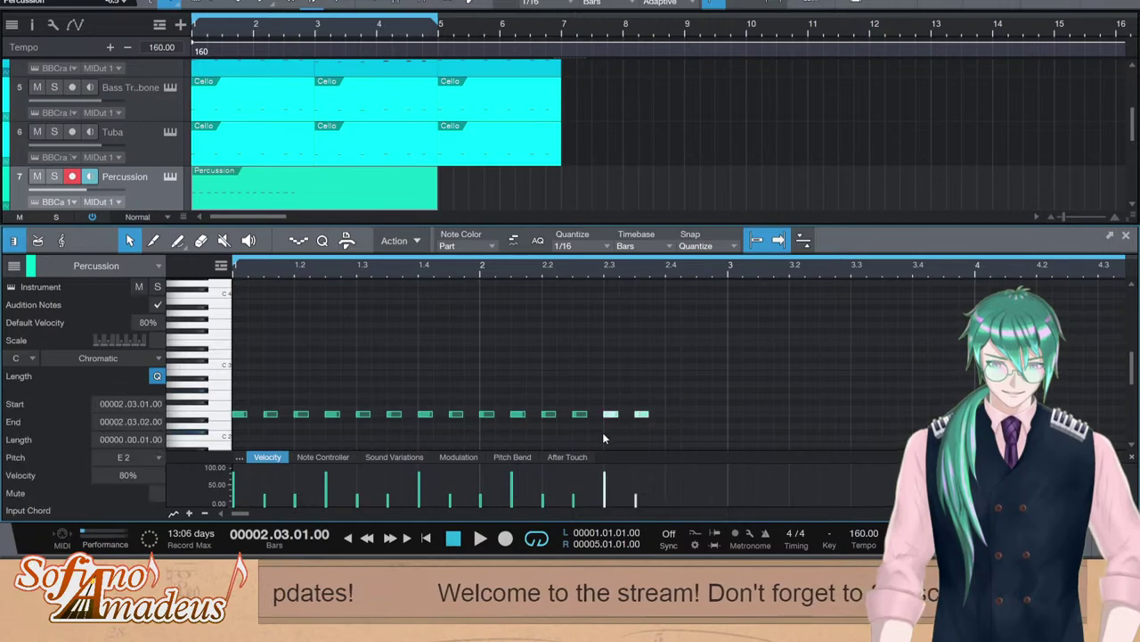
key(ctrl+d)
drag(730, 405, 80, 451)
key(ctrl+d)
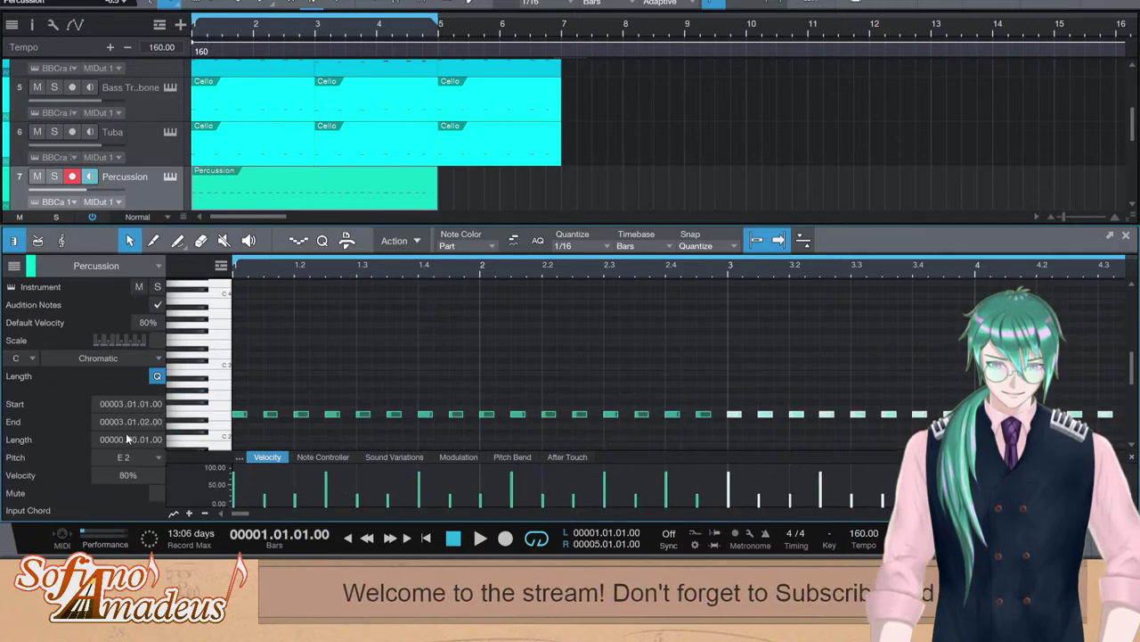
Play the Percussion pattern soloed, then unsolo it and listen to it with the full arrangement
key(s)
key(space)
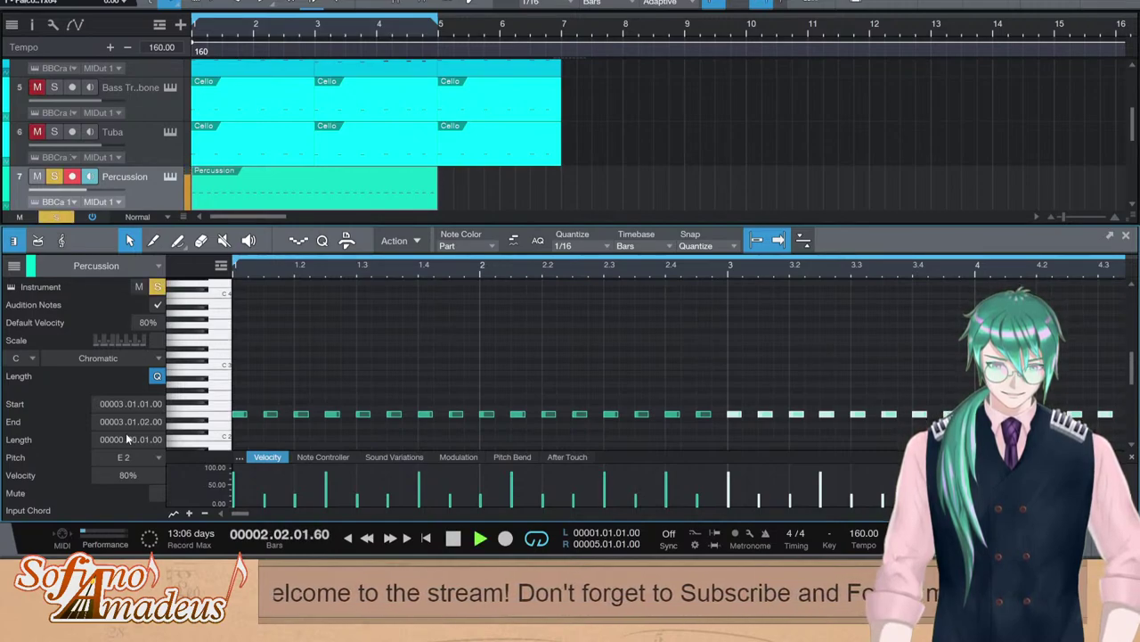
key(space)
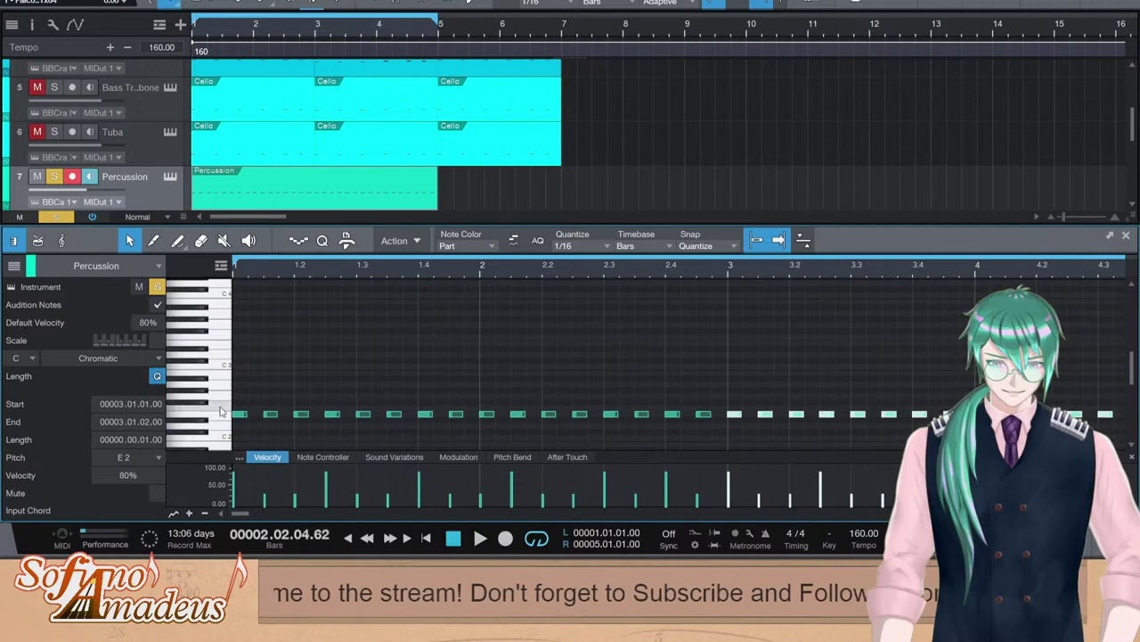
key(space)
key(s)
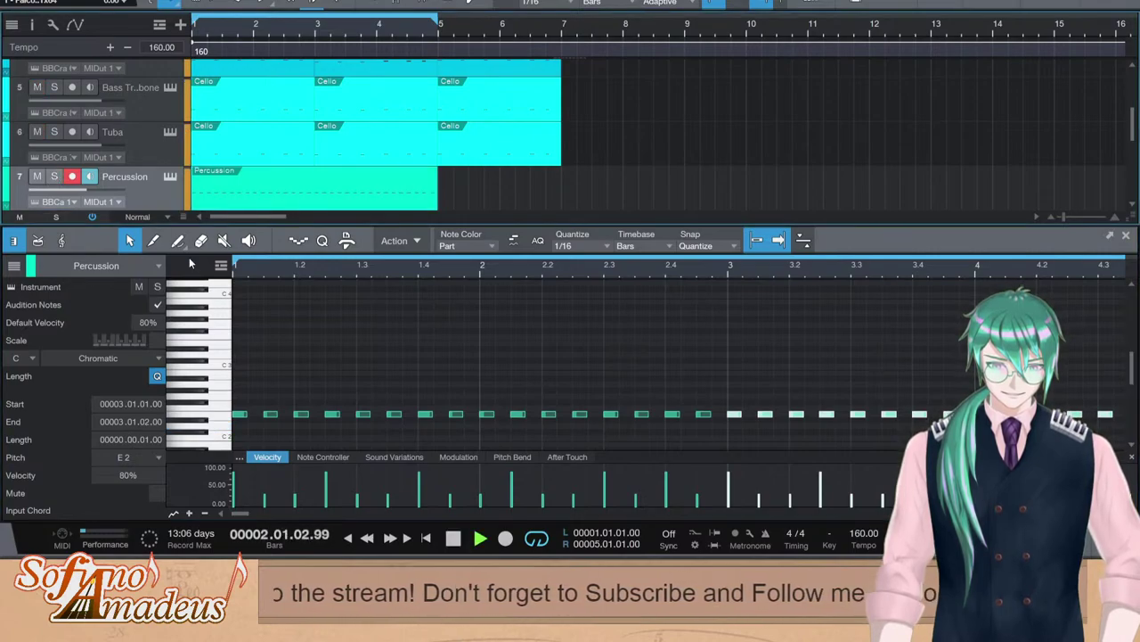
key(F2)
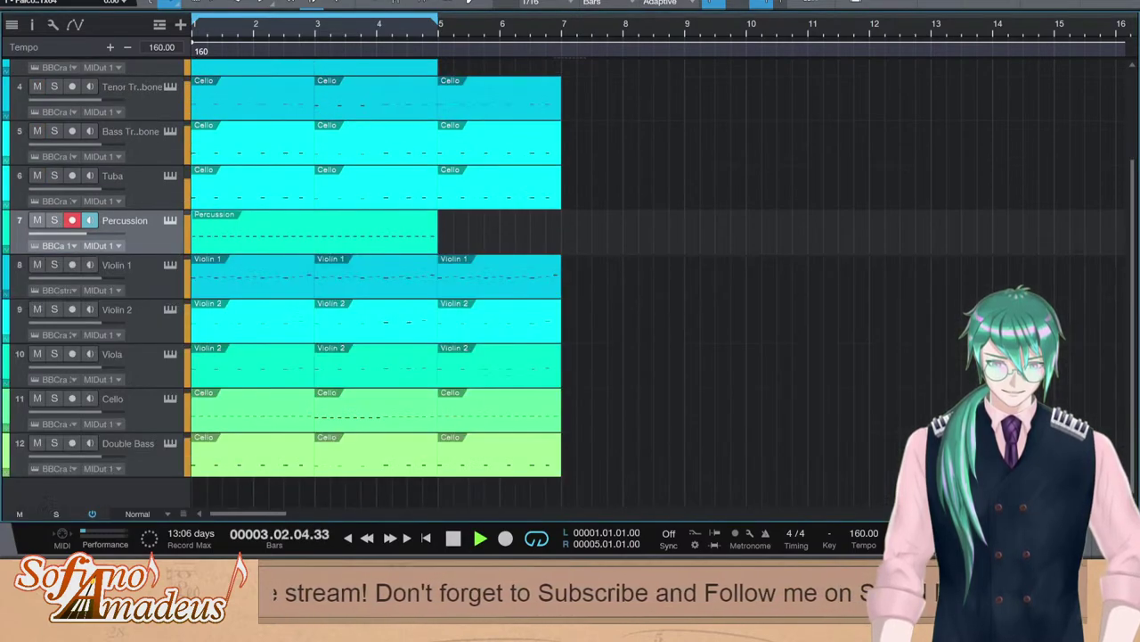
scroll(867, 436, up, 1)
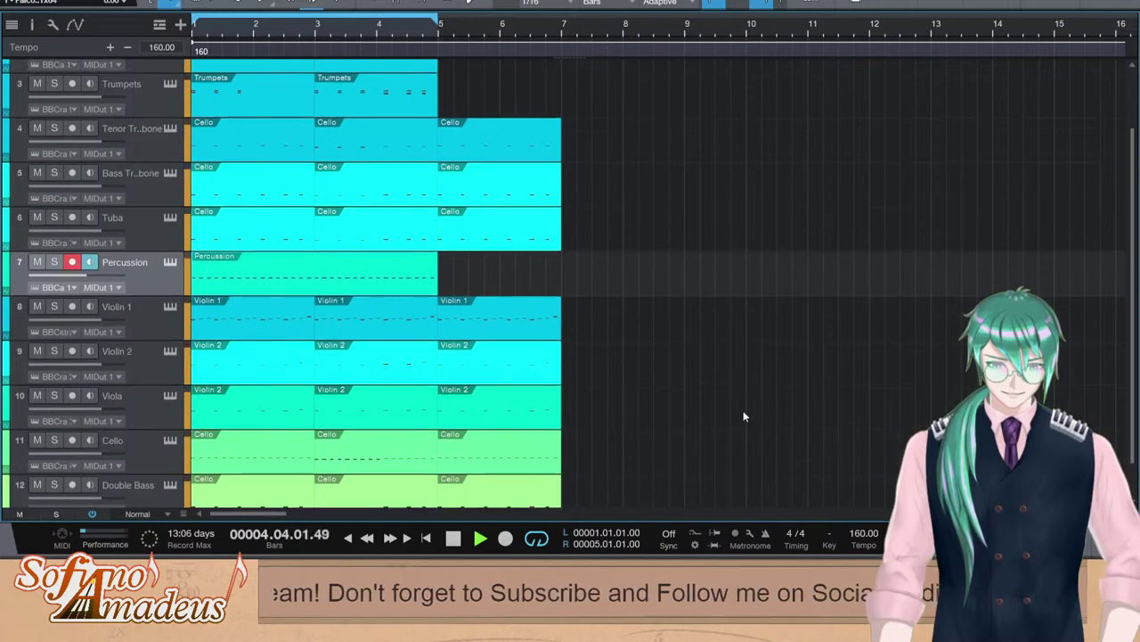
Restart playback of the arrangement and delete the clips in bars 5 and 6 on all tracks
key(space)
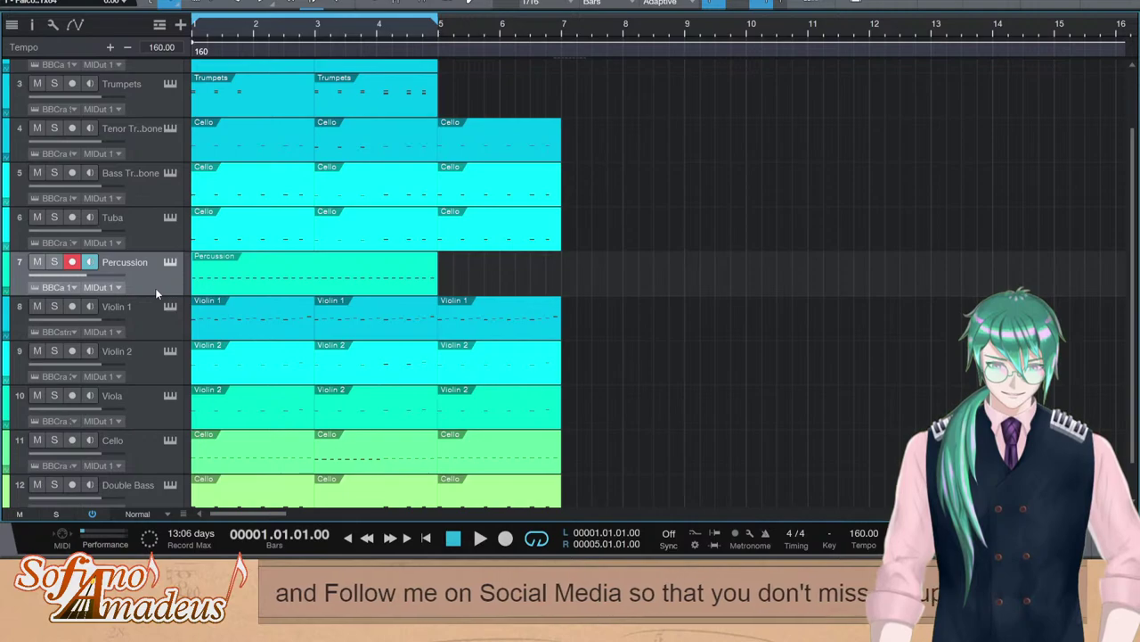
key(space)
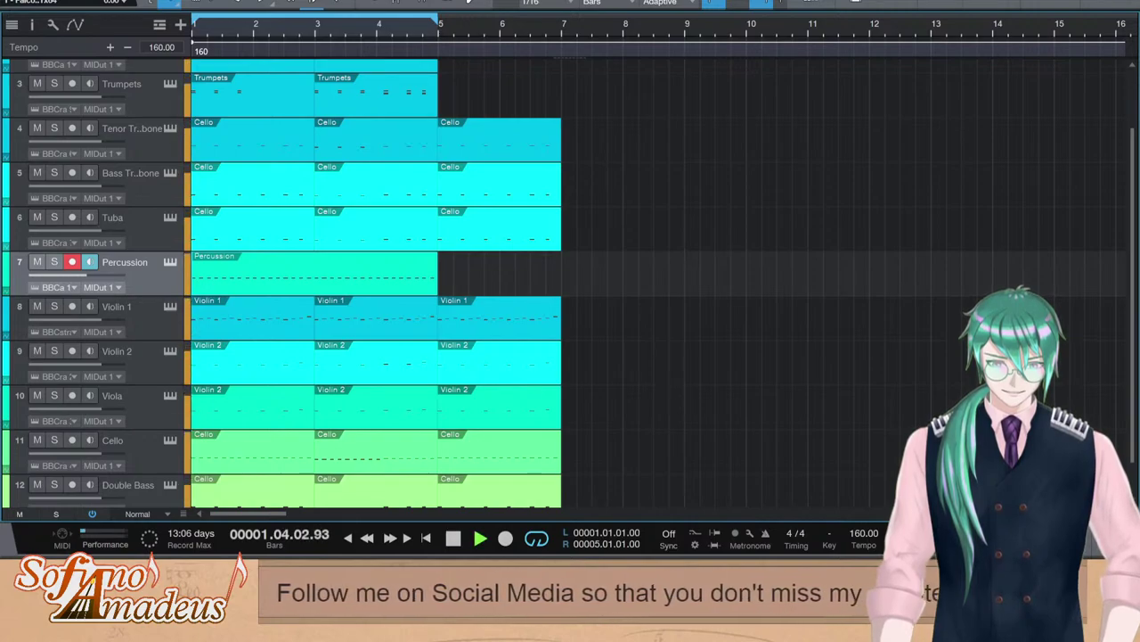
click(760, 3)
scroll(624, 80, down, 1)
drag(615, 80, 508, 459)
key(Delete)
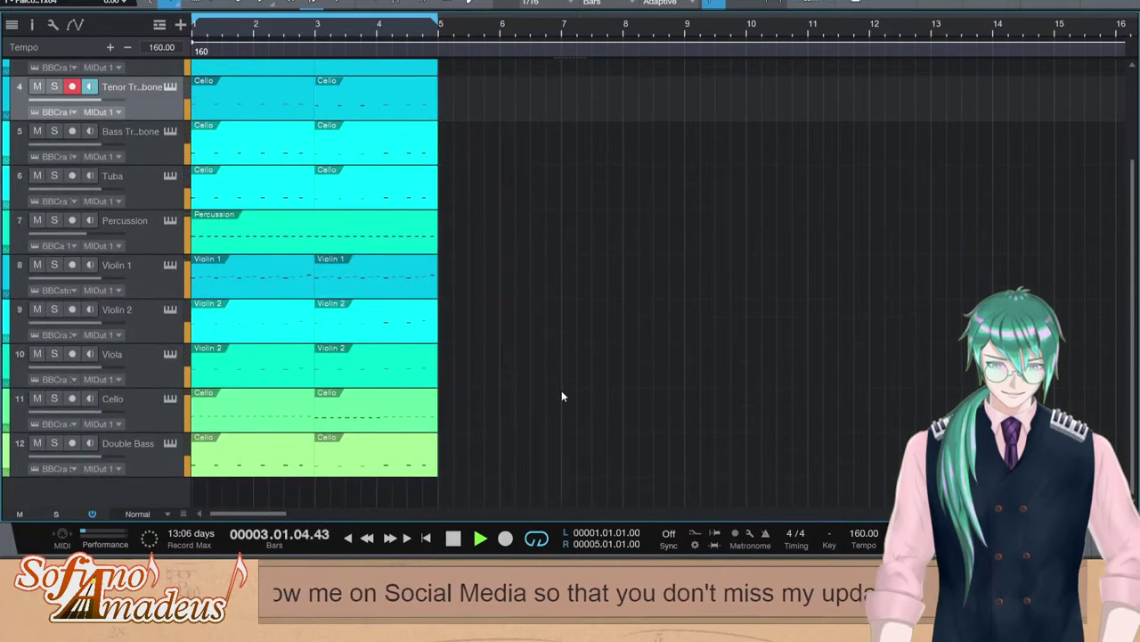
scroll(561, 396, up, 3)
scroll(401, 267, down, 3)
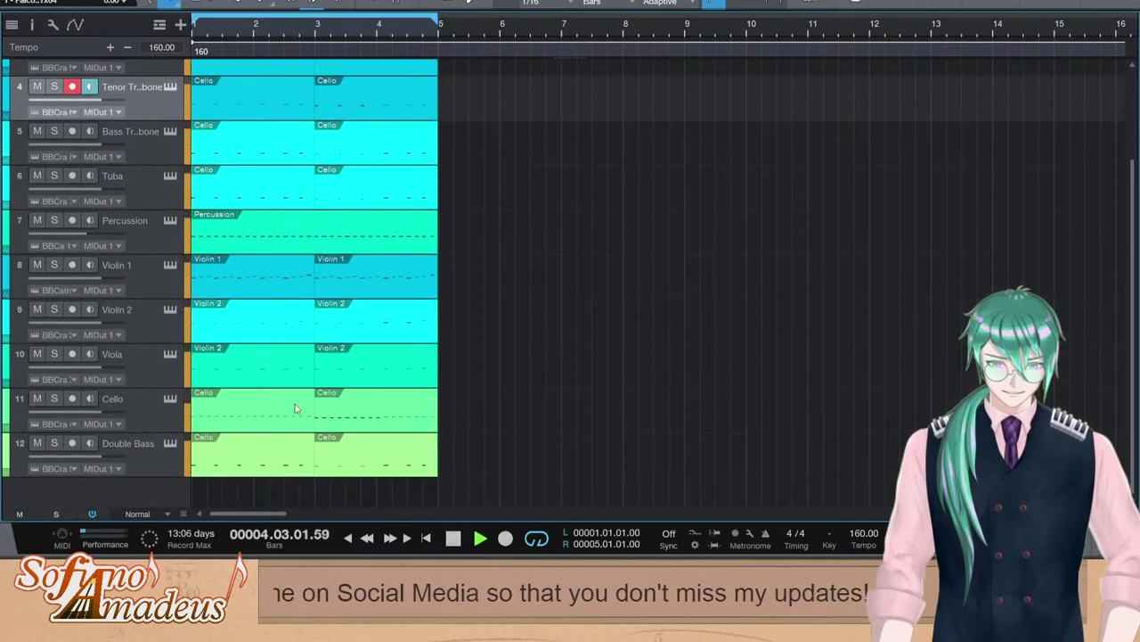
Turn off looping, duplicate the four-bar arrangement into bars 5 to 8, and extend the loop range to bar 9
click(251, 481)
key(space)
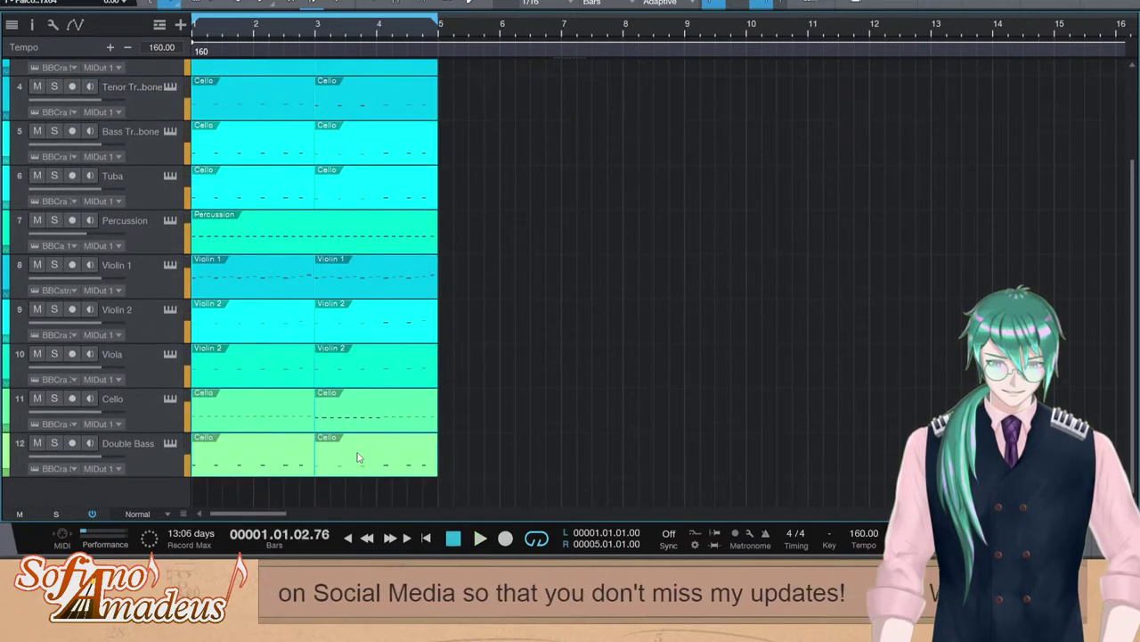
click(542, 537)
scroll(158, 216, up, 2)
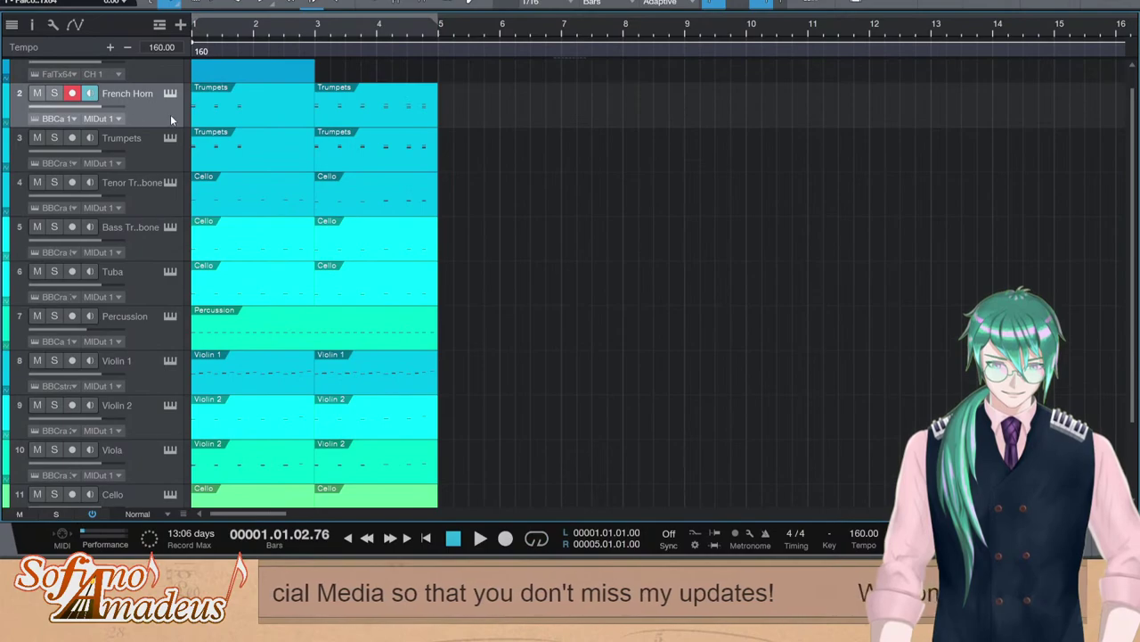
key(d)
scroll(520, 347, up, 1)
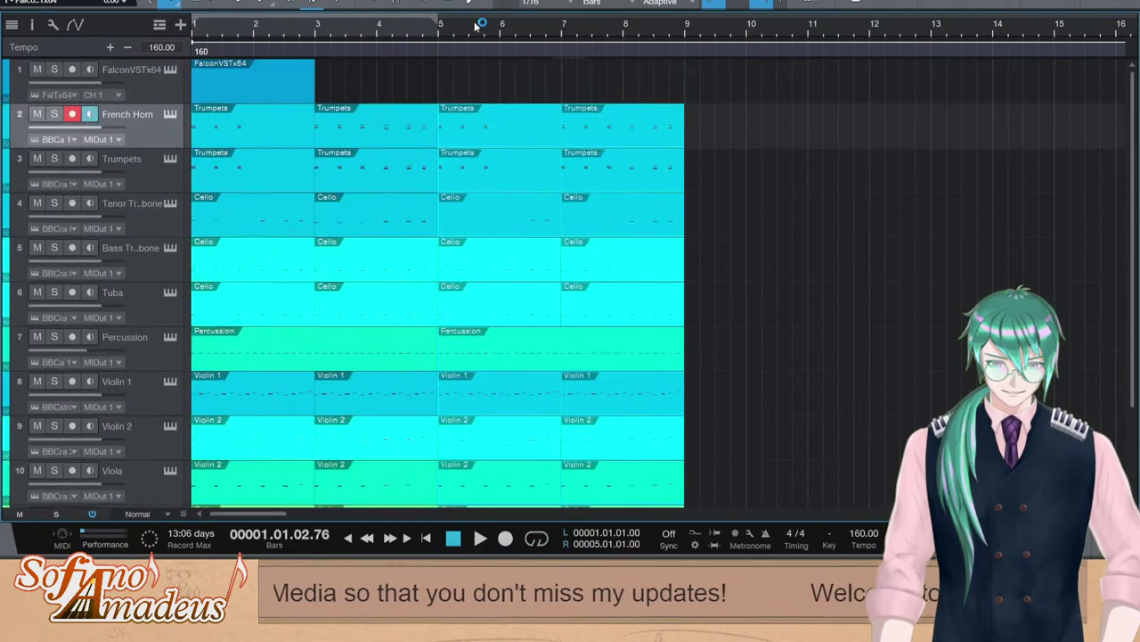
drag(440, 20, 686, 24)
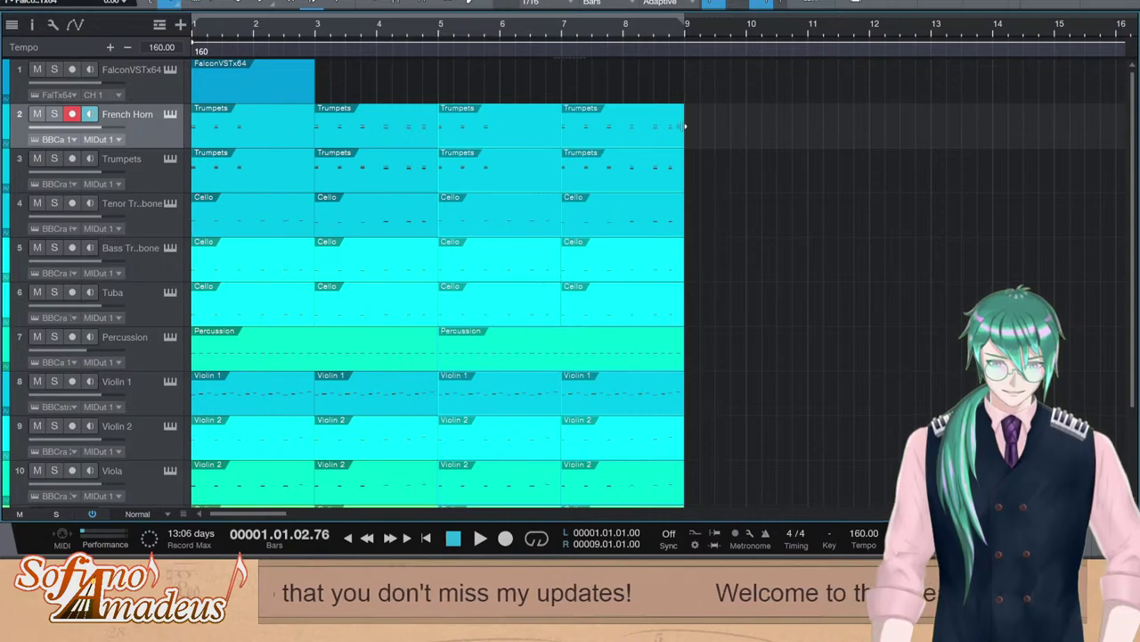
Audition the opening briefly, then duplicate the bars 5–6 clips and the second Percussion clip to bar 9
key(space)
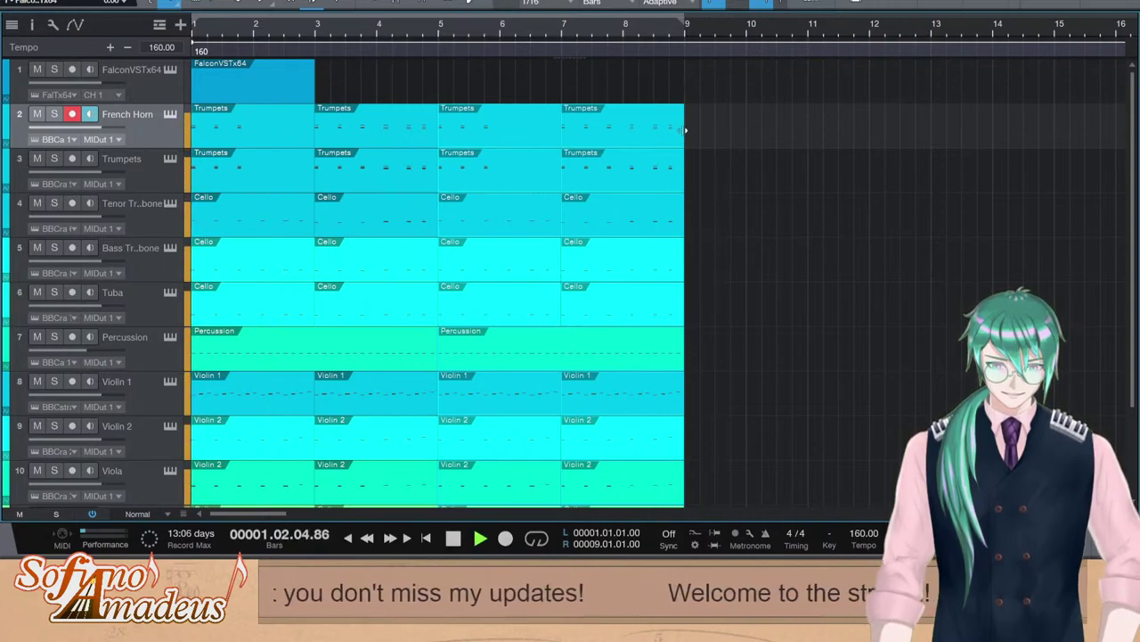
scroll(797, 193, down, 3)
key(space)
scroll(605, 196, up, 3)
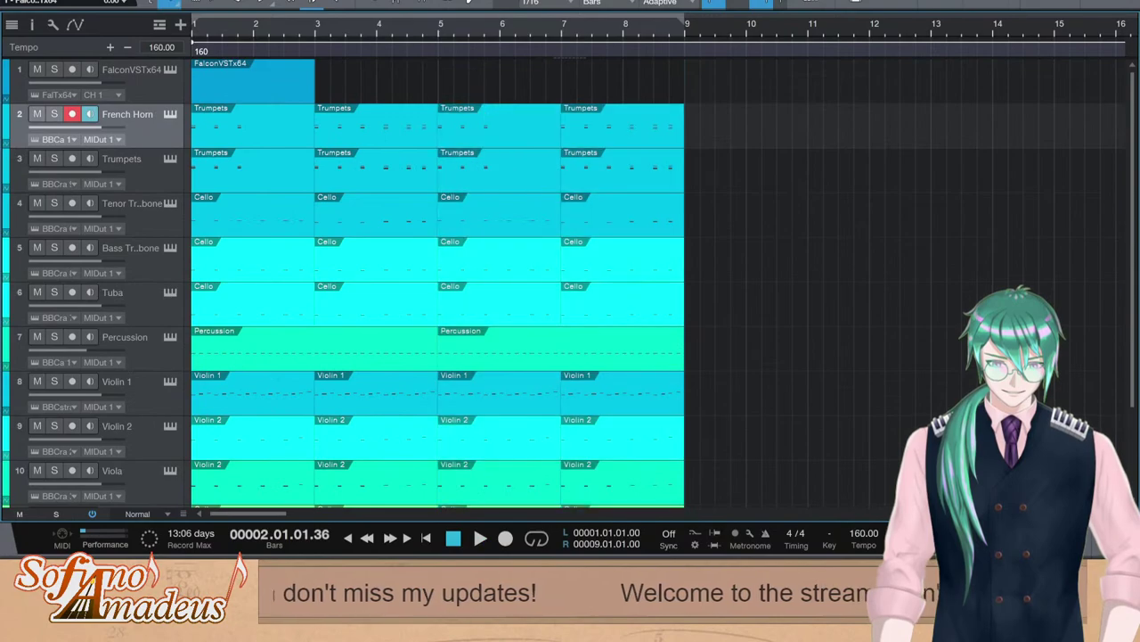
scroll(526, 356, down, 3)
click(553, 486)
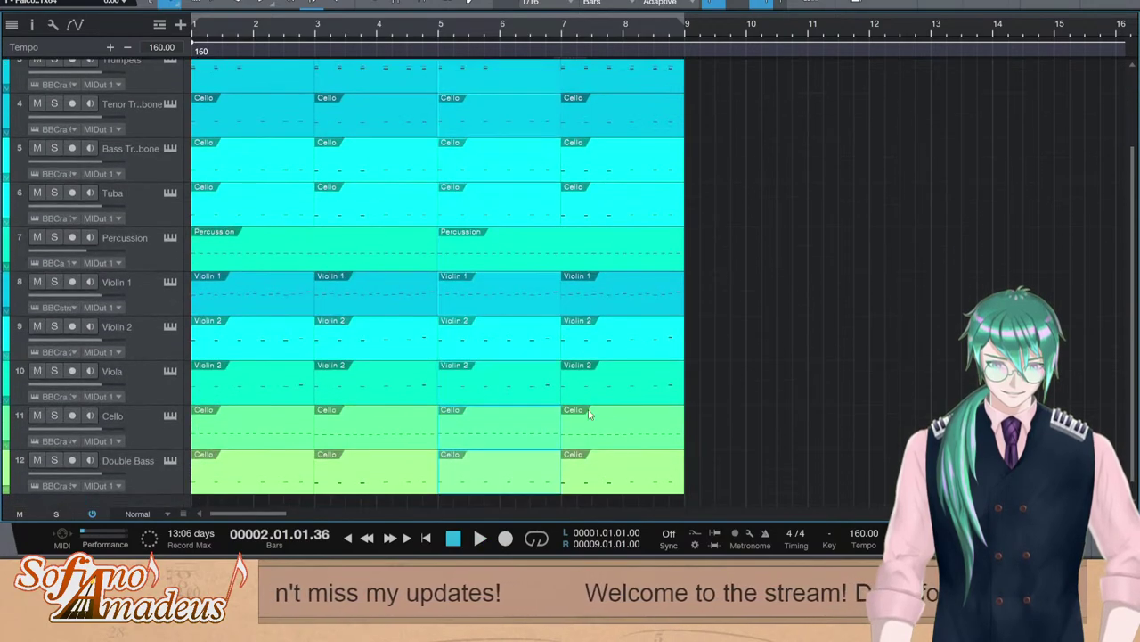
click(686, 32)
scroll(803, 208, up, 3)
key(d)
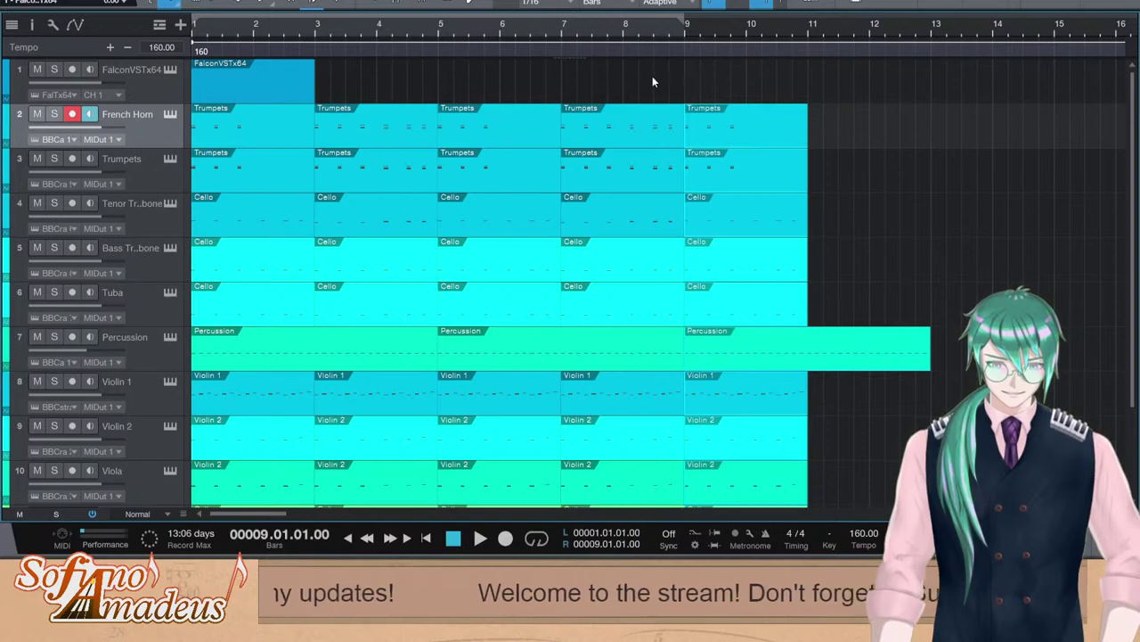
Duplicate the bars 7–8 clips of every track except Percussion into bars 11 and 12
drag(652, 78, 631, 312)
scroll(632, 374, down, 3)
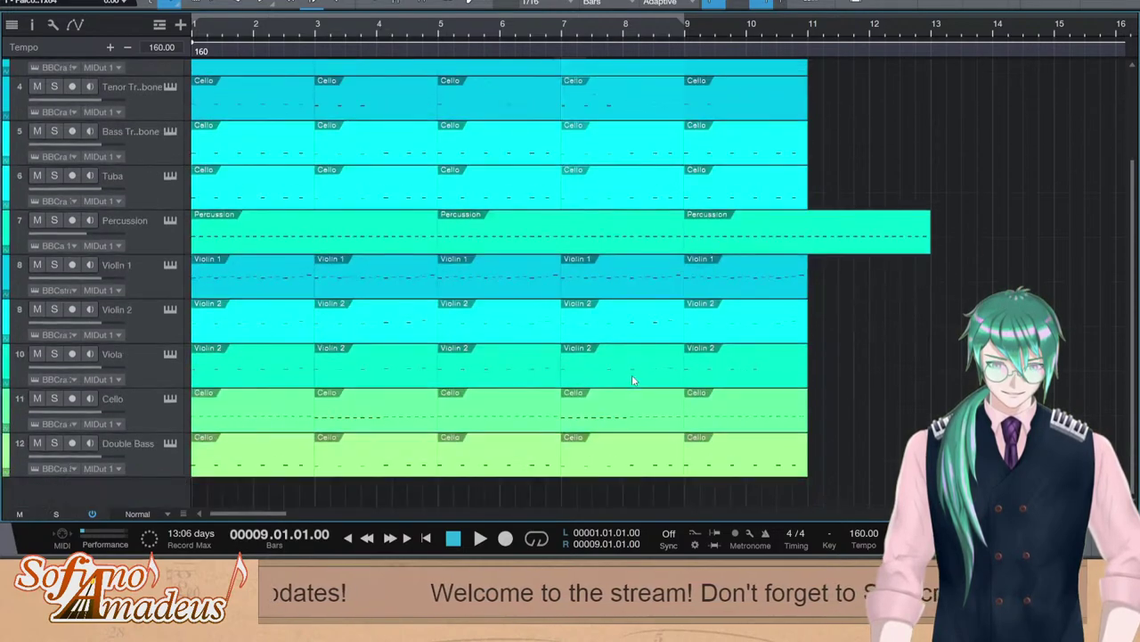
scroll(806, 75, up, 3)
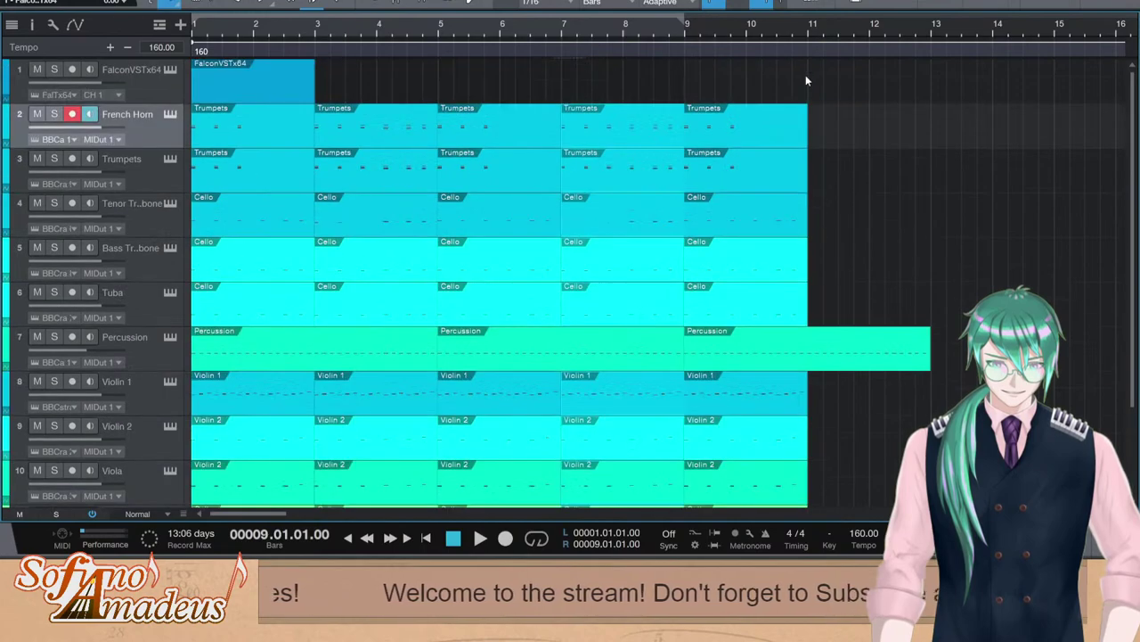
key(d)
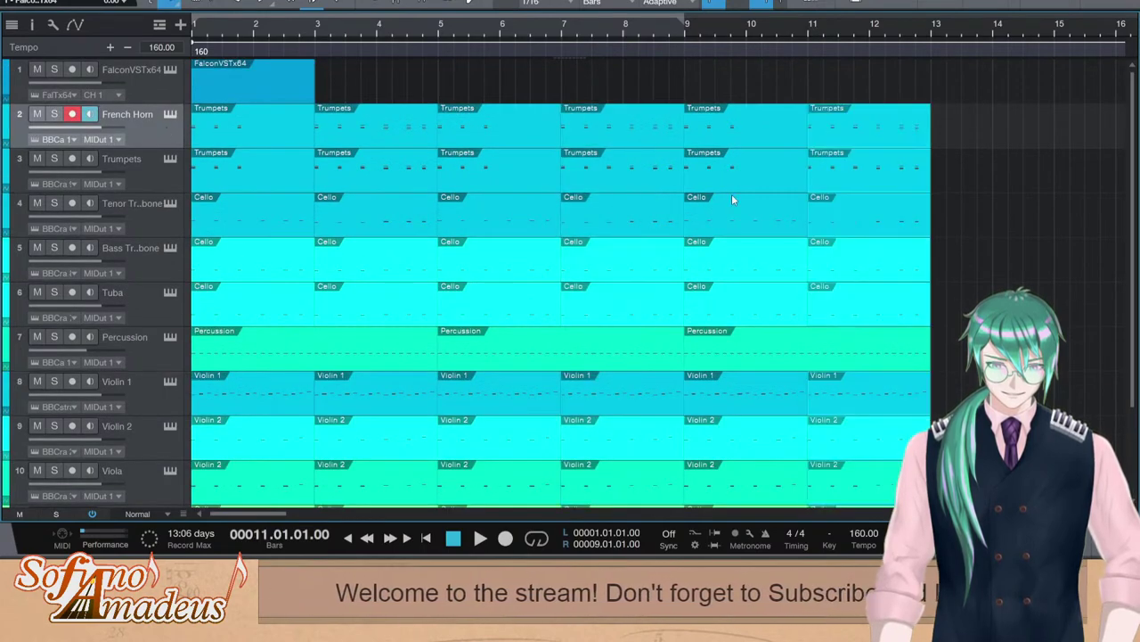
Show the instrument browser and delete the French Horn and Trumpets clips from bars 9 to 12
key(F5)
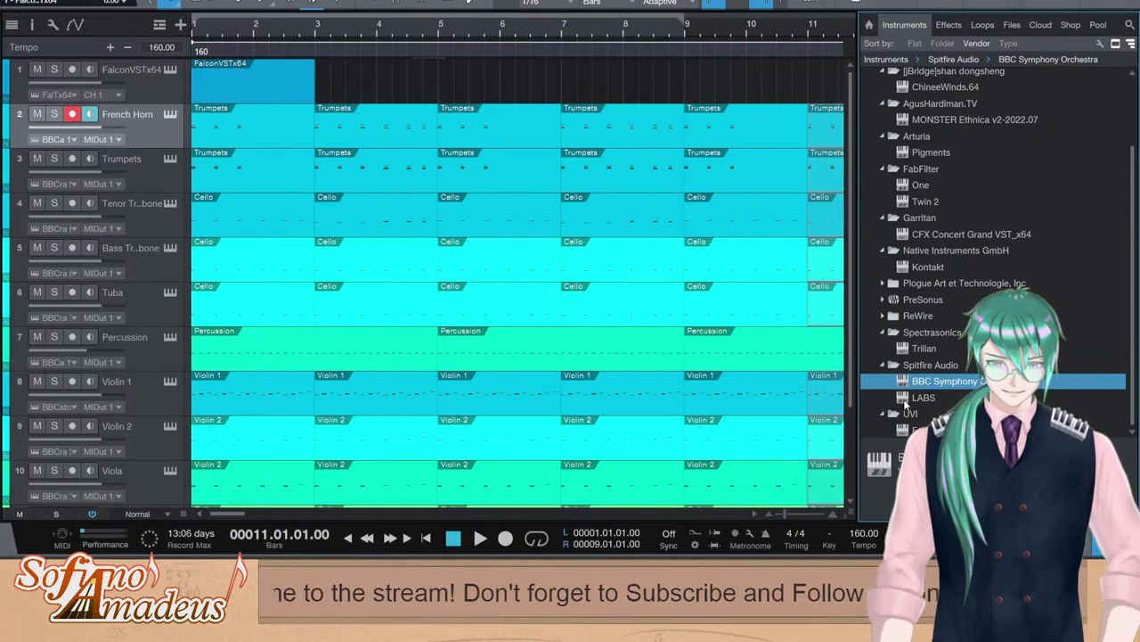
click(677, 87)
scroll(713, 98, right, 3)
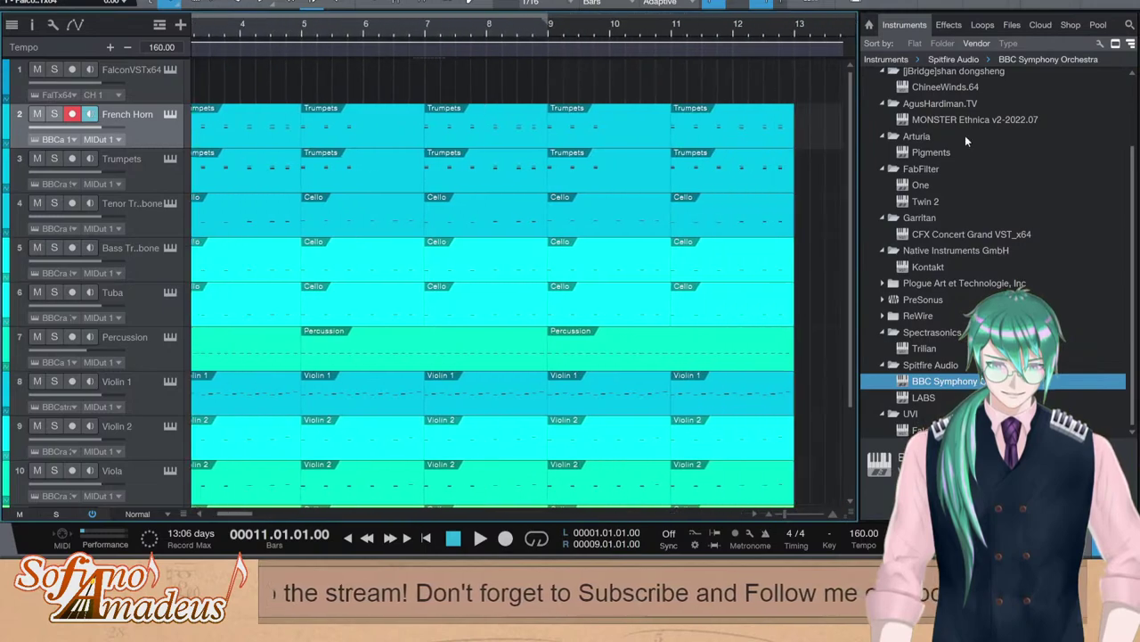
scroll(412, 173, left, 3)
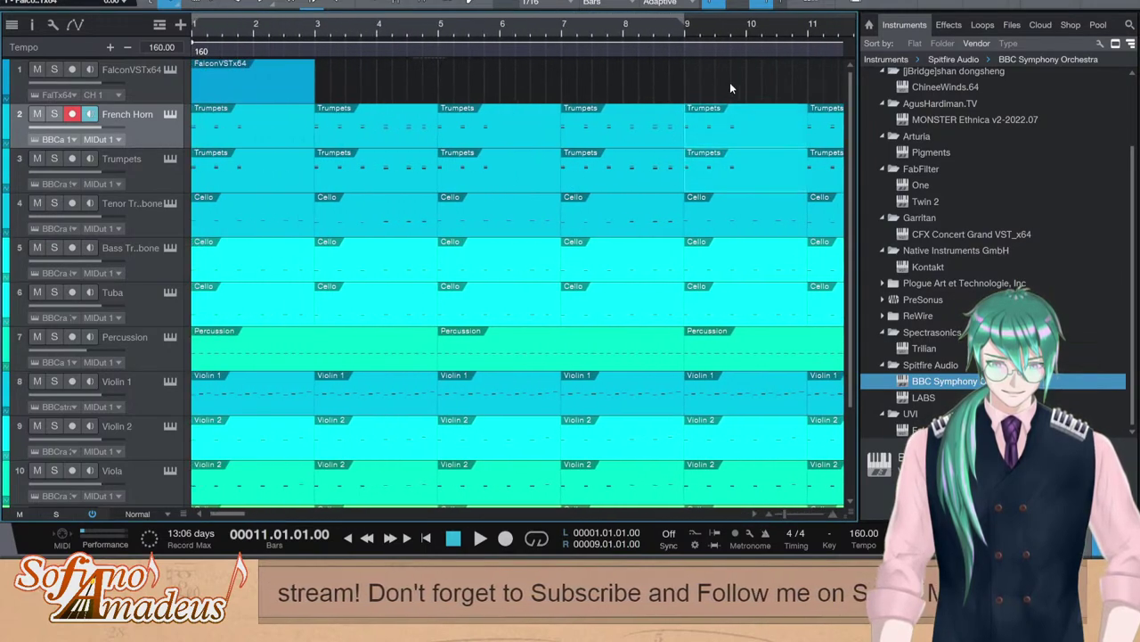
scroll(764, 130, right, 2)
drag(655, 89, 795, 167)
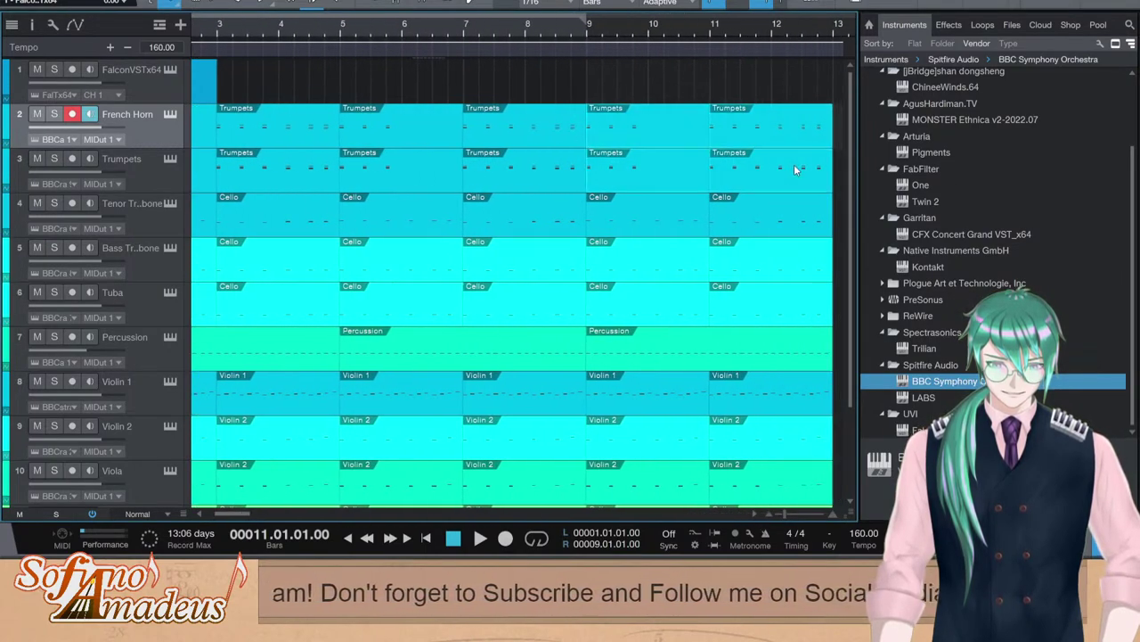
key(Delete)
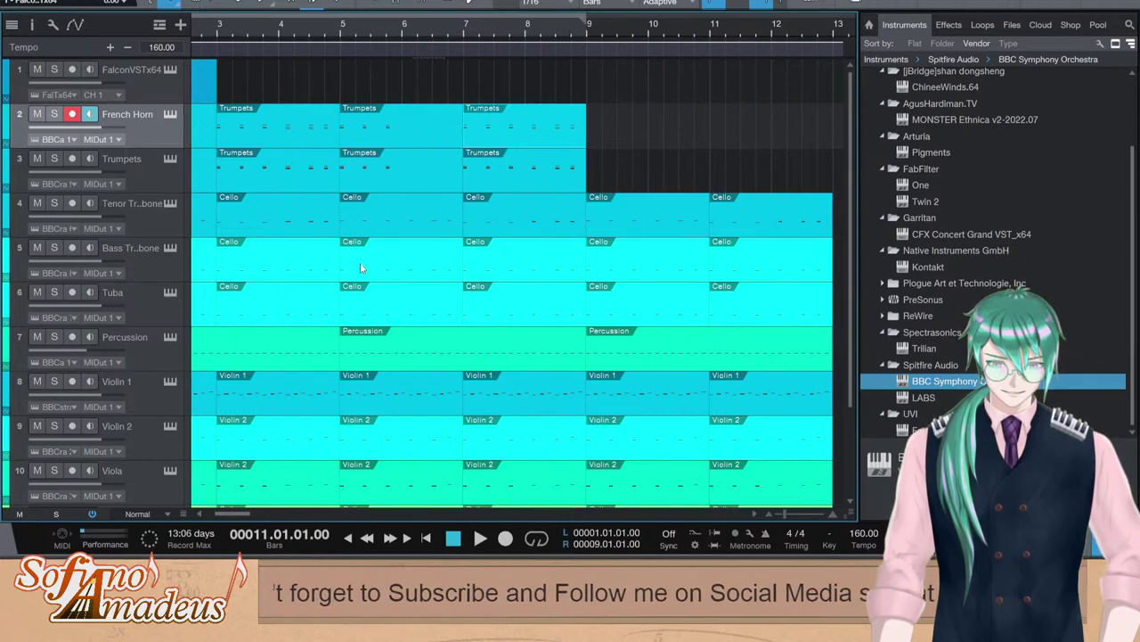
Duplicate the French Horn track with its instrument and delete all clips on the copy
drag(225, 514, 190, 516)
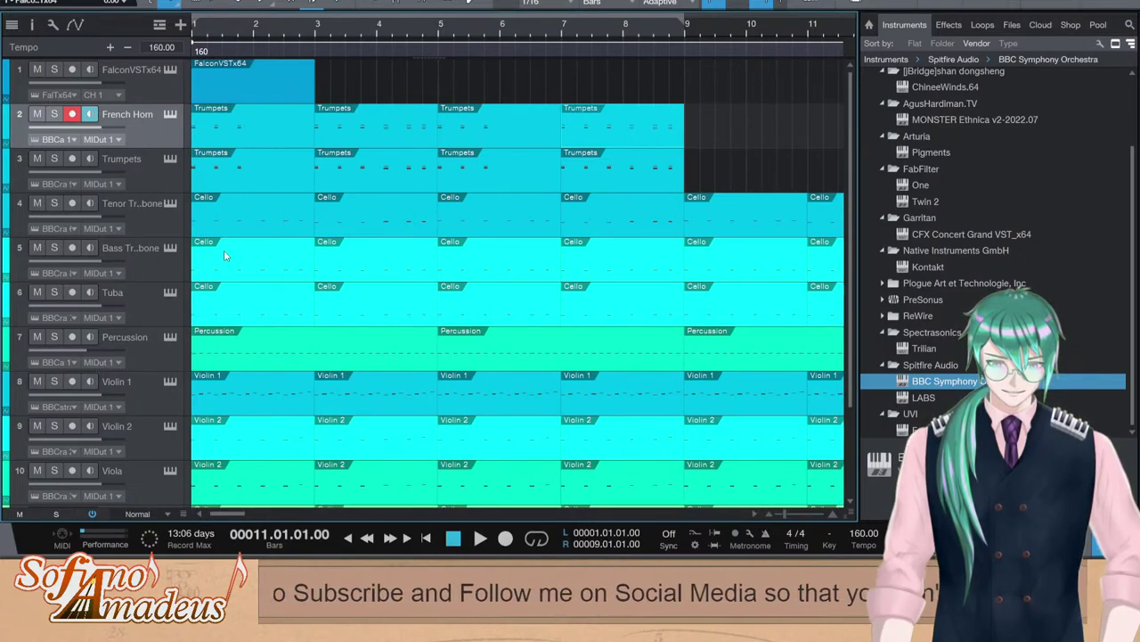
key(shift+d)
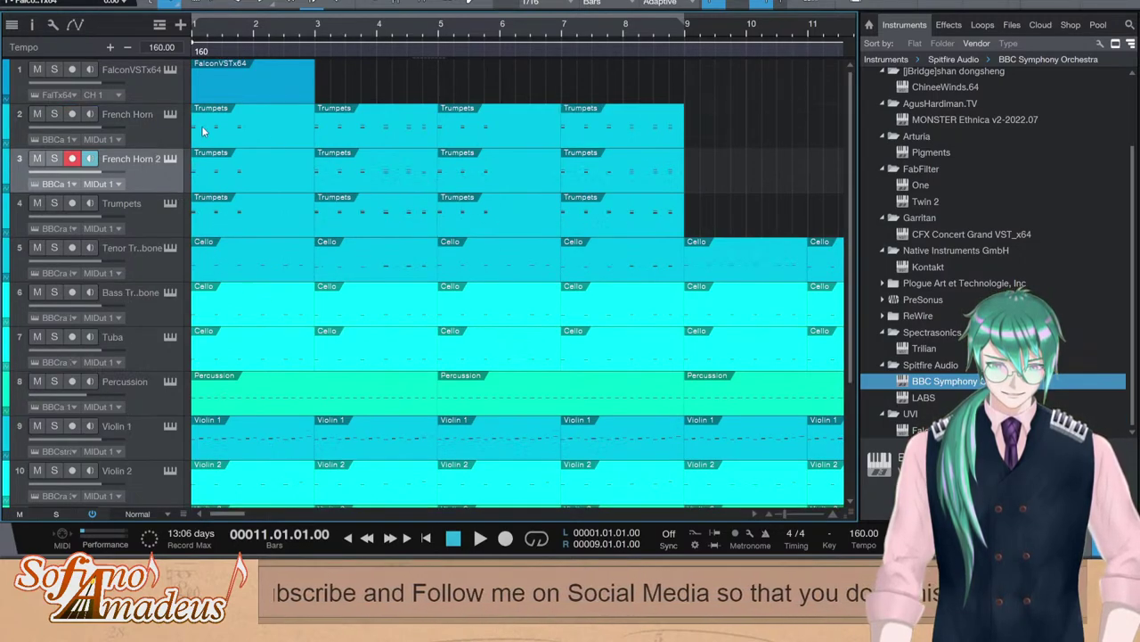
click(170, 161)
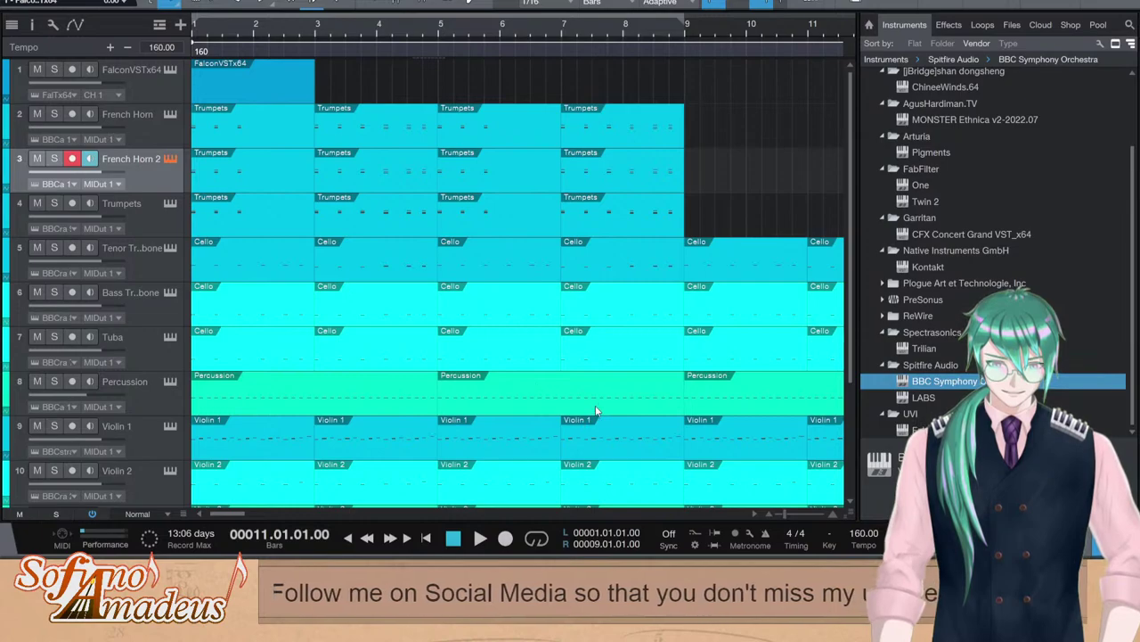
click(500, 159)
key(Delete)
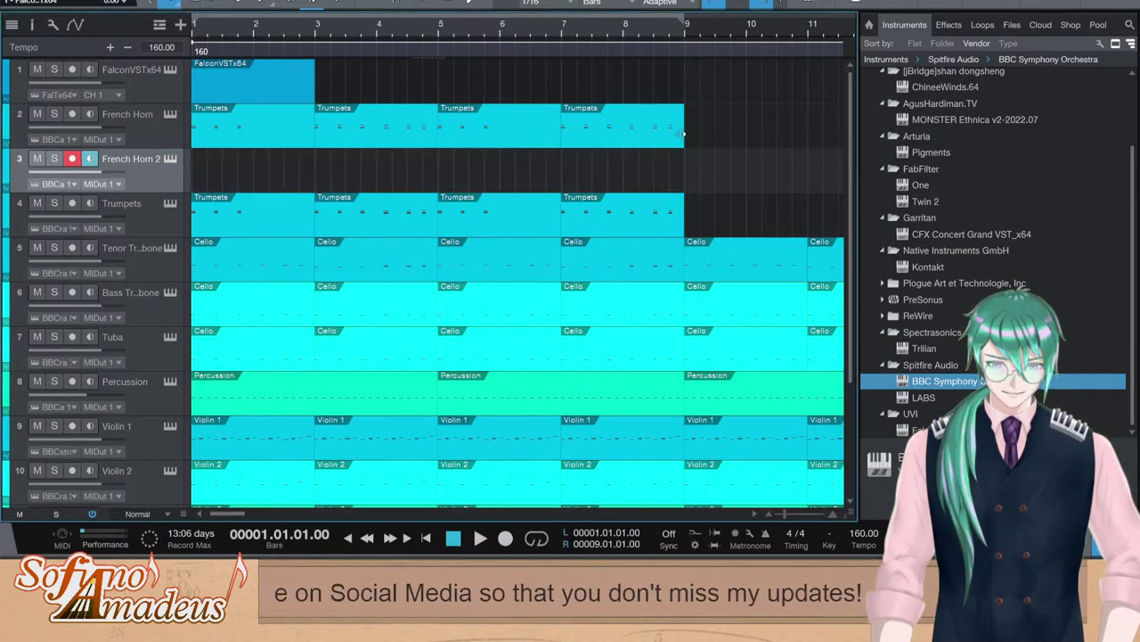
Play the arrangement from the start and set the Main output level to -3 dB in the mixer
key(space)
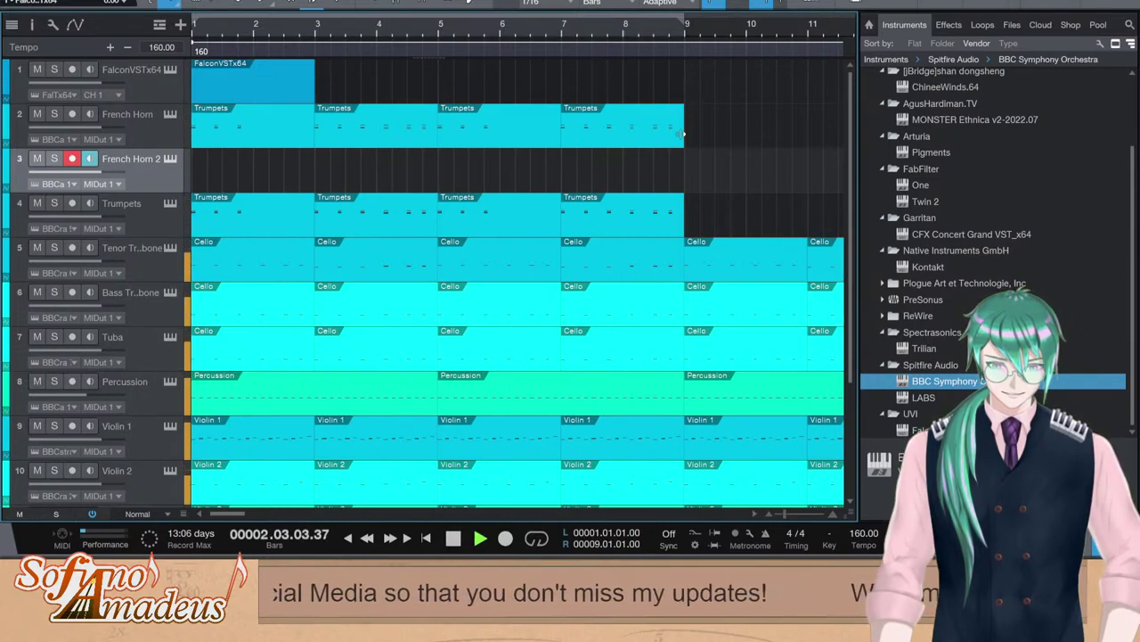
key(F3)
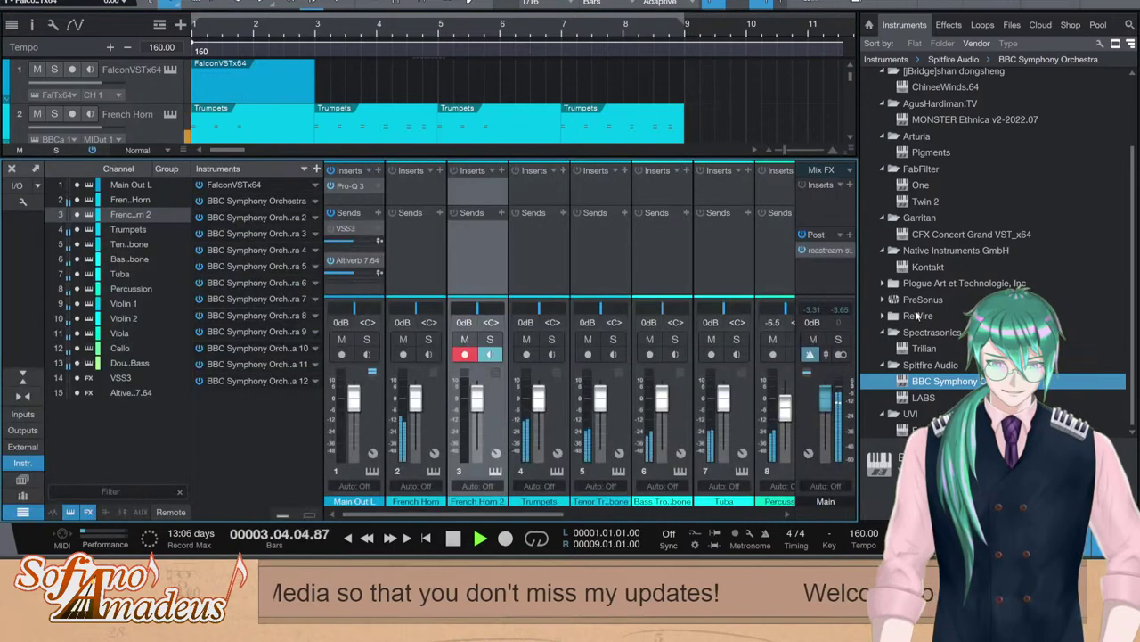
click(812, 320)
text(-3)
key(Return)
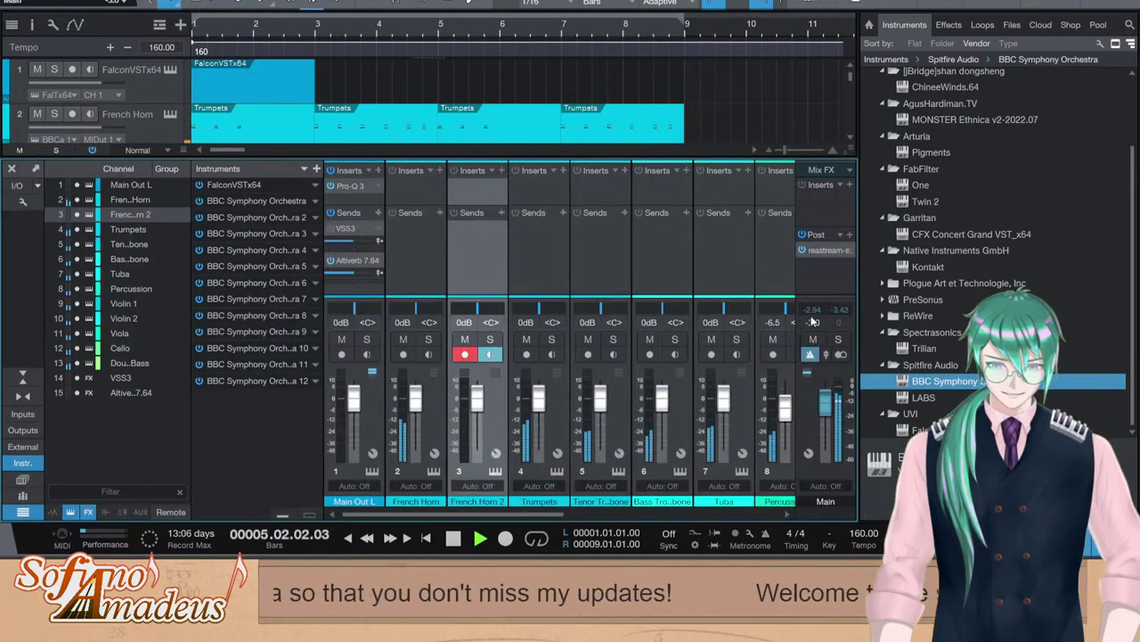
key(F3)
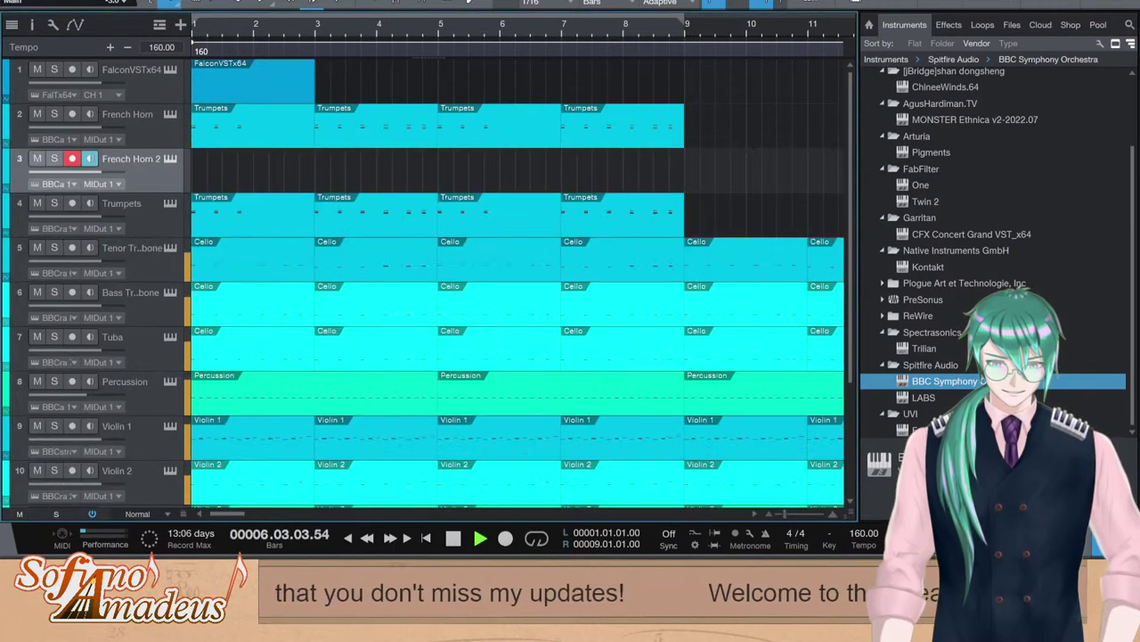
Hide the instrument browser and play from bar 9 to try out a French Horn 2 part against the backing
key(F5)
scroll(824, 247, down, 3)
scroll(824, 247, up, 3)
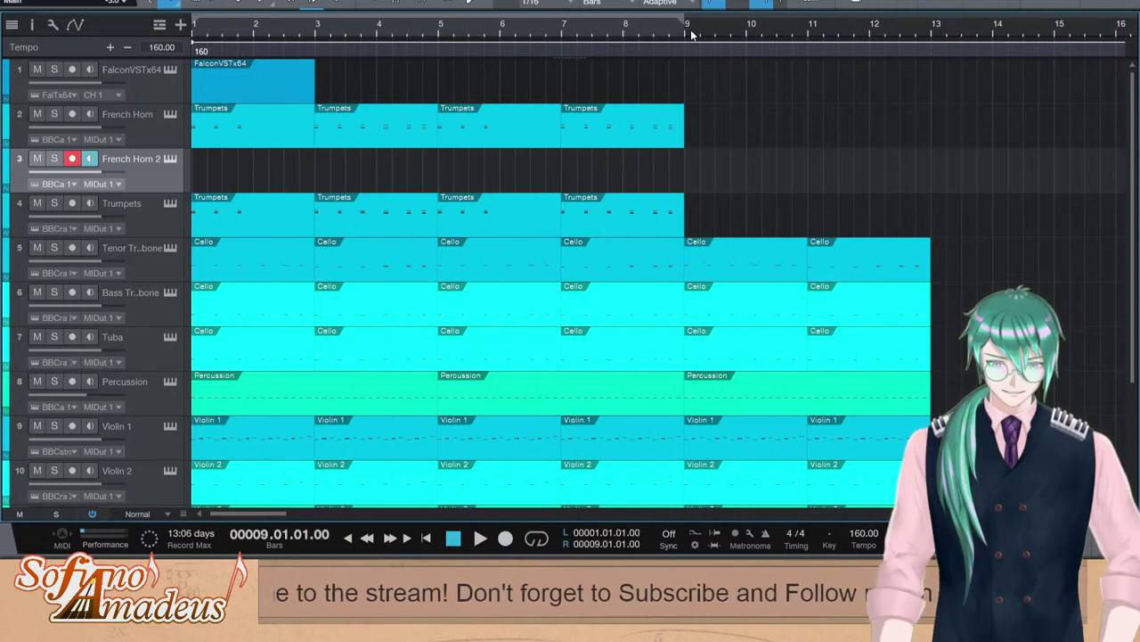
key(space)
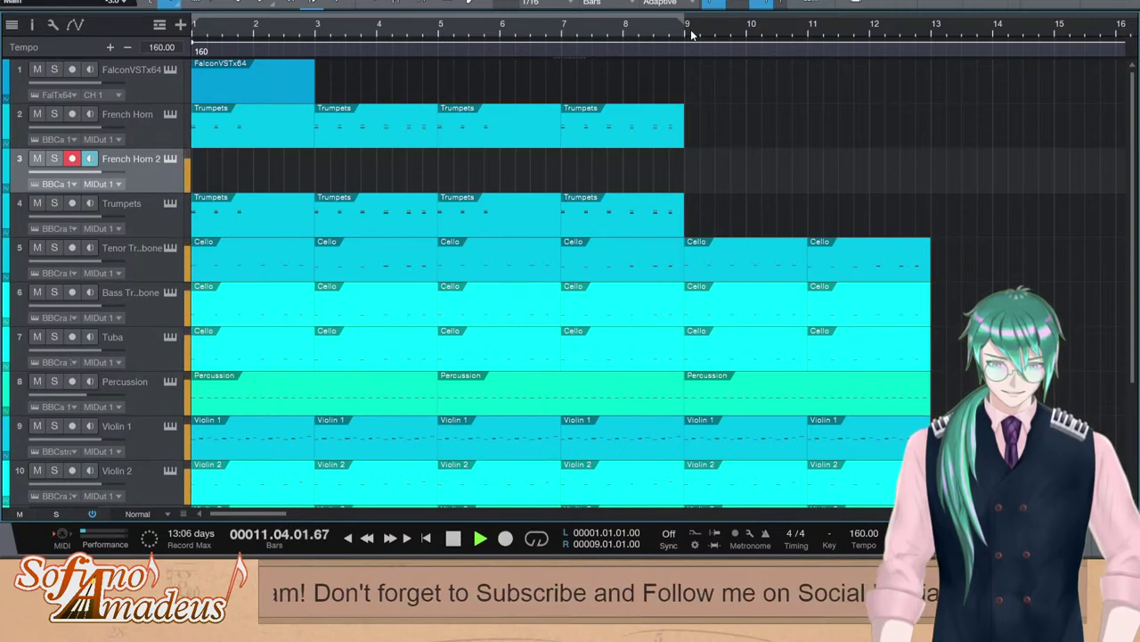
key(space)
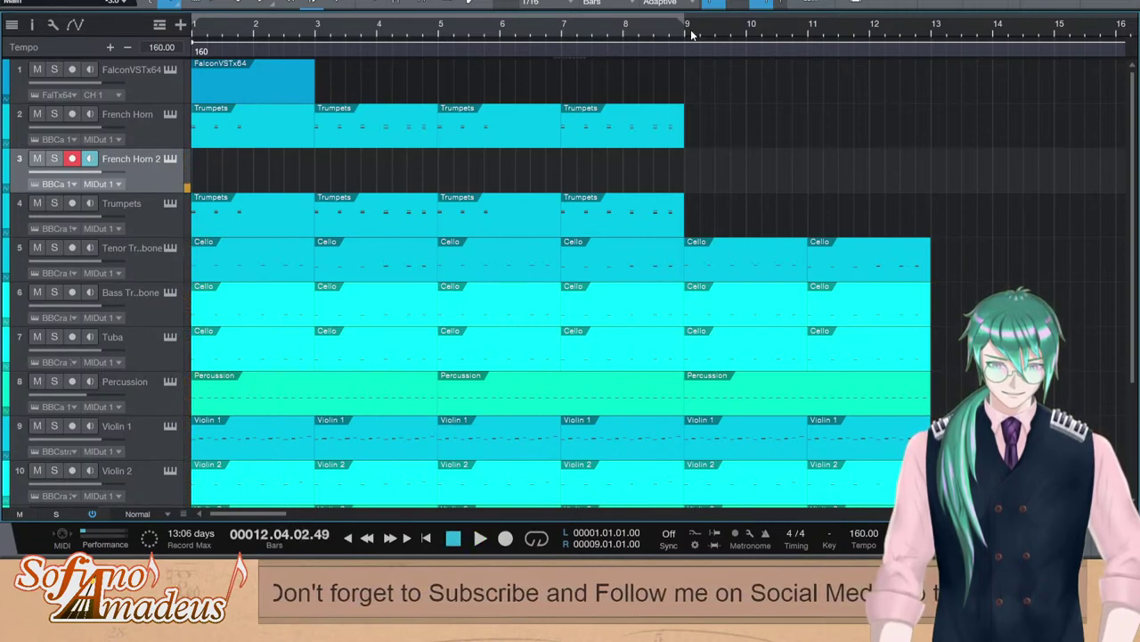
Duplicate the Trumpets track with its instrument, delete the copy's clips, and play from bar 9
click(145, 223)
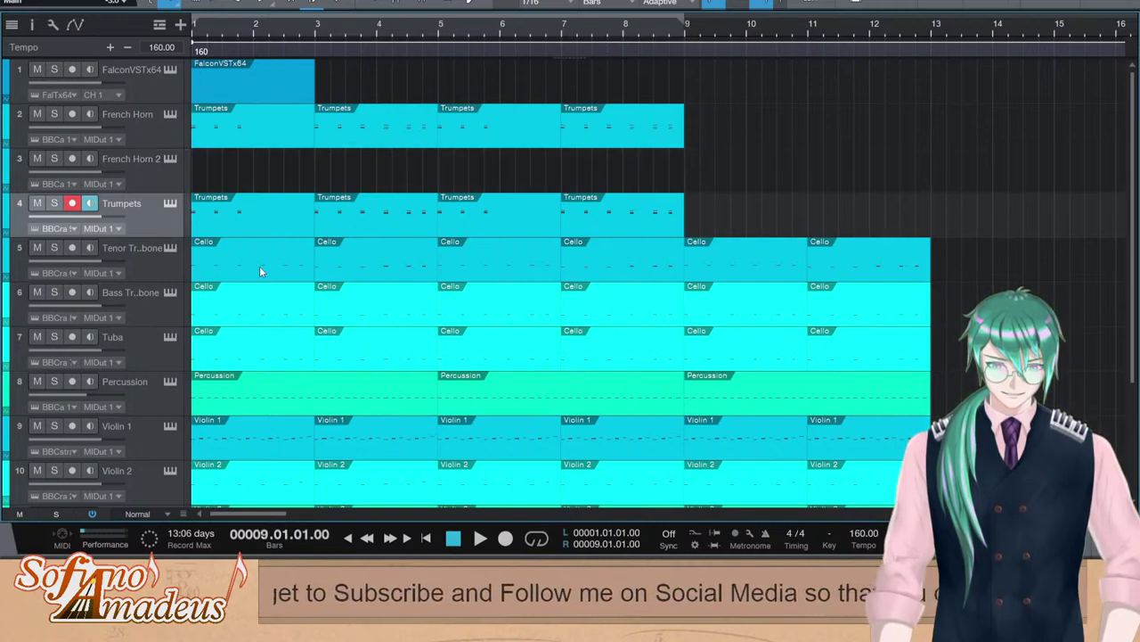
key(shift+d)
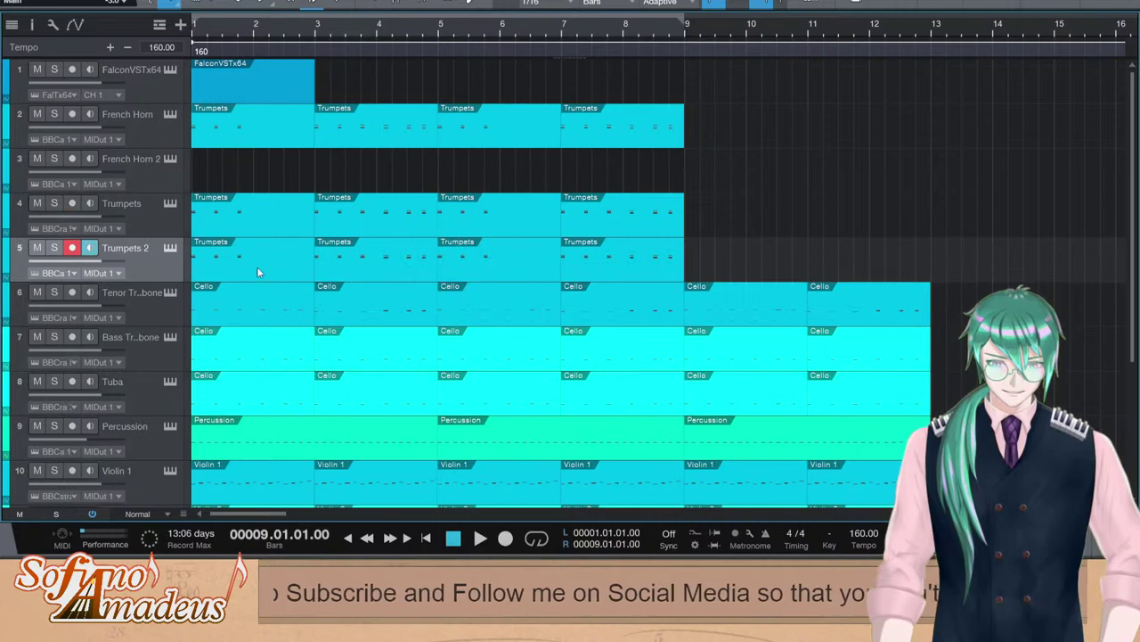
key(Delete)
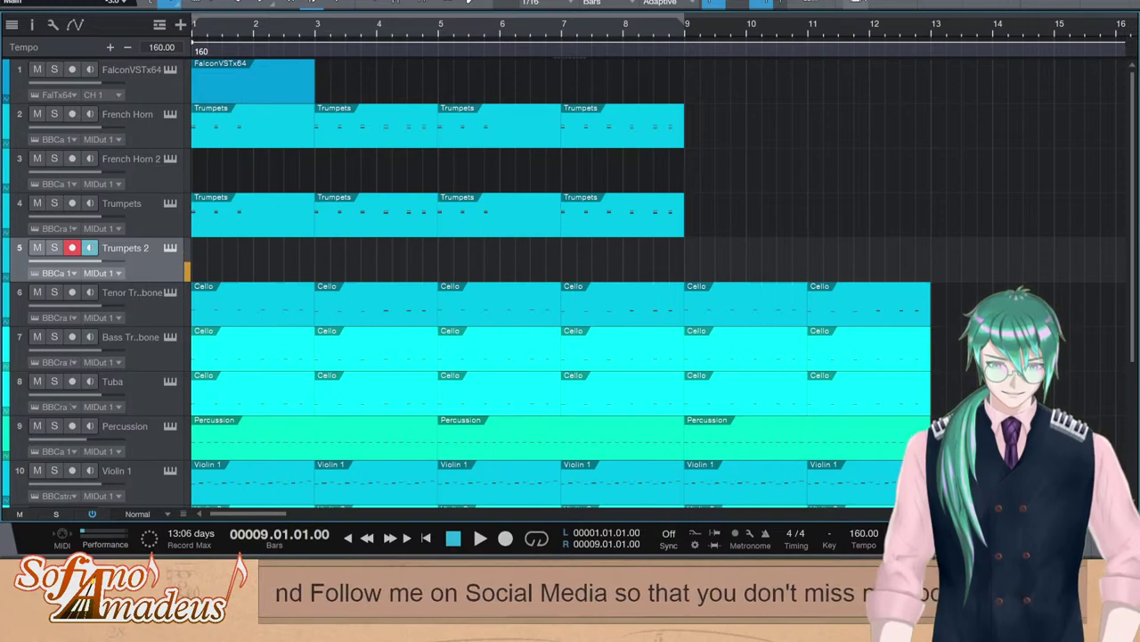
key(space)
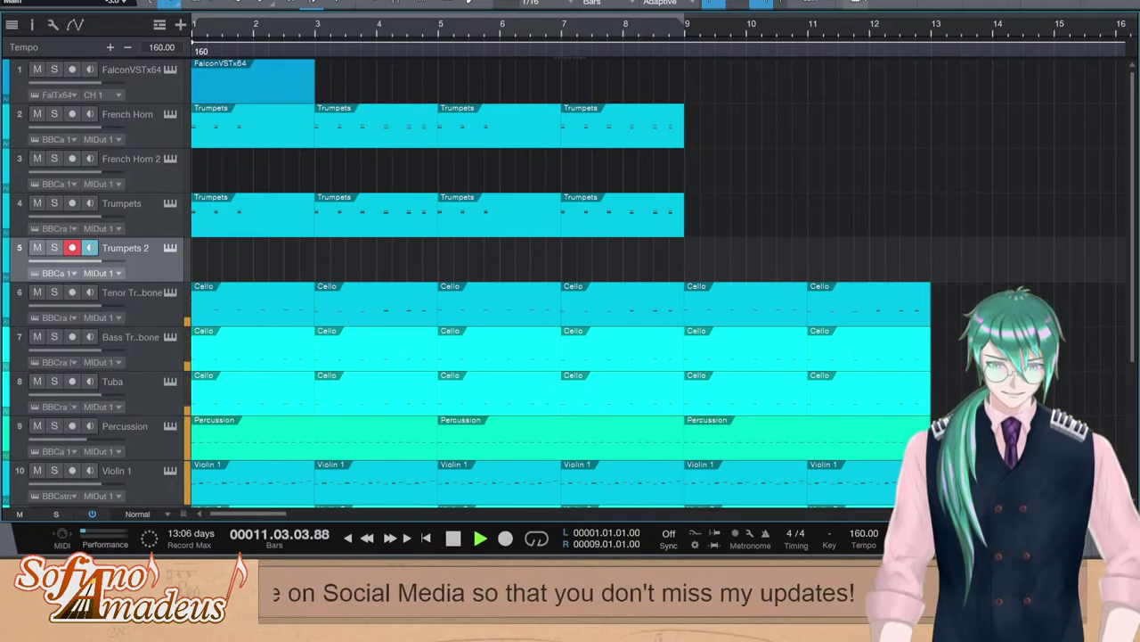
Stop the running playback and briefly play the backing again from bar 9
key(space)
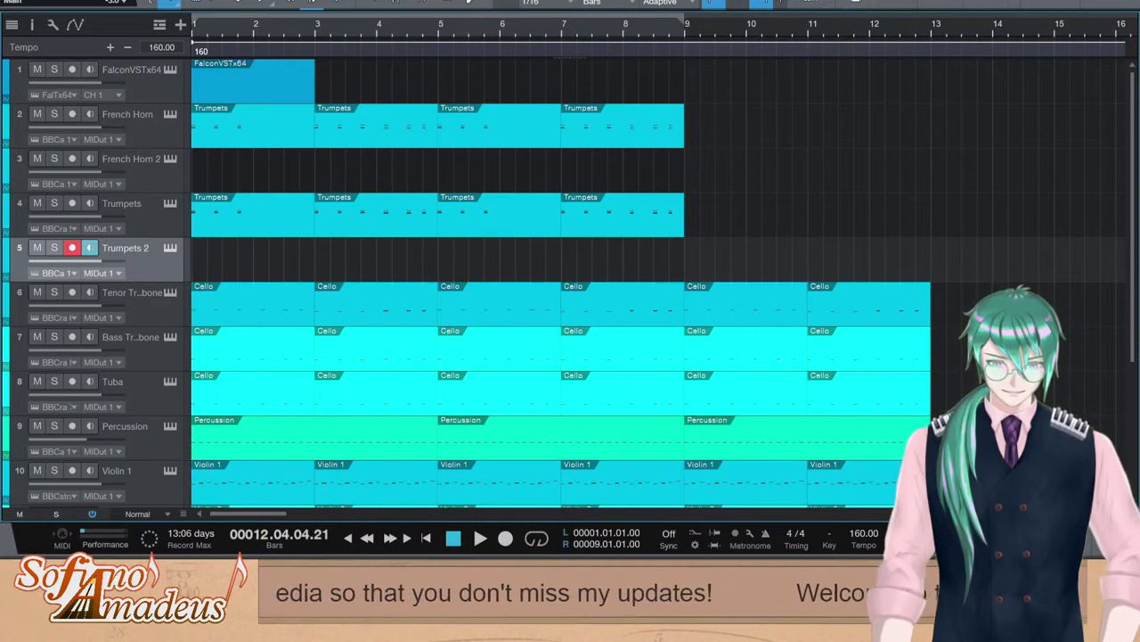
click(687, 34)
key(space)
key(space)
Record a melody on the French Horn 2 track over bars 9 to 12, starting the recording at bar 7
click(174, 183)
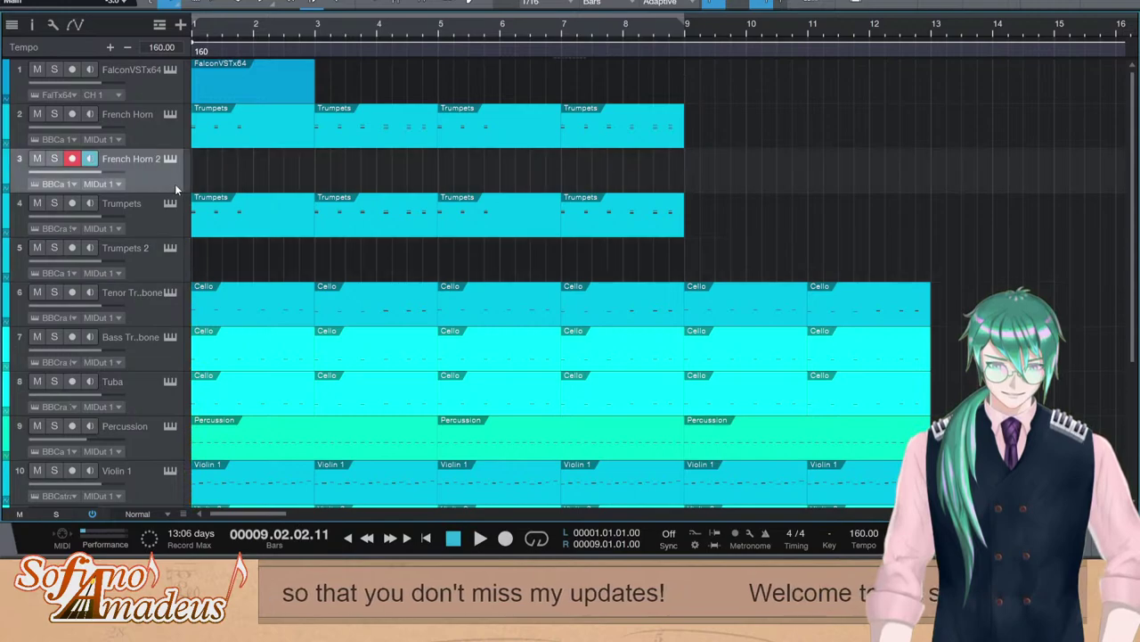
click(690, 32)
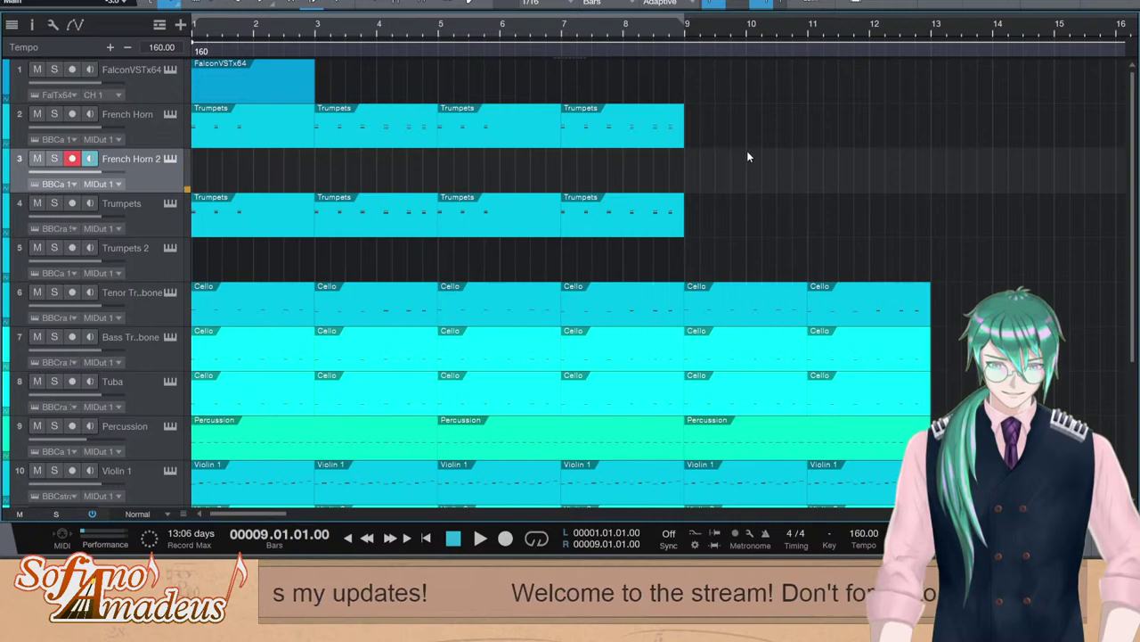
click(564, 32)
click(507, 538)
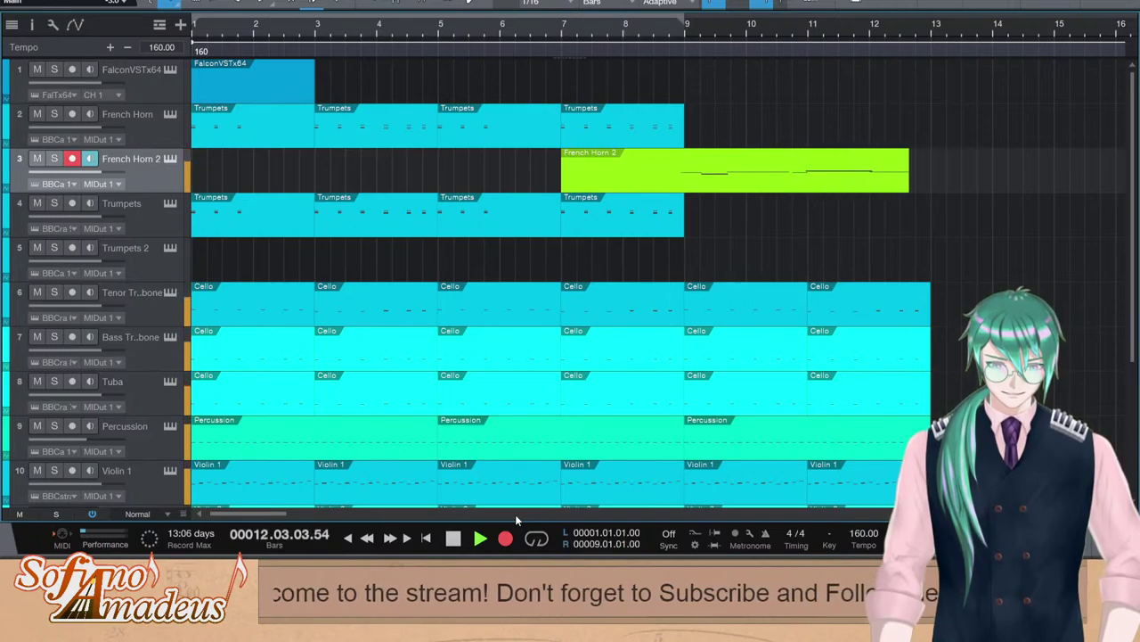
key(space)
Open the recorded French Horn 2 clip in the note editor and show its first notes around bar 9
double_click(738, 178)
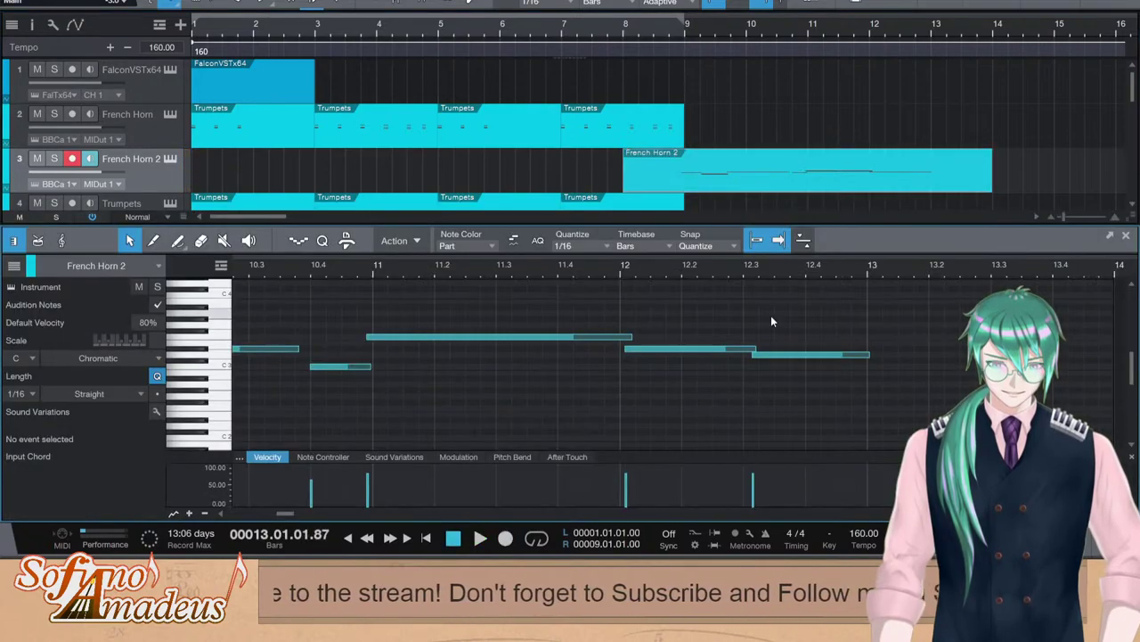
scroll(475, 329, left, 7)
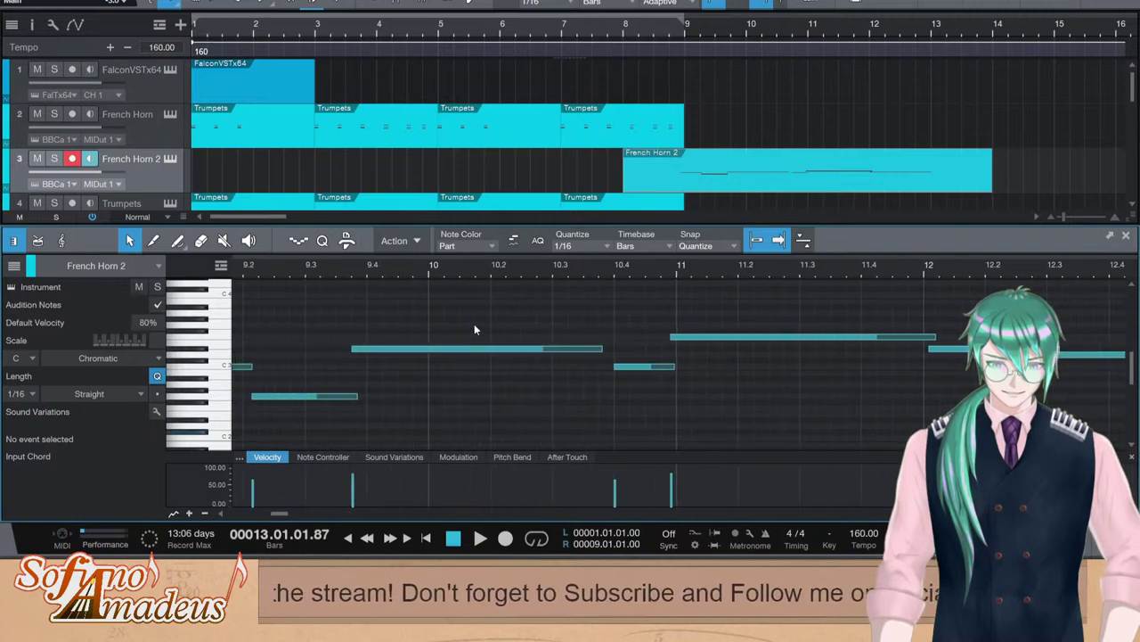
scroll(233, 316, left, 4)
Try quantizing all French Horn 2 notes to 1/16 and undo it
key(ctrl+a)
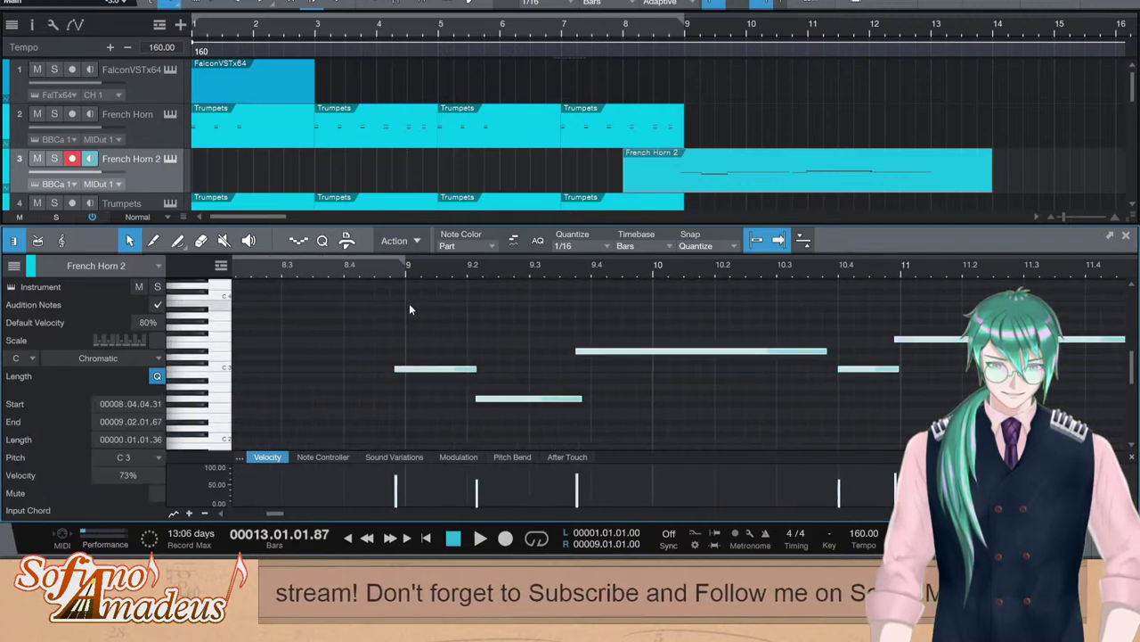
key(q)
click(404, 372)
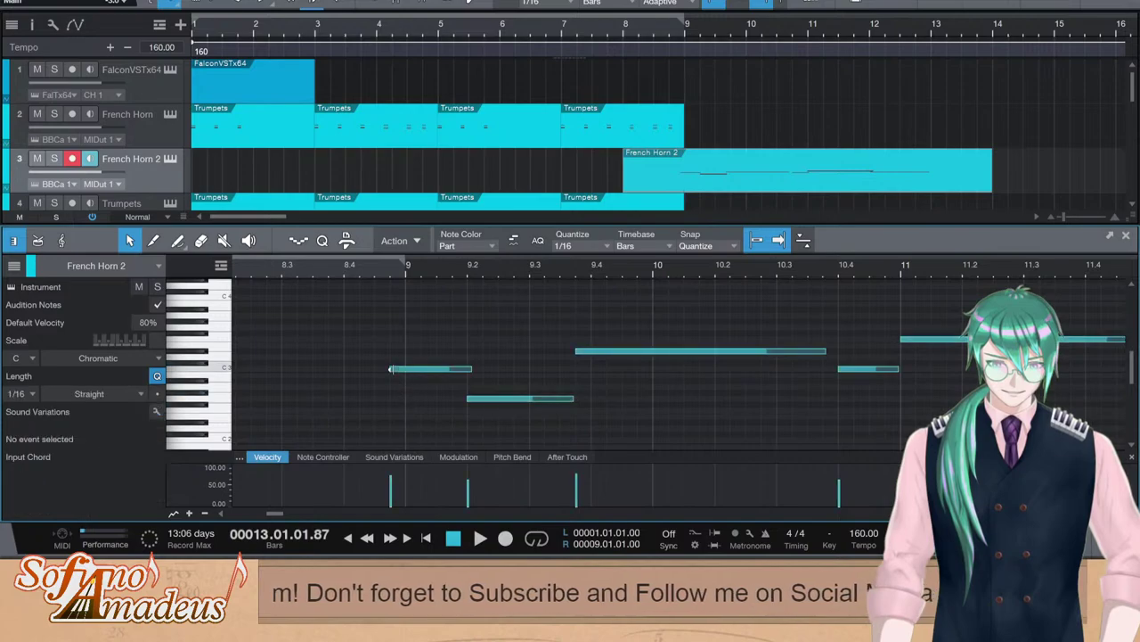
key(ctrl+z)
Shift all notes so the melody starts at 9.01.01, extend the first C3 to 9.02.03, and start the first D#3 at 9.04.01
key(ctrl+a)
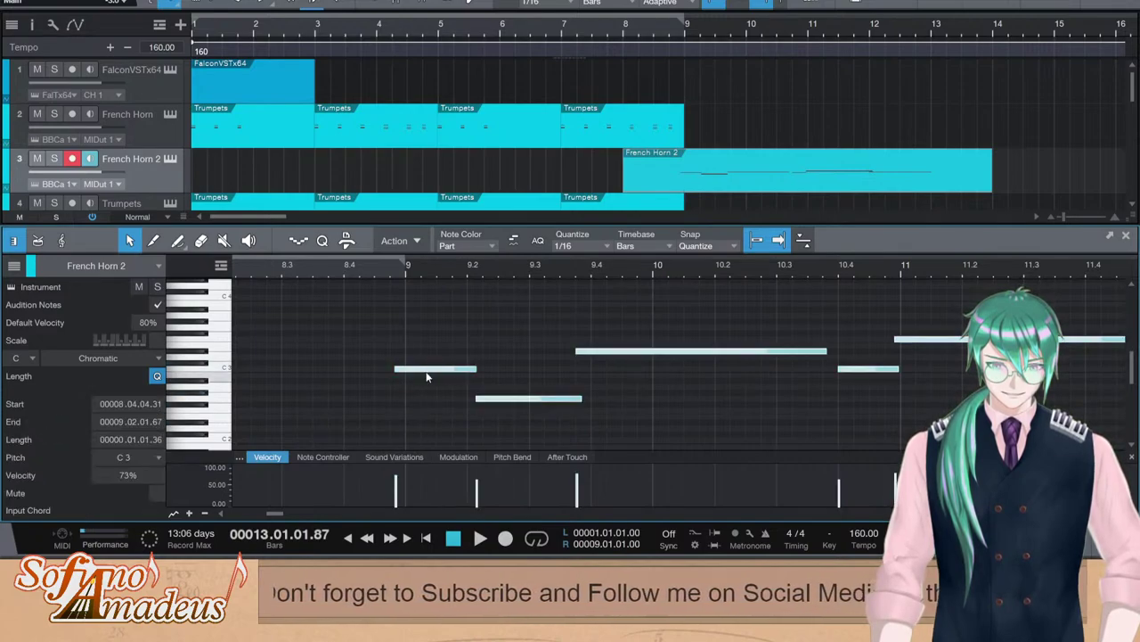
drag(438, 375, 497, 368)
click(532, 389)
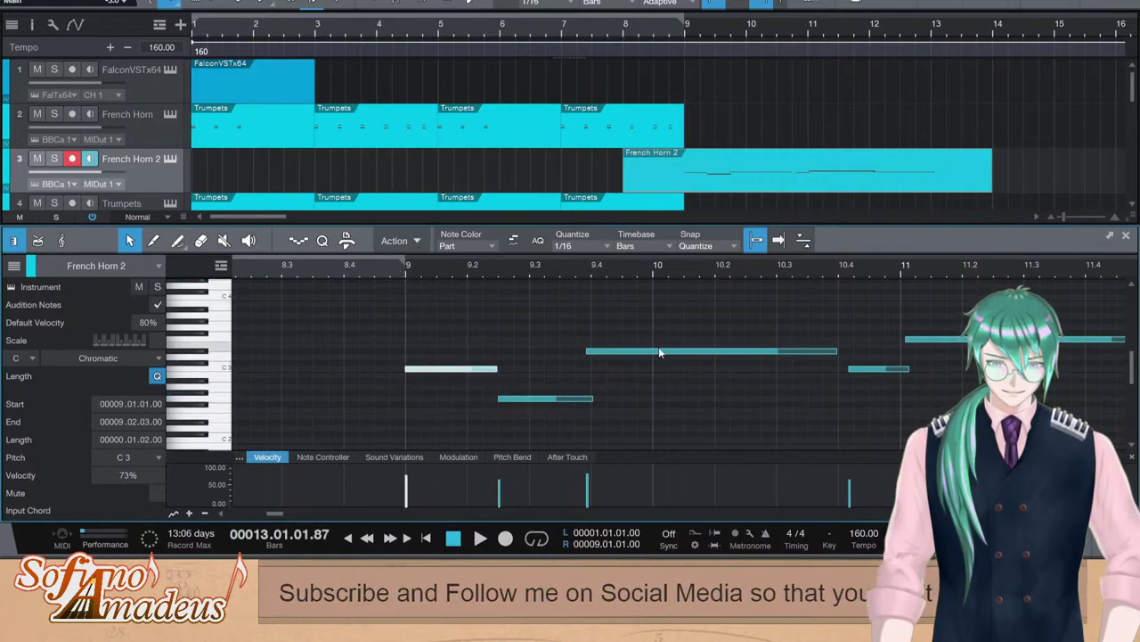
drag(588, 352, 593, 352)
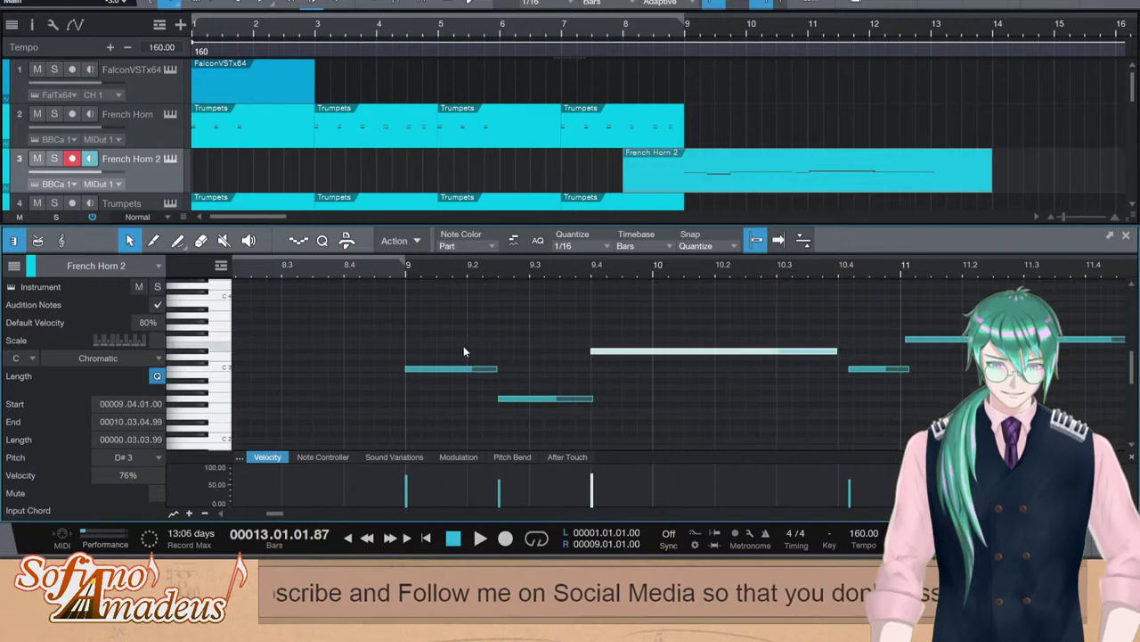
Move the short C3 note before bar 11 to beat 10.4 and set the long F3 note's start to 11.01.01
drag(463, 346, 660, 425)
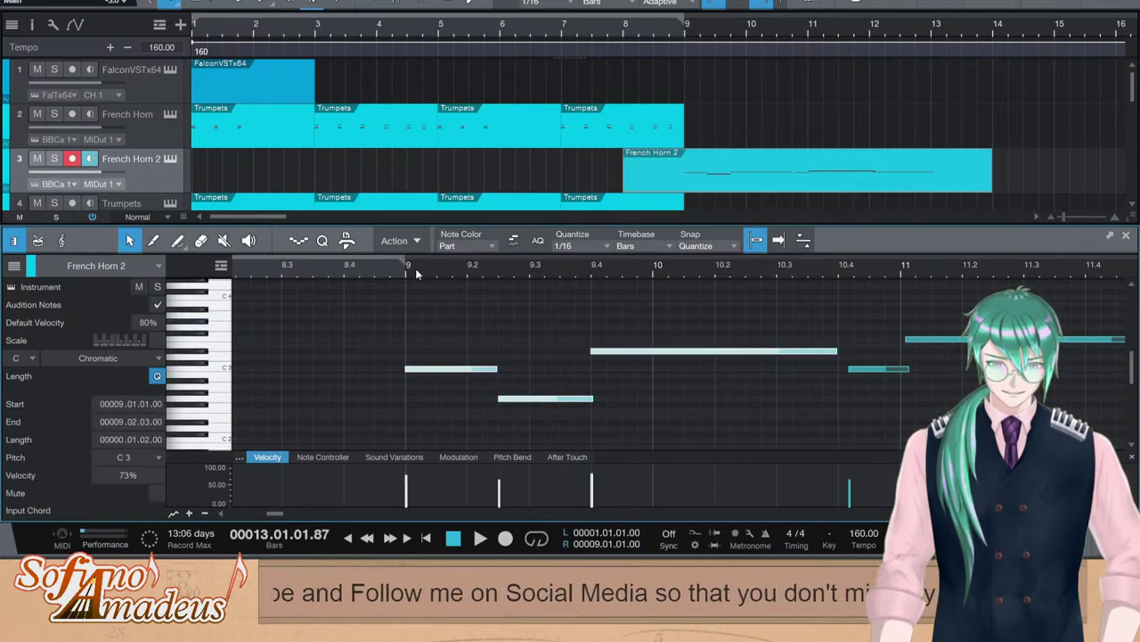
click(505, 440)
scroll(548, 426, down, 1)
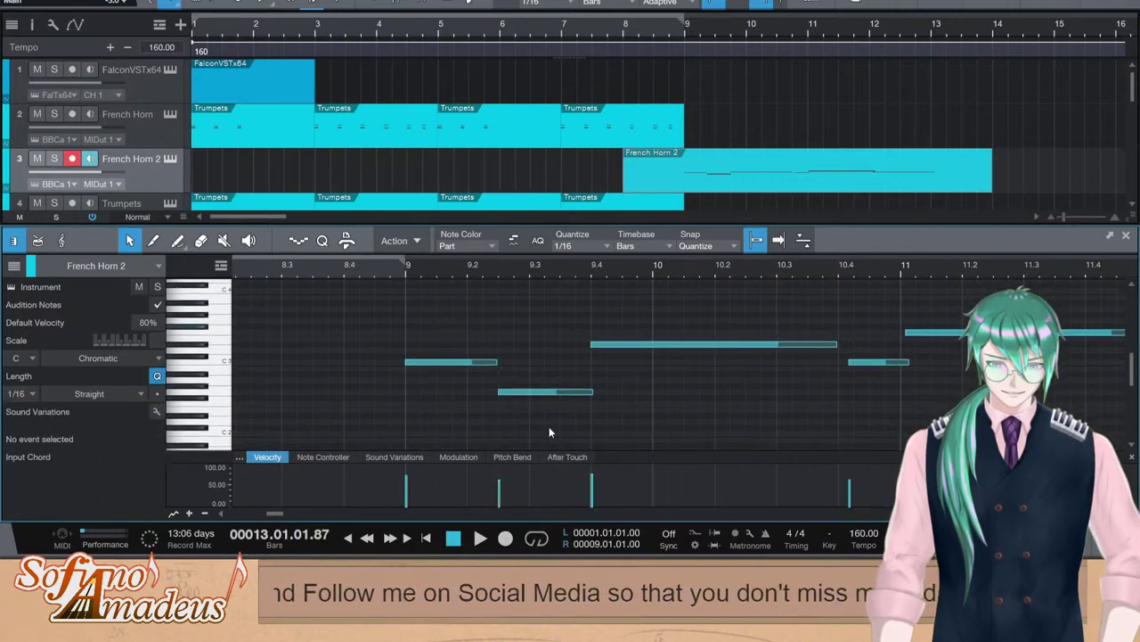
drag(588, 446, 428, 305)
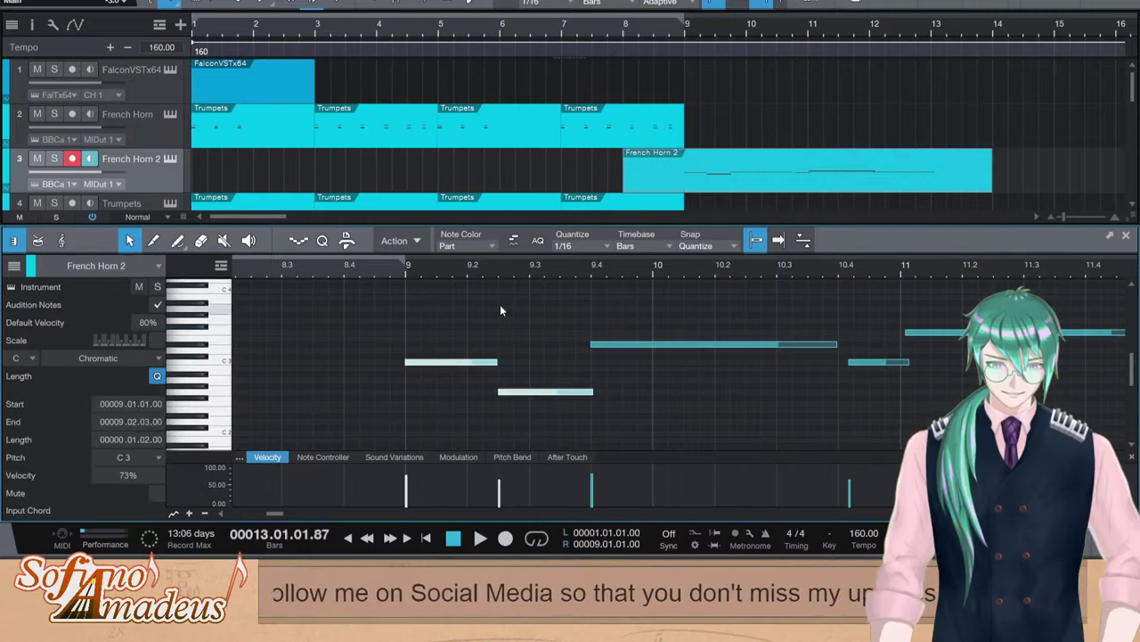
click(874, 363)
drag(873, 365, 861, 365)
drag(924, 334, 918, 333)
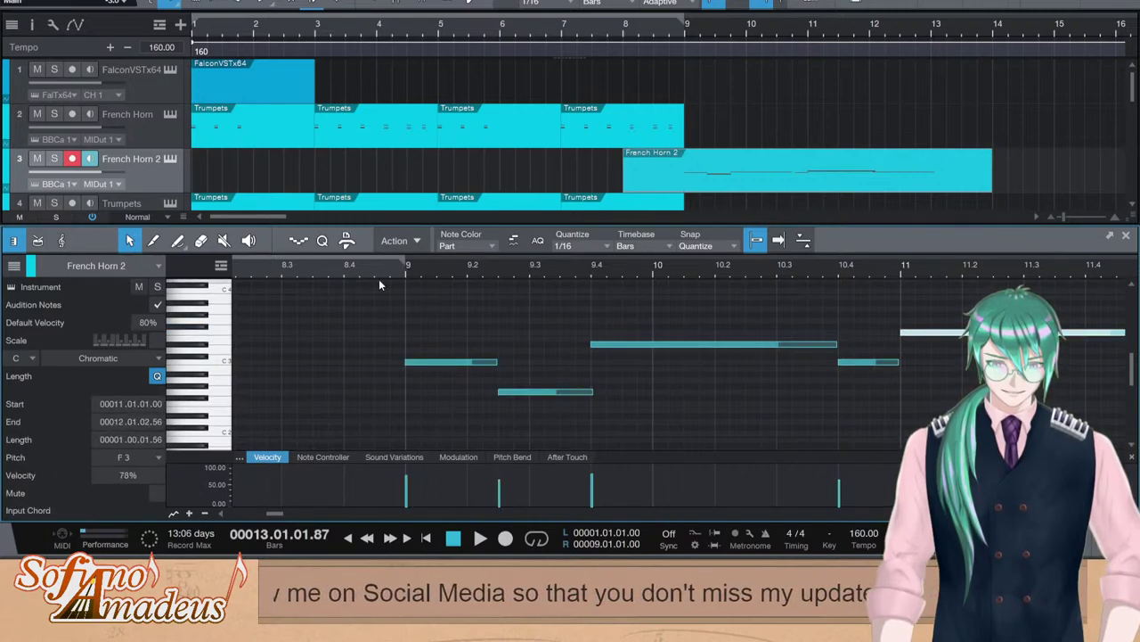
Play the melody and set the start of the last D#3 note to bar 12 and of the D3 note to 12.03.01
key(space)
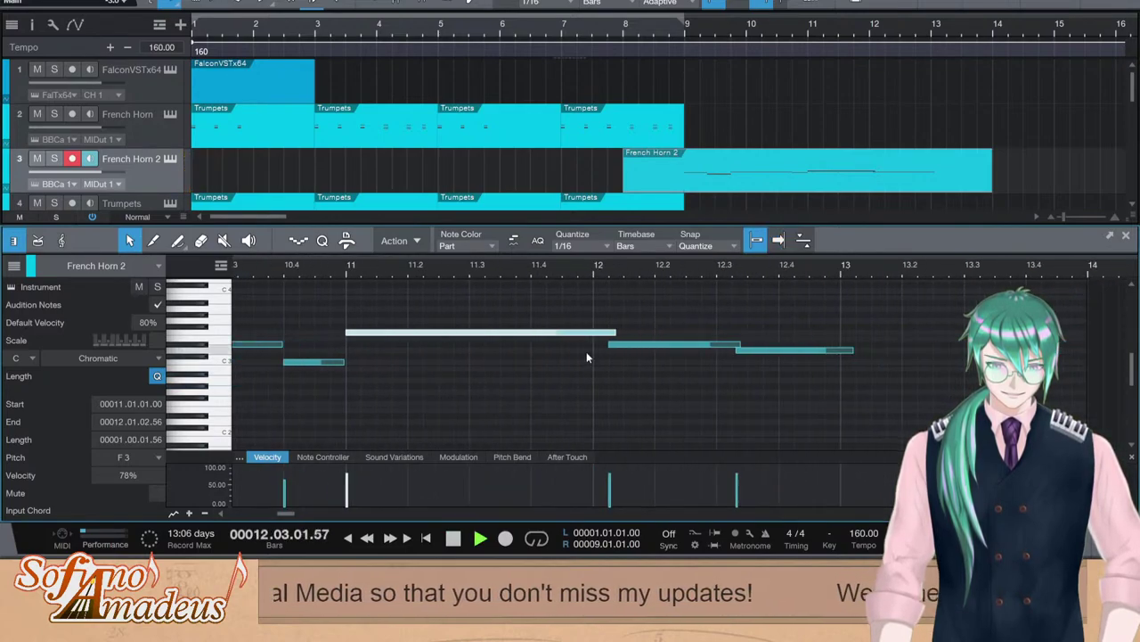
drag(608, 346, 593, 347)
drag(737, 351, 717, 350)
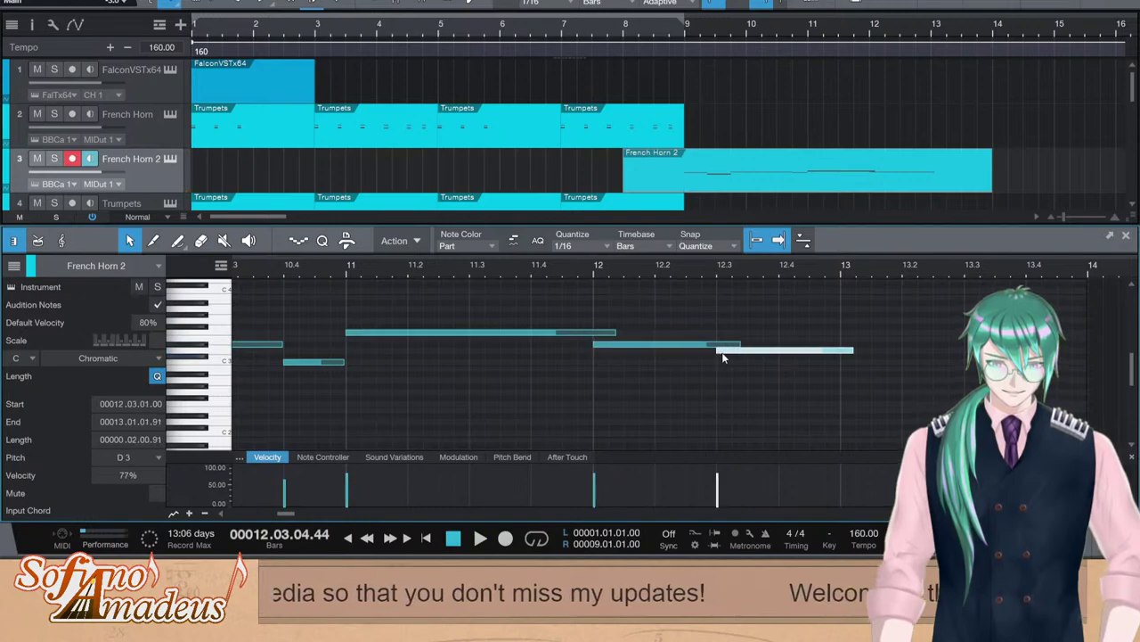
Play the end of the French Horn 2 melody twice from just before bar 11 to check the timing
click(335, 270)
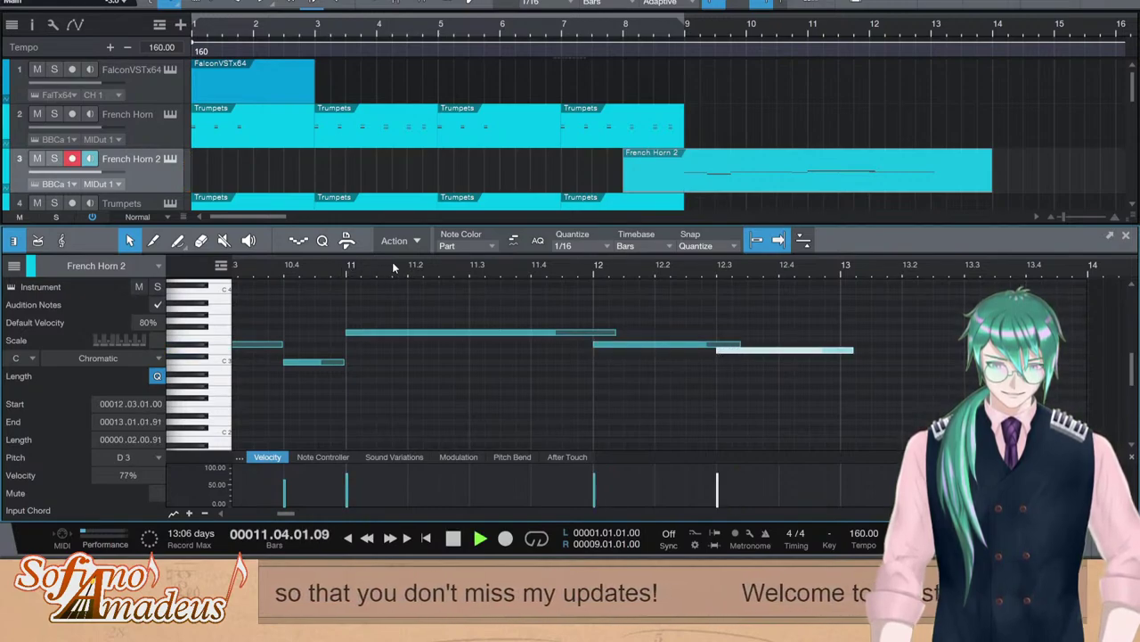
key(space)
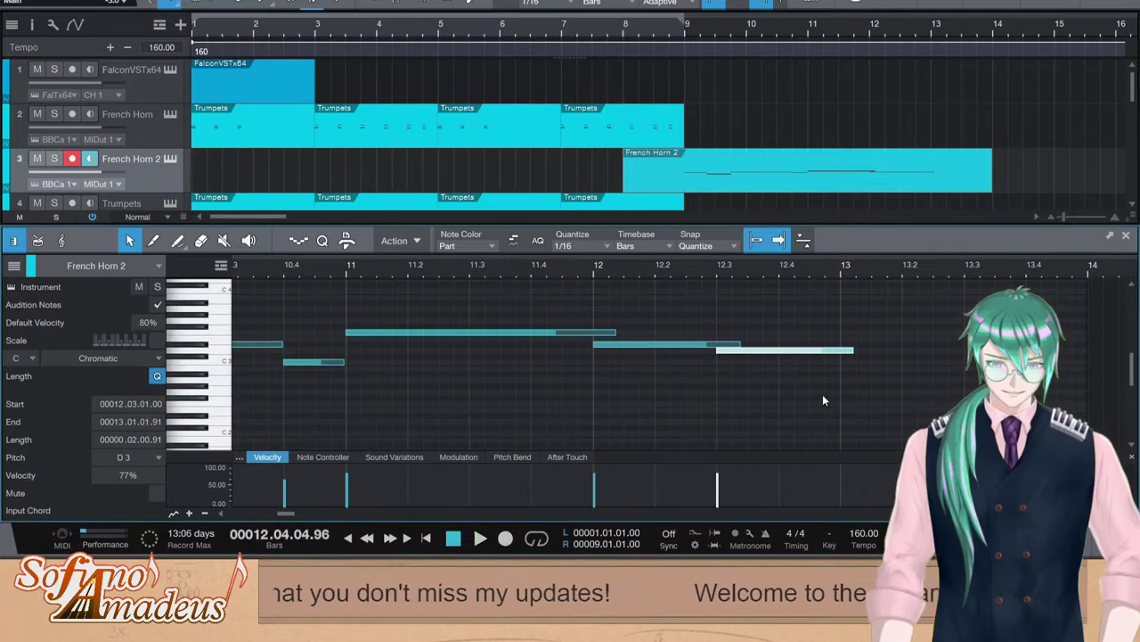
click(282, 269)
key(space)
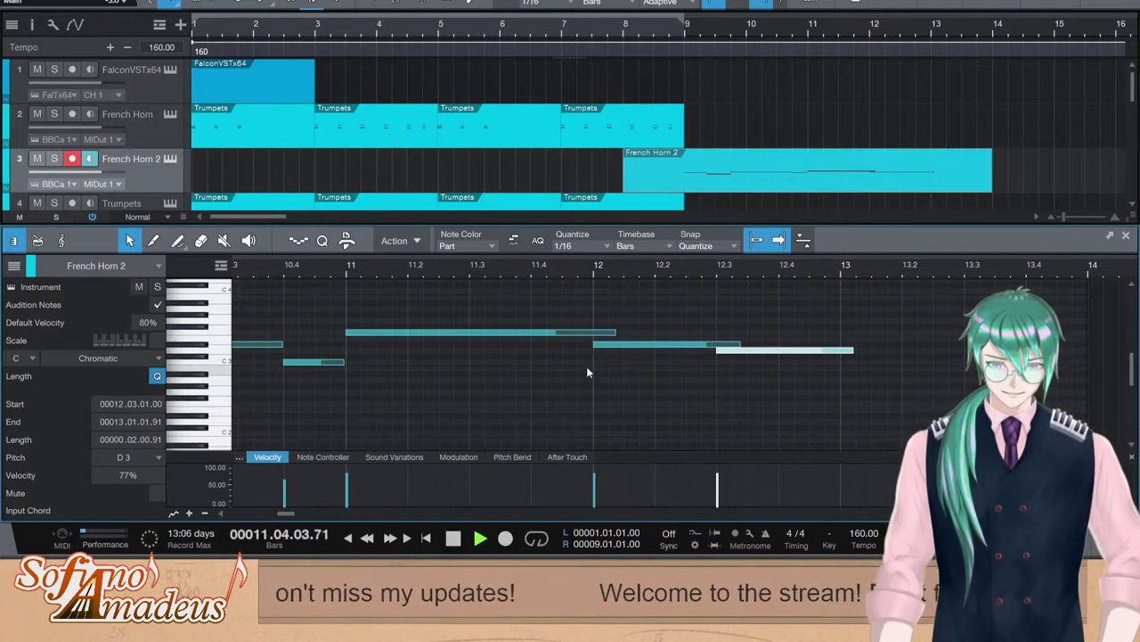
key(space)
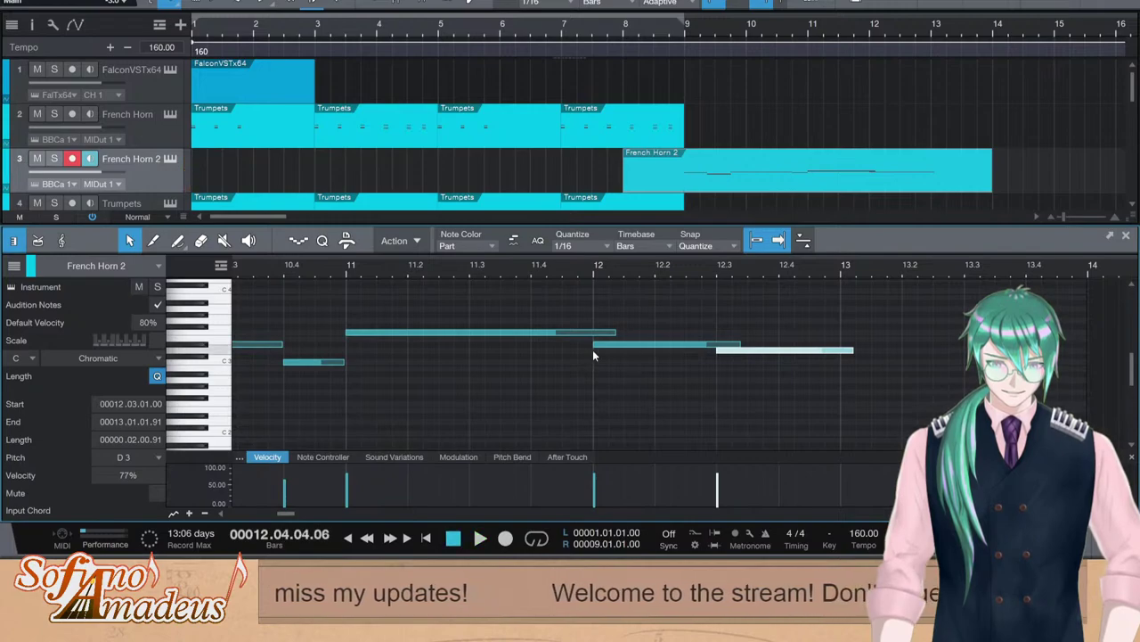
Try delaying the start of the last D#3 note to 12.01.03 and play it back
key(F2)
scroll(950, 200, down, 3)
scroll(937, 167, up, 3)
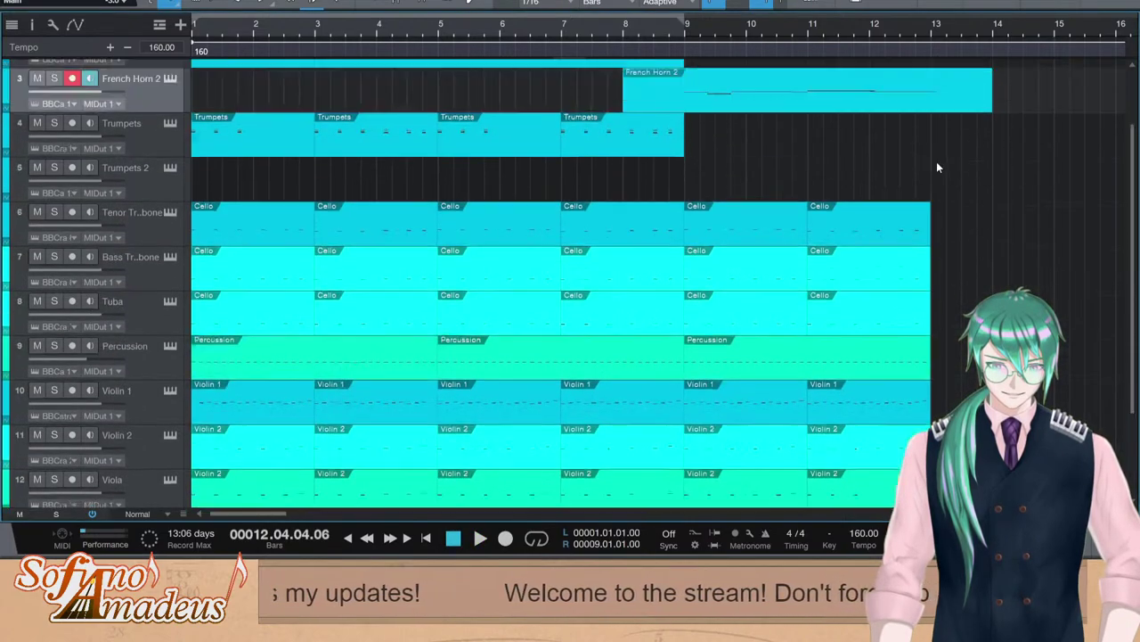
double_click(909, 181)
drag(620, 351, 656, 355)
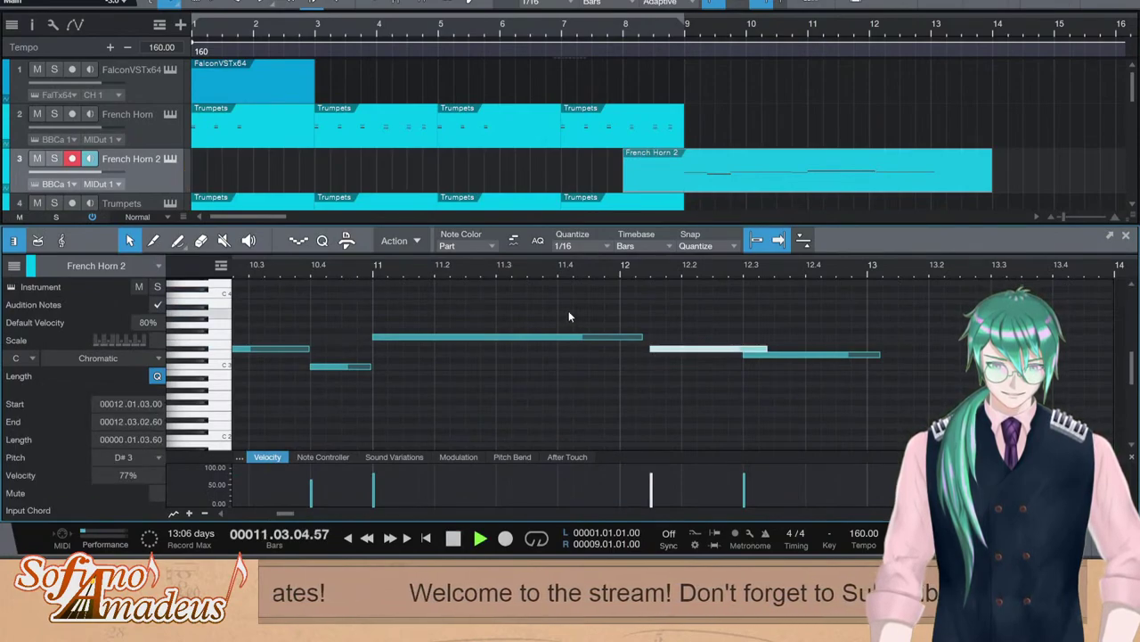
key(space)
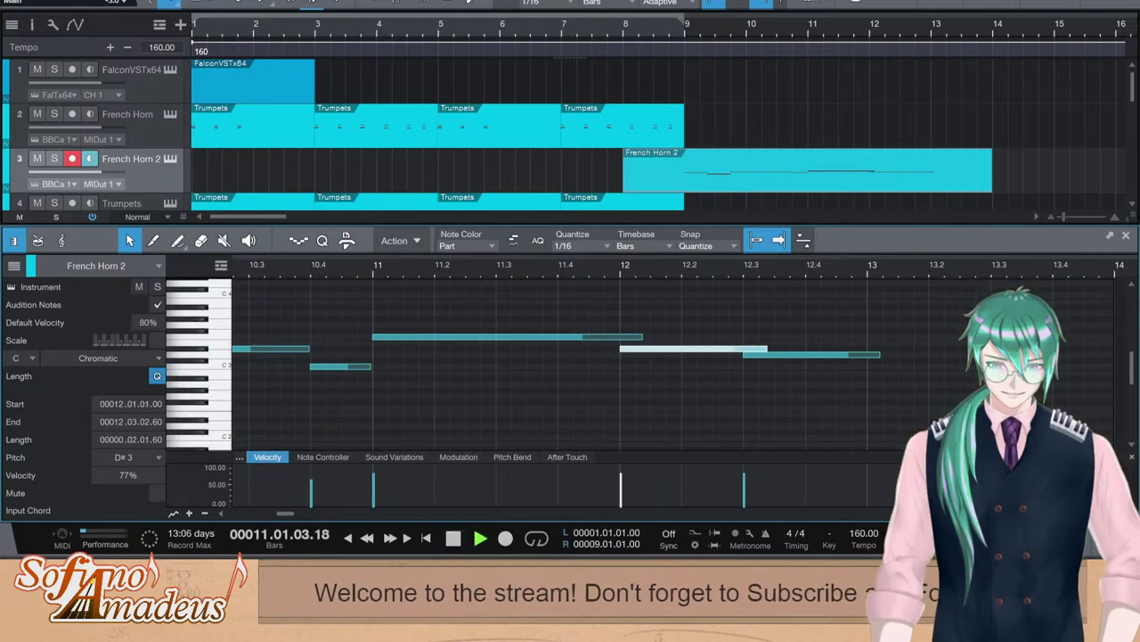
Close the note editor and duplicate the backing clips of bars 9 to 12, from Tenor Trombone downwards, into bars 13 to 16
key(F2)
scroll(894, 432, down, 5)
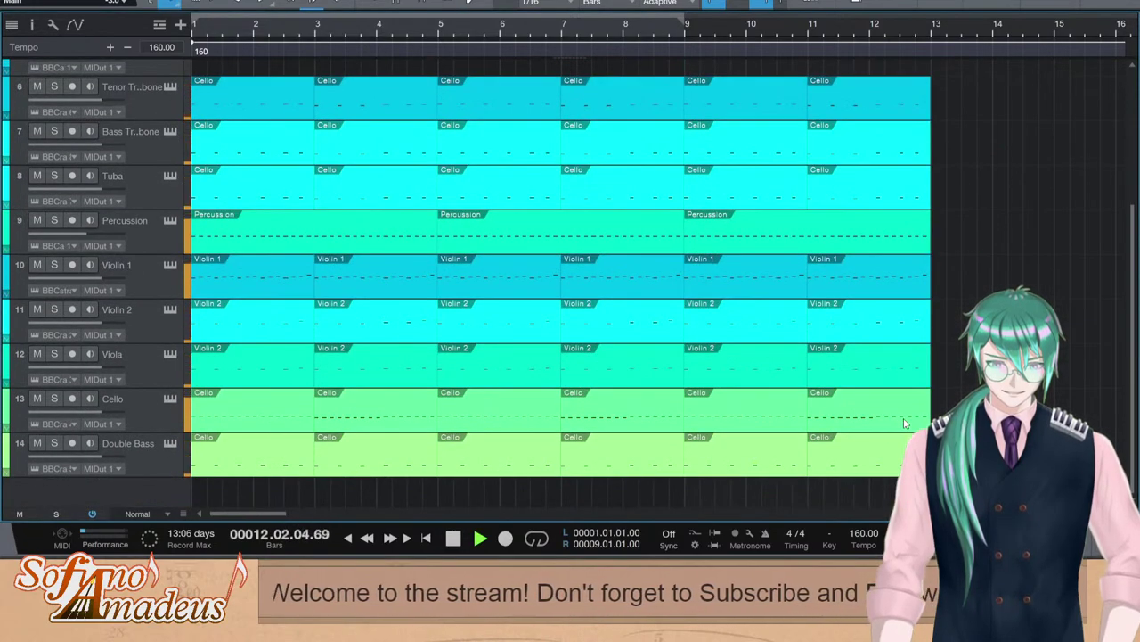
key(space)
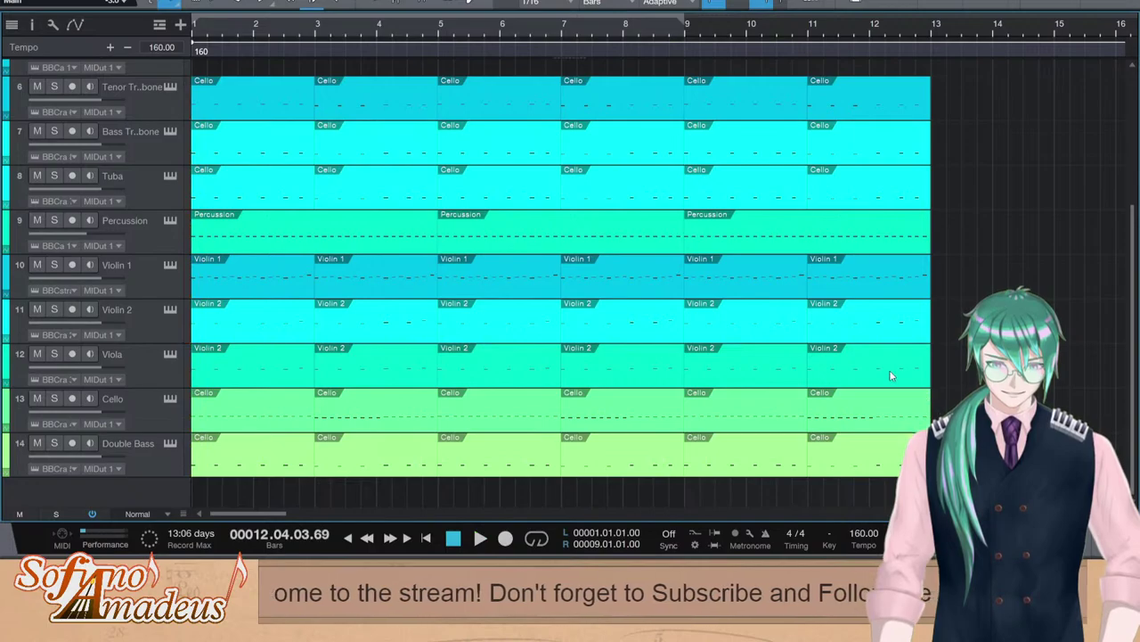
scroll(820, 258, up, 5)
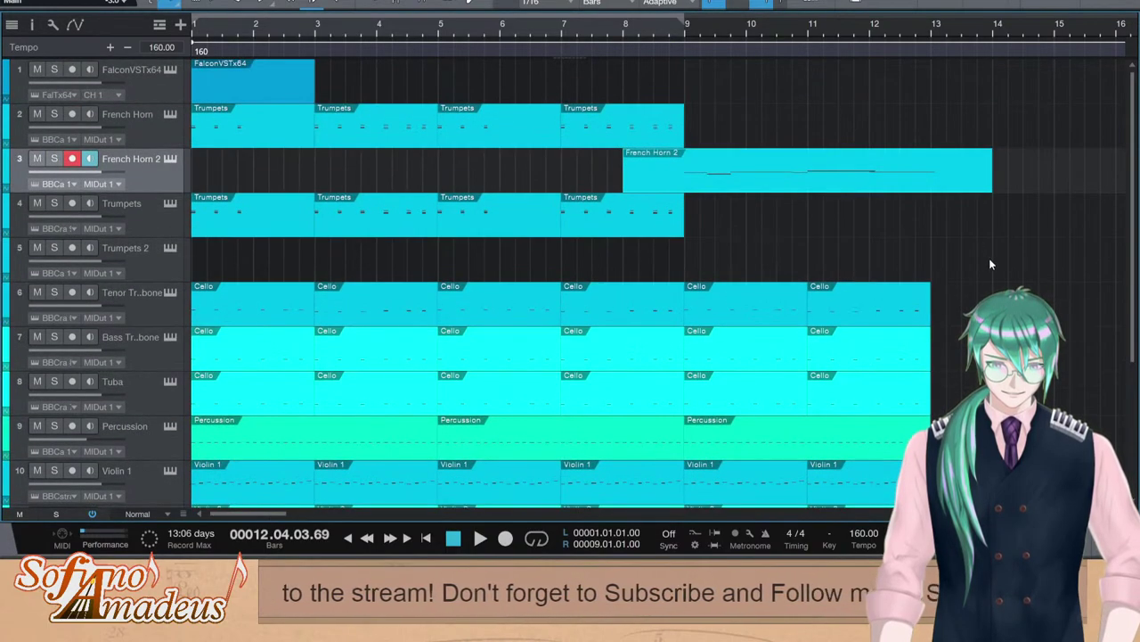
scroll(962, 185, down, 3)
drag(962, 186, 766, 504)
key(d)
scroll(862, 273, up, 5)
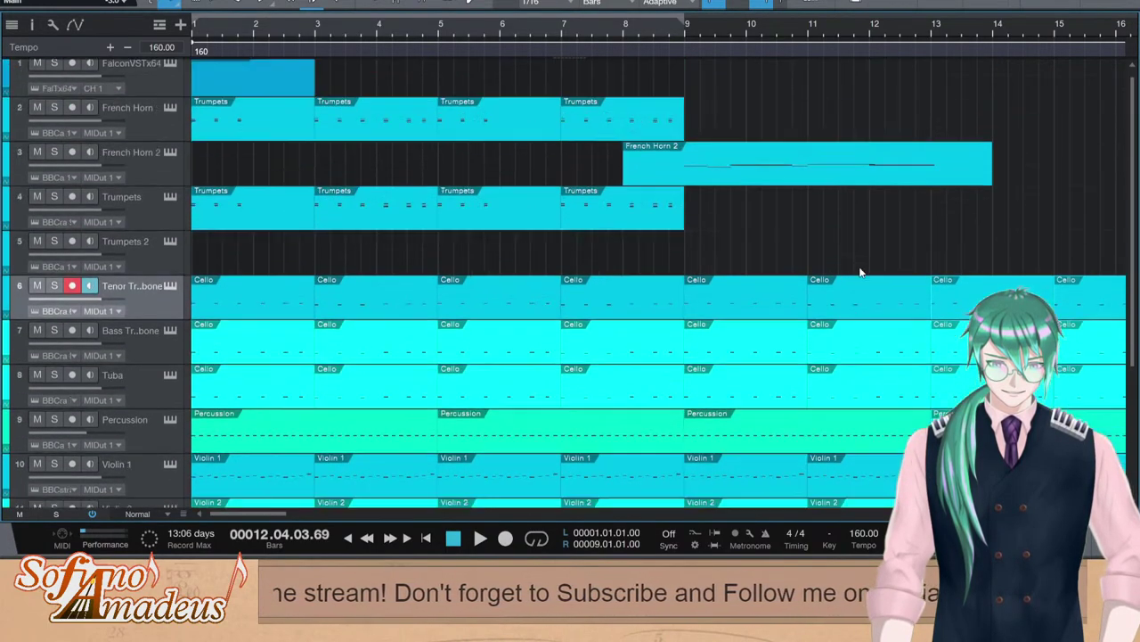
Reopen the French Horn 2 clip and add a closing C3 note one bar long, from bar 13 to bar 14
scroll(861, 273, up, 1)
scroll(934, 167, right, 3)
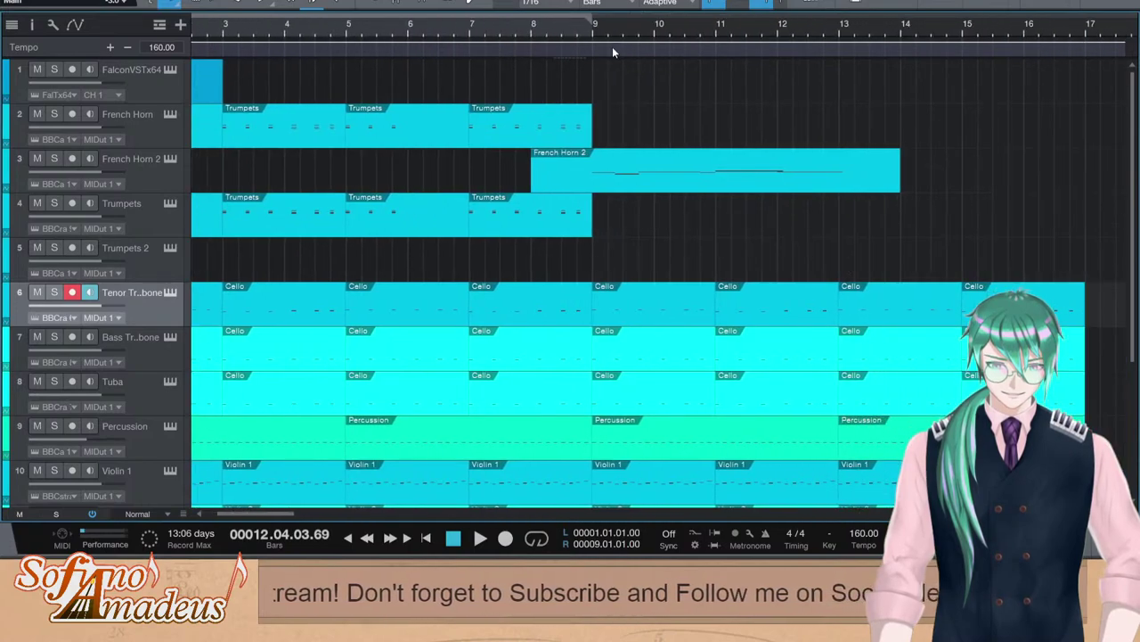
key(space)
key(space)
double_click(809, 169)
click(803, 356)
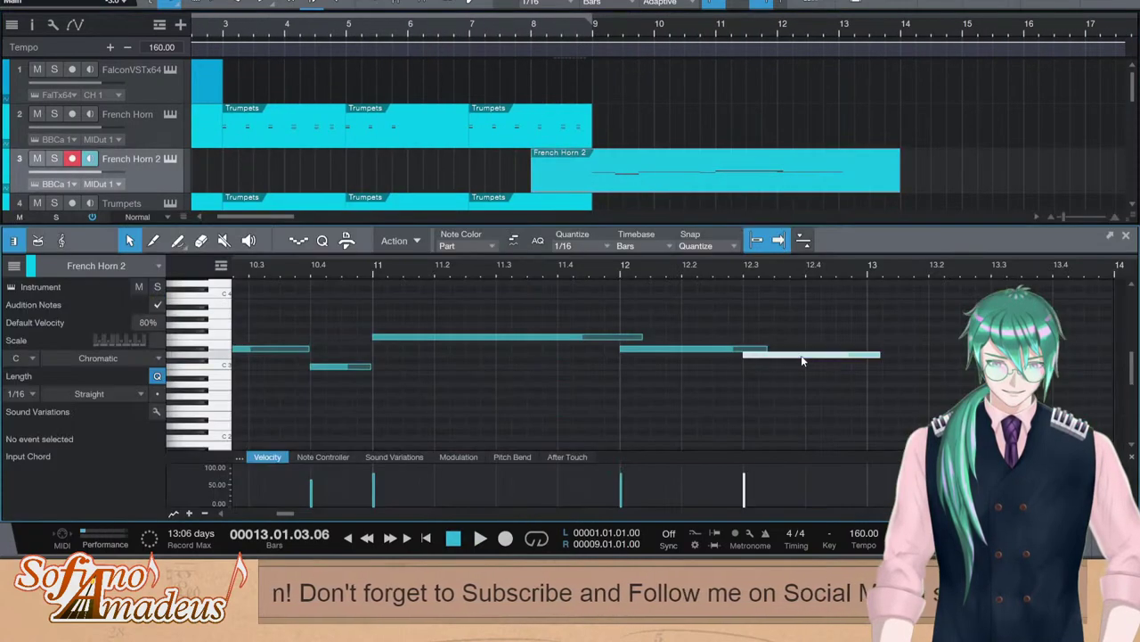
double_click(875, 366)
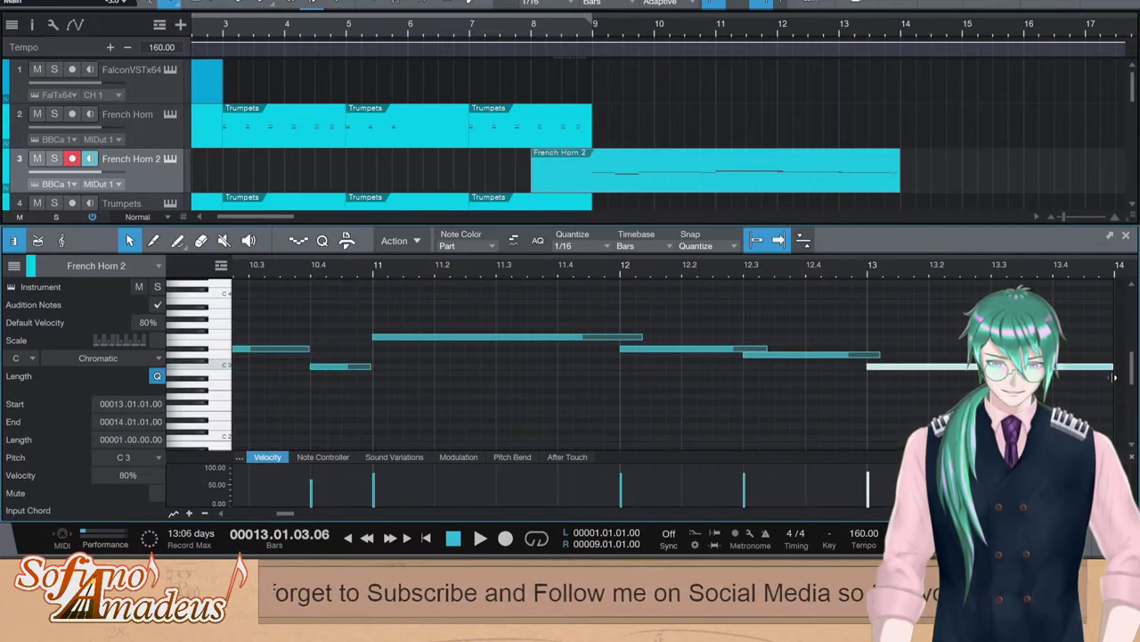
Paste a copy of the French Horn 2 clip onto the Trumpets 2 track and place it to start at bar 12
scroll(820, 173, down, 2)
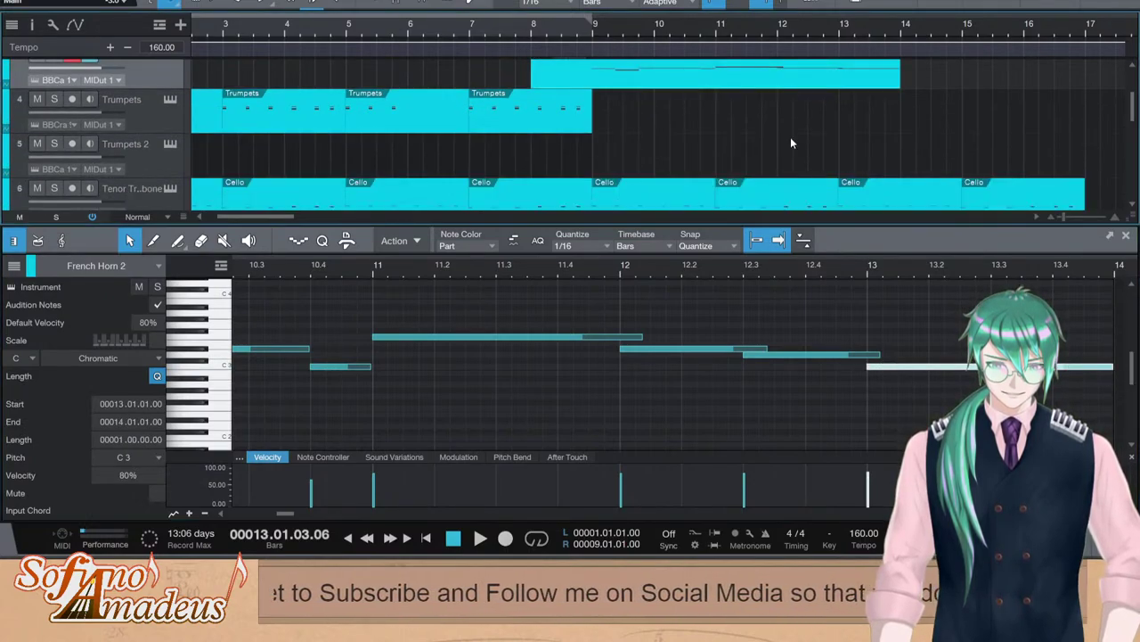
scroll(790, 143, up, 2)
scroll(843, 107, down, 2)
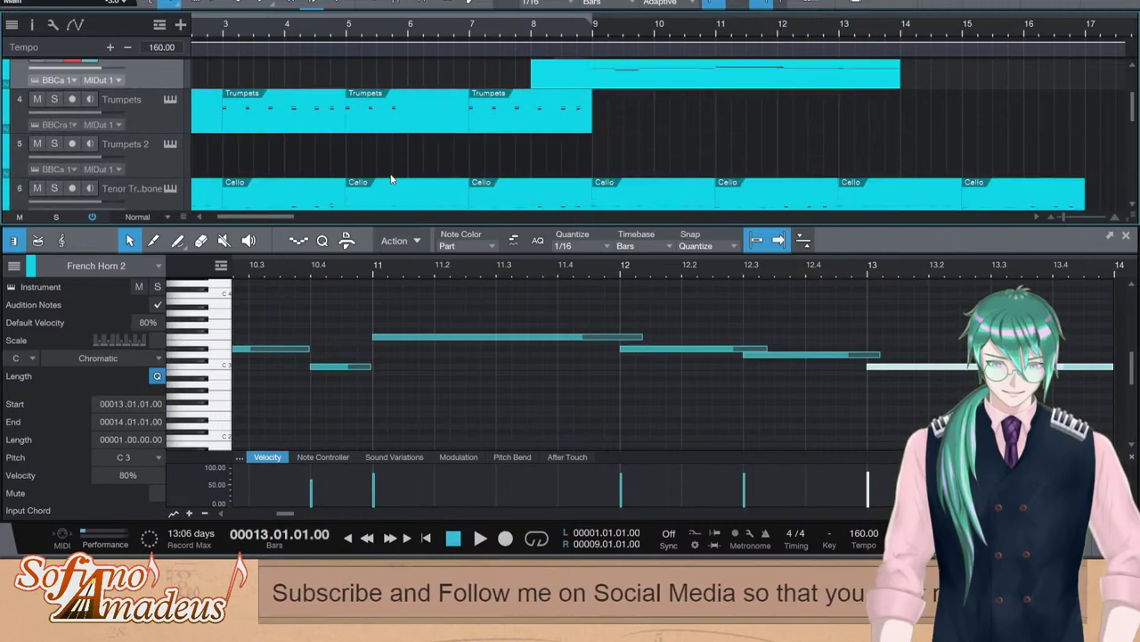
click(170, 174)
key(ctrl+v)
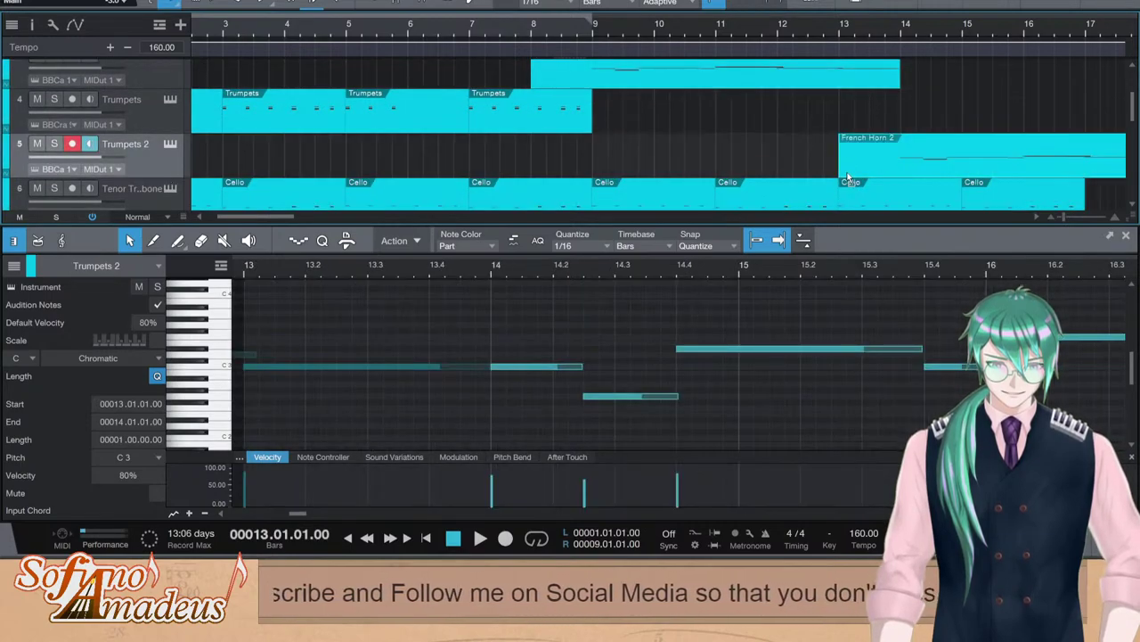
drag(848, 173, 856, 160)
Transpose all notes of the copied Trumpets 2 clip up one octave, so the first note is C4
click(608, 287)
key(ctrl+a)
key(shift+Up)
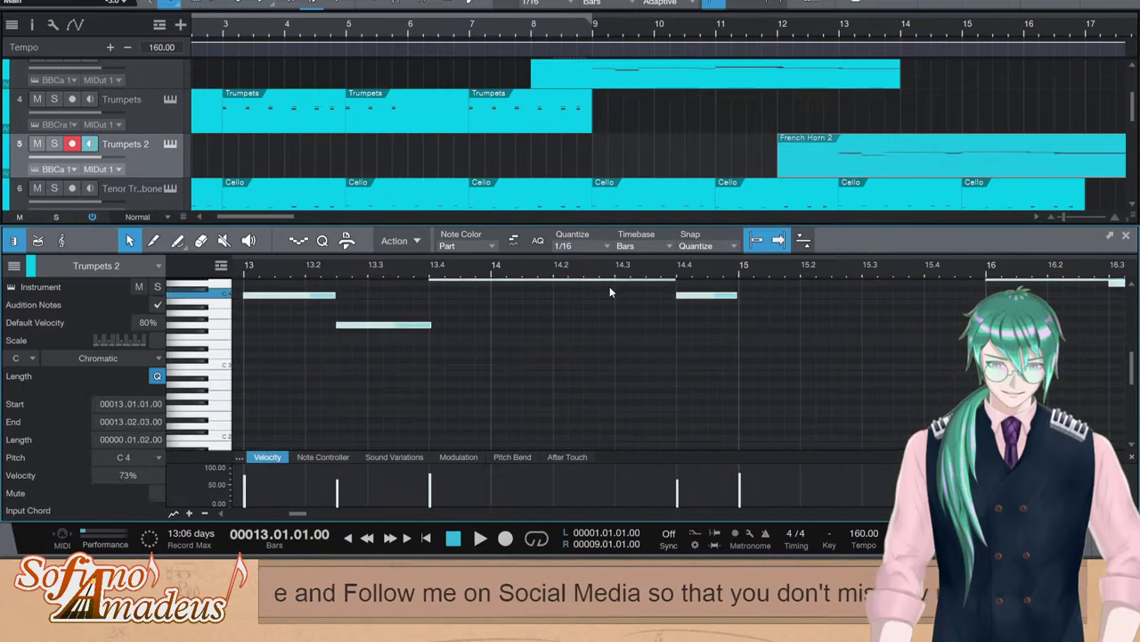
Reshape bar 16 of the Trumpets 2 clip into a single G4 note lasting just over one bar, and close the note editor
scroll(703, 336, up, 2)
click(773, 321)
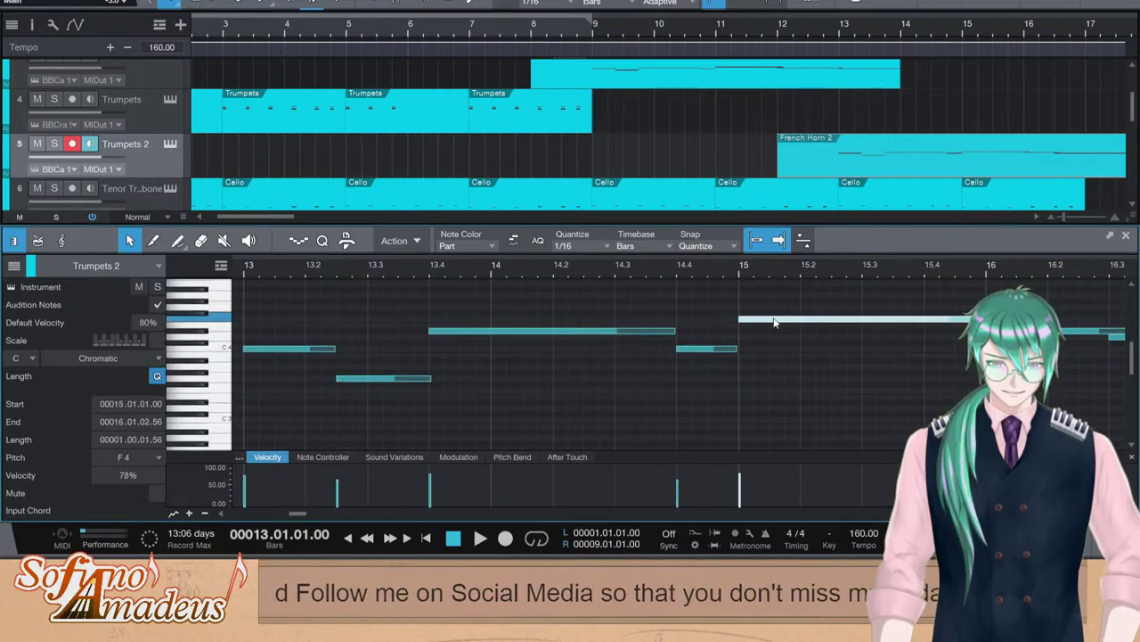
click(1022, 330)
key(Up)
key(Up)
key(Up)
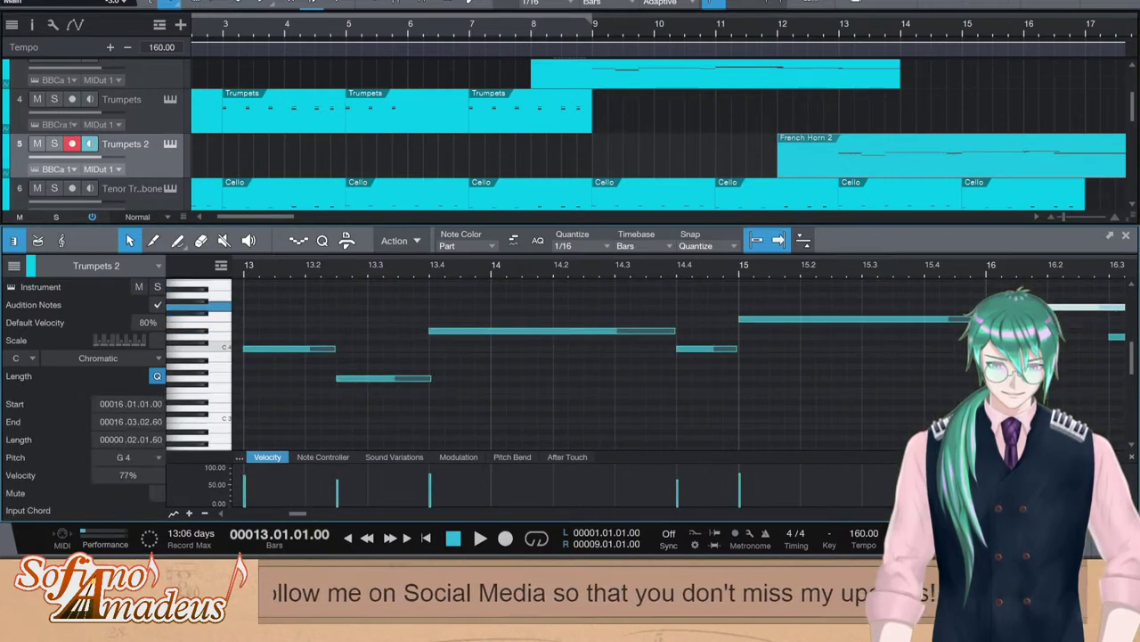
drag(1091, 367, 1128, 289)
key(Up)
key(Up)
key(Up)
key(Up)
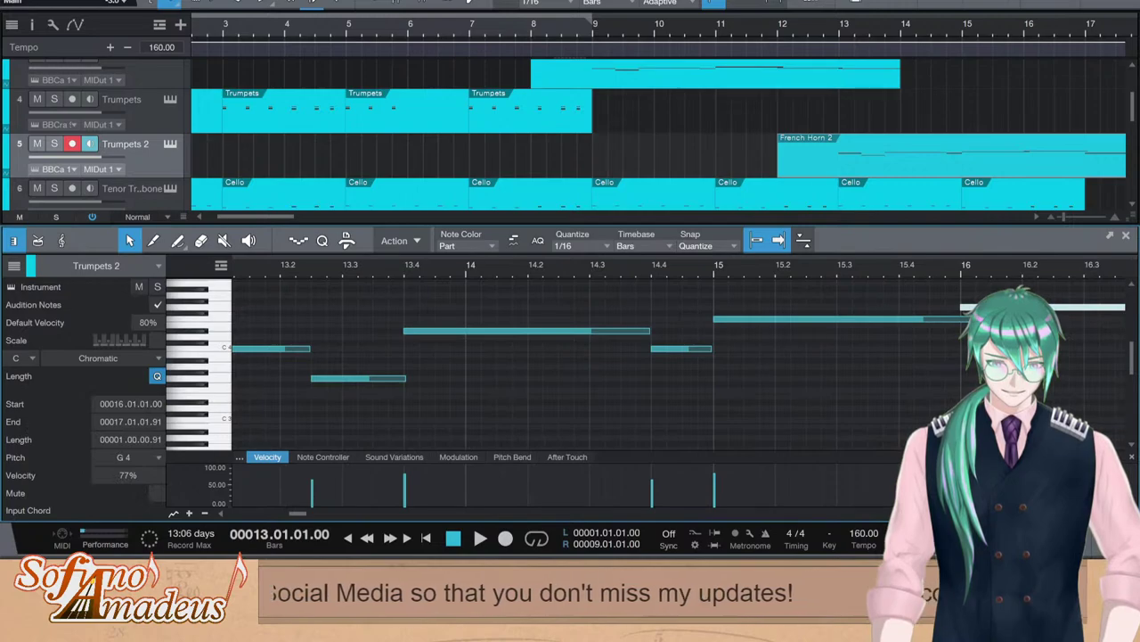
key(F2)
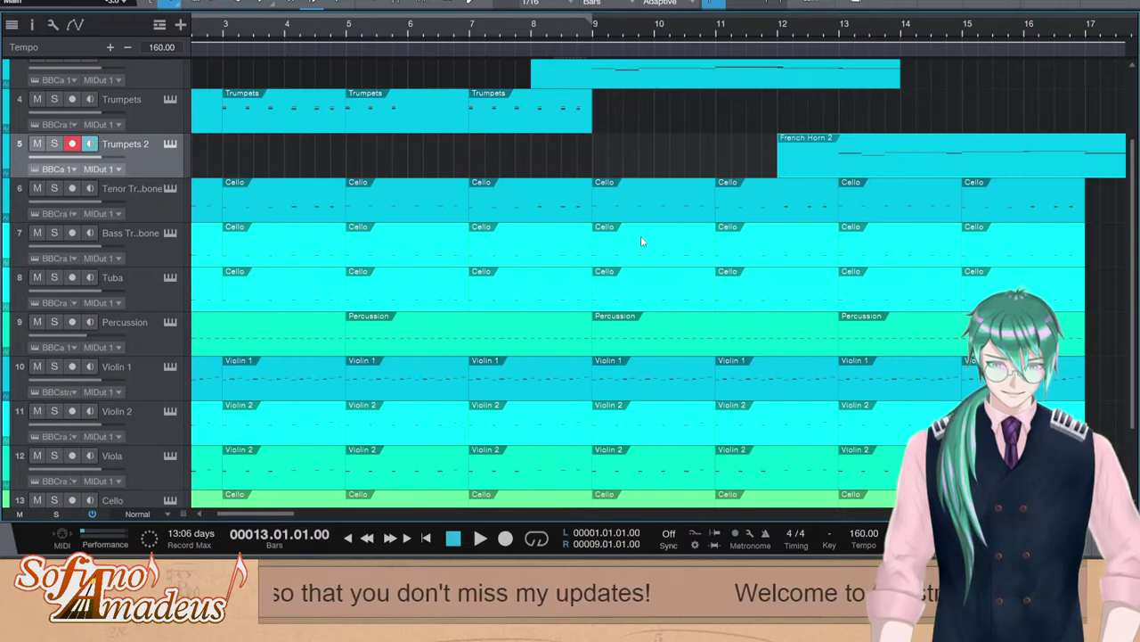
Play the melody section, and delete the closing C4 note at bar 17 from the Trumpets 2 clip
scroll(641, 237, up, 2)
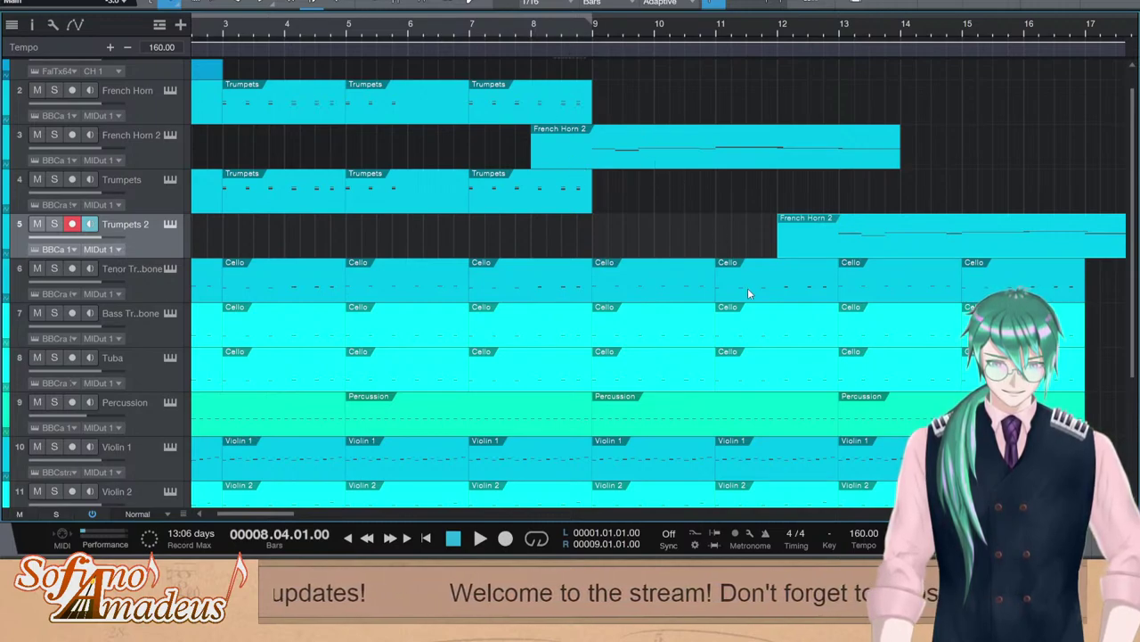
double_click(860, 247)
key(F2)
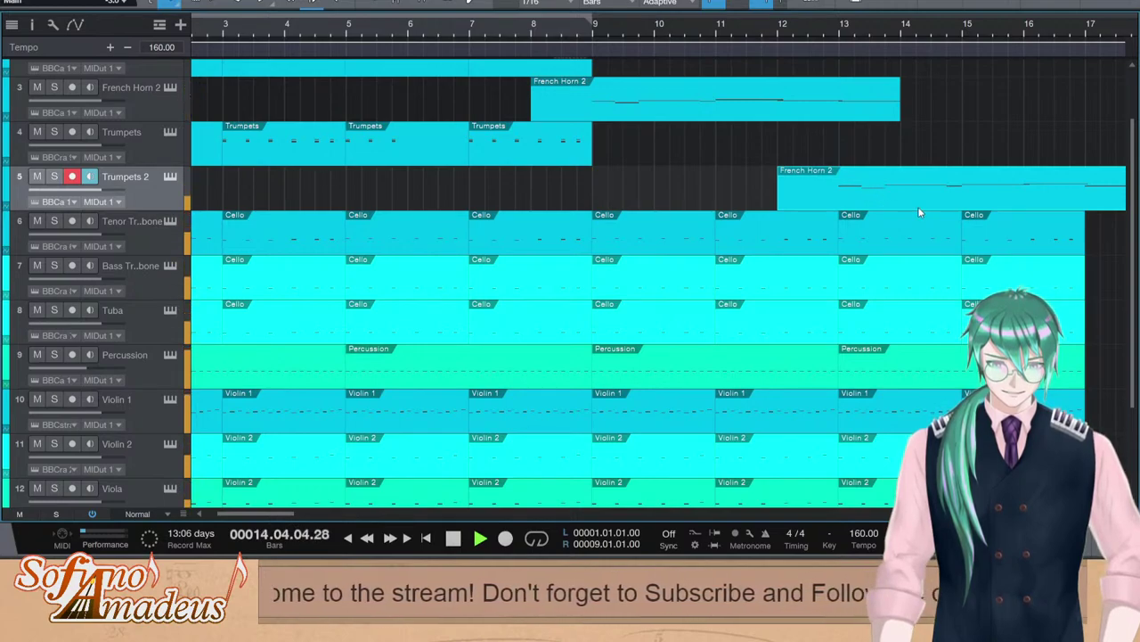
key(F2)
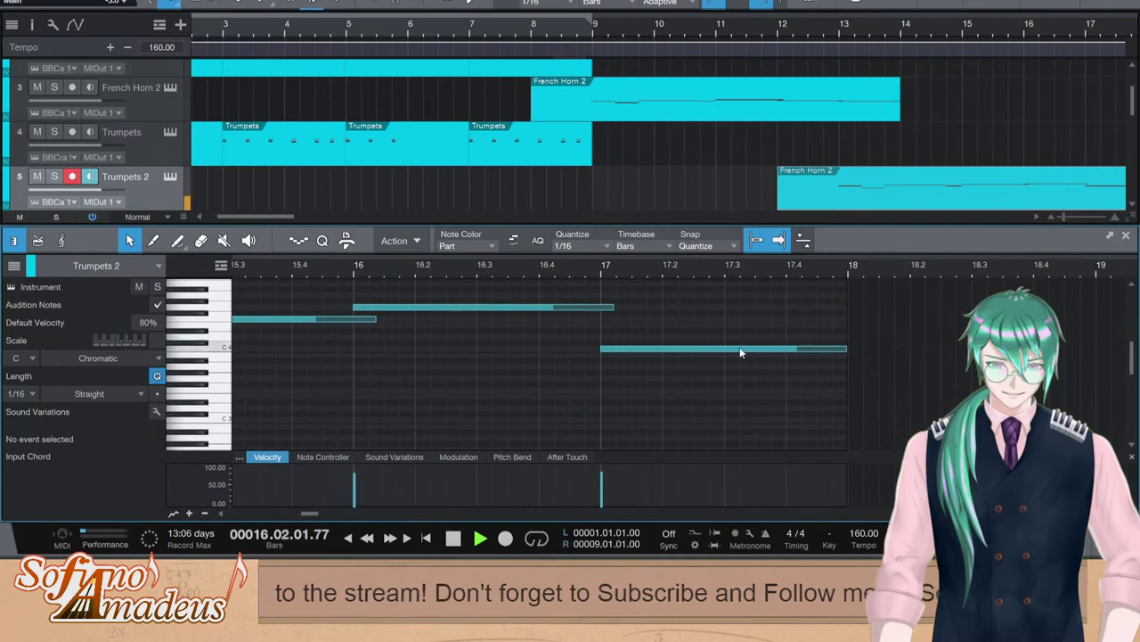
click(695, 349)
key(Delete)
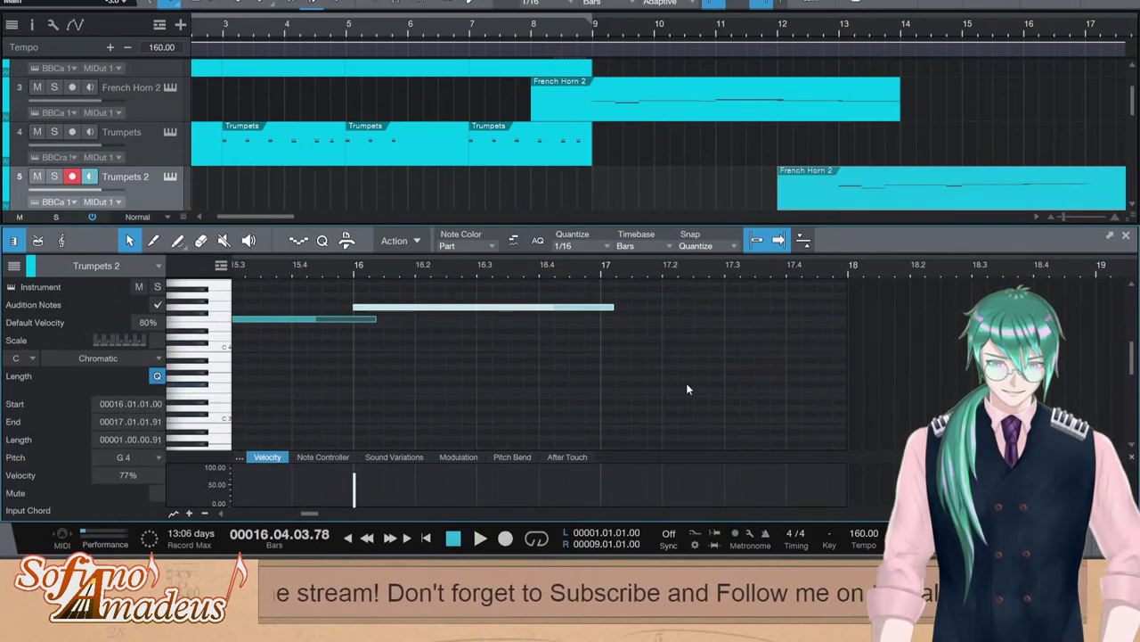
key(F2)
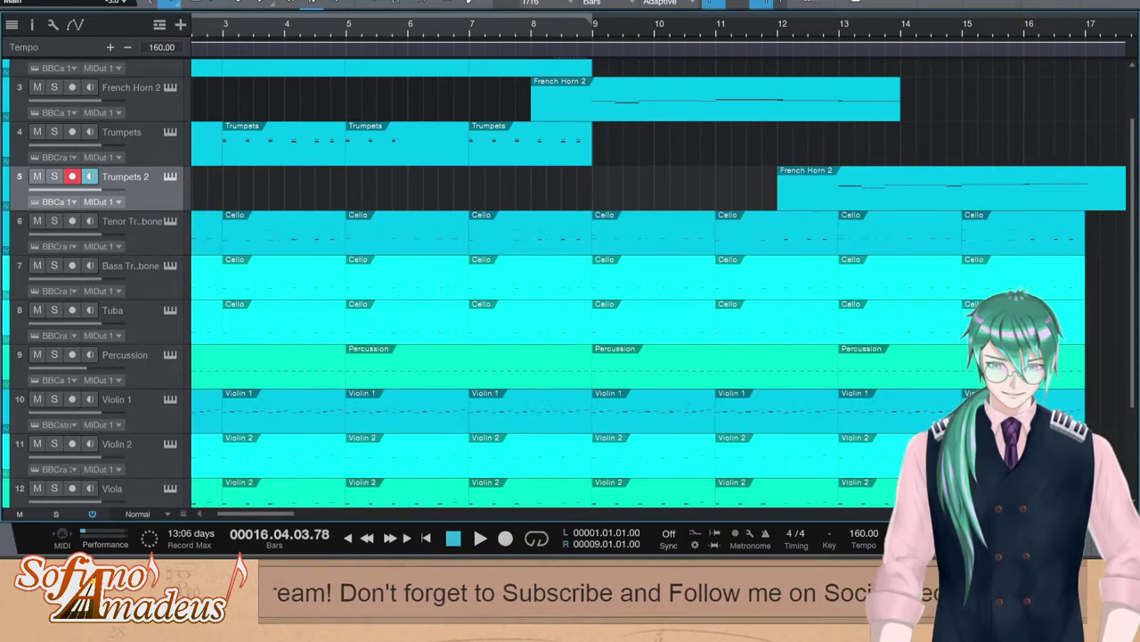
Copy the backing clips of bars 1 to 4, from Tenor Trombone down to Double Bass, into bars 17 to 20
scroll(627, 230, down, 3)
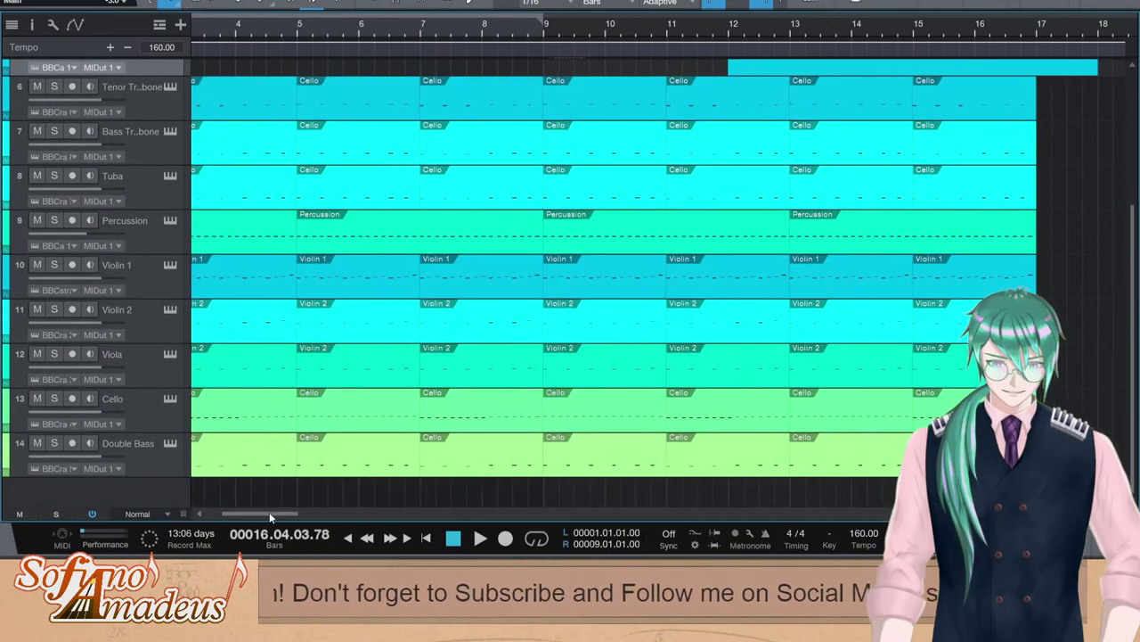
drag(269, 512, 231, 482)
drag(303, 68, 395, 459)
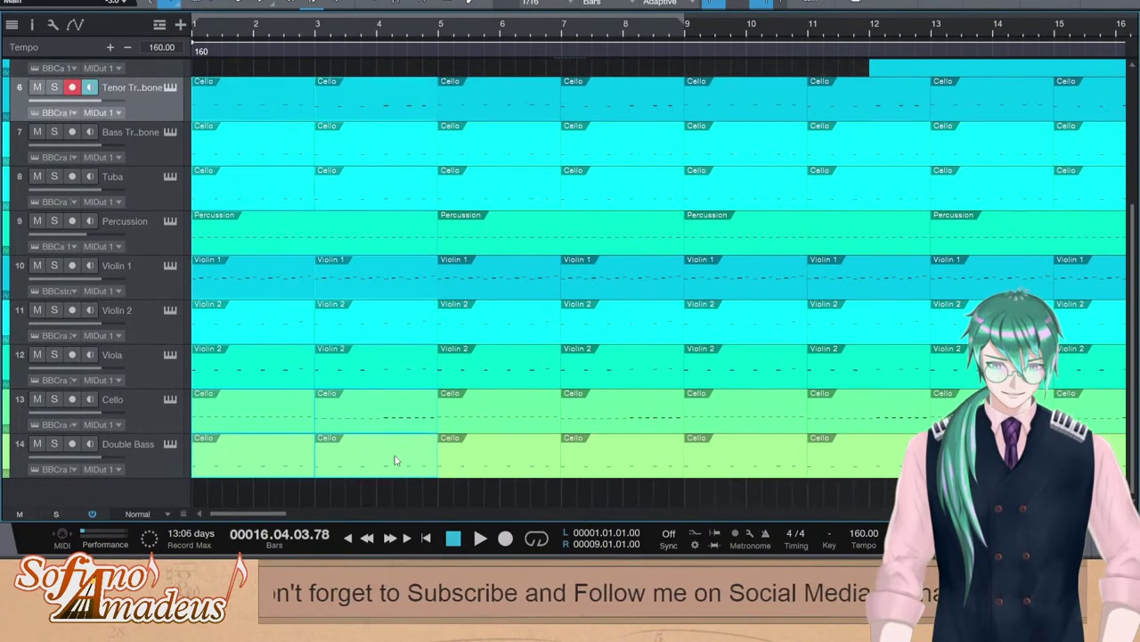
drag(272, 515, 333, 514)
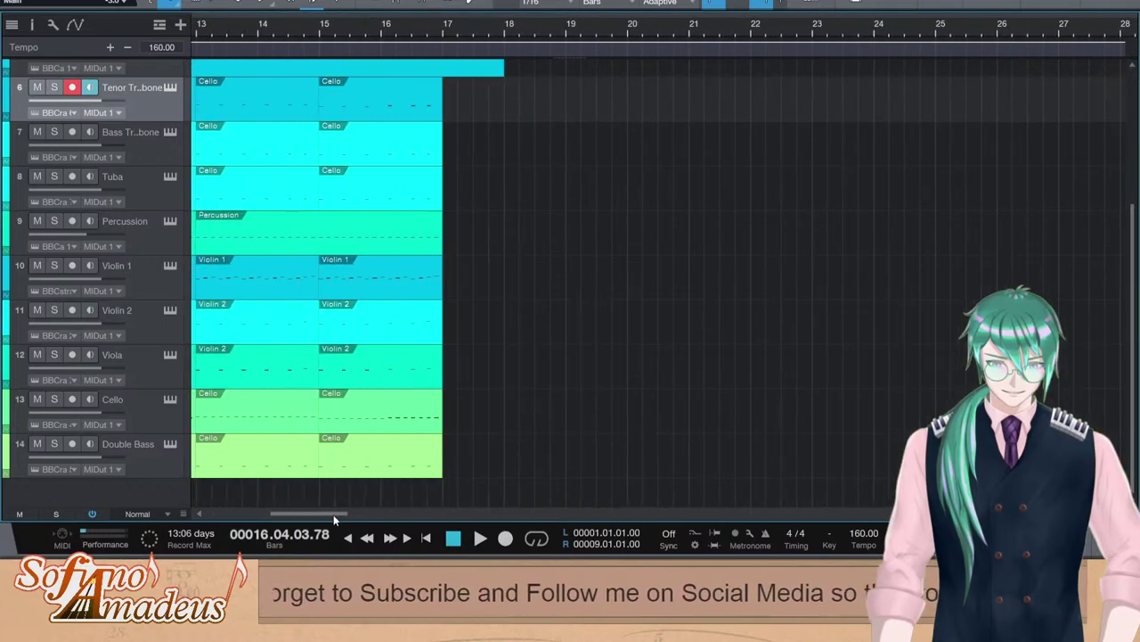
scroll(563, 228, up, 3)
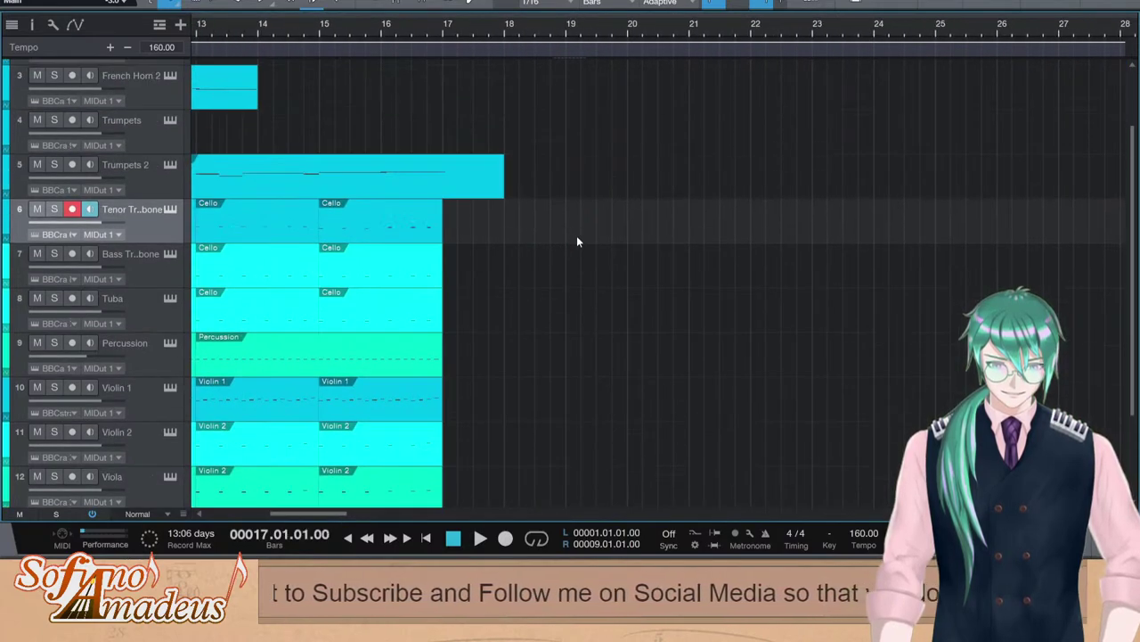
key(d)
drag(311, 513, 278, 513)
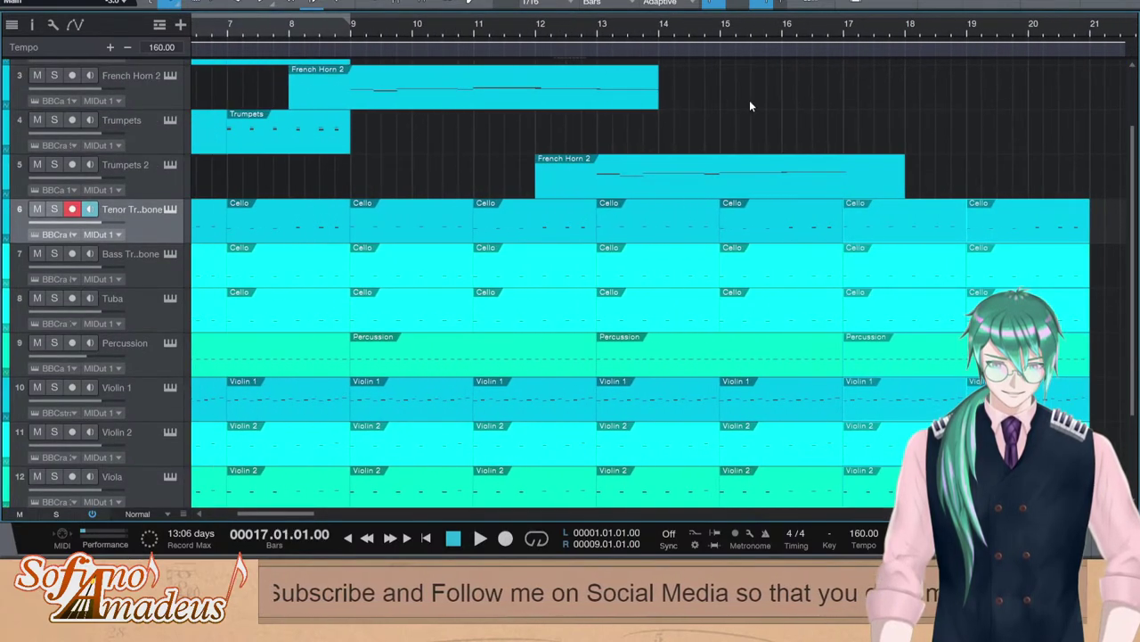
Trim the Trumpets 2 clip's G4 note in bar 16 to exactly one bar and duplicate it into bar 17
double_click(761, 170)
mouse_move(857, 309)
mouse_down()
mouse_move(884, 304)
mouse_move(868, 310)
mouse_up()
key(d)
key(space)
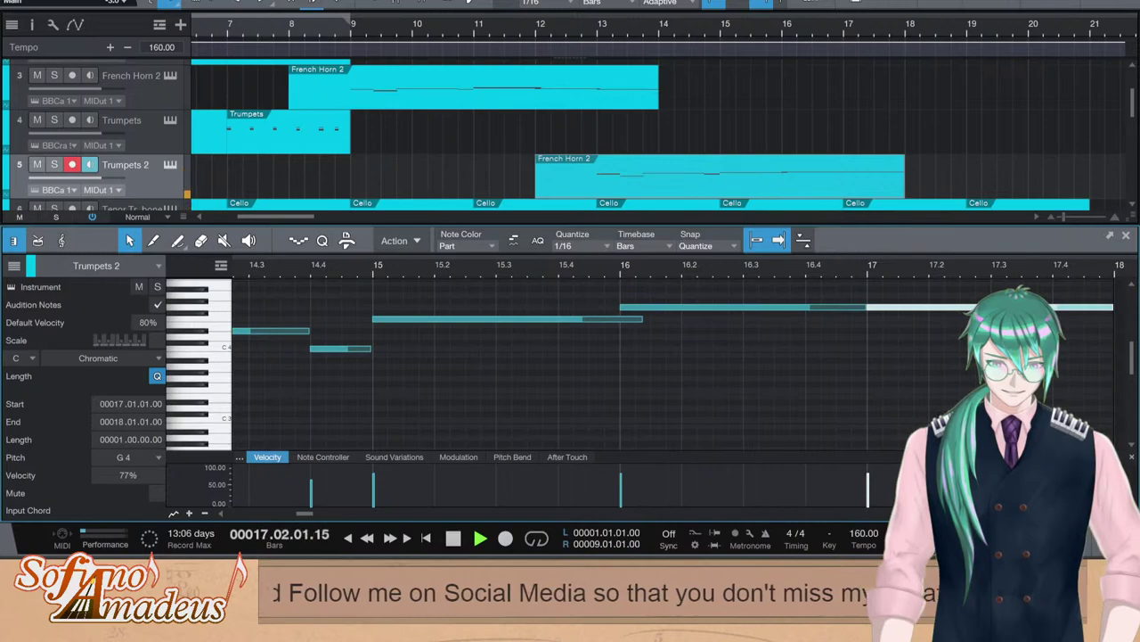
key(F2)
key(space)
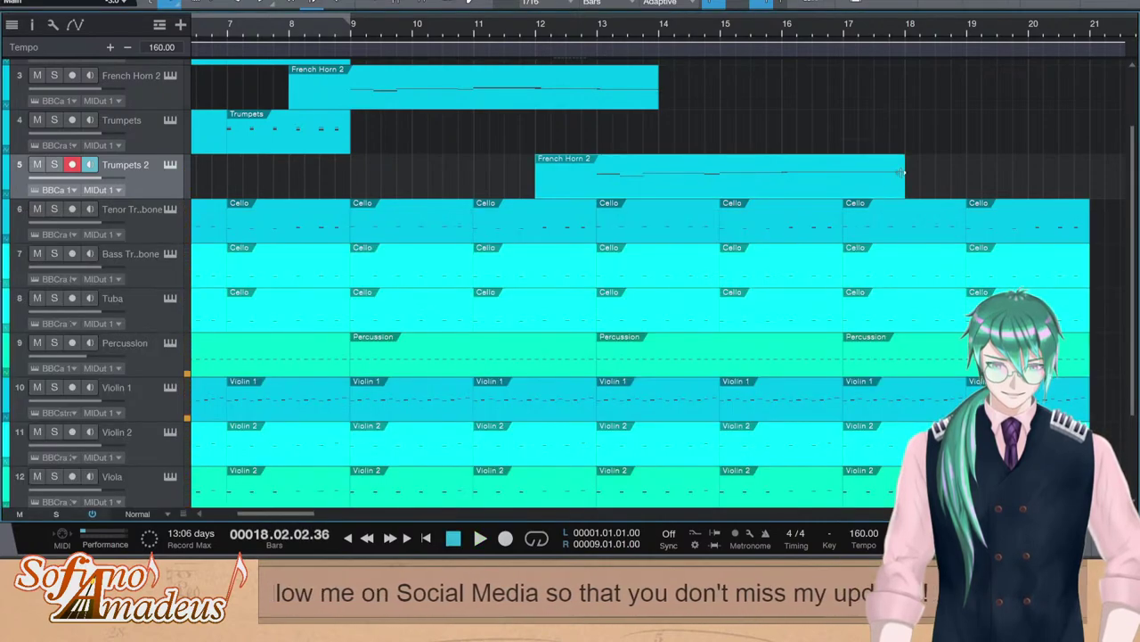
Play back the Trumpets 2 ending and extend its clip to end at bar 19
click(577, 29)
key(space)
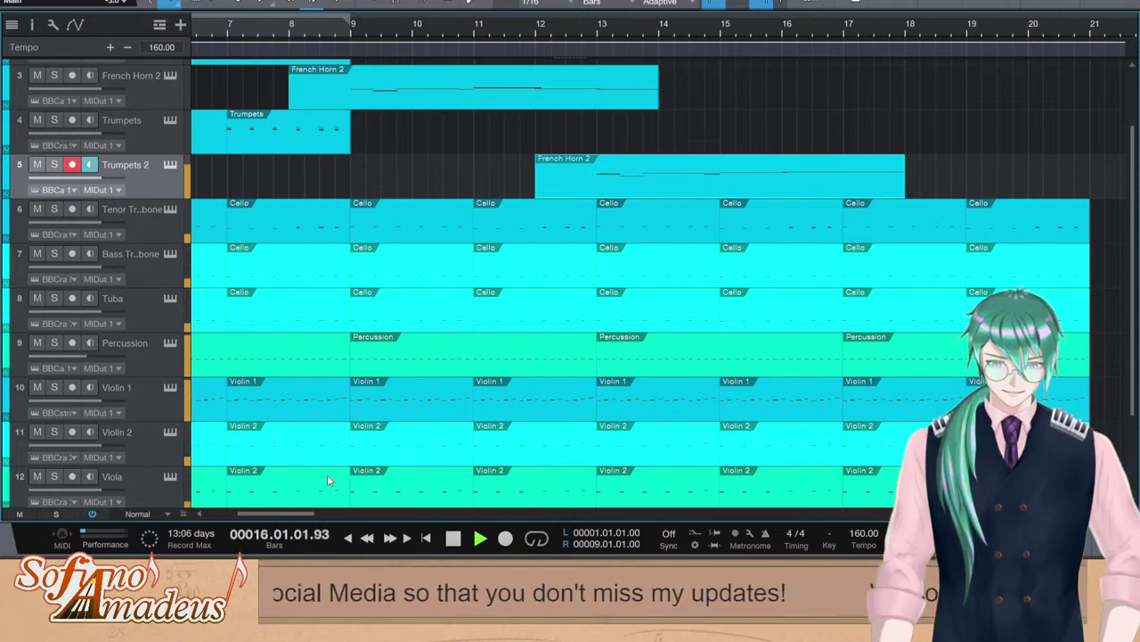
drag(287, 514, 332, 525)
scroll(367, 313, up, 2)
scroll(367, 313, down, 3)
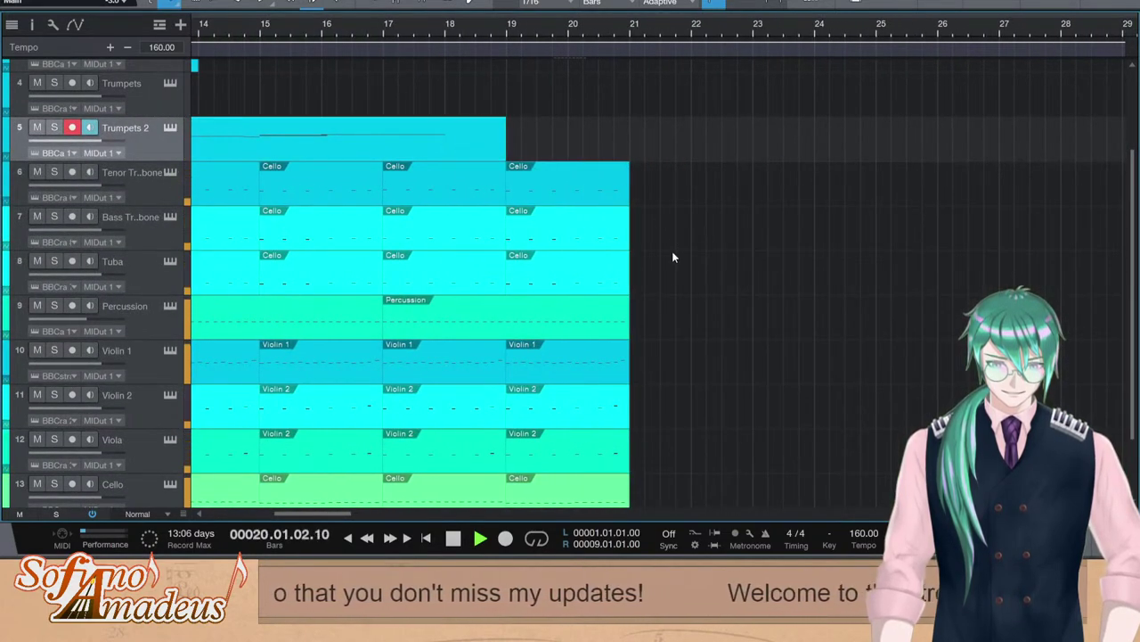
scroll(655, 277, down, 3)
key(space)
Paste a copy of the backing clips, from Tenor Trombone downwards, at bar 21
drag(334, 515, 264, 515)
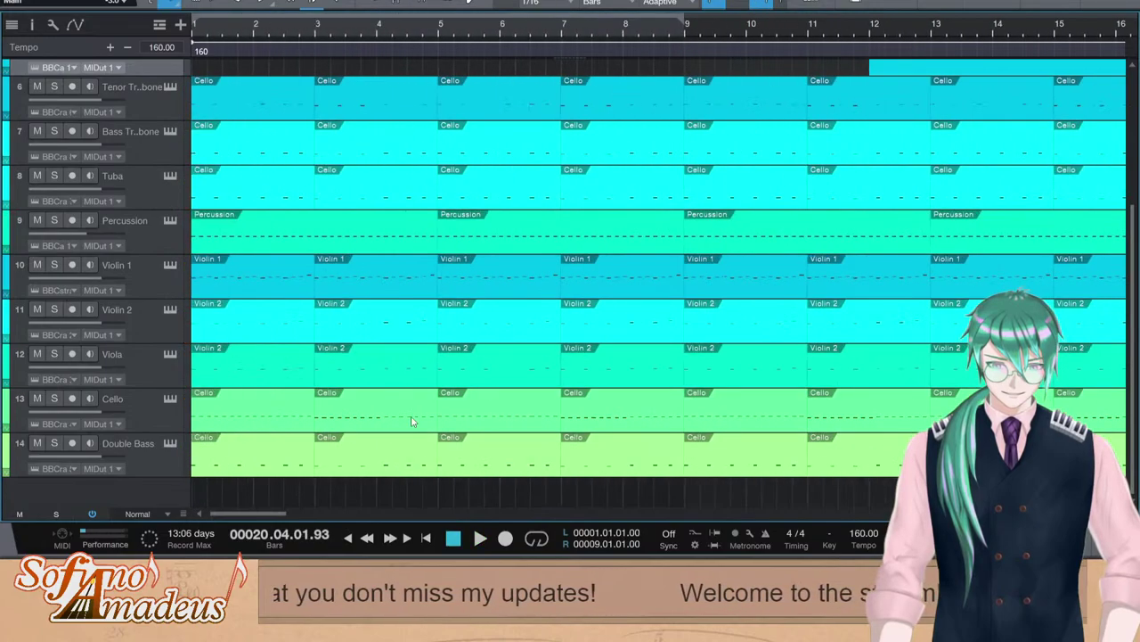
scroll(424, 267, up, 4)
scroll(424, 266, up, 1)
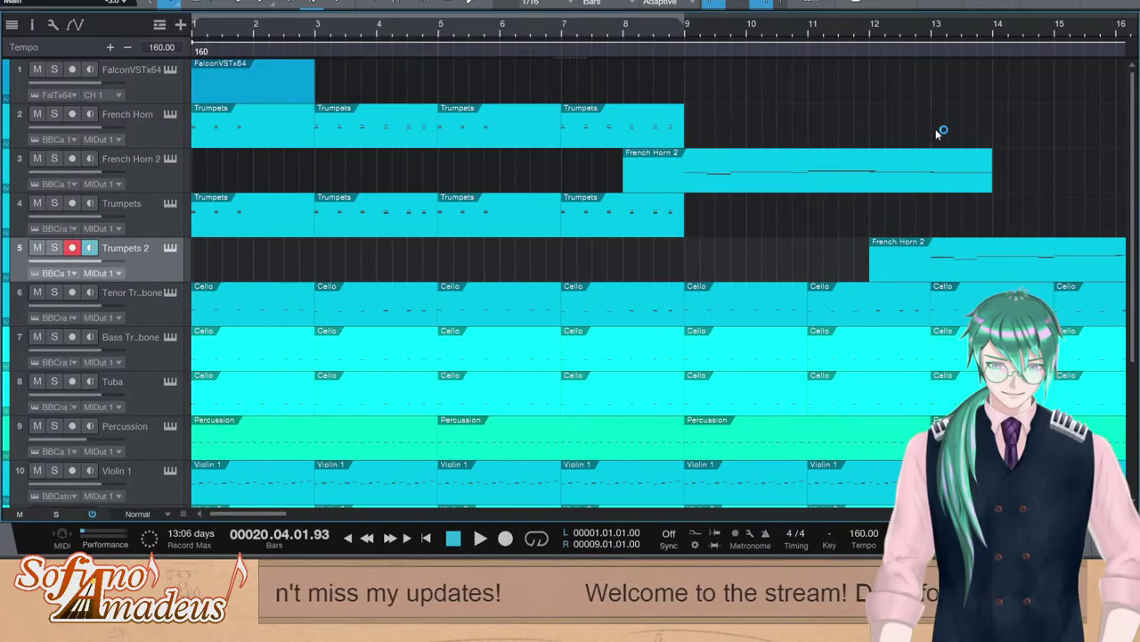
scroll(852, 172, down, 5)
scroll(830, 132, up, 5)
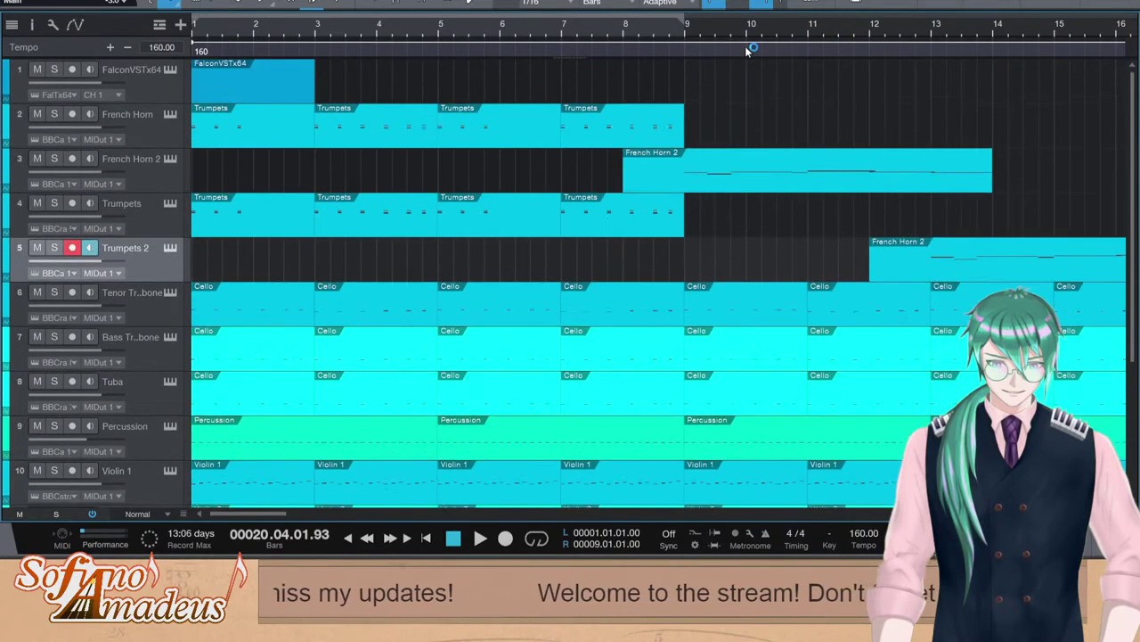
scroll(762, 239, down, 4)
scroll(762, 239, down, 1)
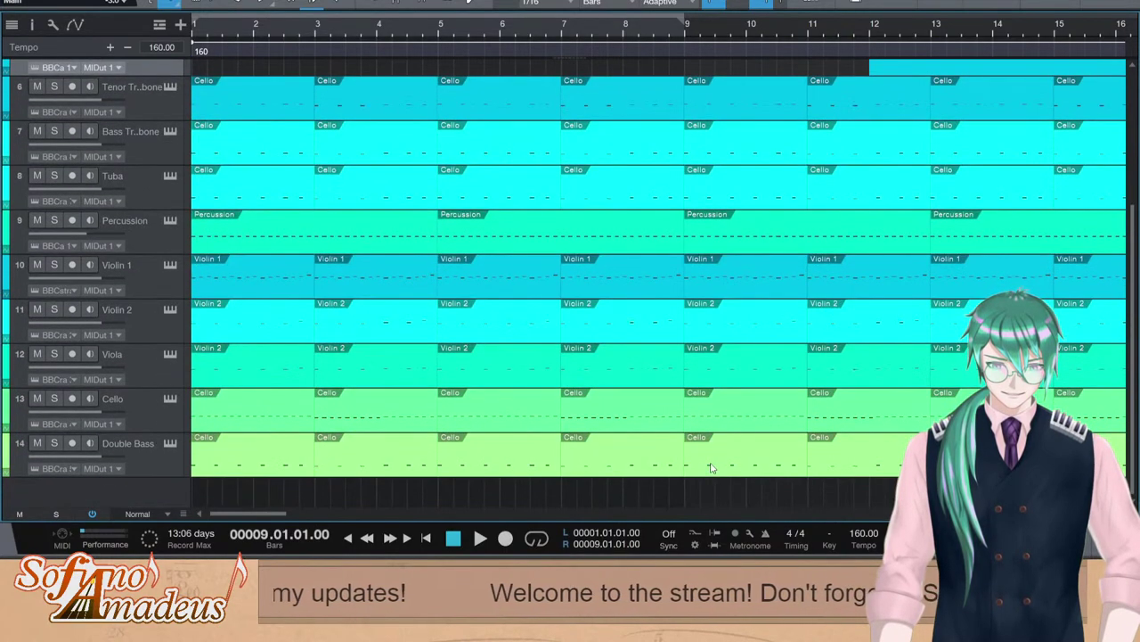
scroll(1037, 137, up, 3)
scroll(1052, 196, right, 5)
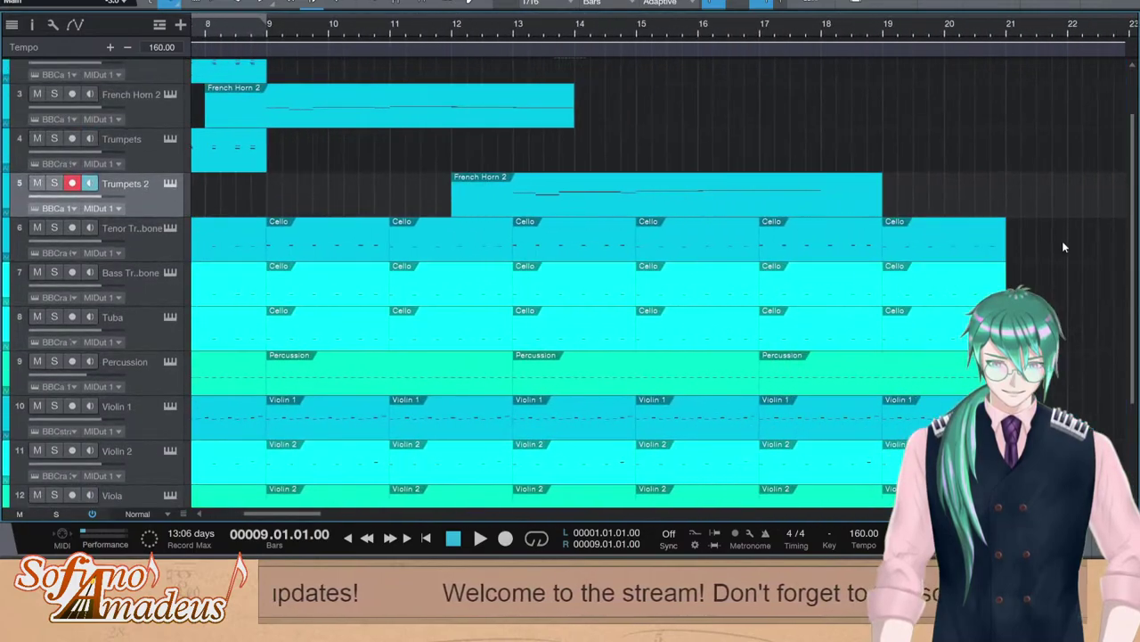
click(824, 221)
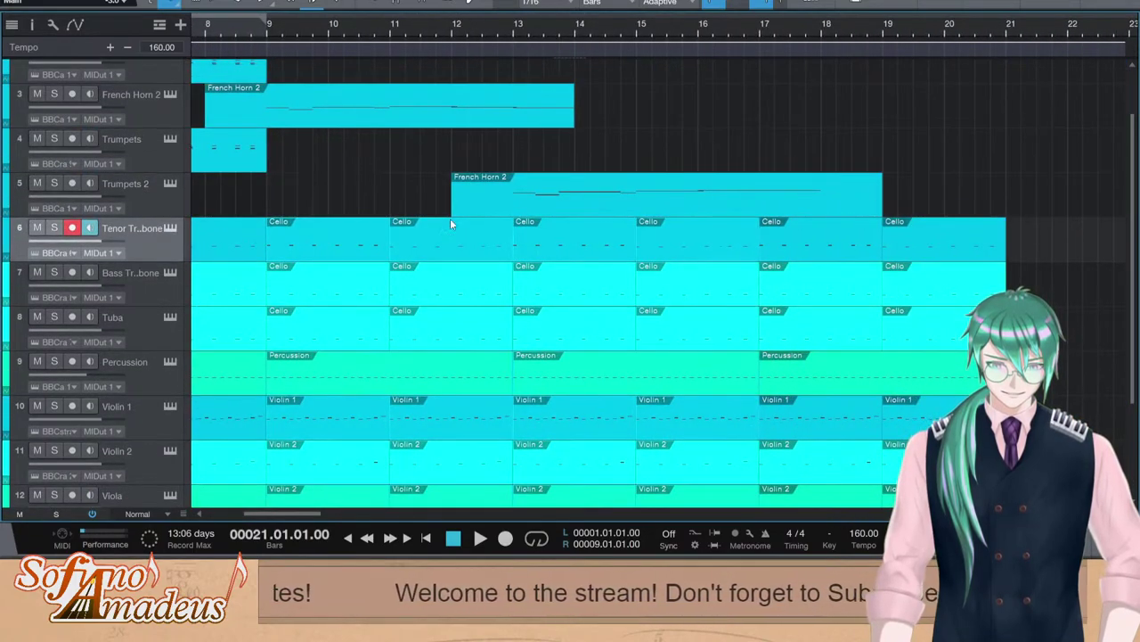
key(ctrl+v)
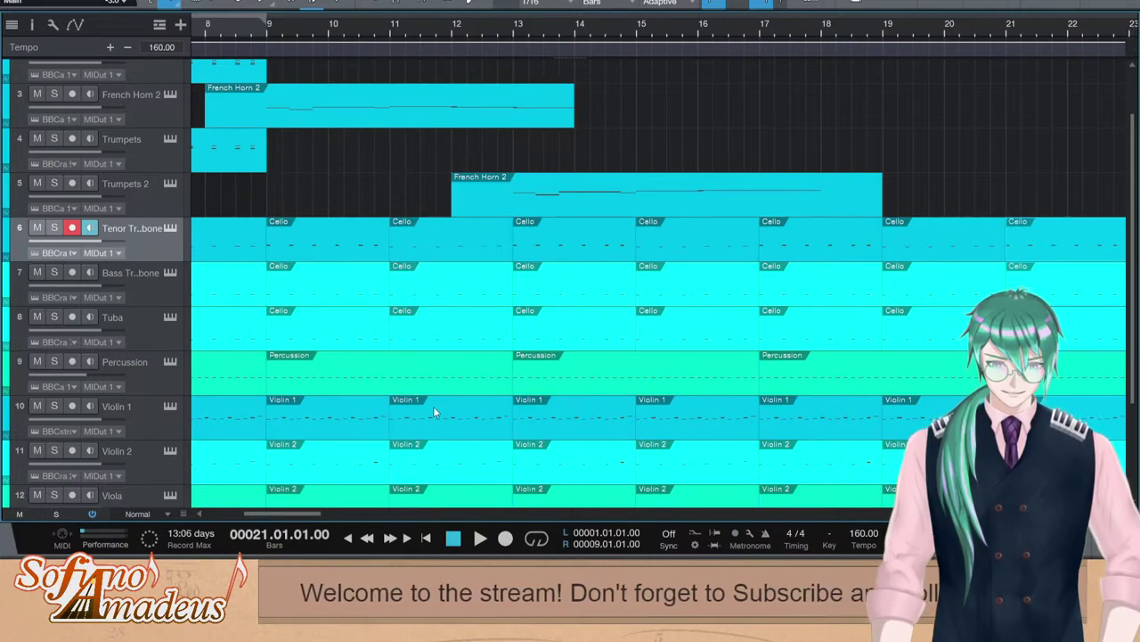
Play the arrangement from the end of bar 12 to review the Trumpets 2 melody over the backing
scroll(263, 514, left, 3)
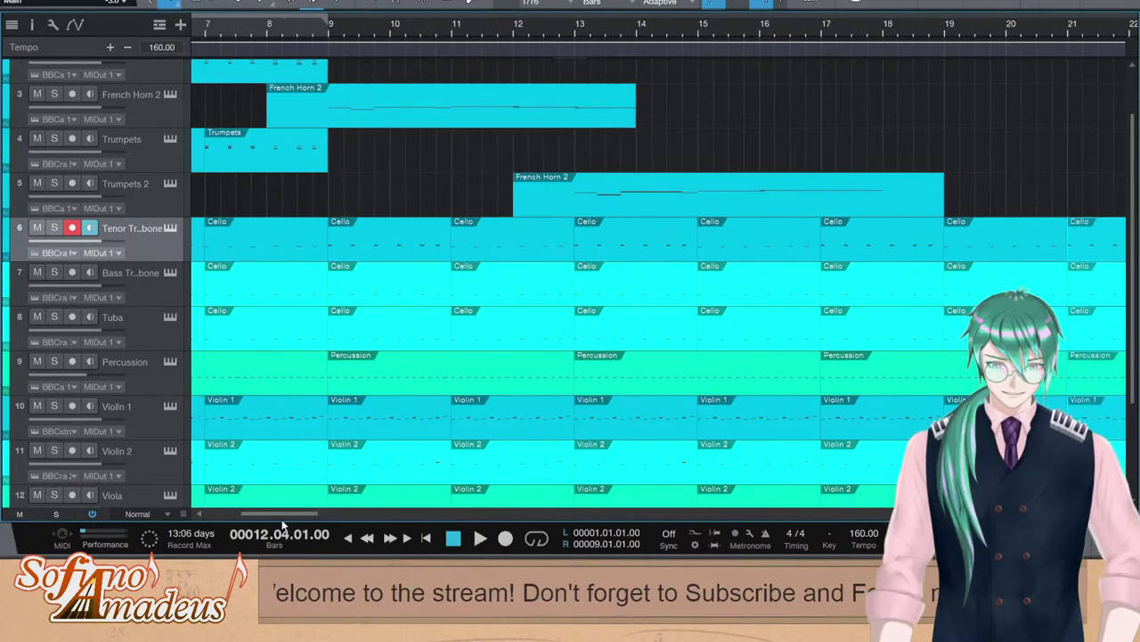
click(578, 101)
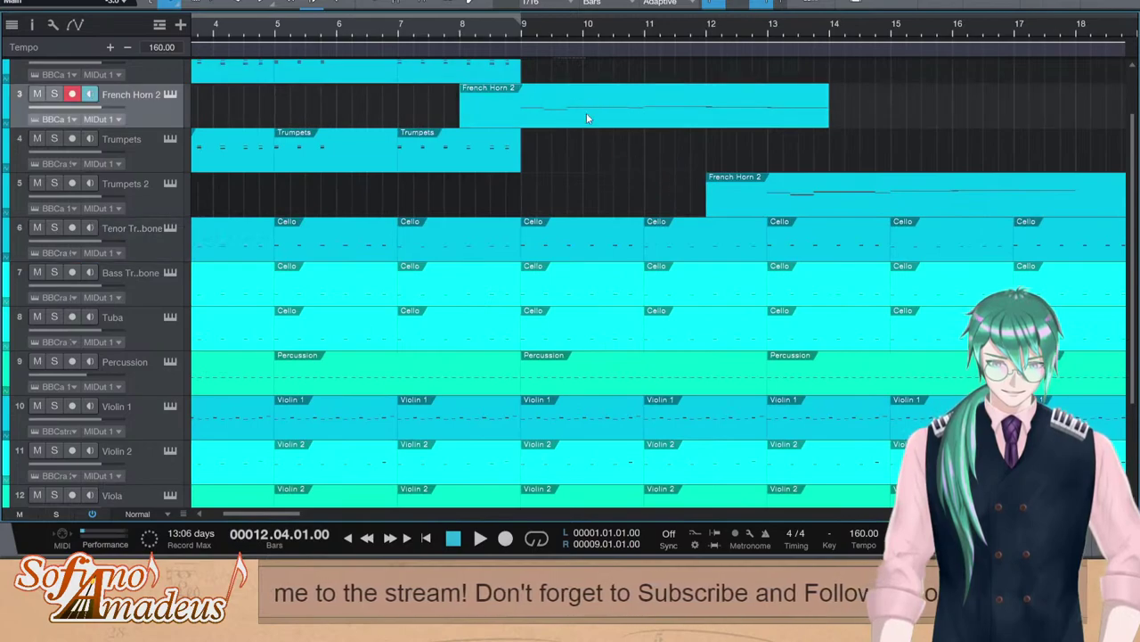
scroll(586, 113, down, 3)
scroll(613, 222, up, 5)
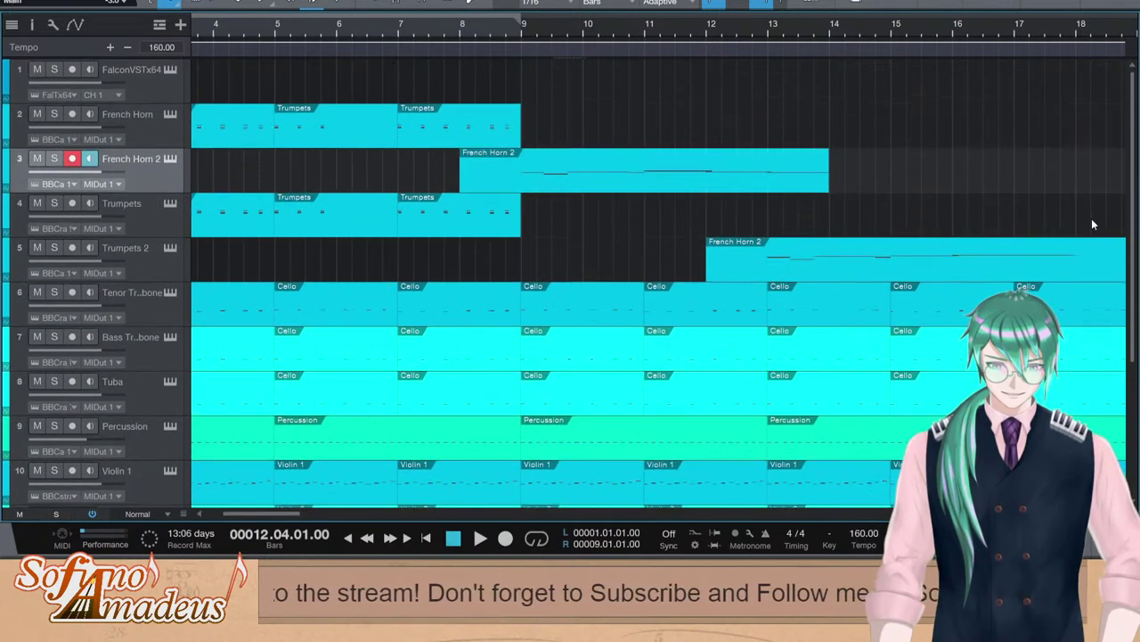
scroll(1063, 208, right, 1)
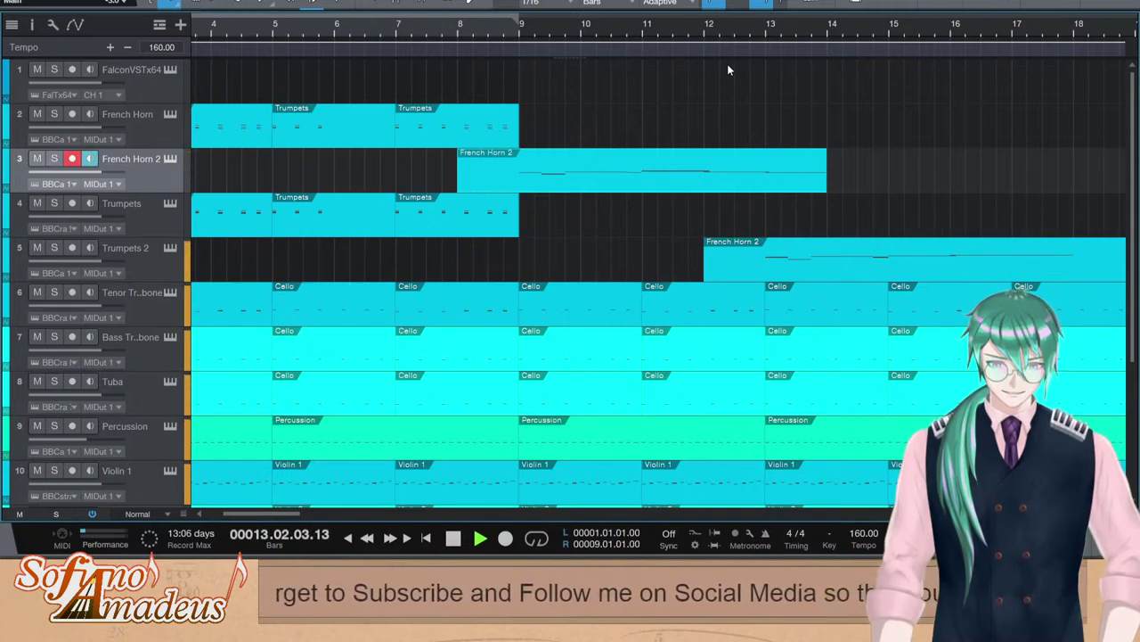
scroll(807, 227, down, 2)
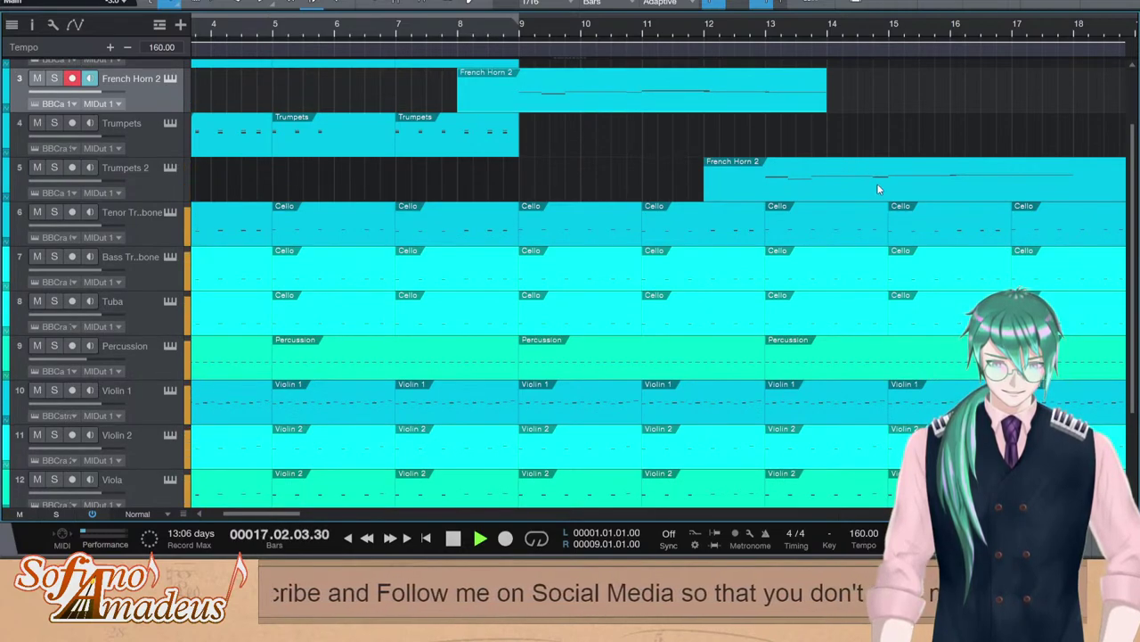
Lengthen the Trumpets 2 clip's last G4 note, starting at bar 17, to two bars so it ends at bar 19
double_click(977, 172)
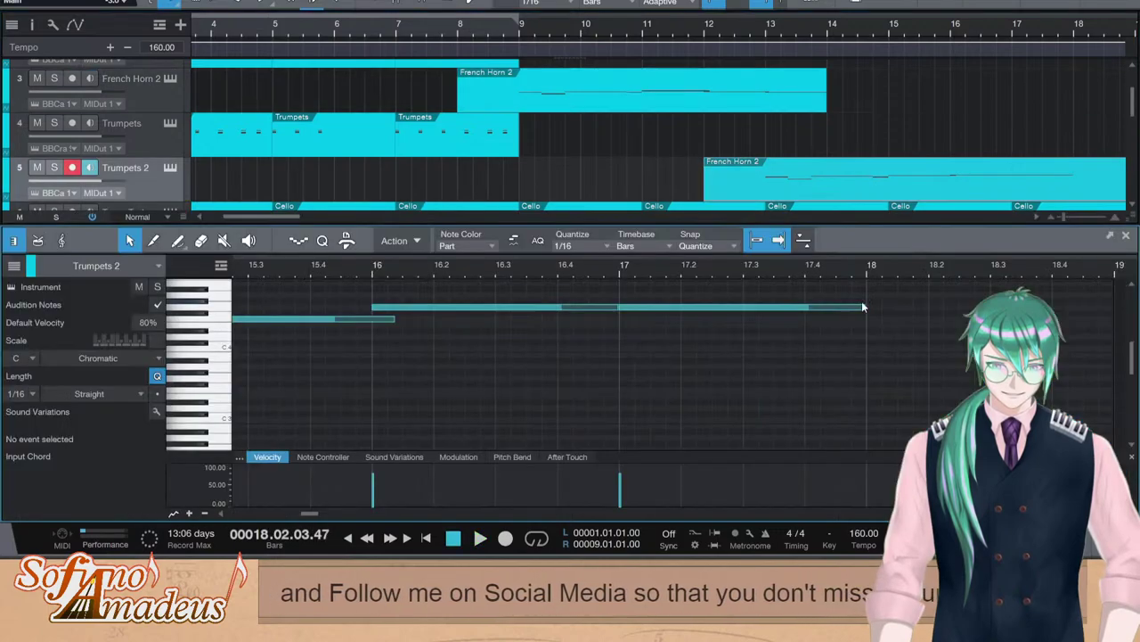
drag(861, 320, 1063, 329)
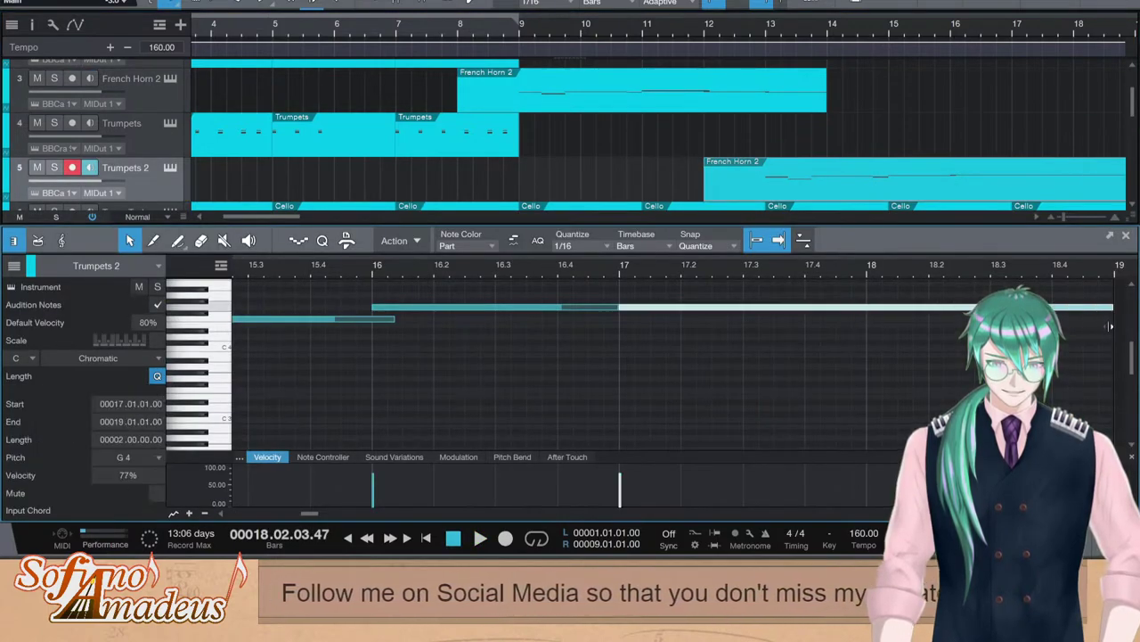
key(F2)
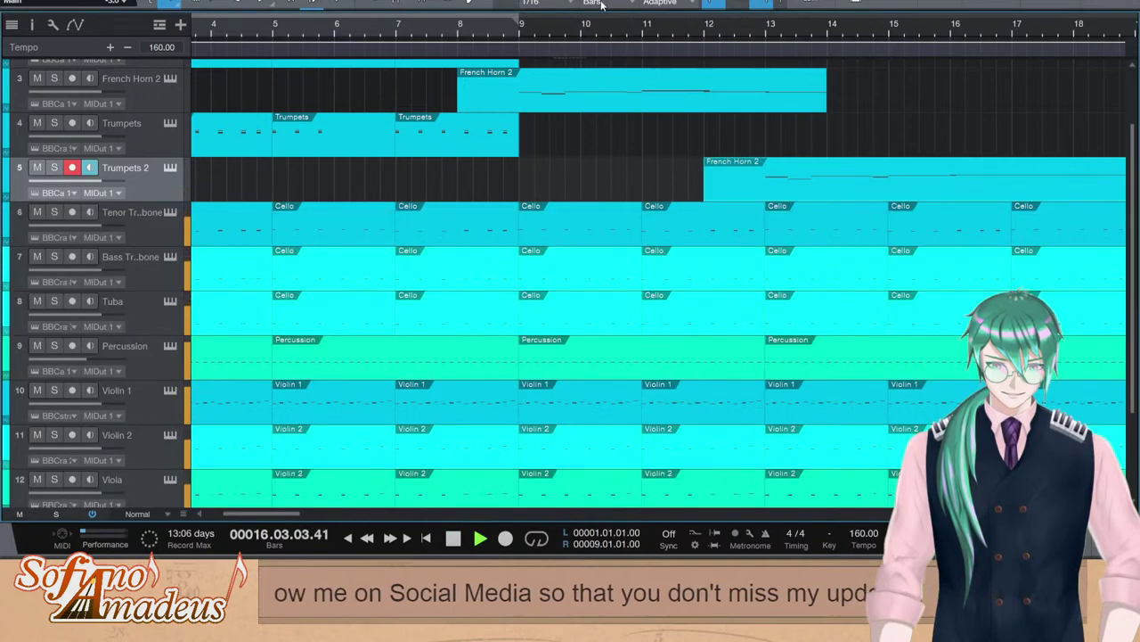
Play the arrangement from bar 9 to review the French Horn 2 melody and the backing tracks
key(space)
click(511, 28)
key(space)
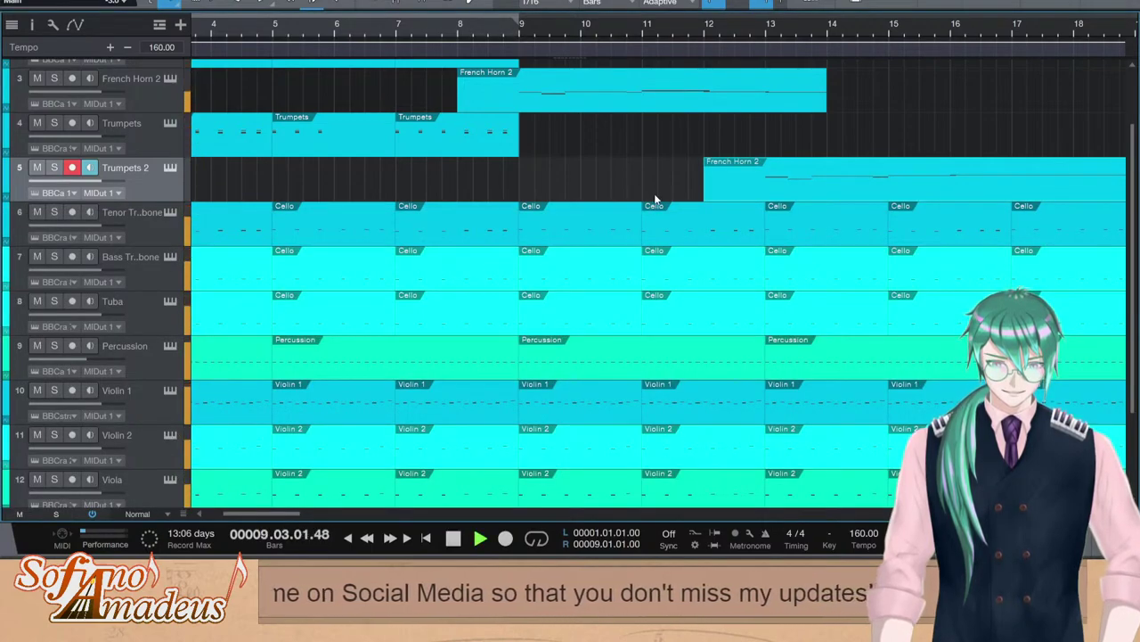
scroll(659, 214, down, 3)
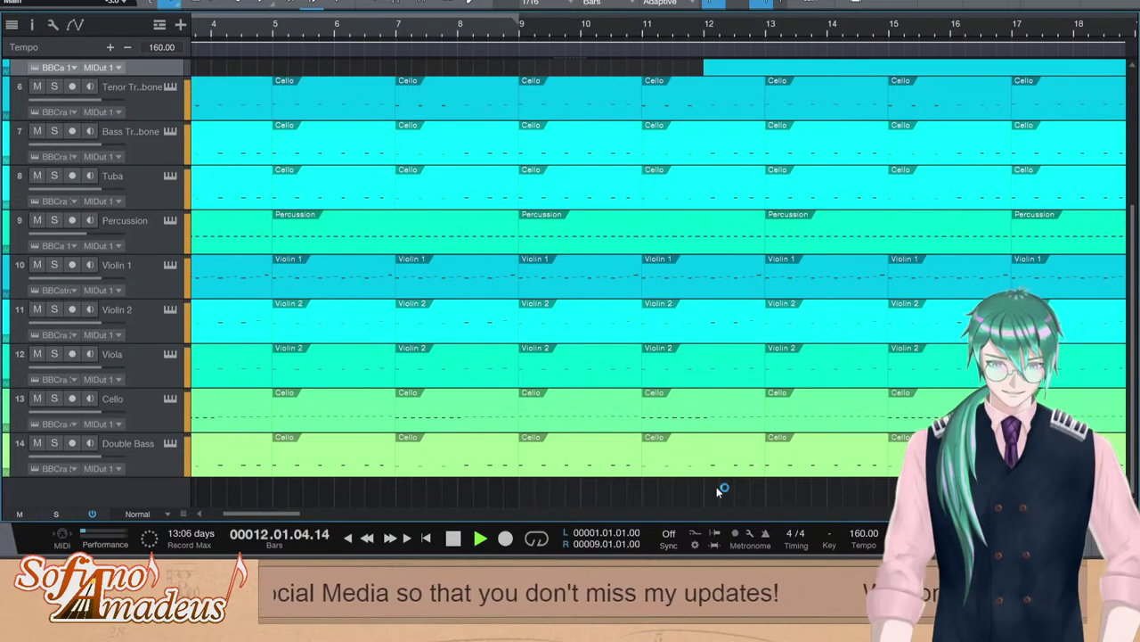
Duplicate the backing clips in bars 25 to 28, from Tenor Trombone down to Double Bass, so the copies start at bar 29
scroll(686, 412, up, 5)
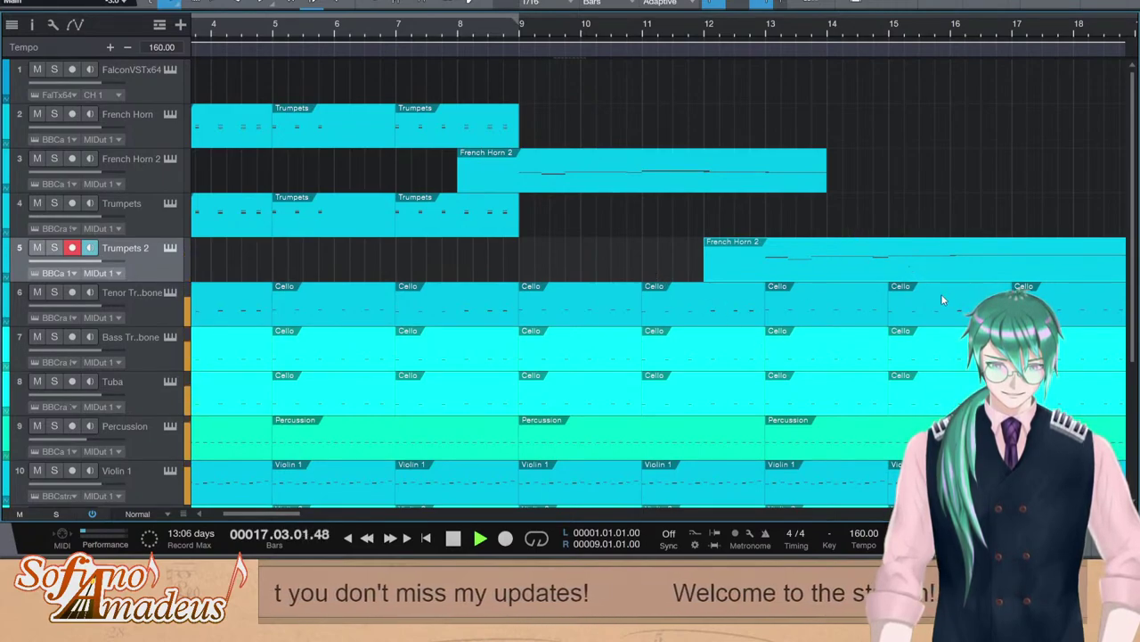
drag(284, 515, 322, 516)
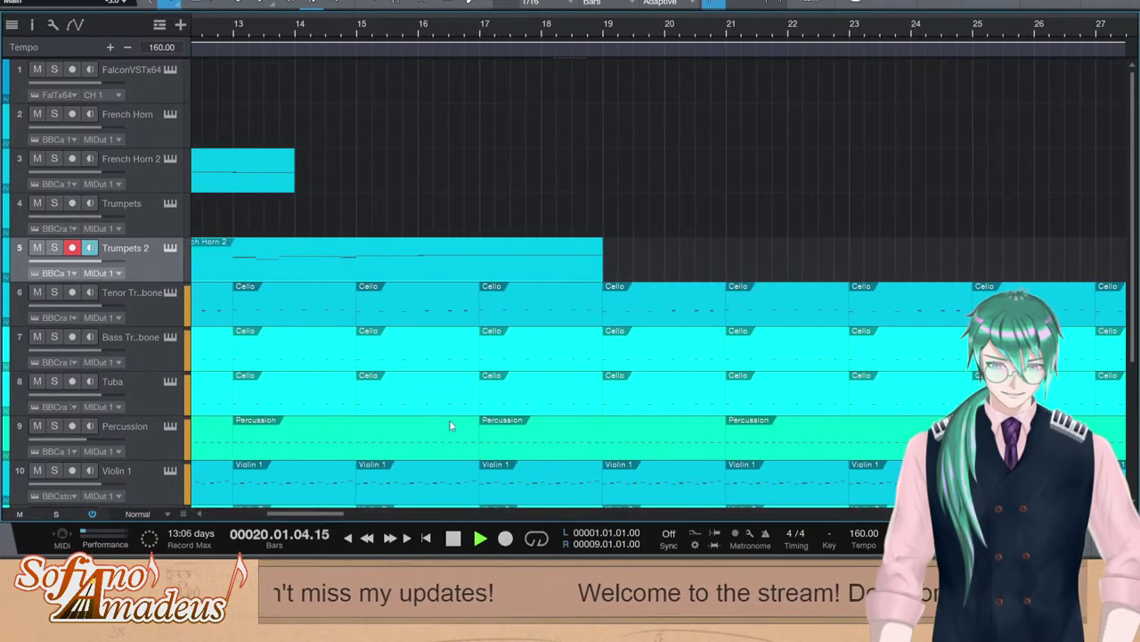
scroll(586, 346, down, 5)
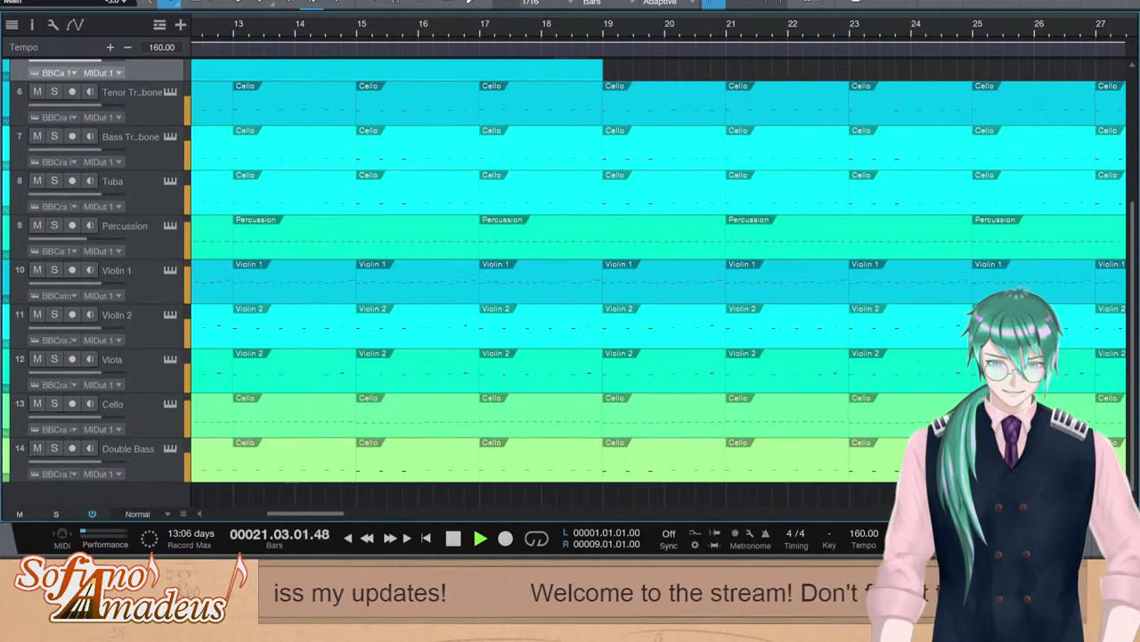
scroll(861, 429, right, 5)
scroll(862, 429, right, 3)
drag(802, 472, 617, 103)
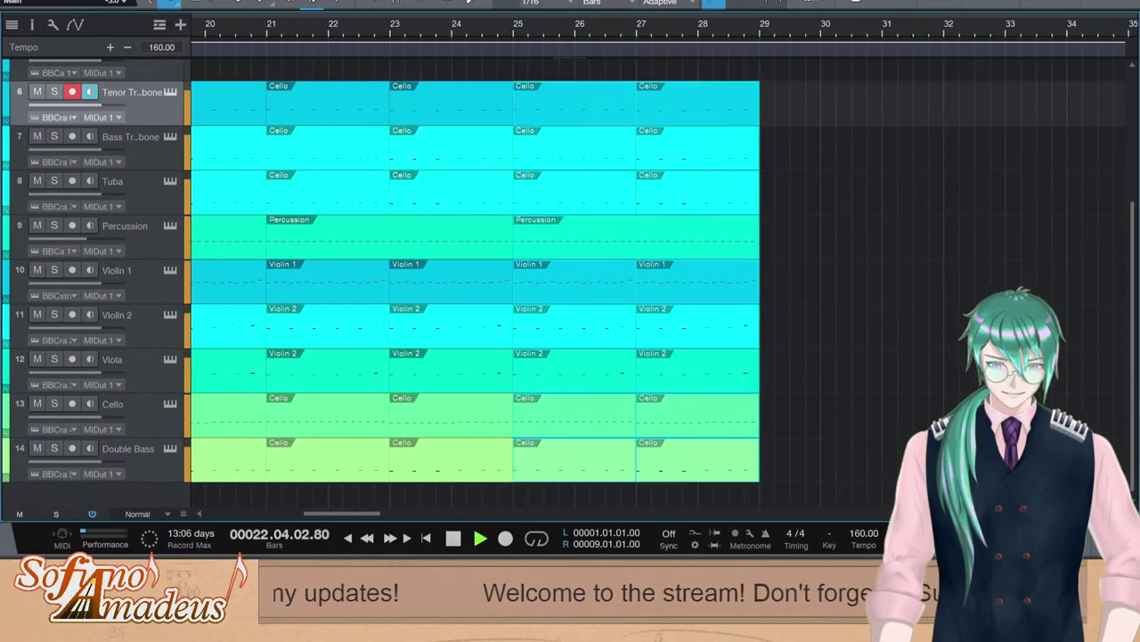
key(d)
scroll(927, 239, up, 4)
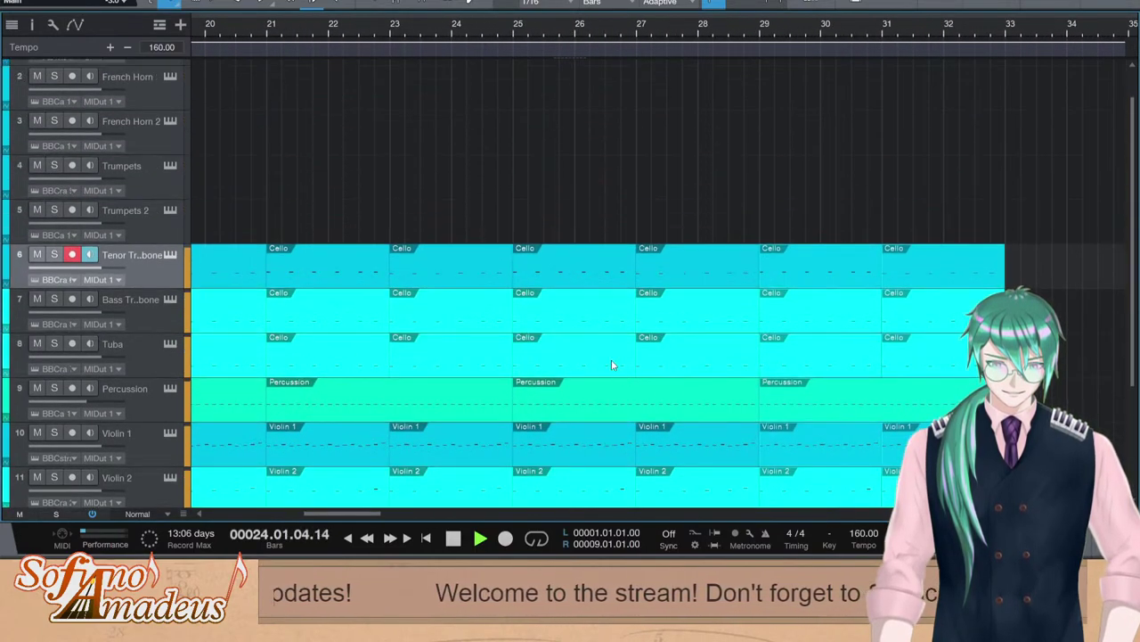
key(space)
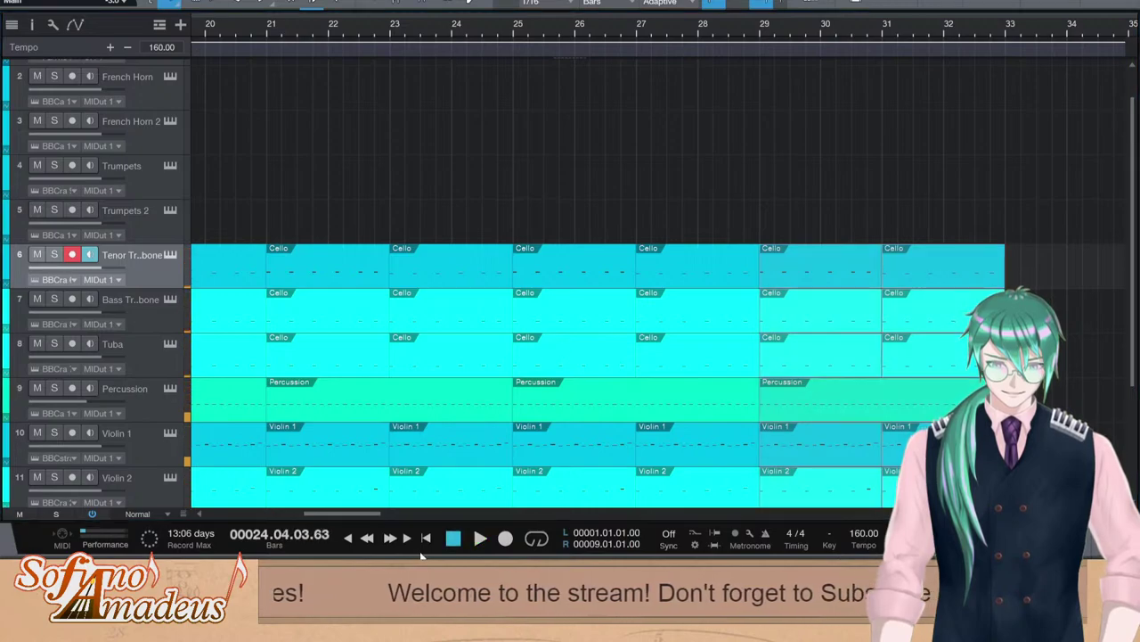
Paste the French Horn 2 melody clip at bar 24 on both the French Horn 2 and Trumpets 2 tracks
mouse_move(334, 513)
mouse_down()
mouse_move(265, 516)
mouse_move(326, 512)
mouse_up()
click(347, 134)
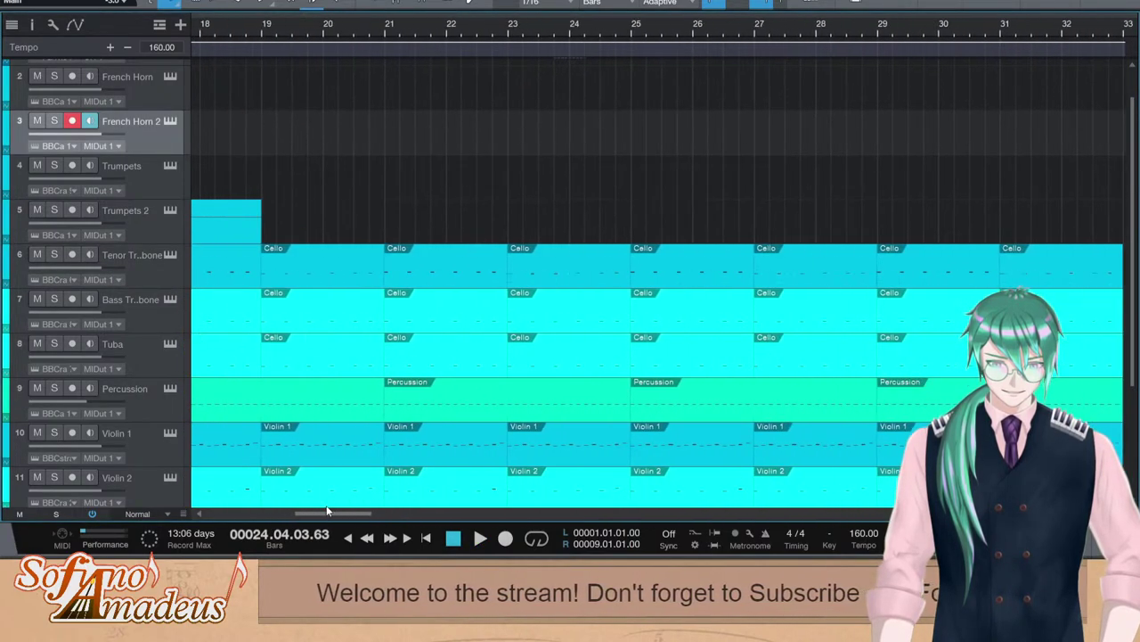
click(555, 24)
key(ctrl+v)
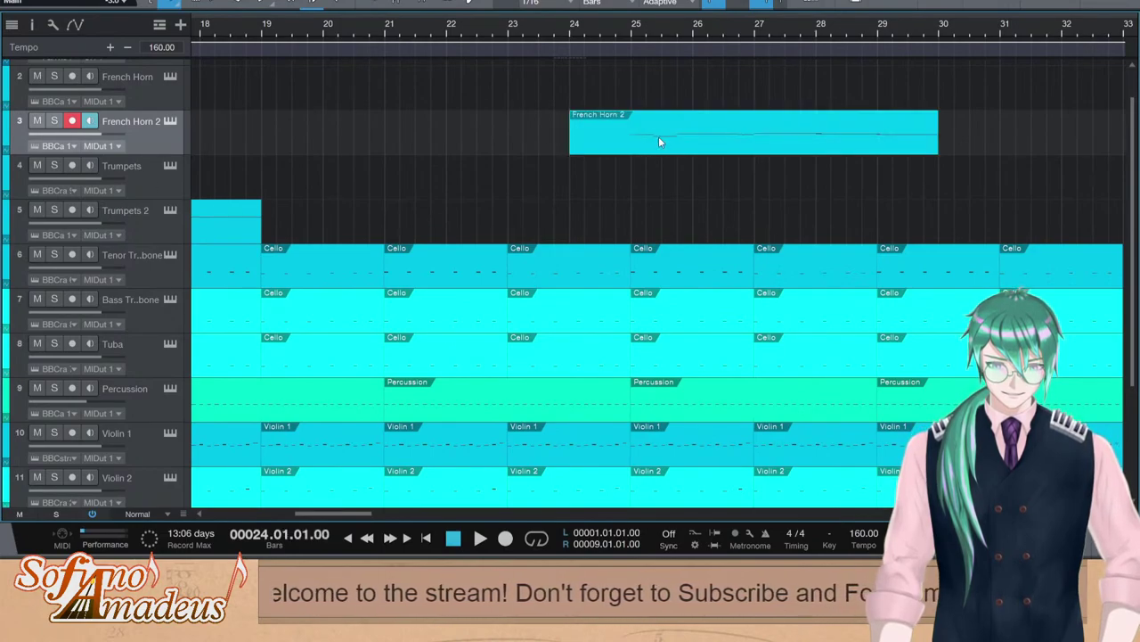
click(171, 209)
key(ctrl+v)
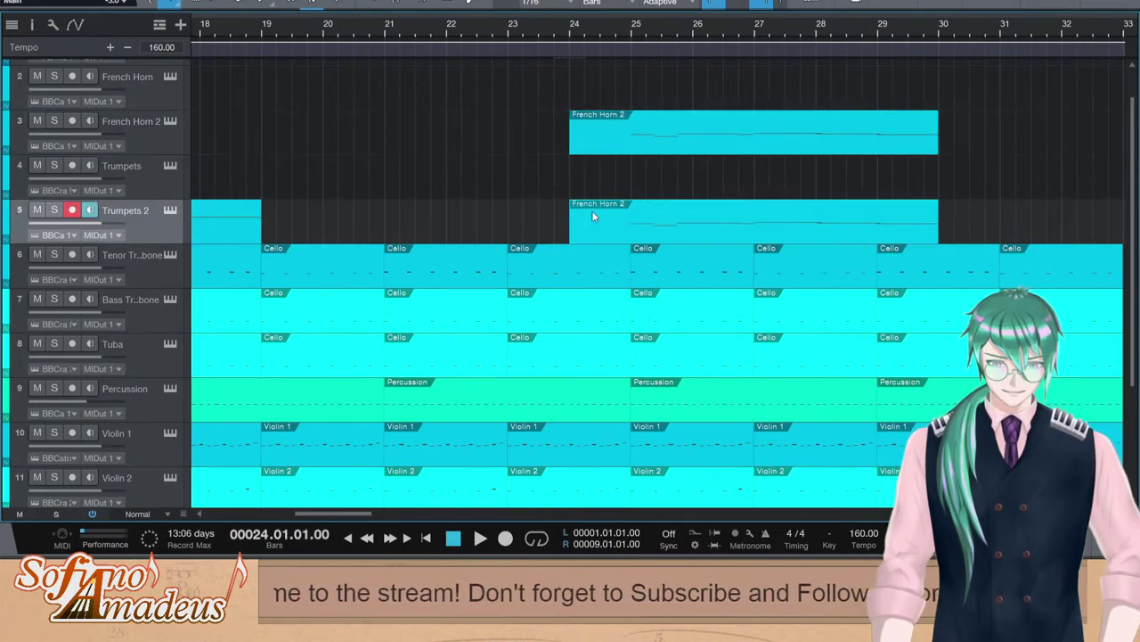
Transpose all notes in the Trumpets 2 clip at bar 24 up one octave
double_click(592, 210)
key(ctrl+a)
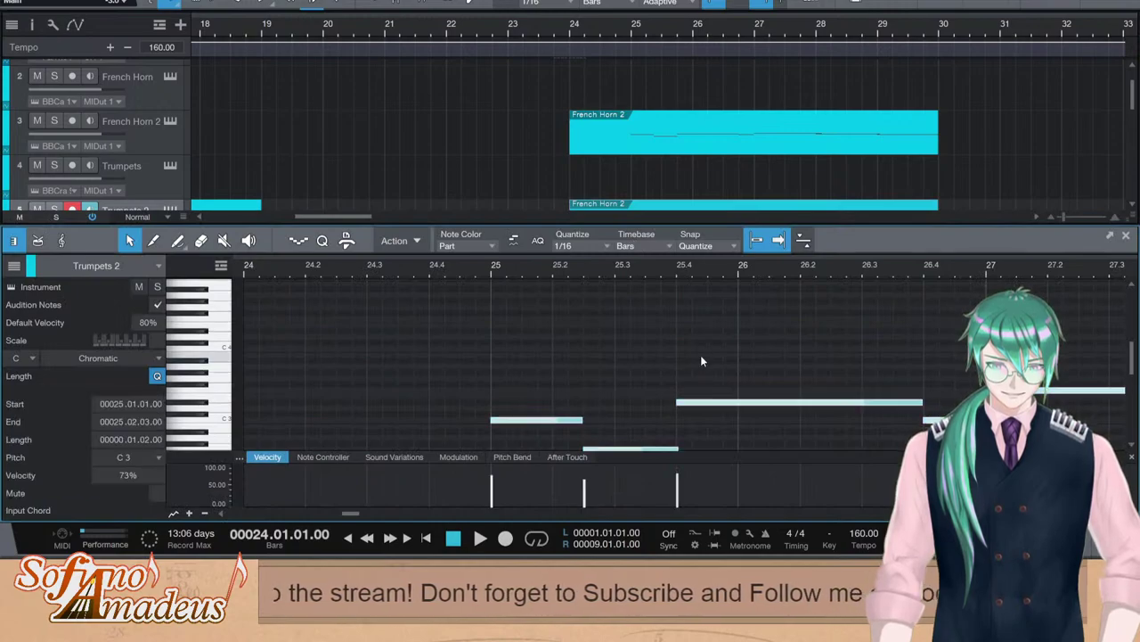
key(shift+Up)
Play the arrangement from bar 24 to review the doubled melody over the backing, and return to bar 24
key(space)
key(F2)
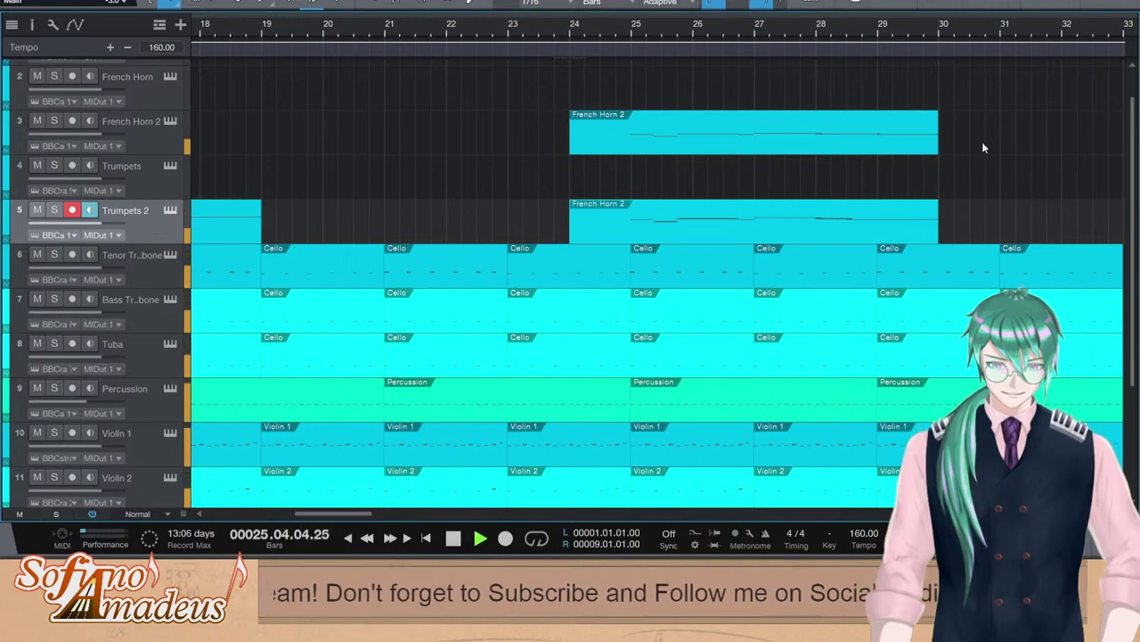
key(space)
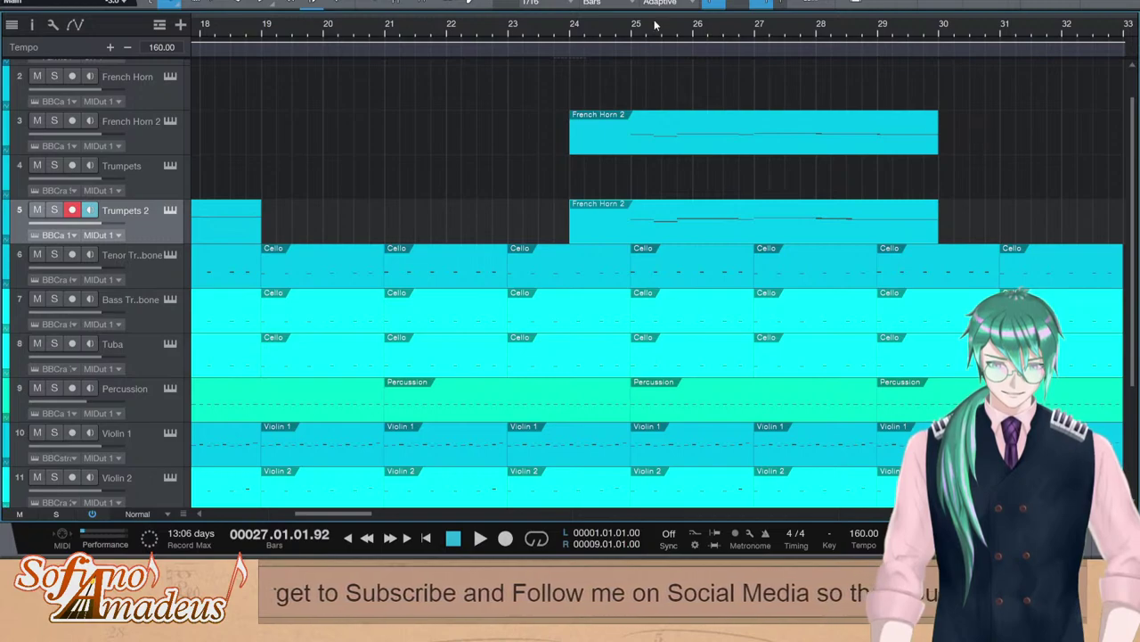
click(570, 36)
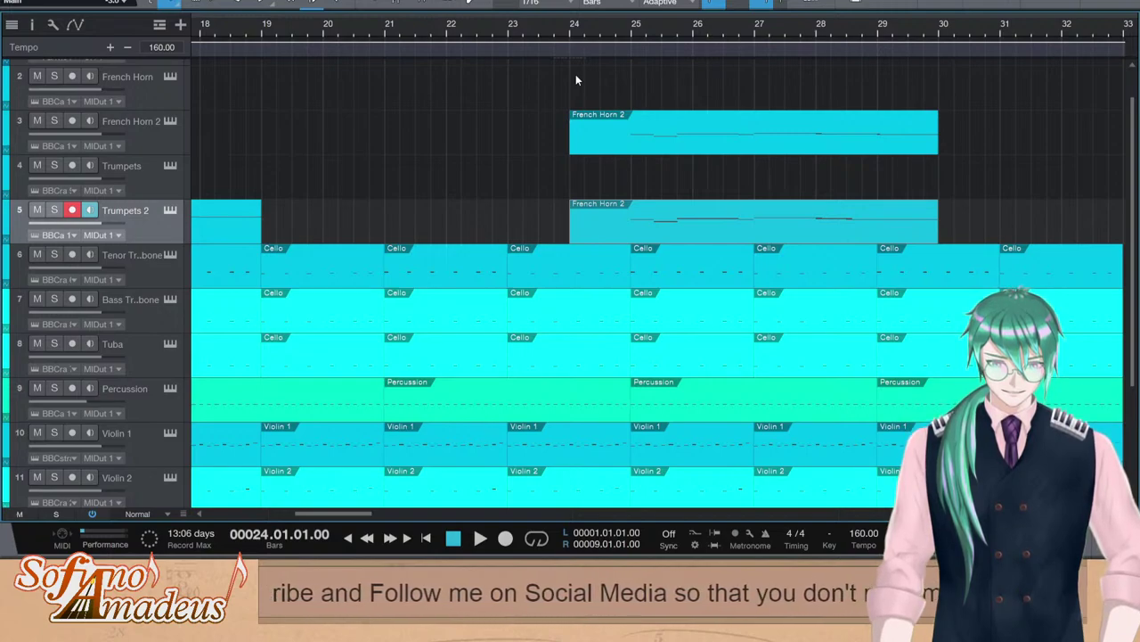
Examine the arrangement's structure across all tracks, from the opening at bar 1 to the melody clips at bar 24
key(Home)
key(space)
key(space)
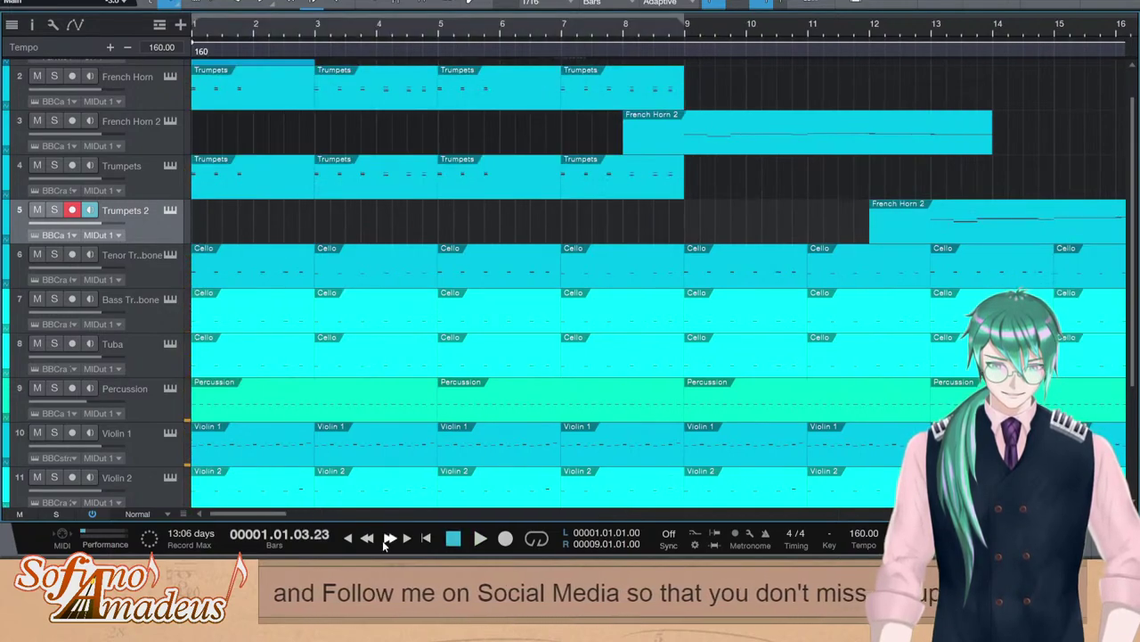
drag(252, 513, 300, 514)
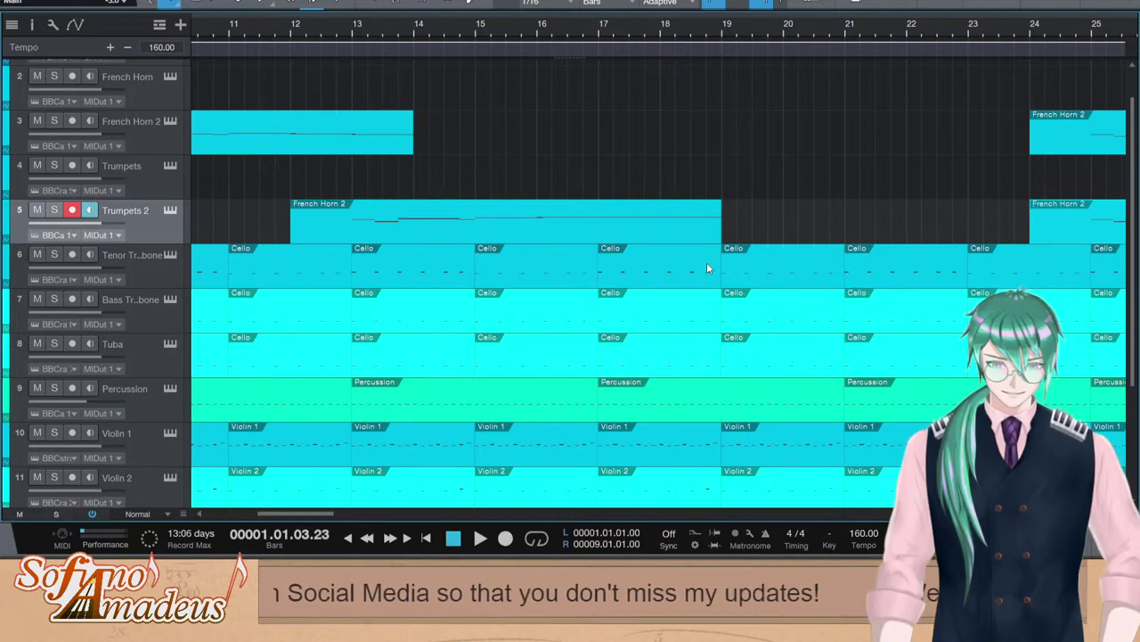
drag(304, 514, 325, 515)
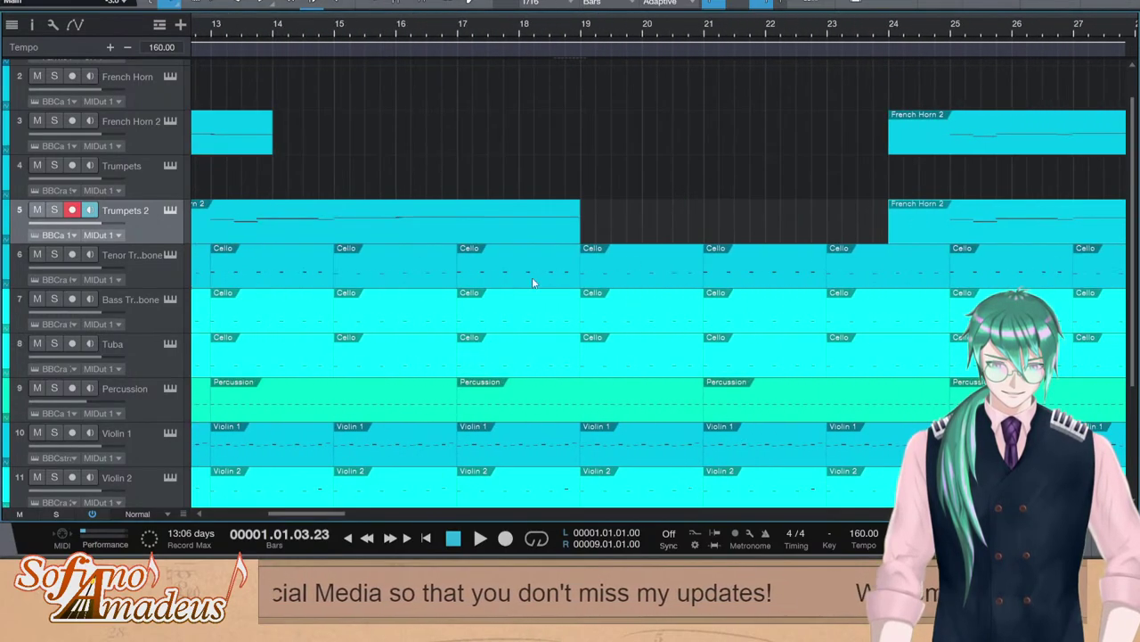
click(891, 40)
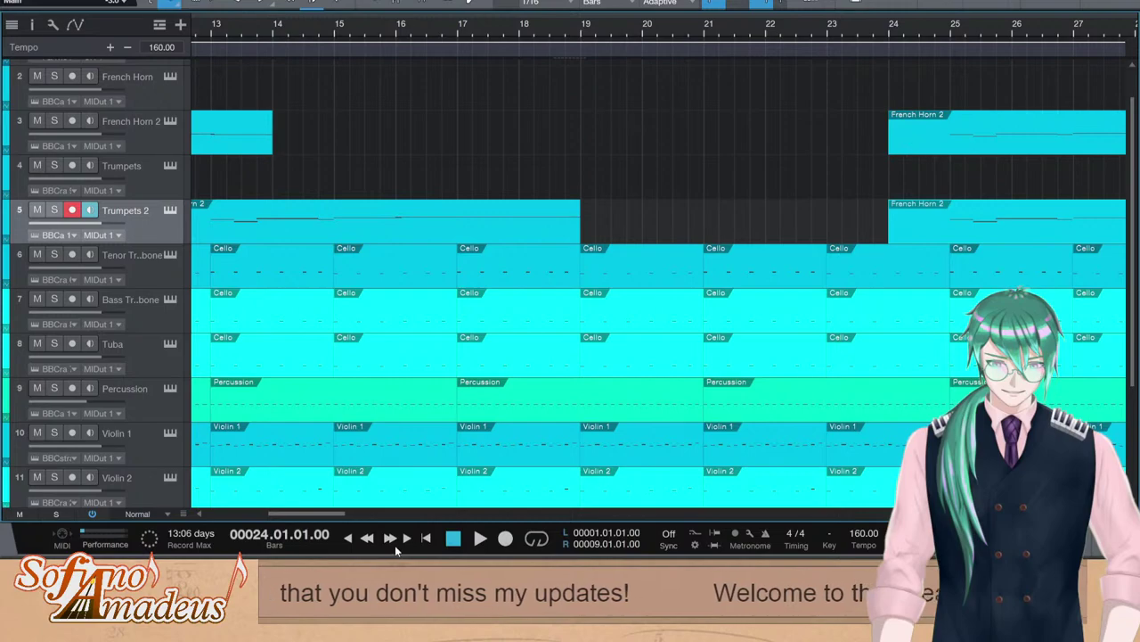
drag(325, 515, 254, 514)
key(comma)
scroll(603, 207, down, 3)
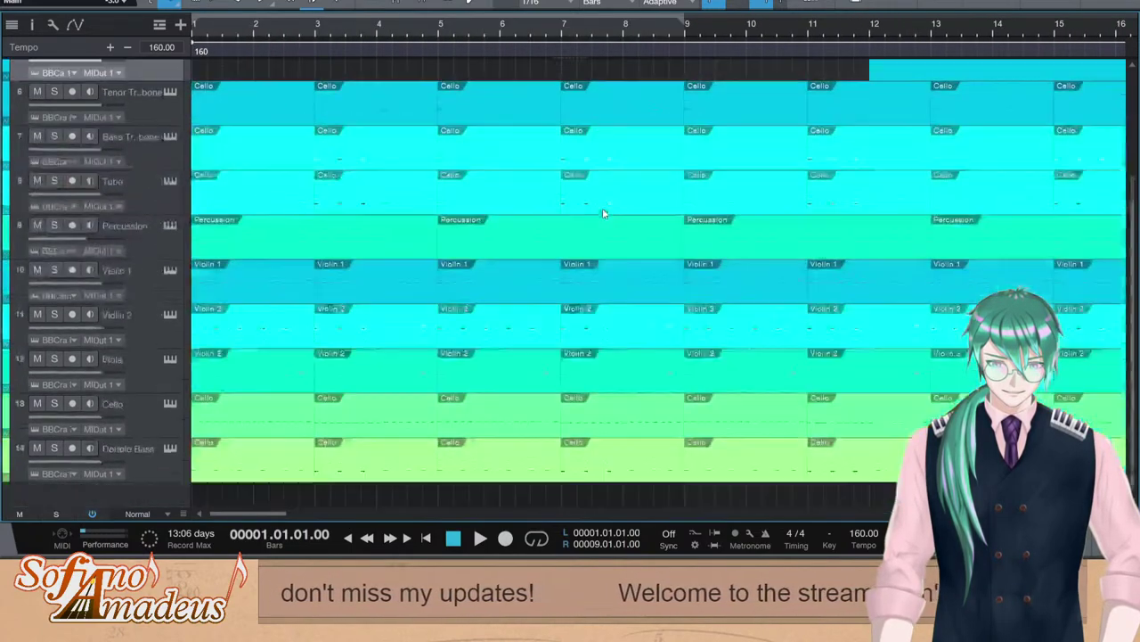
scroll(261, 156, up, 3)
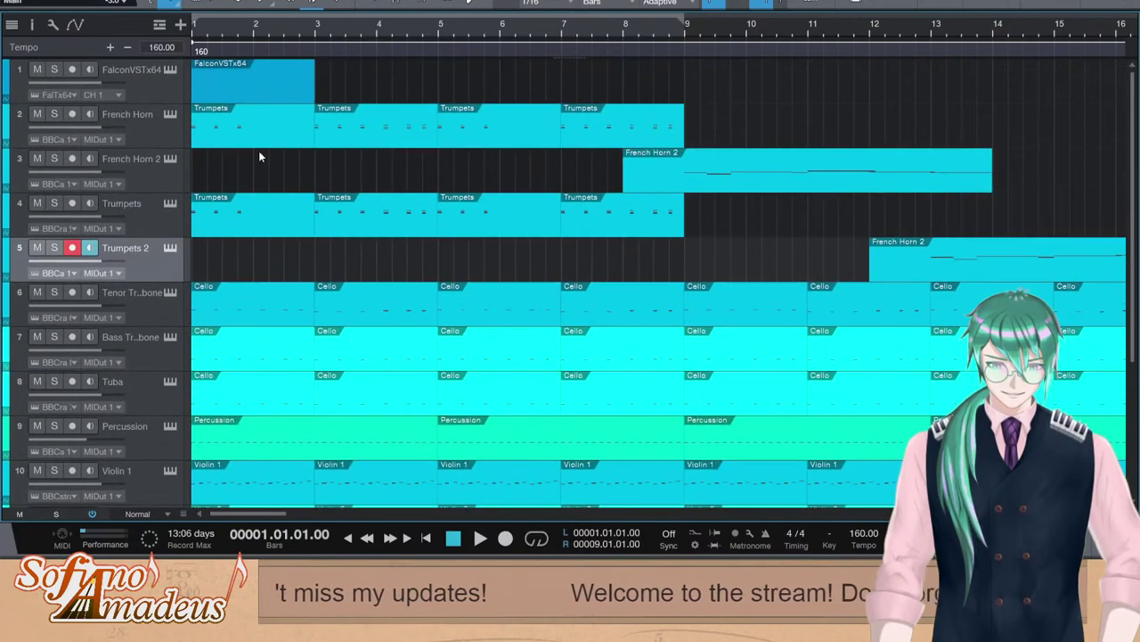
scroll(258, 248, down, 3)
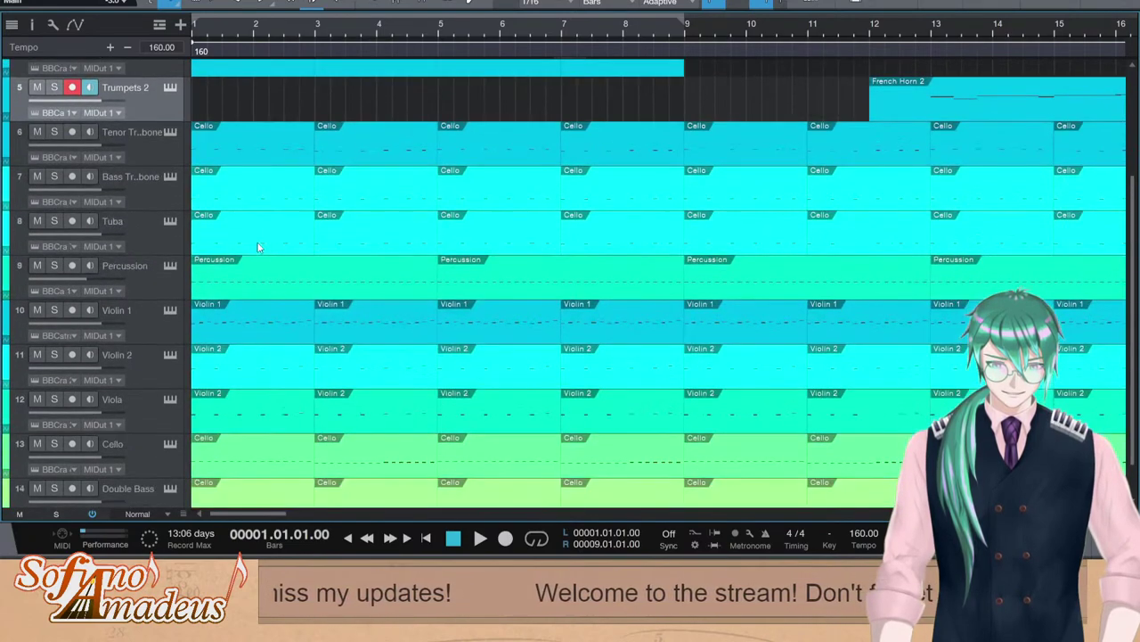
Play the Tenor Trombone part soloed from bar 1, turn its solo off and return to the start
click(54, 132)
key(space)
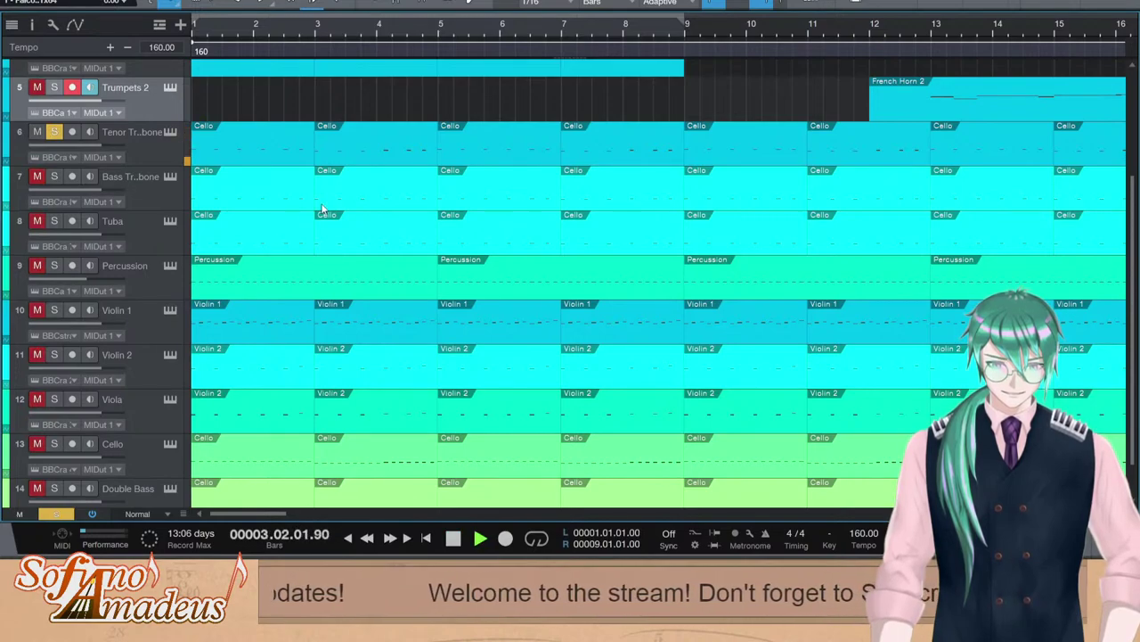
scroll(301, 187, up, 4)
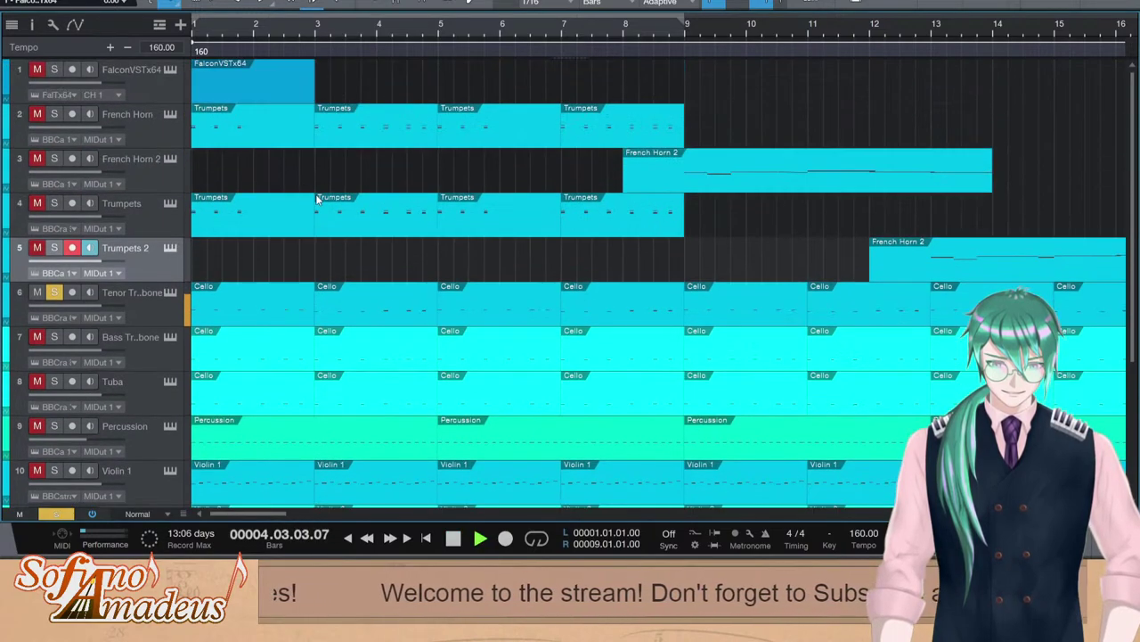
key(space)
click(54, 292)
scroll(271, 294, down, 1)
key(comma)
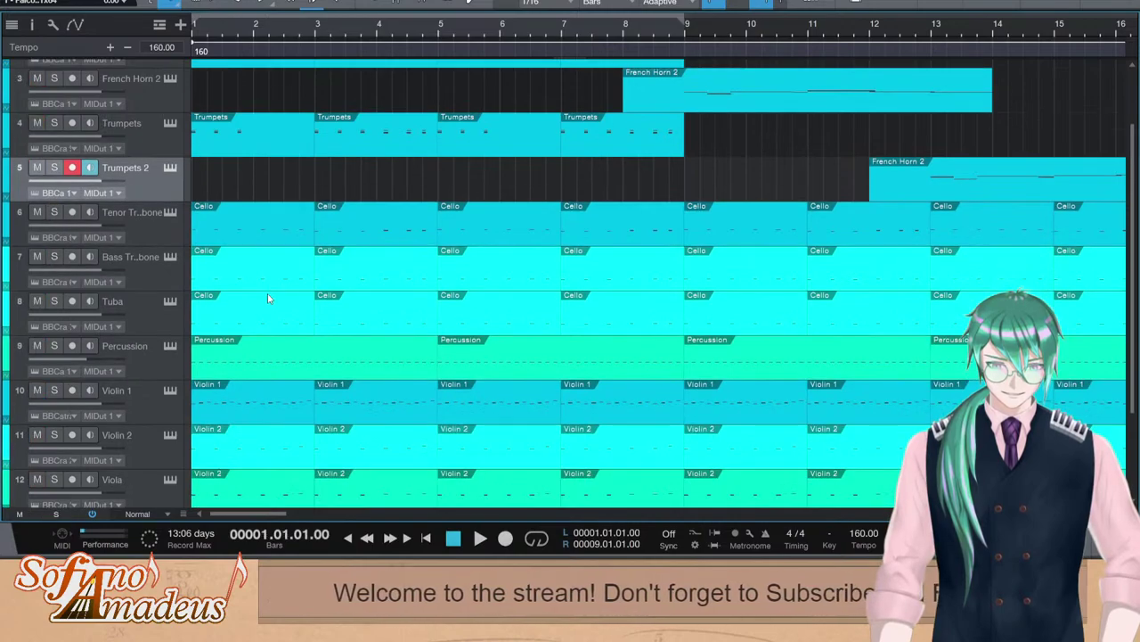
Look through the full track list and its clips in the opening bars, from FalconVSTx64 down to Double Bass
key(space)
key(space)
scroll(298, 304, up, 1)
scroll(300, 302, down, 1)
scroll(237, 164, up, 2)
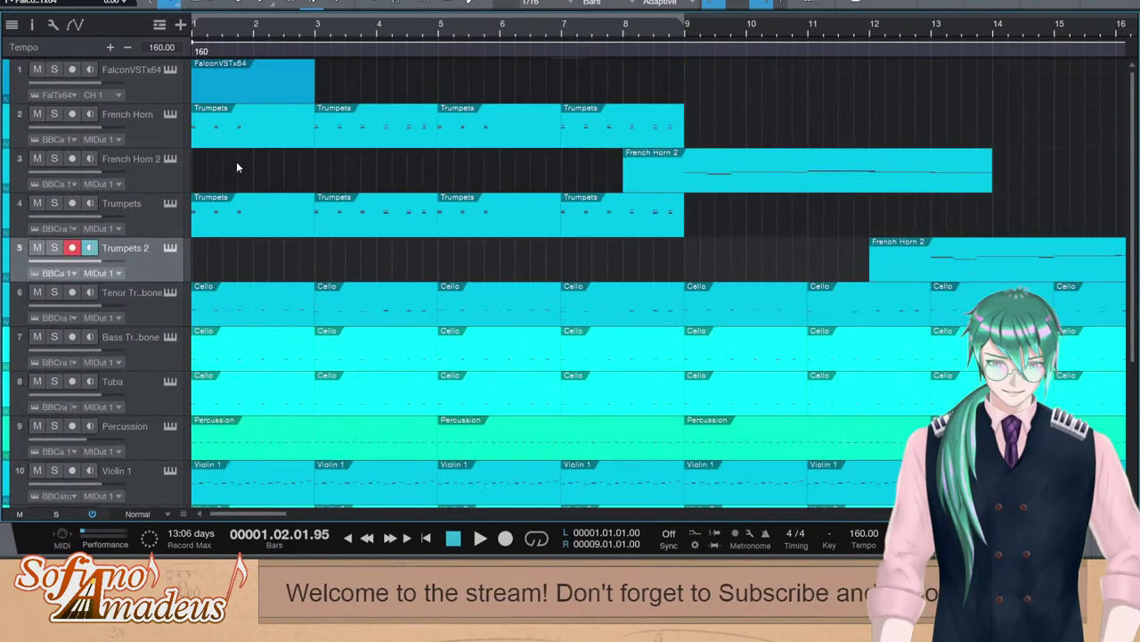
scroll(218, 435, down, 4)
scroll(205, 398, up, 4)
scroll(261, 385, down, 4)
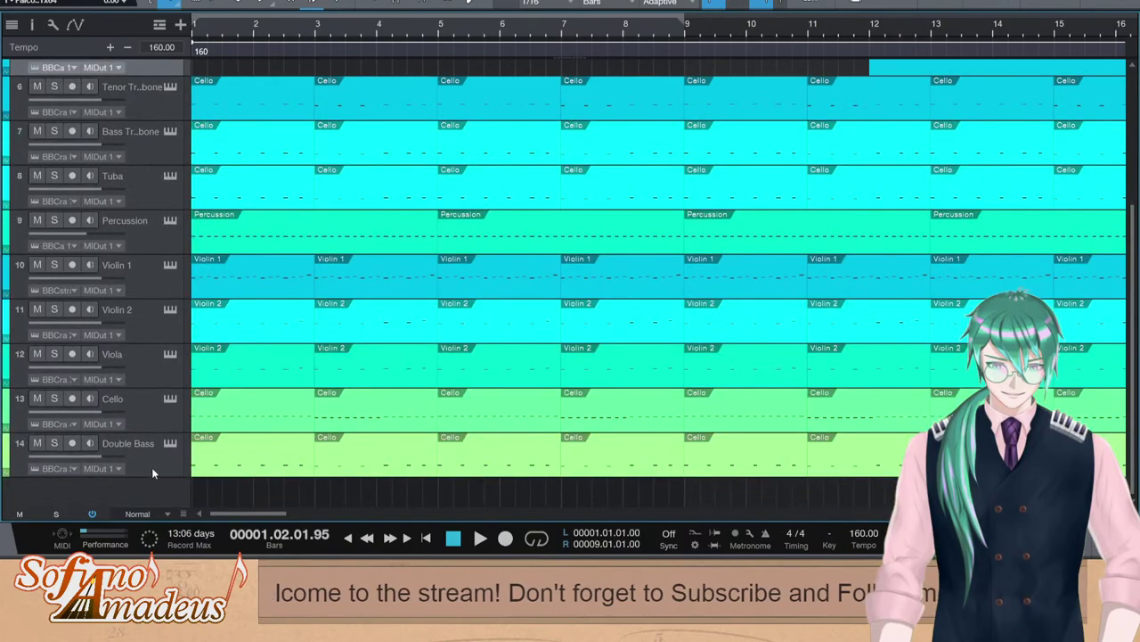
scroll(150, 410, up, 4)
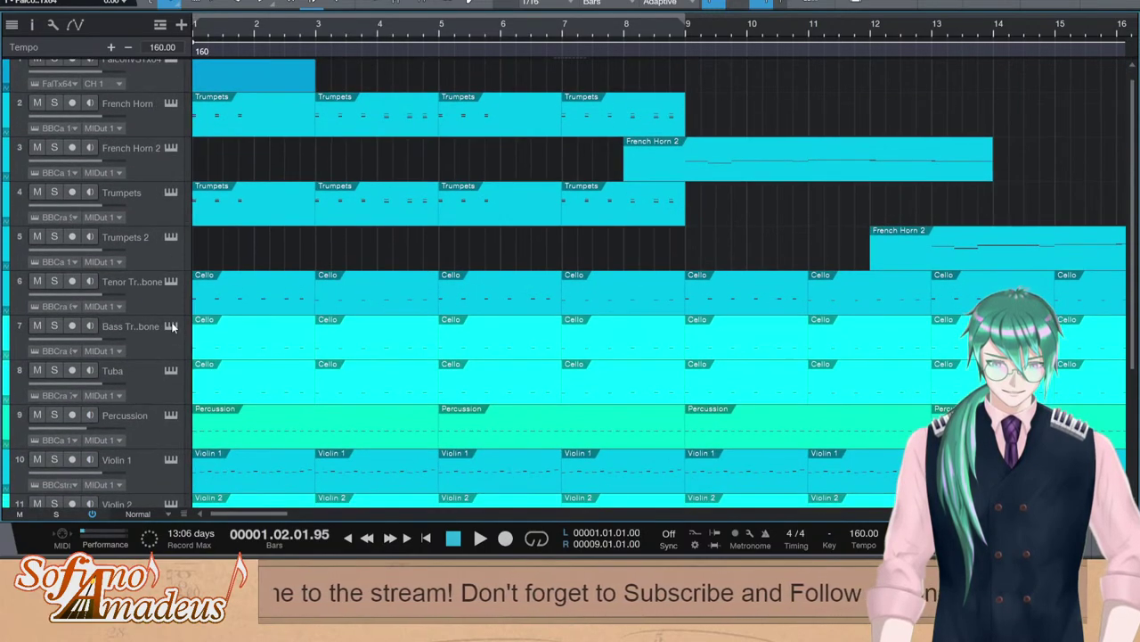
scroll(125, 418, down, 4)
scroll(263, 309, up, 4)
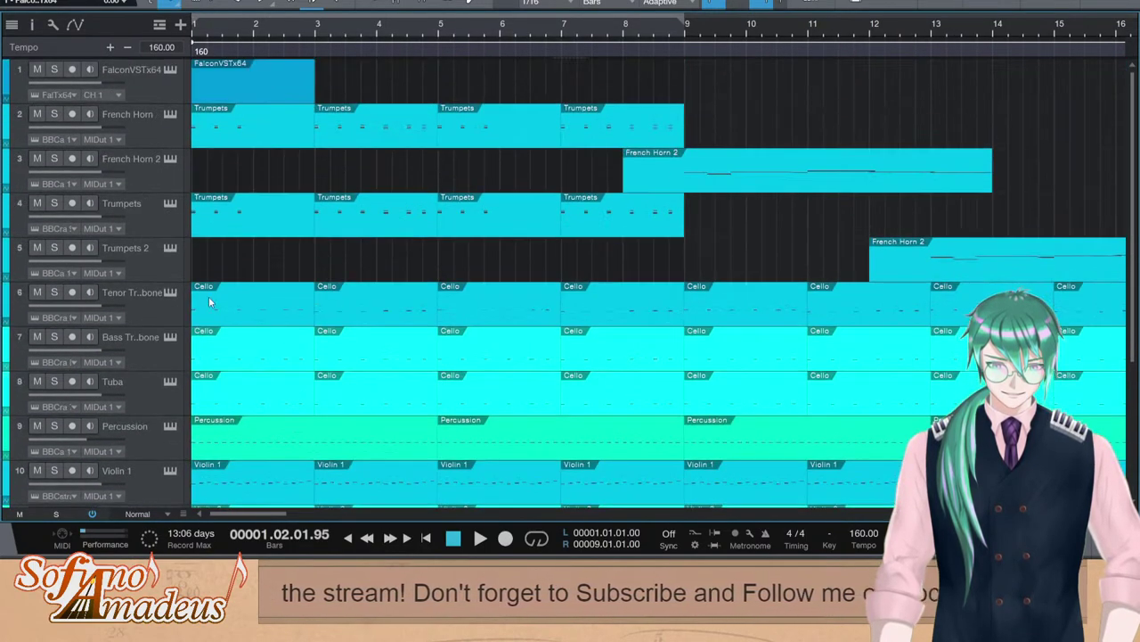
click(135, 303)
scroll(281, 306, down, 4)
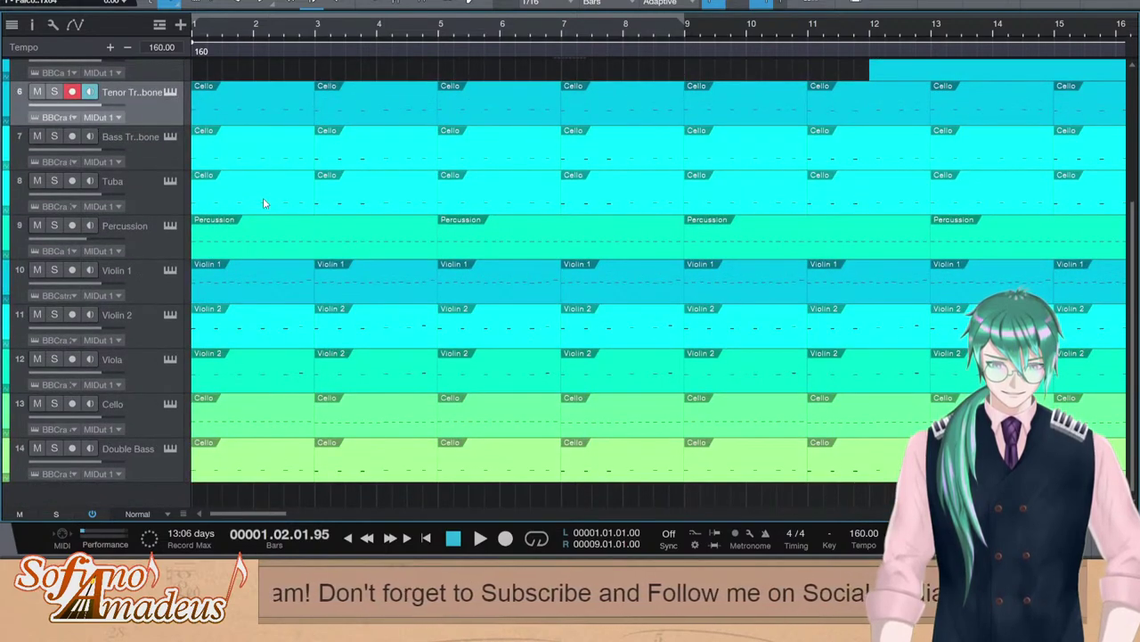
scroll(263, 203, down, 1)
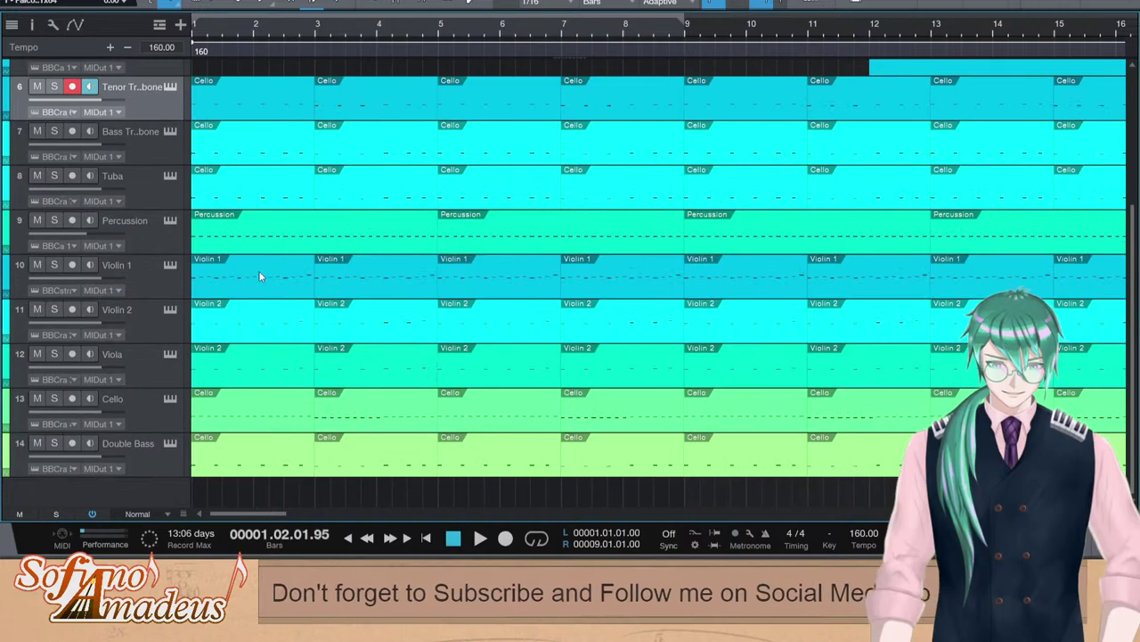
scroll(262, 259, up, 4)
Solo the French Horn and Trumpets tracks to check their parts from bar 1, and turn the solo off again
click(51, 109)
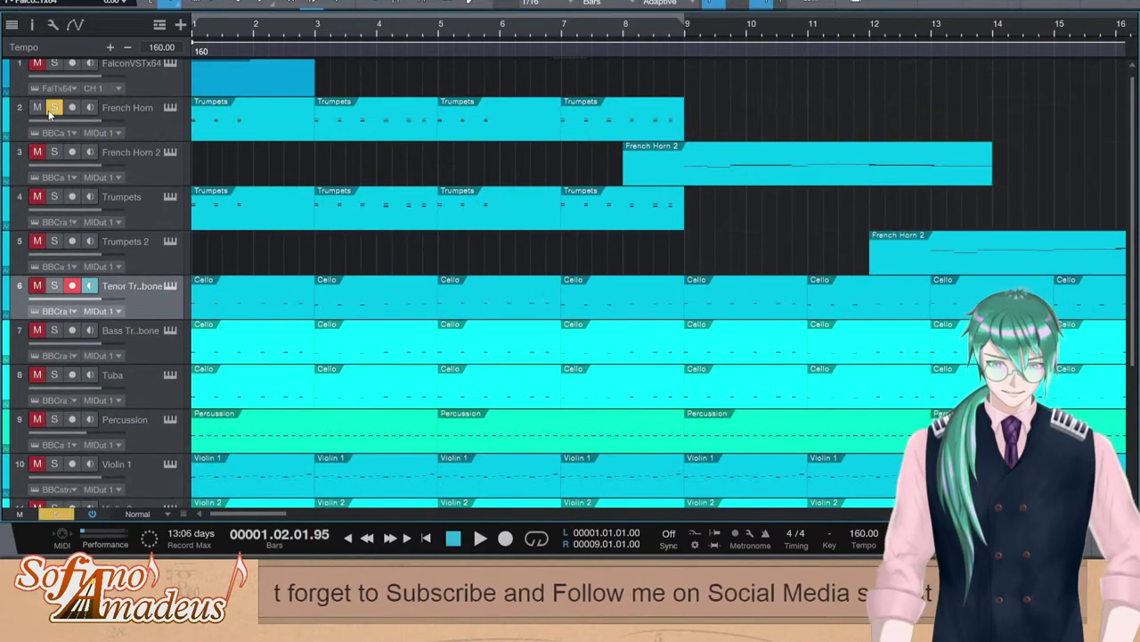
click(54, 196)
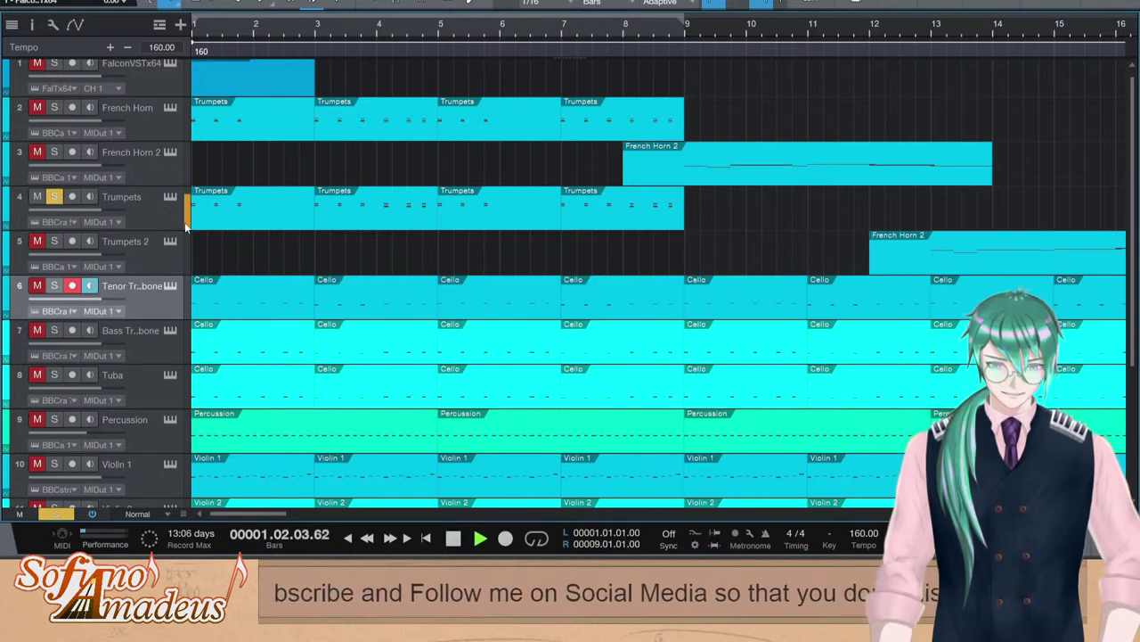
key(space)
click(59, 196)
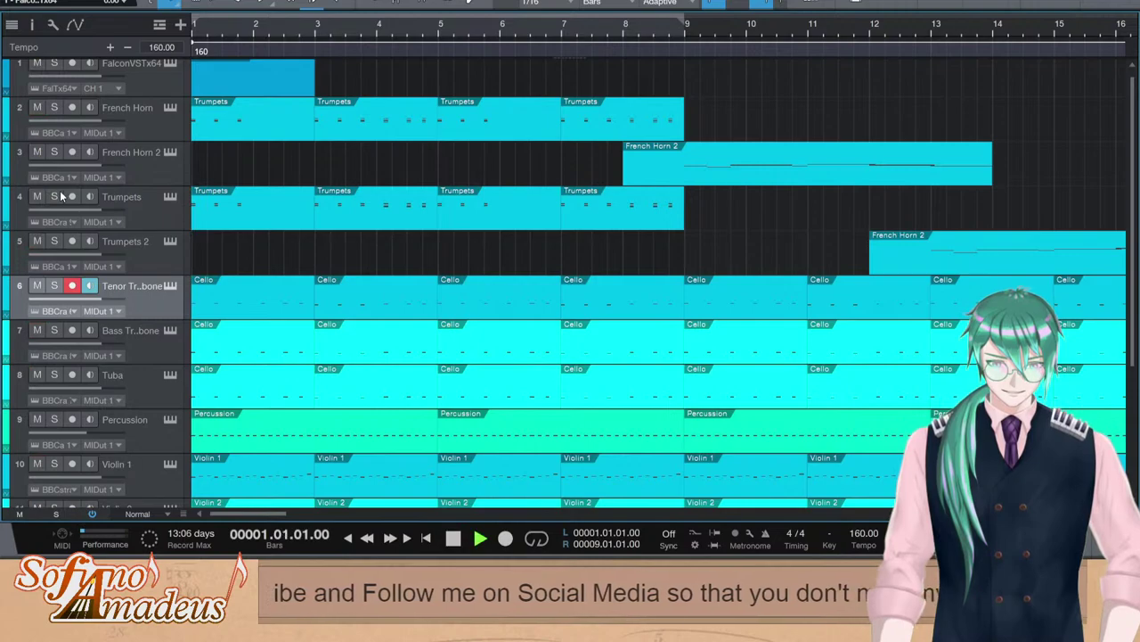
Play the opening bars with all tracks active and return to bar 1
key(space)
scroll(278, 252, up, 1)
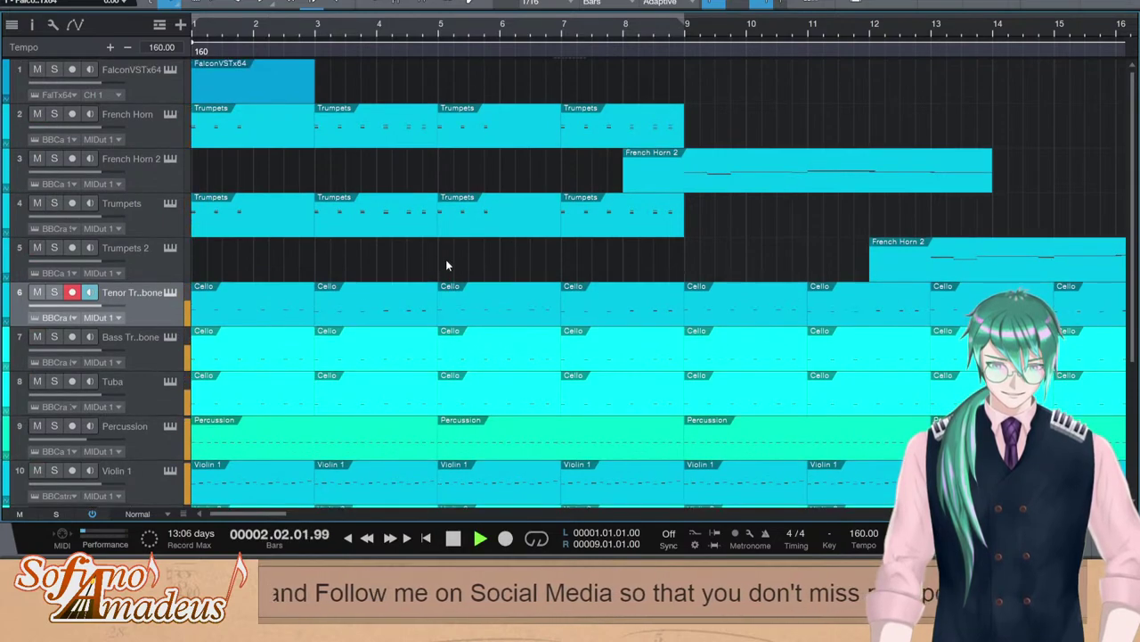
key(space)
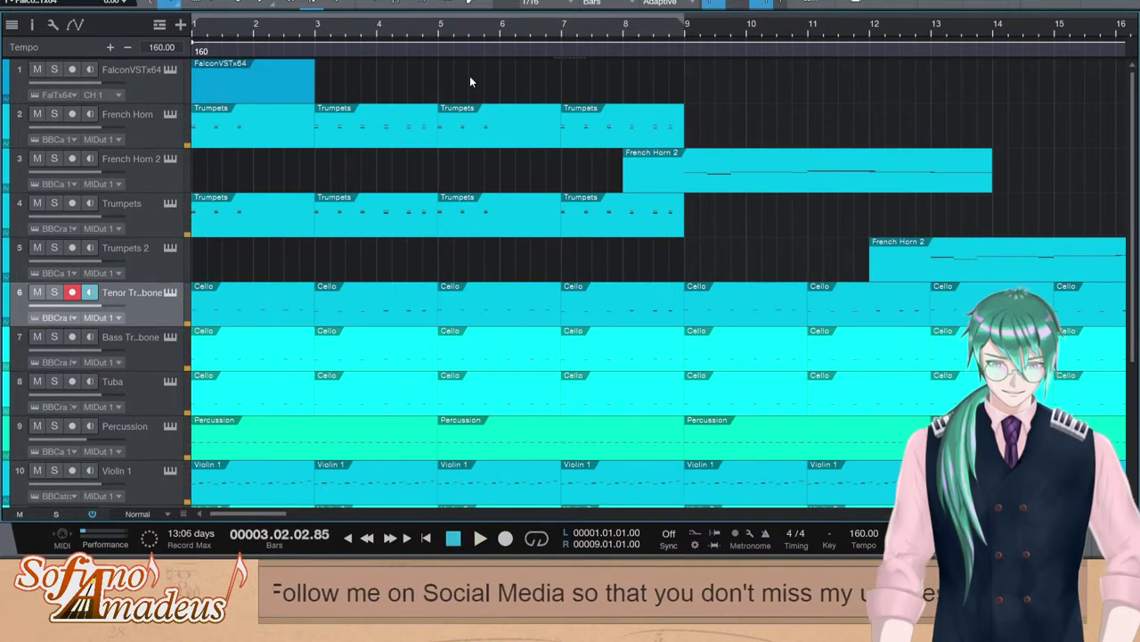
key(comma)
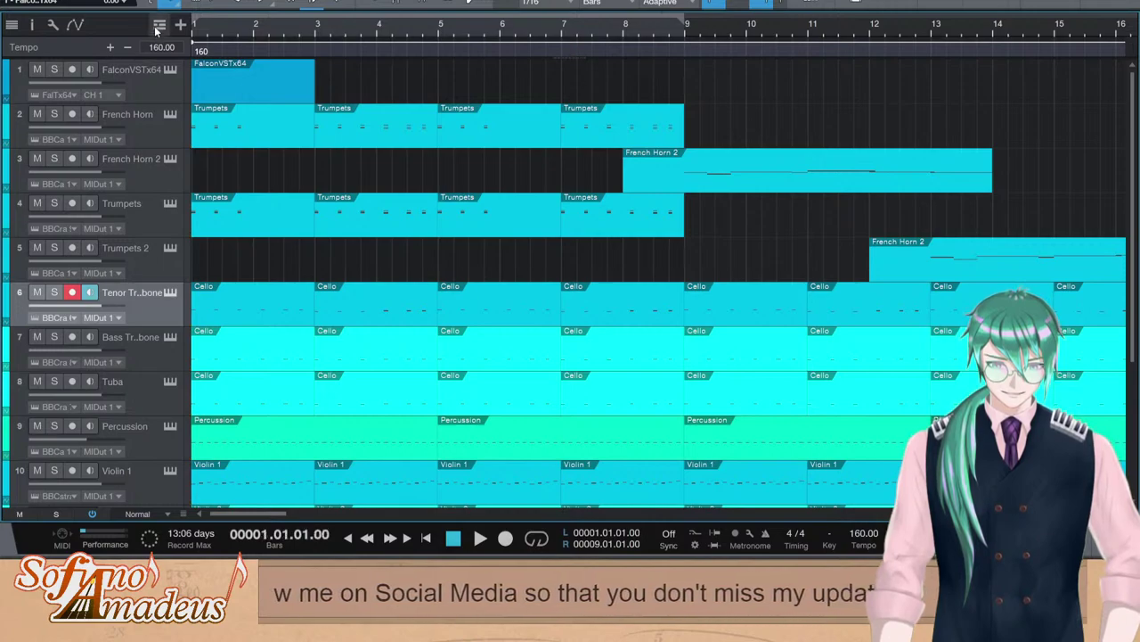
Show the arranger track and add an Intro section over bars 1 to 8 and a Verse section from bar 9 to bar 19
click(204, 93)
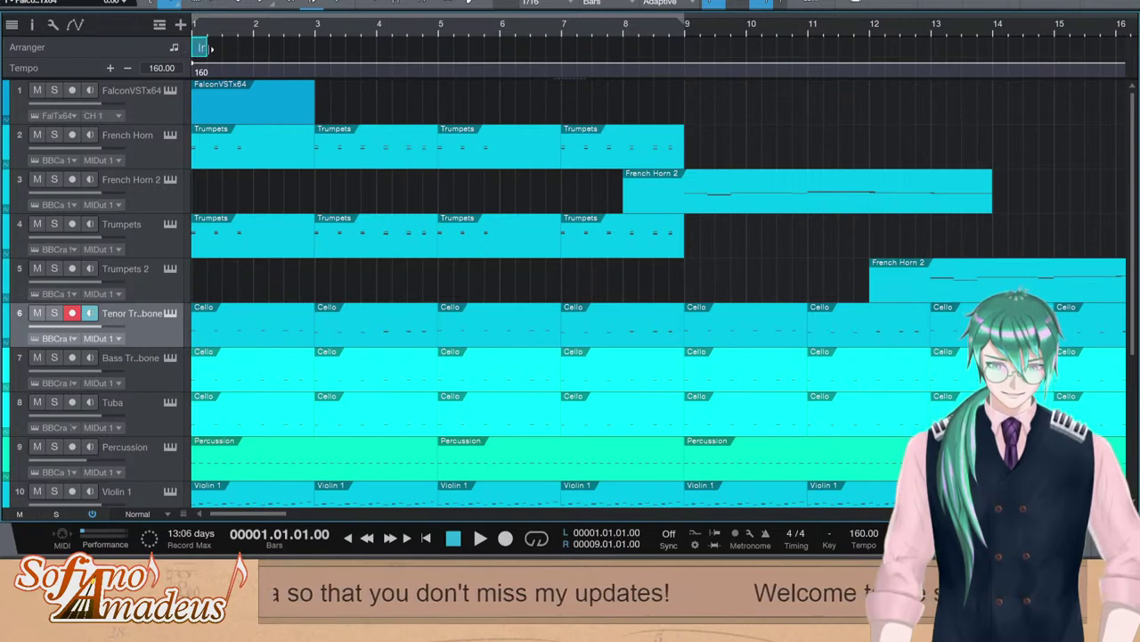
drag(207, 48, 663, 53)
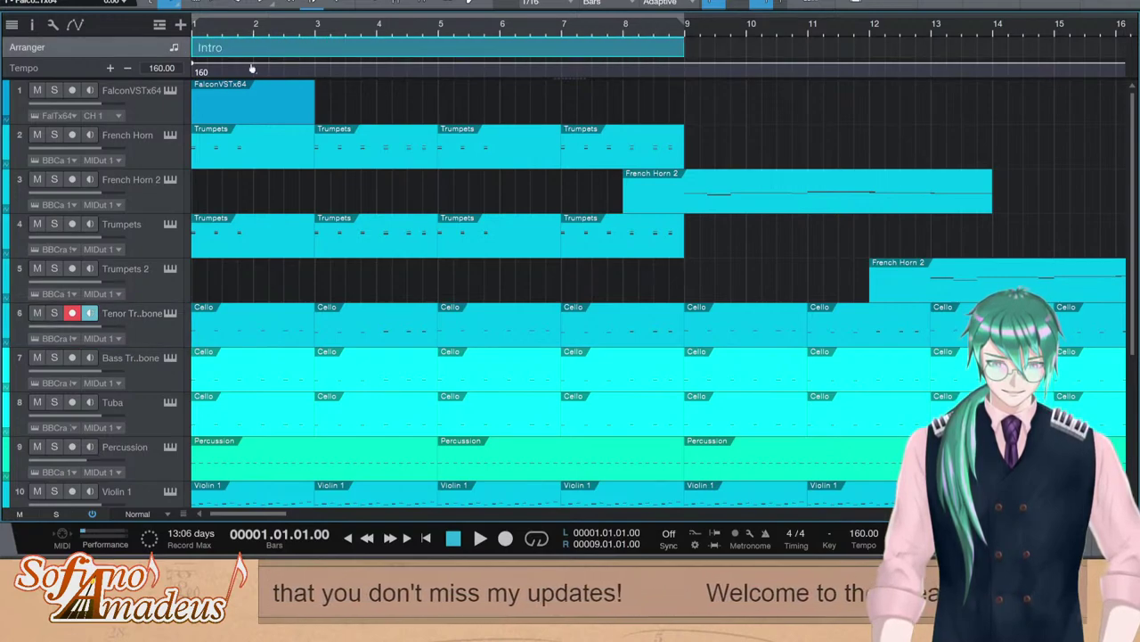
double_click(733, 54)
drag(747, 49, 855, 75)
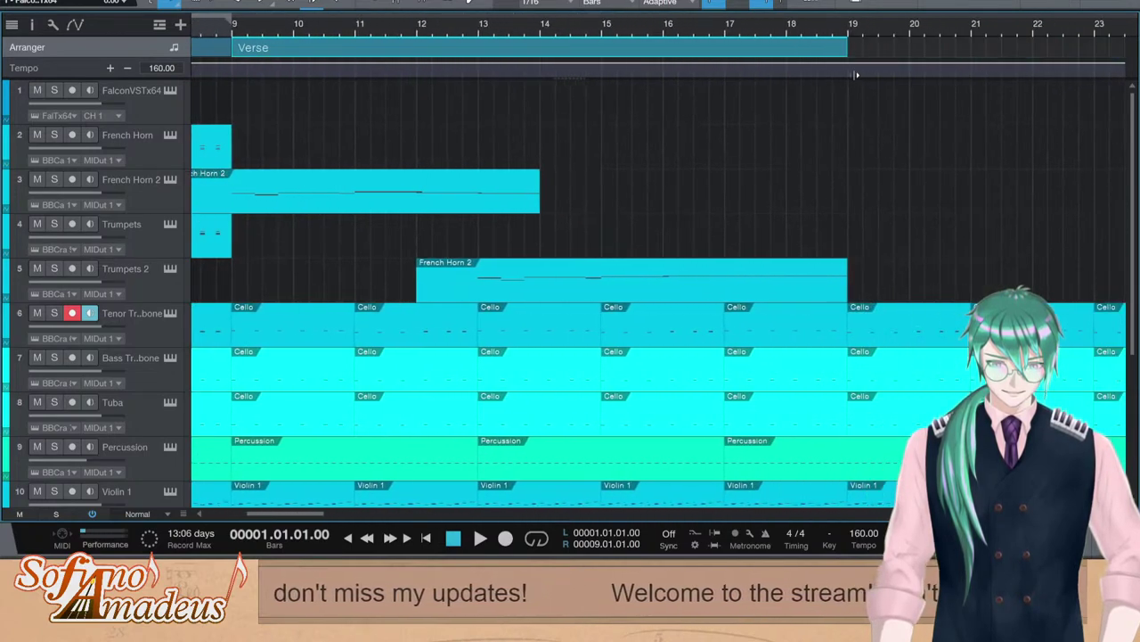
Try a Chorus section at bar 19, delete it, and extend the Verse section to bar 33
double_click(874, 53)
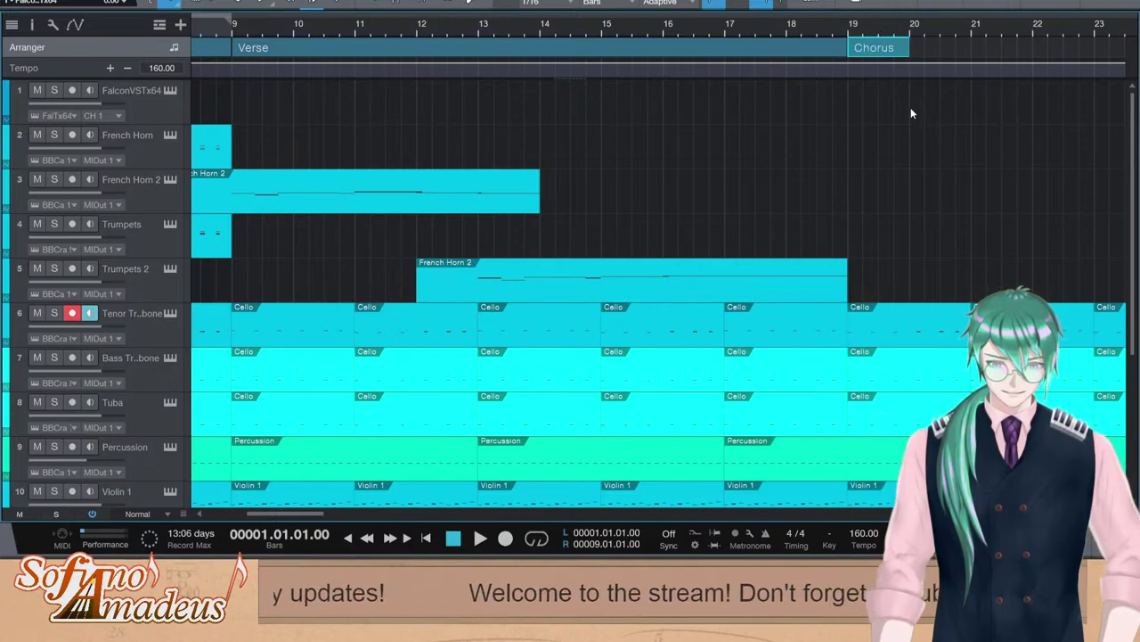
key(Delete)
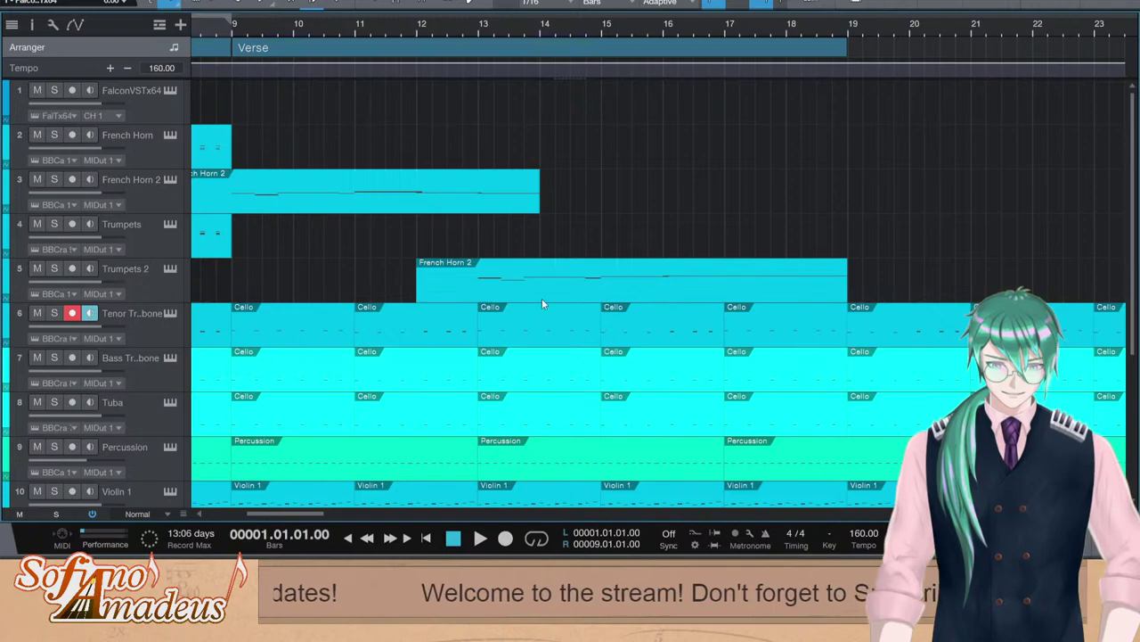
drag(274, 514, 229, 519)
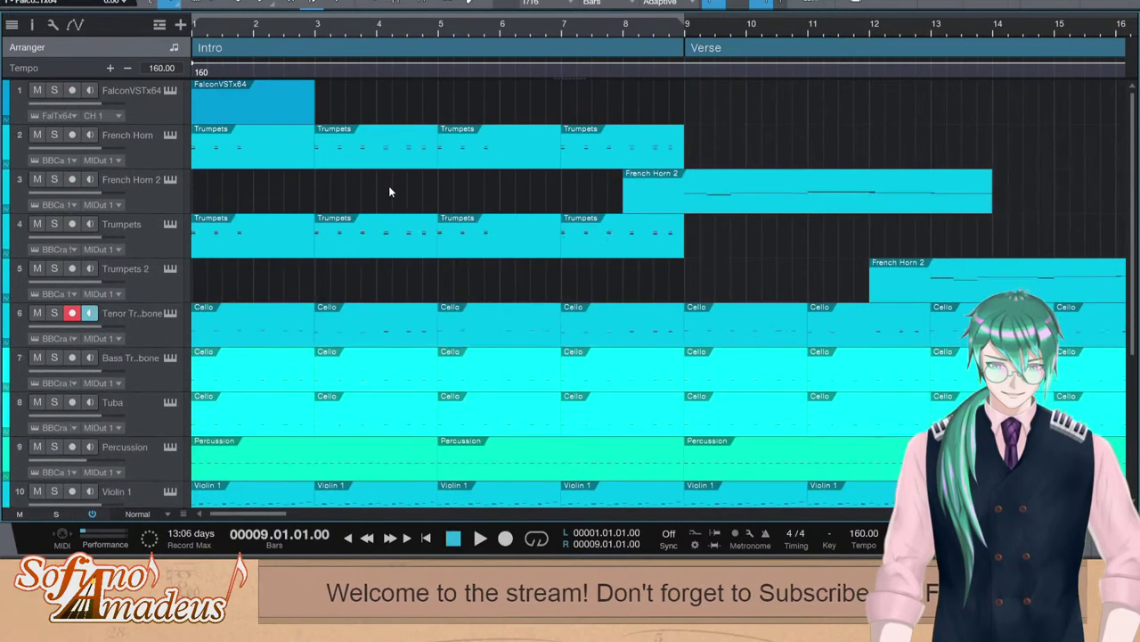
mouse_move(1089, 514)
mouse_down()
mouse_move(1062, 514)
mouse_move(1074, 514)
mouse_up()
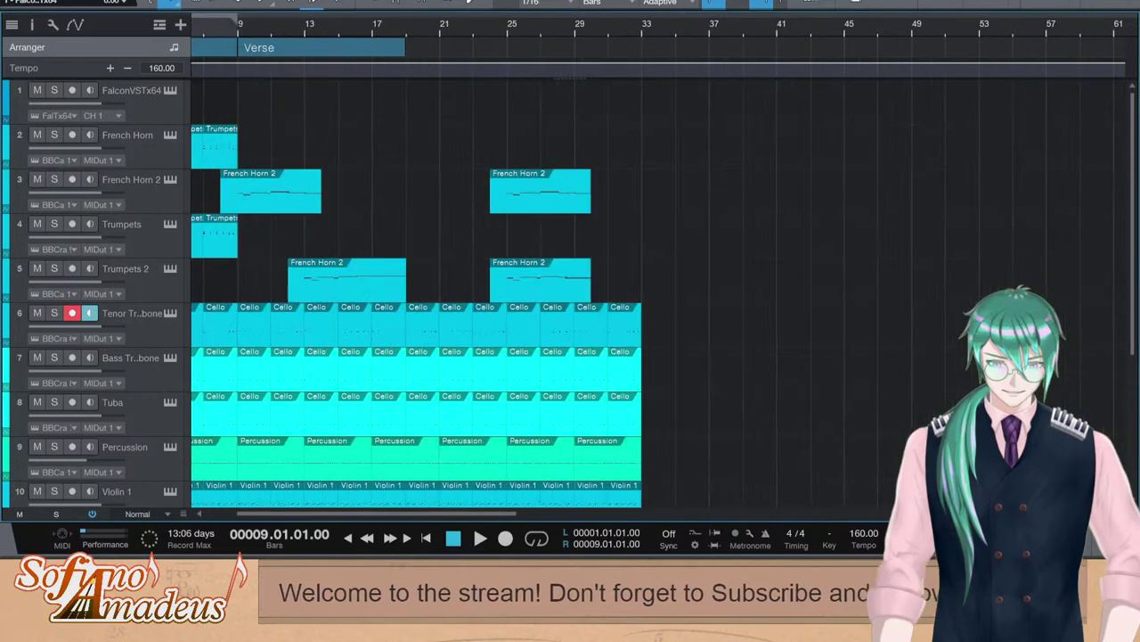
drag(277, 513, 193, 518)
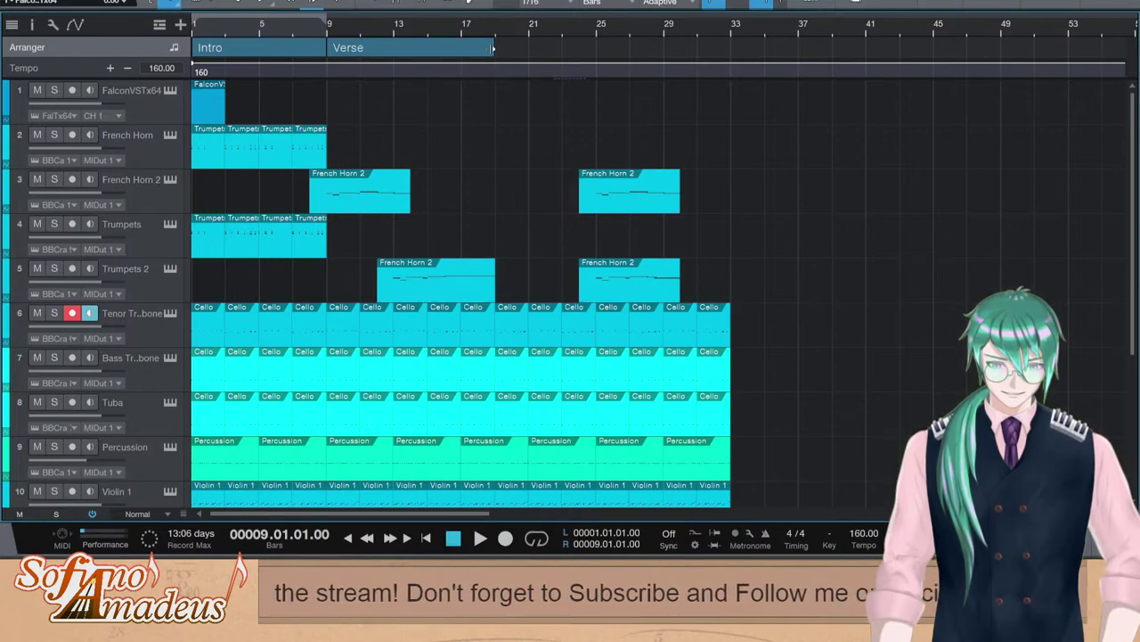
drag(493, 49, 729, 72)
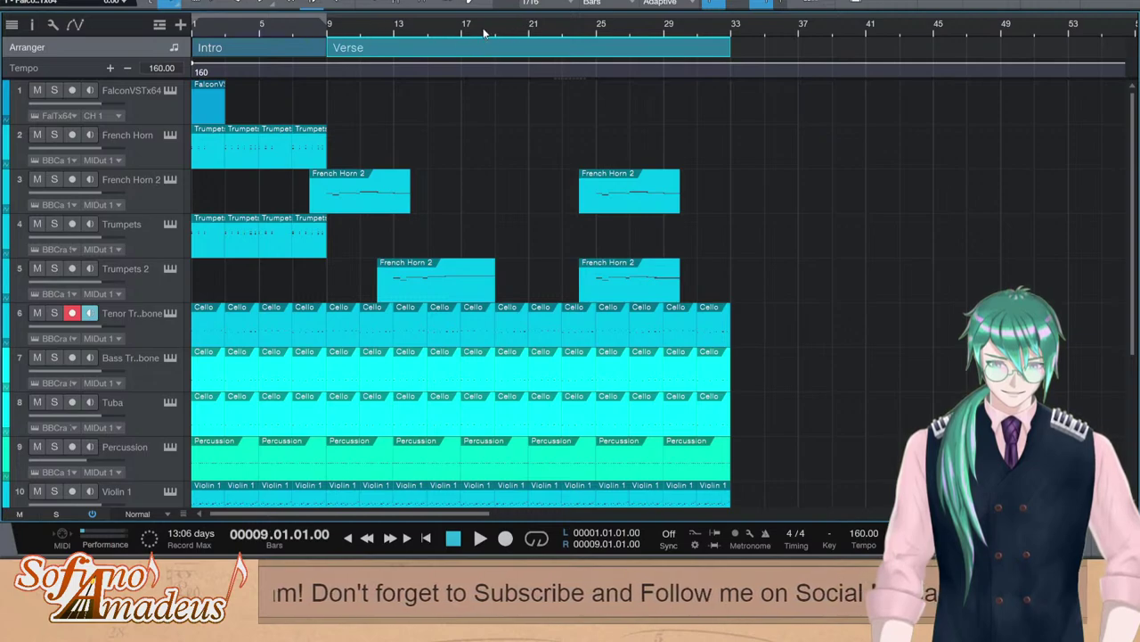
Play the Verse section from bar 9 onward to check how the melody entries follow each other
key(space)
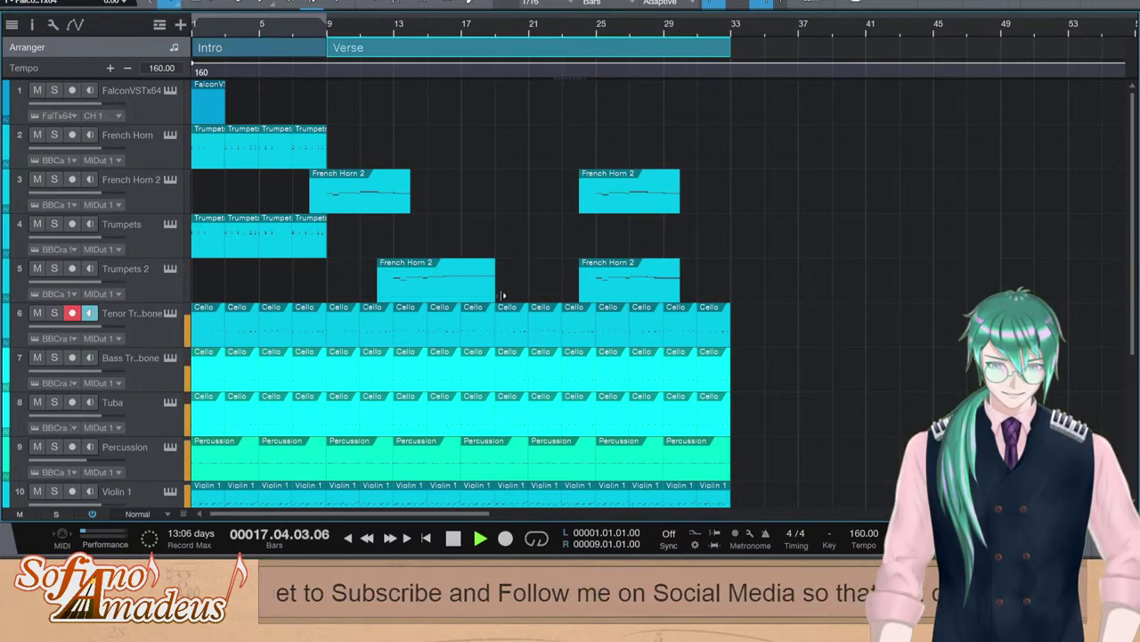
key(space)
click(467, 33)
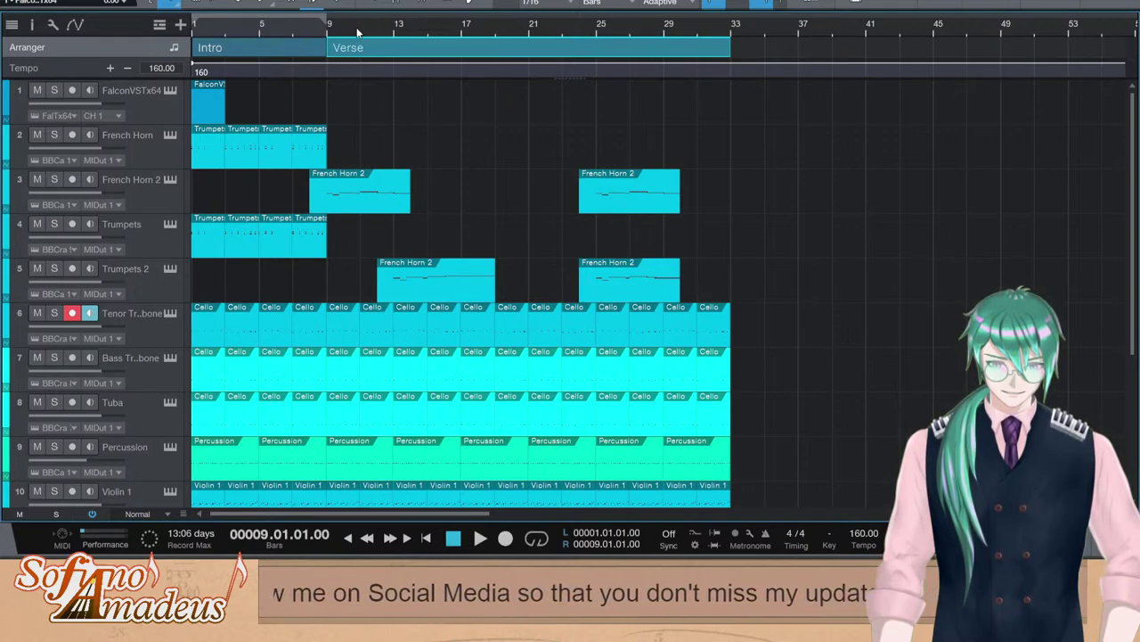
click(463, 37)
key(space)
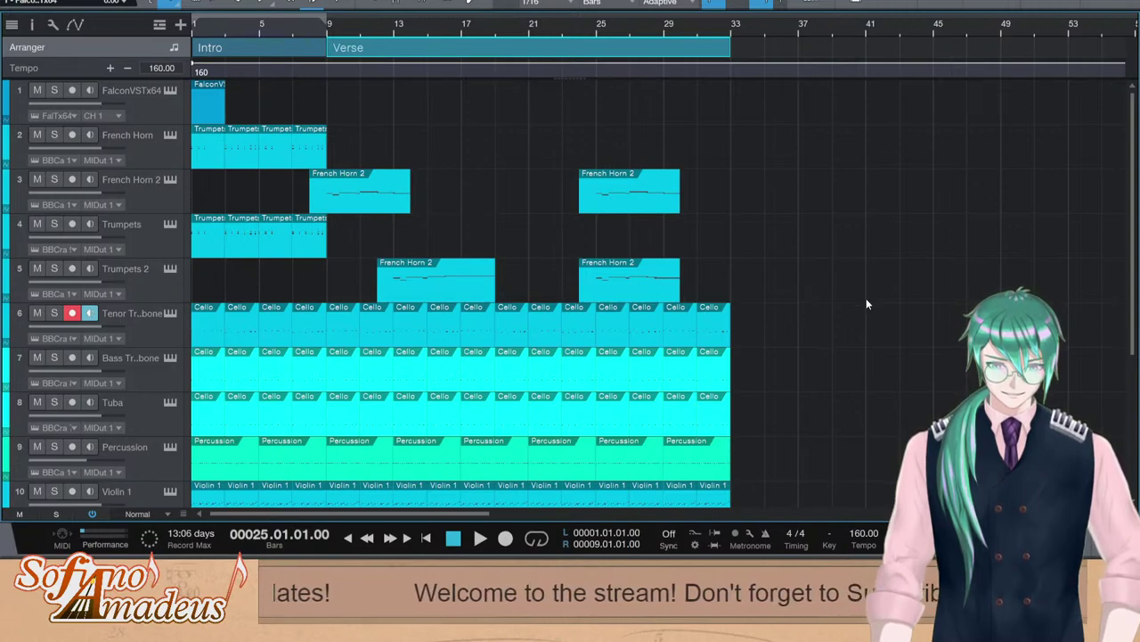
Select the French Horn 2 track and place the playback position at bar 25, where both melodies sound together
drag(1081, 513, 1087, 513)
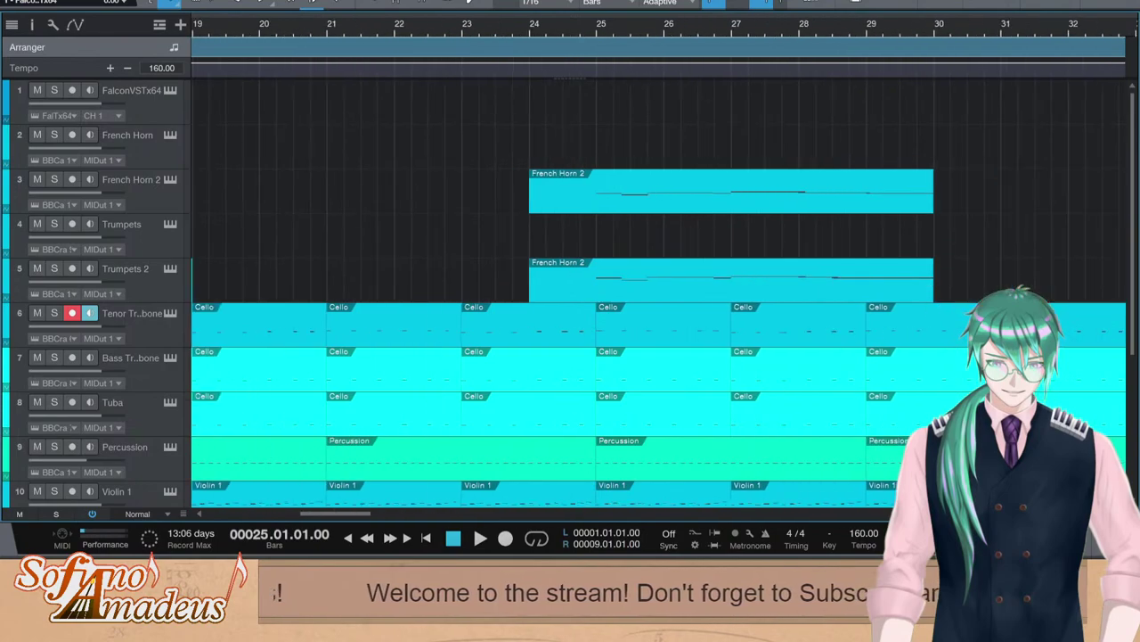
click(504, 209)
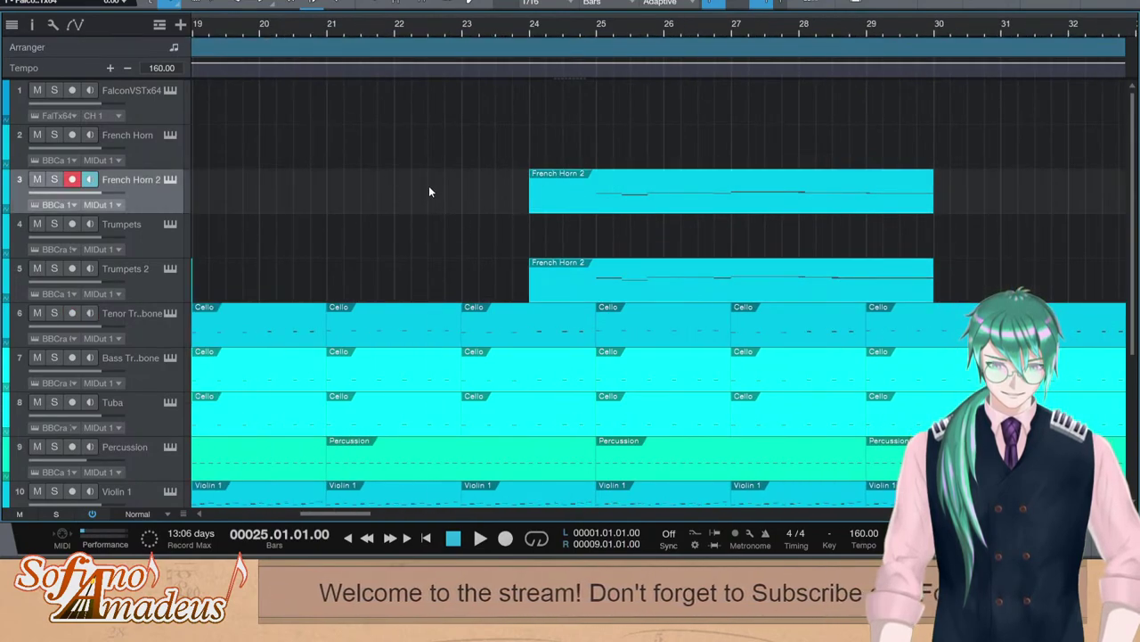
drag(428, 187, 98, 239)
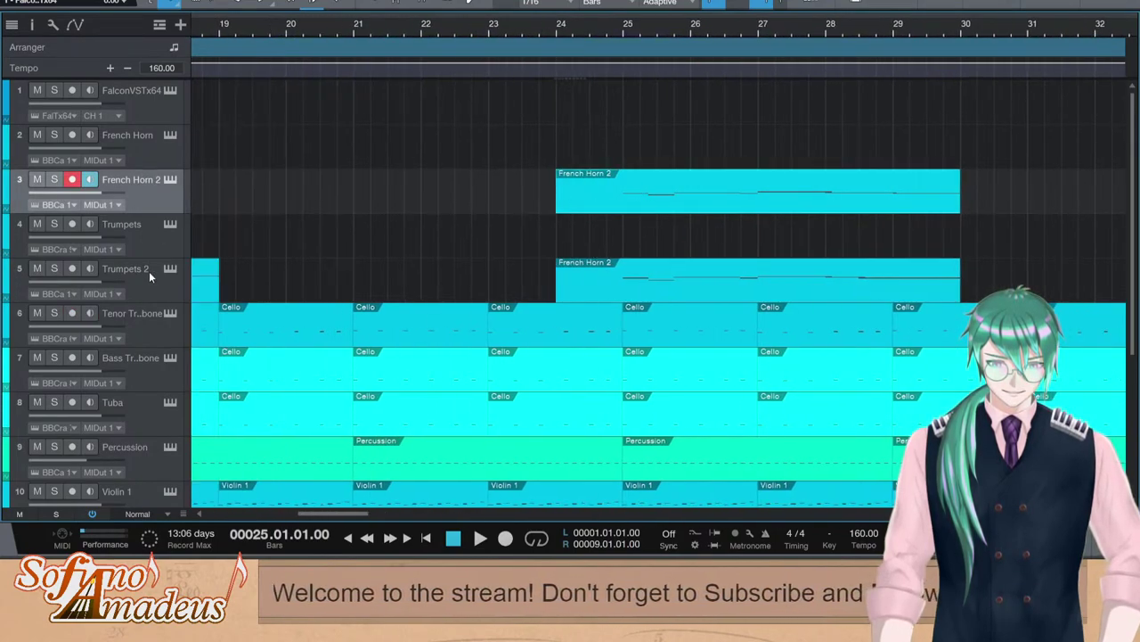
click(566, 39)
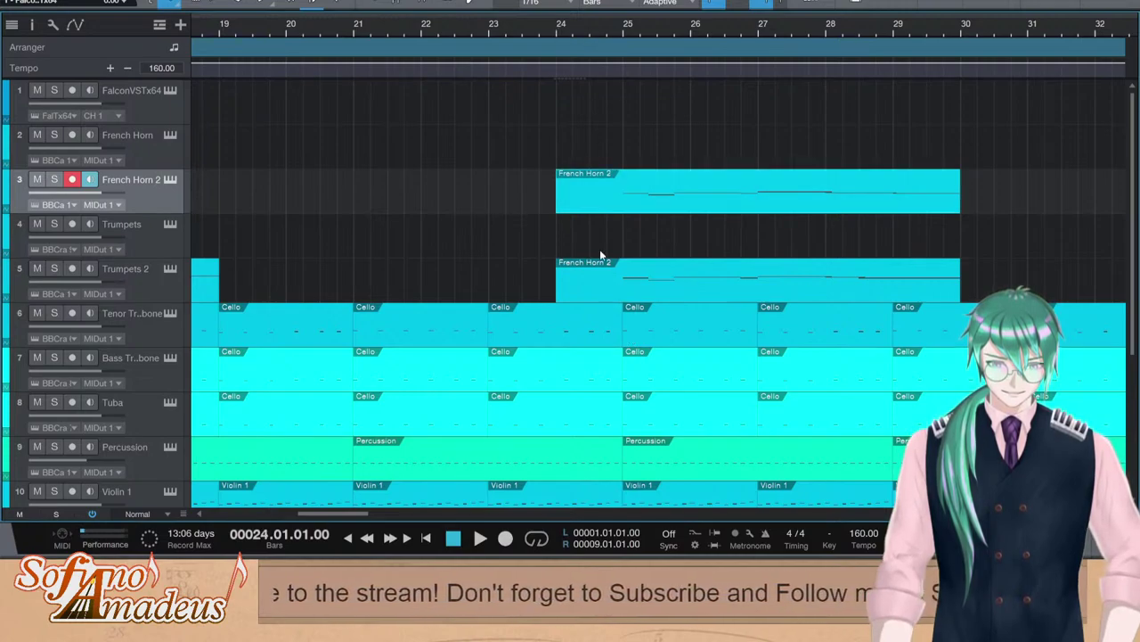
click(617, 36)
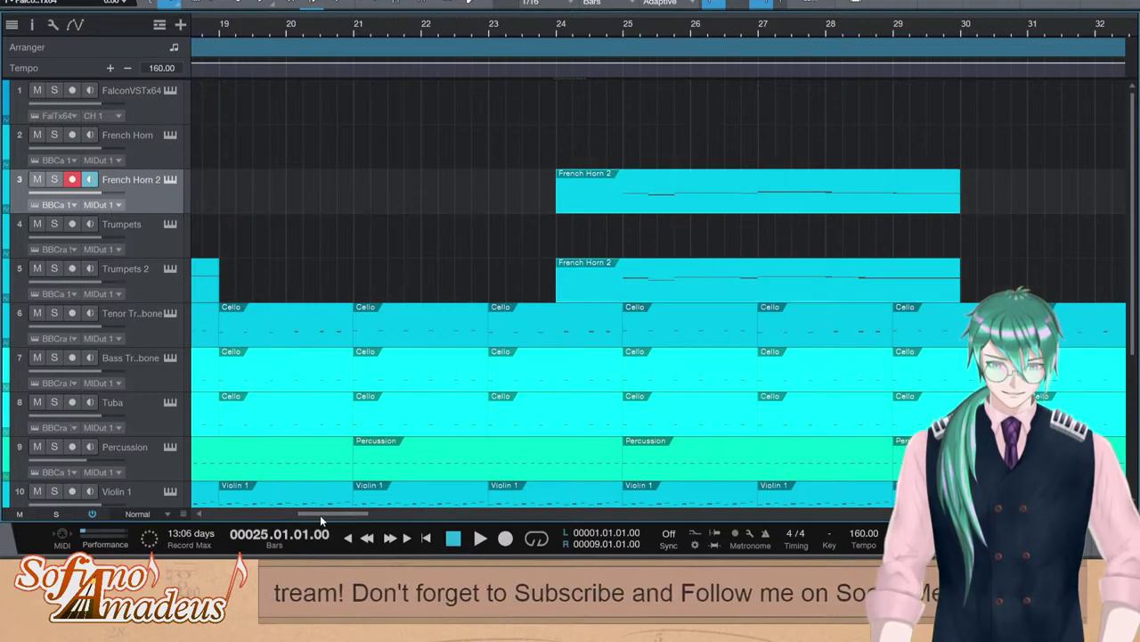
Play the French Horn 2 melody from bar 9 and the Trumpets 2 entry from bar 13
drag(320, 515, 248, 515)
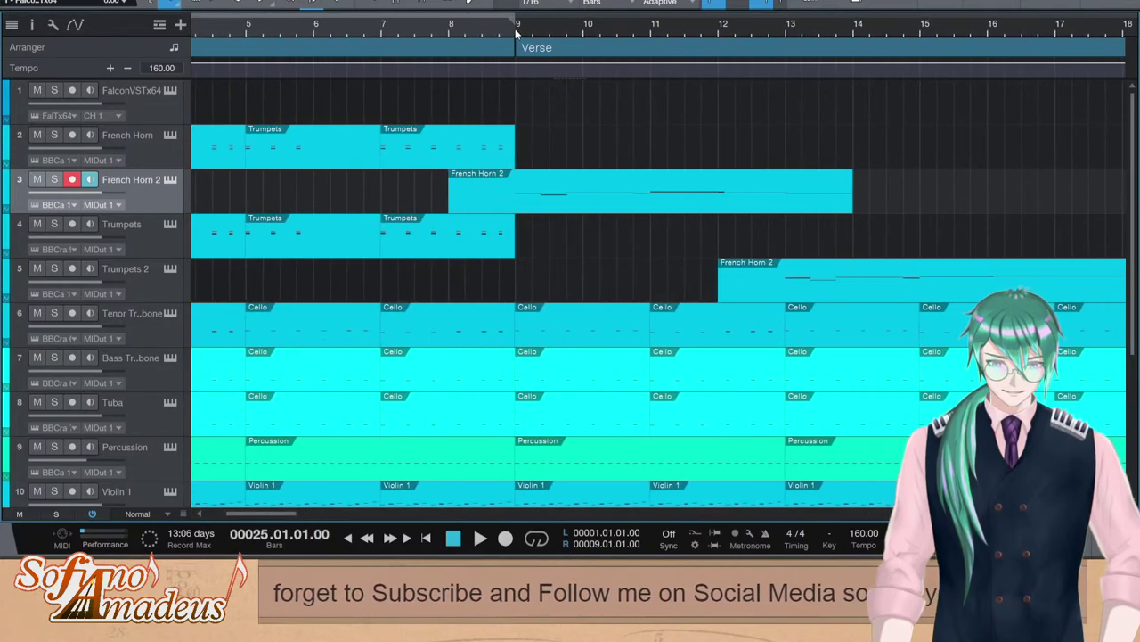
click(517, 26)
key(space)
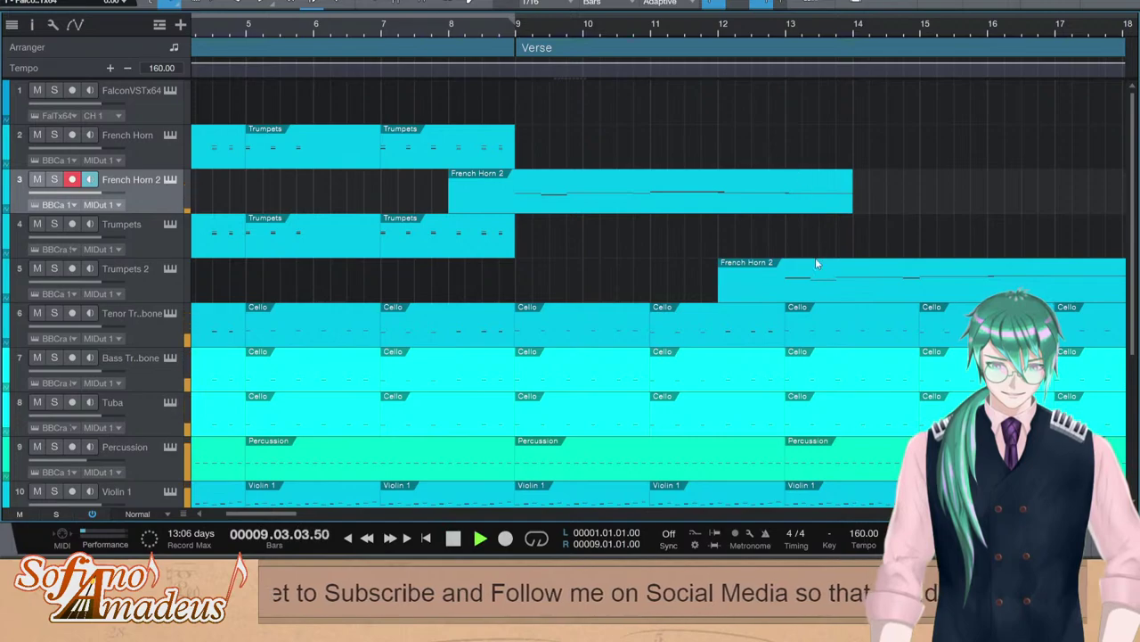
key(space)
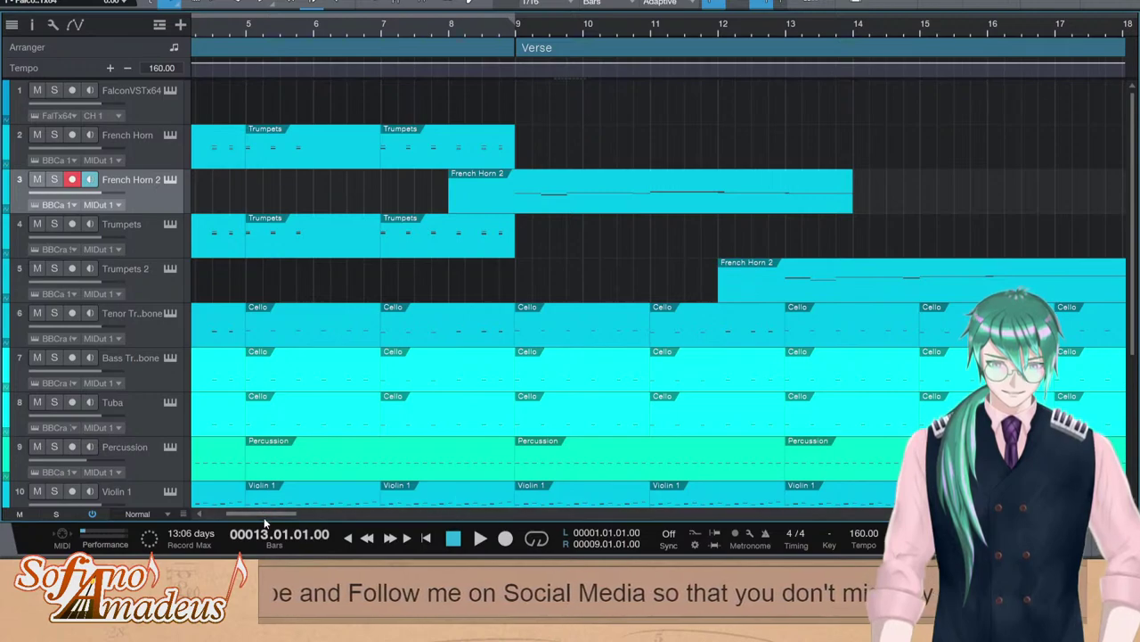
drag(264, 512, 285, 512)
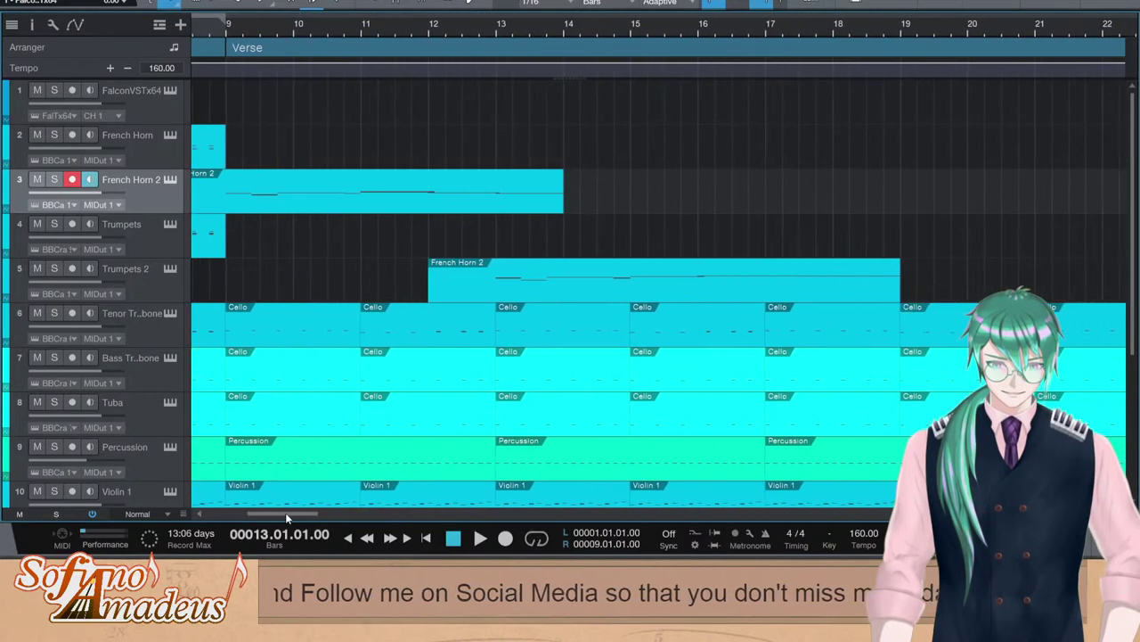
key(space)
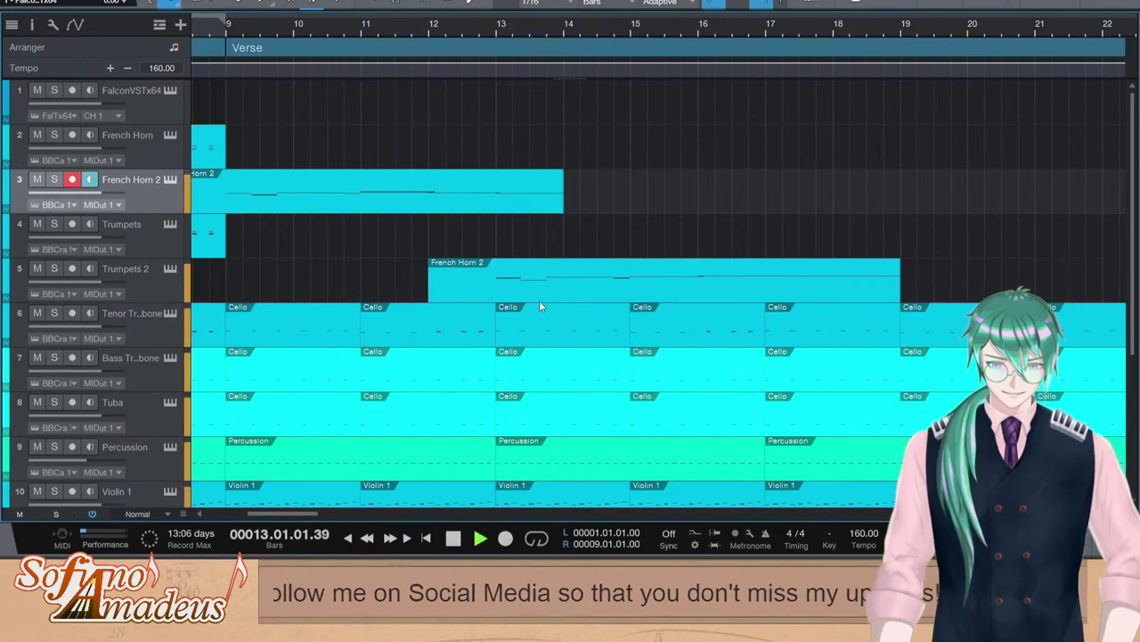
key(space)
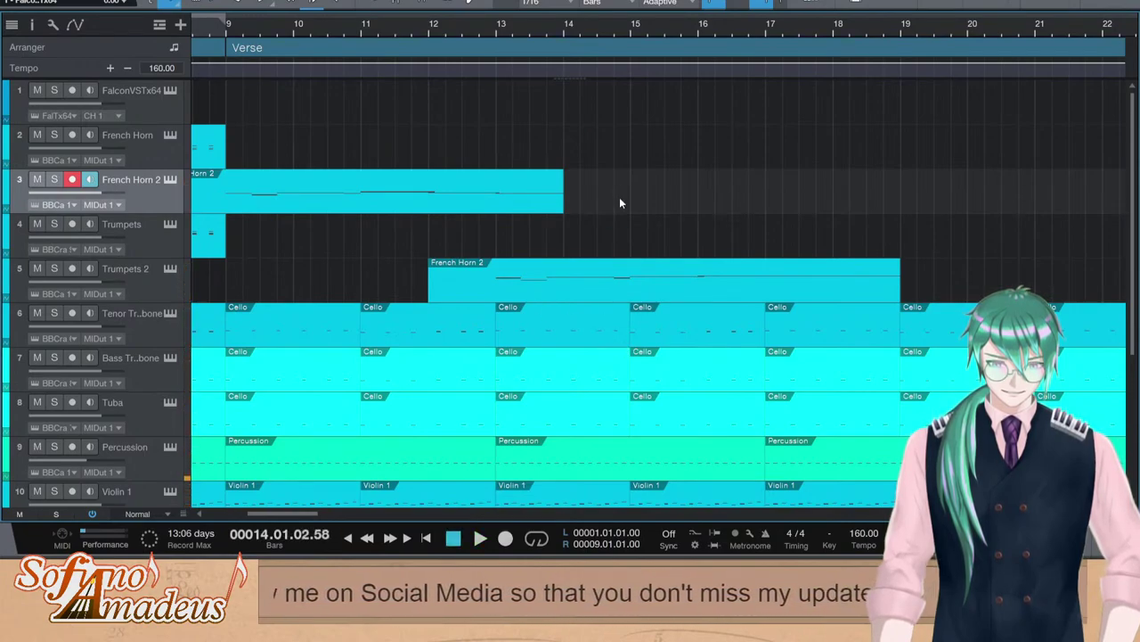
Play the combined French Horn 2 and Trumpets 2 melodies from bar 25 and stop in bar 28
drag(306, 512, 344, 512)
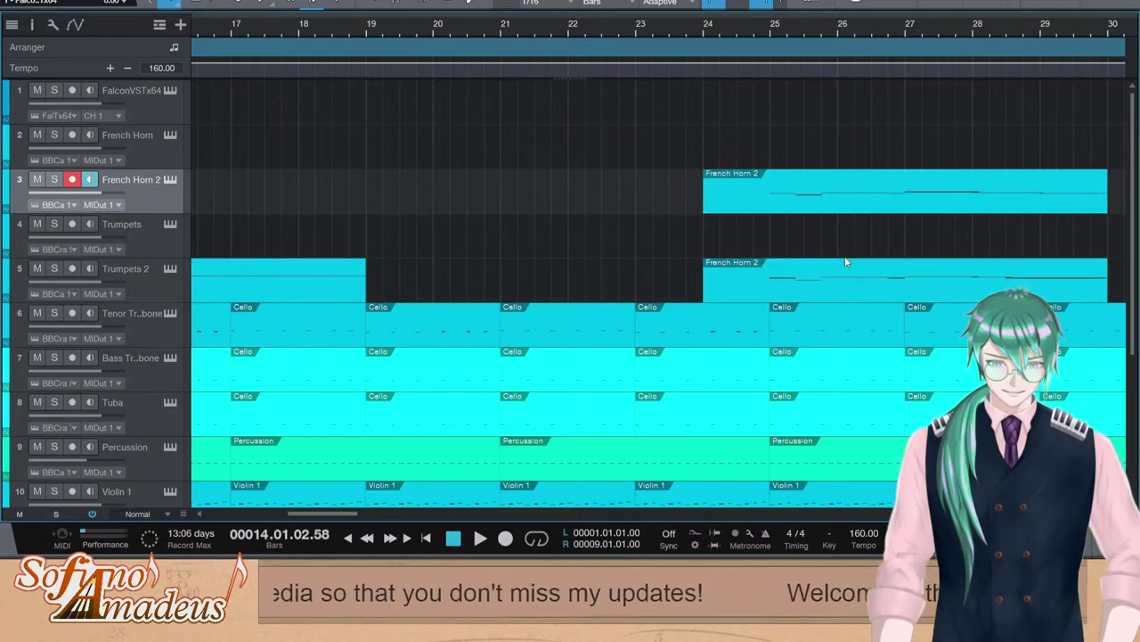
click(752, 29)
key(space)
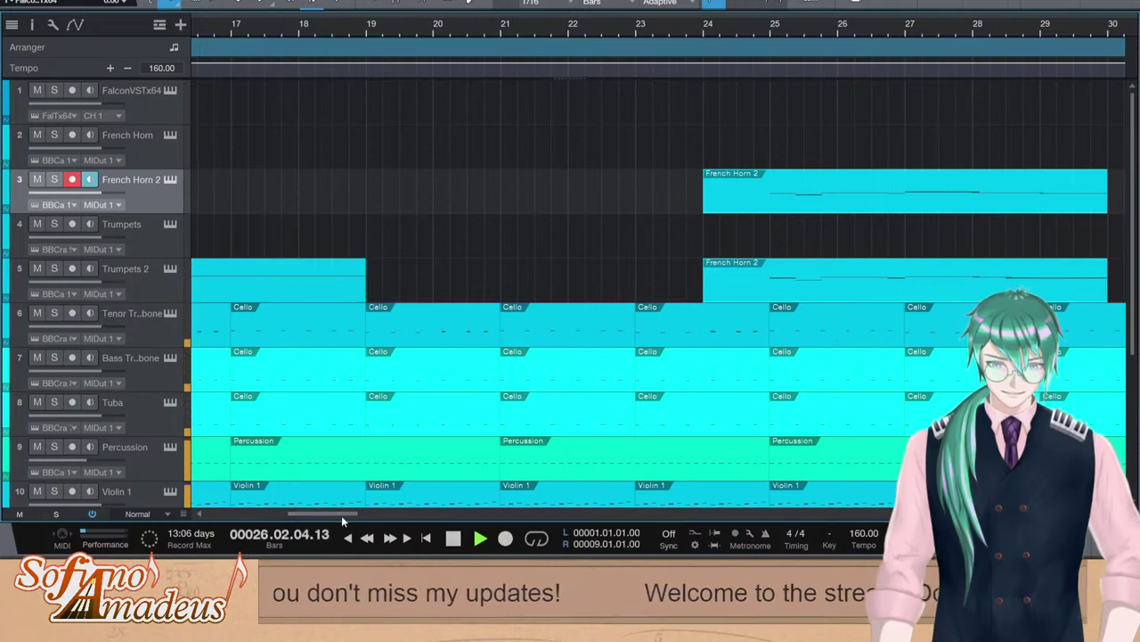
drag(342, 515, 371, 514)
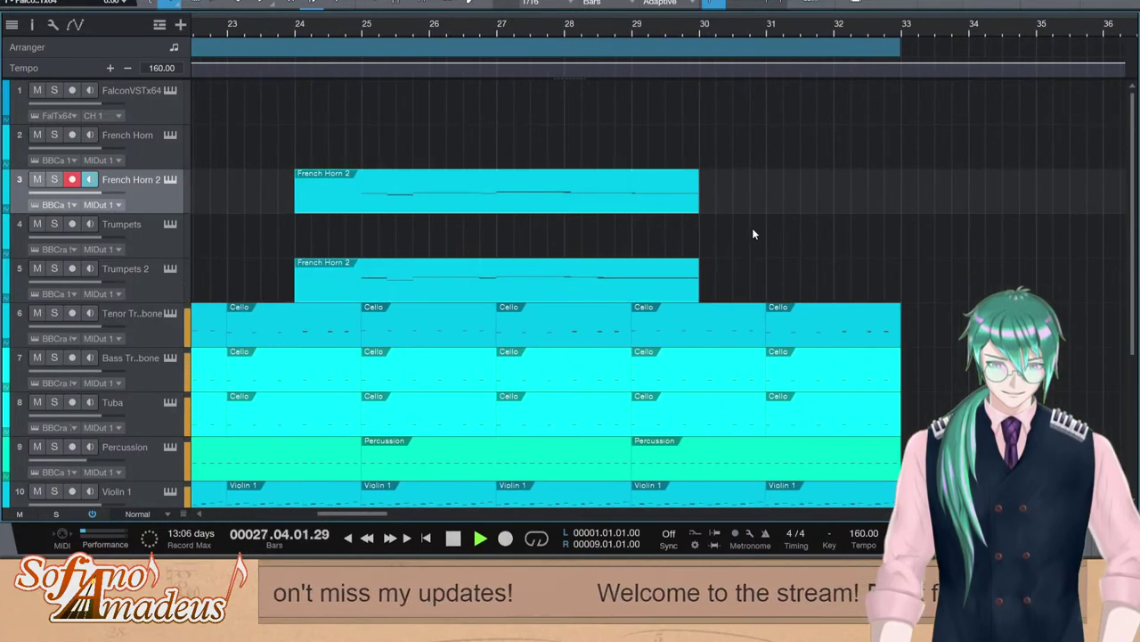
key(space)
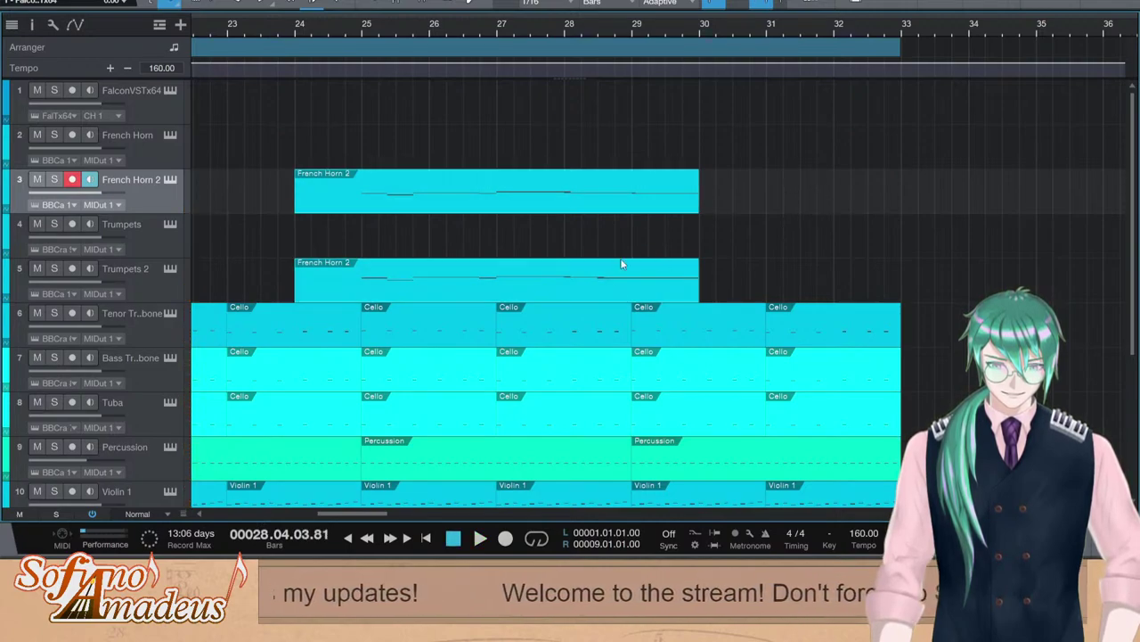
Duplicate the French Horn 2 and Trumpets 2 clips at bar 30, and shorten the last note of both original clips to one beat at bar 29
key(d)
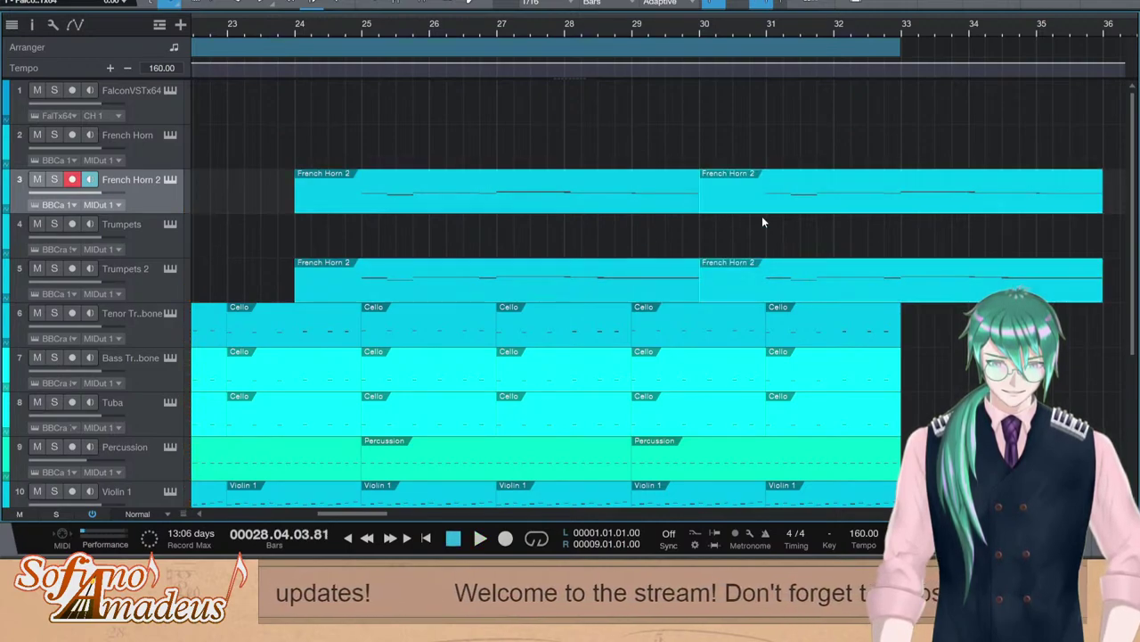
double_click(664, 188)
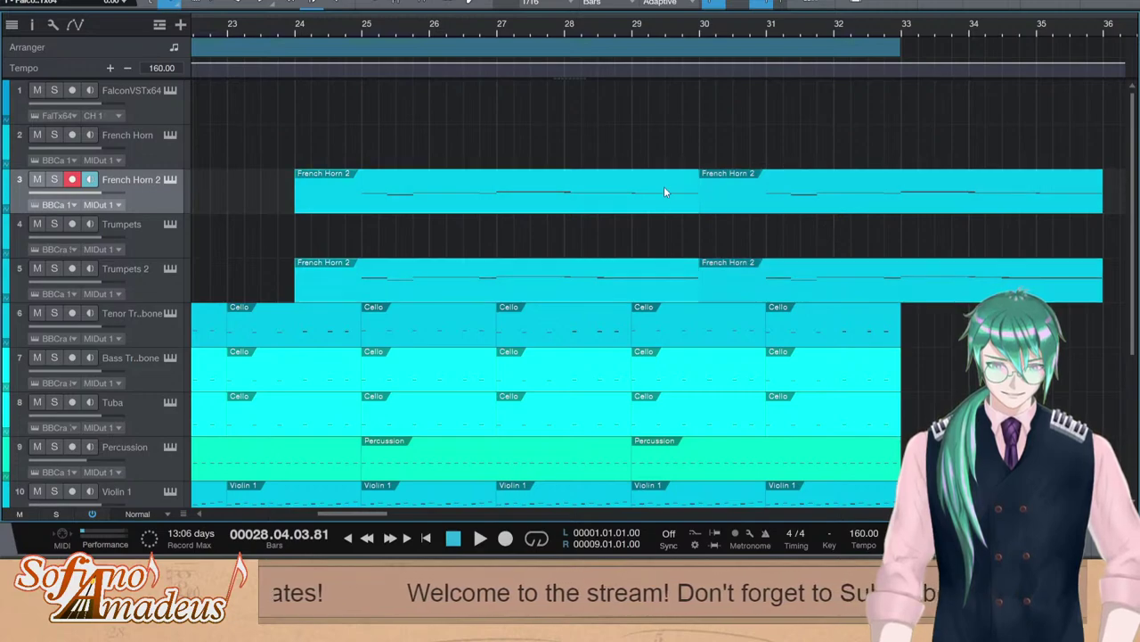
scroll(971, 375, up, 3)
scroll(971, 374, right, 5)
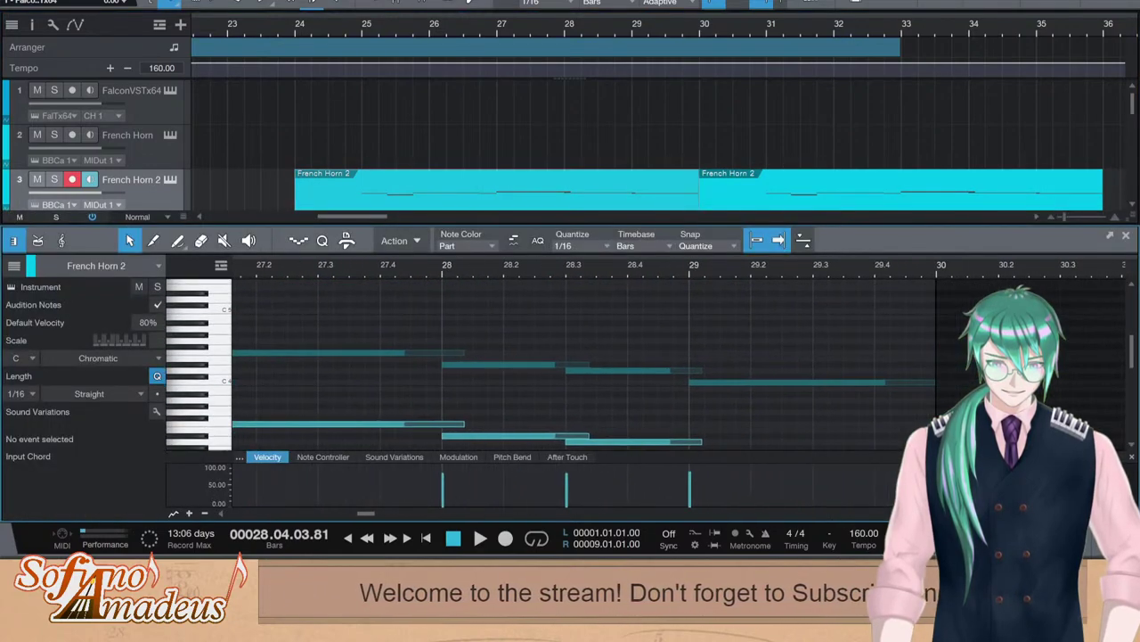
drag(967, 364, 909, 447)
scroll(922, 359, down, 1)
drag(933, 353, 742, 370)
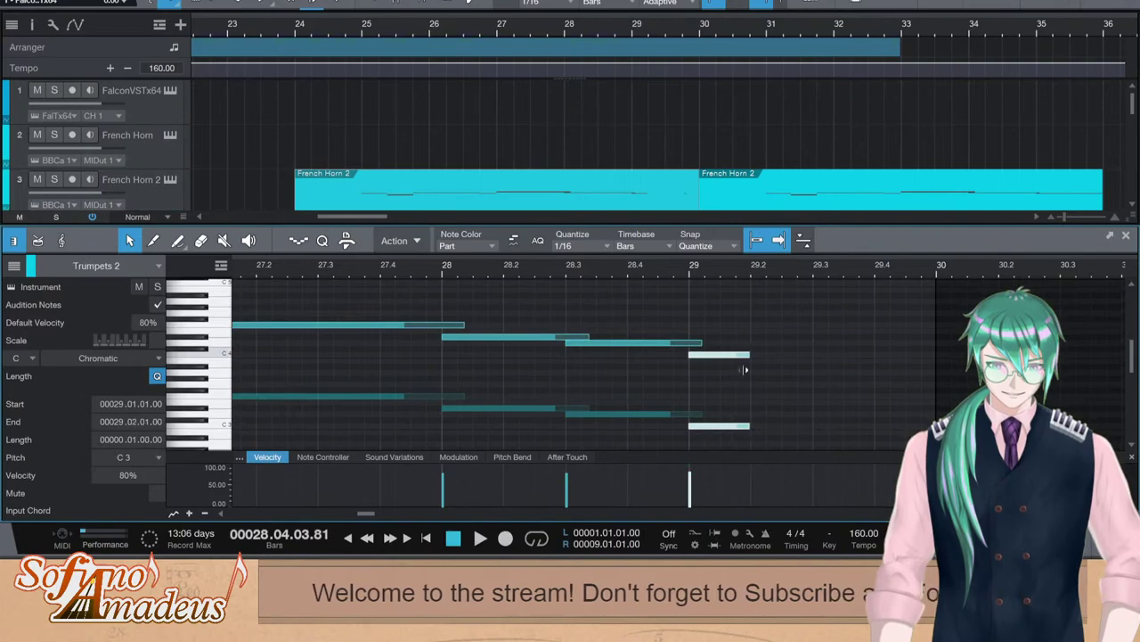
Trim the ends of the original French Horn 2 and Trumpets 2 clips back to the second beat of bar 29
scroll(726, 119, down, 3)
scroll(691, 135, up, 3)
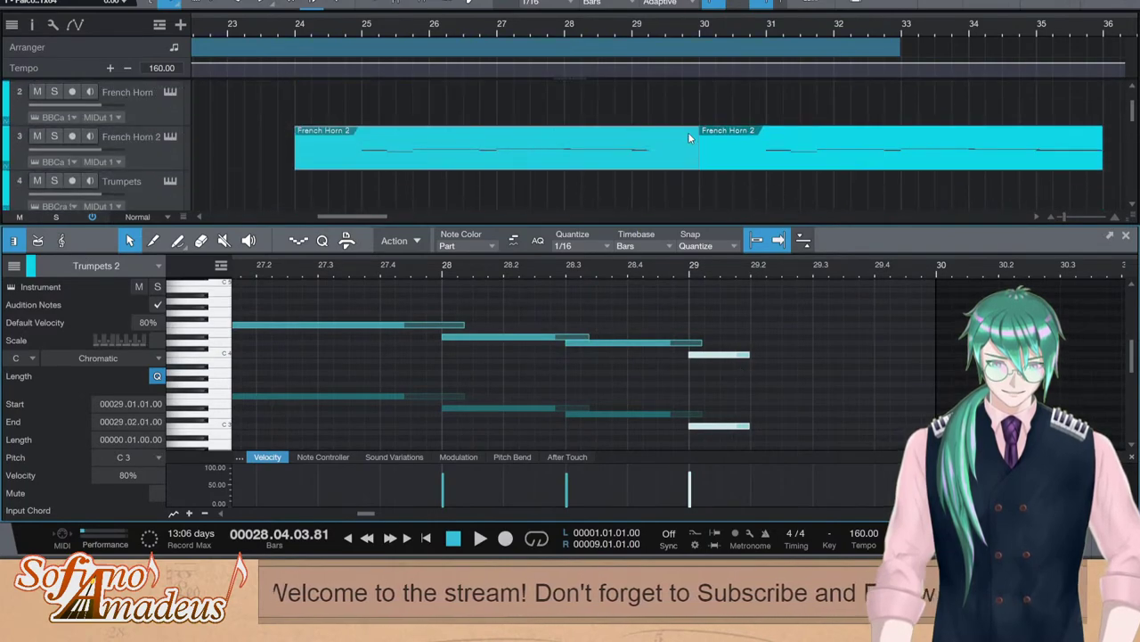
scroll(660, 148, down, 3)
click(688, 153)
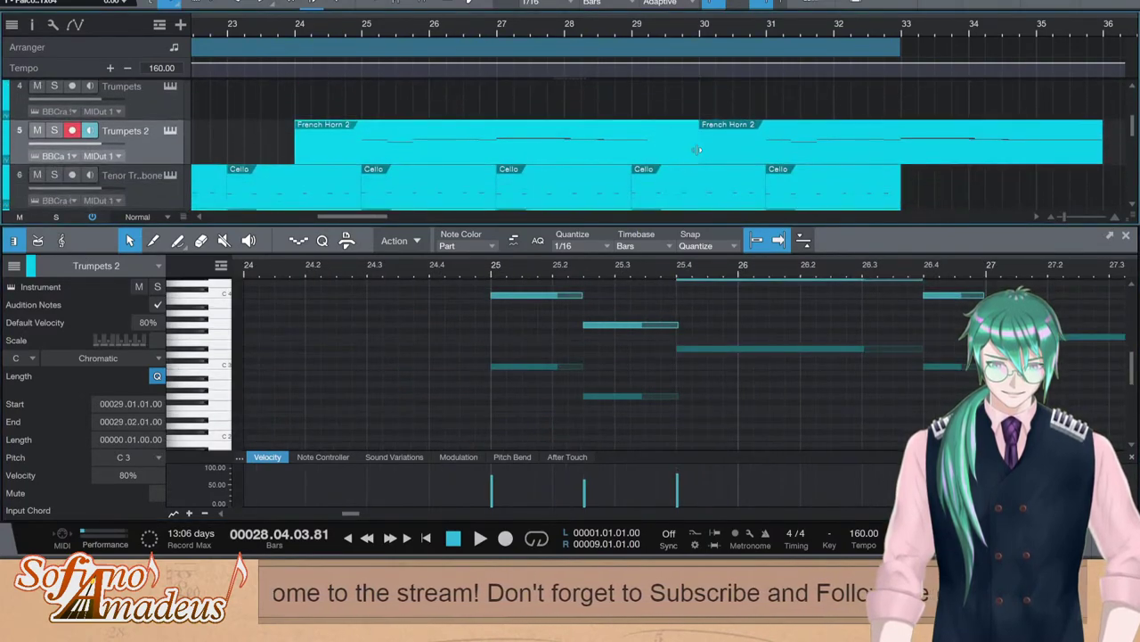
drag(698, 150, 650, 154)
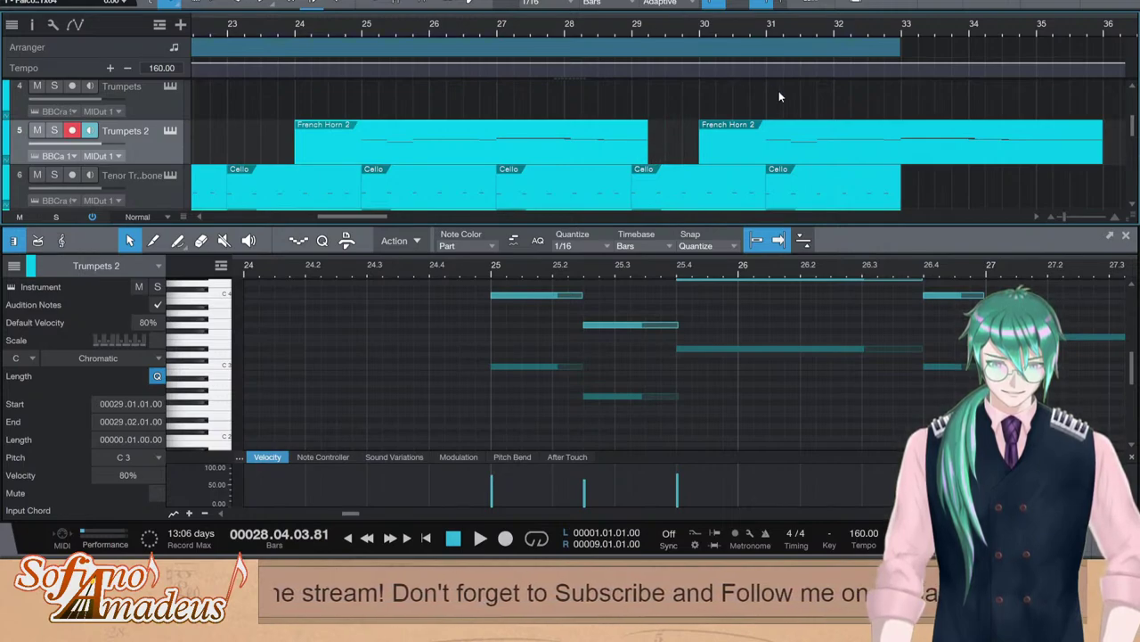
scroll(756, 133, up, 1)
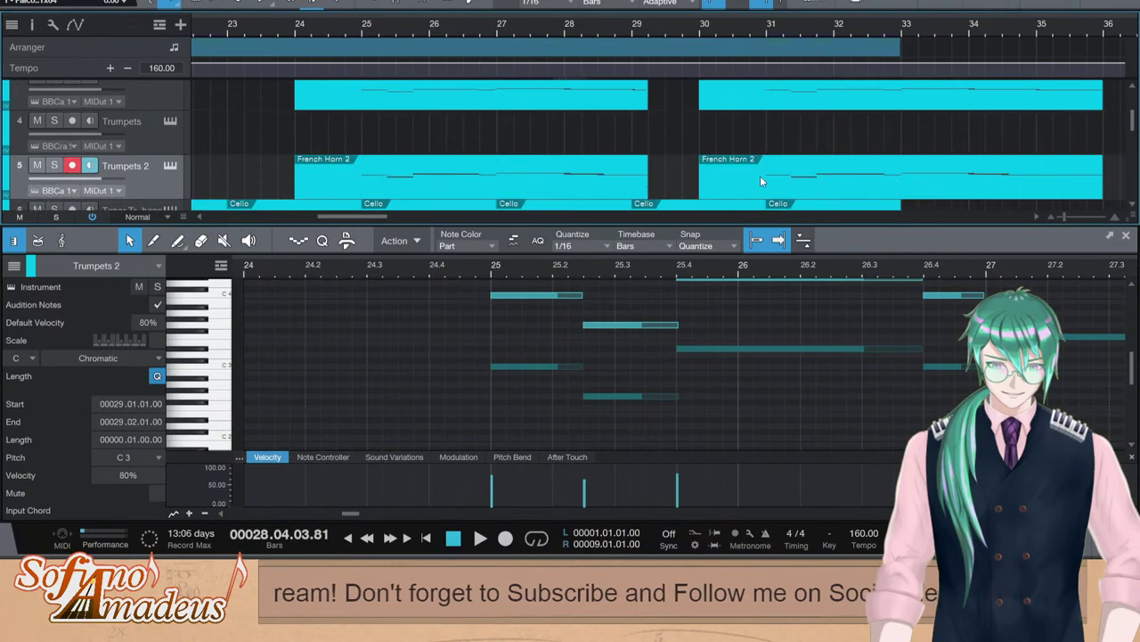
Move the duplicated French Horn 2 and Trumpets 2 clips from bar 30 to the ends of the original clips
click(744, 98)
shift+click(715, 176)
mouse_move(702, 177)
mouse_down()
mouse_move(768, 178)
mouse_move(685, 183)
mouse_up()
key(n)
scroll(668, 129, down, 1)
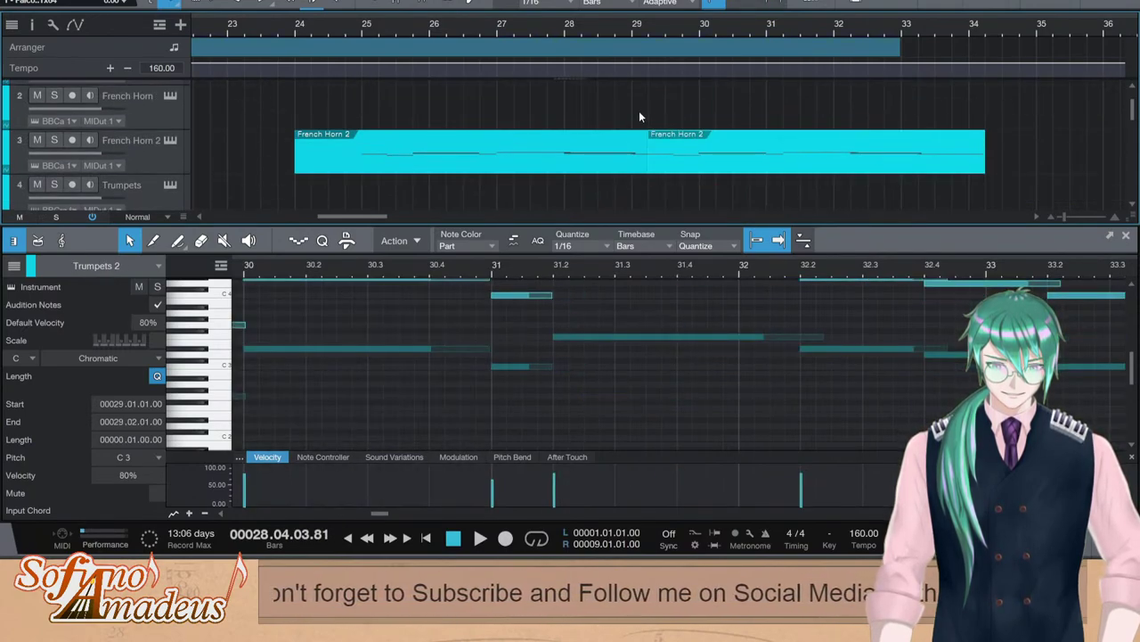
Play the join around bar 29 and delete the last note of both original clips at bar 29
click(623, 144)
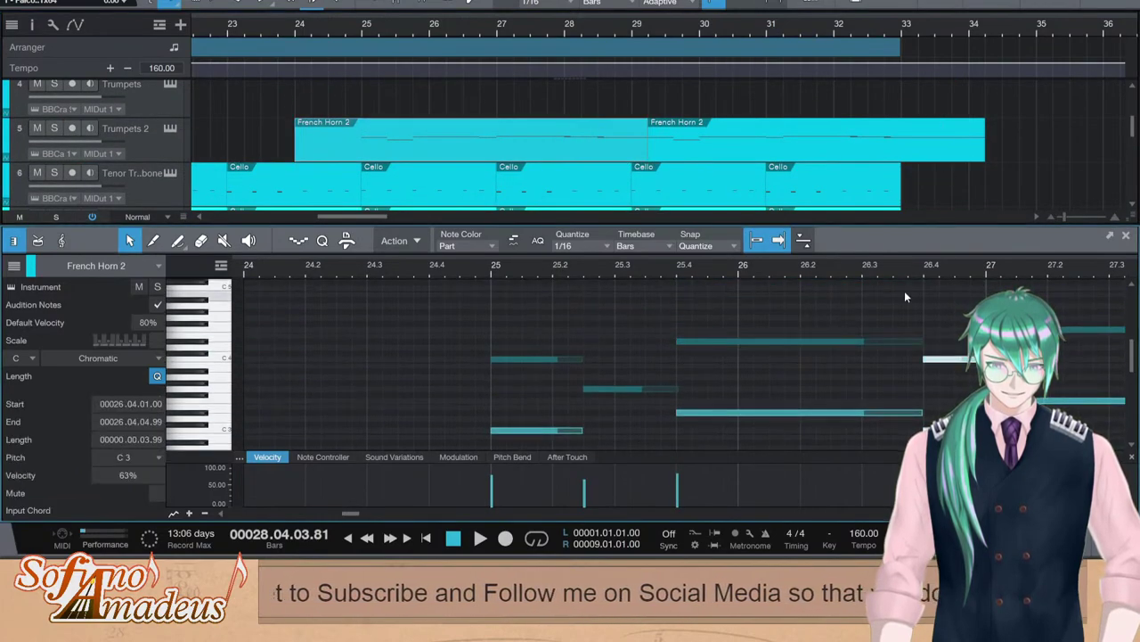
click(674, 268)
click(601, 29)
key(space)
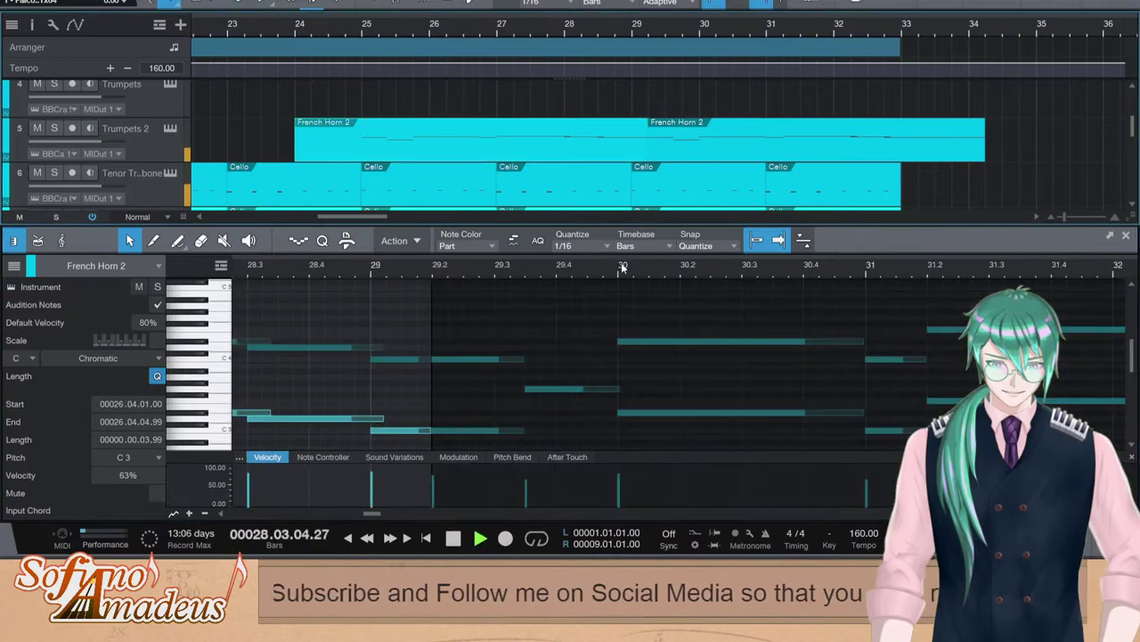
key(space)
drag(415, 319, 416, 438)
click(412, 389)
key(Delete)
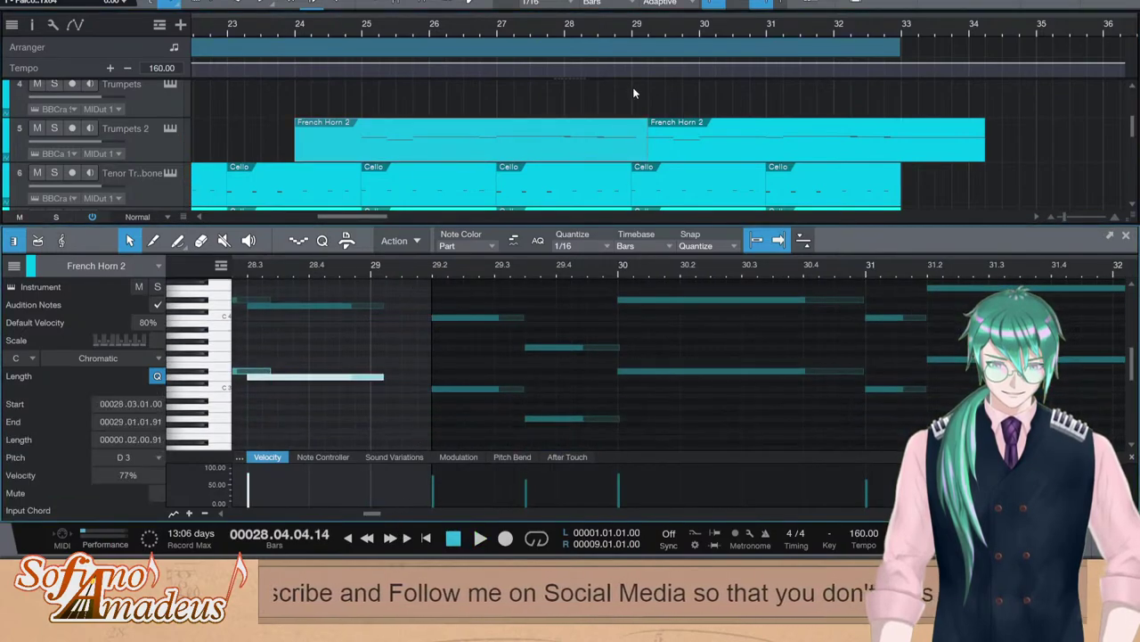
Trim the original French Horn 2 and Trumpets 2 clips to end at bar 29 and move their copies to start there
scroll(629, 125, up, 3)
click(629, 138)
scroll(620, 183, down, 2)
scroll(621, 186, down, 1)
click(624, 170)
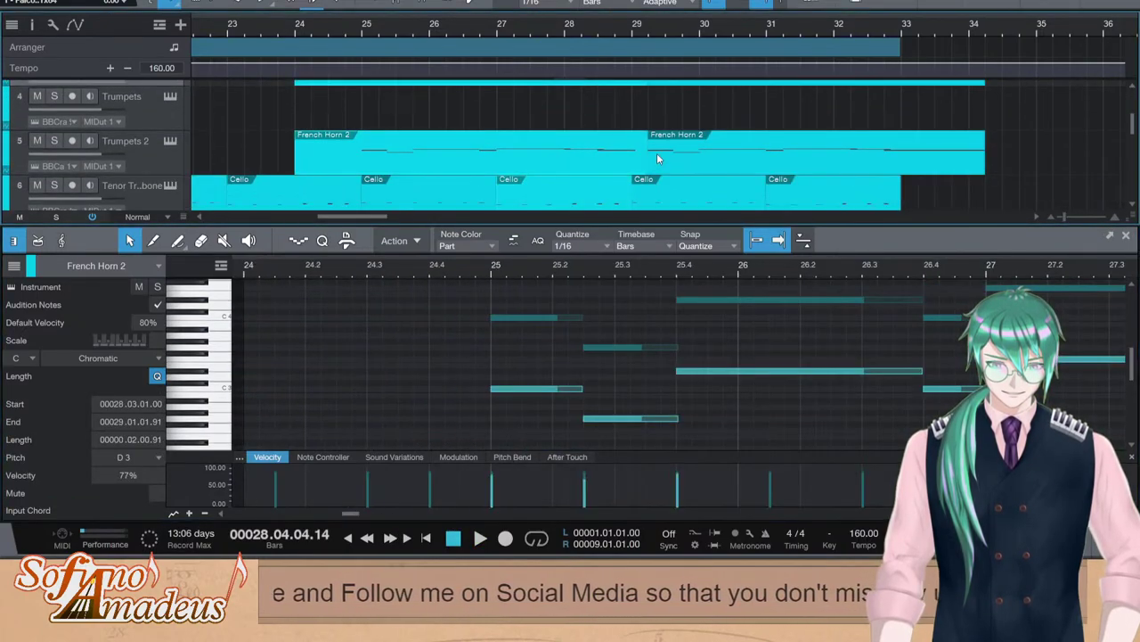
scroll(636, 161, up, 4)
key(F2)
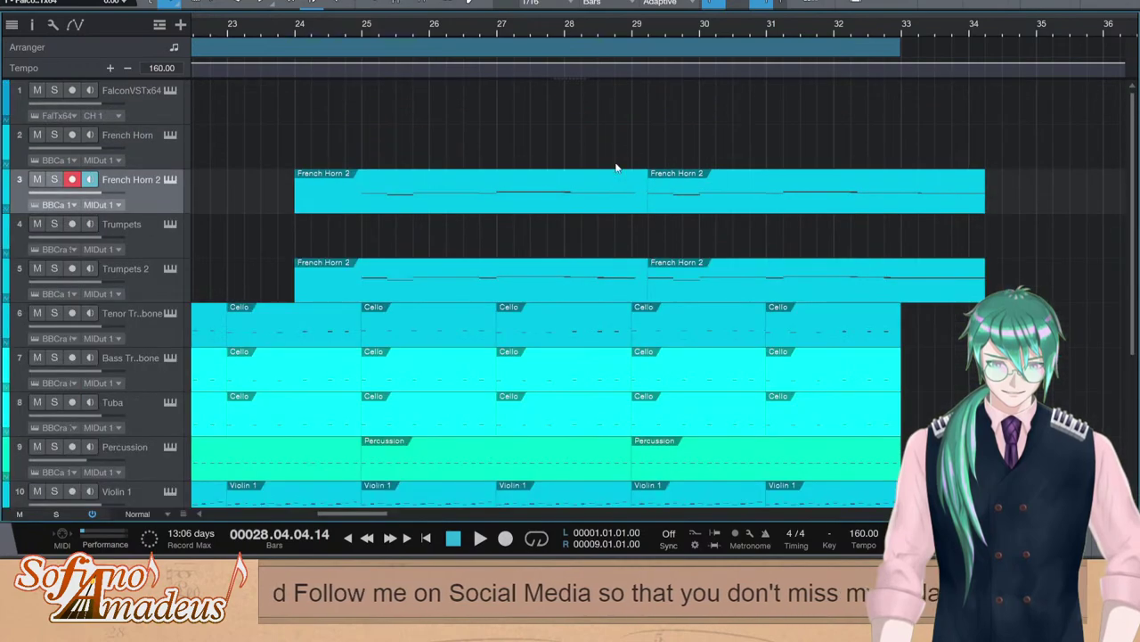
shift+click(622, 276)
mouse_move(645, 188)
mouse_down()
mouse_move(635, 189)
mouse_move(662, 199)
mouse_move(646, 199)
mouse_up()
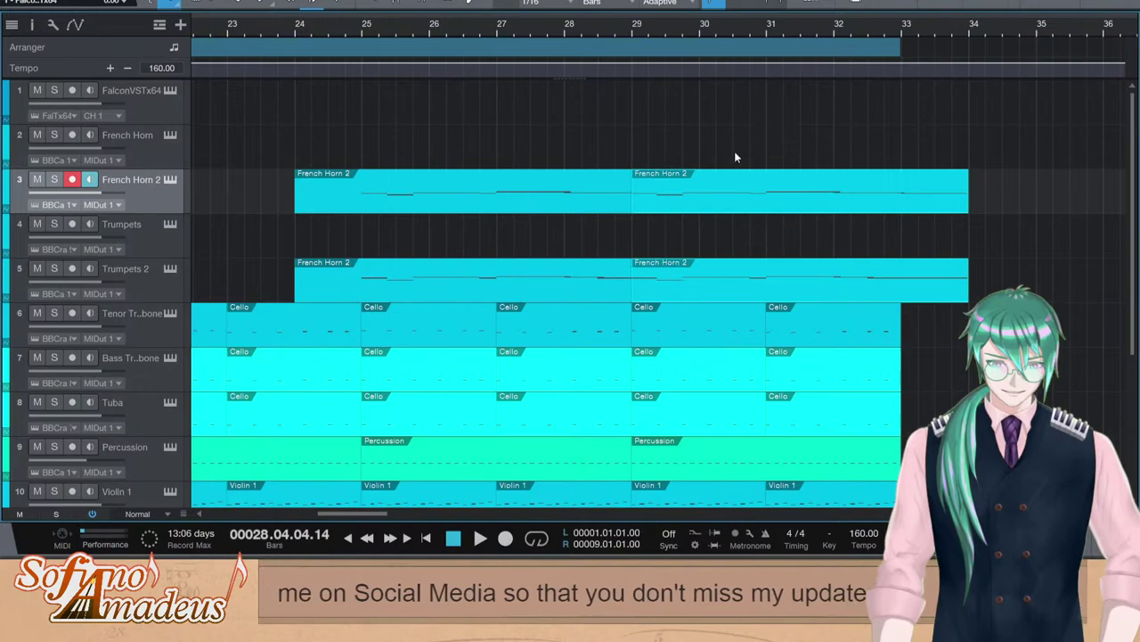
Split the French Horn 2 and Trumpets 2 notes of bar 31 at beat 3 and raise the second halves two semitones to G
double_click(766, 188)
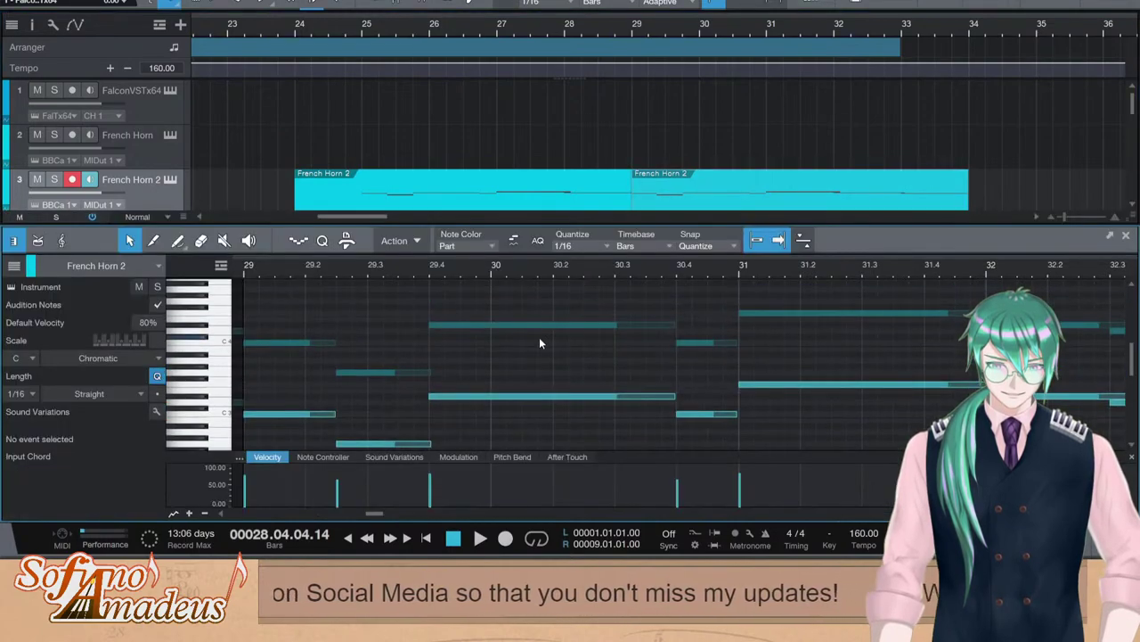
click(252, 275)
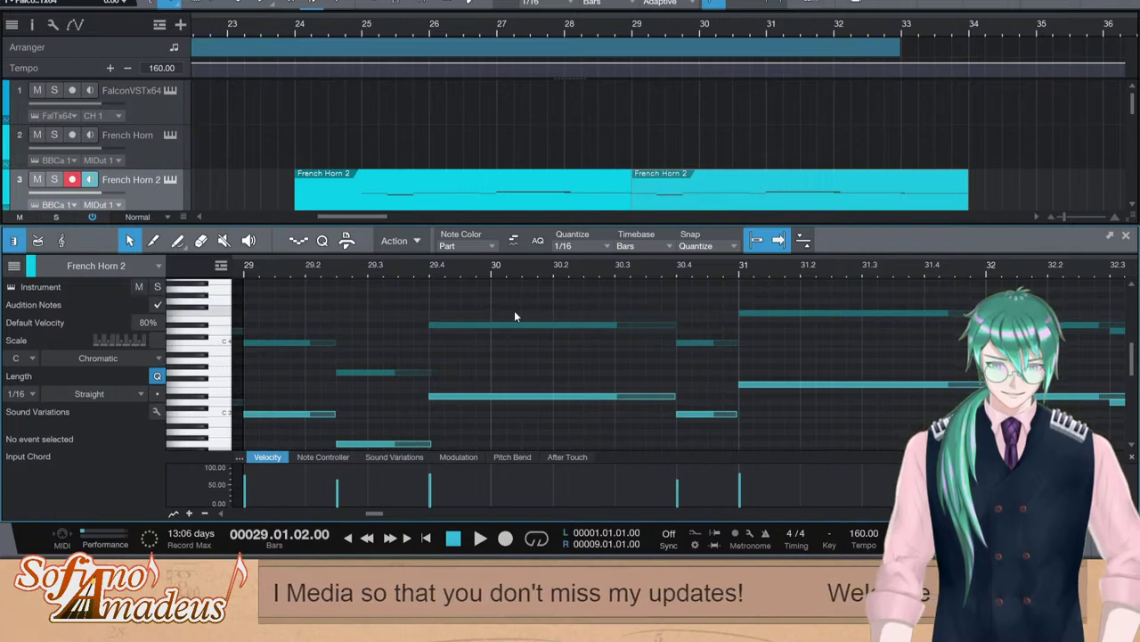
click(833, 384)
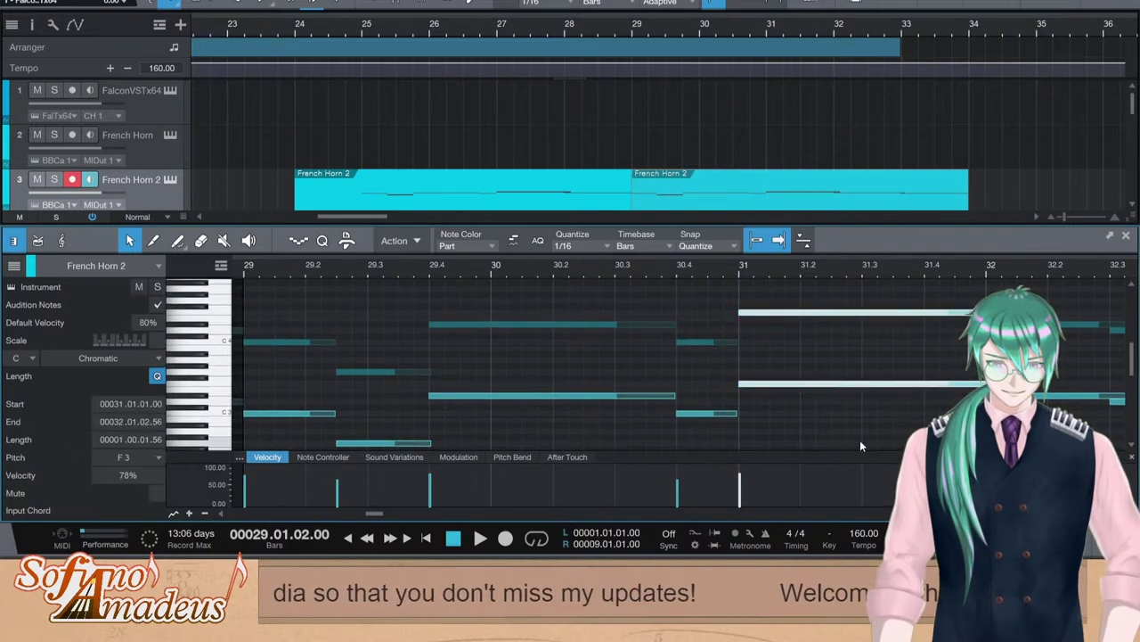
click(876, 313)
click(893, 384)
key(ctrl)
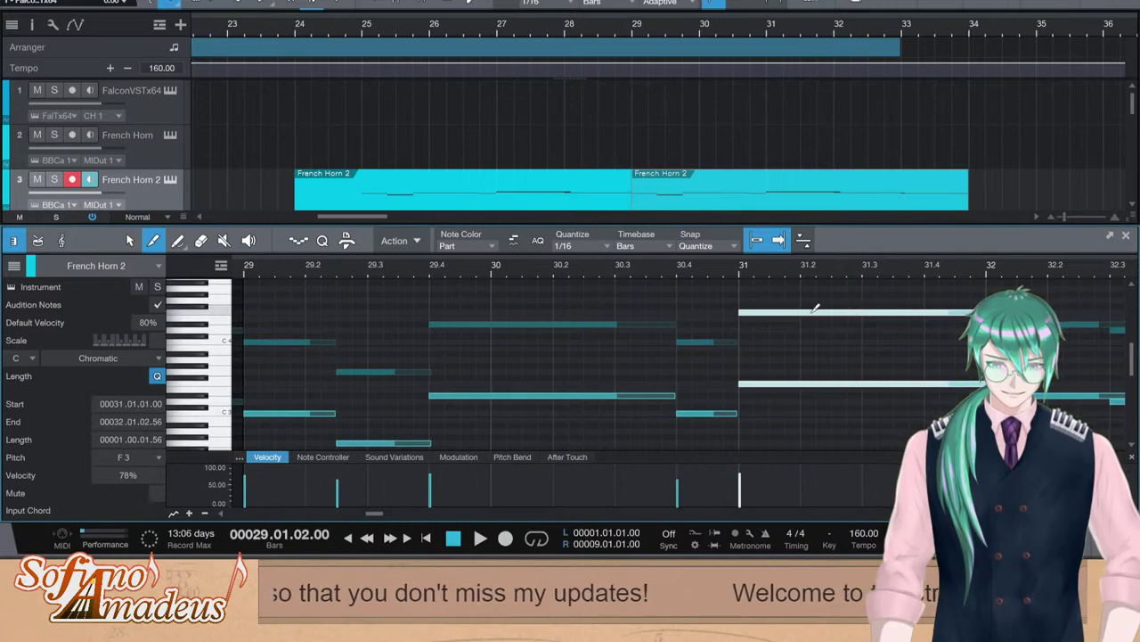
click(865, 311)
key(Up)
key(Up)
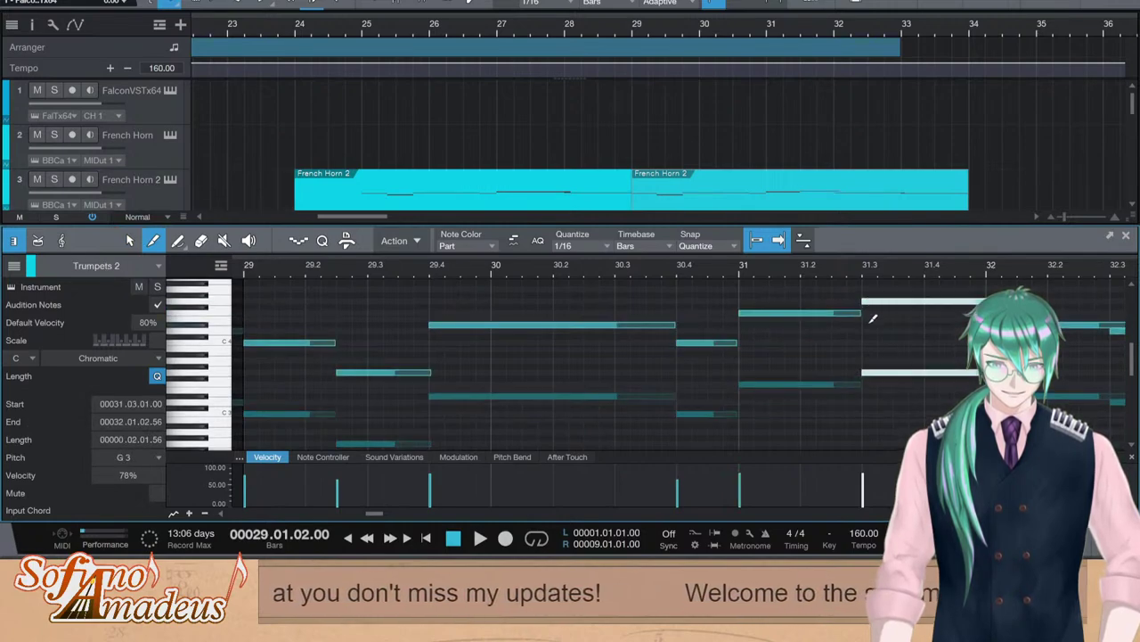
Raise the French Horn 2 and Trumpets 2 notes at the start of bar 32 to A# in their respective octaves
drag(1025, 301, 1055, 420)
key(Up)
key(Up)
key(Up)
key(Up)
key(Up)
key(Up)
key(Up)
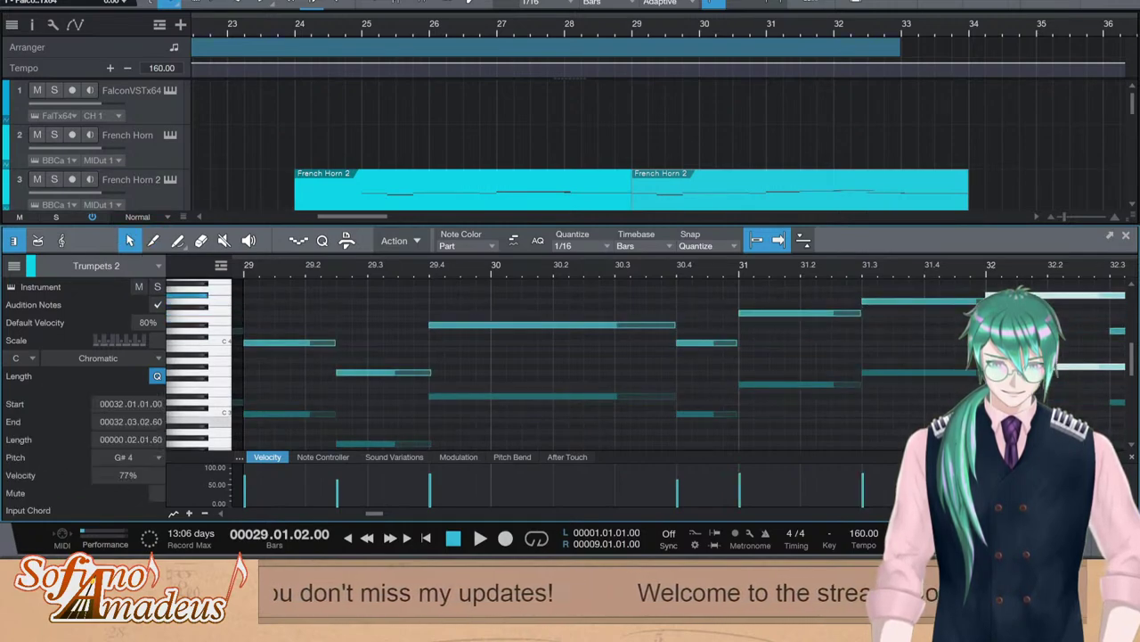
click(1090, 400)
Raise the notes on beat 3 of bar 32 to C 4 in French Horn 2 and C 5 in Trumpets 2
scroll(1090, 400, right, 3)
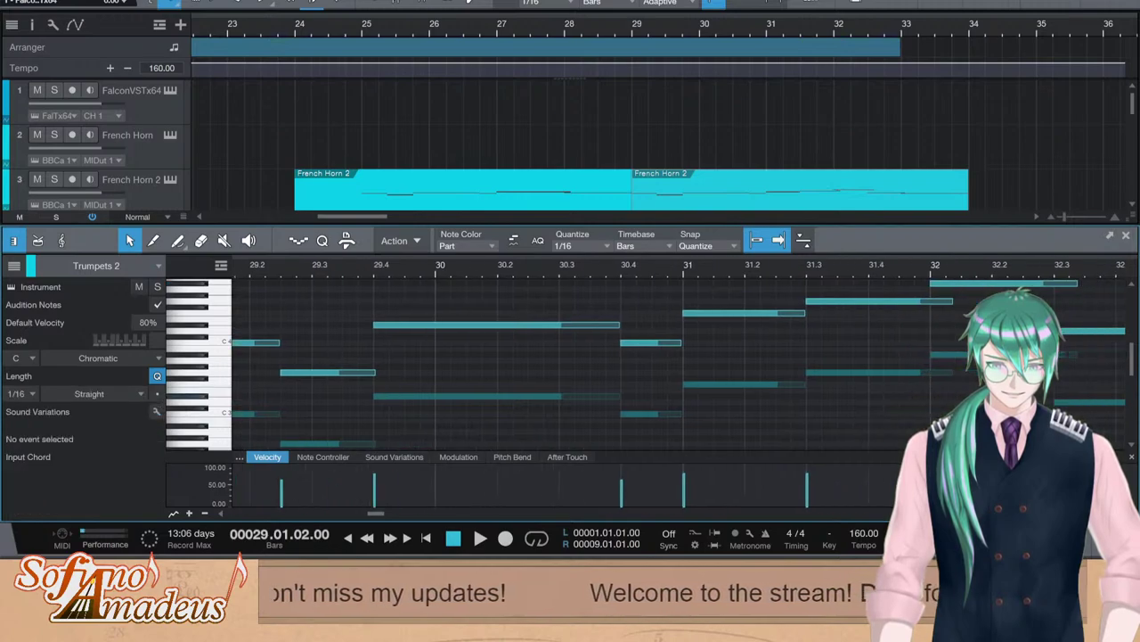
click(1043, 402)
drag(1023, 292, 1038, 441)
key(Up)
key(Up)
key(Up)
key(Up)
key(Up)
key(Up)
key(Up)
key(Up)
key(Up)
key(Up)
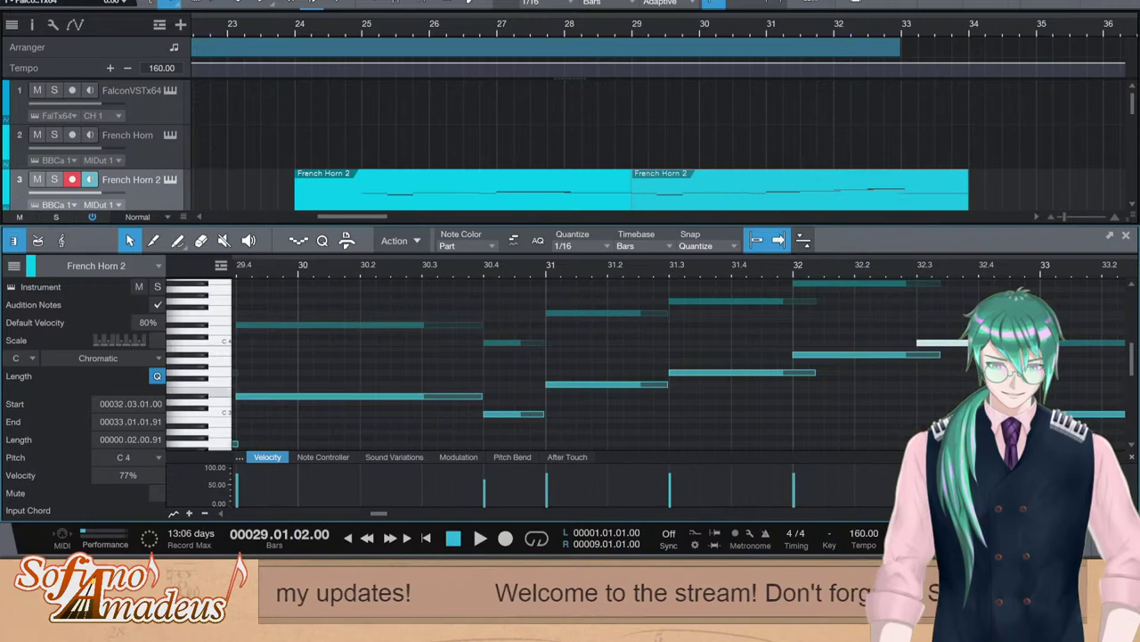
Delete the remaining notes from bar 33 on and trim both copied melody clips to end at bar 33
click(973, 388)
scroll(947, 312, up, 1)
click(965, 297)
click(980, 345)
drag(1025, 346, 1128, 448)
key(Delete)
drag(967, 201, 900, 207)
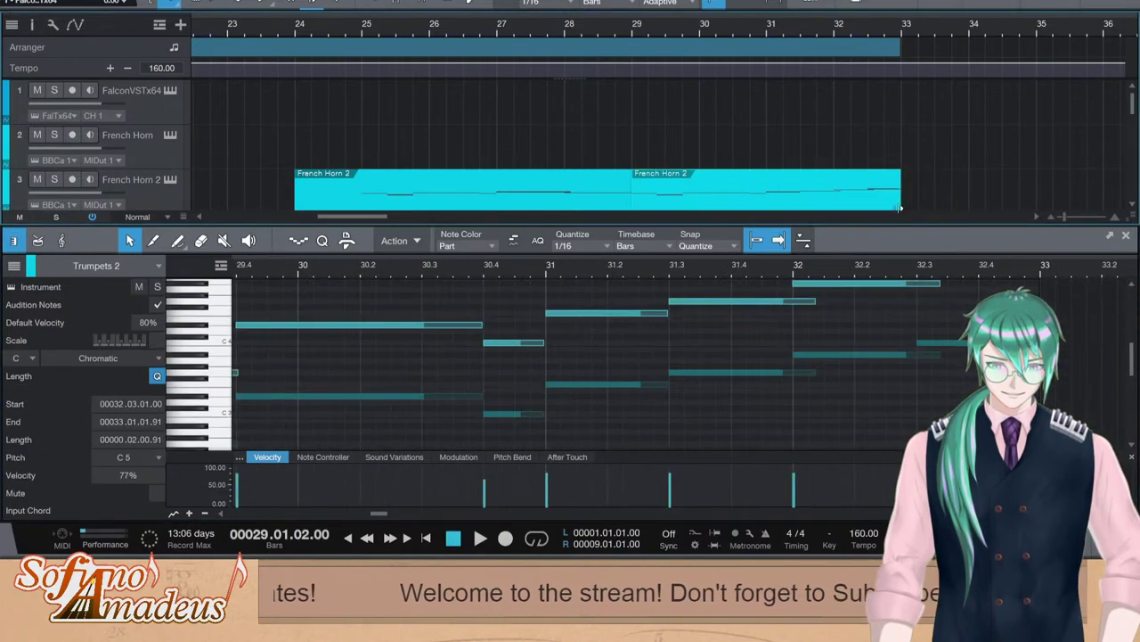
Close the note editor and play the revised melodies from bar 29 twice, stopping at the end of bar 32
key(F2)
click(627, 25)
key(space)
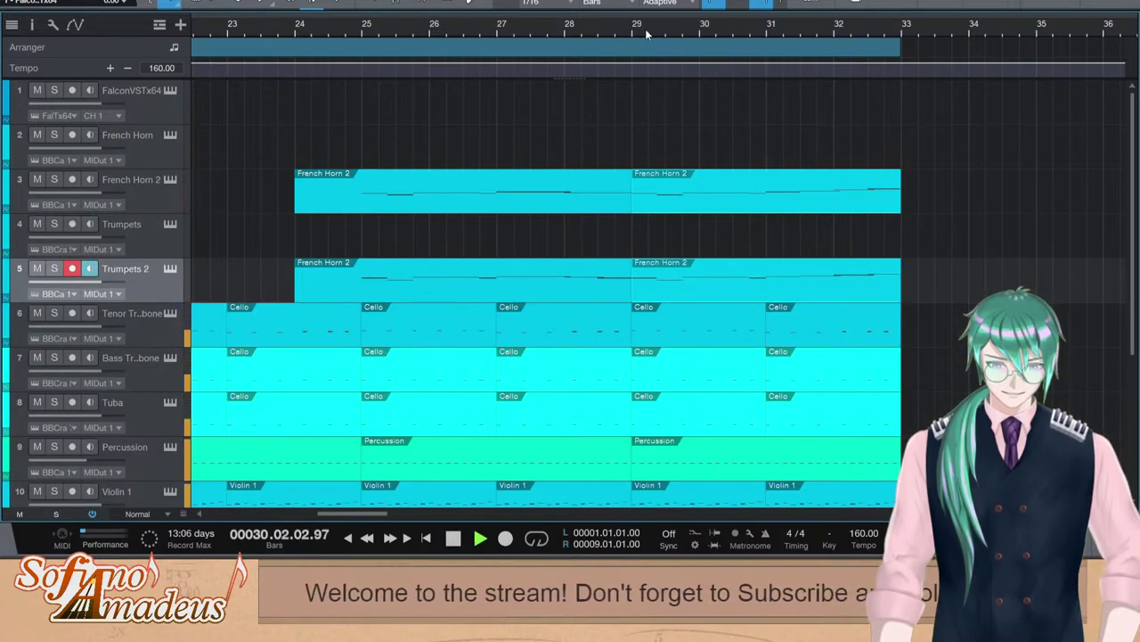
key(space)
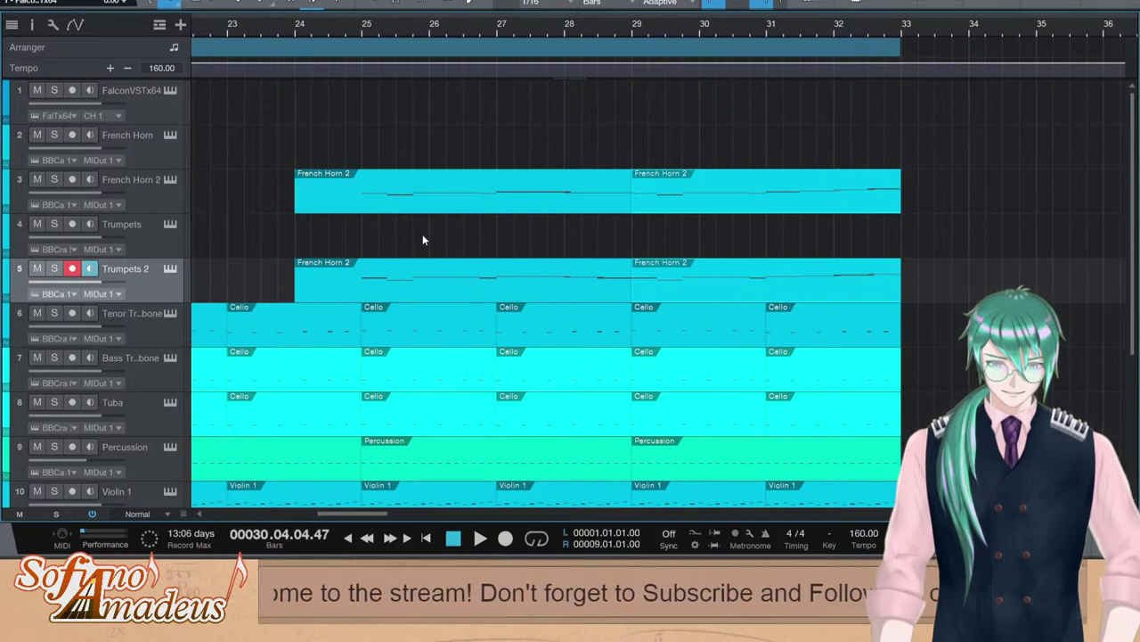
click(630, 31)
key(space)
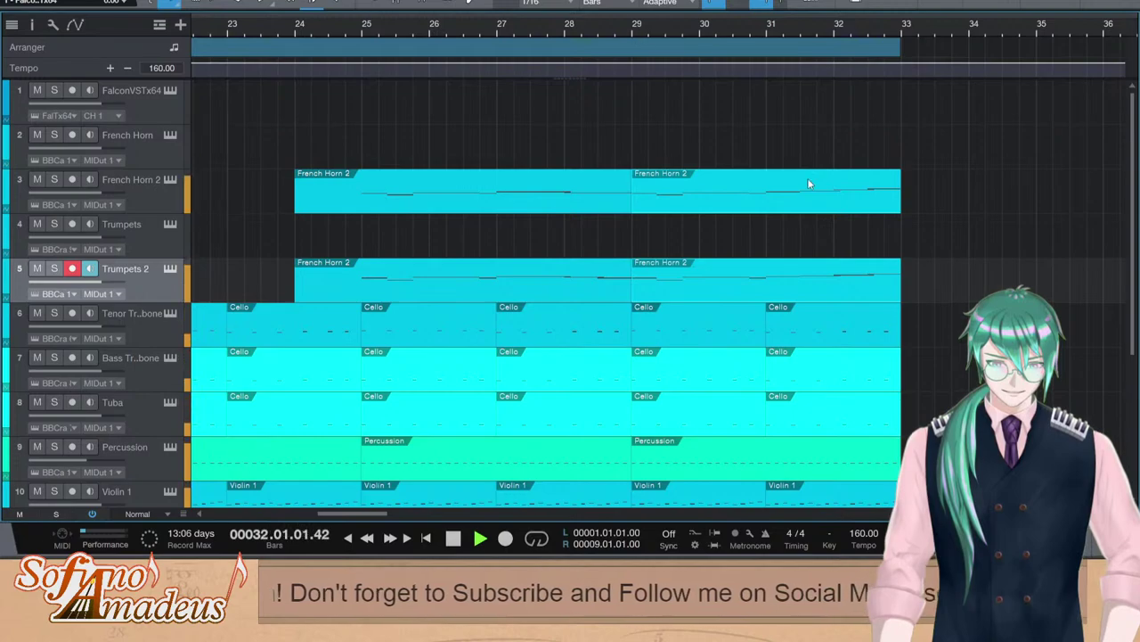
key(space)
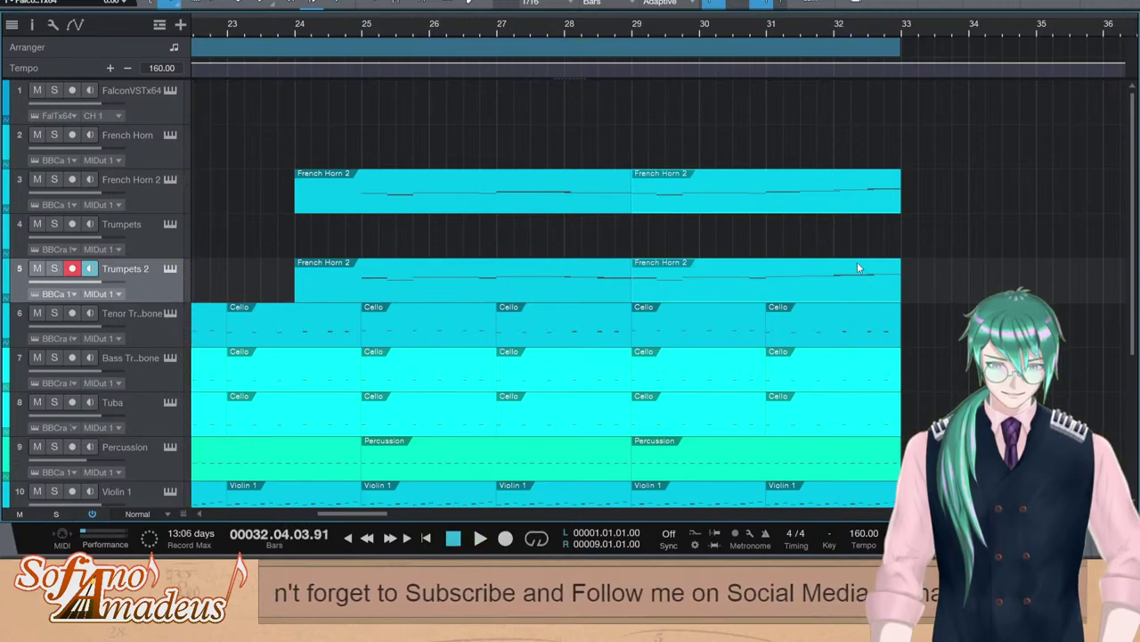
Add a Chorus section to the arranger from bar 33 and extend it to bar 42
scroll(927, 356, down, 5)
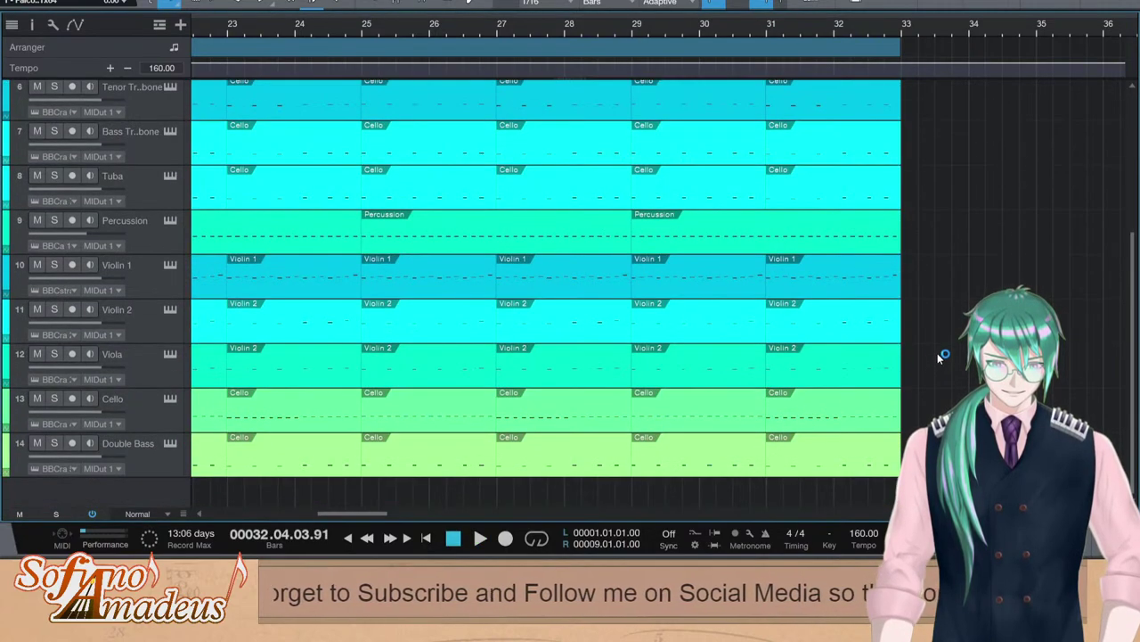
drag(352, 514, 376, 514)
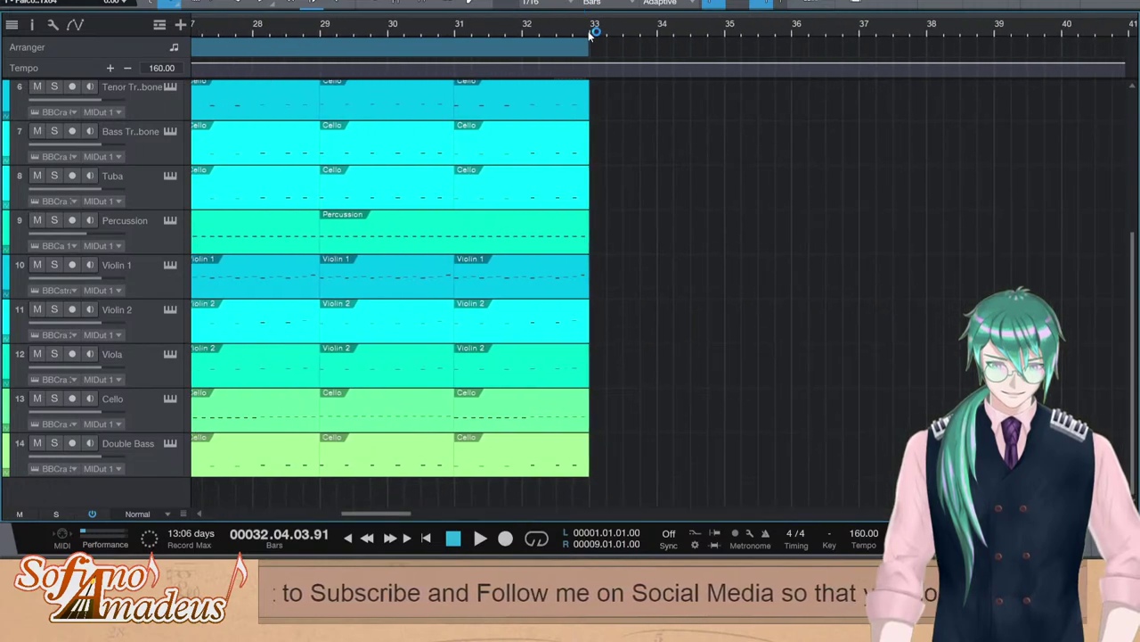
scroll(692, 305, up, 5)
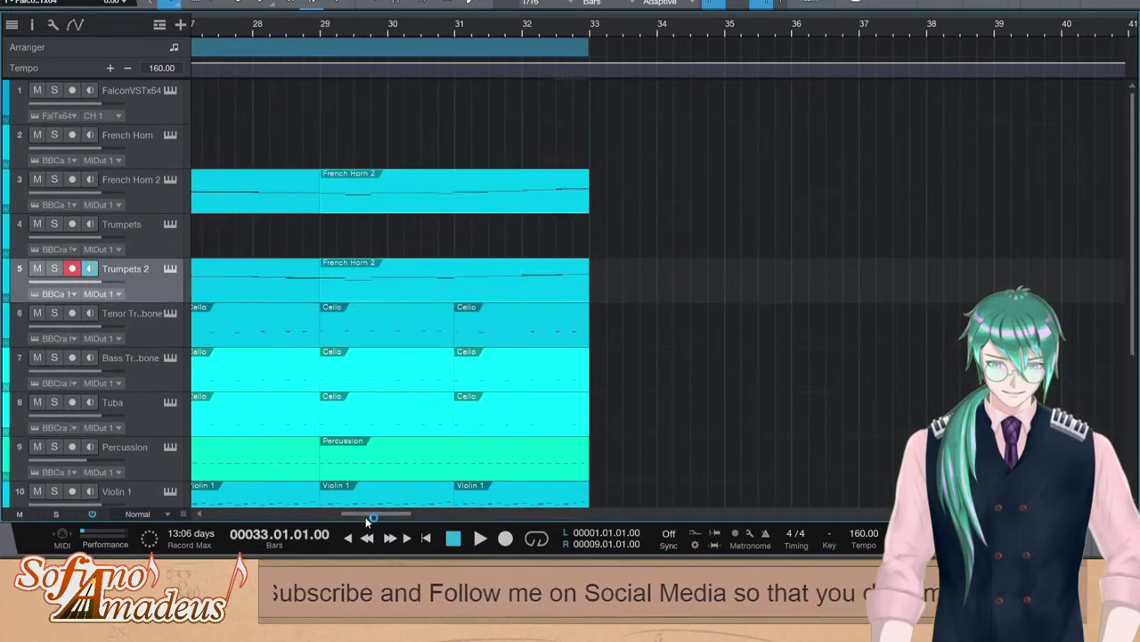
mouse_move(368, 515)
mouse_down()
mouse_move(254, 531)
mouse_move(394, 516)
mouse_move(363, 516)
mouse_up()
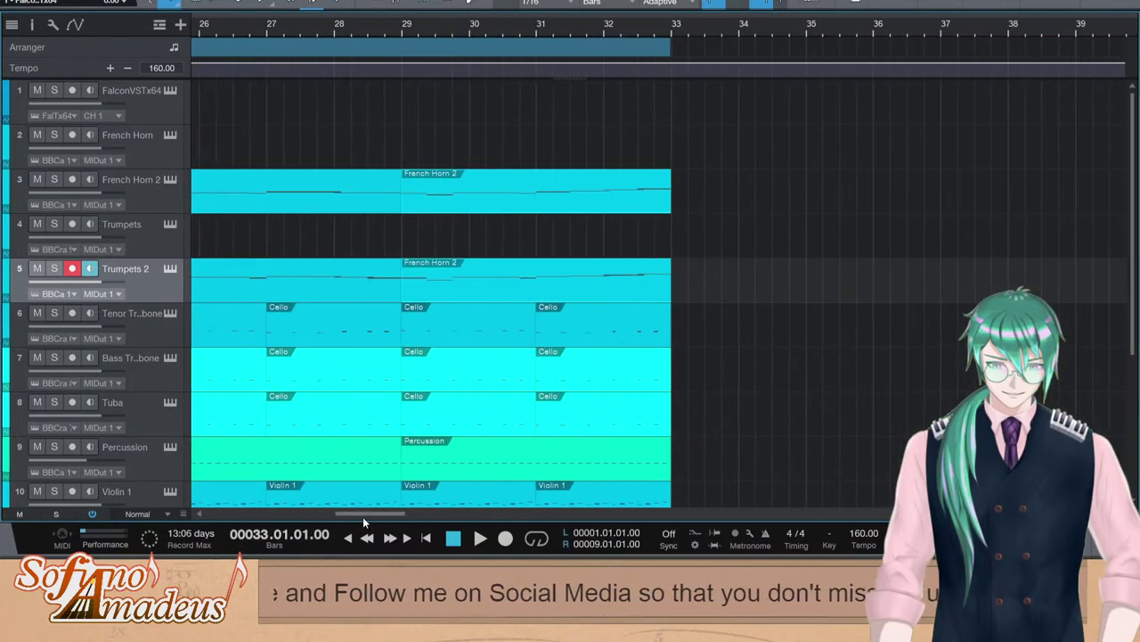
double_click(715, 51)
drag(739, 49, 988, 50)
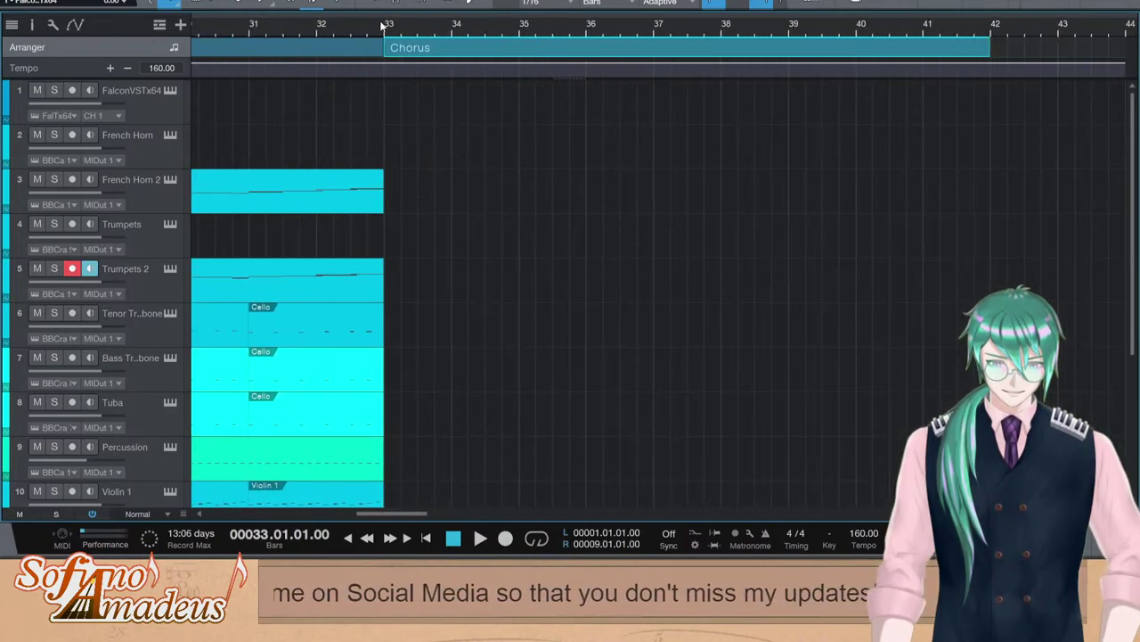
Play the end of the verse from bar 31 and stop in bar 32
click(436, 28)
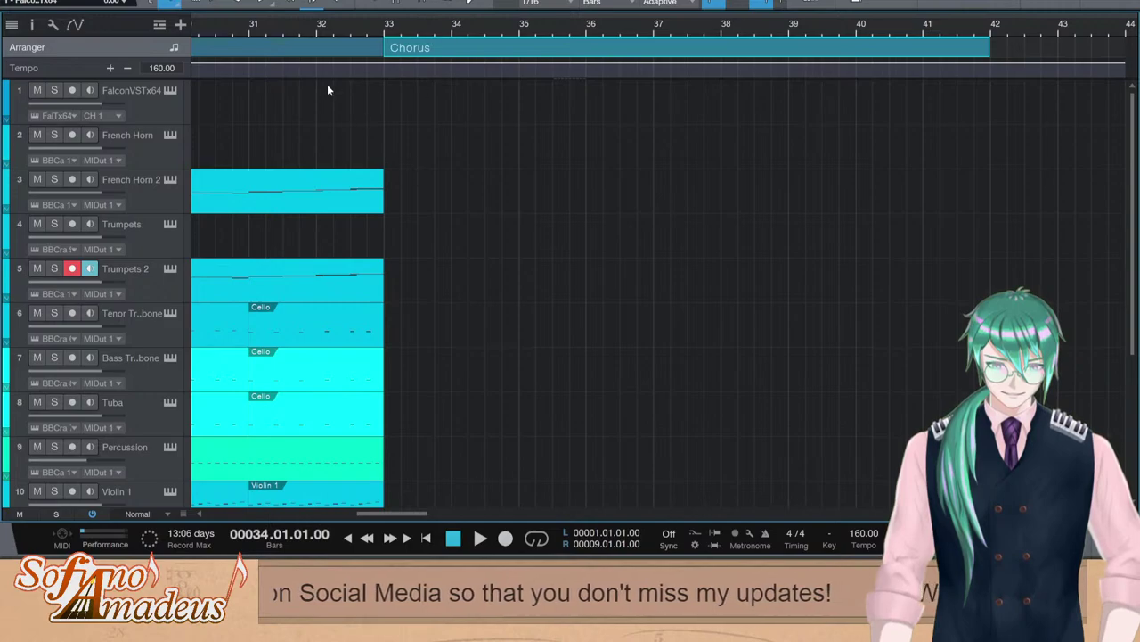
drag(394, 514, 362, 518)
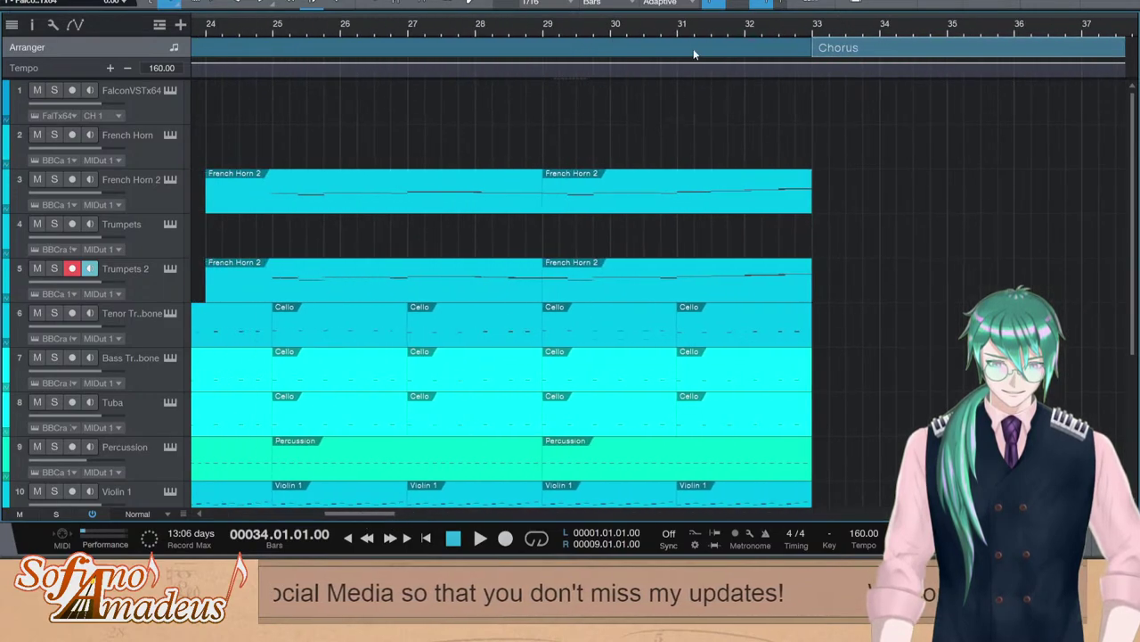
click(681, 25)
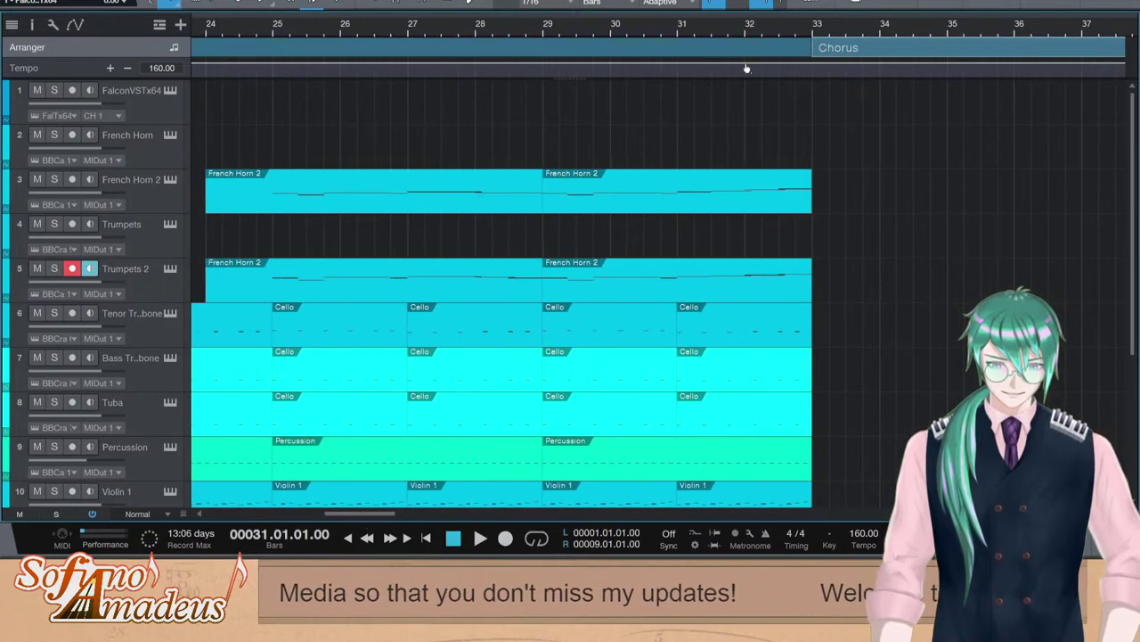
key(space)
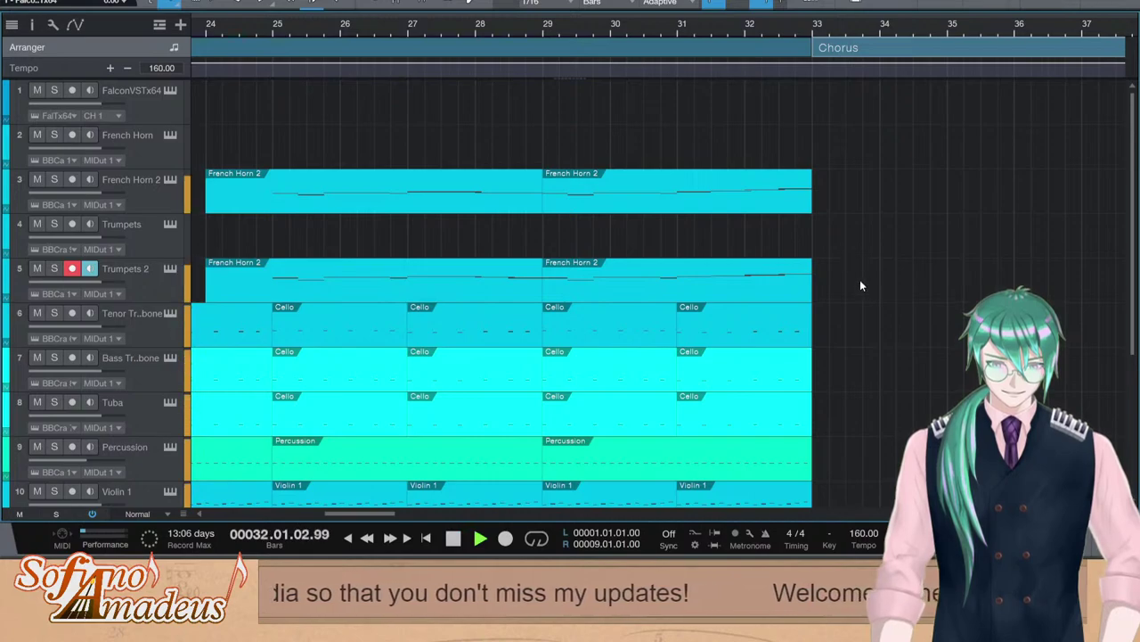
key(space)
Arm the FalconVSTx64 track for trying out ideas live
scroll(865, 267, down, 5)
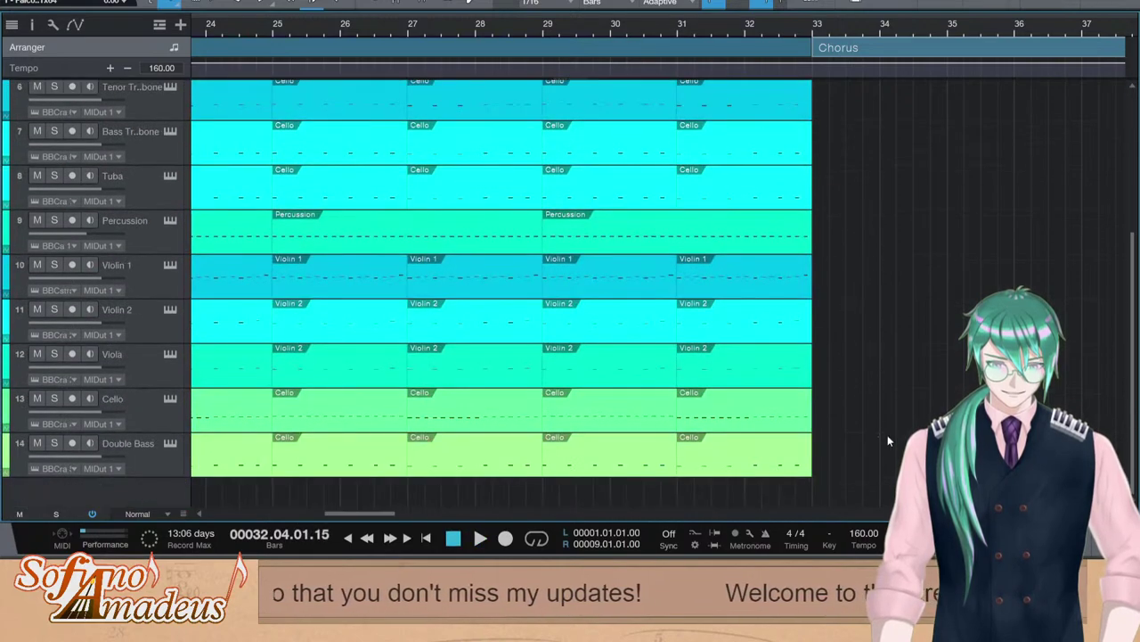
scroll(848, 172, up, 5)
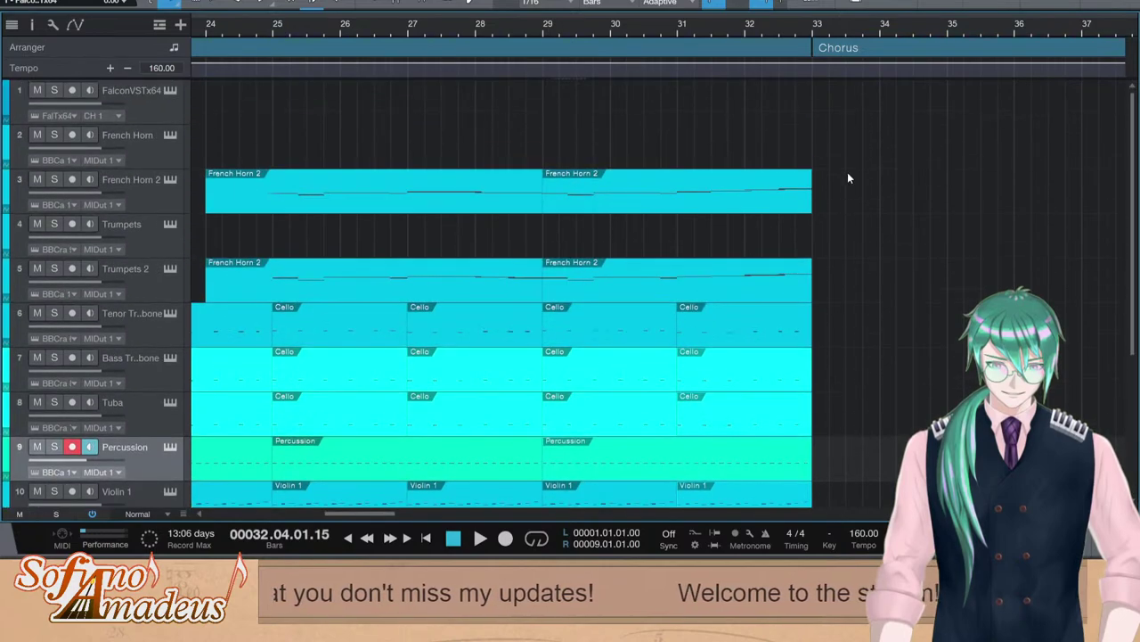
click(159, 107)
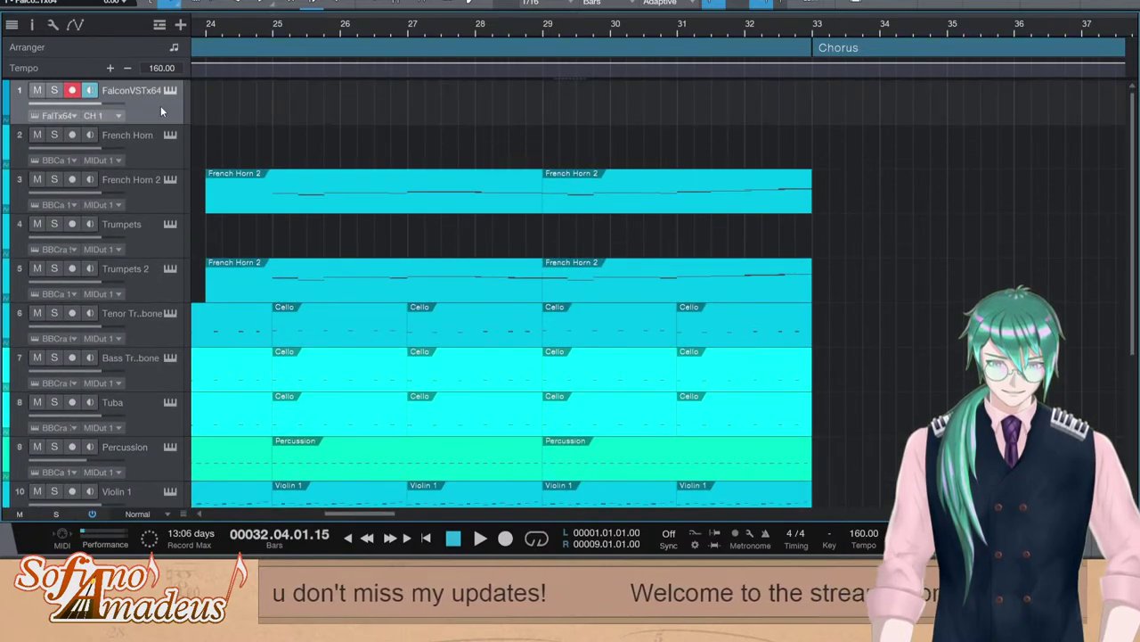
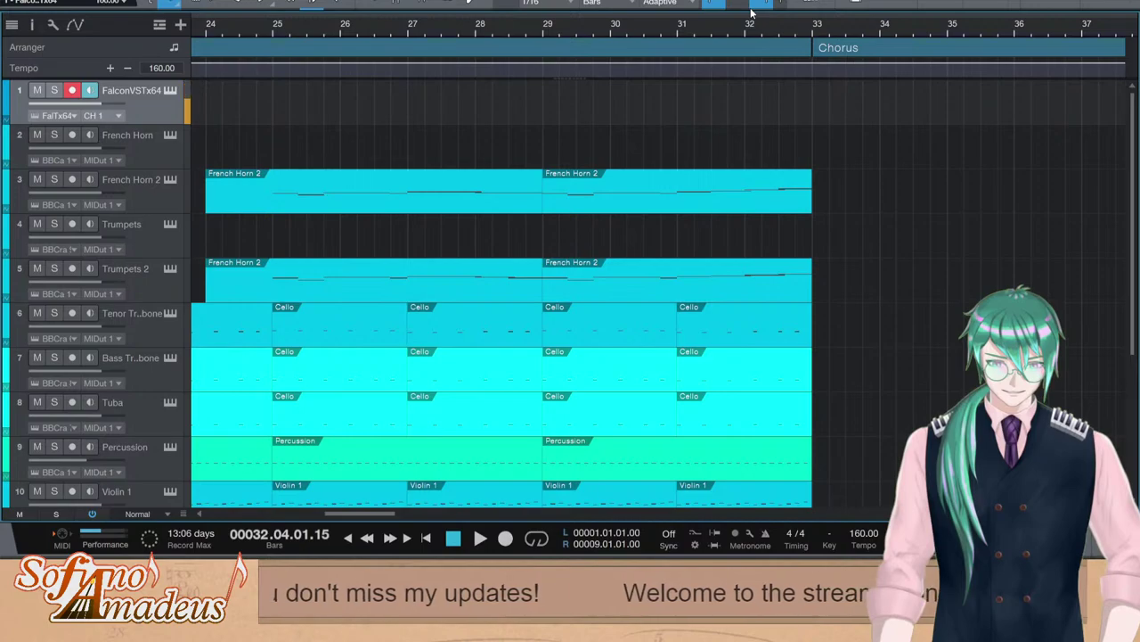
Duplicate the bar 31–32 events of Tenor Trombone, Bass Trombone, Tuba, Cello and Double Bass to bar 33
scroll(934, 281, down, 5)
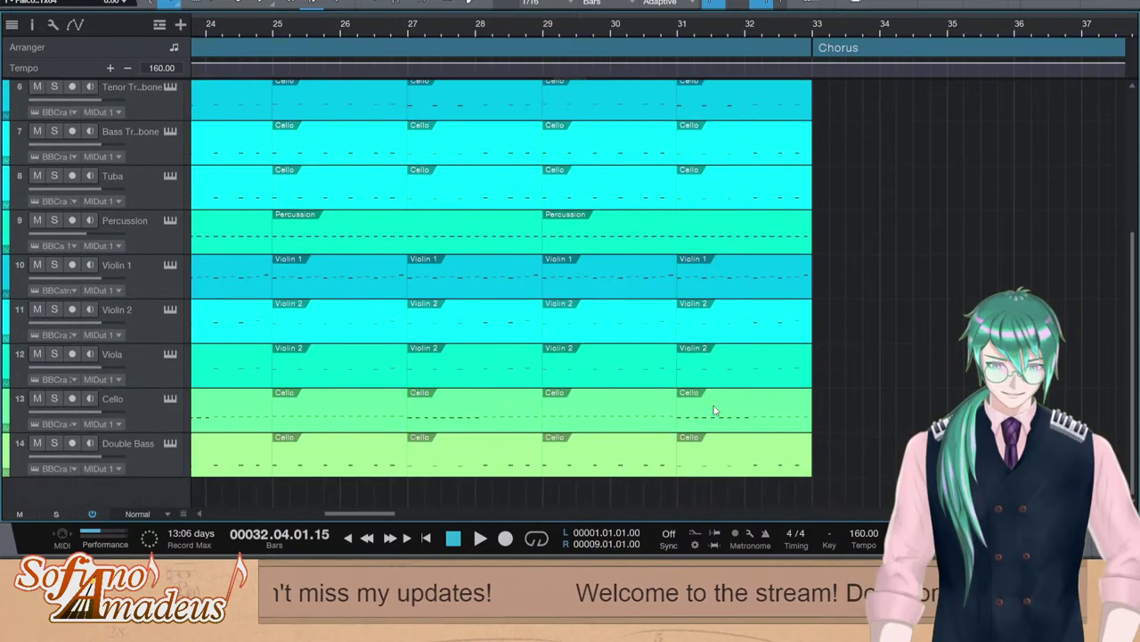
click(770, 410)
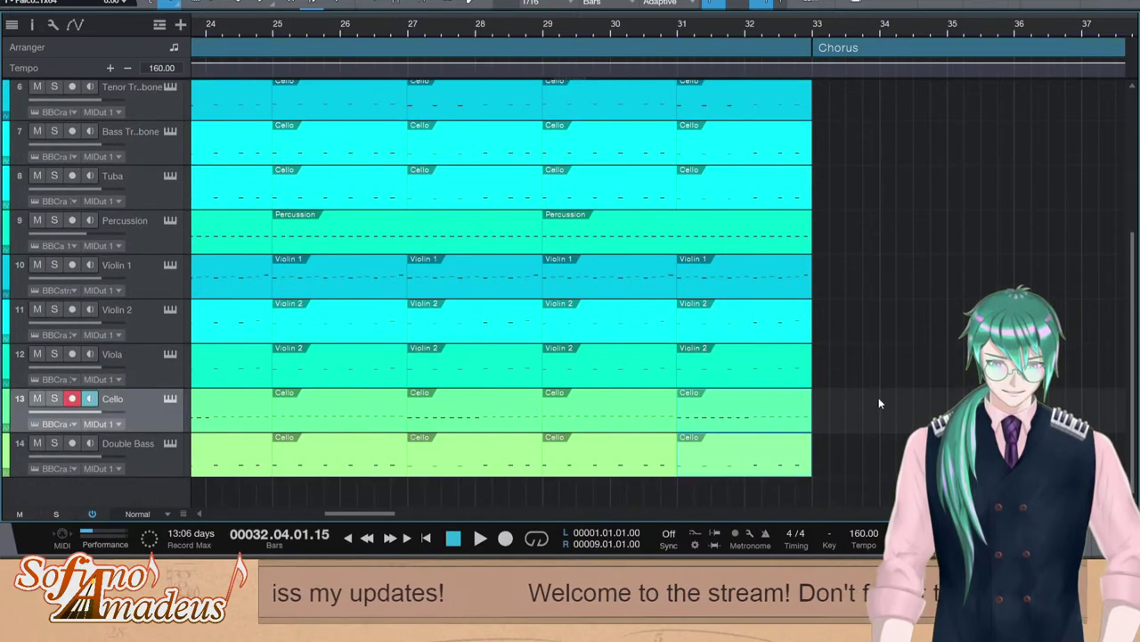
scroll(876, 383, up, 3)
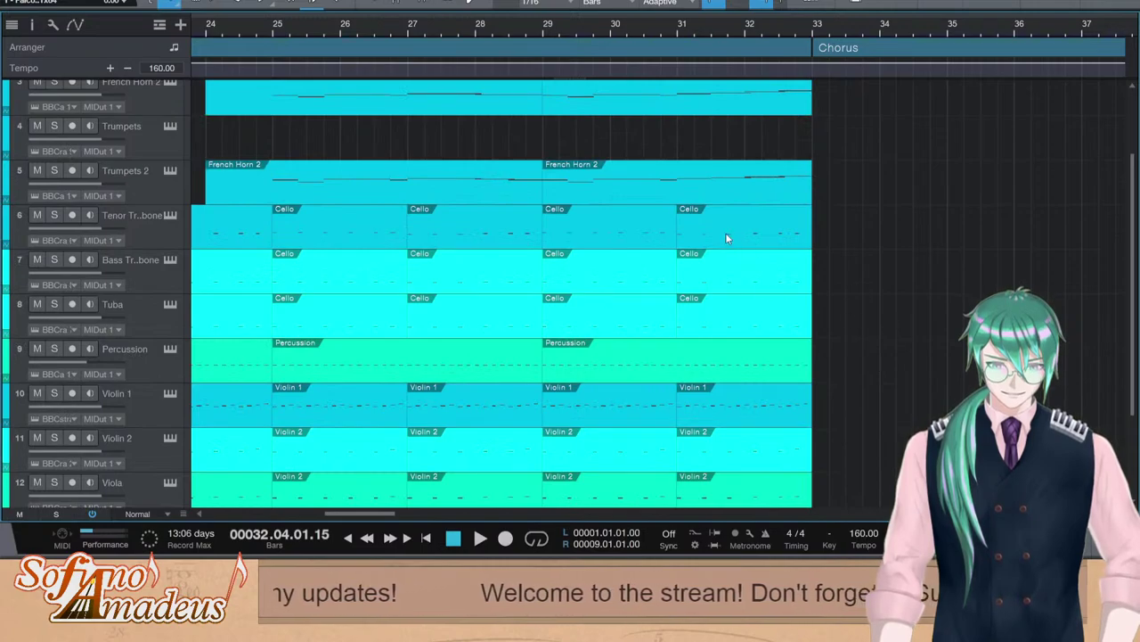
key(d)
scroll(904, 169, down, 1)
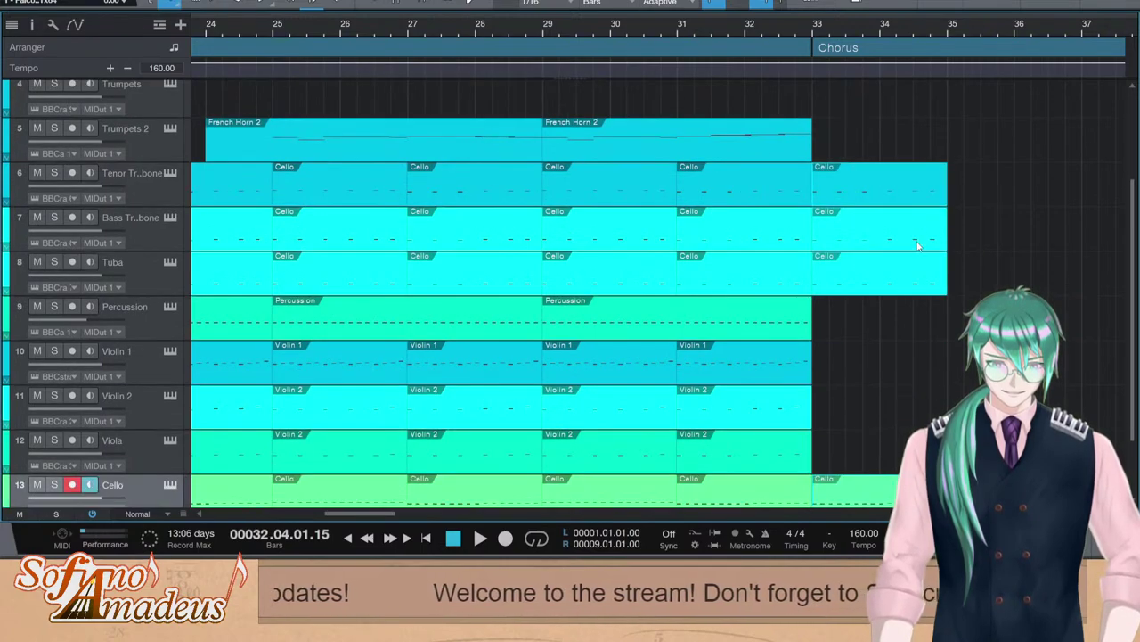
Open the copied low brass and low string events at bar 33 together in the note editor
drag(978, 188, 851, 499)
double_click(846, 453)
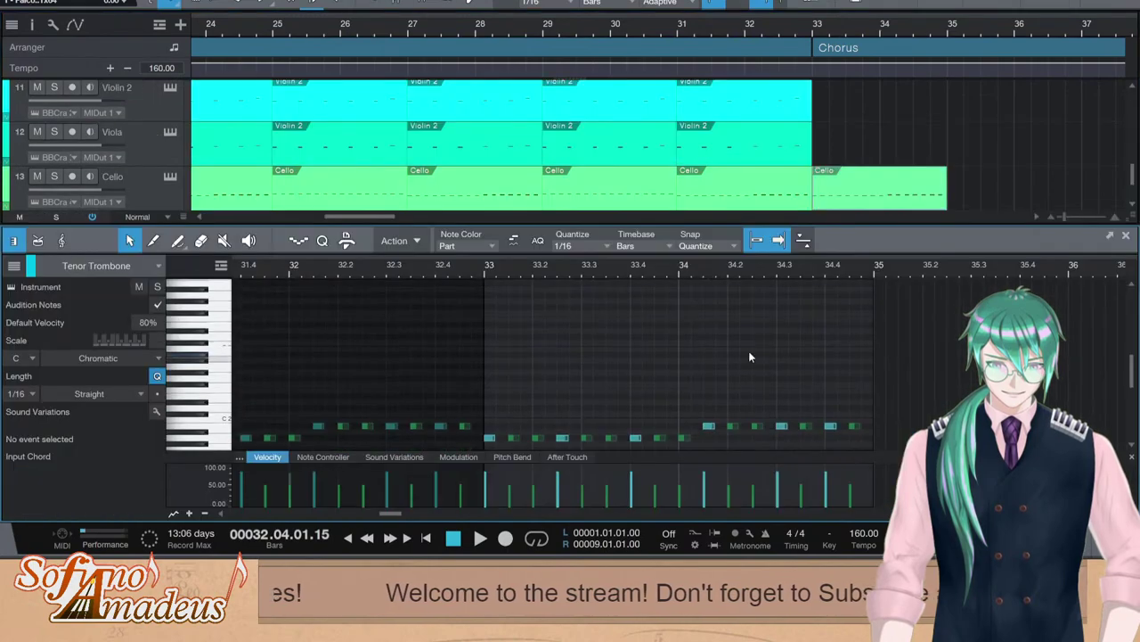
scroll(749, 356, down, 3)
scroll(548, 357, down, 3)
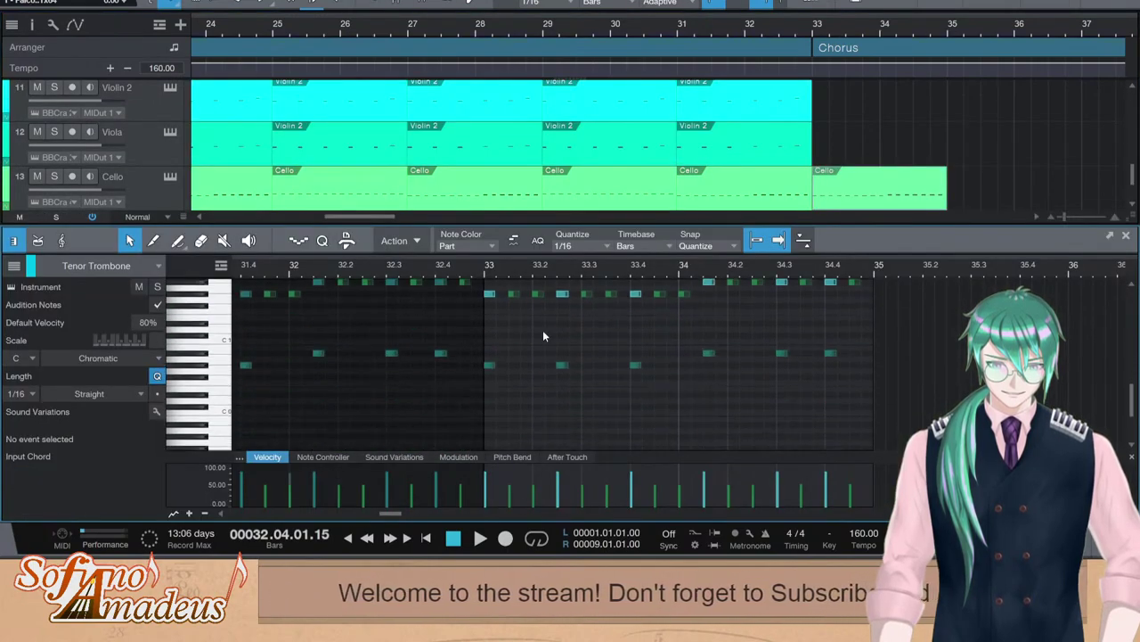
drag(545, 288, 500, 383)
click(484, 386)
drag(610, 288, 614, 285)
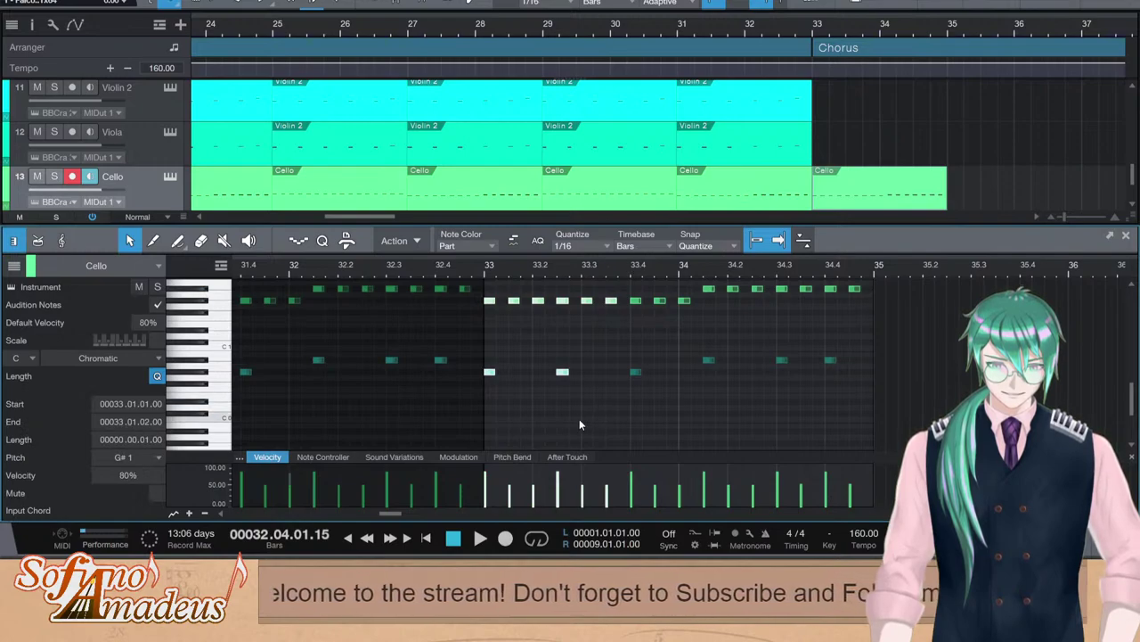
click(579, 419)
scroll(484, 298, up, 1)
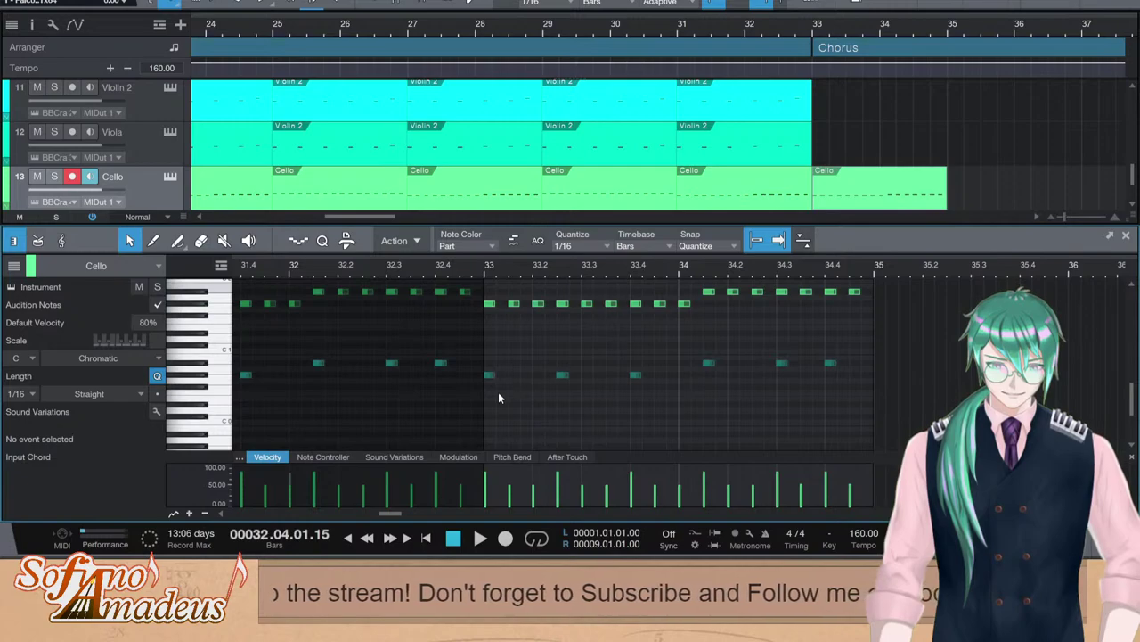
key(ctrl+z)
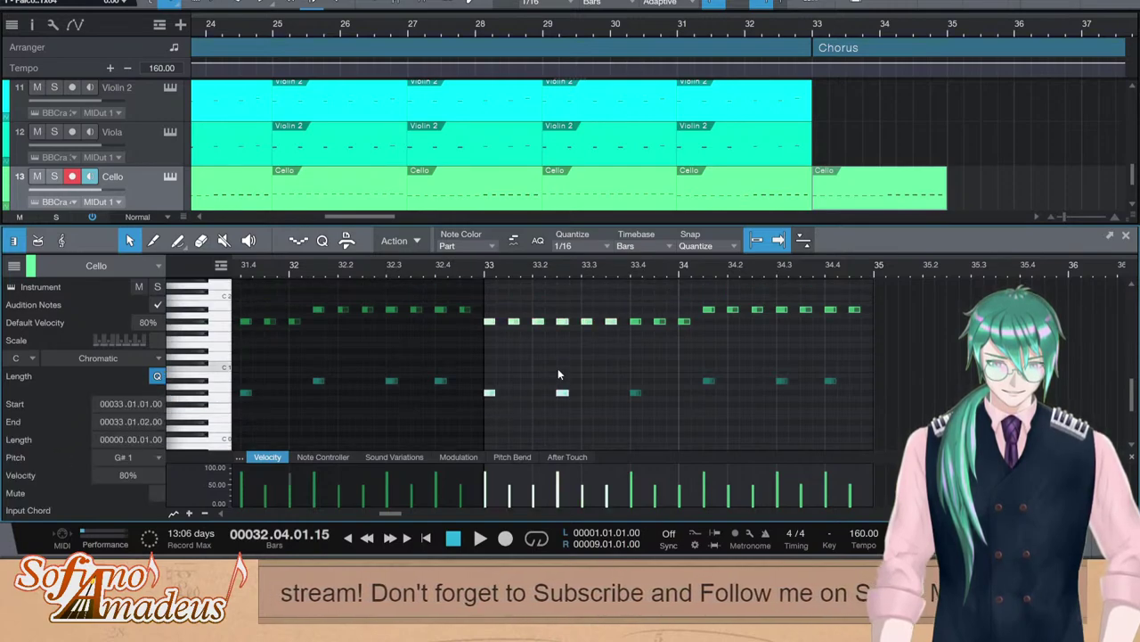
click(612, 293)
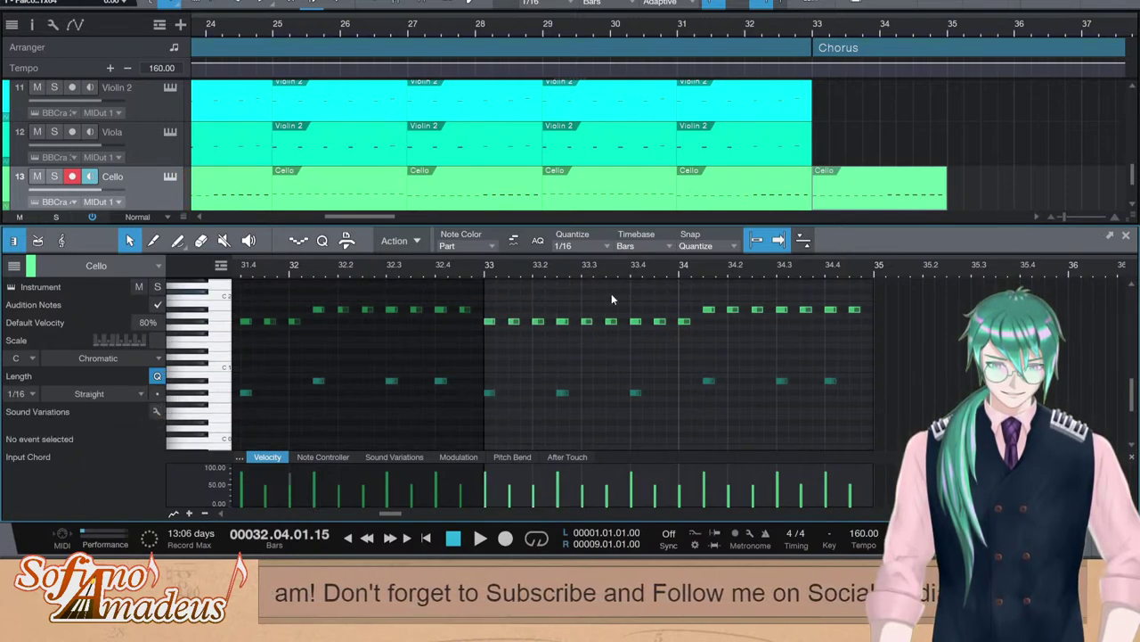
Play the copied parts from bar 33 and stop at the end of bar 34
key(space)
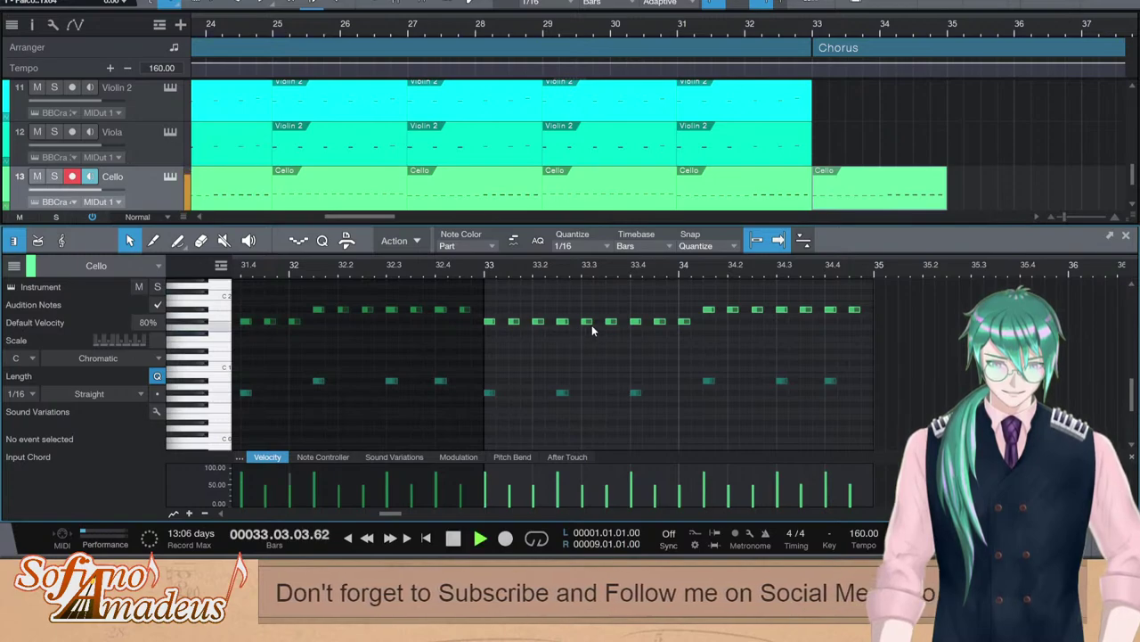
scroll(948, 176, down, 2)
key(space)
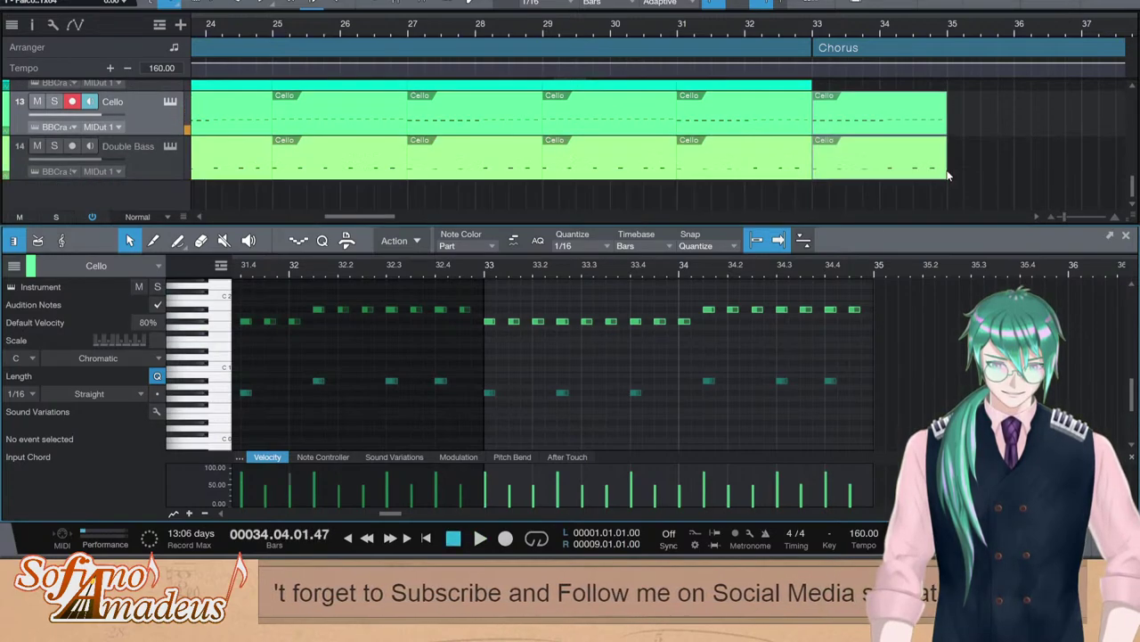
Close the note editor and duplicate the low brass and low string events of bars 33–34 to bar 35
scroll(950, 172, up, 1)
key(F2)
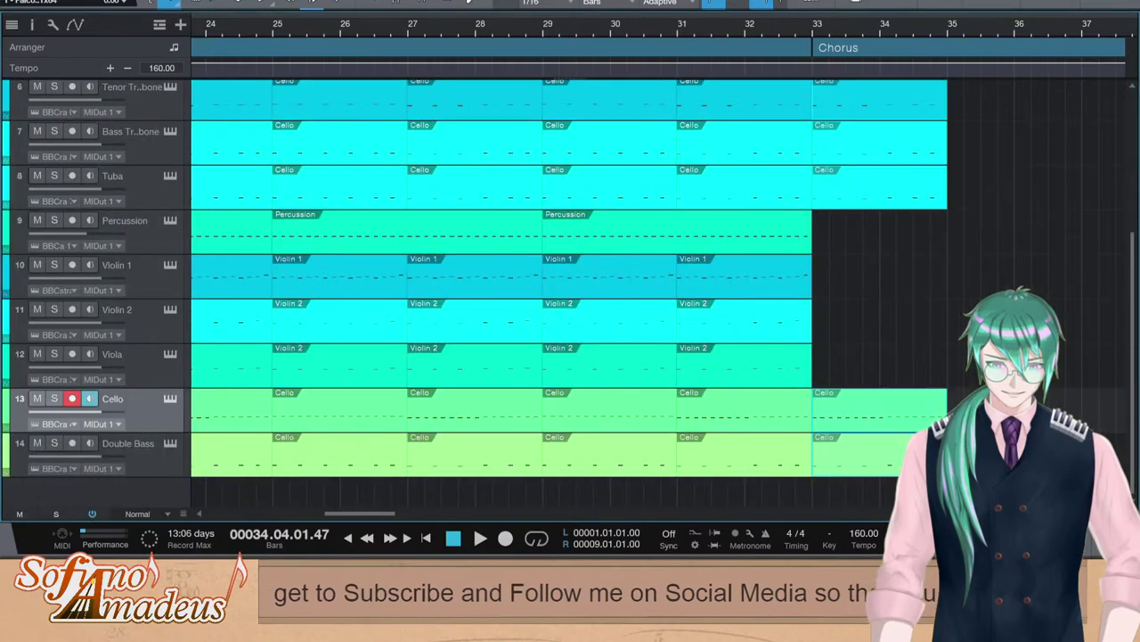
key(d)
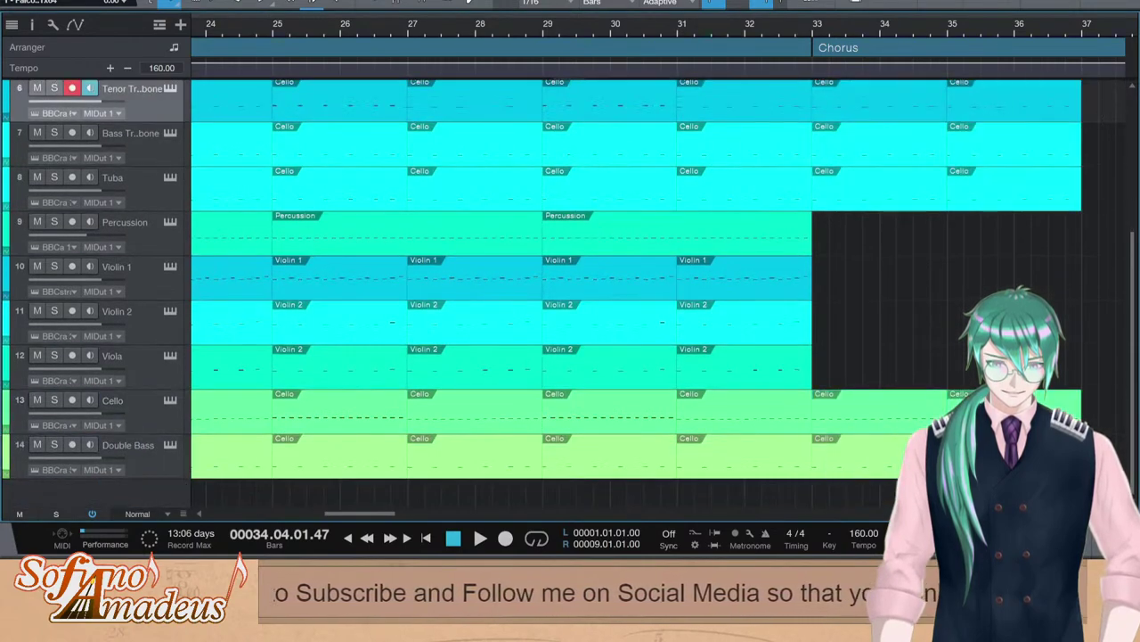
Open the bar 35 copies in the note editor and lower all notes from bar 35 through the first note of bar 36 one semitone to G
key(F2)
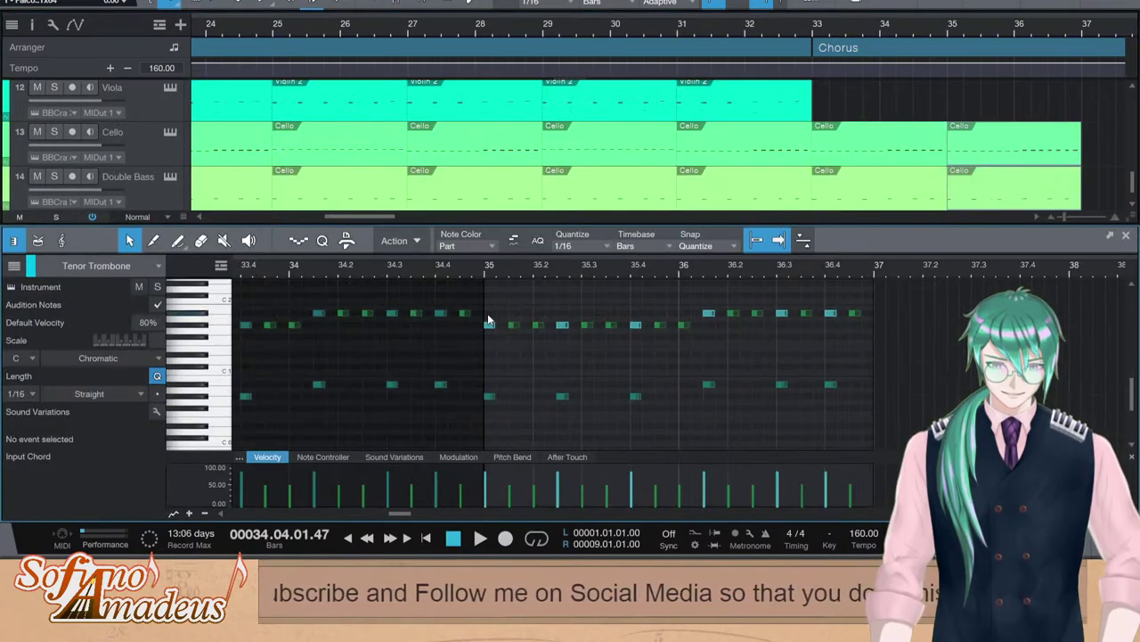
scroll(489, 314, up, 1)
drag(490, 307, 690, 439)
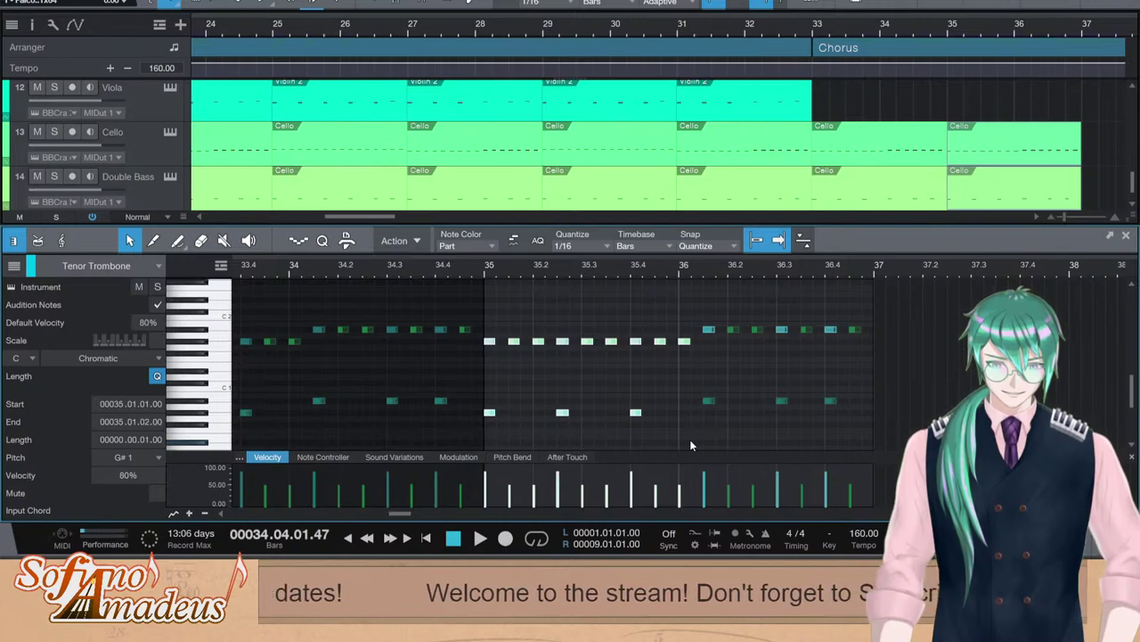
key(Down)
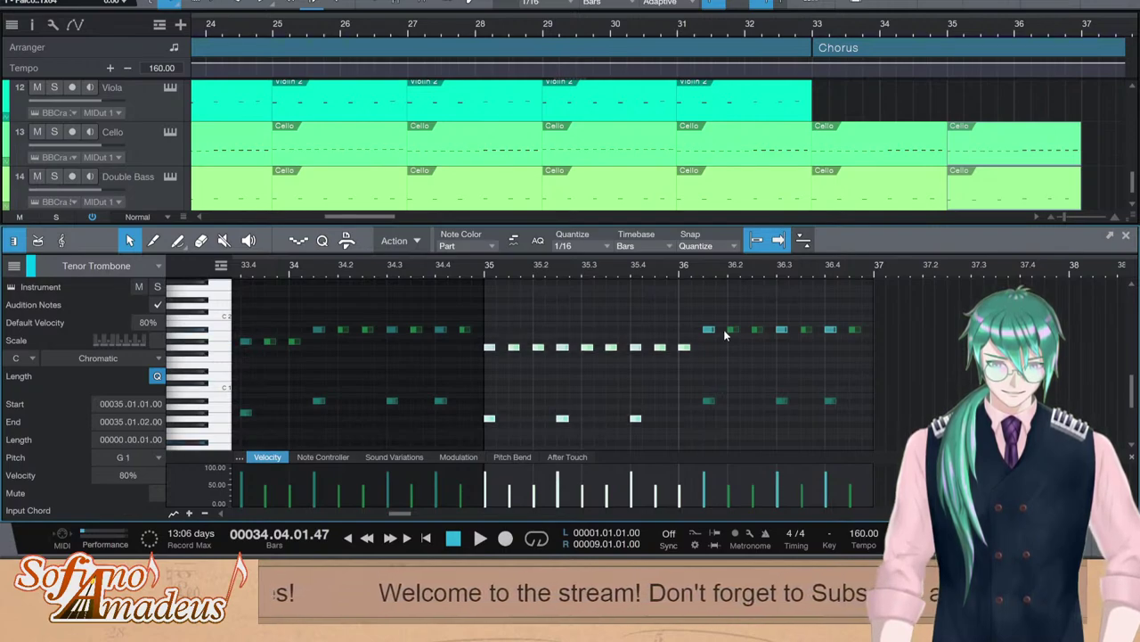
Raise the remaining notes of bar 36, from 36.1.3 onward, two semitones to C and start playback from bar 33
drag(914, 312, 697, 454)
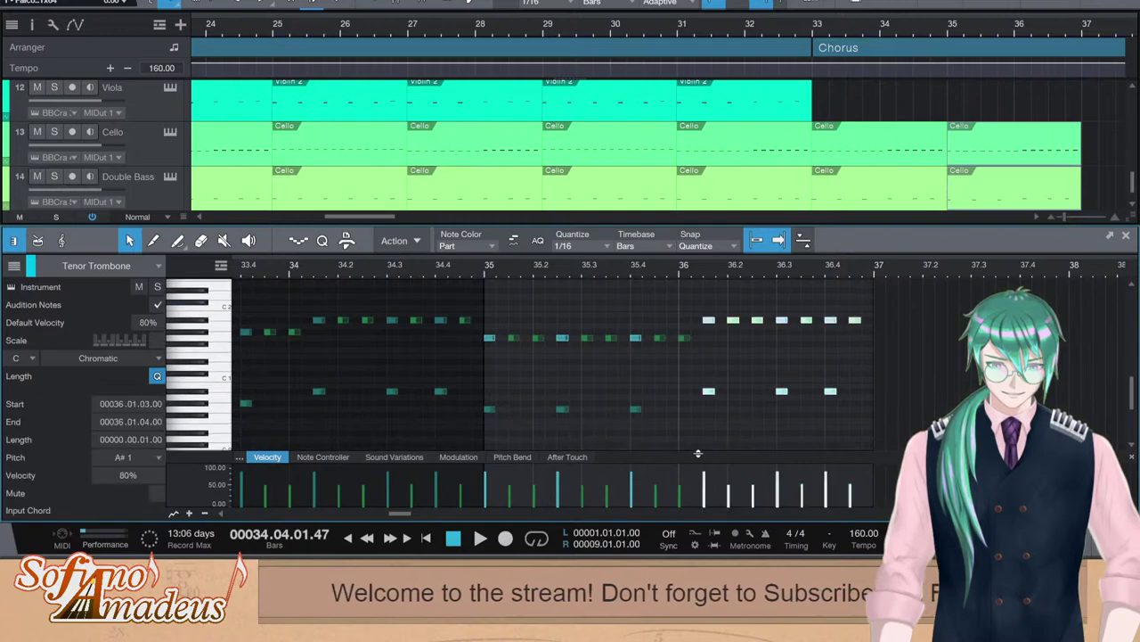
click(808, 30)
key(space)
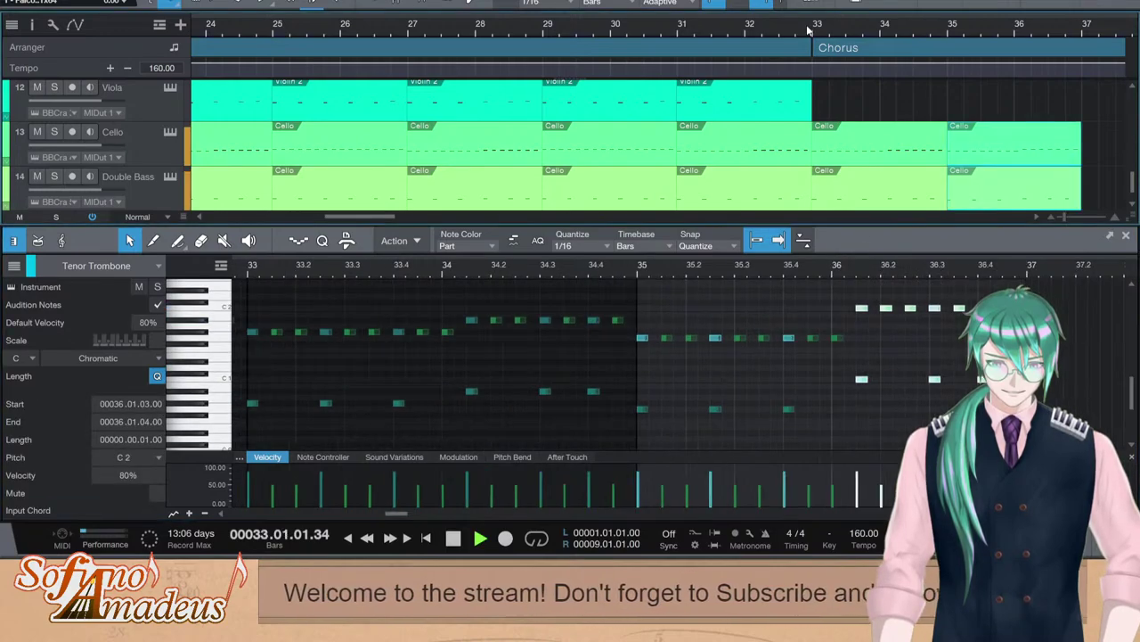
Close the note editor and review the tracks across the Chorus start during playback up to the end of bar 36
key(F2)
scroll(818, 336, up, 2)
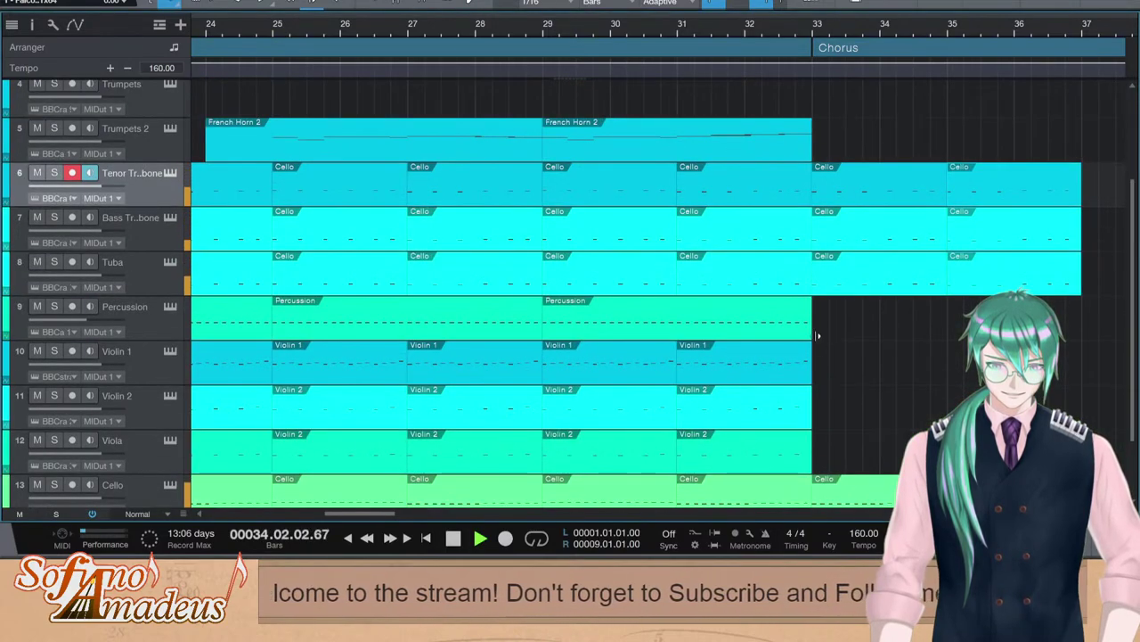
scroll(816, 337, down, 2)
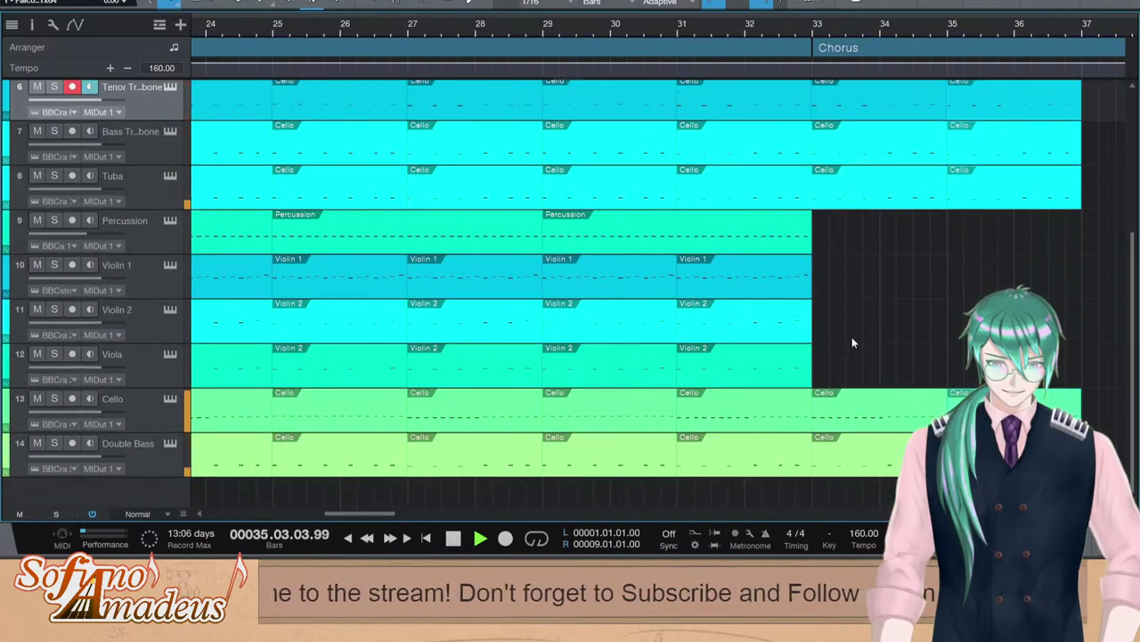
scroll(852, 342, up, 2)
scroll(852, 342, down, 2)
key(space)
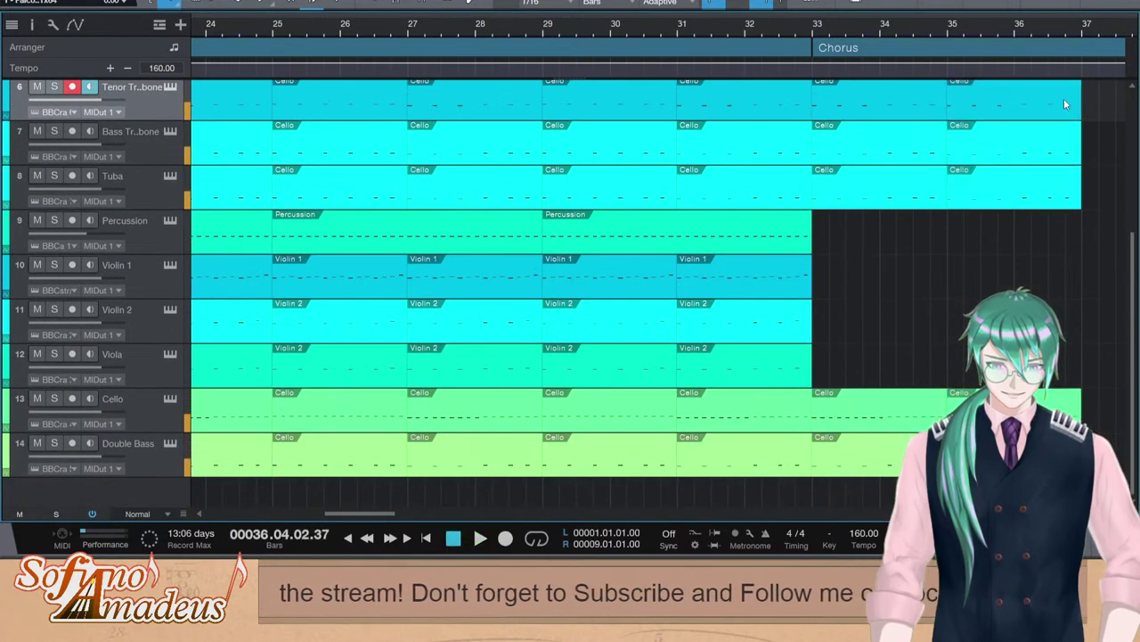
Copy the two-bar events at bar 31 on the Tenor Trombone, Bass Trombone, Tuba, Cello and Double Bass tracks to bar 37
click(739, 458)
shift+click(709, 422)
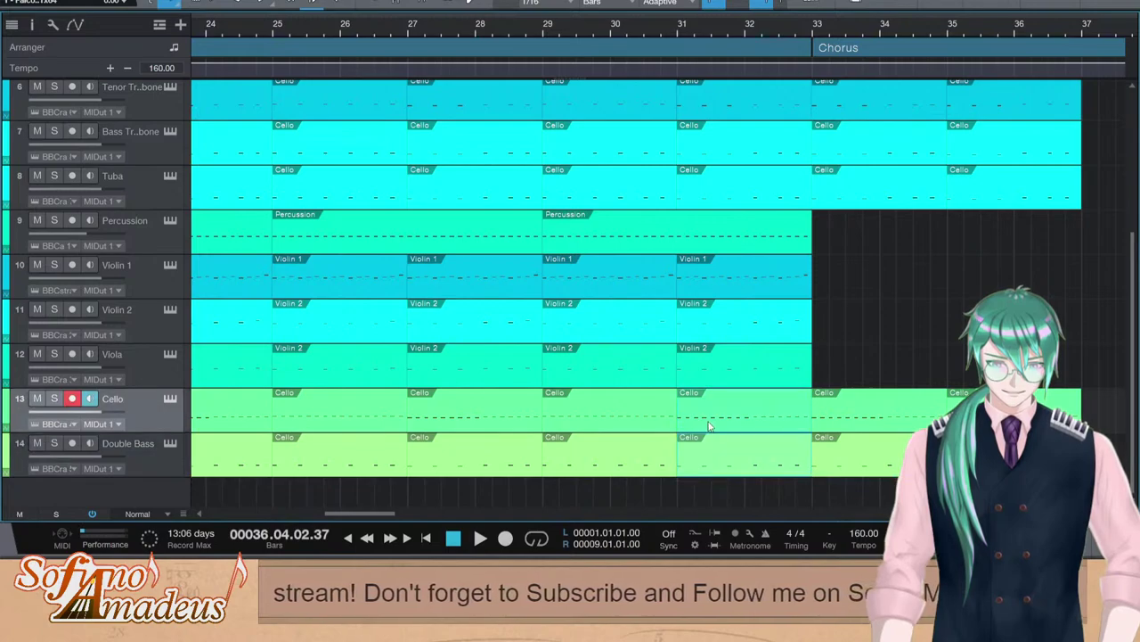
scroll(710, 425, up, 3)
shift+click(760, 305)
shift+click(756, 274)
shift+click(752, 235)
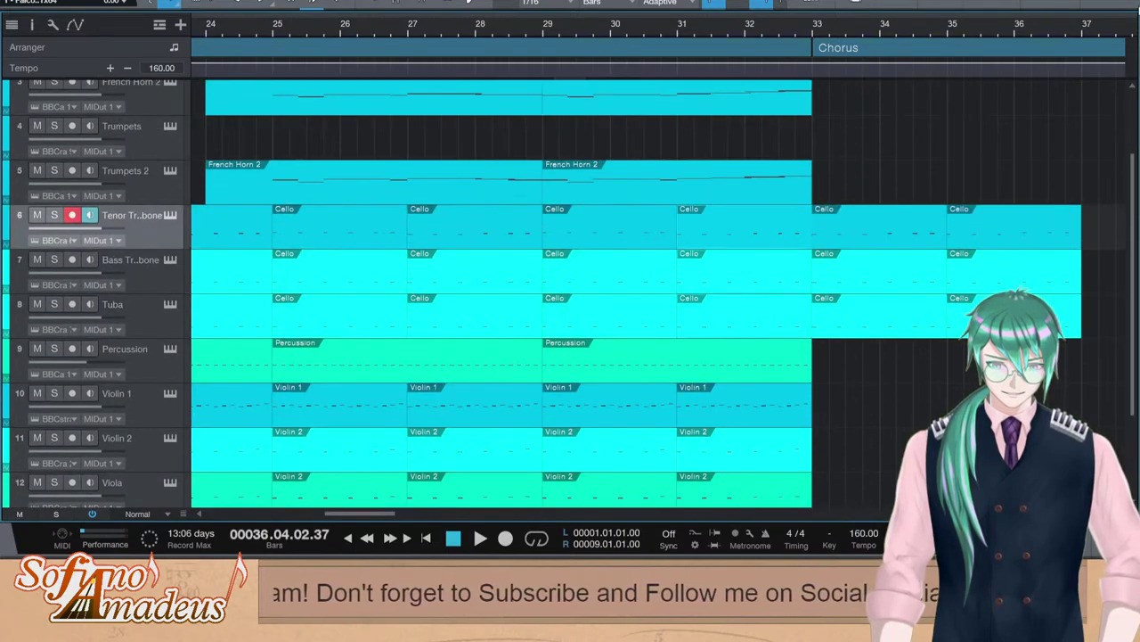
click(1086, 30)
key(ctrl+v)
Listen to the copied brass and low-string events from bar 37, and compare them with the passage from bar 27
key(space)
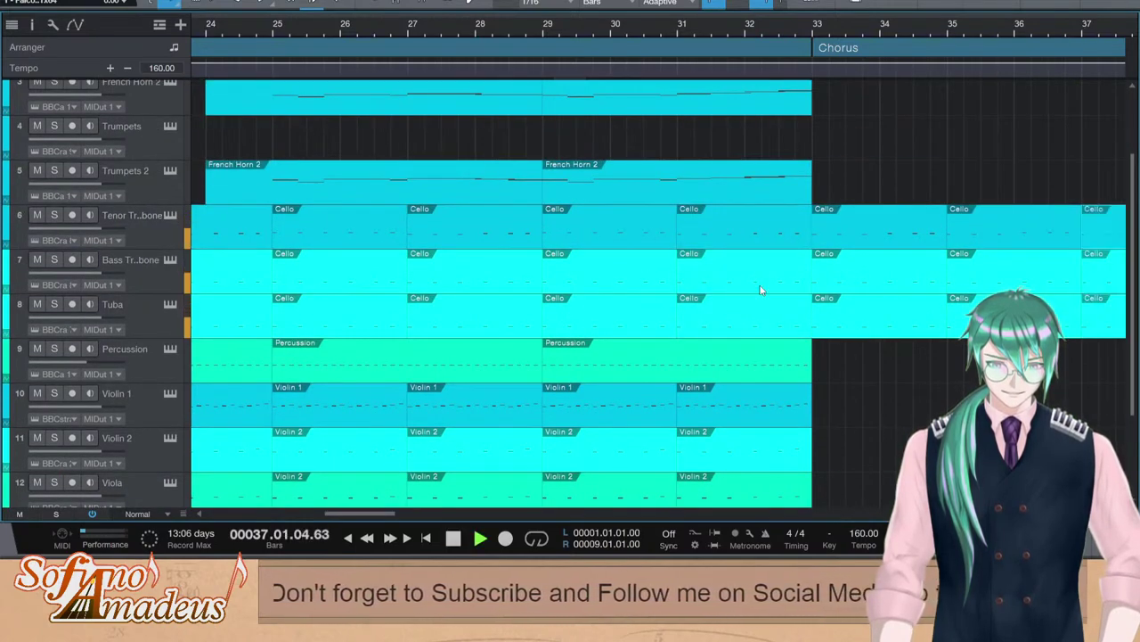
scroll(762, 289, down, 3)
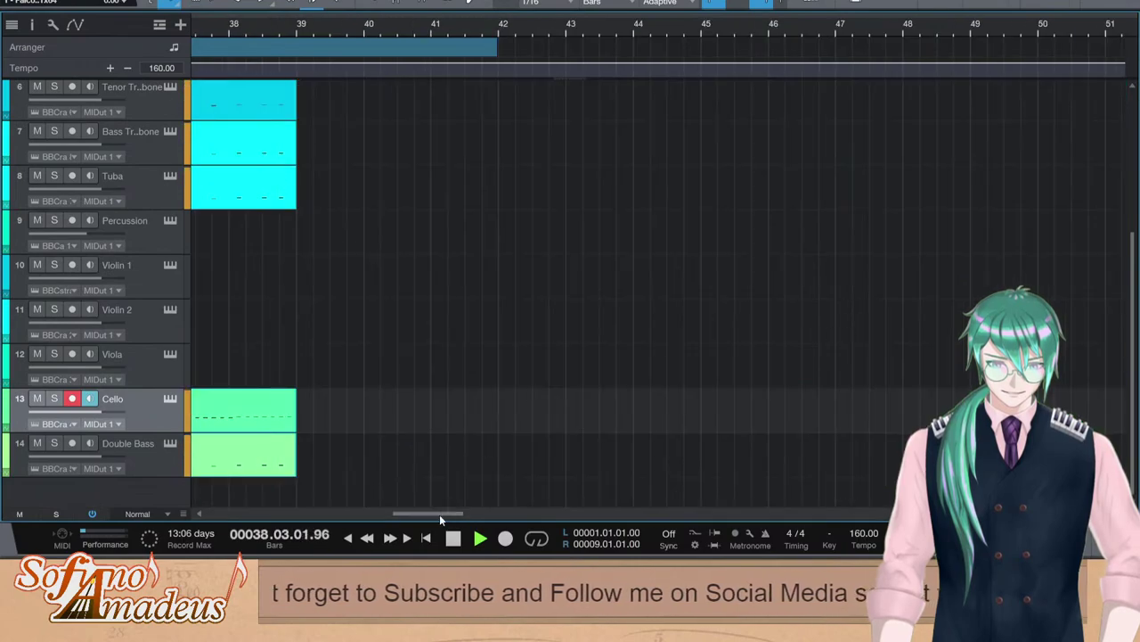
key(space)
drag(439, 514, 368, 512)
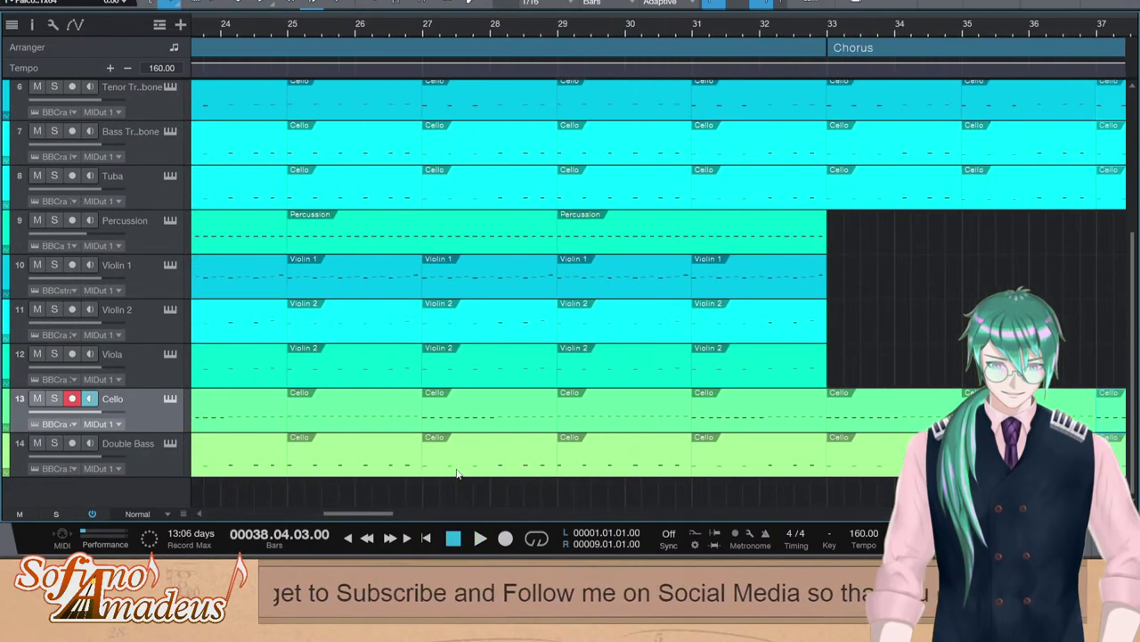
key(space)
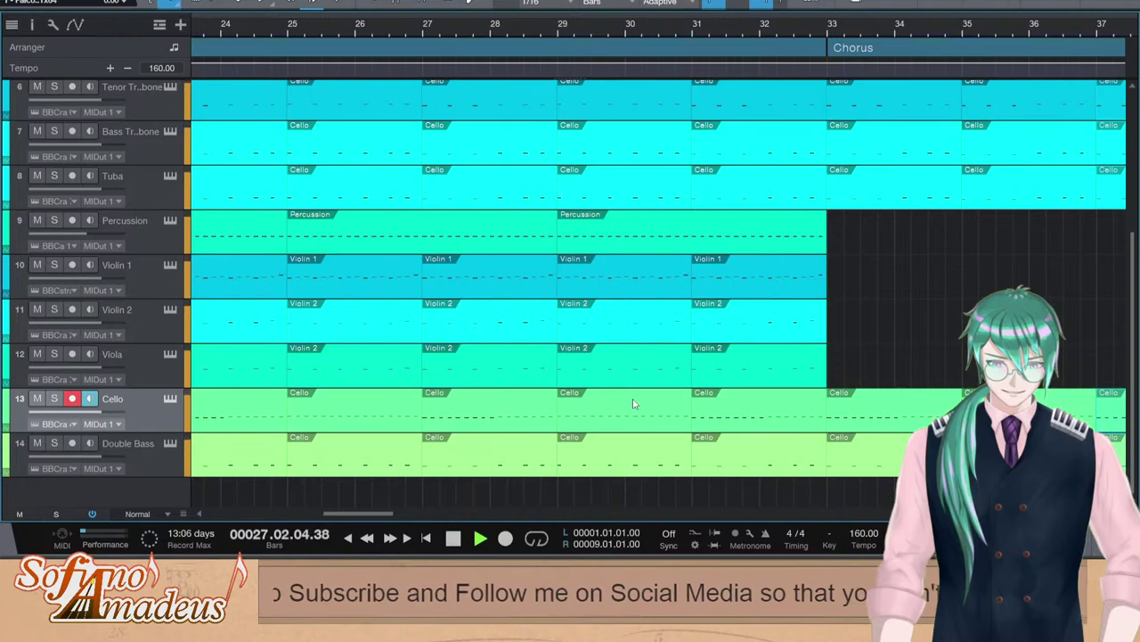
key(space)
Copy the two-bar events at bar 29 on the Tenor Trombone, Bass Trombone, Tuba, Cello and Double Bass tracks to bar 39
scroll(626, 179, up, 2)
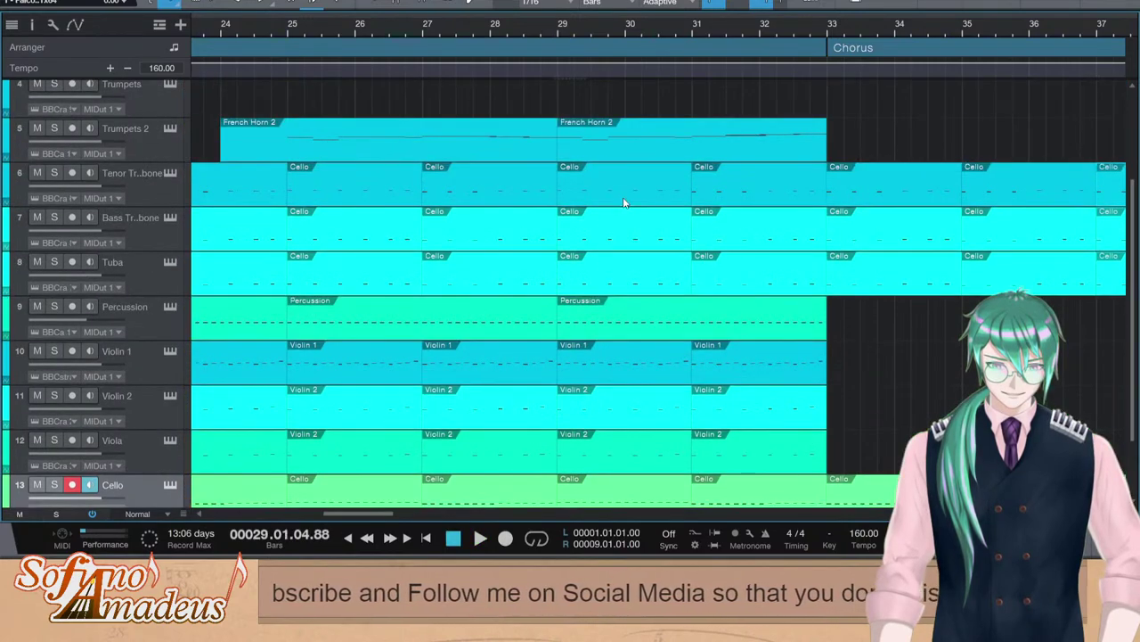
click(624, 200)
click(628, 235)
click(630, 271)
scroll(646, 296, down, 2)
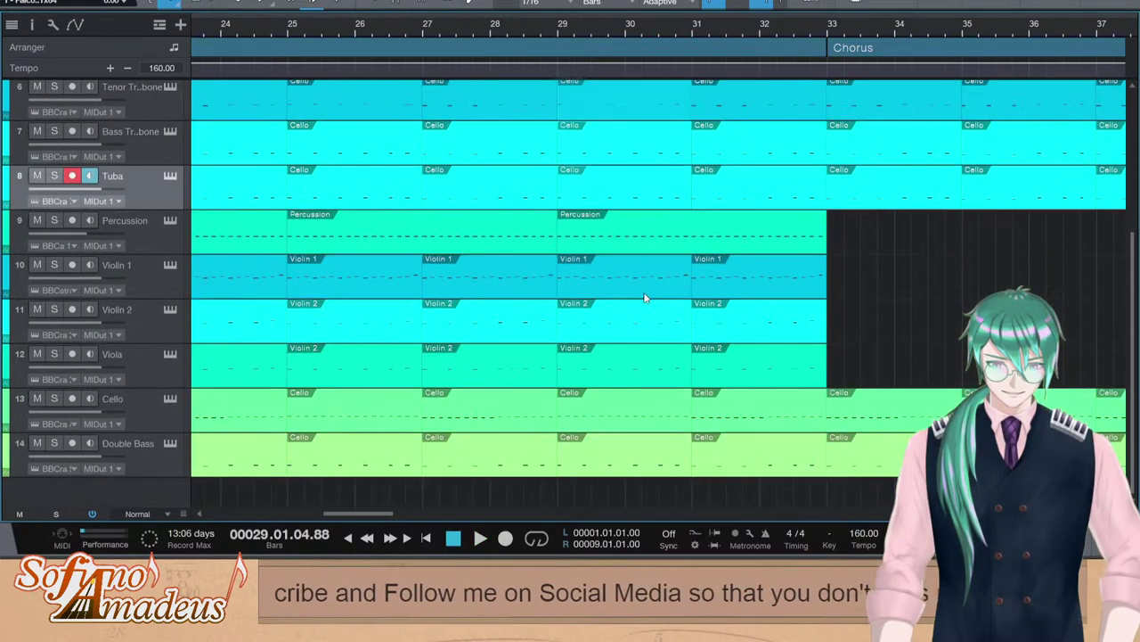
click(614, 464)
click(606, 411)
drag(339, 514, 393, 513)
click(497, 27)
scroll(556, 205, up, 3)
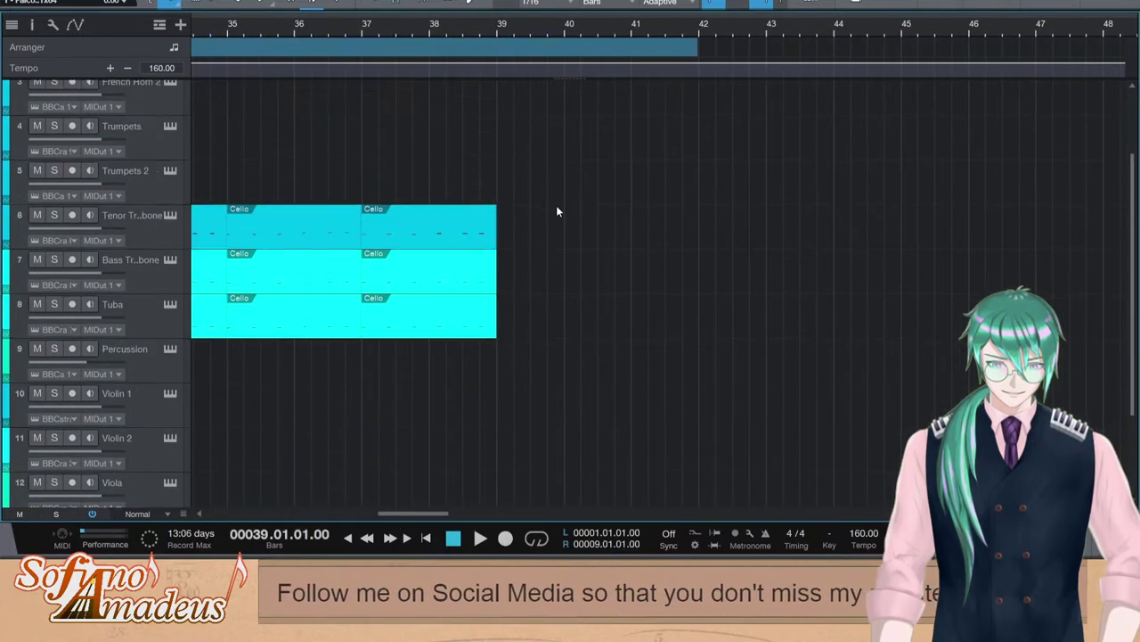
click(166, 230)
key(ctrl+v)
Switch the transport's time display to seconds and place the playhead at bar 45
scroll(369, 247, down, 3)
scroll(1, 281, left, 3)
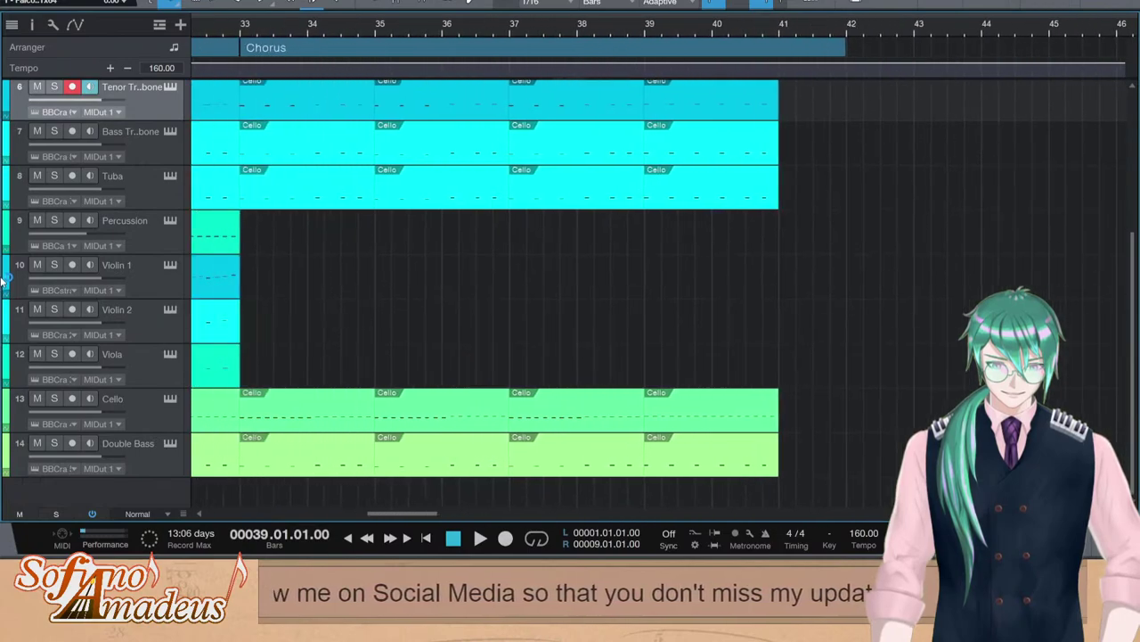
scroll(563, 316, up, 1)
scroll(563, 316, left, 2)
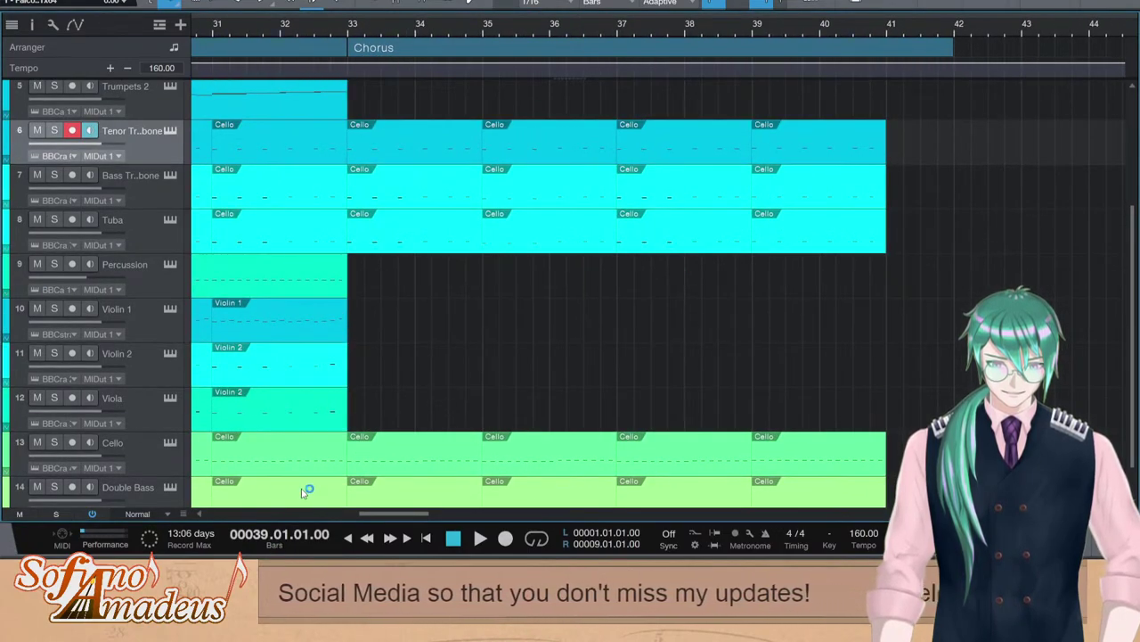
scroll(789, 253, down, 1)
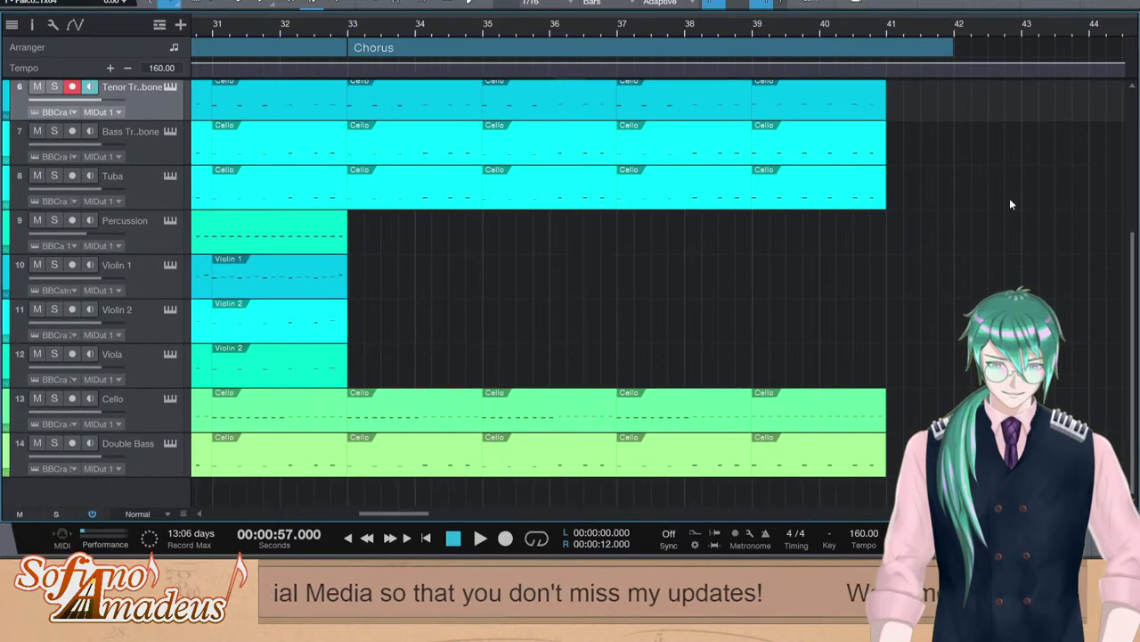
key(w)
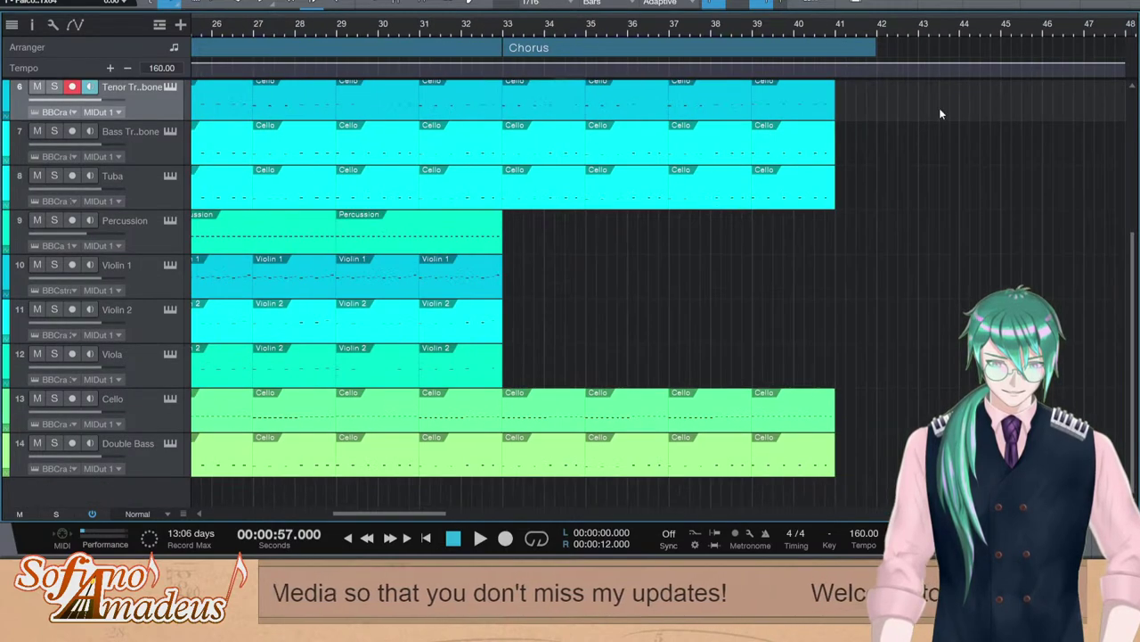
click(1005, 29)
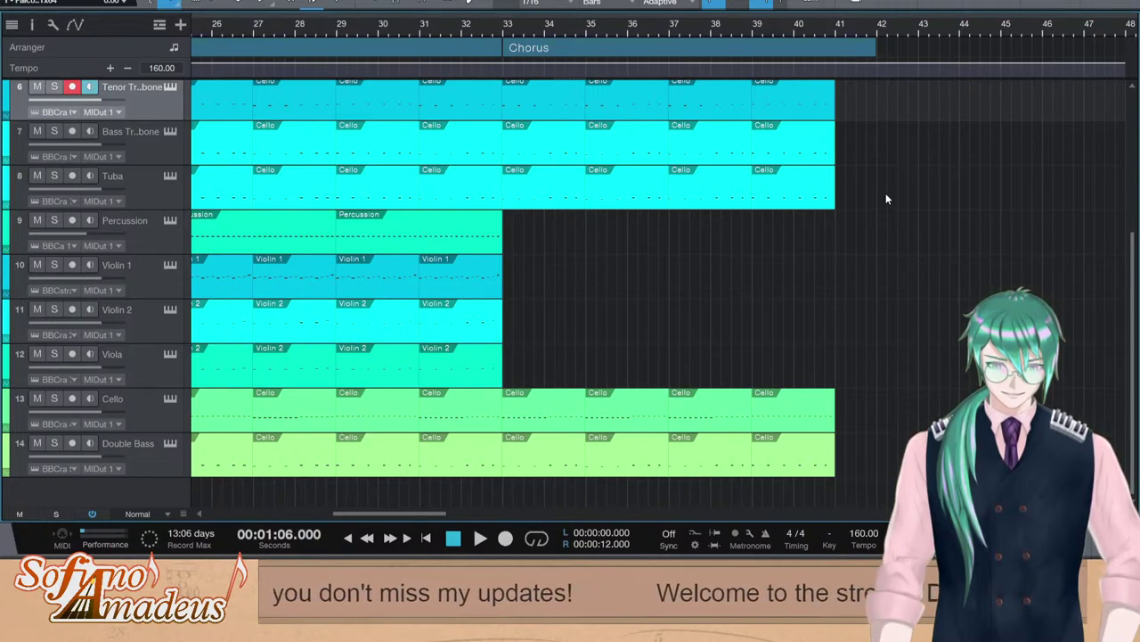
Extend the Chorus arranger section to about bar 49
scroll(804, 173, up, 2)
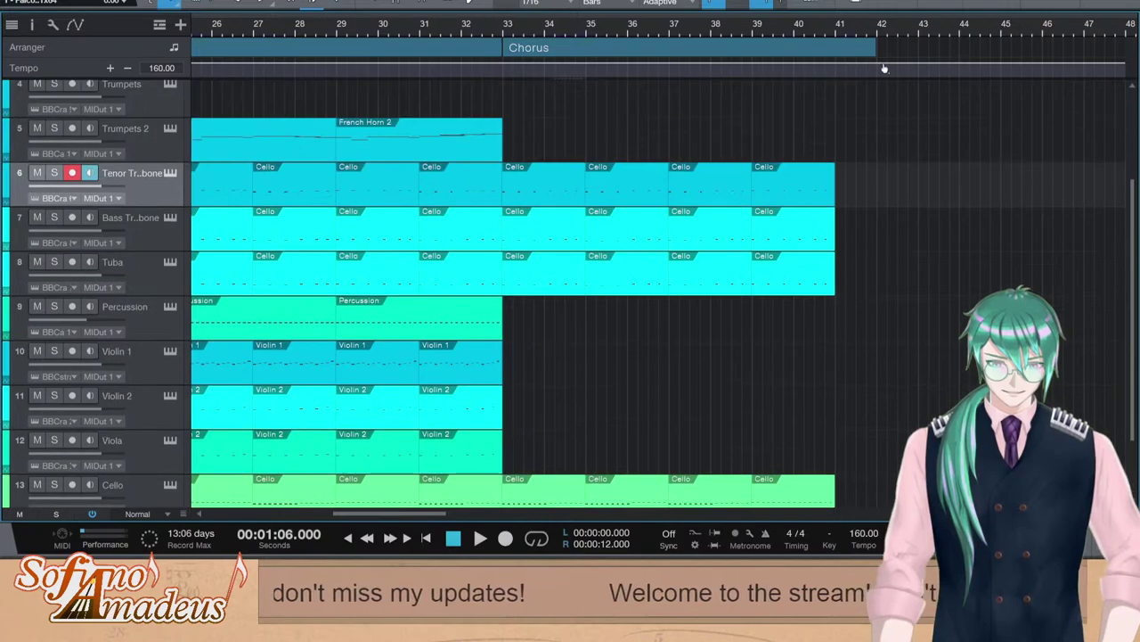
drag(887, 49, 953, 59)
click(508, 193)
Duplicate the Percussion event at bar 29 twice to fill bars 33 to 40, and play from bar 31
scroll(507, 193, down, 1)
scroll(617, 477, down, 1)
scroll(617, 477, left, 2)
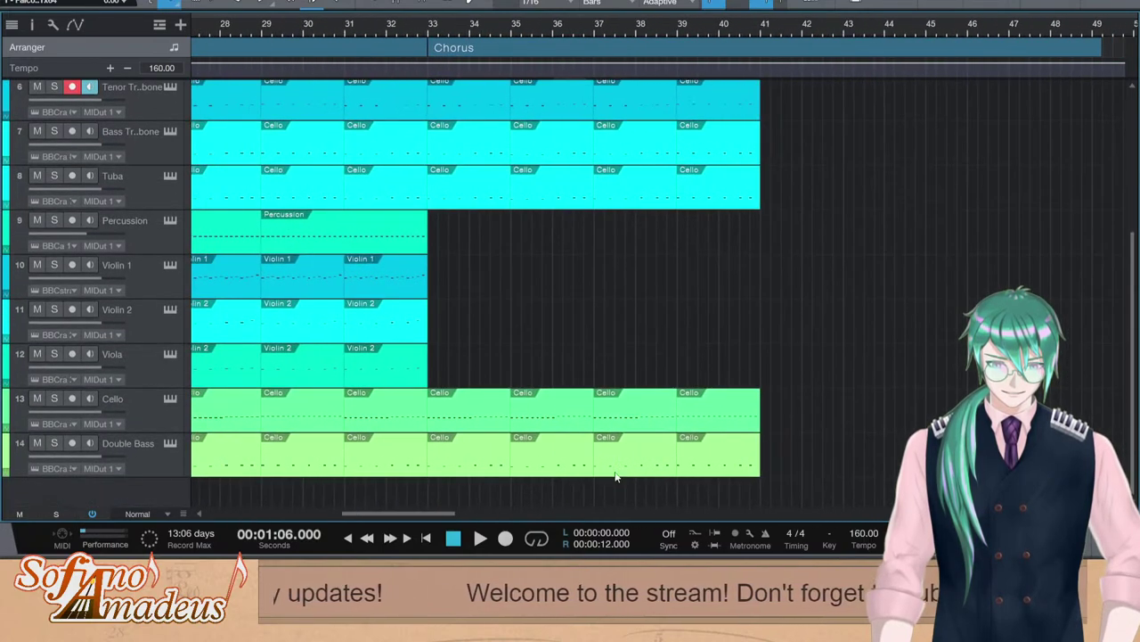
scroll(360, 322, left, 2)
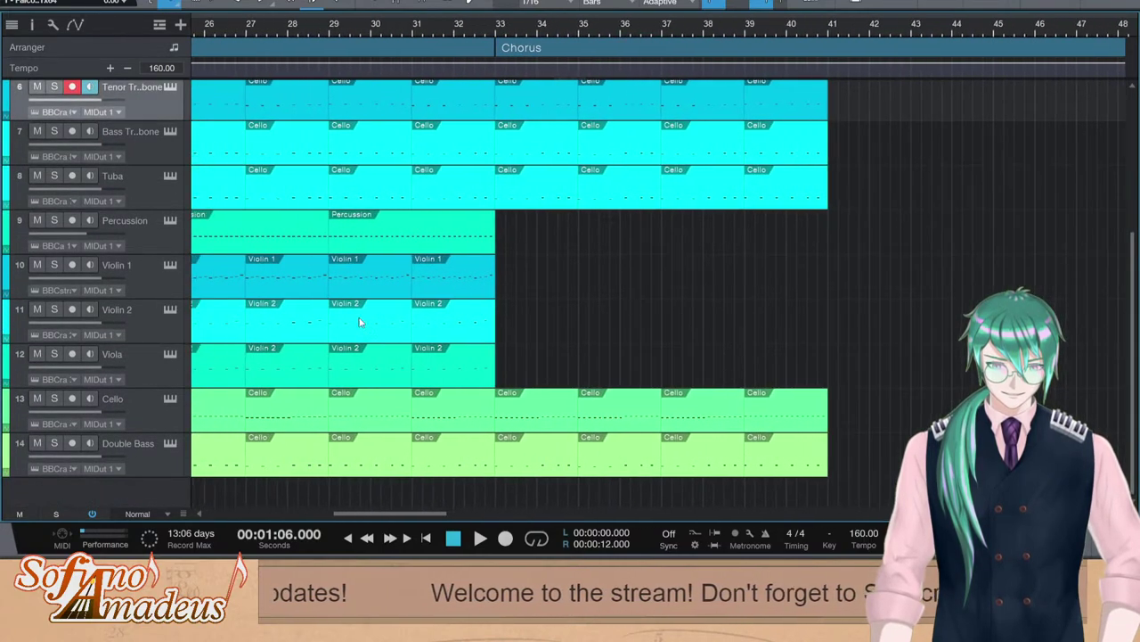
click(454, 241)
key(d)
key(d)
scroll(611, 204, up, 2)
scroll(575, 231, down, 2)
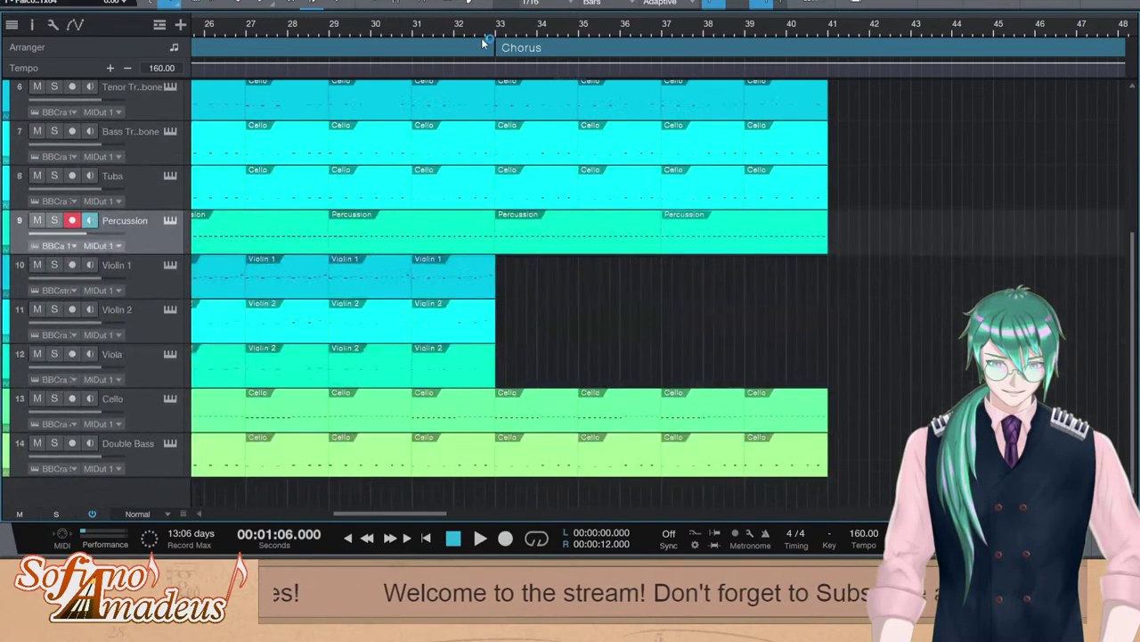
click(419, 30)
key(space)
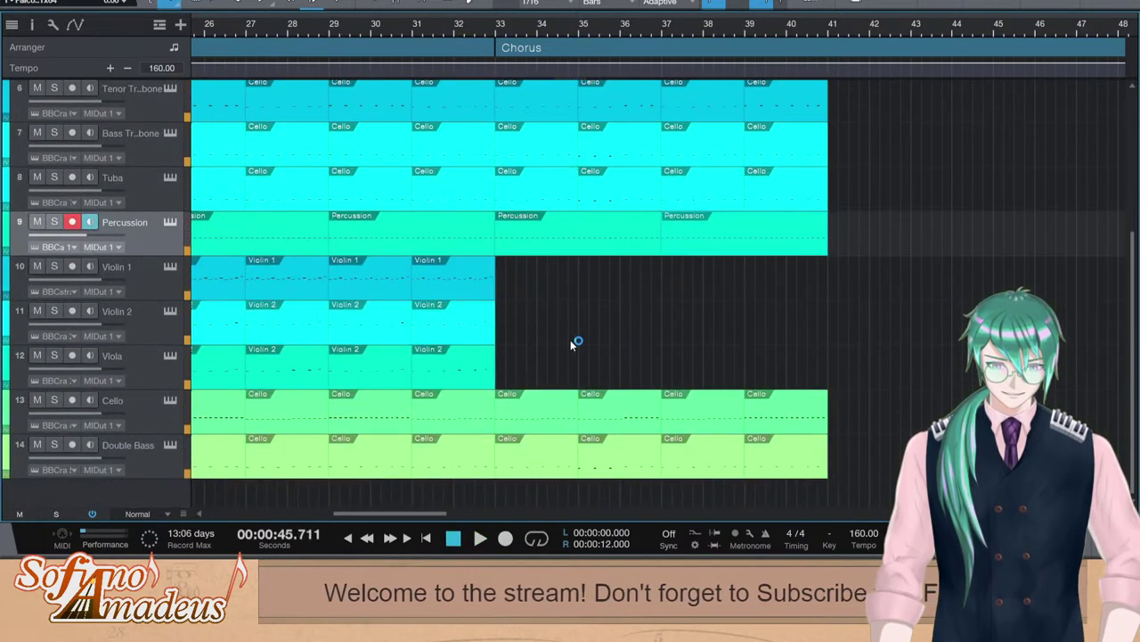
Copy the Violin 2 and Viola events at bar 31 to bar 33 and duplicate them once more to bar 35 during playback
key(shift+f)
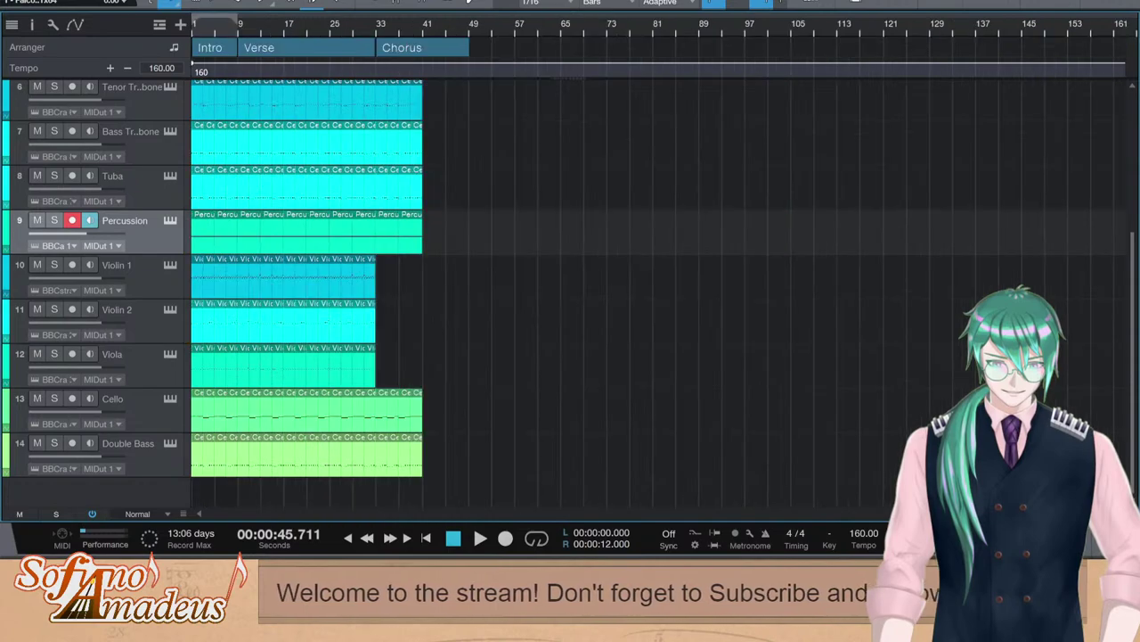
key(e)
key(e)
key(e)
key(e)
key(e)
key(e)
key(e)
key(e)
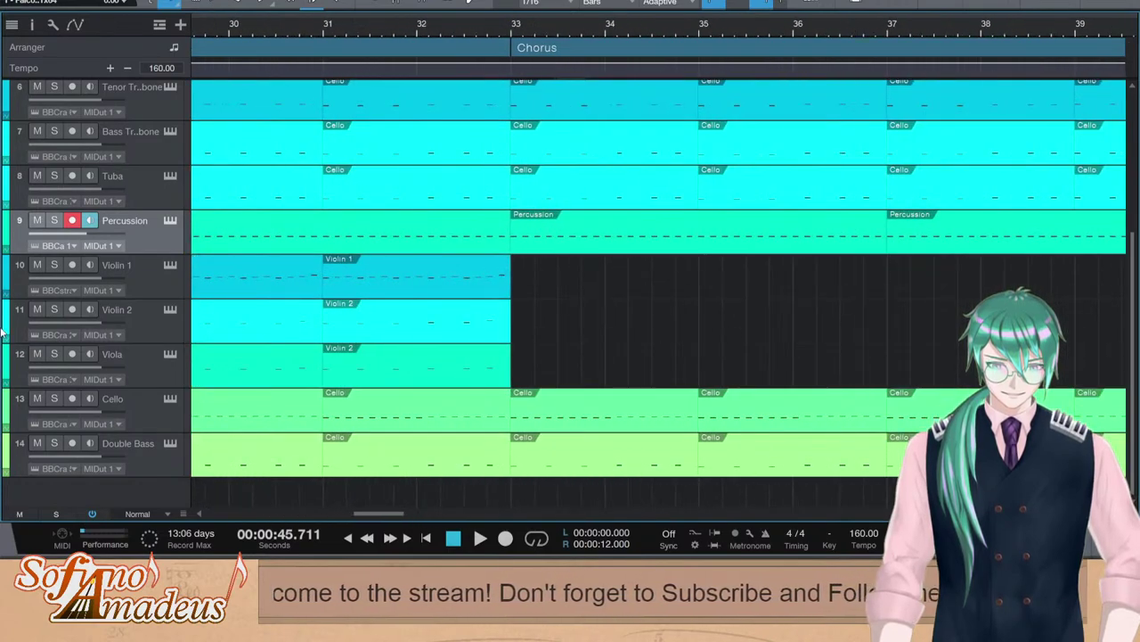
scroll(722, 351, left, 3)
click(486, 328)
shift+click(493, 364)
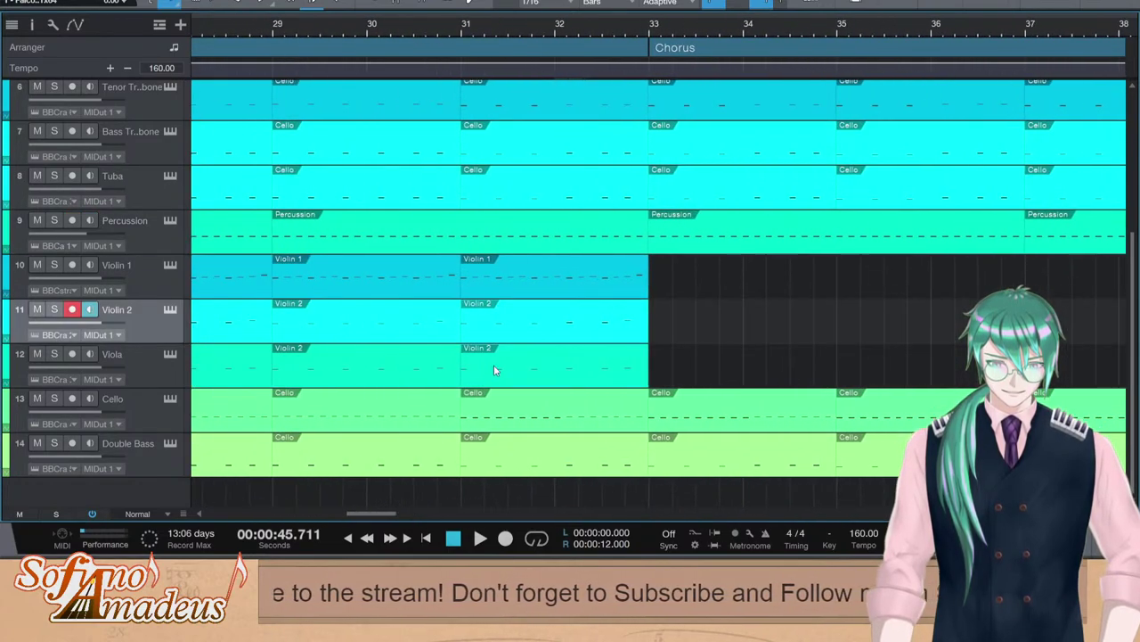
alt+drag(488, 359, 666, 355)
key(space)
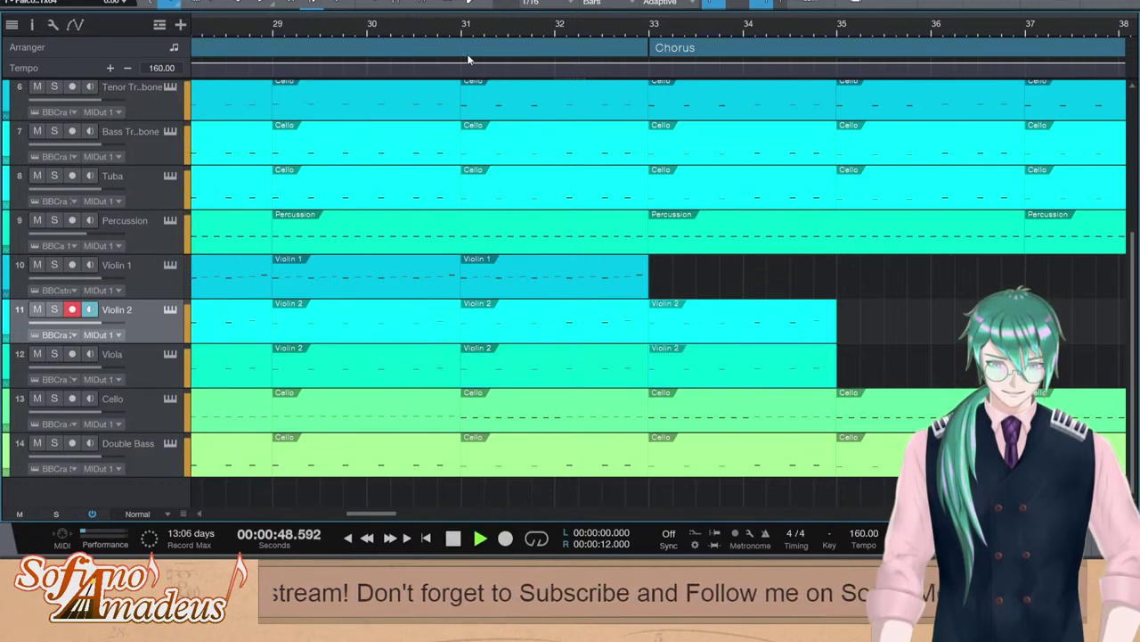
key(d)
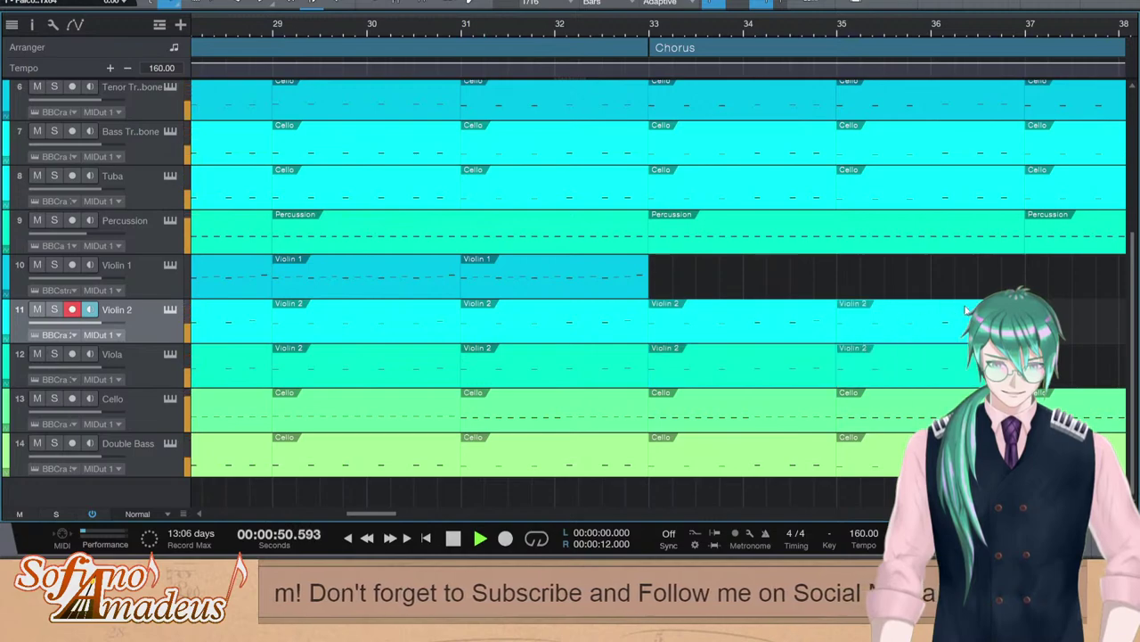
key(space)
Duplicate the Violin 1 event at bar 31 to bars 33 and 35, listening from the start of the Chorus
click(529, 276)
key(d)
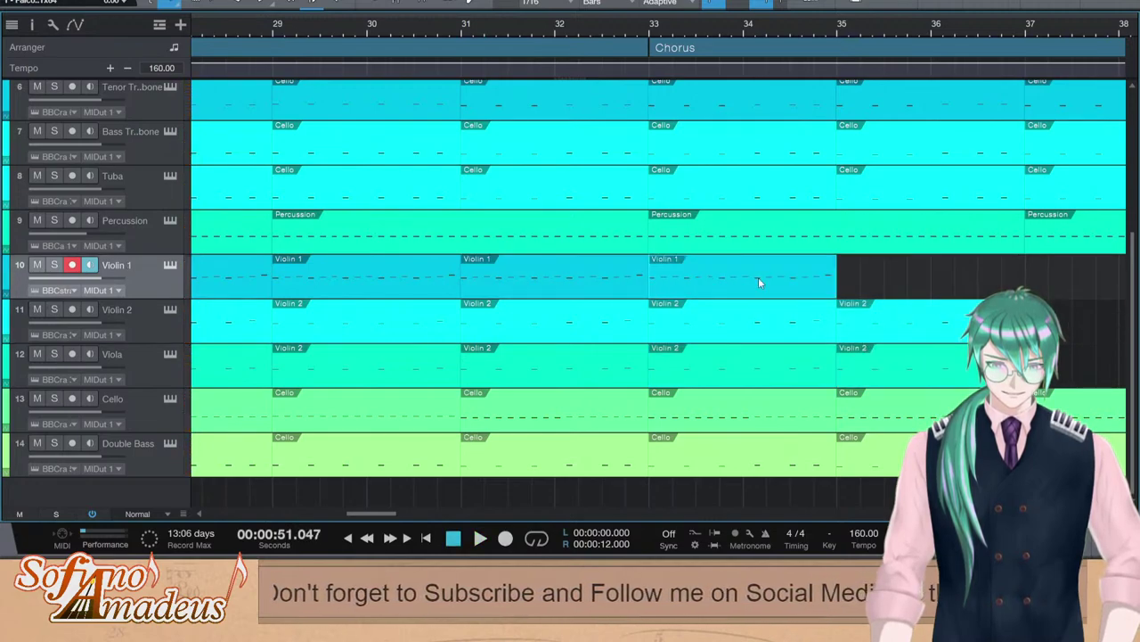
click(651, 31)
key(space)
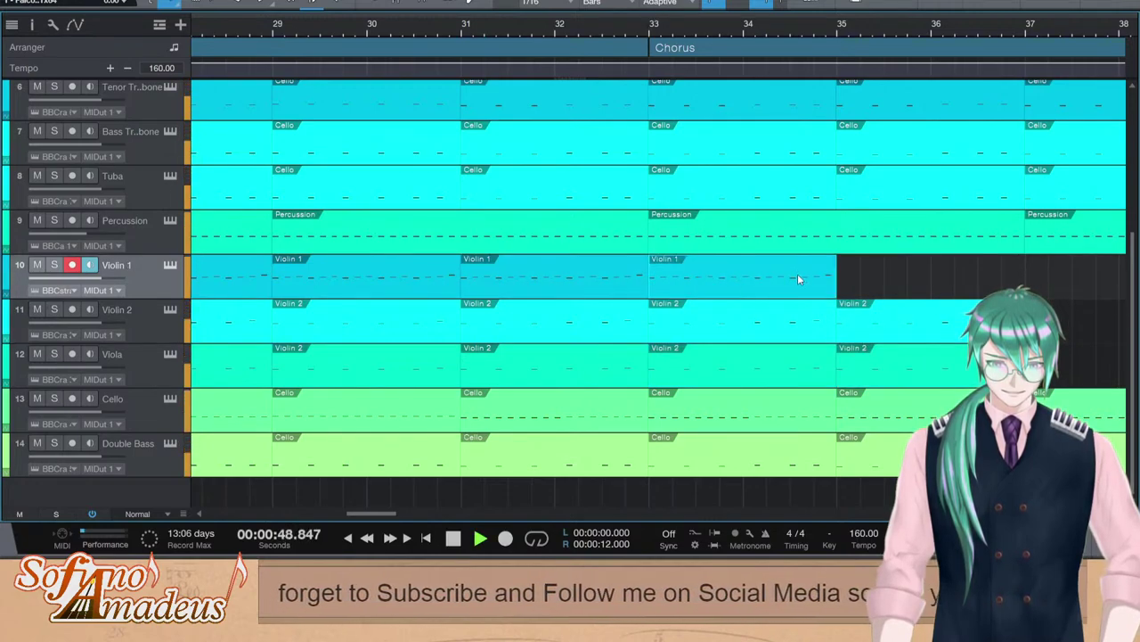
key(d)
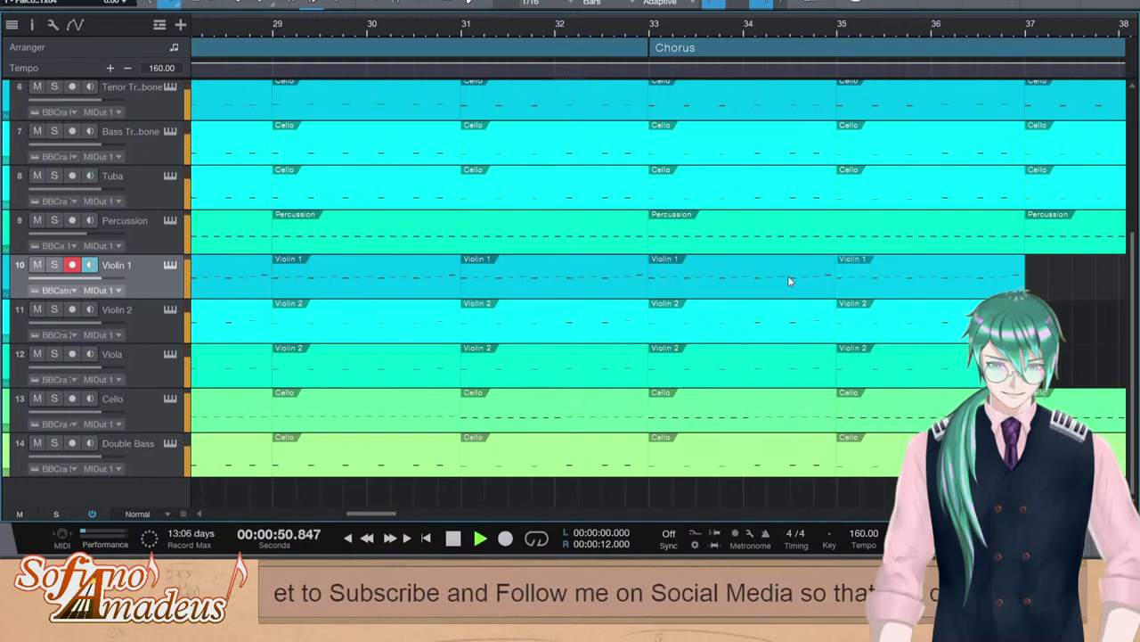
key(space)
Lower the three Viola notes and the three Violin 2 notes in bar 35 by one semitone in the note editor
click(910, 340)
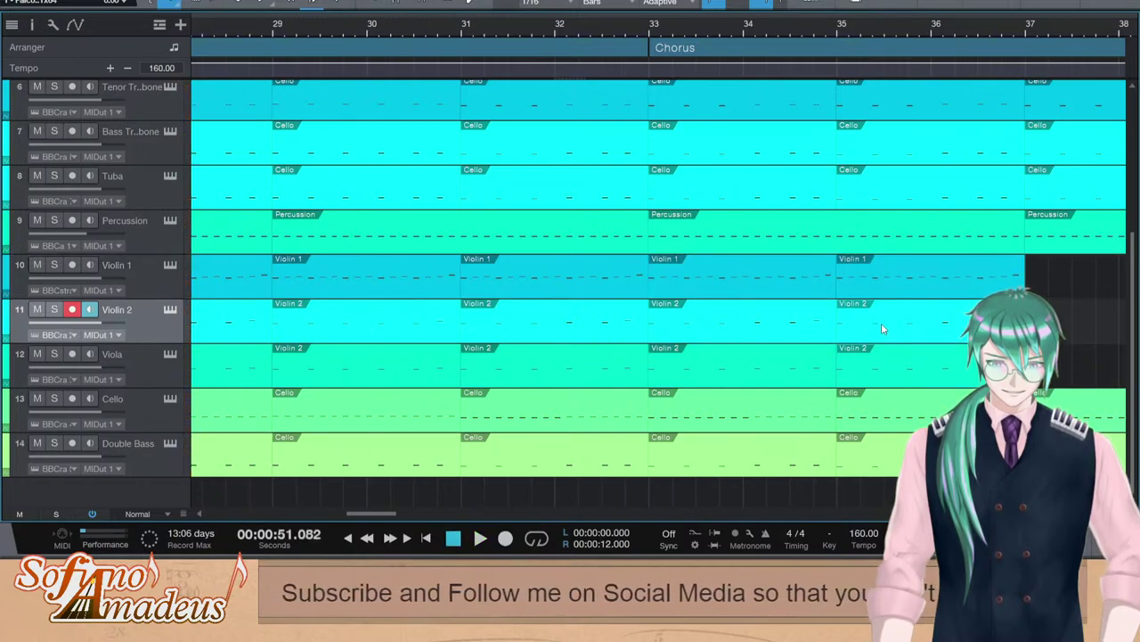
double_click(881, 322)
scroll(515, 341, down, 3)
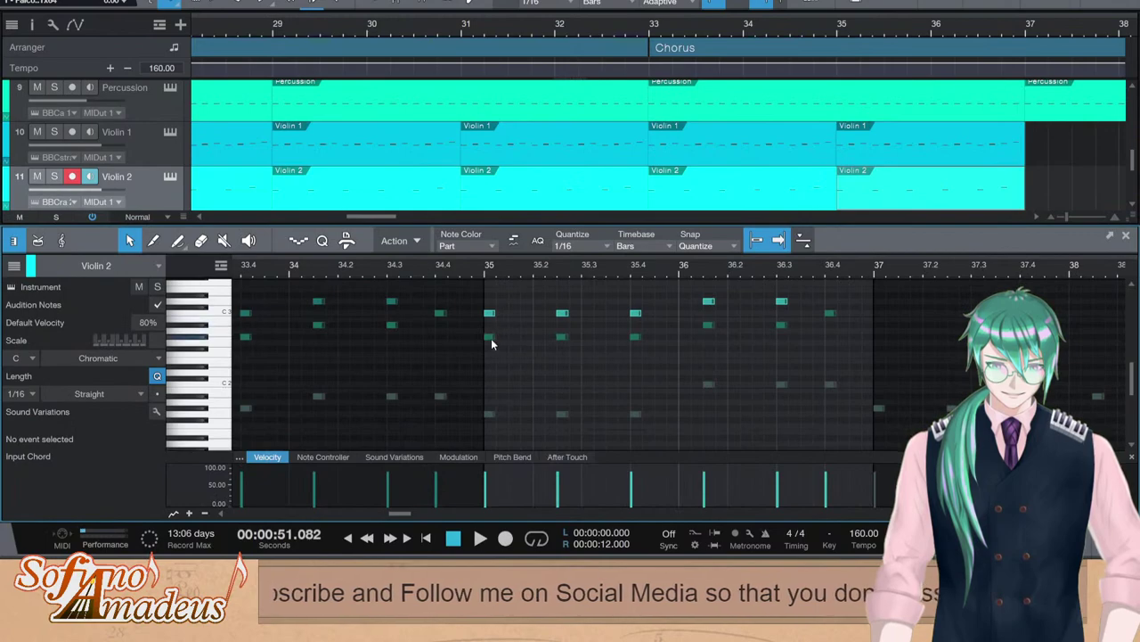
click(491, 339)
drag(488, 361, 483, 324)
key(Down)
click(489, 324)
click(635, 313)
key(Down)
key(Up)
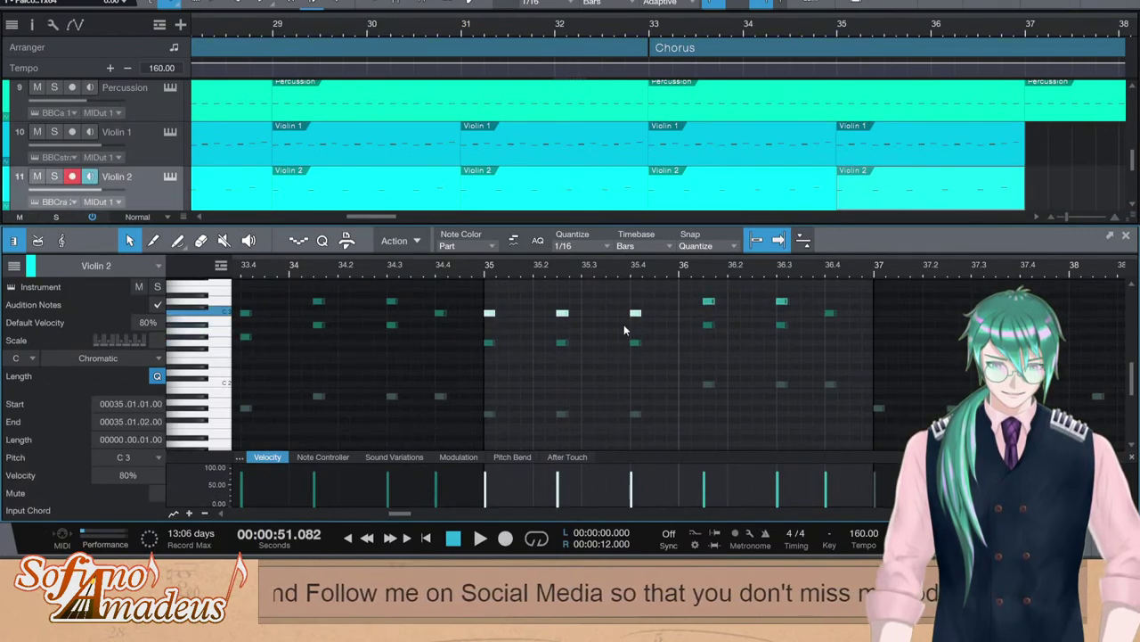
key(Down)
Try raising the first two Viola notes in bar 36 by two semitones
scroll(676, 331, up, 1)
click(701, 324)
drag(702, 324, 811, 319)
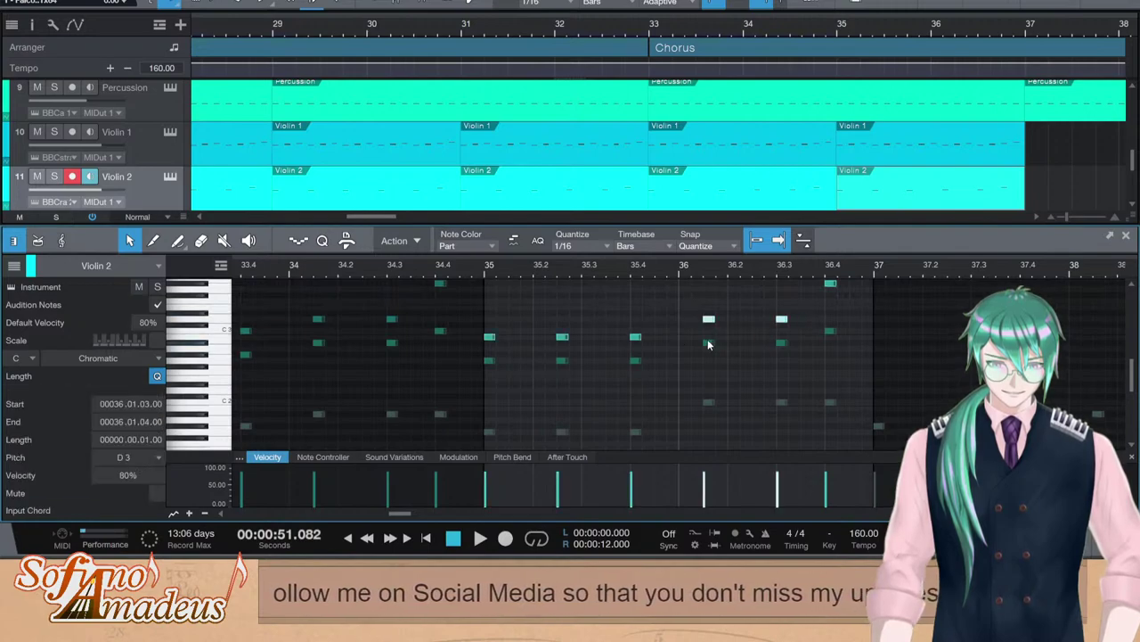
click(708, 343)
drag(699, 355, 812, 341)
key(Up)
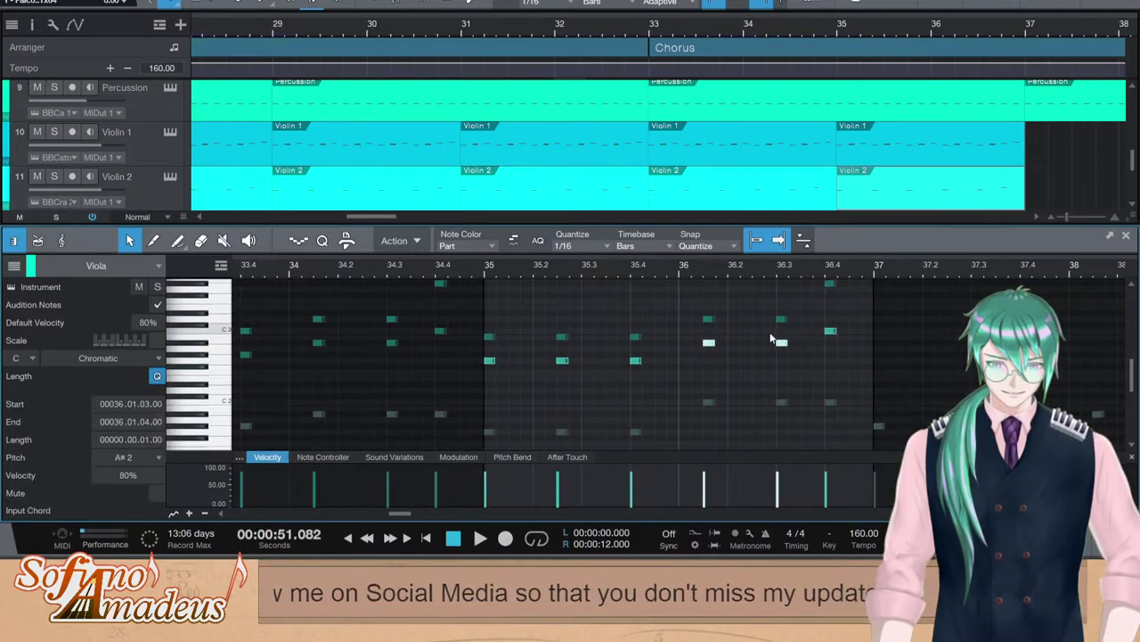
key(Up)
click(806, 327)
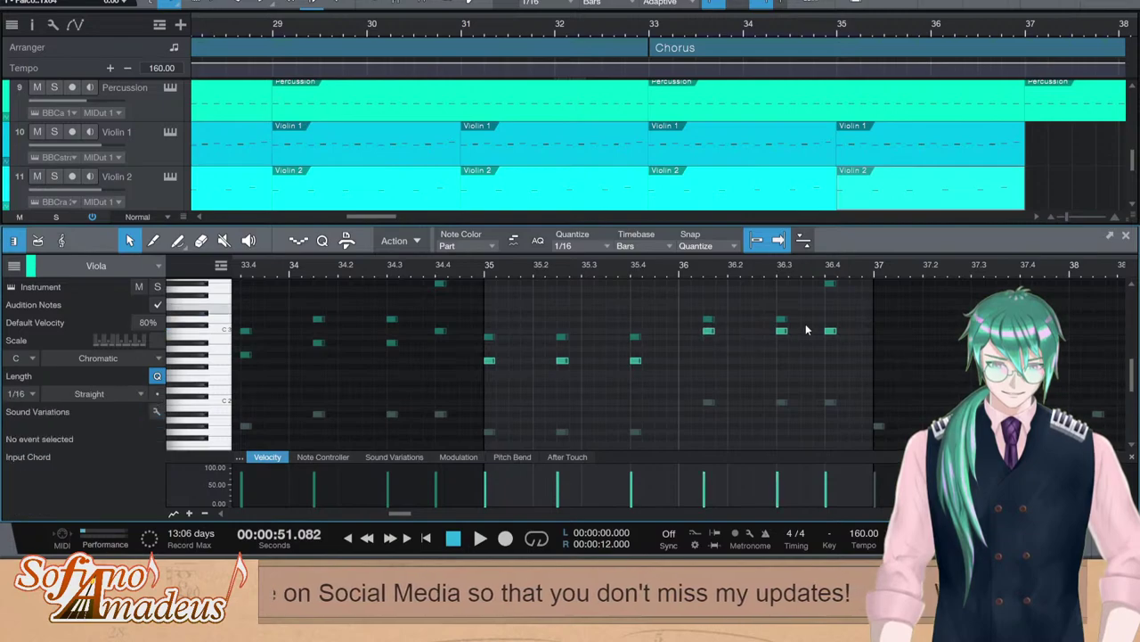
click(636, 336)
click(654, 337)
key(ctrl+z)
key(ctrl+z)
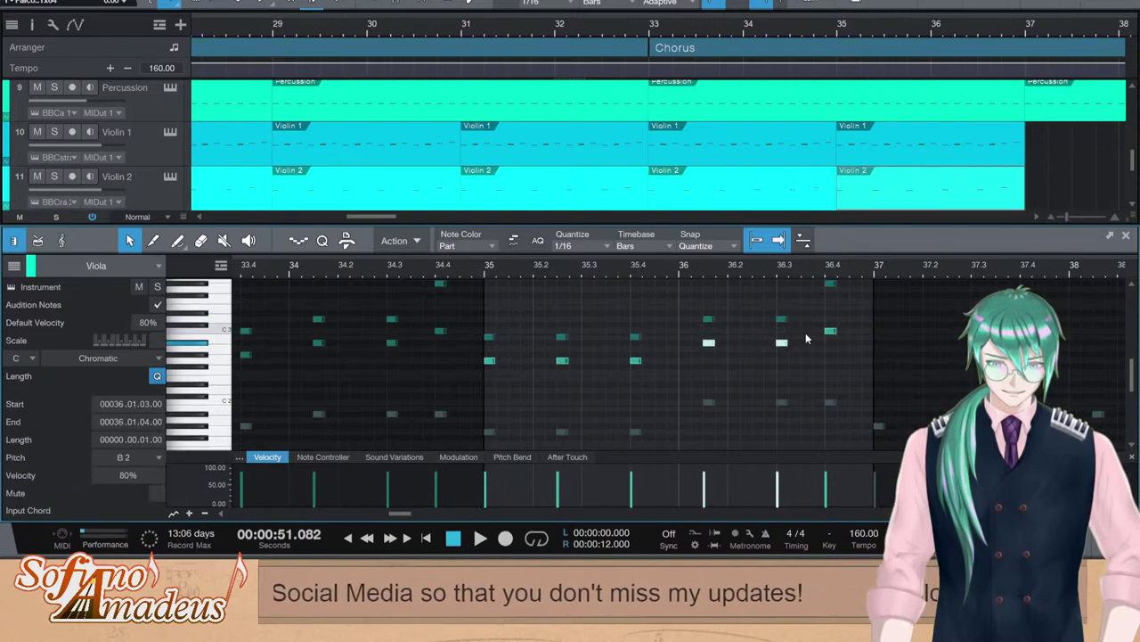
Lower the first two Viola notes in bar 36 by three semitones and the first two Violin 2 notes there to C 3
mouse_move(410, 515)
mouse_down()
mouse_move(383, 517)
mouse_move(398, 515)
mouse_up()
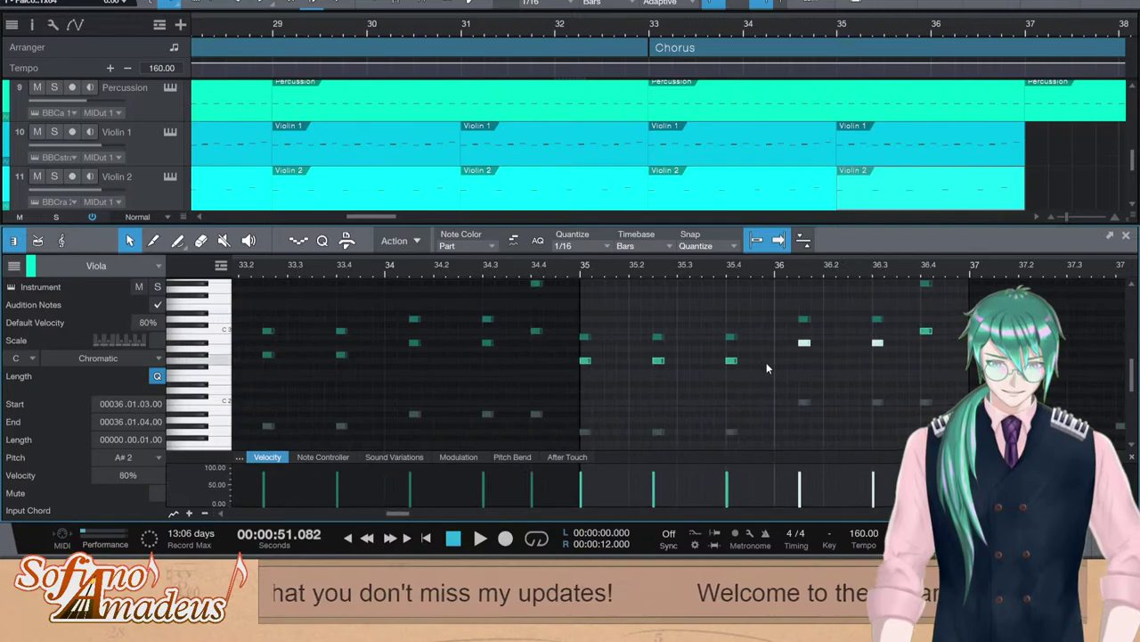
key(Down)
key(Down)
key(Down)
drag(795, 339, 887, 312)
key(Down)
key(Down)
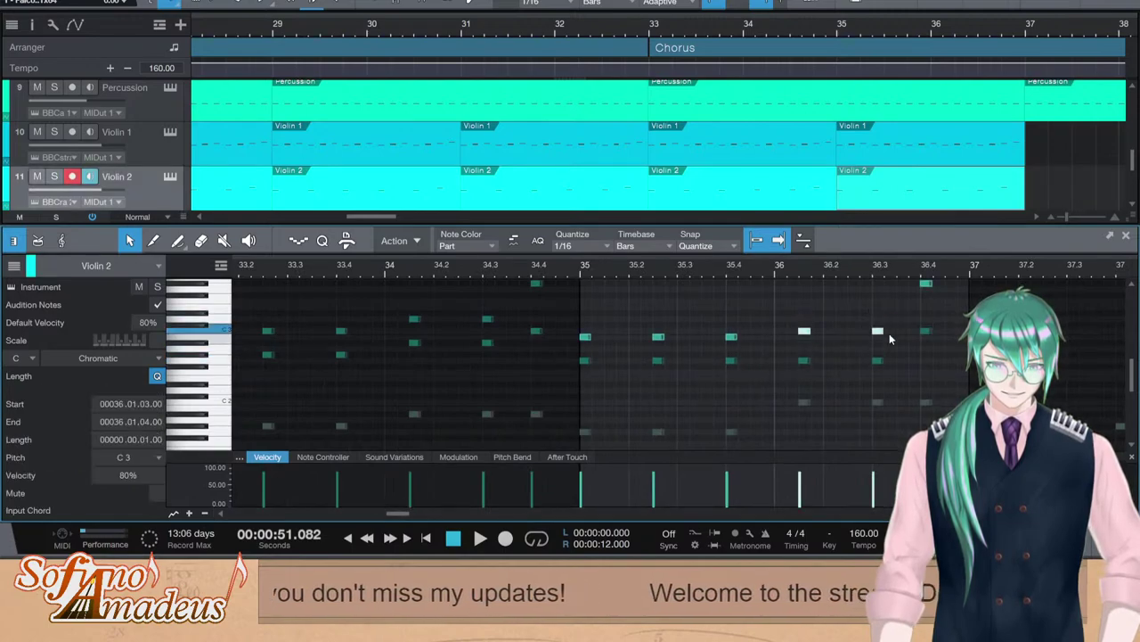
Lower the last Violin 2 note in bar 36 to G 3 and listen to the result from bar 35
scroll(933, 344, up, 1)
click(928, 297)
key(Down)
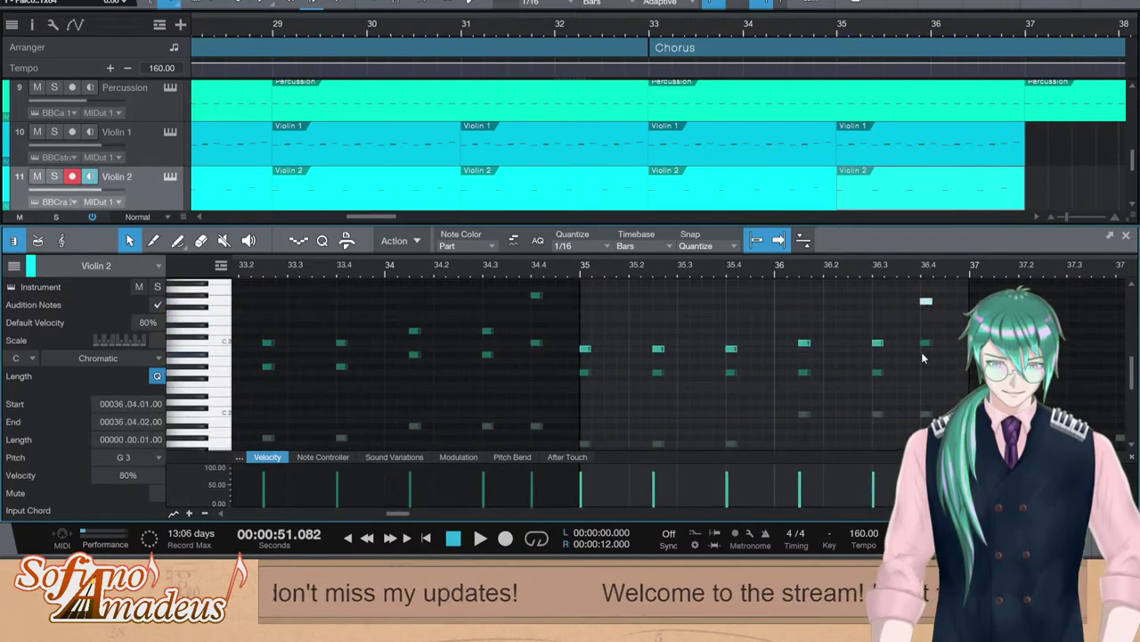
click(926, 343)
click(579, 266)
key(space)
key(F2)
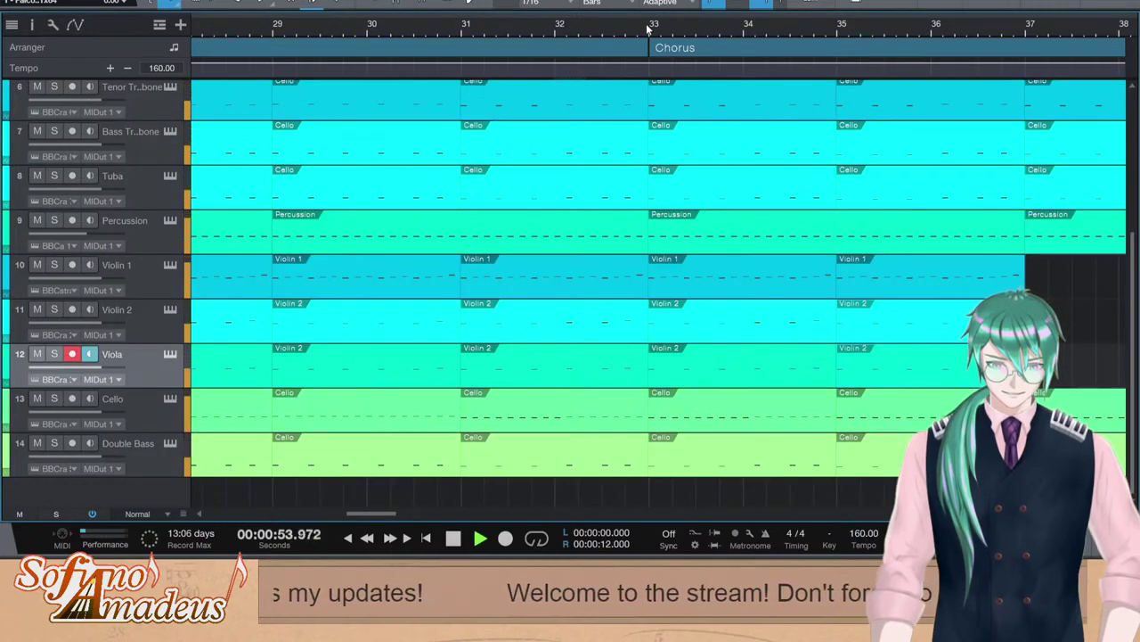
key(space)
Solo Violin 1 and inspect its event at bar 31 in the note editor
click(53, 264)
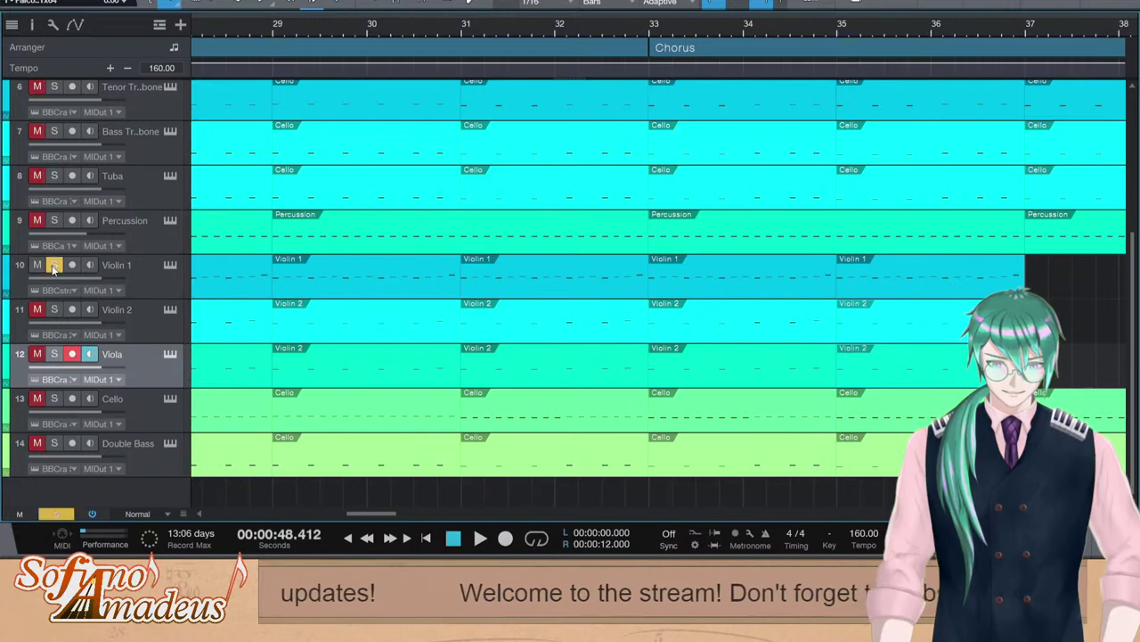
double_click(501, 271)
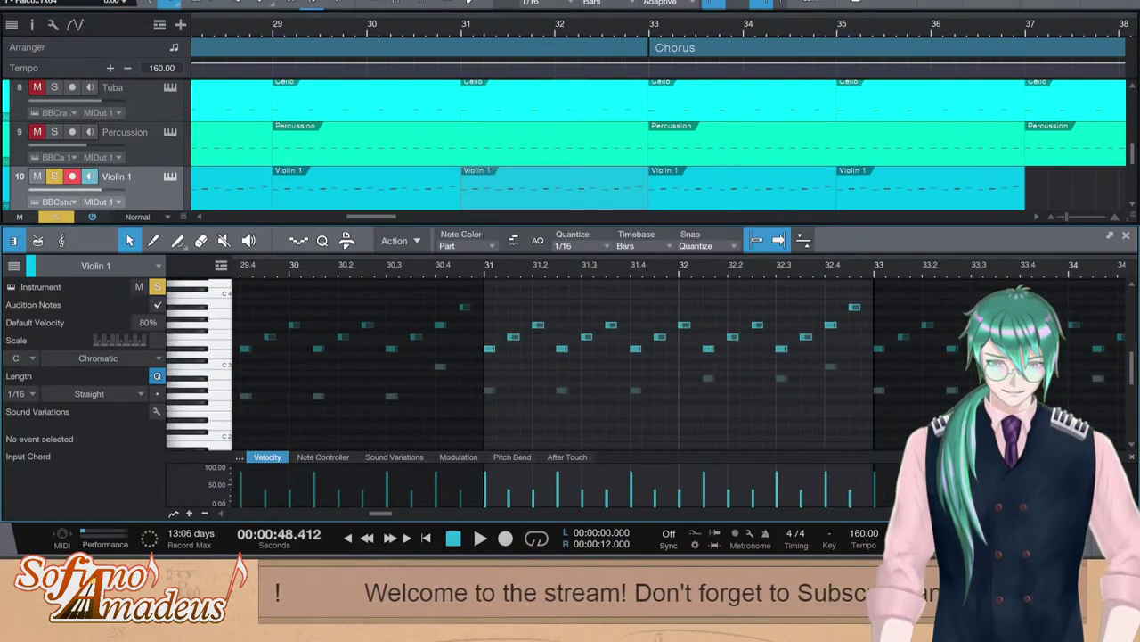
key(F2)
key(F2)
key(F2)
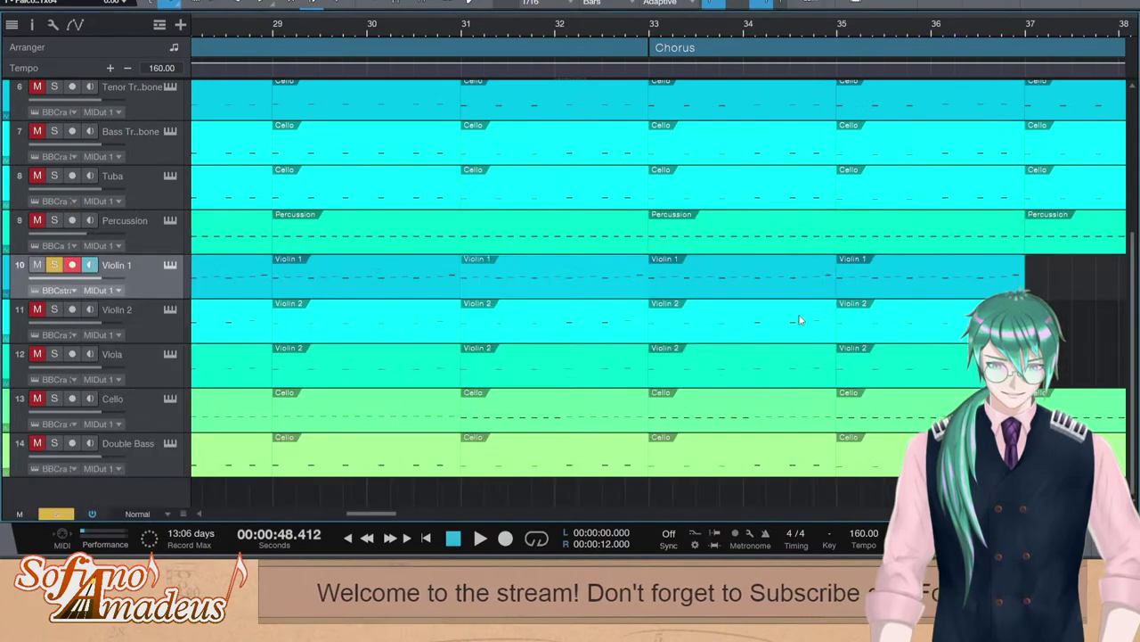
Listen to the soloed Violin 1 part from the start of the song, stop playback and clear the solo
key(comma)
key(space)
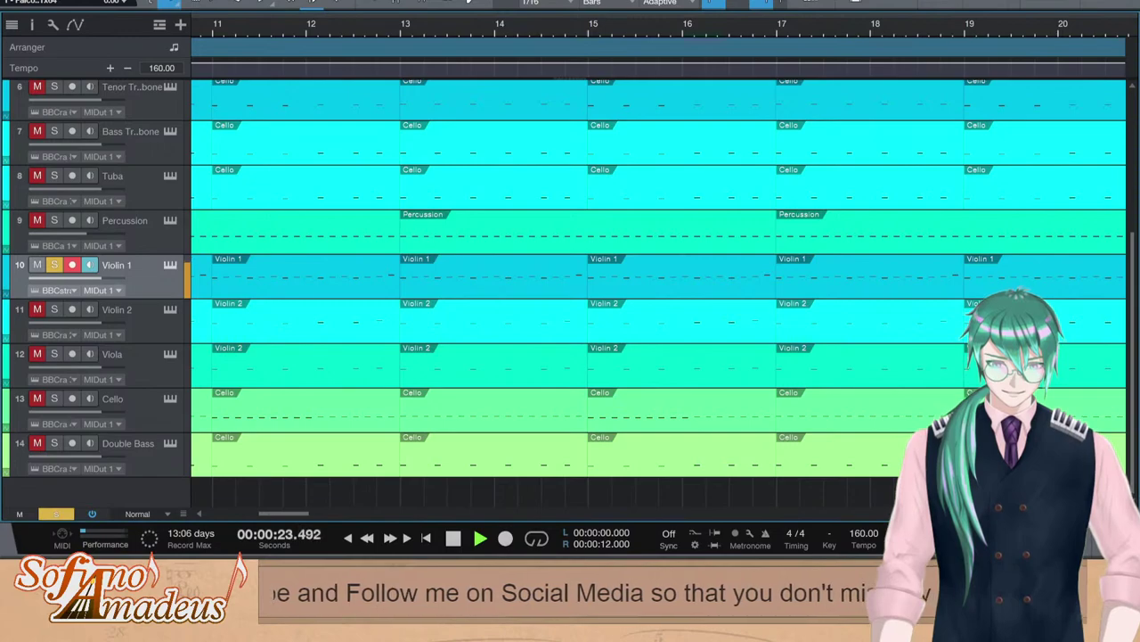
scroll(662, 339, down, 10)
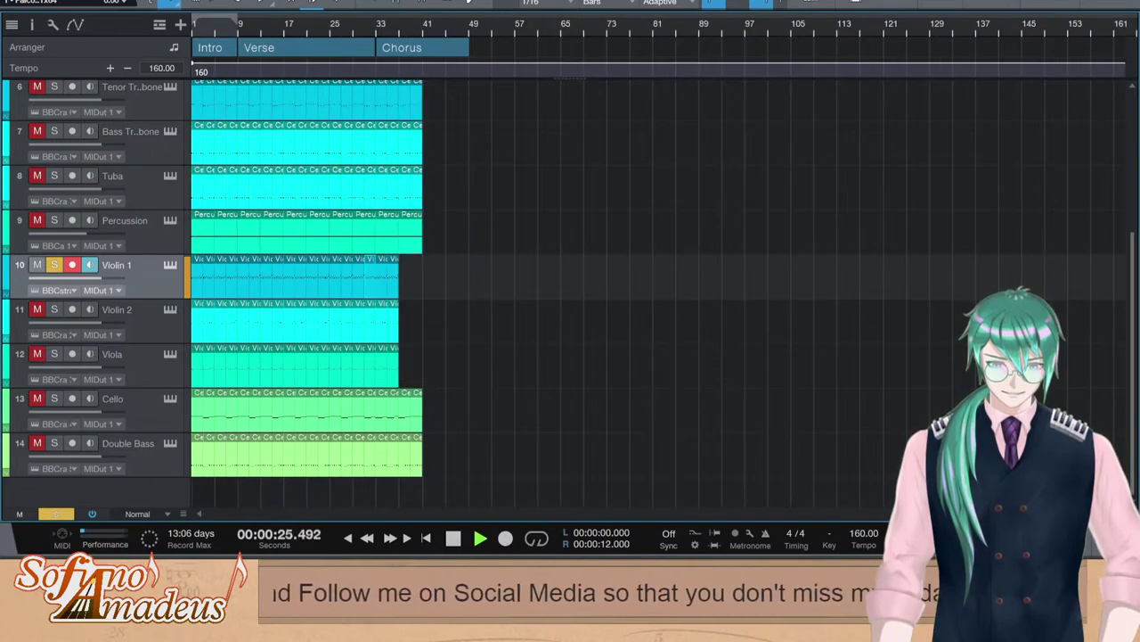
scroll(659, 293, up, 10)
key(space)
click(54, 266)
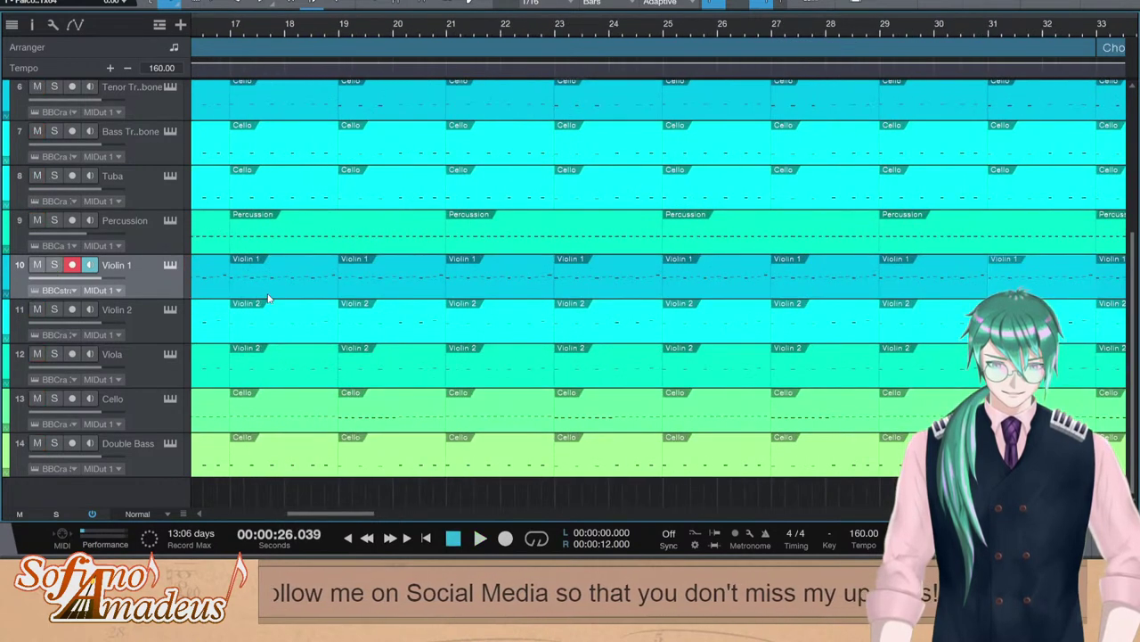
Compare the Violin 1 and Violin 2 parts from the song start by soloing each in turn, and clear the solos
key(comma)
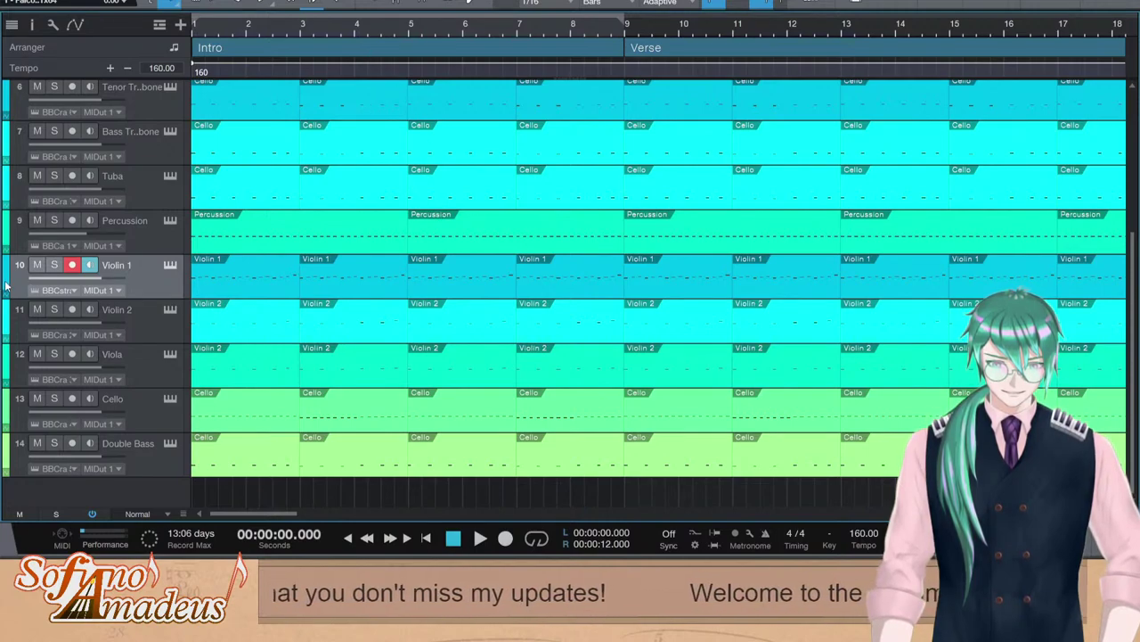
click(53, 264)
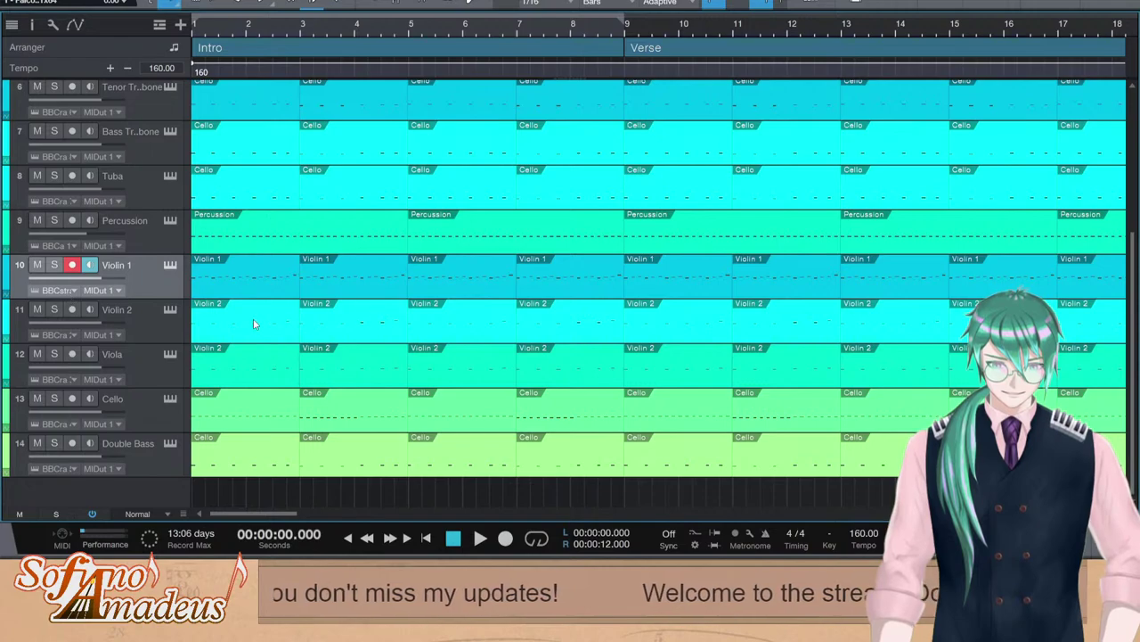
click(53, 309)
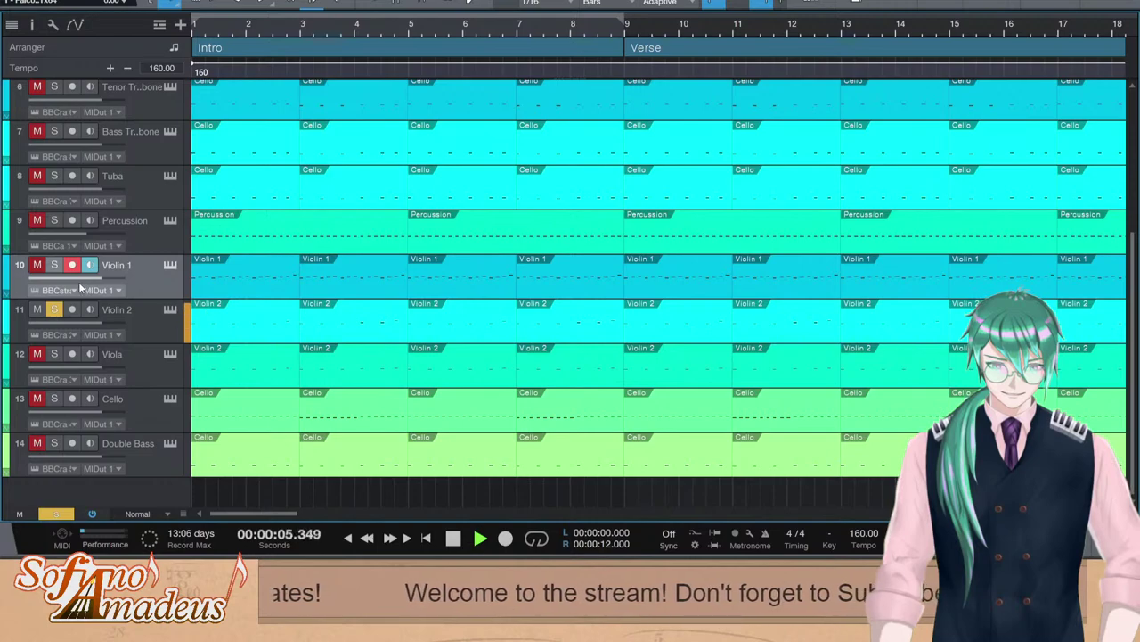
click(55, 309)
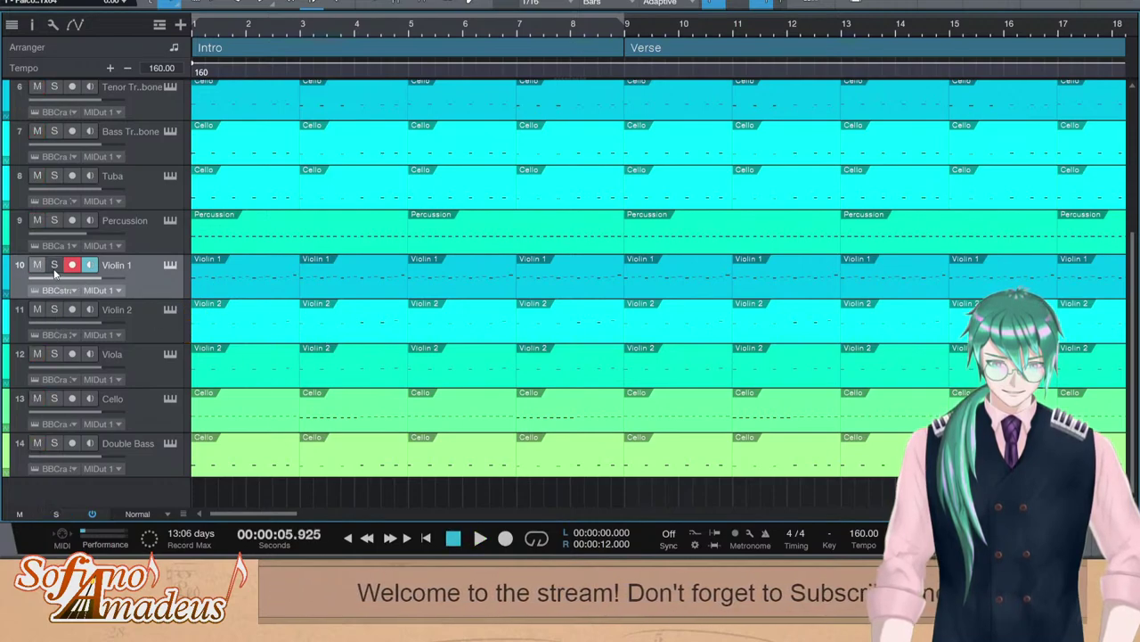
click(55, 264)
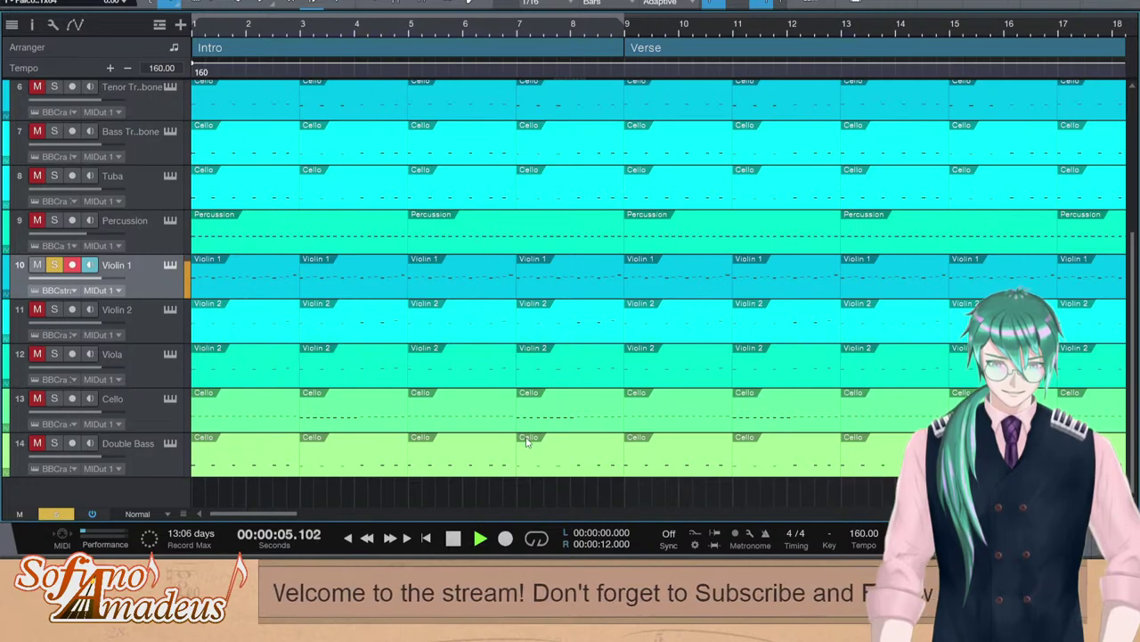
click(52, 267)
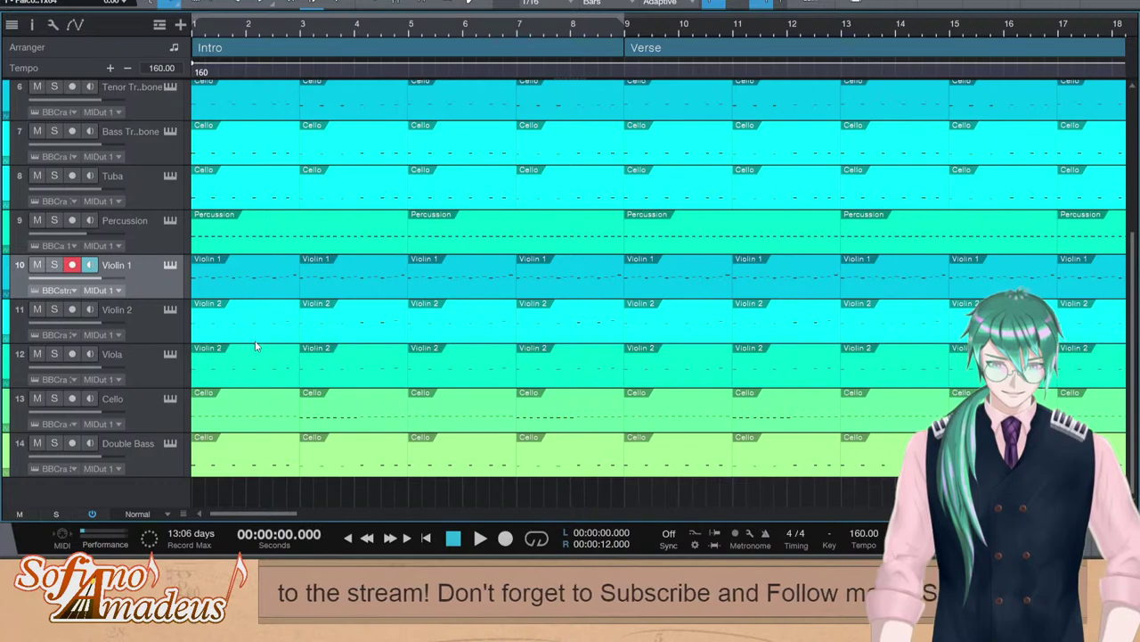
Play the full orchestra from bar 3 and stop within the Intro
click(302, 26)
key(space)
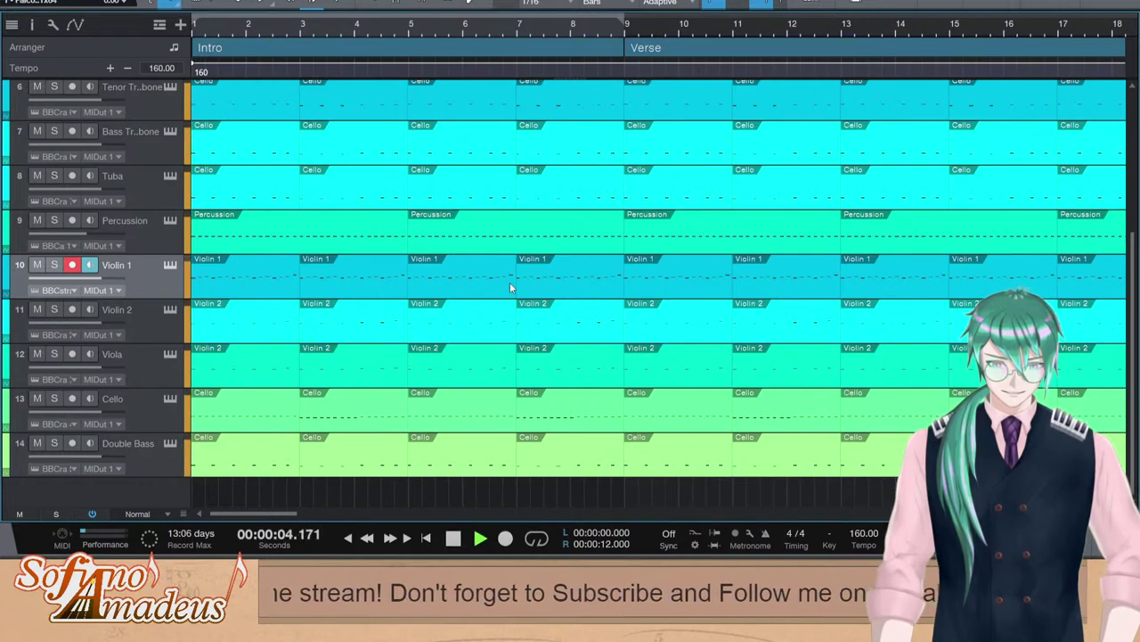
key(space)
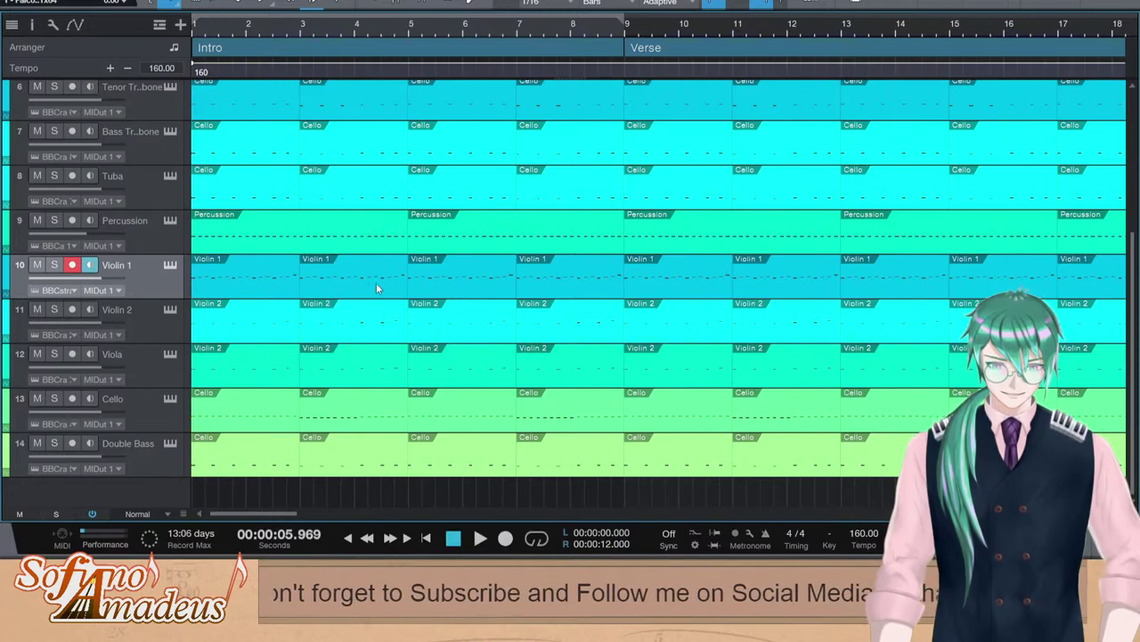
Inspect the notes of the Violin 1 event at bar 3 in the note editor and close the editor
double_click(347, 279)
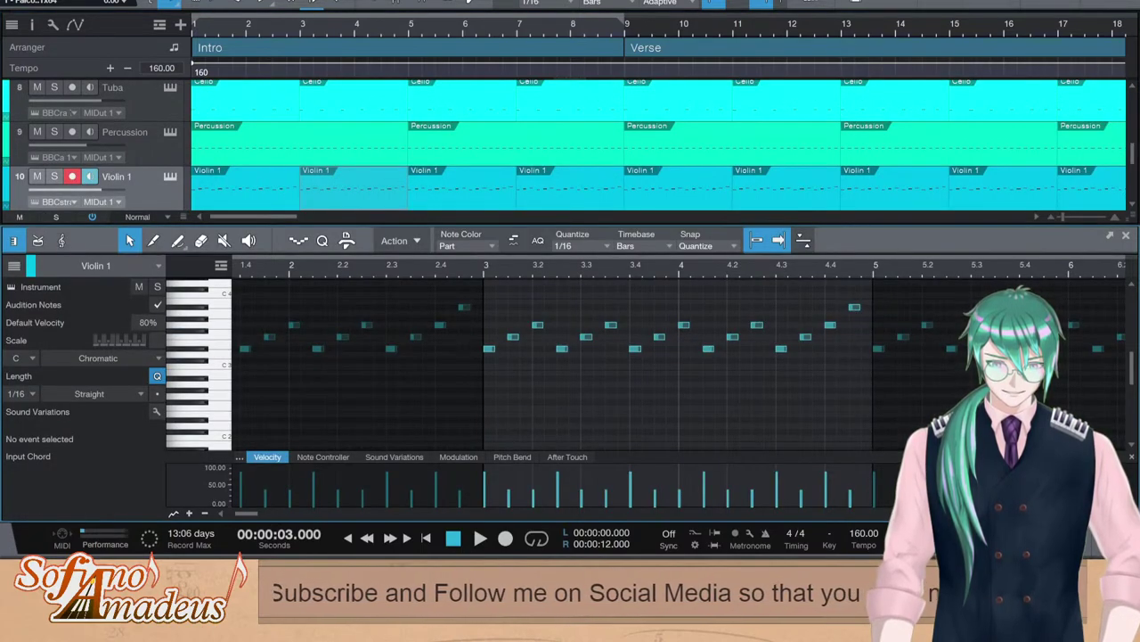
key(F2)
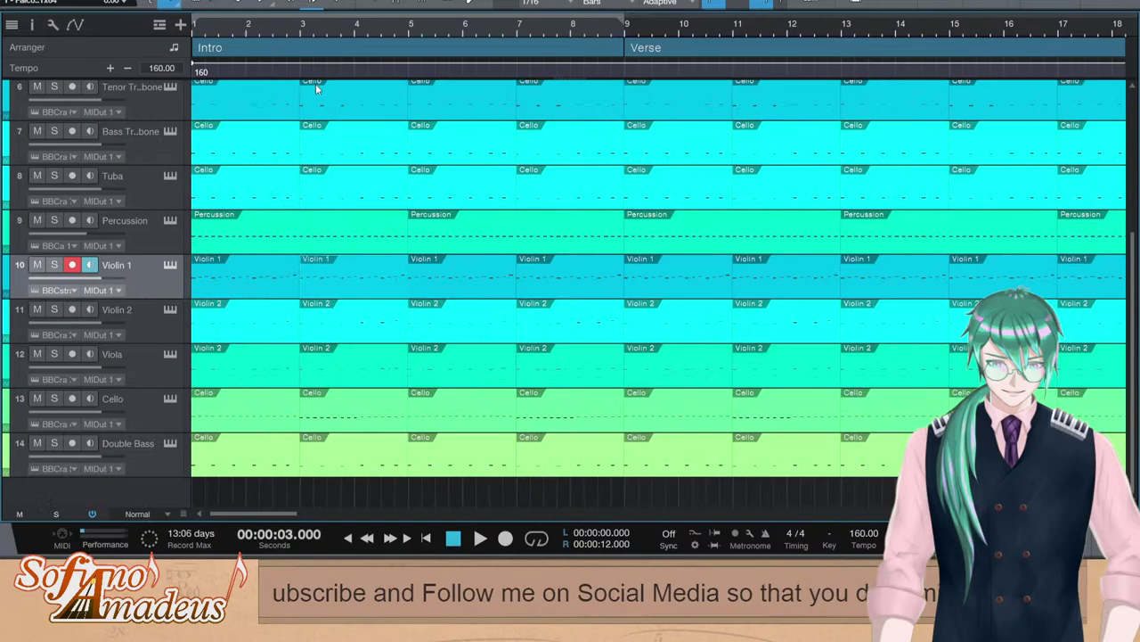
double_click(354, 284)
key(F2)
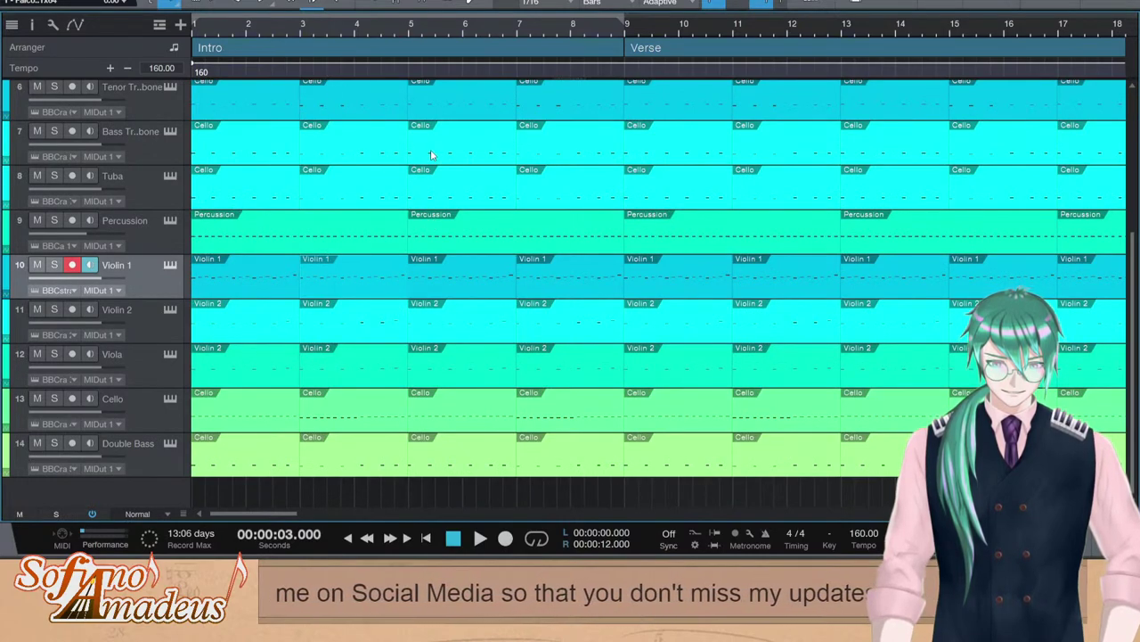
double_click(350, 274)
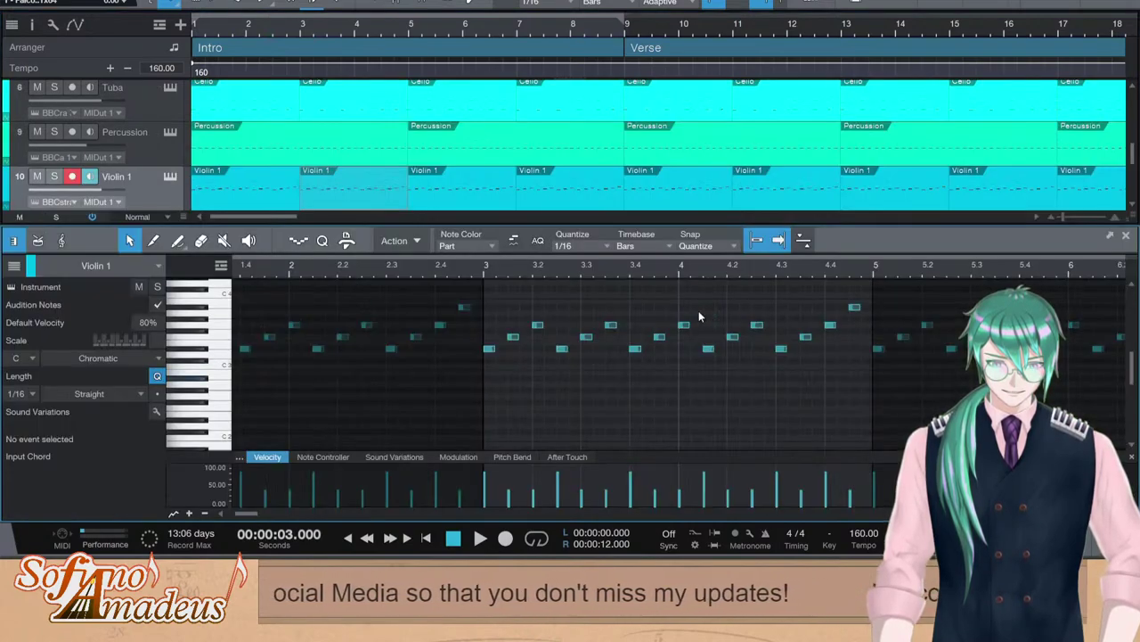
key(ctrl+a)
click(861, 379)
click(1126, 235)
Listen from bar 3 with Violin 1, Violin 2, Viola, Cello and Double Bass soloed together, then stop playback
key(space)
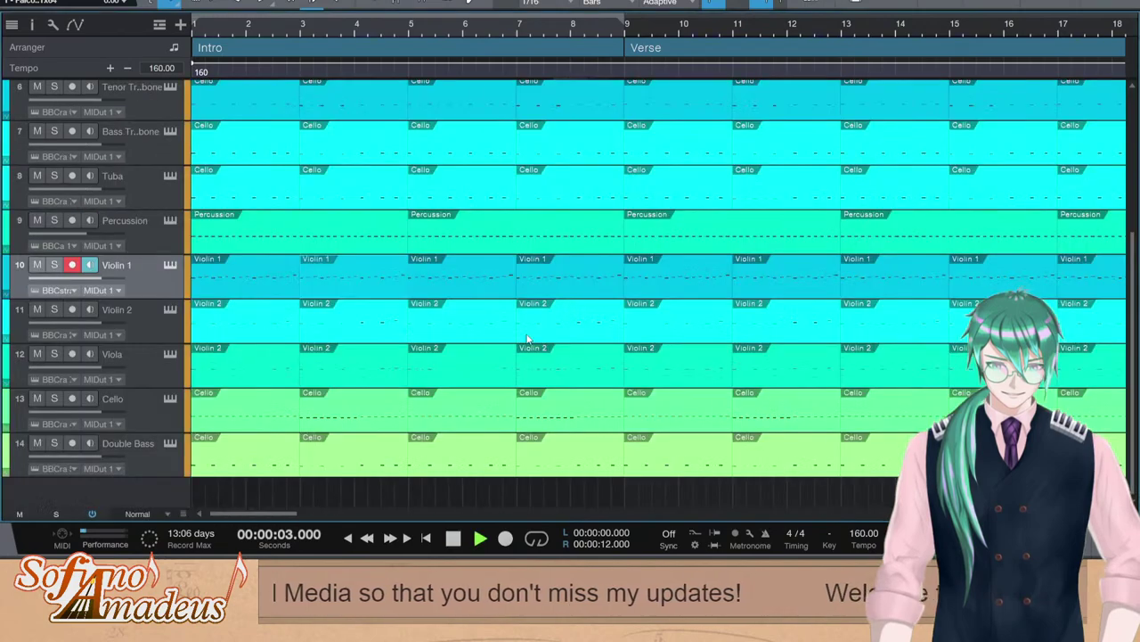
click(54, 264)
click(54, 309)
click(55, 354)
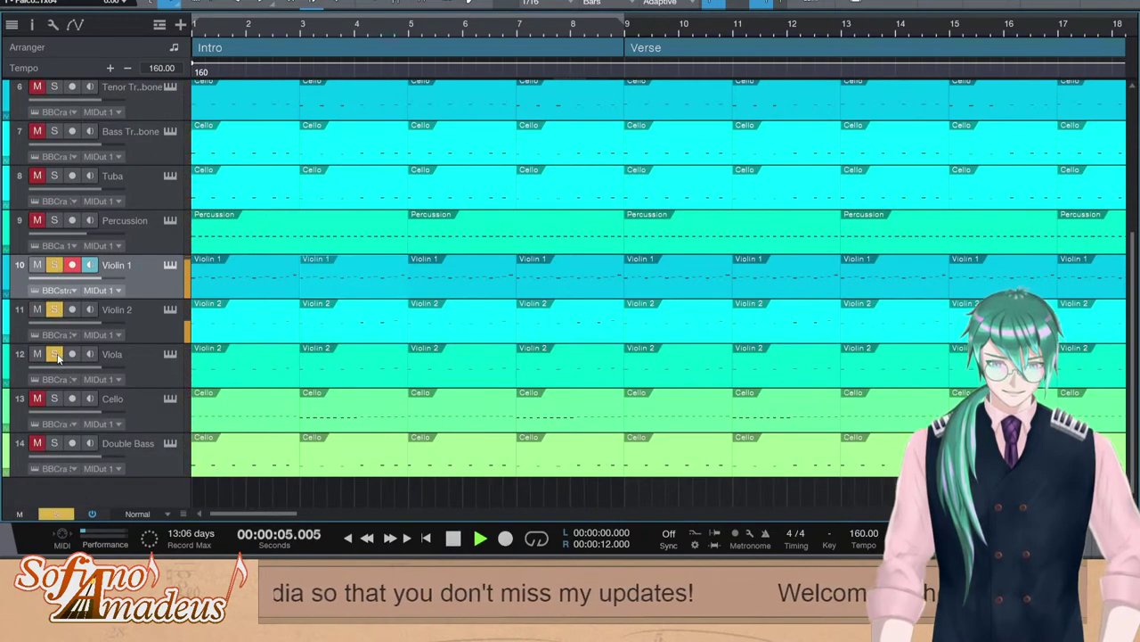
click(54, 399)
click(54, 443)
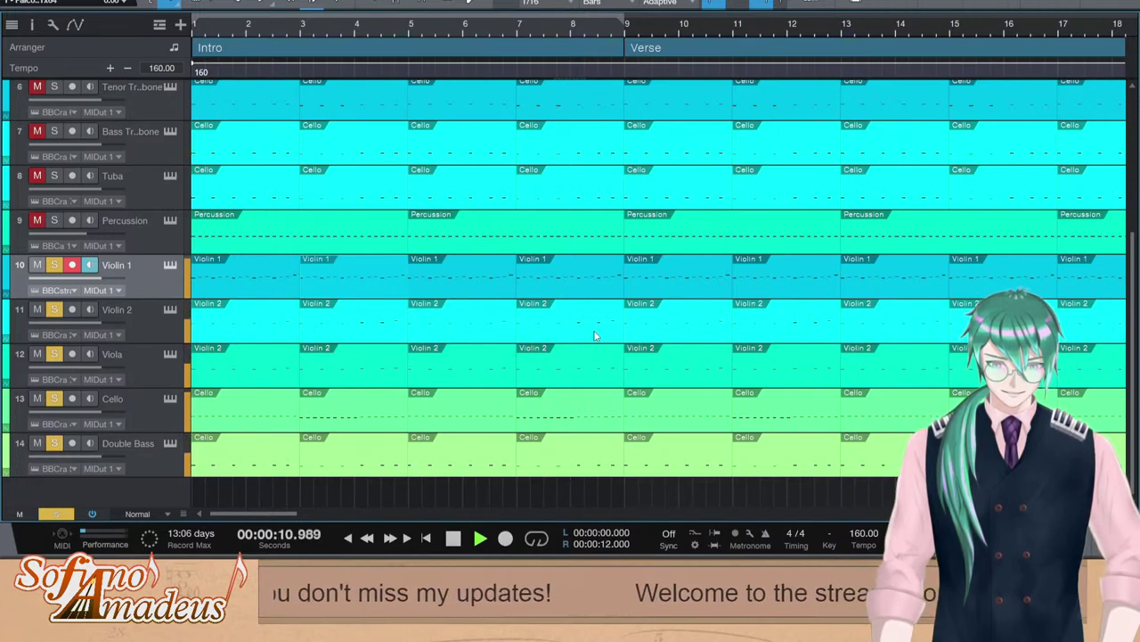
key(space)
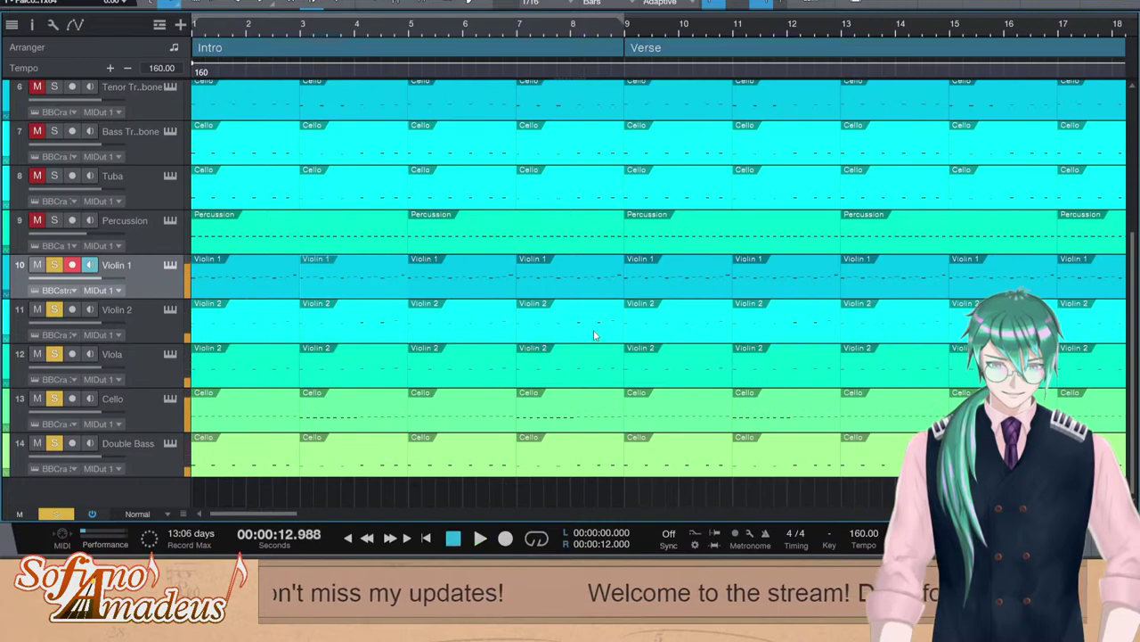
Clear the solo on all five string tracks from Violin 1 to Double Bass
click(55, 264)
click(54, 309)
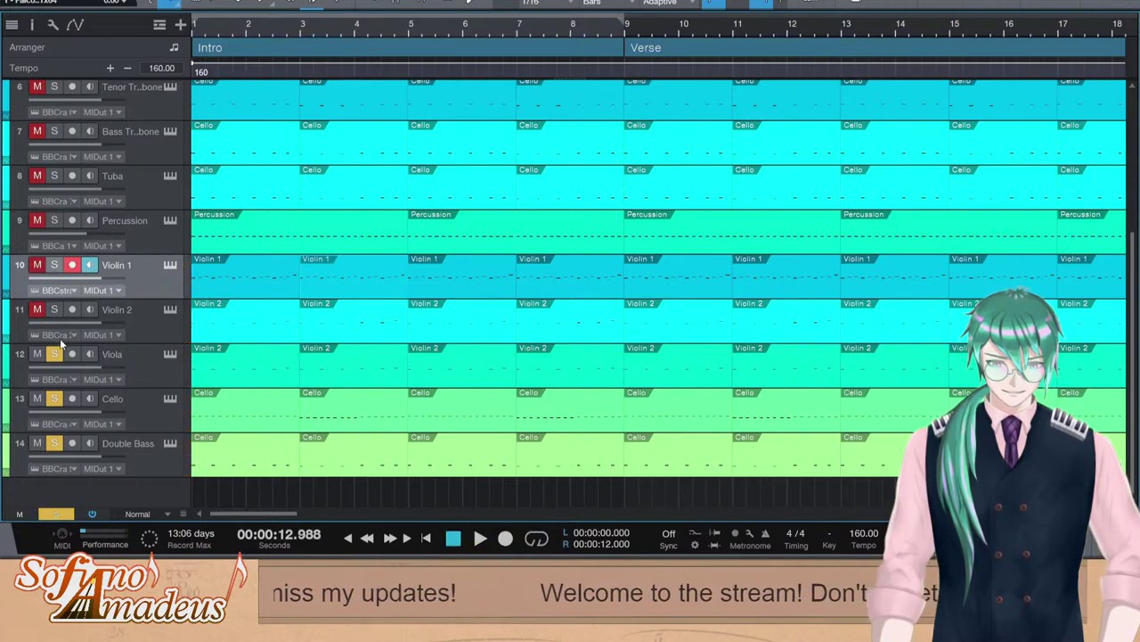
click(54, 354)
click(55, 398)
click(57, 445)
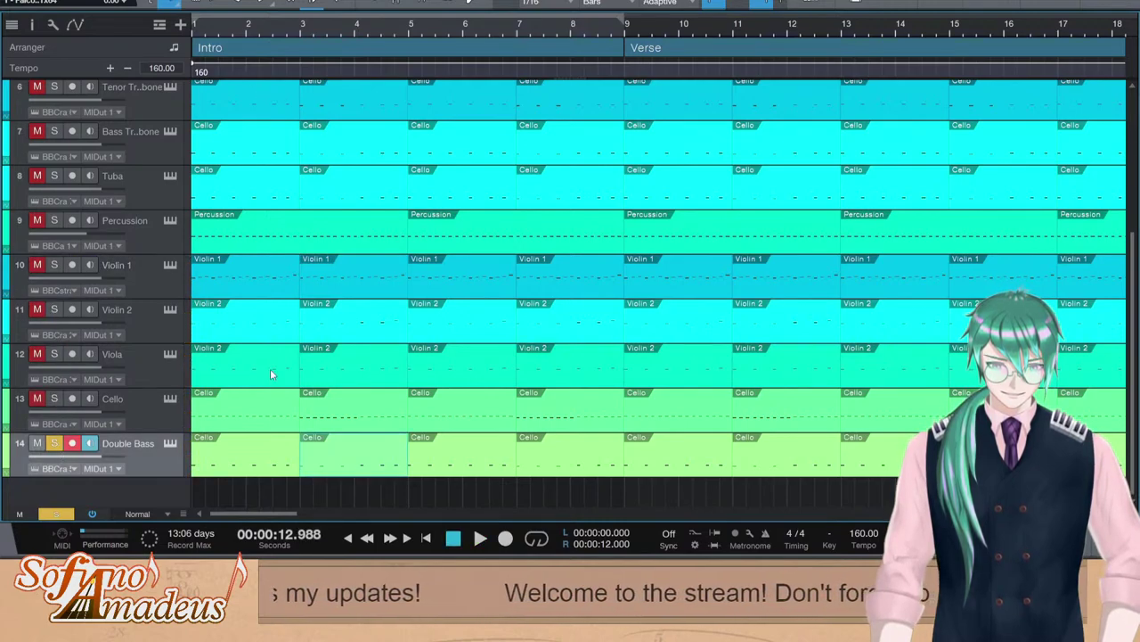
click(54, 443)
Play the full orchestra from bar 31 into the Chorus
click(416, 60)
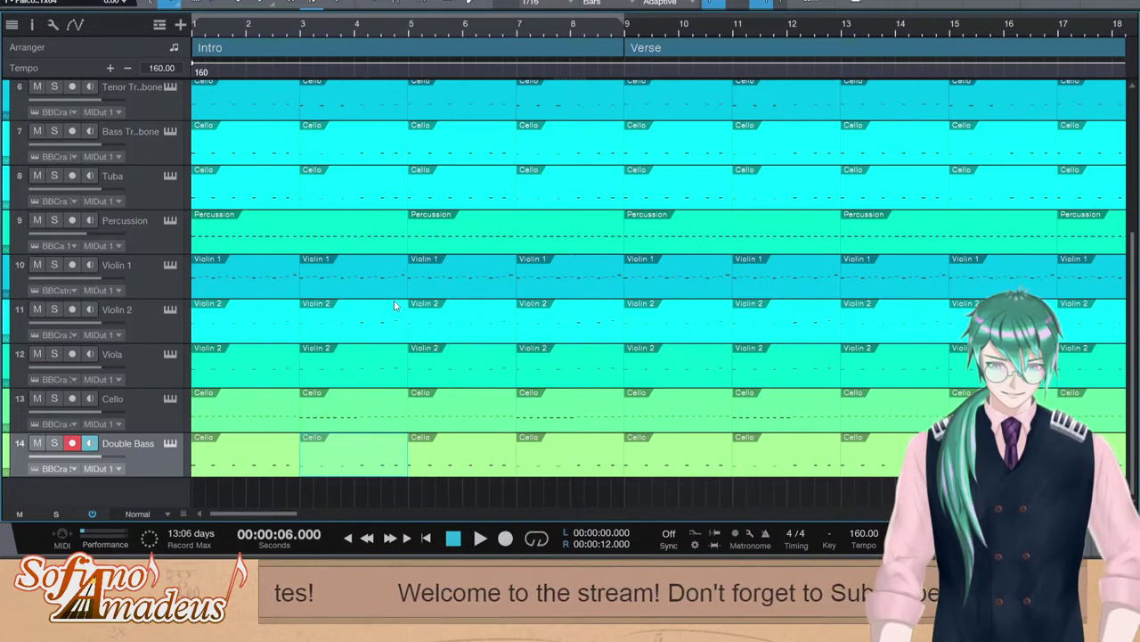
drag(238, 513, 363, 513)
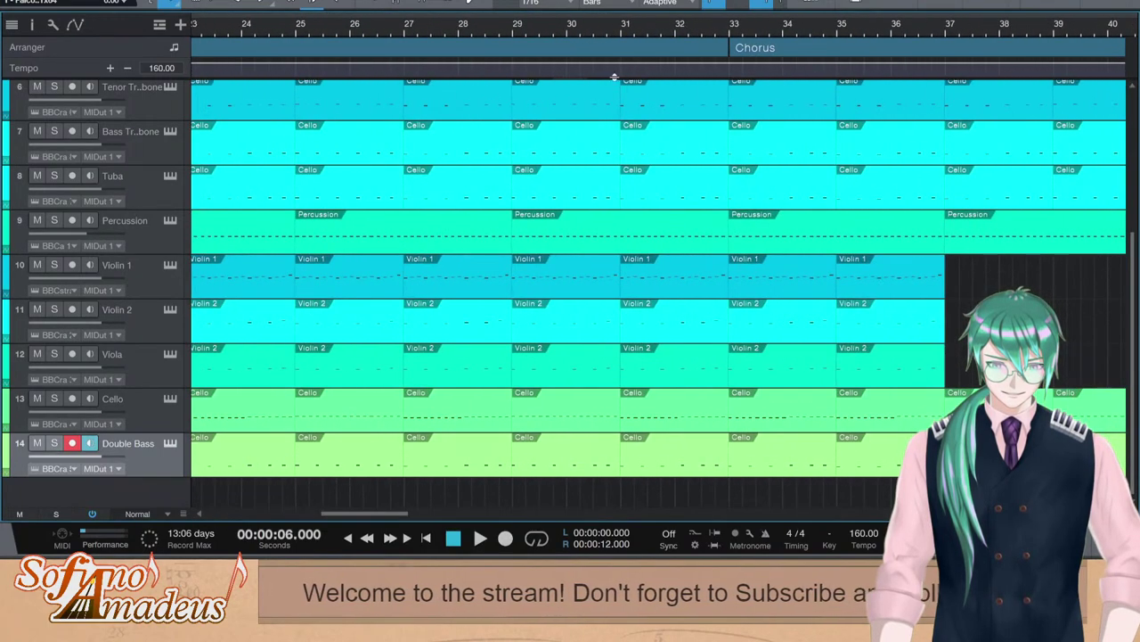
click(631, 31)
key(space)
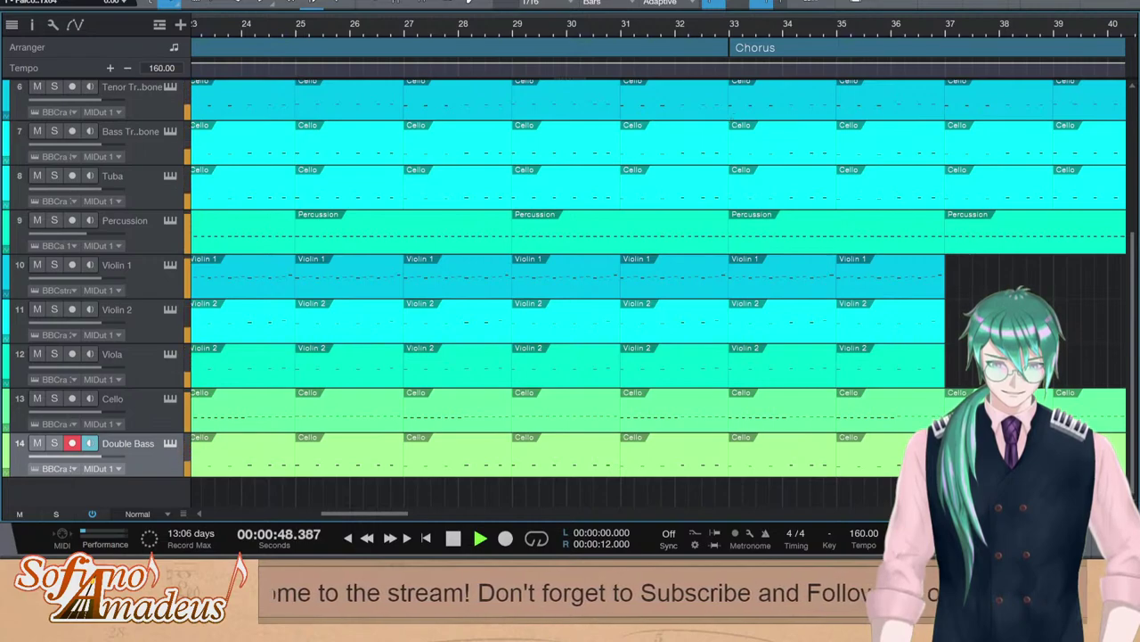
Stop playback and open the Violin 1, Violin 2, Viola and Cello events at bar 33 together in the note editor
key(space)
click(744, 272)
click(782, 330)
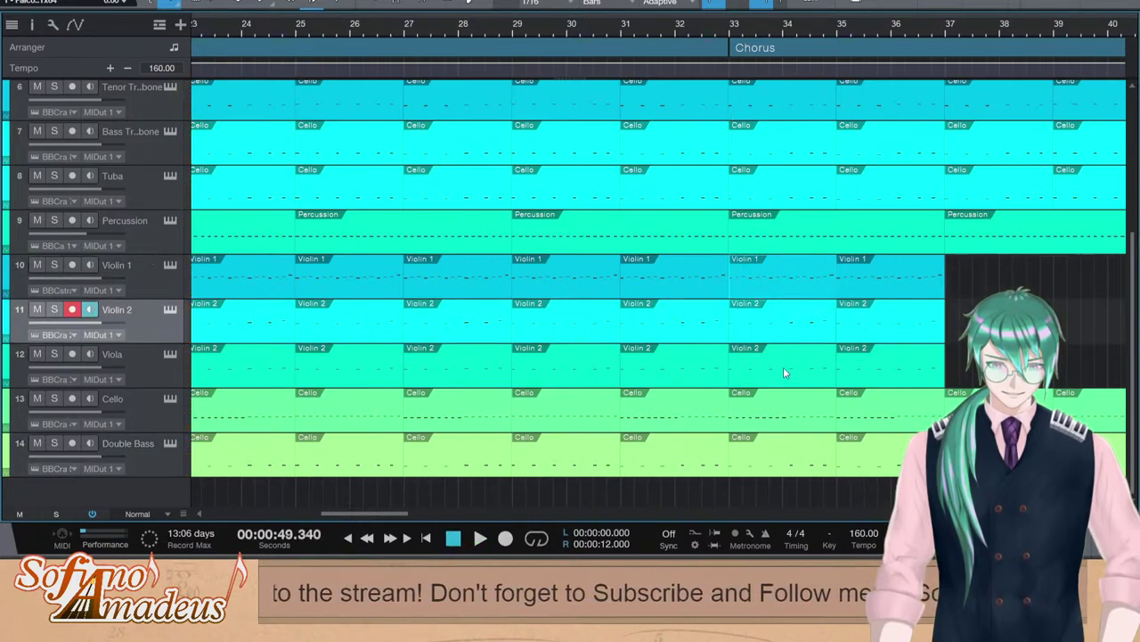
click(786, 370)
click(793, 426)
double_click(793, 426)
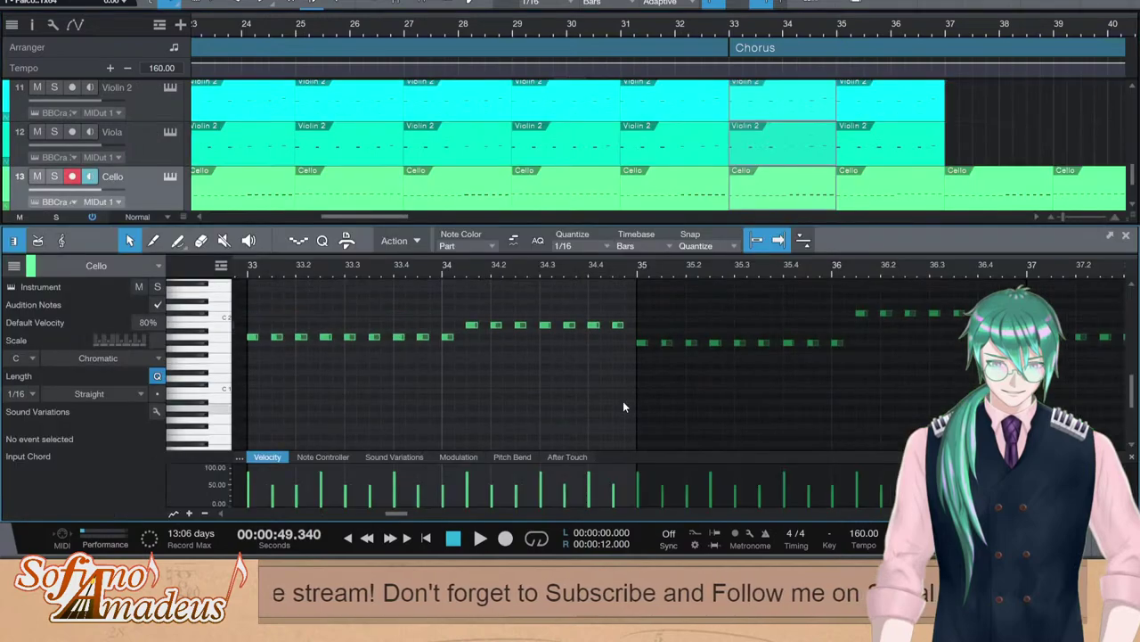
Examine the combined string notes of bars 33 and 34 and listen briefly from bar 33
scroll(615, 374, up, 4)
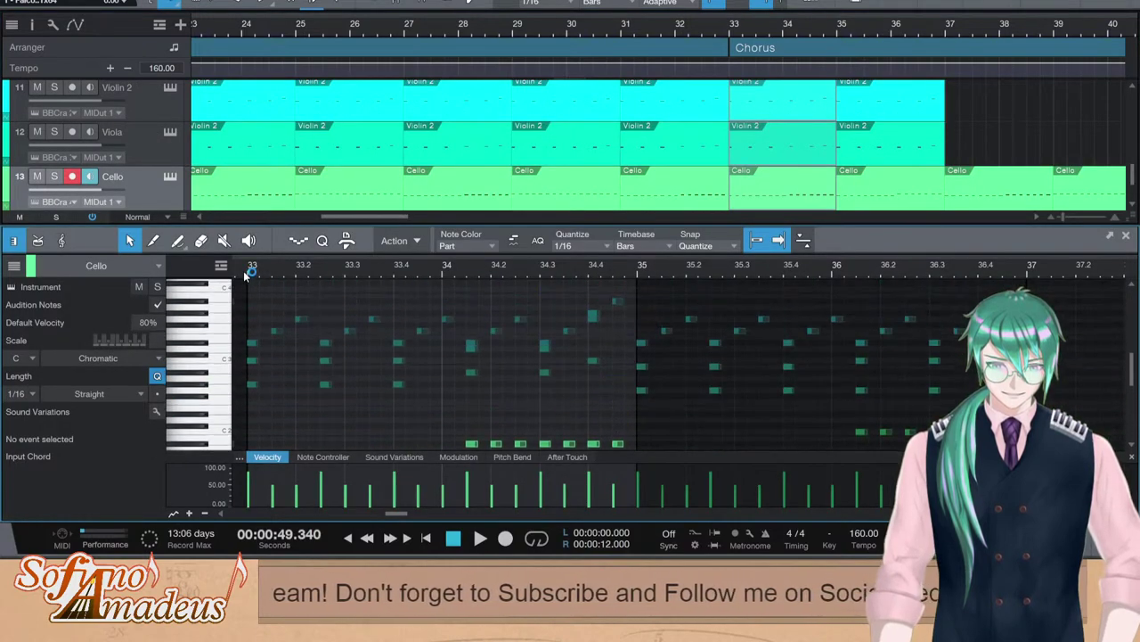
click(442, 265)
scroll(315, 318, down, 2)
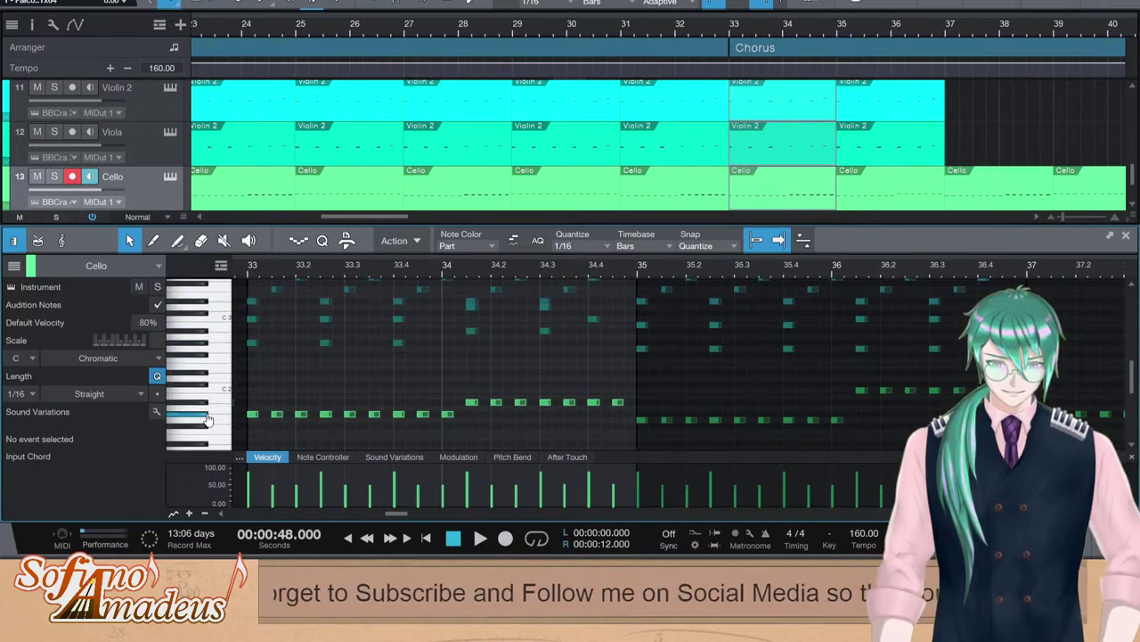
scroll(203, 307, up, 1)
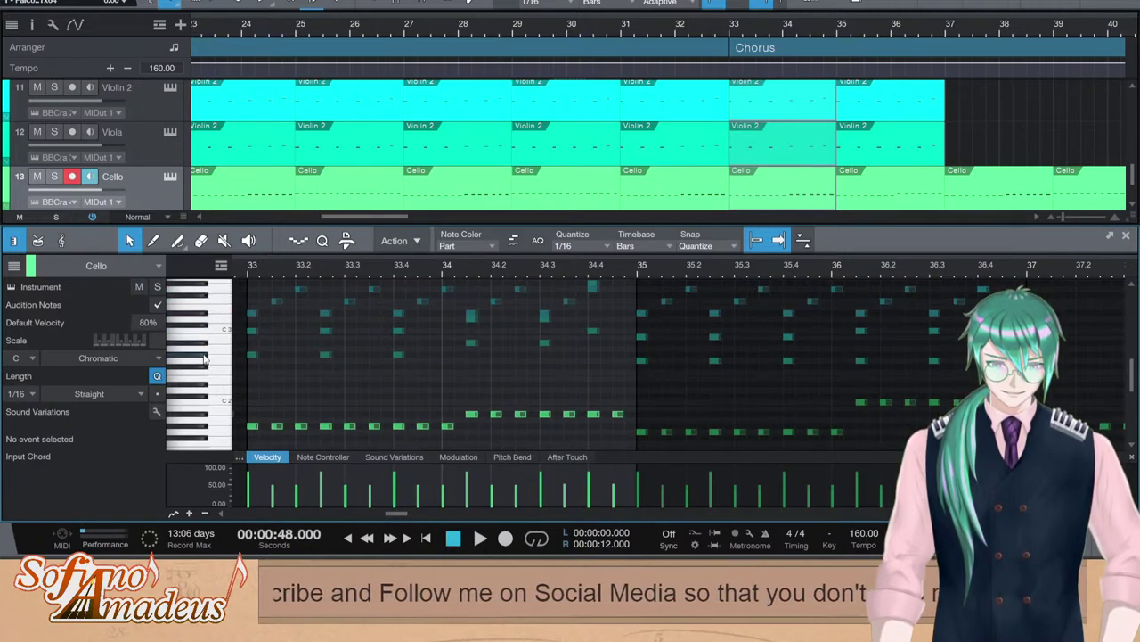
scroll(270, 330, up, 1)
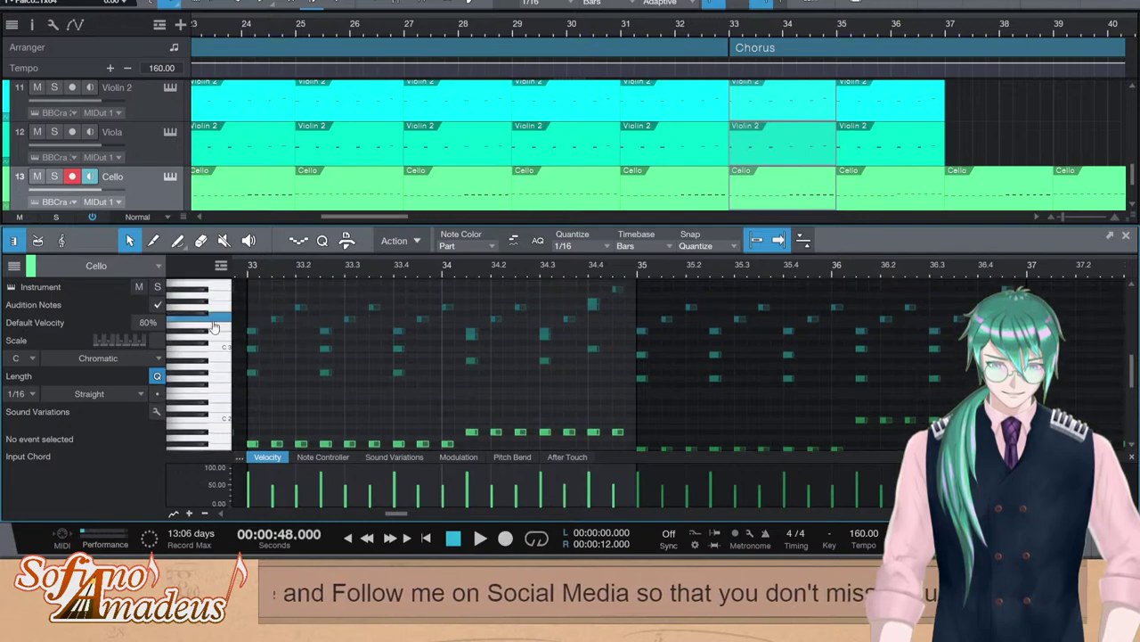
scroll(363, 339, up, 1)
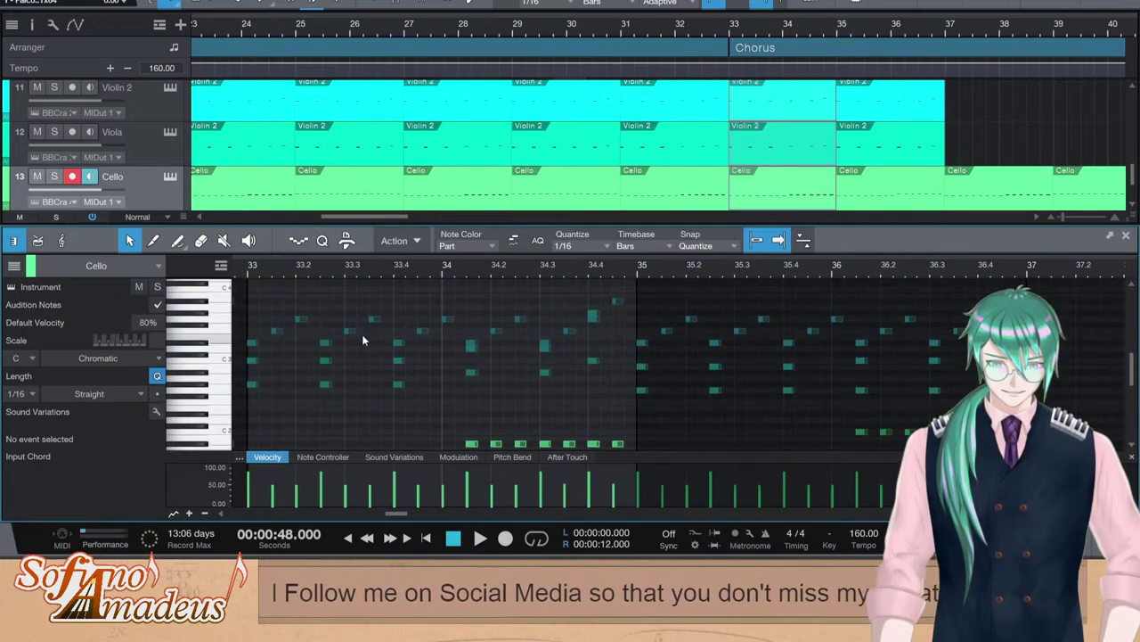
key(space)
key(space)
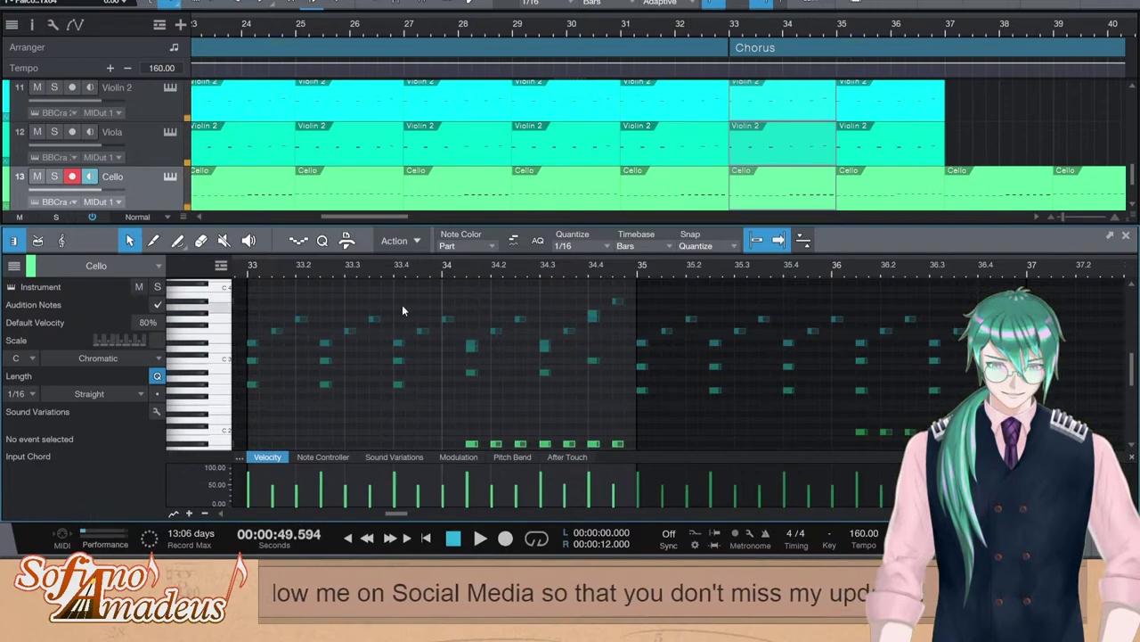
Solo Violin 1, Violin 2 and Viola and listen to their opening Chorus notes from bar 33
click(54, 88)
click(55, 132)
scroll(278, 168, up, 3)
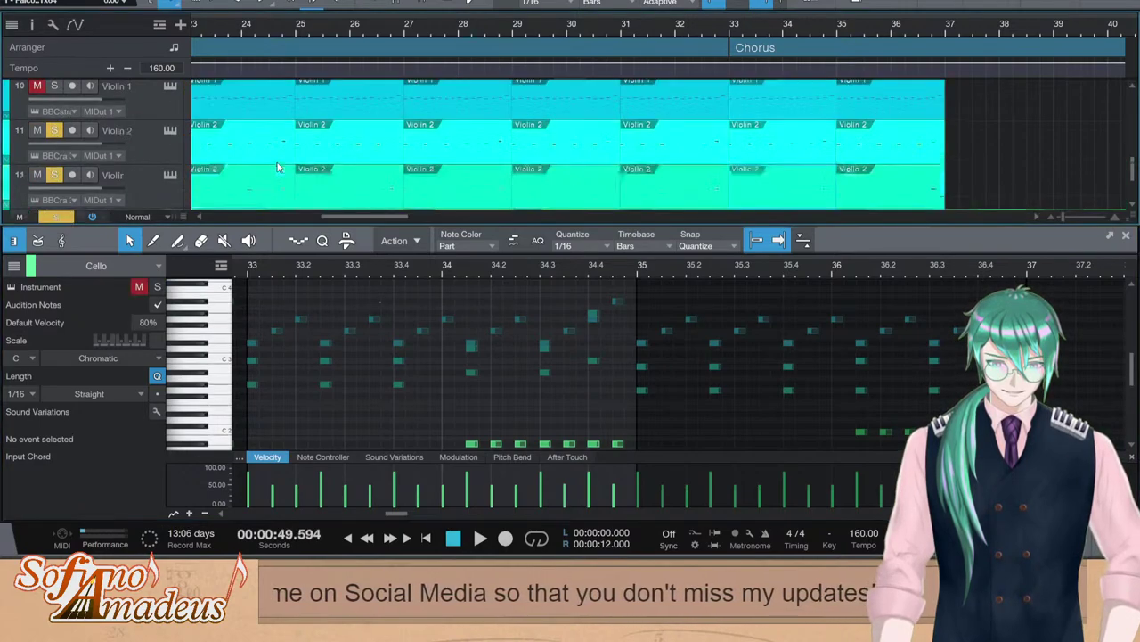
click(54, 150)
key(space)
scroll(521, 322, down, 2)
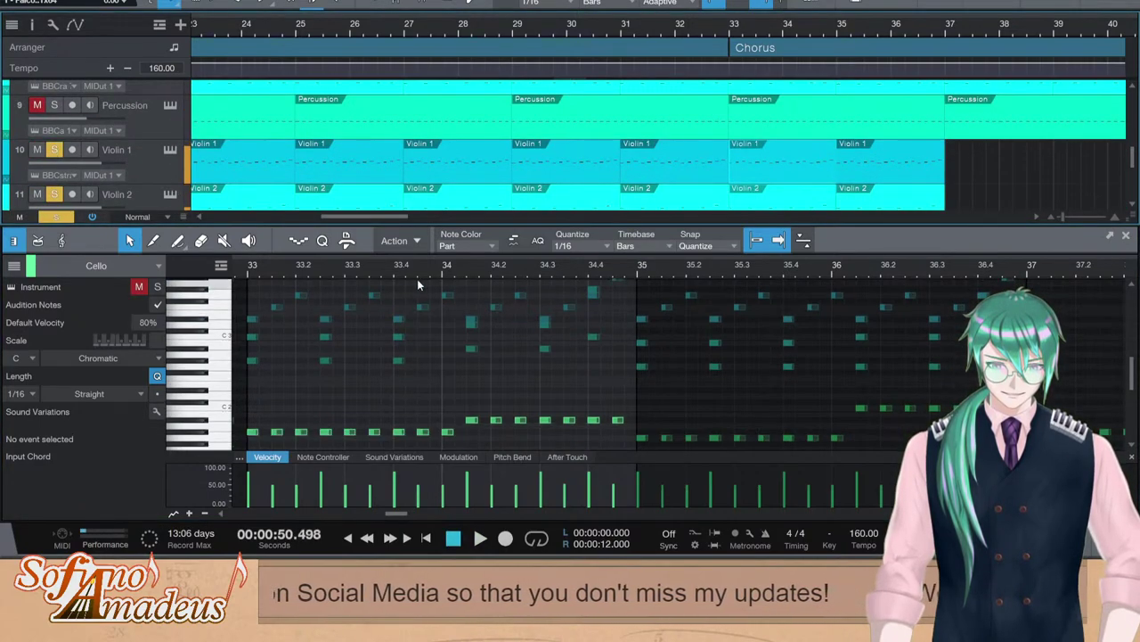
click(378, 273)
key(space)
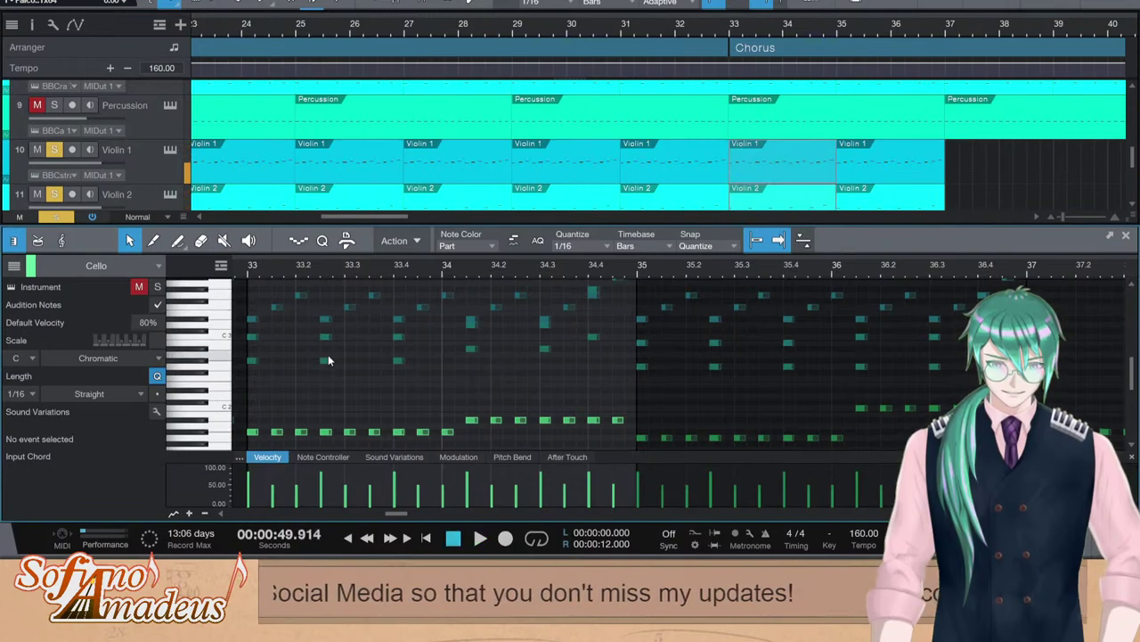
Check the Violin 2 note early in bar 34, clear the string solos and close the note editor
click(471, 322)
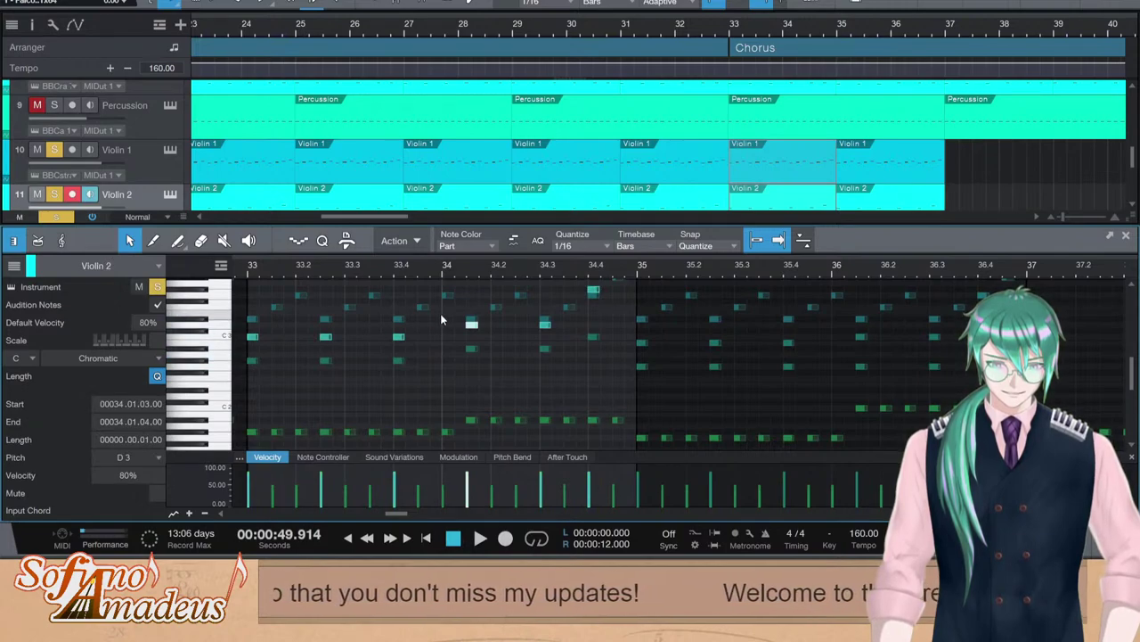
click(53, 194)
scroll(52, 156, down, 2)
click(54, 144)
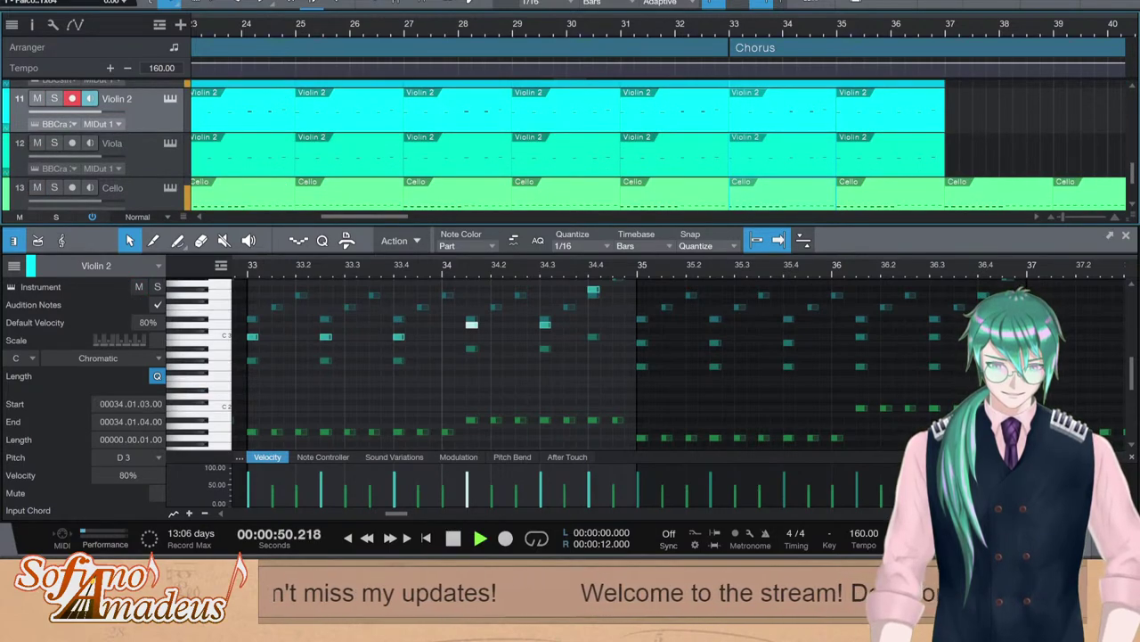
key(F2)
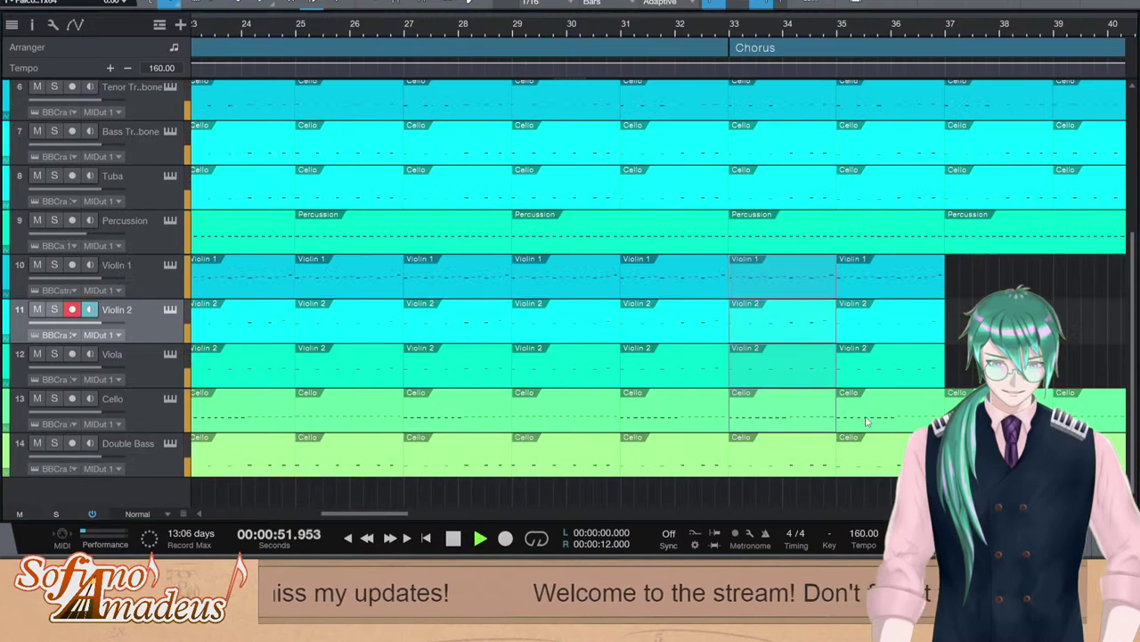
Play the full orchestra from bar 35 of the Chorus and stop playback
key(space)
click(699, 275)
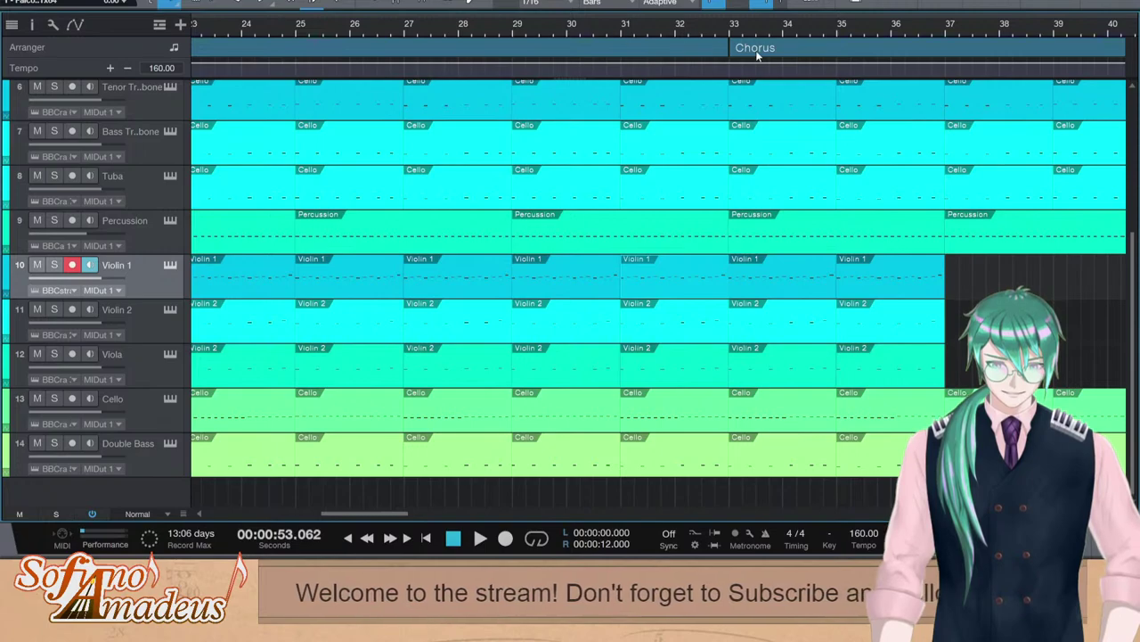
click(837, 35)
key(space)
scroll(550, 406, right, 5)
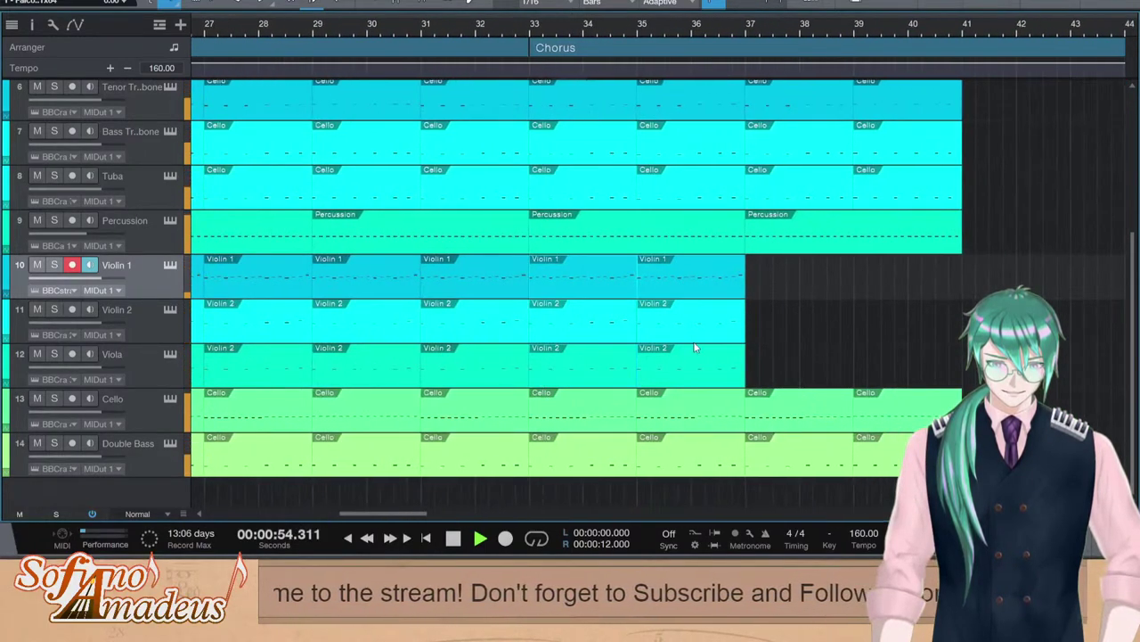
key(space)
Paste the copied Violin 1, Violin 2 and Viola events and align them to start at bar 37
key(Down)
key(Down)
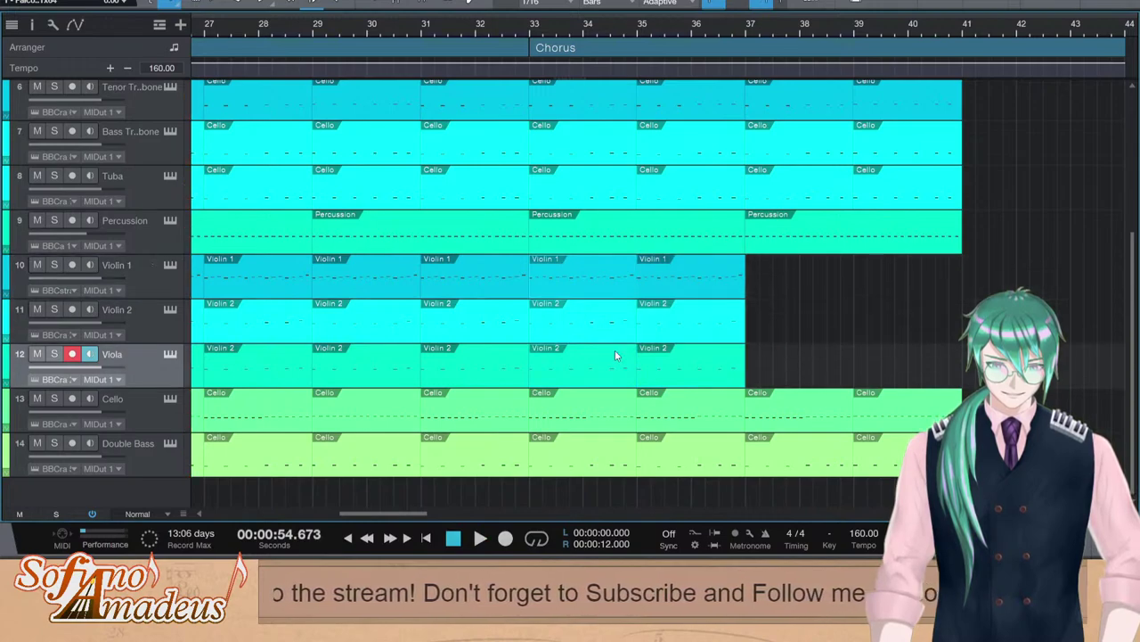
click(139, 282)
key(ctrl+v)
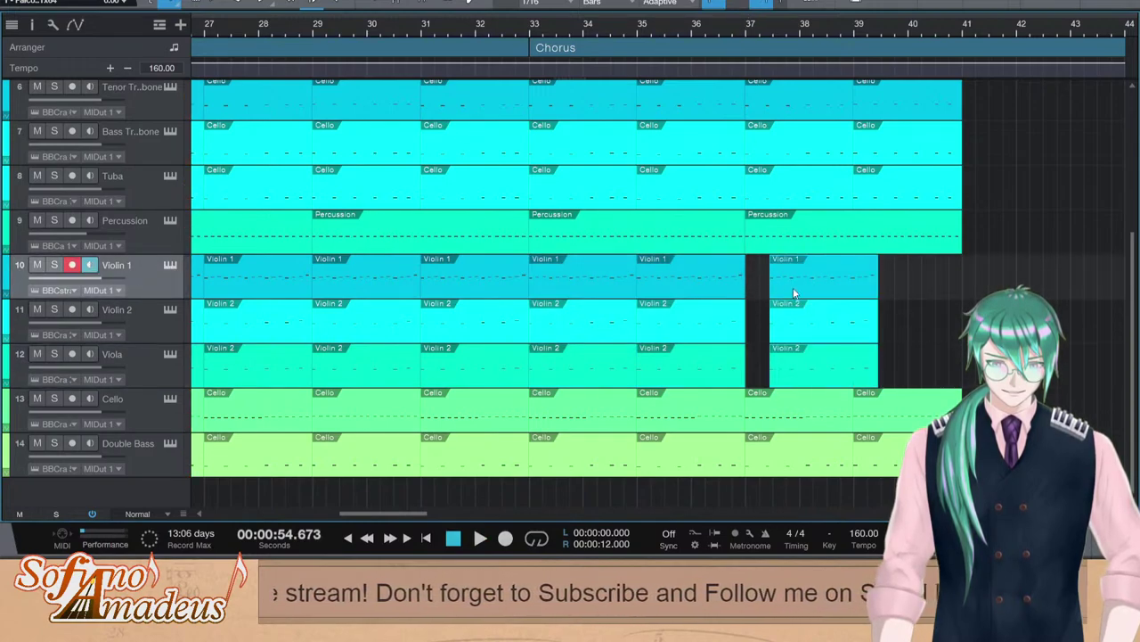
drag(802, 288, 778, 289)
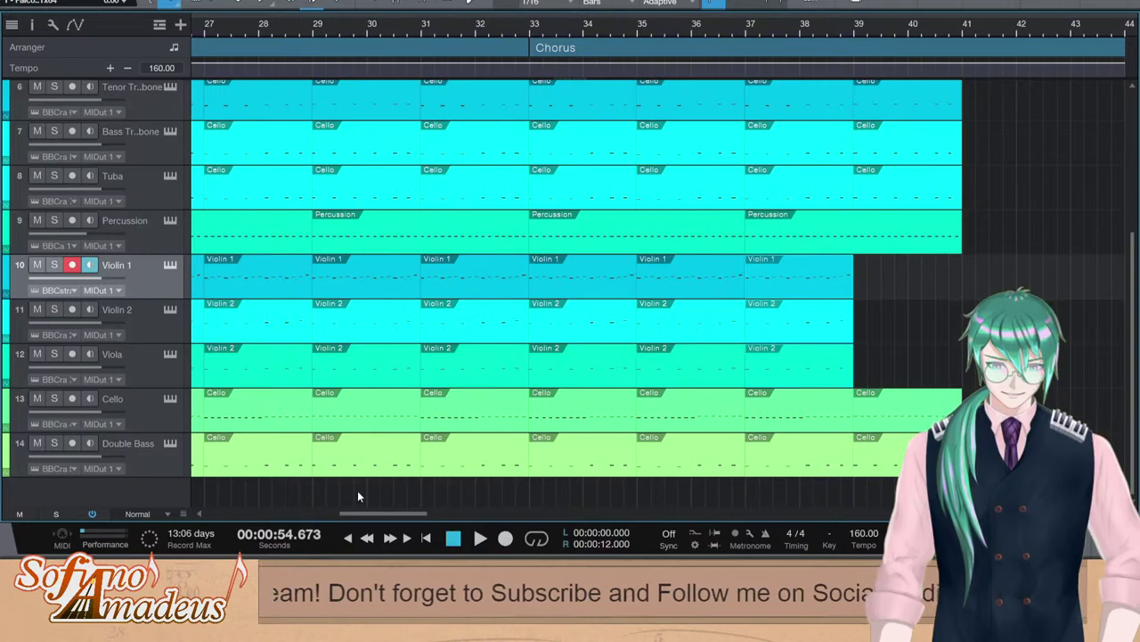
Paste the Violin 1, Violin 2 and Viola events again at bar 39
drag(361, 514, 412, 513)
key(Down)
key(Down)
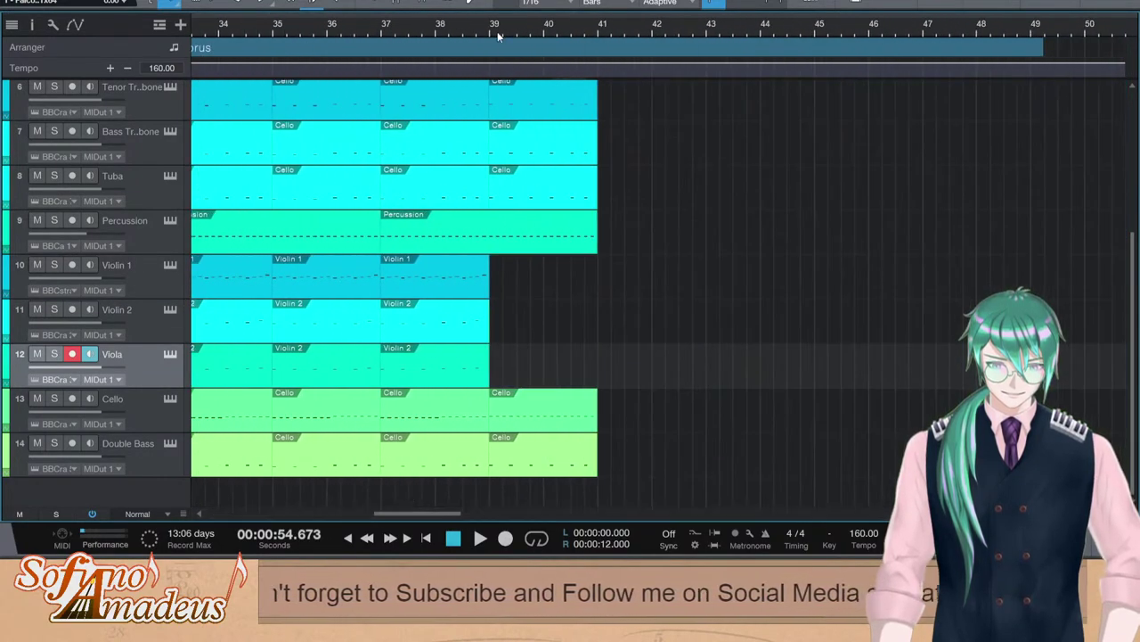
click(151, 284)
key(ctrl+v)
Play the Chorus from bar 39 to about bar 41 and stop playback
key(space)
scroll(663, 312, up, 5)
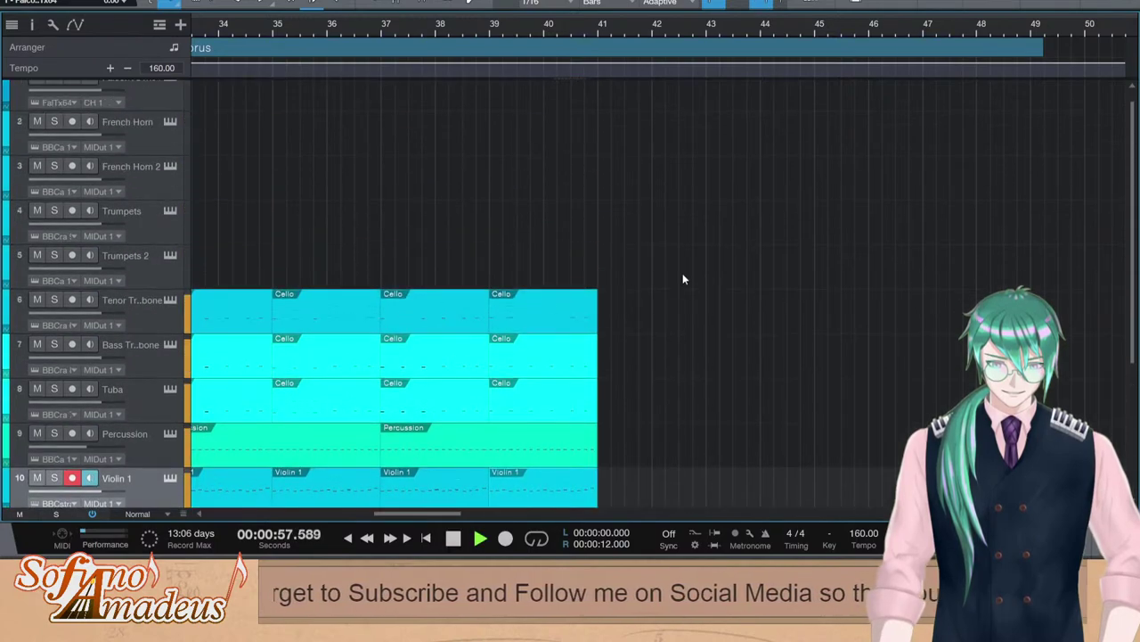
scroll(750, 255, down, 3)
scroll(750, 254, left, 3)
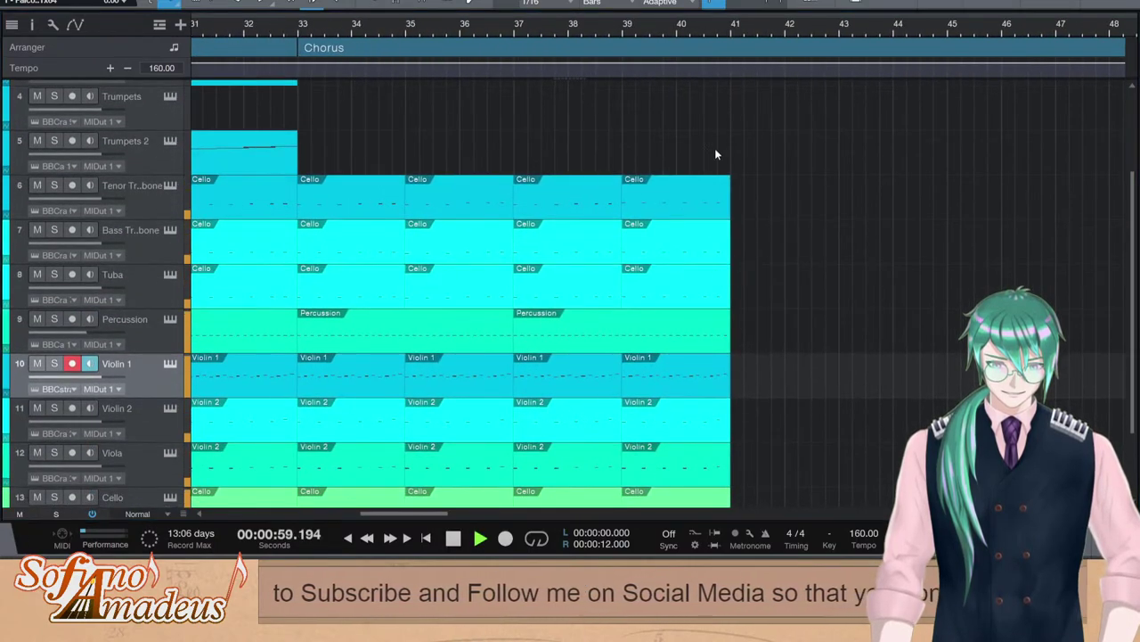
key(space)
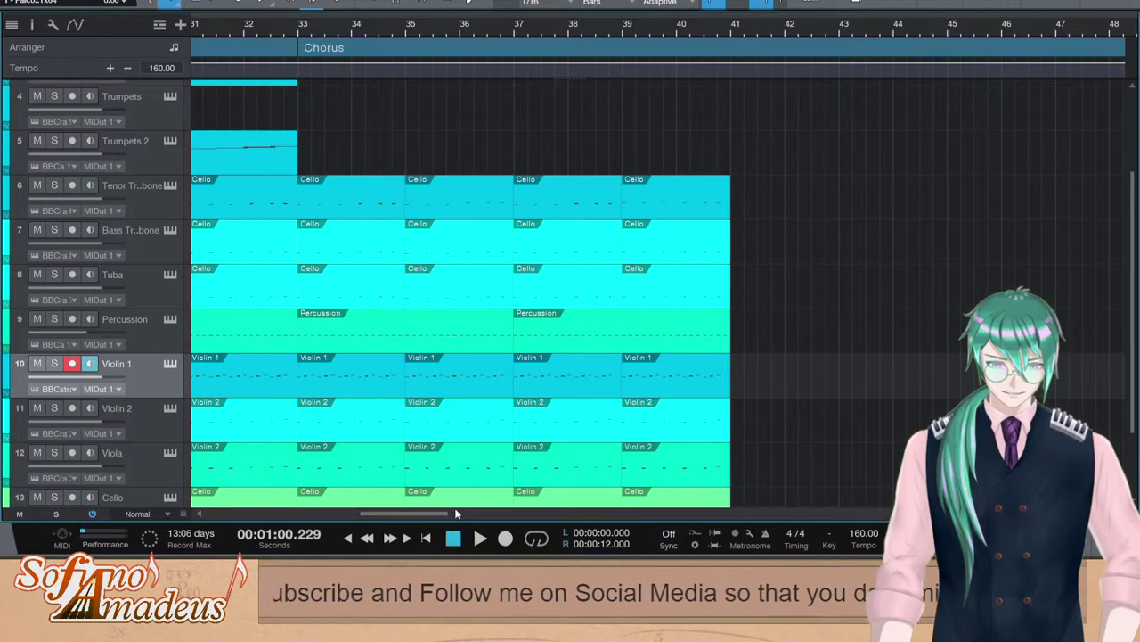
Look over the brass and string tracks around the start of the Chorus and compare them with the Intro
drag(408, 517, 367, 523)
scroll(738, 245, up, 3)
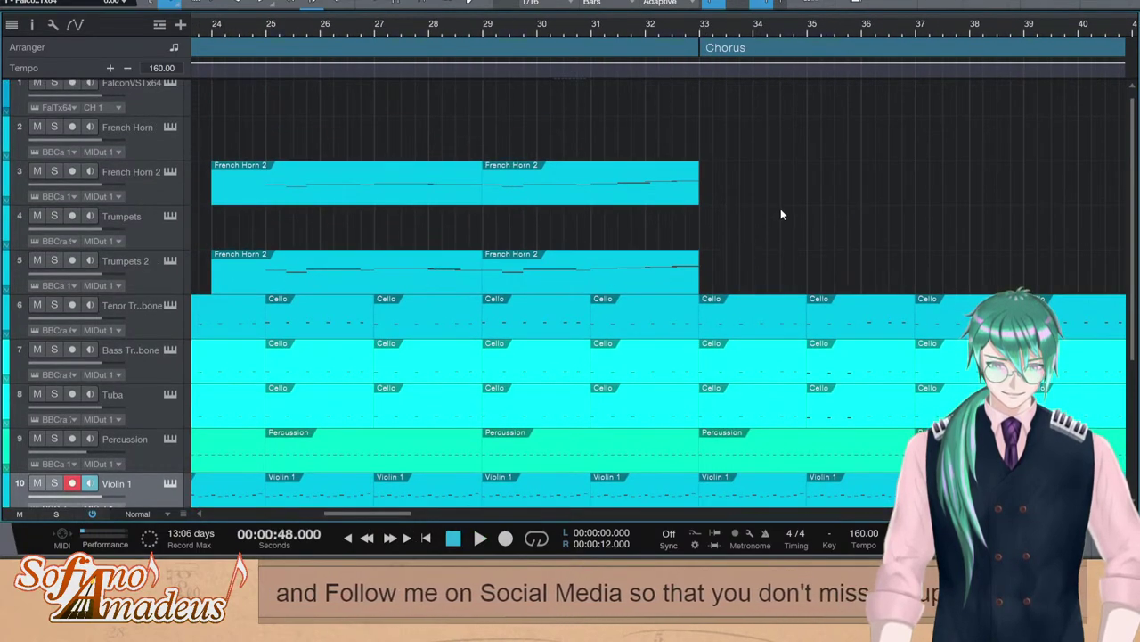
scroll(797, 257, down, 2)
scroll(791, 295, up, 2)
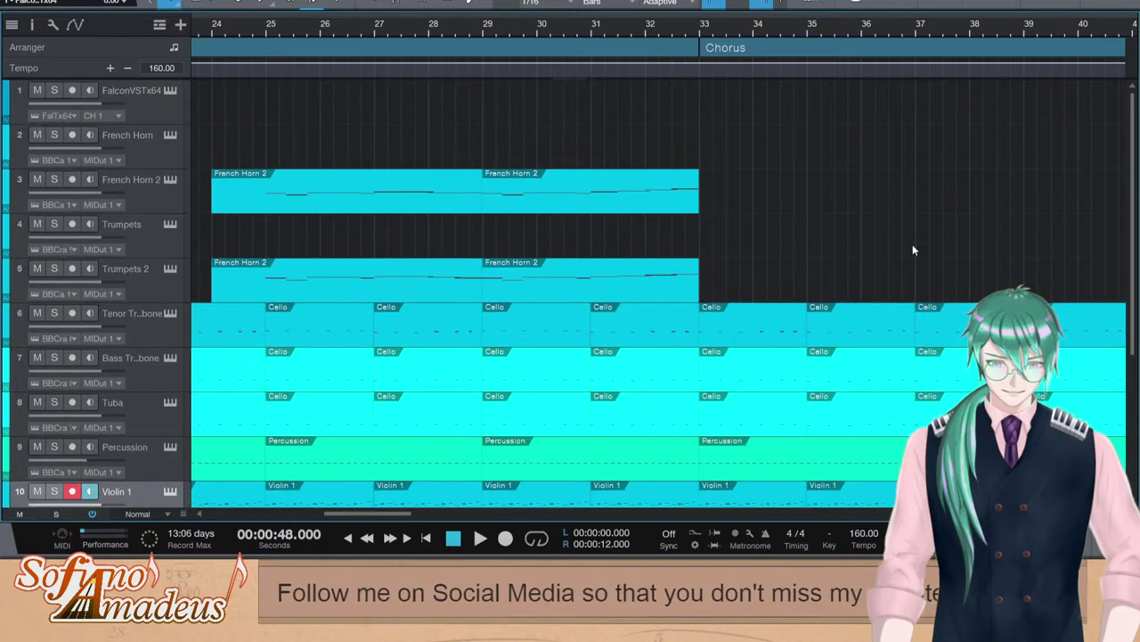
scroll(779, 265, down, 5)
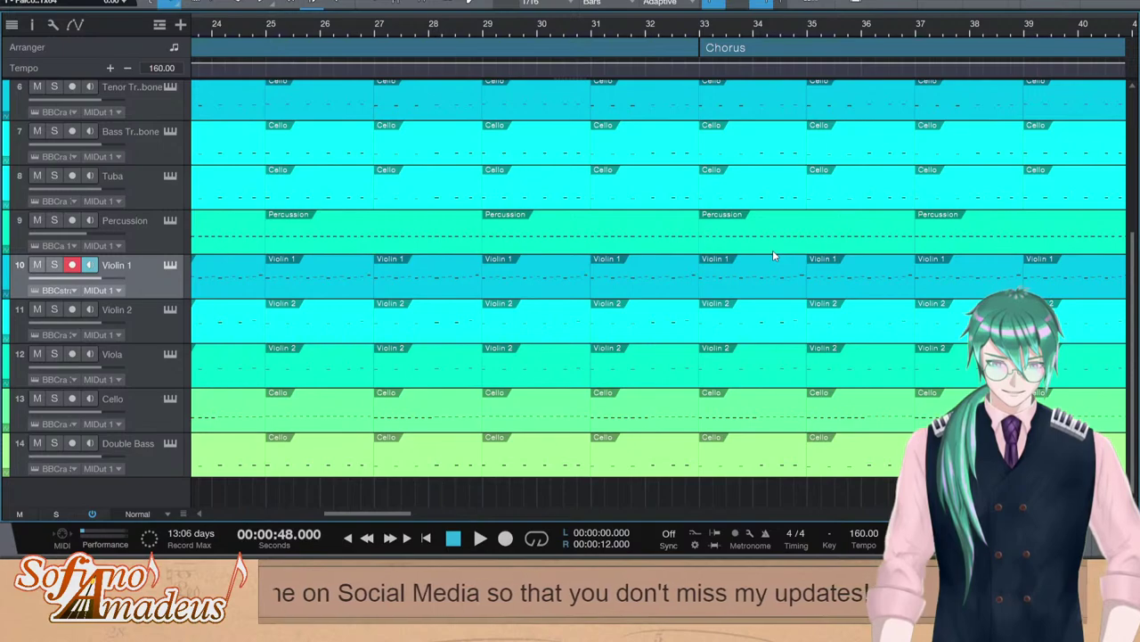
scroll(695, 263, up, 4)
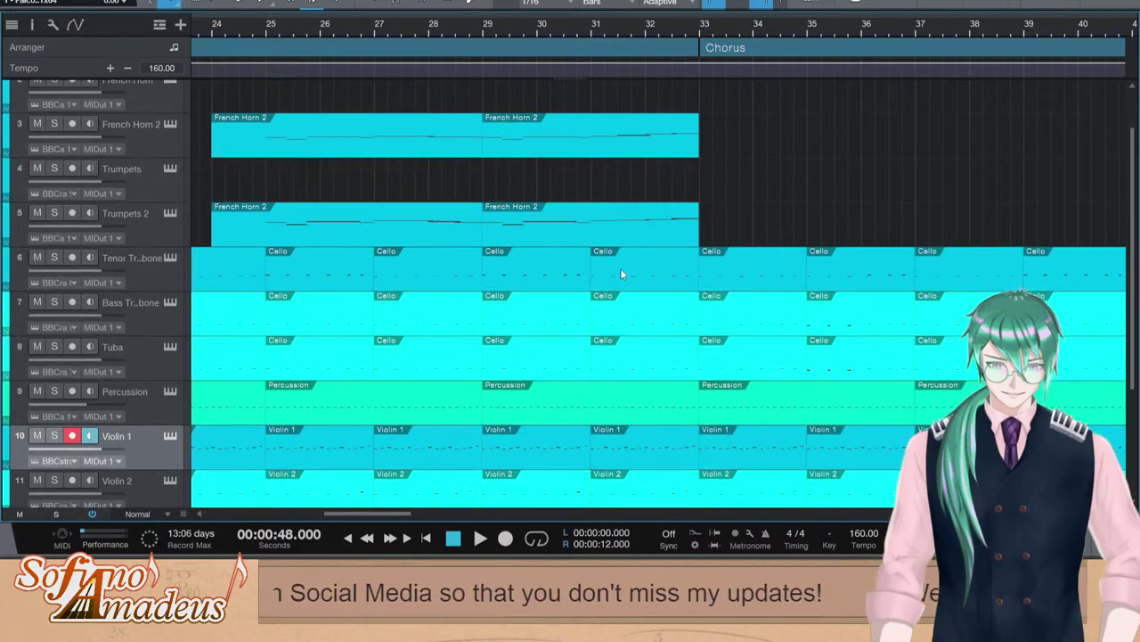
click(145, 237)
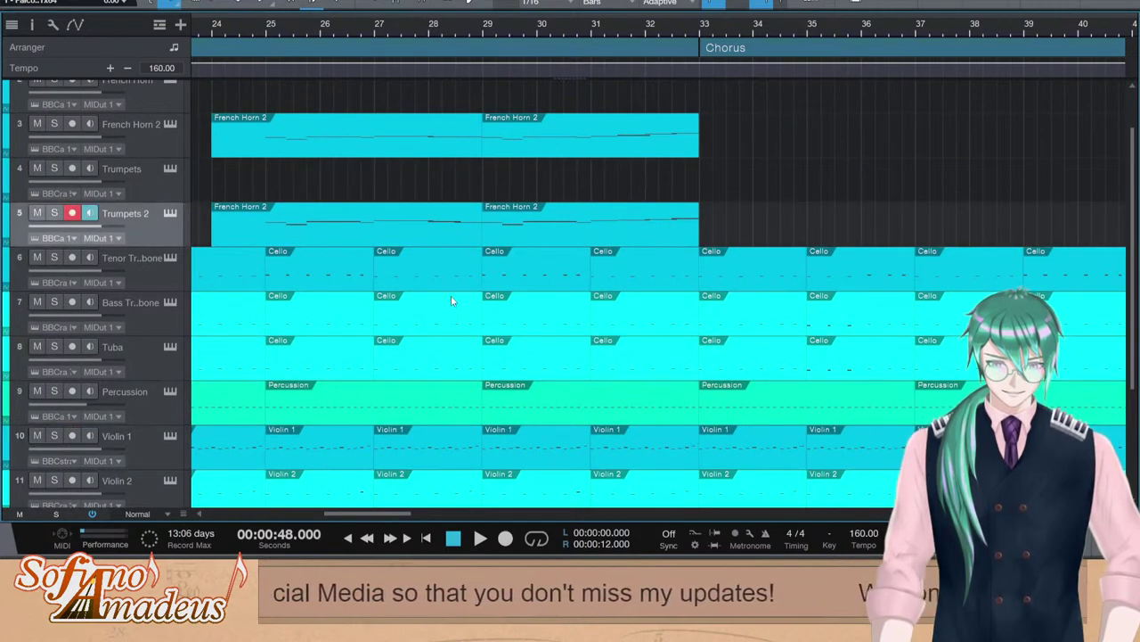
drag(389, 514, 148, 482)
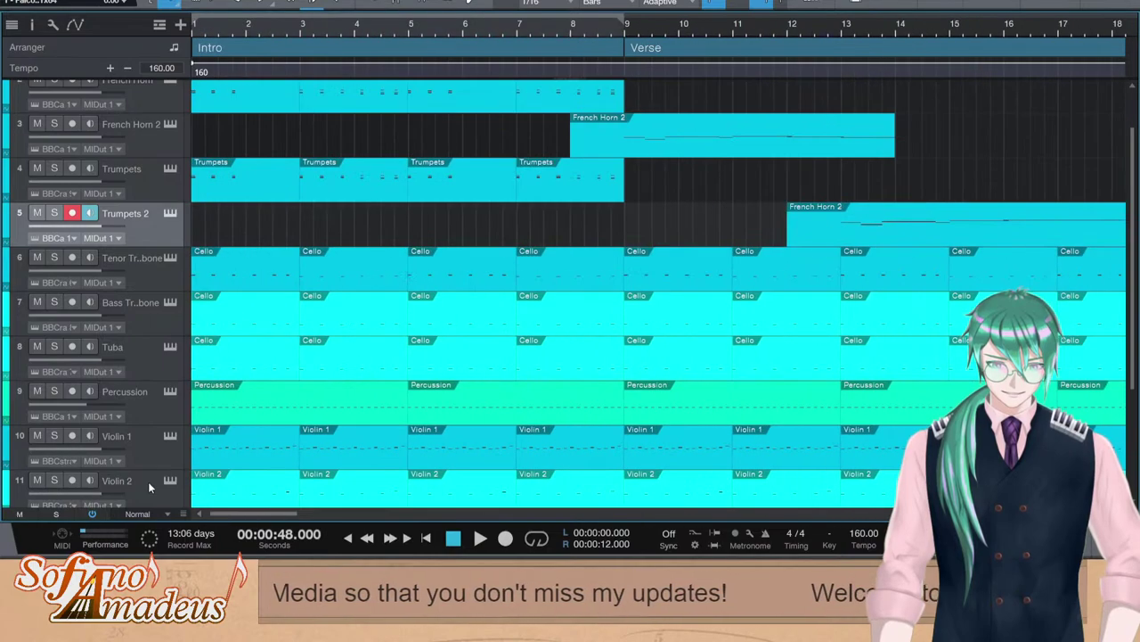
scroll(692, 197, up, 1)
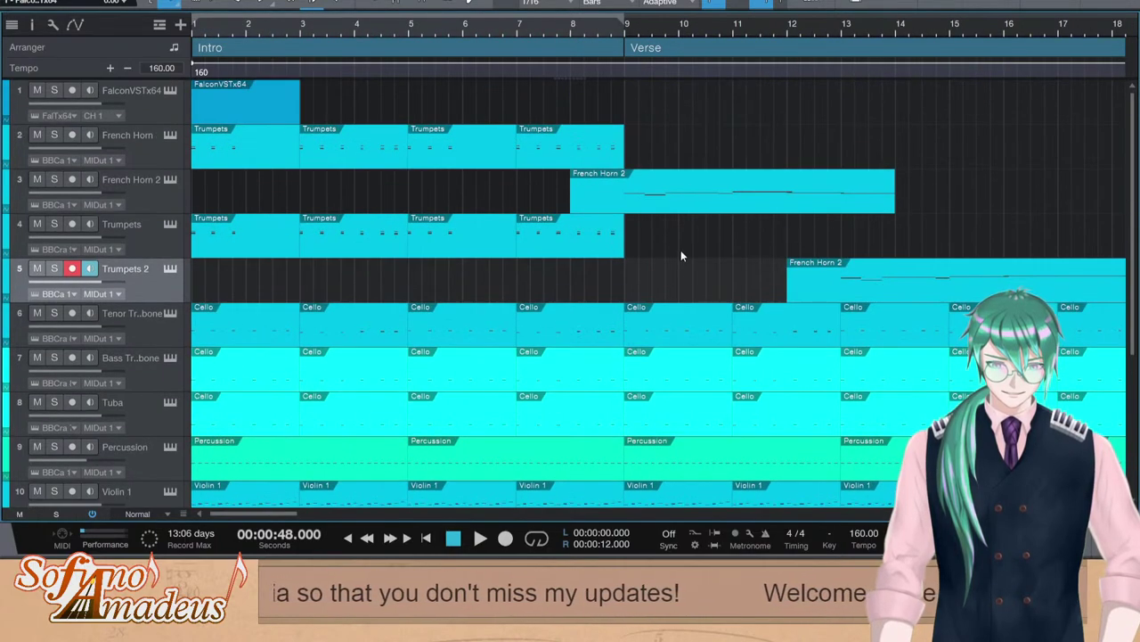
drag(270, 515, 418, 516)
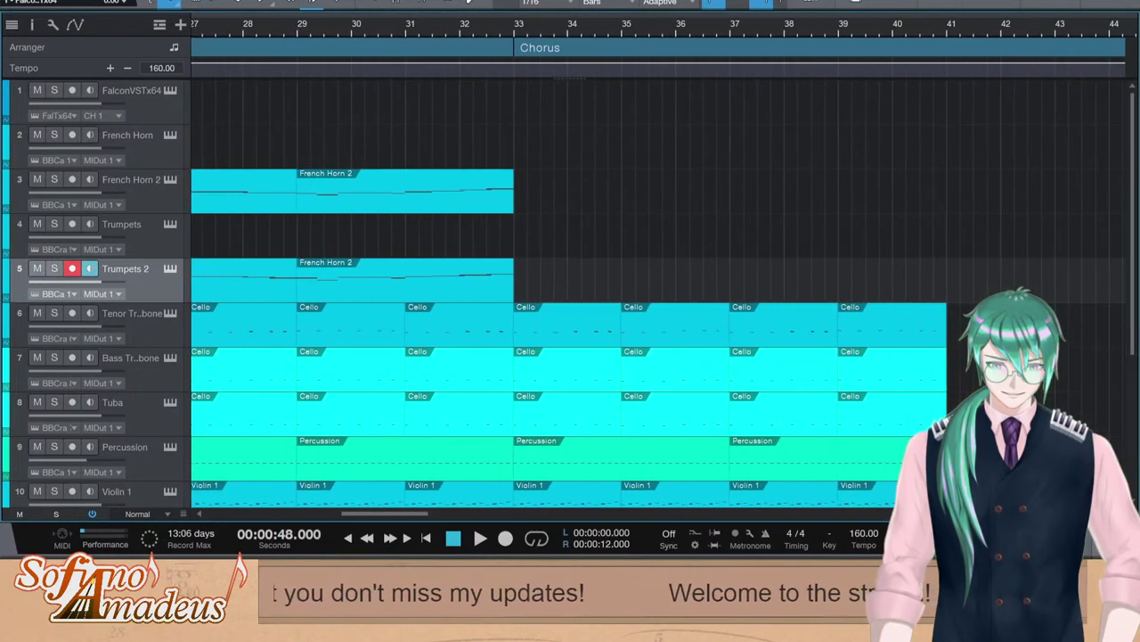
click(294, 27)
key(space)
scroll(629, 234, down, 3)
key(space)
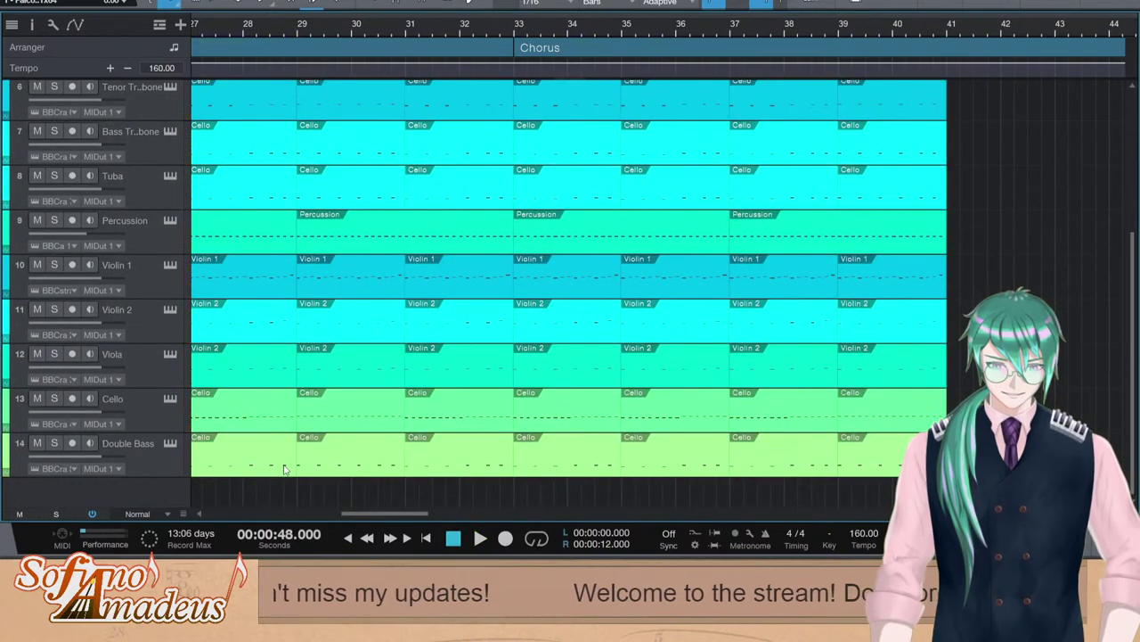
Duplicate the Violin 1 track together with its events and rename the copy as Violin 1-2
click(149, 284)
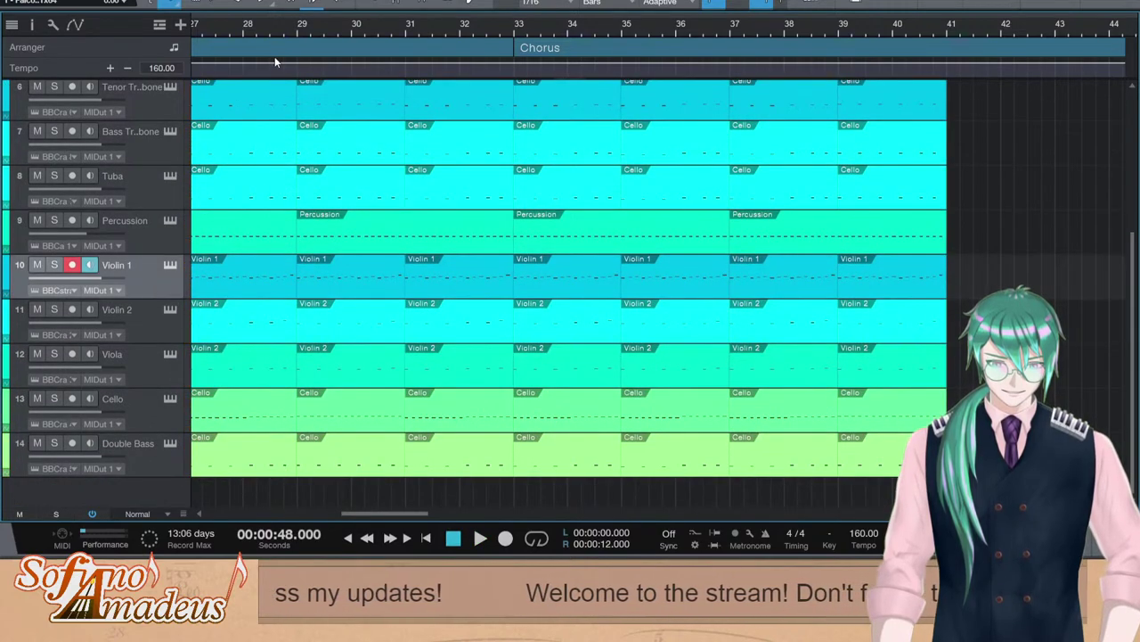
key(shift+d)
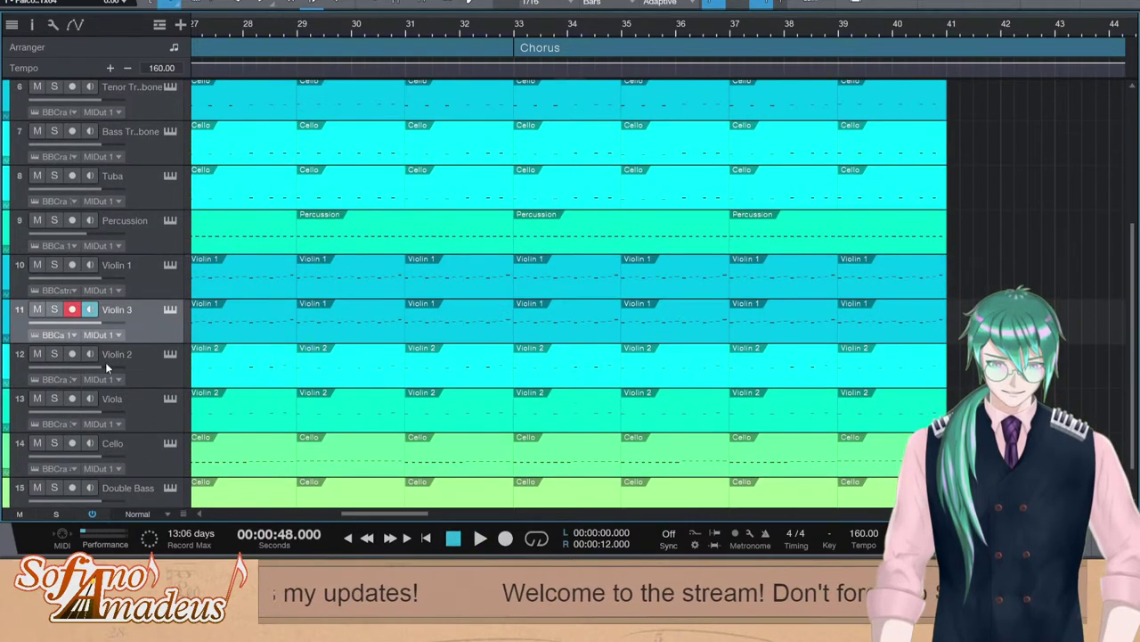
double_click(130, 311)
click(132, 310)
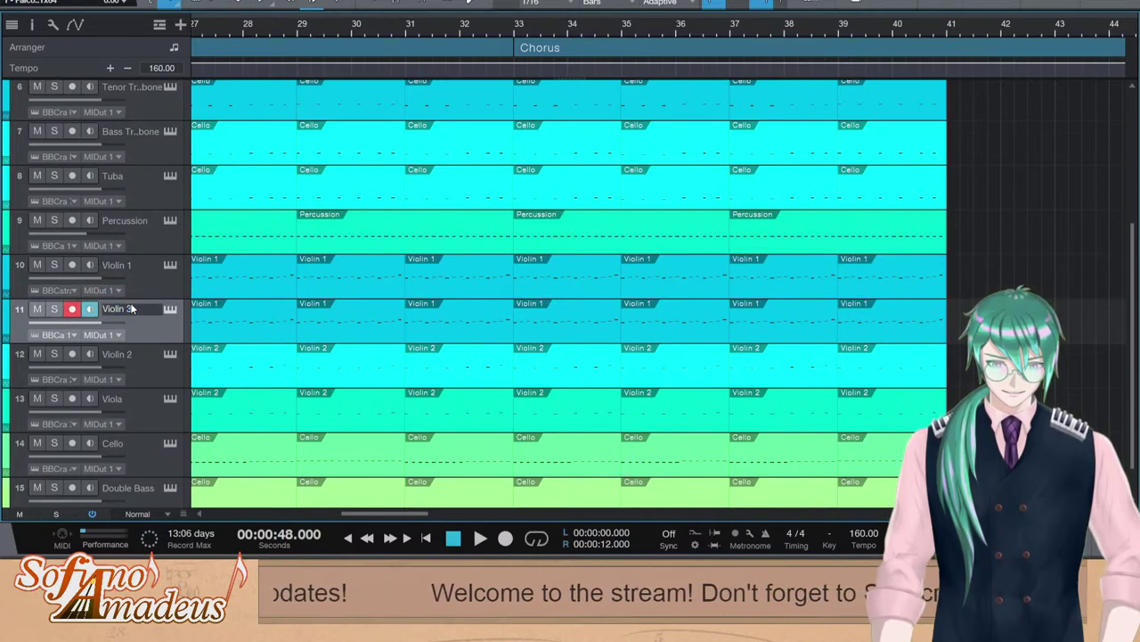
key(BackSpace)
text(1)
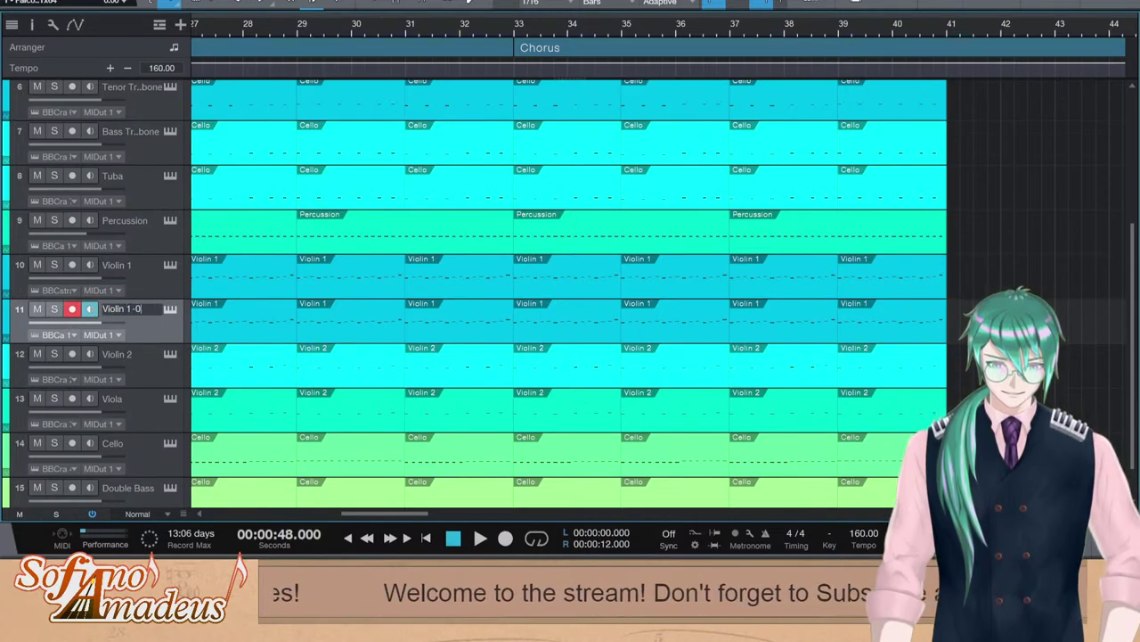
text( -0)
key(Return)
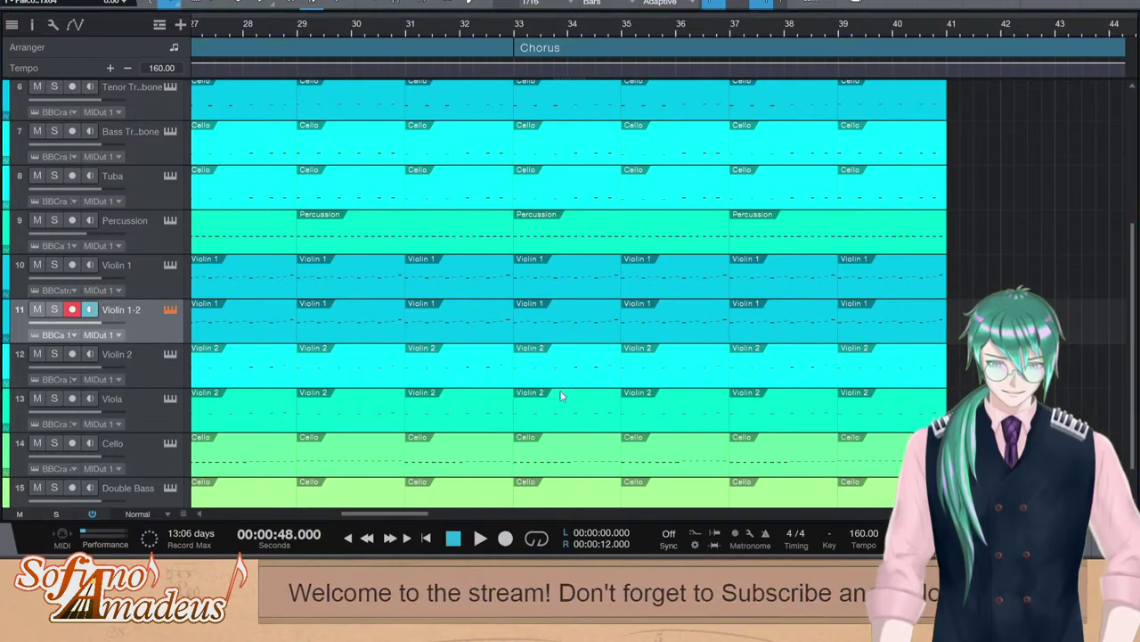
Duplicate the Violin 2 track together with its events and rename the copy as Violin 2-2
click(143, 365)
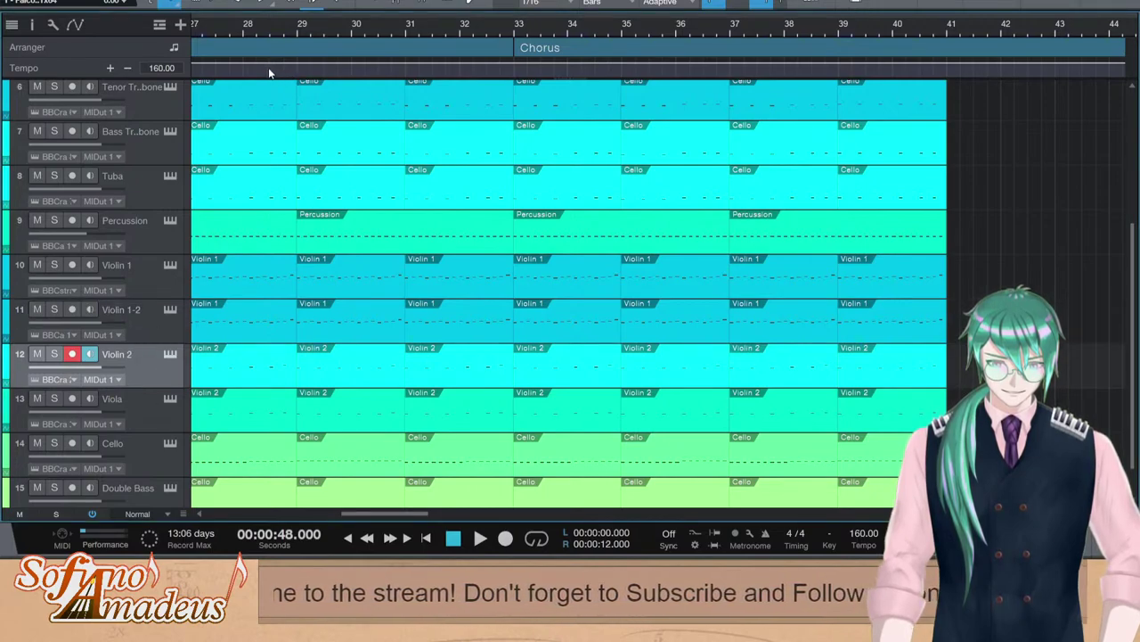
click(278, 291)
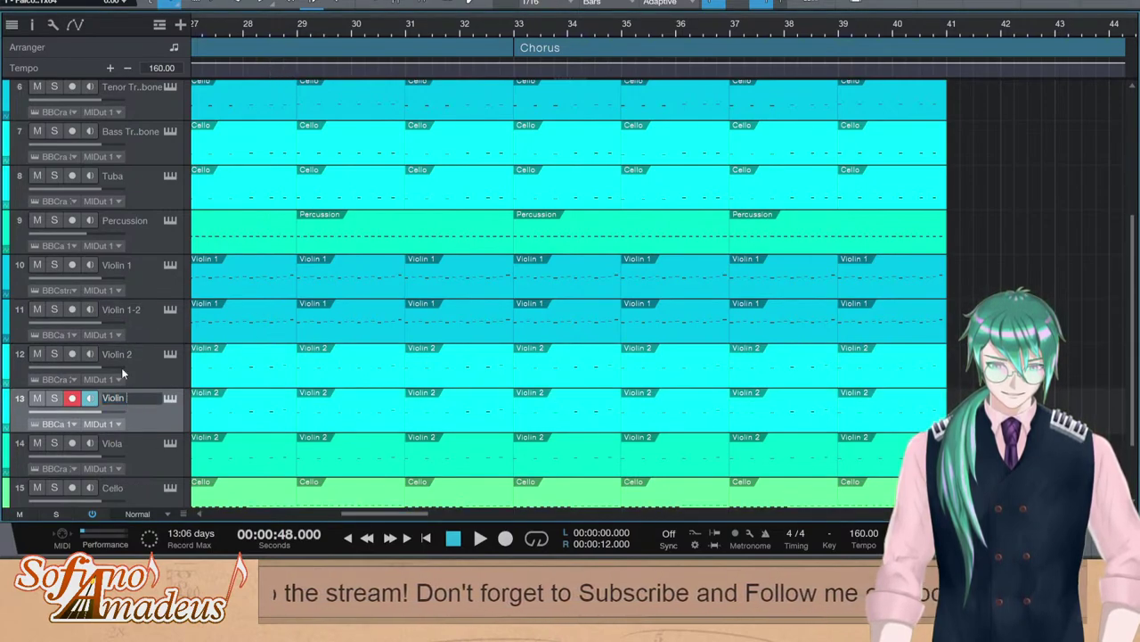
click(171, 401)
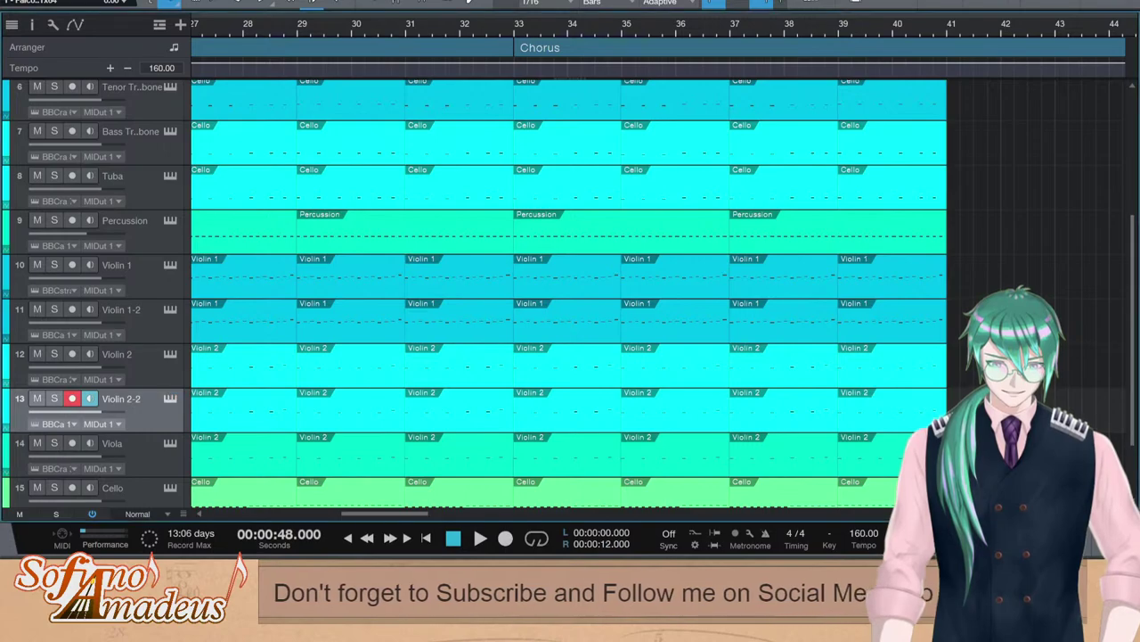
key(w)
Delete all the copied events from the Violin 2-2 and Violin 1-2 tracks, keeping both tracks
scroll(409, 439, left, 5)
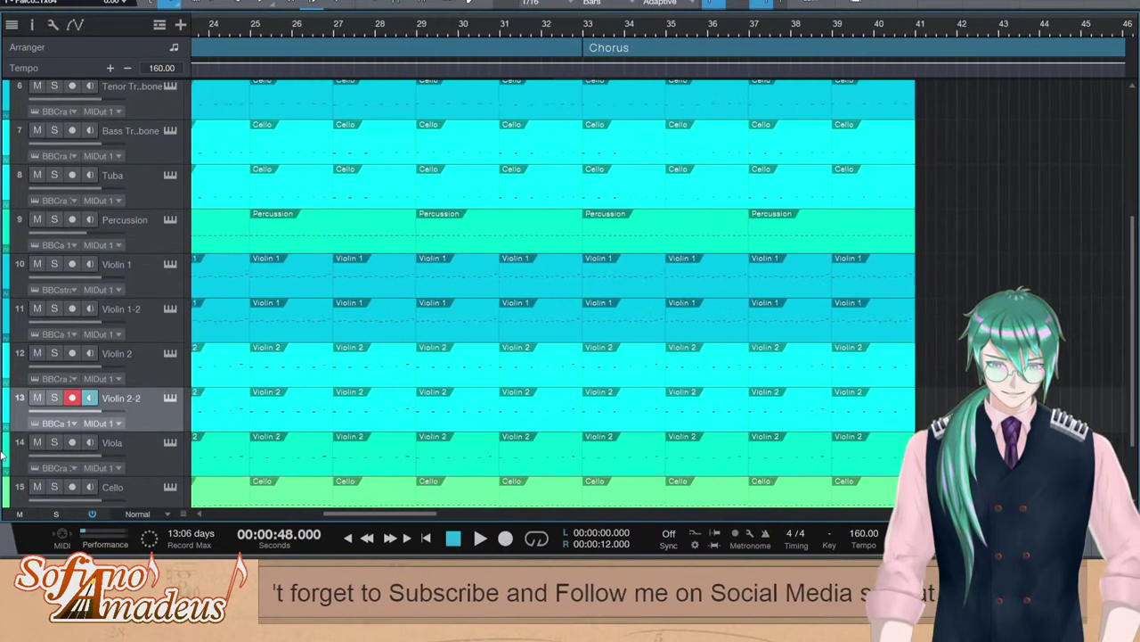
drag(1, 383, 8, 379)
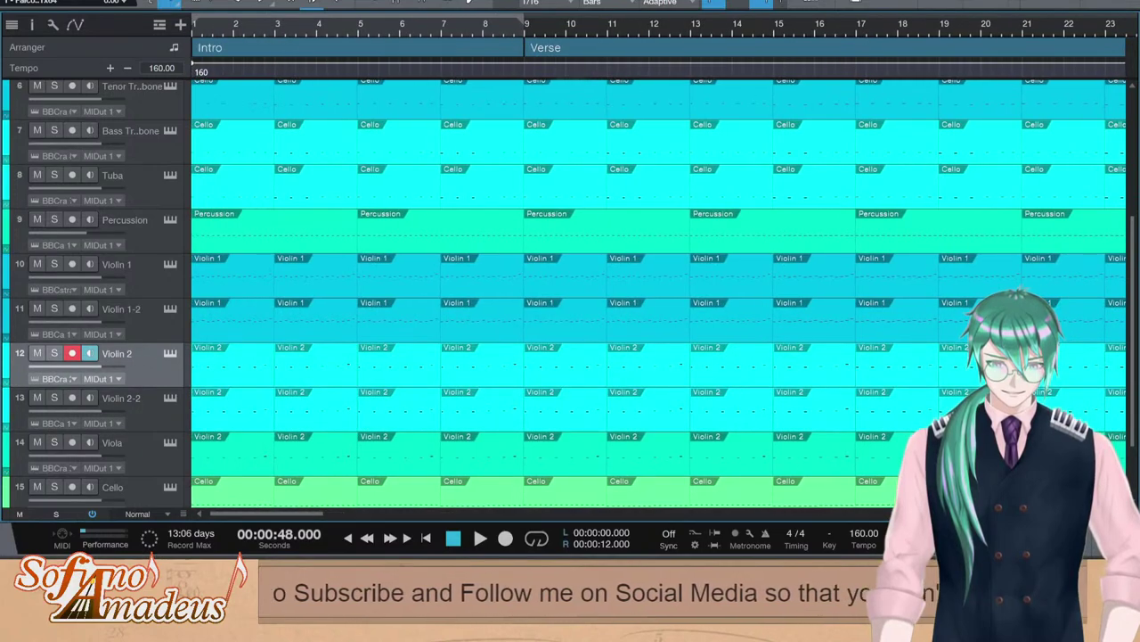
drag(1074, 514, 1038, 514)
double_click(117, 406)
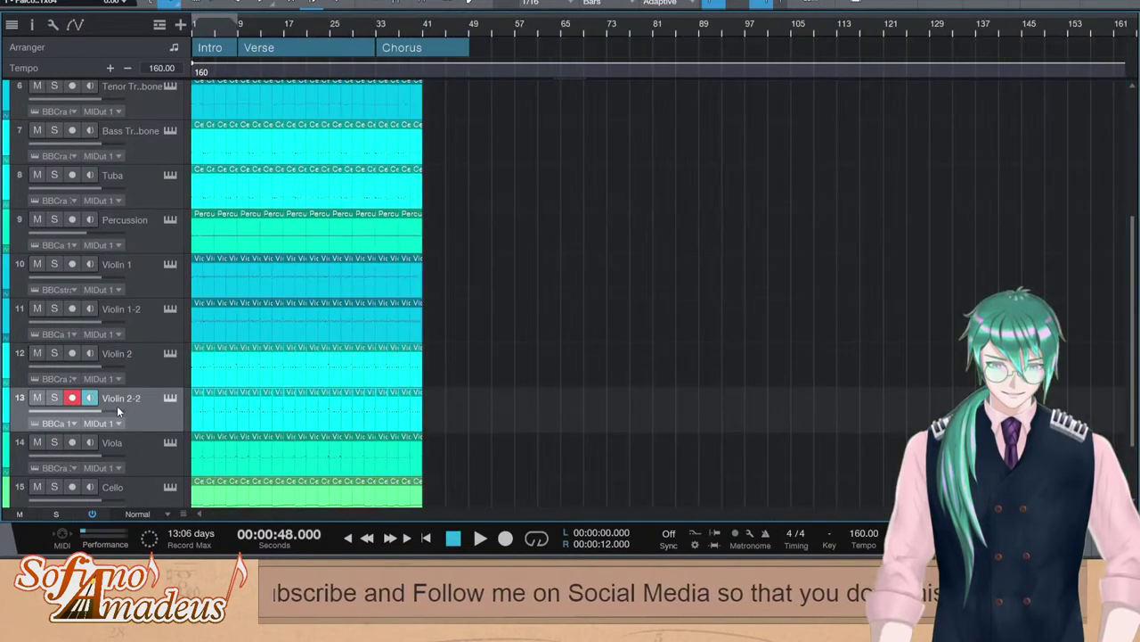
key(Delete)
click(136, 308)
key(Delete)
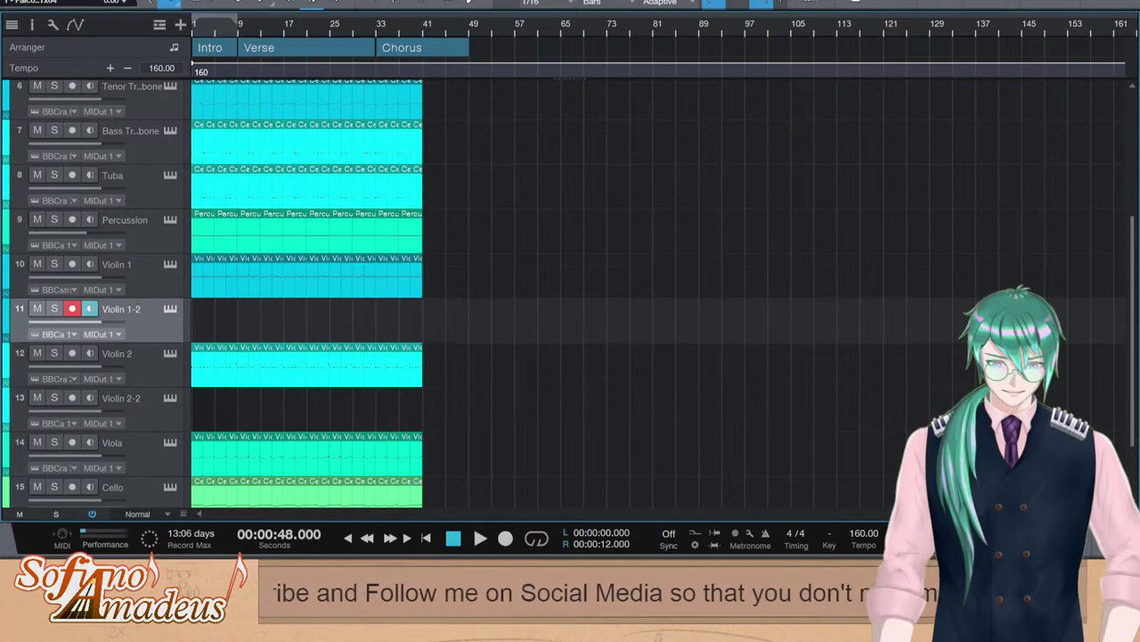
Play the transition from the end of the Verse into the start of the Chorus and stop playback
mouse_move(1038, 514)
mouse_down()
mouse_move(1073, 514)
mouse_move(1054, 514)
mouse_up()
scroll(454, 298, up, 4)
scroll(778, 384, down, 5)
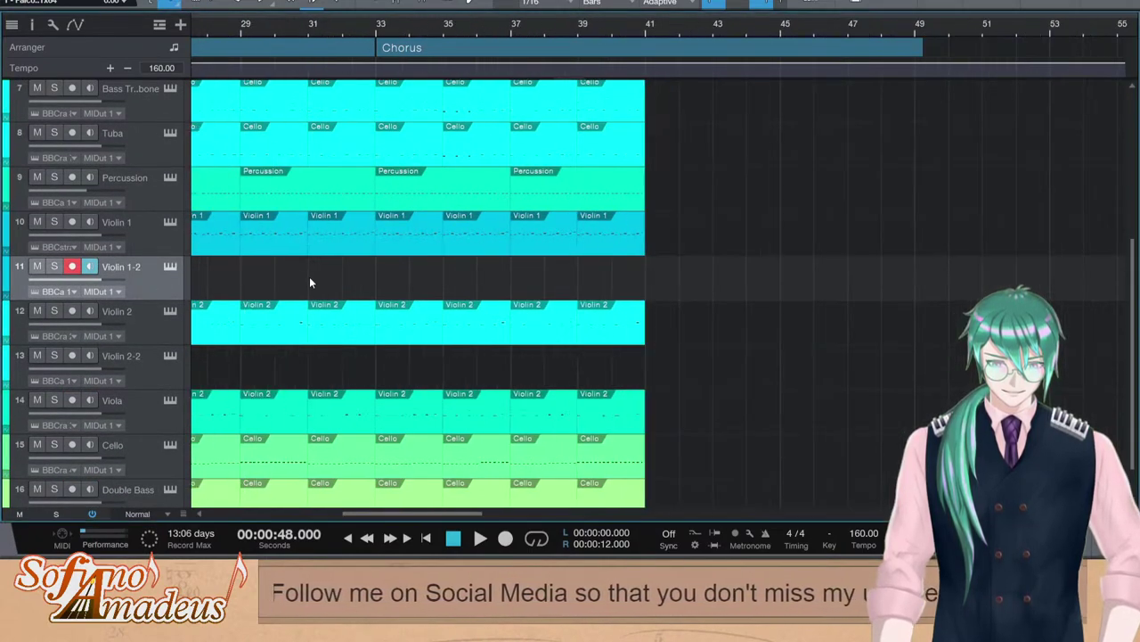
scroll(428, 240, up, 5)
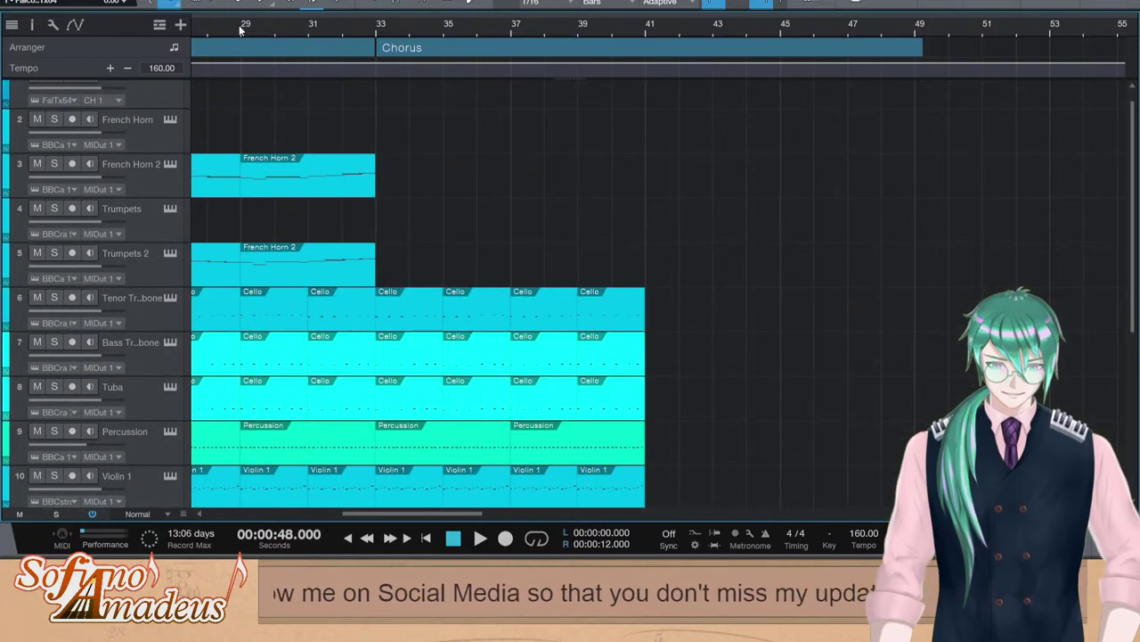
key(space)
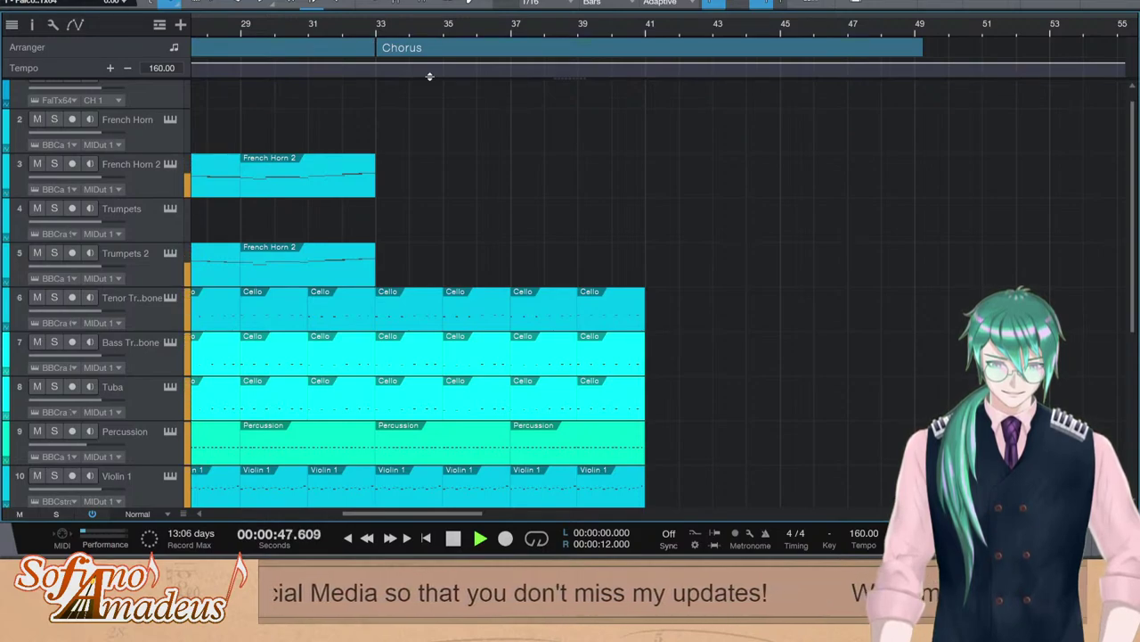
key(space)
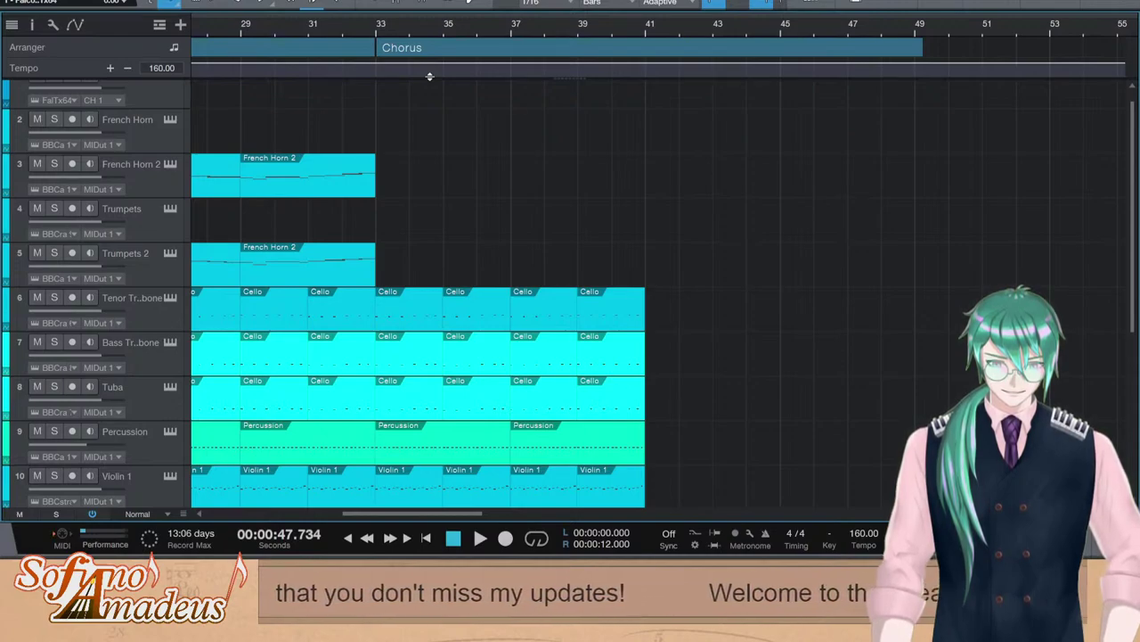
key(space)
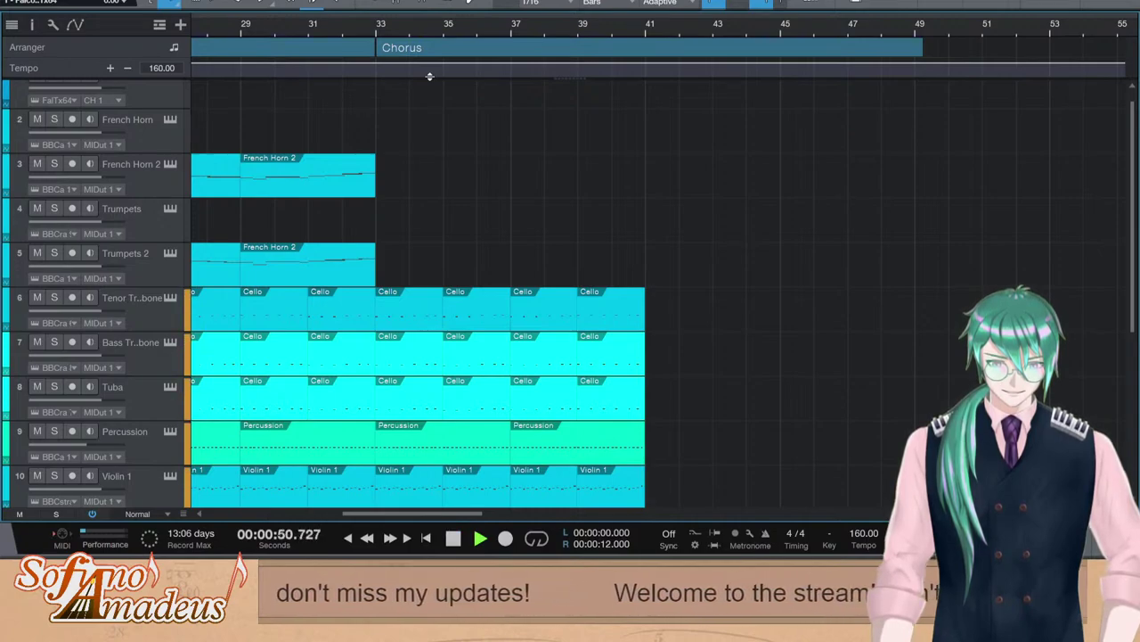
key(space)
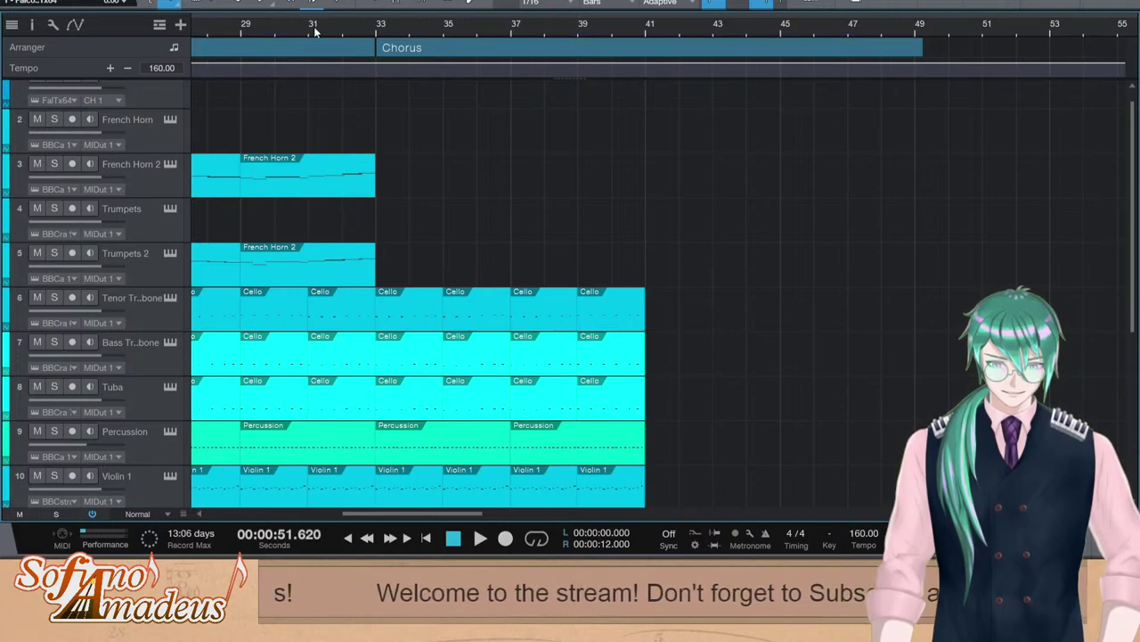
Record a melody on the Violin 1-2 track from about bar 31 through bar 40 of the Chorus
scroll(321, 365, down, 5)
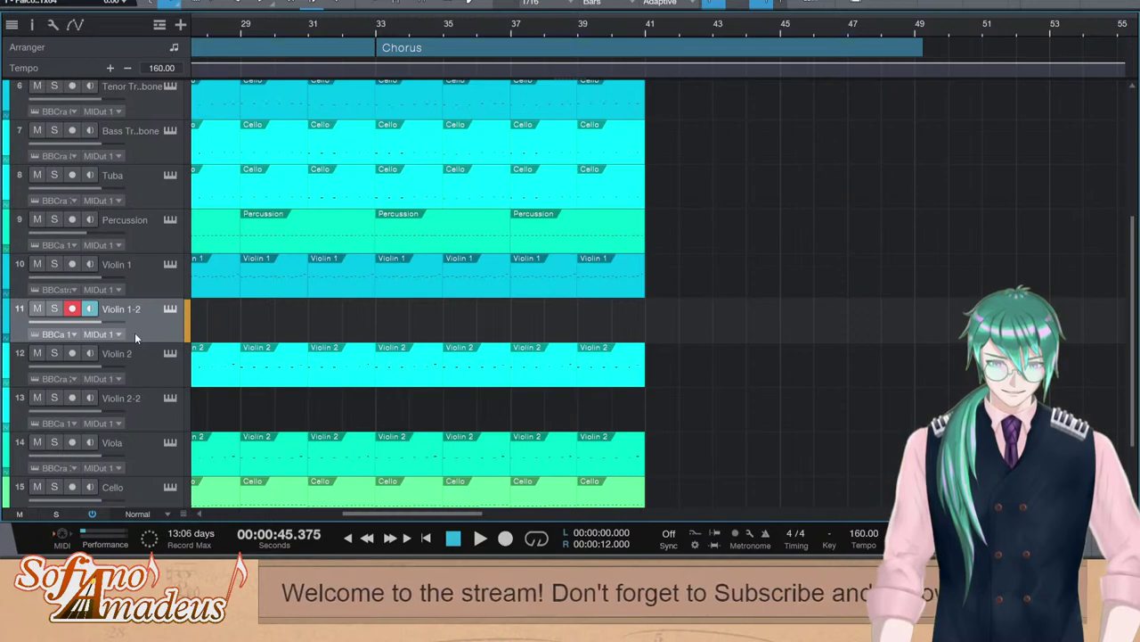
click(505, 538)
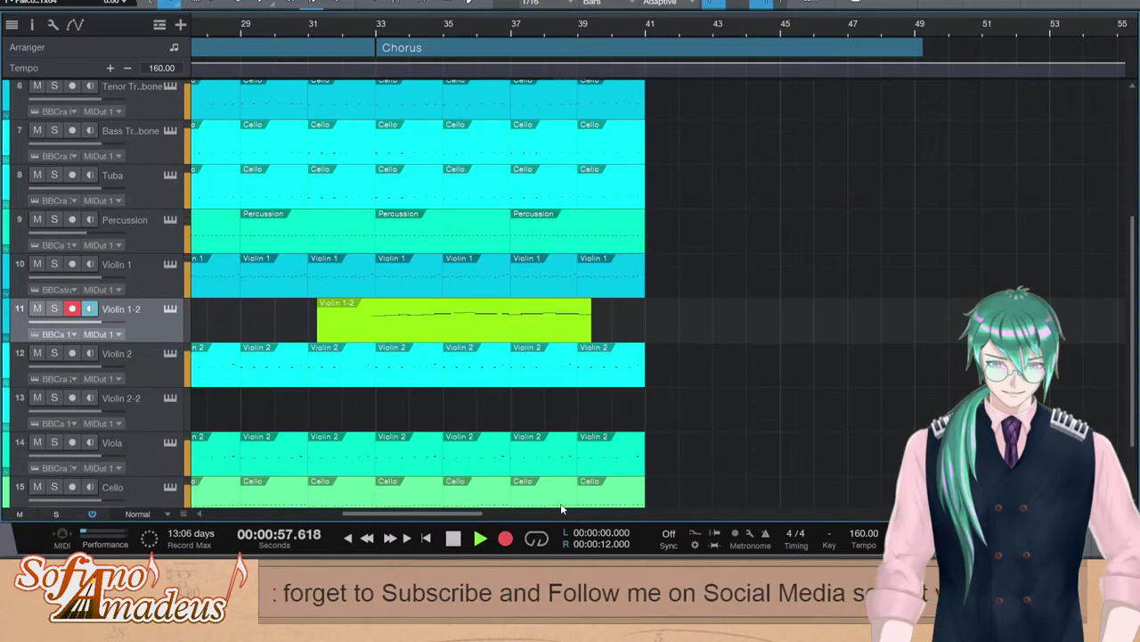
key(space)
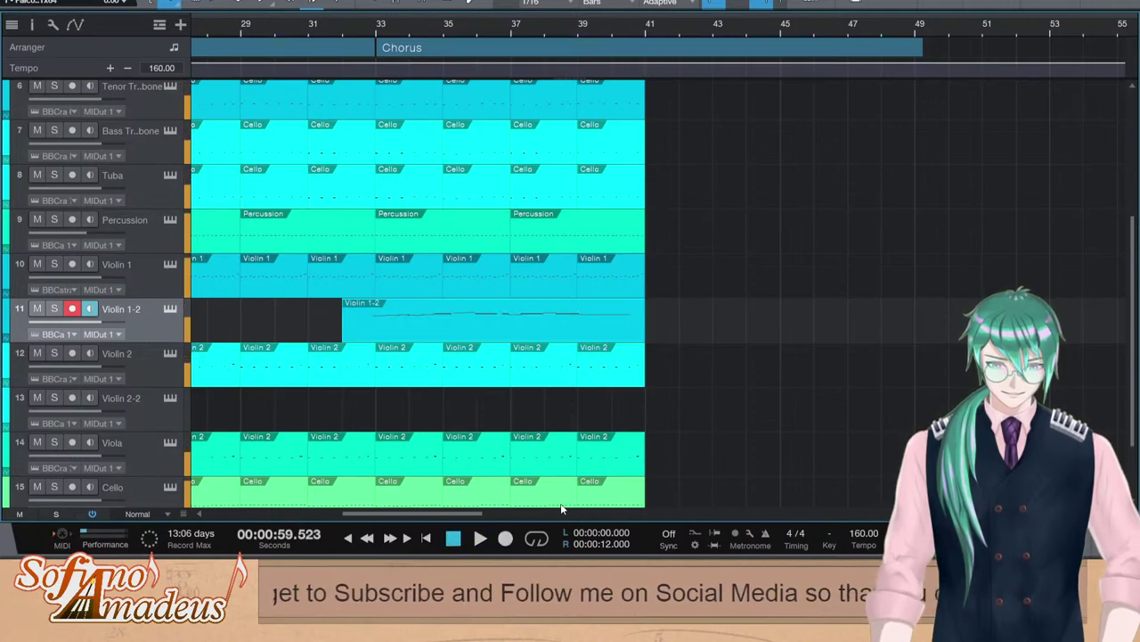
Open the recorded Violin 1-2 event for note editing and shift all its notes so the melody starts at bar 33
scroll(556, 240, up, 1)
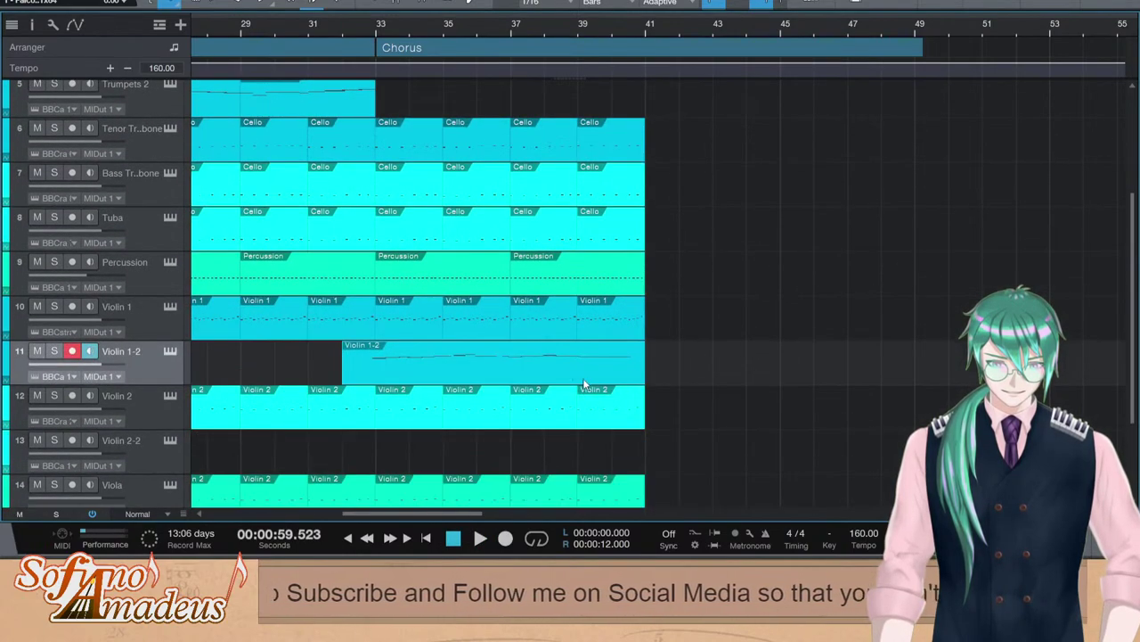
double_click(588, 364)
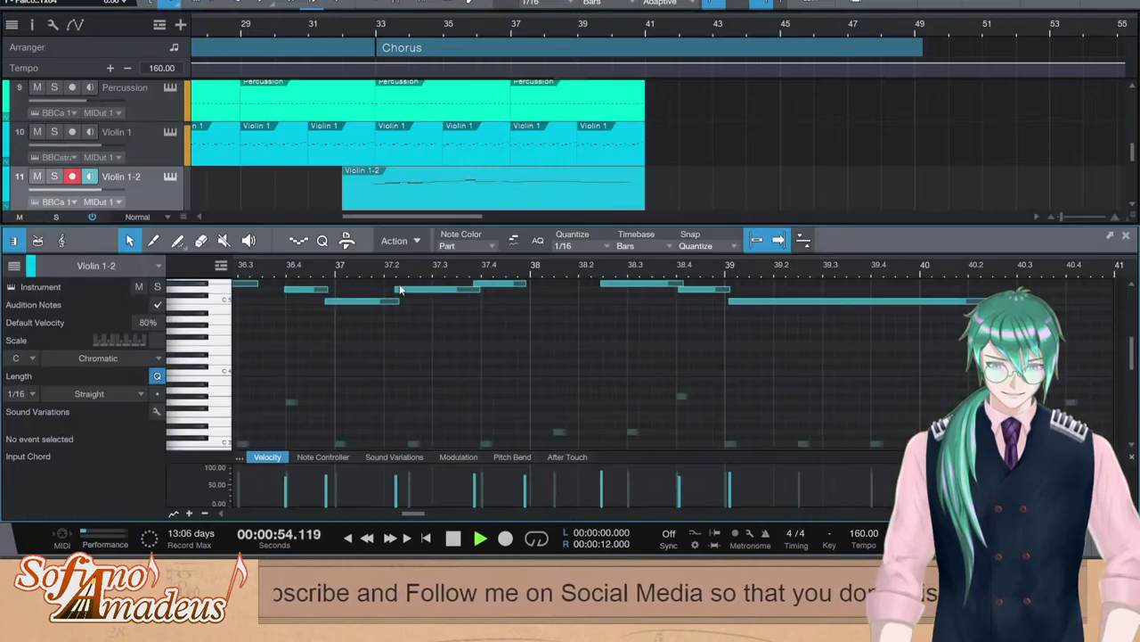
scroll(717, 346, up, 3)
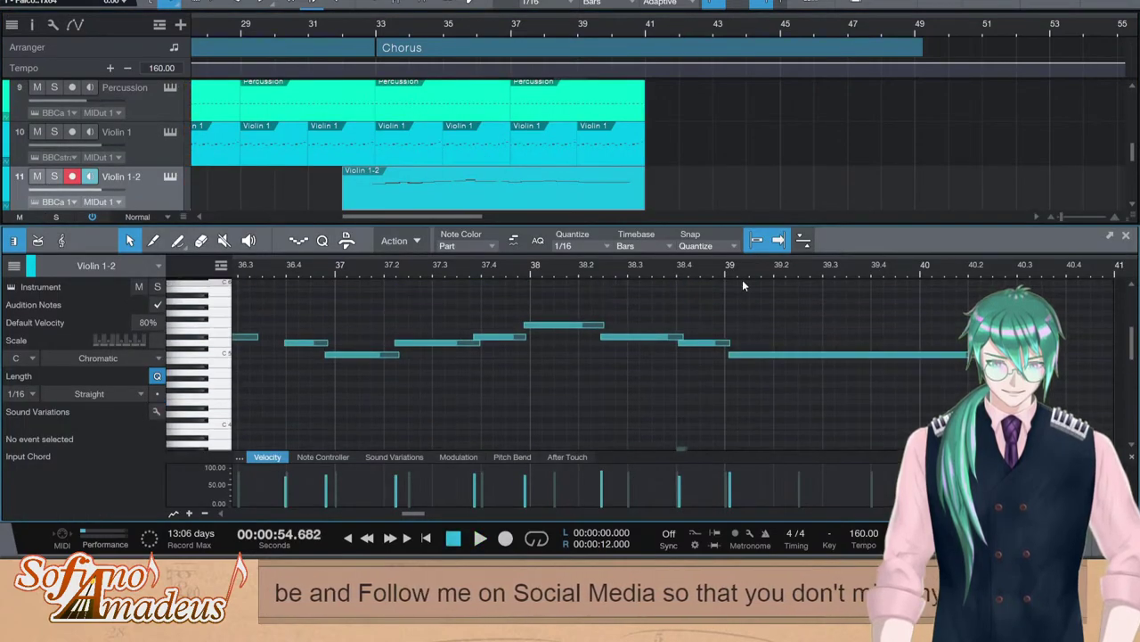
drag(1075, 513, 1070, 513)
key(w)
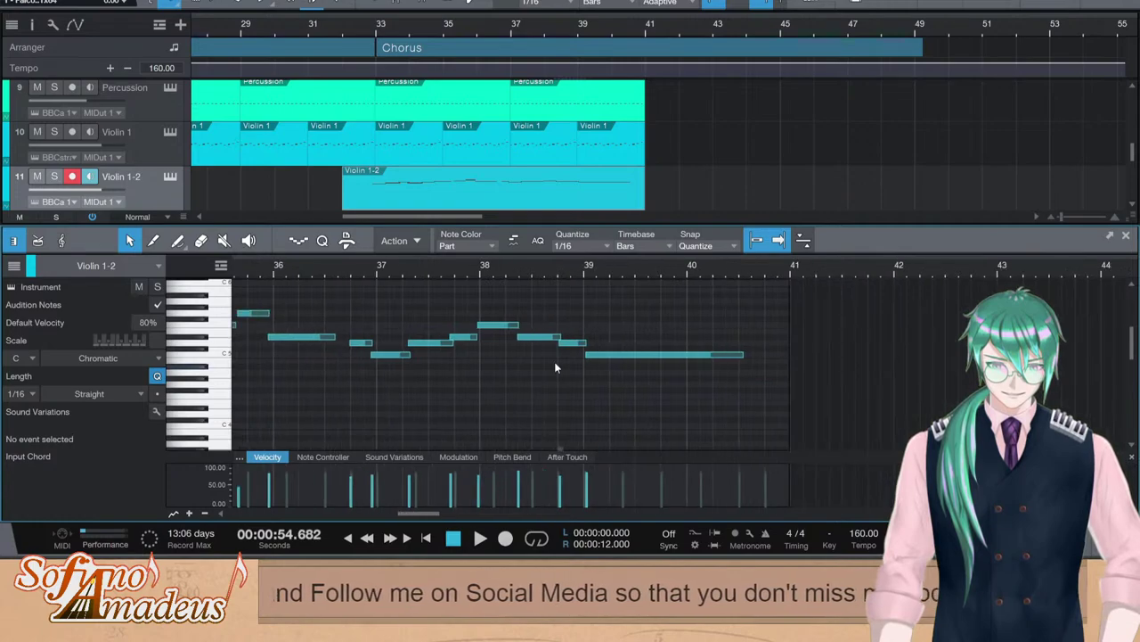
key(F3)
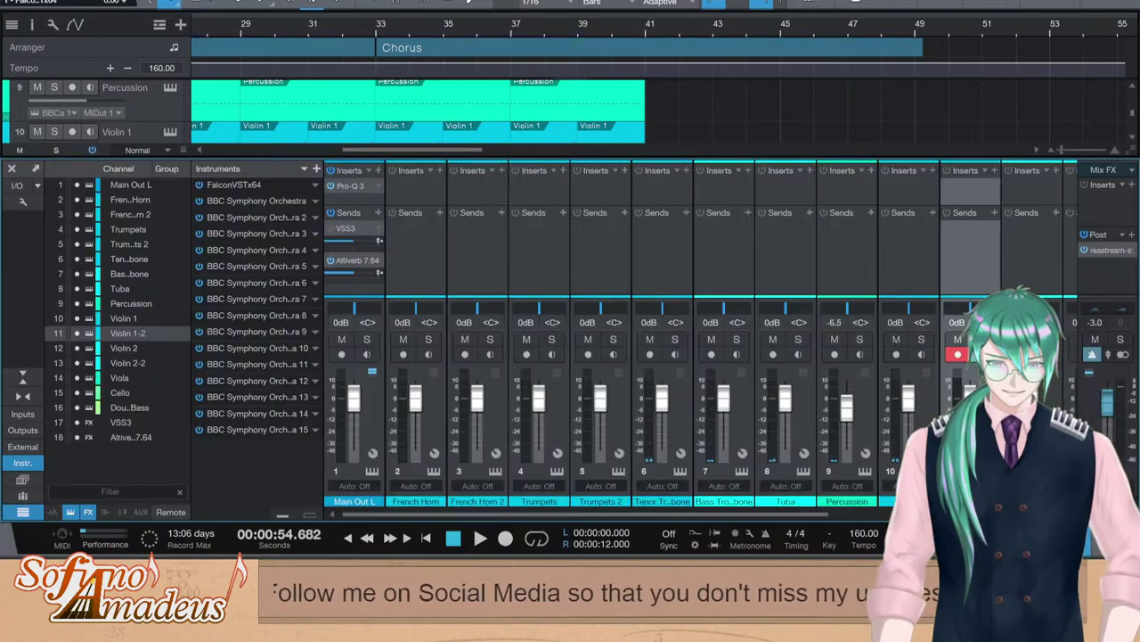
key(F3)
double_click(496, 233)
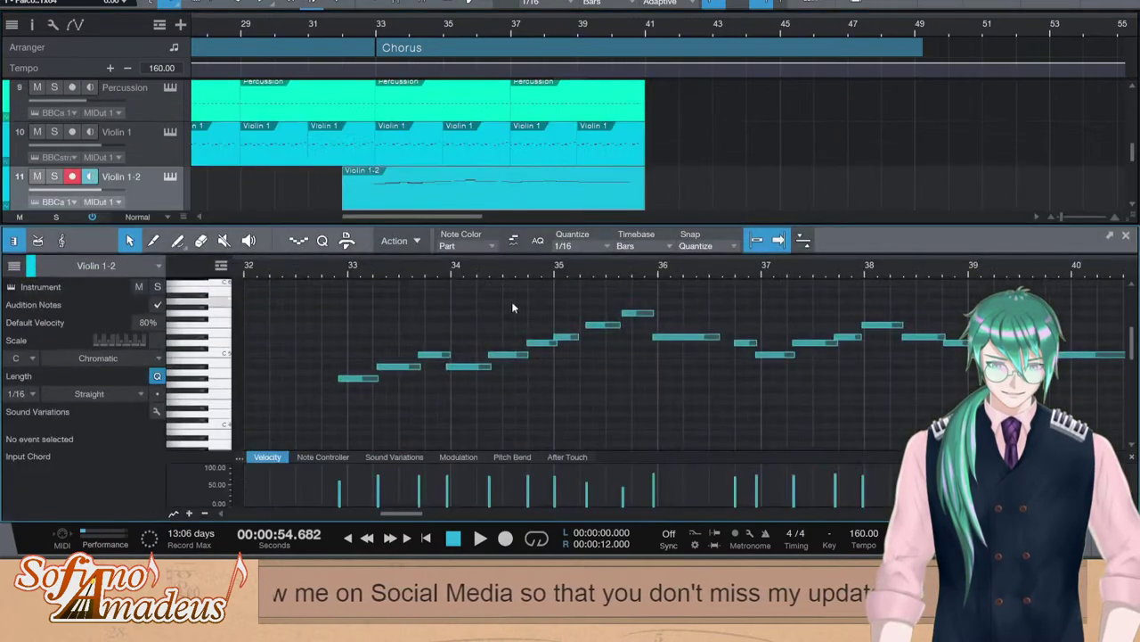
click(350, 380)
key(f)
drag(351, 381, 359, 380)
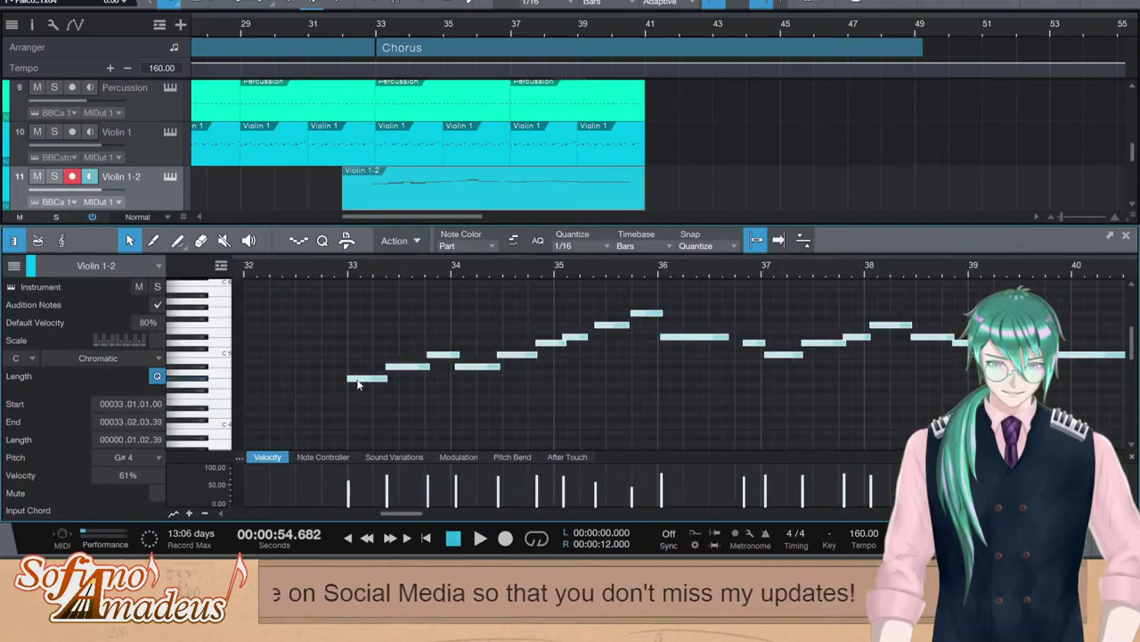
Move the long final C5 note of the Violin 1-2 melody to start exactly at bar 39
click(1007, 384)
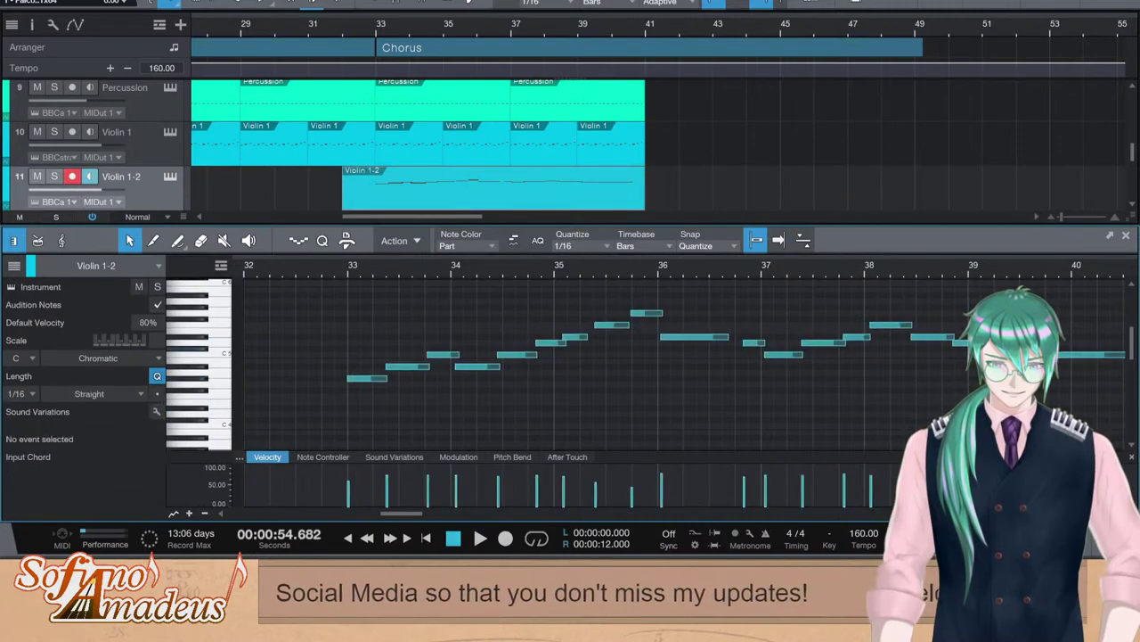
click(1016, 355)
drag(1016, 354, 1005, 354)
click(977, 272)
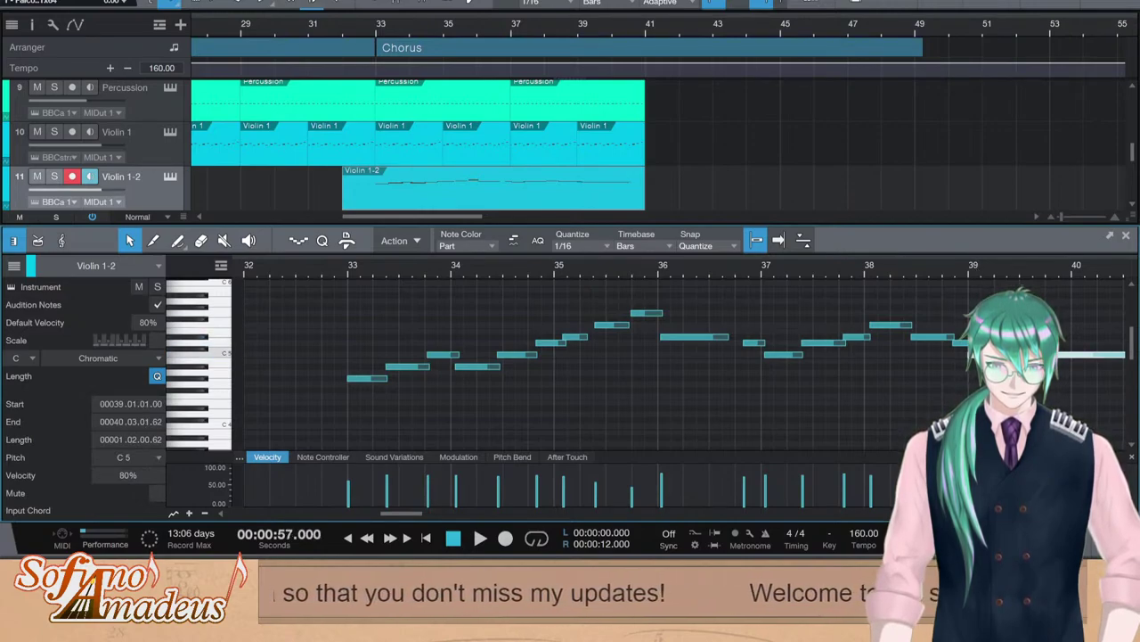
Play the melody from bar 33 and quantize all the Violin 1-2 notes to 1/16
click(348, 269)
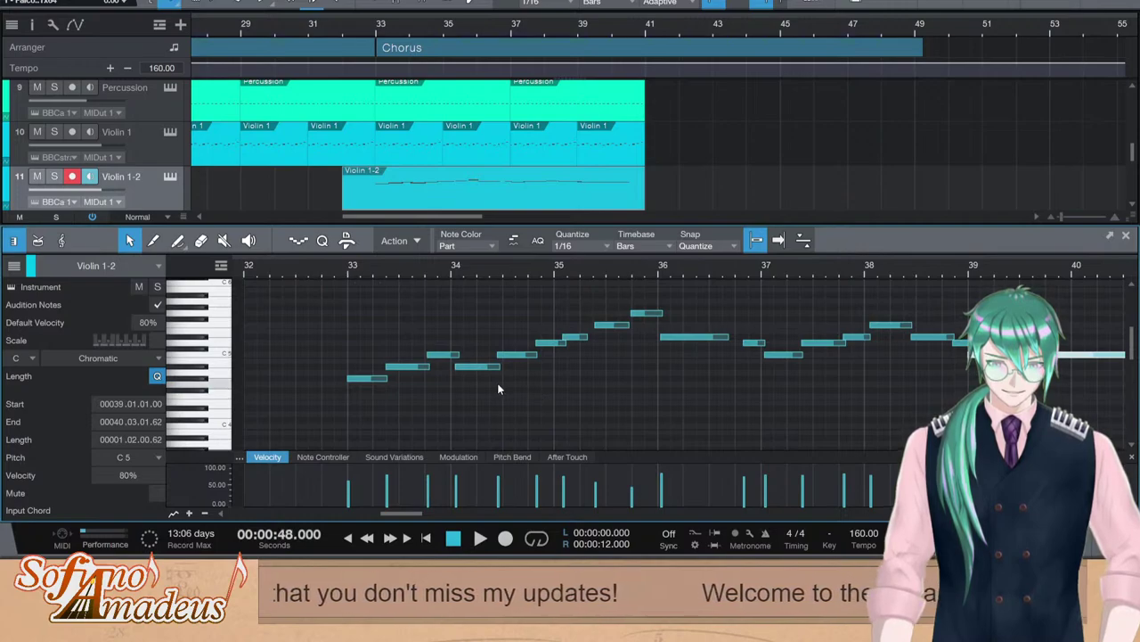
key(space)
key(ctrl+a)
key(q)
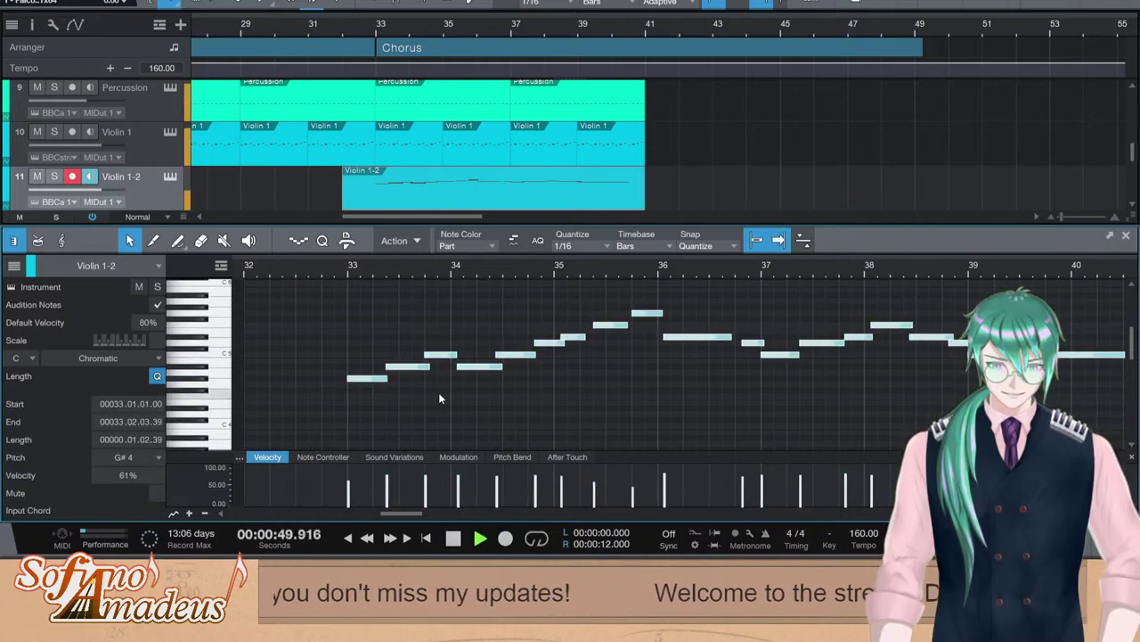
Stop playback and shift the A#4, C5 and D#5 notes between bars 34 and 35 one sixteenth earlier
click(480, 369)
key(space)
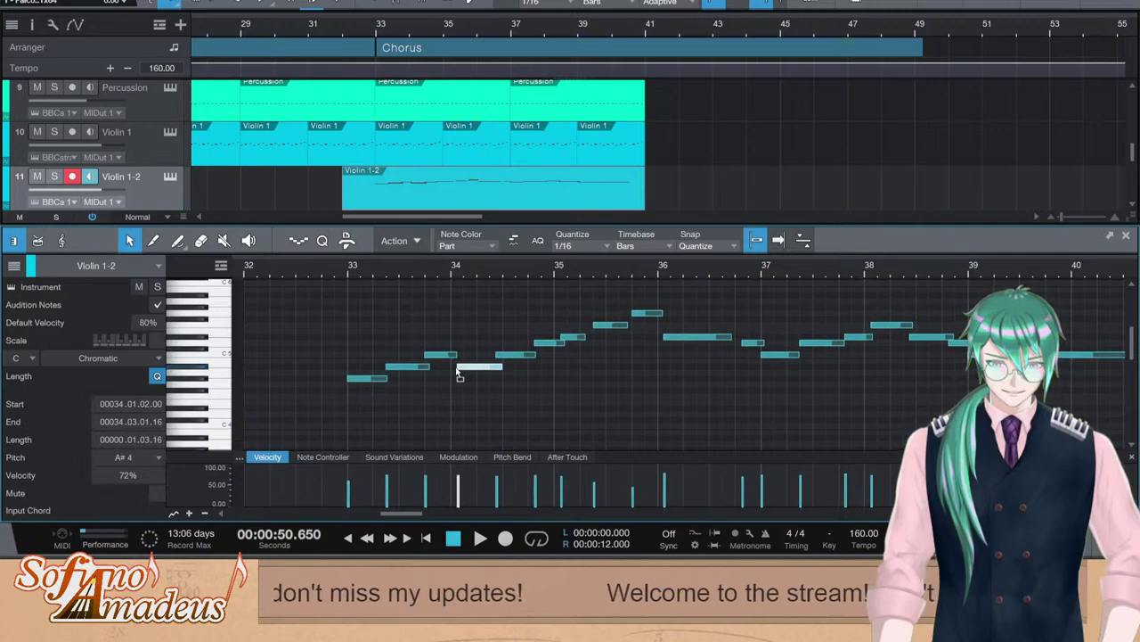
drag(459, 375, 452, 375)
click(506, 355)
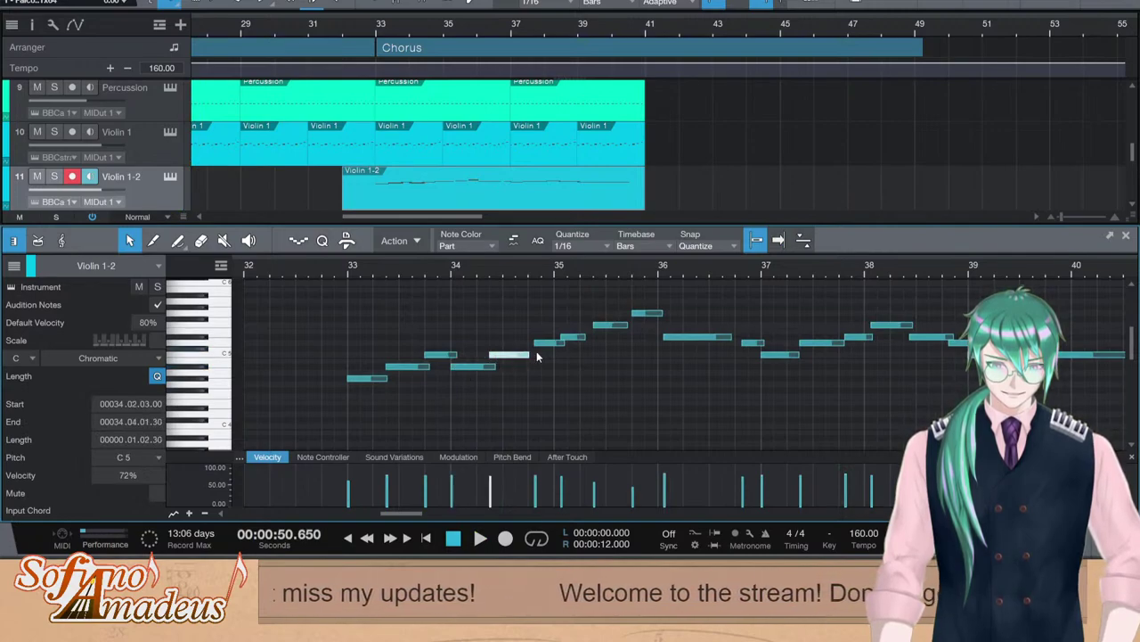
drag(579, 340, 559, 345)
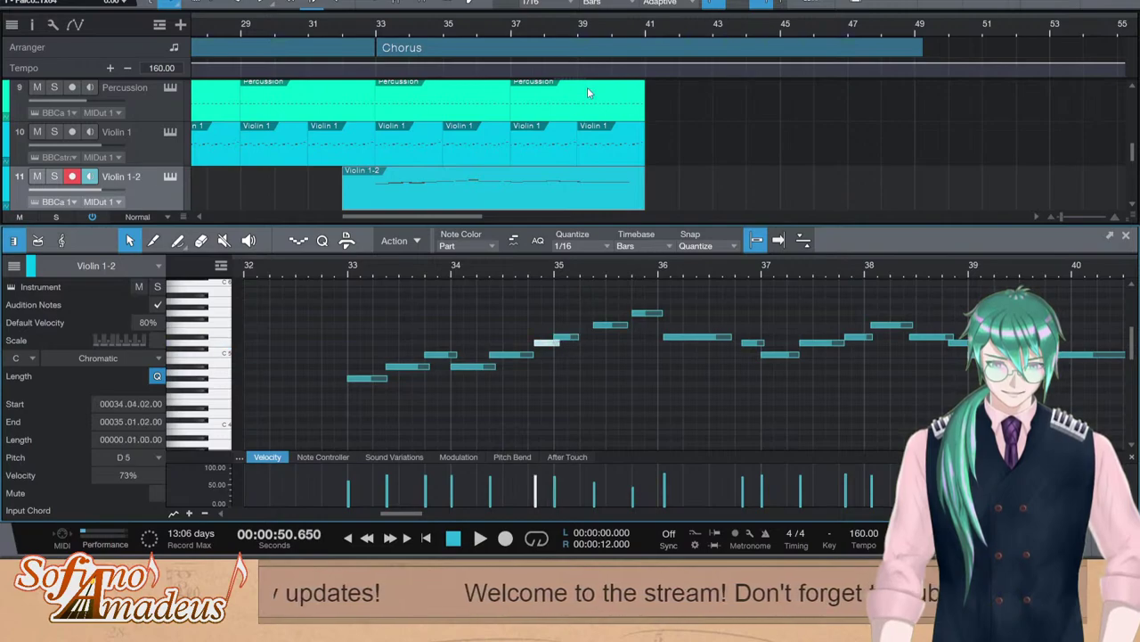
Lengthen the D#5 at bar 35 and the following F5, and start the bar 36 D#5 and the D5 after it one sixteenth earlier
drag(579, 338, 589, 338)
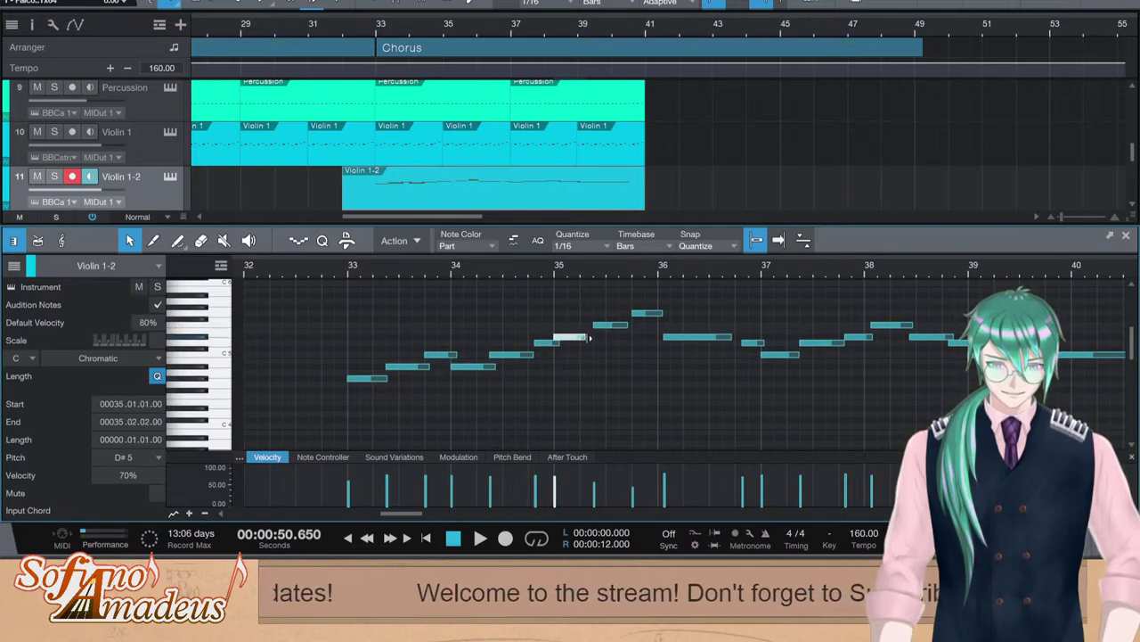
click(622, 325)
click(664, 338)
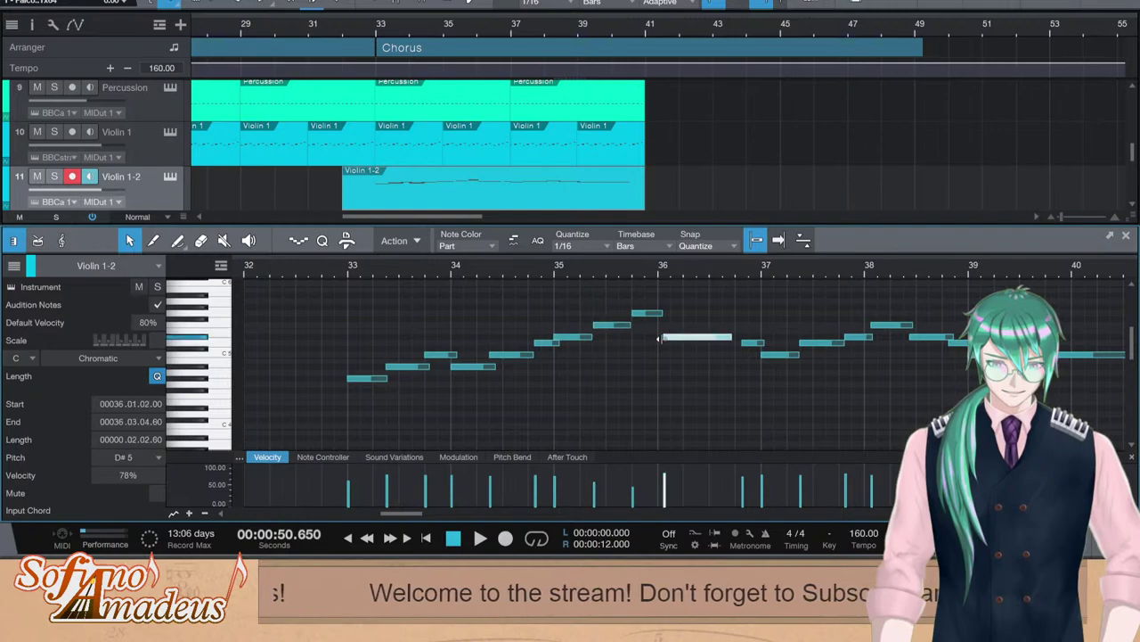
drag(659, 339, 654, 339)
drag(747, 346, 761, 344)
click(766, 355)
click(810, 345)
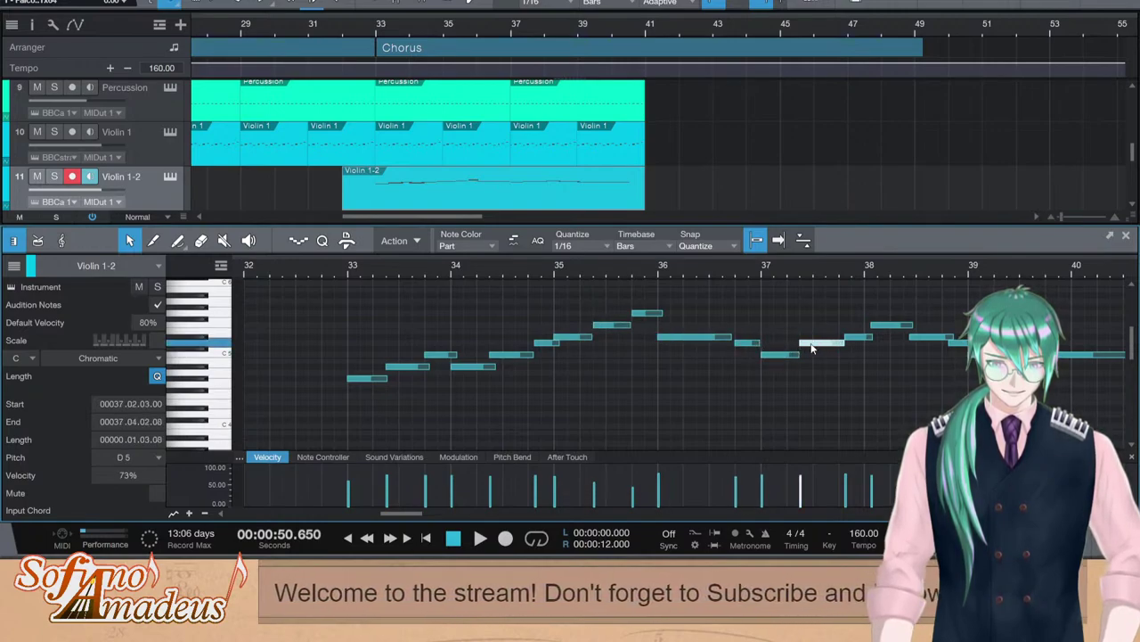
Shift the D#5, F5, D#5 and D5 notes leading up to bar 39 one sixteenth earlier
drag(857, 339, 950, 344)
click(882, 325)
click(923, 339)
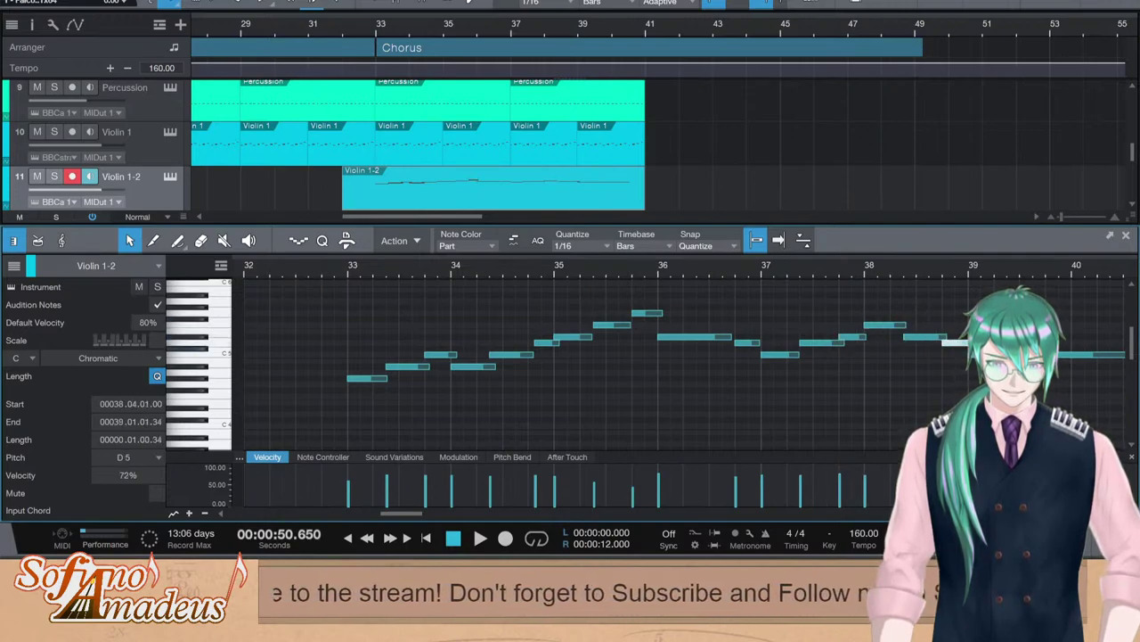
click(985, 355)
Play the corrected Violin 1-2 melody from just before bar 33, stop playback and close the note editor
click(353, 270)
click(344, 270)
key(space)
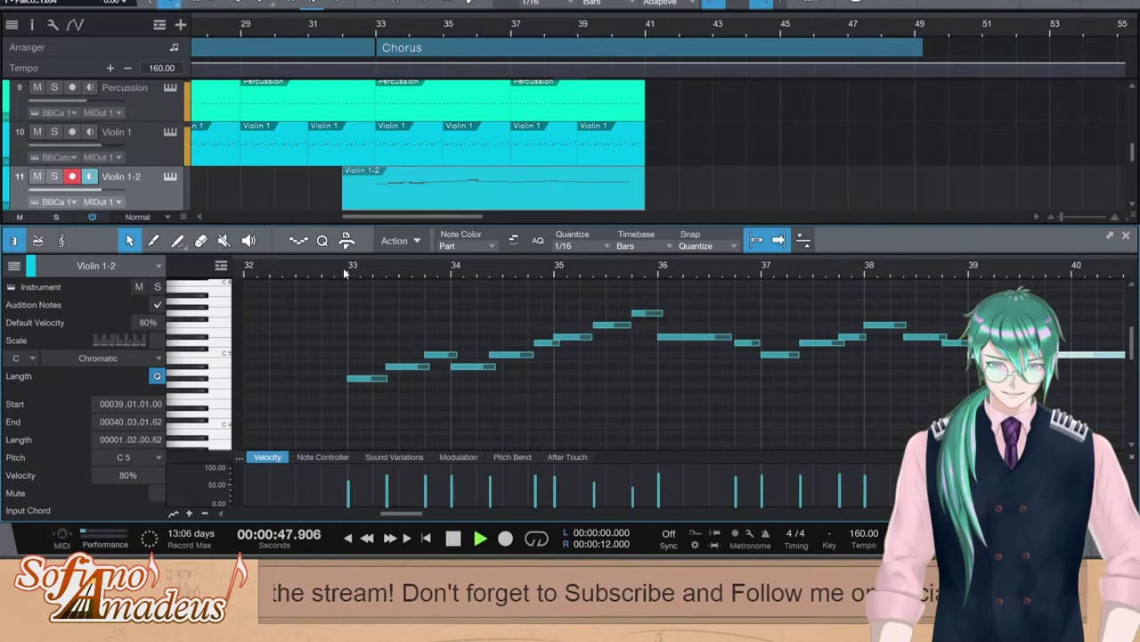
key(F2)
key(space)
key(F2)
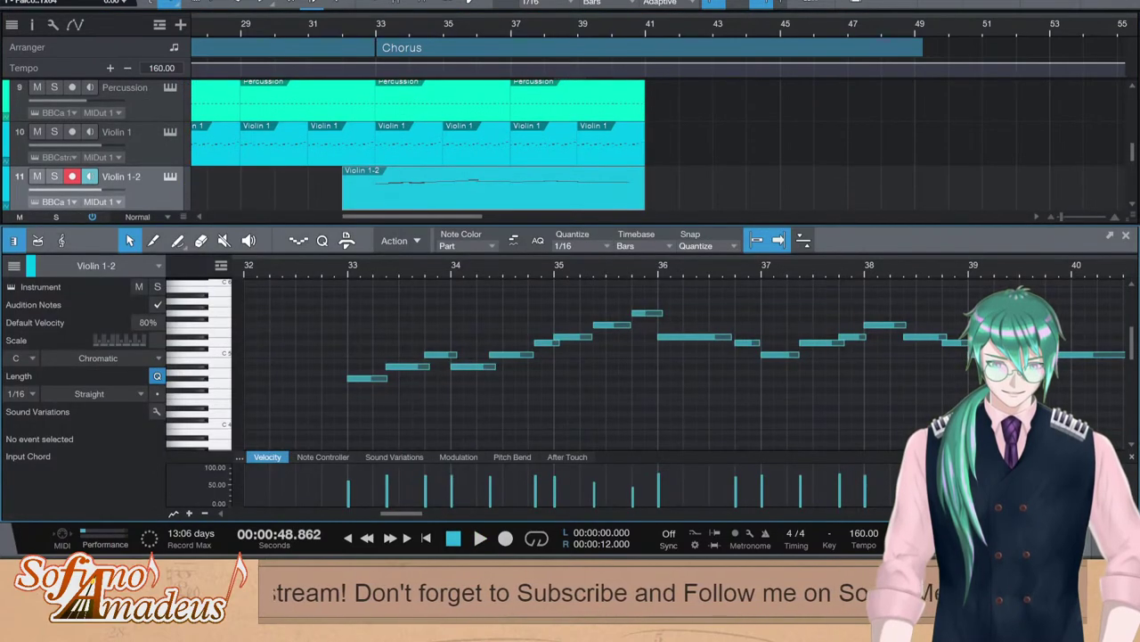
key(F2)
Copy the Violin 1-2 melody event and paste it onto the Violin 2-2 track at bar 32
click(349, 32)
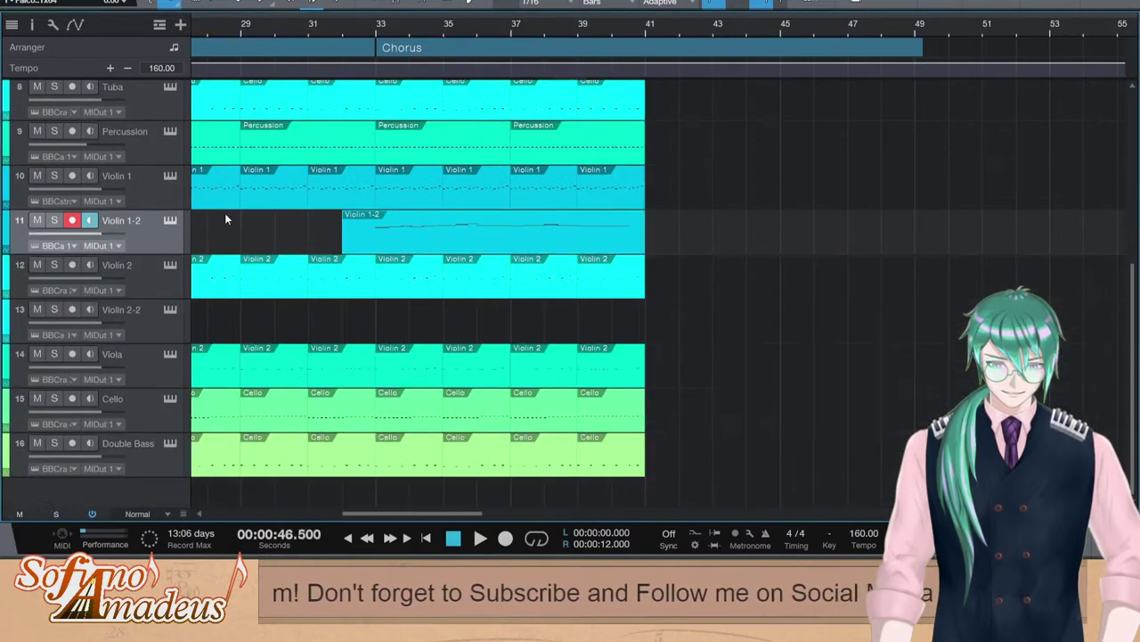
key(ctrl+c)
click(150, 327)
key(ctrl+v)
Open the pasted Violin 2-2 event, transpose all its notes down one octave and play the two violin parts together
double_click(404, 321)
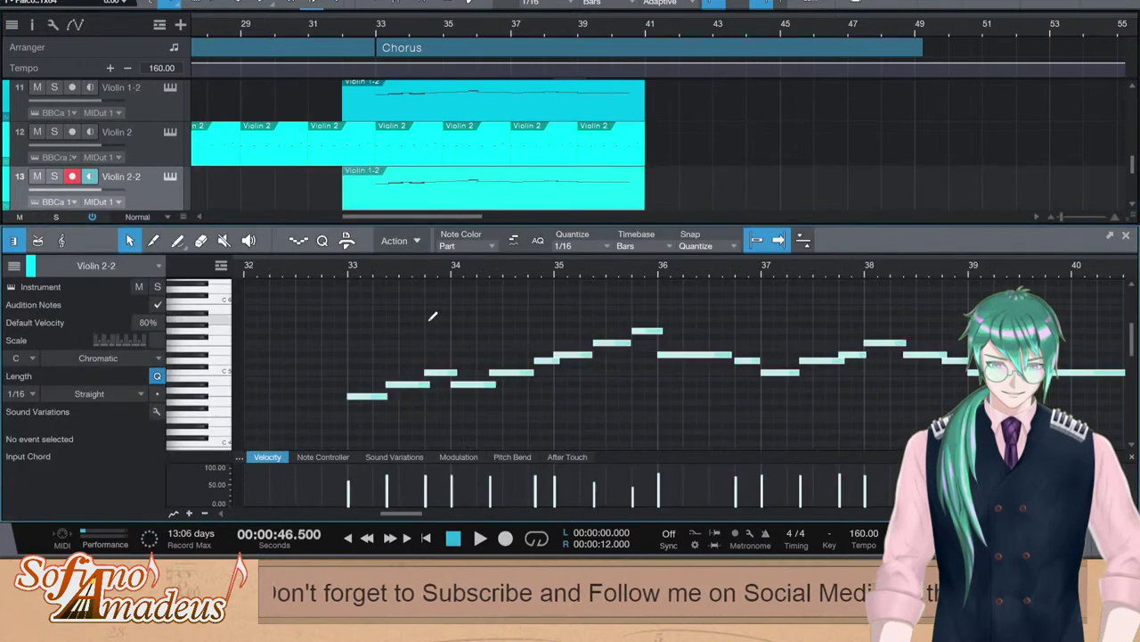
key(ctrl+a)
key(shift+Down)
key(space)
key(F2)
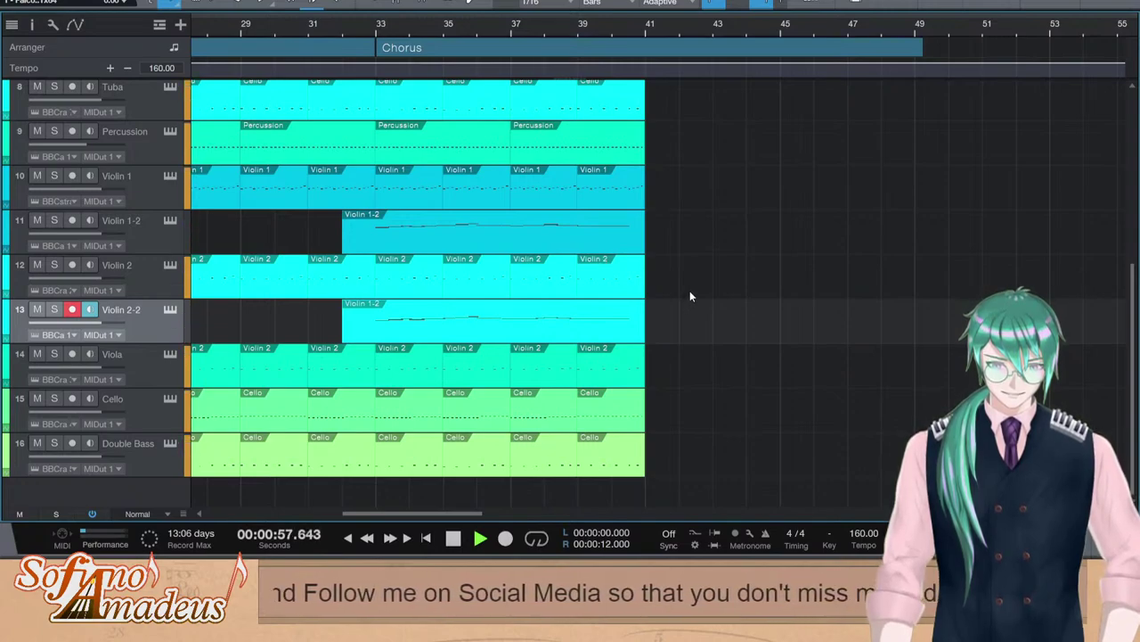
key(space)
Move all the Chorus events from bar 33 to bar 41 and trim the Violin 1-2 and Violin 2-2 events to start at bar 41
scroll(720, 311, up, 5)
scroll(715, 306, down, 3)
click(583, 35)
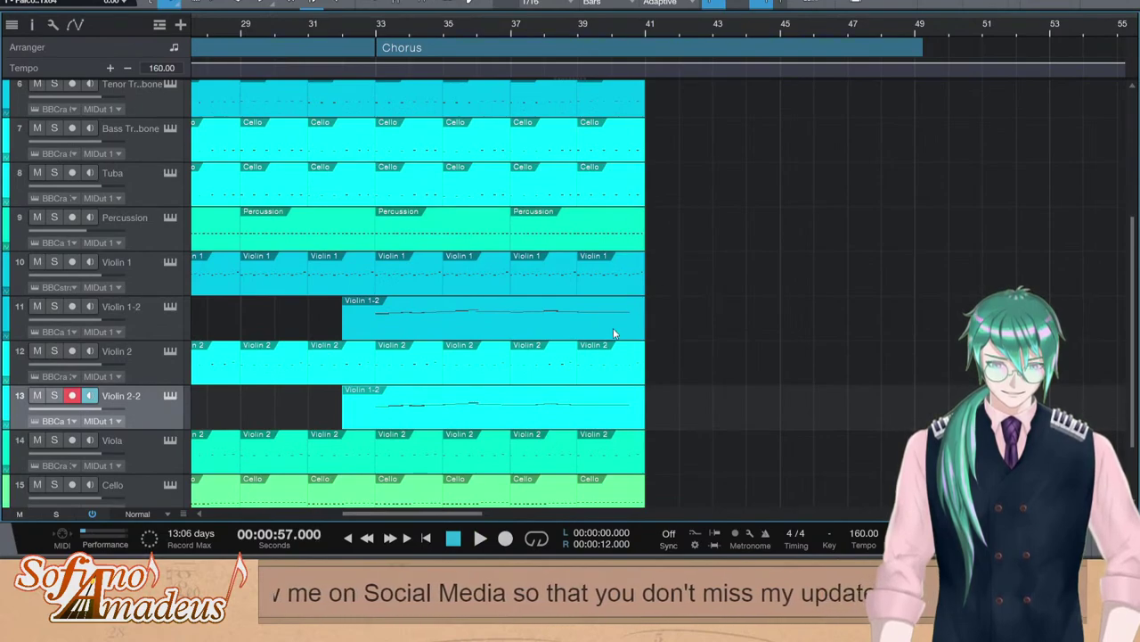
scroll(668, 375, up, 4)
scroll(415, 349, down, 4)
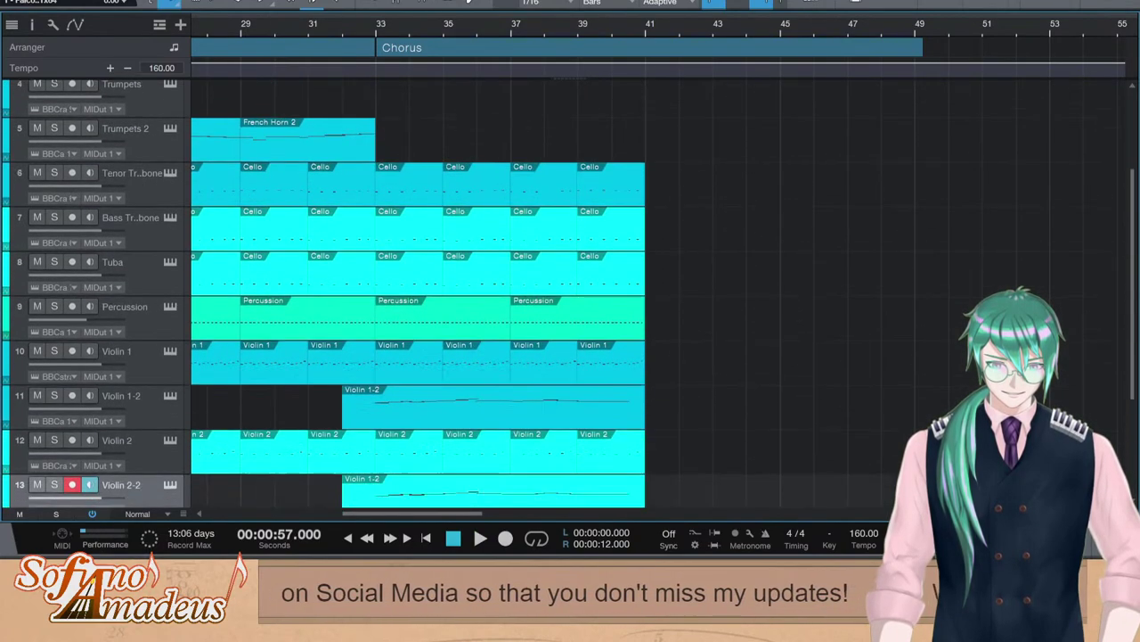
scroll(420, 181, up, 4)
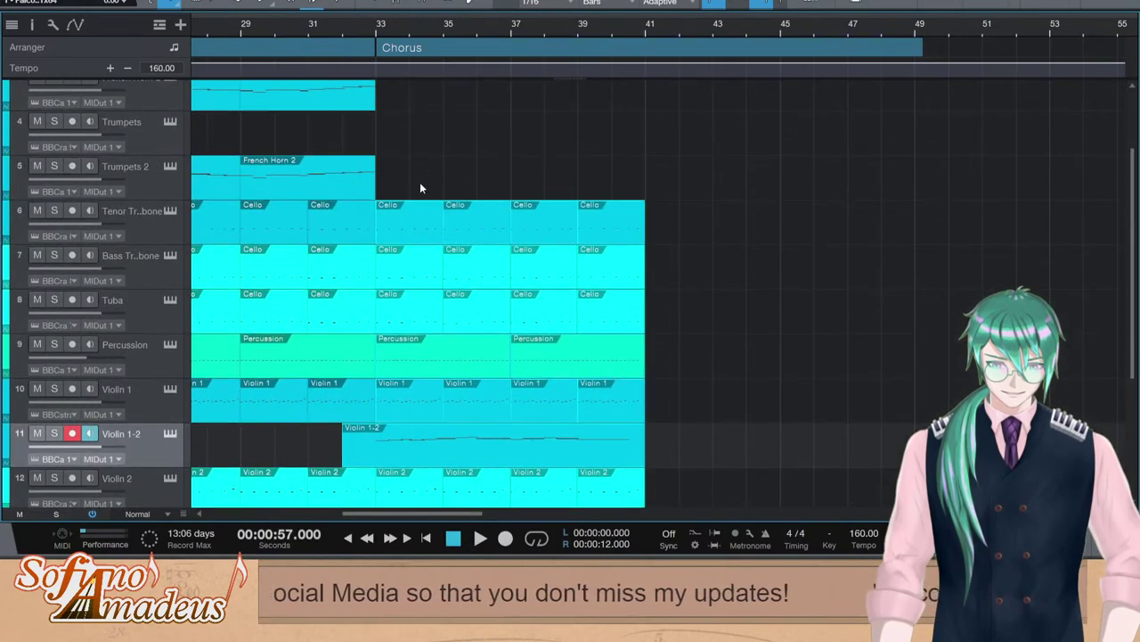
click(628, 230)
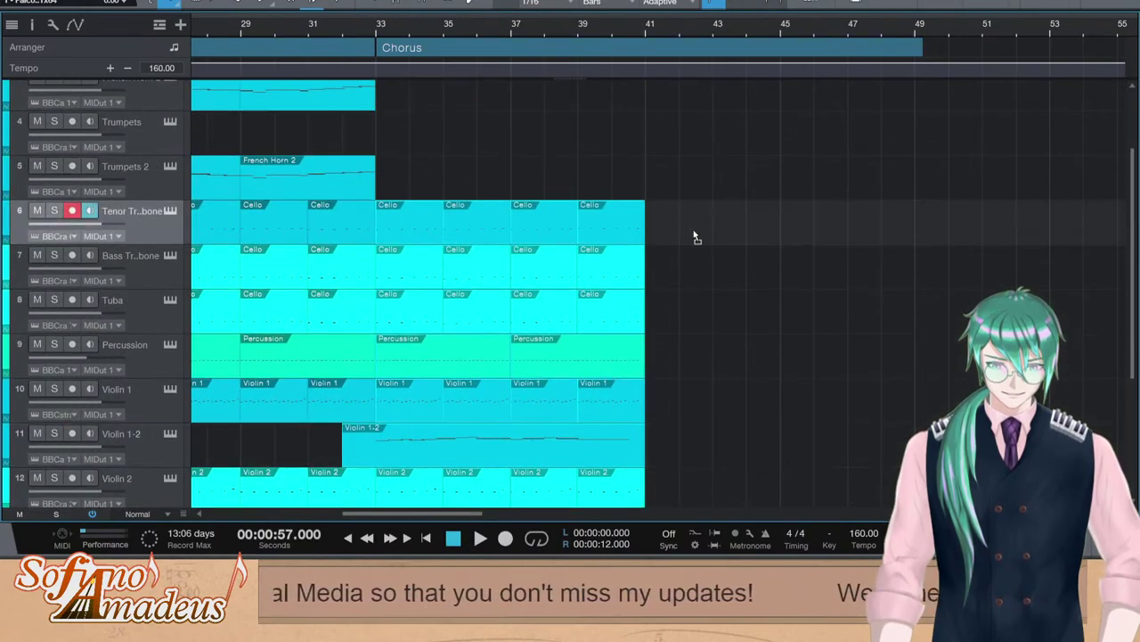
drag(694, 235, 695, 236)
scroll(626, 201, down, 3)
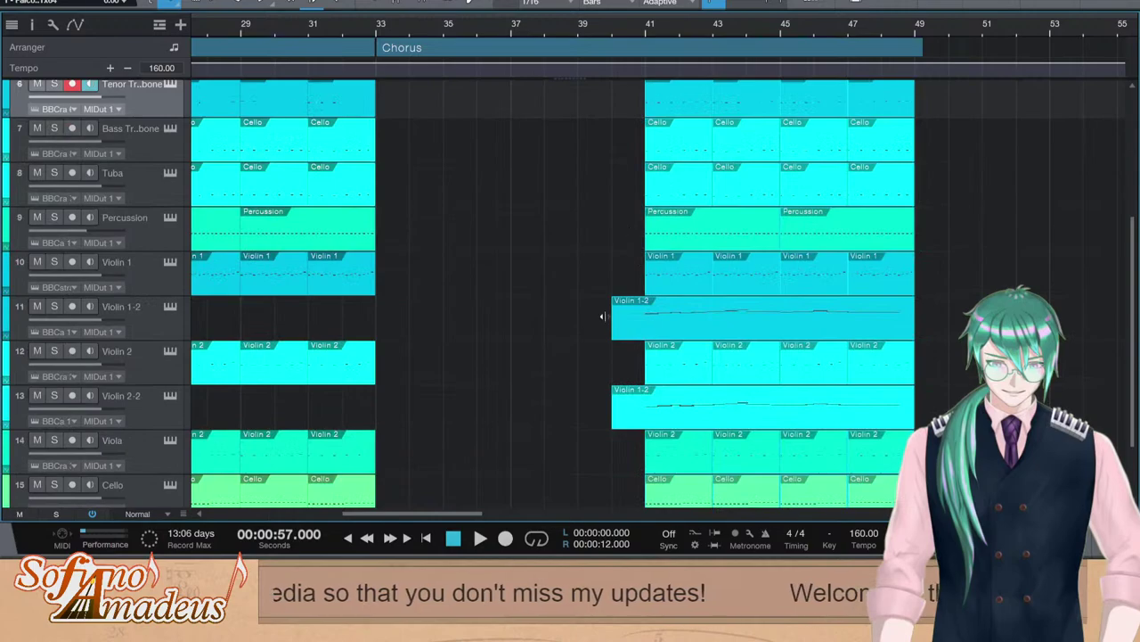
drag(585, 312, 646, 324)
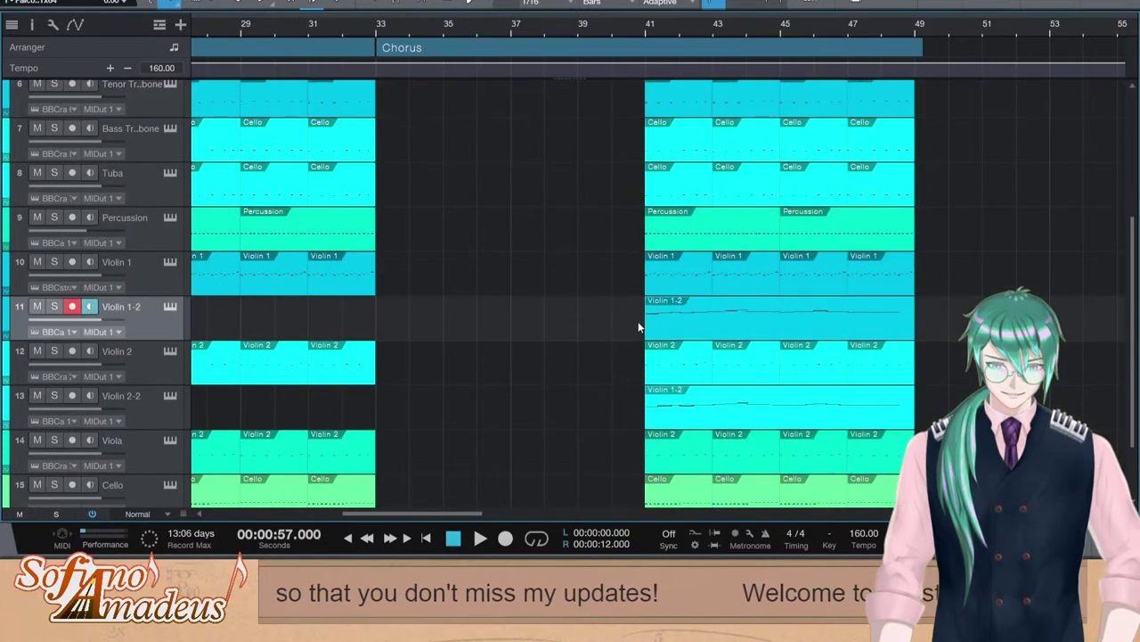
Paste copies of all the bar 41 to 49 events at bar 33 across the tracks
scroll(629, 266, up, 3)
scroll(628, 265, down, 4)
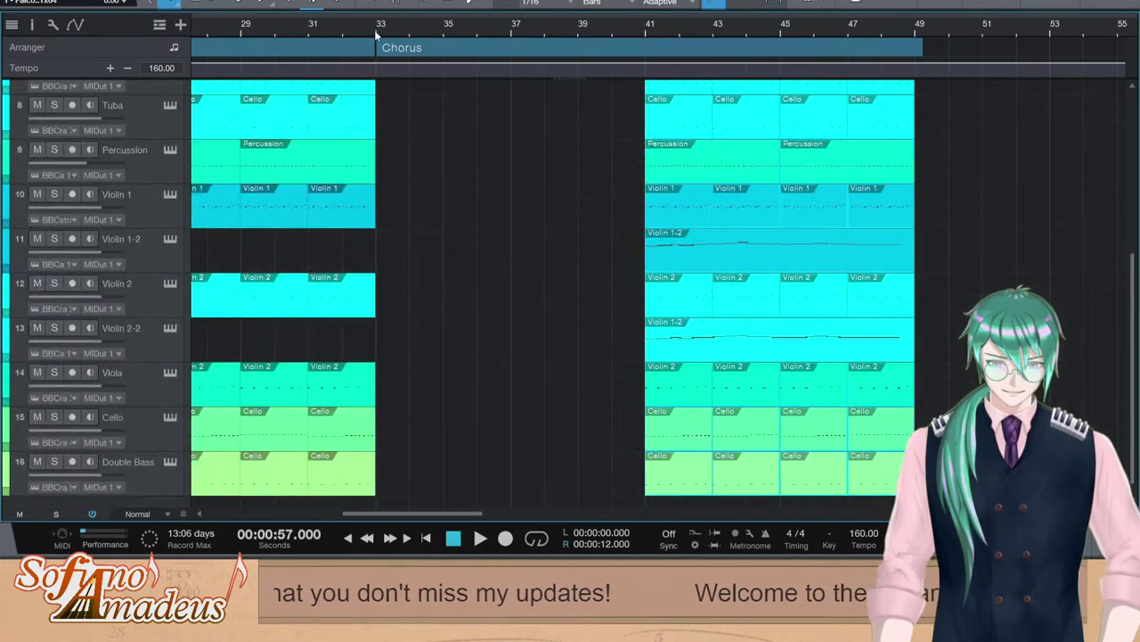
scroll(172, 189, up, 3)
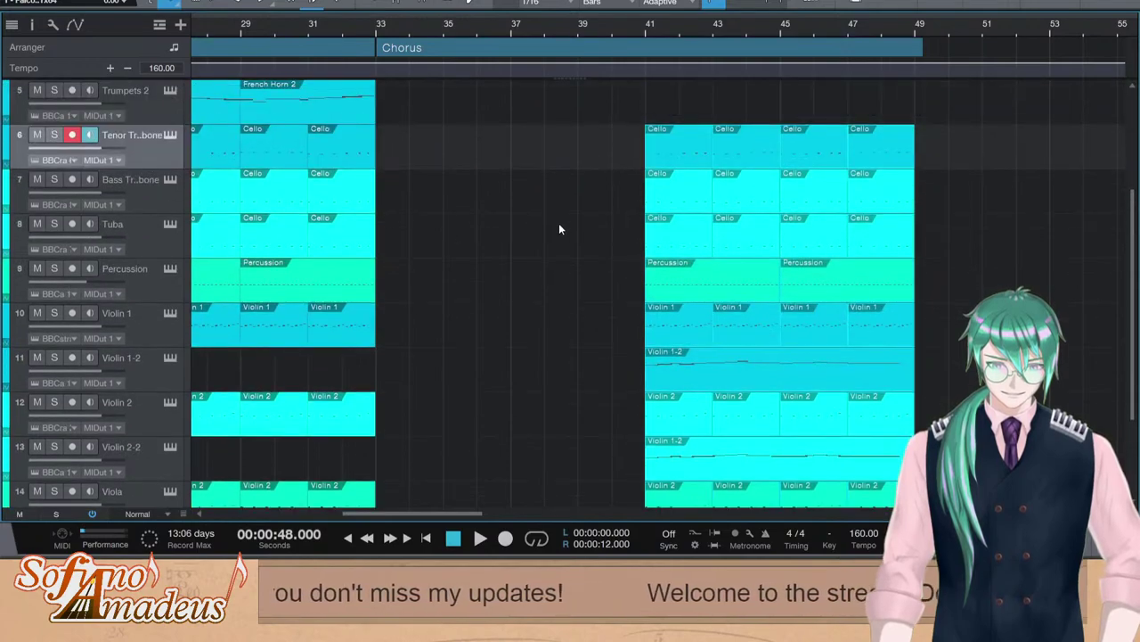
key(ctrl+v)
scroll(544, 223, up, 3)
scroll(543, 223, down, 5)
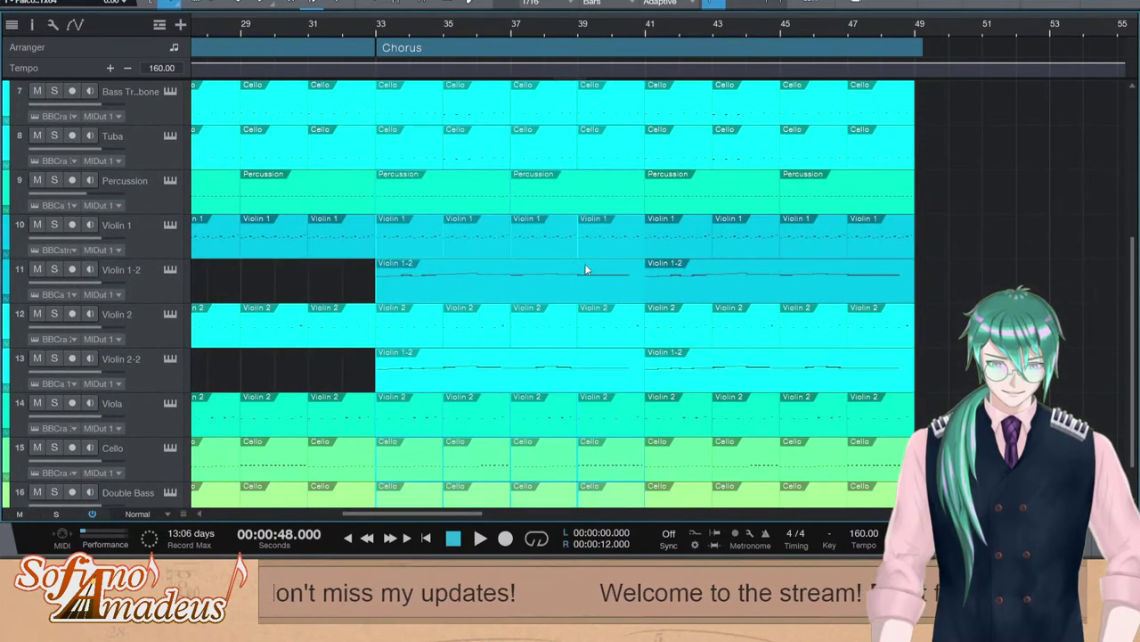
Select the first Chorus events of Violin 1-2 and Violin 2-2 and open them together for note editing
click(560, 285)
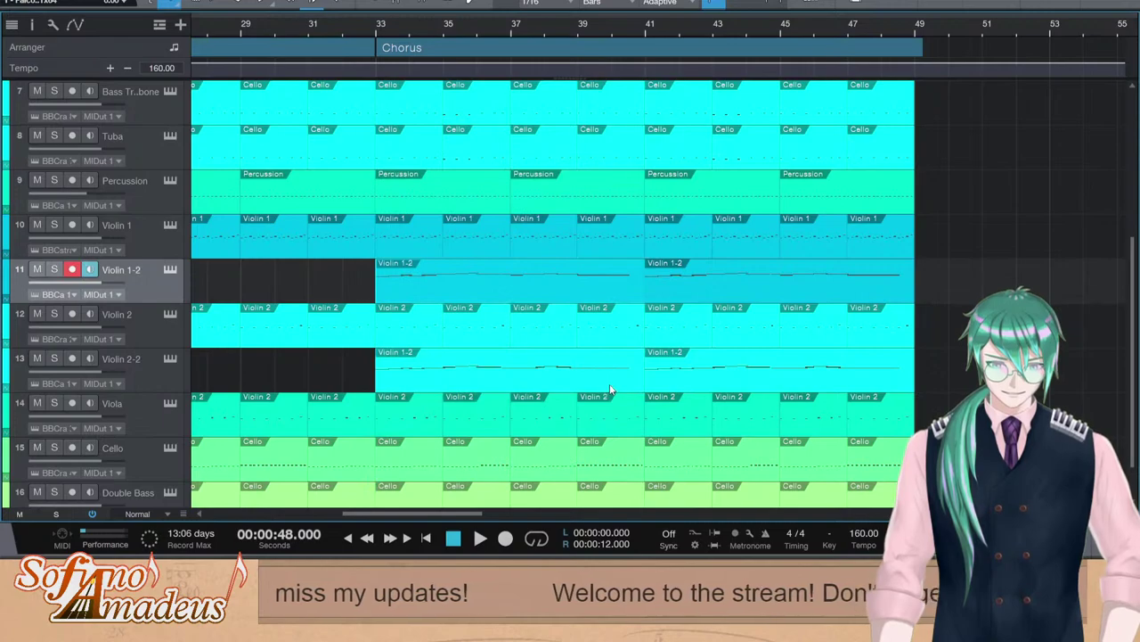
click(572, 369)
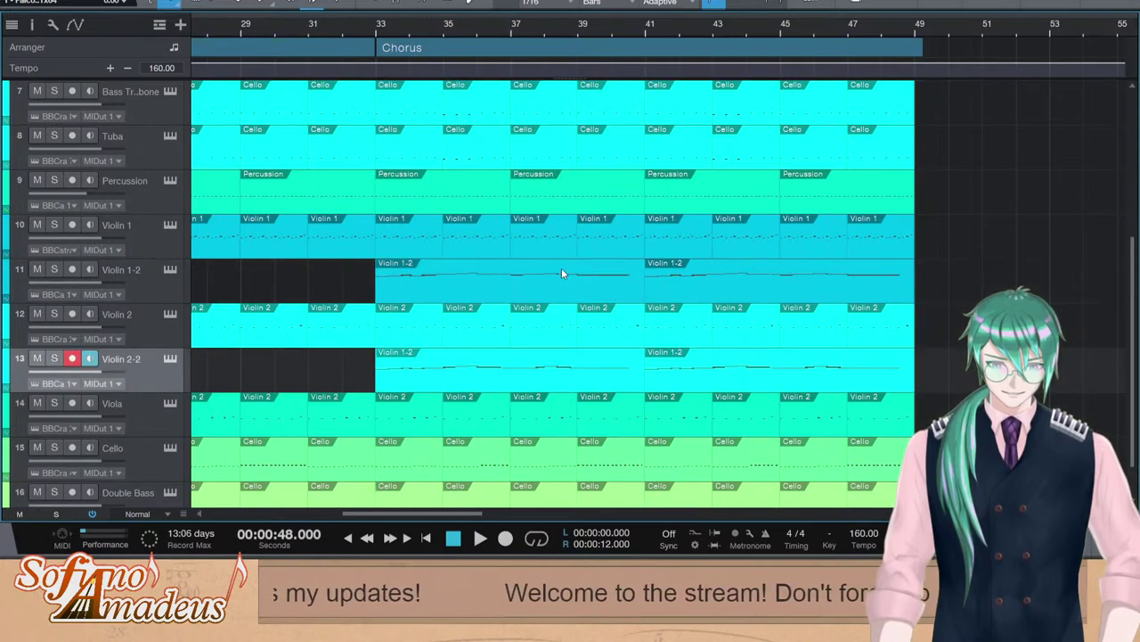
double_click(554, 276)
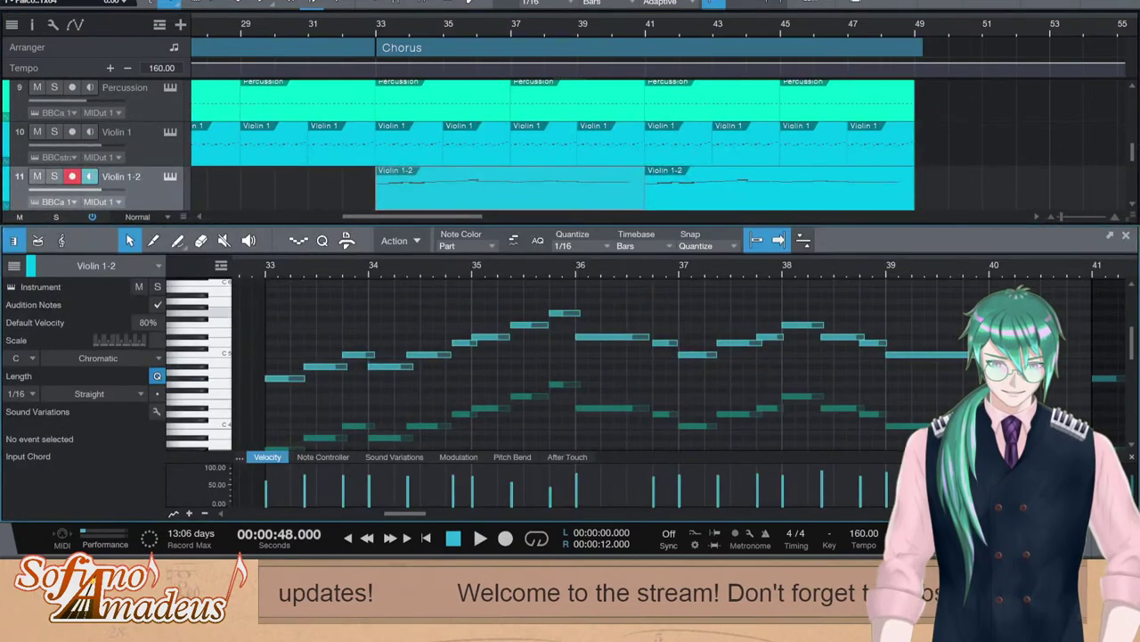
In both violin parts, raise the last short D before bar 39 to F and the long final note to G
drag(998, 314, 936, 435)
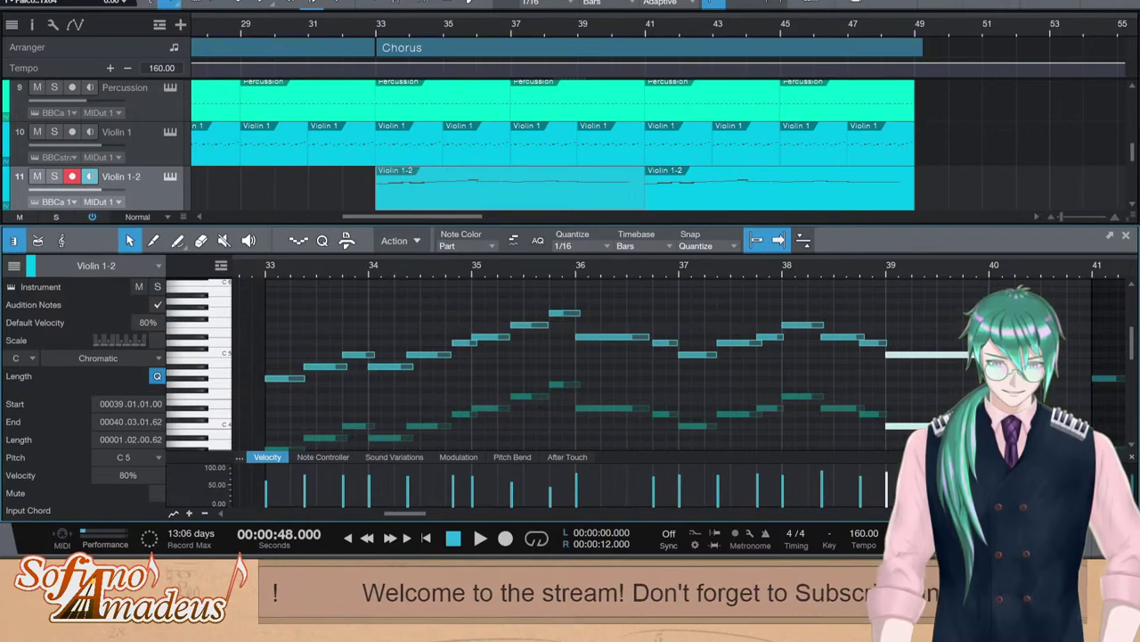
click(678, 272)
key(space)
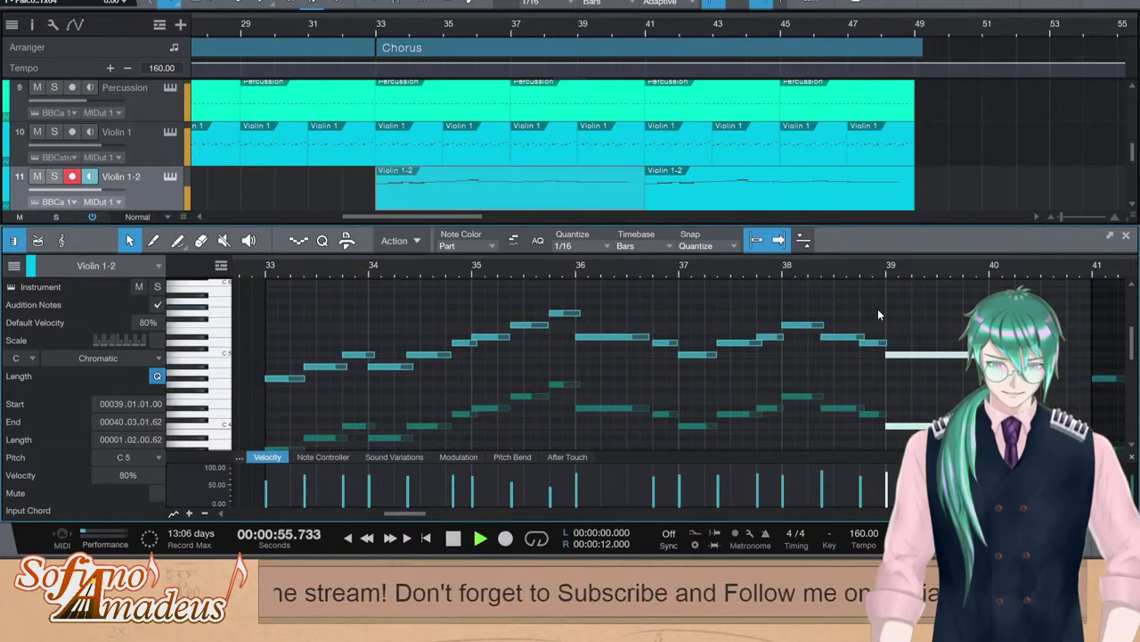
key(space)
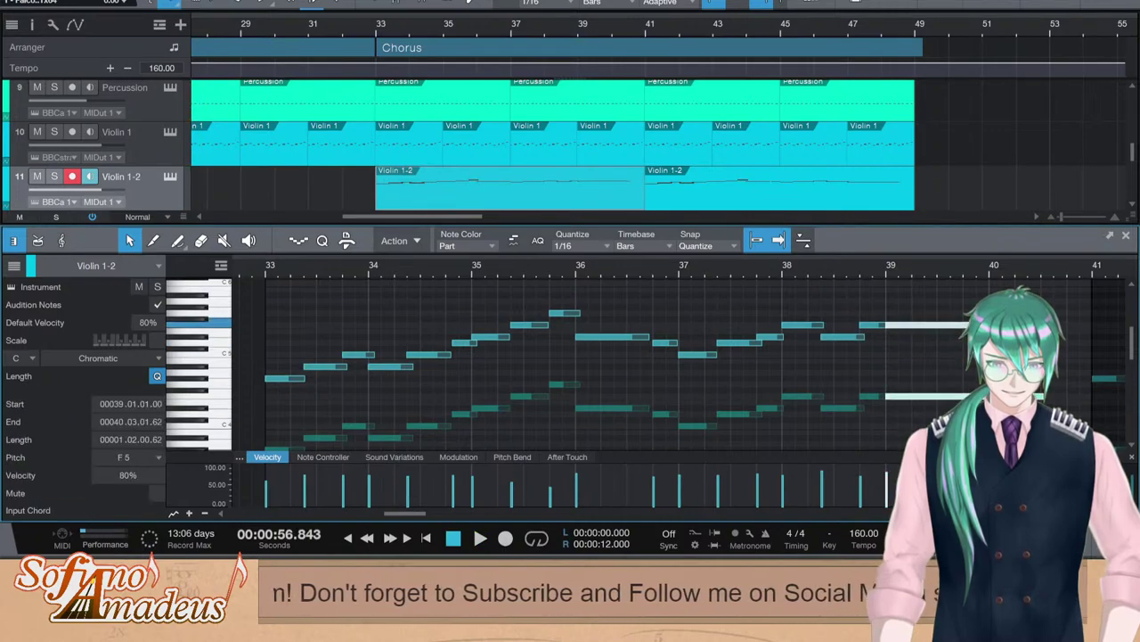
drag(998, 324, 998, 313)
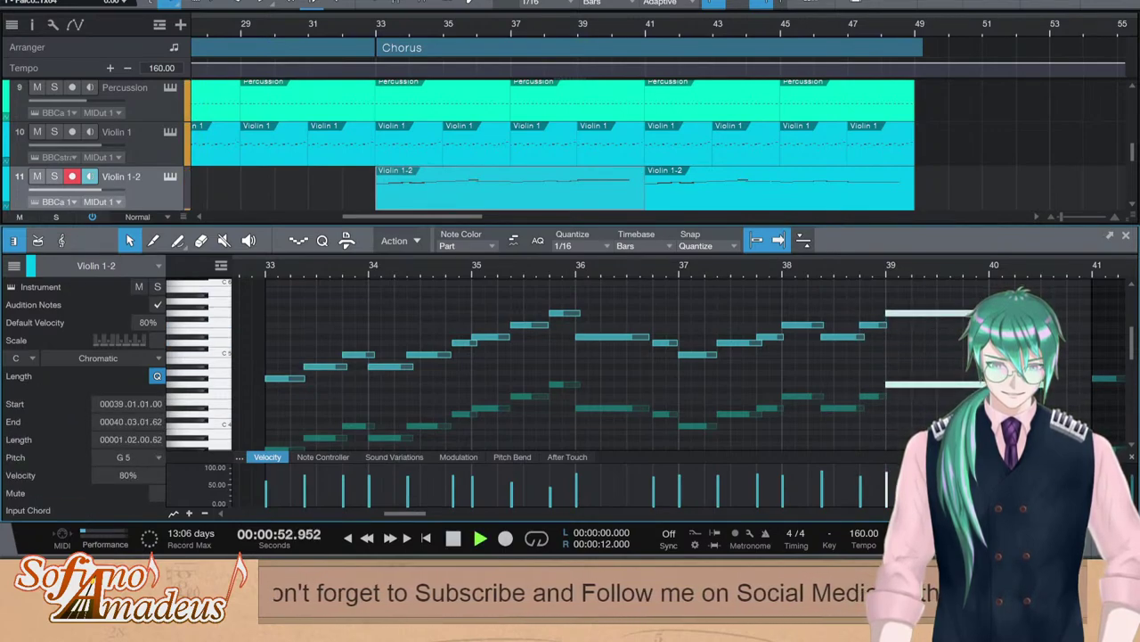
Close the note editor, listen to the revised melody ending running into the bar 41 repeat, and stop playback
key(F2)
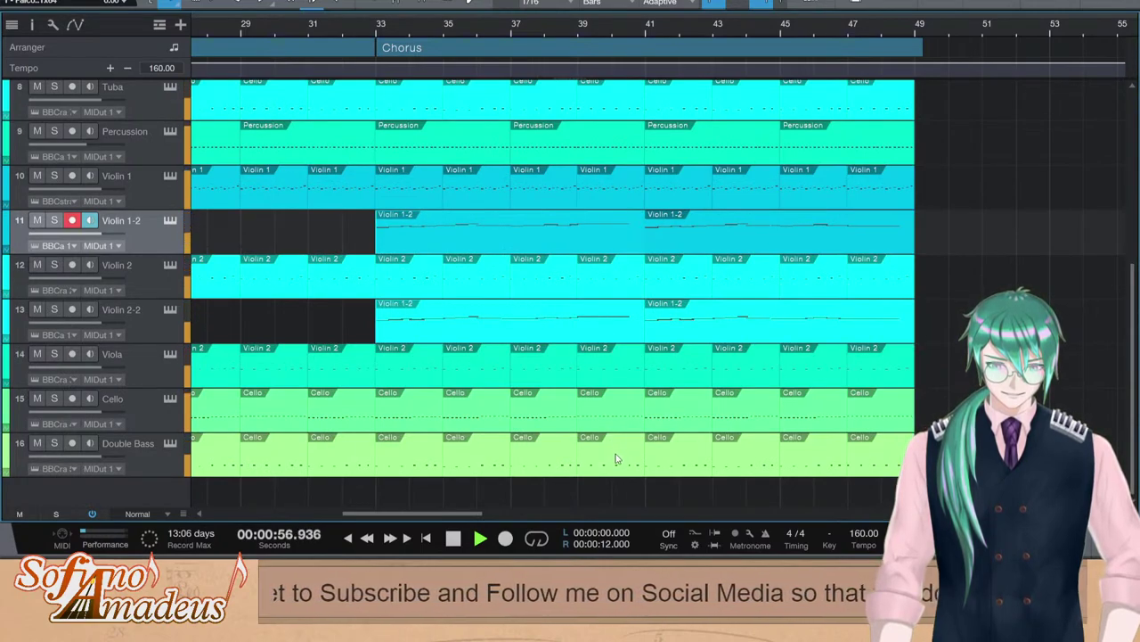
key(space)
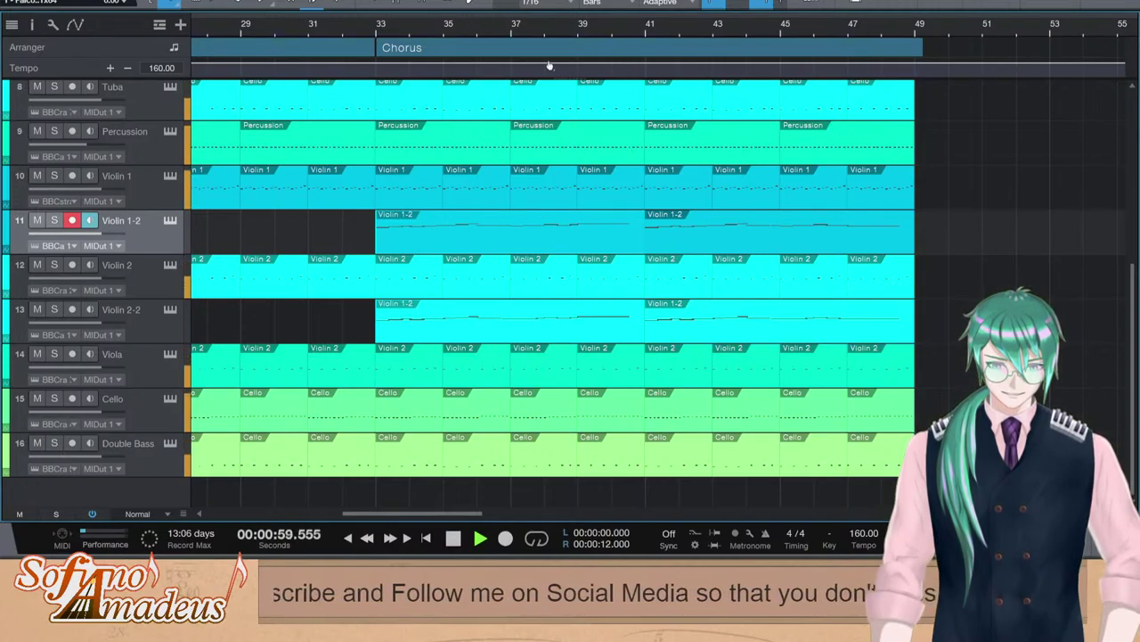
click(566, 27)
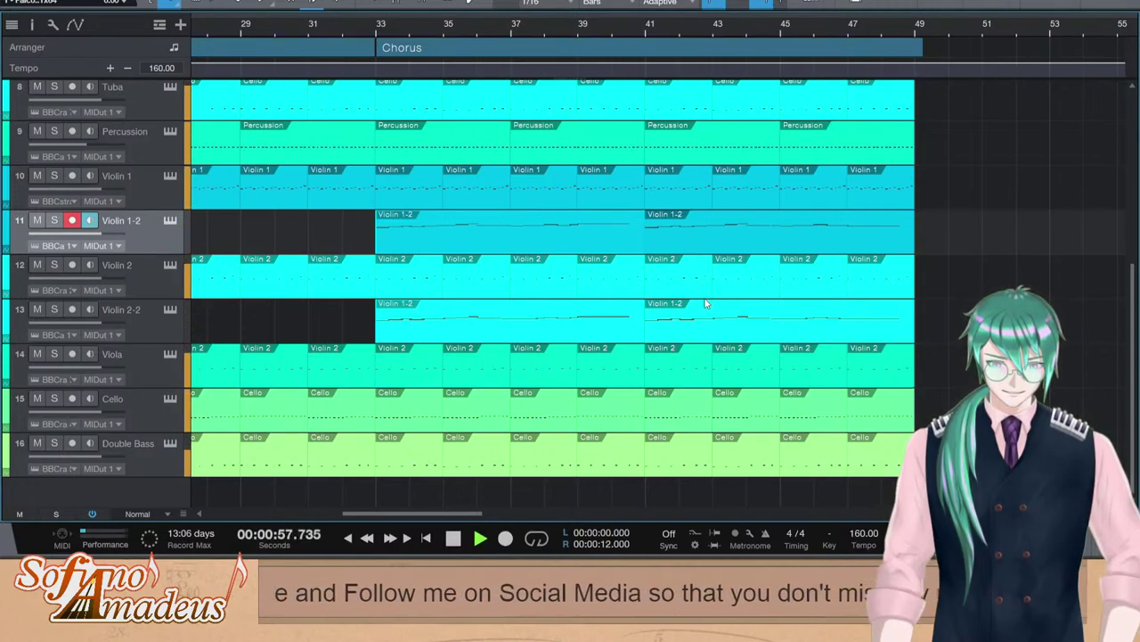
key(space)
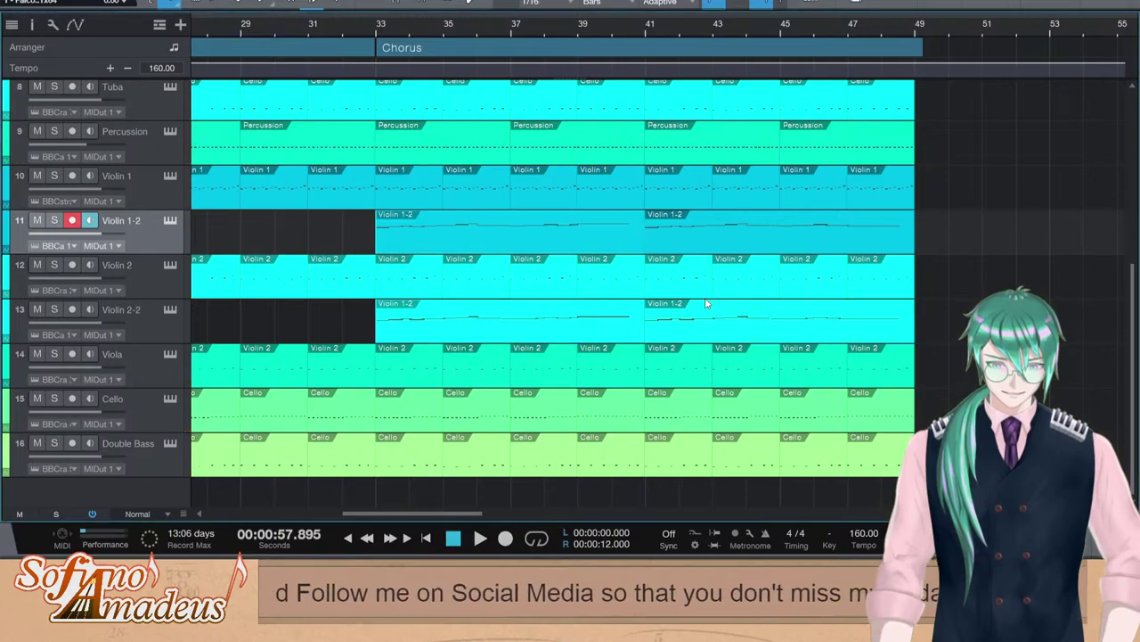
Shorten the Chorus arranger section to end at bar 49, then check the Violin 1-2 notes and play the Chorus from bar 37
click(910, 49)
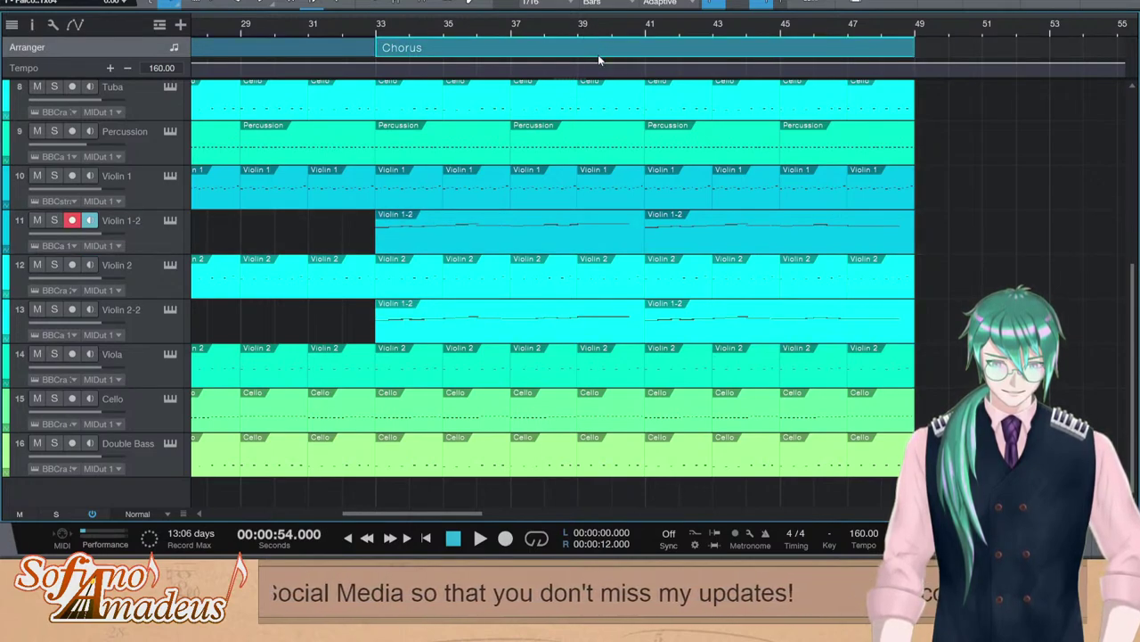
double_click(590, 235)
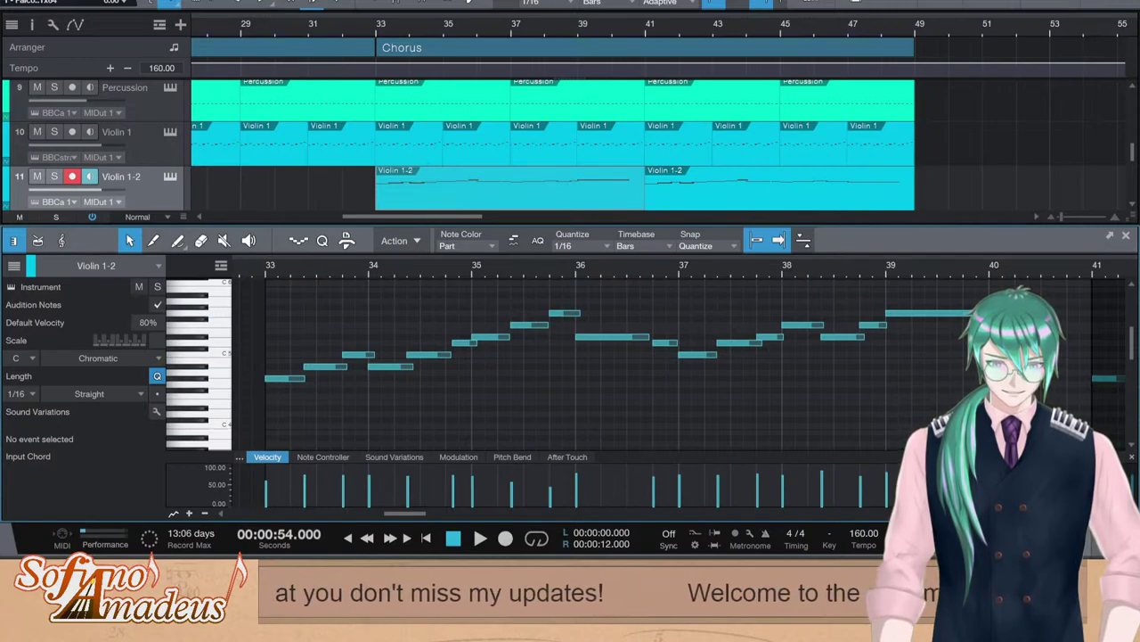
key(F2)
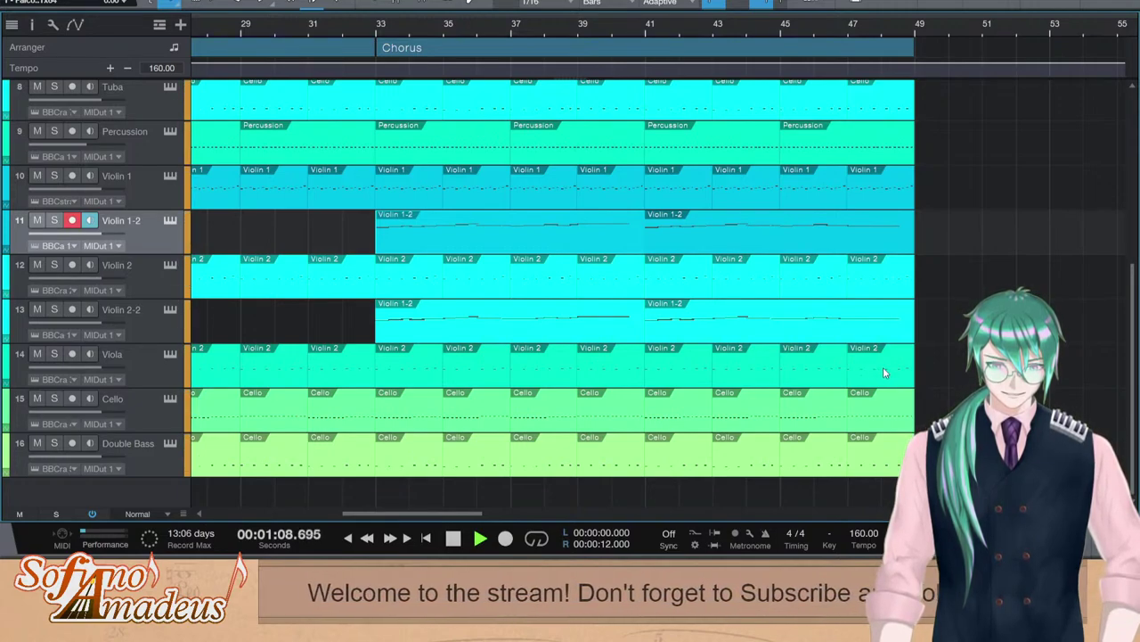
key(space)
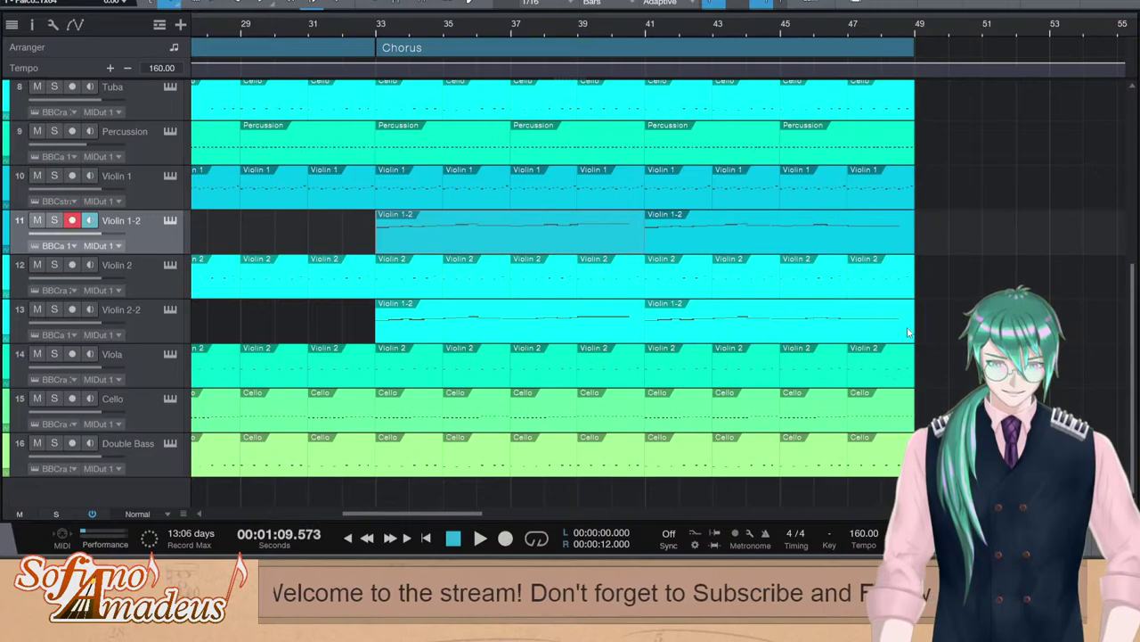
scroll(908, 332, up, 5)
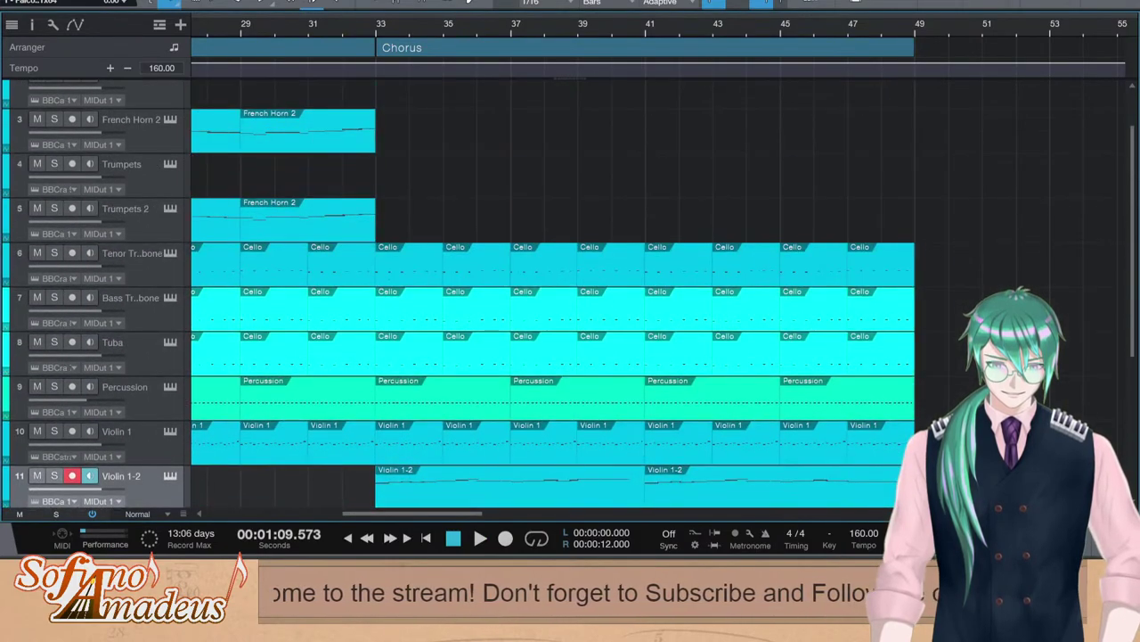
scroll(908, 331, down, 5)
scroll(971, 311, up, 1)
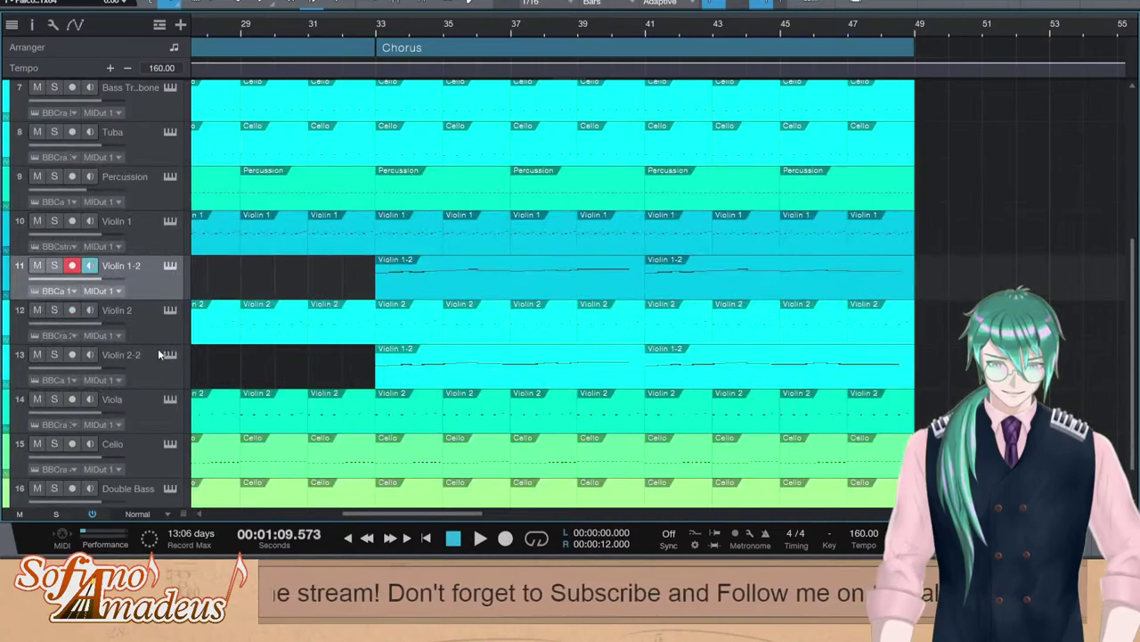
scroll(196, 174, up, 5)
scroll(196, 174, up, 1)
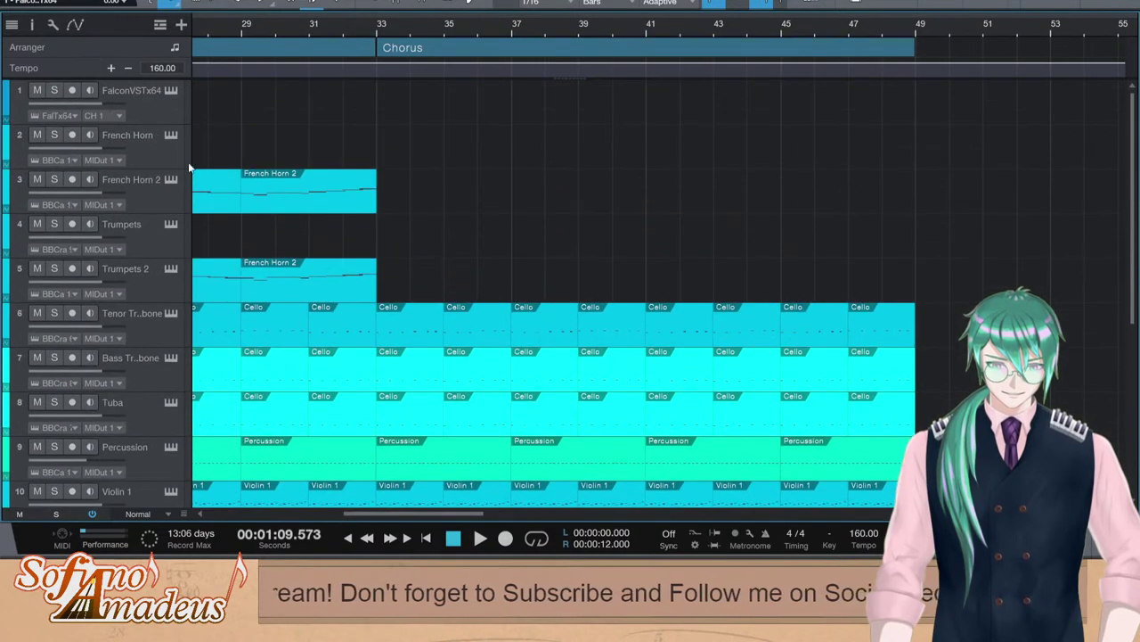
click(147, 107)
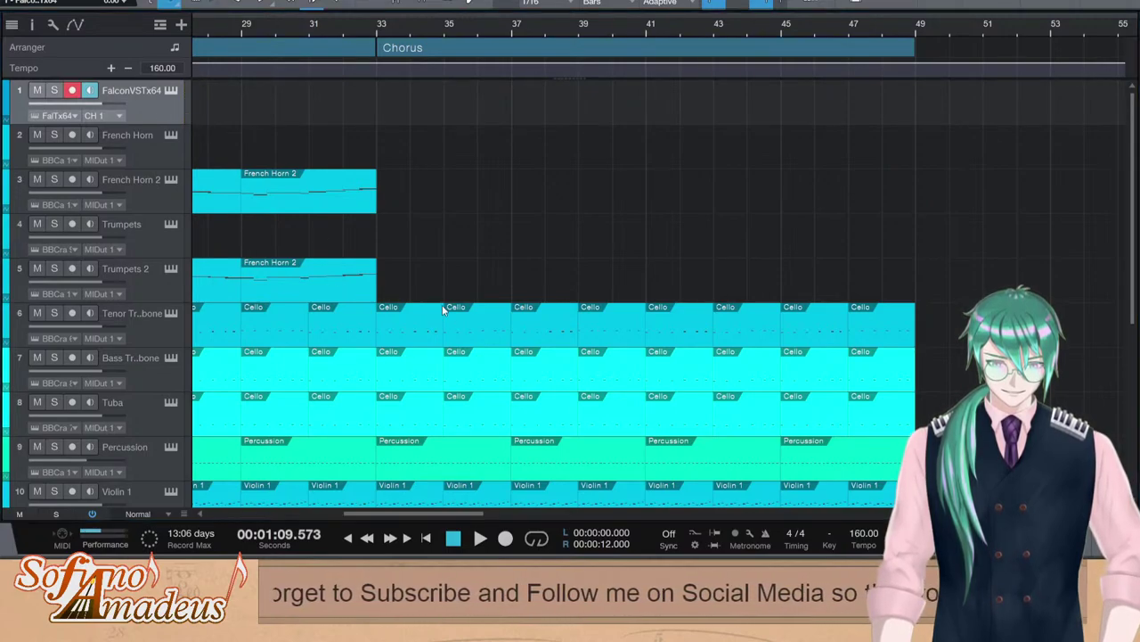
scroll(443, 309, down, 7)
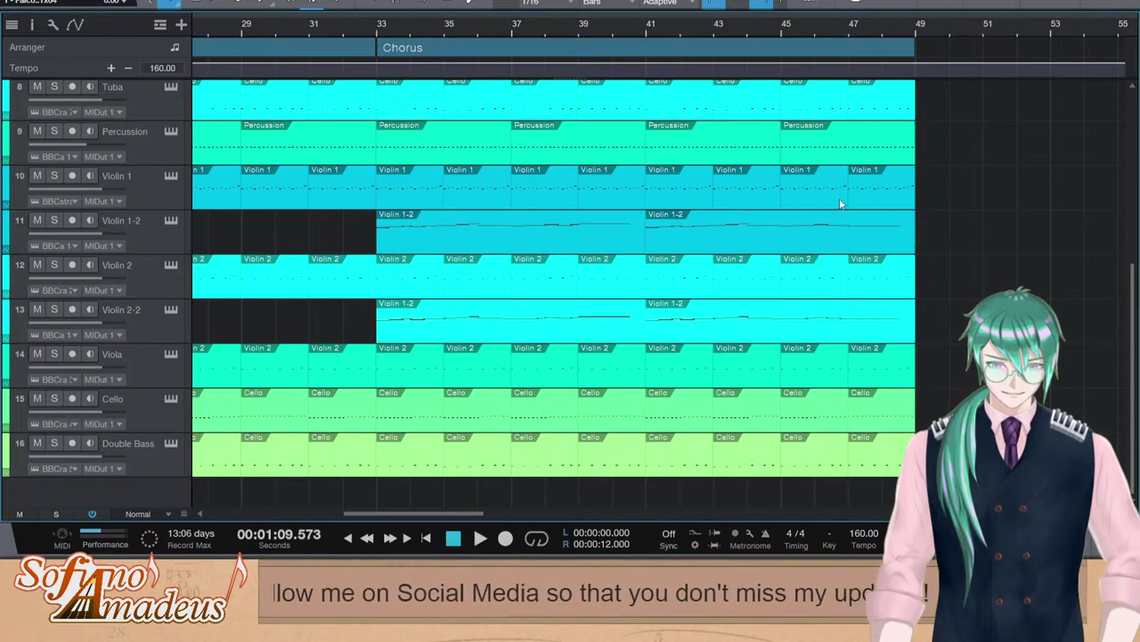
scroll(963, 303, up, 7)
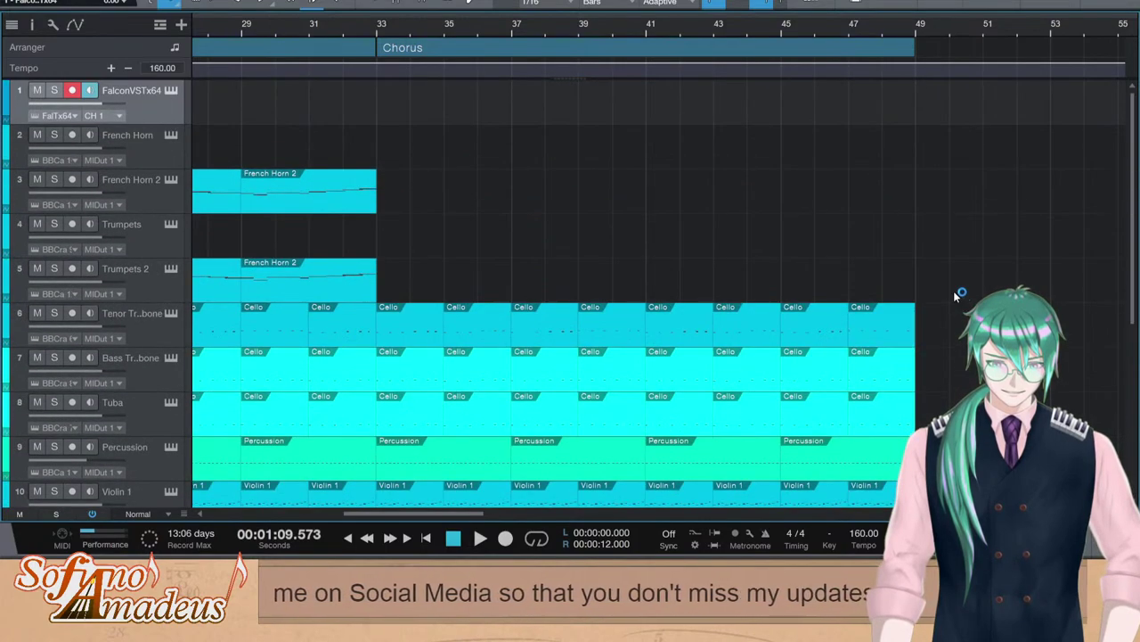
scroll(956, 296, down, 7)
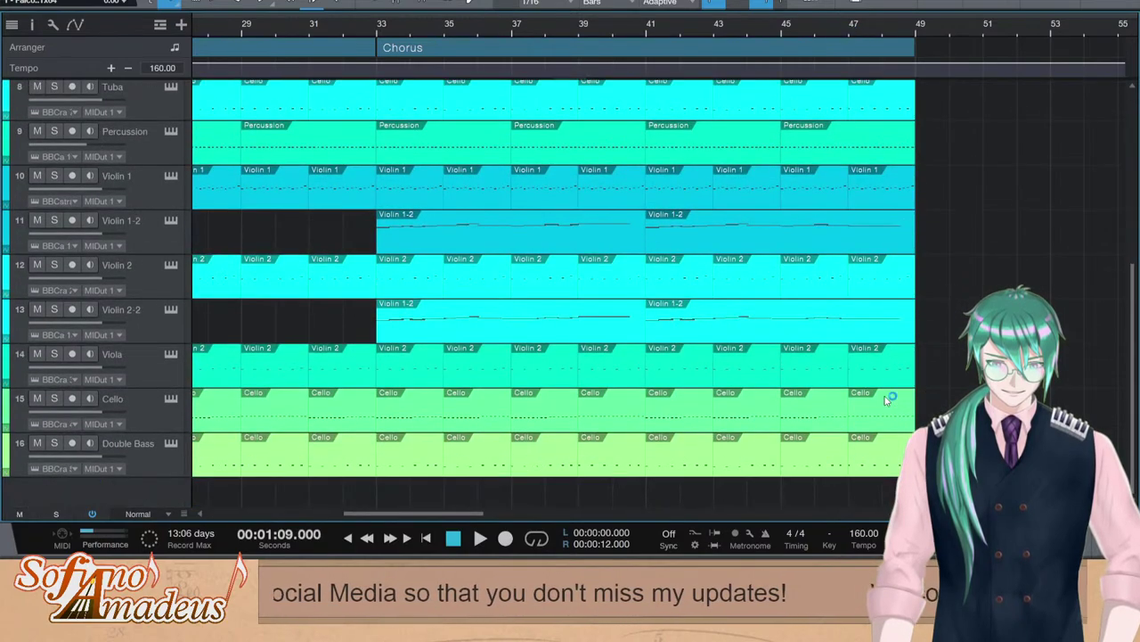
Examine the notes in the last Chorus events of Viola and Violin 2 at bar 47
click(886, 426)
scroll(876, 408, up, 1)
double_click(872, 395)
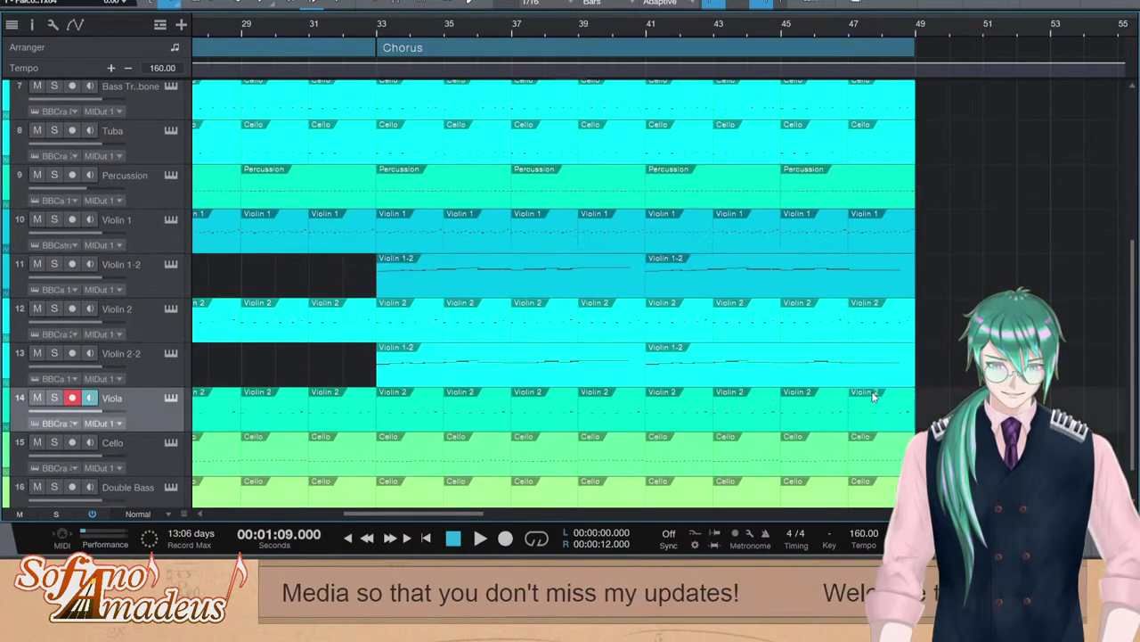
click(489, 366)
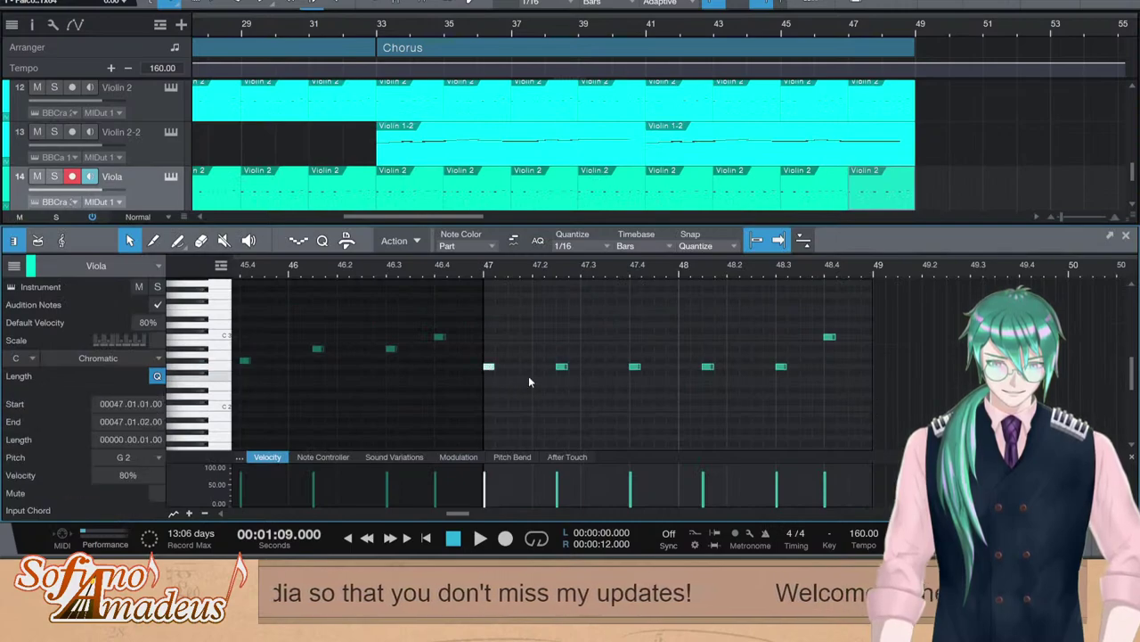
double_click(886, 194)
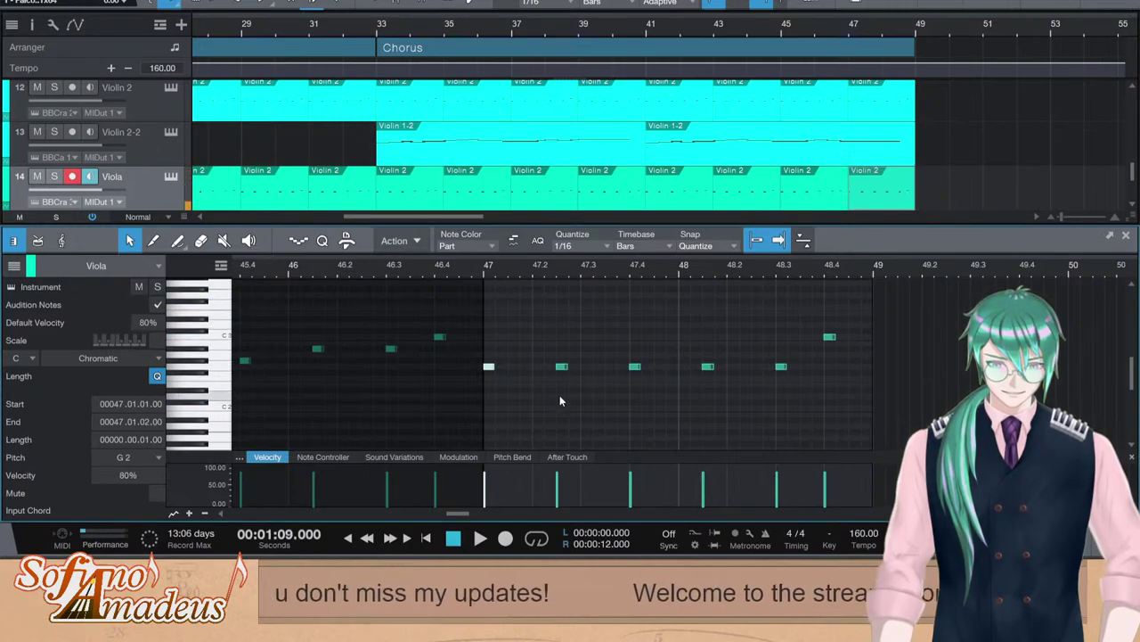
scroll(942, 187, down, 2)
scroll(849, 131, up, 3)
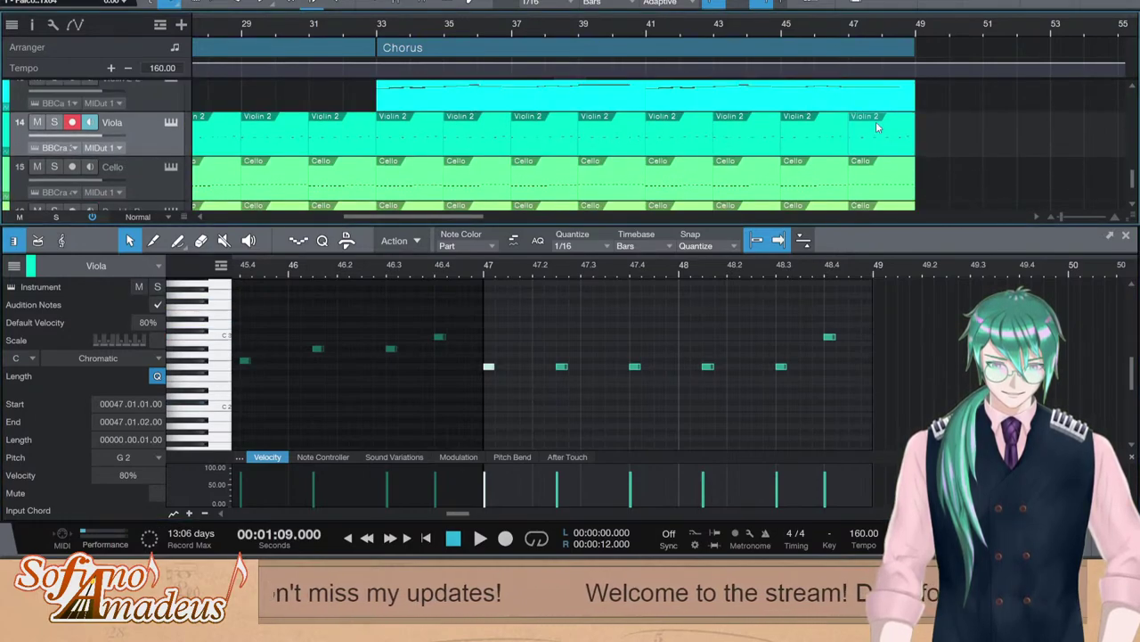
click(876, 127)
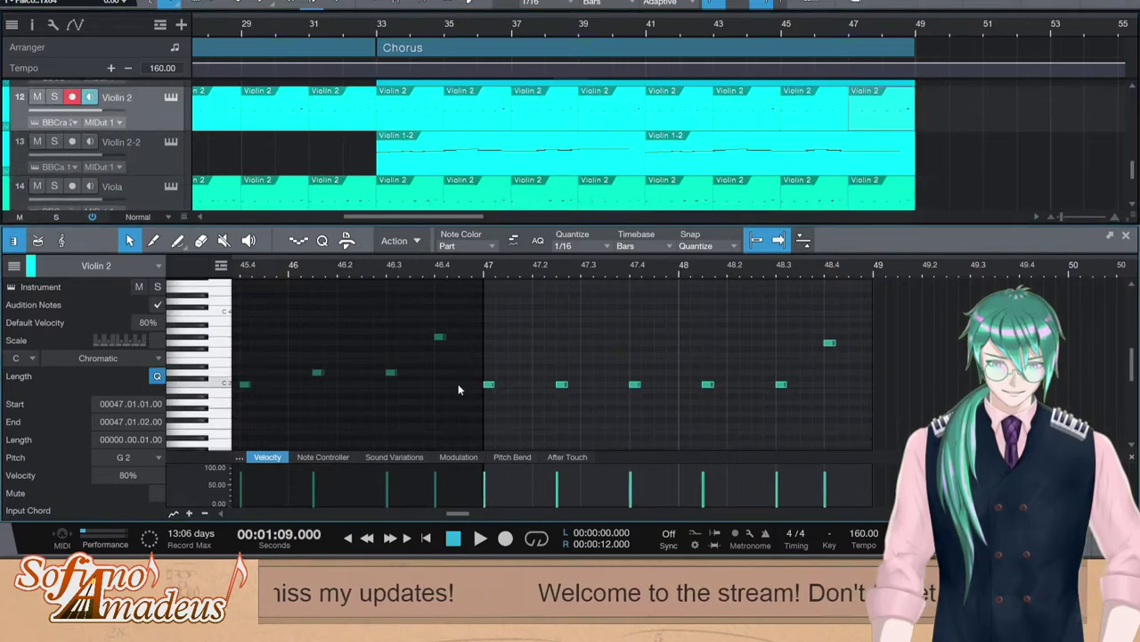
scroll(836, 169, up, 1)
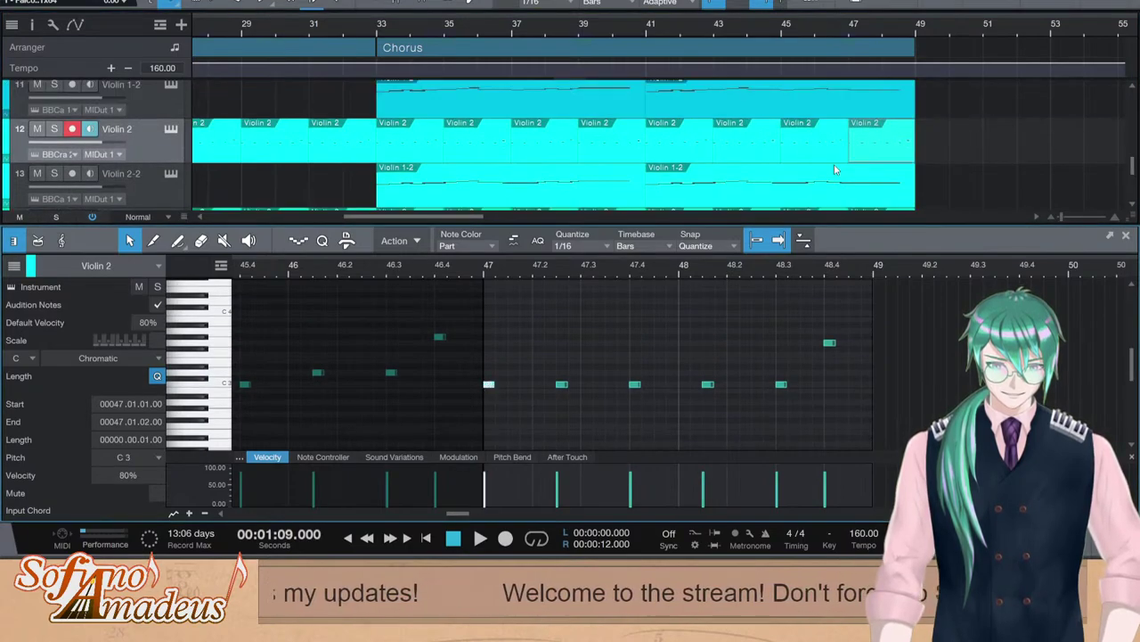
Open Violin 1's last Chorus event at bar 47 and lower its first note to C 3
scroll(880, 144, up, 2)
click(882, 145)
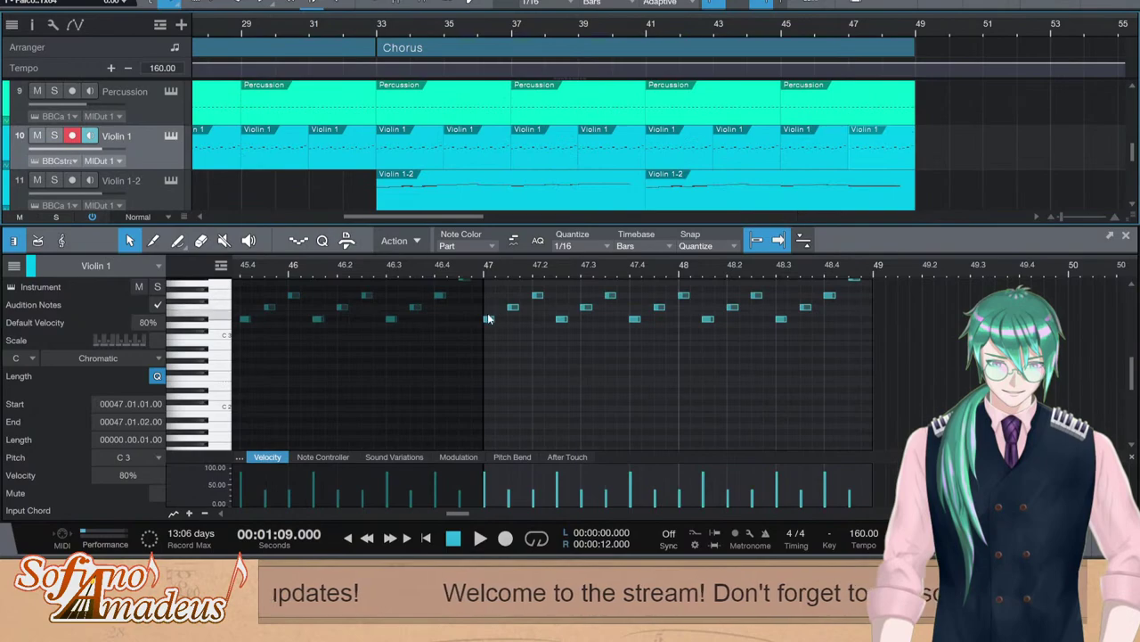
click(488, 318)
scroll(572, 412, up, 1)
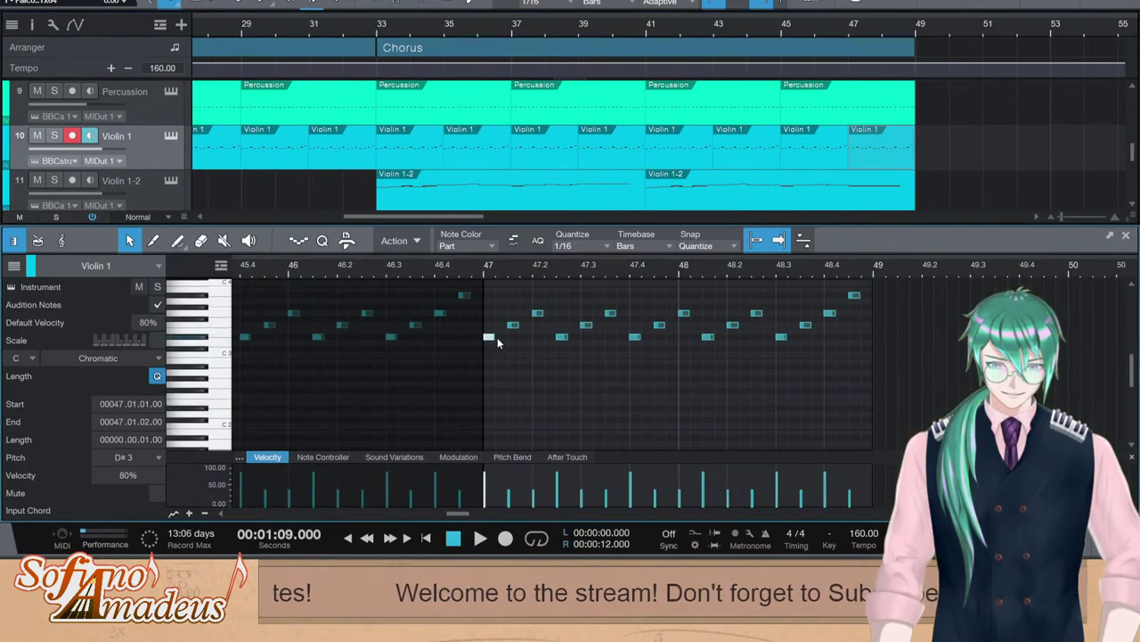
key(Down)
key(Down)
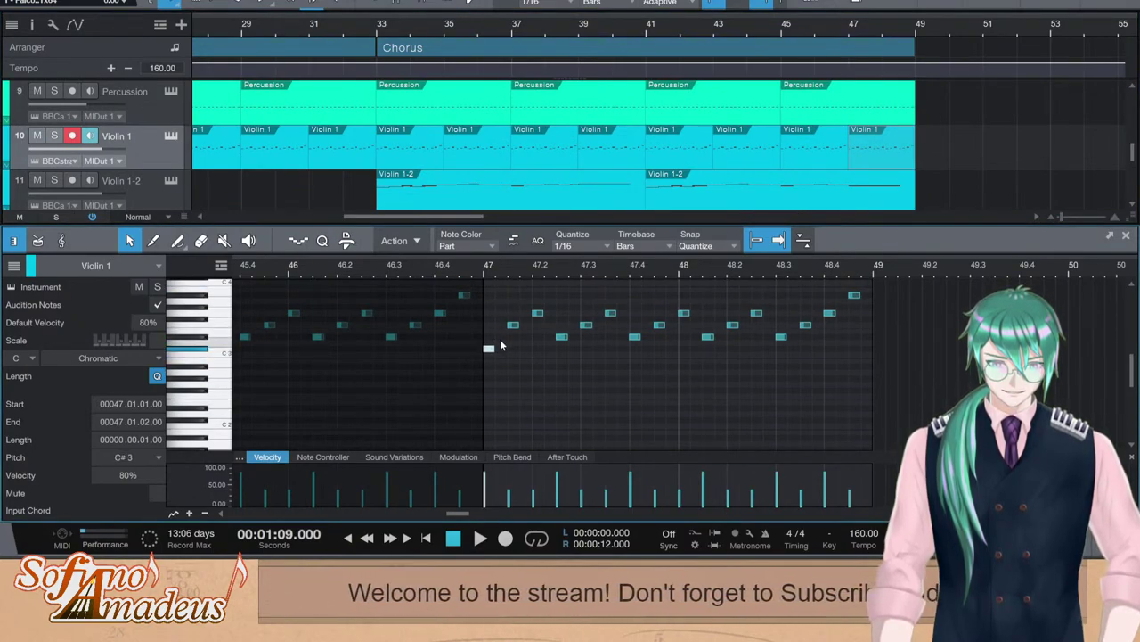
key(Down)
key(Up)
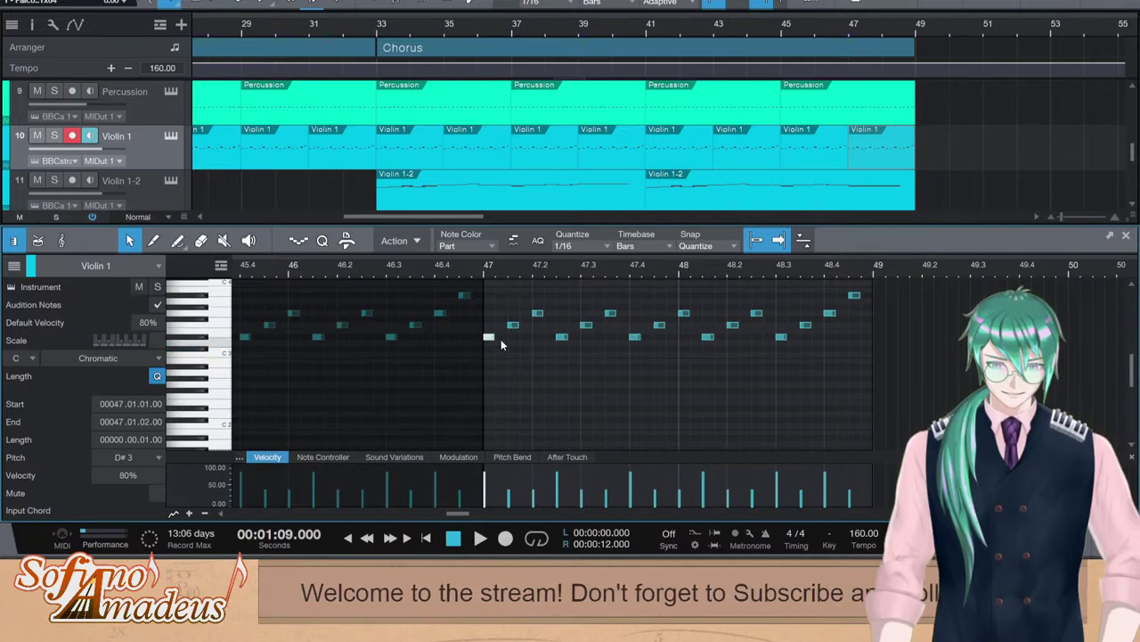
key(Down)
key(Down)
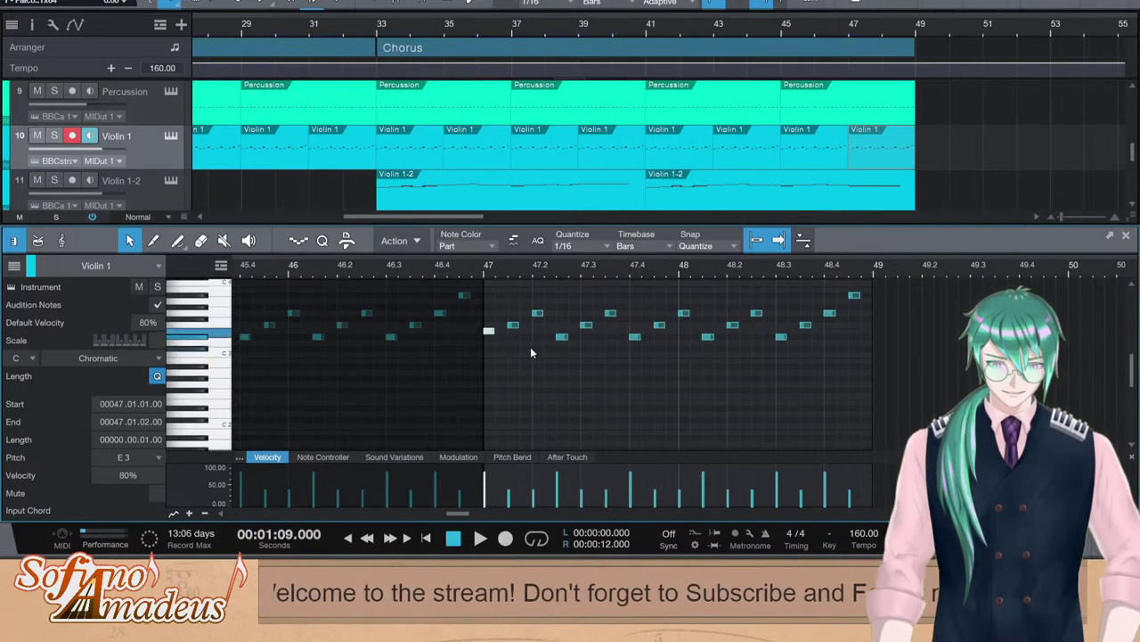
key(Down)
Lower the second and third low notes of Violin 1's last event, both in bar 47, to C 3
click(561, 349)
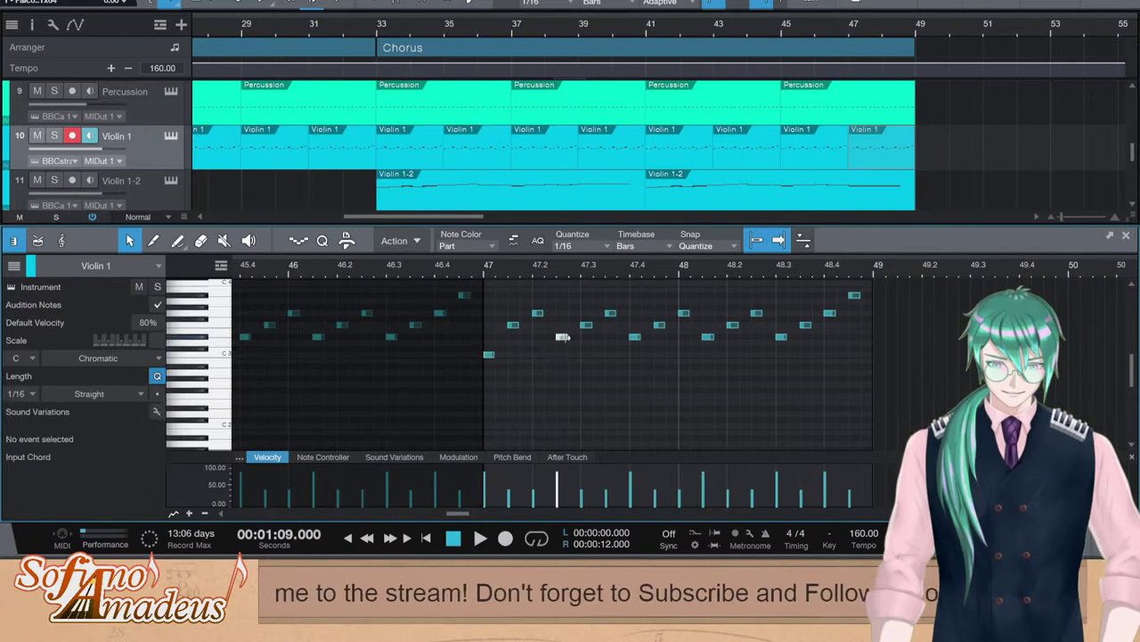
key(Down)
click(636, 337)
key(Down)
key(Down)
key(Down)
key(Down)
click(707, 338)
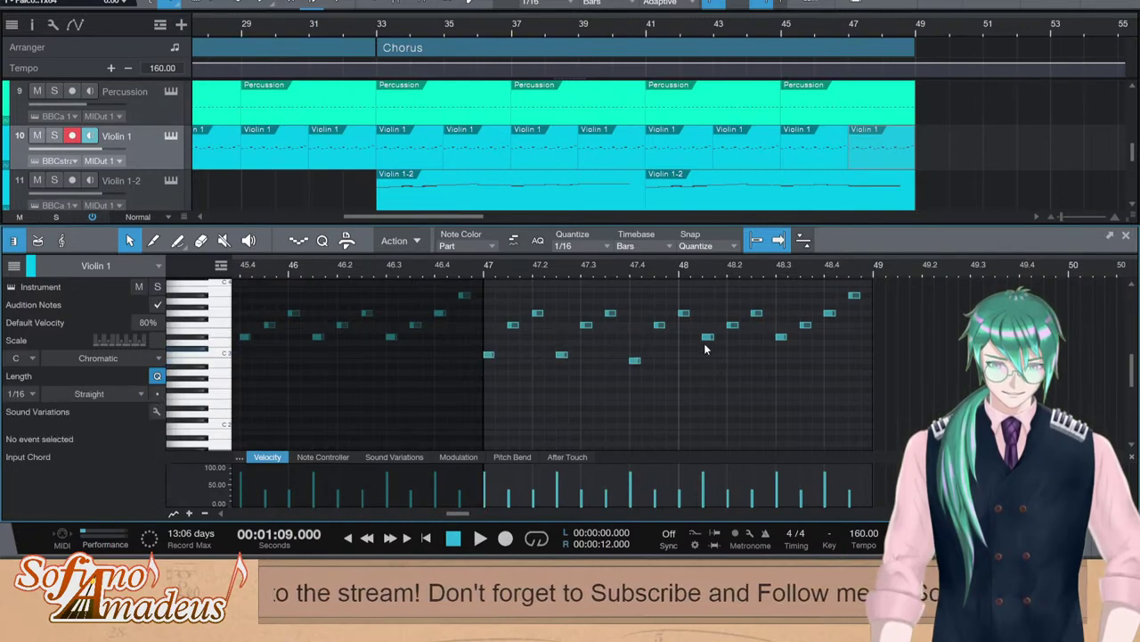
click(636, 361)
key(Up)
Lower the two remaining low notes of Violin 1 in bar 48 to C 3
click(707, 338)
key(Down)
key(Down)
key(Down)
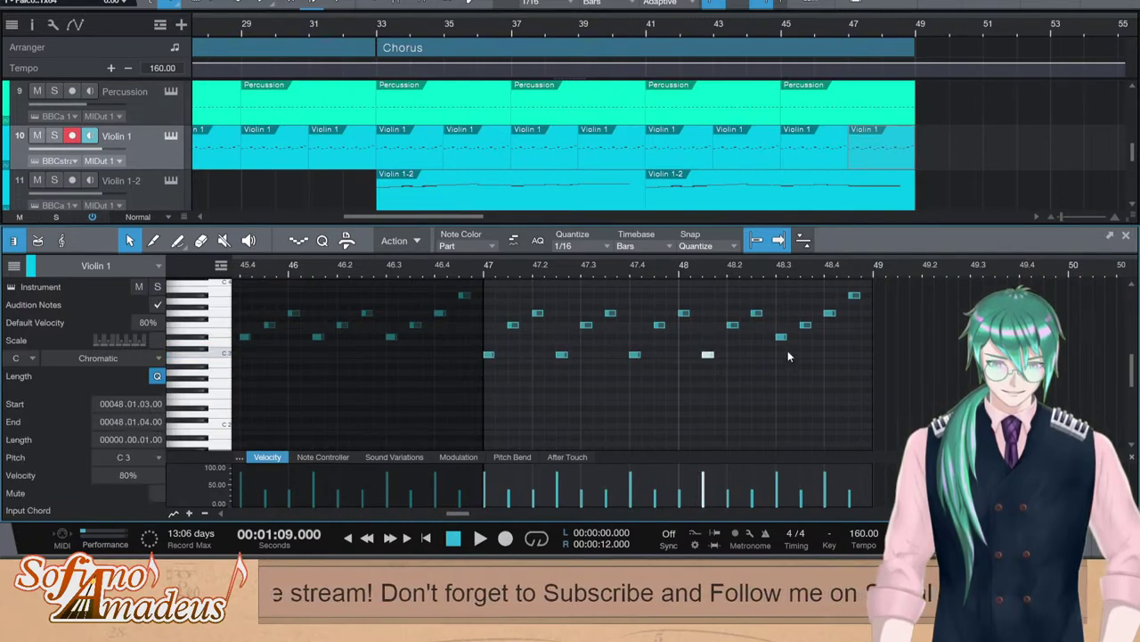
click(782, 339)
click(782, 342)
key(Down)
key(Down)
key(Down)
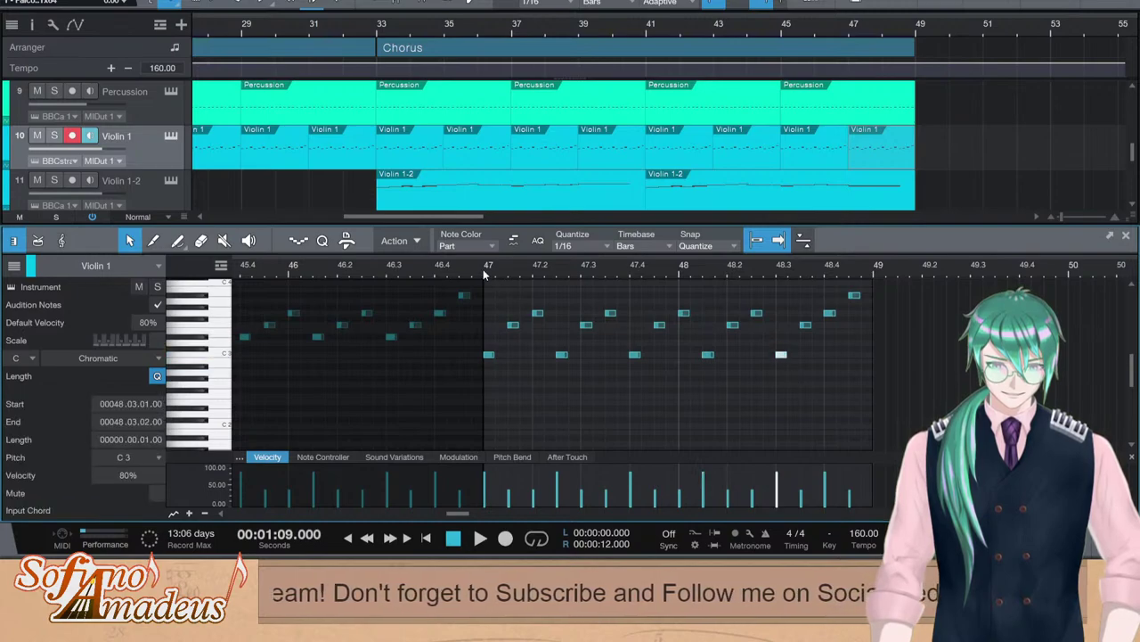
Return to the arrangement and check the Viola's last event at bar 47 in the note editor
key(F2)
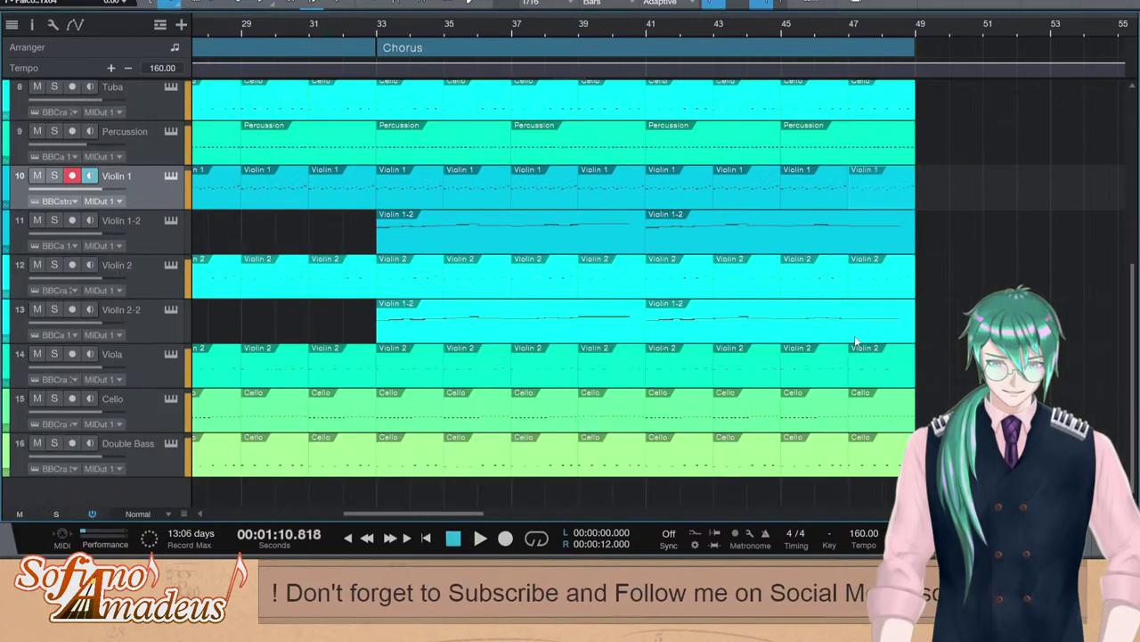
scroll(855, 341, up, 5)
scroll(858, 278, down, 5)
double_click(882, 379)
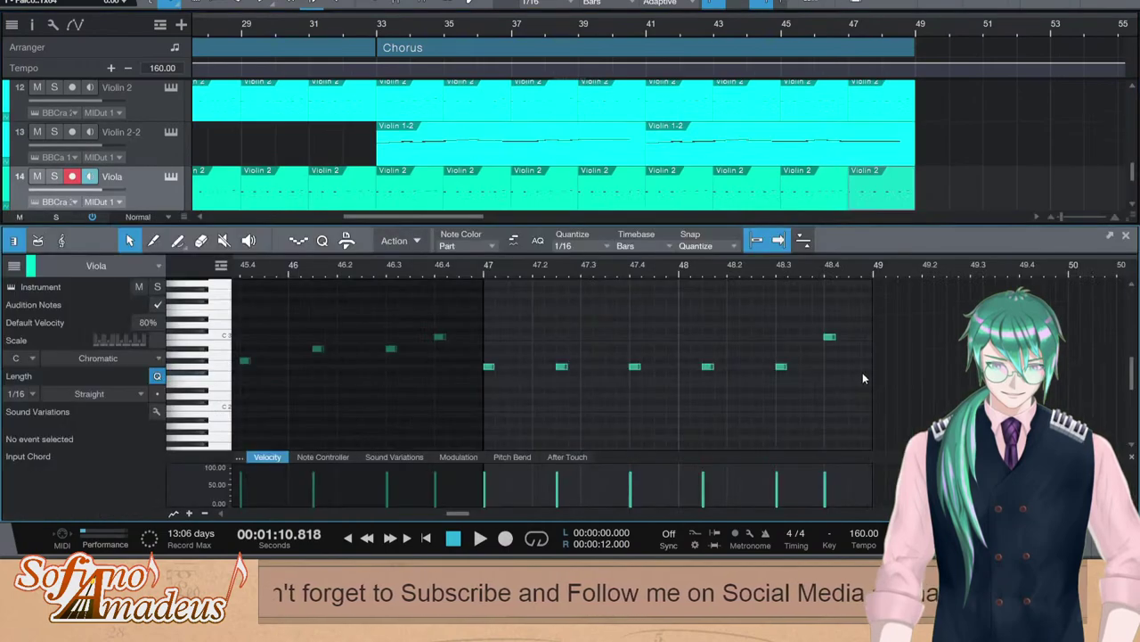
key(F2)
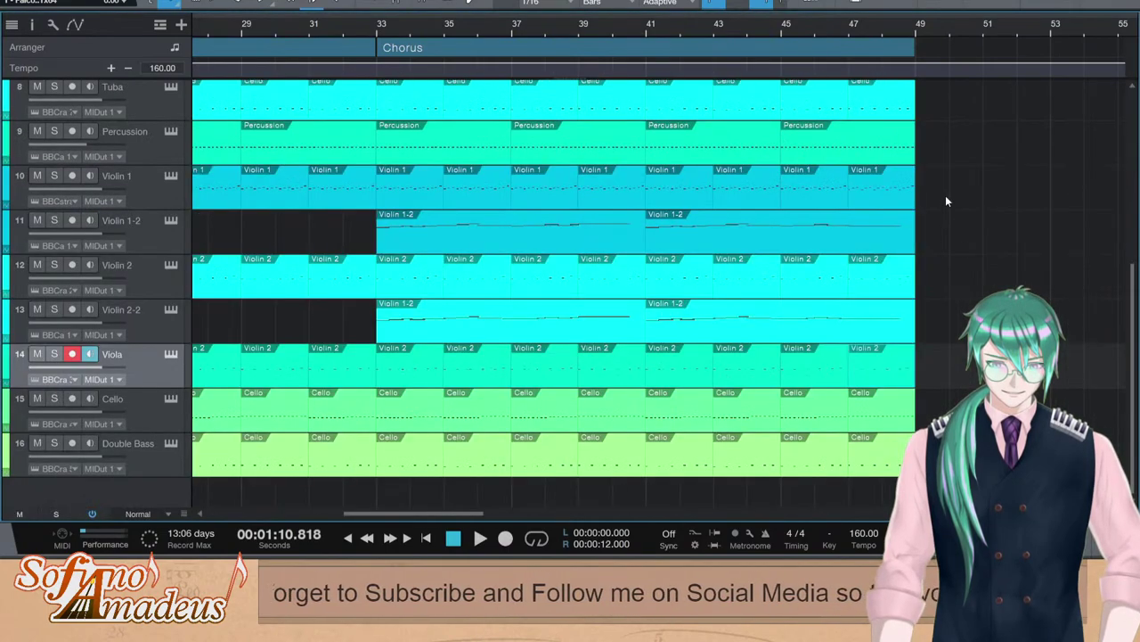
Open Violin 2's last event at bar 47 and raise its five repeated C 3 notes to F 3
double_click(872, 275)
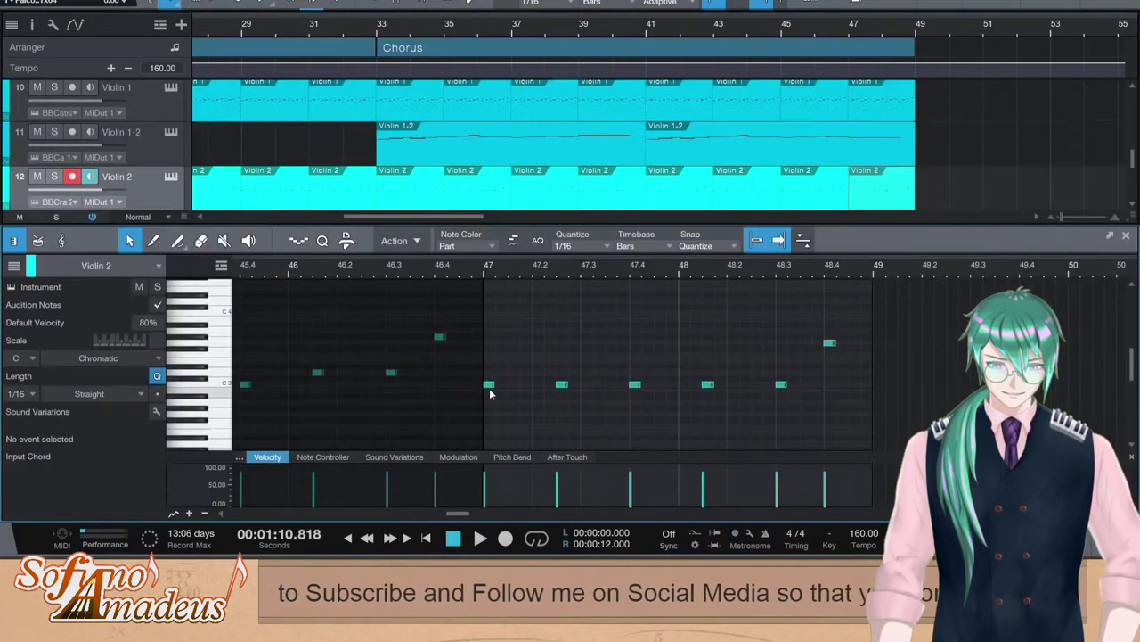
drag(791, 371, 790, 377)
key(Up)
key(Up)
key(Up)
key(Up)
key(Up)
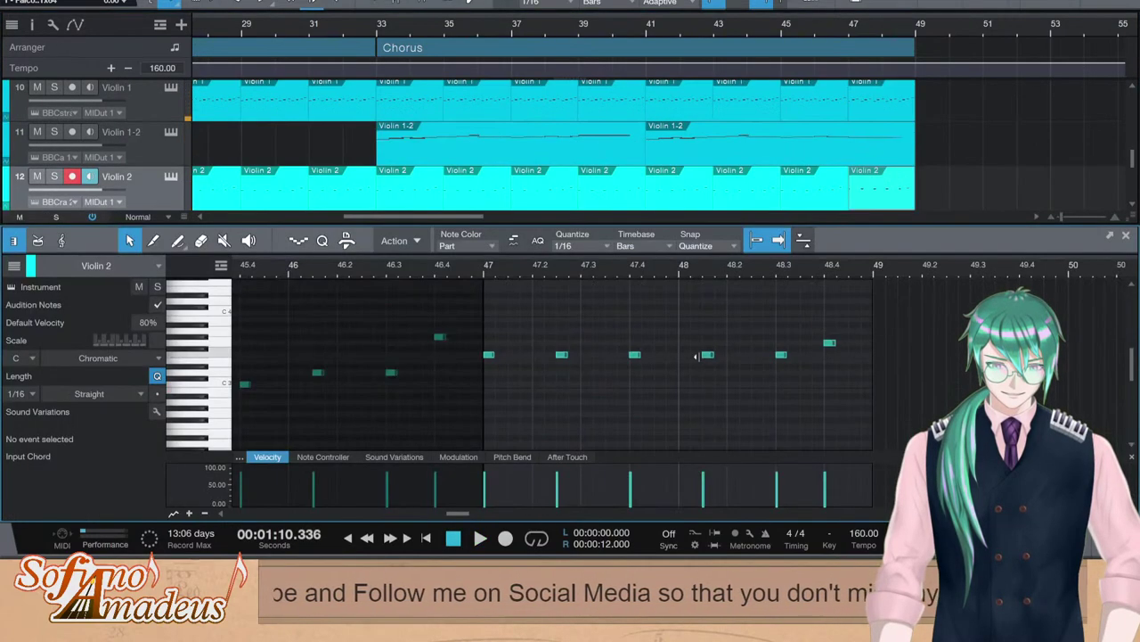
Lower the last two repeated Violin 2 notes in bar 48 by one semitone
click(634, 355)
drag(691, 365, 793, 356)
key(Down)
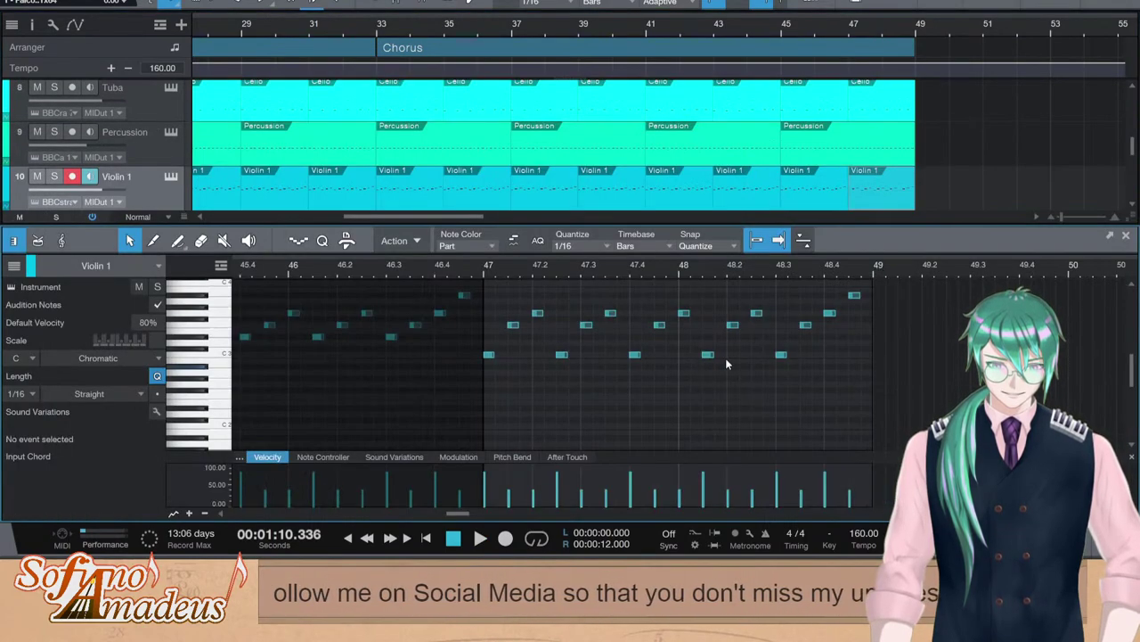
In Violin 1's last event, raise the two low notes in bar 48 to E 3
drag(696, 365, 811, 346)
key(Up)
key(Up)
key(Up)
key(Up)
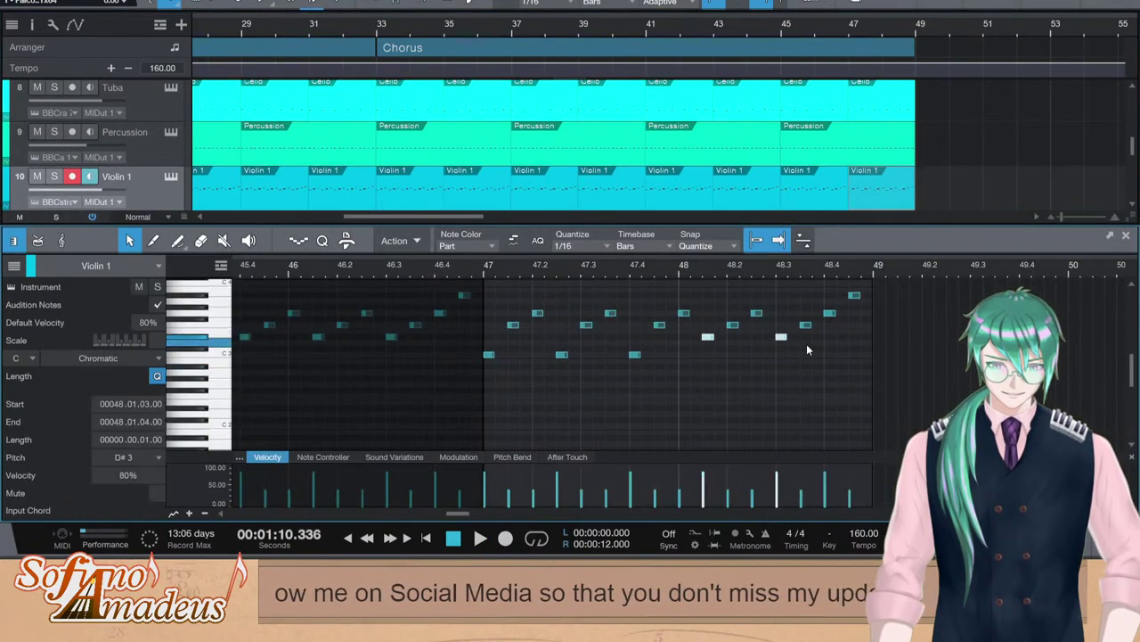
Play the revised Chorus ending from bar 47, stop playback and close the note editor
click(477, 269)
key(space)
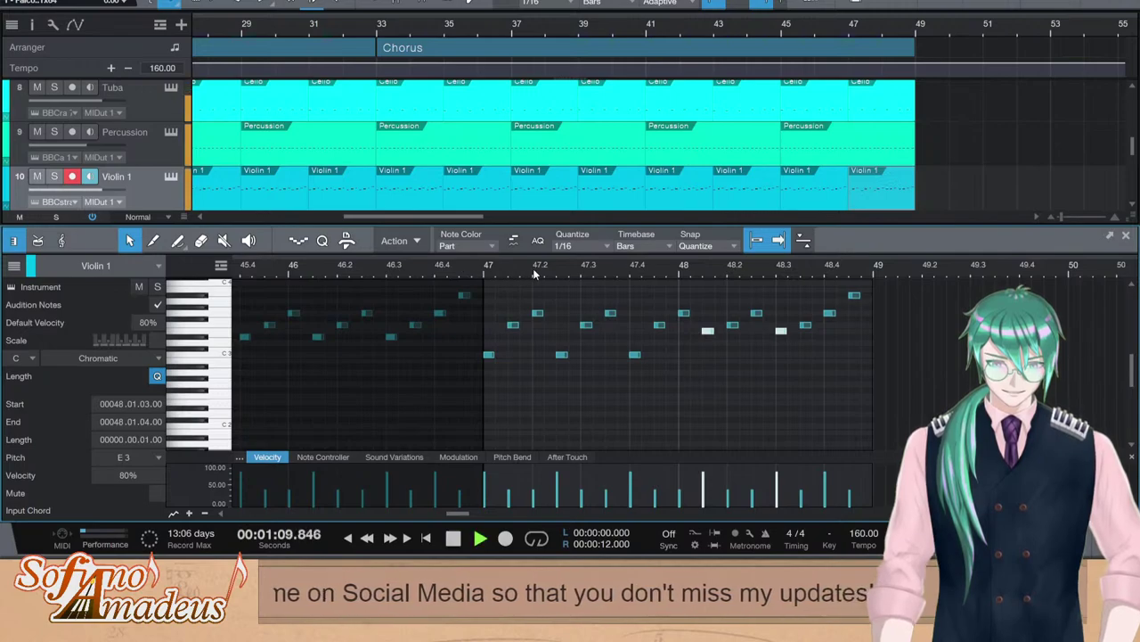
key(space)
drag(1073, 514, 1061, 513)
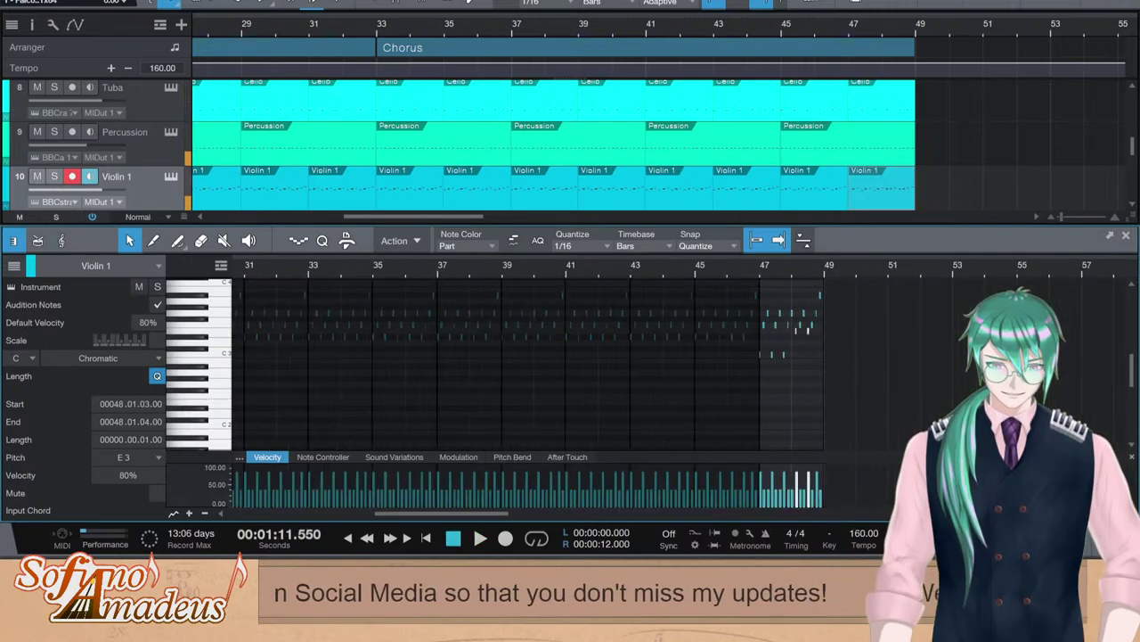
key(F2)
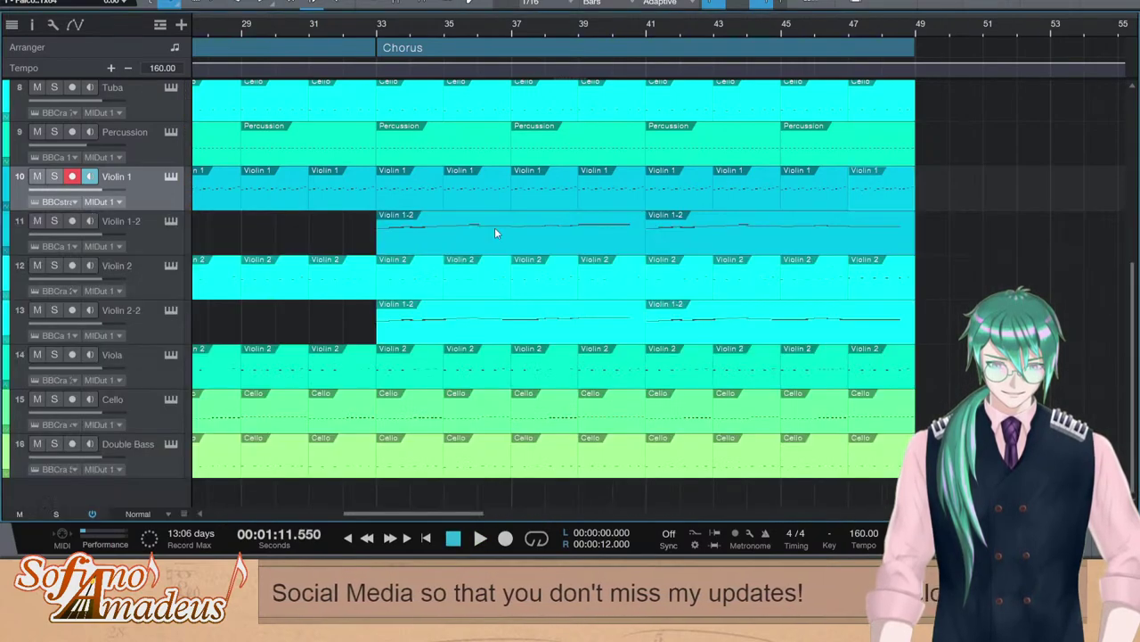
Replay the end of the Chorus while checking the Viola's last event, then stop playback
double_click(835, 30)
double_click(874, 370)
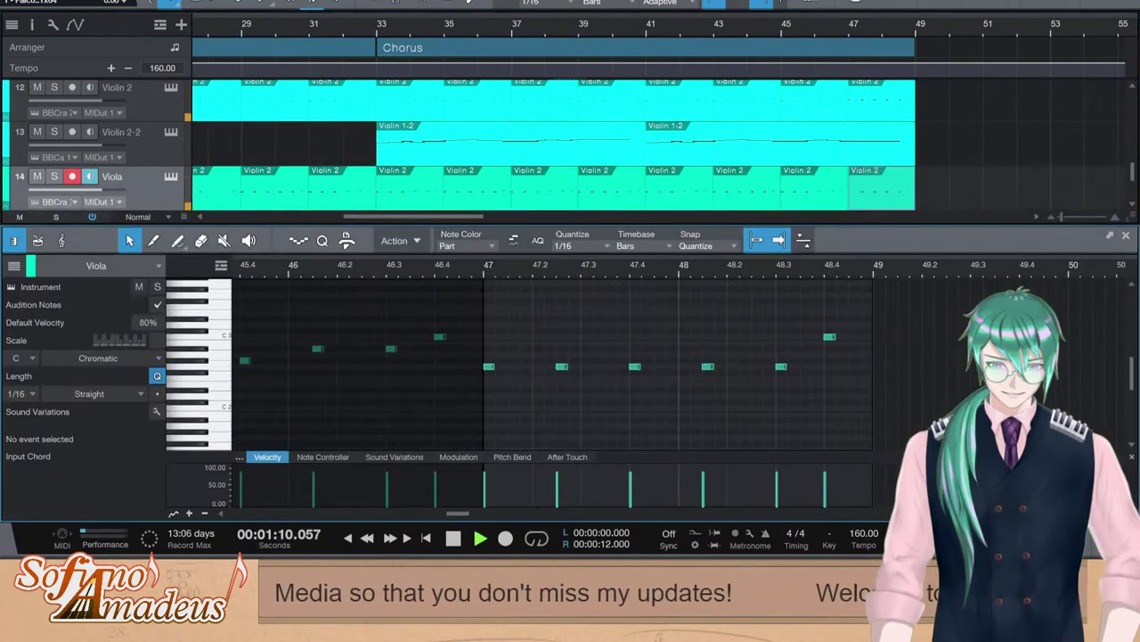
key(F2)
key(space)
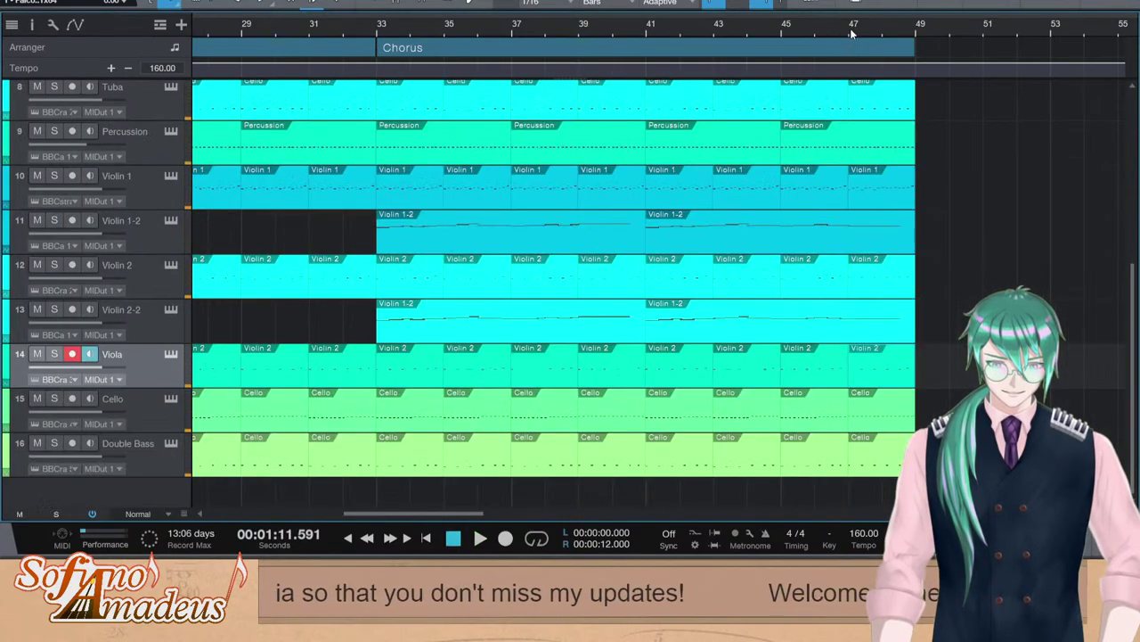
Set the playback position near bar 47 and create an empty one-bar French Horn 2 event at bar 48
click(851, 33)
scroll(916, 295, up, 4)
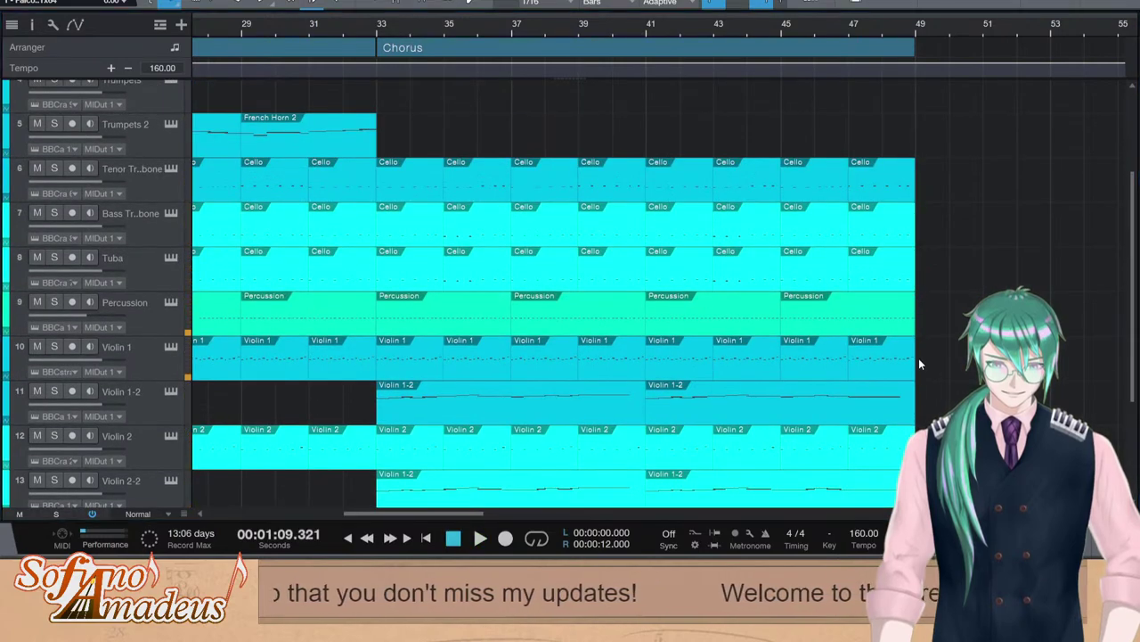
scroll(921, 364, up, 3)
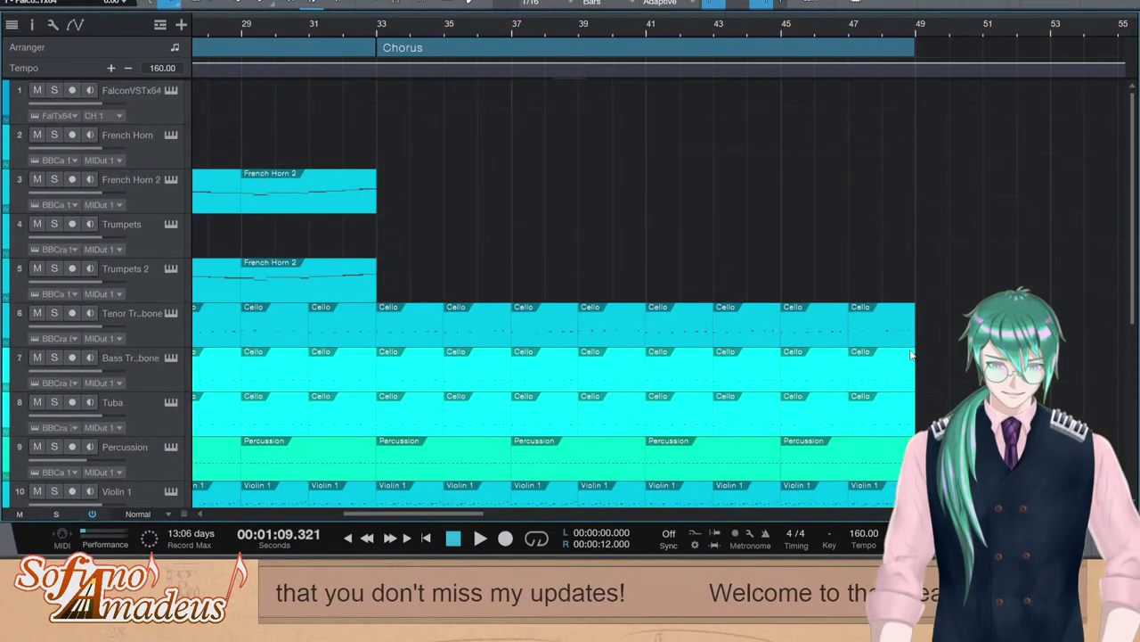
double_click(884, 184)
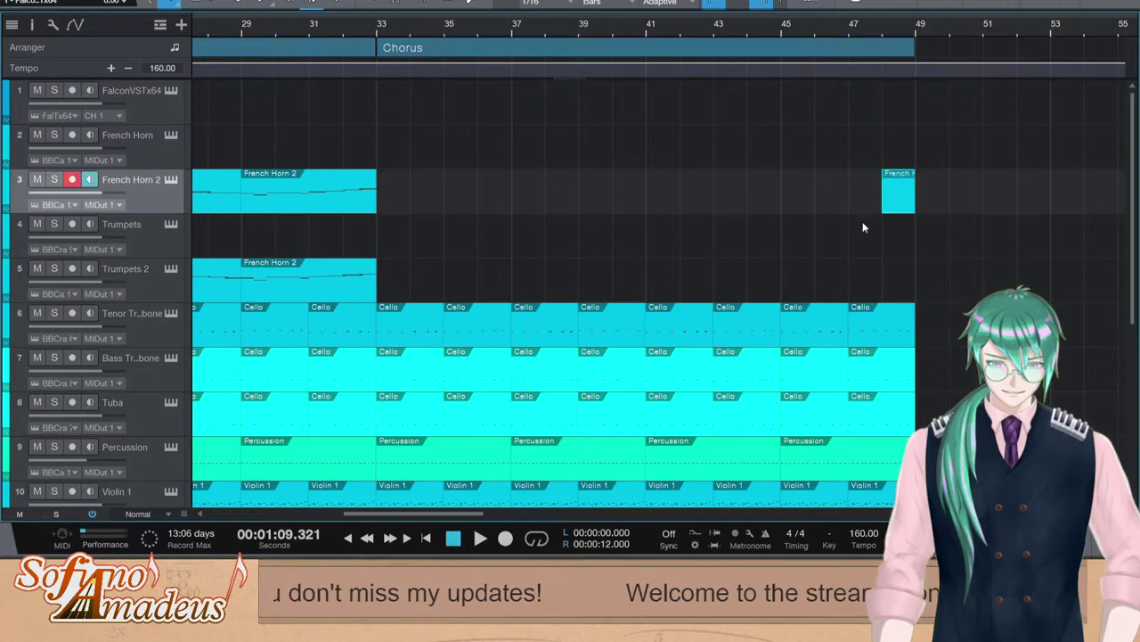
Undo the one-bar French Horn 2 event and instead create an empty Trumpets 2 event from bar 47 to 49, opened for note editing
key(ctrl+z)
double_click(864, 274)
drag(881, 284, 908, 284)
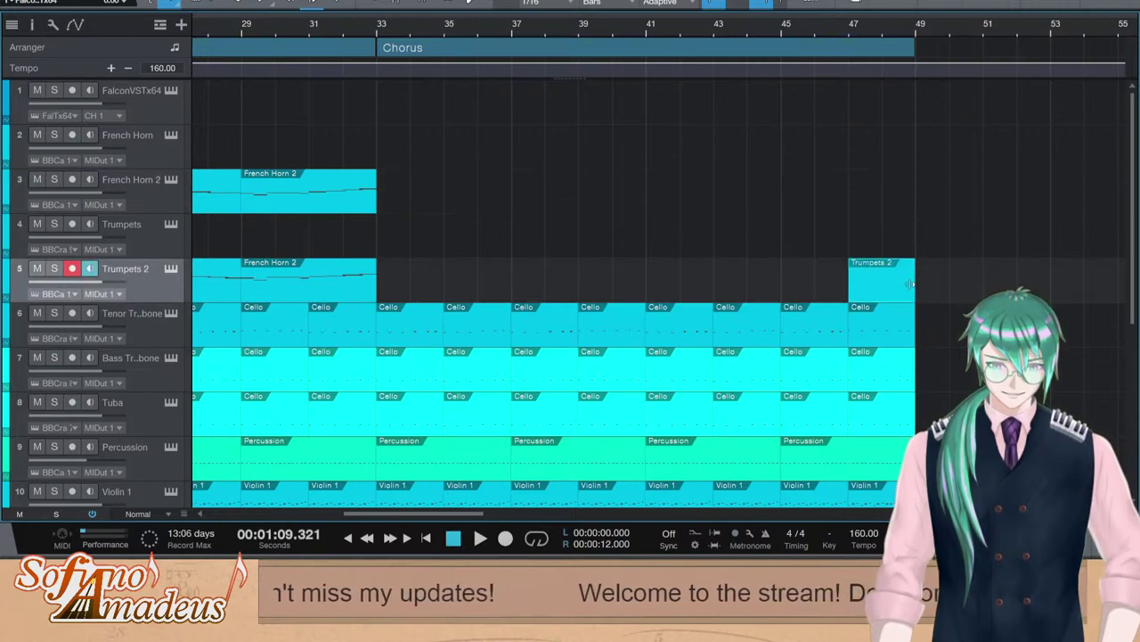
double_click(904, 284)
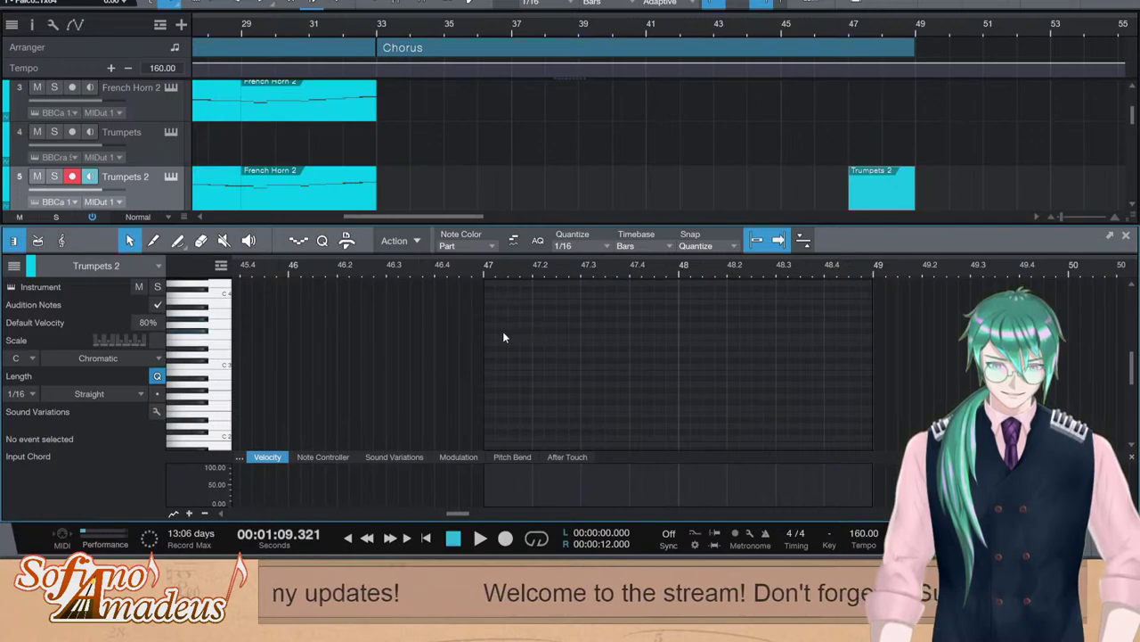
Enter a chord of C 4, F 4 and G 4 in the Trumpets 2 event, each note filling bar 47
scroll(488, 366, down, 1)
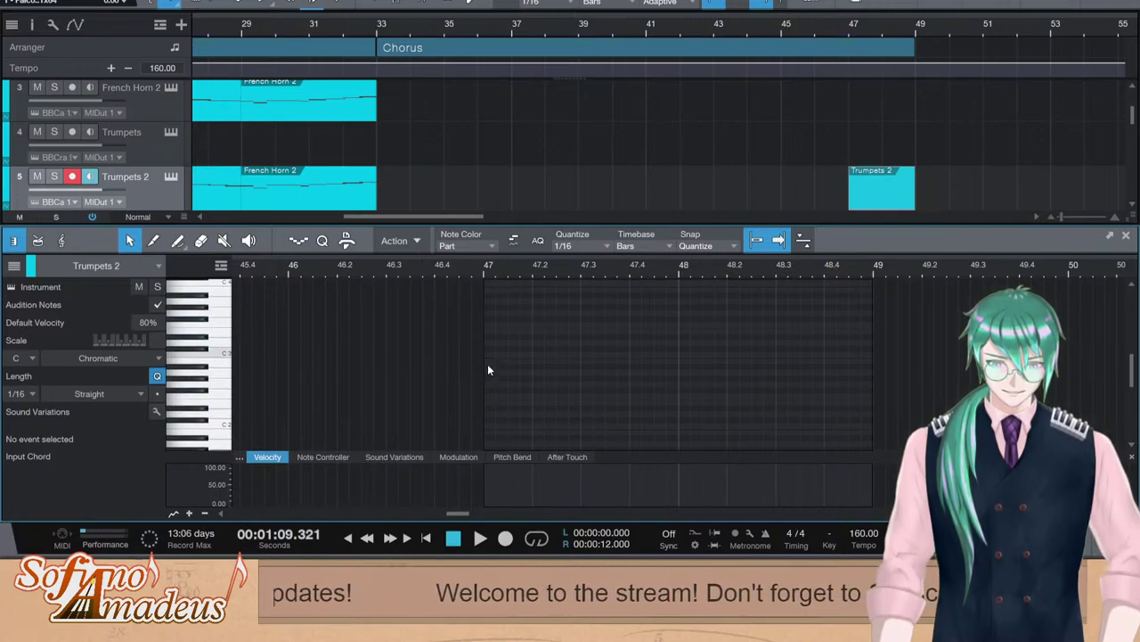
scroll(492, 372, up, 2)
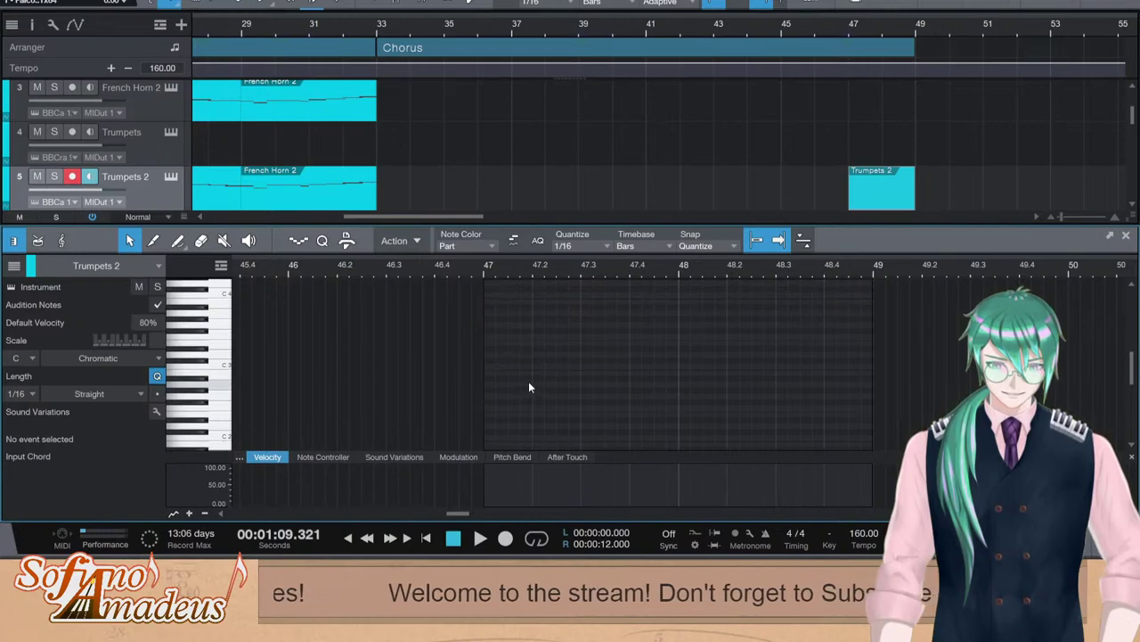
scroll(528, 386, down, 2)
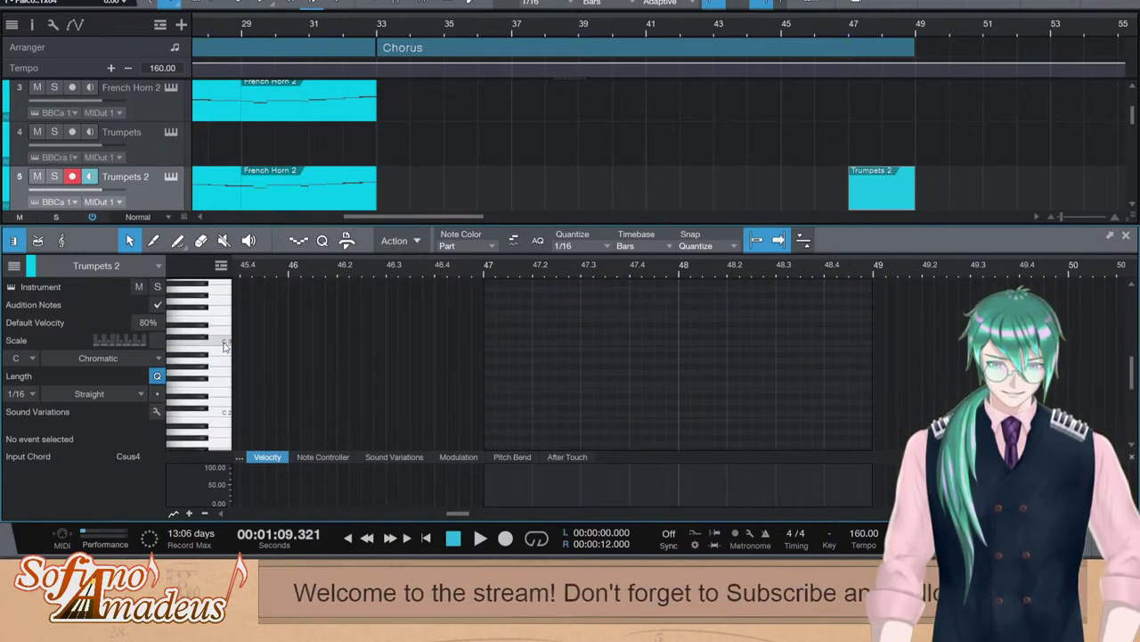
scroll(538, 403, up, 2)
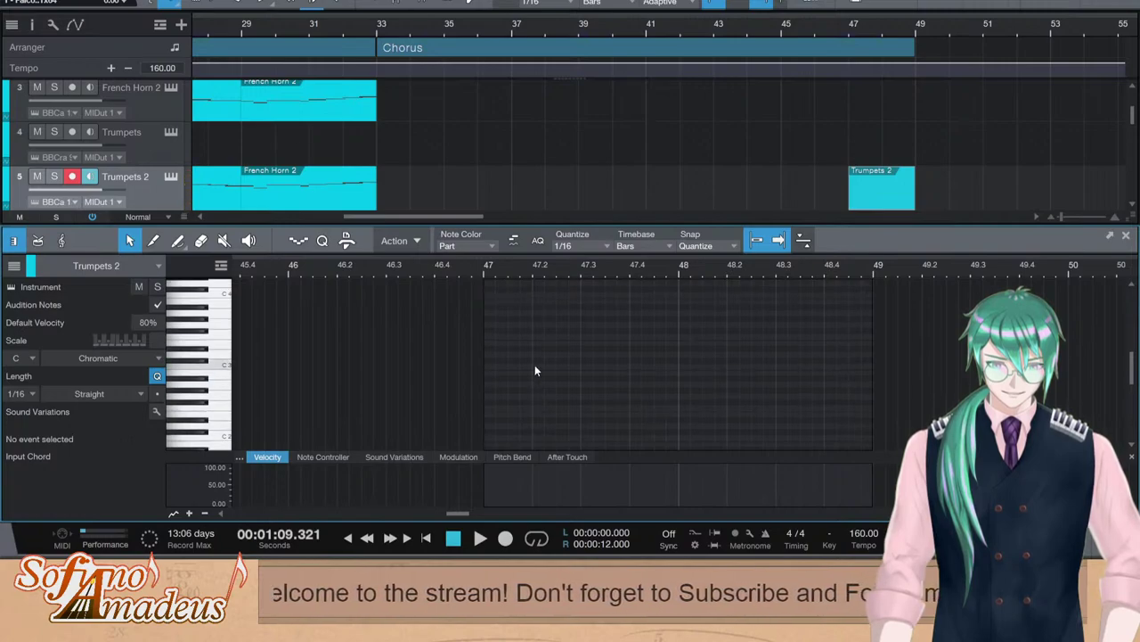
scroll(579, 343, up, 2)
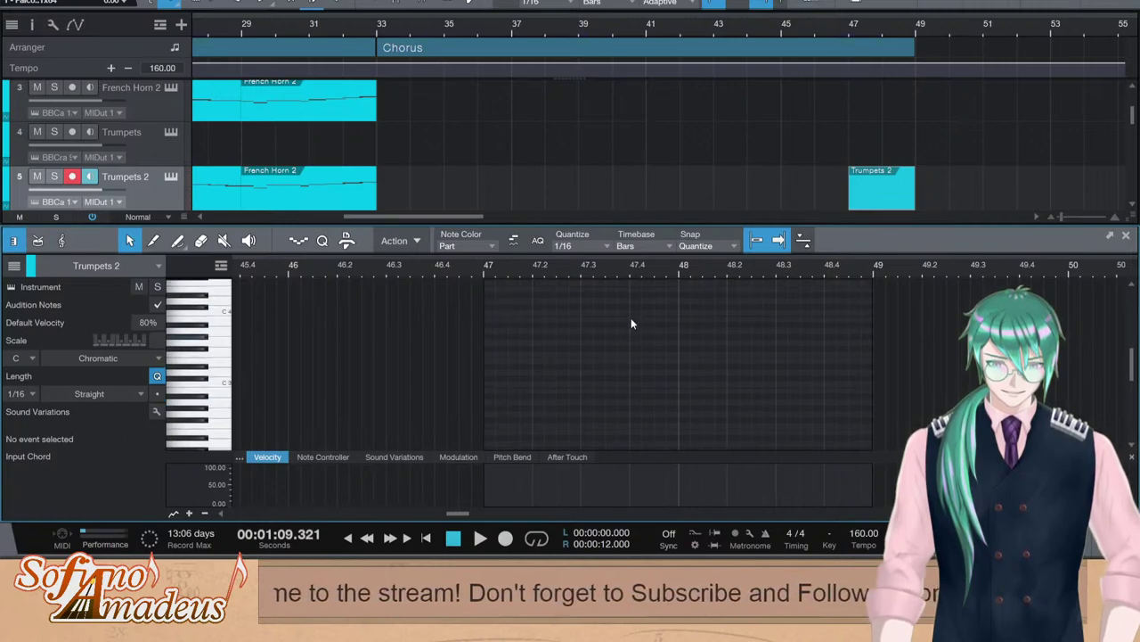
click(492, 311)
scroll(495, 316, up, 2)
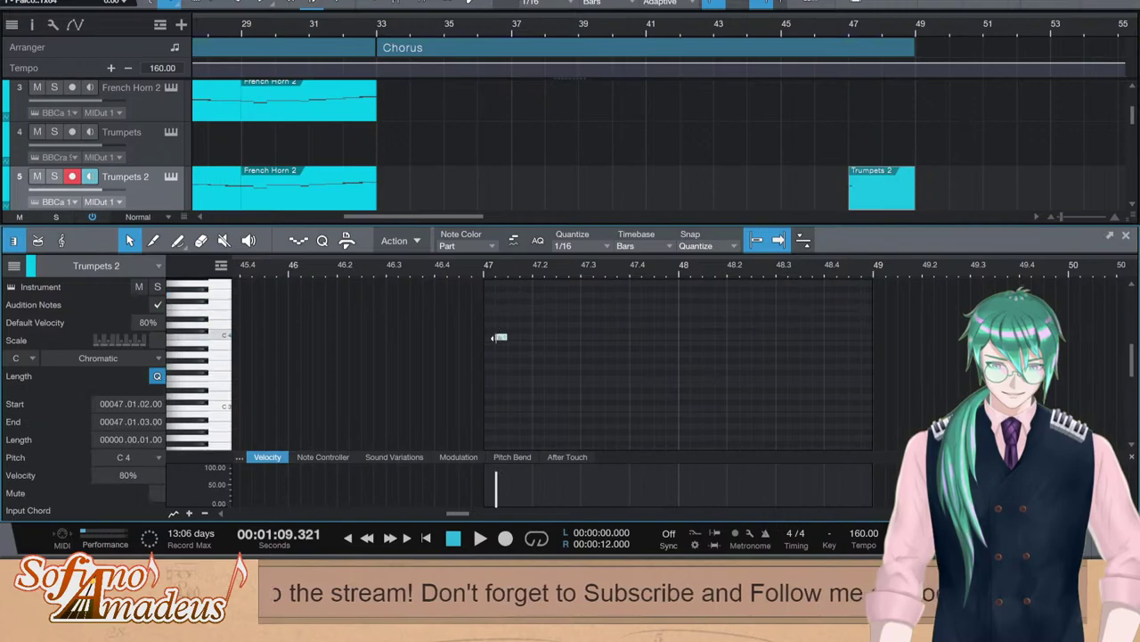
double_click(490, 305)
double_click(491, 295)
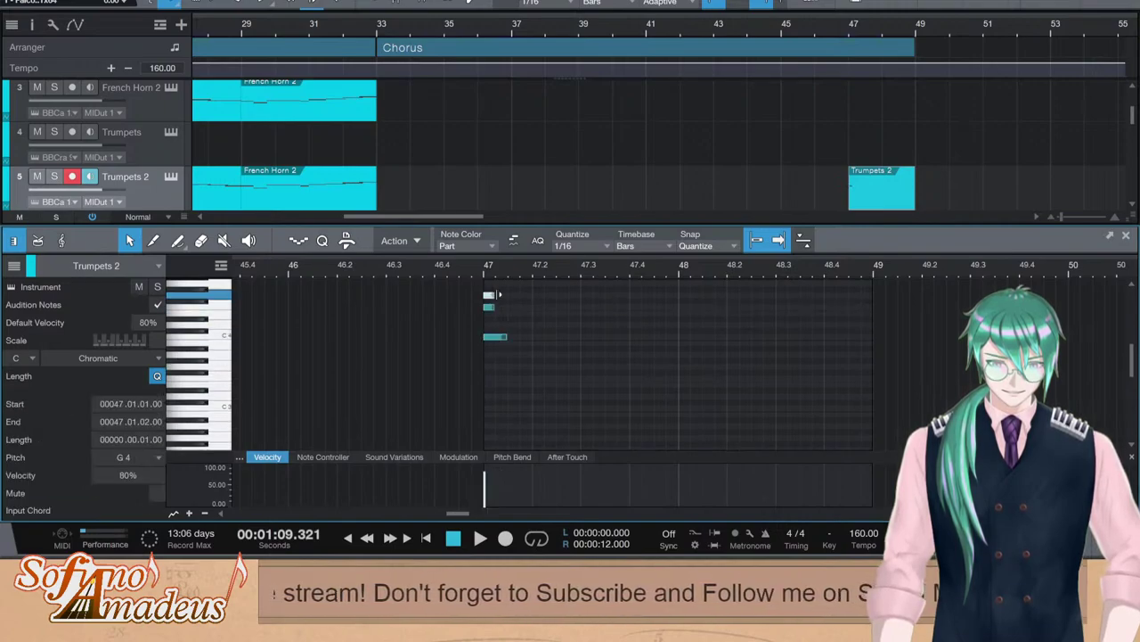
drag(501, 292, 677, 307)
drag(506, 337, 680, 336)
click(680, 351)
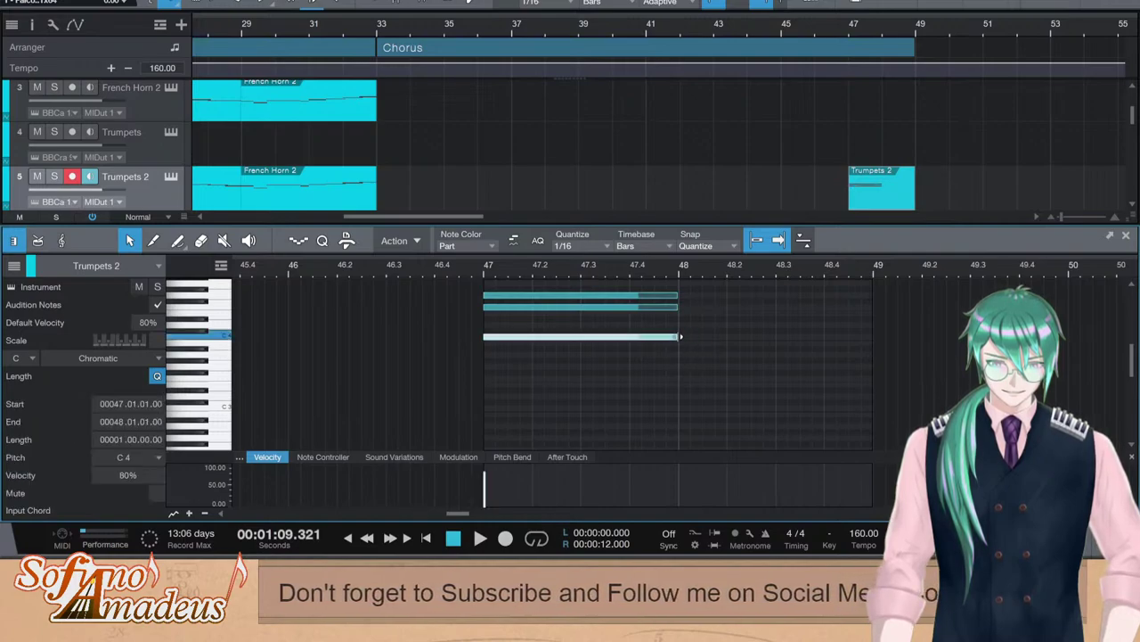
Duplicate the bar 47 chord into bar 48 and lower the copy's middle note to E 4
click(670, 371)
drag(618, 286, 722, 358)
key(d)
click(756, 372)
click(713, 308)
key(Down)
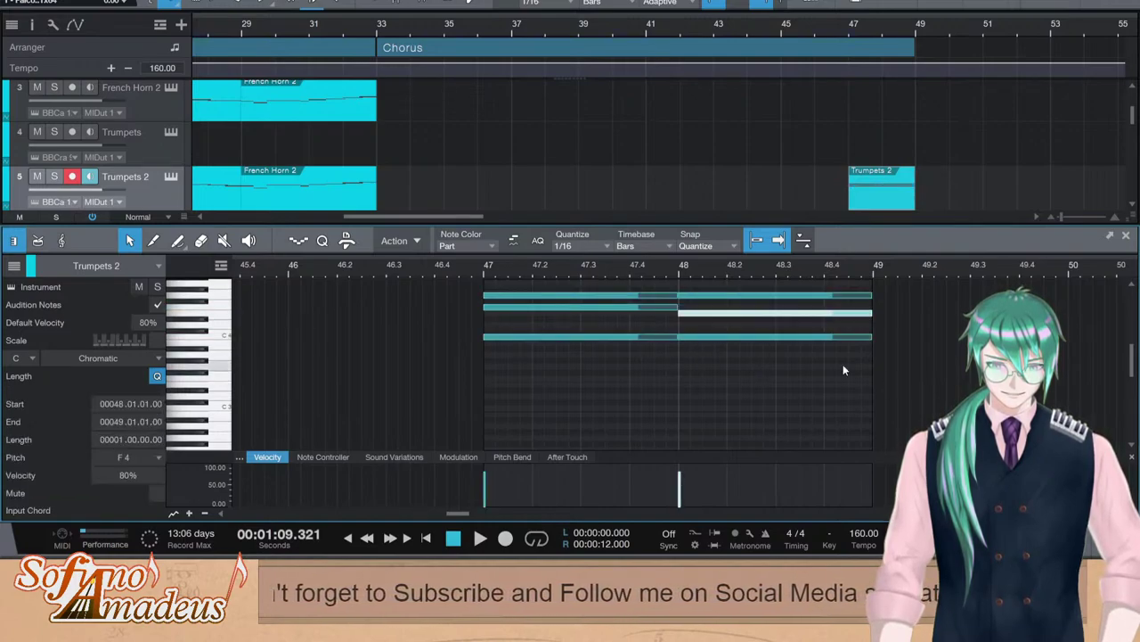
click(698, 406)
click(701, 313)
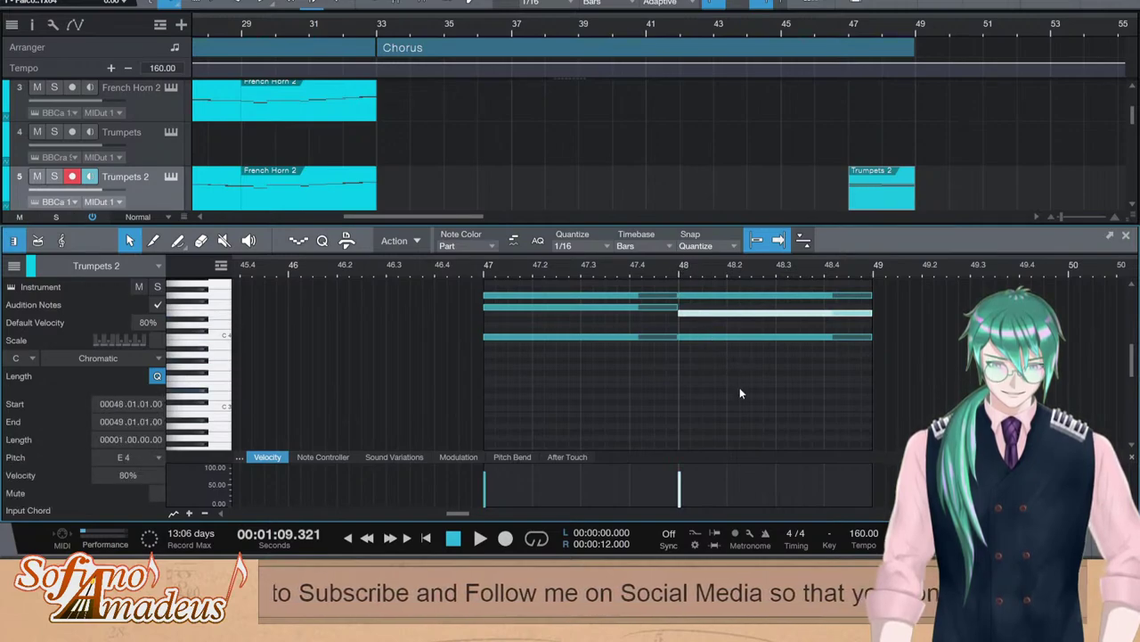
Check the Trumpets 2 chords from bar 48, select the FalconVSTx64 track and close the note editor
click(685, 270)
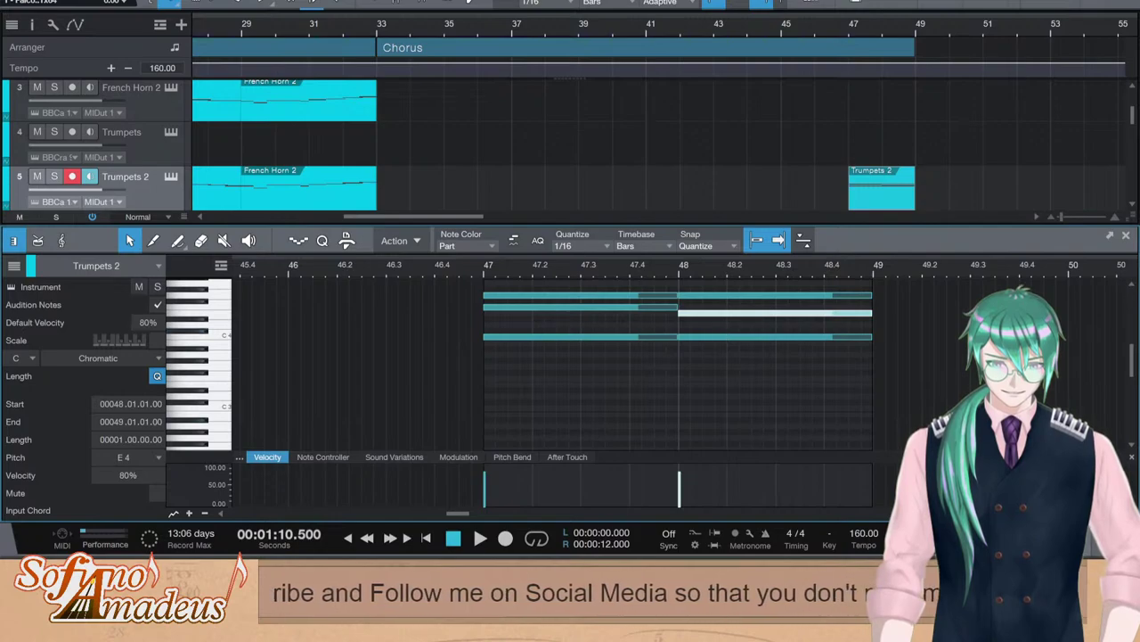
key(F2)
double_click(879, 190)
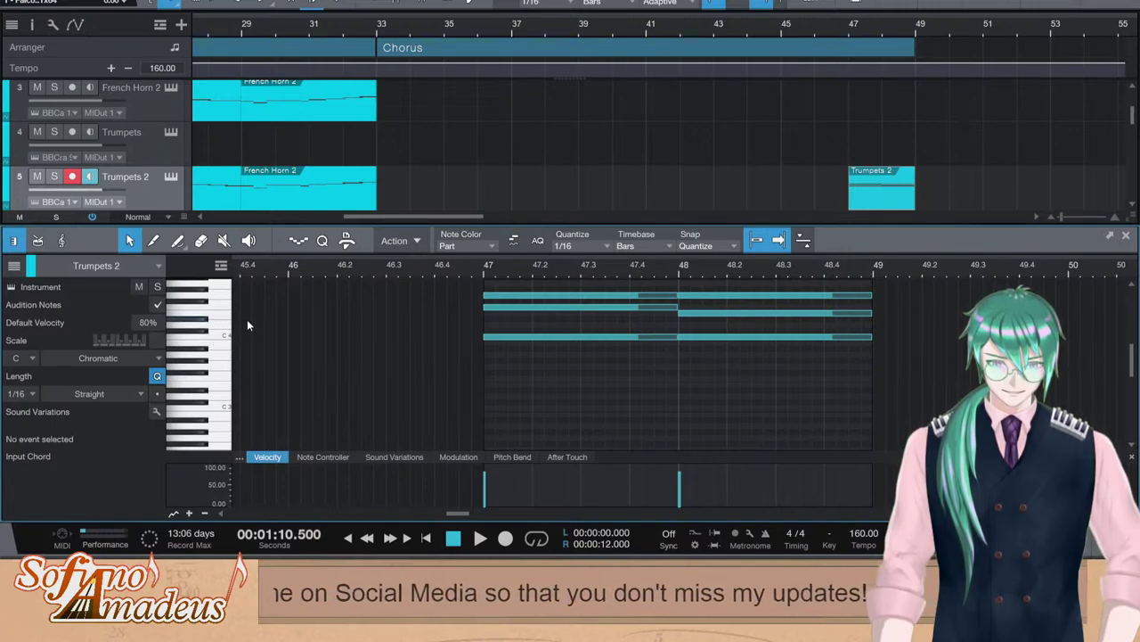
scroll(149, 115, up, 2)
click(150, 114)
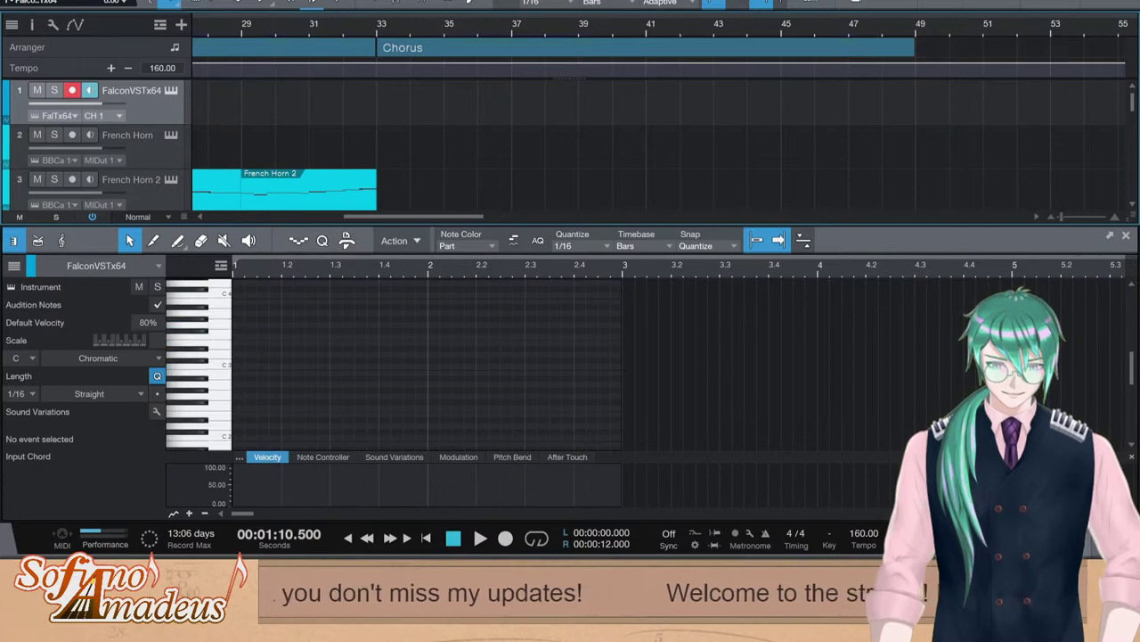
key(F2)
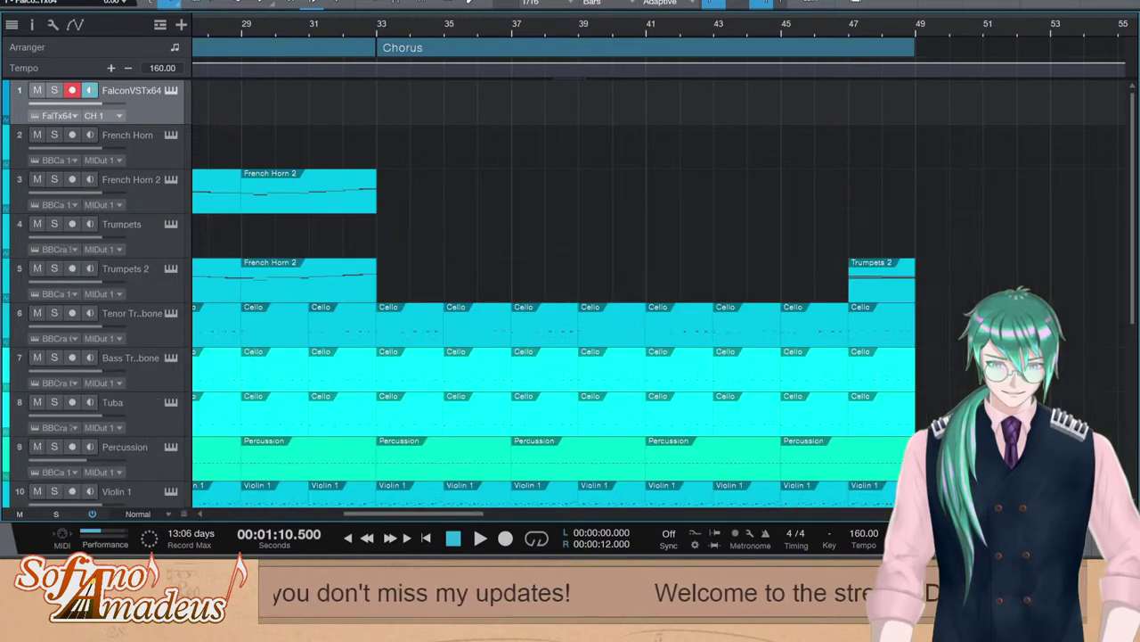
Copy the Trumpets 2 chord event to French Horn 2 at bar 47 and transpose all its notes down one octave
click(860, 281)
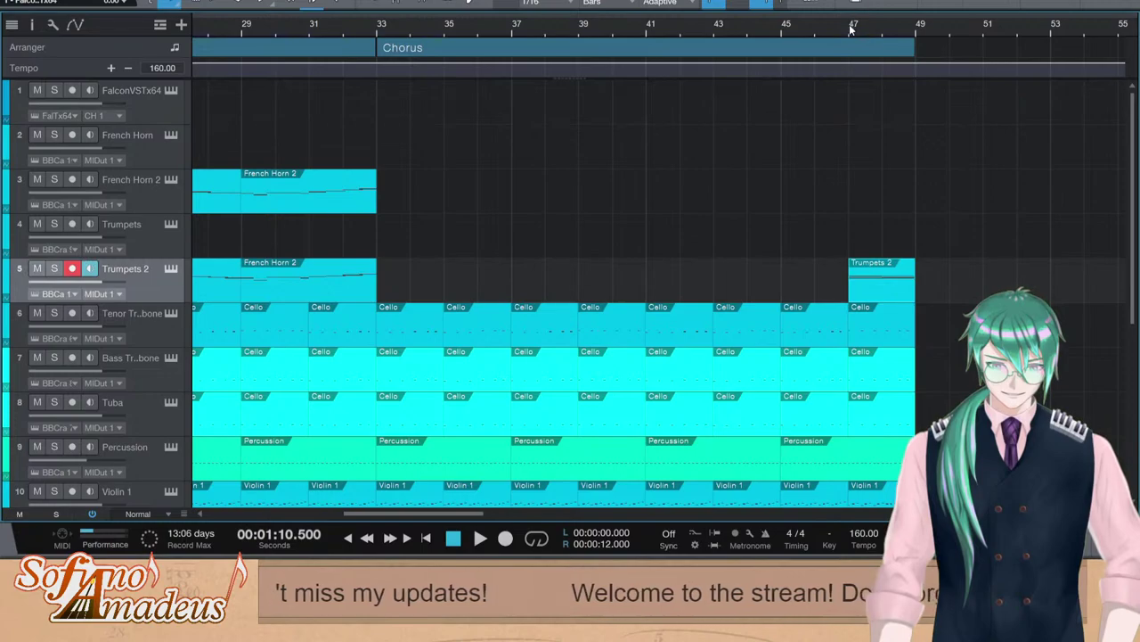
click(141, 204)
key(ctrl+v)
double_click(897, 201)
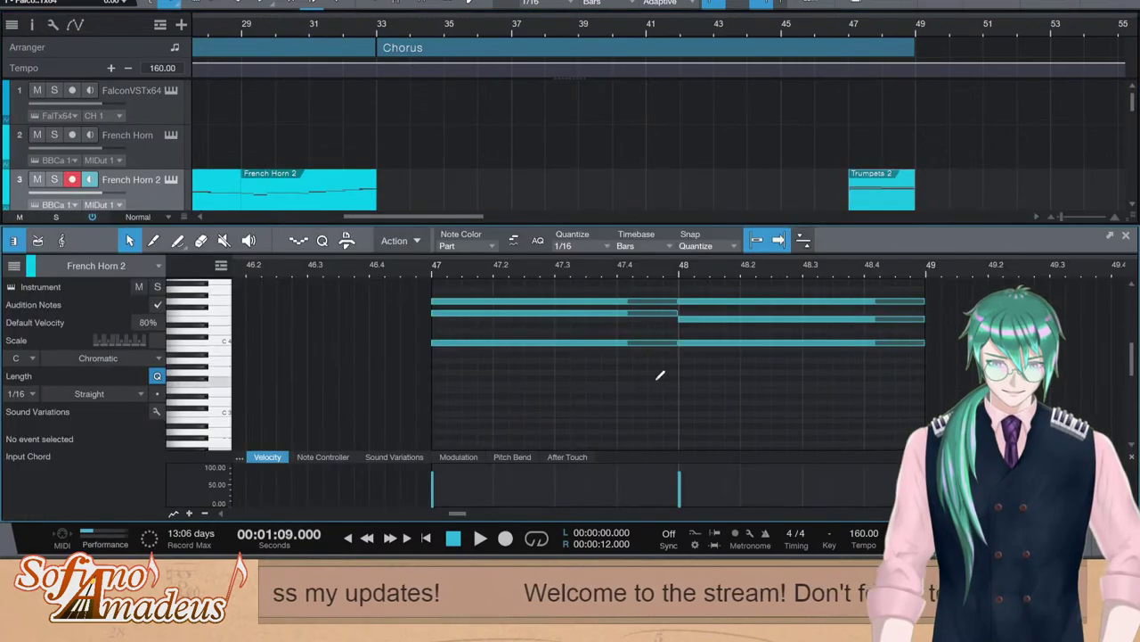
key(ctrl+a)
key(shift+Down)
key(F2)
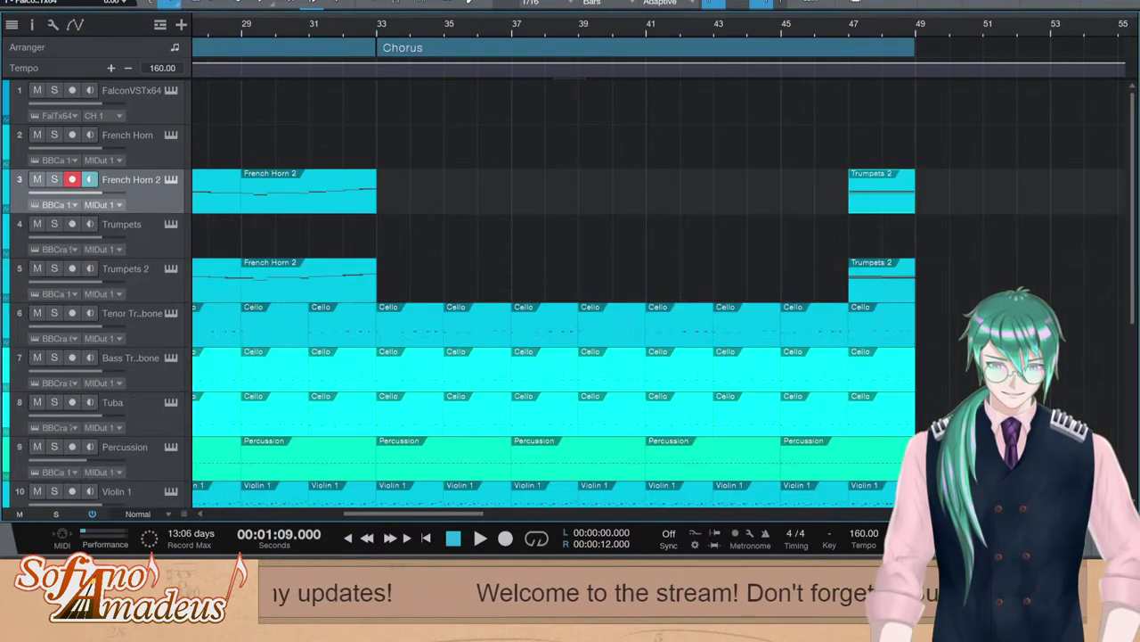
Play the Chorus ending from bar 47 with the new brass chords and stop playback
key(space)
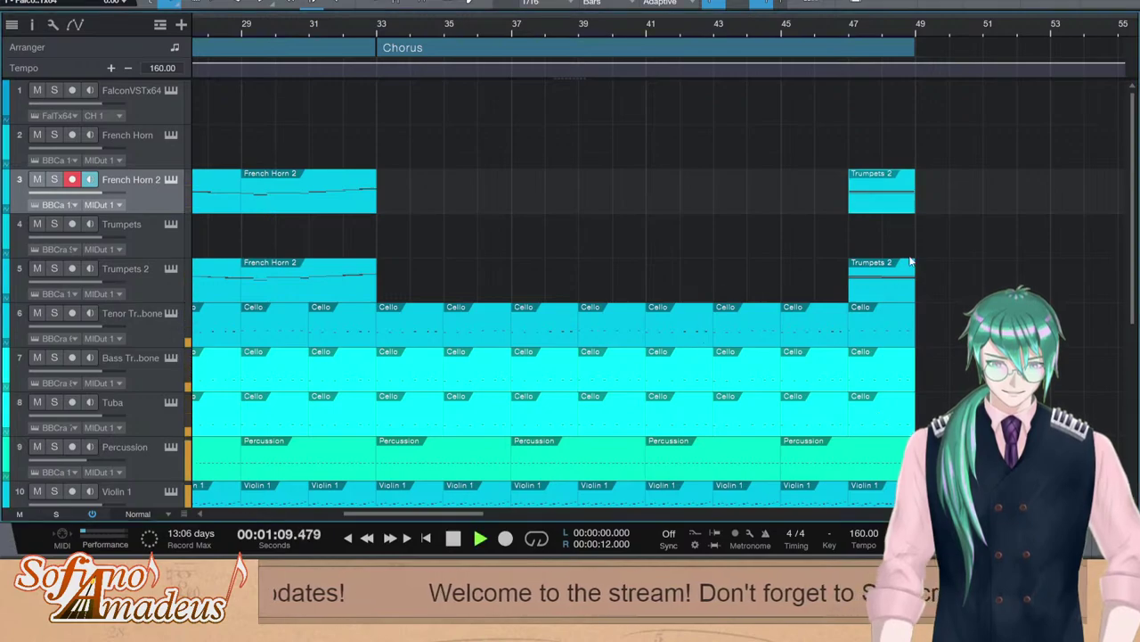
scroll(909, 312, down, 2)
scroll(905, 307, up, 2)
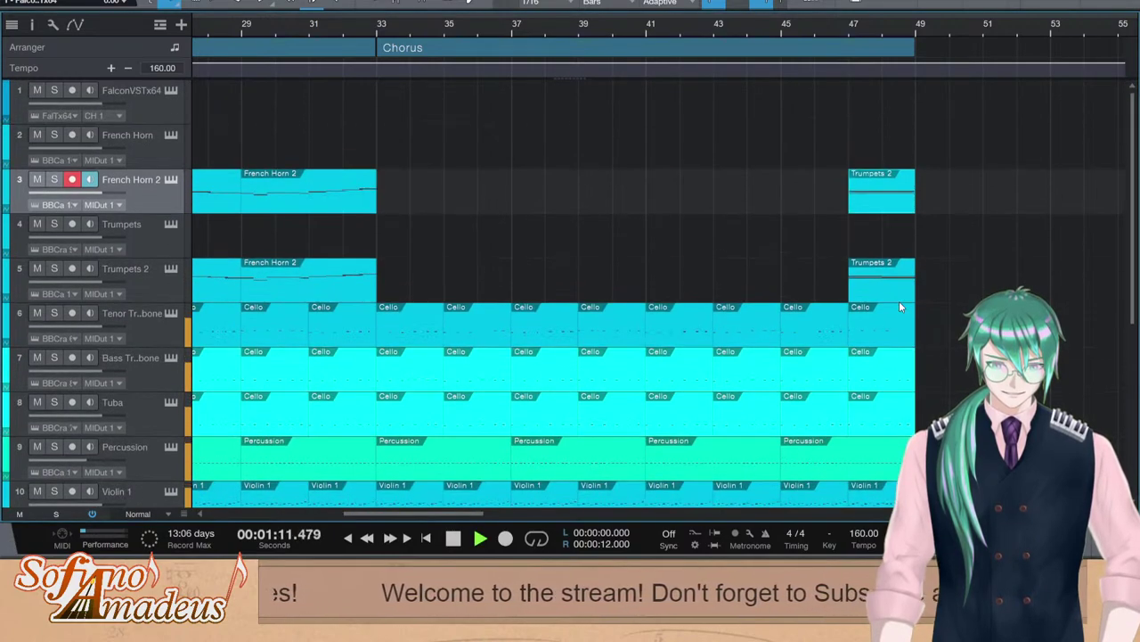
key(space)
scroll(585, 283, down, 4)
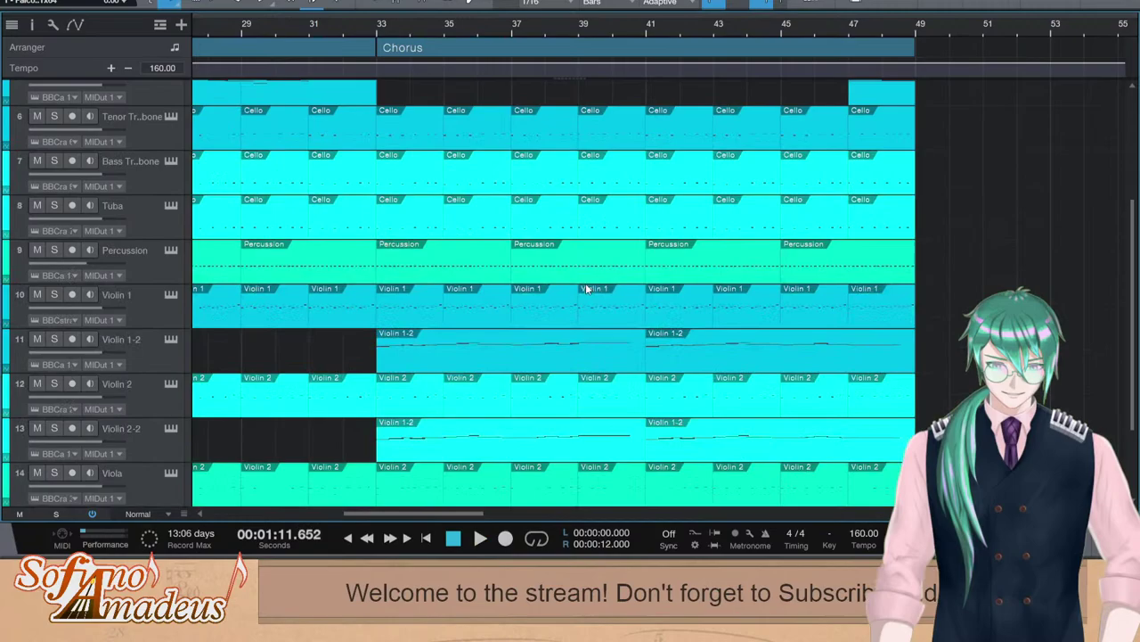
Play the Chorus from its start at bar 33, then stop playback
click(376, 30)
key(space)
scroll(564, 284, up, 4)
scroll(563, 280, down, 5)
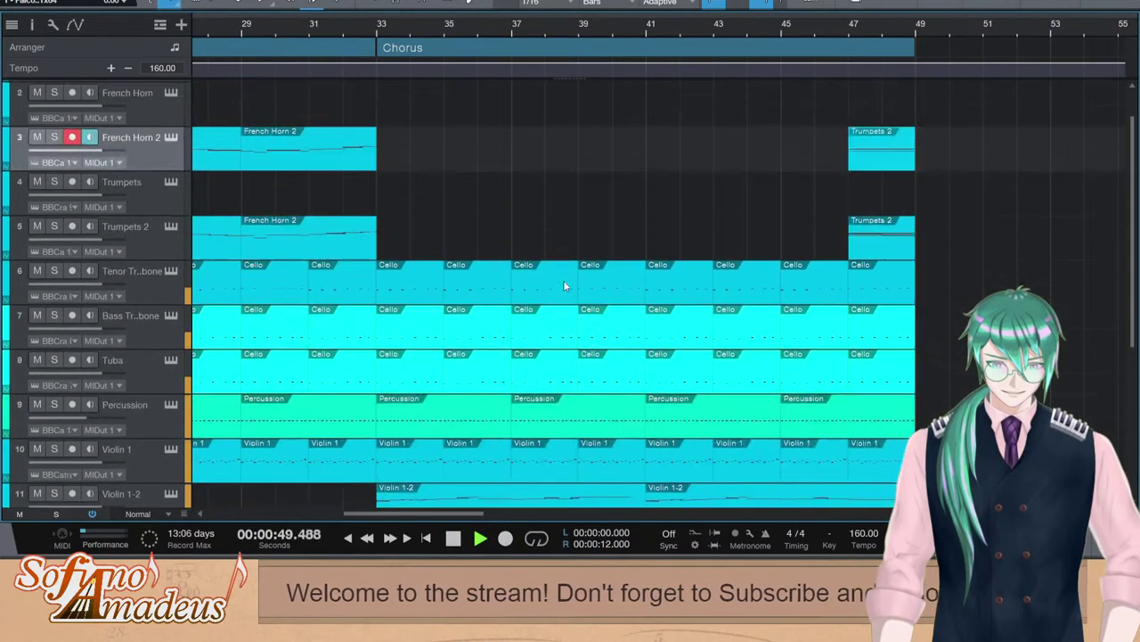
key(space)
Set the playback position to bar 41, play the second half of the Chorus and stop
scroll(659, 401, up, 3)
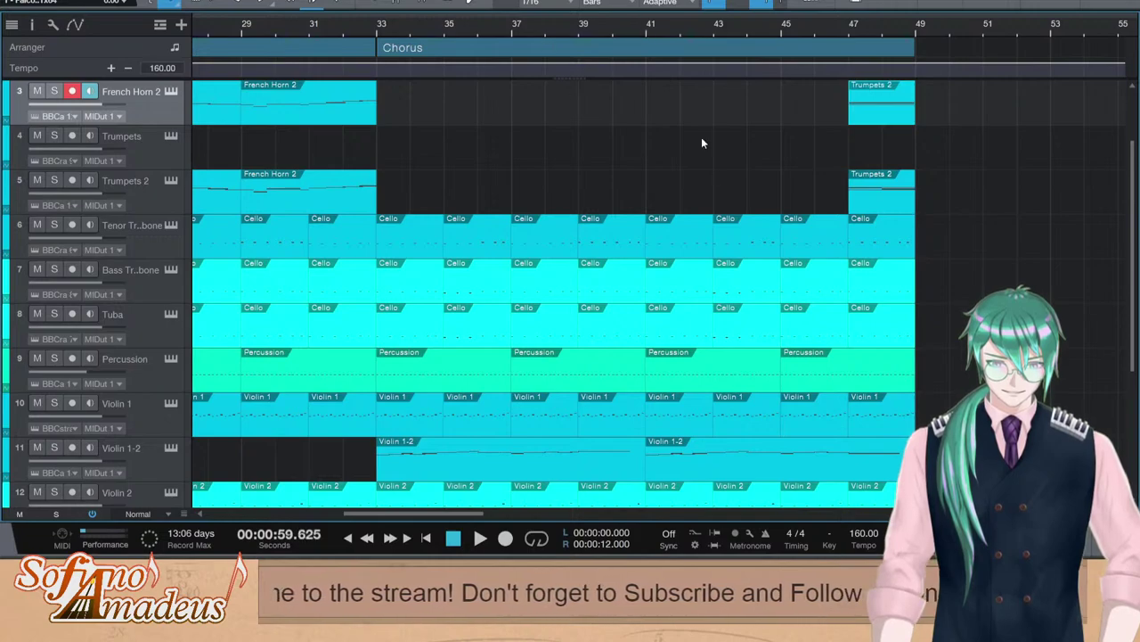
scroll(688, 198, up, 2)
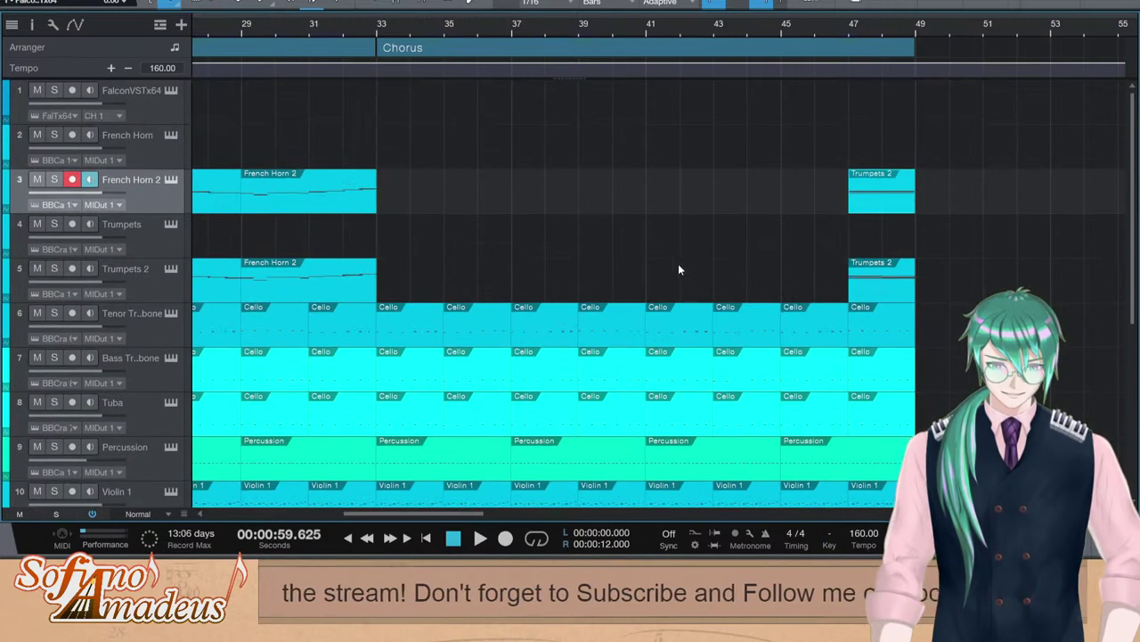
scroll(679, 269, down, 3)
scroll(677, 268, up, 3)
key(space)
key(space)
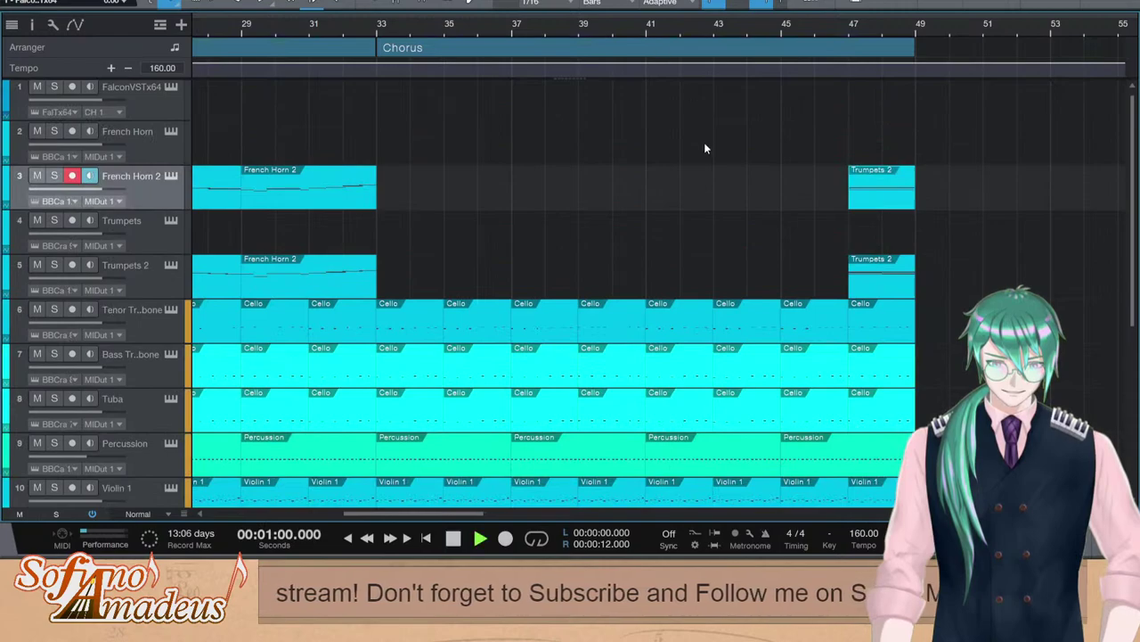
click(648, 30)
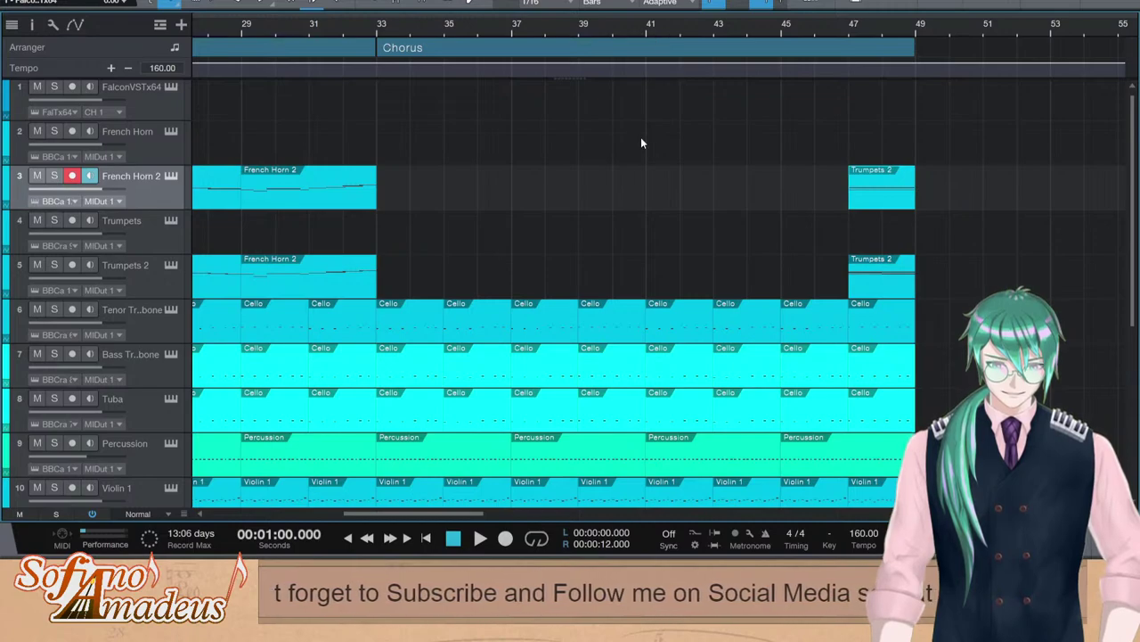
Examine the brass, percussion and string tracks across the Chorus
scroll(742, 350, down, 3)
scroll(741, 343, down, 2)
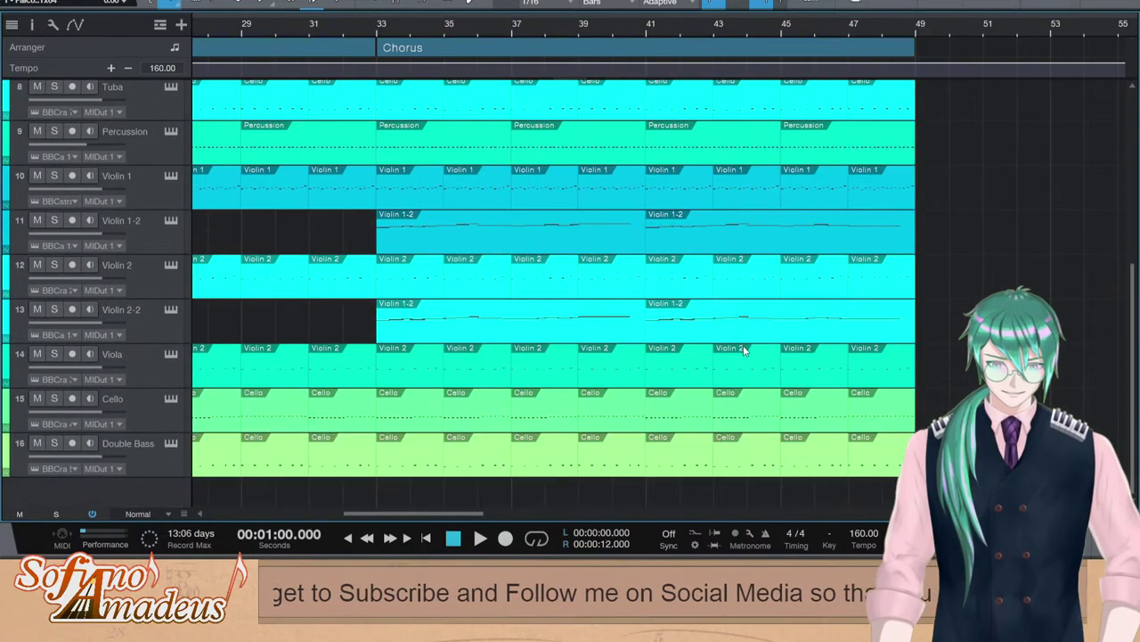
scroll(766, 324, up, 1)
scroll(722, 309, up, 3)
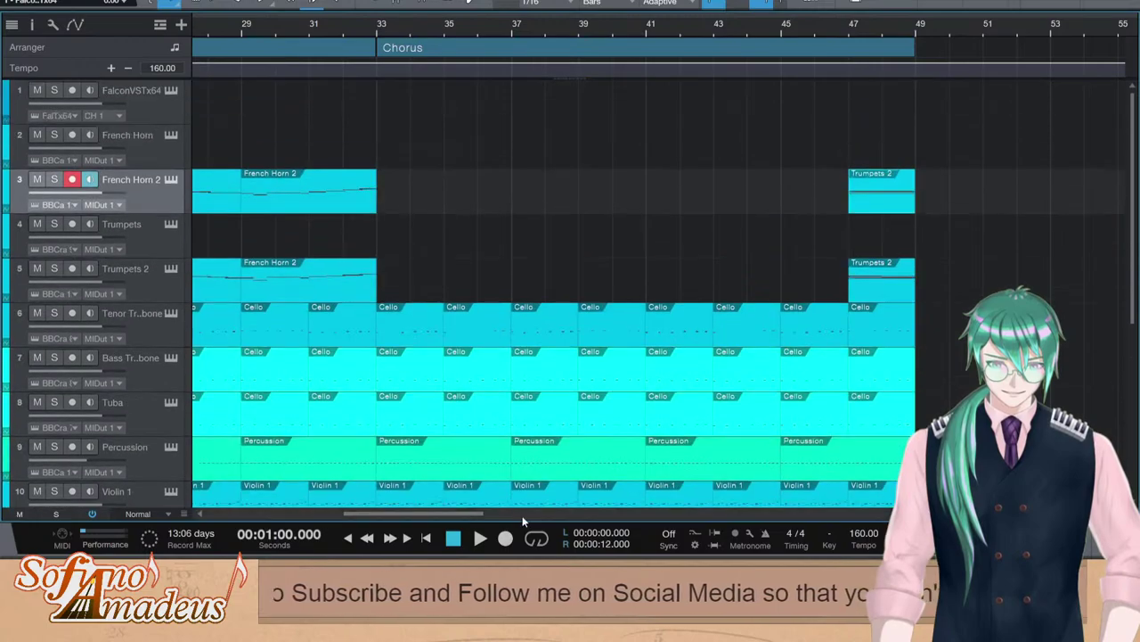
drag(522, 515, 440, 530)
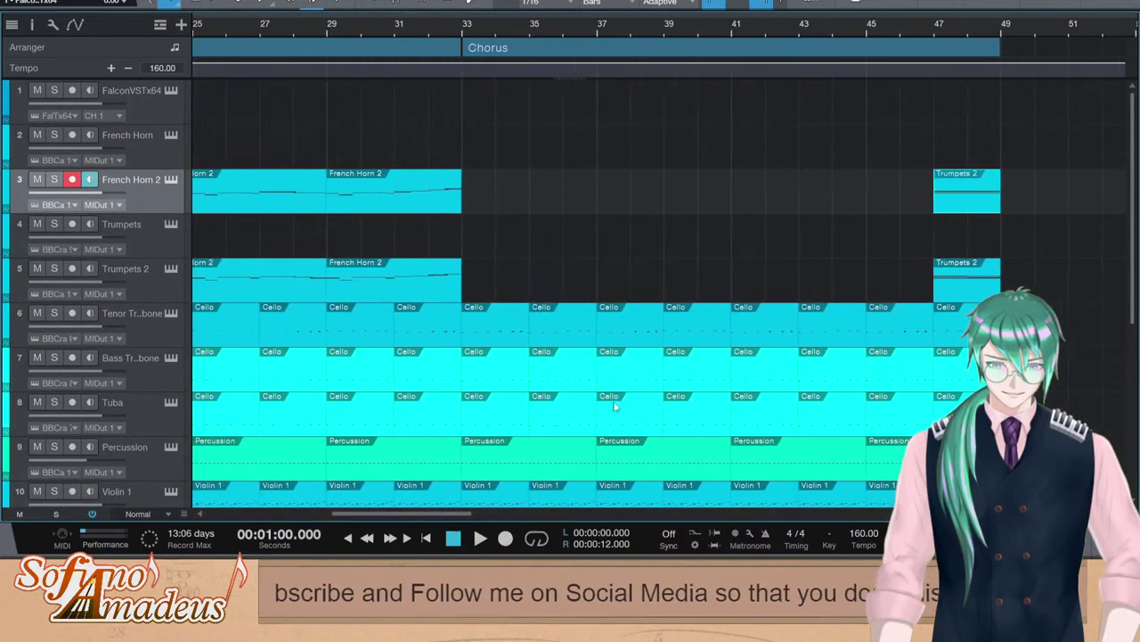
scroll(767, 374, down, 3)
scroll(791, 403, up, 3)
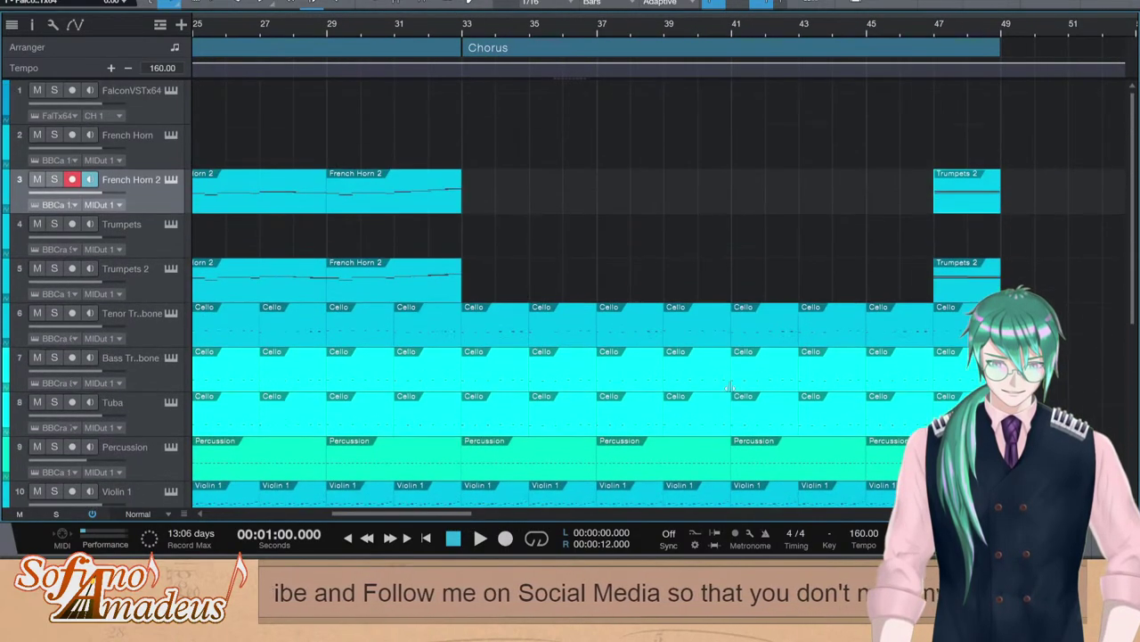
Copy the French horn and trumpet events at bar 3 of the Intro to bar 41 of the Chorus
drag(399, 515, 266, 515)
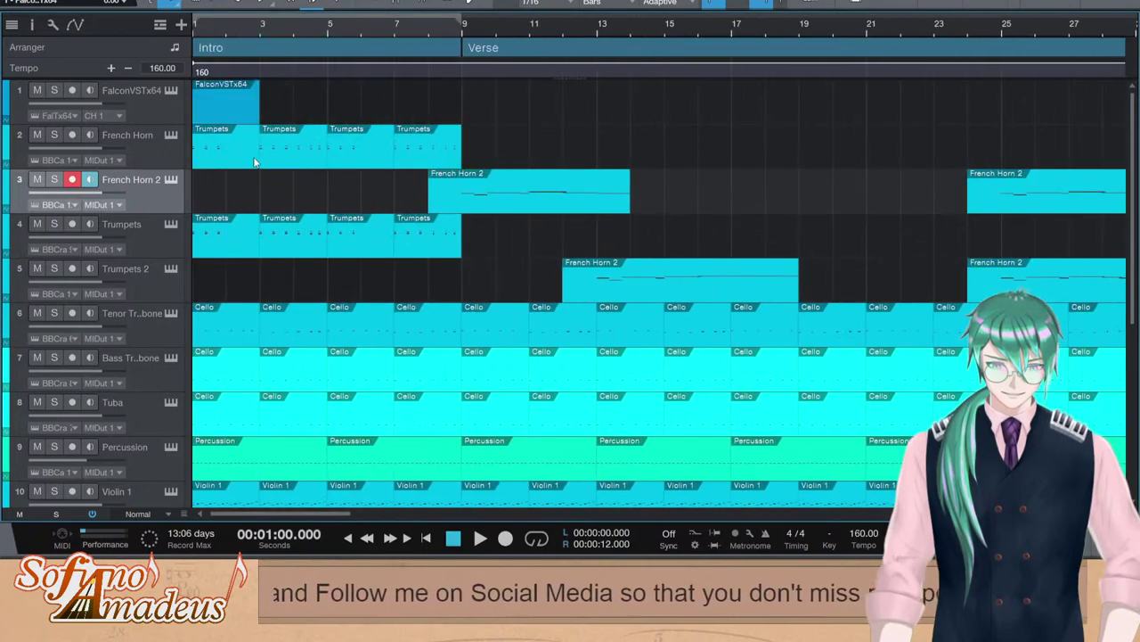
key(comma)
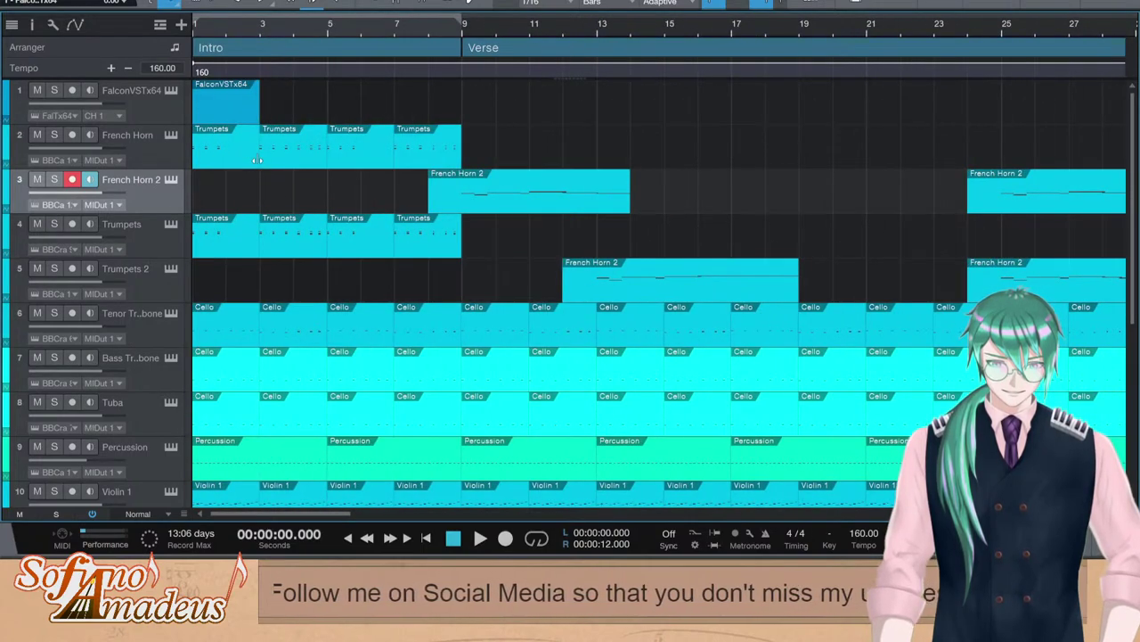
click(294, 154)
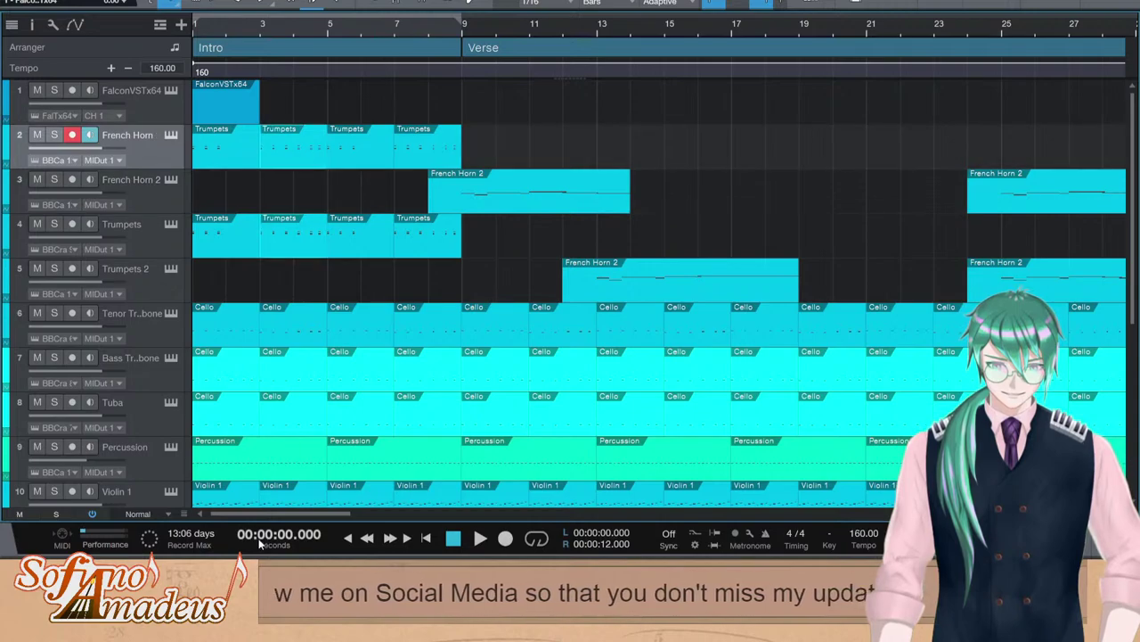
drag(274, 515, 424, 508)
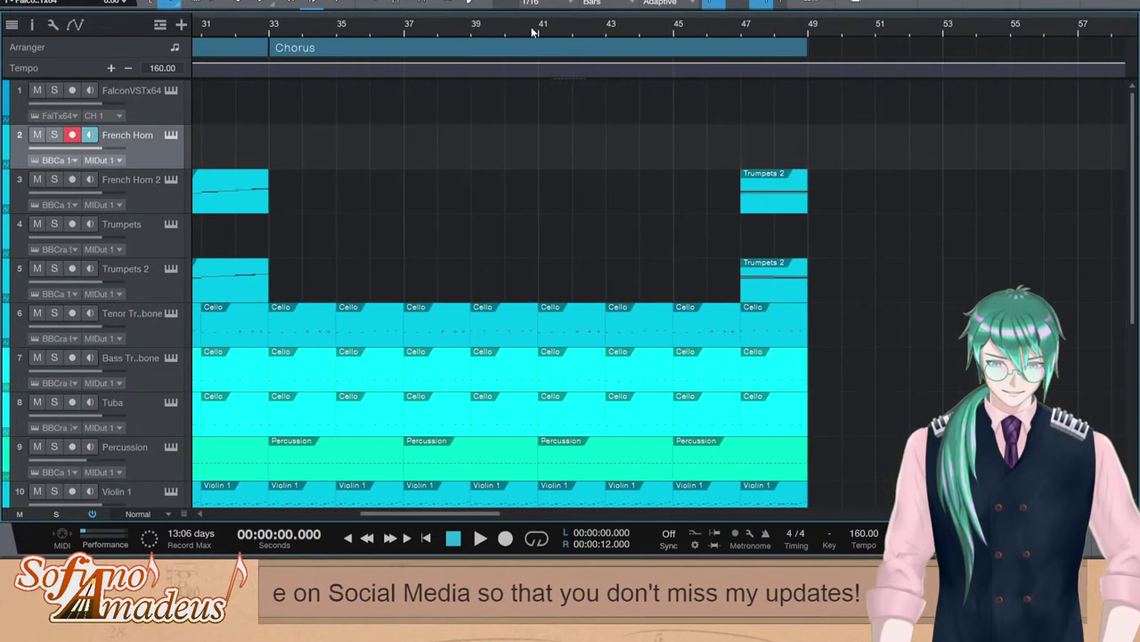
click(535, 30)
key(ctrl+v)
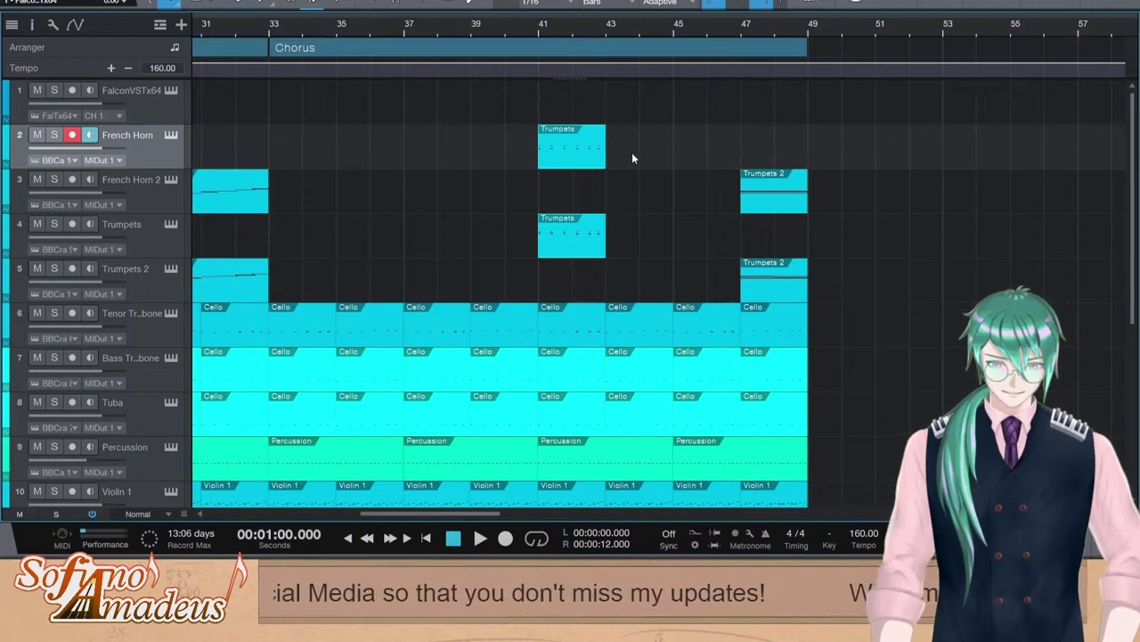
Play the Chorus from bar 41 and duplicate the French horn and trumpet events to bar 43
key(space)
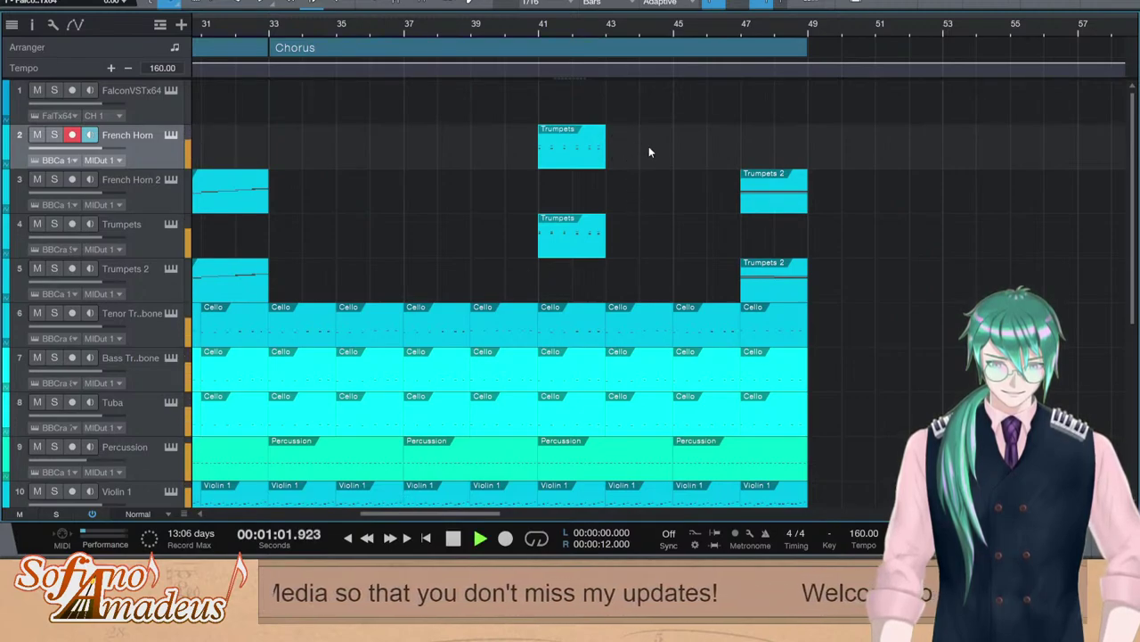
key(d)
key(space)
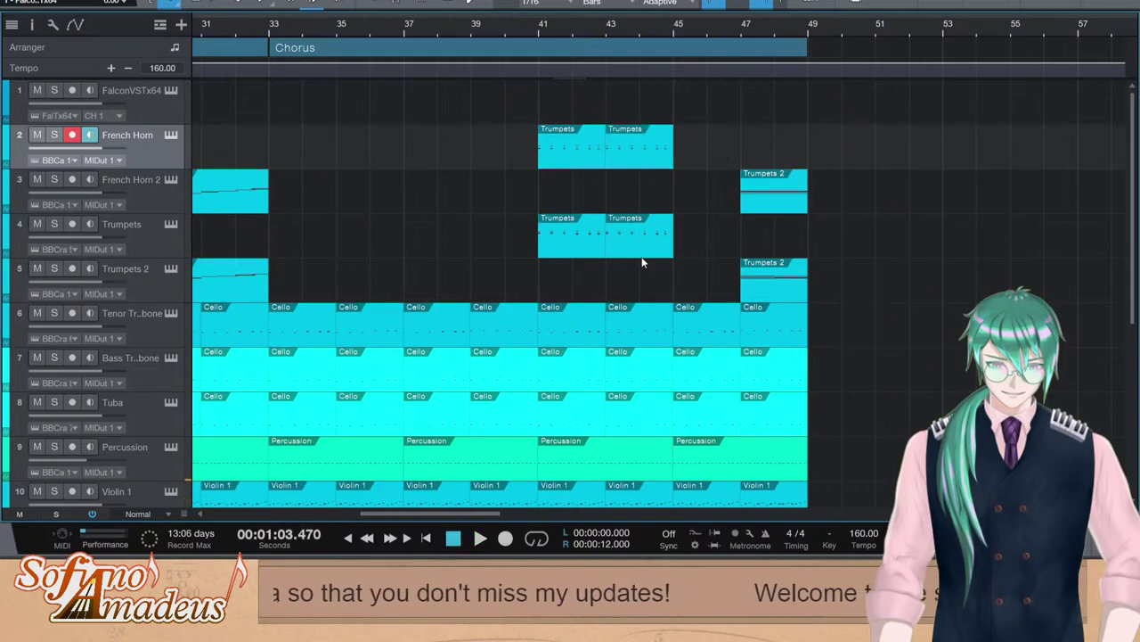
Open the French horn and trumpet events at bar 43 together in the note editor
double_click(634, 147)
key(e)
key(e)
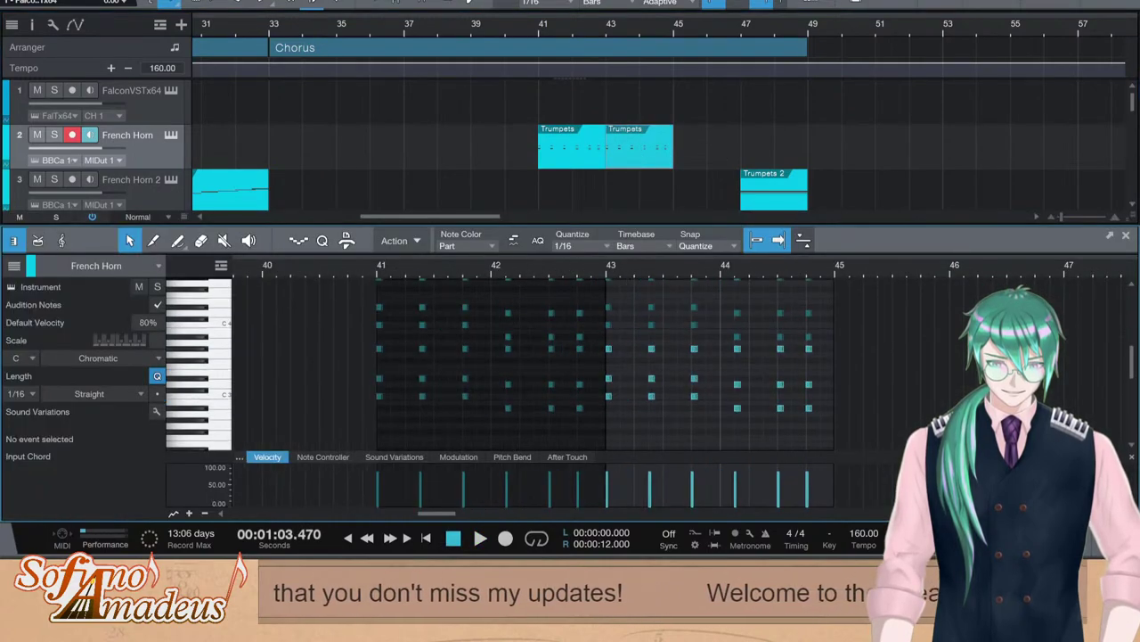
scroll(604, 410, down, 1)
drag(378, 410, 925, 185)
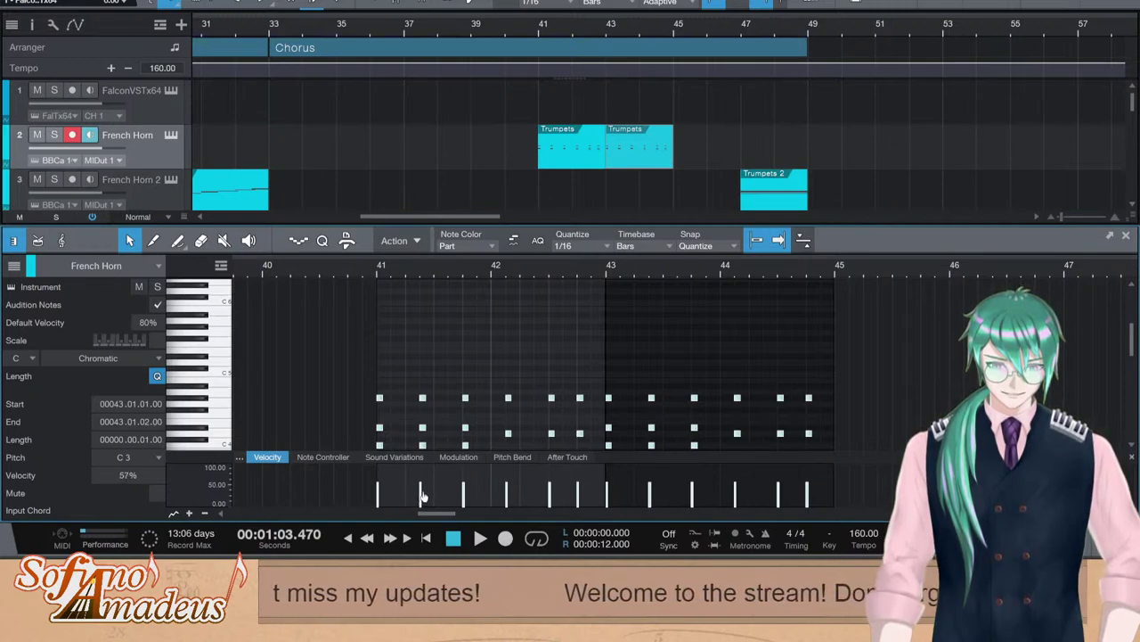
click(661, 158)
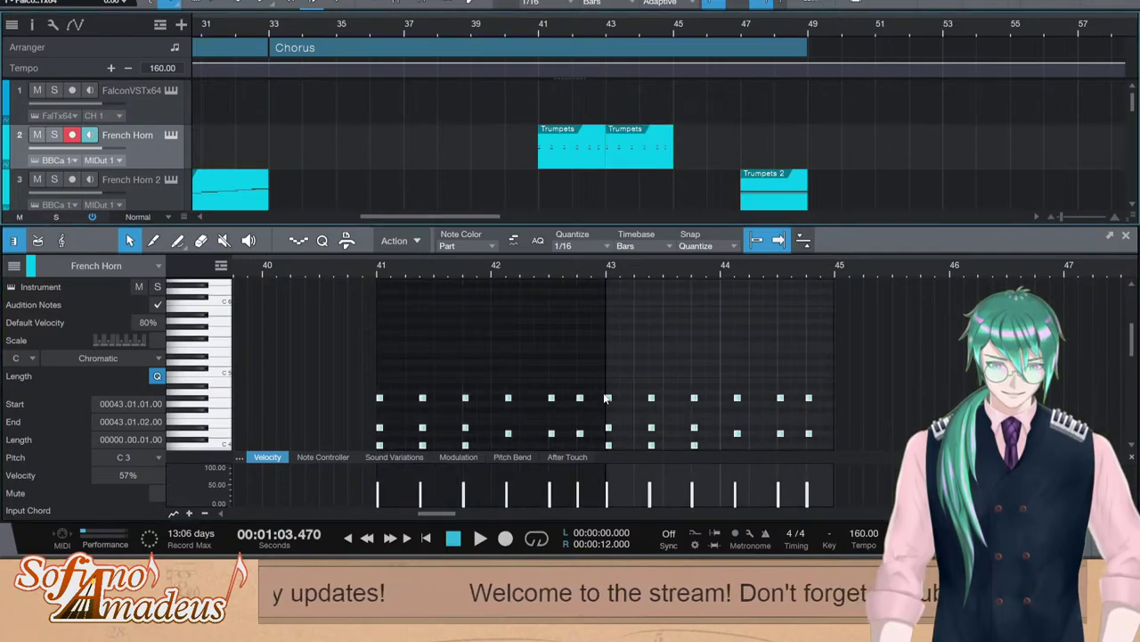
scroll(624, 154, down, 3)
scroll(695, 330, down, 1)
click(818, 344)
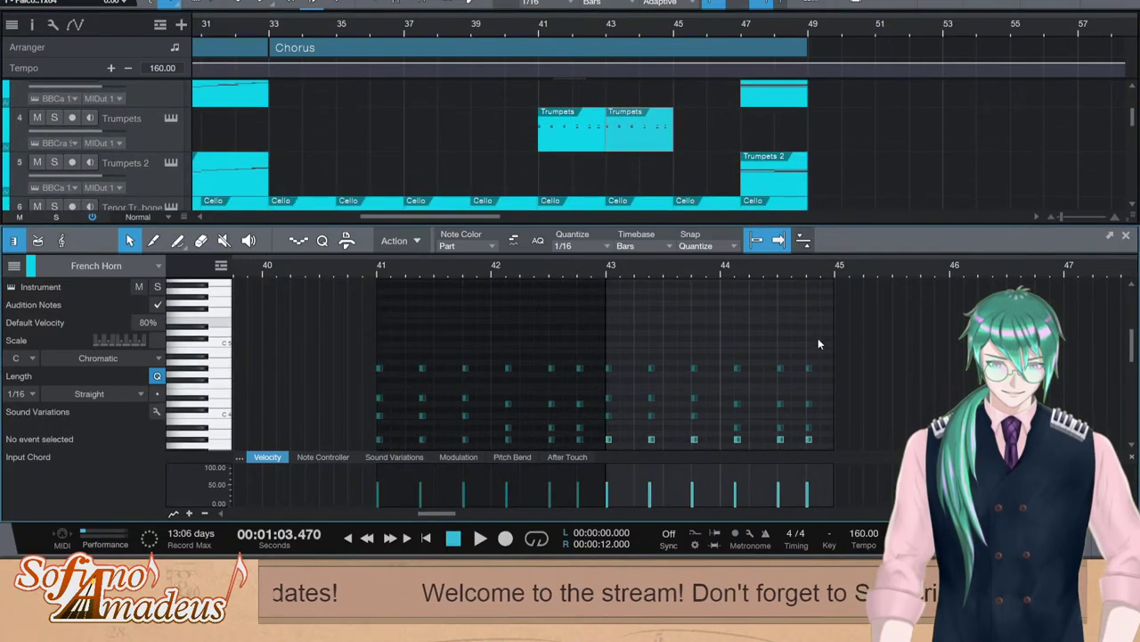
Transpose all French horn and trumpet notes in bar 43 down one semitone
scroll(665, 338, up, 1)
scroll(660, 398, down, 2)
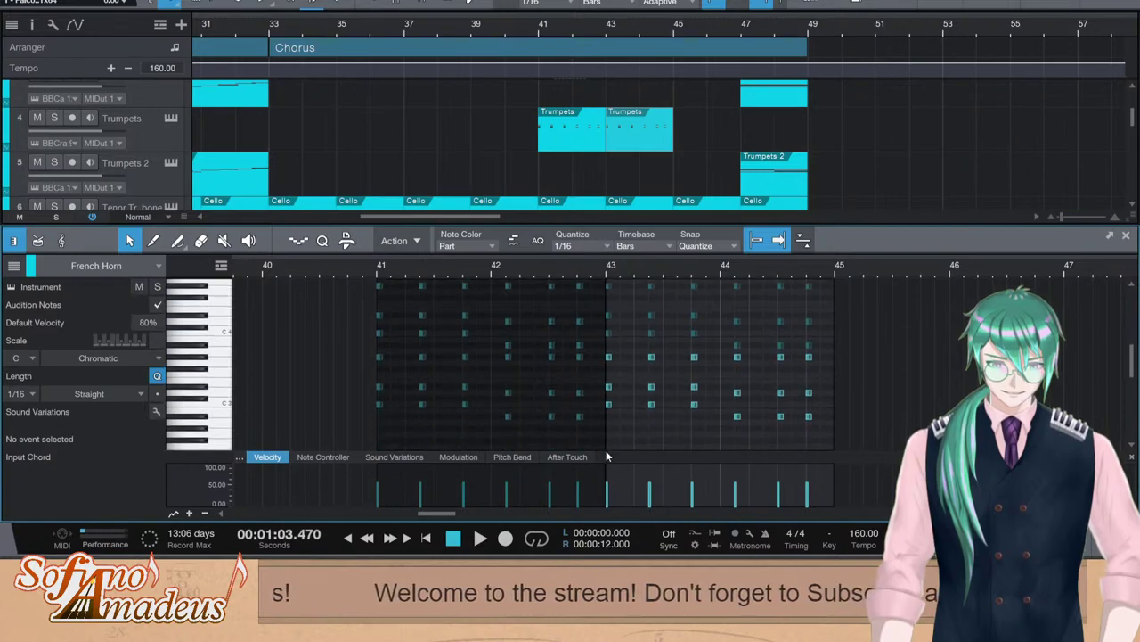
drag(605, 445, 701, 282)
key(Down)
scroll(784, 355, up, 1)
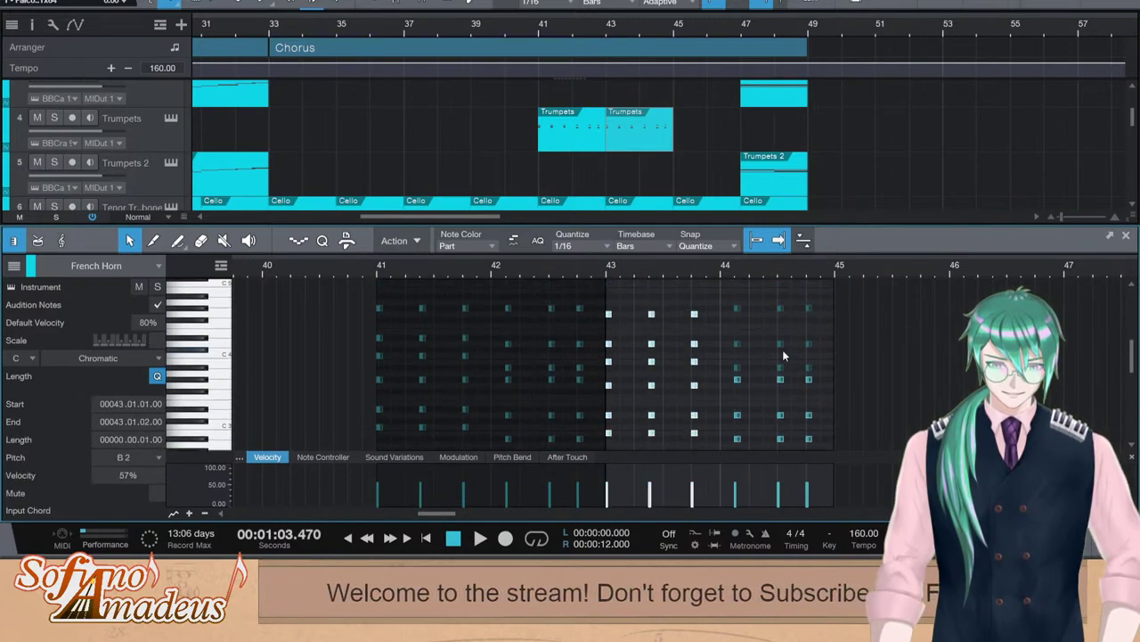
Reharmonize the trumpet chords in bar 44: lower the top notes one semitone, raise the middle notes one semitone and the lowest notes two
click(737, 315)
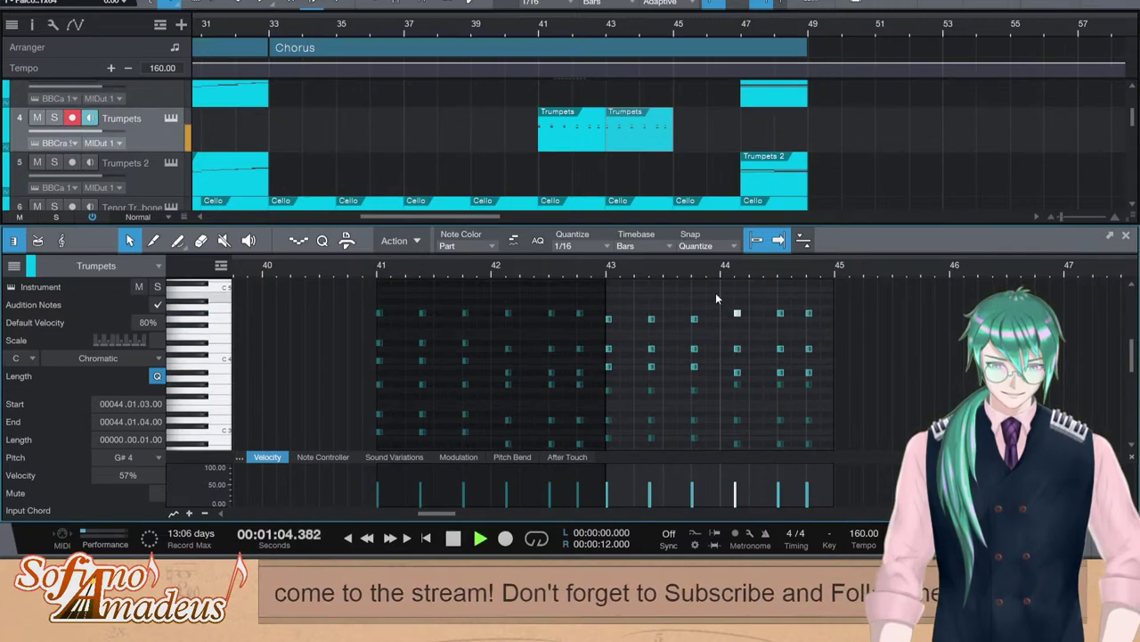
click(843, 321)
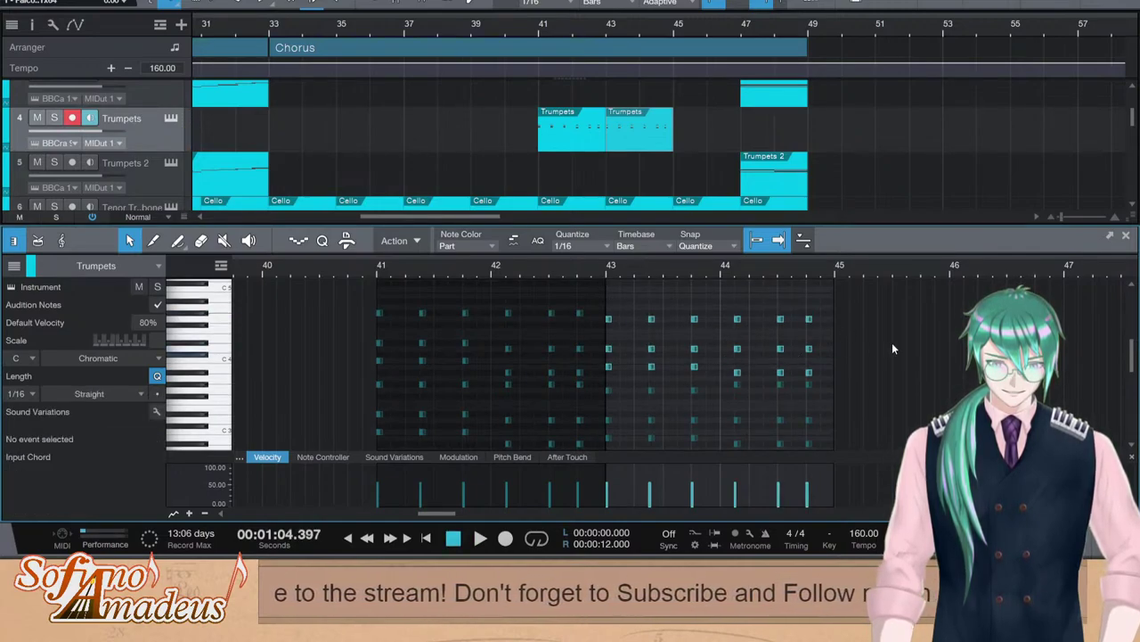
drag(892, 342, 723, 357)
key(Up)
click(737, 374)
click(879, 382)
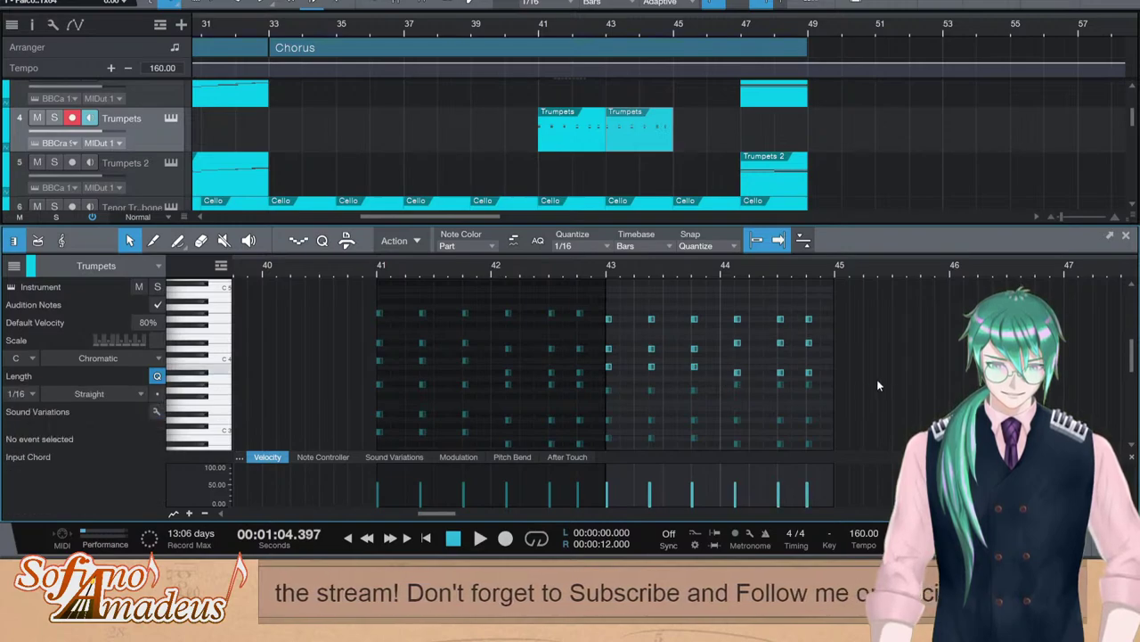
drag(877, 383, 725, 365)
key(Up)
key(Up)
Reharmonize the French horn chords in bar 44: top notes down one semitone, middle notes up one, lowest notes up two to C3
click(739, 385)
click(842, 381)
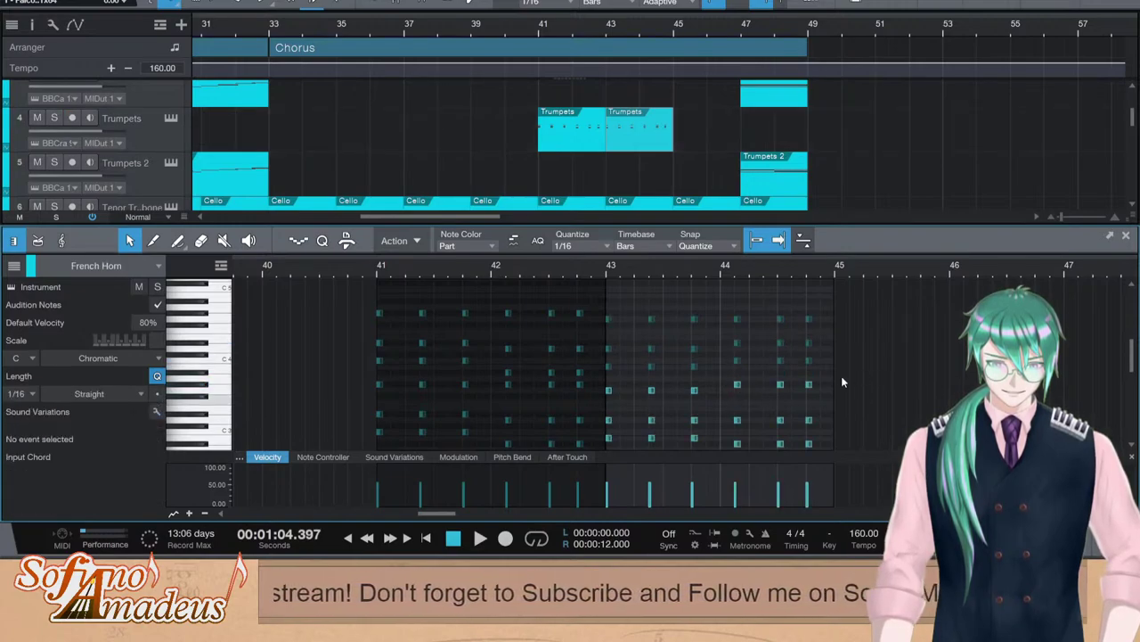
scroll(841, 376, down, 1)
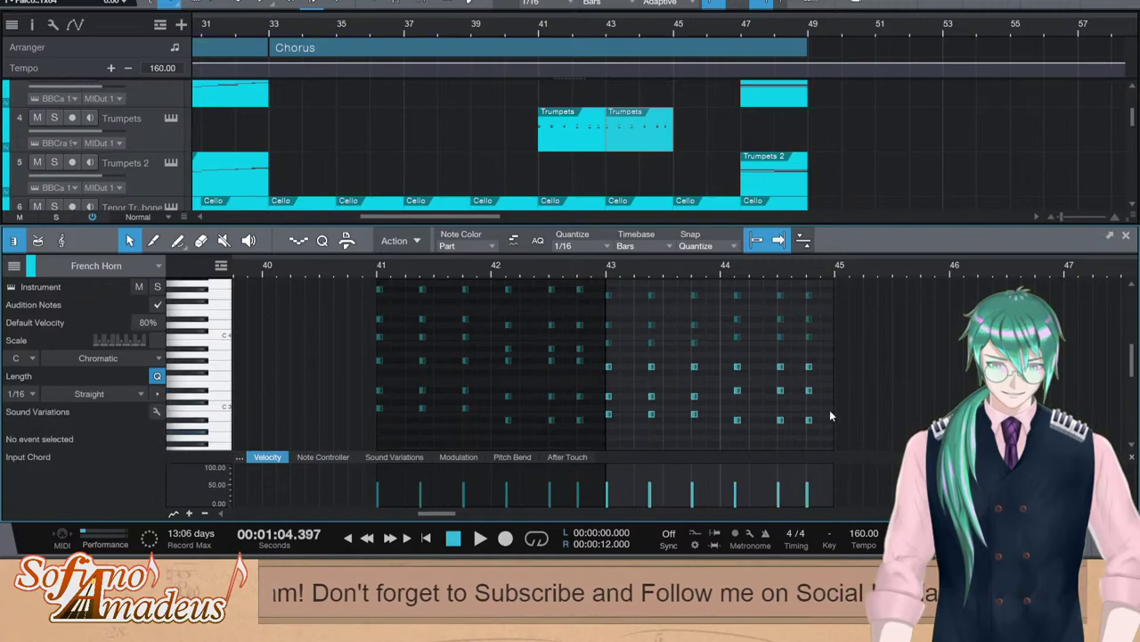
drag(829, 411, 726, 426)
key(Up)
key(Up)
Copy the bar 41 trumpet and French horn events to bar 45, play the second half of the Chorus and close the note editor
click(613, 141)
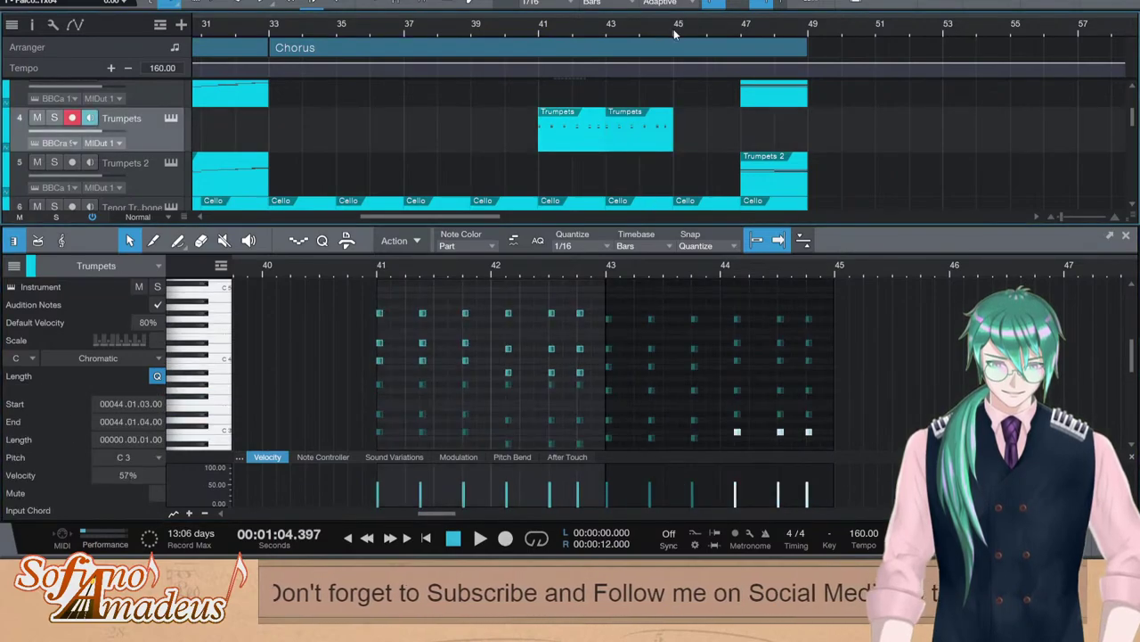
scroll(725, 208, up, 3)
click(599, 163)
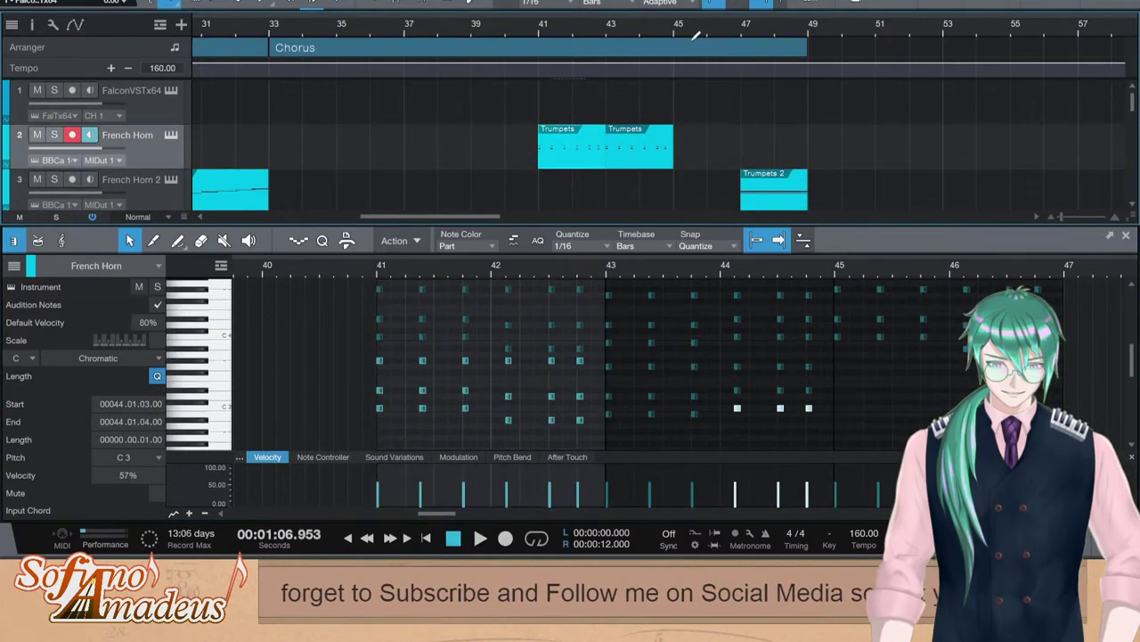
key(d)
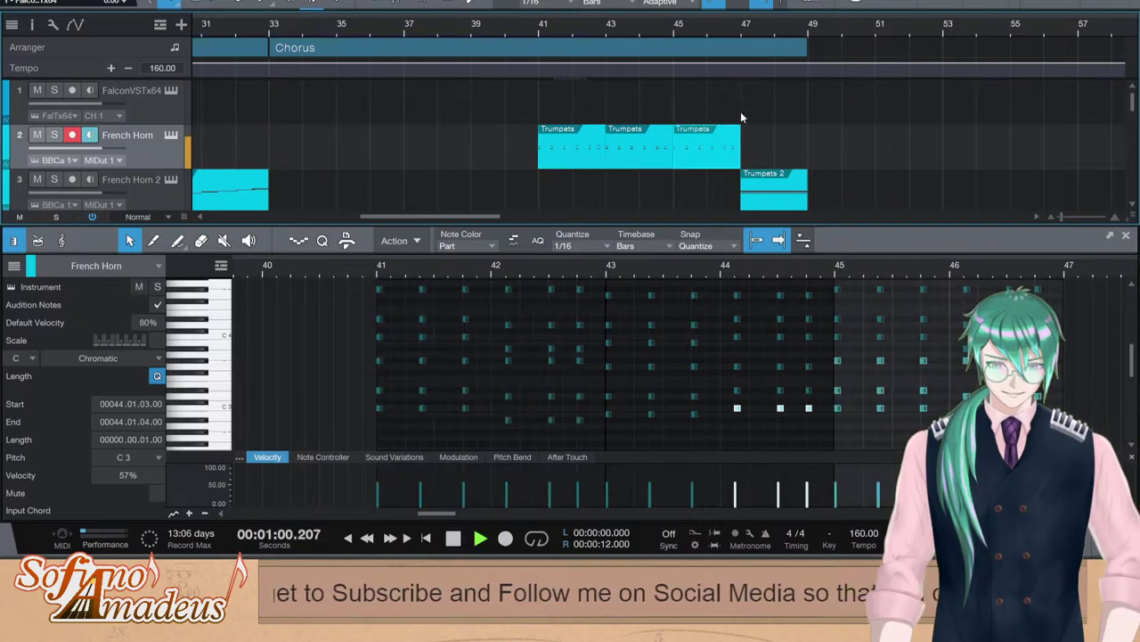
key(F2)
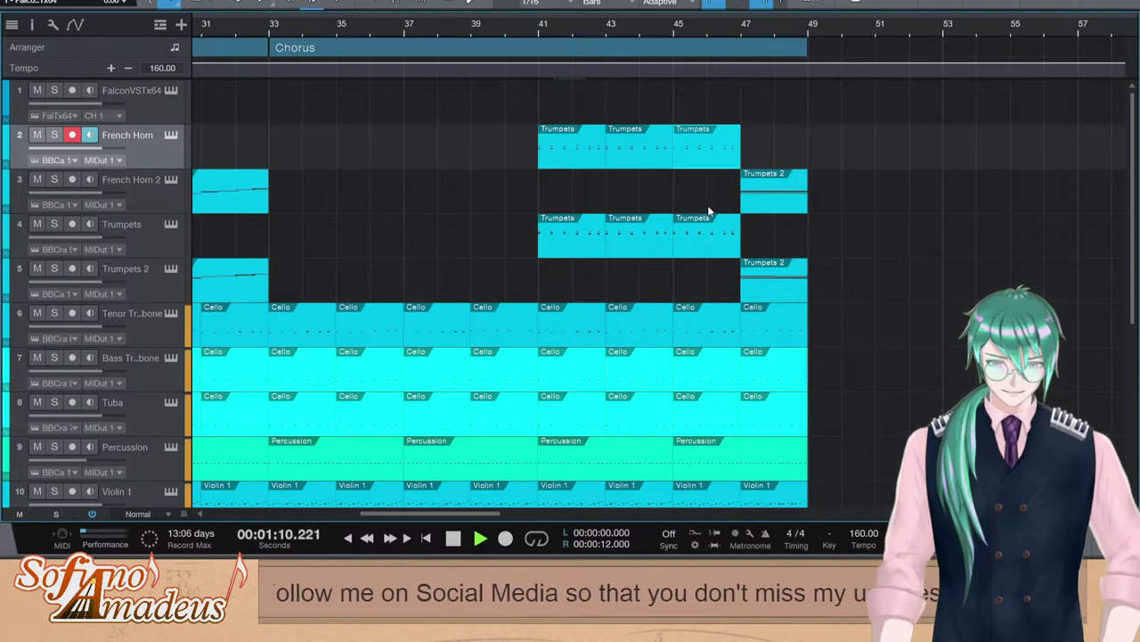
Examine the string and brass tracks of the Chorus and set the playback position to its end at bar 49
scroll(731, 227, down, 5)
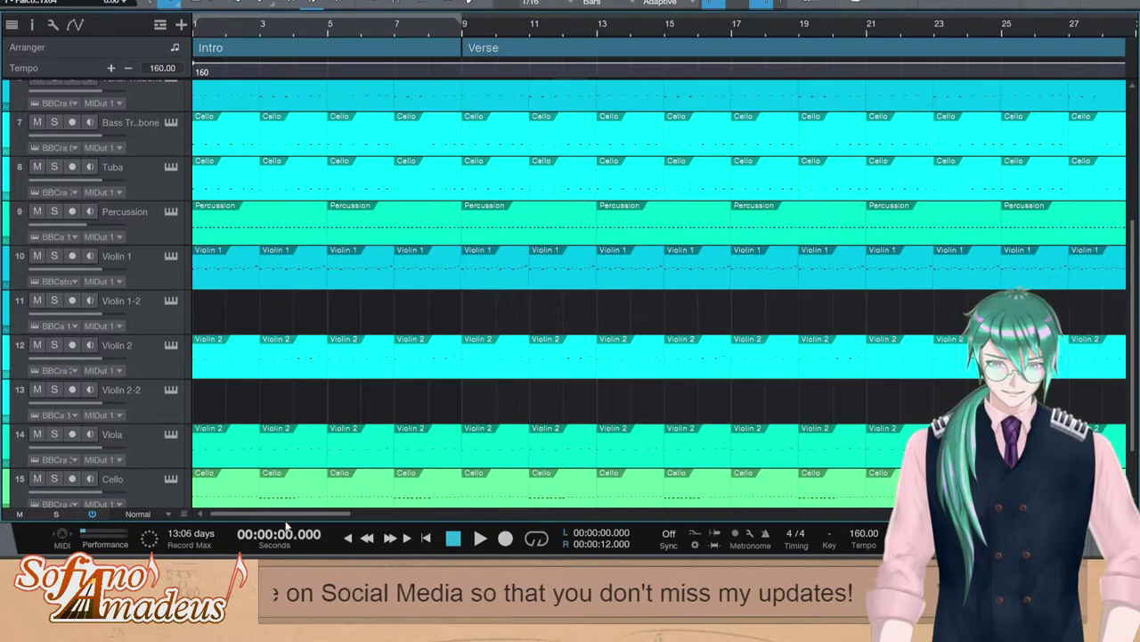
drag(281, 514, 443, 486)
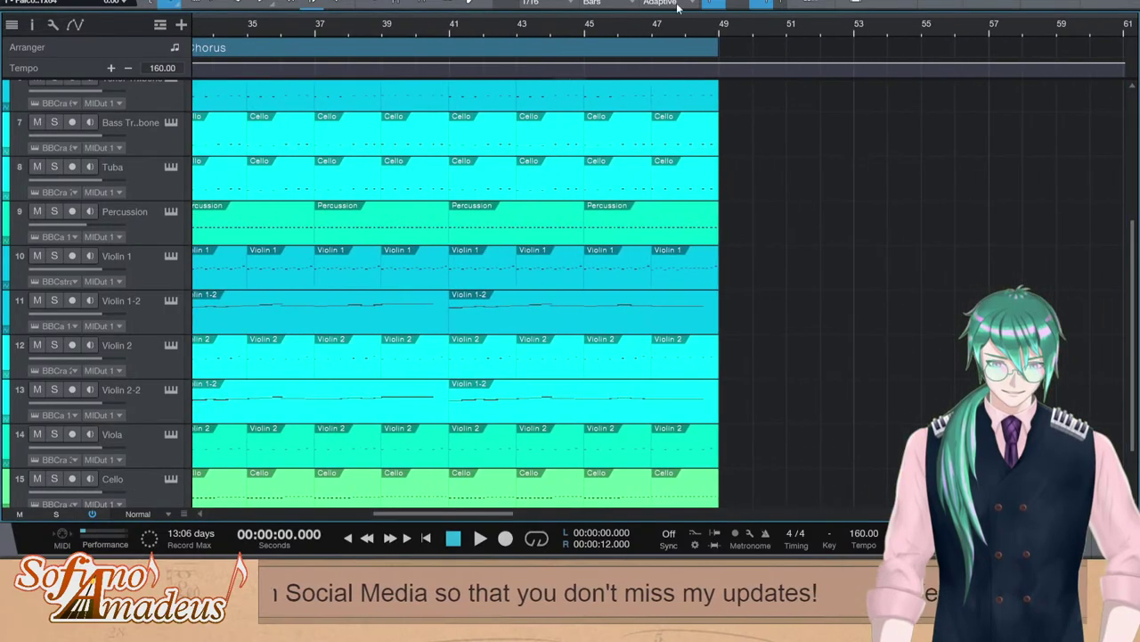
click(722, 27)
scroll(924, 235, up, 5)
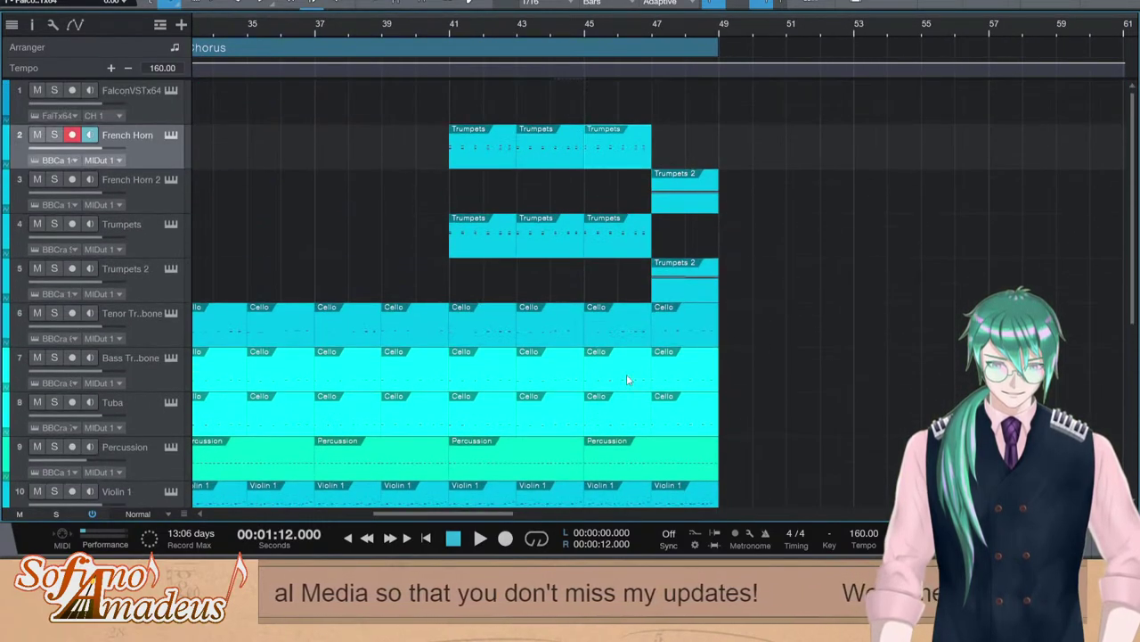
Play the Intro from bar 1 and stop playback
key(Home)
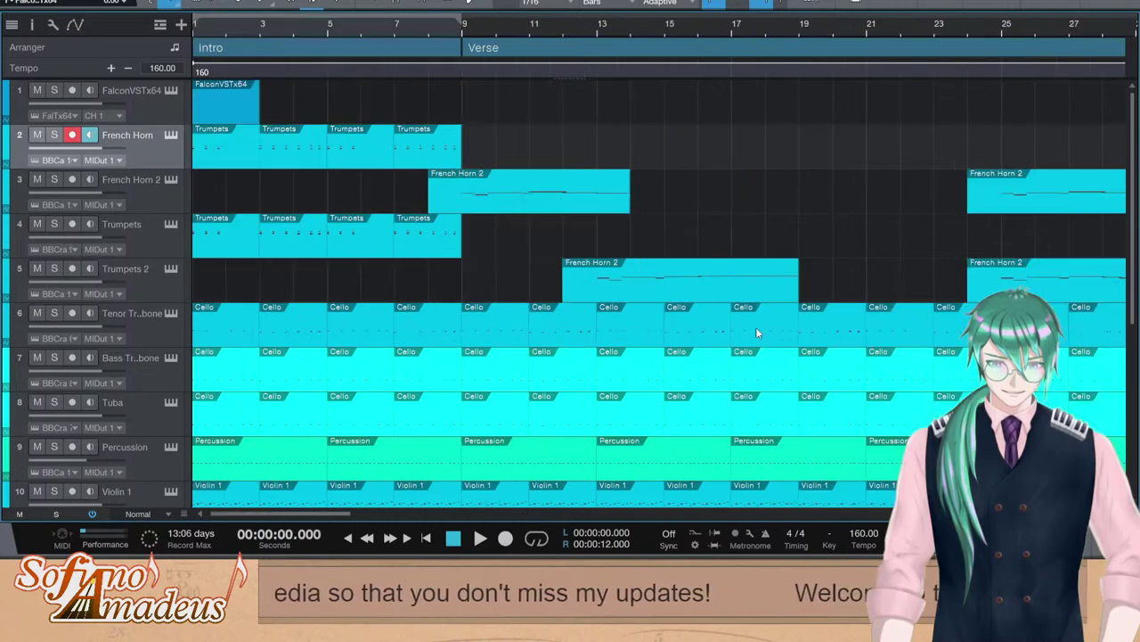
key(space)
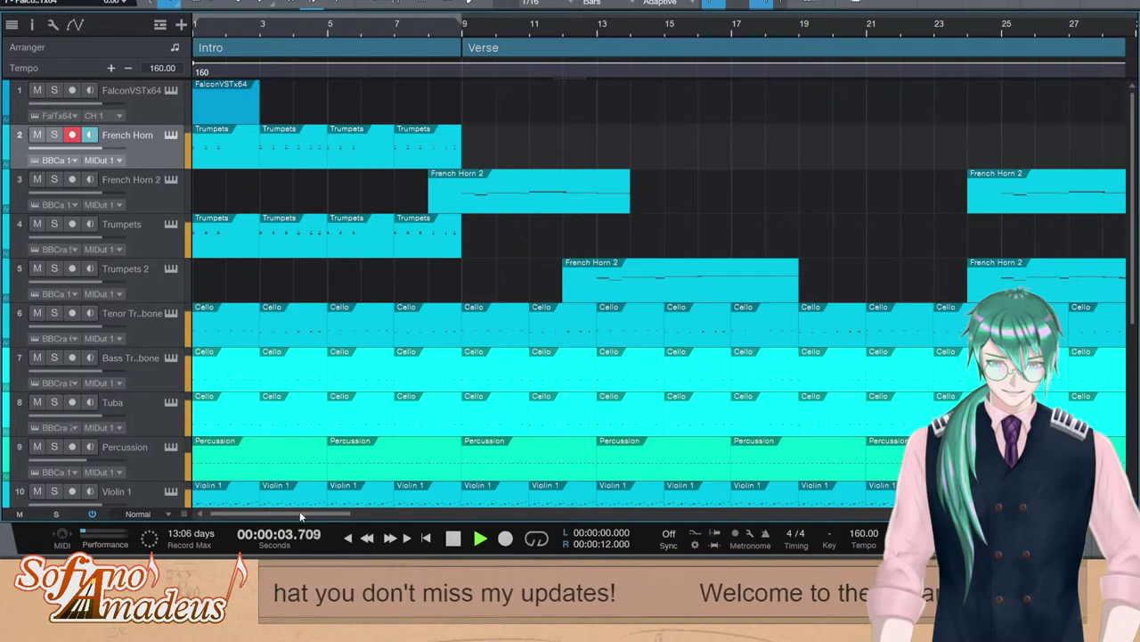
mouse_move(294, 511)
mouse_down()
mouse_move(477, 514)
mouse_move(277, 513)
mouse_up()
click(618, 182)
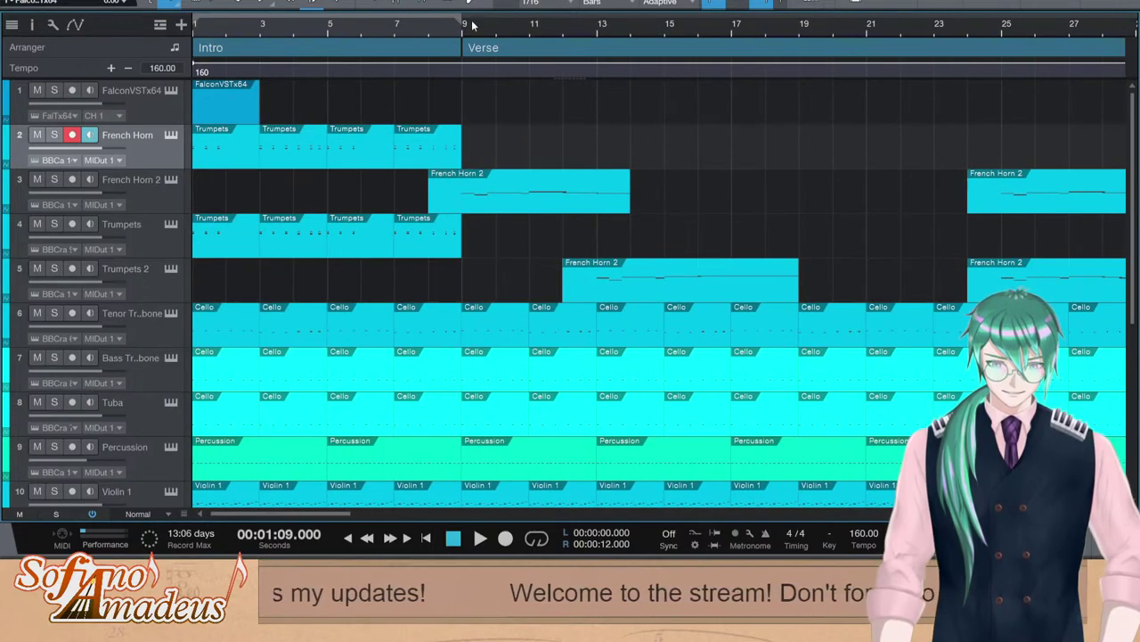
Extend the loop range from the end of the Intro to the end of the Chorus at bar 49
drag(460, 20, 1135, 22)
scroll(461, 20, right, 8)
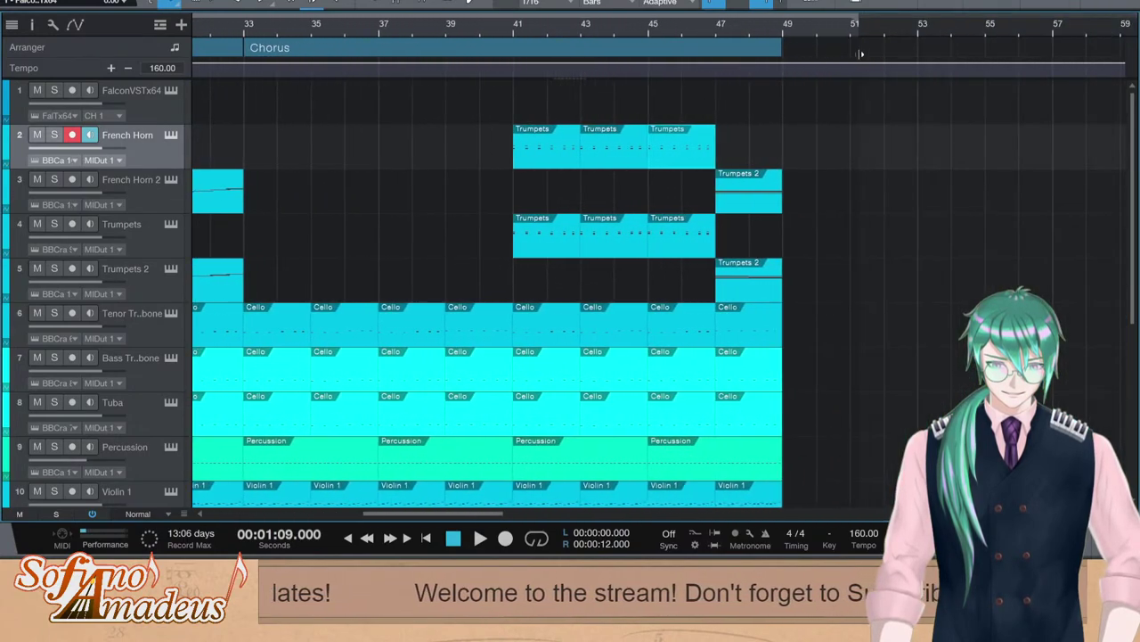
drag(778, 66, 869, 55)
Add a Bridge section after the Chorus in the arranger and replace it with an Outro section spanning bars 49 to 57
double_click(806, 50)
click(902, 46)
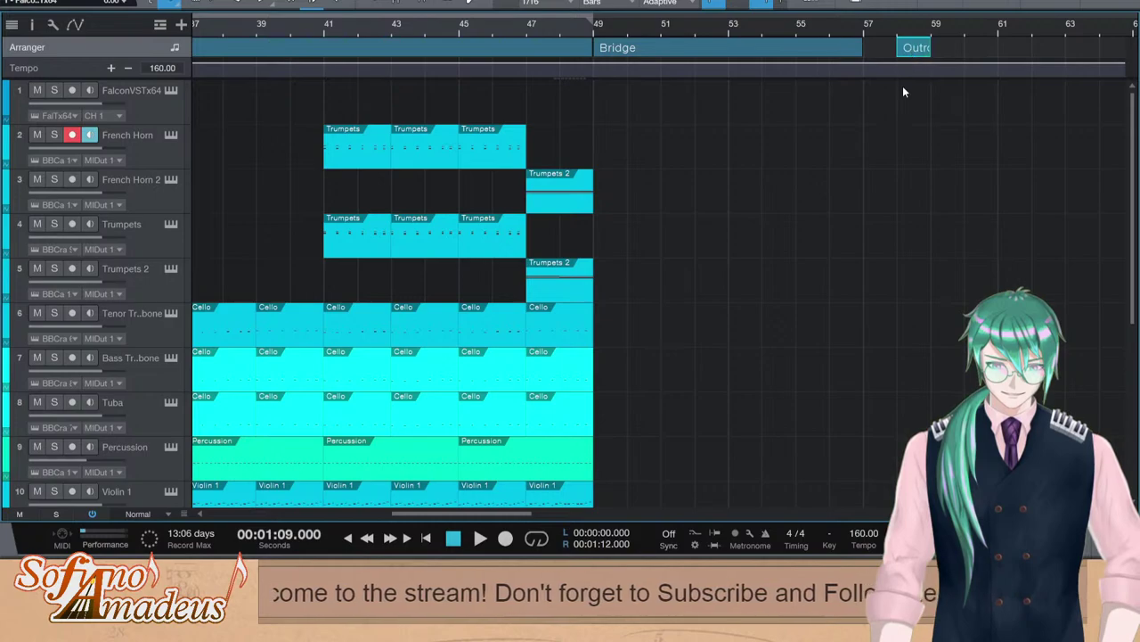
key(ctrl+z)
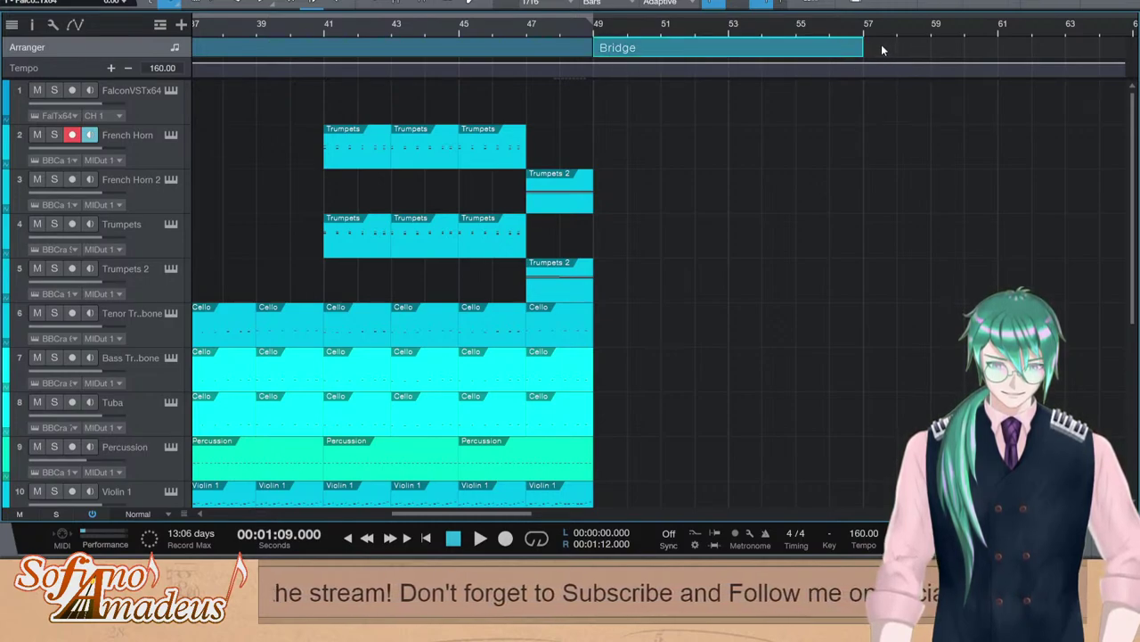
key(ctrl+y)
key(Delete)
drag(864, 52, 594, 53)
drag(895, 48, 862, 47)
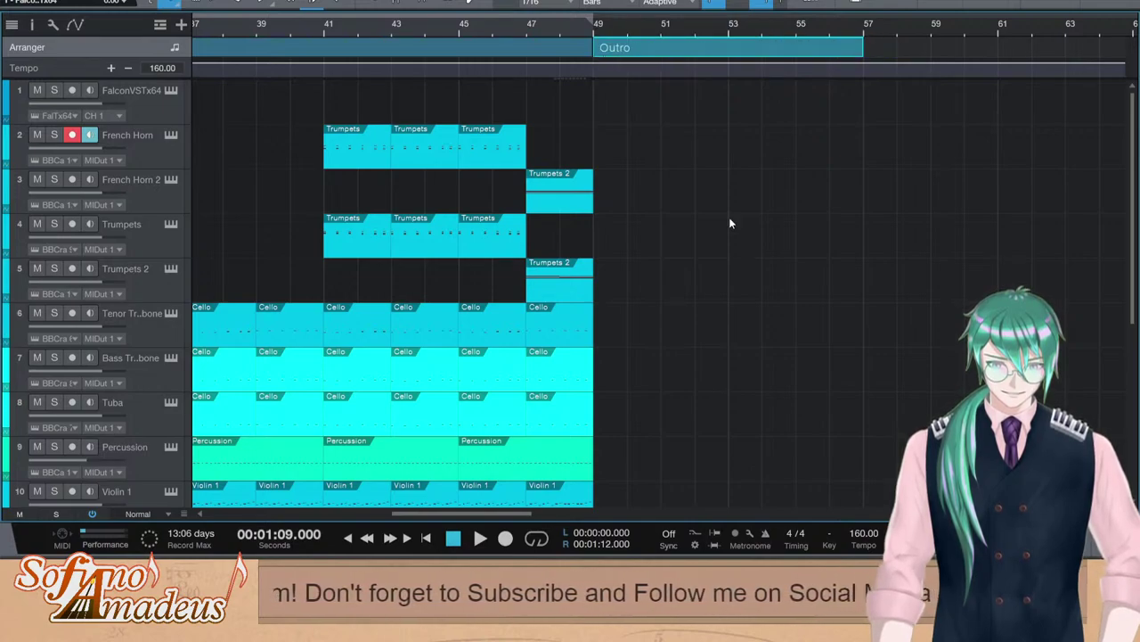
Compare the tracks of the Intro and Verse with the end of the Chorus and the empty Outro
scroll(634, 427, down, 3)
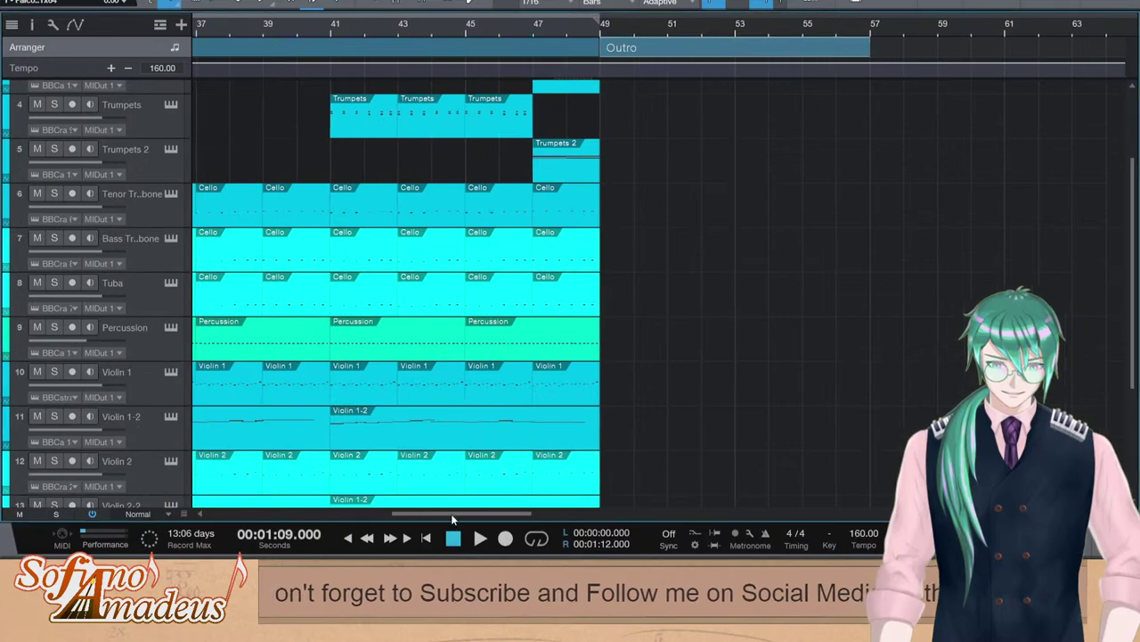
drag(451, 514, 265, 521)
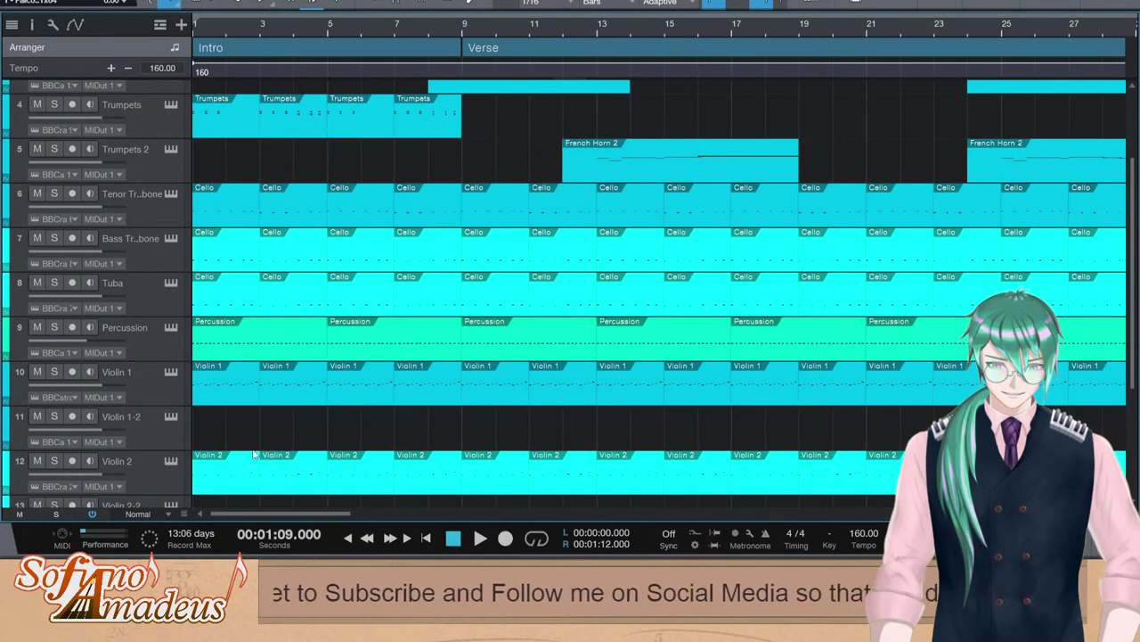
scroll(297, 400, down, 4)
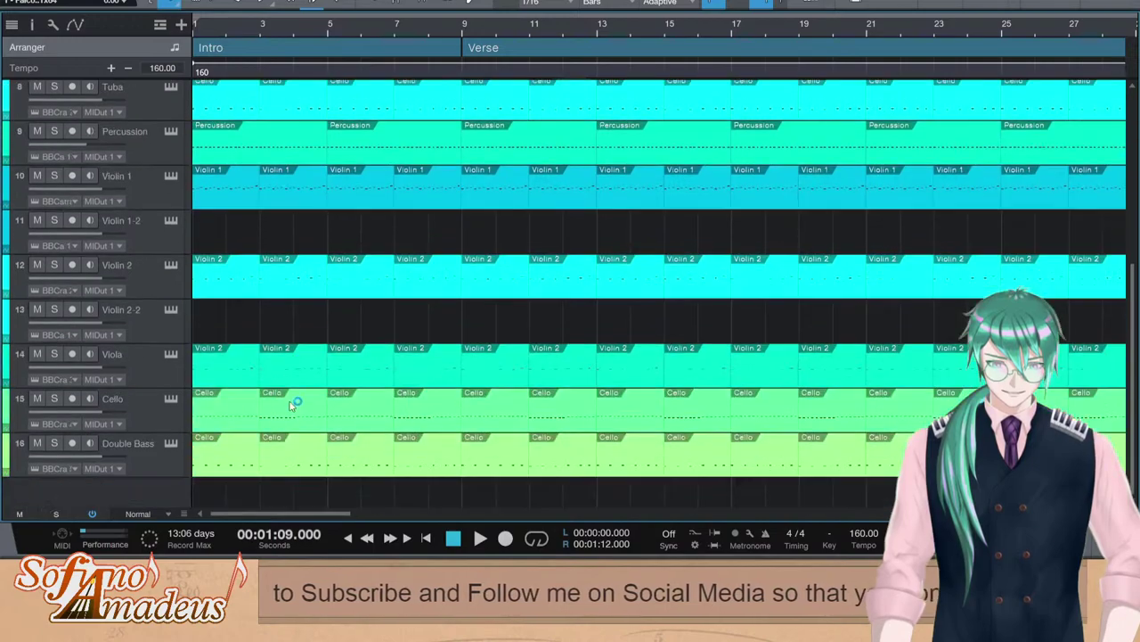
click(252, 461)
drag(287, 515, 476, 474)
scroll(476, 475, up, 7)
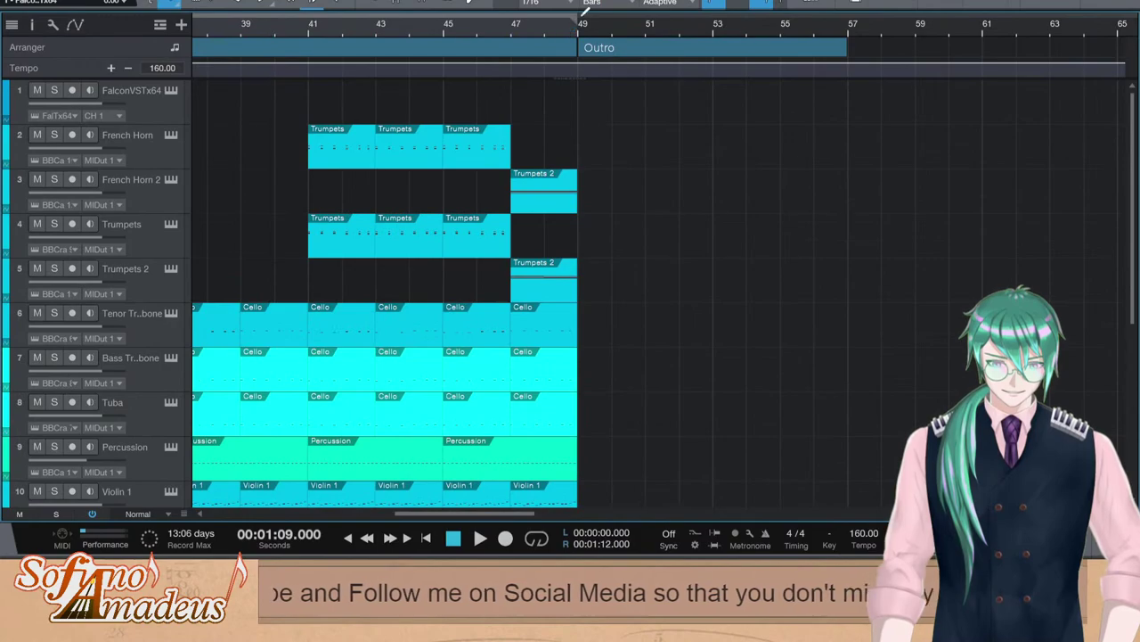
scroll(595, 151, down, 4)
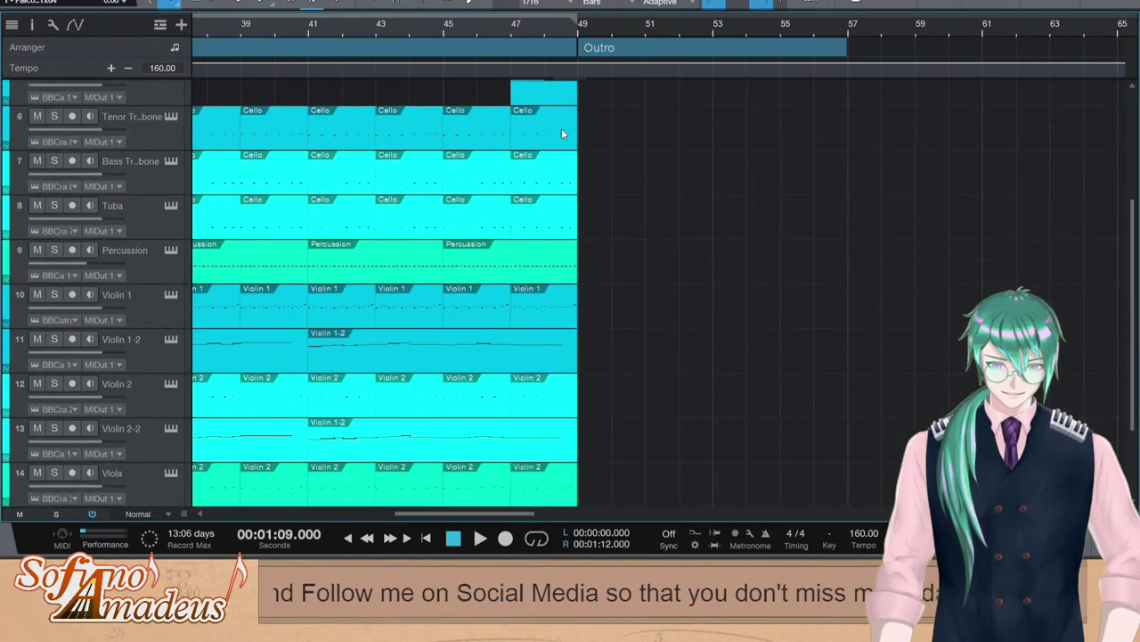
scroll(661, 178, up, 3)
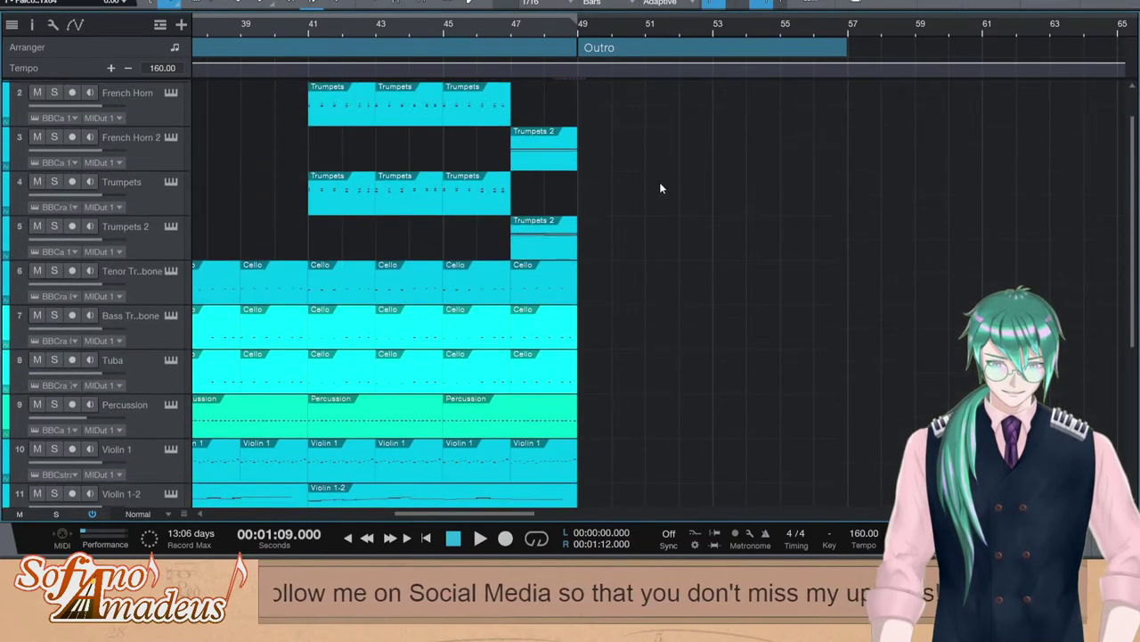
Play the second half of the Chorus from bar 41 and stop playback at its end
click(311, 33)
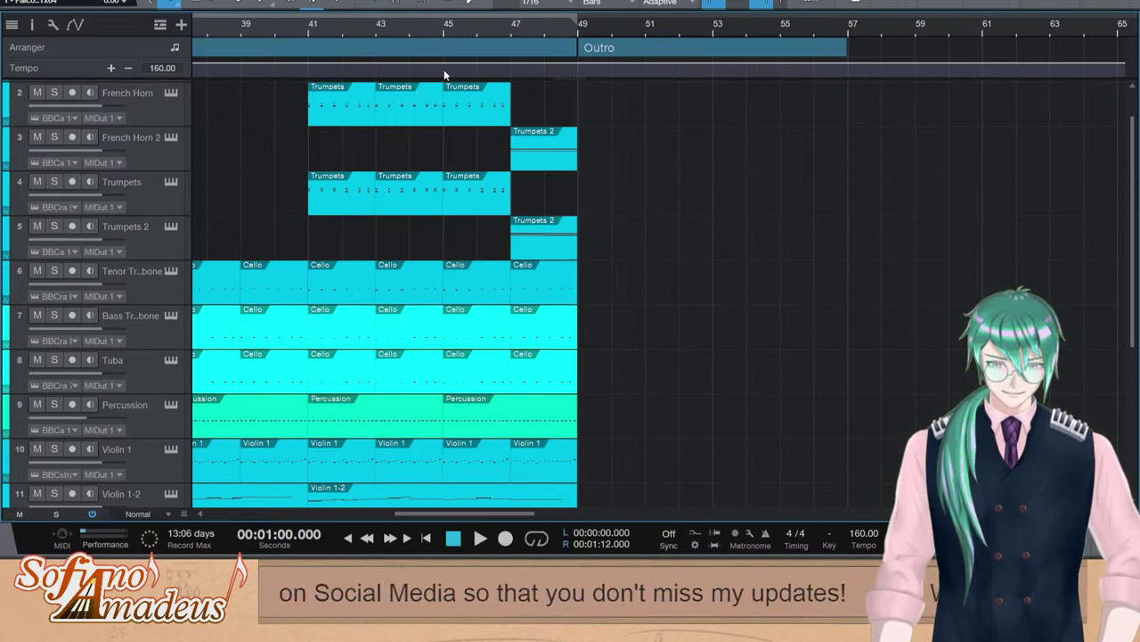
scroll(493, 229, up, 1)
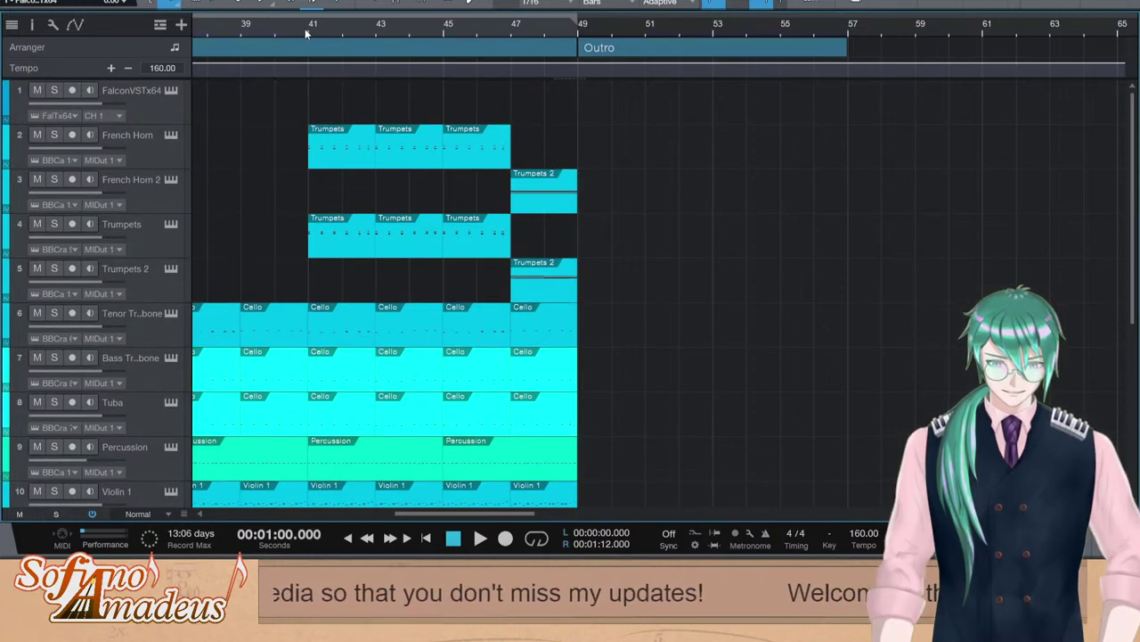
key(space)
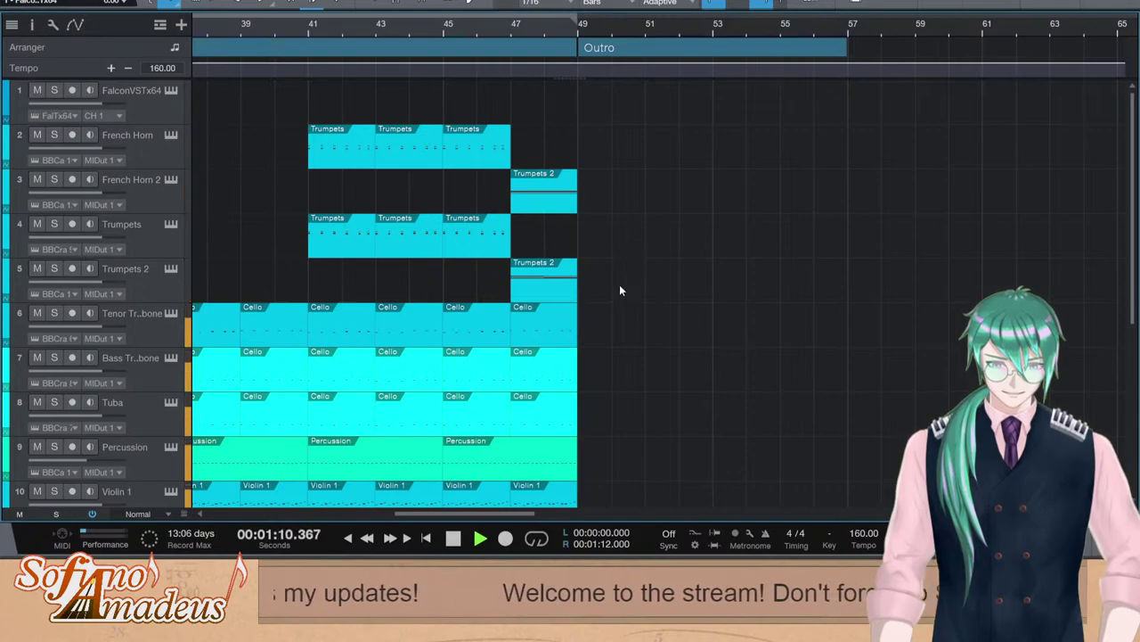
key(space)
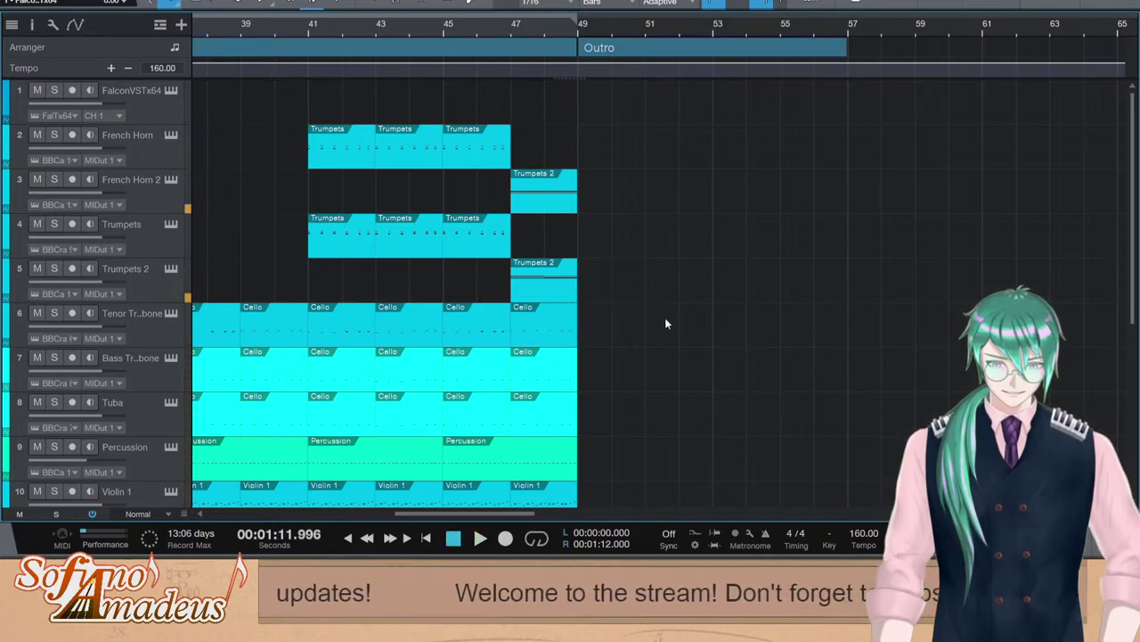
Examine all instrument tracks from the horns to the Double Bass around the Chorus-to-Outro boundary at bar 49
scroll(665, 318, down, 4)
scroll(666, 323, up, 4)
scroll(682, 334, down, 5)
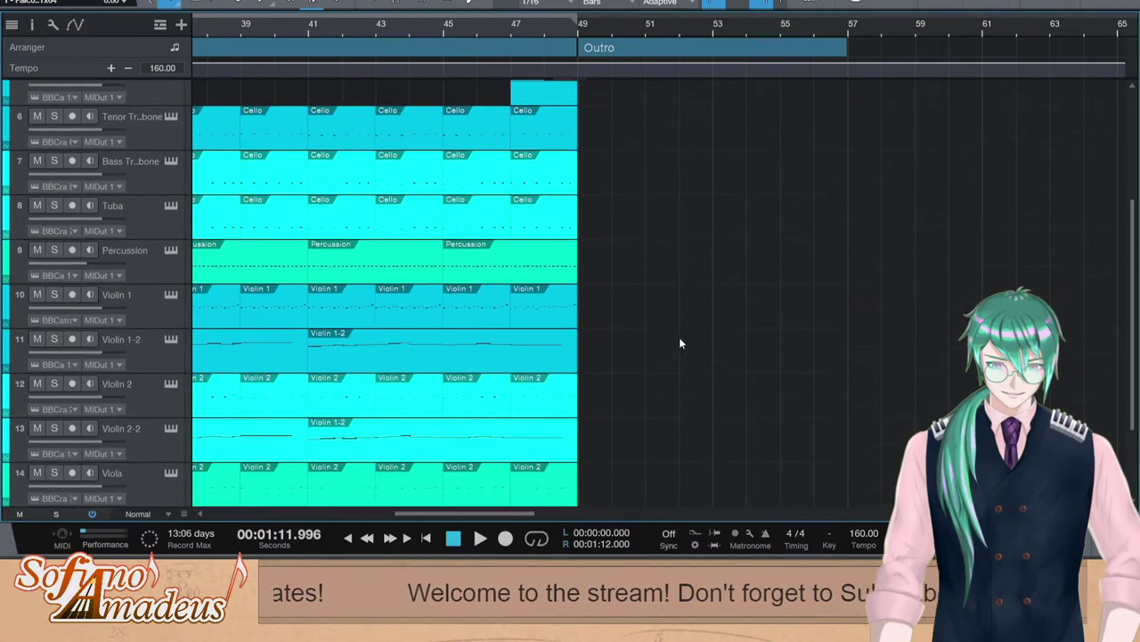
scroll(679, 337, up, 3)
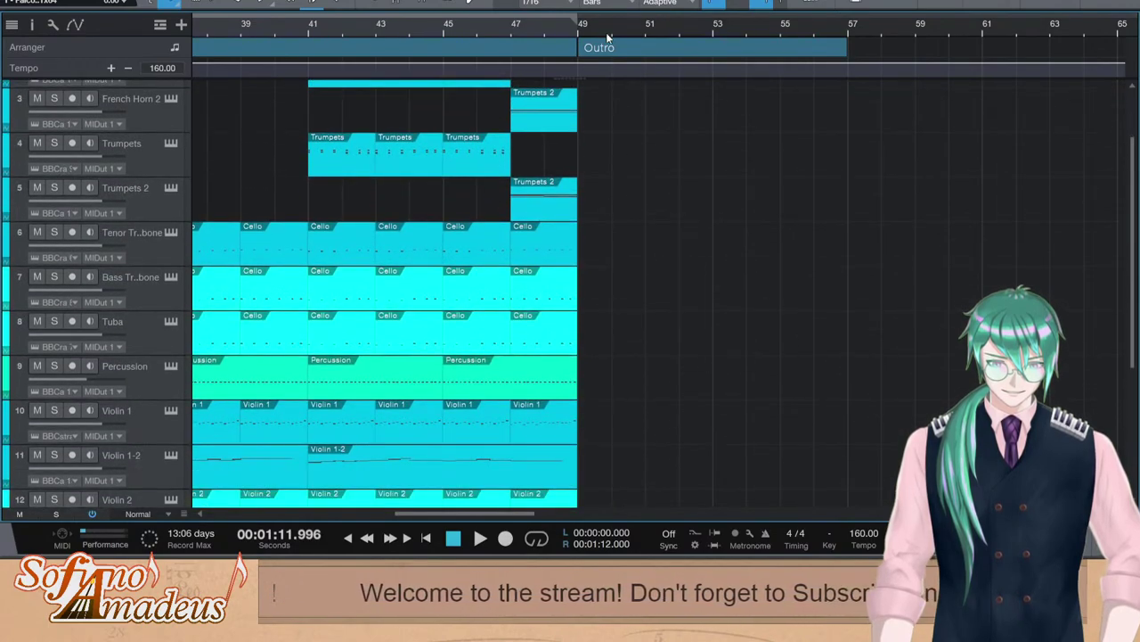
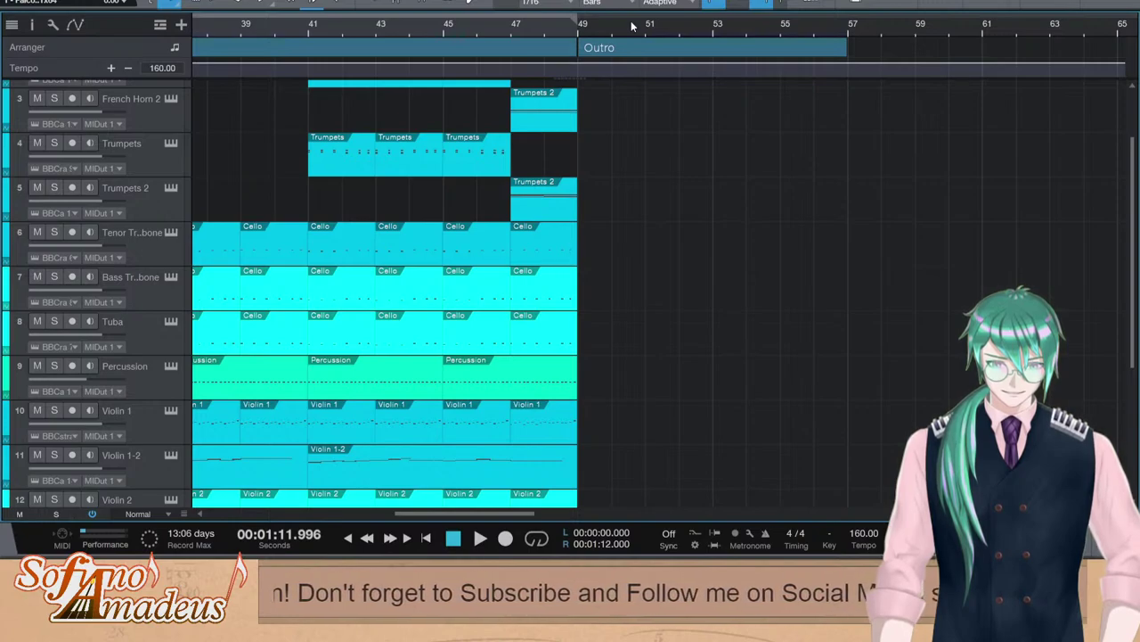
scroll(662, 265, up, 2)
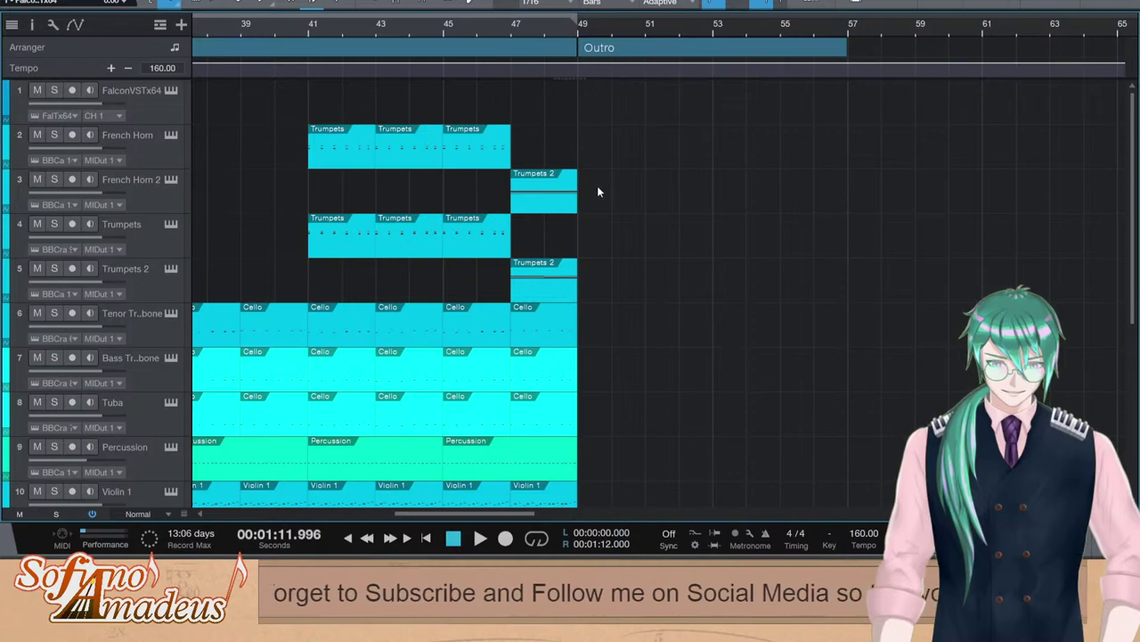
scroll(657, 338, down, 6)
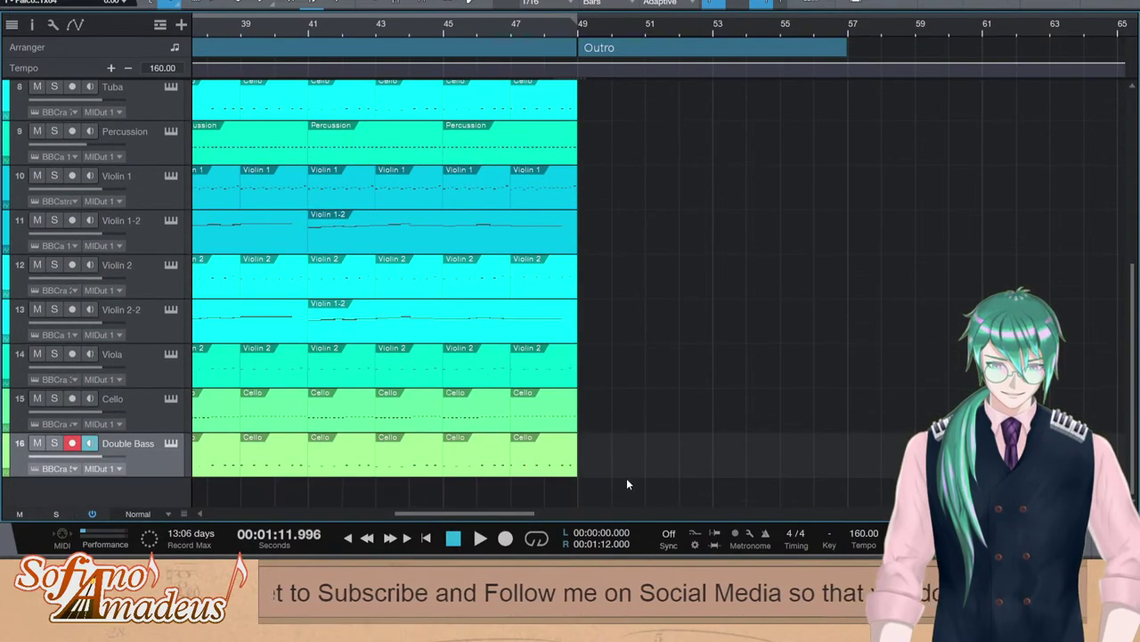
scroll(624, 454, up, 6)
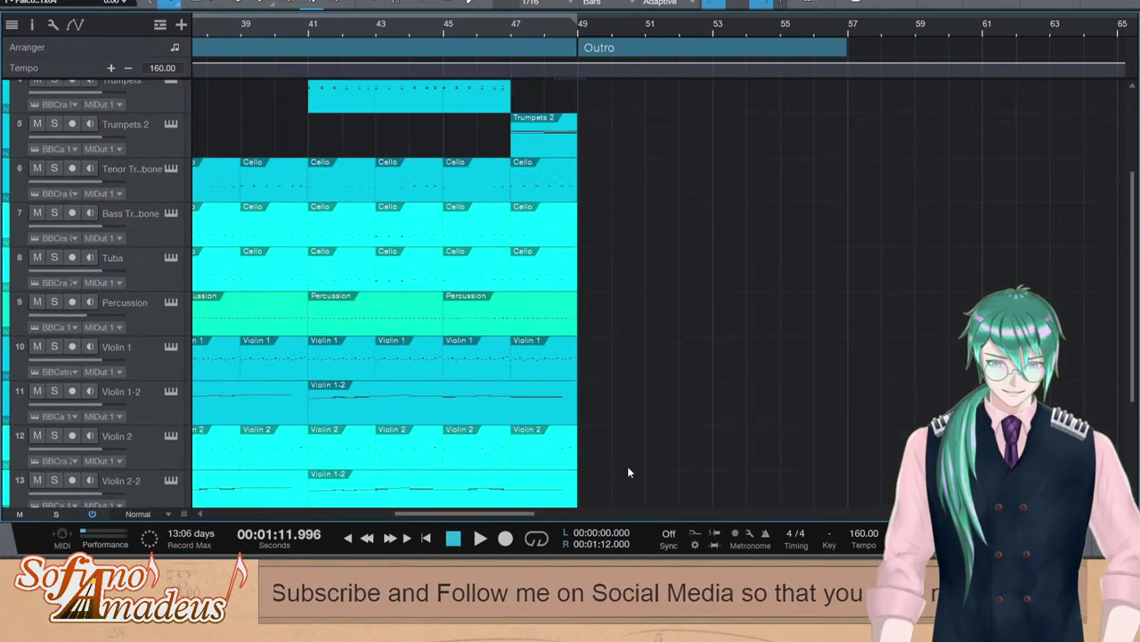
scroll(633, 374, down, 6)
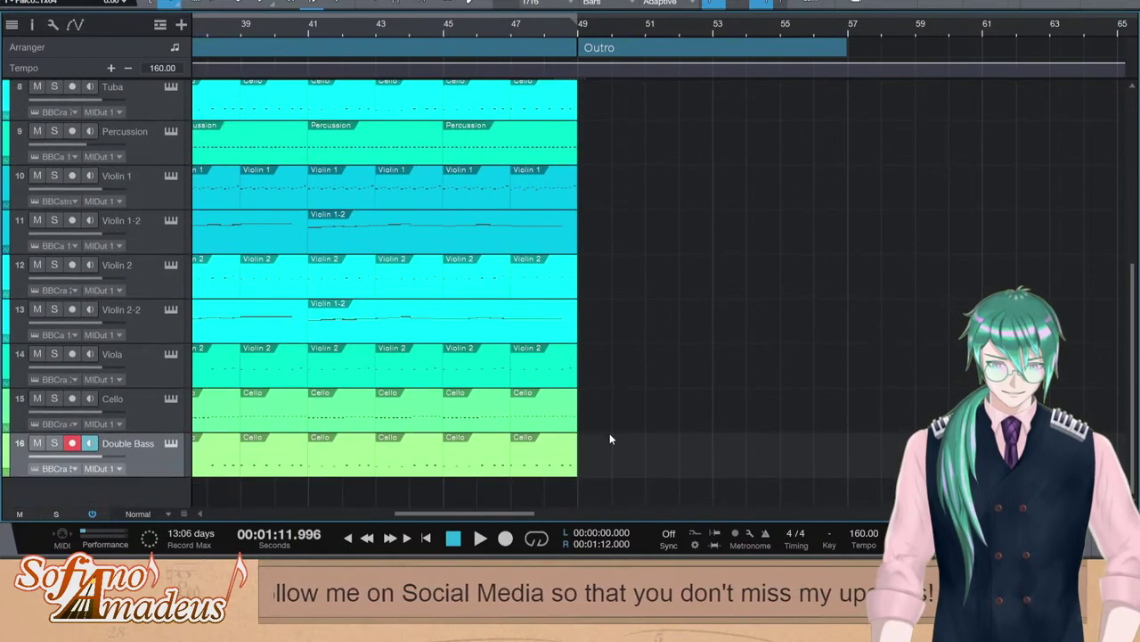
scroll(655, 378, up, 6)
scroll(652, 374, down, 2)
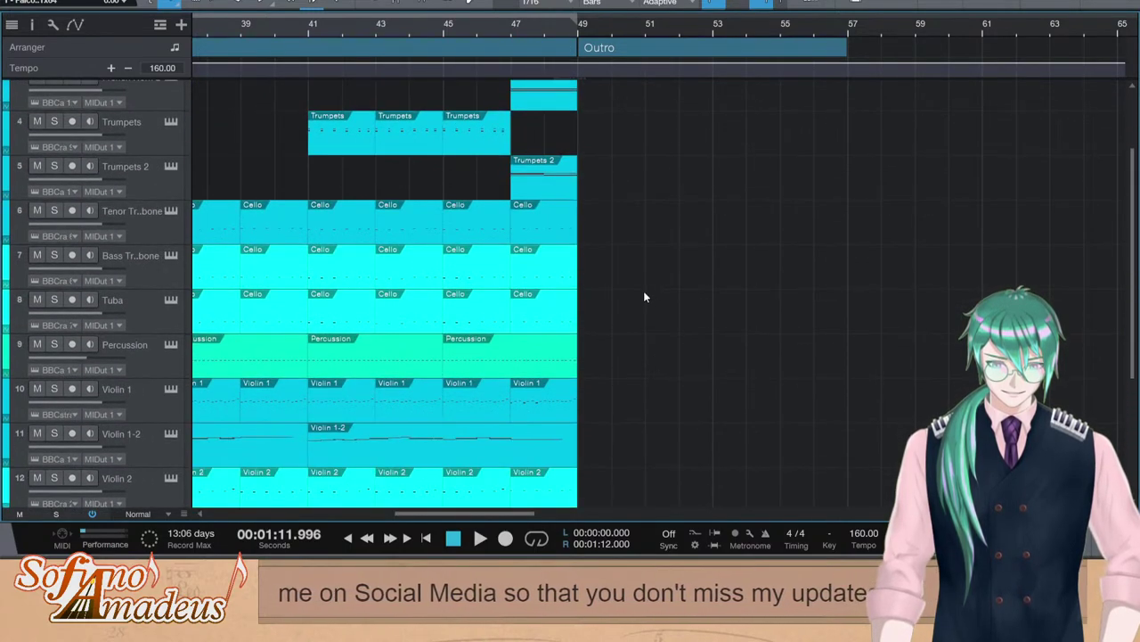
Create a Bass Trombone part spanning bars 49 to 51, open it for note editing and audition low notes
double_click(612, 269)
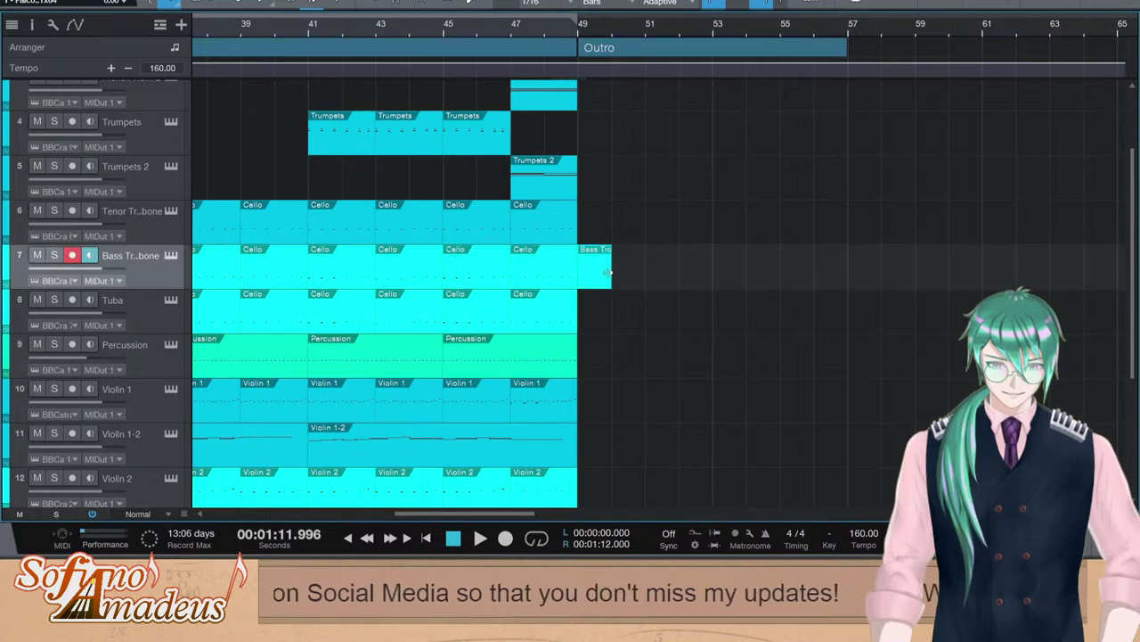
drag(608, 272, 645, 278)
double_click(623, 277)
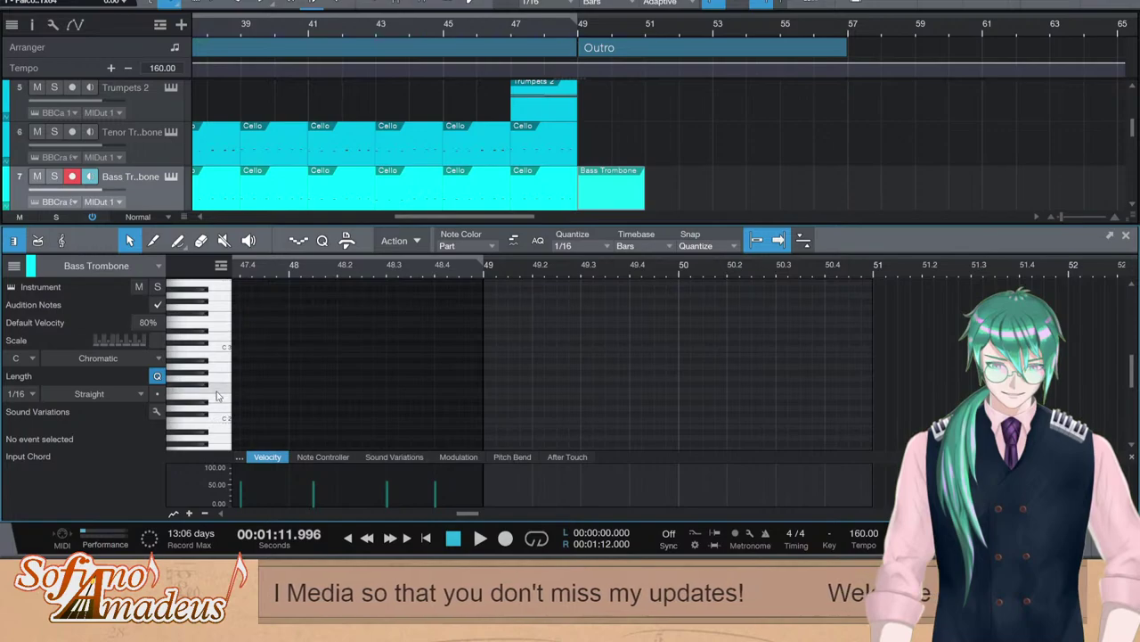
click(223, 439)
click(221, 420)
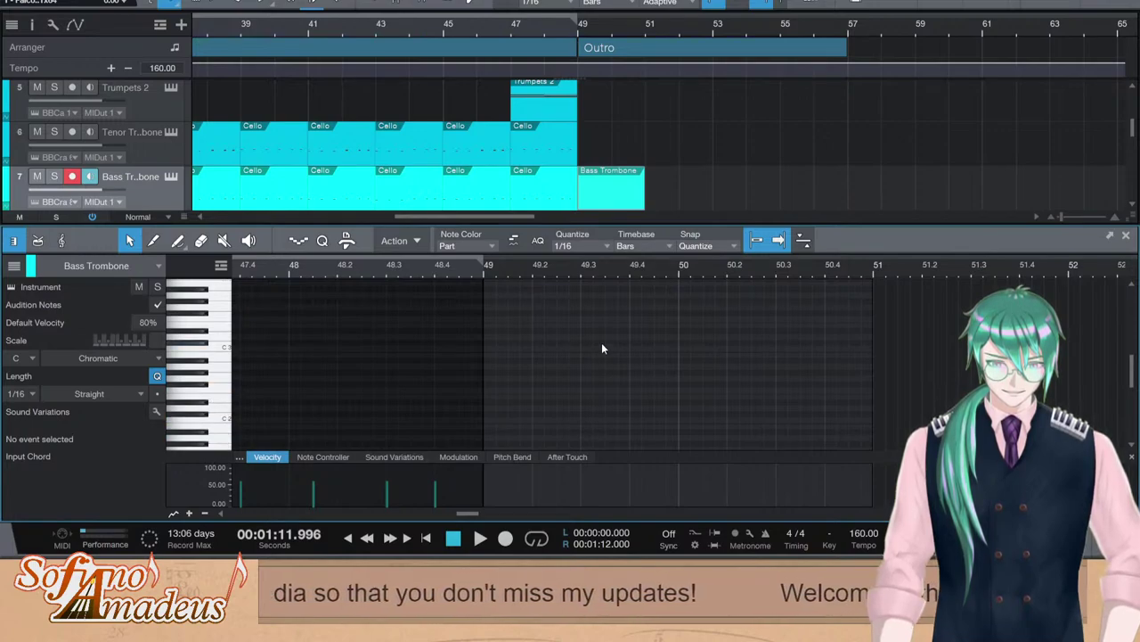
Play the end of the Chorus and inspect the Bass Trombone notes in bars 47 to 49
scroll(567, 129, down, 3)
key(space)
scroll(568, 129, up, 3)
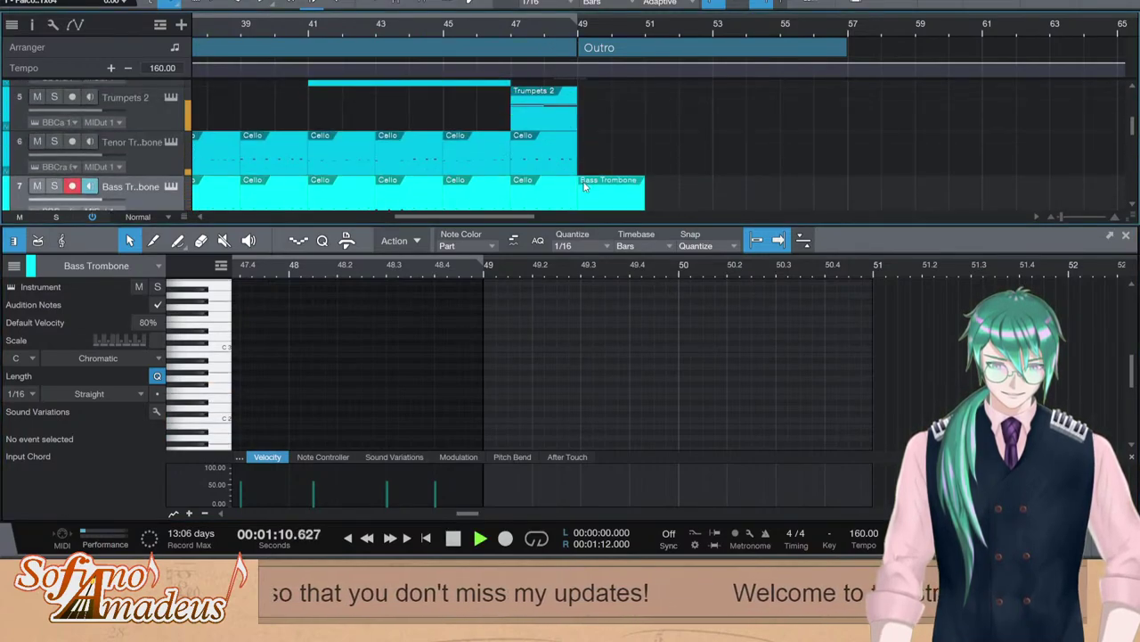
click(567, 189)
key(space)
scroll(631, 366, down, 1)
scroll(638, 360, down, 4)
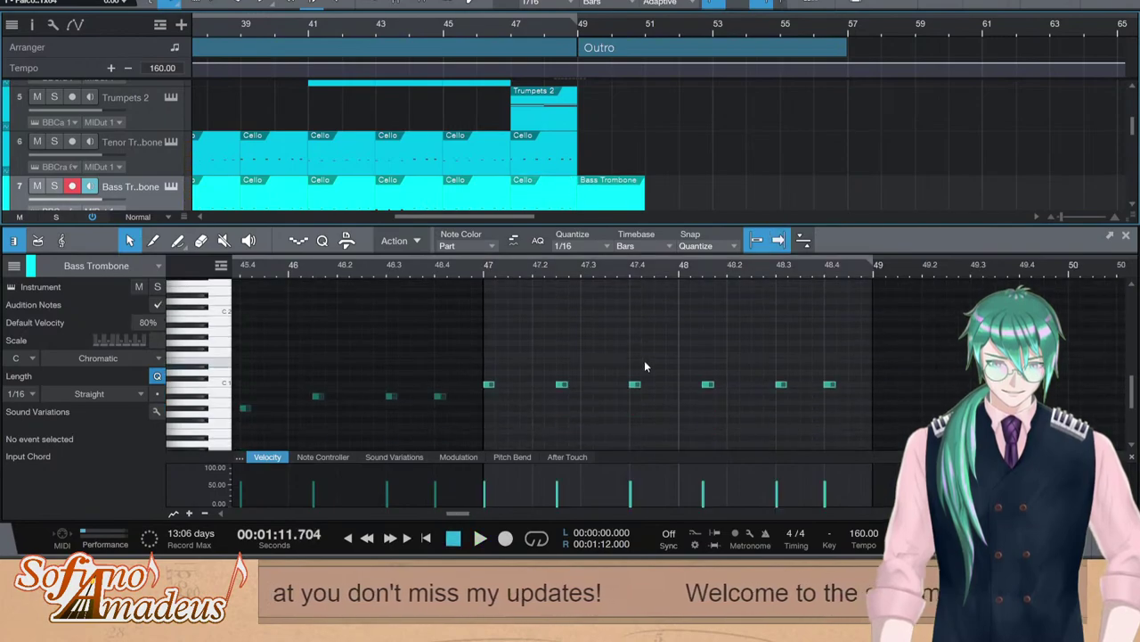
Add four sixteenth-long C 1 notes an eighth apart from the start of bar 49 in the Bass Trombone part
click(877, 360)
click(903, 360)
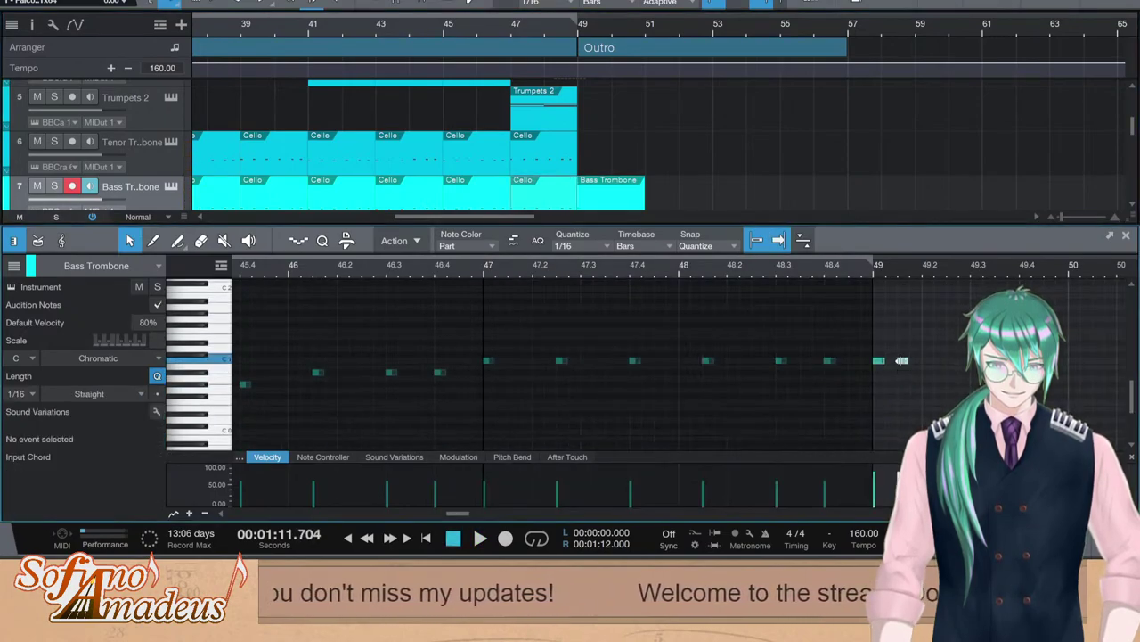
click(928, 360)
key(space)
key(space)
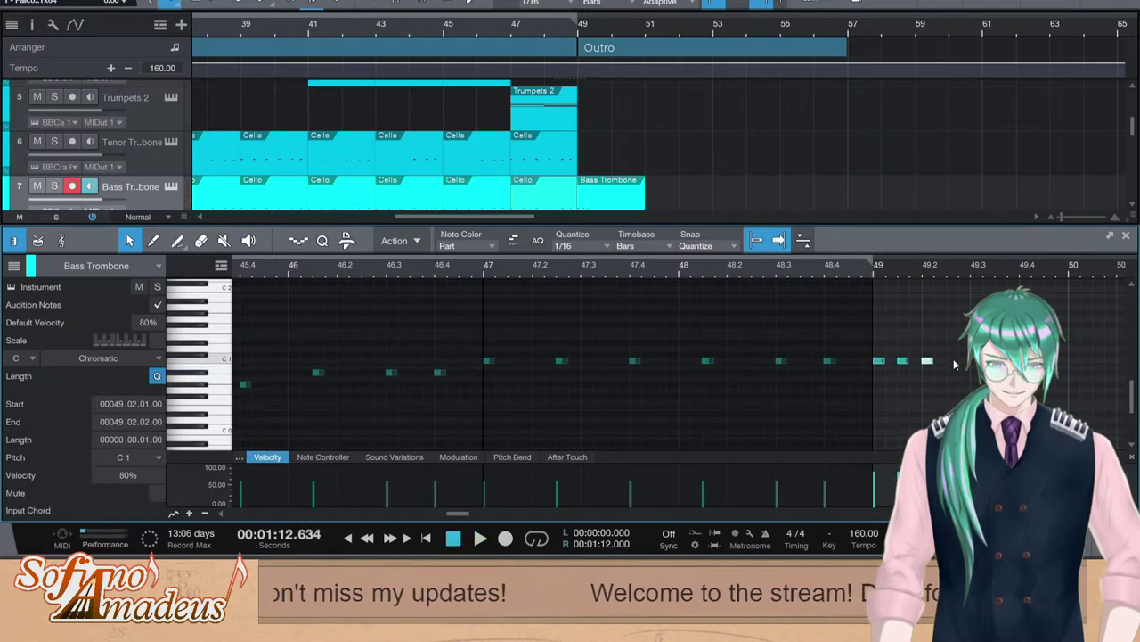
double_click(953, 361)
Lower the velocity of the second and third new notes below the outer two and play the rhythm back
click(903, 351)
click(904, 361)
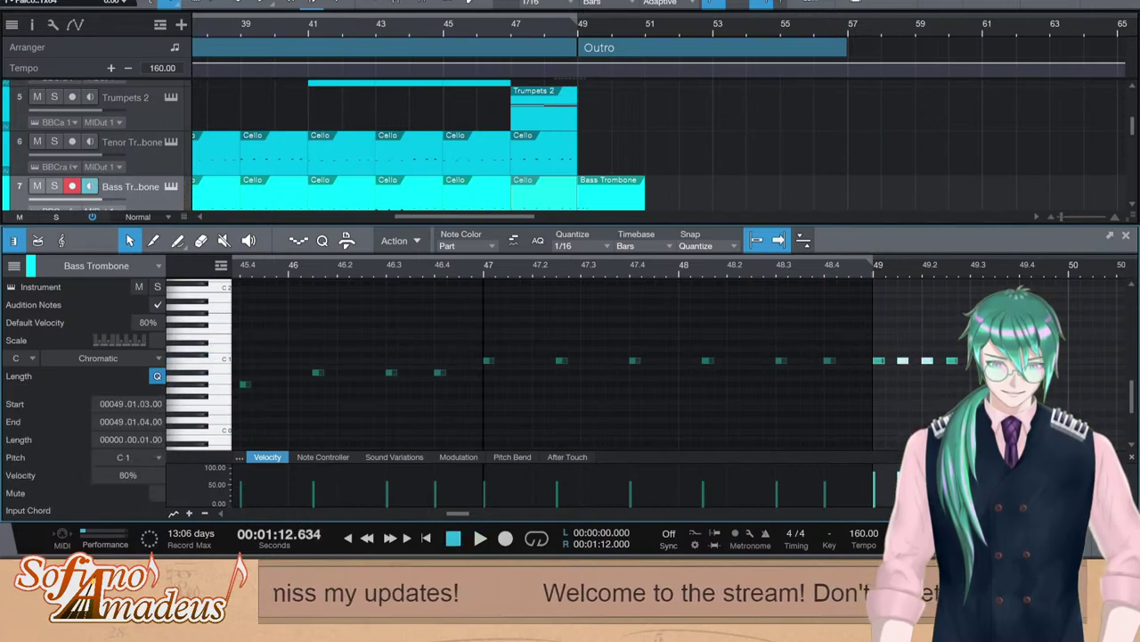
click(843, 266)
key(space)
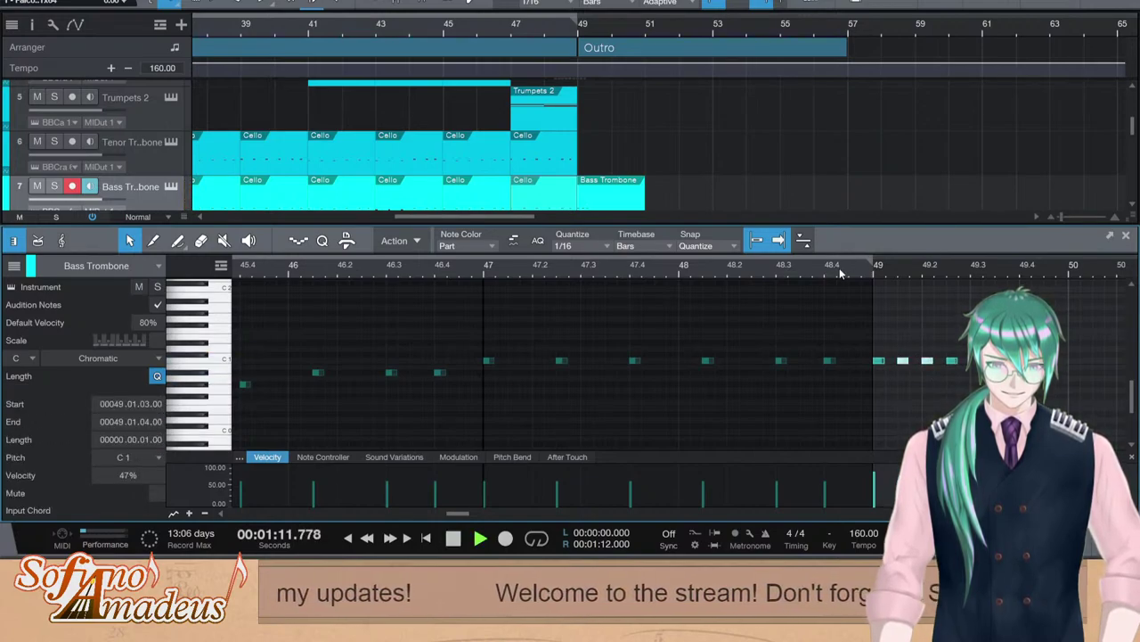
key(space)
drag(899, 485, 899, 482)
drag(864, 387, 967, 308)
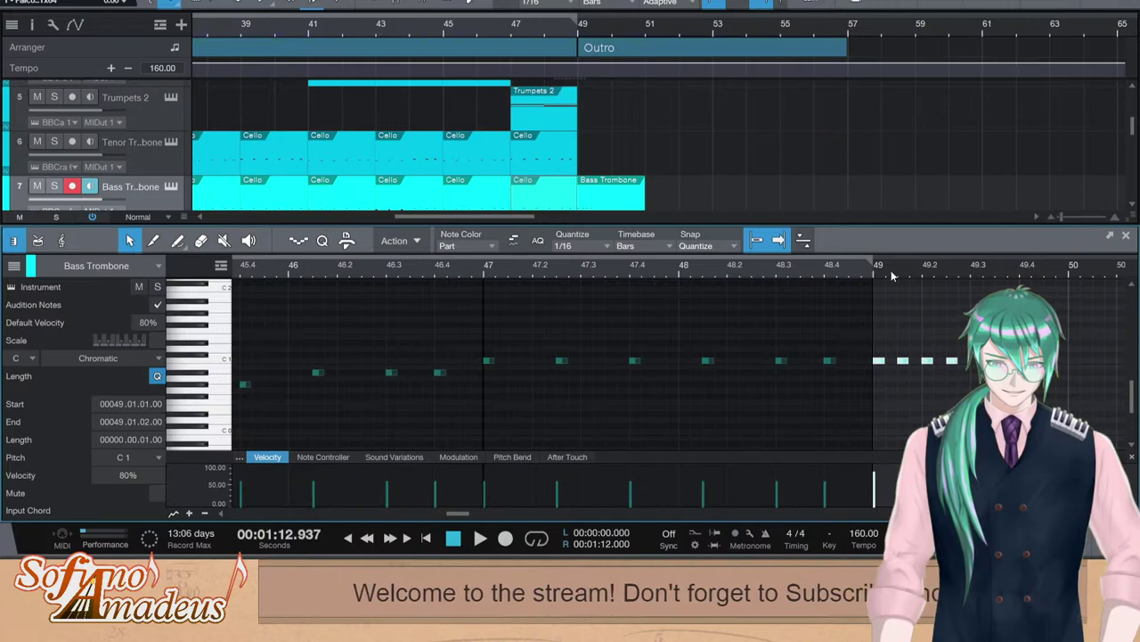
key(space)
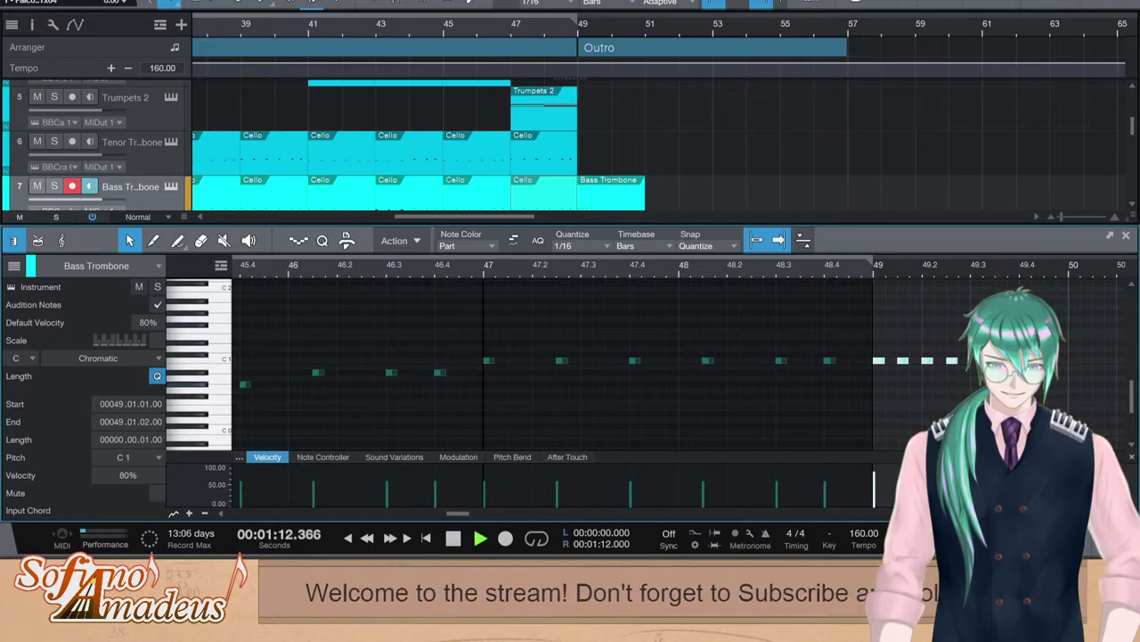
key(space)
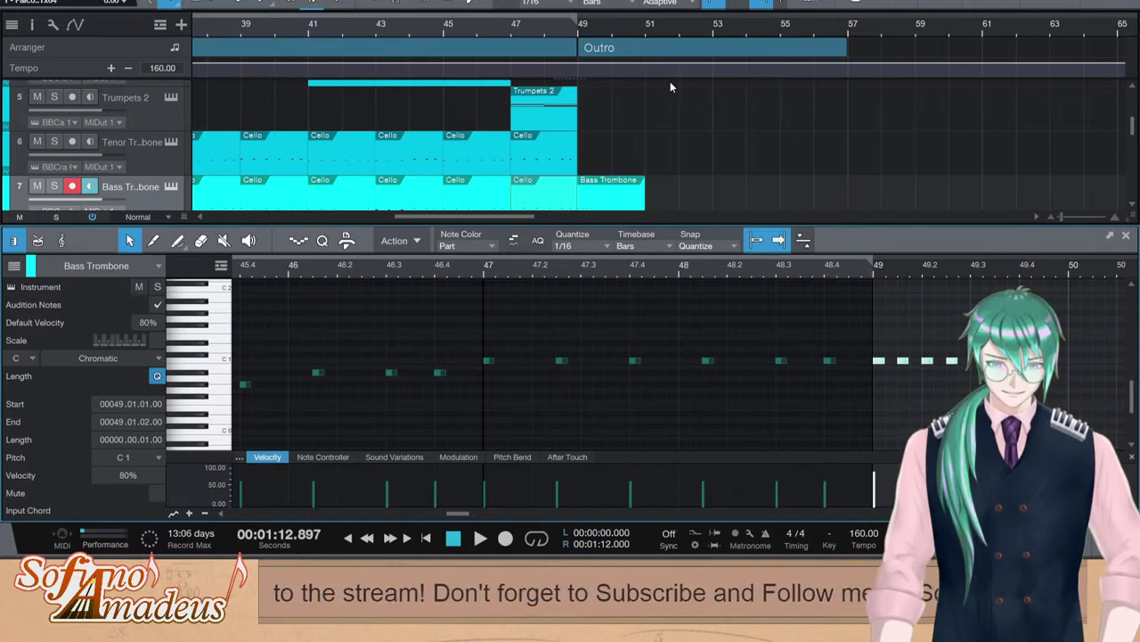
Copy all four C 1 notes of the Bass Trombone part and paste them starting at 49.03.03
click(876, 385)
key(ctrl+a)
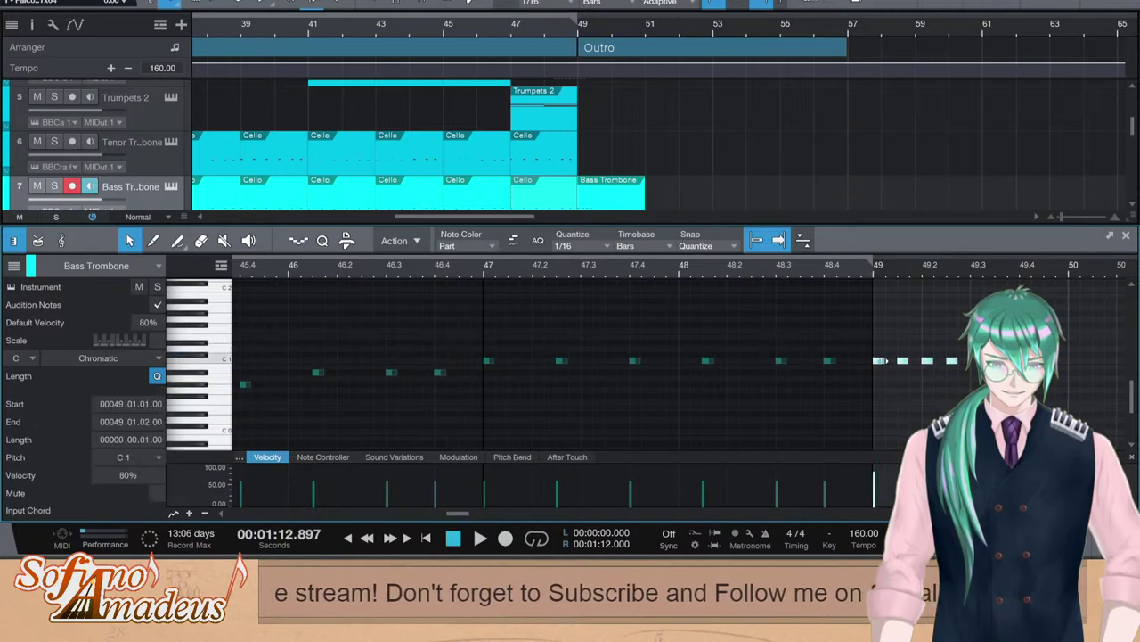
drag(455, 514, 466, 514)
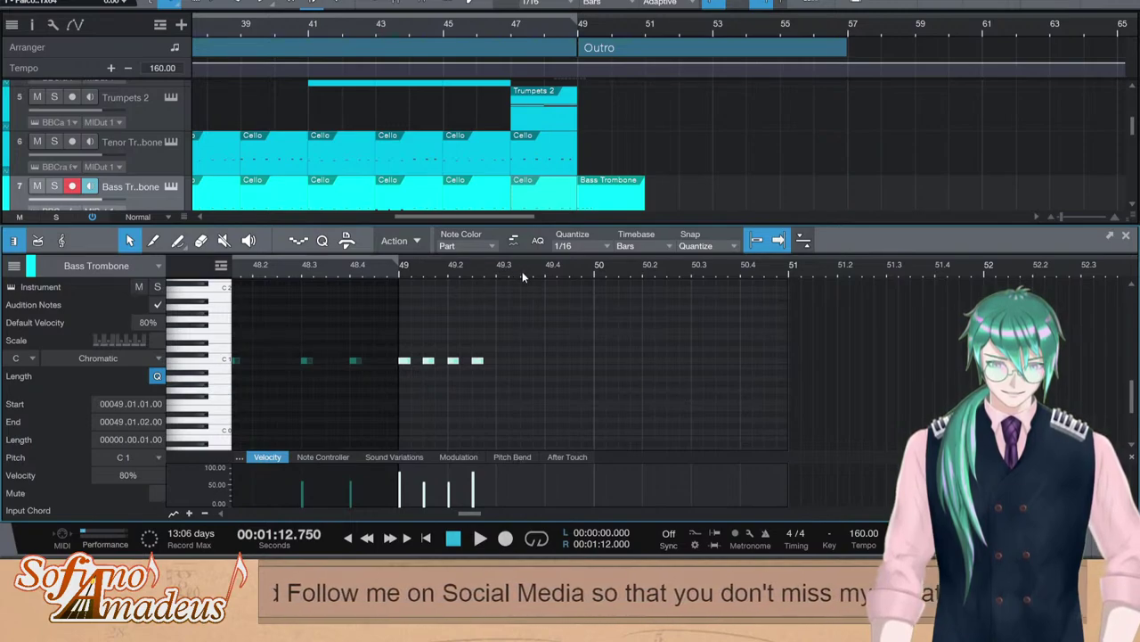
key(ctrl+v)
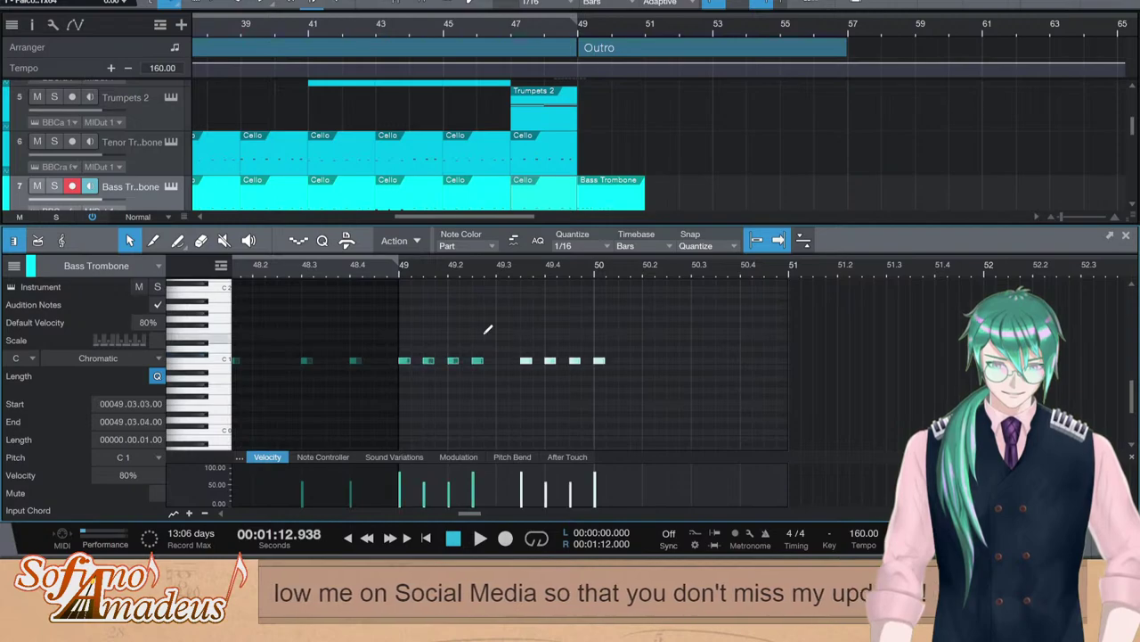
Audition the pasted group, shift it an eighth later to start at 49.04.01 and play it again
key(space)
key(space)
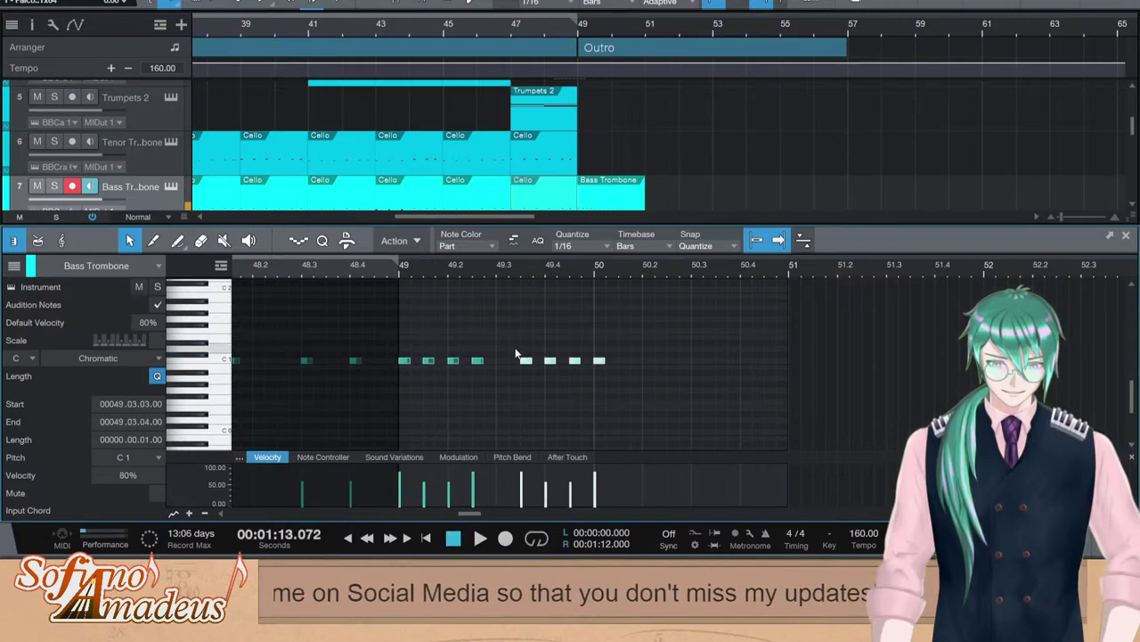
drag(526, 360, 549, 360)
key(space)
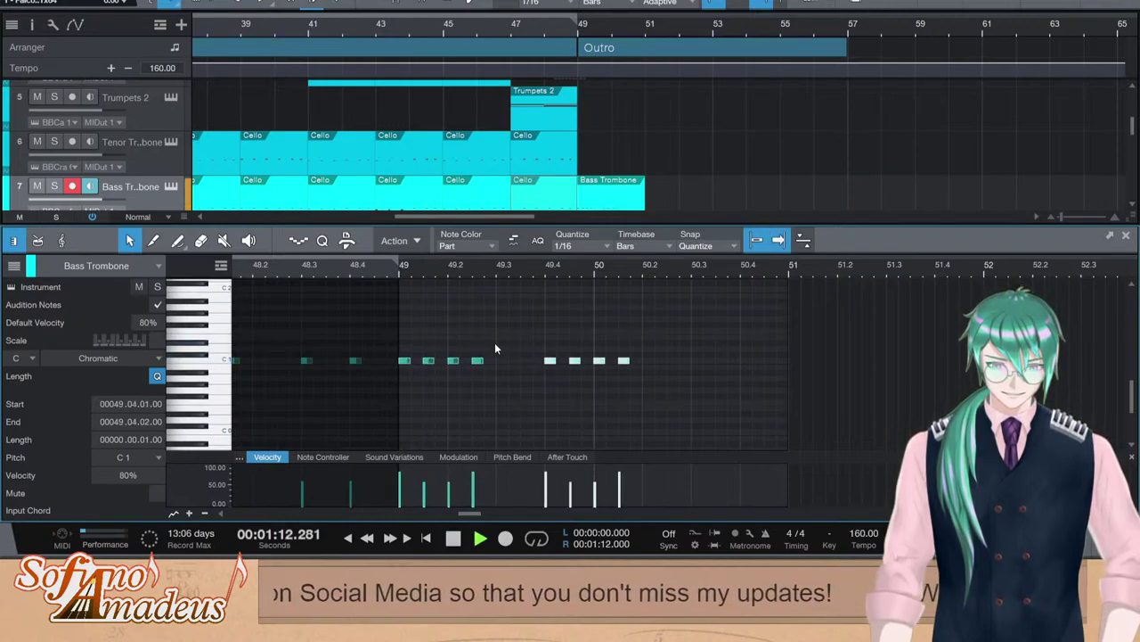
Paste the copied four-note C 1 group at 50.03.01 and again at 51.02.01, playing back each addition
key(space)
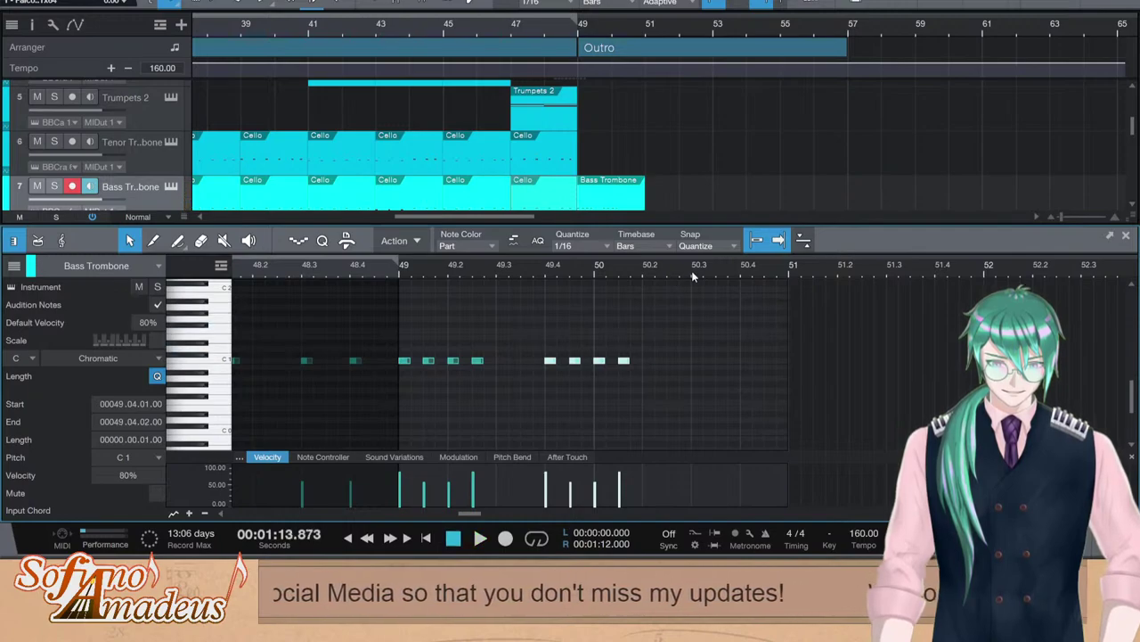
click(695, 271)
key(ctrl+v)
key(space)
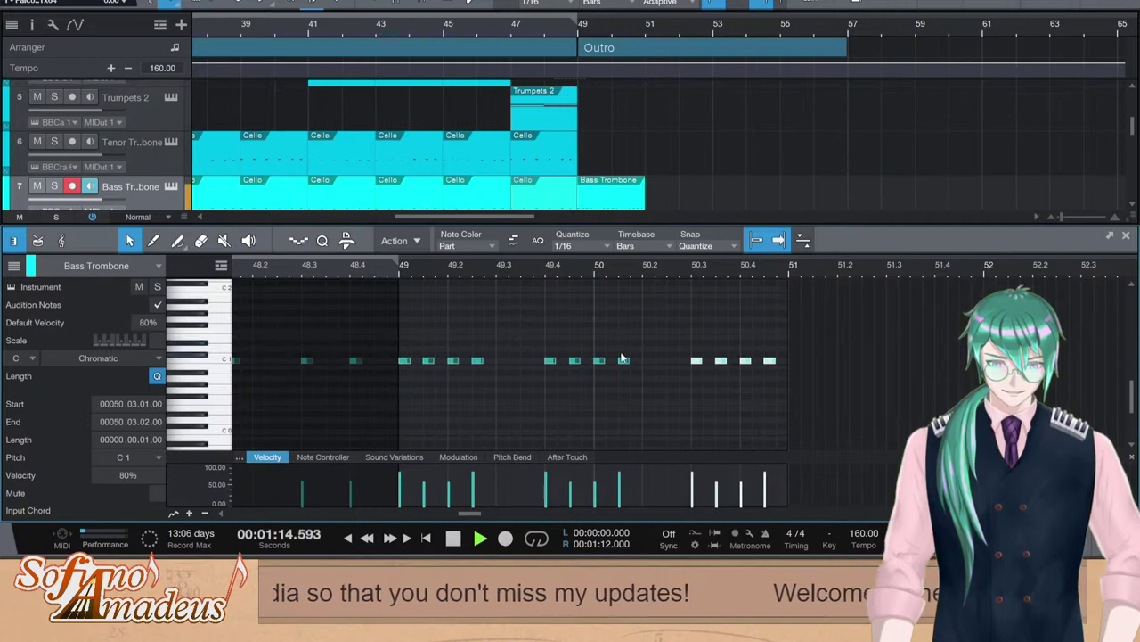
key(space)
click(839, 276)
key(ctrl+v)
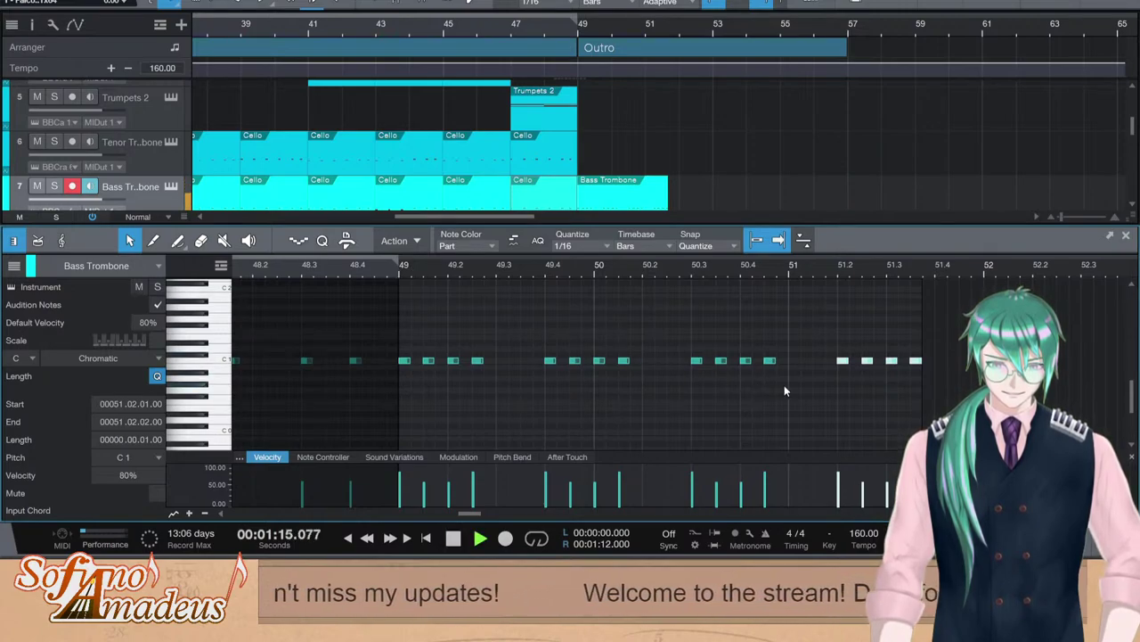
key(space)
Add a sixteenth-long D# 1 note at 51.04.03 in the Bass Trombone part and play the phrase from bar 49
click(916, 360)
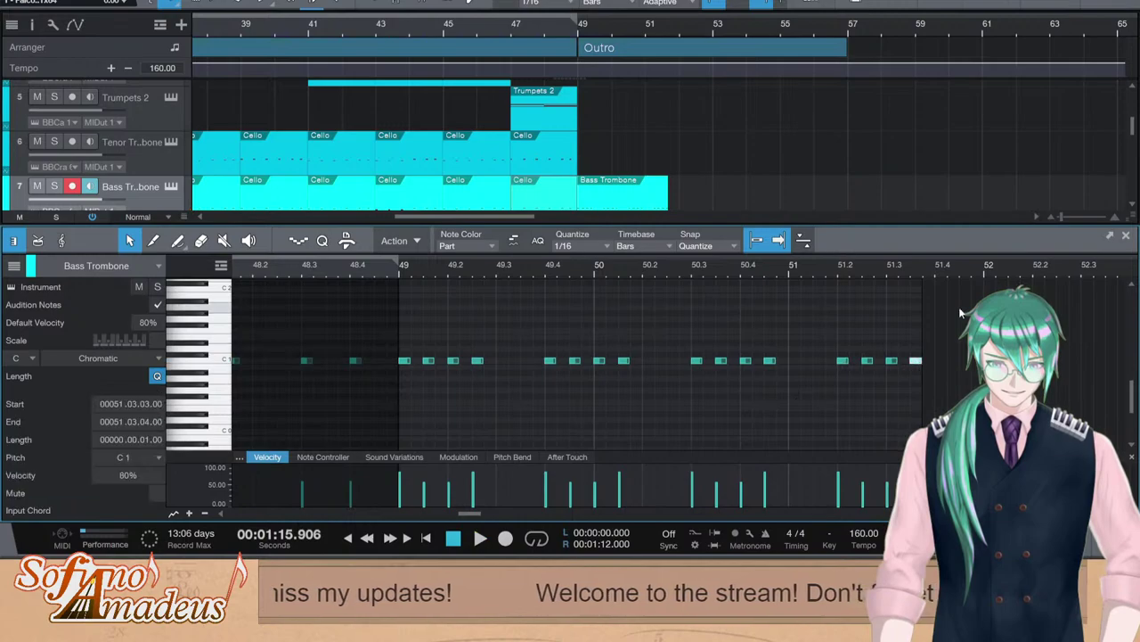
double_click(960, 342)
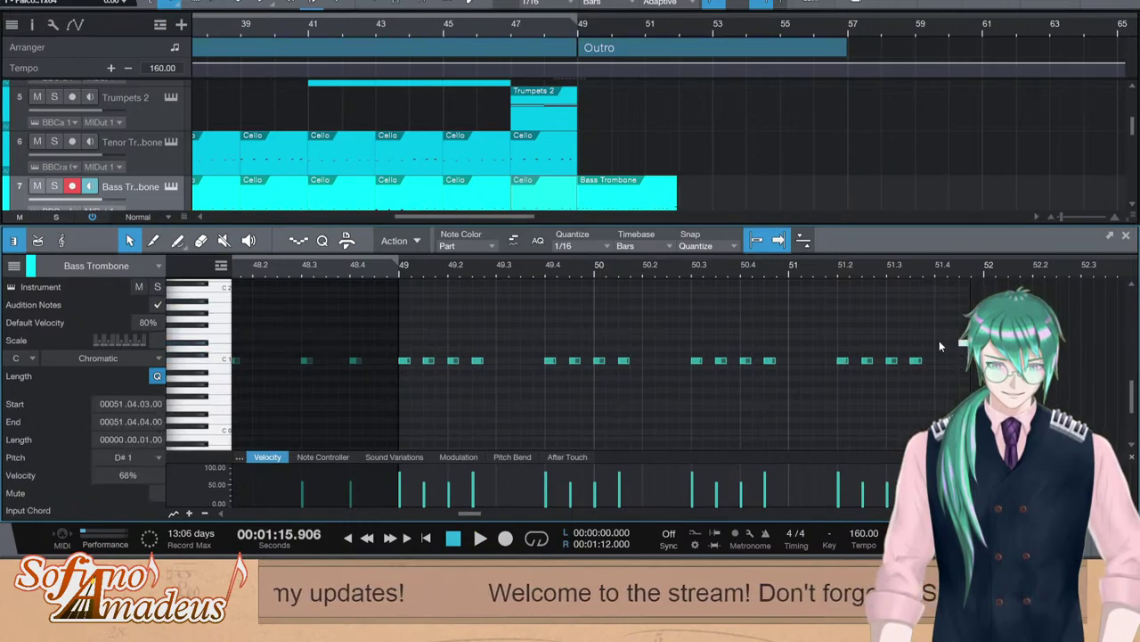
click(783, 271)
key(space)
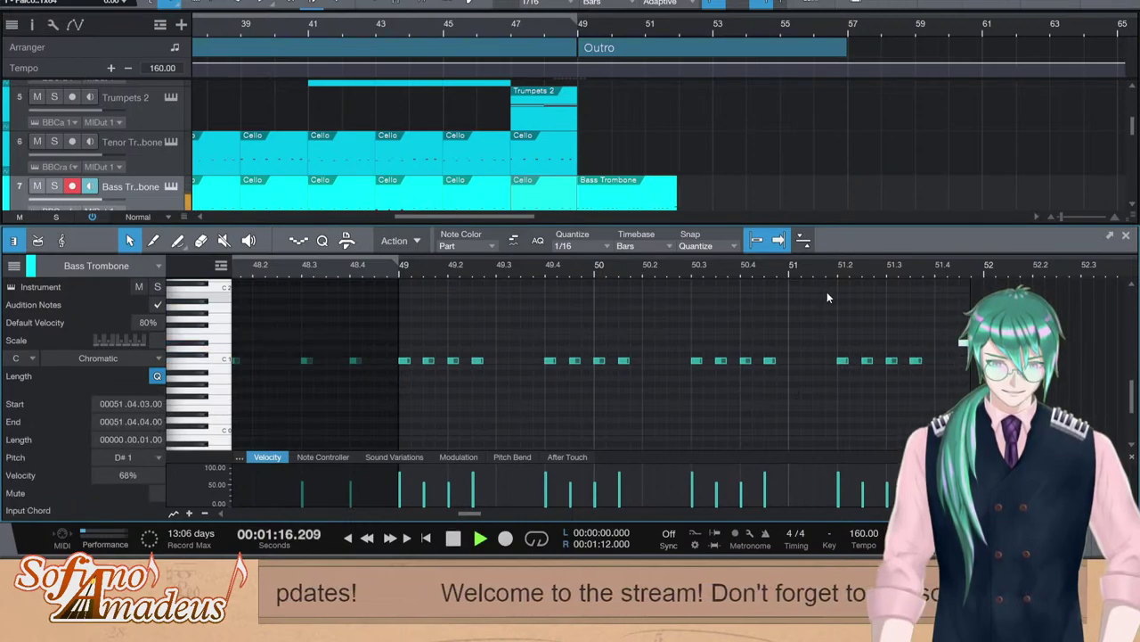
key(space)
click(385, 270)
key(space)
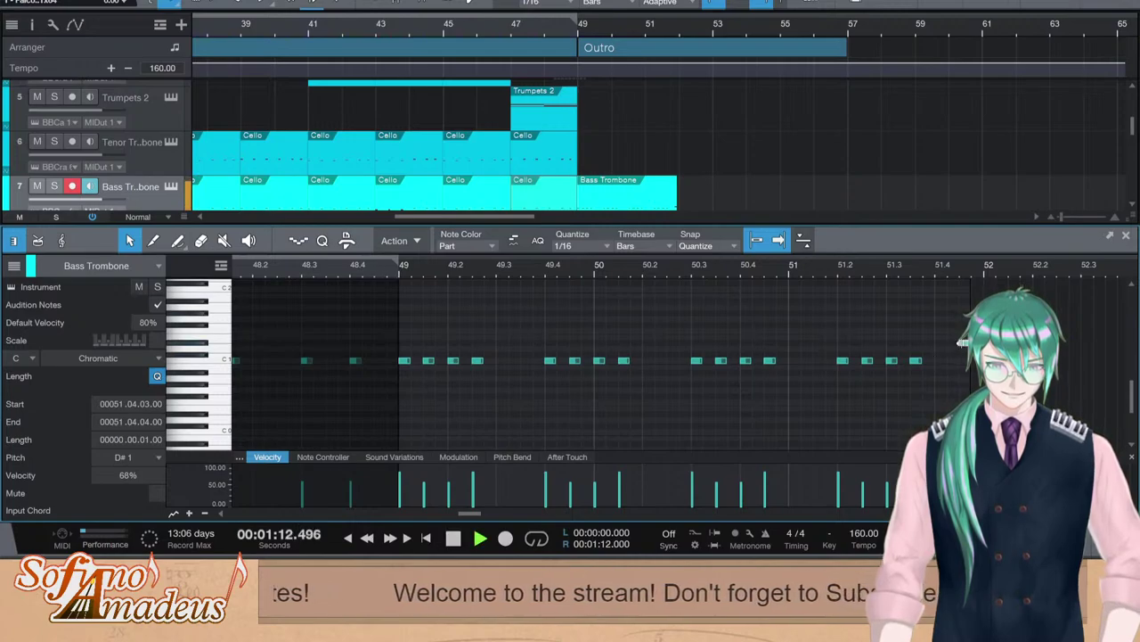
Try the D# 1 note a sixteenth earlier at 51.04.02 during playback and undo the move
drag(960, 343, 951, 344)
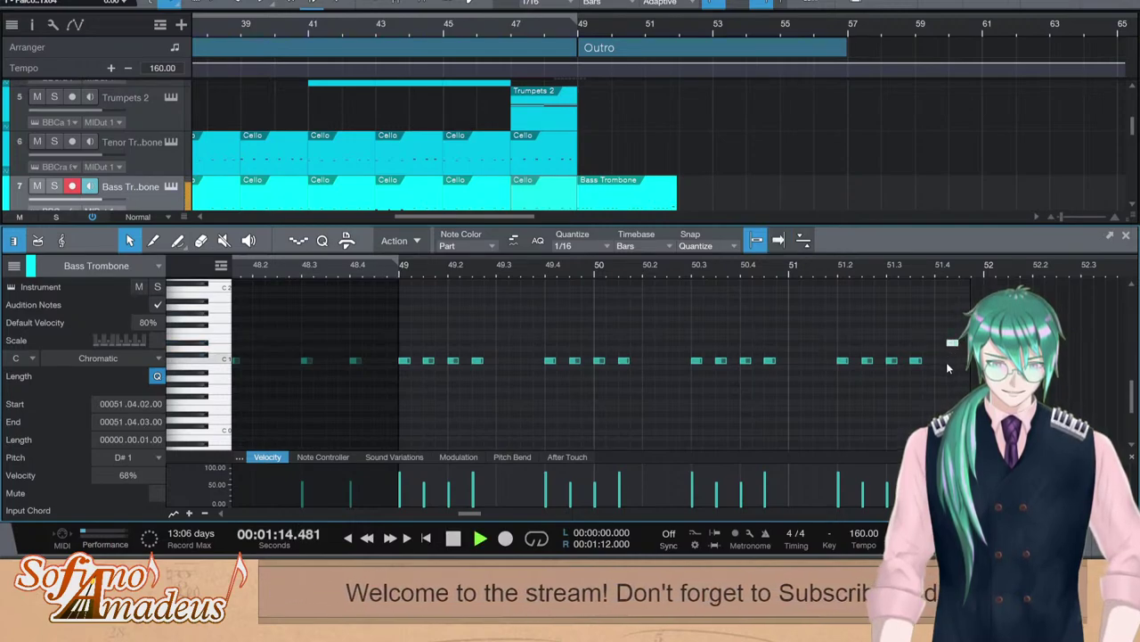
key(space)
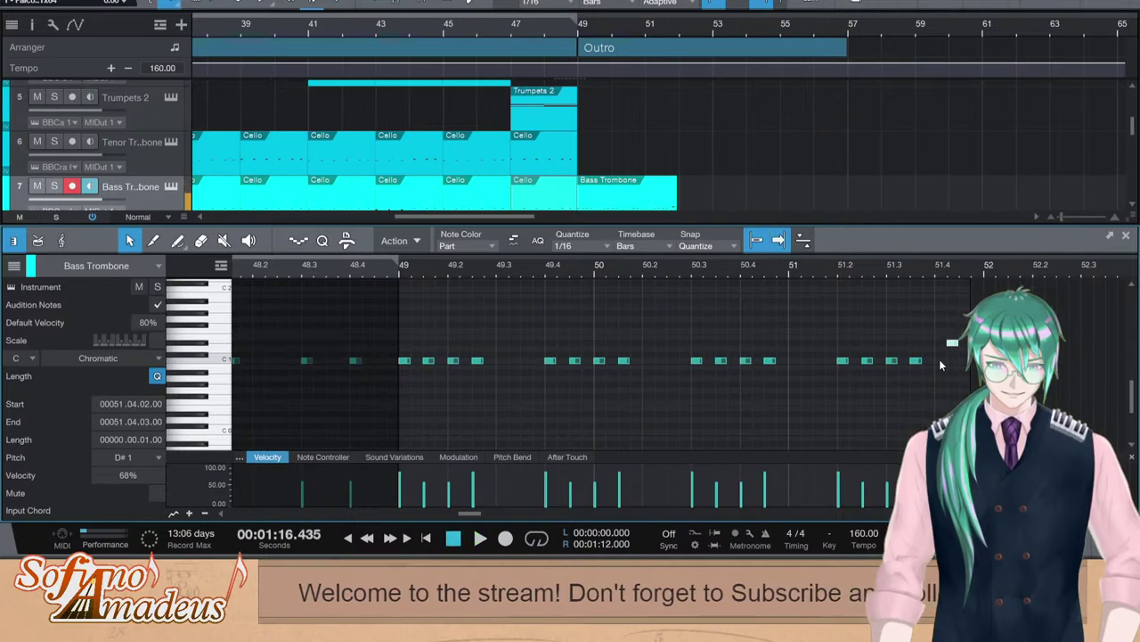
key(ctrl+z)
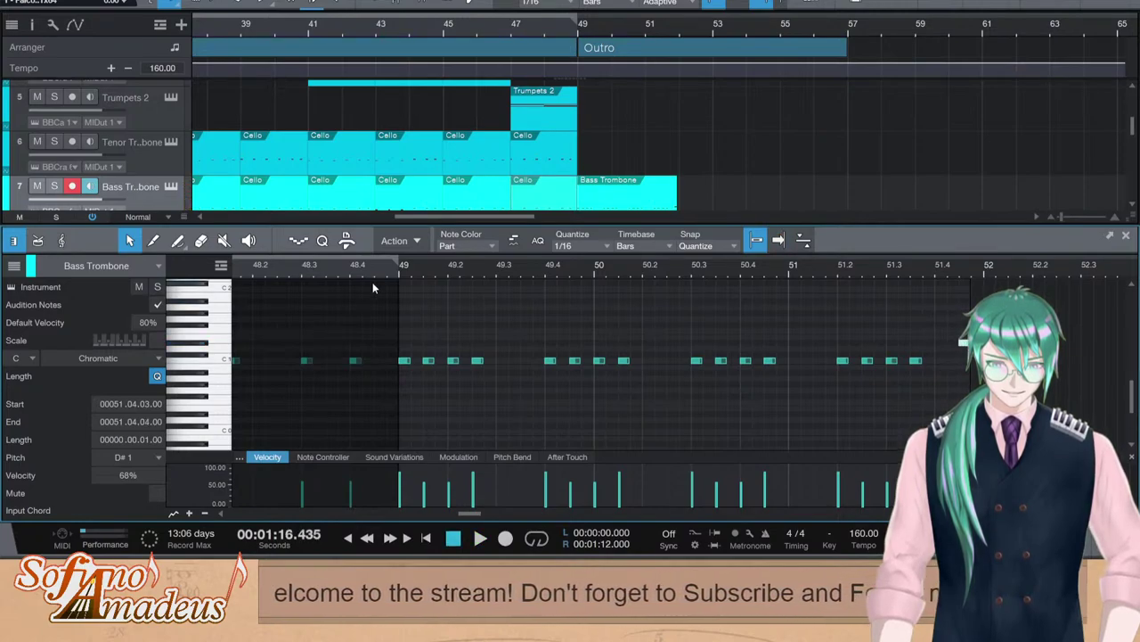
Play the phrase, try the D# 1 note at 51.04.01 and return it to 51.04.03 after auditioning
click(322, 280)
key(space)
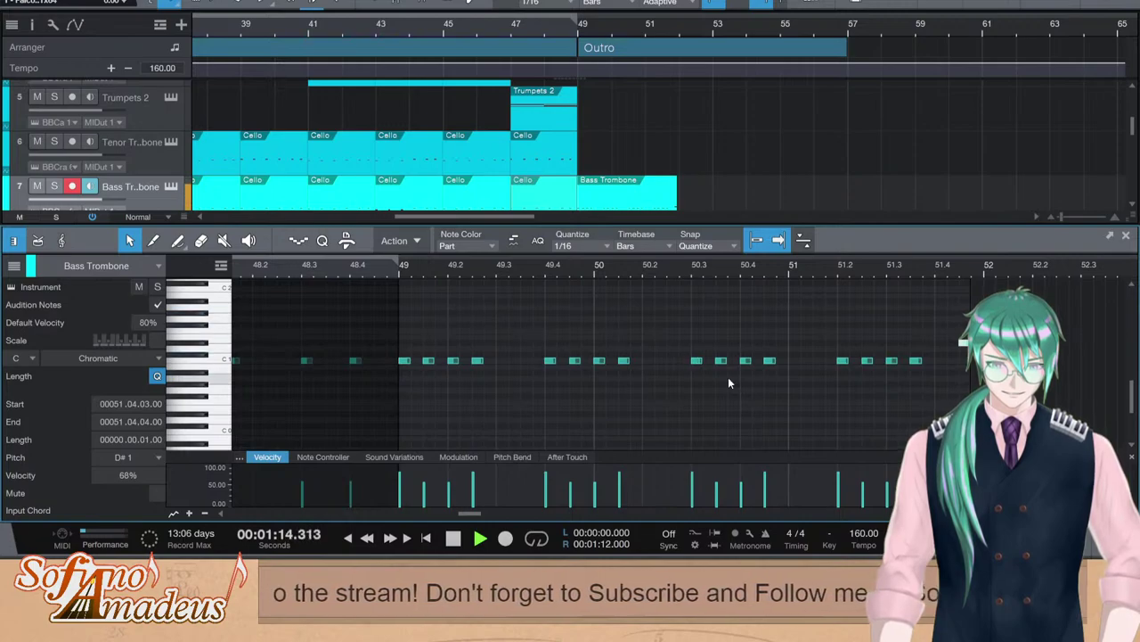
key(space)
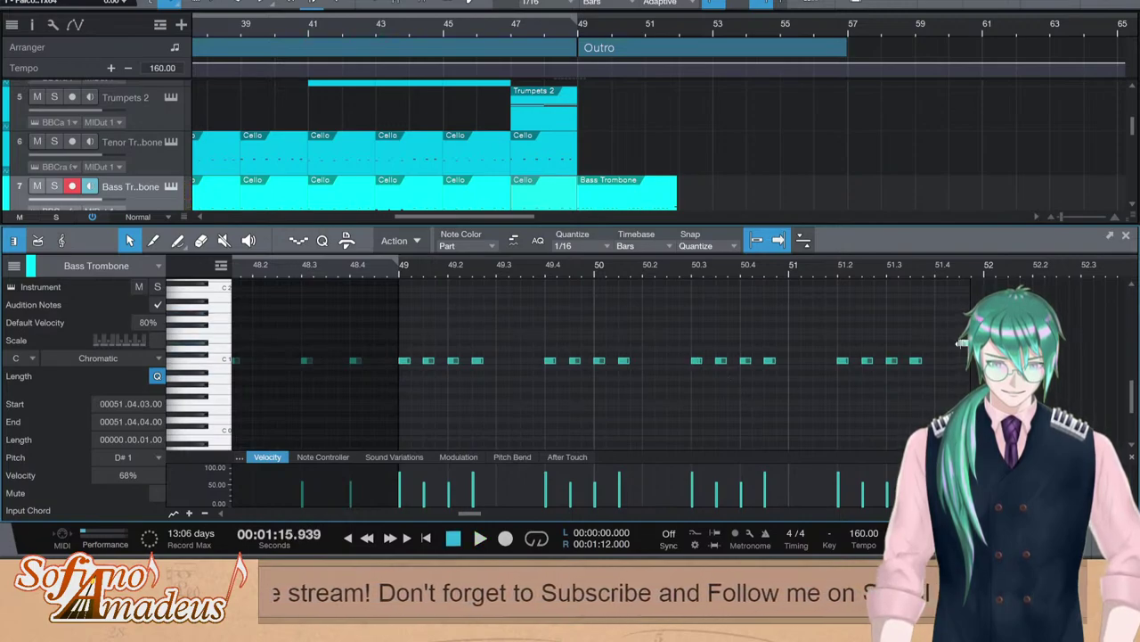
drag(964, 342, 941, 342)
key(space)
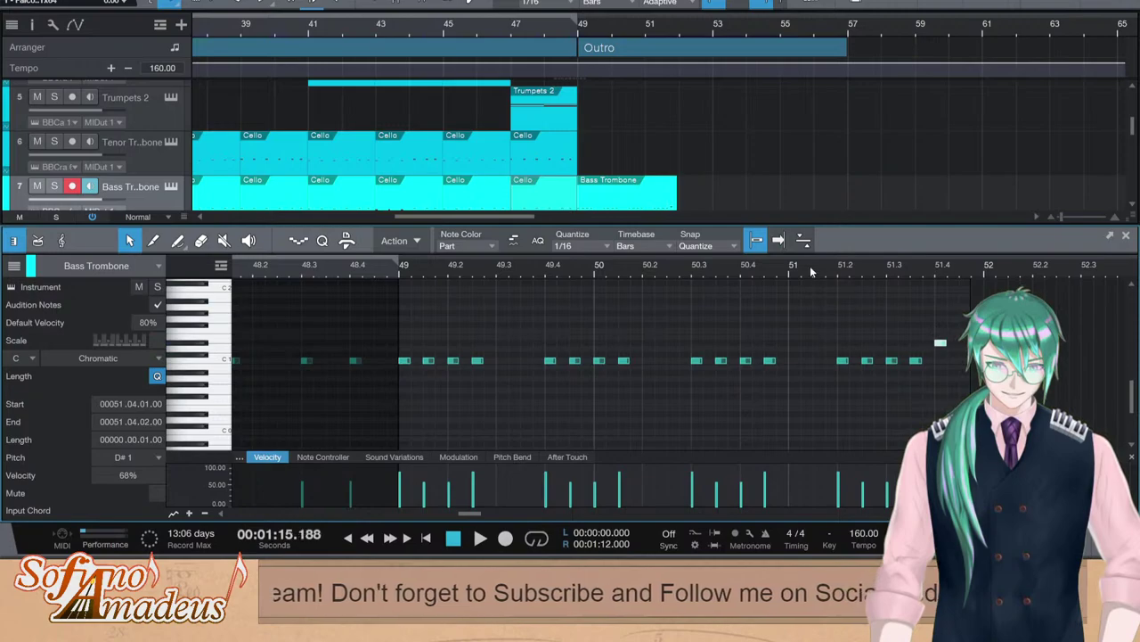
key(space)
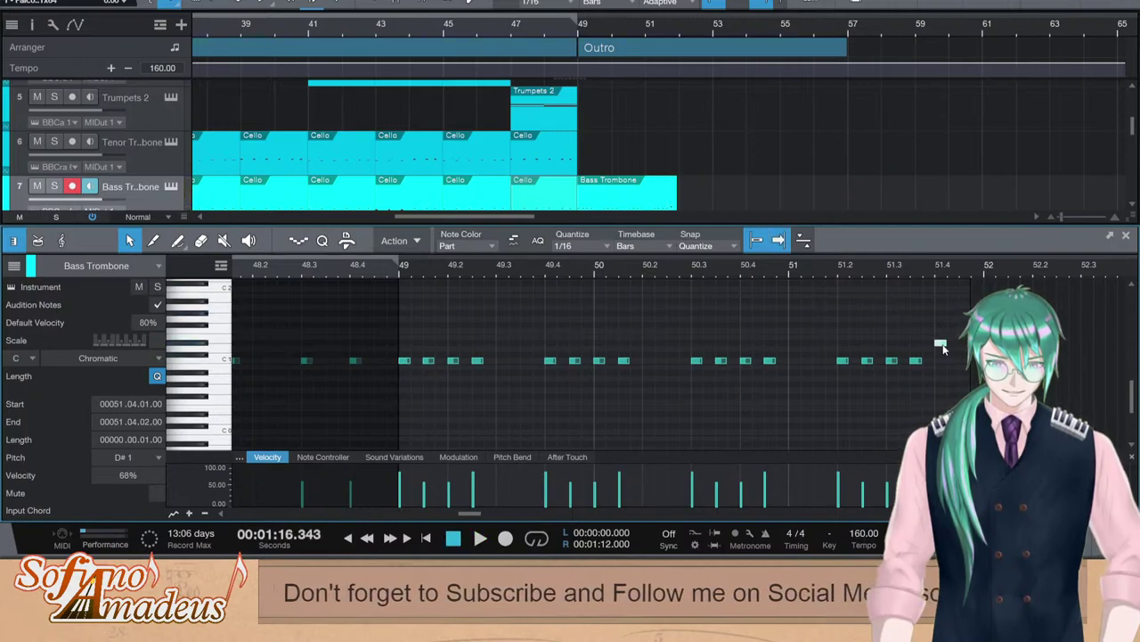
click(416, 270)
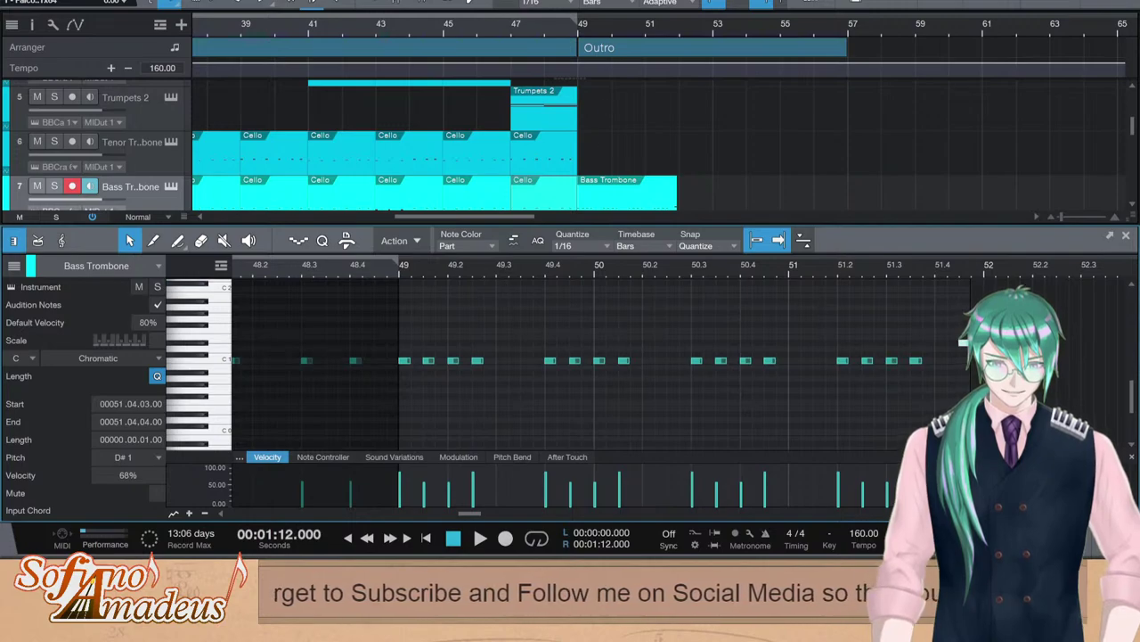
key(F2)
scroll(686, 269, up, 4)
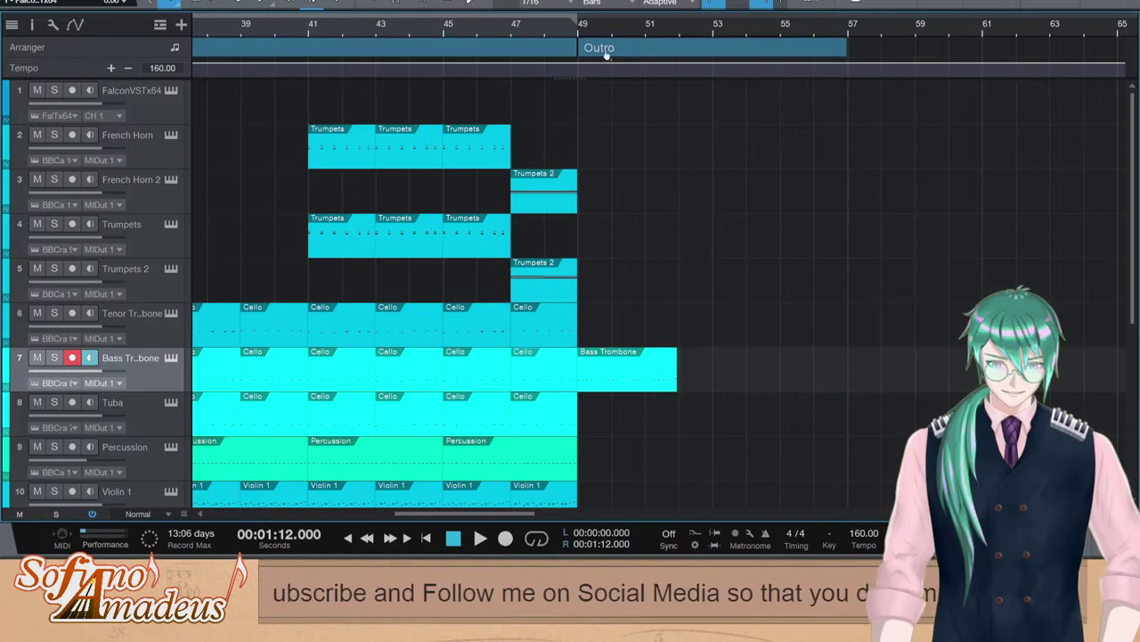
click(654, 361)
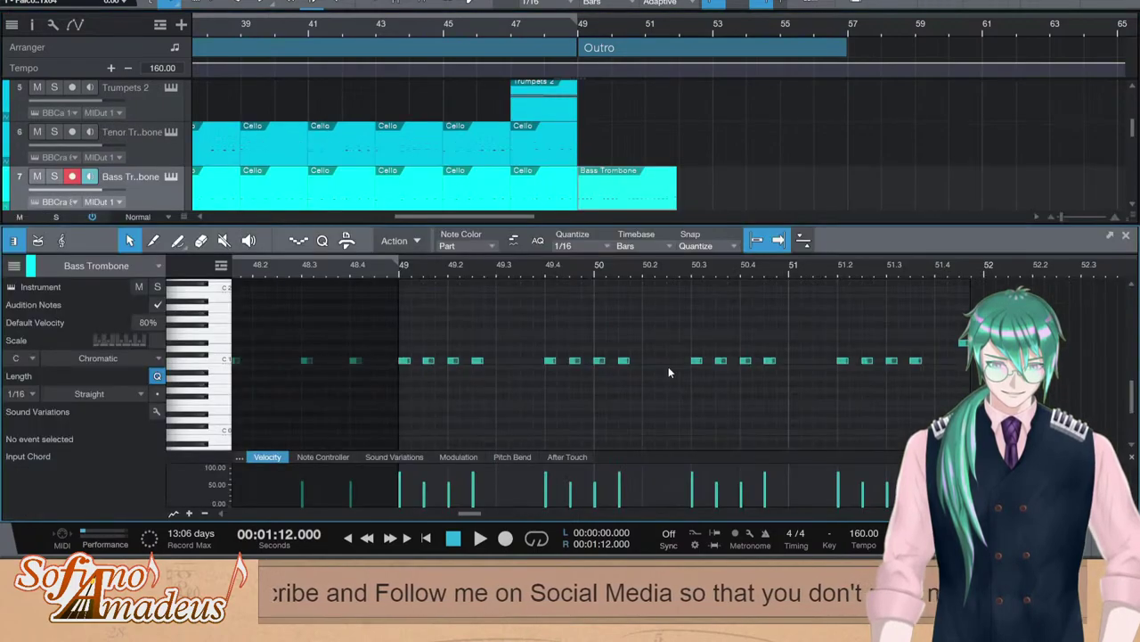
double_click(668, 366)
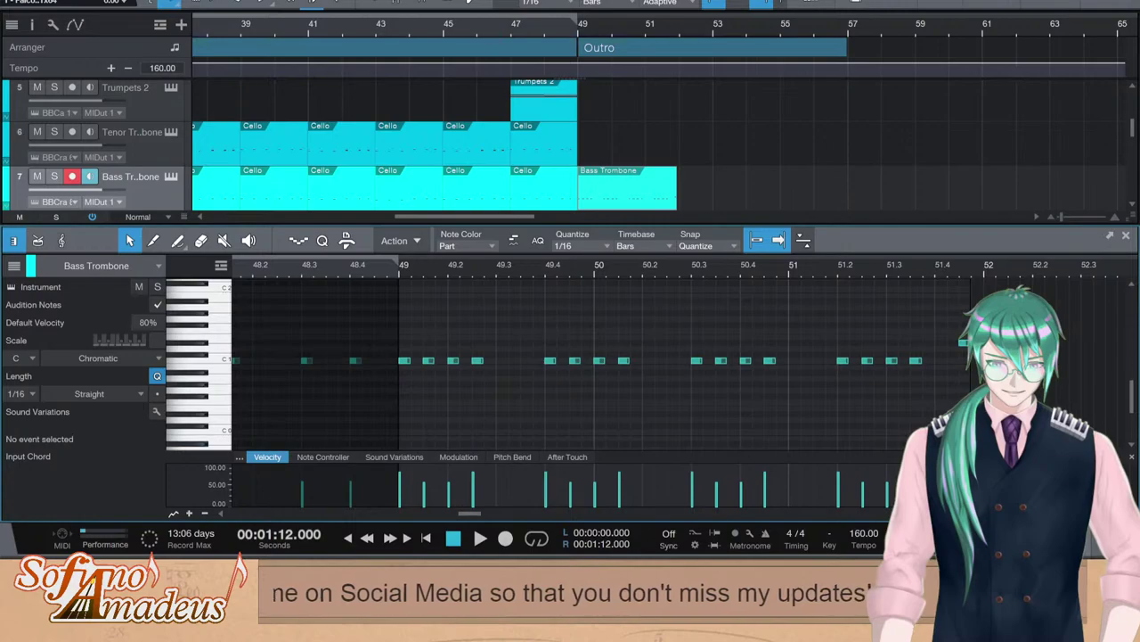
key(F2)
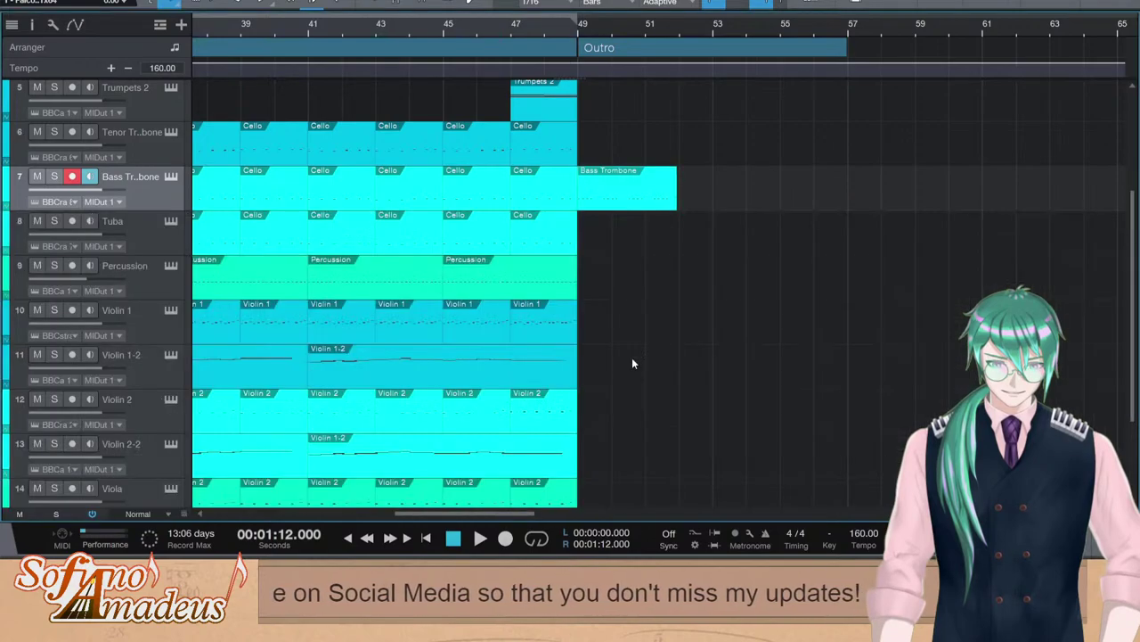
double_click(621, 186)
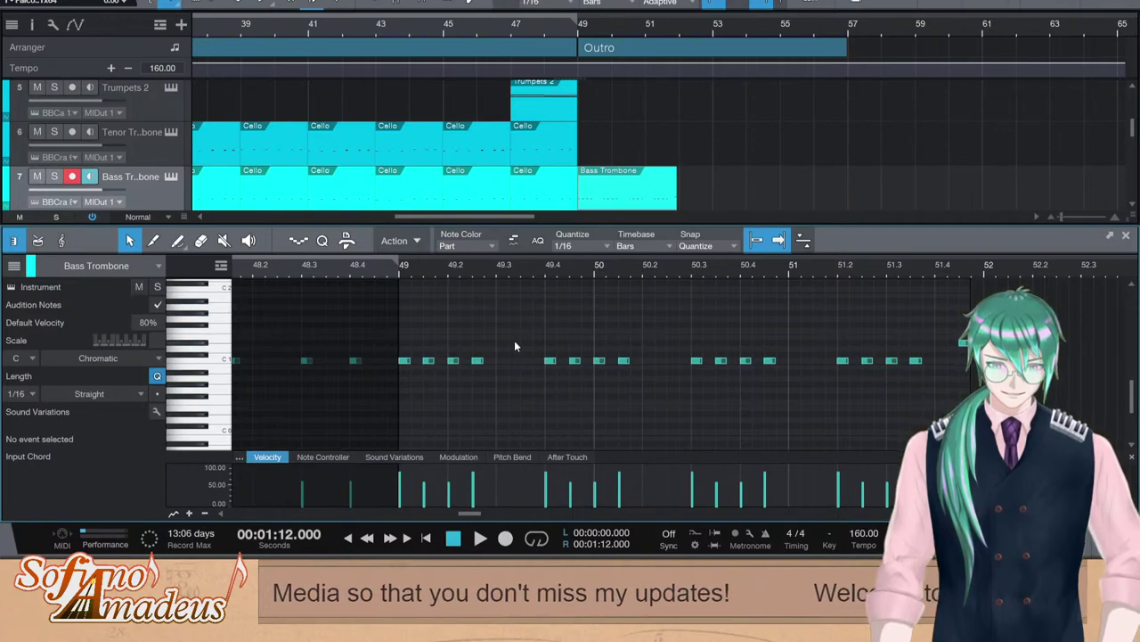
Play back the Bass Trombone phrase of the Outro and check its note groups against the bar divisions
key(space)
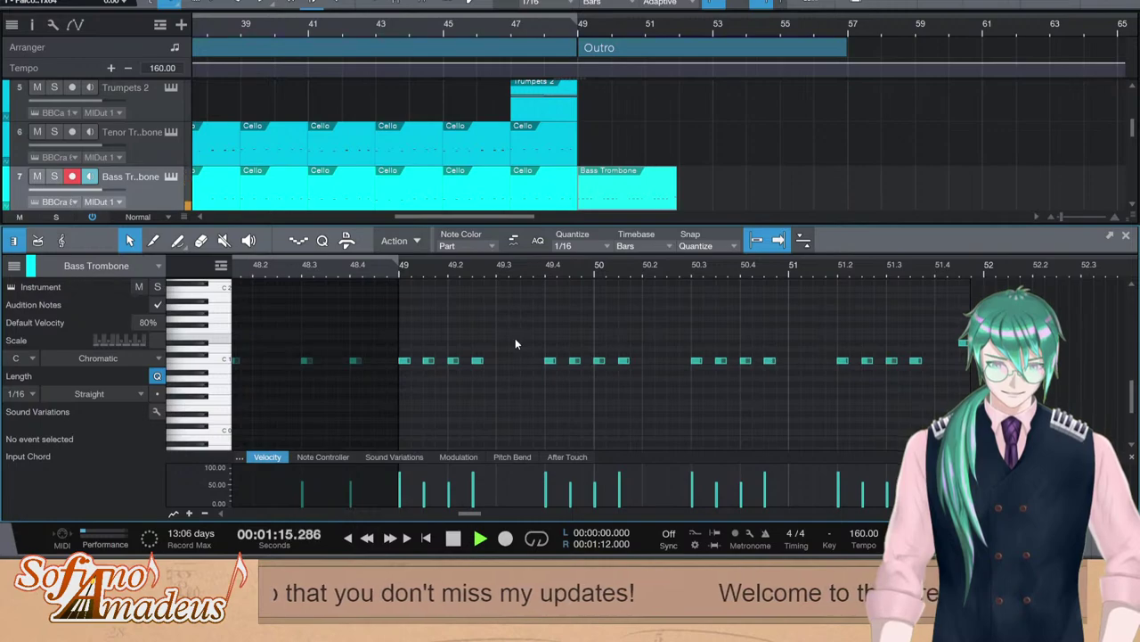
key(space)
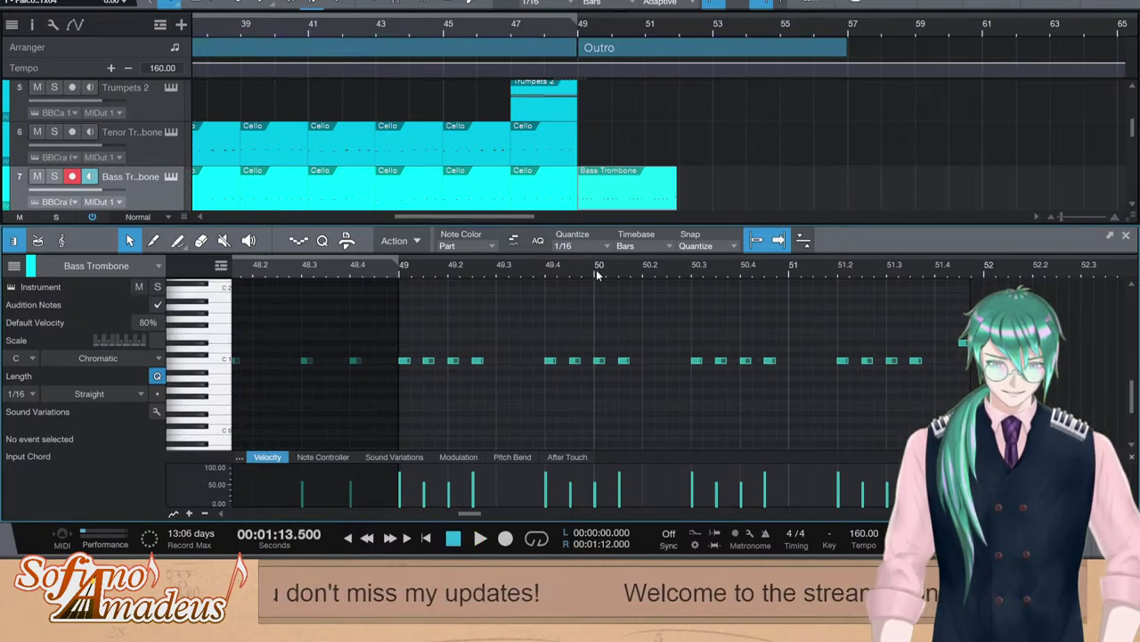
click(799, 275)
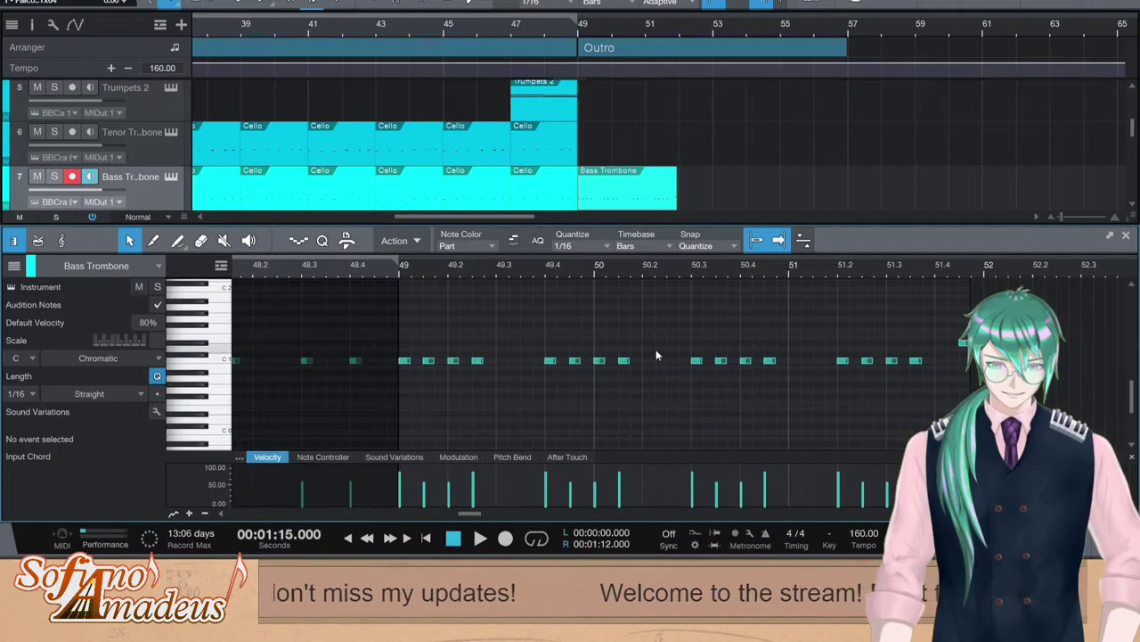
Show the Signature track and insert a 3/4 time signature at bar 49, where the Outro starts
click(404, 275)
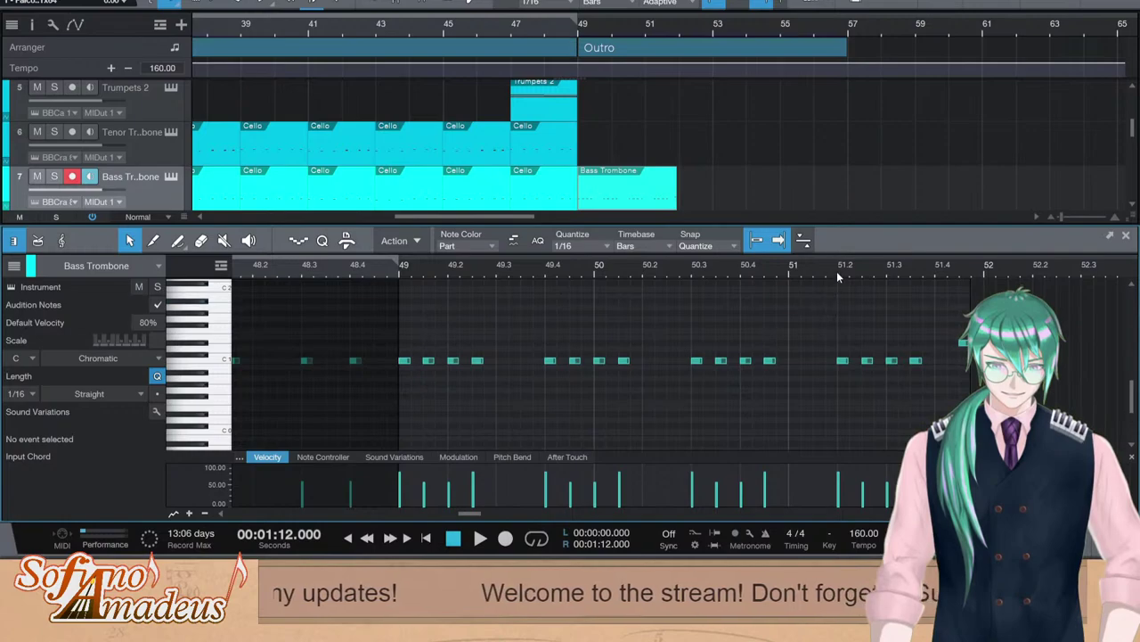
click(400, 275)
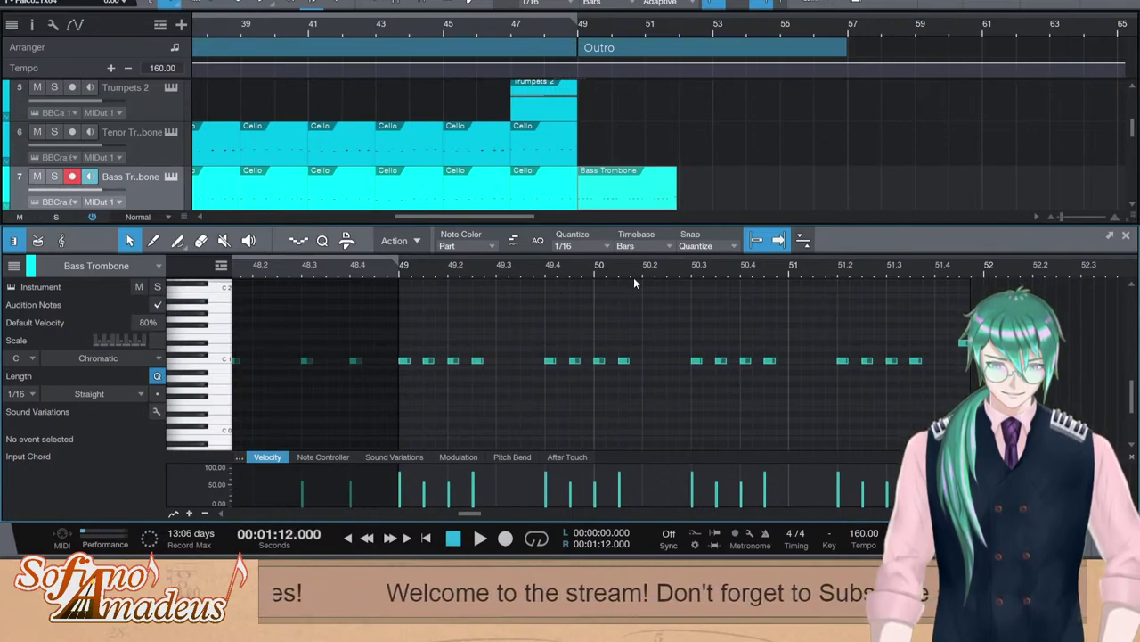
scroll(447, 105, up, 4)
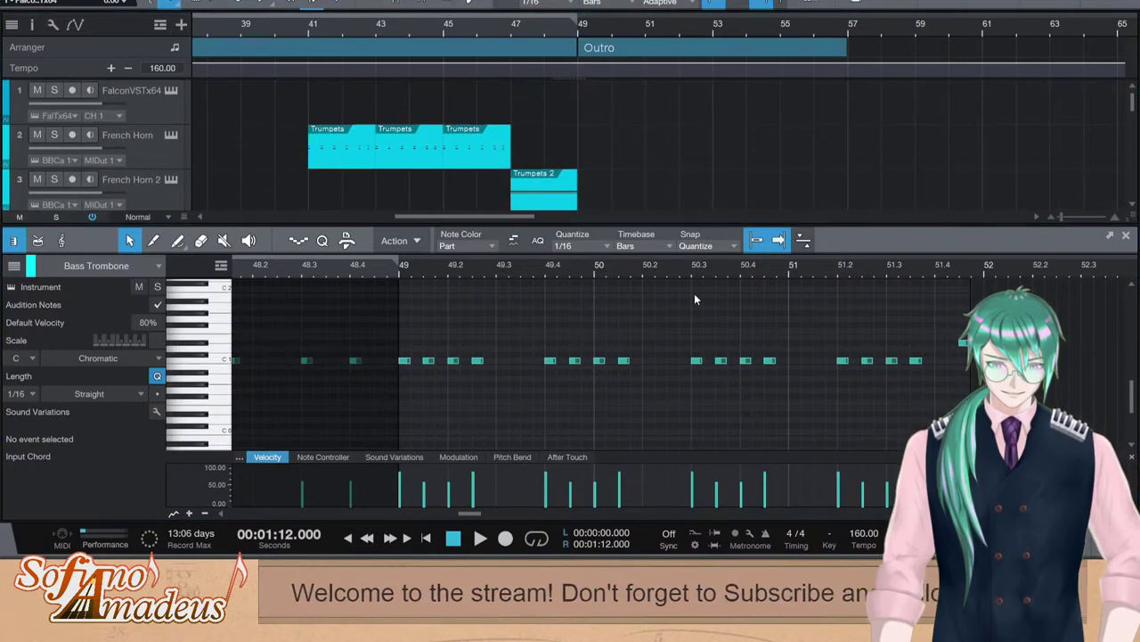
click(161, 26)
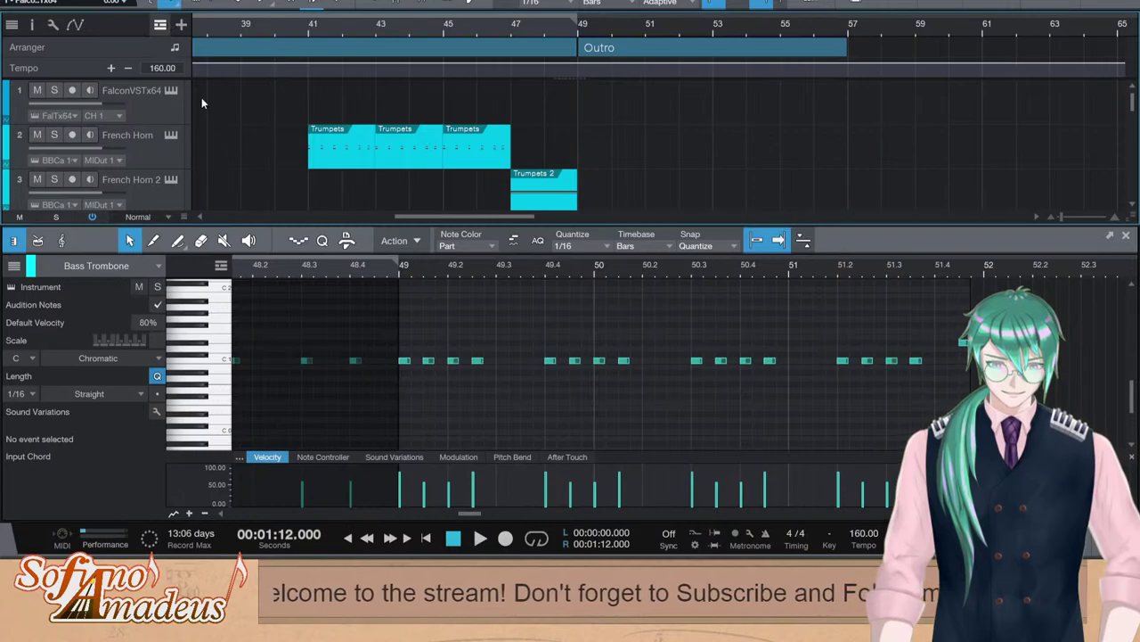
click(207, 136)
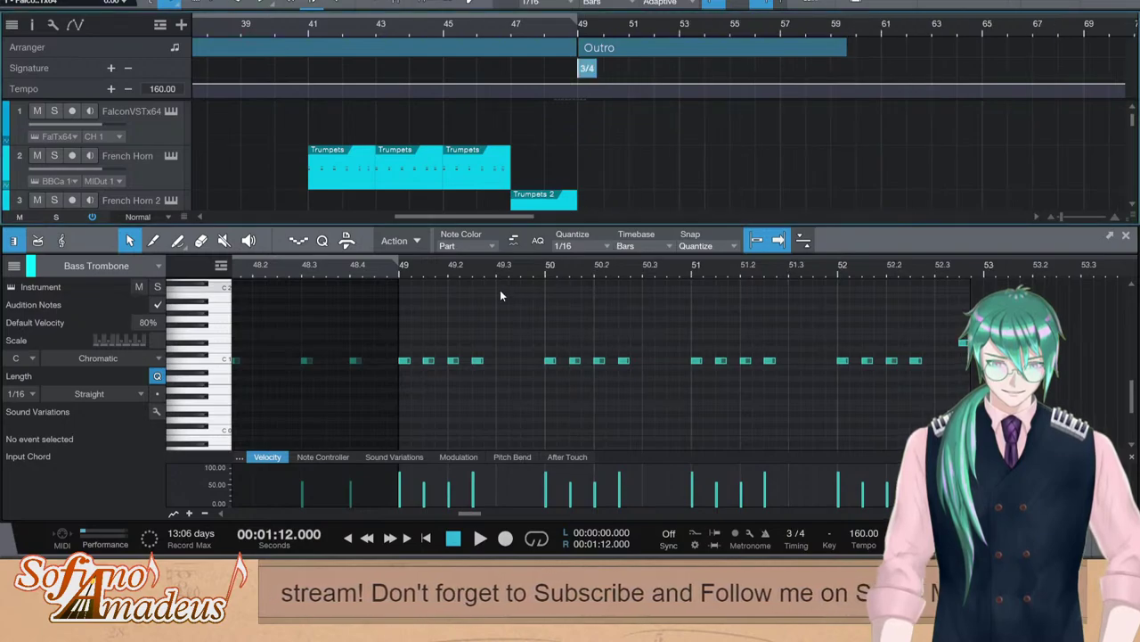
Play back the phrase against the 3/4 bars and insert a 7/8 time signature at bar 52
key(space)
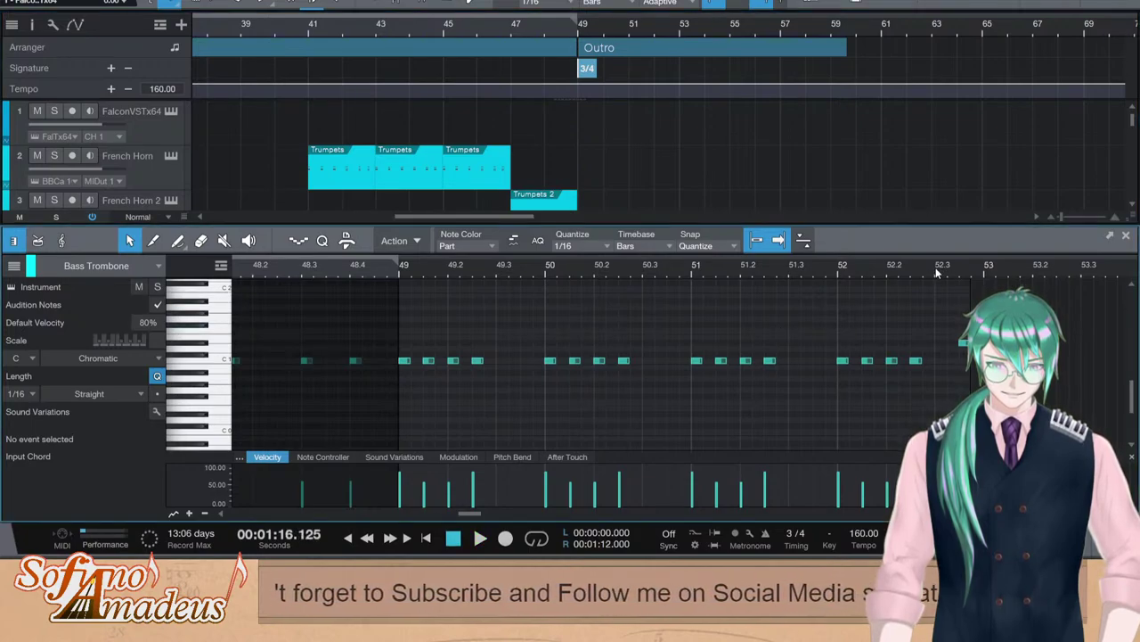
key(space)
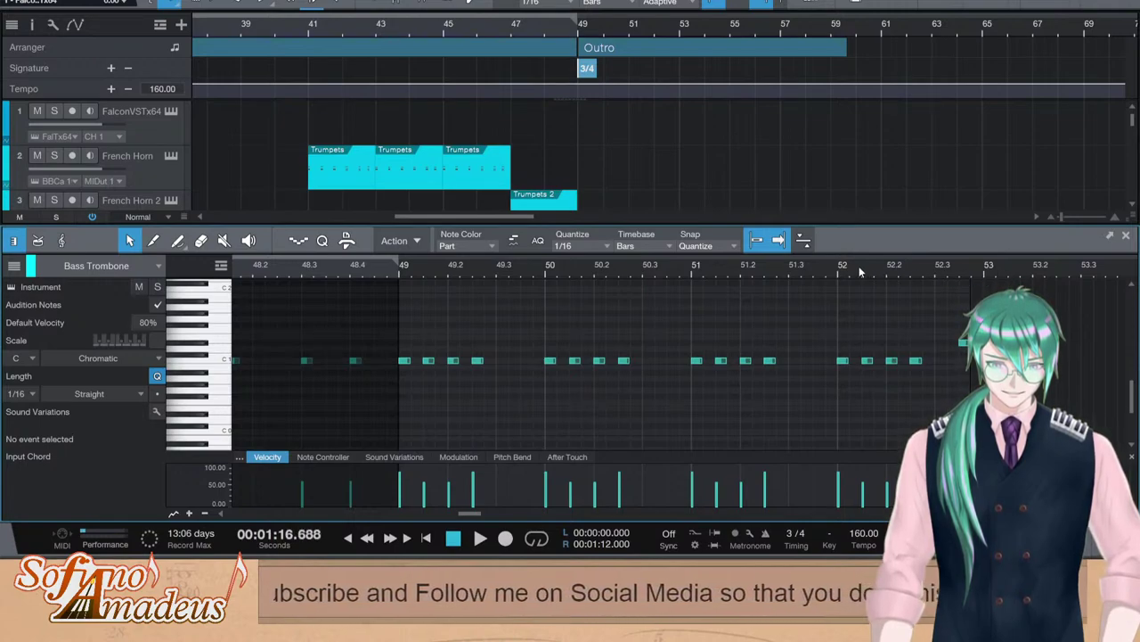
key(space)
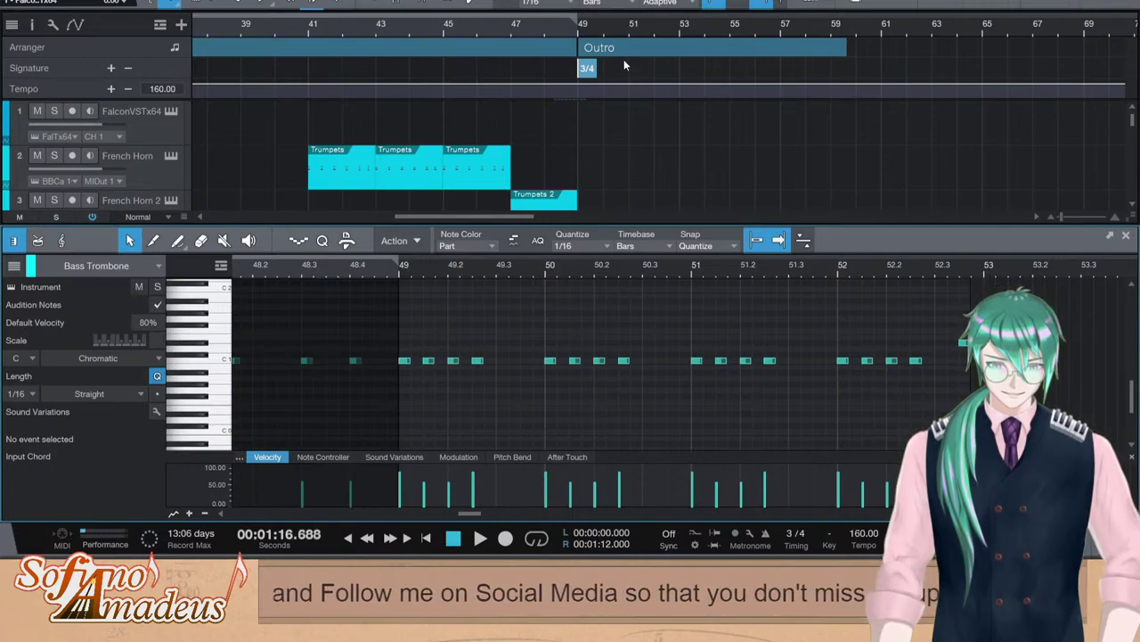
key(space)
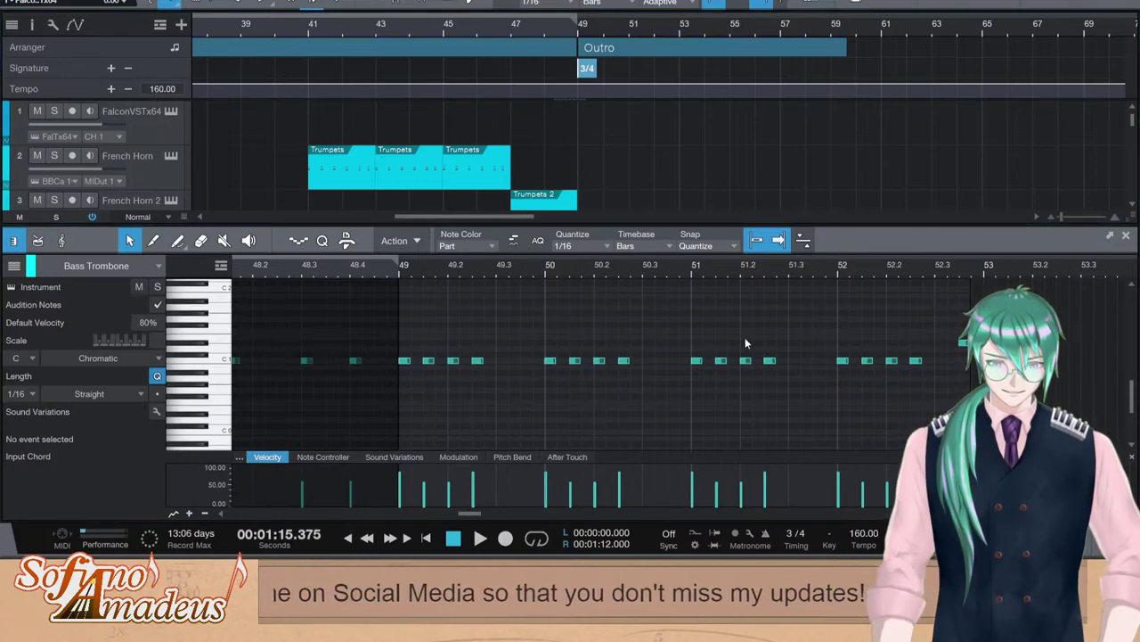
click(572, 287)
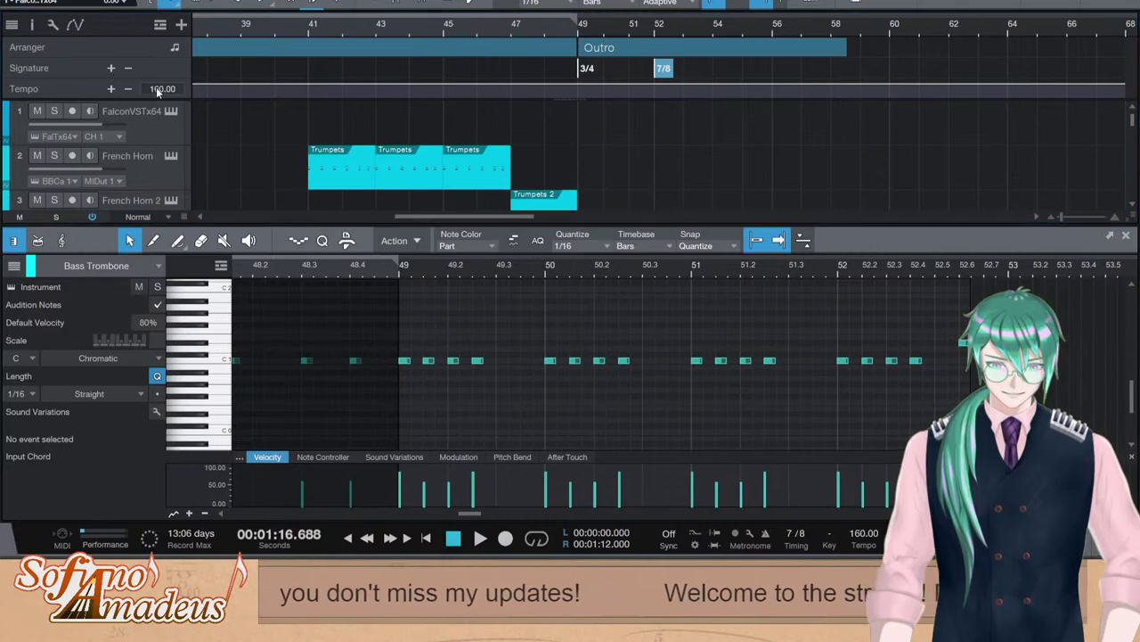
Insert a 4/4 time signature at bar 53, undo it and use a 3/4 signature there instead
double_click(694, 71)
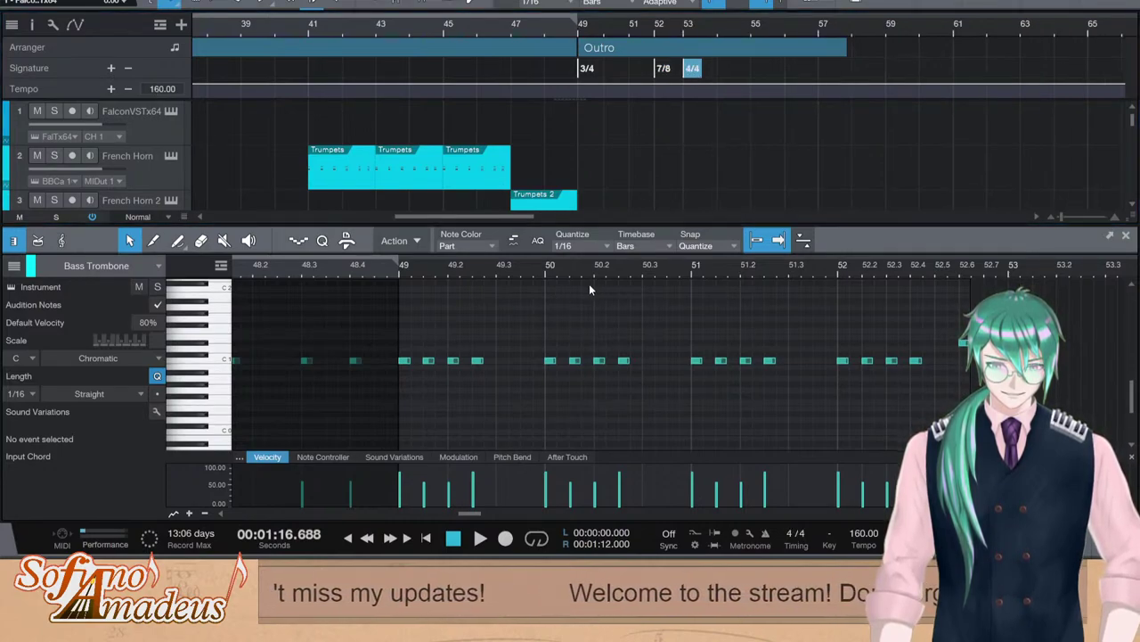
key(ctrl+z)
click(661, 73)
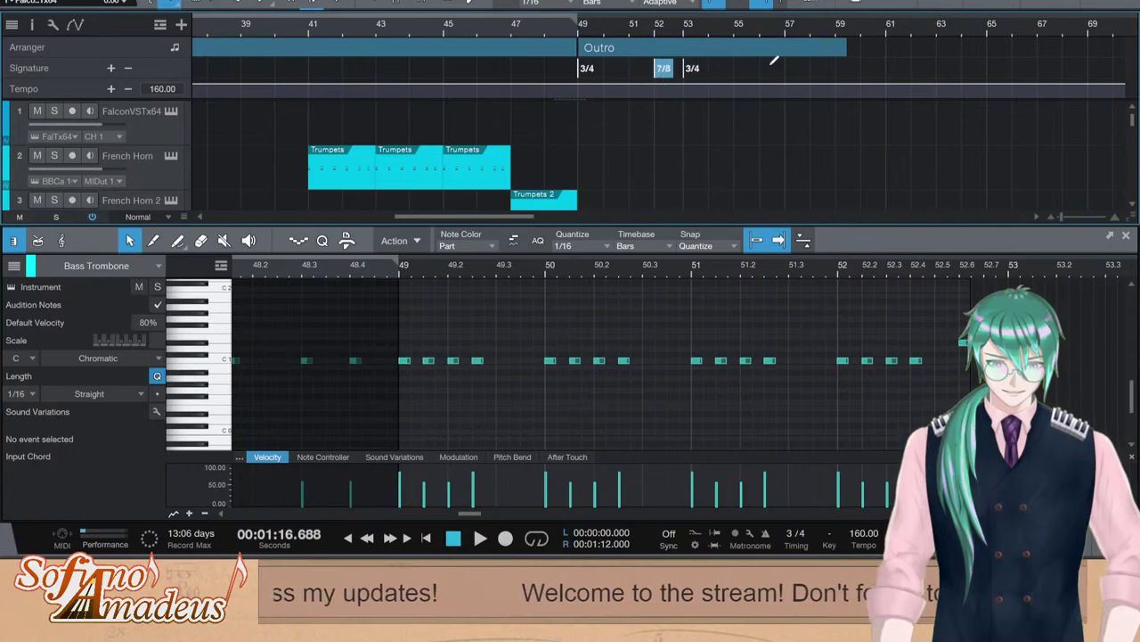
click(766, 31)
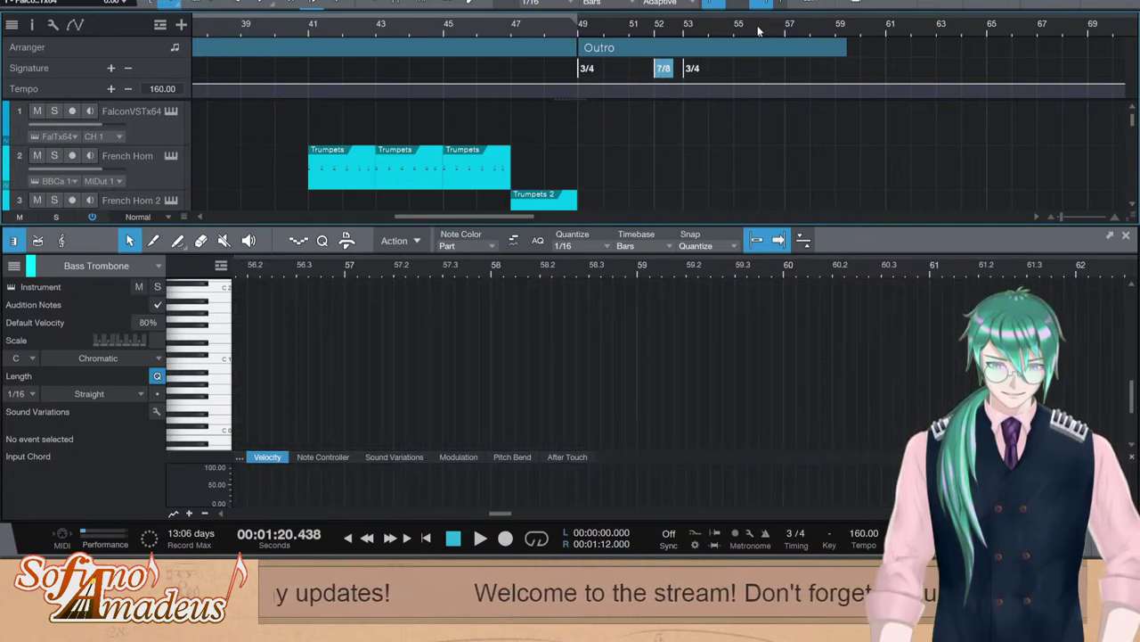
click(768, 67)
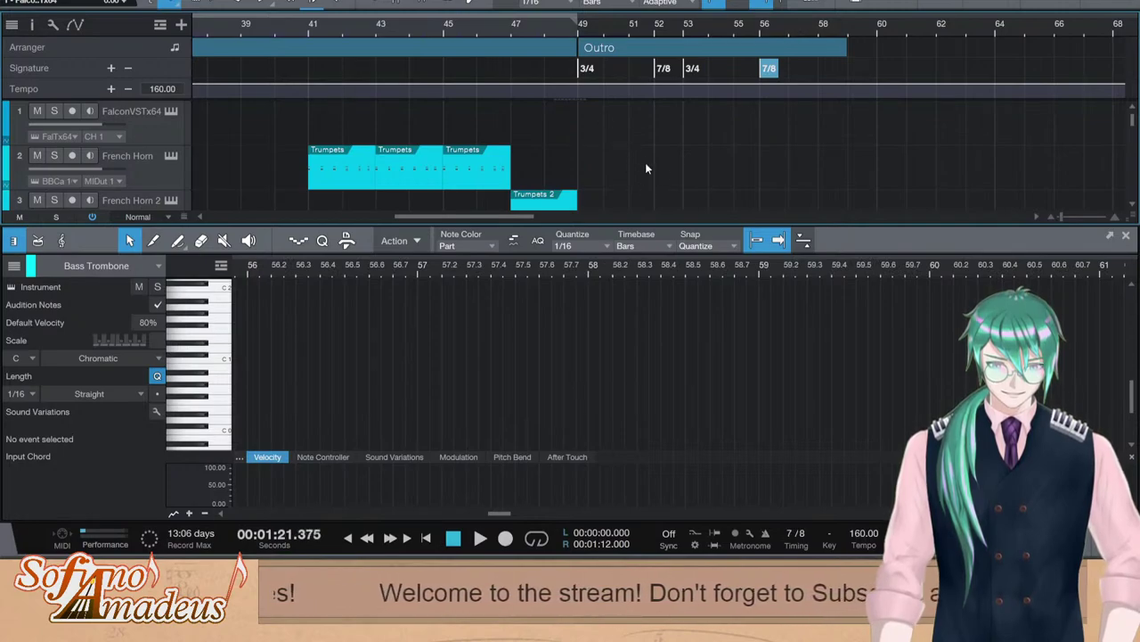
key(Delete)
click(1036, 538)
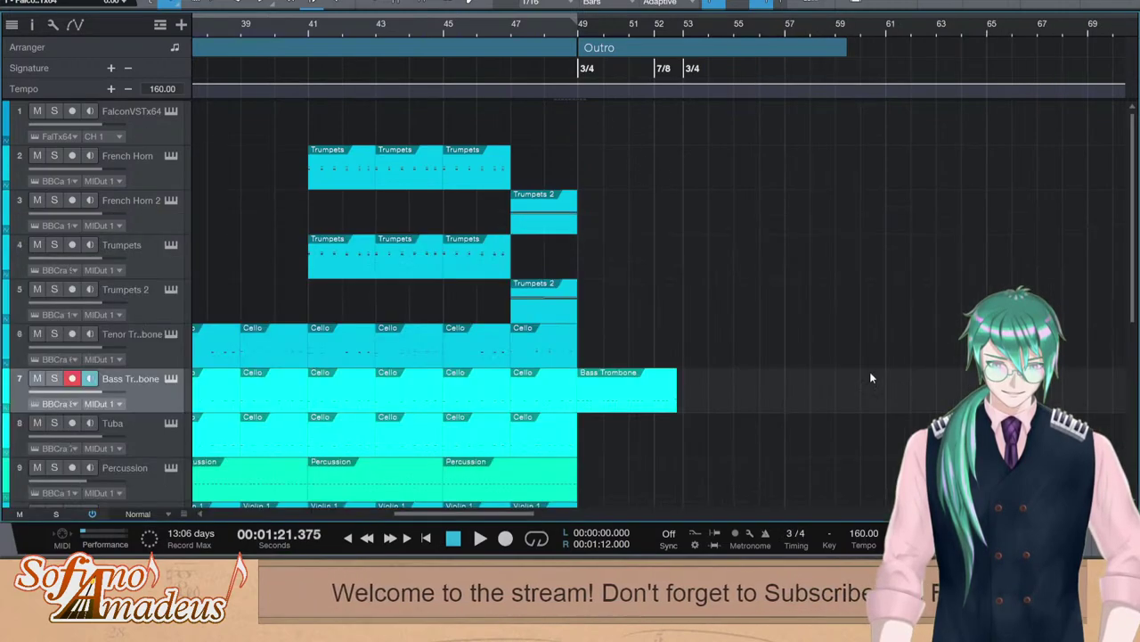
Duplicate the Bass Trombone part at bar 53, lengthening the original up to bar 53 and extending the end of the copy
scroll(855, 356, down, 3)
key(d)
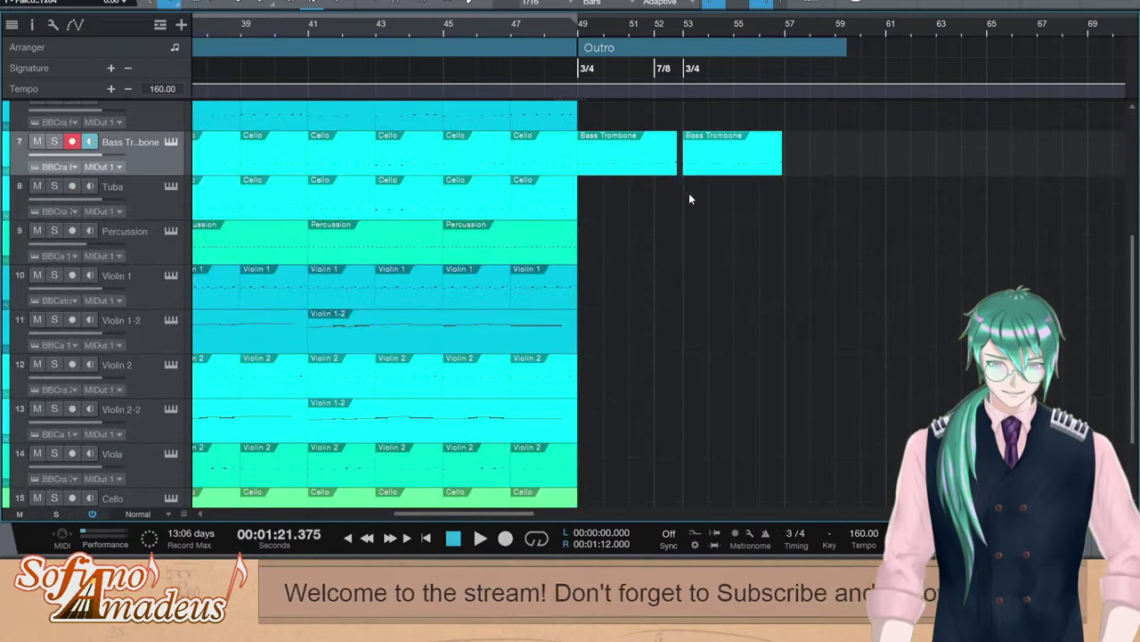
drag(679, 169, 681, 170)
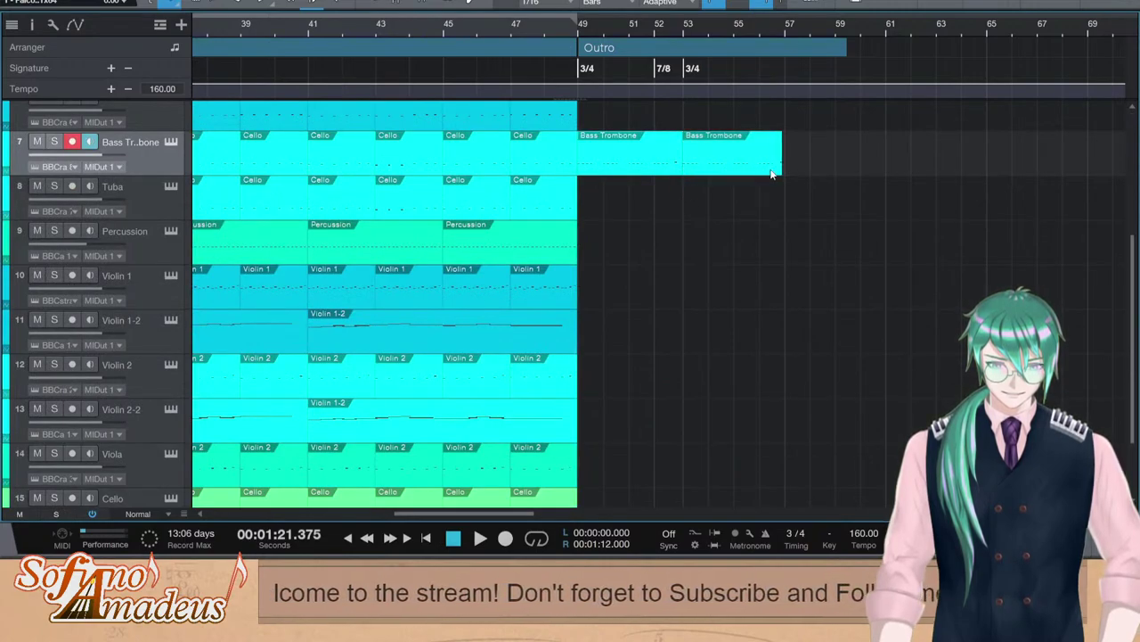
drag(780, 169, 803, 169)
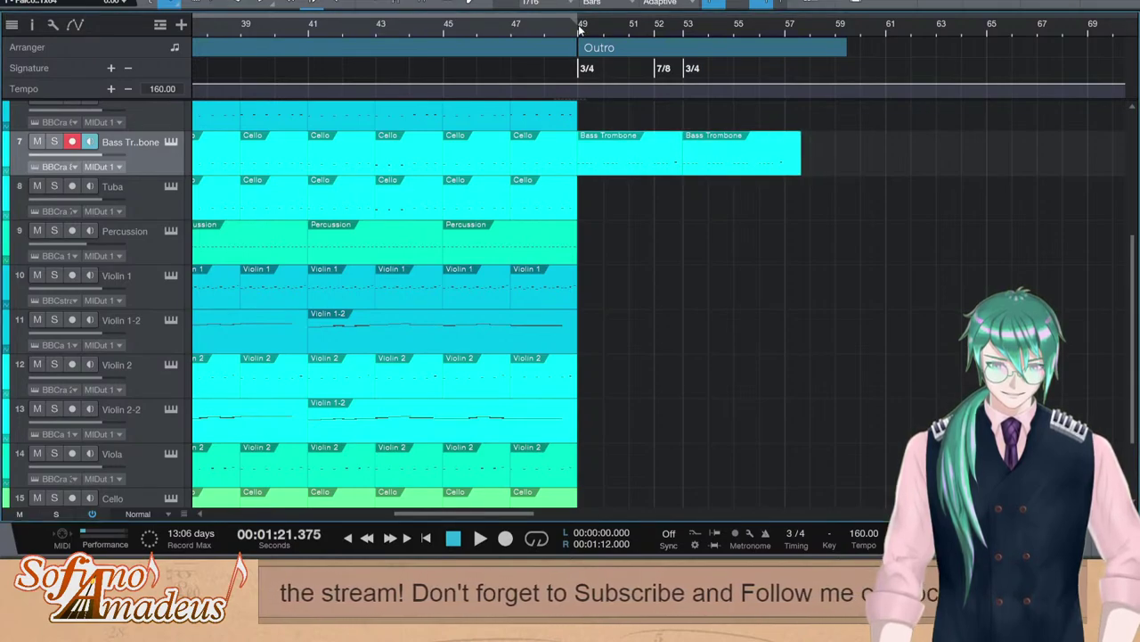
Copy the Bass Trombone phrase to the Tuba track at bar 49 and play it back
click(162, 204)
key(ctrl+v)
double_click(648, 203)
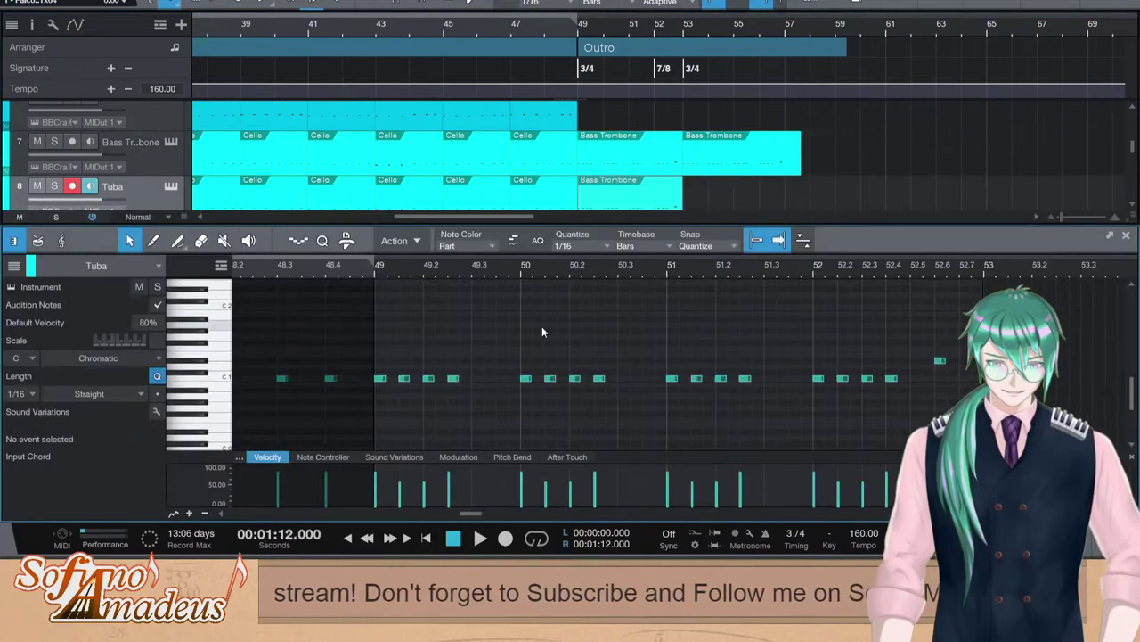
scroll(499, 346, down, 1)
click(383, 367)
click(410, 382)
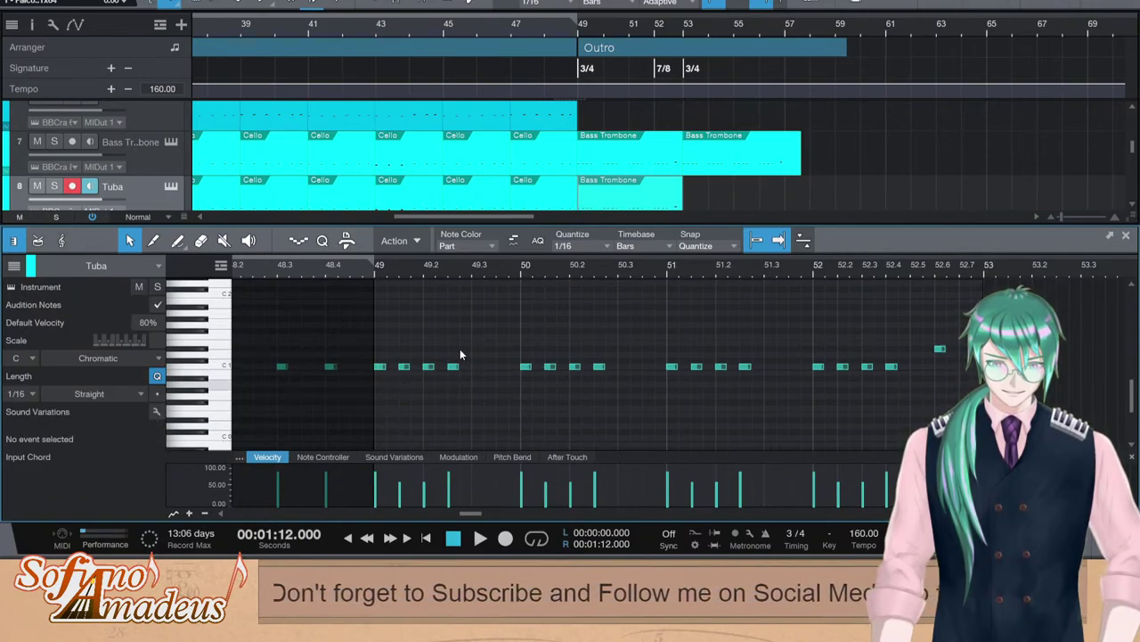
drag(442, 353, 394, 377)
key(space)
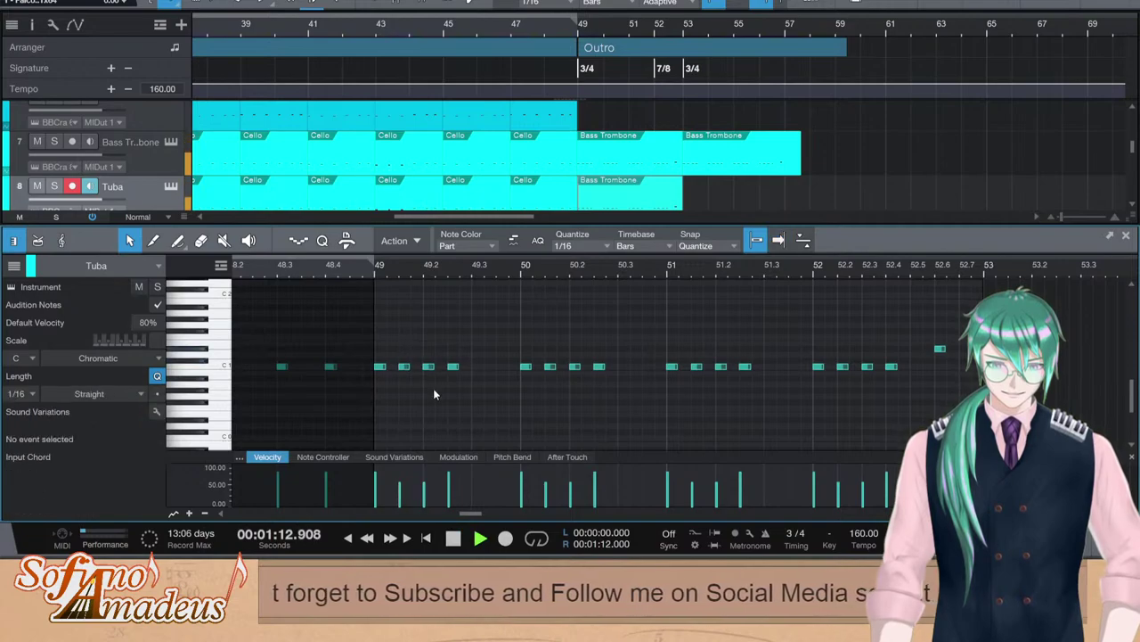
key(space)
Copy the Bass Trombone phrase to the Tenor Trombone track at bar 49 and transpose all its notes up an octave
click(603, 131)
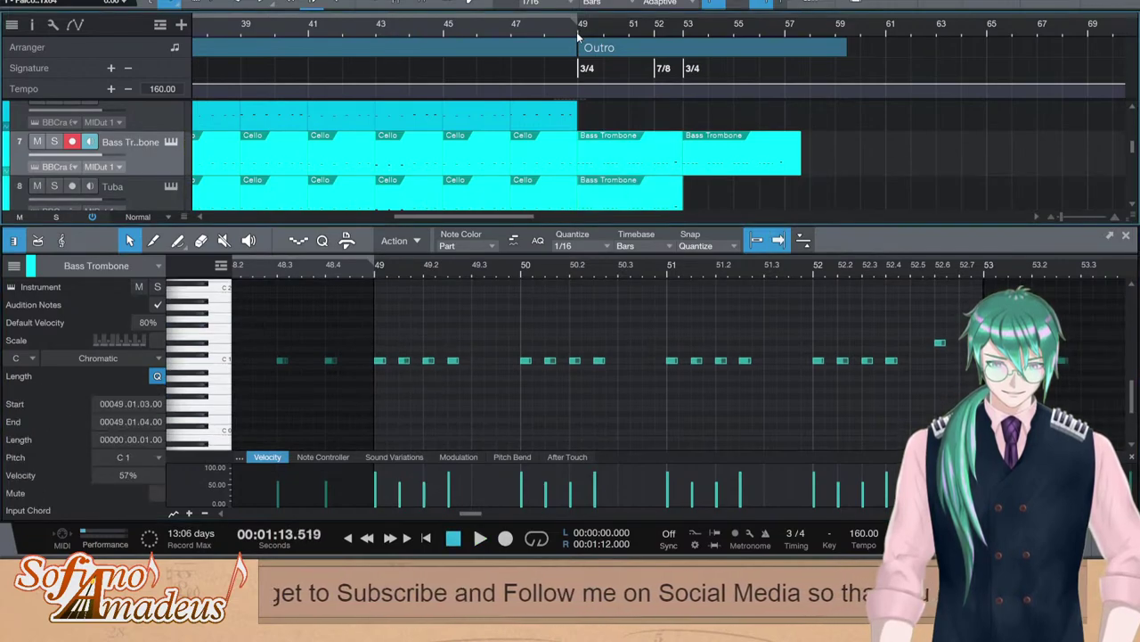
scroll(539, 123, up, 1)
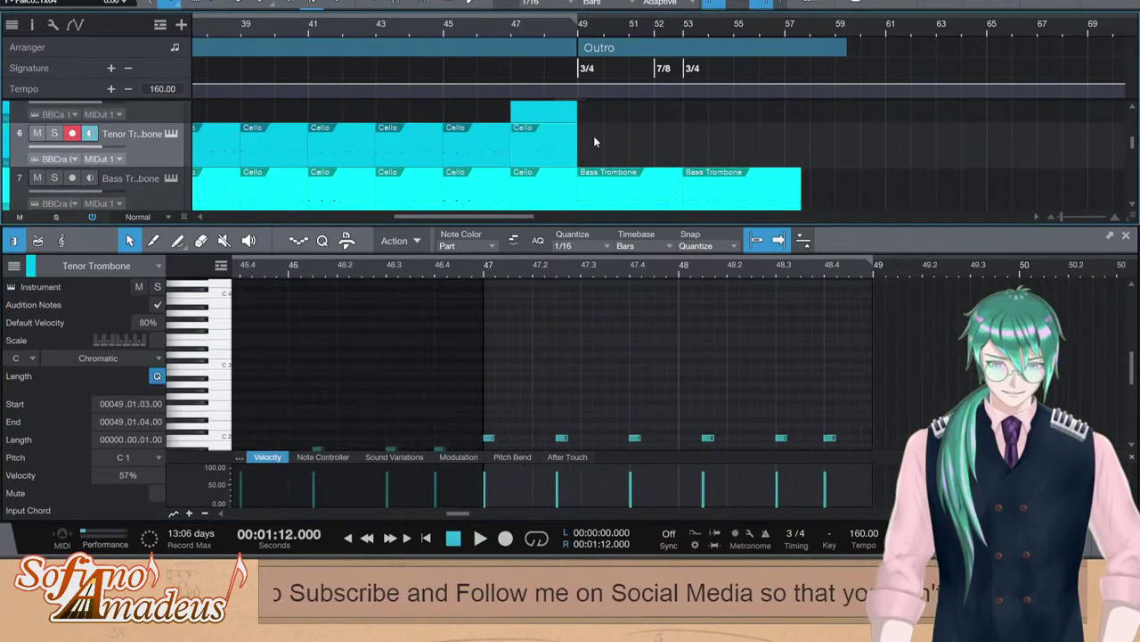
click(593, 135)
key(ctrl+a)
key(shift+Up)
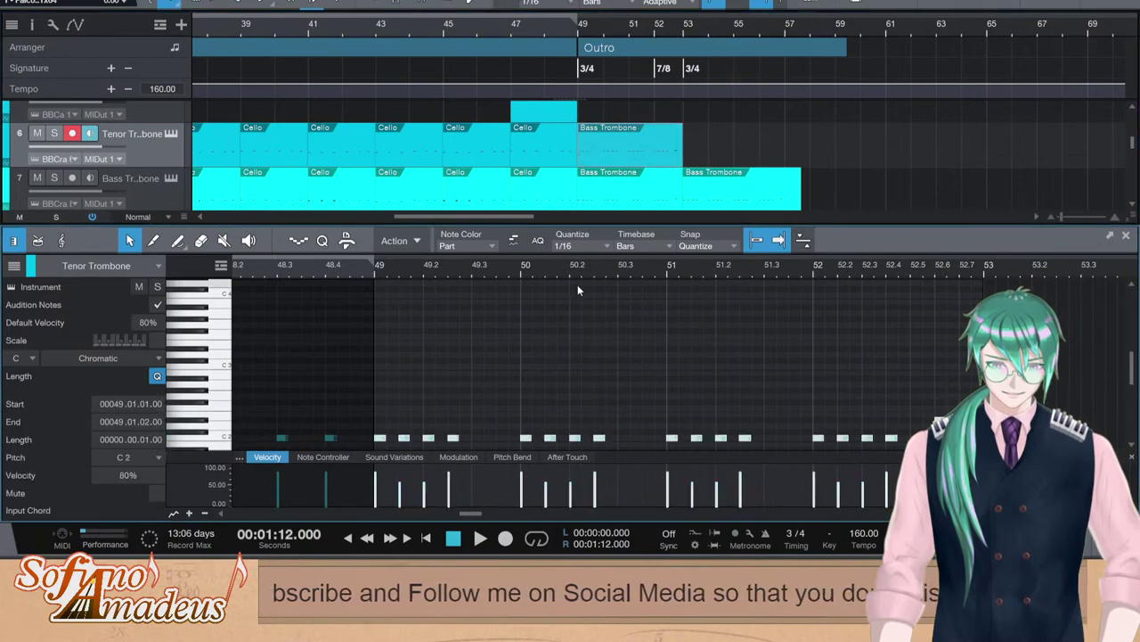
key(space)
scroll(649, 134, down, 1)
key(space)
Delete the two middle notes of each four-note group in the Bass Trombone phrase, and remove the duplicate part at bar 53
click(642, 116)
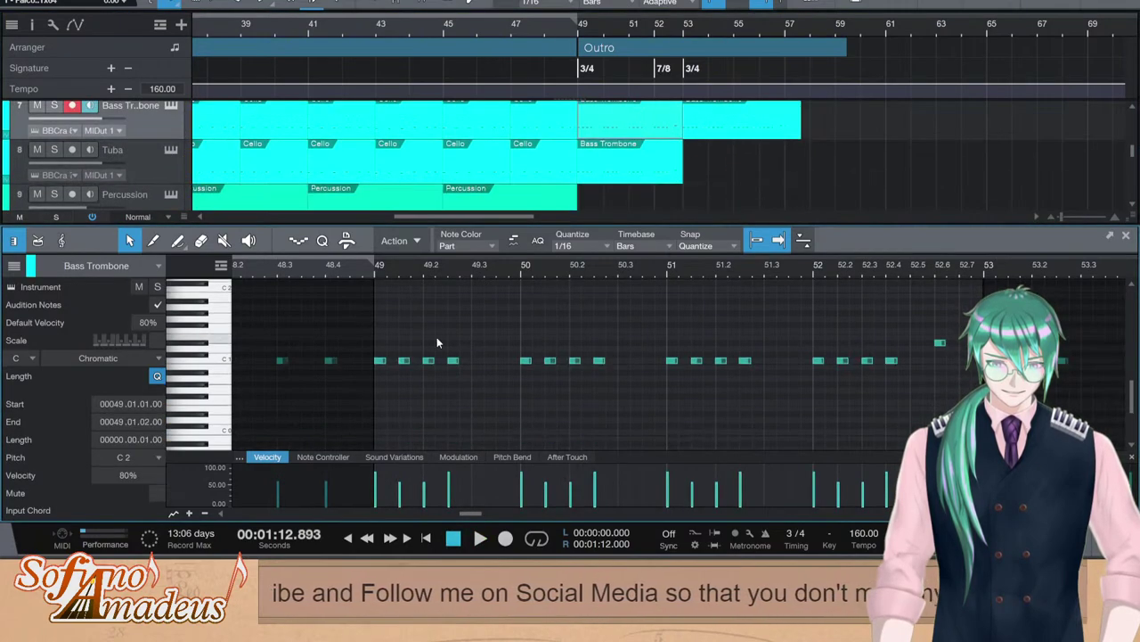
drag(434, 375, 401, 355)
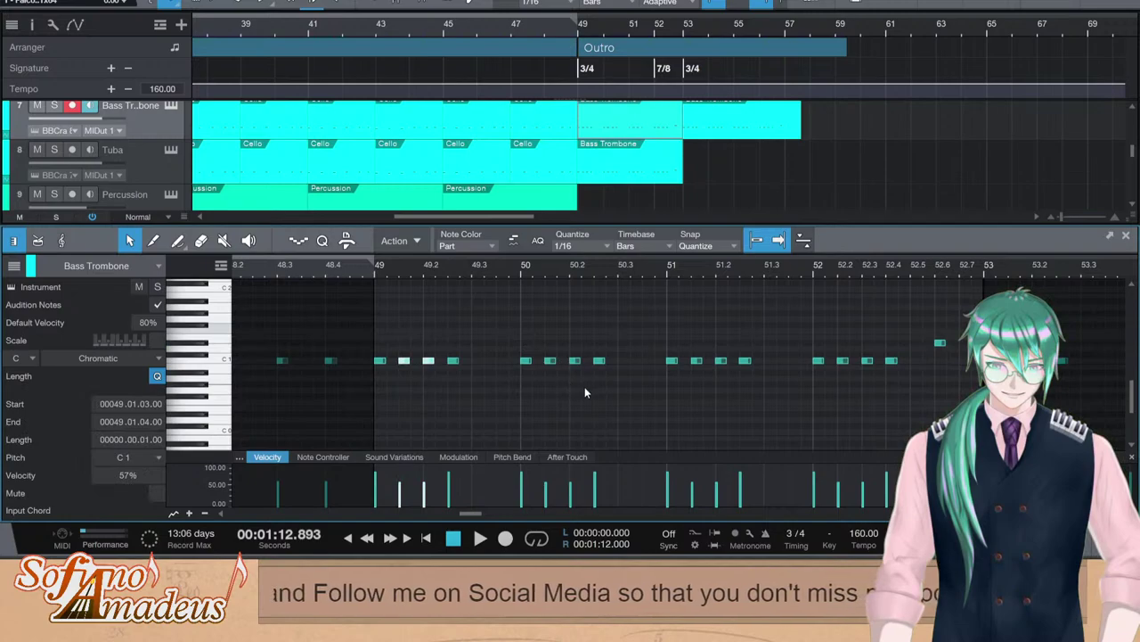
drag(583, 378, 547, 353)
drag(729, 375, 693, 352)
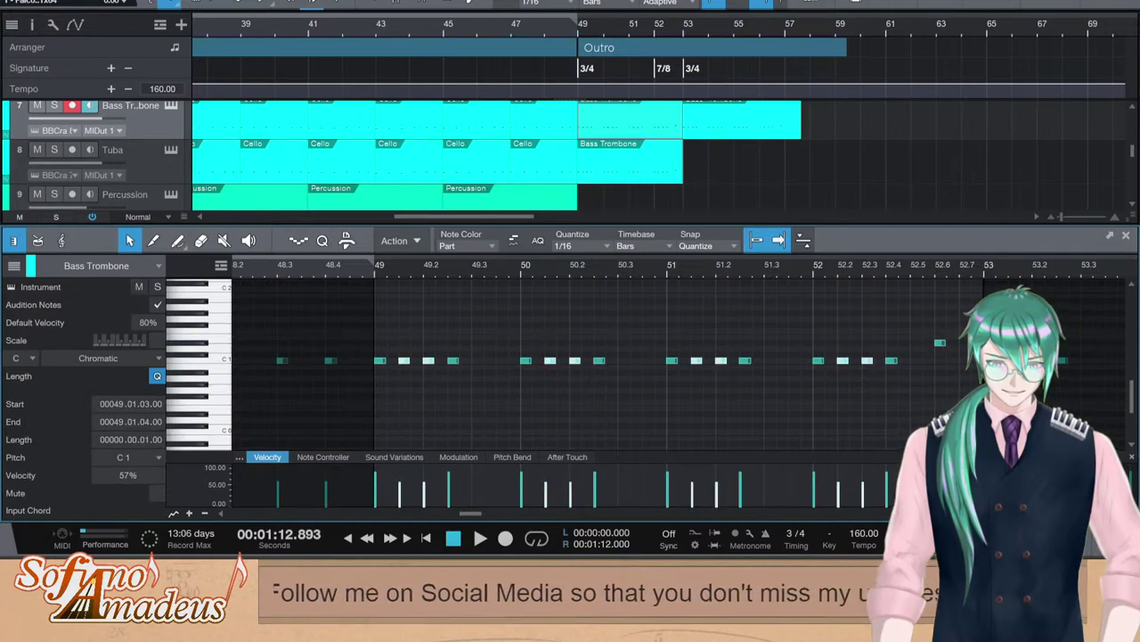
key(Delete)
click(705, 130)
key(Delete)
Delete the two middle notes of each four-note group in the Tuba phrase and play it back from bar 49
click(658, 169)
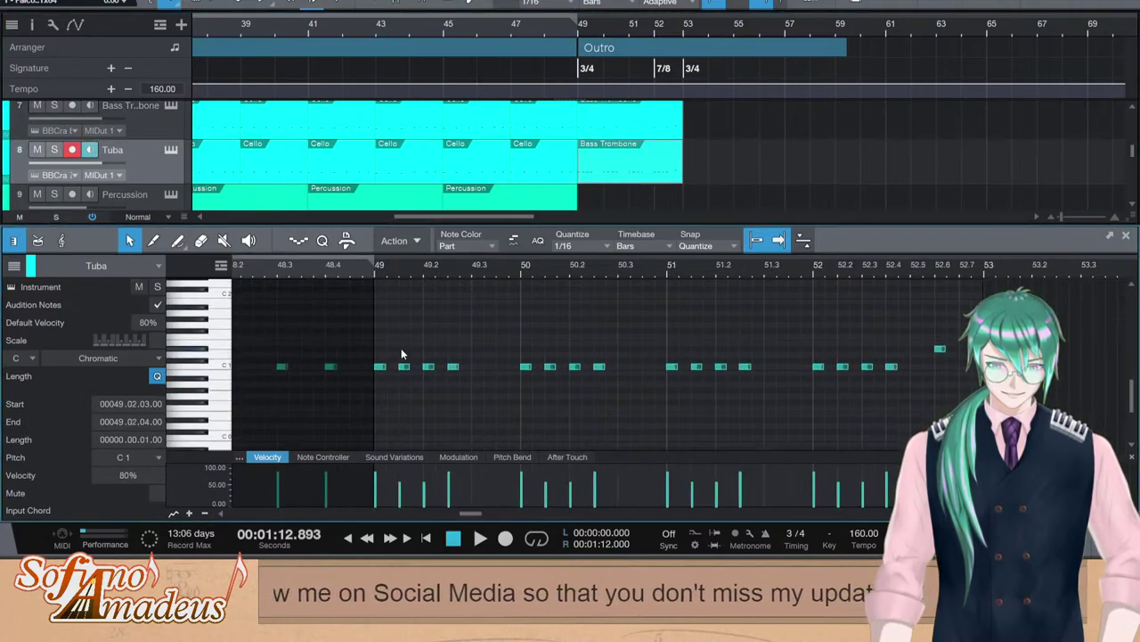
drag(401, 353, 434, 375)
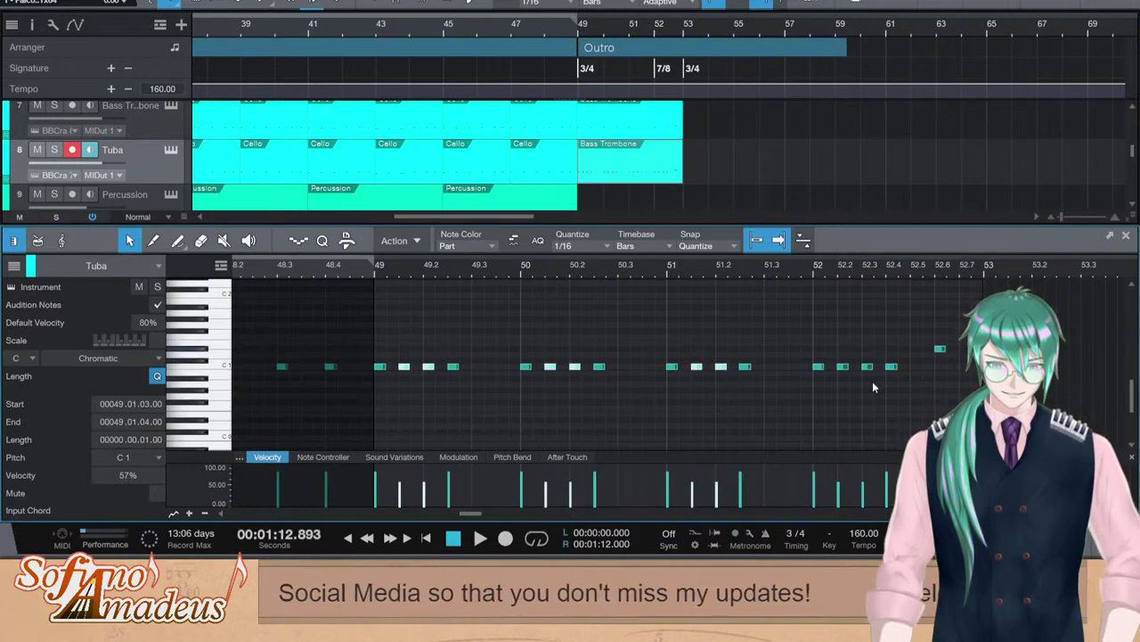
drag(835, 349, 871, 384)
key(Delete)
click(375, 270)
key(space)
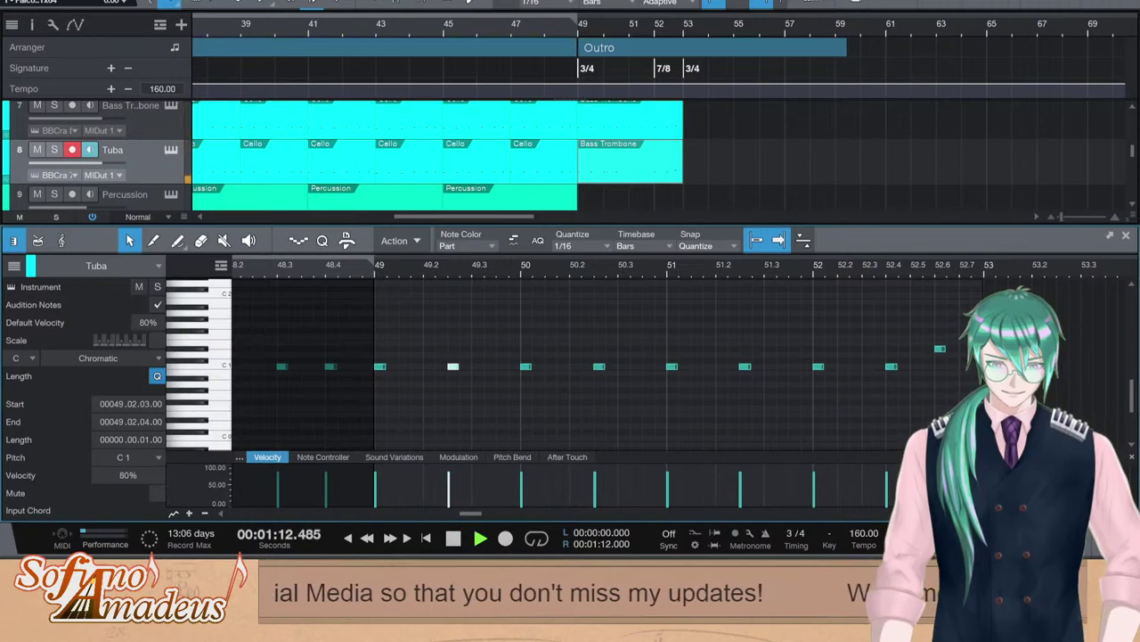
Copy the Tenor Trombone phrase to the Cello track and the Tuba phrase to the Double Bass track, both at bar 49
key(F2)
scroll(683, 272, up, 3)
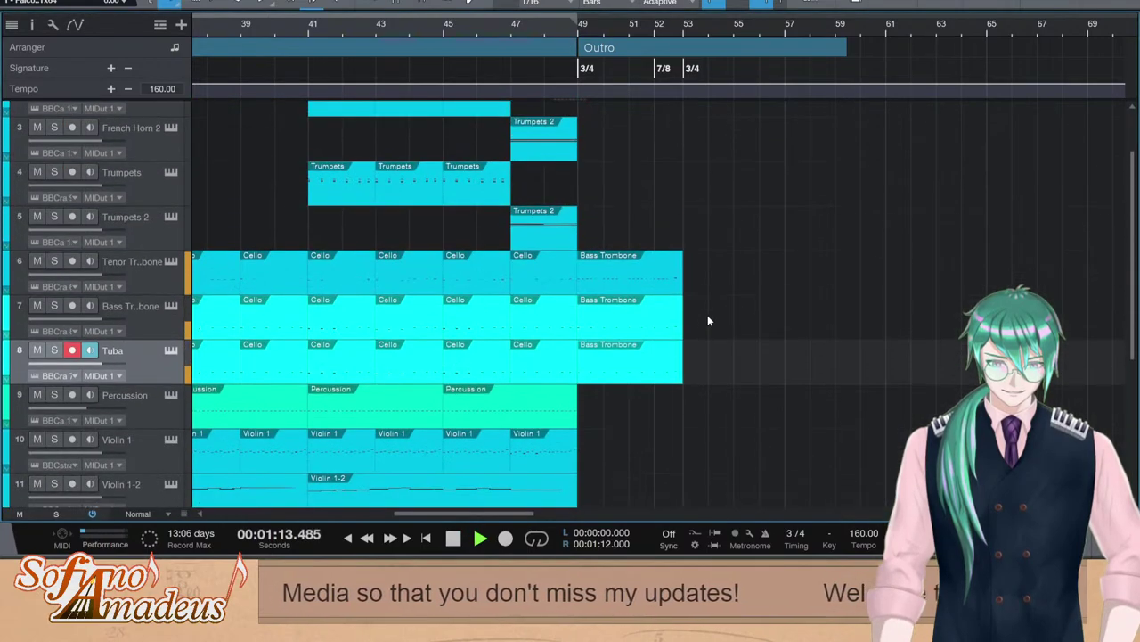
click(662, 267)
scroll(637, 268, down, 5)
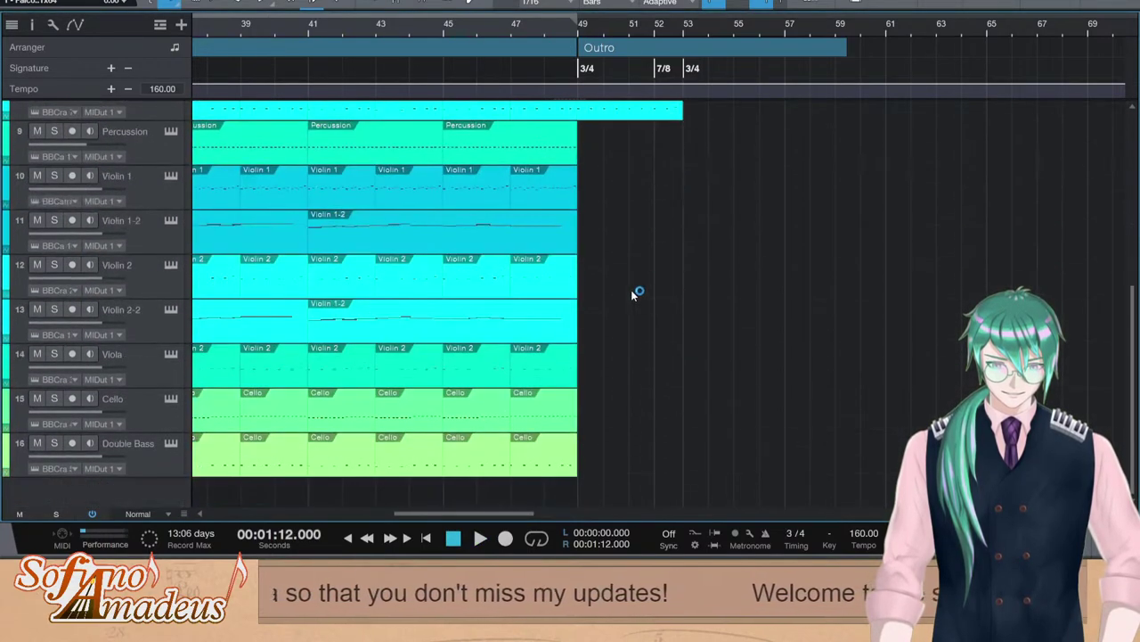
click(173, 445)
scroll(581, 364, up, 4)
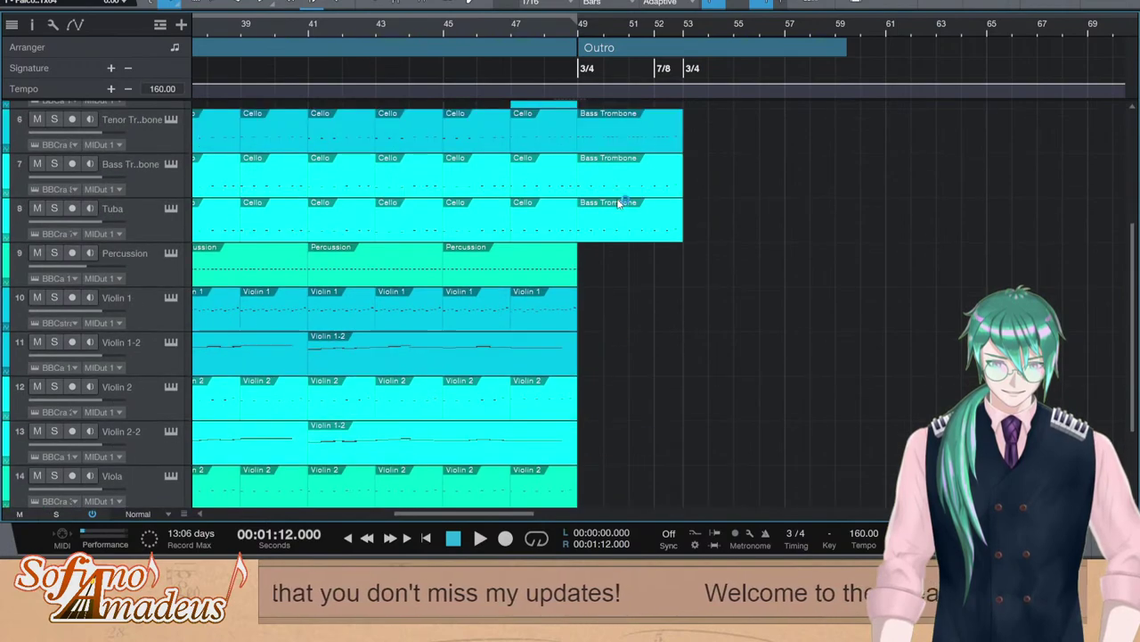
click(622, 210)
scroll(614, 387, down, 4)
click(163, 468)
Play back the Outro with the low brass and strings together, including the transition into bar 49
key(space)
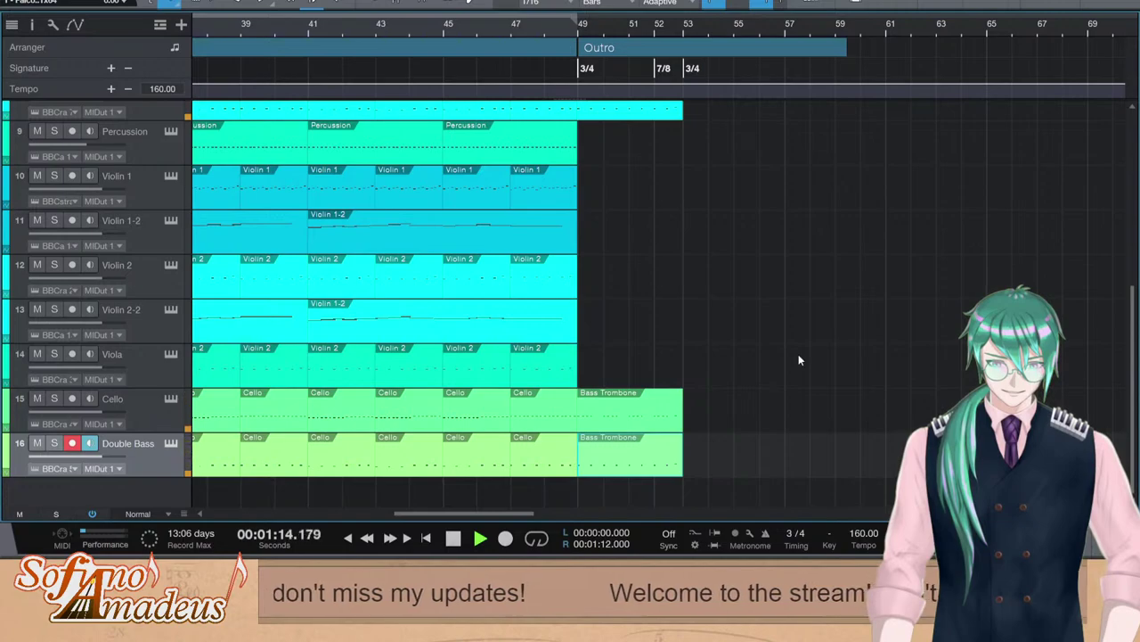
scroll(779, 362, up, 3)
scroll(727, 353, down, 3)
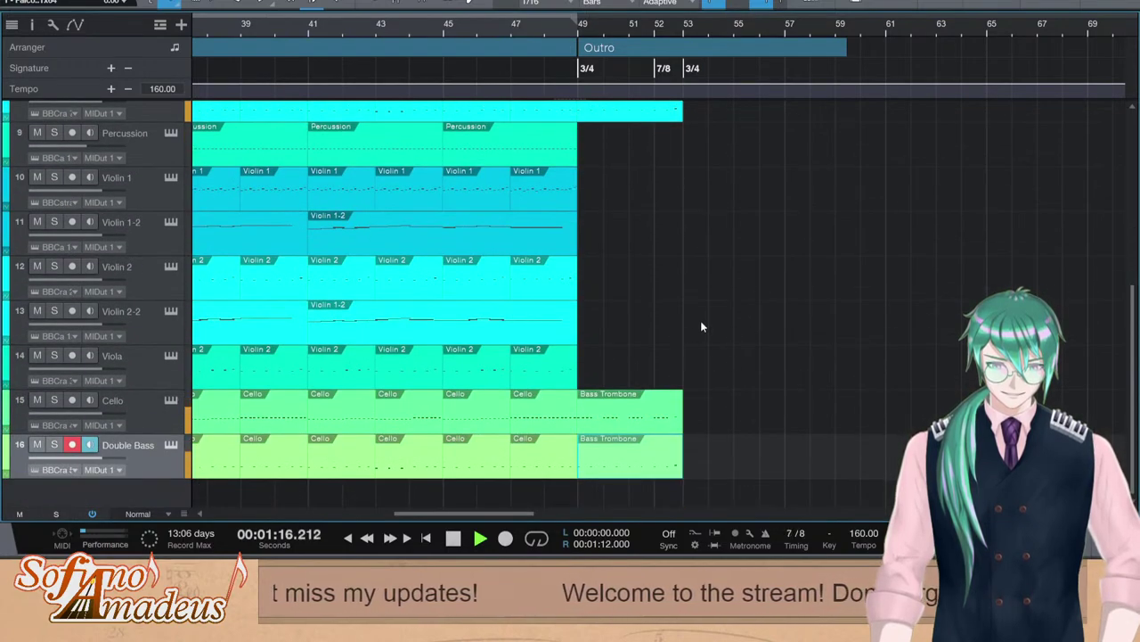
key(space)
scroll(683, 364, up, 5)
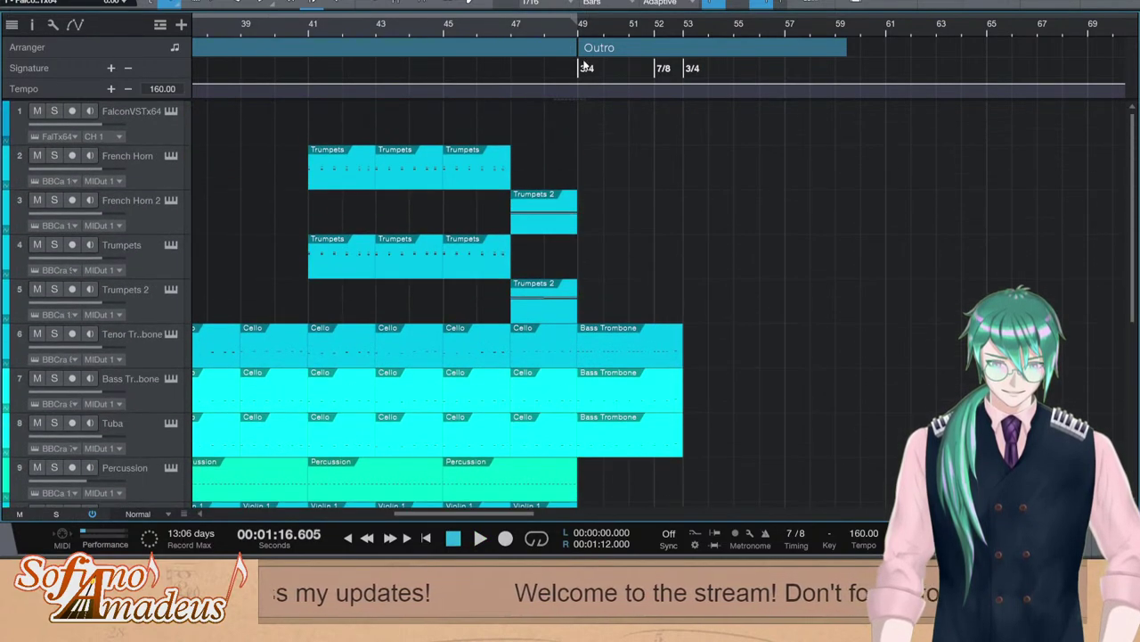
key(space)
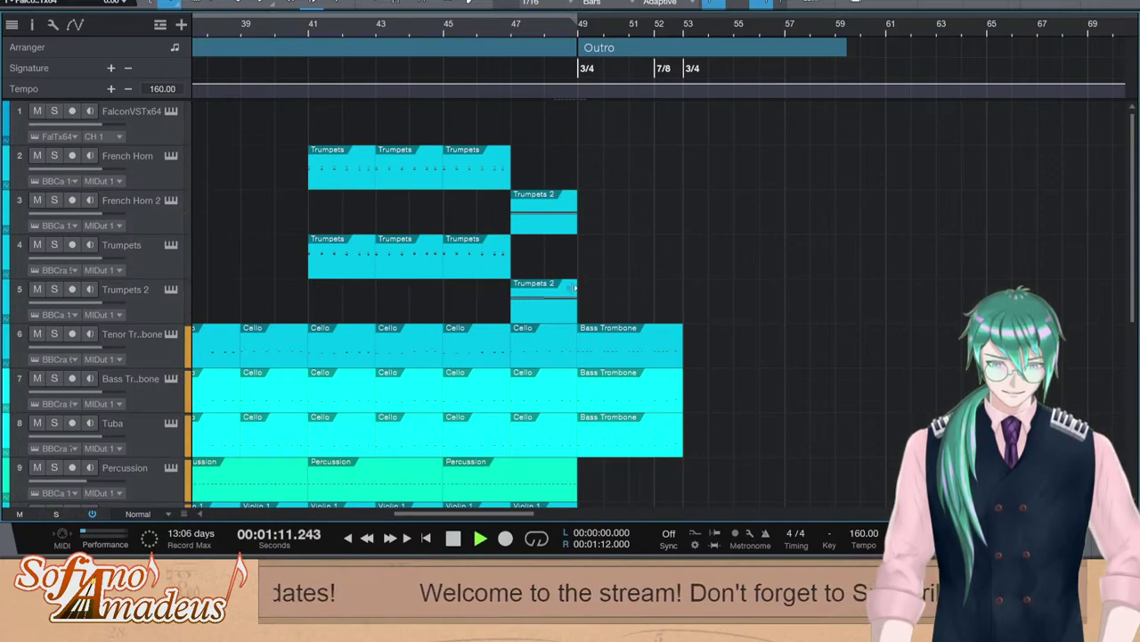
key(space)
Duplicate the French Horn 2 and Trumpets 2 parts to bar 49 and move the copies onto the French Horn and Trumpets tracks
key(d)
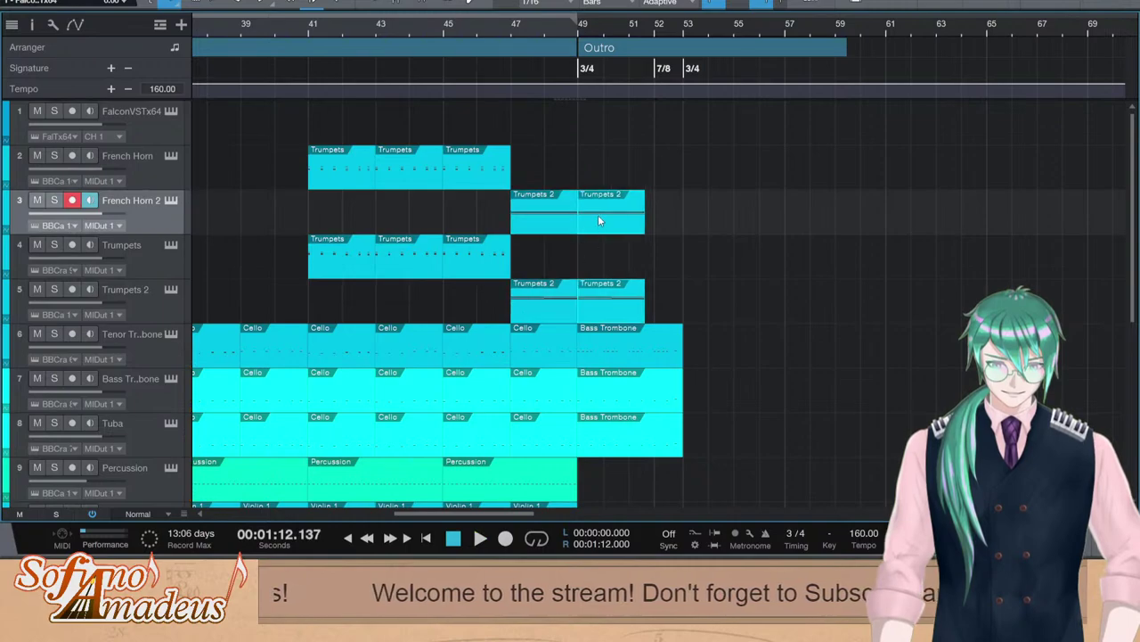
drag(601, 183, 603, 171)
key(space)
key(space)
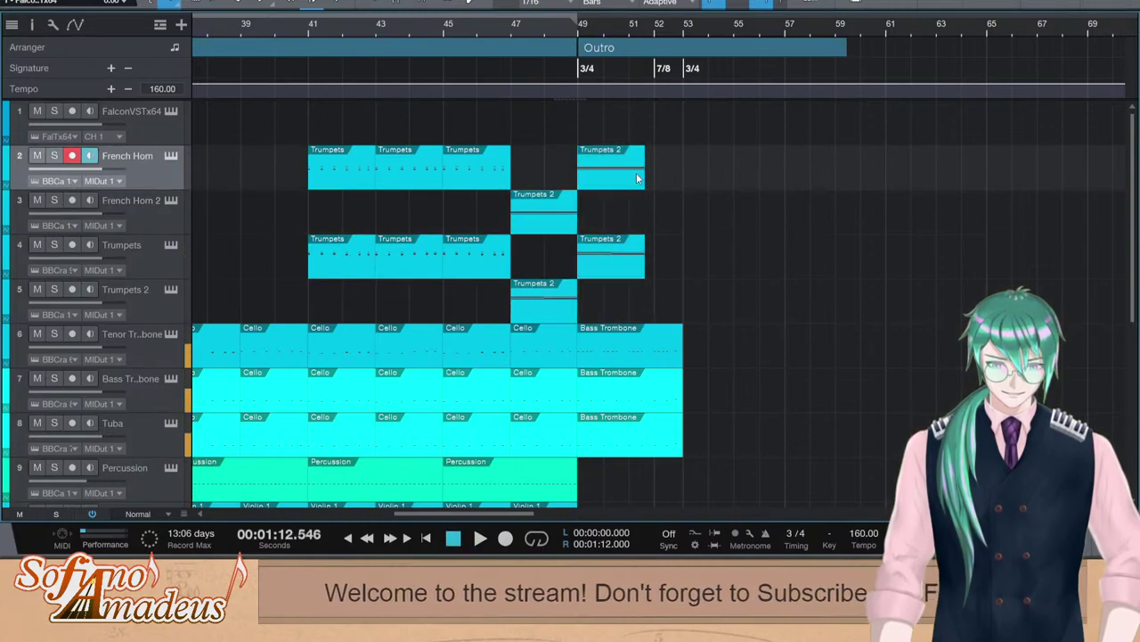
Split the new Outro parts on the French Horn and Trumpets tracks in half and delete their first halves
key(3)
click(616, 168)
click(613, 245)
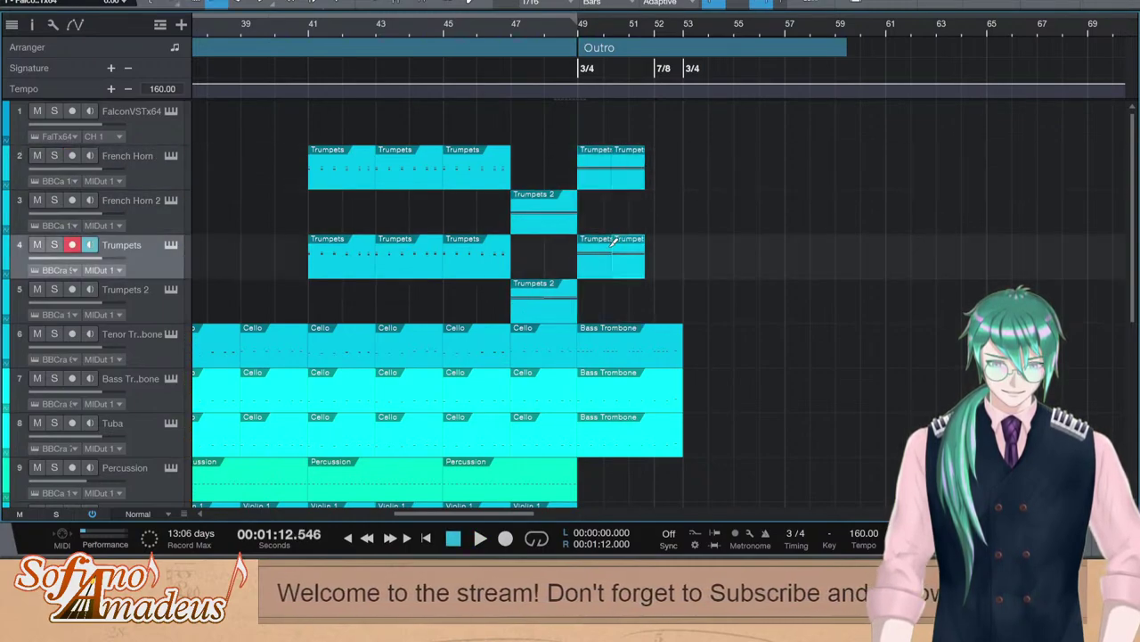
key(1)
click(599, 173)
shift+click(605, 265)
key(Delete)
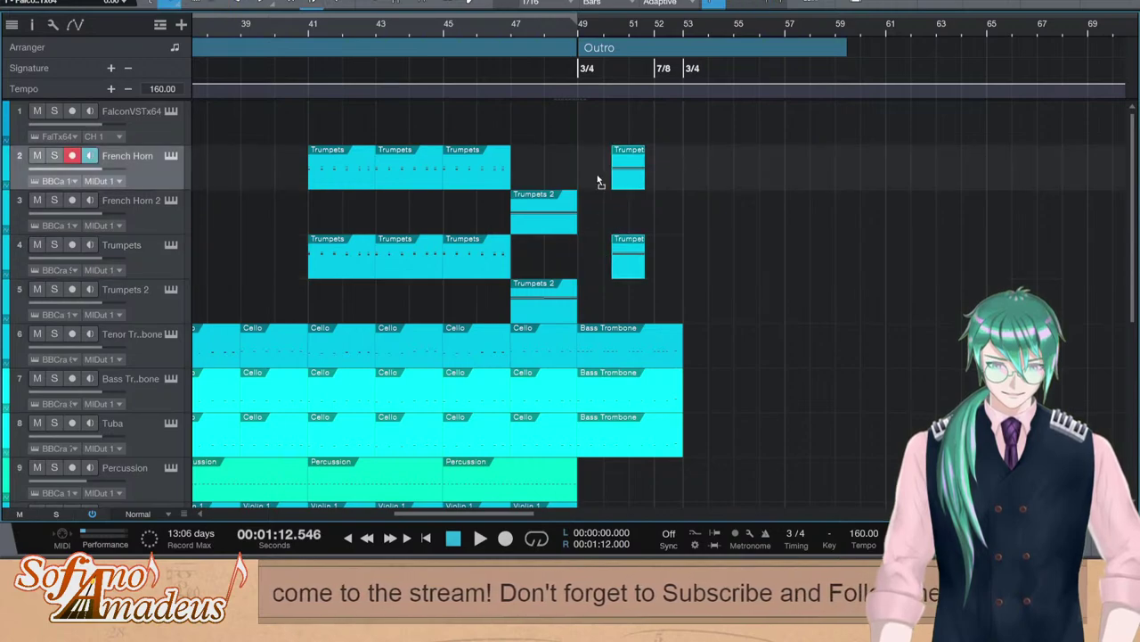
Move the French Horn outro part to the start of bar 49 and raise its chord's top note to C4
drag(599, 181, 598, 181)
click(655, 190)
double_click(599, 178)
click(592, 327)
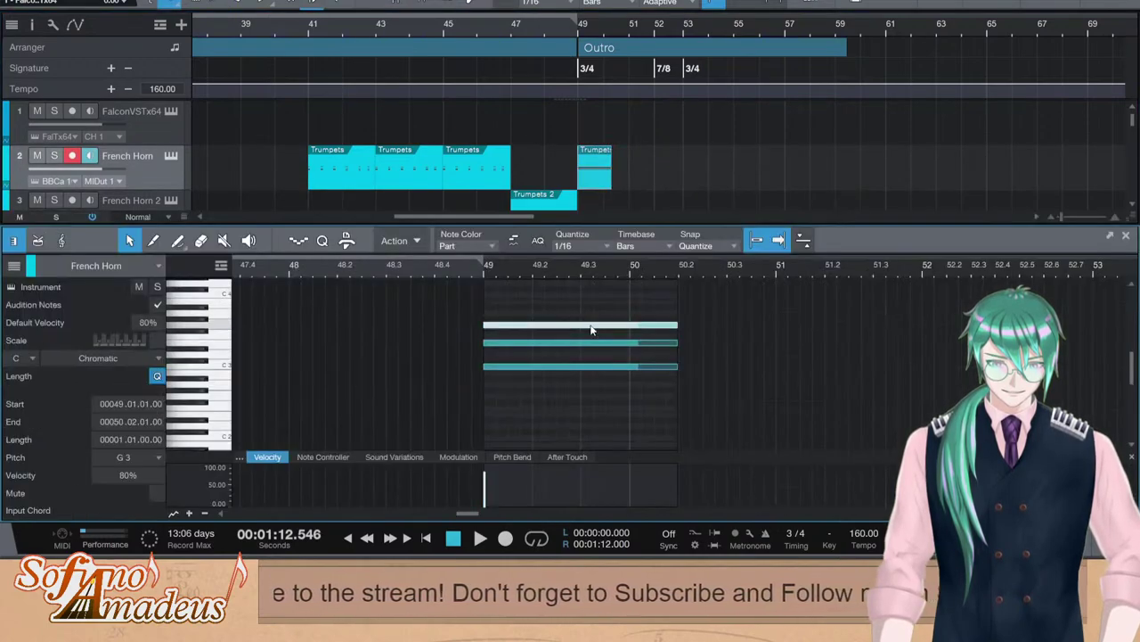
key(Up)
key(Up)
key(Up)
key(Up)
key(Up)
Raise the French Horn chord's middle note to G3 and its lowest note to E3
click(586, 343)
key(Up)
key(Up)
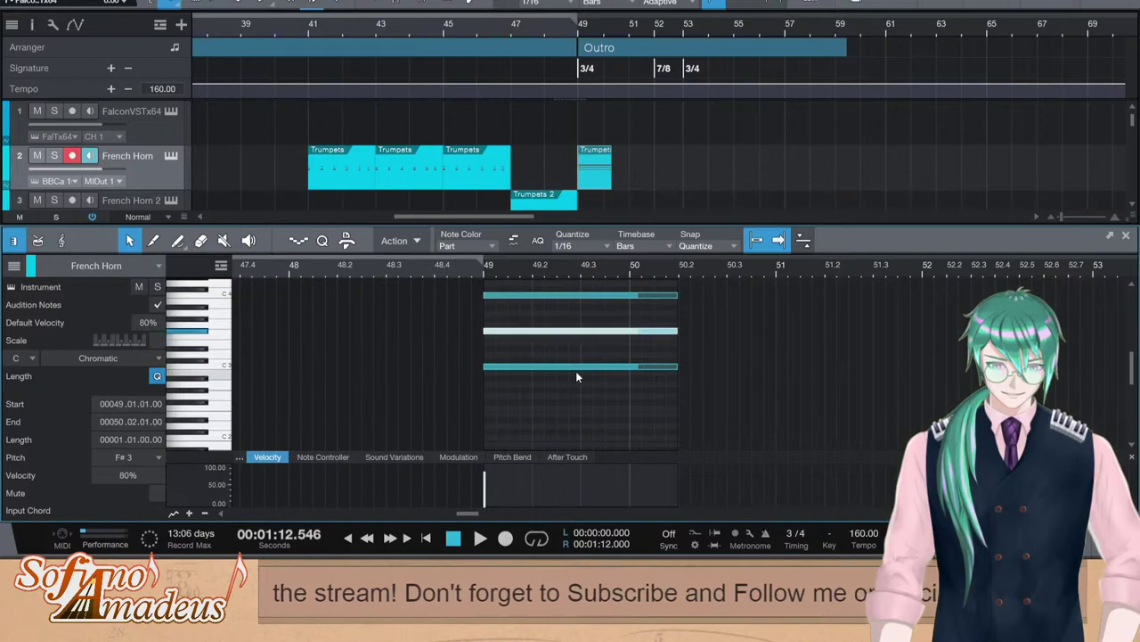
key(Up)
click(570, 366)
key(Up)
key(Up)
key(Up)
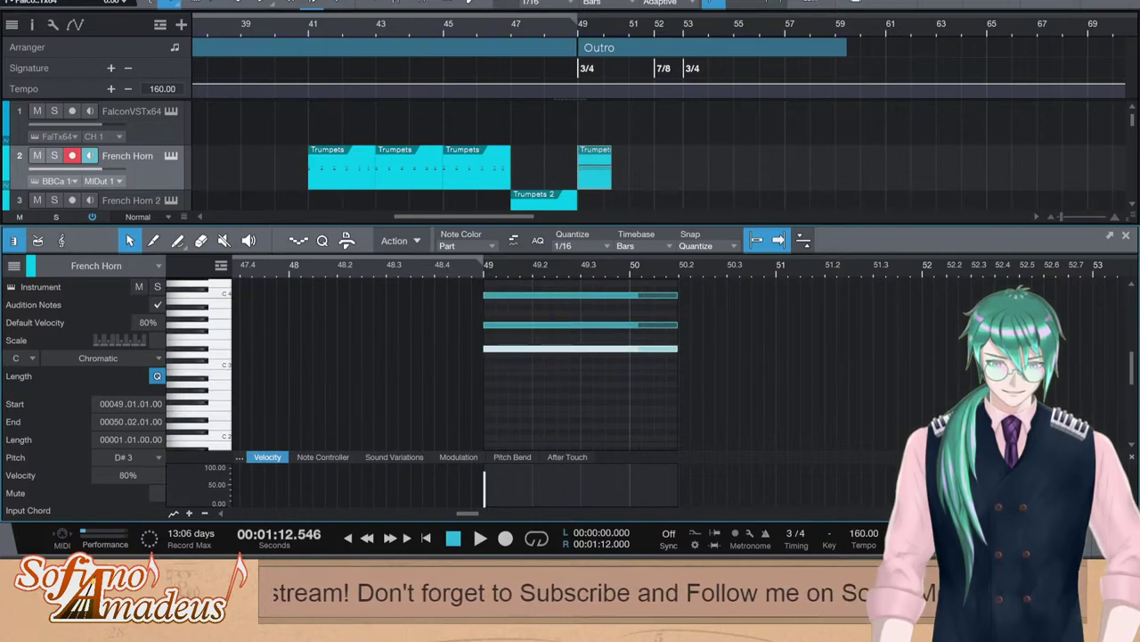
key(Up)
key(F2)
double_click(595, 185)
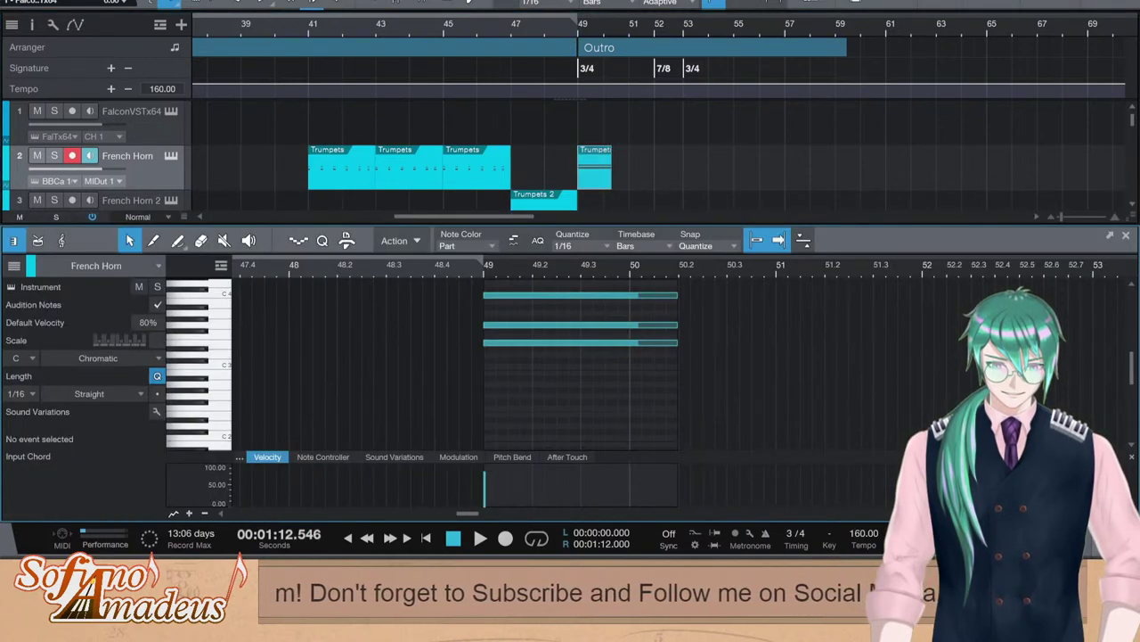
key(F2)
Replace the outro part on the Trumpets track with a copy of the French Horn part at bar 49
click(590, 274)
key(Delete)
click(590, 162)
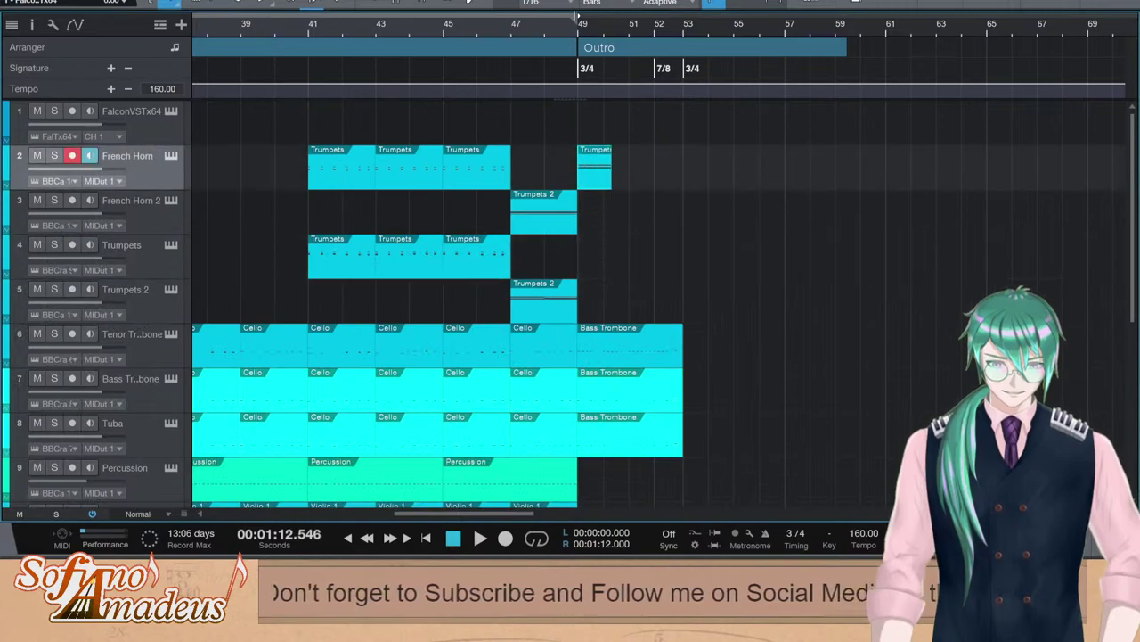
click(169, 251)
key(ctrl+v)
Transpose all notes of the Trumpets part at bar 49 up one octave
double_click(598, 255)
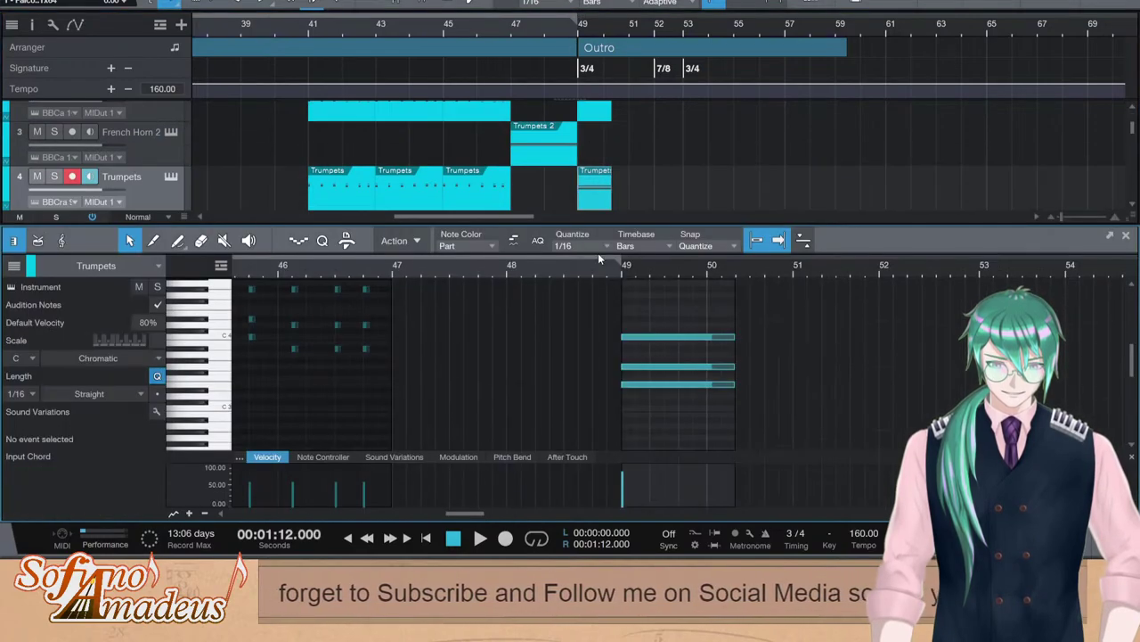
drag(694, 311, 661, 429)
key(shift+Up)
Play back the transition from the chorus into the outro to check the new brass chords
key(space)
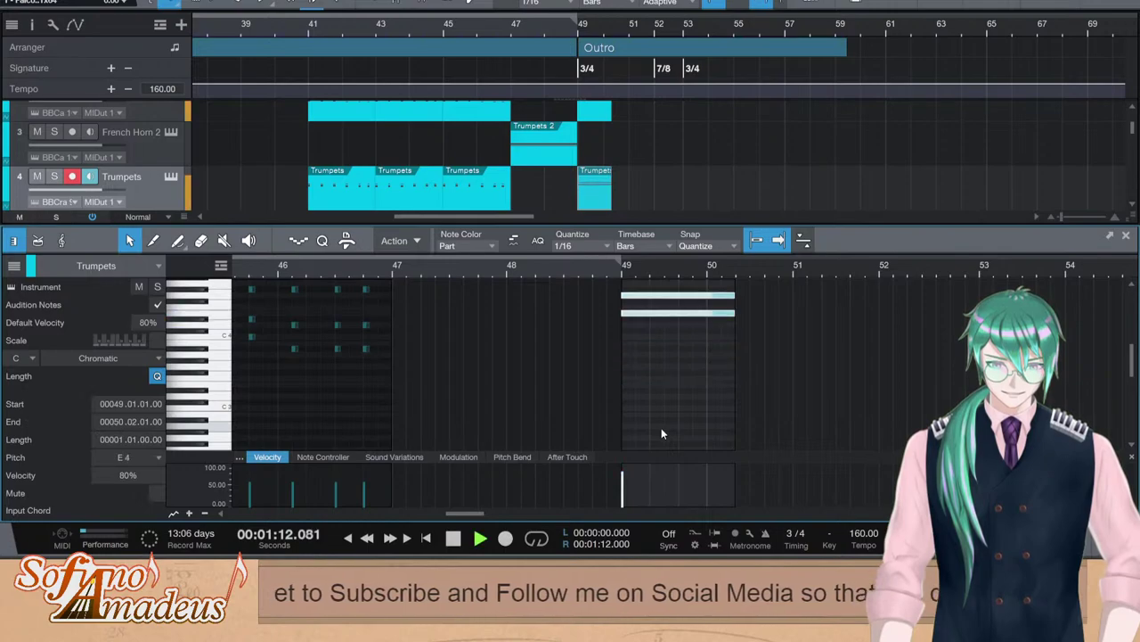
key(F2)
click(505, 28)
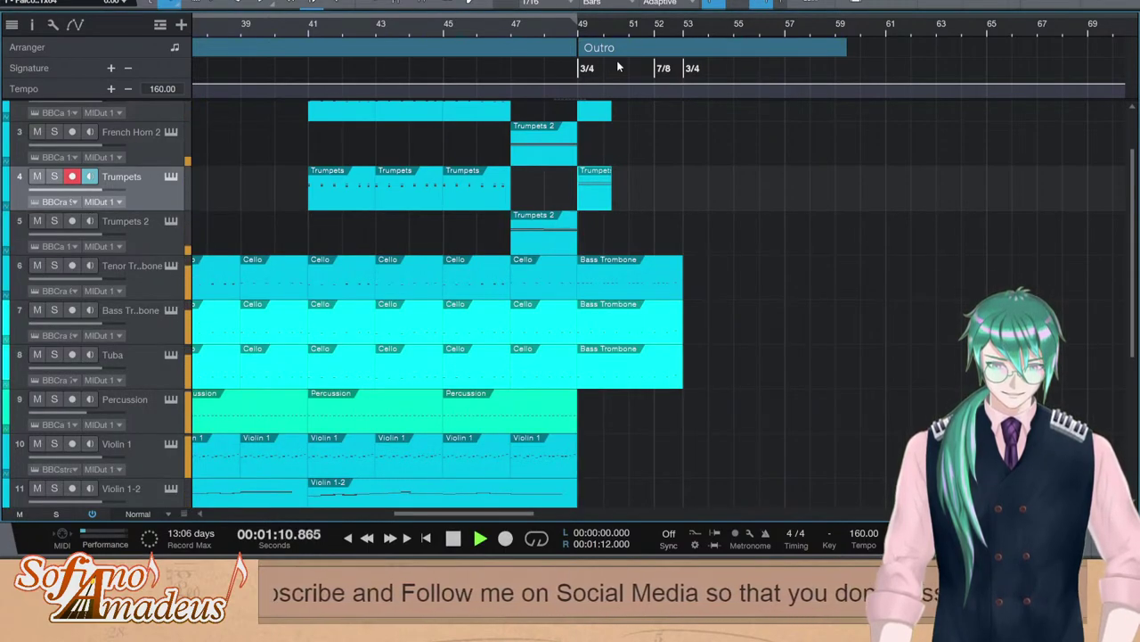
scroll(674, 214, up, 2)
scroll(699, 229, down, 10)
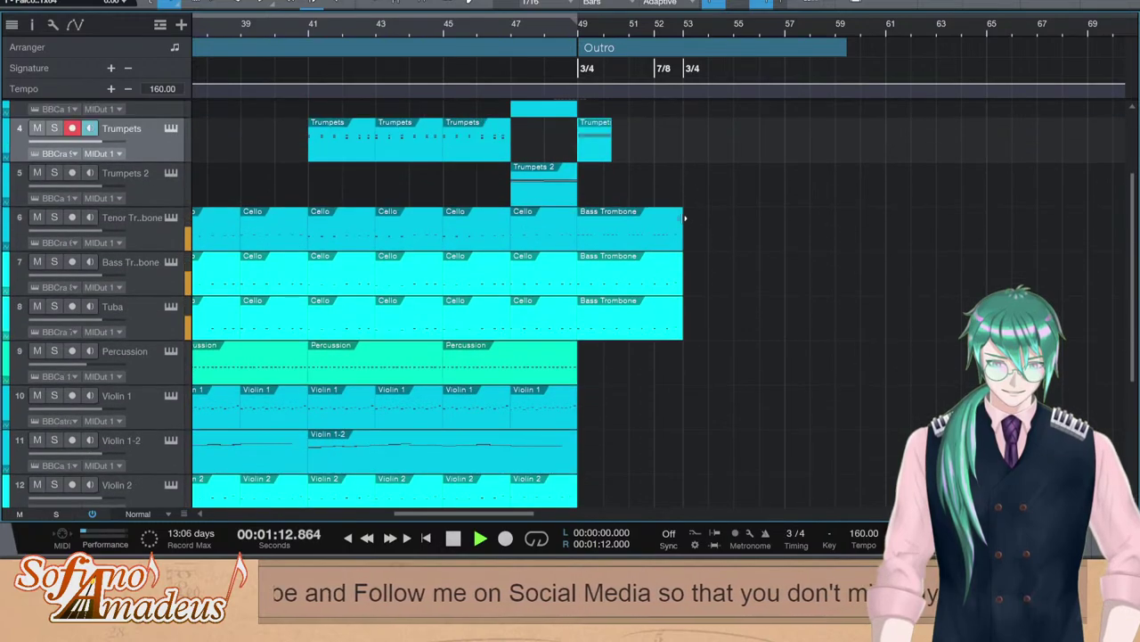
key(space)
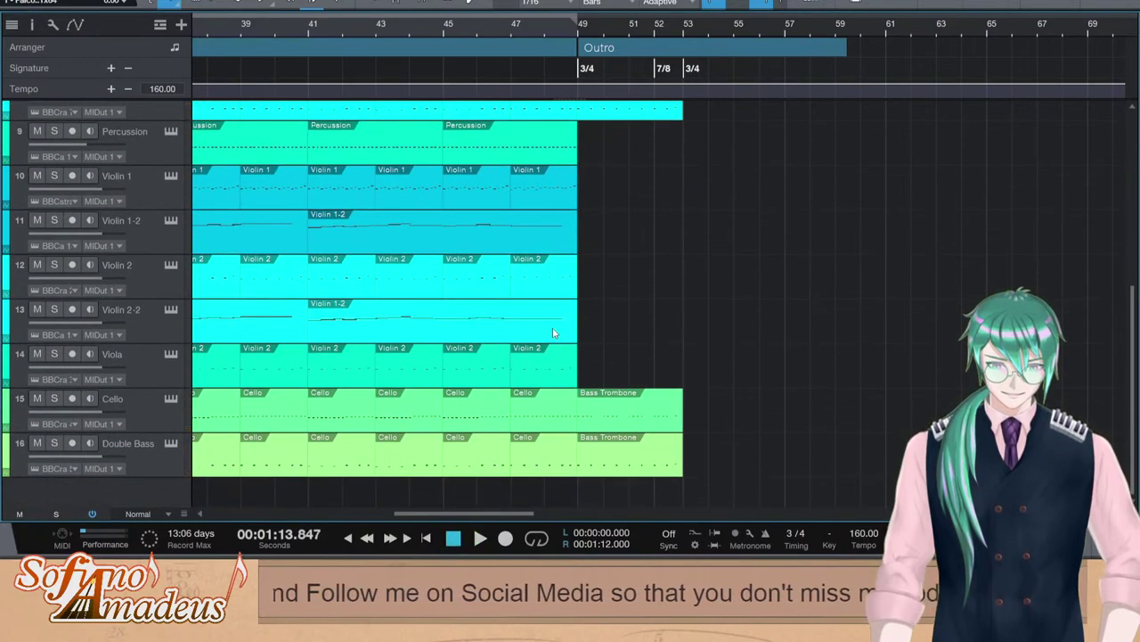
scroll(561, 321, up, 3)
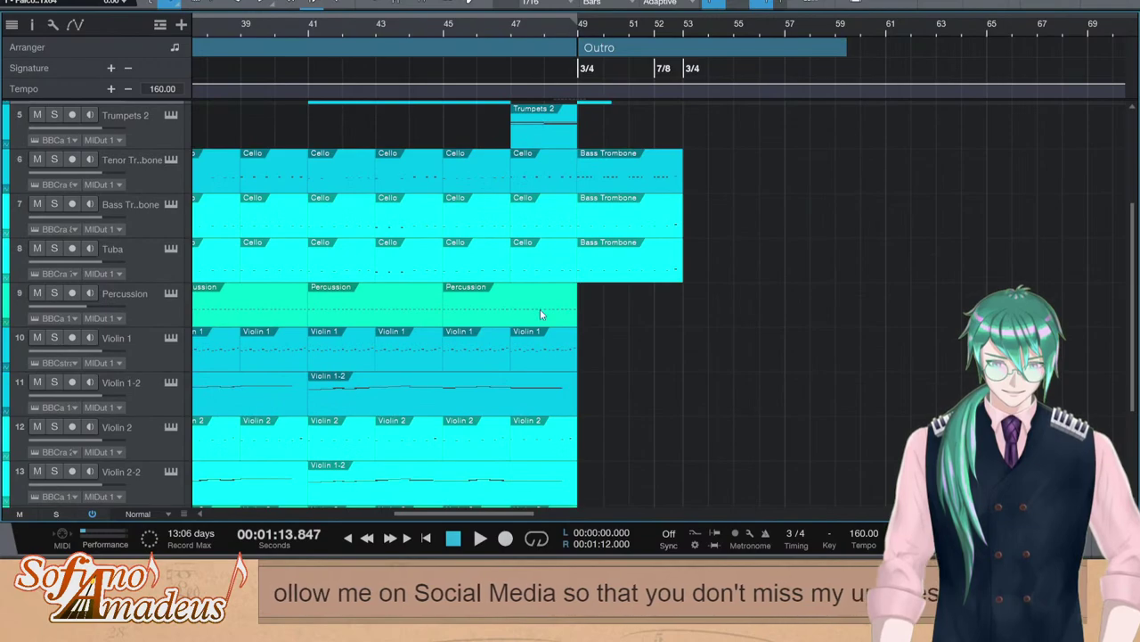
click(540, 308)
key(d)
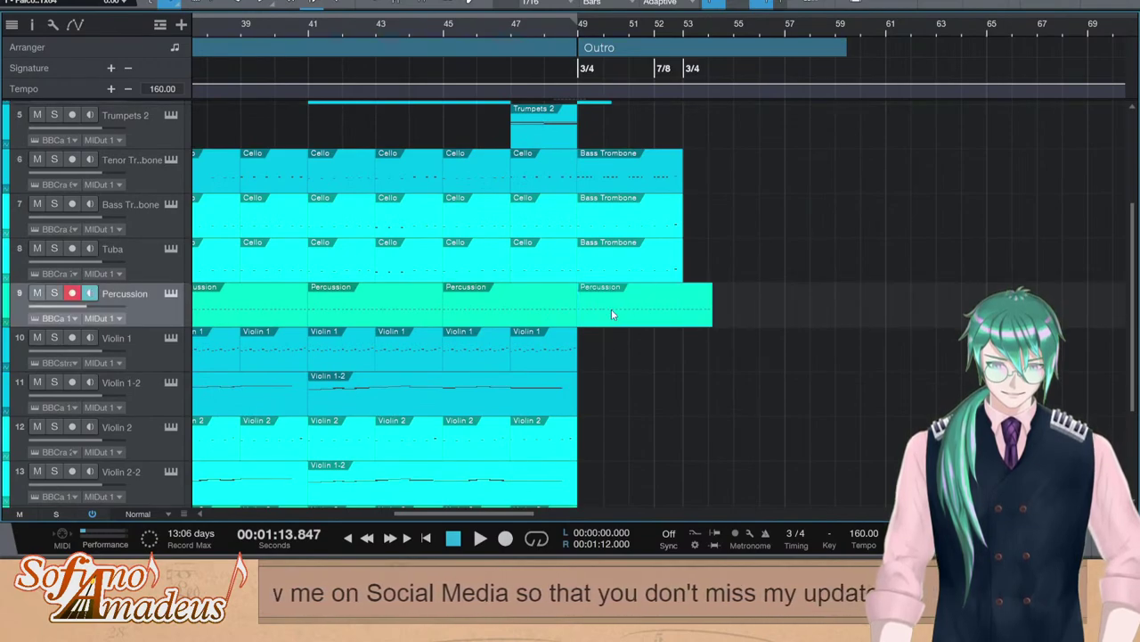
key(alt+z)
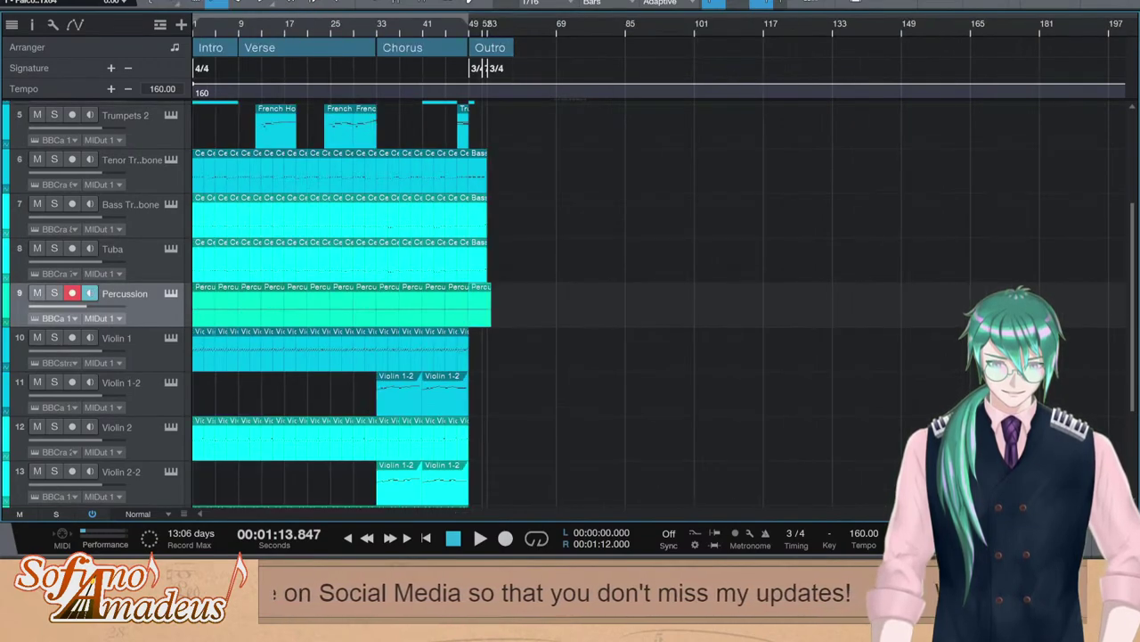
scroll(478, 343, up, 10)
key(Delete)
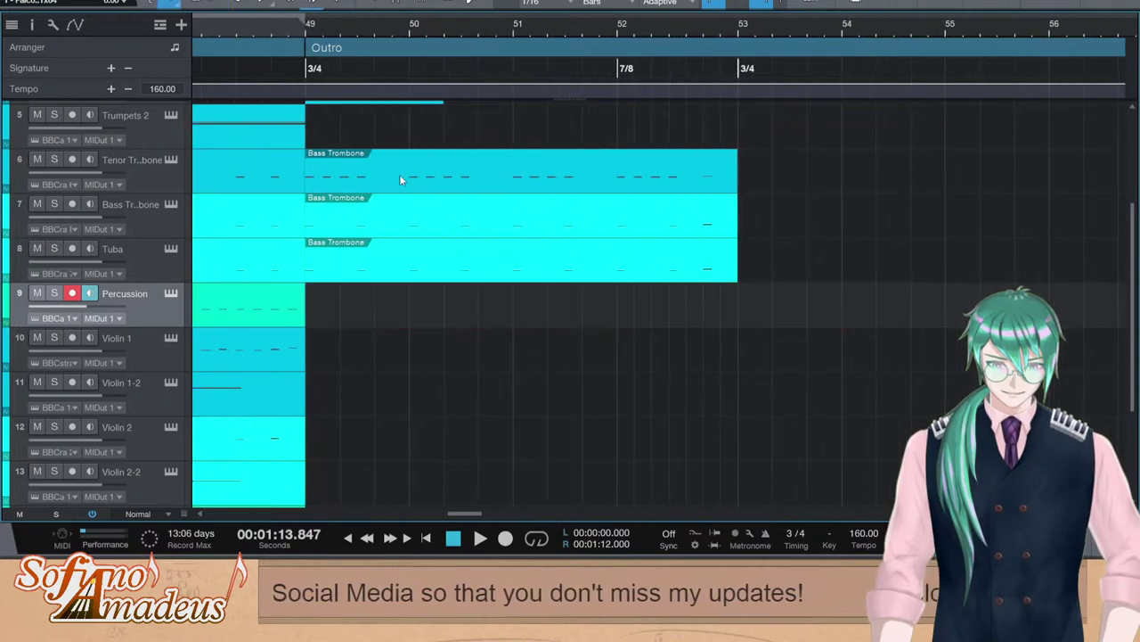
Copy the Tenor Trombone outro part to the Percussion track at bar 49
click(399, 174)
click(148, 299)
key(ctrl+v)
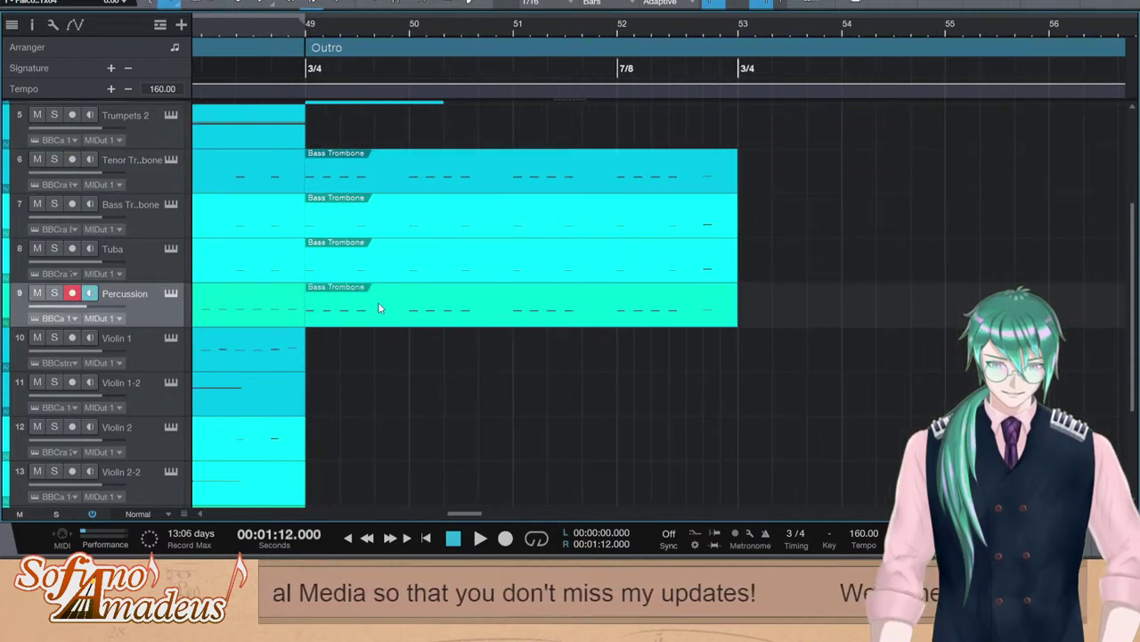
Transpose the Percussion outro notes up four semitones to E2 and lower the final note in bar 52 to E2 too
double_click(381, 308)
key(ctrl+a)
key(Up)
key(Up)
key(Up)
key(Up)
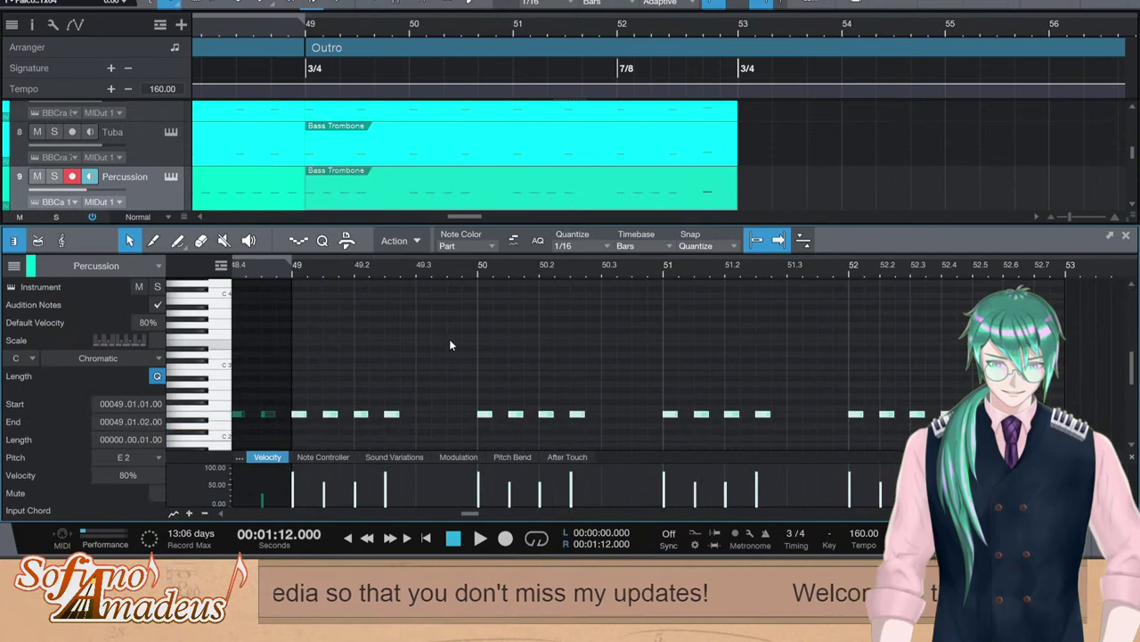
drag(1095, 343, 996, 426)
key(Down)
key(Down)
key(Down)
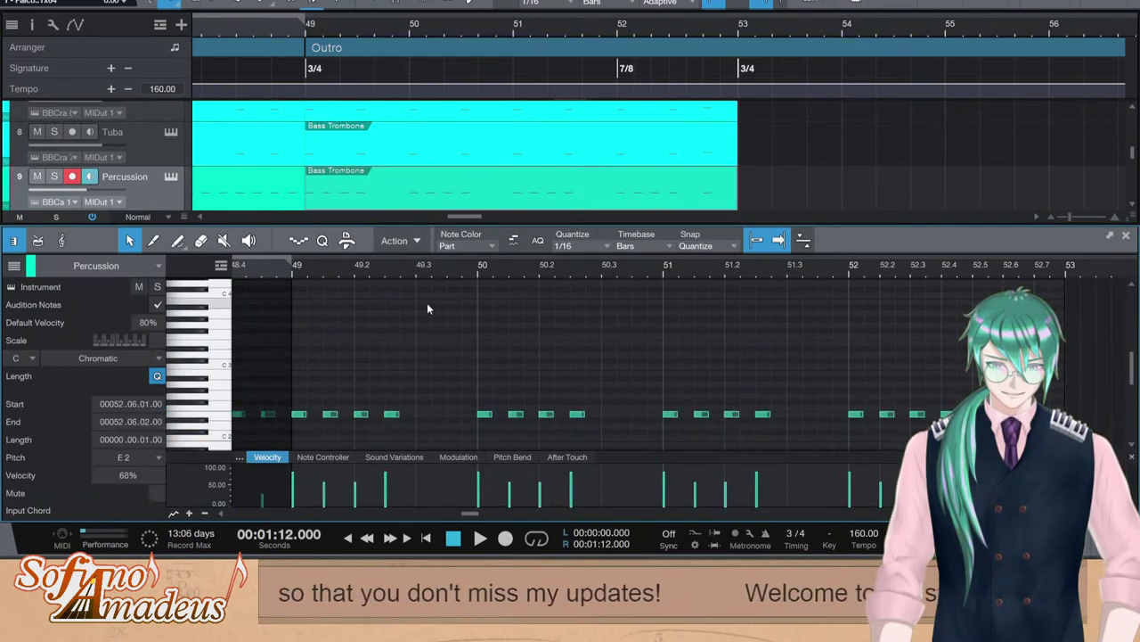
Audition the outro percussion and add an extra F2 note at the start of bar 49
key(space)
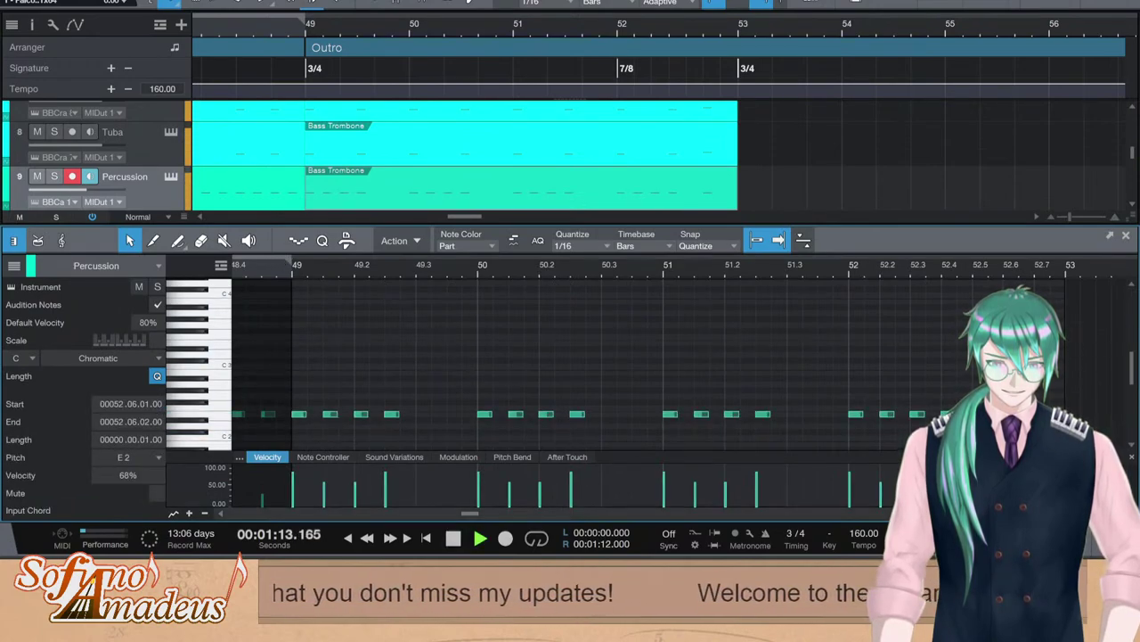
click(207, 408)
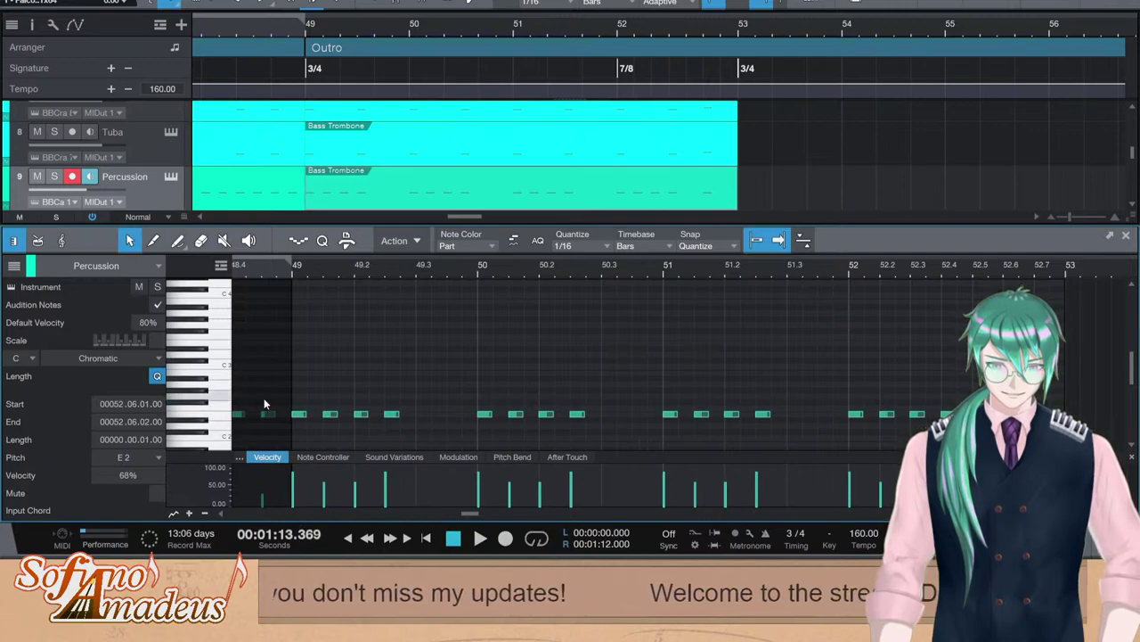
double_click(299, 395)
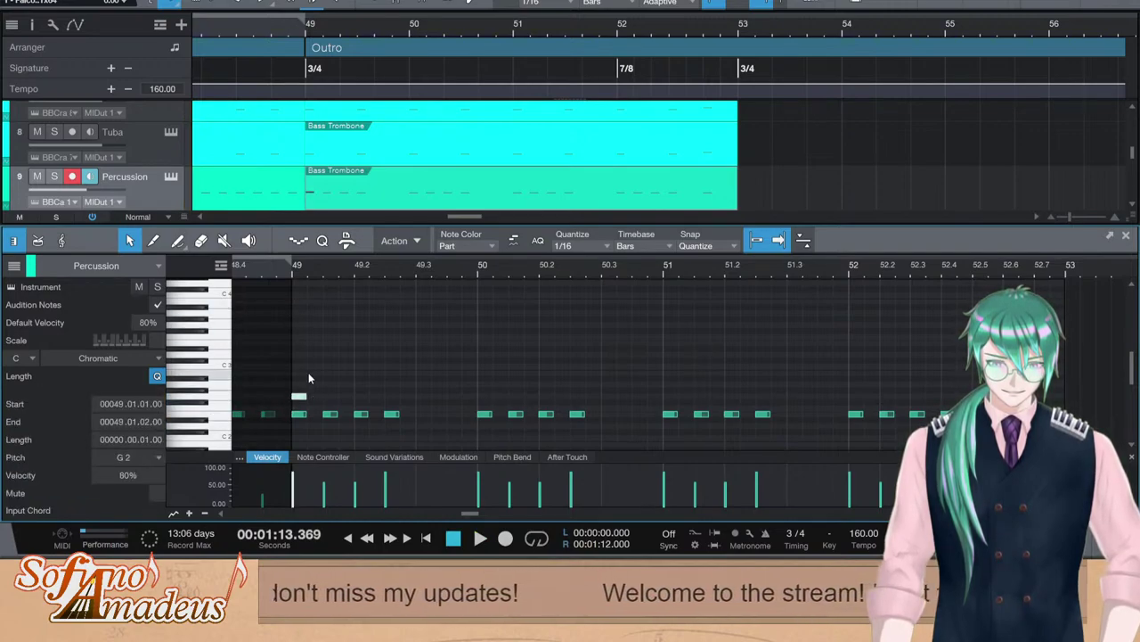
key(Up)
key(Up)
key(Down)
key(Down)
key(Down)
key(Down)
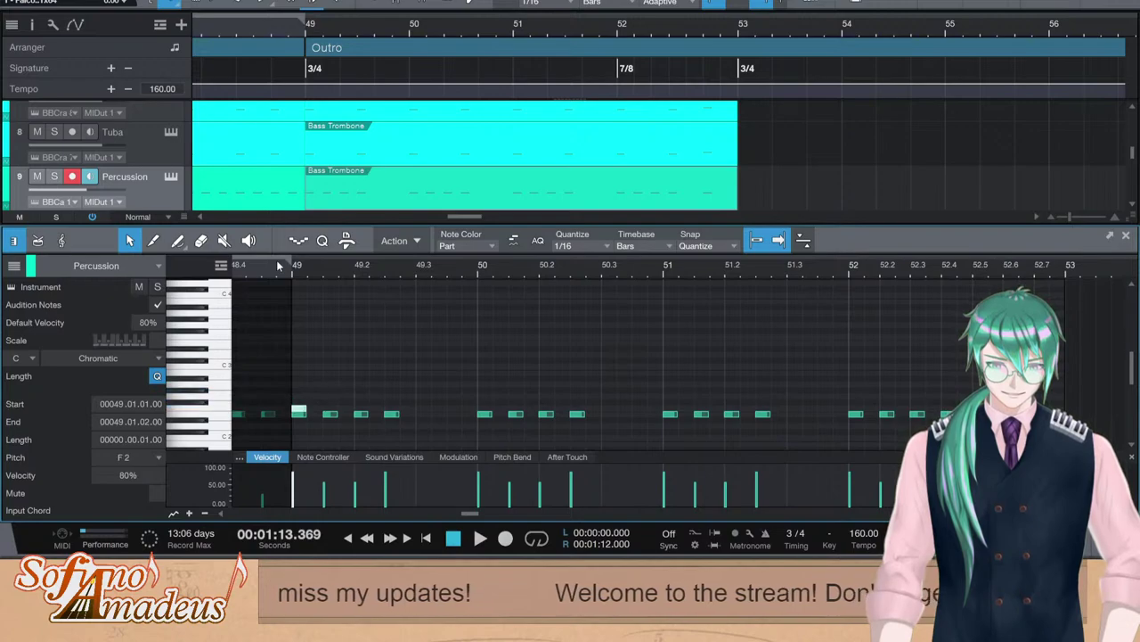
Play back the outro to check the percussion against the brass and low strings
key(space)
key(F2)
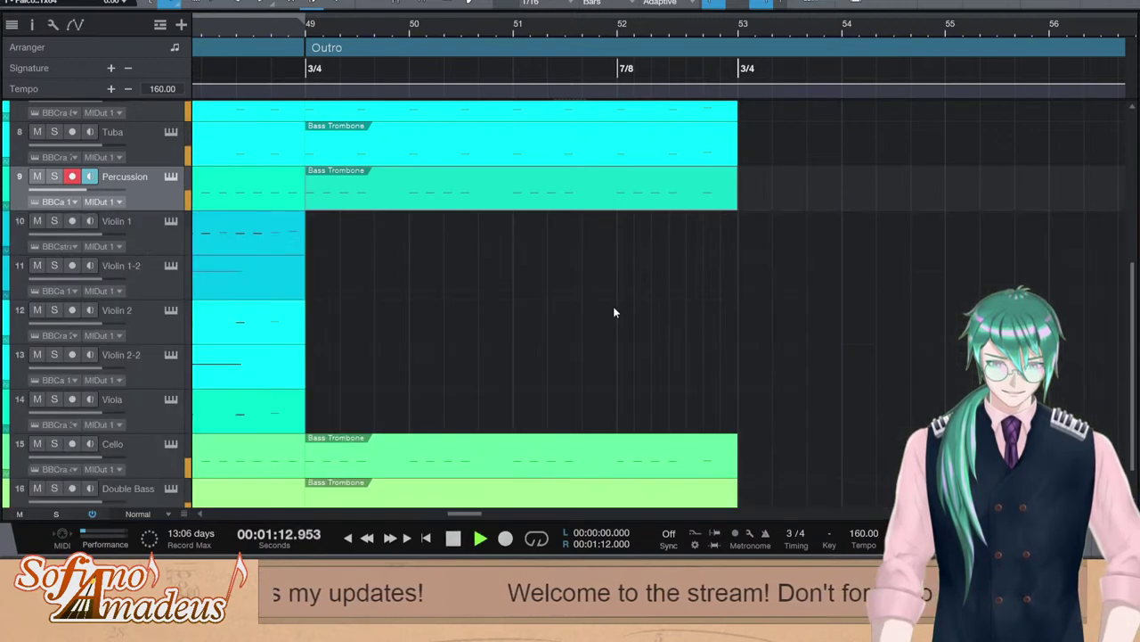
scroll(561, 286, up, 3)
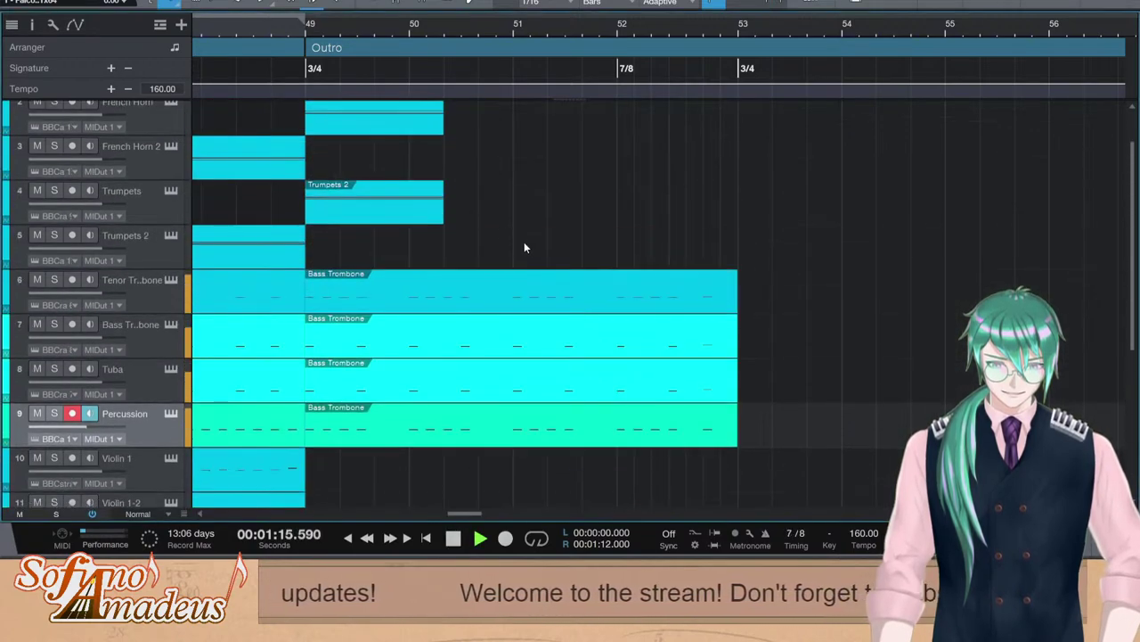
key(space)
Copy the Cello outro part to the Violin 1 track at bar 49
scroll(818, 289, down, 4)
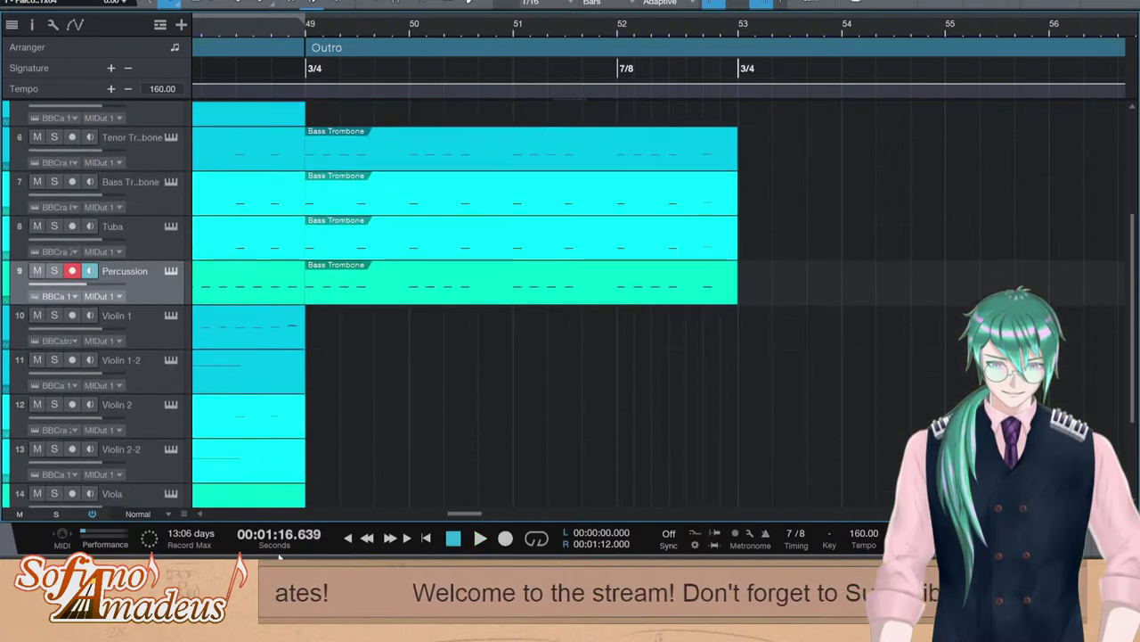
scroll(713, 415, up, 2)
scroll(597, 460, left, 3)
scroll(642, 418, down, 3)
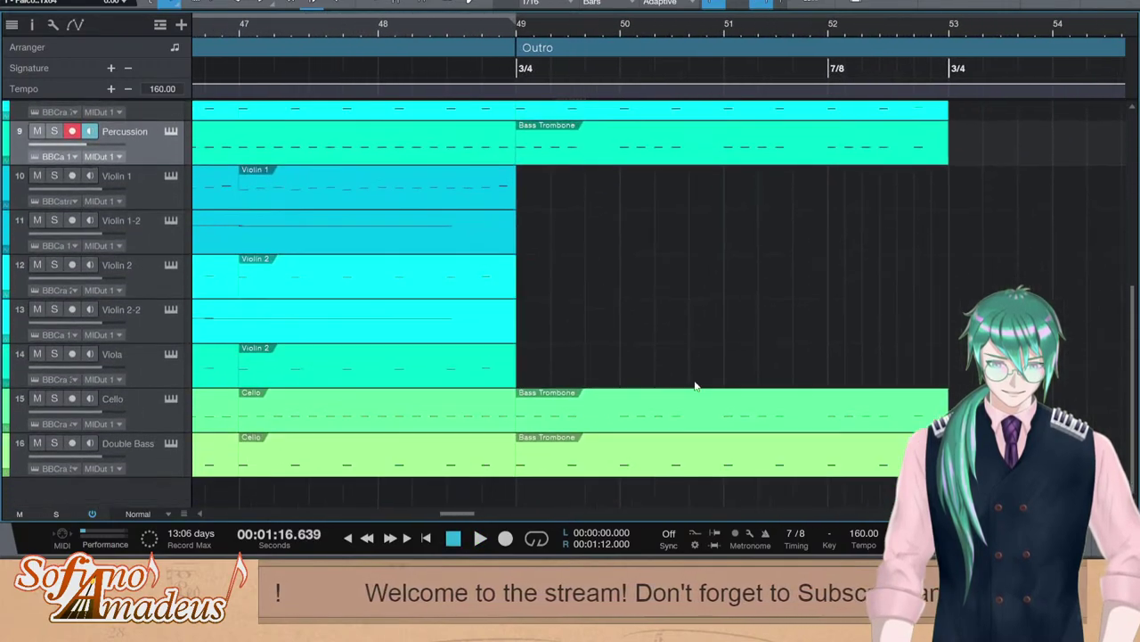
click(676, 392)
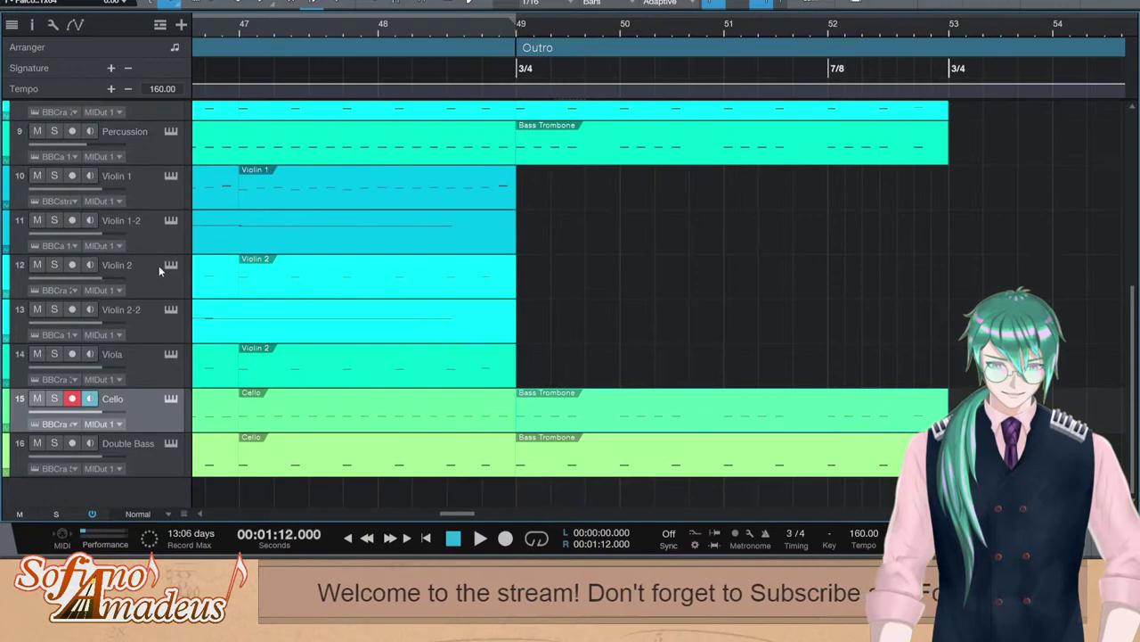
click(146, 187)
key(ctrl+v)
Transpose all Violin 1 outro notes up two octaves, then down five semitones so the repeated notes sit on G3
double_click(573, 189)
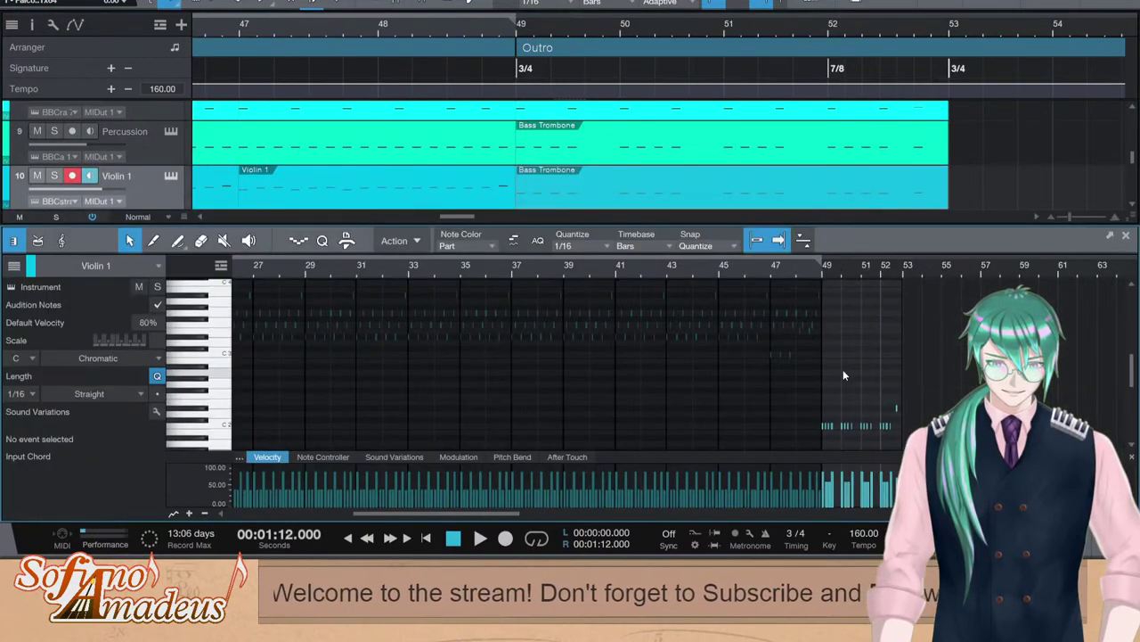
key(ctrl+a)
key(shift+Up)
key(shift+Up)
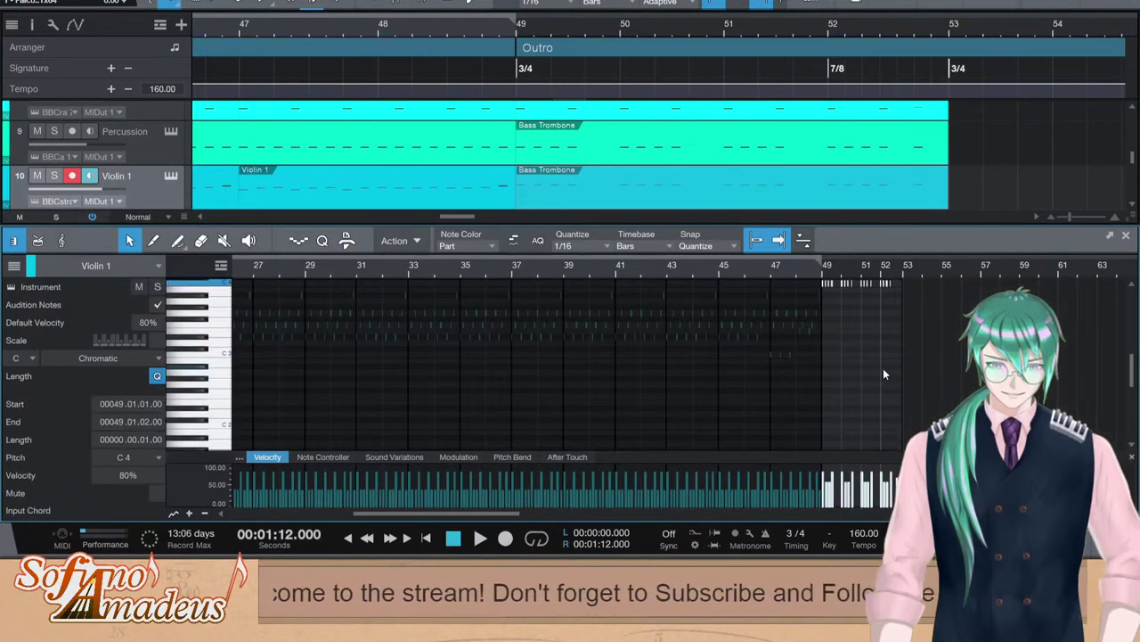
key(Down)
key(Down)
key(Down)
key(Down)
key(Down)
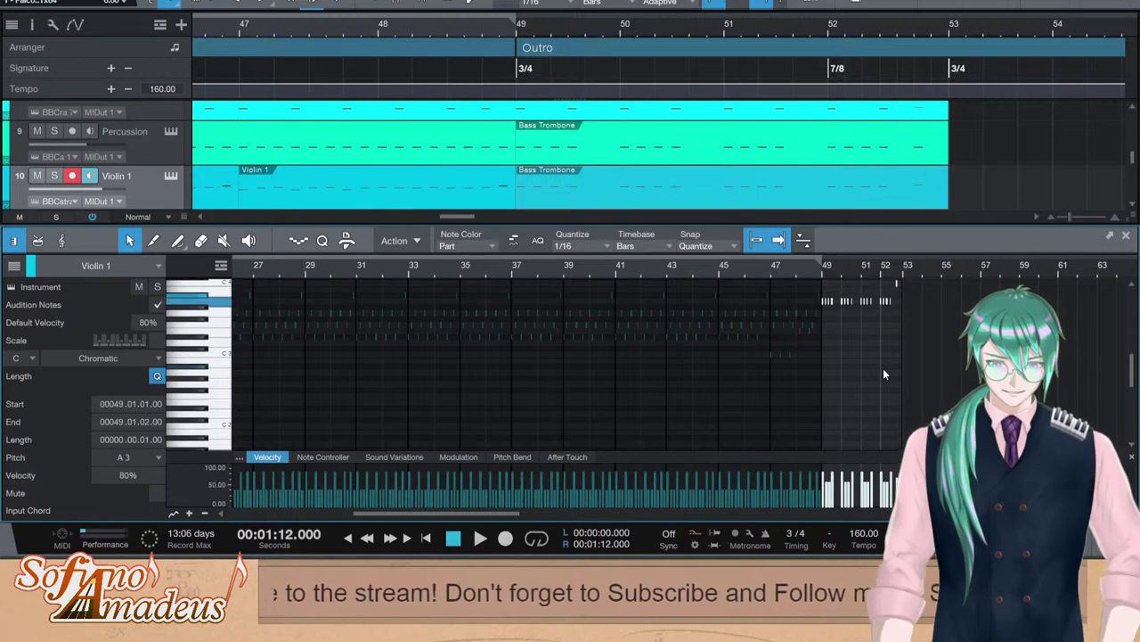
key(F2)
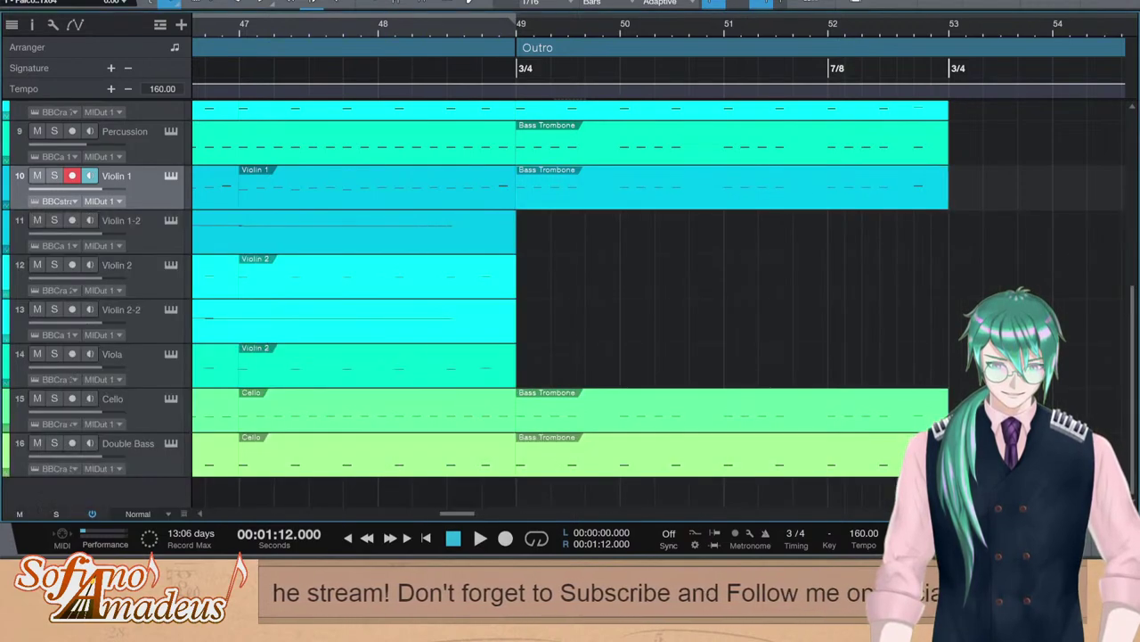
Copy the Violin 1 outro part to Violin 2 at bar 49, lower its notes three semitones to E3, and play it back
click(145, 278)
key(ctrl+v)
double_click(593, 293)
key(ctrl+a)
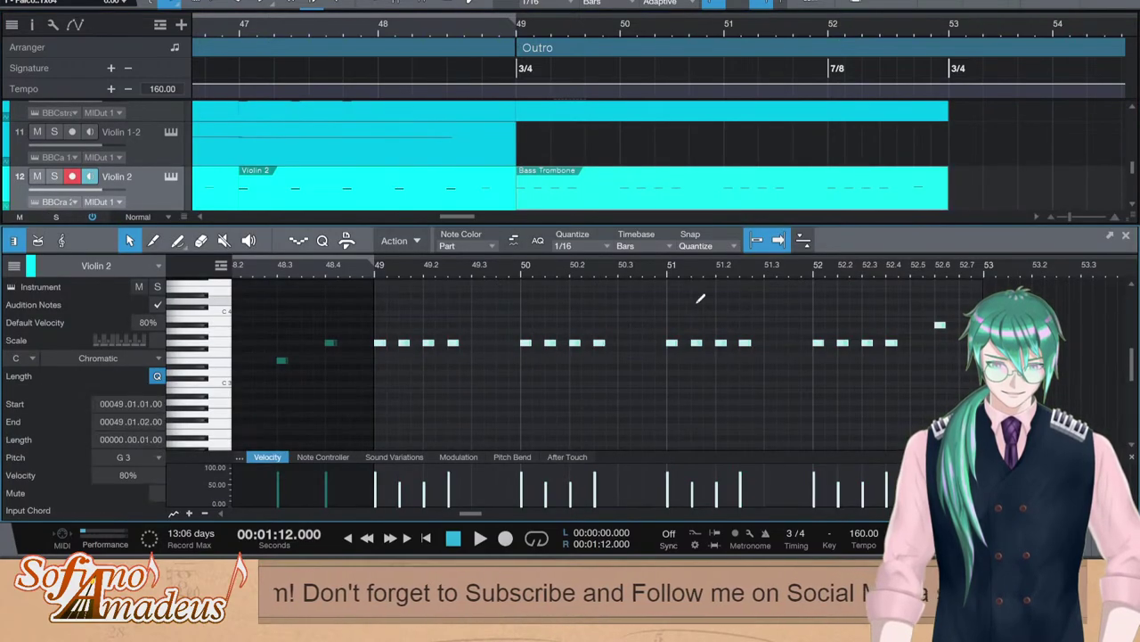
key(Down)
key(Down)
key(Down)
key(space)
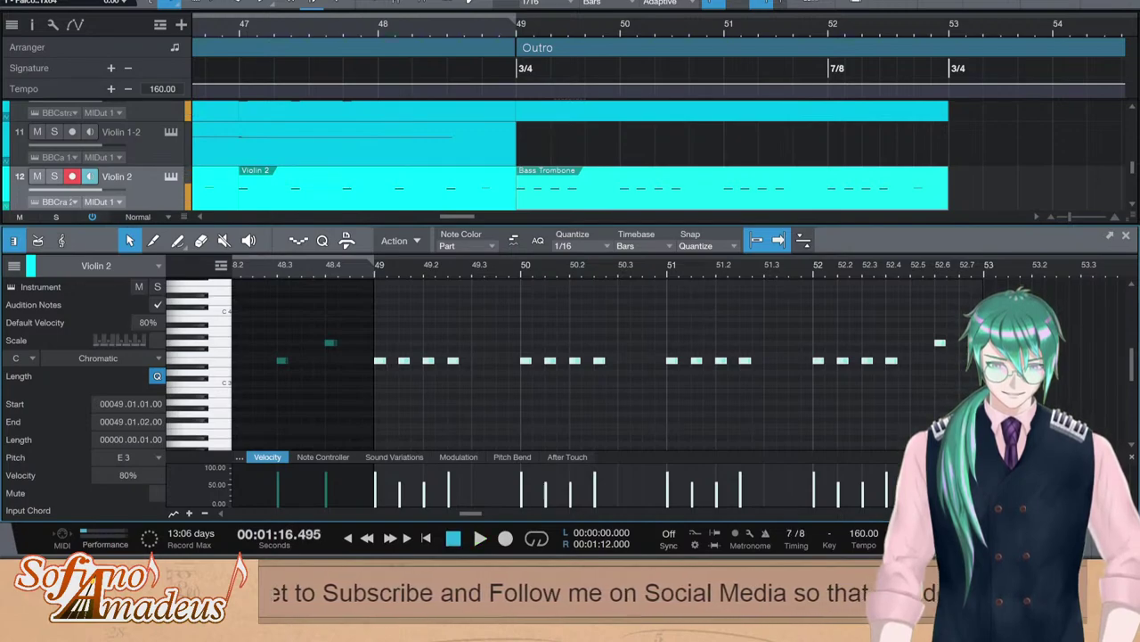
key(F2)
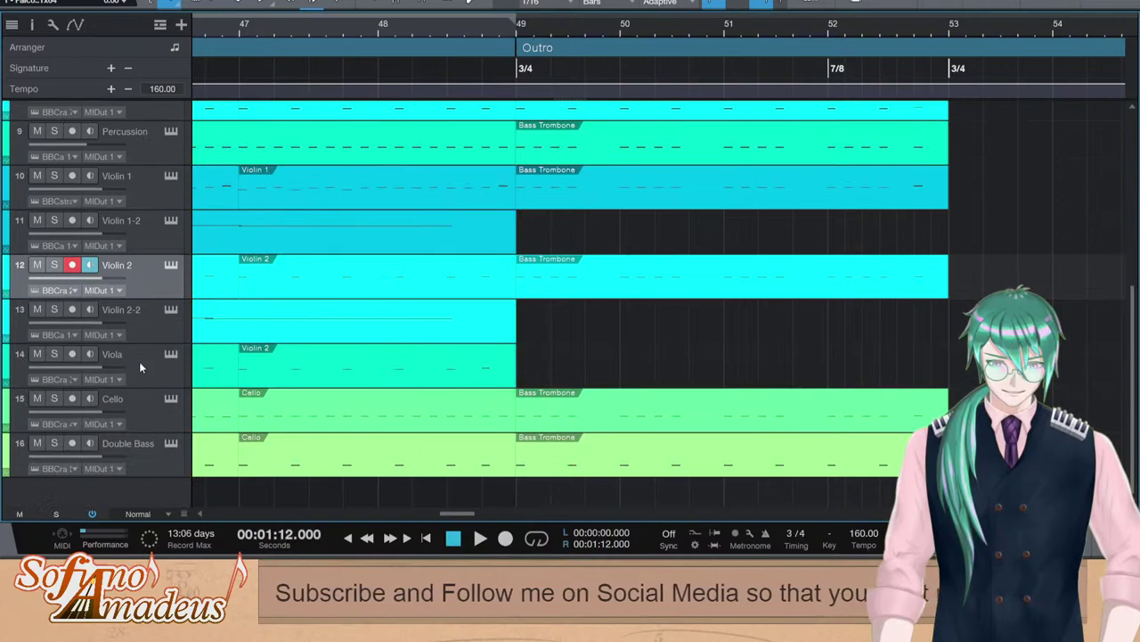
Copy the Violin 2 outro part to the Viola track at bar 49 and play it back
click(140, 367)
key(ctrl+v)
double_click(541, 363)
key(space)
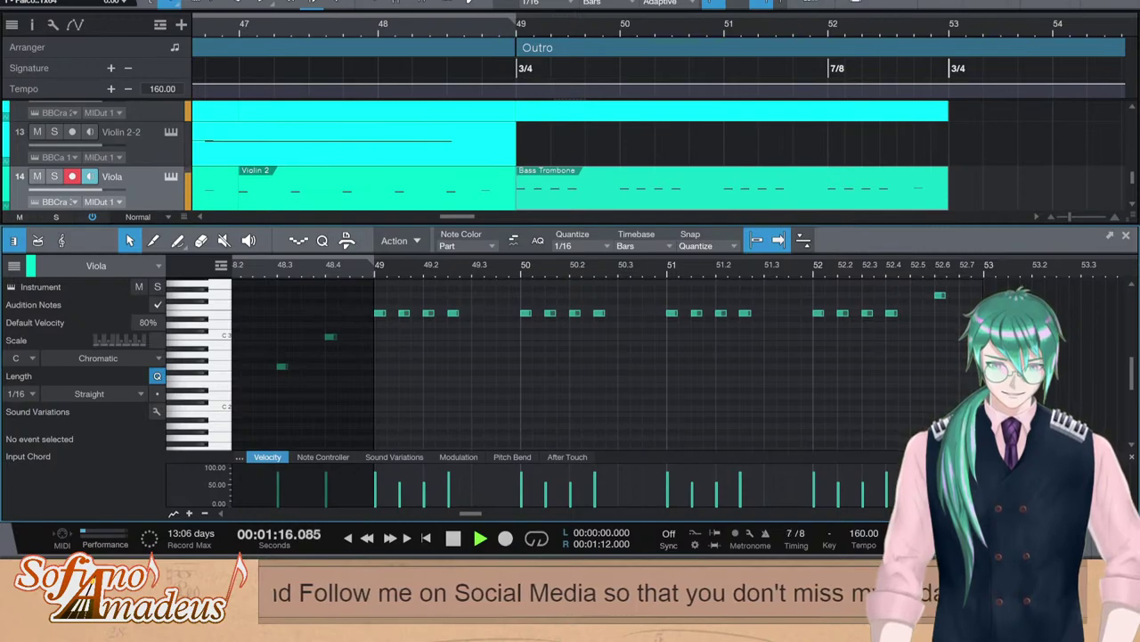
key(space)
key(F2)
scroll(570, 312, up, 7)
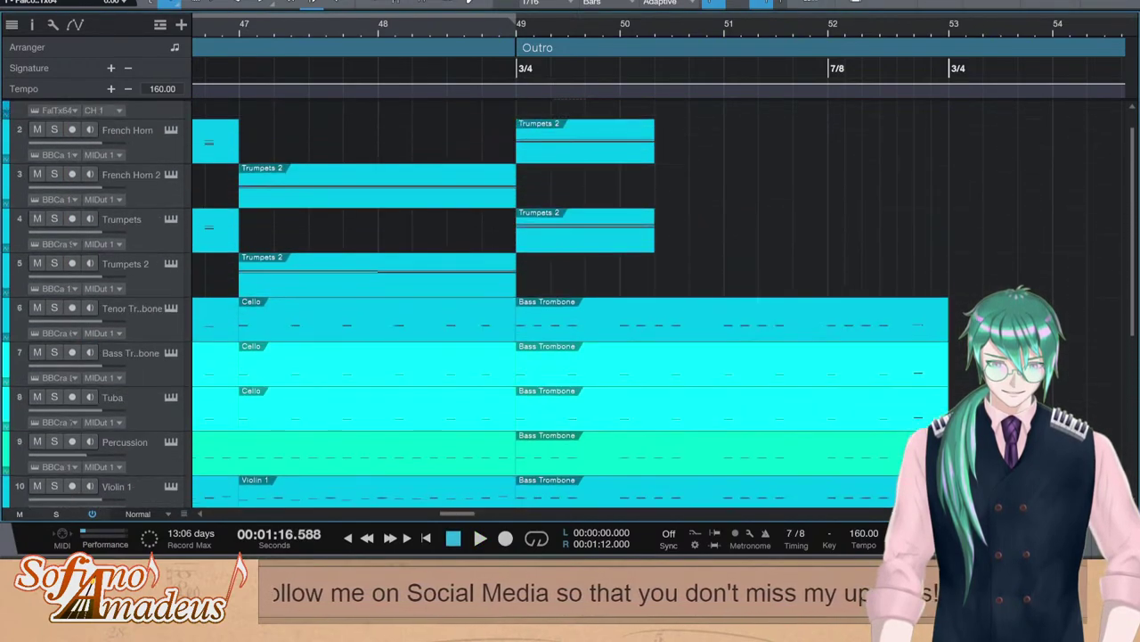
Duplicate the selected outro parts on all tracks to bar 53 and play back from bar 49
scroll(651, 217, up, 1)
click(537, 163)
key(d)
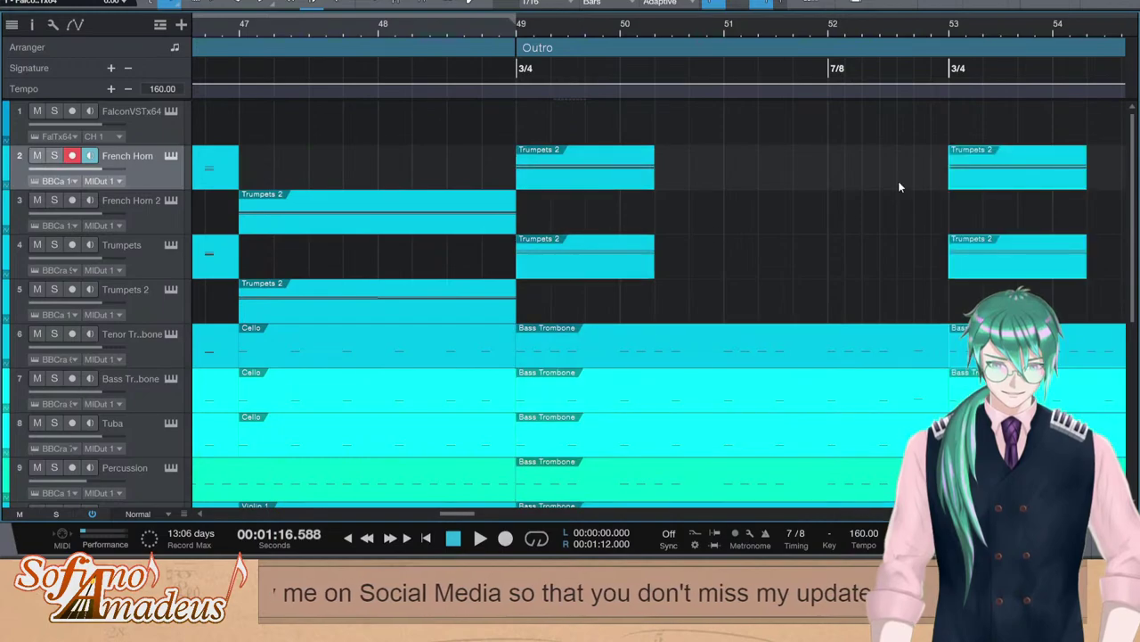
click(507, 32)
key(space)
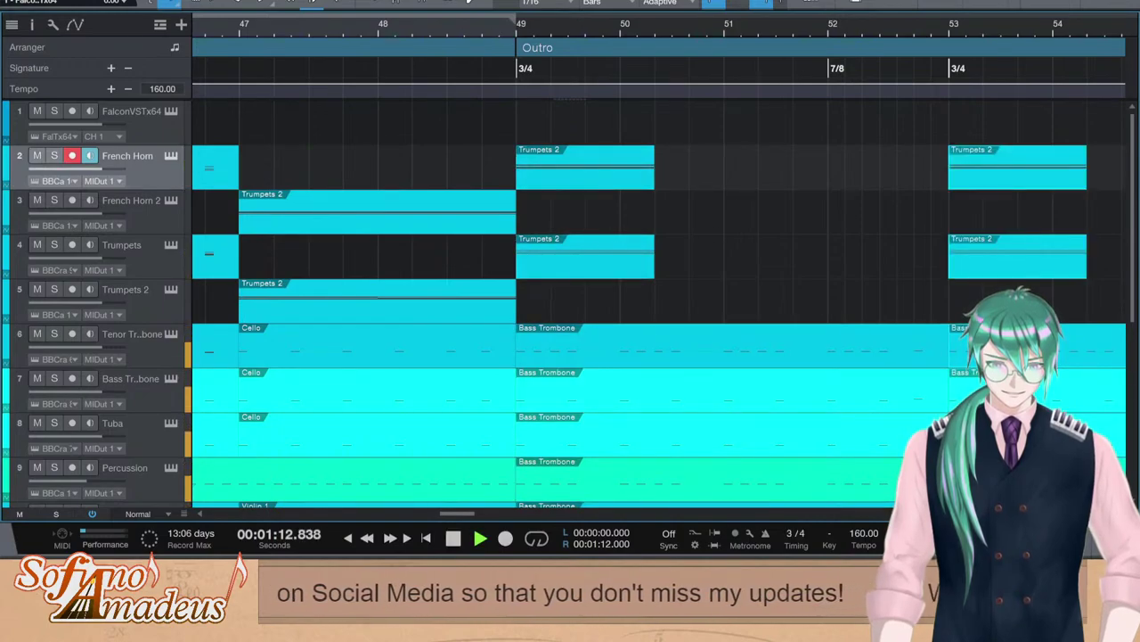
key(w)
key(w)
scroll(840, 333, down, 4)
key(space)
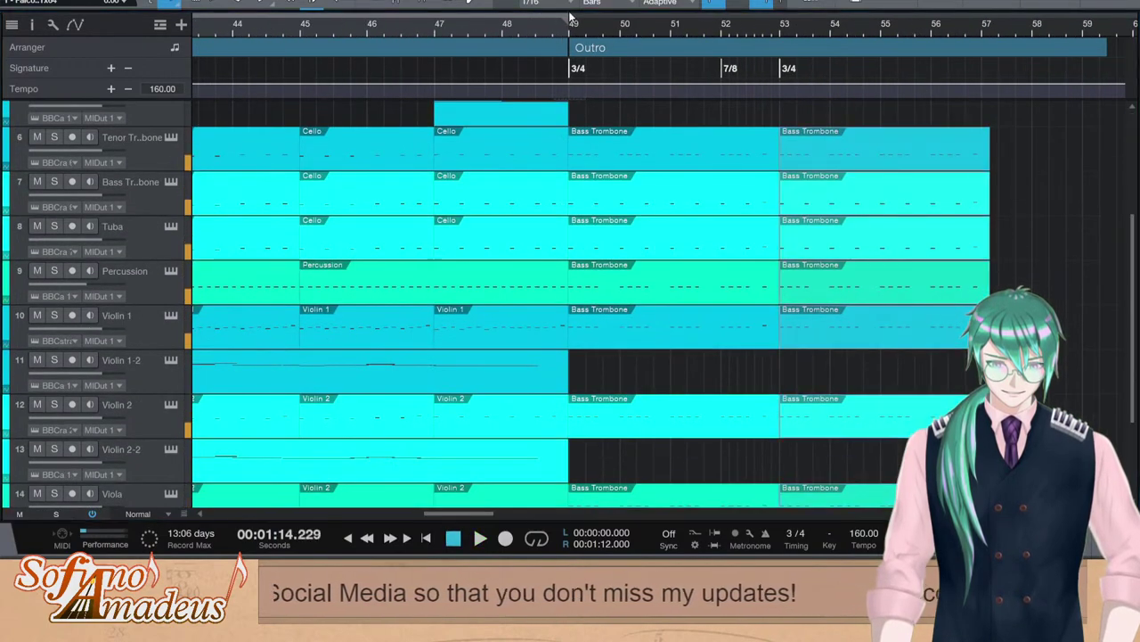
Play the extended outro from bar 49 and review the duplicated parts across the tracks
click(571, 17)
click(569, 27)
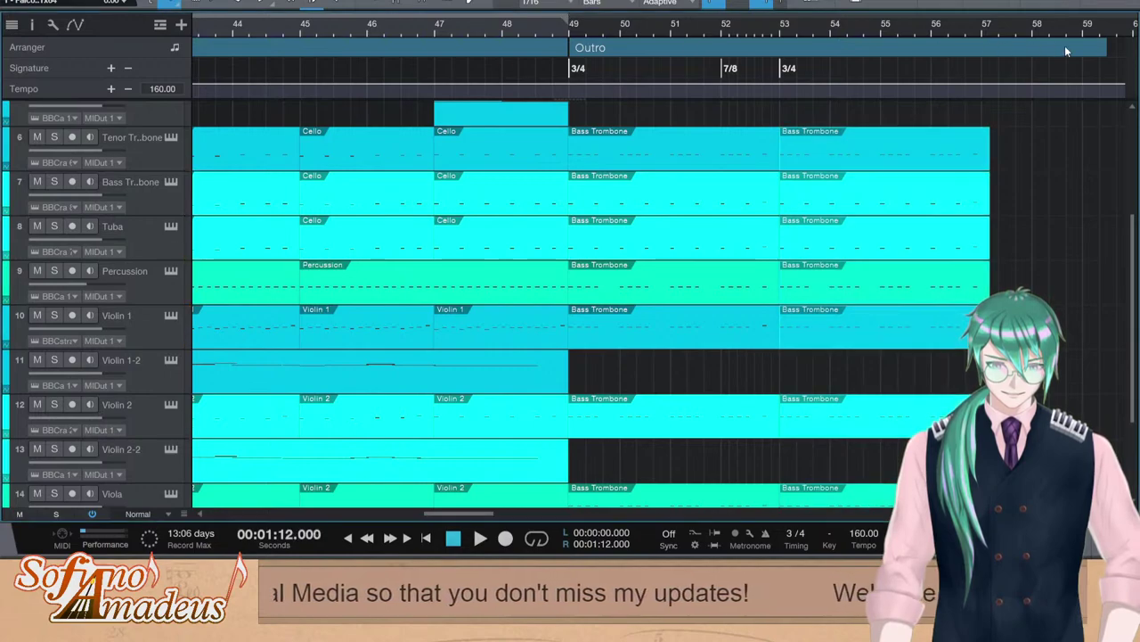
scroll(1014, 339, right, 3)
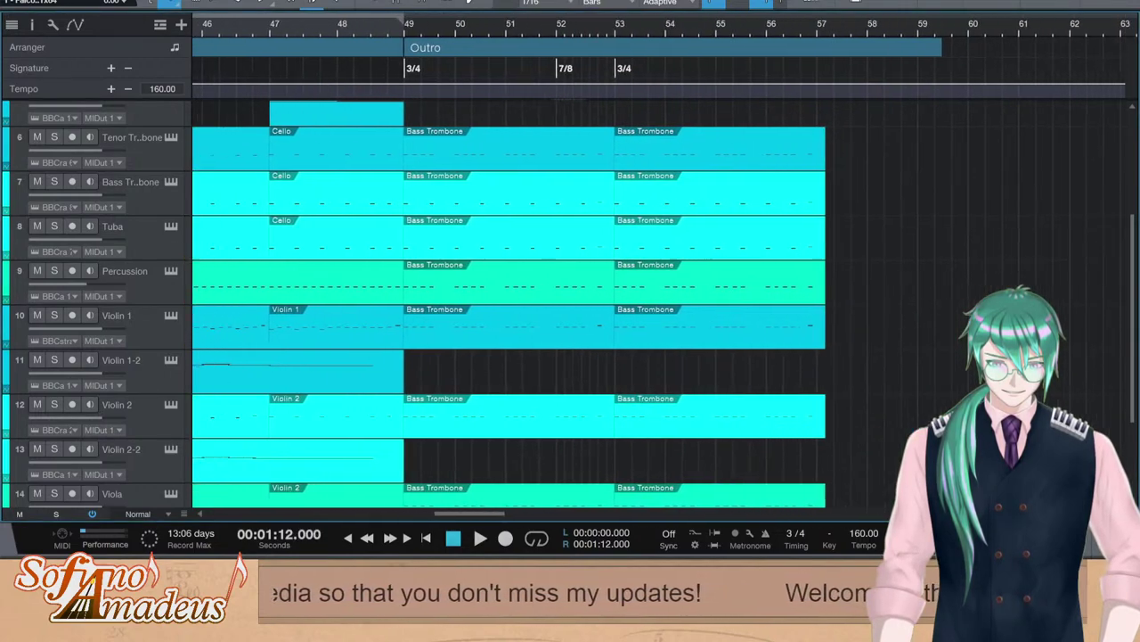
scroll(966, 43, right, 2)
click(964, 41)
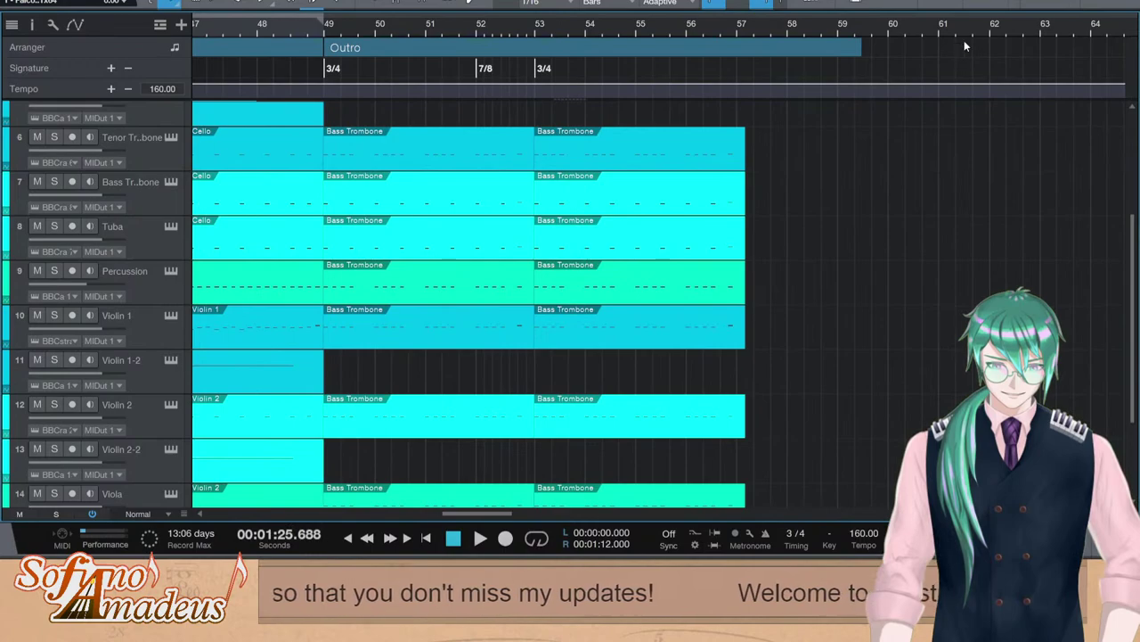
click(993, 28)
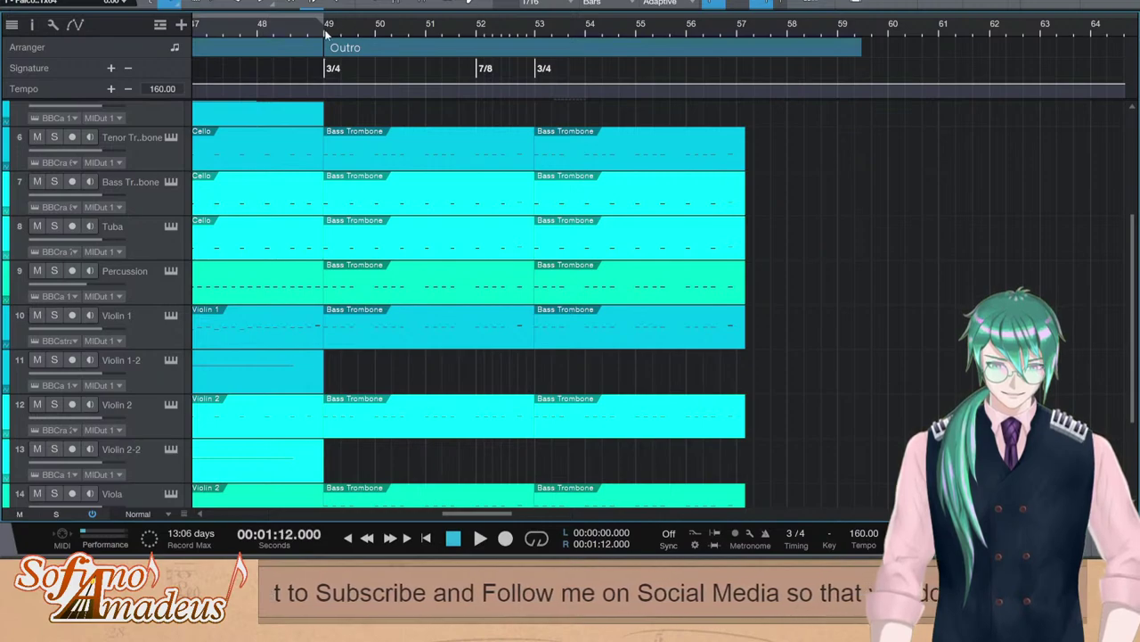
key(space)
scroll(638, 270, up, 4)
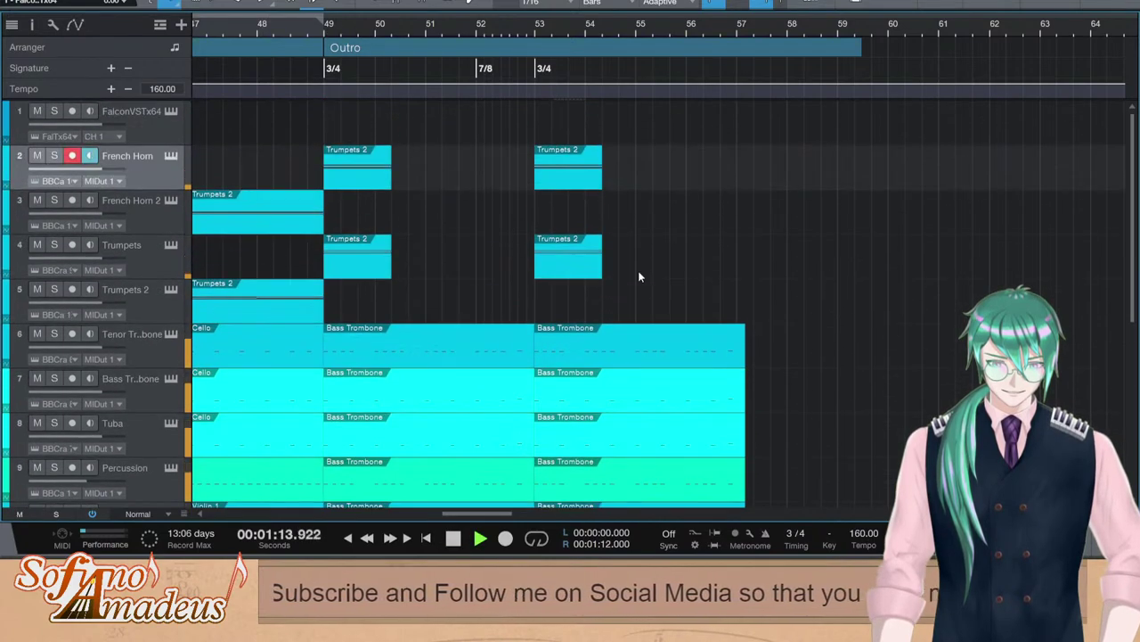
scroll(633, 267, down, 2)
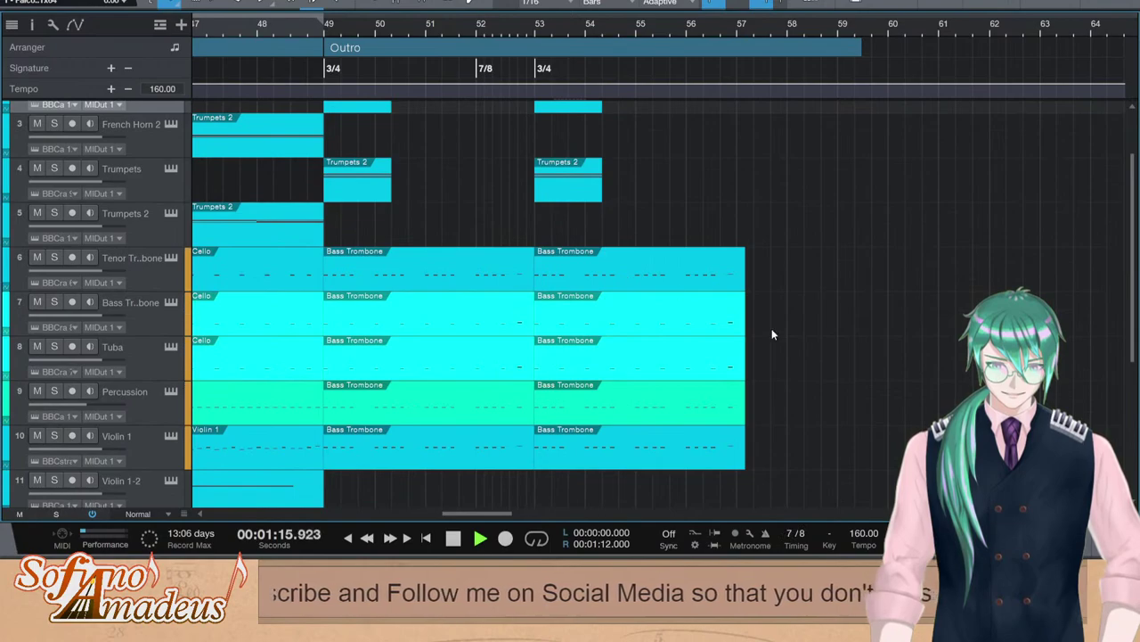
key(space)
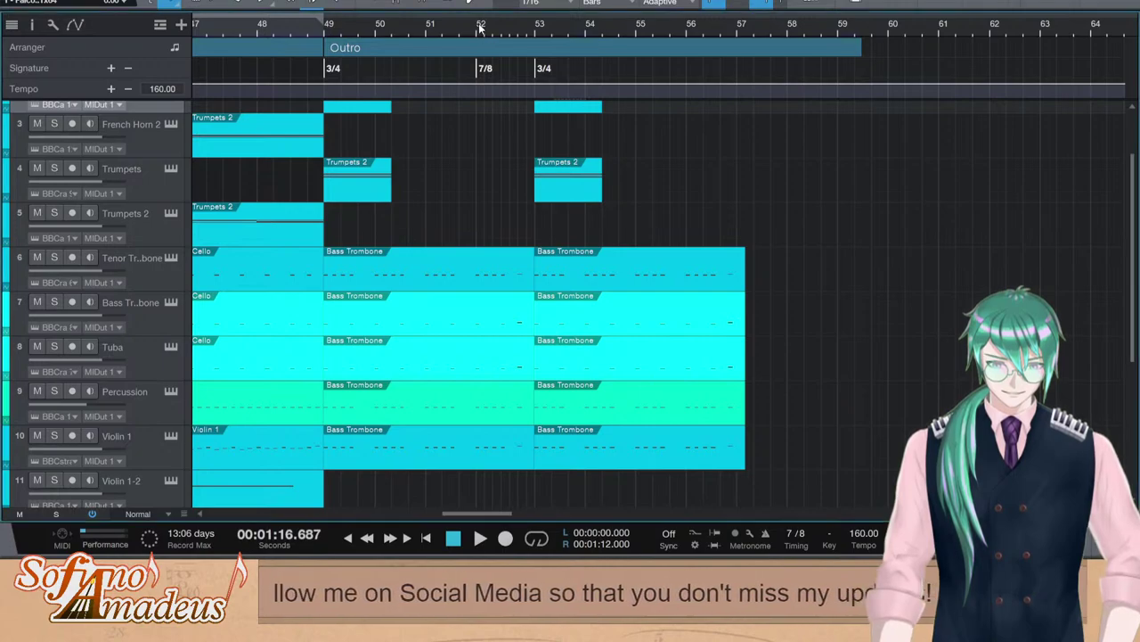
Paste another copy of the French Horn and Trumpets chord parts at 52.06, overlapping the ones at bar 53
scroll(552, 164, up, 1)
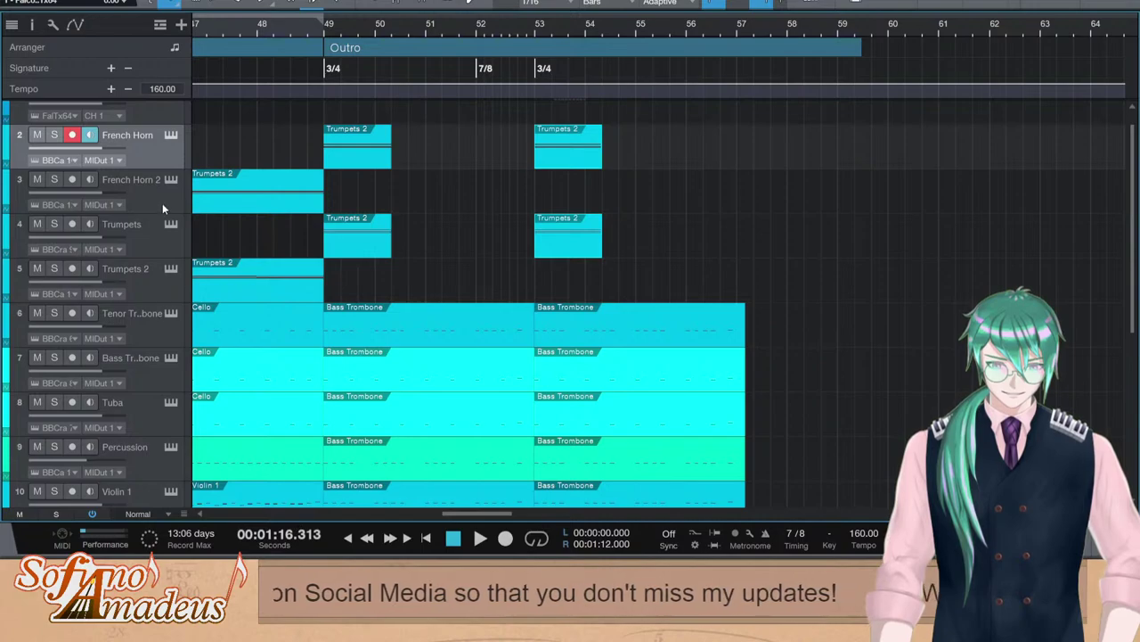
key(ctrl+v)
drag(534, 157, 535, 158)
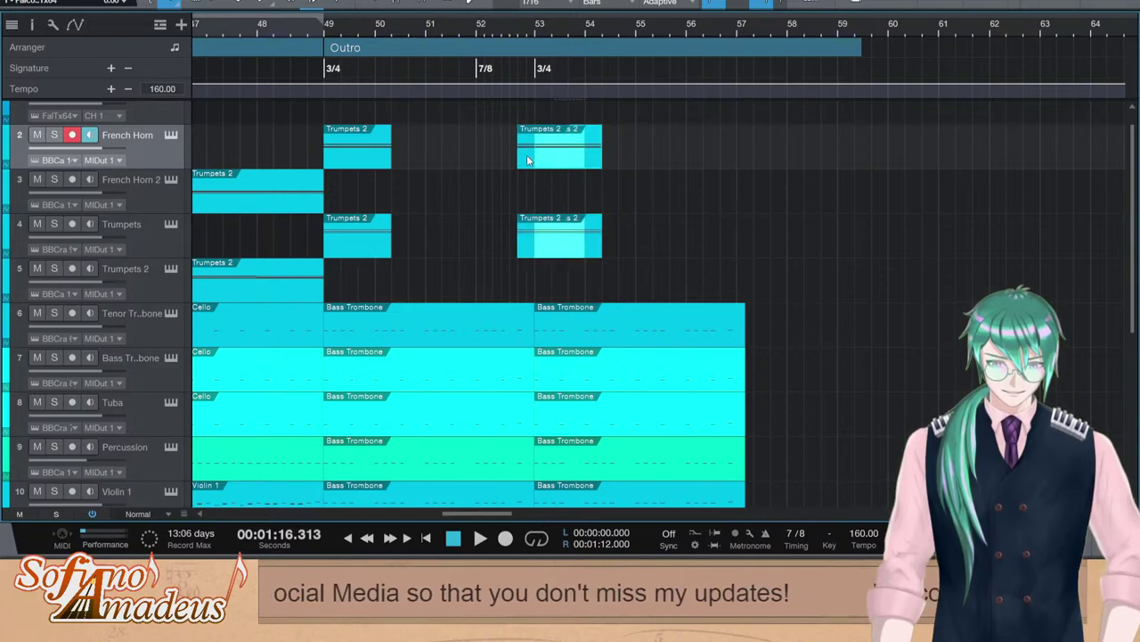
Shorten the pasted French Horn and Trumpets chord notes so they start at 52.06 and end at 53.01
double_click(535, 158)
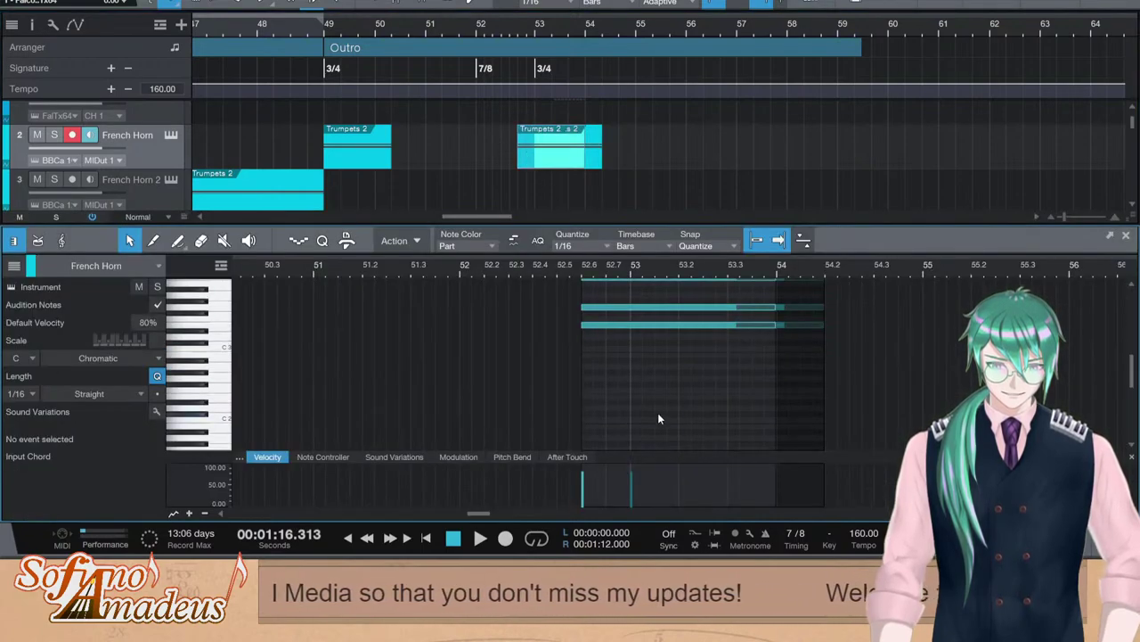
scroll(658, 412, up, 3)
scroll(608, 368, down, 9)
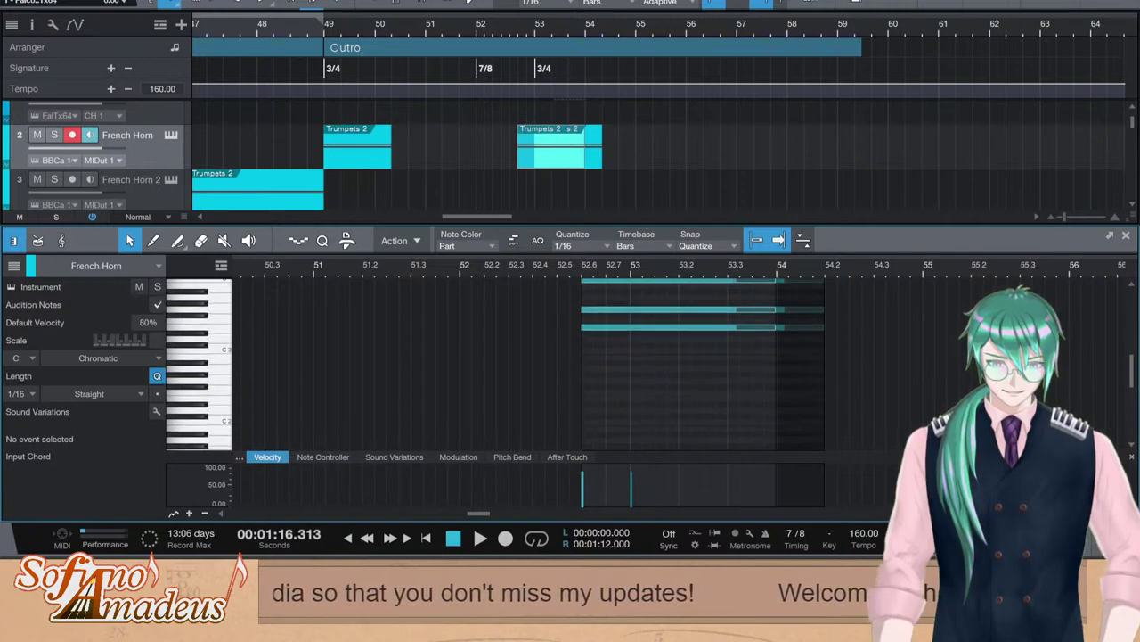
key(Down)
click(512, 217)
scroll(526, 178, down, 2)
scroll(529, 150, down, 1)
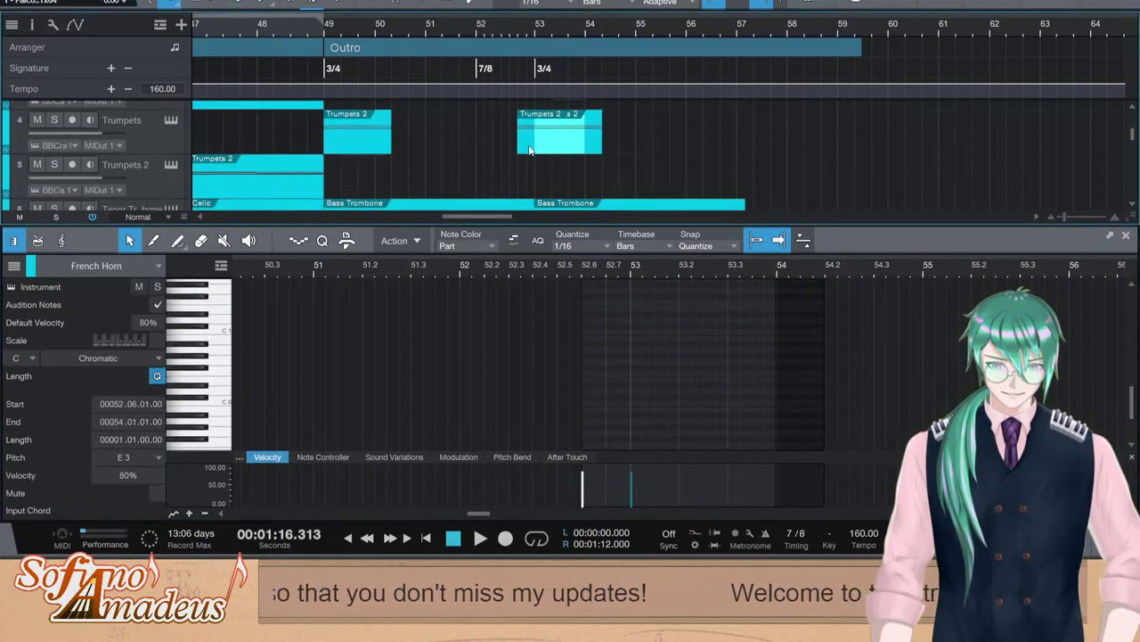
scroll(600, 396, up, 5)
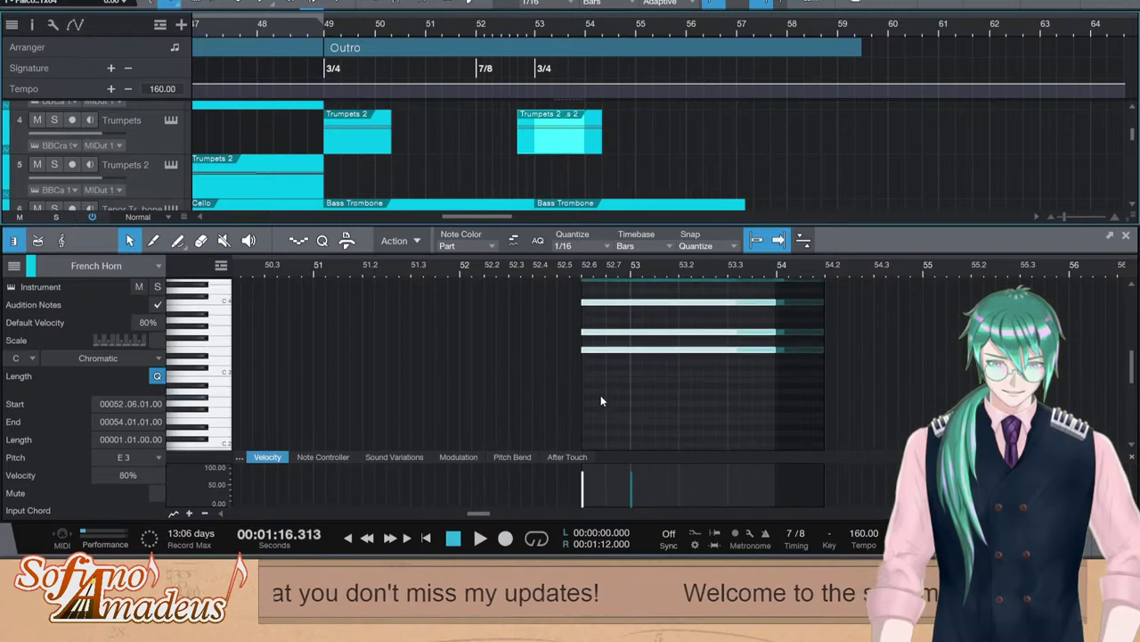
click(601, 395)
drag(583, 203, 587, 210)
key(2)
key(3)
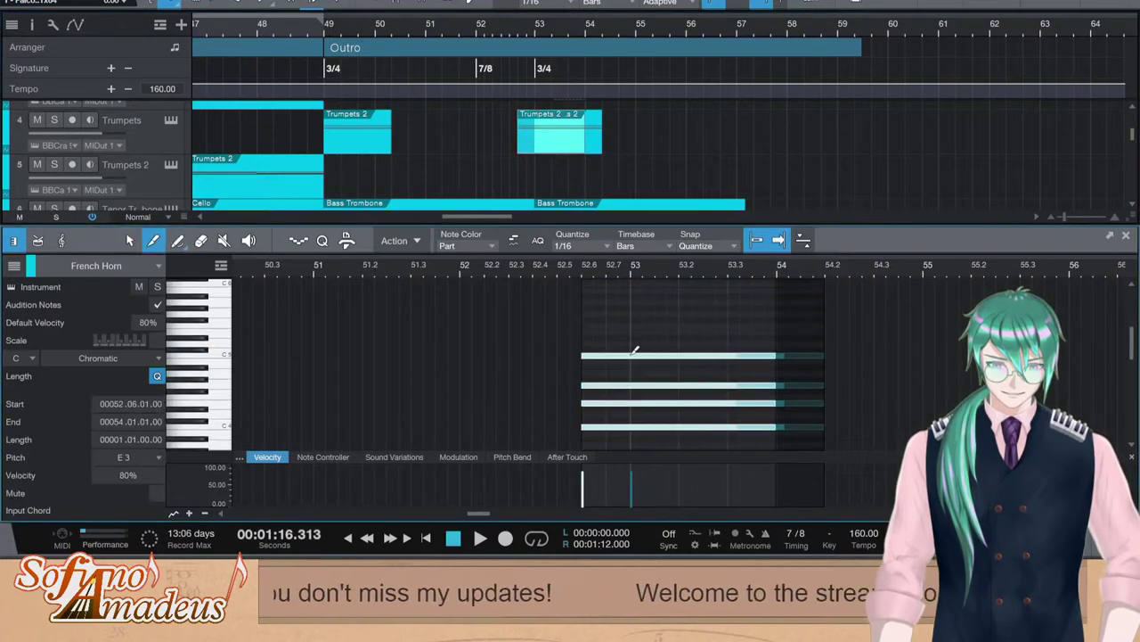
click(633, 354)
key(ctrl+z)
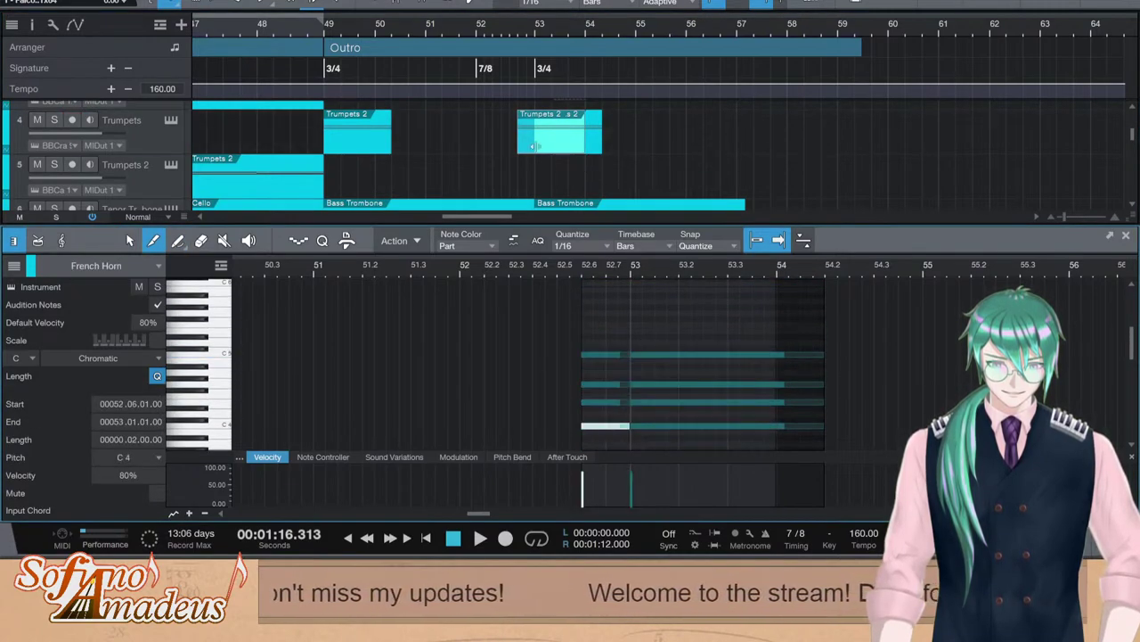
Merge the overlapping French Horn and Trumpets parts around bar 53 and lower the pickup chord notes by two semitones
drag(519, 169, 654, 164)
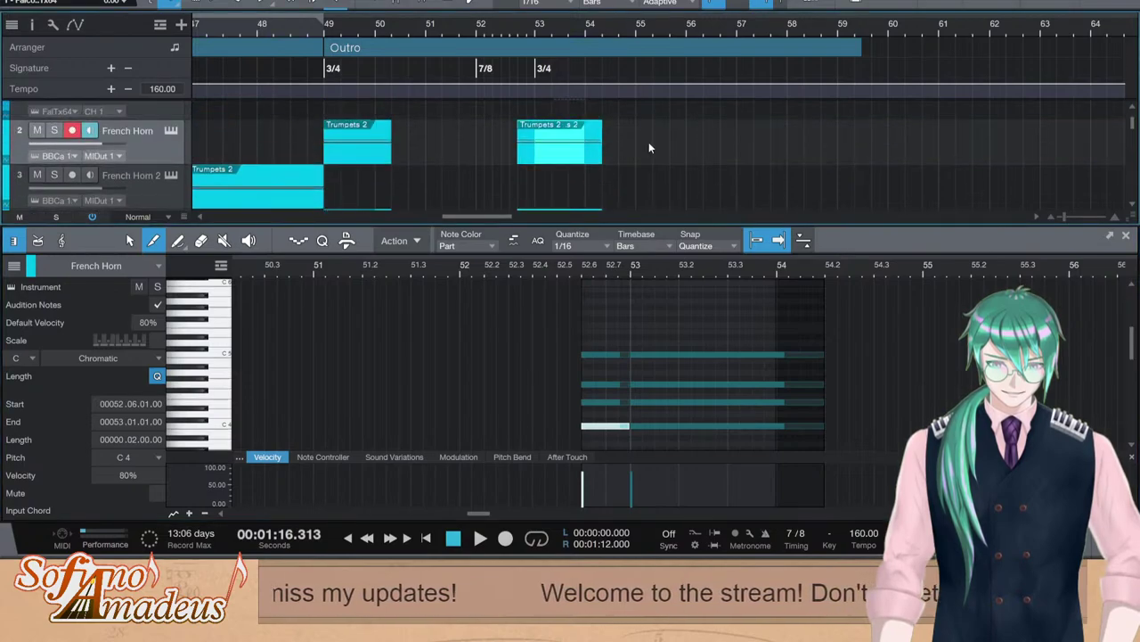
key(g)
key(1)
drag(603, 329, 599, 491)
key(Down)
key(Down)
key(space)
key(F2)
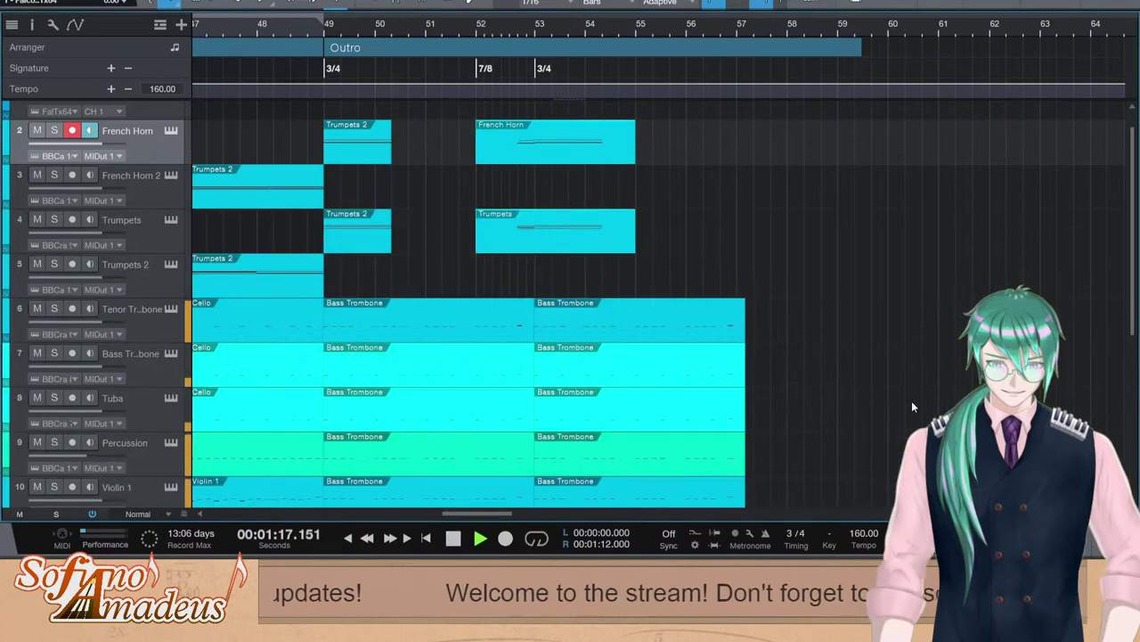
Play the passage leading into bar 53 several times to check the new brass pickup chord
key(space)
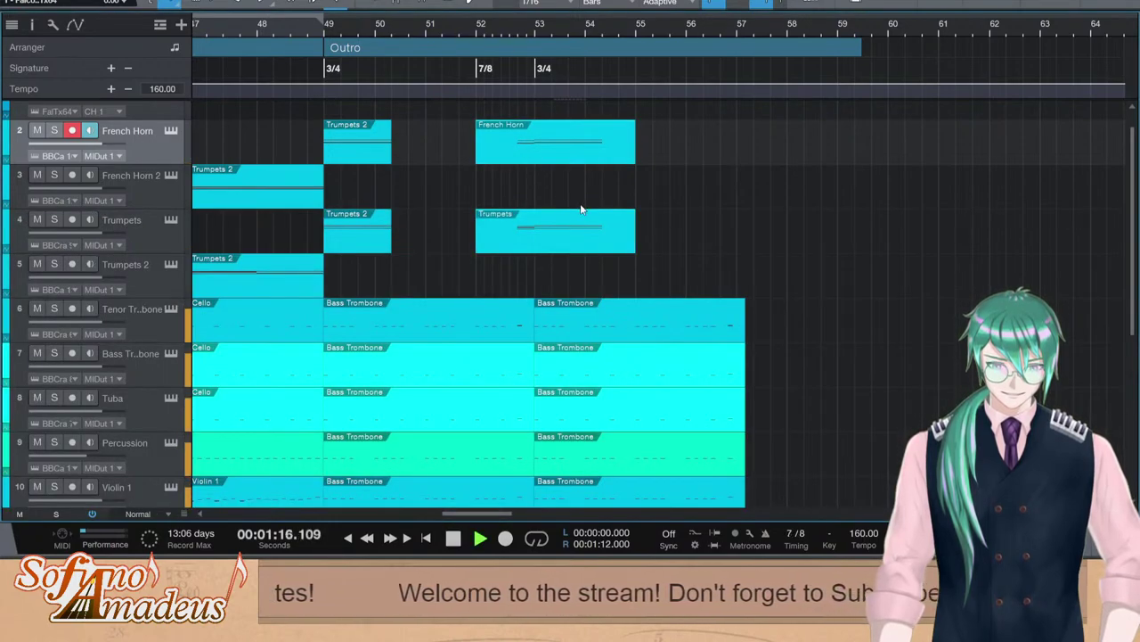
key(space)
scroll(508, 294, down, 2)
key(space)
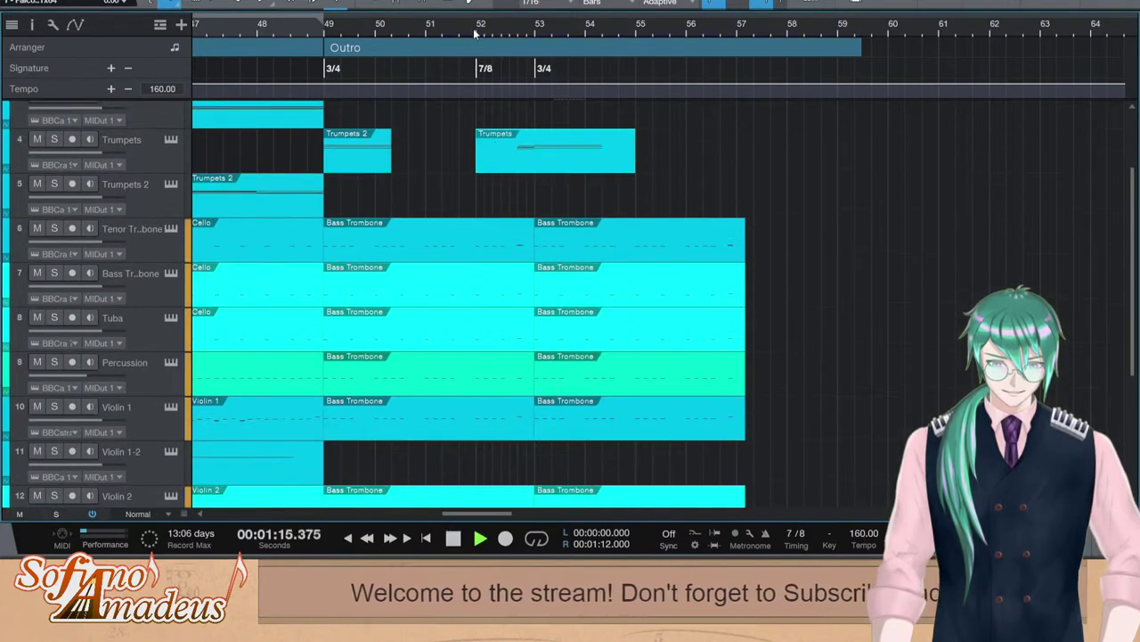
scroll(561, 209, up, 2)
key(space)
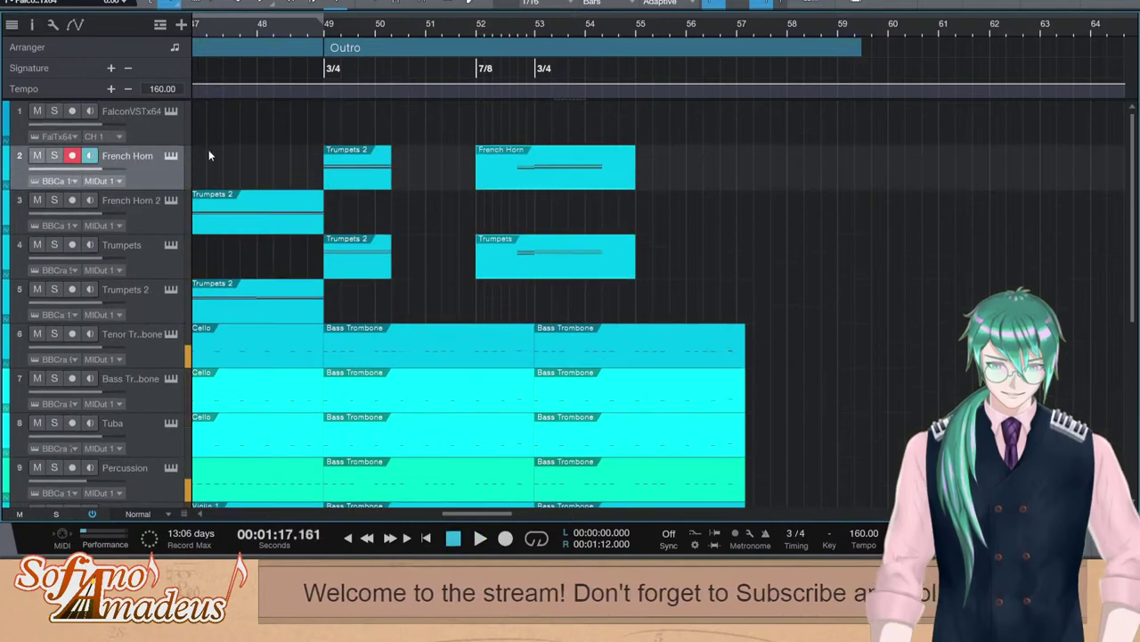
Solo the French Horn for a playback of its pickup chord, then unsolo it and replay the passage with all tracks
click(53, 156)
key(space)
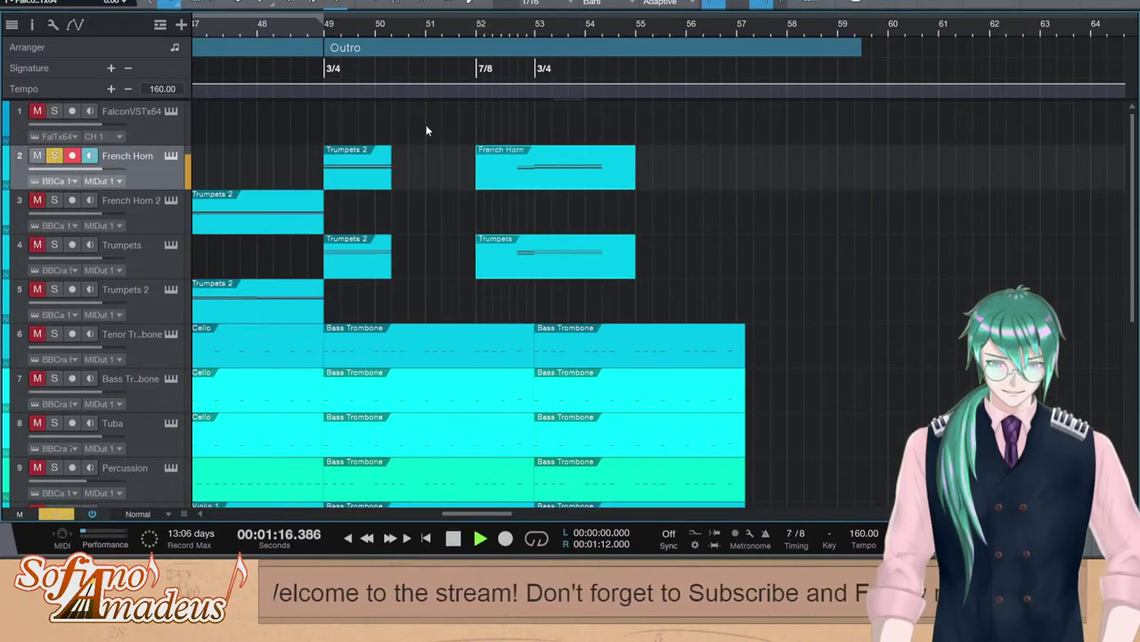
click(53, 156)
key(space)
key(space)
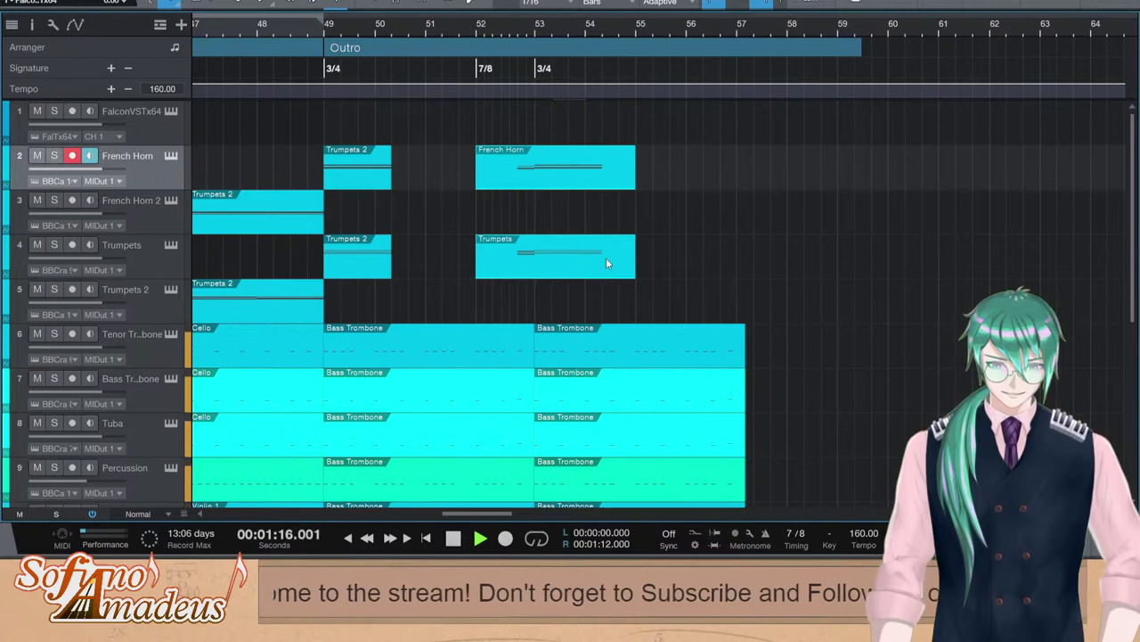
scroll(606, 263, down, 3)
scroll(636, 285, up, 3)
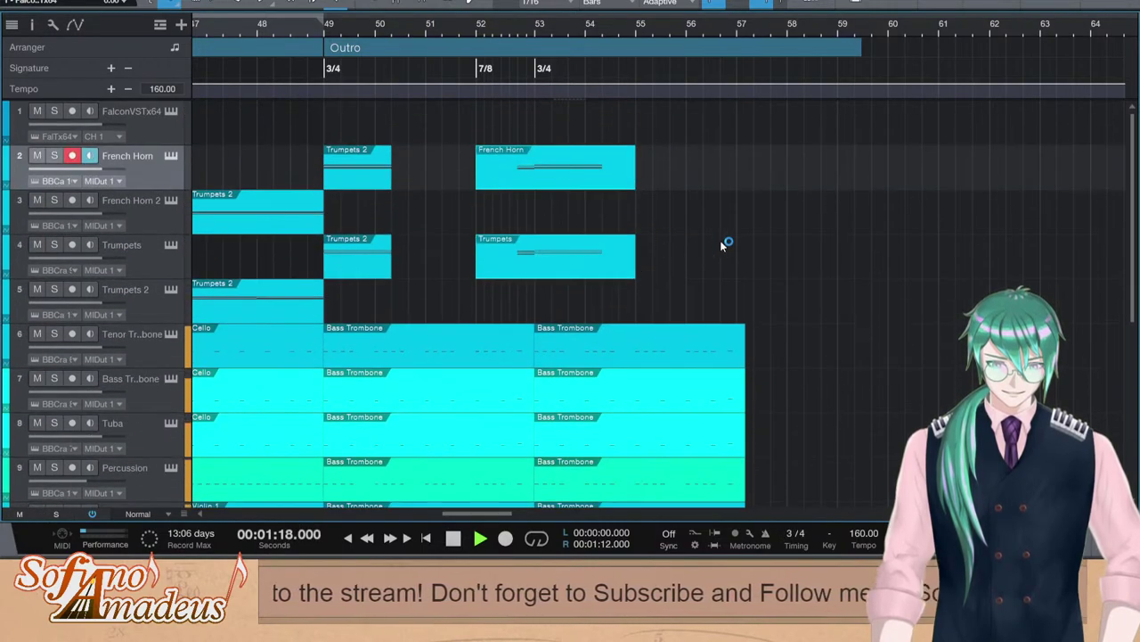
scroll(725, 277, down, 5)
key(space)
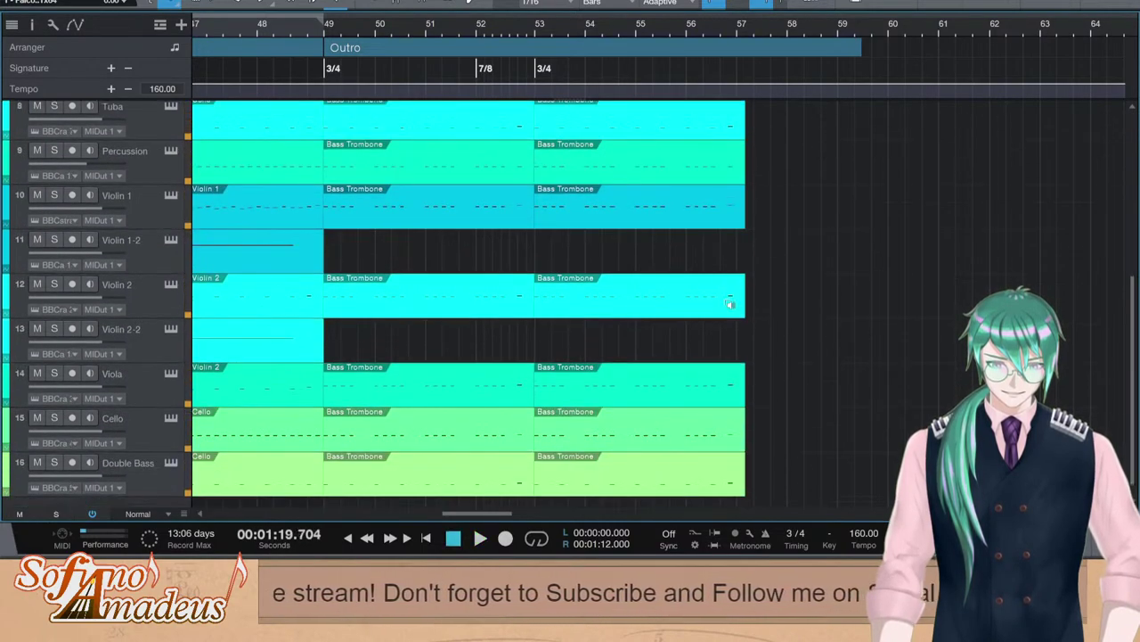
Return to the start of the song and play the opening briefly
scroll(749, 436, down, 1)
key(KP_0)
key(KP_0)
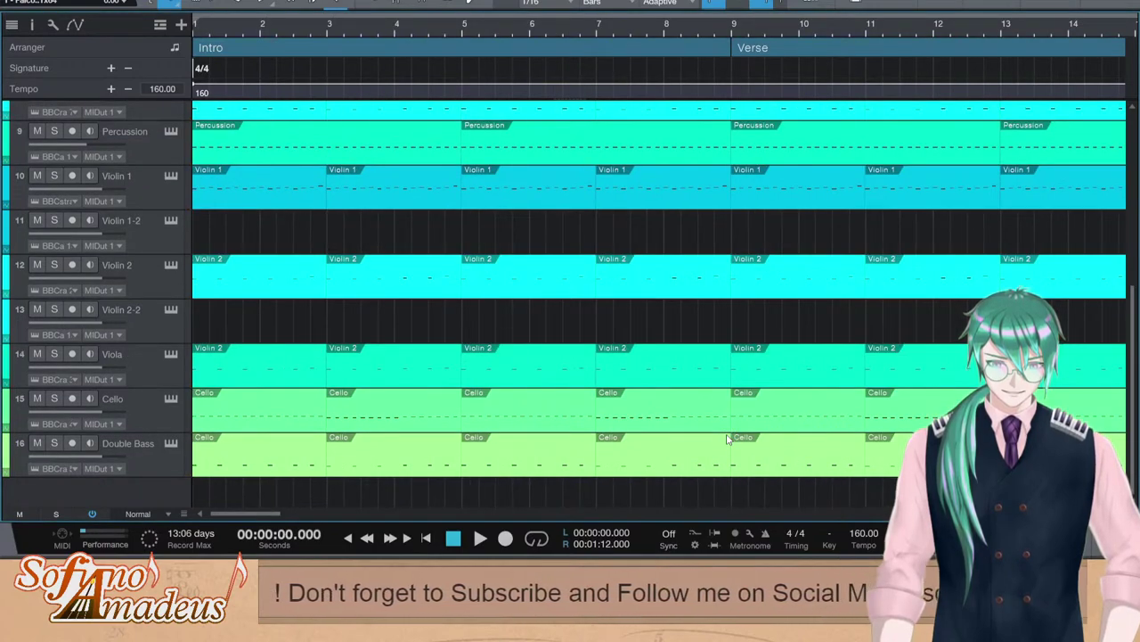
key(space)
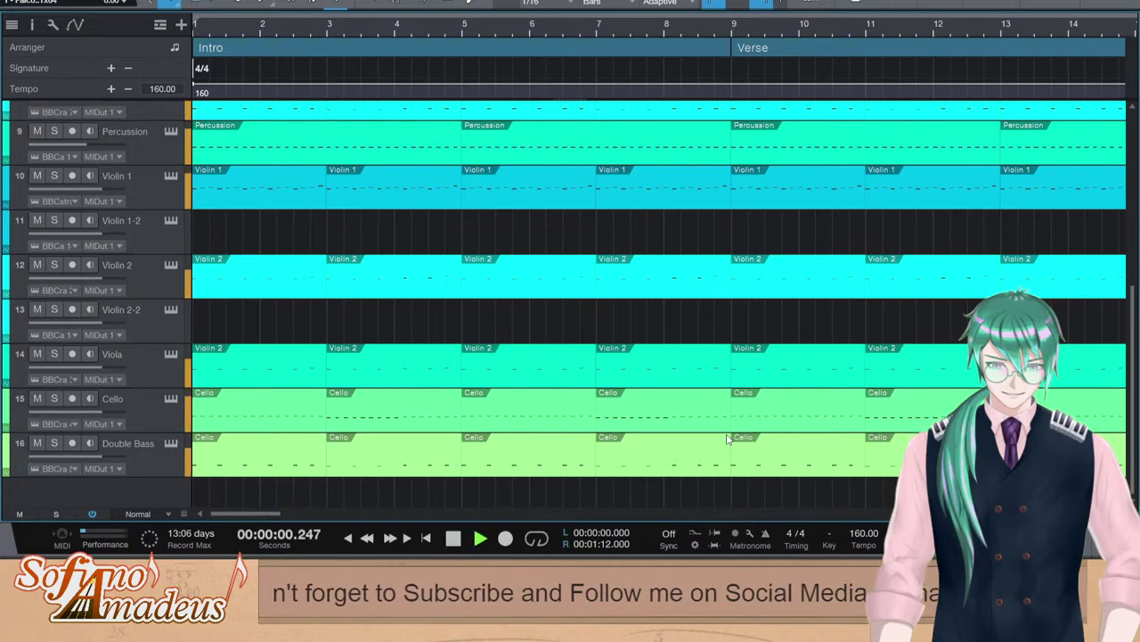
key(space)
Play the outro from around bar 55 and review the ending of every track's part
drag(239, 513, 476, 513)
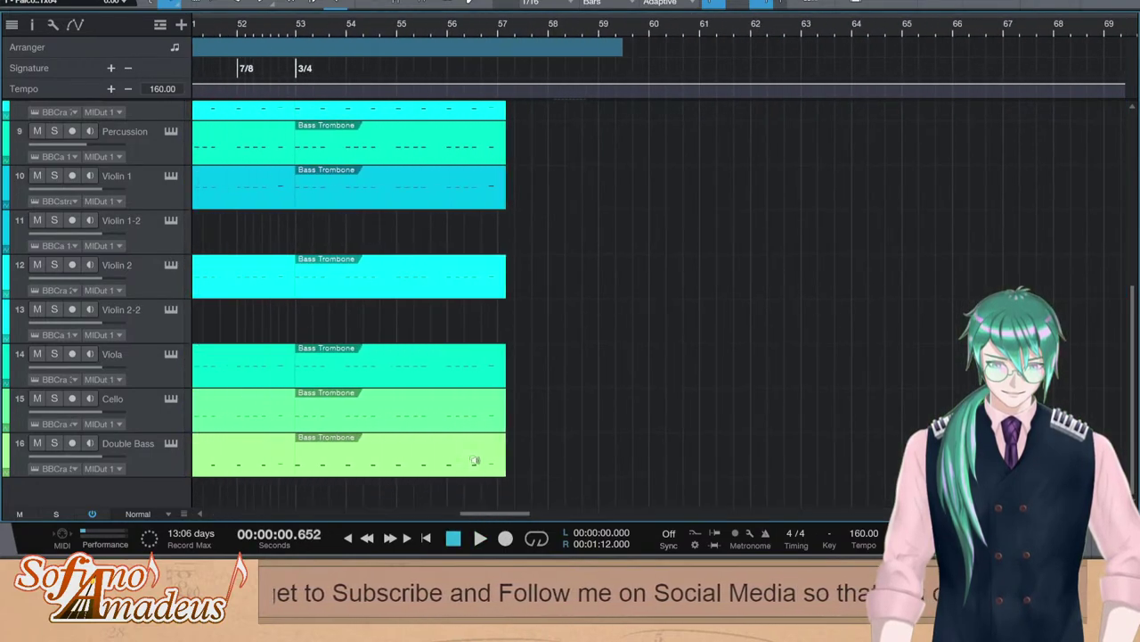
click(418, 31)
key(space)
key(space)
scroll(552, 348, up, 5)
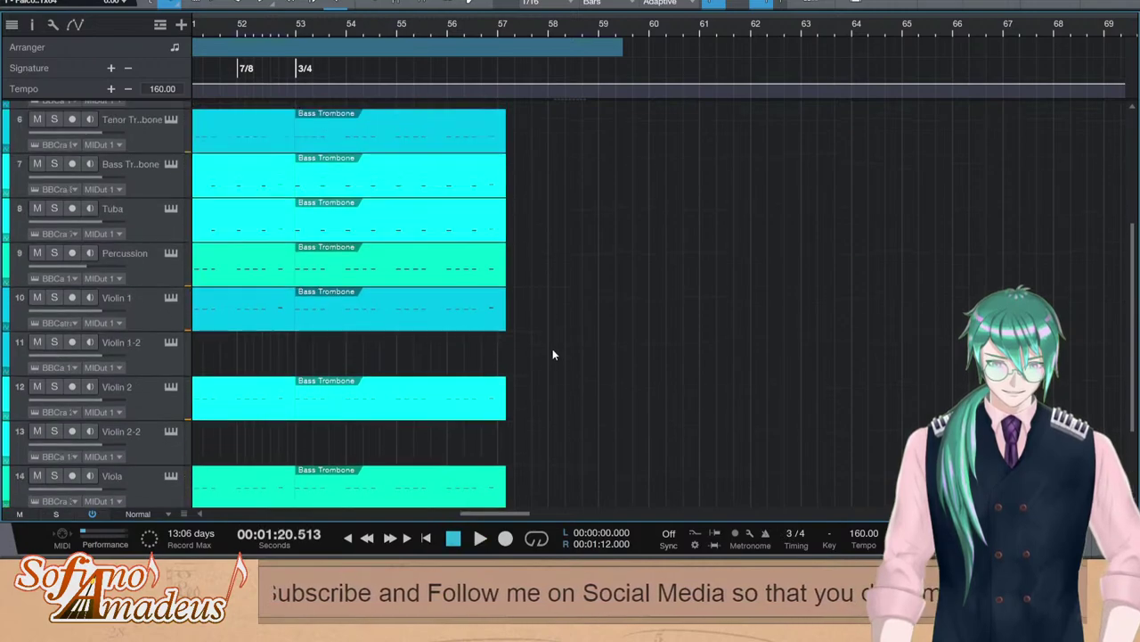
scroll(554, 249, down, 6)
scroll(555, 258, up, 4)
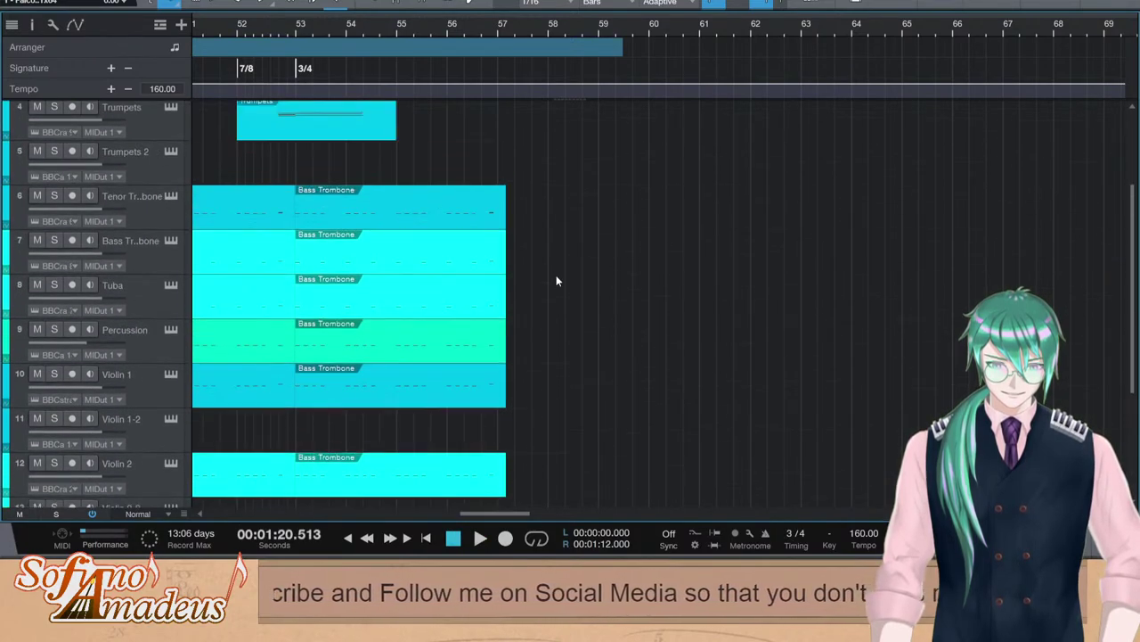
scroll(556, 274, down, 4)
scroll(571, 349, down, 1)
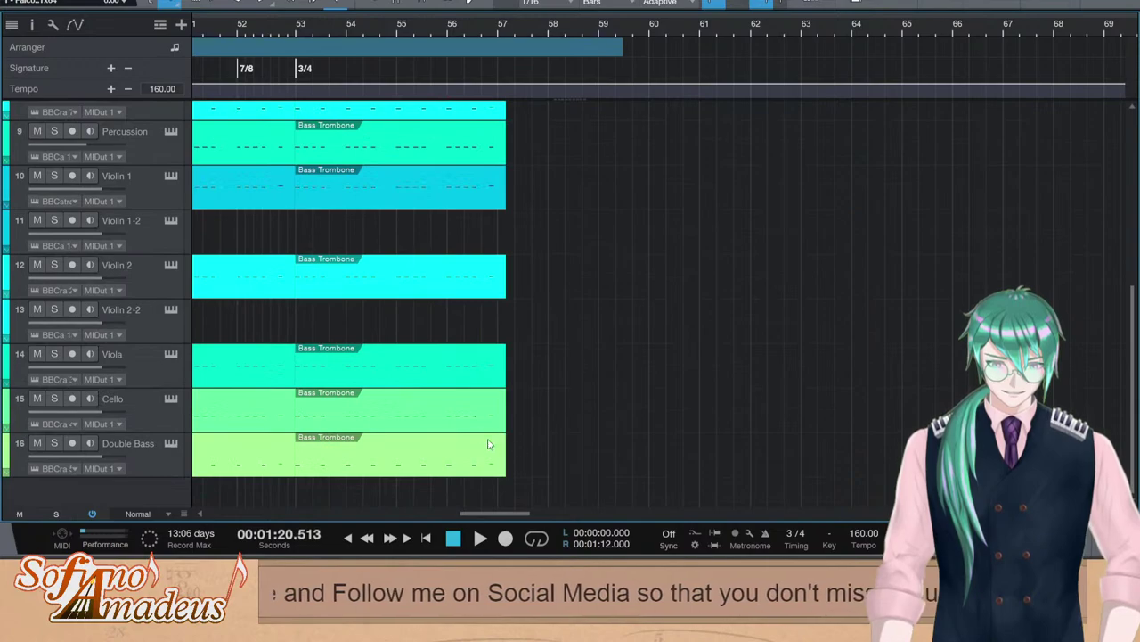
Play the ending around bars 55 to 57 several times and check how the string parts finish
key(space)
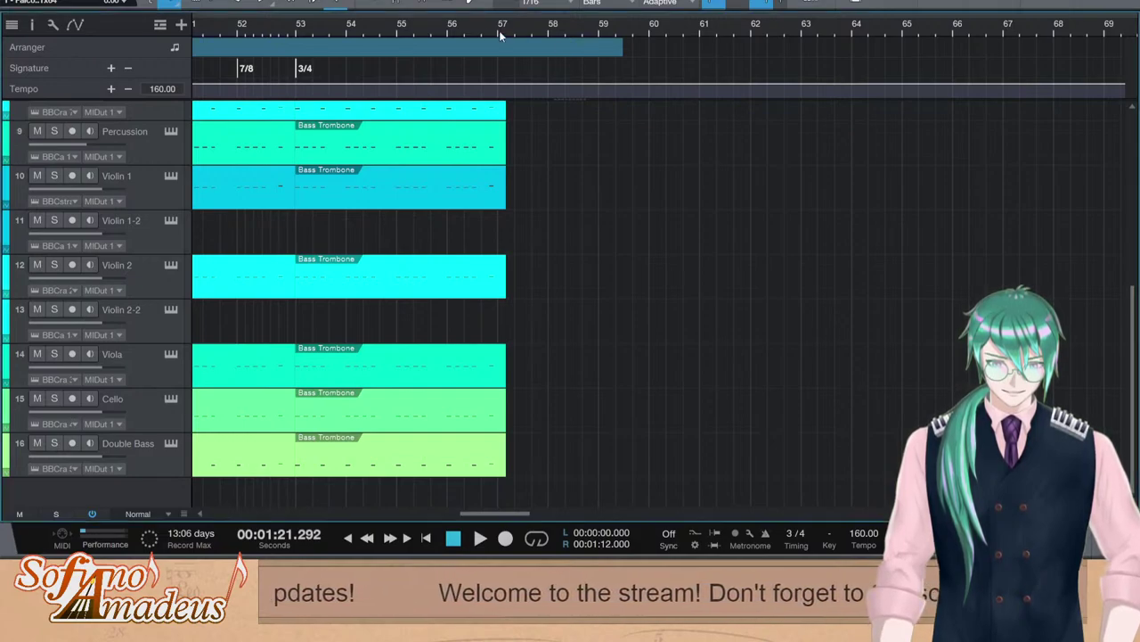
key(space)
drag(502, 30, 503, 71)
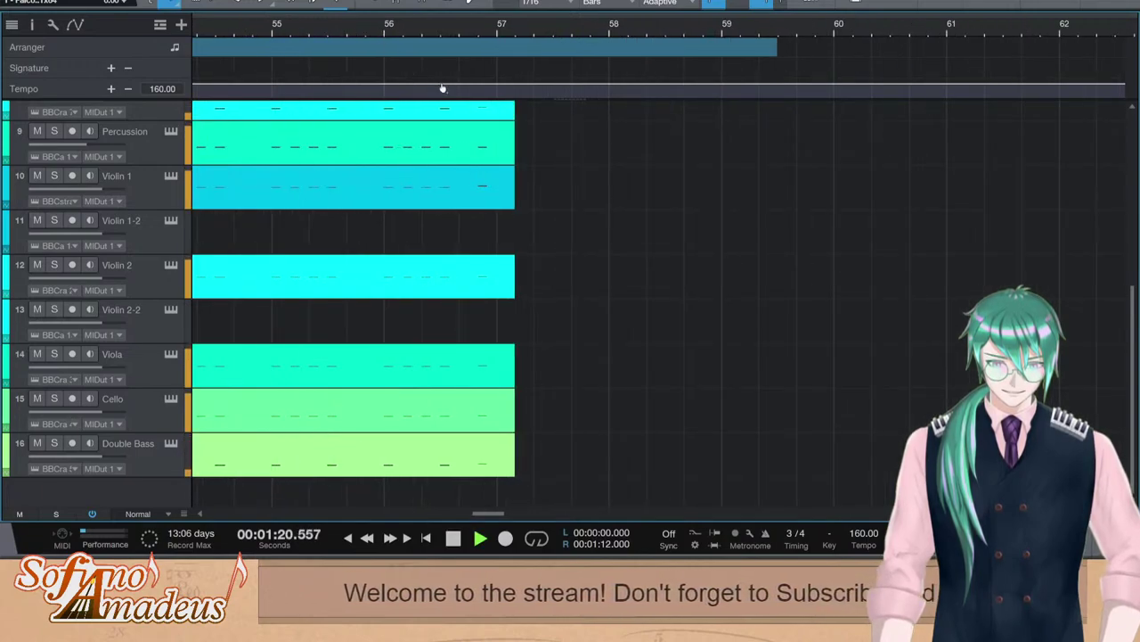
key(space)
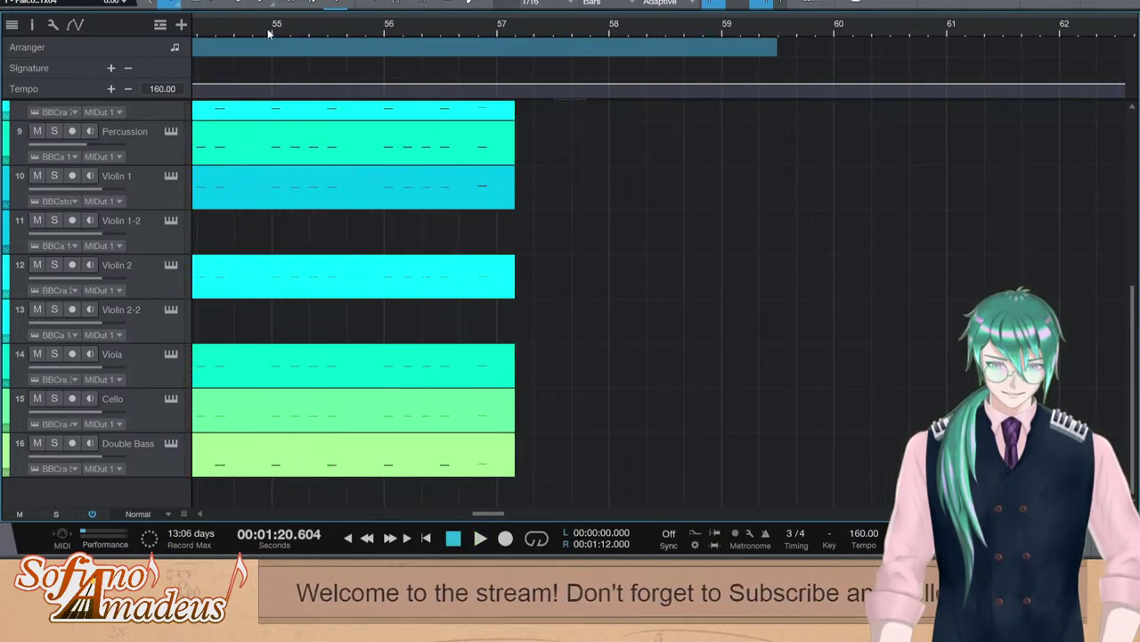
key(space)
key(space)
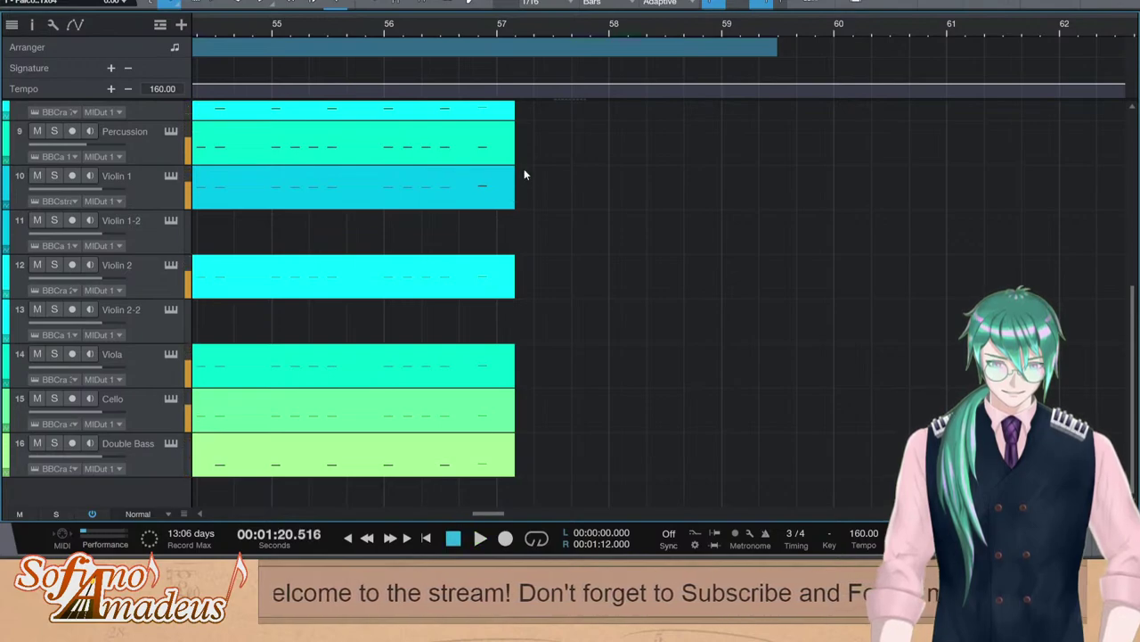
scroll(588, 219, up, 3)
scroll(563, 251, down, 3)
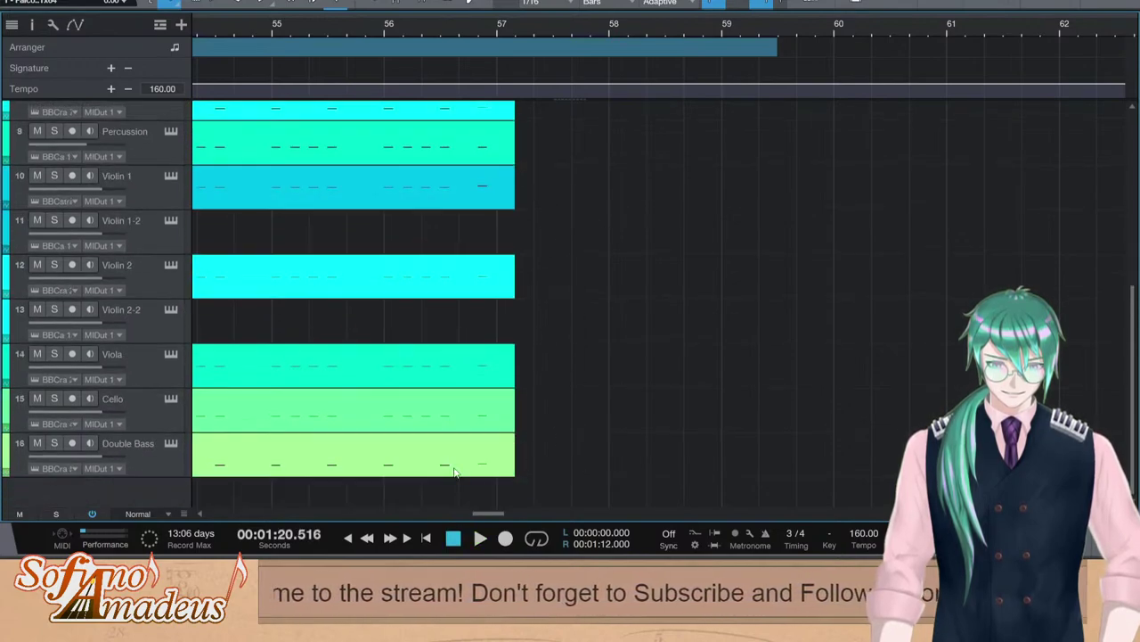
click(469, 423)
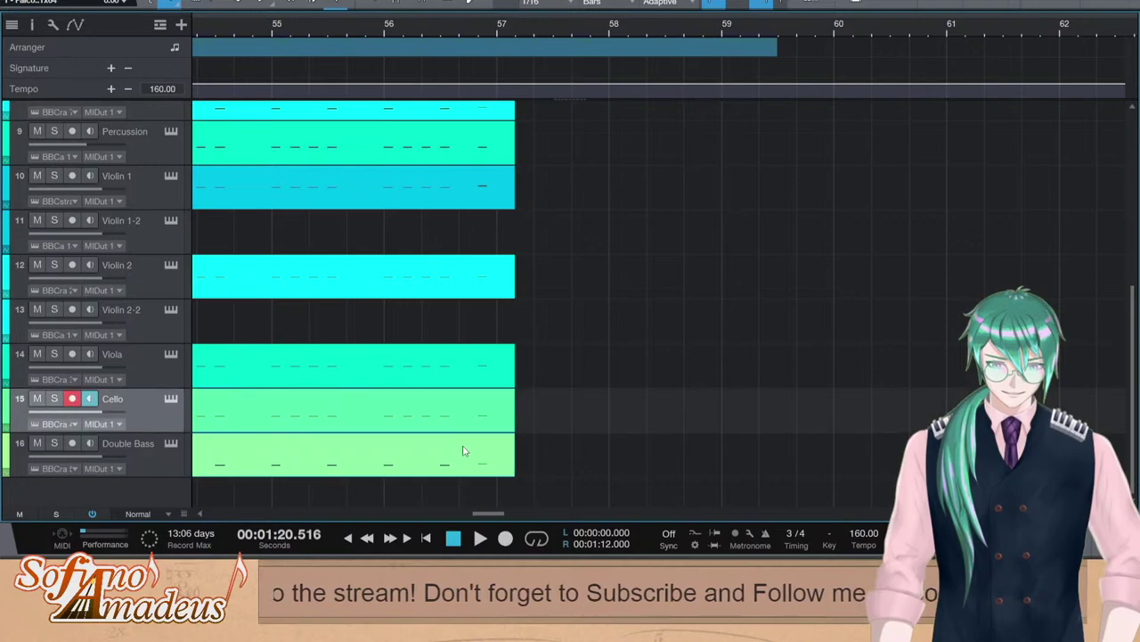
click(454, 456)
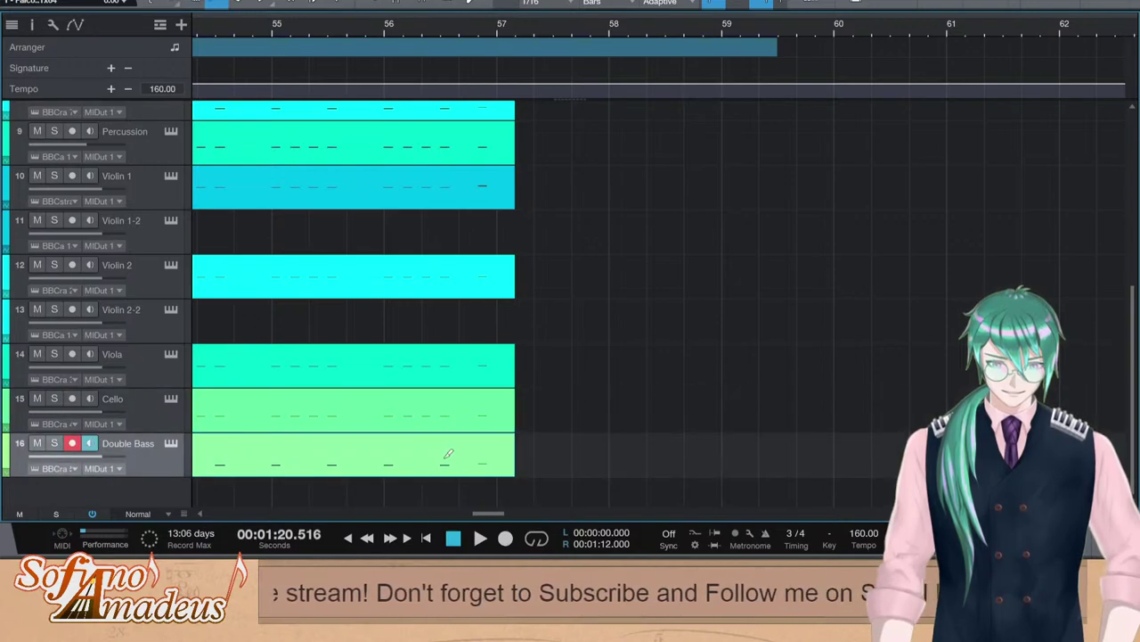
Replace the end of the Cello part with a rising run of short 1/16 notes from D2 late in bar 56 into bar 57
double_click(484, 415)
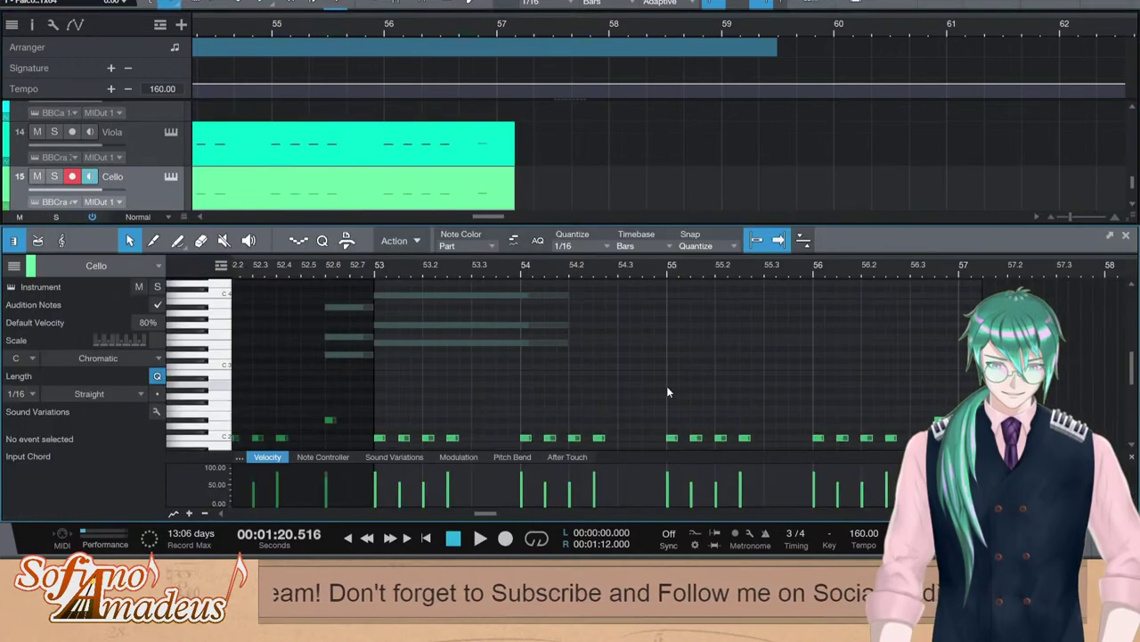
scroll(669, 390, down, 1)
click(888, 420)
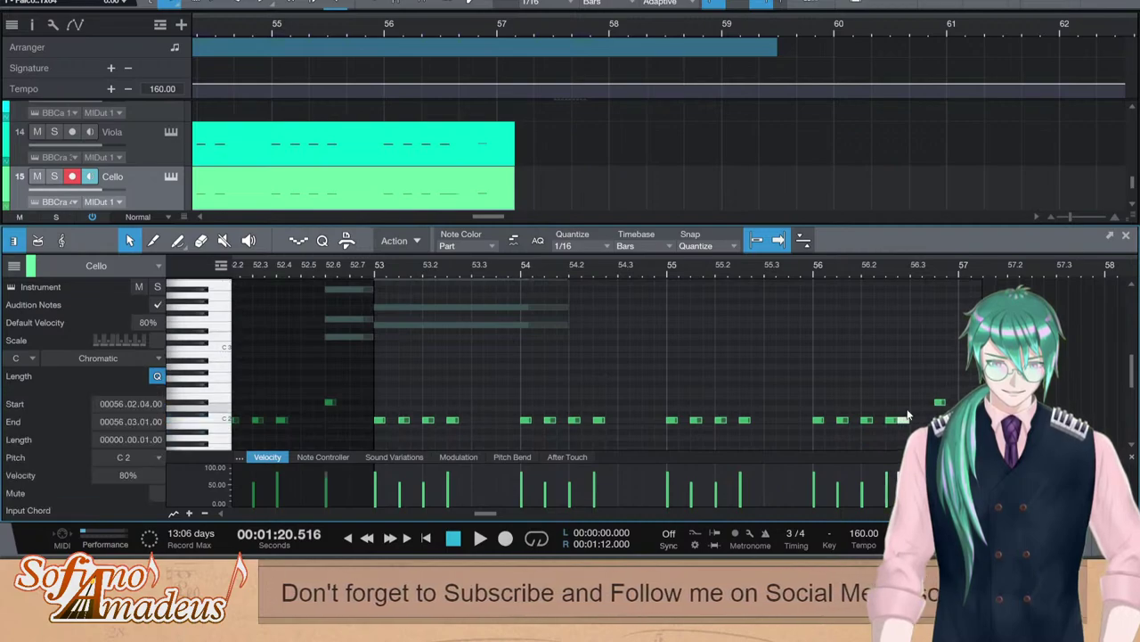
click(920, 407)
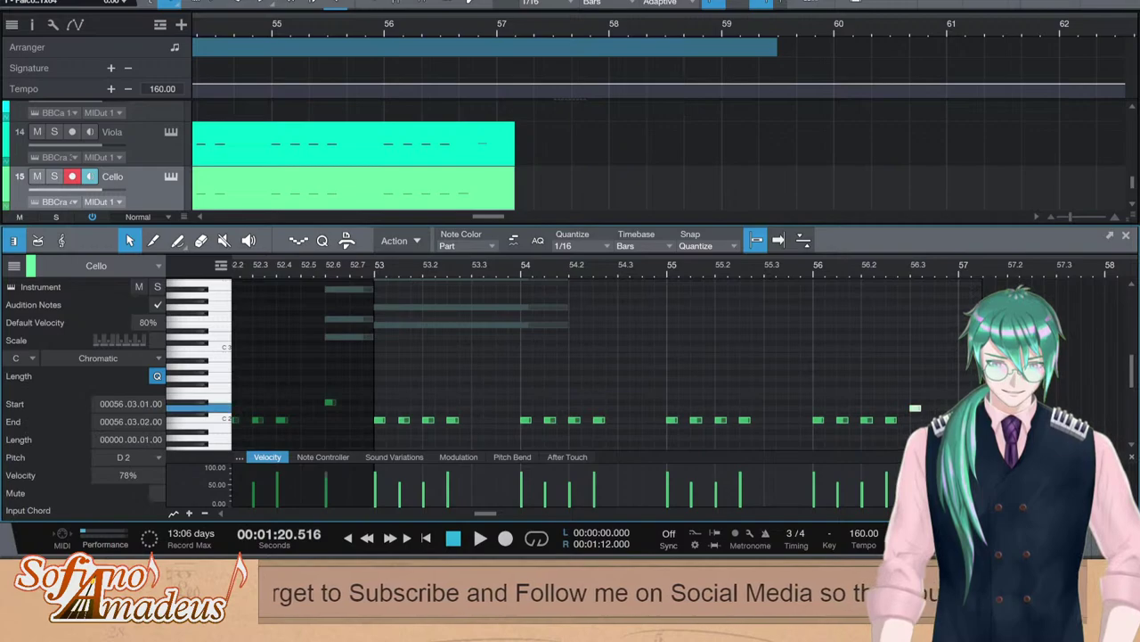
drag(912, 476, 912, 474)
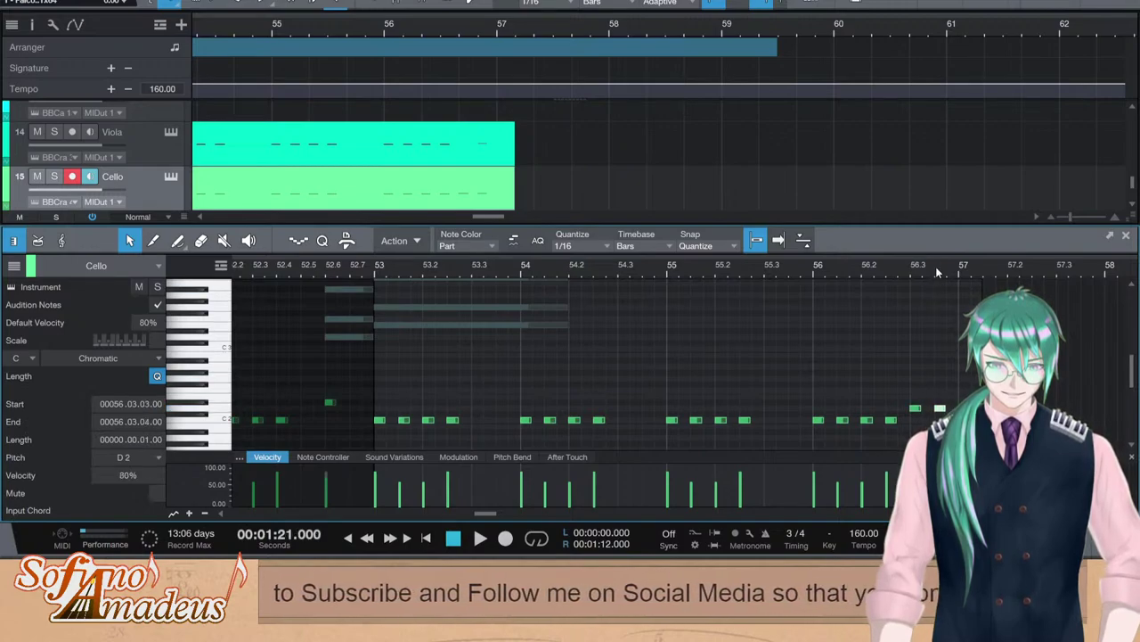
key(Down)
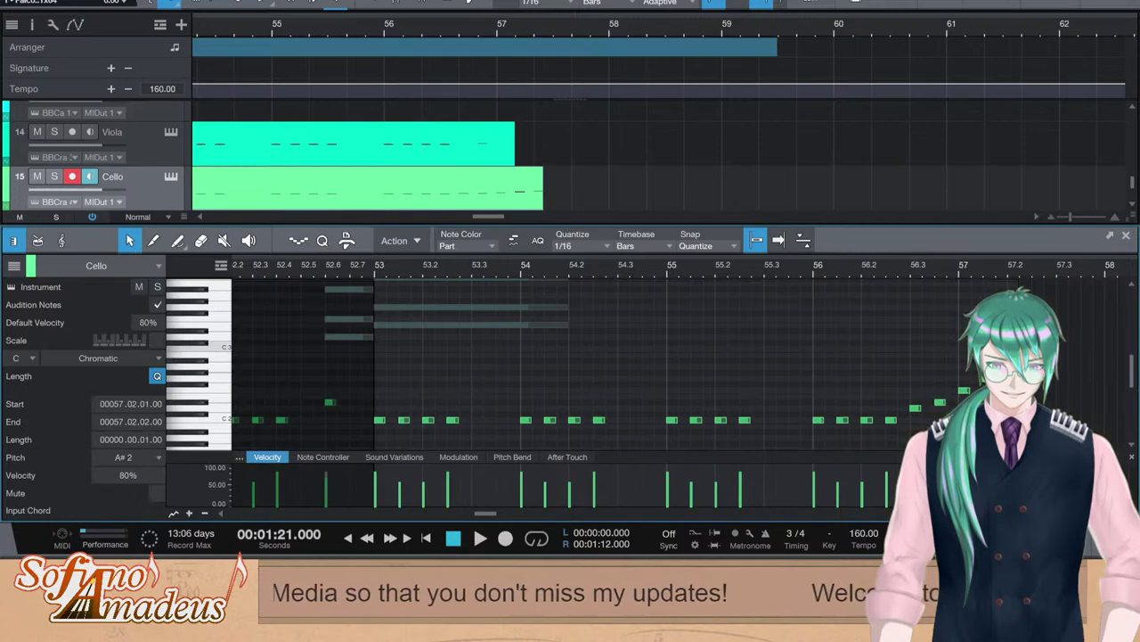
Play the Cello's rising run twice from around bar 56 to judge it against the other parts
click(789, 271)
key(space)
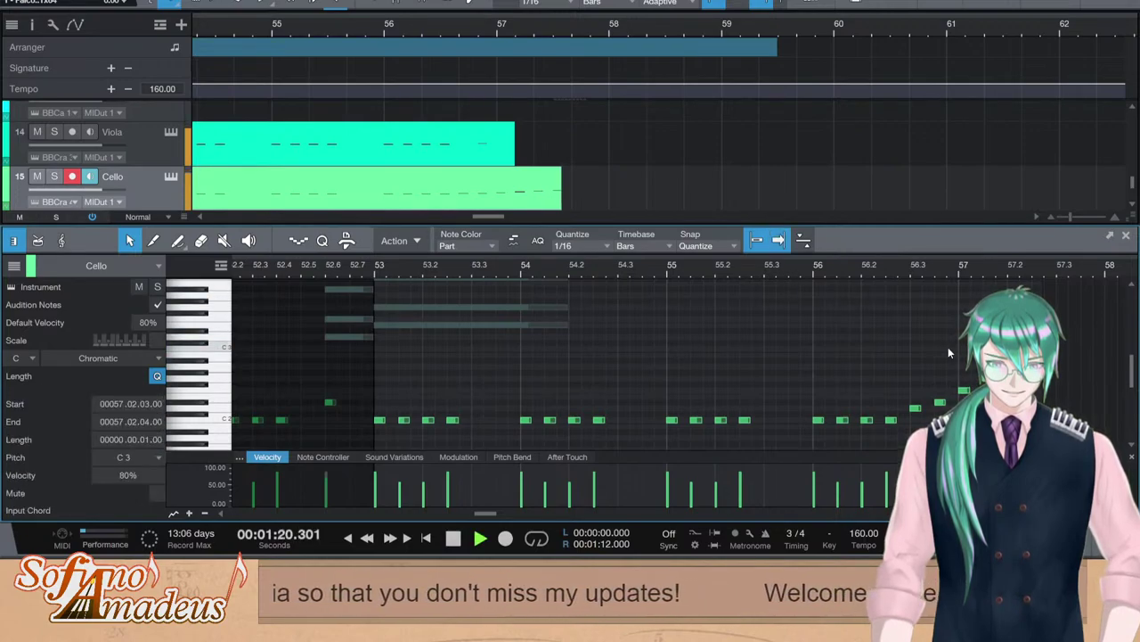
key(space)
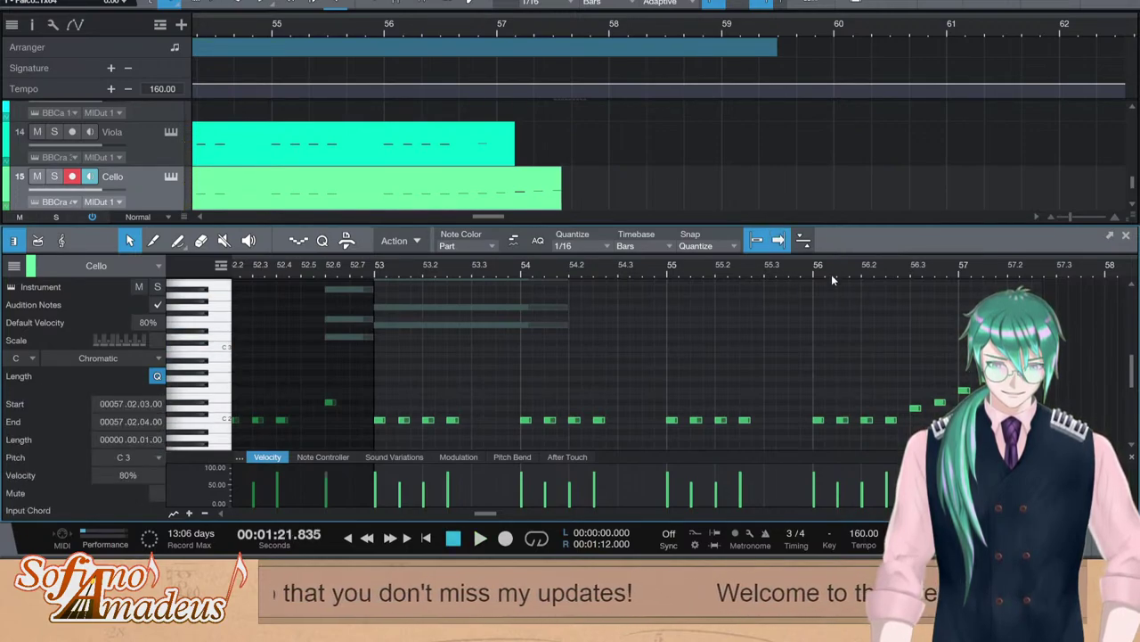
click(816, 271)
key(space)
key(space)
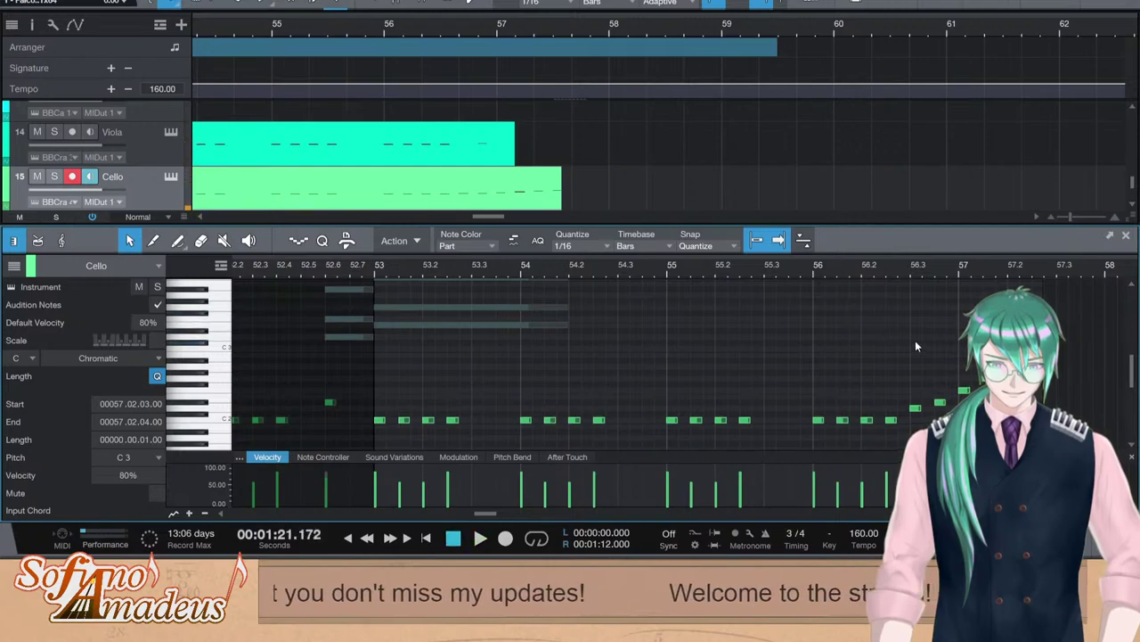
Raise the Cello's note at the start of bar 57 to A#2 and the last C2 of bar 56 to D#2
click(961, 382)
drag(965, 390, 965, 361)
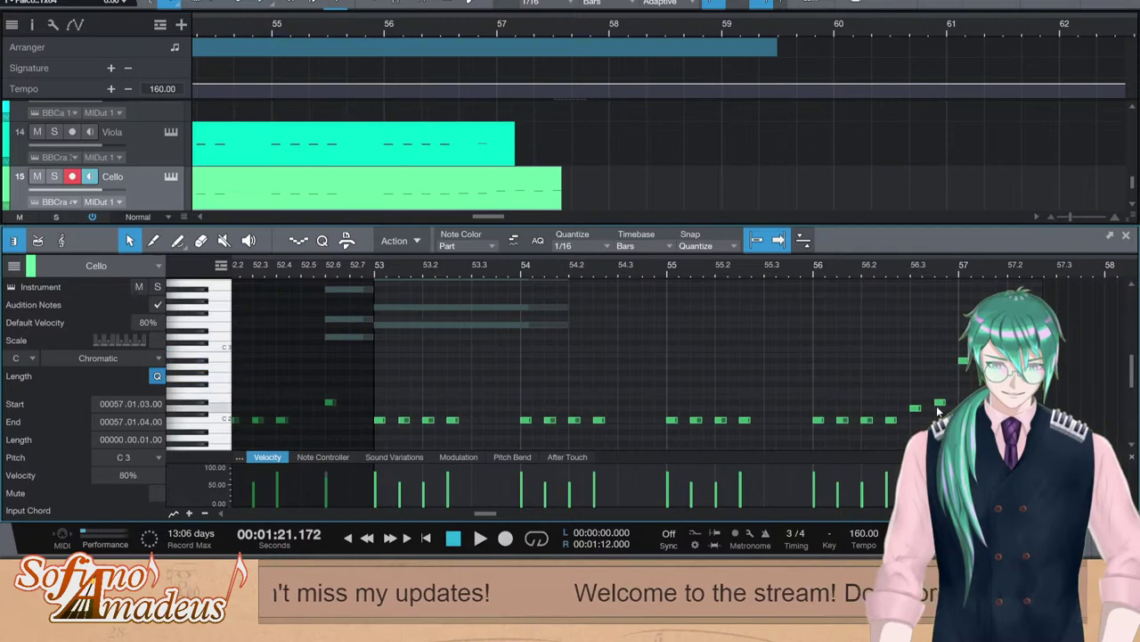
click(916, 408)
click(891, 419)
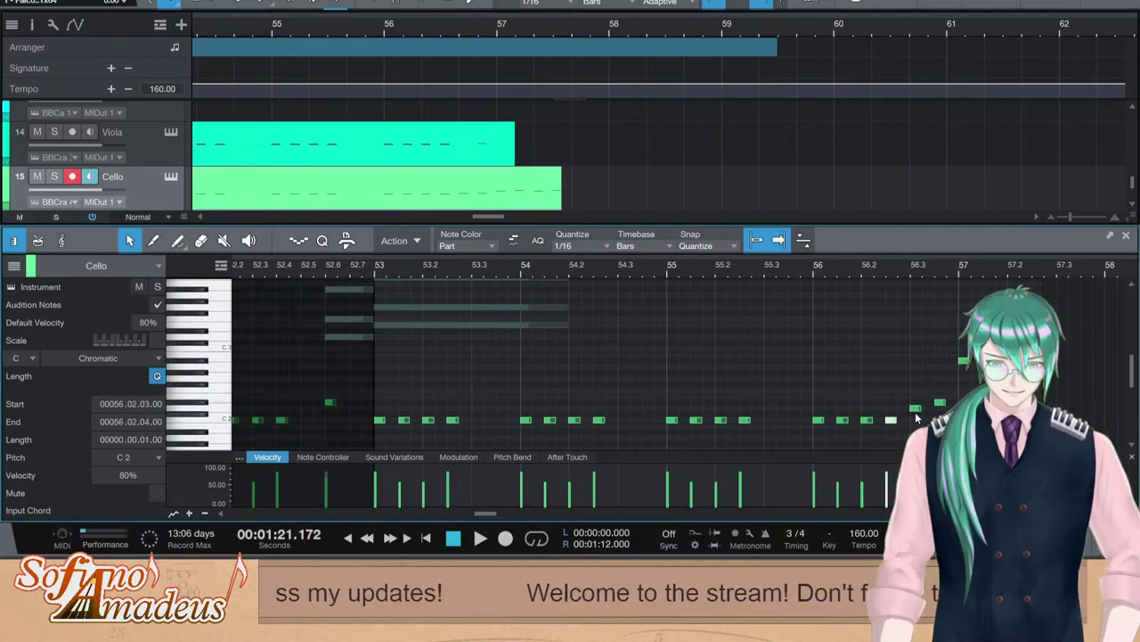
key(Up)
key(Up)
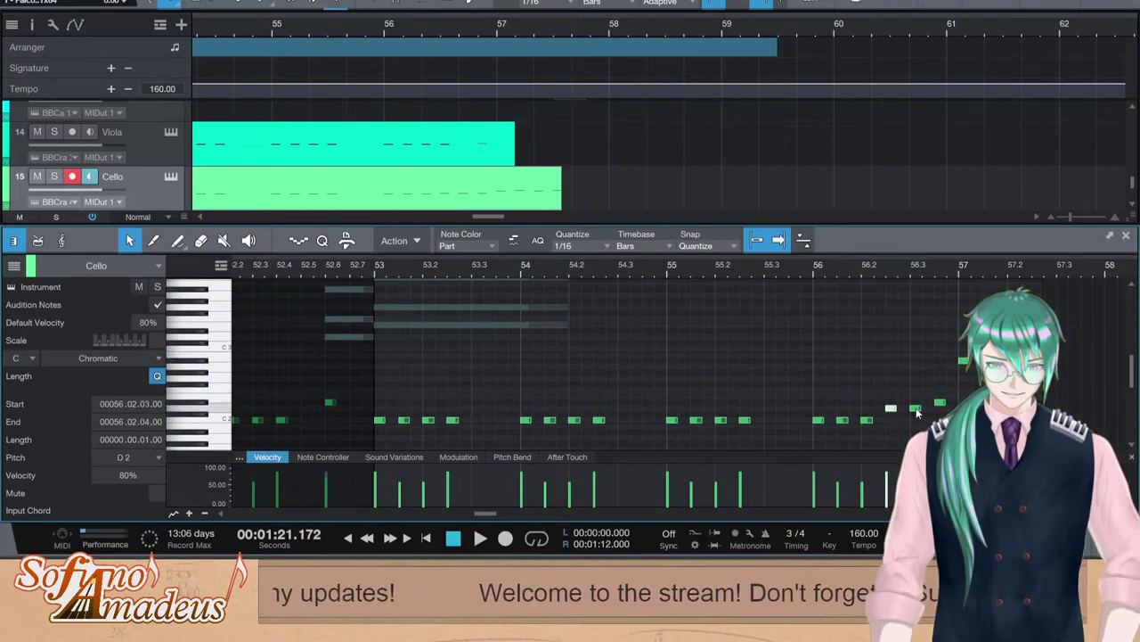
key(Up)
Raise the Cello's next two notes at the end of bar 56 to F2 and G2
click(917, 408)
key(Up)
key(Up)
key(Up)
click(942, 402)
key(Up)
key(Up)
key(Up)
key(Up)
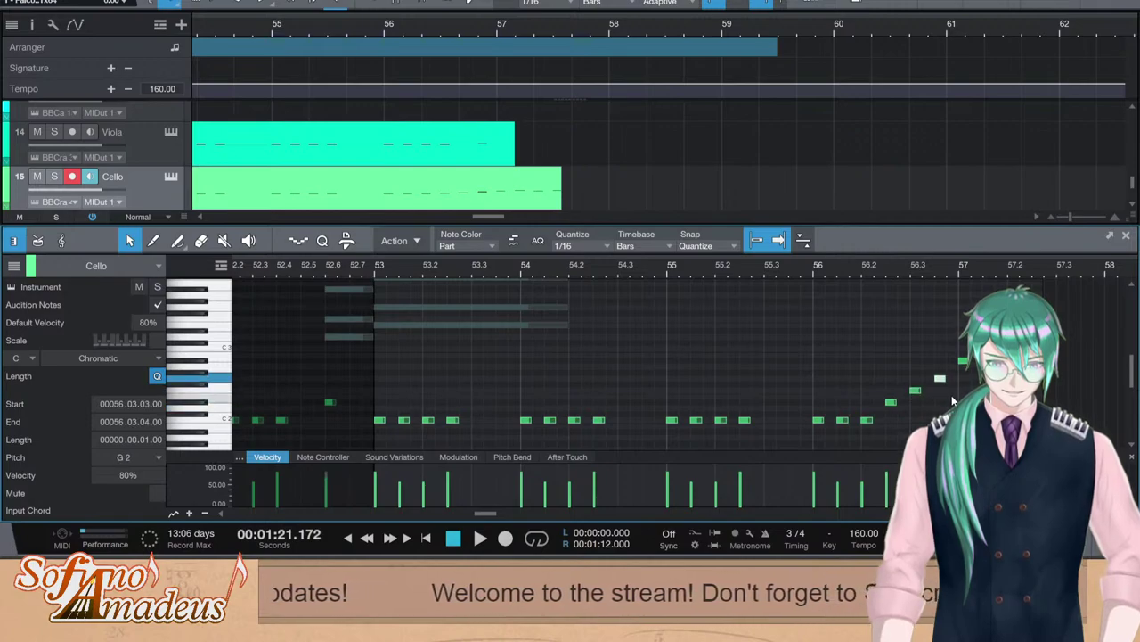
click(963, 360)
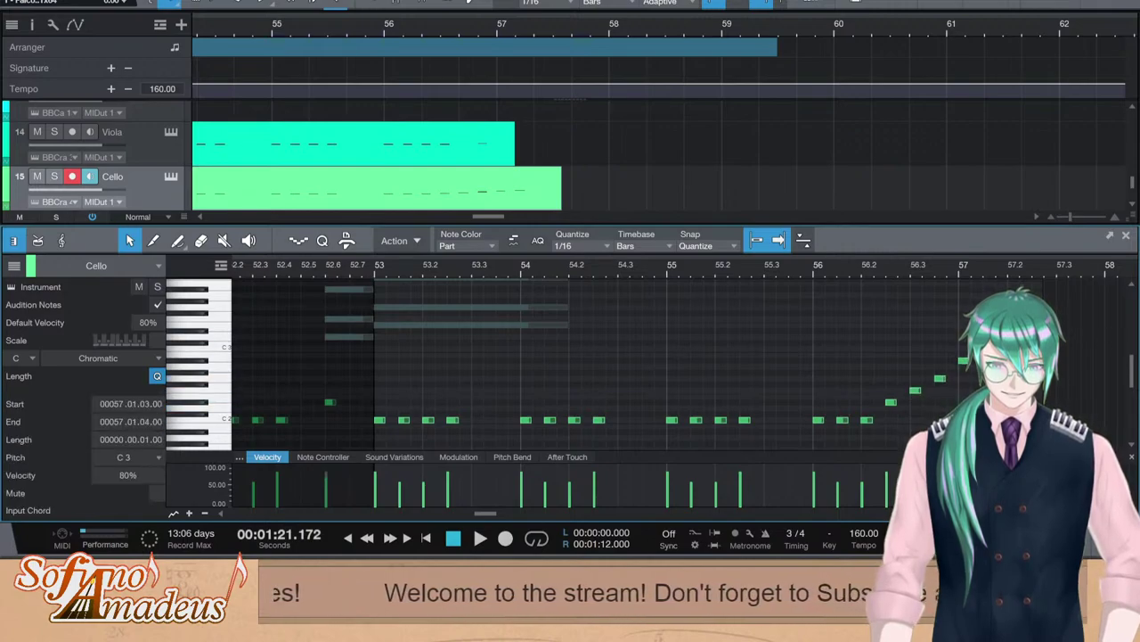
Set a 7/8 time signature at bar 56 and delete the Cello's excess beyond the start of bar 57
key(F2)
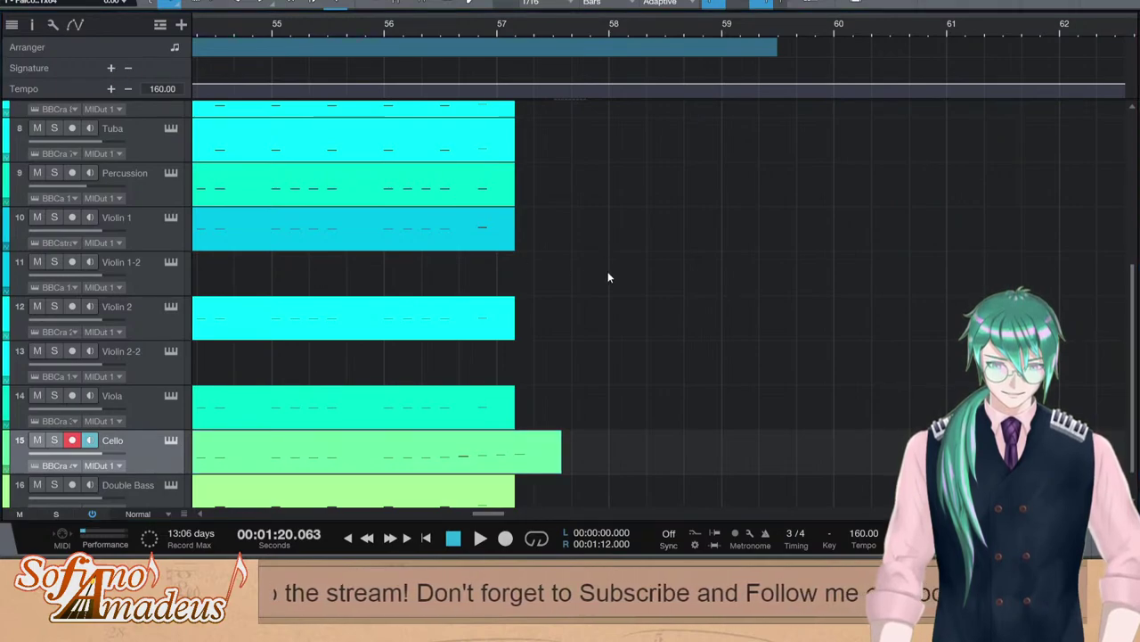
key(ctrl+z)
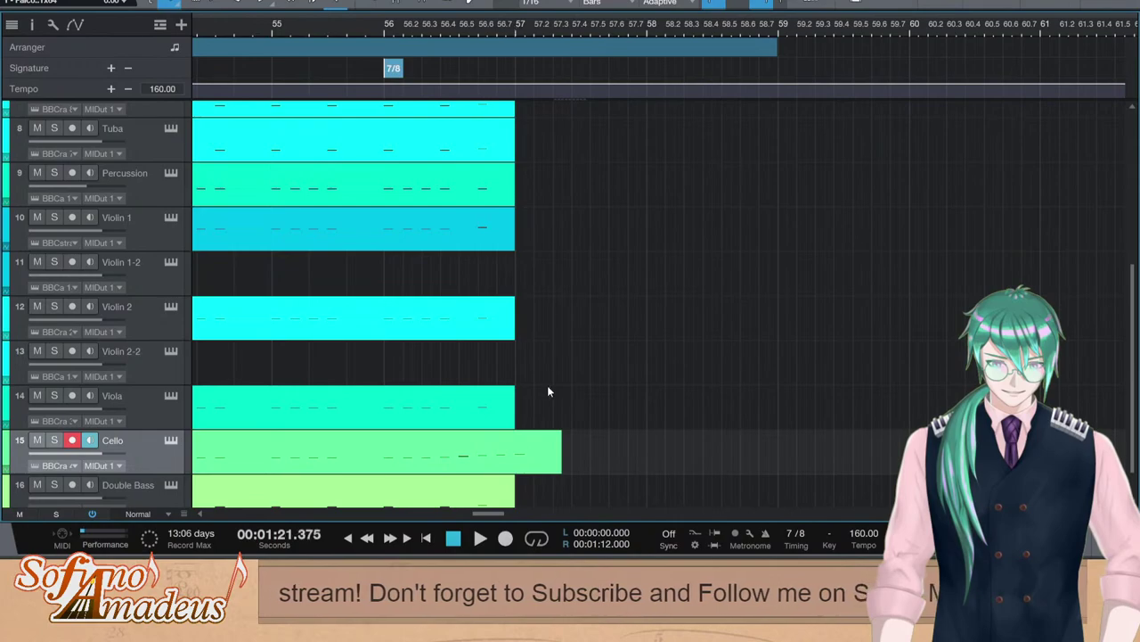
click(523, 452)
key(Delete)
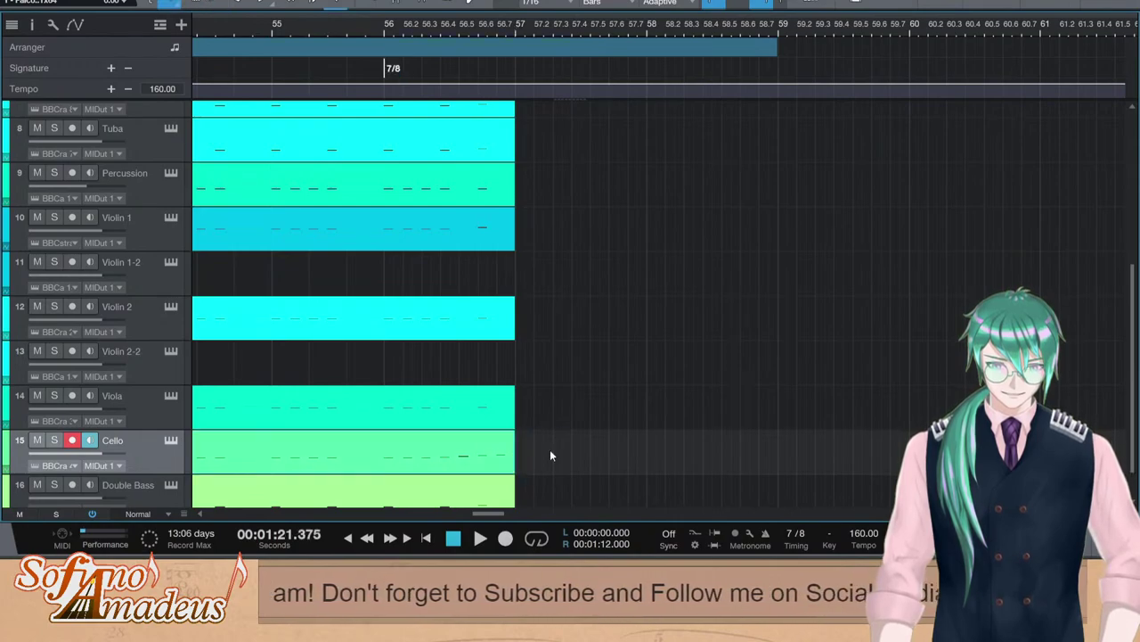
Copy the Cello's bar 56 notes and use them to replace the Tenor Trombone's notes in bar 56
double_click(472, 465)
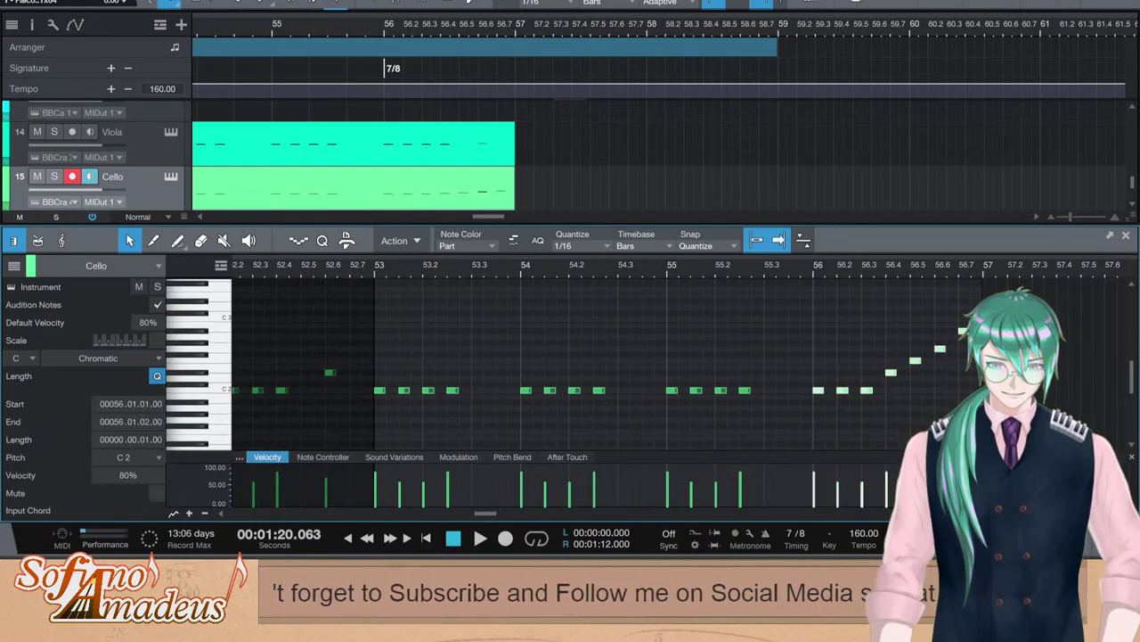
key(F2)
scroll(457, 255, up, 4)
double_click(440, 288)
scroll(851, 369, down, 1)
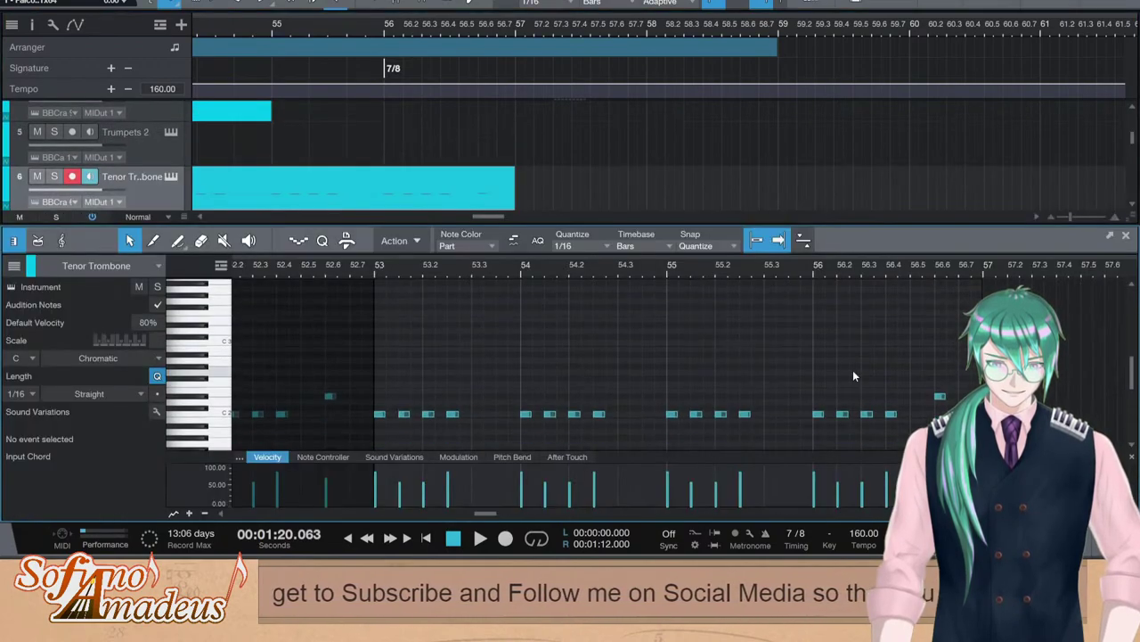
drag(955, 379, 741, 455)
key(Delete)
key(ctrl+z)
drag(976, 345, 809, 431)
key(Delete)
key(ctrl+z)
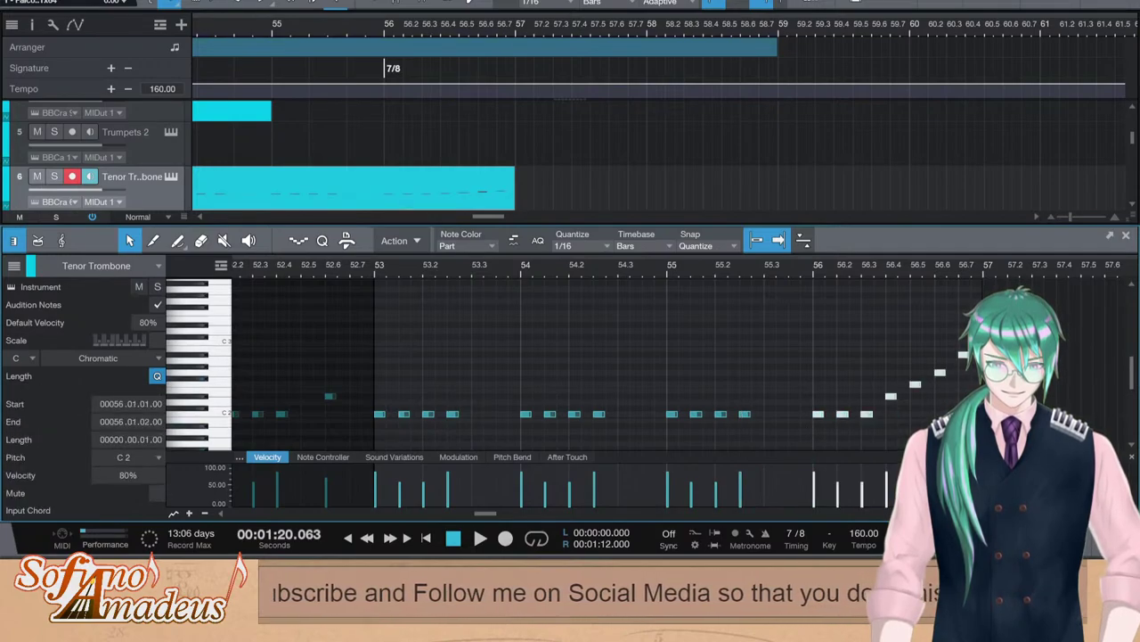
Replace Violin 1's bar 56 notes with the copied run, transposed up two octaves to start on C4
key(F2)
scroll(466, 278, down, 4)
scroll(437, 209, up, 1)
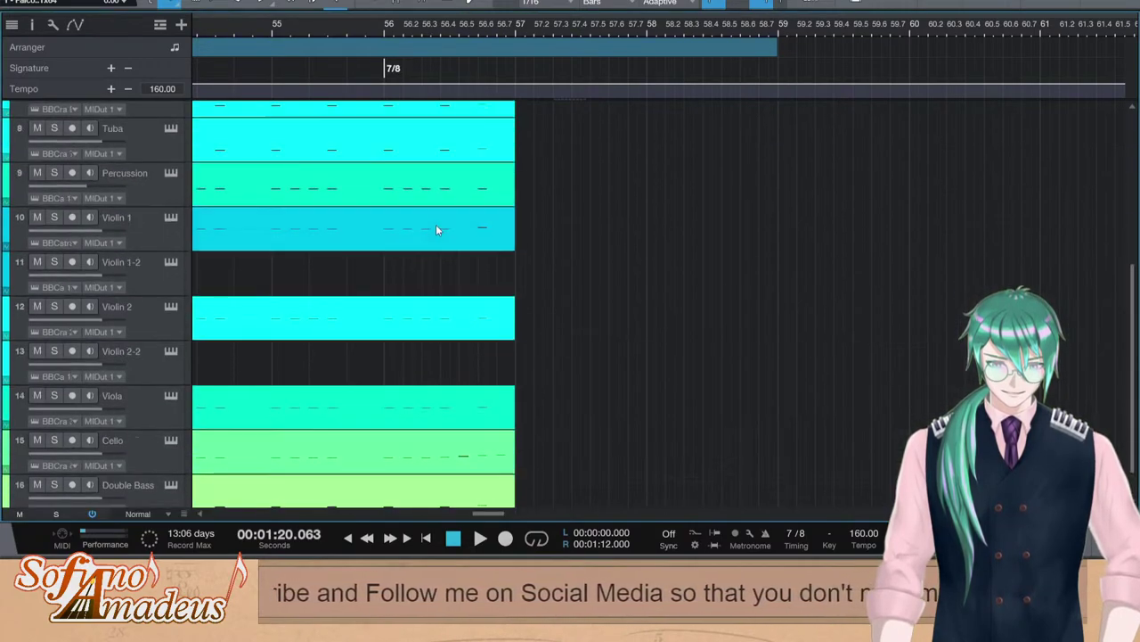
double_click(436, 224)
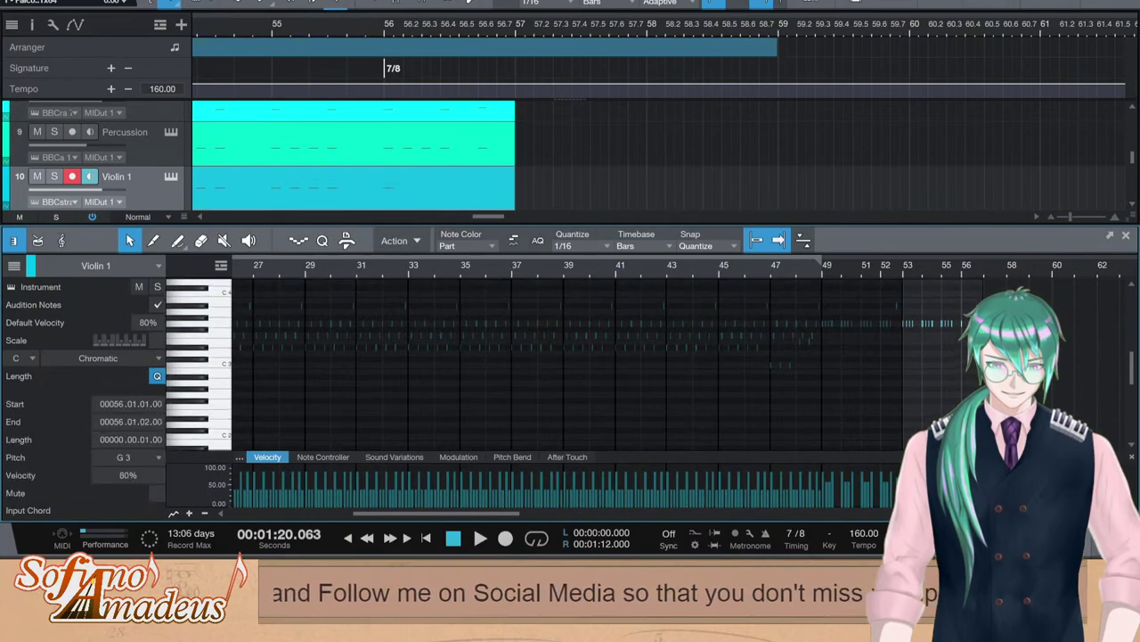
scroll(953, 270, up, 5)
key(BackSpace)
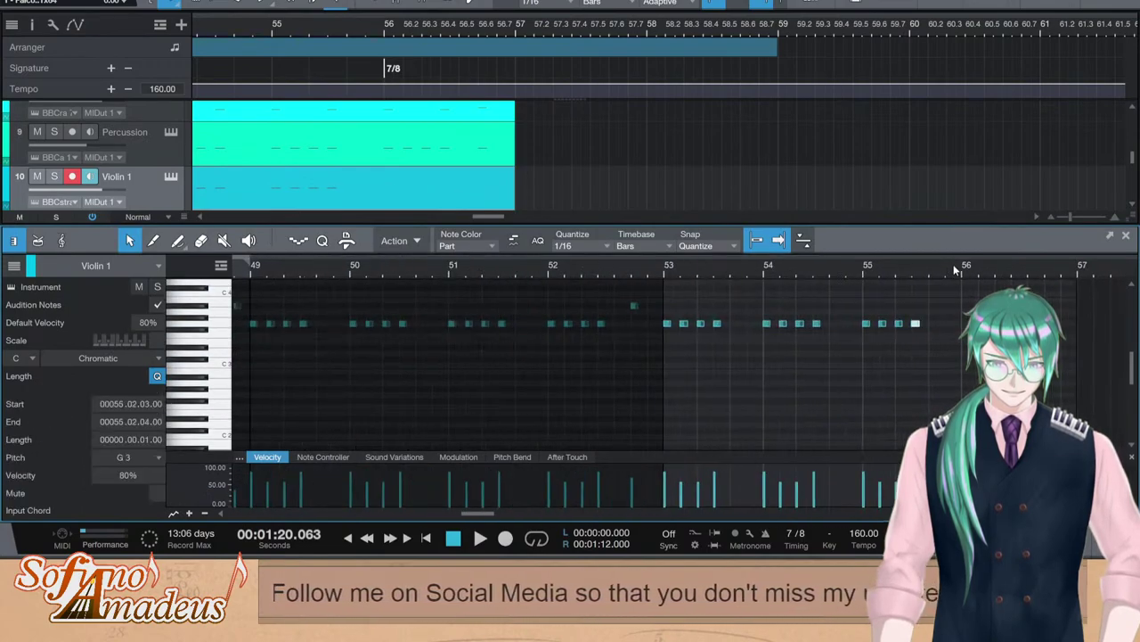
key(Down)
key(shift+Up)
key(shift+Up)
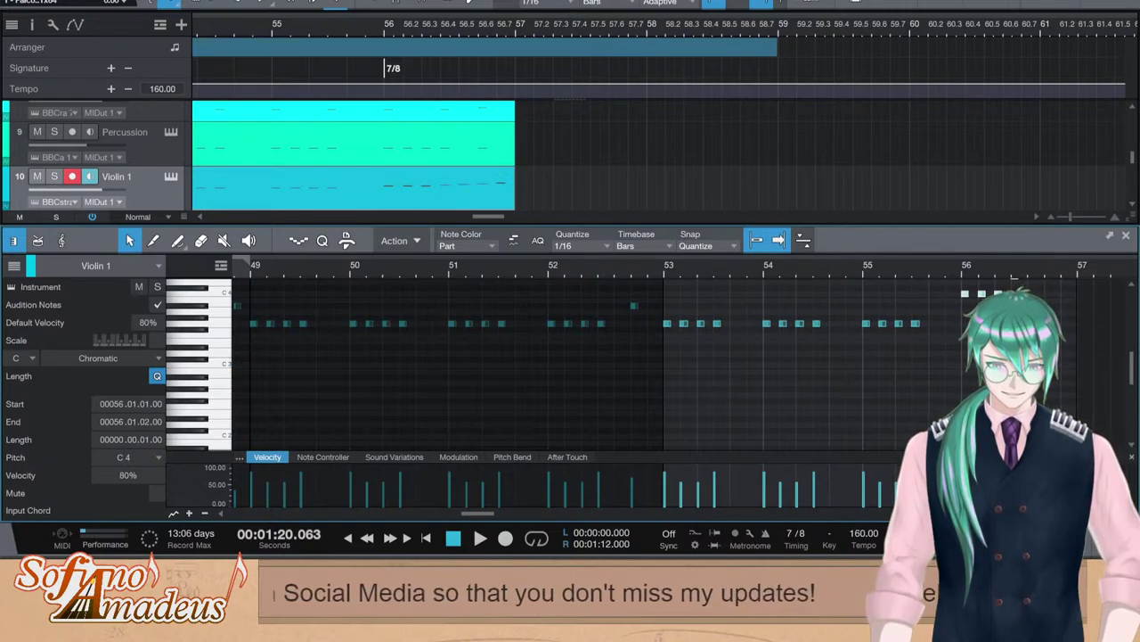
Replace Violin 2's bar 56 notes with the copied run, transposed up one octave to start on C3
key(F2)
double_click(468, 296)
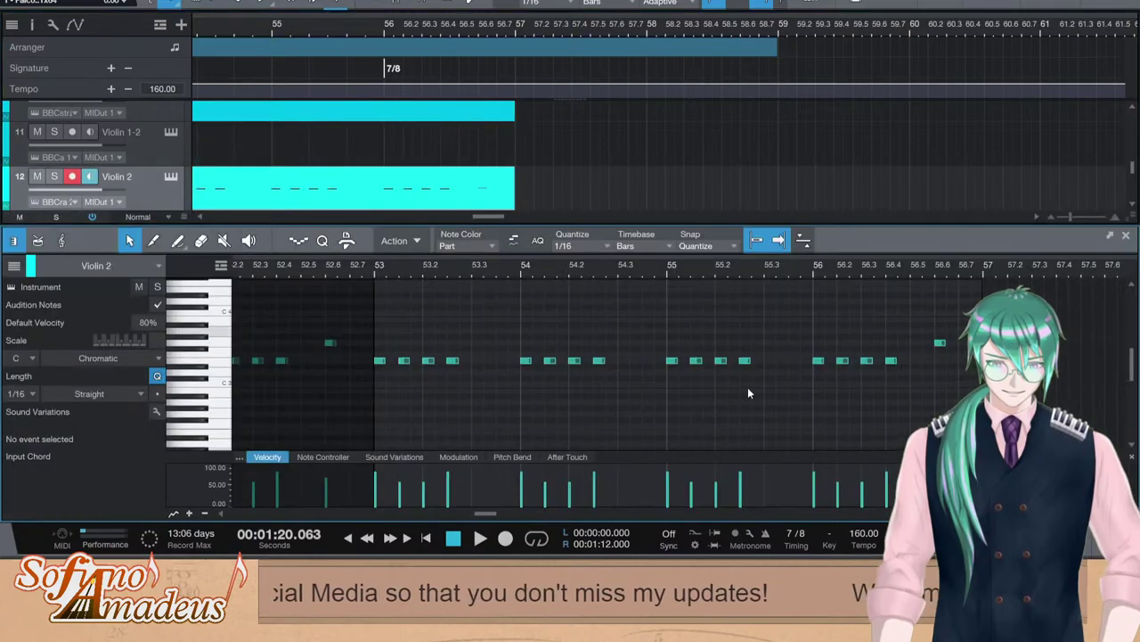
drag(990, 312, 757, 383)
key(Delete)
key(ctrl+shift+v)
key(shift+Up)
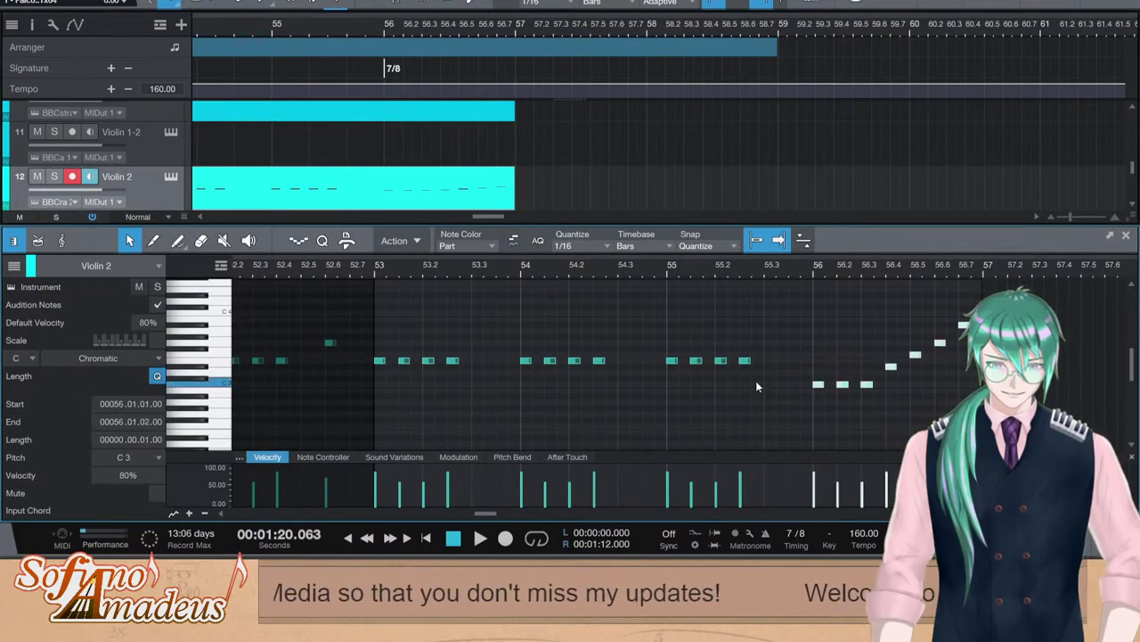
key(F2)
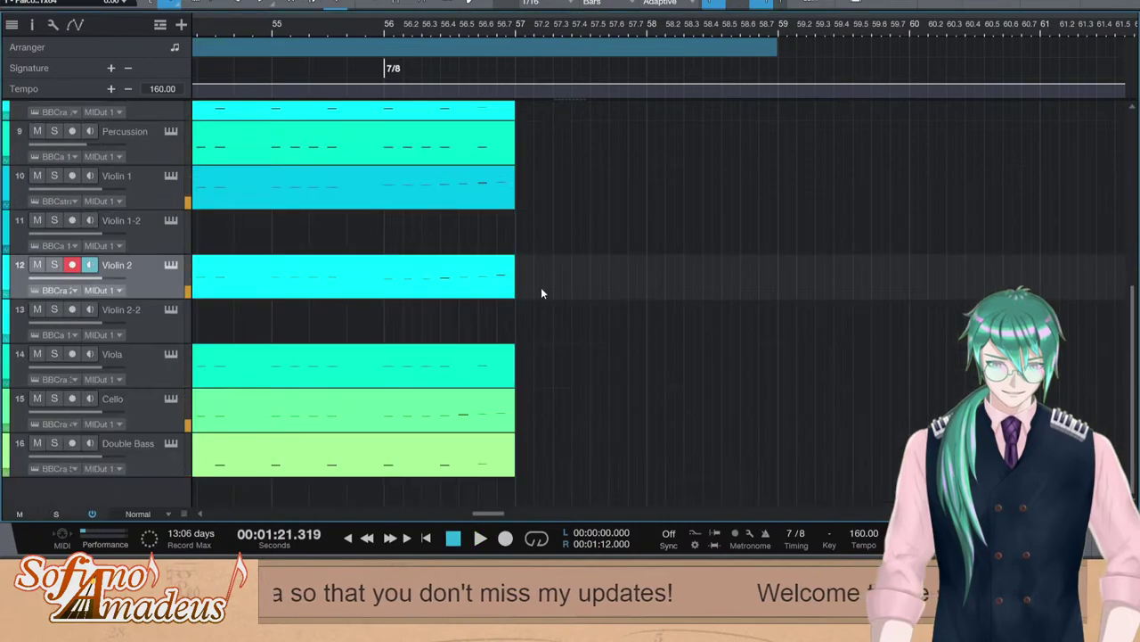
Play the ending around bar 56 to hear the rising run across the updated parts
key(space)
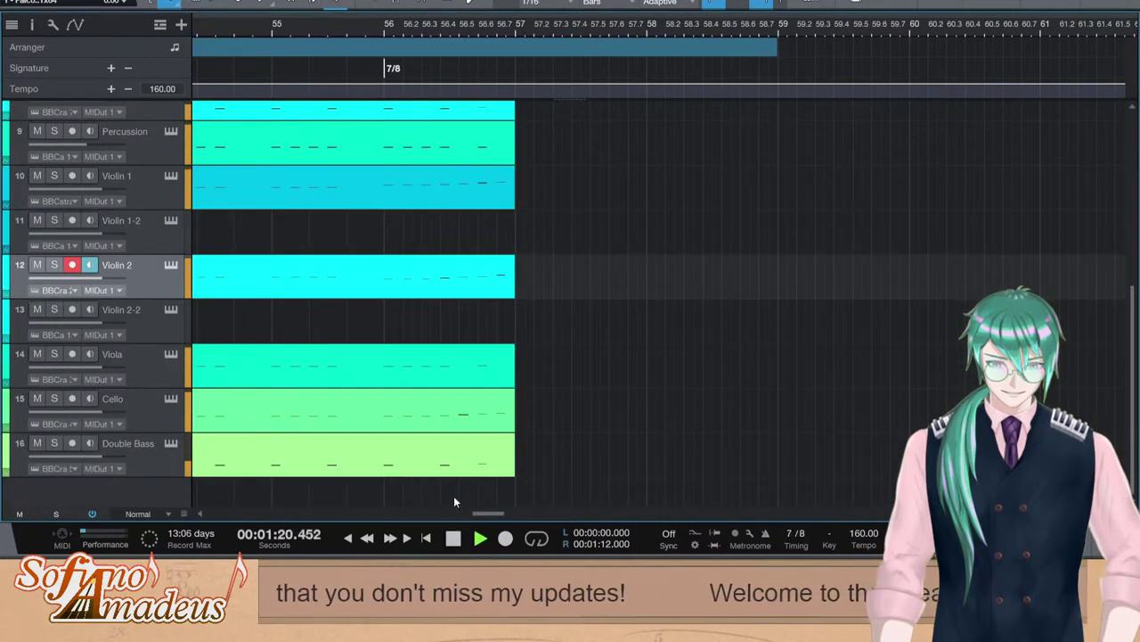
key(space)
key(w)
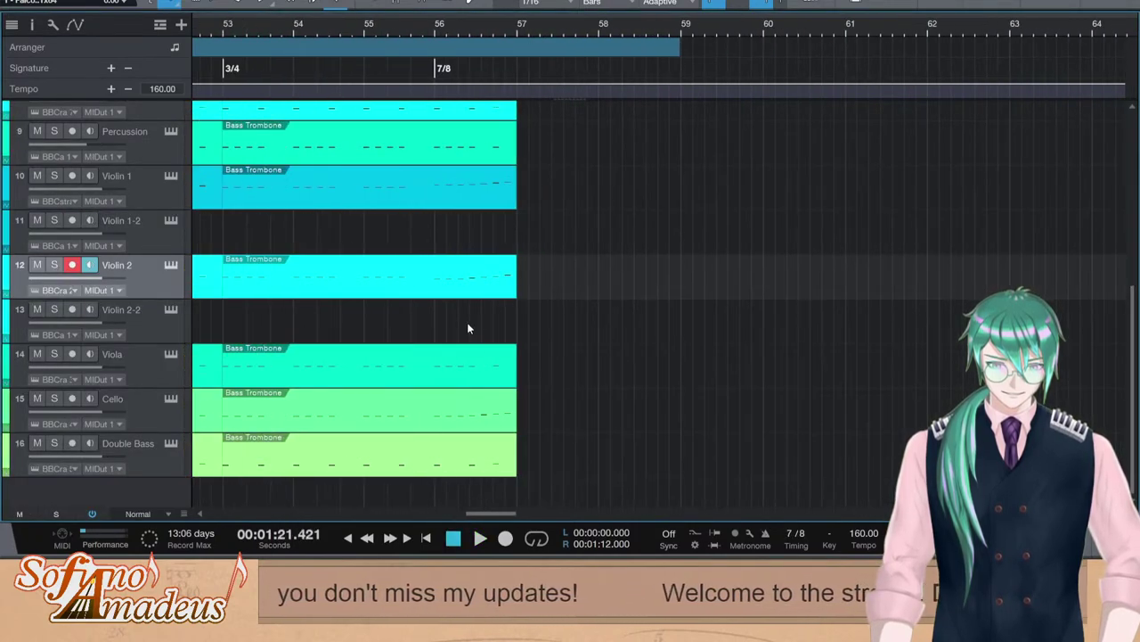
drag(467, 322, 846, 303)
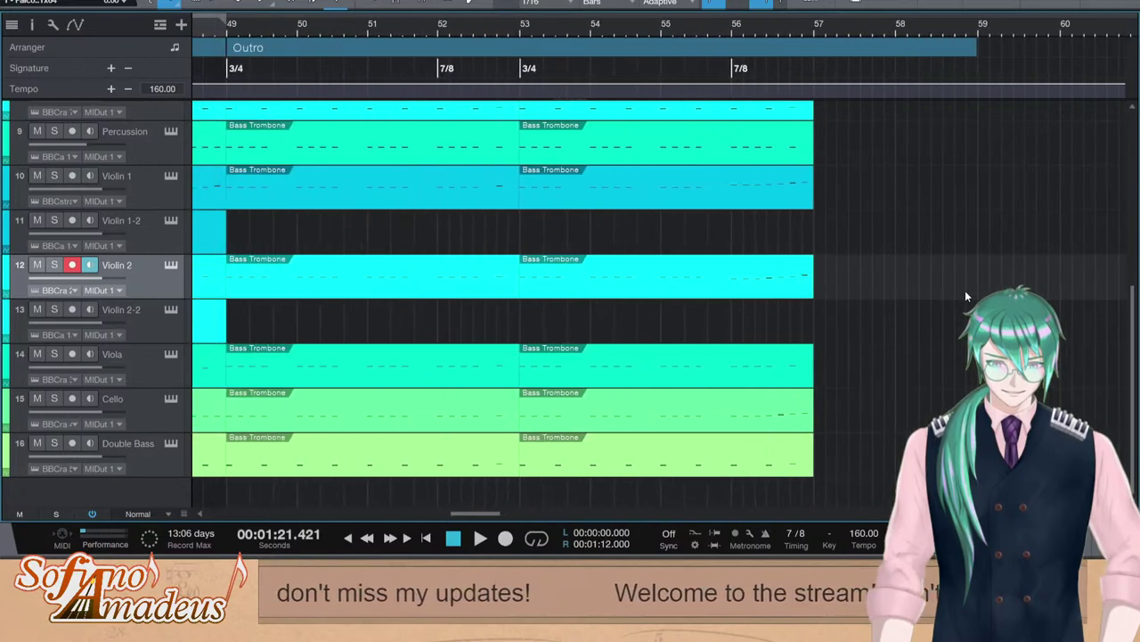
double_click(778, 193)
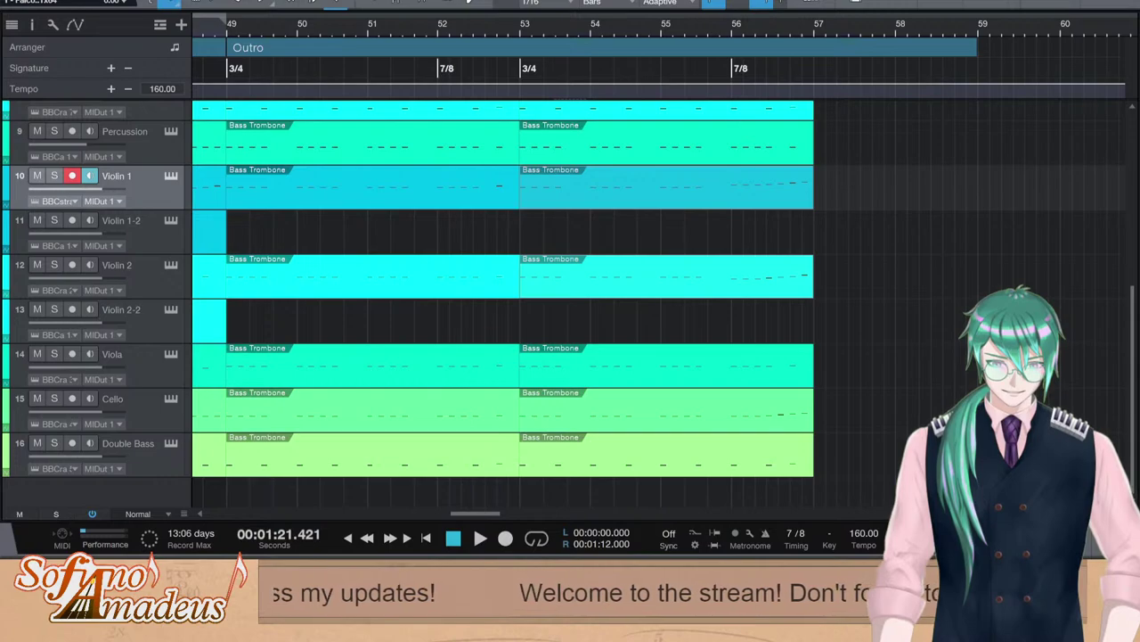
click(640, 161)
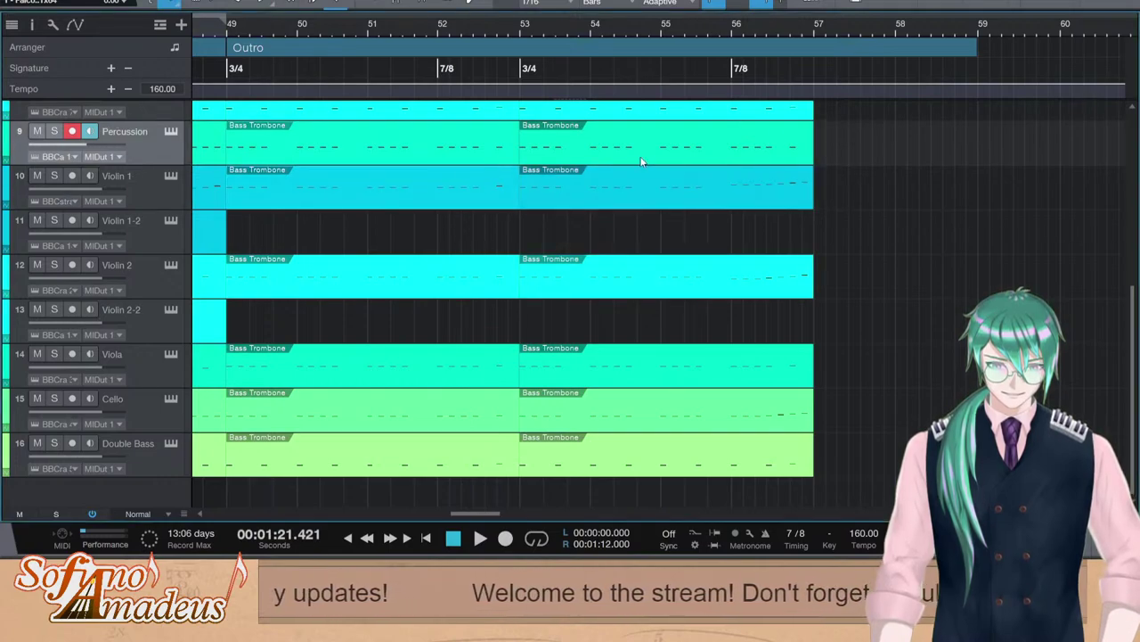
click(448, 174)
scroll(458, 234, up, 4)
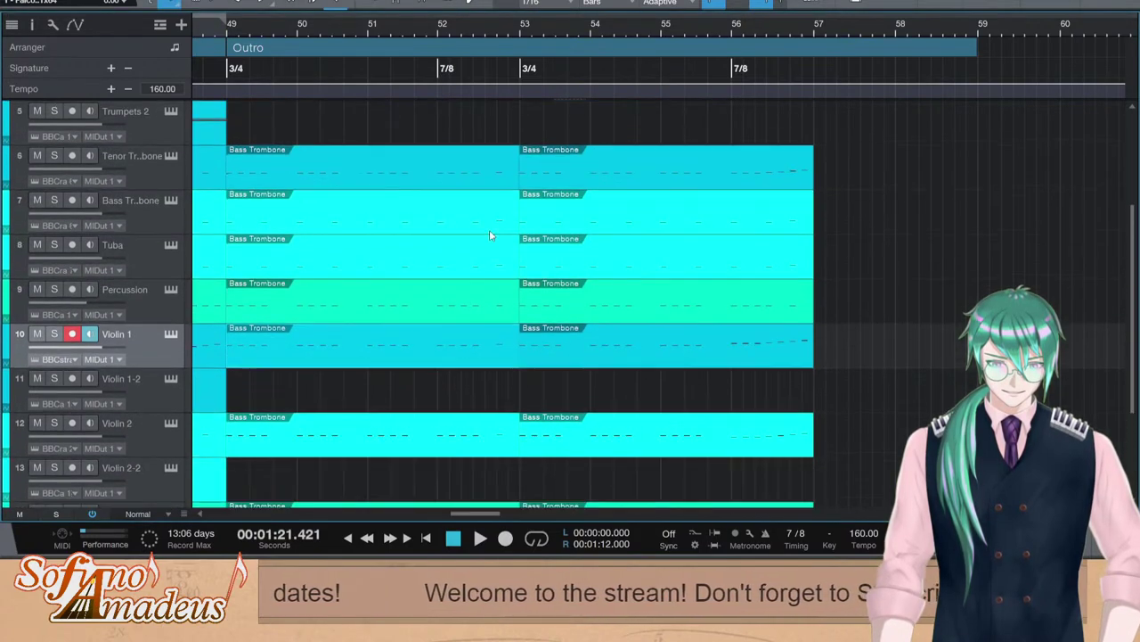
scroll(715, 183, down, 4)
Delete the repeated C4 notes that open Violin 1's run in bar 56
click(715, 31)
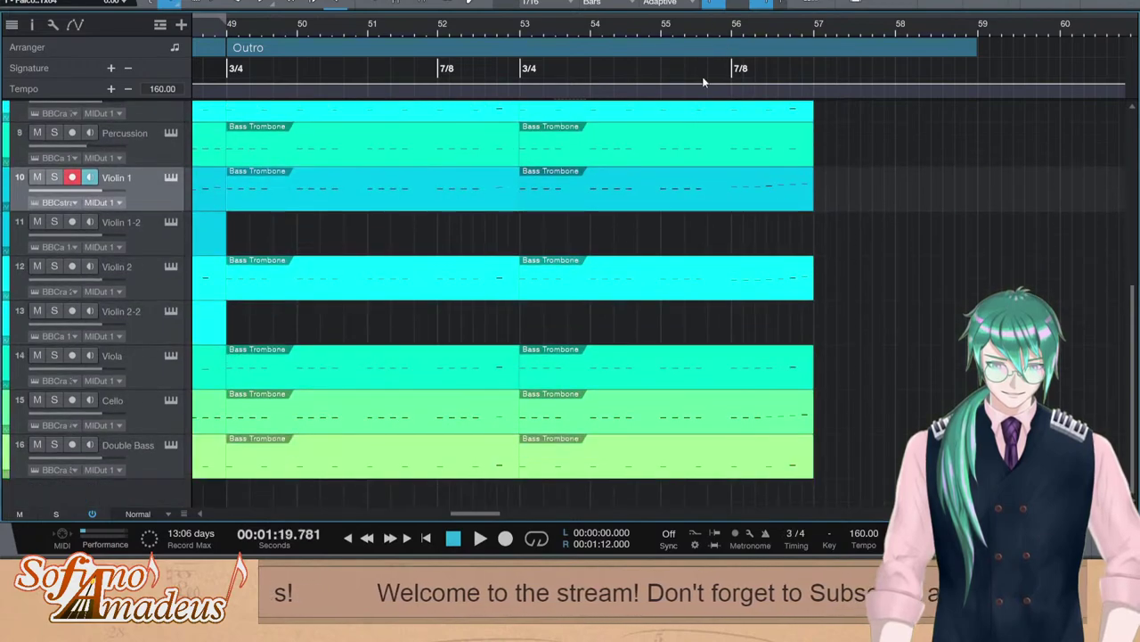
double_click(772, 188)
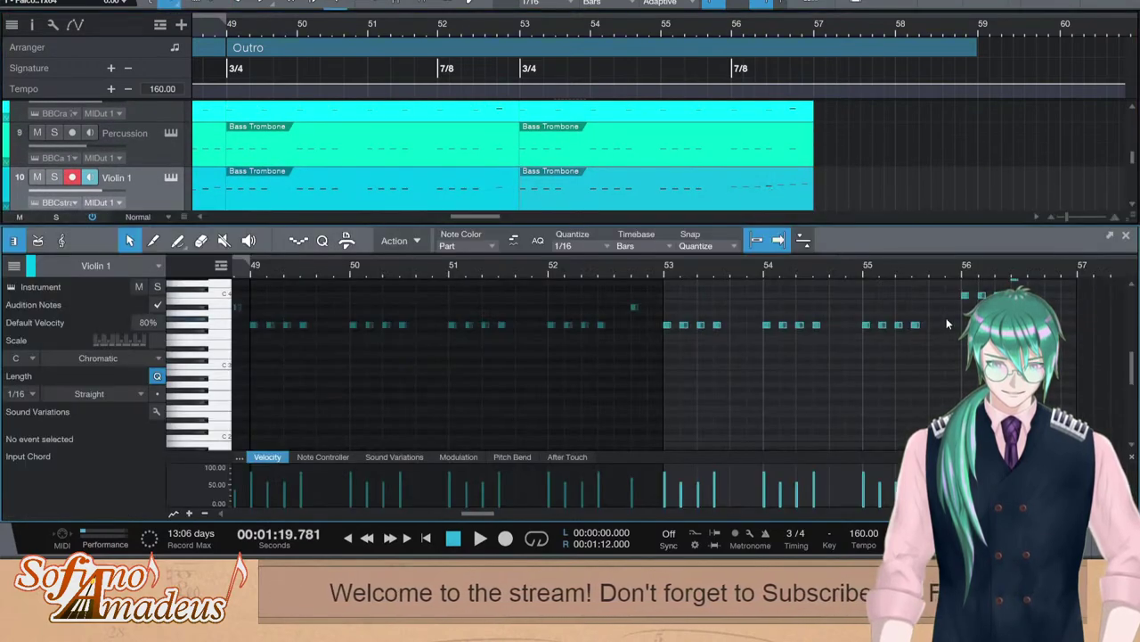
scroll(1025, 348, up, 1)
scroll(998, 357, up, 1)
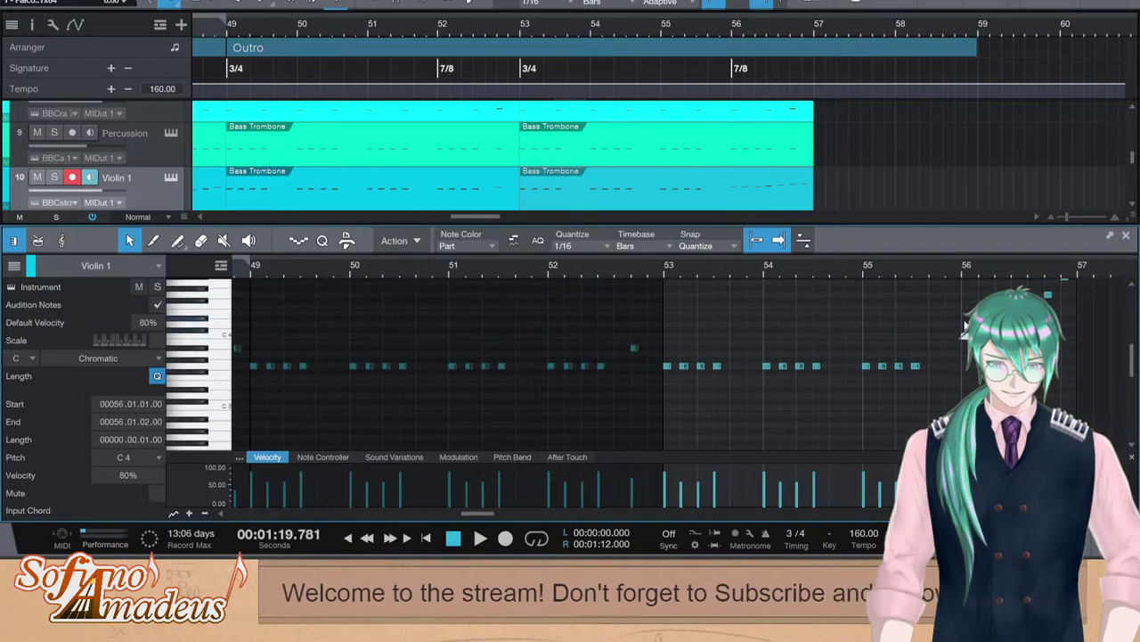
key(Delete)
drag(1015, 330, 1015, 318)
Copy the first three G3 notes of Violin 1's bar 52 to the start of bar 56
scroll(548, 150, down, 3)
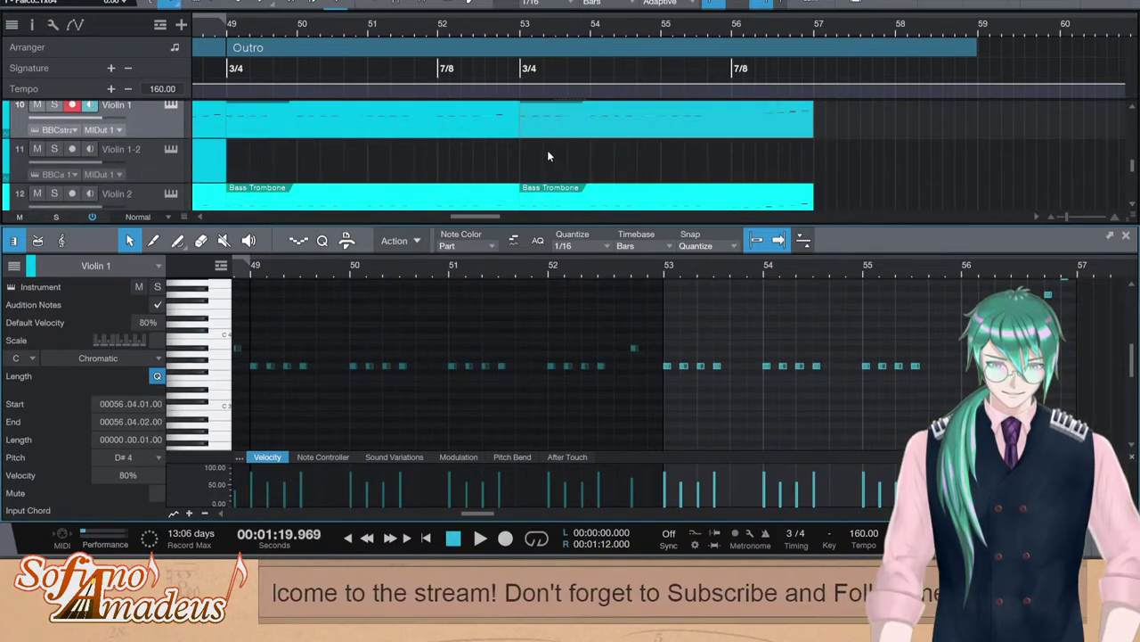
click(460, 160)
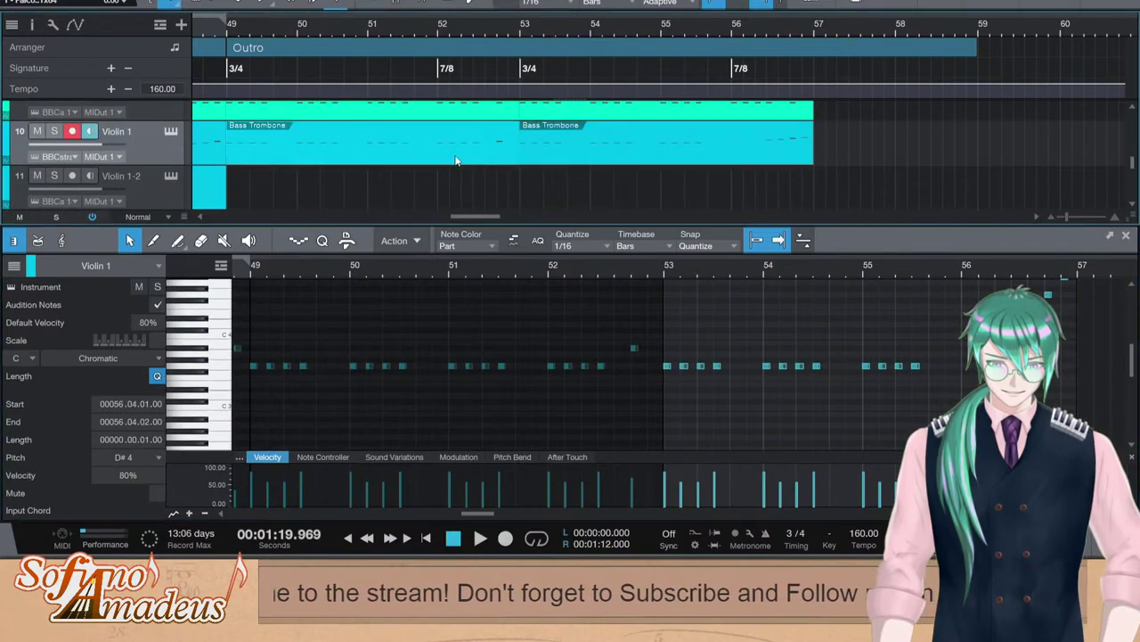
drag(542, 385, 612, 341)
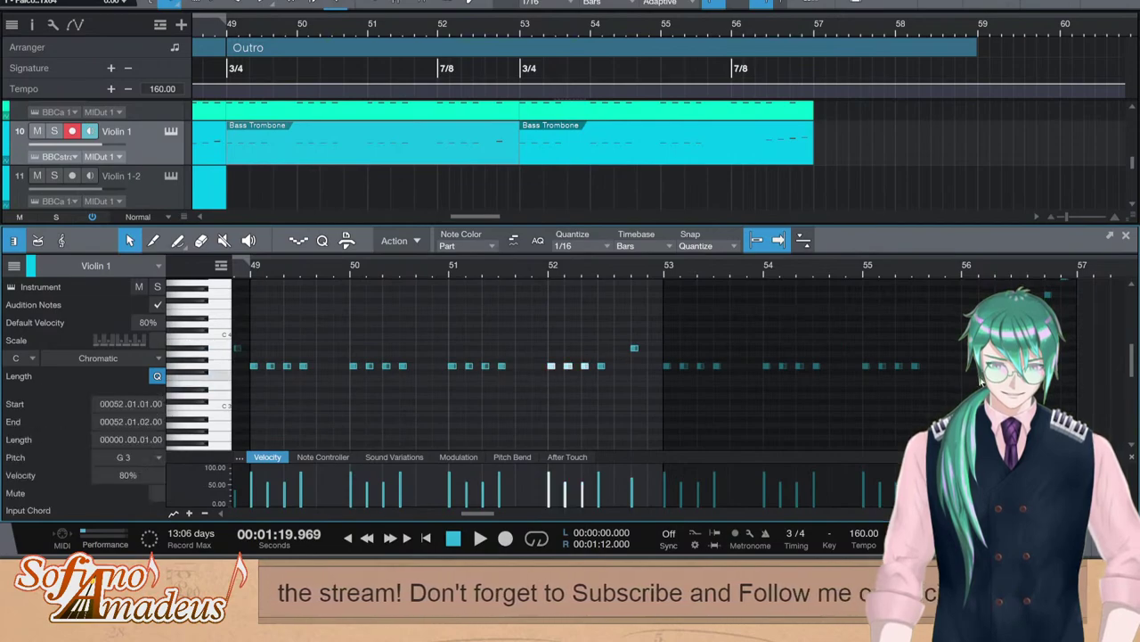
click(946, 360)
click(965, 366)
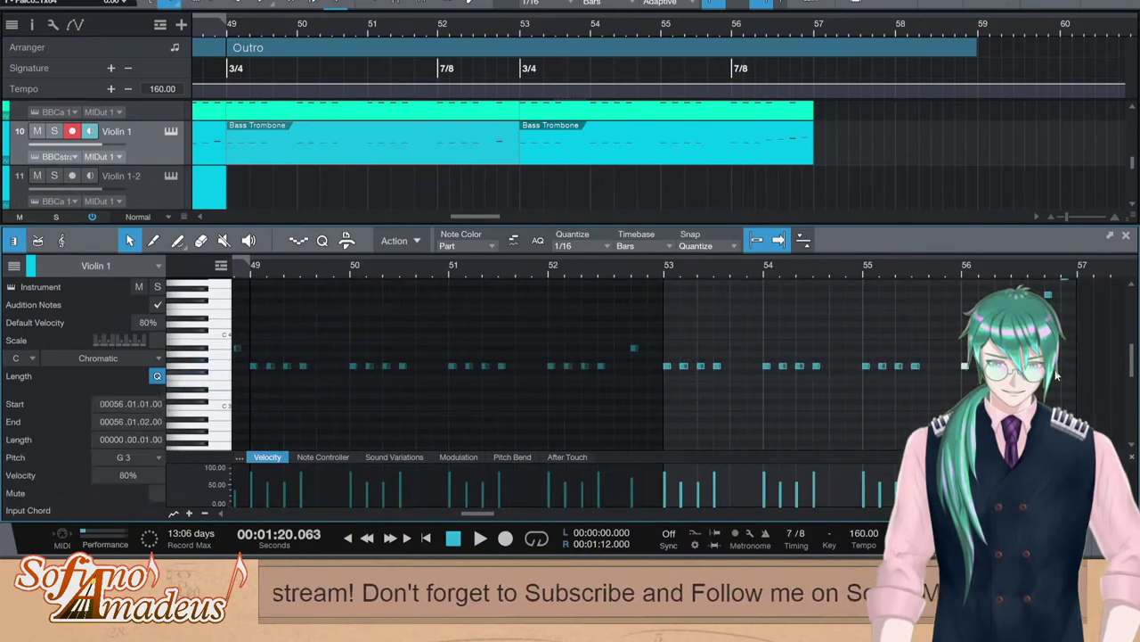
Replace the opening notes of Violin 2's bar 56 with copies of its first three bar 52 notes
scroll(531, 201, down, 2)
click(485, 176)
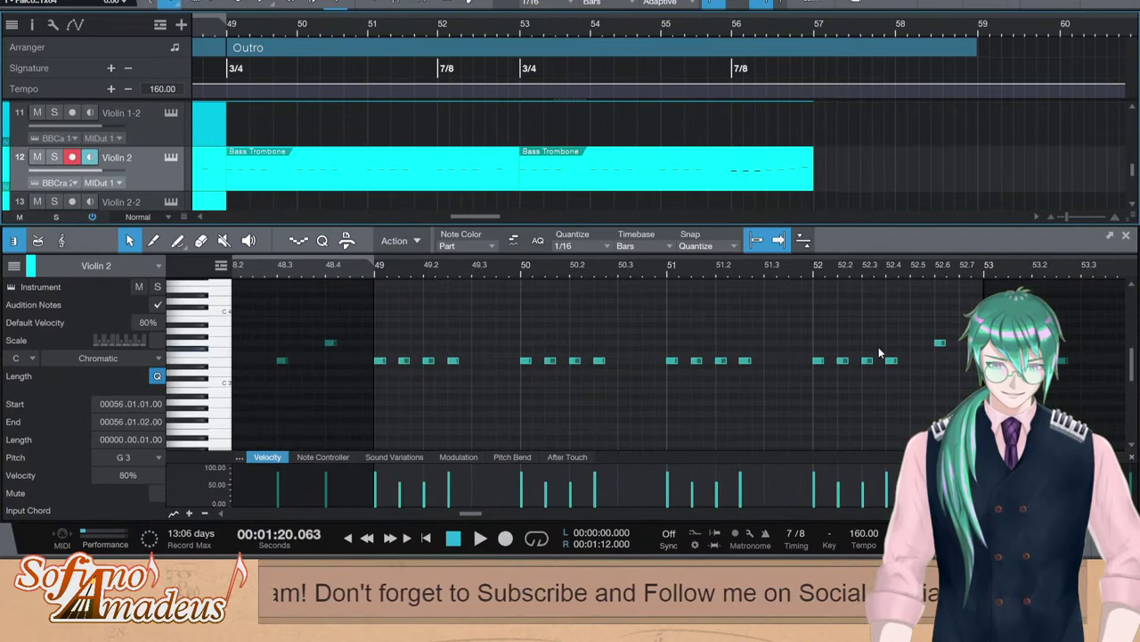
drag(877, 375, 864, 407)
click(763, 169)
key(Delete)
key(ctrl+v)
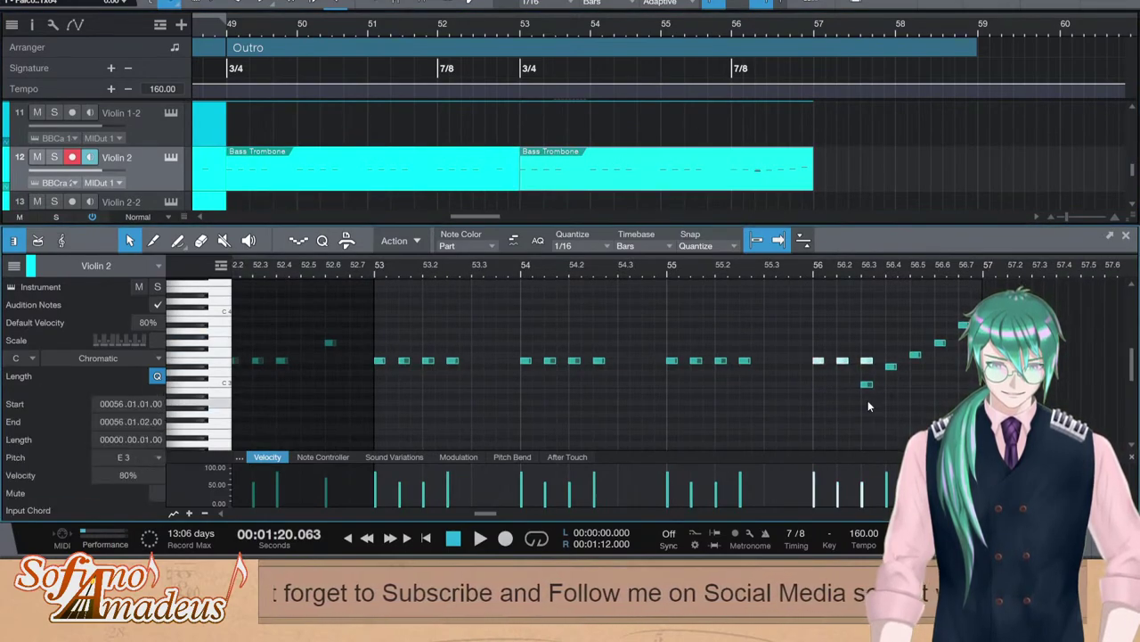
Raise the stray low note on the third beat of Violin 2's bar 56 to E3 and close the note editor
click(867, 384)
key(Up)
key(Up)
key(Up)
key(Up)
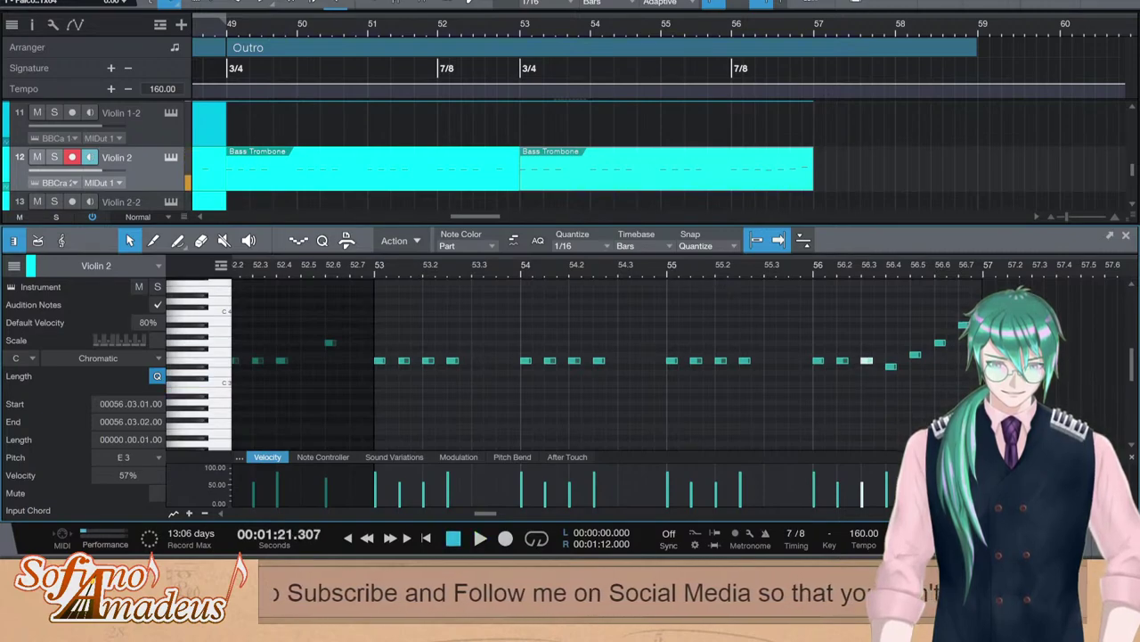
key(F2)
Review Violin 1's notes in bar 56
double_click(790, 269)
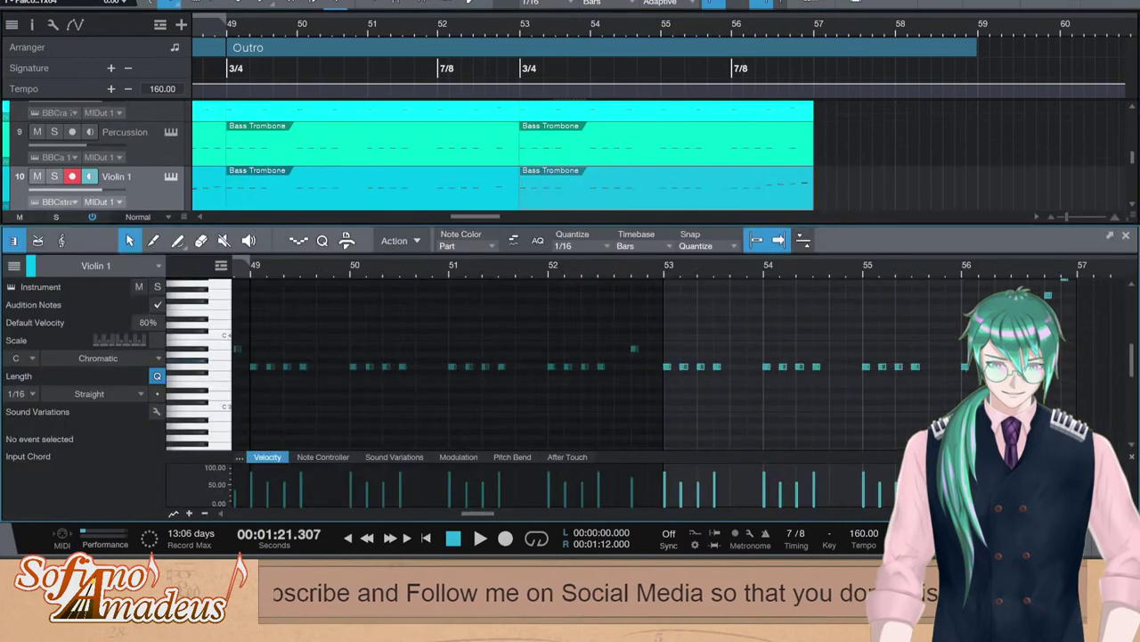
click(1014, 330)
key(F2)
scroll(820, 295, up, 1)
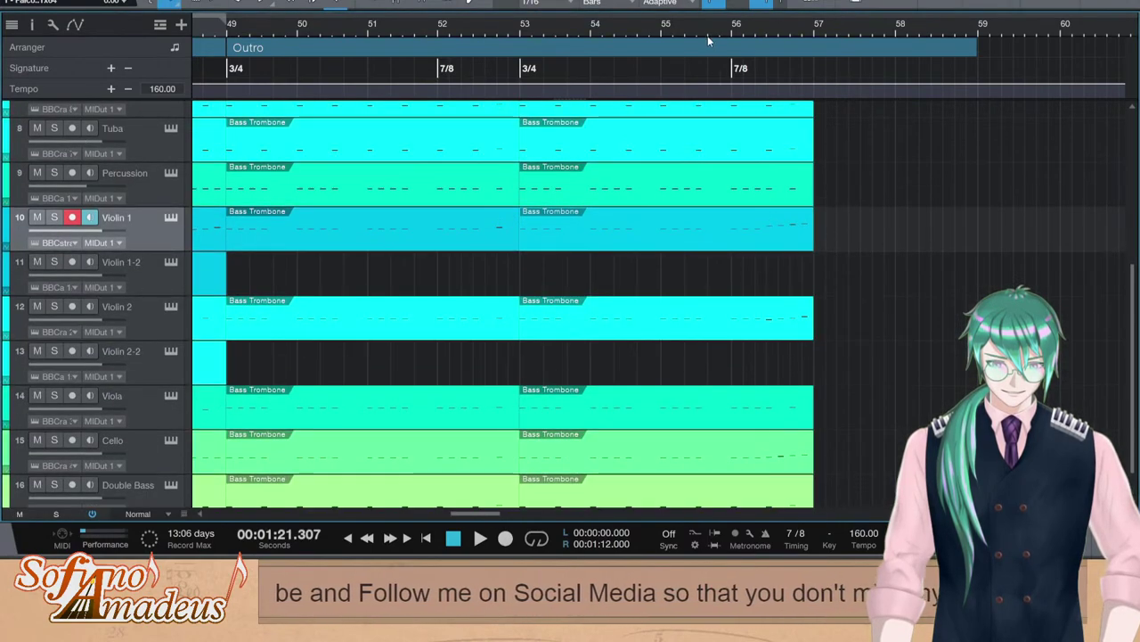
scroll(803, 402, down, 1)
Replace the Cello and Tenor Trombone clips at bar 53 with copies of their bar 49 clips, without the rising run
click(785, 413)
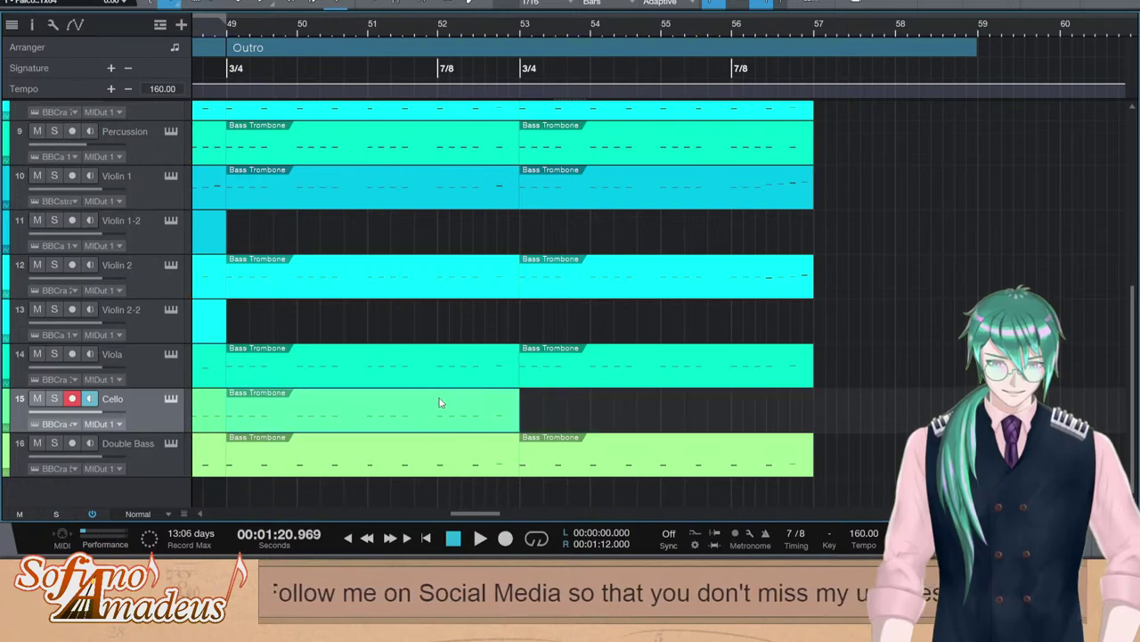
scroll(725, 336, up, 5)
click(776, 237)
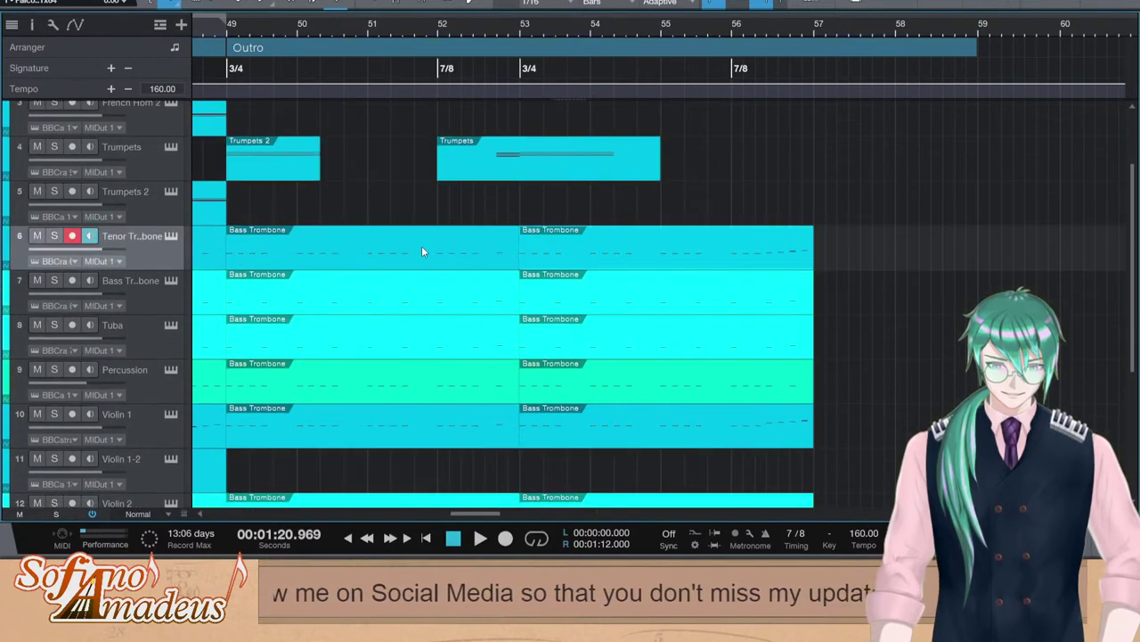
click(757, 435)
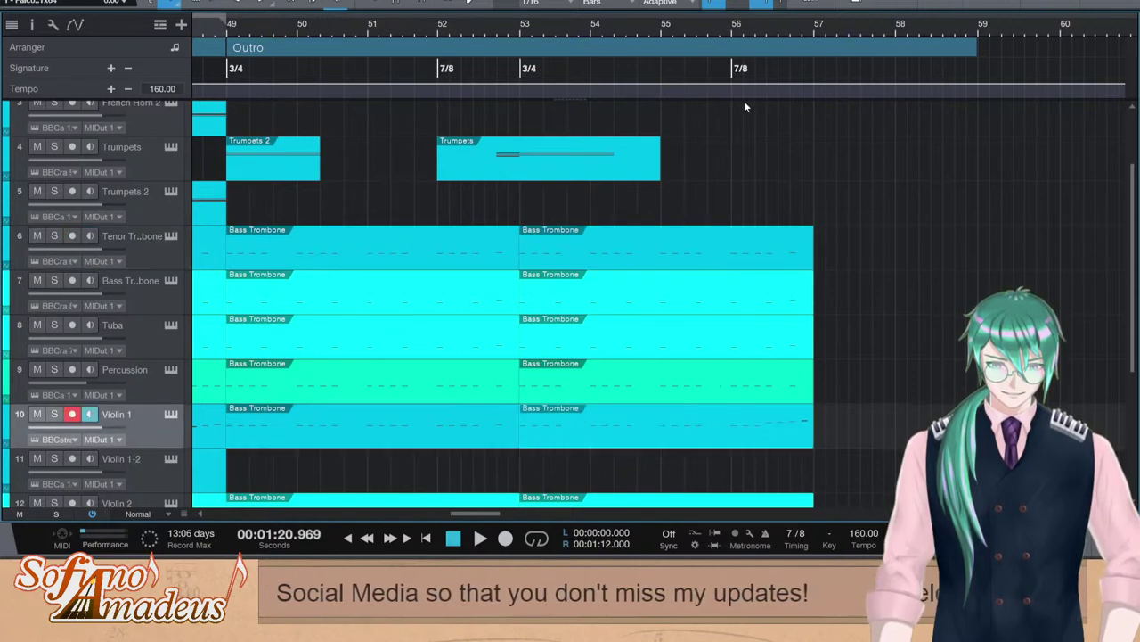
Split the French Horn and Trumpets clips at bar 53 and copy their bar 52 parts to bar 56
scroll(796, 352, down, 3)
scroll(792, 360, up, 4)
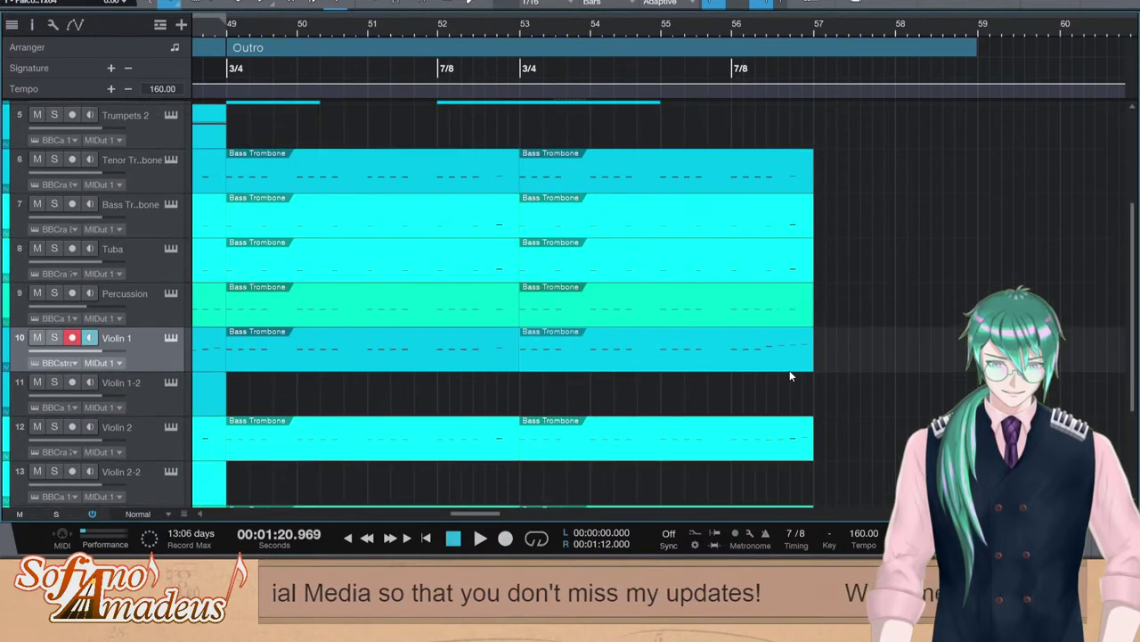
scroll(762, 275, up, 1)
scroll(752, 269, down, 3)
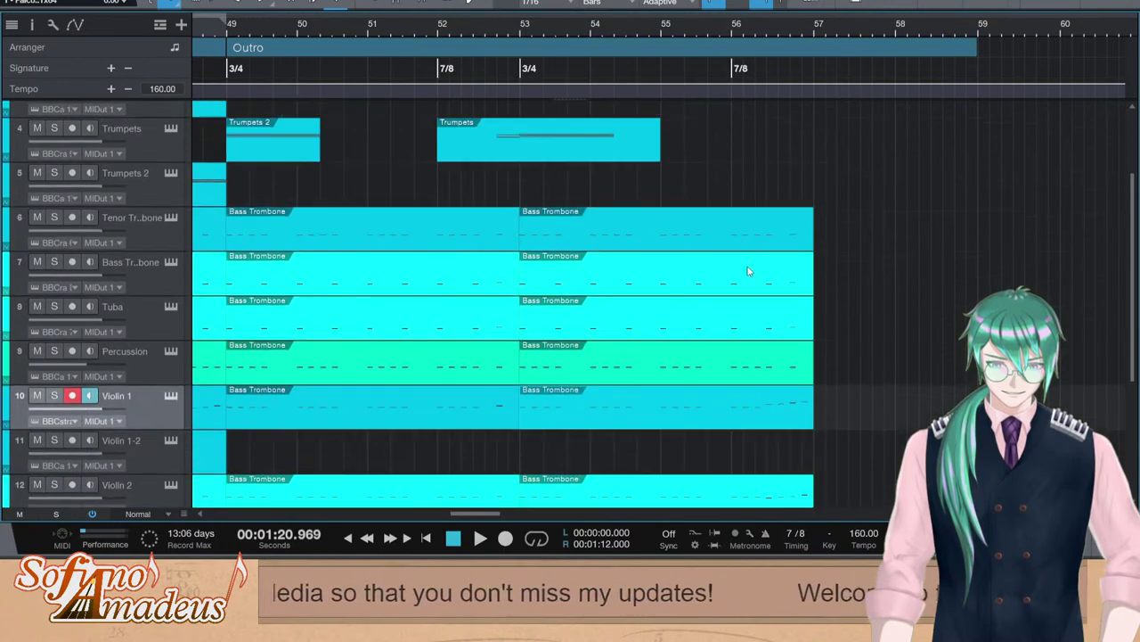
scroll(727, 245, up, 3)
click(522, 163)
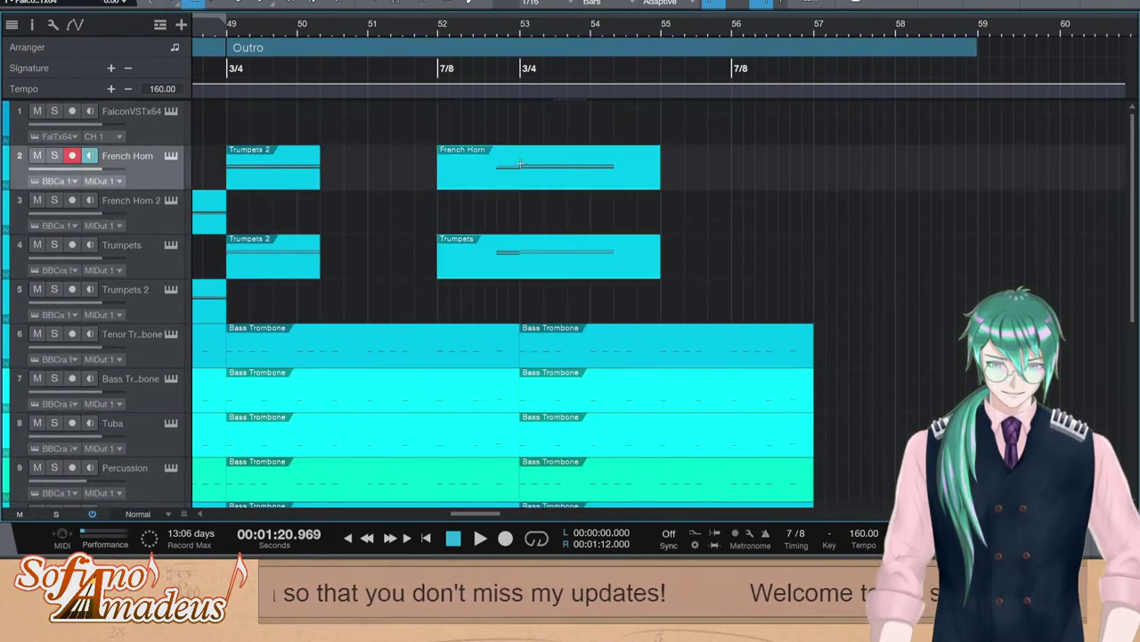
click(522, 163)
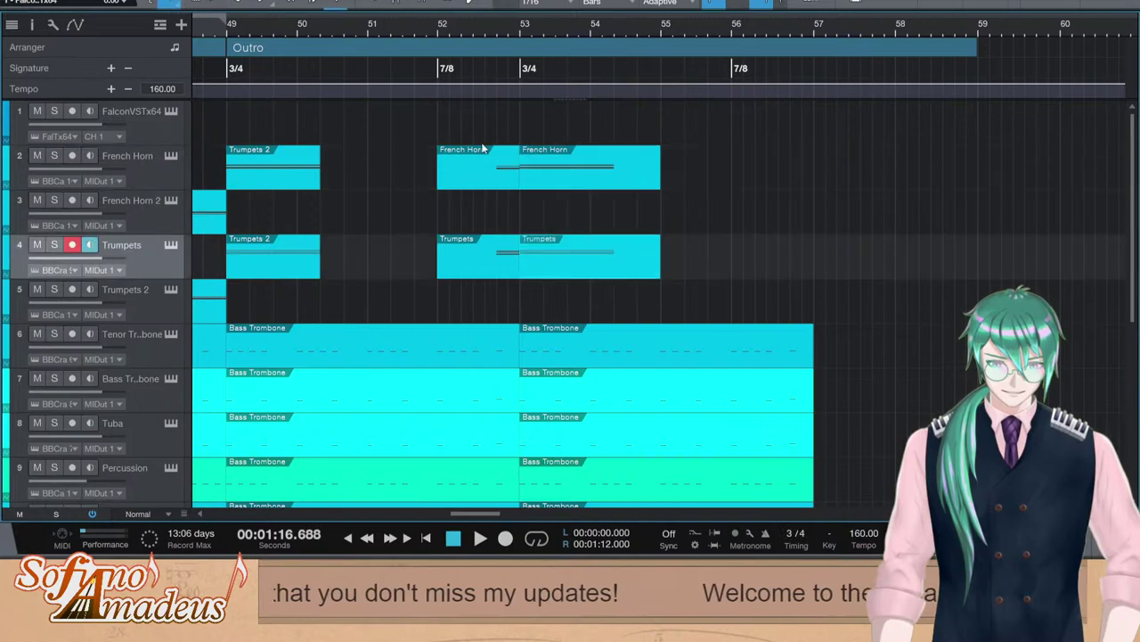
click(522, 257)
key(ctrl+v)
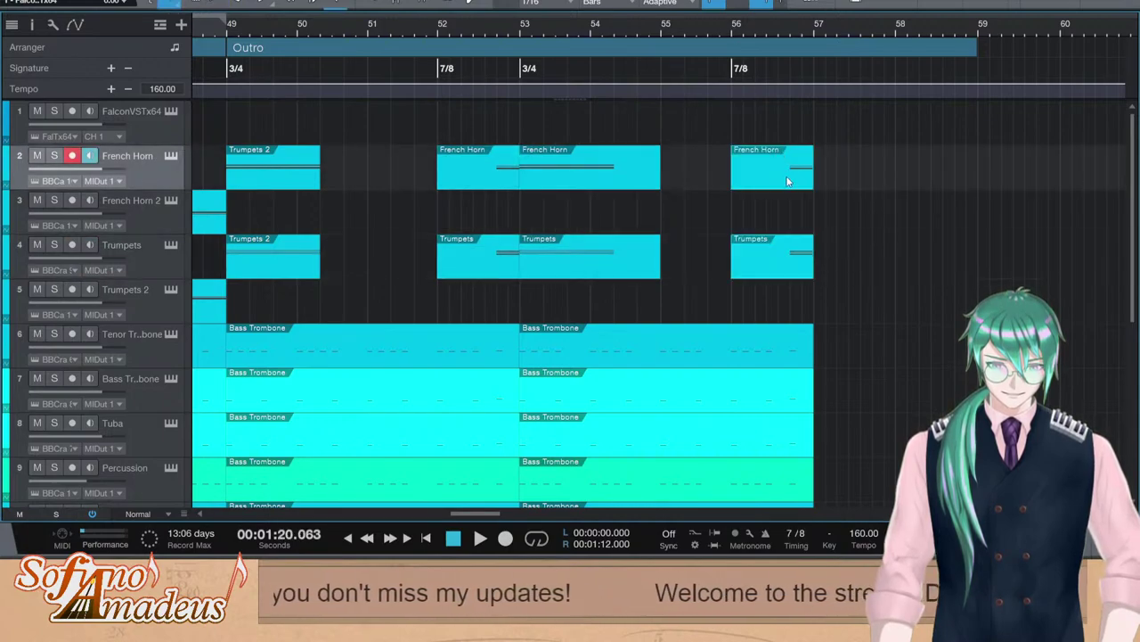
Play the outro's last bars to hear the French Horn and Trumpets chords in bar 56
key(space)
key(space)
key(w)
key(w)
key(w)
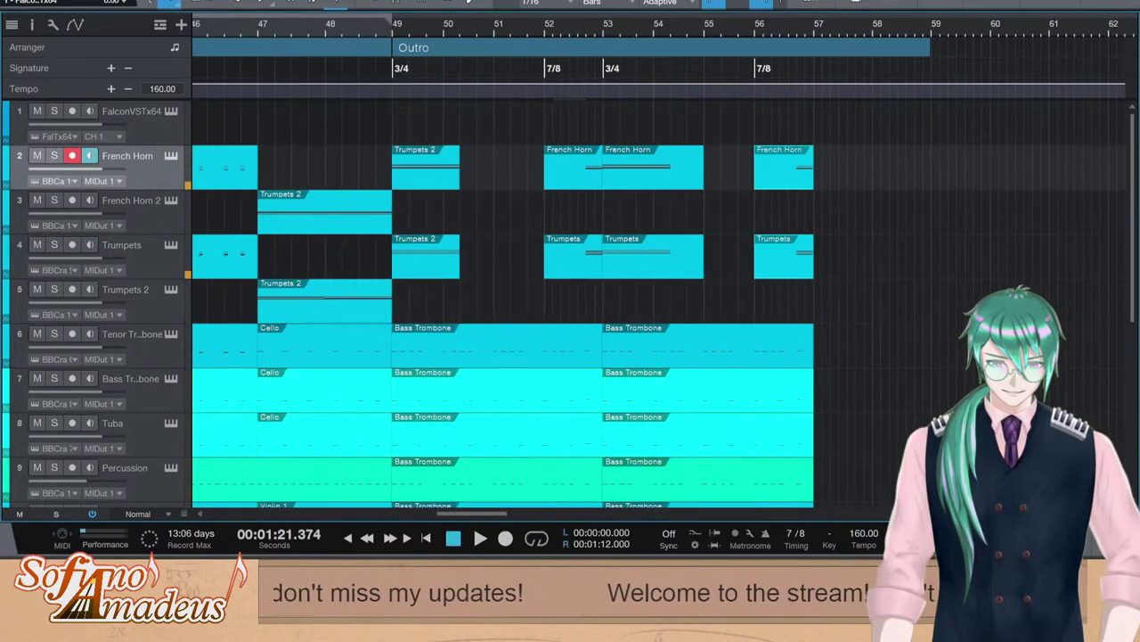
key(e)
key(e)
key(e)
key(e)
click(697, 37)
key(space)
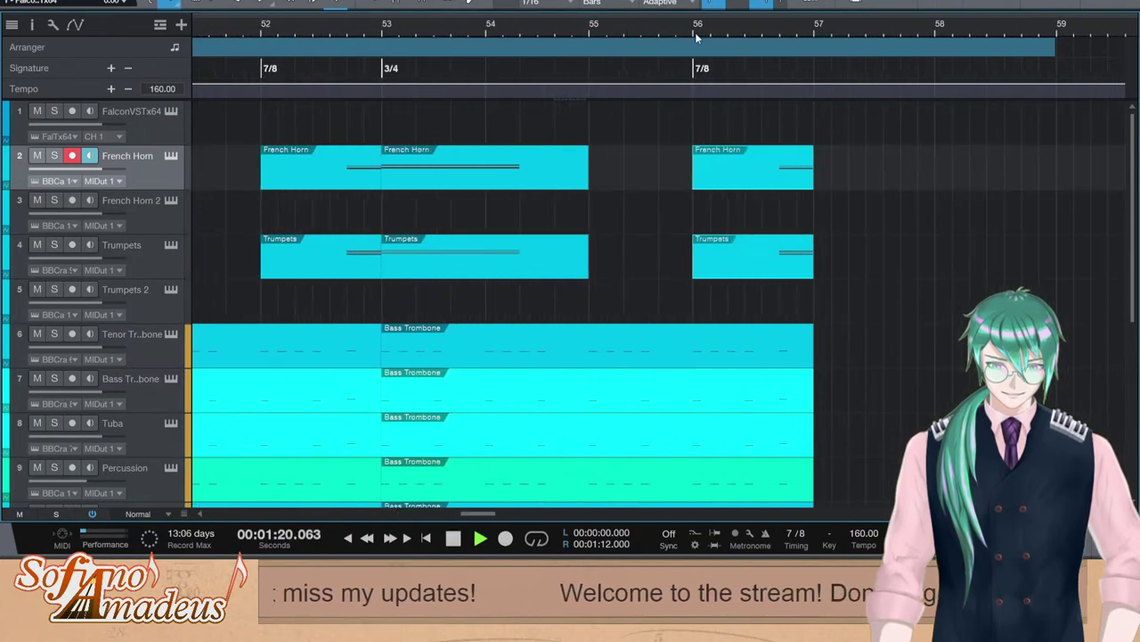
key(space)
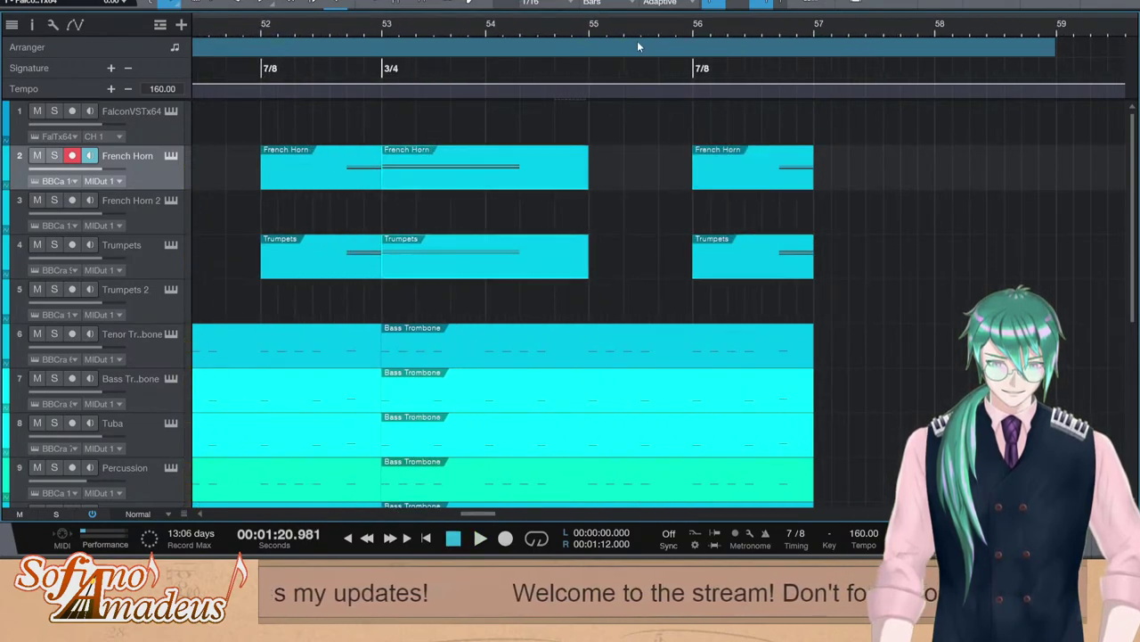
key(space)
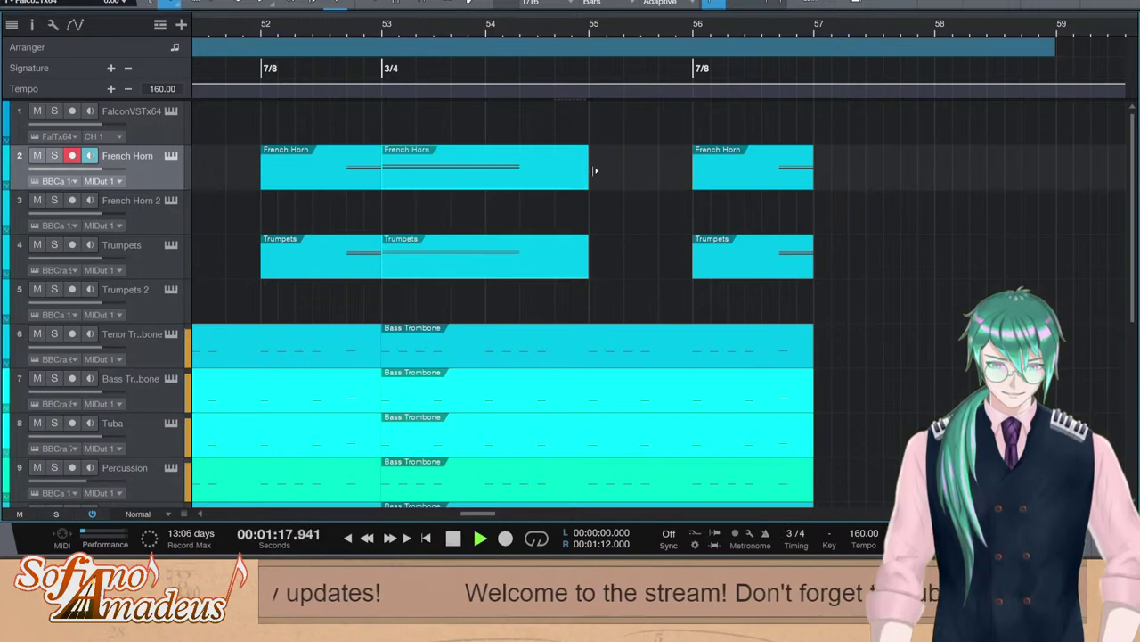
Paste a copy of the French Horn's bar 56 chord at 56.4, directly before the original chord
click(782, 162)
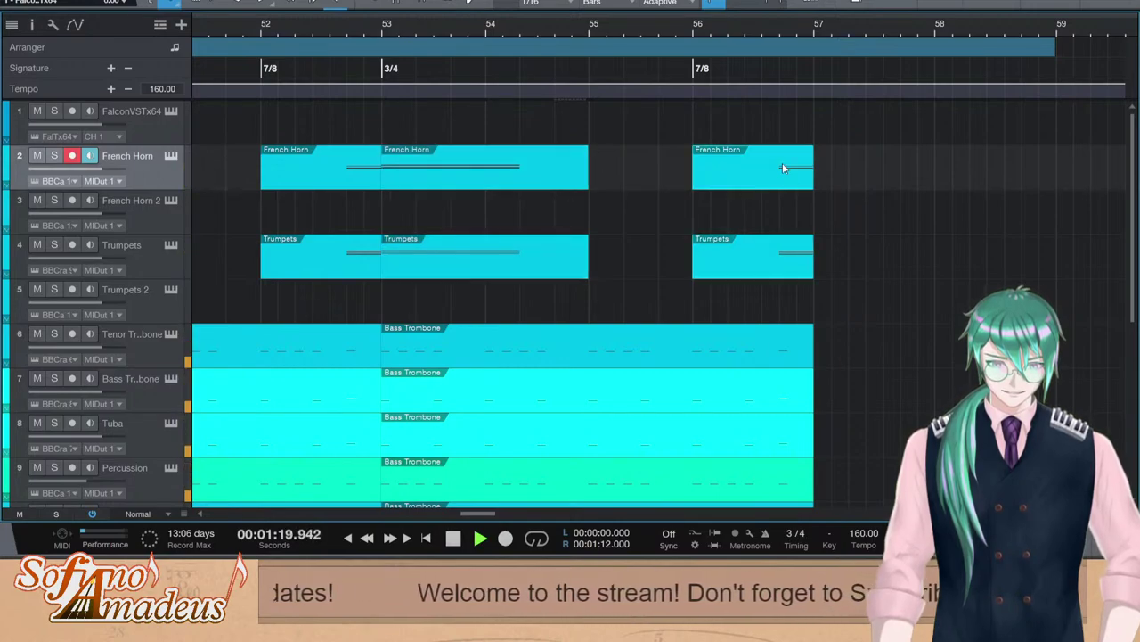
double_click(783, 162)
scroll(912, 347, up, 2)
key(ctrl+a)
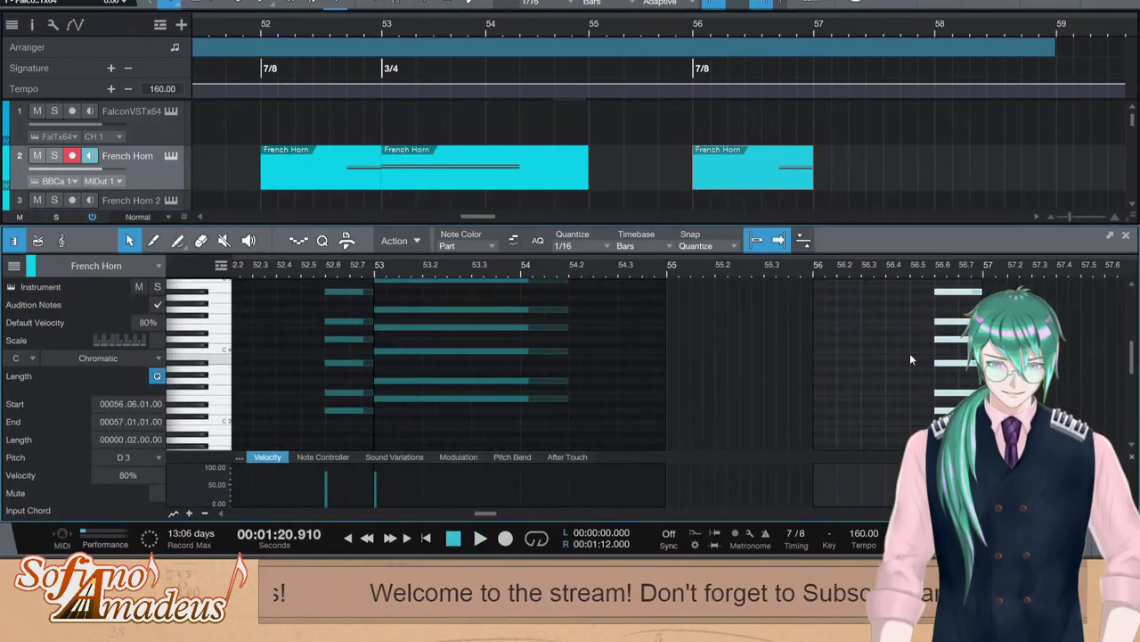
click(795, 163)
double_click(792, 163)
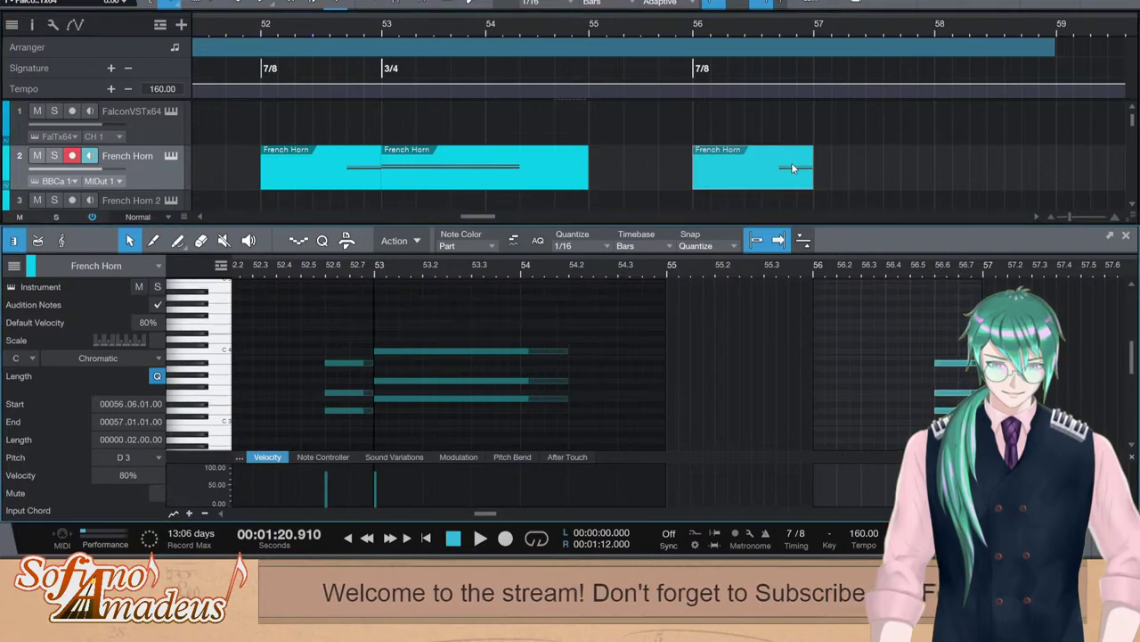
click(895, 328)
key(ctrl+a)
key(ctrl+v)
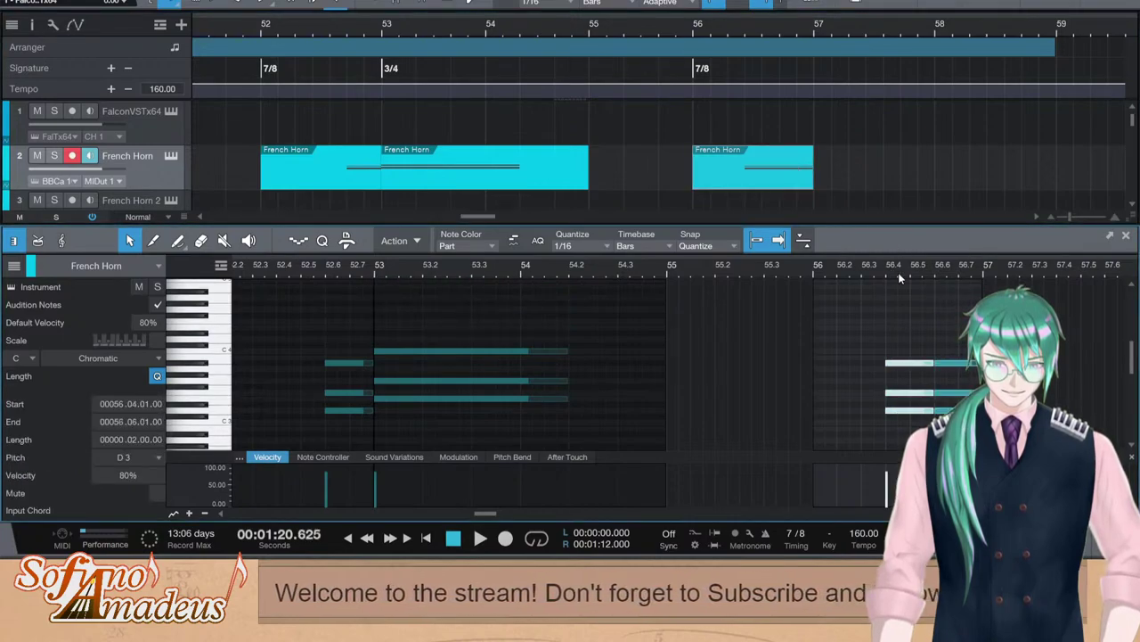
Transpose the French Horn's chord at 56.4 up two semitones, with E3 as its lowest note, and play it back
key(space)
key(space)
key(Up)
key(Up)
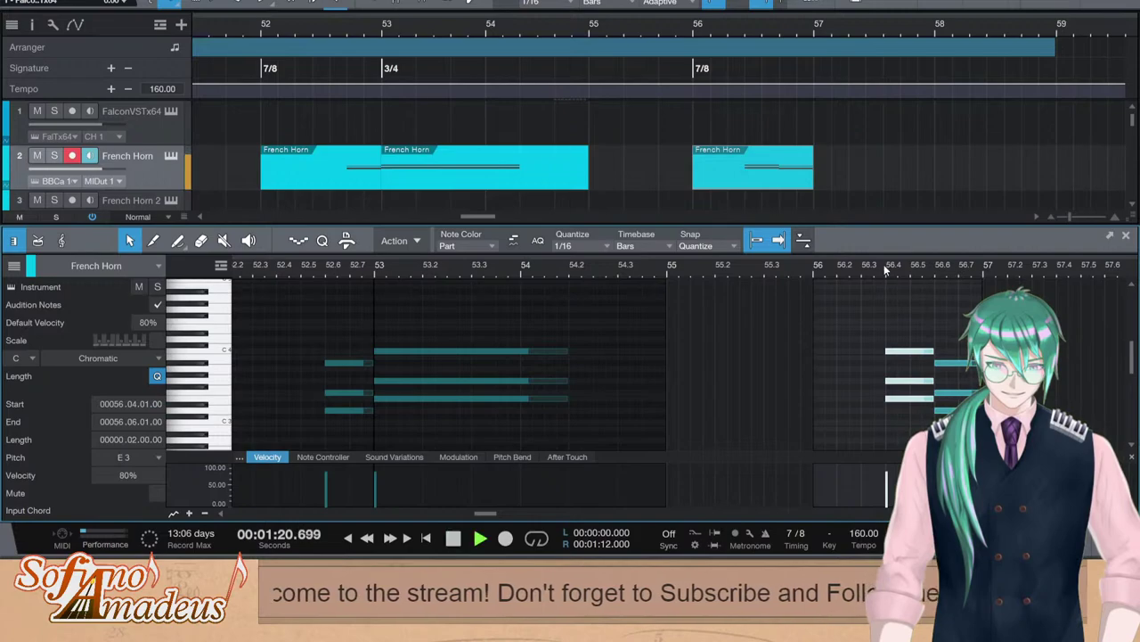
key(space)
Copy the Trumpets' bar 56 chord to 56.4, transpose the copy up two semitones, and play the ending
scroll(800, 128, down, 2)
click(799, 128)
click(802, 333)
key(ctrl+a)
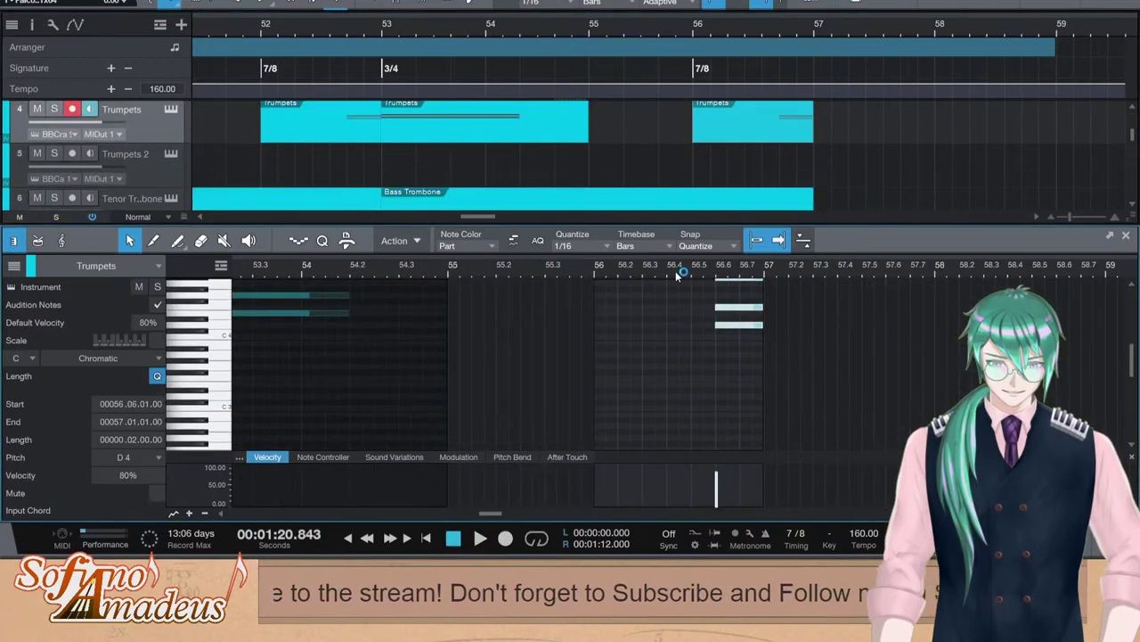
key(ctrl+v)
key(Up)
key(Up)
key(space)
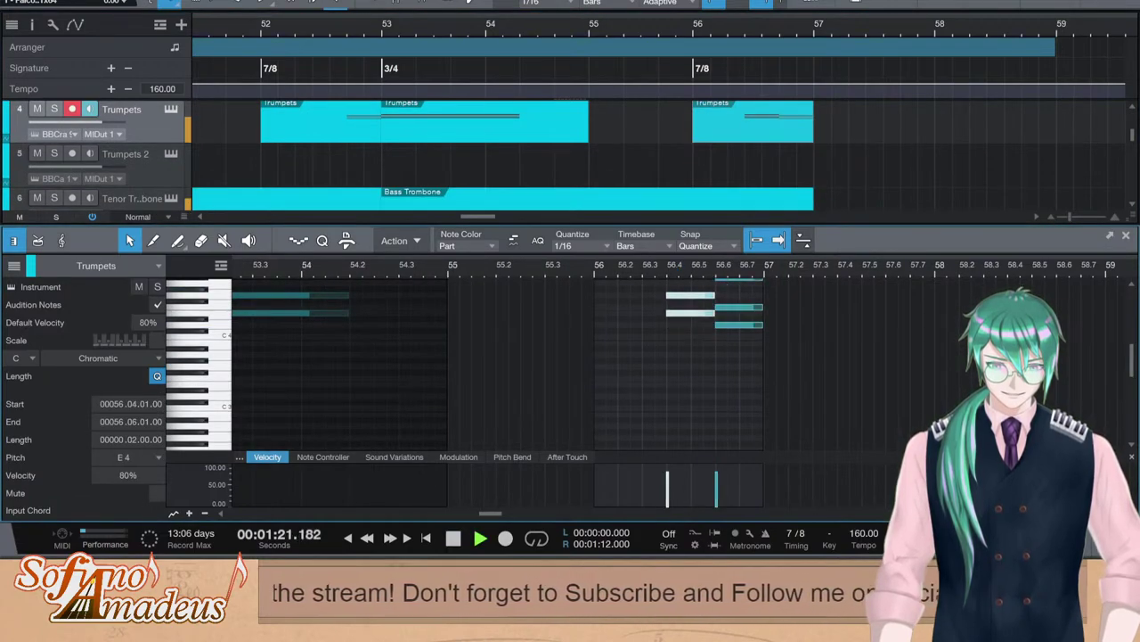
Extend the loop range's end to the end of bar 56 at 00:01:21.375 and turn on looping
key(space)
key(F2)
scroll(817, 25, down, 10)
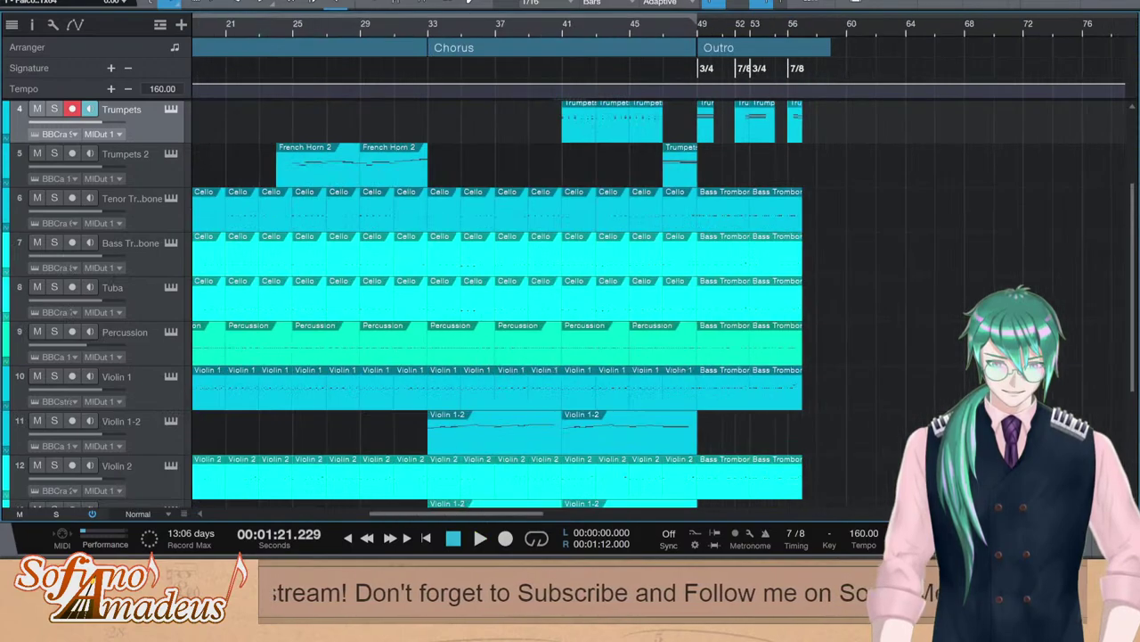
drag(471, 18, 505, 20)
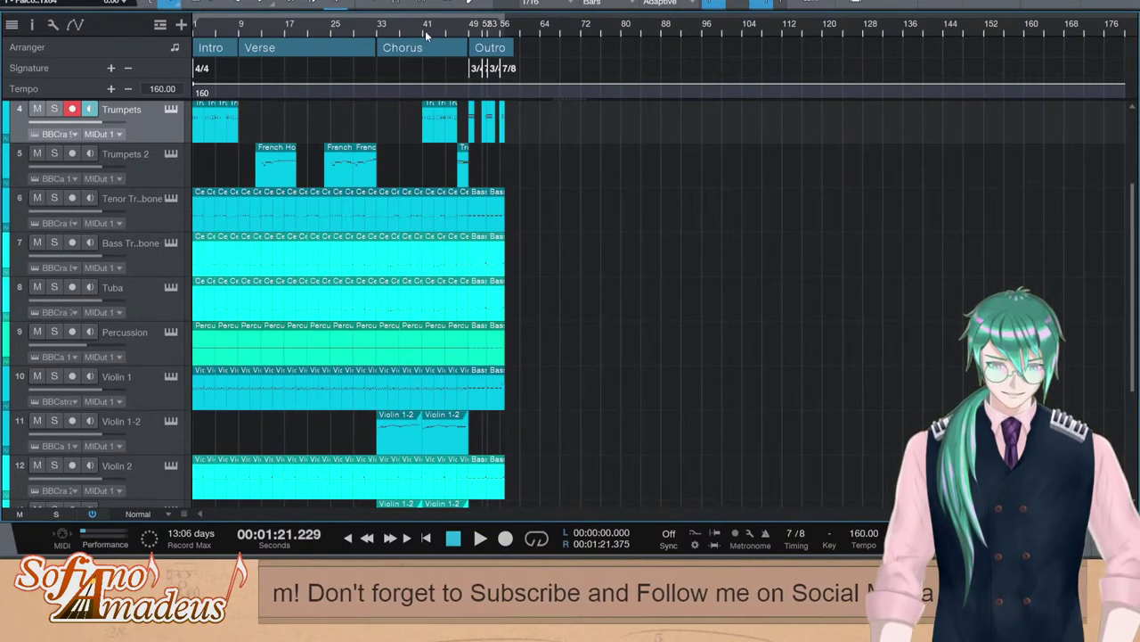
click(502, 25)
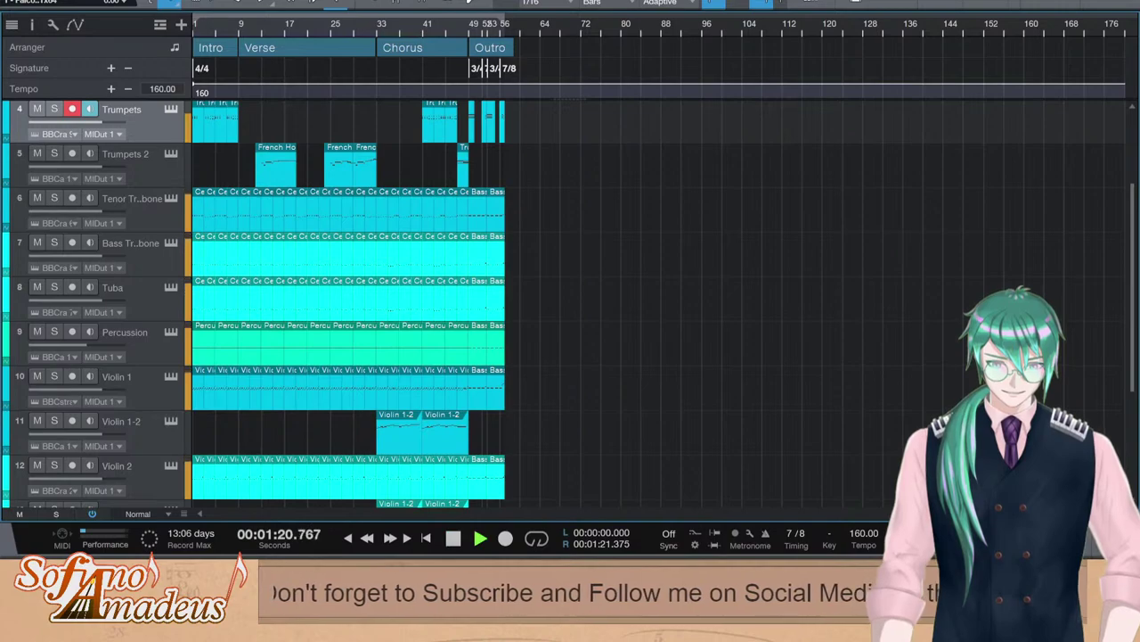
scroll(503, 25, up, 8)
key(space)
click(540, 540)
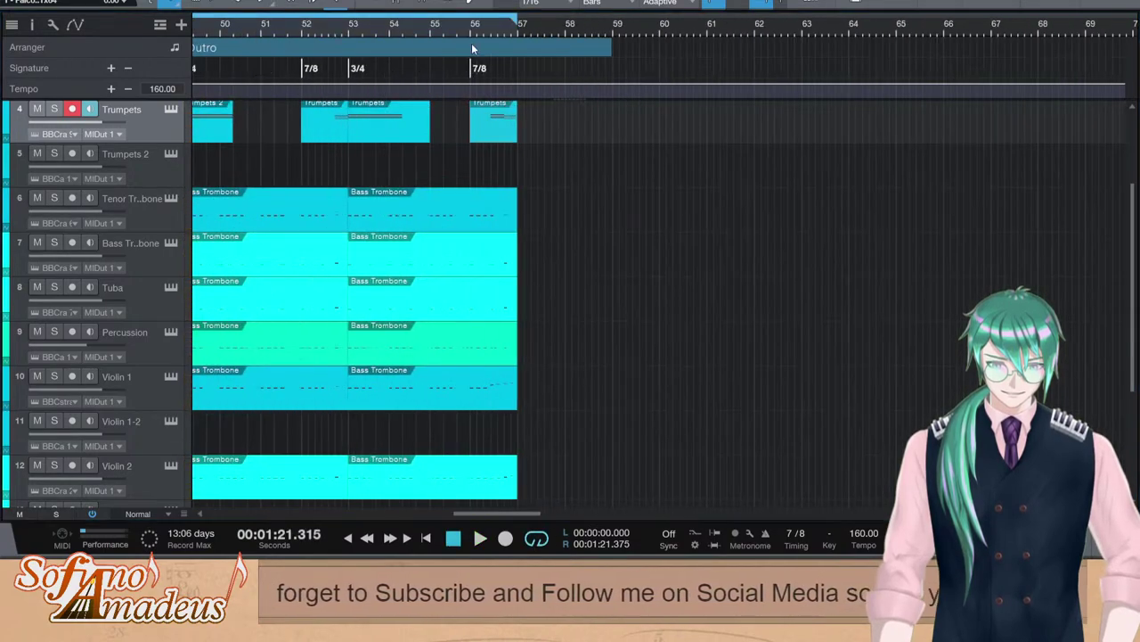
Play the looped ending around into the Intro, and play the lead-in to the Outro from around bar 48
key(space)
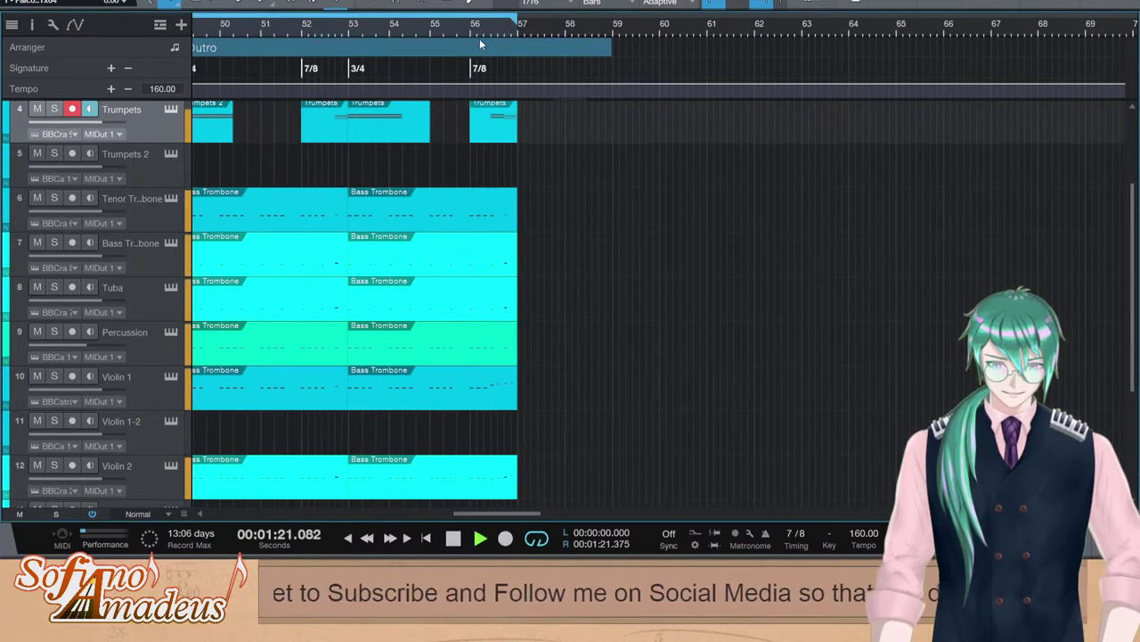
key(space)
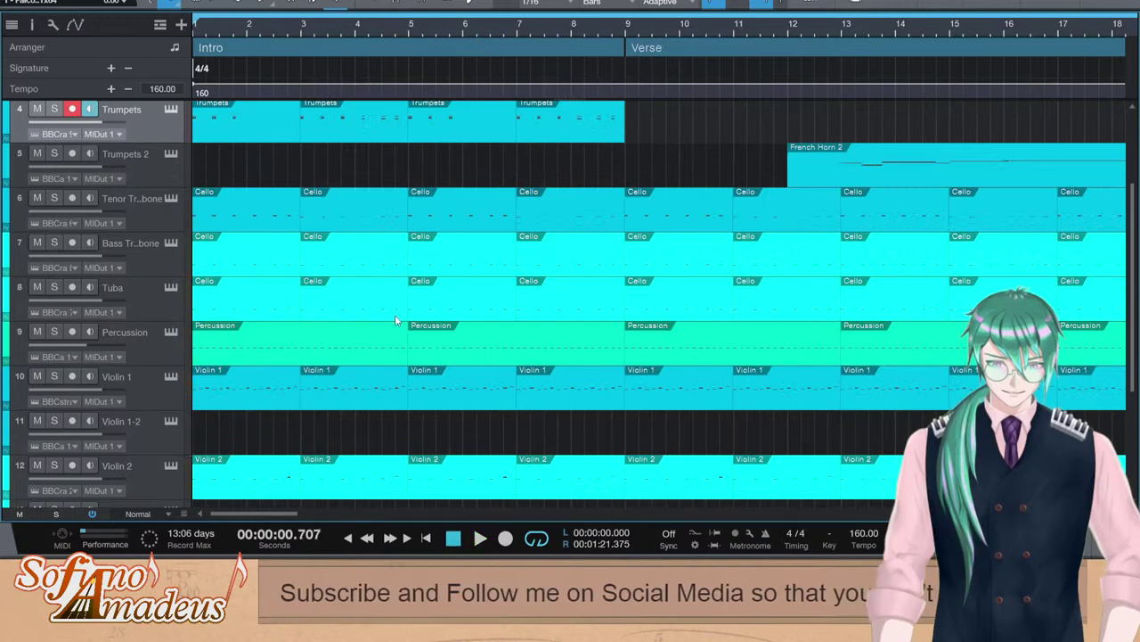
scroll(329, 252, up, 1)
scroll(659, 285, down, 5)
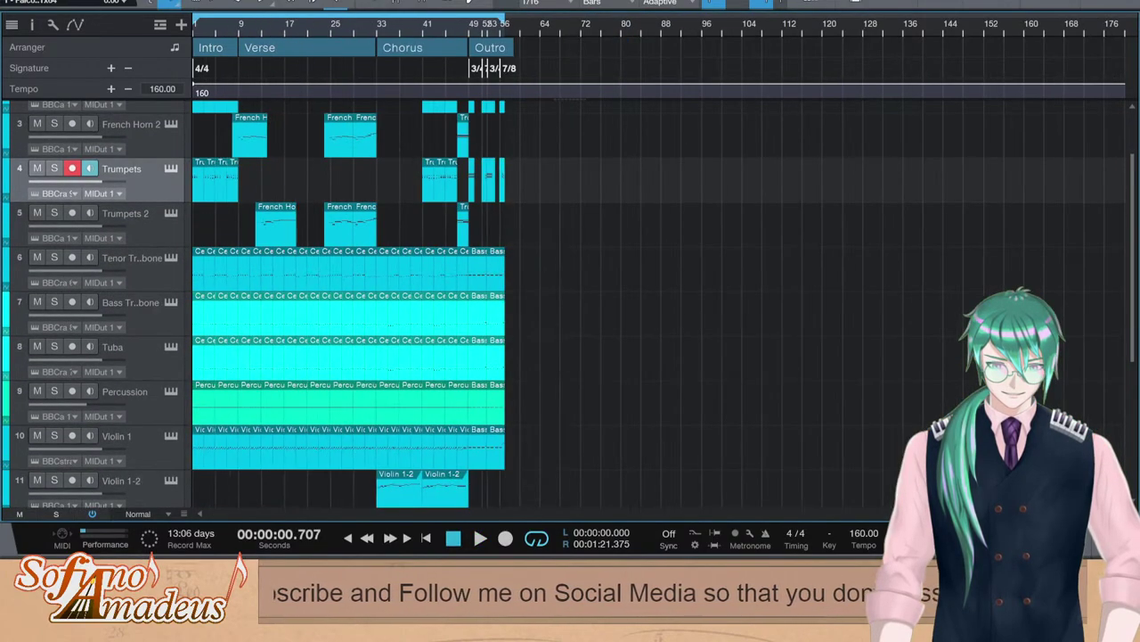
scroll(660, 285, up, 6)
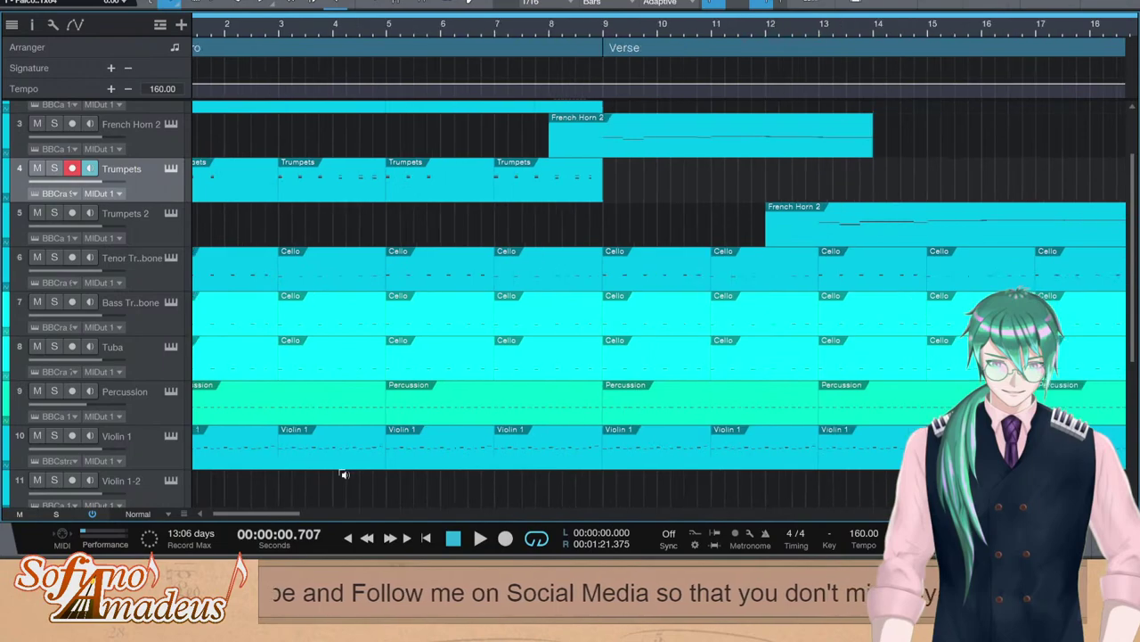
drag(282, 513, 493, 492)
scroll(801, 232, up, 2)
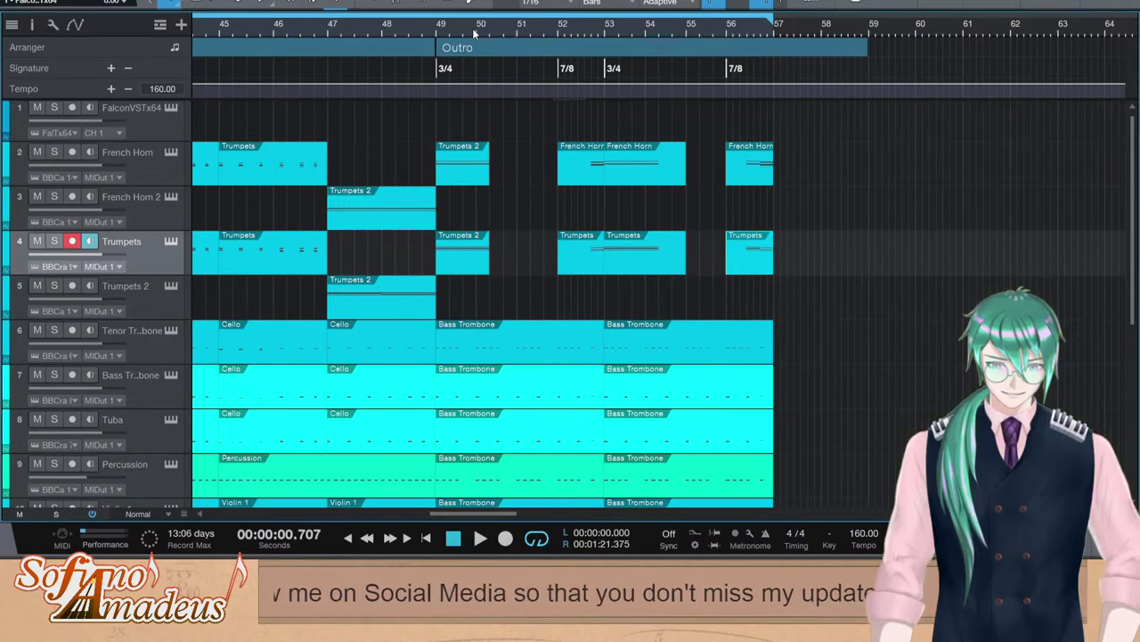
key(space)
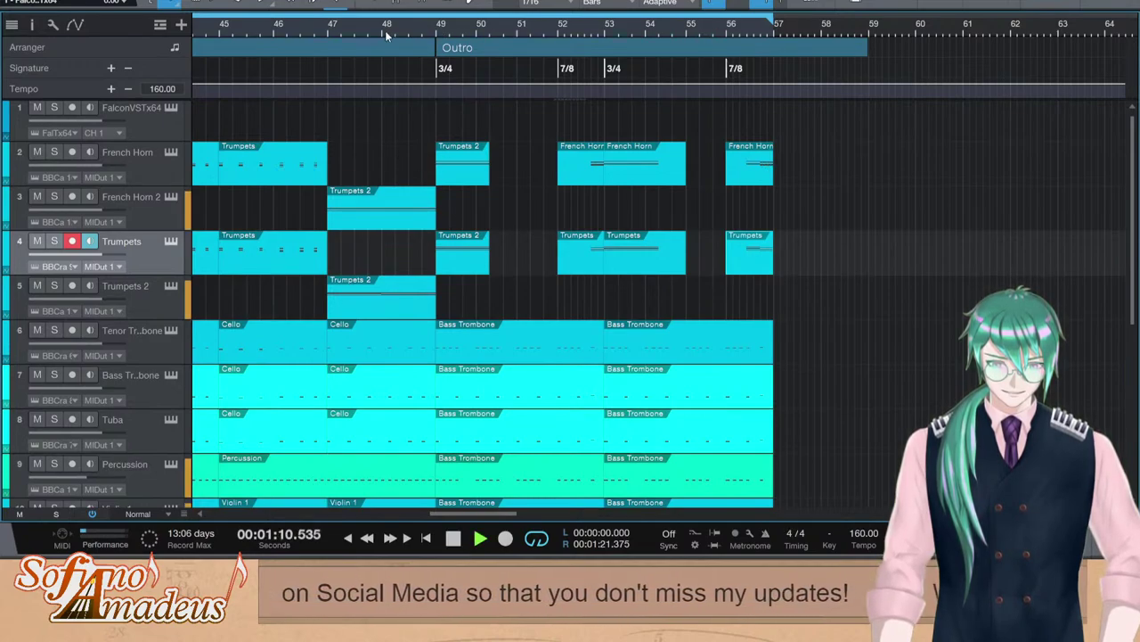
key(space)
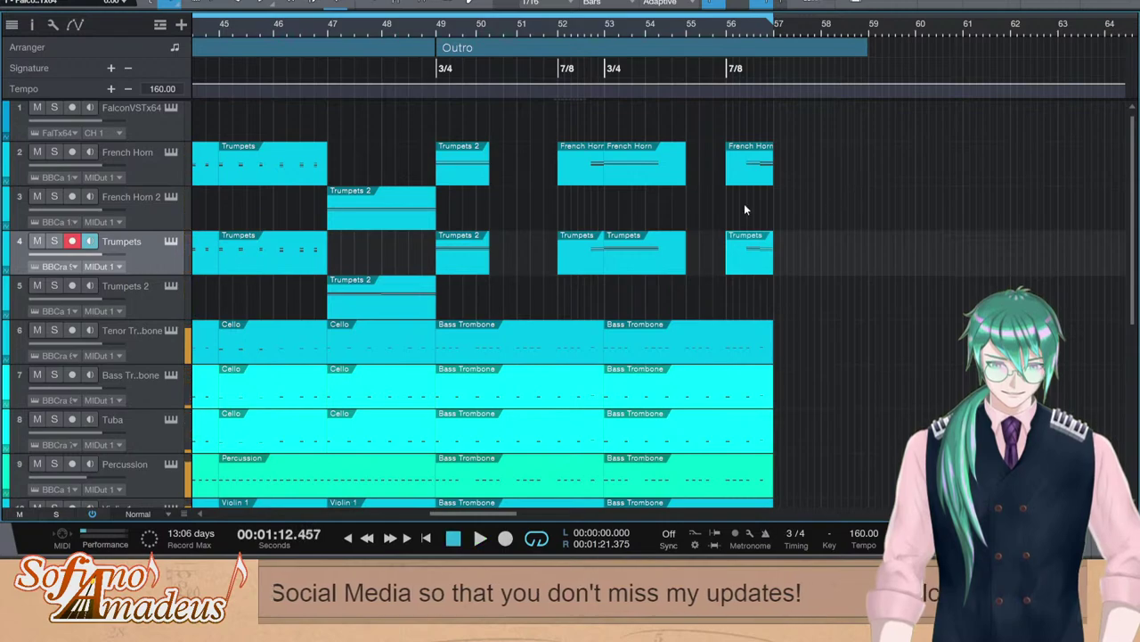
Lower the third of the bar 49 chords by a semitone, to D#3 in the French Horn and D#4 in the Trumpets
double_click(450, 160)
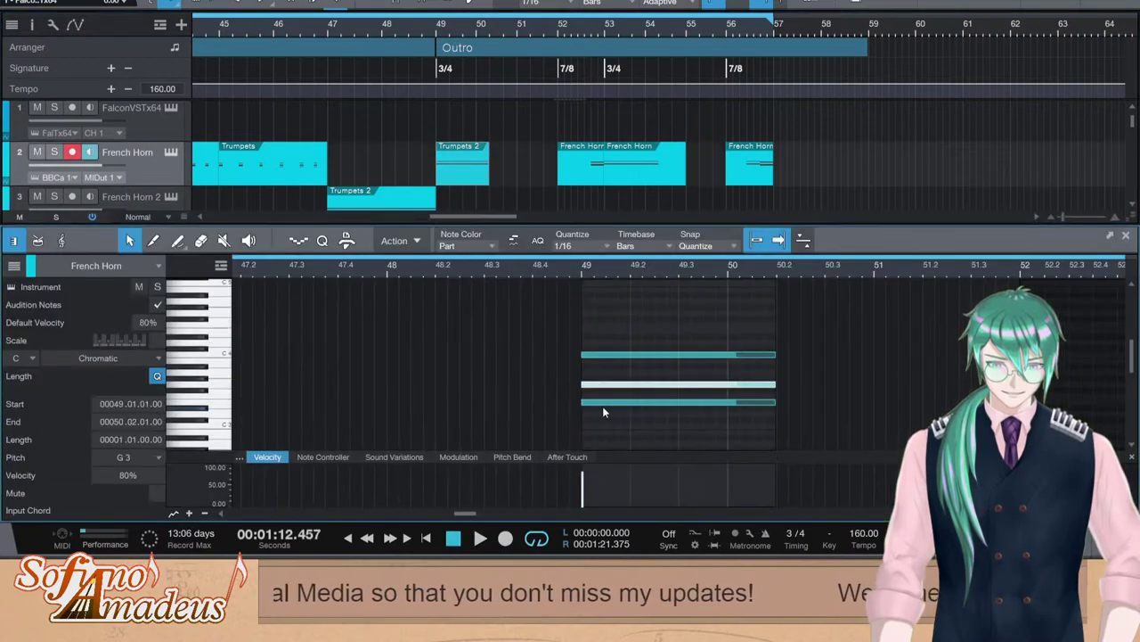
scroll(495, 133, down, 1)
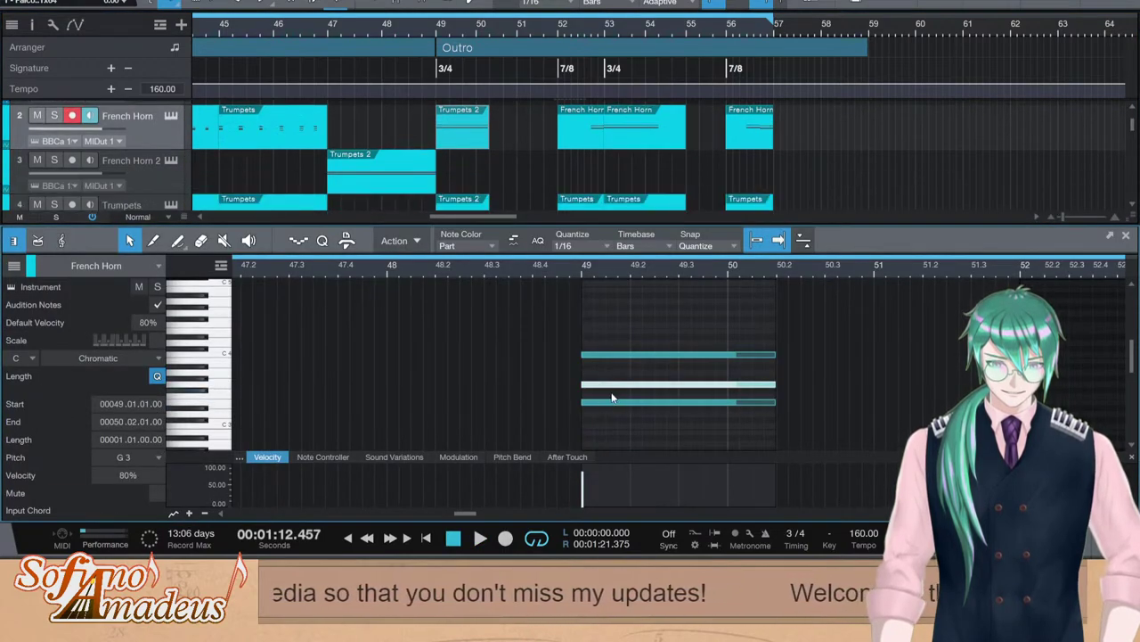
key(Down)
key(Down)
key(Down)
key(Down)
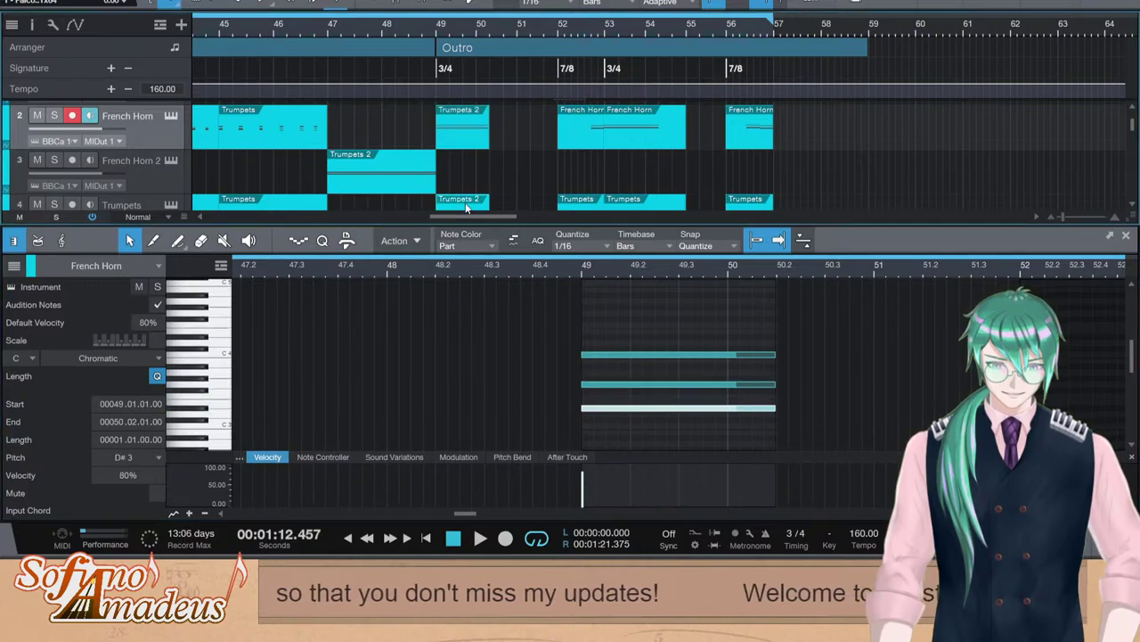
click(465, 205)
click(595, 315)
key(Down)
Lower the third of the bar 53 chords by a semitone, to D#3 in the French Horn and D#4 in the Trumpets
click(591, 136)
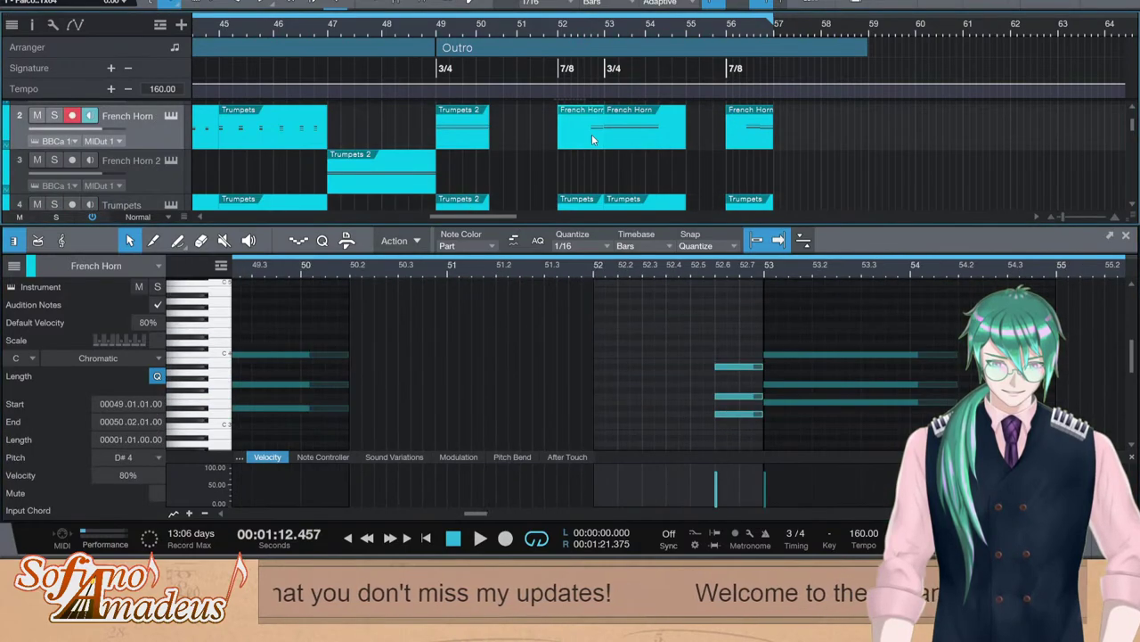
click(741, 415)
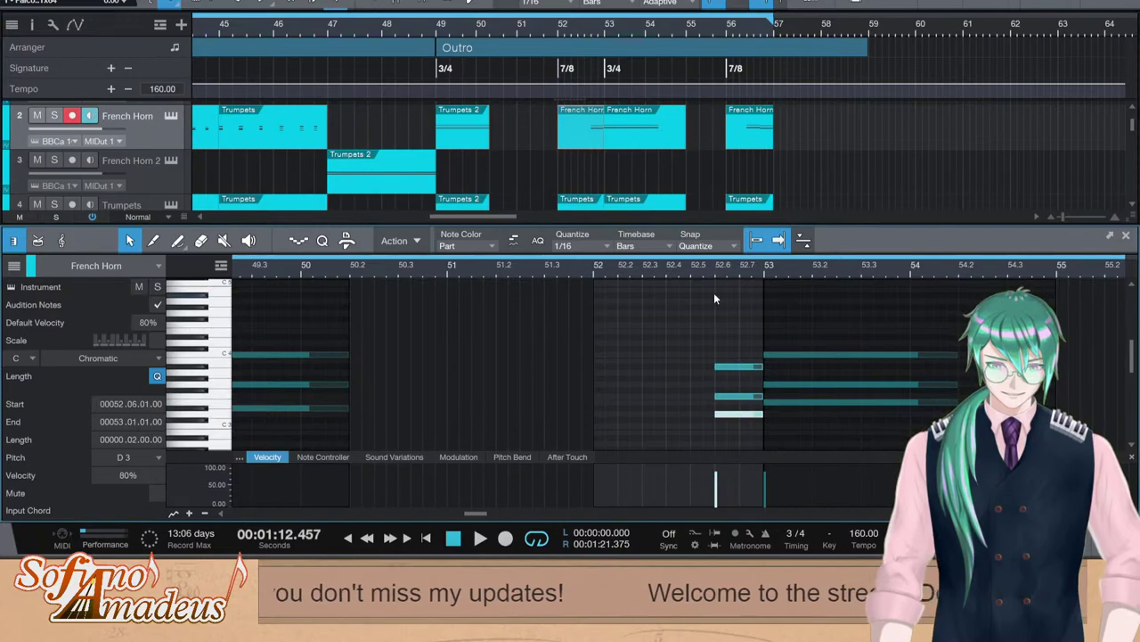
click(800, 403)
key(Down)
click(634, 205)
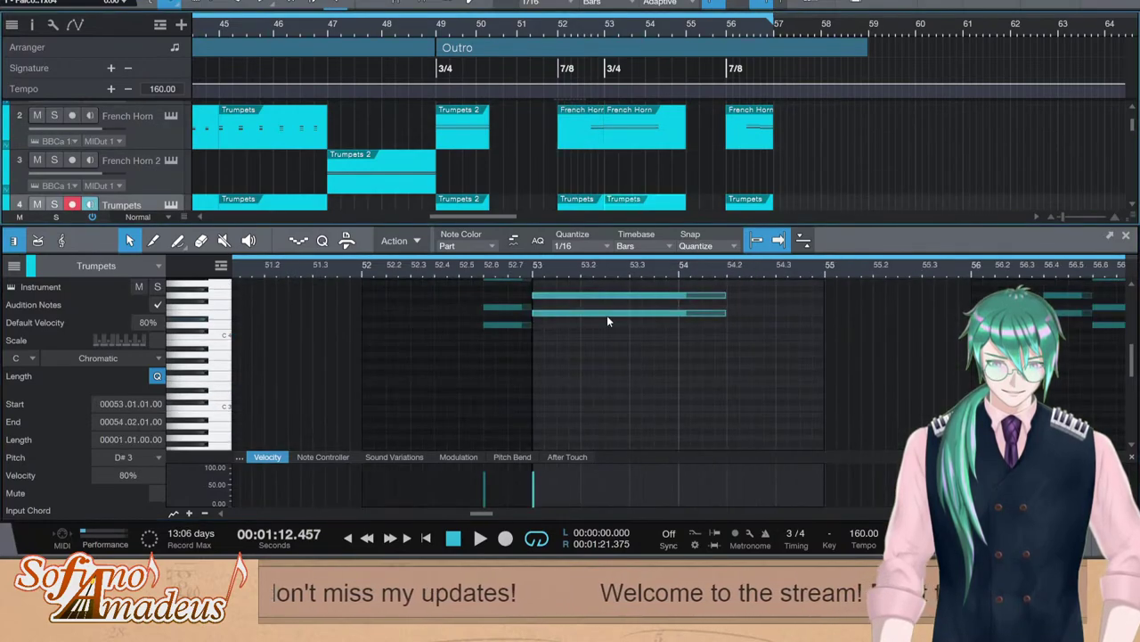
click(671, 315)
key(Down)
Lower the E of the chords at 56.4 to D#3 in the French Horn and D#4 in the Trumpets
click(753, 139)
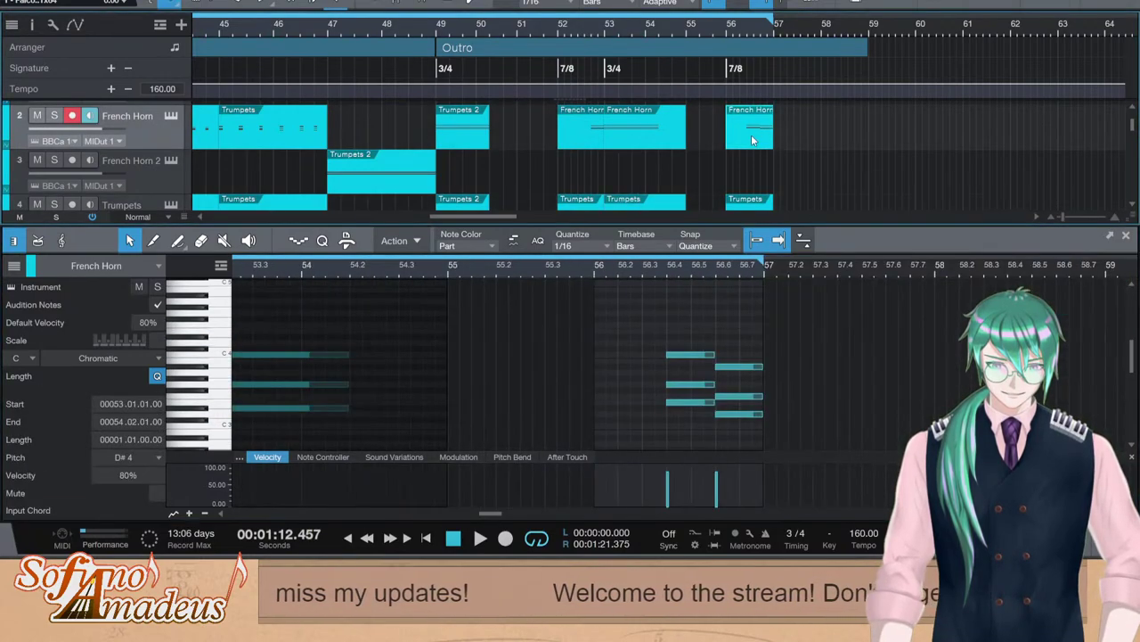
click(739, 415)
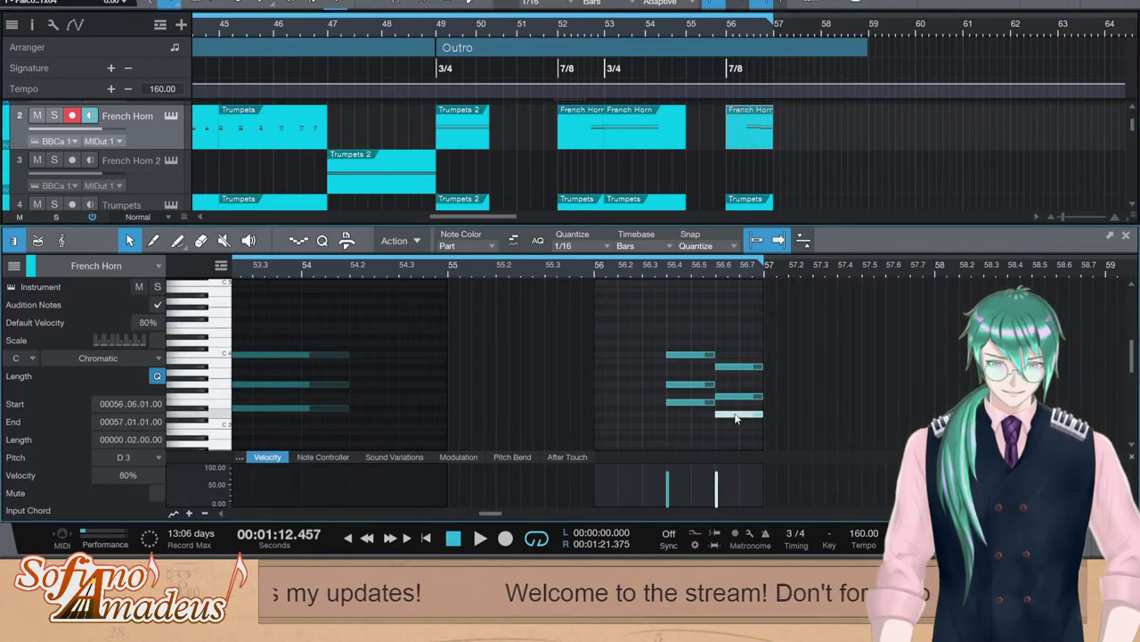
key(Up)
click(699, 402)
key(Down)
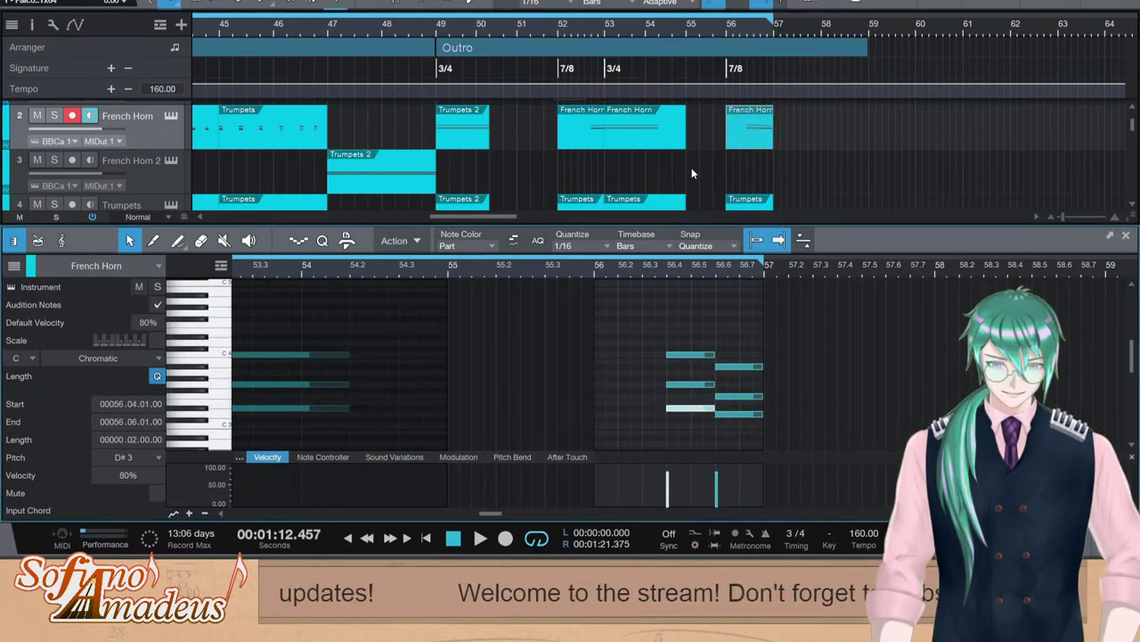
scroll(745, 154, down, 1)
click(747, 183)
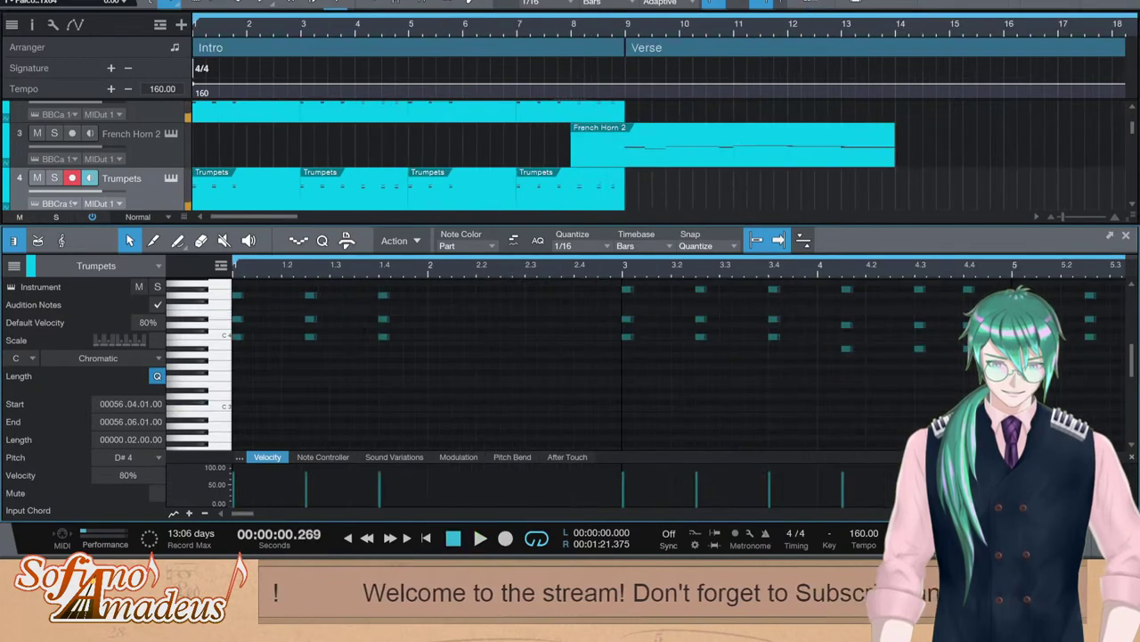
Open the French Horn and Trumpets bar 56 parts together and lower the Trumpets' C5 and G4 at 56.4 by an octave
key(F2)
scroll(628, 24, down, 5)
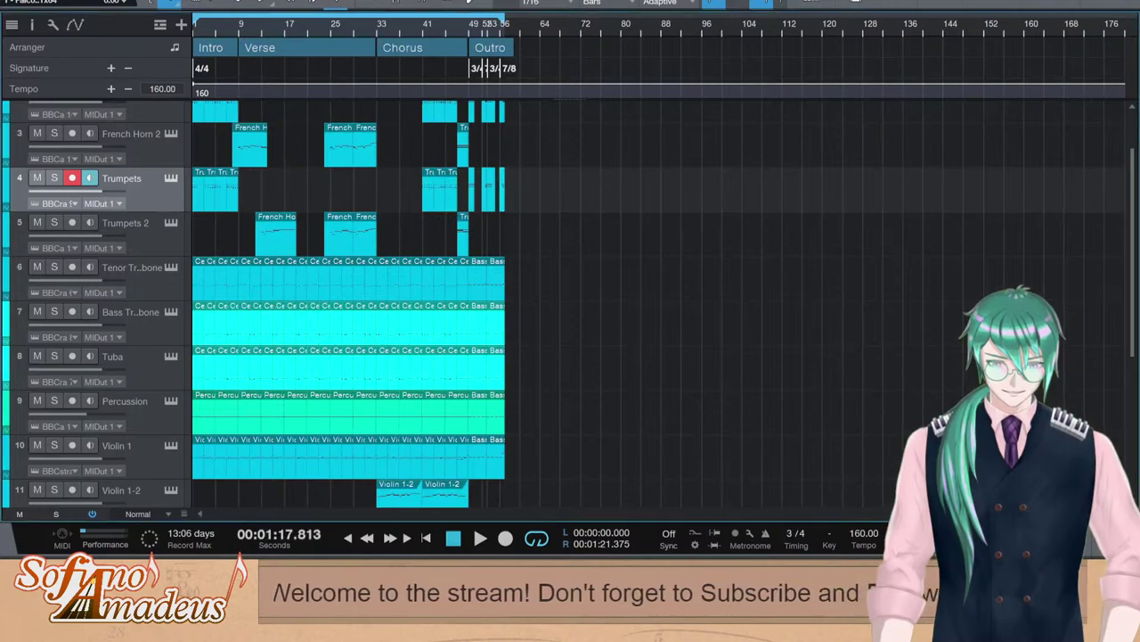
scroll(491, 24, up, 5)
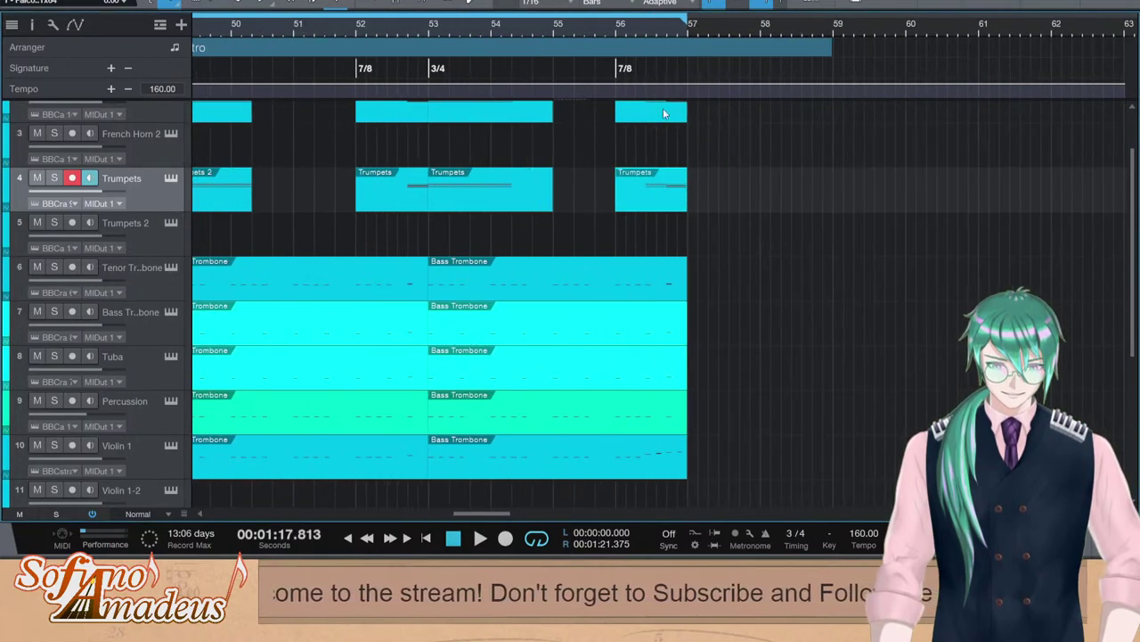
scroll(664, 113, up, 2)
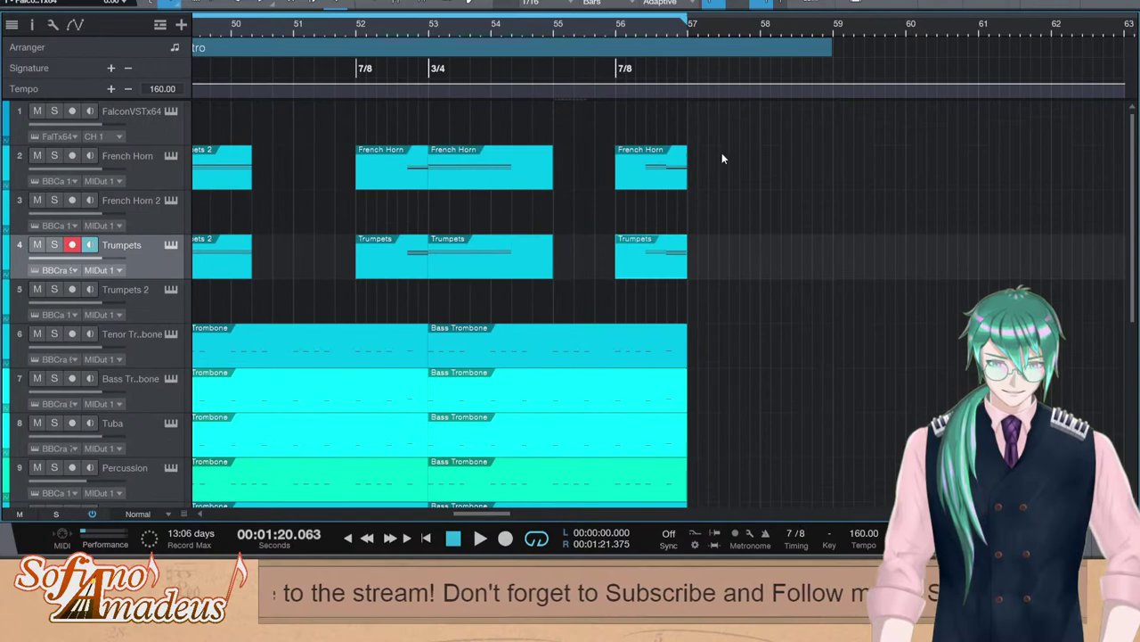
click(666, 176)
double_click(661, 170)
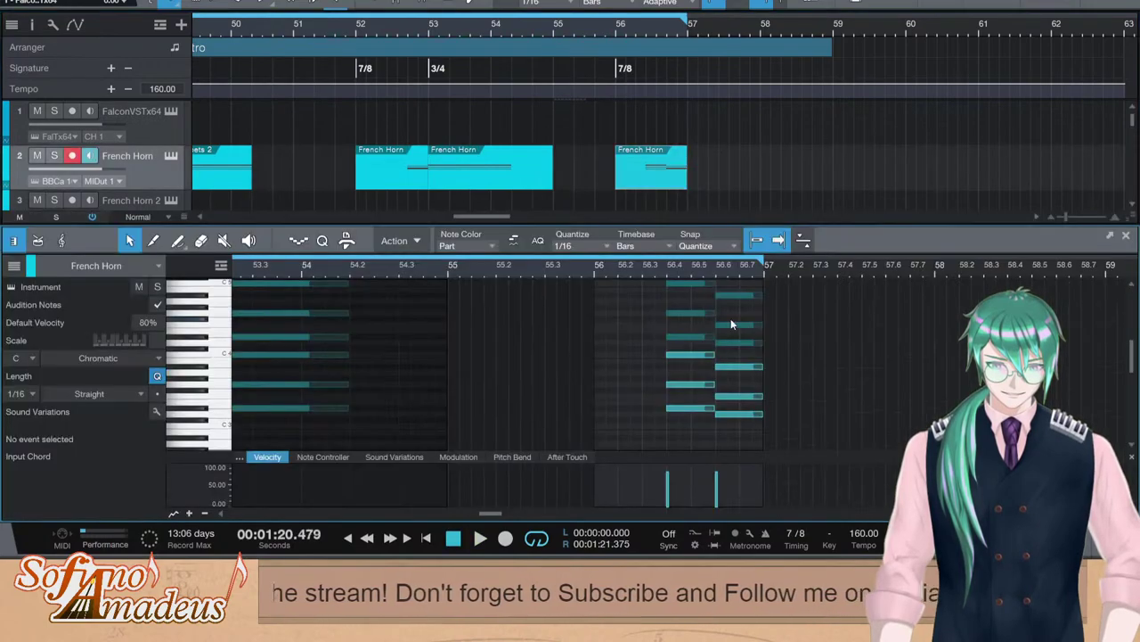
click(692, 285)
key(shift+alt+Down)
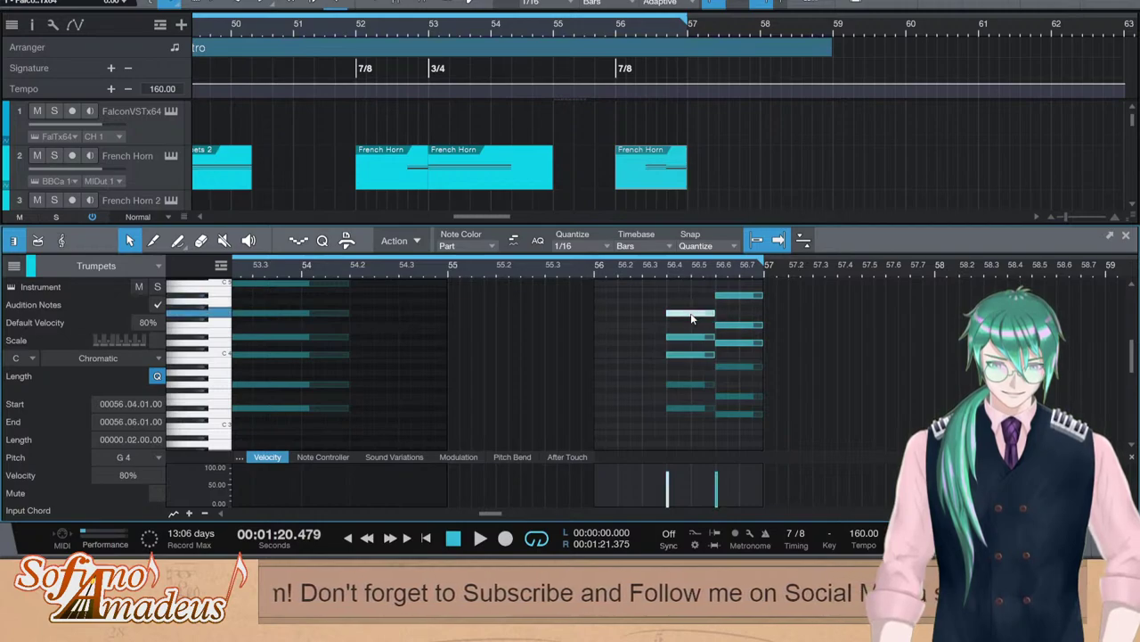
key(shift+alt+Down)
Lower the Trumpets' A#4 and F4 at 56.6 by an octave to A#3 and F3
click(728, 295)
key(shift+Down)
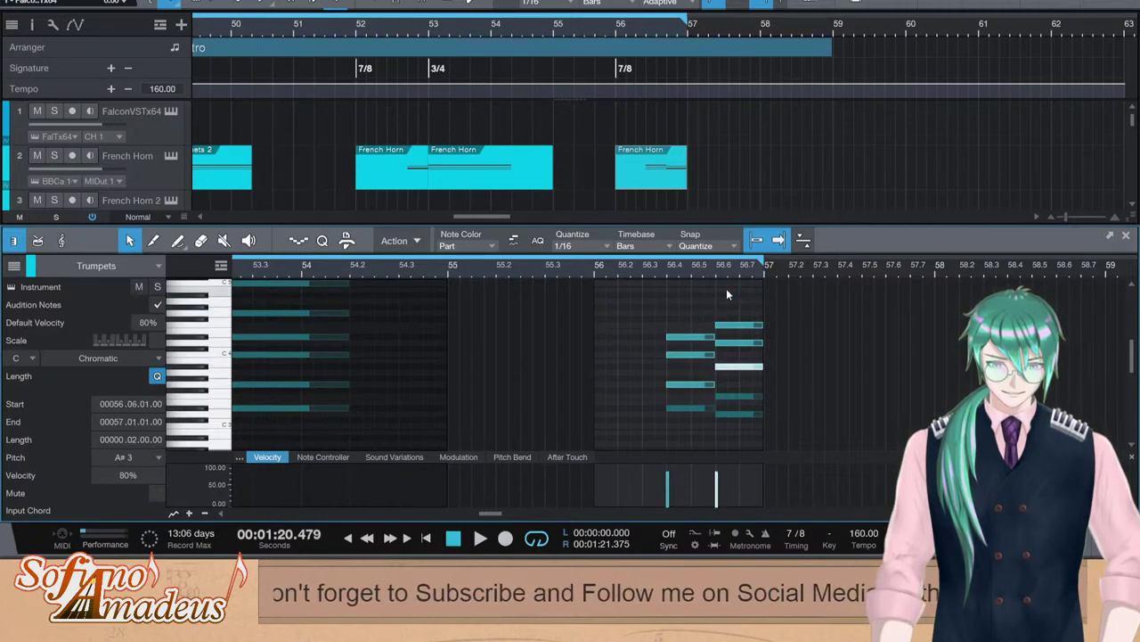
click(735, 325)
key(shift+Down)
click(692, 338)
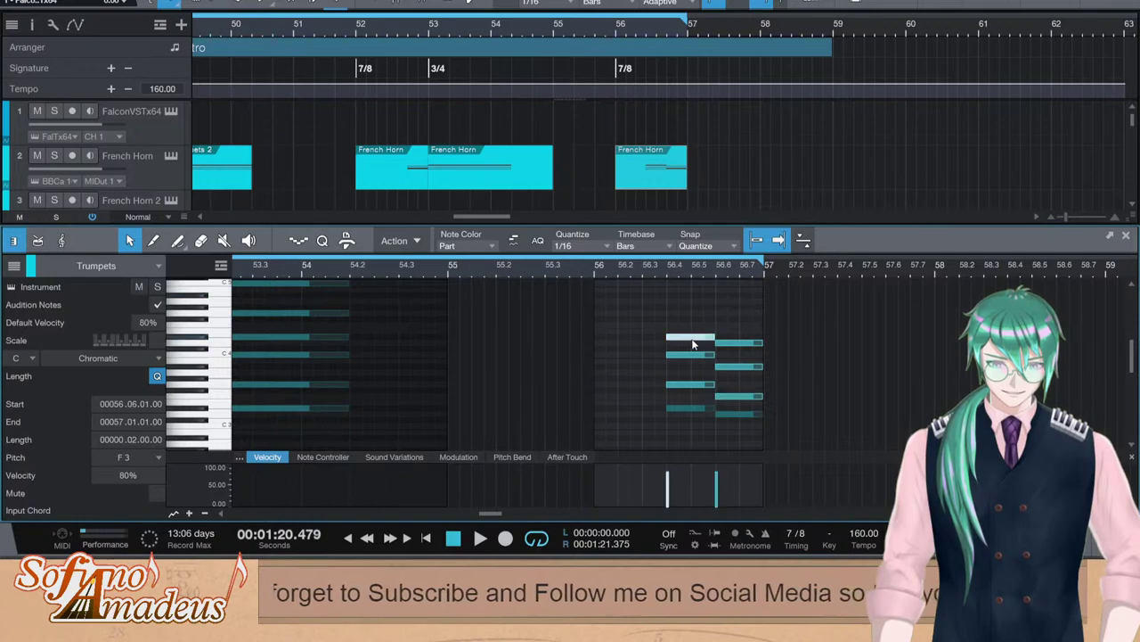
Lower the upper two notes of both French Horn chords in bar 56 by an octave and play the ending
click(724, 342)
scroll(671, 166, down, 1)
scroll(671, 166, down, 2)
click(665, 158)
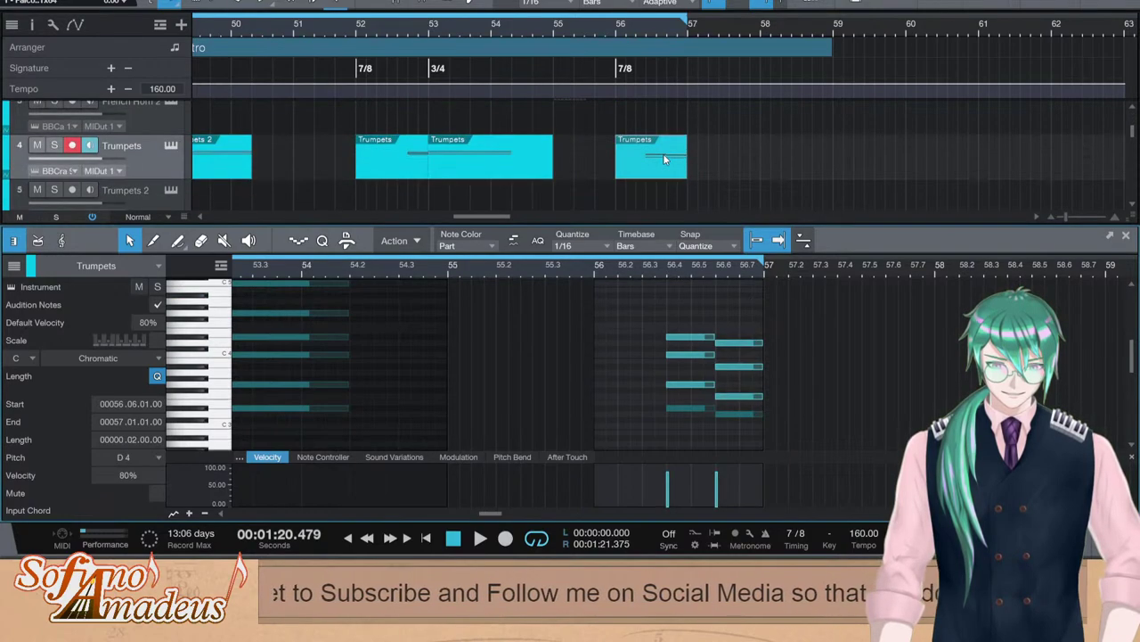
scroll(670, 181, up, 3)
click(663, 158)
drag(688, 326, 756, 395)
key(shift+Down)
key(space)
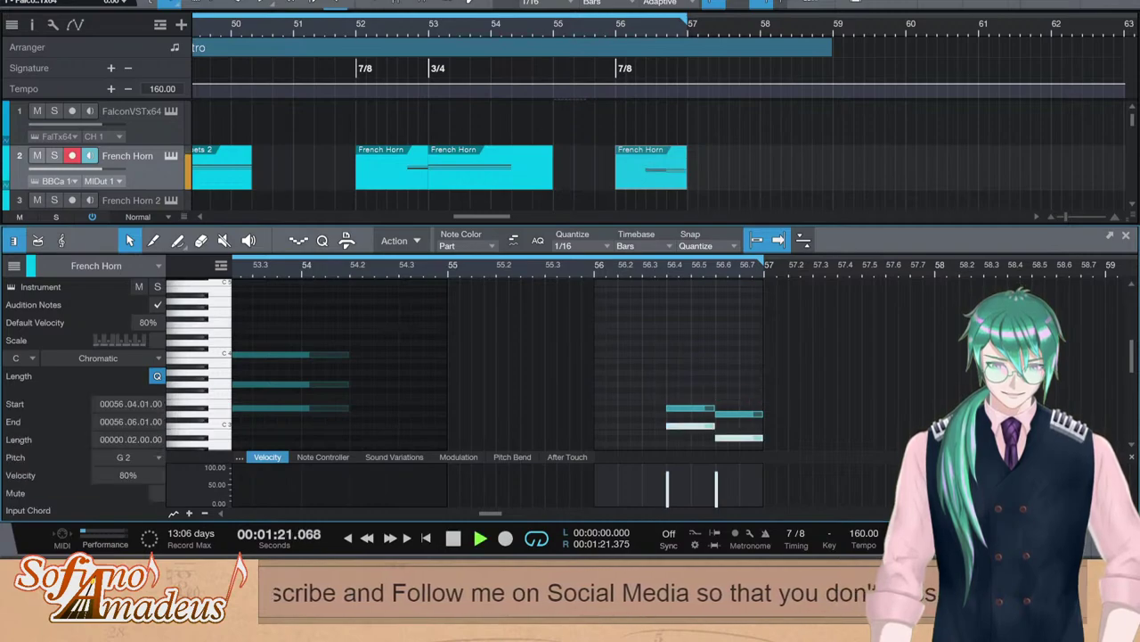
key(space)
Play the very start of the Intro from the beginning of the song
key(F2)
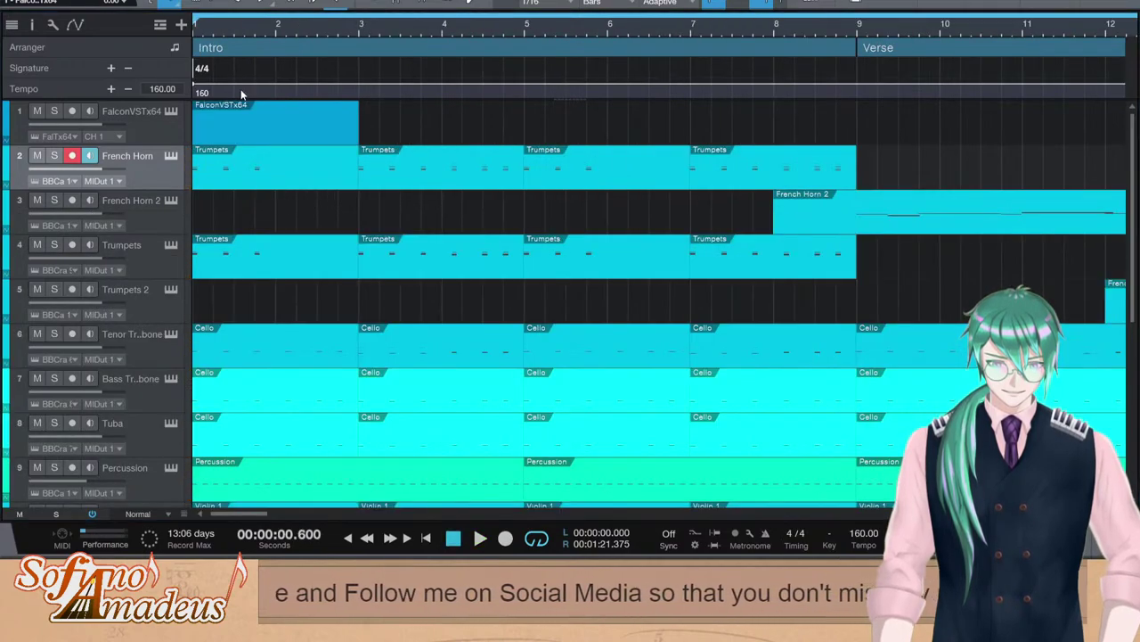
click(242, 94)
key(comma)
key(space)
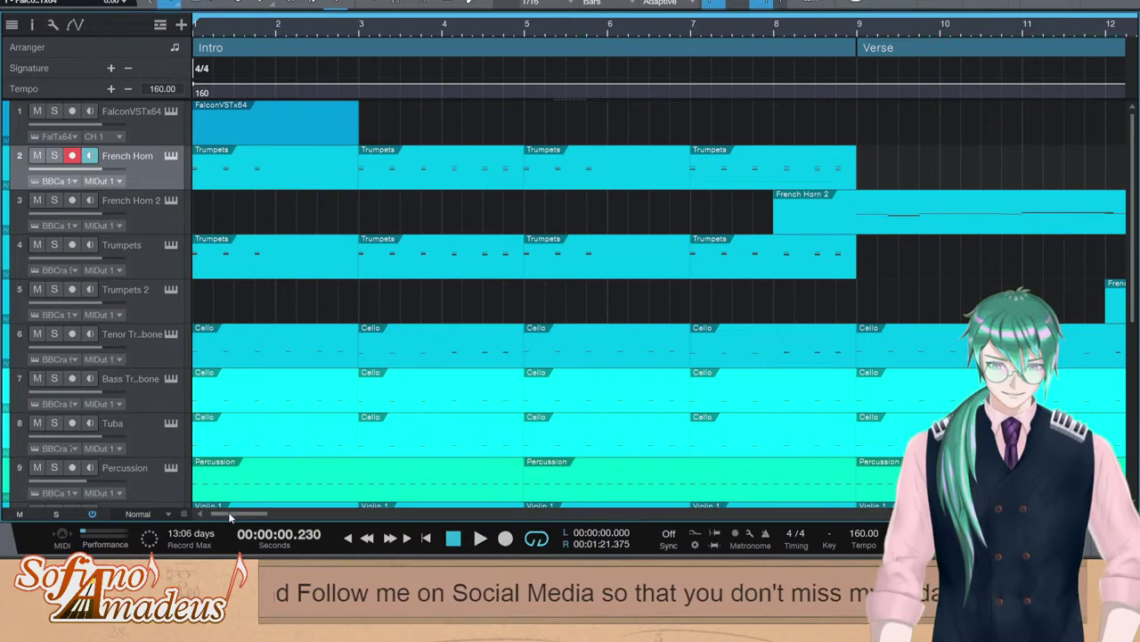
Reopen the bar 56 brass parts and raise the Trumpets' F3 at 56.6 by an octave to F4
drag(228, 514, 483, 502)
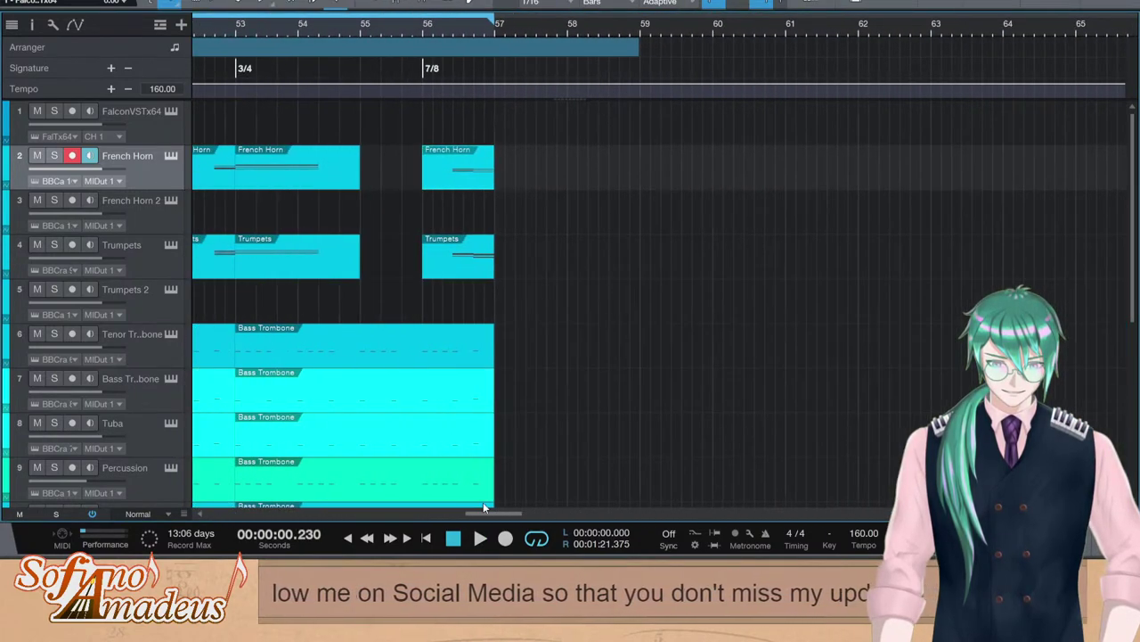
double_click(455, 175)
click(736, 341)
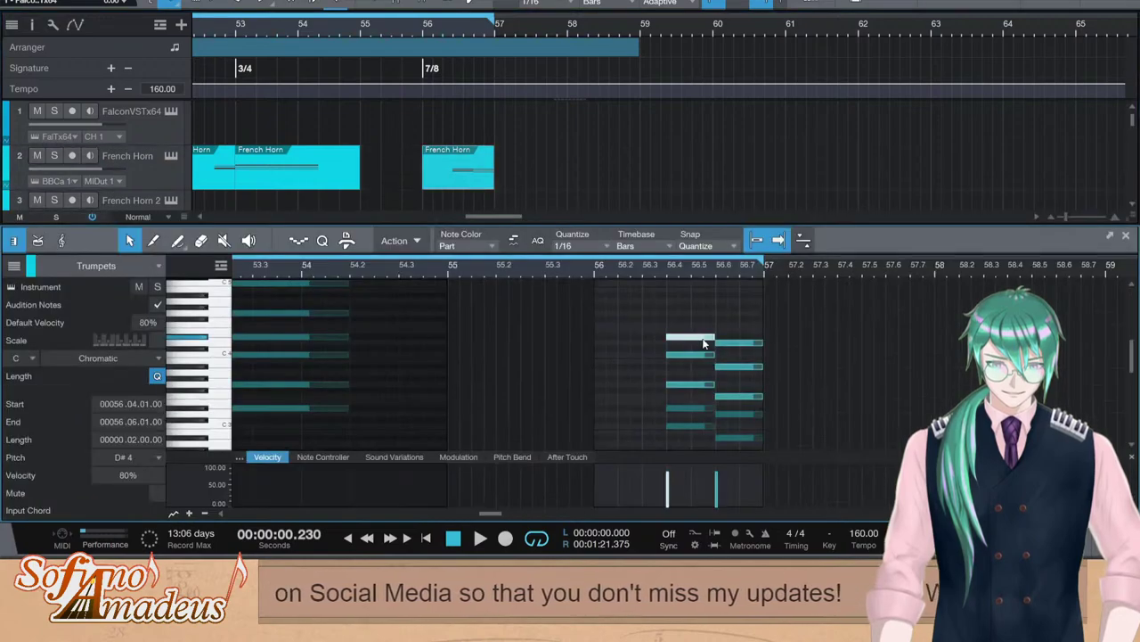
click(744, 398)
key(shift+Up)
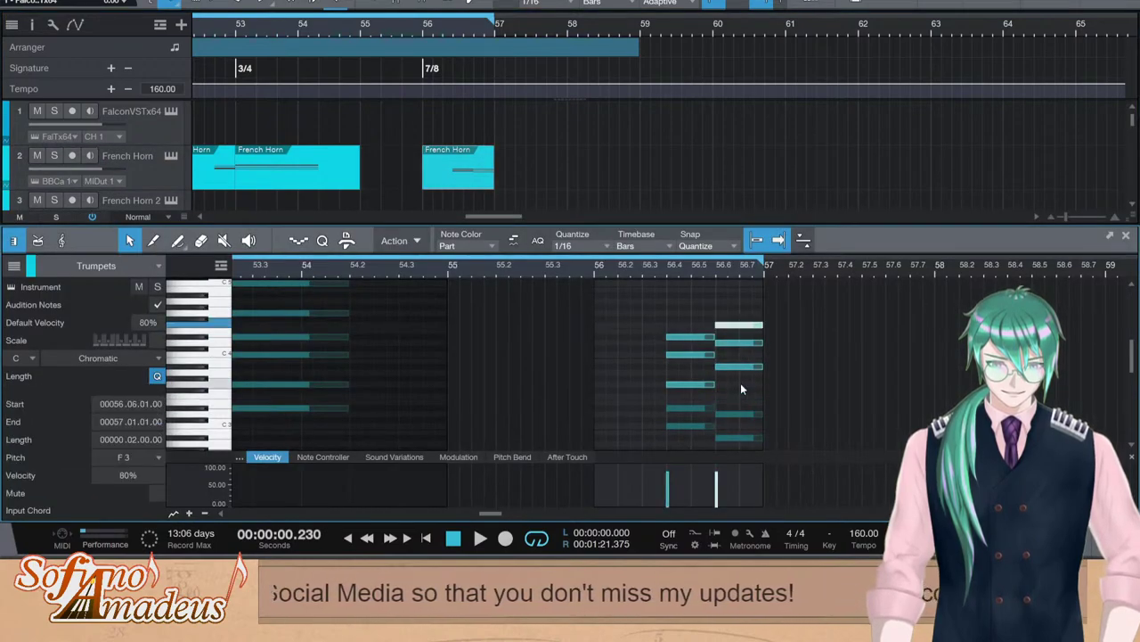
Raise the French Horn's lowest note at 56.6 by an octave to F3 and play the ending
scroll(740, 419, down, 1)
scroll(740, 420, down, 2)
click(737, 428)
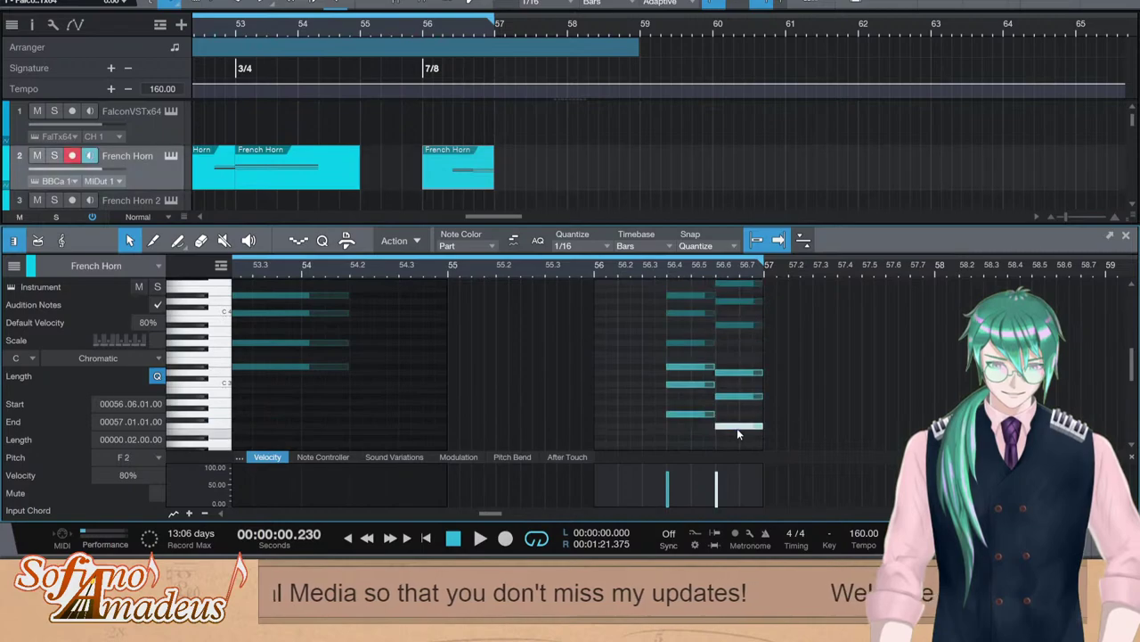
key(shift+Up)
double_click(655, 274)
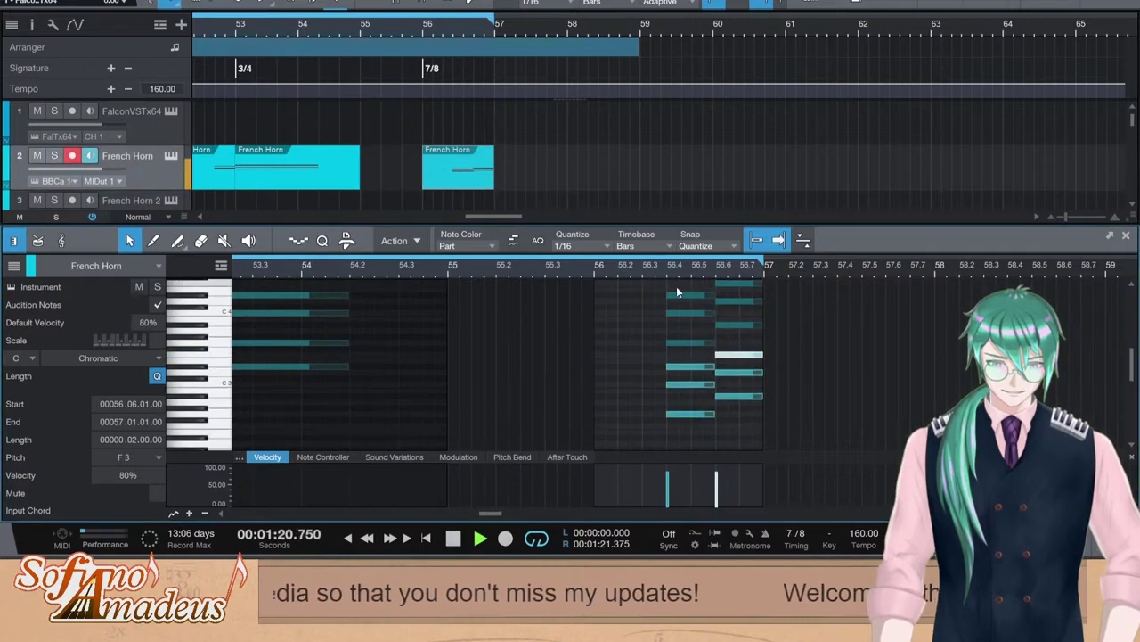
key(F2)
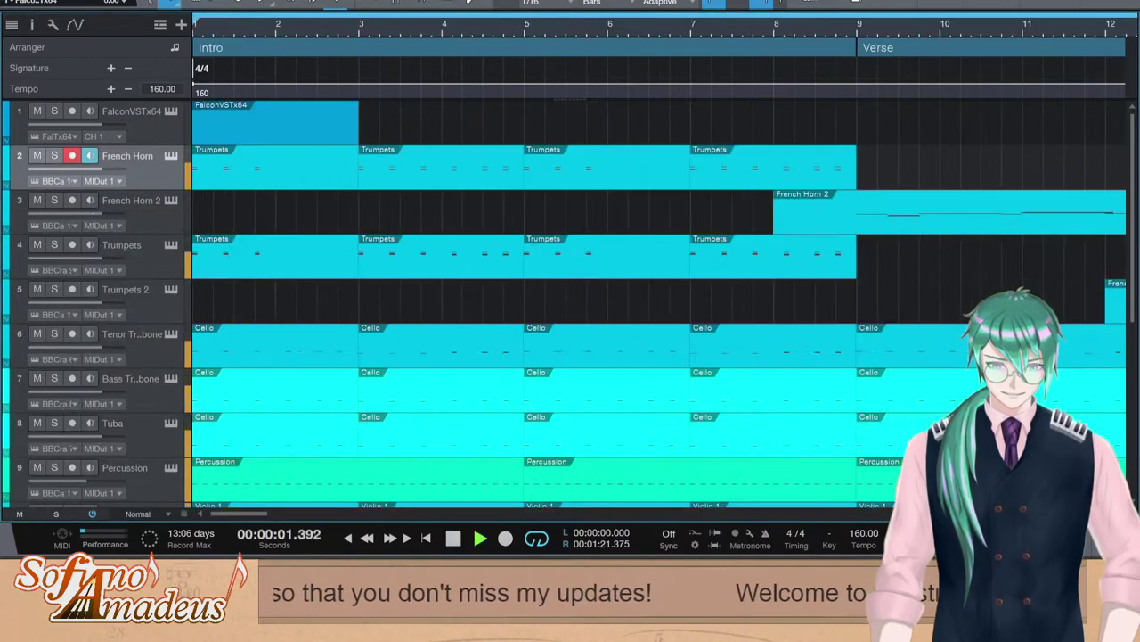
key(space)
key(F2)
key(F2)
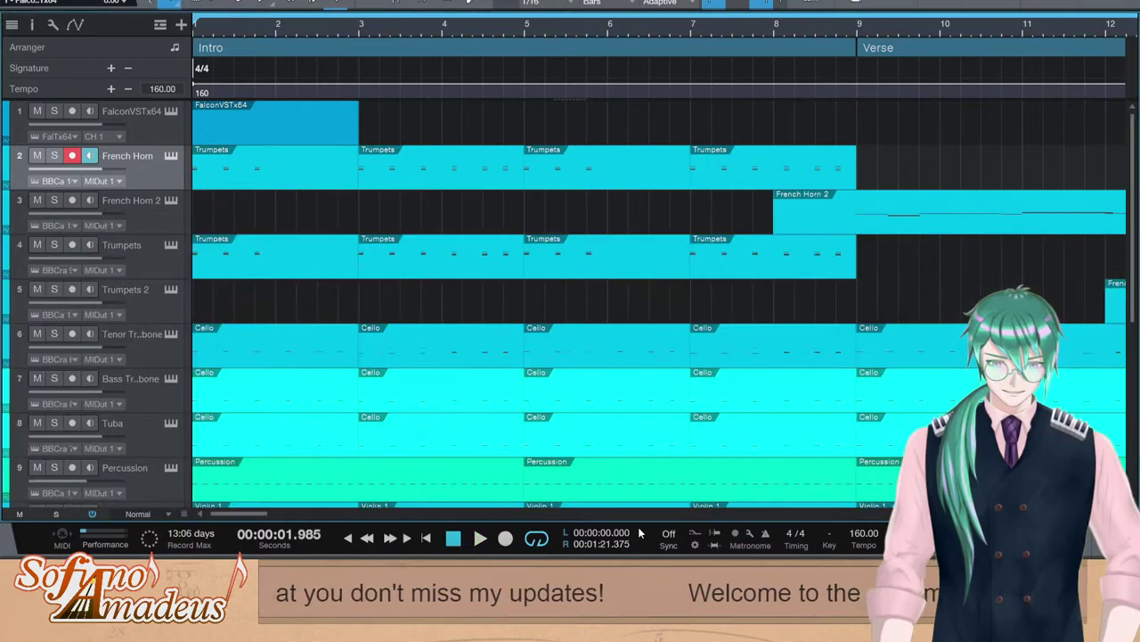
Open the Violin 1 part in the Outro and reshape its closing run in bar 56 to descend to A#3 at 56.7
drag(255, 511, 493, 512)
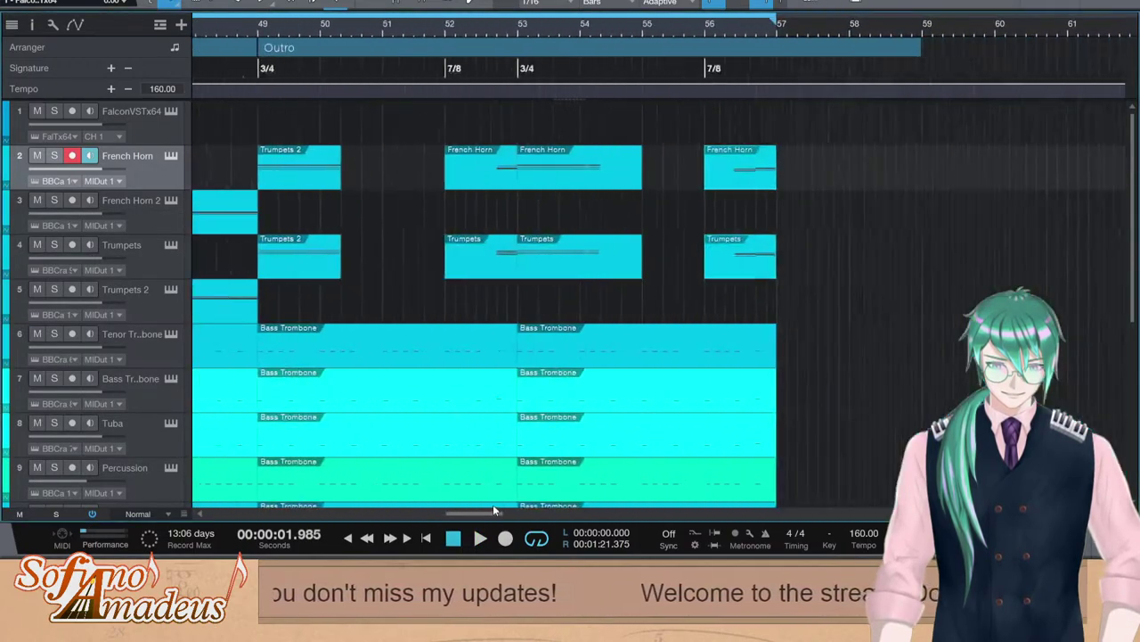
scroll(555, 349, down, 5)
scroll(543, 285, up, 1)
click(537, 232)
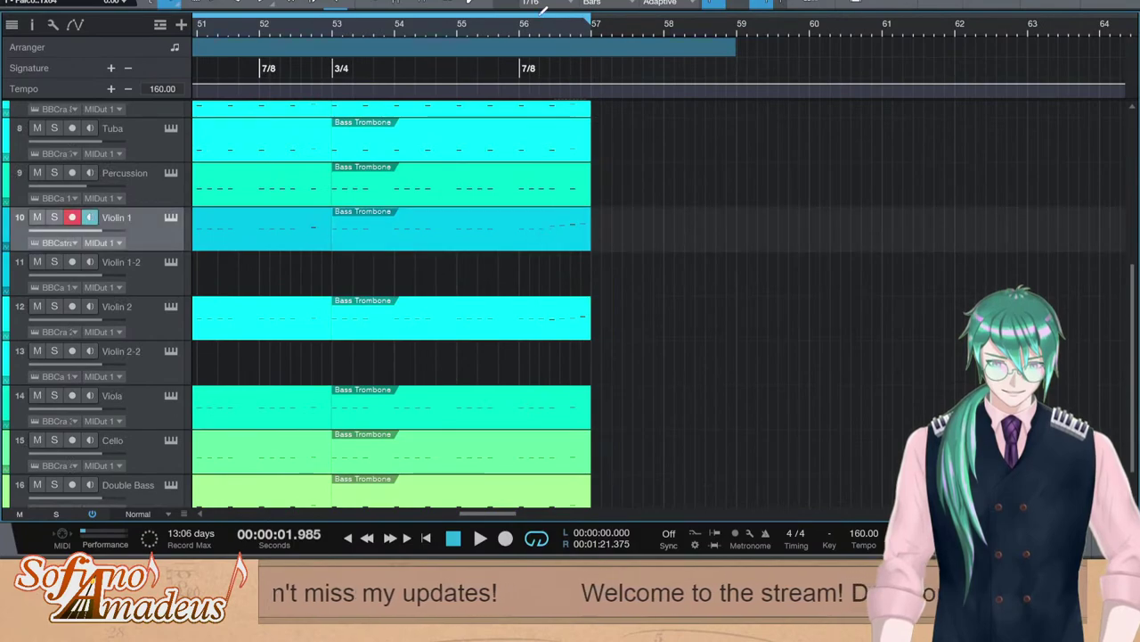
click(514, 25)
double_click(564, 223)
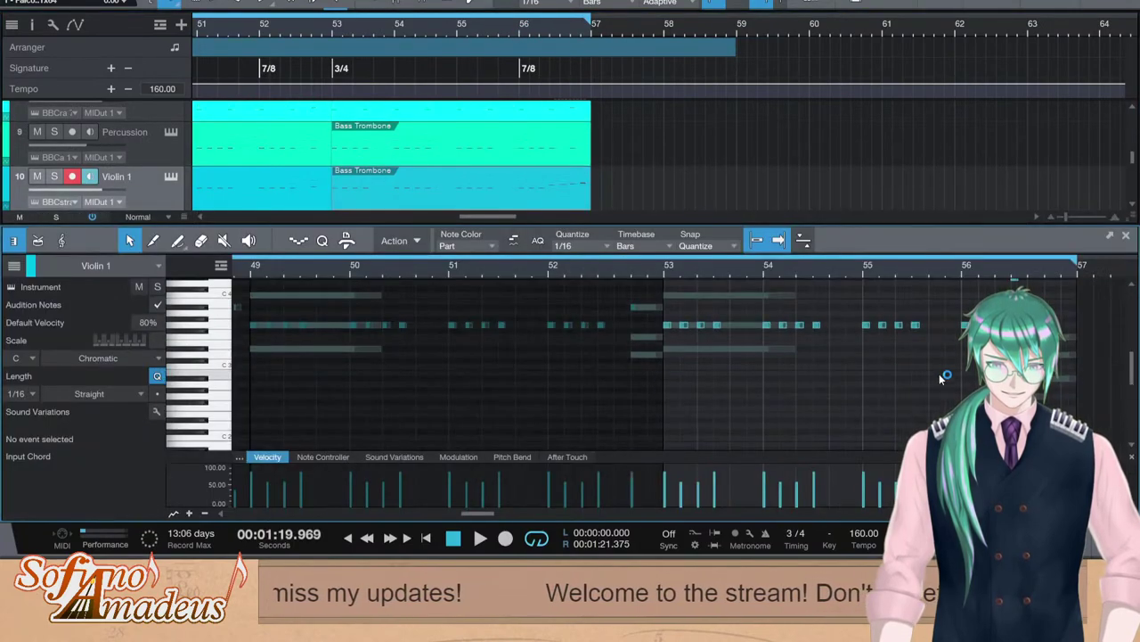
click(1033, 318)
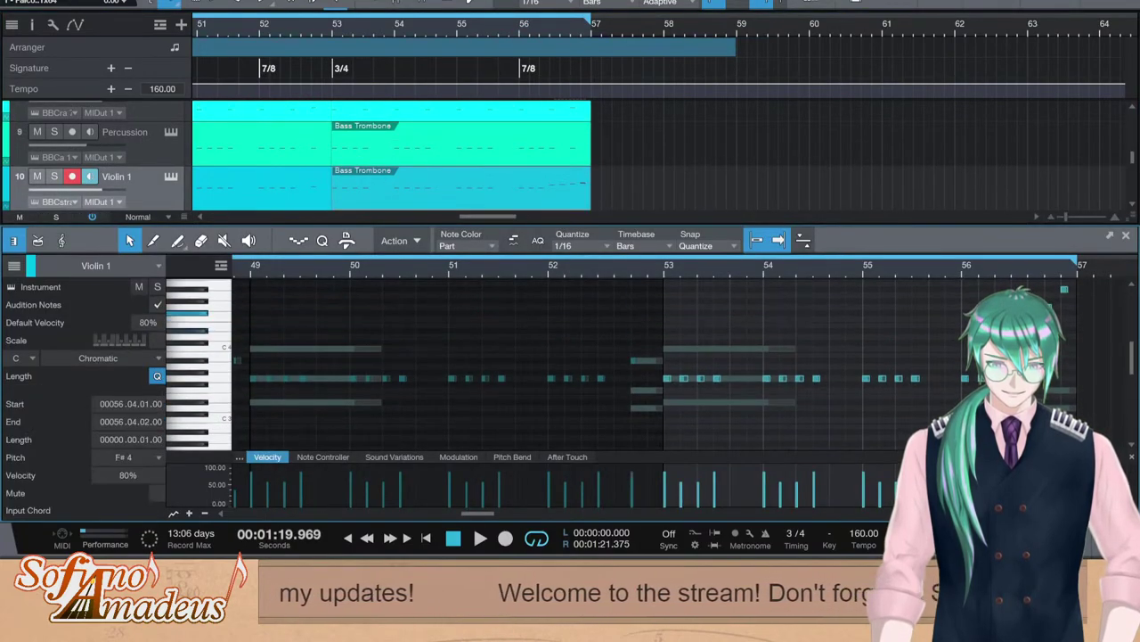
drag(1049, 307, 1065, 360)
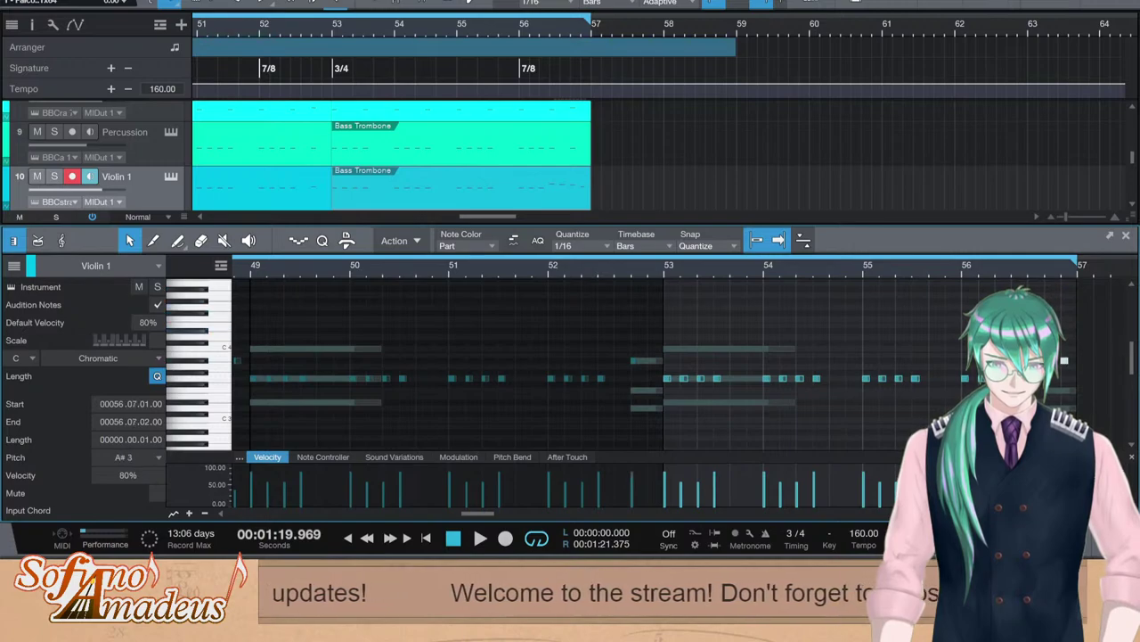
Reshape the Violin 2 closing run in bar 56 to descend through F3 at 56.6 to A#2 at 56.7 and play it
scroll(635, 158, down, 2)
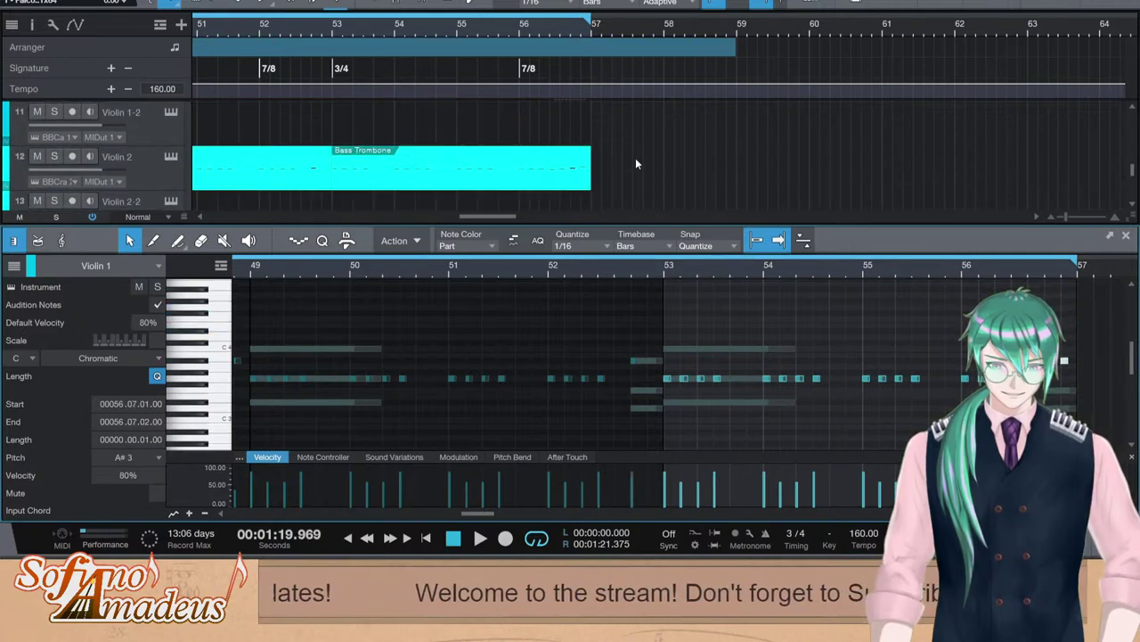
double_click(566, 168)
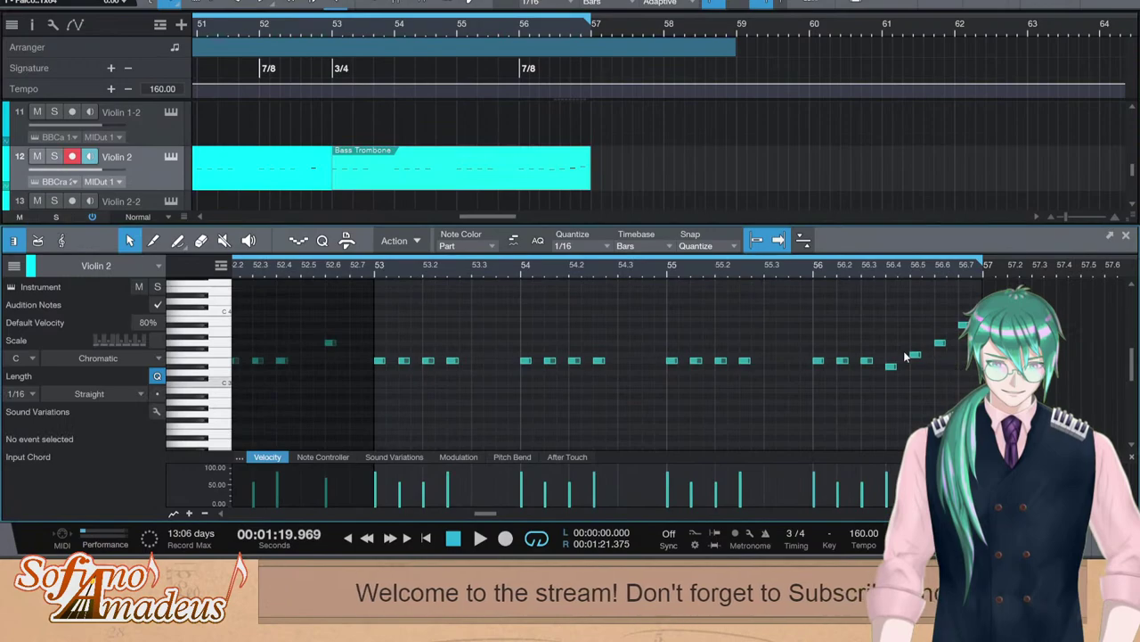
click(908, 355)
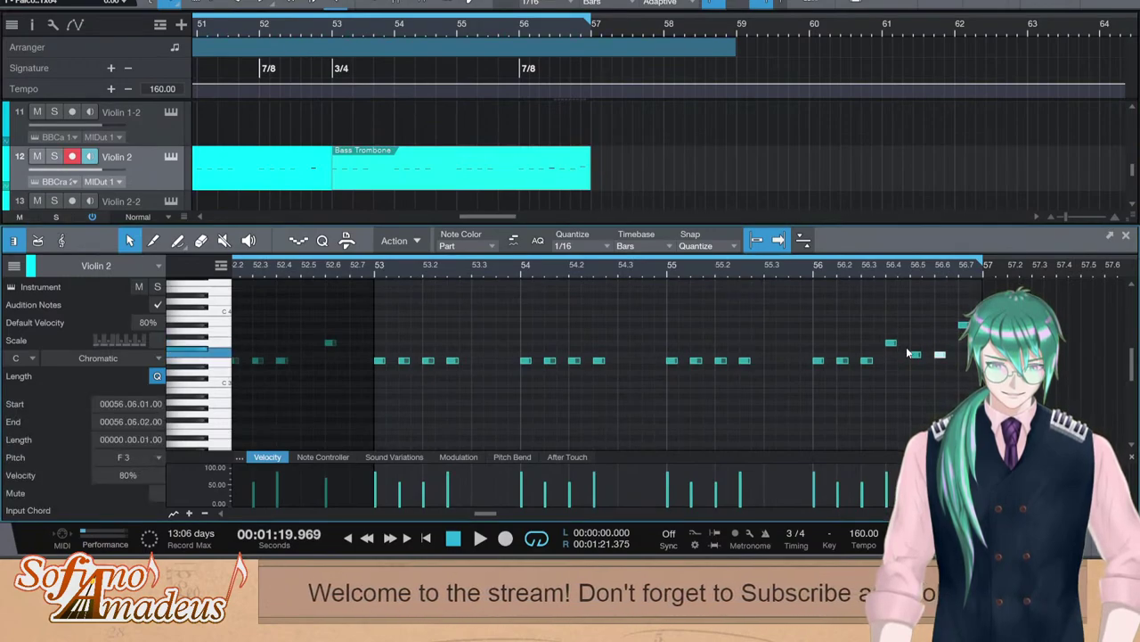
key(Down)
key(Down)
key(Right)
key(shift+Down)
key(space)
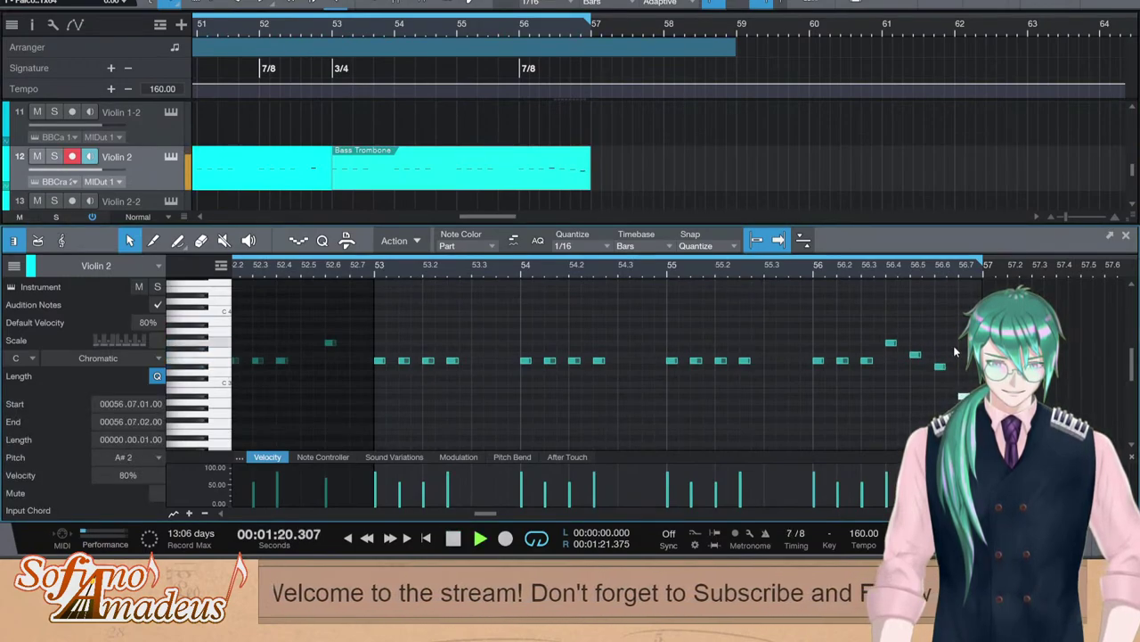
key(space)
key(F2)
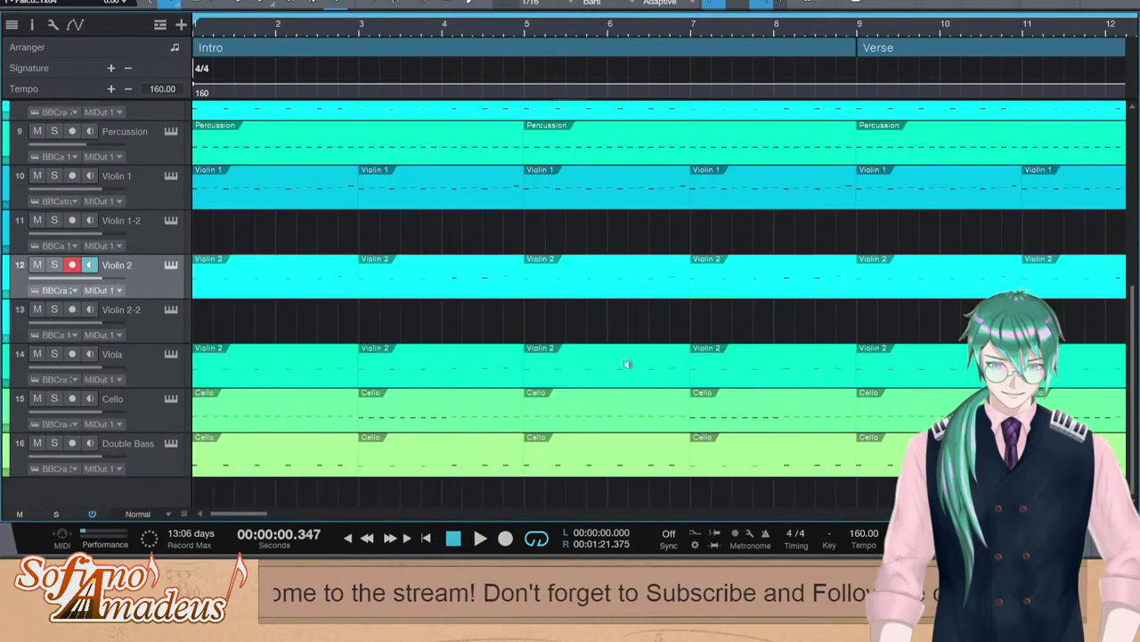
Open the first Violin 1 part in the Intro, check its opening note's pitch and play the start of the song
click(219, 181)
key(F2)
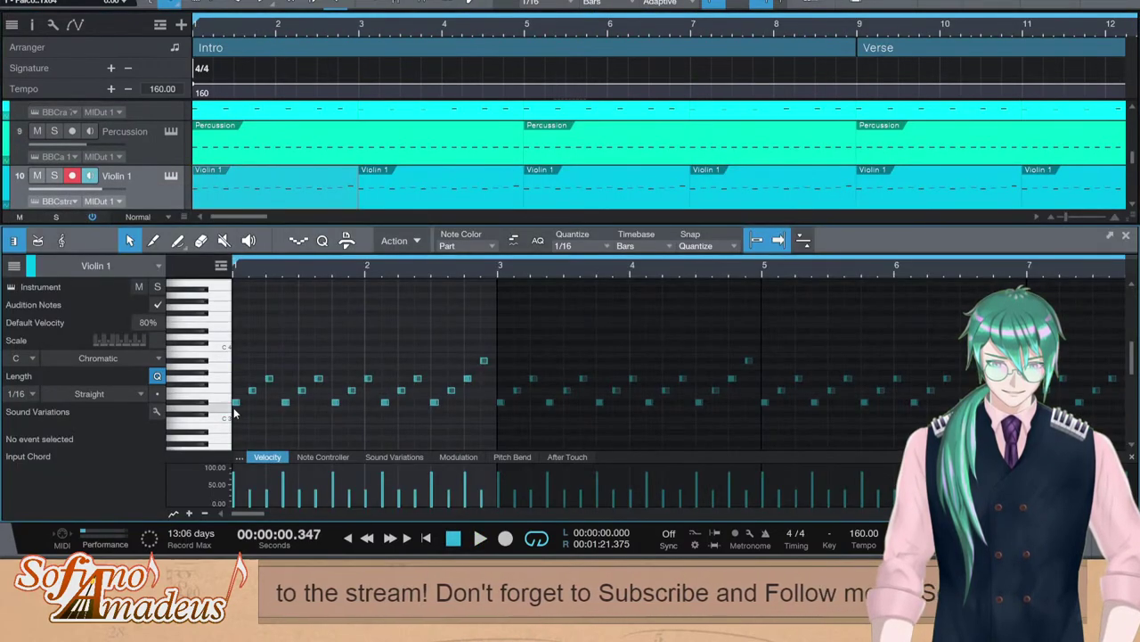
click(238, 403)
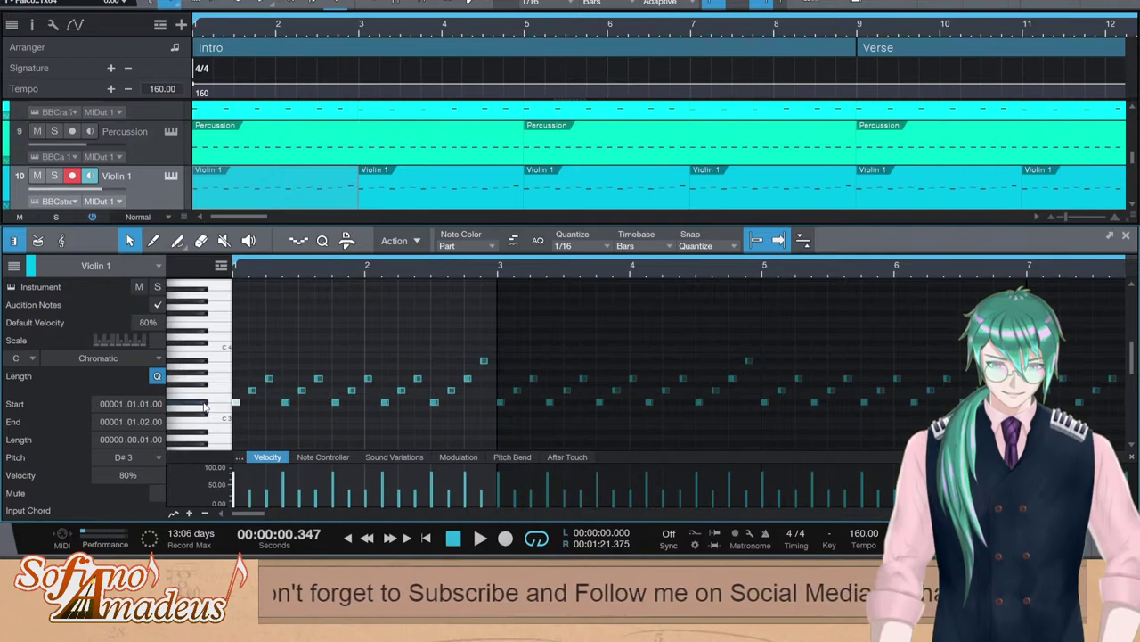
key(space)
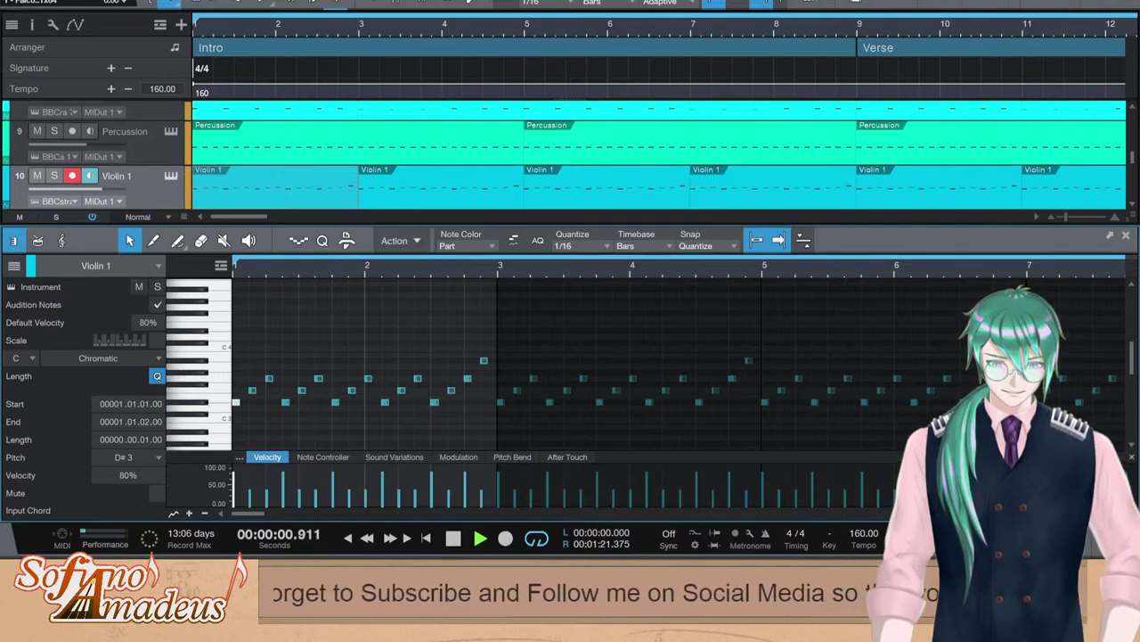
key(F2)
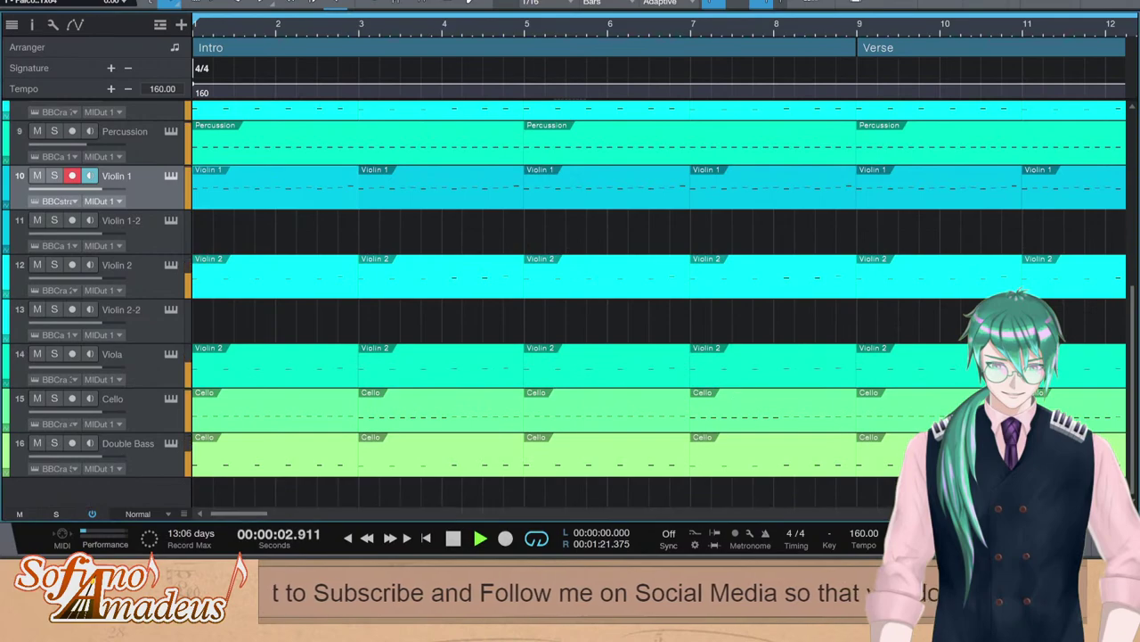
Shorten the Outro section in the arranger track to end at bar 57 and replay the last bars
key(z)
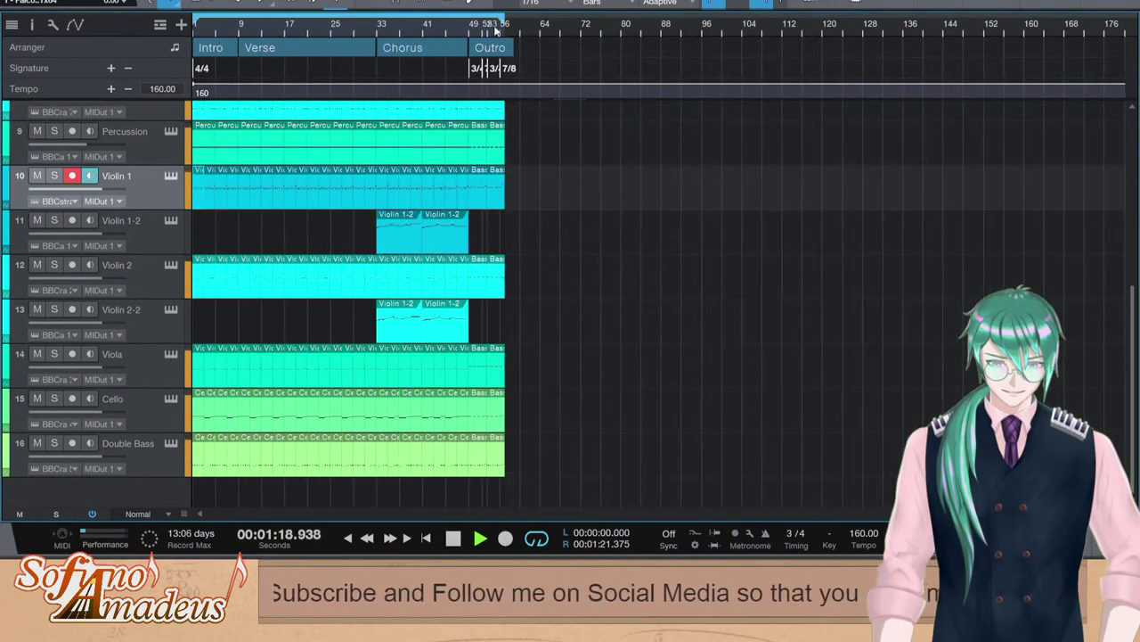
key(z)
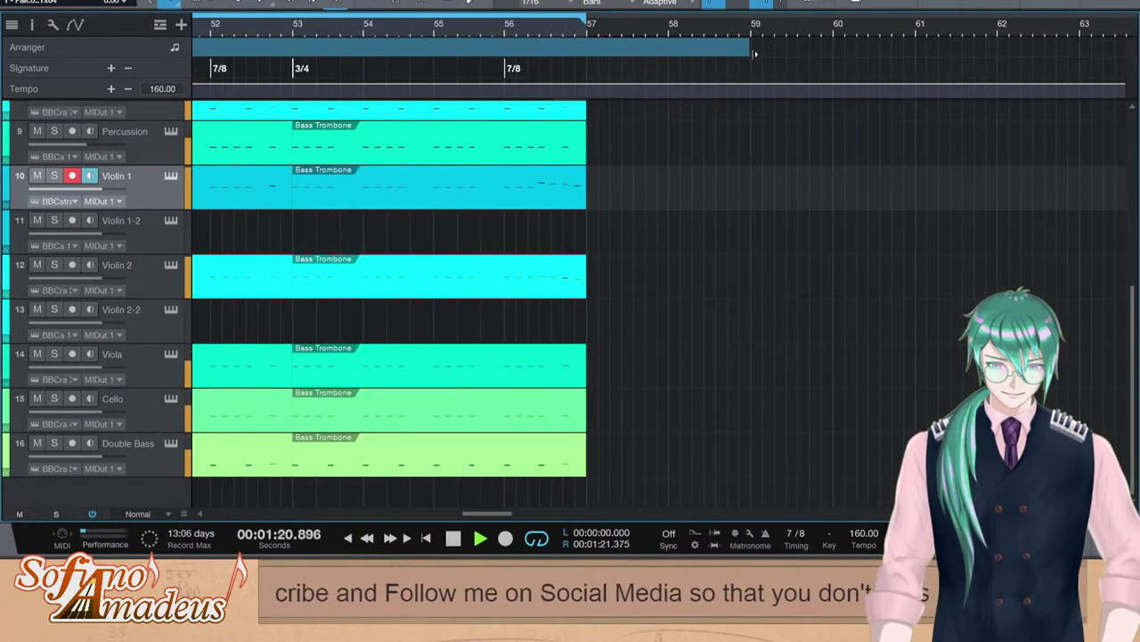
drag(752, 54, 588, 58)
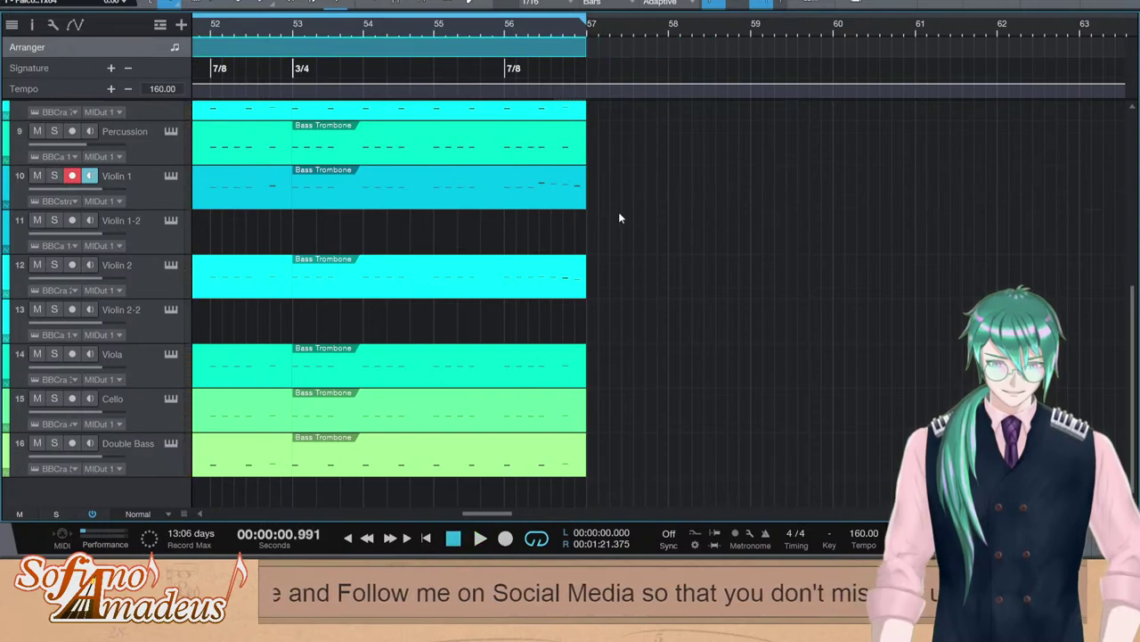
key(space)
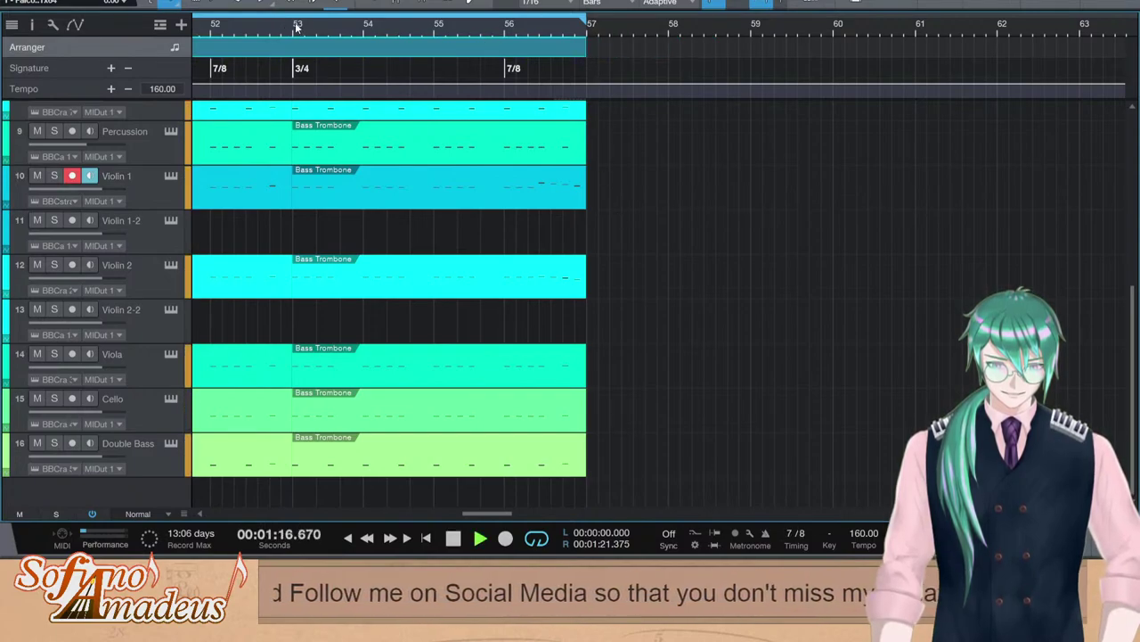
scroll(616, 214, up, 5)
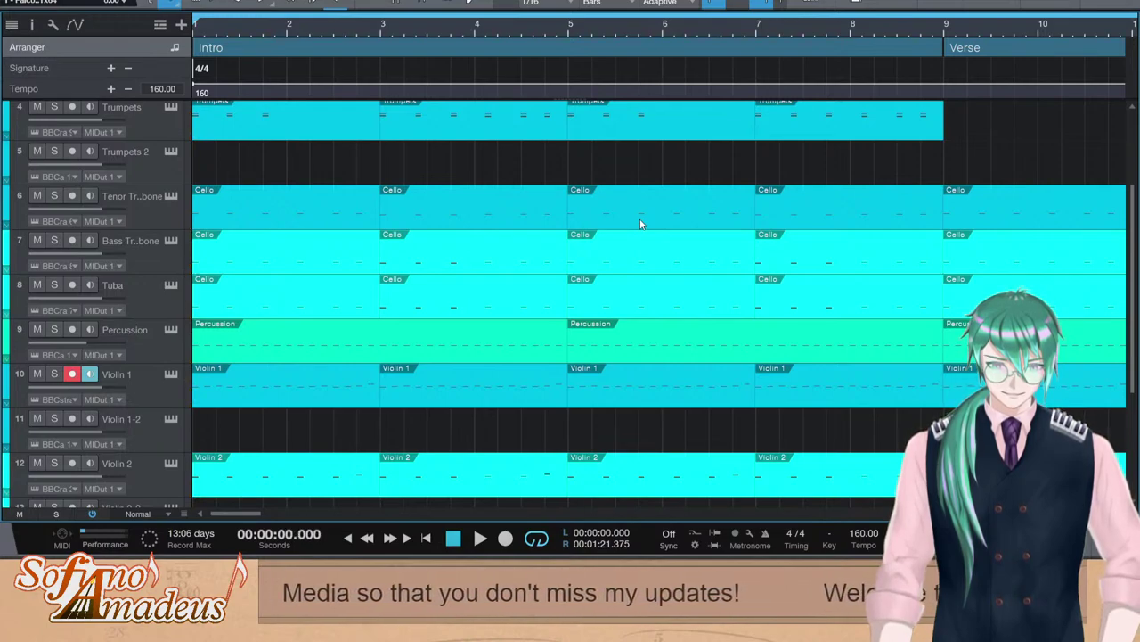
key(F2)
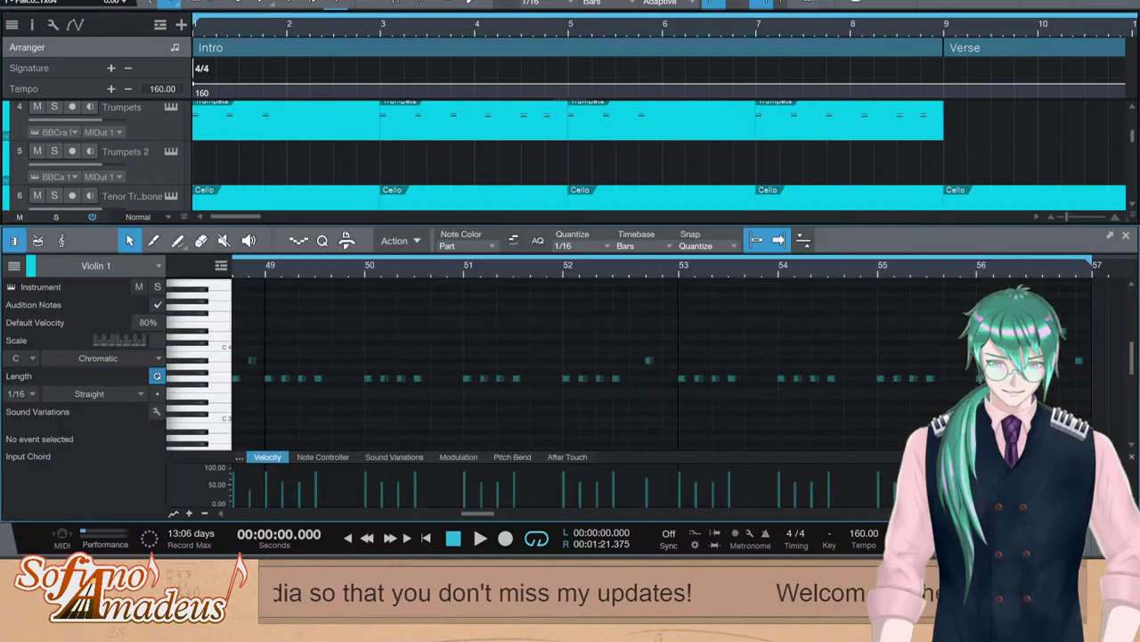
key(F2)
key(w)
key(w)
key(w)
key(w)
key(w)
key(w)
key(w)
key(w)
key(e)
key(e)
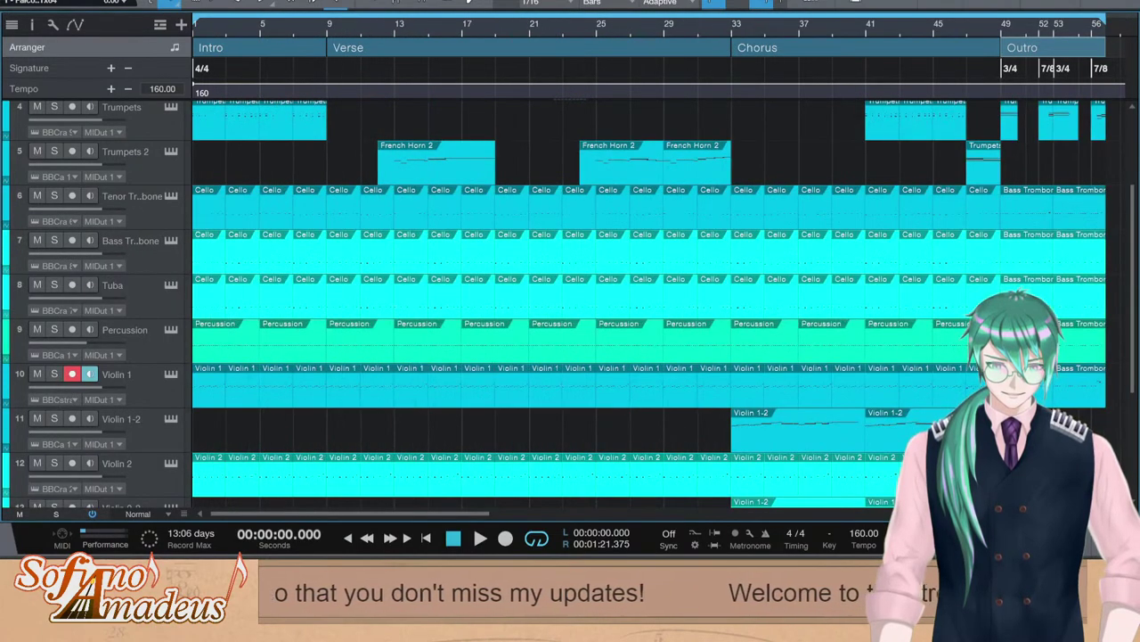
key(e)
key(e)
key(e)
key(e)
key(e)
key(e)
key(w)
key(w)
key(w)
key(w)
key(w)
key(w)
key(w)
key(w)
key(w)
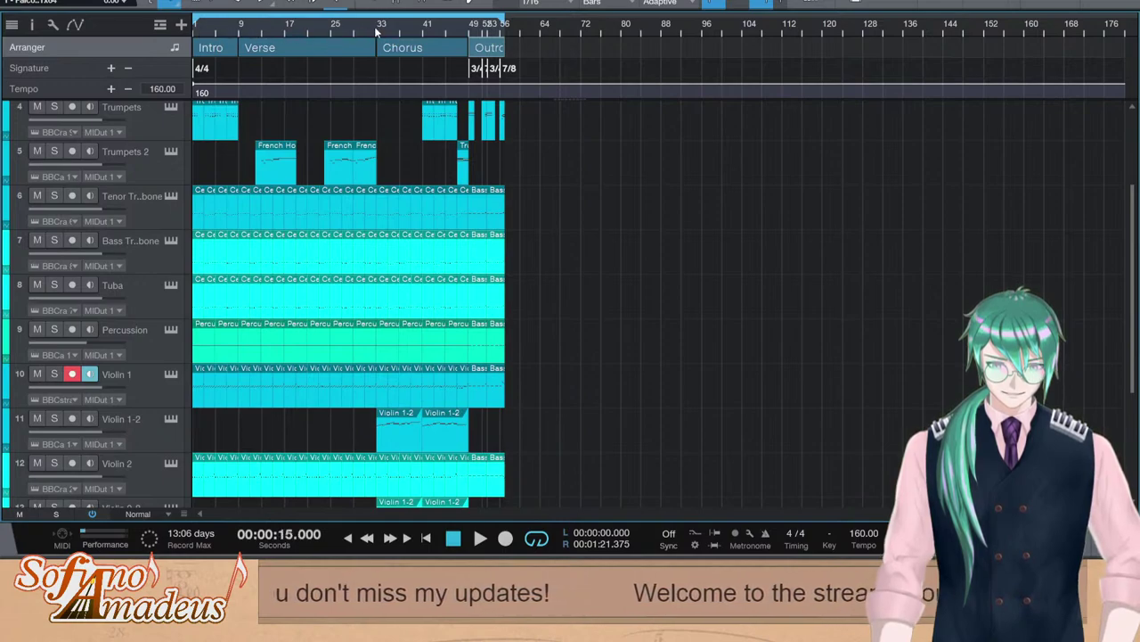
Play the song from the start through to bar 52, stop playback and select the Violin 2 part in the Outro
click(214, 32)
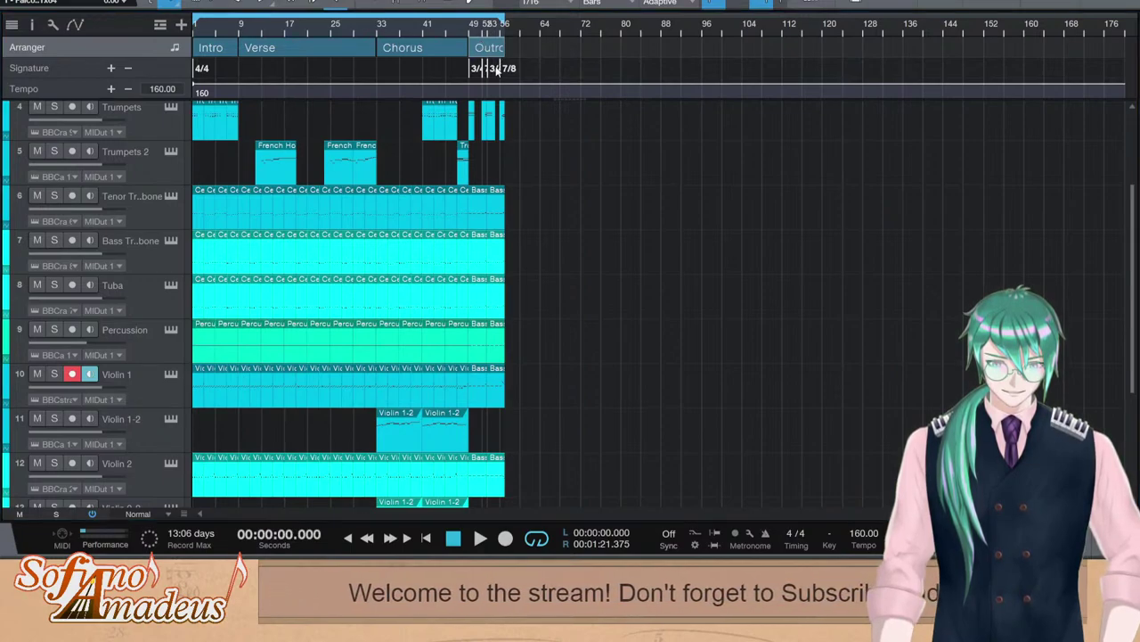
key(space)
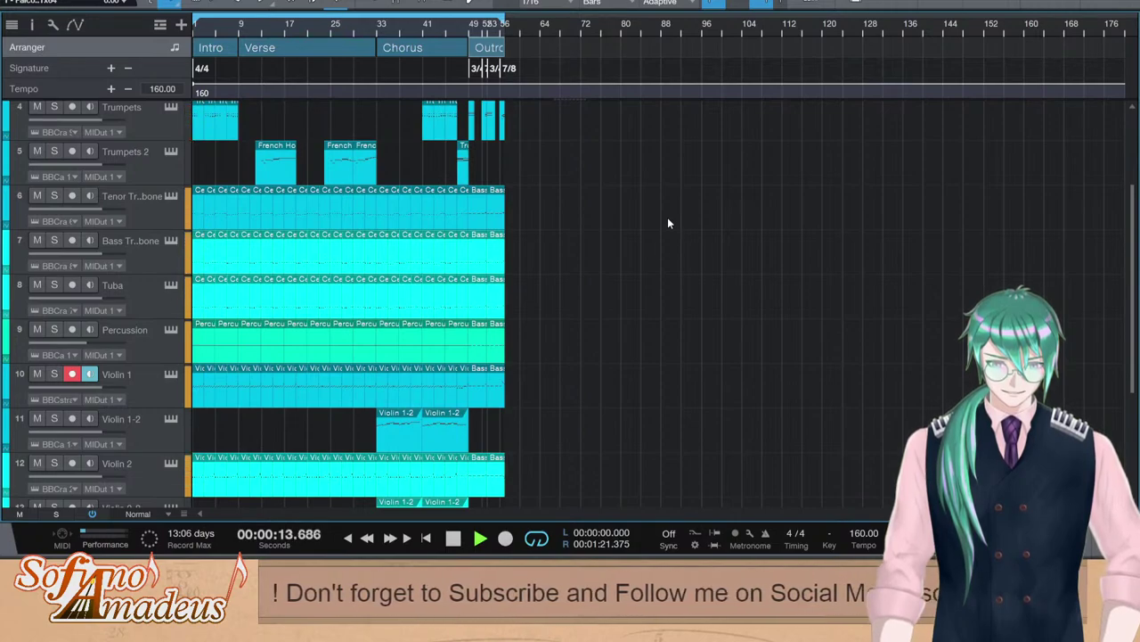
key(e)
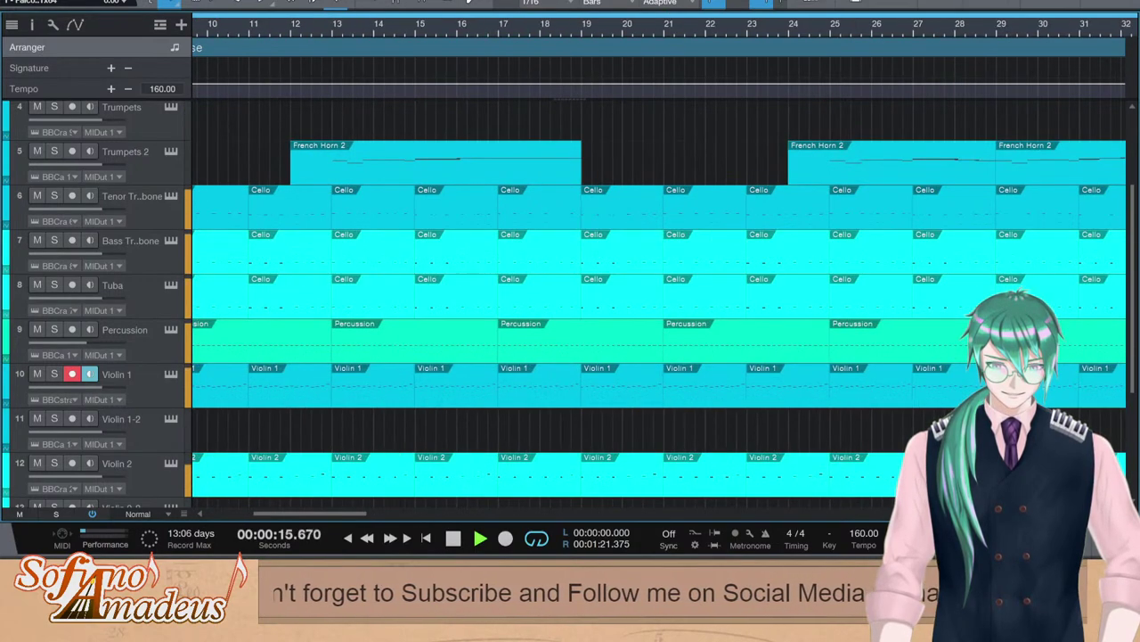
key(w)
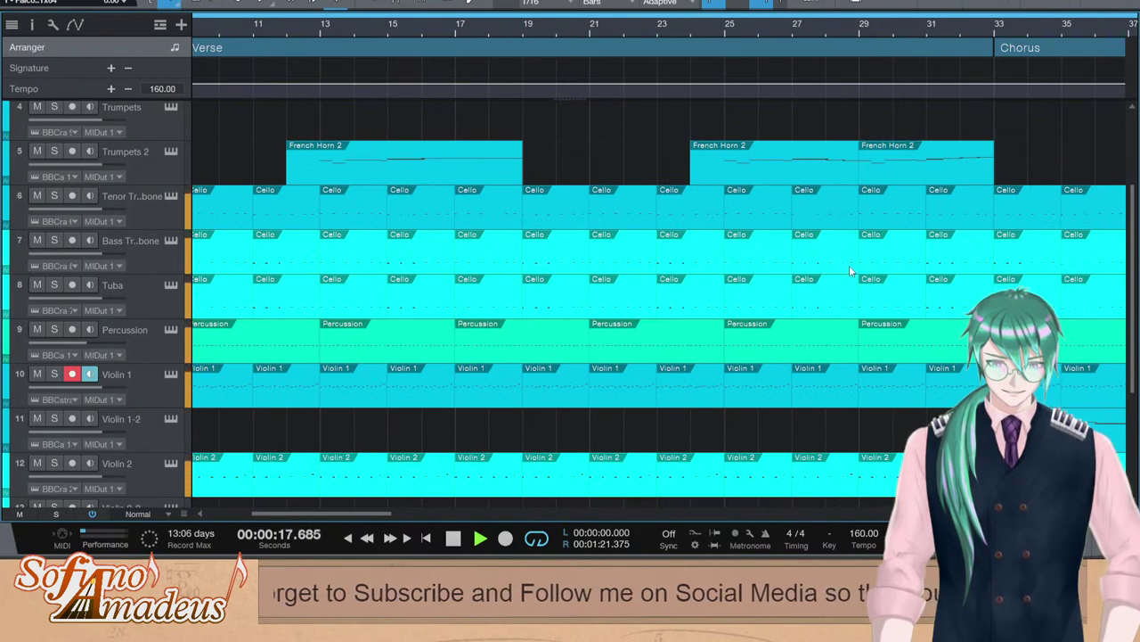
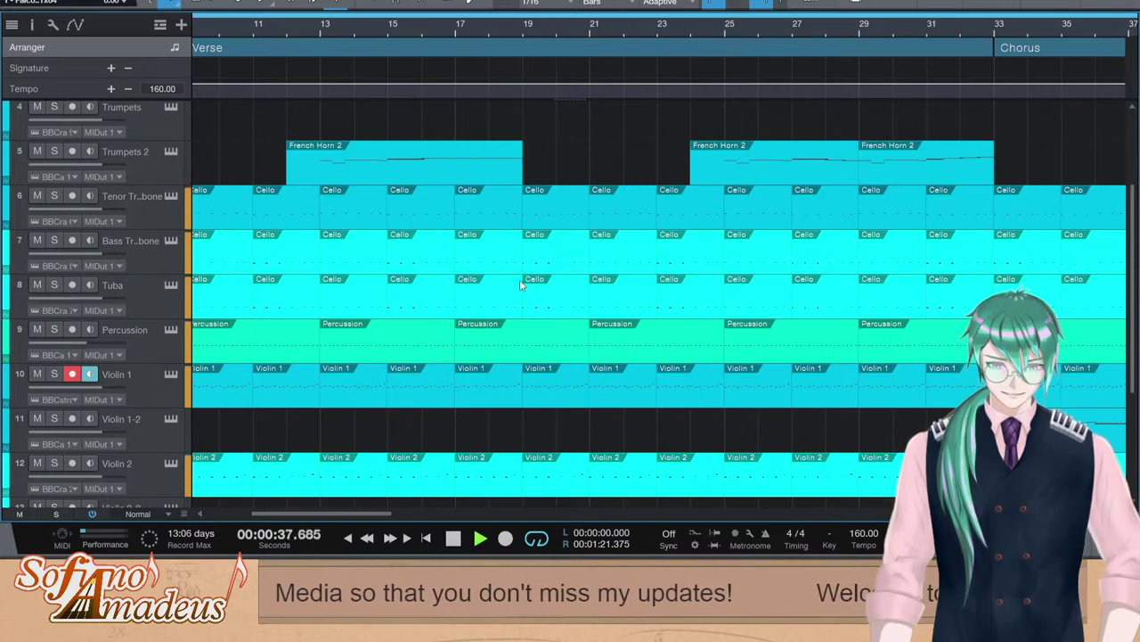
scroll(776, 216, up, 2)
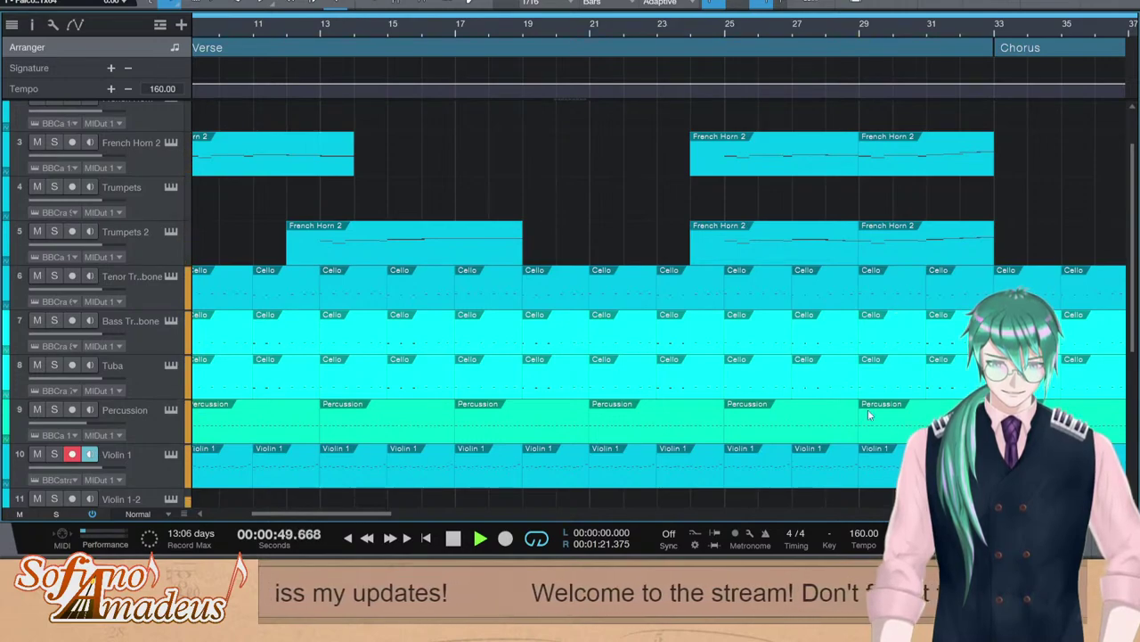
scroll(895, 308, down, 3)
drag(319, 517, 406, 532)
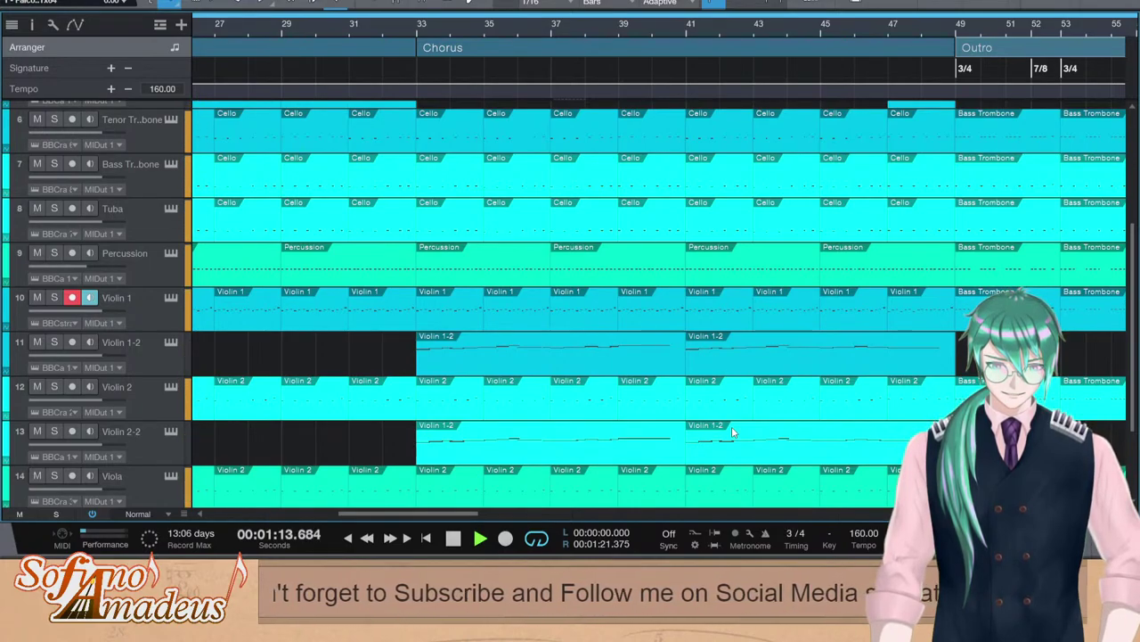
scroll(1107, 291, up, 3)
scroll(1108, 291, down, 4)
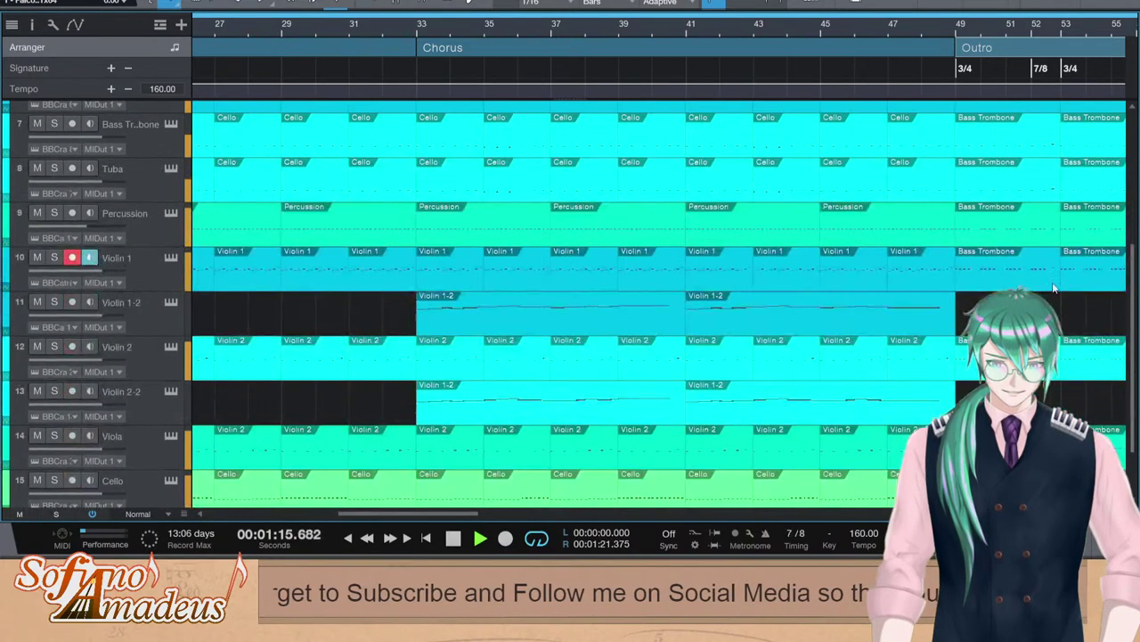
key(space)
click(1016, 358)
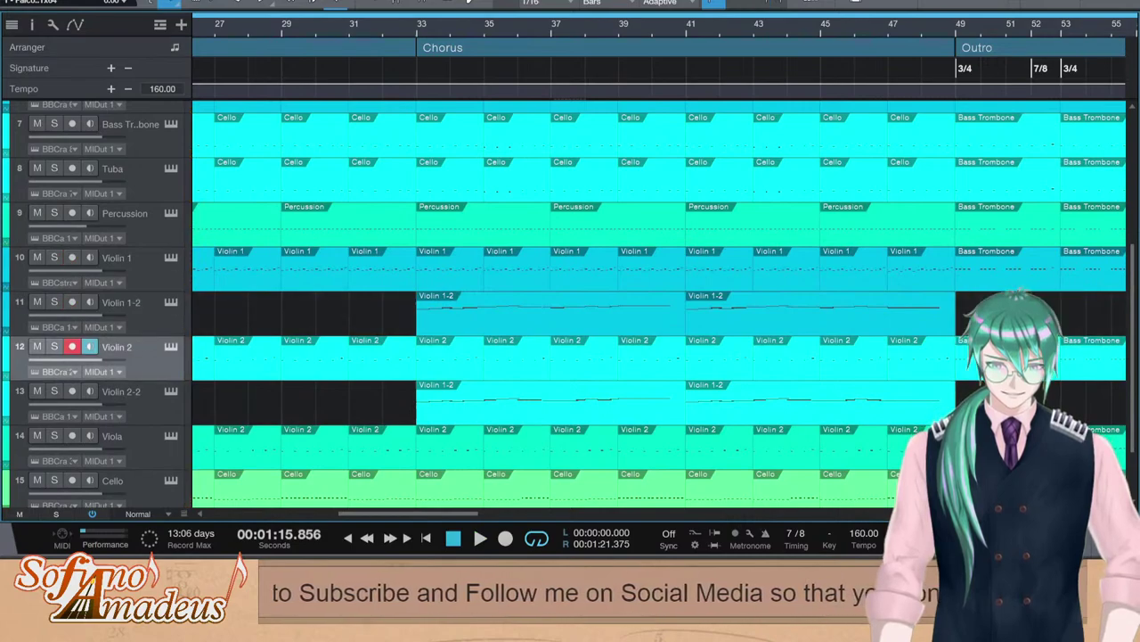
Open the Outro's Violin 1 part to review its notes, and switch to the Violin 2 part
scroll(816, 218, right, 5)
scroll(816, 219, down, 2)
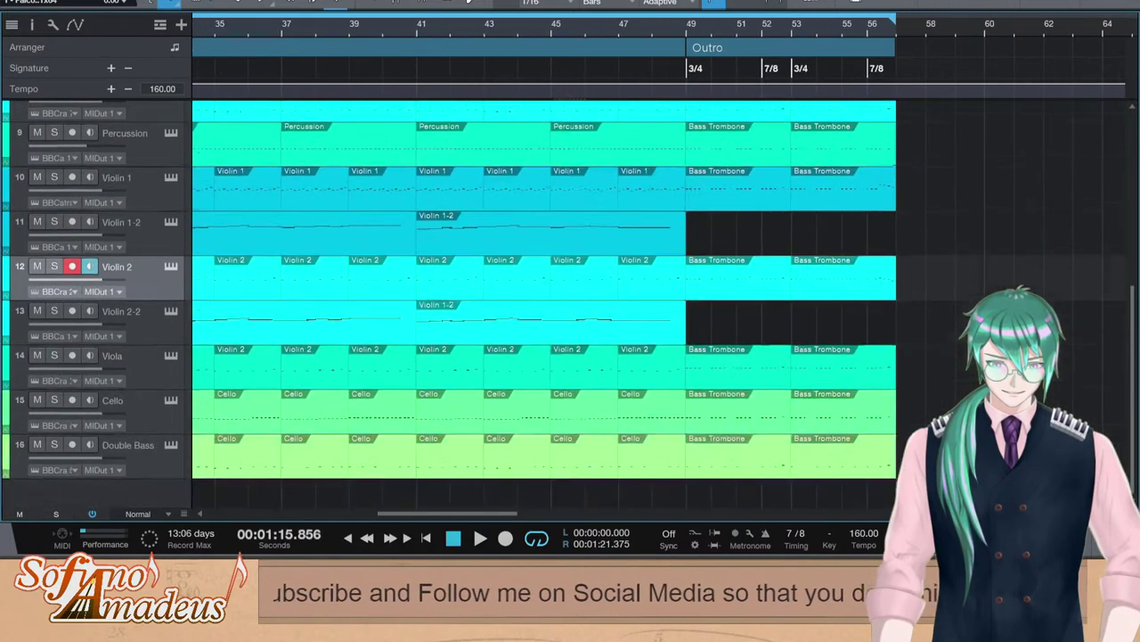
double_click(740, 203)
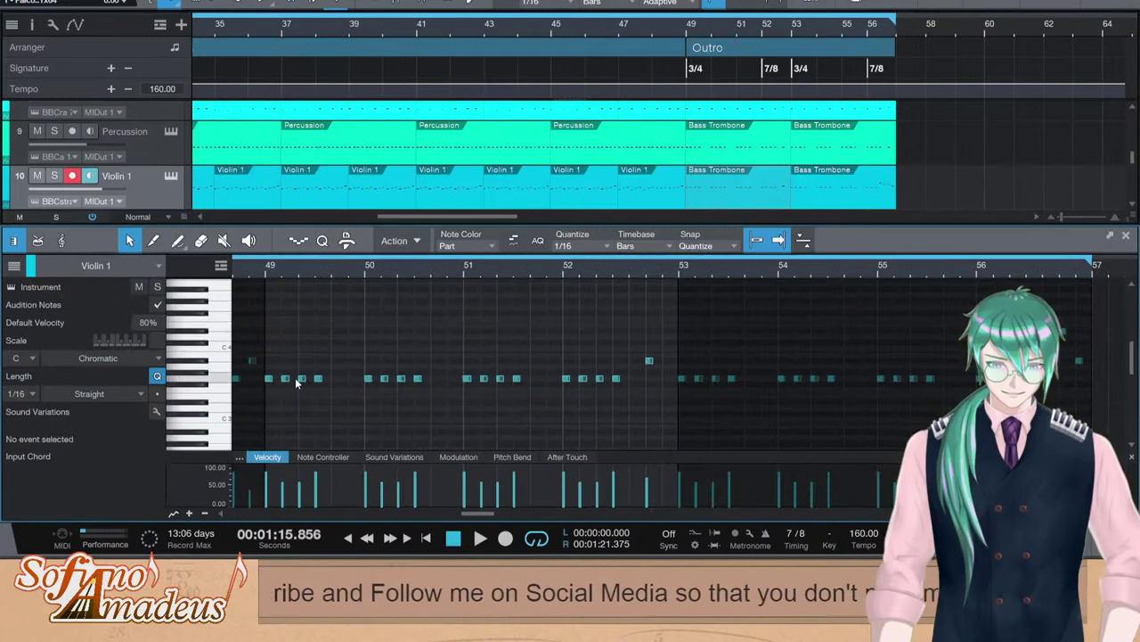
scroll(726, 200, down, 1)
click(712, 183)
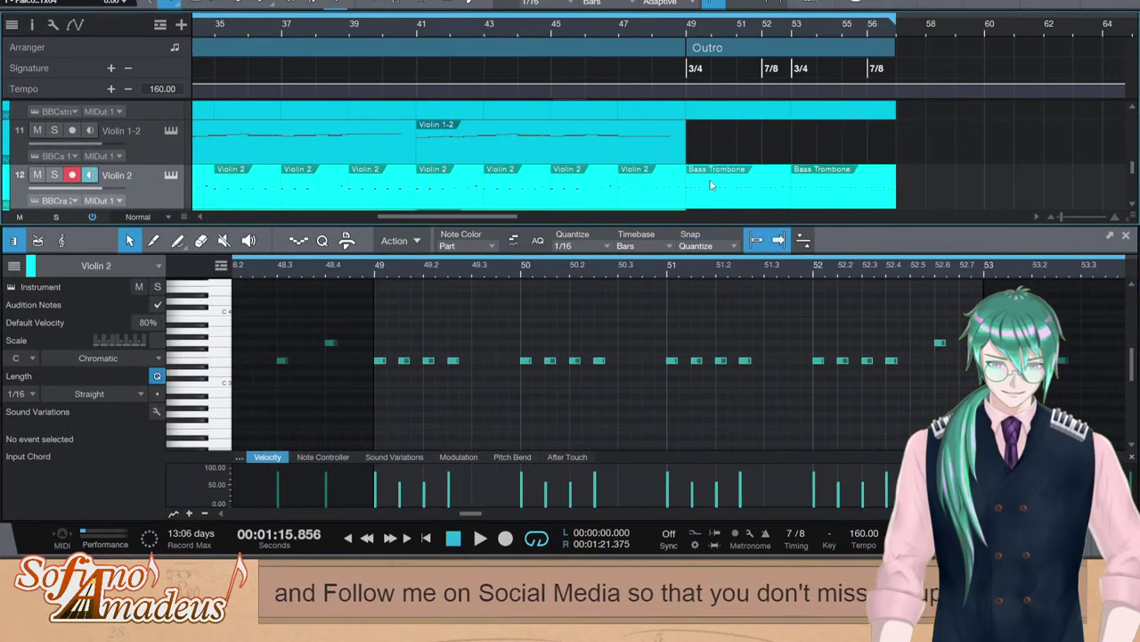
Lower the repeated E3 notes of Violin 2 throughout the Outro to D#3 and play from bar 49
click(371, 361)
scroll(1083, 371, right, 5)
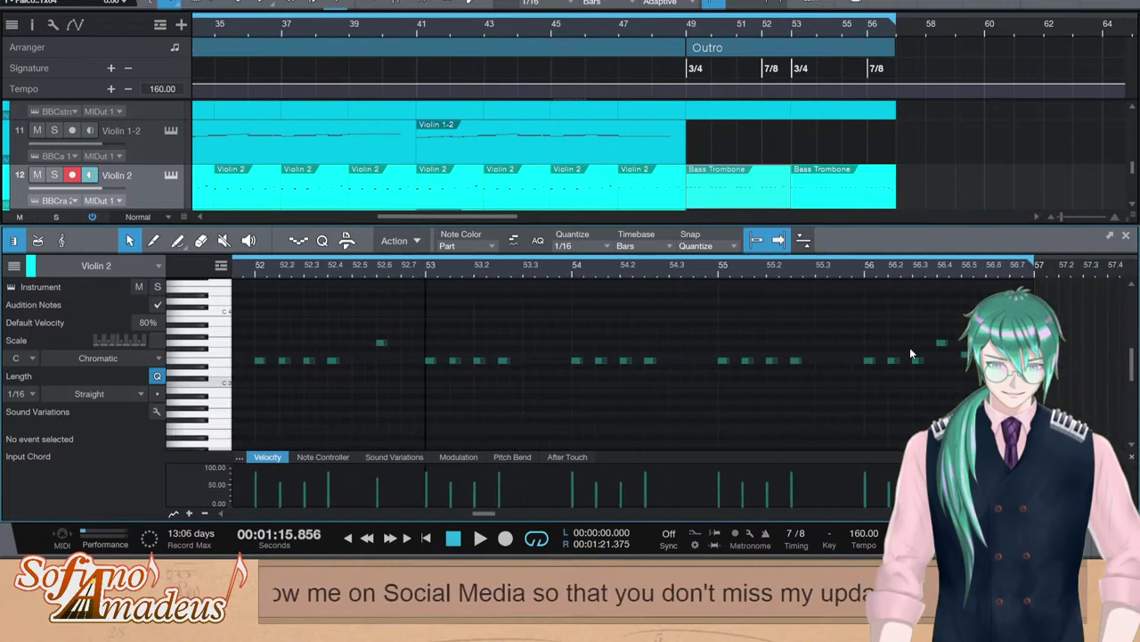
key(ctrl+a)
click(686, 29)
key(space)
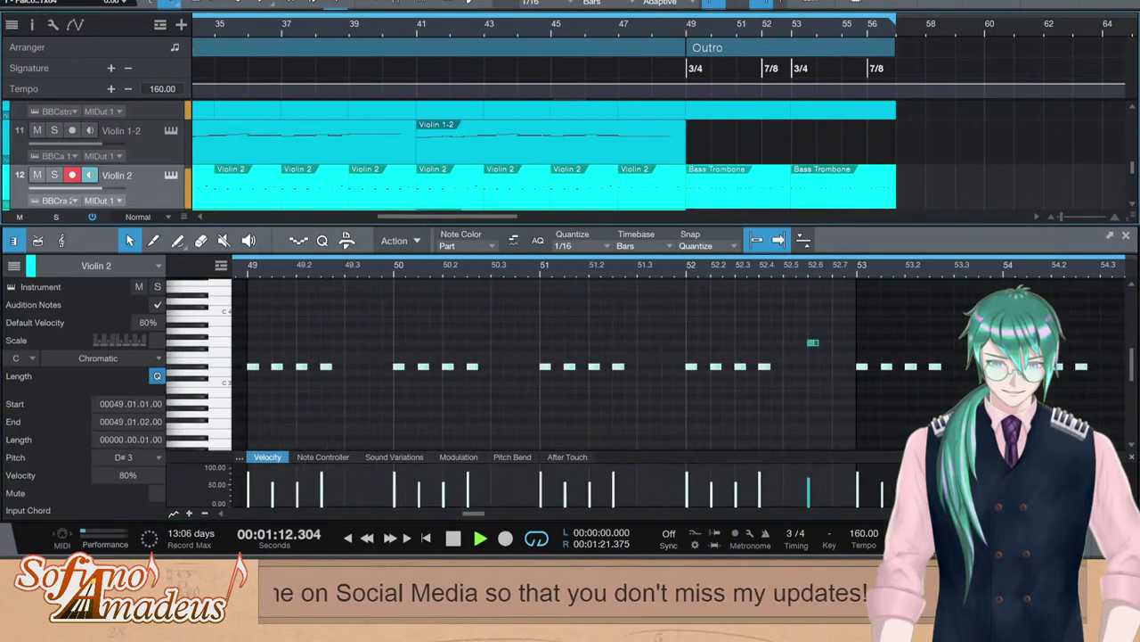
Stop playback, open the Tenor Trombone part in the Outro and check its opening note's pitch
key(space)
key(F2)
scroll(737, 343, up, 3)
scroll(736, 330, up, 2)
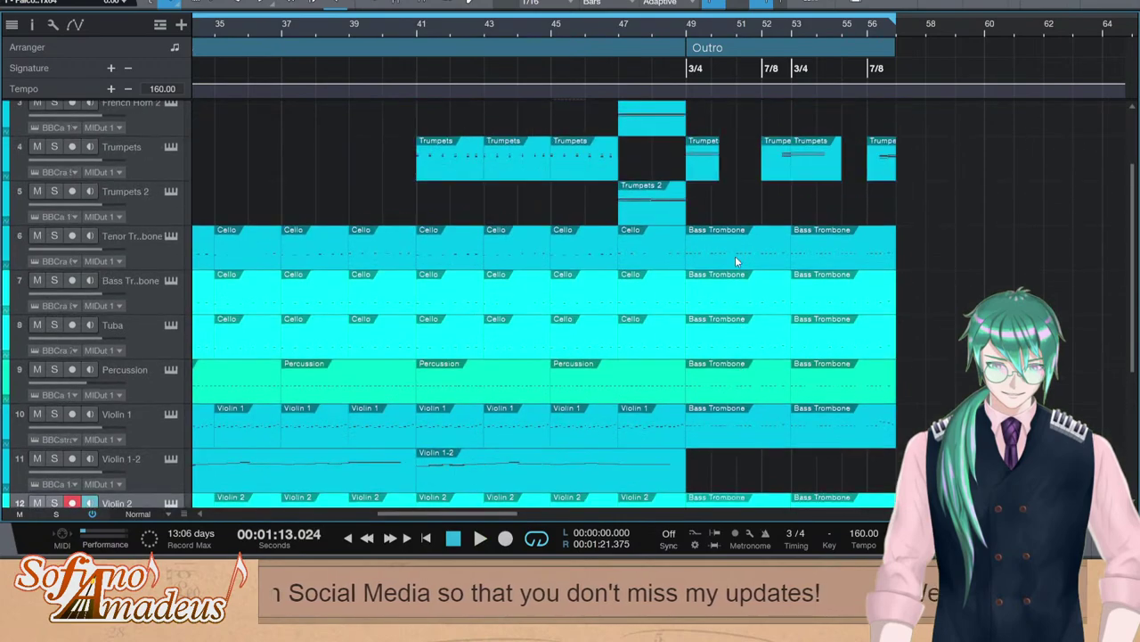
double_click(725, 232)
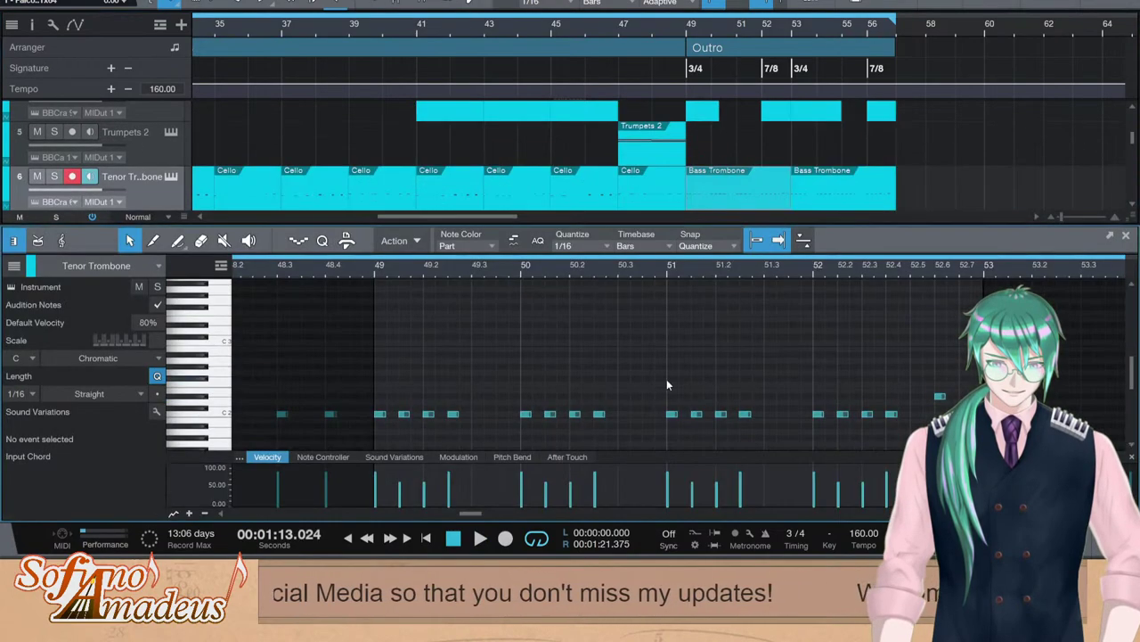
click(382, 413)
key(F2)
Select the Outro's Cello part, play the opening from bar 49, and briefly solo the Viola track
scroll(837, 374, down, 4)
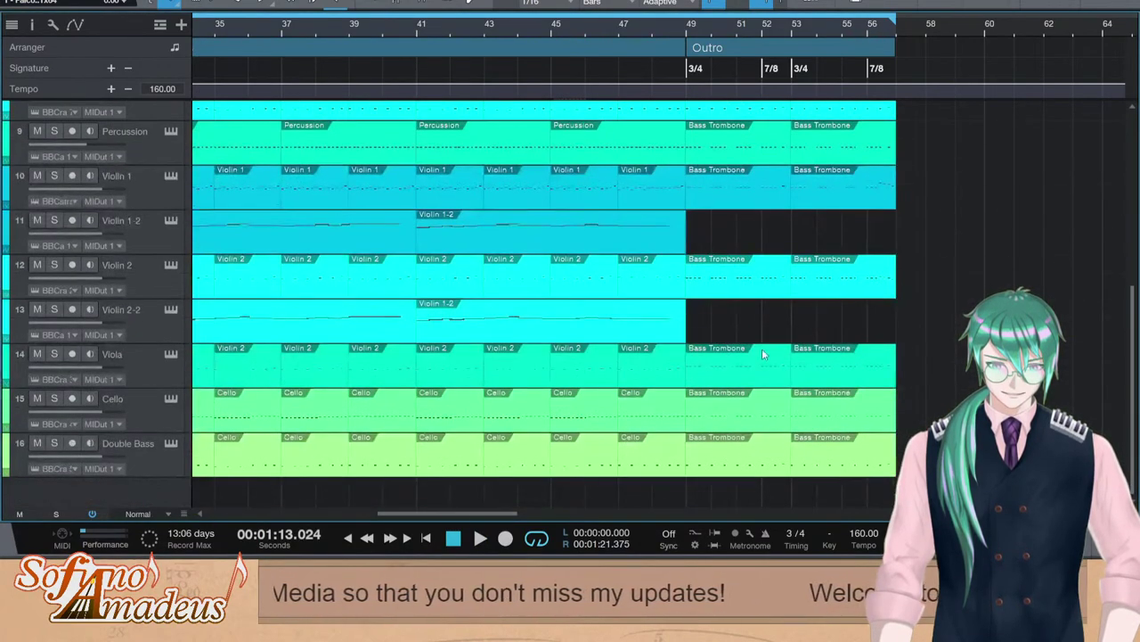
click(718, 419)
click(687, 33)
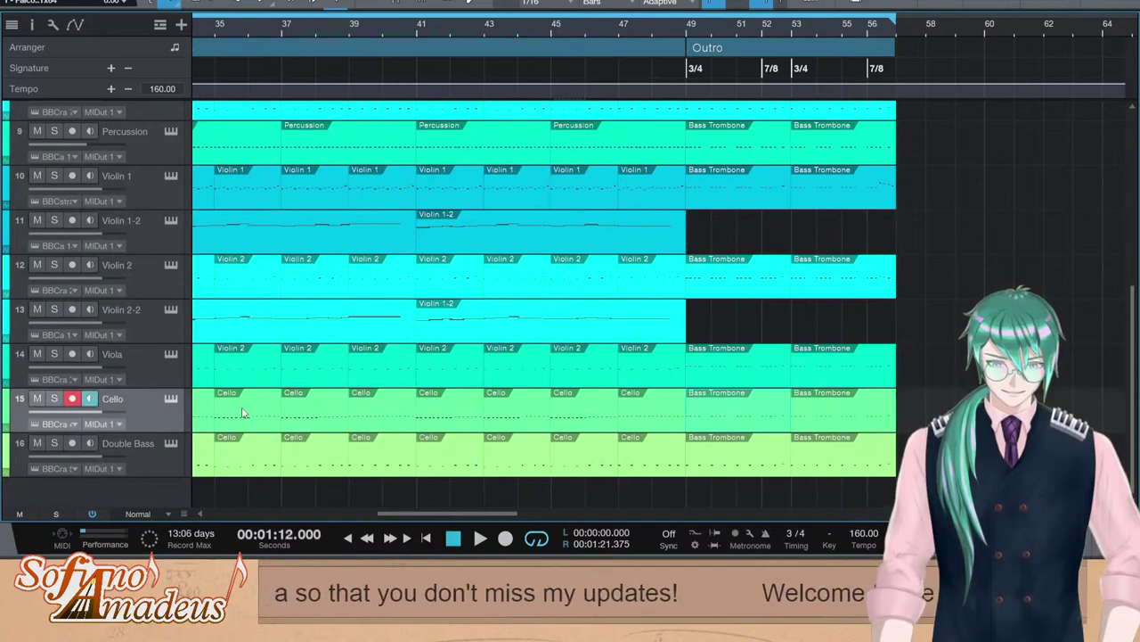
key(space)
key(space)
click(53, 354)
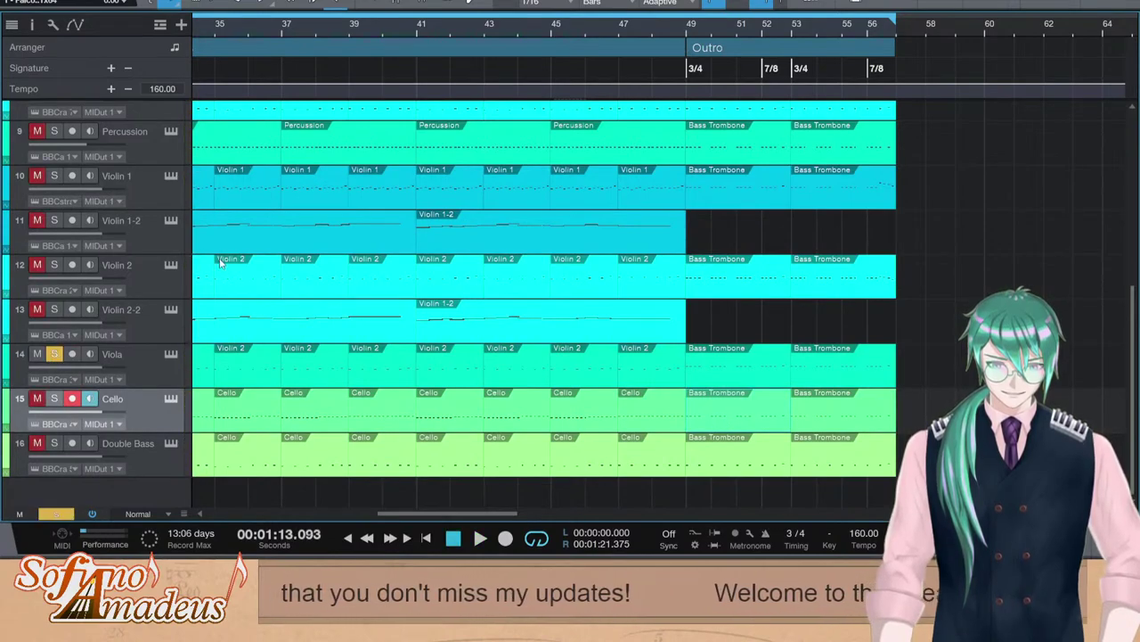
click(53, 354)
Solo the Trumpets and French Horn tracks, play them from bar 49, and clear the solos
scroll(446, 267, up, 7)
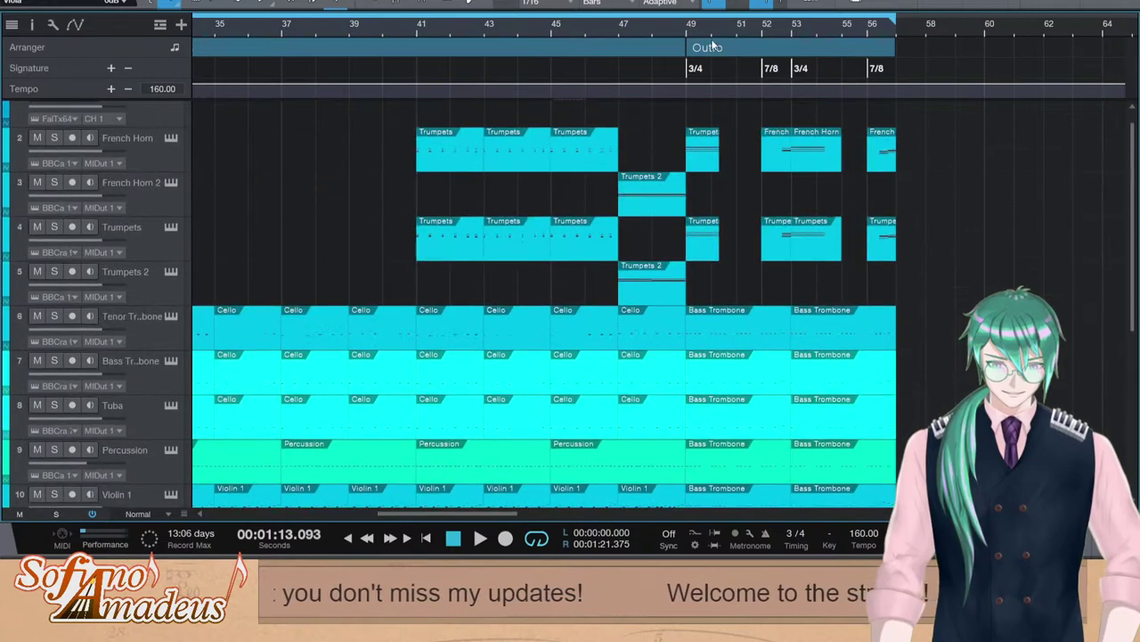
click(53, 226)
key(space)
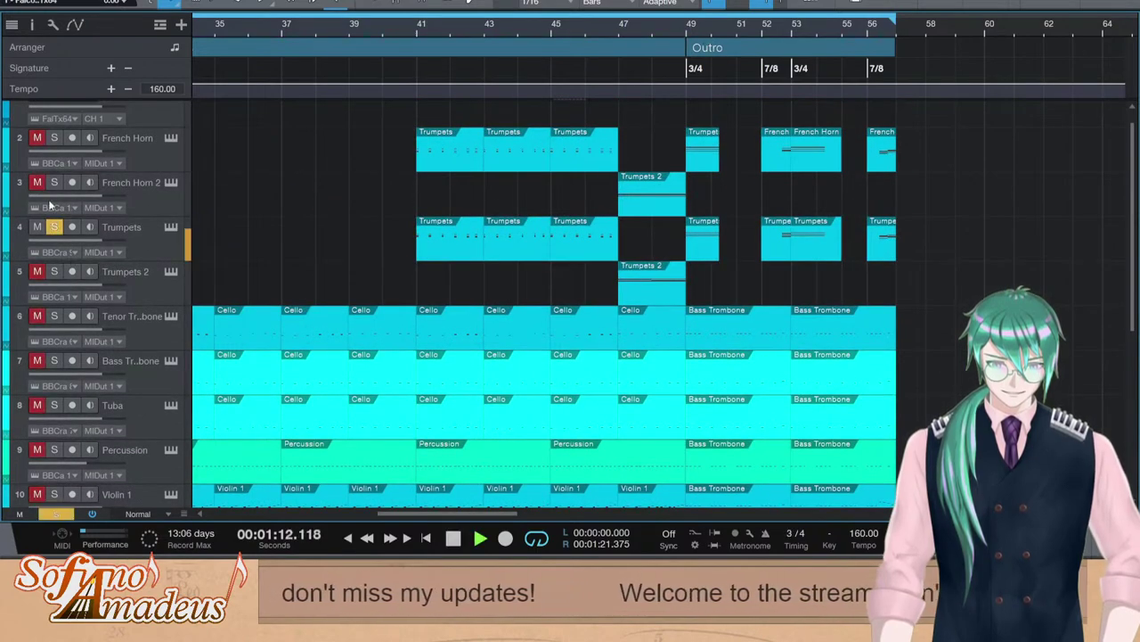
click(689, 26)
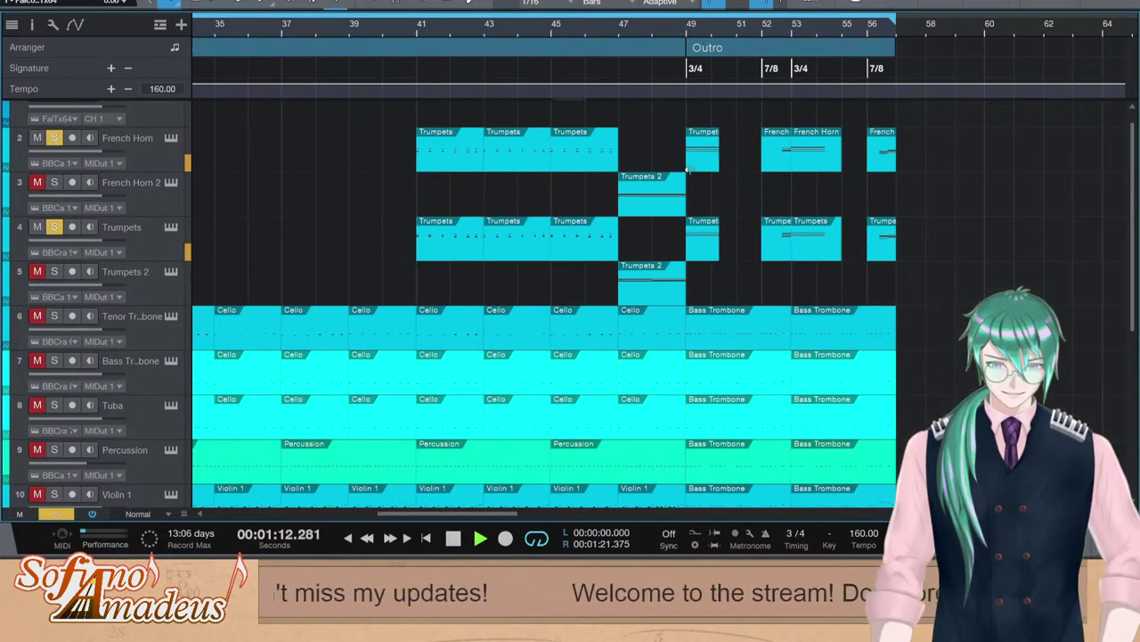
key(space)
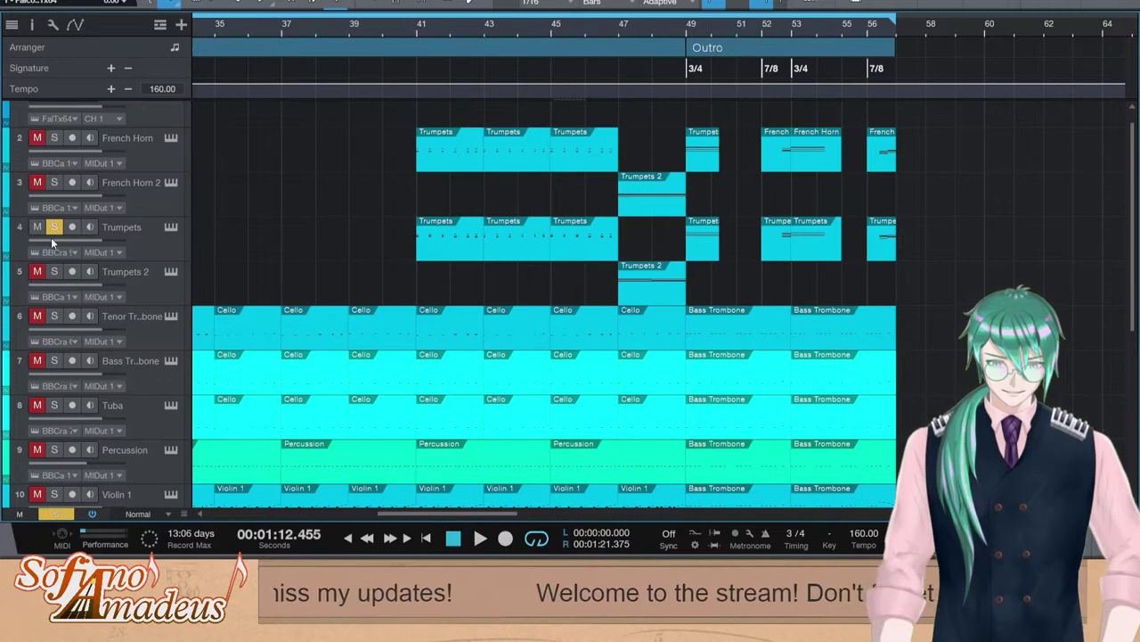
click(54, 228)
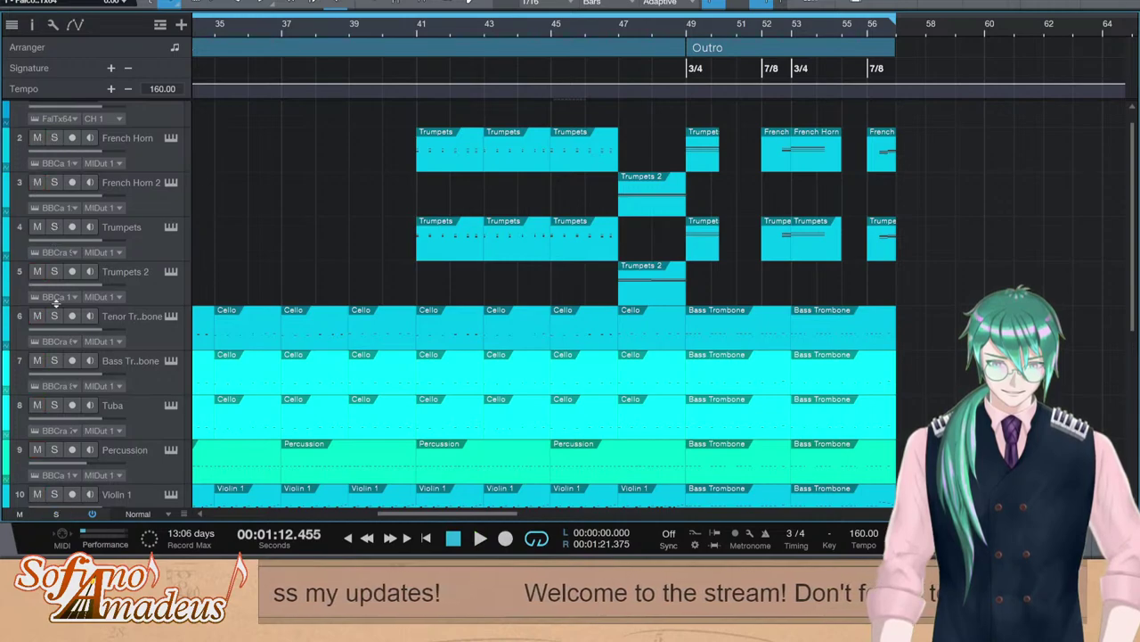
Solo the Tenor Trombone and Bass Trombone tracks, play the start of the Outro, and clear the solos
click(53, 316)
key(space)
key(space)
click(47, 364)
key(space)
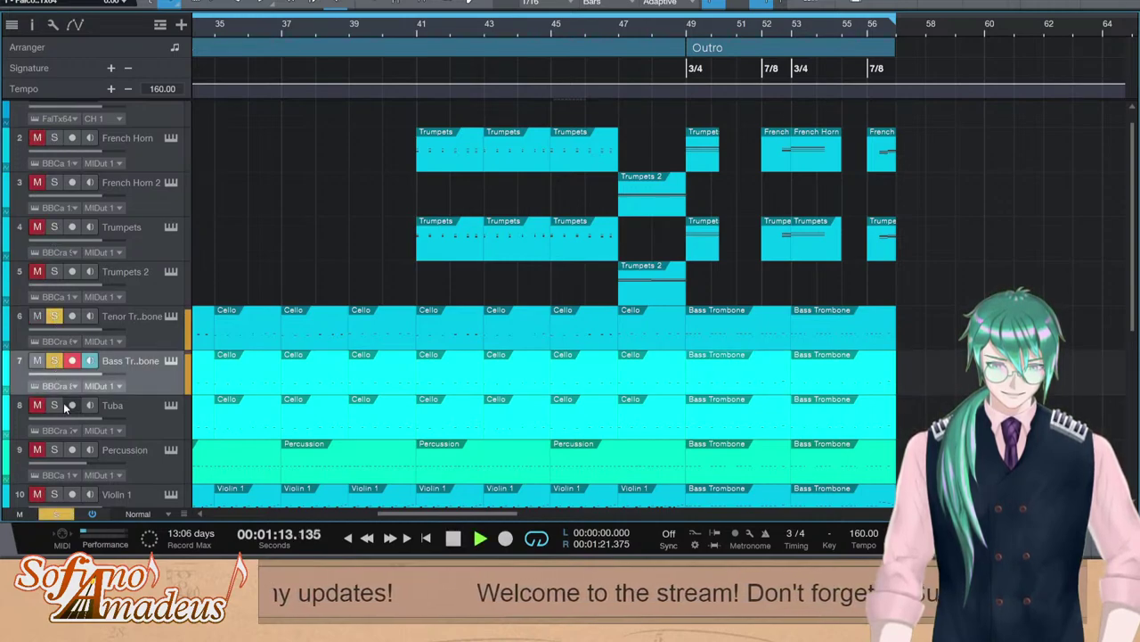
click(54, 318)
key(space)
scroll(267, 355, down, 3)
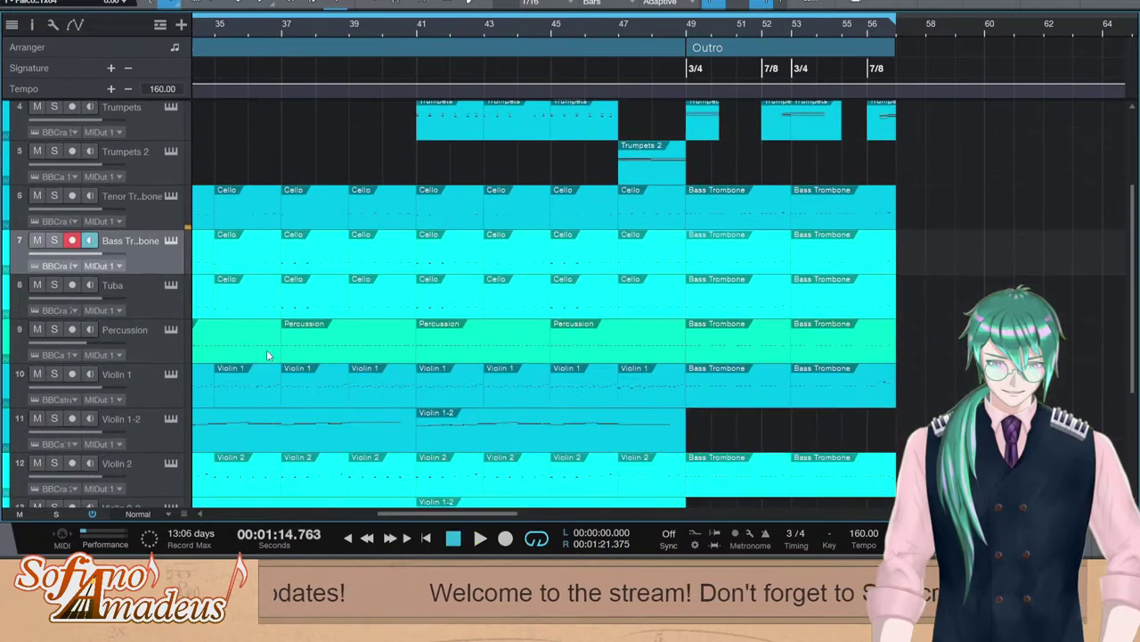
Solo Violin 2, Violin 1 and Viola in turn while playing the Outro from bar 49
click(53, 462)
key(space)
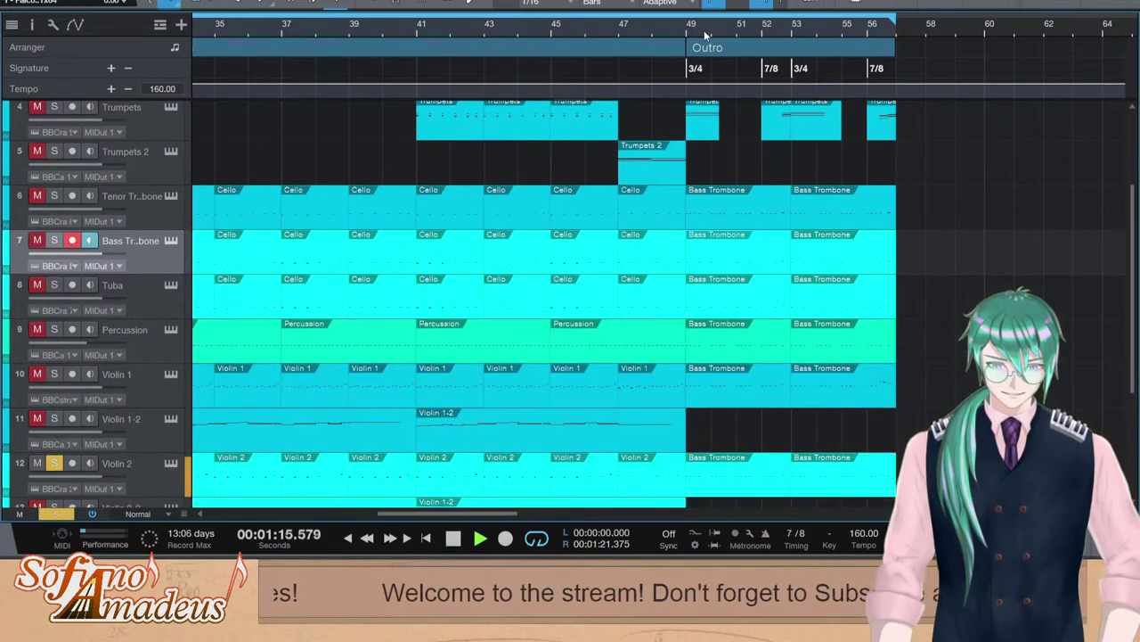
scroll(729, 380, down, 4)
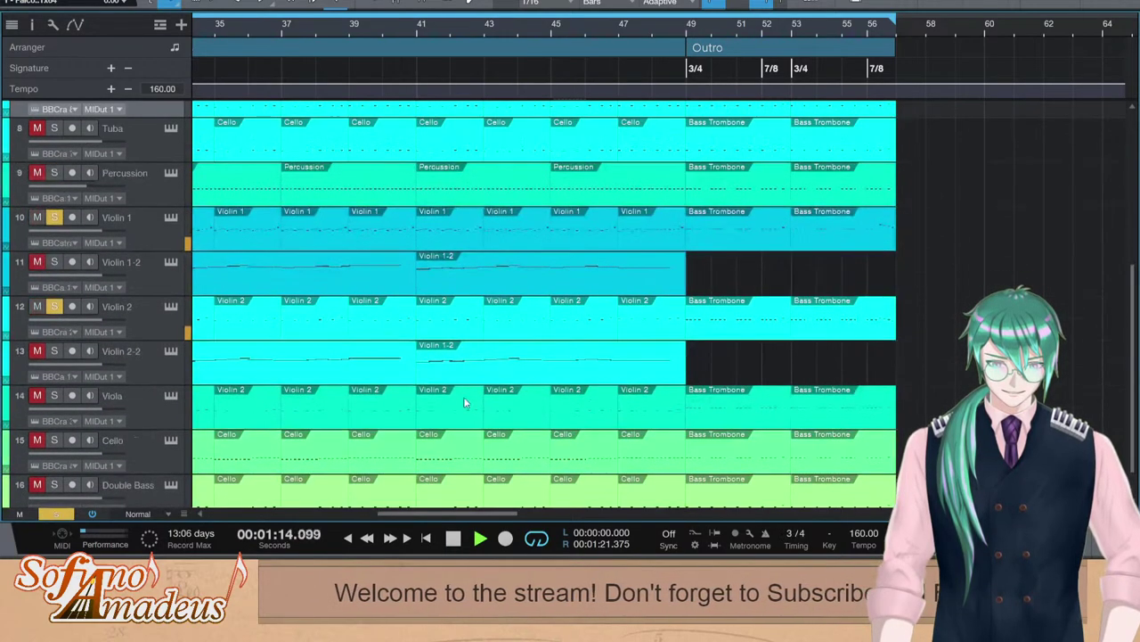
click(52, 408)
click(55, 395)
key(space)
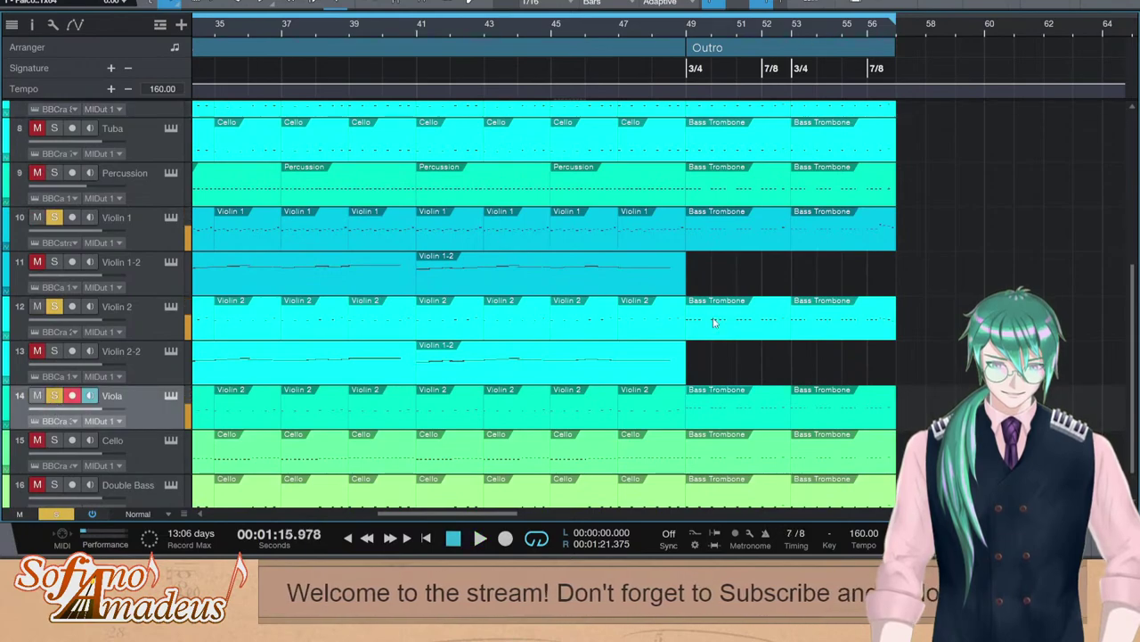
Open the Outro's Viola part and compare its repeated notes with the Violin 1 and Violin 2 parts
double_click(746, 409)
scroll(440, 324, up, 1)
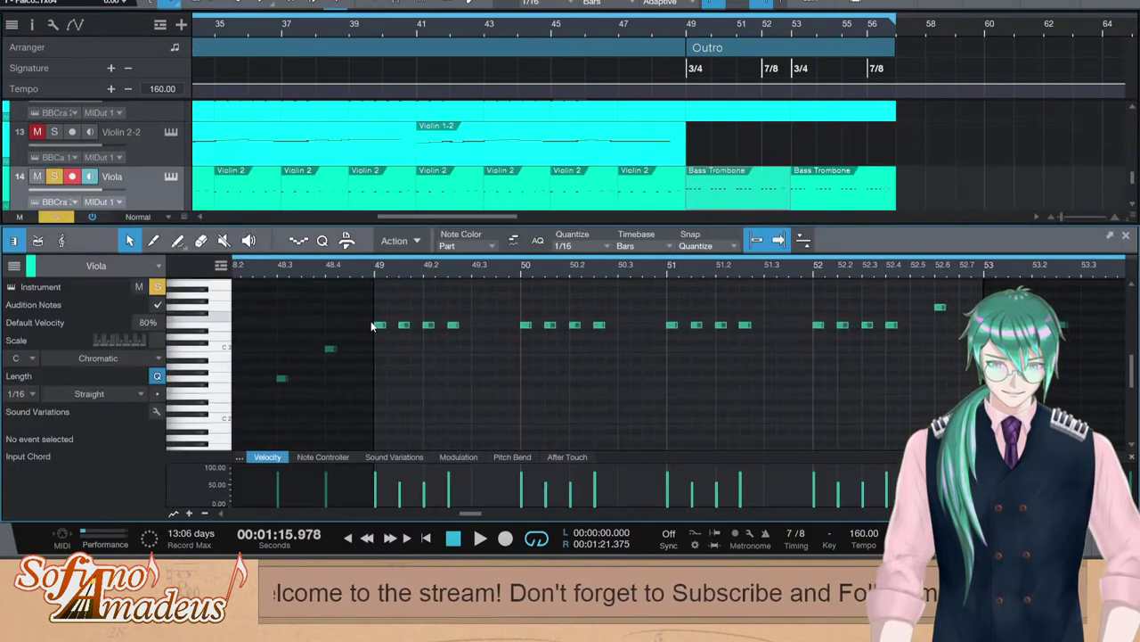
scroll(420, 335, up, 1)
scroll(744, 177, down, 1)
scroll(740, 171, up, 4)
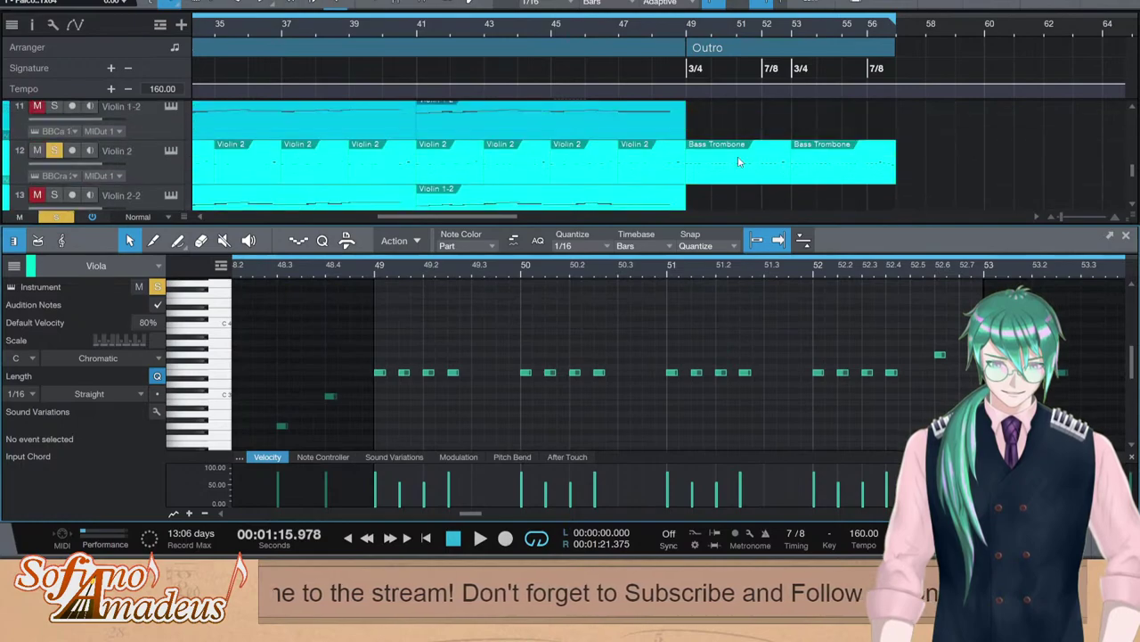
click(725, 159)
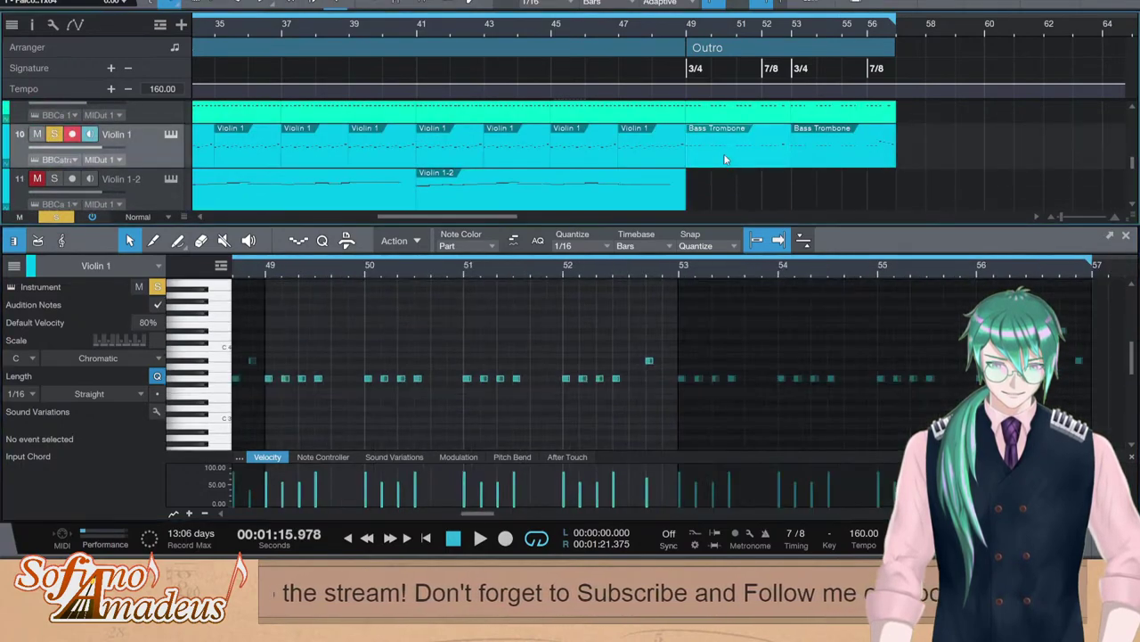
scroll(725, 158, down, 2)
click(727, 162)
scroll(727, 163, down, 2)
click(731, 161)
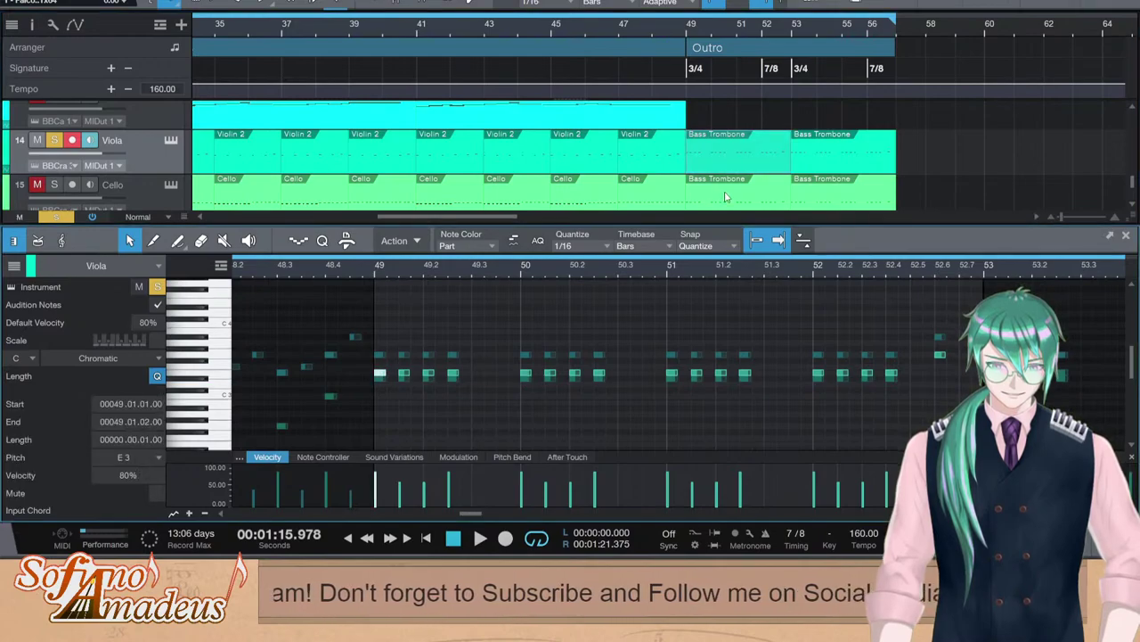
double_click(722, 149)
double_click(748, 145)
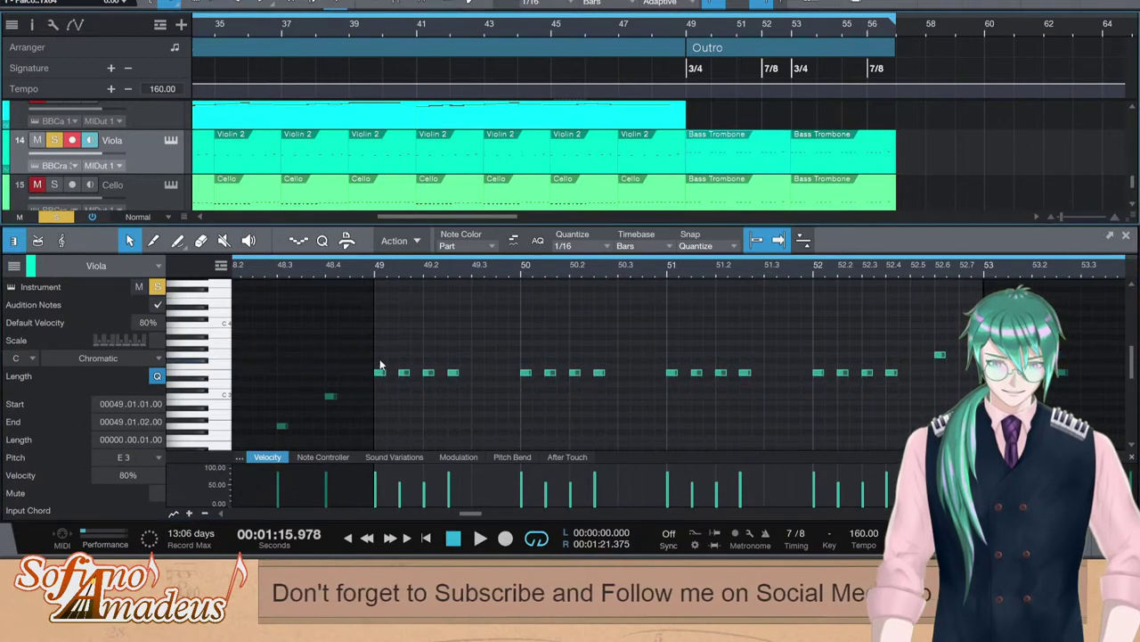
Lower the Viola's repeated E3 notes throughout the Outro to C3, leaving the higher accent notes out
click(523, 390)
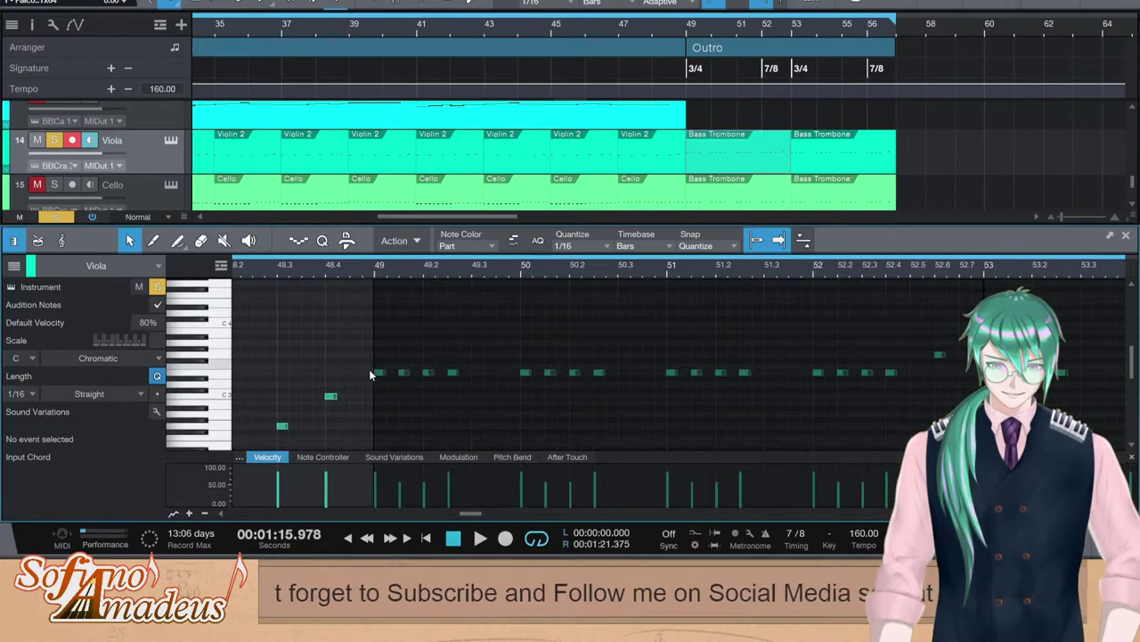
scroll(369, 368, right, 3)
scroll(926, 365, right, 8)
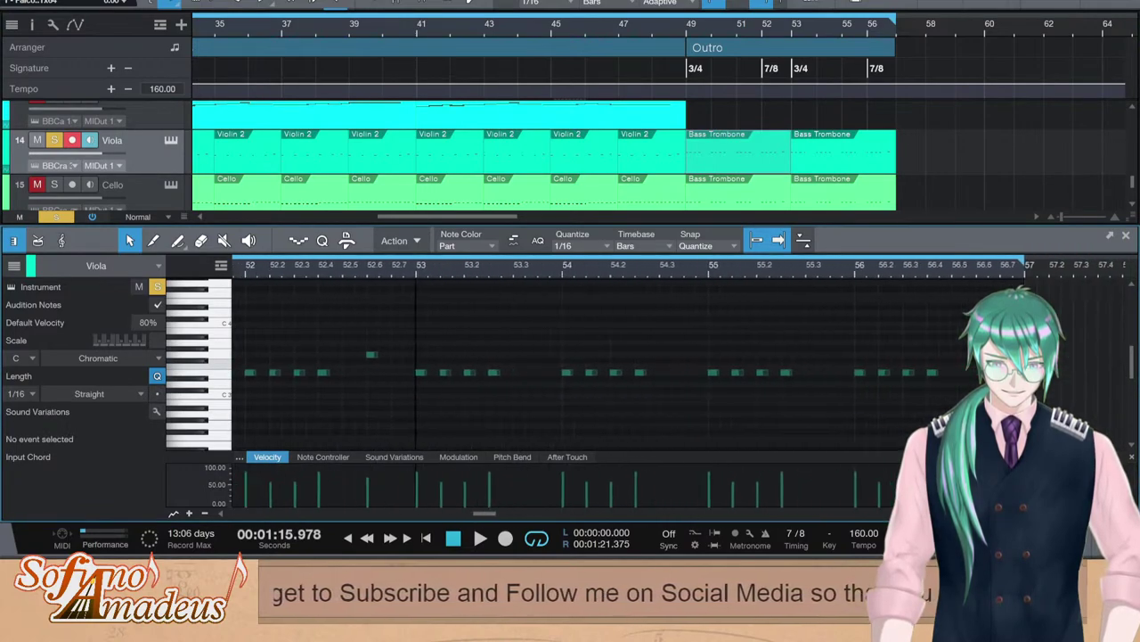
double_click(885, 375)
key(Down)
key(Down)
key(Down)
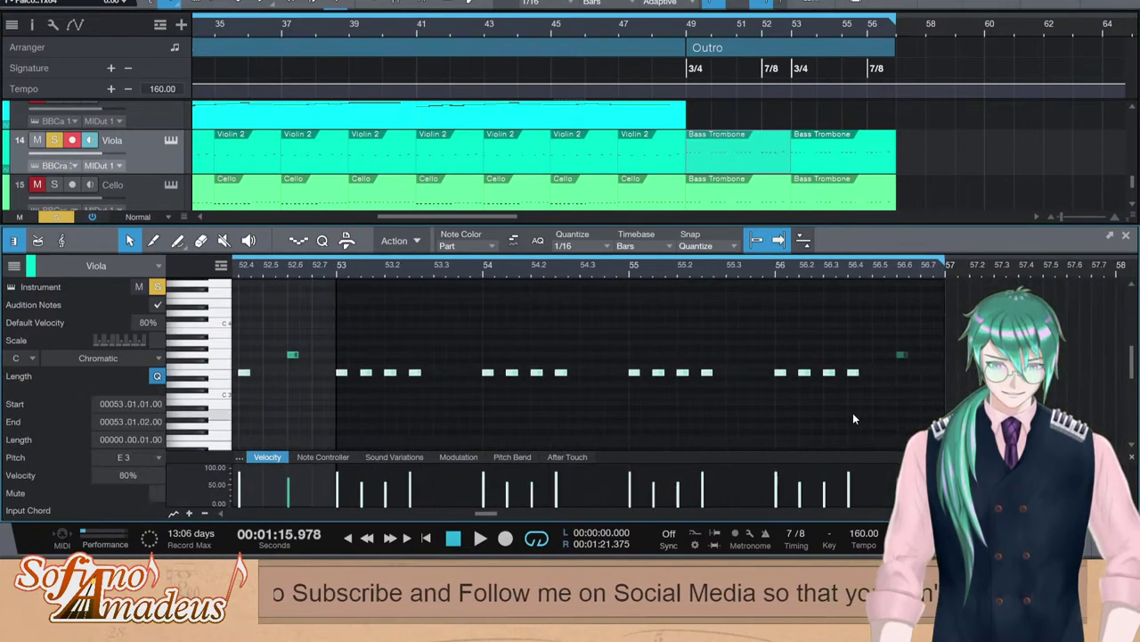
key(Down)
Play the soloed strings from bar 49, close the note editor and clear the solos on both violins and the Viola
key(space)
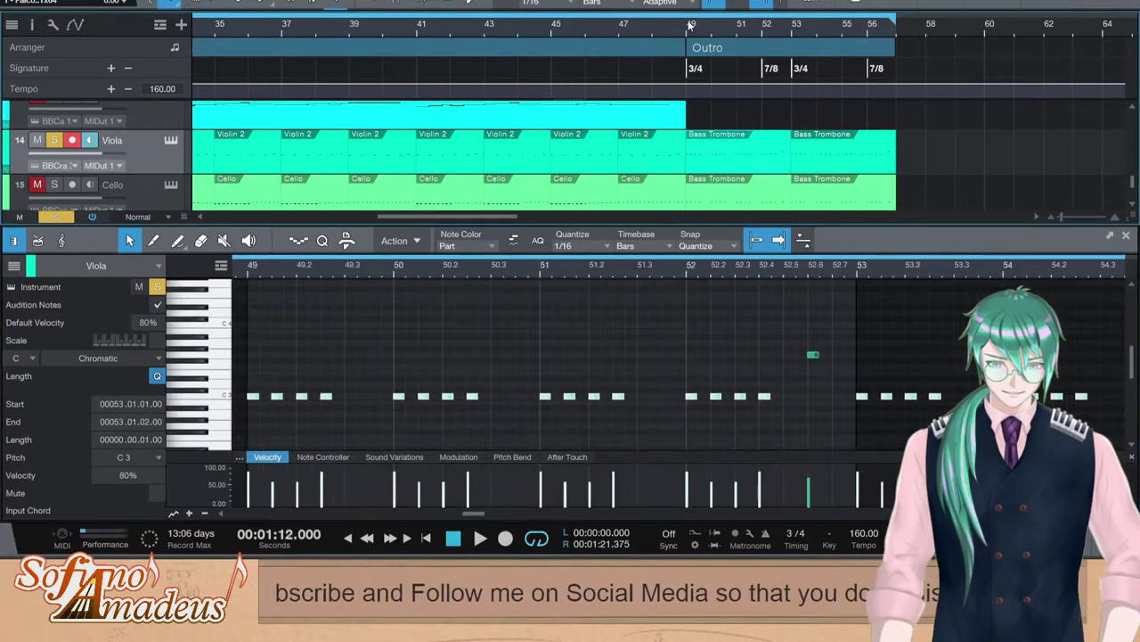
key(F2)
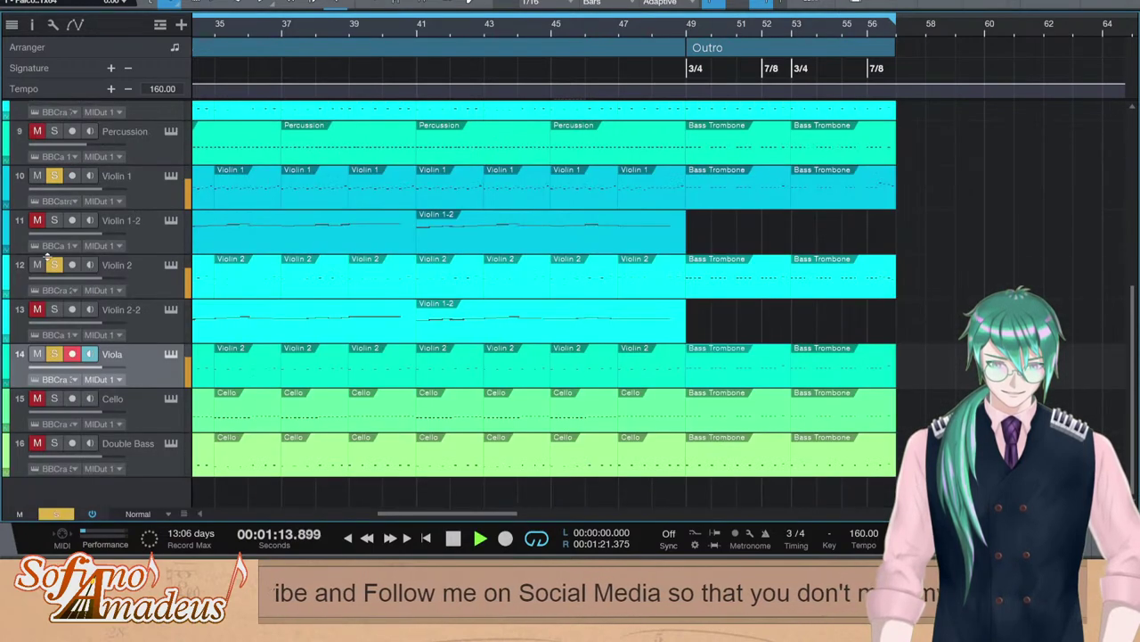
key(space)
click(55, 357)
click(54, 175)
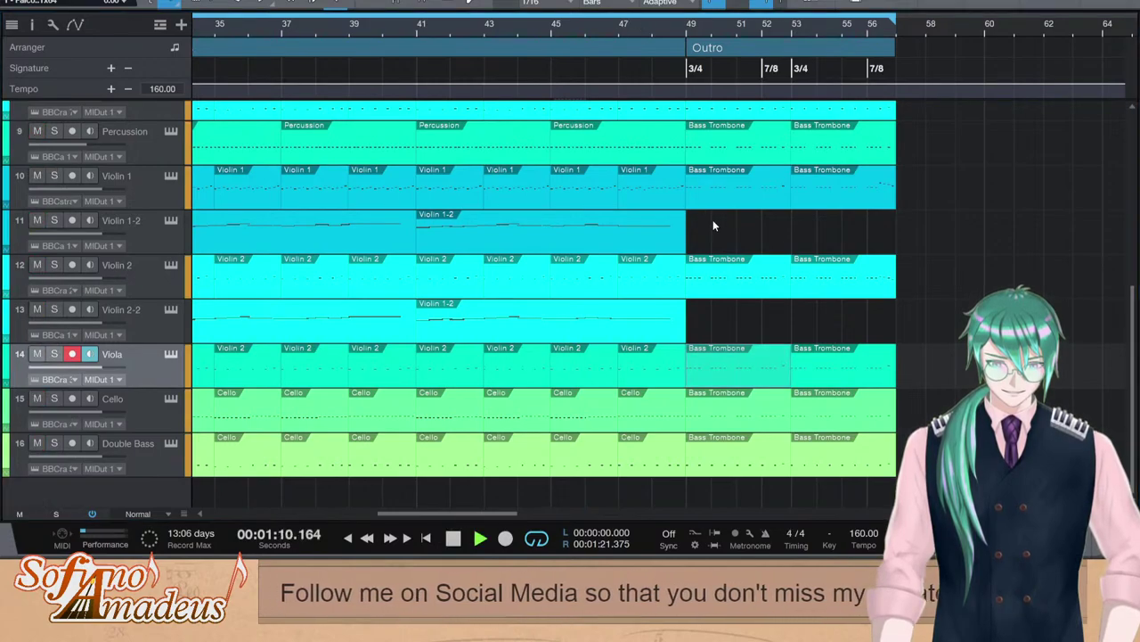
Play all tracks from shortly before the Outro through the loop back into the Intro, and look over the opening bars
scroll(713, 219, up, 5)
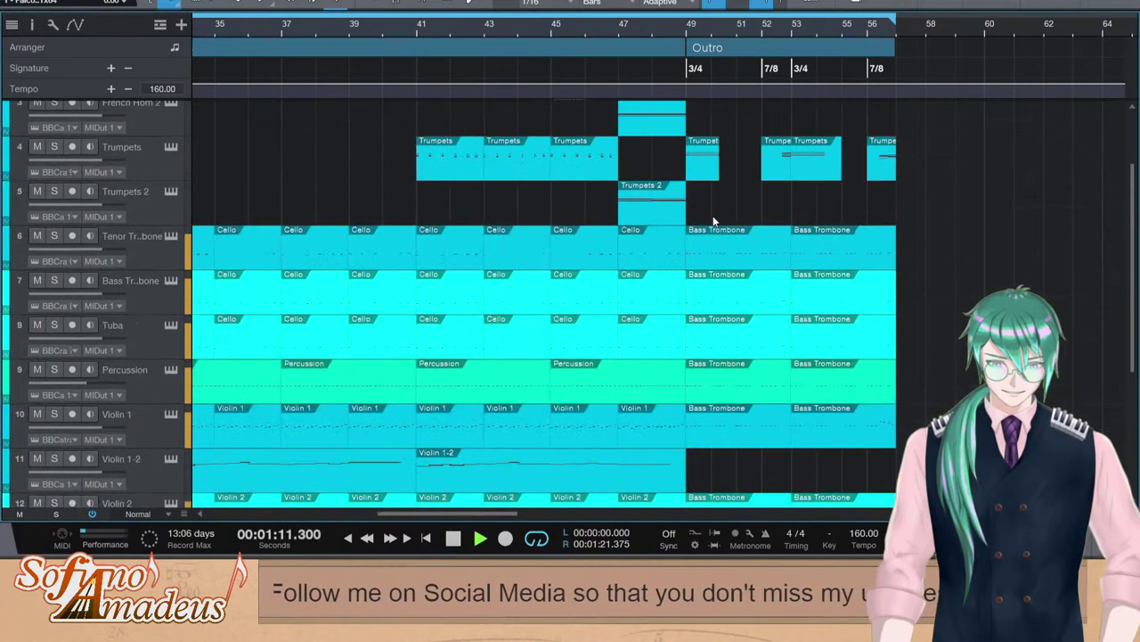
scroll(712, 219, up, 1)
scroll(713, 220, up, 2)
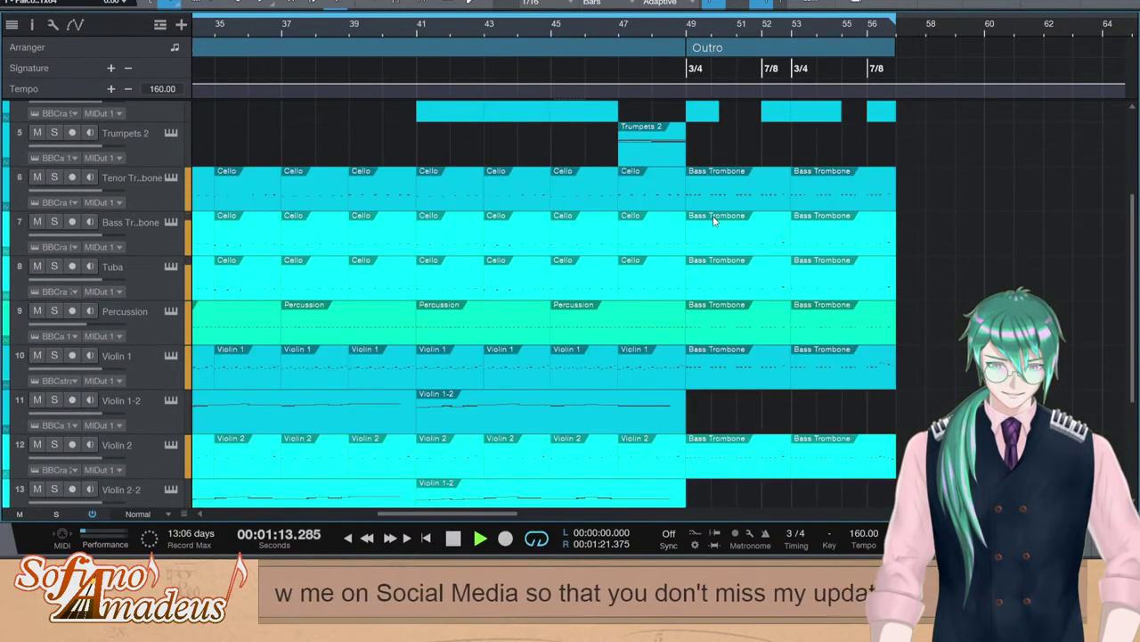
scroll(721, 201, down, 6)
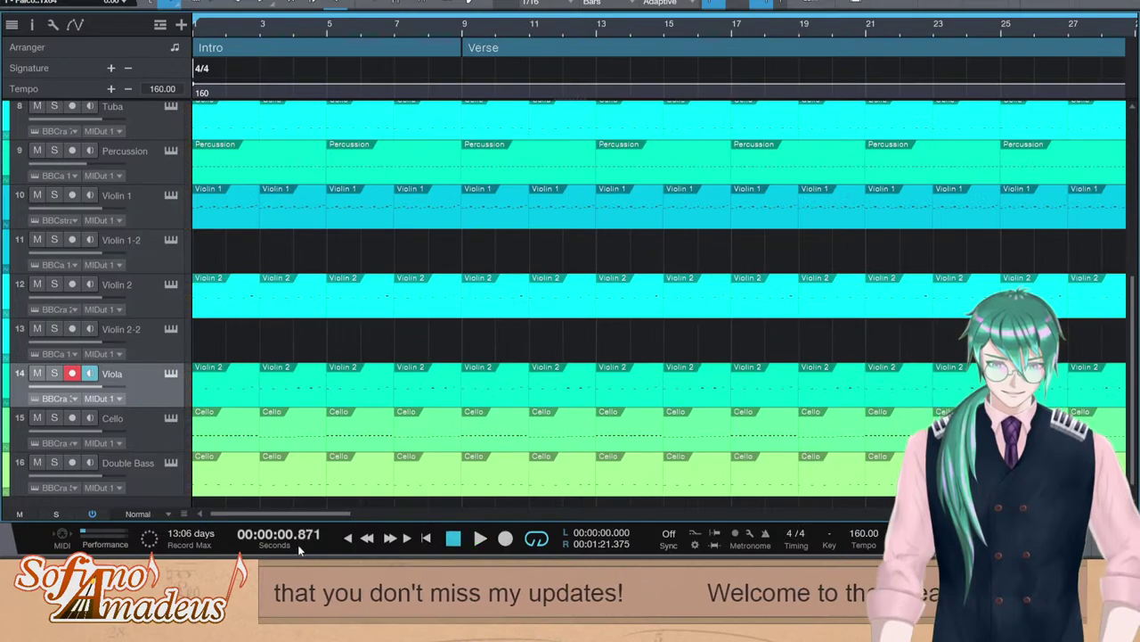
drag(298, 513, 276, 504)
scroll(377, 345, up, 4)
scroll(384, 361, down, 4)
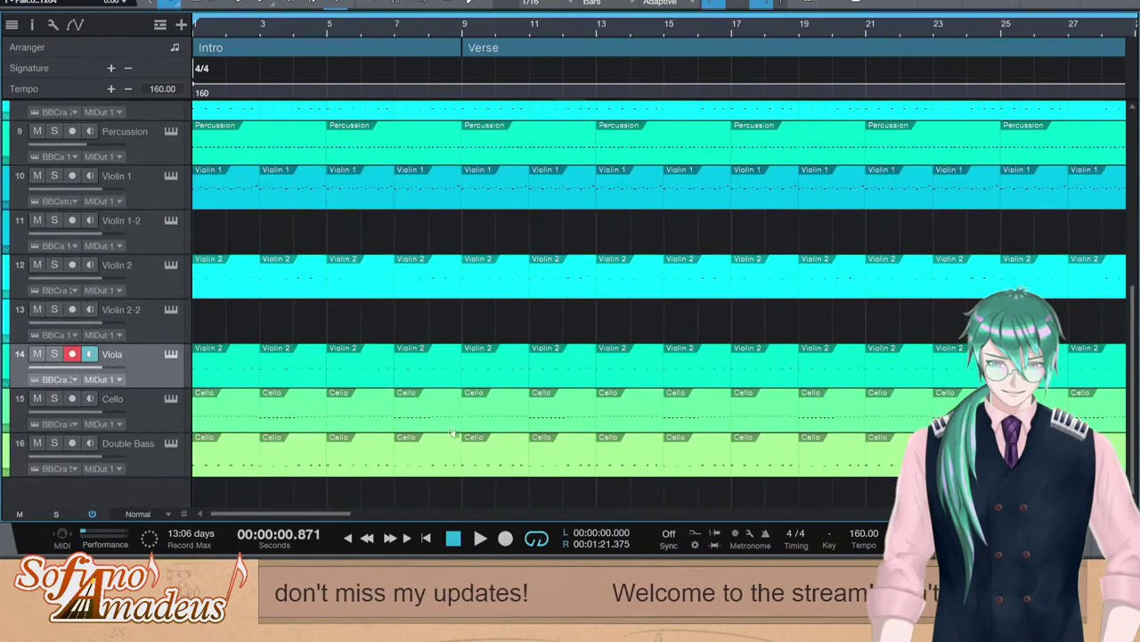
Add a Spitfire Audio LABS instrument track below the Double Bass track
key(F5)
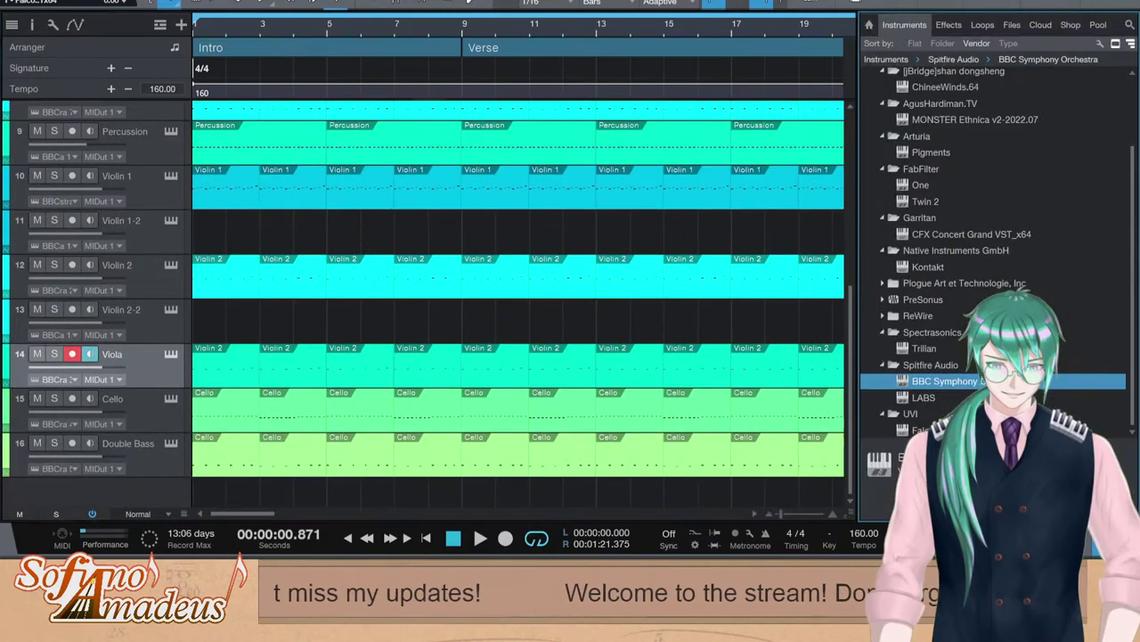
key(F5)
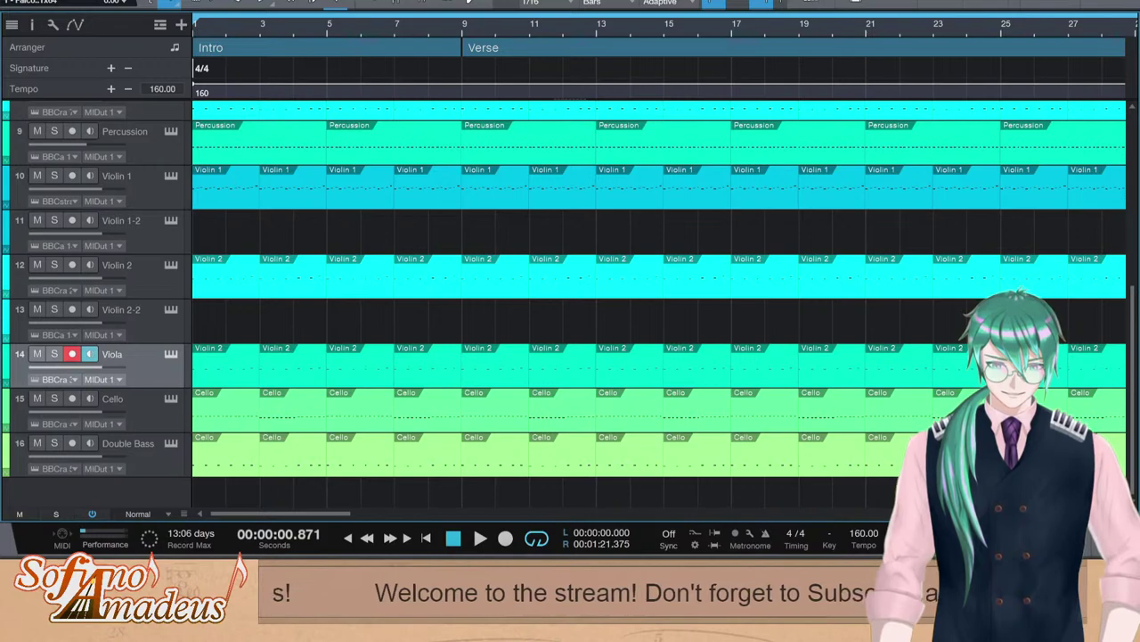
key(F5)
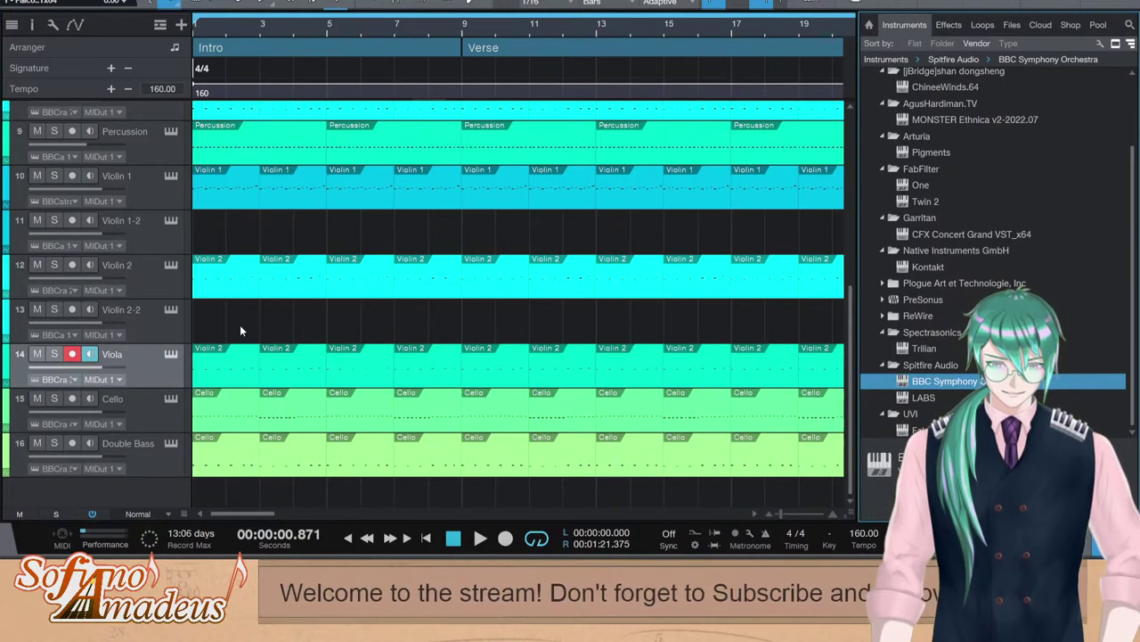
scroll(286, 343, up, 3)
scroll(286, 343, down, 3)
scroll(286, 343, up, 3)
scroll(286, 303, down, 3)
scroll(286, 251, up, 3)
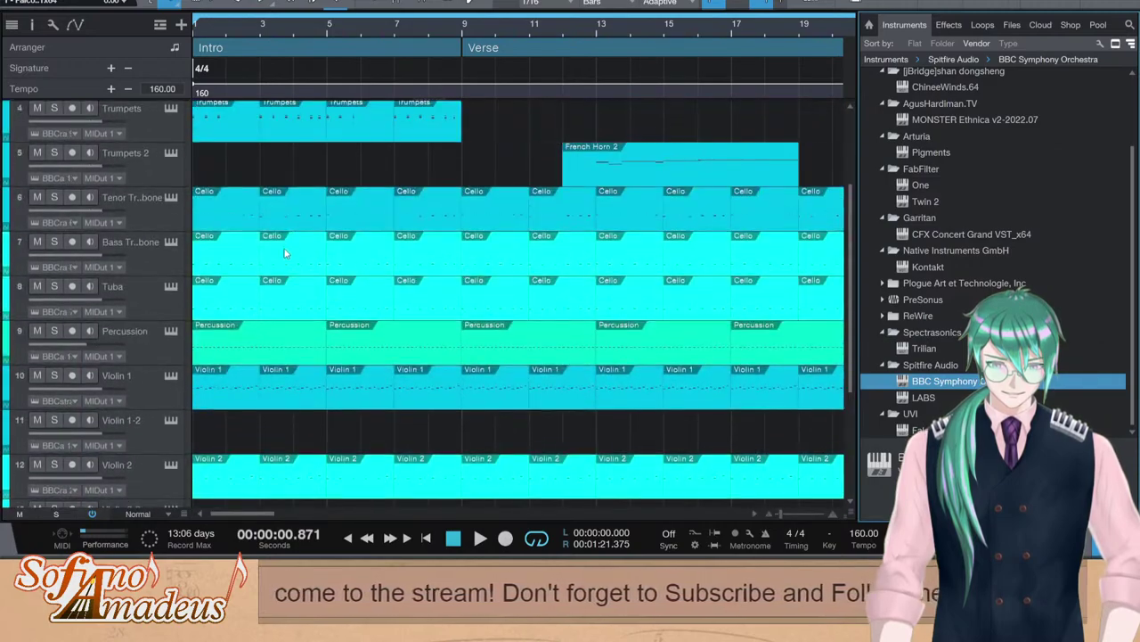
scroll(361, 349, down, 3)
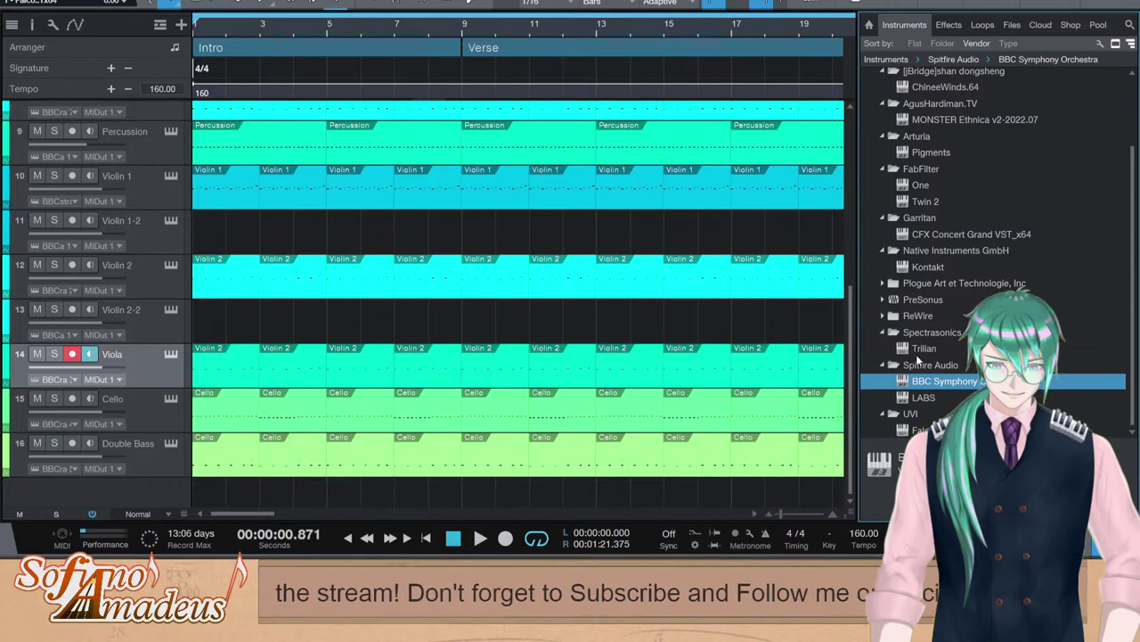
click(941, 398)
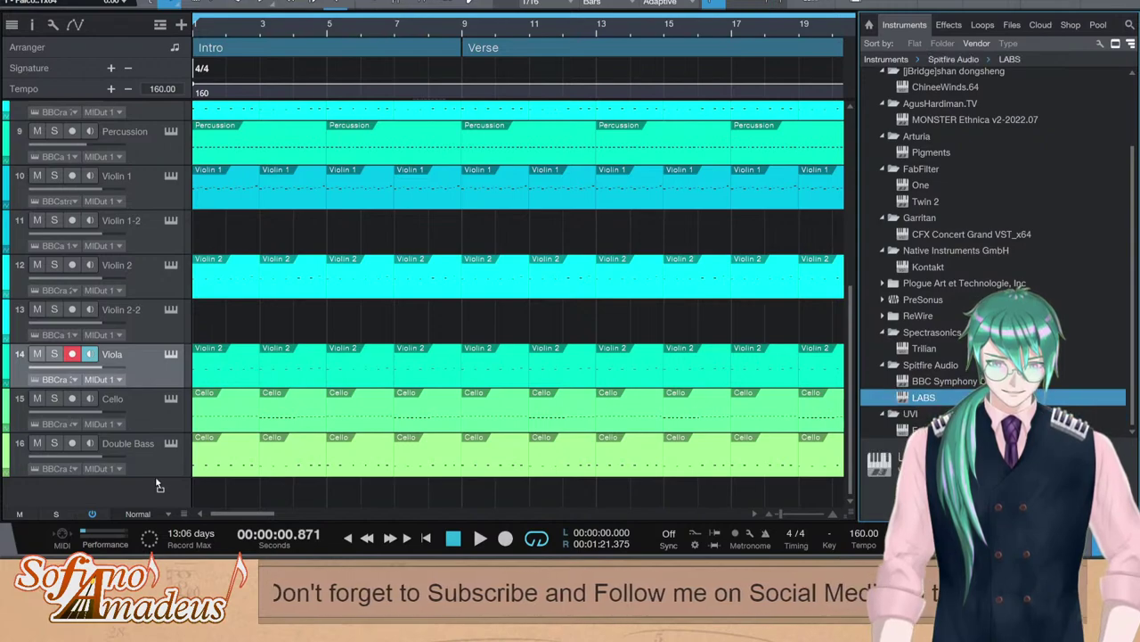
drag(142, 487, 141, 488)
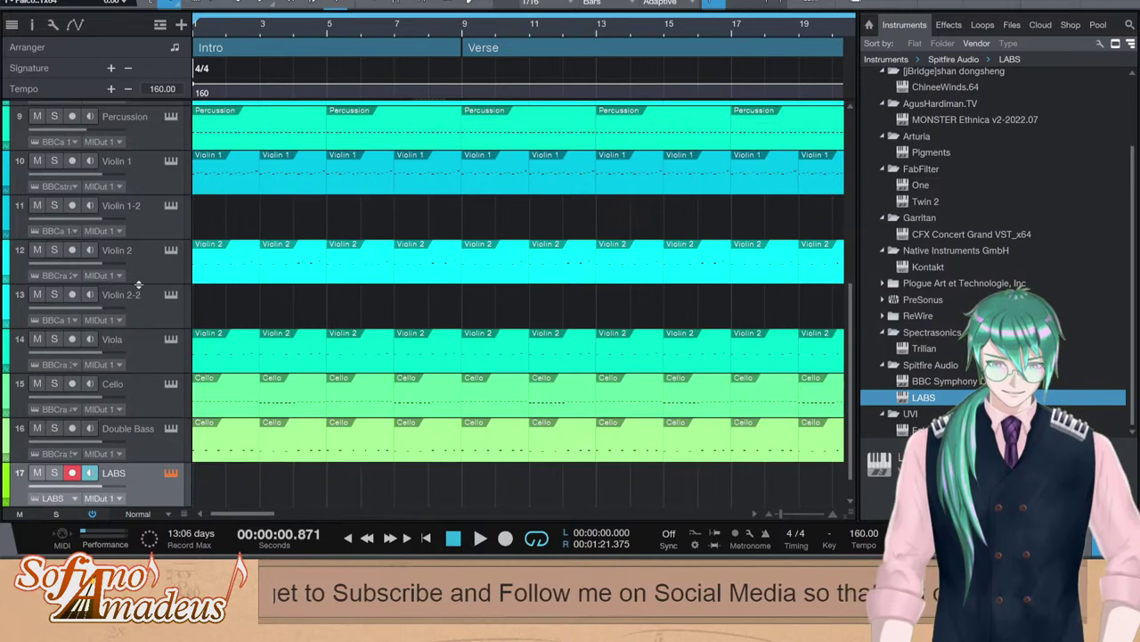
Mute the Percussion track and rename the new LABS track Drum
click(162, 219)
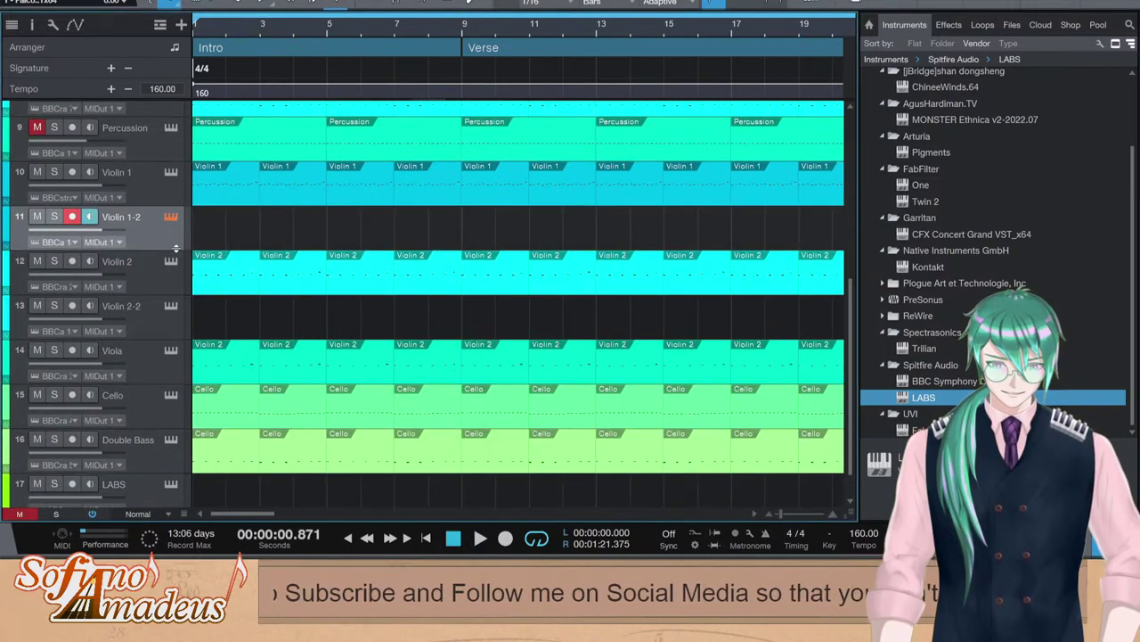
scroll(155, 464, down, 1)
click(156, 460)
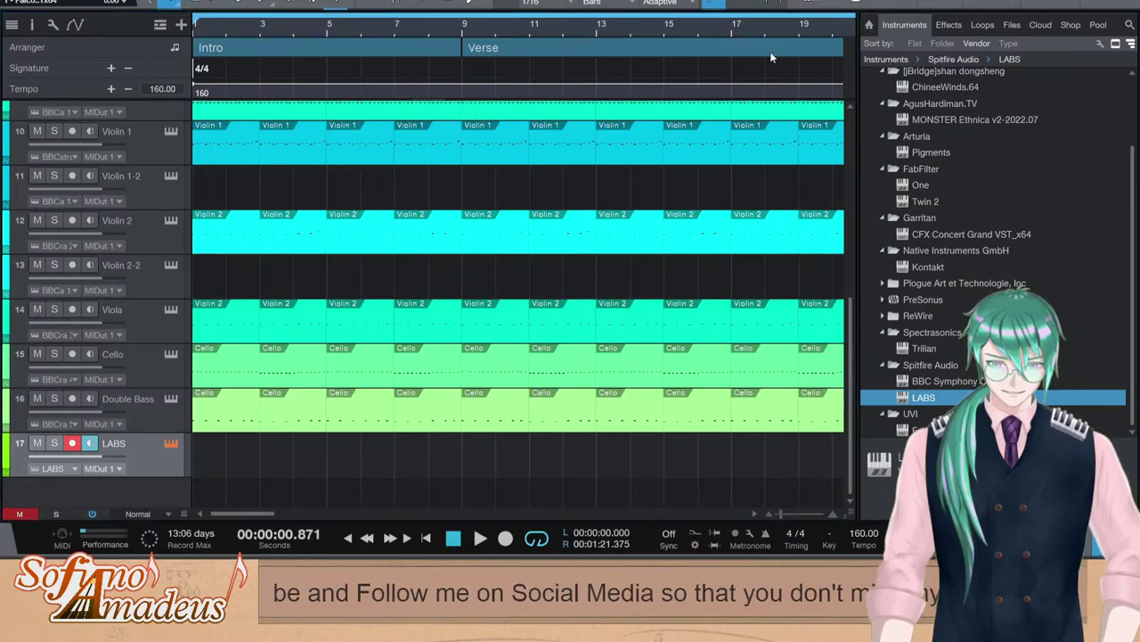
double_click(111, 443)
text(Drum)
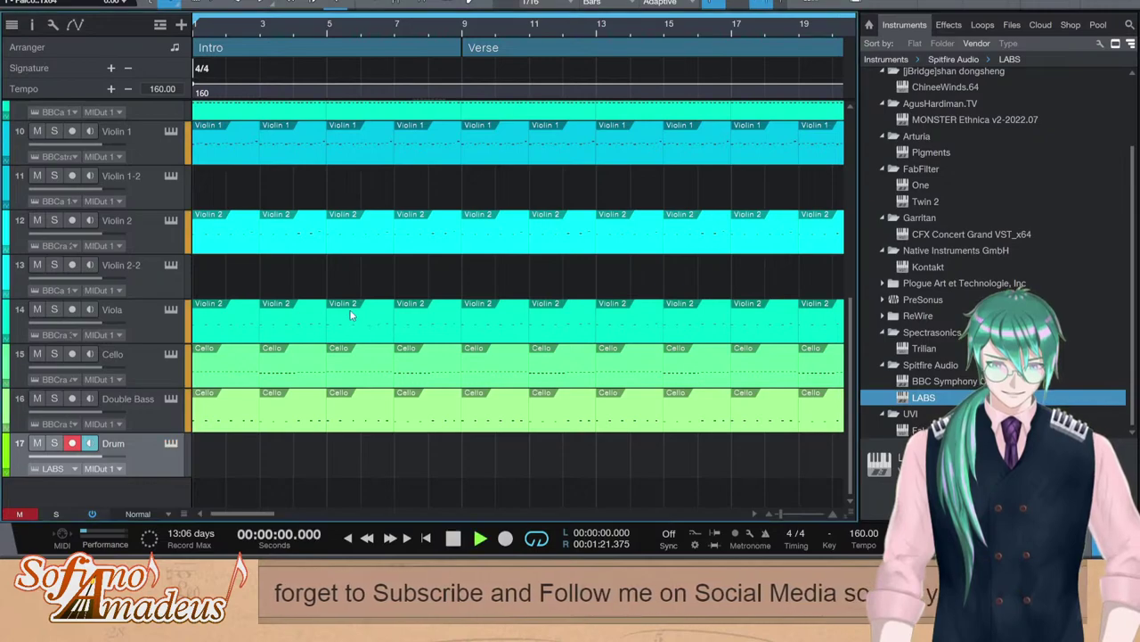
Add a second LABS instrument track below Drum and name it Electric Guitar
key(F5)
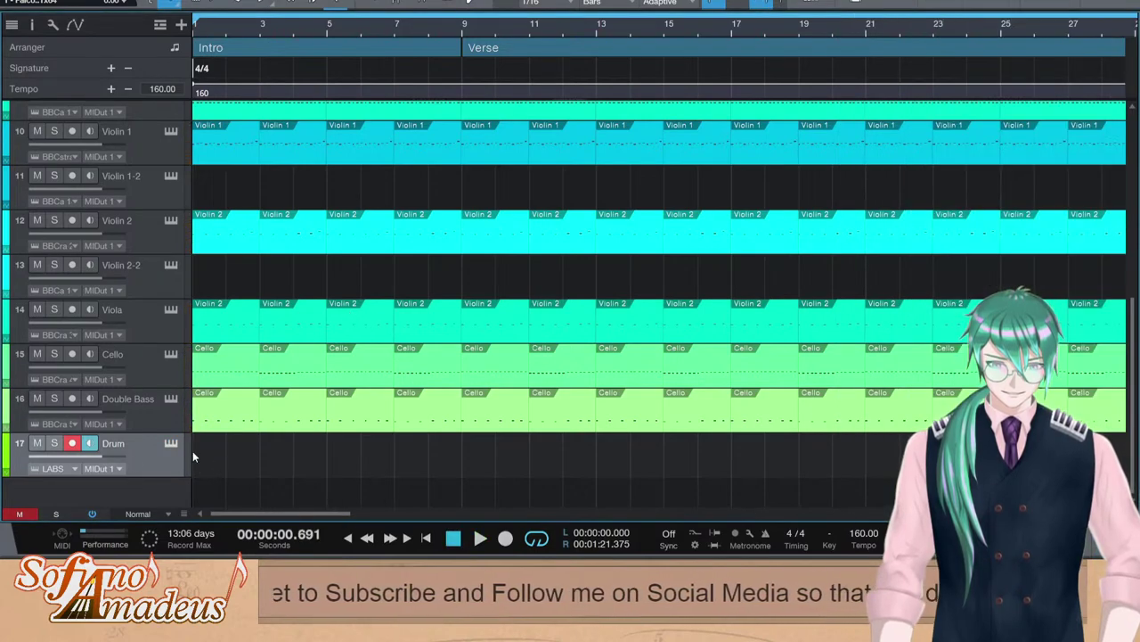
click(193, 450)
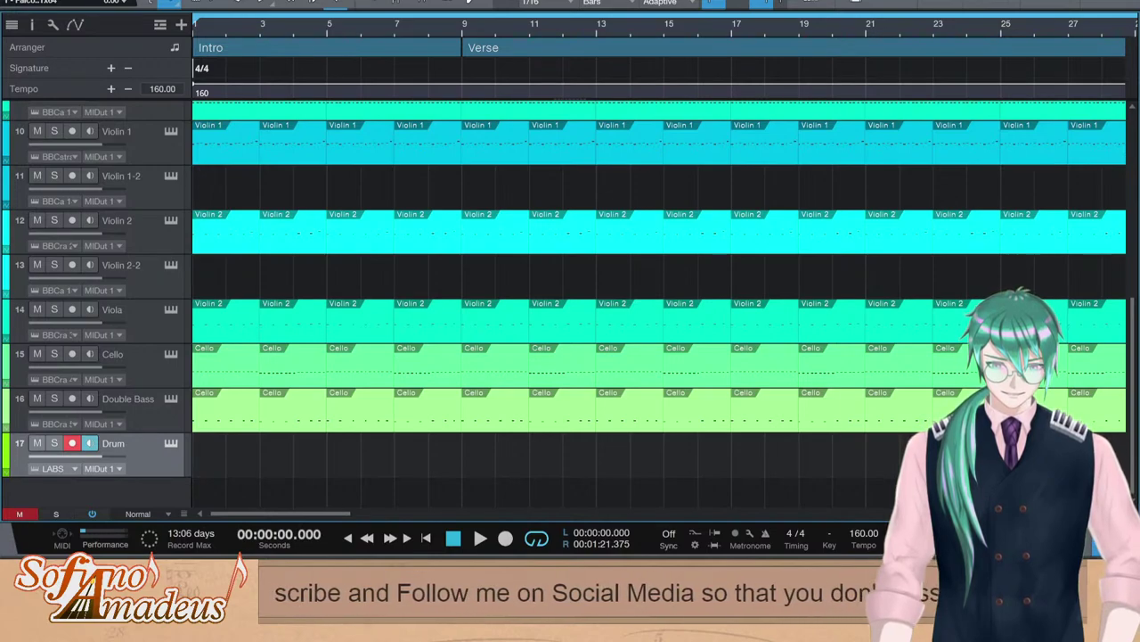
key(F5)
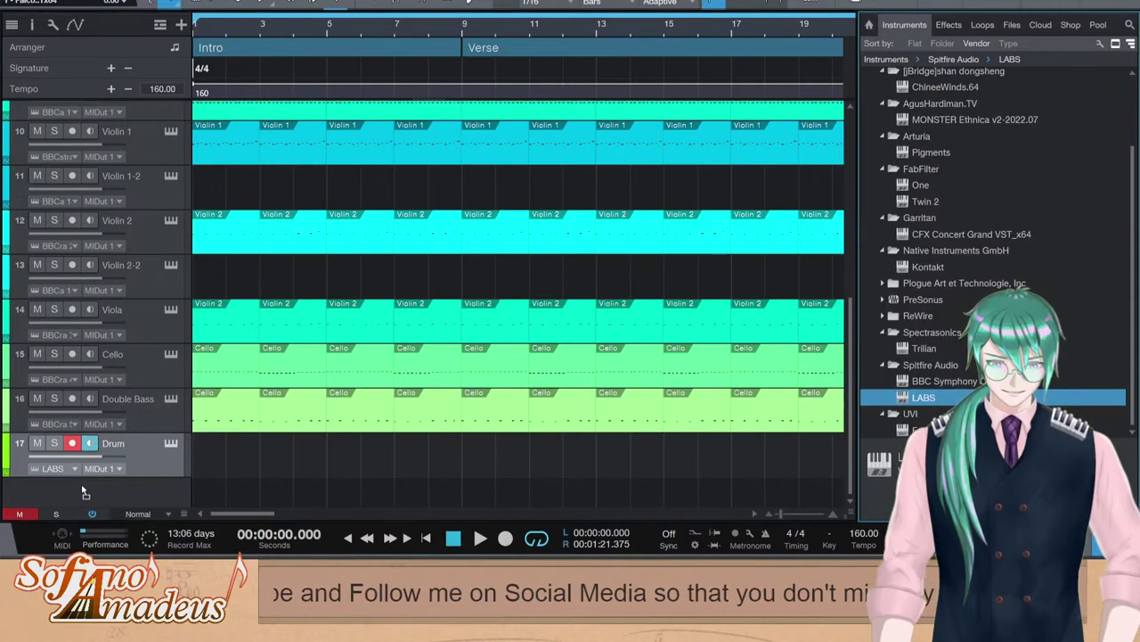
drag(82, 490, 83, 490)
double_click(117, 477)
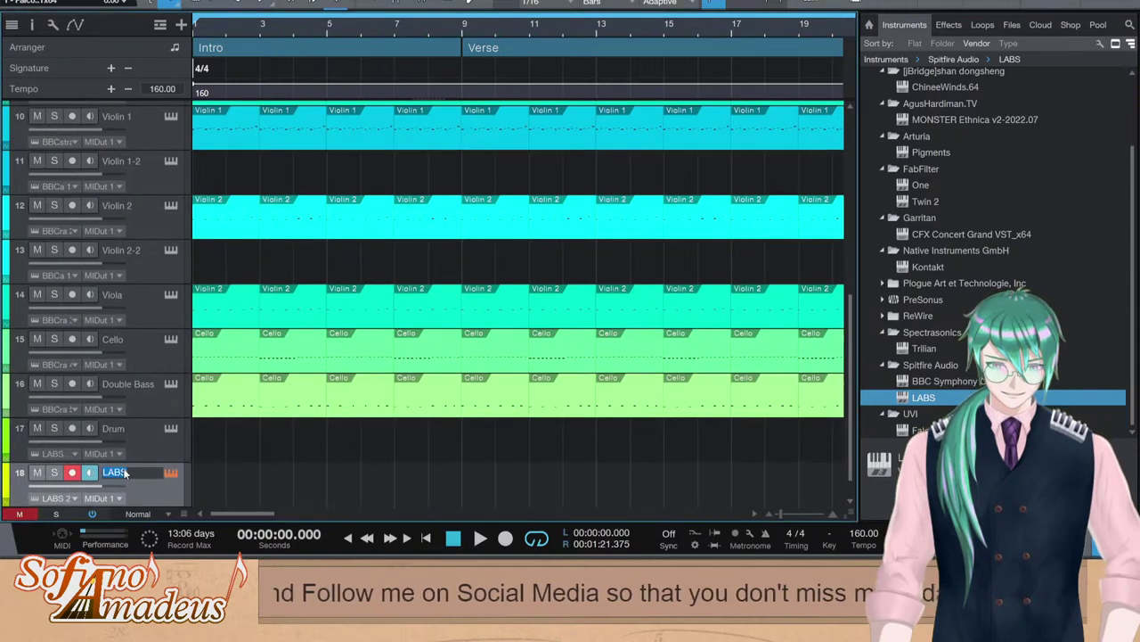
text(Elect)
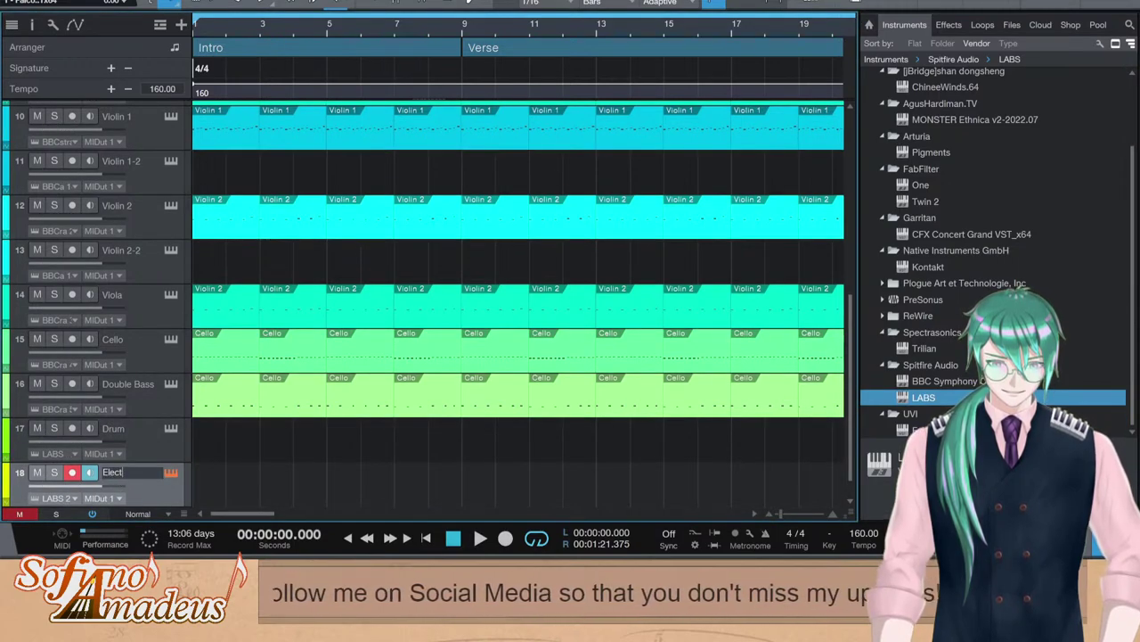
text(ric Guitar)
key(Return)
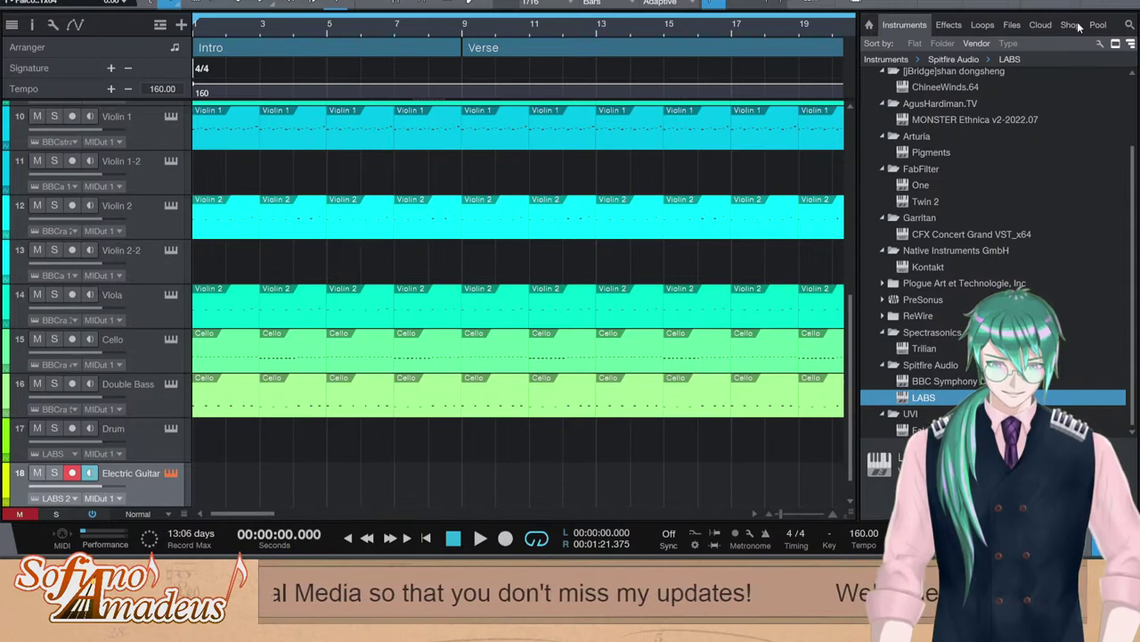
Create an empty Electric Guitar part from bar 1 and audition low keys around A1 in the note editor
scroll(249, 437, down, 1)
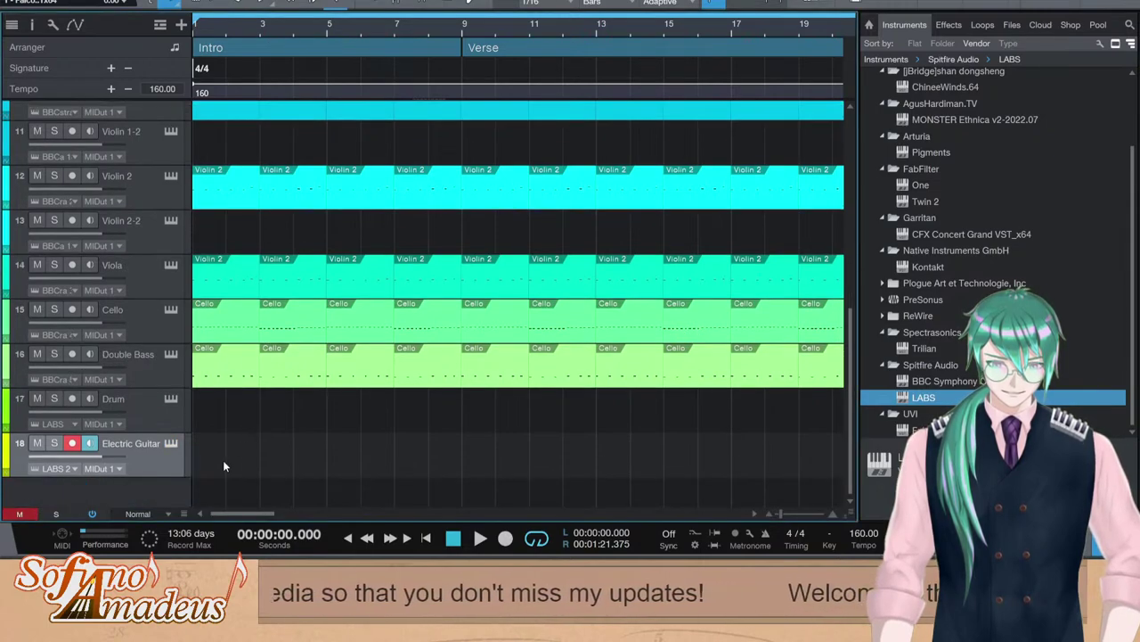
double_click(215, 456)
double_click(215, 456)
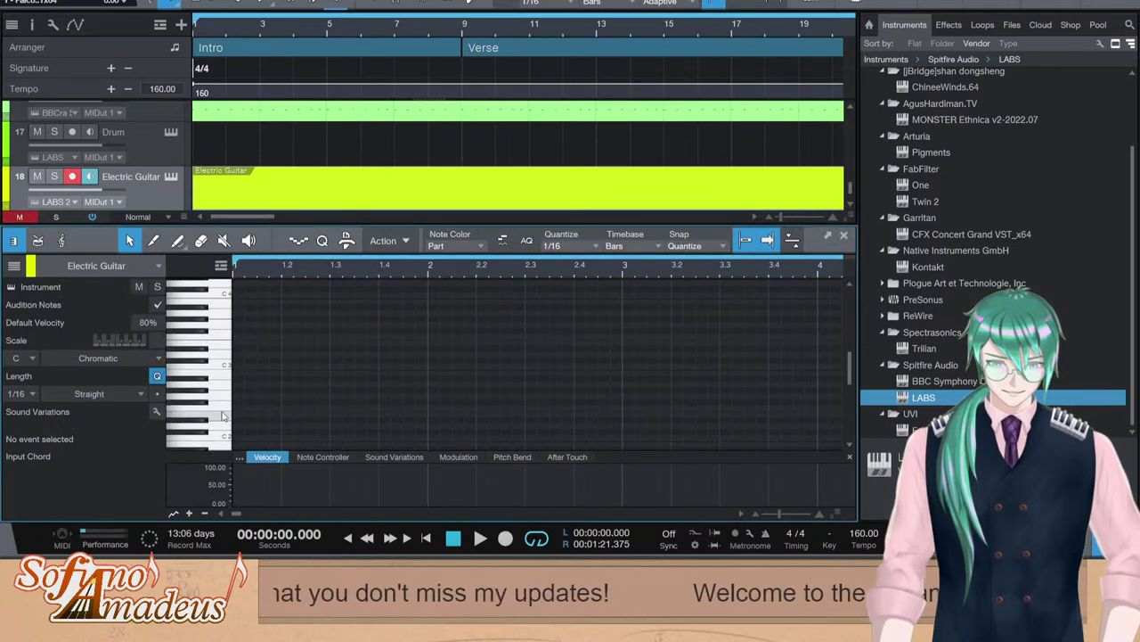
key(F2)
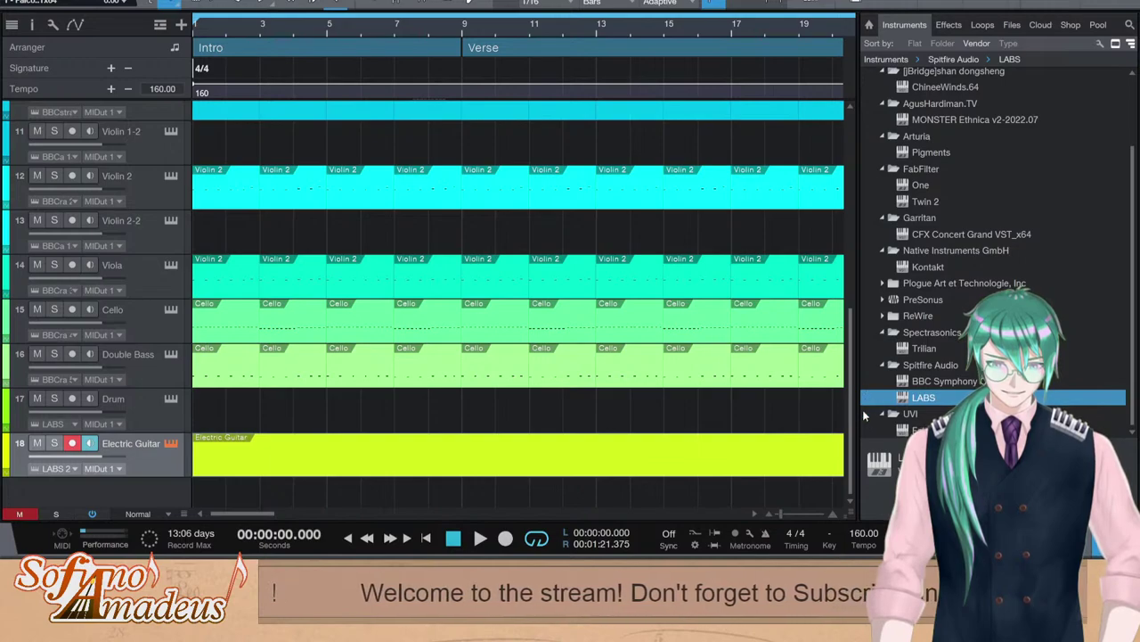
double_click(240, 448)
scroll(224, 419, down, 1)
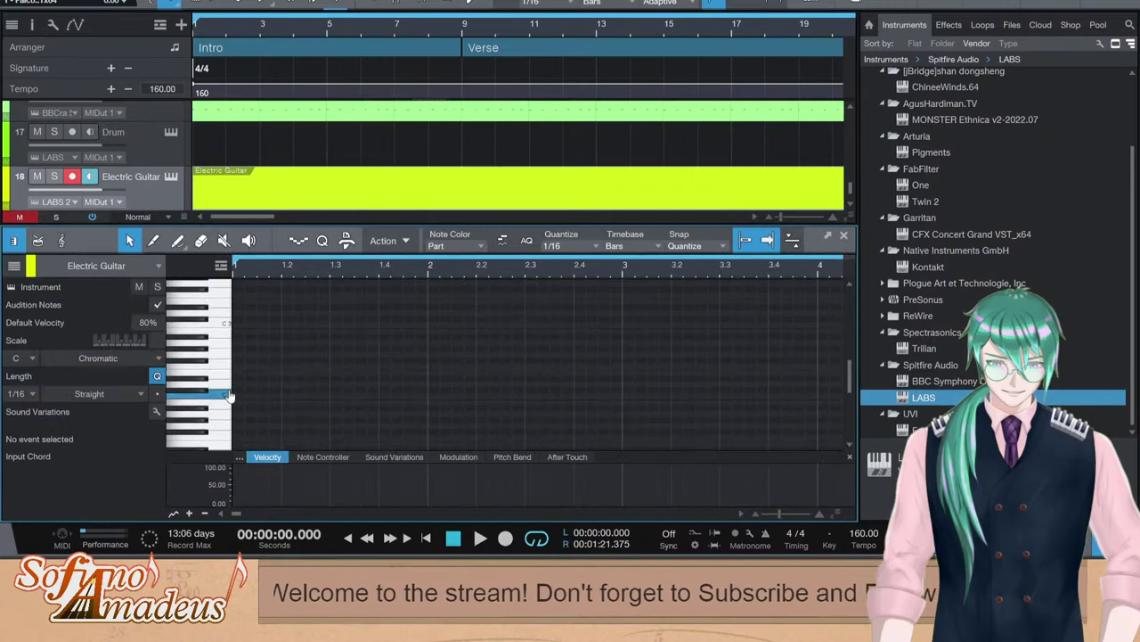
click(223, 418)
click(224, 418)
click(223, 418)
drag(222, 359, 221, 347)
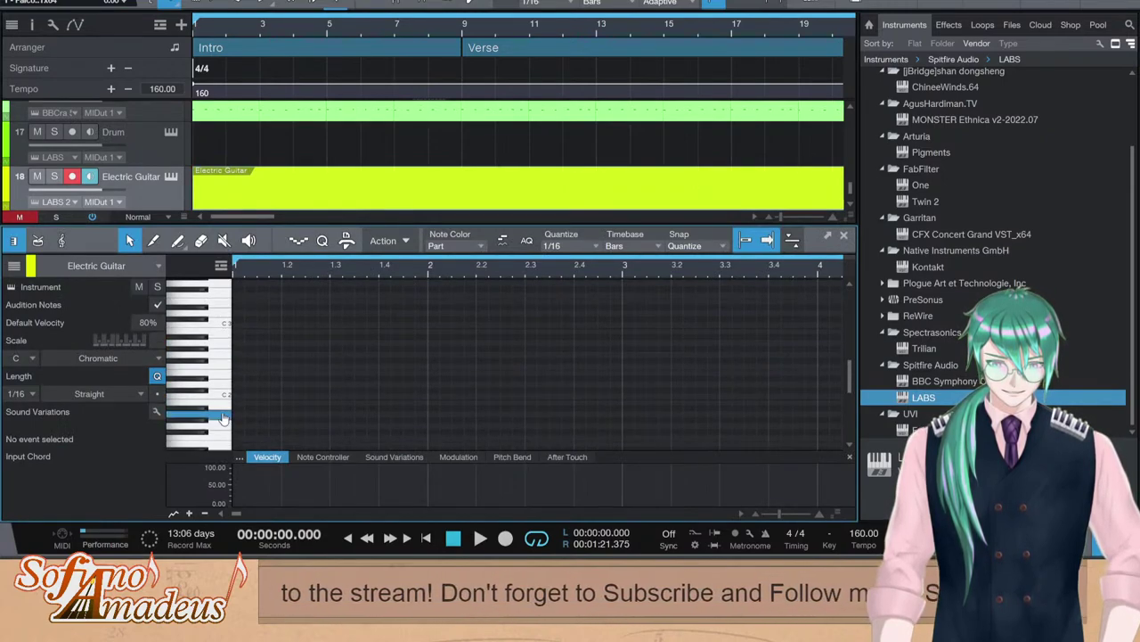
Place a sixteenth note on A1 at the start of the Electric Guitar part and solo the track for playback
click(250, 414)
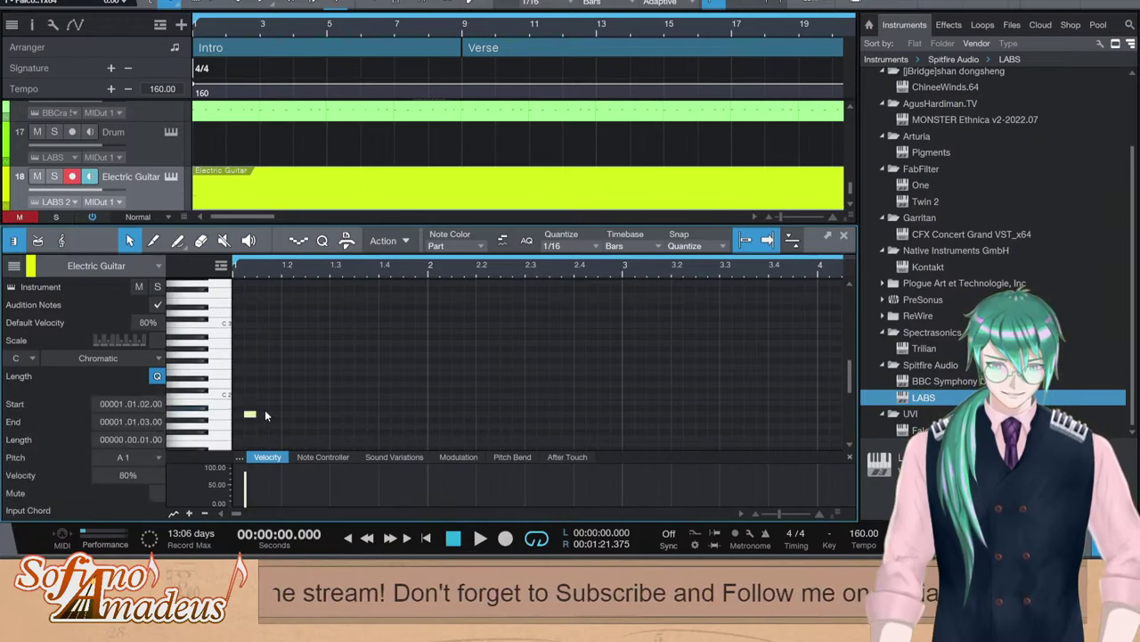
drag(242, 416, 234, 408)
key(shift+Down)
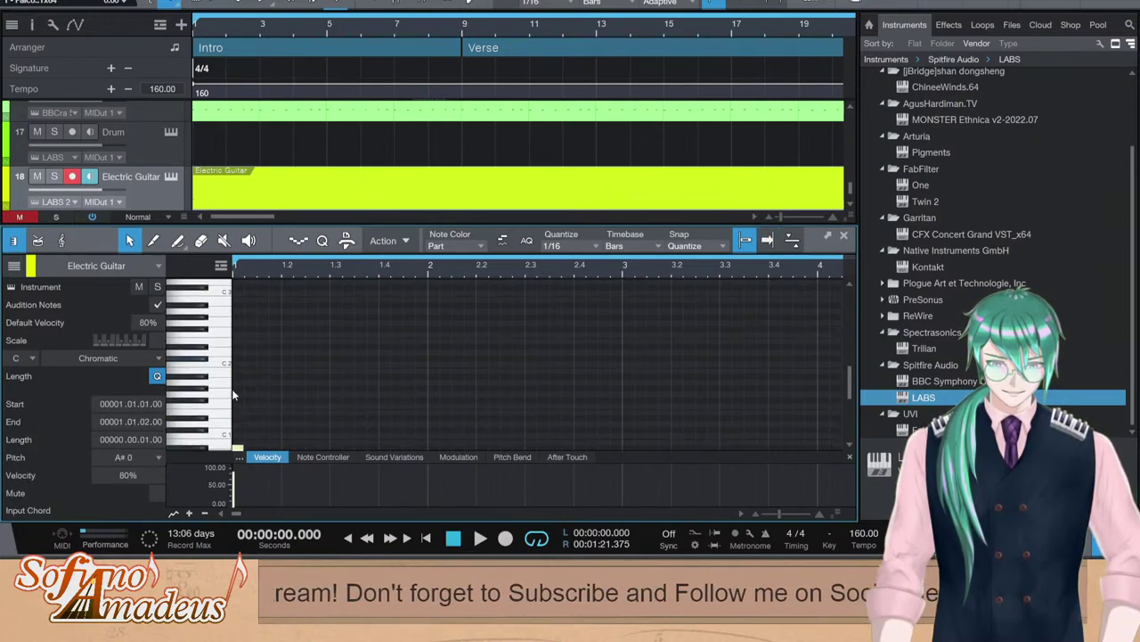
key(Up)
key(Down)
key(Down)
key(shift+Up)
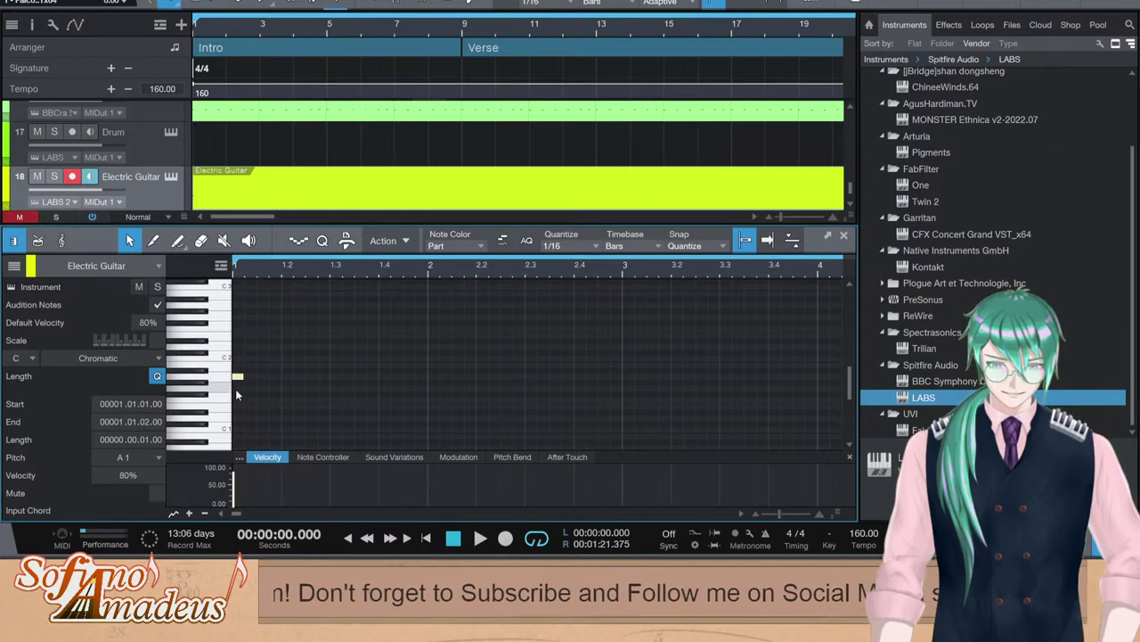
key(space)
key(s)
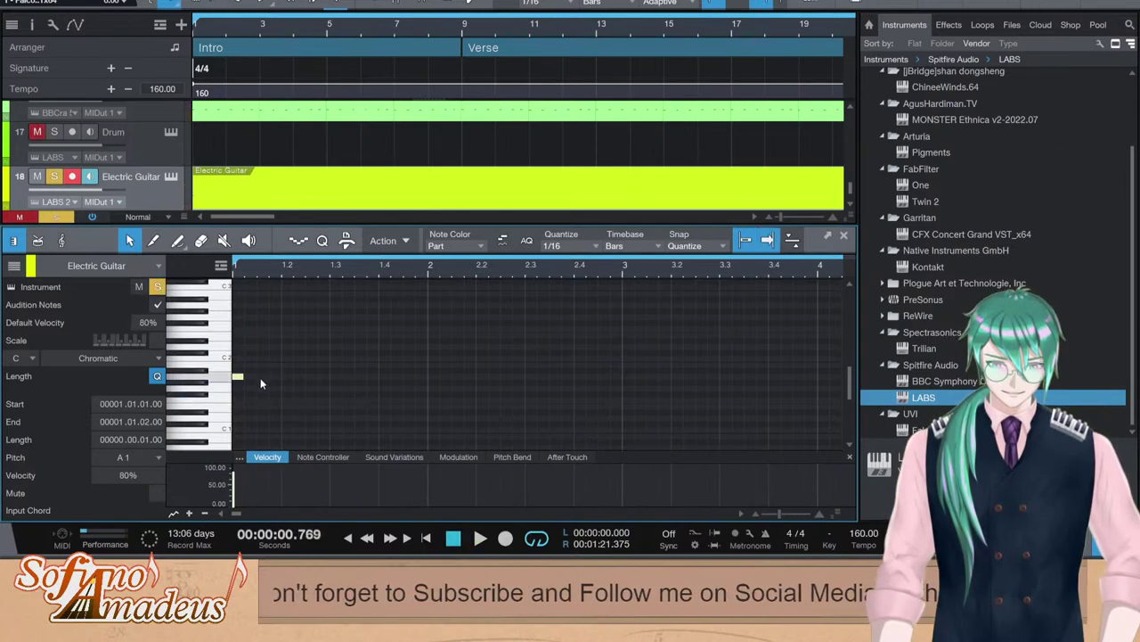
Raise the Electric Guitar note at the start of bar 1 to C2 and play it back
click(261, 383)
key(ctrl+a)
key(Up)
key(Up)
key(Up)
key(Up)
key(Down)
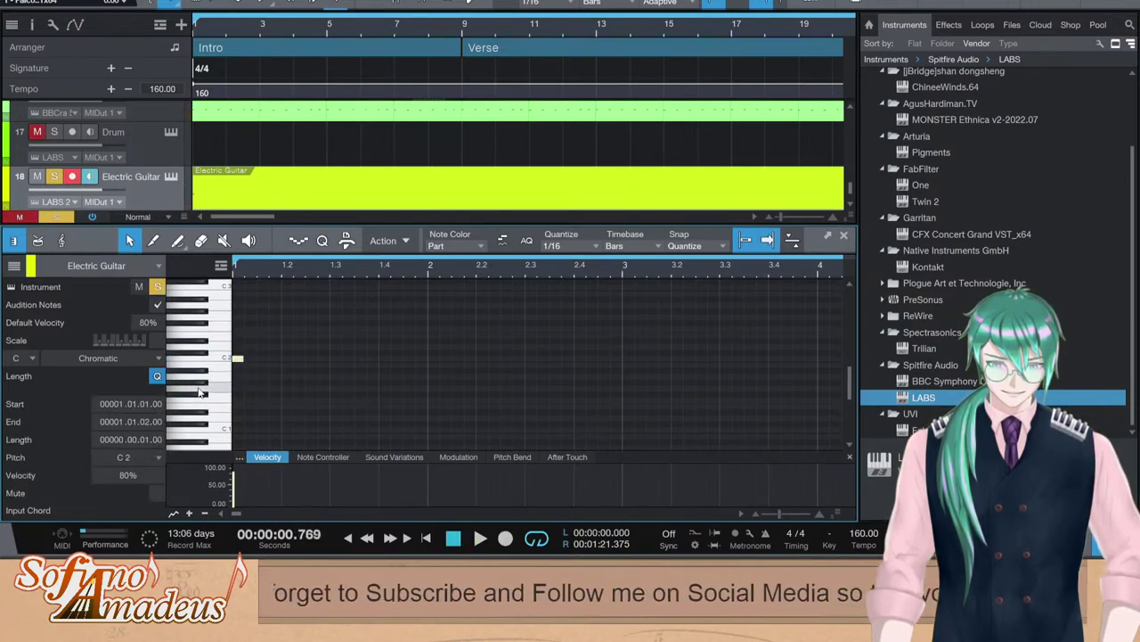
key(space)
key(space)
Add C2 sixteenth notes on the third sixteenth of beat 1 and at the start of beat 2, and play them
click(253, 358)
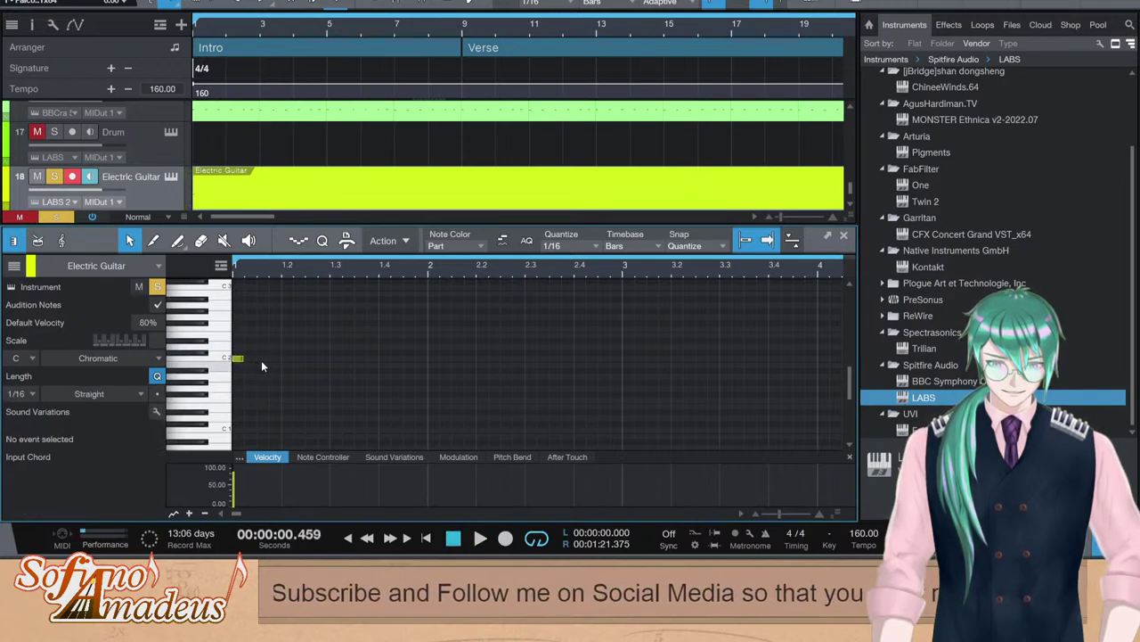
click(261, 360)
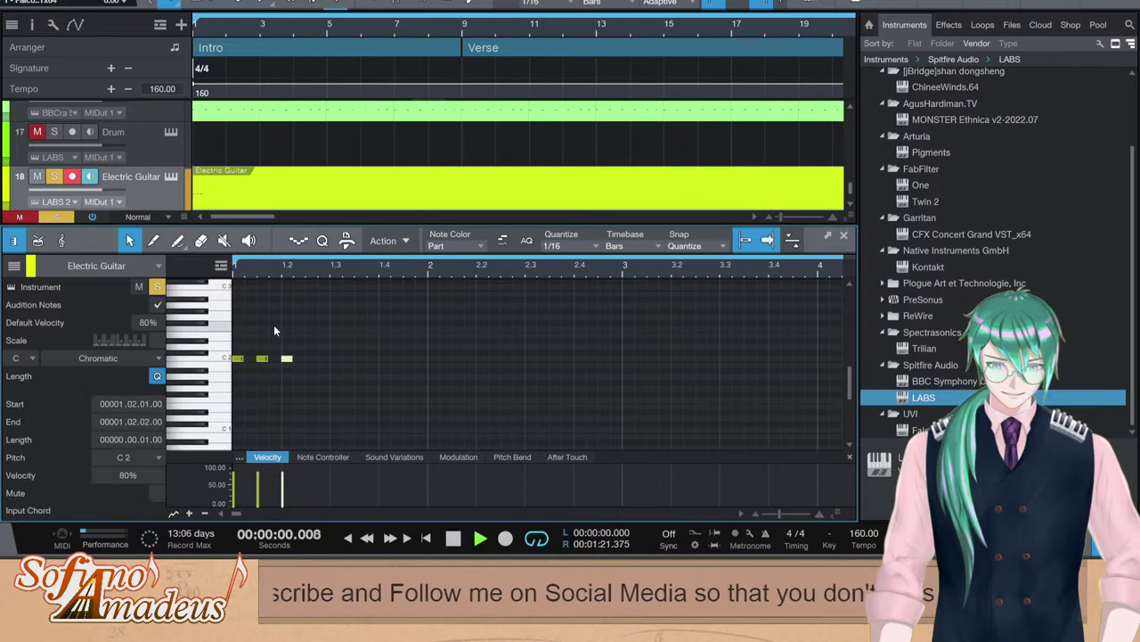
click(286, 359)
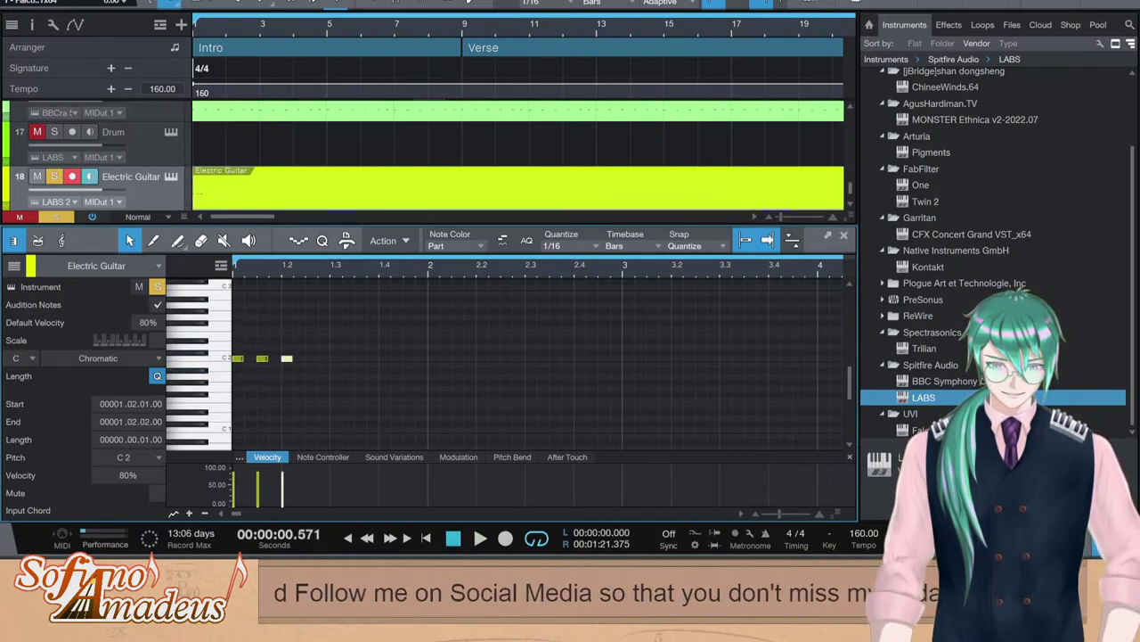
key(F2)
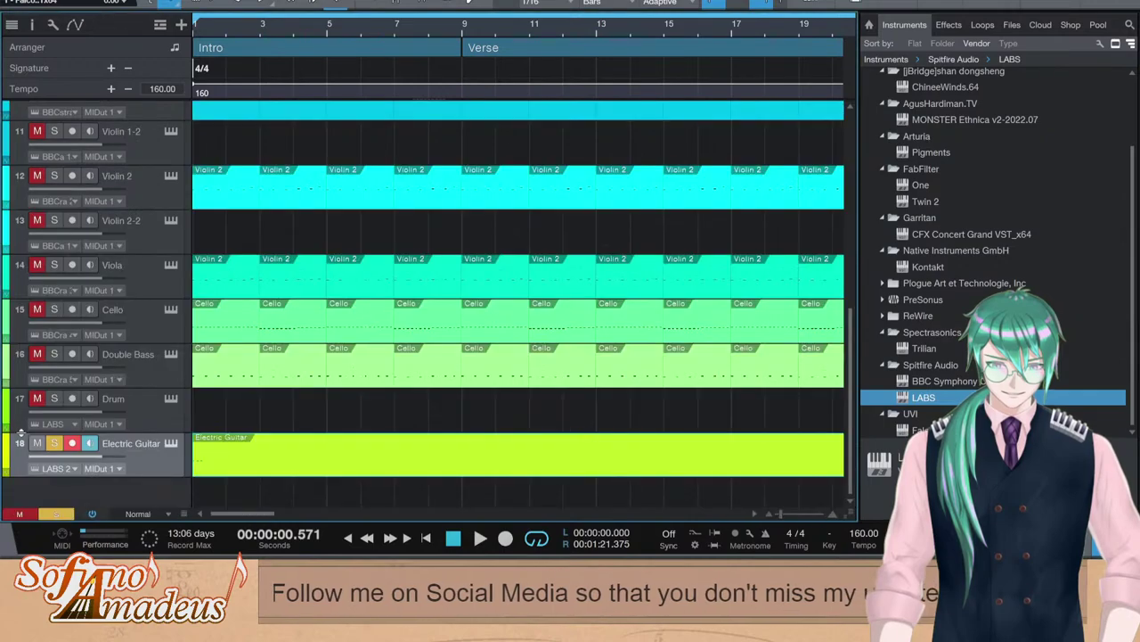
Duplicate the C2 notes to fill the first two beats of bar 1 with eight consecutive sixteenths
double_click(324, 470)
drag(263, 362, 233, 377)
key(d)
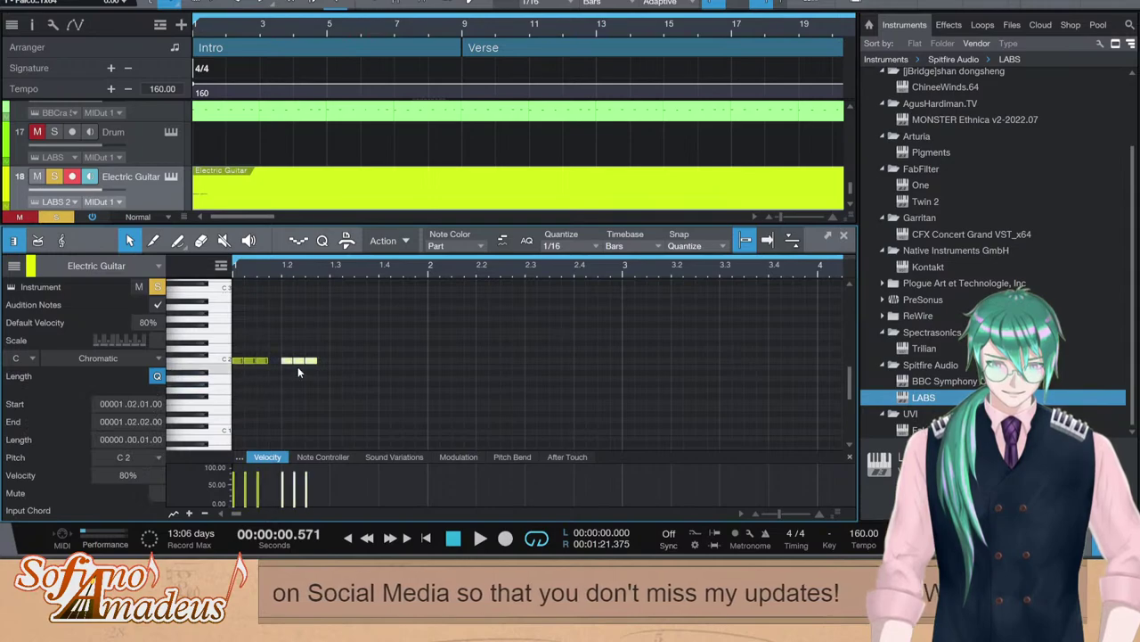
key(ctrl+z)
click(263, 362)
key(d)
drag(288, 347, 179, 384)
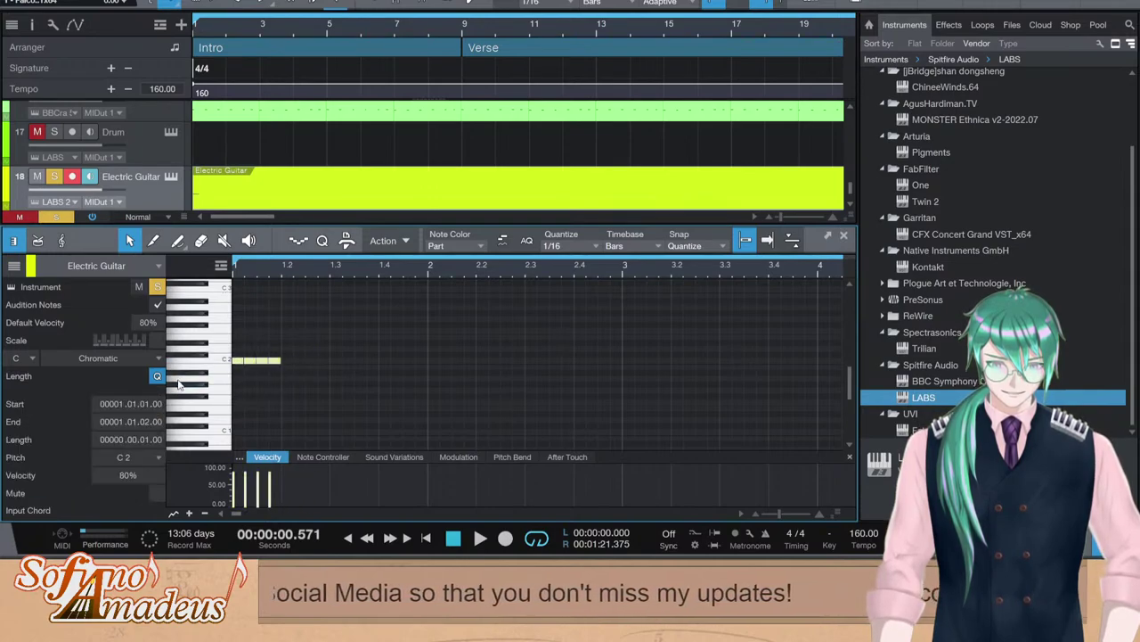
key(d)
Lower the velocity of every Electric Guitar note except the first to 52%, close the editor and clear the track's solo
drag(434, 371, 246, 343)
drag(247, 495, 249, 510)
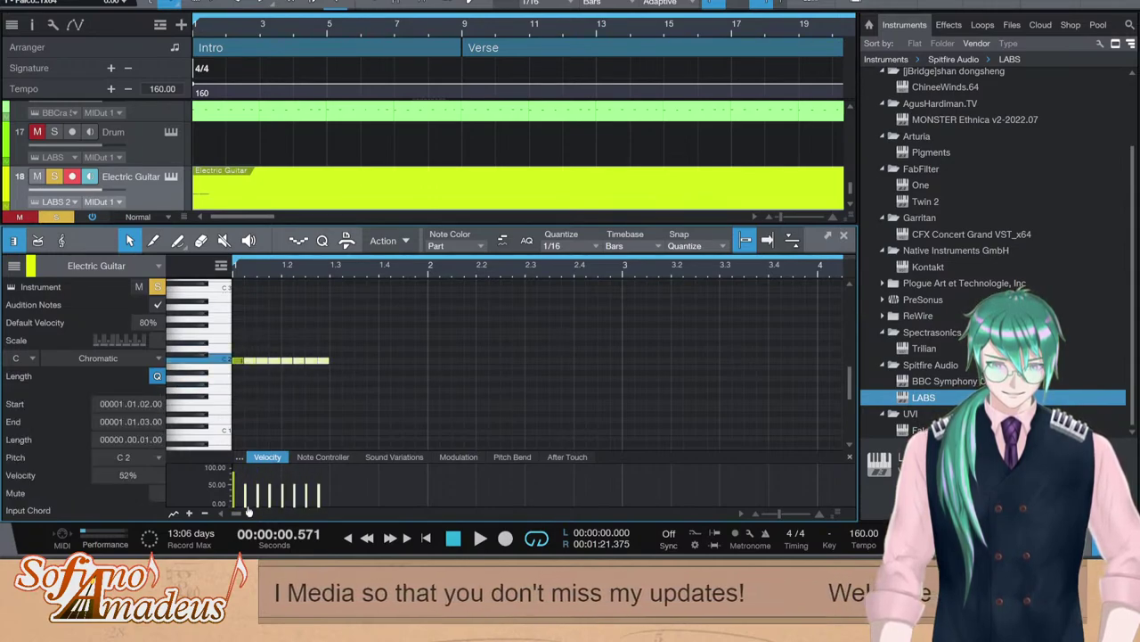
key(F2)
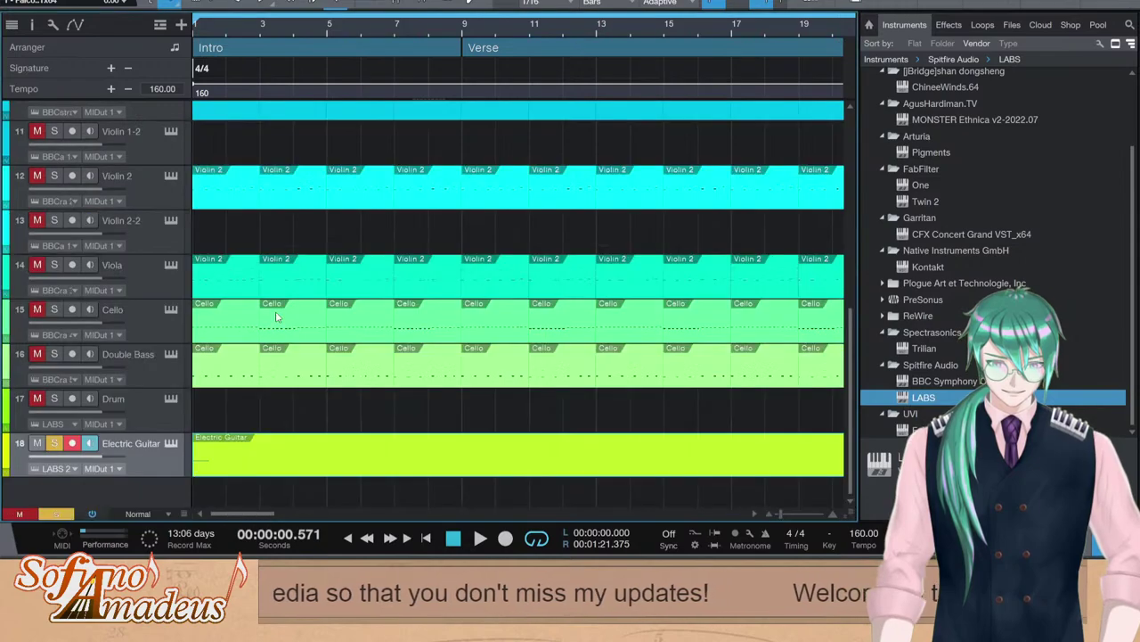
click(53, 446)
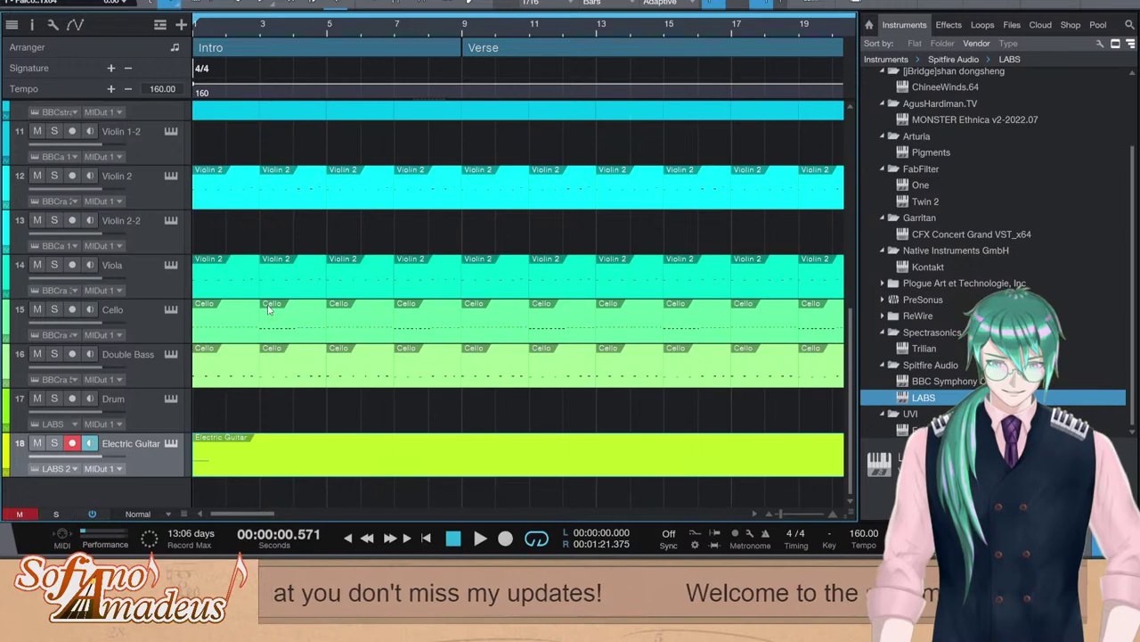
Duplicate the eight C2 Electric Guitar notes into beats 3 and 4 of bar 1 and play them
key(Home)
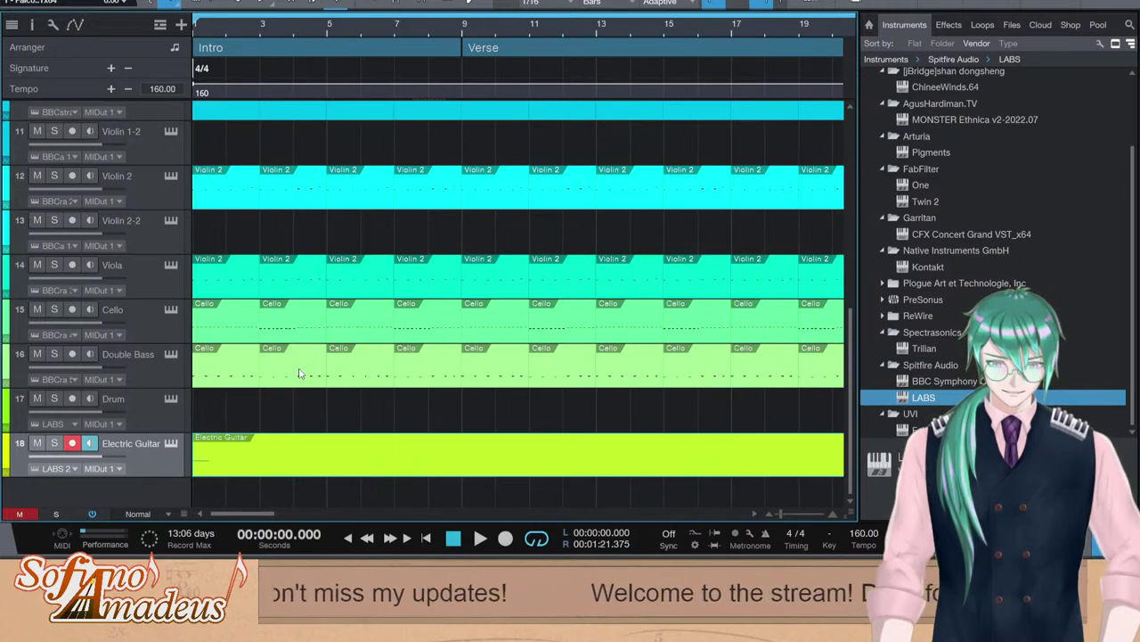
double_click(297, 460)
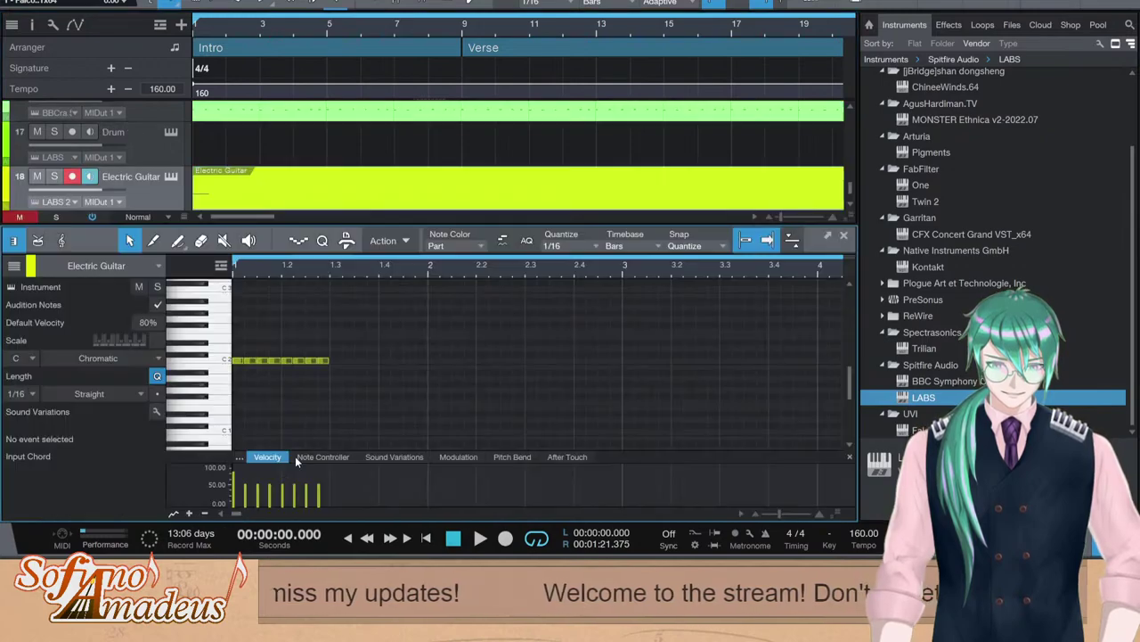
key(ctrl+a)
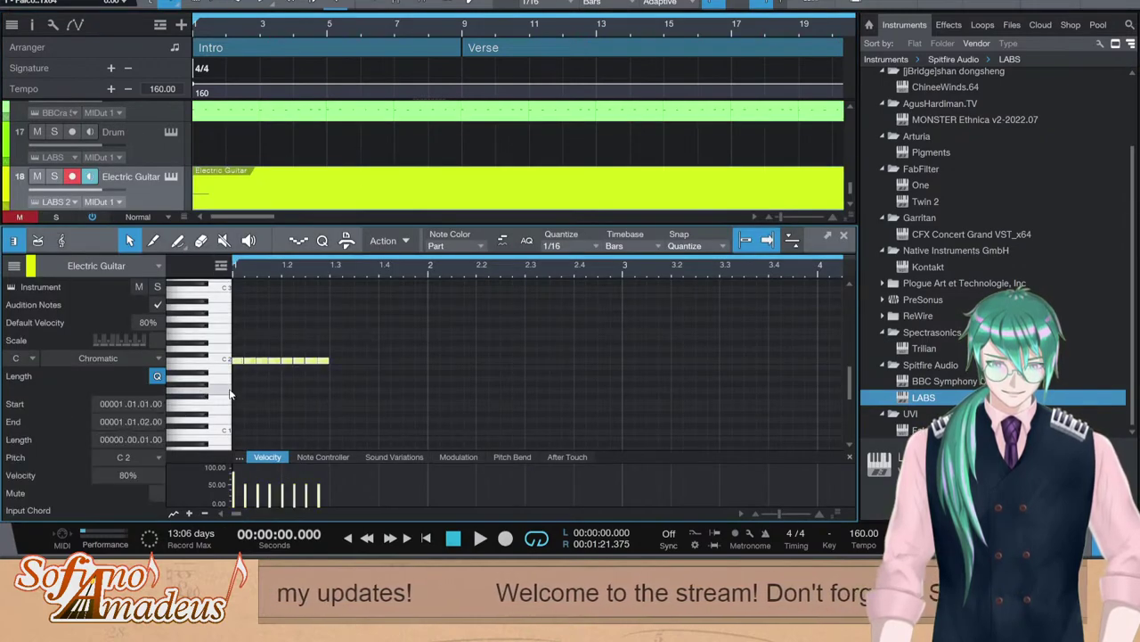
key(d)
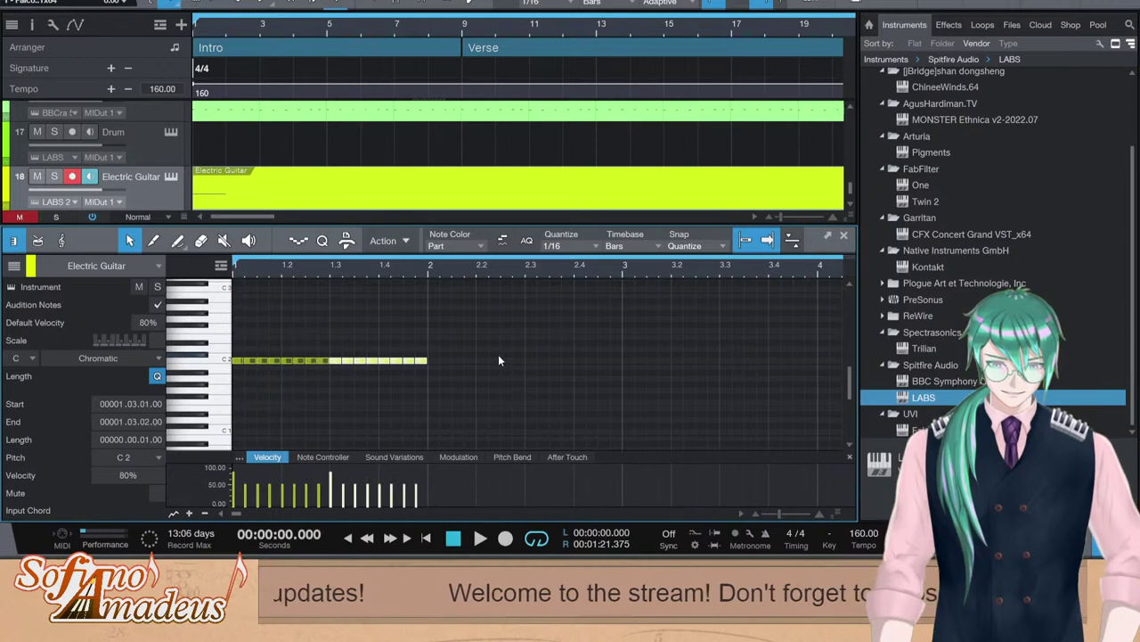
key(space)
key(space)
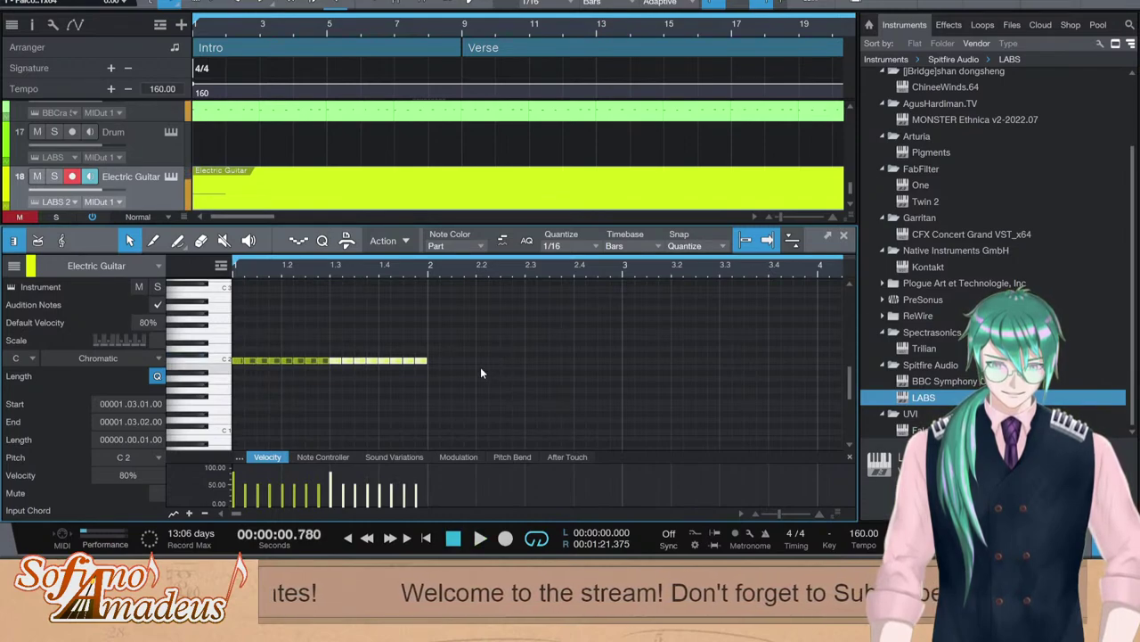
Raise the velocity of all C2 Electric Guitar notes to 100% and listen to them with the other tracks
key(s)
drag(515, 348, 256, 475)
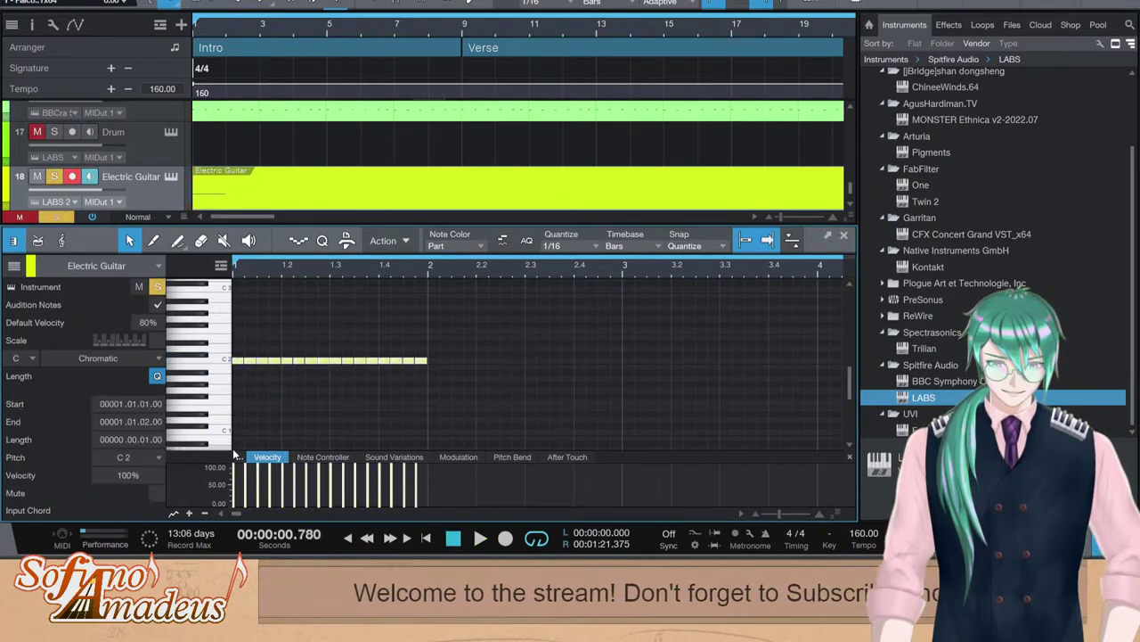
key(space)
key(s)
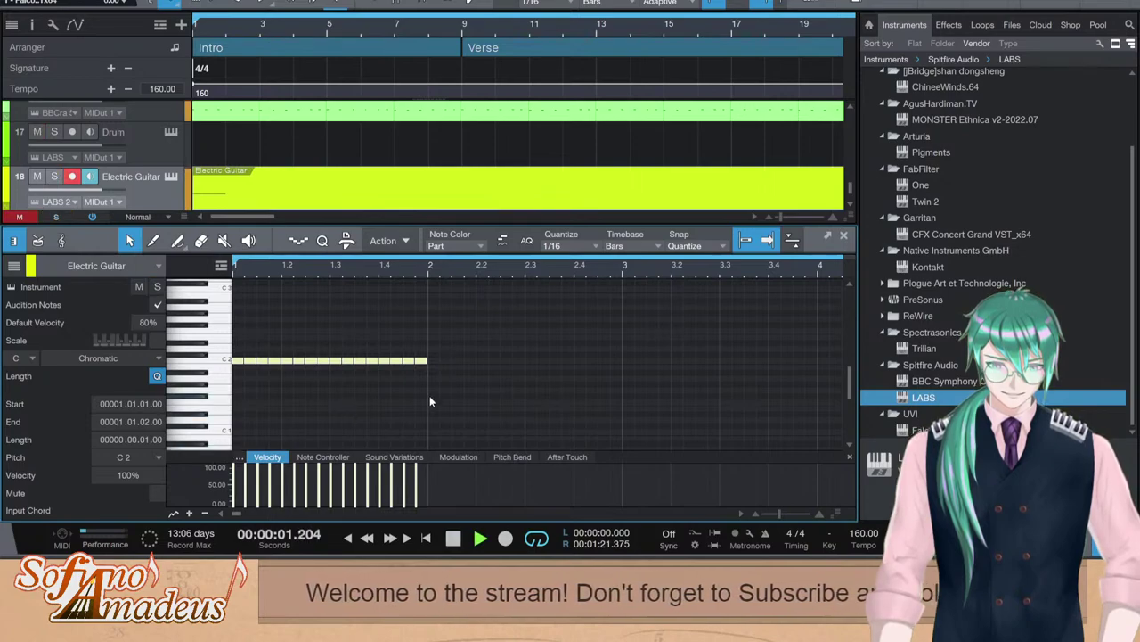
key(comma)
key(space)
key(space)
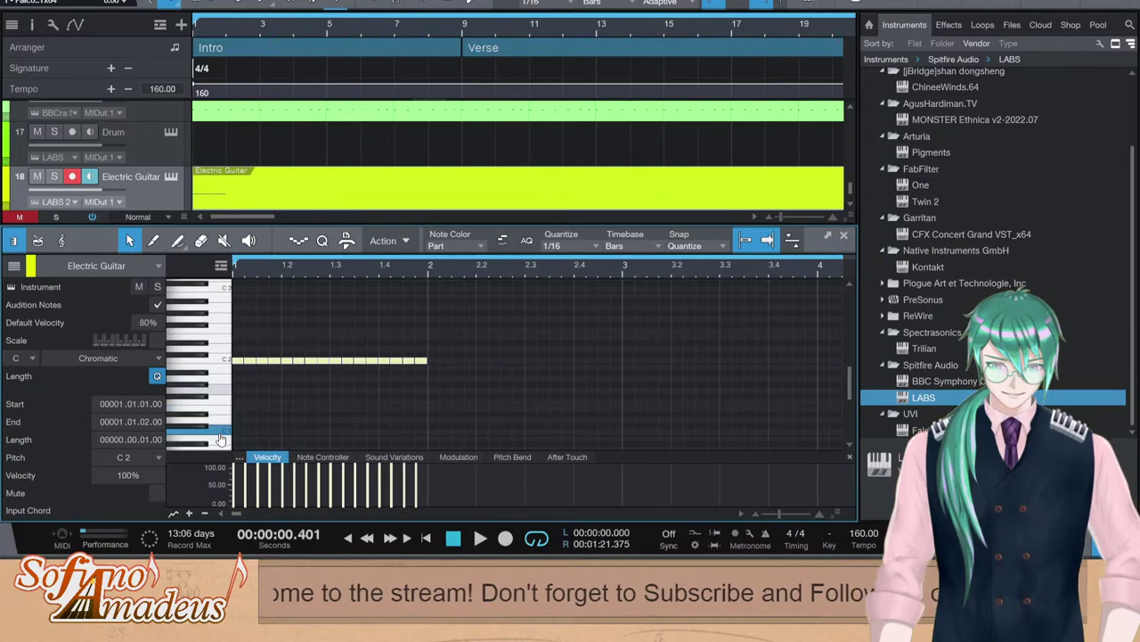
key(space)
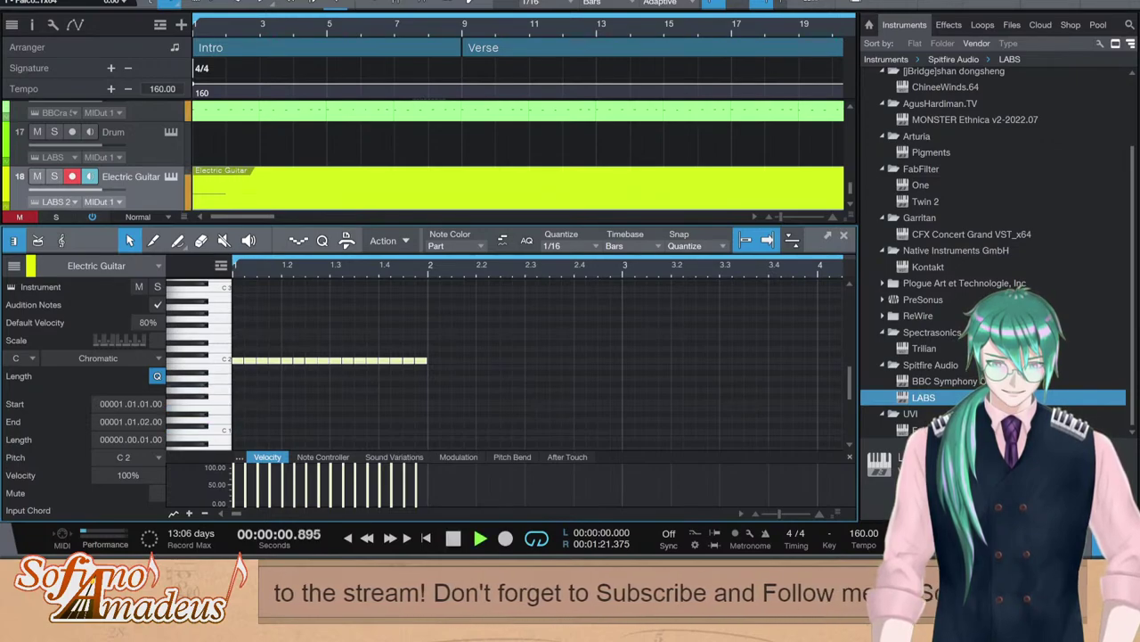
key(F2)
key(F2)
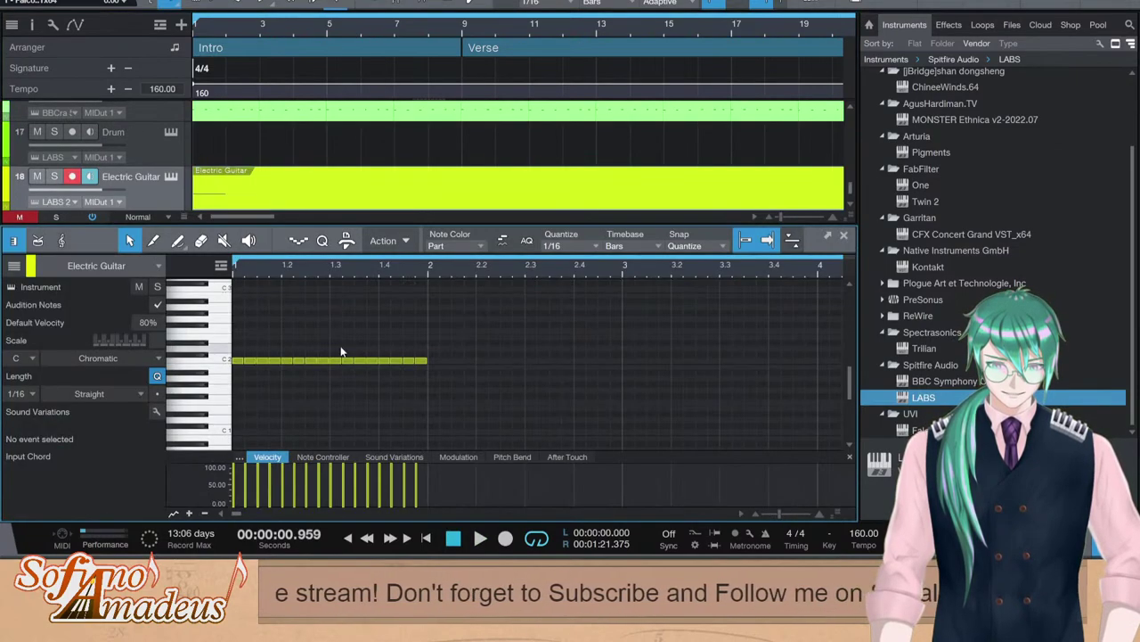
Delete all Electric Guitar notes, enter a sixteenth-note chord of C2, D#2, G2 and C3 at the start of bar 1, and play it
key(ctrl+a)
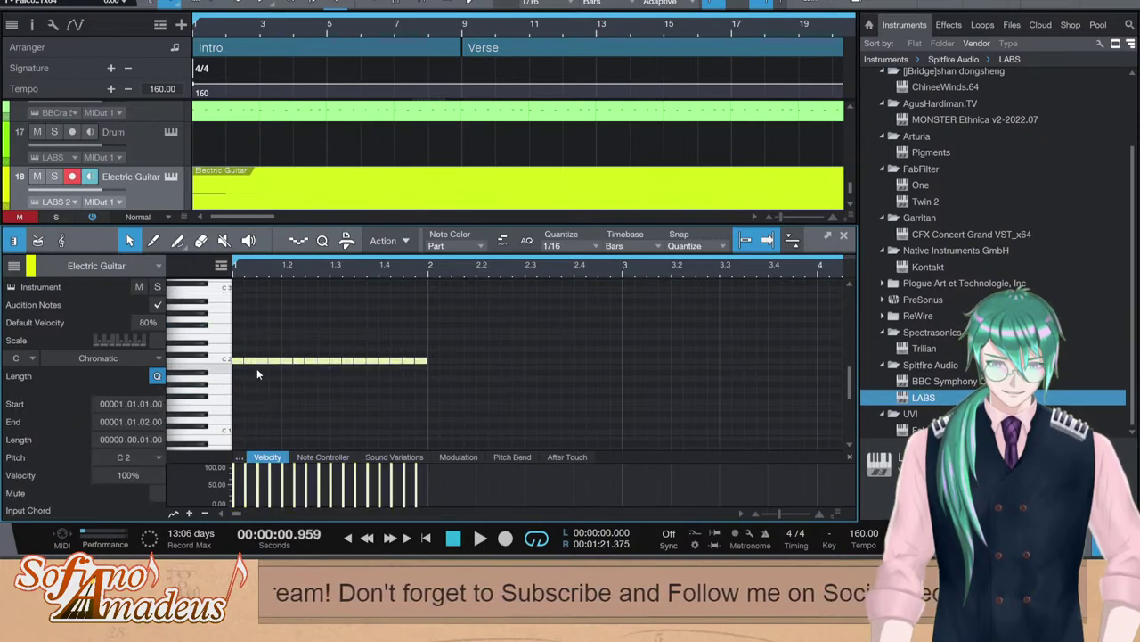
key(Delete)
click(239, 358)
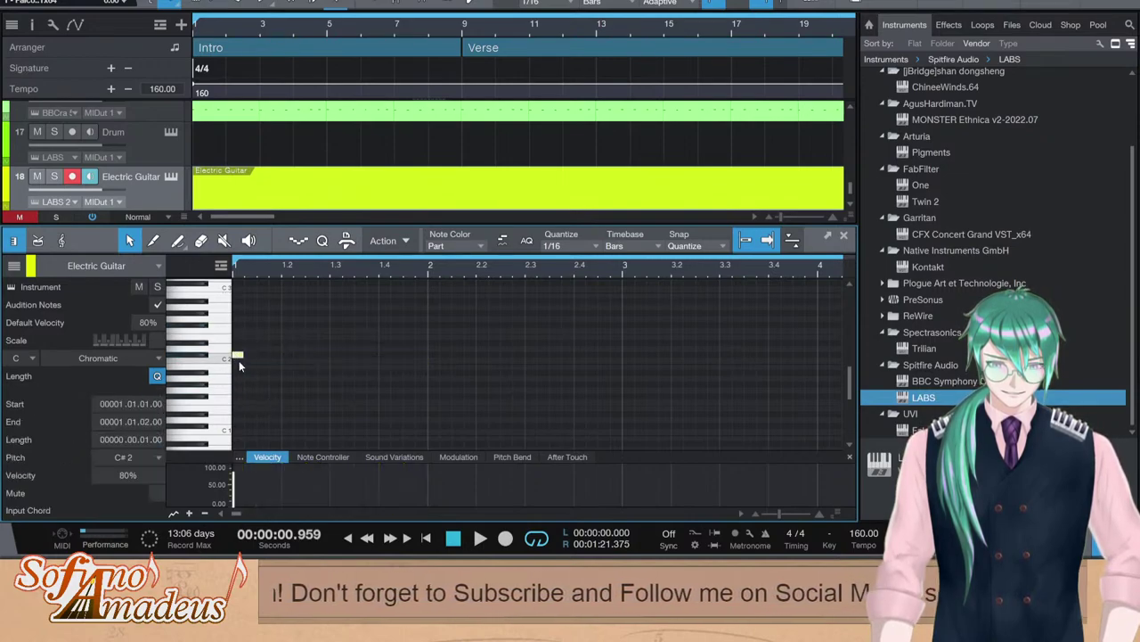
click(239, 342)
click(237, 318)
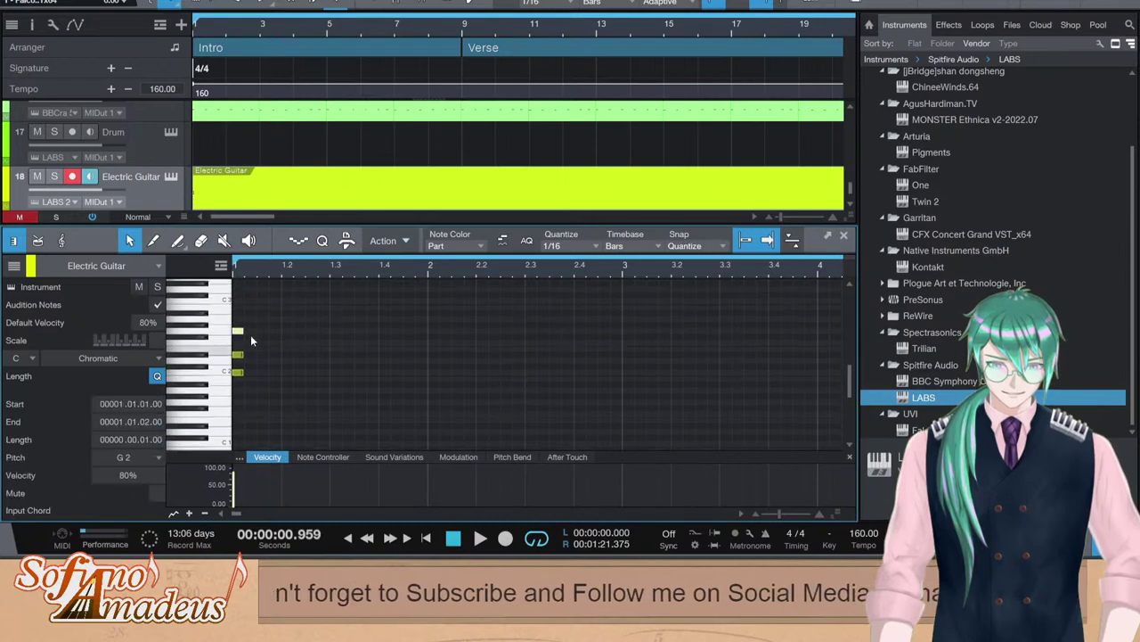
scroll(246, 324, up, 1)
click(238, 313)
key(space)
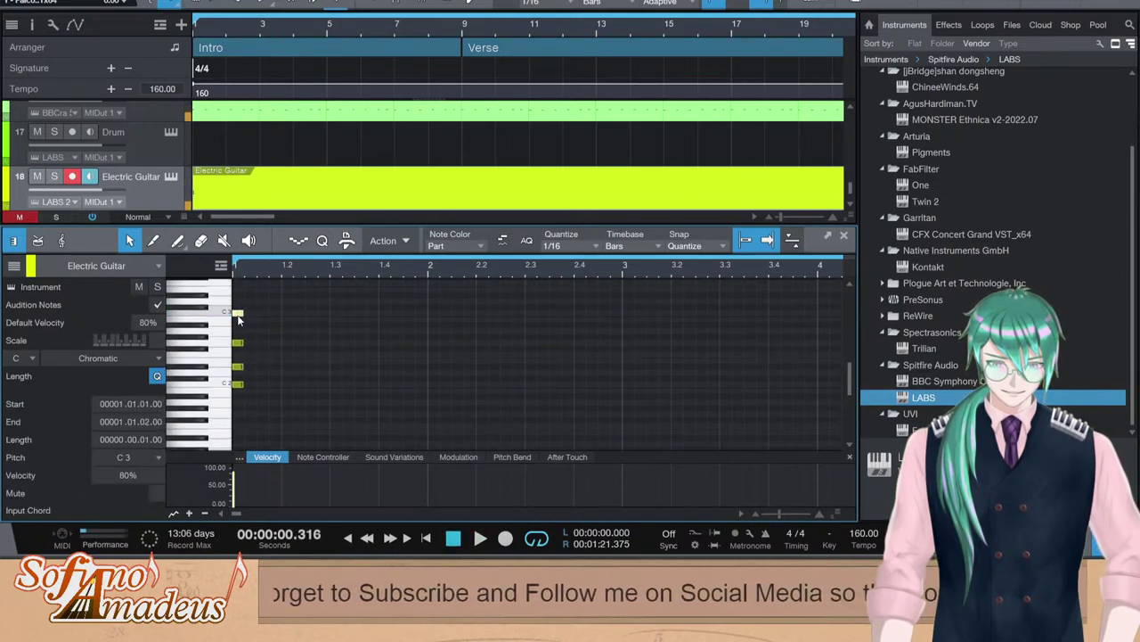
Add C2 sixteenths on the third sixteenth of beat 1 and on beat 2, and copy the whole figure to 1.2.3
click(257, 384)
double_click(289, 384)
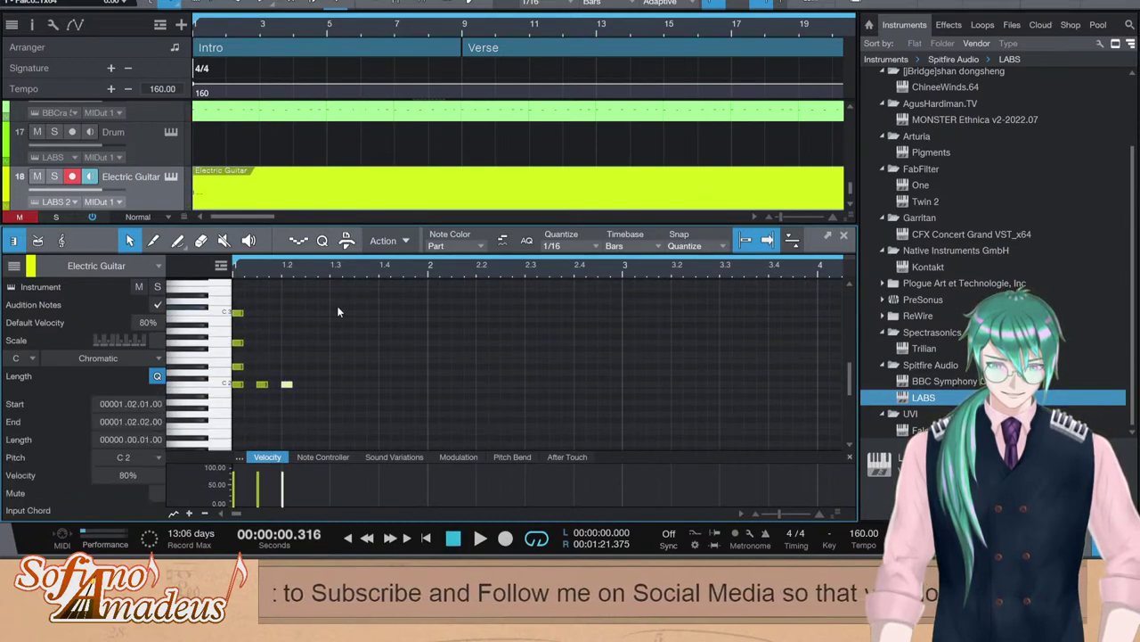
drag(337, 305, 154, 399)
key(d)
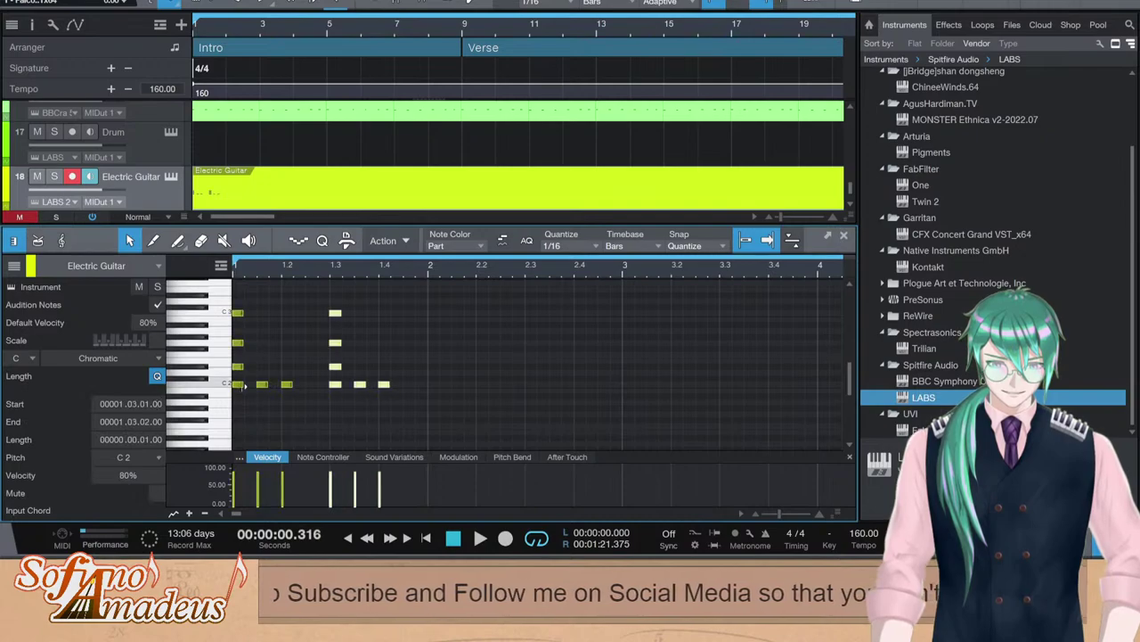
drag(339, 312, 310, 315)
key(ctrl+z)
click(356, 339)
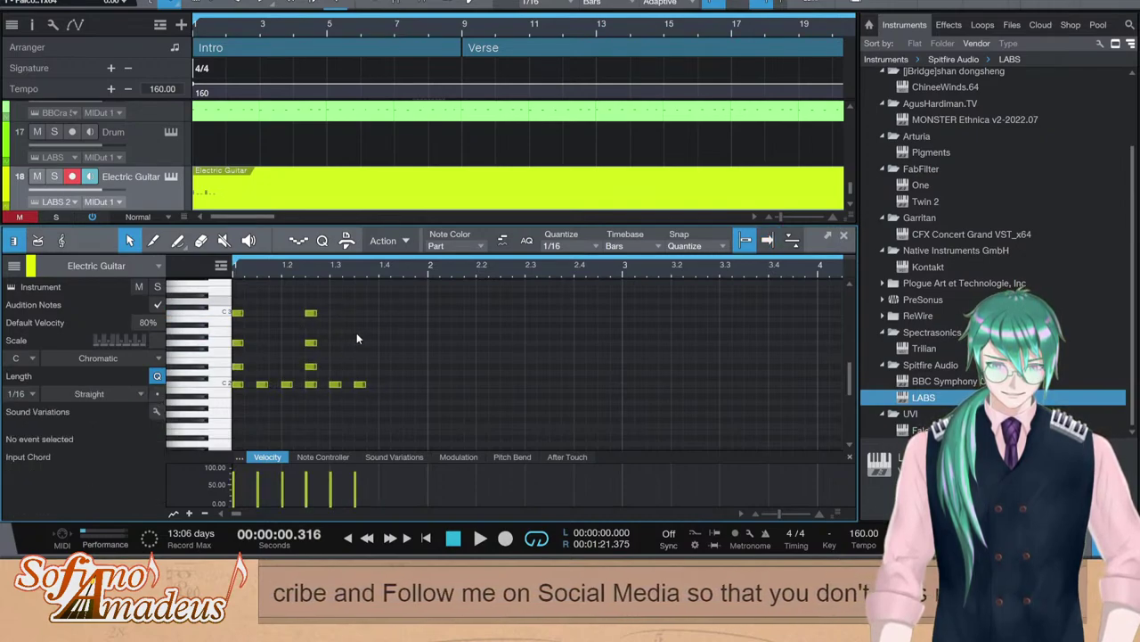
Copy the chord figure to beat 4 of bar 1 and play it back with the guitar track briefly soloed
drag(378, 301, 313, 394)
click(384, 271)
key(ctrl+v)
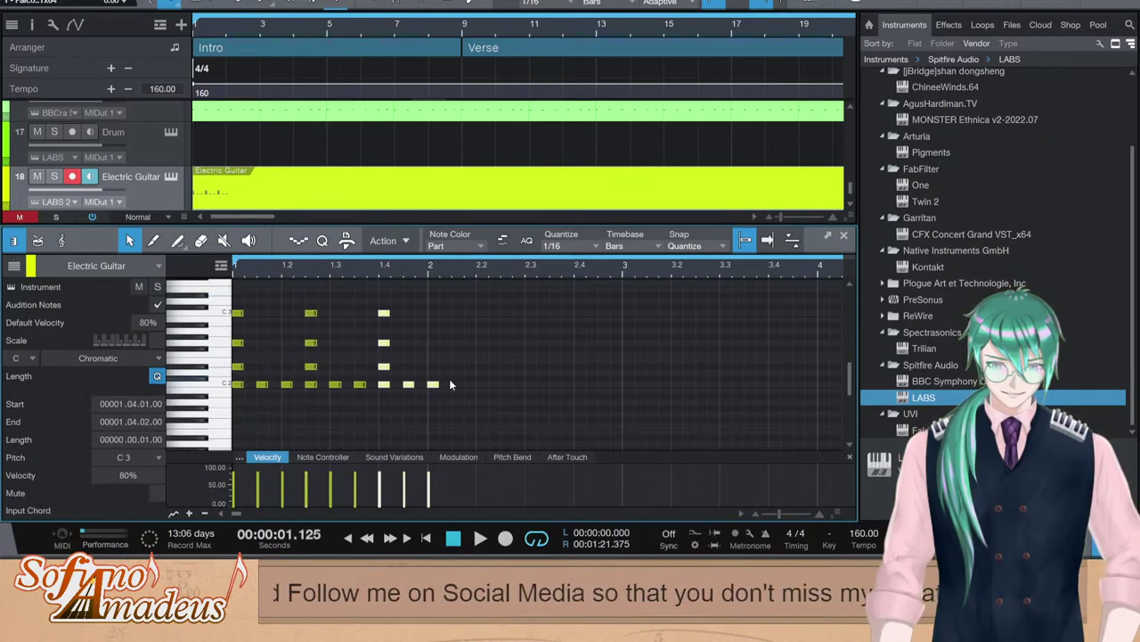
key(space)
key(s)
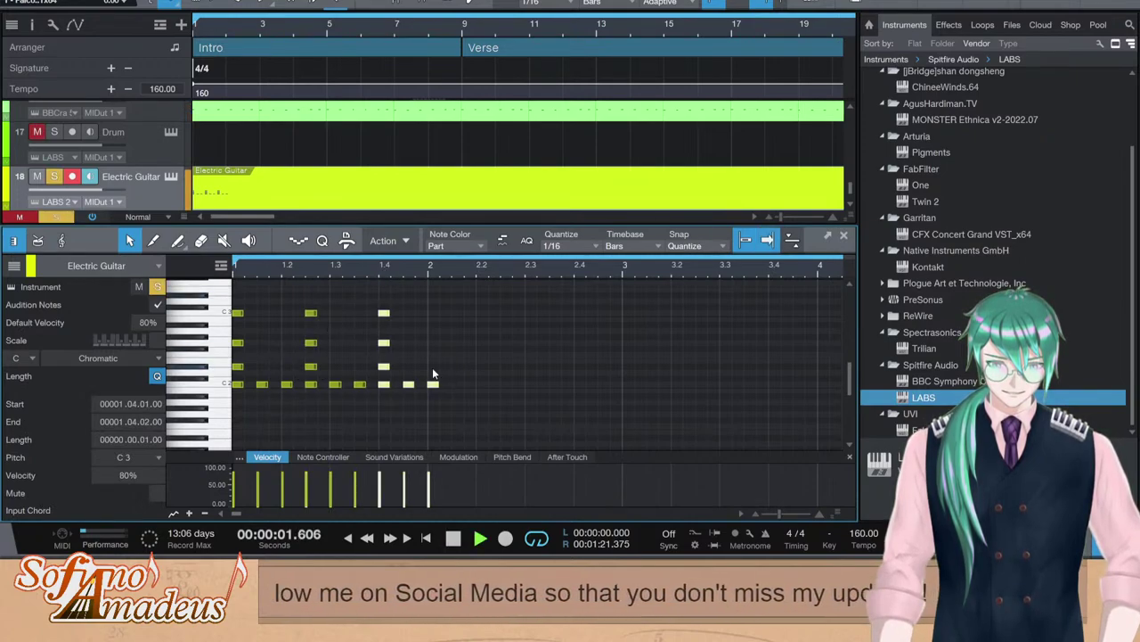
key(space)
key(s)
Delete the C2 note at the start of bar 2 and return the playhead to the beginning
drag(470, 345, 431, 410)
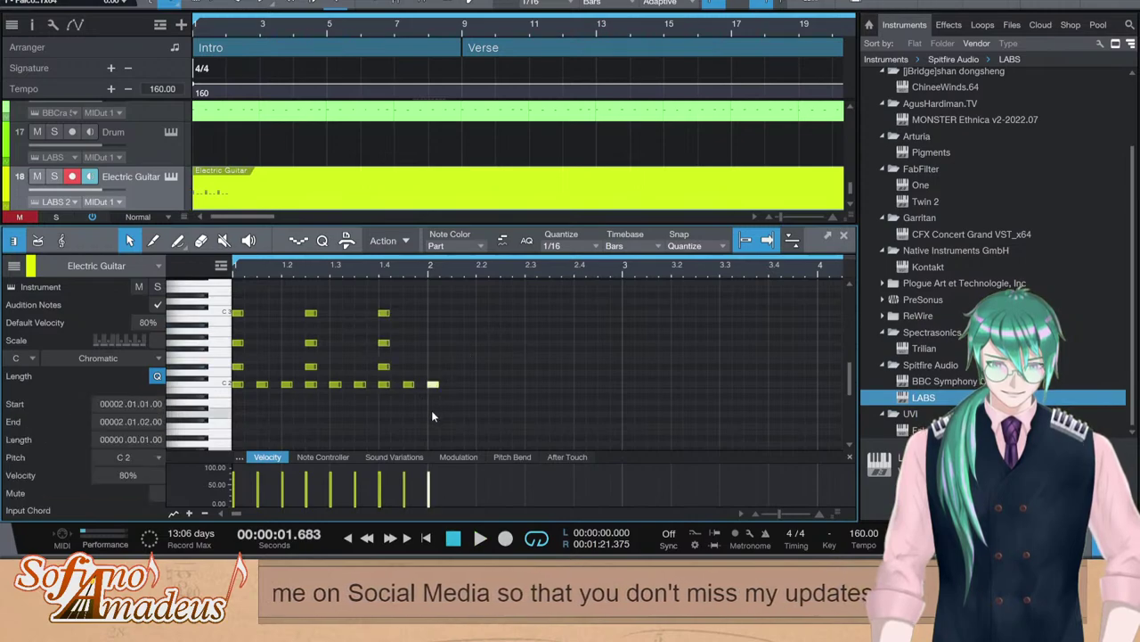
key(Delete)
key(comma)
click(232, 378)
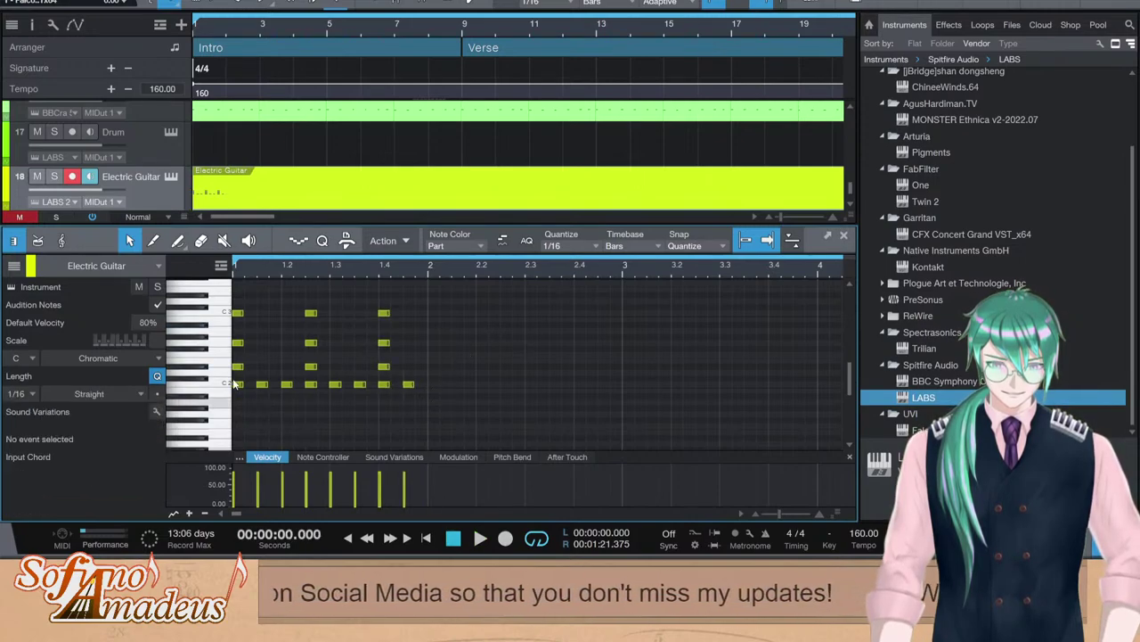
Lengthen all Electric Guitar notes to two sixteenths, play the pattern and close the note editor
key(ctrl+a)
drag(297, 385, 305, 383)
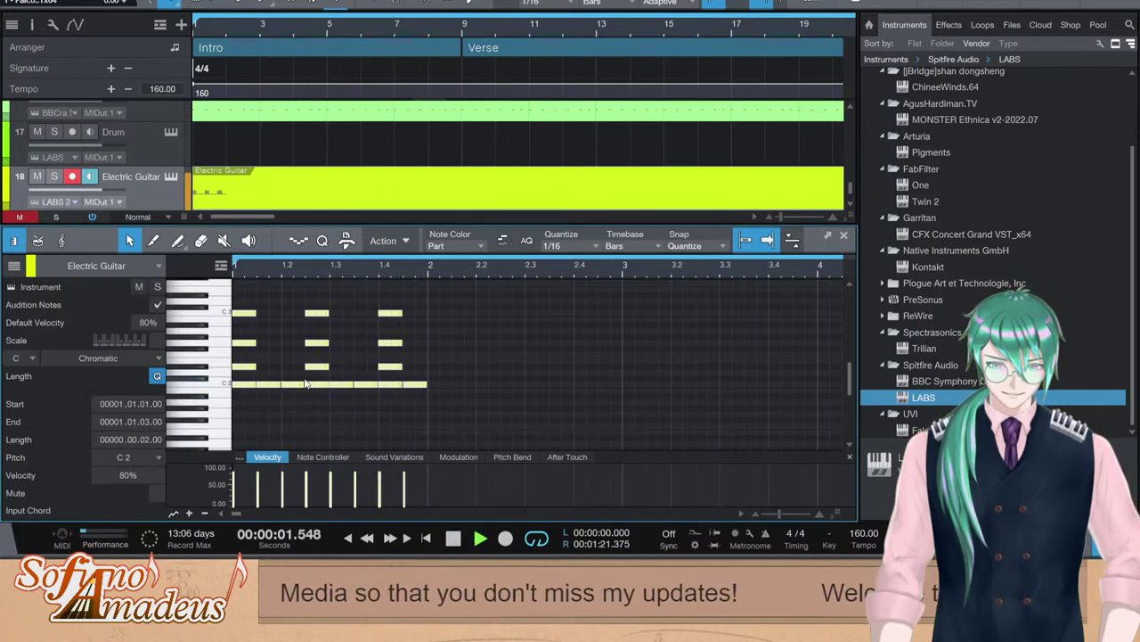
key(space)
click(482, 348)
key(space)
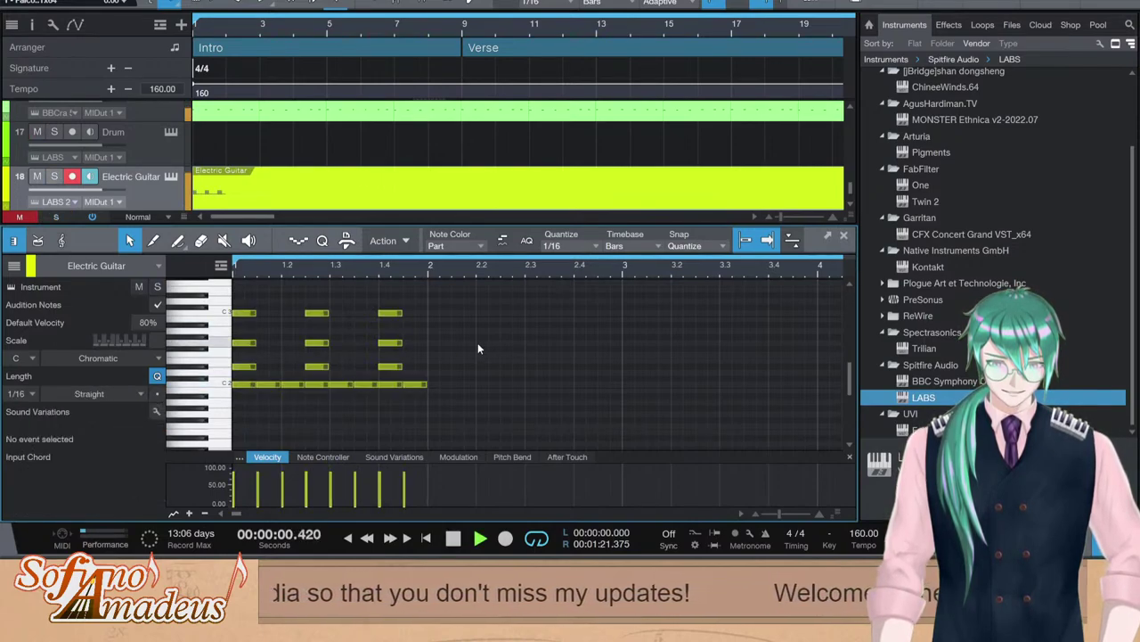
key(F2)
key(space)
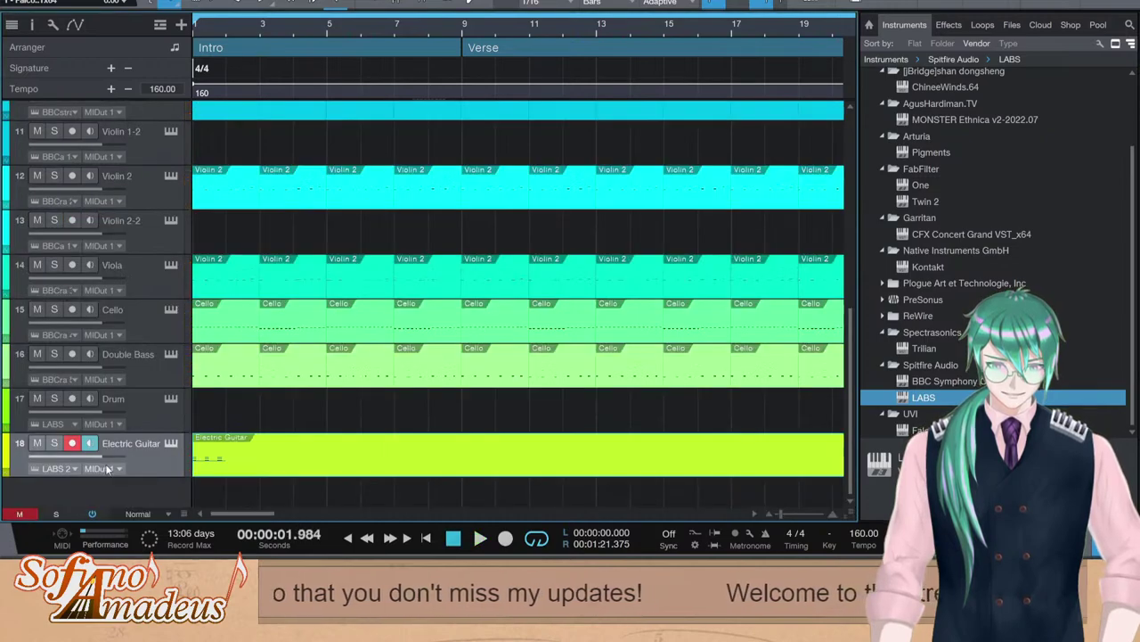
Select the tracks from French Horn through Double Bass, play the arrangement and hide the instrument browser
scroll(186, 330, up, 2)
scroll(297, 432, down, 3)
scroll(274, 461, up, 10)
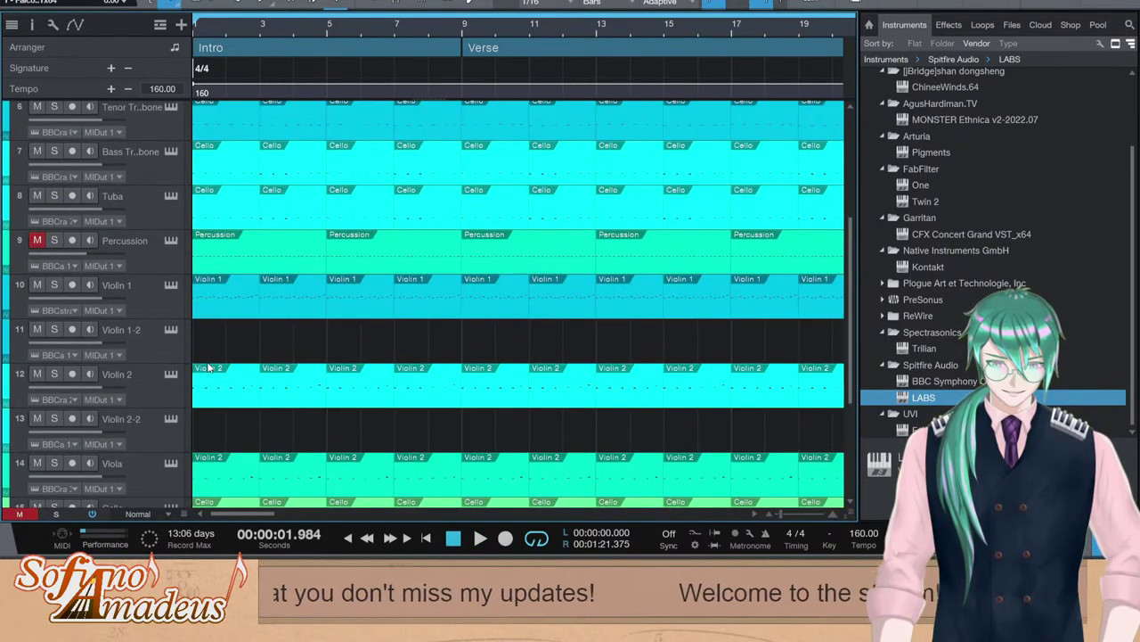
scroll(320, 381, down, 10)
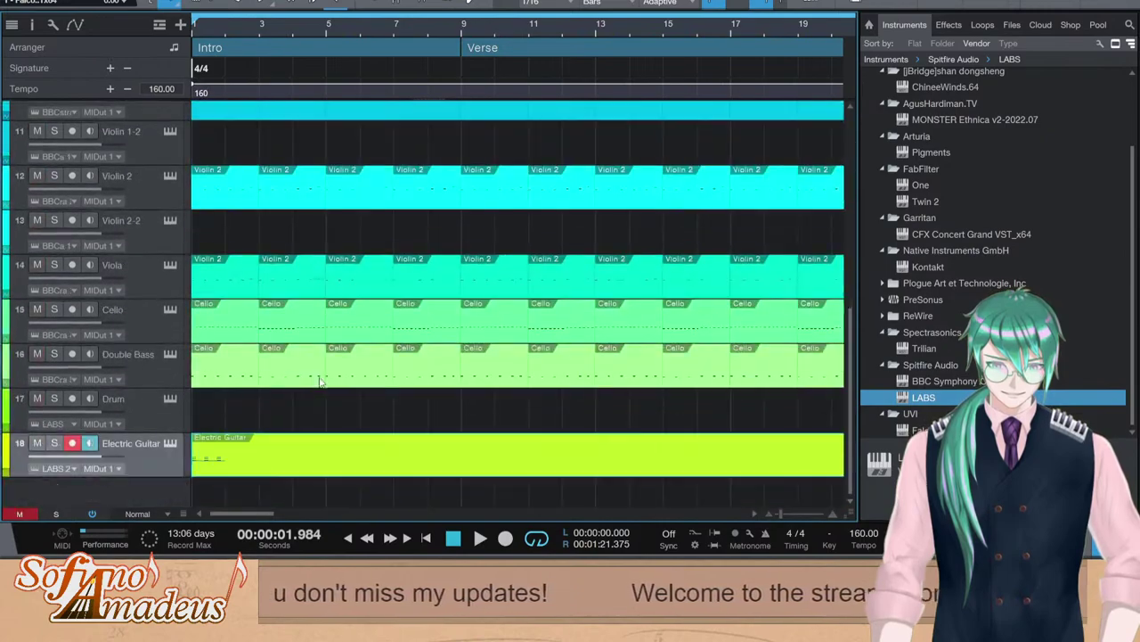
scroll(141, 378, up, 10)
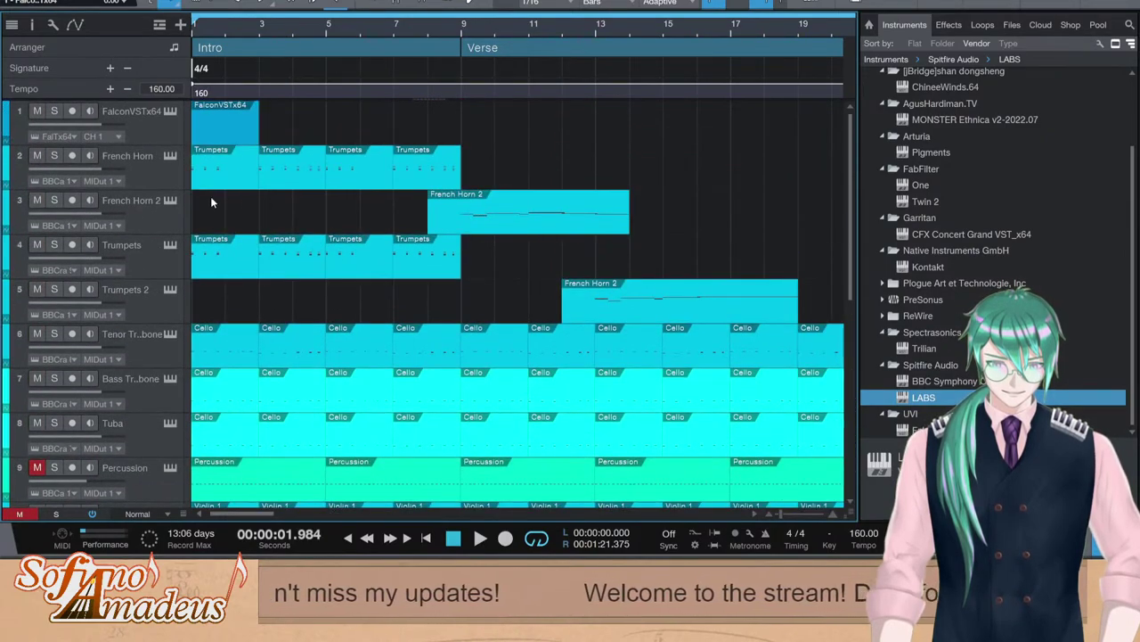
click(142, 158)
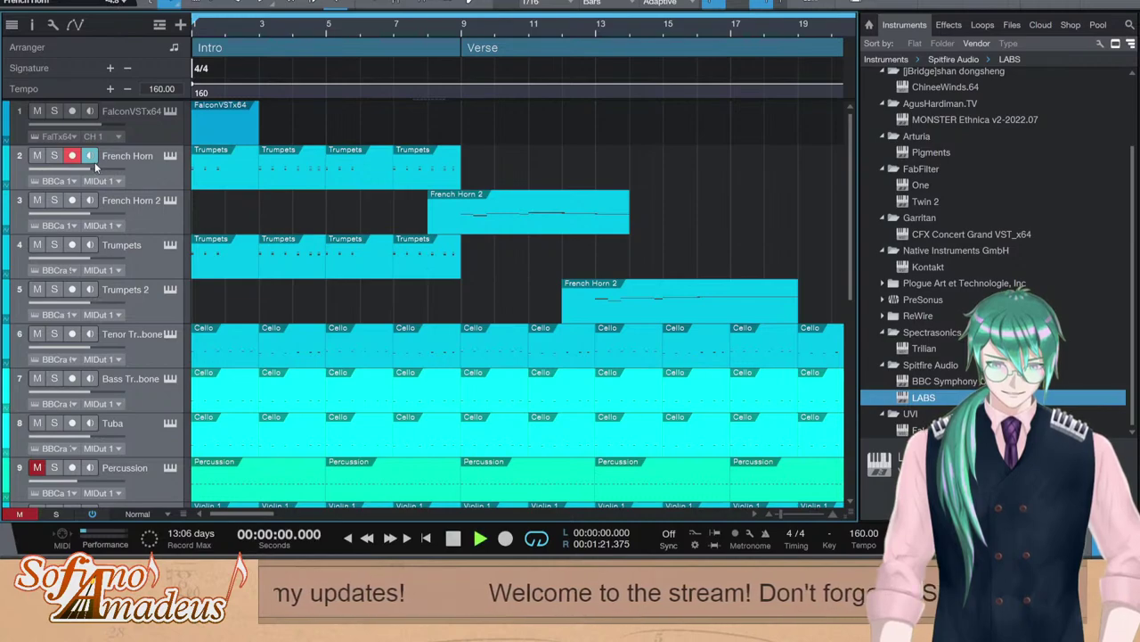
click(1106, 540)
scroll(292, 399, down, 10)
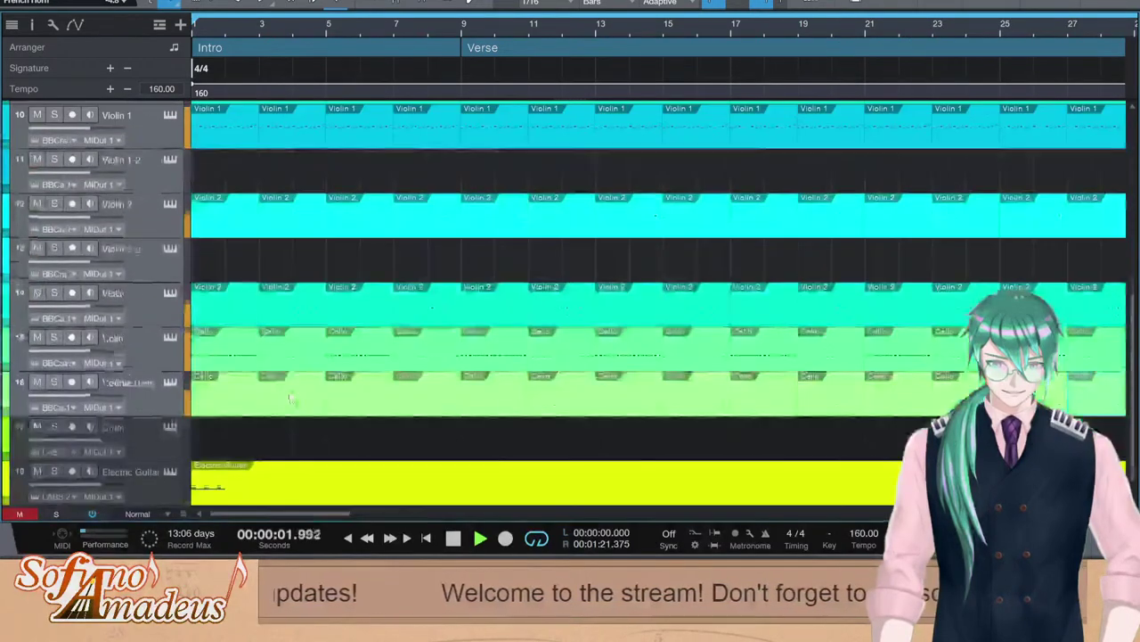
key(space)
Duplicate the bar 1 Electric Guitar pattern into bars 2 and 3, playing it along the way
double_click(278, 434)
key(ctrl+a)
key(ctrl+d)
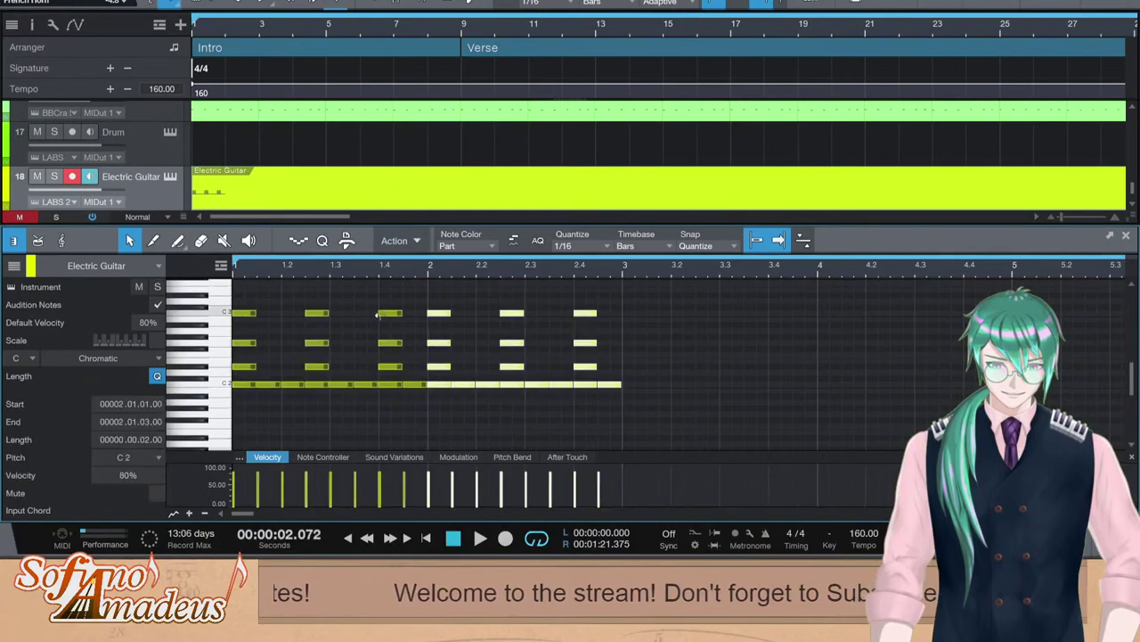
key(space)
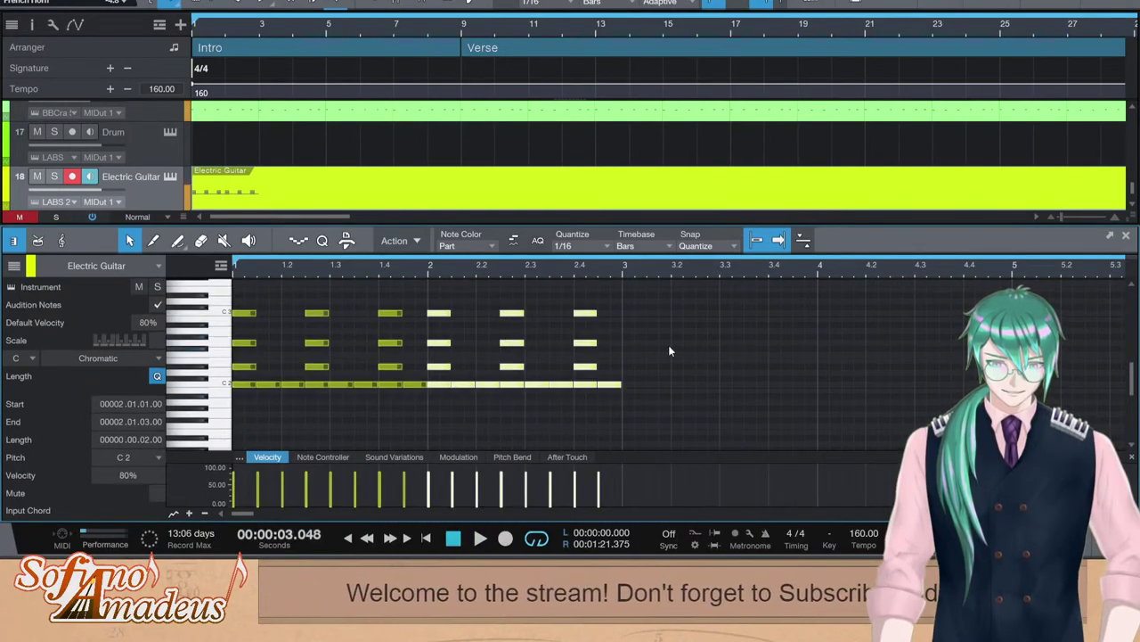
key(ctrl+d)
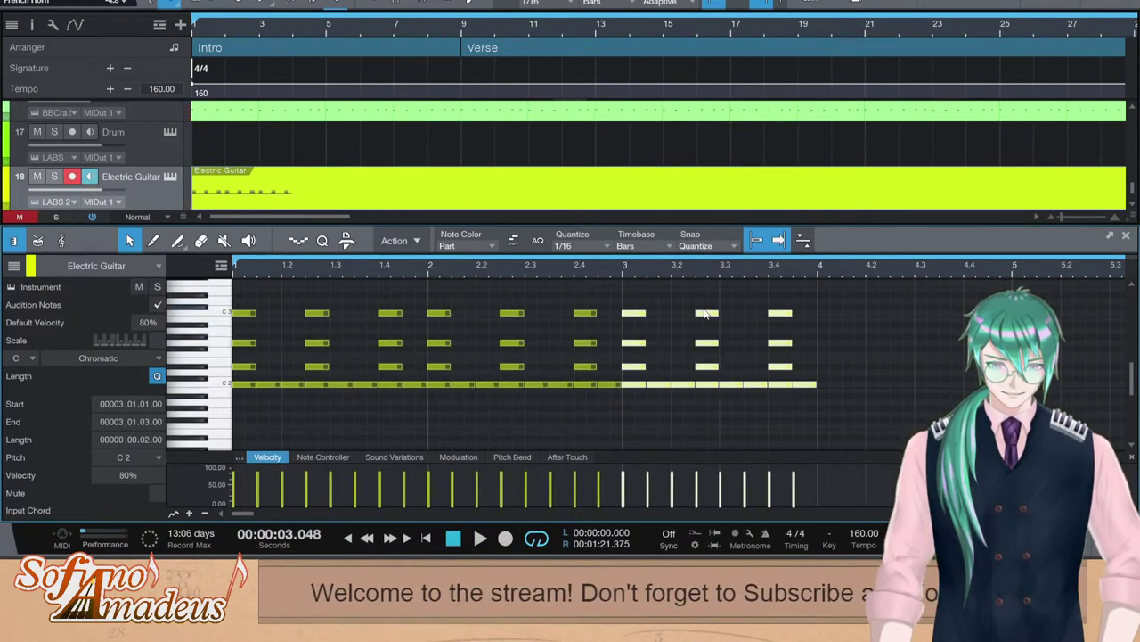
click(636, 406)
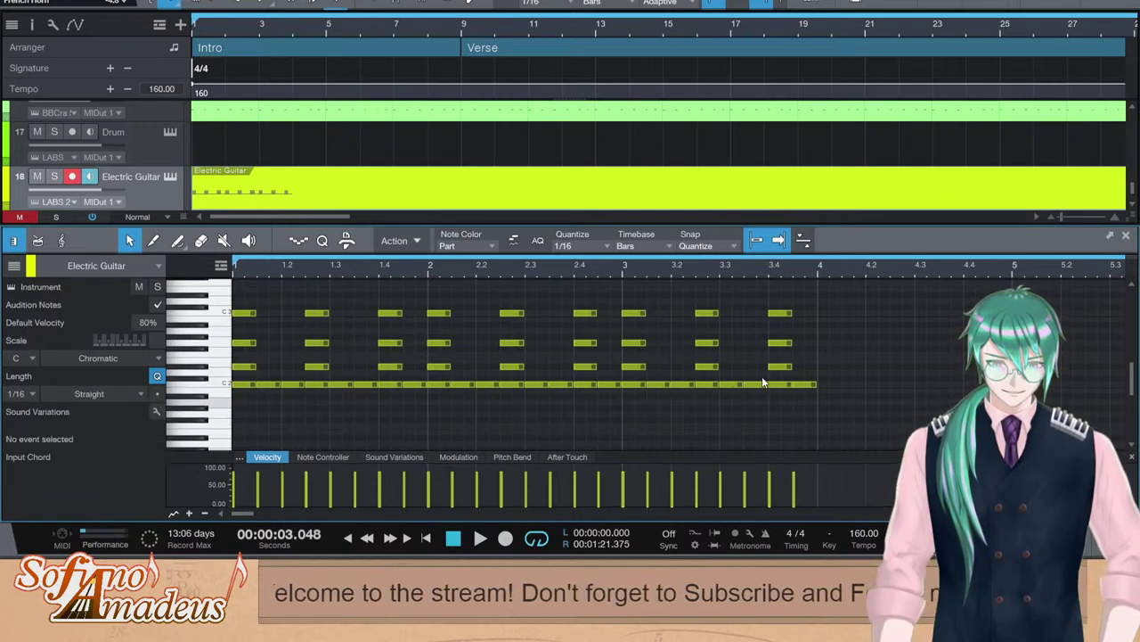
drag(637, 406, 827, 376)
key(Down)
key(Down)
key(Down)
key(Down)
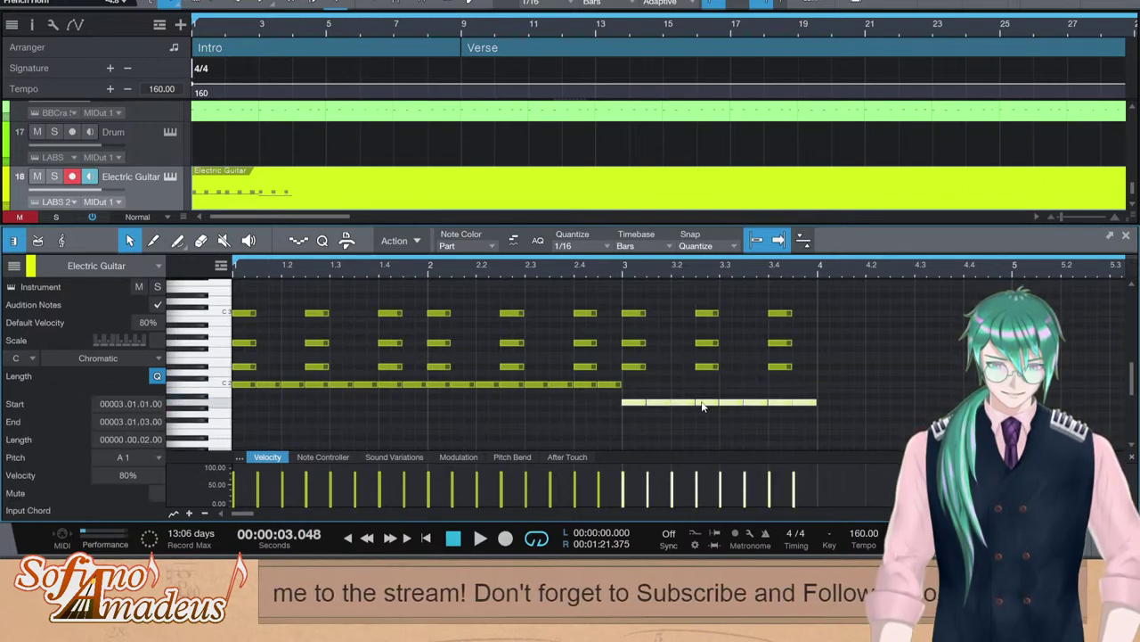
key(Up)
key(Up)
key(Up)
key(Up)
Transpose all Electric Guitar notes in bar 3 down four semitones so the bass notes fall on G#1
drag(857, 412, 629, 305)
key(Down)
key(Down)
key(Down)
key(Down)
Shift the bar 3 Electric Guitar notes an eighth note later and raise the bar's second half by two semitones
drag(844, 331, 698, 439)
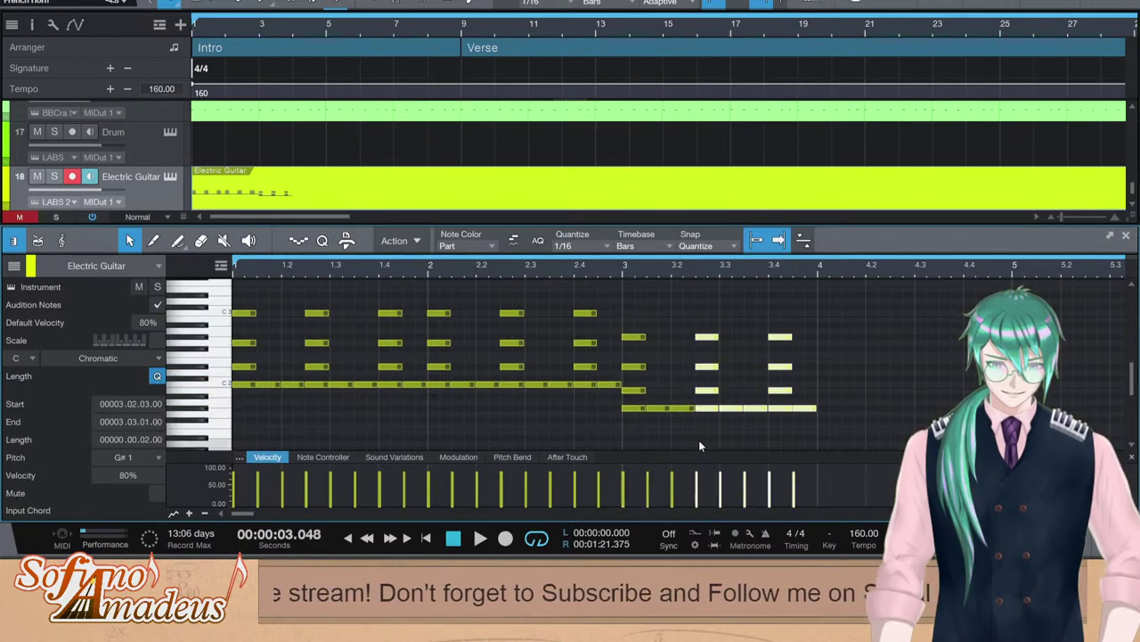
click(759, 425)
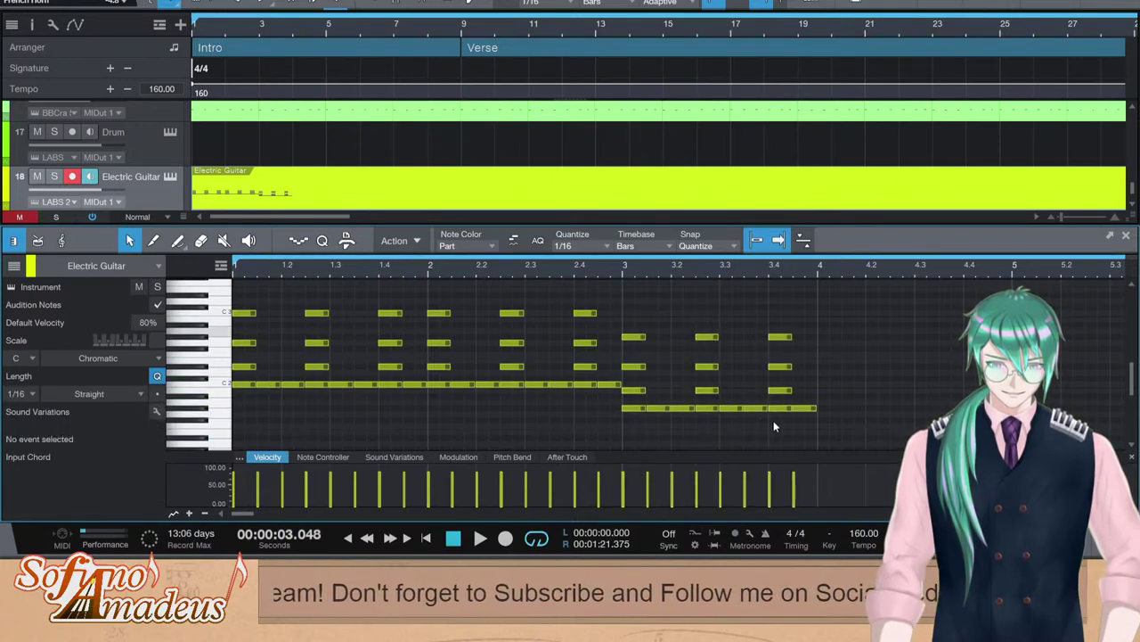
drag(774, 422, 624, 431)
drag(632, 338, 659, 341)
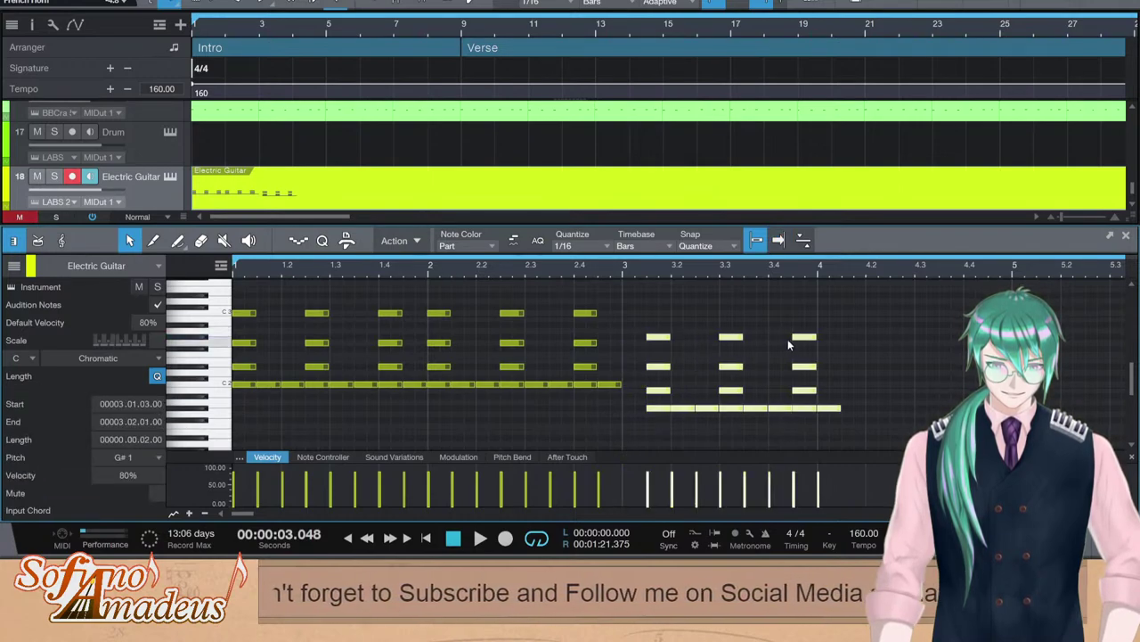
click(807, 419)
scroll(801, 450, down, 1)
drag(767, 391, 729, 419)
key(alt+Left)
key(alt+Up)
key(alt+Up)
Add a two-sixteenth G#1 bass note at the start of bar 3 and play the Electric Guitar pattern
double_click(627, 383)
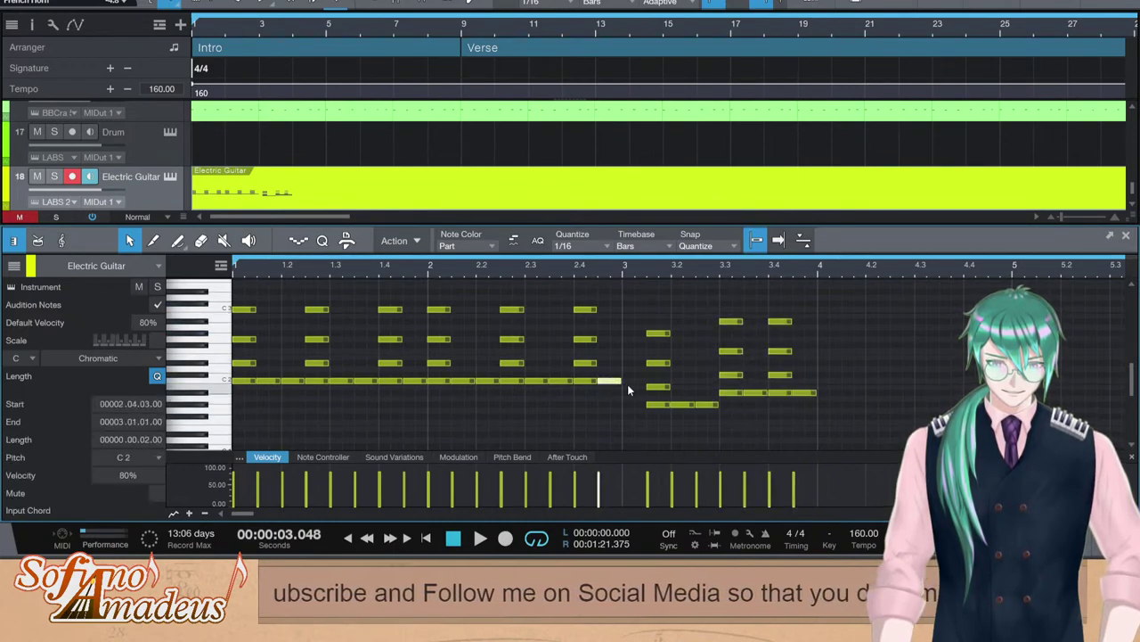
key(alt+Down)
key(alt+Down)
key(alt+Down)
key(alt+Down)
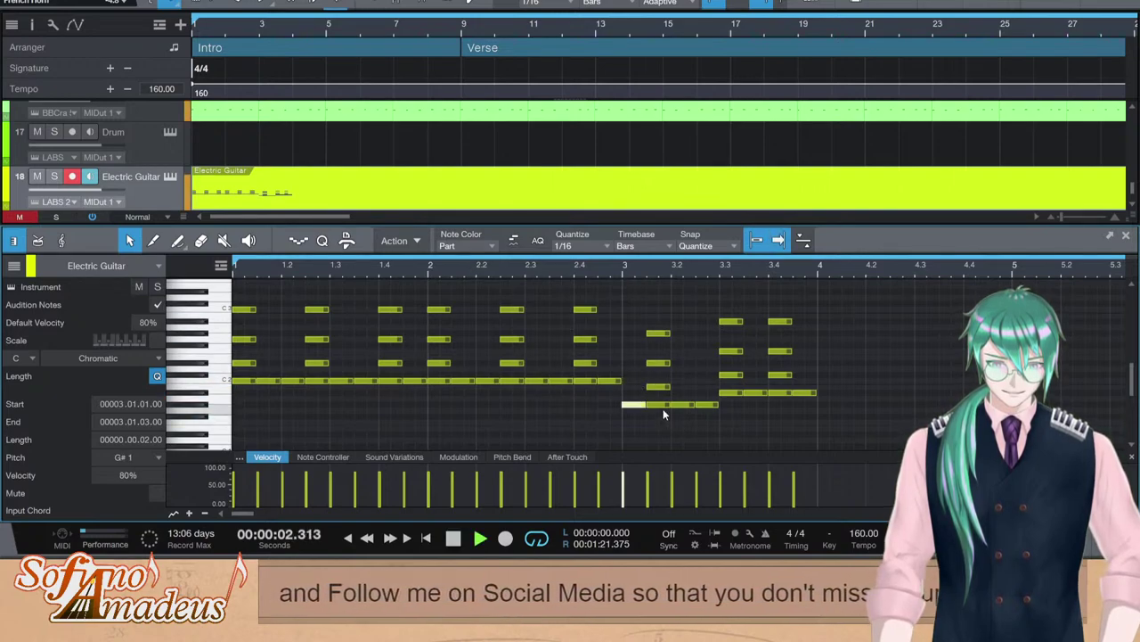
key(space)
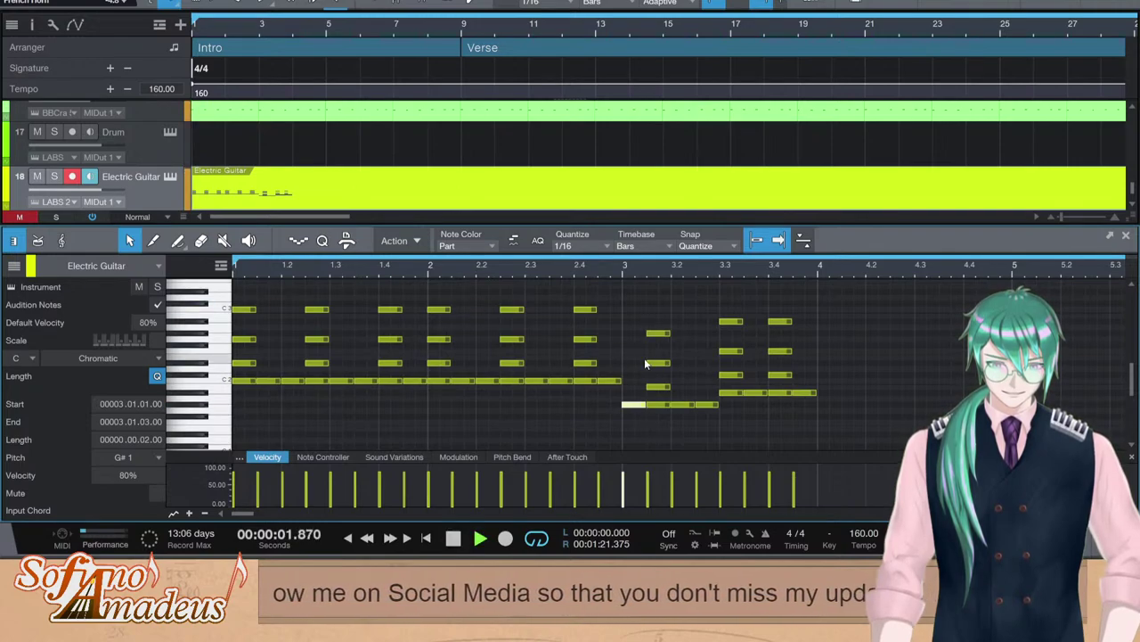
Delete all Electric Guitar notes from bar 3 onward and play the remaining two-bar pattern
drag(866, 303, 625, 440)
key(Delete)
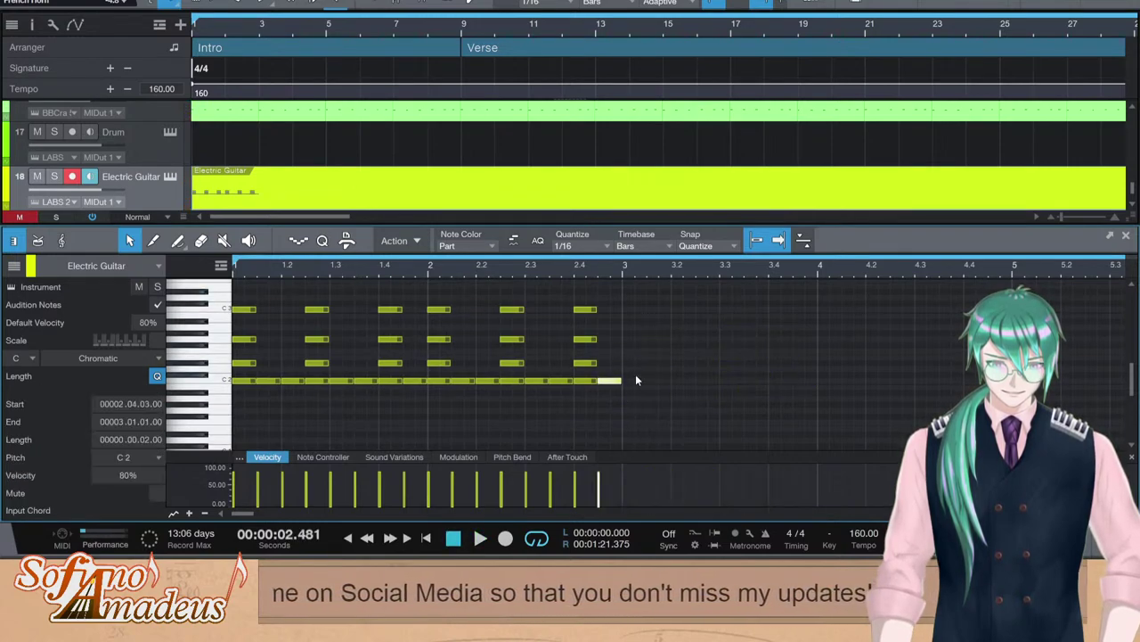
key(space)
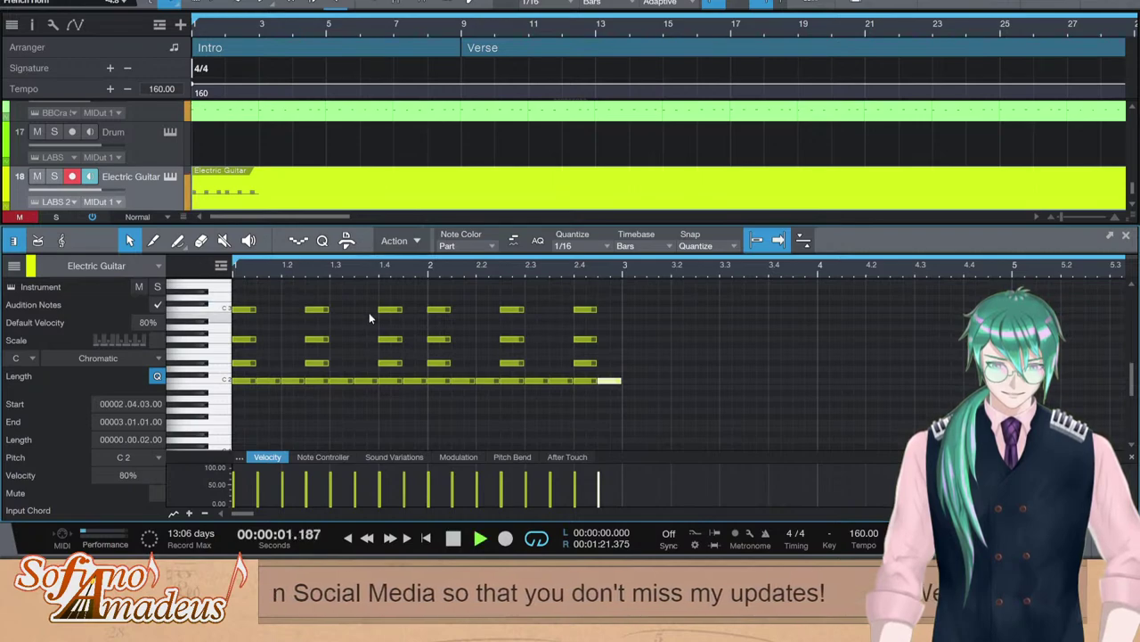
key(space)
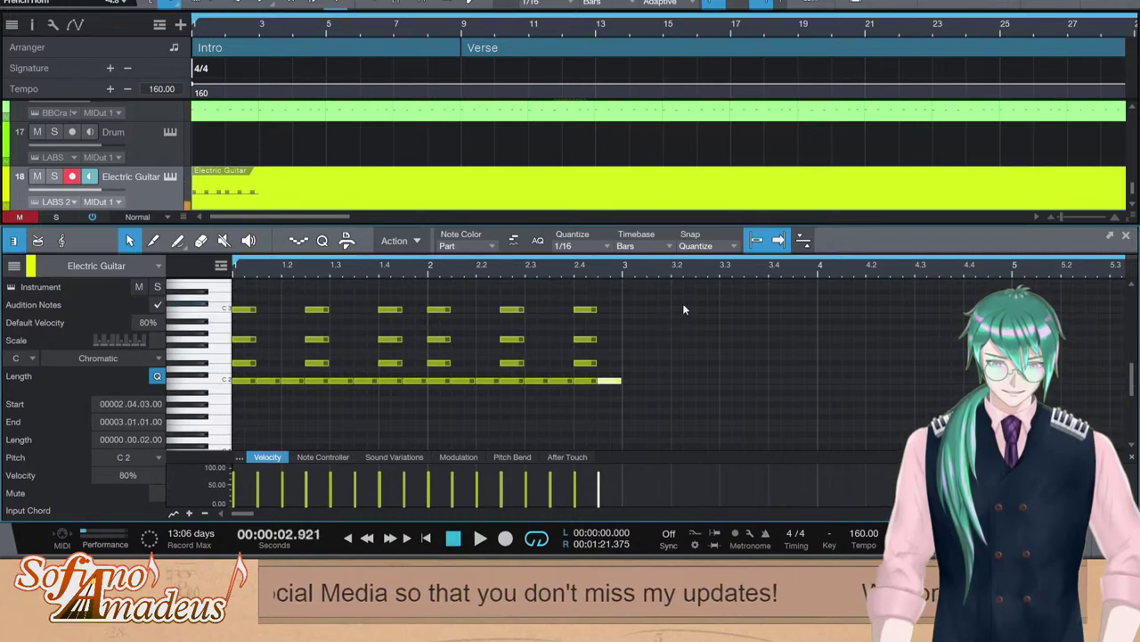
Duplicate the two-bar Electric Guitar pattern into bars 3 and 4 and transpose the copy down four semitones
key(ctrl+a)
key(d)
key(Down)
key(Down)
key(Down)
key(Down)
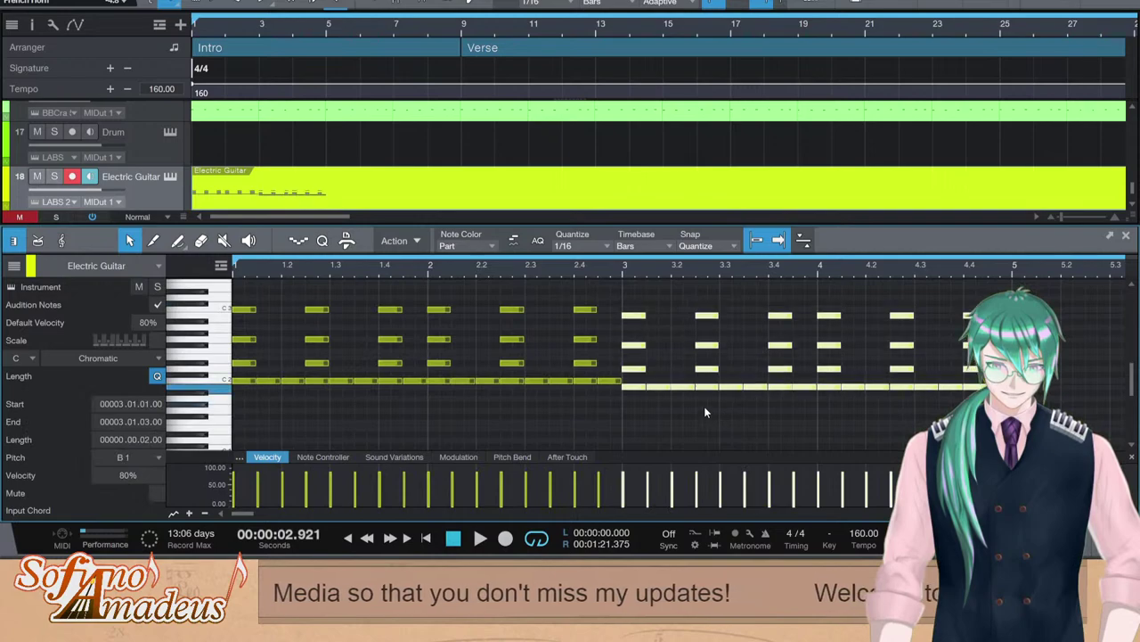
Raise the bar 4 Electric Guitar notes by two semitones so the bass sits on A#1, and play the pattern
click(828, 450)
drag(1025, 303, 828, 450)
key(Up)
key(Up)
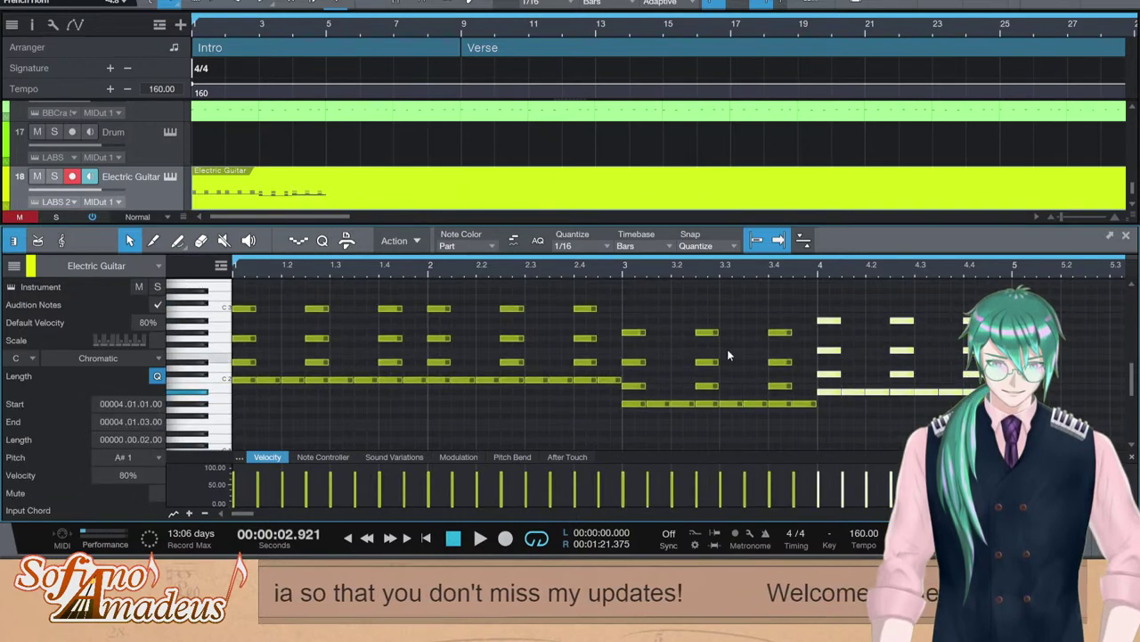
key(space)
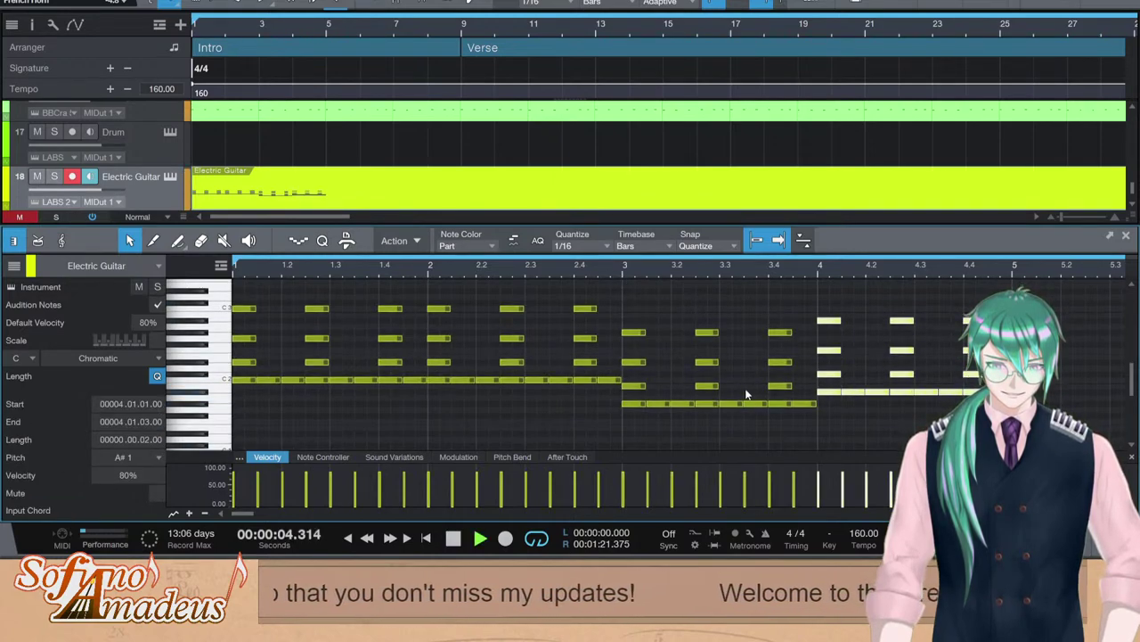
key(space)
Raise the lowest chord notes above the bass in bar 4 by one semitone to D2
click(833, 350)
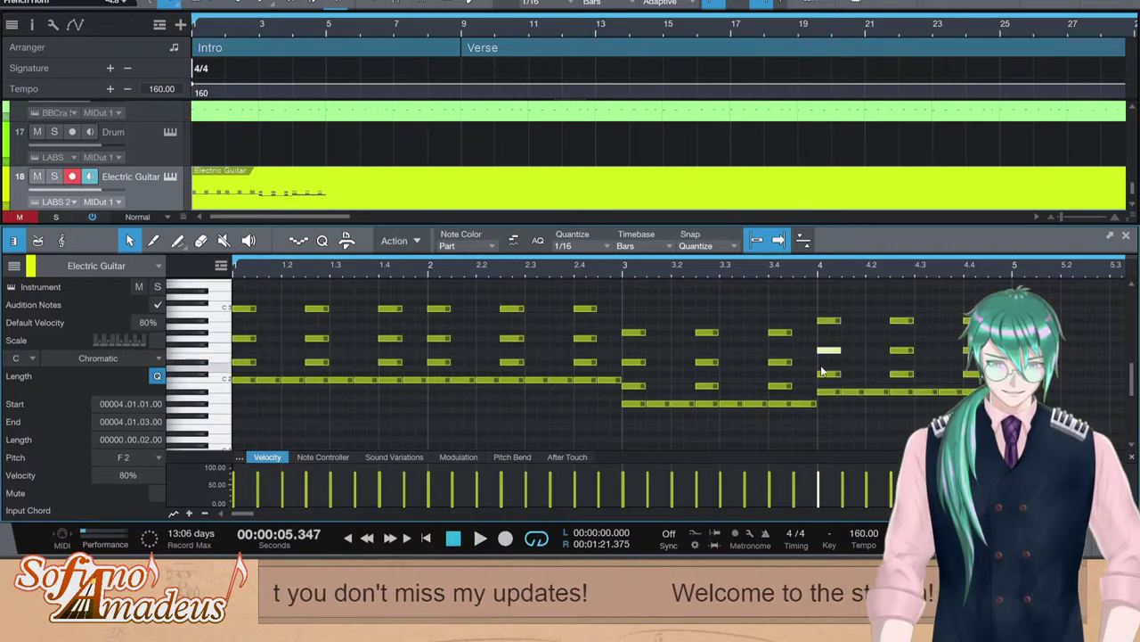
click(823, 374)
click(824, 366)
drag(997, 368, 824, 379)
key(Up)
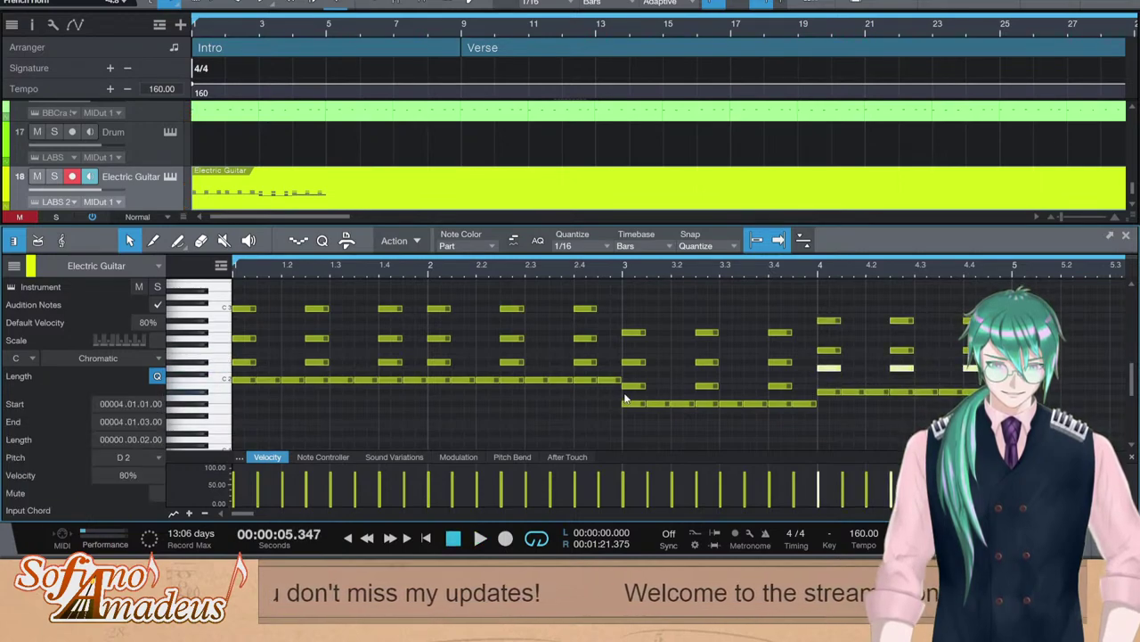
Raise the lowest chord notes above the bass in bar 3 to C2, play from bar 3 and close the note editor
click(638, 378)
click(635, 385)
click(635, 376)
click(622, 271)
key(space)
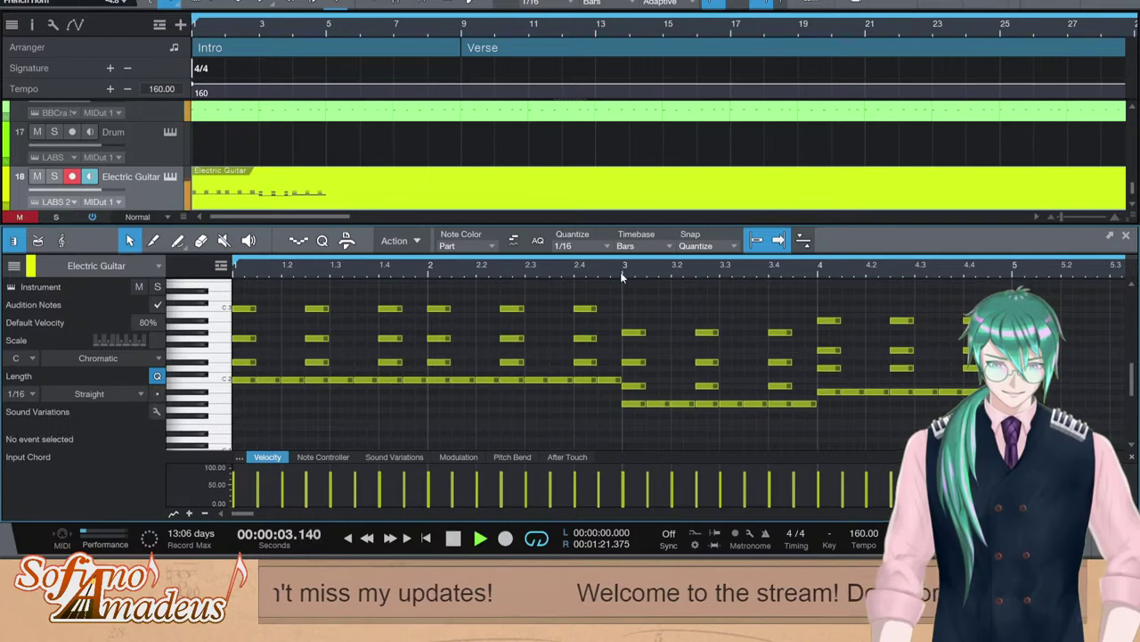
key(space)
click(636, 386)
click(655, 376)
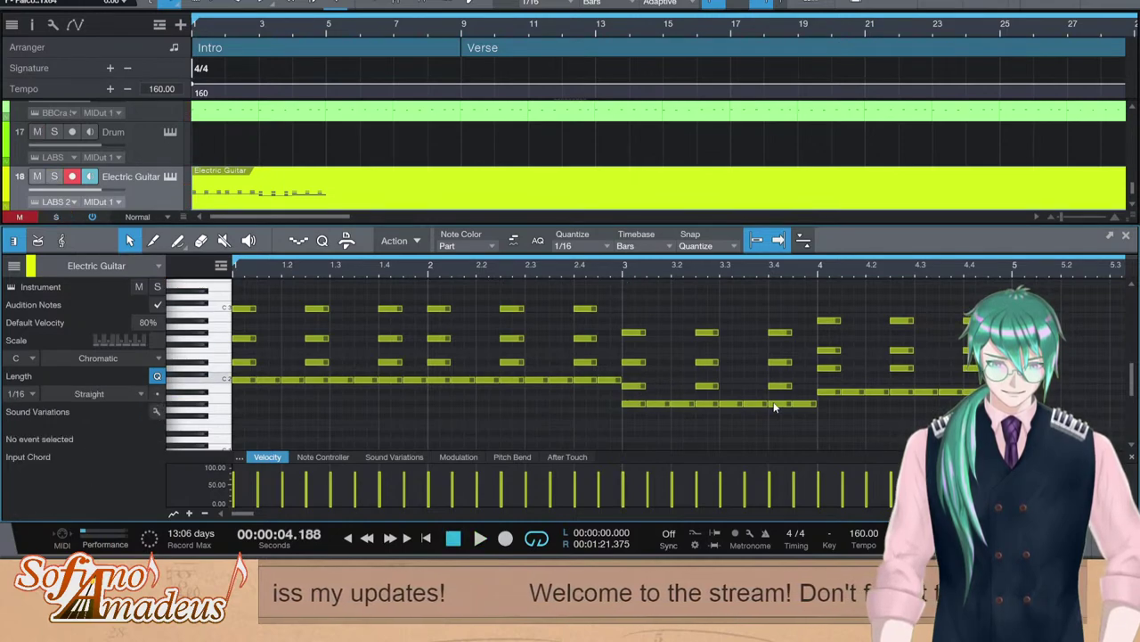
drag(795, 394, 637, 379)
key(Up)
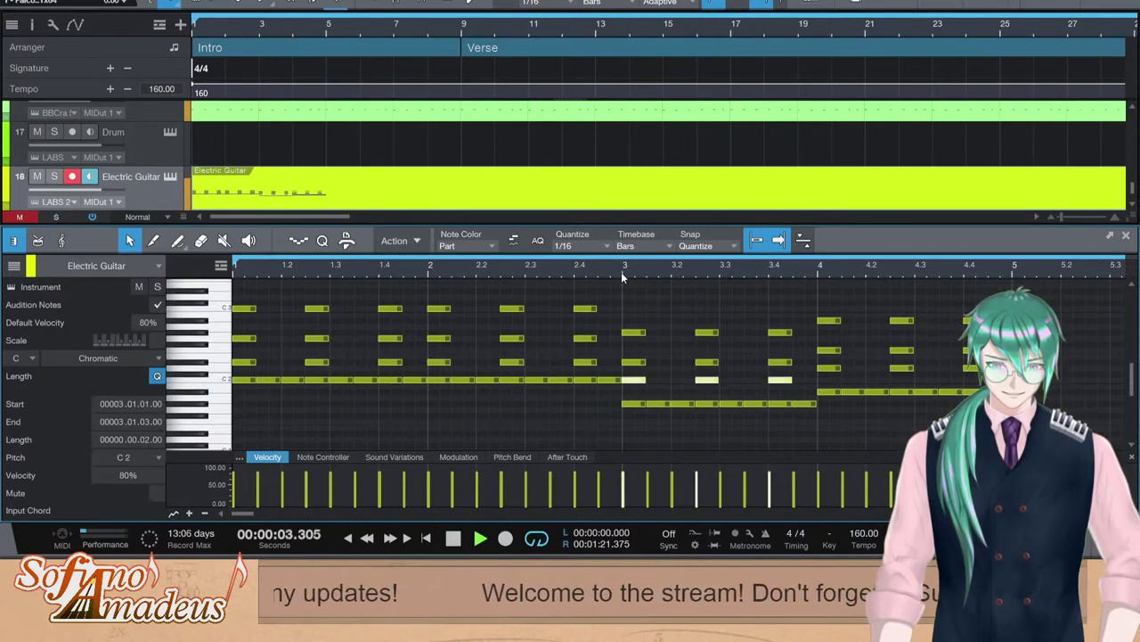
key(F2)
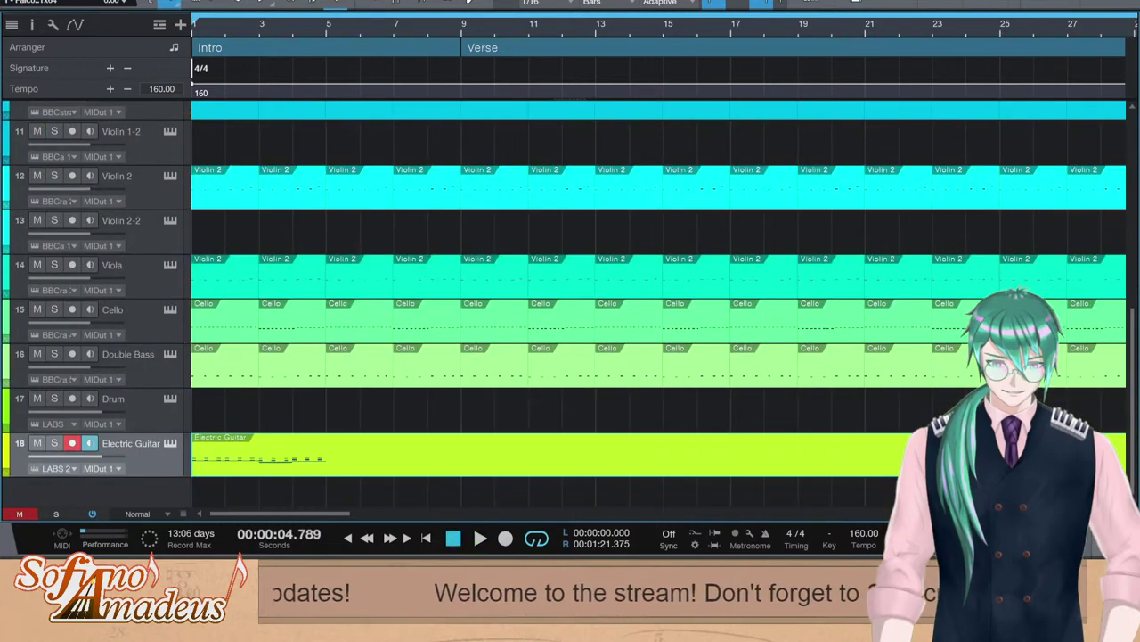
Play the arrangement from the start several times to hear the Electric Guitar with the orchestra
key(F5)
key(F5)
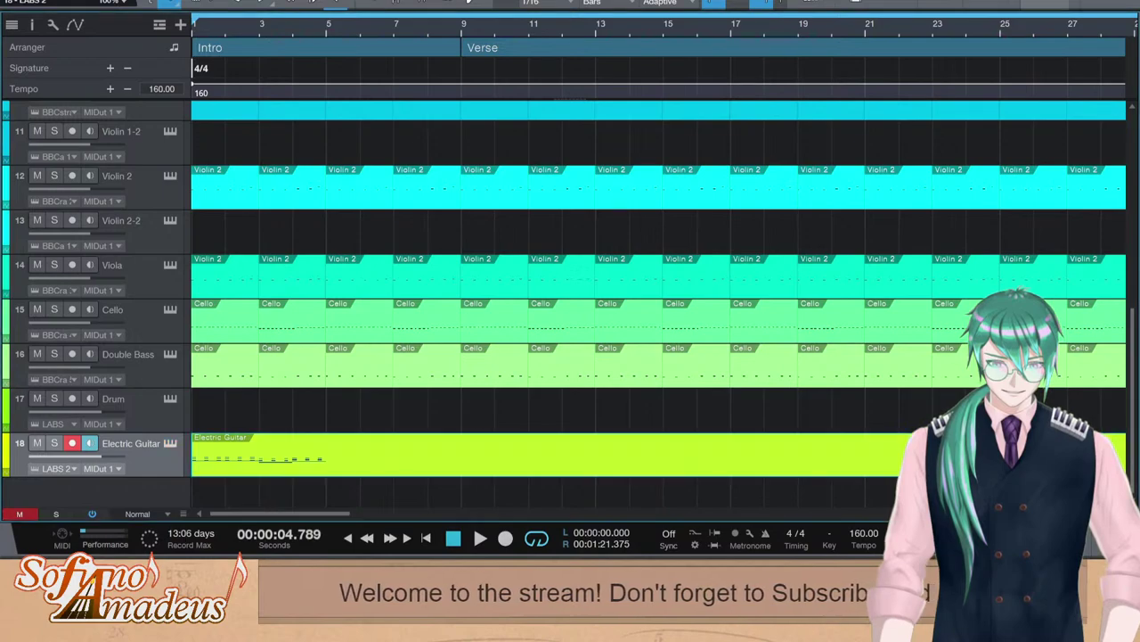
key(space)
key(space)
key(comma)
key(space)
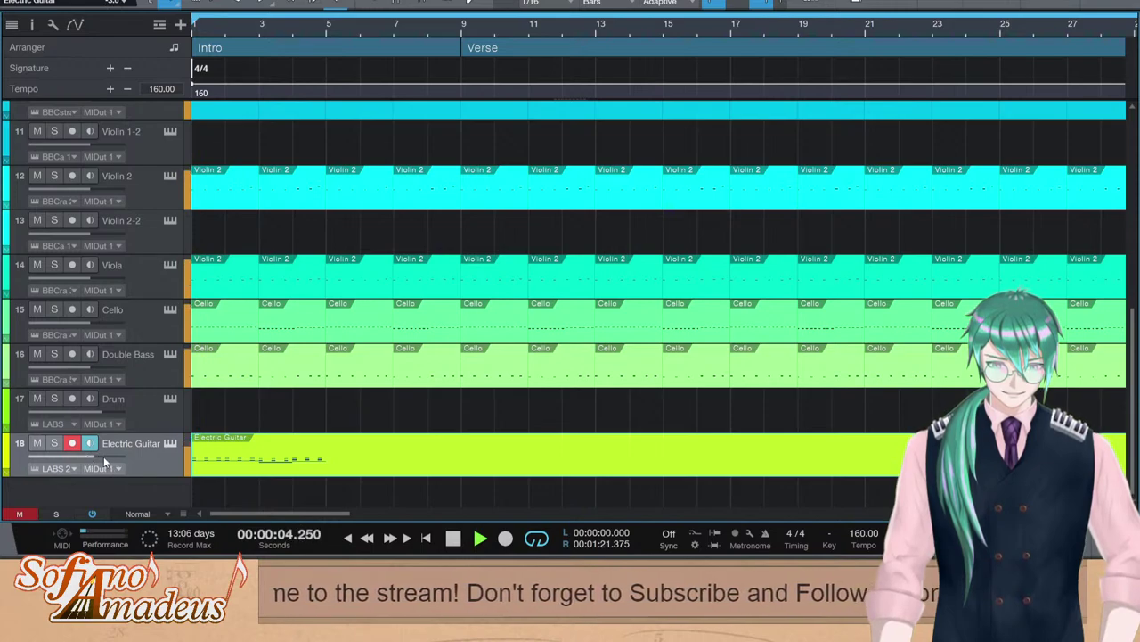
key(space)
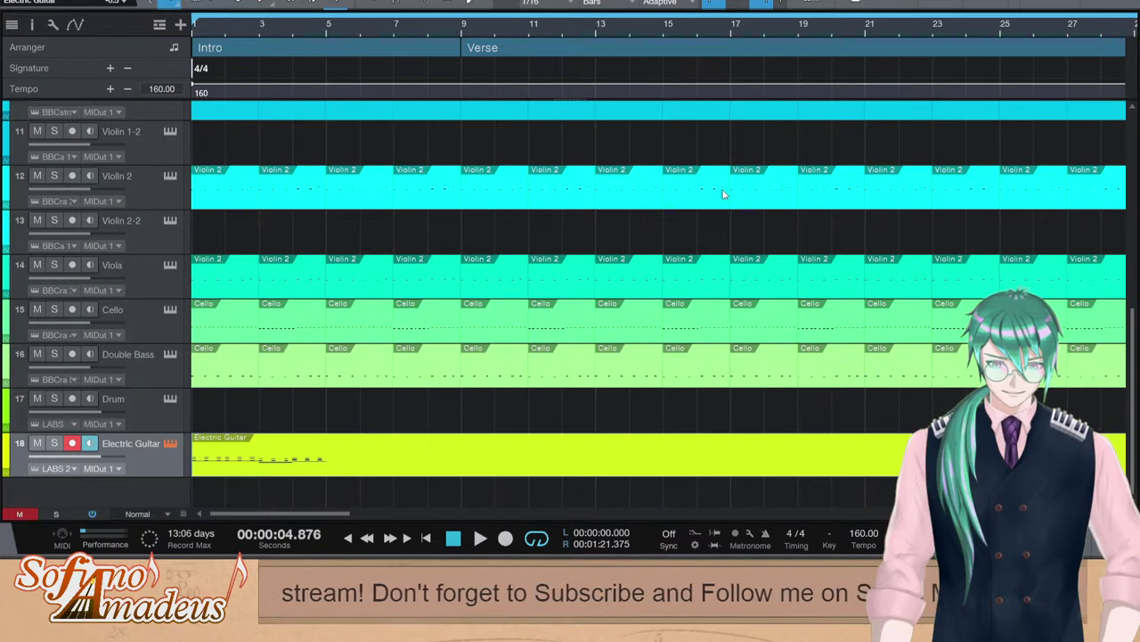
key(space)
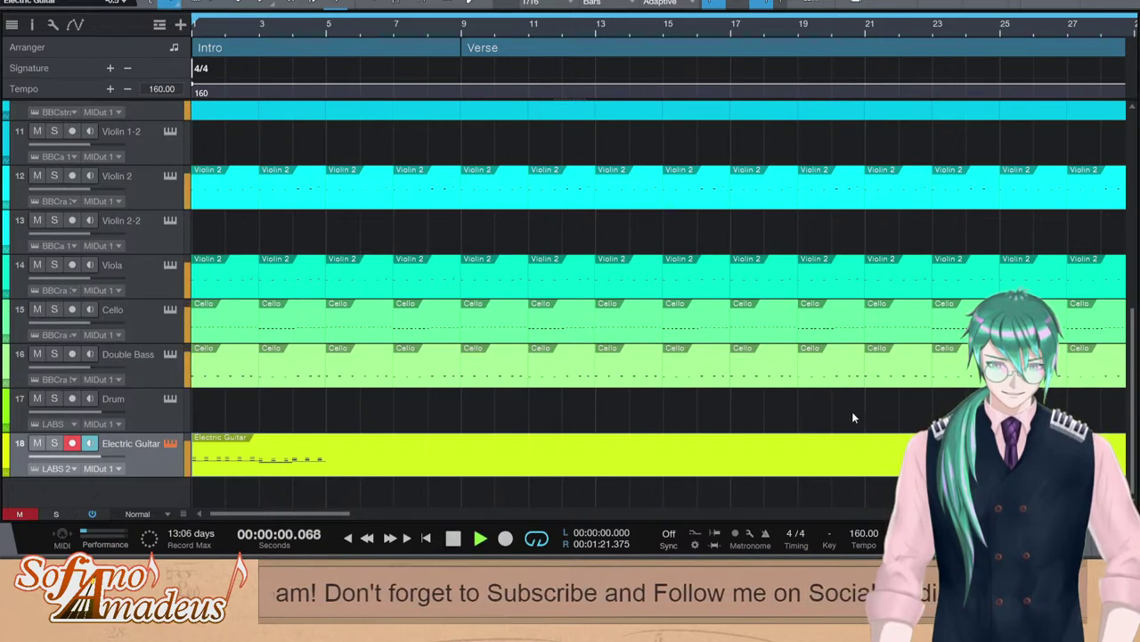
key(space)
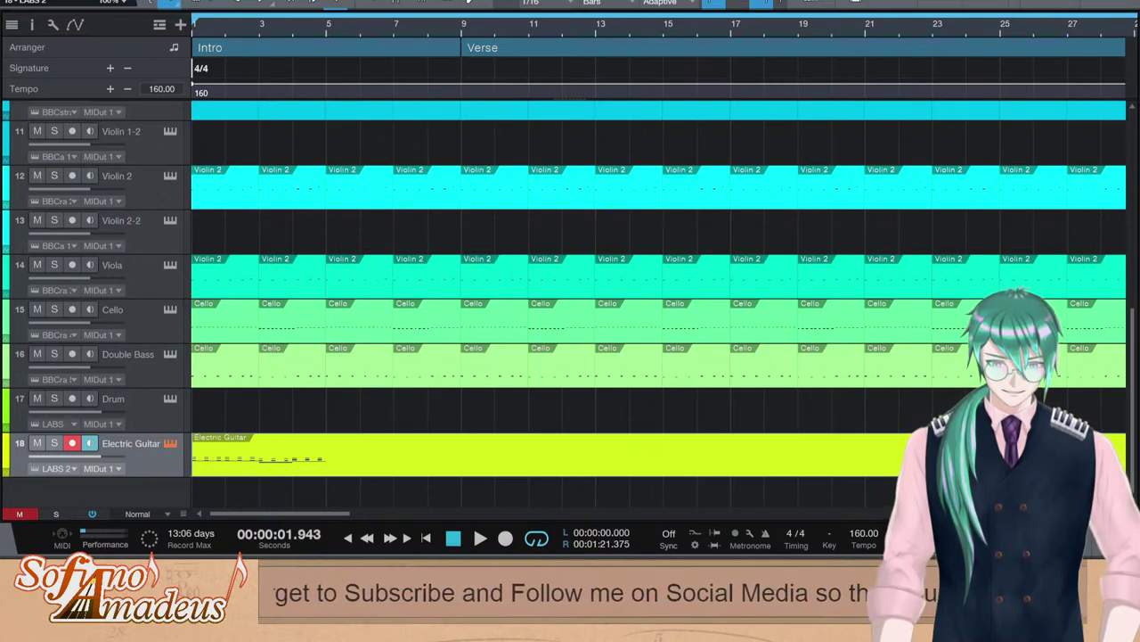
Solo the Electric Guitar track and play it from the start of the Intro
key(Home)
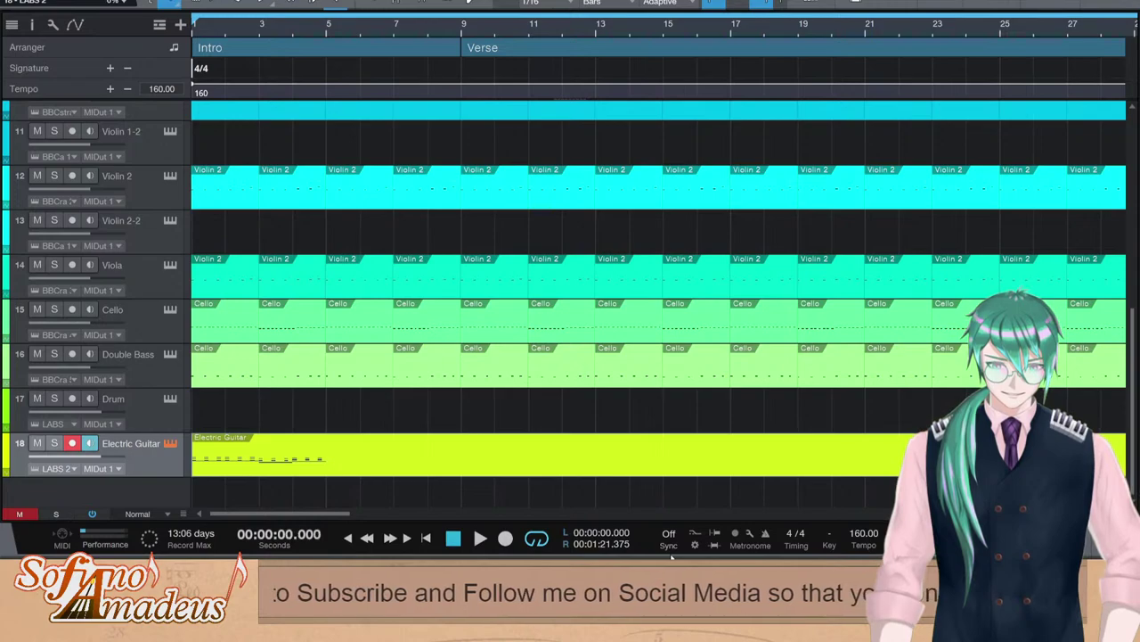
key(space)
key(shift+s)
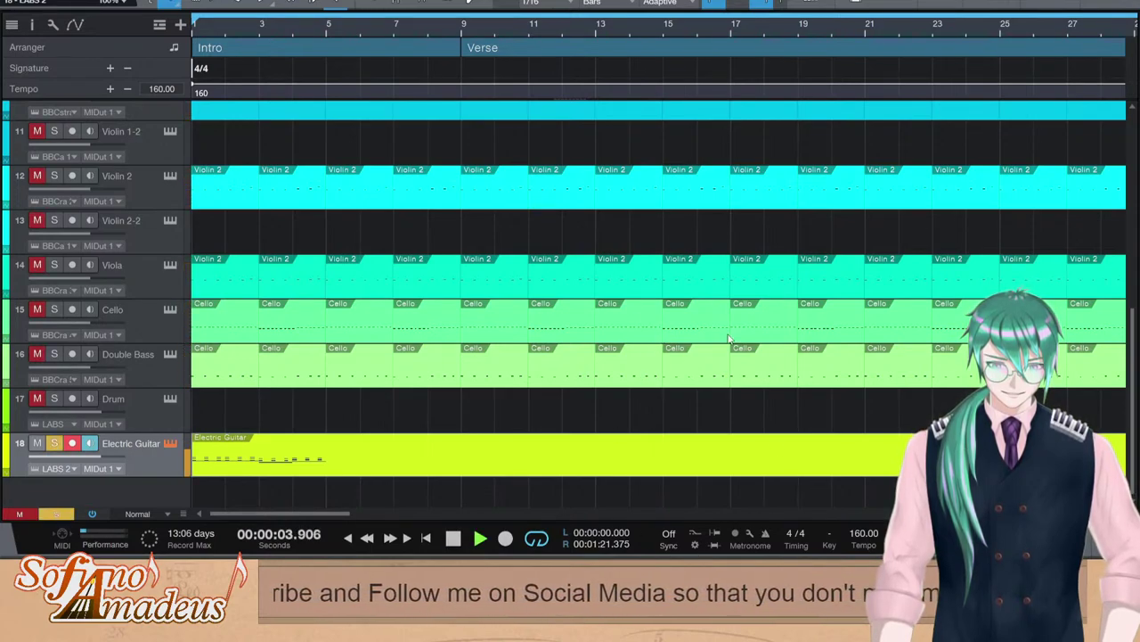
key(space)
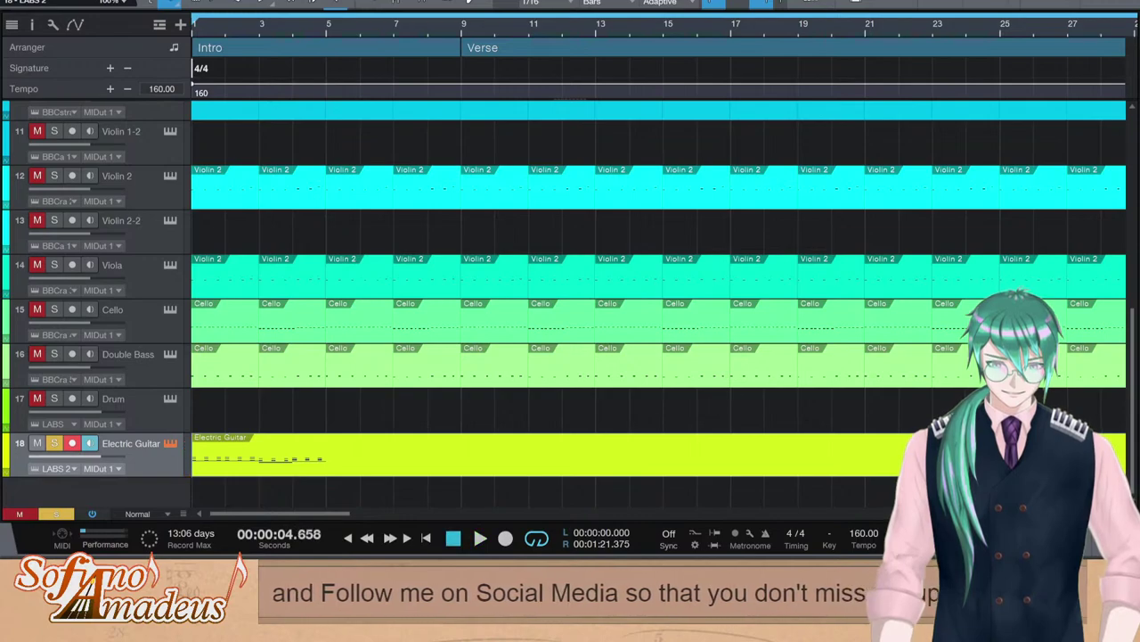
Search the effects for "eq" and add Pro EQ to the Electric Guitar track
click(1109, 539)
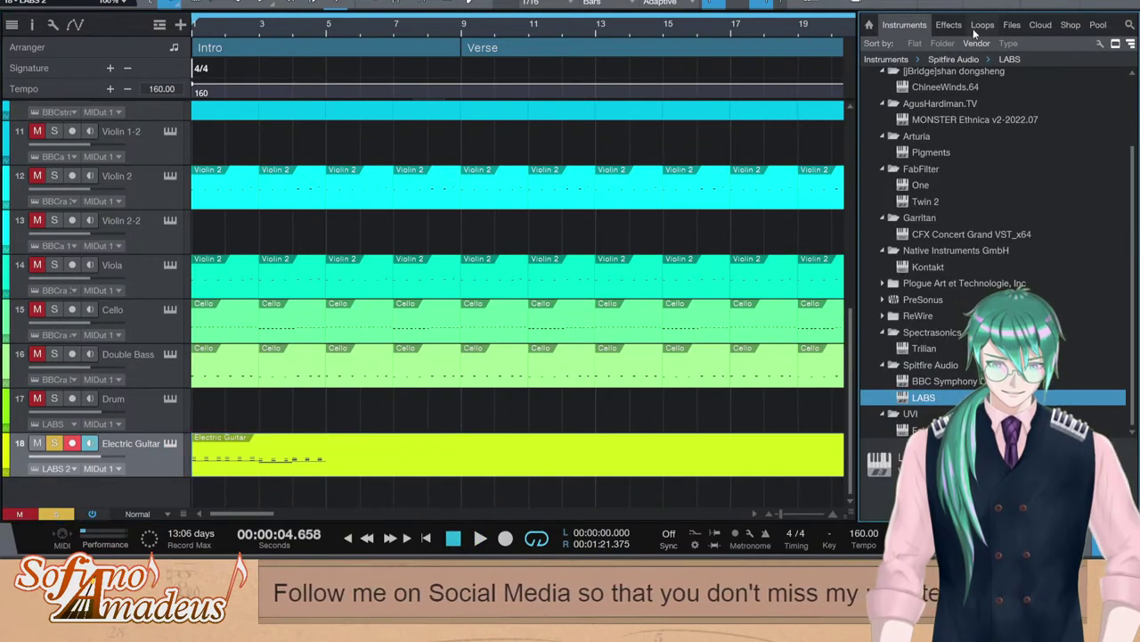
key(F6)
click(1126, 26)
text(eq)
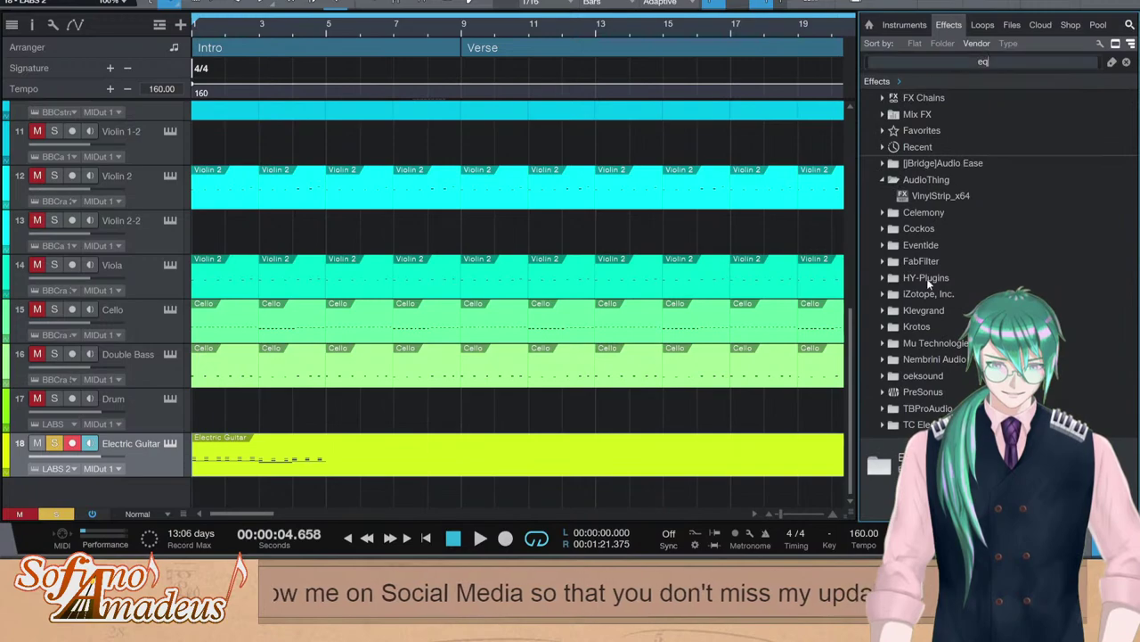
drag(887, 141, 147, 449)
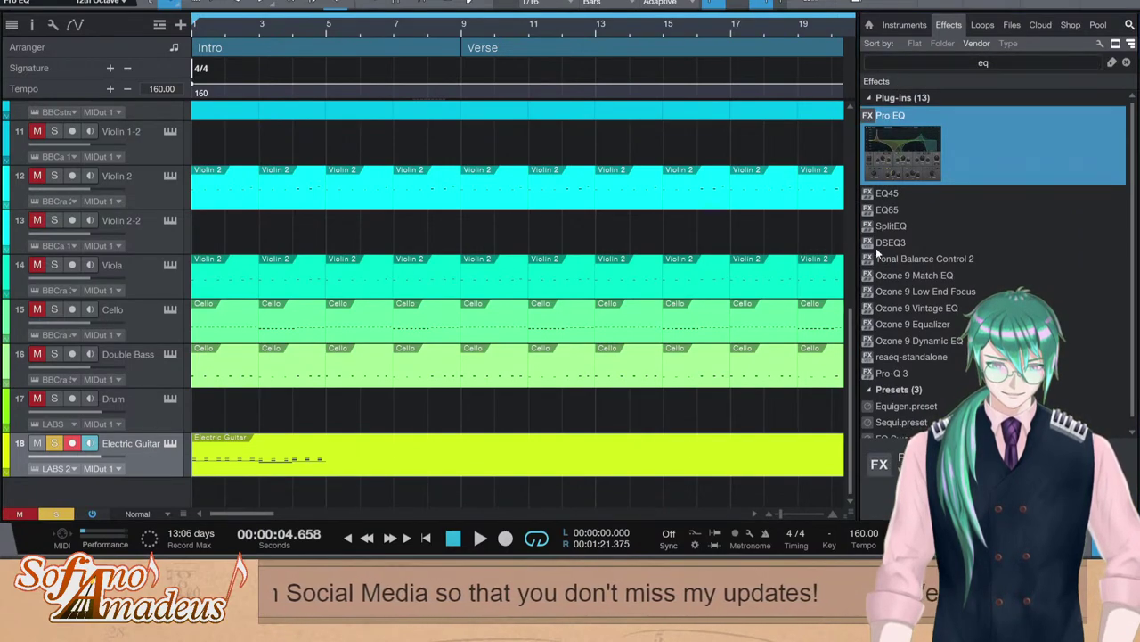
Play the soloed Electric Guitar with Pro EQ from the start and turn the track's solo off
key(comma)
key(space)
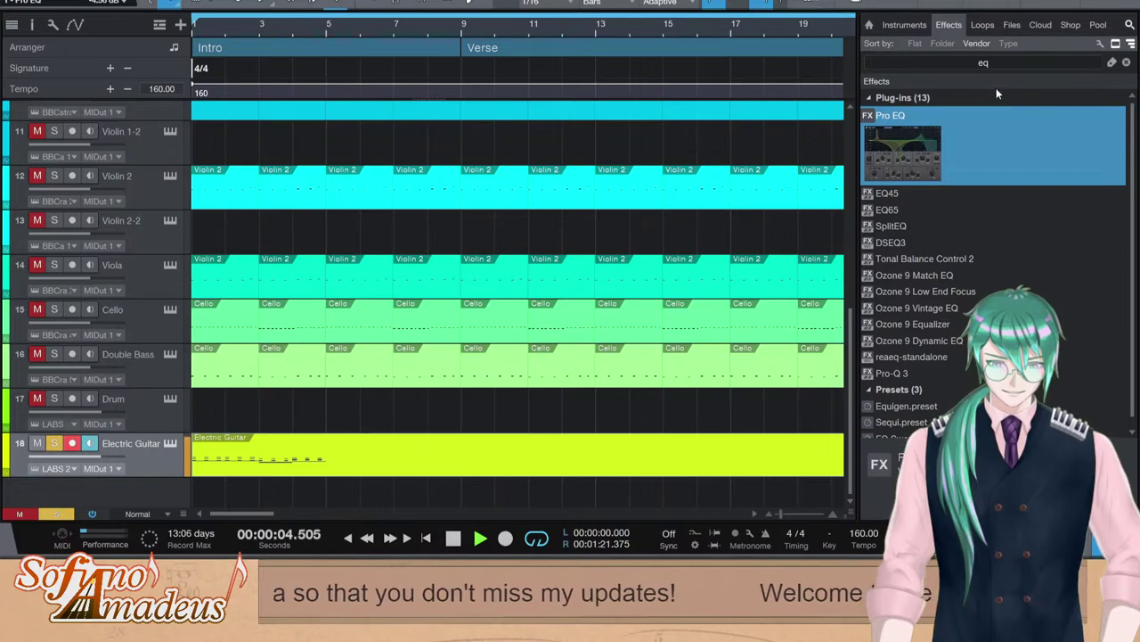
key(space)
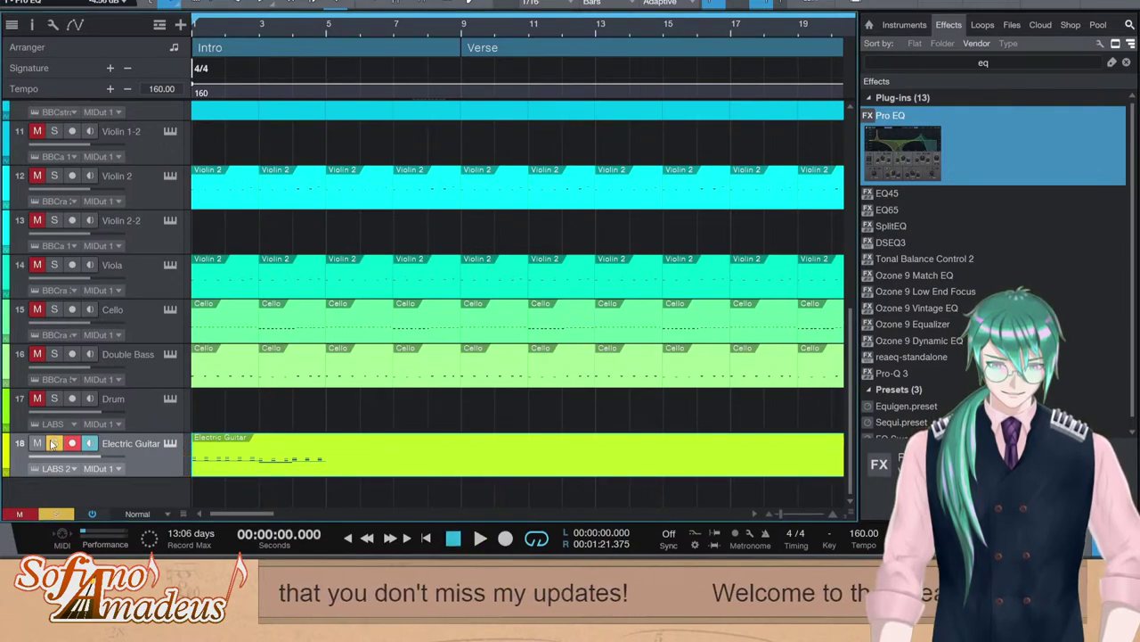
click(52, 442)
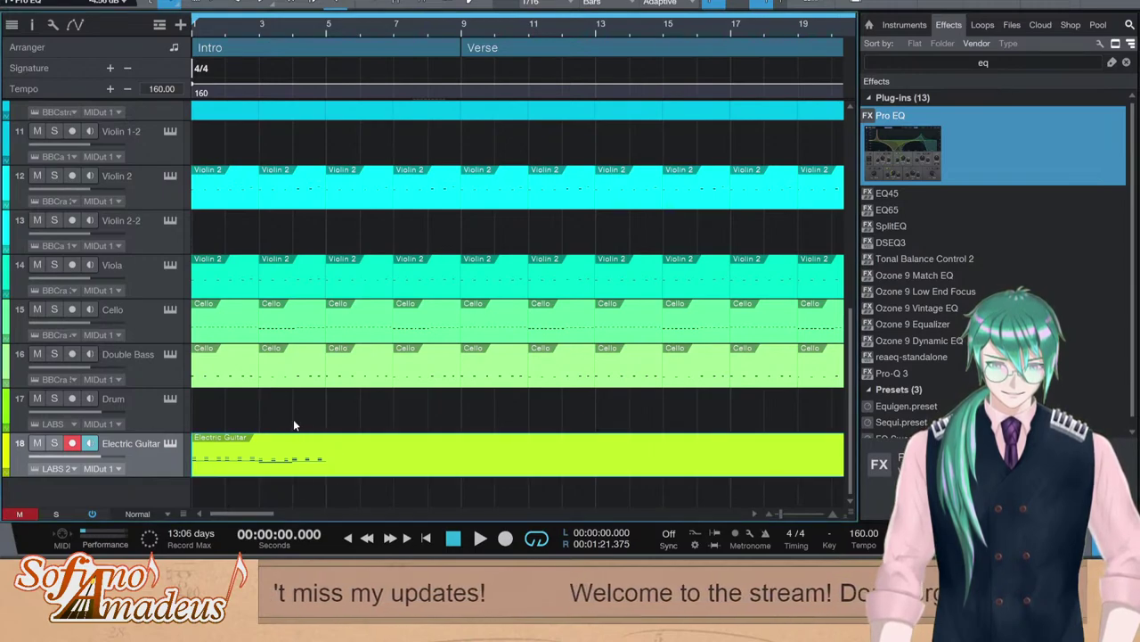
Trim the Electric Guitar clip to bars 1 through 4 and duplicate it to fill bars 5 through 8
click(330, 451)
key(1)
click(365, 450)
key(Delete)
click(297, 464)
key(d)
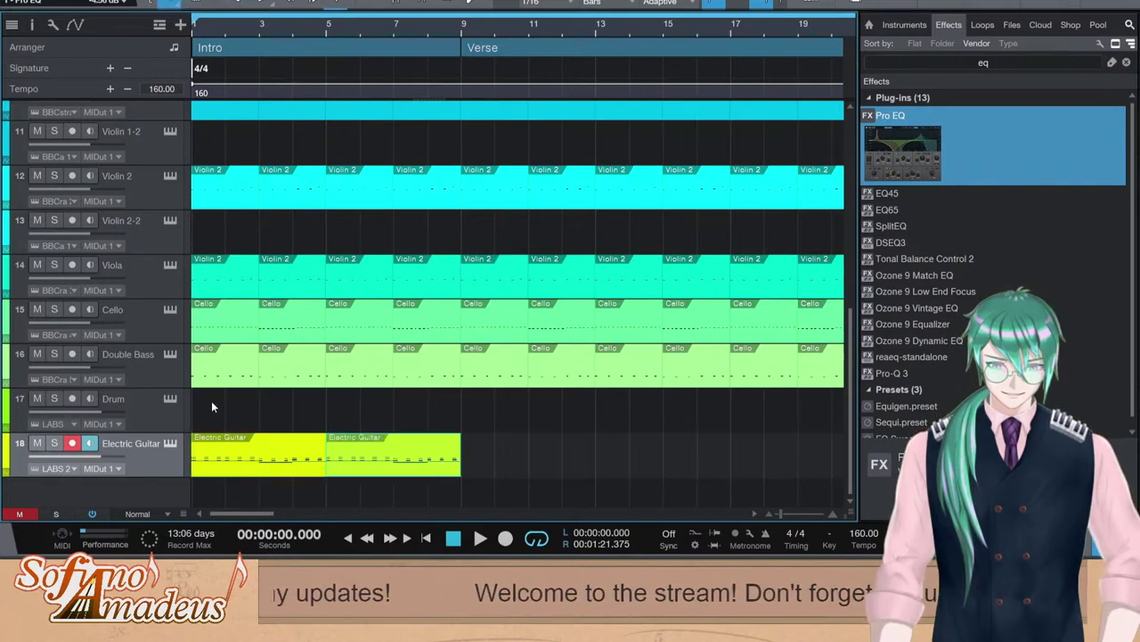
Create a Drum clip covering bars 1 through 4 and open it in the note editor
double_click(211, 401)
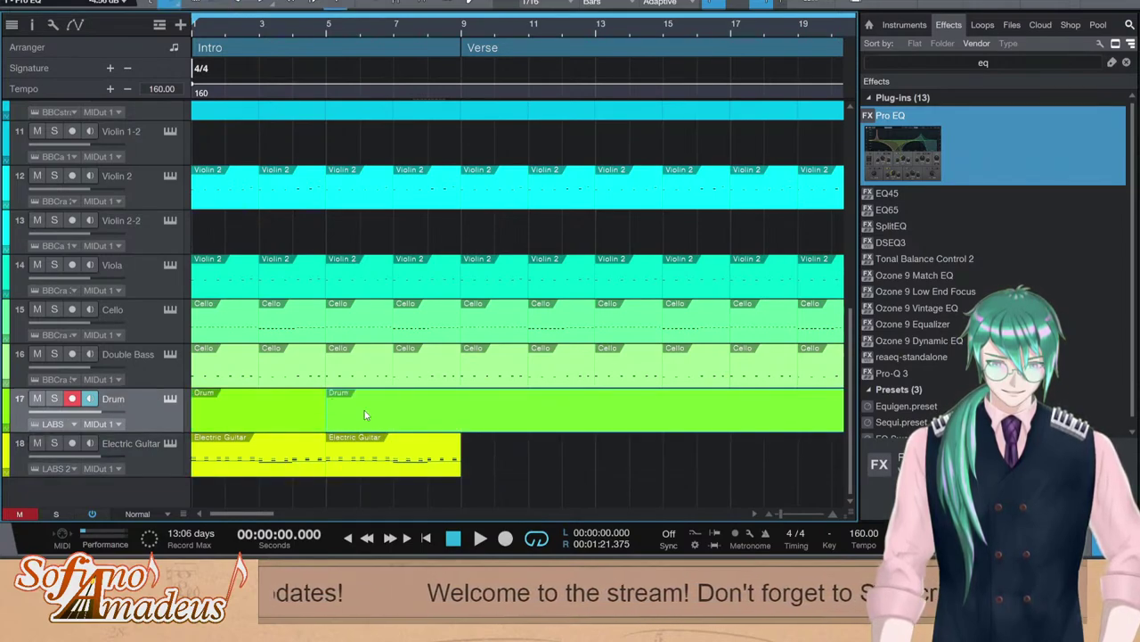
key(ctrl+z)
double_click(240, 409)
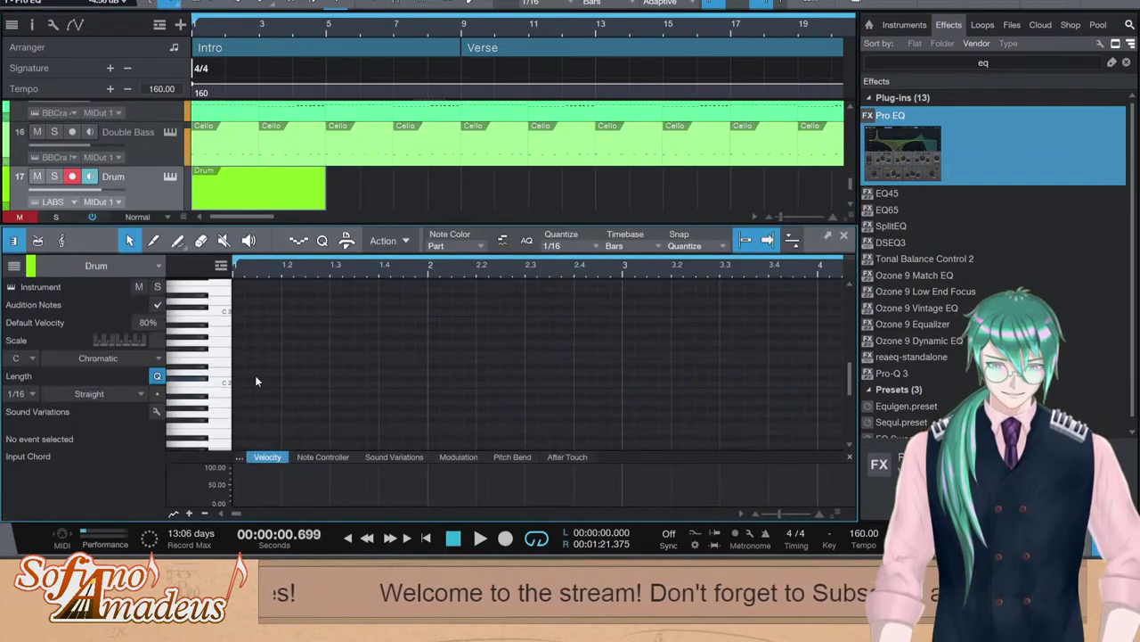
Add a C#2 note spanning bar 1 of the Drum clip, plus 1/16 hits on C1 at 1.1.1 and D1 at 1.1.3
click(196, 382)
drag(240, 379, 428, 392)
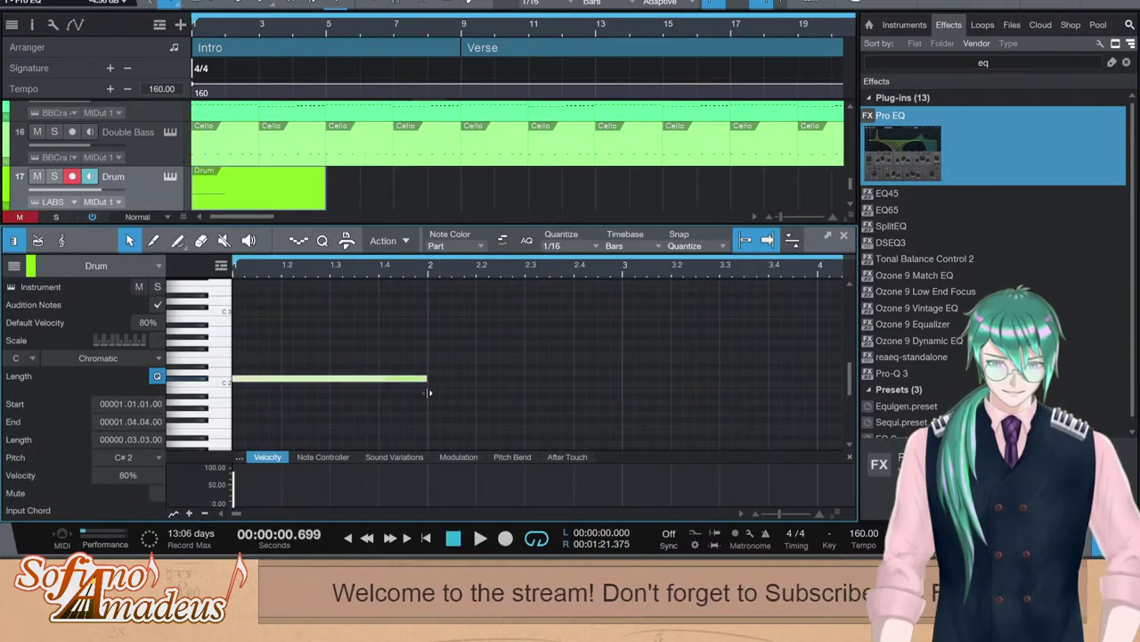
scroll(283, 384, down, 3)
click(240, 402)
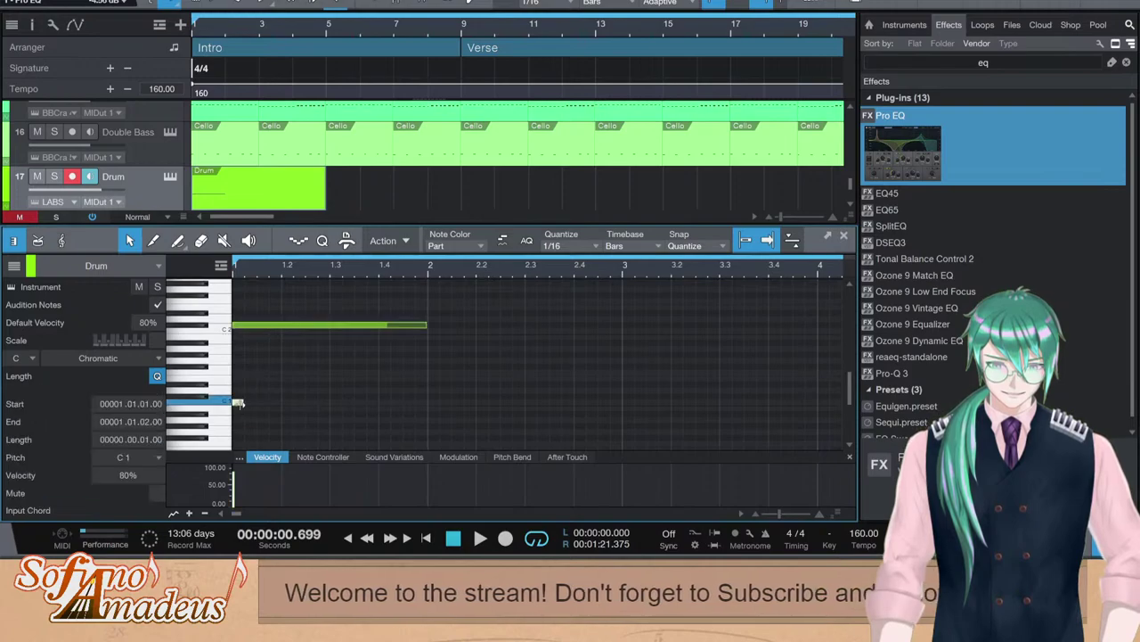
click(261, 390)
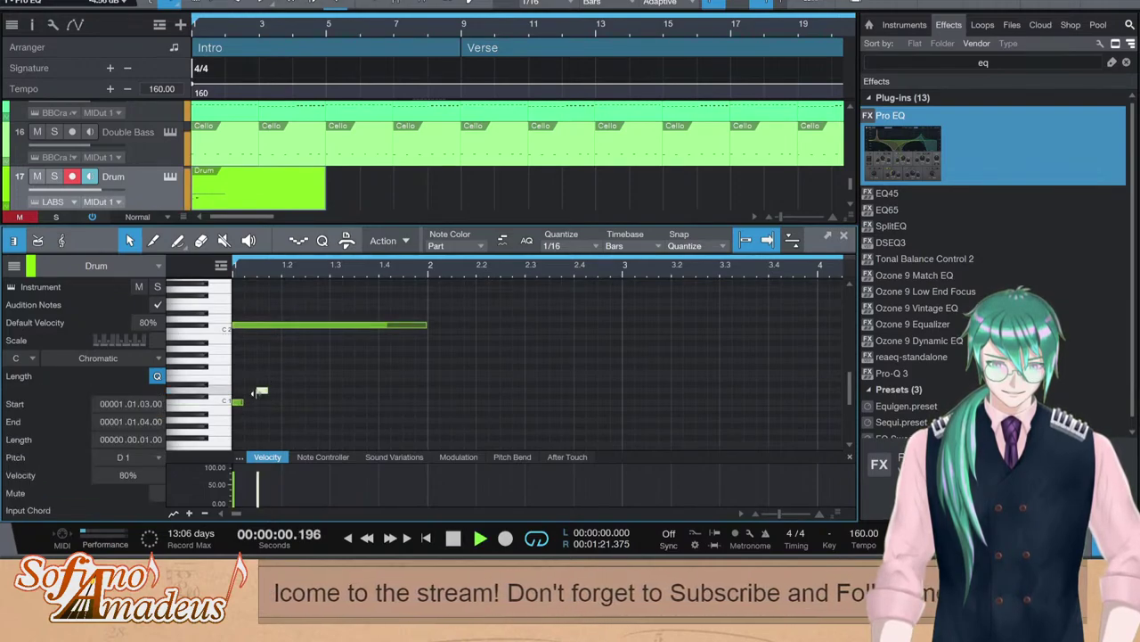
Duplicate the C1 and D1 hit pair on every beat to fill bar 1 of the Drum clip
drag(325, 389, 171, 414)
key(d)
key(s)
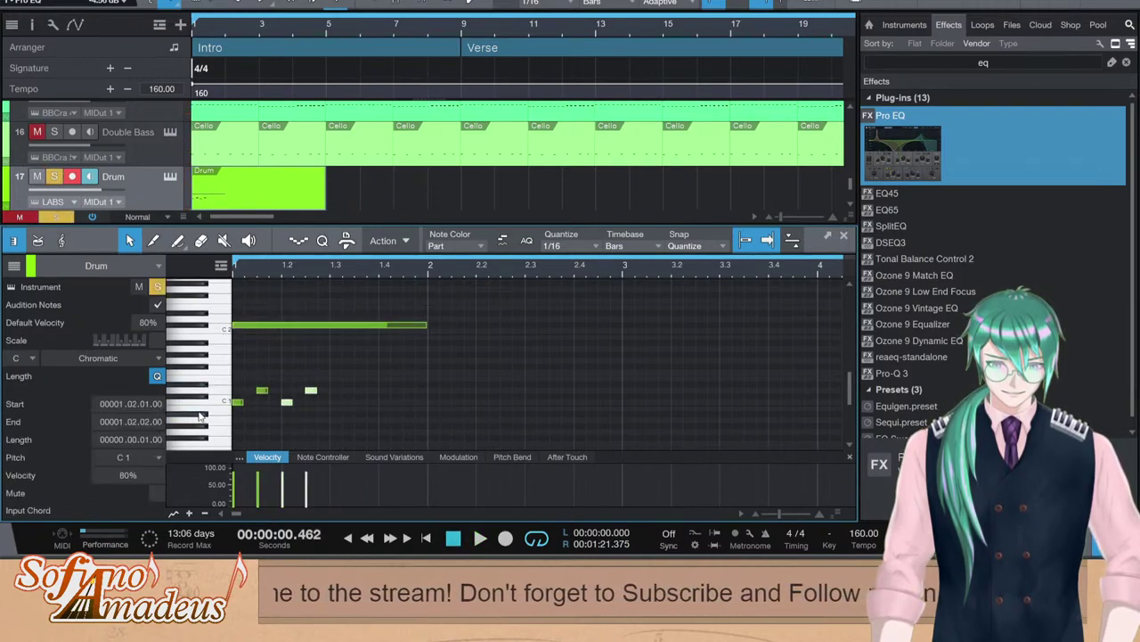
key(s)
key(d)
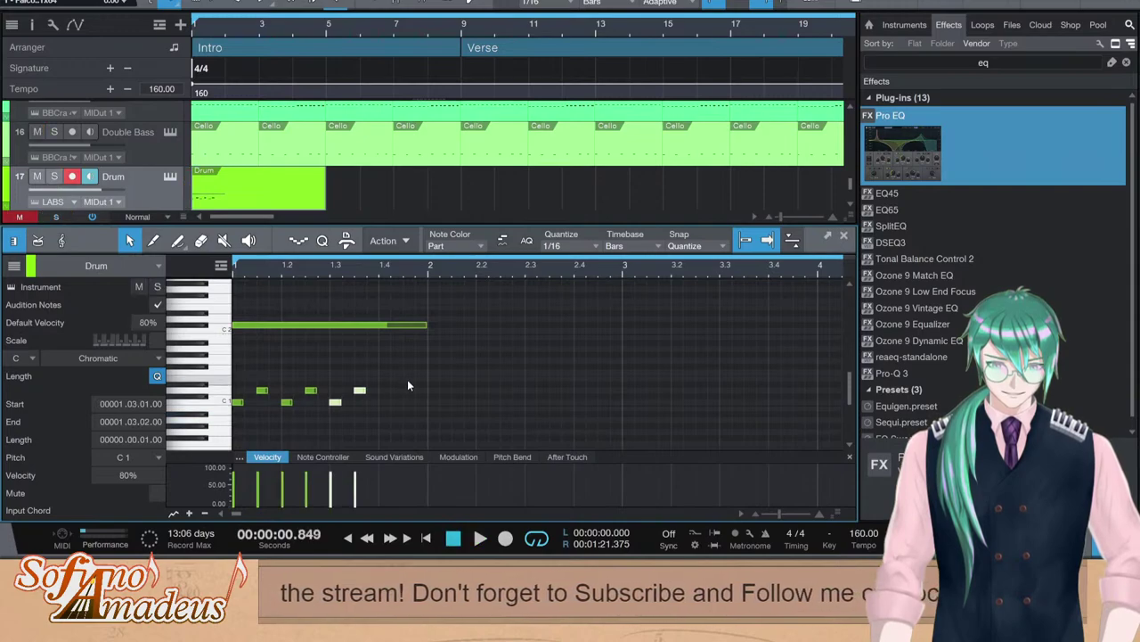
key(d)
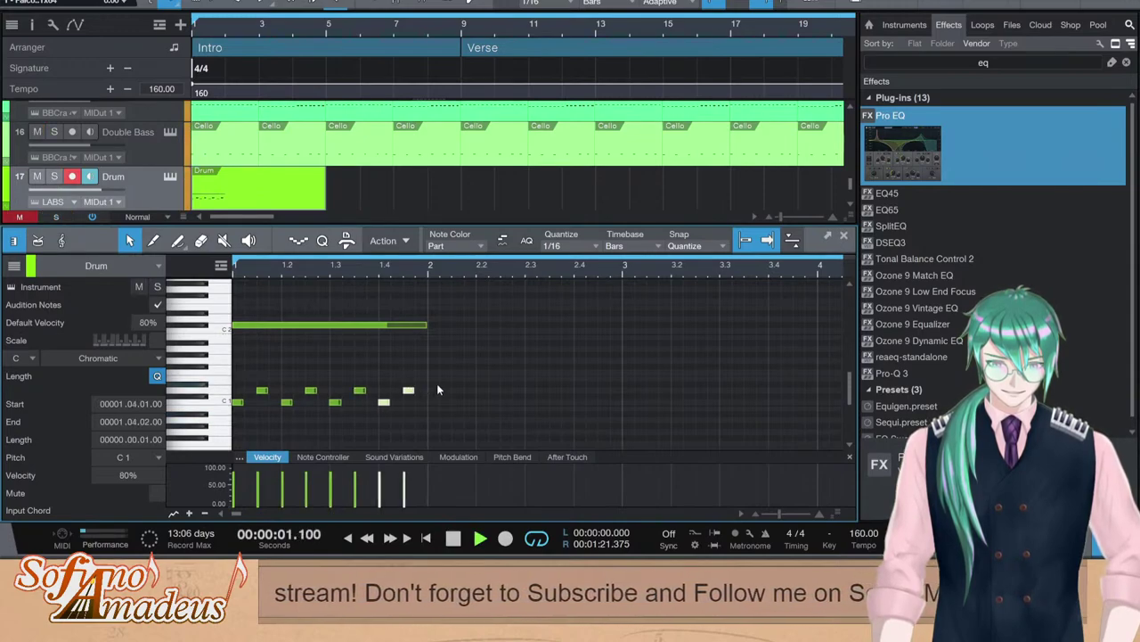
Play the drum pattern and duplicate bar 1's C1 and D1 hits into bar 2
key(space)
click(455, 388)
key(ctrl+a)
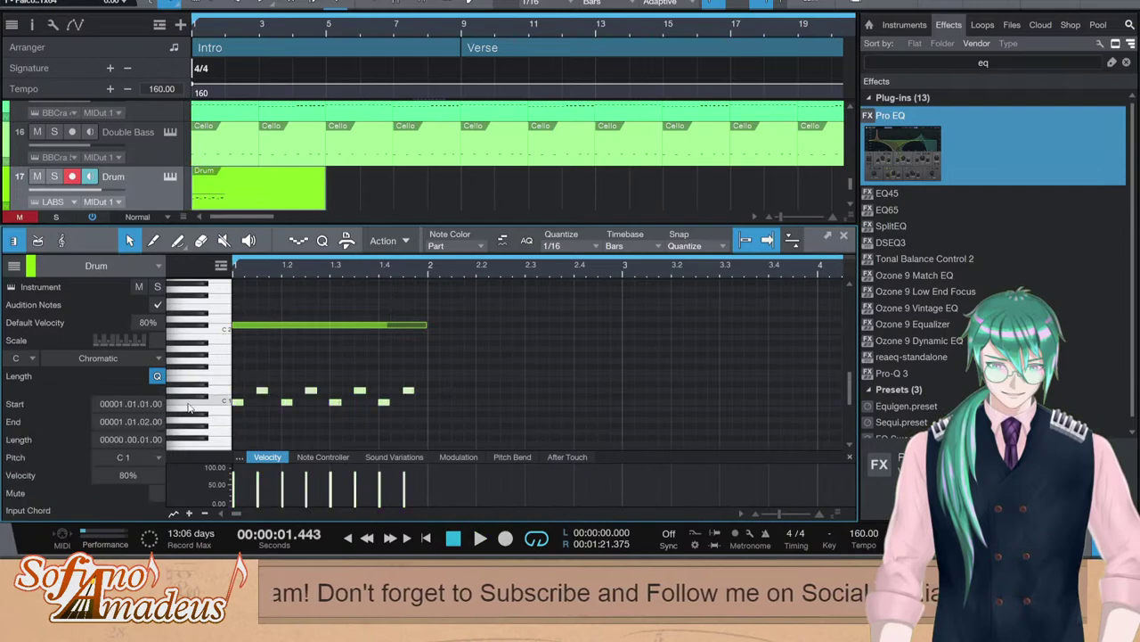
key(space)
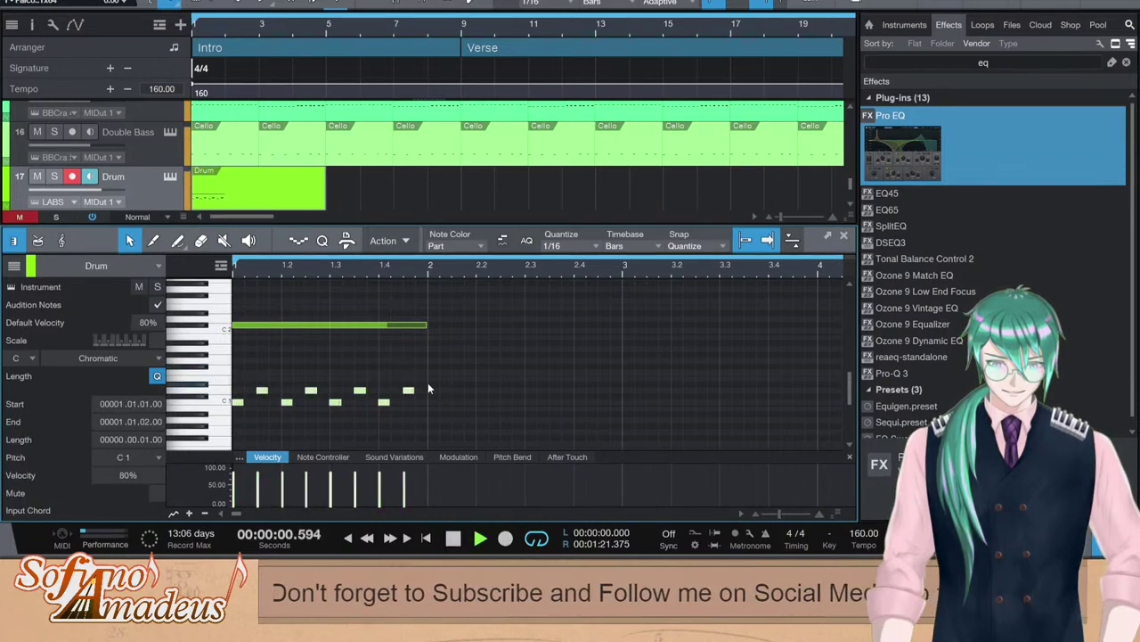
key(space)
key(ctrl+d)
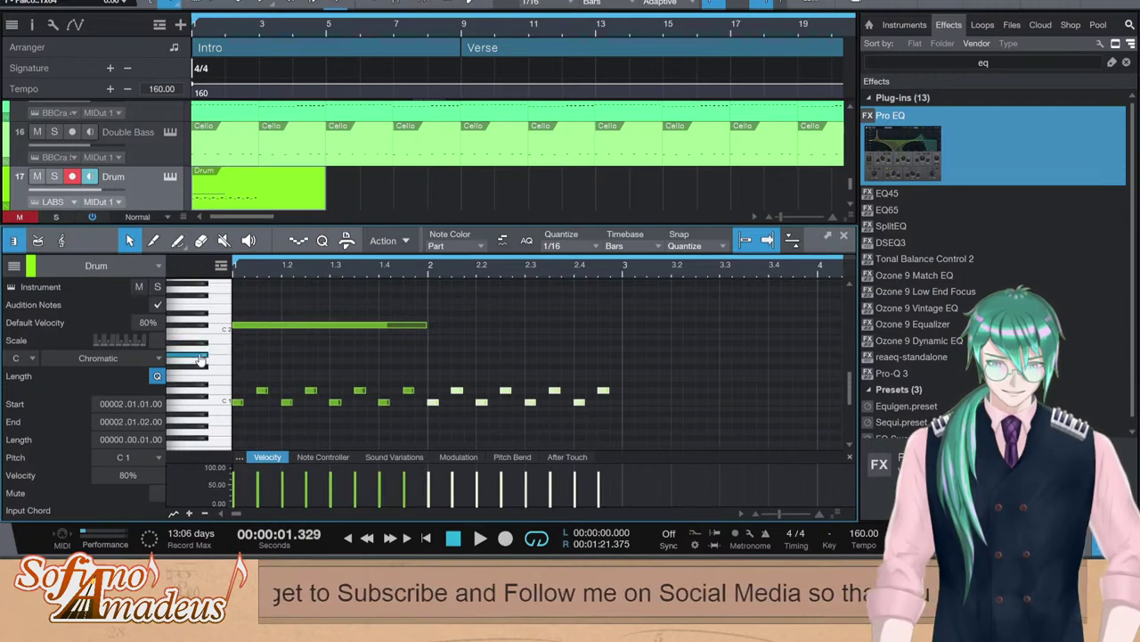
Add 1/16 hits on F#1 at 1.1.3 and 1.2.1 and duplicate the pair repeatedly through bar 2
double_click(260, 366)
double_click(284, 366)
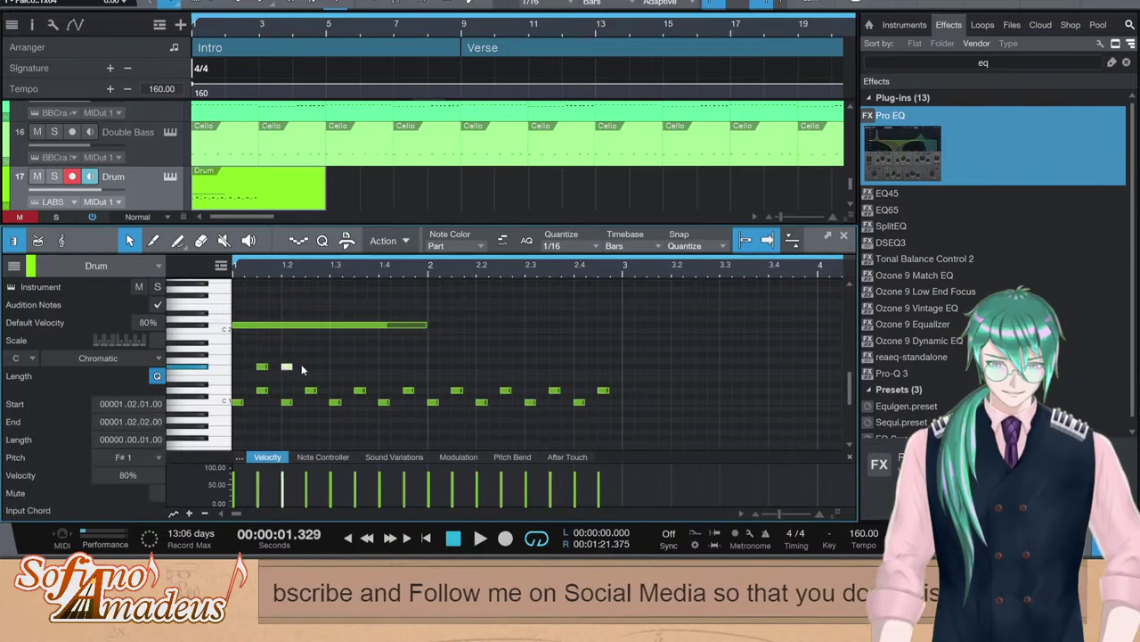
drag(302, 362, 245, 380)
key(d)
key(d)
key(ctrl+d)
key(ctrl+d)
key(ctrl+d)
key(ctrl+d)
key(ctrl+d)
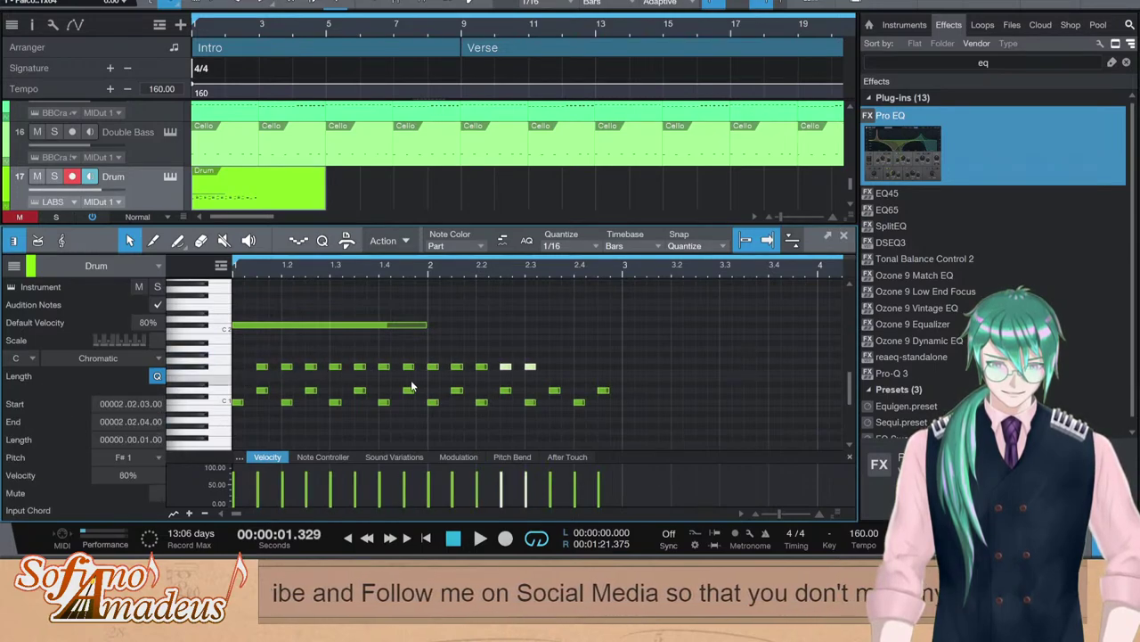
Play the drum pattern and delete the extra F#1 hit at the start of bar 3
key(space)
click(657, 355)
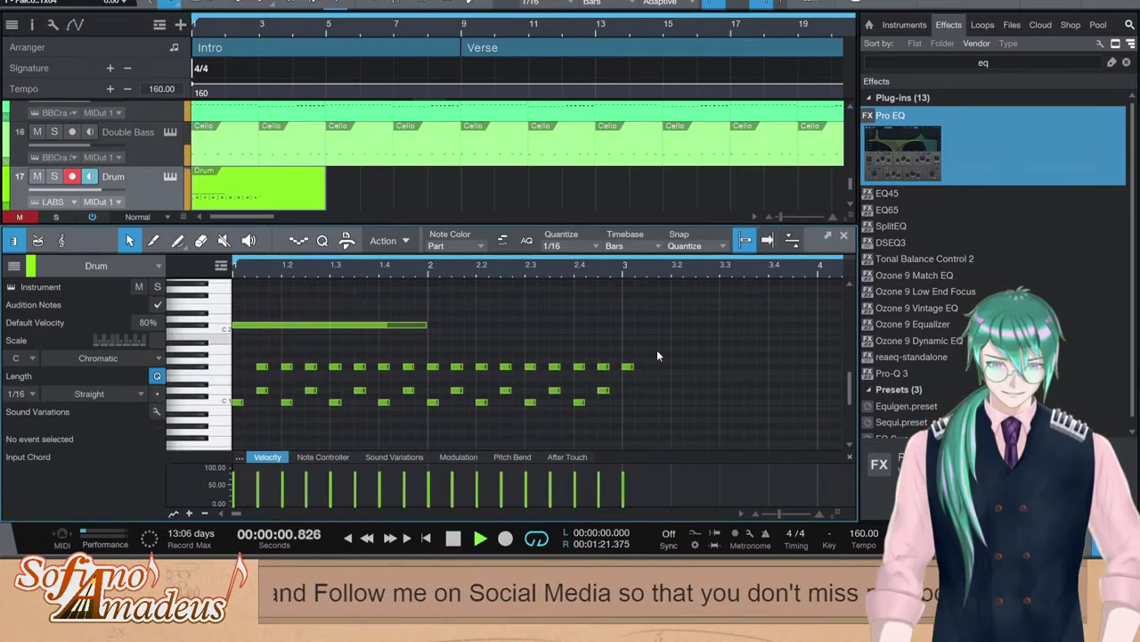
click(625, 367)
key(Delete)
key(space)
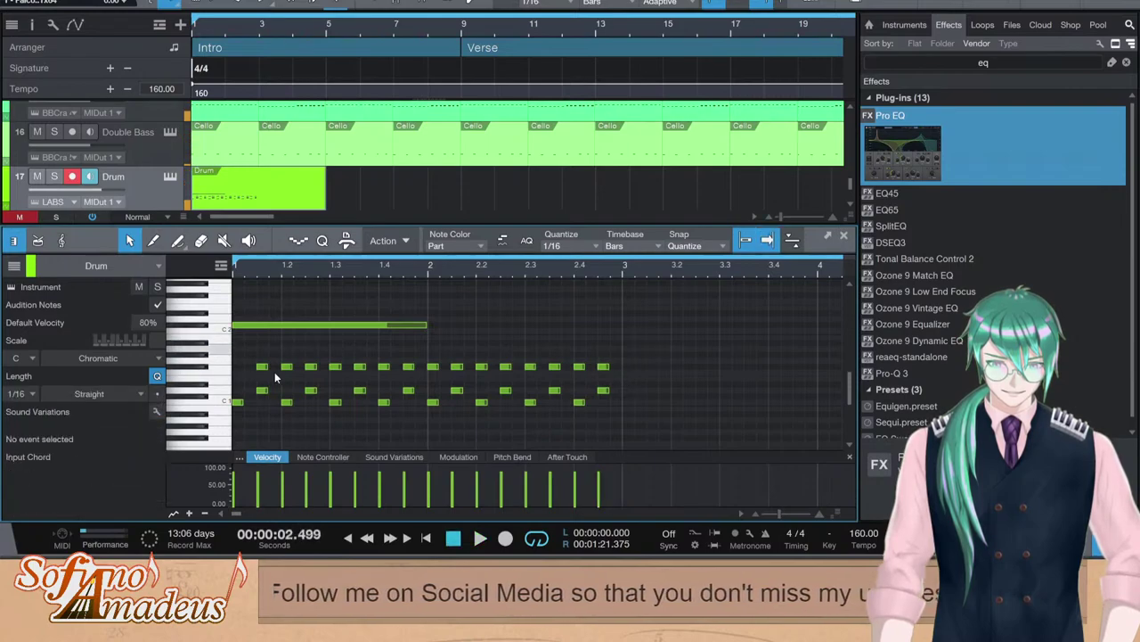
Move the row of F#1 hits up to A#1, lengthen the notes to two sixteenths each, and play the result
click(223, 374)
drag(263, 368, 279, 343)
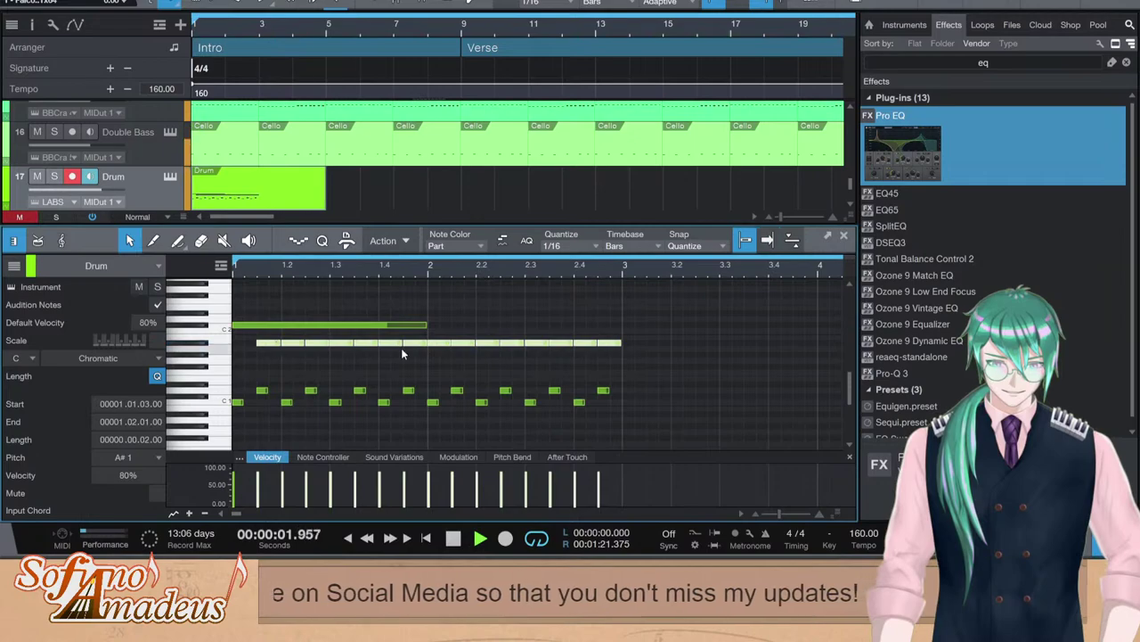
key(space)
Play the arrangement from the start with the note editor closed, then reopen the Drum clip for editing
key(F2)
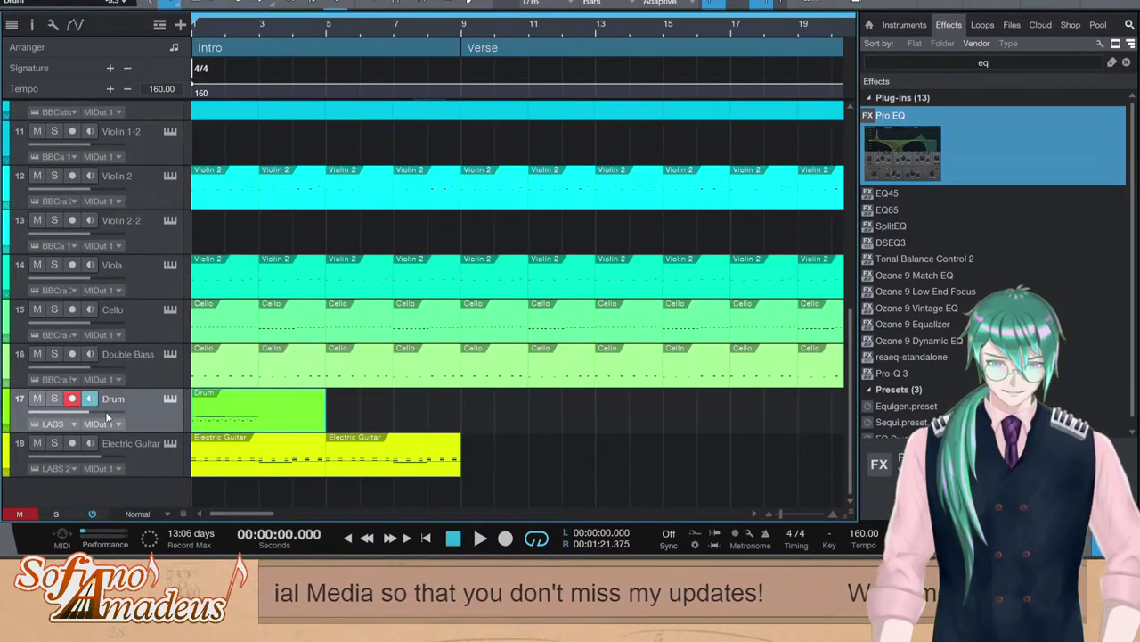
key(space)
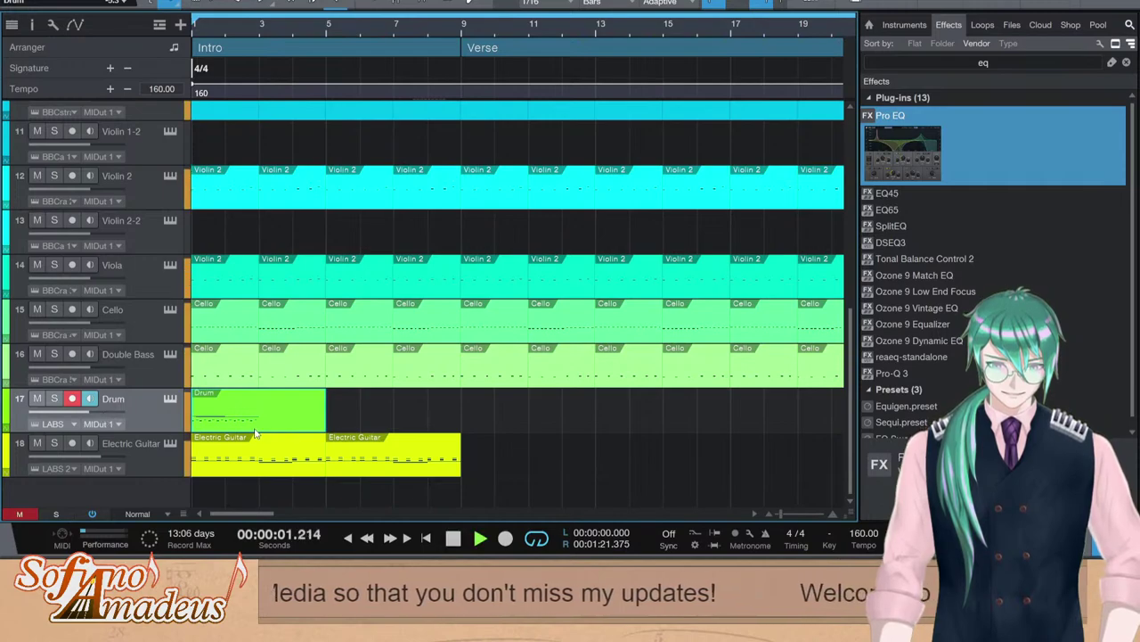
double_click(246, 415)
key(space)
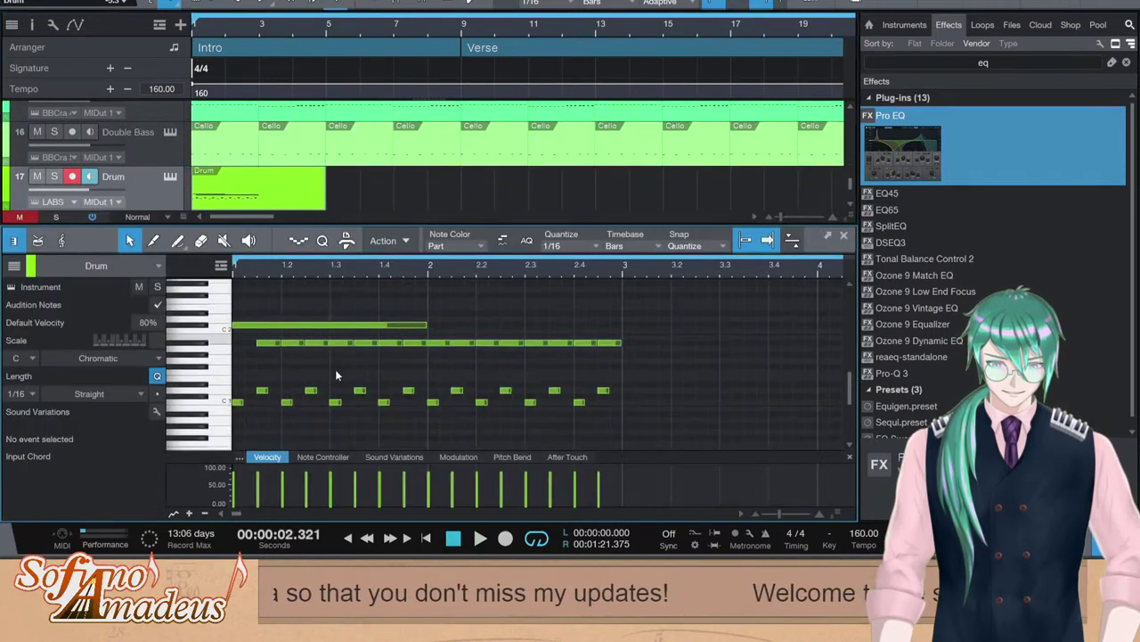
Shift the A#1 note row one sixteenth earlier to start at 1.1.2 and play the drum pattern
click(268, 344)
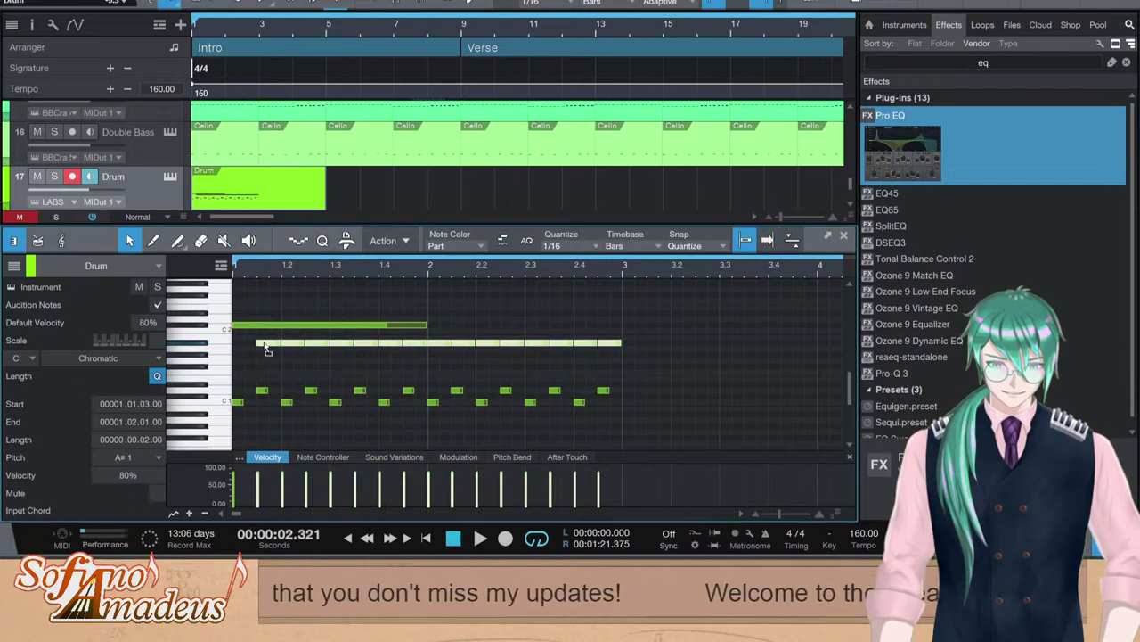
key(alt+Left)
key(space)
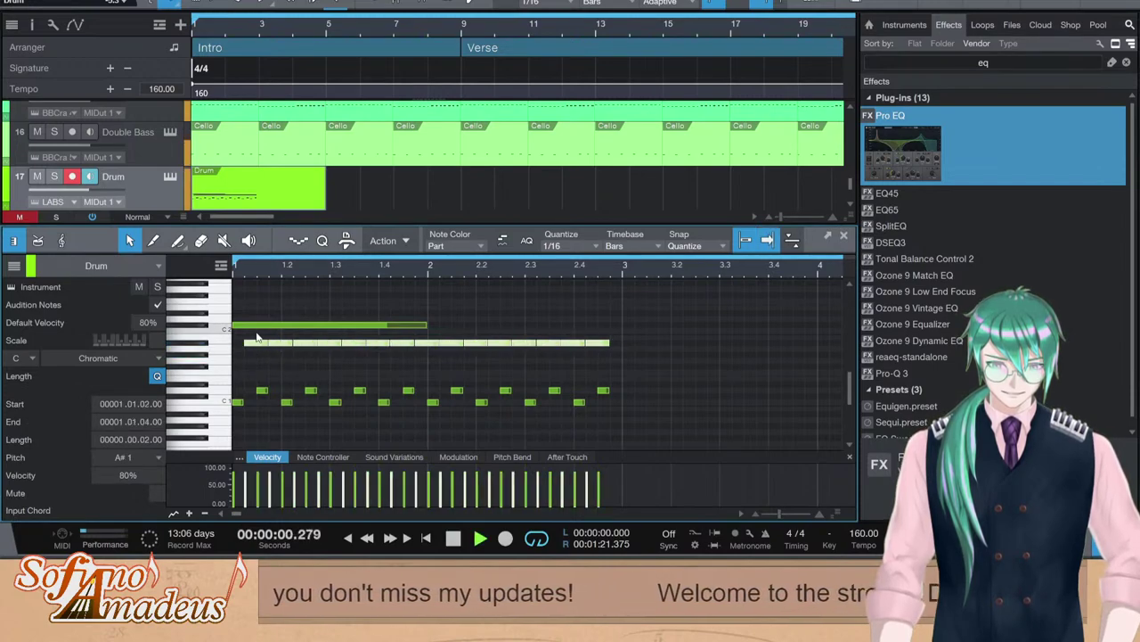
key(space)
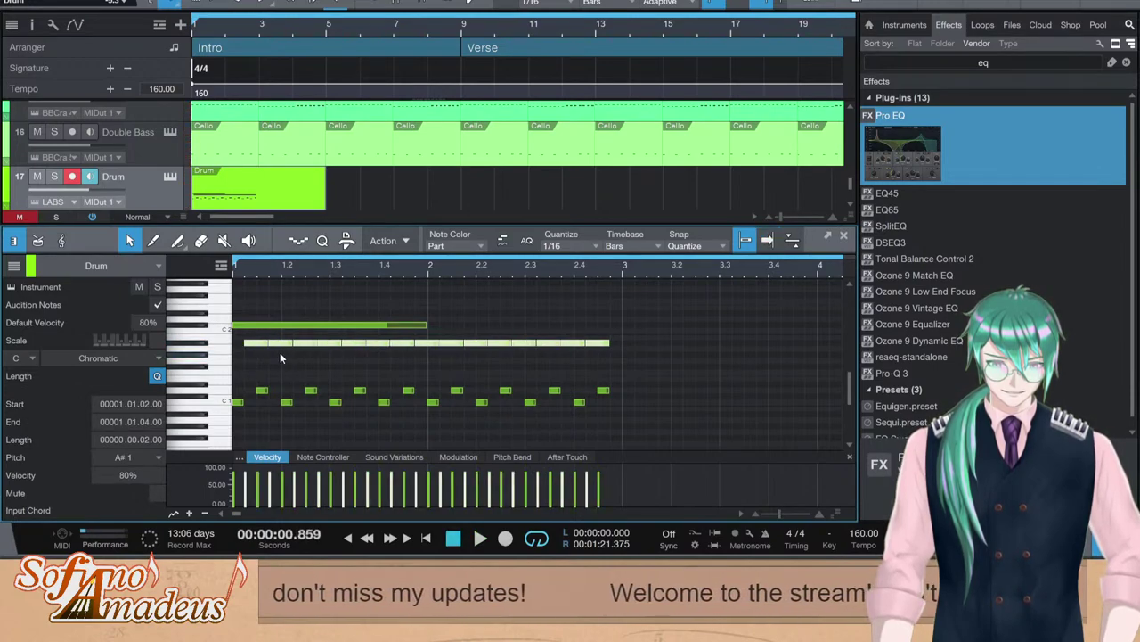
Undo the last move of the A#1 notes in the Drum part and play the pattern
key(space)
key(space)
click(257, 356)
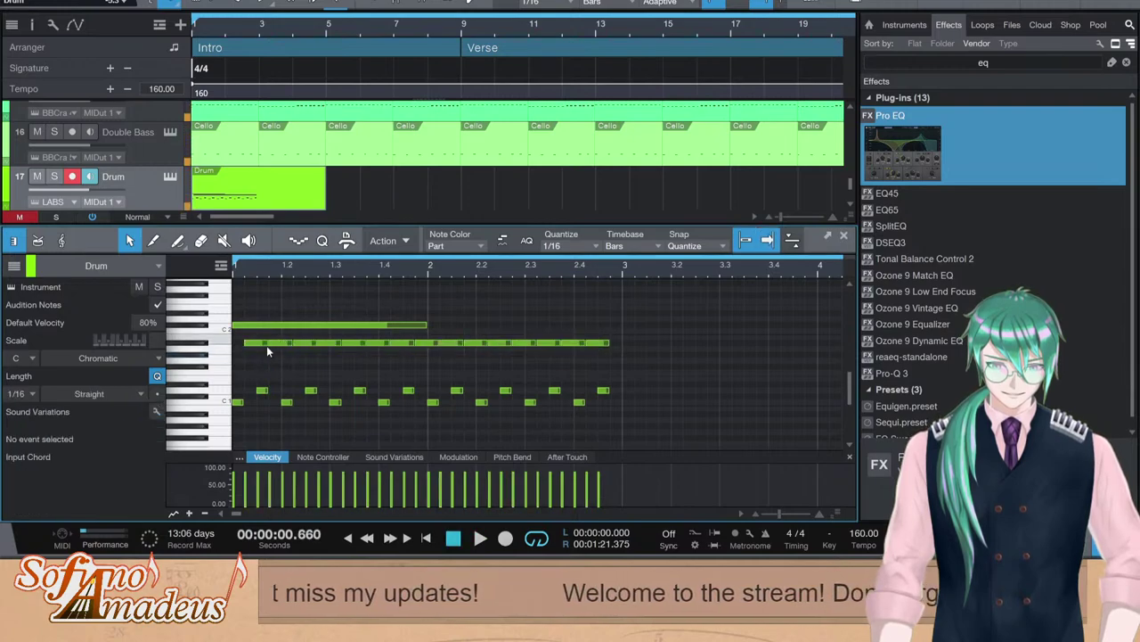
key(ctrl+z)
key(space)
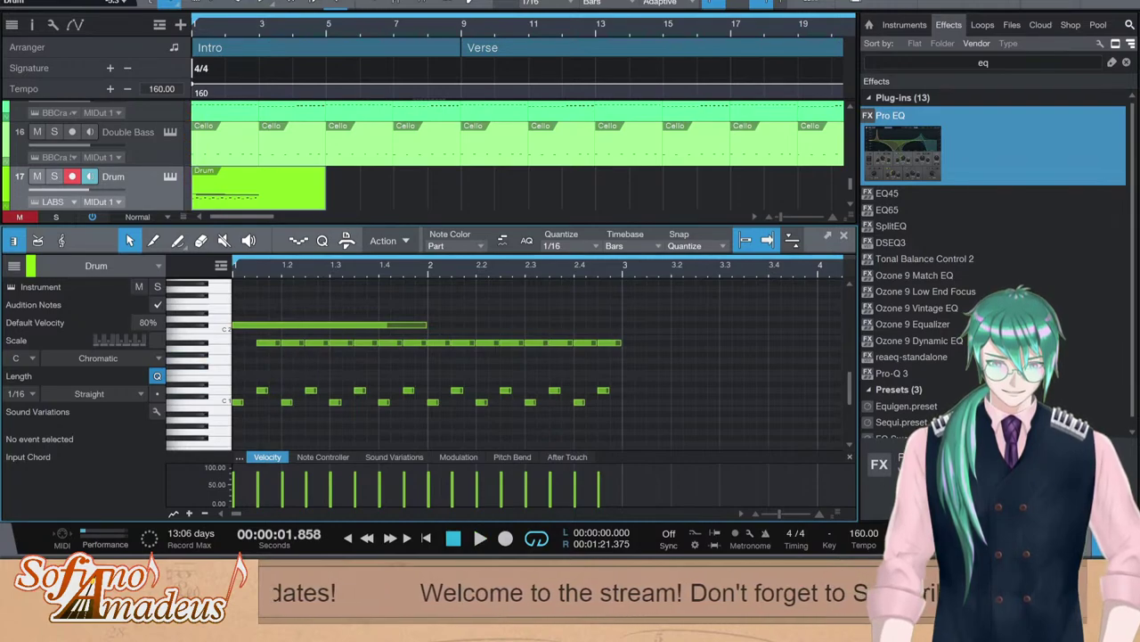
Open the Drum track's instrument and play the arrangement from the start
key(F2)
key(F2)
key(F2)
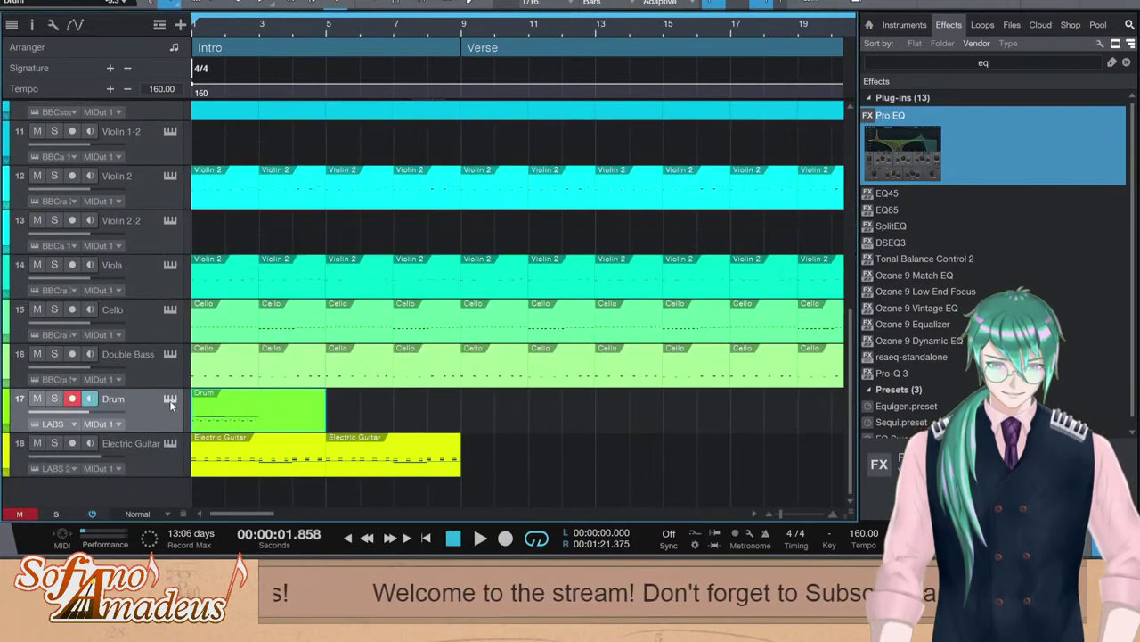
click(170, 400)
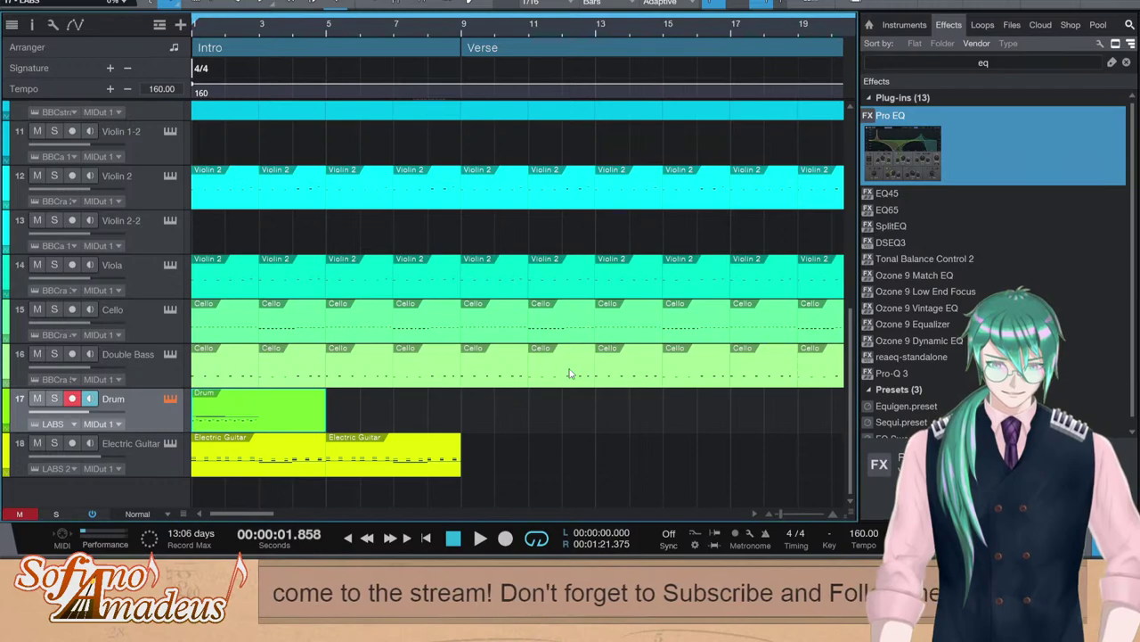
key(comma)
key(space)
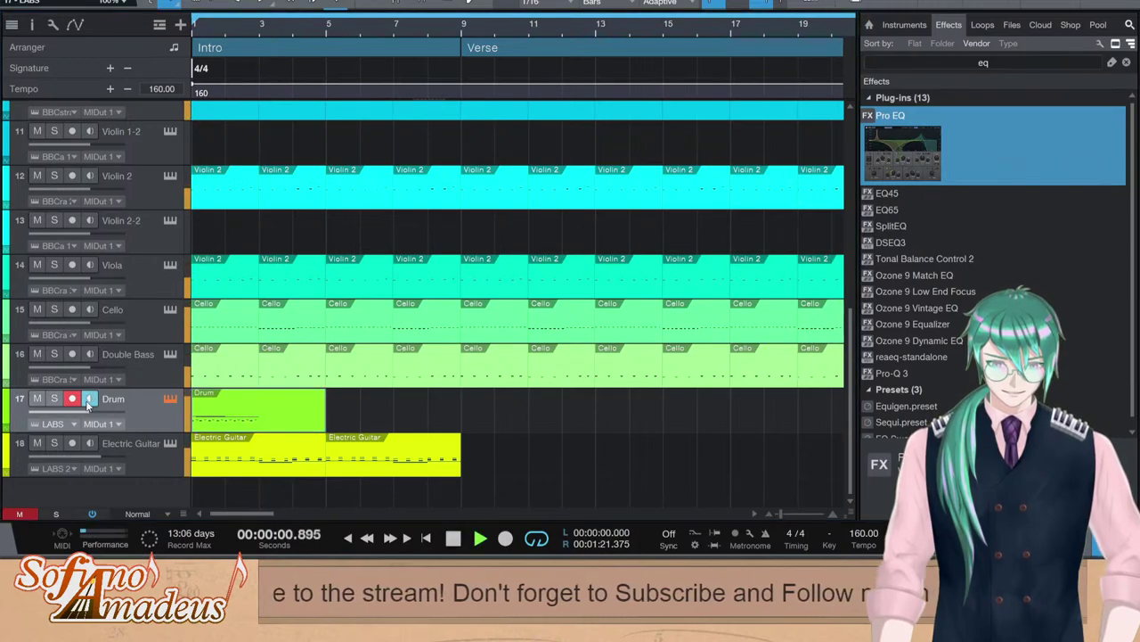
key(space)
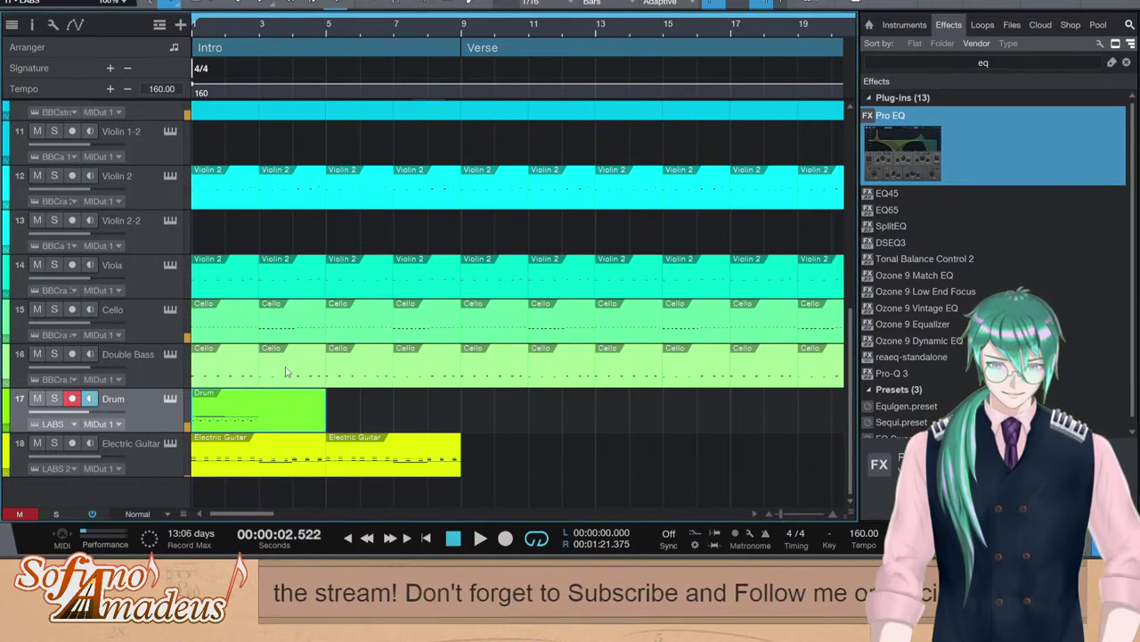
Open the Drum part for note editing, add a 1/16 C1 note at 1.2.2, and audition the pattern
double_click(304, 405)
click(301, 402)
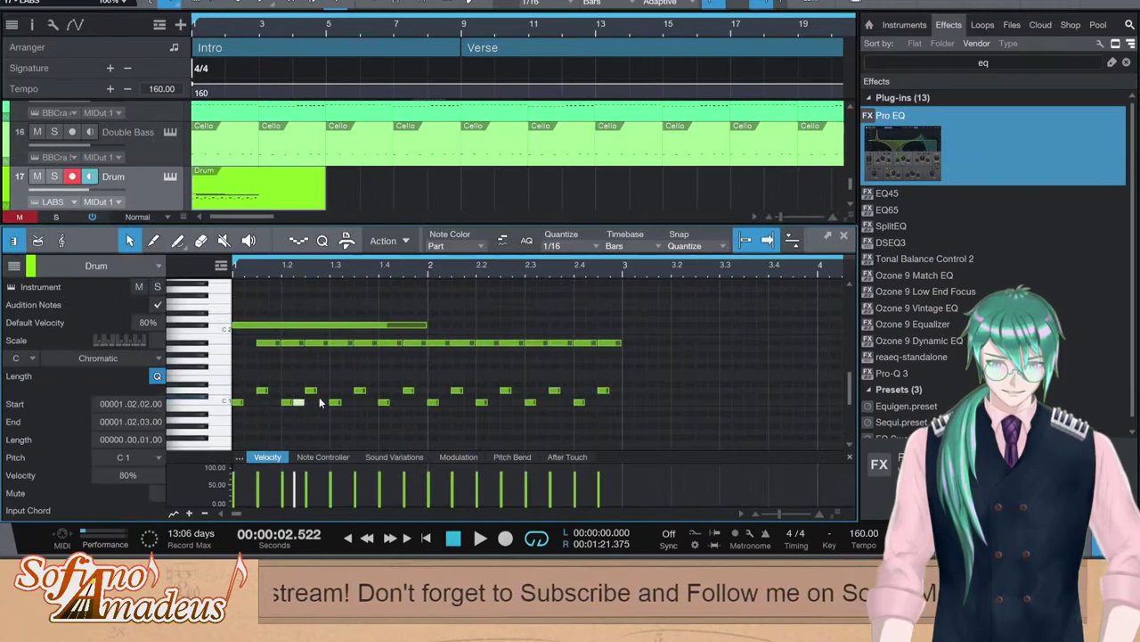
key(s)
key(space)
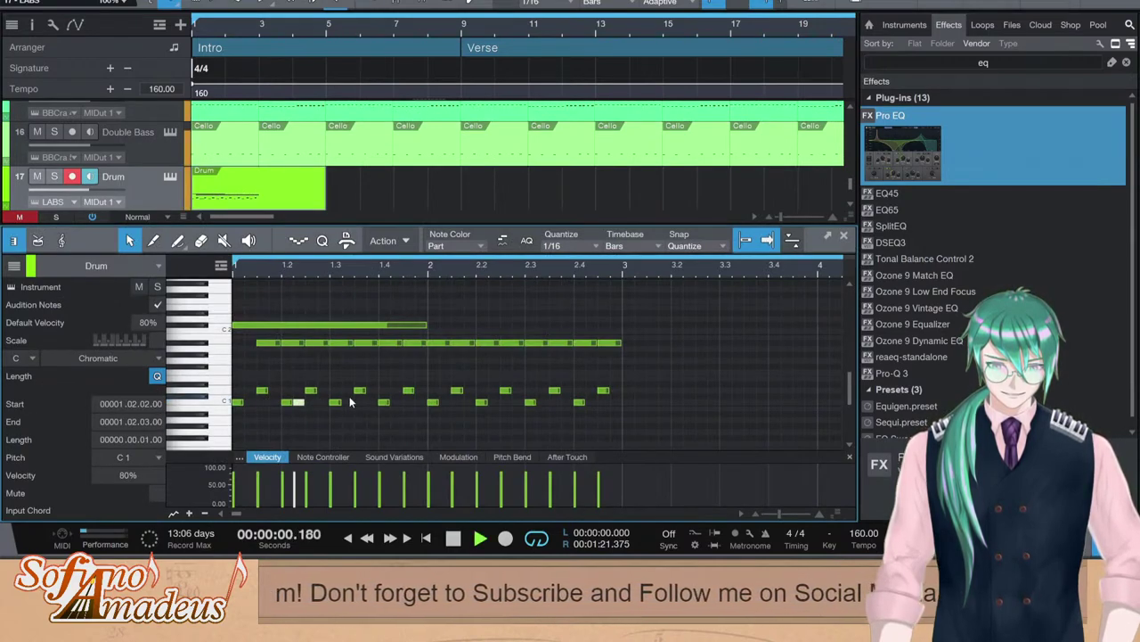
key(space)
key(s)
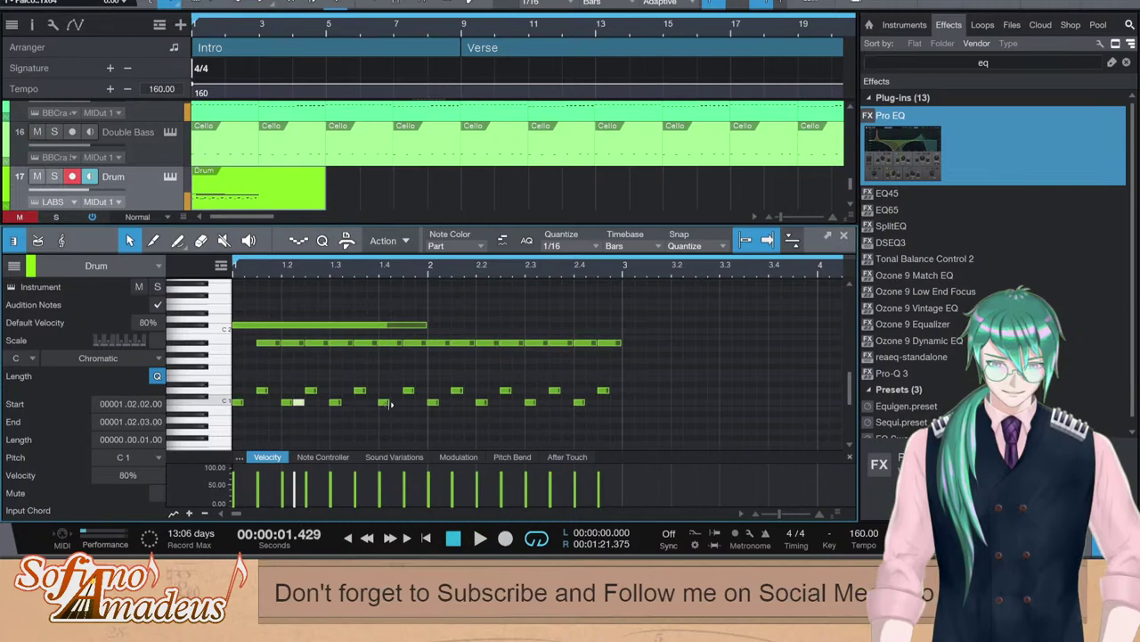
Try leaving out the C1 note at 1.2.1, and place an extra C1 note at 1.4.2 instead while the pattern plays
click(288, 401)
key(Delete)
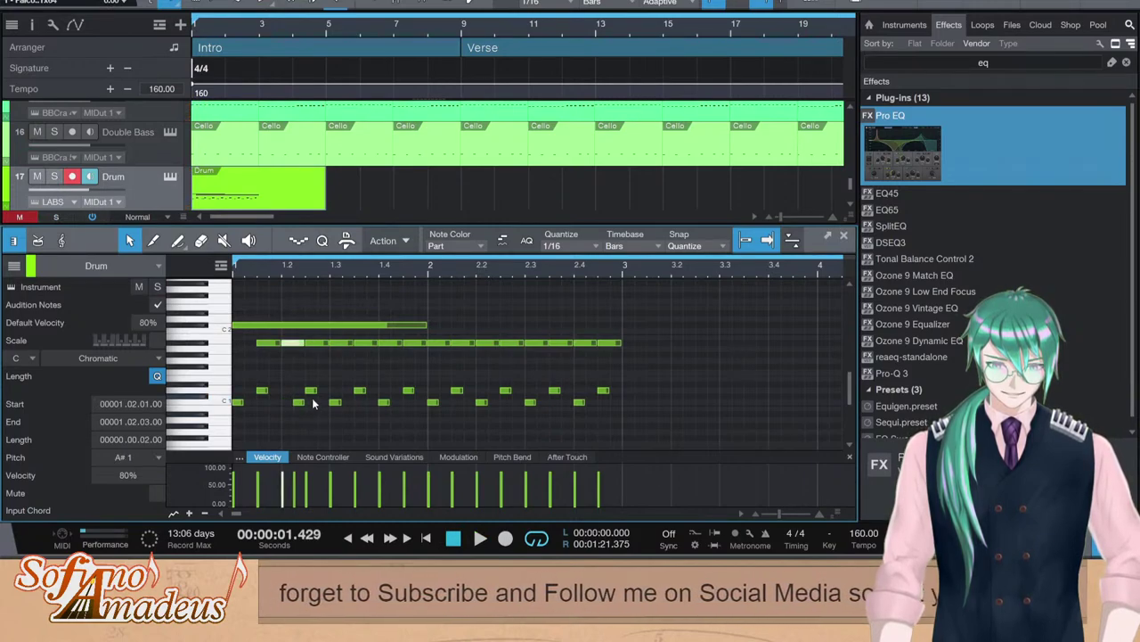
key(space)
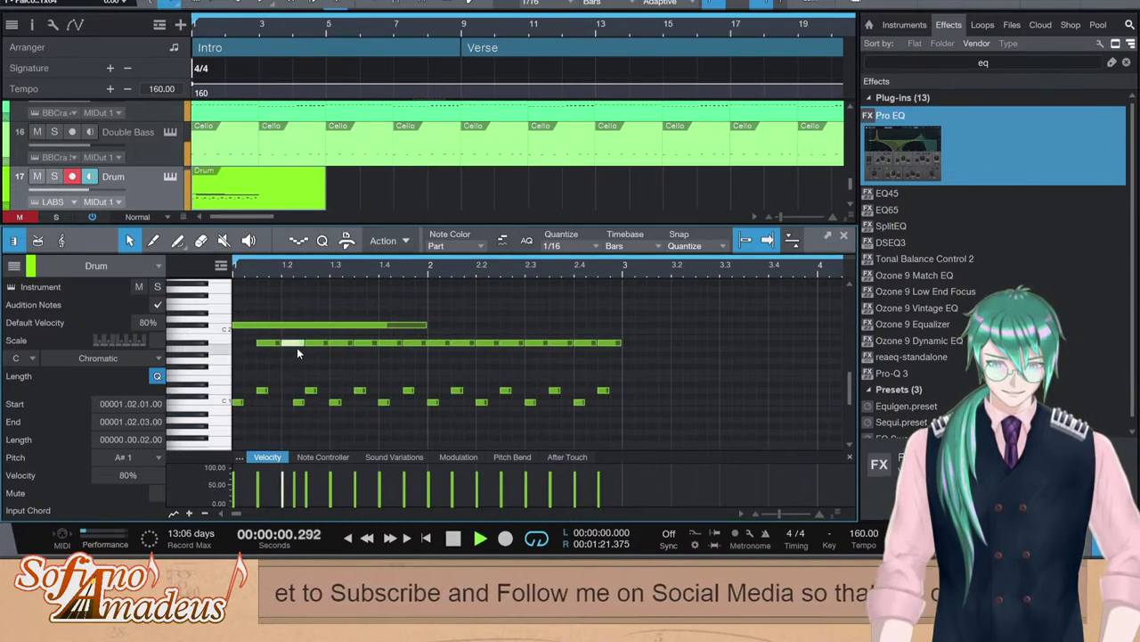
click(298, 403)
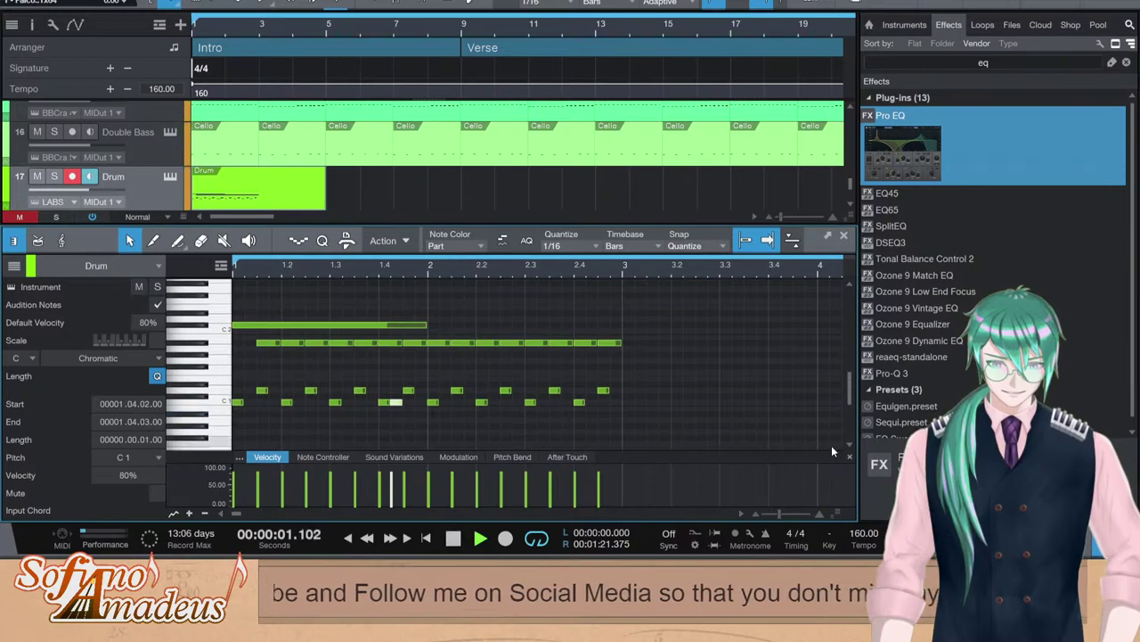
key(space)
Delete all A#1 notes except the first one at 1.1.3 and lengthen that note to one beat
click(255, 350)
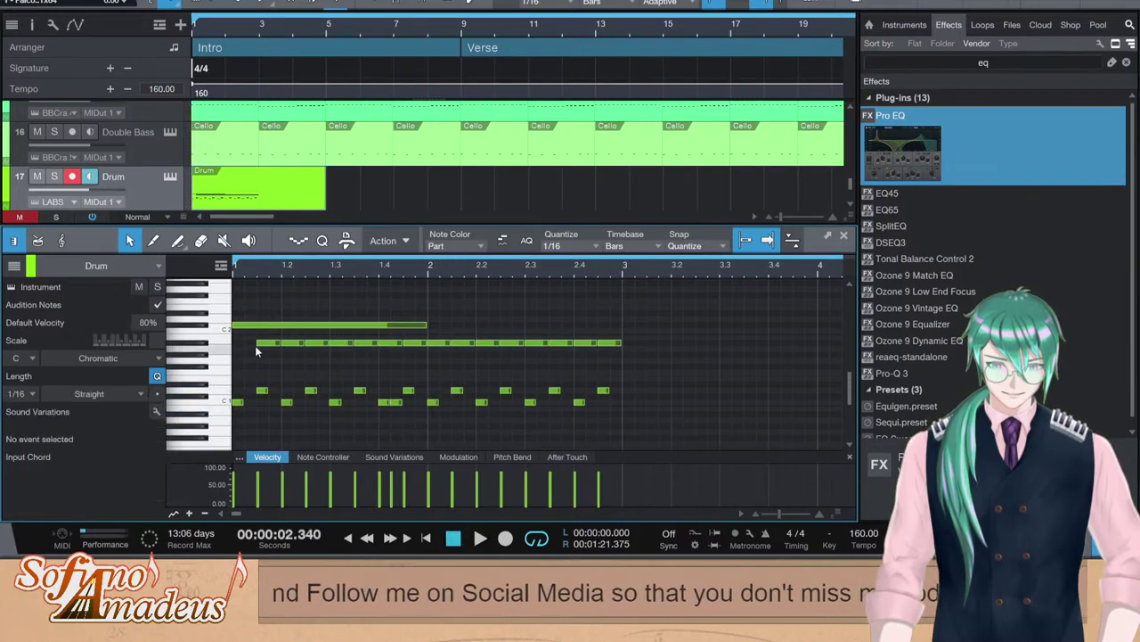
drag(285, 336, 615, 348)
key(Delete)
click(305, 348)
drag(280, 343, 300, 344)
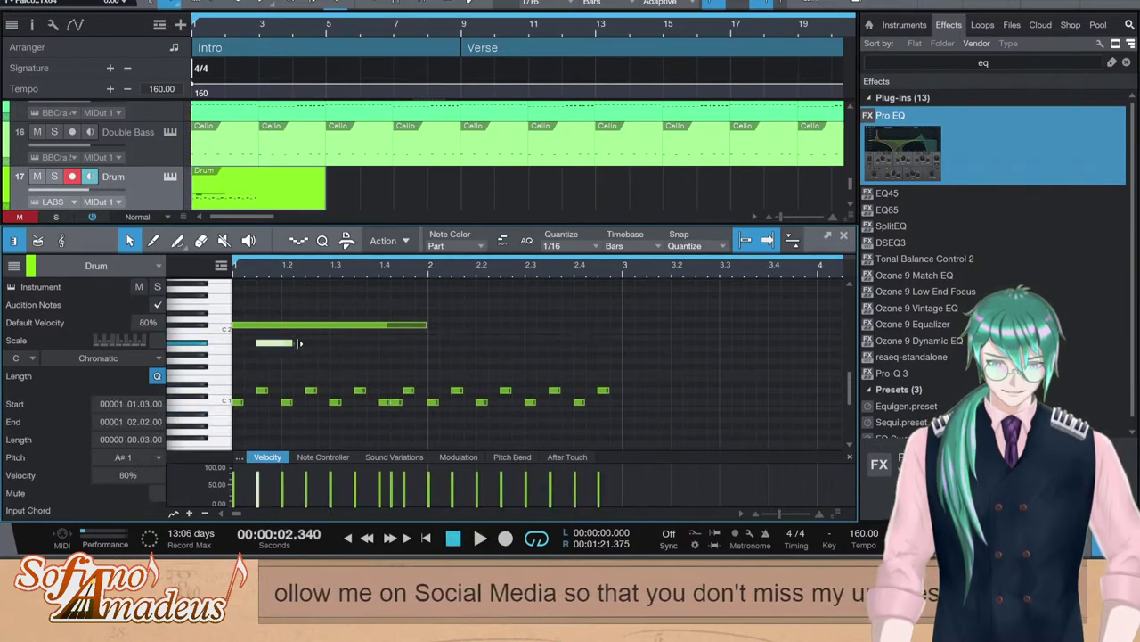
Duplicate the one-beat A#1 note seven times, up to 2.4.3, and play the pattern
key(d)
key(d)
key(d)
key(d)
key(d)
key(d)
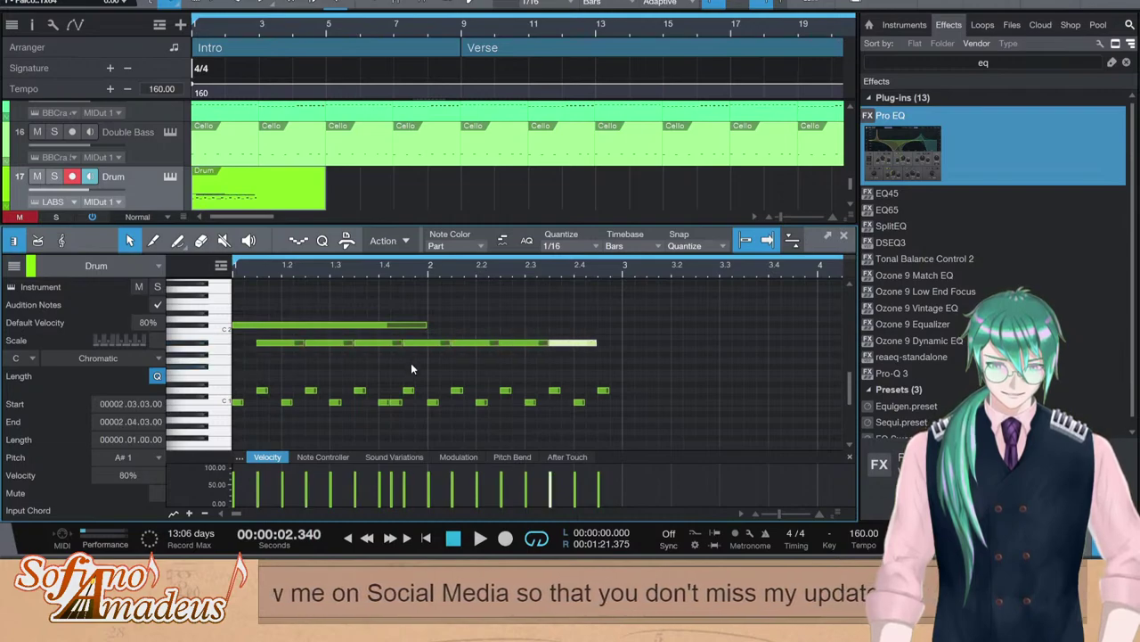
key(d)
key(space)
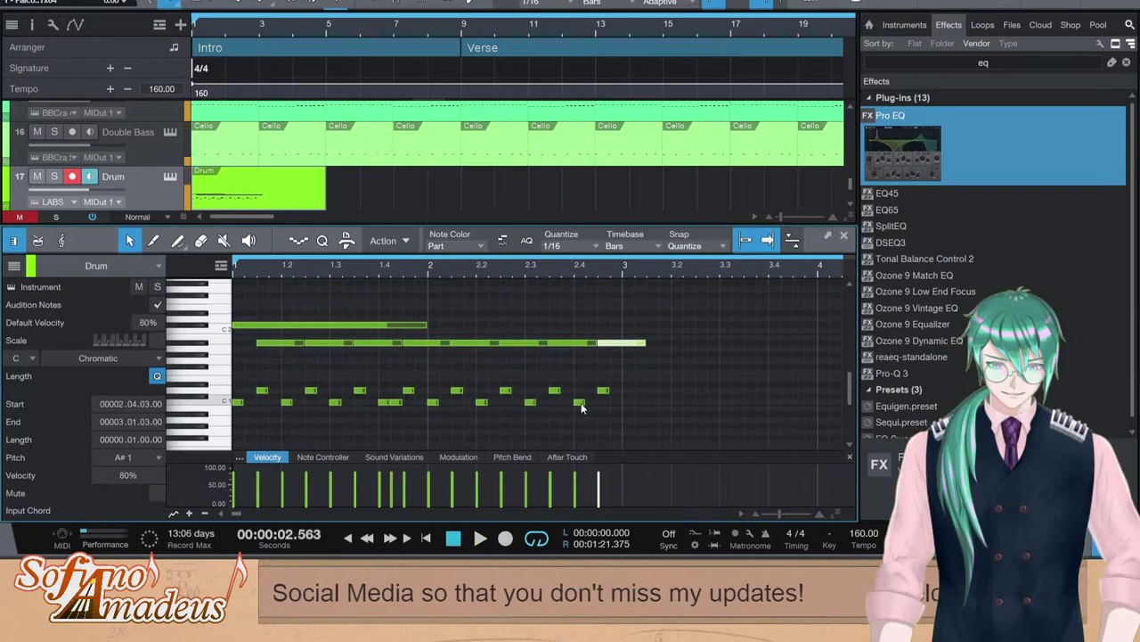
key(comma)
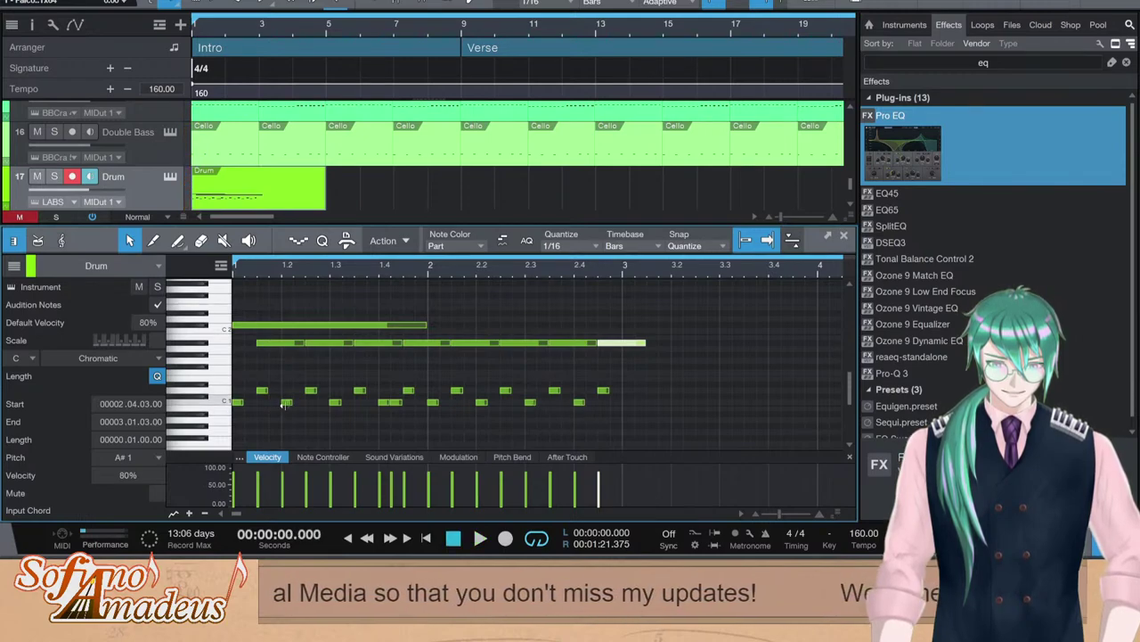
Copy the C1 note at 1.2.1 to 1.2.2 and audition the pattern
drag(287, 405, 298, 406)
key(space)
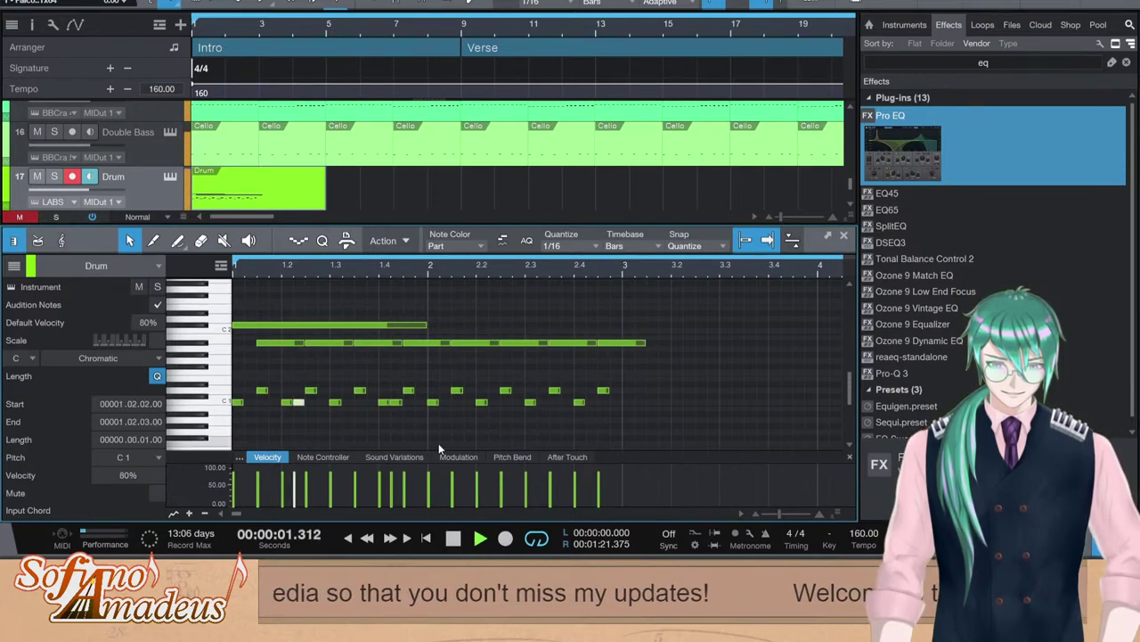
key(space)
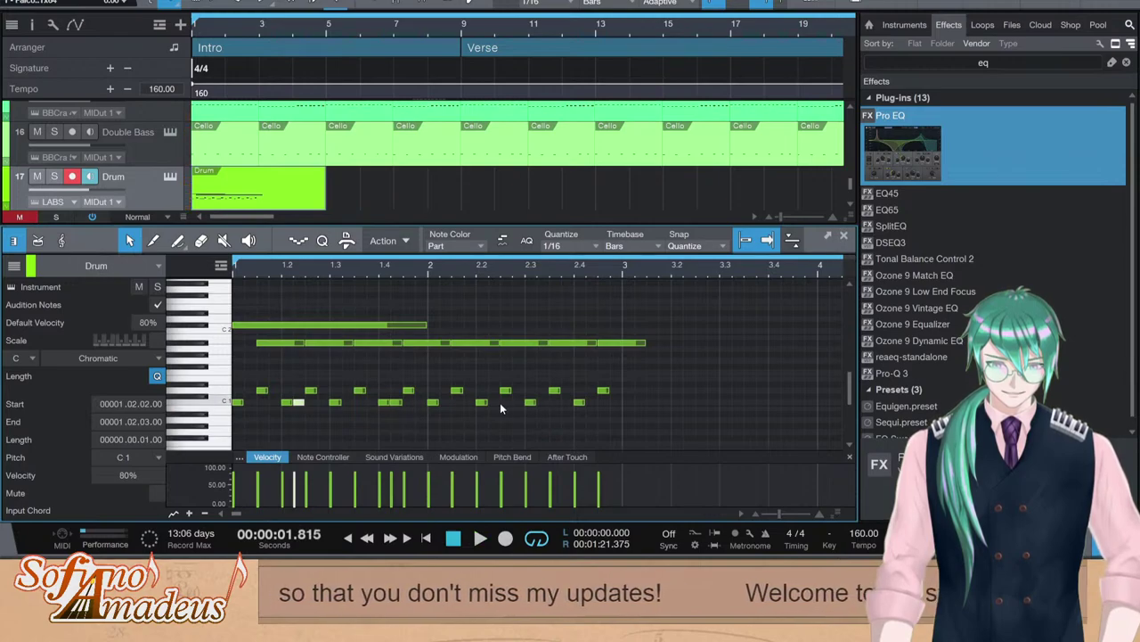
Add C1 notes at 2.2.2 and 2.3.4, keeping the one at 2.4.1, and play from the start
drag(491, 404, 503, 404)
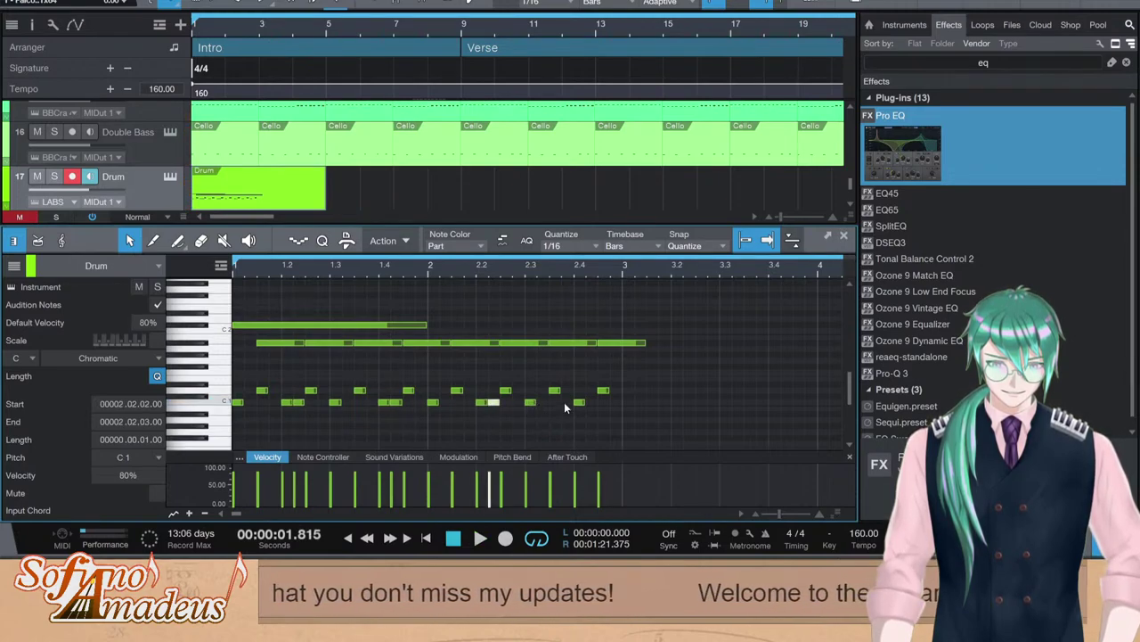
drag(577, 404, 565, 405)
drag(566, 404, 576, 405)
key(comma)
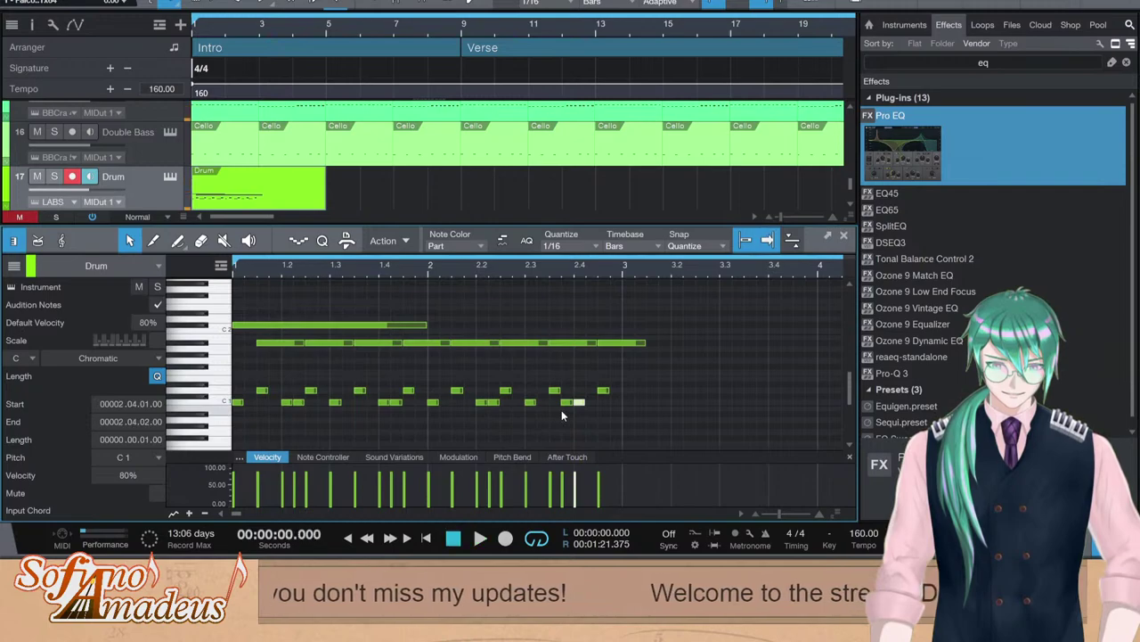
key(space)
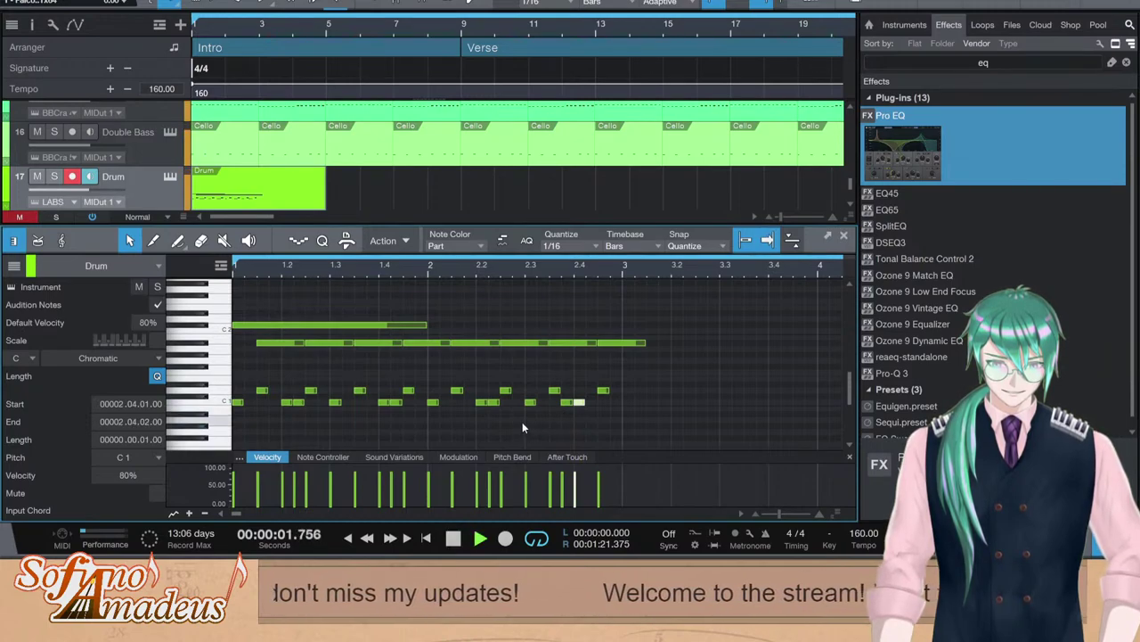
Move the extra C1 note from 2.3.4 to 2.4.2 and play the pattern from the start
key(space)
key(alt+Left)
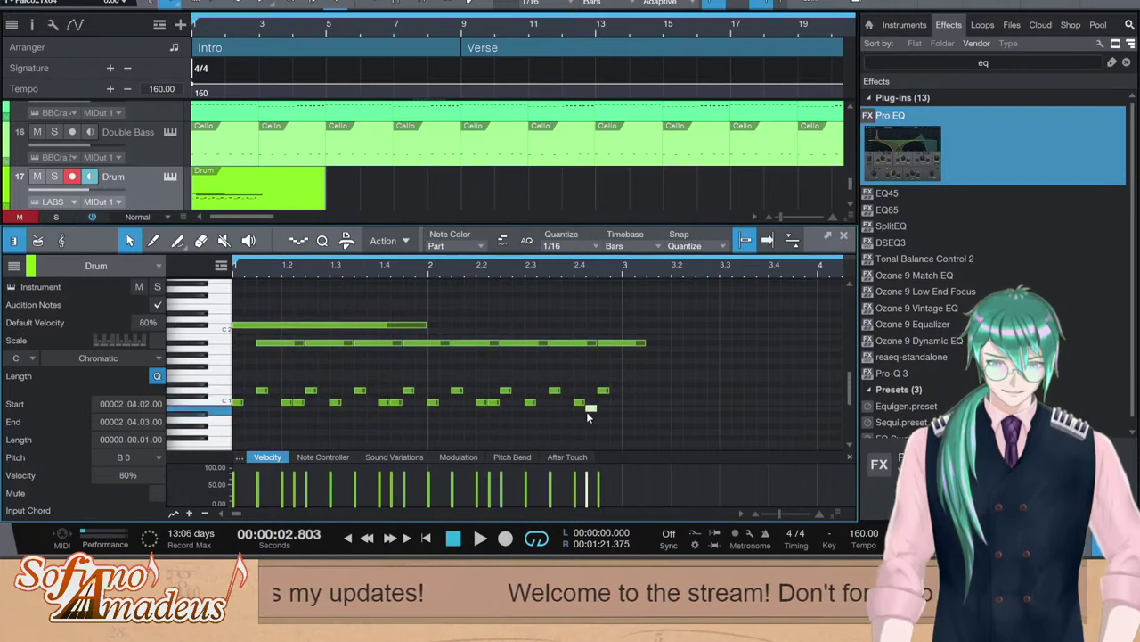
key(Up)
key(comma)
key(space)
click(679, 421)
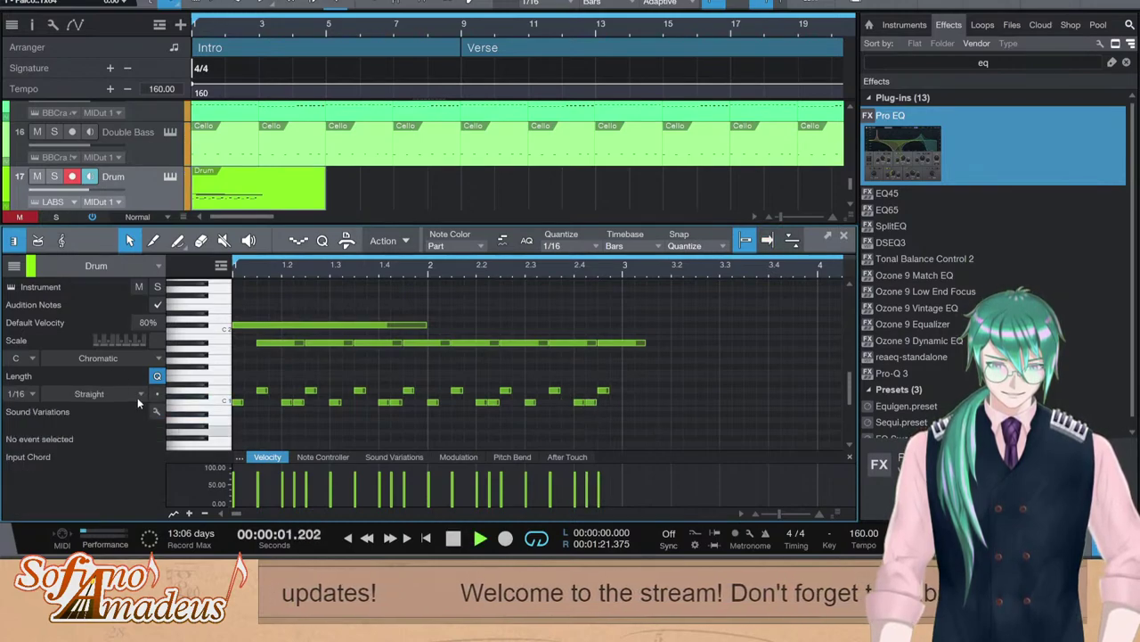
Lower the velocity of all C1 notes to 65% and play the pattern
drag(137, 397, 140, 401)
key(space)
drag(294, 473, 294, 479)
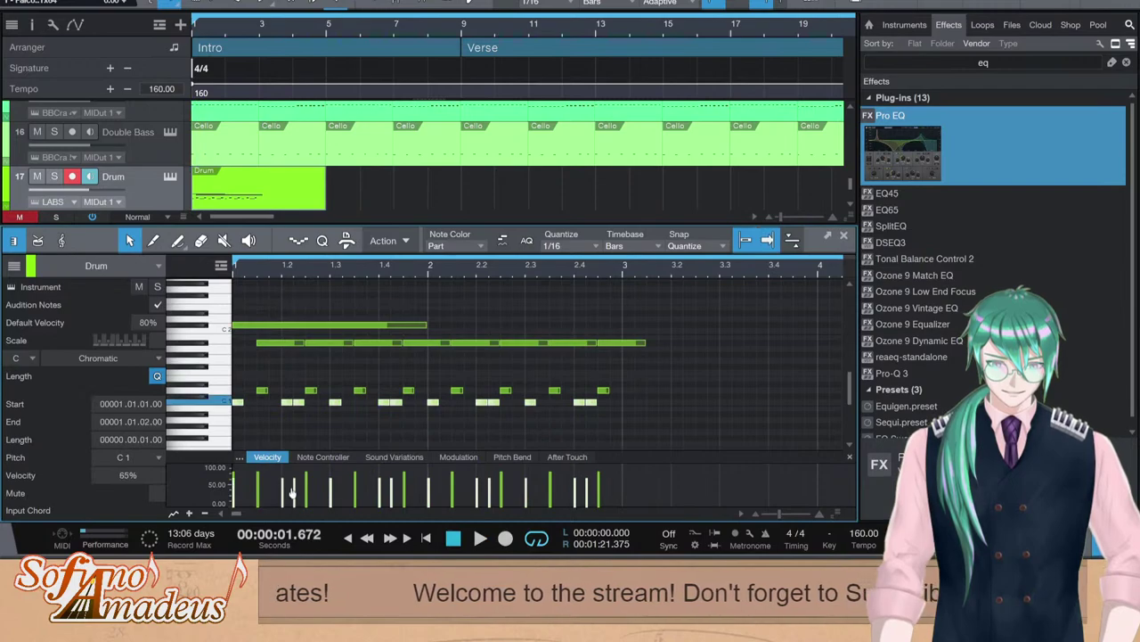
key(space)
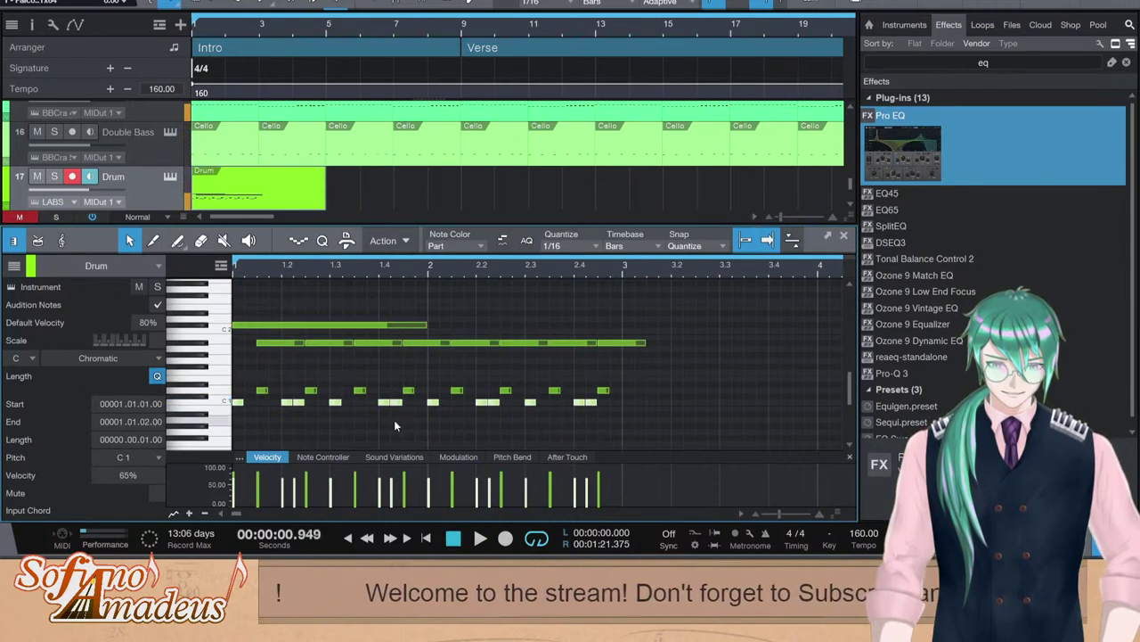
Replace the C1 pair at 1.4.1 and 1.4.2 with a single note at 1.4.1 and audition the pattern
click(384, 403)
key(space)
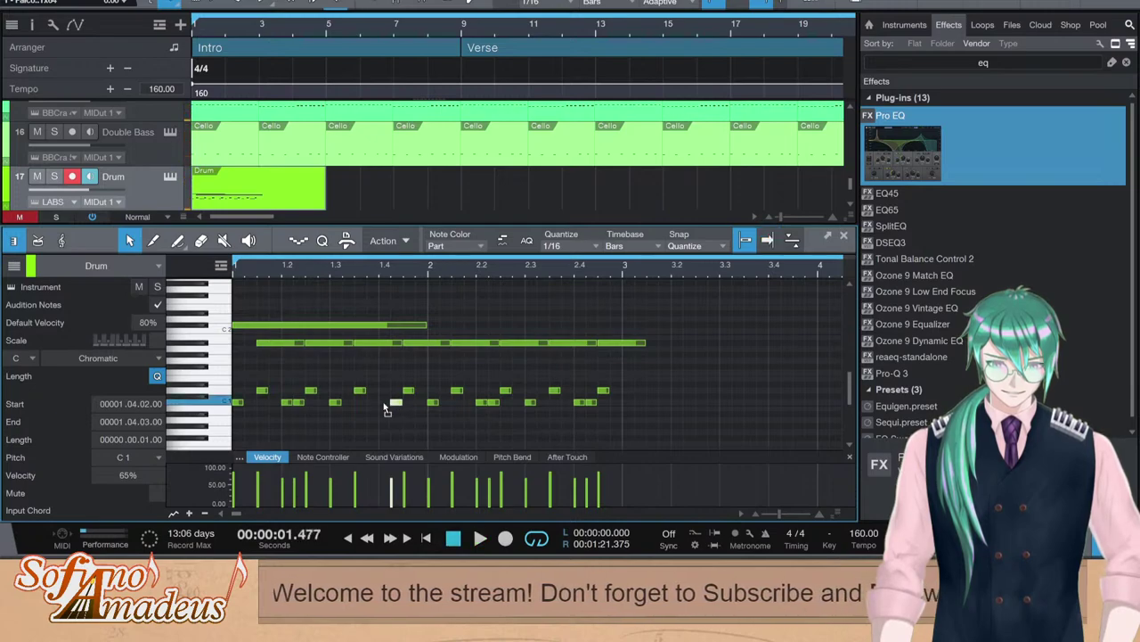
drag(396, 405, 367, 408)
key(space)
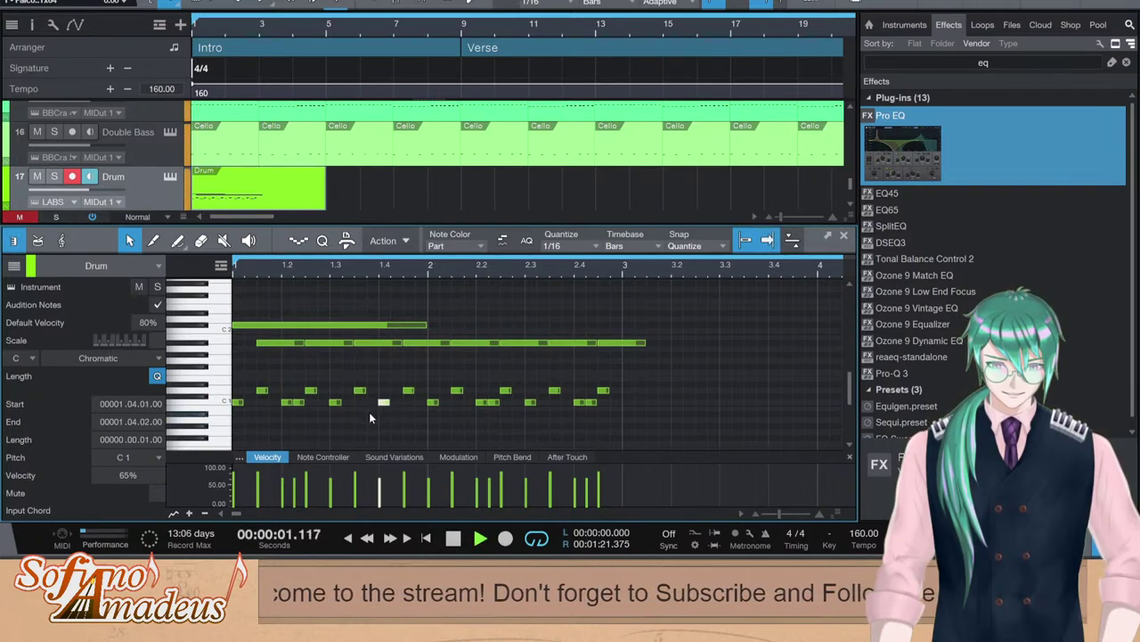
Add a C1 note at 2.4.4 to the Drum part and play it with the arrangement
click(614, 403)
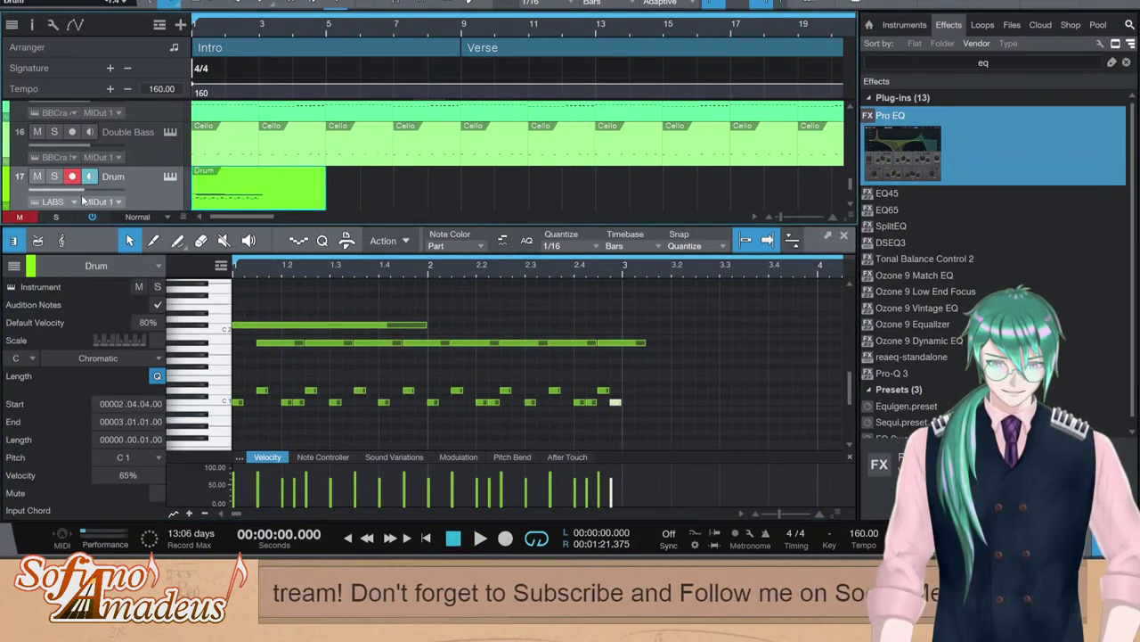
key(F2)
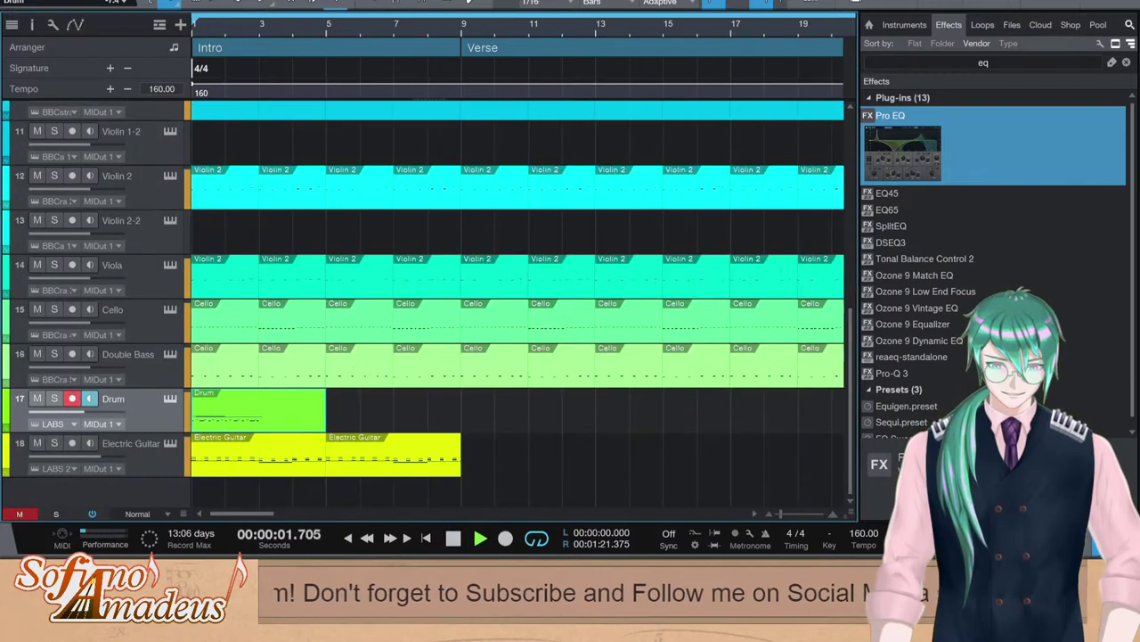
double_click(264, 417)
key(space)
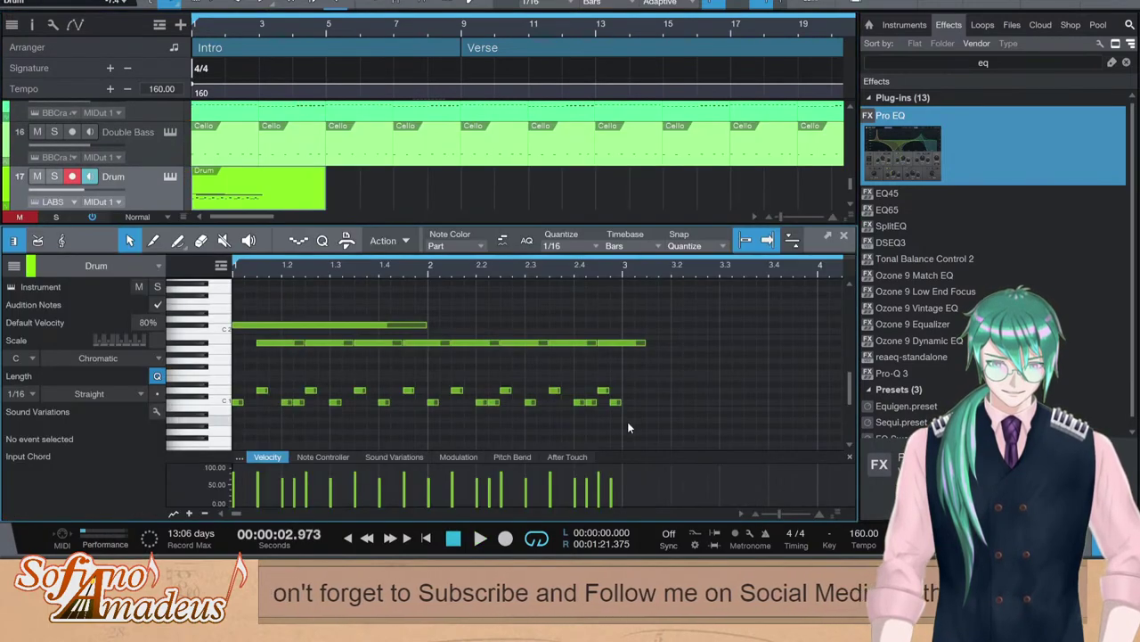
Play the arrangement and lower the Electric Guitar track's volume
key(space)
key(F2)
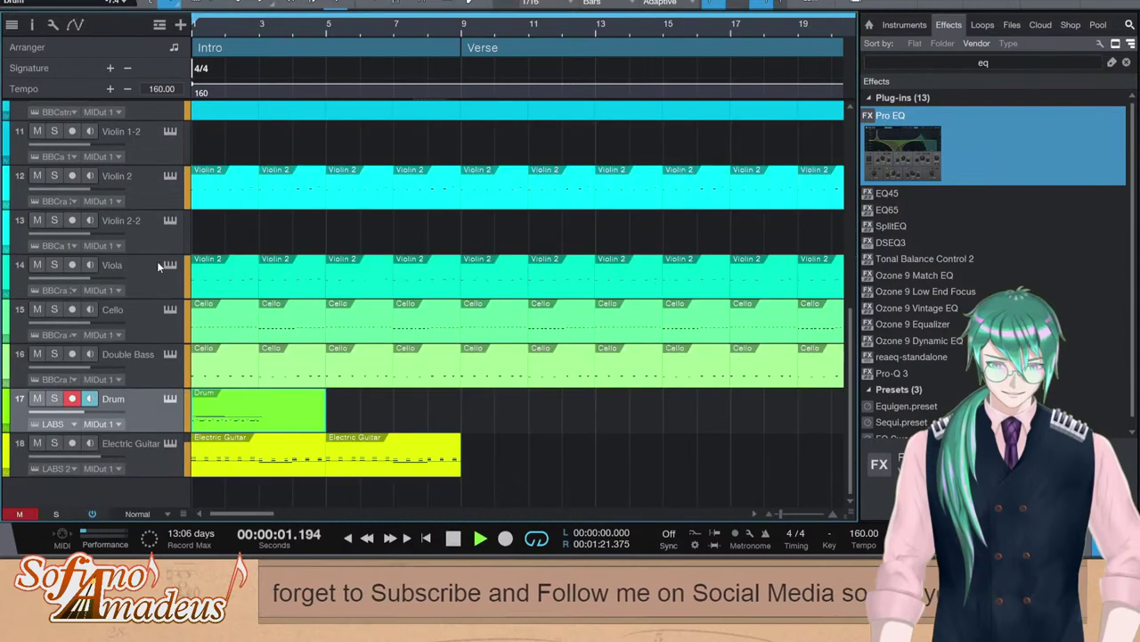
click(97, 461)
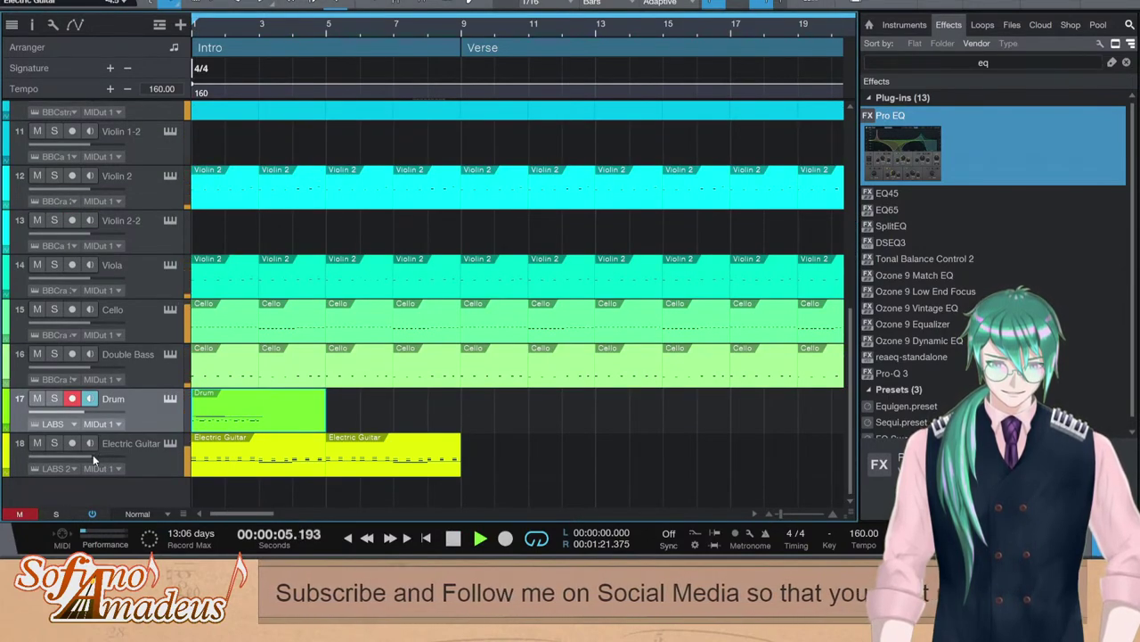
key(space)
Extend the Drum part to the middle of bar 5 and shorten the last A#1 note to end at bar 3
mouse_move(325, 411)
mouse_down()
mouse_move(276, 414)
mouse_move(343, 420)
mouse_up()
double_click(312, 421)
drag(365, 343, 7, 394)
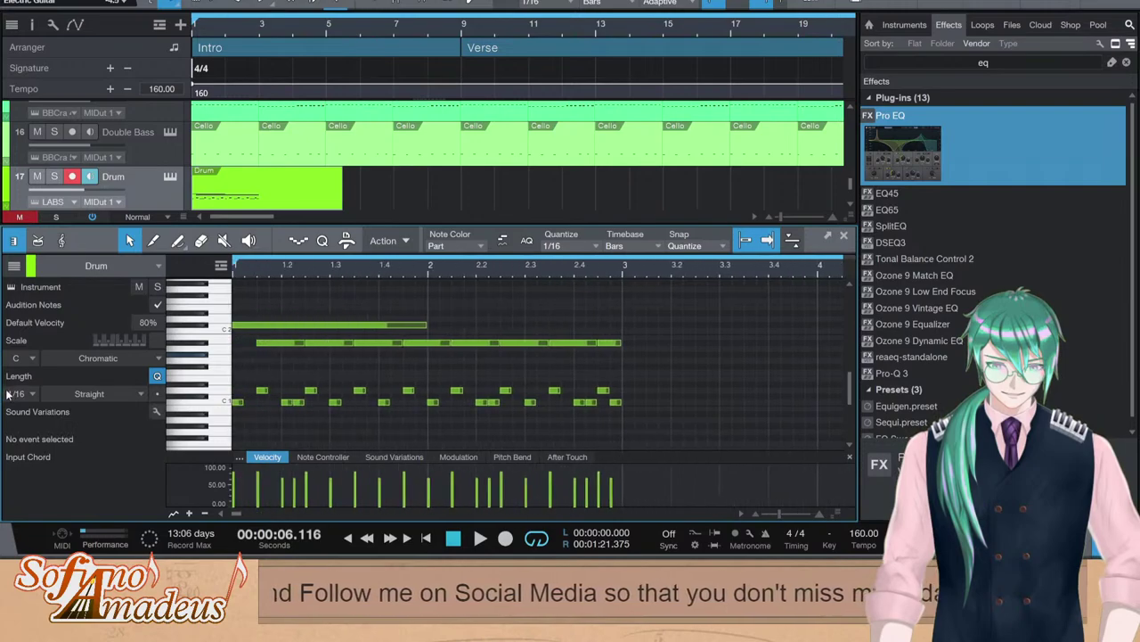
key(F2)
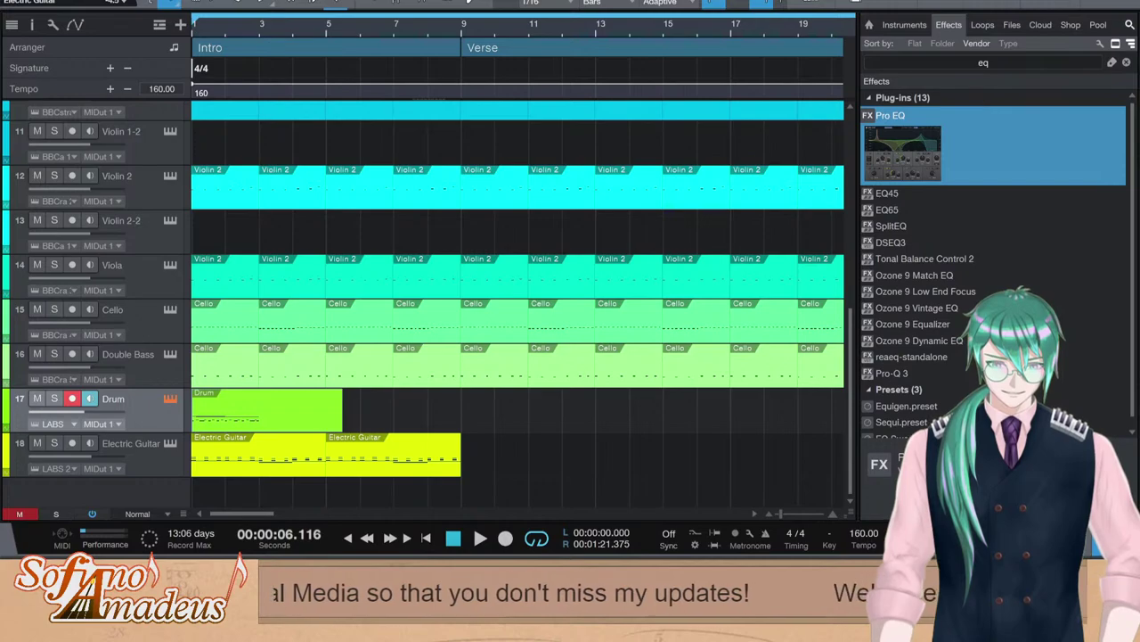
Delete the long C#2 note at the start of the Drum part and audition the pattern with the Drum track soloed
double_click(243, 422)
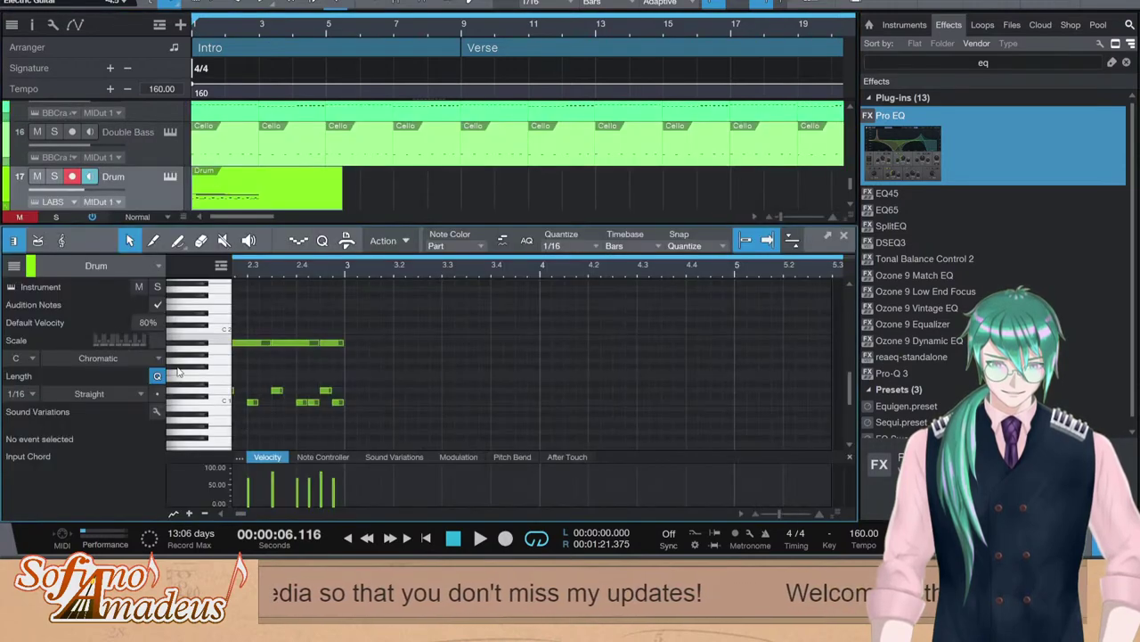
click(416, 327)
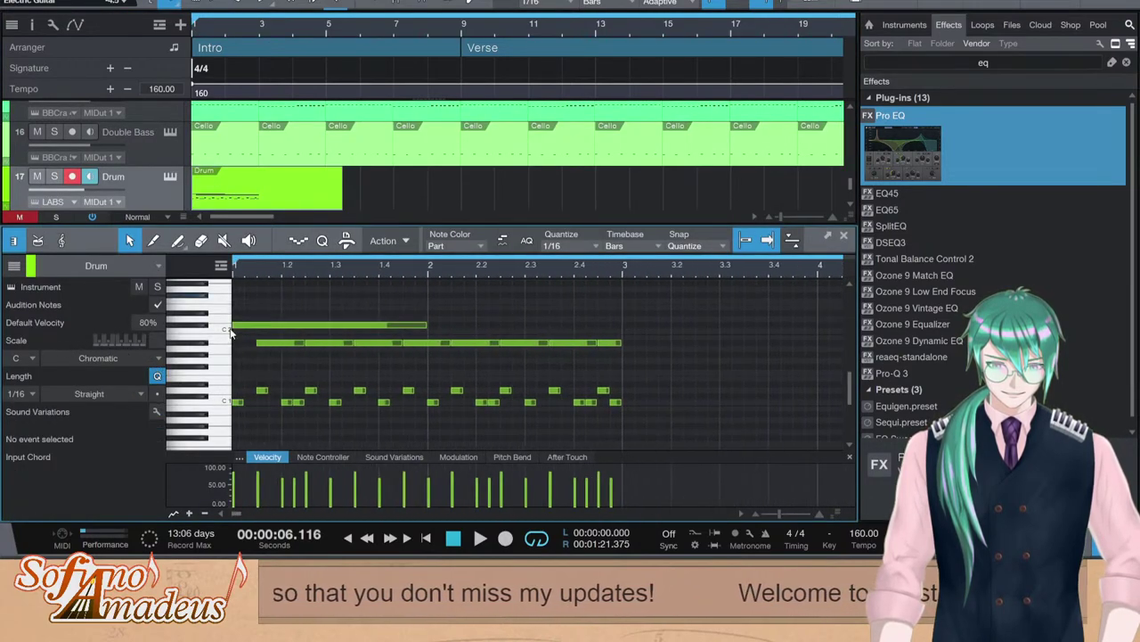
key(Delete)
key(space)
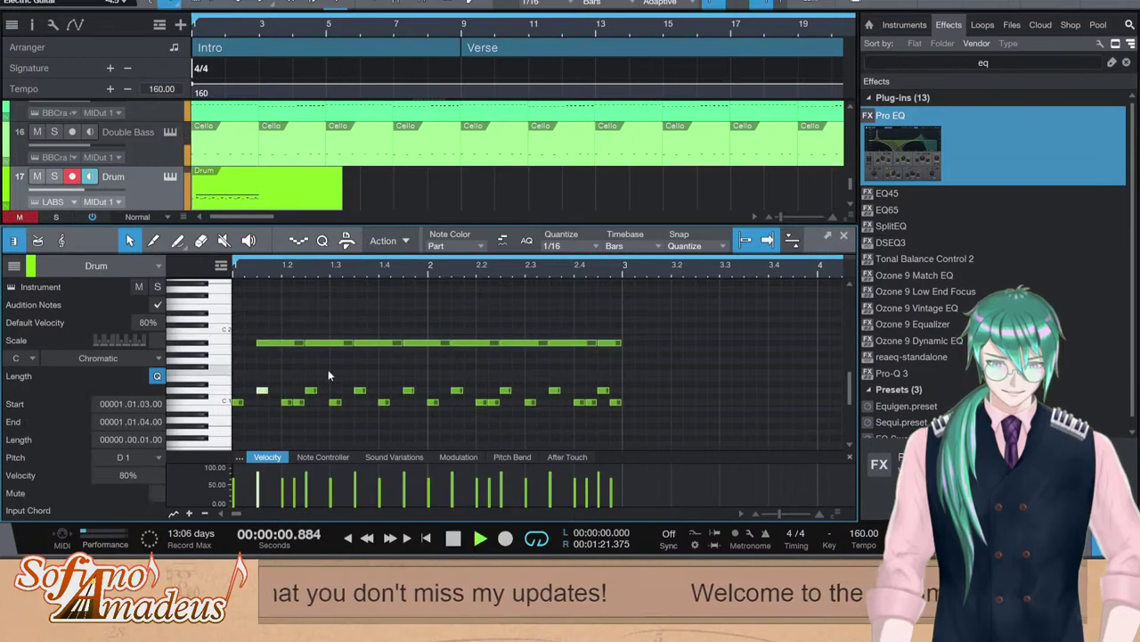
key(s)
key(space)
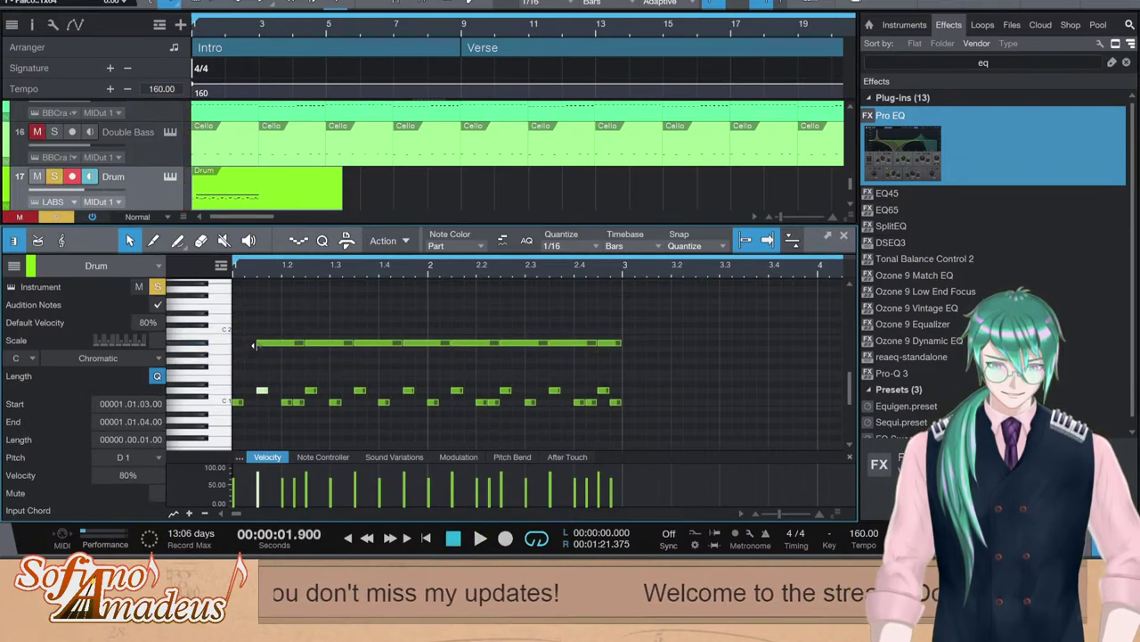
Add an A#1 note from 1.1.1 to 1.1.3 in the Drum part and audition the pattern
click(272, 344)
double_click(241, 343)
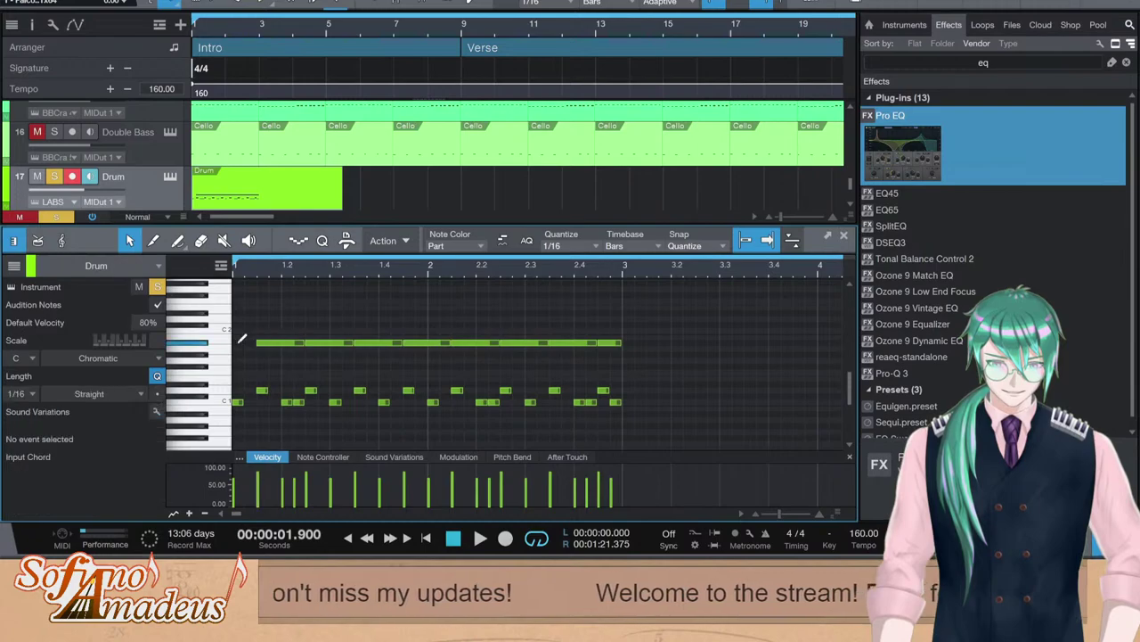
click(248, 344)
drag(247, 342, 247, 342)
key(space)
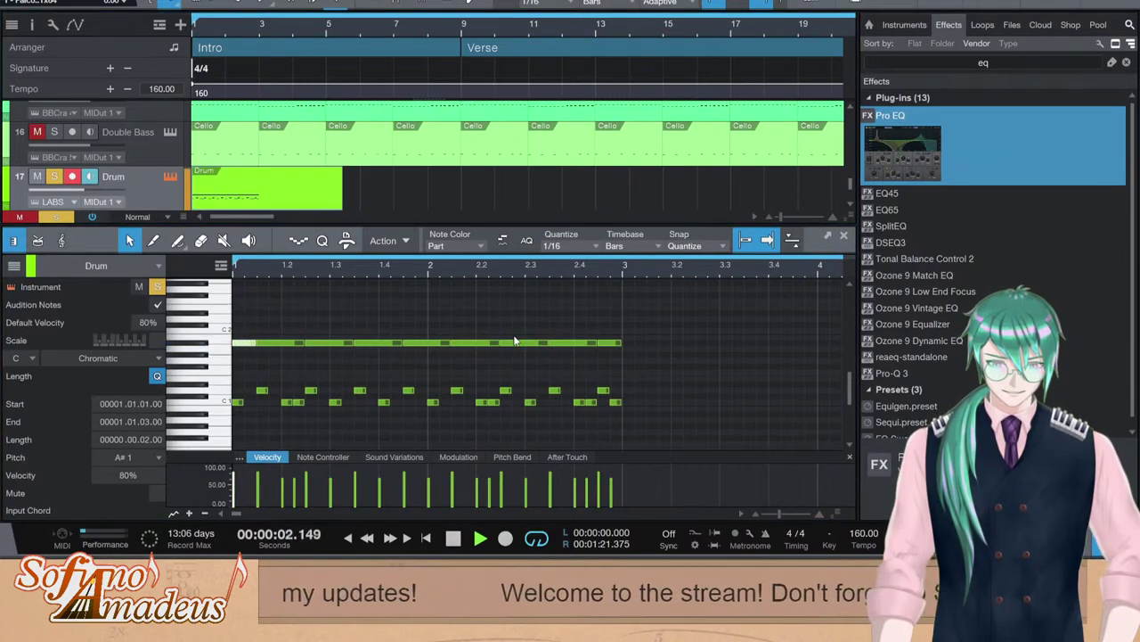
key(space)
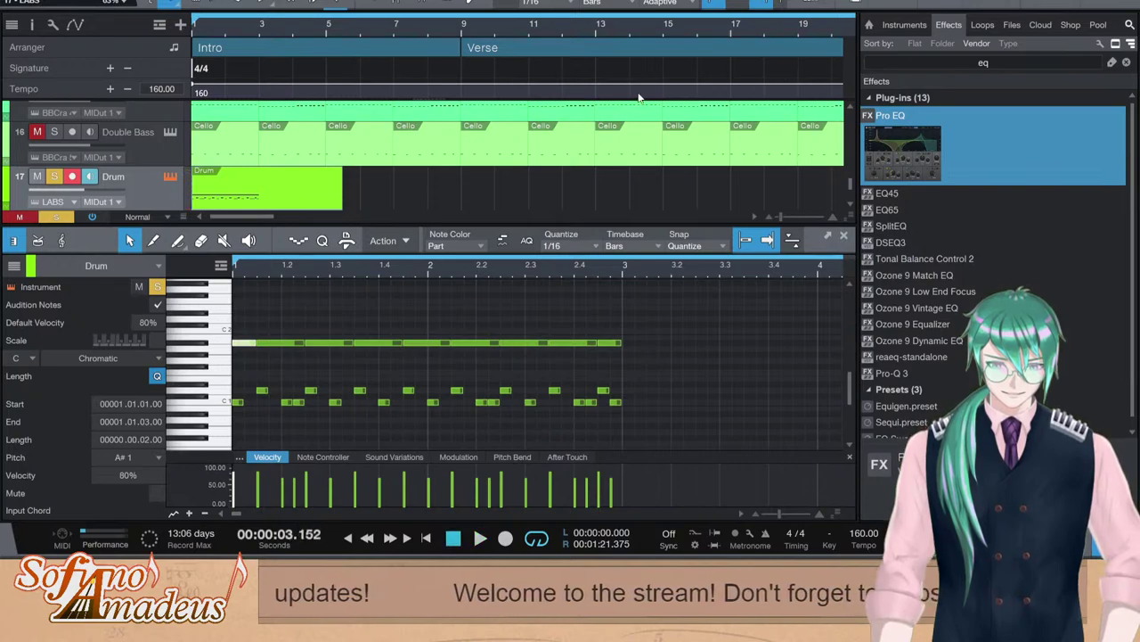
key(space)
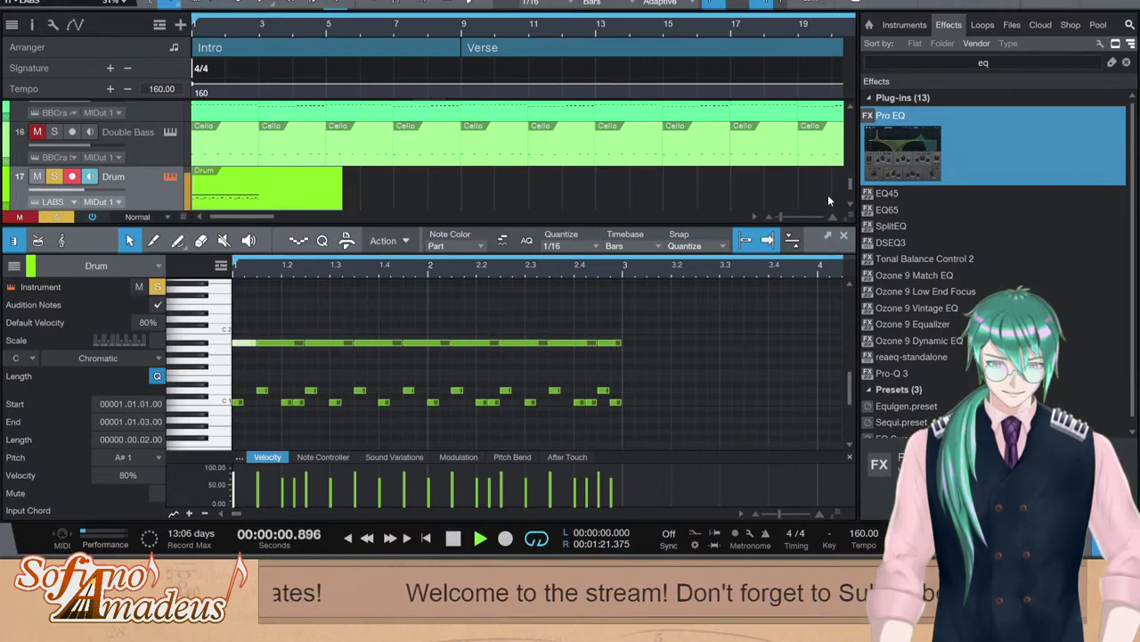
key(space)
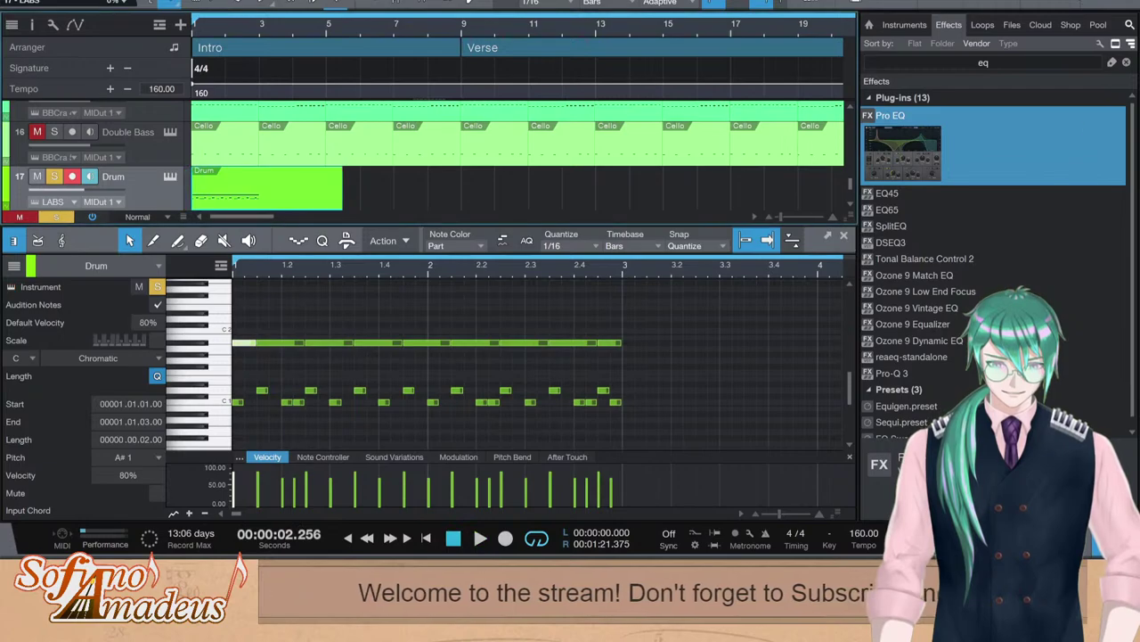
Close the note editor, play the soloed Drum track, and unsolo it to hear the full arrangement
key(F2)
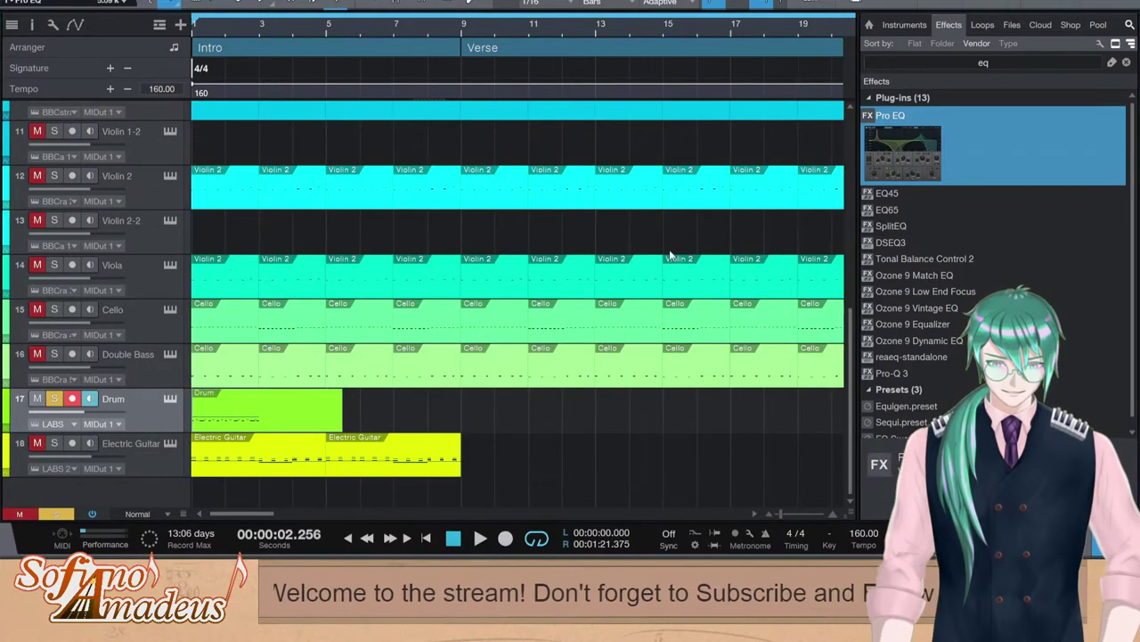
key(space)
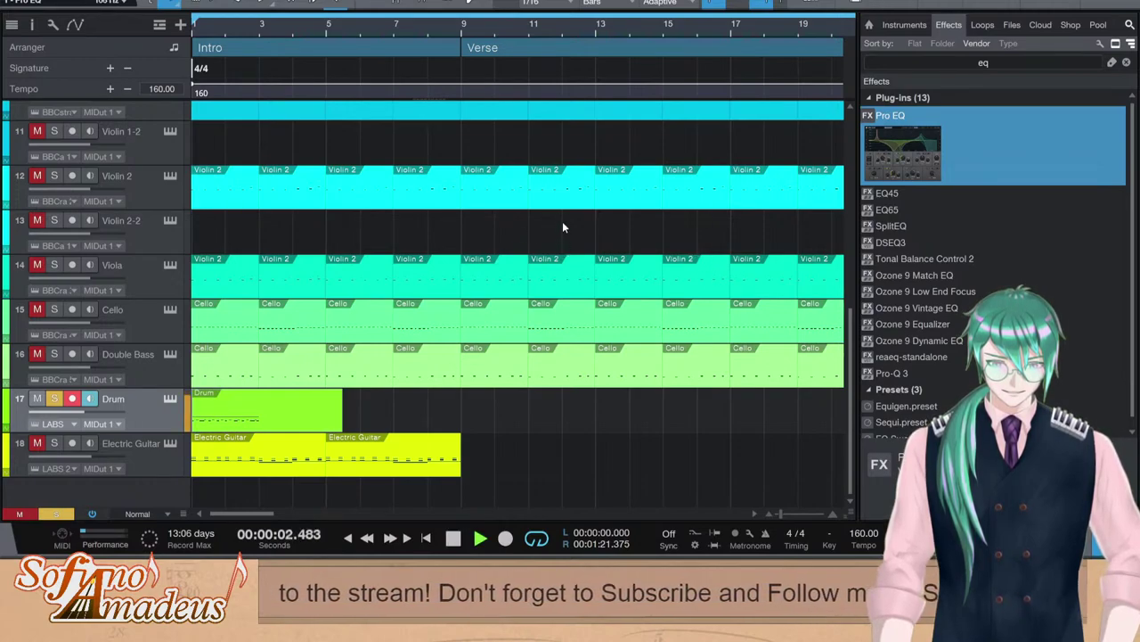
key(space)
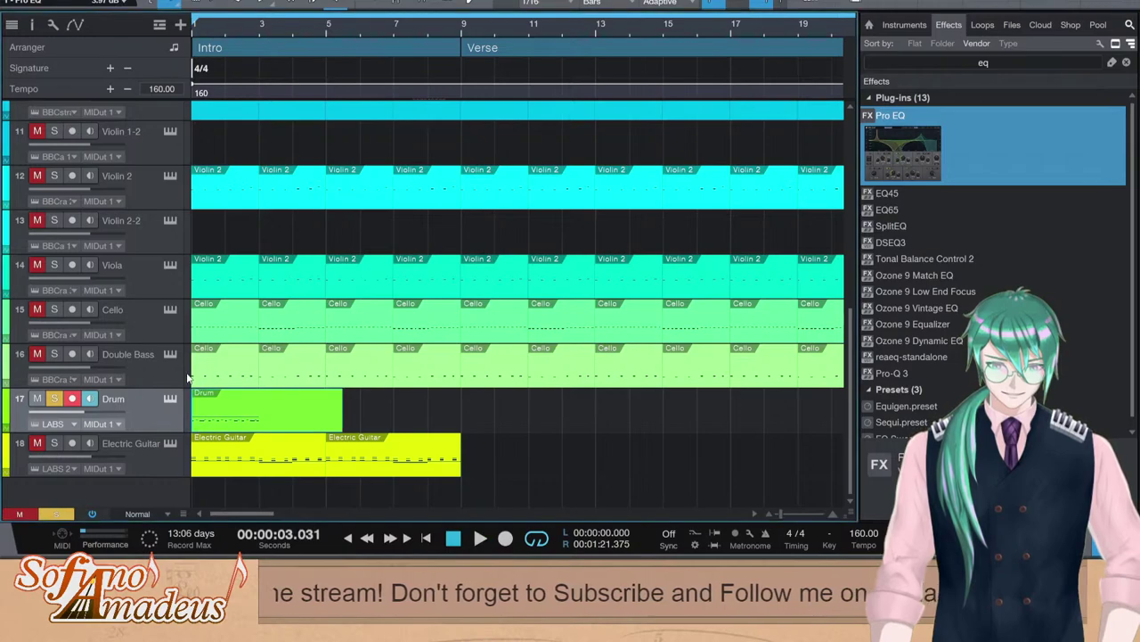
click(59, 402)
key(space)
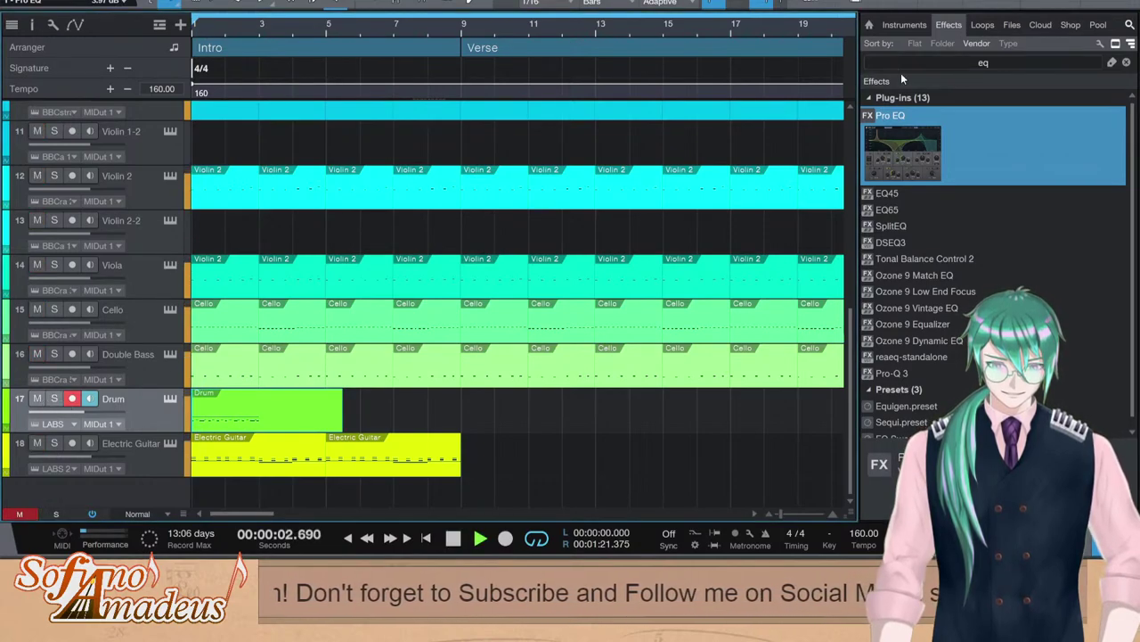
Add a new LABS instrument track below the Electric Guitar track
click(904, 25)
key(space)
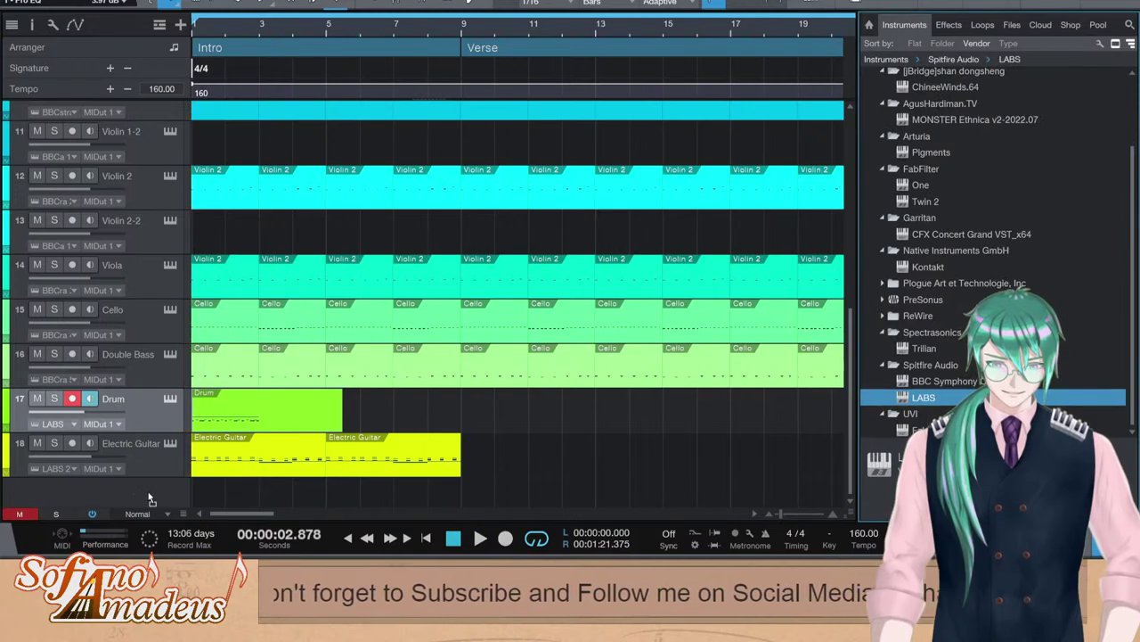
drag(149, 494, 149, 495)
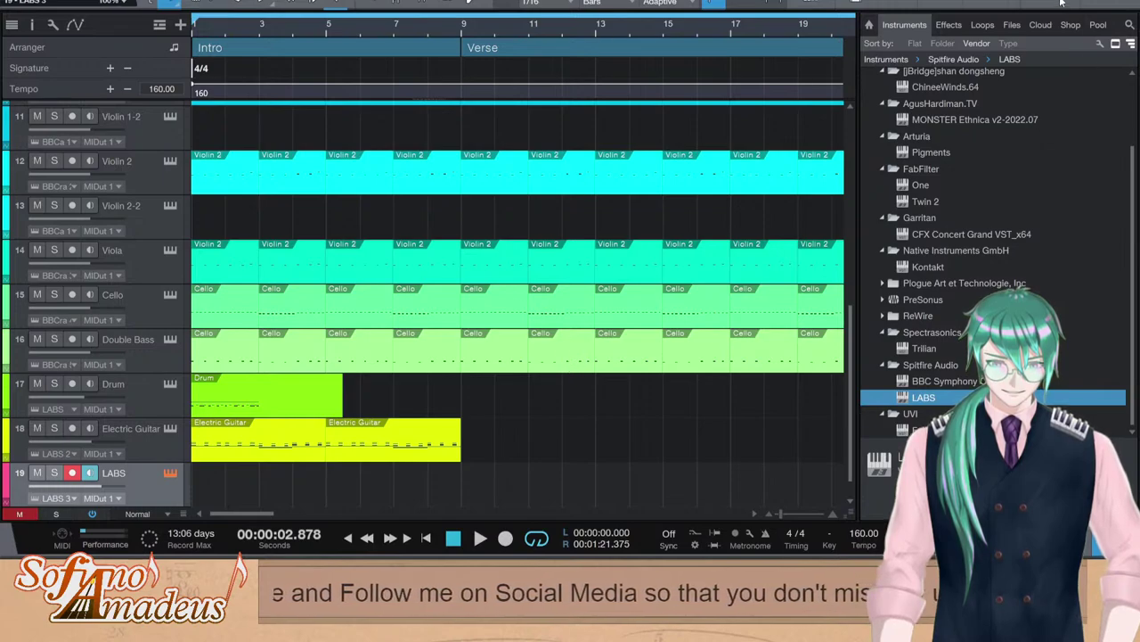
Copy the first two Cello parts to the new LABS track at the song start and solo that track
click(302, 313)
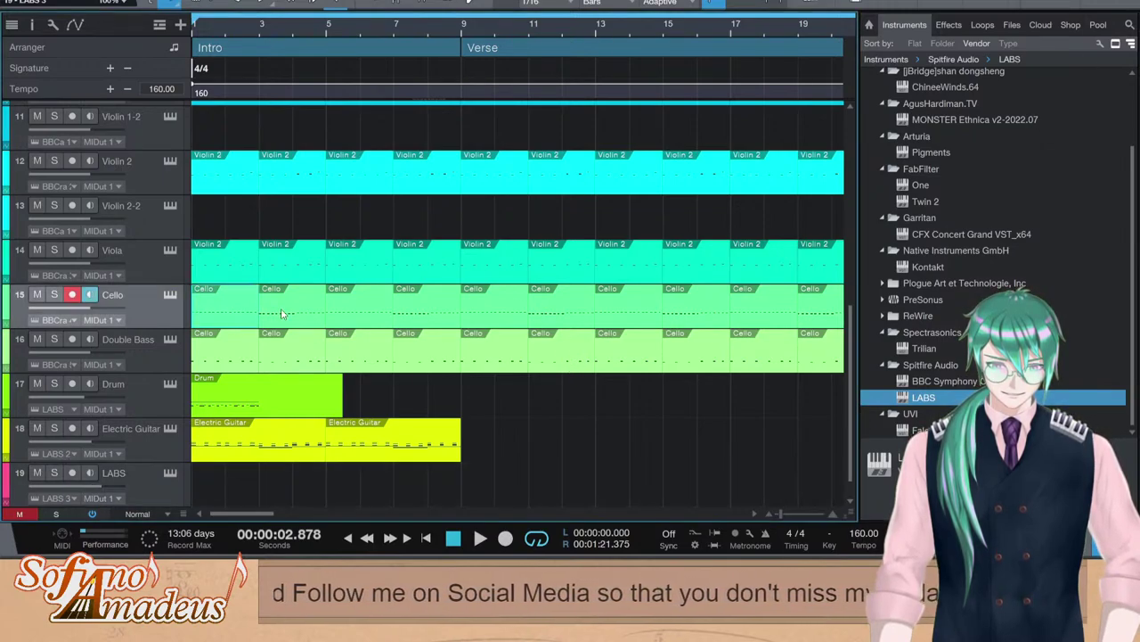
key(Home)
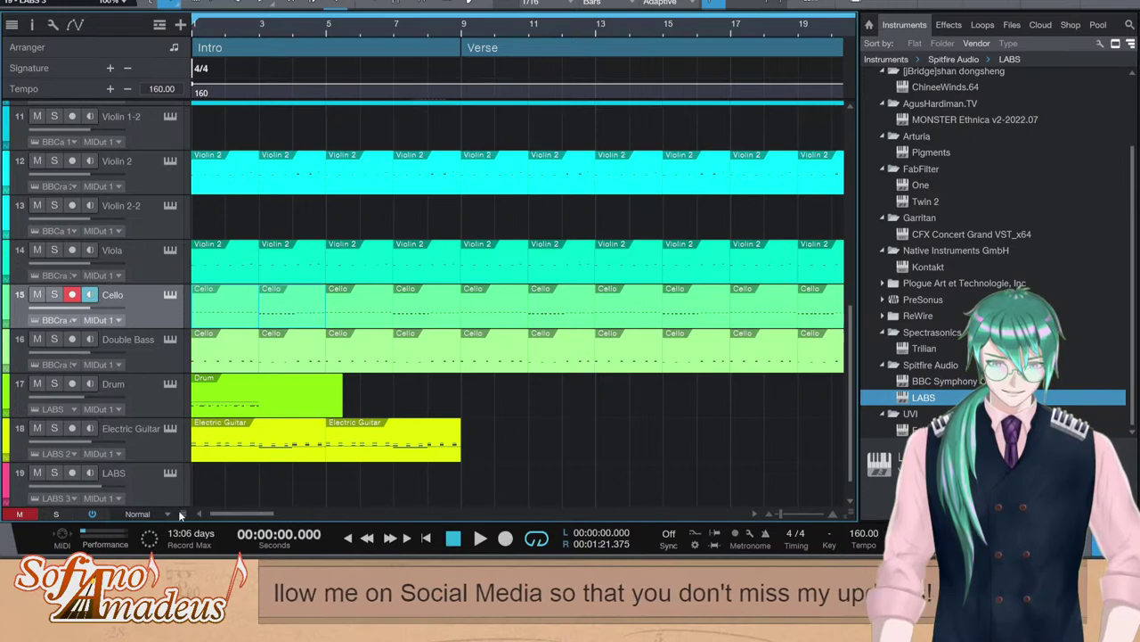
click(143, 500)
key(ctrl+v)
click(54, 473)
Rename the new LABS track as Bass and start playback
double_click(113, 475)
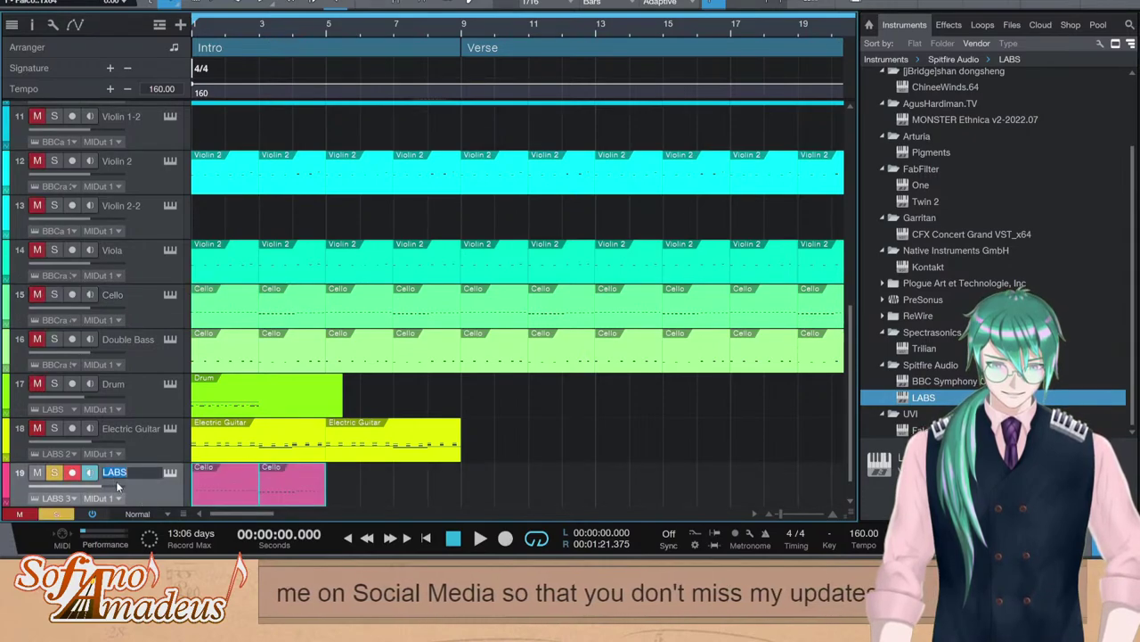
text(Bass)
key(Return)
key(space)
Transpose all notes in both parts on the Bass track down one octave
double_click(278, 493)
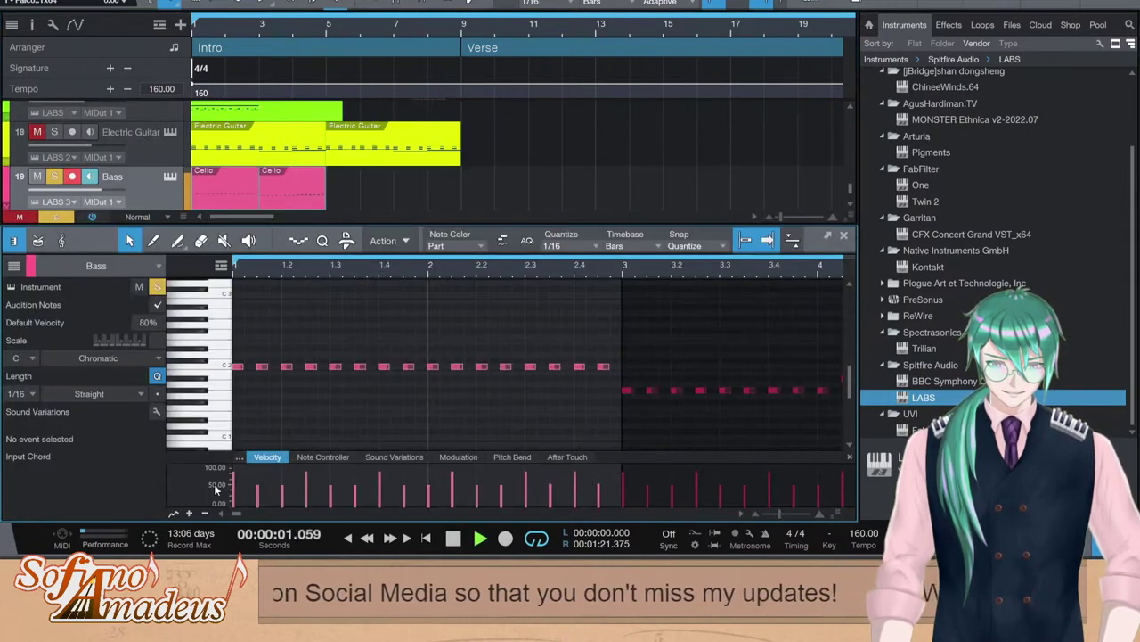
key(ctrl+a)
key(shift+Down)
key(space)
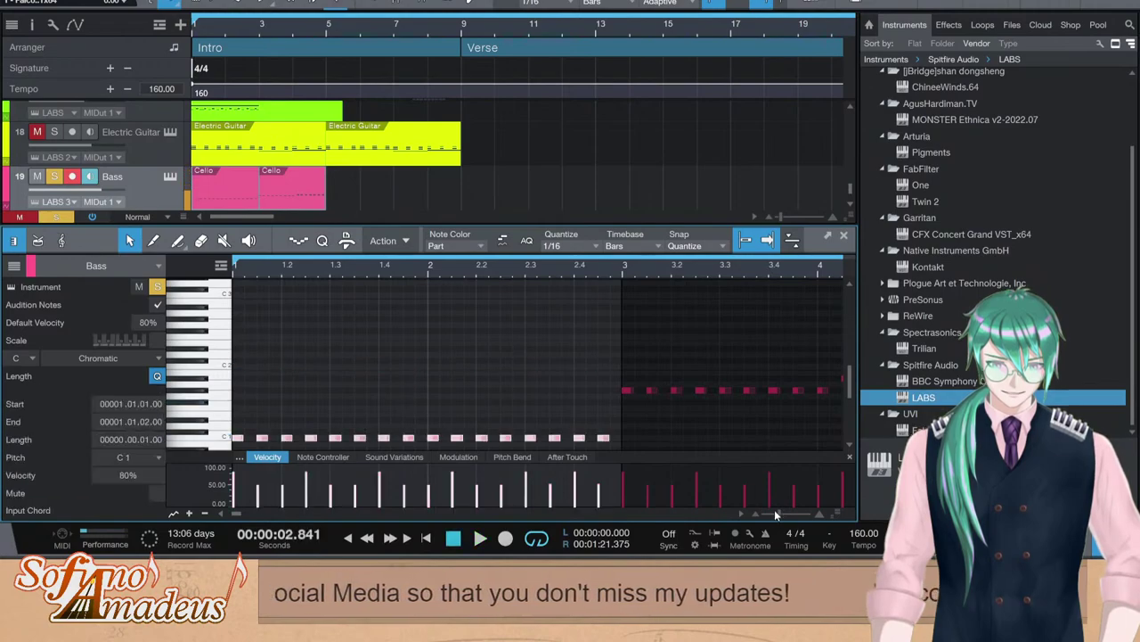
drag(778, 514, 772, 518)
double_click(424, 392)
key(ctrl+a)
key(shift+Down)
key(comma)
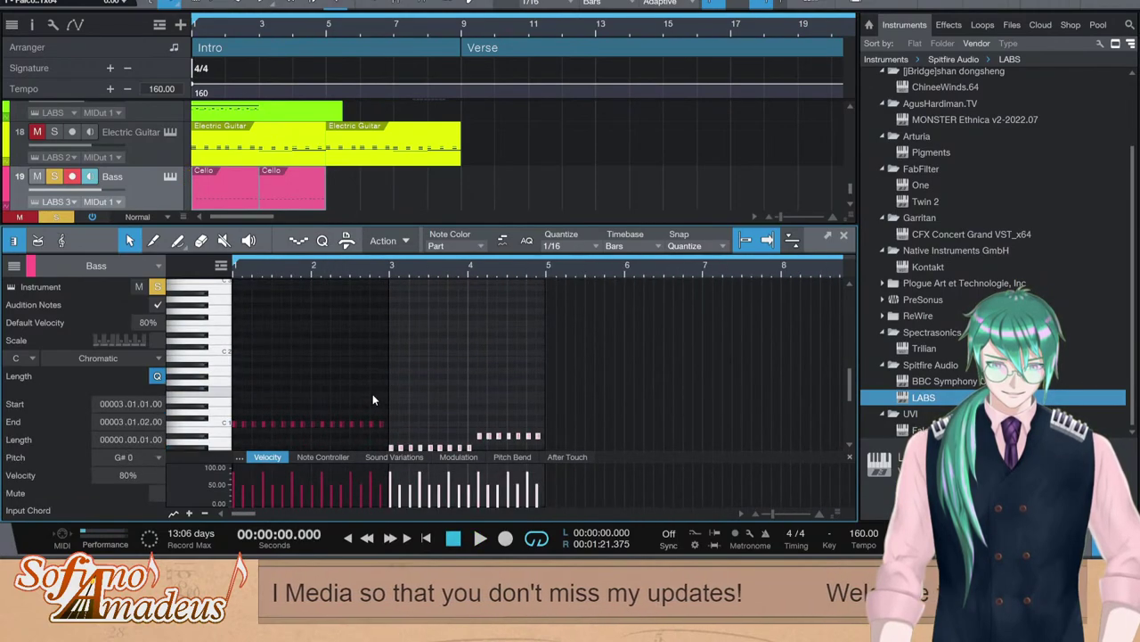
Lengthen all notes in both Bass parts to 00000.00.02.00, unsolo the track and play the arrangement
key(space)
drag(554, 392, 233, 451)
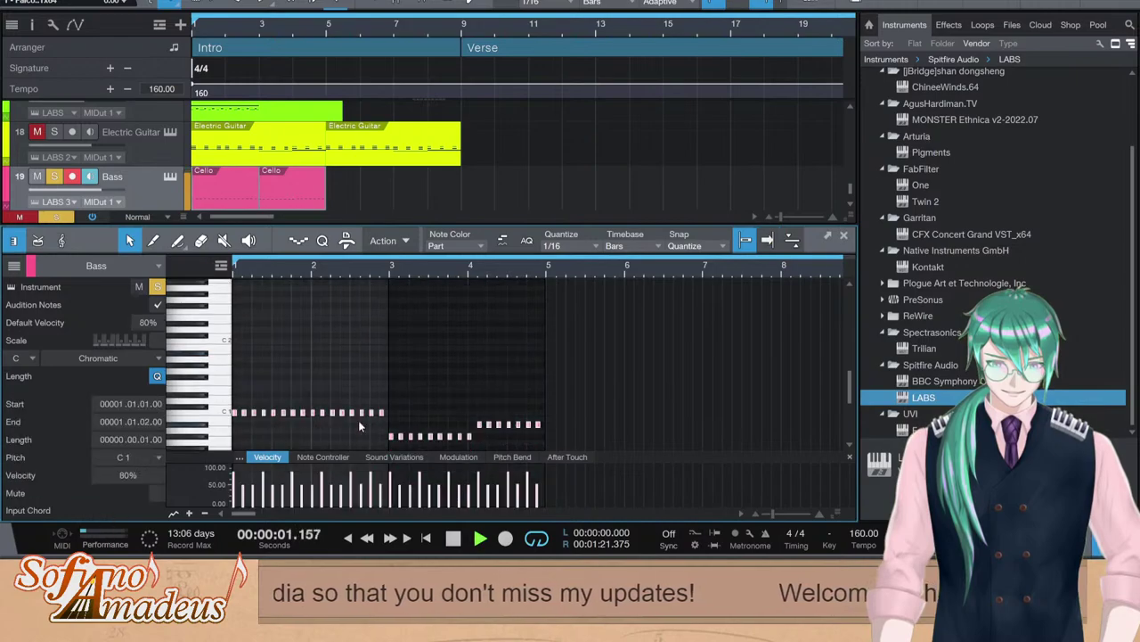
key(space)
drag(384, 412, 390, 413)
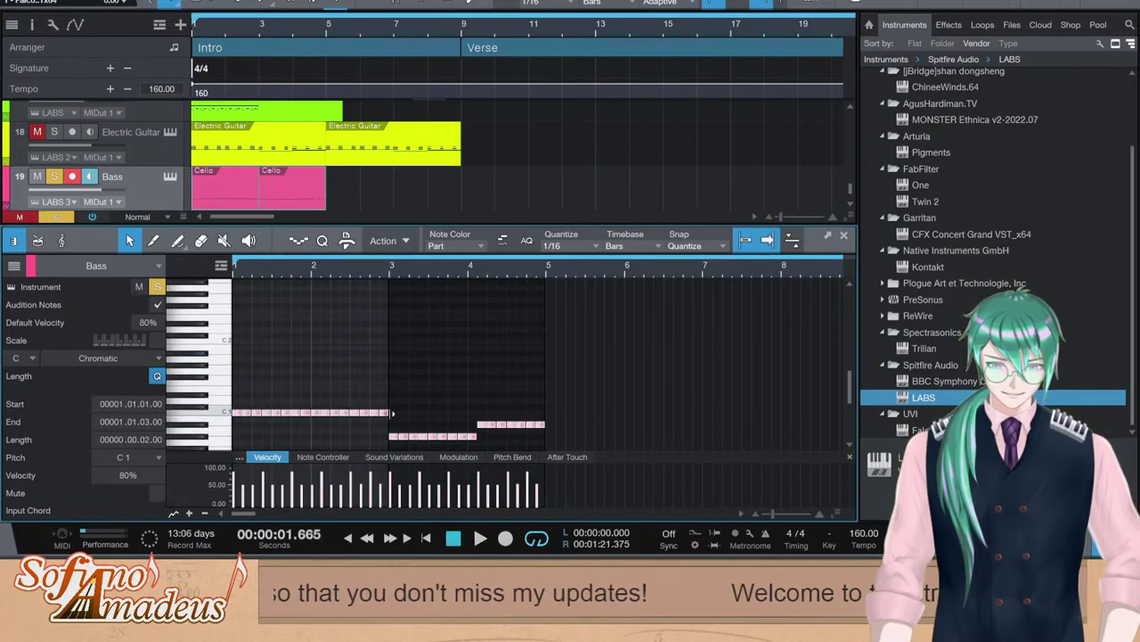
key(space)
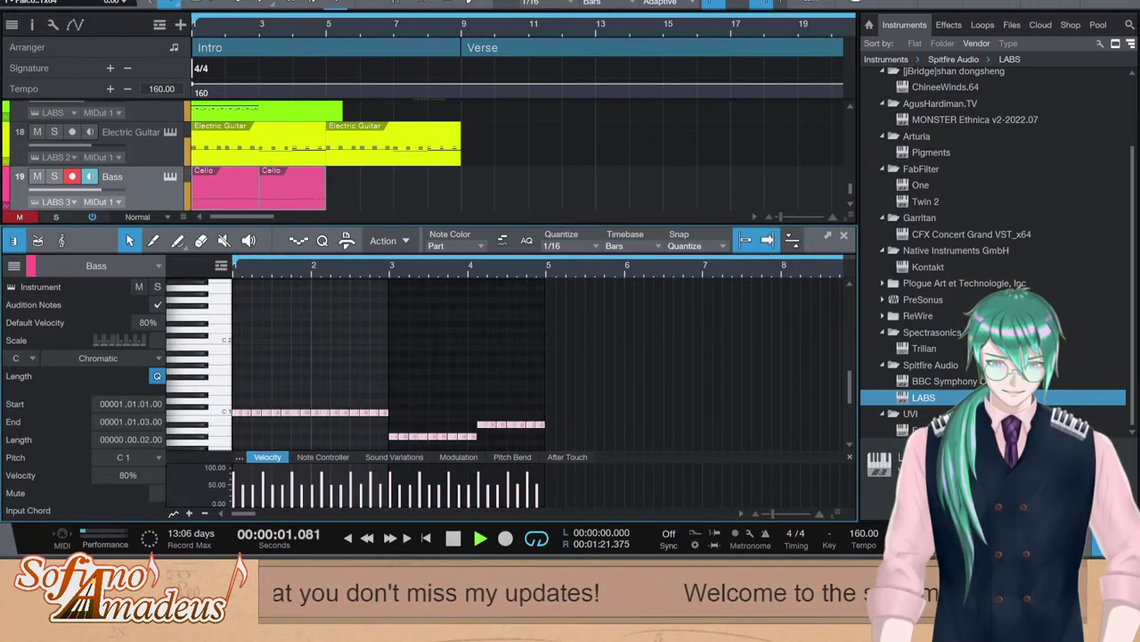
Shorten the Drum part to end at bar 3, duplicate it once, and play from the song start
key(F2)
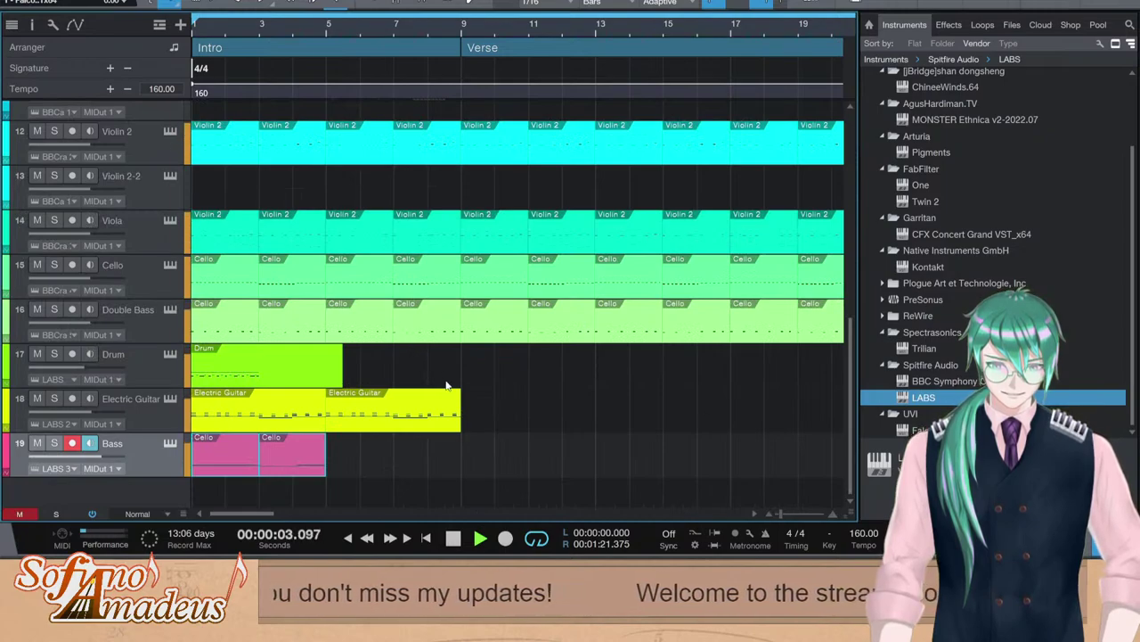
drag(342, 375, 260, 375)
key(d)
key(space)
key(space)
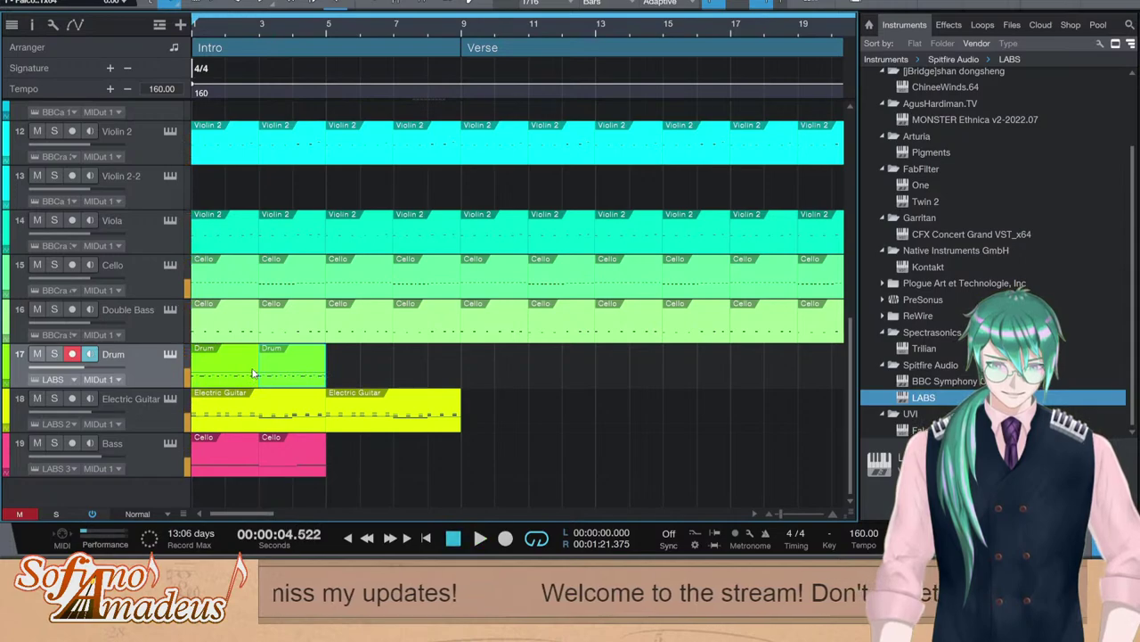
key(comma)
key(space)
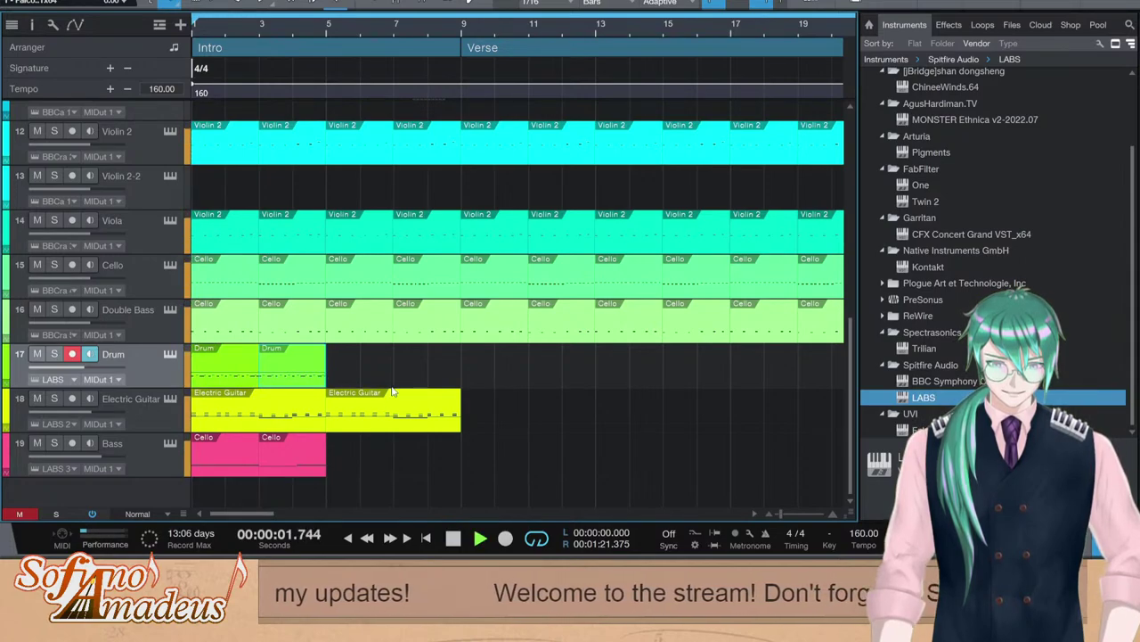
Toggle the Percussion track's mute during playback to compare the arrangement with and without it
scroll(211, 437, up, 5)
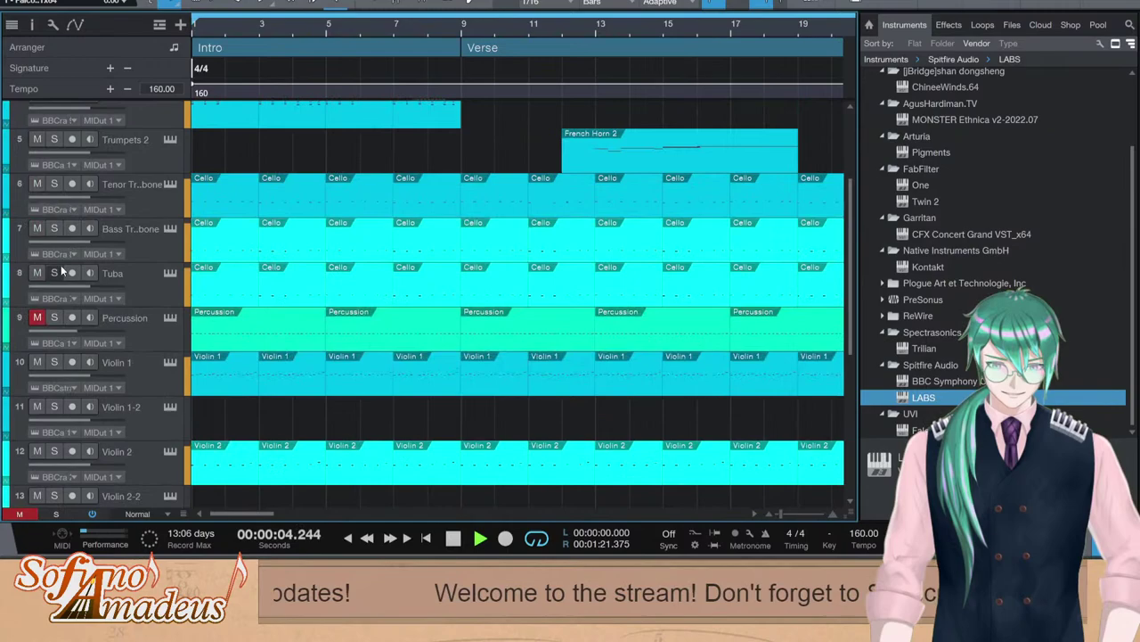
click(37, 317)
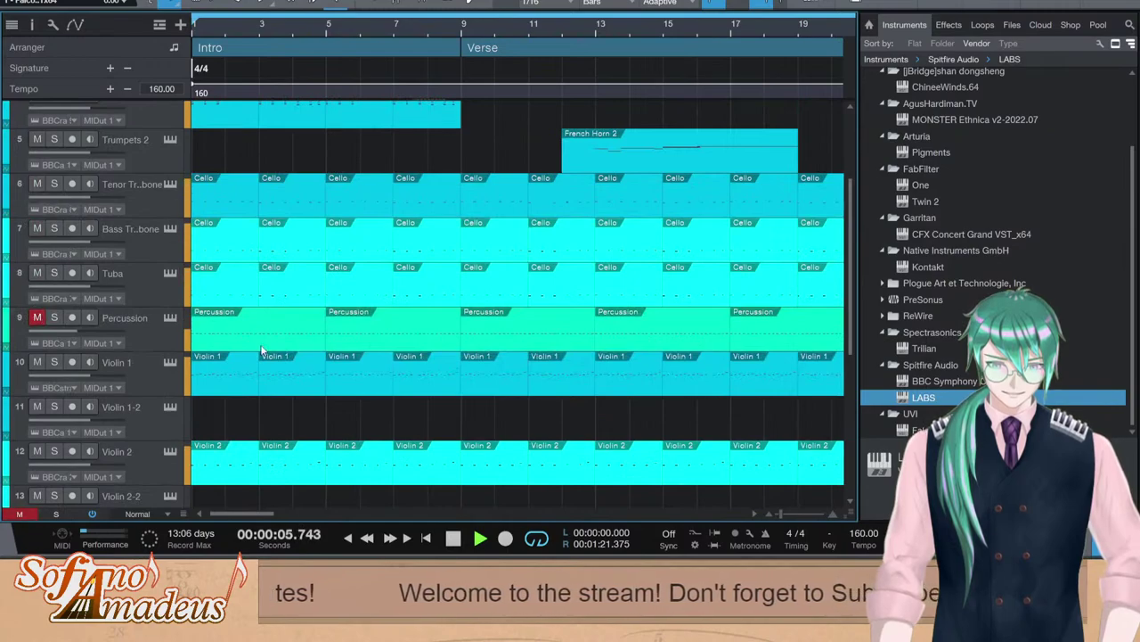
key(space)
scroll(361, 354, down, 5)
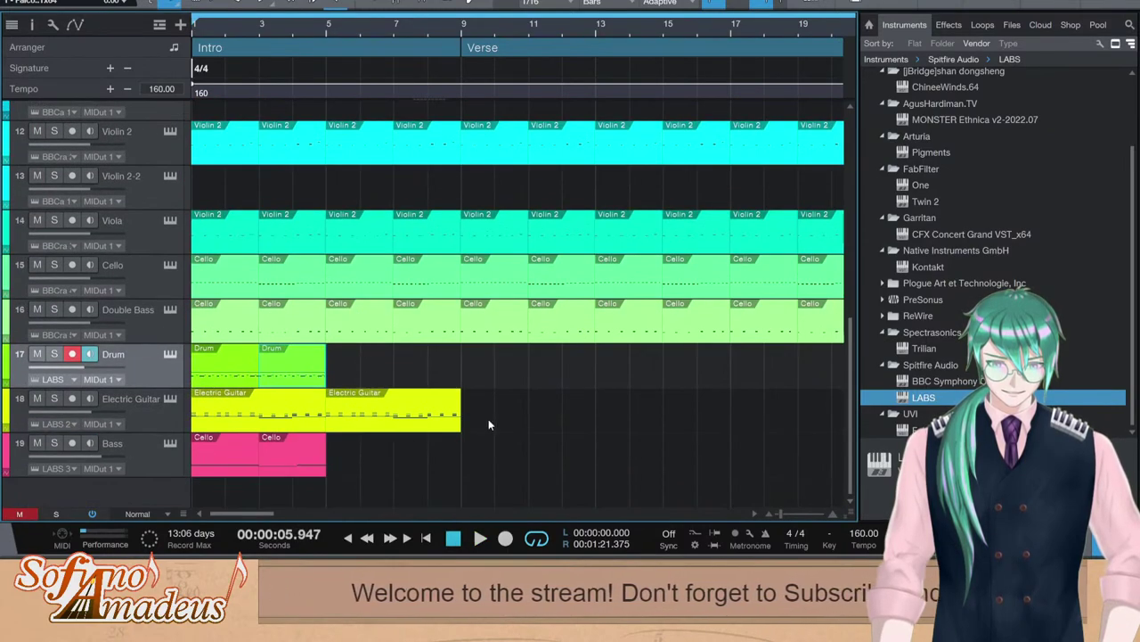
key(space)
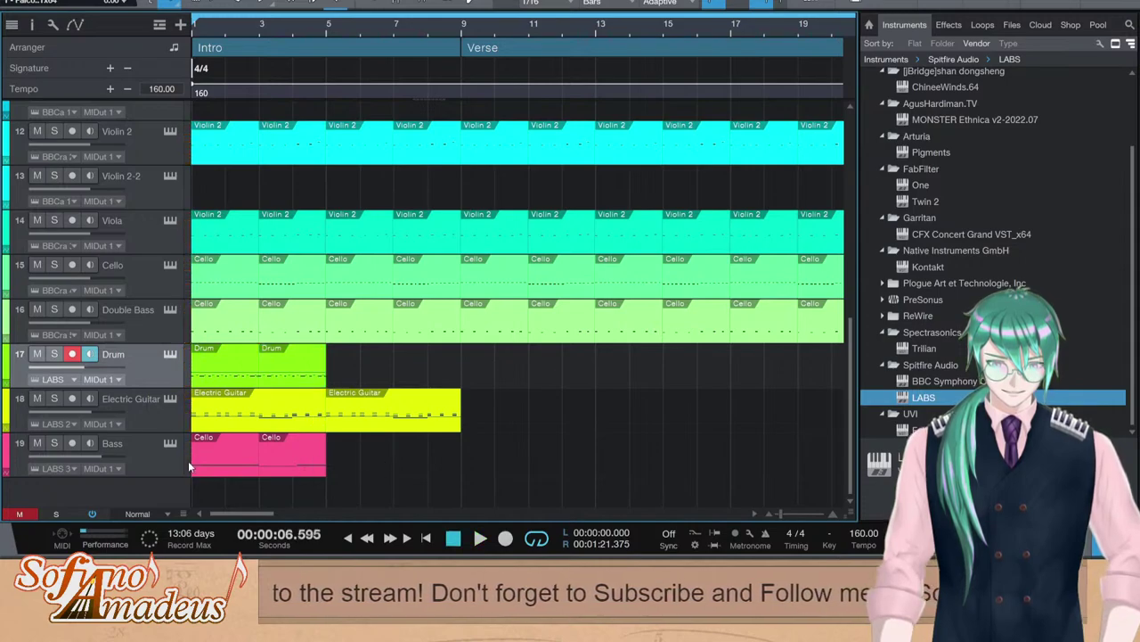
Duplicate the two Bass parts and the two Drum parts to fill the Intro up to bar 9
drag(189, 466, 190, 465)
key(d)
drag(365, 370, 198, 377)
key(d)
key(space)
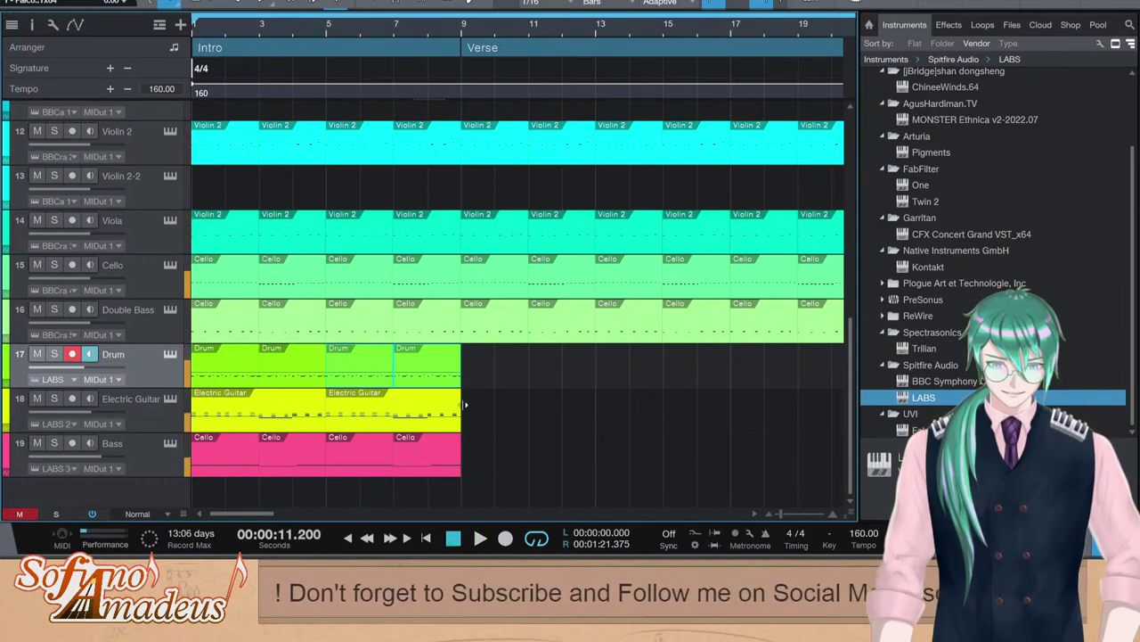
In the last Drum part, duplicate the C 1 note at beat 8.3 to 8.3.02 and the D 1 note to 8.3.04
double_click(450, 383)
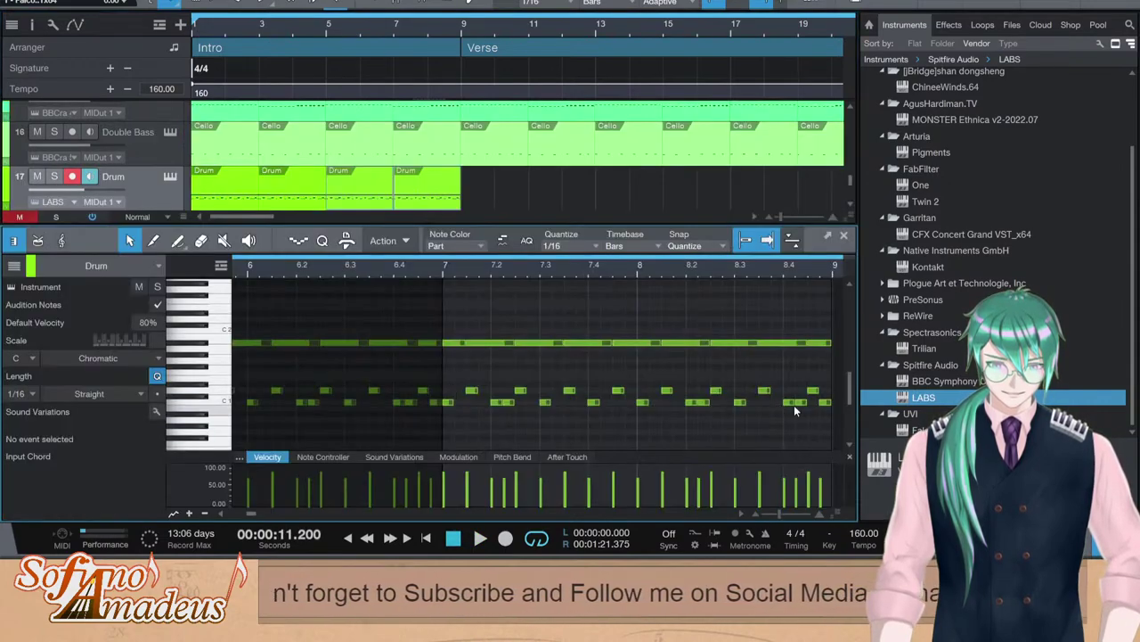
scroll(656, 427, right, 3)
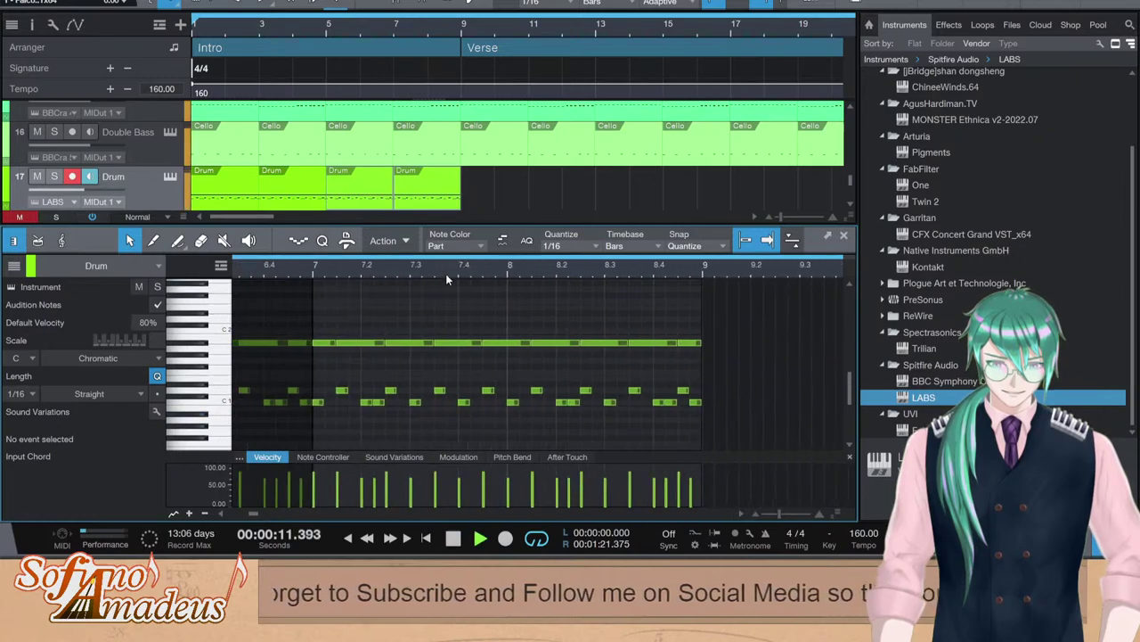
key(space)
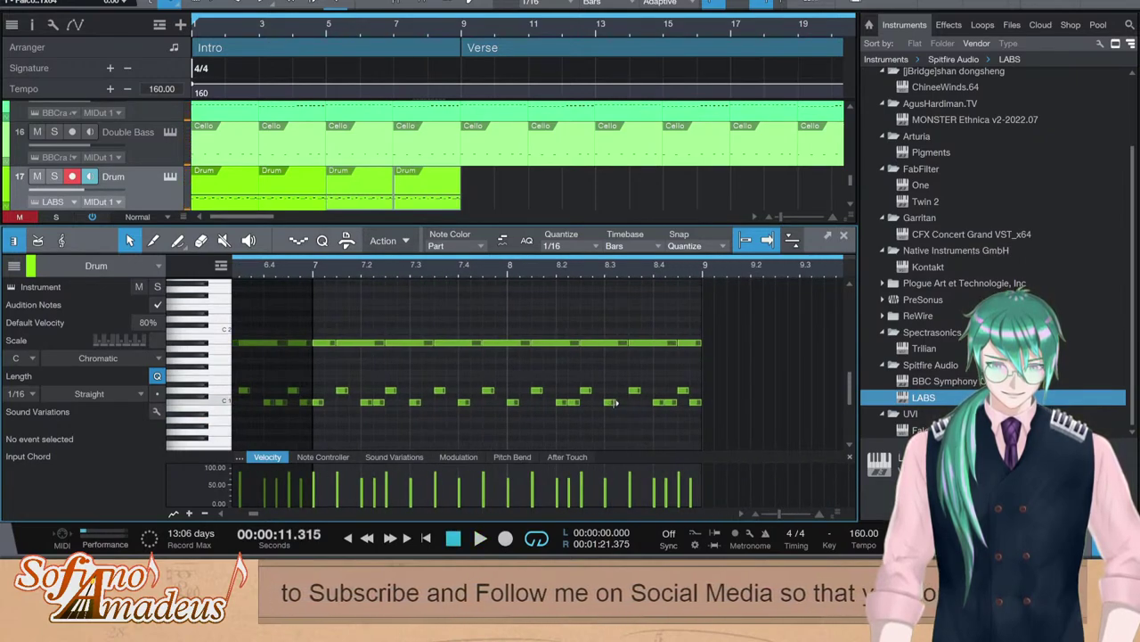
click(611, 402)
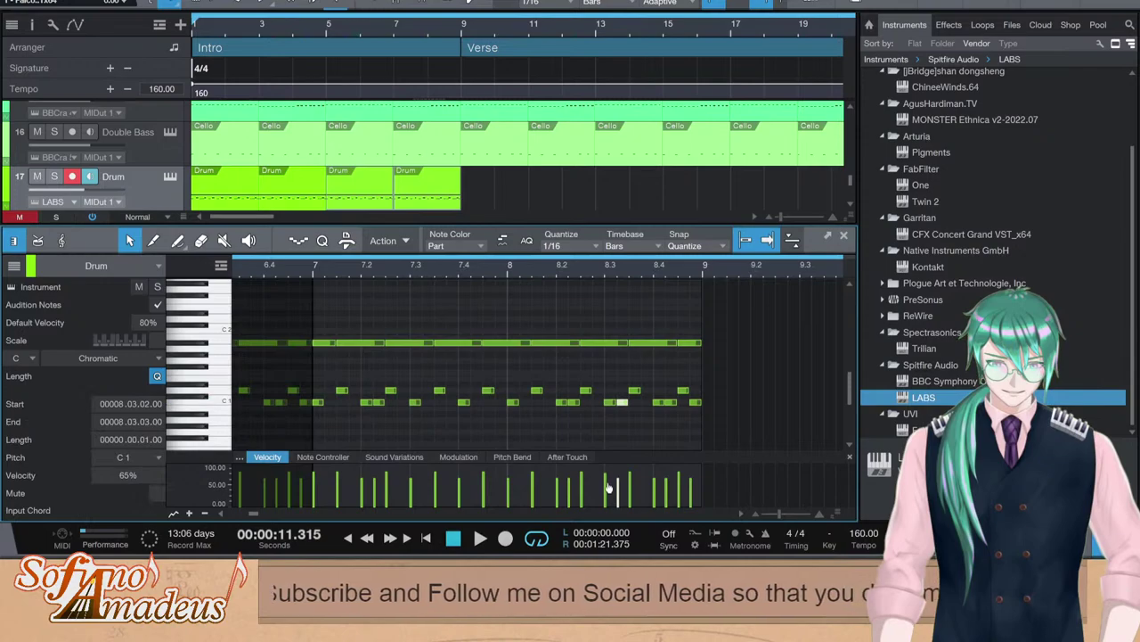
double_click(643, 391)
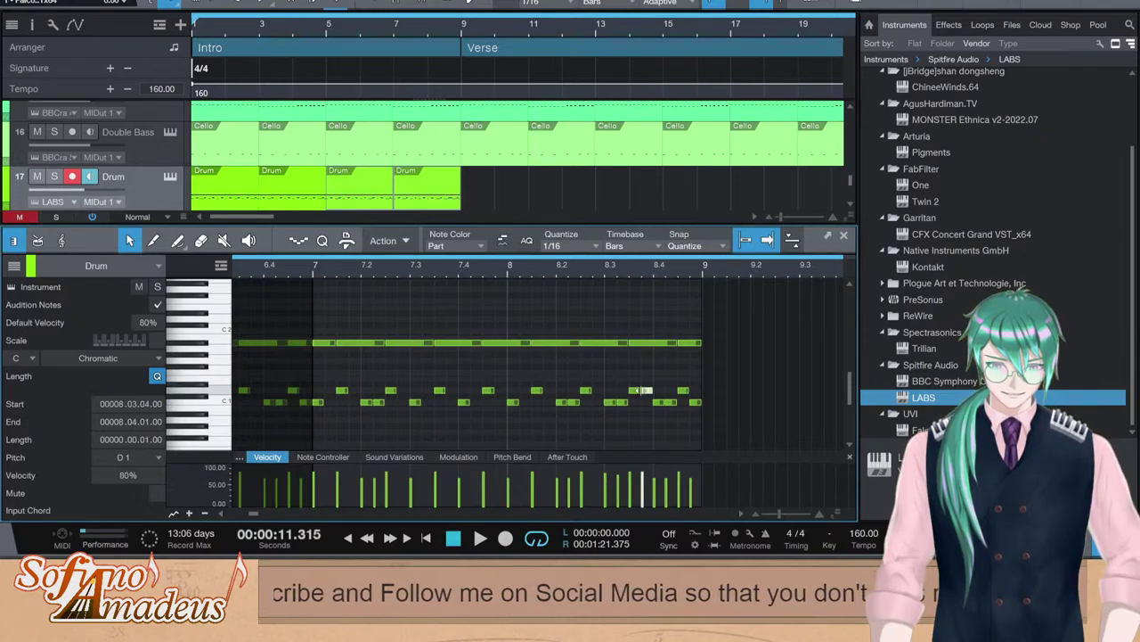
Raise the 8.3.04 note to E 1 and add sixteenth notes D 1, E 1, F 1 and G 1 across beat 8.4
key(Up)
key(Up)
key(Down)
key(Up)
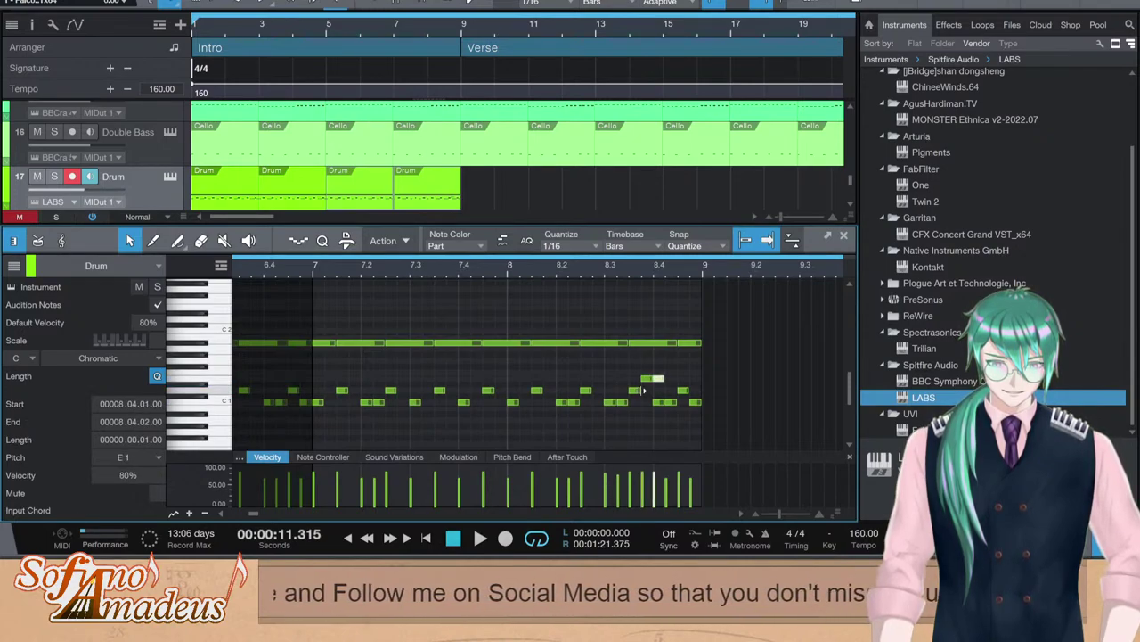
key(Down)
key(Down)
key(d)
key(Up)
key(Up)
key(d)
key(Up)
key(Up)
key(Down)
key(d)
key(Up)
key(Up)
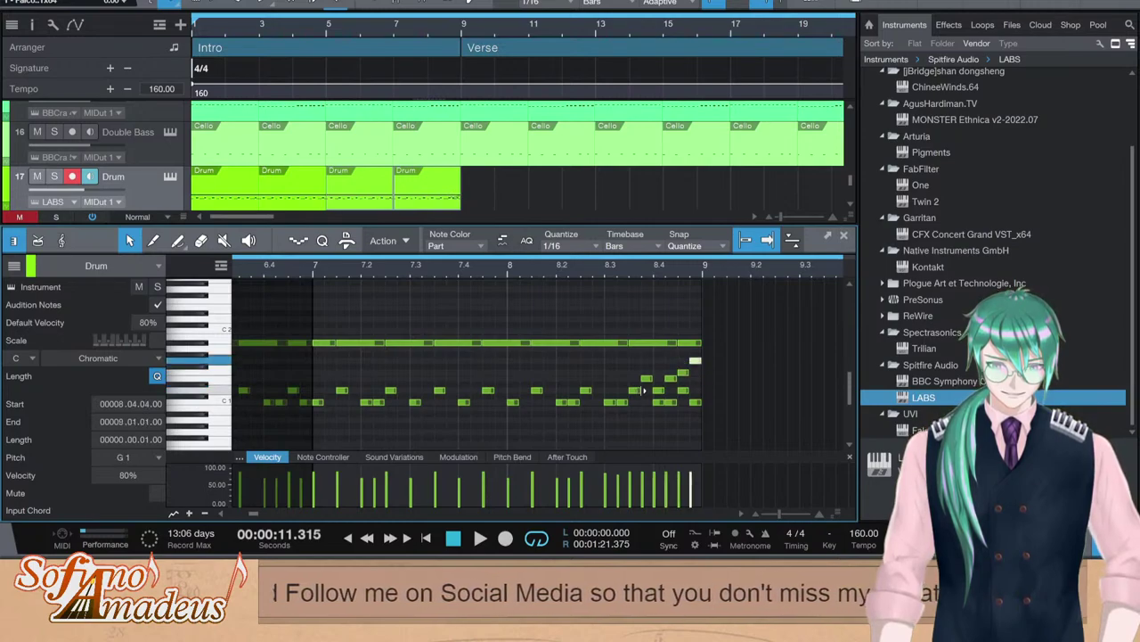
Delete the original C 1 and D 1 notes underneath the new fill in beat 8.4
drag(699, 385, 666, 417)
key(Delete)
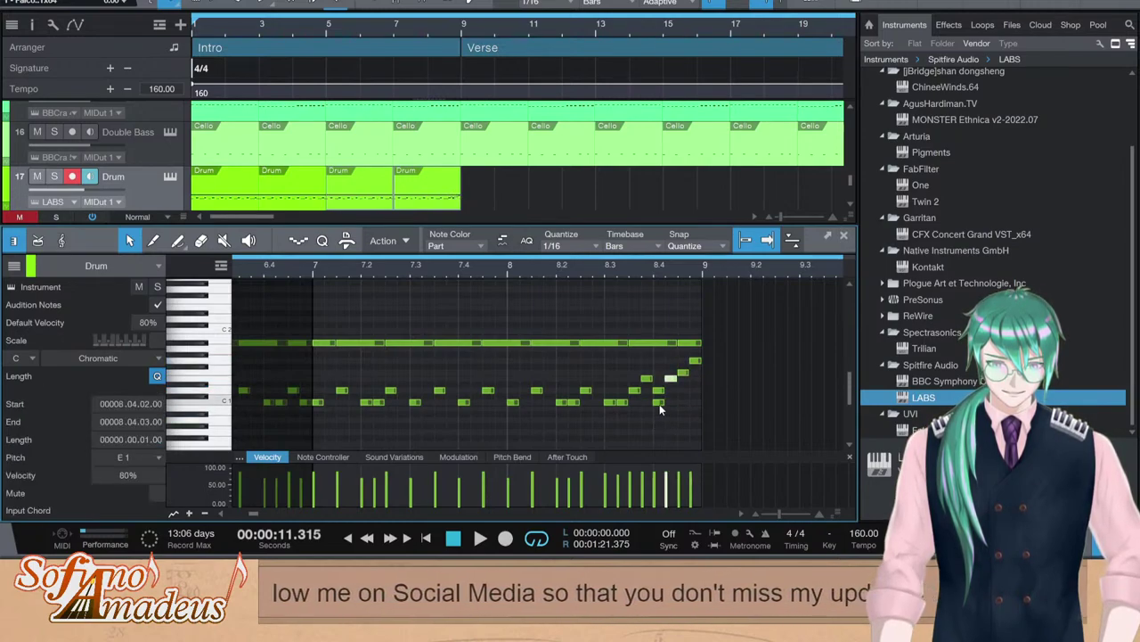
click(659, 404)
key(Delete)
Repitch the last two notes of the drum fill to A 1 at 8.4.03 and G 1 at 8.4.04
key(Right)
key(Right)
key(Up)
key(Up)
key(Right)
key(Down)
key(Down)
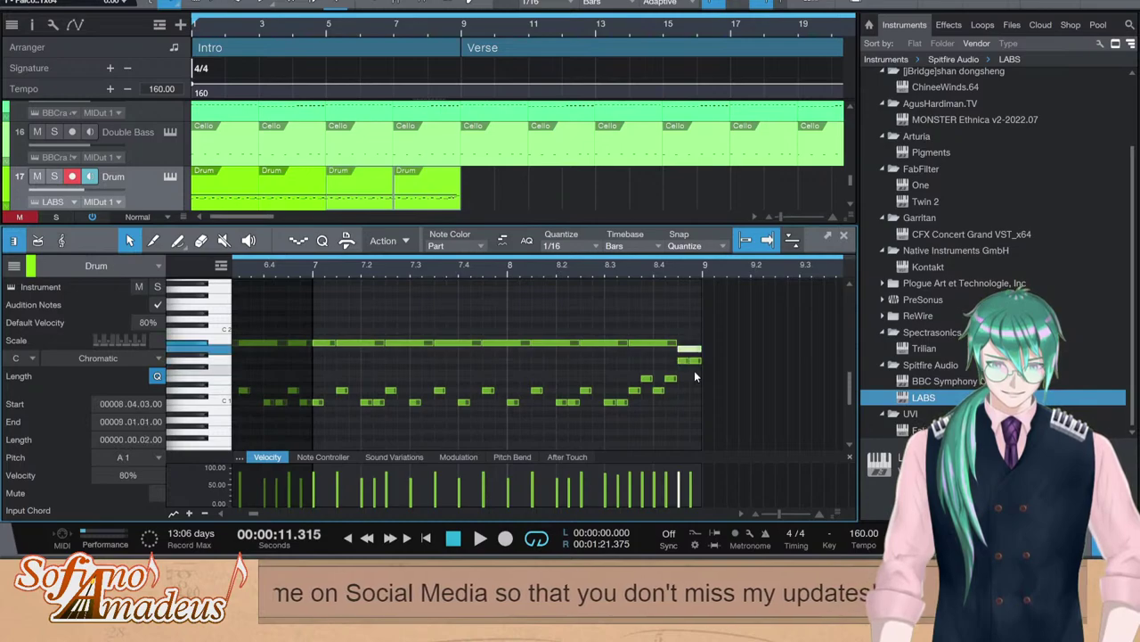
key(Up)
key(Up)
key(Right)
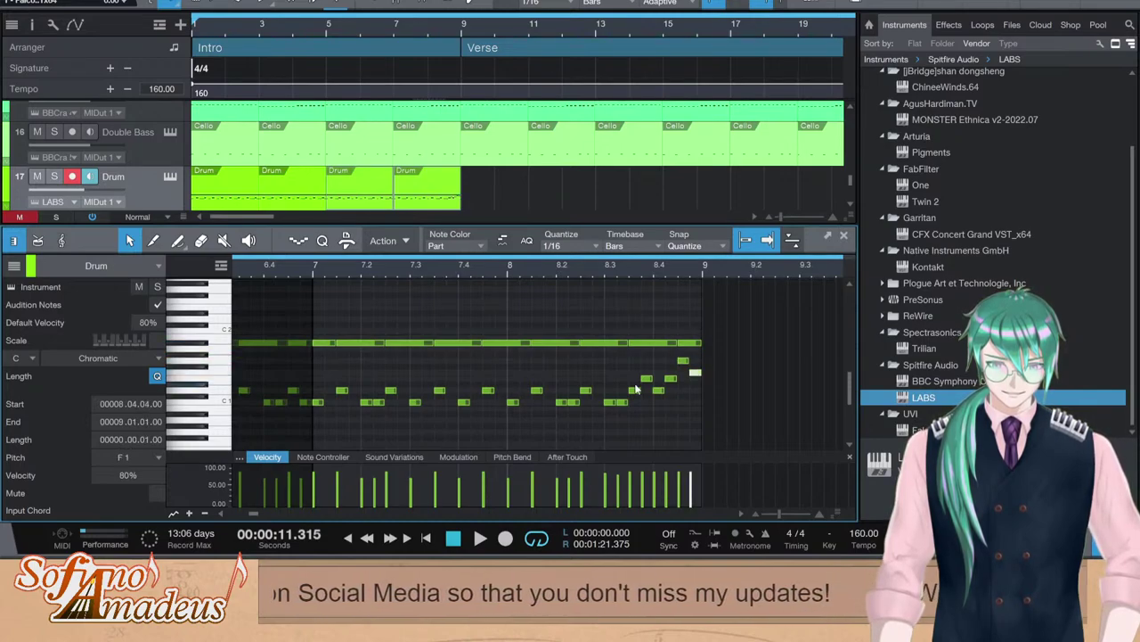
key(Up)
key(Right)
key(Right)
key(Up)
key(Up)
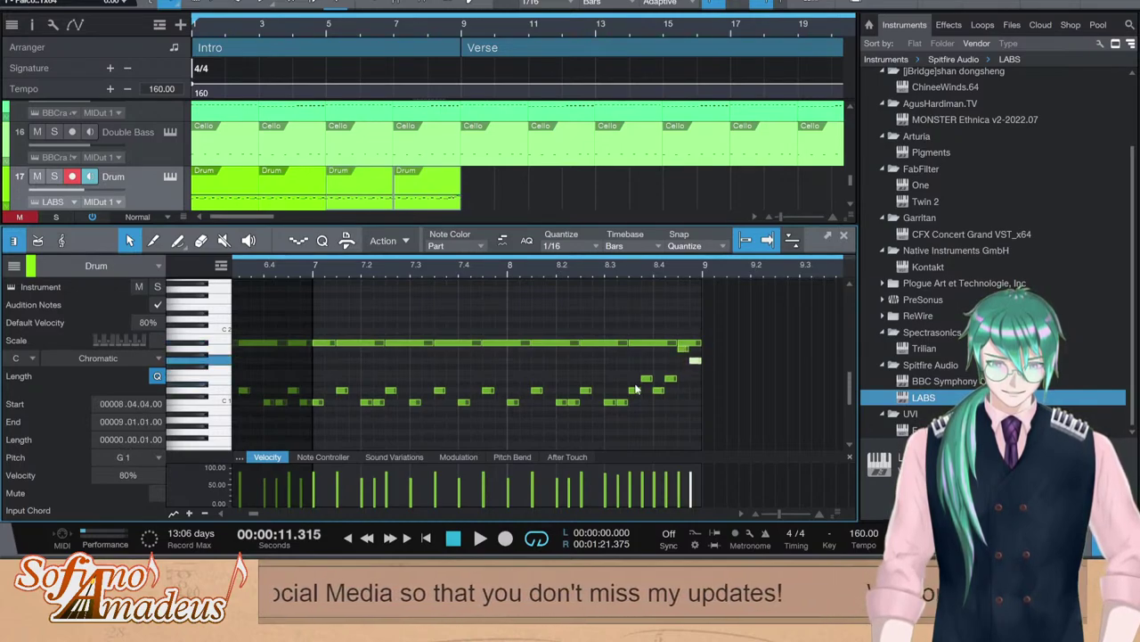
Audition the drum fill from bar 8, close the note editor and play the Intro
key(space)
click(476, 273)
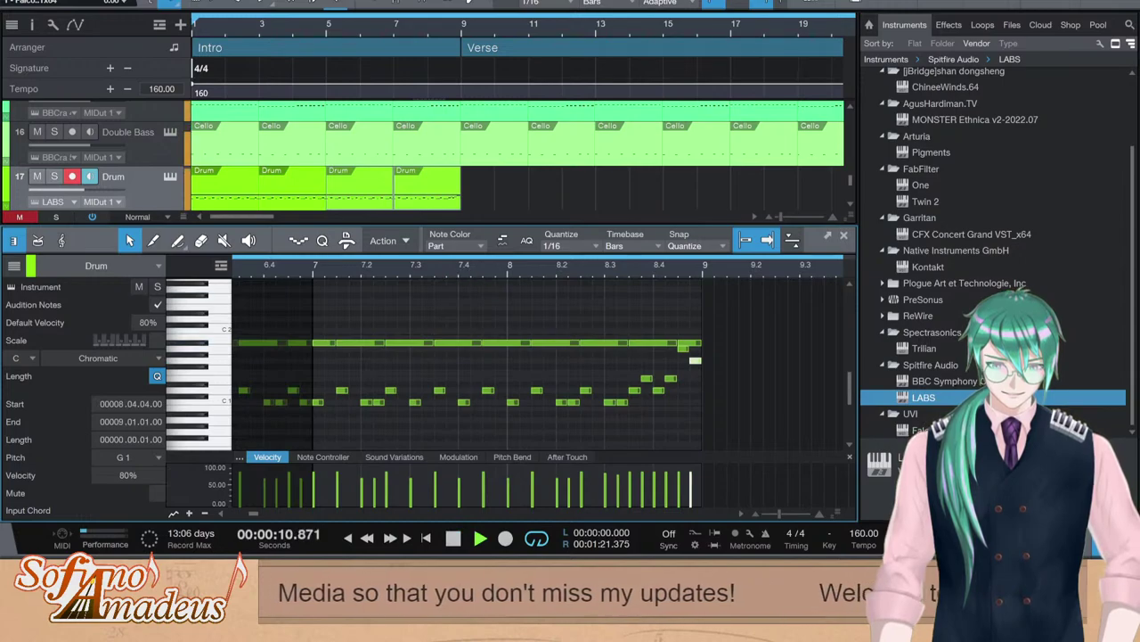
key(F2)
key(space)
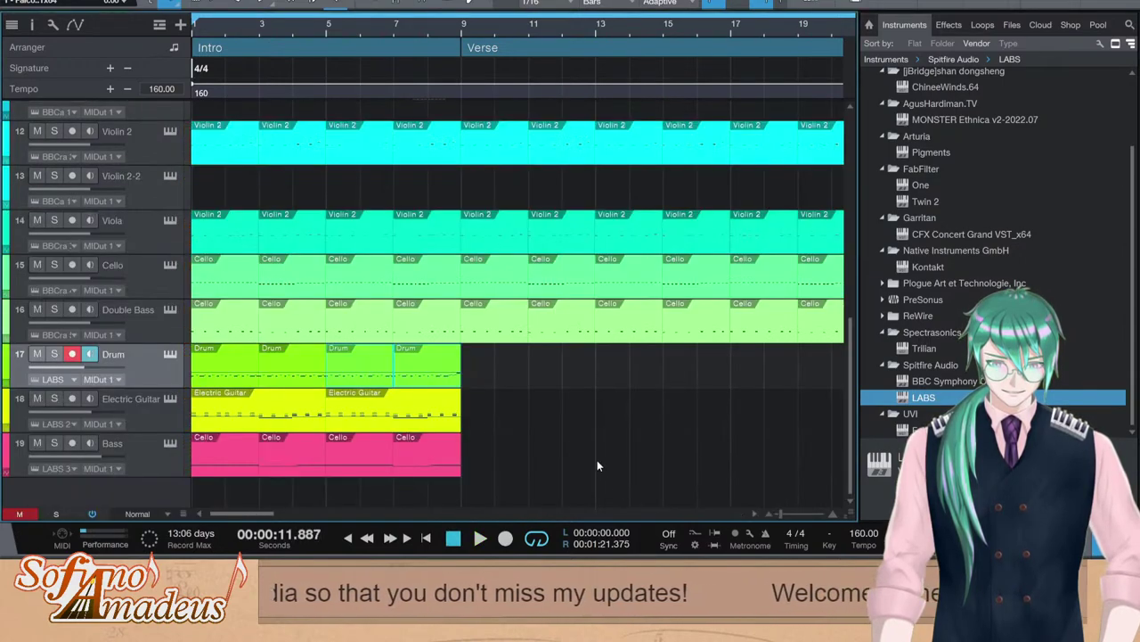
key(space)
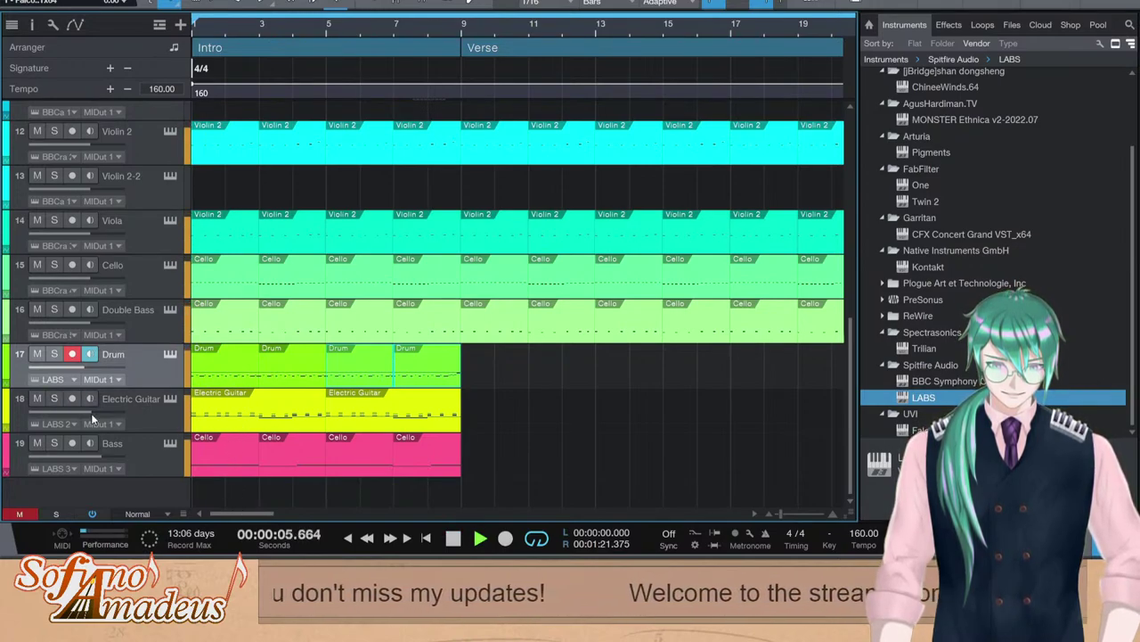
key(space)
In the first Electric Guitar part, shift the first two chords of bar 2 half a beat later
double_click(386, 403)
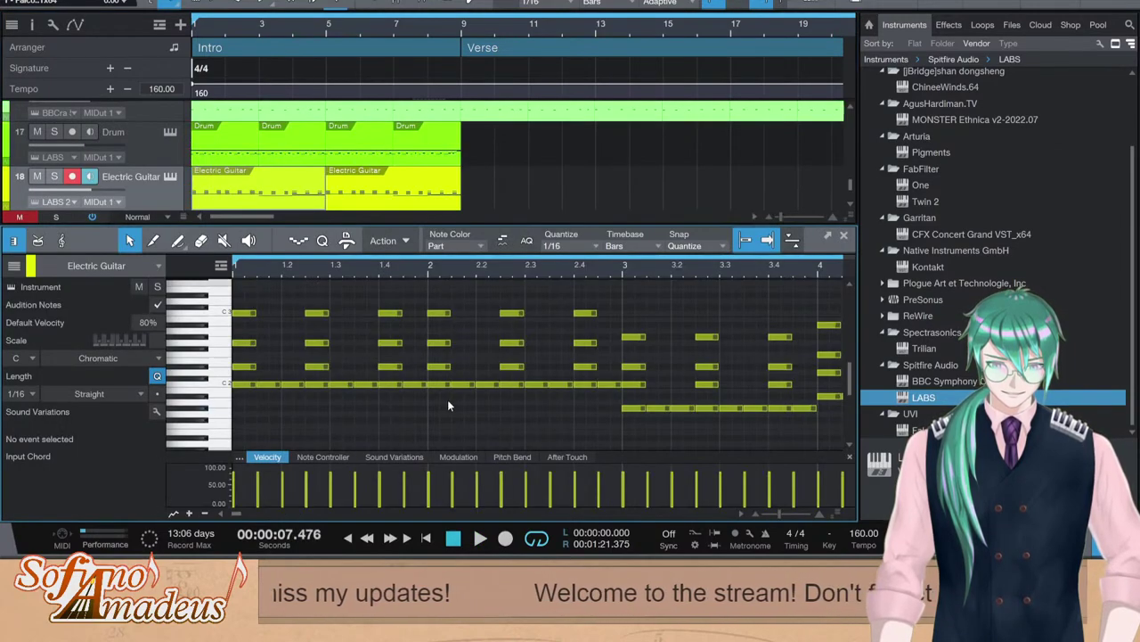
drag(446, 396, 436, 311)
click(453, 310)
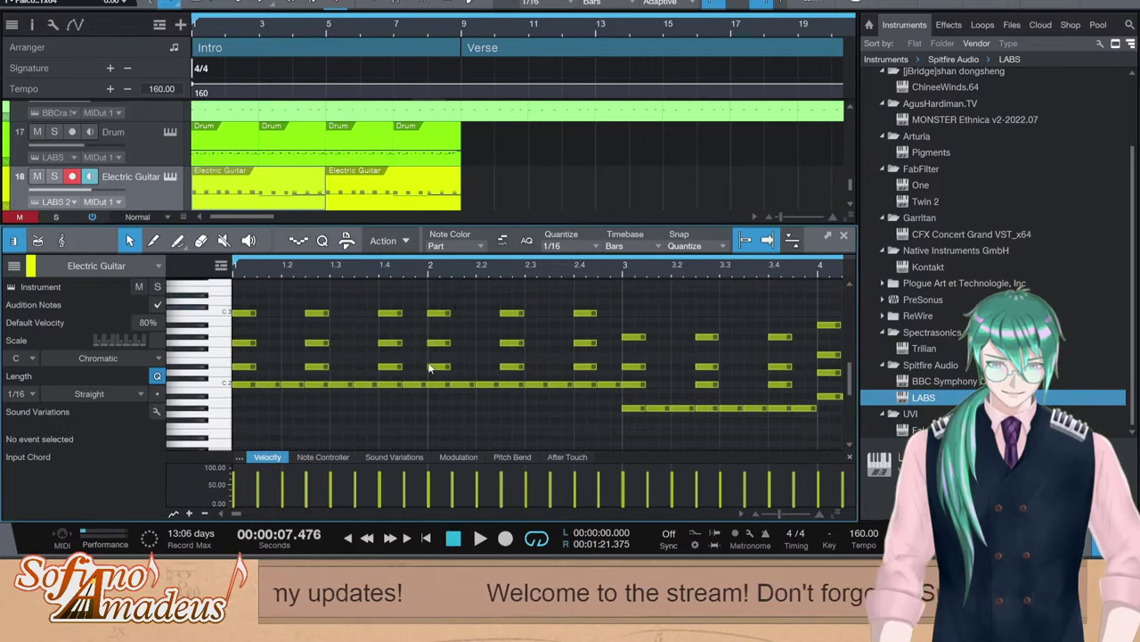
drag(430, 367, 427, 367)
drag(441, 313, 529, 374)
drag(509, 312, 524, 316)
key(comma)
click(775, 448)
scroll(775, 448, right, 1)
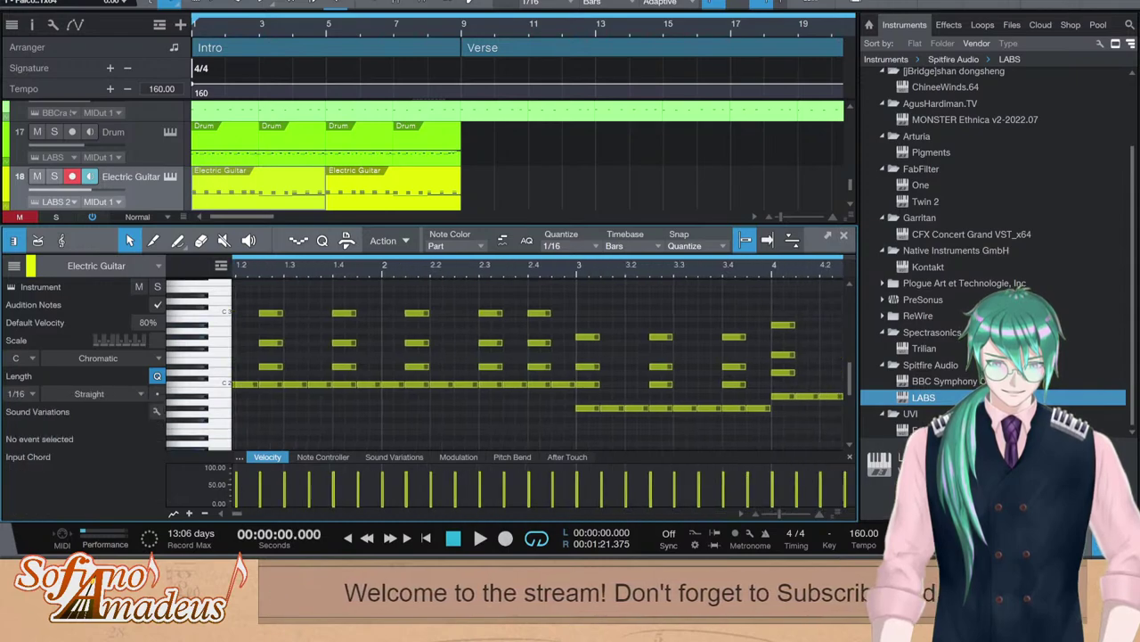
Shift the first chord of bar 4 half a beat later and select the chord after it
scroll(760, 443, right, 2)
drag(669, 380, 695, 331)
drag(740, 379, 720, 319)
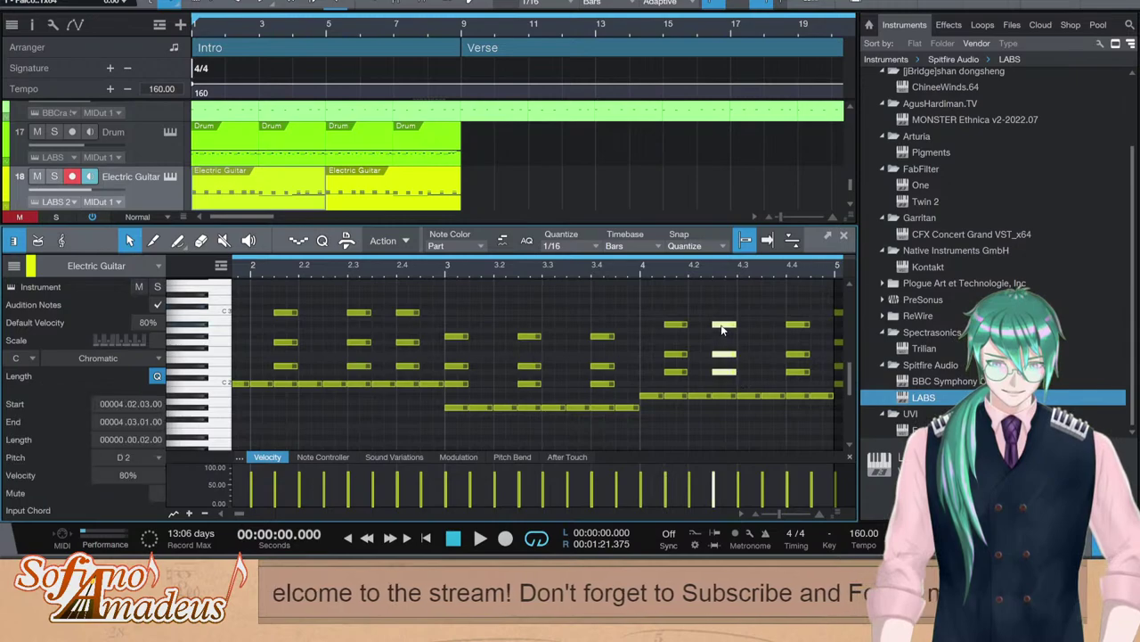
key(F2)
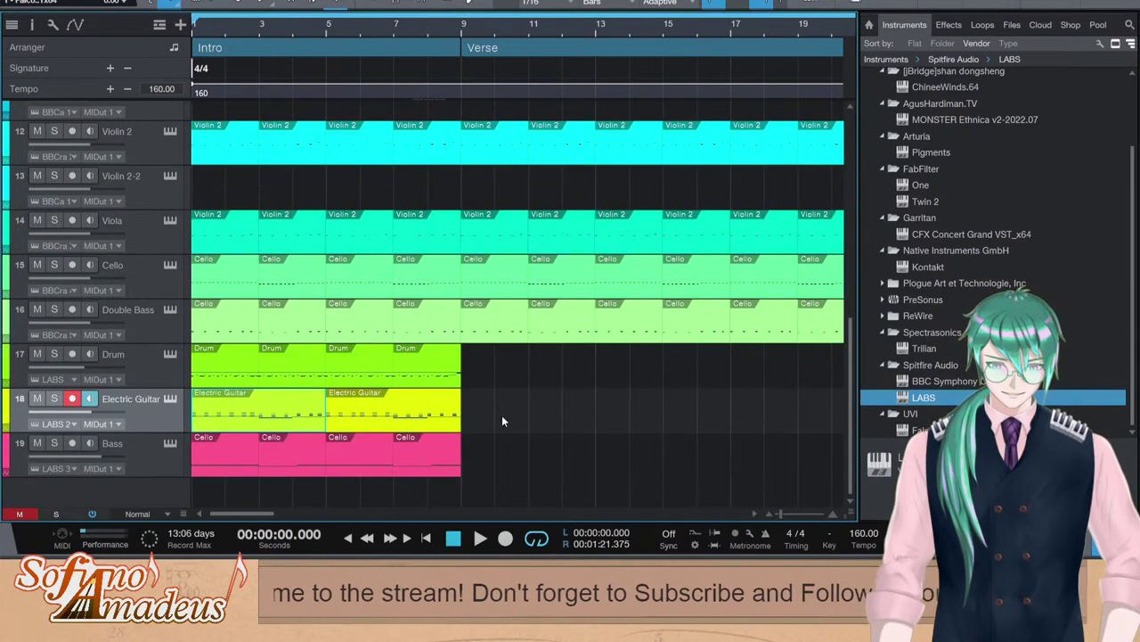
Replace the second Electric Guitar part with a duplicate of the edited first part and play the Intro
click(408, 417)
key(Delete)
click(298, 417)
key(ctrl+z)
key(space)
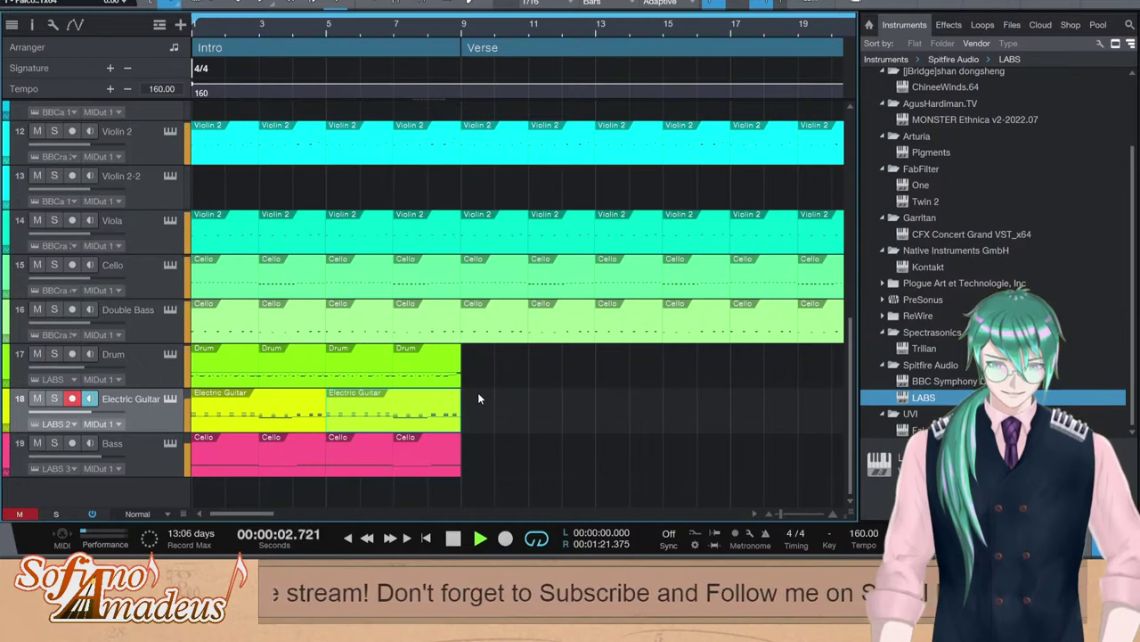
drag(478, 492, 227, 365)
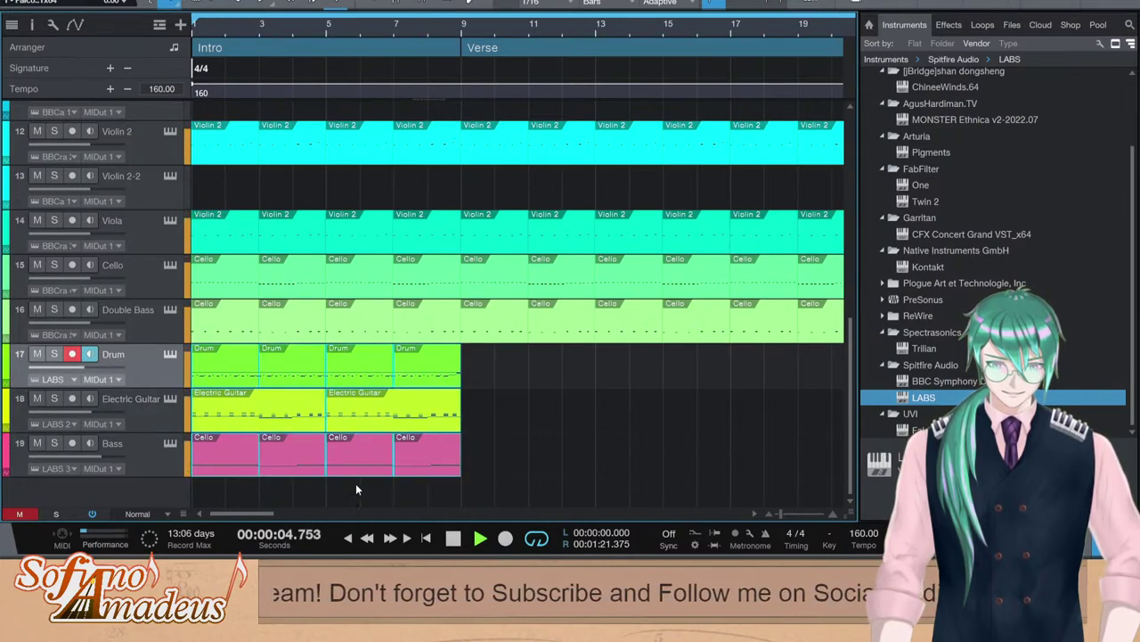
click(341, 377)
key(space)
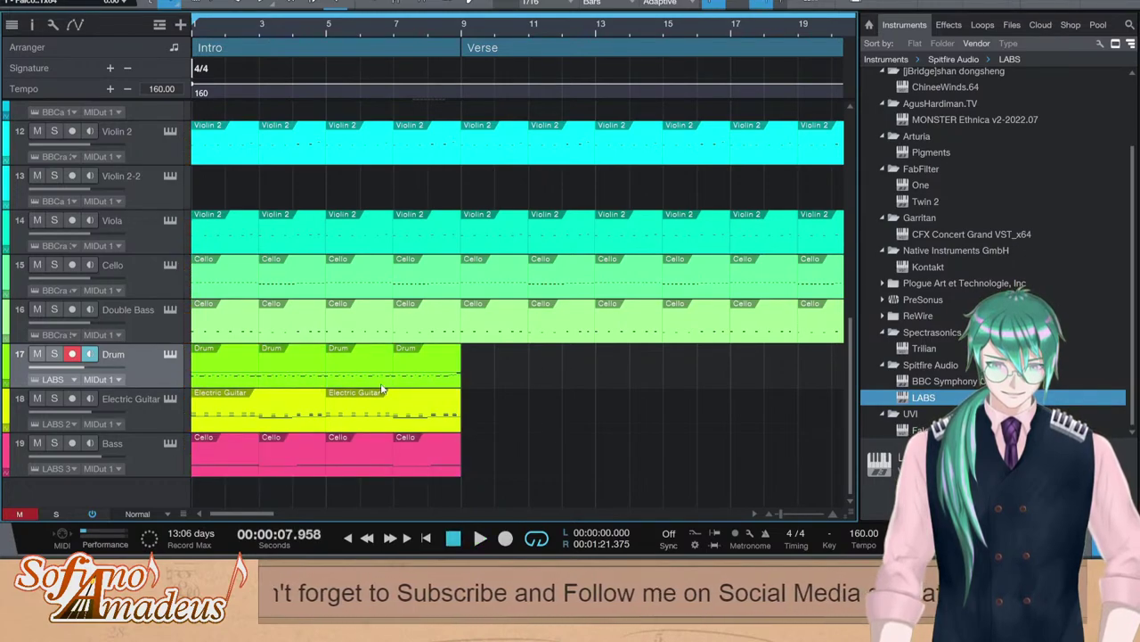
Delete the opening A# 1 note from the Drum parts starting at bars 7, 5 and 3
double_click(403, 361)
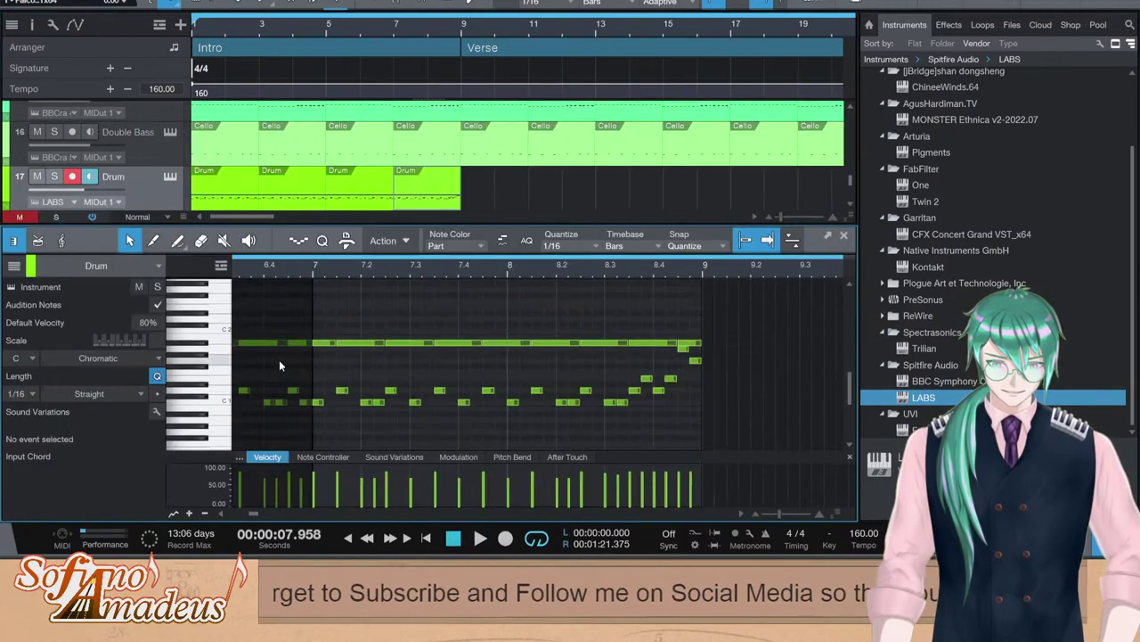
click(341, 389)
key(F2)
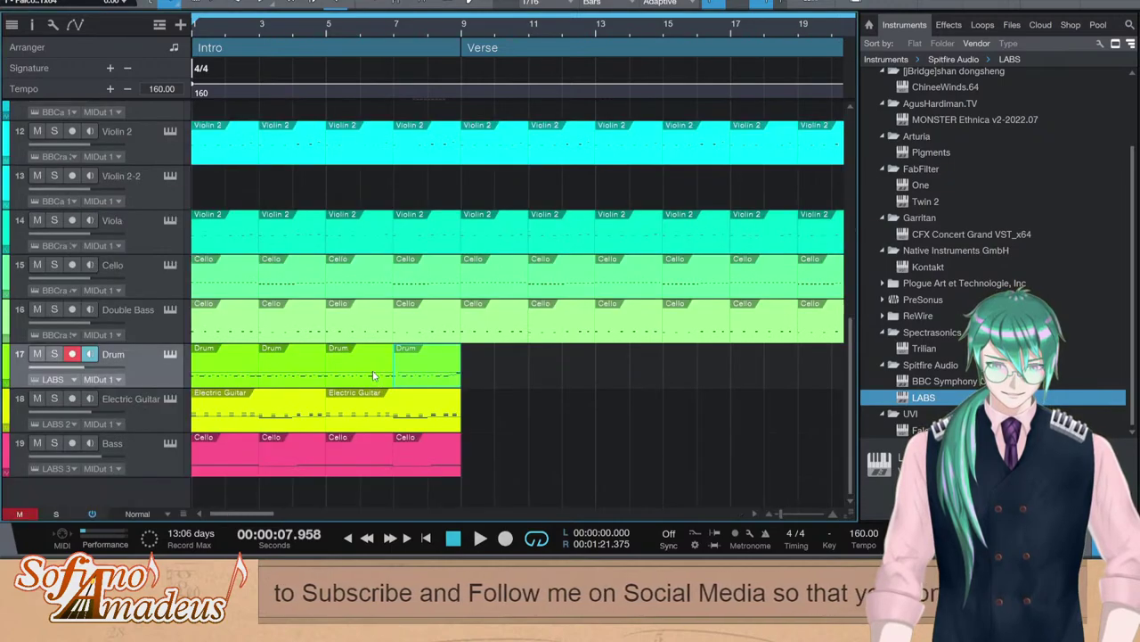
double_click(339, 376)
click(354, 345)
key(Delete)
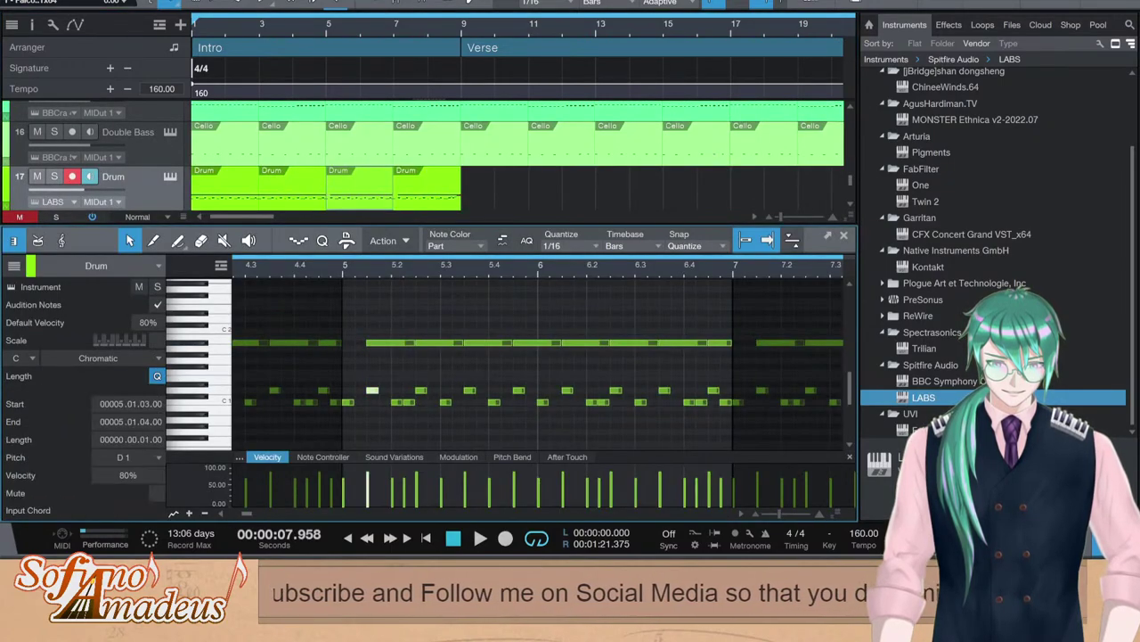
key(F2)
key(F2)
click(364, 358)
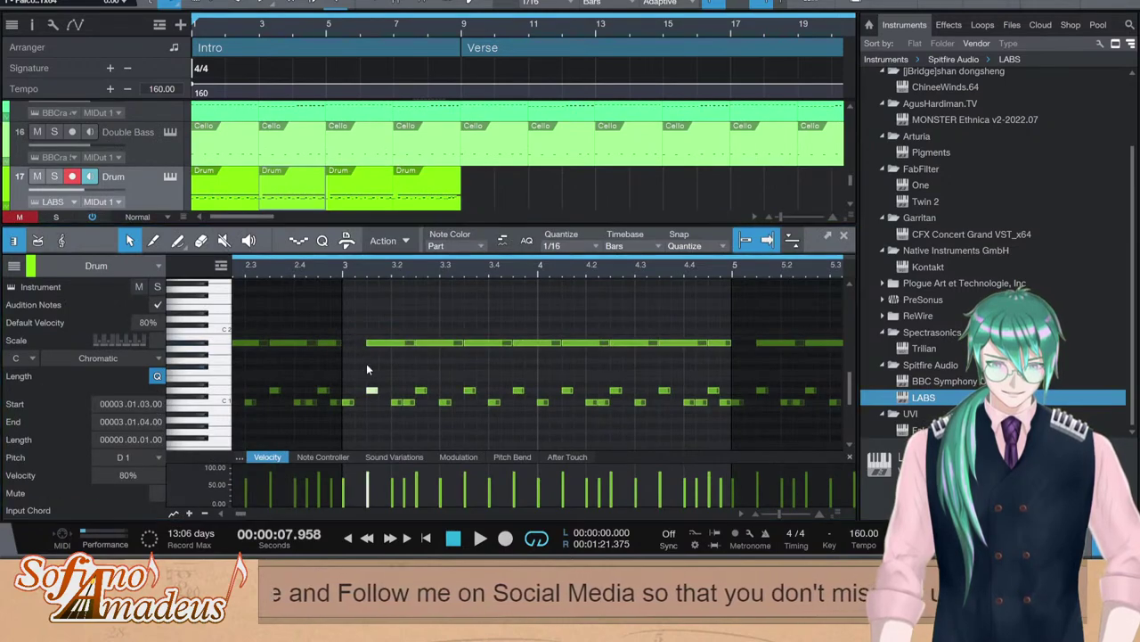
Play the arrangement from the song start and hide the instrument browser
key(Home)
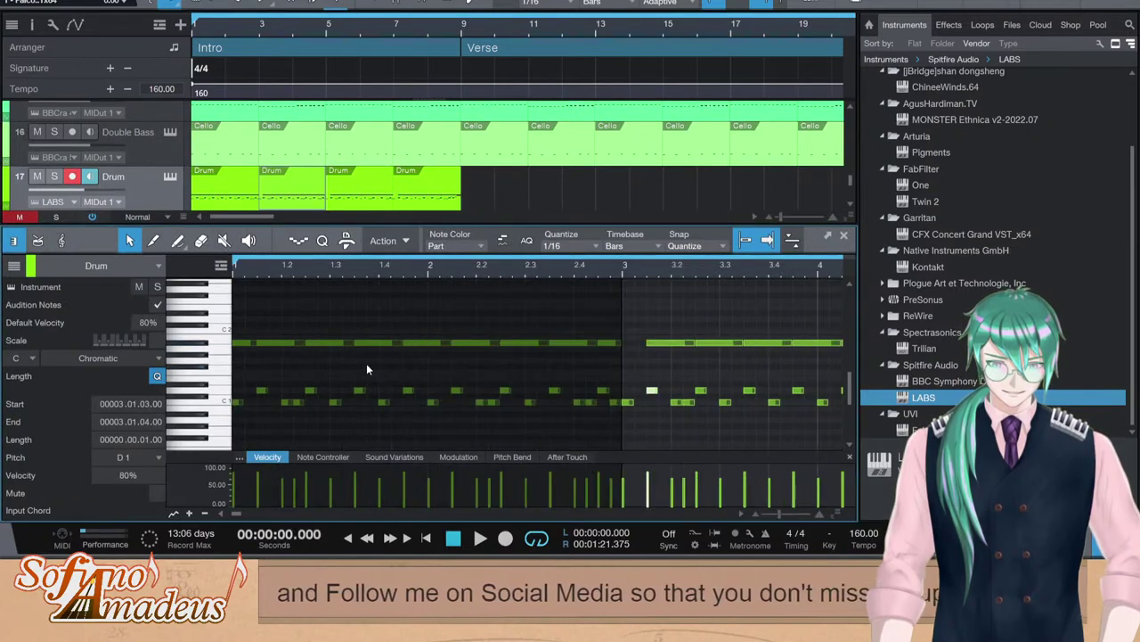
key(F2)
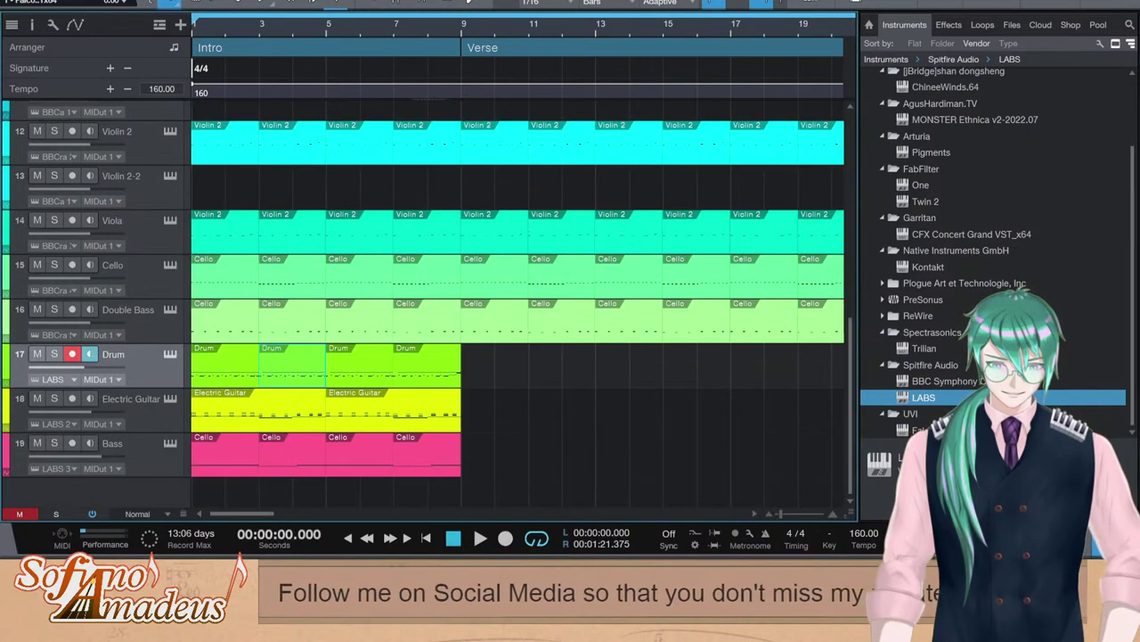
key(space)
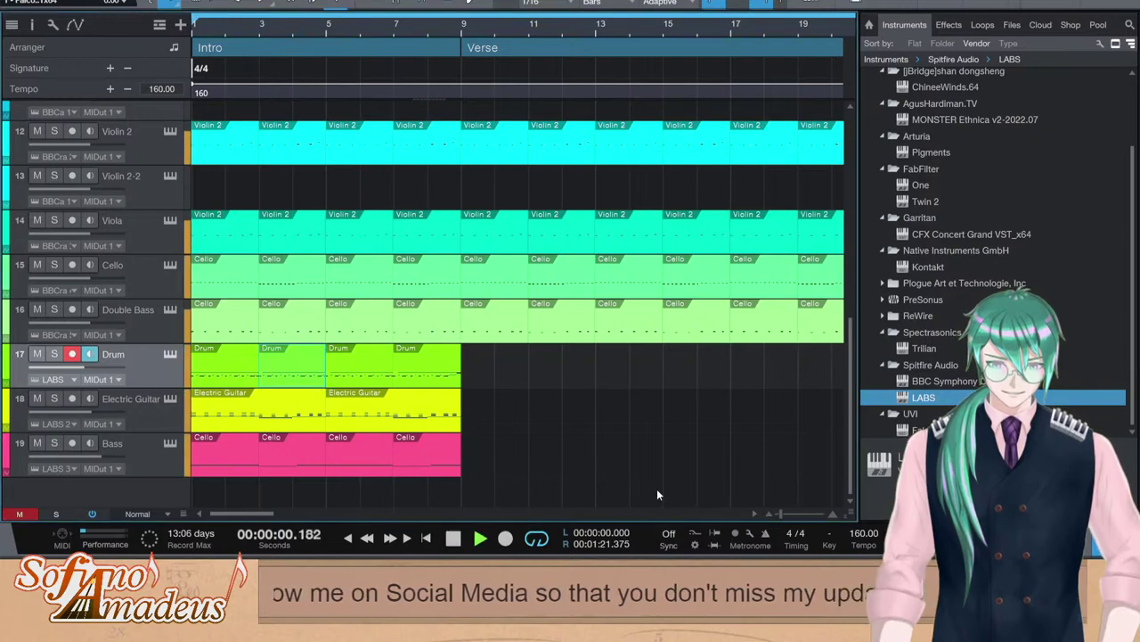
key(F5)
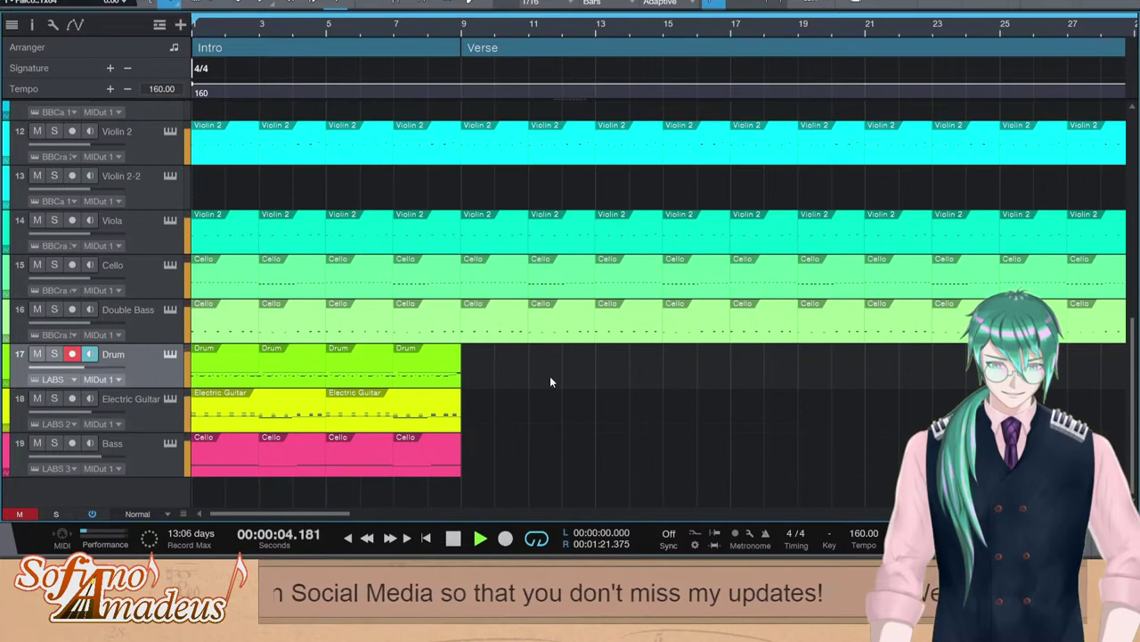
scroll(140, 262, up, 4)
key(space)
Duplicate the Percussion track and create an empty part from bar 1 to bar 5 on the copy, opening it for note editing
click(151, 182)
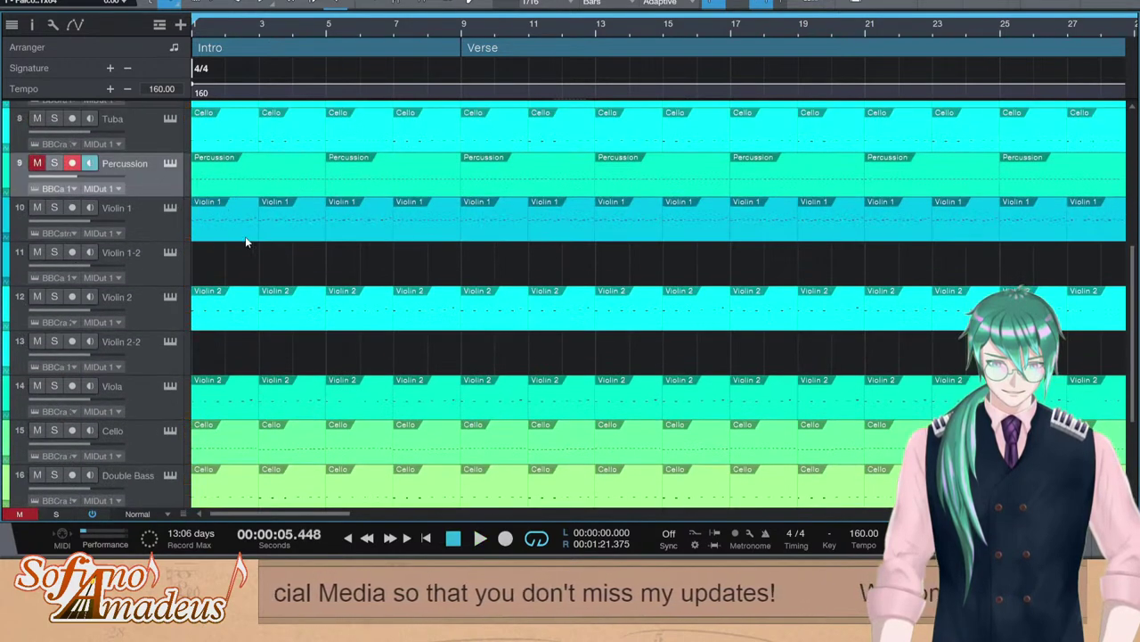
key(d)
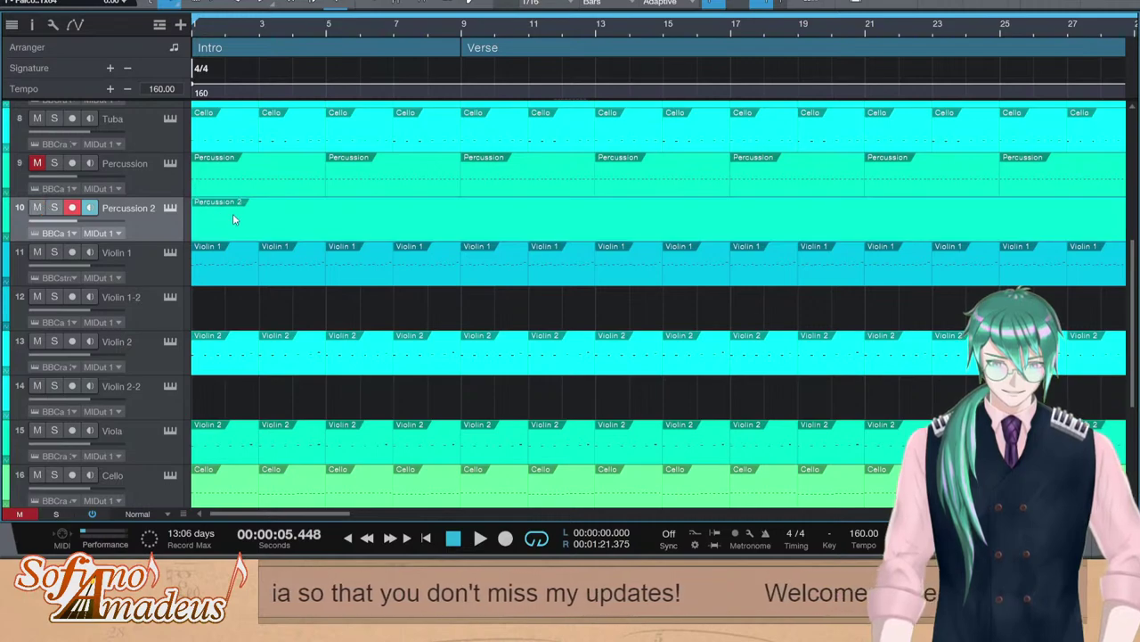
scroll(281, 260, up, 1)
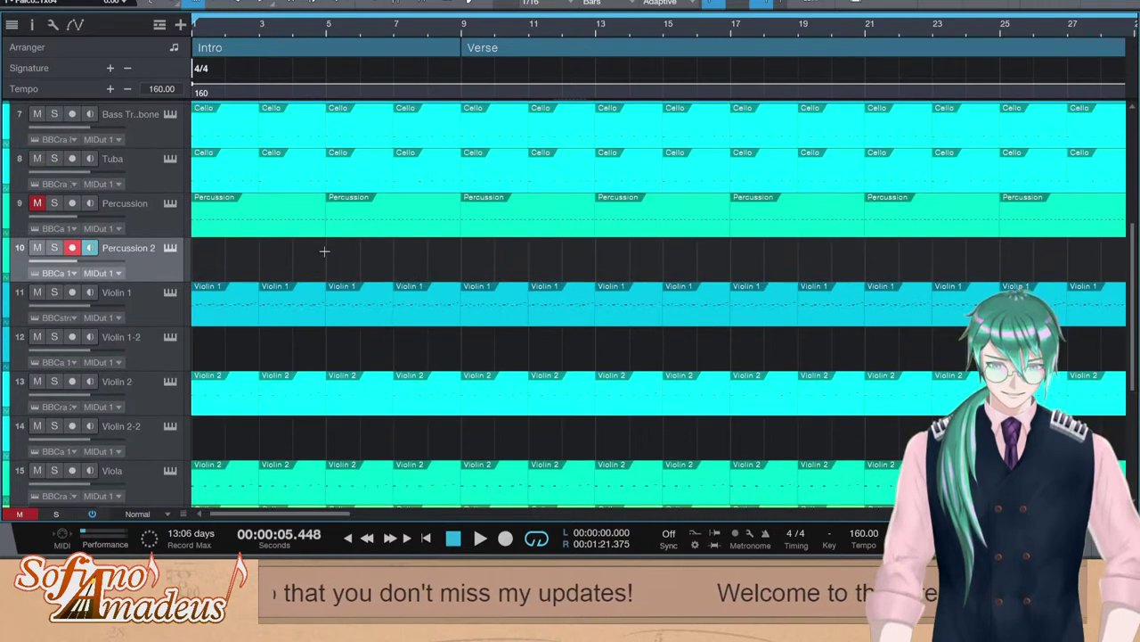
drag(108, 249, 108, 249)
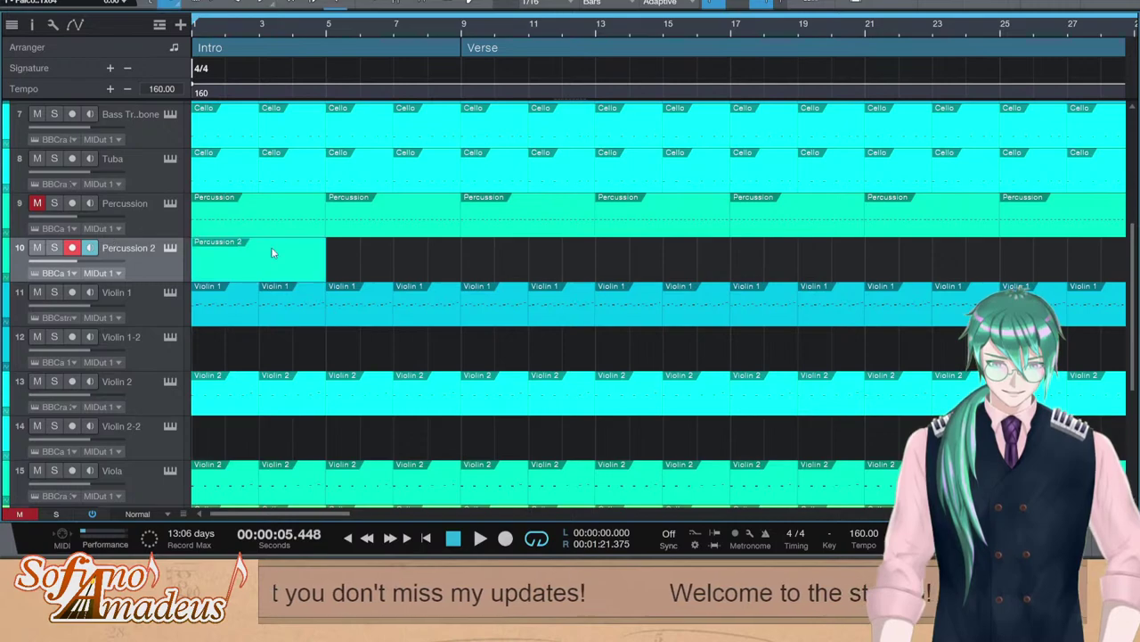
double_click(272, 252)
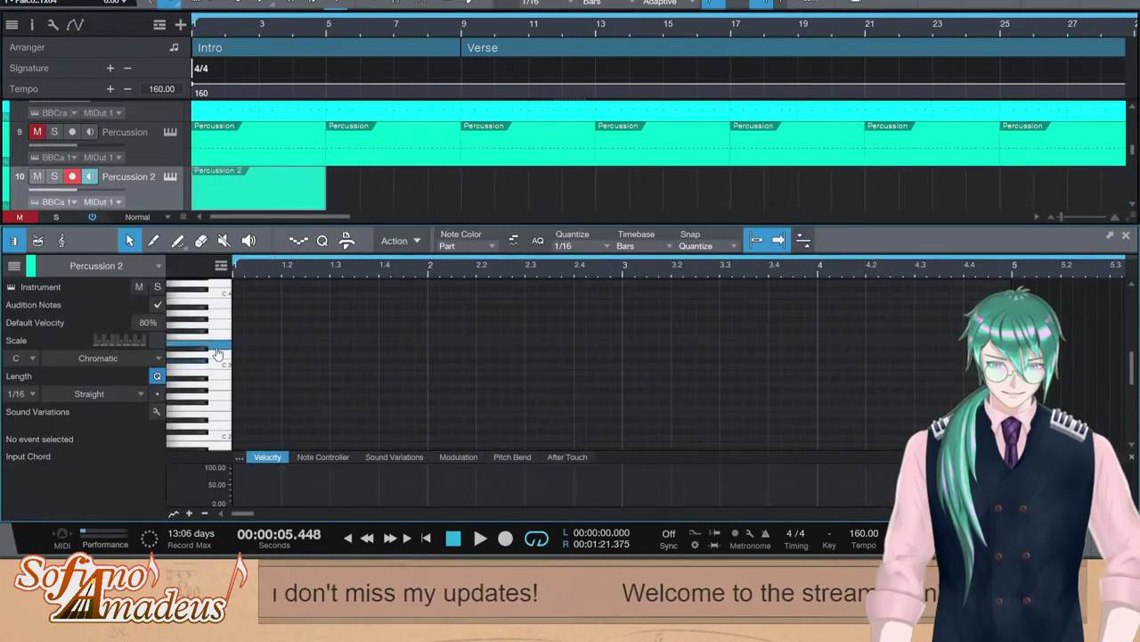
Add a 1/16 F 2 note at 100% velocity at the start of the Percussion 2 part and play the arrangement
click(235, 404)
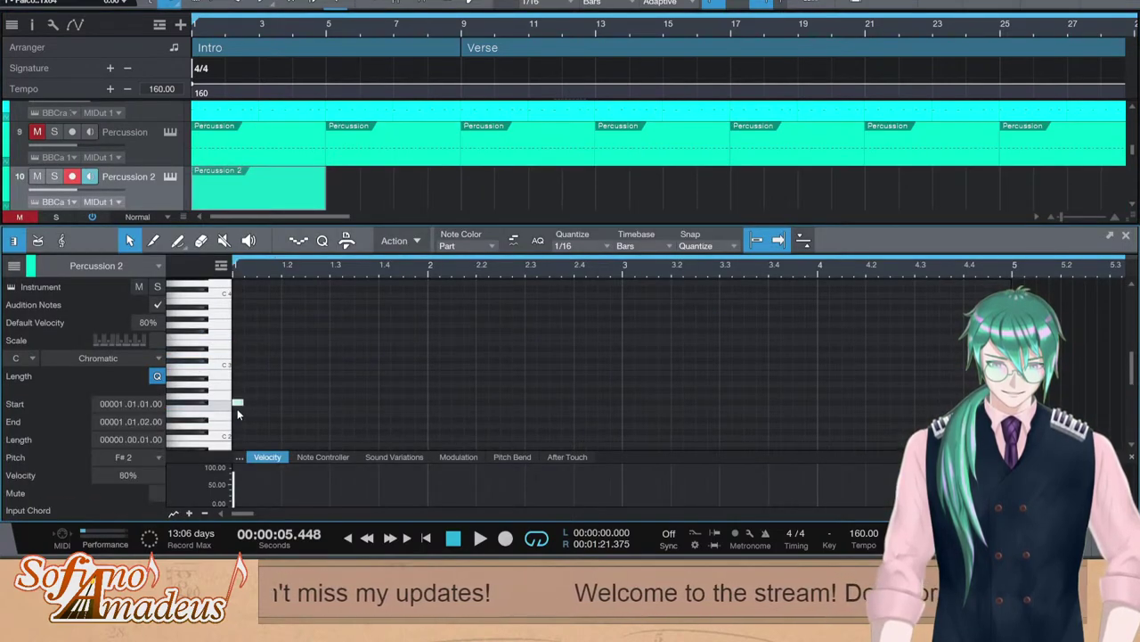
key(Down)
drag(236, 489, 233, 456)
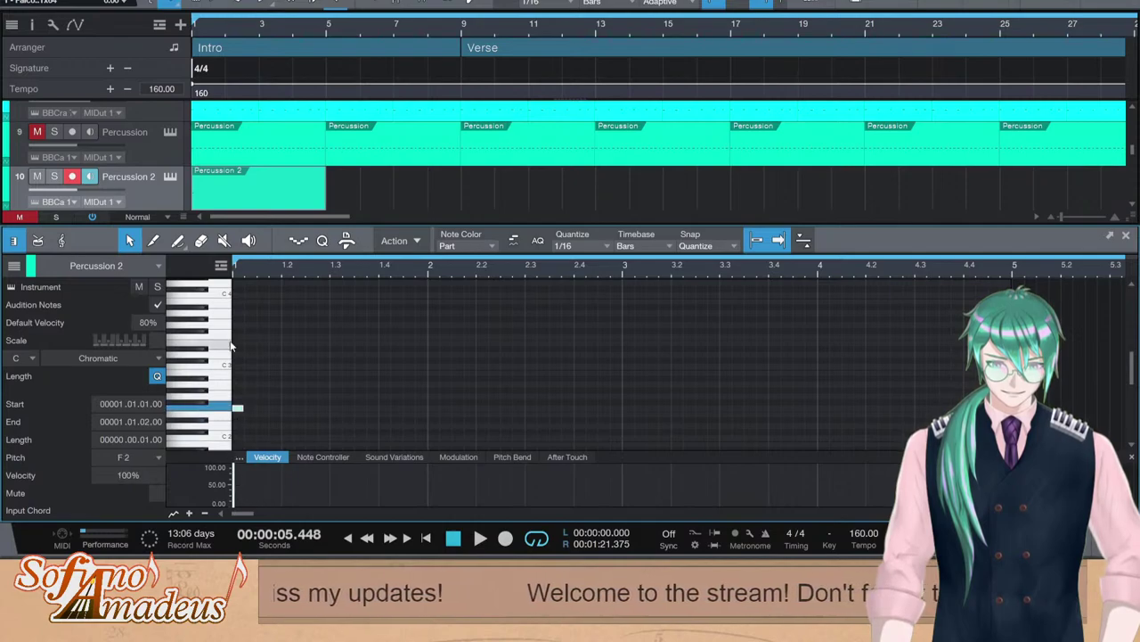
click(170, 176)
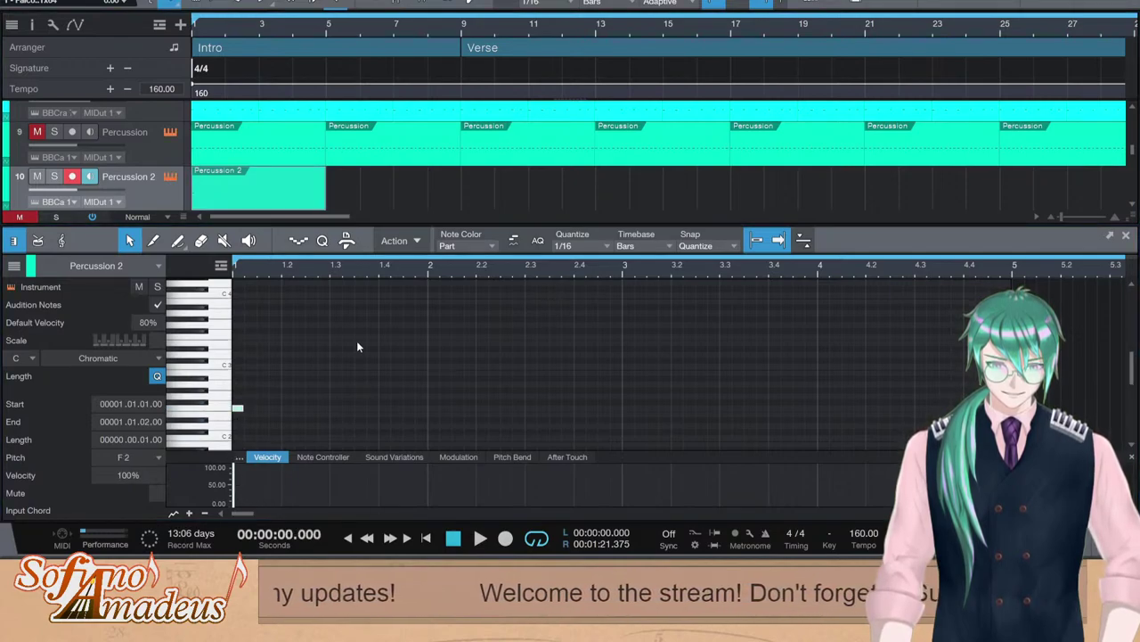
key(space)
click(878, 1)
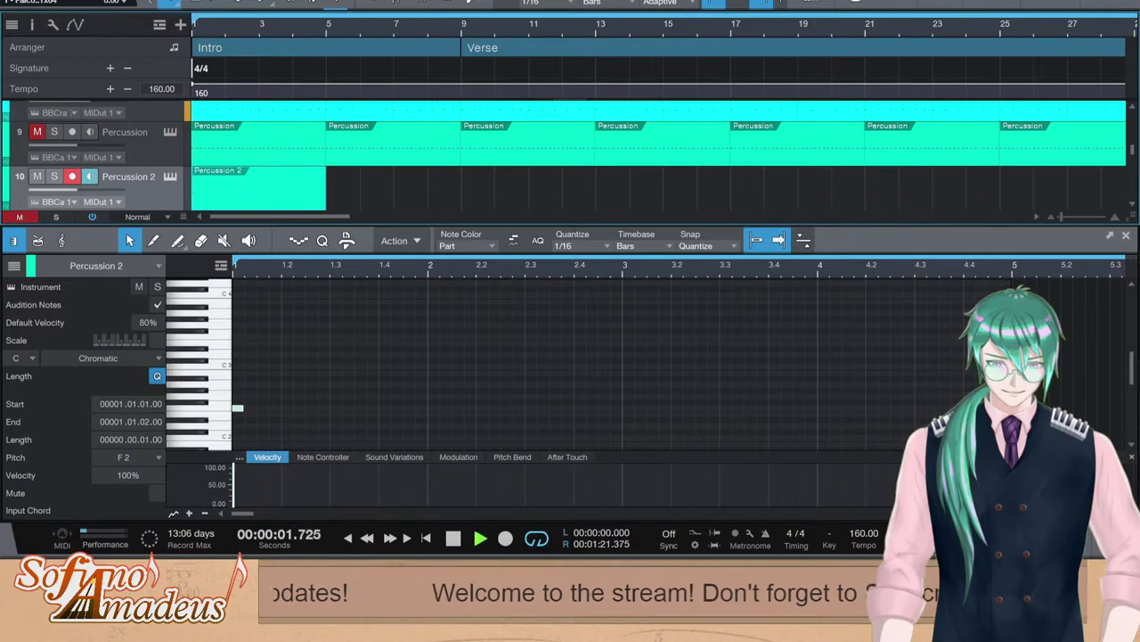
Close the note editor and remove the Percussion 2 track
key(F2)
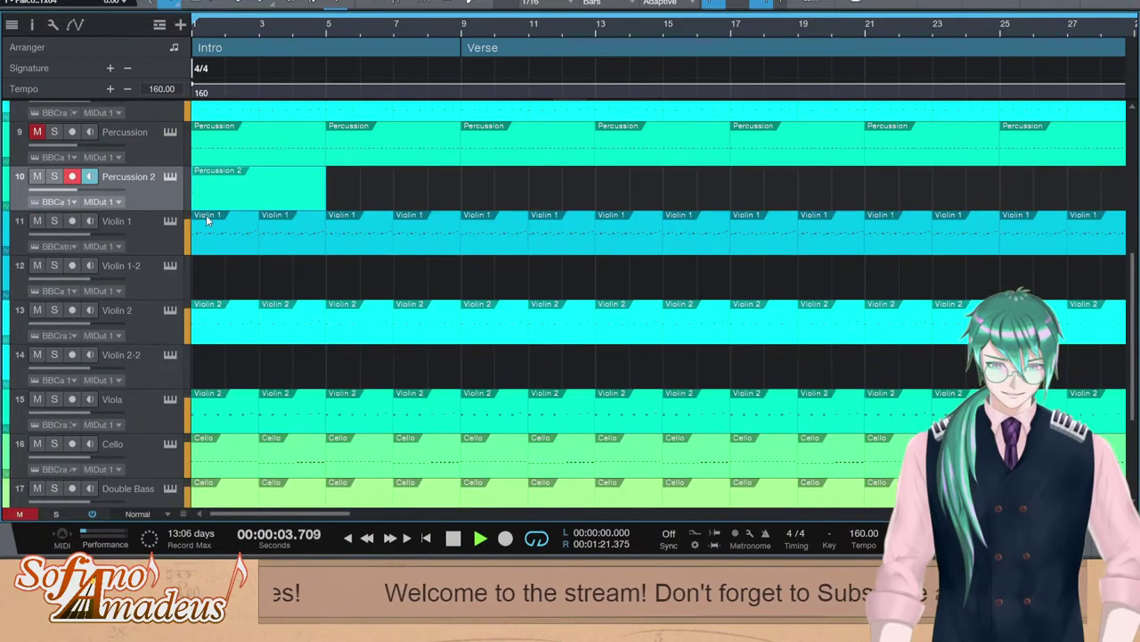
key(shift+t)
Duplicate the Intro's Drum, Electric Guitar and Bass parts so that the copies start at bar 9
scroll(344, 238, down, 3)
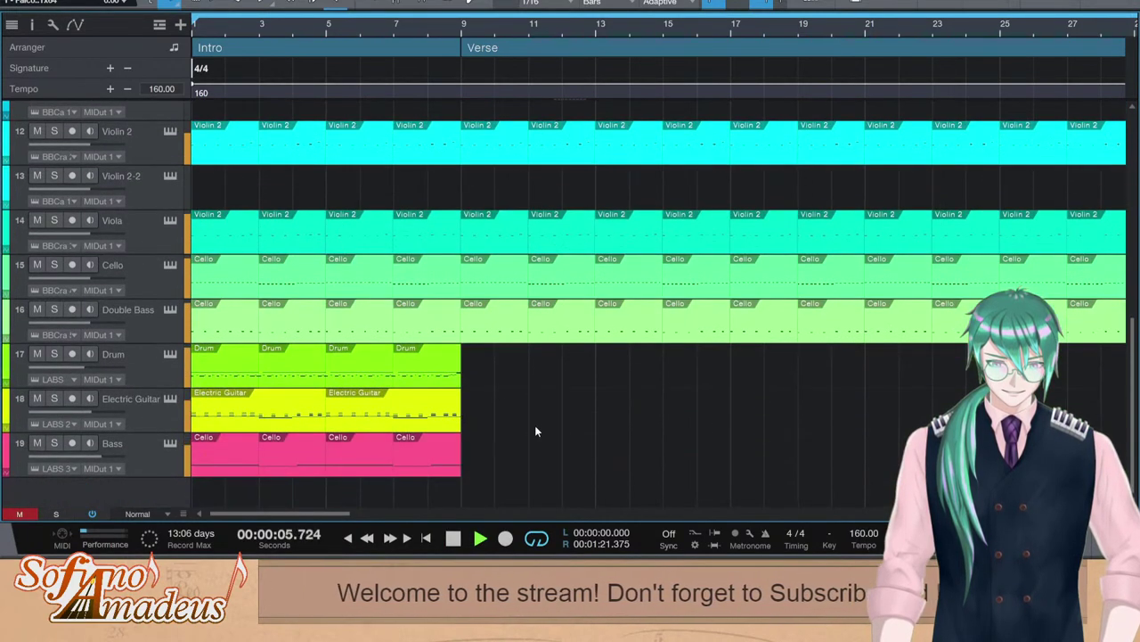
click(165, 374)
key(d)
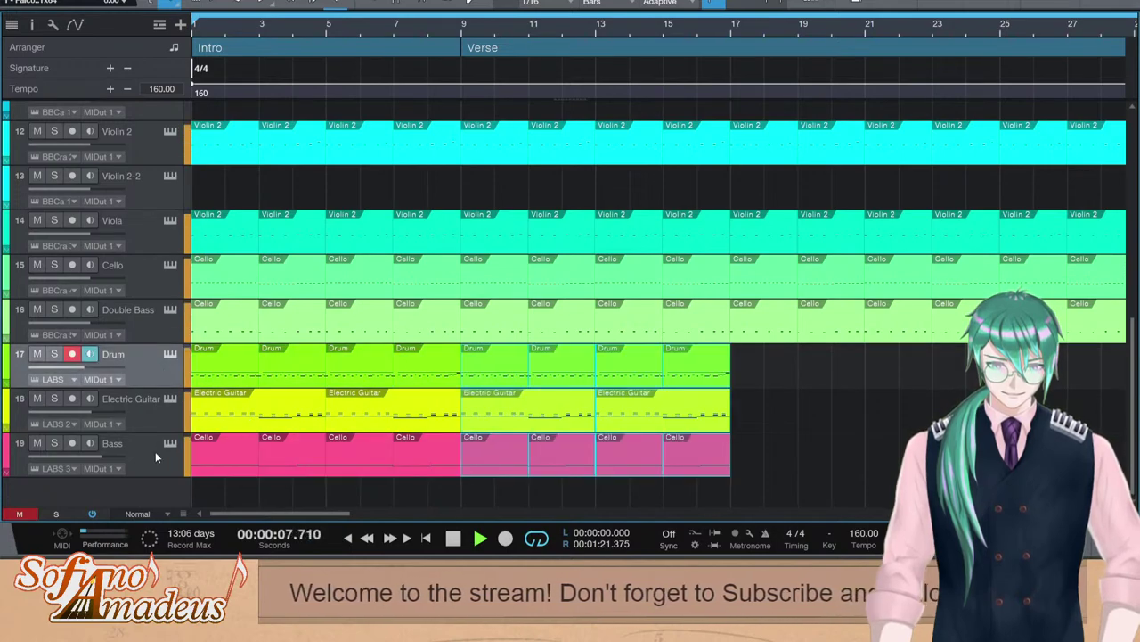
Lower the volume of the Drum, Electric Guitar and Bass tracks together
shift+click(92, 456)
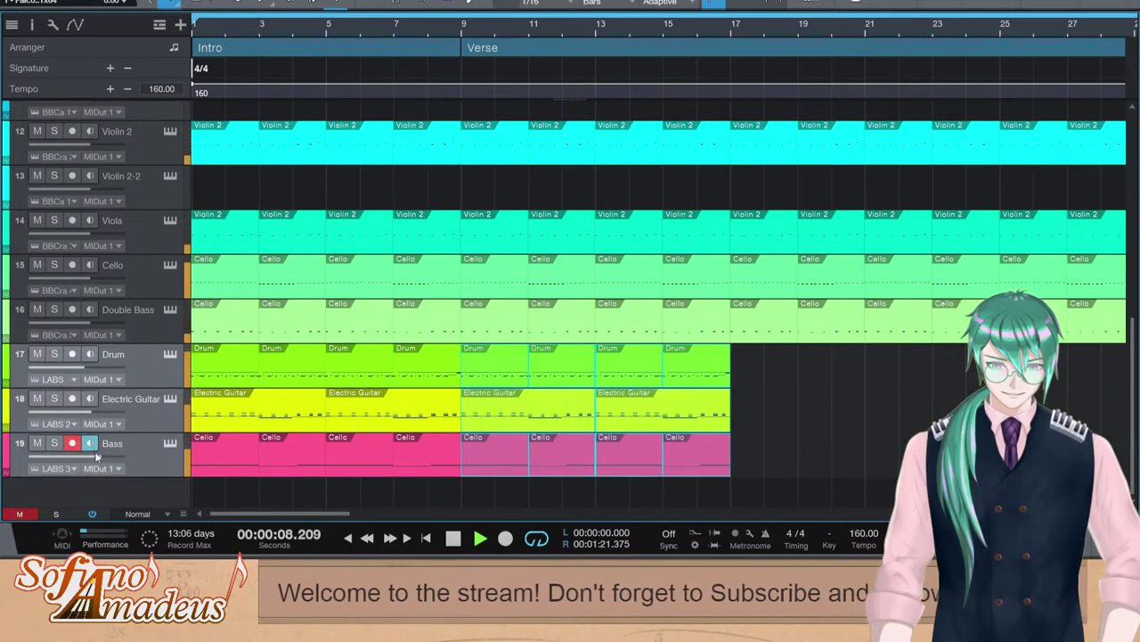
click(150, 467)
scroll(445, 437, up, 1)
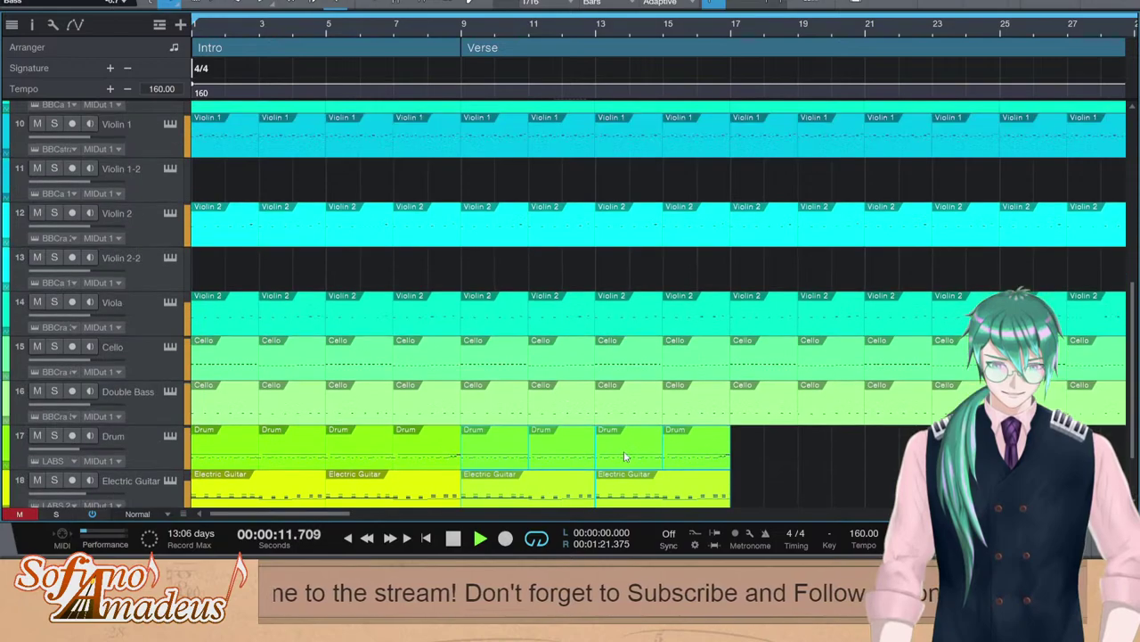
click(777, 428)
Listen to the Intro leading into the Verse, show the instrument browser and look over the parts on all tracks
scroll(773, 426, up, 4)
scroll(764, 422, down, 5)
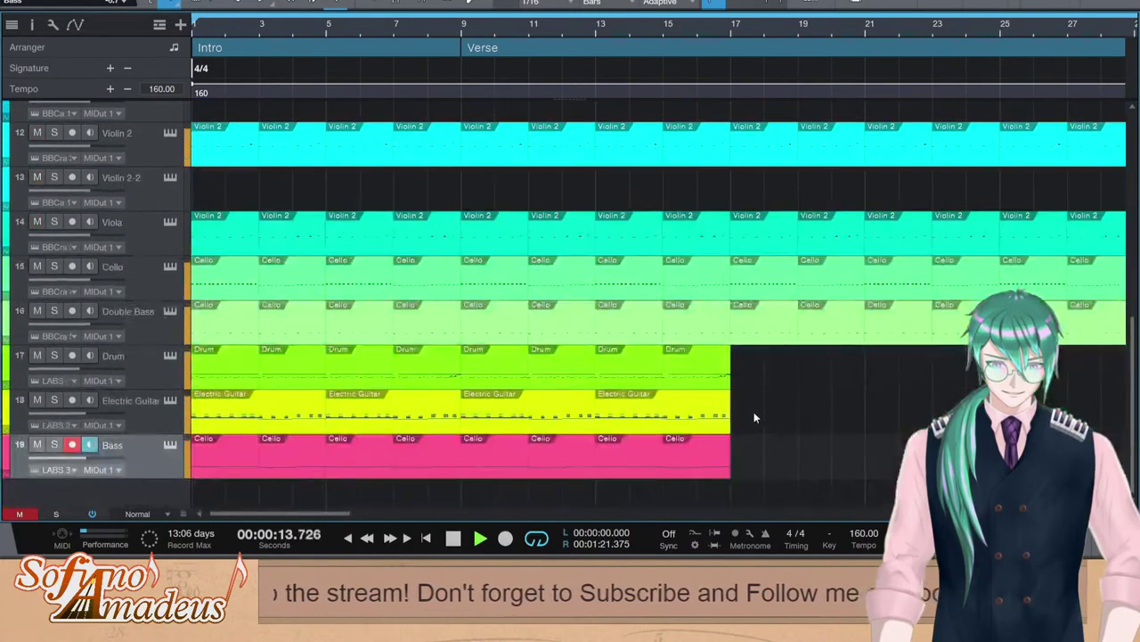
scroll(754, 414, up, 3)
scroll(747, 406, down, 3)
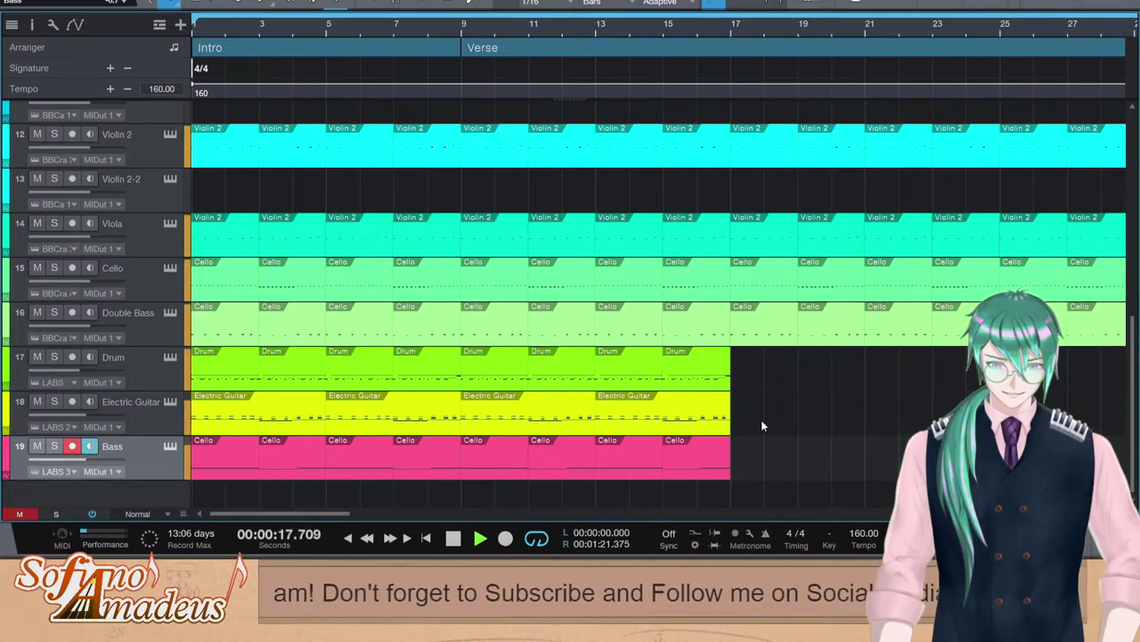
scroll(754, 408, up, 3)
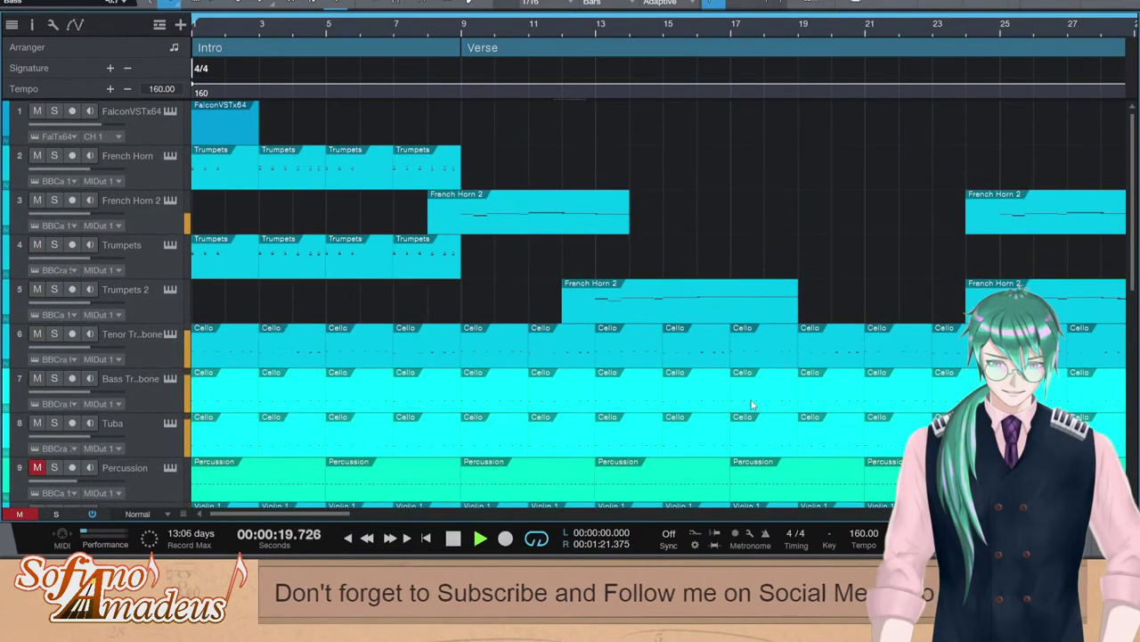
scroll(751, 408, down, 3)
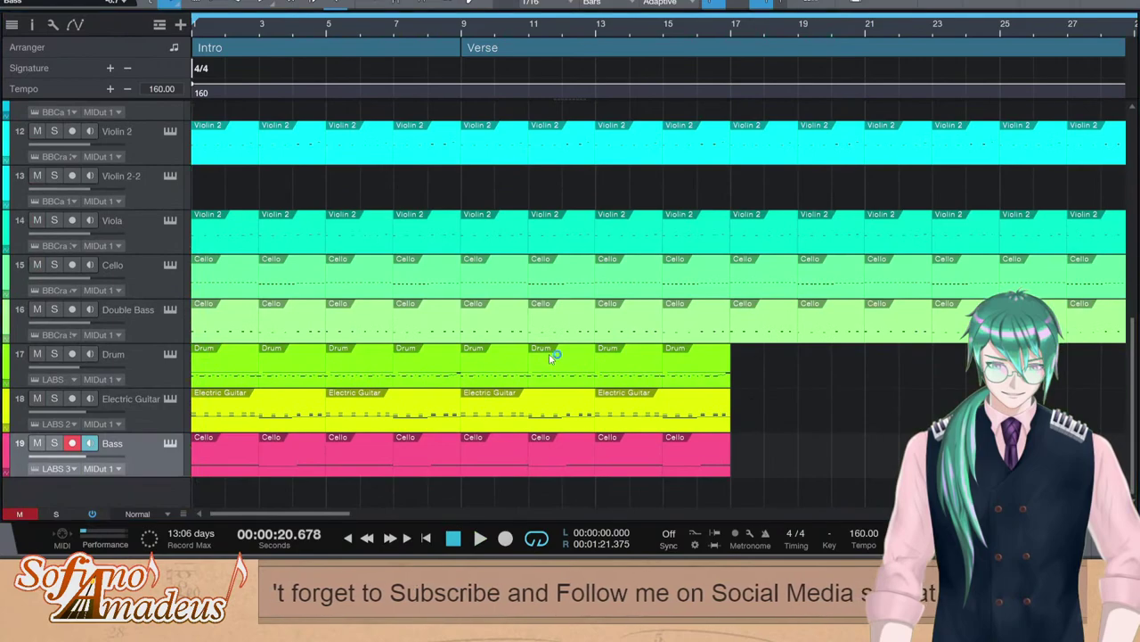
click(1105, 539)
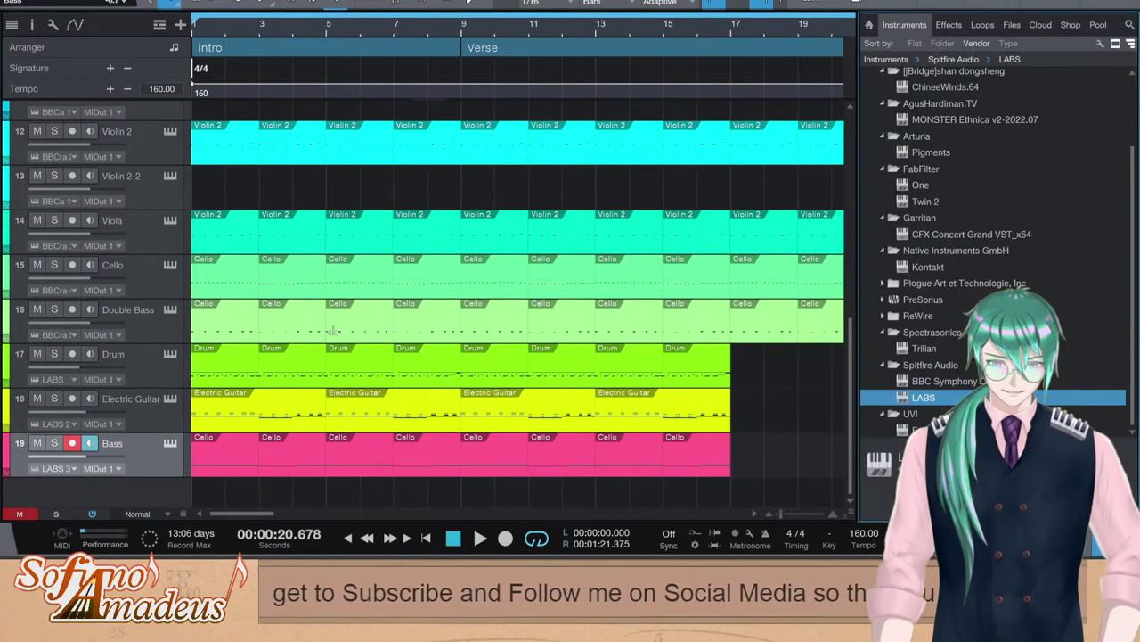
scroll(563, 329, up, 5)
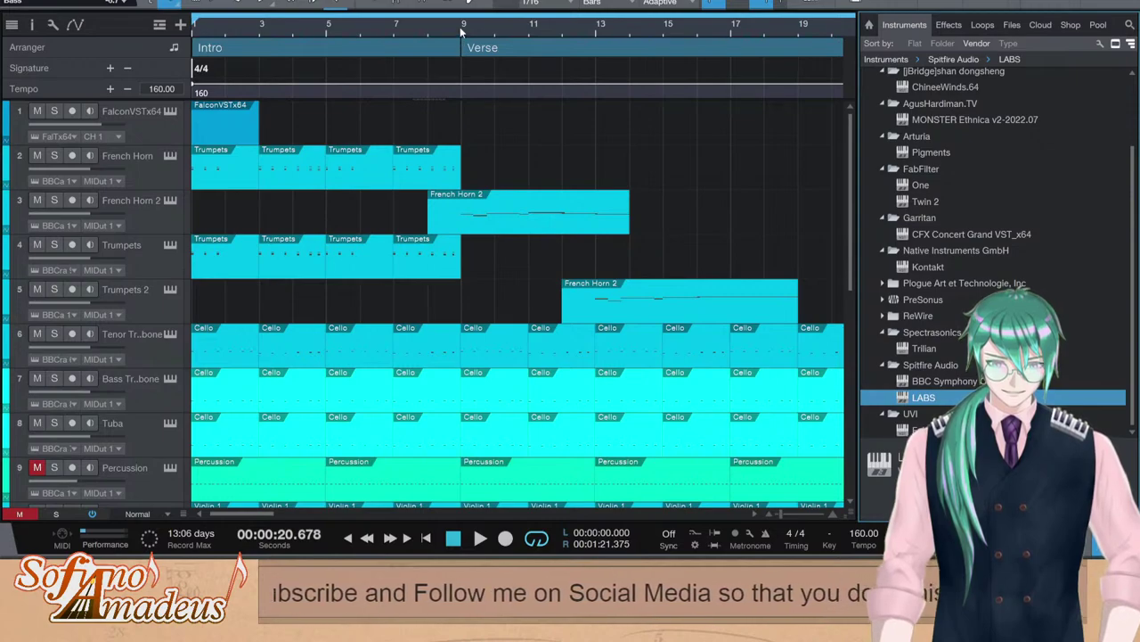
scroll(521, 165, down, 5)
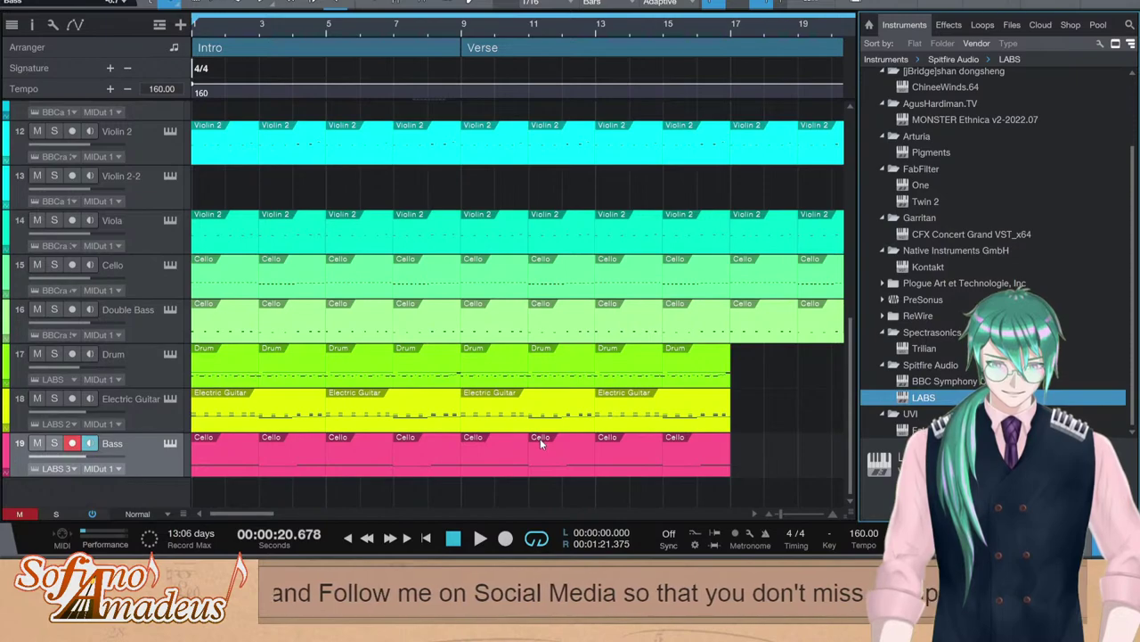
scroll(540, 438, up, 5)
scroll(491, 290, down, 5)
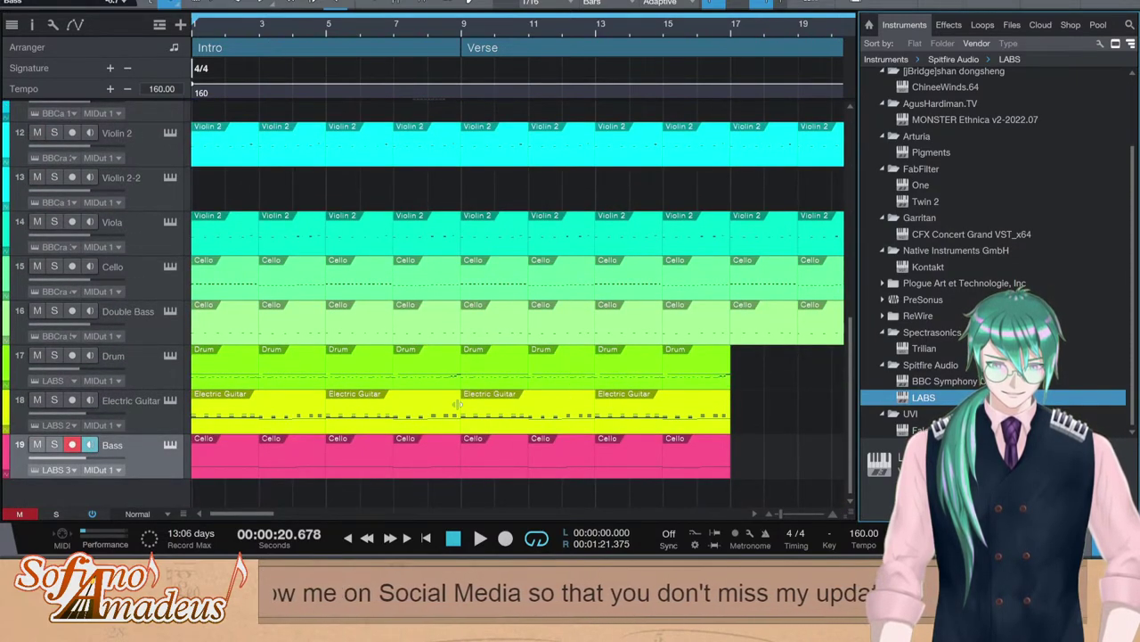
Play the Verse from bar 9 while comparing the brass parts with the rhythm section
click(462, 33)
key(space)
scroll(640, 198, up, 5)
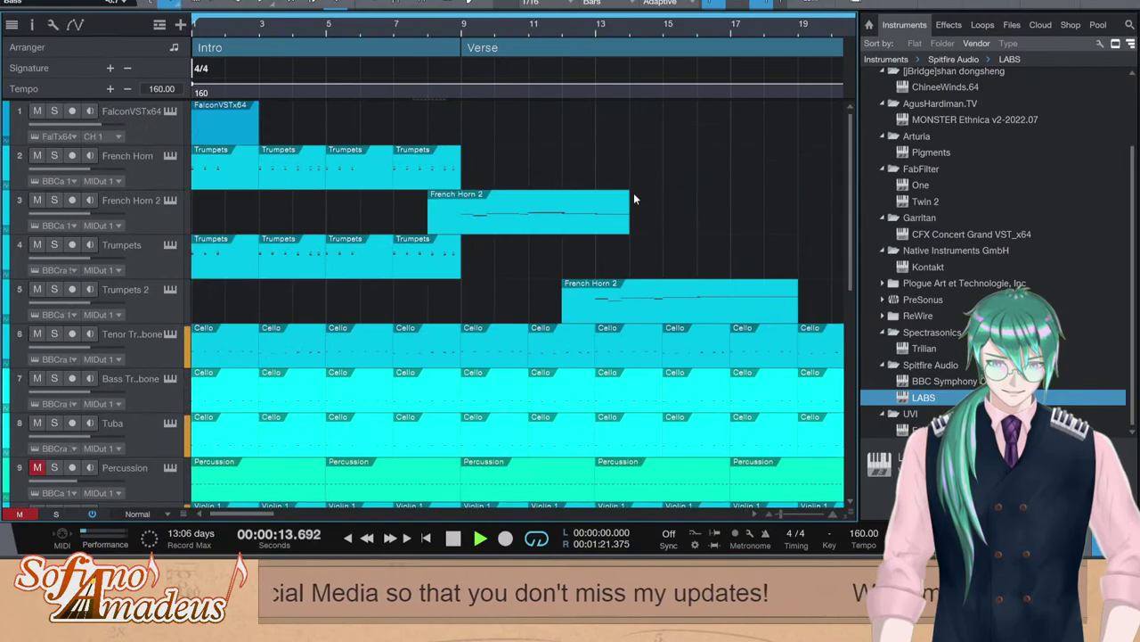
scroll(634, 199, down, 5)
scroll(637, 241, up, 5)
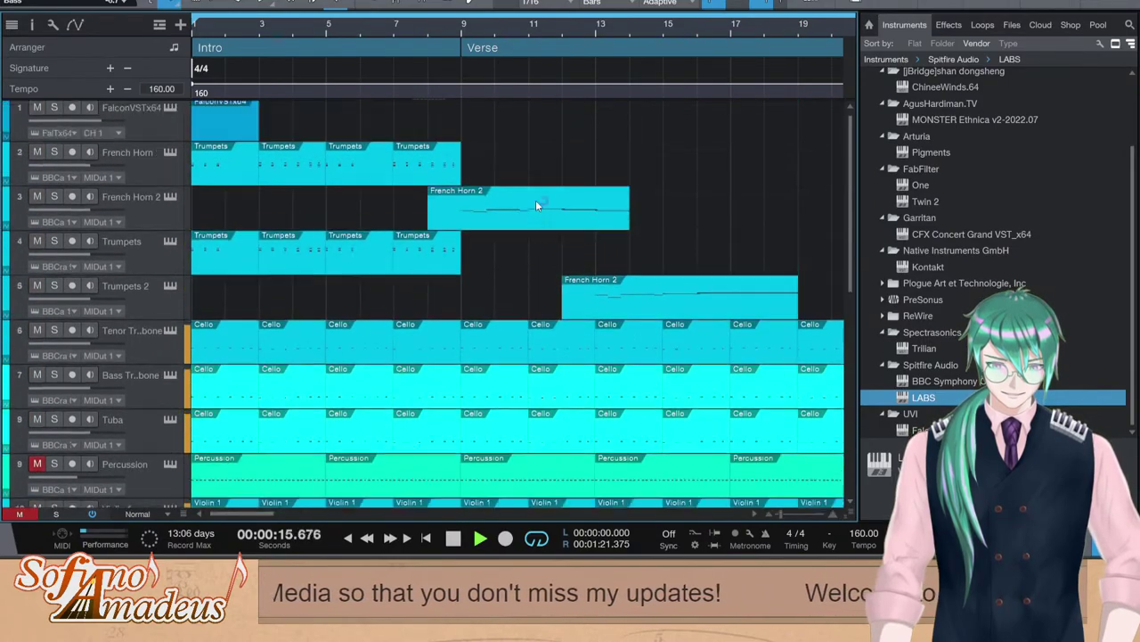
Try the first French Horn 2 part on the FalconVSTx64 track and undo the move
drag(535, 205, 488, 128)
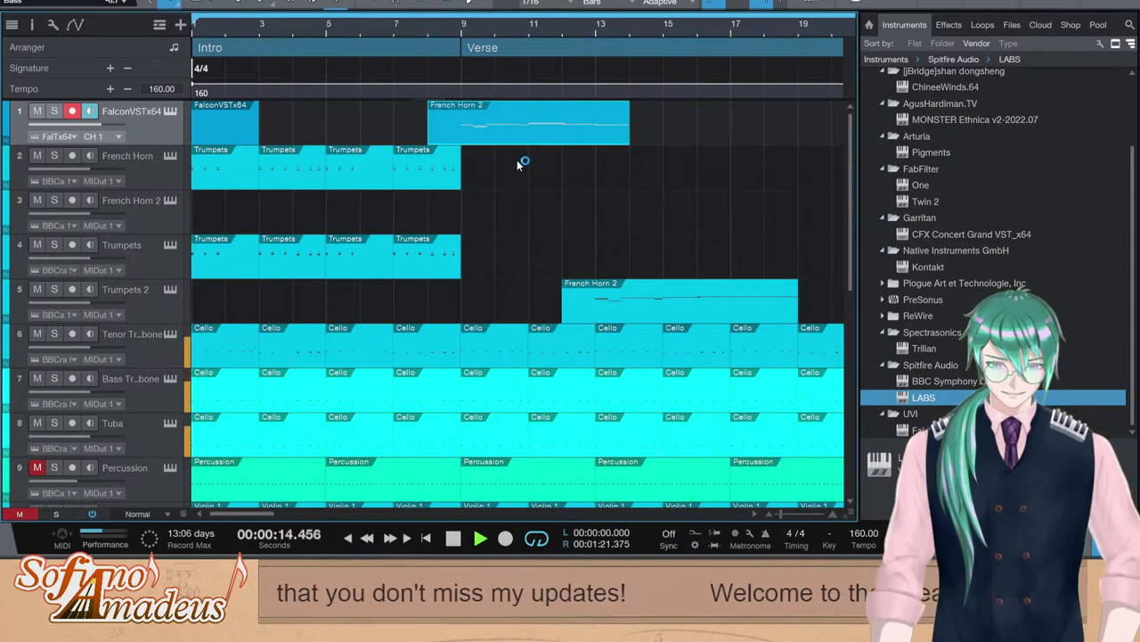
key(ctrl+z)
Hide the instrument browser, stop playback, and copy the Intro's Drum, Electric Guitar and Bass parts to bar 17, briefly playing them
scroll(546, 281, down, 5)
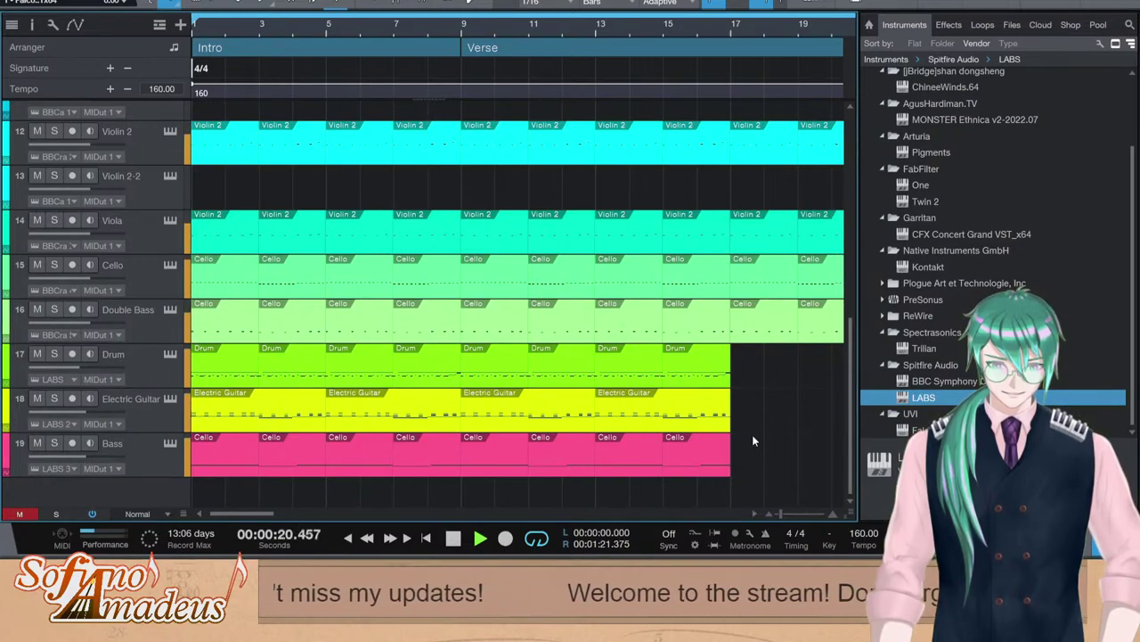
key(F5)
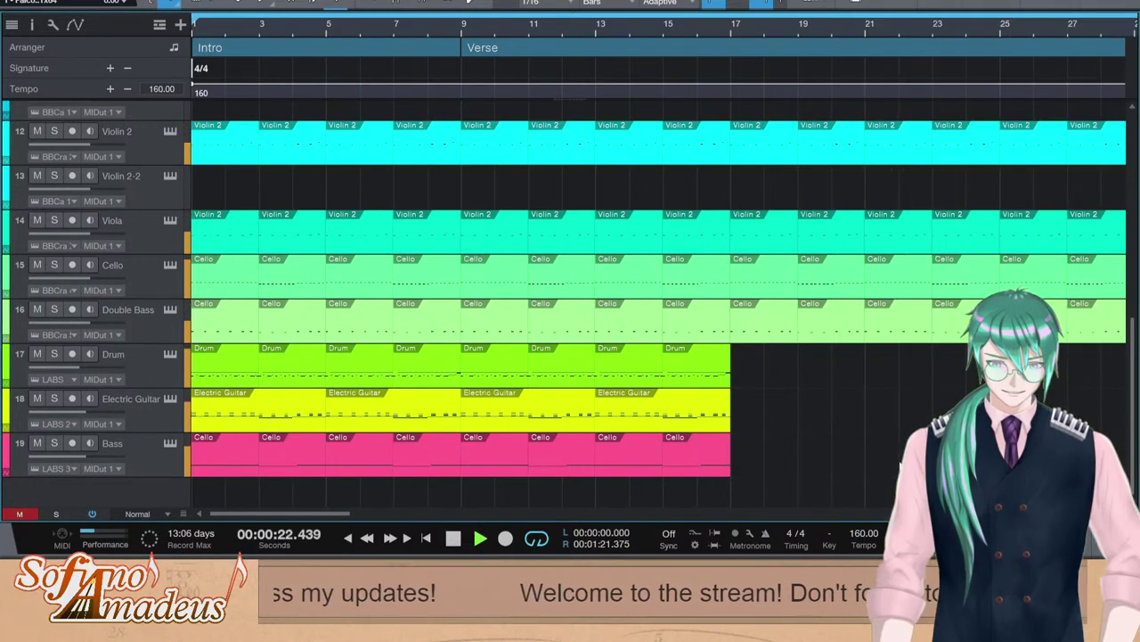
key(space)
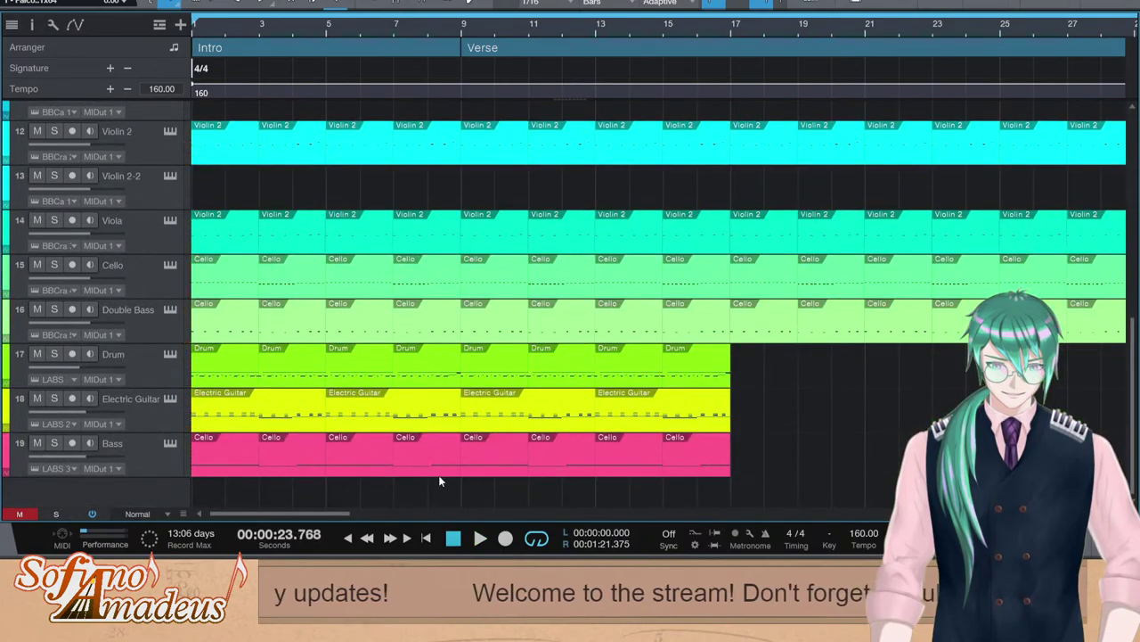
drag(440, 479, 182, 375)
click(733, 31)
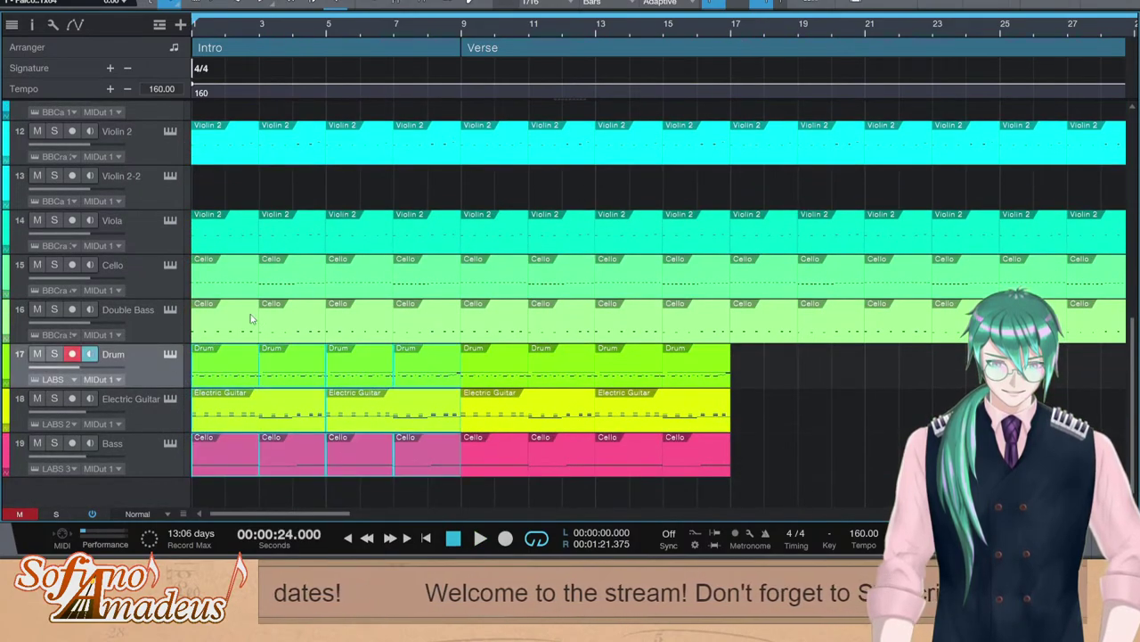
key(ctrl+v)
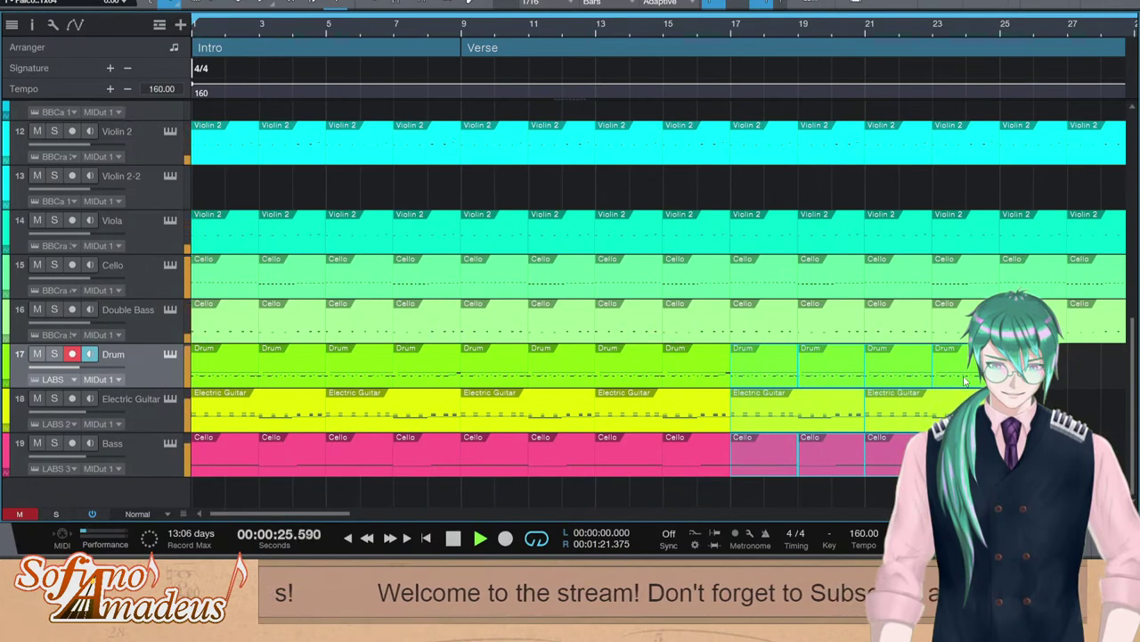
key(space)
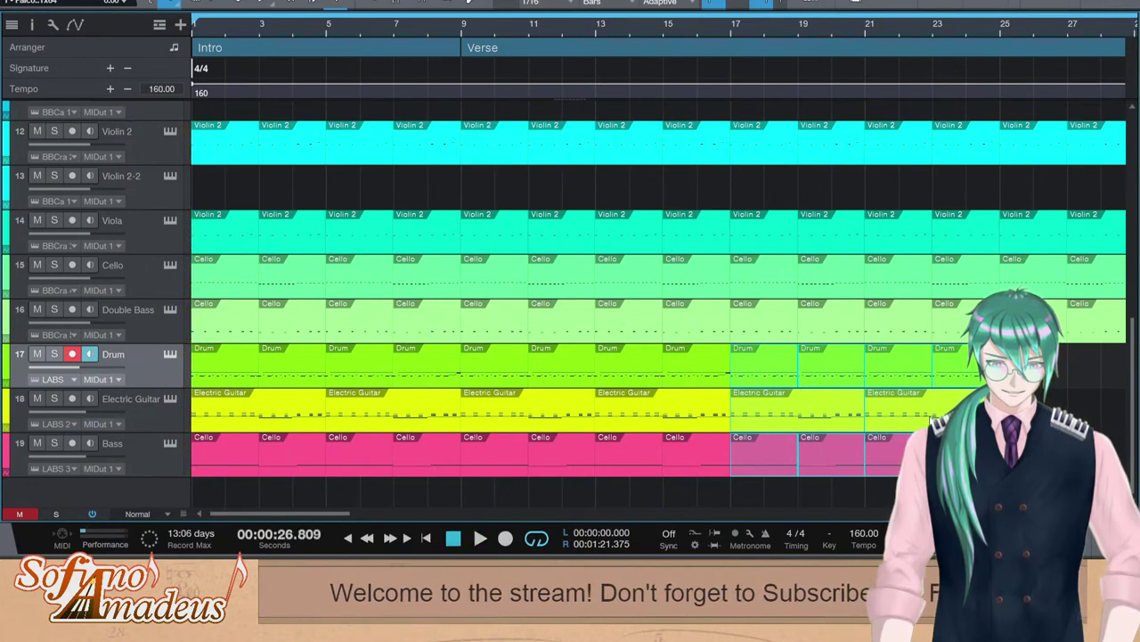
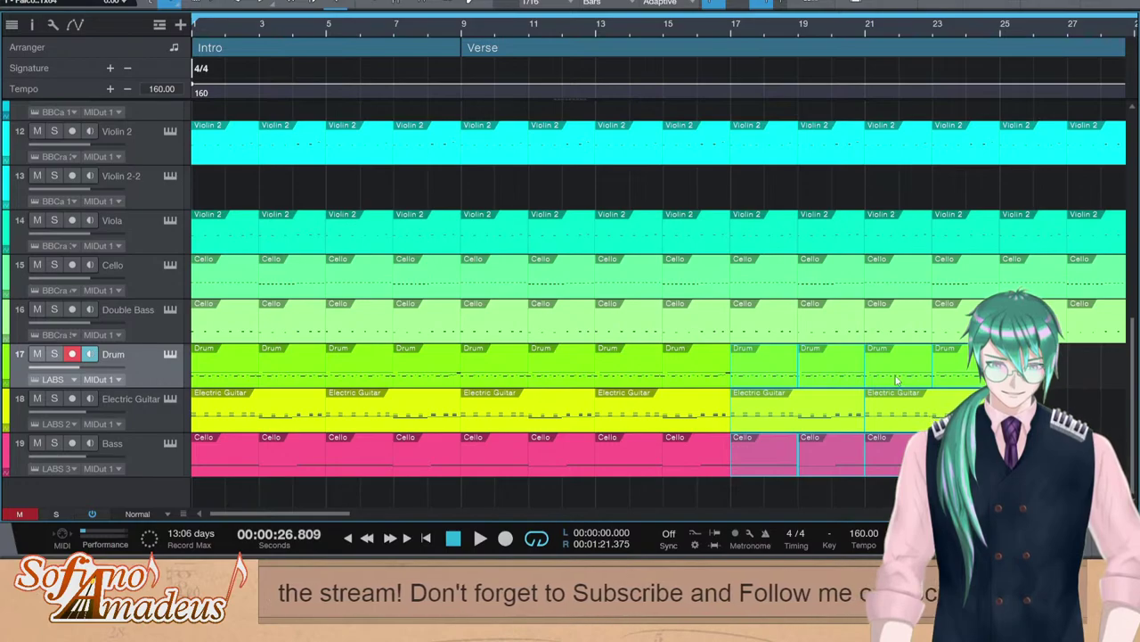
Look over the parts on all tracks and play the arrangement from the song start
scroll(553, 312, up, 8)
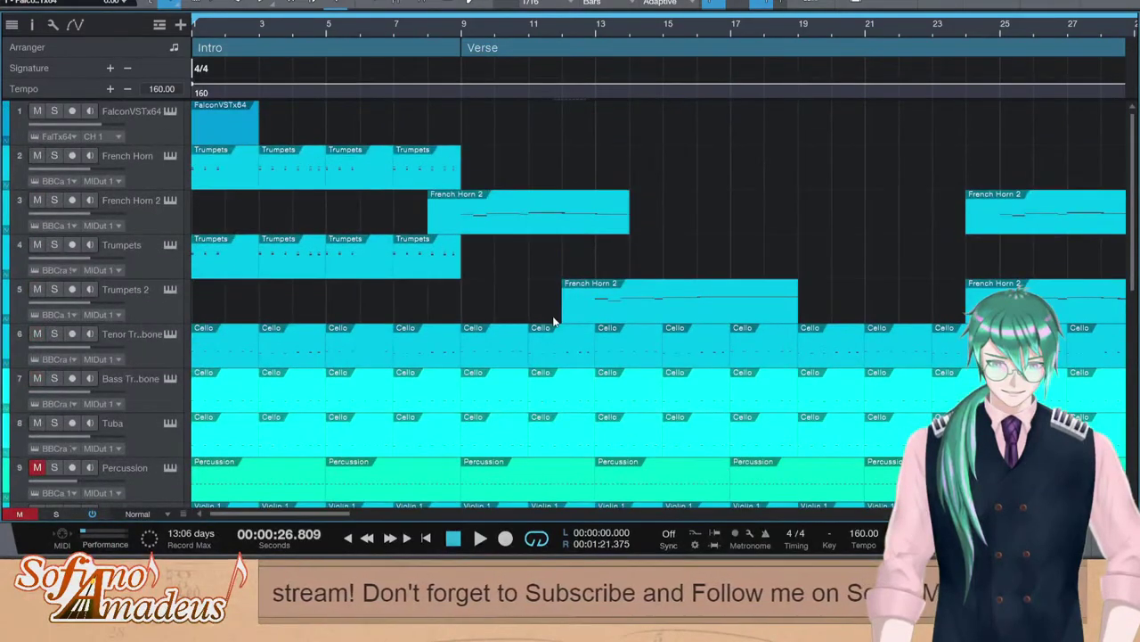
scroll(554, 321, down, 3)
scroll(577, 309, down, 4)
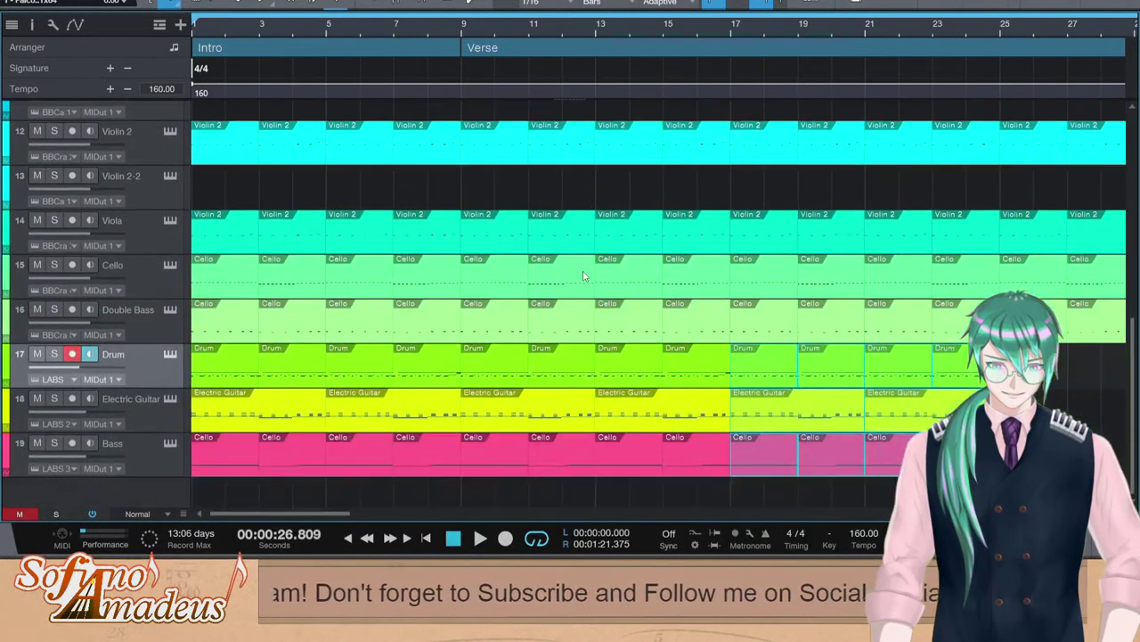
scroll(574, 265, up, 8)
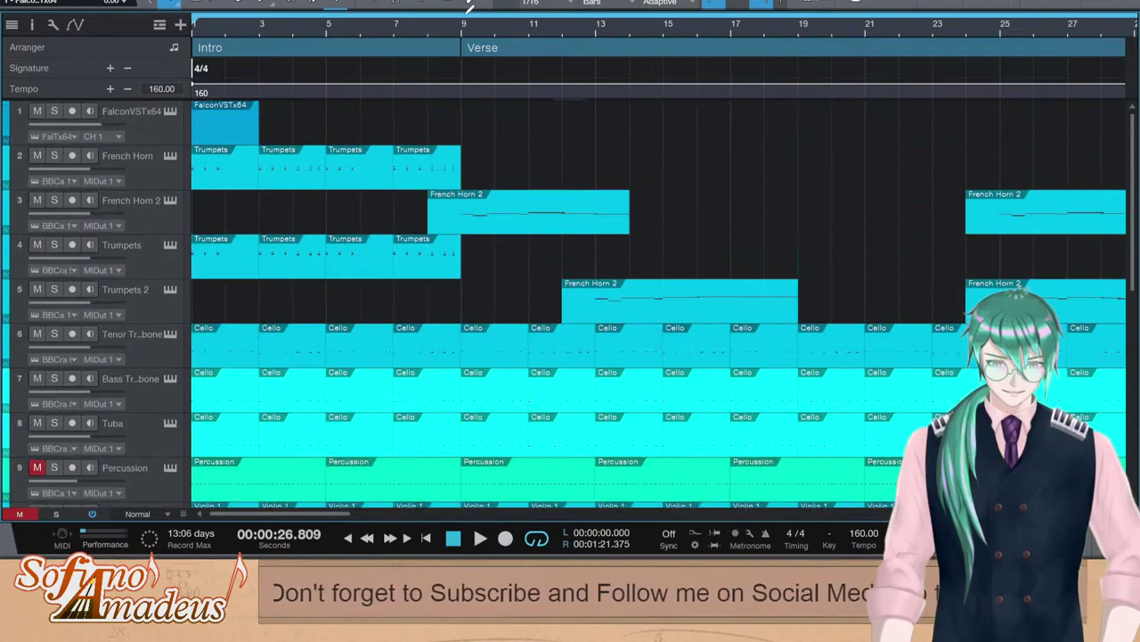
click(462, 25)
scroll(370, 294, down, 8)
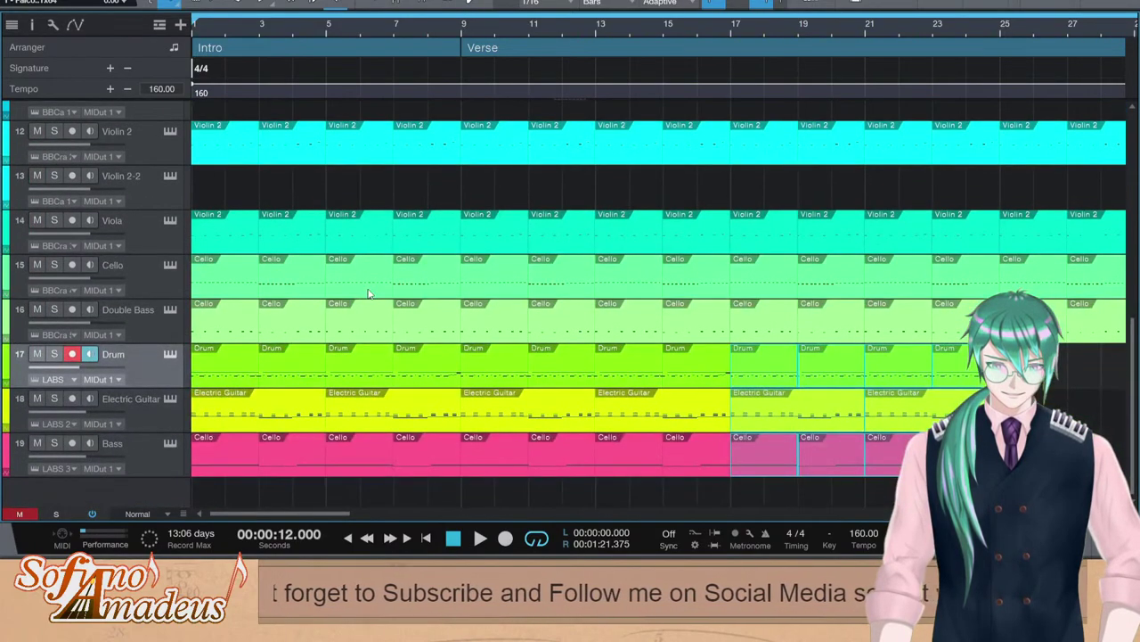
scroll(366, 299, up, 8)
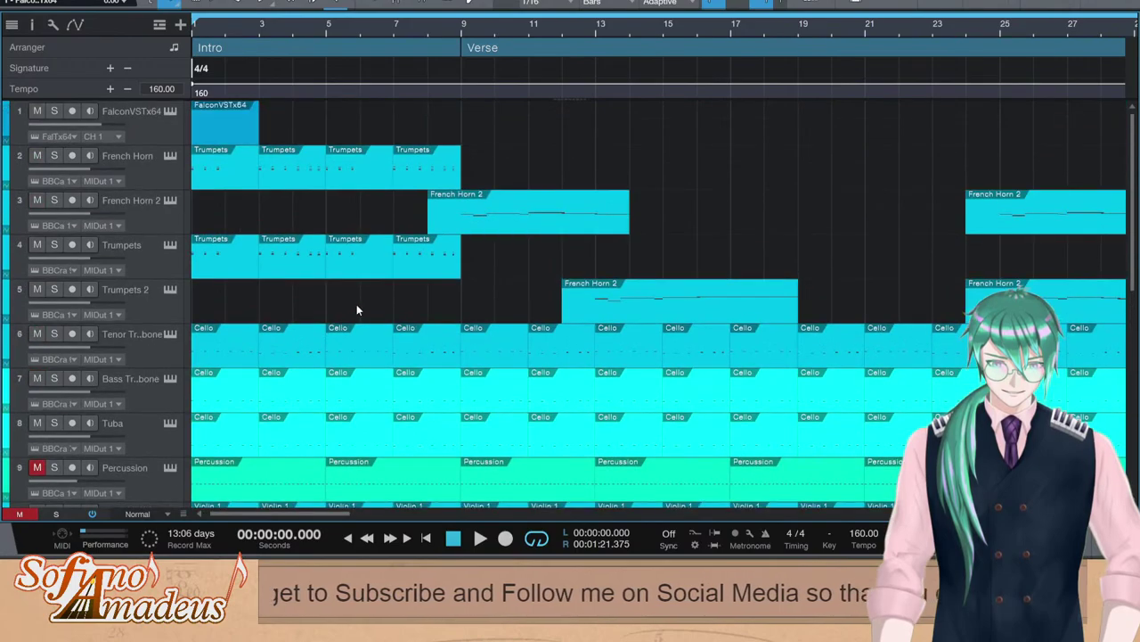
key(space)
Mute the Drum, Electric Guitar and Bass tracks together and unmute the Percussion track during playback
scroll(347, 321, down, 8)
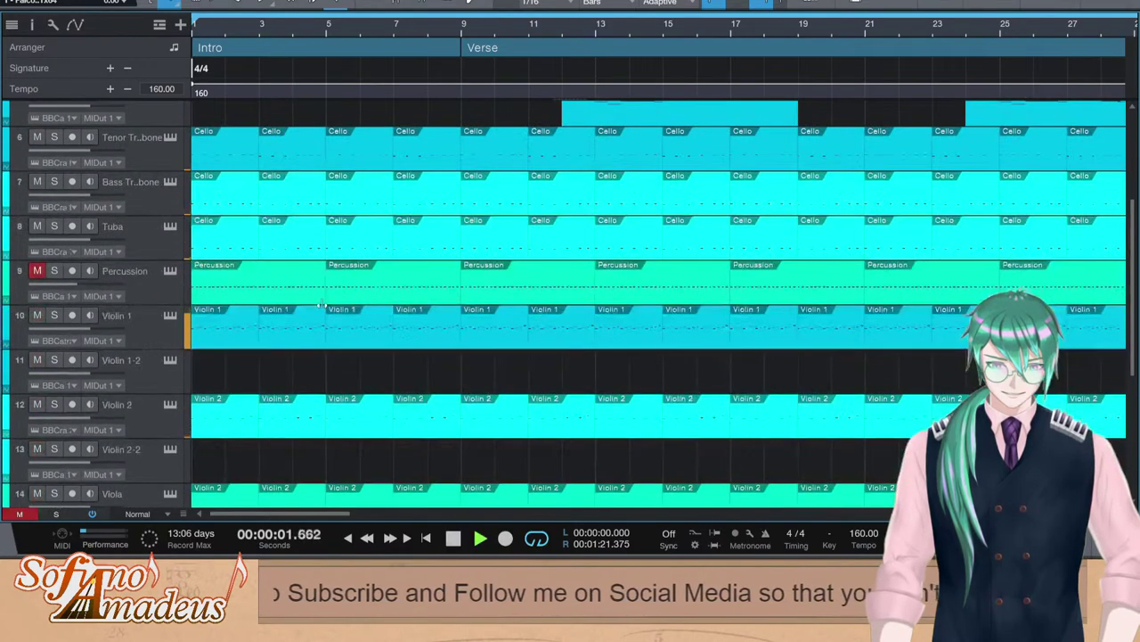
shift+click(108, 450)
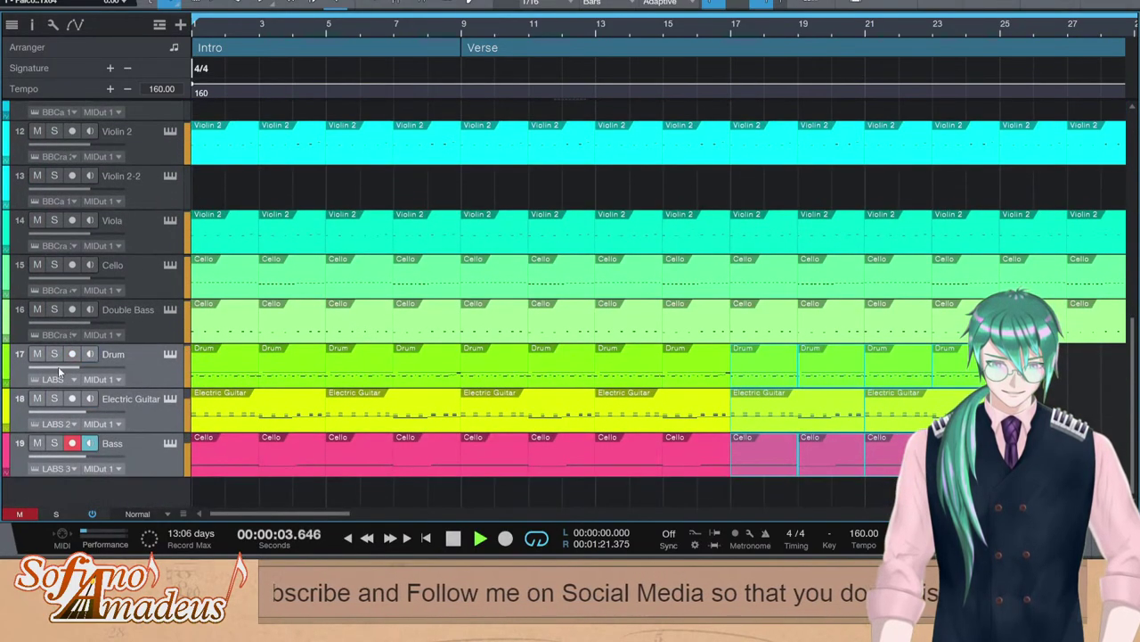
click(37, 355)
scroll(81, 326, up, 8)
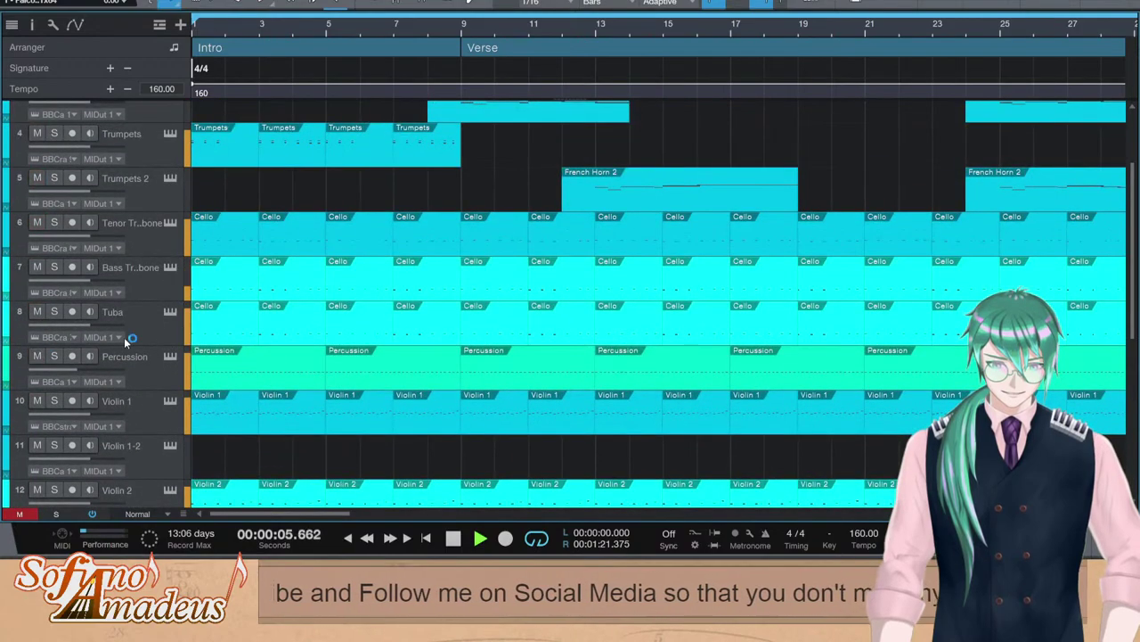
Stop playback, select the French Horn 2 track, and play the arrangement from the start of the Verse
key(space)
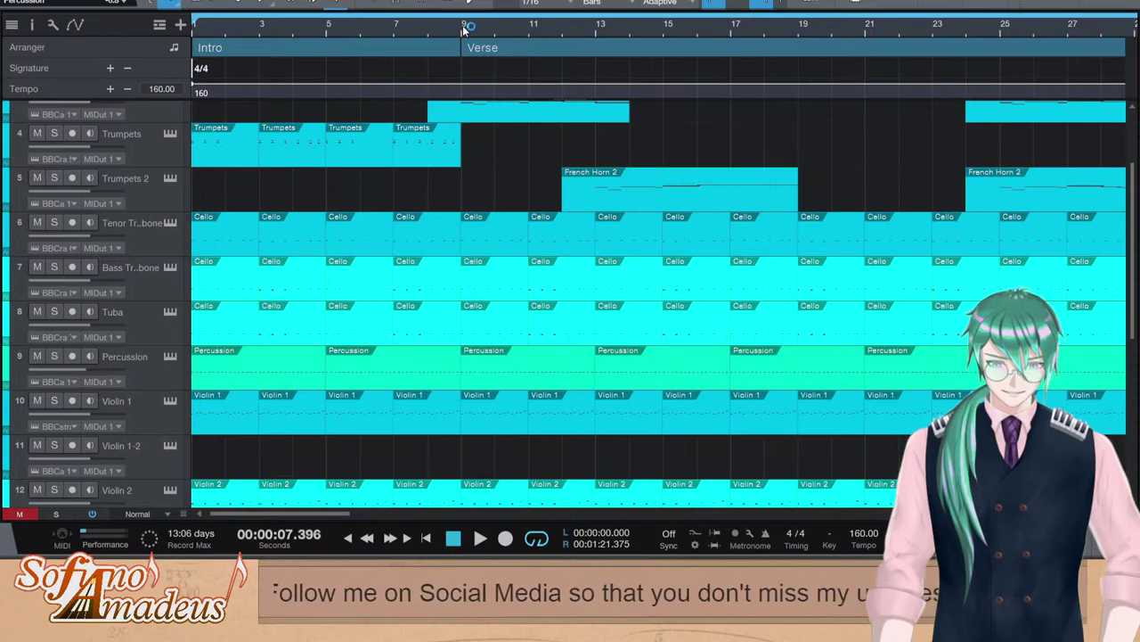
scroll(592, 232, up, 5)
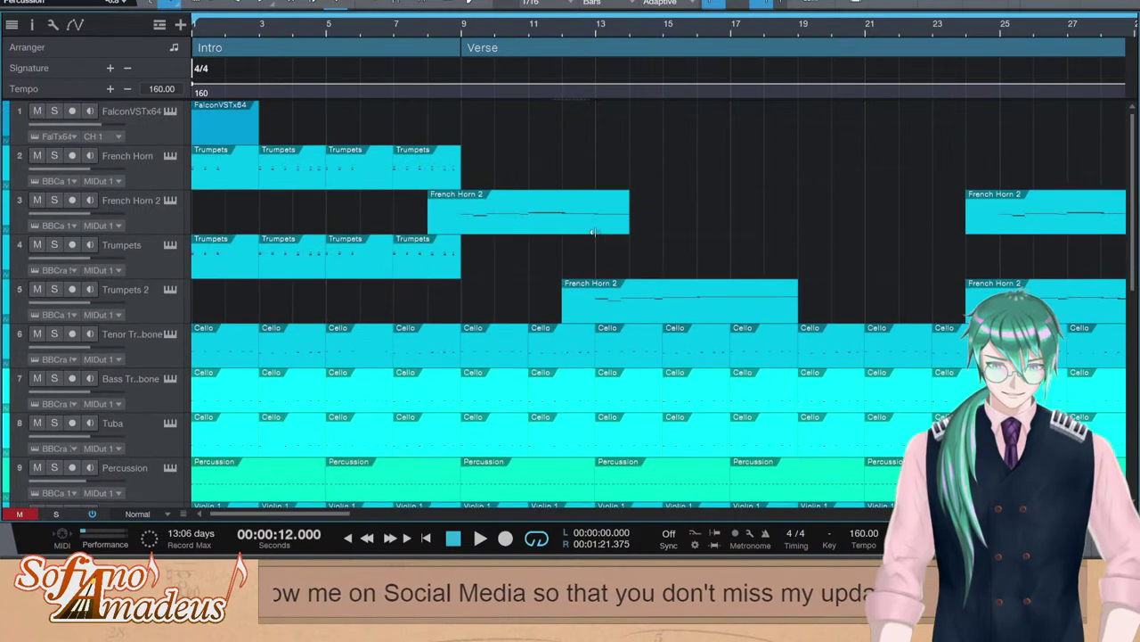
click(535, 223)
key(space)
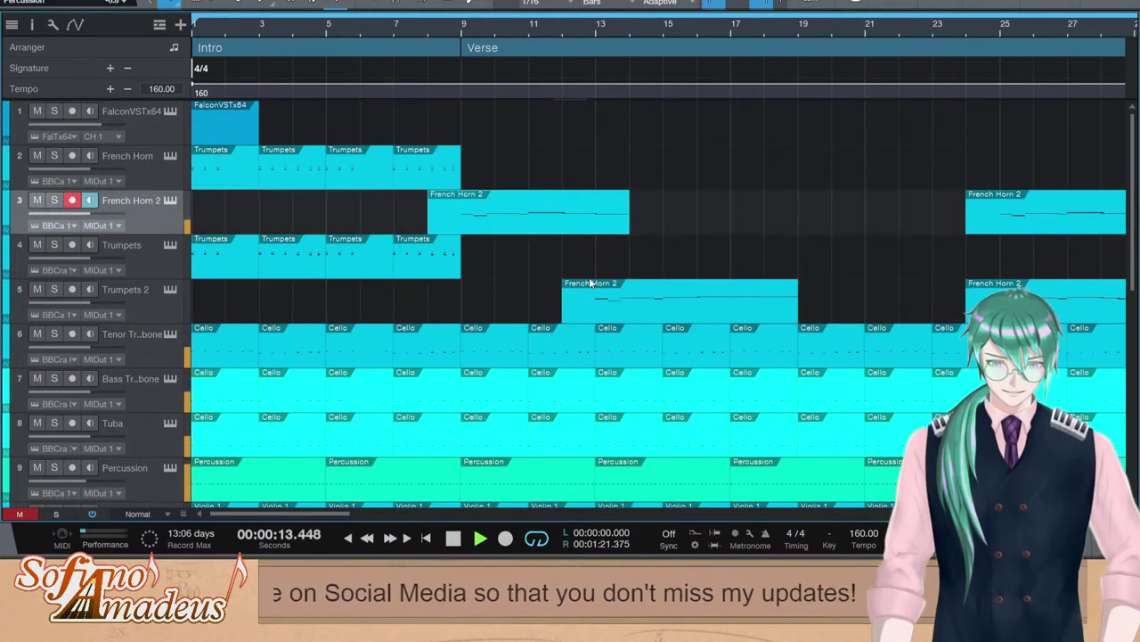
key(space)
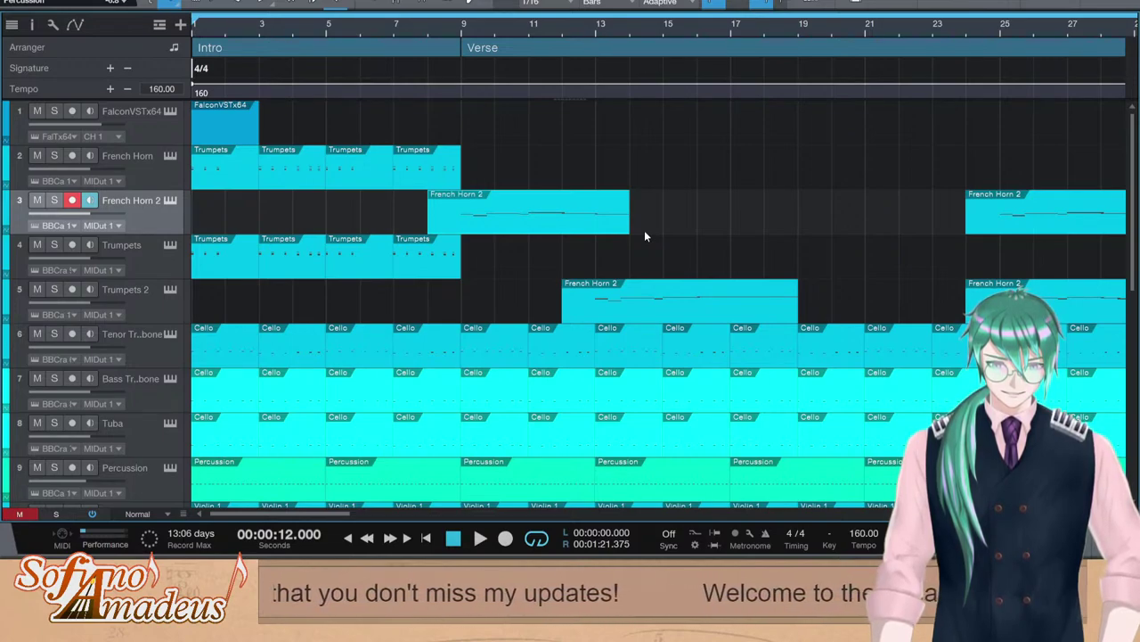
key(space)
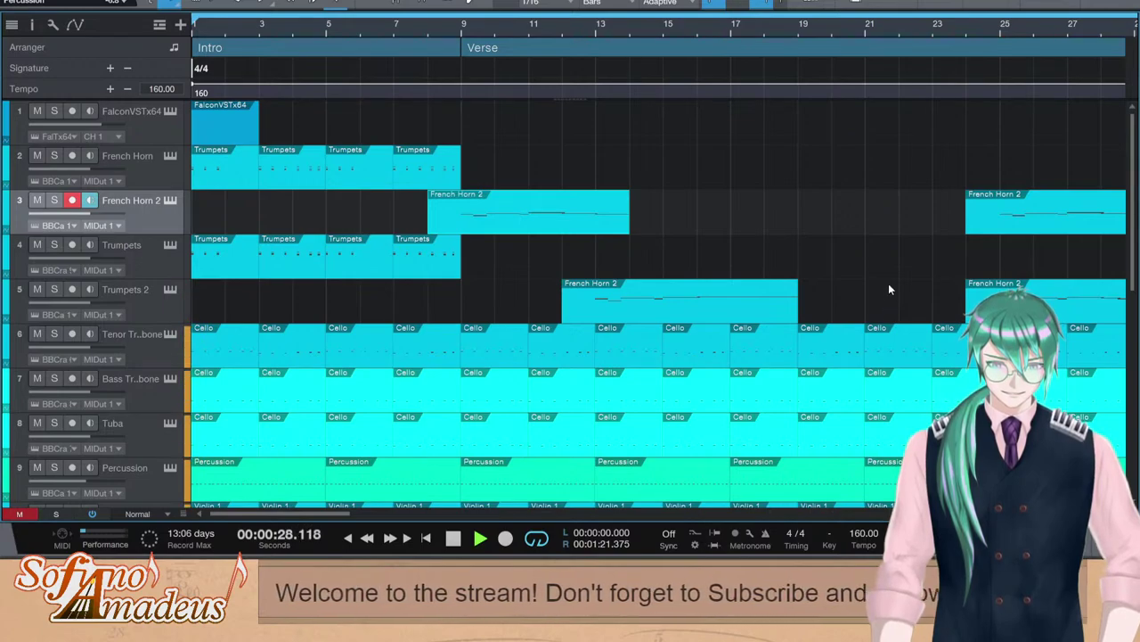
Look over the parts on all tracks through the Verse and Chorus while the arrangement plays
scroll(893, 279, down, 10)
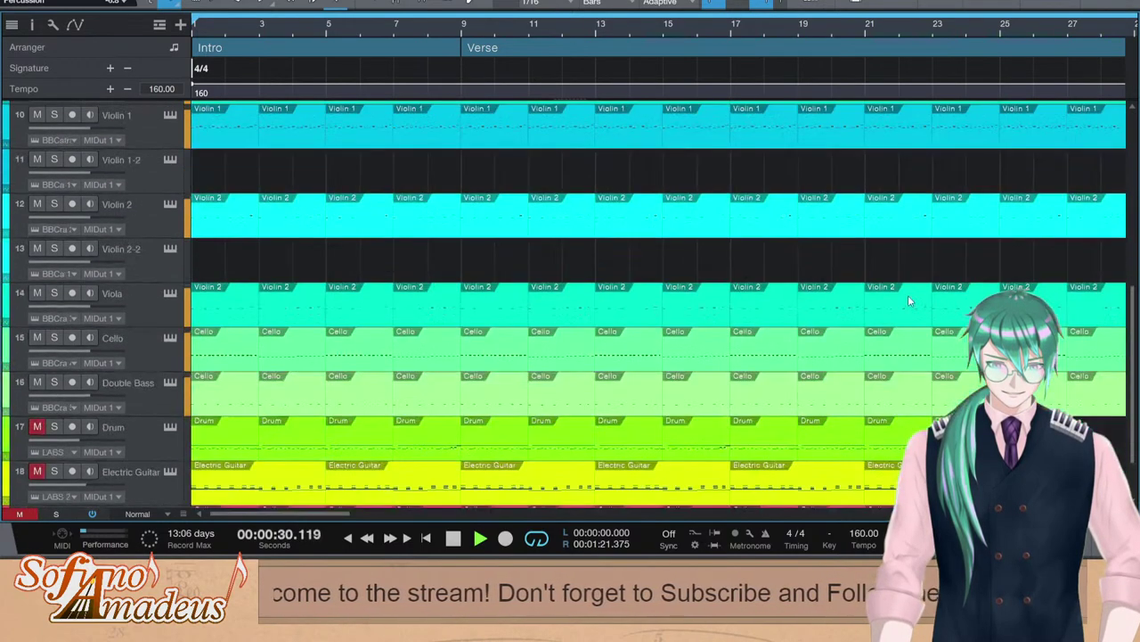
scroll(908, 302, up, 5)
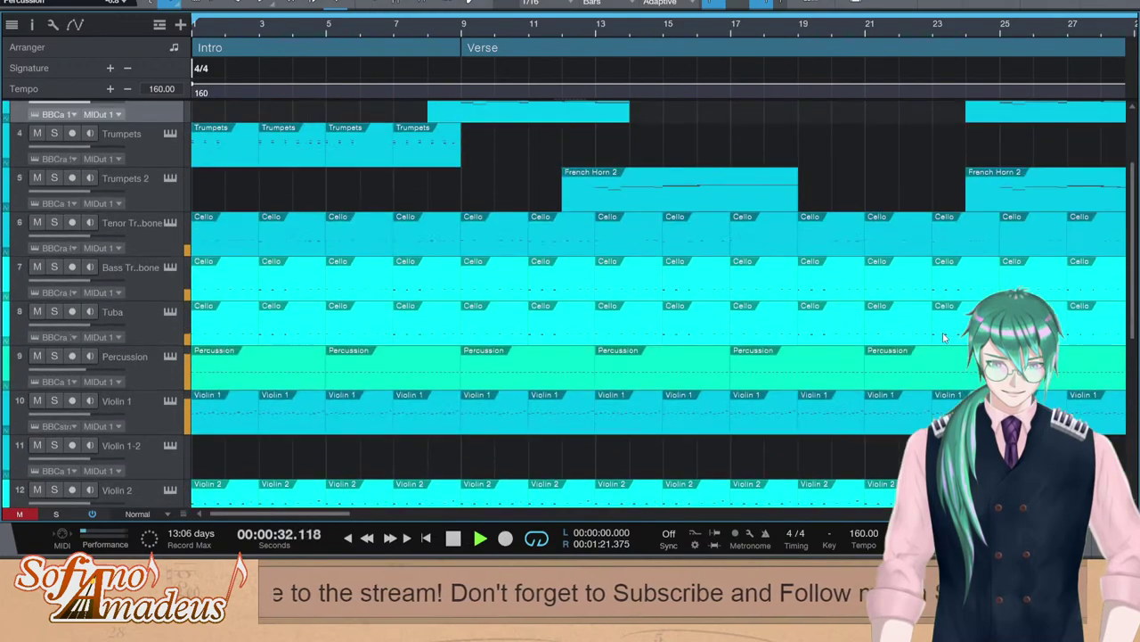
scroll(946, 339, up, 7)
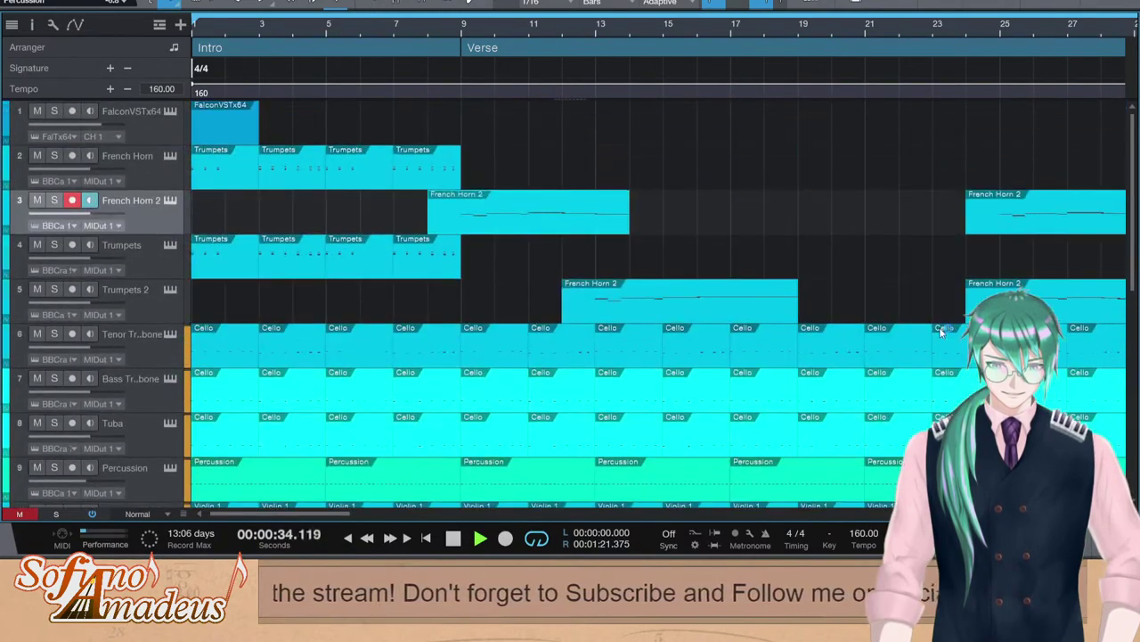
drag(318, 515, 358, 514)
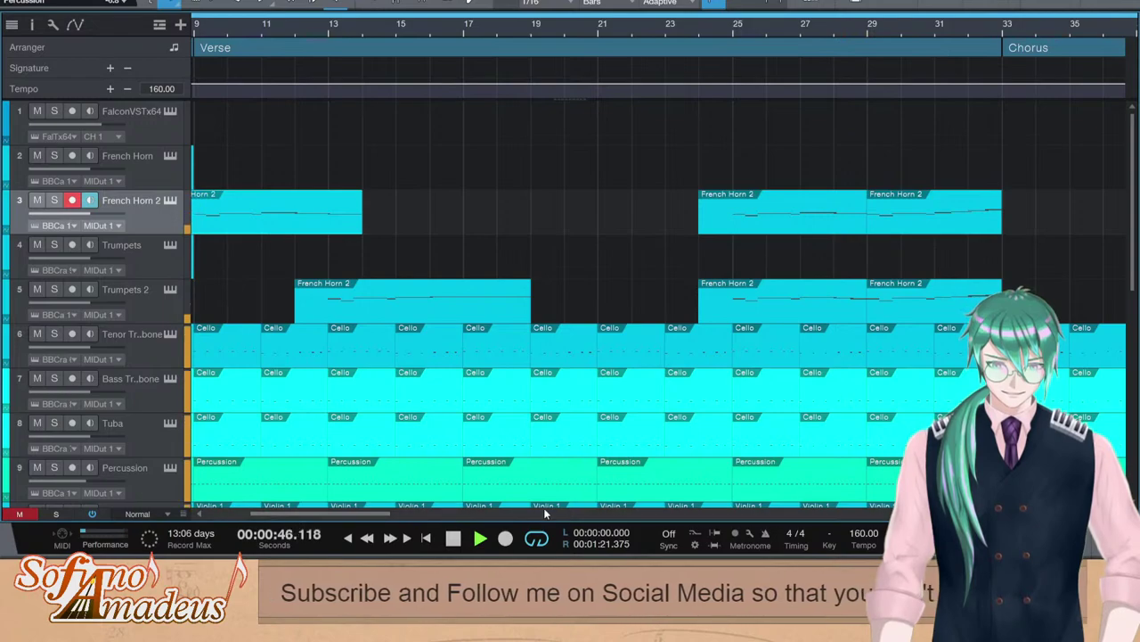
drag(353, 515, 417, 524)
scroll(475, 408, down, 3)
scroll(474, 414, down, 4)
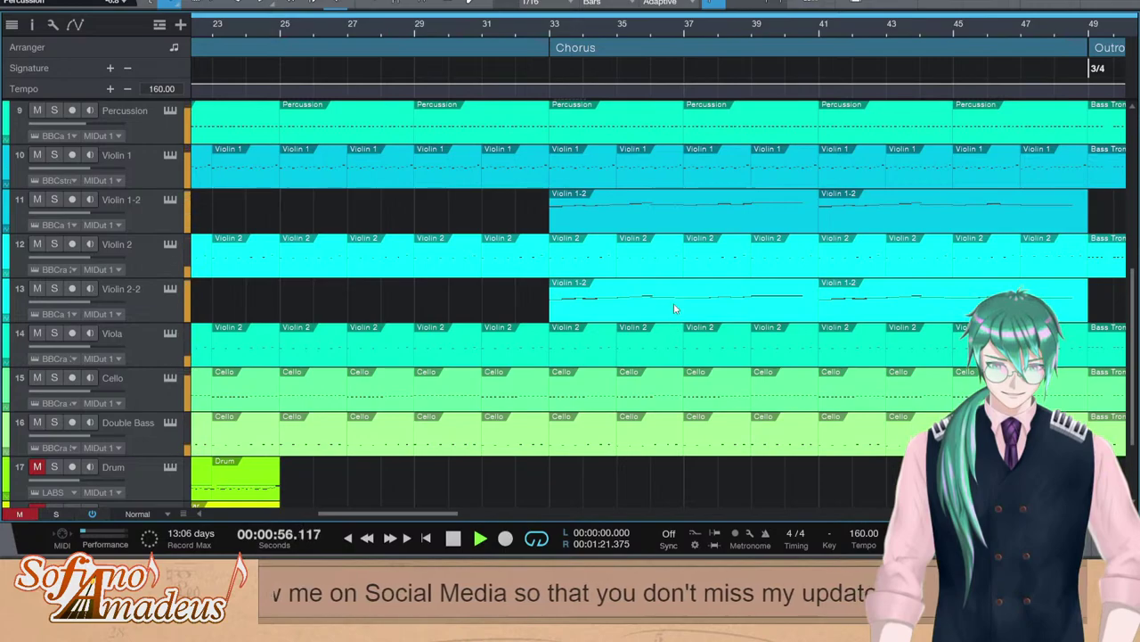
scroll(642, 307, up, 5)
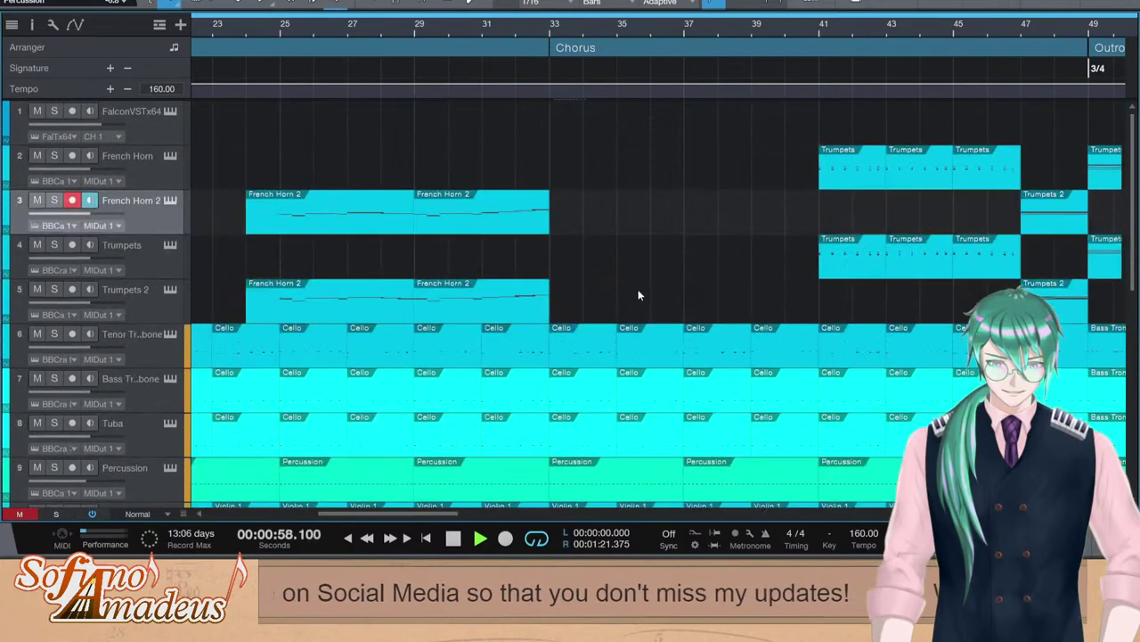
scroll(654, 262, down, 2)
scroll(718, 273, up, 4)
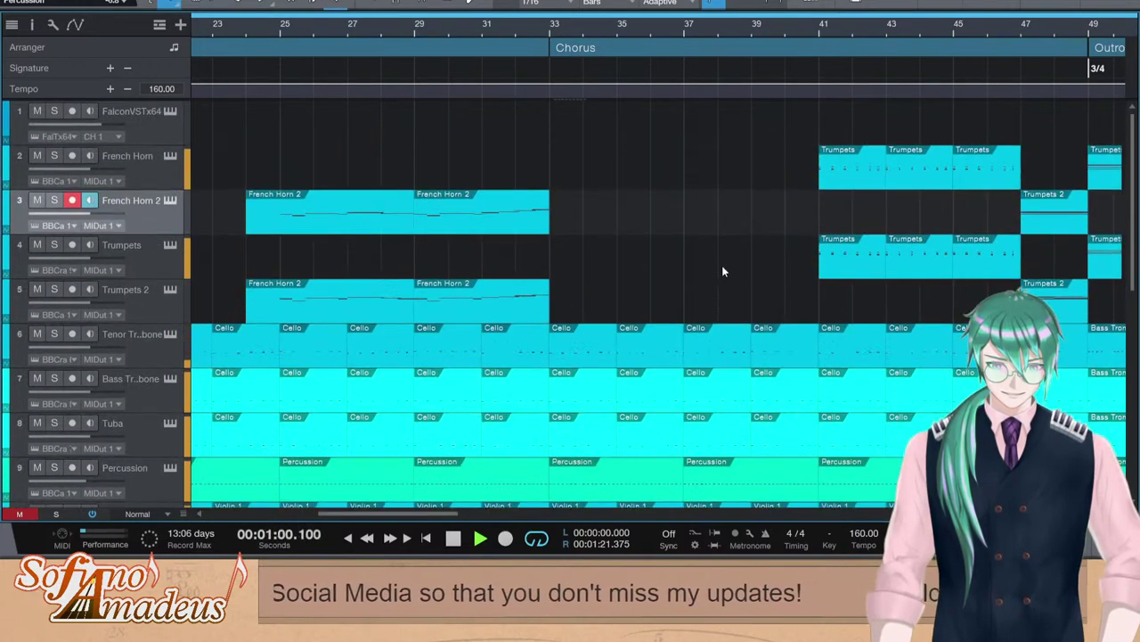
Examine all tracks from the late Chorus to the end of the Outro during playback
scroll(729, 331, down, 5)
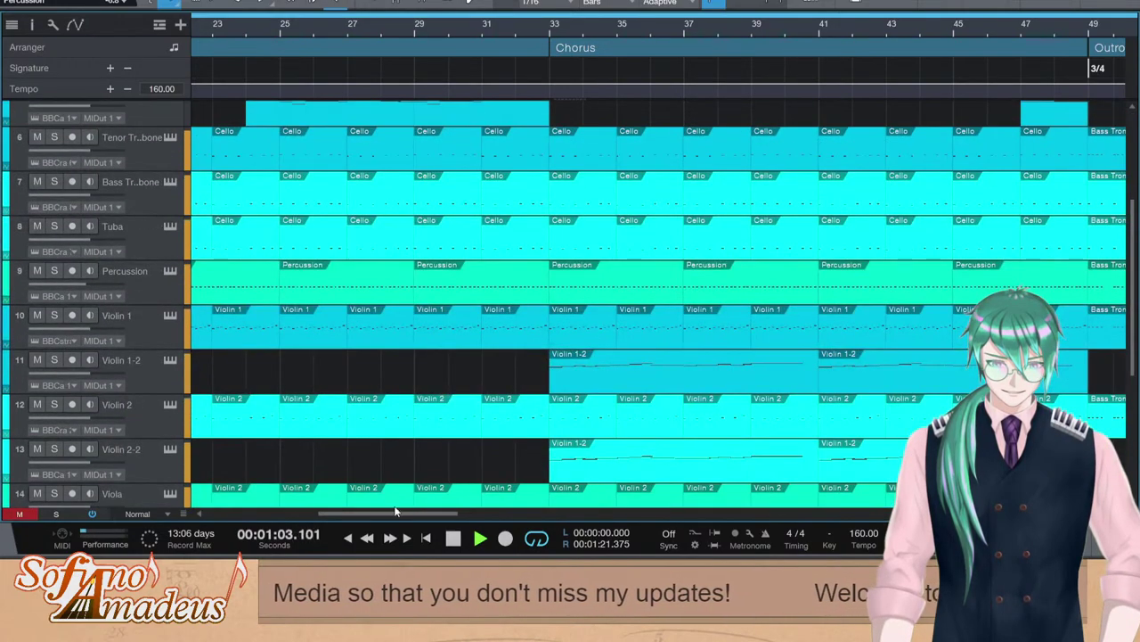
drag(397, 511, 446, 509)
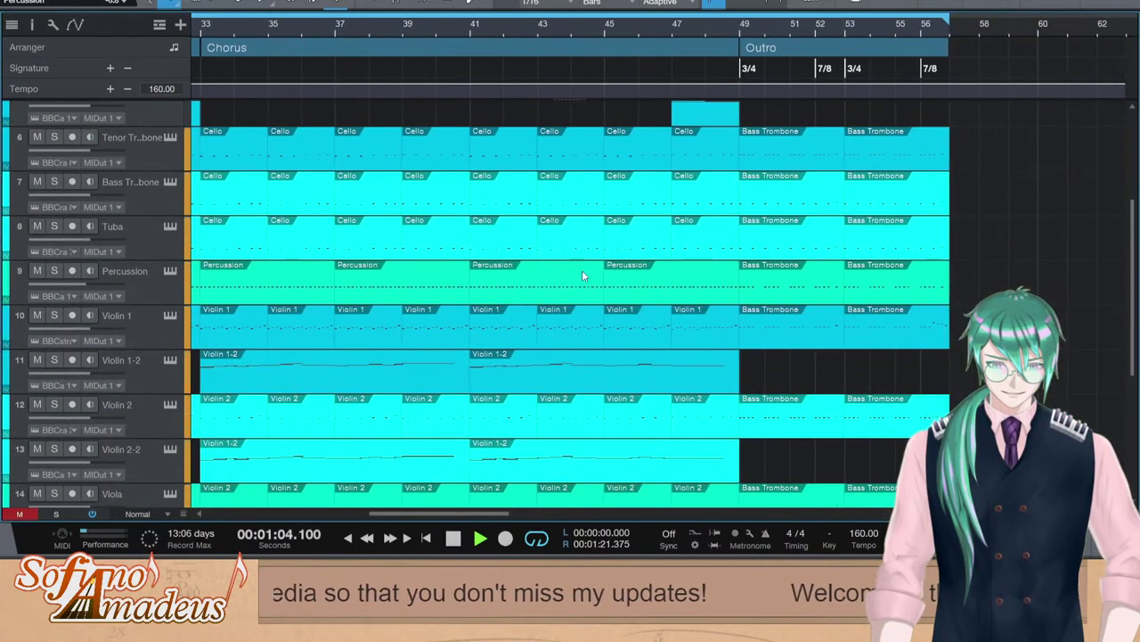
scroll(582, 270, up, 4)
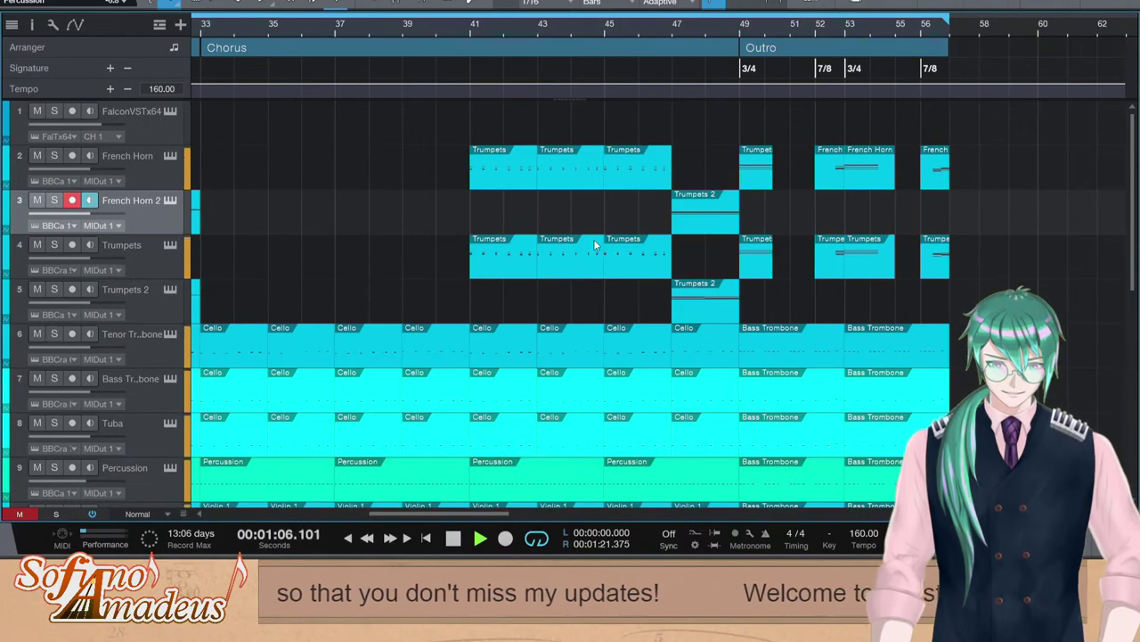
scroll(595, 244, down, 1)
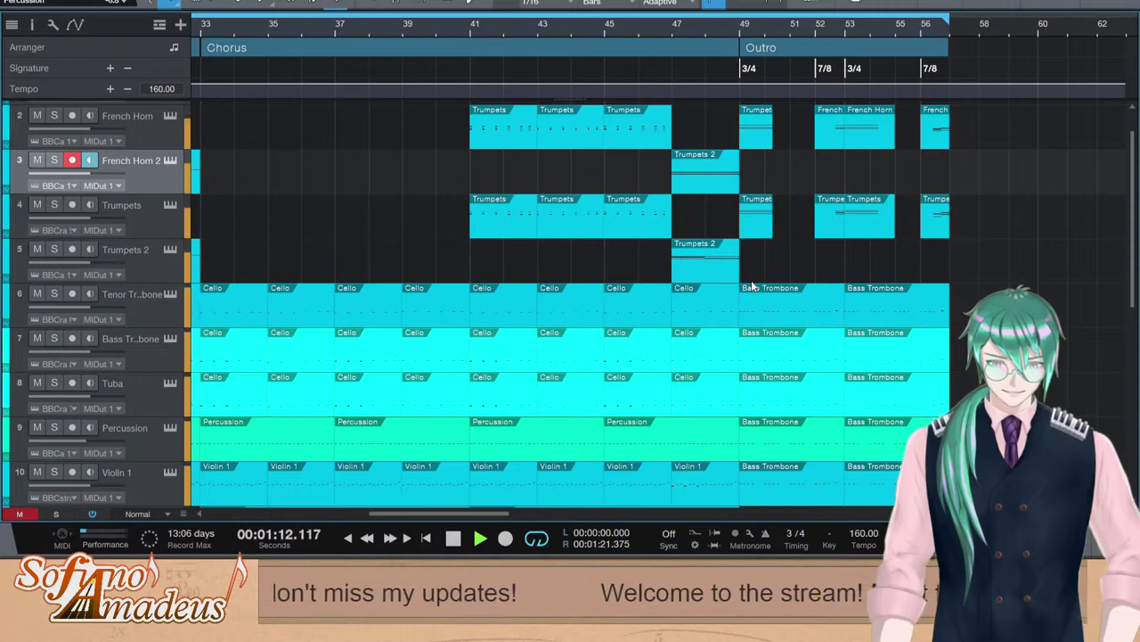
scroll(941, 356, down, 5)
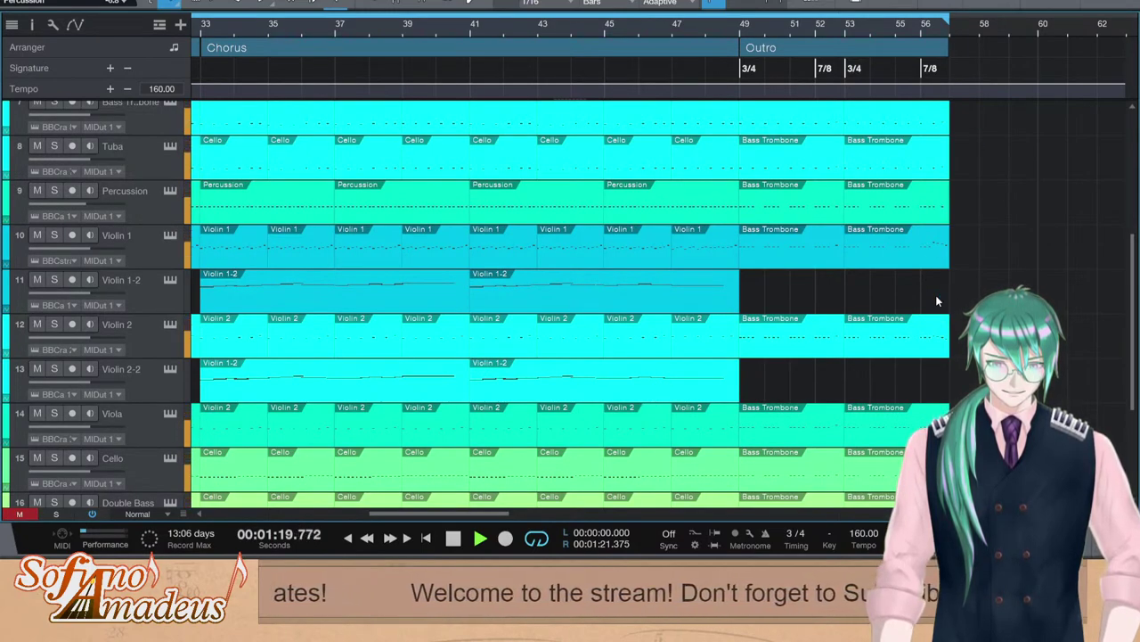
scroll(935, 294, down, 3)
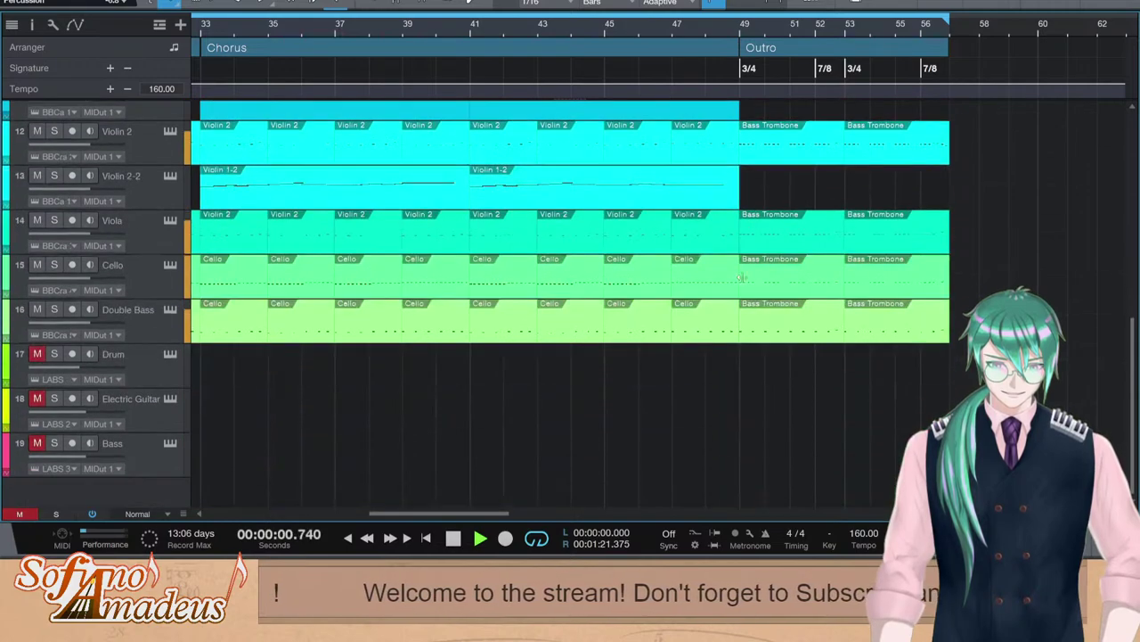
Stop playback, check the end of the Outro, and return the playhead to the song start
drag(443, 514, 205, 503)
key(space)
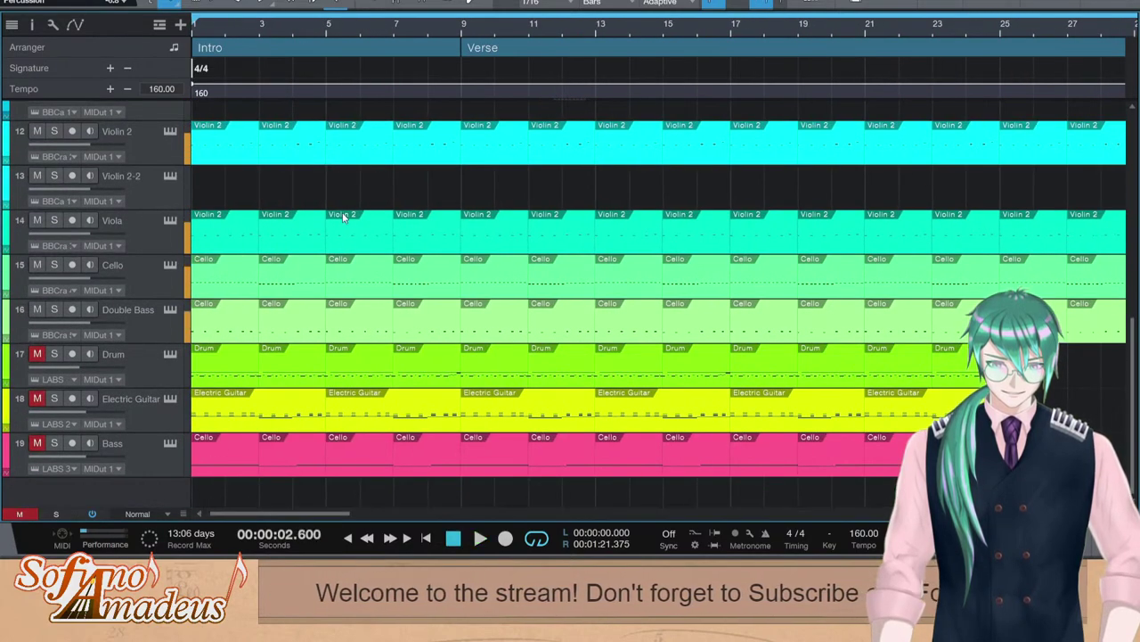
drag(303, 510, 508, 453)
click(664, 33)
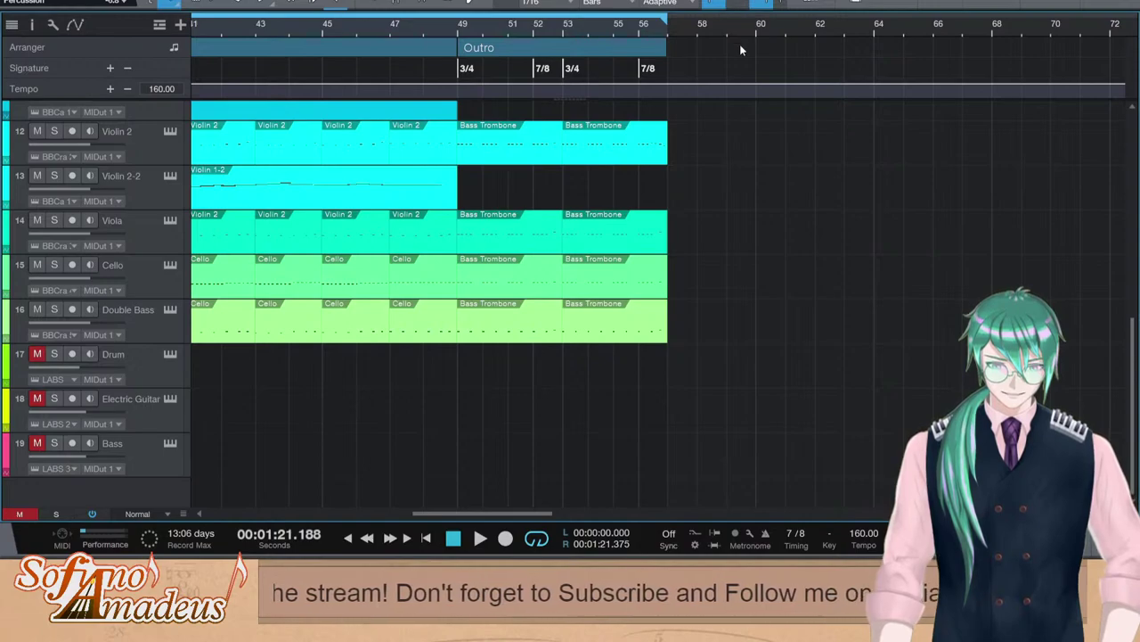
key(Home)
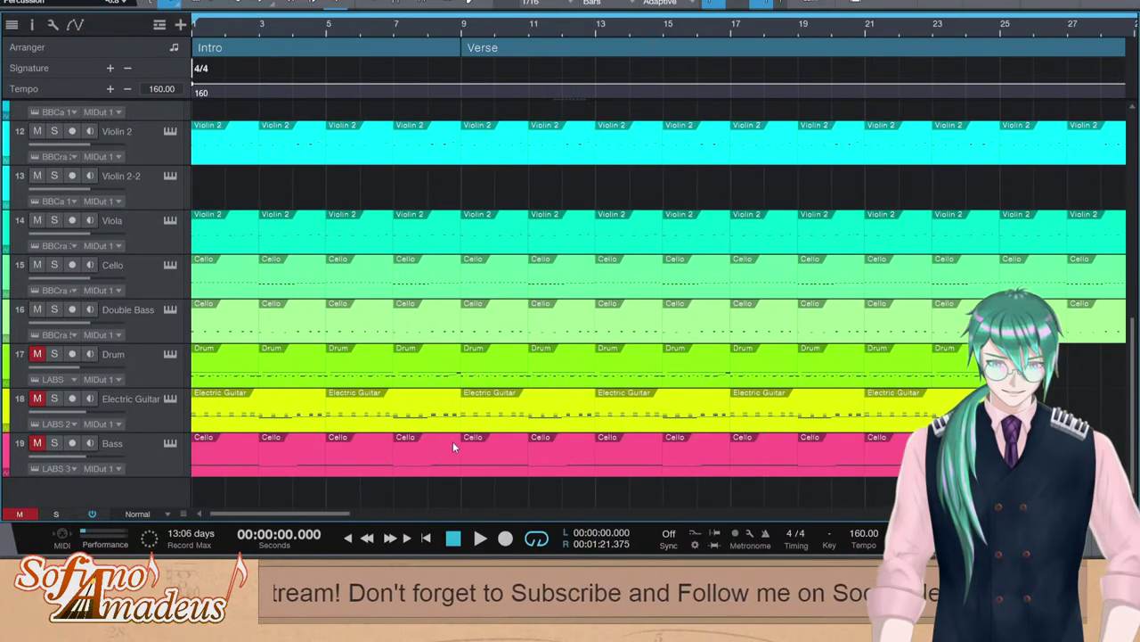
Unmute the Drum, Electric Guitar and Bass tracks and mute the Percussion track
click(36, 356)
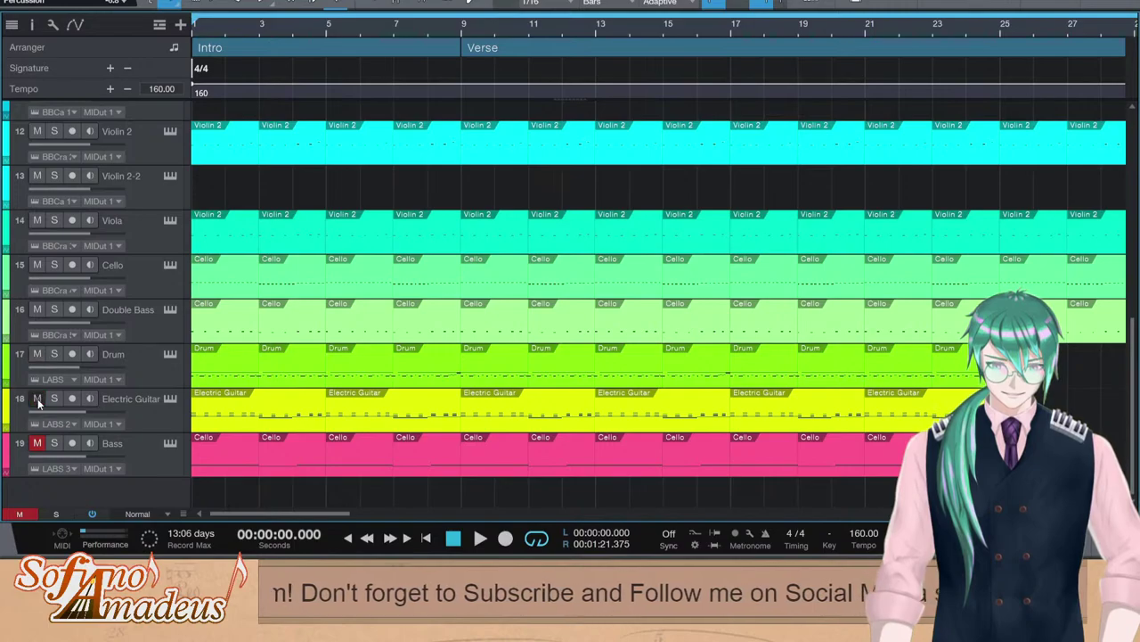
click(36, 399)
click(43, 452)
scroll(418, 255, up, 6)
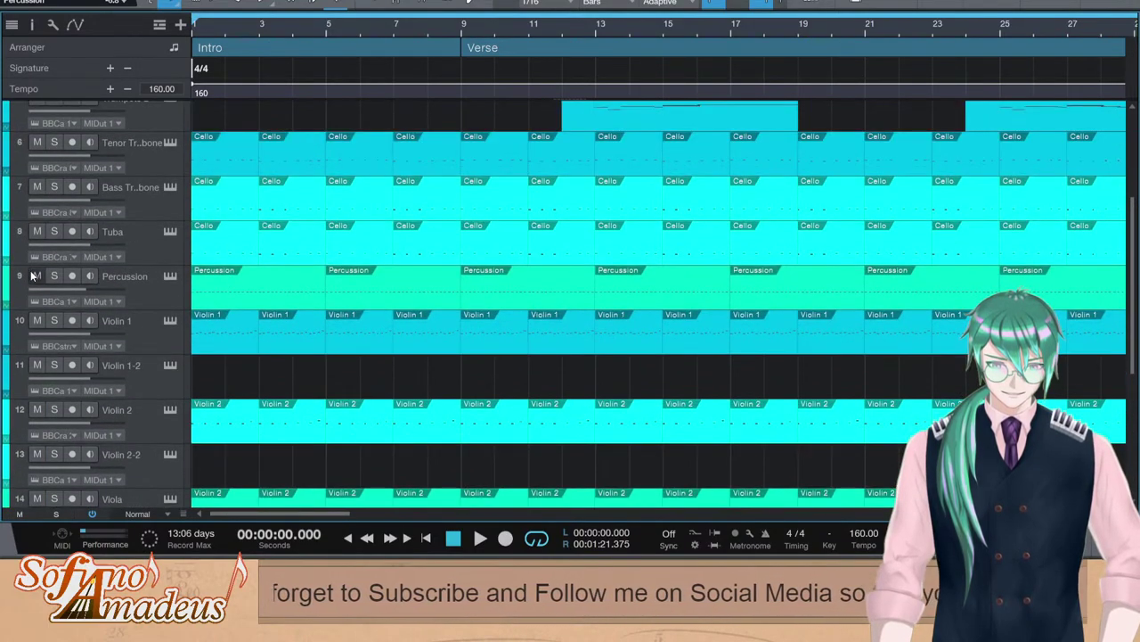
scroll(231, 302, down, 6)
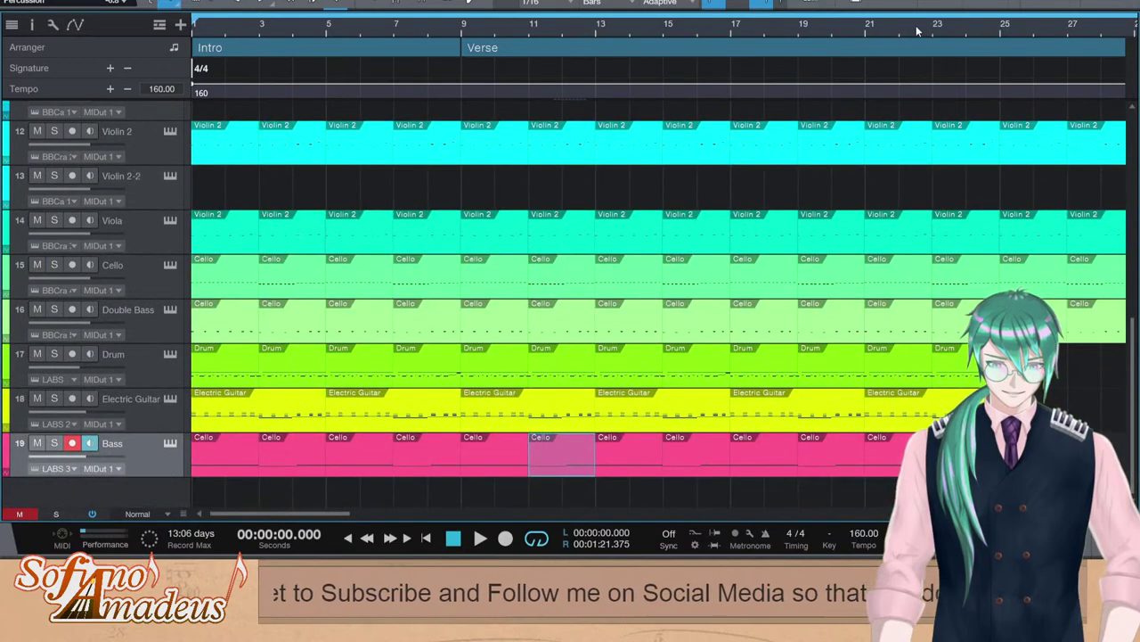
Copy the Drum, Electric Guitar and Bass parts of bars 9 to 17 to bar 25 and start playback there
click(936, 33)
key(space)
drag(481, 489, 723, 378)
key(space)
click(999, 34)
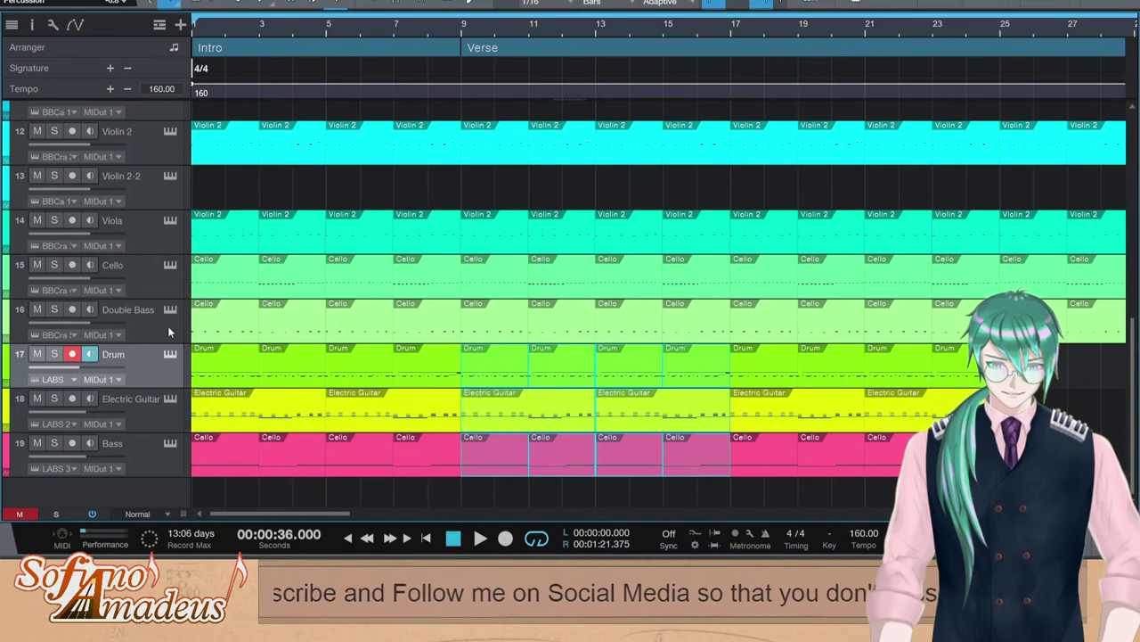
key(ctrl+v)
key(space)
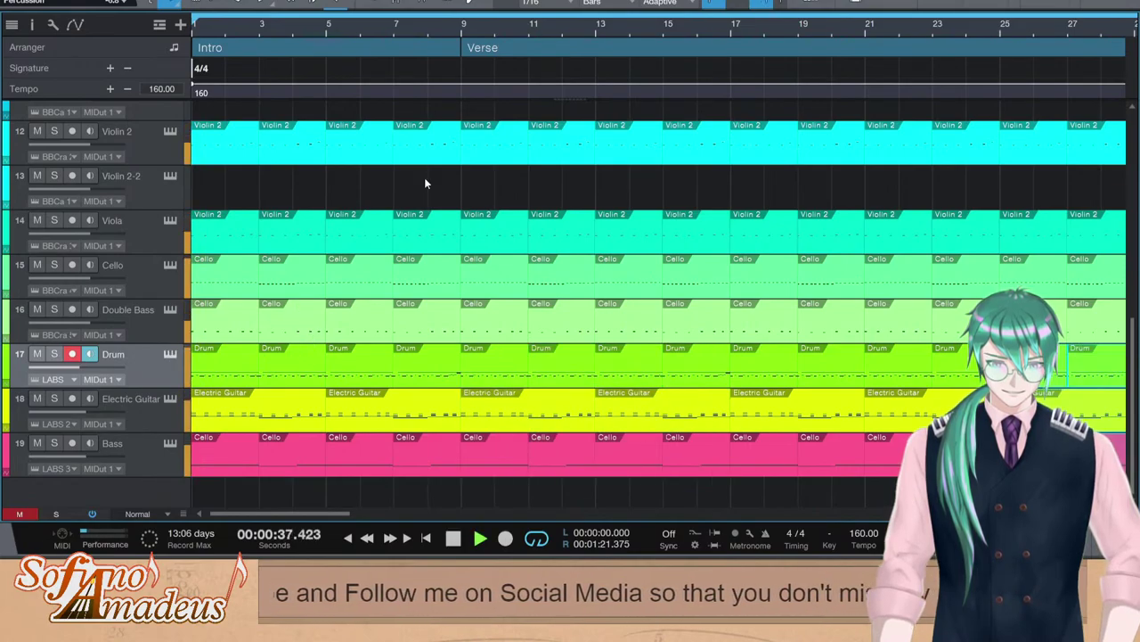
Check the last Verse Drum part at bar 31 in the note editor and raise the Drum track's volume slightly, stopping playback
scroll(548, 214, up, 5)
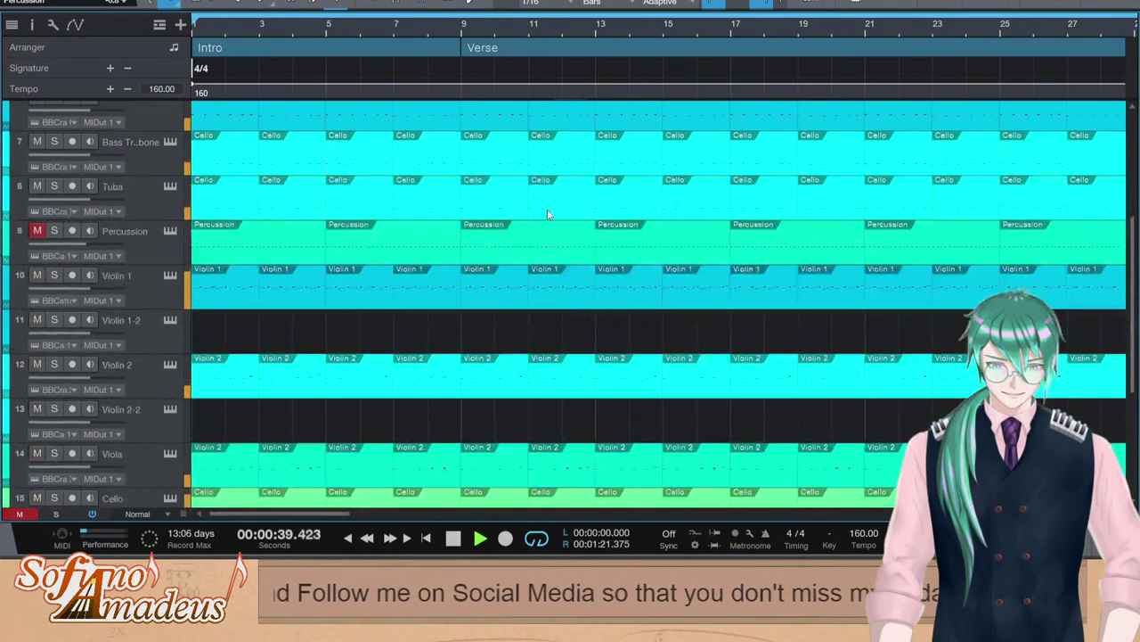
scroll(547, 214, down, 5)
drag(336, 513, 435, 515)
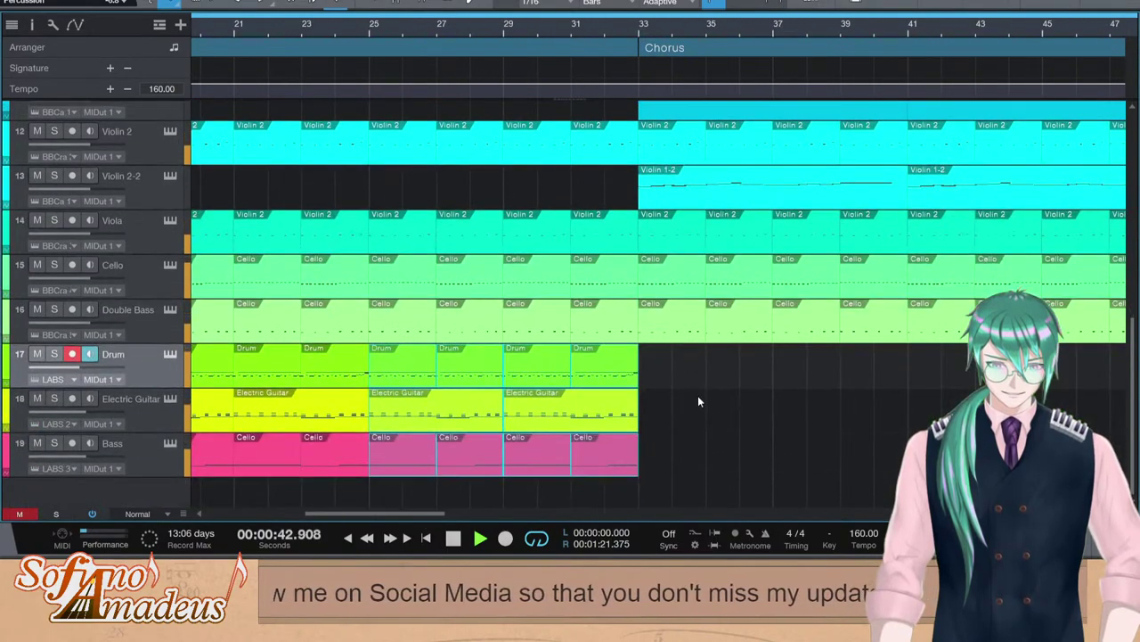
click(698, 395)
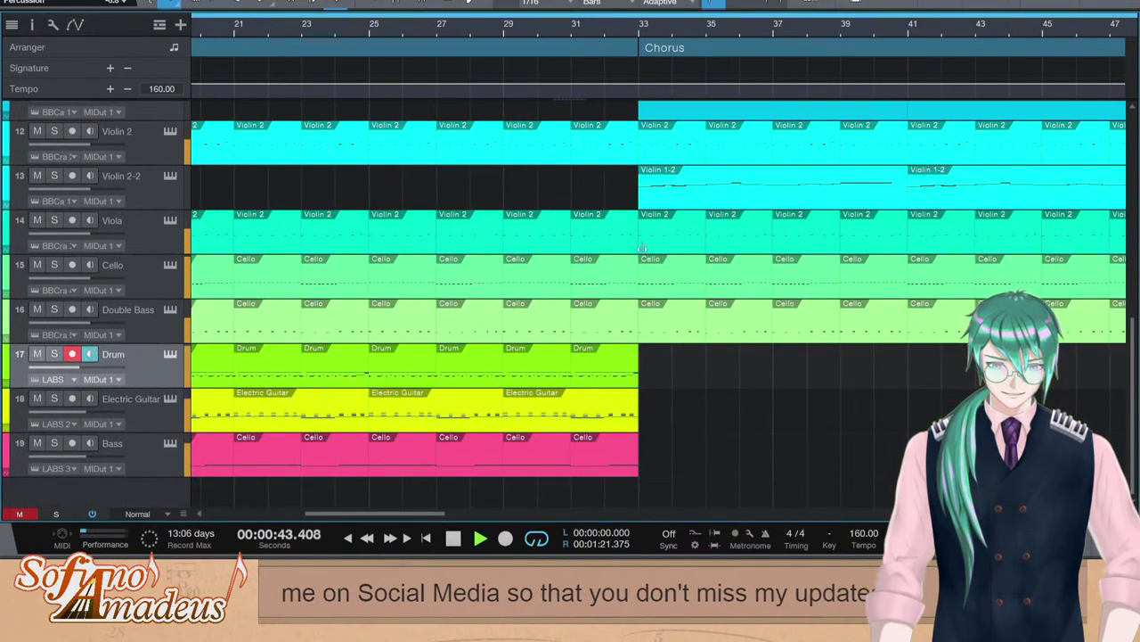
double_click(605, 361)
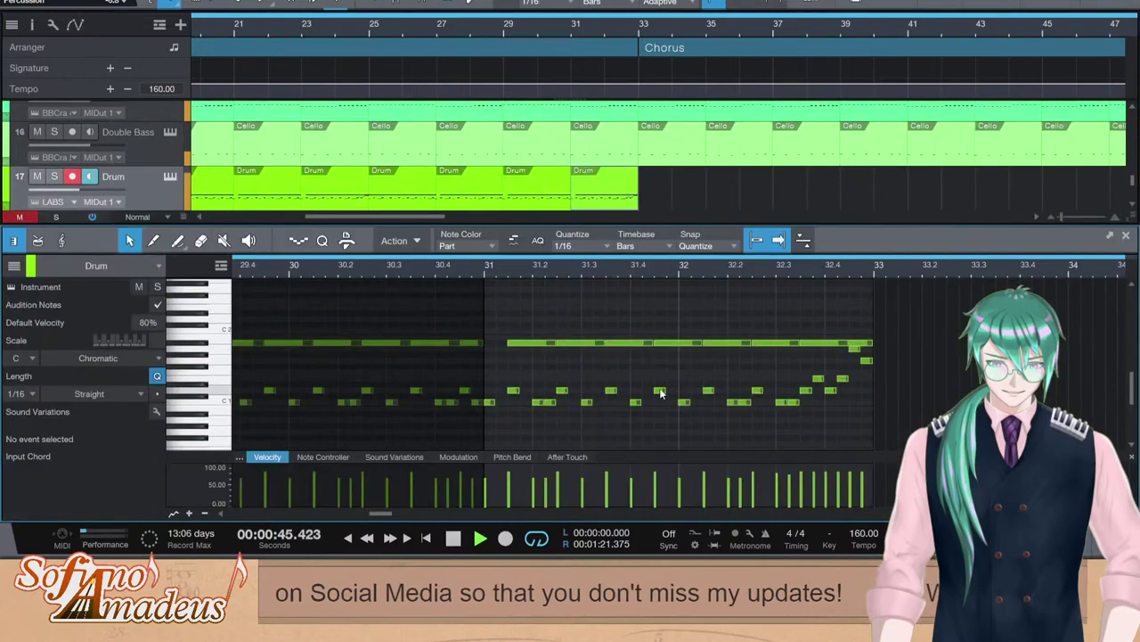
key(F2)
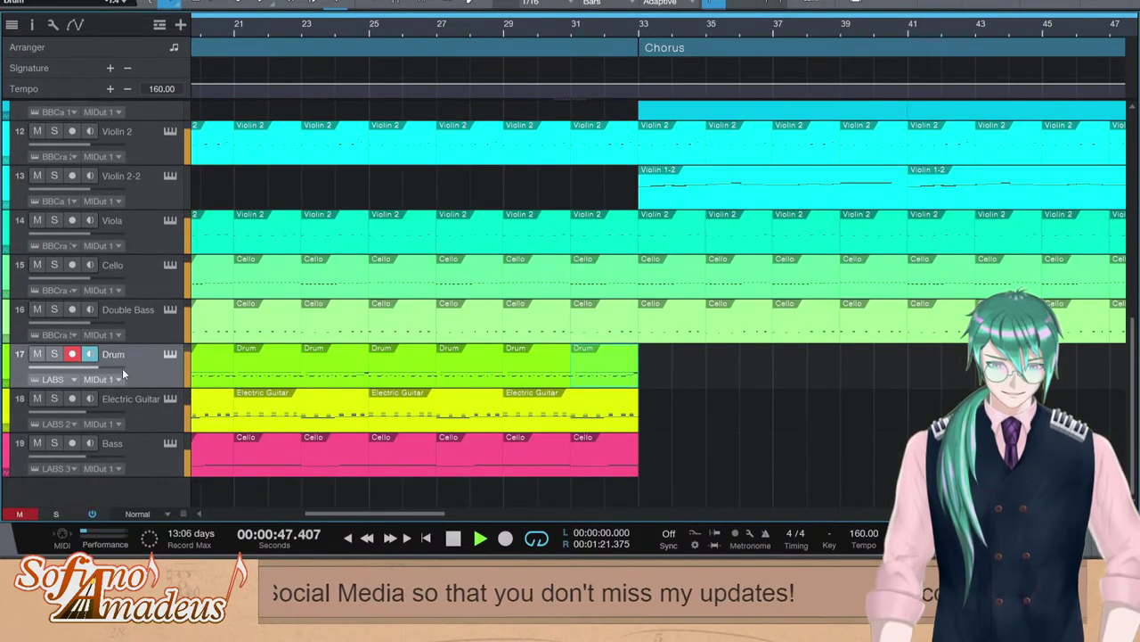
click(660, 377)
key(space)
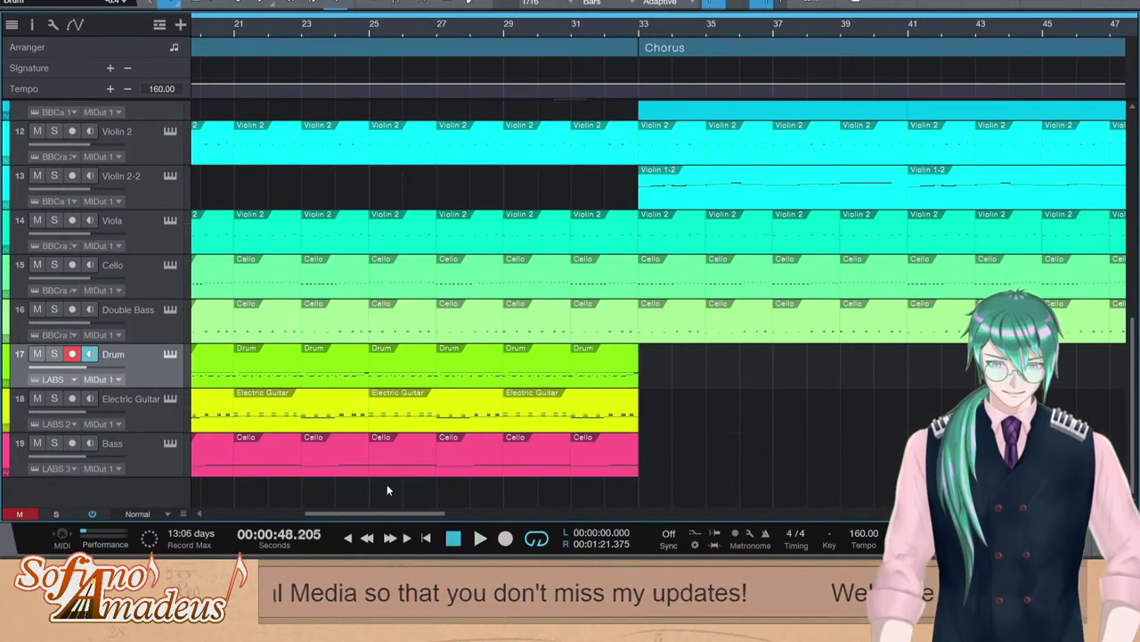
Split the last Verse Electric Guitar part at bar 31 and duplicate the final two-bar Electric Guitar and Bass parts to bar 33
double_click(628, 411)
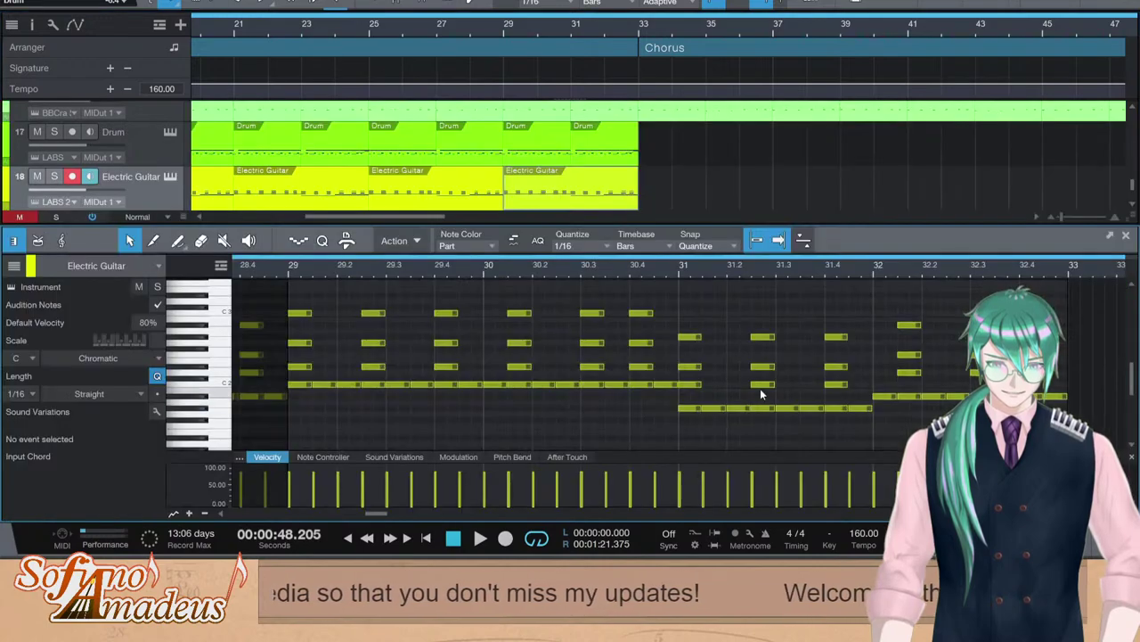
key(F2)
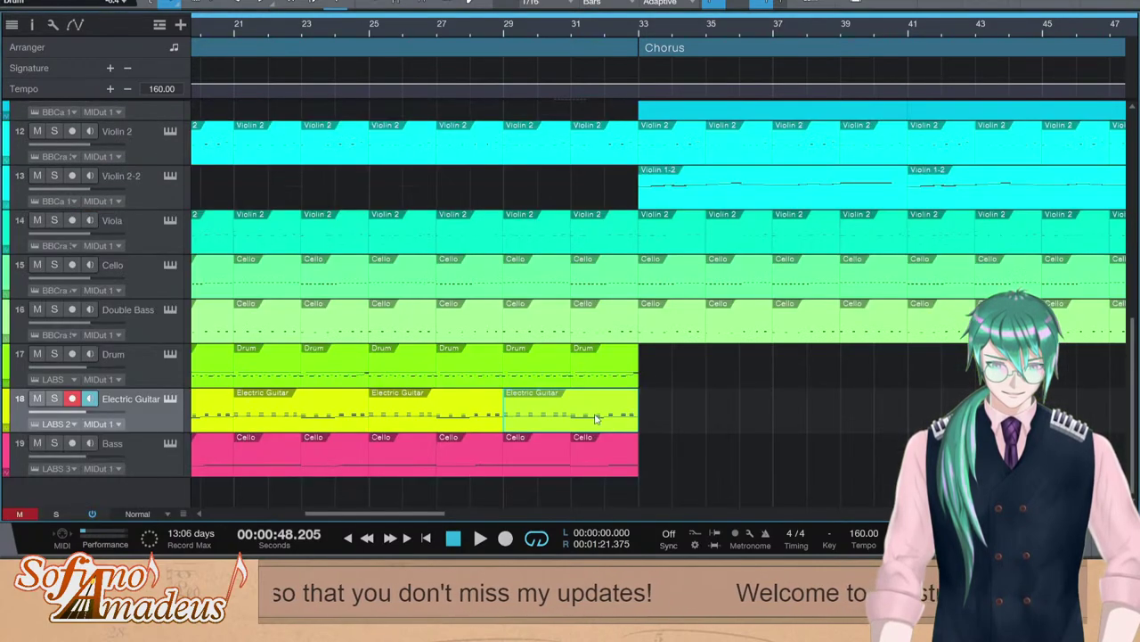
alt+click(575, 416)
key(d)
key(Down)
key(d)
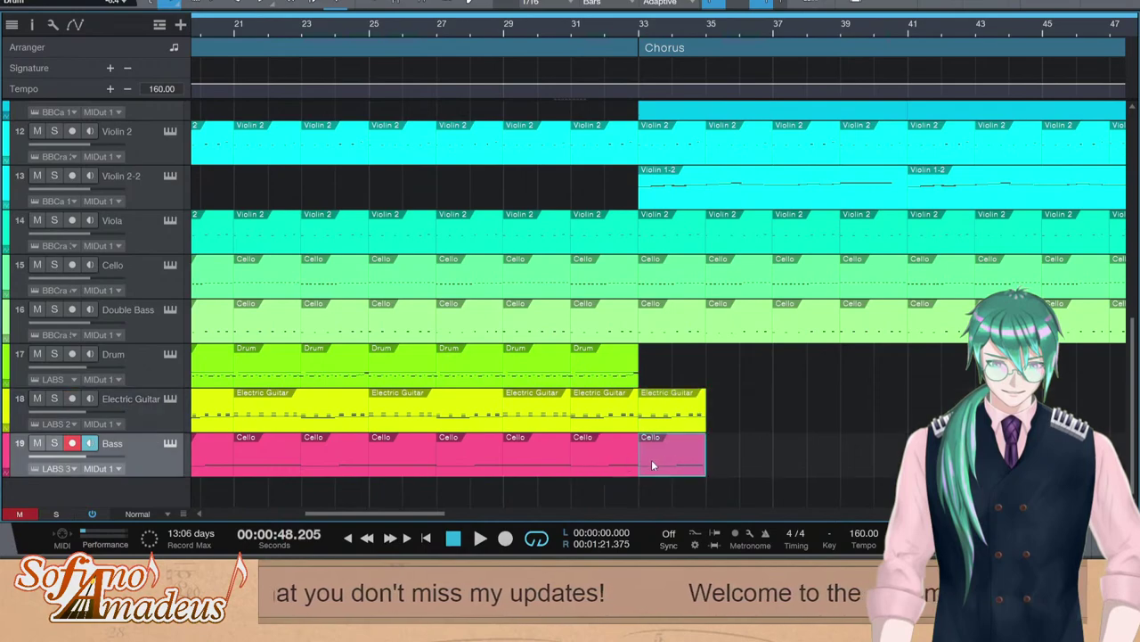
Duplicate the last Verse Drum part to bar 33 and add extra C1 notes between its existing ones
click(613, 366)
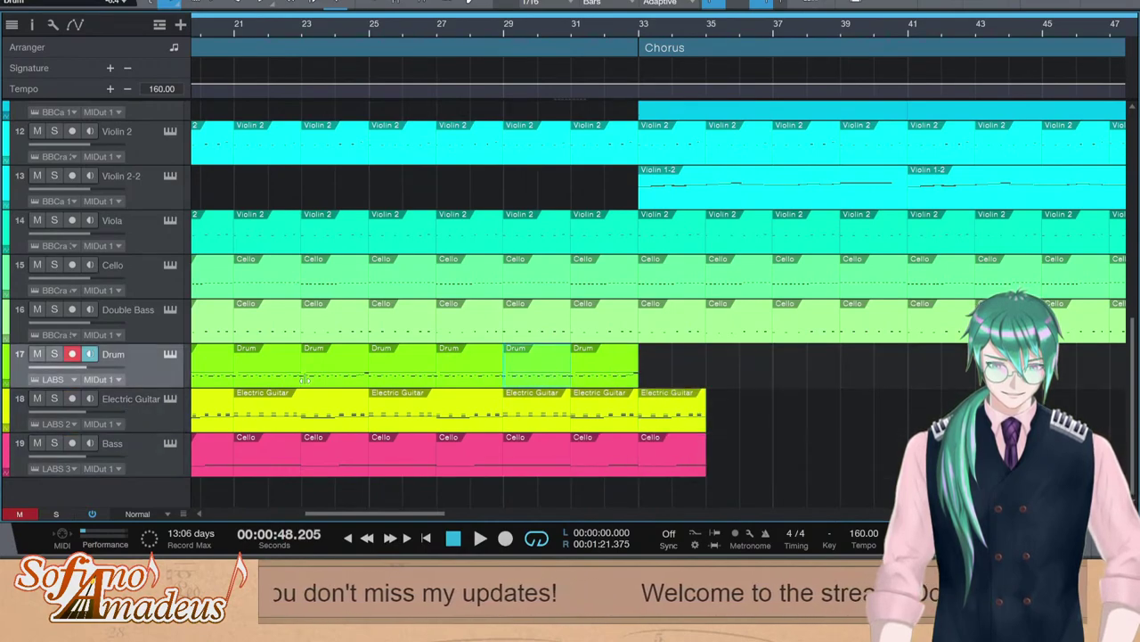
key(d)
double_click(674, 377)
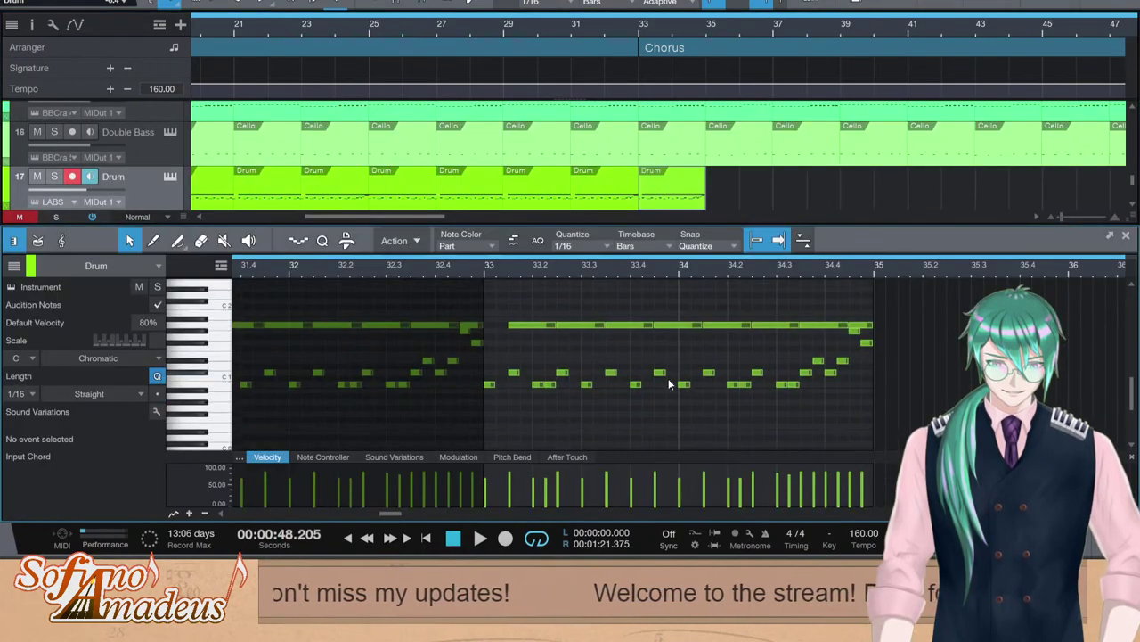
click(499, 379)
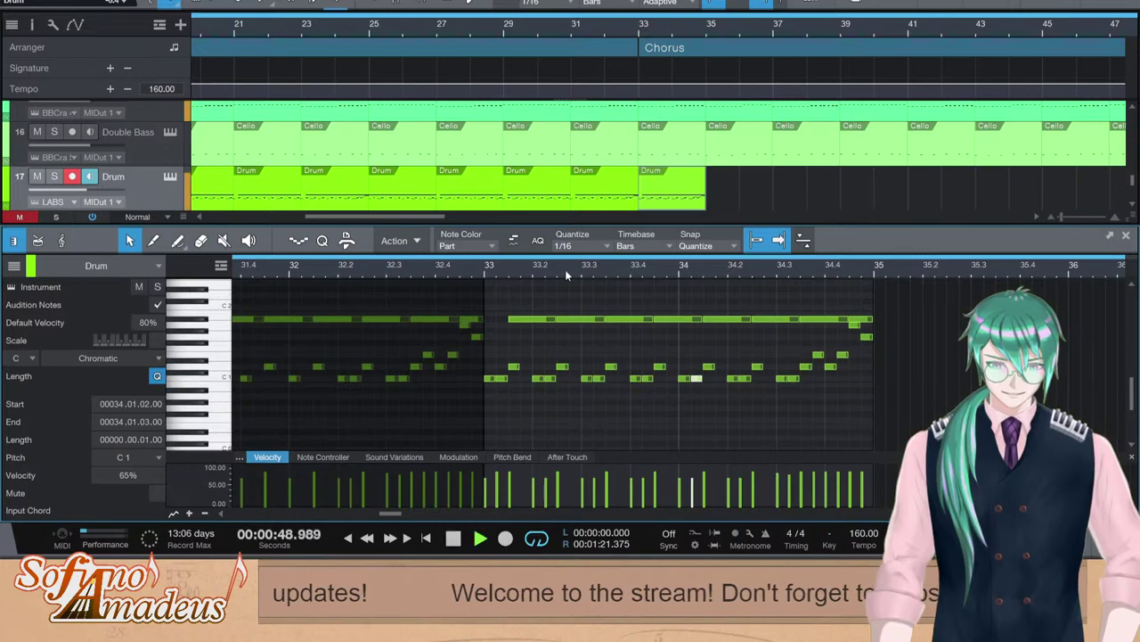
key(F2)
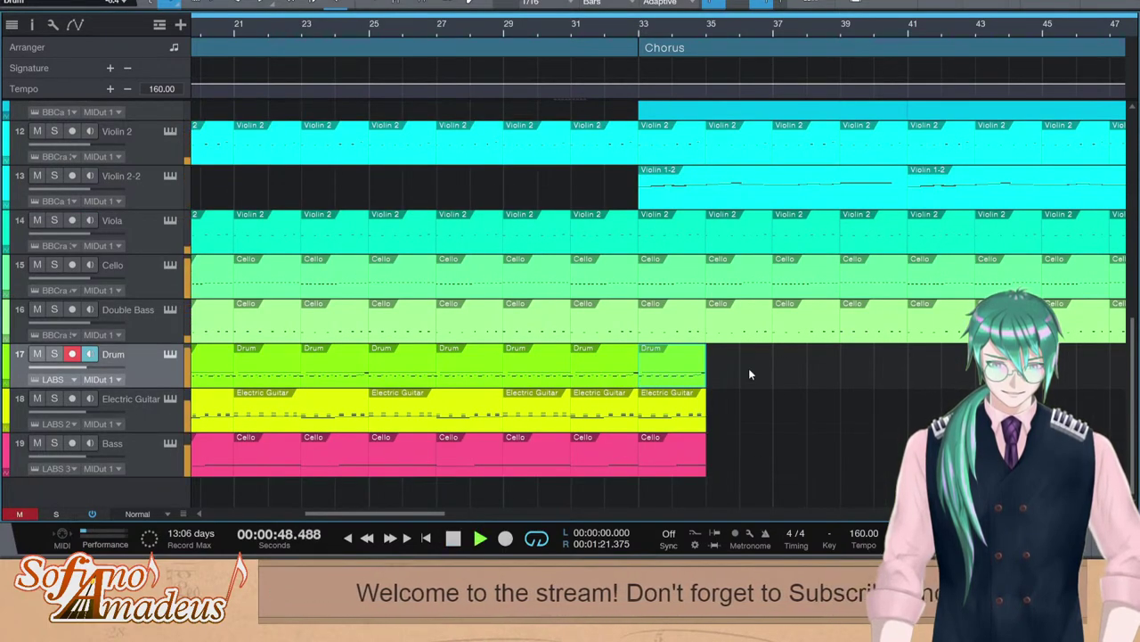
Duplicate the Drum, Electric Guitar and Bass parts of bar 33 to bar 35, stopping playback
drag(749, 368, 648, 452)
key(d)
click(845, 427)
key(space)
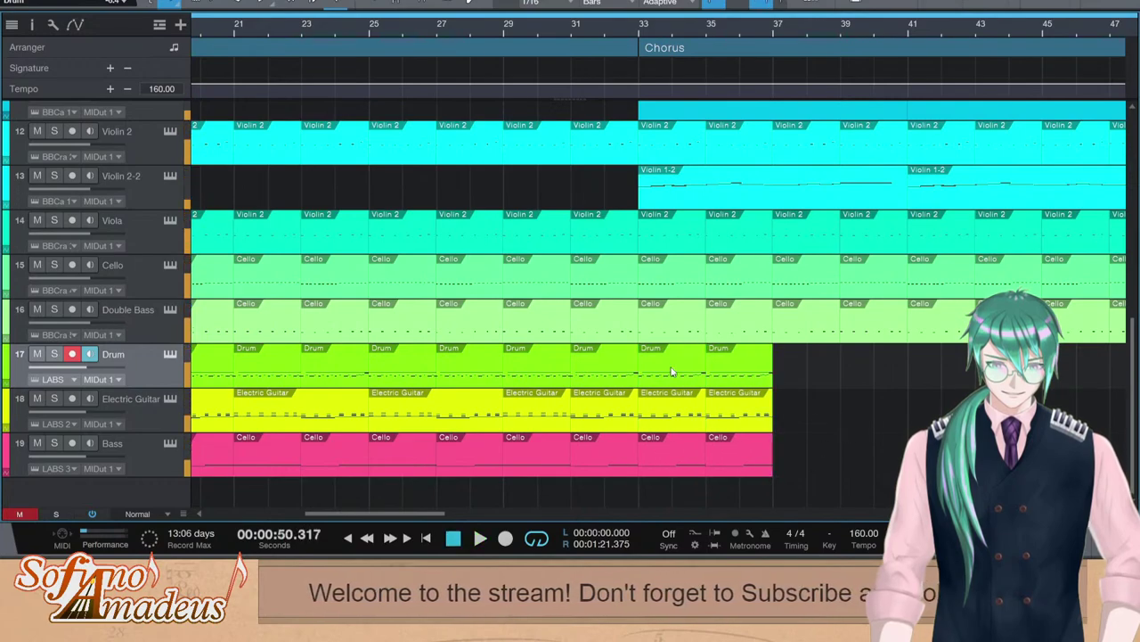
Replace the Drum part at bar 33 with a copy of the bar 29 part and add extra C1 notes to it
key(Delete)
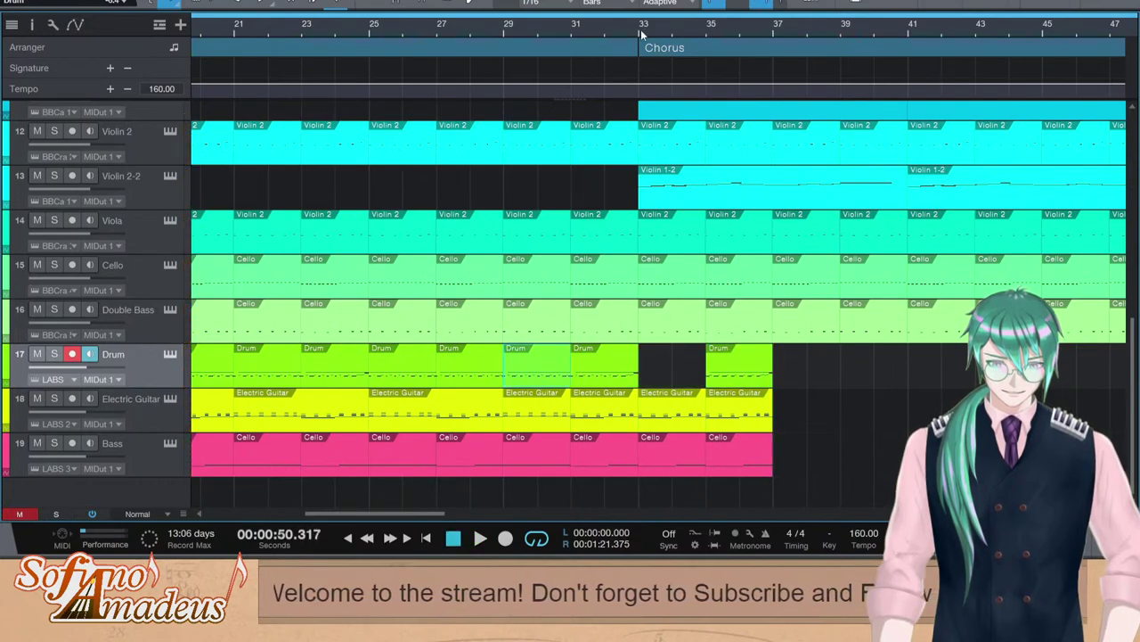
key(ctrl+z)
double_click(685, 374)
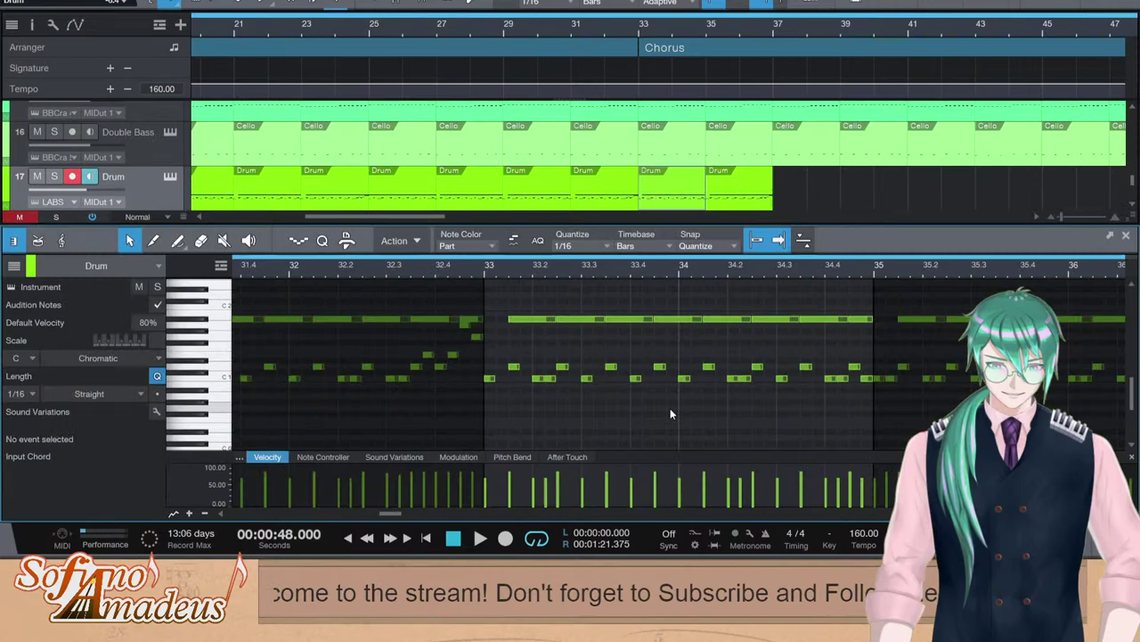
click(486, 379)
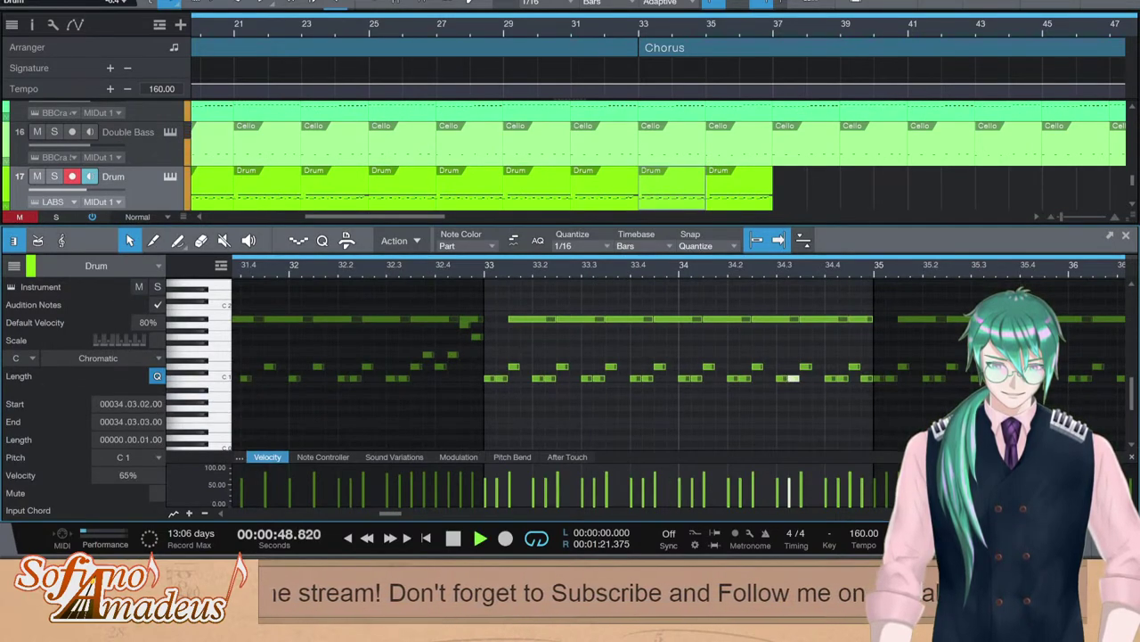
key(F2)
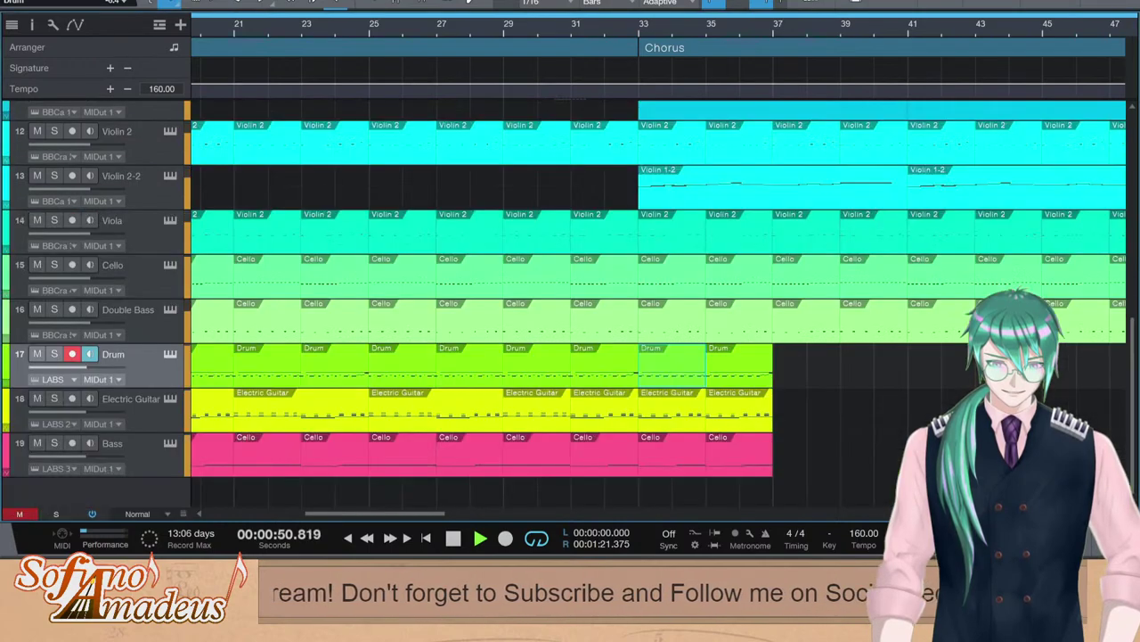
Lower all notes of the Electric Guitar part at bar 35 by one semitone and raise those of bar 36 by three semitones
double_click(733, 403)
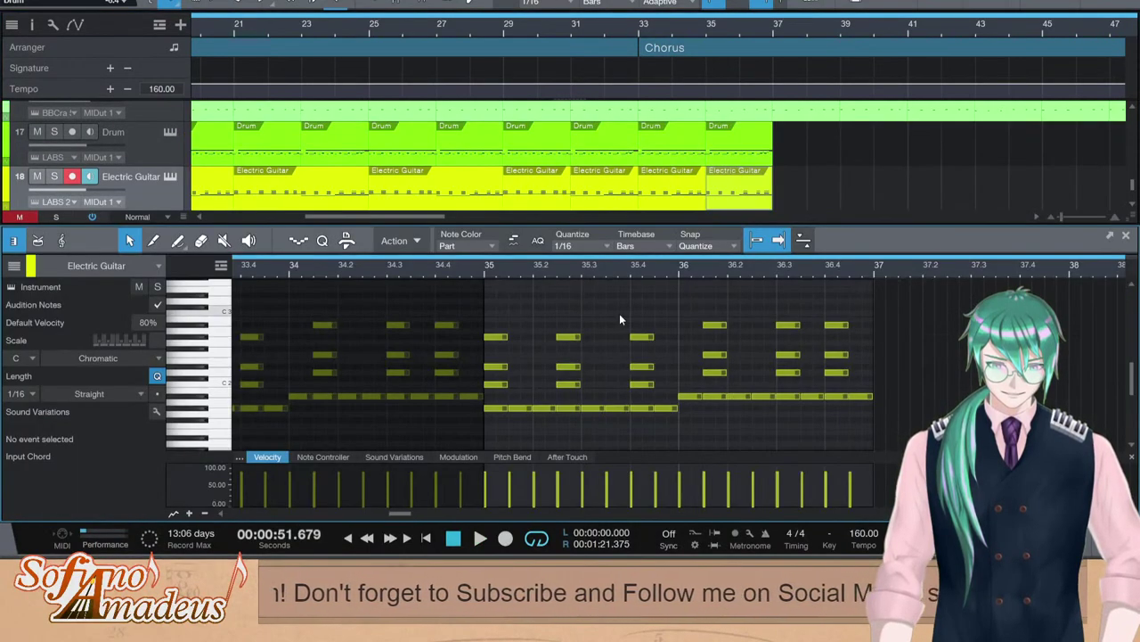
key(ctrl+a)
key(Down)
click(699, 346)
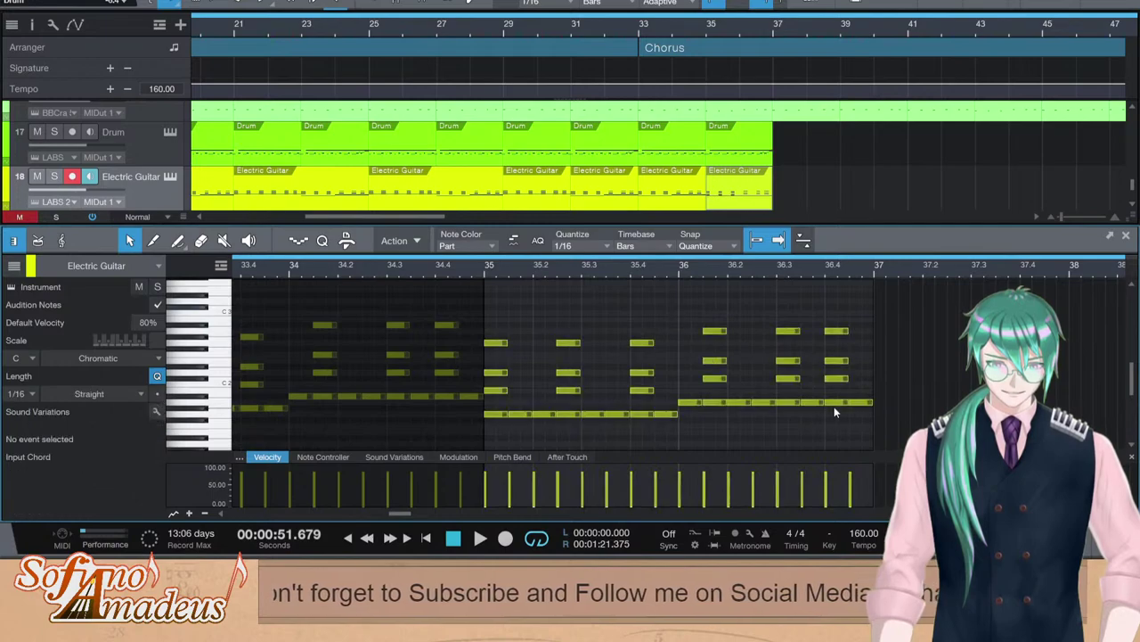
key(ctrl+a)
key(Up)
key(Up)
key(Up)
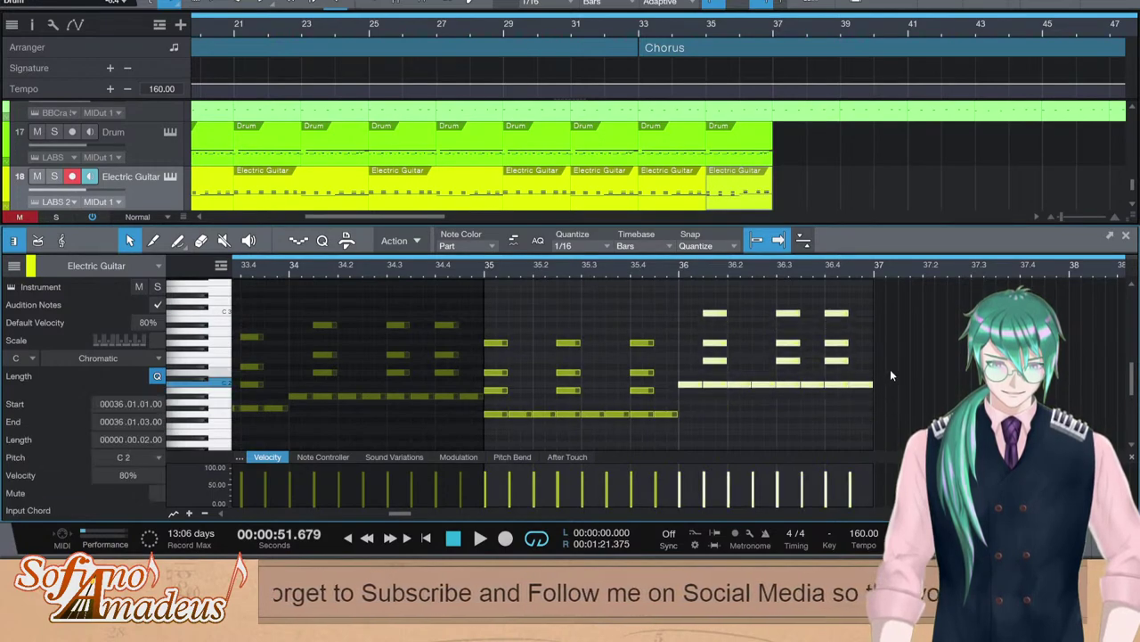
Lower the lowest chord notes in bar 36 of the Electric Guitar part to D#2 and play the change
click(890, 370)
drag(870, 355, 701, 366)
key(Down)
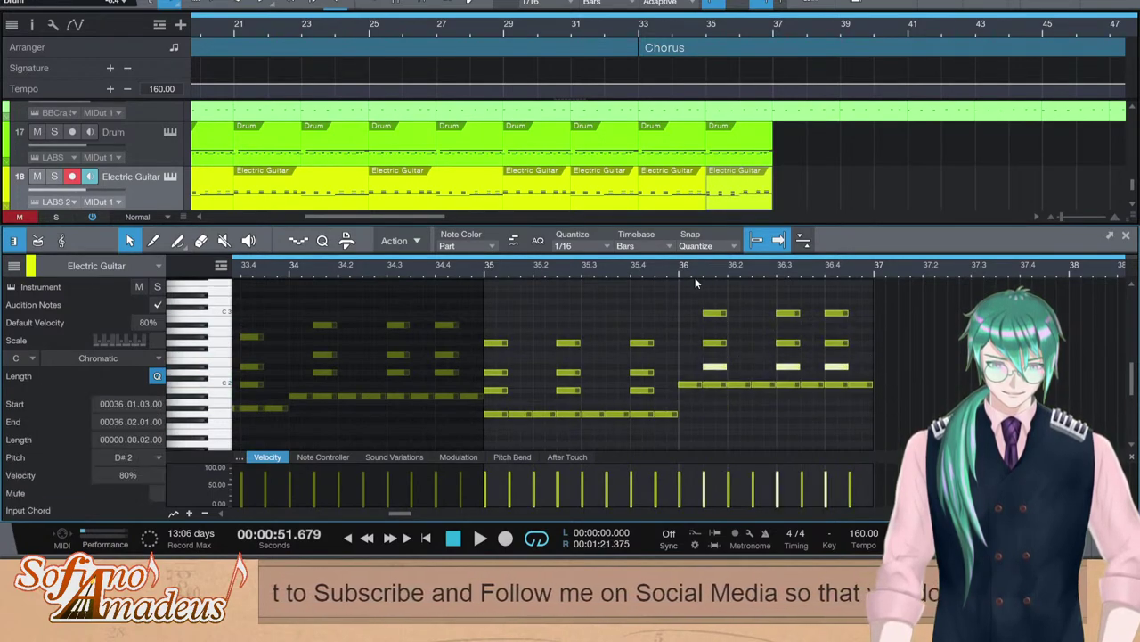
key(space)
key(F2)
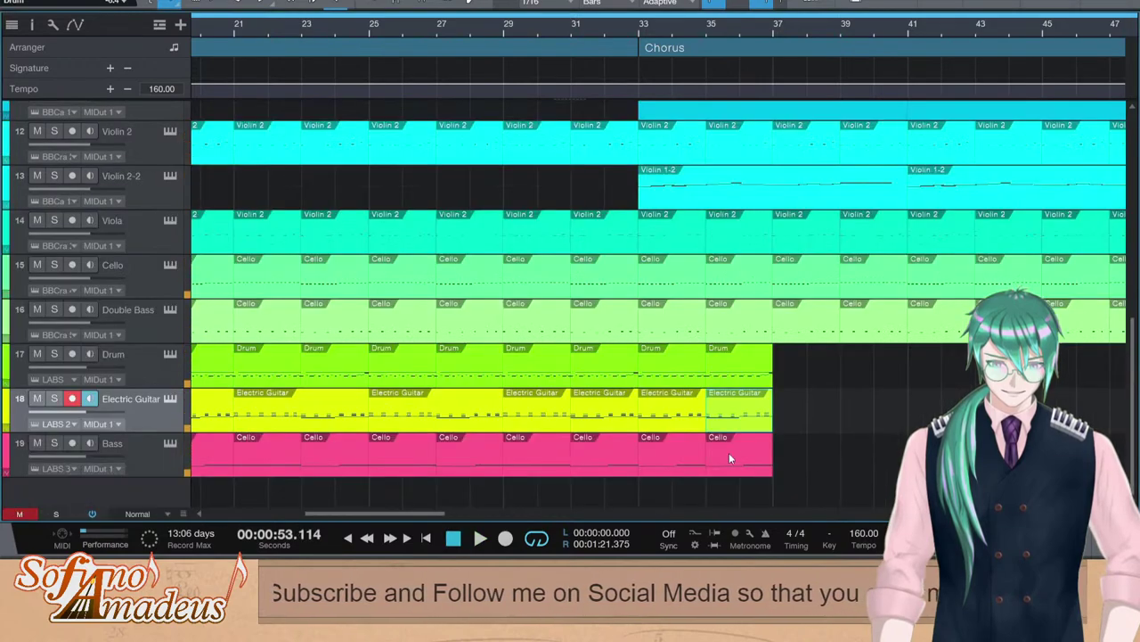
Lower the Bass notes of bar 35 by one semitone and raise those of bar 36 to C1
double_click(728, 454)
scroll(712, 434, down, 1)
click(603, 419)
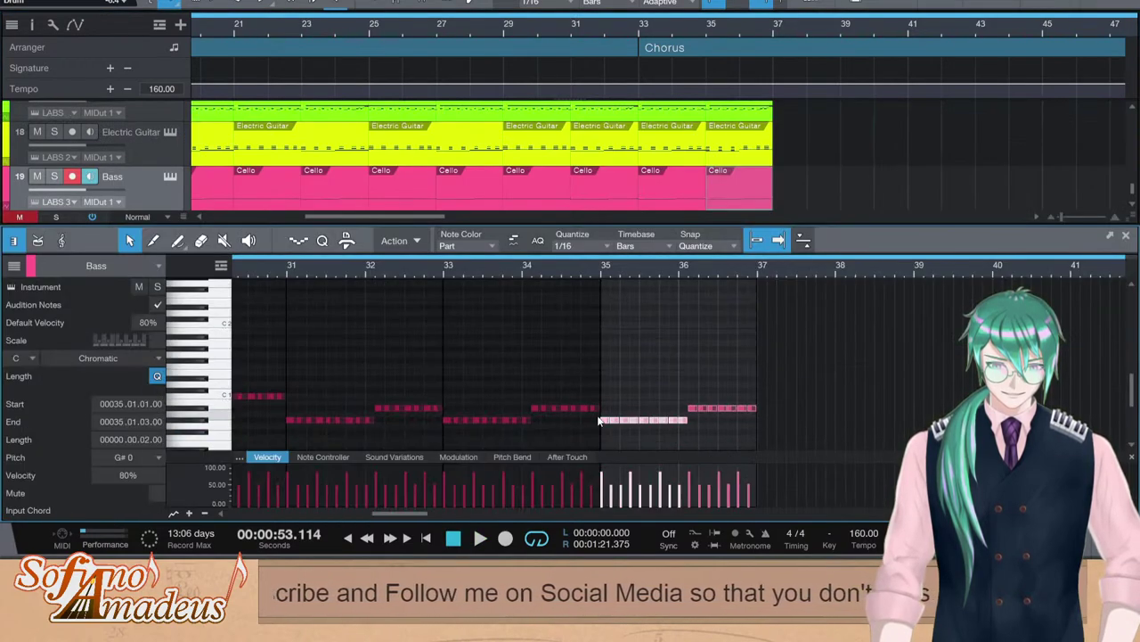
drag(765, 403, 693, 413)
key(Up)
key(Up)
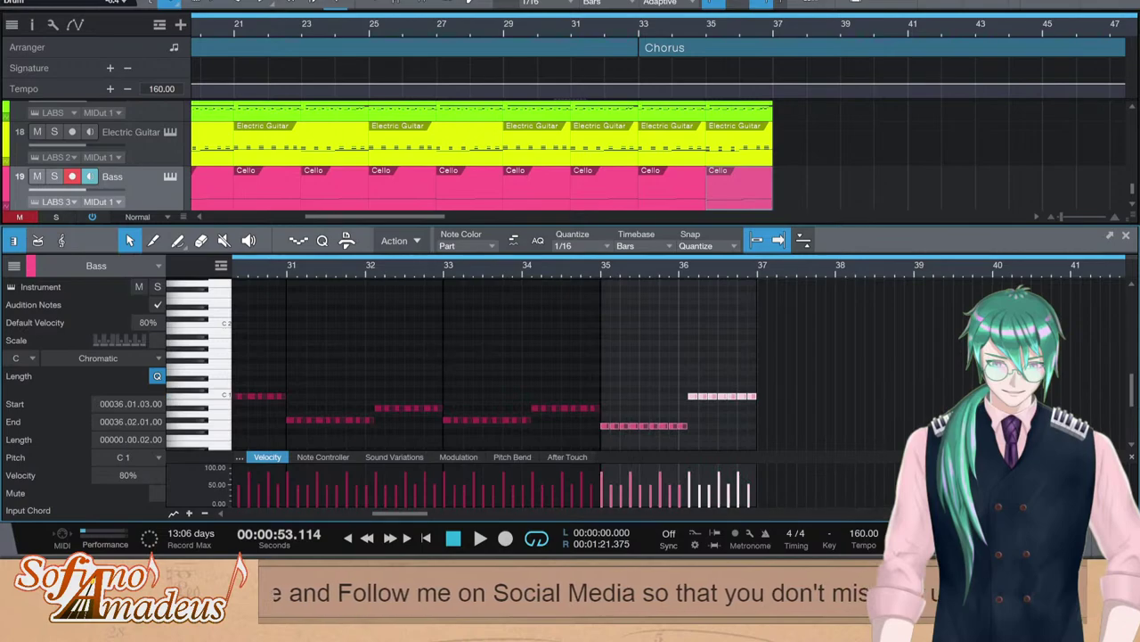
key(F2)
Duplicate the Drum, Electric Guitar and Bass parts of bars 33 to 37 to bar 37
drag(795, 364, 704, 439)
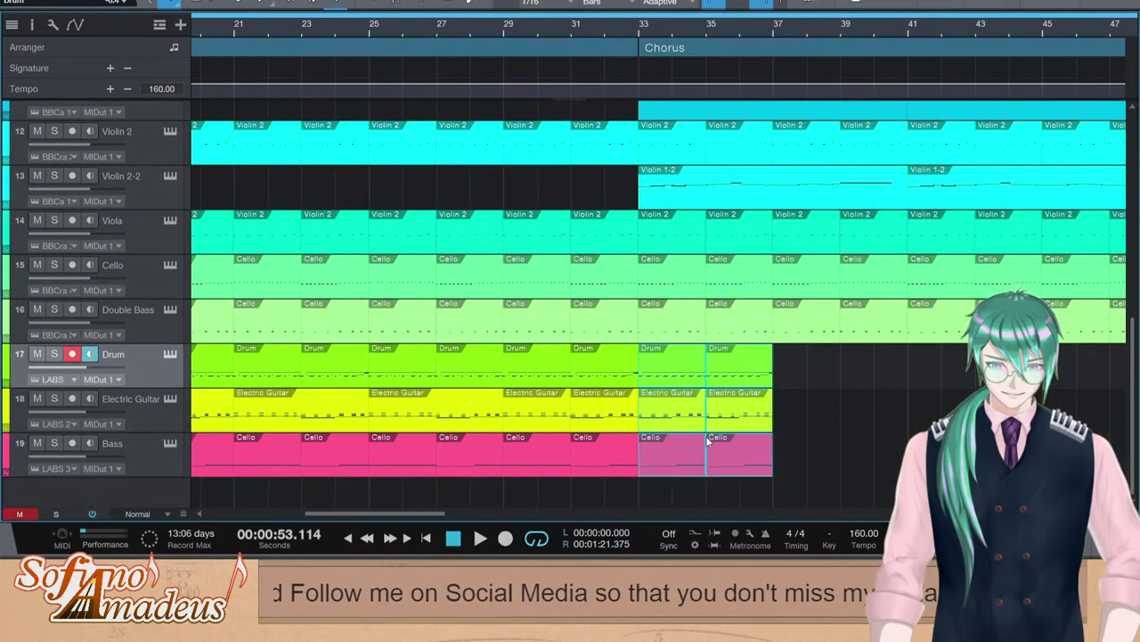
key(d)
click(879, 453)
Replace the Drum part at bar 39 with a copy of the last Verse Drum part and add extra C1 notes to it
click(879, 373)
key(Delete)
click(807, 374)
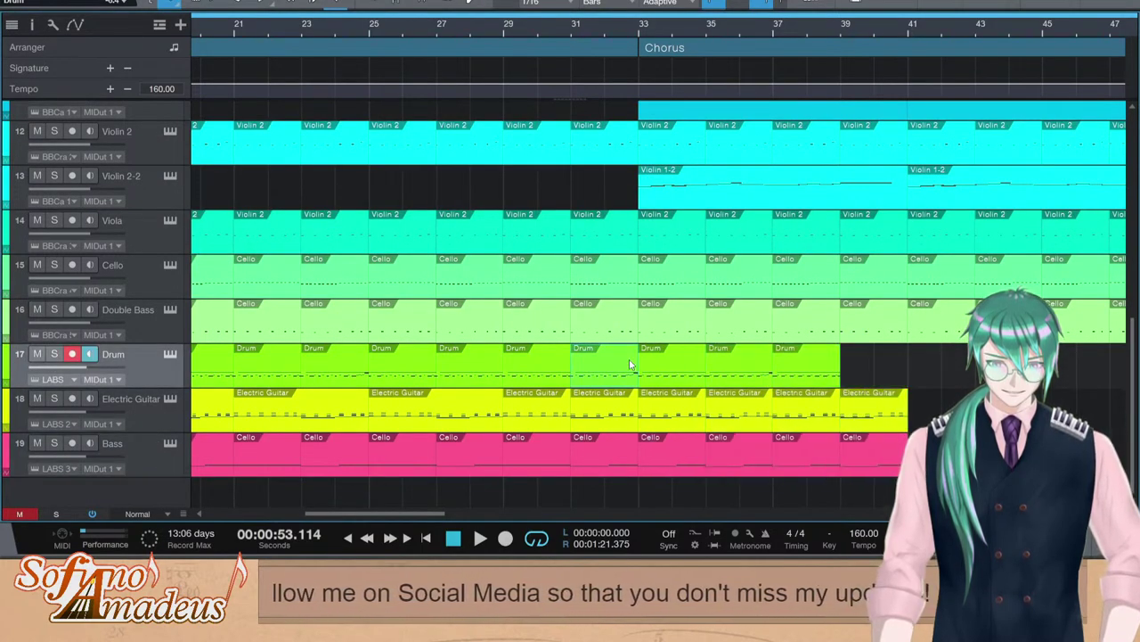
key(d)
key(F2)
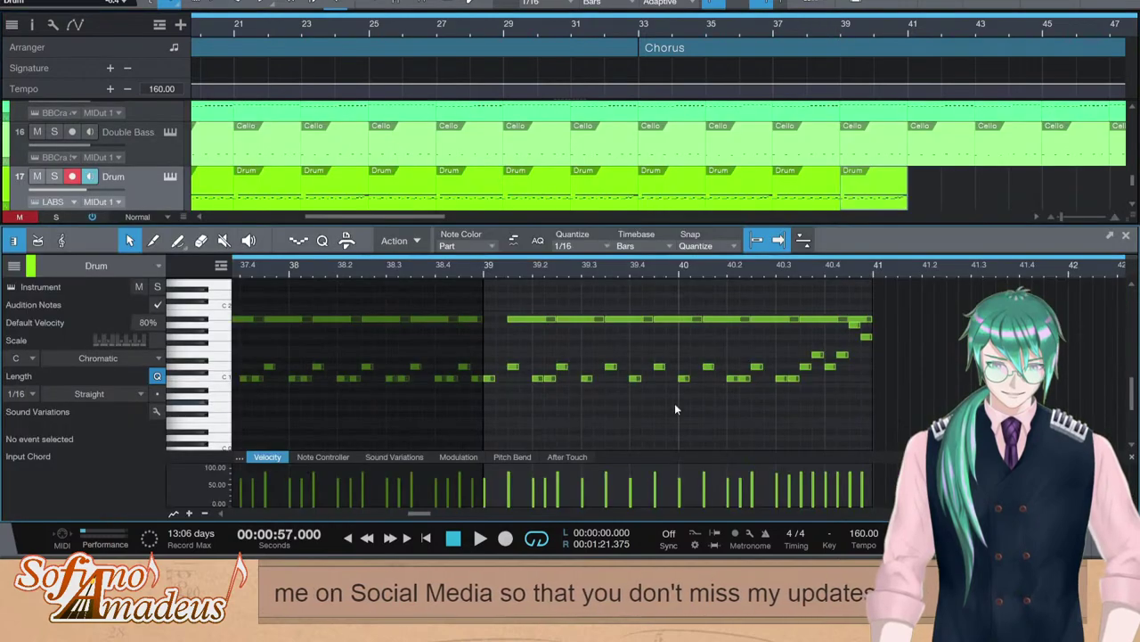
click(492, 380)
click(593, 379)
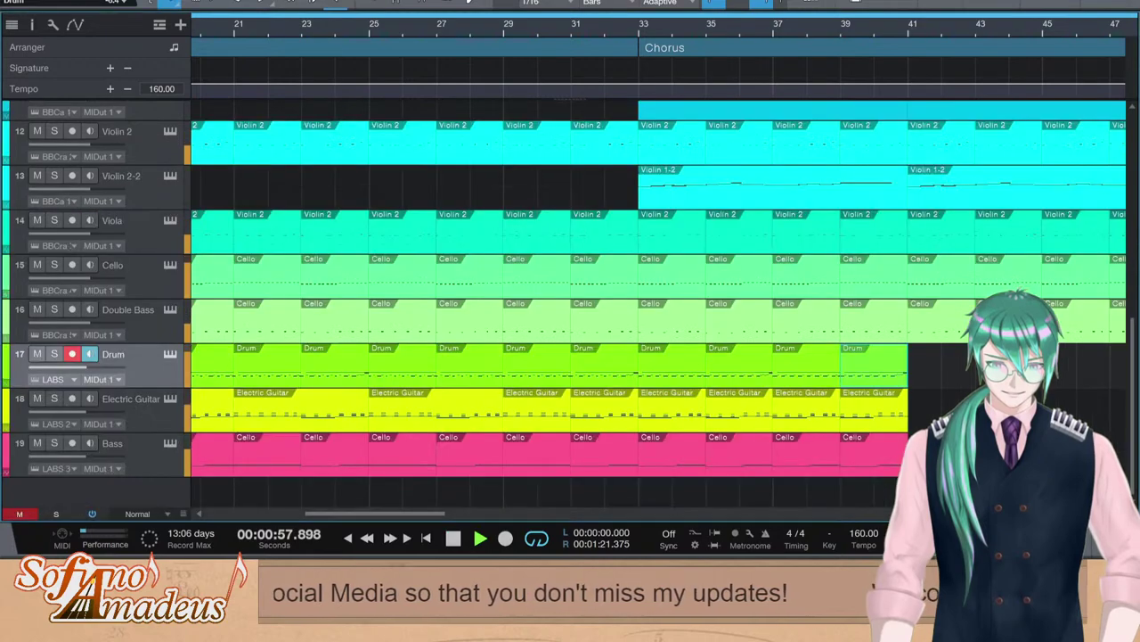
key(F2)
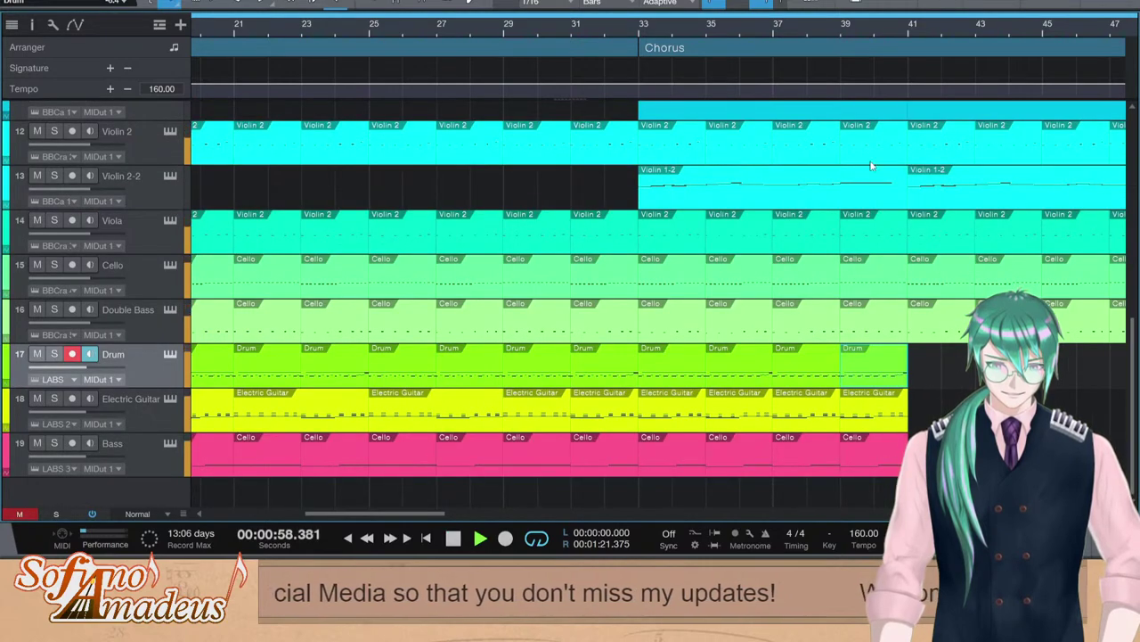
Try lowering the B1 chord notes of the Electric Guitar part at bar 39 by one semitone and check the Bass part there
double_click(875, 419)
click(693, 380)
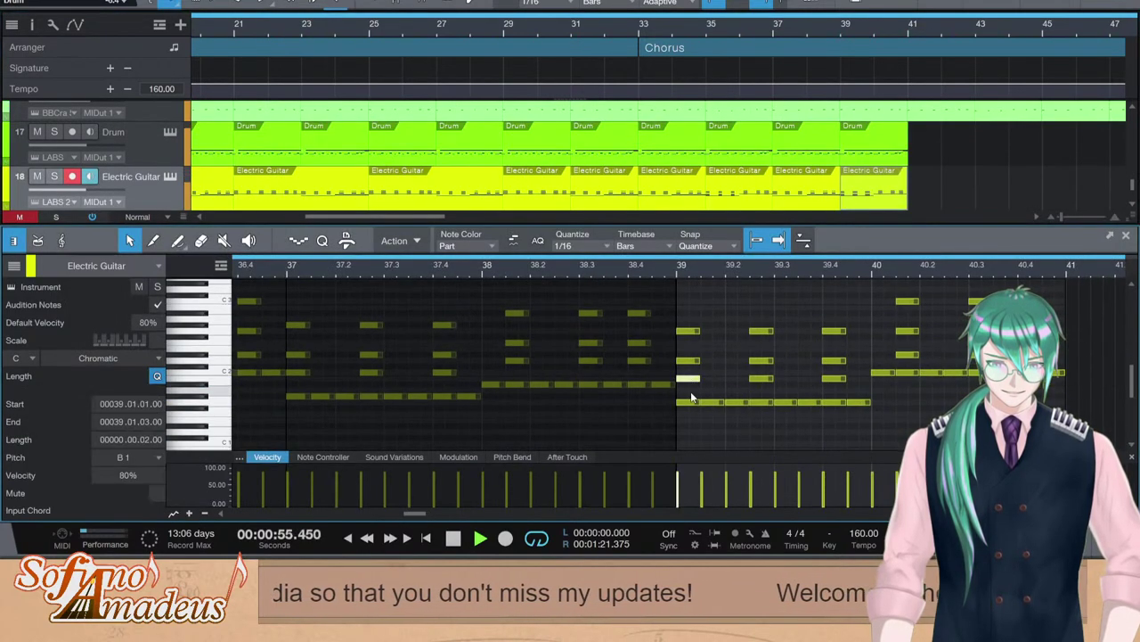
drag(690, 393, 837, 378)
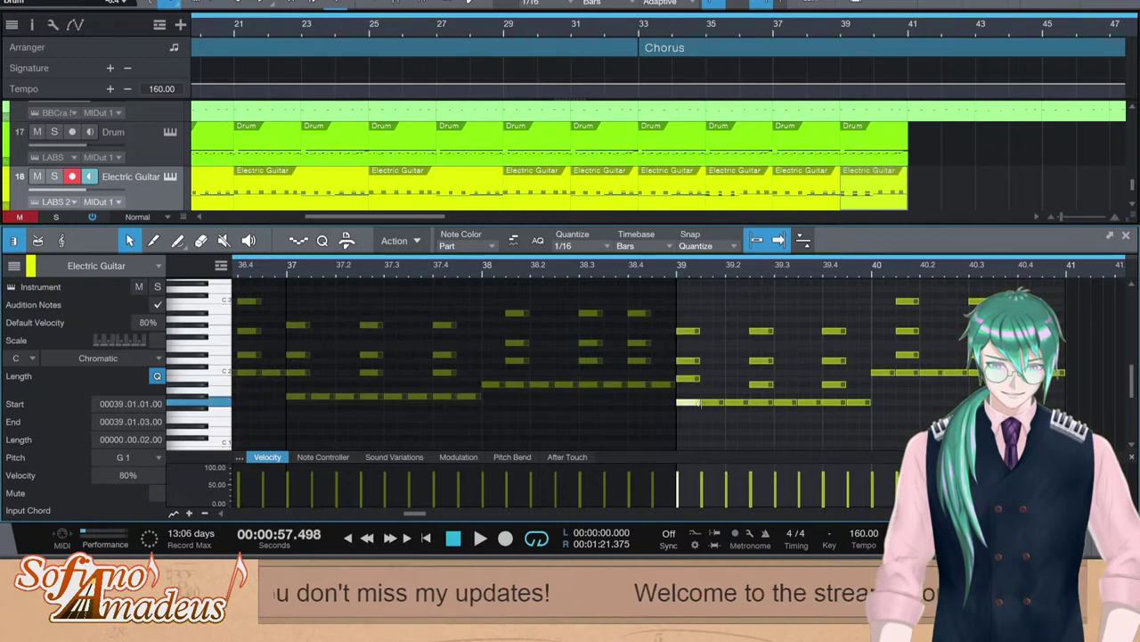
key(F2)
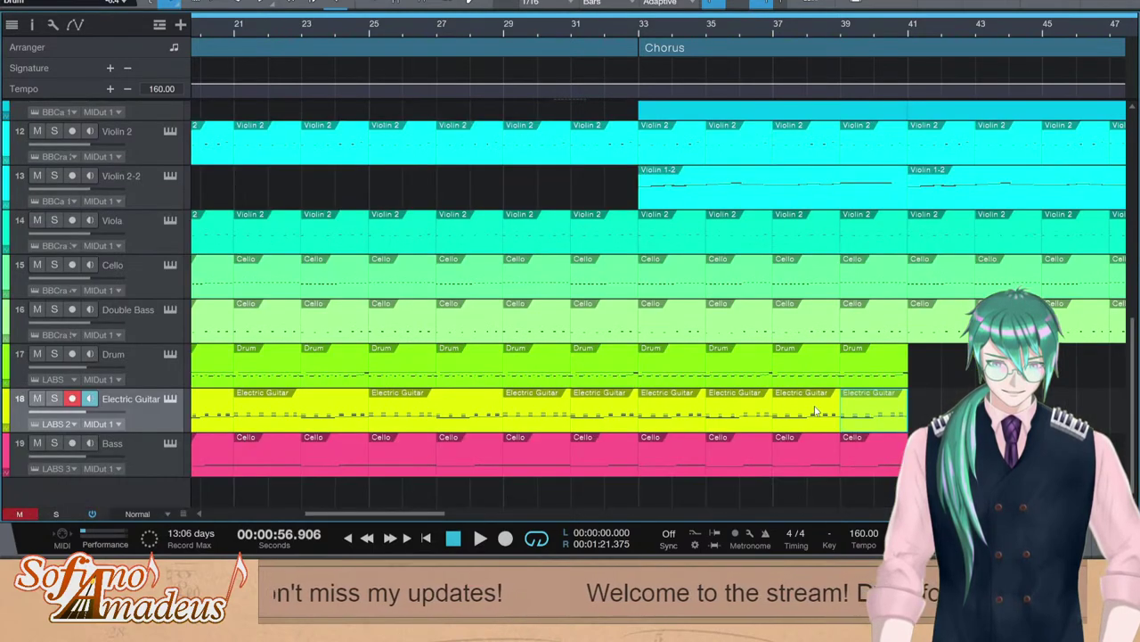
double_click(875, 454)
click(928, 427)
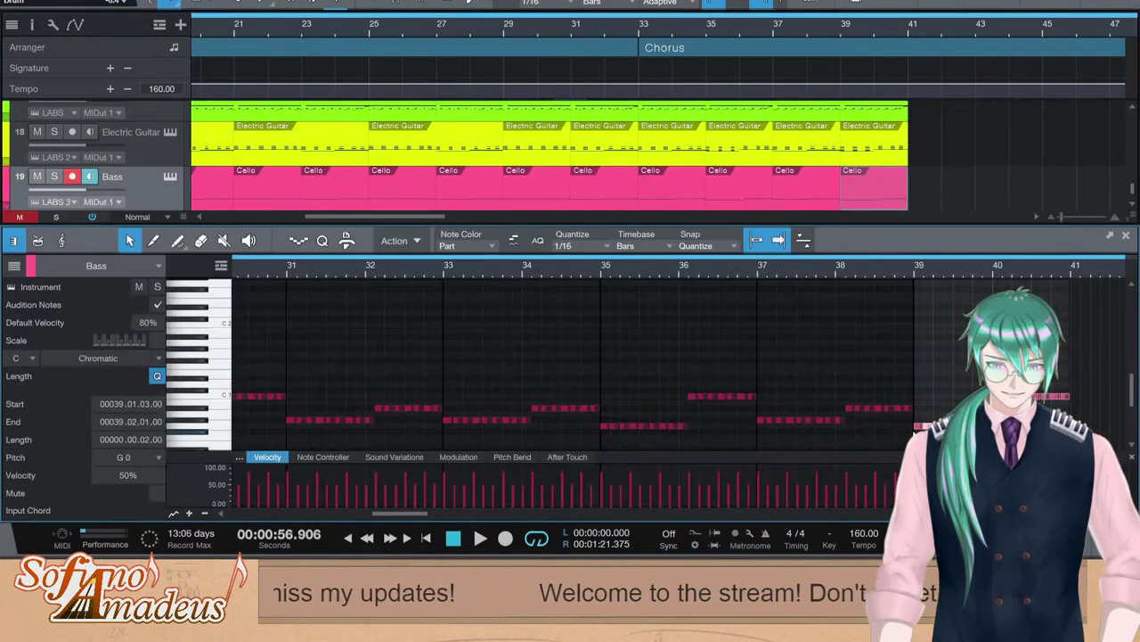
key(F2)
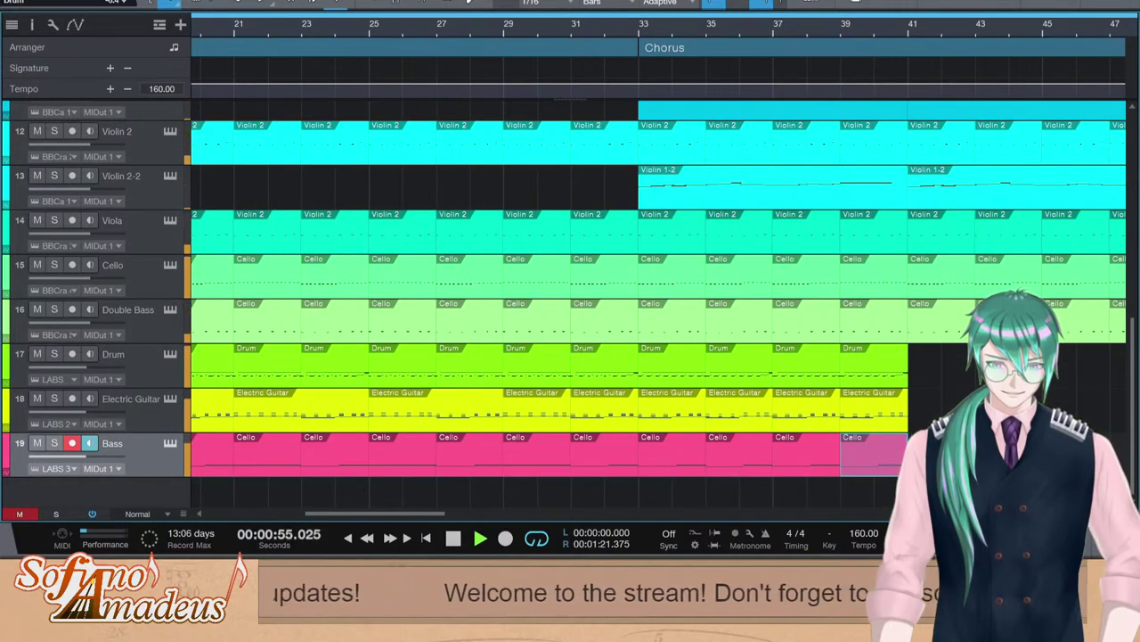
Duplicate the Drum, Electric Guitar and Bass parts of bars 33 to 41 to bar 41 and listen to the Chorus
click(934, 397)
key(d)
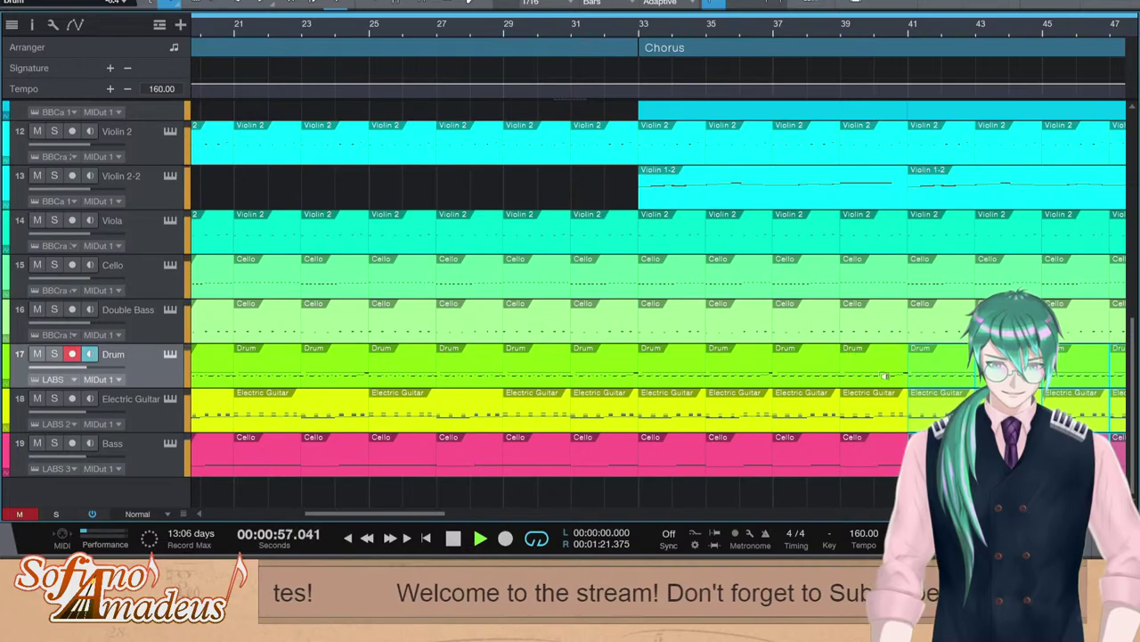
scroll(838, 384, up, 3)
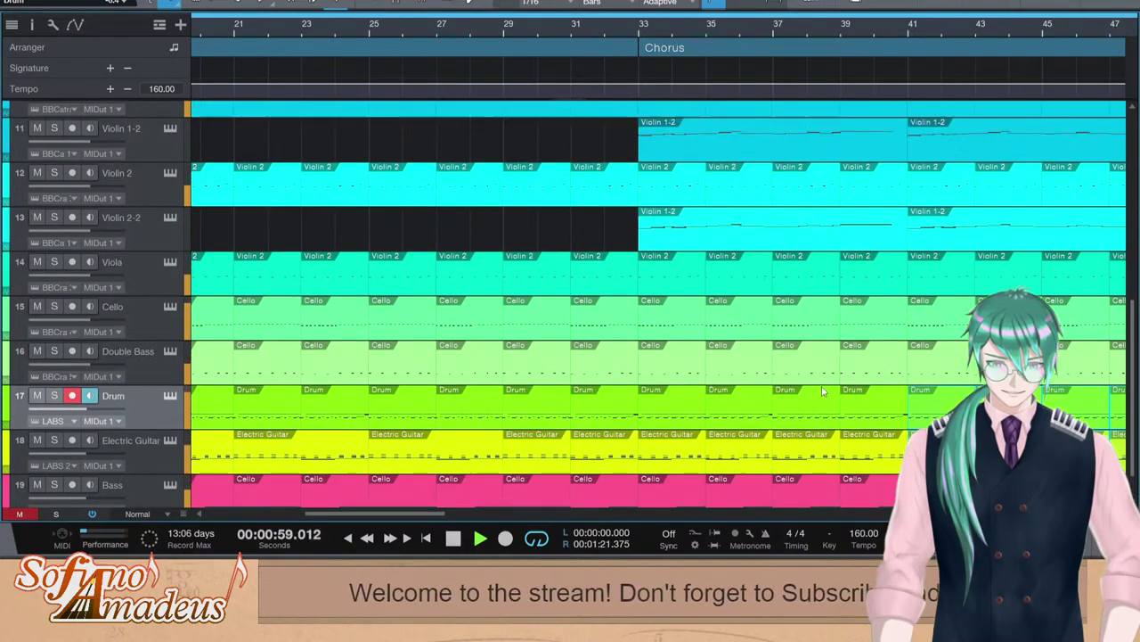
scroll(828, 382, down, 3)
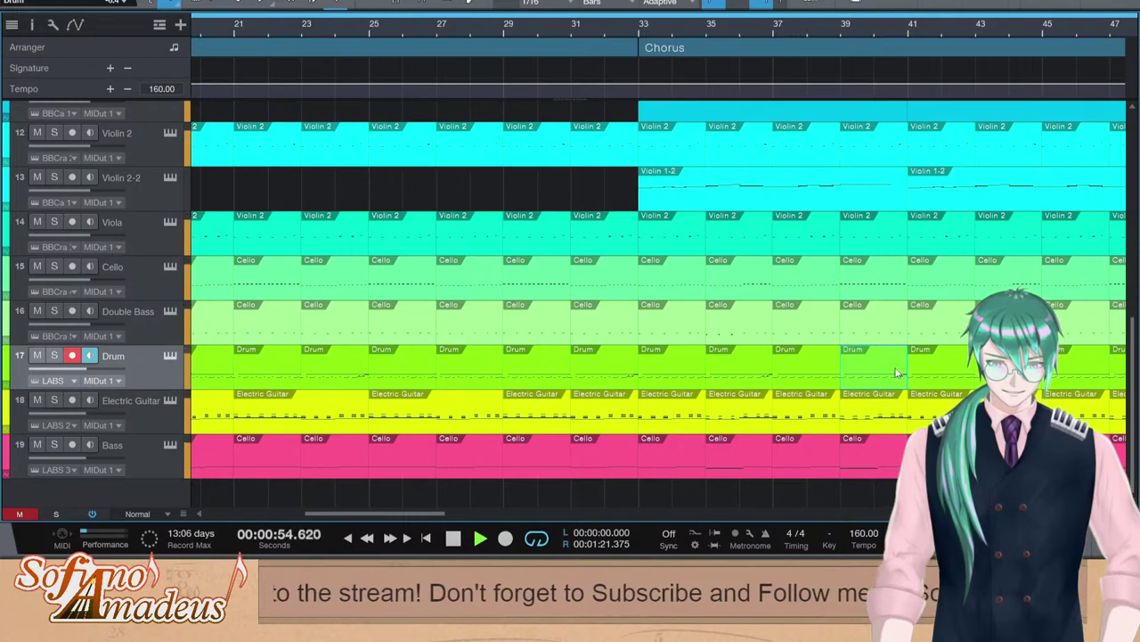
Replace the Electric Guitar and Bass parts at bar 39 with copies of the first Intro parts and play from there
click(865, 416)
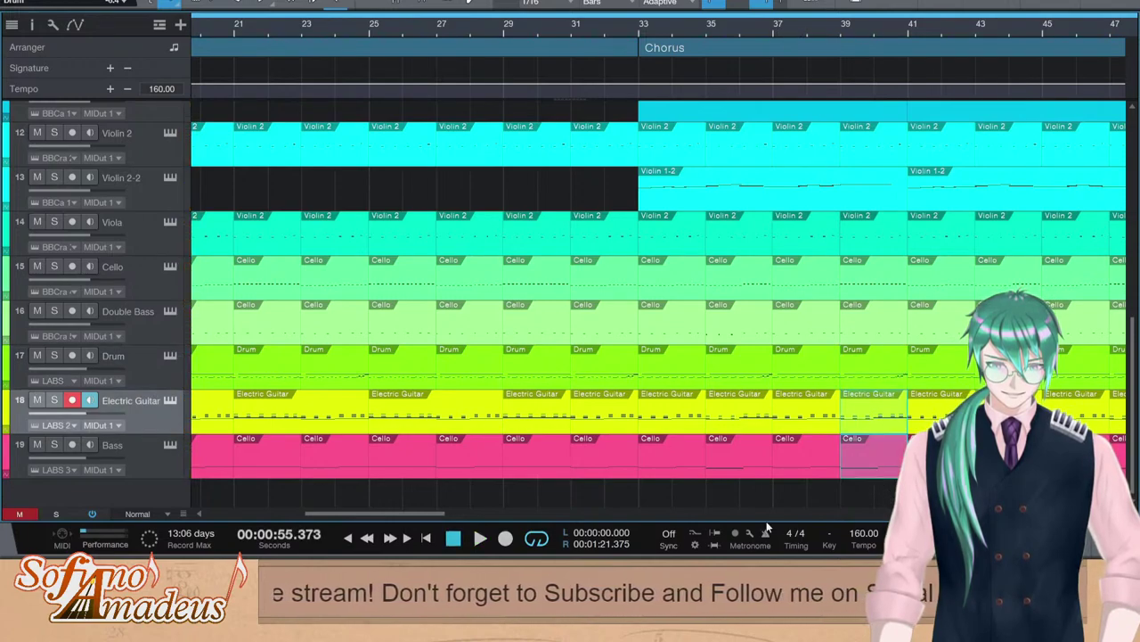
key(Home)
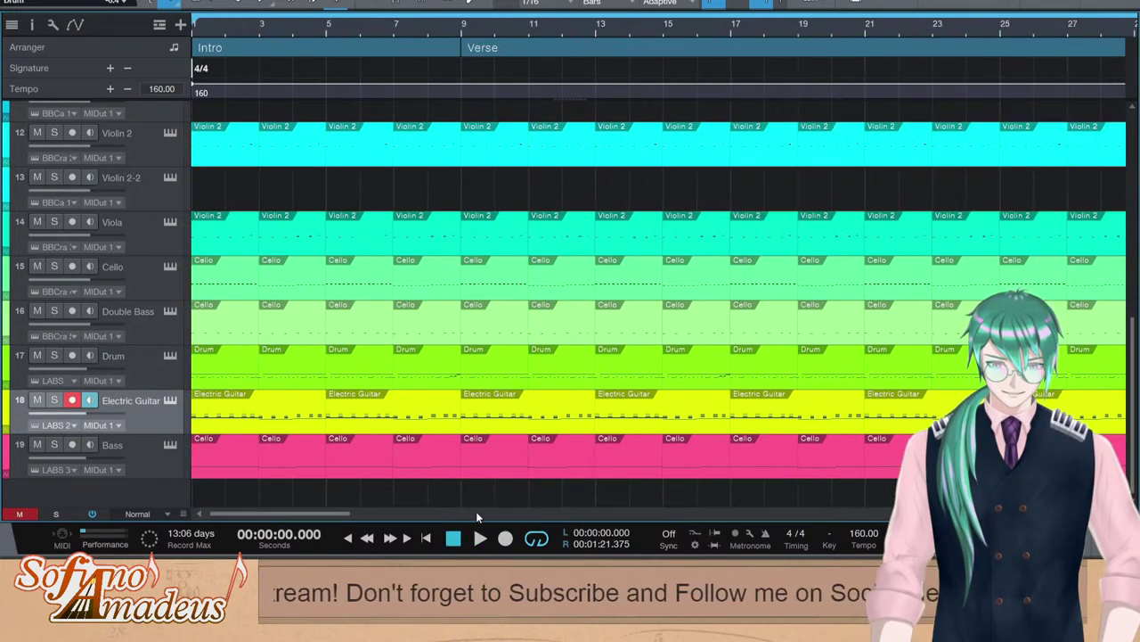
click(237, 460)
click(260, 412)
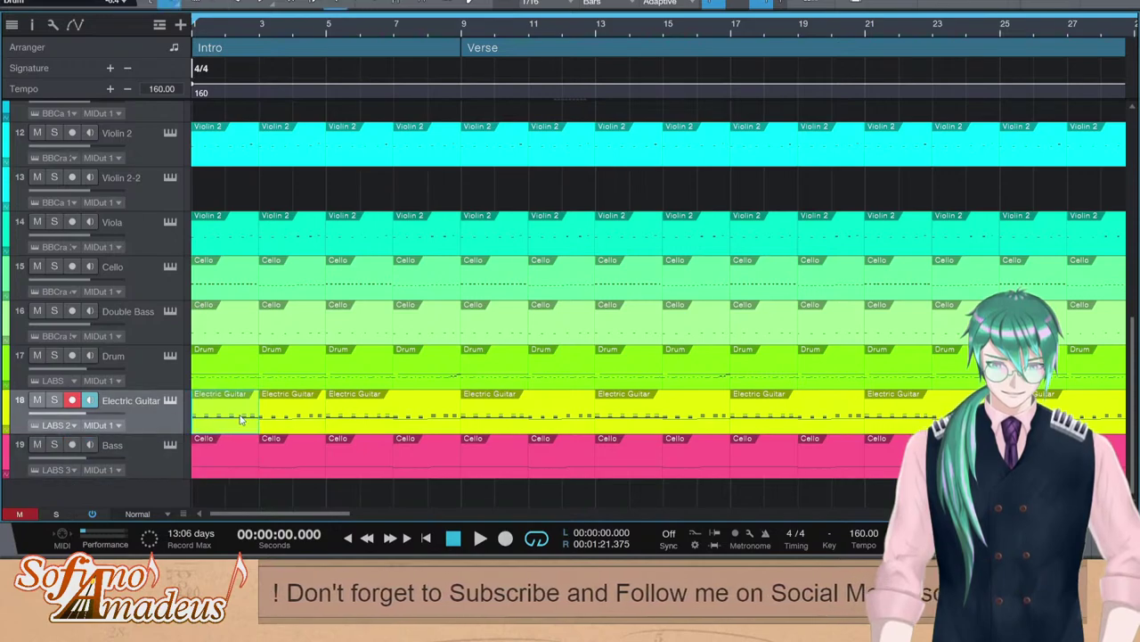
click(234, 462)
drag(242, 514, 381, 478)
click(152, 422)
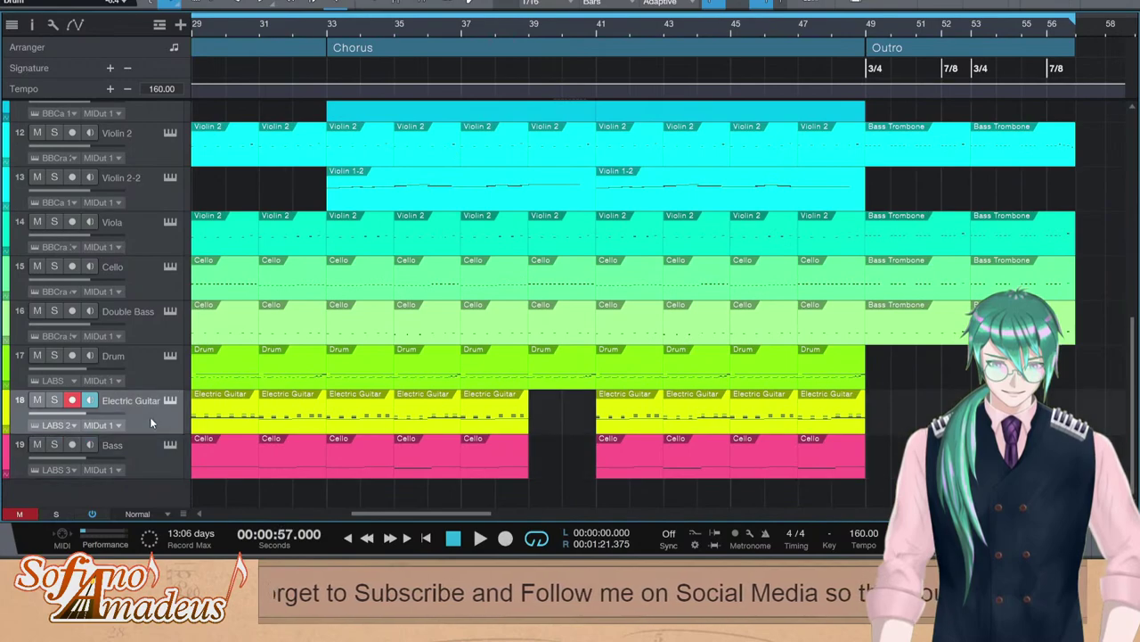
key(ctrl+v)
key(space)
Replace the Electric Guitar and Bass parts at bar 47 with copies of the bar 39 parts, stopping playback
drag(901, 433, 811, 454)
key(Delete)
drag(532, 497, 573, 433)
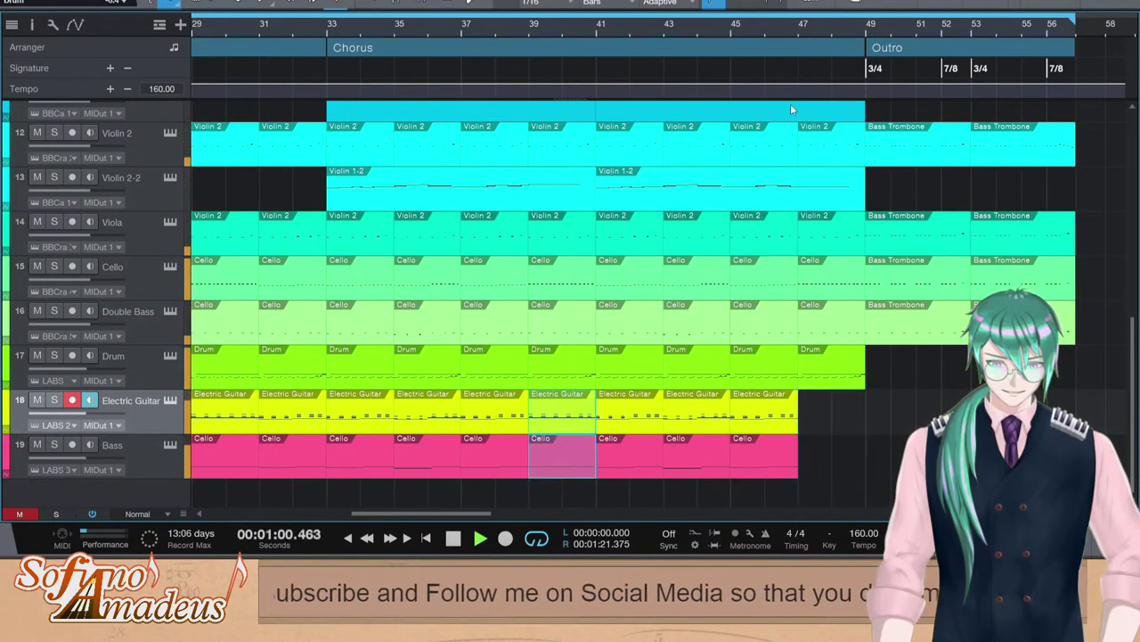
key(space)
click(799, 27)
click(149, 396)
key(ctrl+v)
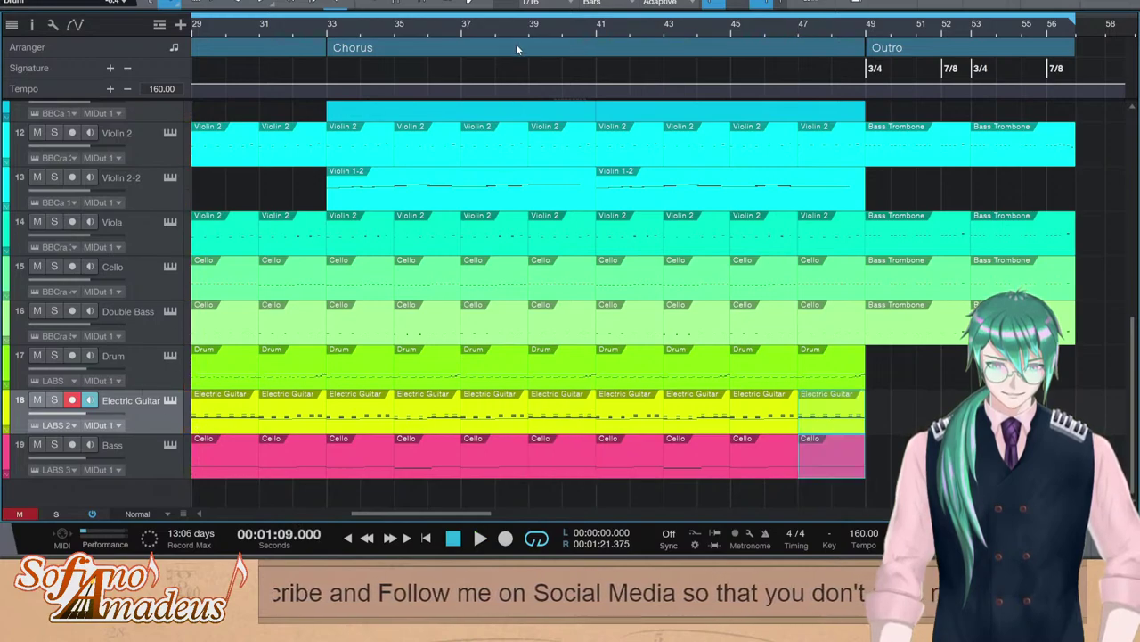
Play the end of the Chorus, open the Drum part at bar 47 in the note editor and stop playback
key(space)
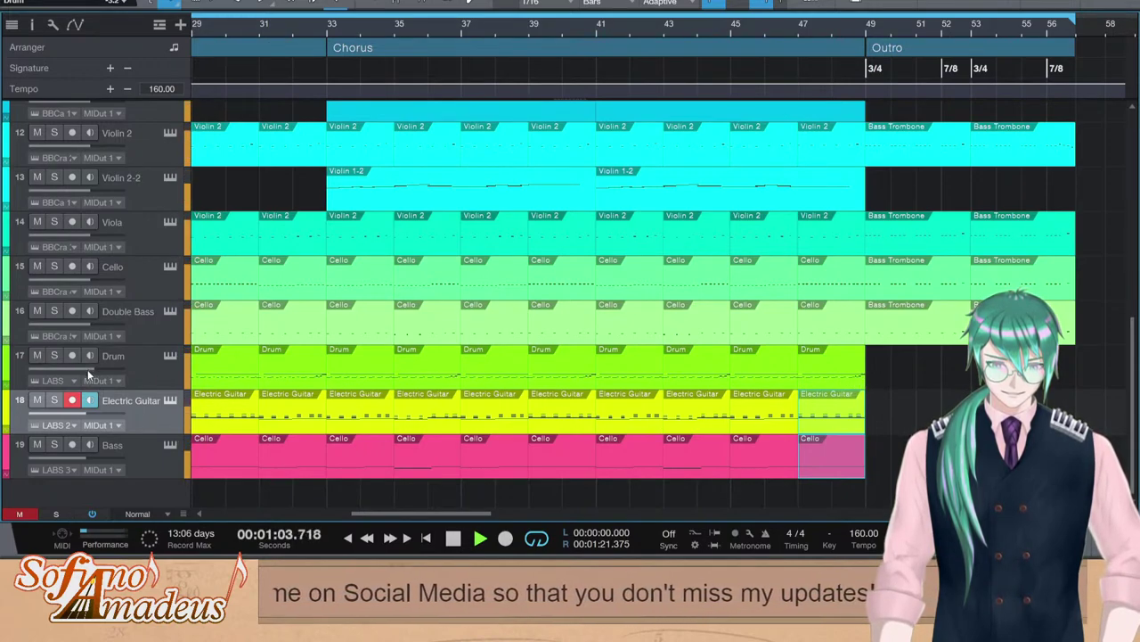
click(16, 355)
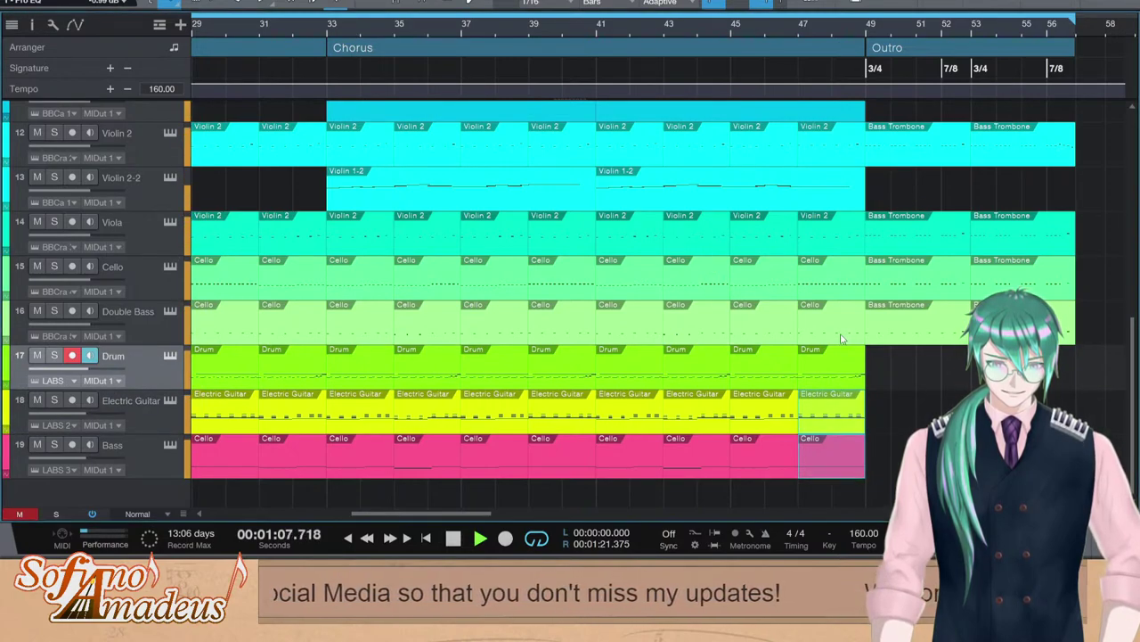
click(838, 376)
double_click(837, 376)
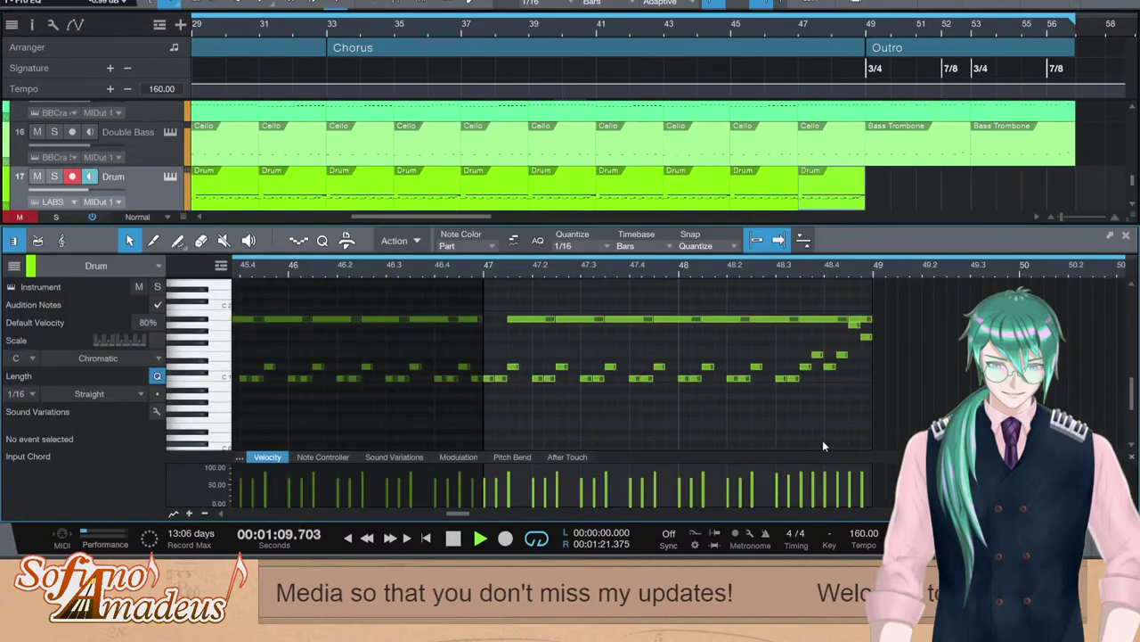
key(space)
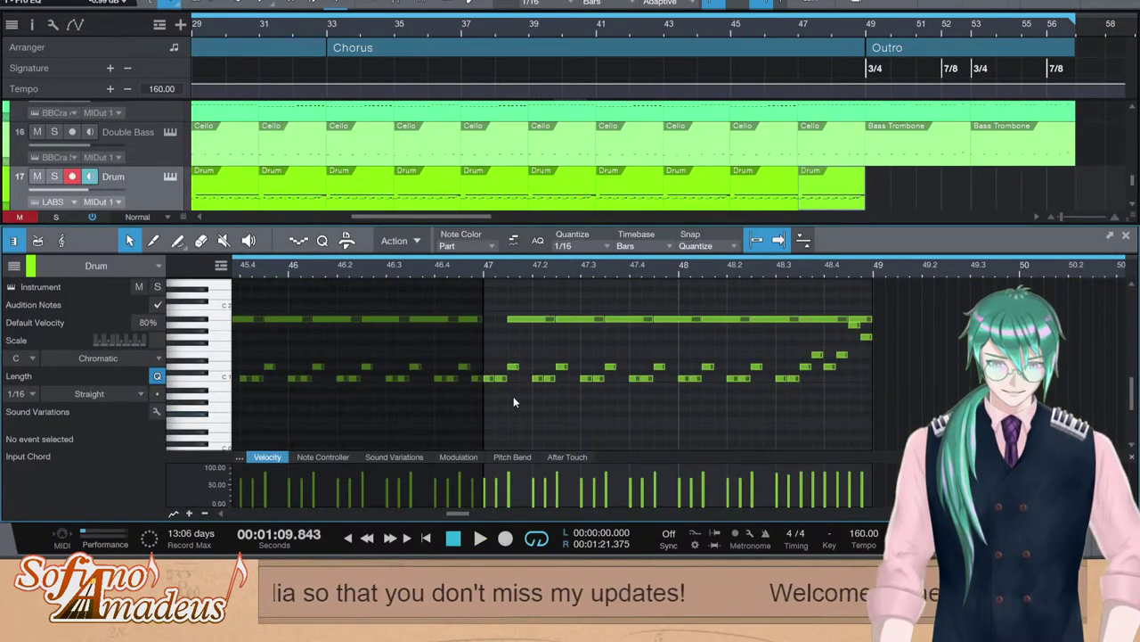
Delete all the notes in the Drum part at bar 47
drag(901, 352, 481, 385)
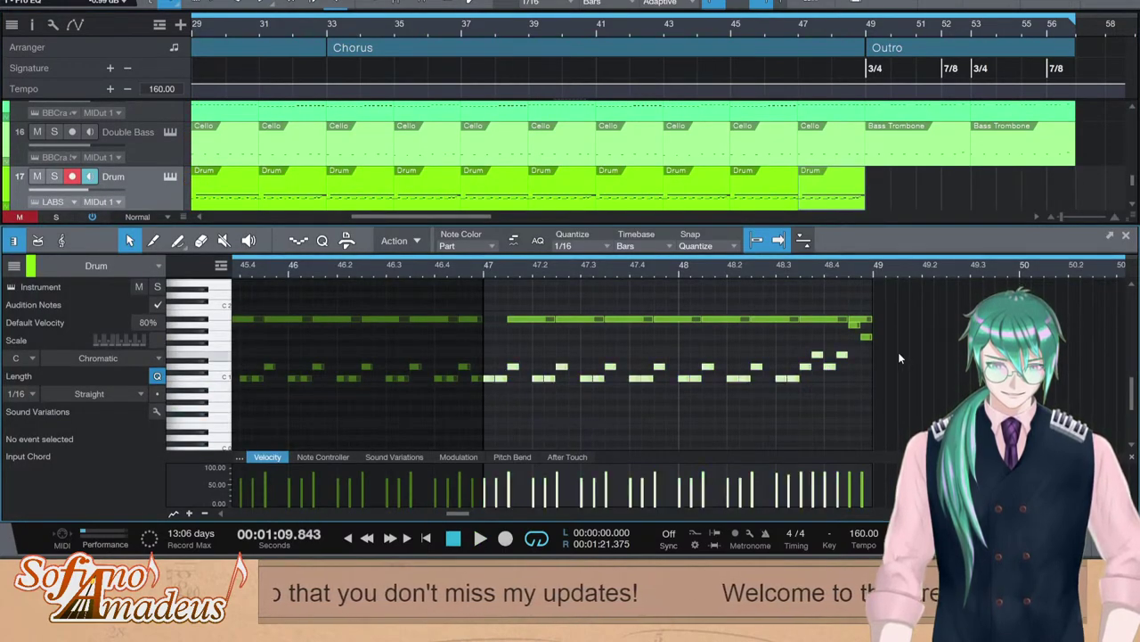
key(Delete)
click(894, 353)
click(843, 324)
drag(845, 328, 515, 350)
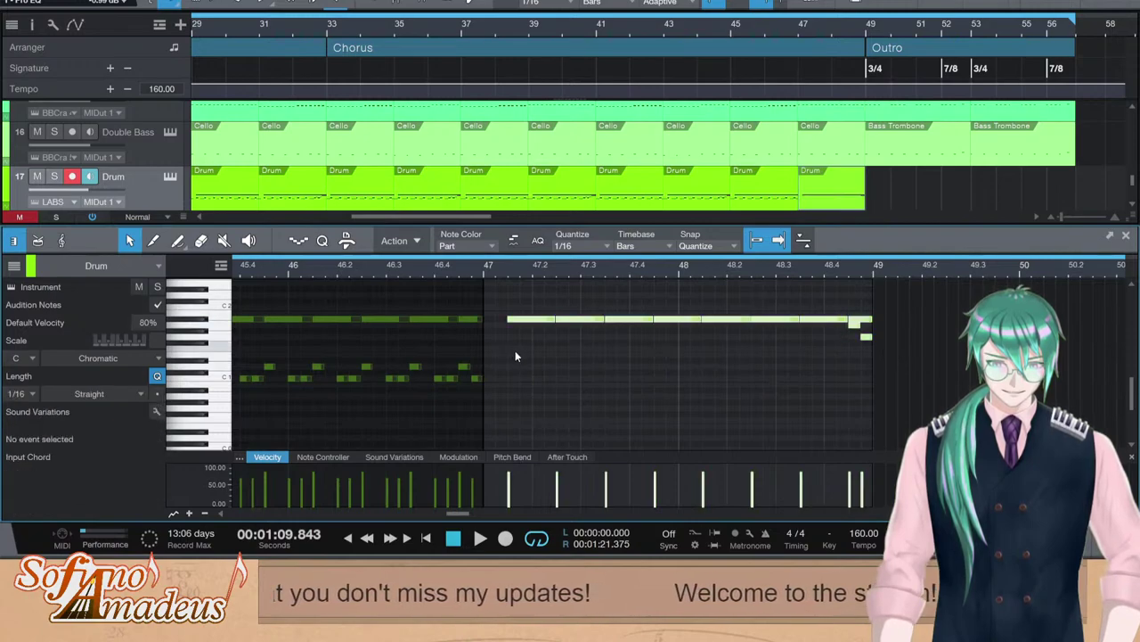
key(Delete)
Add an A#1 eighth note at the start of bar 47 and a sixteenth note with it, auditioning pitches before placing it on A1
click(486, 319)
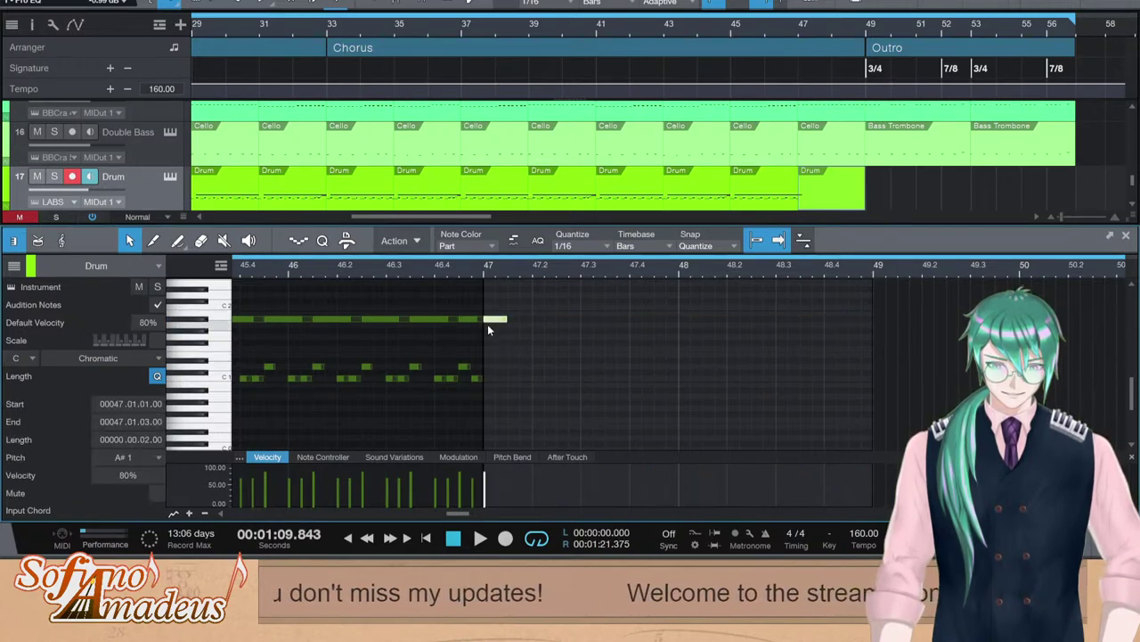
click(488, 325)
double_click(488, 330)
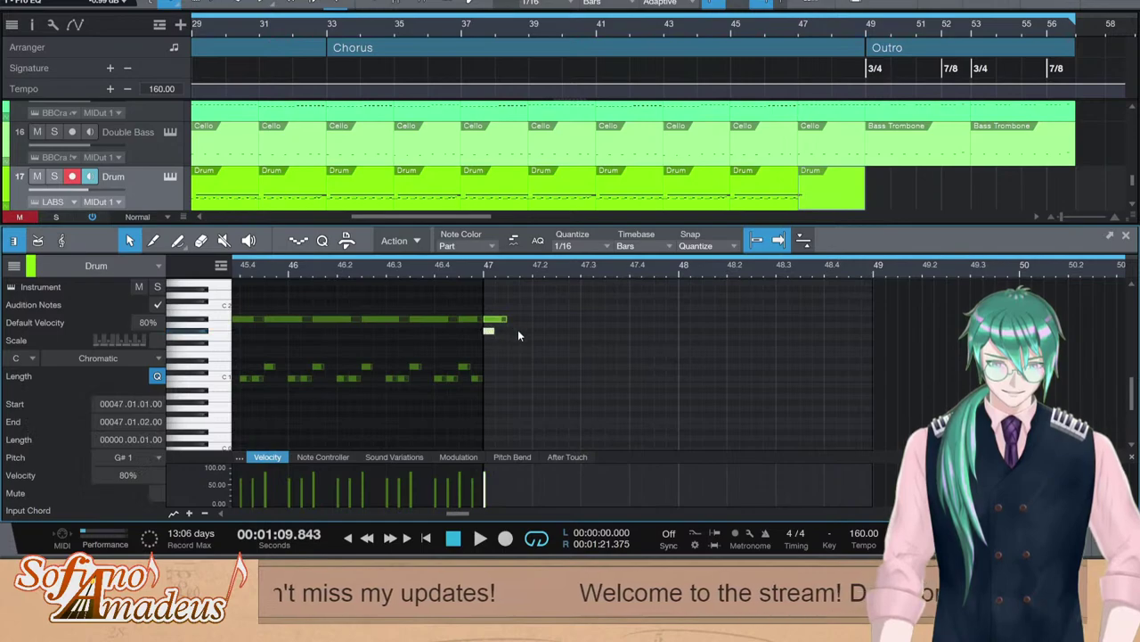
key(alt+Up)
key(alt+Down)
key(alt+Down)
key(alt+Down)
key(alt+Down)
key(alt+Down)
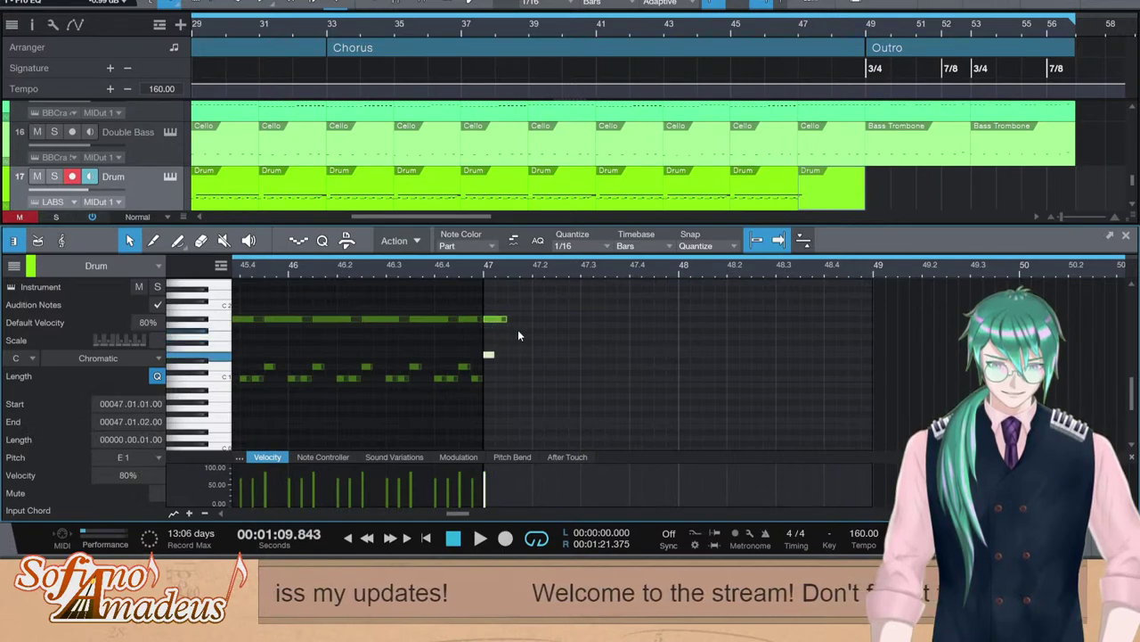
key(alt+Up)
key(alt+Up)
key(alt+Up)
key(alt+Up)
key(alt+Up)
key(alt+Up)
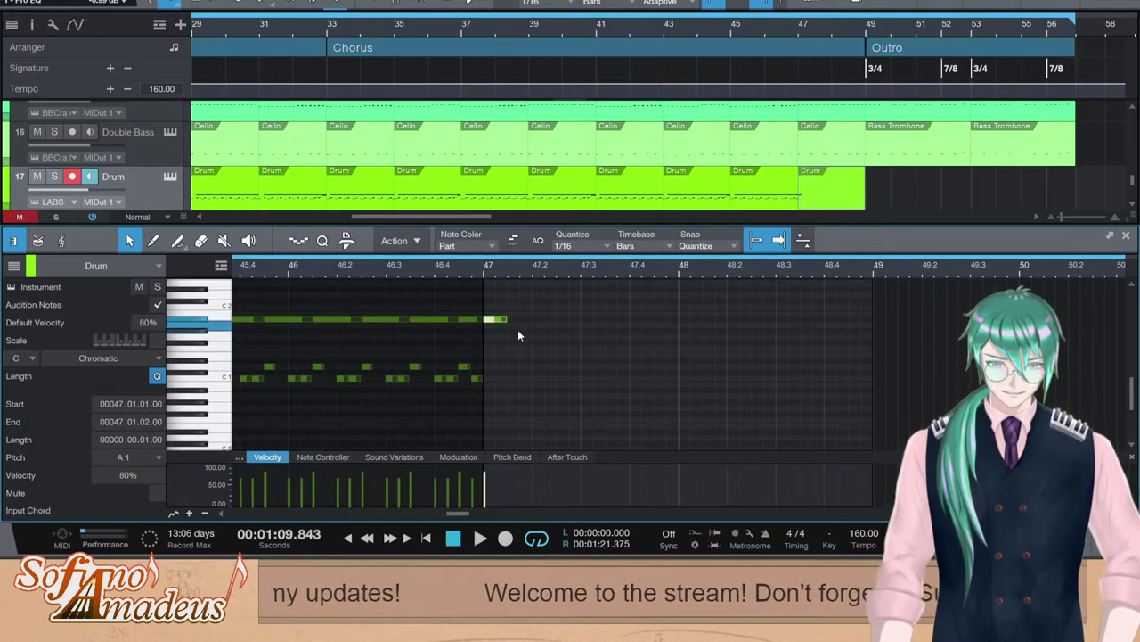
key(alt+Down)
key(alt+Down)
key(alt+Down)
Duplicate the A1 sixteenth note into a descending run of G1, F1, F1 and E1
key(d)
key(Down)
key(Down)
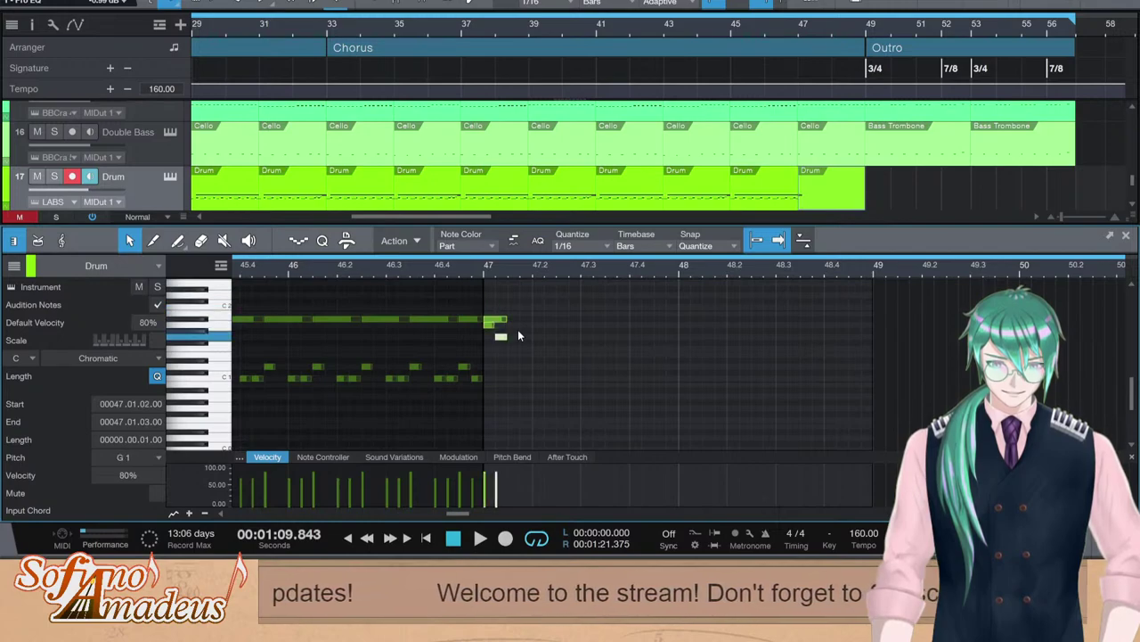
key(d)
key(Down)
key(Down)
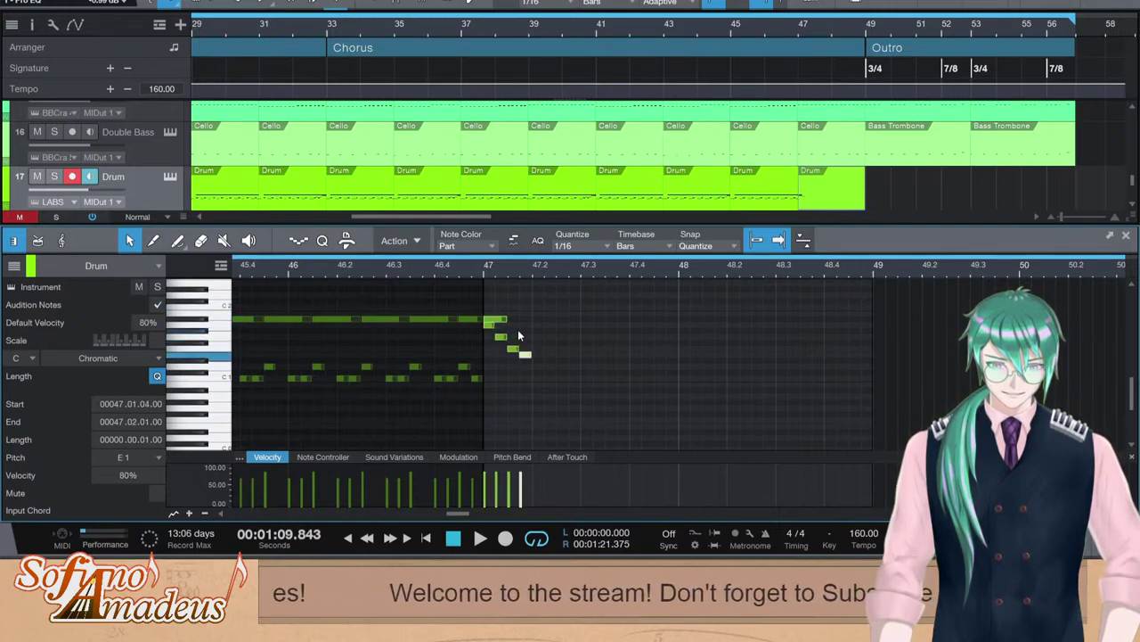
key(ctrl+d)
key(alt+Down)
key(Left)
key(Left)
key(Left)
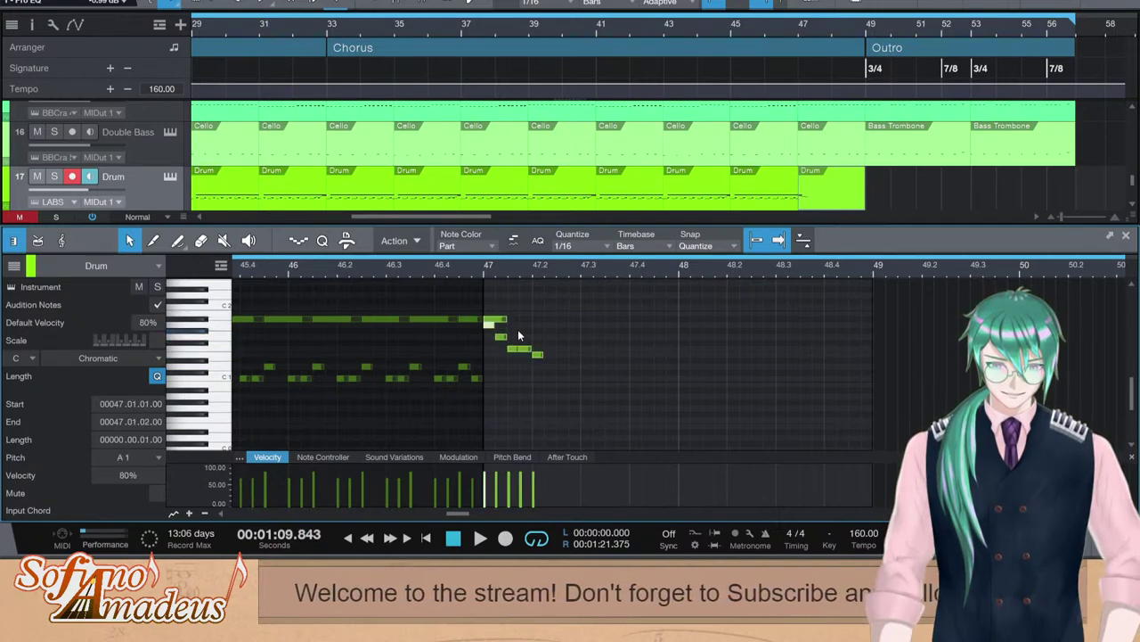
Lower the first two sixteenth notes of the run in bar 47 to E1 and D1
key(Down)
key(Down)
key(Down)
key(Down)
key(Down)
key(Down)
key(Down)
key(Up)
key(Up)
key(Left)
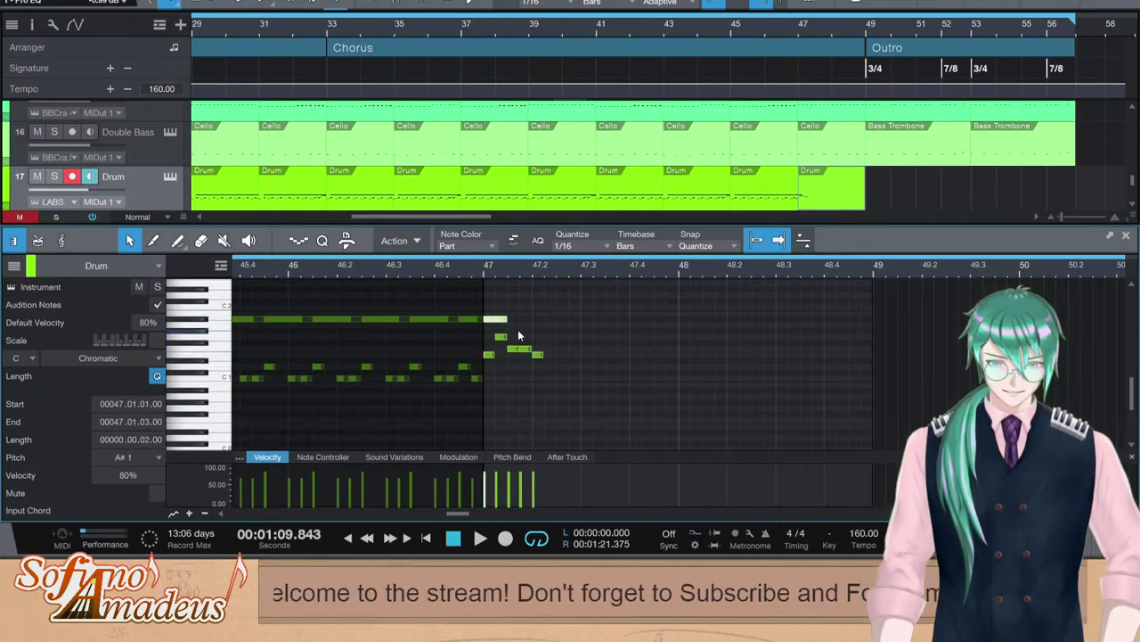
key(Right)
key(Down)
key(Down)
key(Down)
key(Down)
key(Down)
Raise the remaining three sixteenth notes of the run to A1, G1 and F1
key(Right)
key(Up)
key(Up)
key(Up)
key(Up)
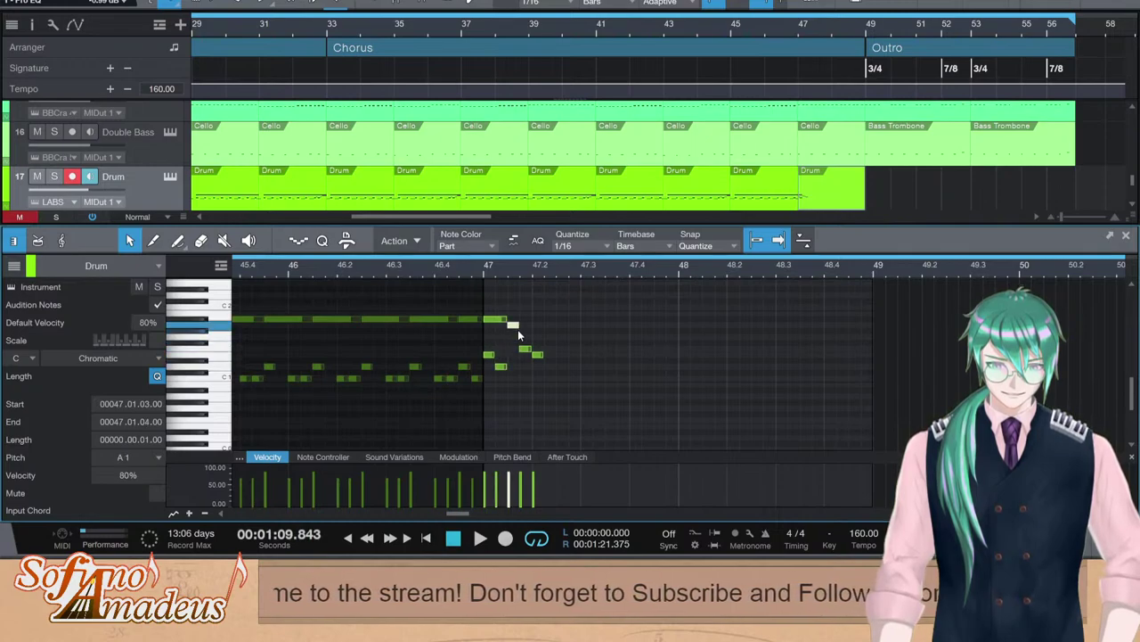
key(Right)
key(Up)
key(Up)
key(Right)
key(Up)
Extend the run with three more F1 sixteenth notes and duplicate the whole figure to 47.3
key(d)
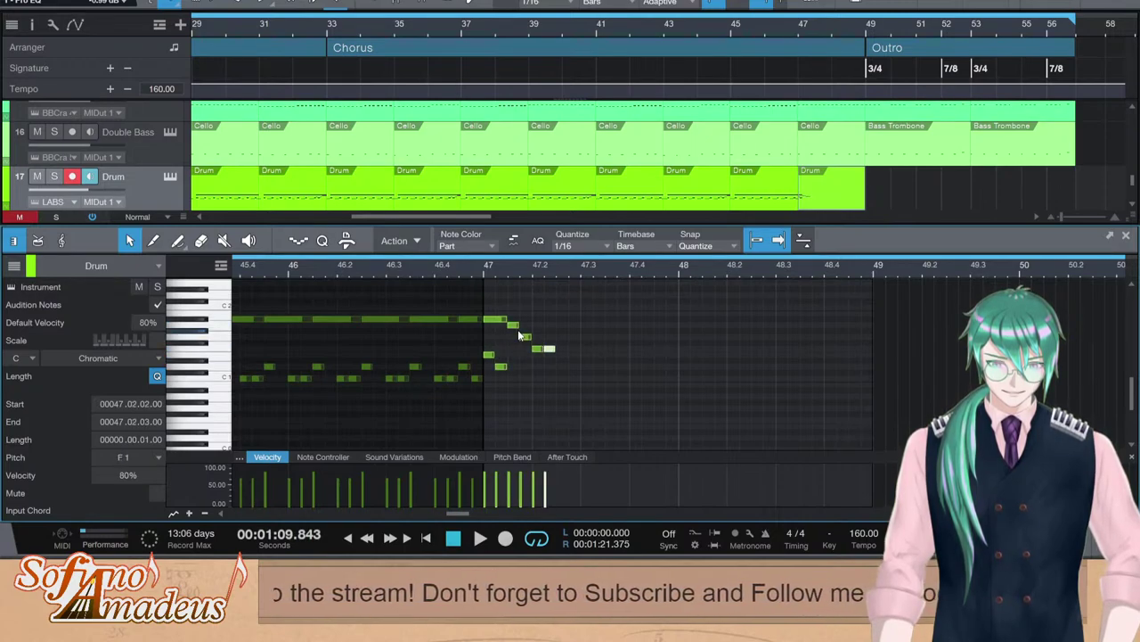
key(d)
key(d)
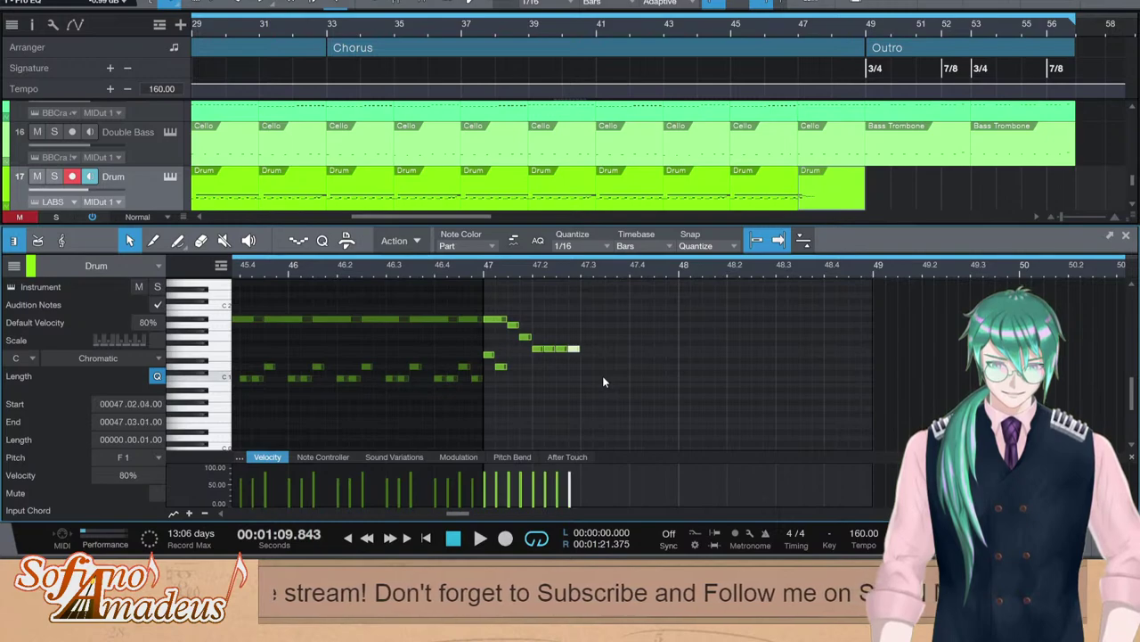
click(470, 314)
key(ctrl+a)
key(d)
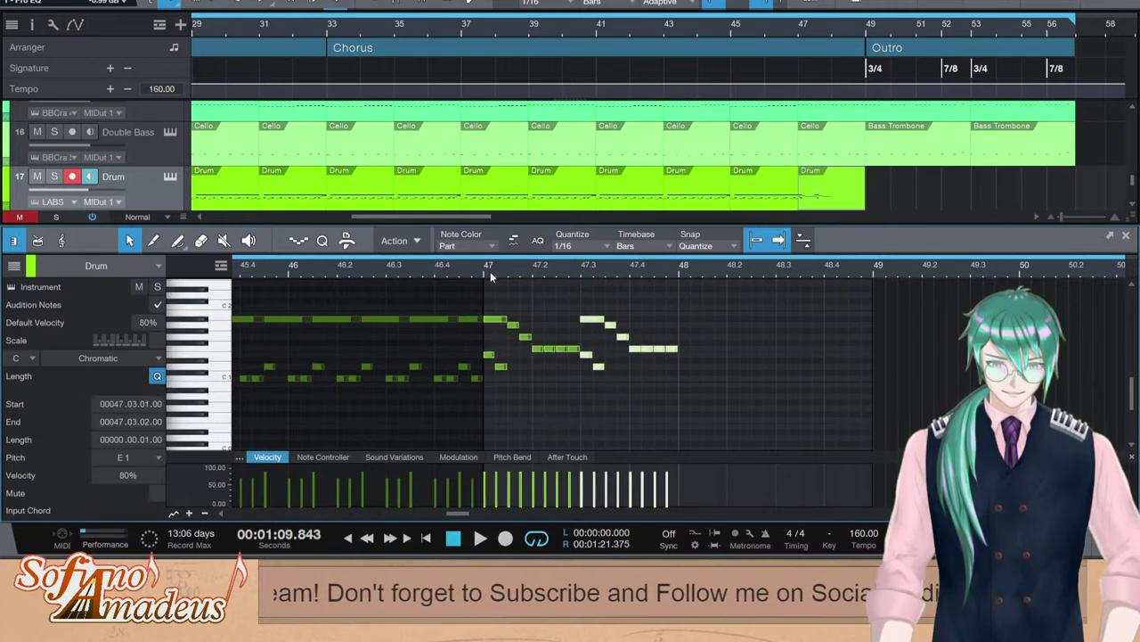
Play the drum fill from bar 47 and add a C1 sixteenth note at its start
click(476, 270)
key(space)
click(490, 376)
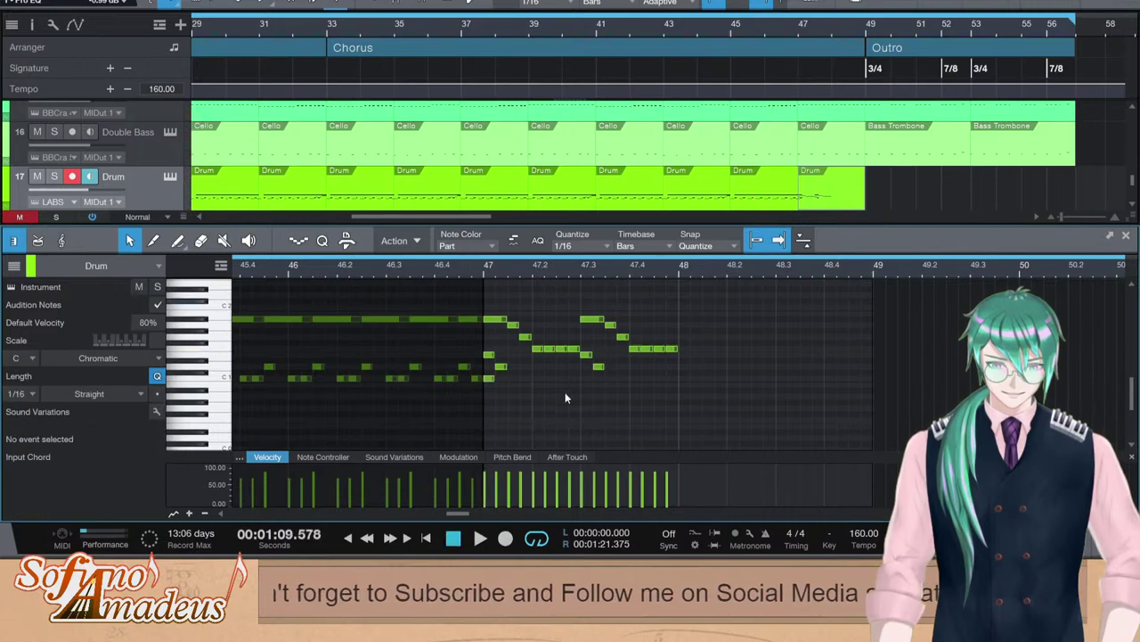
Shorten the figure to two F1 notes and replace its second copy with a new one starting at 47.02.03
drag(565, 392, 688, 308)
key(Delete)
key(ctrl+z)
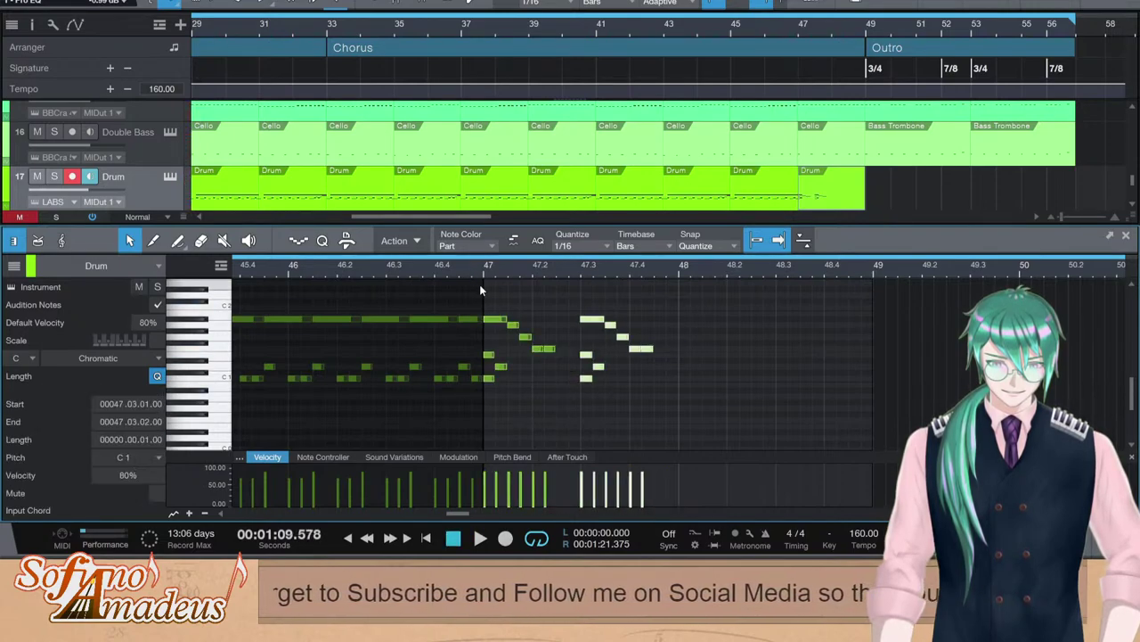
key(space)
drag(589, 320, 564, 321)
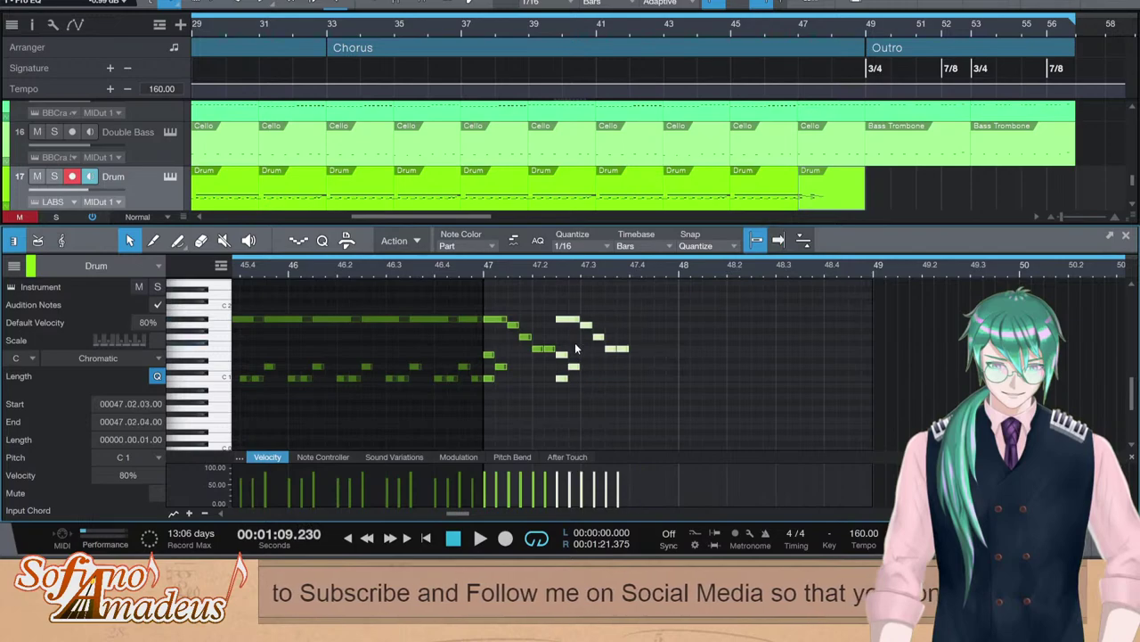
Remove the A#1 and C1 notes from the copied figure at 47.02.03 and listen from bar 47
click(574, 342)
click(567, 321)
key(Delete)
click(479, 272)
key(space)
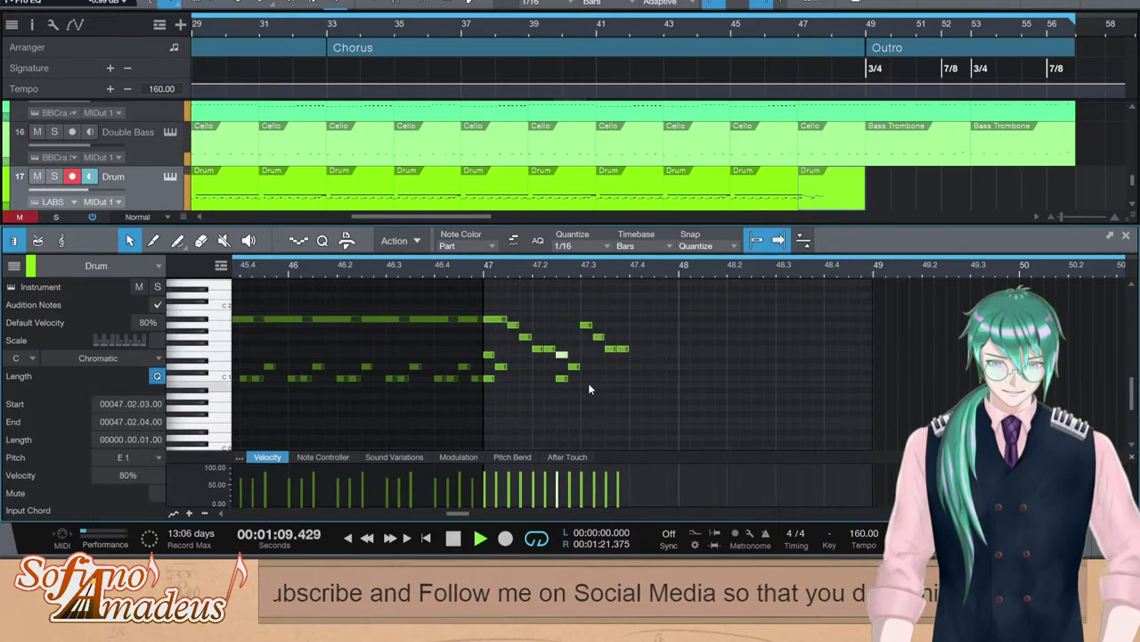
drag(563, 383, 575, 370)
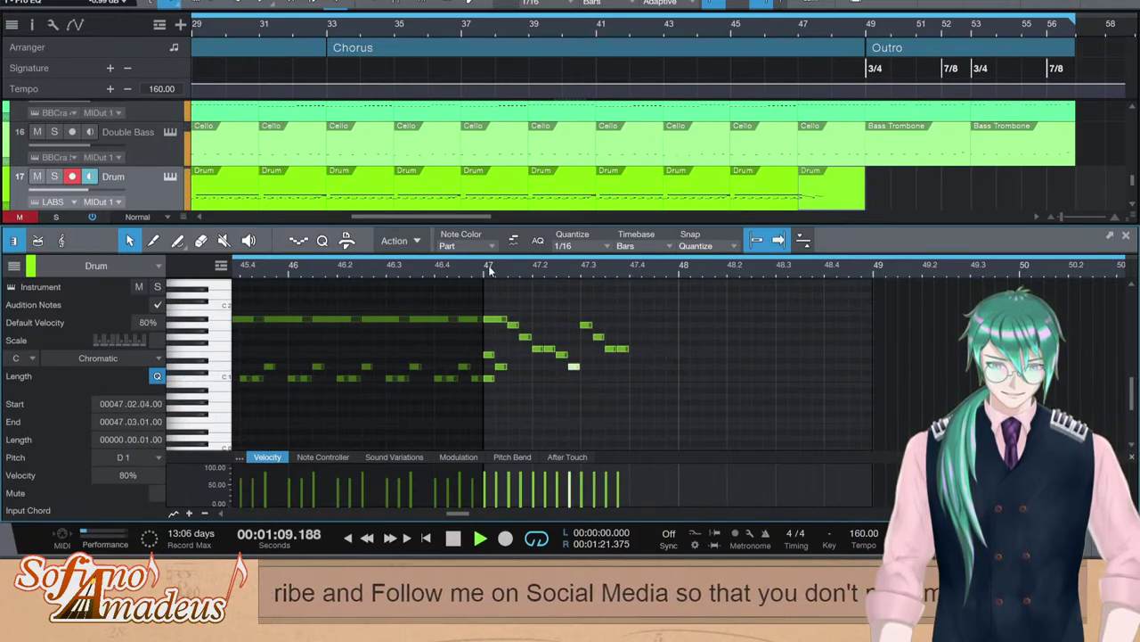
key(space)
Duplicate the D1, A1, G1, F1, F1 group and place the copy at 47.04.01
drag(681, 316, 573, 385)
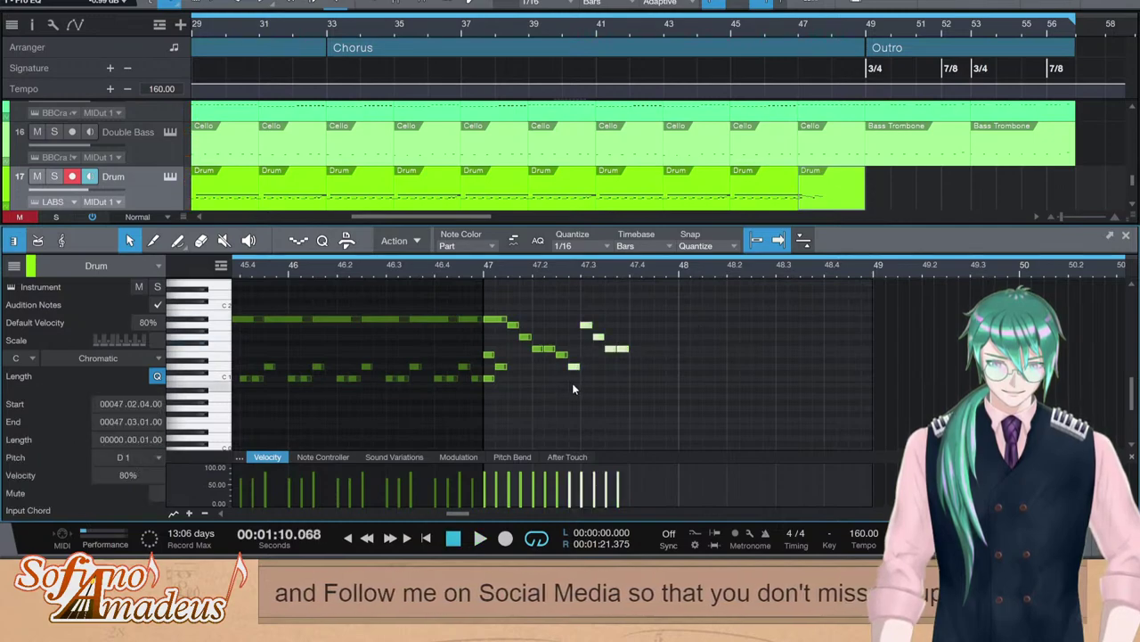
key(d)
drag(673, 367, 639, 368)
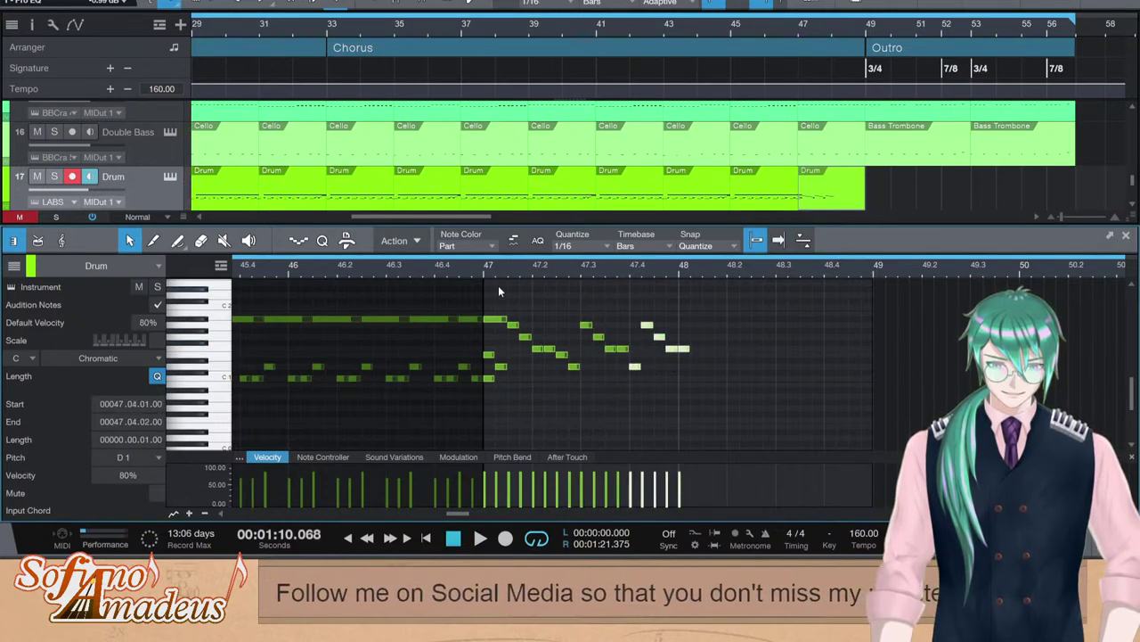
Lengthen the opening A#1 note to end at 47.03.01 with 100% velocity and play the fill
click(510, 318)
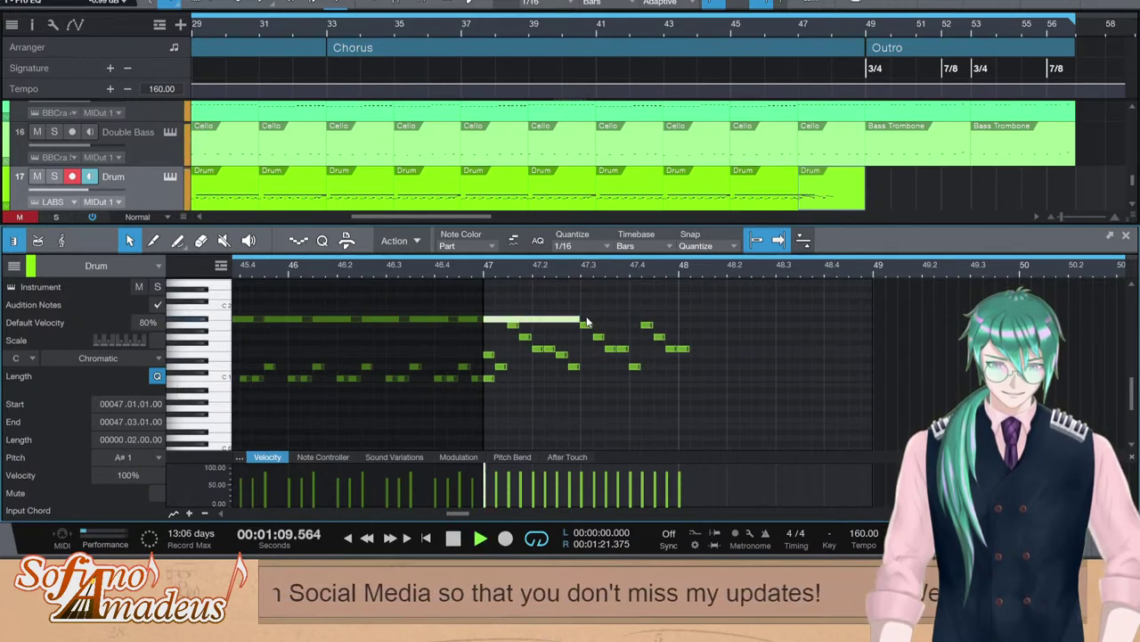
key(space)
click(659, 362)
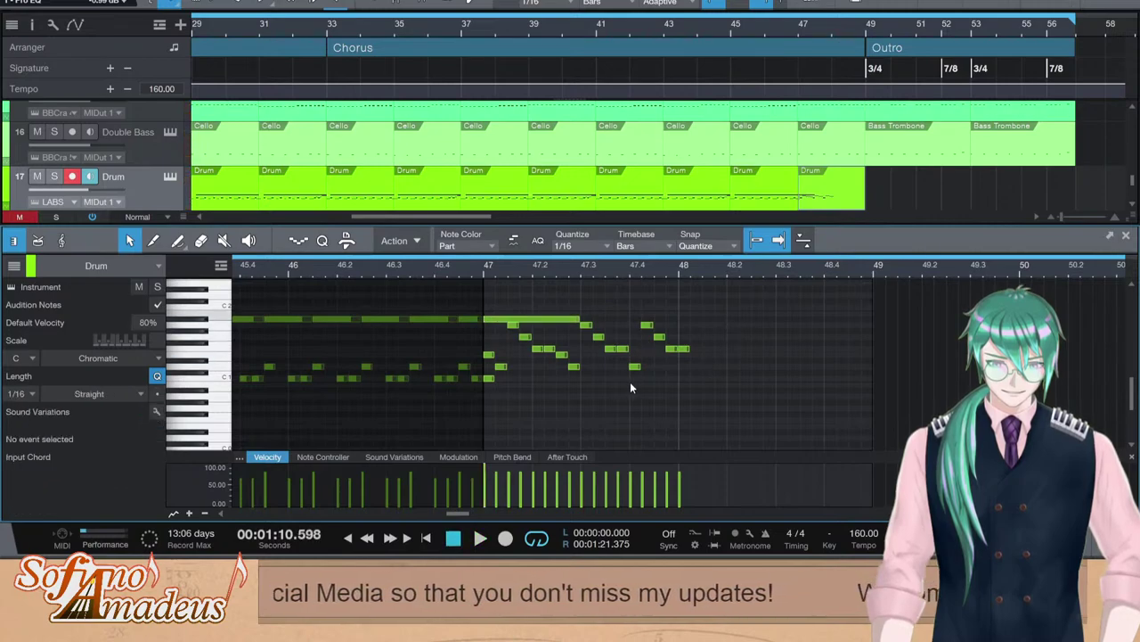
Add copies of the five-note group at 48.01.02 and 48.02.03, and delete the final F1 note
key(ctrl+v)
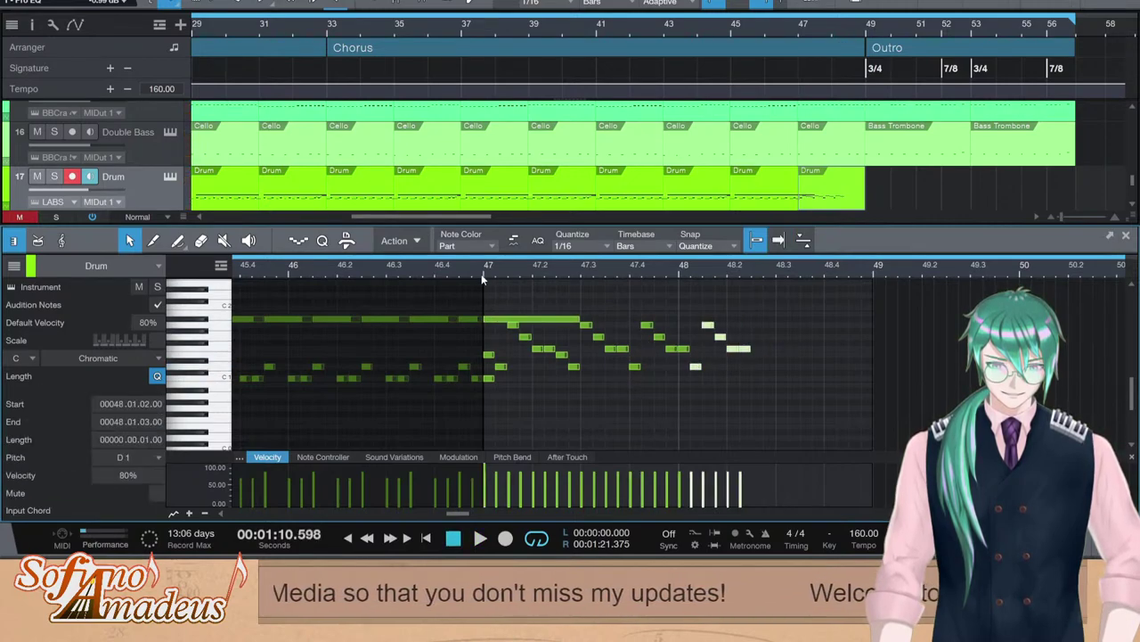
key(space)
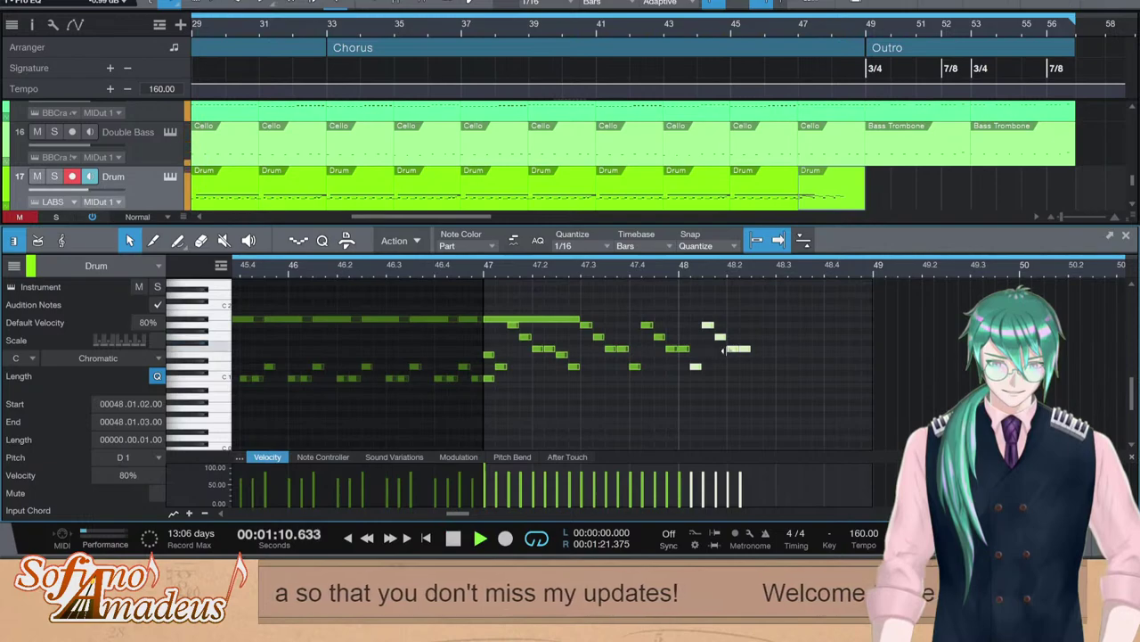
key(space)
click(749, 274)
key(ctrl+v)
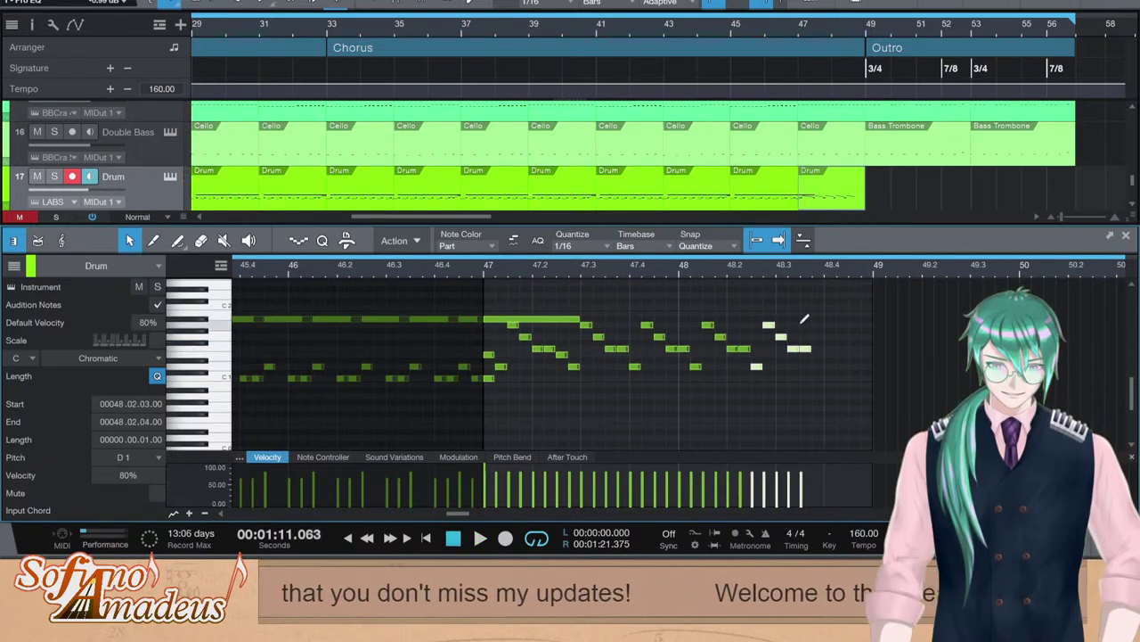
click(830, 344)
click(809, 349)
key(Delete)
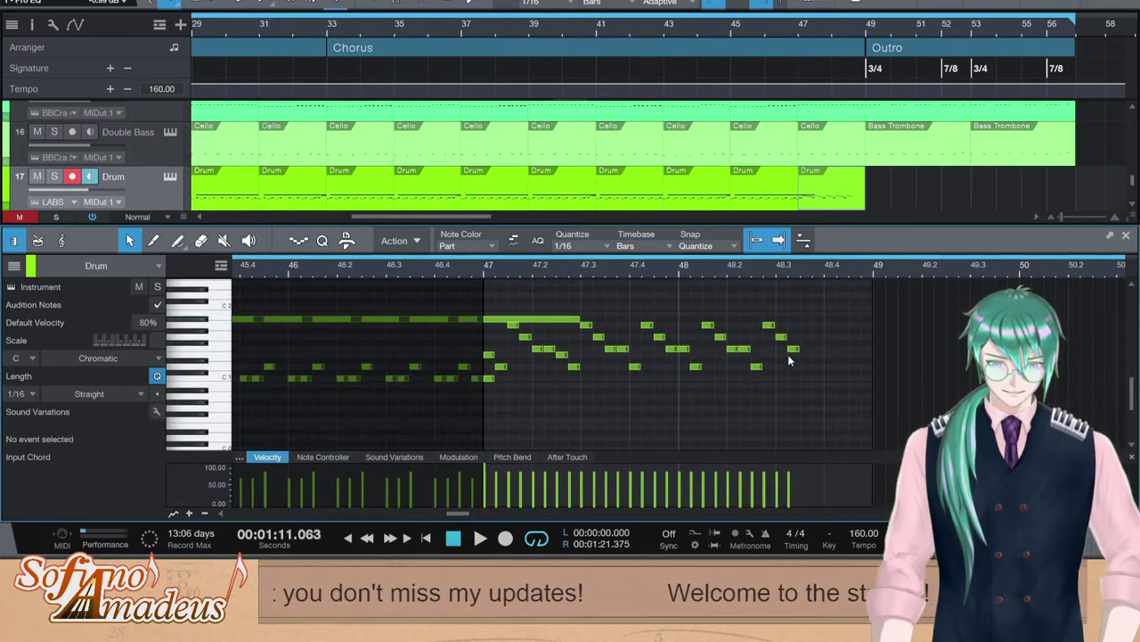
Duplicate the last D1, A1, G1, F1 group to 48.03.03 and listen to the fill from bar 47
drag(798, 373, 755, 321)
key(space)
key(ctrl+d)
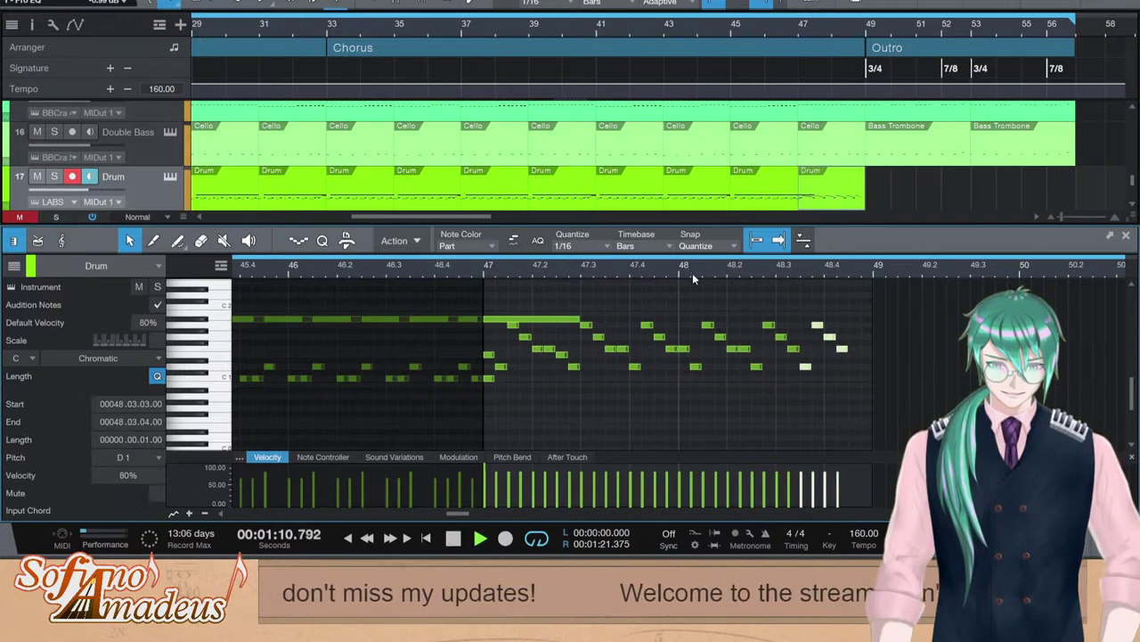
click(472, 271)
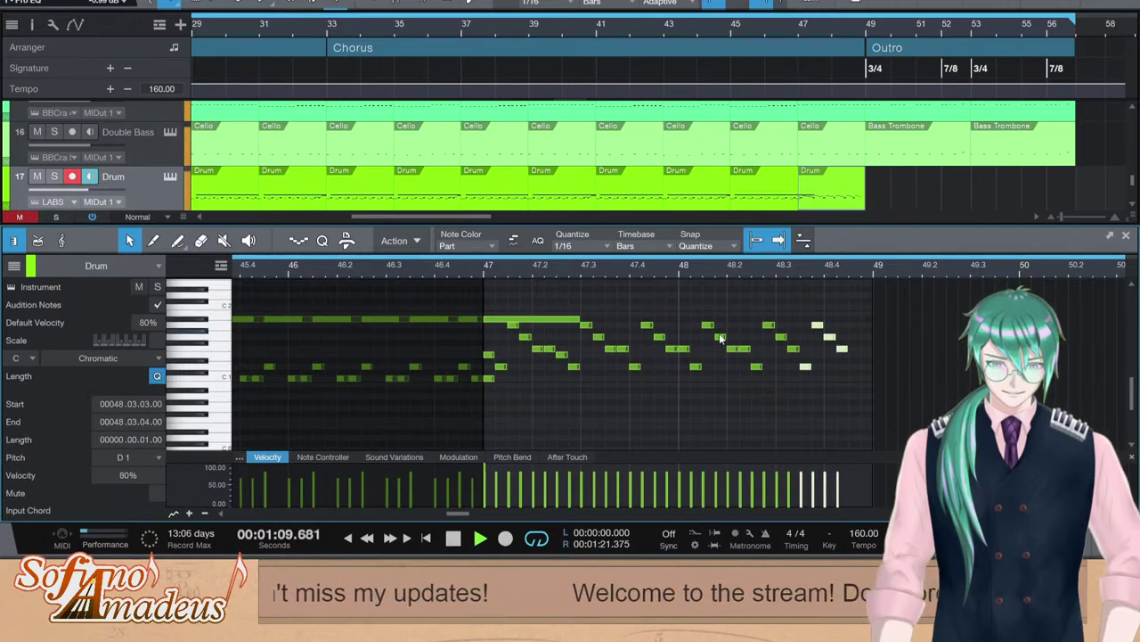
Stop playback and shift the fill's notes from 48.02.04 onward one sixteenth later
key(space)
drag(860, 311, 758, 392)
click(771, 325)
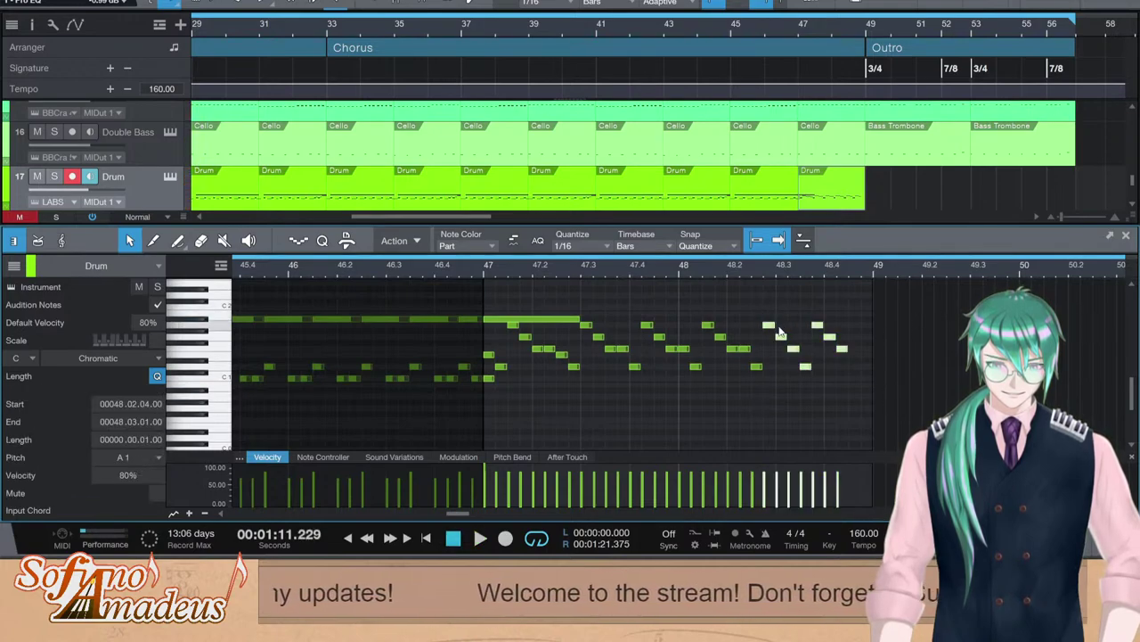
drag(772, 331, 830, 326)
click(818, 366)
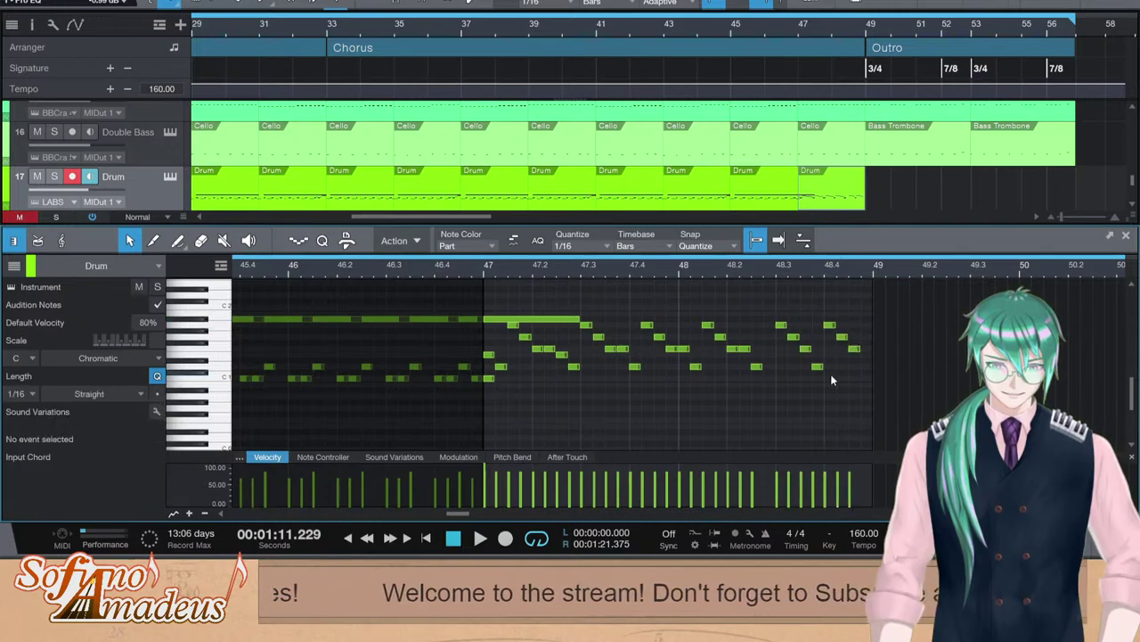
Add a D1 at 48.04.04, change the D1 at 48.02.03 to E1, and add a D1 at 48.02.04, replaying the fill
key(space)
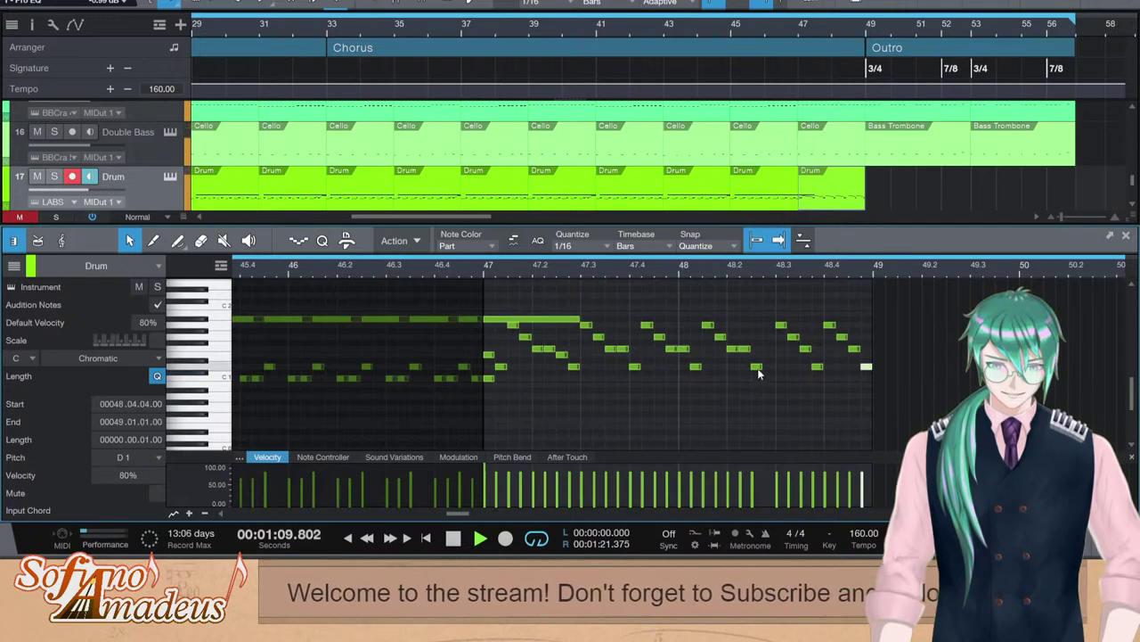
key(space)
click(759, 368)
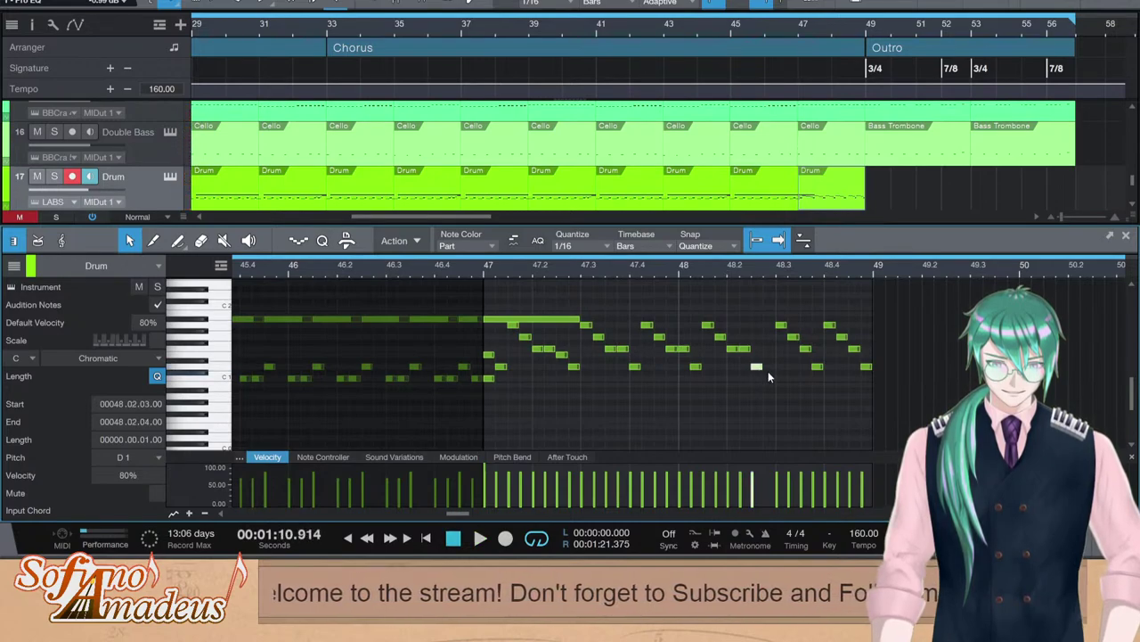
key(Up)
key(Up)
key(d)
key(Down)
key(Down)
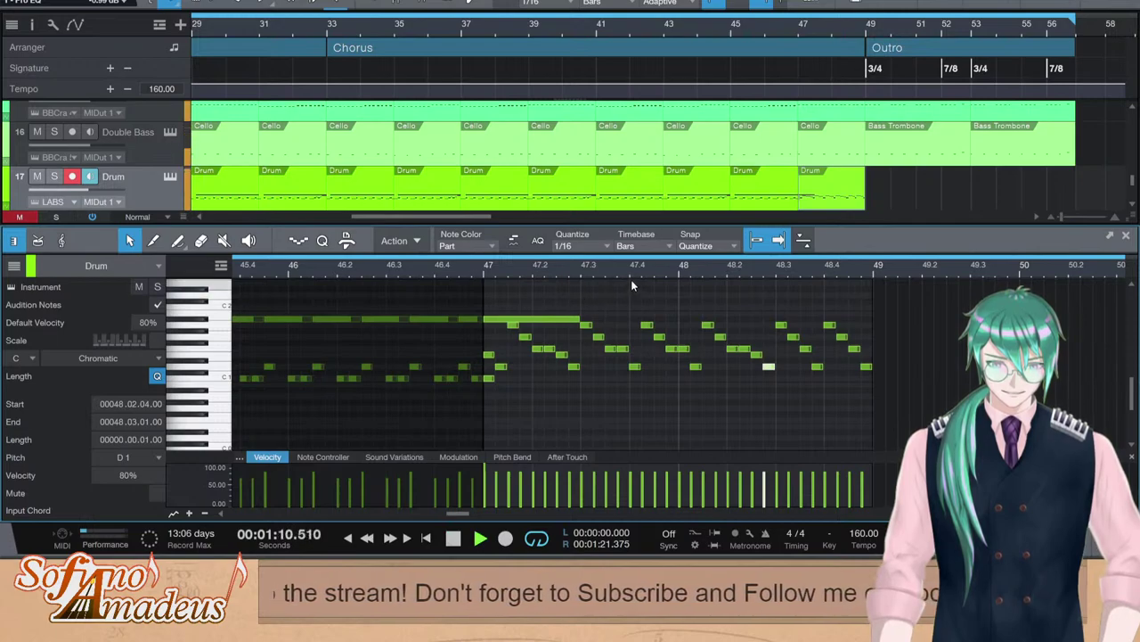
key(space)
Replay the fill and delete the D1 at 48.01.02 and the F1 at 48.02.02
click(743, 348)
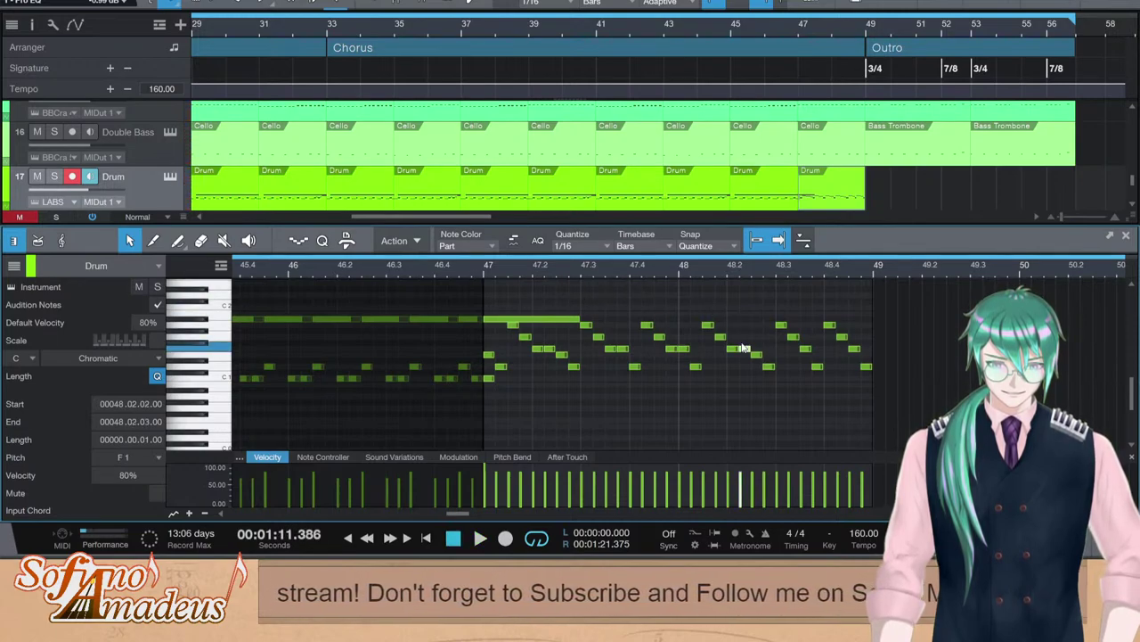
key(space)
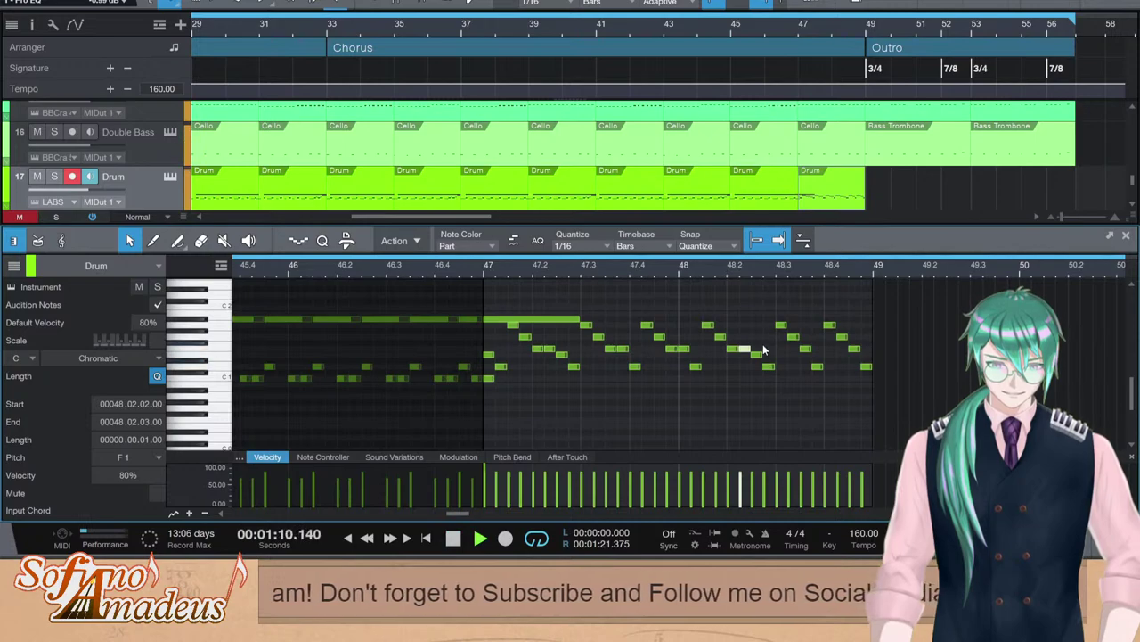
key(space)
click(647, 324)
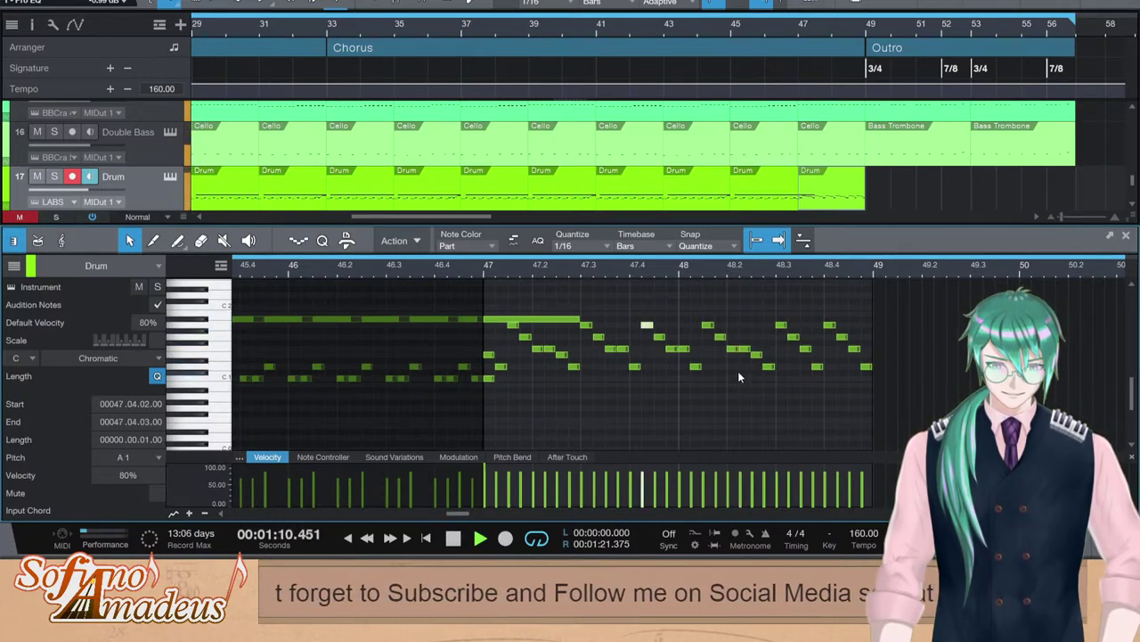
key(space)
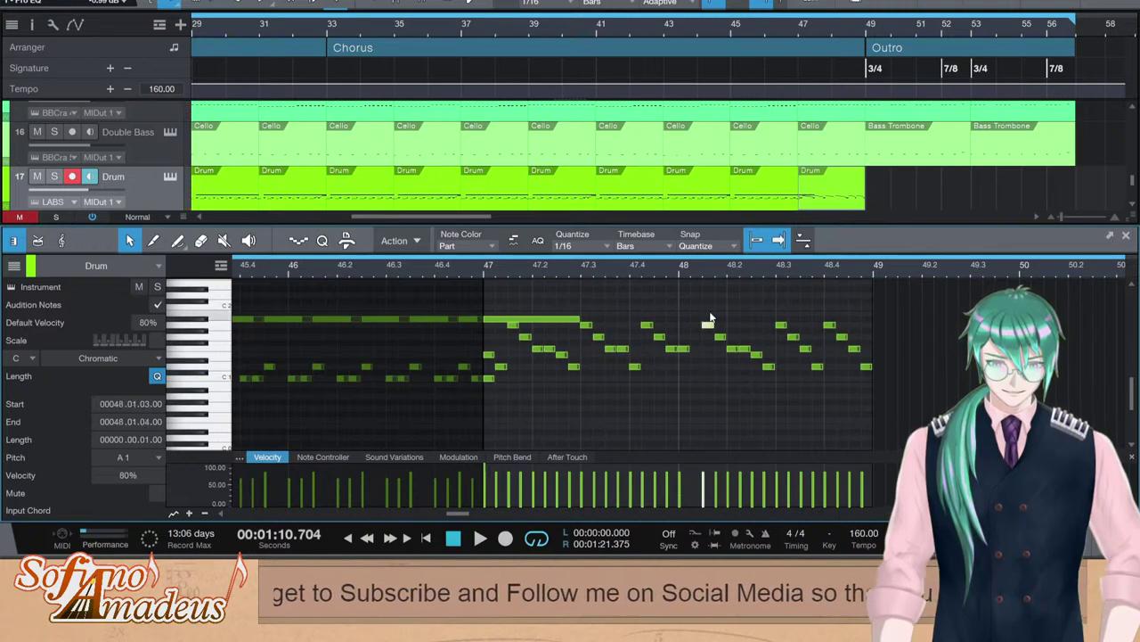
click(736, 363)
click(745, 348)
key(Delete)
click(755, 354)
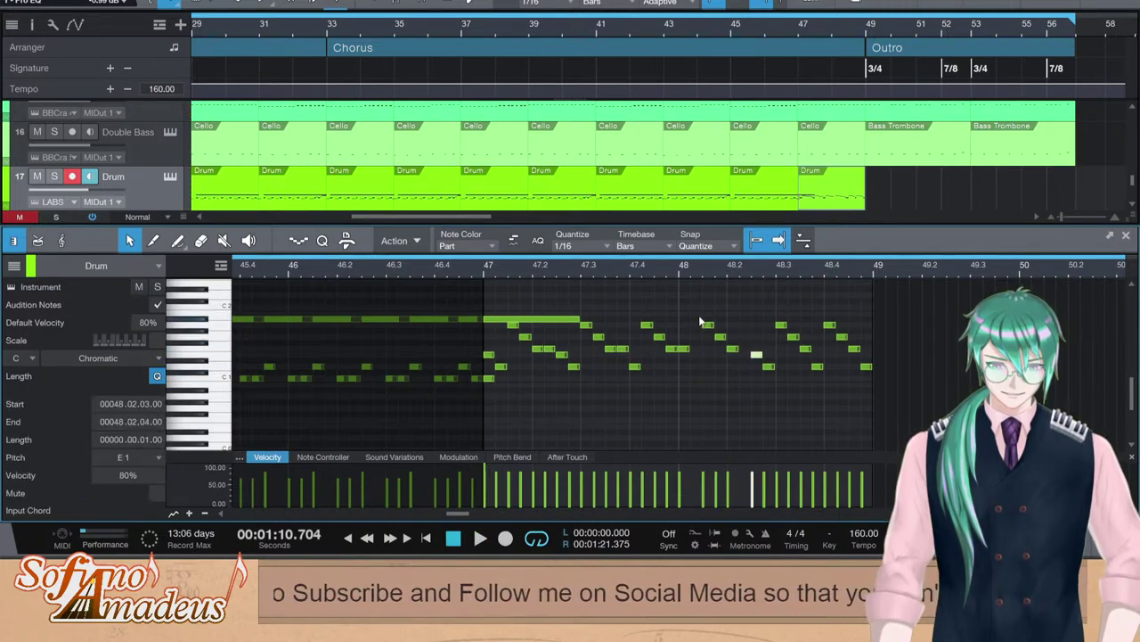
Try shifting the A1, G1, F1 group at 48.01.03 one sixteenth later, undo it, and replay the fill
click(738, 363)
drag(698, 315, 746, 349)
click(735, 349)
click(729, 372)
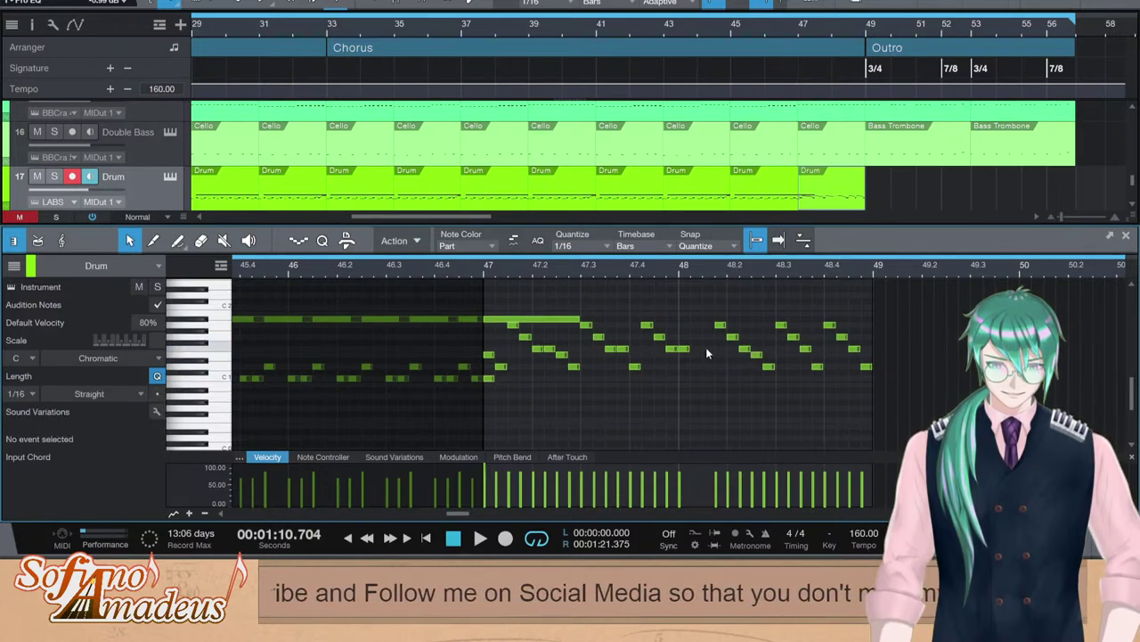
click(766, 365)
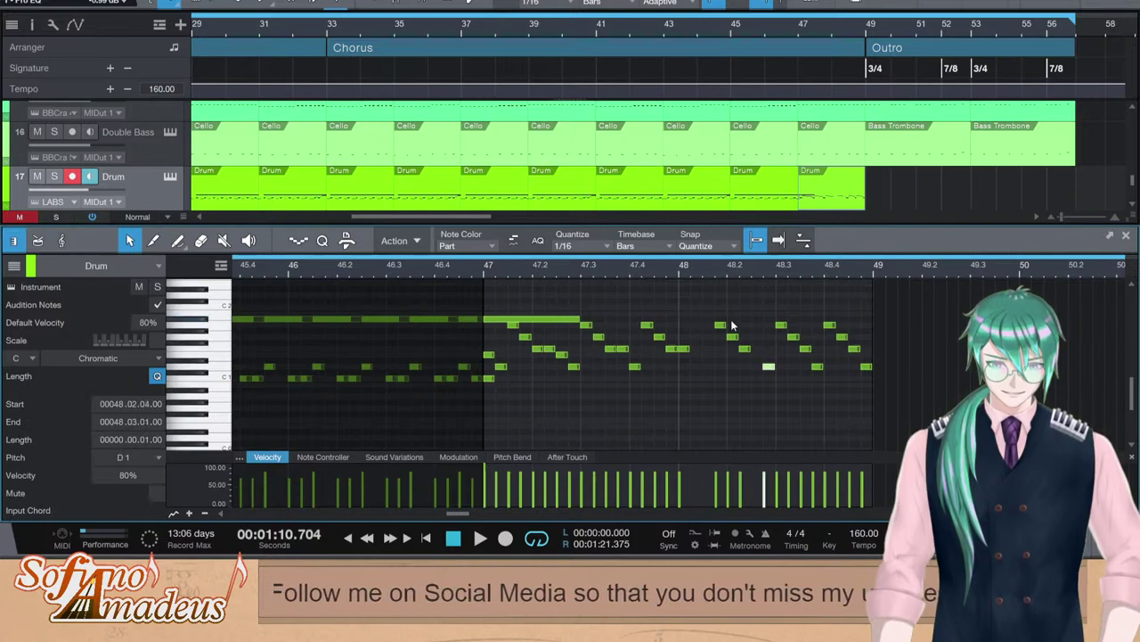
key(alt+Left)
key(alt+Up)
key(alt+Up)
key(space)
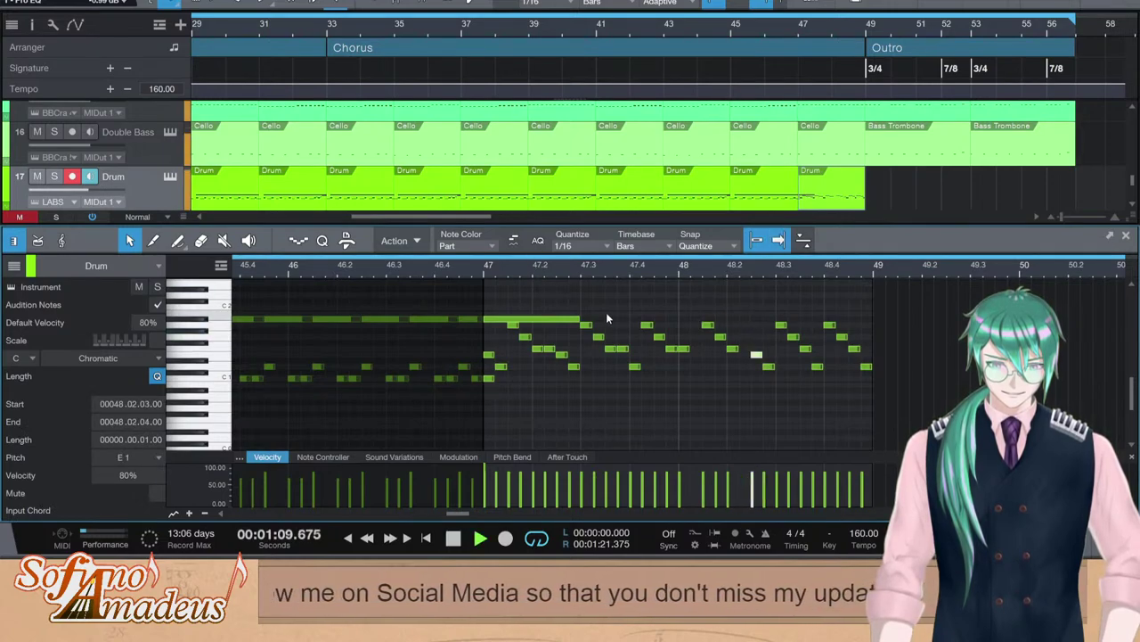
key(space)
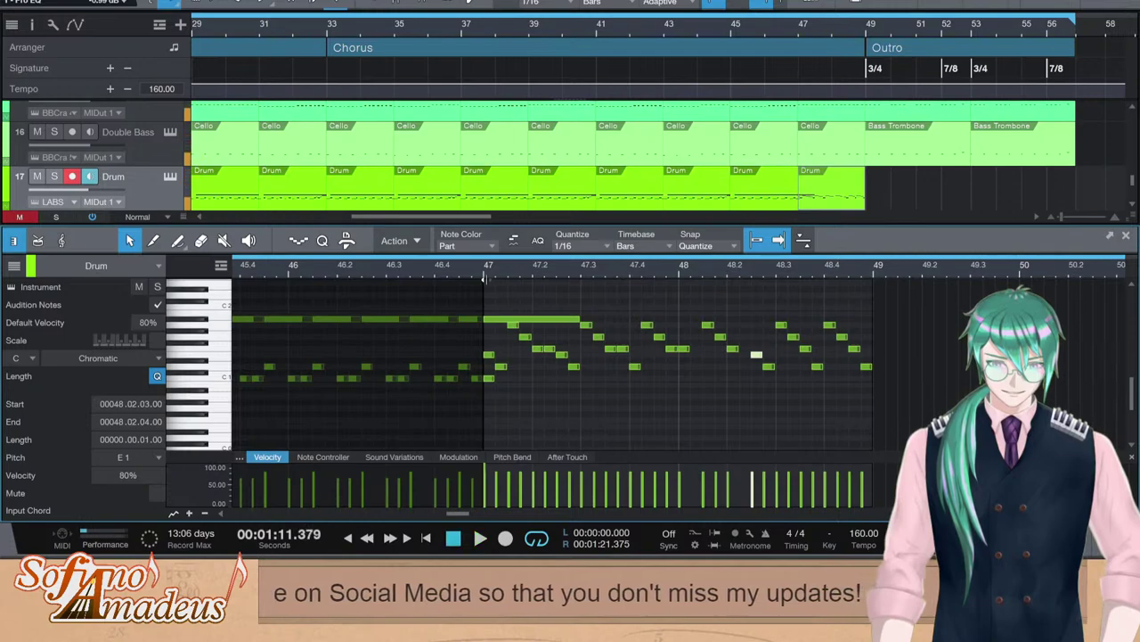
key(space)
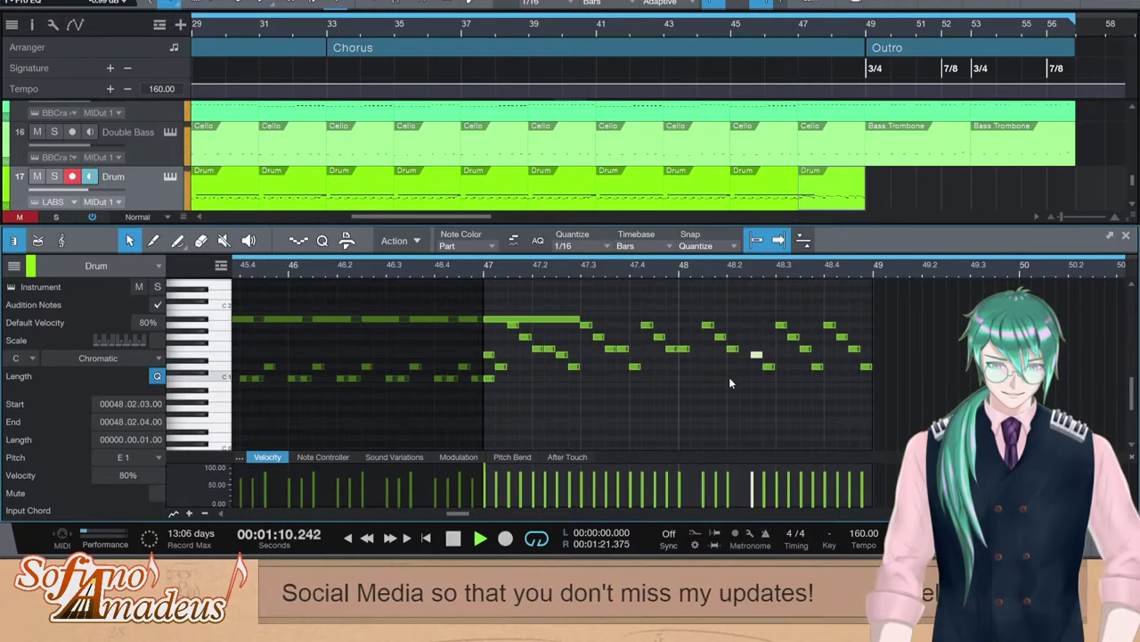
Add an F1 at 48.01.02 and listen to the fill again
click(684, 349)
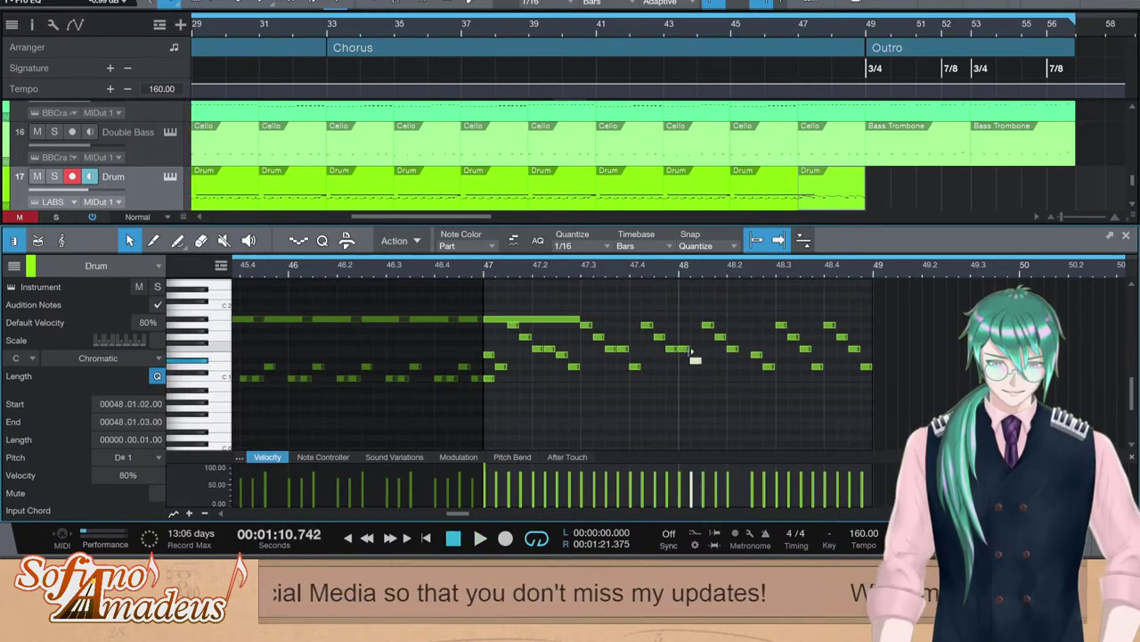
key(Down)
key(Up)
key(Up)
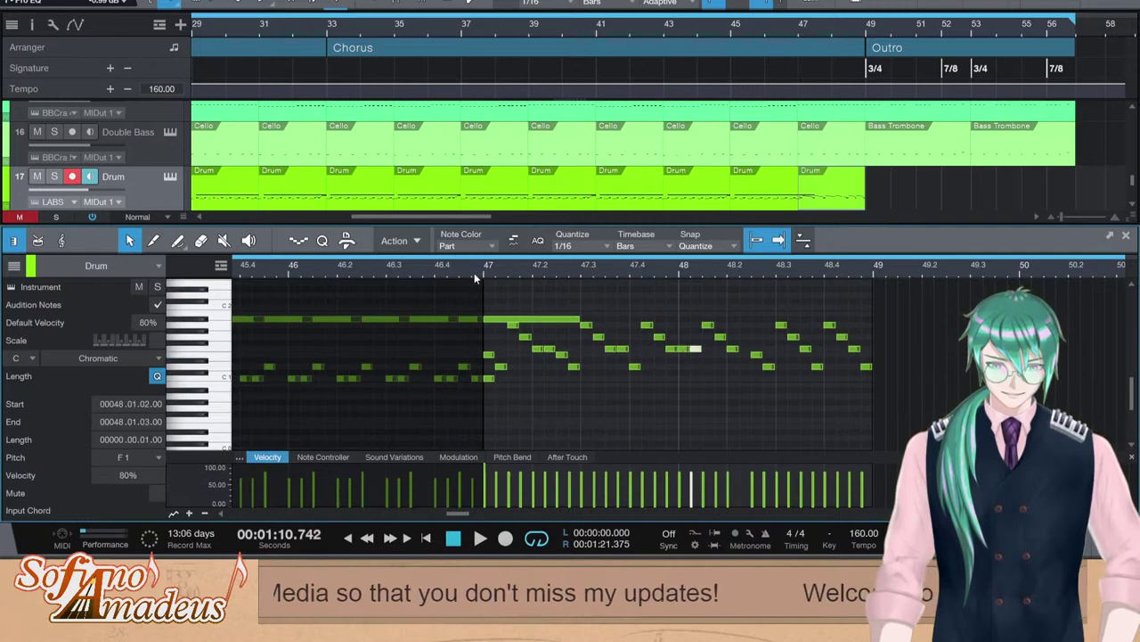
key(space)
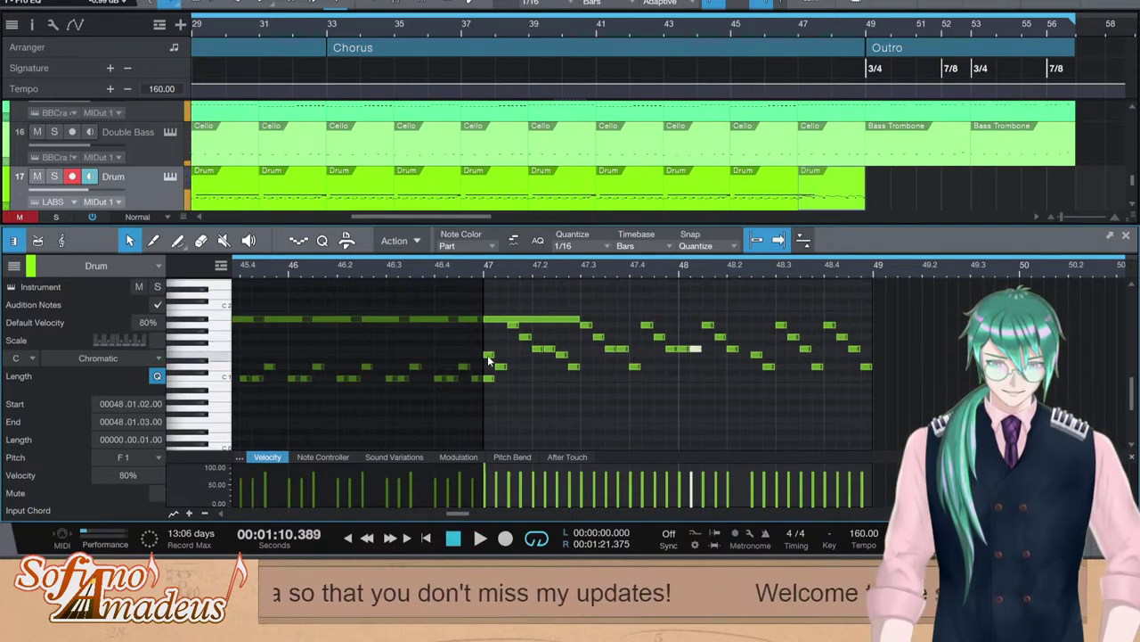
key(space)
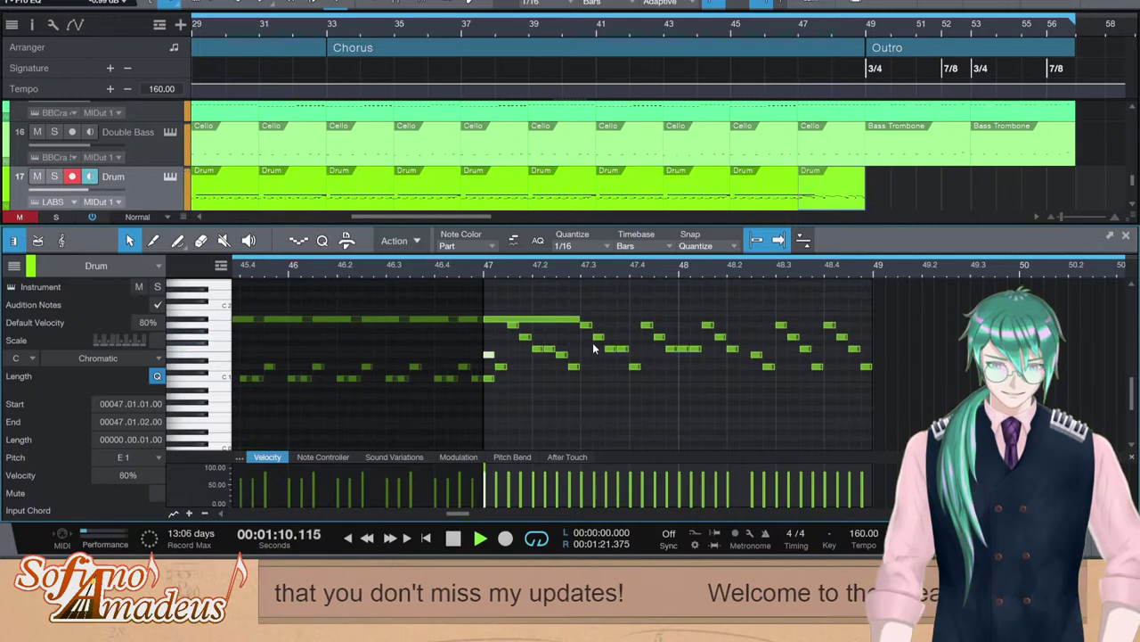
key(space)
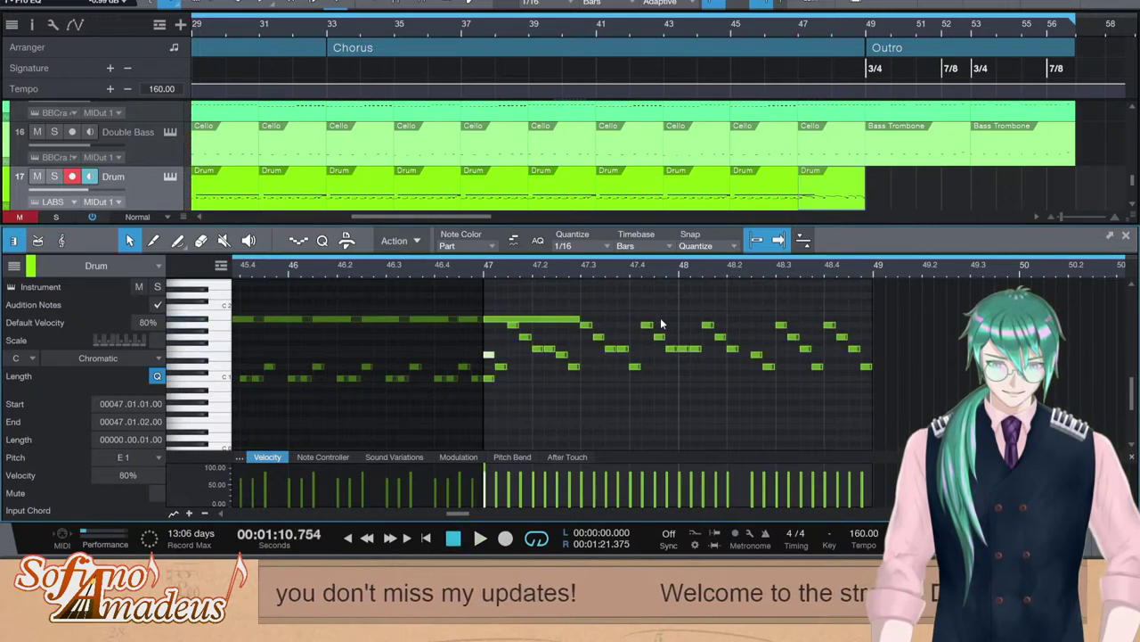
Delete the F1 at 48.01.02 and shift the A1, G1, F1, F1 group one sixteenth later to start at 47.04.03
drag(640, 311, 692, 351)
double_click(696, 349)
drag(639, 312, 684, 350)
click(637, 362)
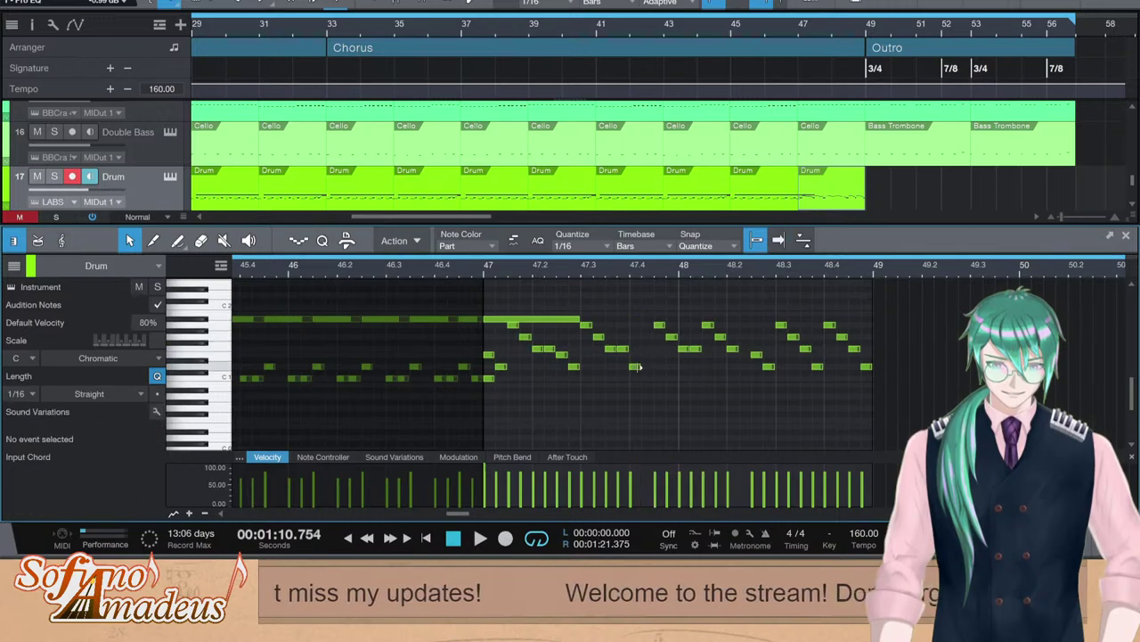
Raise the D1 at 47.04.01 to E1, add a D1 at 47.04.02, and play the fill
click(638, 366)
key(Up)
key(Up)
double_click(644, 367)
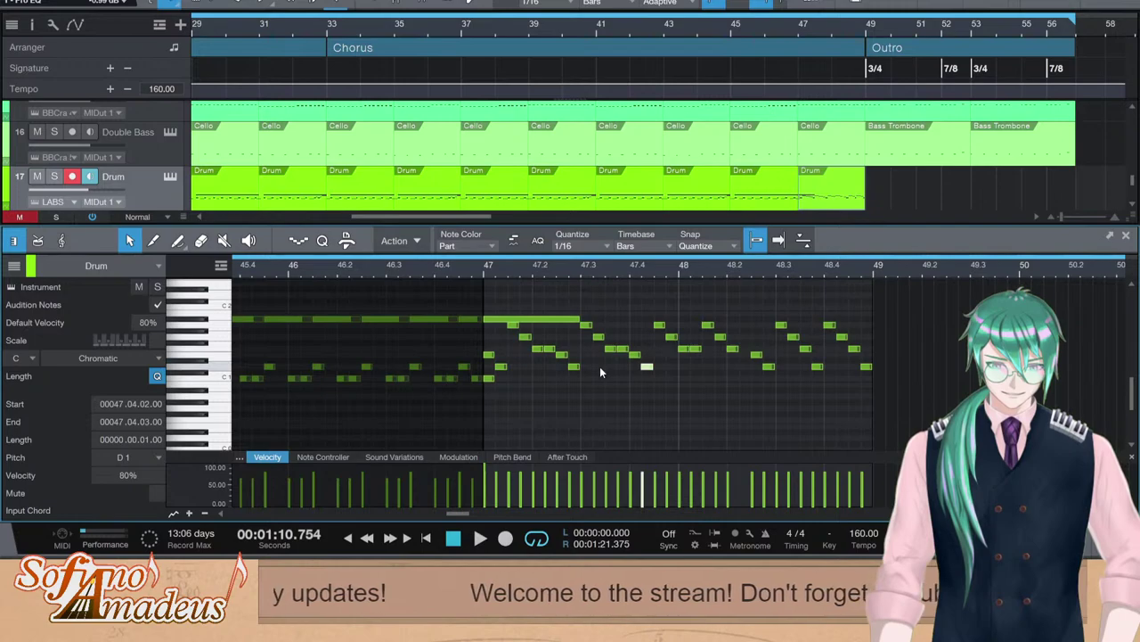
click(478, 270)
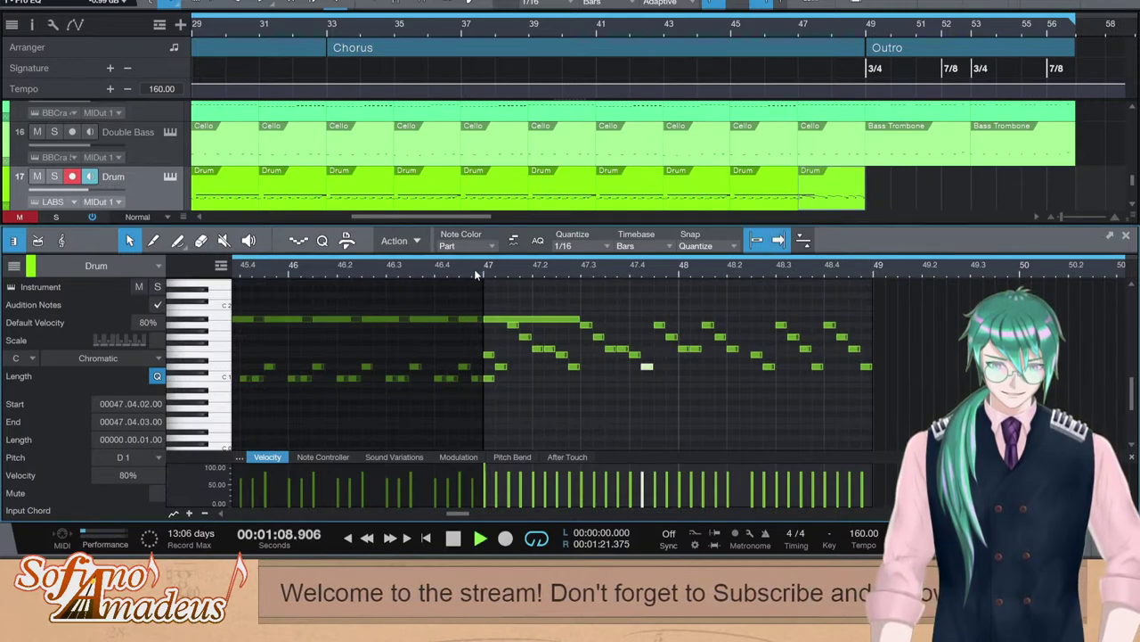
key(space)
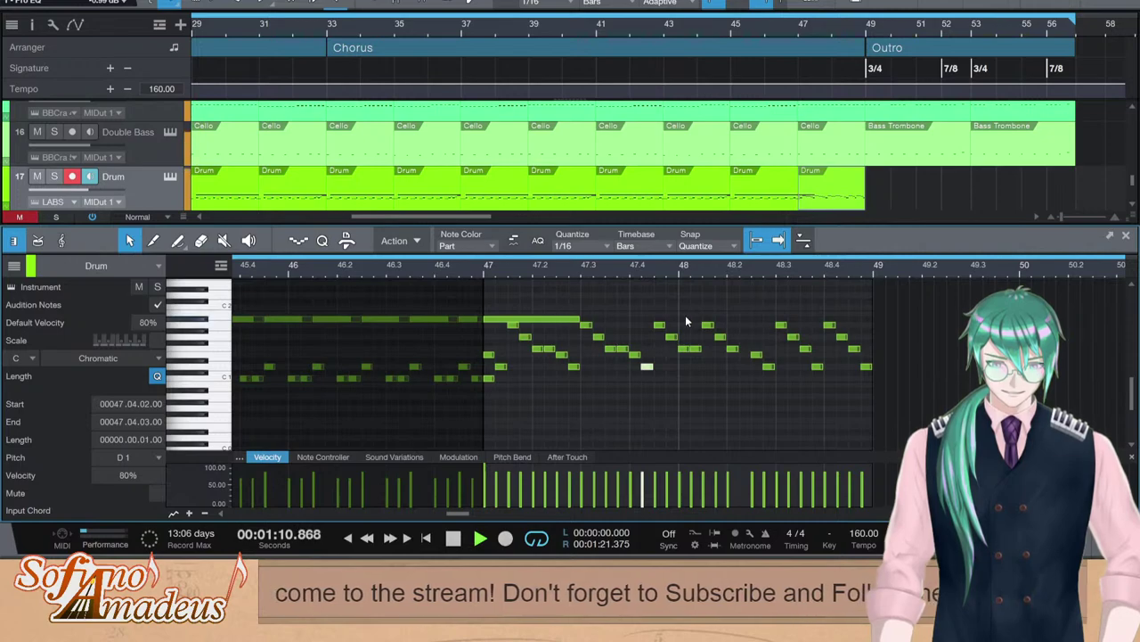
key(space)
Replace all fill notes from 48.01.03 onward with E1 at 48.01.03 and D1 at 48.01.04, and play the fill
drag(708, 302, 928, 389)
key(Delete)
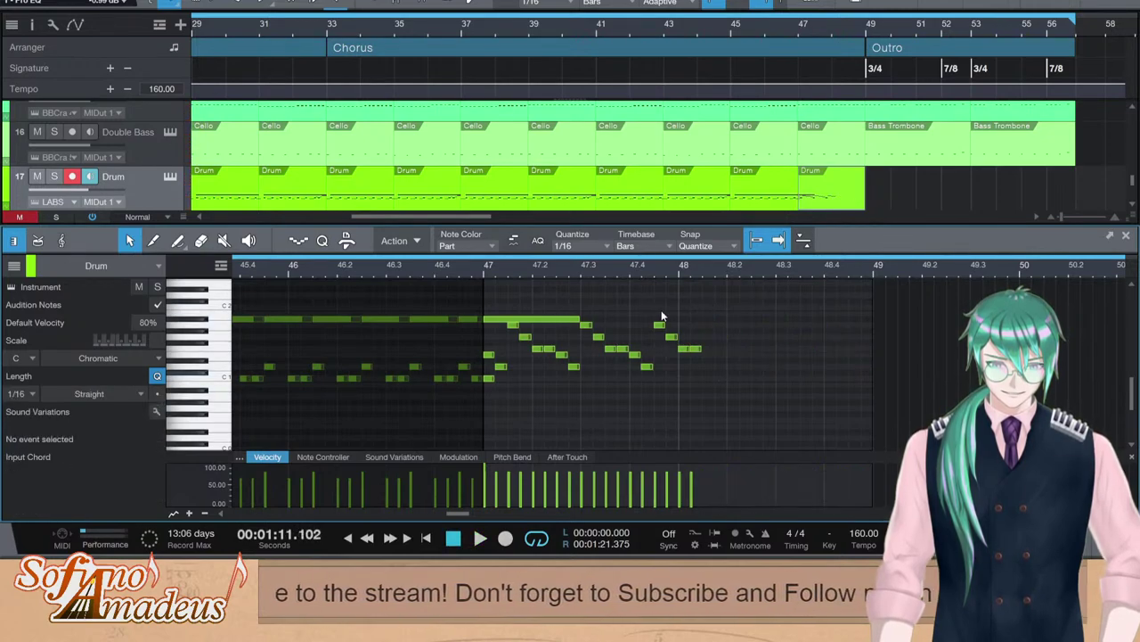
key(Delete)
mouse_move(662, 312)
mouse_down()
mouse_move(702, 358)
mouse_move(584, 328)
mouse_move(686, 326)
mouse_move(662, 326)
mouse_up()
click(492, 271)
key(space)
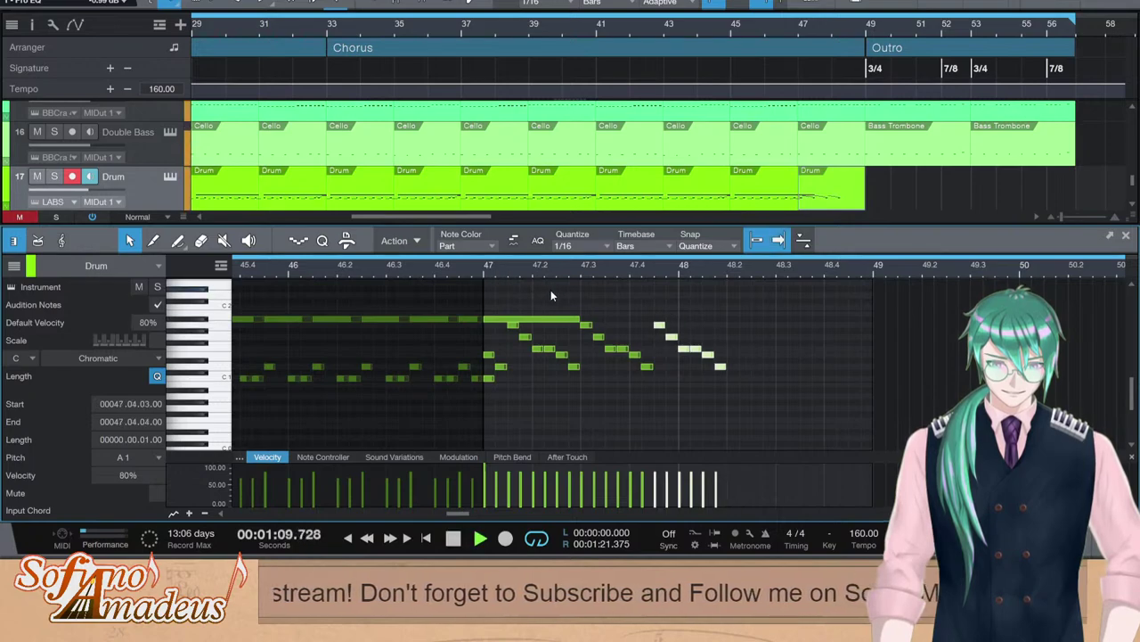
key(space)
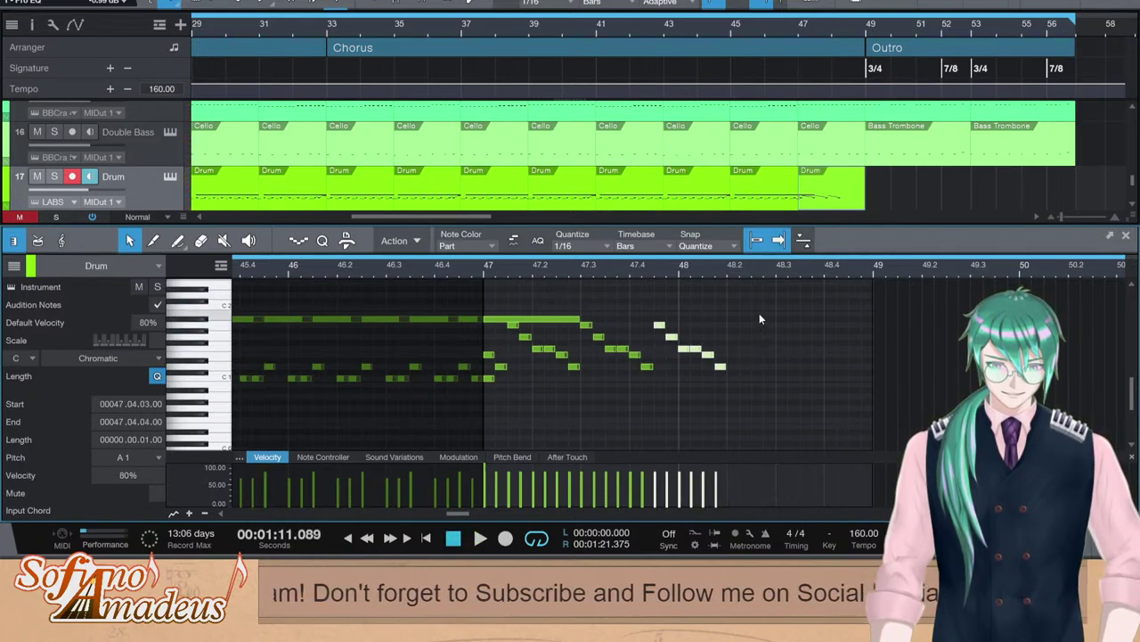
Copy the A1, G1, F1, F1 group from 47.04.03 to 48.02.01 and 48.03.01
drag(653, 305, 700, 356)
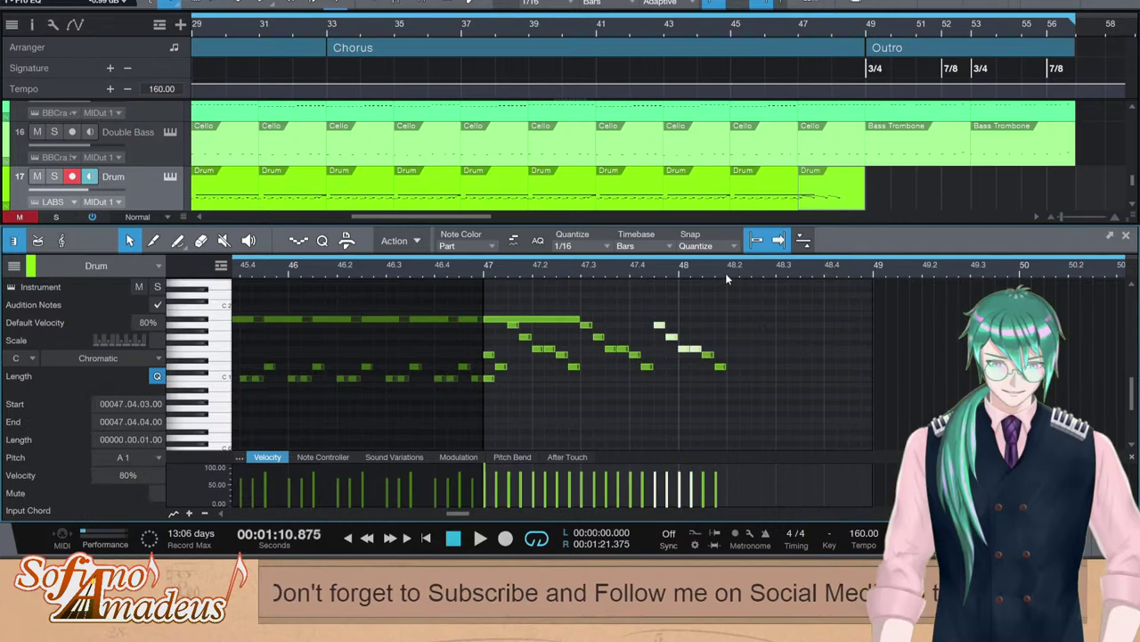
key(ctrl+d)
click(786, 370)
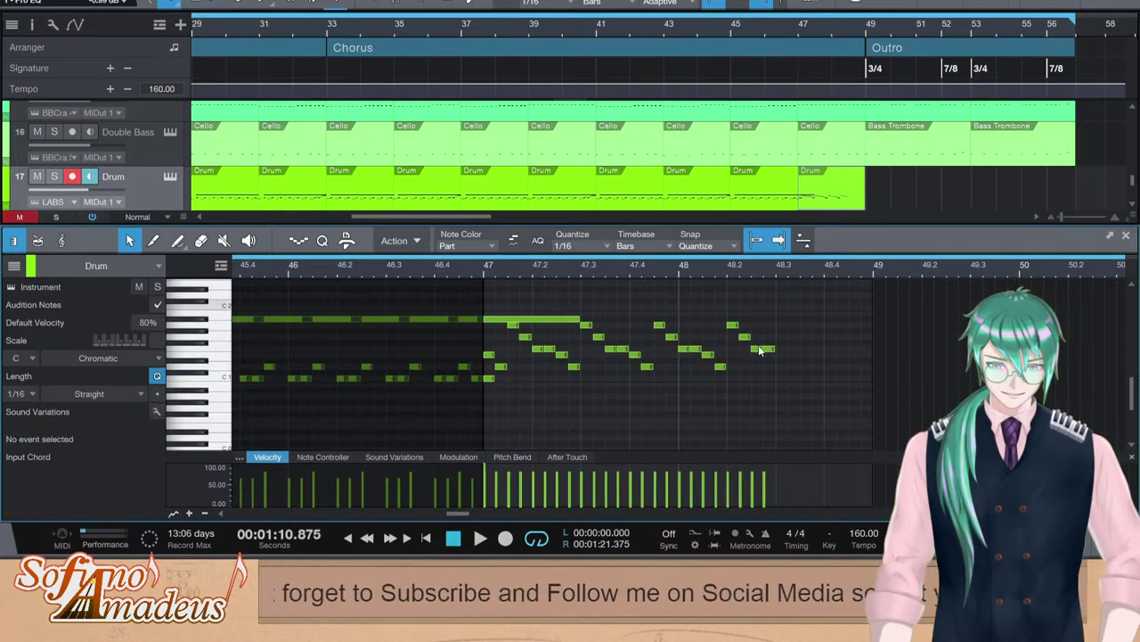
drag(761, 354, 727, 319)
key(ctrl+c)
click(776, 276)
key(ctrl+v)
click(824, 349)
click(811, 348)
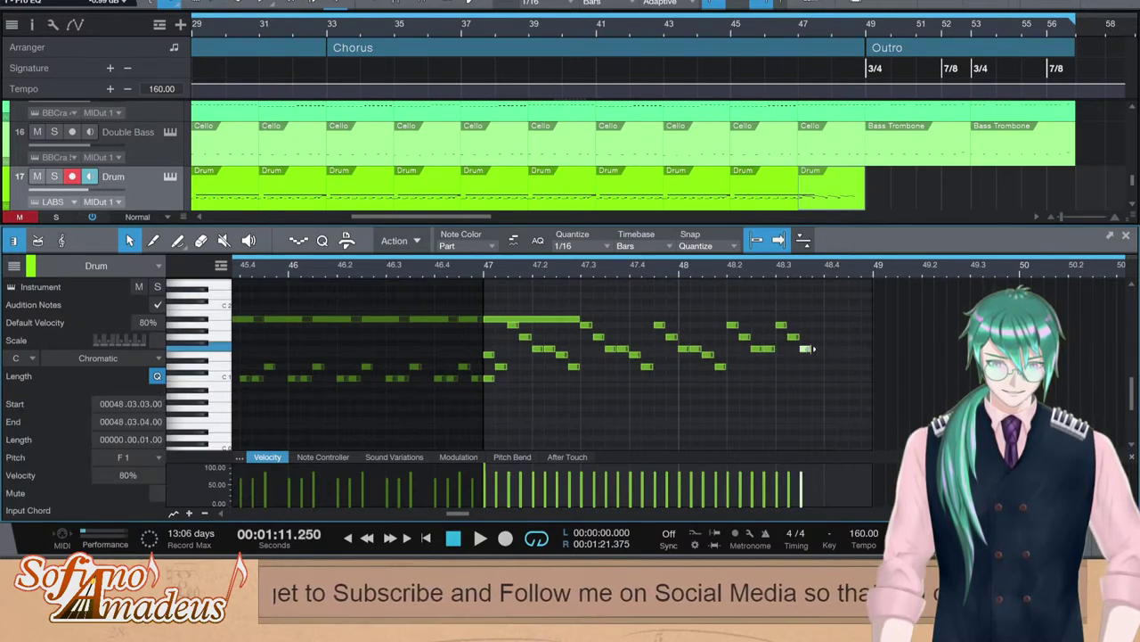
key(d)
Duplicate the A1, G1, F1, F1 group at 48.03.01 to 48.04.01 and play the fill
drag(813, 368, 780, 322)
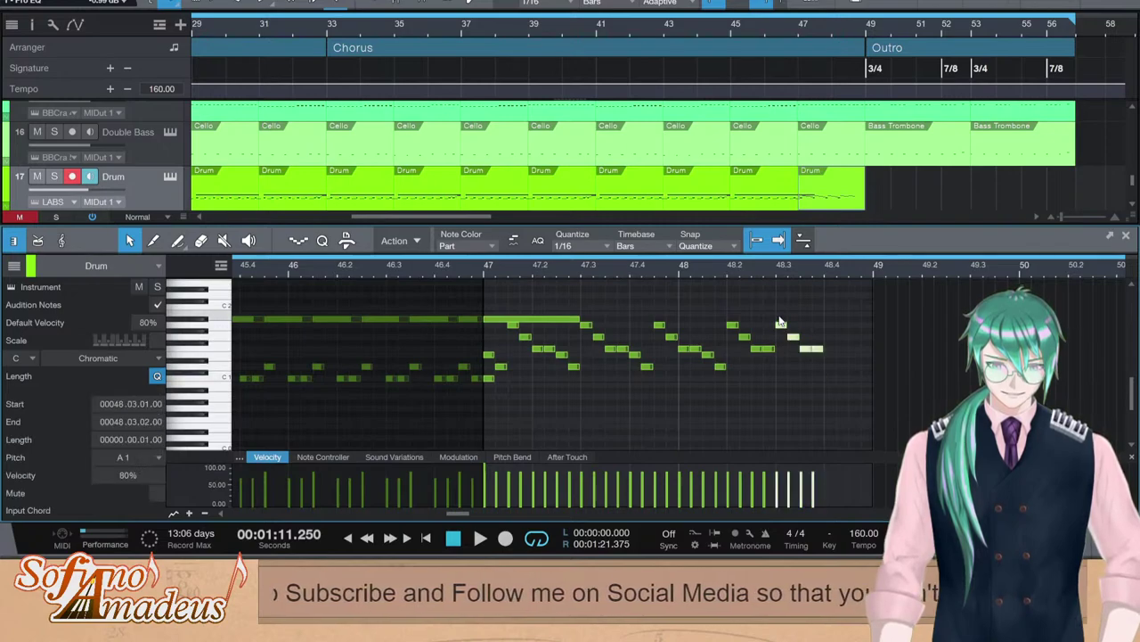
key(d)
key(space)
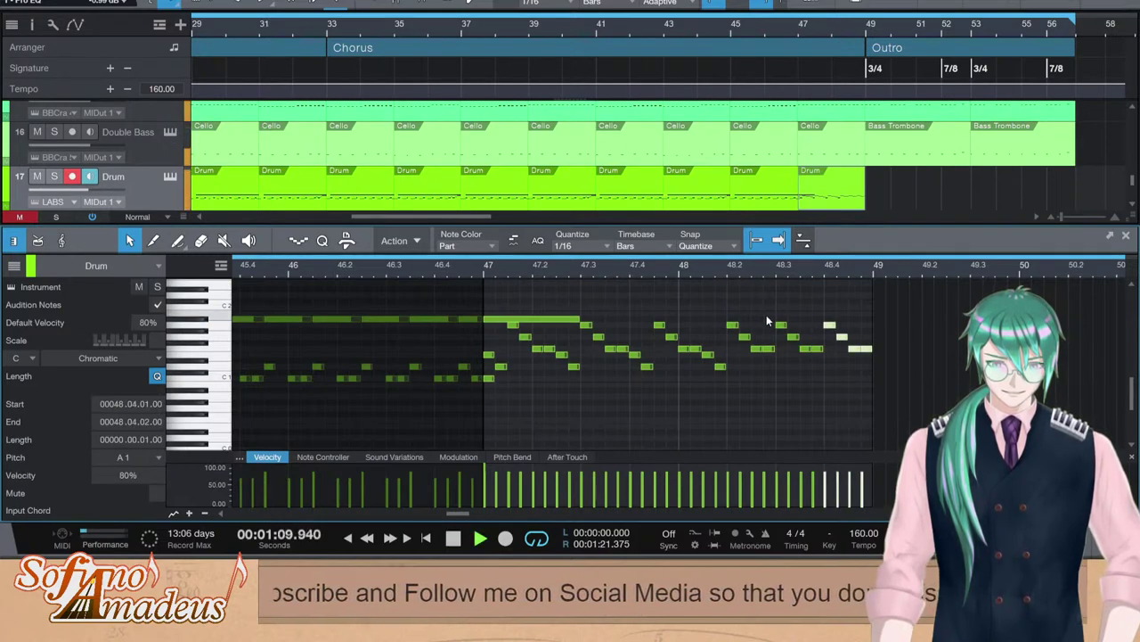
key(space)
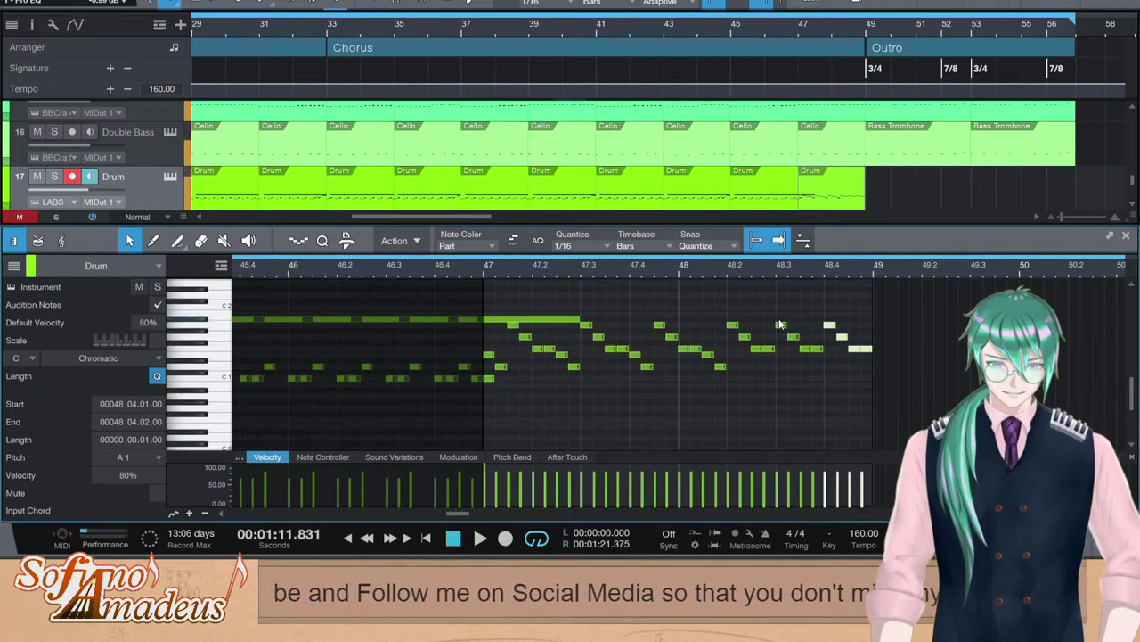
Rework the last two groups as D1, A1, G1, F1 starting at 48.03.01 and 48.04.01, and play the fill
drag(781, 324, 855, 335)
key(space)
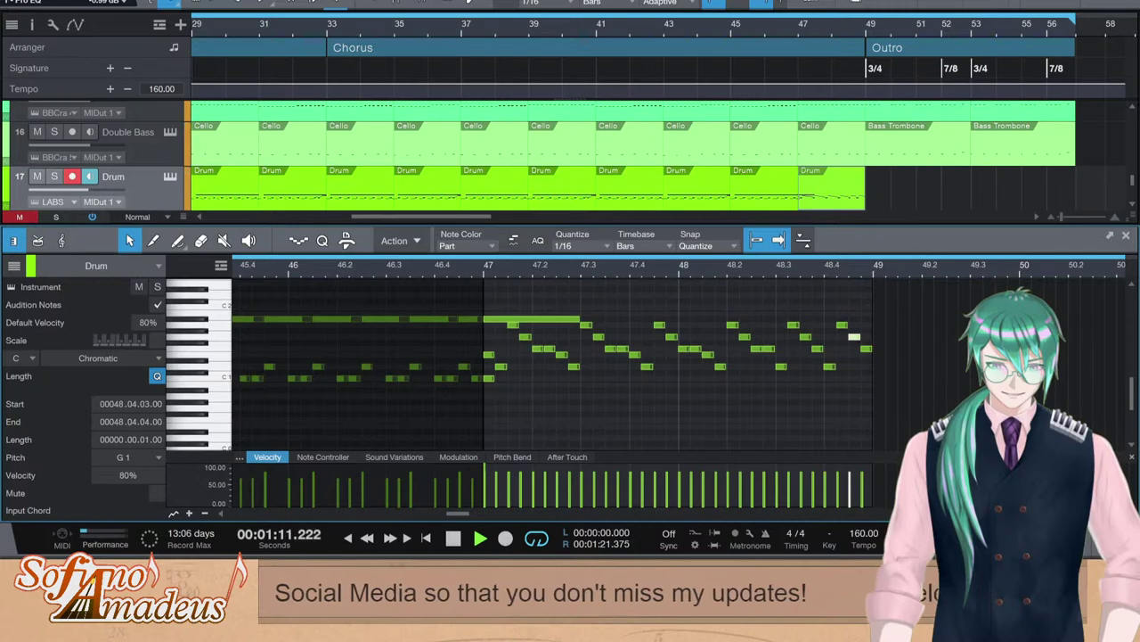
key(F2)
key(space)
double_click(855, 371)
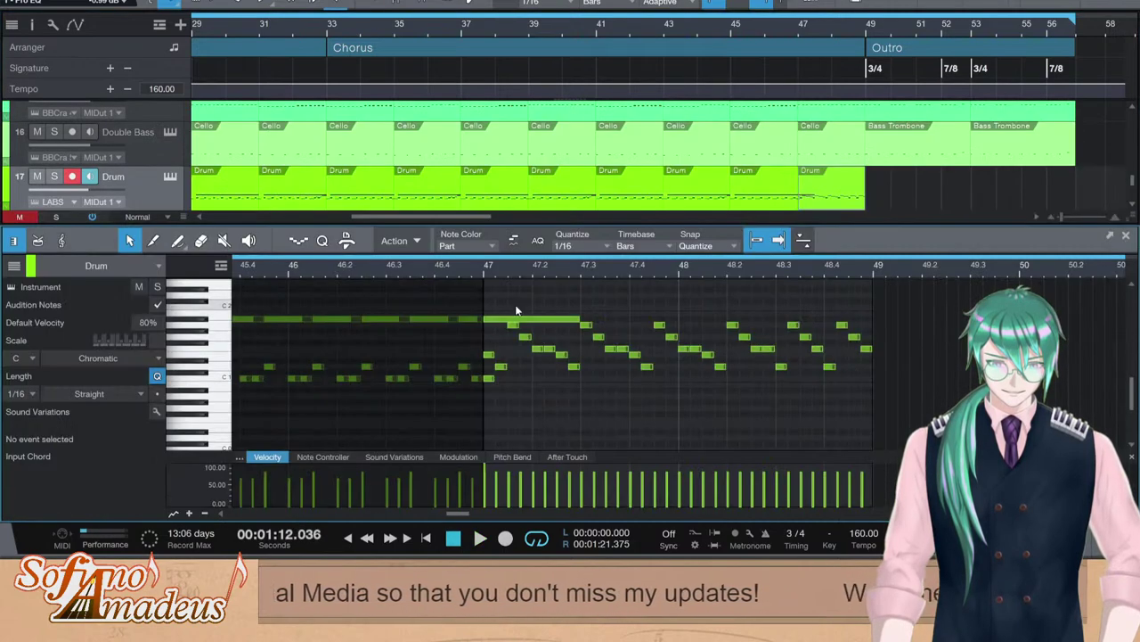
Copy the long A#1 note from bar 47 to 49.01.01 and add a C1 at 49.01.01
click(518, 318)
key(ctrl+c)
click(876, 273)
key(ctrl+v)
click(900, 385)
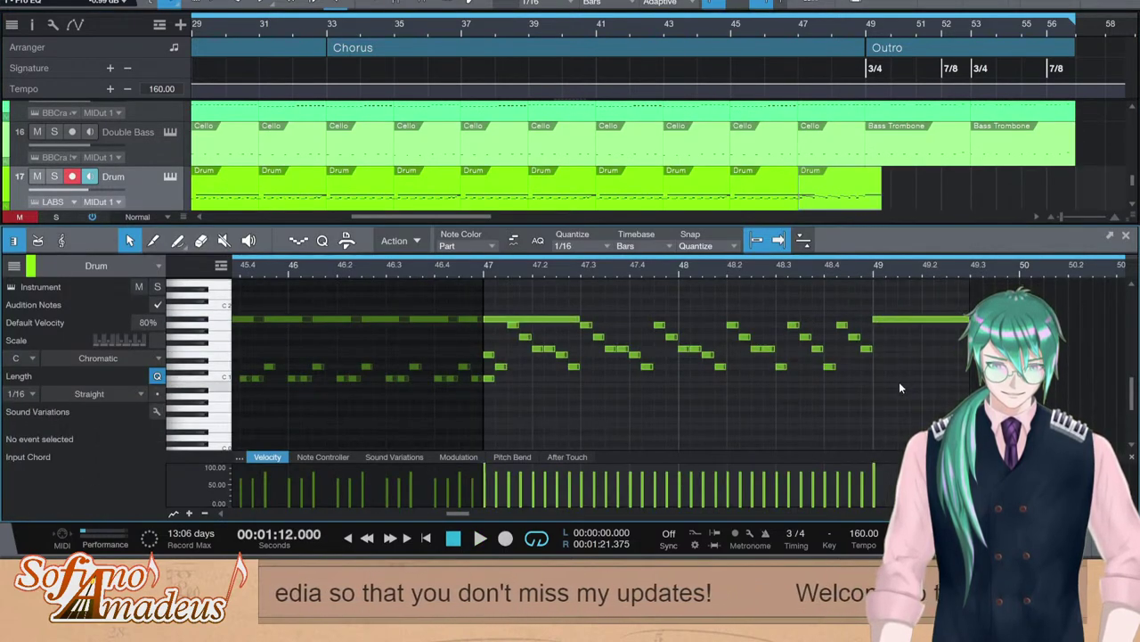
click(878, 379)
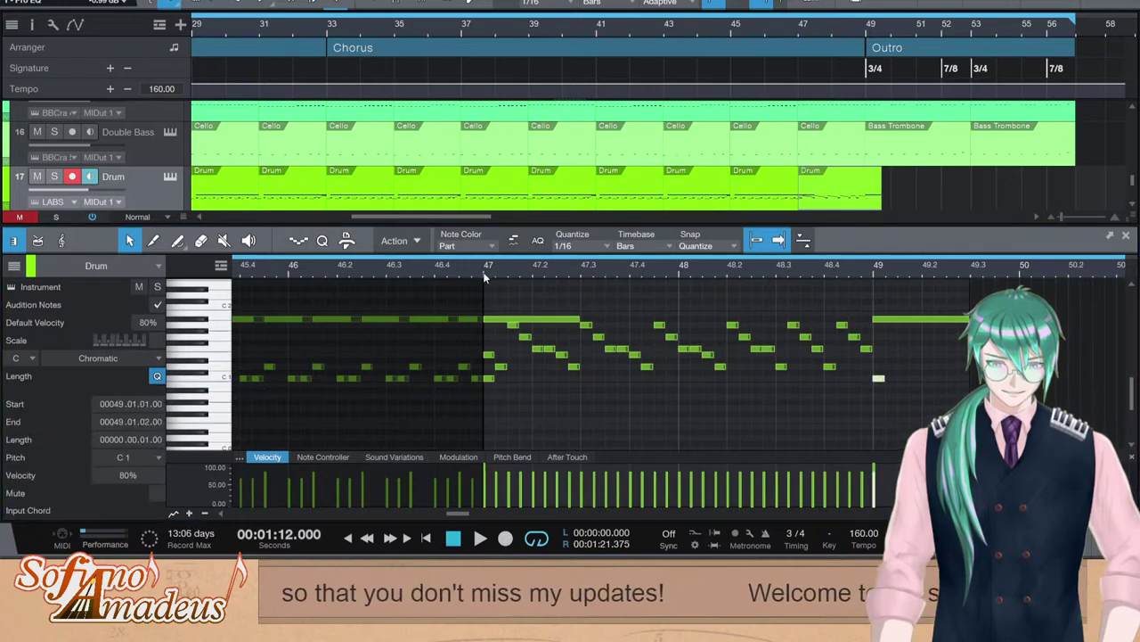
Play the drum fill within the full arrangement around the end of the Chorus
key(space)
key(F2)
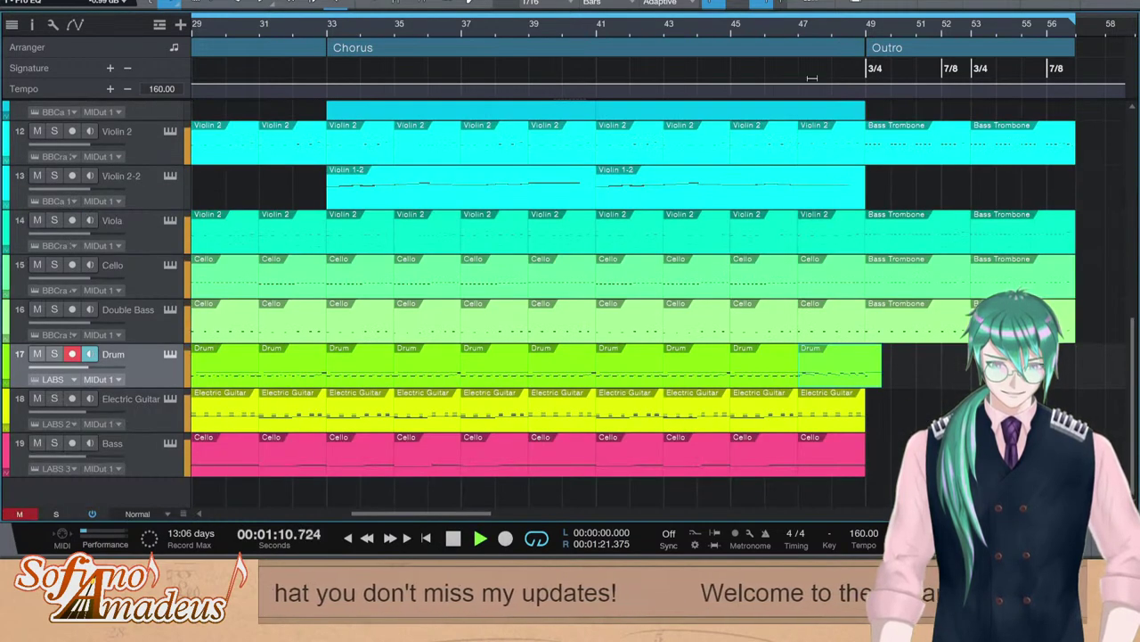
click(881, 416)
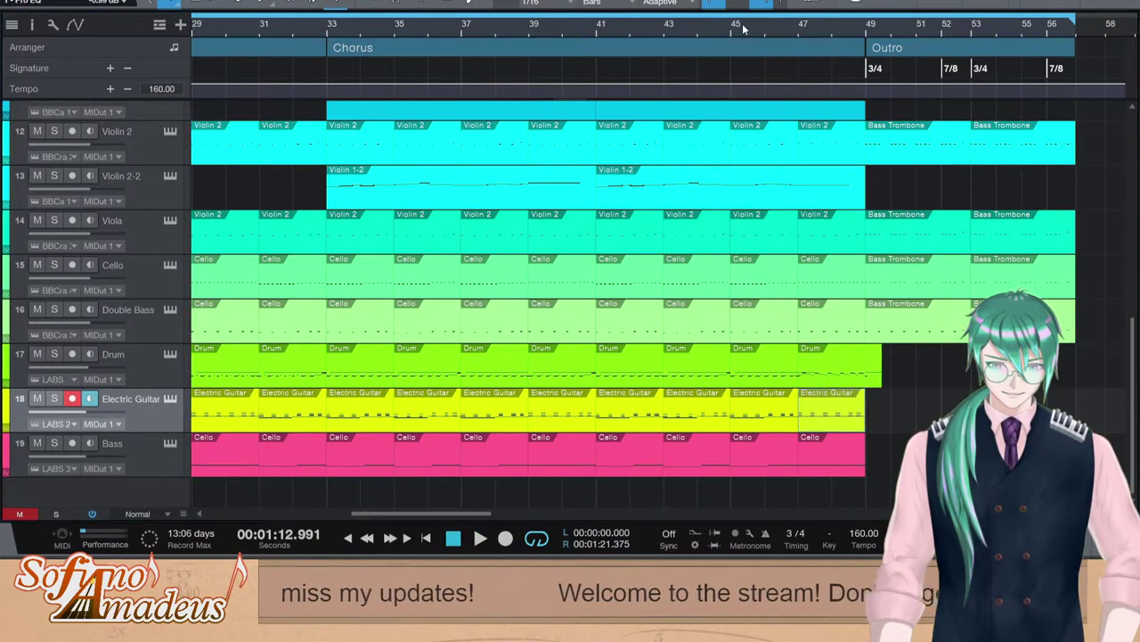
key(space)
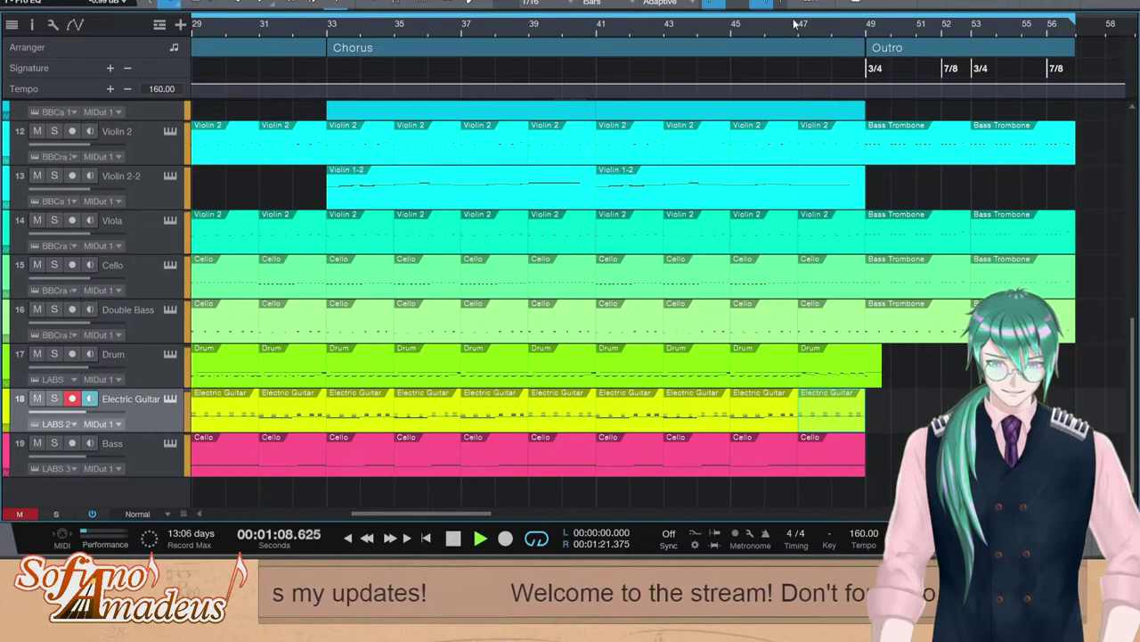
Try raising the velocity of all electric guitar notes in bars 47 and 48 to 97% during playback
double_click(828, 410)
key(ctrl+a)
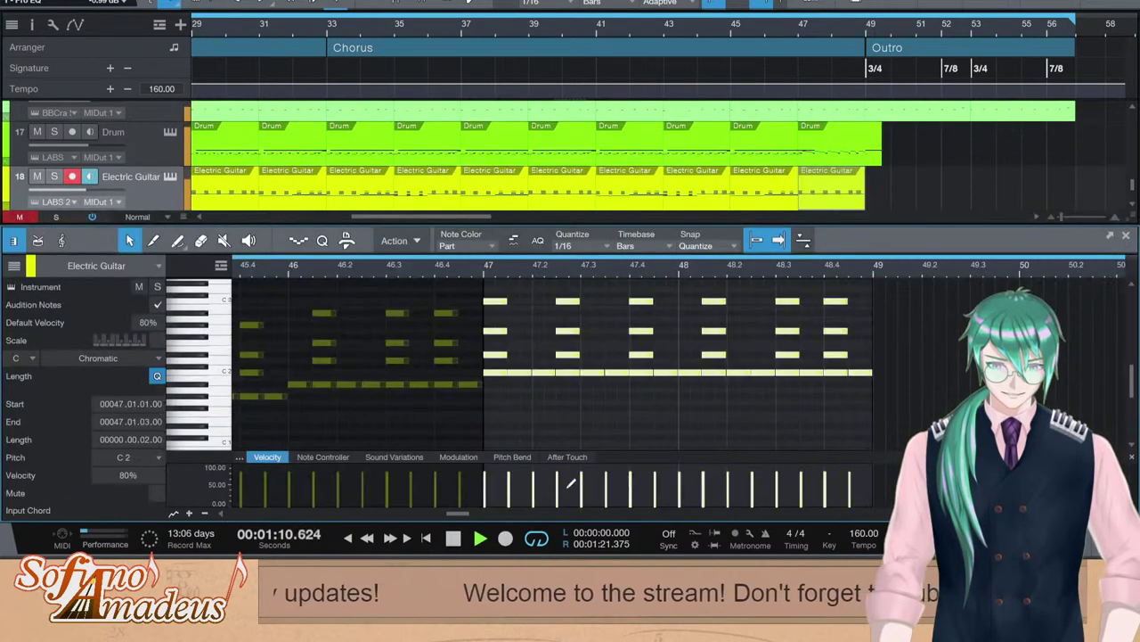
drag(557, 496, 557, 488)
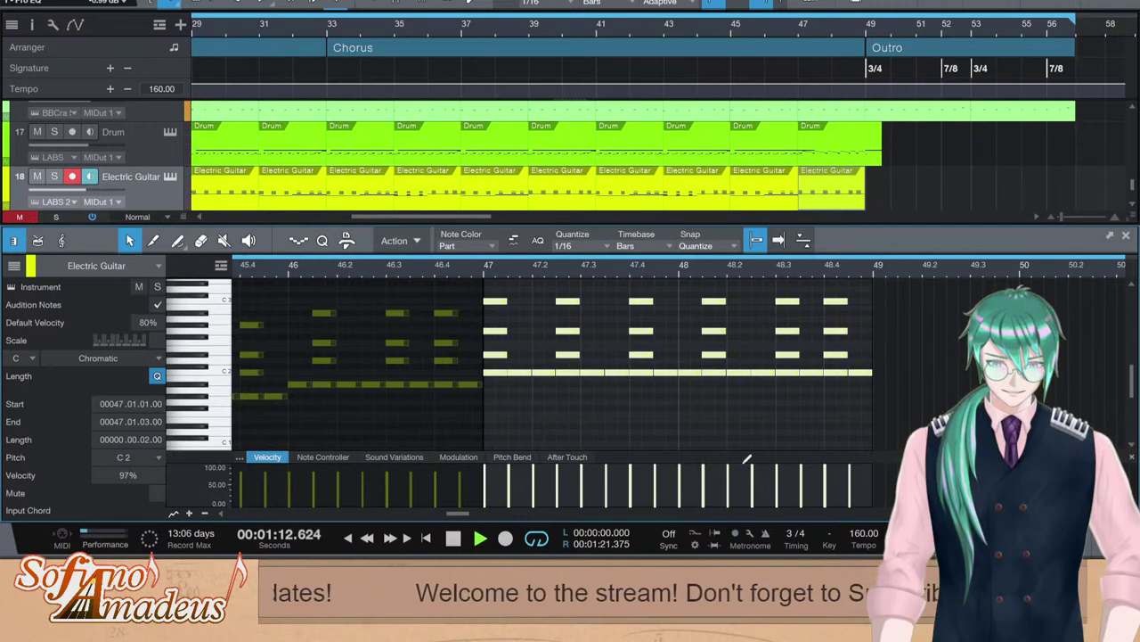
key(space)
Set the velocity of every electric guitar note in the song to 95% and play the end of the Chorus
drag(1080, 513, 1060, 513)
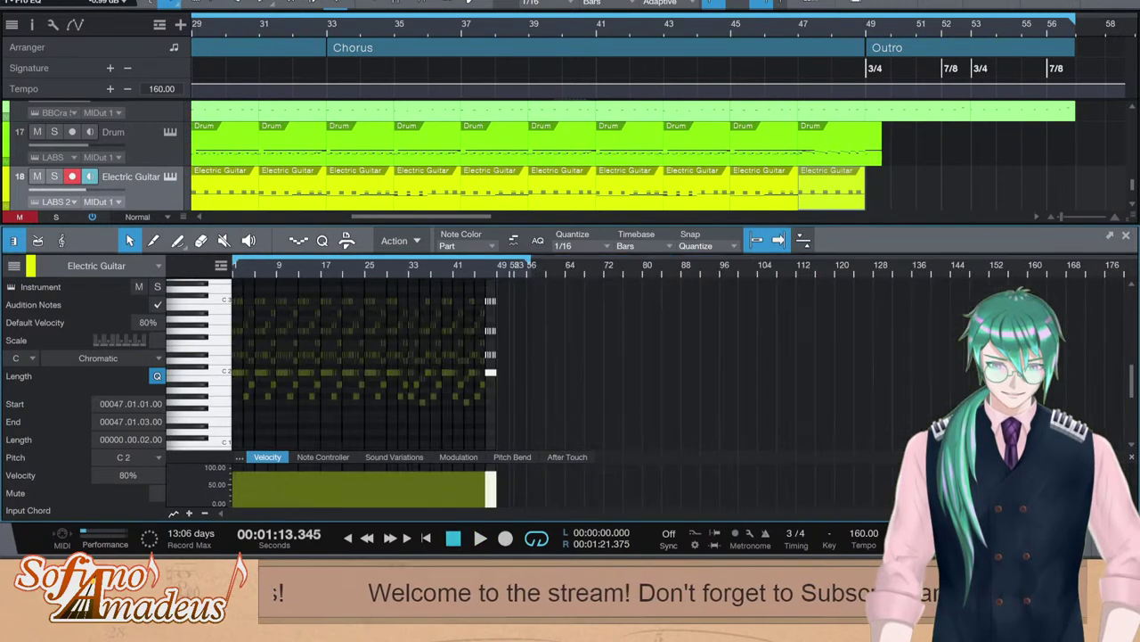
click(549, 489)
key(ctrl+a)
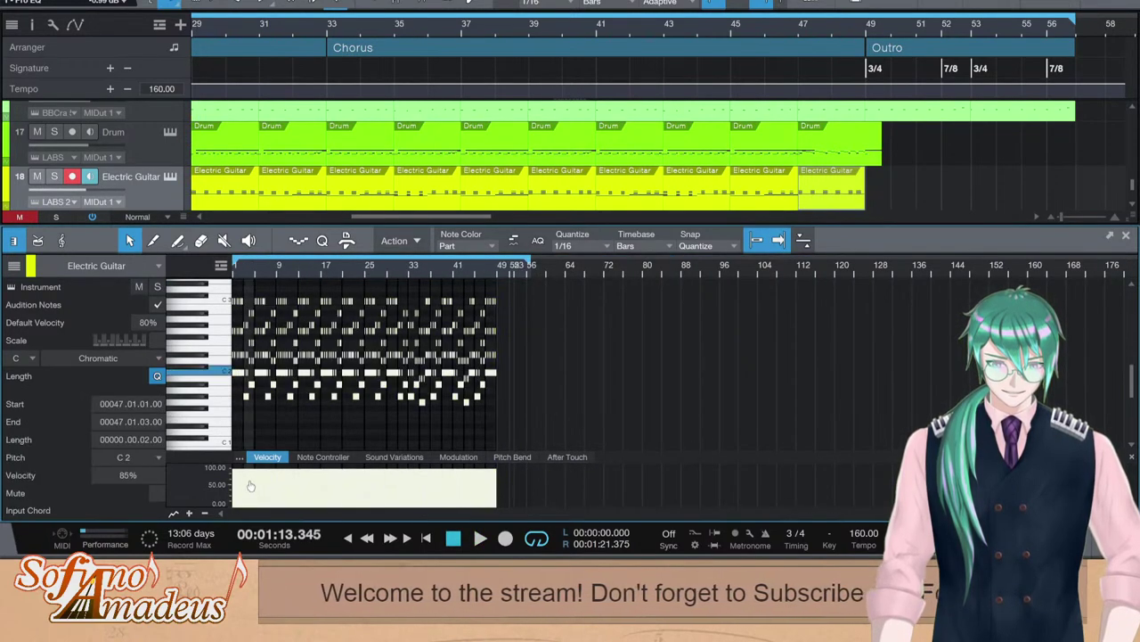
click(495, 271)
key(space)
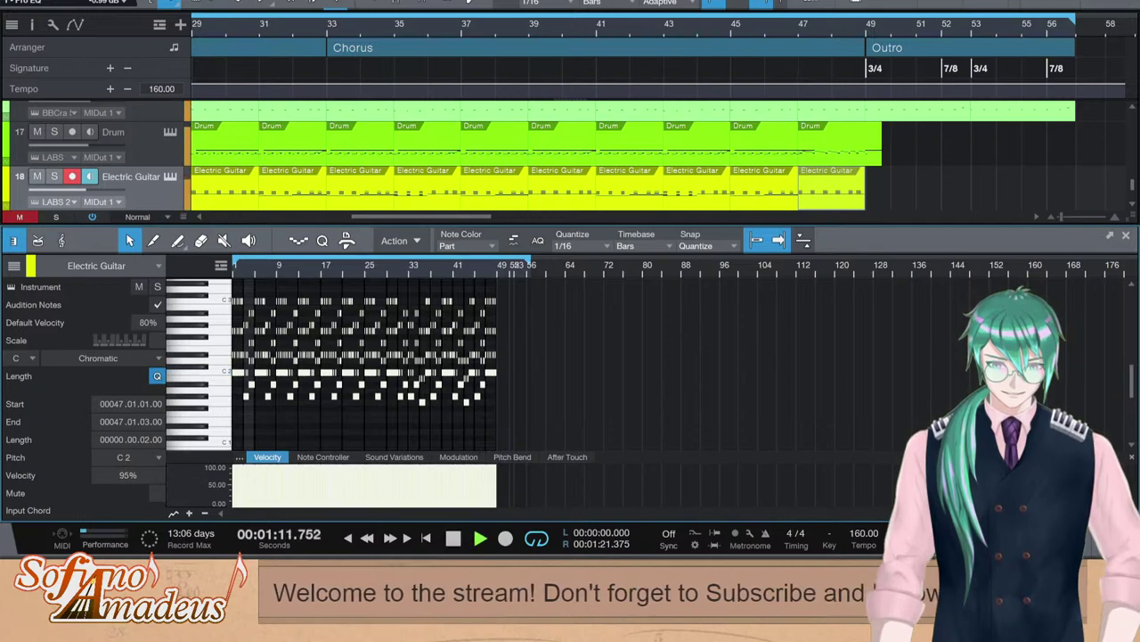
drag(1060, 514, 1080, 513)
key(space)
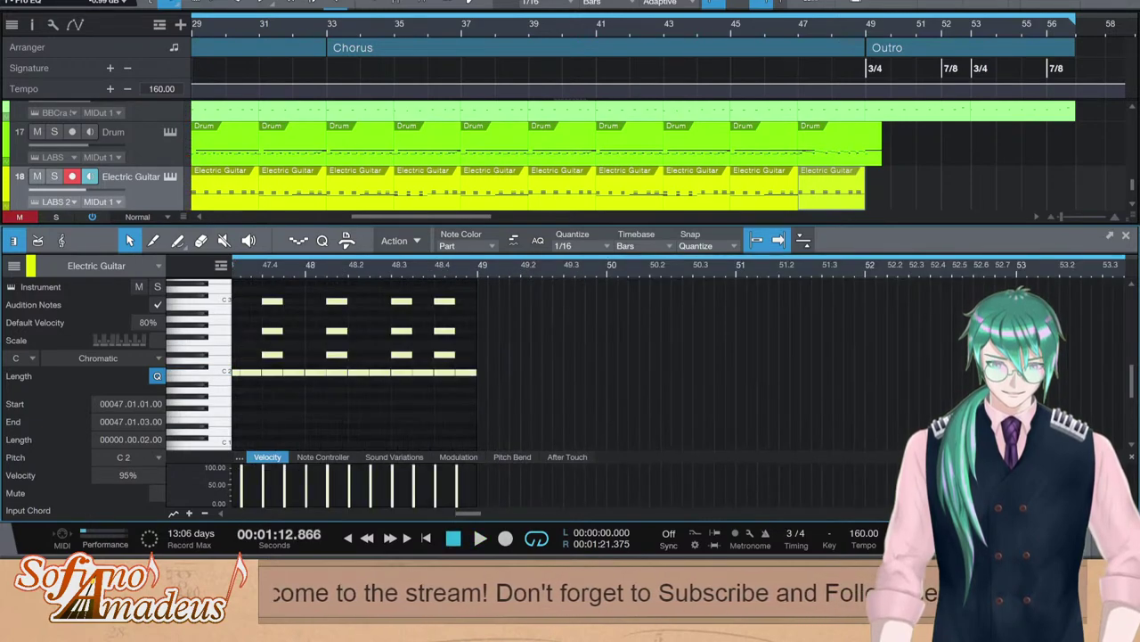
Copy the first electric guitar and bass events from bar 1 to the Outro at bar 49 and play the transition
key(F2)
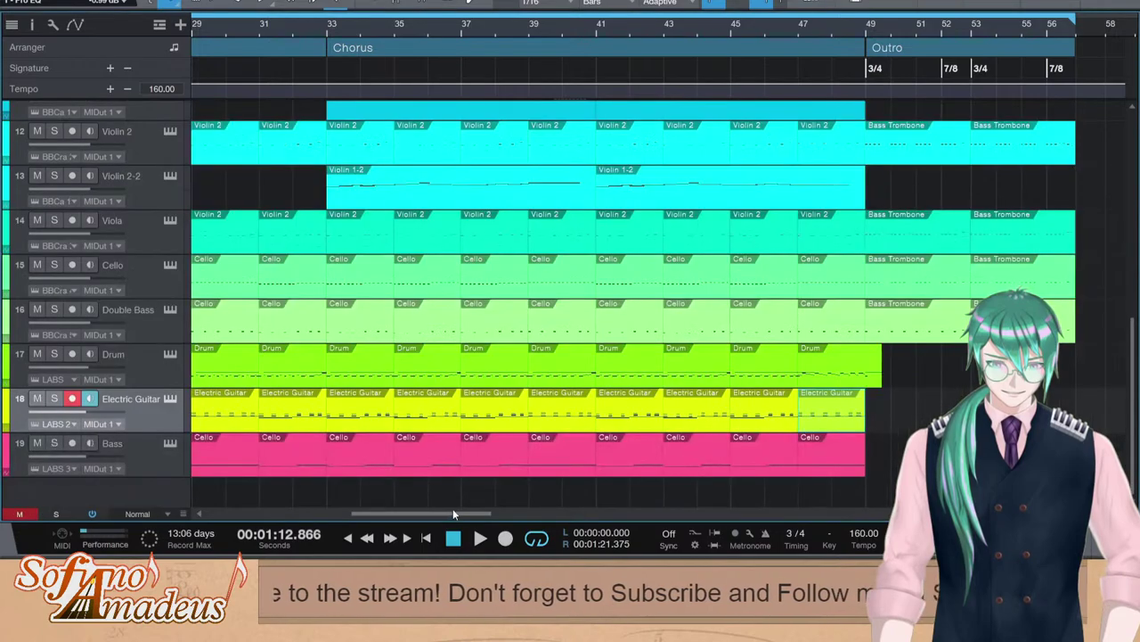
drag(453, 513, 169, 514)
click(219, 448)
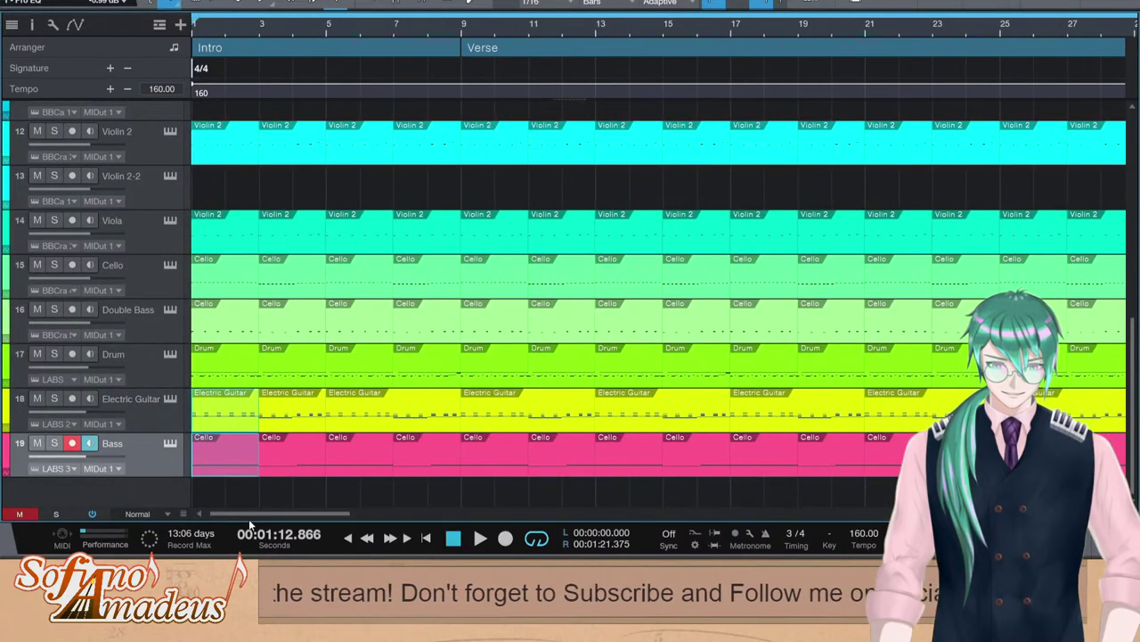
drag(250, 513, 440, 513)
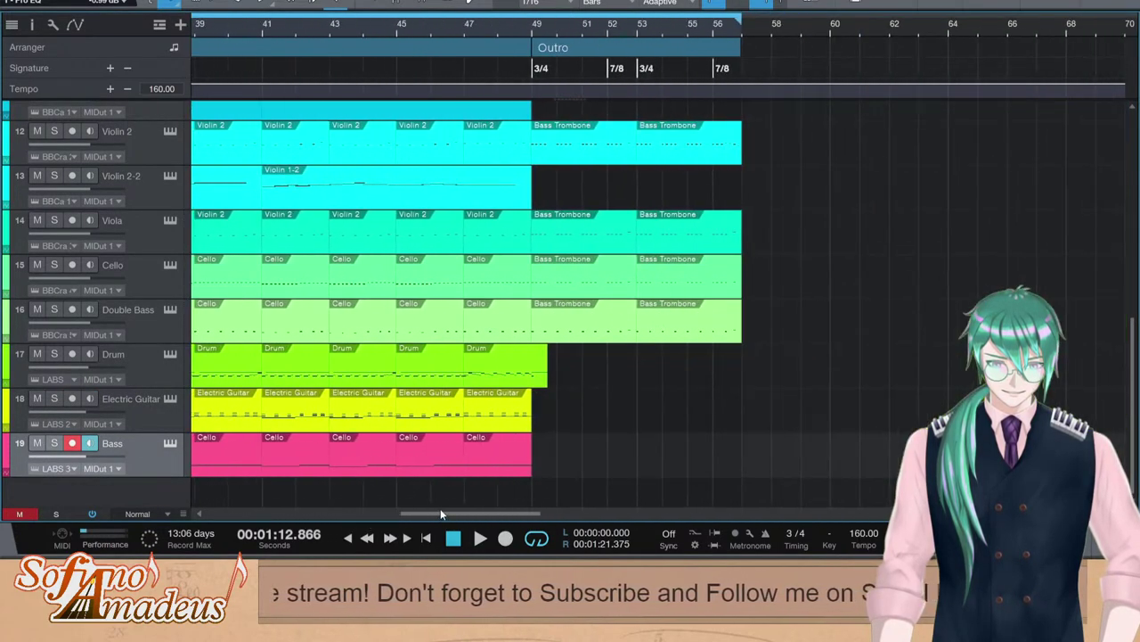
click(531, 28)
click(144, 396)
key(ctrl+v)
click(635, 408)
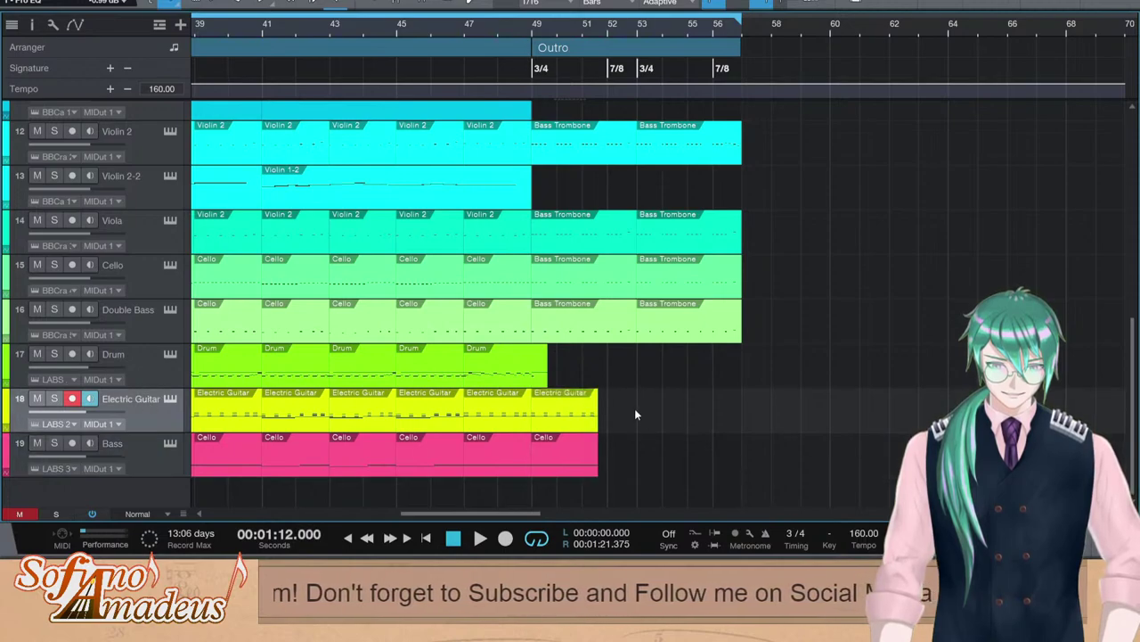
key(space)
key(space)
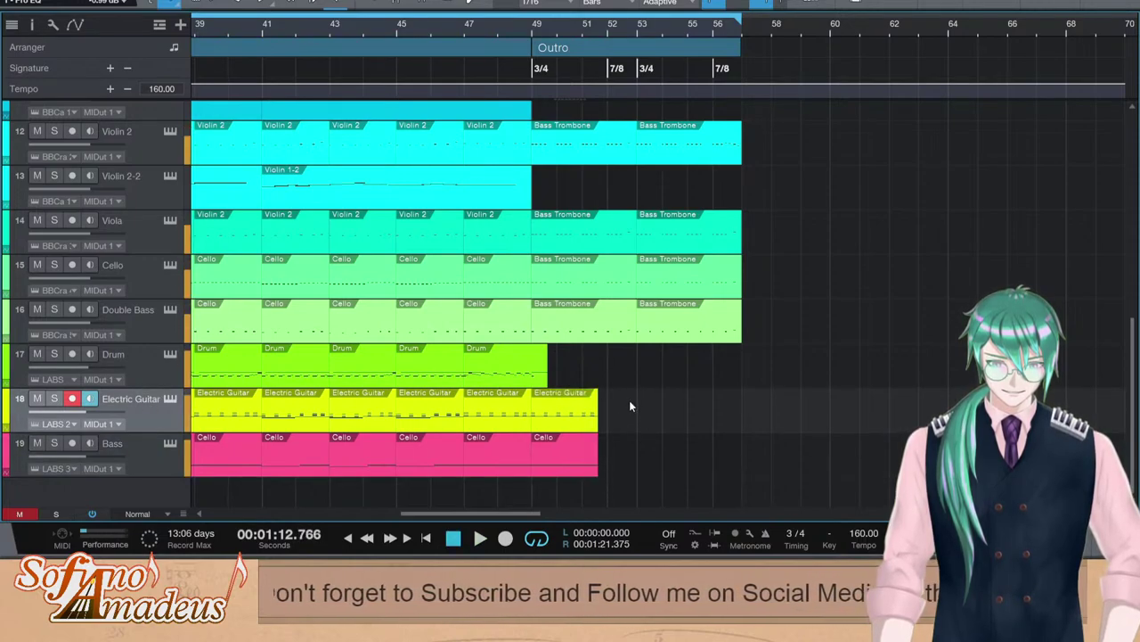
Delete the notes from 49.03 onward in the copied electric guitar event, keeping the first two beats of bar 49
double_click(579, 413)
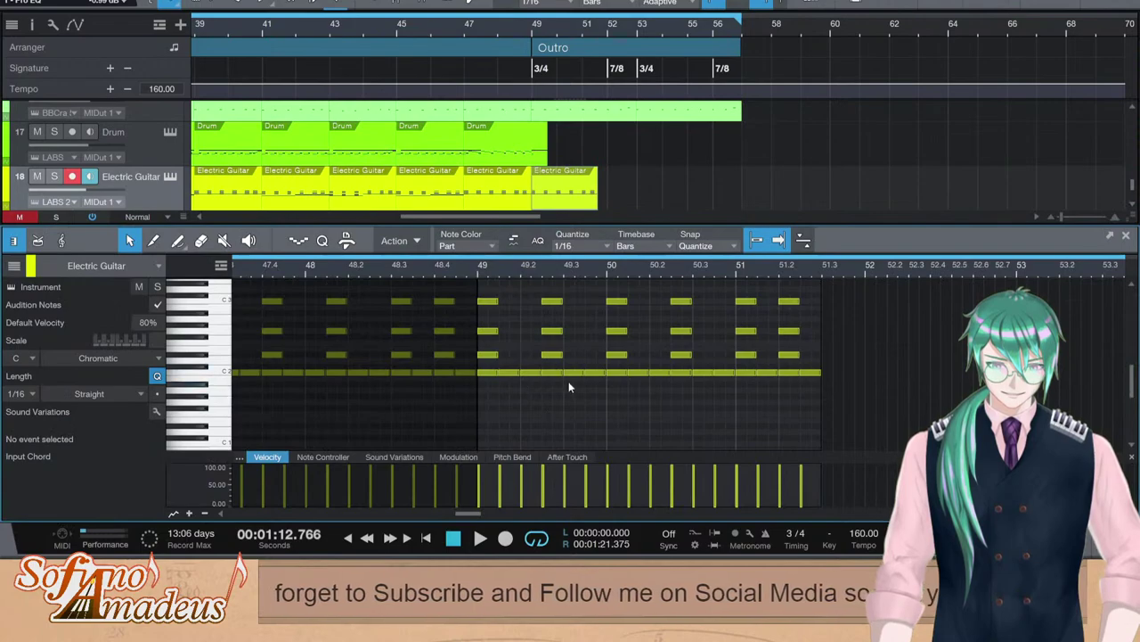
drag(837, 291, 572, 394)
key(Delete)
Duplicate the two-beat guitar figure of bar 49 to the starts of bars 50, 51 and 52
drag(671, 406, 484, 292)
key(d)
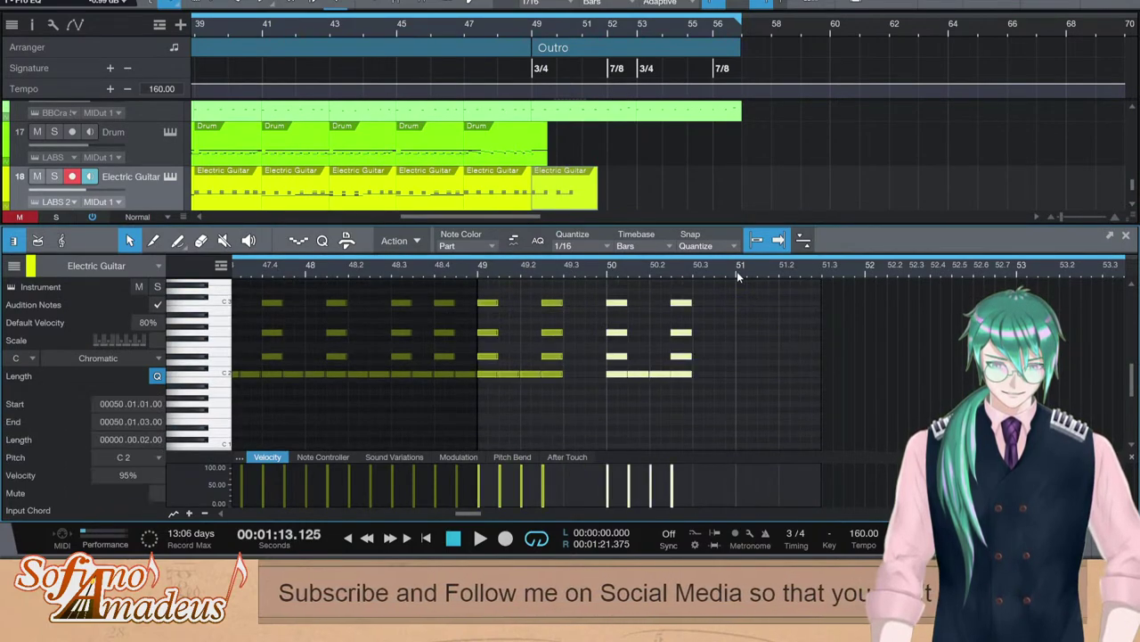
key(d)
scroll(639, 167, up, 1)
scroll(639, 167, down, 2)
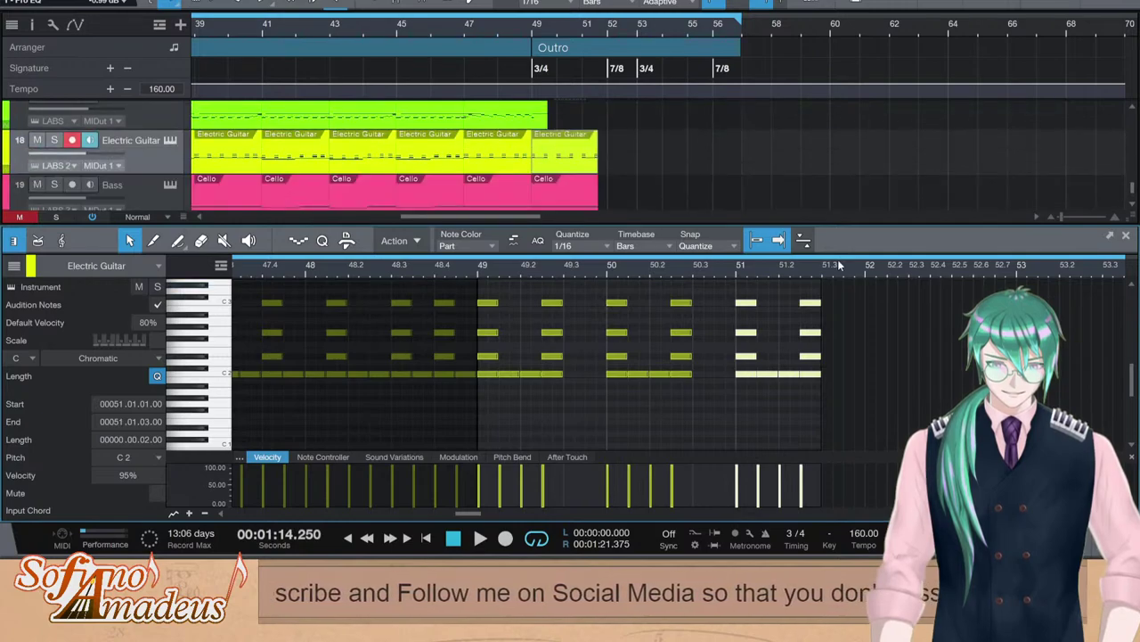
key(d)
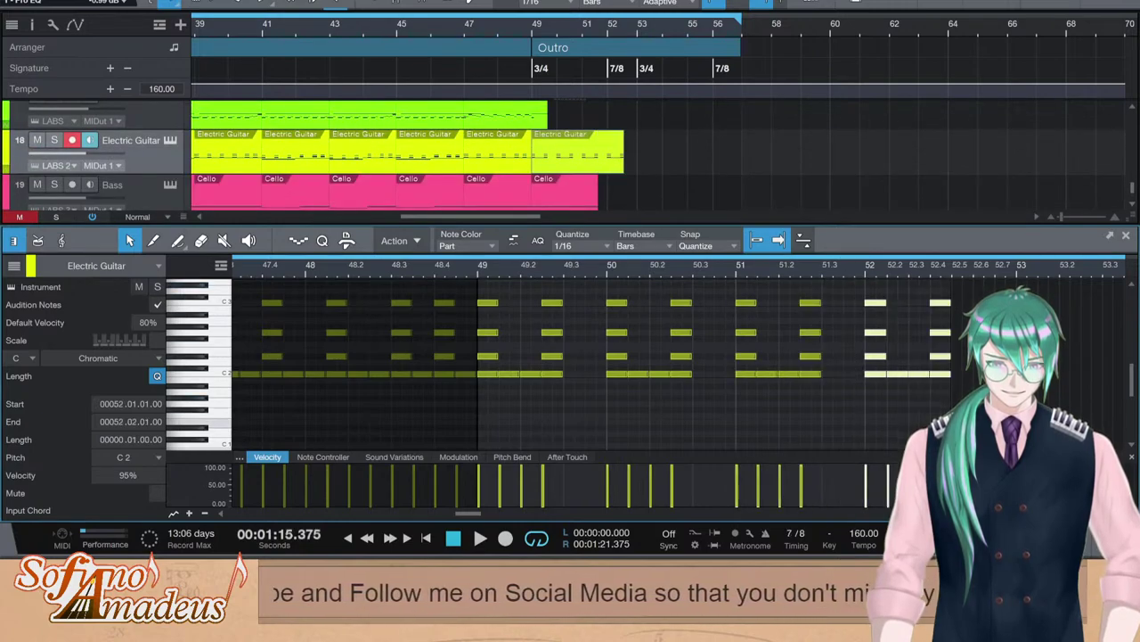
Copy the guitar chord at 52.04.01 to 52.06.01, lower its bottom note to A#1 and play it
click(932, 423)
drag(934, 304, 965, 278)
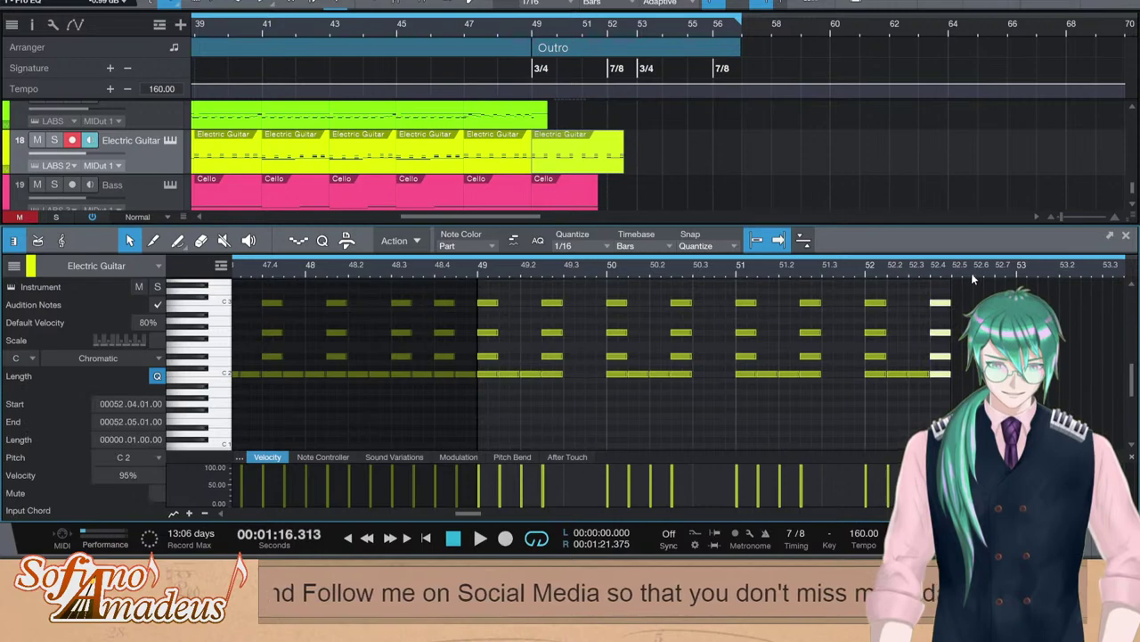
key(d)
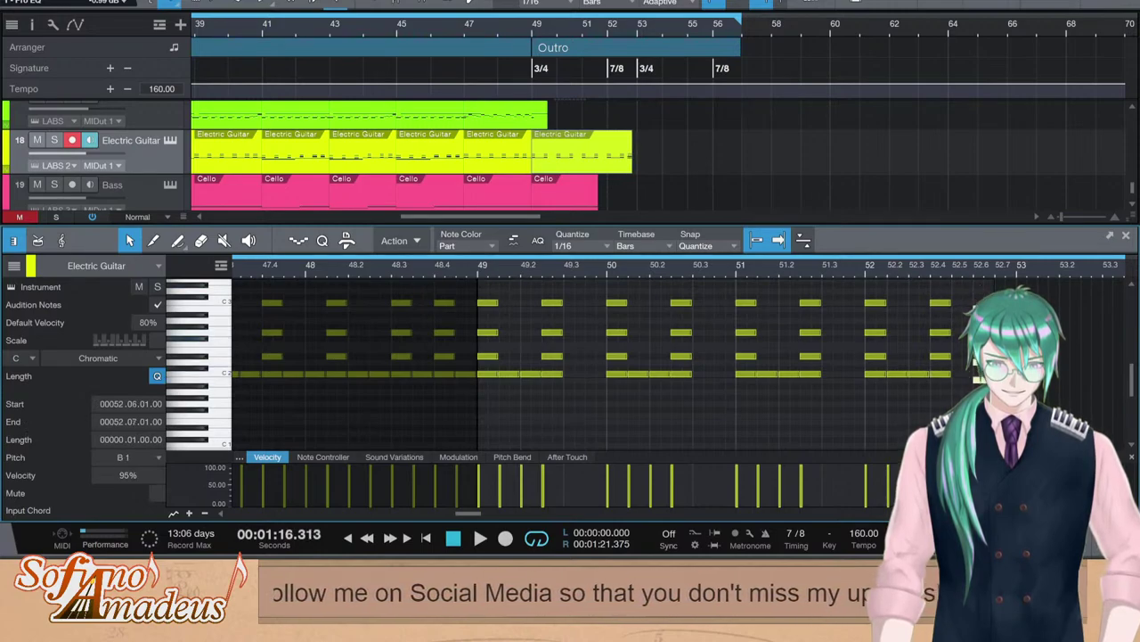
key(space)
key(space)
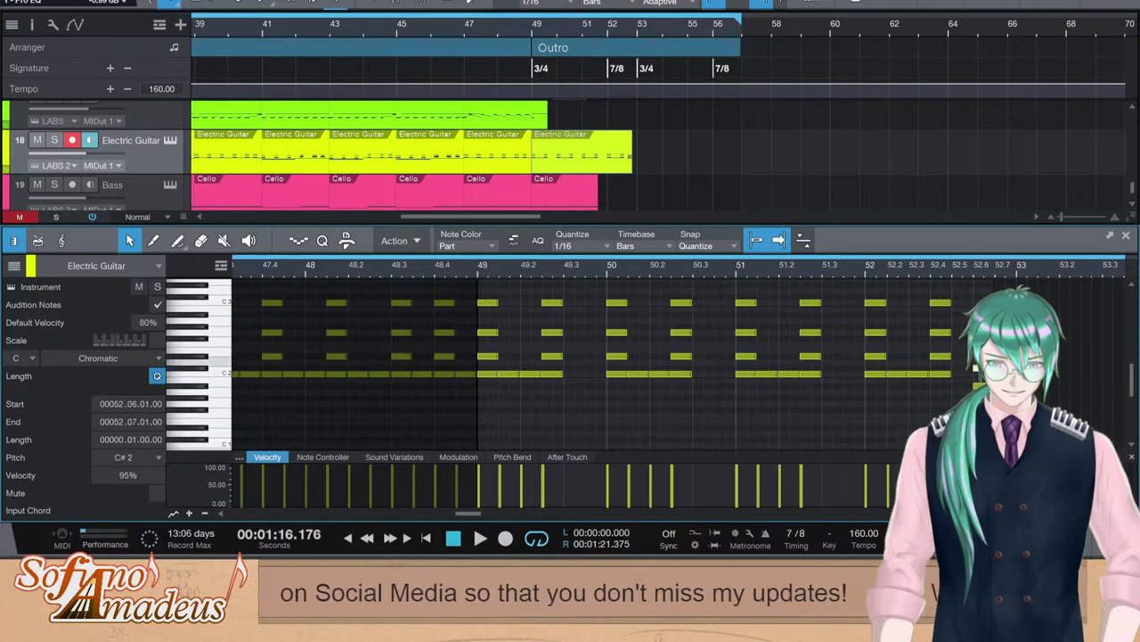
Set the second-lowest note of the guitar chord at 52.06.01 to D2 and play the Outro passage
drag(982, 367, 982, 362)
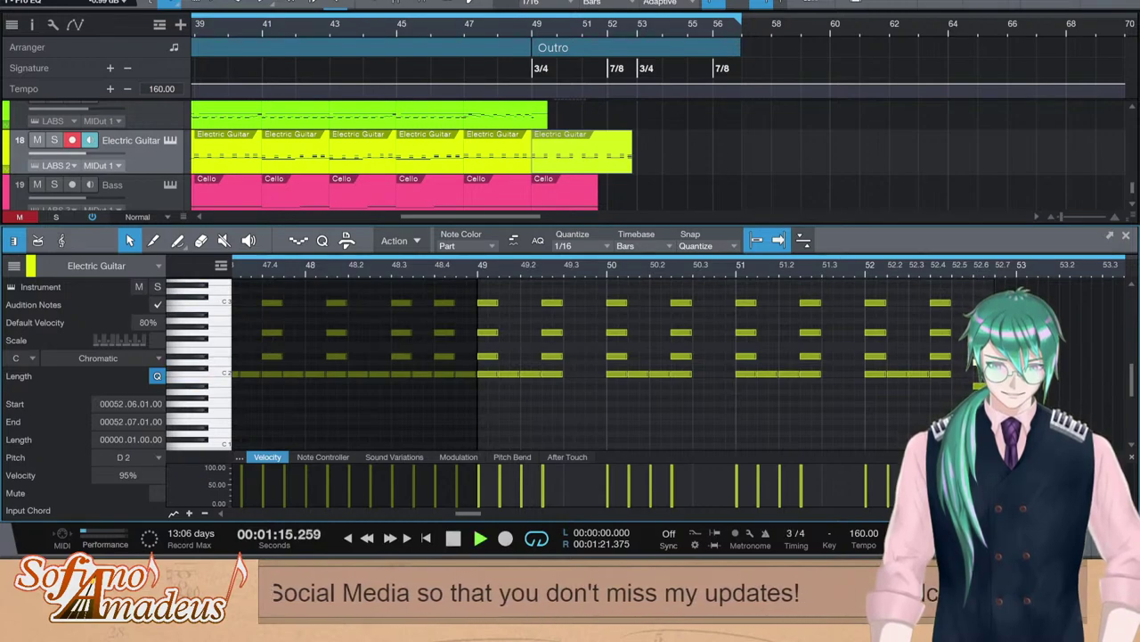
key(F2)
key(space)
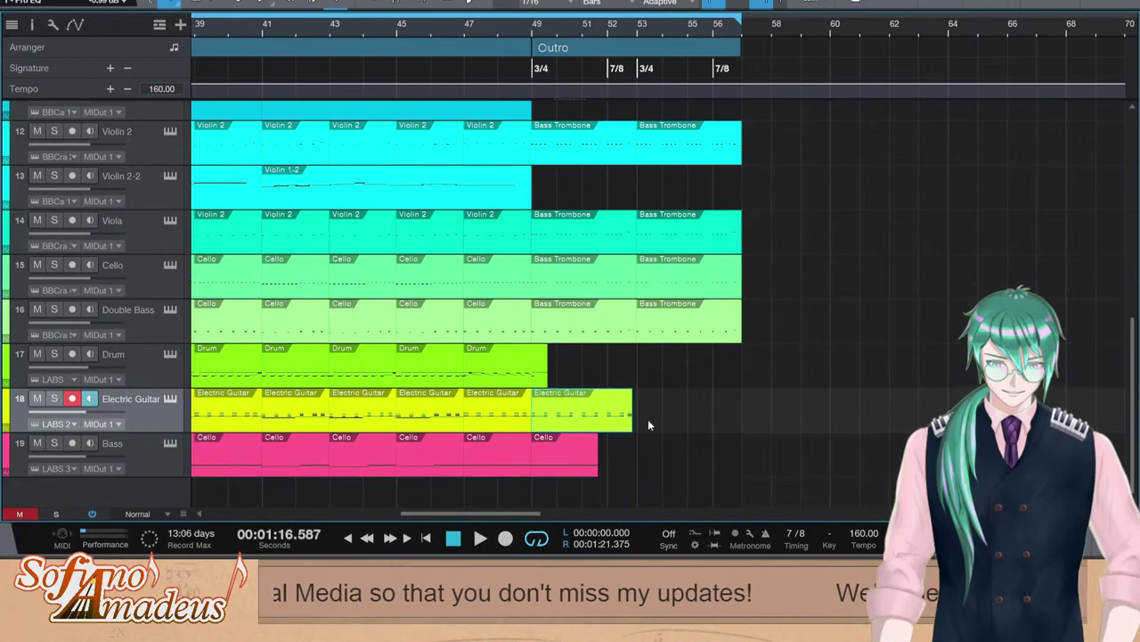
double_click(567, 416)
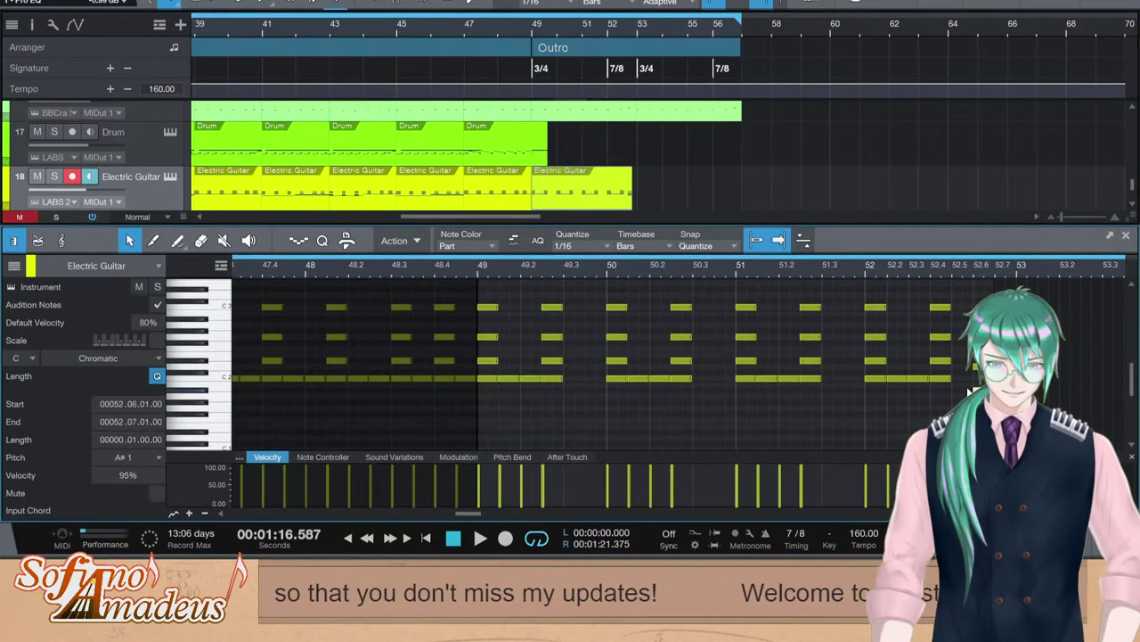
scroll(971, 387, up, 1)
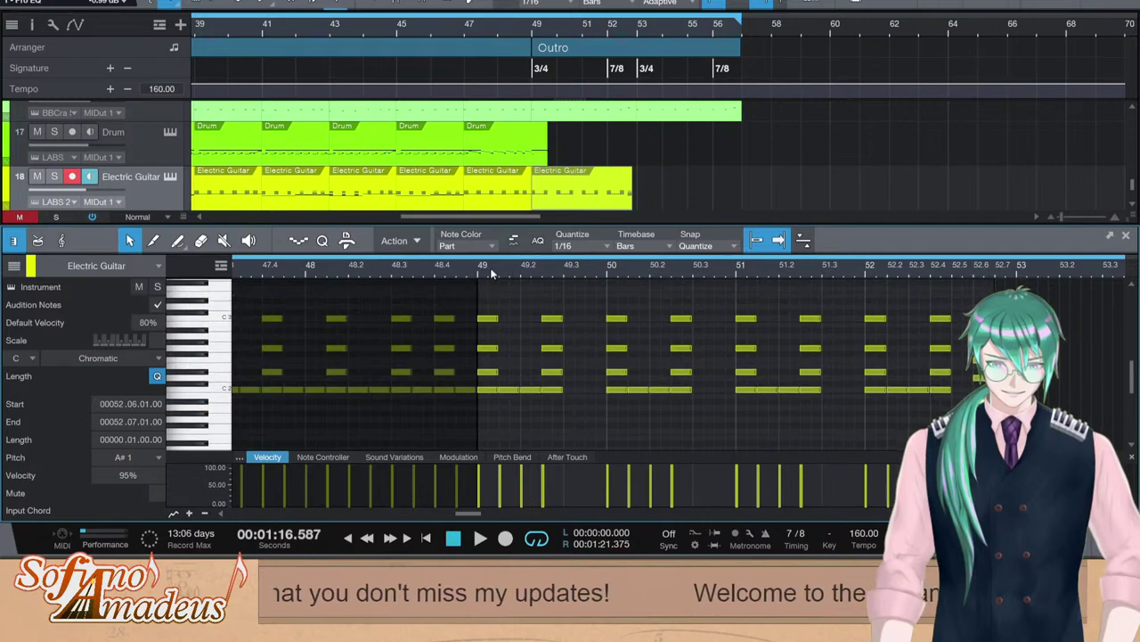
click(486, 272)
key(space)
key(F2)
key(space)
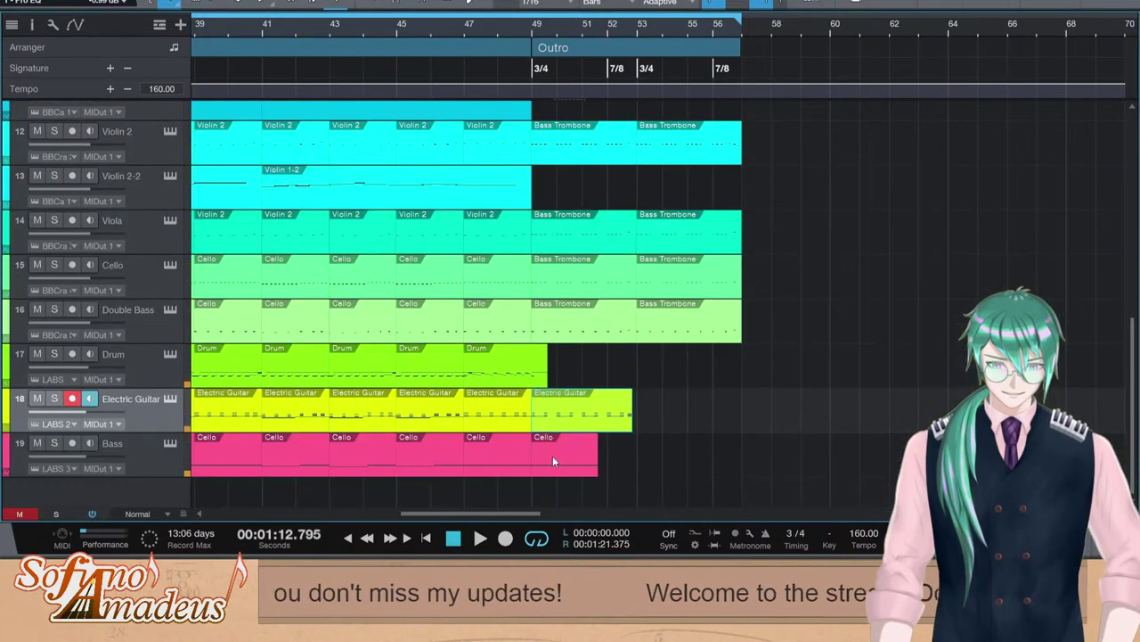
Trim the copied bass event to the first two beats of bar 49 and duplicate them to bars 50, 51 and 52
double_click(552, 456)
key(ctrl+z)
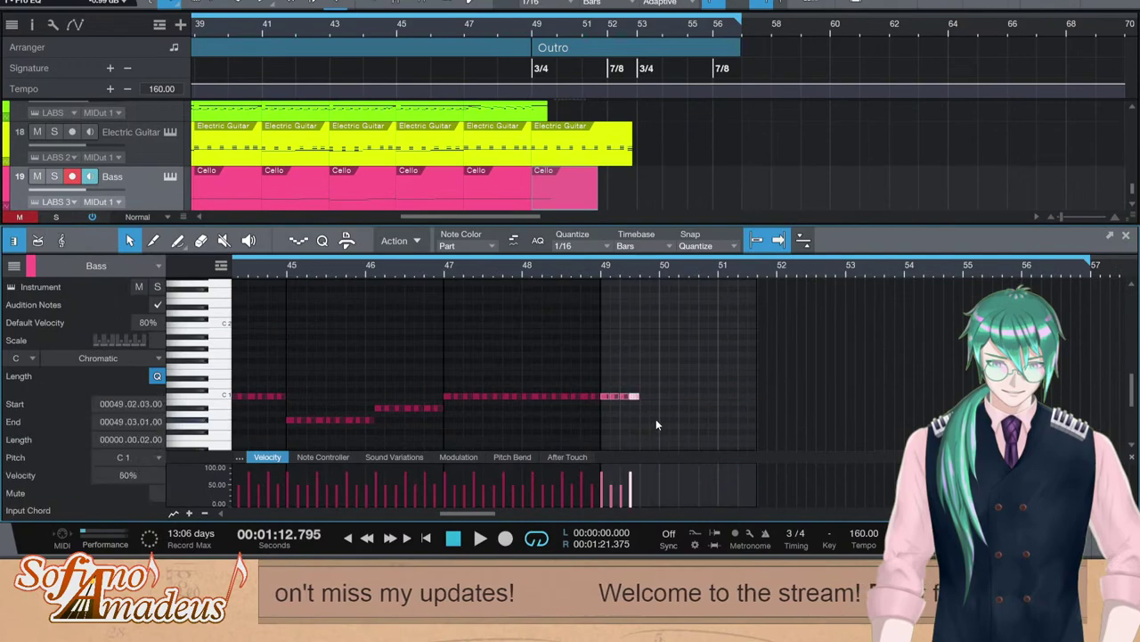
drag(656, 425, 597, 389)
key(ctrl+y)
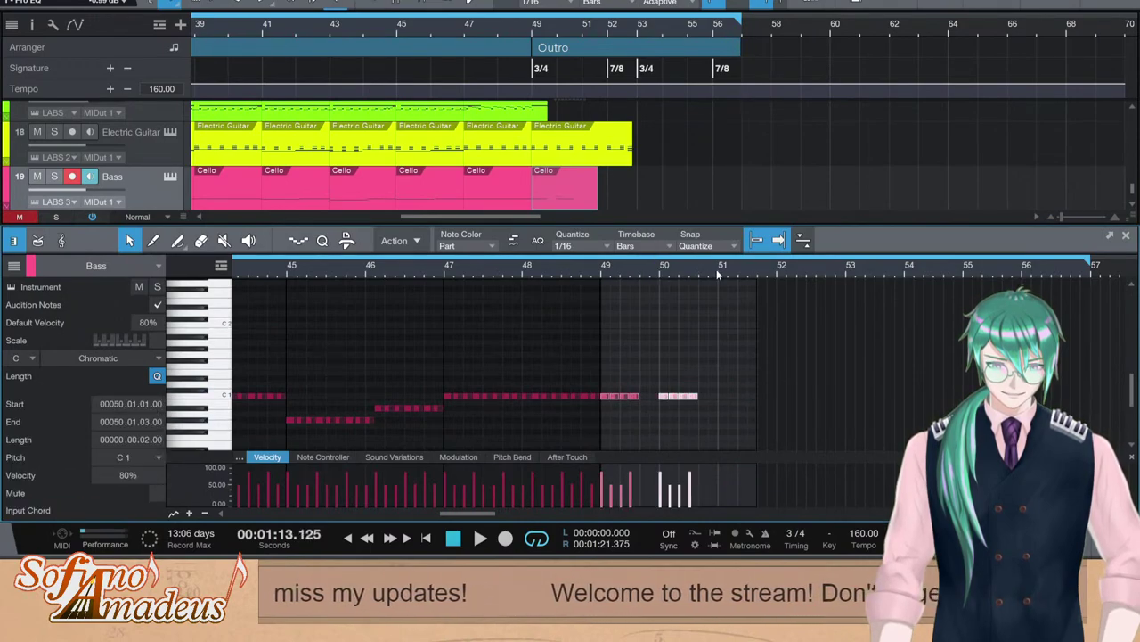
key(ctrl+y)
key(ctrl+y)
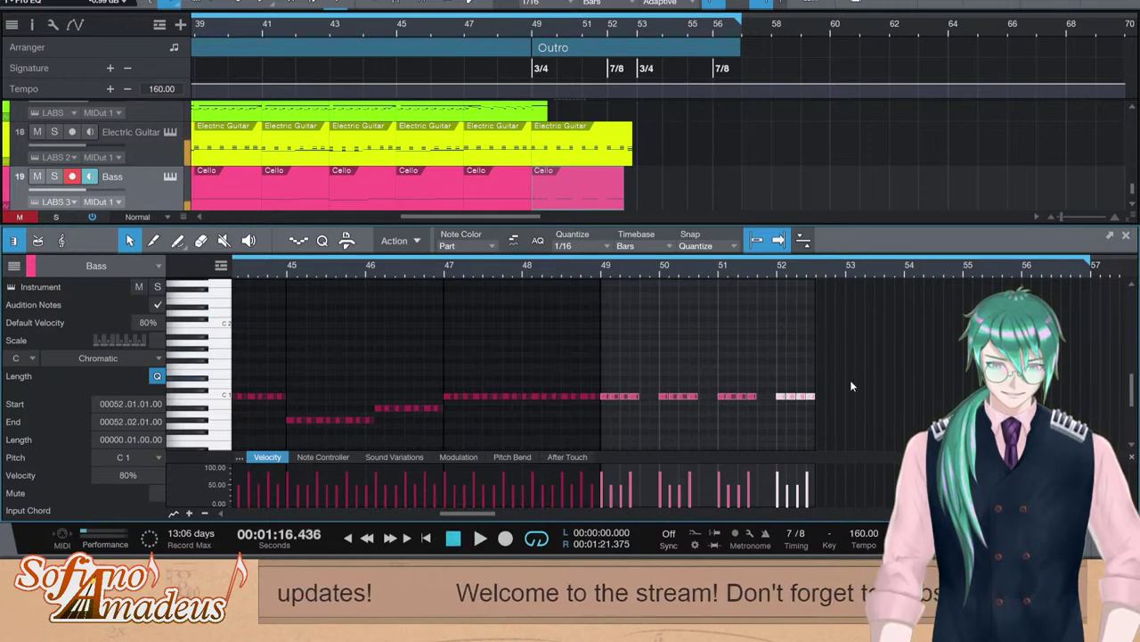
Copy the last bass note of bar 52 to 52.06.01 and play from bar 52
click(812, 397)
key(ctrl+y)
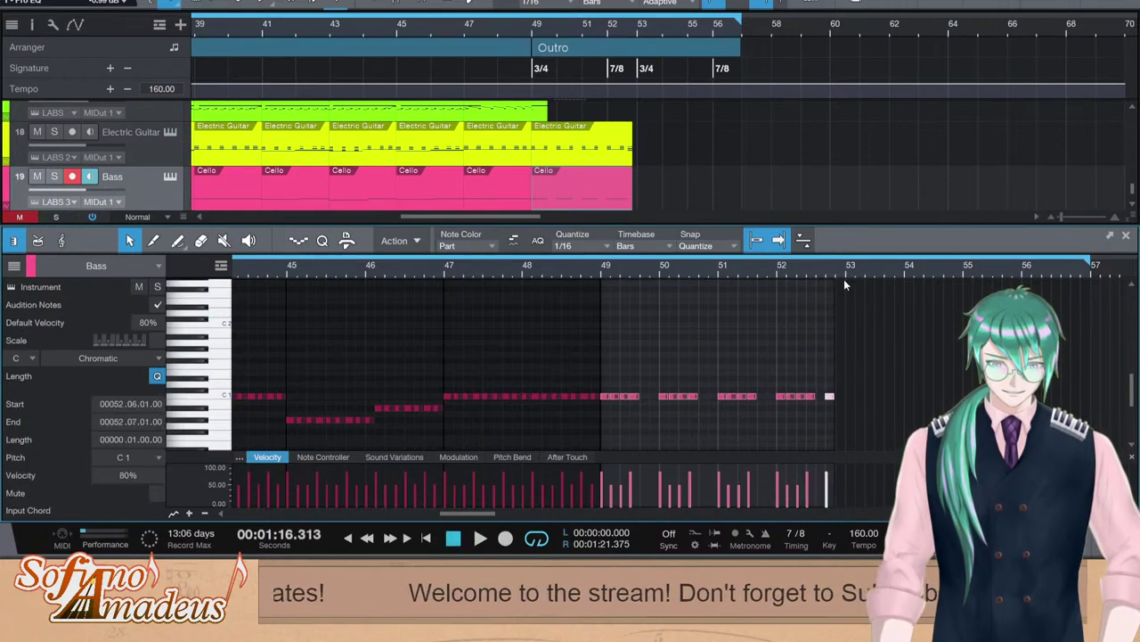
click(771, 267)
Duplicate the Outro electric guitar and bass events from bar 49 to bar 53
key(F2)
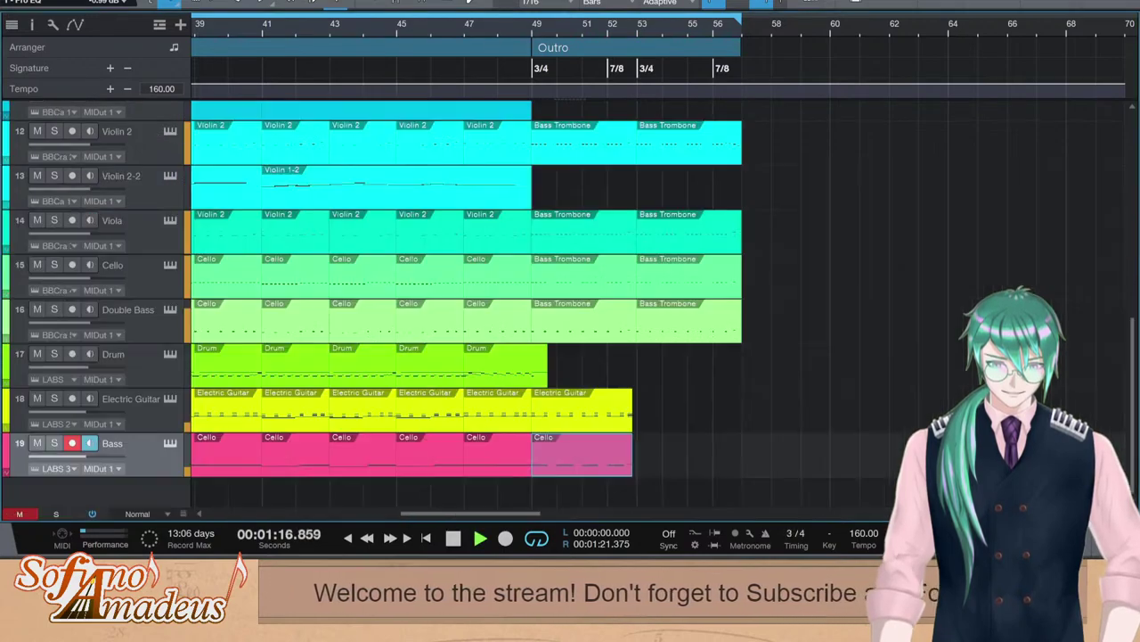
key(d)
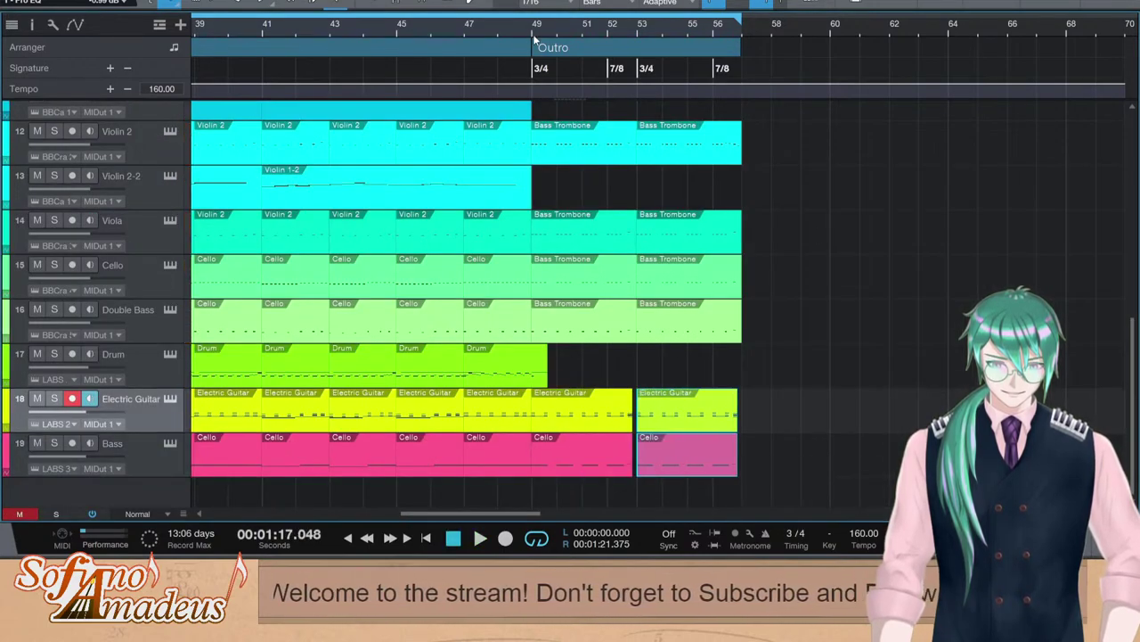
Add a C1 at 49.02.01 and a D1 at 49.03.01 to the last drum event
click(539, 365)
key(F2)
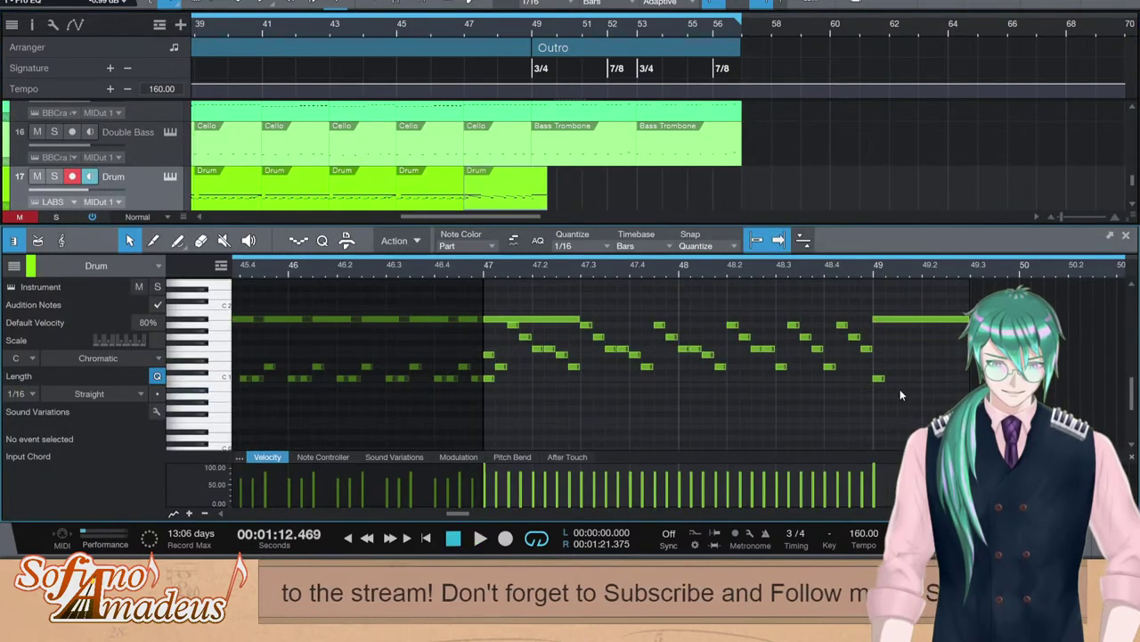
click(925, 379)
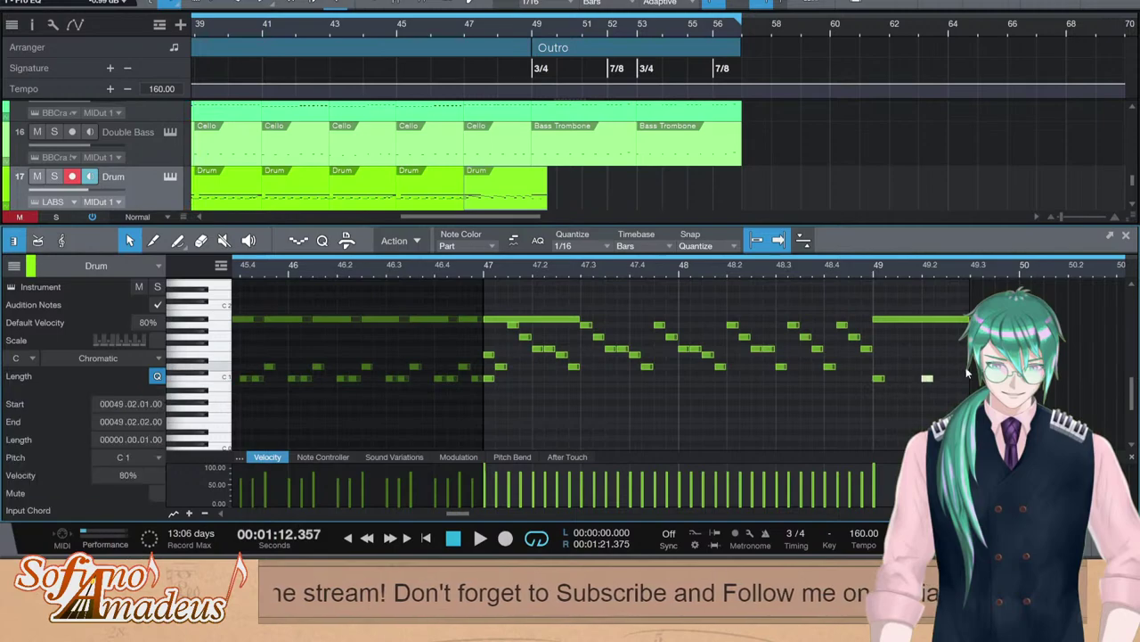
double_click(975, 368)
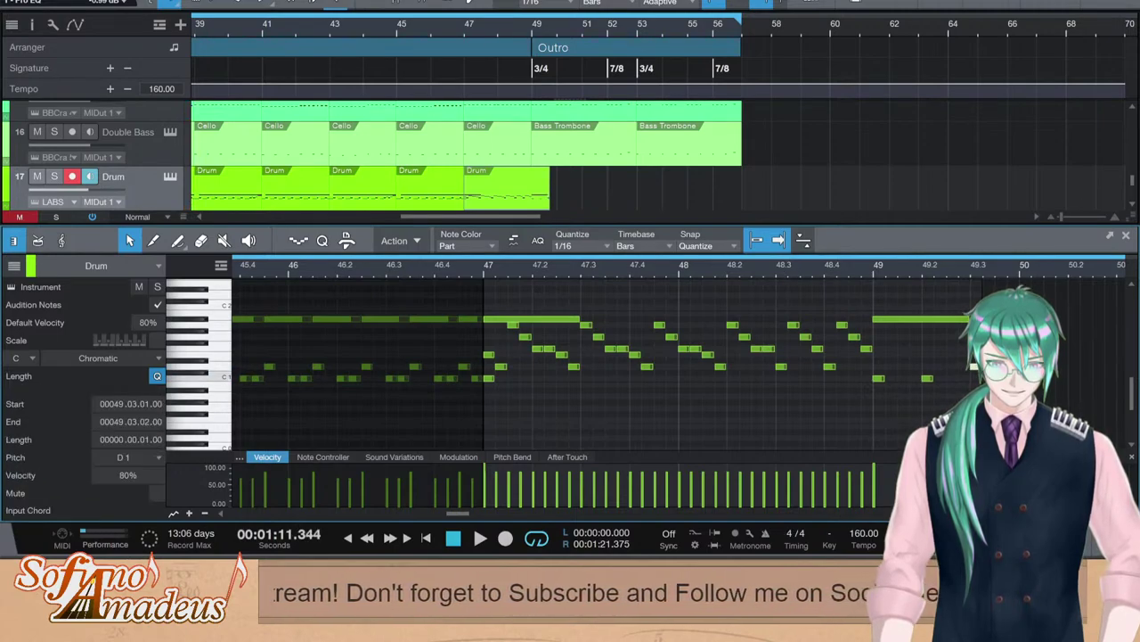
Add a C1 drum hit at 49.03.03 and shift the last three hits so the first starts at 49.02.03
key(Right)
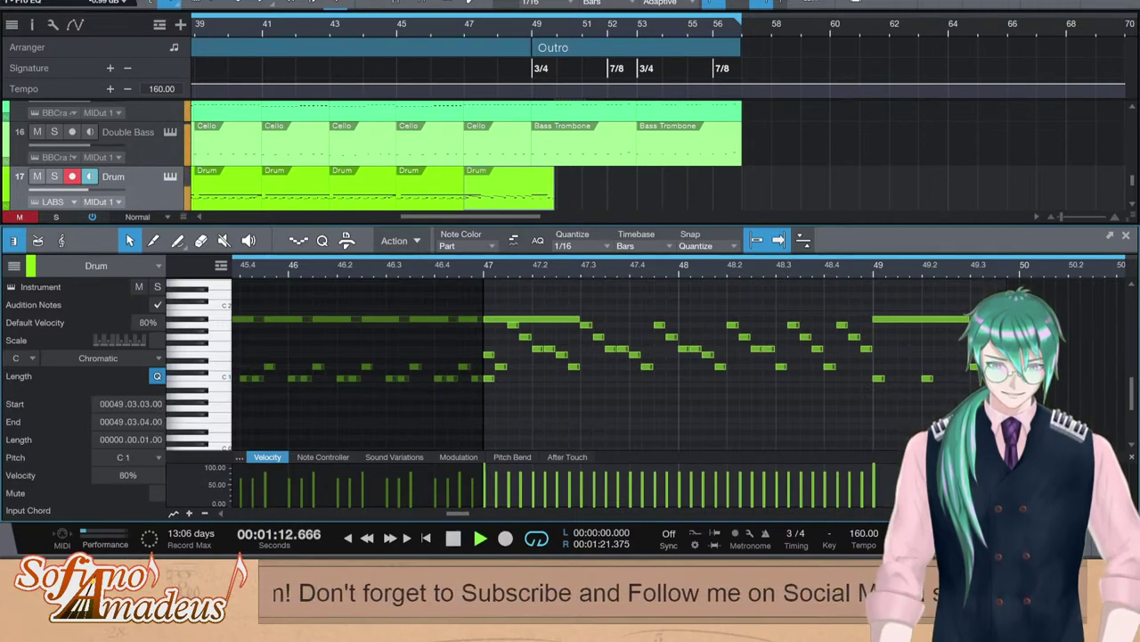
drag(909, 396, 1018, 356)
drag(927, 378, 975, 379)
click(848, 273)
key(space)
key(space)
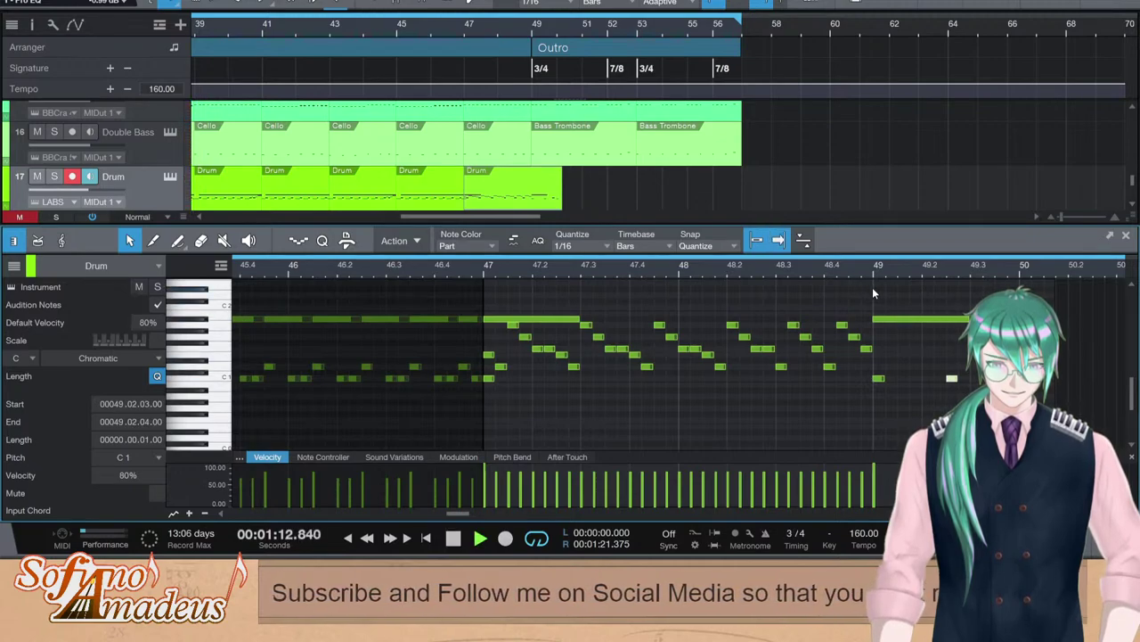
key(space)
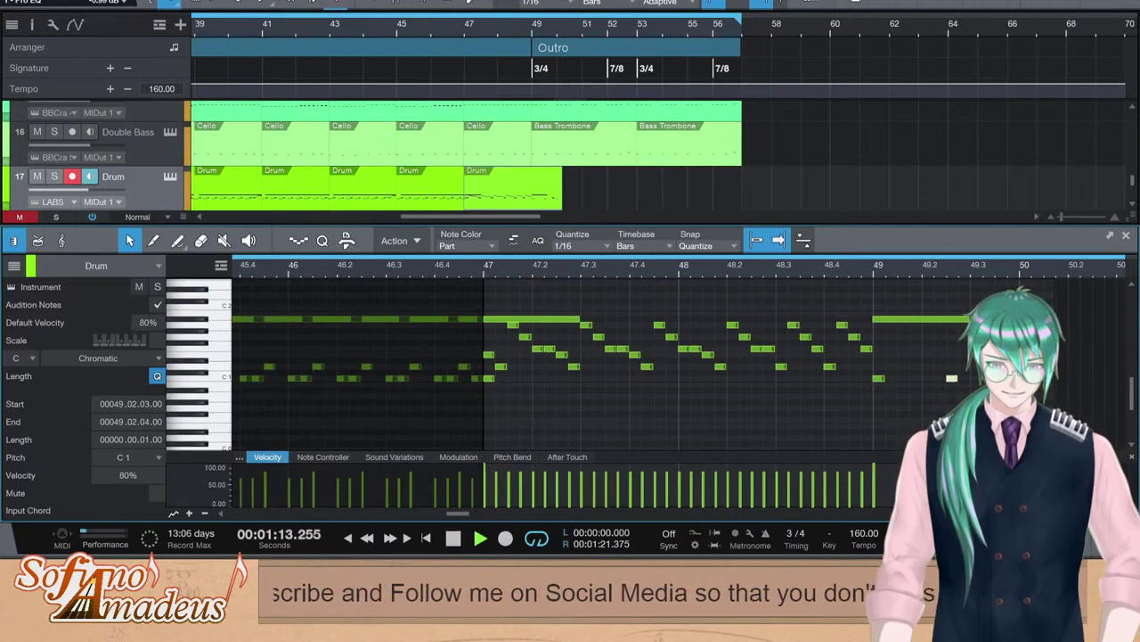
key(space)
scroll(1068, 335, right, 3)
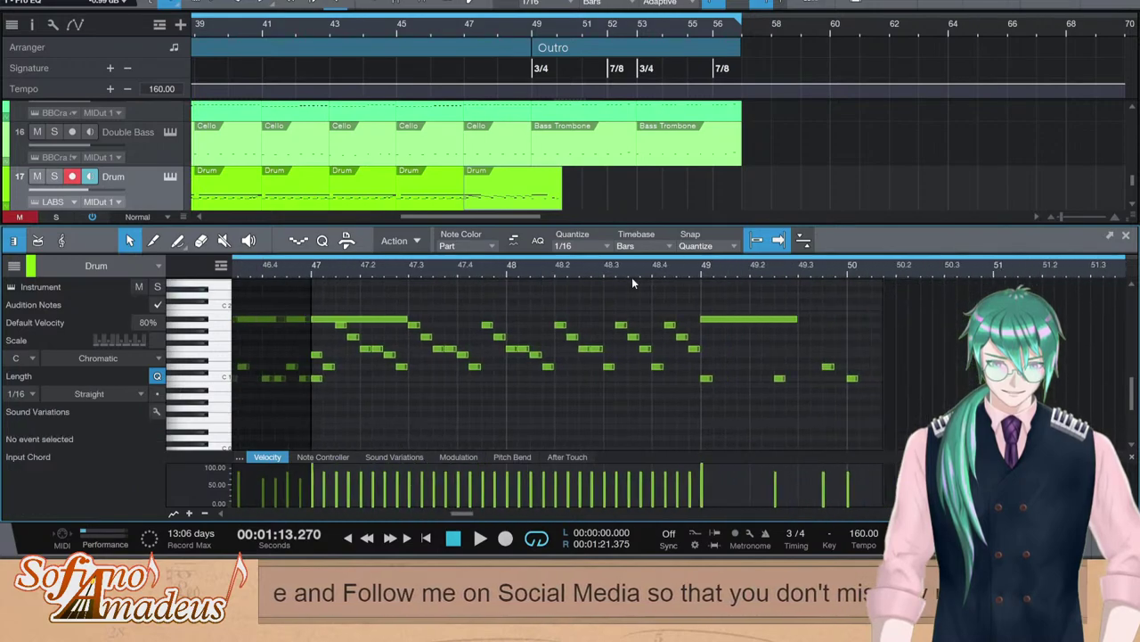
Delete the C1 drum hit at bar 50, move the D1 hit to 50.01.01 and play the result
key(space)
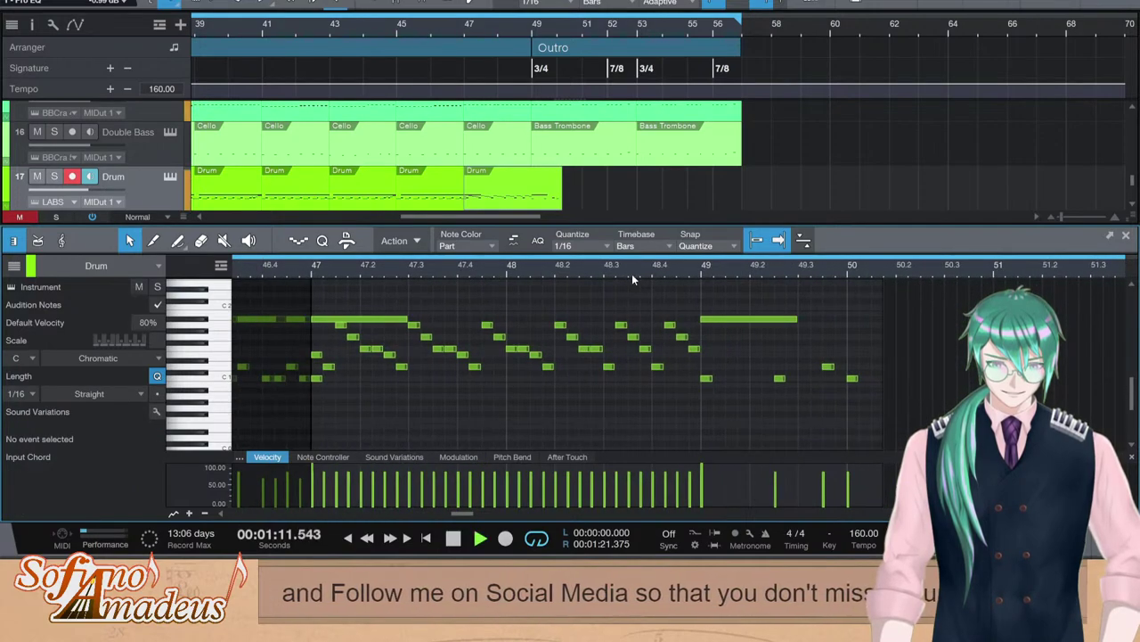
key(space)
click(851, 378)
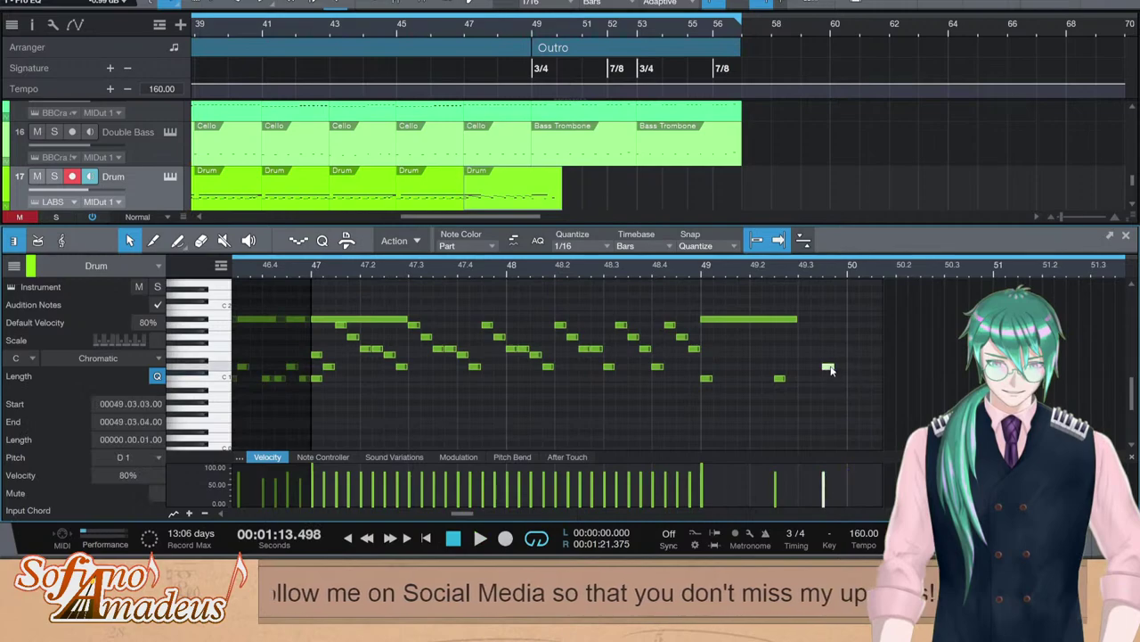
drag(856, 371, 854, 368)
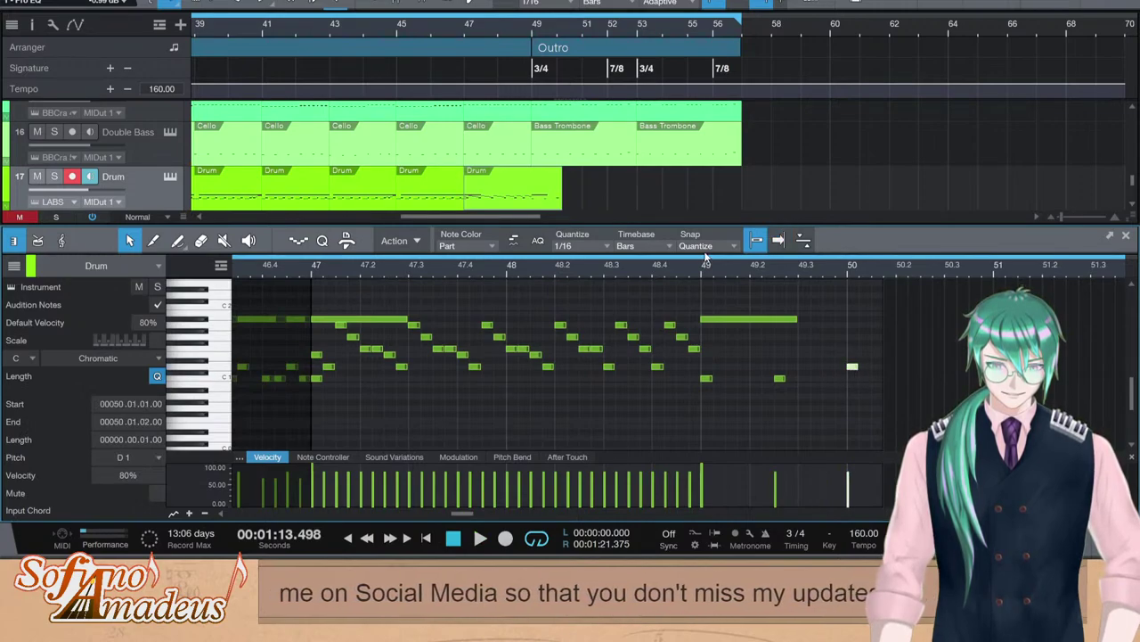
key(space)
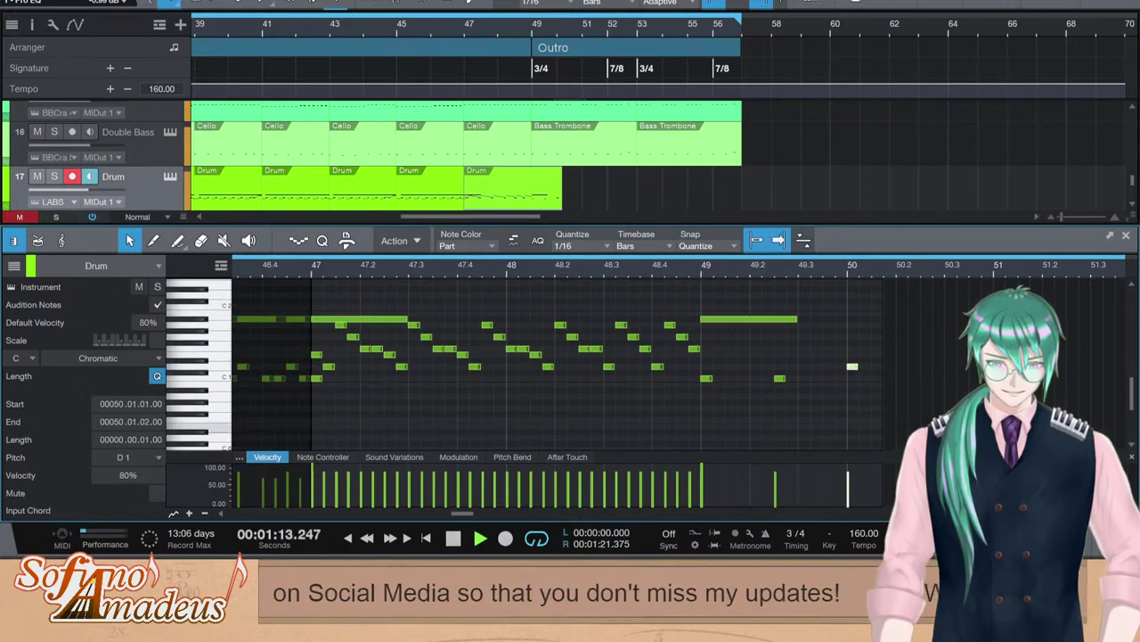
key(space)
drag(709, 389, 941, 361)
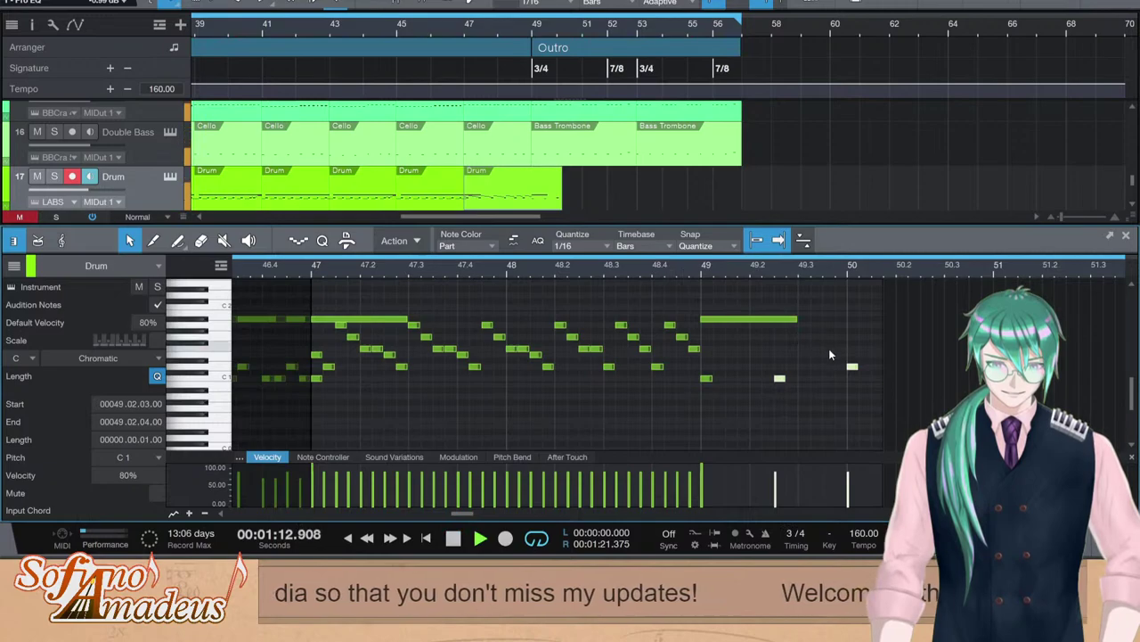
key(space)
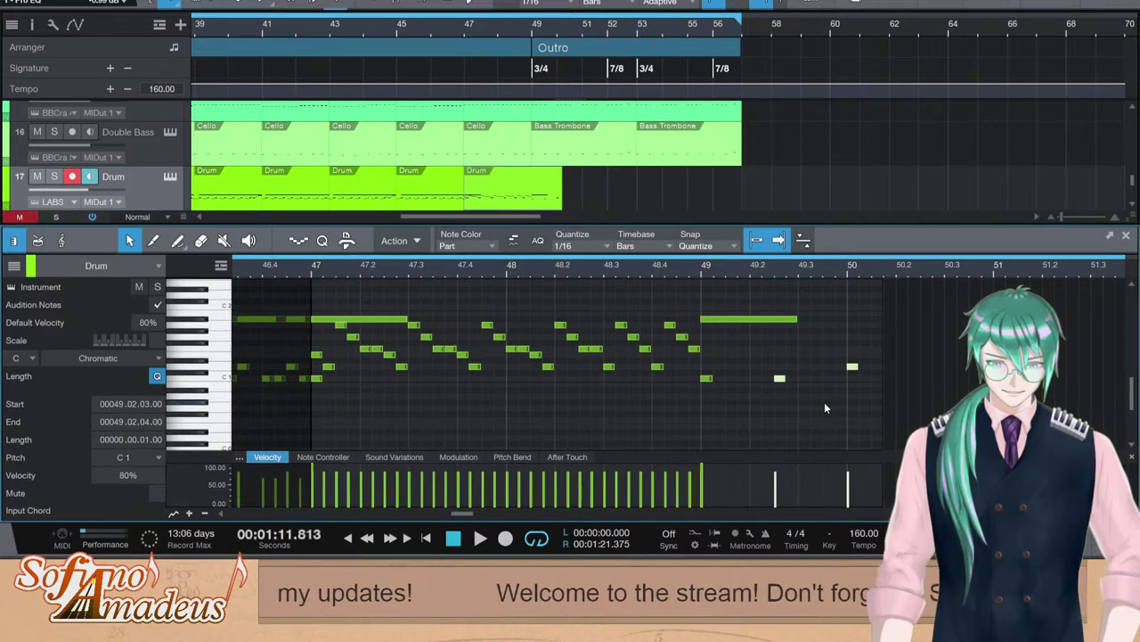
Split the drum event at bar 49 and add an A#1 cymbal note from 49.02.03 to 50.01.01
click(537, 180)
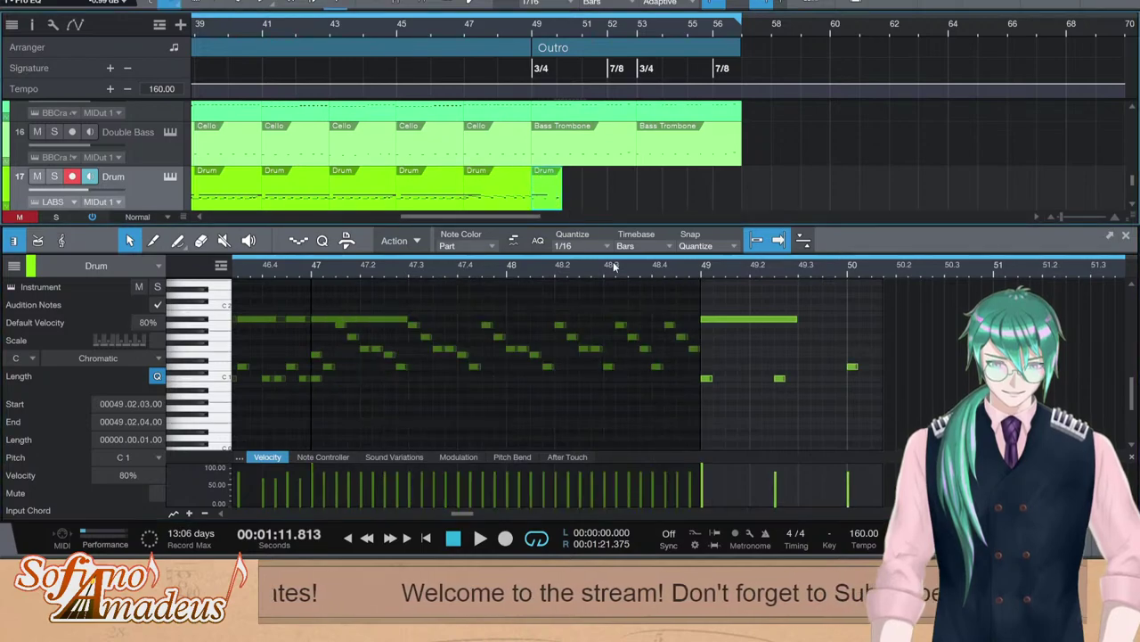
key(space)
key(space)
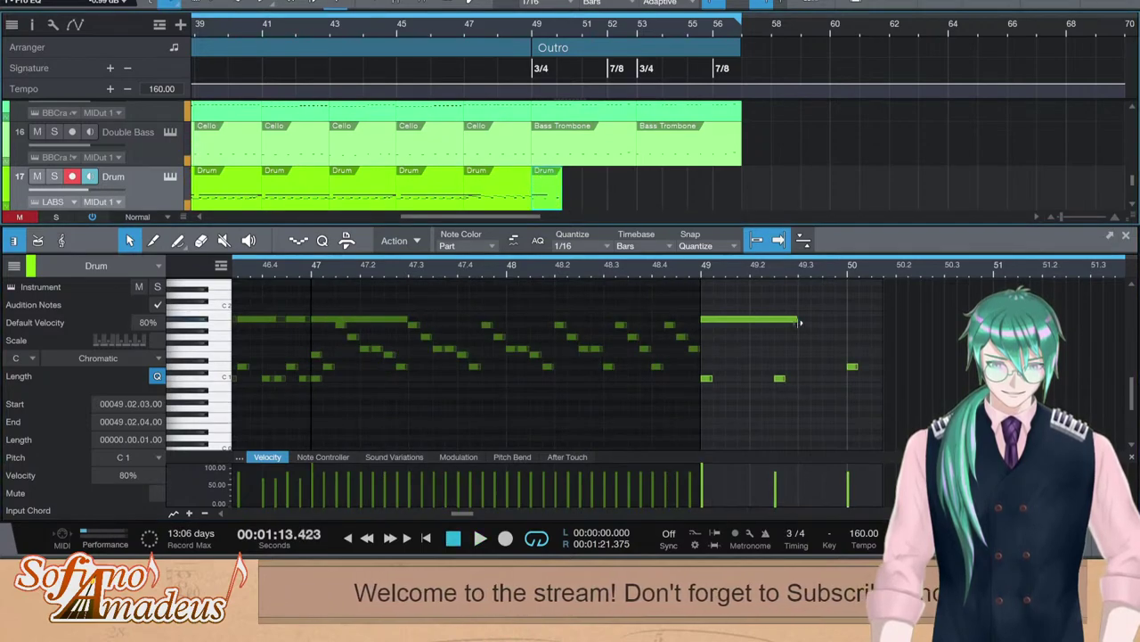
mouse_move(796, 319)
mouse_down()
mouse_move(773, 321)
mouse_move(802, 325)
mouse_up()
click(780, 321)
key(space)
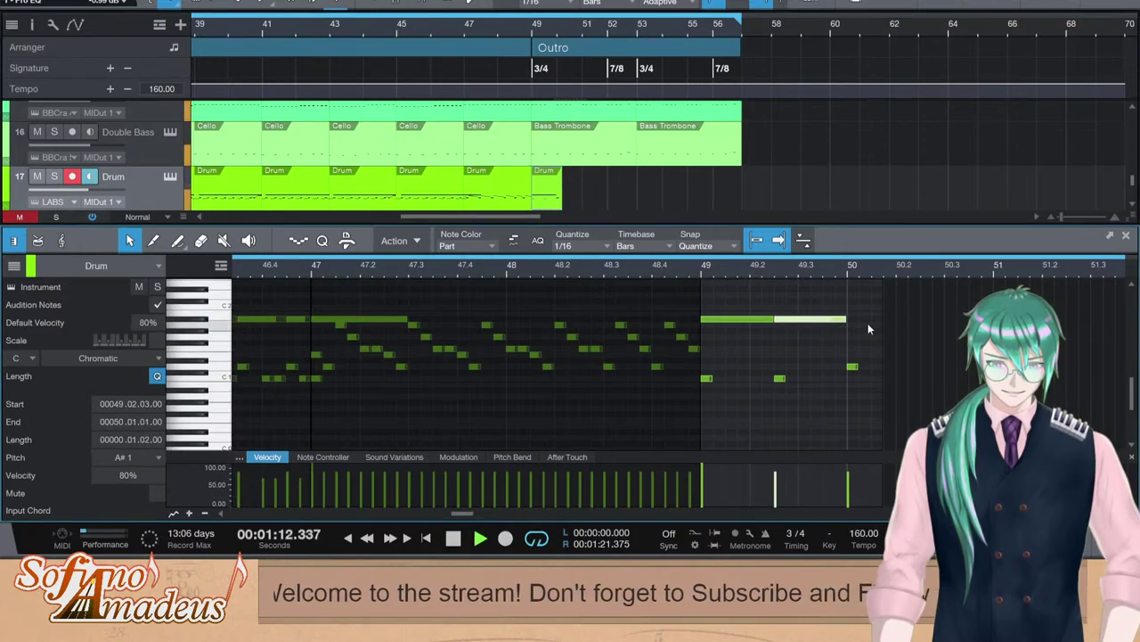
click(910, 317)
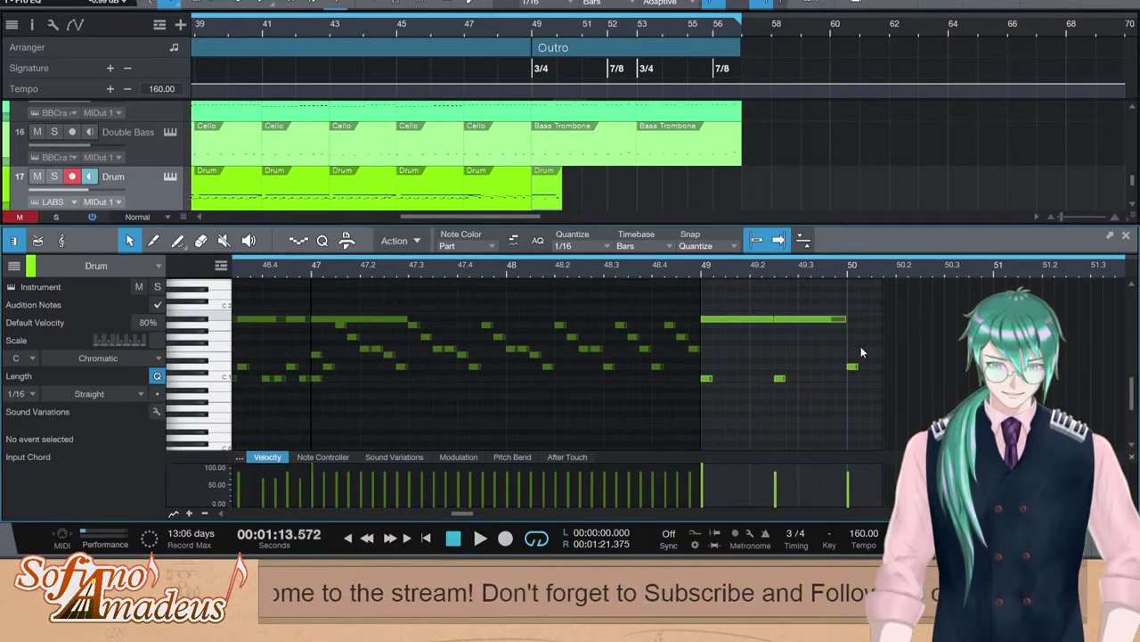
Duplicate the A#1 cymbal notes of bar 49 into bar 50 and play from bar 49
click(800, 320)
drag(857, 288, 746, 336)
key(d)
click(692, 270)
key(space)
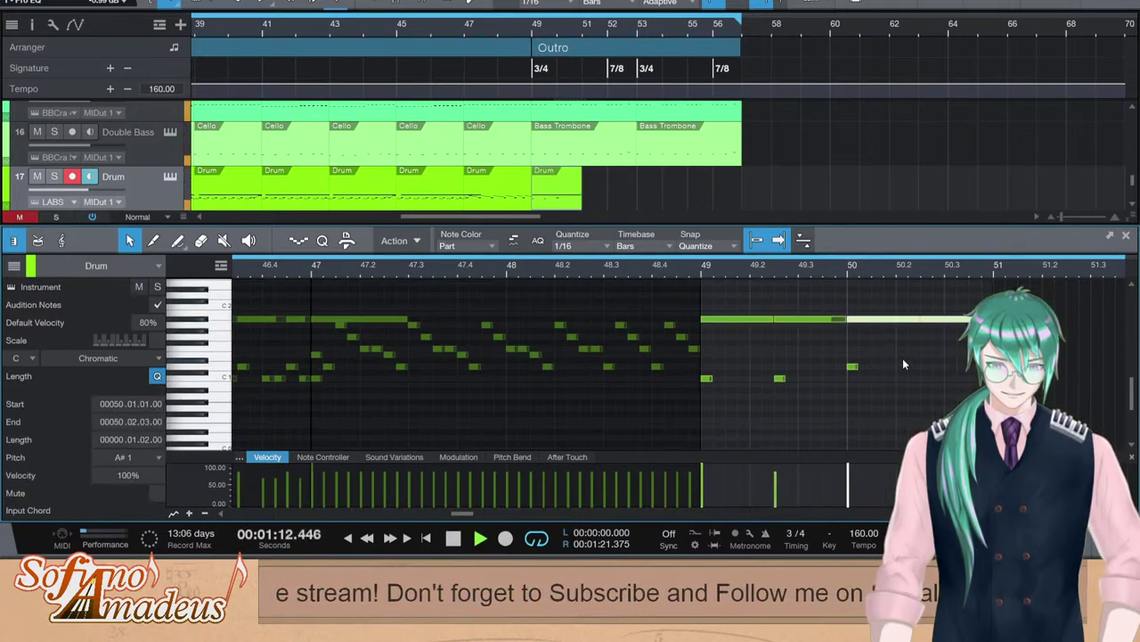
Add a C1 drum hit at 50.02.03 and D1 hits at 50.03.01, 51.01.01 and 51.02.01
drag(903, 358, 702, 405)
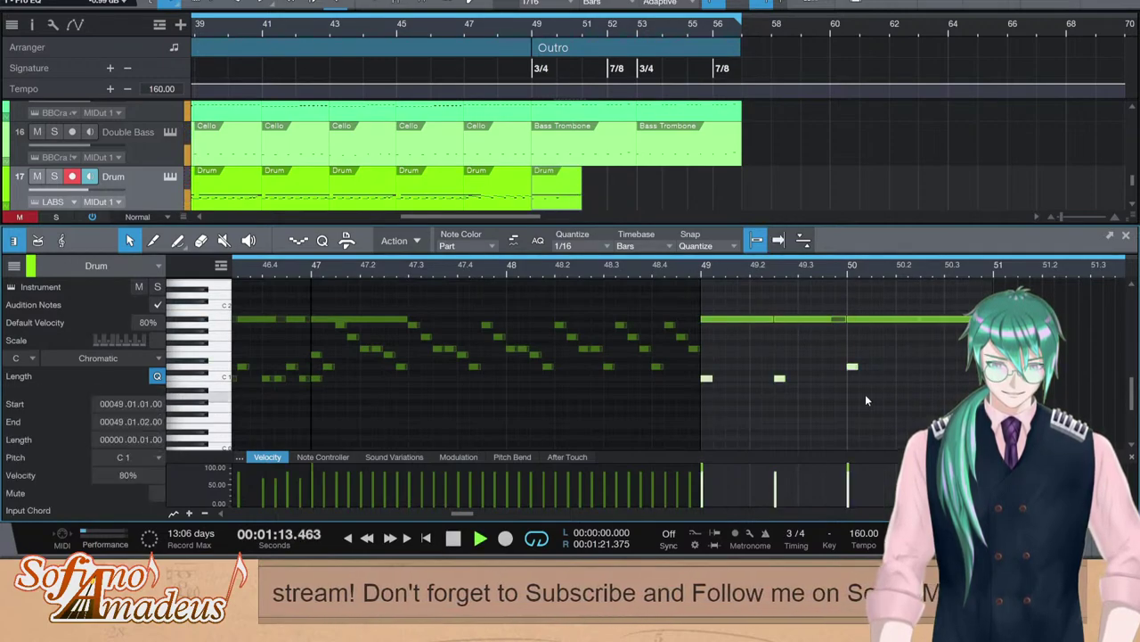
double_click(921, 378)
double_click(946, 366)
key(space)
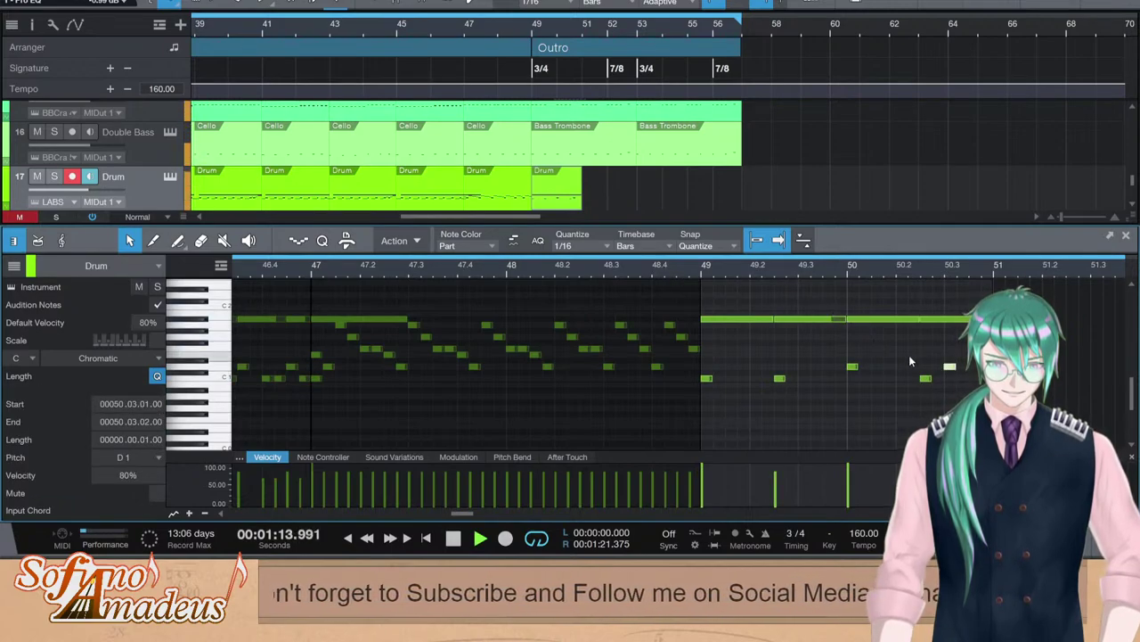
key(space)
double_click(999, 367)
double_click(1046, 366)
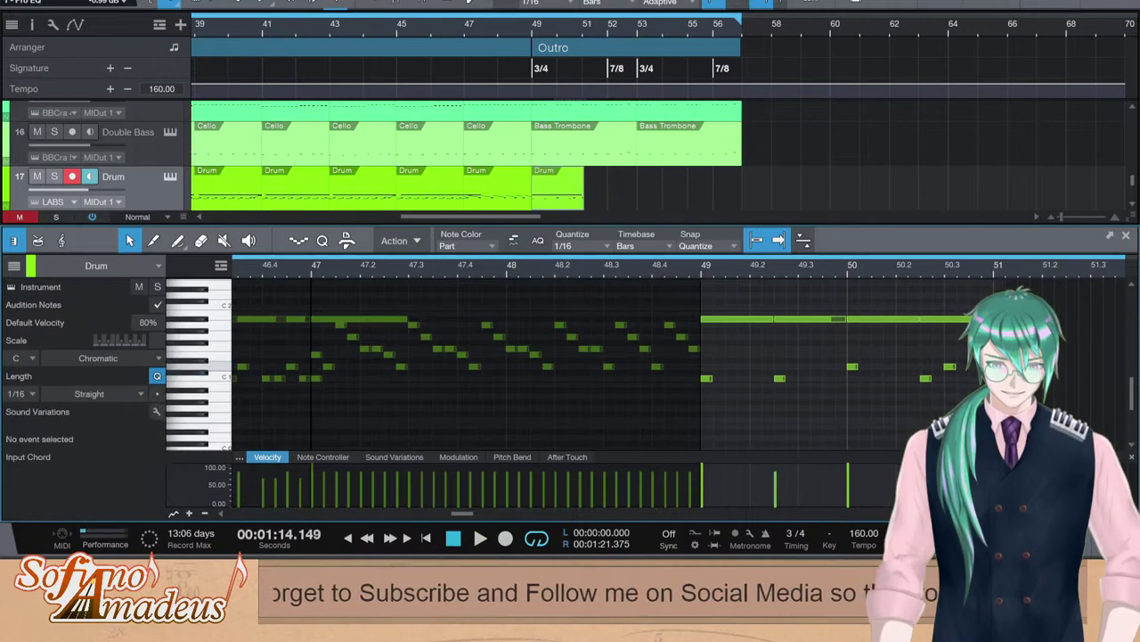
Duplicate the A#1 cymbal notes of bar 50 into bar 51 and play from bar 49
key(space)
key(space)
drag(889, 305, 980, 326)
key(d)
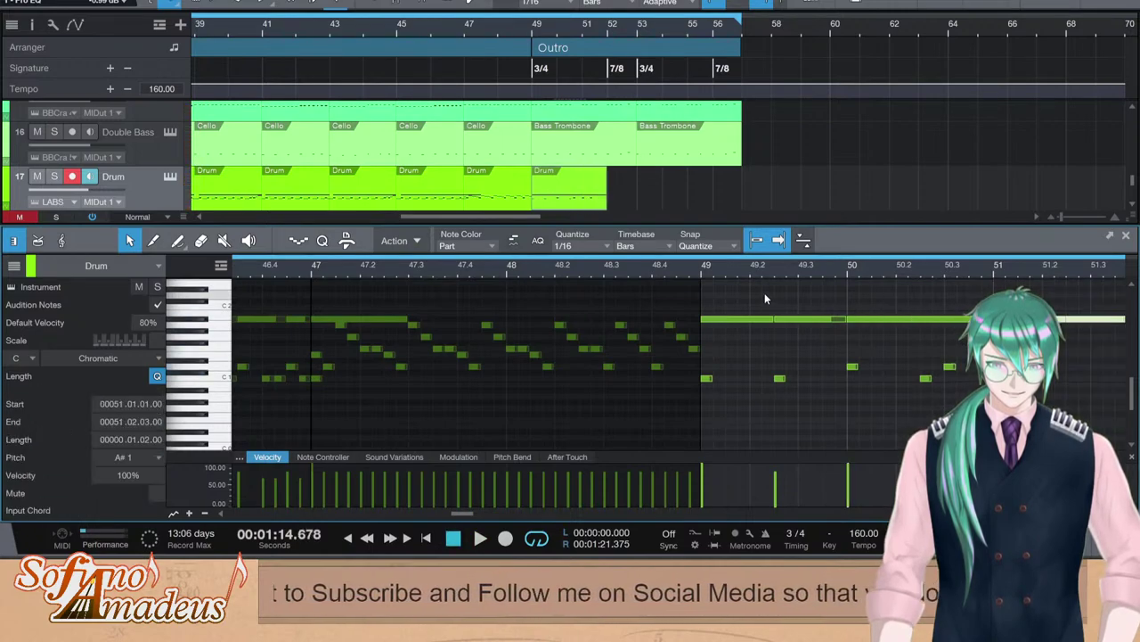
click(703, 273)
key(space)
click(919, 398)
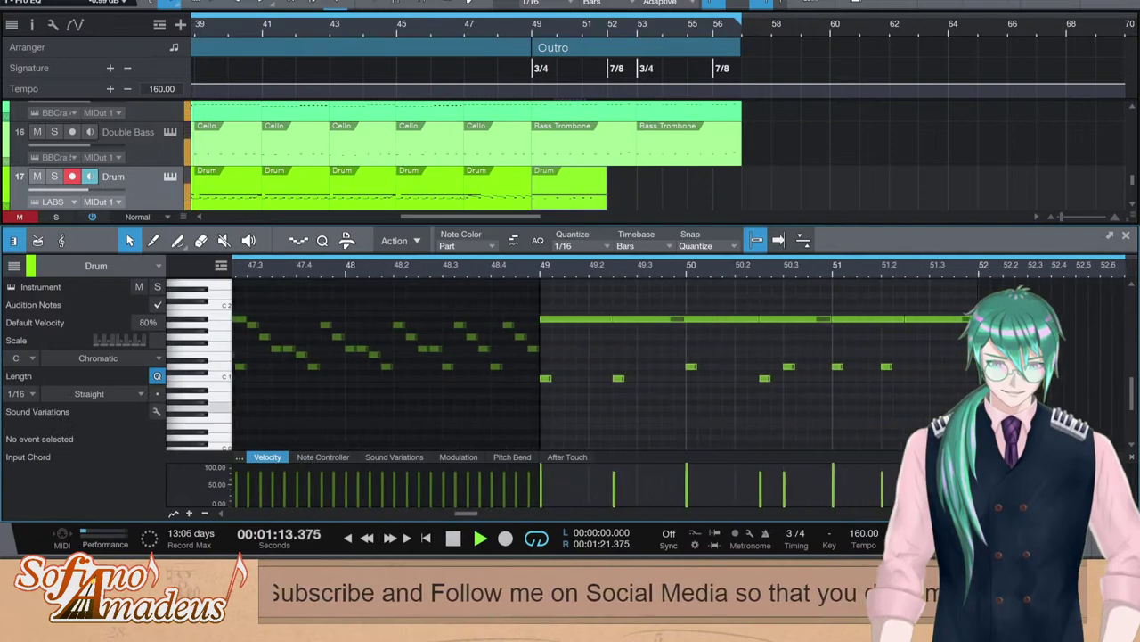
key(space)
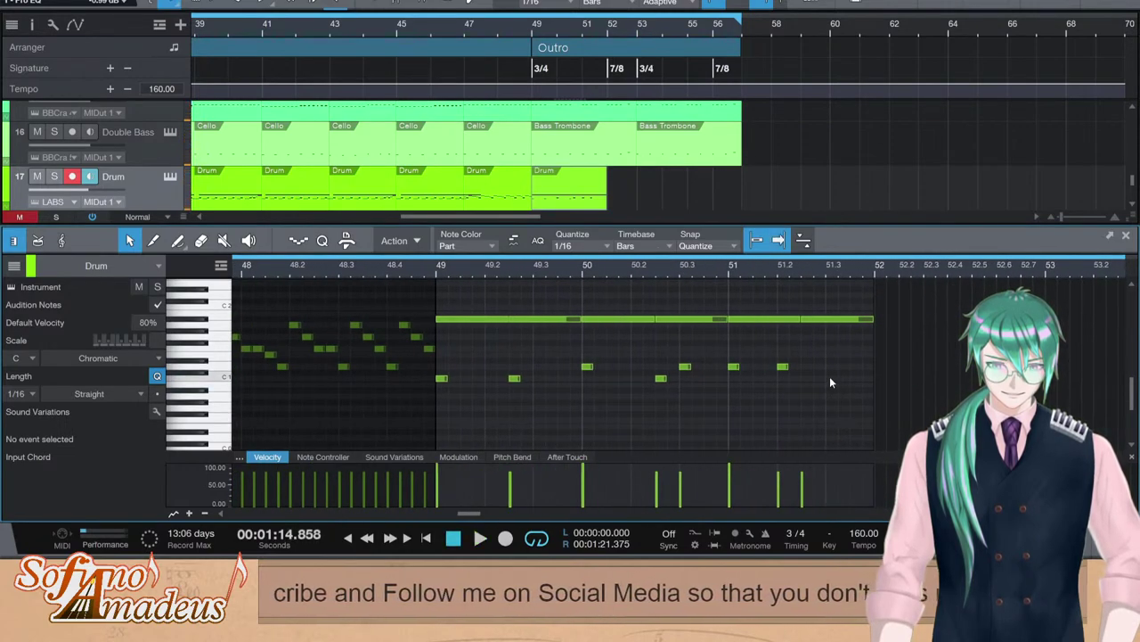
Add a C1 drum hit at 51.03.01 and D1 hits at 52.01.01, 52.02.01 and 52.03.01
double_click(829, 377)
key(space)
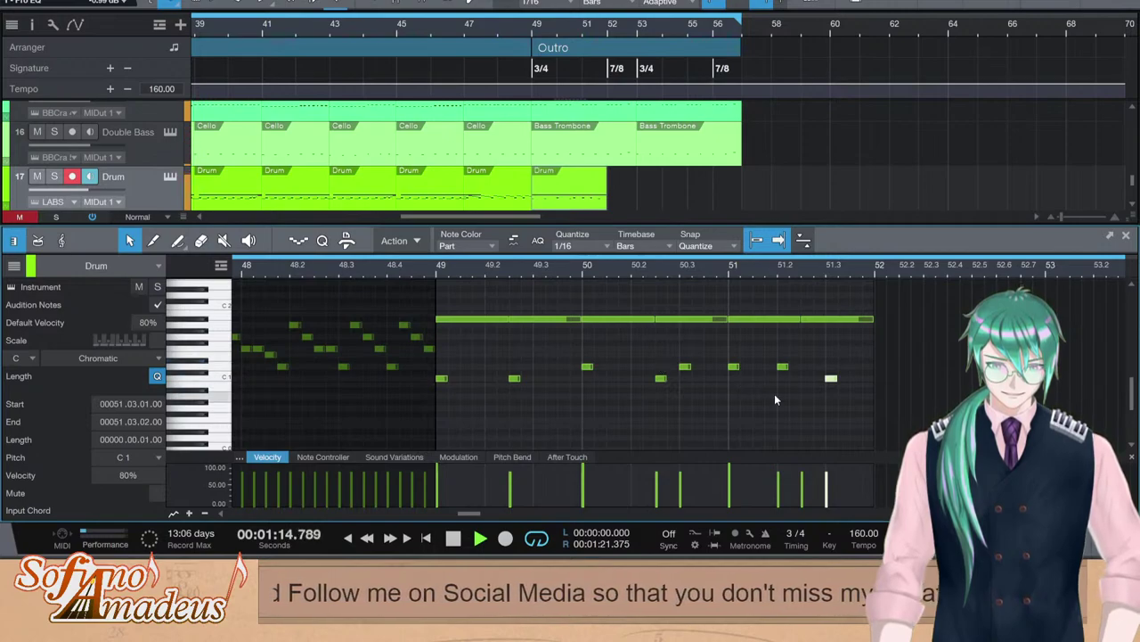
key(space)
double_click(880, 366)
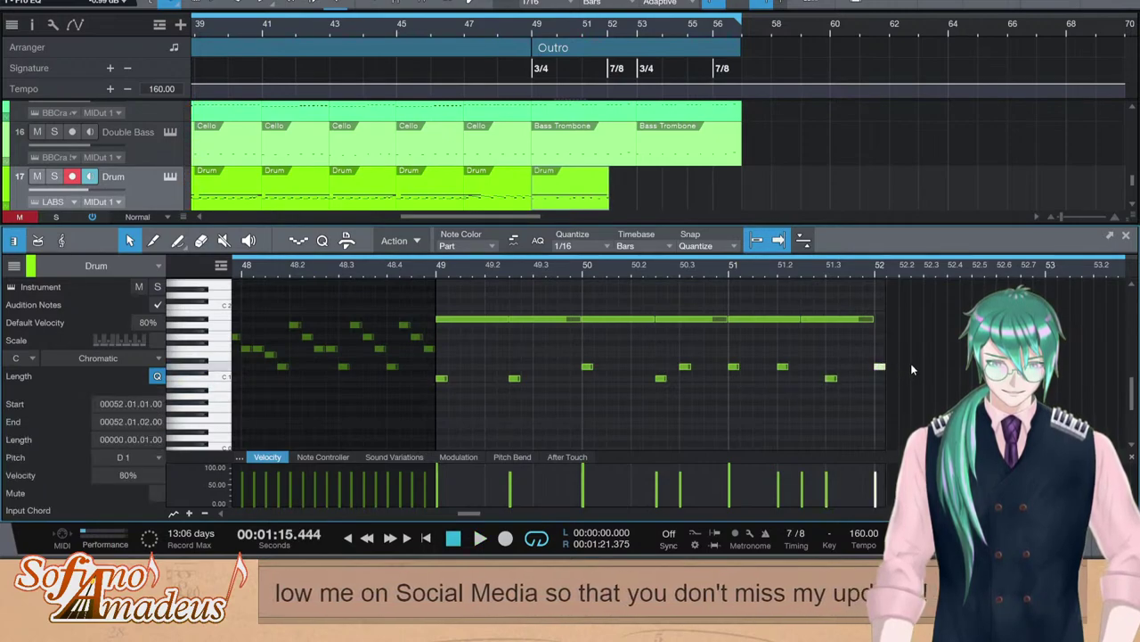
double_click(903, 366)
double_click(928, 366)
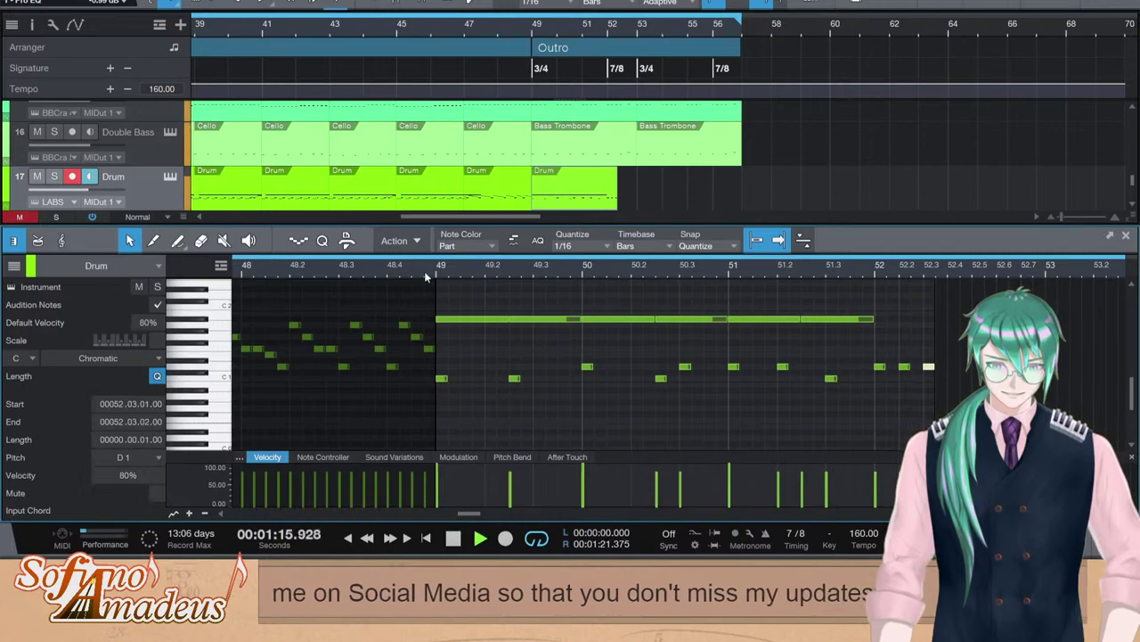
Duplicate the A#1 cymbal notes of bar 51 into bar 52 and listen to them
drag(828, 305, 762, 333)
key(d)
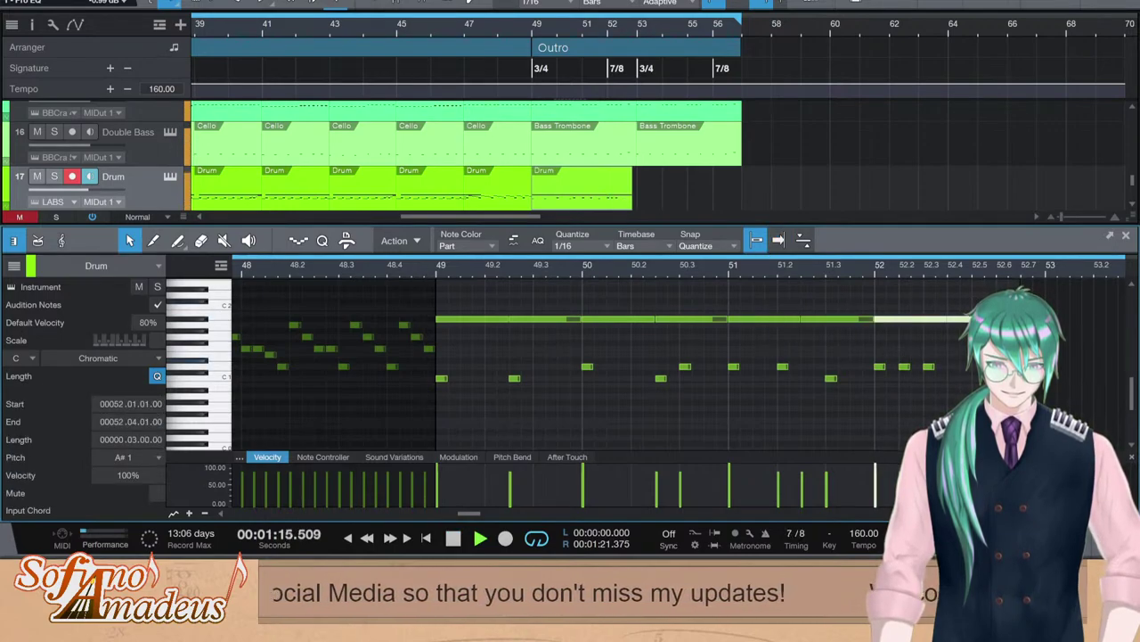
key(space)
Add D1 drum hits at 52.04.01 and 52.06.01, and place a D#1 at 52.06.01
double_click(953, 366)
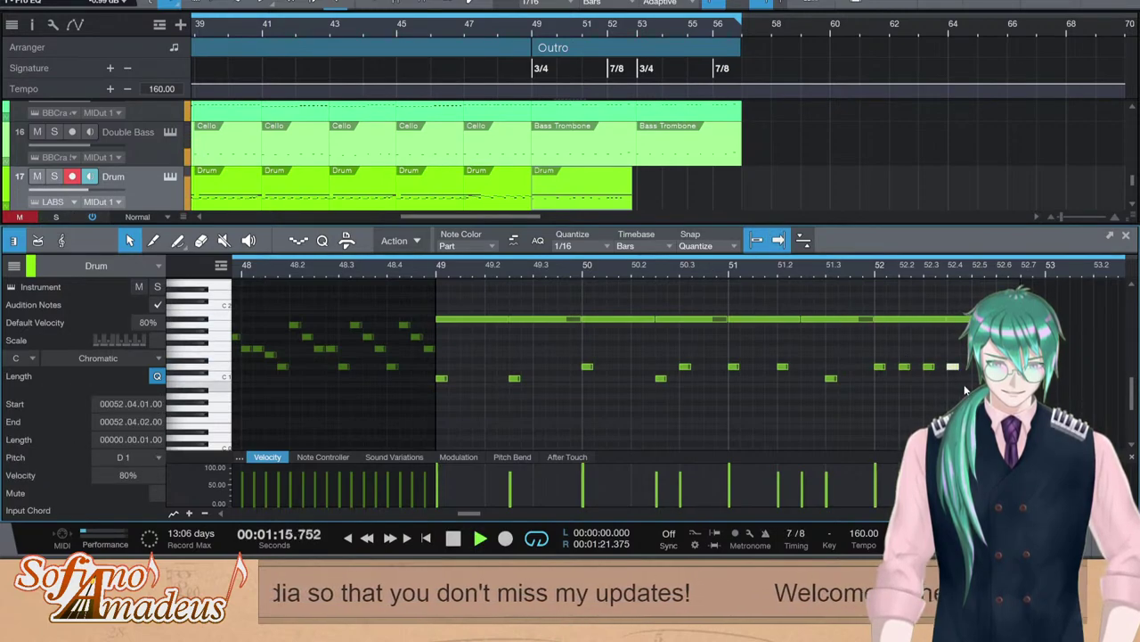
key(space)
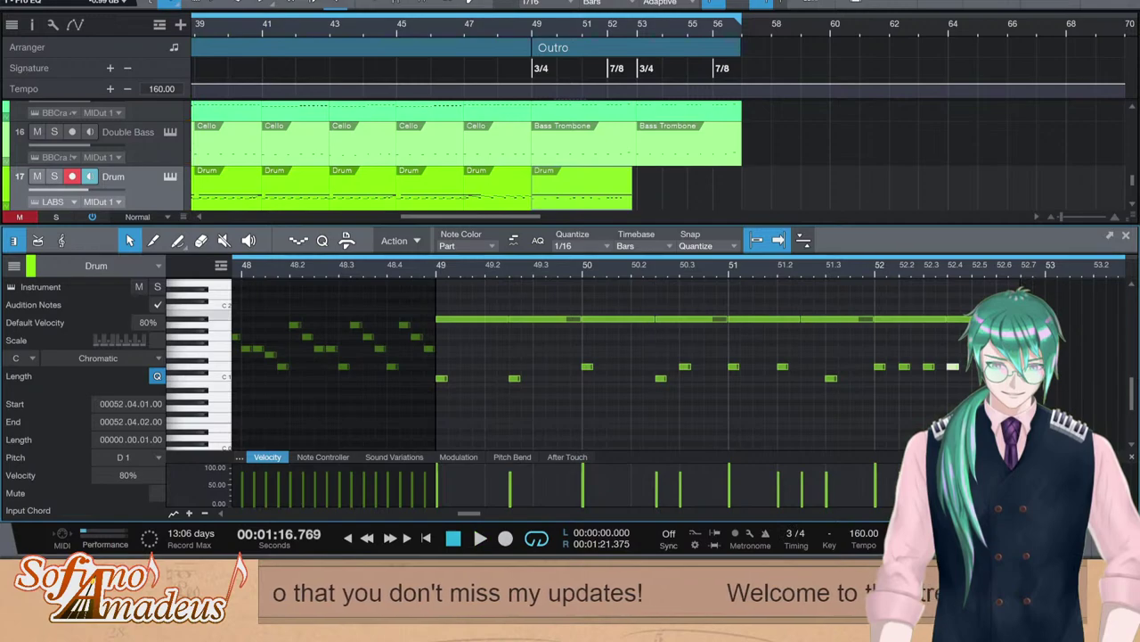
click(959, 319)
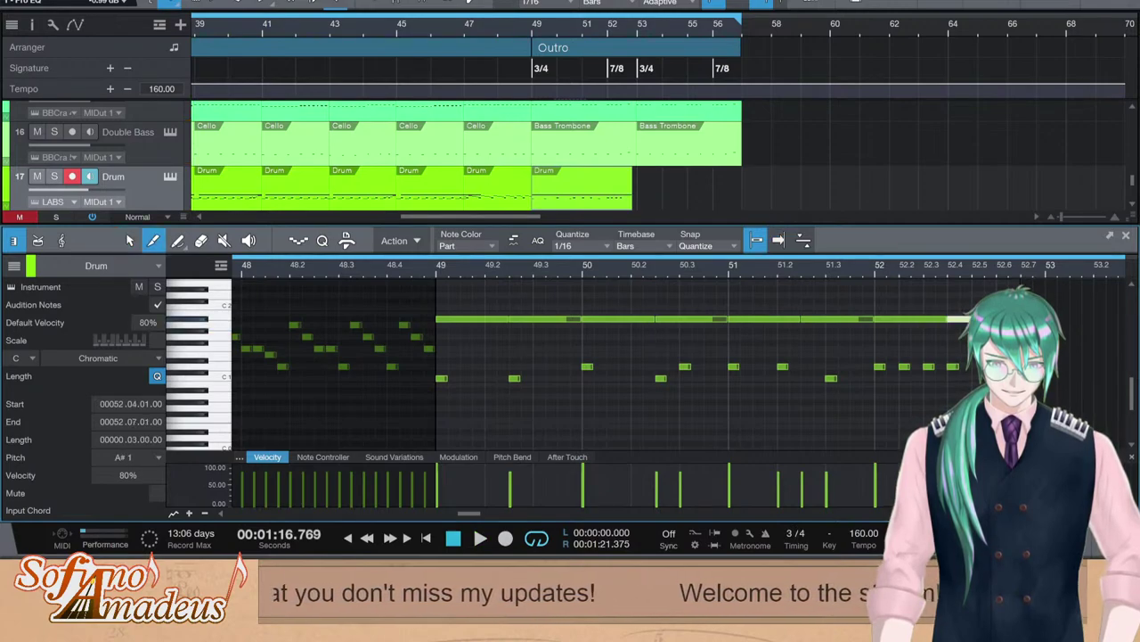
double_click(1004, 366)
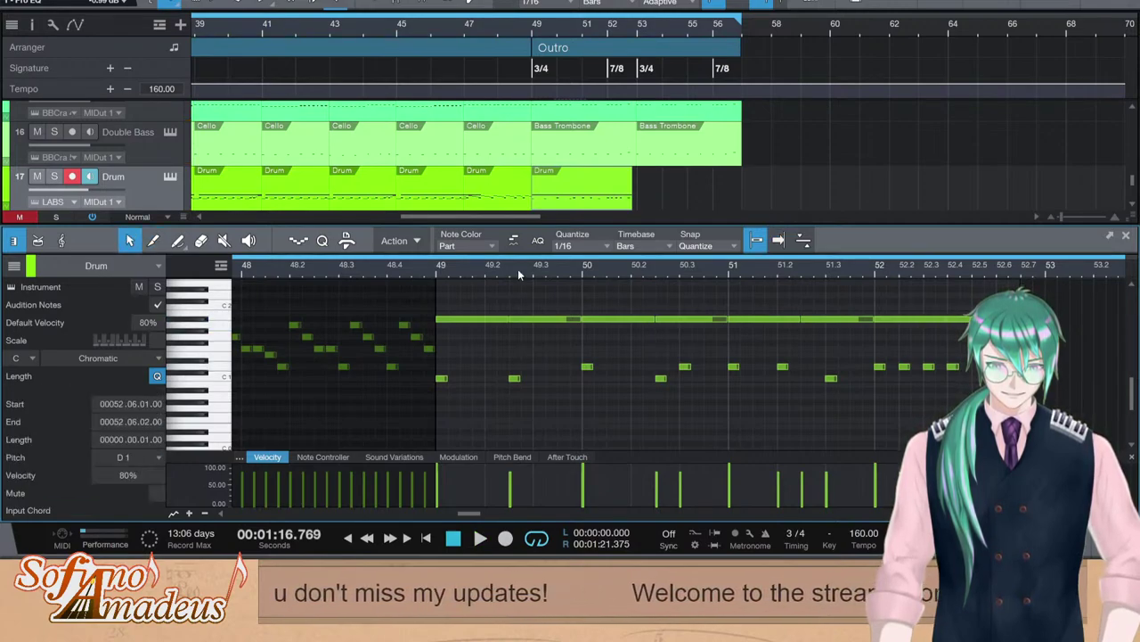
click(443, 270)
key(space)
key(space)
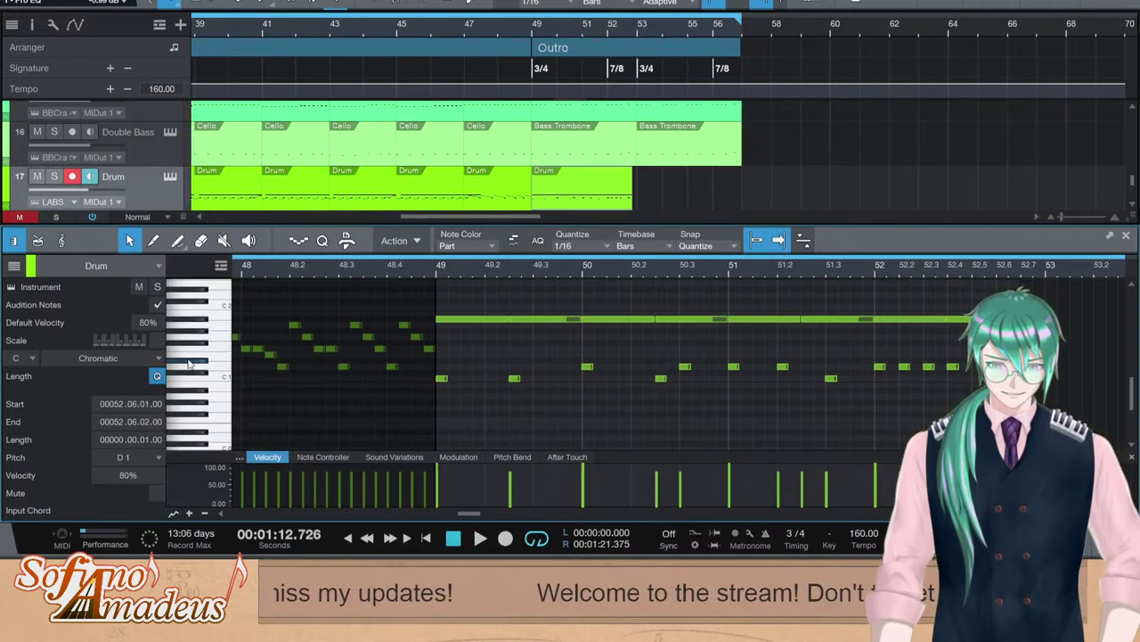
double_click(1004, 360)
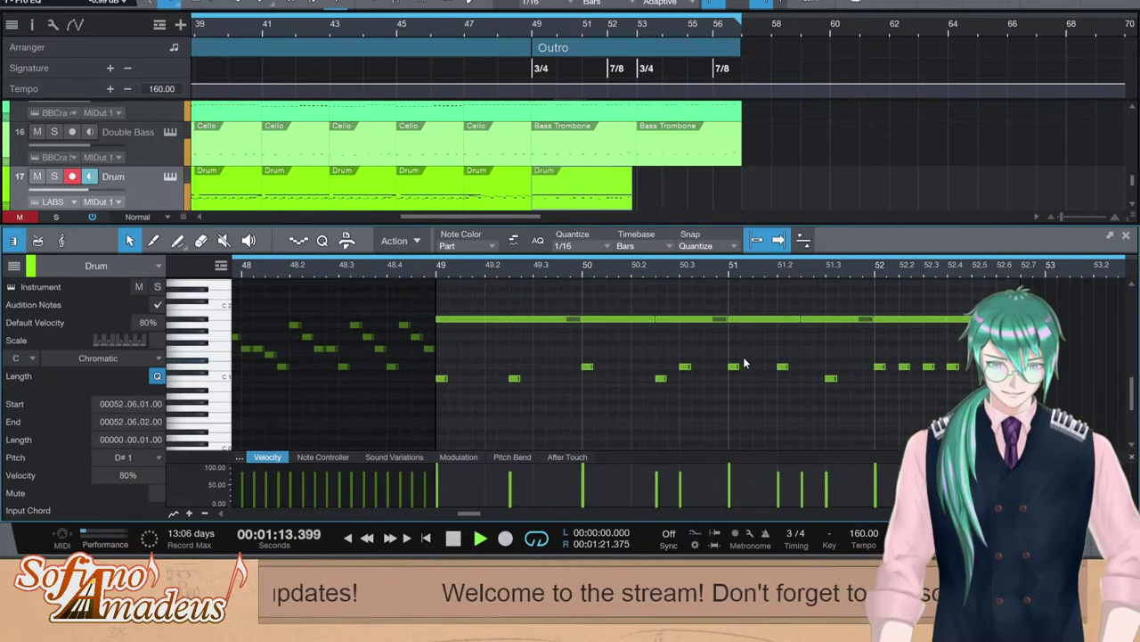
Duplicate the Outro drum event in the arrangement and play the song from the start while reviewing the tracks
key(F2)
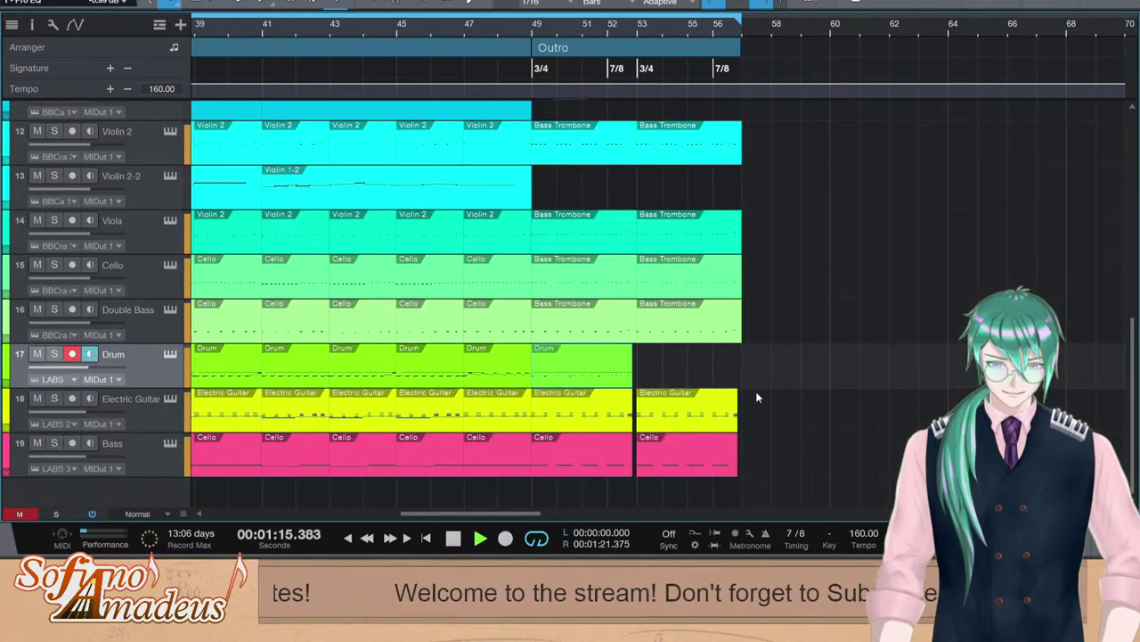
key(d)
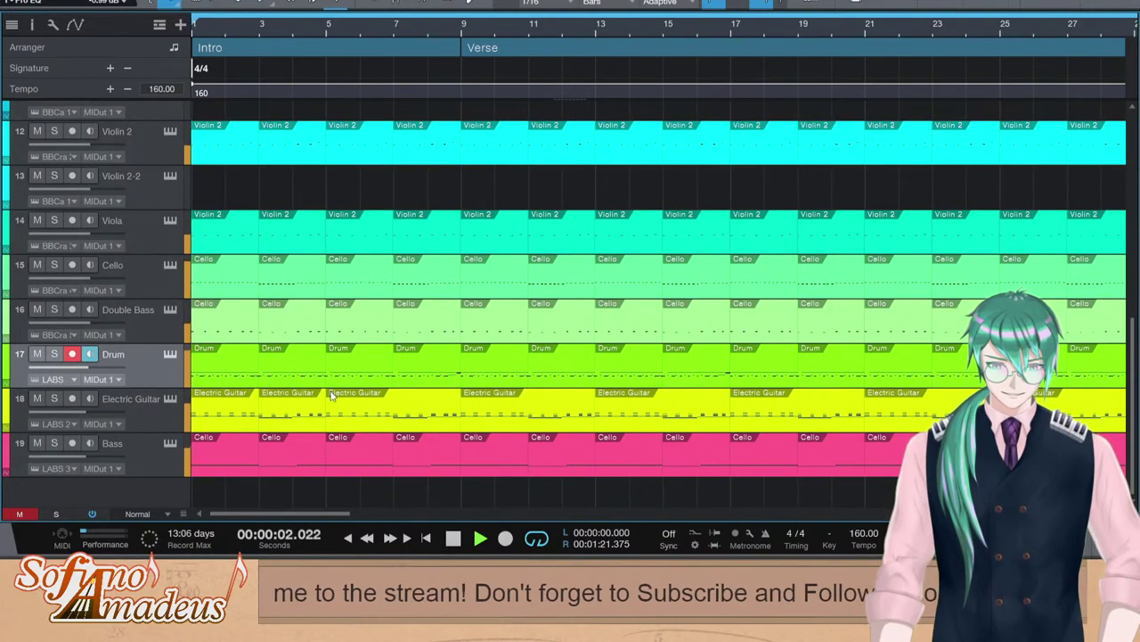
scroll(332, 396, up, 7)
scroll(326, 349, down, 4)
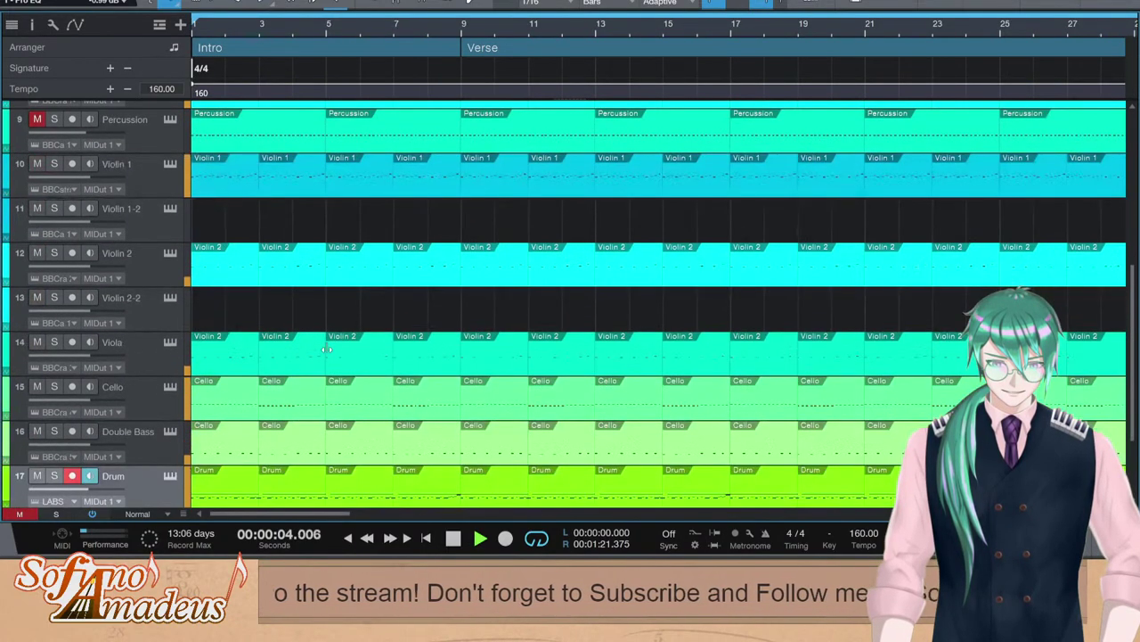
scroll(328, 349, up, 3)
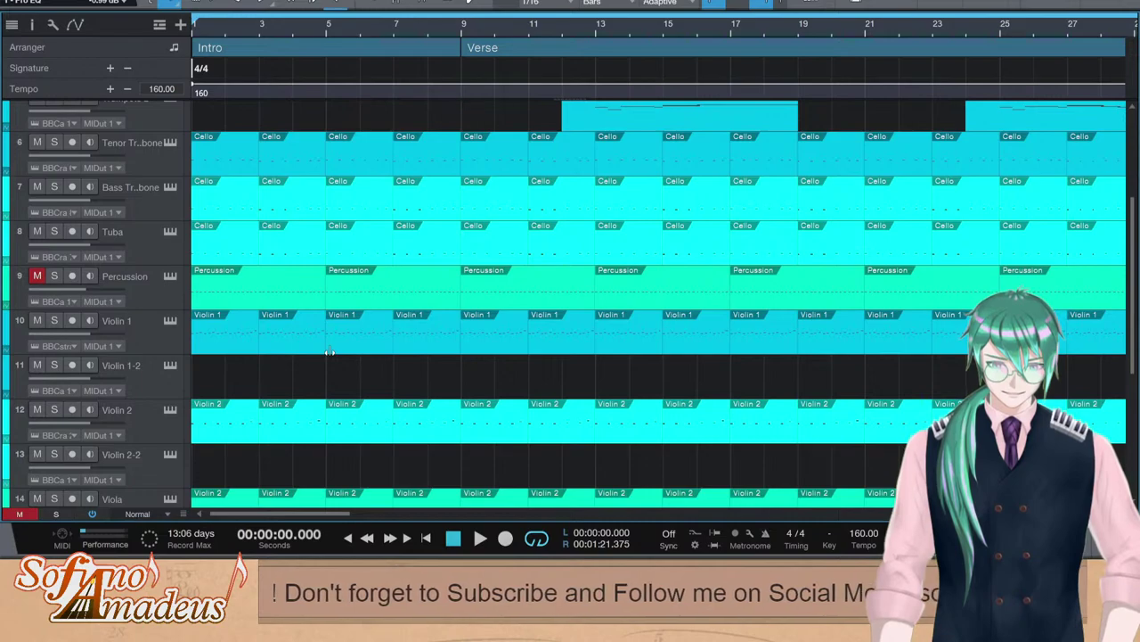
Play the song from the start and look over the brass, percussion, string and band tracks in the arrangement
key(space)
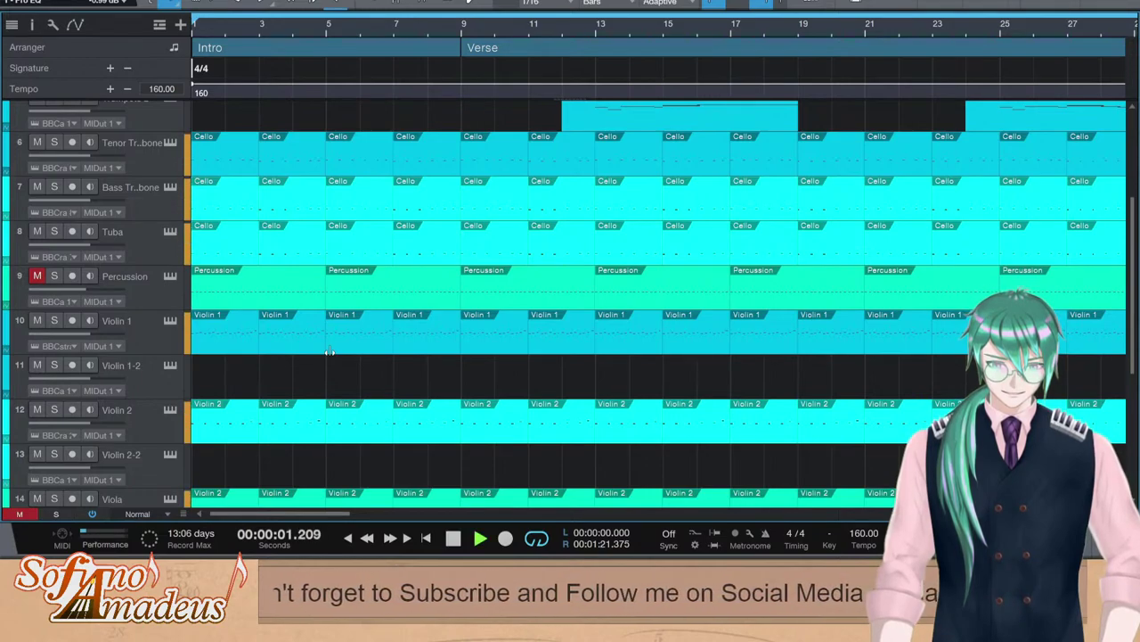
key(space)
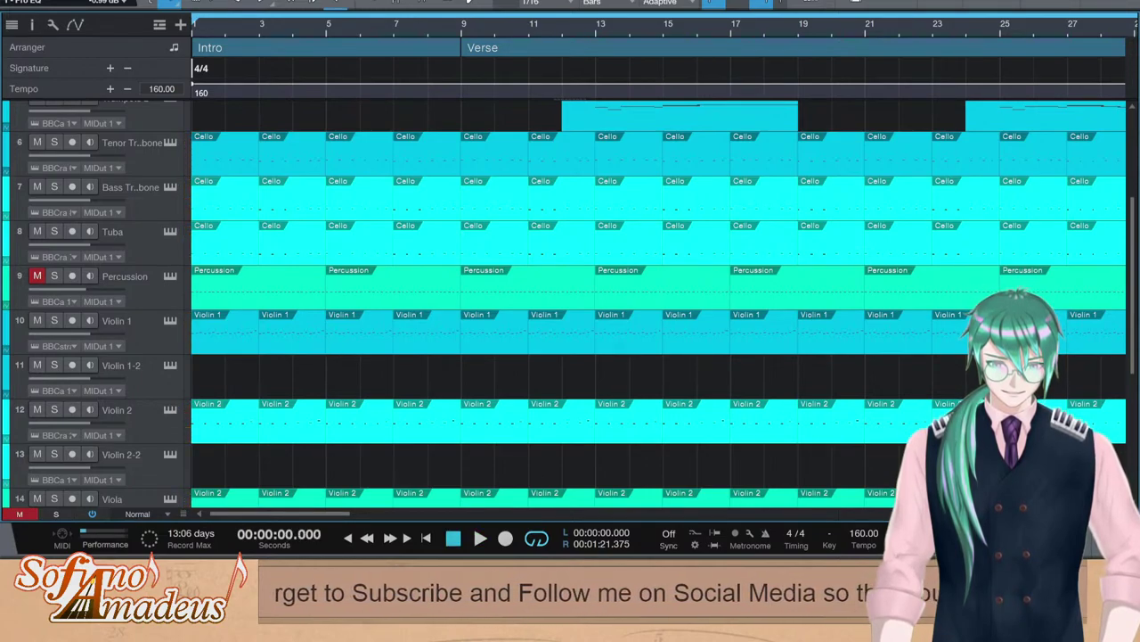
scroll(595, 369, down, 5)
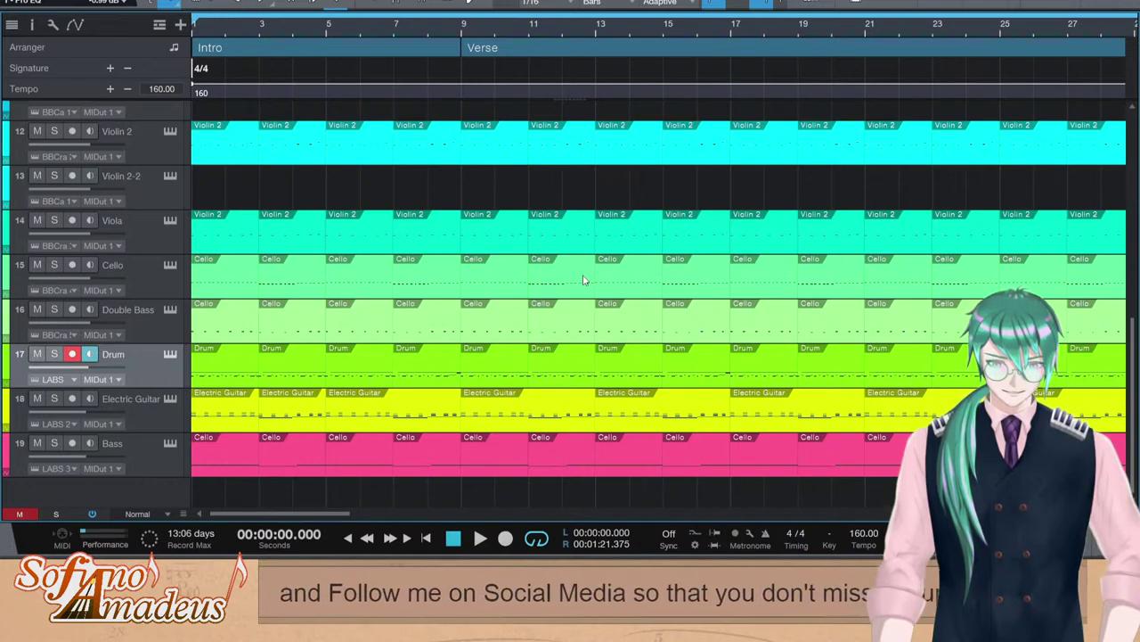
key(space)
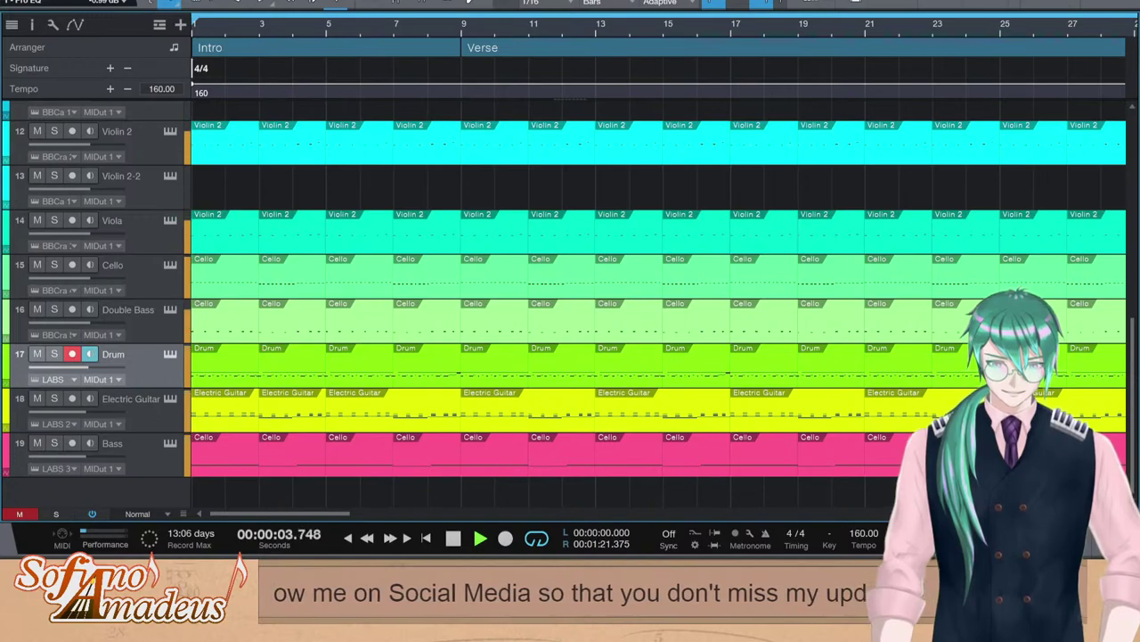
key(e)
scroll(524, 387, up, 4)
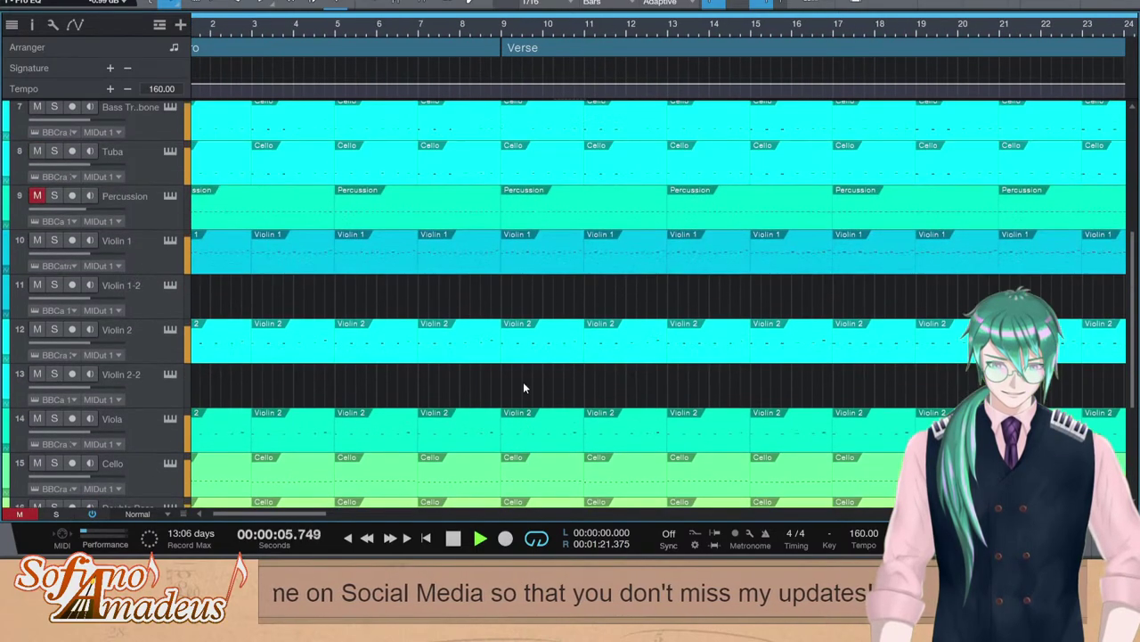
scroll(523, 387, up, 5)
scroll(357, 392, down, 10)
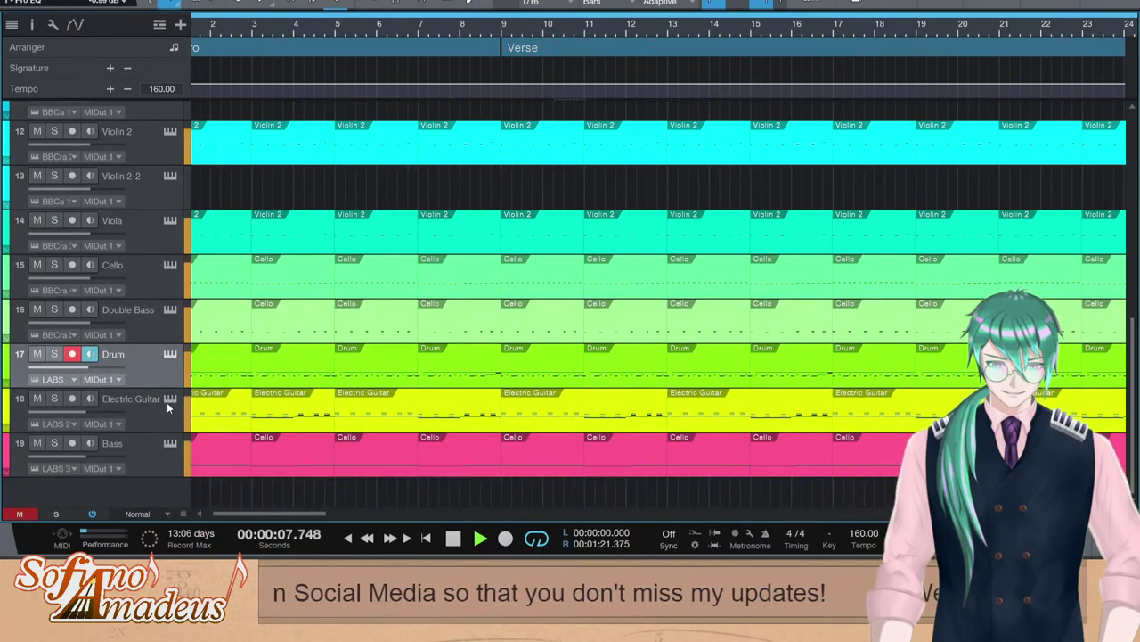
Open the instrument editors of the Electric Guitar, Bass and Drum tracks during playback
click(168, 399)
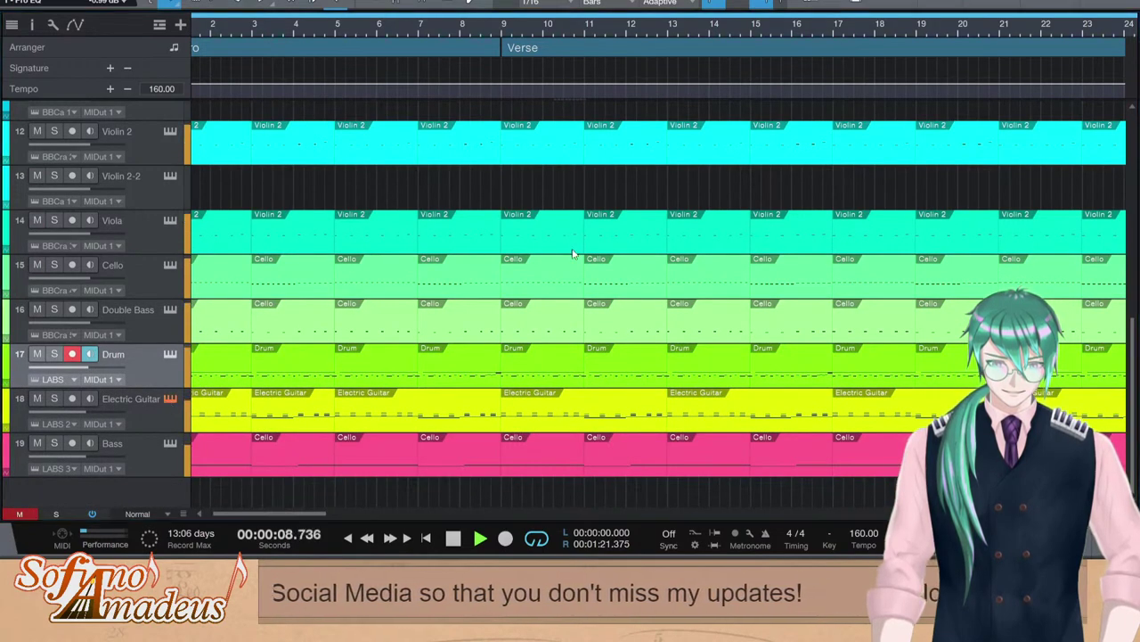
click(150, 459)
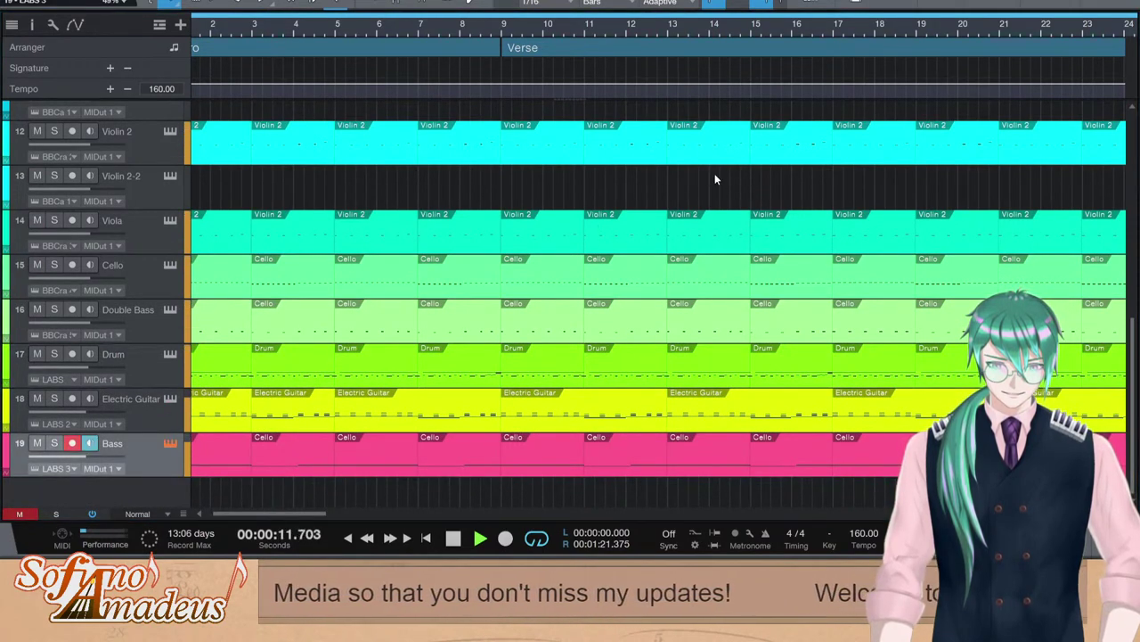
click(134, 357)
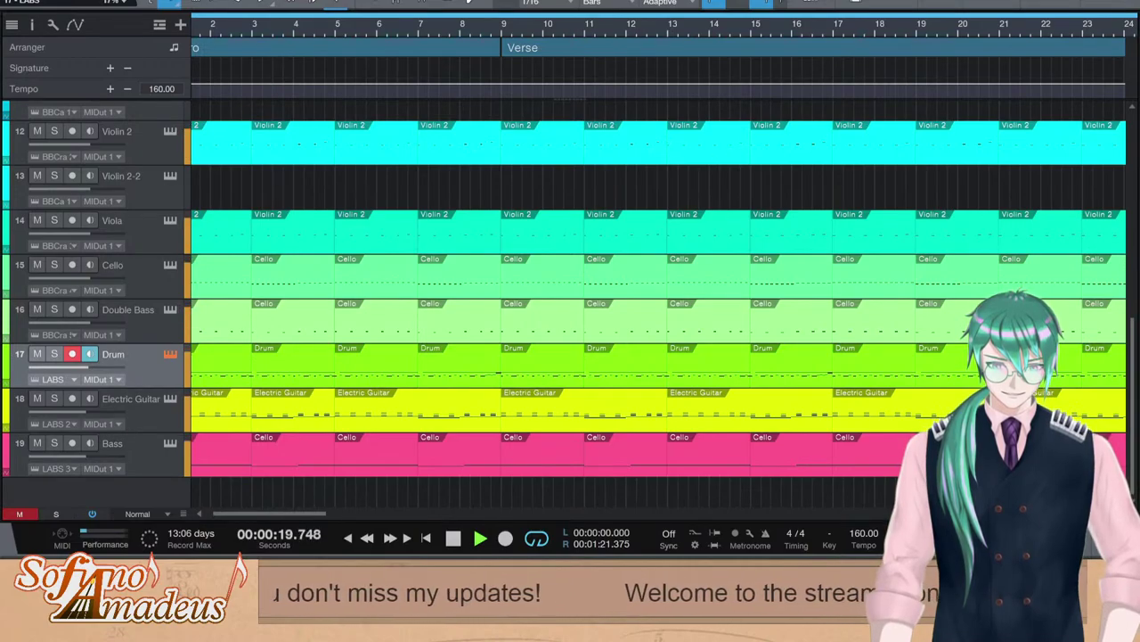
Examine all tracks from FalconVST down to Bass while listening through the Intro, Verse and Chorus
scroll(385, 271, up, 4)
scroll(385, 267, up, 6)
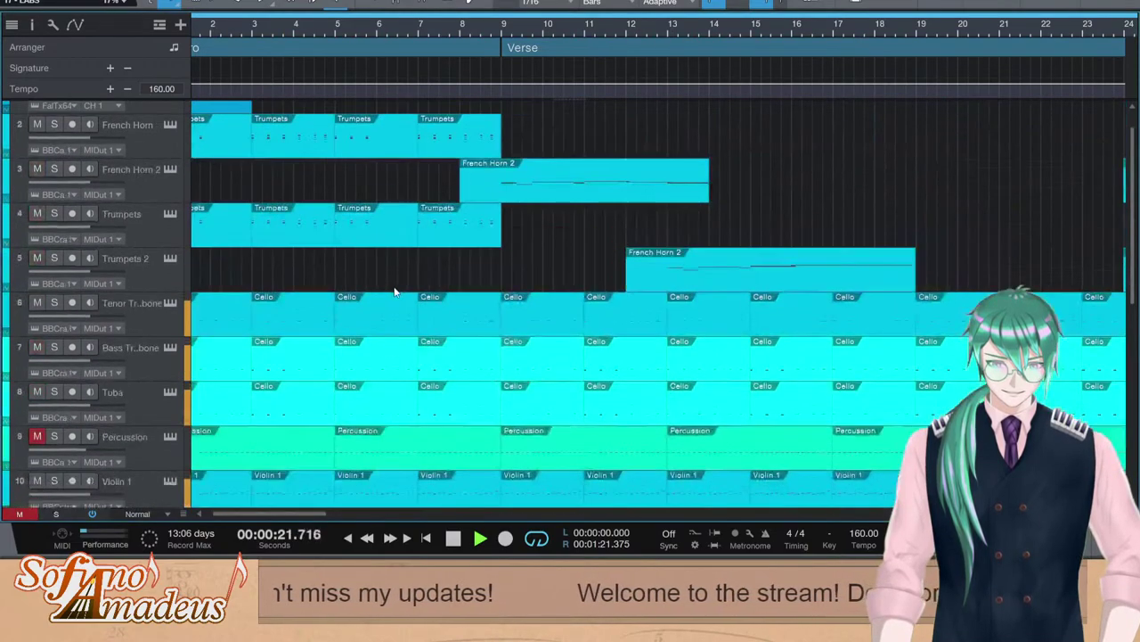
scroll(383, 279, down, 4)
scroll(383, 279, down, 3)
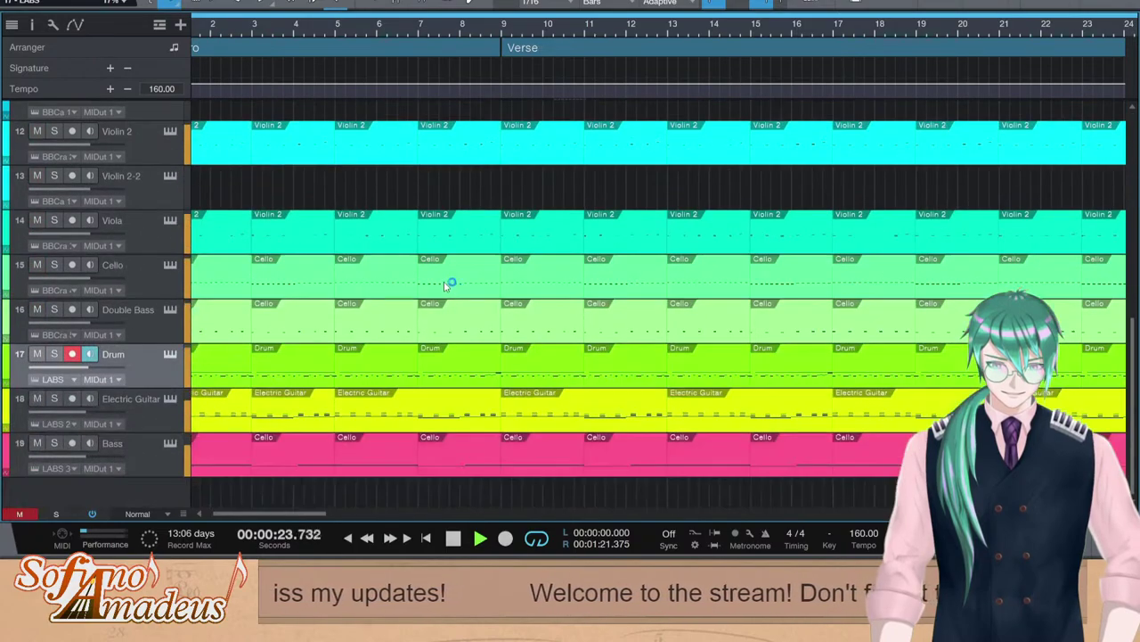
scroll(451, 276, up, 8)
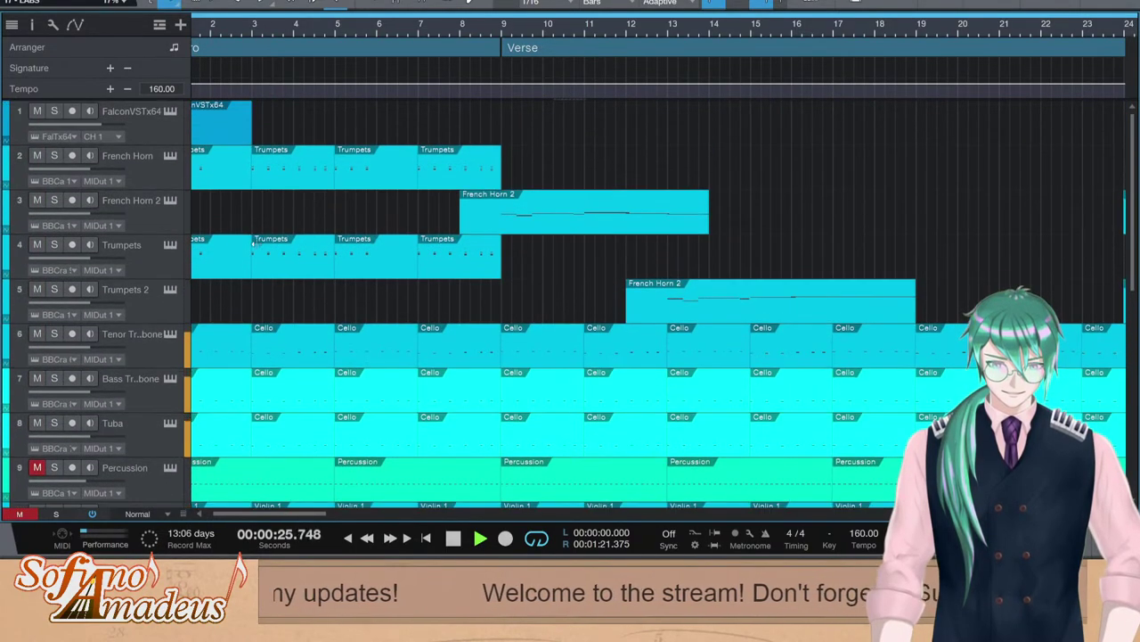
scroll(758, 331, down, 9)
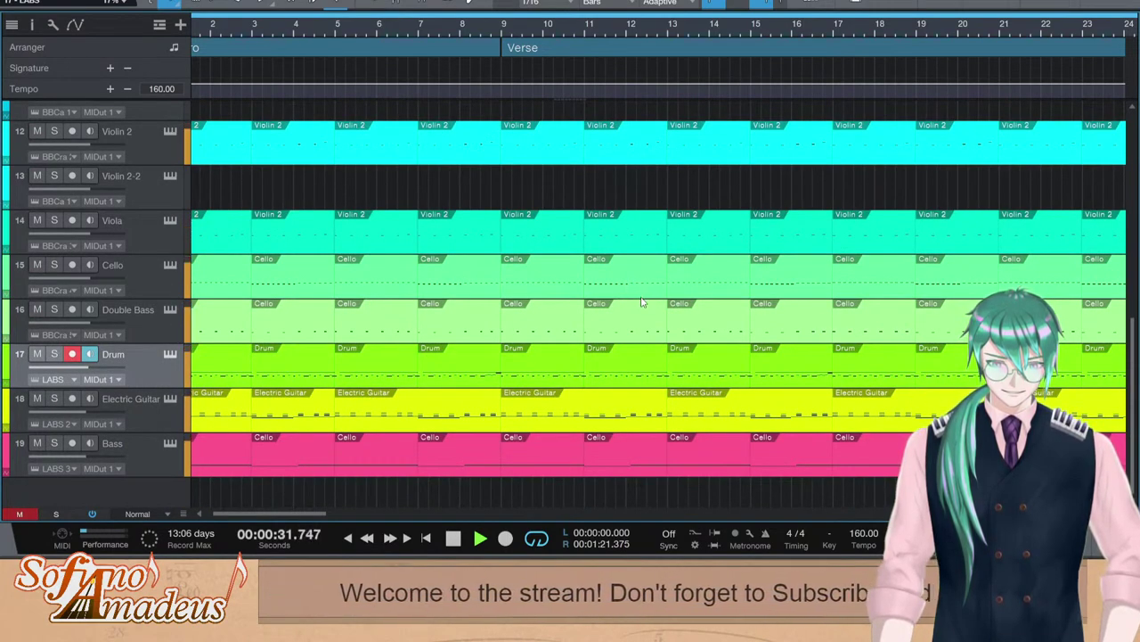
scroll(723, 380, up, 2)
scroll(723, 378, up, 8)
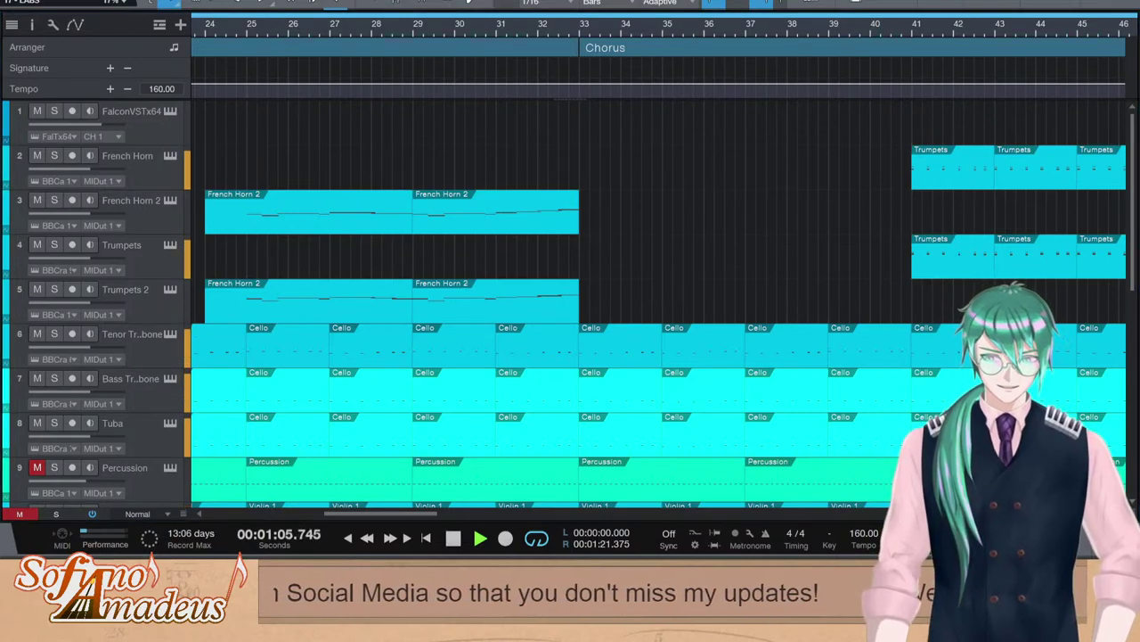
Review the Outro tracks from bar 49 while listening to the song's end, and stop playback after it loops to the Intro
scroll(571, 303, right, 10)
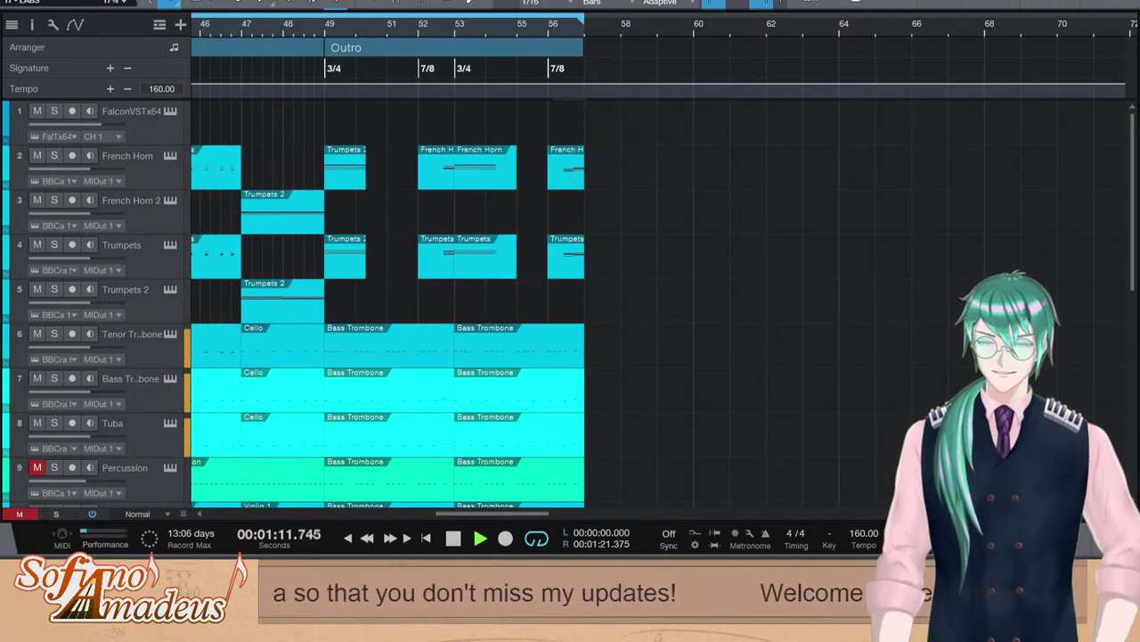
scroll(388, 303, down, 10)
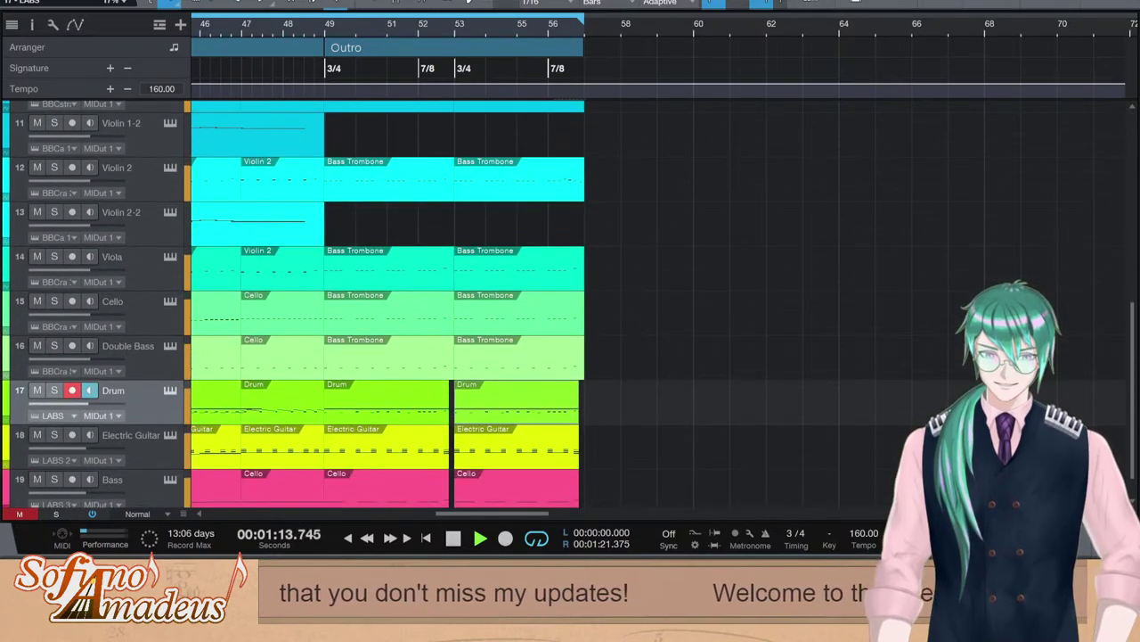
scroll(387, 303, down, 1)
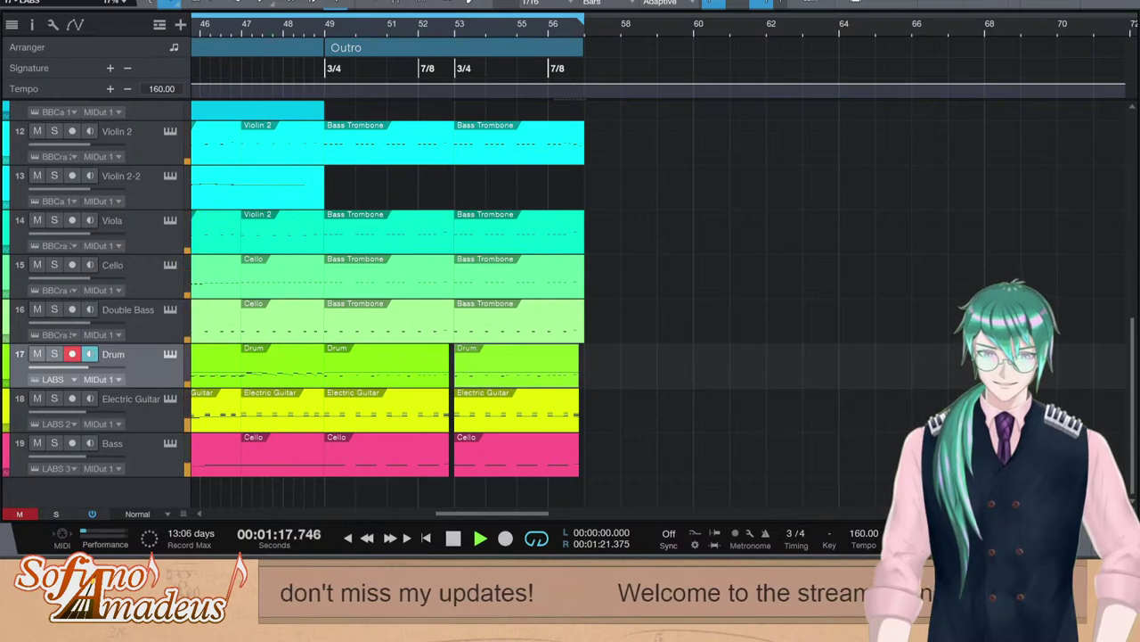
scroll(387, 303, up, 4)
scroll(388, 303, down, 3)
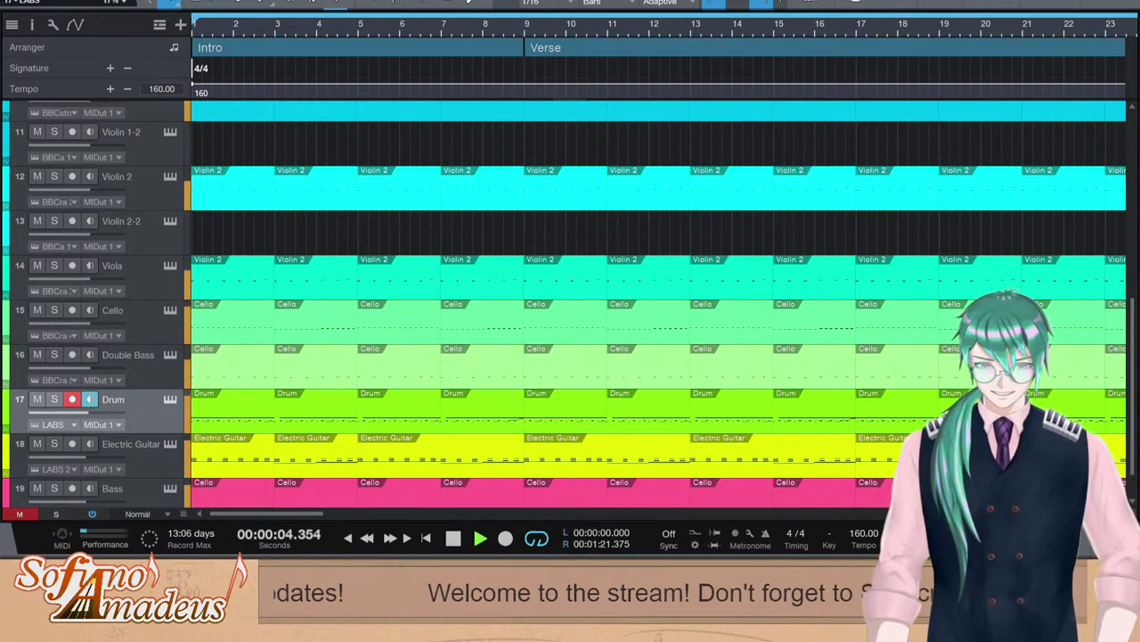
key(space)
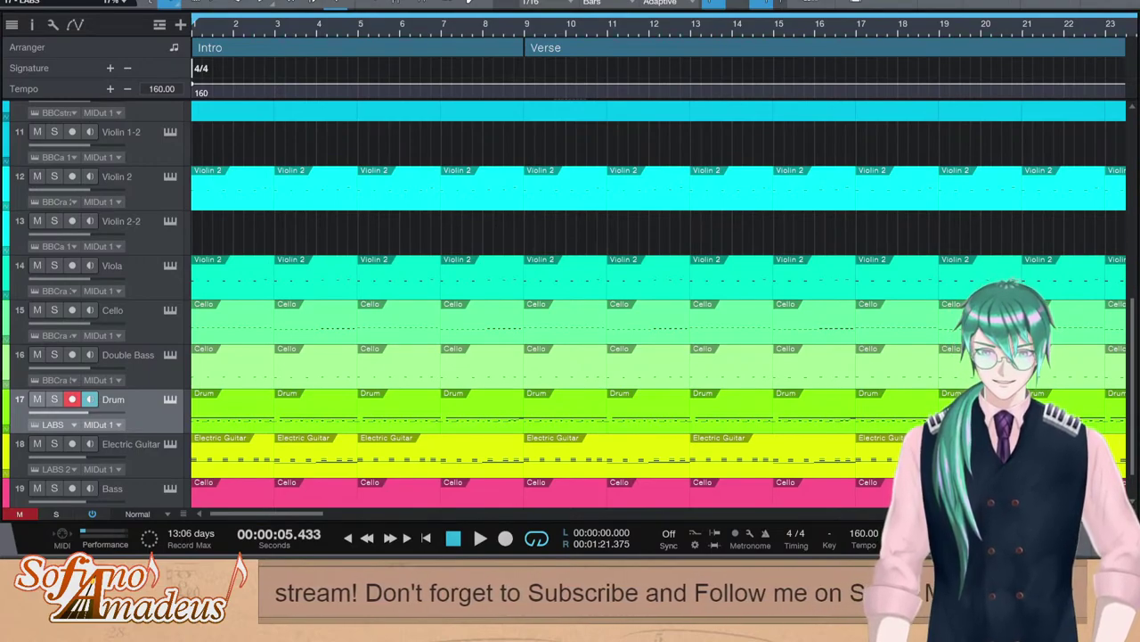
scroll(850, 368, up, 3)
scroll(1033, 392, down, 4)
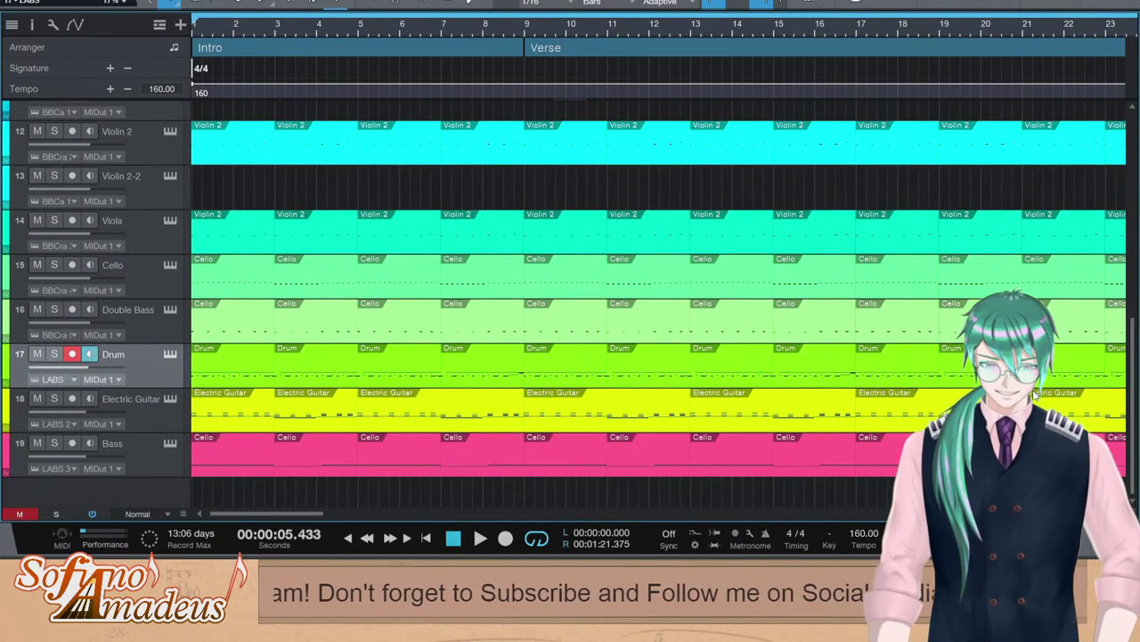